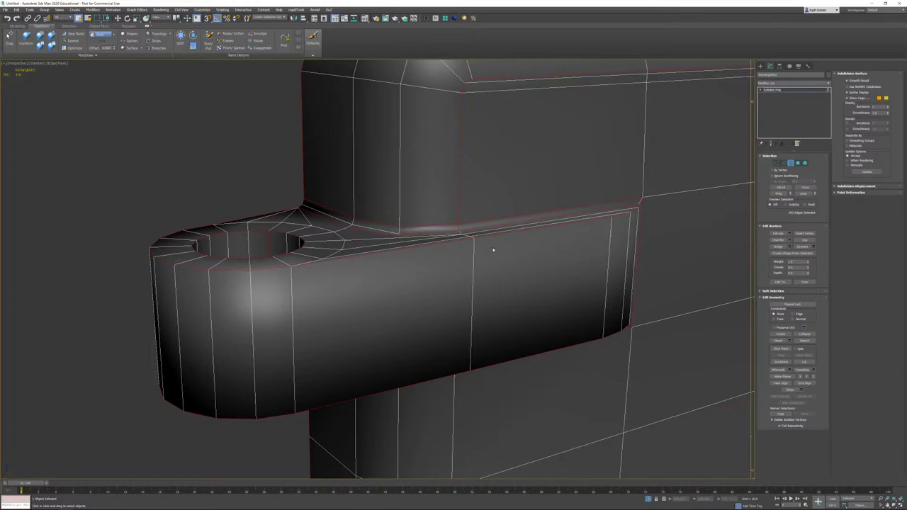
# Step: Inspect the borders around the upper hinge lug and select an edge where the lug meets the body
pyautogui.keyDown('alt'); pyautogui.moveTo(494, 249); pyautogui.dragTo(486, 239, button='middle'); pyautogui.keyUp('alt')
pyautogui.scroll(3, 498, 298)
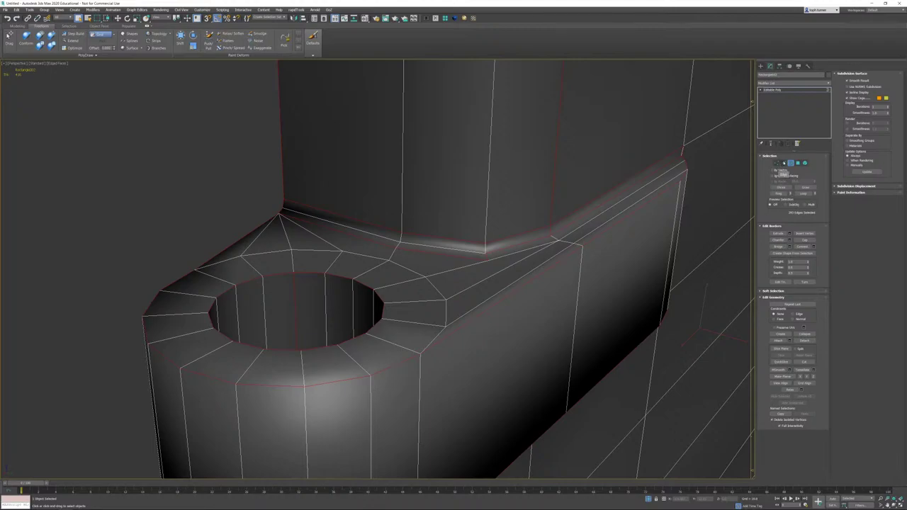
pyautogui.click(784, 163)
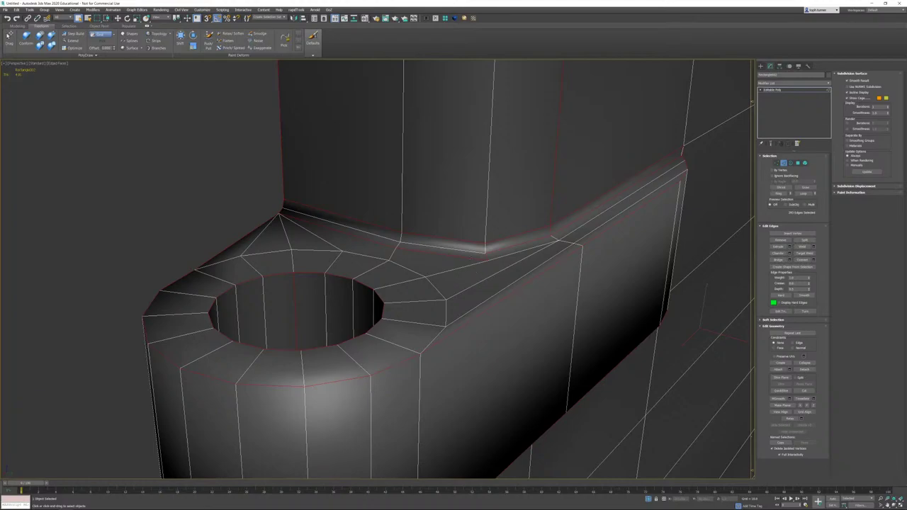
pyautogui.click(454, 254)
pyautogui.keyDown('alt'); pyautogui.moveTo(443, 242); pyautogui.dragTo(368, 277, button='middle'); pyautogui.keyUp('alt')
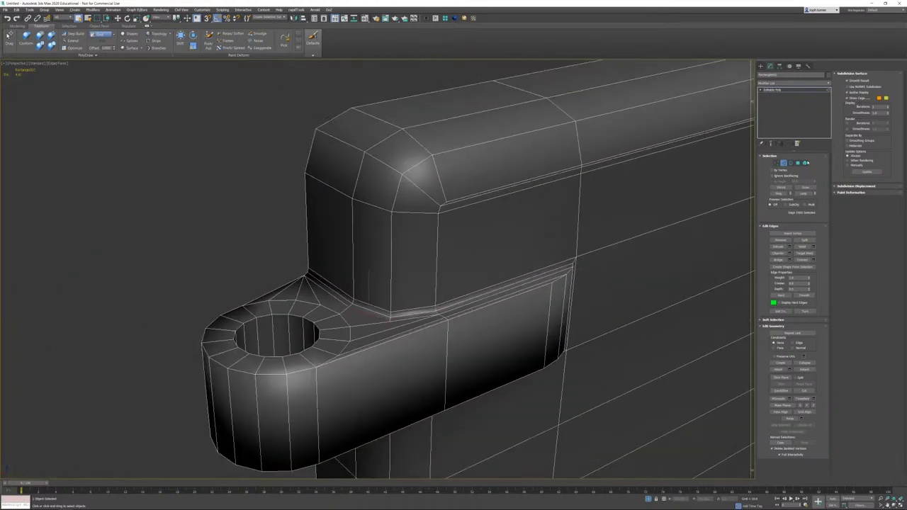
pyautogui.click(783, 163)
# Step: Draw a leg-shaped chain of three bones with an end nub in the Front view, beside the hinge parts
pyautogui.click(762, 66)
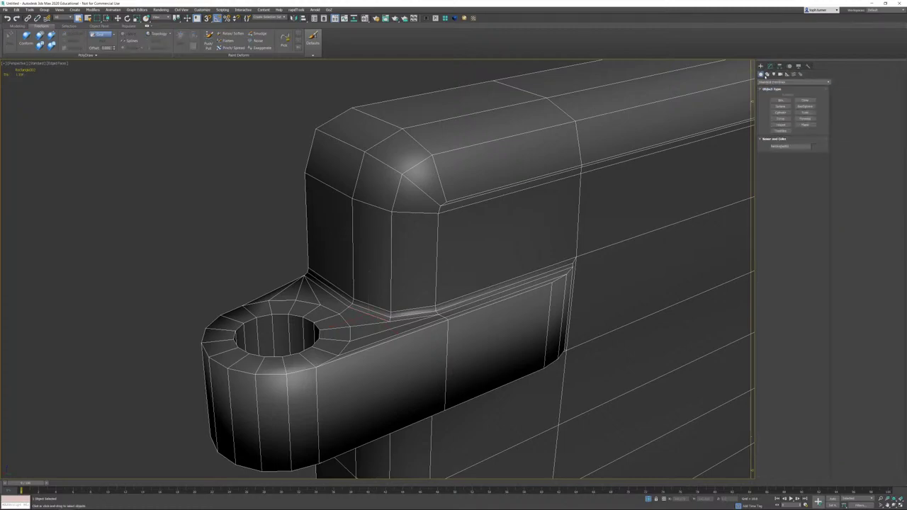
pyautogui.click(801, 75)
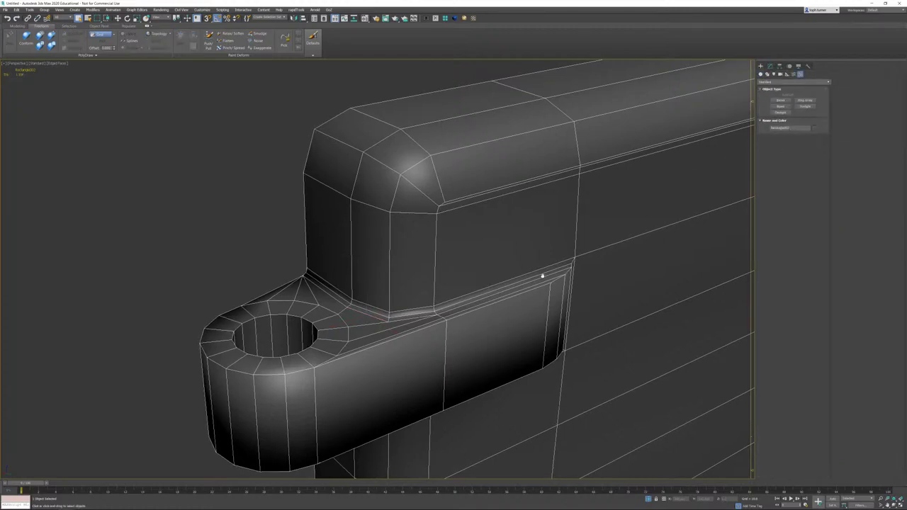
pyautogui.press('f')
pyautogui.press('z')
pyautogui.moveTo(562, 285); pyautogui.dragTo(418, 352, button='middle')
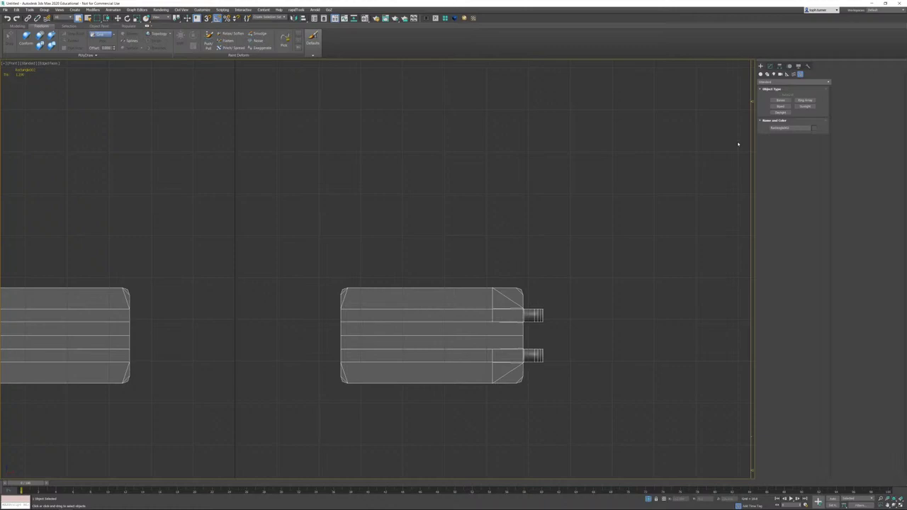
pyautogui.click(782, 100)
pyautogui.moveTo(509, 261); pyautogui.dragTo(227, 344, button='middle')
pyautogui.scroll(-2, 227, 344)
pyautogui.moveTo(311, 232); pyautogui.dragTo(299, 187, button='middle')
pyautogui.click(456, 120)
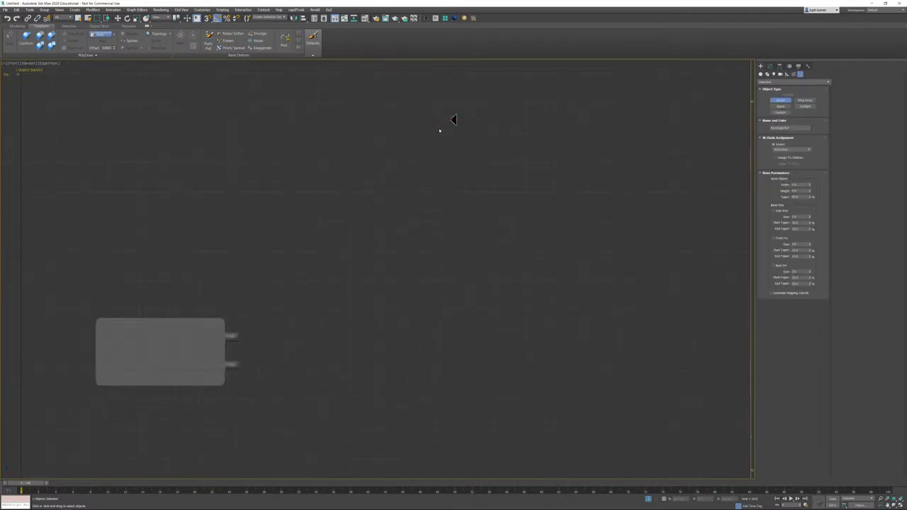
pyautogui.click(446, 125)
pyautogui.click(392, 299)
pyautogui.click(466, 445)
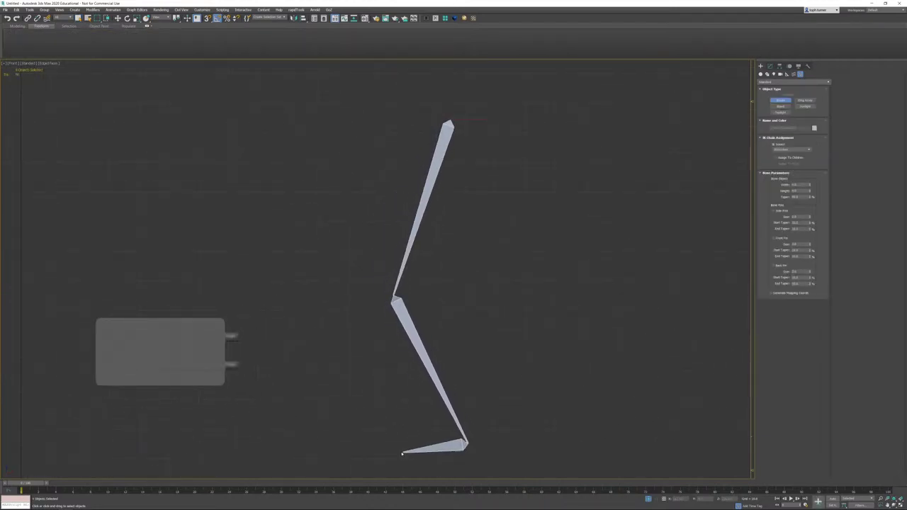
pyautogui.click(389, 450)
pyautogui.rightClick(380, 450)
# Step: Apply an IK Limb Solver from the top bone to the ankle joint of the leg chain
pyautogui.moveTo(572, 313); pyautogui.dragTo(563, 313, button='middle')
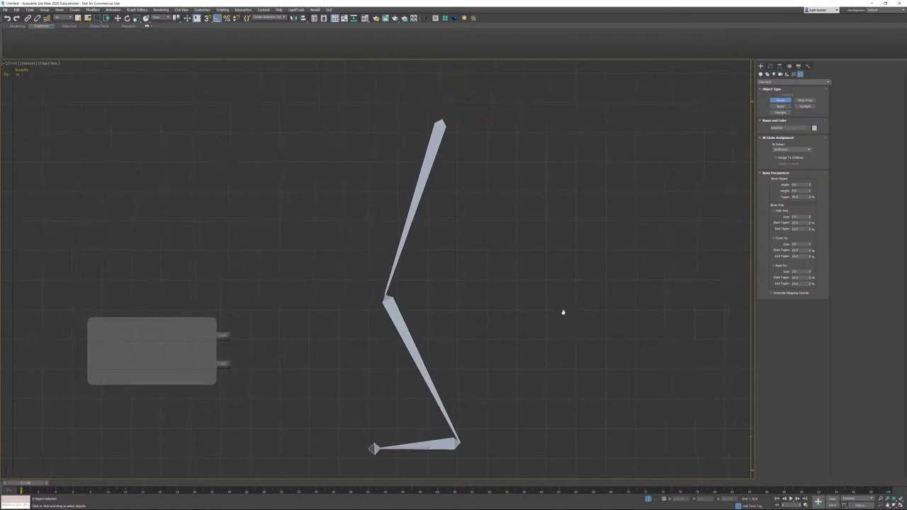
pyautogui.scroll(-1, 562, 312)
pyautogui.click(770, 66)
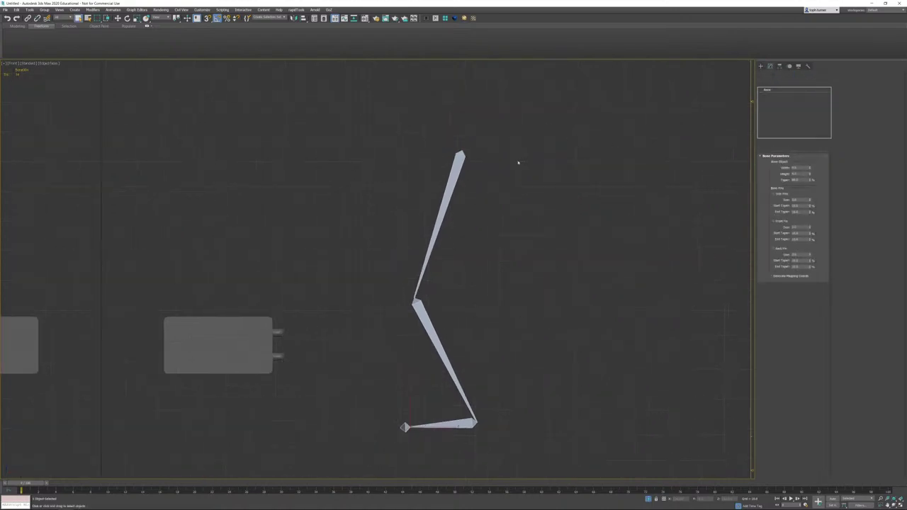
pyautogui.moveTo(526, 135); pyautogui.dragTo(446, 184)
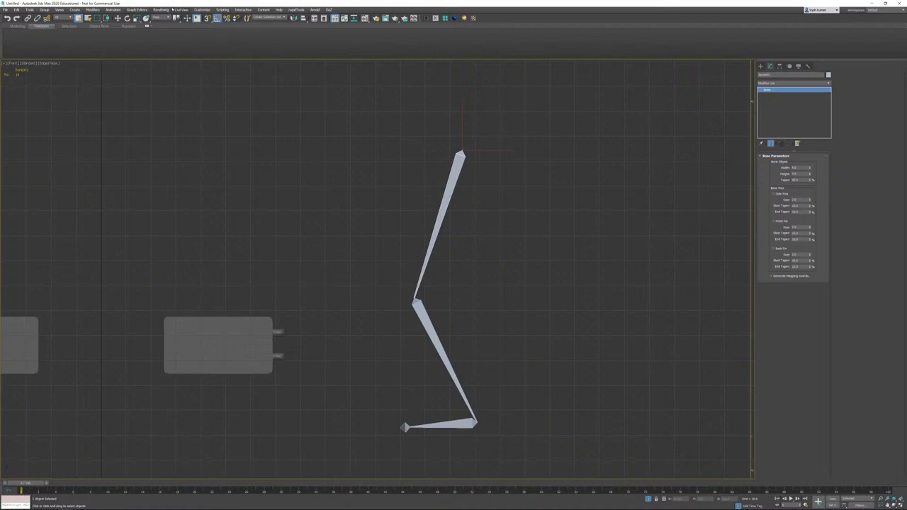
pyautogui.click(112, 9)
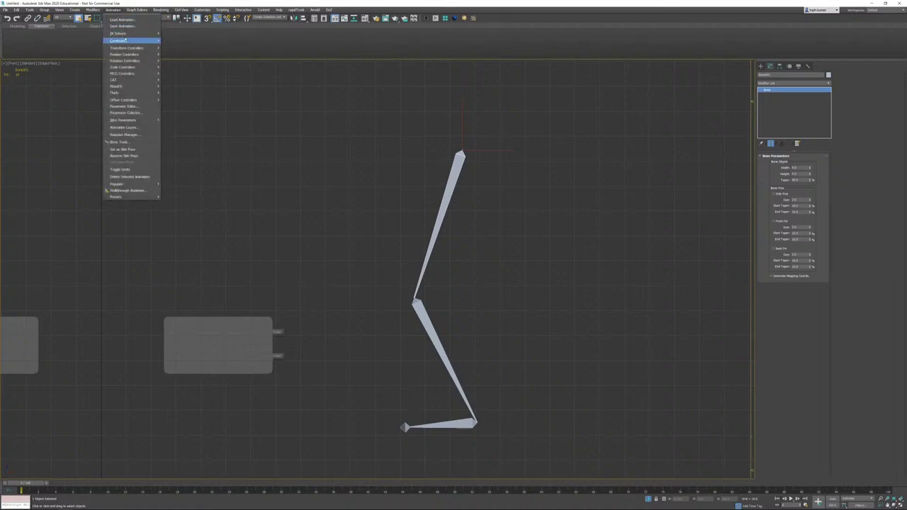
pyautogui.moveTo(142, 34)
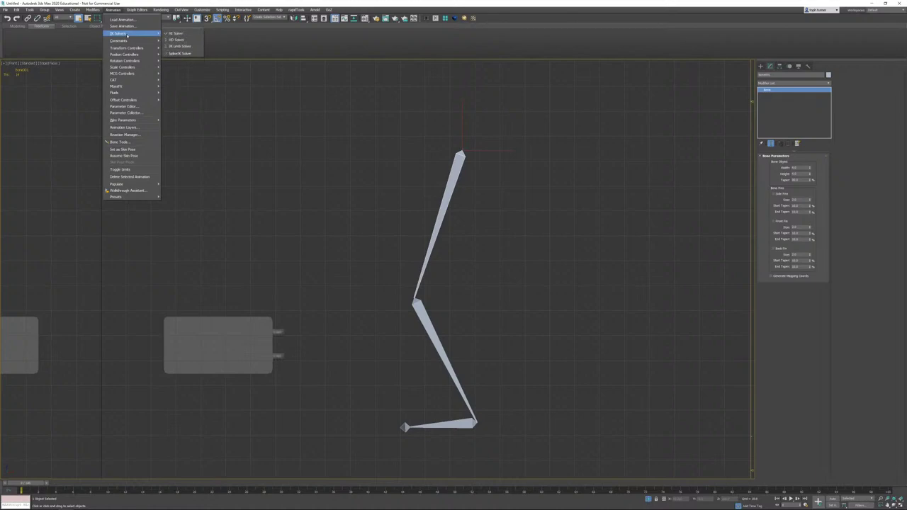
pyautogui.click(193, 46)
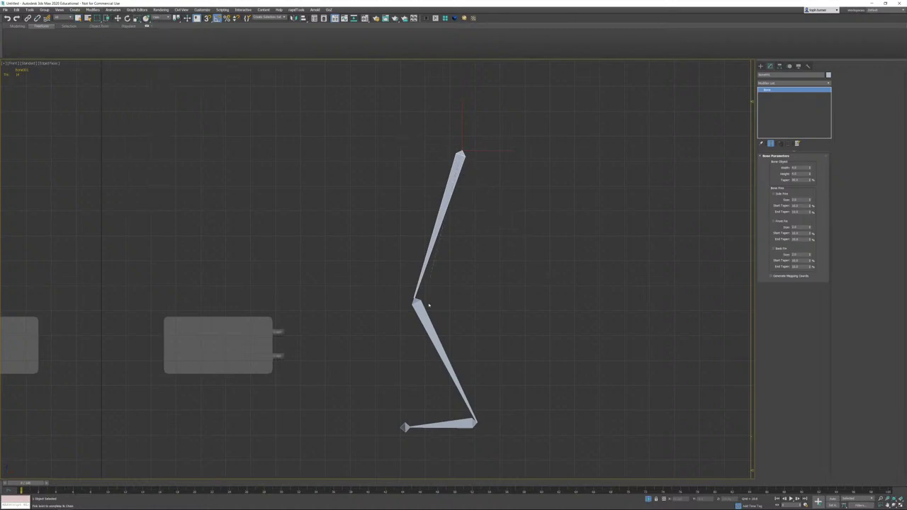
pyautogui.click(476, 423)
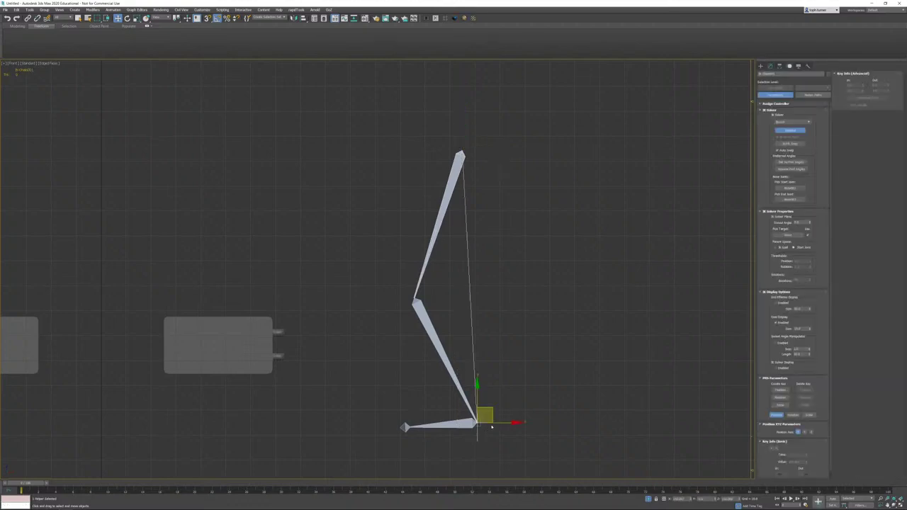
# Step: Raise the IK goal to flex the leg, and delete the whole bone chain with its goal
pyautogui.moveTo(492, 409); pyautogui.dragTo(482, 377)
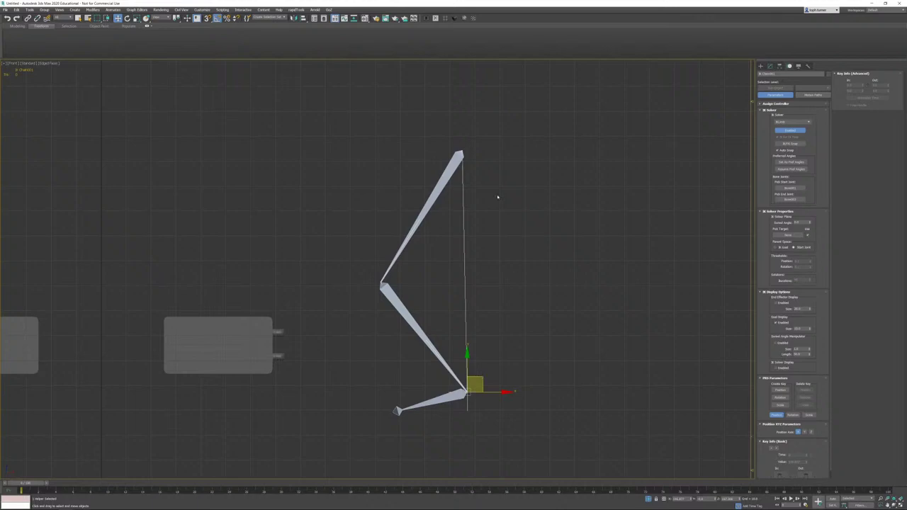
pyautogui.moveTo(396, 226); pyautogui.dragTo(535, 448)
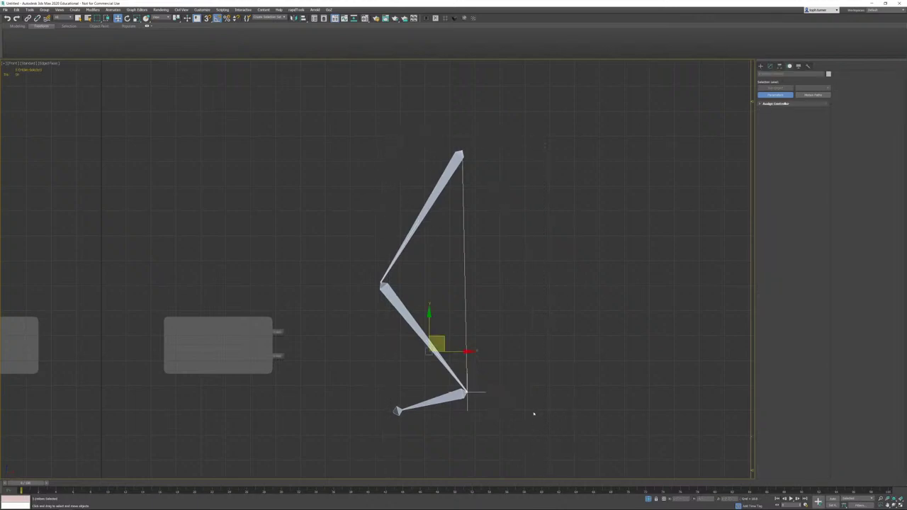
pyautogui.press('Delete')
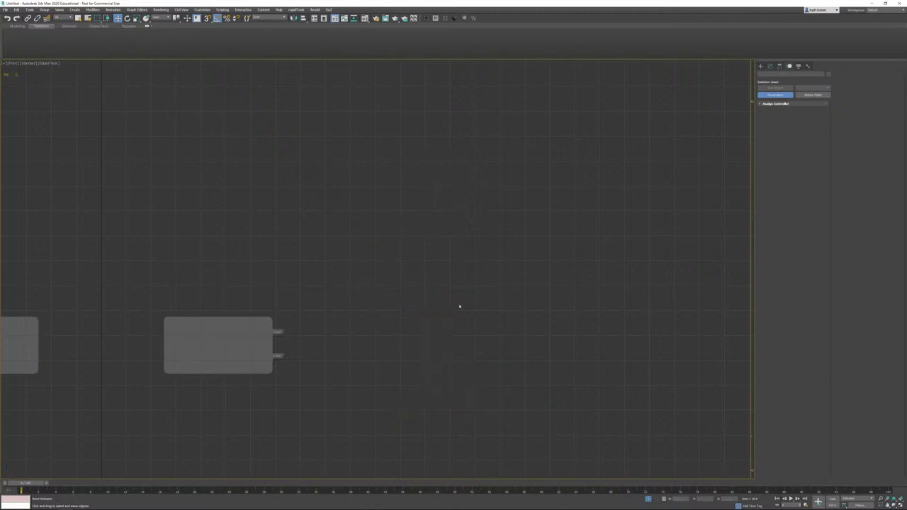
# Step: Select the hinge part in the Perspective view and examine its lugs up close and from several angles
pyautogui.scroll(-1, 382, 294)
pyautogui.press('z')
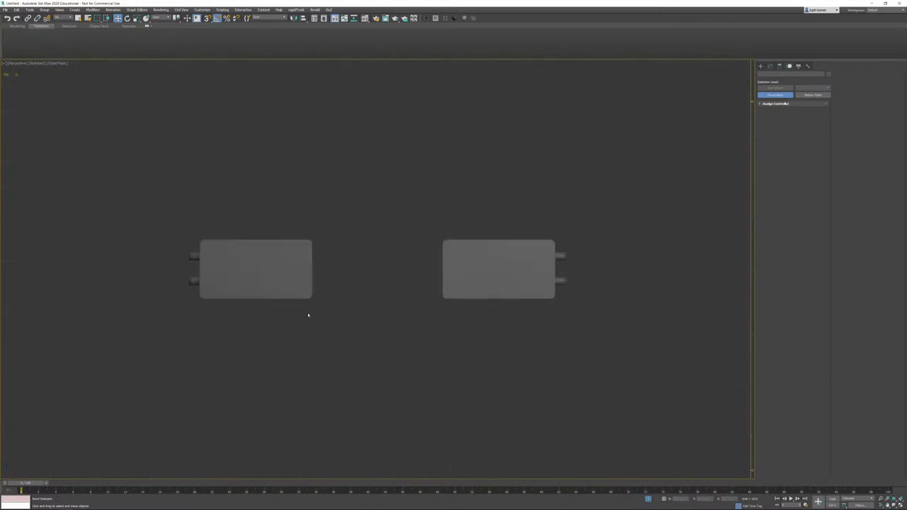
pyautogui.keyDown('alt'); pyautogui.moveTo(307, 316); pyautogui.dragTo(437, 292, button='middle'); pyautogui.keyUp('alt')
pyautogui.click(285, 291)
pyautogui.scroll(4, 285, 291)
pyautogui.moveTo(285, 292); pyautogui.dragTo(386, 294, button='middle')
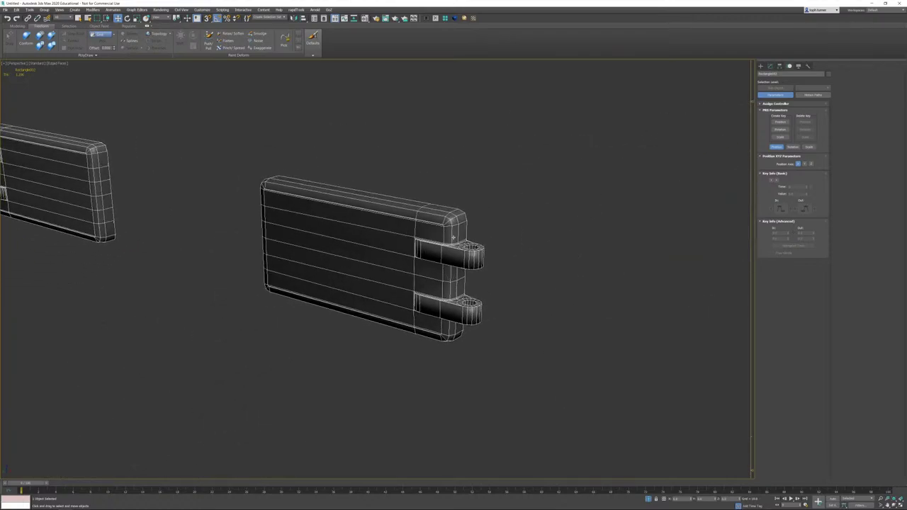
pyautogui.scroll(5, 458, 221)
pyautogui.scroll(2, 492, 281)
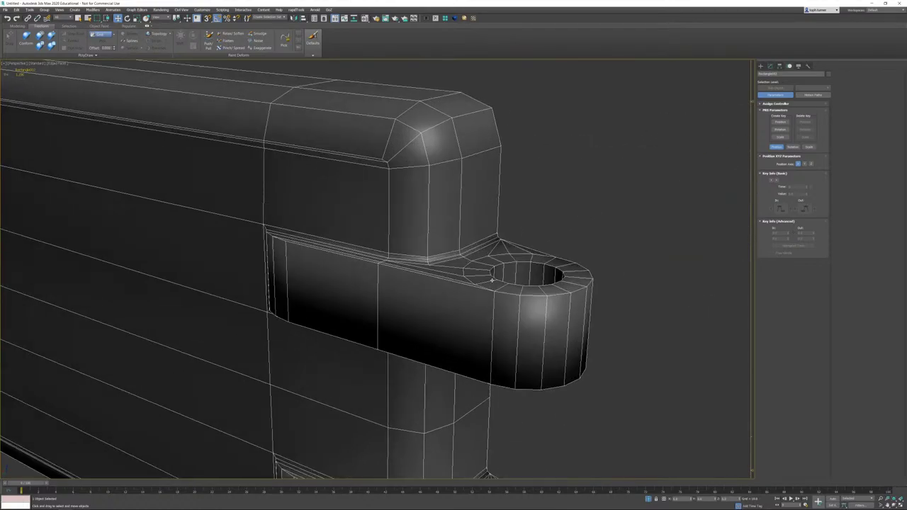
pyautogui.hotkey('shift', 'z')
pyautogui.hotkey('shift', 'z')
pyautogui.hotkey('shift', 'z')
pyautogui.hotkey('shift', 'z')
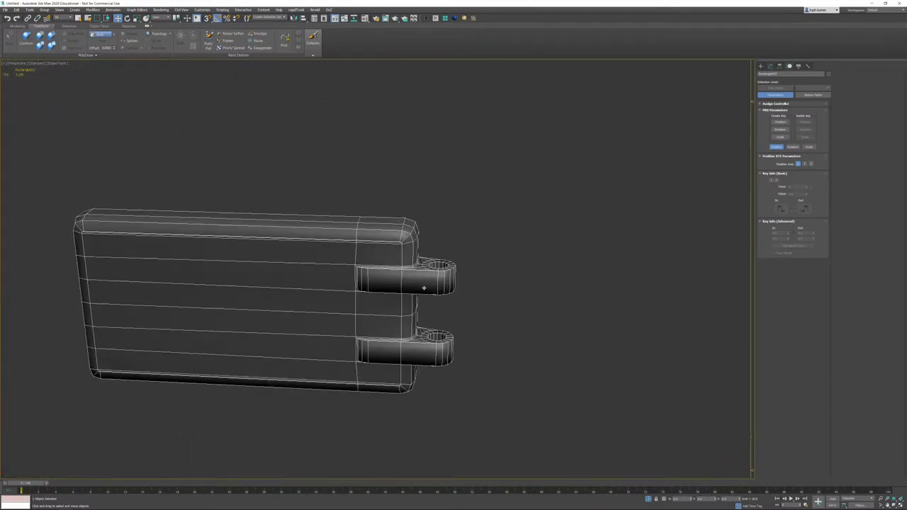
pyautogui.hotkey('shift', 'z')
pyautogui.hotkey('shift', 'z')
pyautogui.hotkey('shift', 'z')
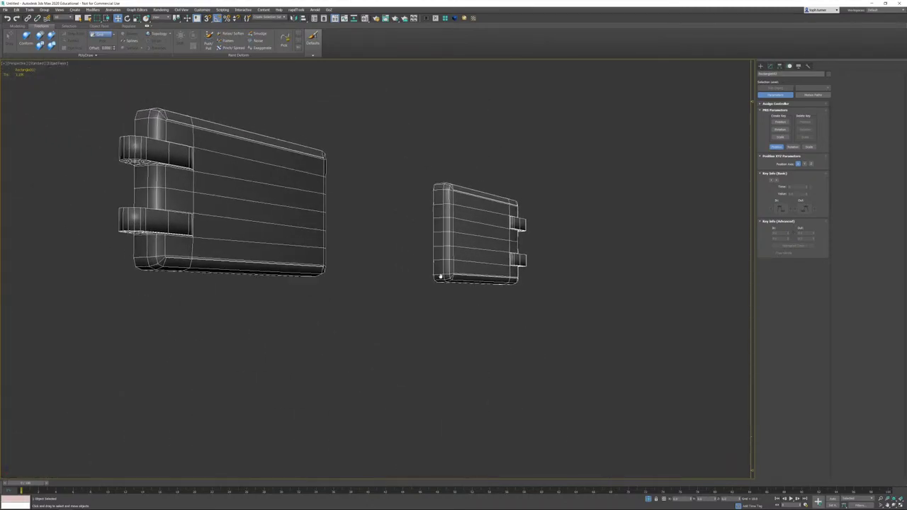
# Step: Select all open borders of the hinge part at Border level
pyautogui.click(770, 66)
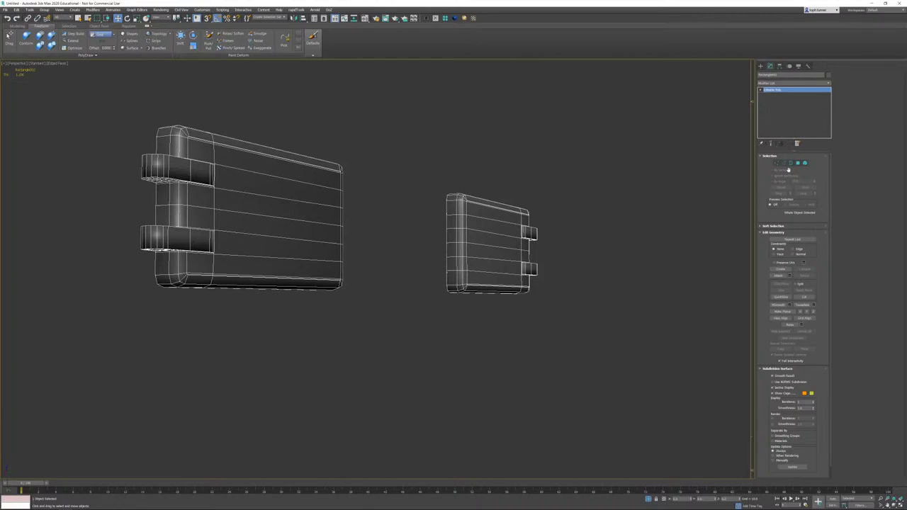
pyautogui.click(791, 163)
pyautogui.moveTo(132, 356); pyautogui.dragTo(170, 179)
pyautogui.scroll(5, 170, 179)
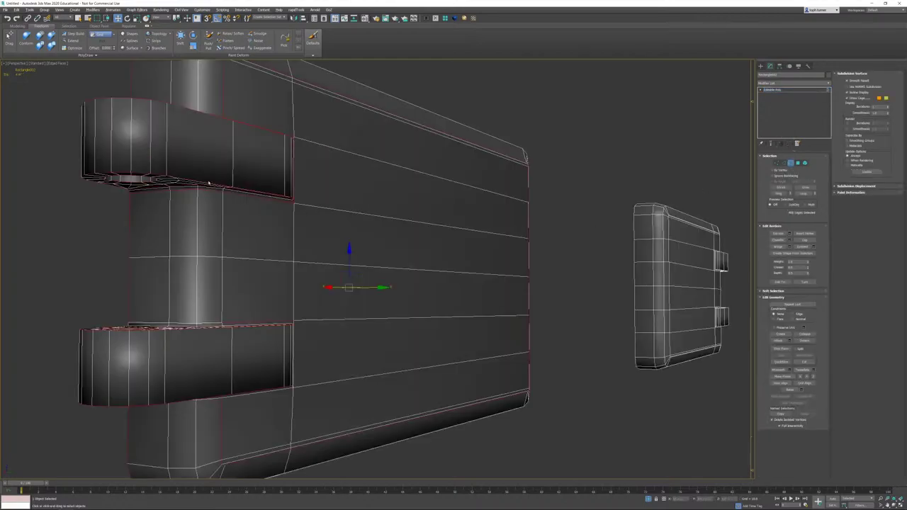
# Step: Examine the hinge lugs' vertices and highlighted borders to find where the lug-to-body edges are not split
pyautogui.keyDown('alt'); pyautogui.moveTo(209, 183); pyautogui.dragTo(469, 249, button='middle'); pyautogui.keyUp('alt')
pyautogui.scroll(3, 302, 247)
pyautogui.scroll(2, 301, 247)
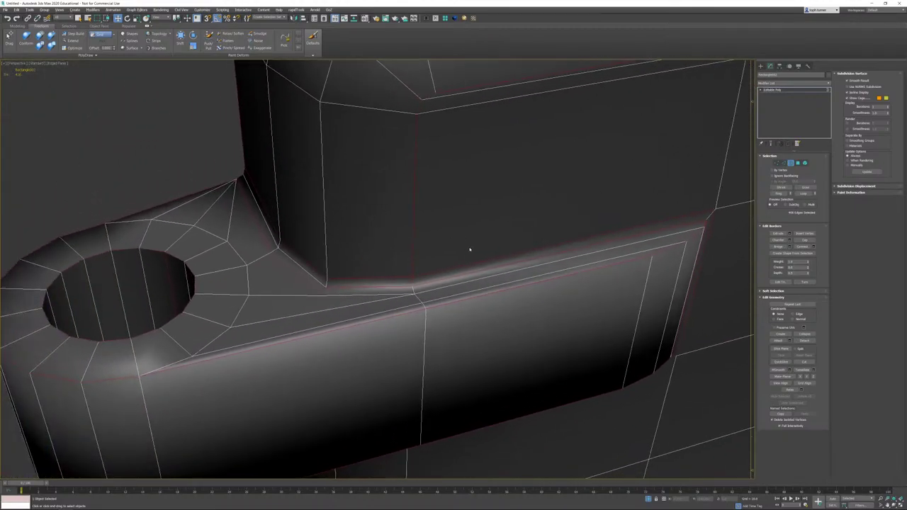
pyautogui.press('1')
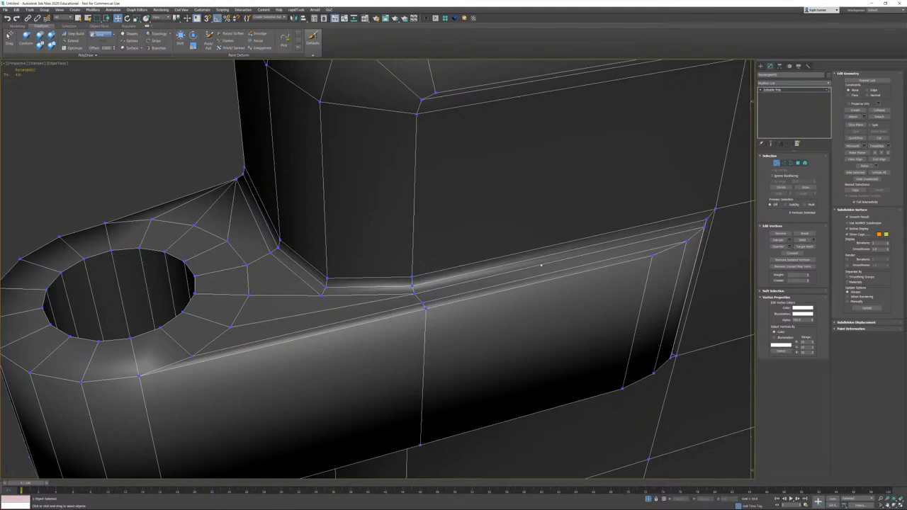
pyautogui.moveTo(613, 234); pyautogui.dragTo(531, 203, button='middle')
pyautogui.scroll(-6, 531, 203)
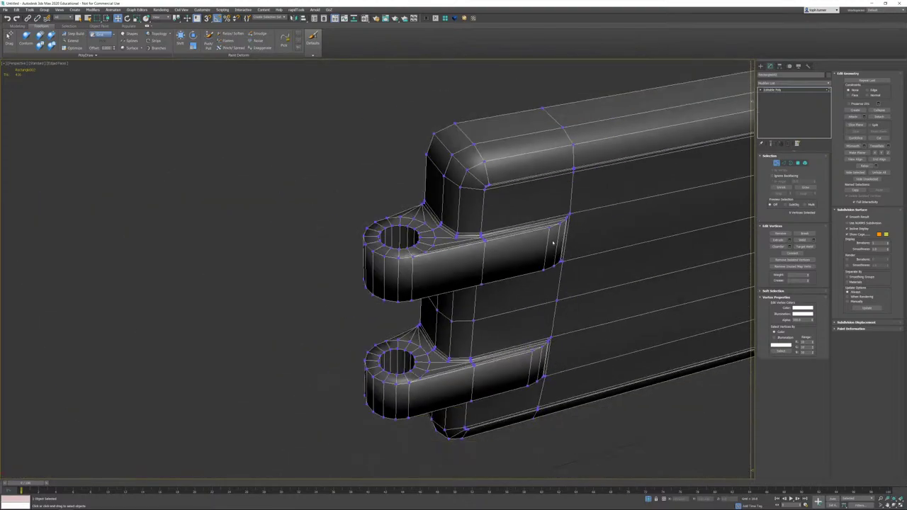
pyautogui.keyDown('alt'); pyautogui.moveTo(555, 243); pyautogui.dragTo(517, 218, button='middle'); pyautogui.keyUp('alt')
pyautogui.click(793, 164)
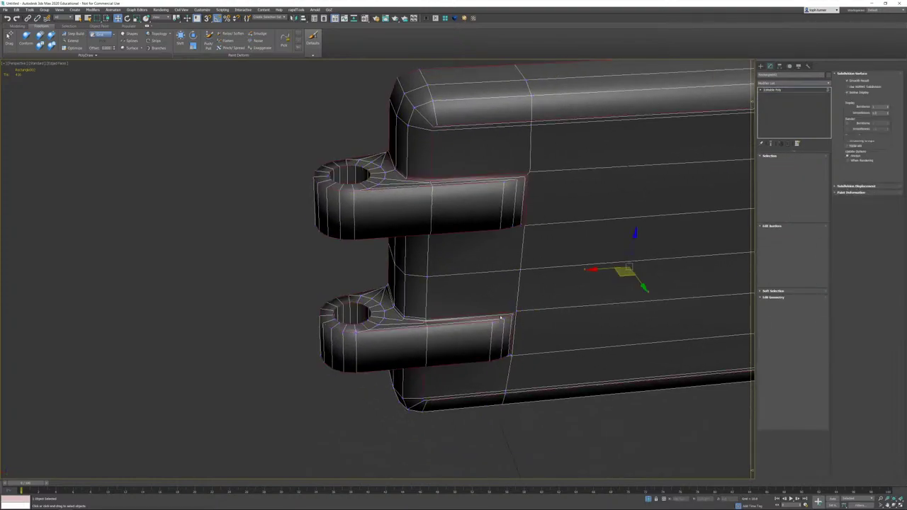
pyautogui.scroll(7, 430, 308)
pyautogui.moveTo(448, 327); pyautogui.dragTo(335, 277, button='middle')
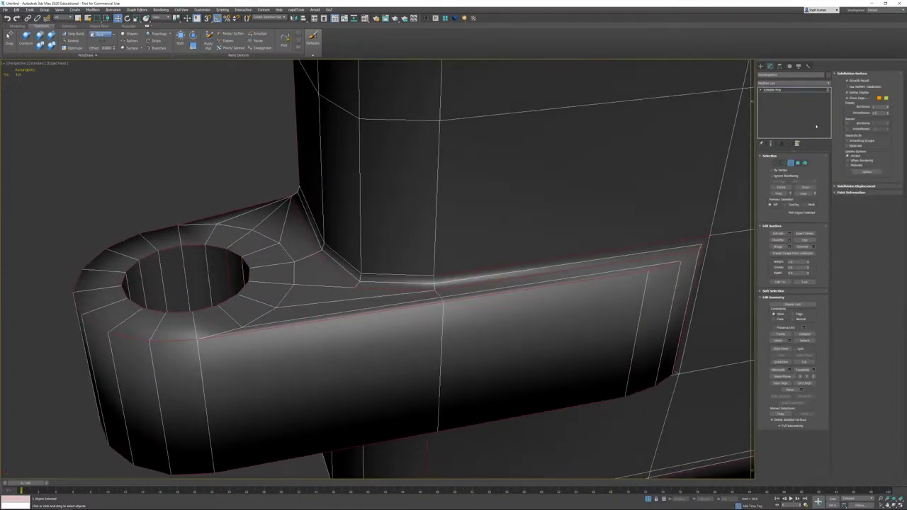
# Step: Split the edges along the rounded corner where the hinge lug meets the body
pyautogui.click(783, 163)
pyautogui.click(381, 279)
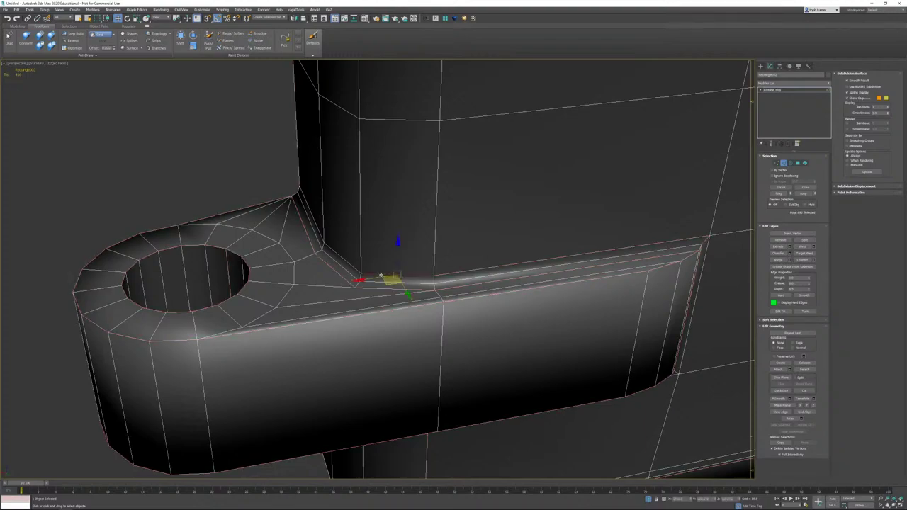
pyautogui.keyDown('ctrl'); pyautogui.click(350, 264); pyautogui.keyUp('ctrl')
pyautogui.keyDown('ctrl'); pyautogui.click(317, 226); pyautogui.keyUp('ctrl')
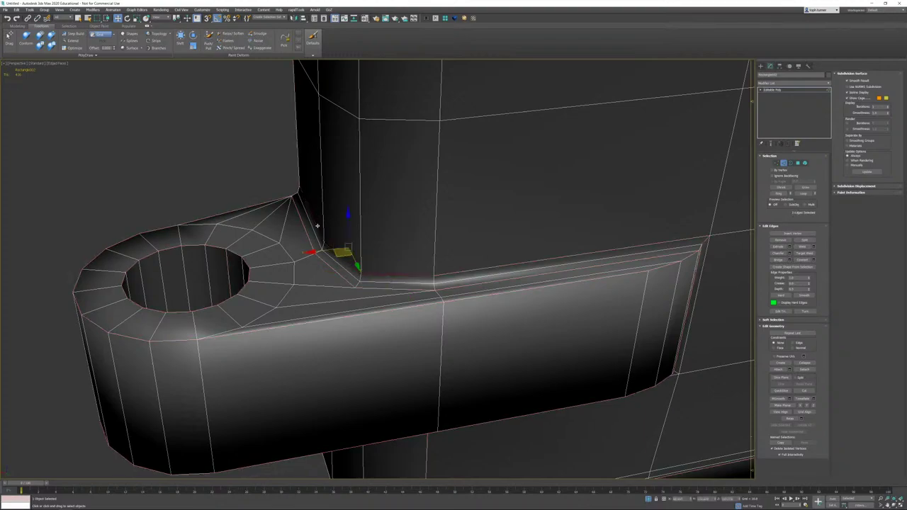
pyautogui.keyDown('alt'); pyautogui.moveTo(322, 255); pyautogui.dragTo(297, 380, button='middle'); pyautogui.keyUp('alt')
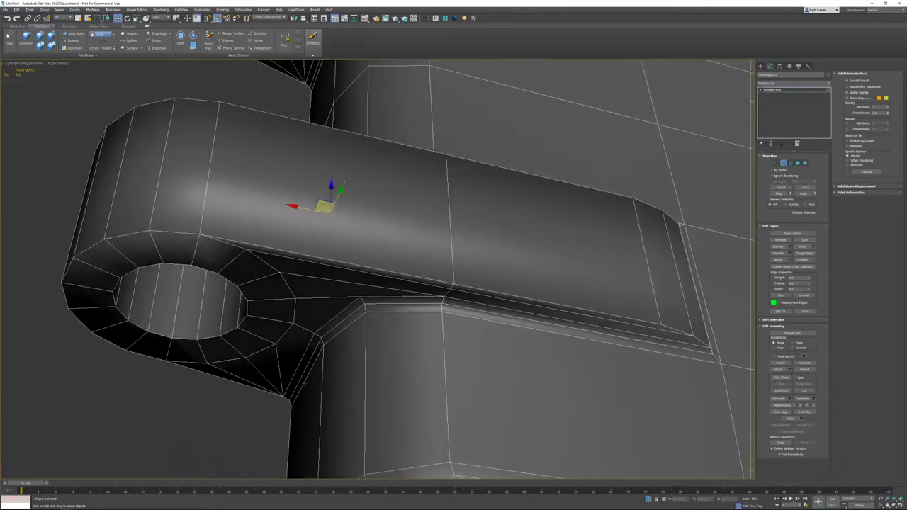
pyautogui.click(304, 382)
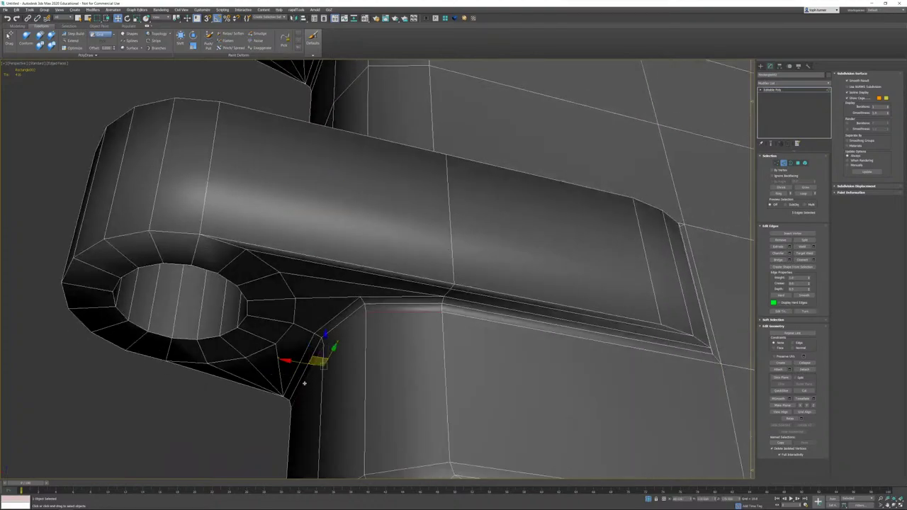
pyautogui.click(804, 240)
pyautogui.keyDown('alt'); pyautogui.moveTo(333, 341); pyautogui.dragTo(286, 385, button='middle'); pyautogui.keyUp('alt')
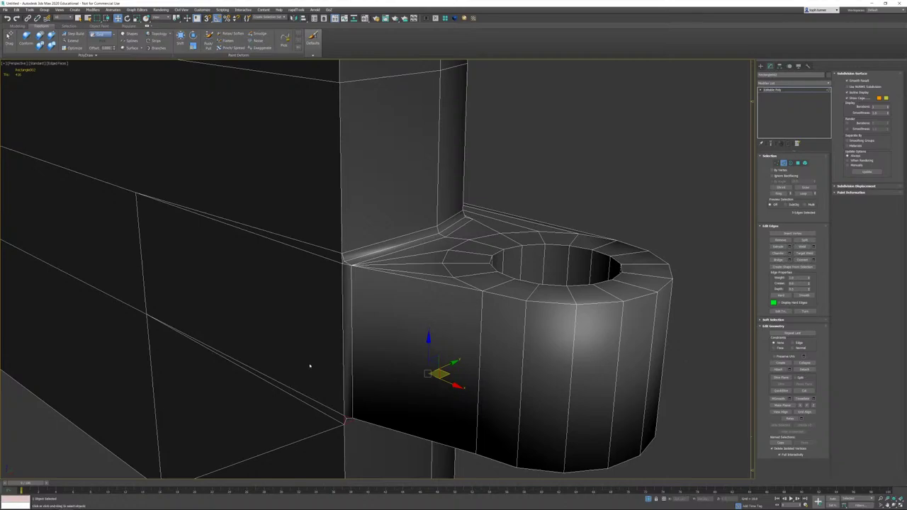
# Step: Select the edges along the hinge lug's underside rim and inspect the lug's far end where it meets the body
pyautogui.keyDown('alt'); pyautogui.moveTo(433, 370); pyautogui.dragTo(547, 305, button='middle'); pyautogui.keyUp('alt')
pyautogui.click(499, 266)
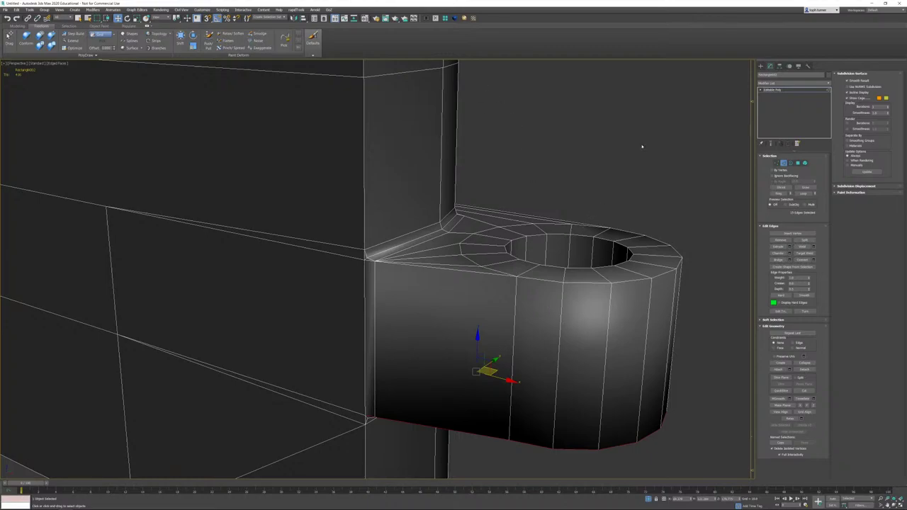
pyautogui.keyDown('alt'); pyautogui.moveTo(709, 213); pyautogui.dragTo(482, 228, button='middle'); pyautogui.keyUp('alt')
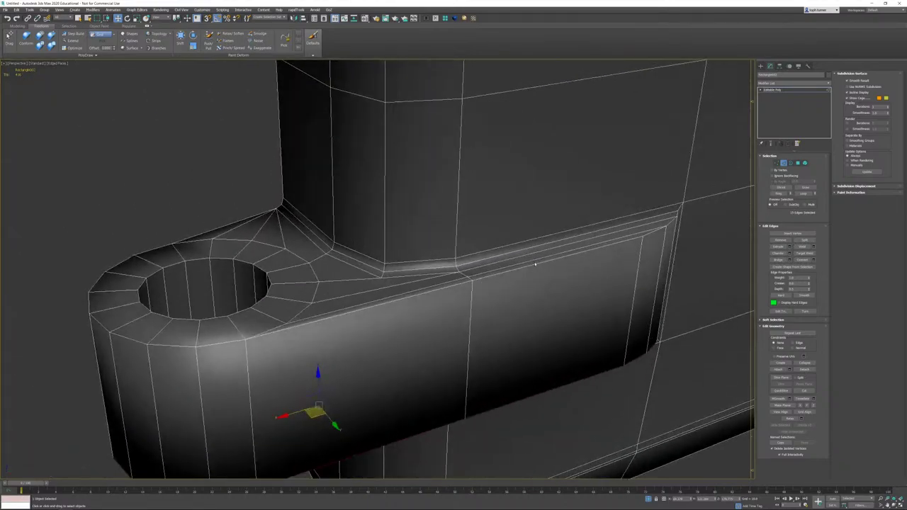
pyautogui.keyDown('alt'); pyautogui.moveTo(585, 278); pyautogui.dragTo(325, 2, button='middle'); pyautogui.keyUp('alt')
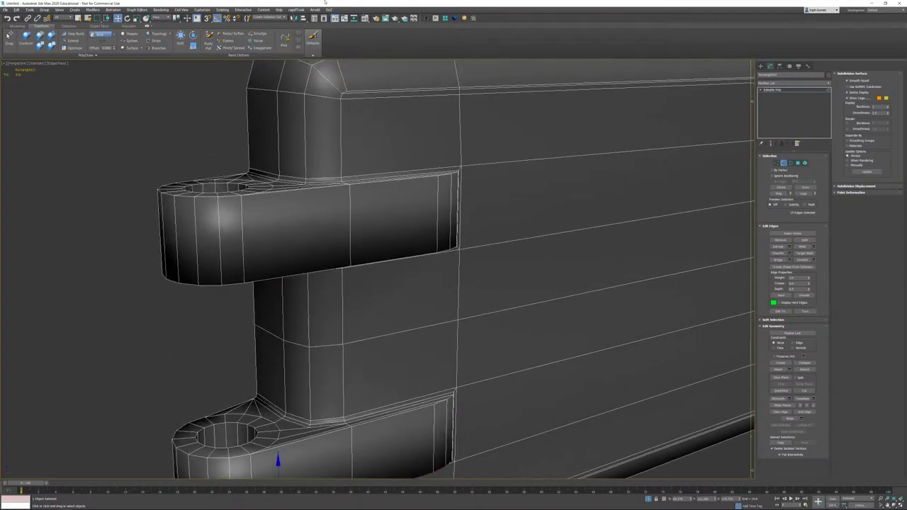
pyautogui.keyDown('alt'); pyautogui.moveTo(418, 3); pyautogui.dragTo(496, 199, button='middle'); pyautogui.keyUp('alt')
pyautogui.scroll(8, 549, 212)
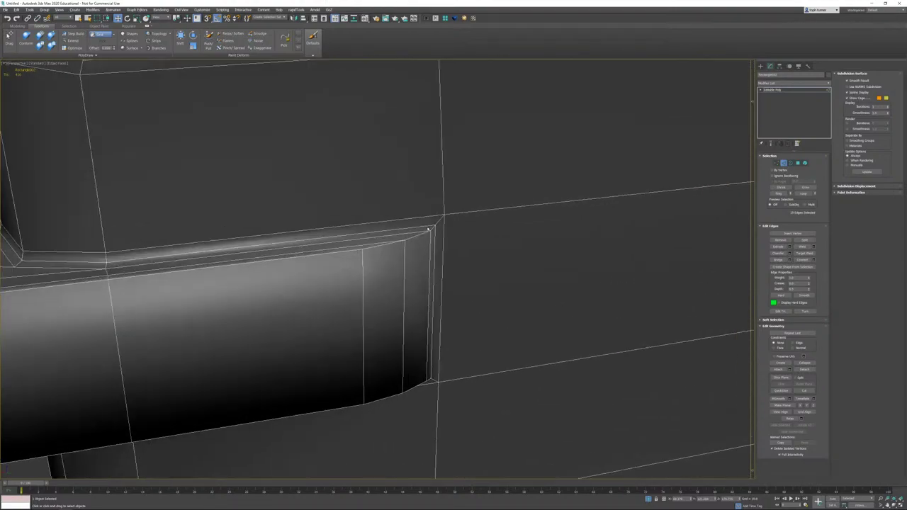
# Step: Highlight the open borders and examine the lug's far corner for unsplit edges, including the diagonal corner edge
pyautogui.click(790, 163)
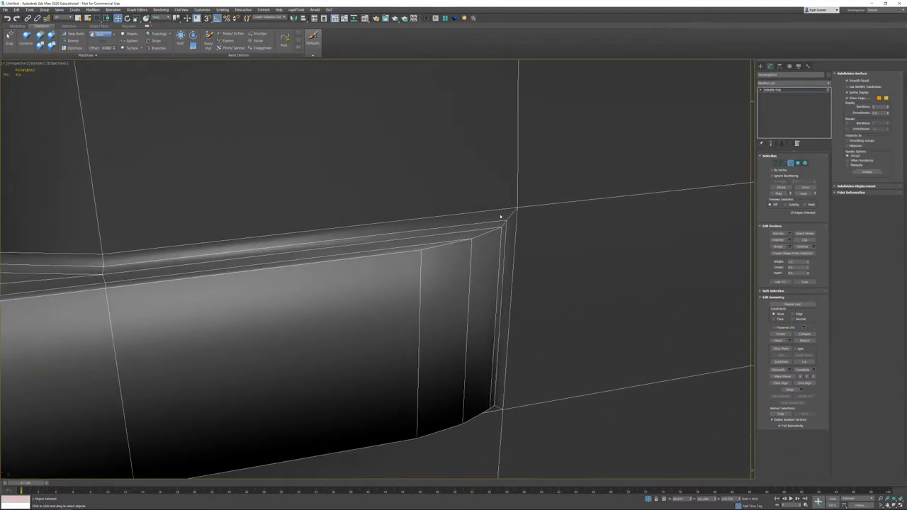
pyautogui.moveTo(448, 257); pyautogui.dragTo(449, 256)
pyautogui.scroll(-6, 448, 257)
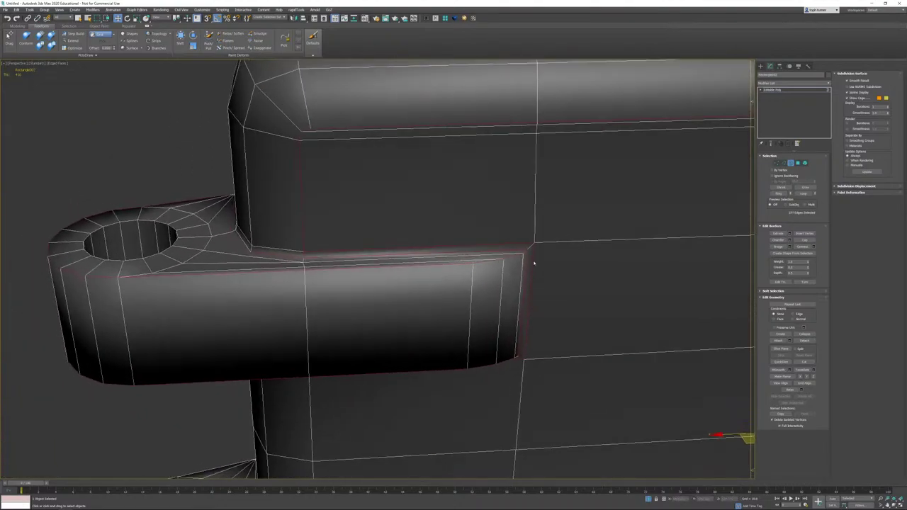
pyautogui.scroll(8, 590, 243)
pyautogui.click(783, 164)
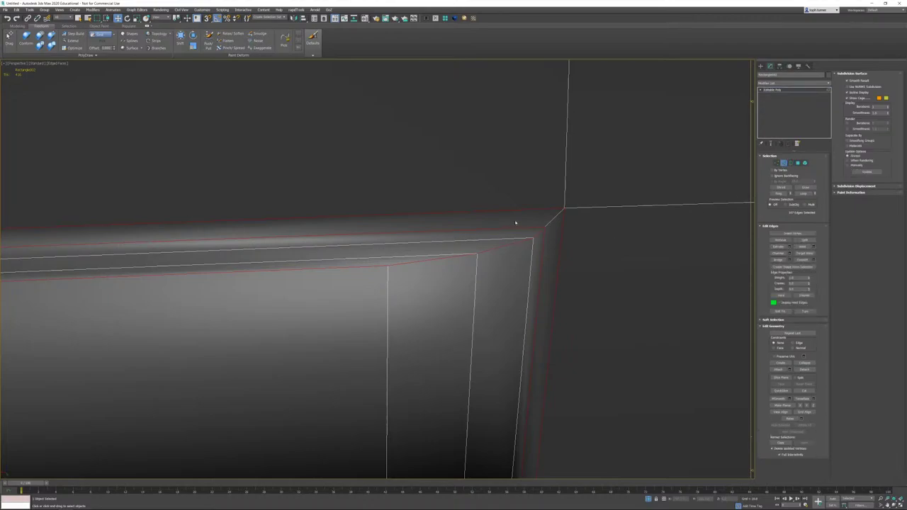
pyautogui.click(552, 220)
pyautogui.moveTo(551, 220); pyautogui.dragTo(494, 243, button='middle')
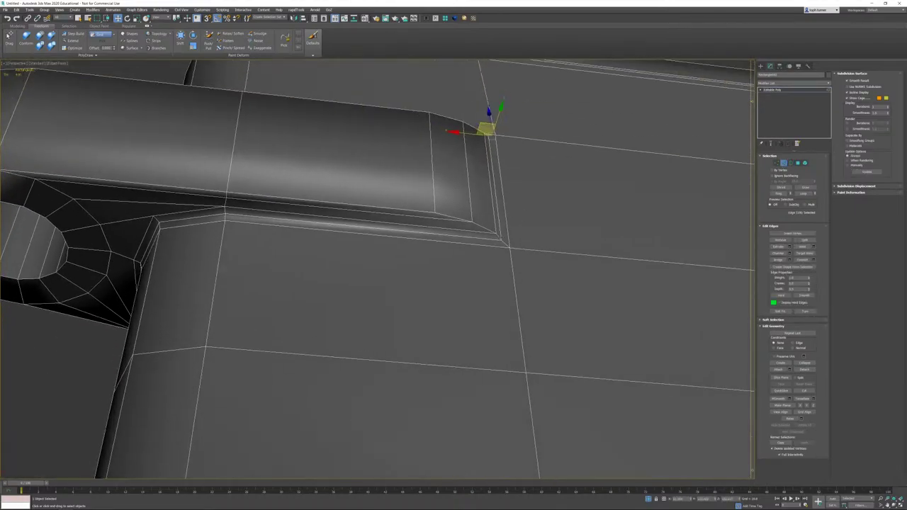
# Step: Select the edges along the hinge lug's underside and around its corner at the body, and split them
pyautogui.doubleClick(504, 243)
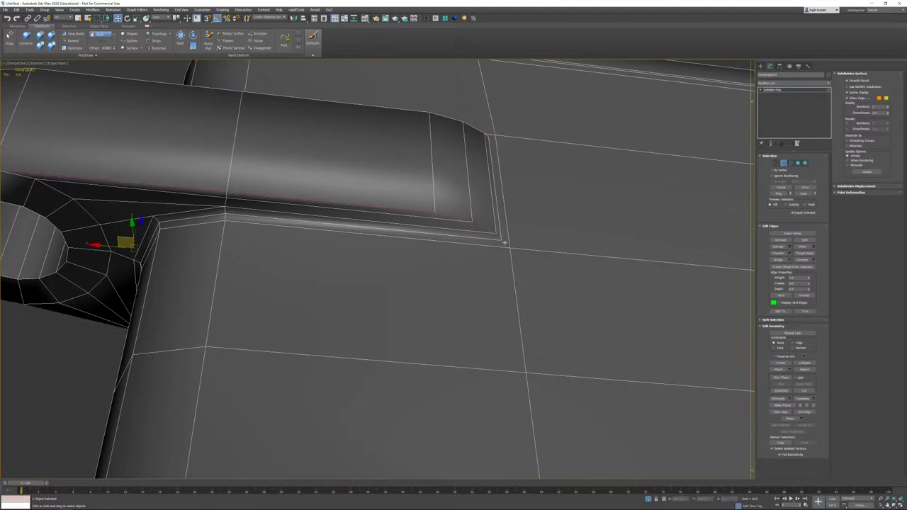
pyautogui.keyDown('alt'); pyautogui.moveTo(479, 245); pyautogui.dragTo(493, 220, button='middle'); pyautogui.keyUp('alt')
pyautogui.scroll(6, 435, 254)
pyautogui.keyDown('alt'); pyautogui.moveTo(427, 293); pyautogui.dragTo(445, 304, button='middle'); pyautogui.keyUp('alt')
pyautogui.keyDown('alt'); pyautogui.moveTo(404, 269); pyautogui.dragTo(382, 316, button='middle'); pyautogui.keyUp('alt')
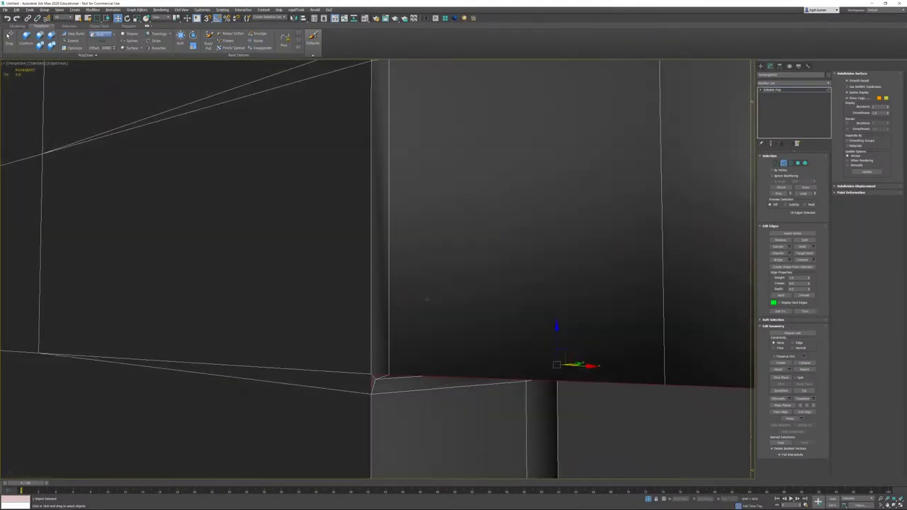
pyautogui.click(812, 241)
pyautogui.moveTo(490, 239); pyautogui.dragTo(430, 229, button='middle')
pyautogui.scroll(-5, 430, 229)
pyautogui.scroll(-6, 641, 345)
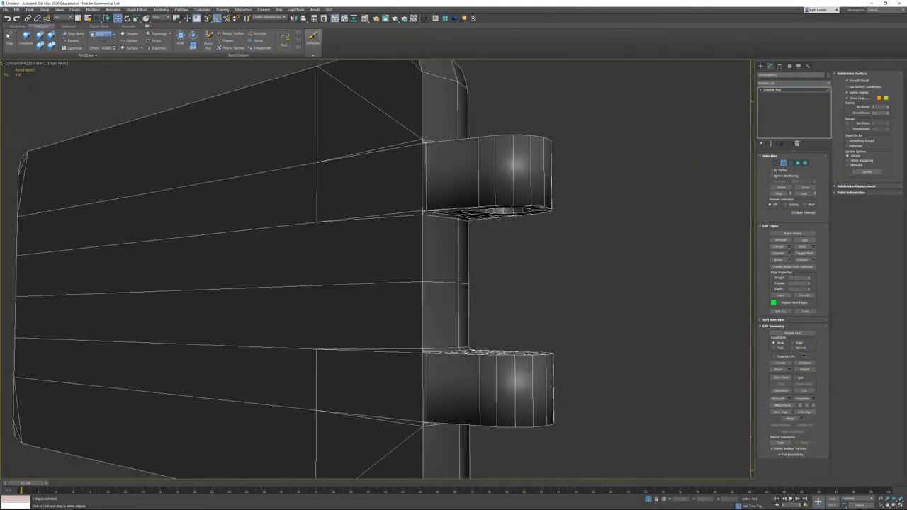
# Step: Exit isolation, check the open border around the left hinged door's front face, and leave sub-object editing
pyautogui.keyDown('alt'); pyautogui.moveTo(588, 224); pyautogui.dragTo(708, 209, button='middle'); pyautogui.keyUp('alt')
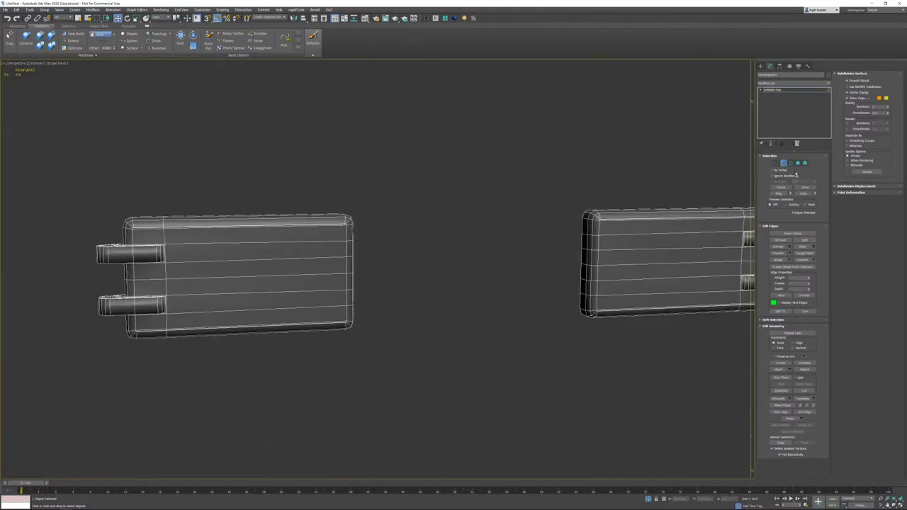
pyautogui.click(791, 163)
pyautogui.click(649, 498)
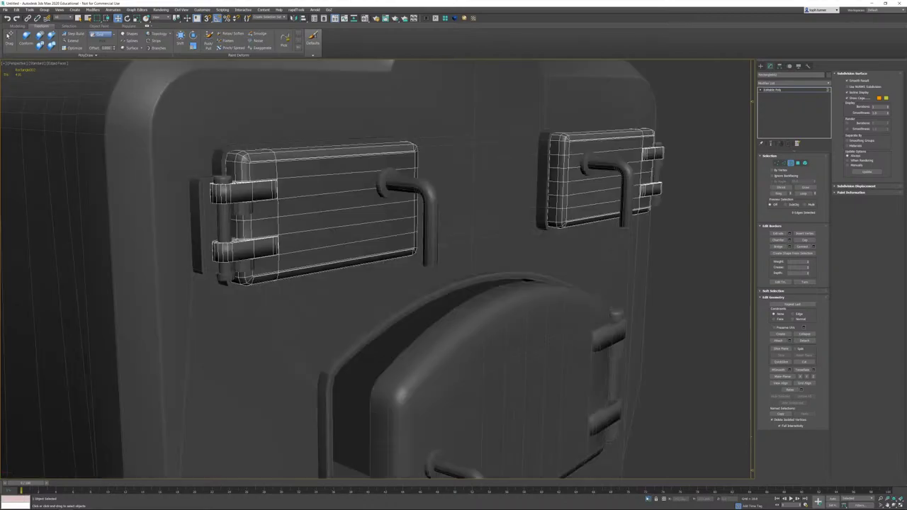
pyautogui.keyDown('alt'); pyautogui.moveTo(471, 310); pyautogui.dragTo(471, 344, button='middle'); pyautogui.keyUp('alt')
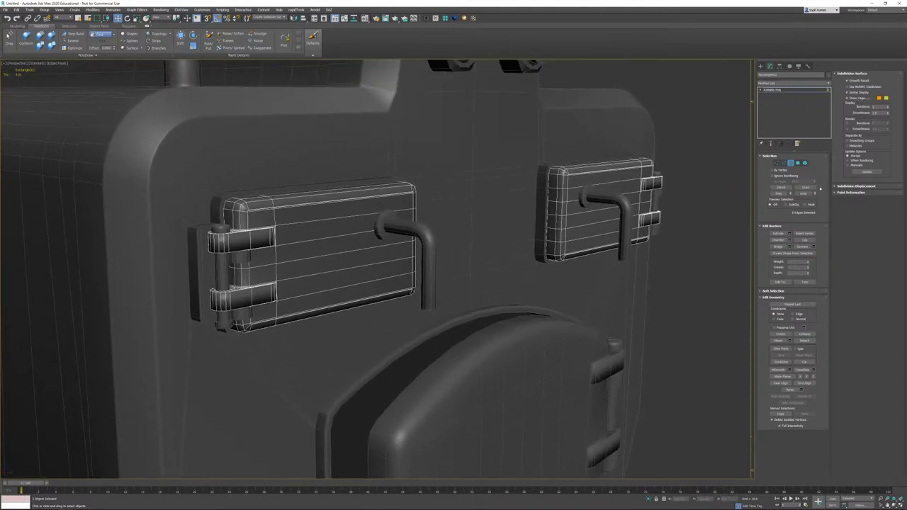
pyautogui.moveTo(512, 250); pyautogui.dragTo(504, 276, button='middle')
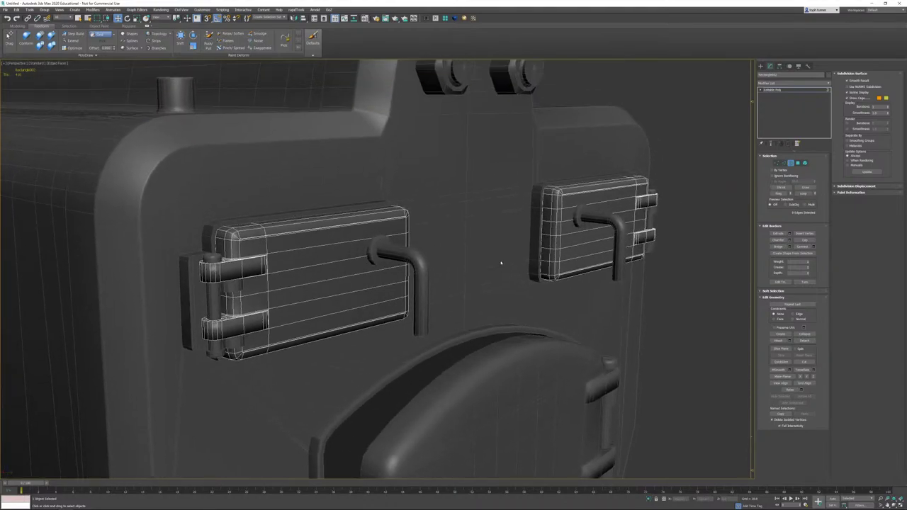
pyautogui.click(408, 237)
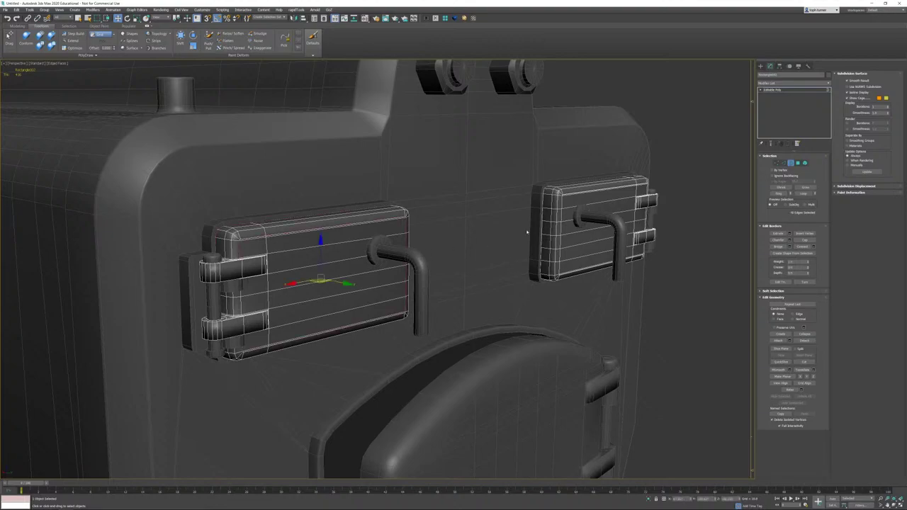
pyautogui.click(792, 163)
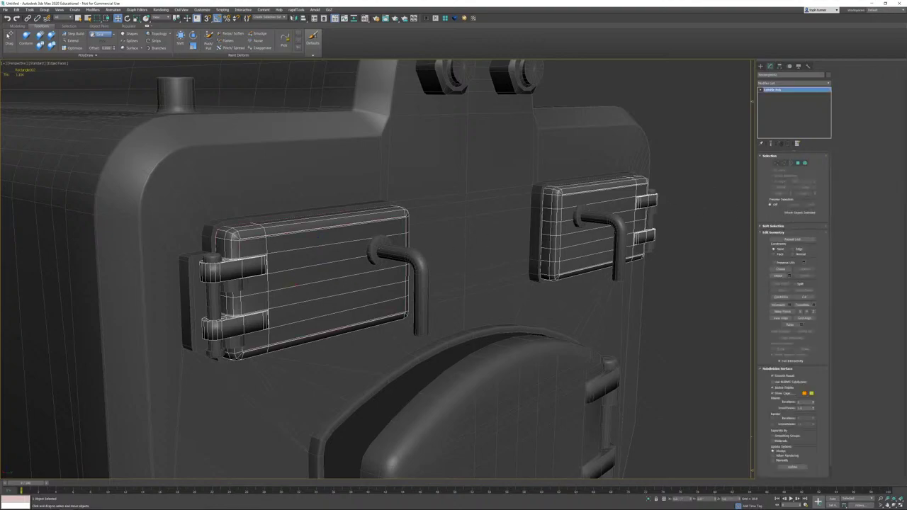
# Step: Isolate the object containing the door handles, hinge pins and bolts, and switch it to Edge level
pyautogui.click(389, 250)
pyautogui.hotkey('alt', 'q')
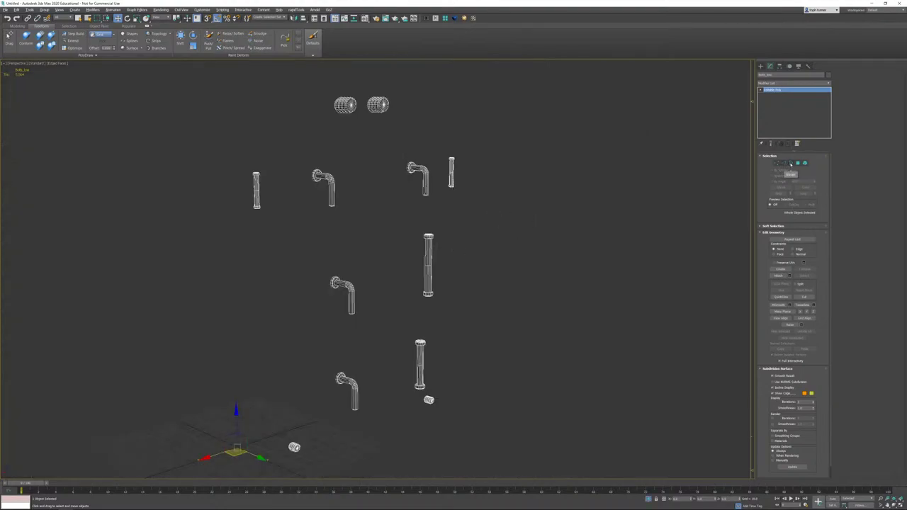
pyautogui.click(784, 163)
# Step: Select the edge loops where the left short hinge pin's shaft meets its upper and lower caps
pyautogui.scroll(10, 326, 256)
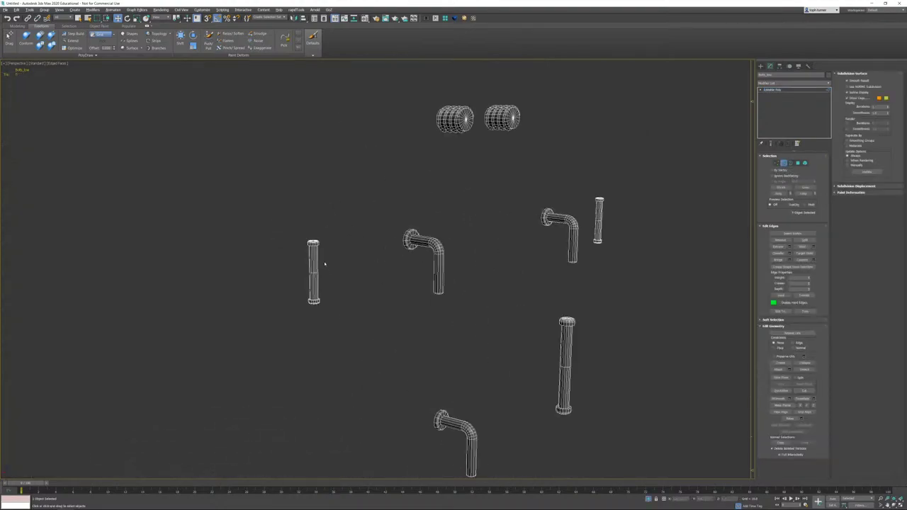
pyautogui.scroll(-15, 347, 234)
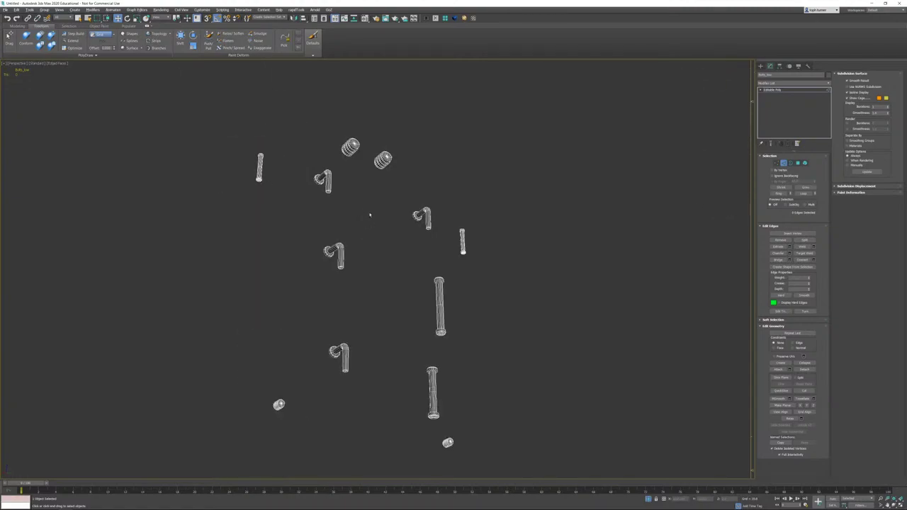
pyautogui.scroll(3, 405, 265)
pyautogui.scroll(10, 406, 266)
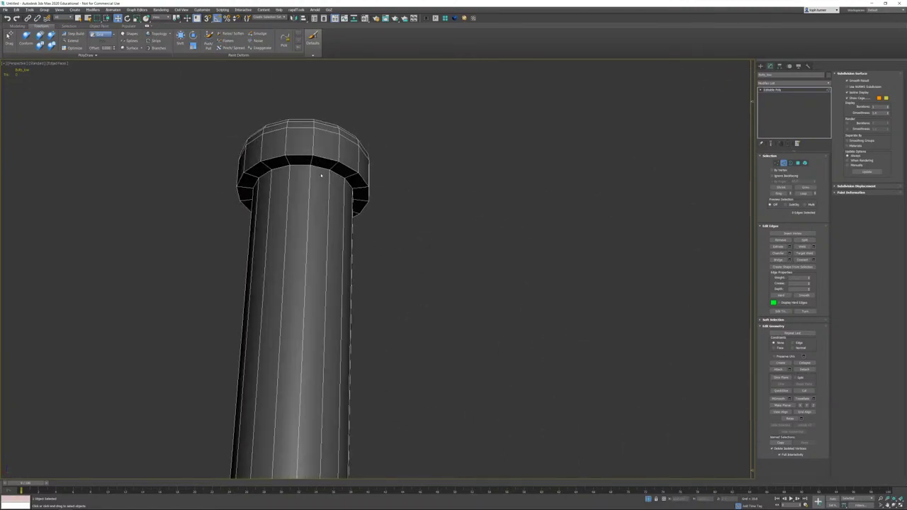
pyautogui.doubleClick(303, 165)
pyautogui.scroll(-3, 454, 197)
pyautogui.keyDown('alt'); pyautogui.moveTo(454, 197); pyautogui.dragTo(425, 285, button='middle'); pyautogui.keyUp('alt')
pyautogui.scroll(6, 426, 286)
pyautogui.keyDown('ctrl'); pyautogui.click(381, 283); pyautogui.keyUp('ctrl')
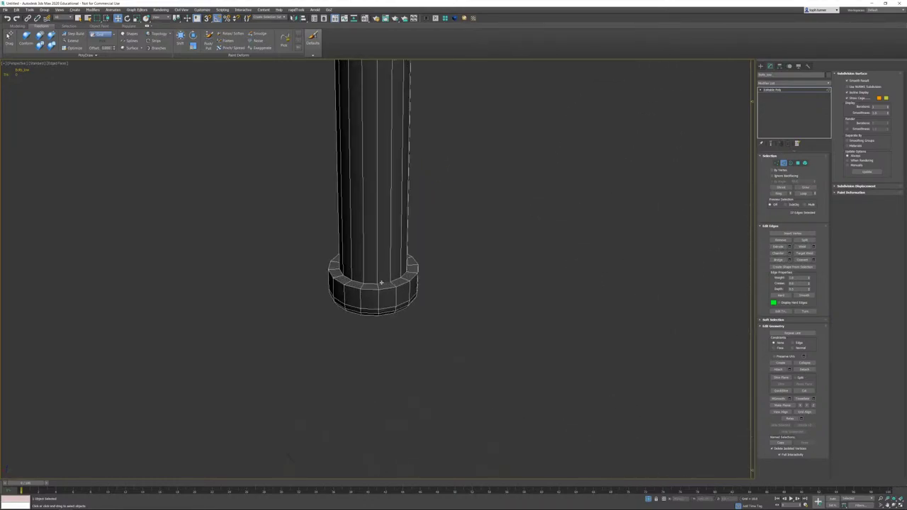
# Step: Add the edge loops where the two upper door handles meet their round flanges to the selection
pyautogui.scroll(-5, 492, 281)
pyautogui.moveTo(492, 280); pyautogui.dragTo(378, 291, button='middle')
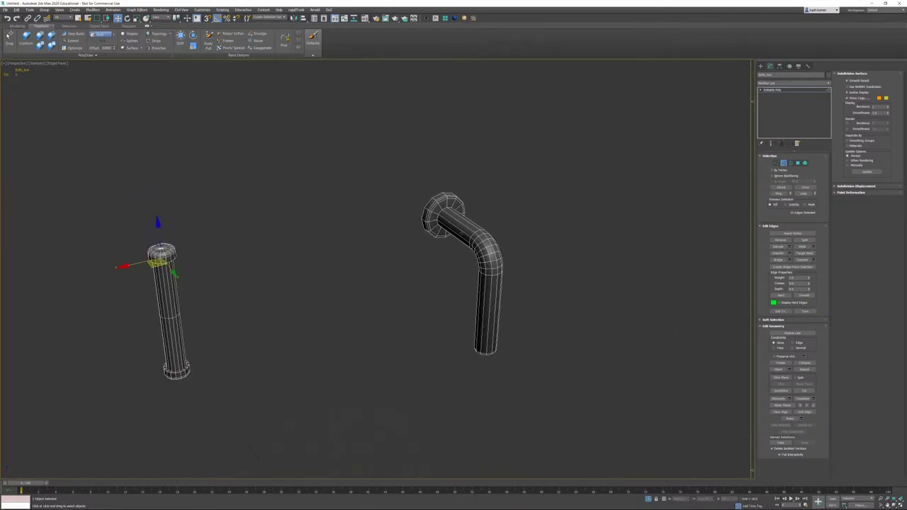
pyautogui.scroll(6, 435, 205)
pyautogui.scroll(-10, 427, 205)
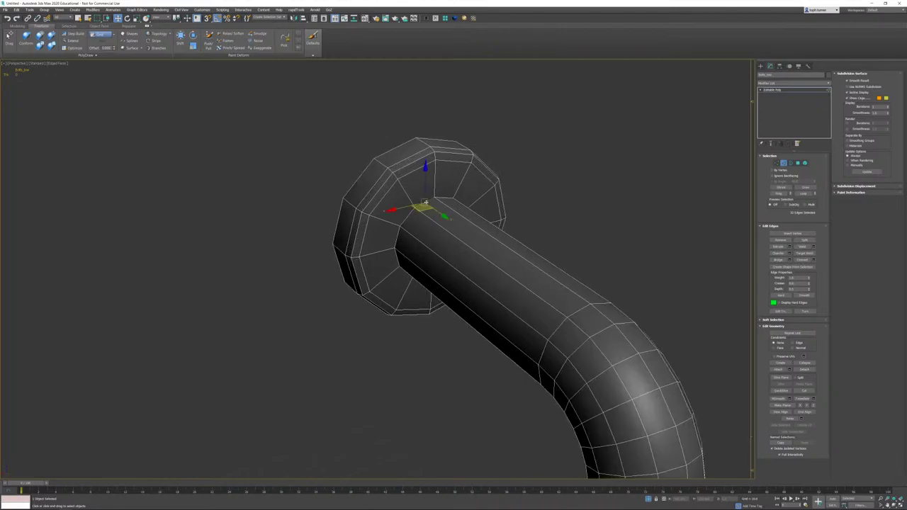
pyautogui.scroll(10, 455, 285)
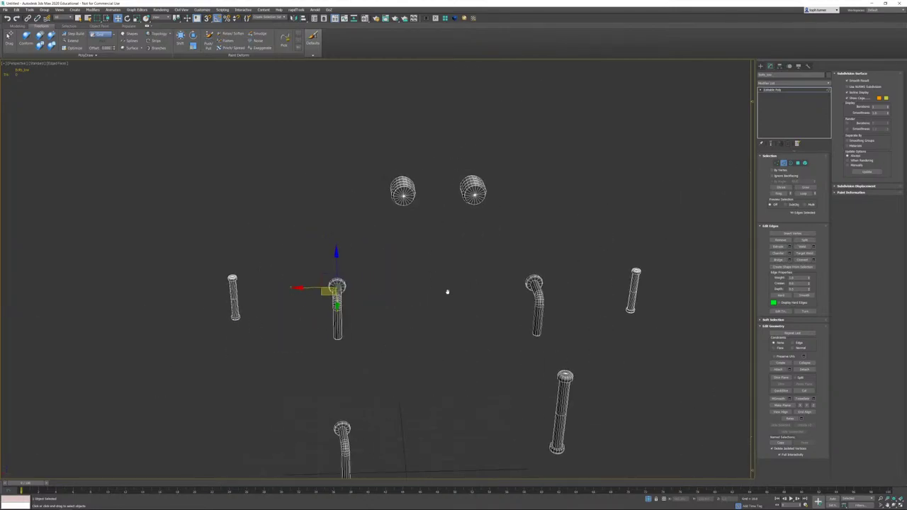
pyautogui.scroll(2, 523, 325)
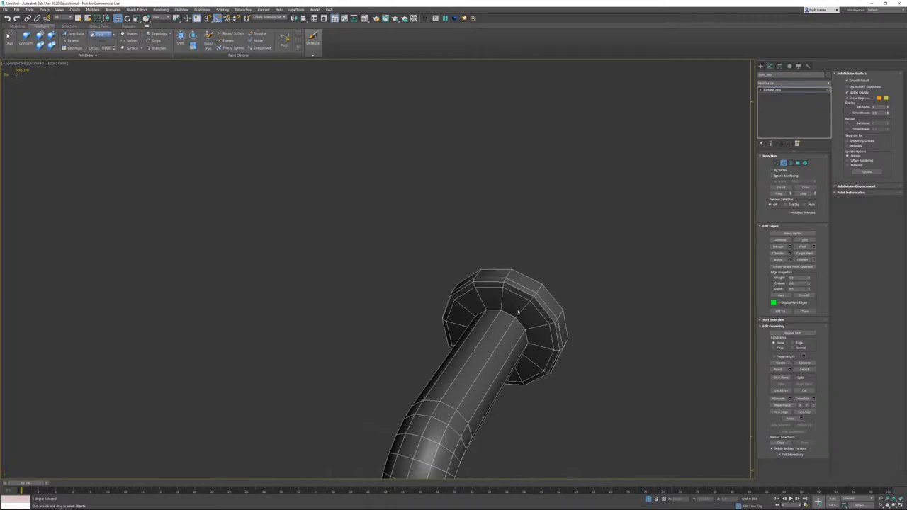
pyautogui.moveTo(507, 313); pyautogui.dragTo(294, 207, button='middle')
pyautogui.scroll(-4, 386, 243)
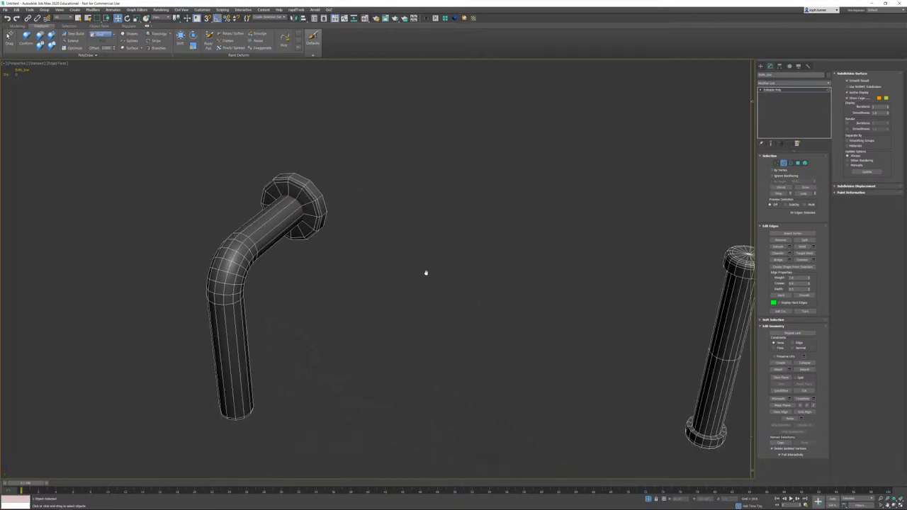
# Step: Add the loop where the other short hinge pin's shaft meets its bottom cap to the edge selection
pyautogui.moveTo(737, 283); pyautogui.dragTo(284, 157, button='middle')
pyautogui.moveTo(299, 275); pyautogui.dragTo(380, 333, button='middle')
pyautogui.moveTo(369, 365); pyautogui.dragTo(371, 322, button='middle')
pyautogui.scroll(3, 382, 353)
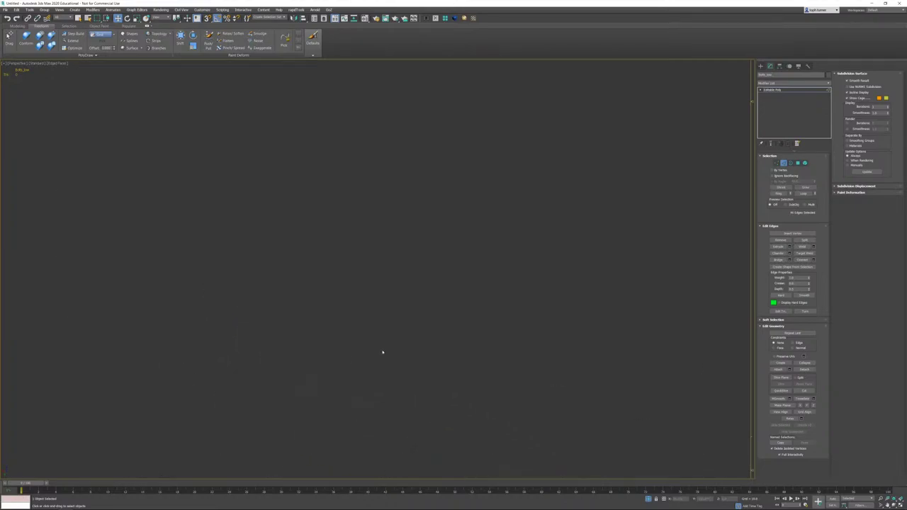
pyautogui.moveTo(382, 281)
pyautogui.mouseDown(button='middle')
pyautogui.moveTo(395, 318)
pyautogui.moveTo(397, 291)
pyautogui.mouseUp(button='middle')
pyautogui.moveTo(397, 326); pyautogui.dragTo(387, 316, button='middle')
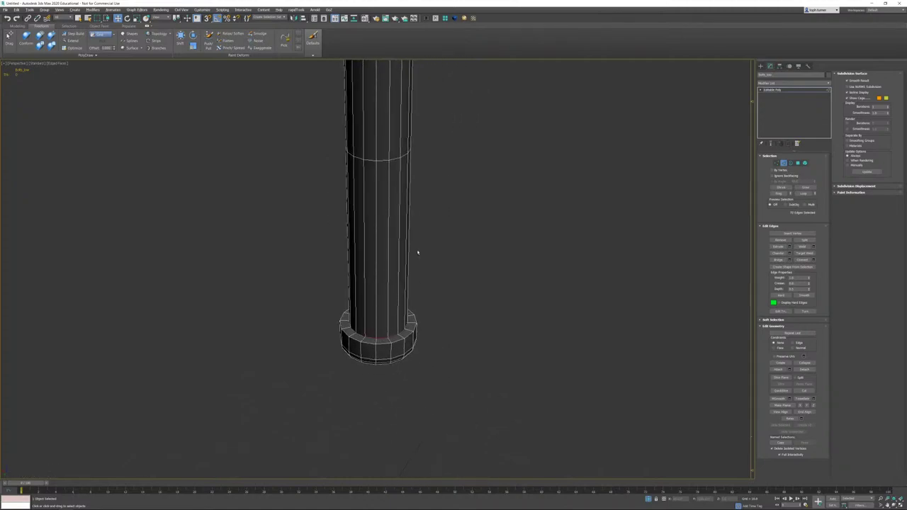
# Step: Add the loop where the same hinge pin's shaft meets its top cap to the edge selection
pyautogui.scroll(-5, 416, 249)
pyautogui.keyDown('alt'); pyautogui.moveTo(411, 243); pyautogui.dragTo(413, 221, button='middle'); pyautogui.keyUp('alt')
pyautogui.moveTo(569, 209); pyautogui.dragTo(544, 221, button='middle')
pyautogui.scroll(3, 574, 237)
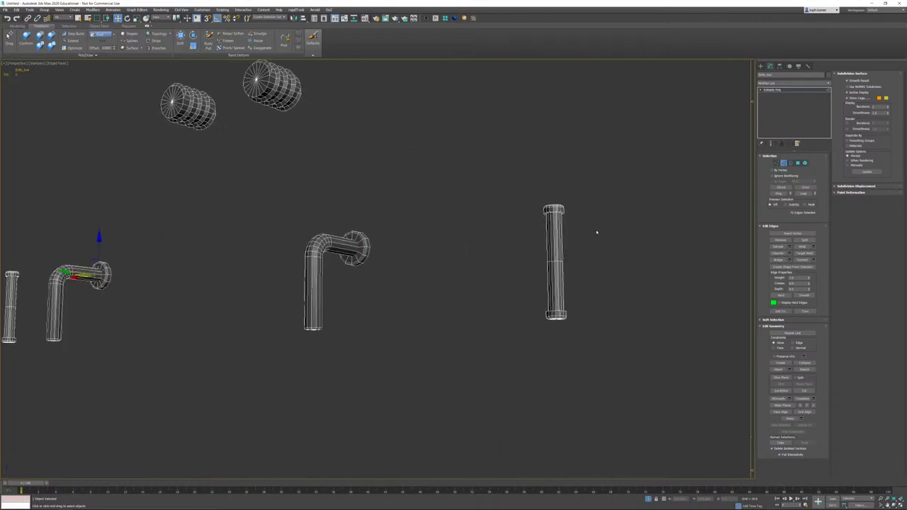
pyautogui.keyDown('alt'); pyautogui.moveTo(597, 232); pyautogui.dragTo(474, 229, button='middle'); pyautogui.keyUp('alt')
pyautogui.scroll(3, 474, 229)
pyautogui.scroll(3, 506, 283)
pyautogui.scroll(-2, 496, 274)
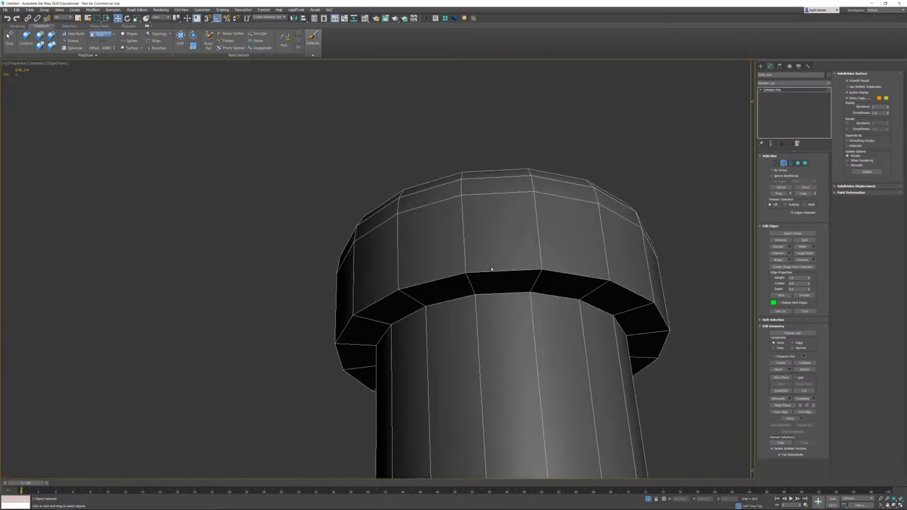
pyautogui.scroll(-5, 494, 291)
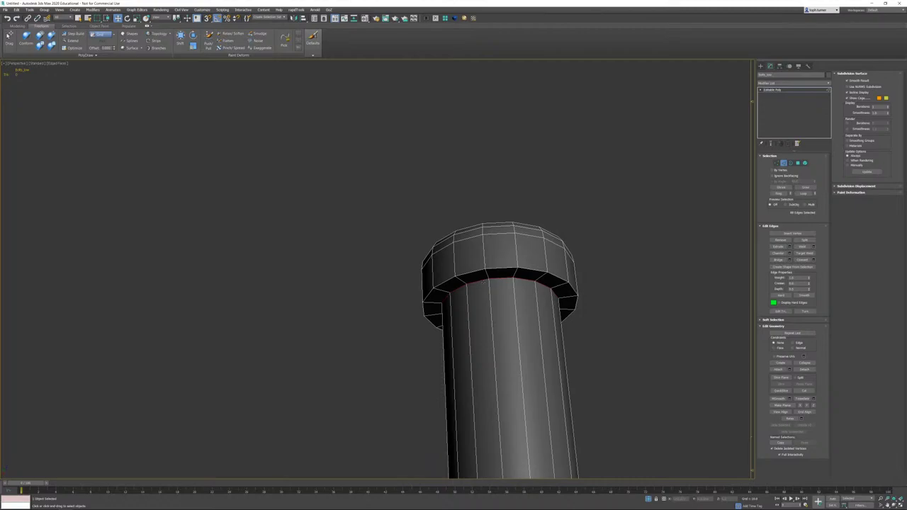
pyautogui.scroll(-8, 480, 279)
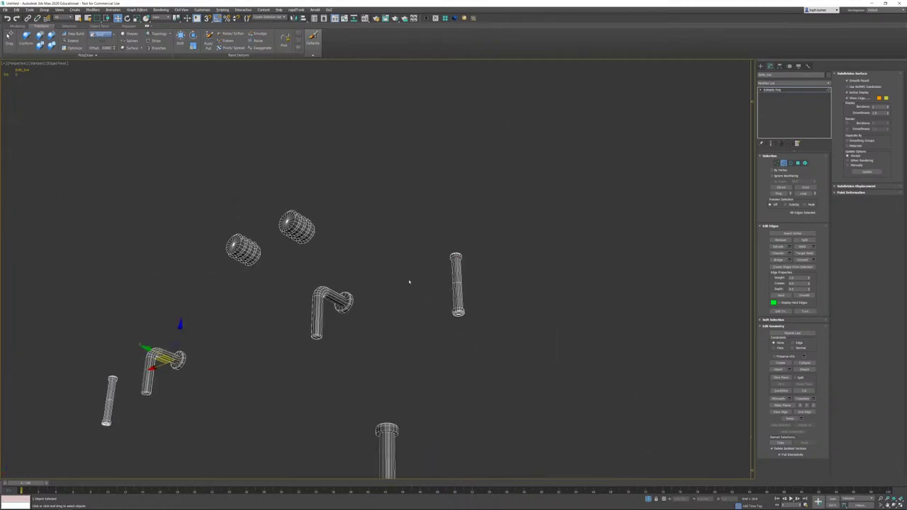
# Step: Add the edge loop around the lower end of an upper door handle's bent rod to the selection
pyautogui.click(330, 319)
pyautogui.scroll(4, 284, 314)
pyautogui.keyDown('alt'); pyautogui.moveTo(347, 411); pyautogui.dragTo(369, 453, button='middle'); pyautogui.keyUp('alt')
pyautogui.moveTo(368, 452); pyautogui.dragTo(401, 218, button='middle')
pyautogui.moveTo(402, 218); pyautogui.dragTo(469, 300, button='middle')
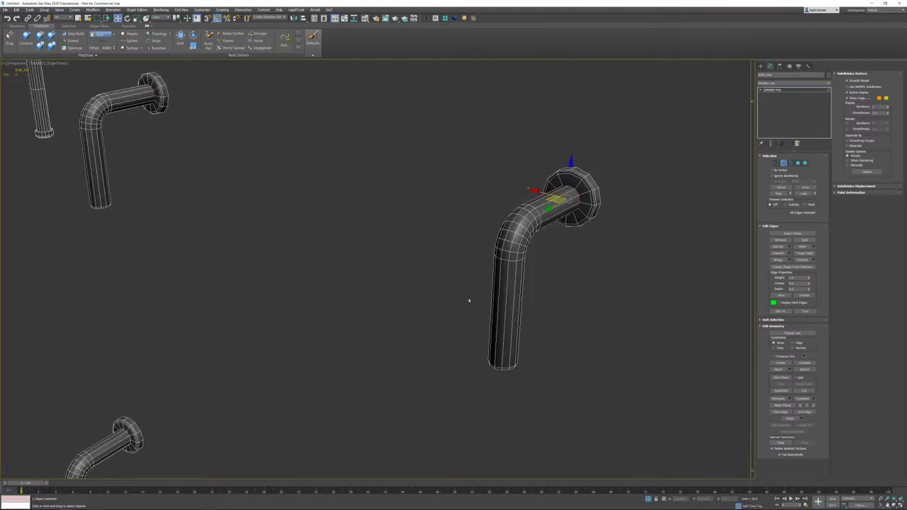
pyautogui.moveTo(522, 359); pyautogui.dragTo(452, 298, button='middle')
pyautogui.scroll(5, 452, 298)
pyautogui.moveTo(392, 206); pyautogui.dragTo(420, 250, button='middle')
pyautogui.keyDown('ctrl'); pyautogui.doubleClick(504, 417); pyautogui.keyUp('ctrl')
pyautogui.scroll(-8, 504, 416)
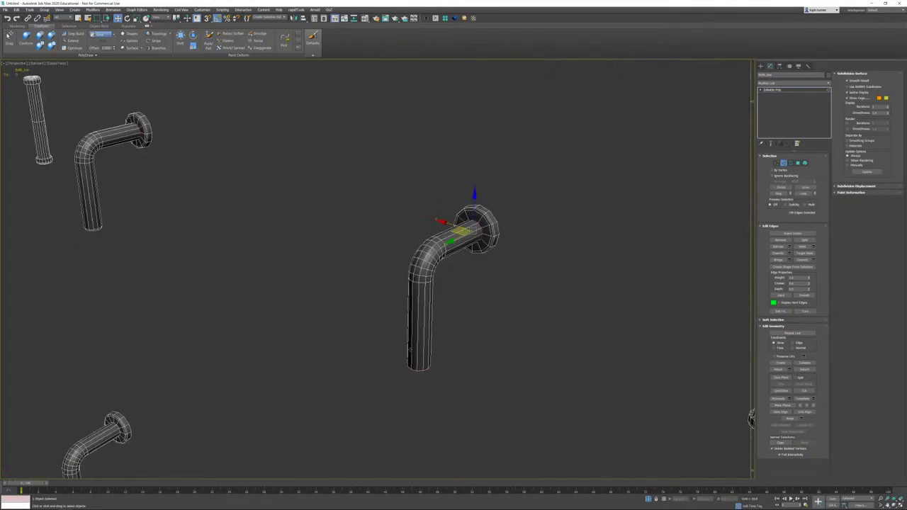
# Step: Add the edge loop around the lower end of the other upper door handle's bent rod to the selection
pyautogui.moveTo(233, 265); pyautogui.dragTo(492, 286, button='middle')
pyautogui.scroll(5, 375, 253)
pyautogui.scroll(4, 375, 253)
pyautogui.keyDown('ctrl'); pyautogui.doubleClick(346, 238); pyautogui.keyUp('ctrl')
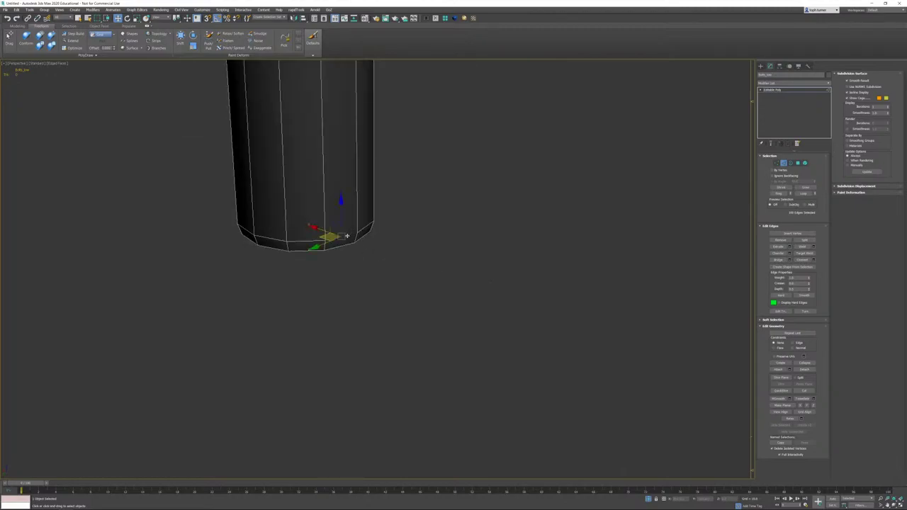
pyautogui.scroll(-5, 351, 240)
pyautogui.scroll(-6, 364, 231)
# Step: Add the edge loop around the lower end of the third door handle's bent rod, below the upper pair, to the selection
pyautogui.moveTo(428, 210); pyautogui.dragTo(418, 184, button='middle')
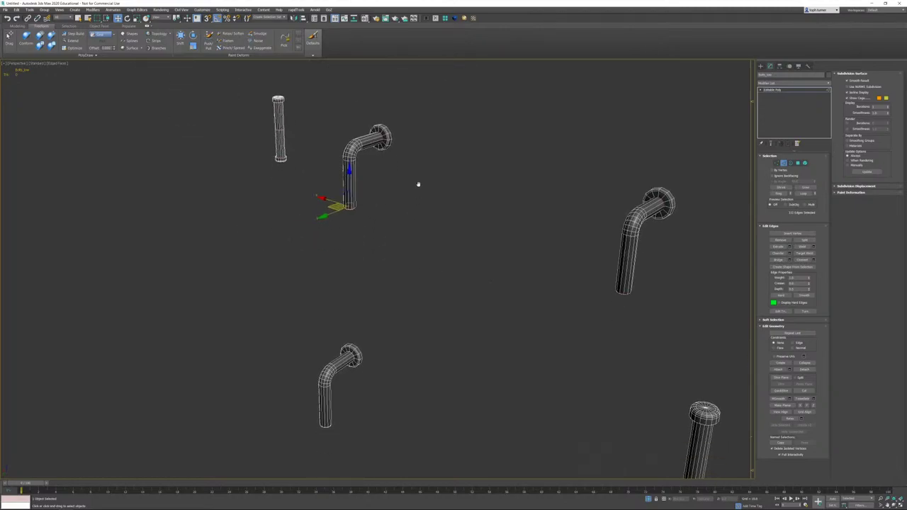
pyautogui.moveTo(472, 283); pyautogui.dragTo(515, 160, button='middle')
pyautogui.scroll(3, 348, 306)
pyautogui.scroll(5, 347, 306)
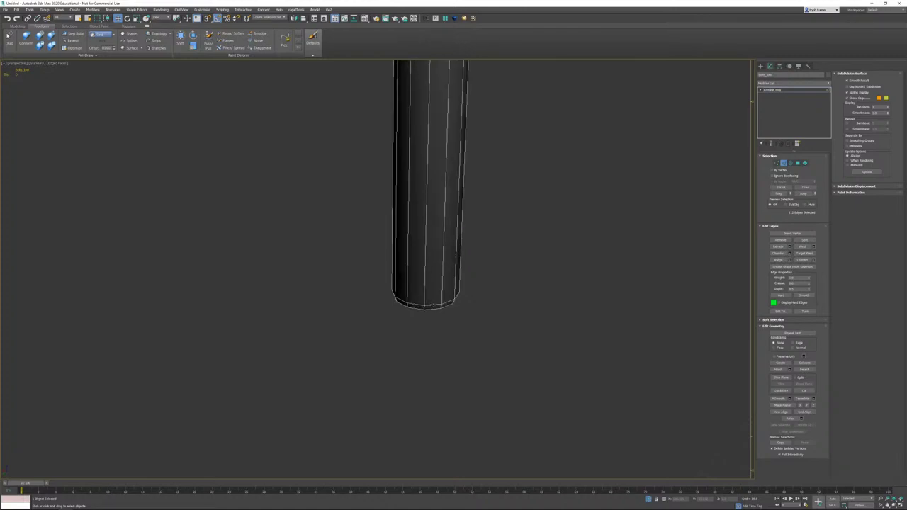
pyautogui.moveTo(430, 303); pyautogui.dragTo(362, 286, button='middle')
pyautogui.scroll(-5, 362, 286)
# Step: Add the loops where the upper long hinge pin's shaft meets its bottom and top caps to the edge selection
pyautogui.moveTo(513, 312); pyautogui.dragTo(308, 225, button='middle')
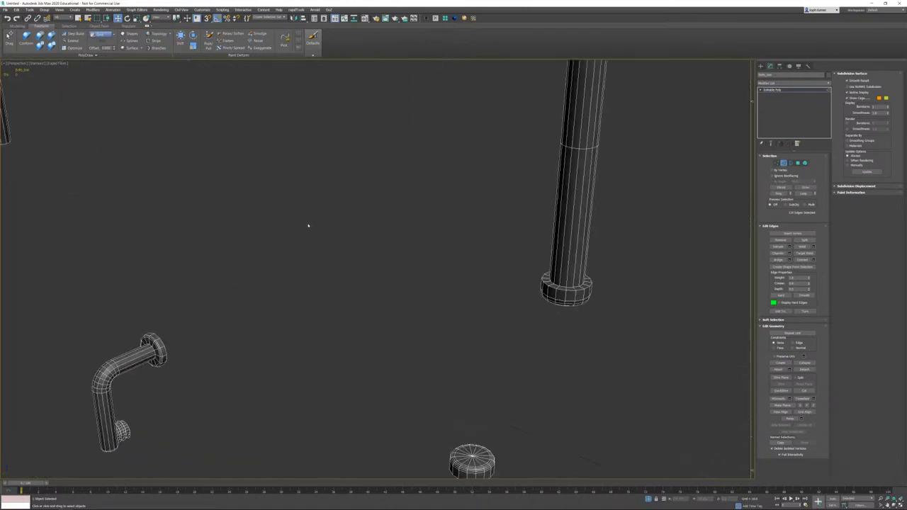
pyautogui.moveTo(529, 265); pyautogui.dragTo(469, 303, button='middle')
pyautogui.scroll(2, 493, 334)
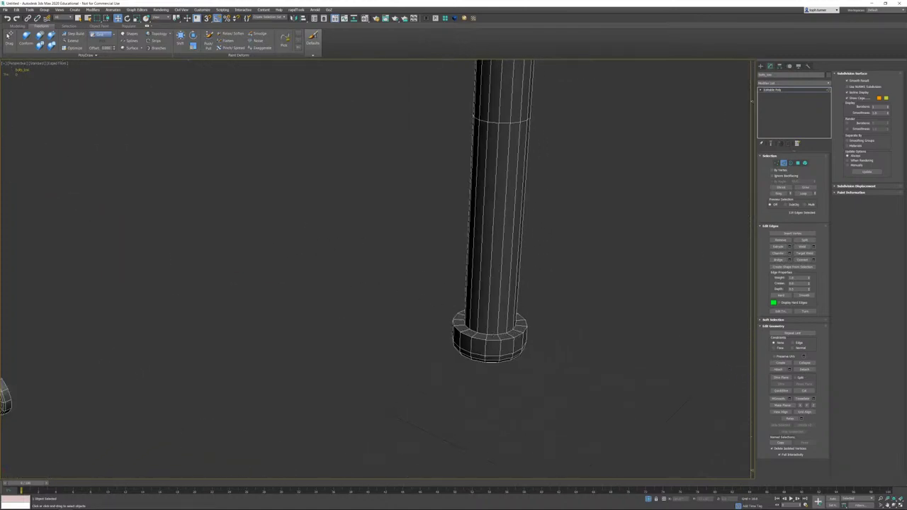
pyautogui.keyDown('alt'); pyautogui.moveTo(523, 242); pyautogui.dragTo(440, 213, button='middle'); pyautogui.keyUp('alt')
pyautogui.scroll(3, 437, 155)
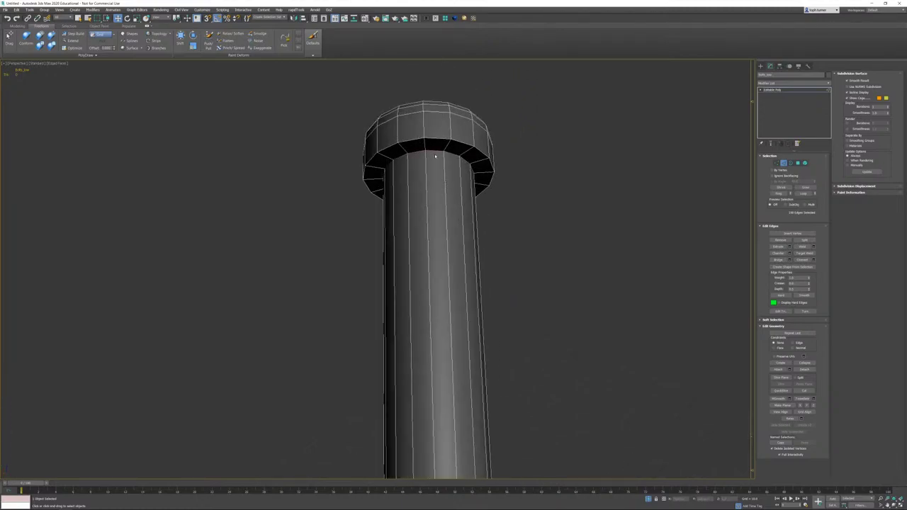
# Step: Add the loops where the lower long hinge pin's shaft meets its top and bottom caps to the edge selection
pyautogui.scroll(-6, 435, 152)
pyautogui.moveTo(465, 426); pyautogui.dragTo(463, 344, button='middle')
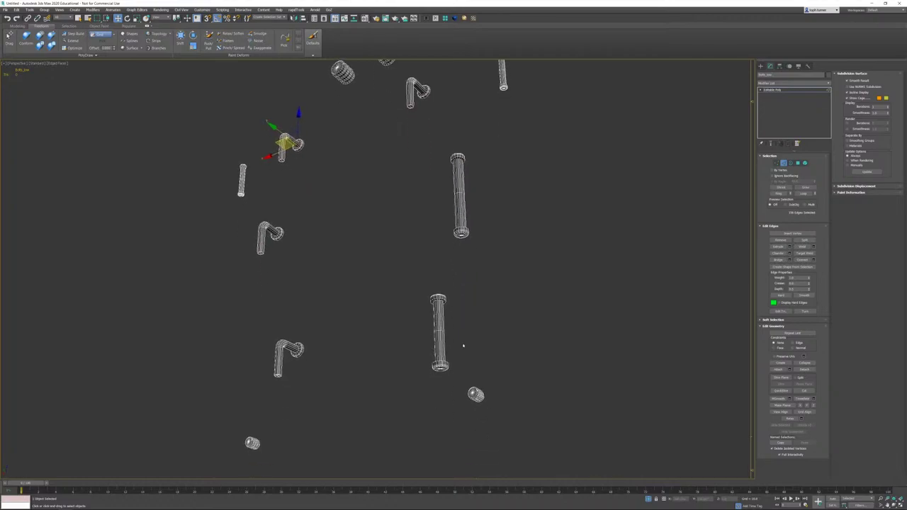
pyautogui.scroll(5, 461, 343)
pyautogui.scroll(2, 411, 226)
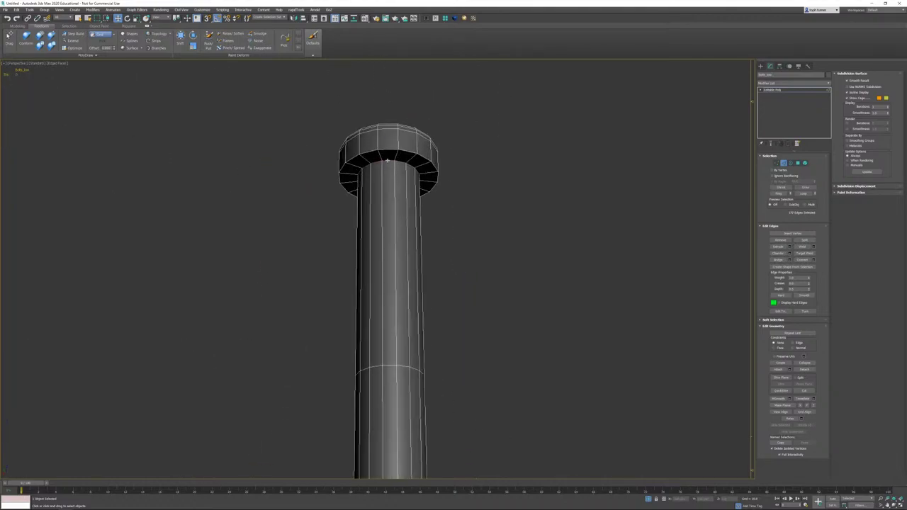
pyautogui.moveTo(418, 241); pyautogui.dragTo(441, 190, button='middle')
pyautogui.scroll(-3, 460, 245)
pyautogui.keyDown('alt'); pyautogui.moveTo(460, 245); pyautogui.dragTo(450, 199, button='middle'); pyautogui.keyUp('alt')
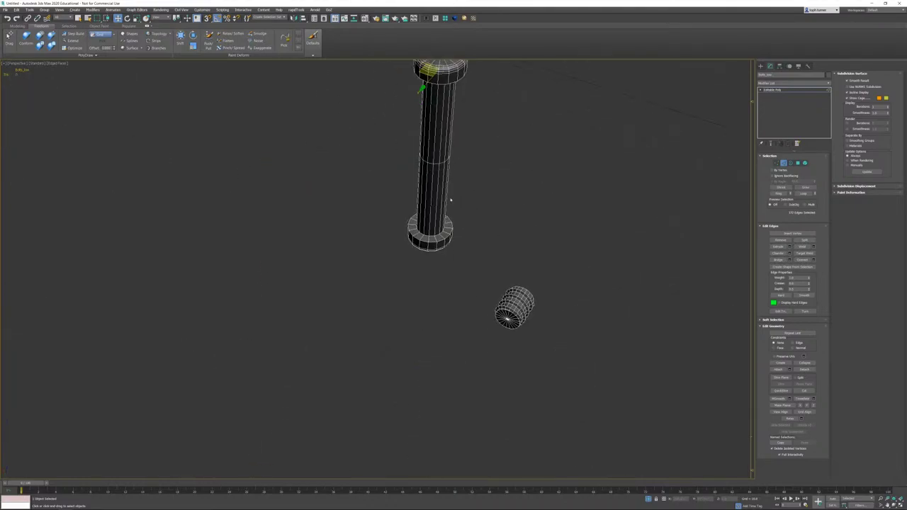
pyautogui.scroll(3, 450, 200)
pyautogui.scroll(-5, 437, 246)
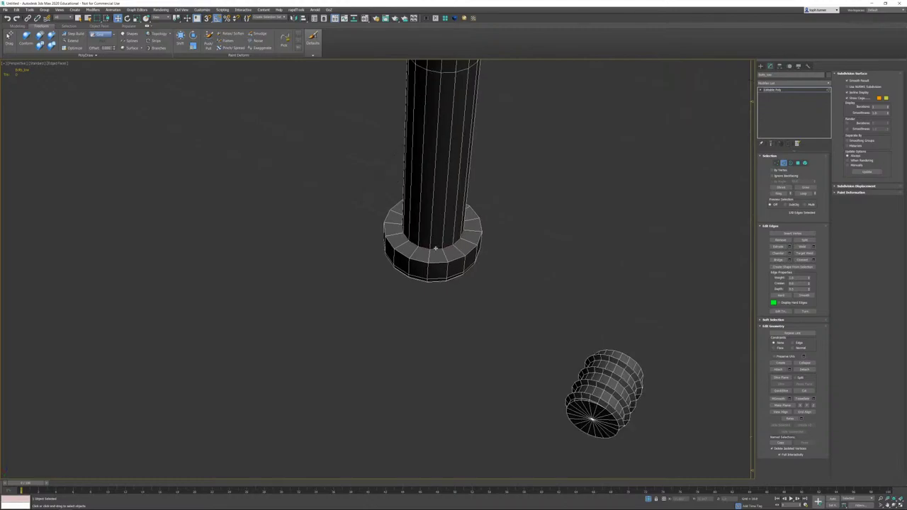
# Step: Add the edge loop around the lower end of the lowest door handle's bent rod to the selection
pyautogui.keyDown('alt'); pyautogui.moveTo(405, 270); pyautogui.dragTo(425, 291, button='middle'); pyautogui.keyUp('alt')
pyautogui.scroll(6, 371, 188)
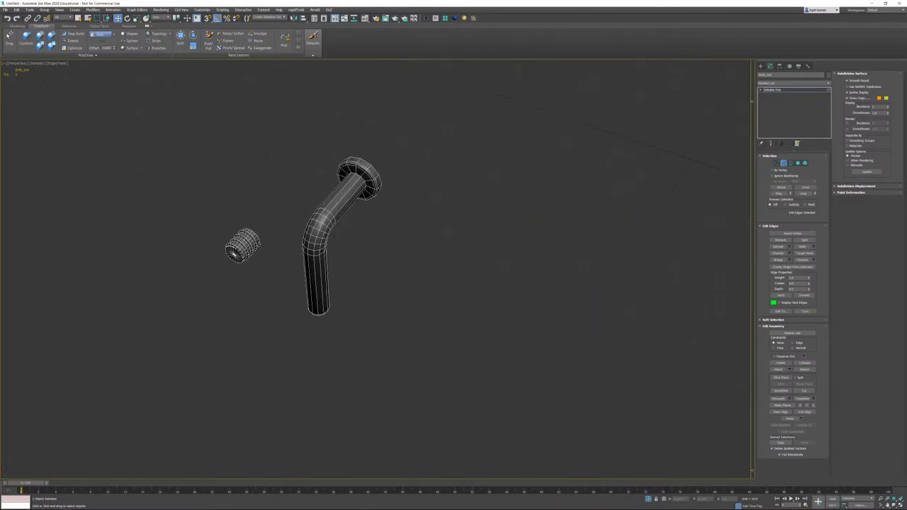
pyautogui.keyDown('alt'); pyautogui.moveTo(375, 177); pyautogui.dragTo(408, 230, button='middle'); pyautogui.keyUp('alt')
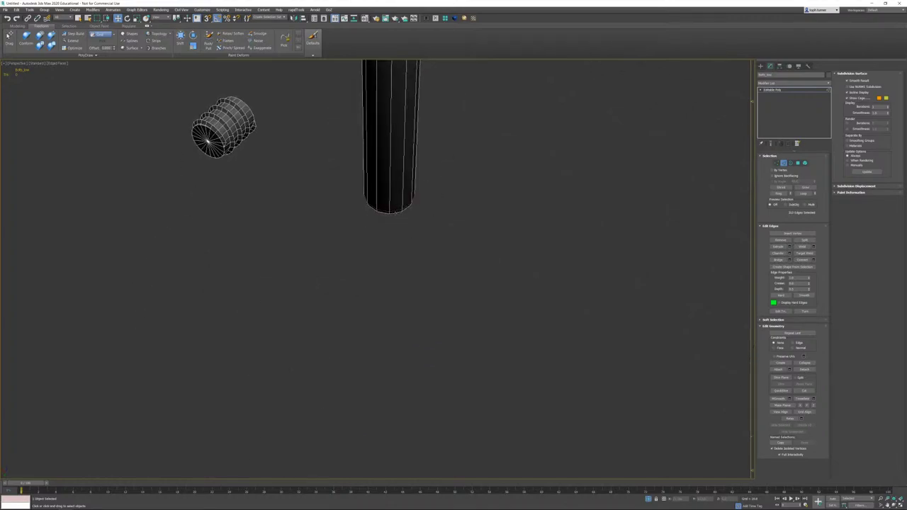
pyautogui.moveTo(374, 181); pyautogui.dragTo(359, 268, button='middle')
pyautogui.scroll(-4, 369, 277)
pyautogui.scroll(-10, 425, 264)
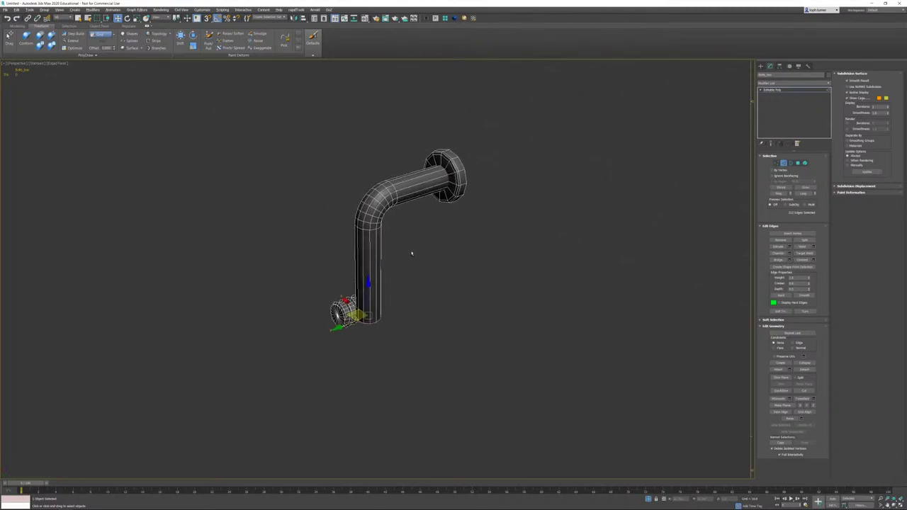
# Step: Start a new selection with the lengthwise edge loop along the inner side of one door handle's bent rod
pyautogui.keyDown('alt'); pyautogui.moveTo(489, 253); pyautogui.dragTo(501, 175, button='middle'); pyautogui.keyUp('alt')
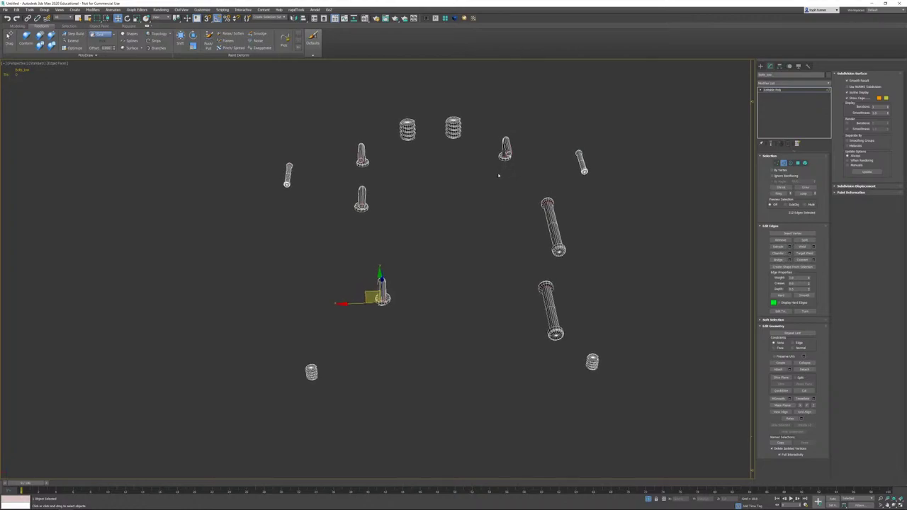
pyautogui.moveTo(600, 331); pyautogui.dragTo(565, 270, button='middle')
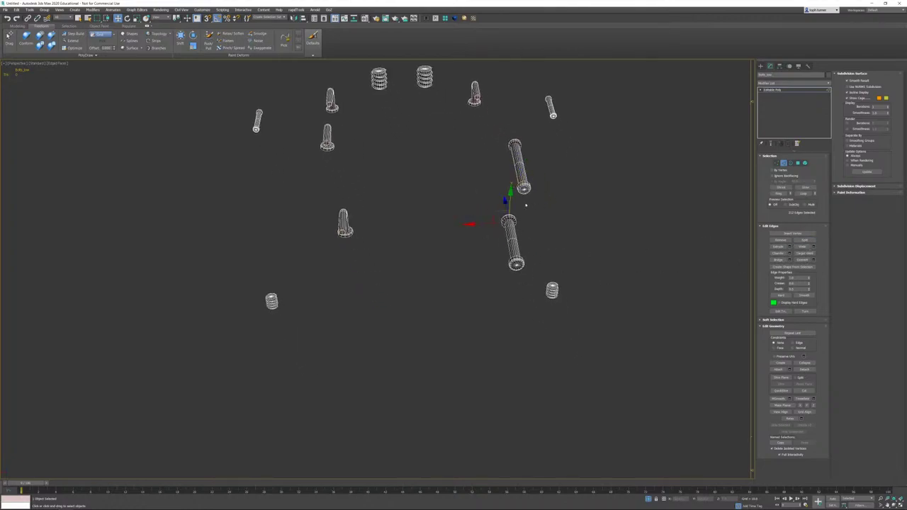
pyautogui.moveTo(489, 204); pyautogui.dragTo(413, 185, button='middle')
pyautogui.keyDown('alt'); pyautogui.moveTo(413, 184); pyautogui.dragTo(409, 238, button='middle'); pyautogui.keyUp('alt')
pyautogui.moveTo(418, 202); pyautogui.dragTo(387, 216, button='middle')
pyautogui.scroll(5, 441, 195)
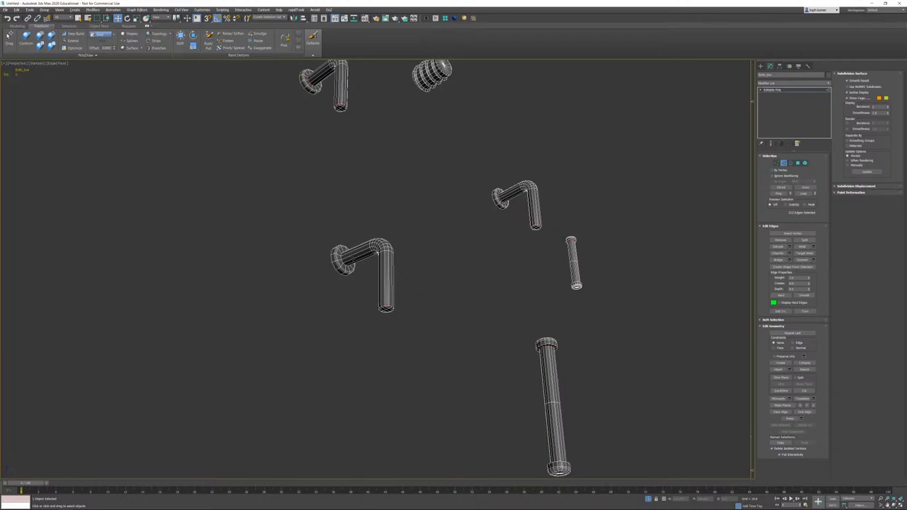
pyautogui.scroll(4, 376, 270)
pyautogui.click(333, 244)
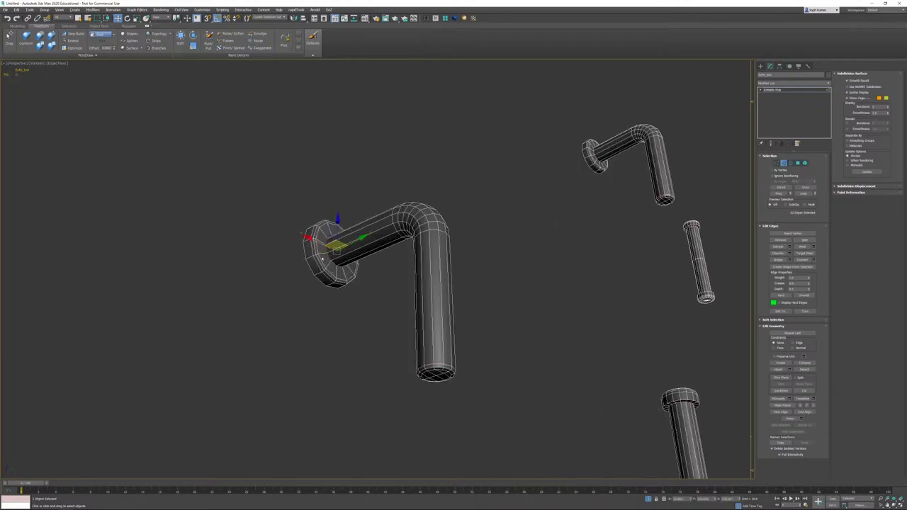
pyautogui.click(451, 216)
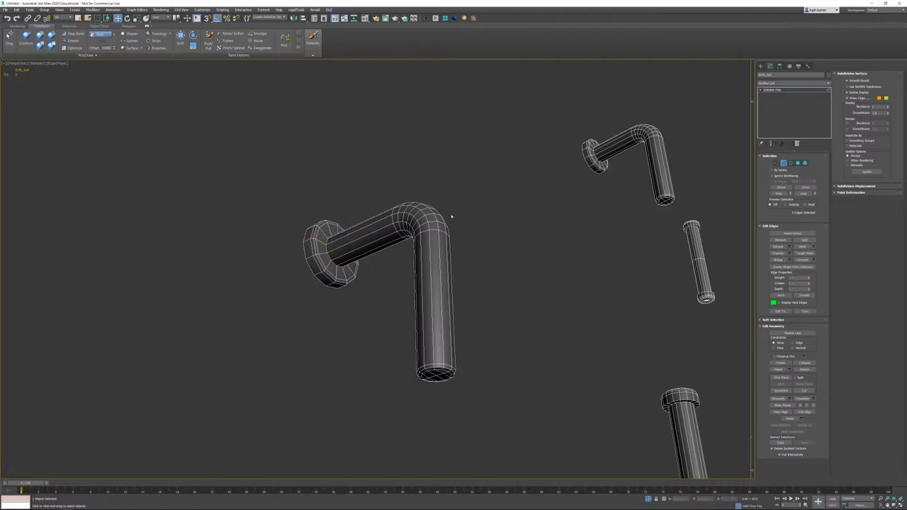
pyautogui.keyDown('alt'); pyautogui.moveTo(367, 248); pyautogui.dragTo(323, 202, button='middle'); pyautogui.keyUp('alt')
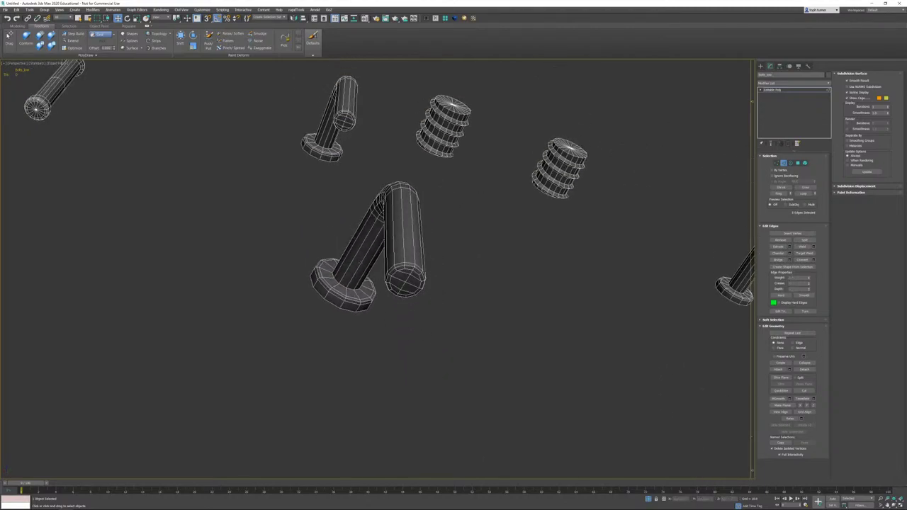
pyautogui.doubleClick(360, 260)
pyautogui.moveTo(479, 219); pyautogui.dragTo(353, 245, button='middle')
# Step: Add the matching lengthwise edge loop on the next door handle's rod to the selection
pyautogui.moveTo(641, 261); pyautogui.dragTo(499, 218, button='middle')
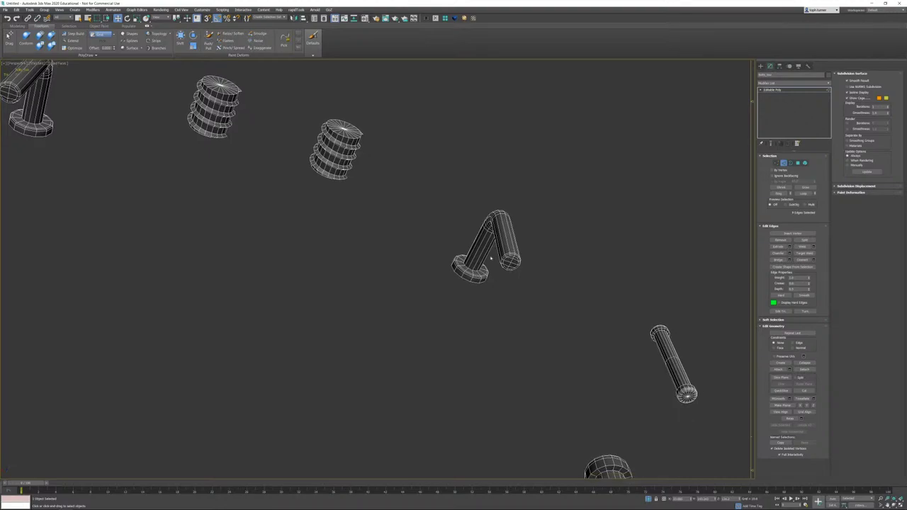
pyautogui.keyDown('ctrl'); pyautogui.doubleClick(479, 254); pyautogui.keyUp('ctrl')
pyautogui.moveTo(615, 301); pyautogui.dragTo(496, 122, button='middle')
pyautogui.moveTo(522, 283); pyautogui.dragTo(535, 142, button='middle')
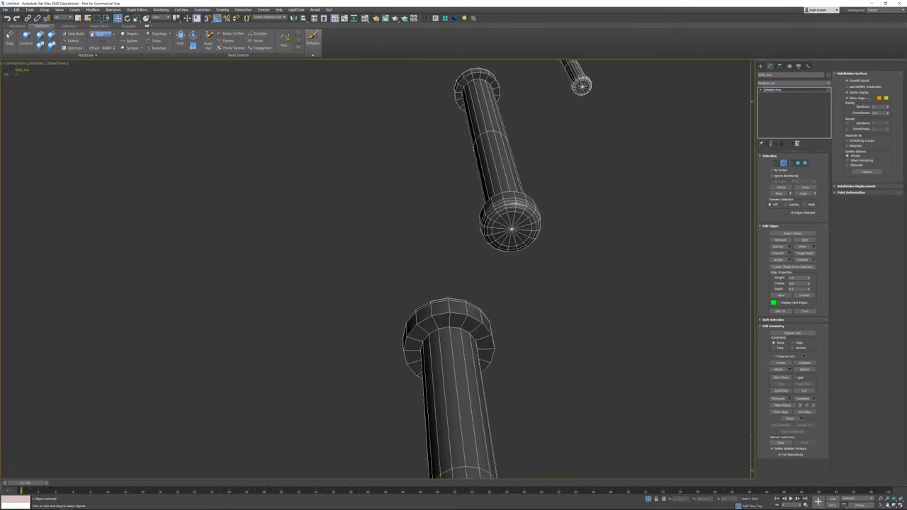
pyautogui.scroll(-10, 435, 316)
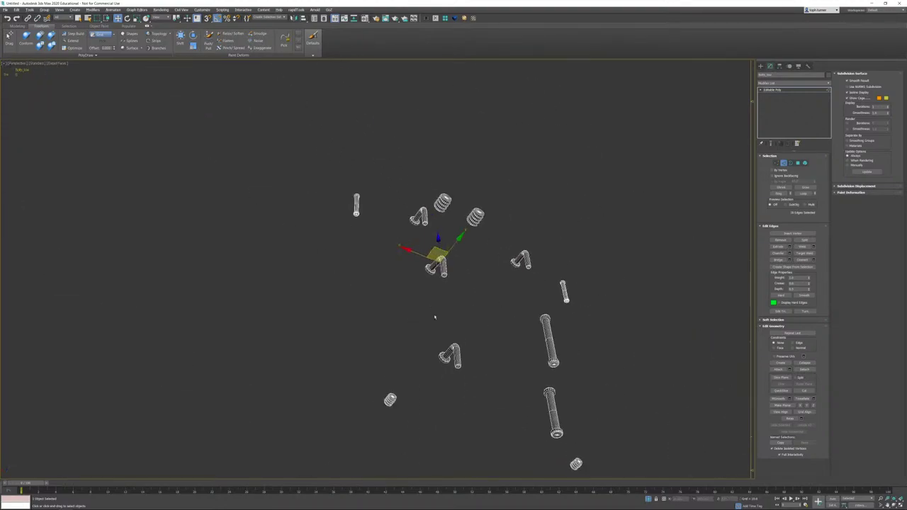
# Step: Complete the selection with the inner lengthwise edge loops on the remaining door handles' rods
pyautogui.keyDown('alt'); pyautogui.moveTo(435, 317); pyautogui.dragTo(484, 228, button='middle'); pyautogui.keyUp('alt')
pyautogui.scroll(6, 422, 266)
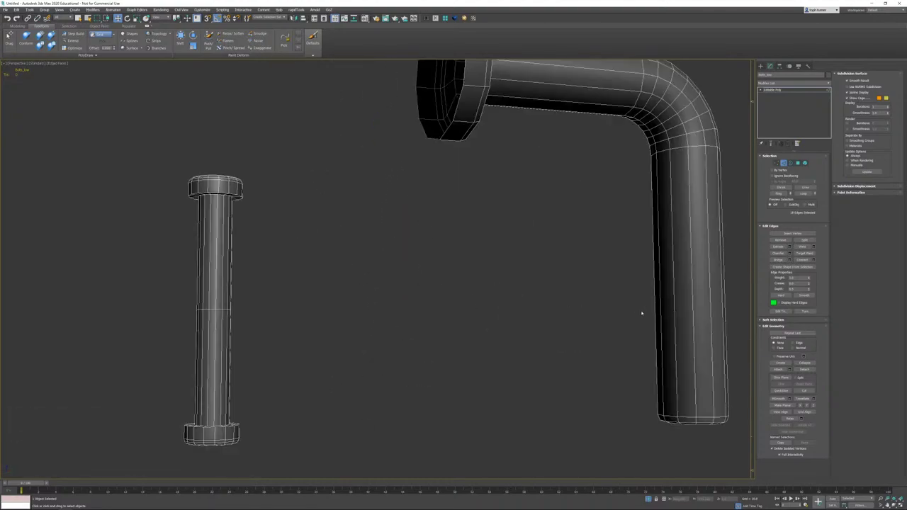
pyautogui.scroll(-10, 659, 338)
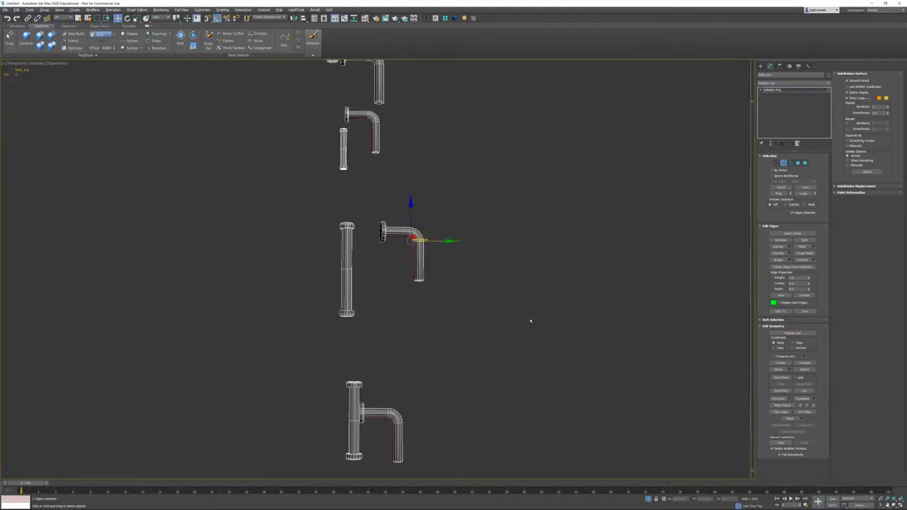
pyautogui.keyDown('alt'); pyautogui.moveTo(531, 318); pyautogui.dragTo(445, 156, button='middle'); pyautogui.keyUp('alt')
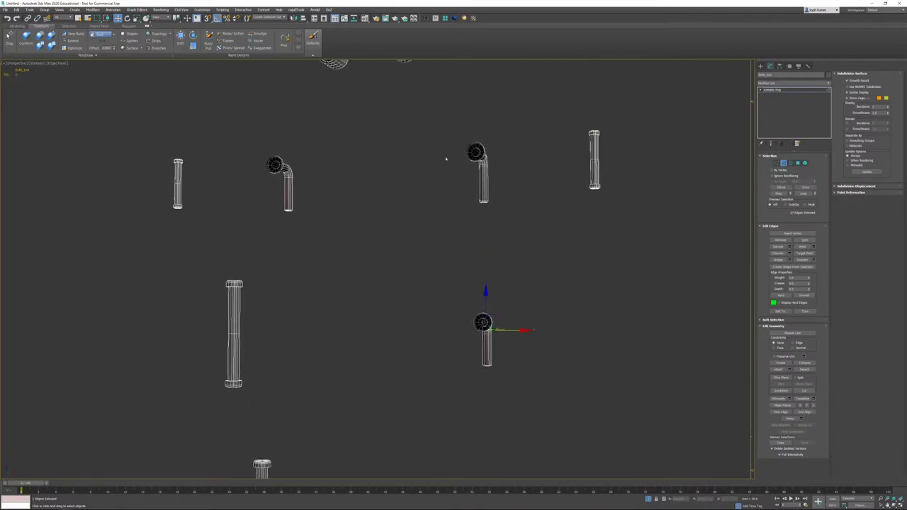
pyautogui.scroll(5, 536, 203)
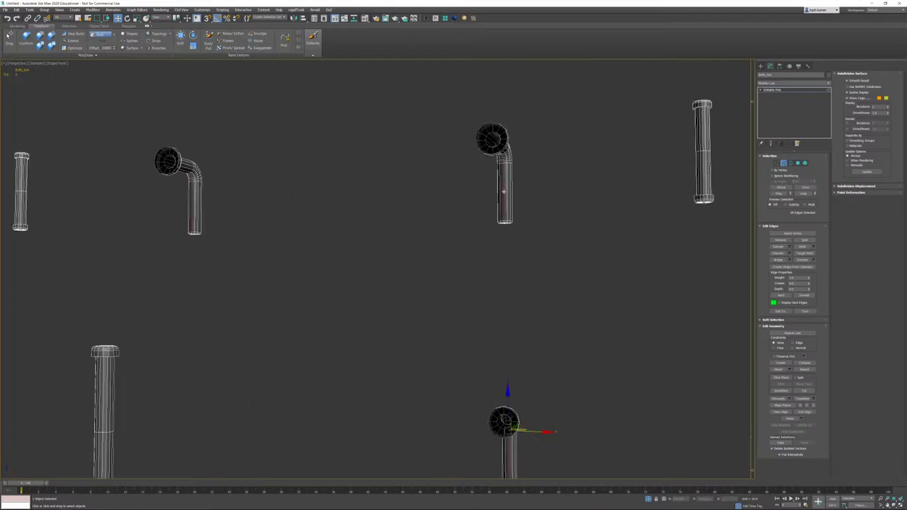
# Step: Split the selected lengthwise edges on the four door handles and clear the edge selection
pyautogui.scroll(-4, 504, 191)
pyautogui.moveTo(503, 192); pyautogui.dragTo(481, 101, button='middle')
pyautogui.keyDown('alt'); pyautogui.moveTo(559, 264); pyautogui.dragTo(499, 256, button='middle'); pyautogui.keyUp('alt')
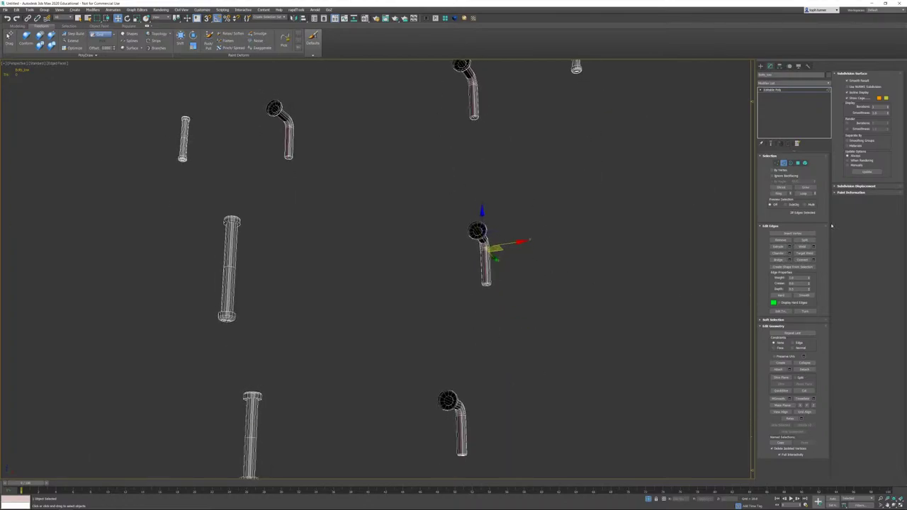
pyautogui.click(810, 241)
pyautogui.click(596, 232)
# Step: Select all open borders at Border level and inspect the splits on the pins, handles and ribbed bolts
pyautogui.moveTo(242, 146); pyautogui.dragTo(398, 316, button='middle')
pyautogui.scroll(10, 333, 290)
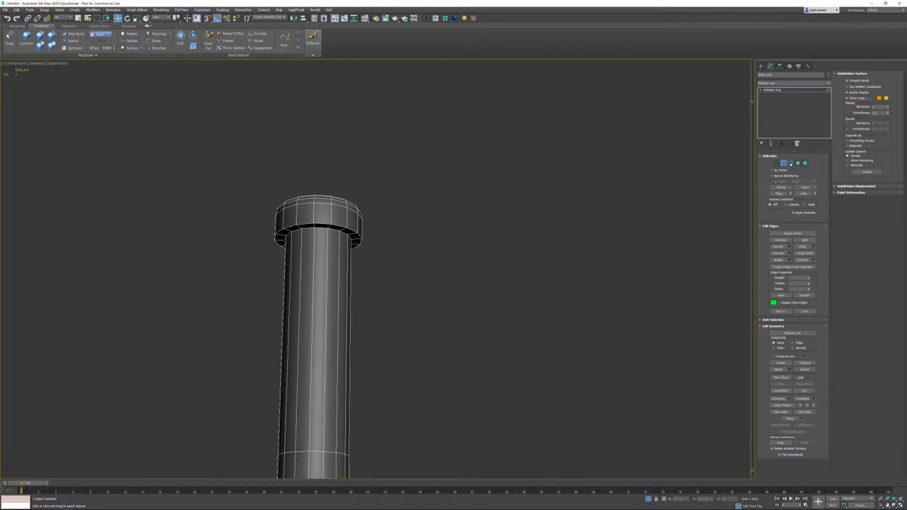
pyautogui.click(791, 164)
pyautogui.scroll(-10, 541, 212)
pyautogui.moveTo(557, 187); pyautogui.dragTo(448, 185, button='middle')
pyautogui.scroll(-2, 447, 185)
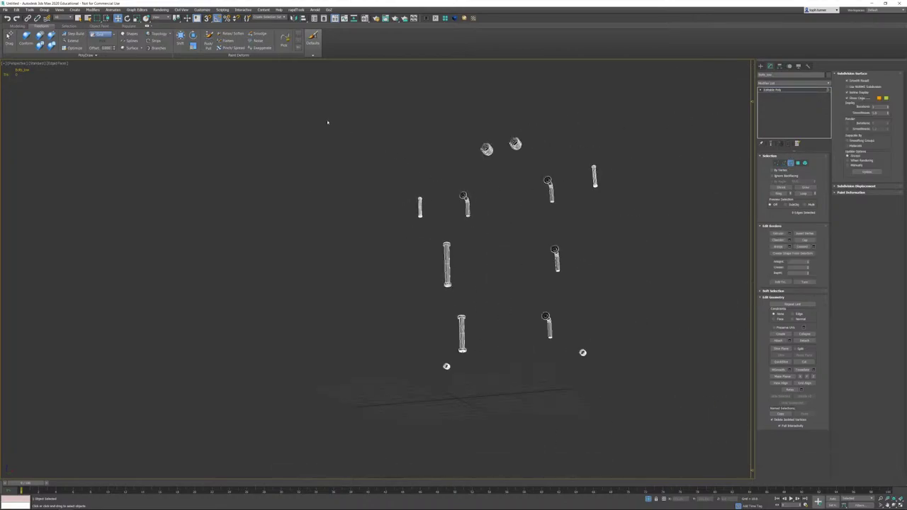
pyautogui.hotkey('ctrl', 'a')
pyautogui.scroll(5, 475, 219)
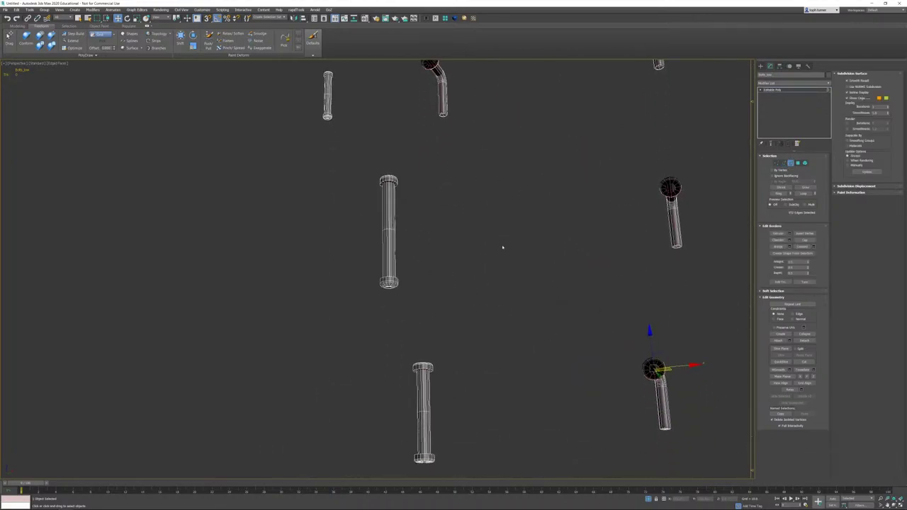
pyautogui.keyDown('alt'); pyautogui.moveTo(502, 247); pyautogui.dragTo(535, 281, button='middle'); pyautogui.keyUp('alt')
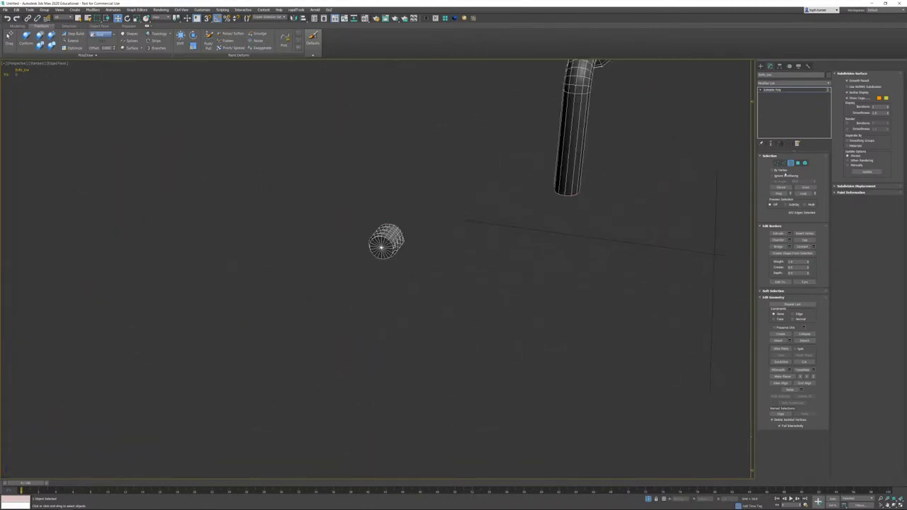
pyautogui.moveTo(447, 236); pyautogui.dragTo(457, 254, button='middle')
pyautogui.scroll(5, 457, 254)
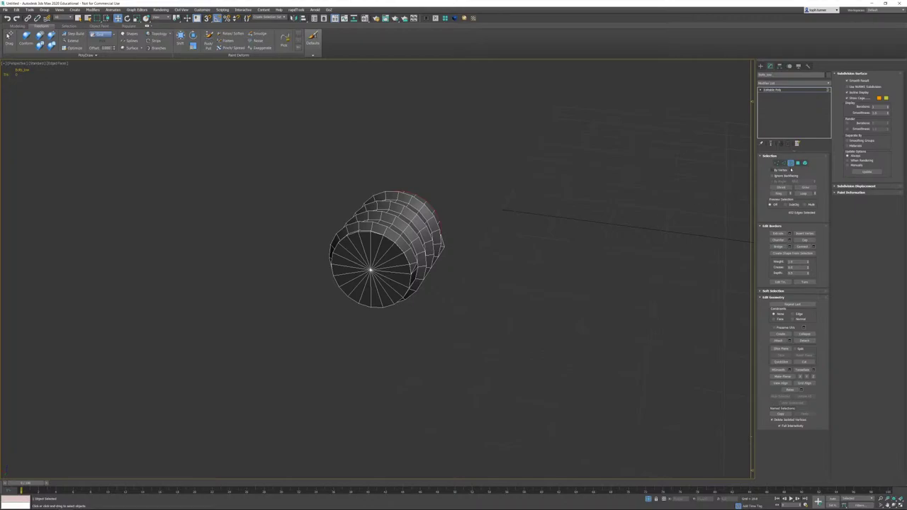
# Step: Return to Edge level and select the edge loop around the flat end face of a ribbed bolt
pyautogui.click(784, 162)
pyautogui.scroll(4, 350, 233)
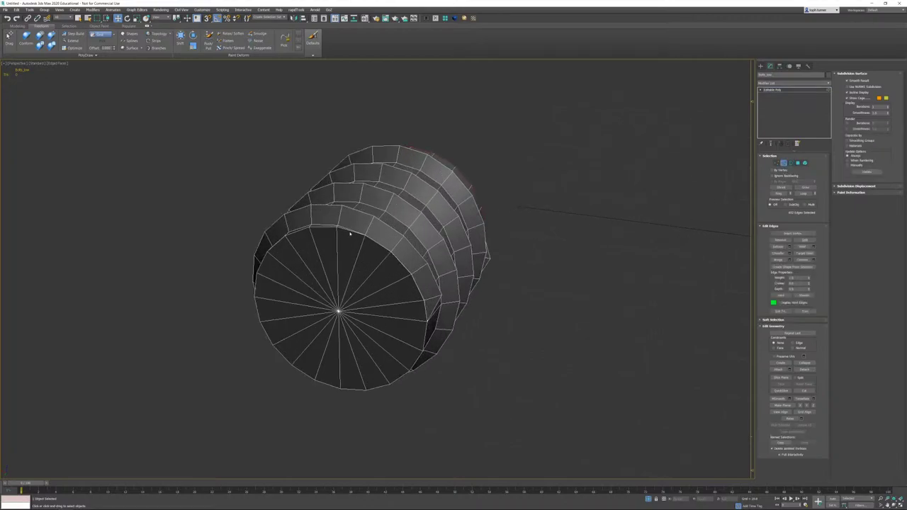
pyautogui.doubleClick(322, 227)
pyautogui.moveTo(404, 249)
pyautogui.keyDown('alt'); pyautogui.mouseDown(button='middle')
pyautogui.moveTo(393, 251)
pyautogui.moveTo(399, 260)
pyautogui.mouseUp(button='middle'); pyautogui.keyUp('alt')
pyautogui.press('z')
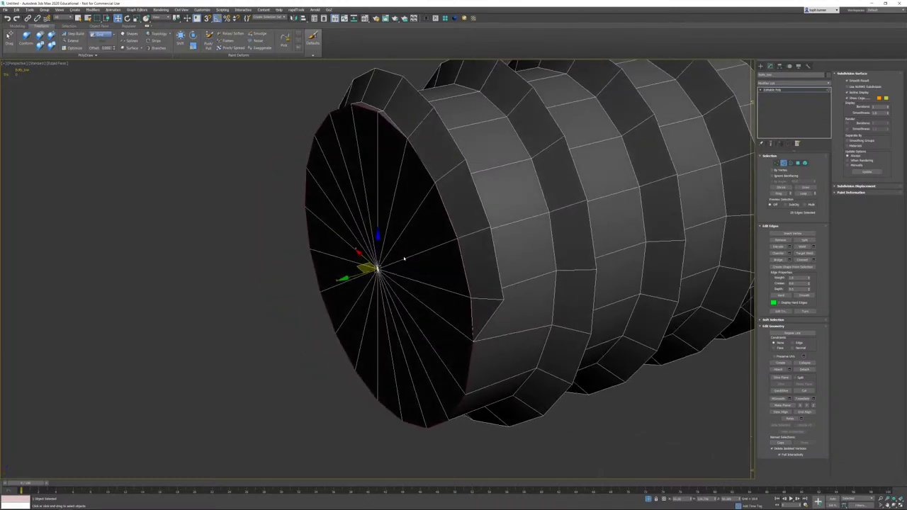
pyautogui.keyDown('alt'); pyautogui.moveTo(362, 263); pyautogui.dragTo(392, 267, button='middle'); pyautogui.keyUp('alt')
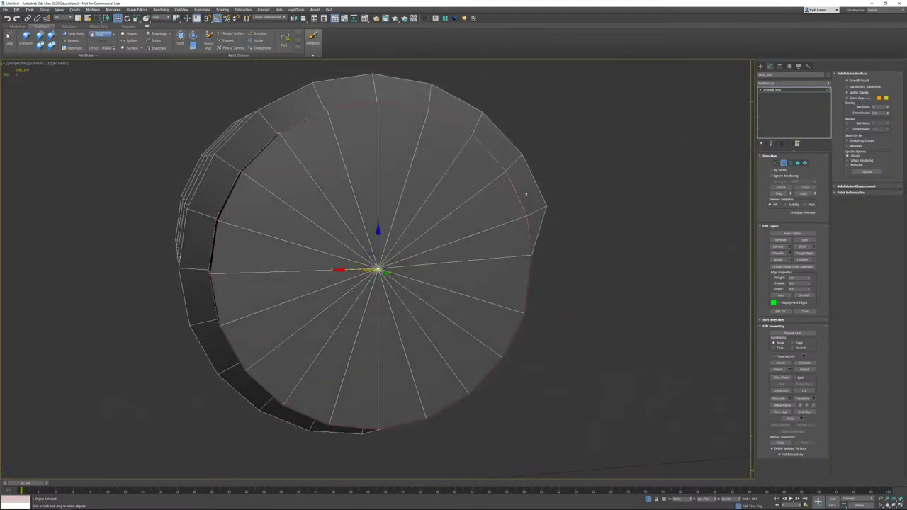
# Step: Split the end-face loop and the thread's edge loop on the first ribbed bolt, and clear the edge selection
pyautogui.keyDown('alt'); pyautogui.moveTo(542, 206); pyautogui.dragTo(518, 212, button='middle'); pyautogui.keyUp('alt')
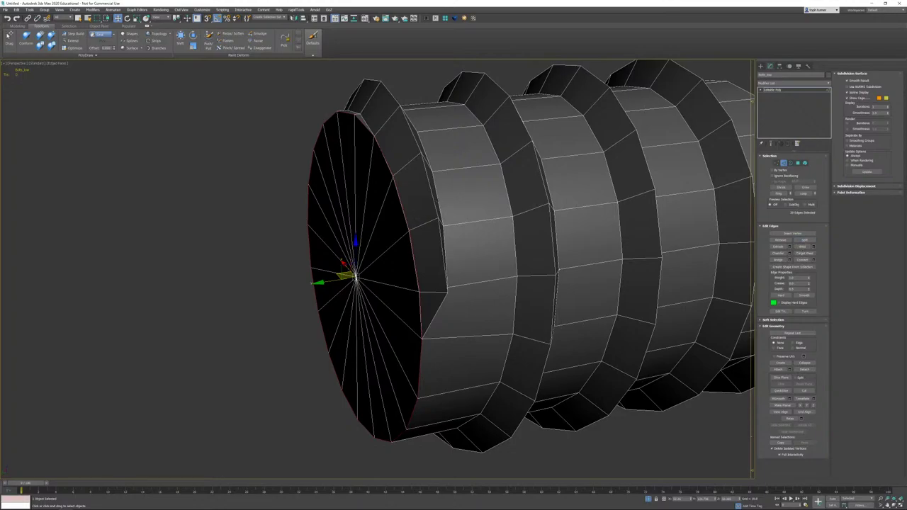
pyautogui.doubleClick(433, 199)
pyautogui.moveTo(638, 230); pyautogui.dragTo(510, 245, button='middle')
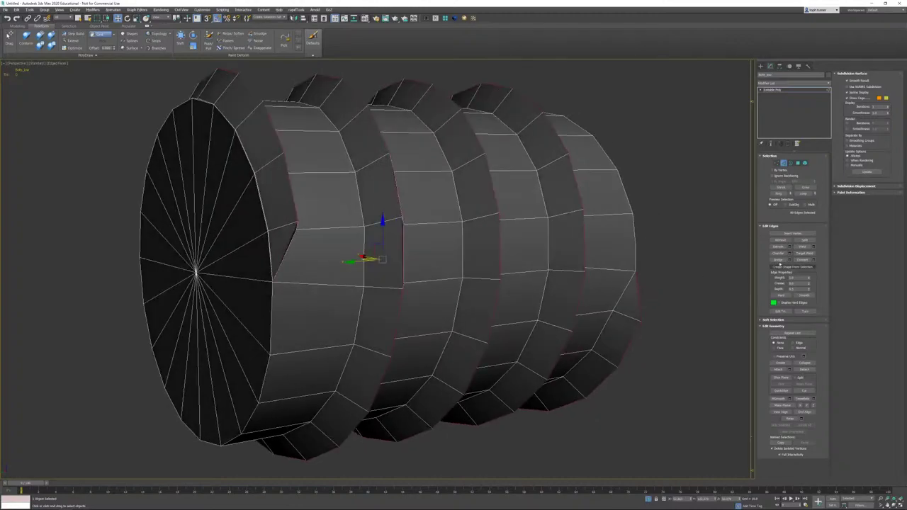
pyautogui.click(538, 374)
pyautogui.scroll(-10, 526, 239)
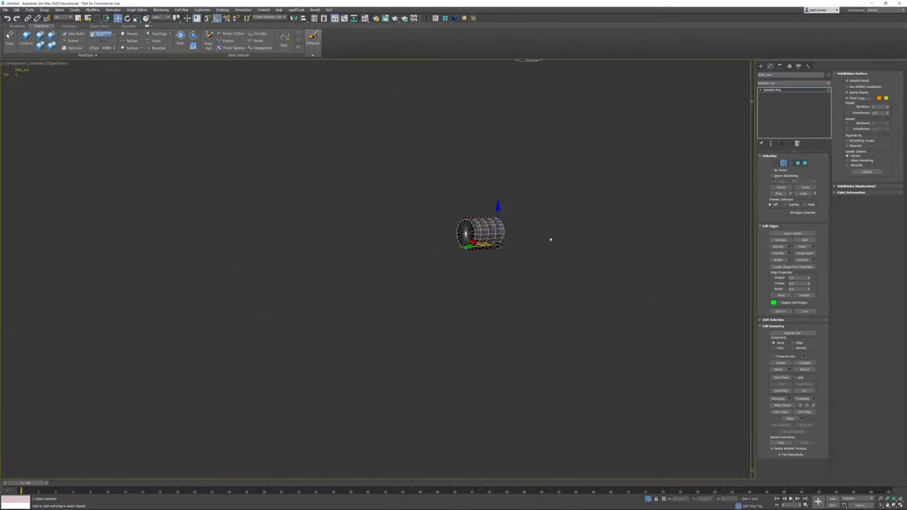
pyautogui.scroll(-2, 550, 239)
pyautogui.moveTo(637, 239); pyautogui.dragTo(340, 231, button='middle')
pyautogui.scroll(-3, 341, 231)
pyautogui.moveTo(614, 269); pyautogui.dragTo(416, 268, button='middle')
pyautogui.scroll(6, 433, 257)
pyautogui.scroll(5, 421, 260)
pyautogui.press('z')
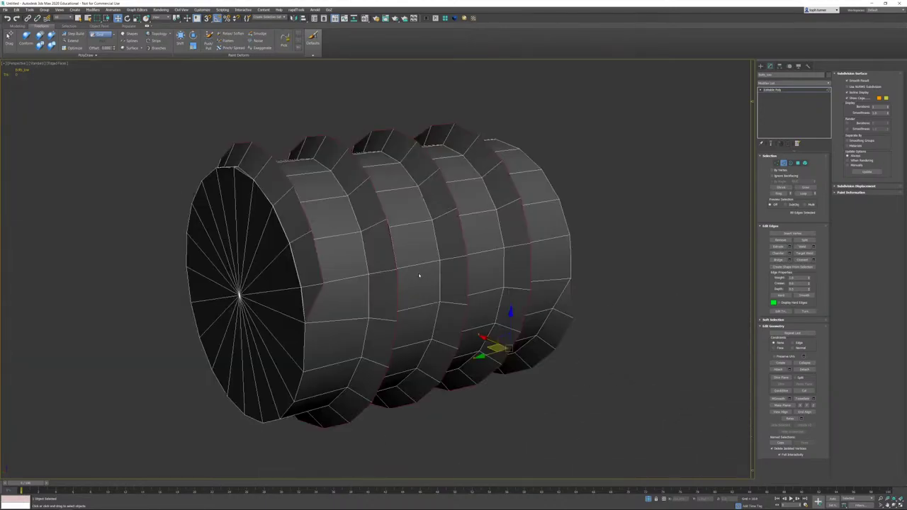
pyautogui.click(605, 274)
# Step: Select the end-face loop and thread edge loop on the second lower ribbed bolt, split them and clear the selection
pyautogui.press('z')
pyautogui.moveTo(447, 409); pyautogui.dragTo(448, 311, button='middle')
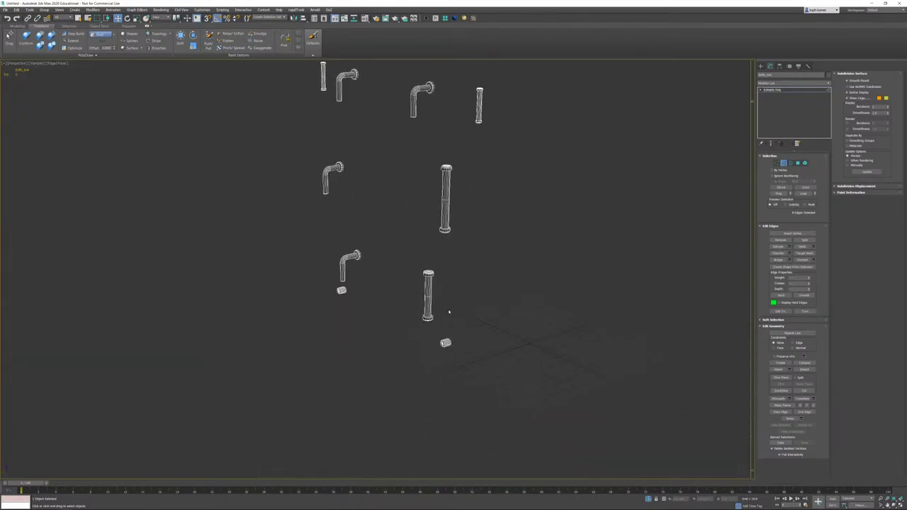
pyautogui.press('z')
pyautogui.click(175, 193)
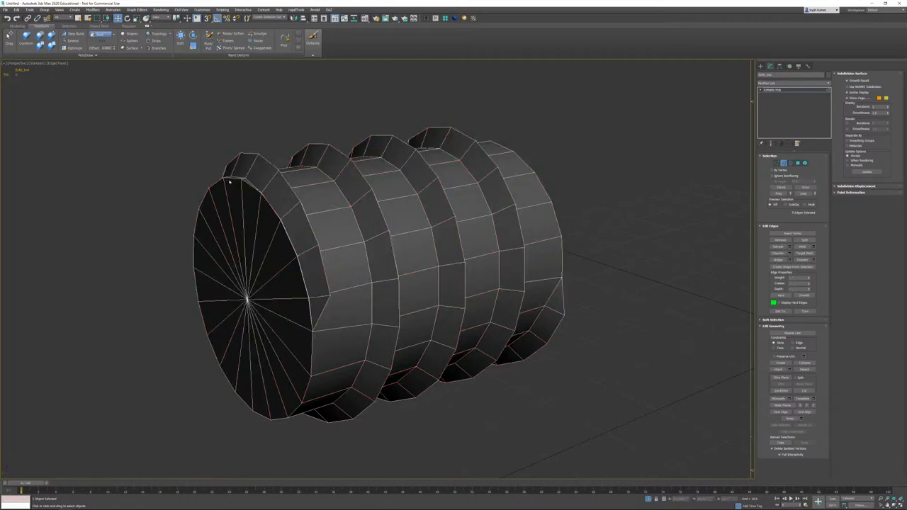
pyautogui.doubleClick(234, 178)
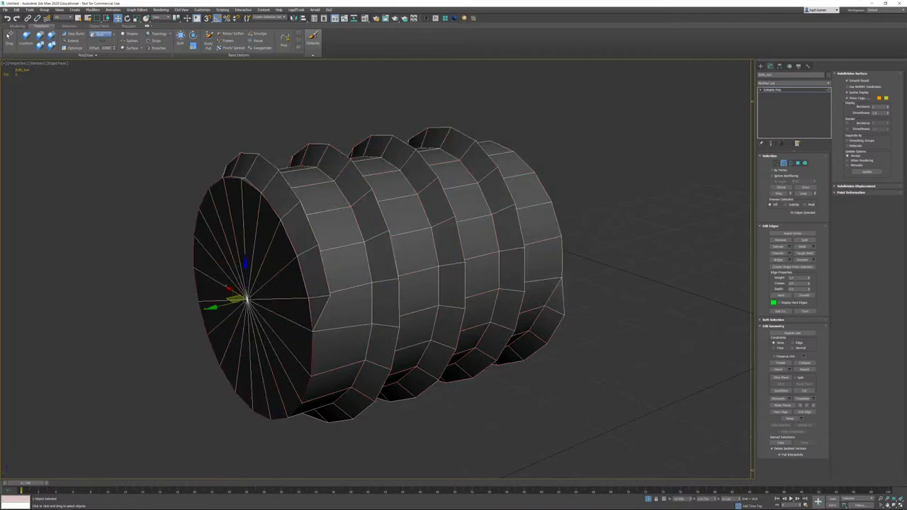
pyautogui.keyDown('ctrl'); pyautogui.doubleClick(328, 281); pyautogui.keyUp('ctrl')
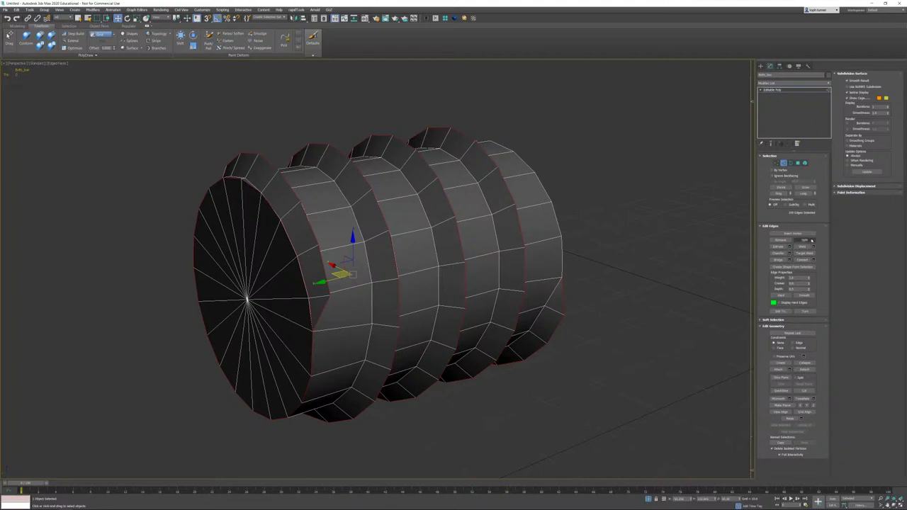
pyautogui.click(607, 217)
# Step: Split the end-face and thread edge loops on the nearer of the two upper ribbed bolts and deselect the edges
pyautogui.scroll(-6, 589, 259)
pyautogui.keyDown('alt'); pyautogui.moveTo(589, 259); pyautogui.dragTo(484, 255, button='middle'); pyautogui.keyUp('alt')
pyautogui.scroll(-5, 525, 354)
pyautogui.scroll(6, 484, 255)
pyautogui.moveTo(457, 126); pyautogui.dragTo(455, 204, button='middle')
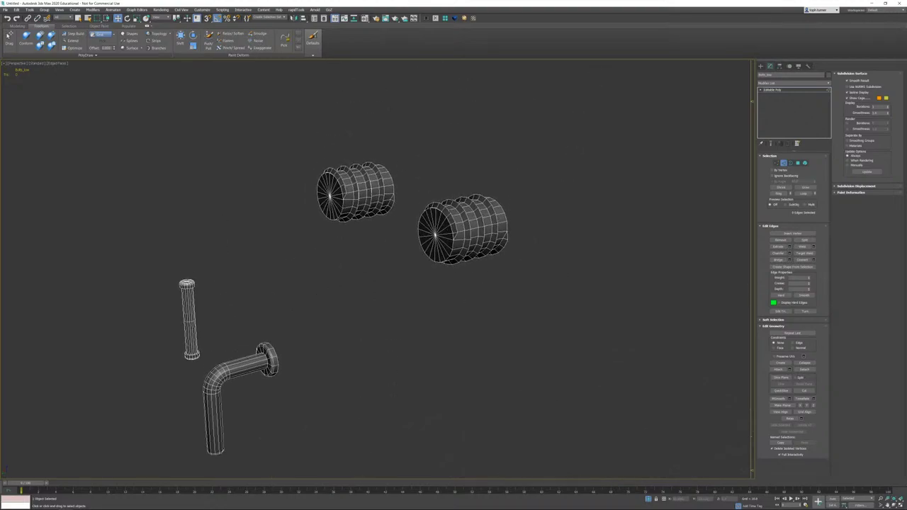
pyautogui.scroll(6, 454, 204)
pyautogui.doubleClick(395, 200)
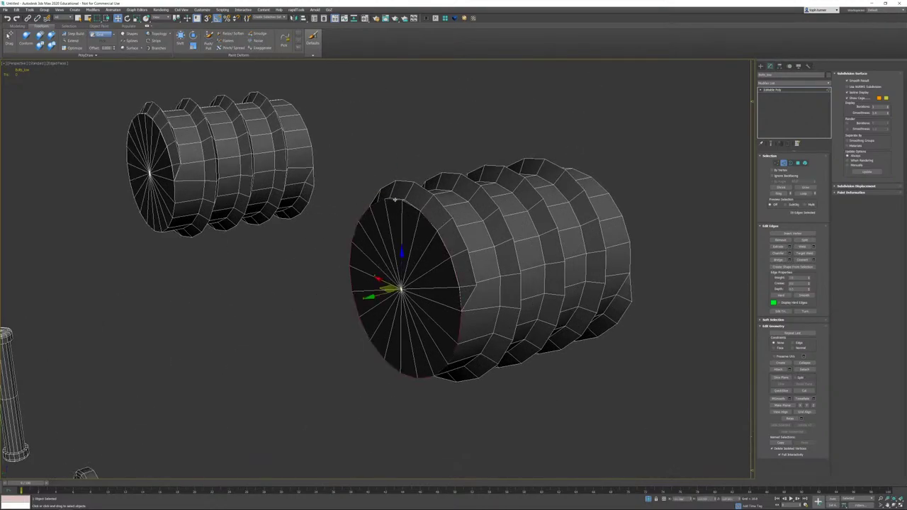
pyautogui.keyDown('ctrl'); pyautogui.doubleClick(459, 229); pyautogui.keyUp('ctrl')
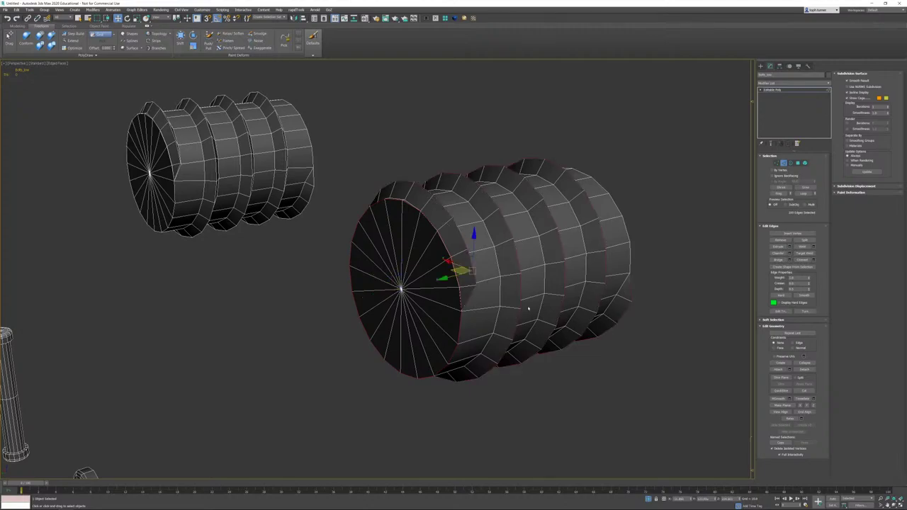
pyautogui.click(805, 240)
pyautogui.click(368, 145)
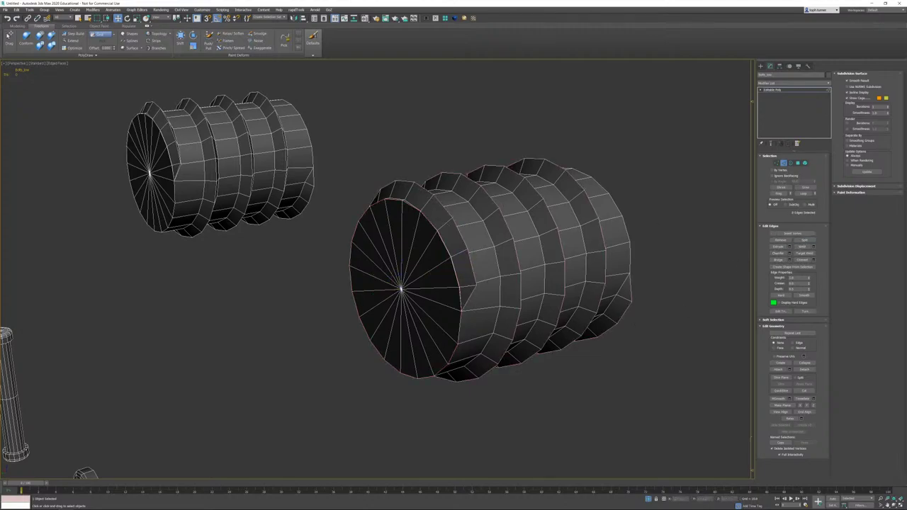
# Step: Select the end-face and thread edge loops on the remaining upper ribbed bolt, split them and clear the selection
pyautogui.moveTo(167, 123); pyautogui.dragTo(533, 289, button='middle')
pyautogui.scroll(3, 539, 297)
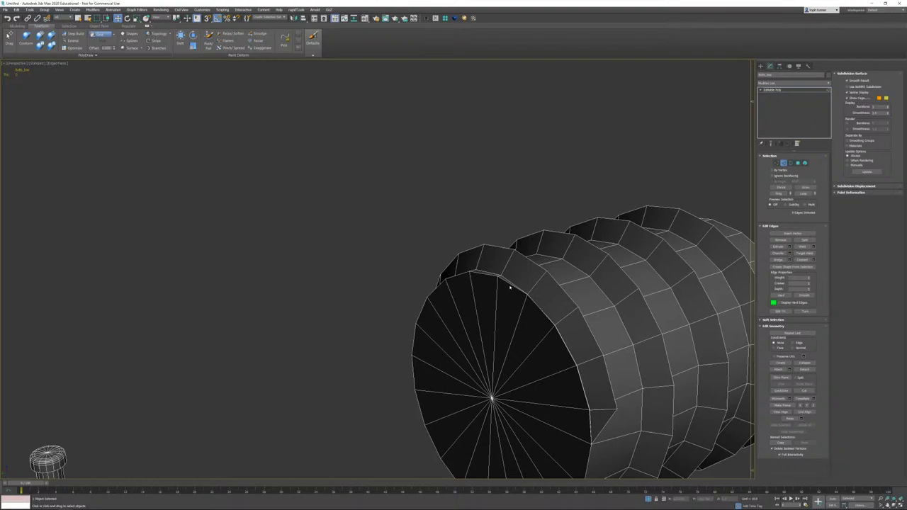
pyautogui.doubleClick(509, 287)
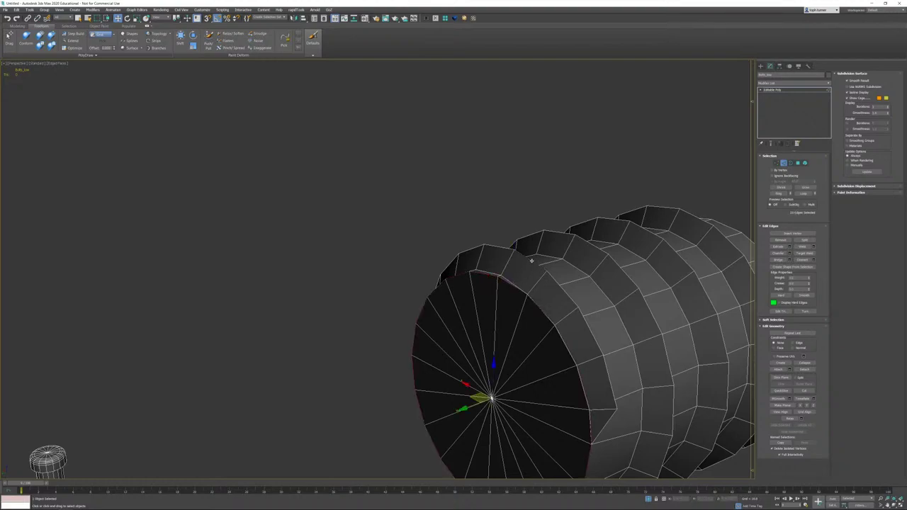
pyautogui.keyDown('ctrl'); pyautogui.doubleClick(531, 261); pyautogui.keyUp('ctrl')
pyautogui.moveTo(551, 287); pyautogui.dragTo(523, 263, button='middle')
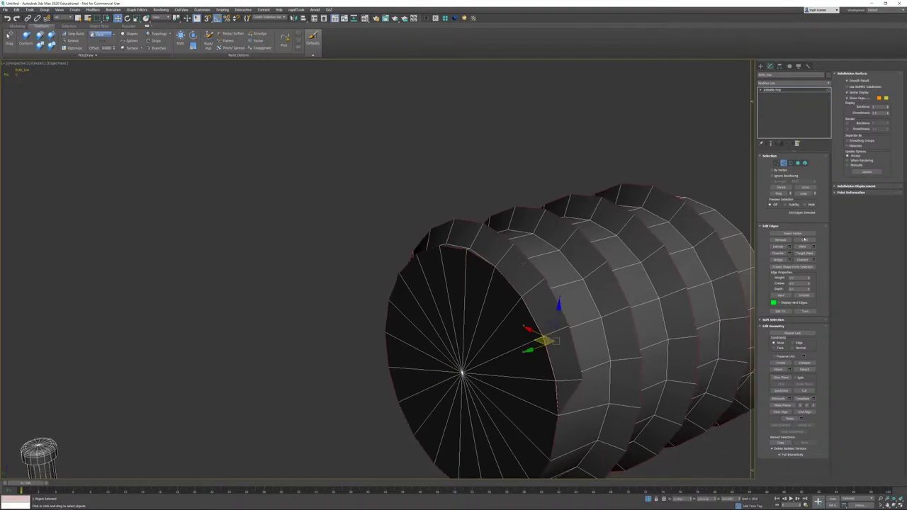
pyautogui.click(804, 241)
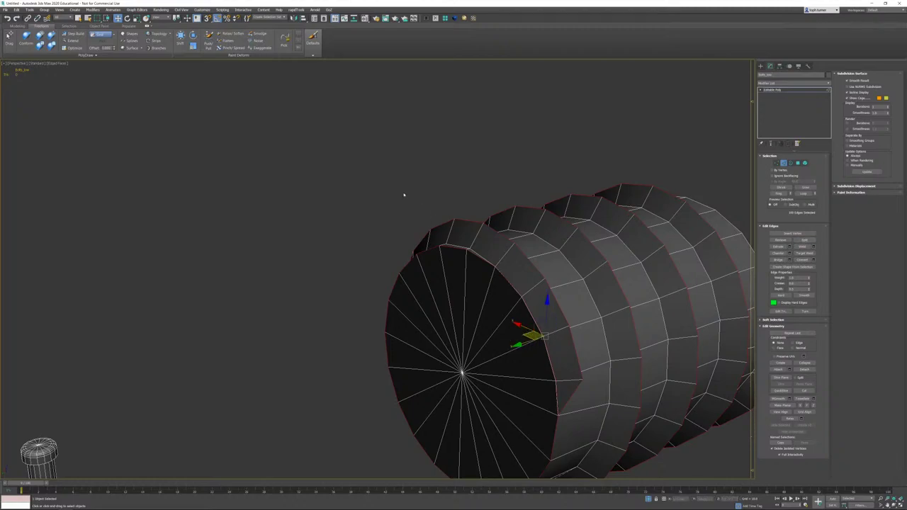
pyautogui.scroll(-10, 404, 195)
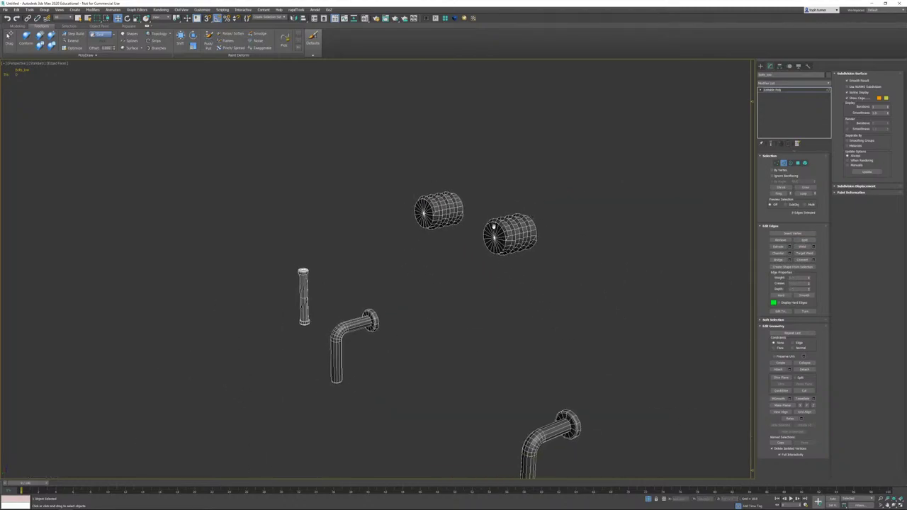
pyautogui.scroll(-8, 493, 226)
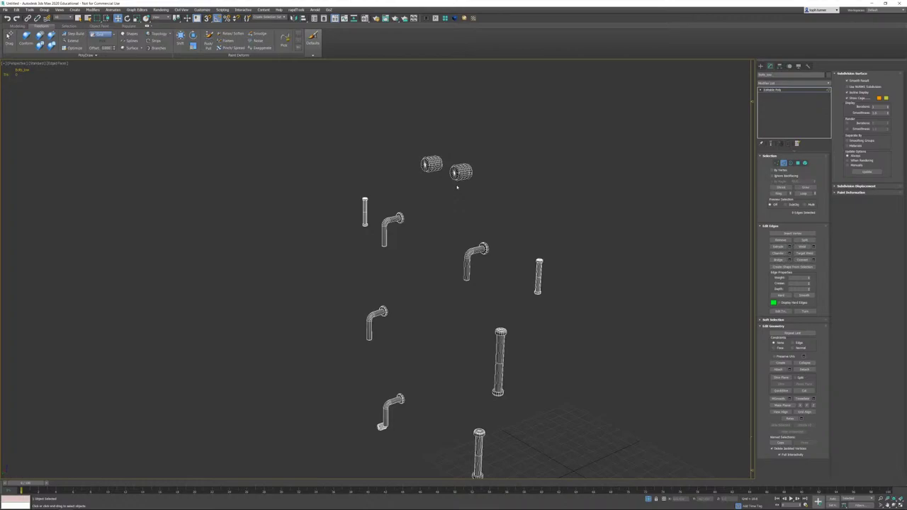
pyautogui.scroll(-3, 457, 187)
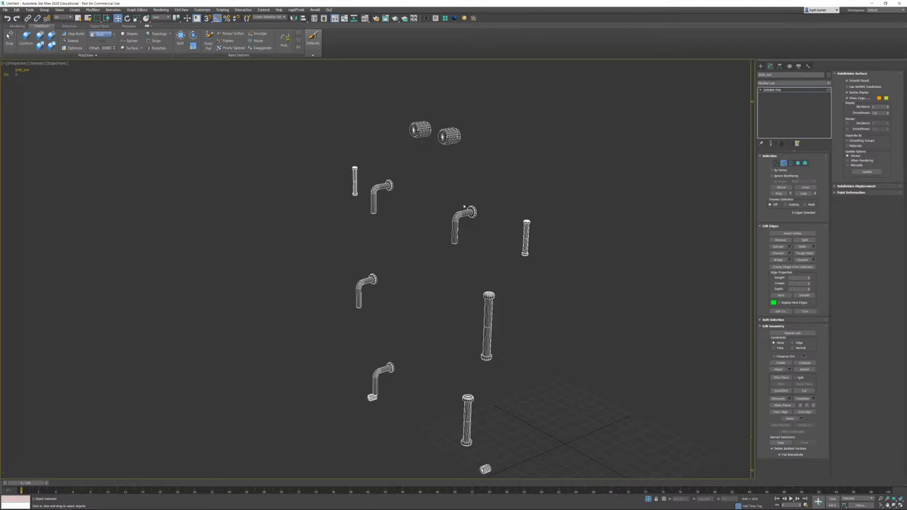
pyautogui.scroll(-4, 537, 310)
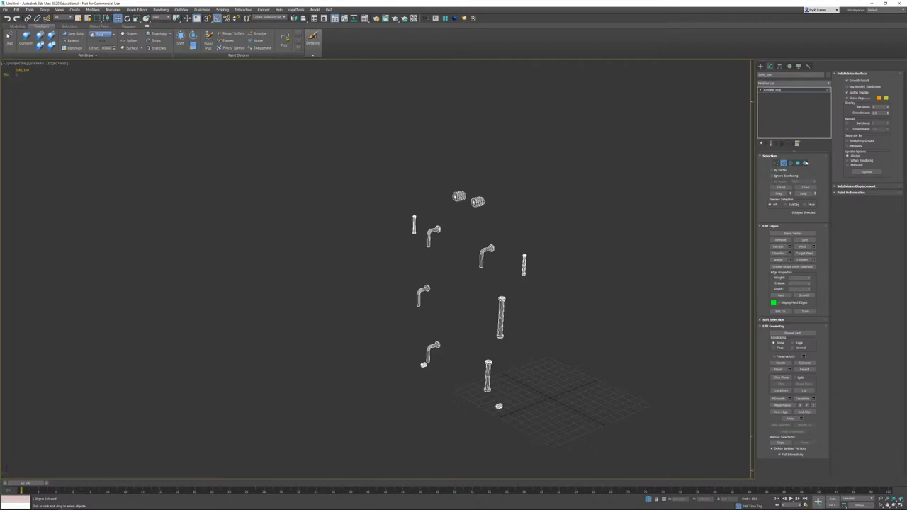
# Step: Select a door handle's bent rod at Element level to check its separation from the round base
pyautogui.click(805, 163)
pyautogui.click(485, 253)
pyautogui.press('z')
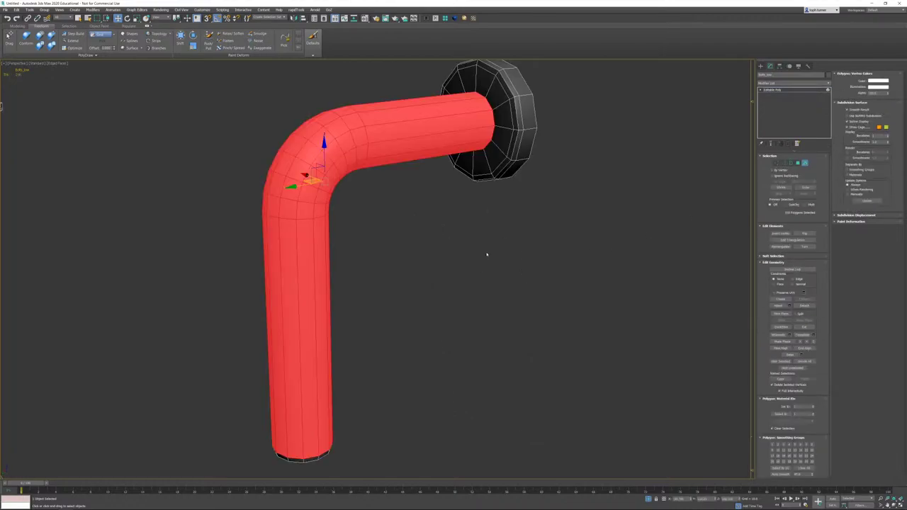
pyautogui.keyDown('alt'); pyautogui.moveTo(485, 254); pyautogui.dragTo(485, 202, button='middle'); pyautogui.keyUp('alt')
pyautogui.scroll(-4, 505, 274)
pyautogui.scroll(-5, 504, 274)
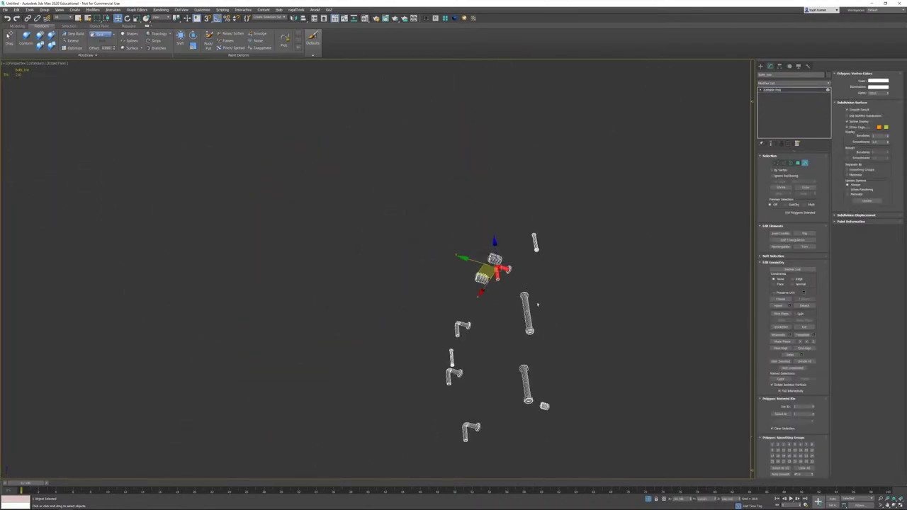
pyautogui.keyDown('alt'); pyautogui.moveTo(536, 303); pyautogui.dragTo(692, 464, button='middle'); pyautogui.keyUp('alt')
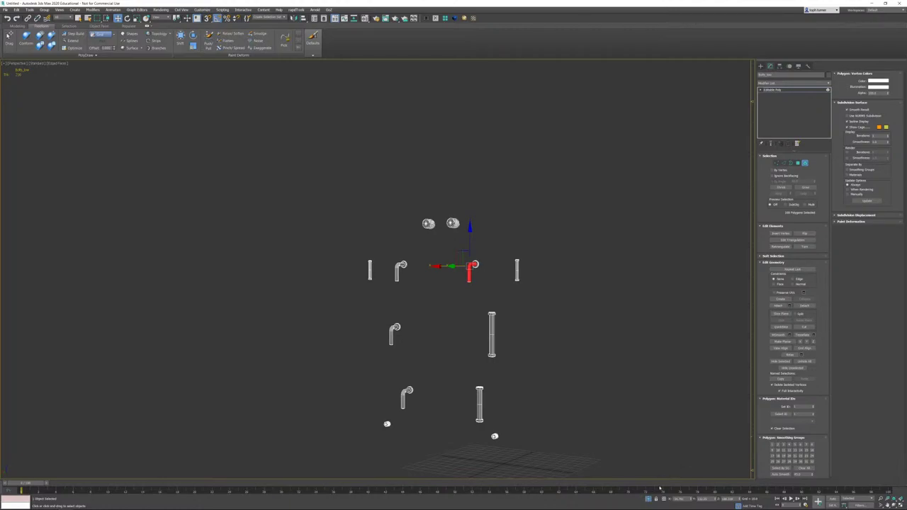
# Step: Select the open borders of all parts at Border level and examine which pins still lack a lengthwise seam
pyautogui.click(791, 163)
pyautogui.moveTo(567, 160); pyautogui.dragTo(341, 446)
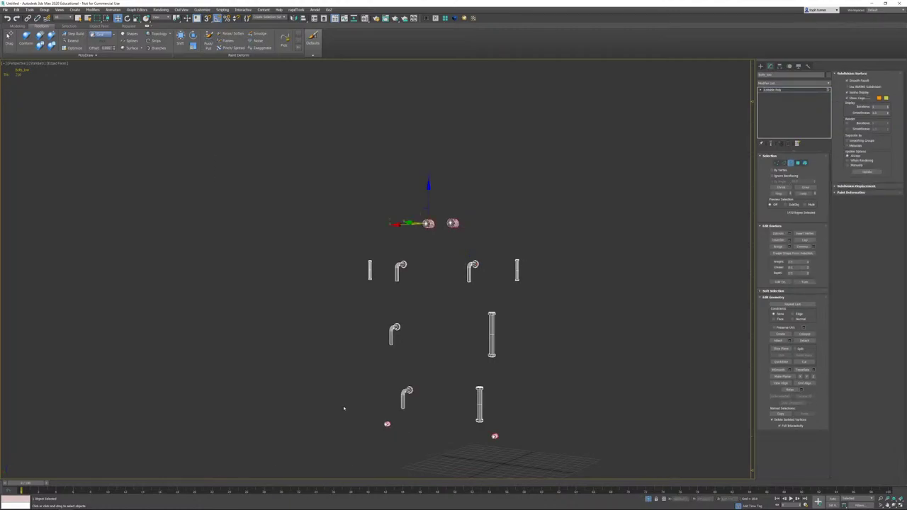
pyautogui.keyDown('alt'); pyautogui.moveTo(344, 409); pyautogui.dragTo(462, 272, button='middle'); pyautogui.keyUp('alt')
pyautogui.click(467, 358)
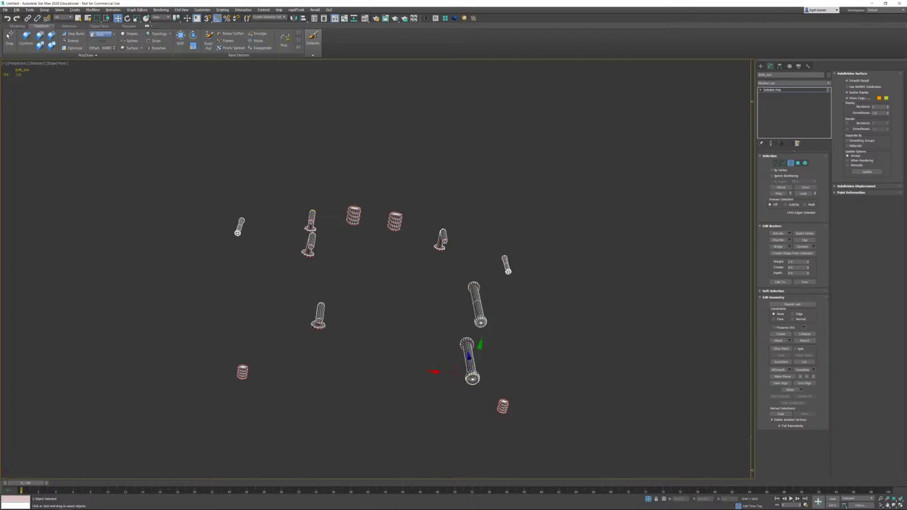
pyautogui.click(506, 264)
pyautogui.click(311, 222)
pyautogui.keyDown('alt'); pyautogui.moveTo(495, 347); pyautogui.dragTo(391, 373, button='middle'); pyautogui.keyUp('alt')
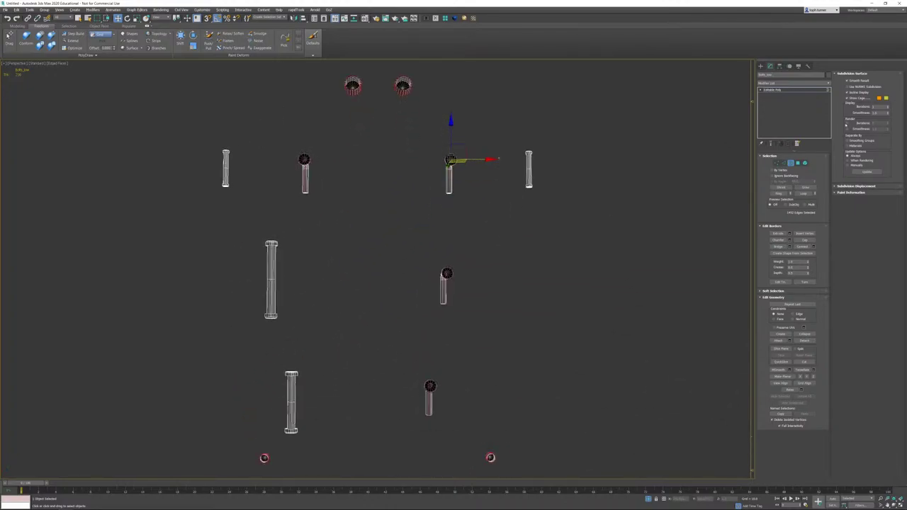
# Step: Return to Edge level and select the lengthwise edges along the shaft of the first small hinge pin
pyautogui.click(783, 163)
pyautogui.scroll(6, 379, 234)
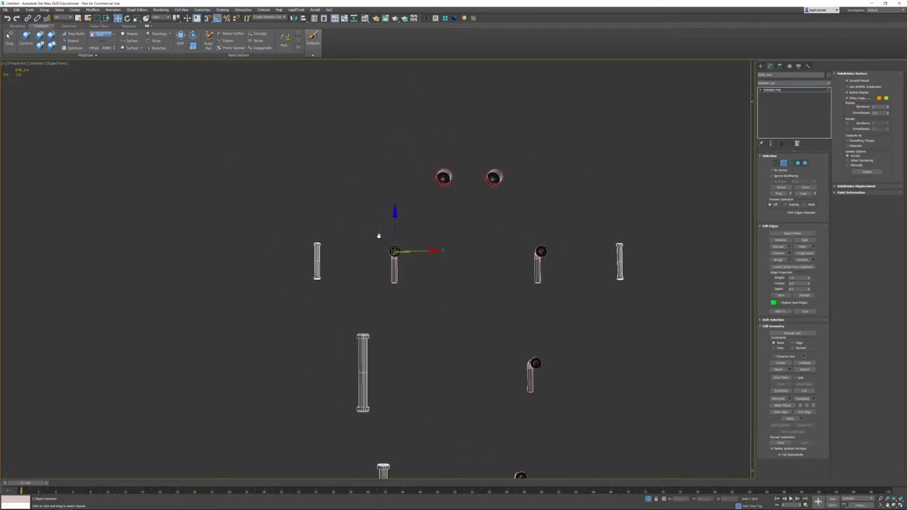
pyautogui.scroll(5, 315, 257)
pyautogui.click(376, 225)
pyautogui.scroll(-10, 375, 226)
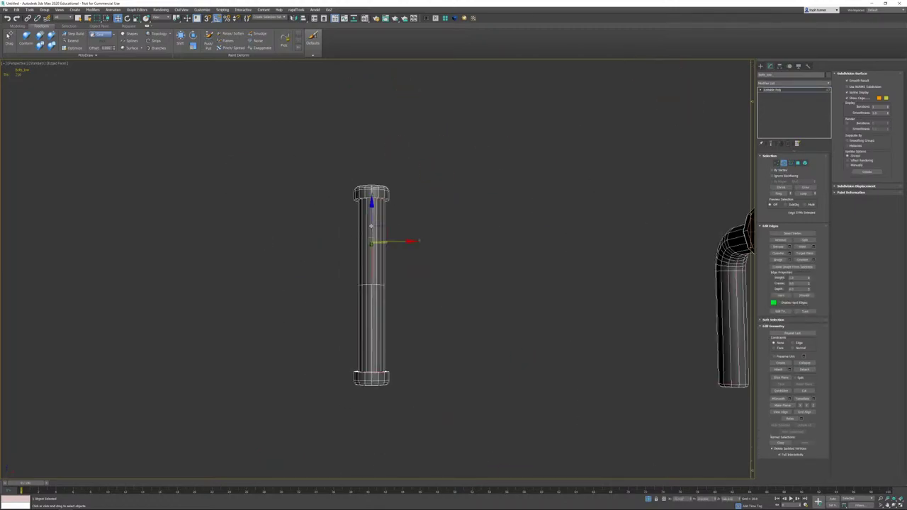
pyautogui.moveTo(445, 215); pyautogui.dragTo(333, 228, button='middle')
# Step: Add the lengthwise edges on the opposite small hinge pin's shaft to the selection
pyautogui.moveTo(659, 240); pyautogui.dragTo(364, 284, button='middle')
pyautogui.scroll(5, 448, 281)
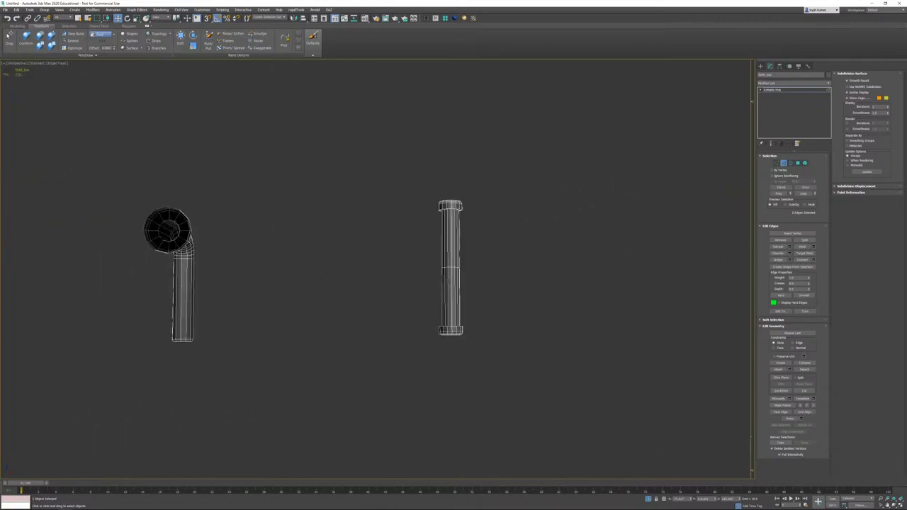
pyautogui.keyDown('ctrl'); pyautogui.doubleClick(454, 282); pyautogui.keyUp('ctrl')
pyautogui.moveTo(453, 282); pyautogui.dragTo(504, 109, button='middle')
pyautogui.scroll(-7, 496, 287)
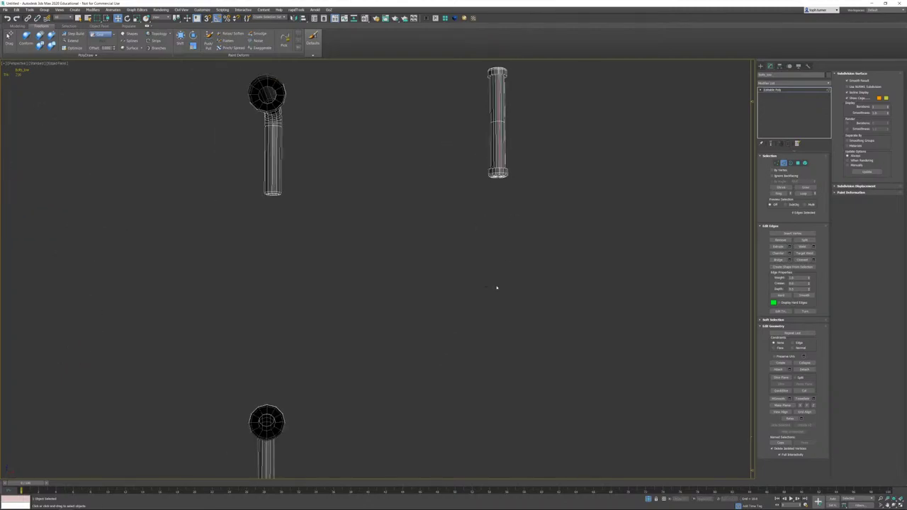
# Step: Add the lengthwise shaft edges of the two large hinge pins to the selection
pyautogui.moveTo(455, 310); pyautogui.dragTo(580, 164, button='middle')
pyautogui.moveTo(296, 221); pyautogui.dragTo(494, 310, button='middle')
pyautogui.scroll(6, 296, 395)
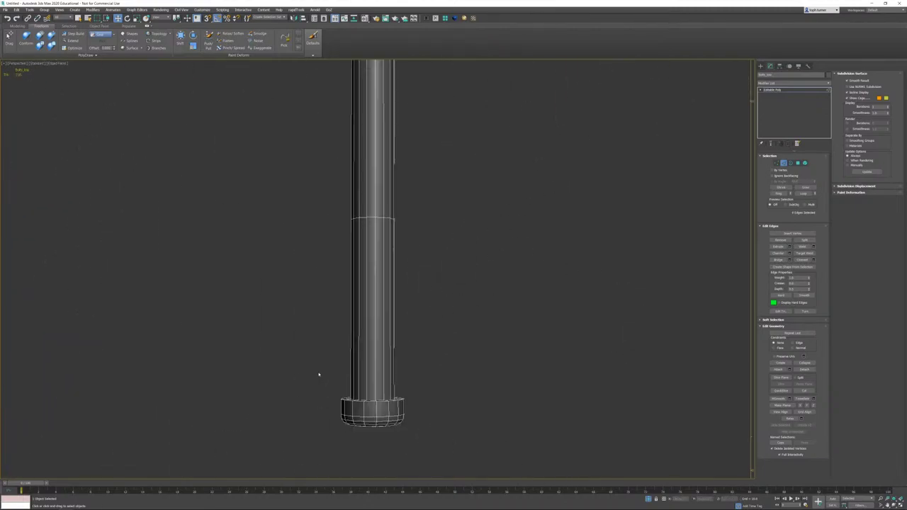
pyautogui.scroll(-5, 447, 381)
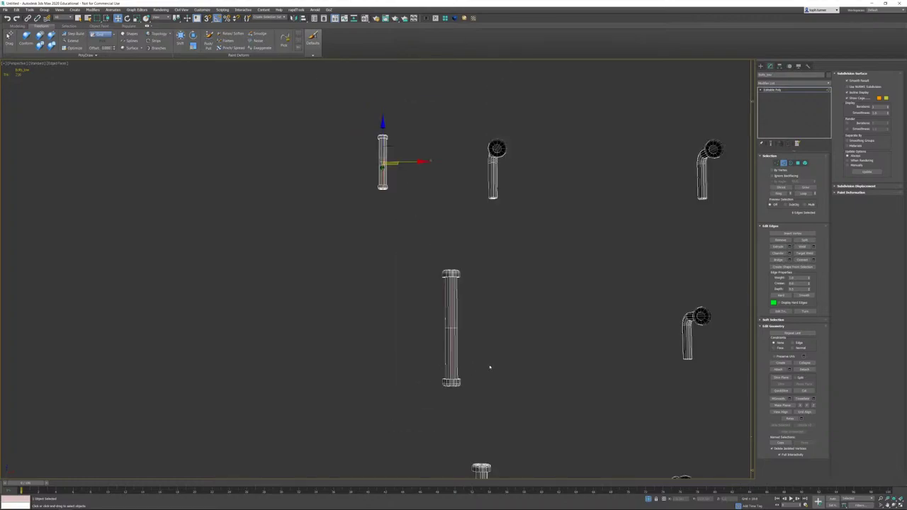
pyautogui.scroll(-2, 488, 367)
pyautogui.moveTo(520, 364); pyautogui.dragTo(520, 227, button='middle')
pyautogui.scroll(3, 520, 227)
pyautogui.scroll(2, 519, 328)
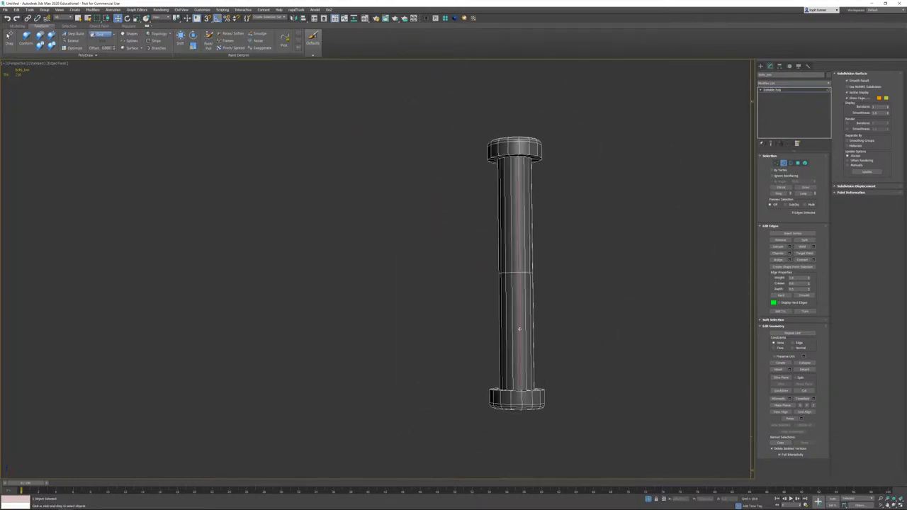
# Step: Split the selected lengthwise edges on all four hinge pins
pyautogui.scroll(-5, 573, 264)
pyautogui.keyDown('alt'); pyautogui.moveTo(560, 268); pyautogui.dragTo(569, 298, button='middle'); pyautogui.keyUp('alt')
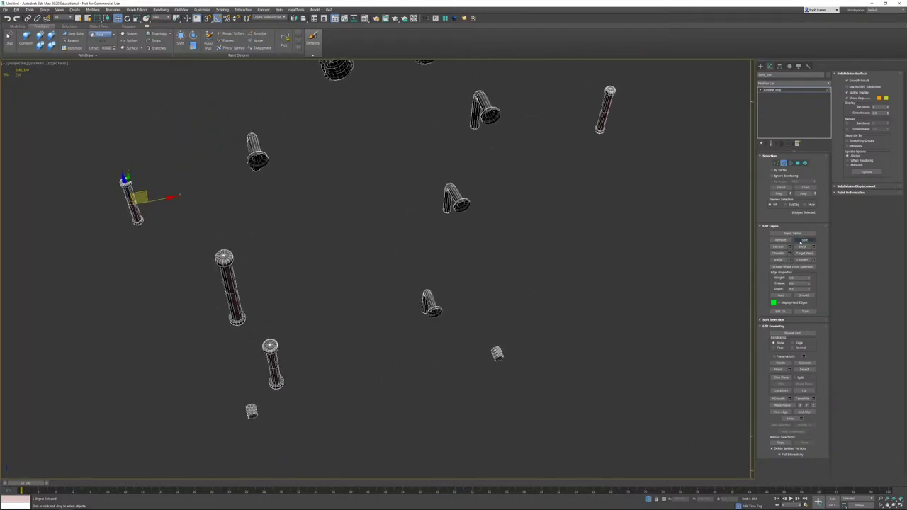
pyautogui.scroll(-3, 489, 275)
pyautogui.keyDown('alt'); pyautogui.moveTo(488, 285); pyautogui.dragTo(566, 282, button='middle'); pyautogui.keyUp('alt')
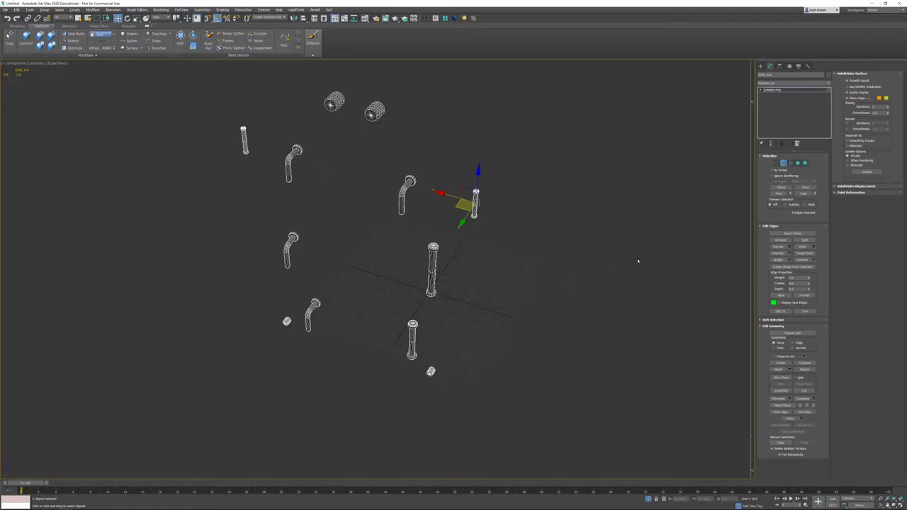
# Step: End the isolation of the handles, pins and bolts to show the whole boiler, and leave their Edge level
pyautogui.keyDown('alt'); pyautogui.moveTo(436, 312); pyautogui.dragTo(457, 295, button='middle'); pyautogui.keyUp('alt')
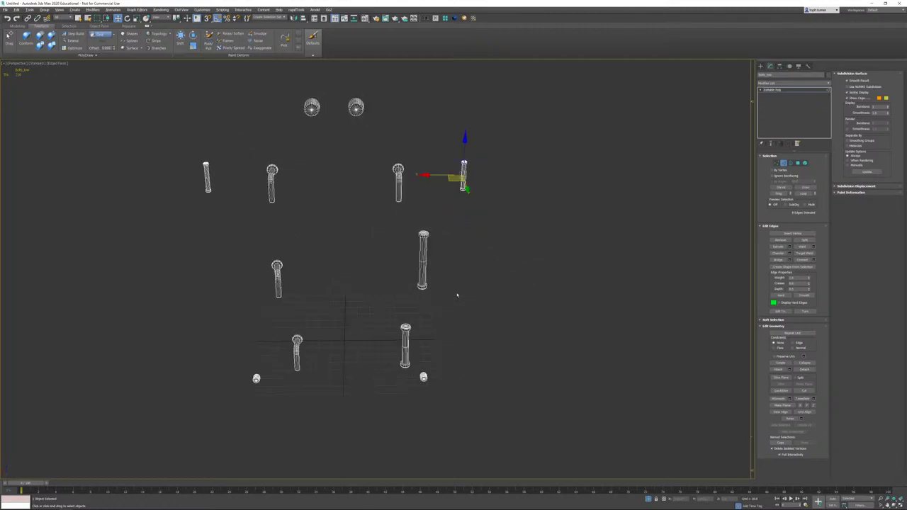
pyautogui.click(649, 499)
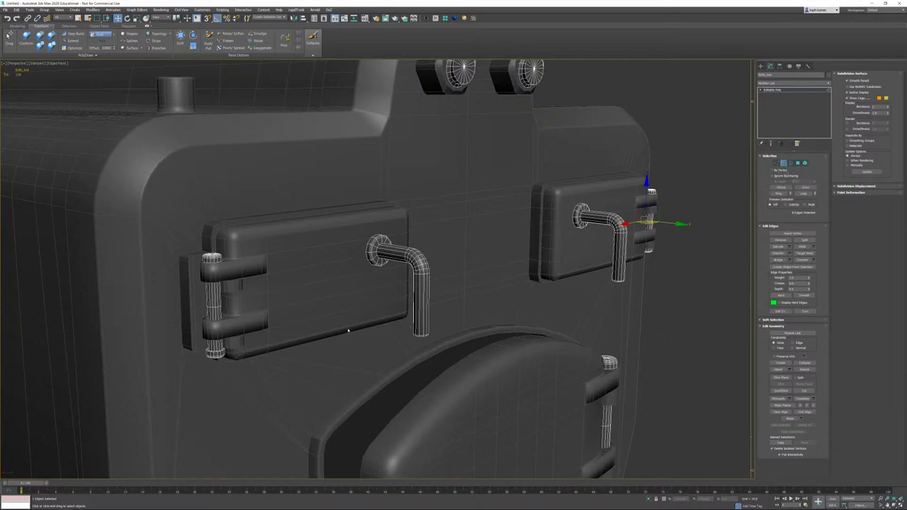
pyautogui.scroll(-10, 348, 331)
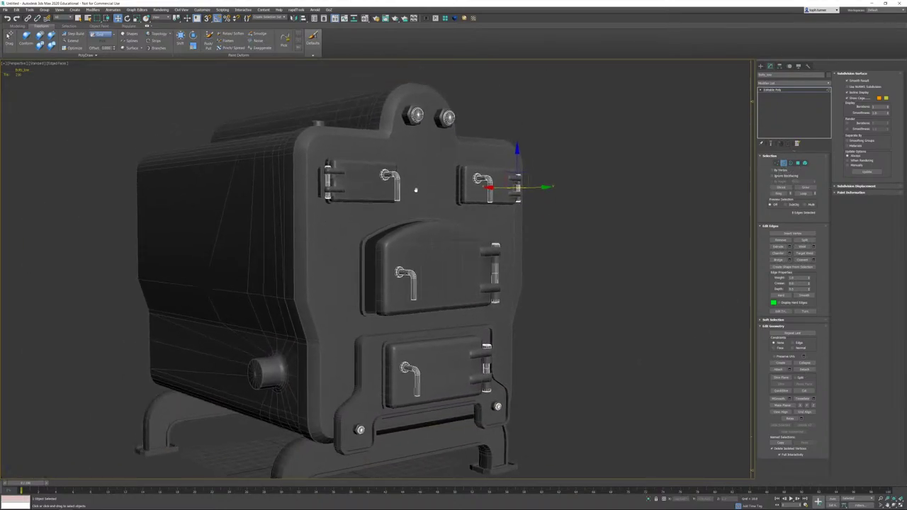
pyautogui.moveTo(416, 190); pyautogui.dragTo(416, 200, button='middle')
pyautogui.click(783, 163)
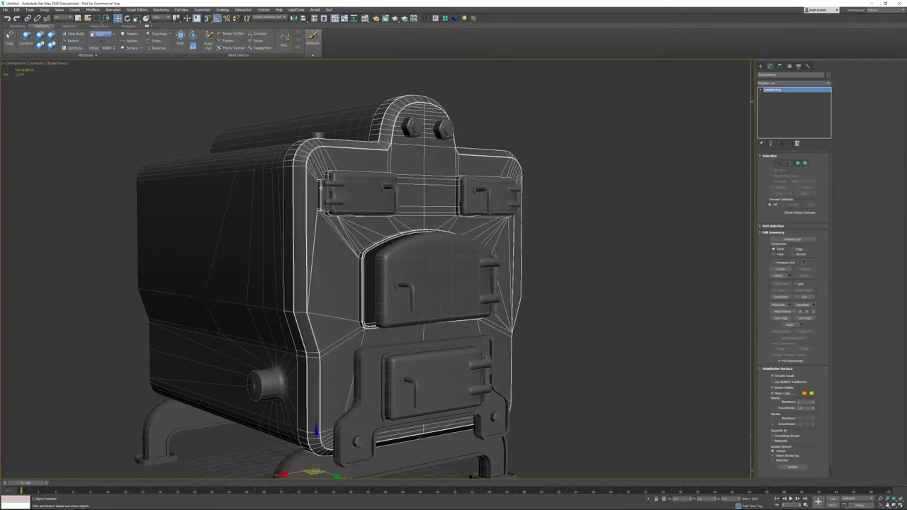
# Step: Select the large arched door in the middle of the boiler front and isolate it
pyautogui.scroll(8, 426, 247)
pyautogui.click(461, 225)
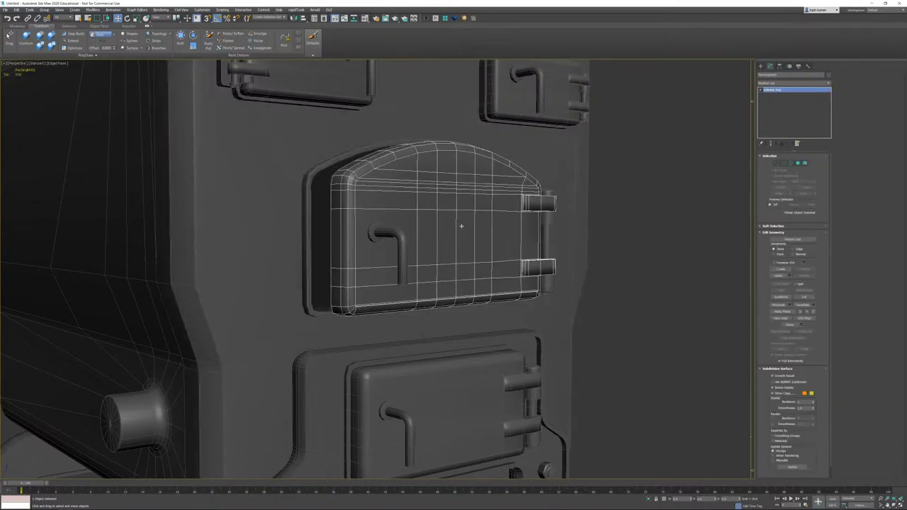
pyautogui.hotkey('alt', 'q')
pyautogui.keyDown('alt'); pyautogui.moveTo(427, 210); pyautogui.dragTo(522, 247, button='middle'); pyautogui.keyUp('alt')
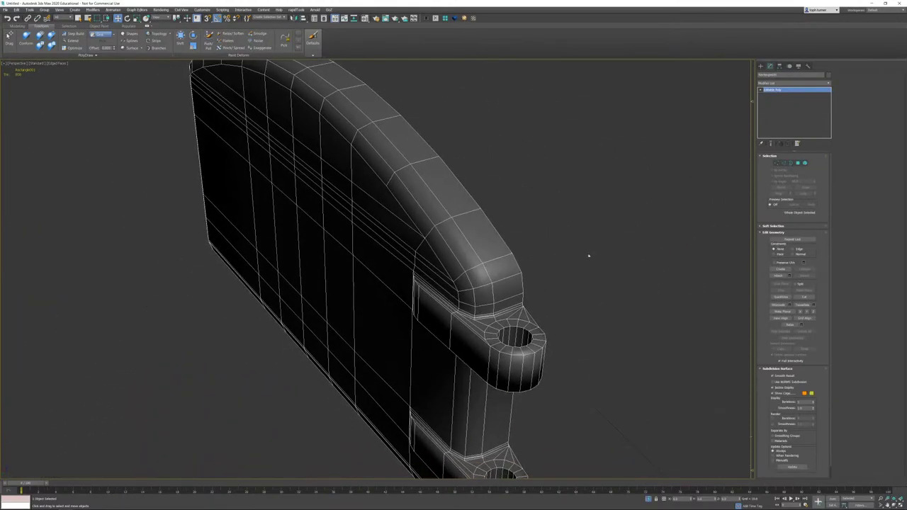
pyautogui.keyDown('alt'); pyautogui.moveTo(588, 255); pyautogui.dragTo(378, 274, button='middle'); pyautogui.keyUp('alt')
# Step: At Edge level, select the seam loop above the door's upper hinge arm and the vertical edge at the arm's inner end
pyautogui.click(784, 163)
pyautogui.scroll(5, 478, 245)
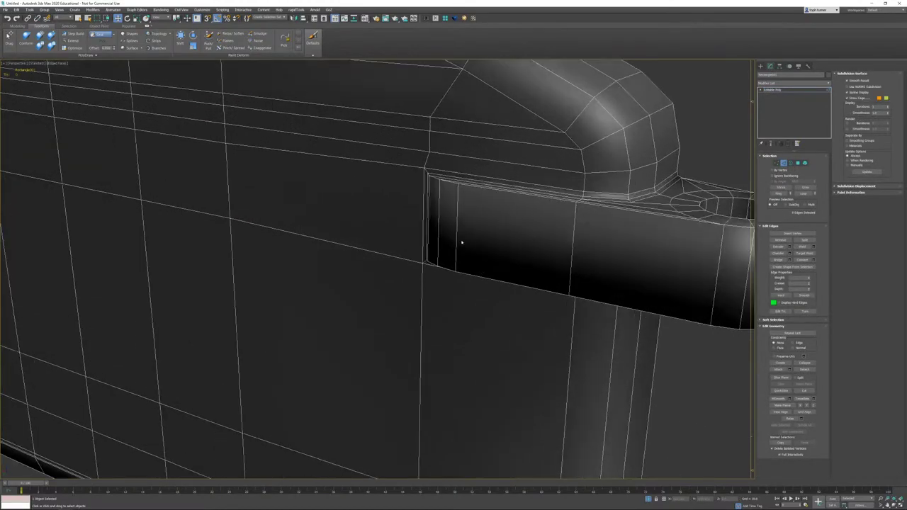
pyautogui.keyDown('alt'); pyautogui.moveTo(462, 243); pyautogui.dragTo(497, 291, button='middle'); pyautogui.keyUp('alt')
pyautogui.scroll(-3, 486, 269)
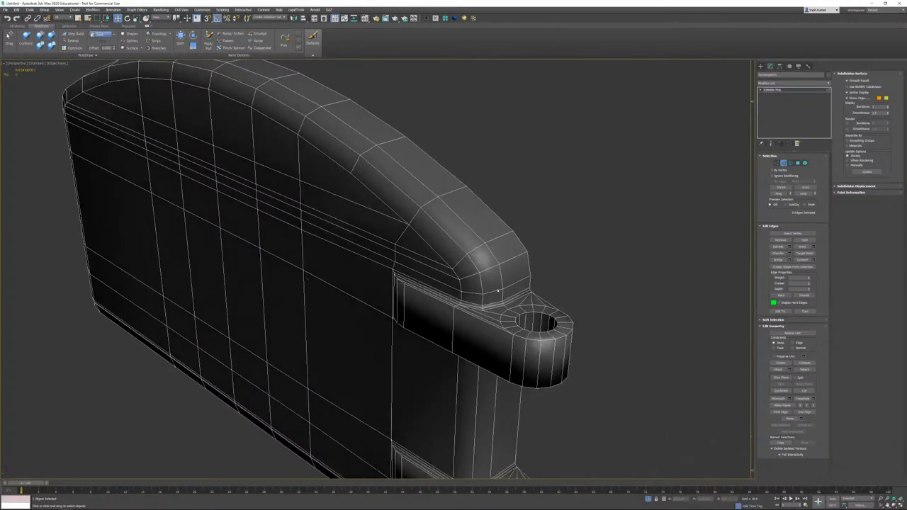
pyautogui.scroll(3, 498, 290)
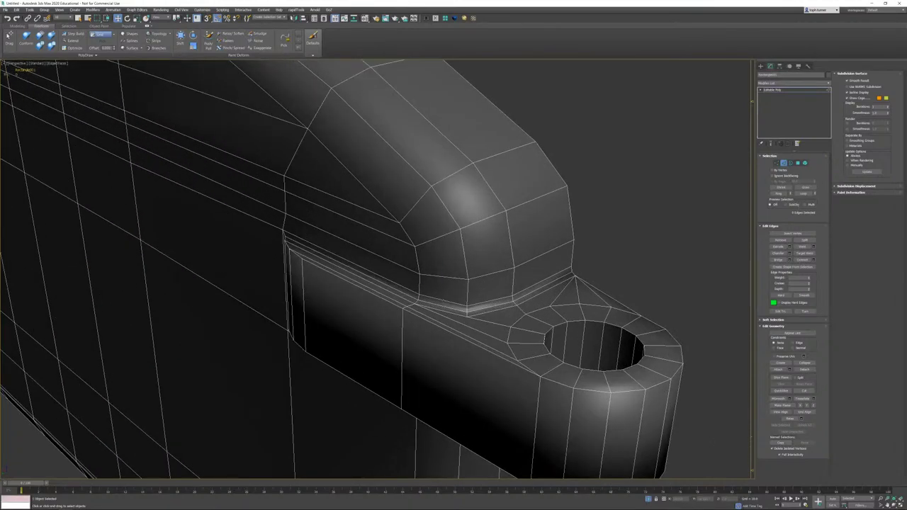
pyautogui.doubleClick(444, 303)
pyautogui.keyDown('alt'); pyautogui.moveTo(448, 300); pyautogui.dragTo(474, 288, button='middle'); pyautogui.keyUp('alt')
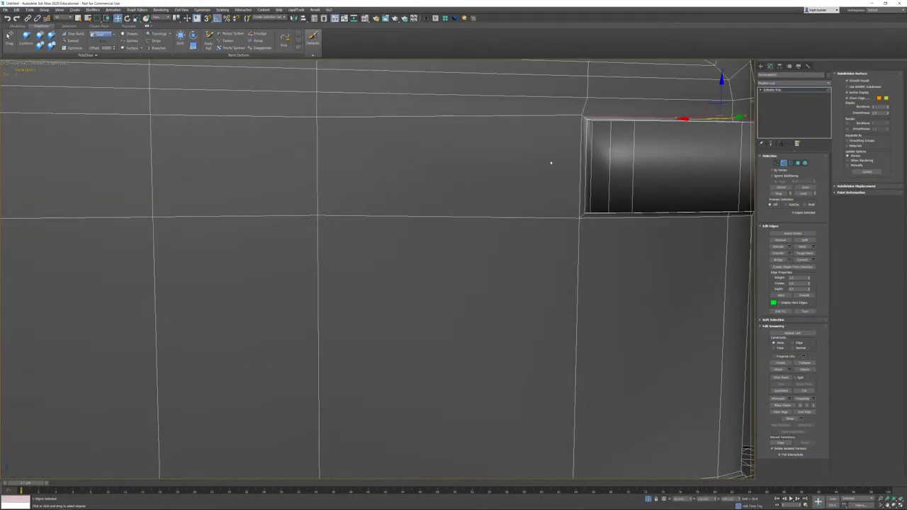
pyautogui.keyDown('ctrl'); pyautogui.click(579, 169); pyautogui.keyUp('ctrl')
# Step: Add the seam edges under the upper hinge arm and the connecting edges at its rear corner to the selection
pyautogui.keyDown('alt'); pyautogui.moveTo(578, 174); pyautogui.dragTo(545, 233, button='middle'); pyautogui.keyUp('alt')
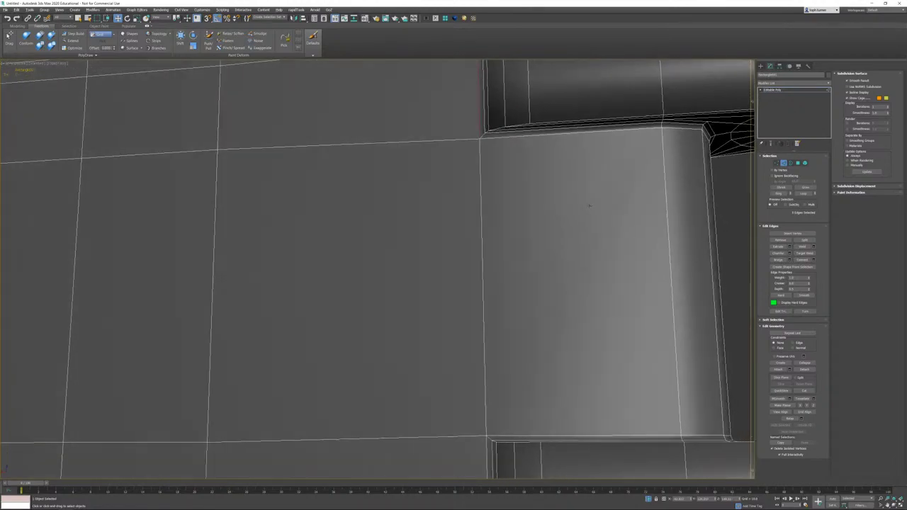
pyautogui.scroll(3, 546, 248)
pyautogui.keyDown('alt'); pyautogui.moveTo(524, 273); pyautogui.dragTo(542, 297, button='middle'); pyautogui.keyUp('alt')
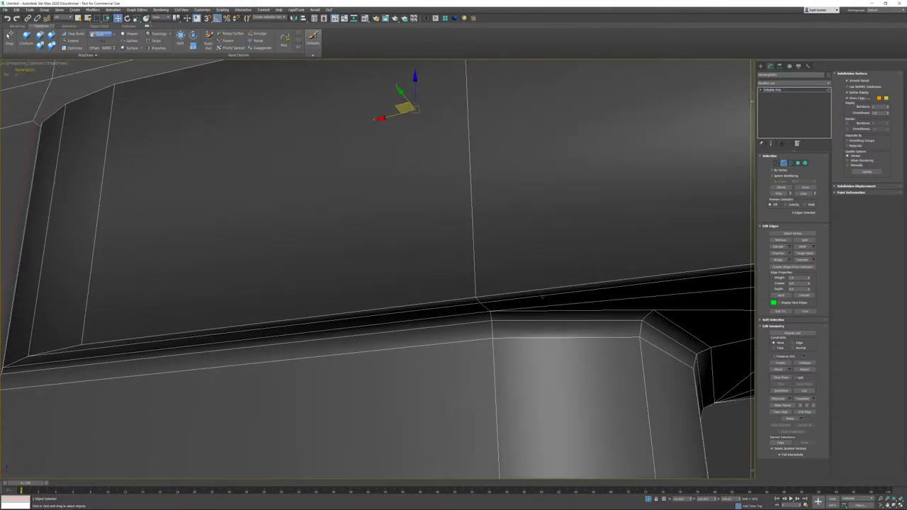
pyautogui.keyDown('ctrl'); pyautogui.doubleClick(487, 340); pyautogui.keyUp('ctrl')
pyautogui.keyDown('alt'); pyautogui.moveTo(488, 341); pyautogui.dragTo(453, 338, button='middle'); pyautogui.keyUp('alt')
pyautogui.scroll(-2, 409, 312)
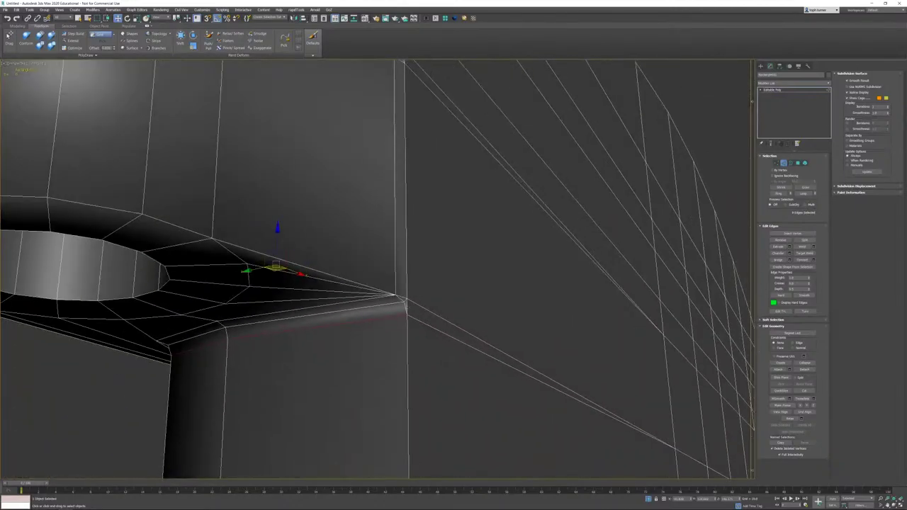
pyautogui.keyDown('ctrl'); pyautogui.click(407, 306); pyautogui.keyUp('ctrl')
pyautogui.keyDown('ctrl'); pyautogui.click(406, 287); pyautogui.keyUp('ctrl')
# Step: Split the selected seam edges where the upper hinge arm joins the door
pyautogui.keyDown('alt'); pyautogui.moveTo(408, 272); pyautogui.dragTo(419, 326, button='middle'); pyautogui.keyUp('alt')
pyautogui.scroll(-3, 415, 326)
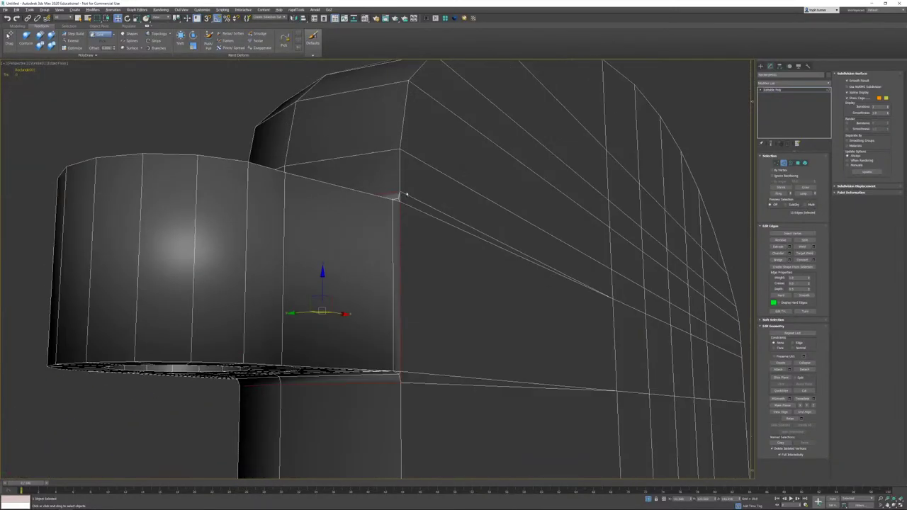
pyautogui.keyDown('alt'); pyautogui.moveTo(406, 194); pyautogui.dragTo(375, 232, button='middle'); pyautogui.keyUp('alt')
pyautogui.scroll(3, 372, 232)
pyautogui.keyDown('alt'); pyautogui.moveTo(428, 246); pyautogui.dragTo(417, 283, button='middle'); pyautogui.keyUp('alt')
pyautogui.click(810, 240)
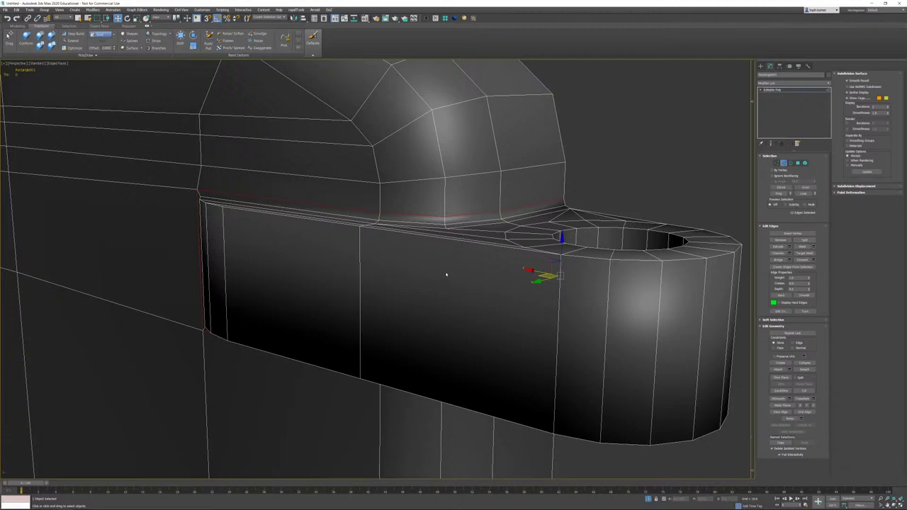
# Step: Split the rim edges of the upper hinge's pin hole and select one vertical edge inside the hole
pyautogui.keyDown('alt'); pyautogui.moveTo(434, 119); pyautogui.dragTo(401, 162, button='middle'); pyautogui.keyUp('alt')
pyautogui.doubleClick(606, 191)
pyautogui.click(805, 242)
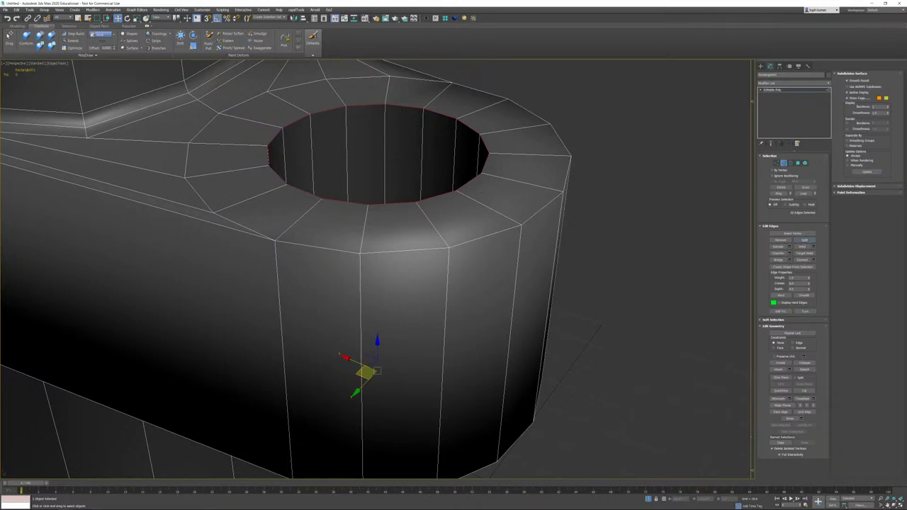
pyautogui.click(697, 289)
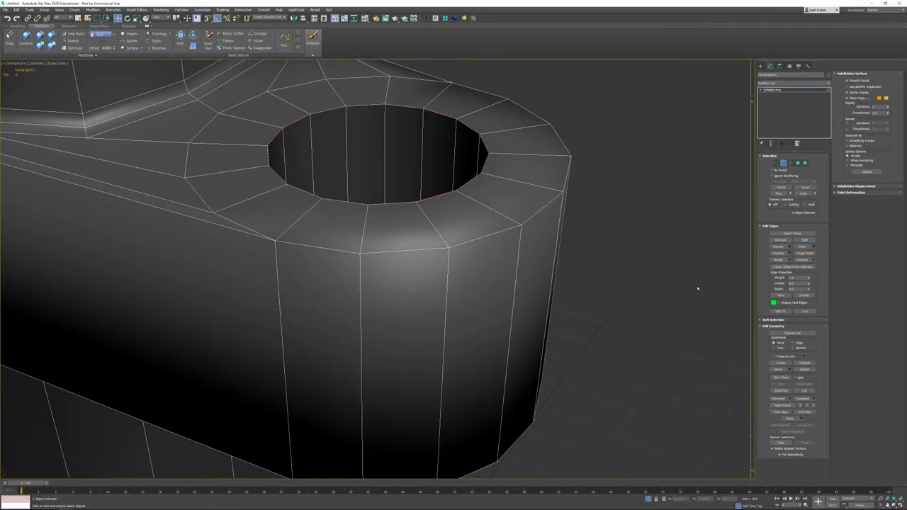
pyautogui.click(286, 153)
pyautogui.keyDown('alt'); pyautogui.moveTo(286, 153); pyautogui.dragTo(678, 259, button='middle'); pyautogui.keyUp('alt')
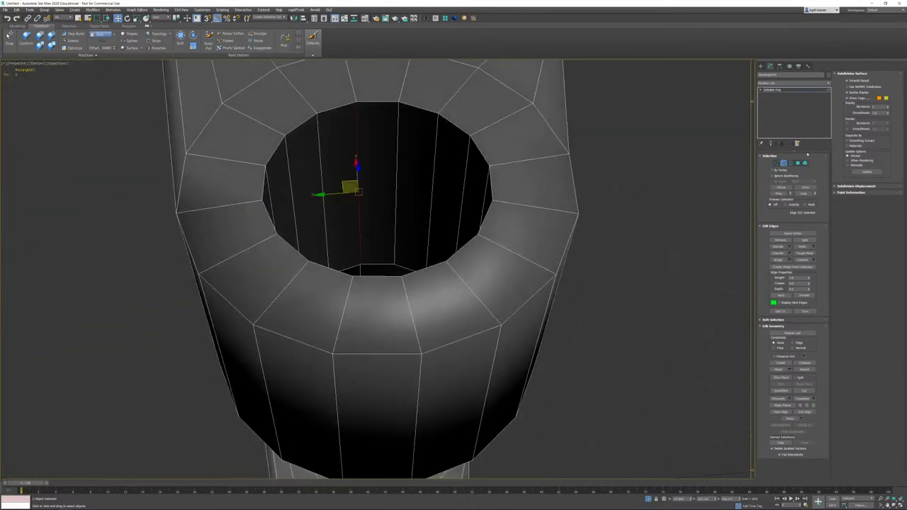
# Step: Check at Element level whether the hinge arm and the inner wall of its pin hole are separate pieces, and return to Edge level
pyautogui.click(805, 163)
pyautogui.click(540, 201)
pyautogui.scroll(-5, 540, 201)
pyautogui.keyDown('alt'); pyautogui.moveTo(457, 228); pyautogui.dragTo(562, 195, button='middle'); pyautogui.keyUp('alt')
pyautogui.click(563, 194)
pyautogui.click(453, 307)
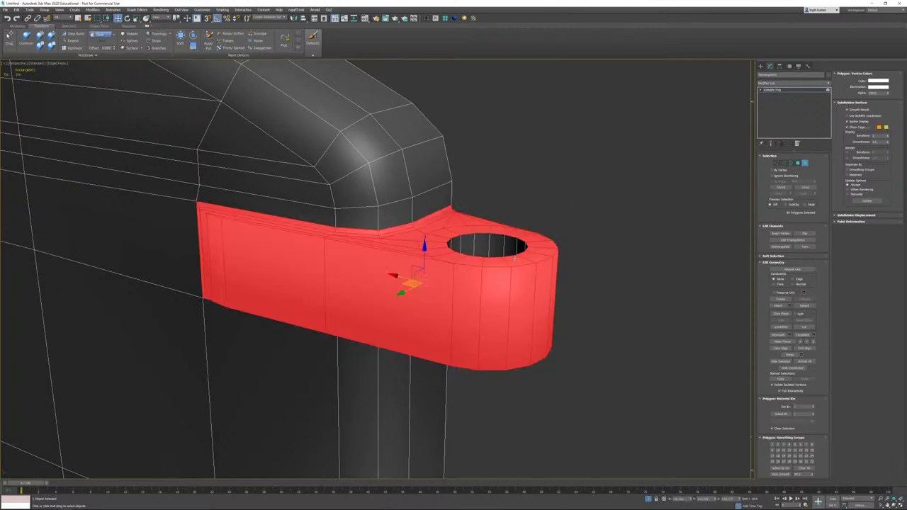
pyautogui.click(489, 245)
pyautogui.press('Delete')
pyautogui.press('2')
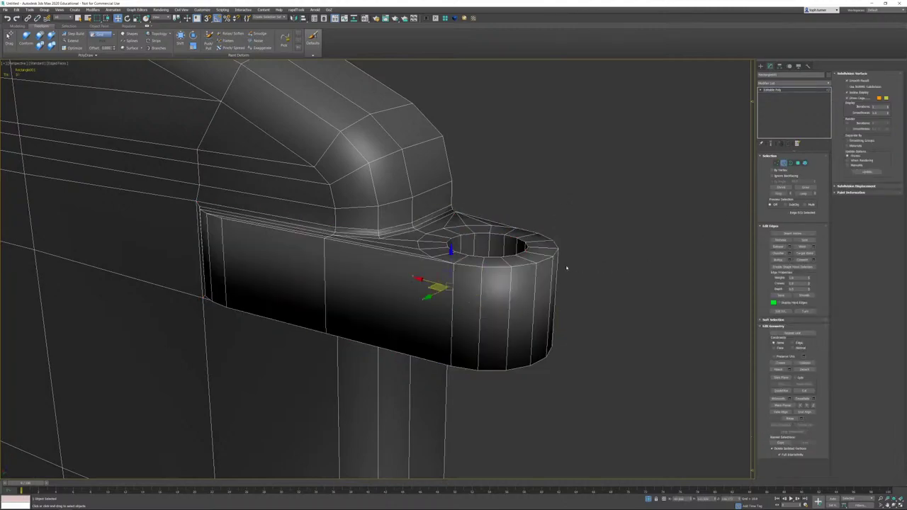
# Step: Select the open borders around the upper hinge arm at Border level to examine where the mesh is split
pyautogui.click(791, 163)
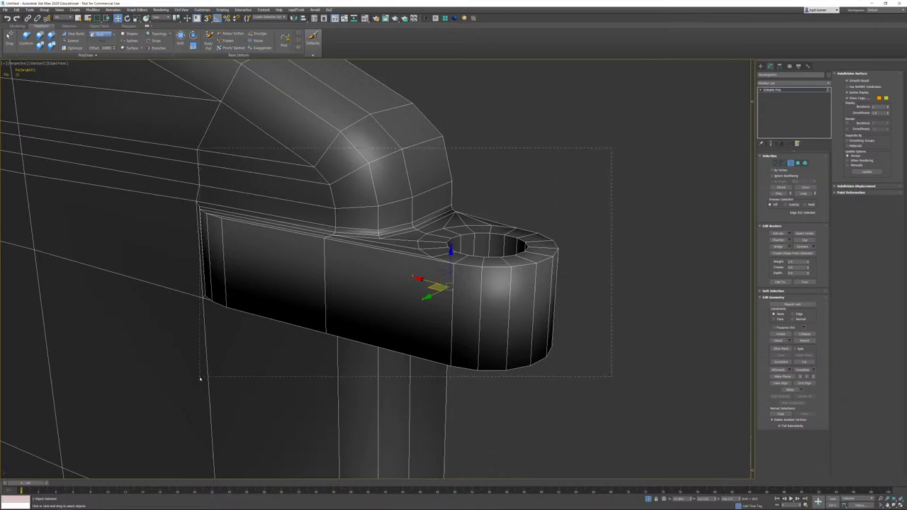
pyautogui.moveTo(200, 379); pyautogui.dragTo(198, 378)
pyautogui.click(509, 364)
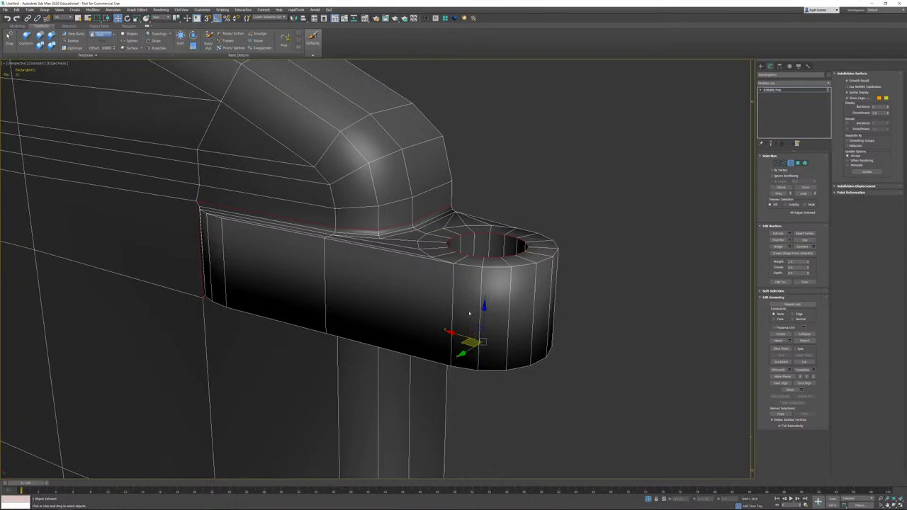
pyautogui.keyDown('alt'); pyautogui.moveTo(691, 319); pyautogui.dragTo(488, 226, button='middle'); pyautogui.keyUp('alt')
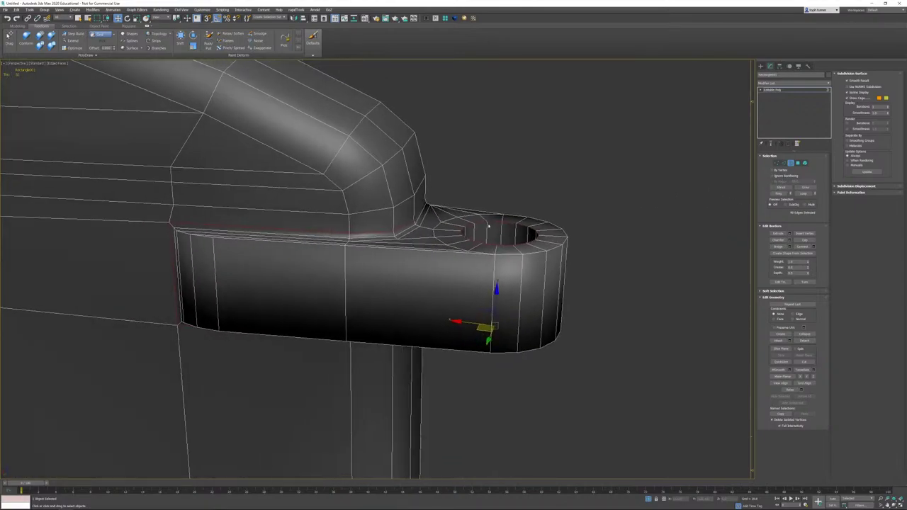
pyautogui.scroll(3, 488, 225)
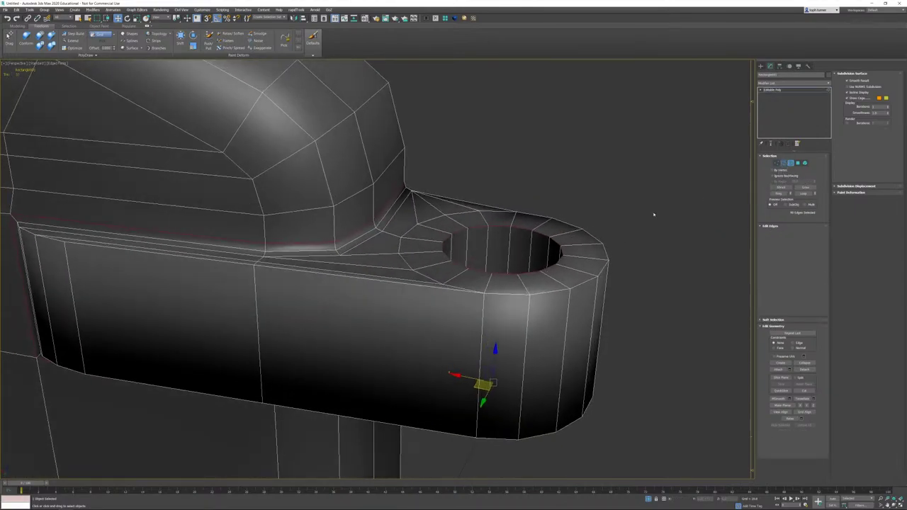
# Step: Return to Edge level and select the upper outline edges along the hinge arm and around its rounded end
pyautogui.press('2')
pyautogui.click(29, 234)
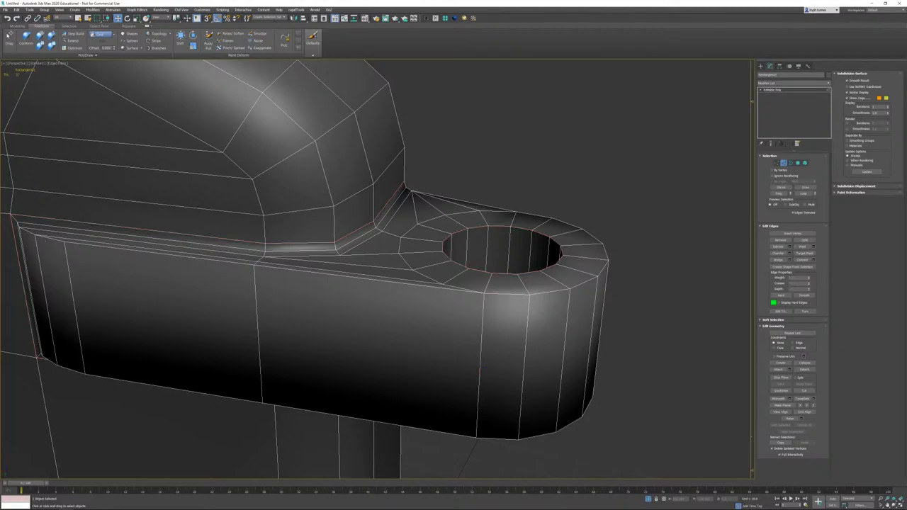
pyautogui.doubleClick(28, 231)
pyautogui.click(76, 244)
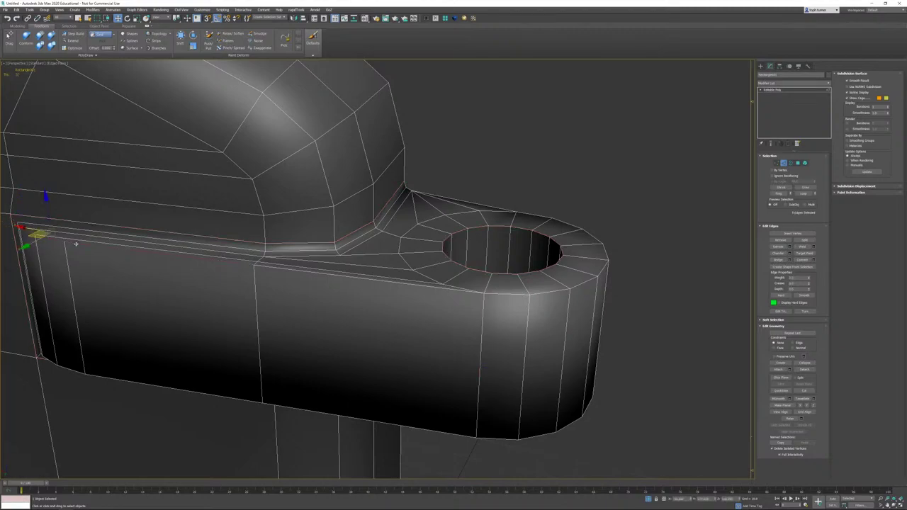
pyautogui.click(461, 290)
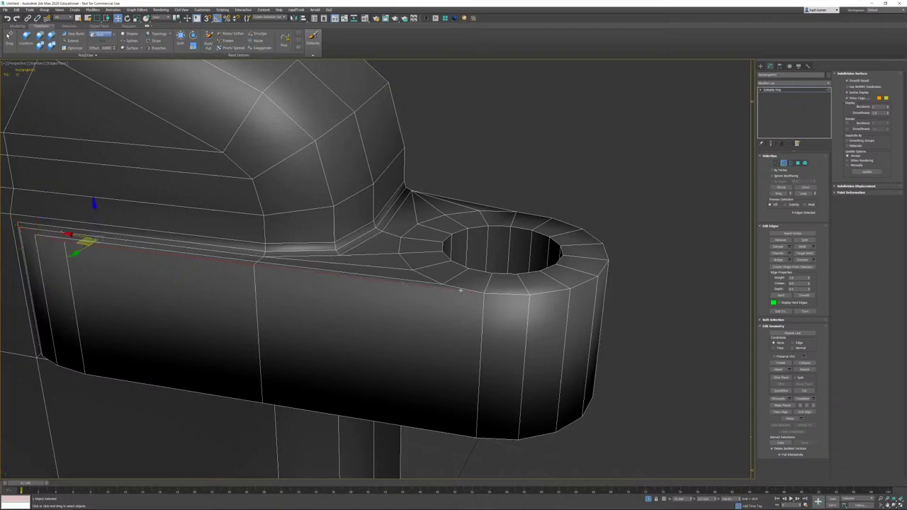
pyautogui.keyDown('ctrl'); pyautogui.click(502, 292); pyautogui.keyUp('ctrl')
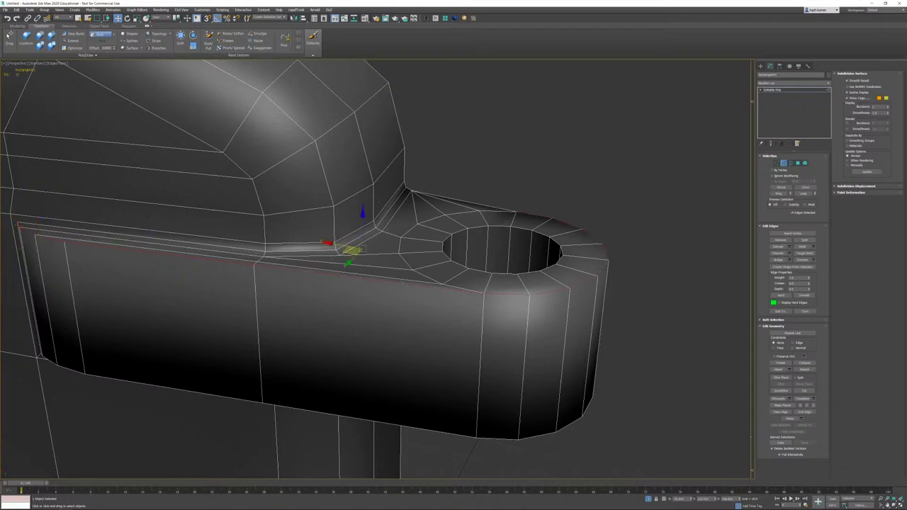
pyautogui.keyDown('ctrl'); pyautogui.click(498, 208); pyautogui.keyUp('ctrl')
# Step: Add the lower outline edges around the hinge arm's rounded end and rear side to the selection
pyautogui.keyDown('alt'); pyautogui.moveTo(522, 210); pyautogui.dragTo(468, 210, button='middle'); pyautogui.keyUp('alt')
pyautogui.scroll(5, 457, 252)
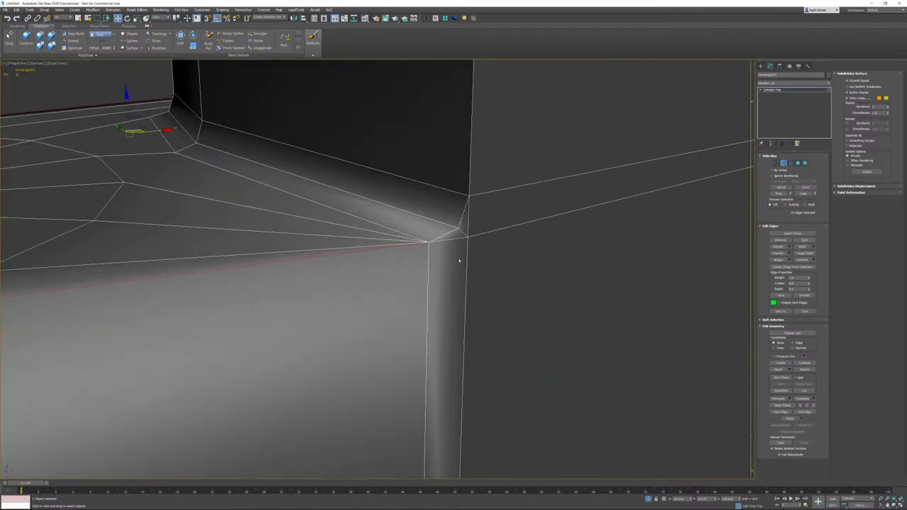
pyautogui.keyDown('alt'); pyautogui.moveTo(459, 260); pyautogui.dragTo(460, 260, button='middle'); pyautogui.keyUp('alt')
pyautogui.scroll(-8, 468, 255)
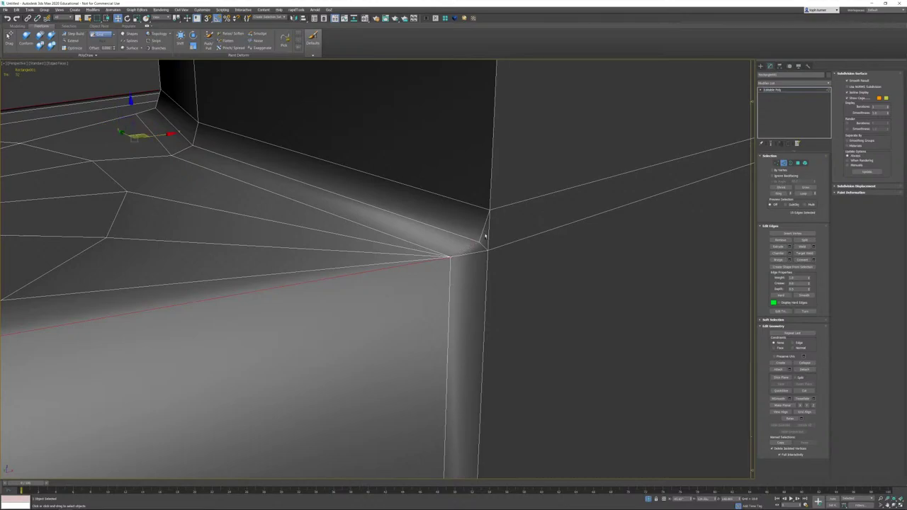
pyautogui.moveTo(461, 282)
pyautogui.keyDown('alt'); pyautogui.mouseDown(button='middle')
pyautogui.moveTo(446, 269)
pyautogui.moveTo(468, 290)
pyautogui.mouseUp(button='middle'); pyautogui.keyUp('alt')
pyautogui.keyDown('ctrl'); pyautogui.doubleClick(369, 230); pyautogui.keyUp('ctrl')
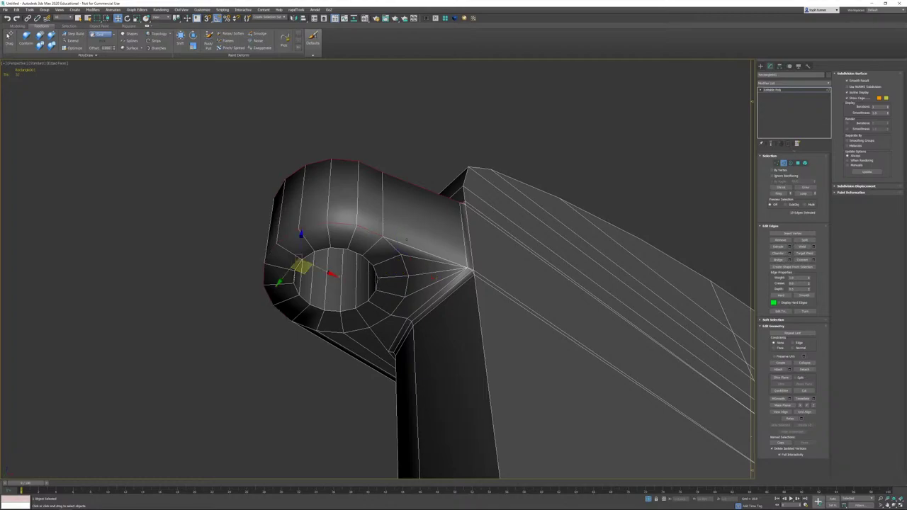
pyautogui.keyDown('ctrl'); pyautogui.click(404, 244); pyautogui.keyUp('ctrl')
# Step: Add the long lower edge loop along the front of the hinge arm to the selection
pyautogui.keyDown('alt'); pyautogui.moveTo(484, 257); pyautogui.dragTo(476, 276, button='middle'); pyautogui.keyUp('alt')
pyautogui.scroll(6, 427, 244)
pyautogui.scroll(-8, 415, 253)
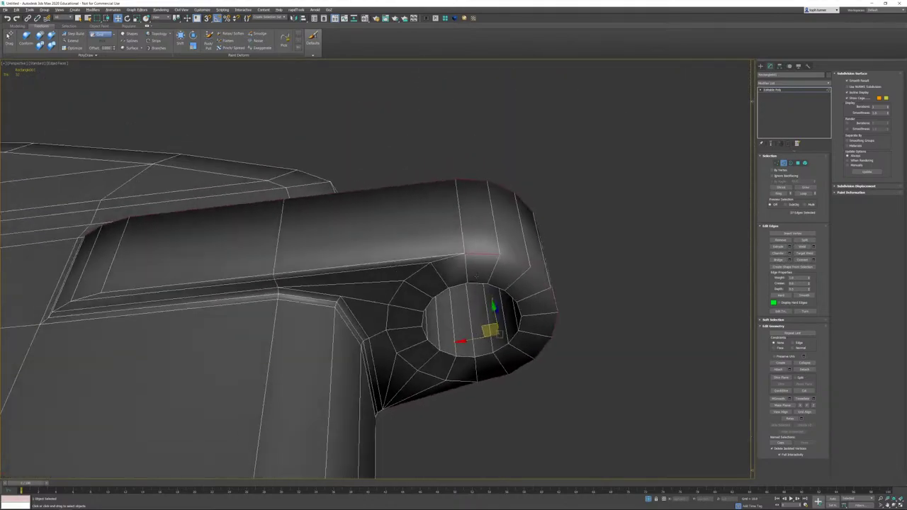
pyautogui.keyDown('ctrl'); pyautogui.doubleClick(447, 253); pyautogui.keyUp('ctrl')
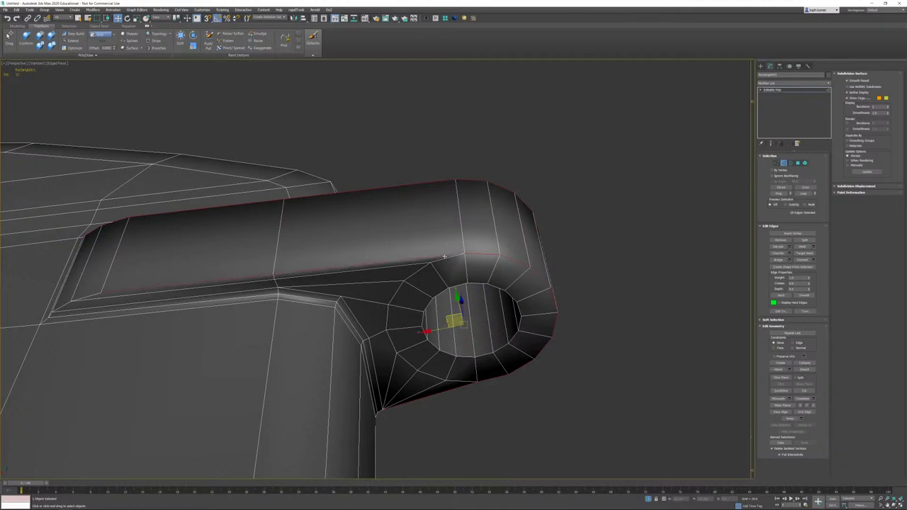
# Step: Add the short lower edges at the hinge arm's inner end, down to its corner with the door, to the selection
pyautogui.moveTo(146, 282); pyautogui.dragTo(300, 314, button='middle')
pyautogui.scroll(4, 301, 312)
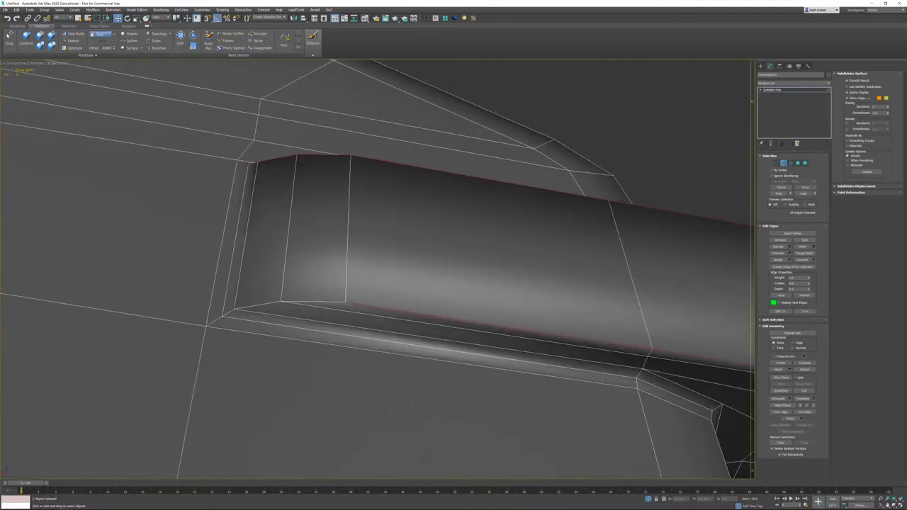
pyautogui.keyDown('ctrl'); pyautogui.click(312, 302); pyautogui.keyUp('ctrl')
pyautogui.keyDown('ctrl'); pyautogui.click(258, 305); pyautogui.keyUp('ctrl')
pyautogui.keyDown('ctrl'); pyautogui.click(228, 313); pyautogui.keyUp('ctrl')
pyautogui.keyDown('ctrl'); pyautogui.click(219, 319); pyautogui.keyUp('ctrl')
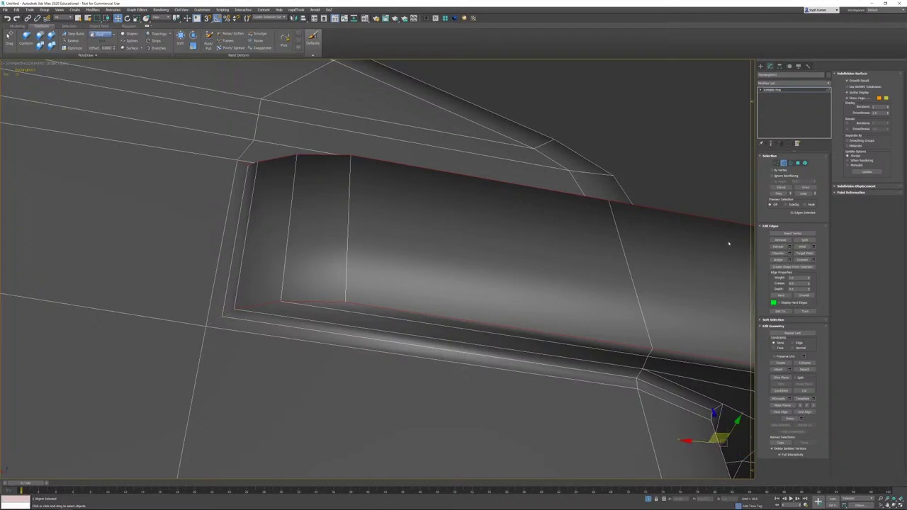
# Step: Split the selected outline edges of the upper hinge arm and check the separated pieces at Element level
pyautogui.click(805, 240)
pyautogui.keyDown('alt'); pyautogui.moveTo(588, 241); pyautogui.dragTo(543, 252, button='middle'); pyautogui.keyUp('alt')
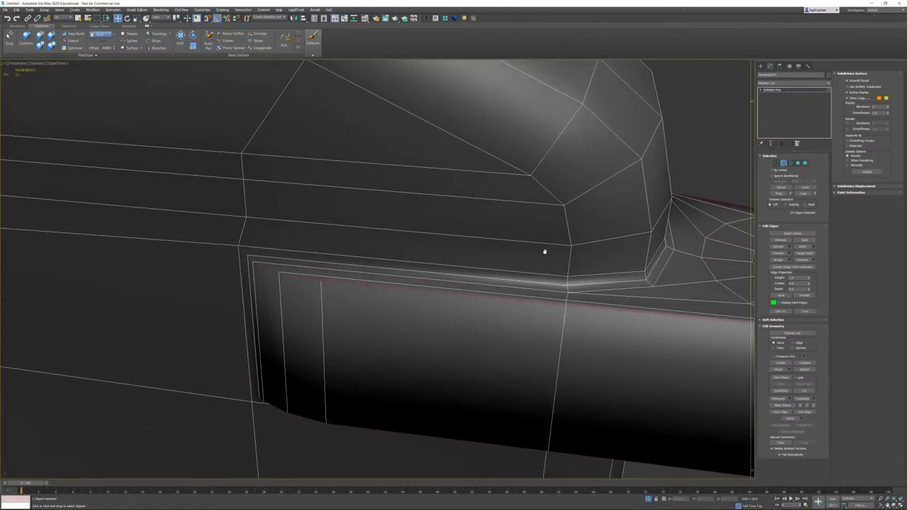
pyautogui.scroll(-3, 544, 252)
pyautogui.click(805, 163)
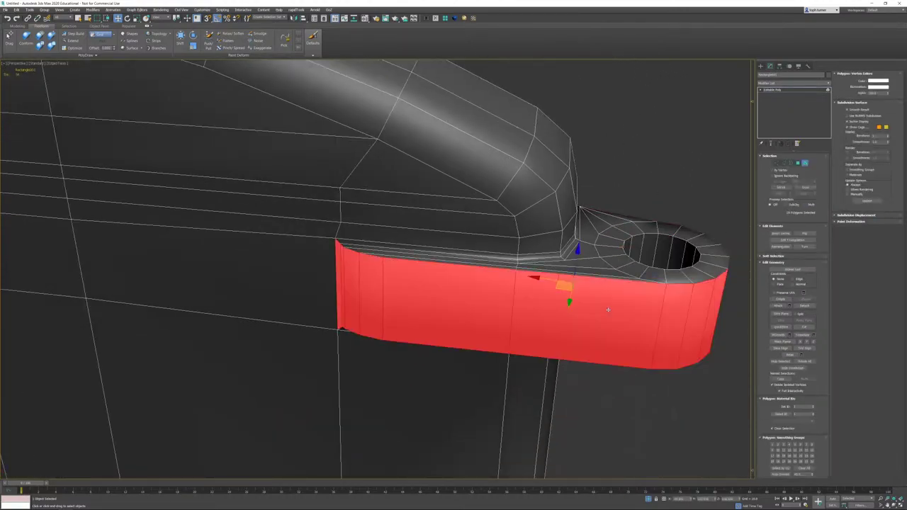
pyautogui.click(605, 265)
pyautogui.click(541, 363)
pyautogui.keyDown('alt'); pyautogui.moveTo(541, 350); pyautogui.dragTo(518, 347, button='middle'); pyautogui.keyUp('alt')
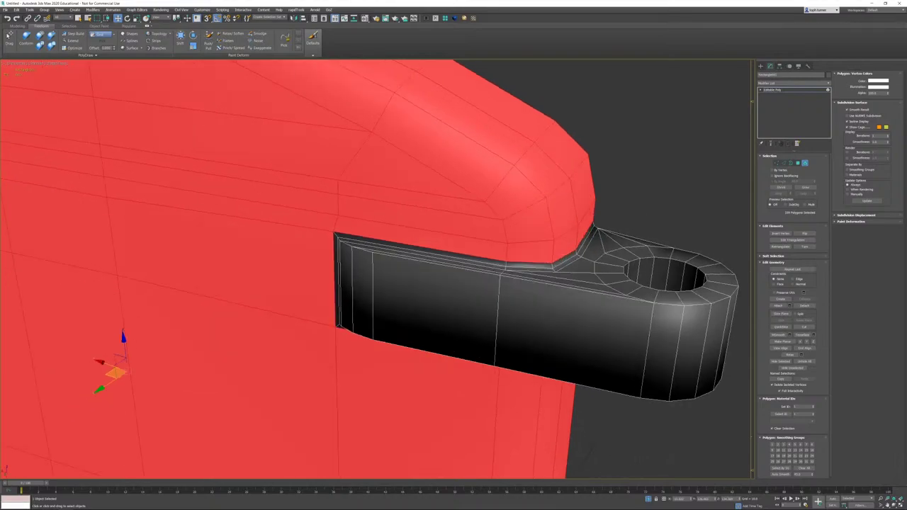
pyautogui.click(662, 275)
pyautogui.click(618, 279)
pyautogui.keyDown('alt'); pyautogui.moveTo(618, 281); pyautogui.dragTo(483, 201, button='middle'); pyautogui.keyUp('alt')
pyautogui.click(604, 277)
# Step: Return to Edge level, select the rim edges of the lower hinge's pin hole and split them
pyautogui.scroll(-5, 443, 245)
pyautogui.moveTo(436, 252)
pyautogui.keyDown('alt'); pyautogui.mouseDown(button='middle')
pyautogui.moveTo(445, 313)
pyautogui.moveTo(482, 297)
pyautogui.moveTo(492, 223)
pyautogui.moveTo(663, 217)
pyautogui.mouseUp(button='middle'); pyautogui.keyUp('alt')
pyautogui.scroll(3, 492, 223)
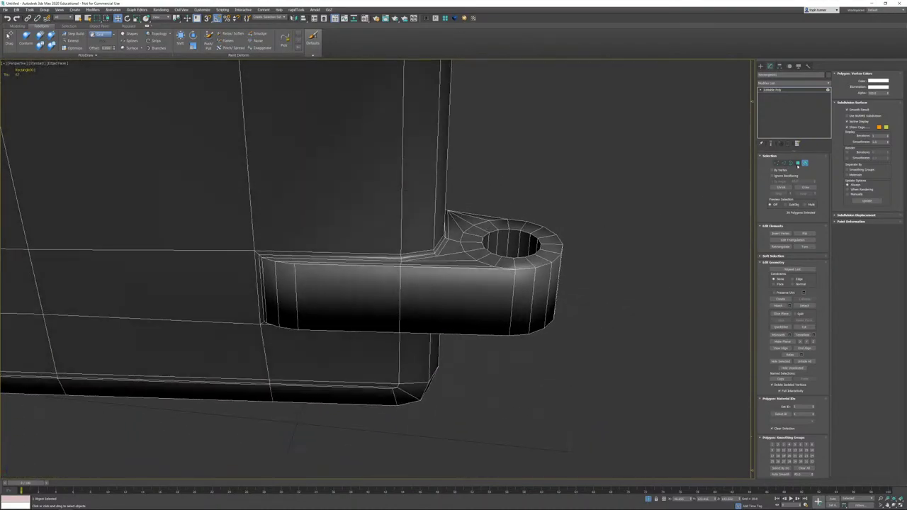
pyautogui.click(784, 164)
pyautogui.keyDown('alt'); pyautogui.moveTo(583, 221); pyautogui.dragTo(562, 223, button='middle'); pyautogui.keyUp('alt')
pyautogui.scroll(4, 476, 233)
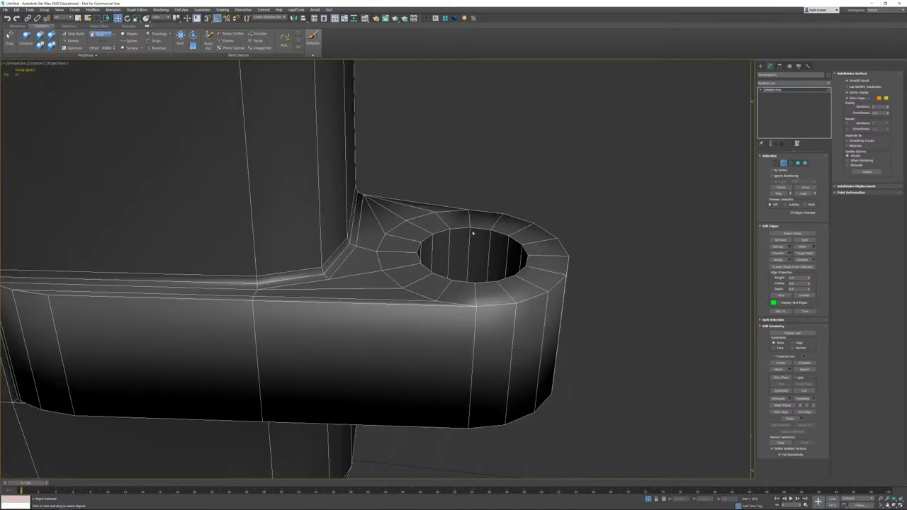
pyautogui.doubleClick(476, 229)
pyautogui.keyDown('alt'); pyautogui.moveTo(496, 283); pyautogui.dragTo(512, 141, button='middle'); pyautogui.keyUp('alt')
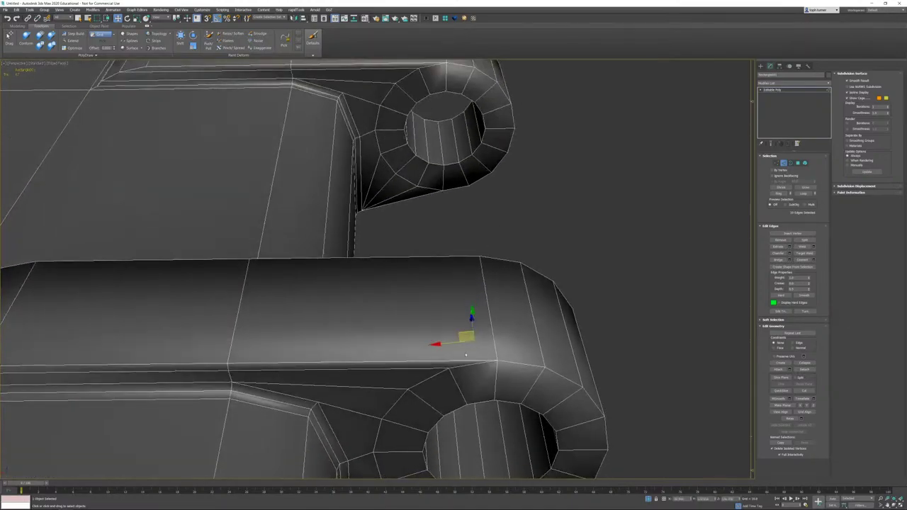
pyautogui.keyDown('alt'); pyautogui.moveTo(479, 409); pyautogui.dragTo(480, 390, button='middle'); pyautogui.keyUp('alt')
pyautogui.keyDown('ctrl'); pyautogui.click(460, 308); pyautogui.keyUp('ctrl')
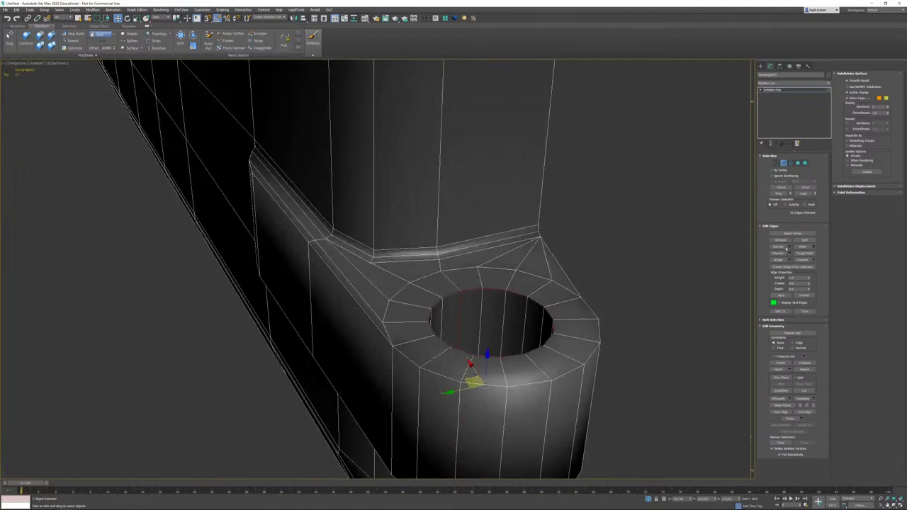
pyautogui.click(804, 241)
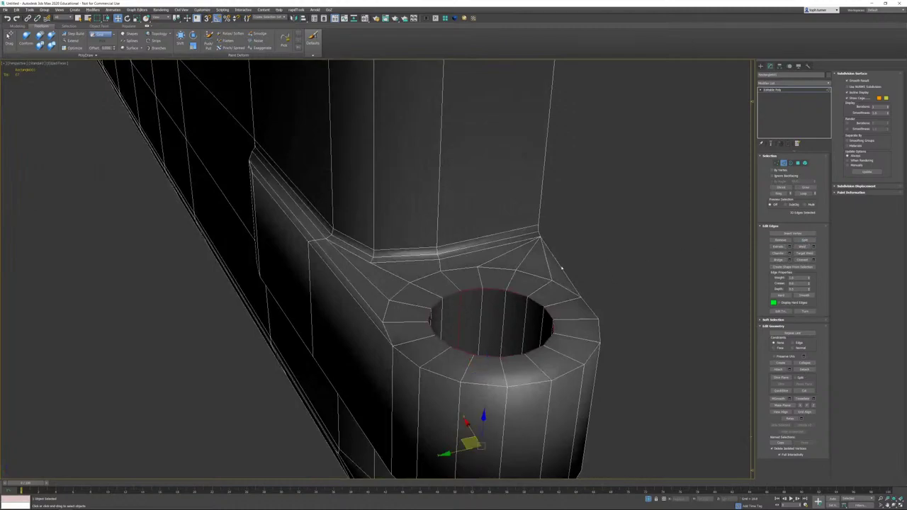
# Step: Select the edges where the top of the lower hinge arm meets the door and add the matching edges on its underside
pyautogui.doubleClick(366, 248)
pyautogui.keyDown('alt'); pyautogui.moveTo(369, 248); pyautogui.dragTo(567, 194, button='middle'); pyautogui.keyUp('alt')
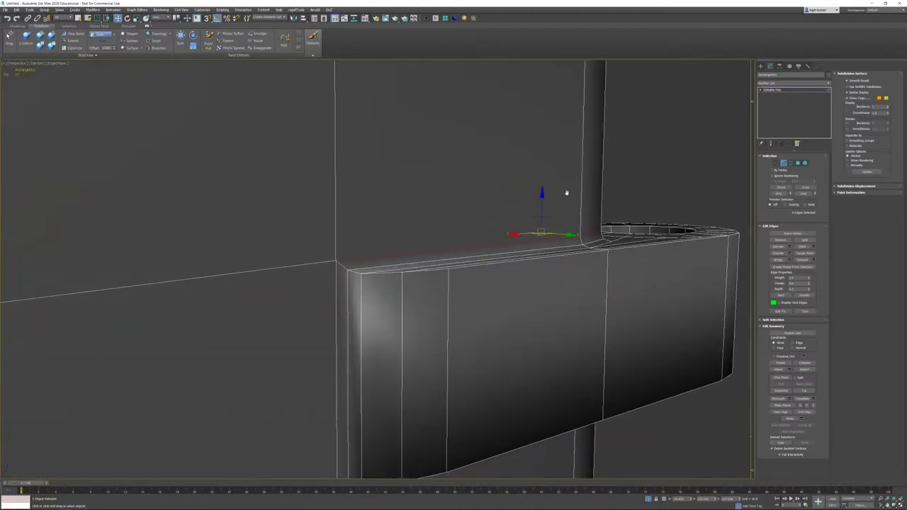
pyautogui.scroll(-3, 567, 194)
pyautogui.keyDown('alt'); pyautogui.moveTo(457, 256); pyautogui.dragTo(362, 304, button='middle'); pyautogui.keyUp('alt')
pyautogui.keyDown('ctrl'); pyautogui.doubleClick(421, 200); pyautogui.keyUp('ctrl')
pyautogui.scroll(3, 252, 302)
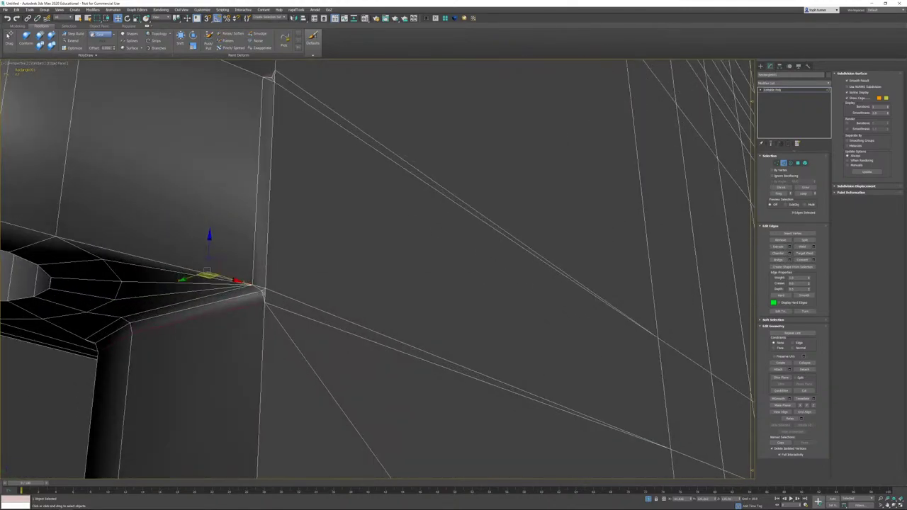
# Step: Add the rear corner edges and the upright inner-end edge of the lower hinge's joint with the door, and split them
pyautogui.keyDown('ctrl'); pyautogui.click(260, 287); pyautogui.keyUp('ctrl')
pyautogui.moveTo(298, 170); pyautogui.dragTo(347, 294, button='middle')
pyautogui.keyDown('ctrl'); pyautogui.click(318, 199); pyautogui.keyUp('ctrl')
pyautogui.keyDown('alt'); pyautogui.moveTo(319, 199); pyautogui.dragTo(429, 250, button='middle'); pyautogui.keyUp('alt')
pyautogui.scroll(-4, 429, 251)
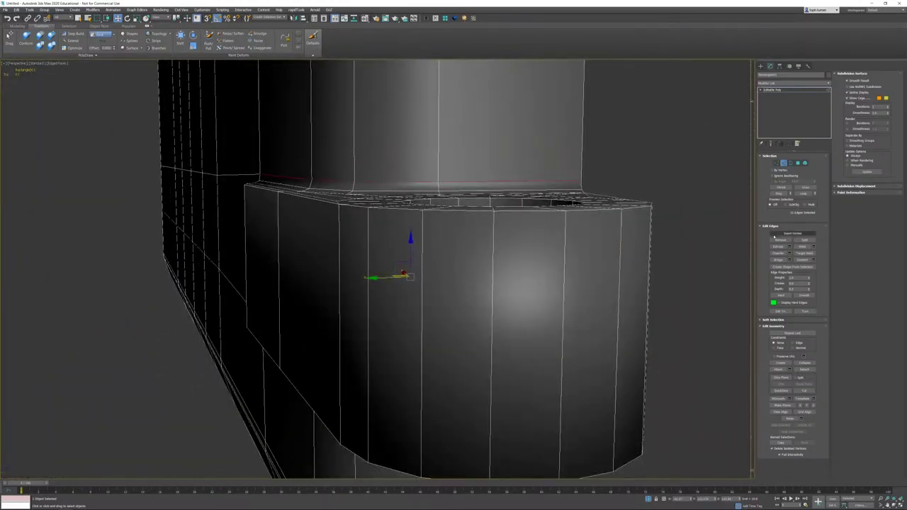
pyautogui.keyDown('ctrl'); pyautogui.click(243, 207); pyautogui.keyUp('ctrl')
pyautogui.scroll(3, 243, 206)
pyautogui.keyDown('alt'); pyautogui.moveTo(243, 206); pyautogui.dragTo(271, 244, button='middle'); pyautogui.keyUp('alt')
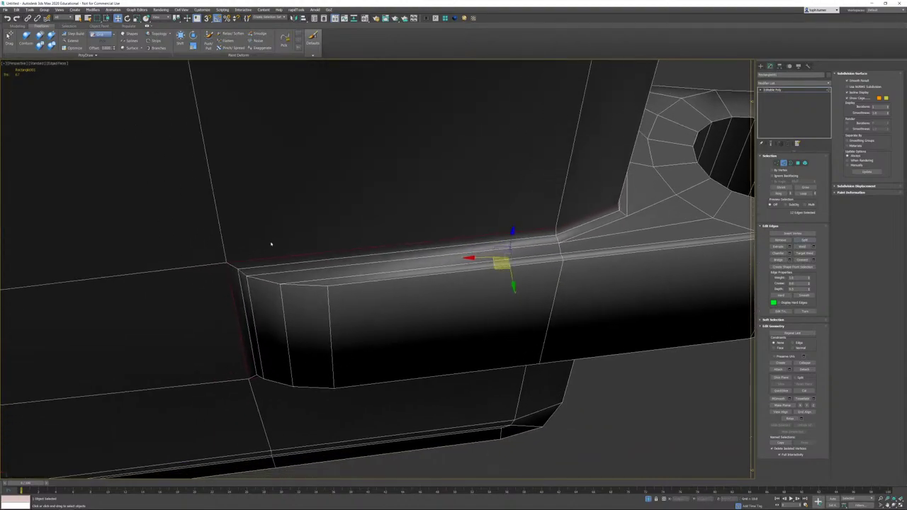
# Step: Select the upper and lower outline edges of the lower hinge arm from its inner end around its rounded end
pyautogui.doubleClick(231, 265)
pyautogui.keyDown('alt'); pyautogui.moveTo(231, 266); pyautogui.dragTo(298, 284, button='middle'); pyautogui.keyUp('alt')
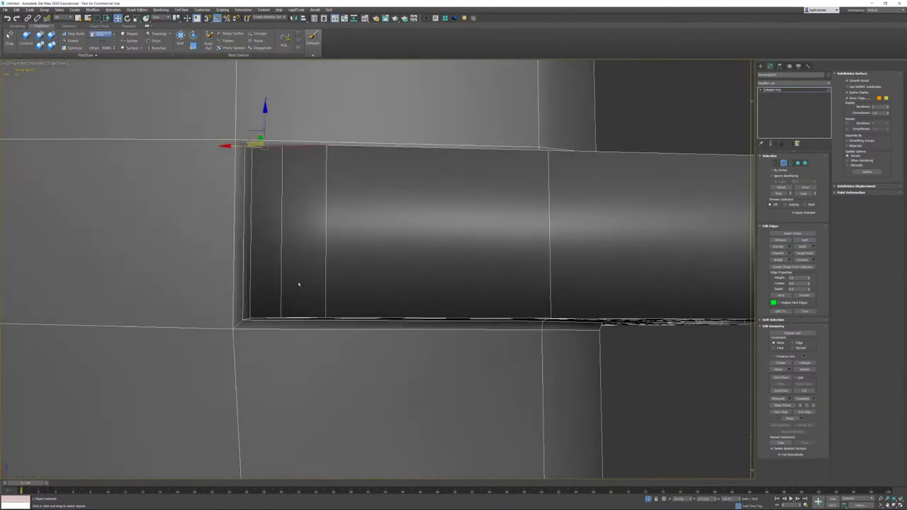
pyautogui.keyDown('alt'); pyautogui.moveTo(391, 257); pyautogui.dragTo(420, 277, button='middle'); pyautogui.keyUp('alt')
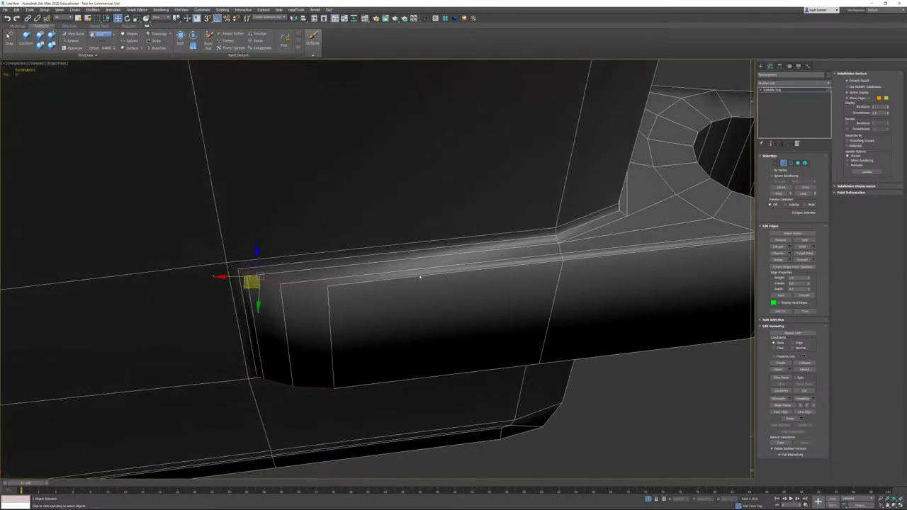
pyautogui.doubleClick(538, 261)
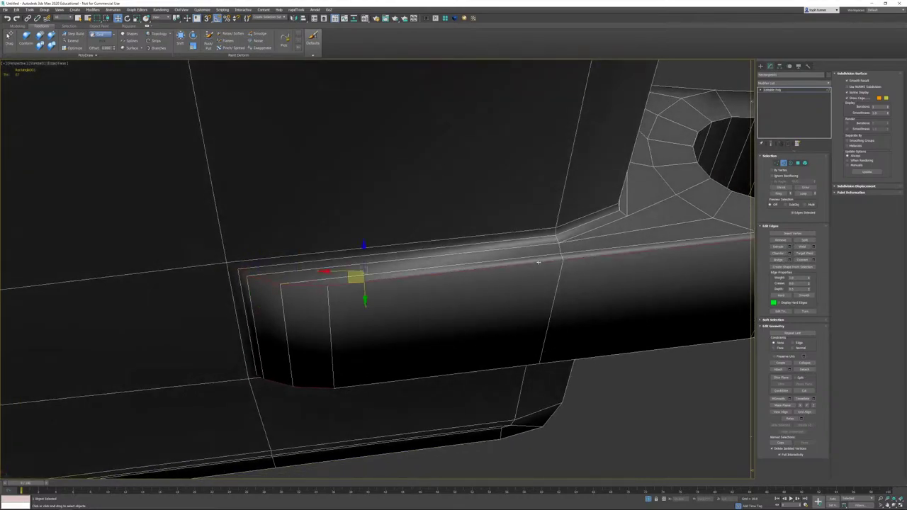
pyautogui.scroll(-3, 606, 352)
pyautogui.keyDown('alt'); pyautogui.moveTo(609, 348); pyautogui.dragTo(557, 349, button='middle'); pyautogui.keyUp('alt')
pyautogui.doubleClick(530, 397)
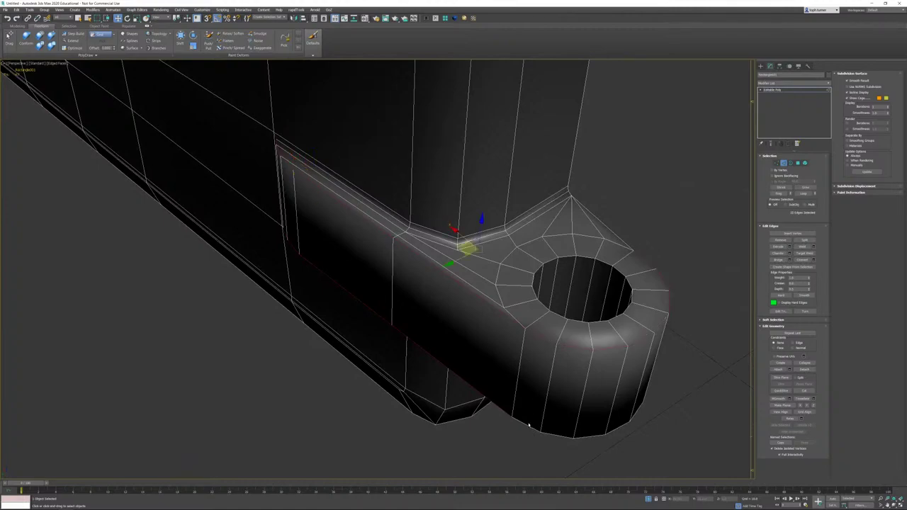
pyautogui.doubleClick(525, 423)
# Step: Add the upper outline edge on the lower hinge's rear side and its short corner edge at the door to the selection
pyautogui.keyDown('alt'); pyautogui.moveTo(608, 301); pyautogui.dragTo(560, 239, button='middle'); pyautogui.keyUp('alt')
pyautogui.scroll(2, 444, 304)
pyautogui.moveTo(443, 304); pyautogui.dragTo(485, 293, button='middle')
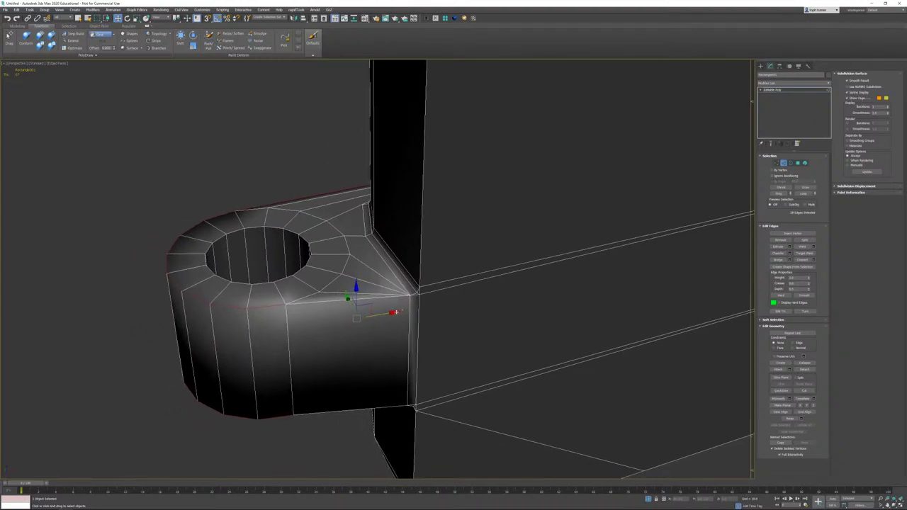
pyautogui.keyDown('ctrl'); pyautogui.click(383, 298); pyautogui.keyUp('ctrl')
pyautogui.scroll(4, 431, 290)
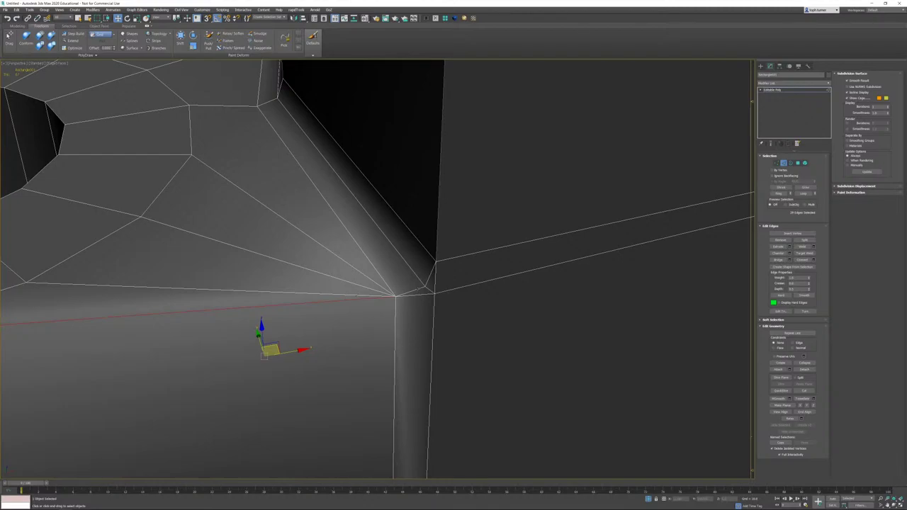
pyautogui.keyDown('ctrl'); pyautogui.click(428, 282); pyautogui.keyUp('ctrl')
# Step: Add the underside outline edge and short corner edges on the lower hinge's rear side, and split the whole selection
pyautogui.scroll(-5, 433, 299)
pyautogui.keyDown('alt'); pyautogui.moveTo(431, 334); pyautogui.dragTo(418, 245, button='middle'); pyautogui.keyUp('alt')
pyautogui.scroll(2, 417, 245)
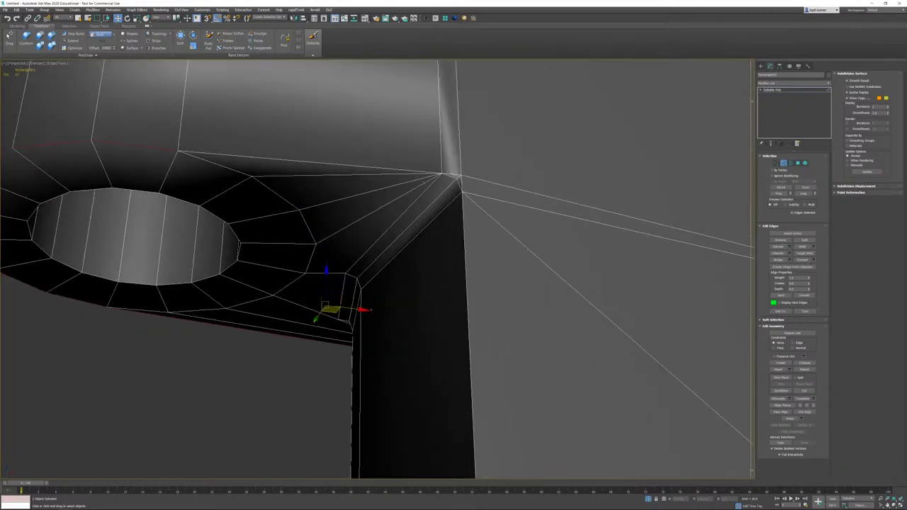
pyautogui.keyDown('ctrl'); pyautogui.click(417, 172); pyautogui.keyUp('ctrl')
pyautogui.keyDown('ctrl'); pyautogui.click(451, 175); pyautogui.keyUp('ctrl')
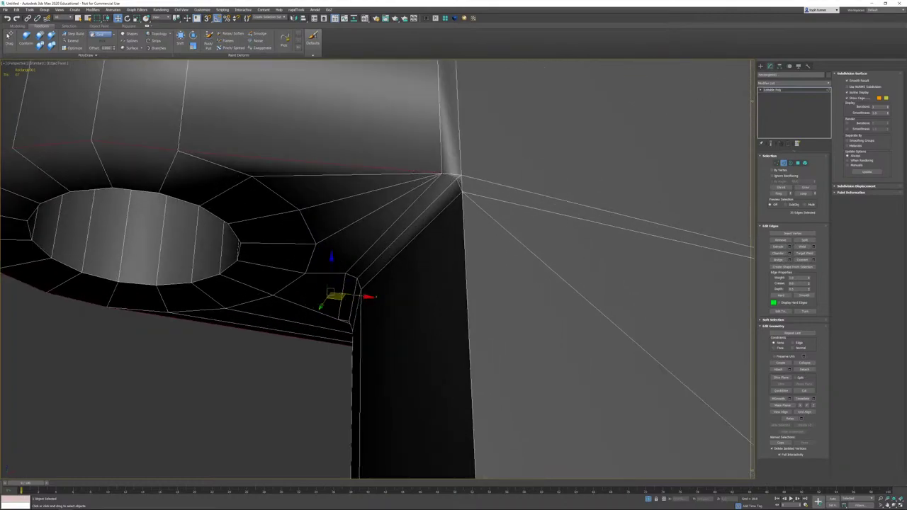
pyautogui.keyDown('ctrl'); pyautogui.click(460, 182); pyautogui.keyUp('ctrl')
pyautogui.click(808, 241)
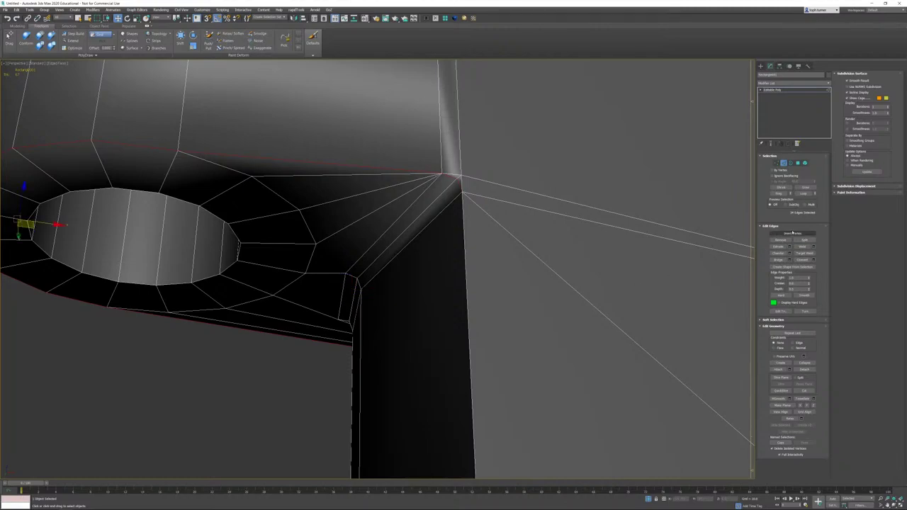
# Step: Switch to Border level and examine the open borders around the lower hinge
pyautogui.click(790, 164)
pyautogui.press('3')
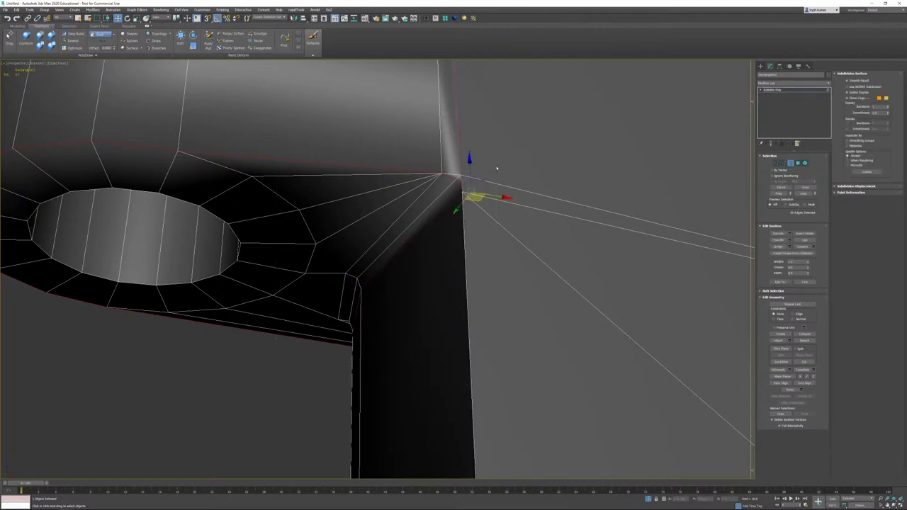
pyautogui.keyDown('alt'); pyautogui.moveTo(492, 183); pyautogui.dragTo(454, 250, button='middle'); pyautogui.keyUp('alt')
# Step: Return to Edge level, select both rim loops of the lower hinge's pin hole again and split them
pyautogui.click(783, 163)
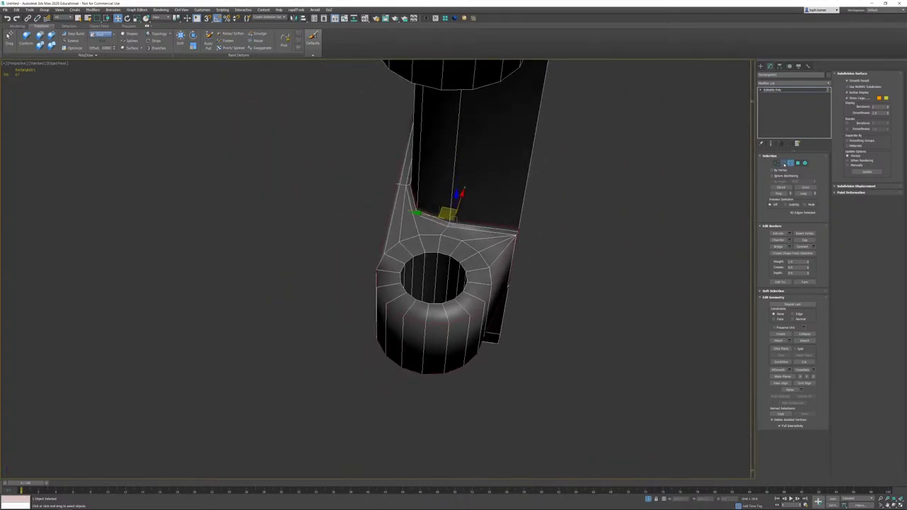
pyautogui.doubleClick(431, 303)
pyautogui.keyDown('alt'); pyautogui.moveTo(431, 303); pyautogui.dragTo(428, 225, button='middle'); pyautogui.keyUp('alt')
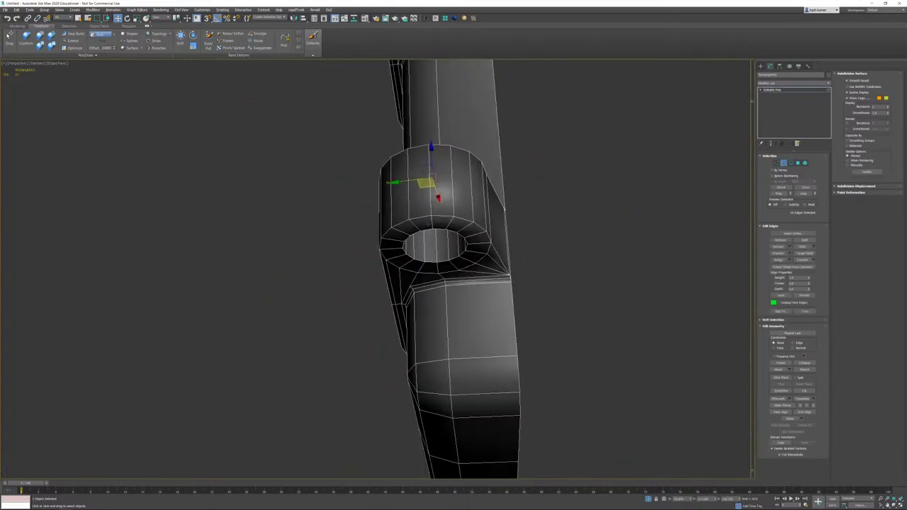
pyautogui.doubleClick(465, 252)
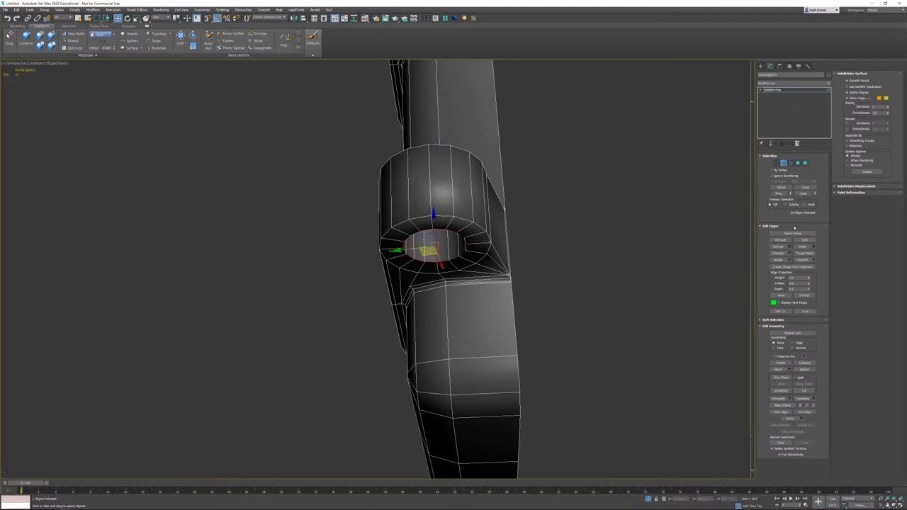
pyautogui.click(805, 241)
pyautogui.click(637, 238)
# Step: Select the door's flat rear face with By Angle enabled, convert the selection to its outline edges and split them
pyautogui.keyDown('alt'); pyautogui.moveTo(376, 202); pyautogui.dragTo(354, 245, button='middle'); pyautogui.keyUp('alt')
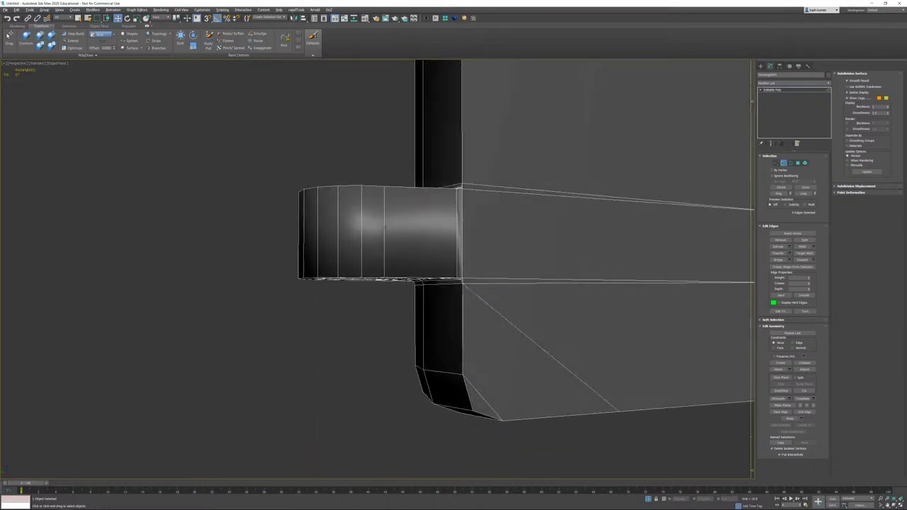
pyautogui.scroll(-5, 432, 276)
pyautogui.moveTo(489, 219); pyautogui.dragTo(398, 301, button='middle')
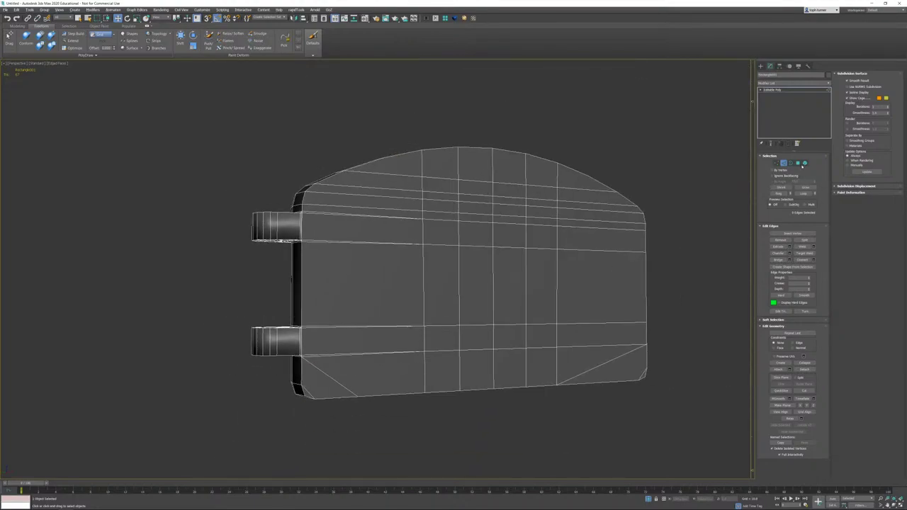
pyautogui.click(797, 163)
pyautogui.click(772, 182)
pyautogui.click(508, 245)
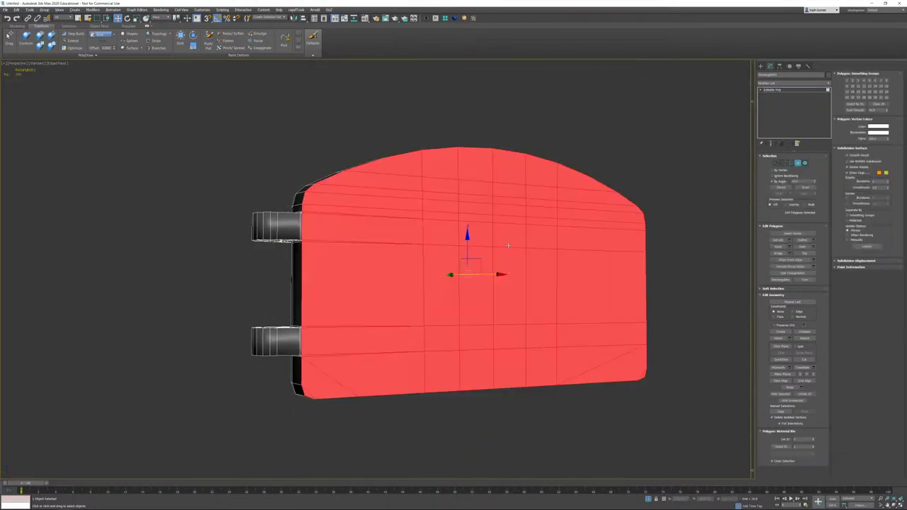
pyautogui.keyDown('shift'); pyautogui.click(783, 163); pyautogui.keyUp('shift')
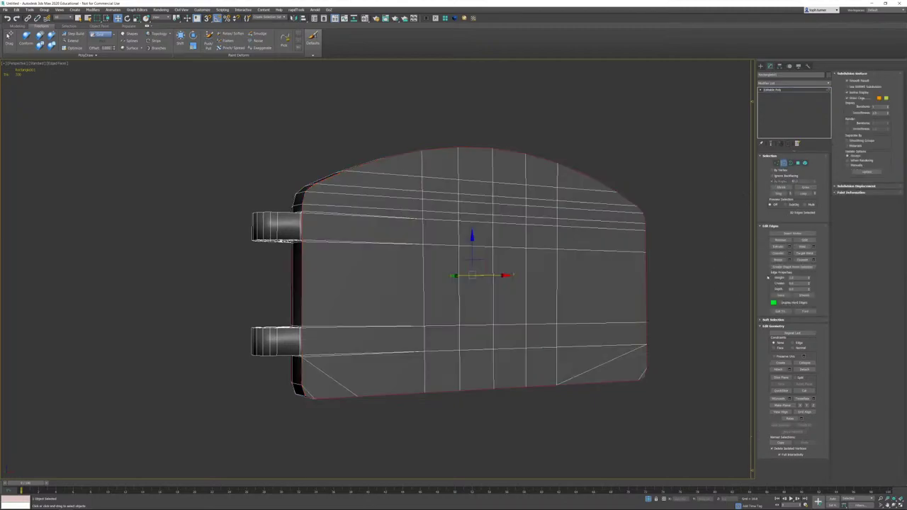
pyautogui.click(801, 241)
pyautogui.click(683, 142)
# Step: Reselect the arched door's flat rear face at Polygon level, convert the selection to its outline edges, and deselect them
pyautogui.keyDown('alt'); pyautogui.moveTo(681, 148); pyautogui.dragTo(611, 234, button='middle'); pyautogui.keyUp('alt')
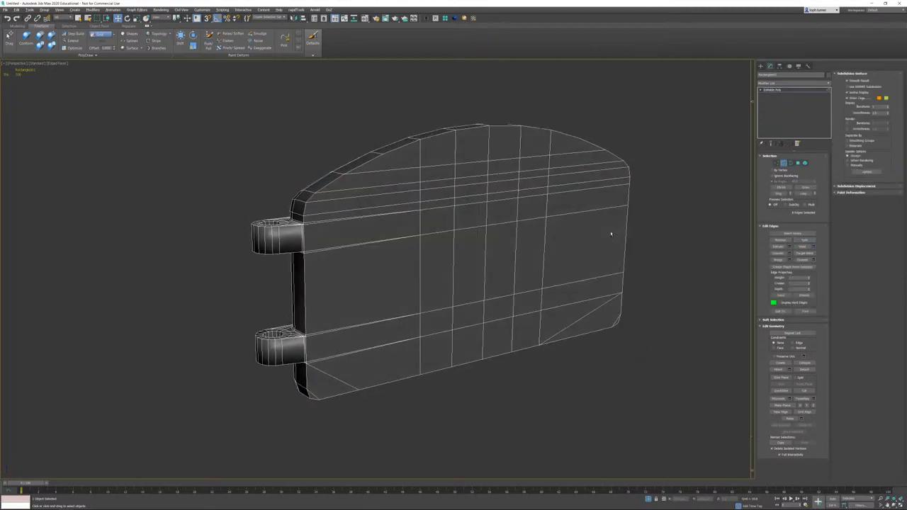
pyautogui.keyDown('alt'); pyautogui.moveTo(542, 183); pyautogui.dragTo(447, 153, button='middle'); pyautogui.keyUp('alt')
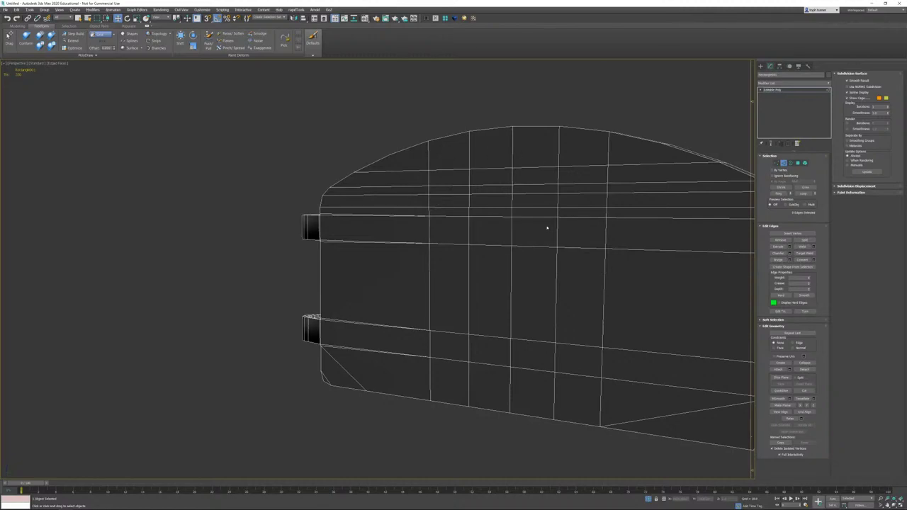
pyautogui.keyDown('alt'); pyautogui.moveTo(547, 228); pyautogui.dragTo(537, 233, button='middle'); pyautogui.keyUp('alt')
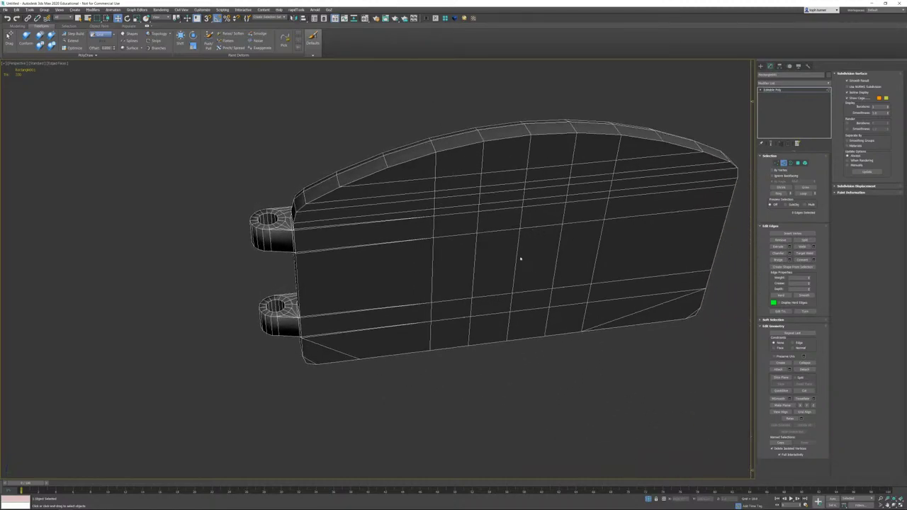
pyautogui.keyDown('alt'); pyautogui.moveTo(551, 261); pyautogui.dragTo(302, 218, button='middle'); pyautogui.keyUp('alt')
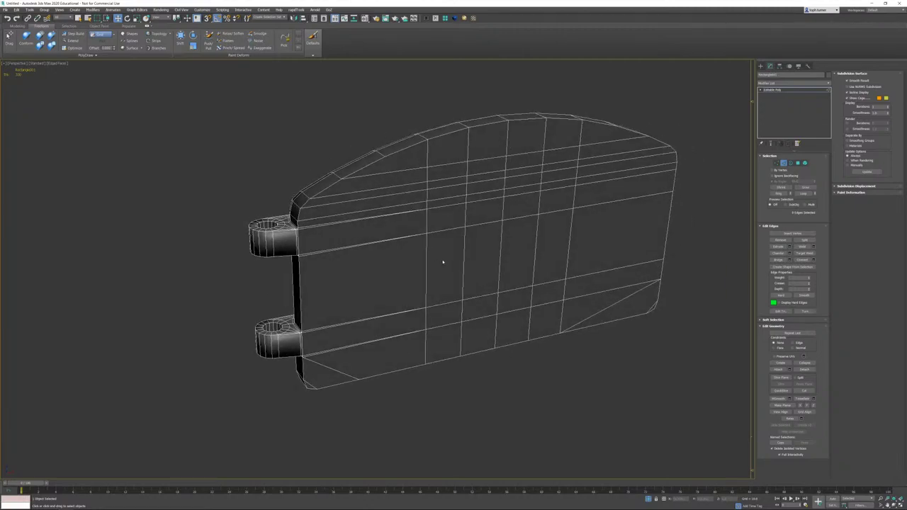
pyautogui.keyDown('alt'); pyautogui.moveTo(443, 262); pyautogui.dragTo(457, 266, button='middle'); pyautogui.keyUp('alt')
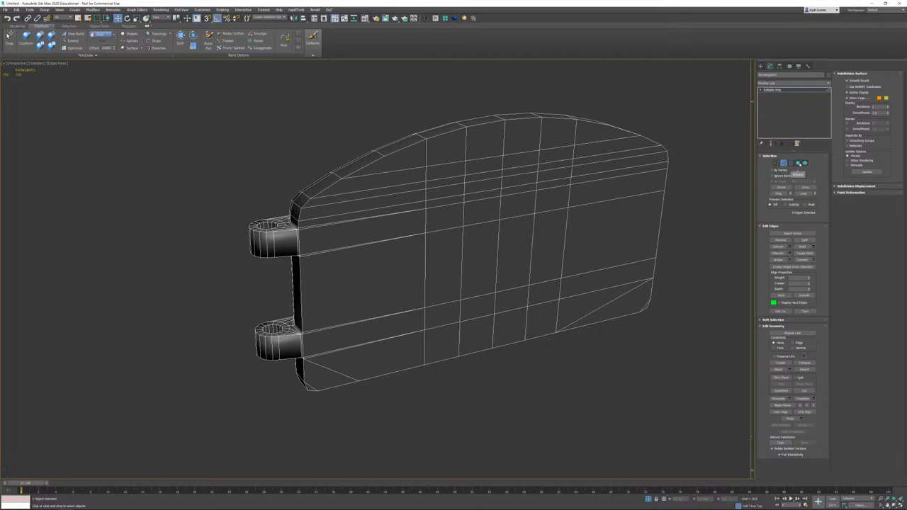
pyautogui.click(798, 163)
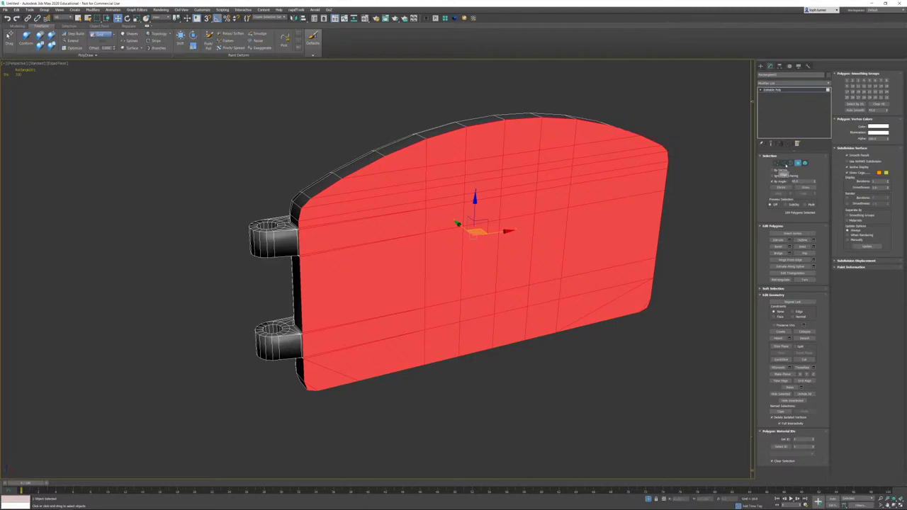
pyautogui.click(783, 164)
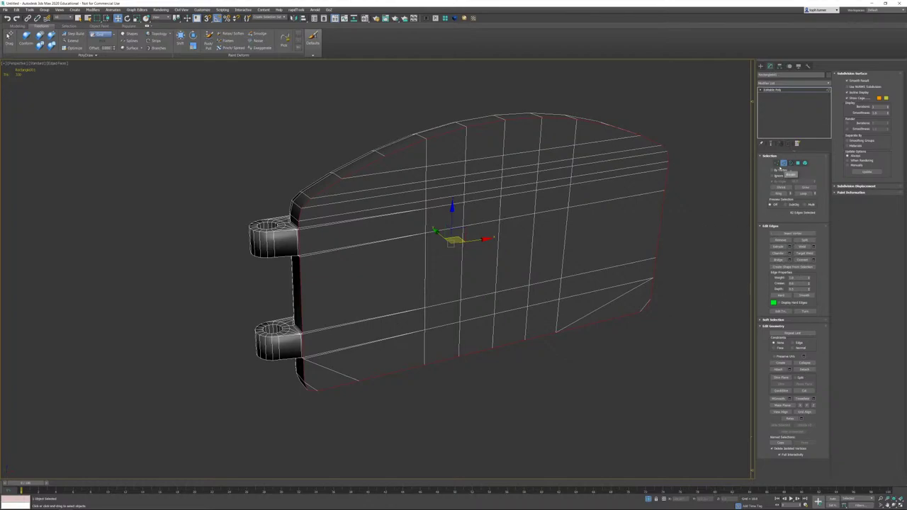
pyautogui.click(699, 244)
# Step: Exit isolation of the arched door, then select the rectangular door below it and isolate that one
pyautogui.click(647, 499)
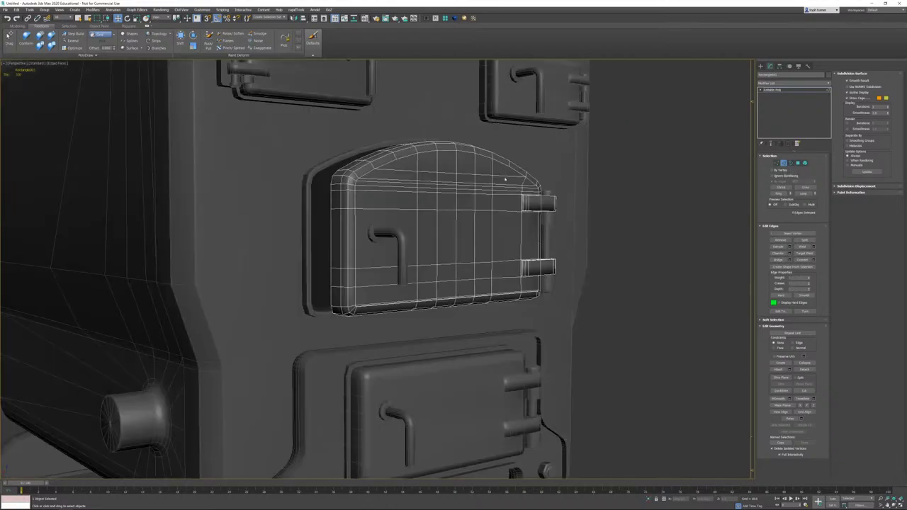
pyautogui.moveTo(461, 237); pyautogui.dragTo(508, 213, button='middle')
pyautogui.moveTo(480, 371); pyautogui.dragTo(503, 257, button='middle')
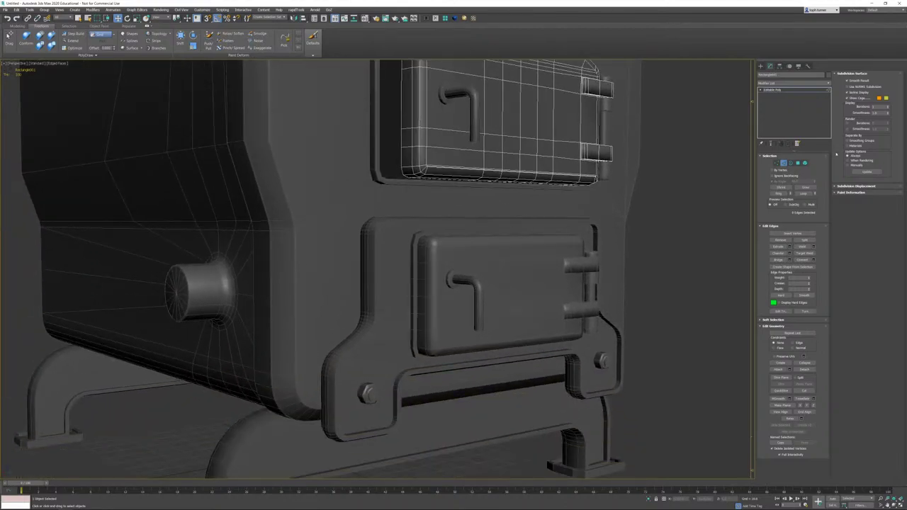
pyautogui.click(783, 163)
pyautogui.click(537, 293)
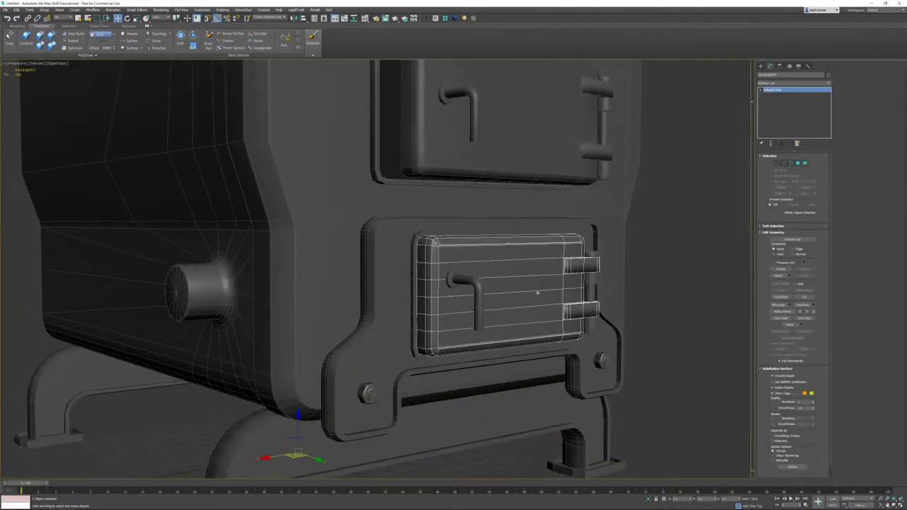
pyautogui.scroll(-3, 537, 292)
pyautogui.hotkey('alt', 'q')
pyautogui.keyDown('alt'); pyautogui.moveTo(531, 261); pyautogui.dragTo(552, 245, button='middle'); pyautogui.keyUp('alt')
pyautogui.scroll(3, 729, 189)
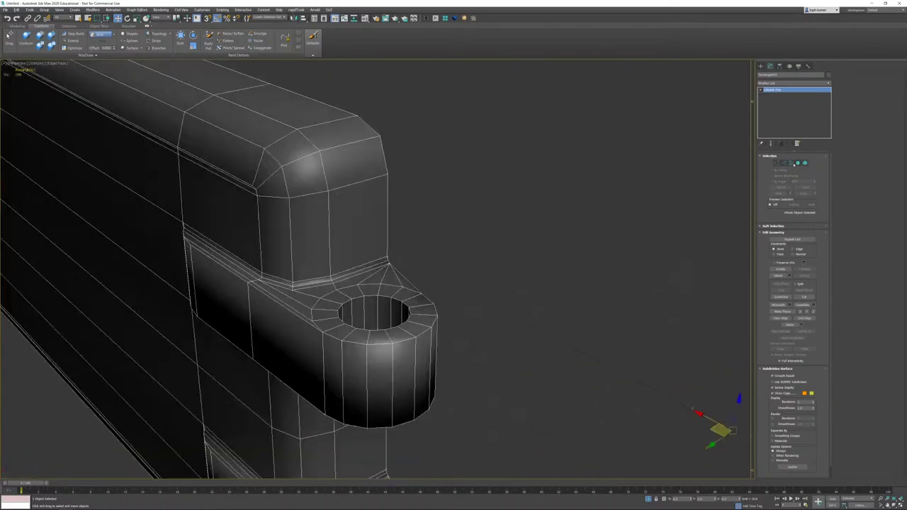
# Step: At Edge level, select the loop where the upper hinge's top meets the door and add the vertical seam edge on its rear side
pyautogui.click(783, 163)
pyautogui.doubleClick(210, 241)
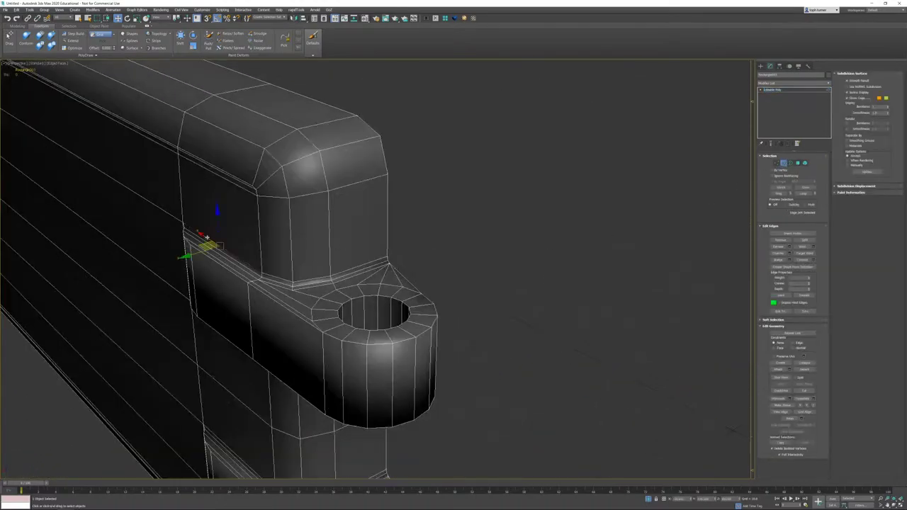
pyautogui.keyDown('alt'); pyautogui.moveTo(525, 251); pyautogui.dragTo(328, 265, button='middle'); pyautogui.keyUp('alt')
pyautogui.scroll(4, 311, 245)
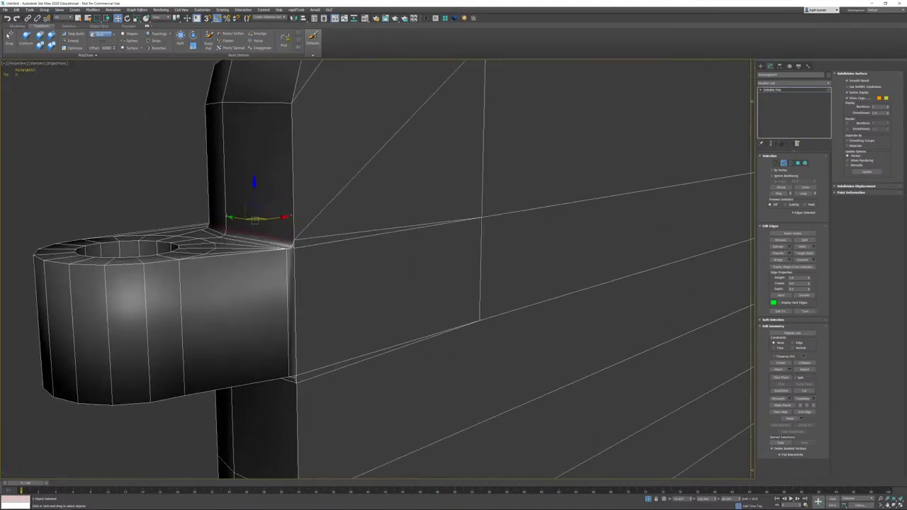
pyautogui.keyDown('ctrl'); pyautogui.doubleClick(296, 259); pyautogui.keyUp('ctrl')
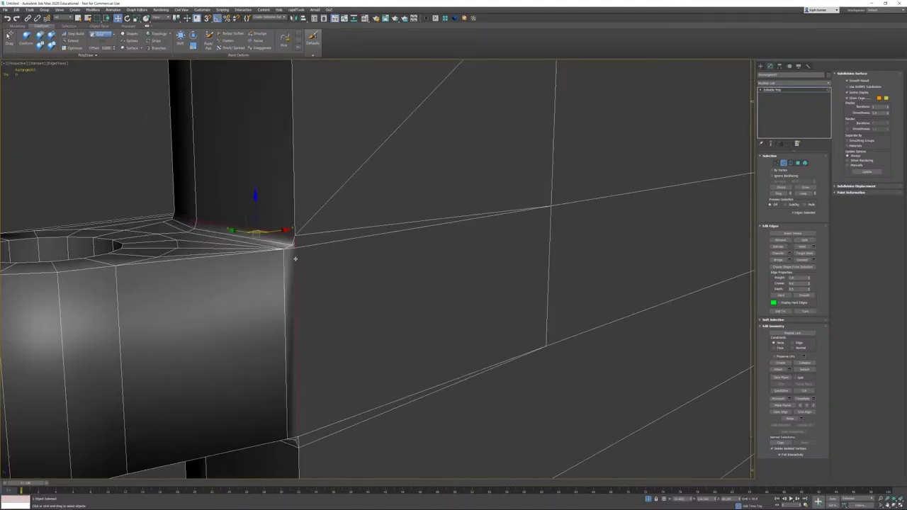
pyautogui.keyDown('alt'); pyautogui.moveTo(296, 259); pyautogui.dragTo(287, 277, button='middle'); pyautogui.keyUp('alt')
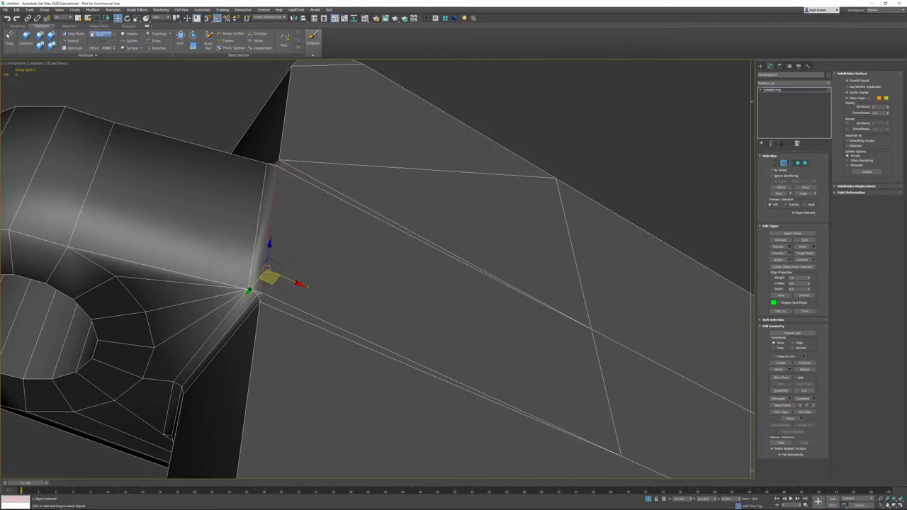
# Step: Add the short corner edges at the ends of the upper hinge's rear vertical seam to the selection
pyautogui.keyDown('ctrl'); pyautogui.click(260, 295); pyautogui.keyUp('ctrl')
pyautogui.keyDown('ctrl'); pyautogui.click(258, 299); pyautogui.keyUp('ctrl')
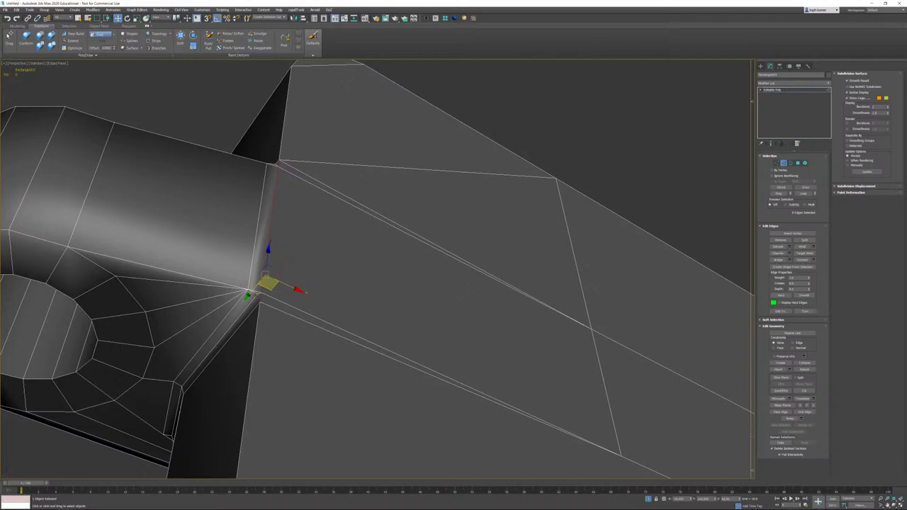
pyautogui.moveTo(290, 216)
pyautogui.keyDown('alt'); pyautogui.mouseDown(button='middle')
pyautogui.moveTo(290, 263)
pyautogui.moveTo(295, 232)
pyautogui.mouseUp(button='middle'); pyautogui.keyUp('alt')
pyautogui.click(285, 238)
pyautogui.keyDown('ctrl'); pyautogui.click(285, 240); pyautogui.keyUp('ctrl')
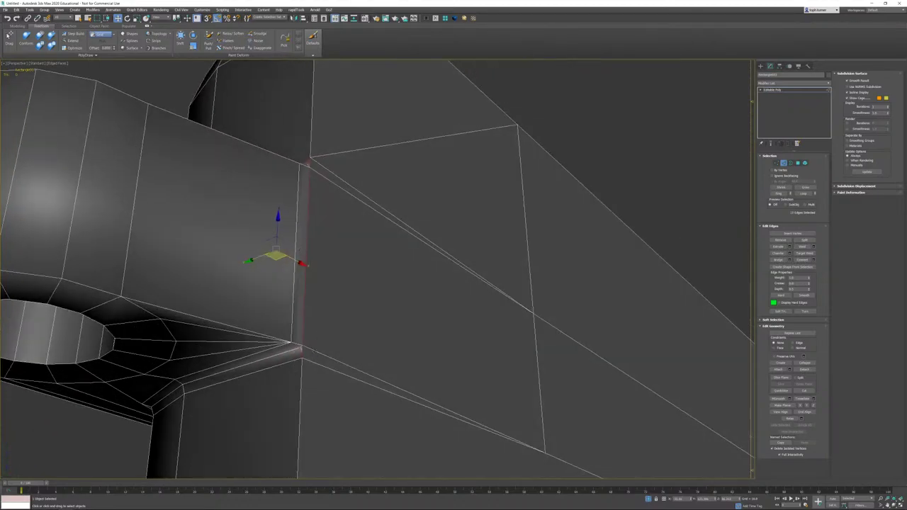
# Step: Add the upper hinge's underside junction loop, the vertical seam at its front base and the short corner edges to the selection
pyautogui.keyDown('ctrl'); pyautogui.doubleClick(291, 362); pyautogui.keyUp('ctrl')
pyautogui.keyDown('alt'); pyautogui.moveTo(286, 330); pyautogui.dragTo(357, 338, button='middle'); pyautogui.keyUp('alt')
pyautogui.keyDown('ctrl'); pyautogui.click(190, 266); pyautogui.keyUp('ctrl')
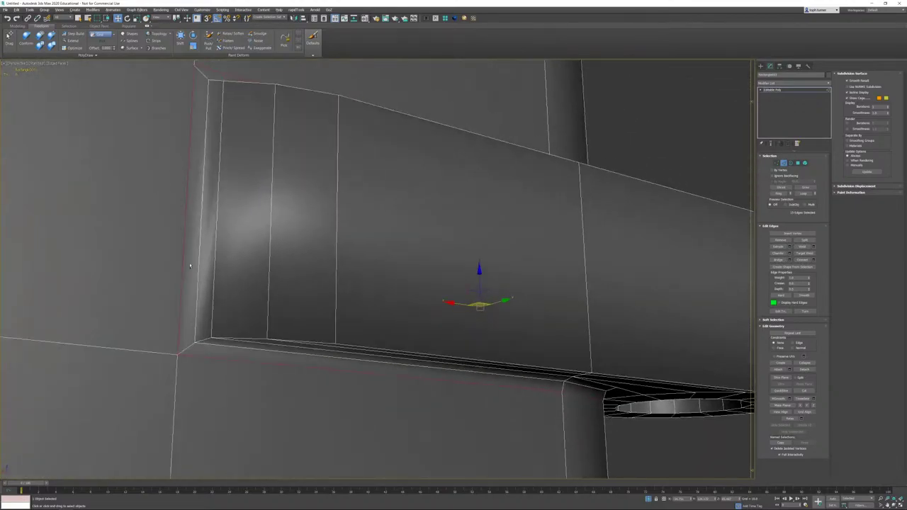
pyautogui.keyDown('ctrl'); pyautogui.doubleClick(205, 342); pyautogui.keyUp('ctrl')
# Step: Add the upper and lower outline edges along the upper hinge arm's front side, and split the whole selection
pyautogui.keyDown('alt'); pyautogui.moveTo(205, 341); pyautogui.dragTo(248, 211, button='middle'); pyautogui.keyUp('alt')
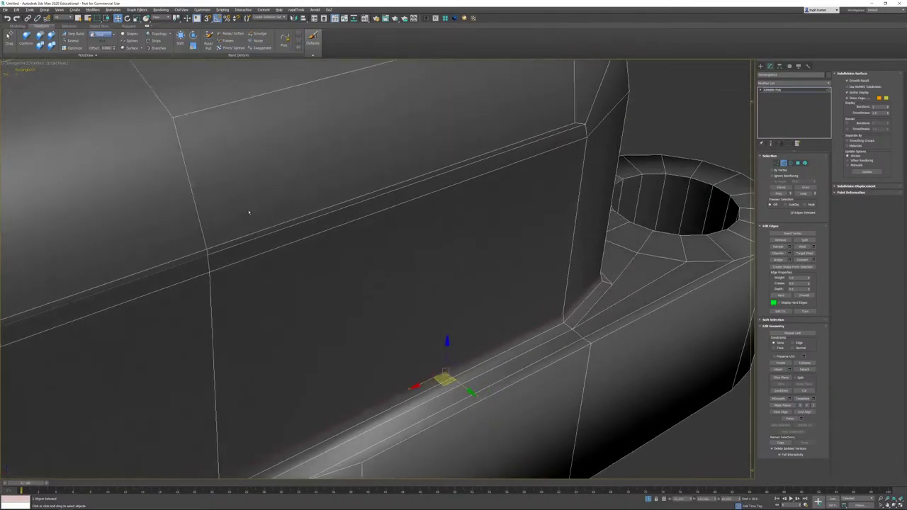
pyautogui.moveTo(321, 379); pyautogui.dragTo(316, 319, button='middle')
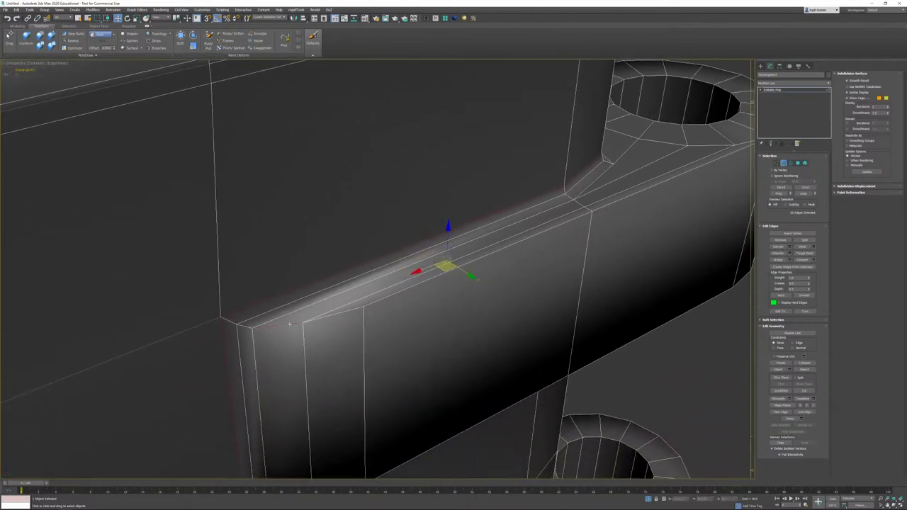
pyautogui.keyDown('ctrl'); pyautogui.click(291, 324); pyautogui.keyUp('ctrl')
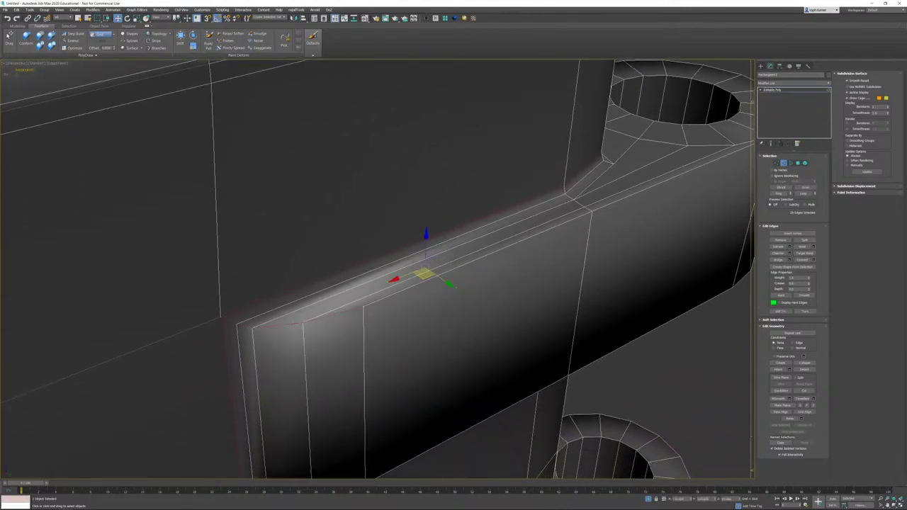
pyautogui.keyDown('ctrl'); pyautogui.click(587, 213); pyautogui.keyUp('ctrl')
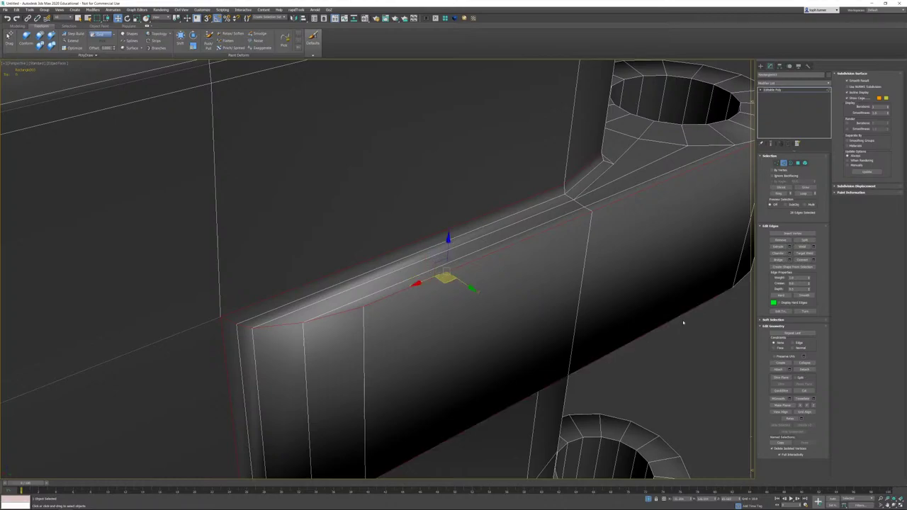
pyautogui.keyDown('alt'); pyautogui.moveTo(685, 318); pyautogui.dragTo(701, 310, button='middle'); pyautogui.keyUp('alt')
pyautogui.click(804, 239)
# Step: Select the upper and lower outline edges around the upper hinge's rounded end and split them
pyautogui.keyDown('alt'); pyautogui.moveTo(714, 241); pyautogui.dragTo(476, 246, button='middle'); pyautogui.keyUp('alt')
pyautogui.keyDown('alt'); pyautogui.moveTo(553, 266); pyautogui.dragTo(518, 273, button='middle'); pyautogui.keyUp('alt')
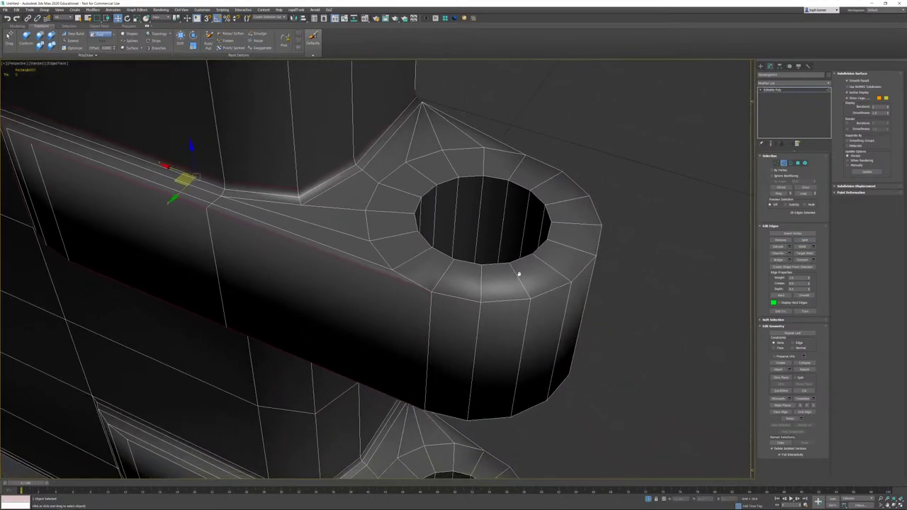
pyautogui.doubleClick(457, 298)
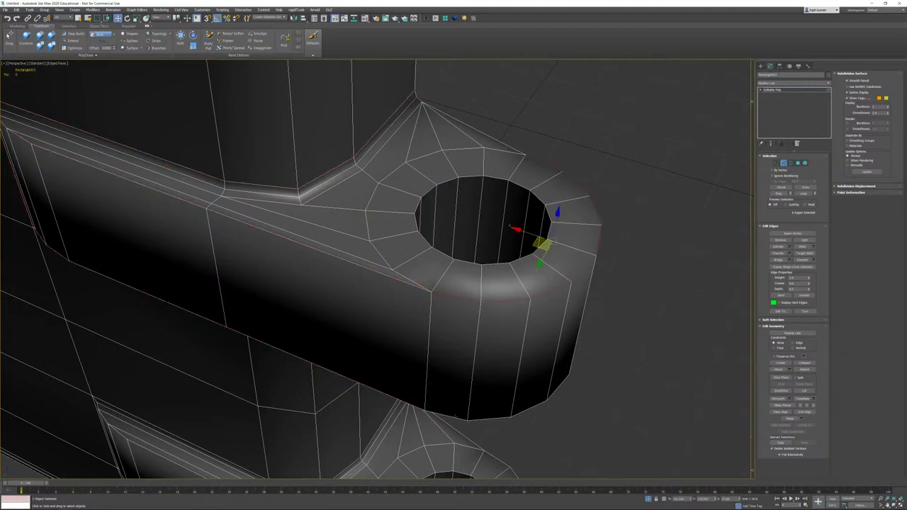
pyautogui.keyDown('ctrl'); pyautogui.doubleClick(455, 417); pyautogui.keyUp('ctrl')
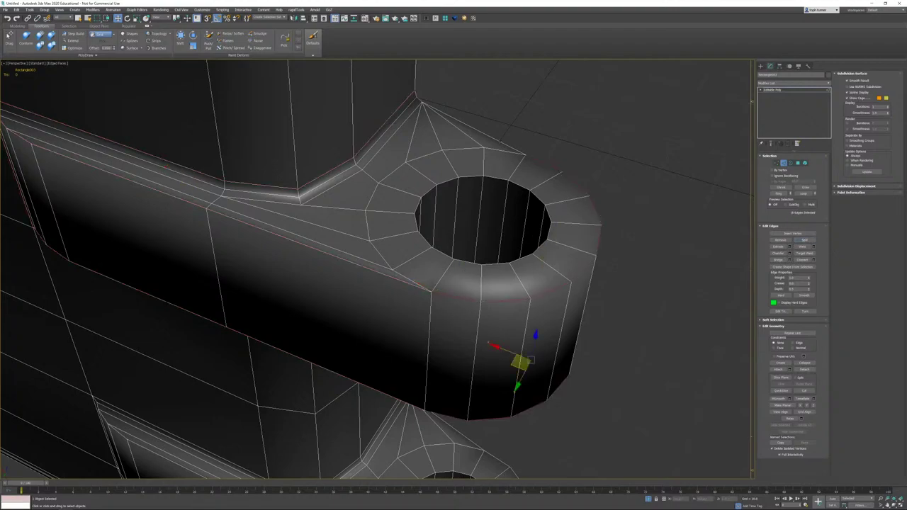
# Step: Select the upper hinge's rear outline edges, both pin-hole rim loops and one vertical edge inside the hole, and split them
pyautogui.click(490, 137)
pyautogui.keyDown('alt'); pyautogui.moveTo(489, 137); pyautogui.dragTo(387, 325, button='middle'); pyautogui.keyUp('alt')
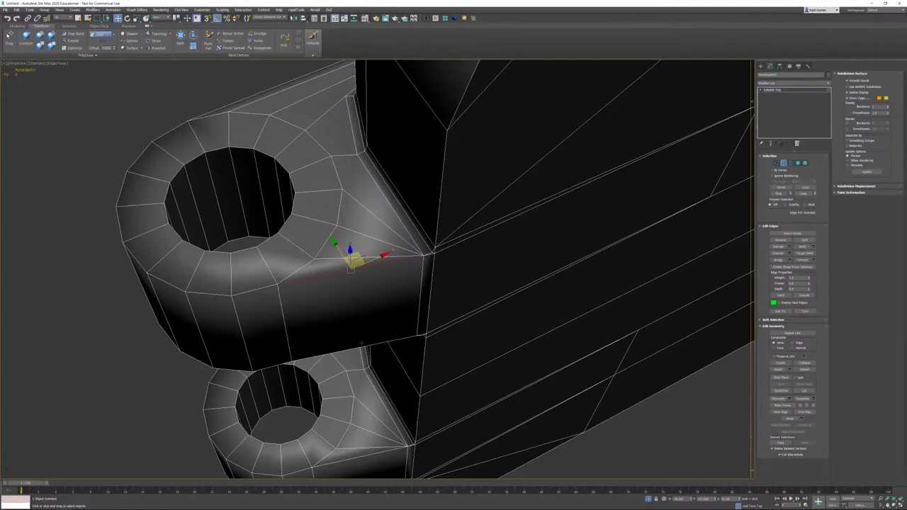
pyautogui.keyDown('ctrl'); pyautogui.click(355, 320); pyautogui.keyUp('ctrl')
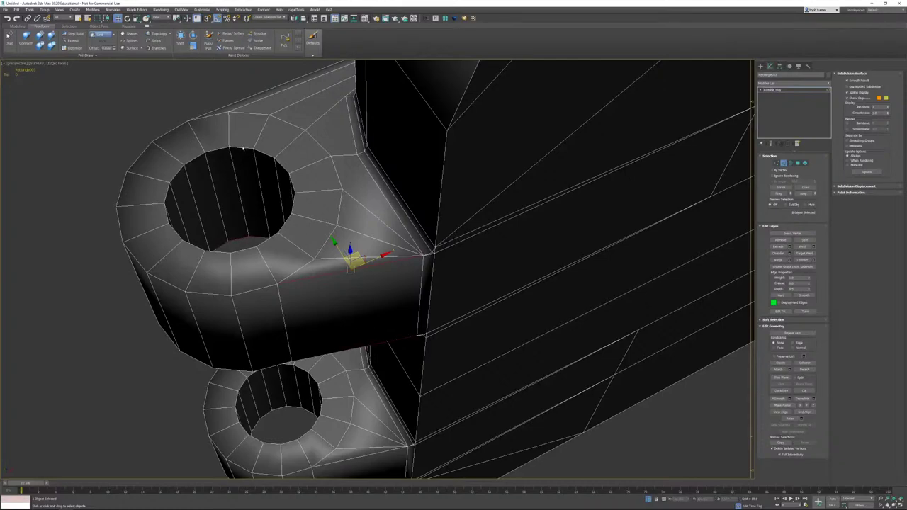
pyautogui.keyDown('alt'); pyautogui.moveTo(243, 149); pyautogui.dragTo(349, 288, button='middle'); pyautogui.keyUp('alt')
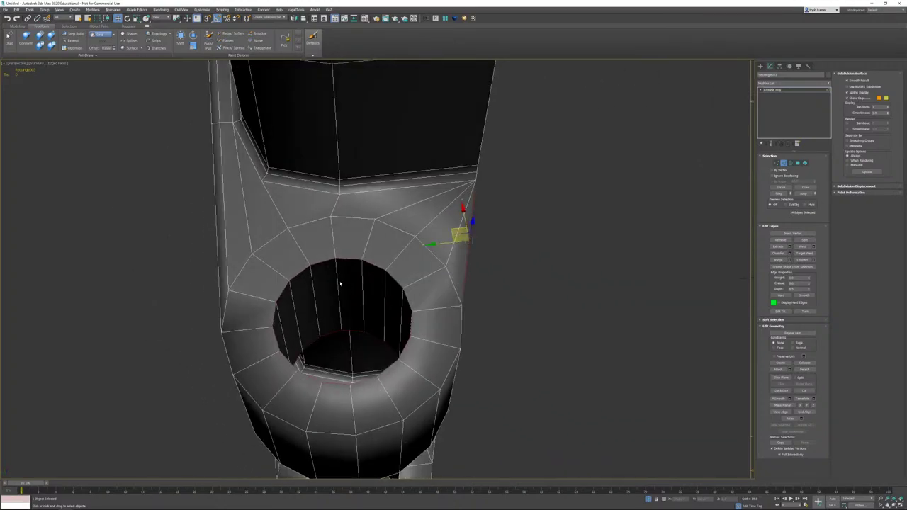
pyautogui.keyDown('ctrl'); pyautogui.click(337, 282); pyautogui.keyUp('ctrl')
pyautogui.click(804, 241)
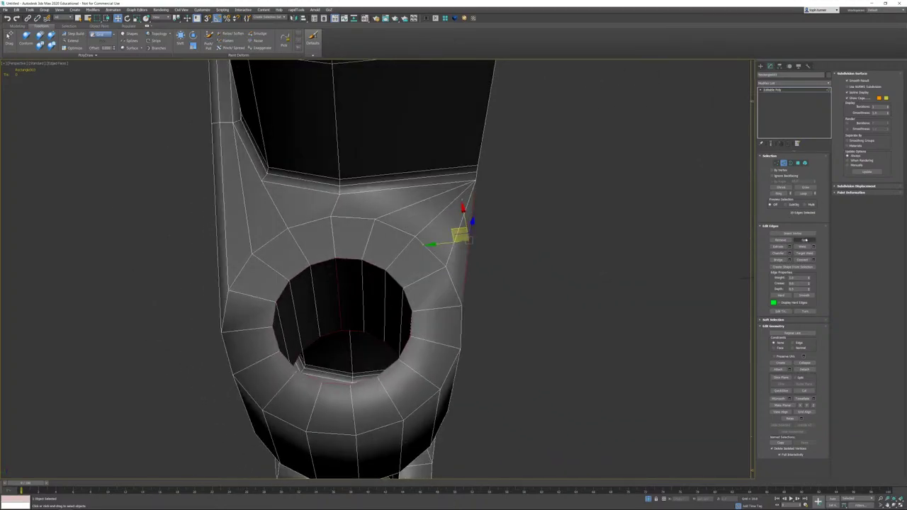
# Step: Select both rim loops of the lower hinge's pin hole together with one vertical edge inside the hole
pyautogui.click(577, 307)
pyautogui.moveTo(500, 329)
pyautogui.mouseDown(button='middle')
pyautogui.moveTo(512, 308)
pyautogui.moveTo(488, 316)
pyautogui.mouseUp(button='middle')
pyautogui.scroll(-8, 514, 305)
pyautogui.scroll(8, 488, 316)
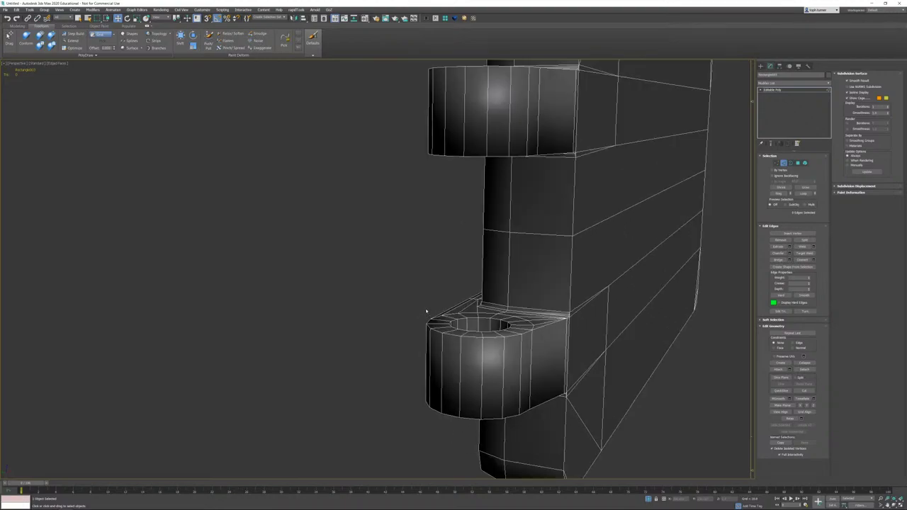
pyautogui.moveTo(619, 334); pyautogui.dragTo(557, 285, button='middle')
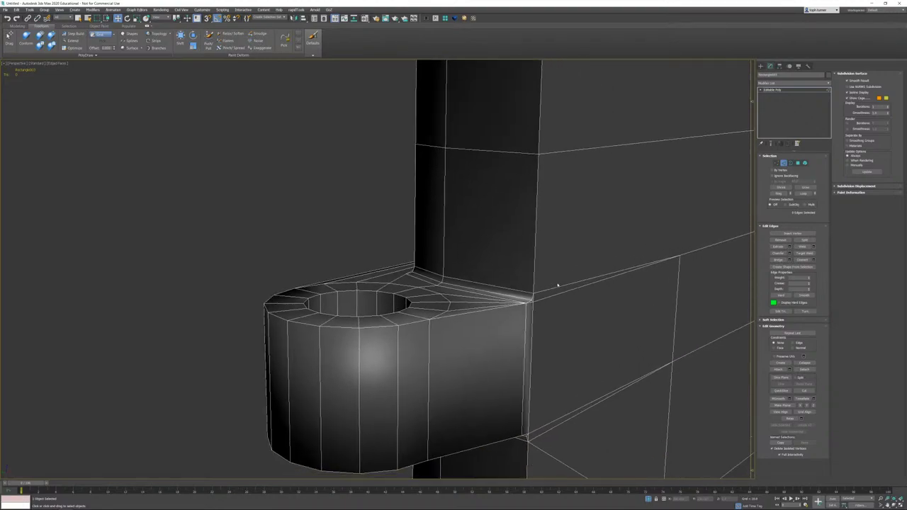
pyautogui.doubleClick(365, 292)
pyautogui.keyDown('alt'); pyautogui.moveTo(369, 311); pyautogui.dragTo(600, 340, button='middle'); pyautogui.keyUp('alt')
pyautogui.doubleClick(350, 281)
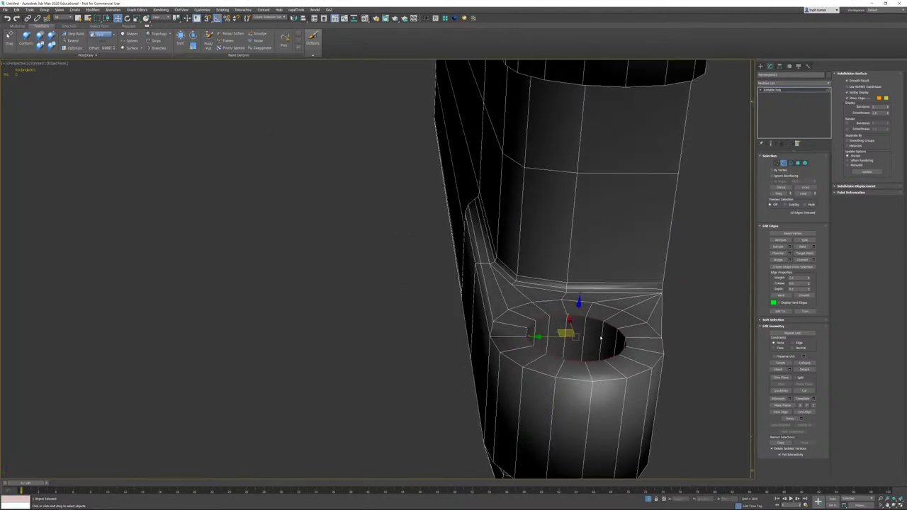
pyautogui.doubleClick(566, 330)
pyautogui.keyDown('alt'); pyautogui.moveTo(376, 322); pyautogui.dragTo(466, 278, button='middle'); pyautogui.keyUp('alt')
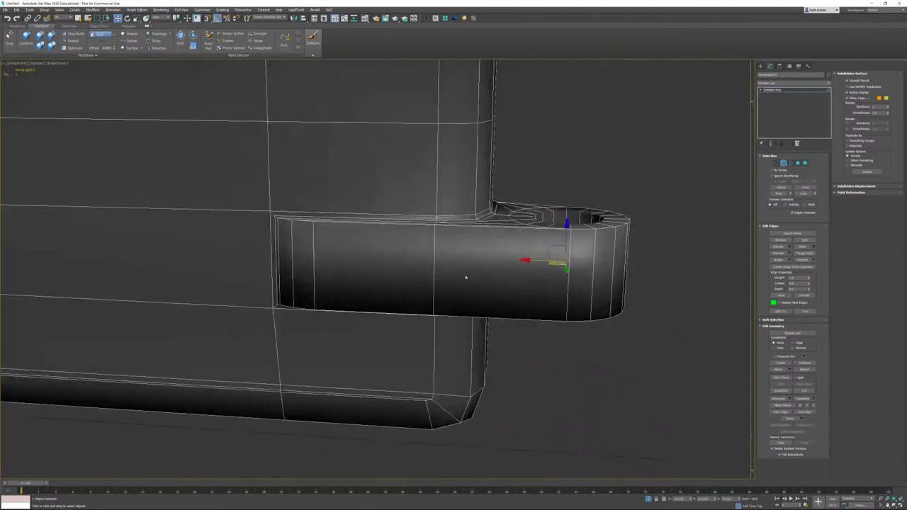
# Step: Add the edges where the lower hinge's arm meets the door along its upper side, closed end and lower side
pyautogui.doubleClick(339, 213)
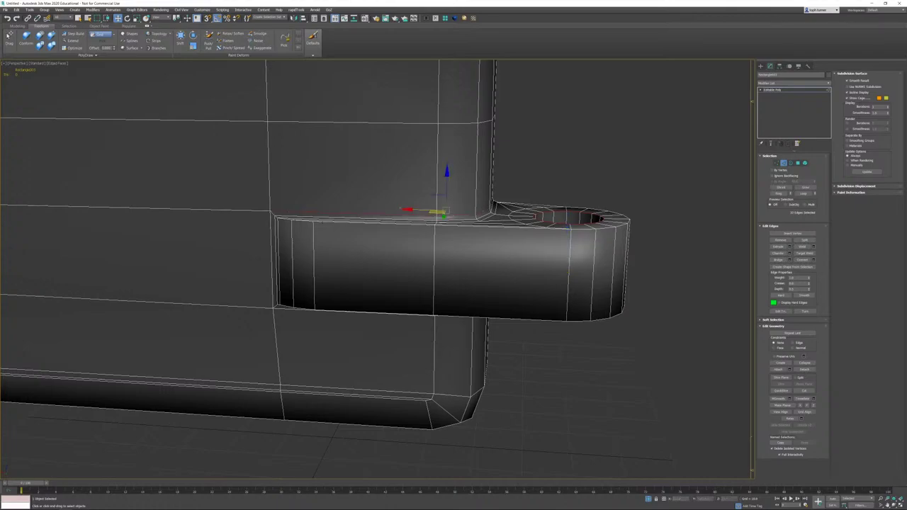
pyautogui.keyDown('ctrl'); pyautogui.click(272, 262); pyautogui.keyUp('ctrl')
pyautogui.keyDown('alt'); pyautogui.moveTo(323, 297); pyautogui.dragTo(379, 220, button='middle'); pyautogui.keyUp('alt')
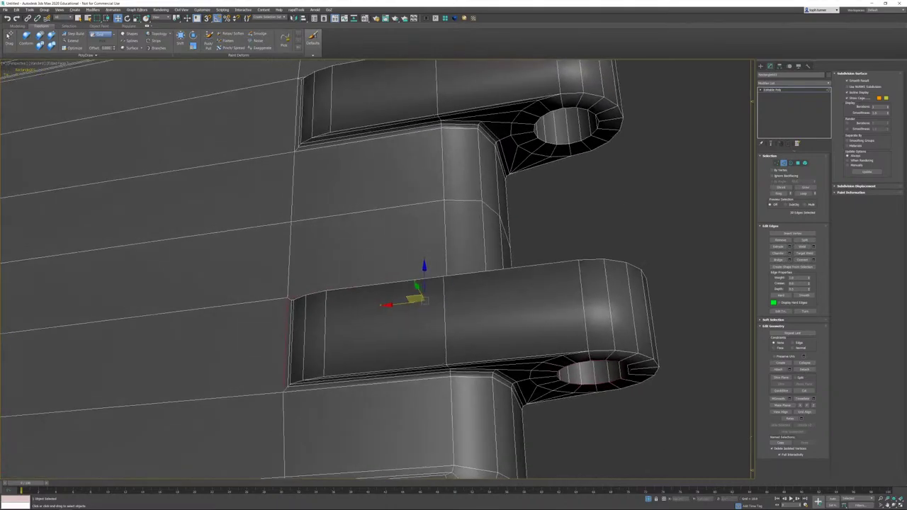
pyautogui.keyDown('ctrl'); pyautogui.doubleClick(438, 377); pyautogui.keyUp('ctrl')
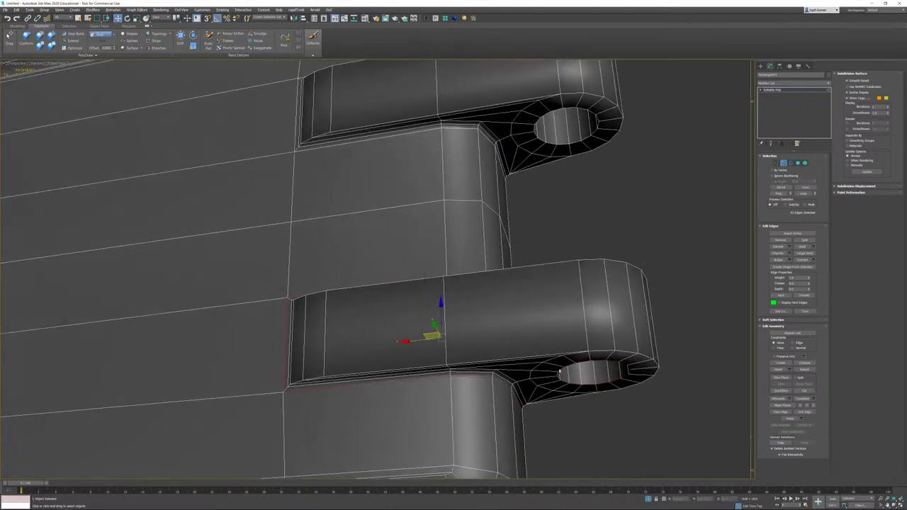
pyautogui.keyDown('alt'); pyautogui.moveTo(438, 373); pyautogui.dragTo(530, 316, button='middle'); pyautogui.keyUp('alt')
# Step: Add the short corner edges and the vertical edge where the lower hinge joins the door's back side
pyautogui.scroll(4, 530, 317)
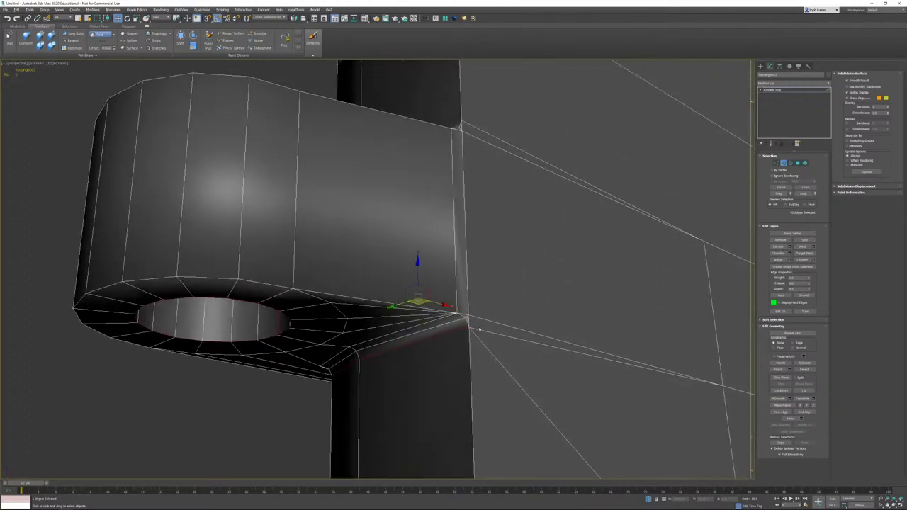
pyautogui.keyDown('ctrl'); pyautogui.click(465, 319); pyautogui.keyUp('ctrl')
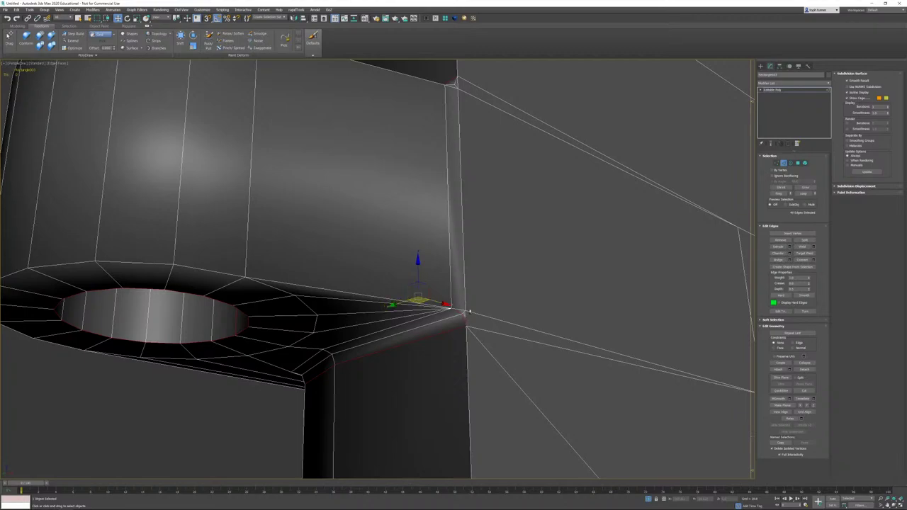
pyautogui.keyDown('alt'); pyautogui.moveTo(464, 312); pyautogui.dragTo(430, 321, button='middle'); pyautogui.keyUp('alt')
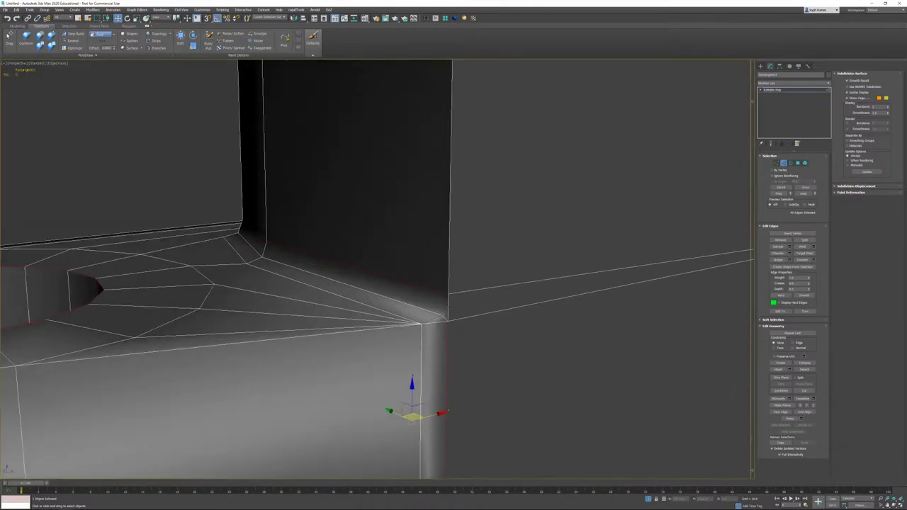
pyautogui.keyDown('ctrl'); pyautogui.click(448, 308); pyautogui.keyUp('ctrl')
pyautogui.moveTo(327, 337)
pyautogui.keyDown('alt'); pyautogui.mouseDown(button='middle')
pyautogui.moveTo(285, 332)
pyautogui.moveTo(332, 329)
pyautogui.mouseUp(button='middle'); pyautogui.keyUp('alt')
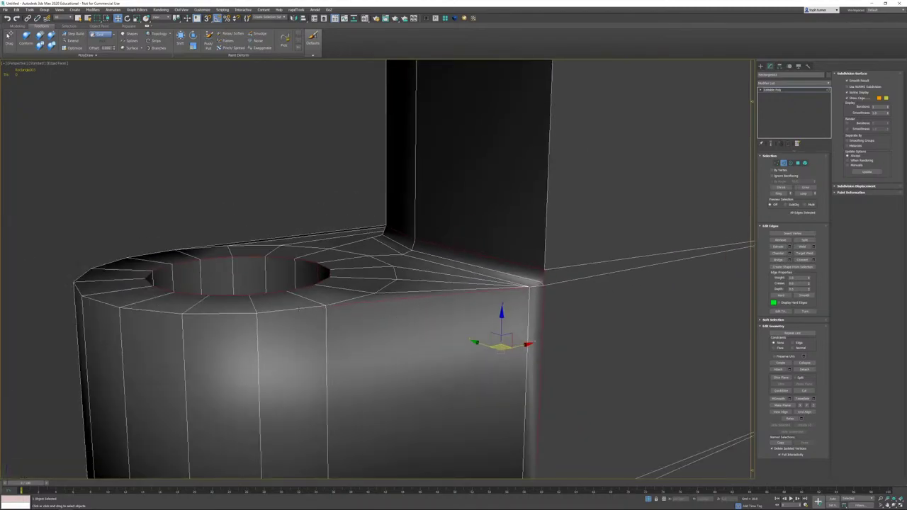
# Step: Add the lower hinge's upper and lower outline edges around the rounded end, and split the whole selection
pyautogui.doubleClick(299, 310)
pyautogui.keyDown('alt'); pyautogui.moveTo(292, 302); pyautogui.dragTo(363, 192, button='middle'); pyautogui.keyUp('alt')
pyautogui.click(323, 158)
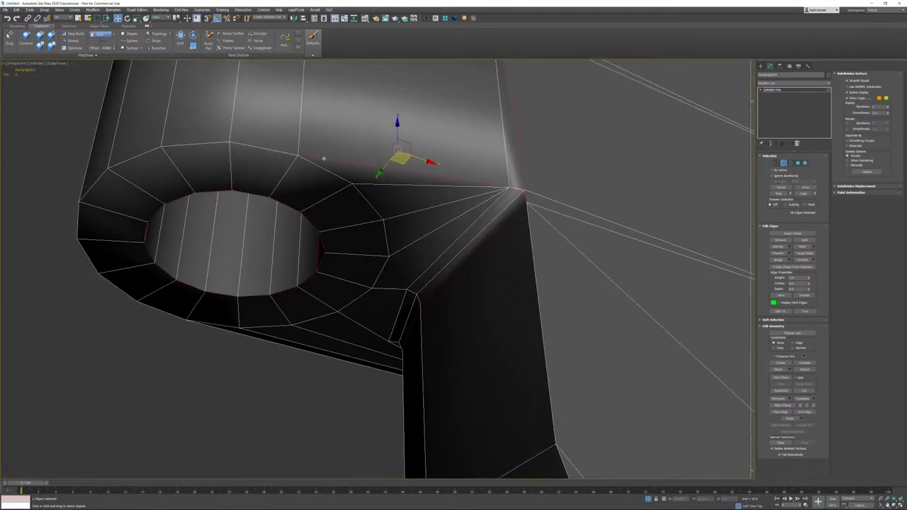
pyautogui.keyDown('ctrl'); pyautogui.doubleClick(249, 147); pyautogui.keyUp('ctrl')
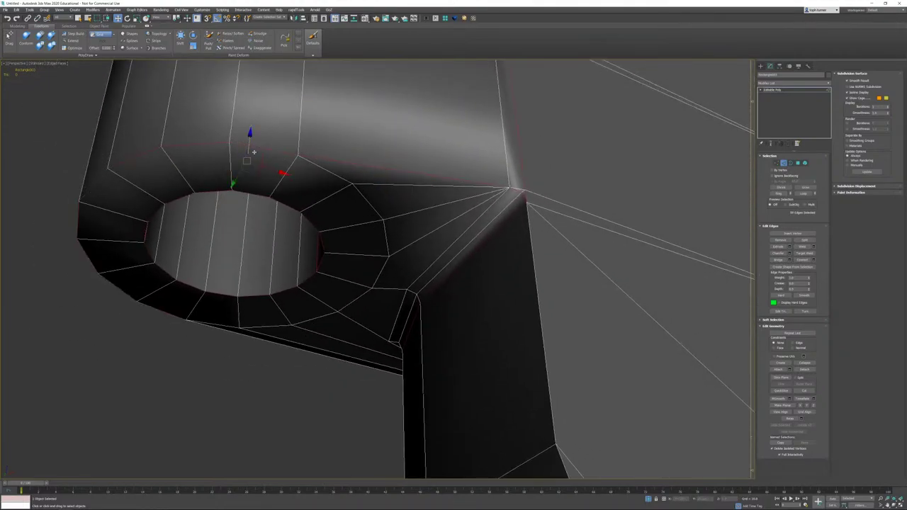
pyautogui.keyDown('alt'); pyautogui.moveTo(414, 223); pyautogui.dragTo(489, 205, button='middle'); pyautogui.keyUp('alt')
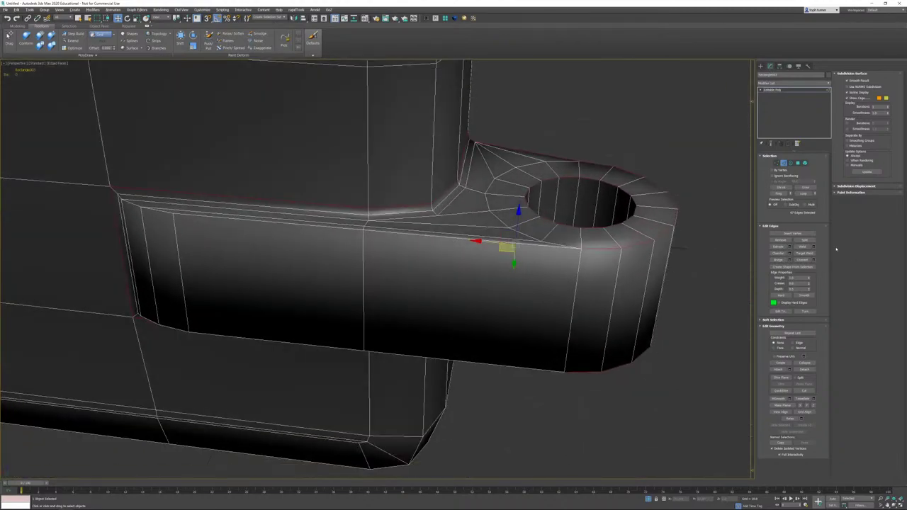
pyautogui.click(813, 242)
# Step: Select all open borders on the door to check the splits around the lower hinge
pyautogui.click(792, 163)
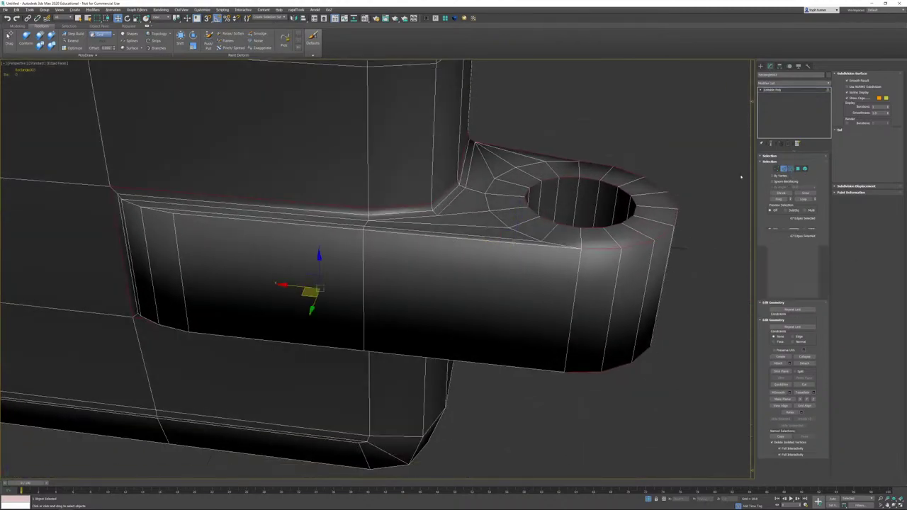
pyautogui.moveTo(437, 250); pyautogui.dragTo(411, 263, button='middle')
pyautogui.scroll(-4, 411, 263)
pyautogui.hotkey('ctrl', 'a')
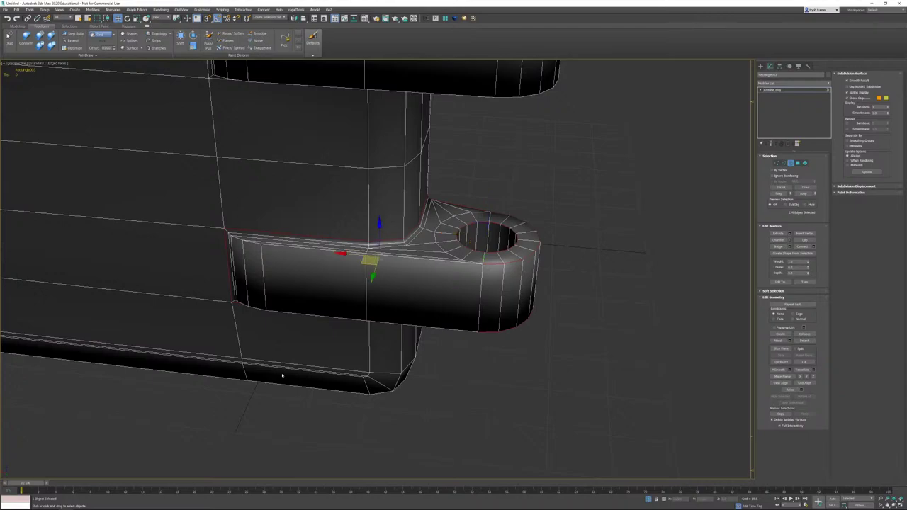
pyautogui.press('2')
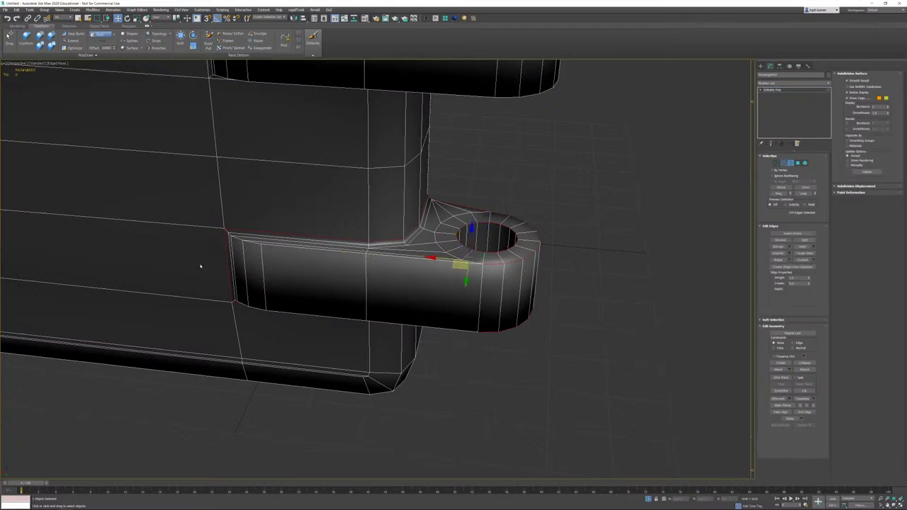
pyautogui.scroll(1, 265, 260)
pyautogui.keyDown('alt'); pyautogui.moveTo(385, 256); pyautogui.dragTo(388, 260, button='middle'); pyautogui.keyUp('alt')
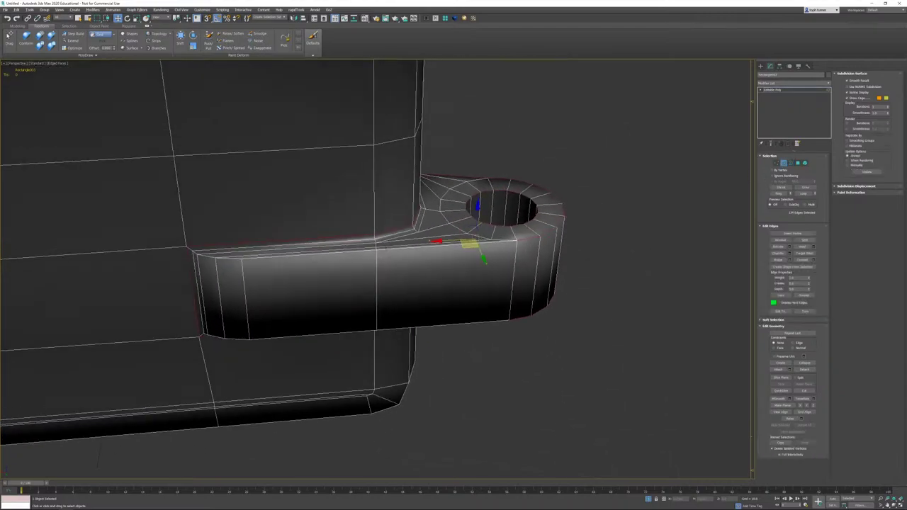
# Step: Select the upper and lower outline edges along the lower hinge arm's front side and split them
pyautogui.click(382, 248)
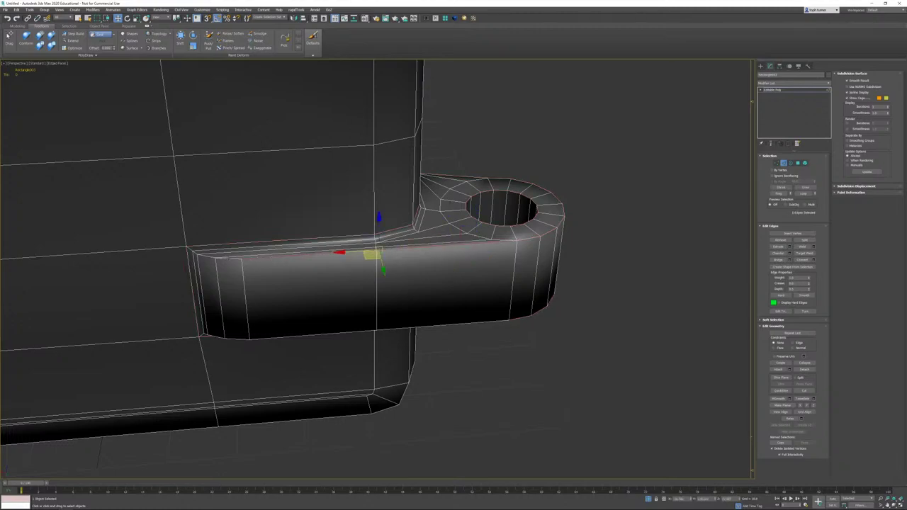
pyautogui.keyDown('ctrl'); pyautogui.doubleClick(229, 257); pyautogui.keyUp('ctrl')
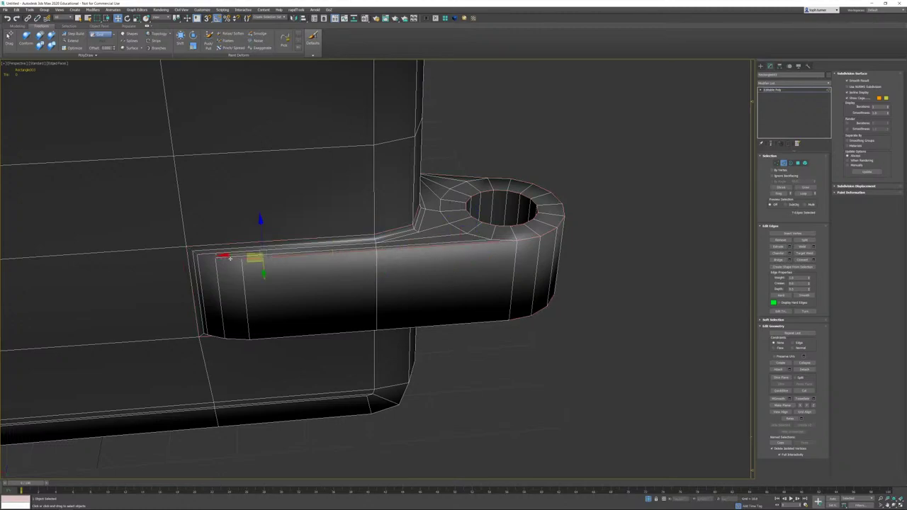
pyautogui.keyDown('alt'); pyautogui.moveTo(294, 290); pyautogui.dragTo(395, 286, button='middle'); pyautogui.keyUp('alt')
pyautogui.scroll(4, 398, 323)
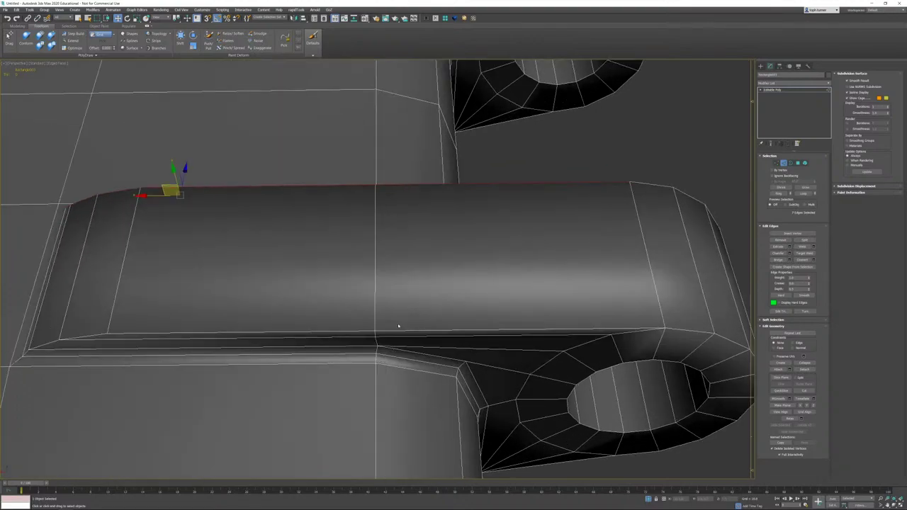
pyautogui.keyDown('ctrl'); pyautogui.click(387, 331); pyautogui.keyUp('ctrl')
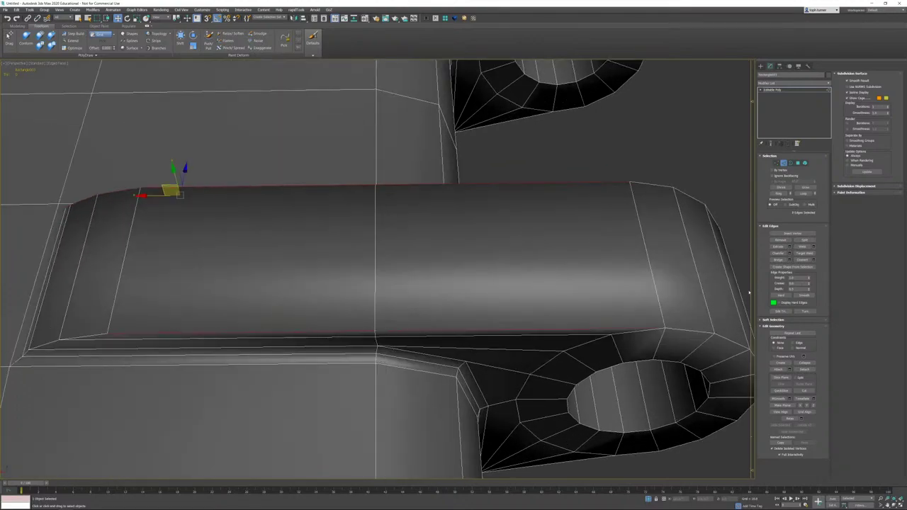
pyautogui.scroll(-4, 573, 249)
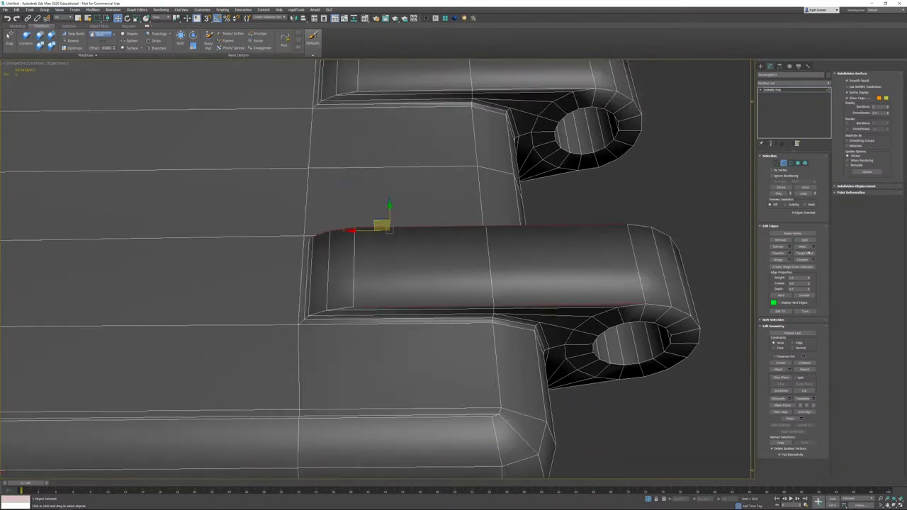
# Step: Check the lower hinge's open borders and whether its front side is a separate element
pyautogui.press('3')
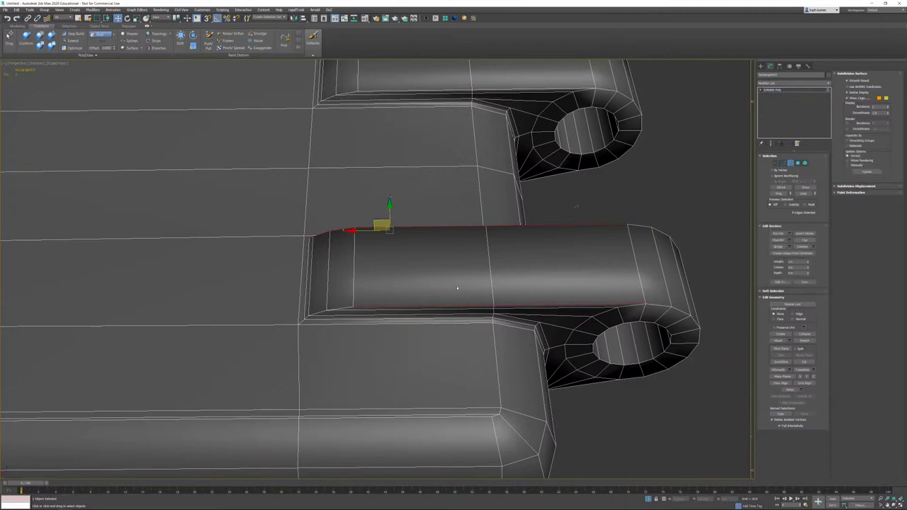
pyautogui.keyDown('ctrl'); pyautogui.moveTo(457, 288); pyautogui.dragTo(295, 362); pyautogui.keyUp('ctrl')
pyautogui.click(783, 163)
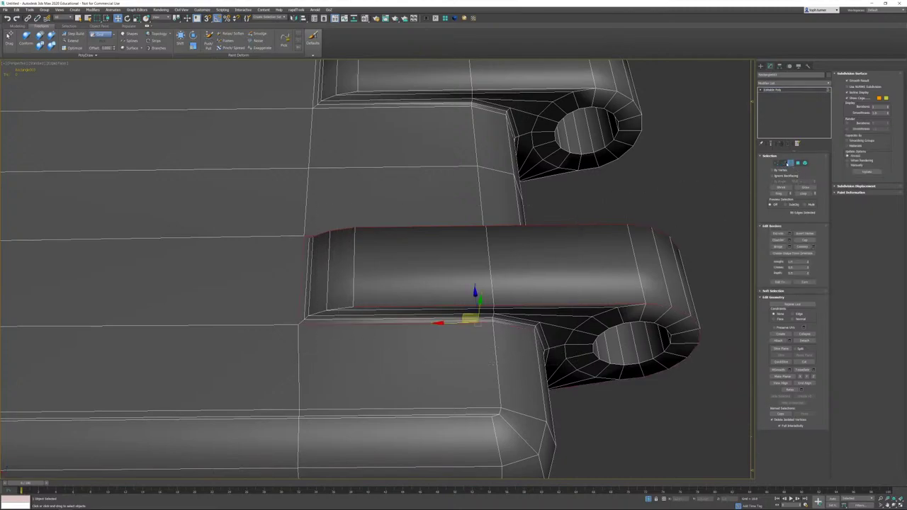
pyautogui.click(318, 312)
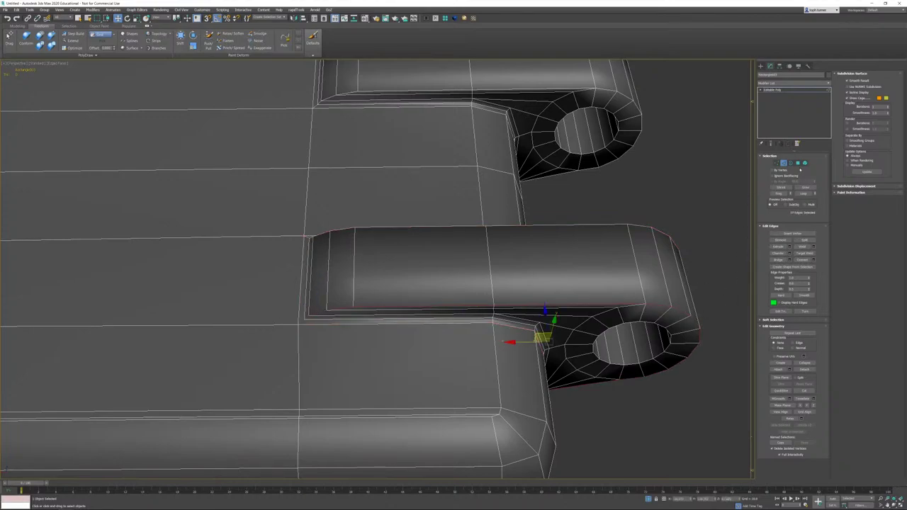
pyautogui.click(805, 163)
pyautogui.click(438, 261)
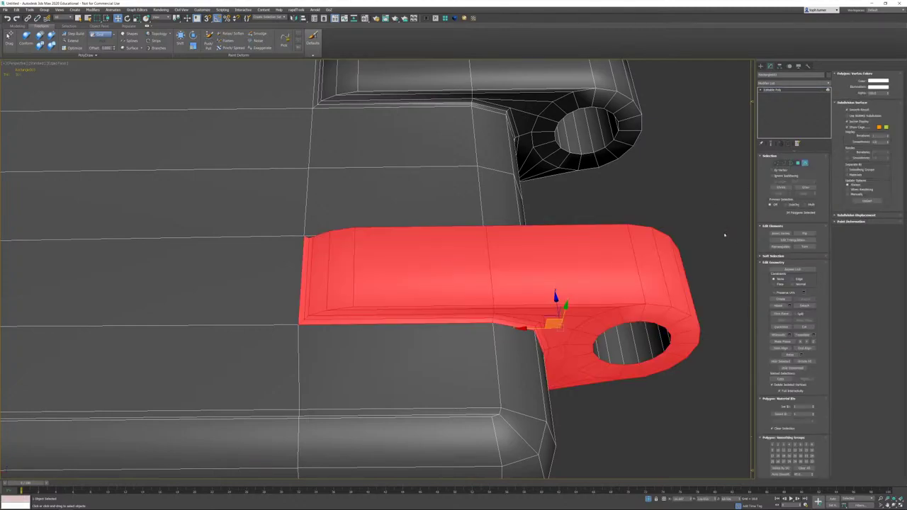
# Step: Select the remaining lower outline edges at the closed end of the lower hinge's arm, split them and recheck the borders
pyautogui.press('2')
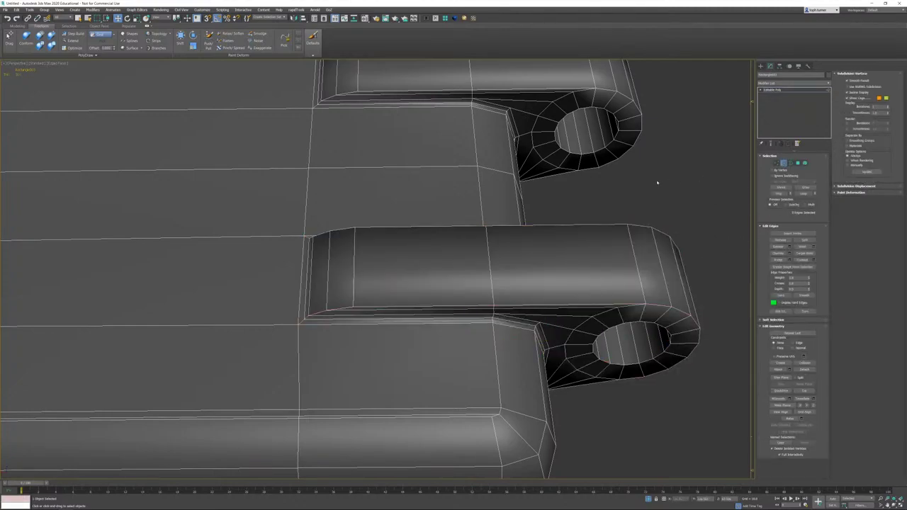
pyautogui.press('3')
pyautogui.moveTo(420, 282); pyautogui.dragTo(277, 376)
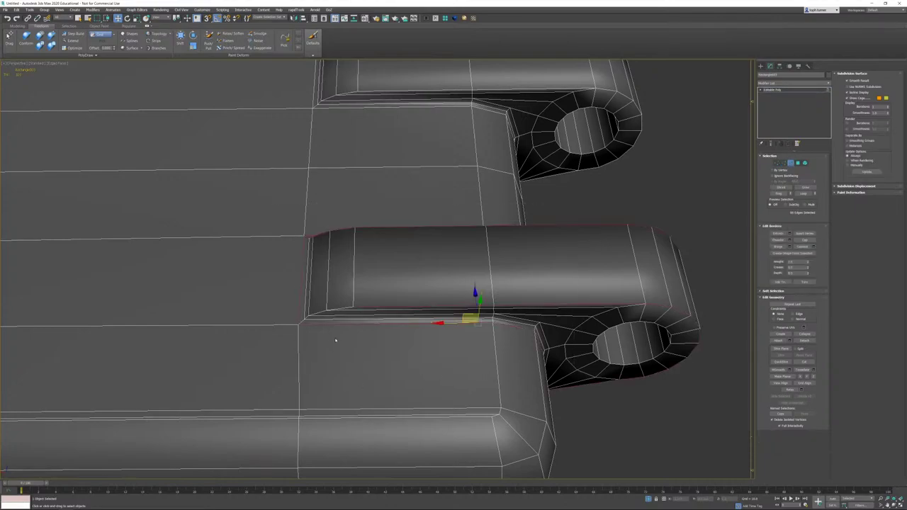
pyautogui.keyDown('alt'); pyautogui.moveTo(336, 340); pyautogui.dragTo(348, 298, button='middle'); pyautogui.keyUp('alt')
pyautogui.scroll(3, 331, 305)
pyautogui.click(783, 163)
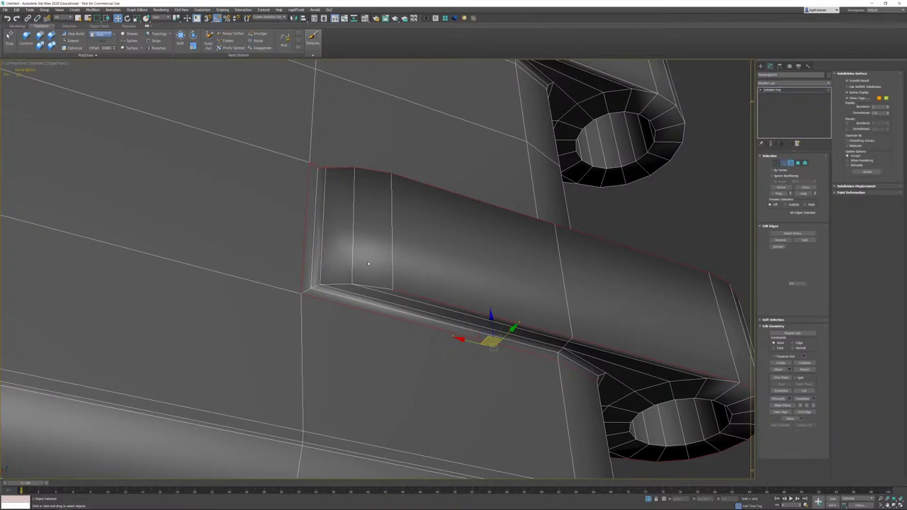
pyautogui.click(343, 285)
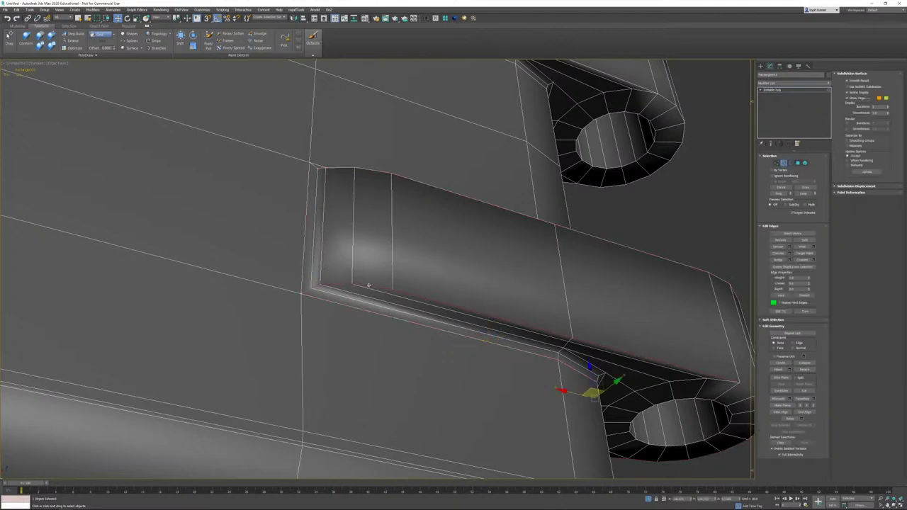
pyautogui.click(804, 240)
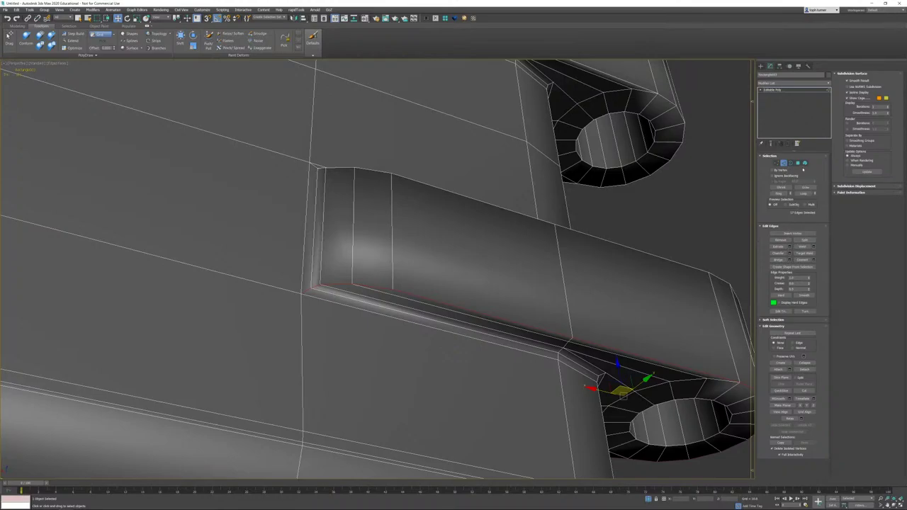
pyautogui.click(790, 164)
pyautogui.keyDown('alt'); pyautogui.moveTo(609, 152); pyautogui.dragTo(650, 191, button='middle'); pyautogui.keyUp('alt')
pyautogui.scroll(-3, 650, 191)
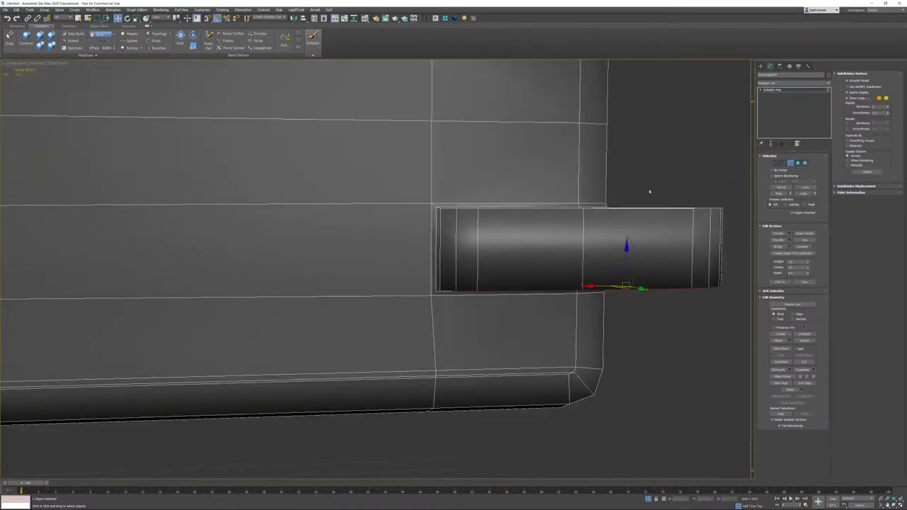
# Step: Select the door's entire flat back face by angle, convert the selection to its outline edges and split them
pyautogui.keyDown('alt'); pyautogui.moveTo(345, 330); pyautogui.dragTo(425, 330, button='middle'); pyautogui.keyUp('alt')
pyautogui.click(798, 163)
pyautogui.click(536, 239)
pyautogui.scroll(-2, 425, 329)
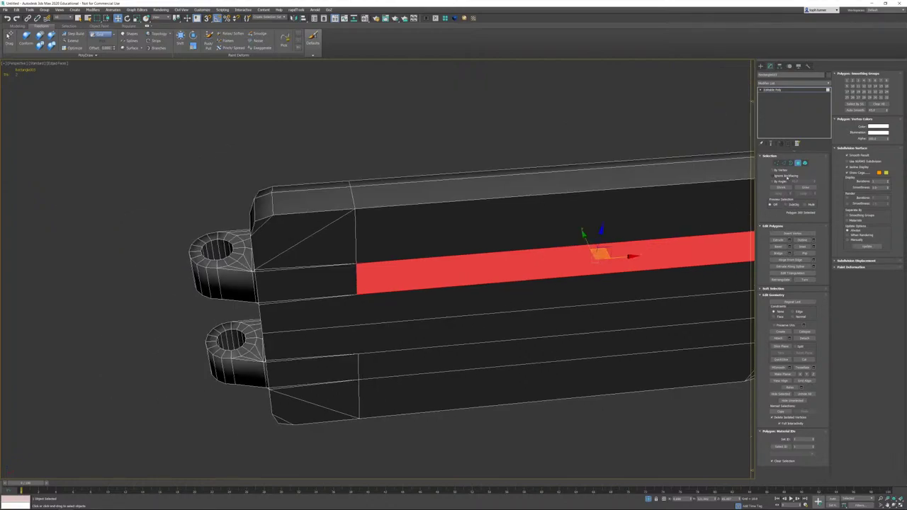
pyautogui.click(778, 181)
pyautogui.click(482, 211)
pyautogui.keyDown('alt'); pyautogui.moveTo(481, 211); pyautogui.dragTo(460, 417, button='middle'); pyautogui.keyUp('alt')
pyautogui.click(460, 418)
pyautogui.click(435, 361)
pyautogui.keyDown('alt'); pyautogui.moveTo(435, 361); pyautogui.dragTo(471, 337, button='middle'); pyautogui.keyUp('alt')
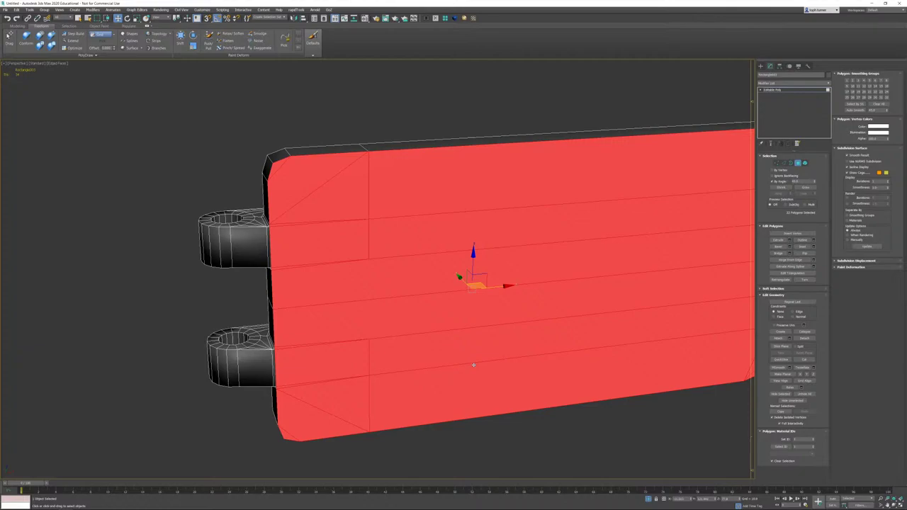
pyautogui.click(783, 163)
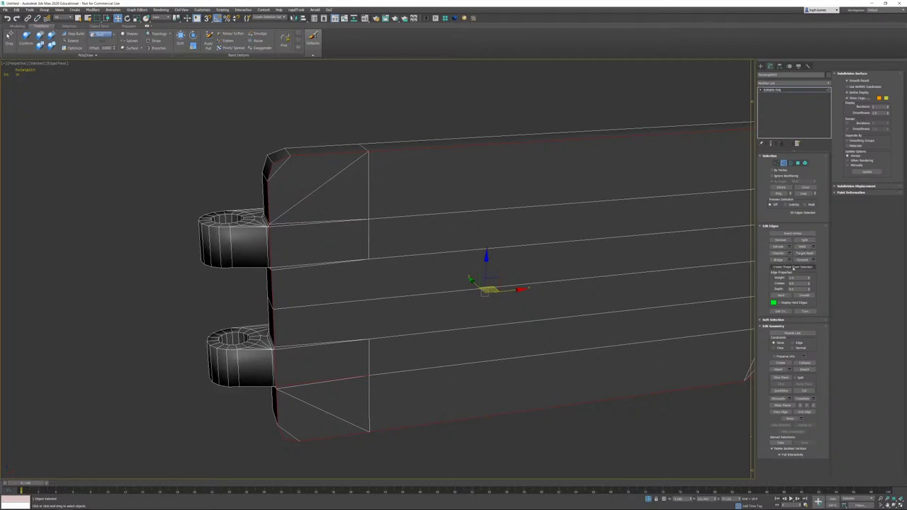
pyautogui.click(804, 240)
# Step: Inspect the extra outline edge beside the lower hinge on the door's back face in wireframe and shaded views
pyautogui.click(353, 328)
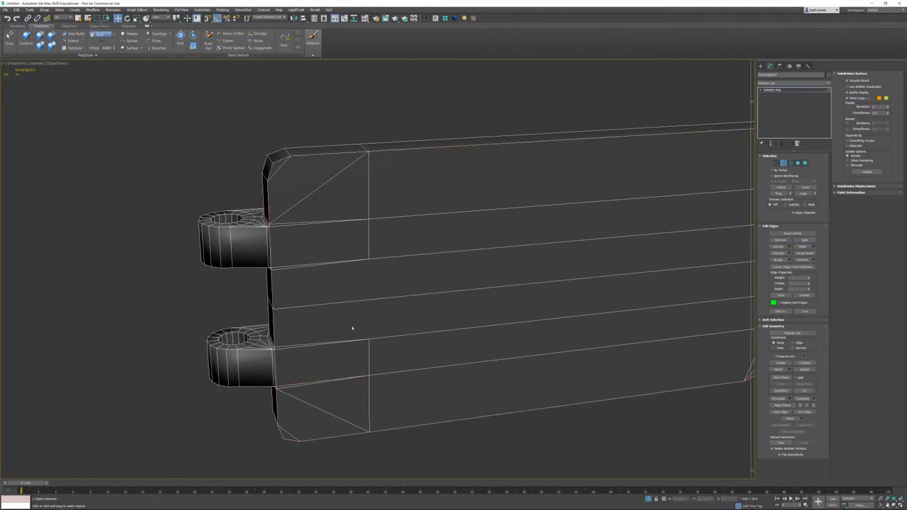
pyautogui.click(669, 246)
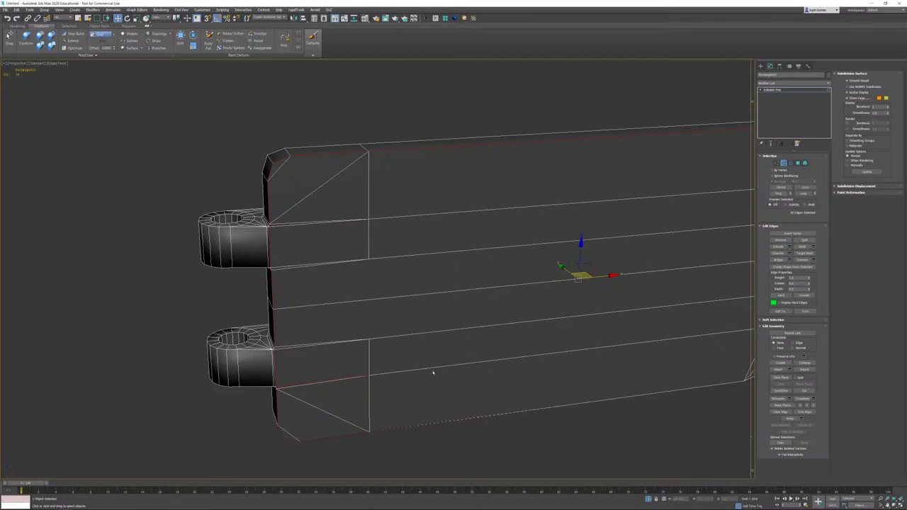
pyautogui.keyDown('alt'); pyautogui.moveTo(433, 372); pyautogui.dragTo(416, 288, button='middle'); pyautogui.keyUp('alt')
pyautogui.scroll(2, 373, 357)
pyautogui.keyDown('ctrl'); pyautogui.click(374, 357); pyautogui.keyUp('ctrl')
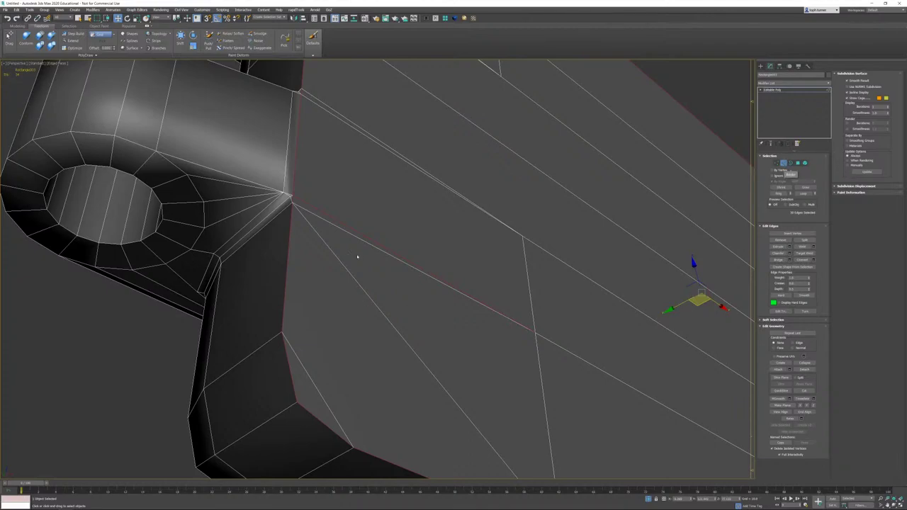
pyautogui.press('F3')
pyautogui.click(339, 226)
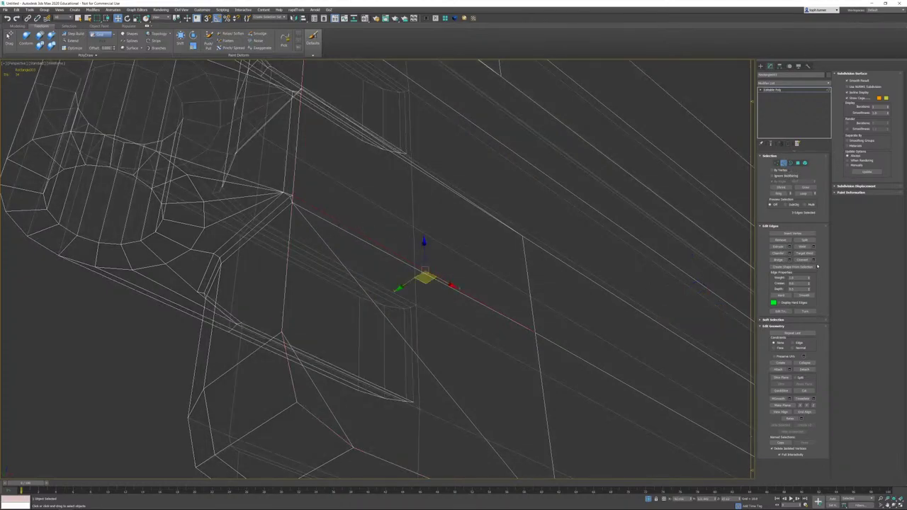
pyautogui.click(804, 247)
pyautogui.press('F3')
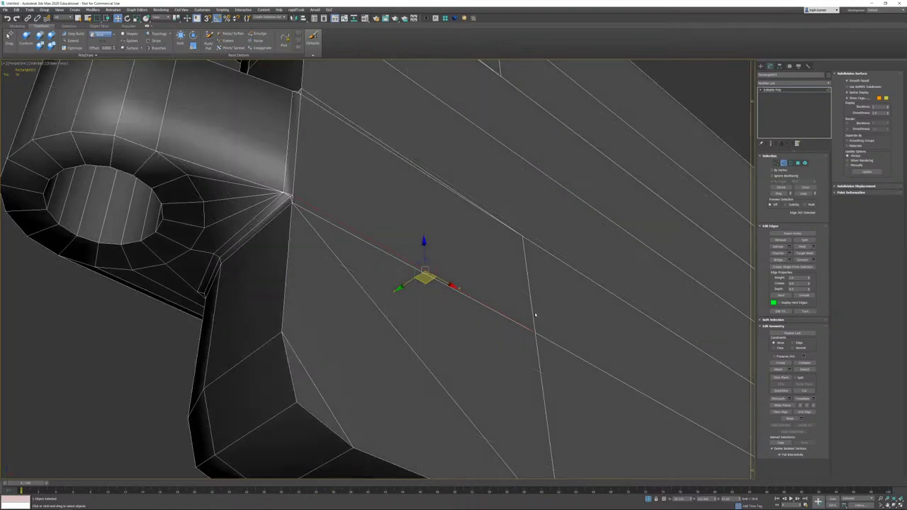
pyautogui.scroll(-4, 532, 335)
pyautogui.moveTo(530, 336)
pyautogui.keyDown('alt'); pyautogui.mouseDown(button='middle')
pyautogui.moveTo(621, 370)
pyautogui.moveTo(527, 379)
pyautogui.mouseUp(button='middle'); pyautogui.keyUp('alt')
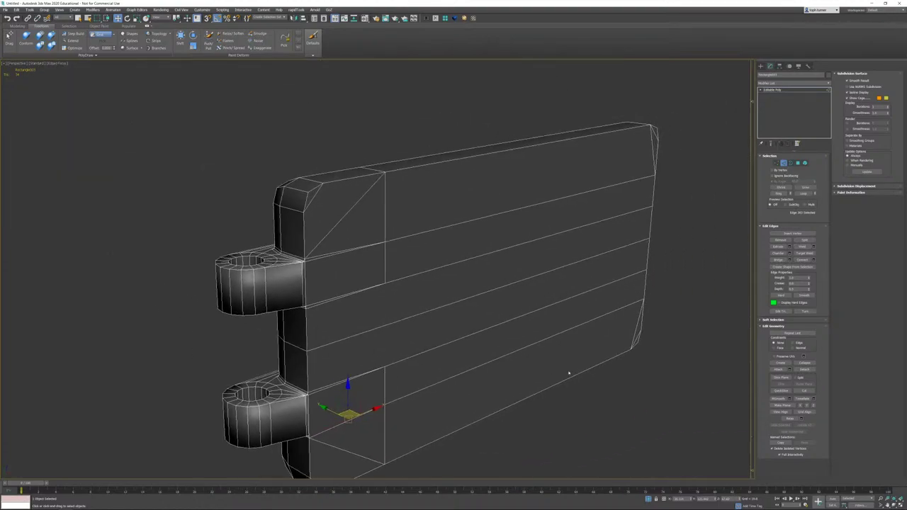
# Step: Check whether the door's flat back face is a separate element from the door body
pyautogui.click(805, 163)
pyautogui.click(505, 283)
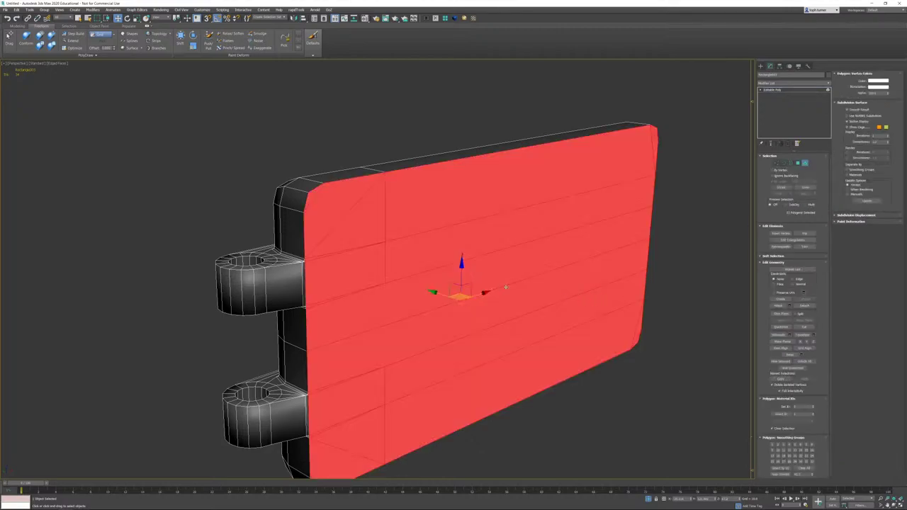
pyautogui.click(508, 284)
pyautogui.click(613, 386)
pyautogui.click(550, 333)
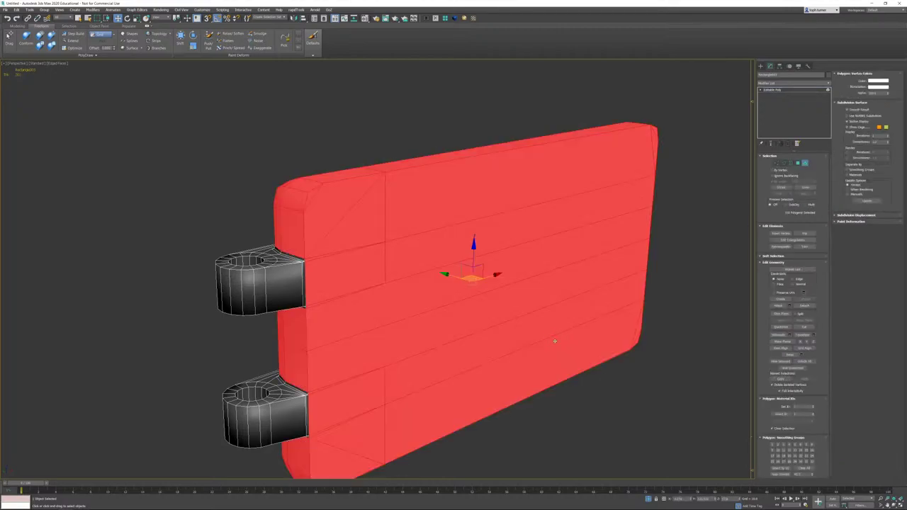
pyautogui.click(702, 315)
# Step: Reselect the door's flat back face by angle, convert the selection to its outline edges and split them again
pyautogui.click(798, 163)
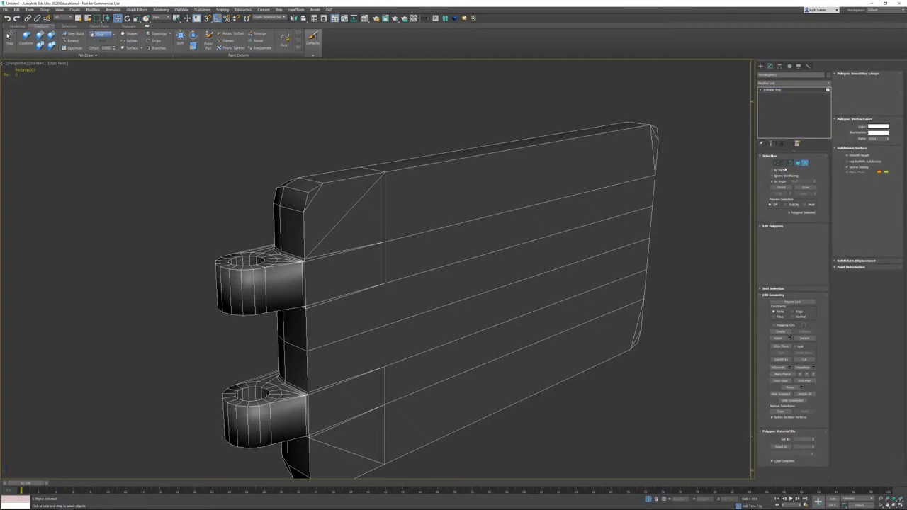
pyautogui.click(491, 300)
pyautogui.keyDown('alt'); pyautogui.moveTo(489, 331); pyautogui.dragTo(635, 235, button='middle'); pyautogui.keyUp('alt')
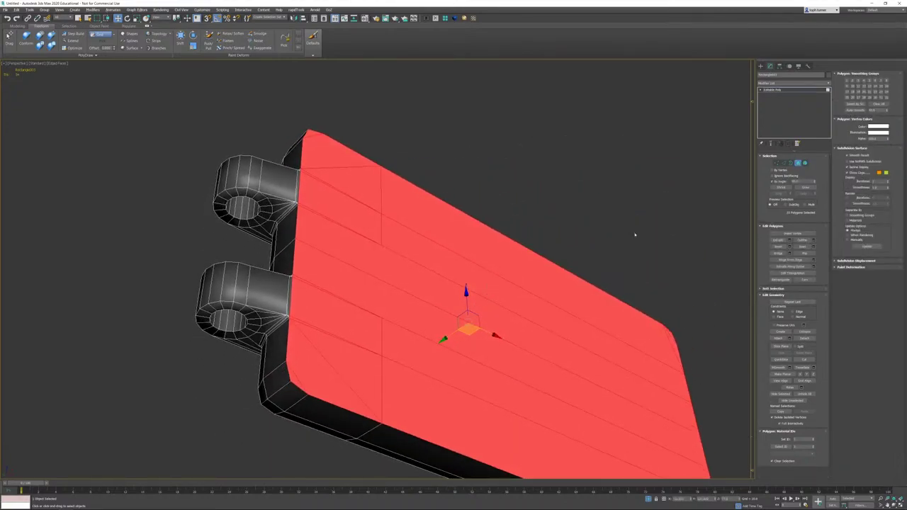
pyautogui.click(784, 163)
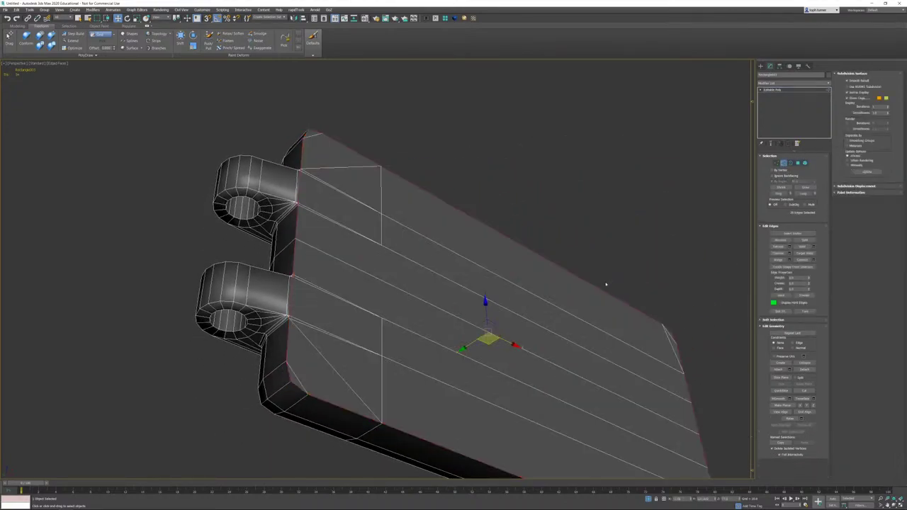
pyautogui.keyDown('alt'); pyautogui.moveTo(603, 284); pyautogui.dragTo(610, 304, button='middle'); pyautogui.keyUp('alt')
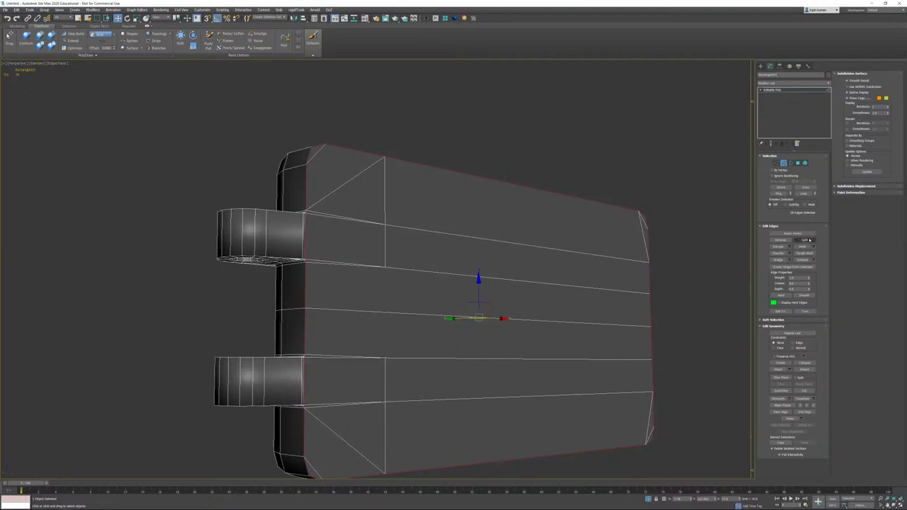
pyautogui.click(634, 202)
pyautogui.keyDown('alt'); pyautogui.moveTo(634, 201); pyautogui.dragTo(647, 239, button='middle'); pyautogui.keyUp('alt')
pyautogui.scroll(-3, 621, 209)
pyautogui.scroll(-3, 635, 223)
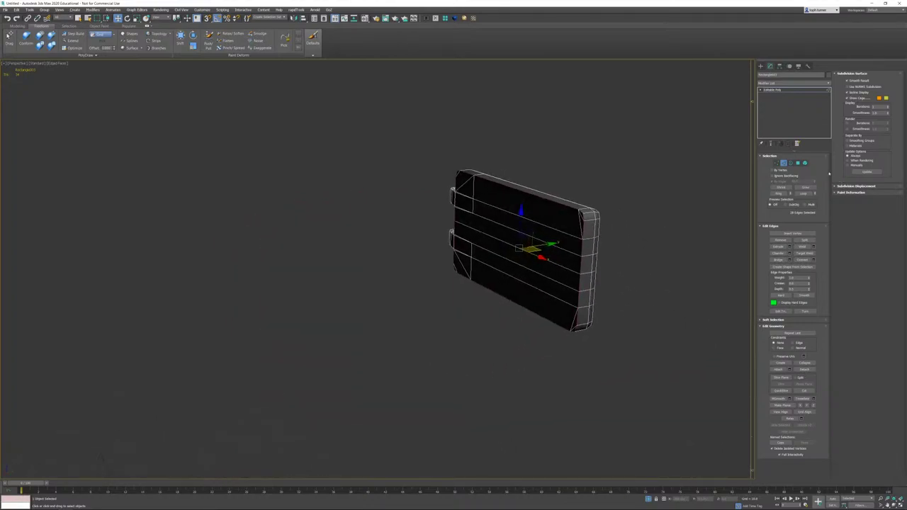
# Step: Examine the door's elements and its front side with both hinges
pyautogui.click(805, 164)
pyautogui.click(635, 249)
pyautogui.scroll(5, 659, 269)
pyautogui.keyDown('alt'); pyautogui.moveTo(706, 342); pyautogui.dragTo(630, 319, button='middle'); pyautogui.keyUp('alt')
pyautogui.scroll(-2, 631, 319)
pyautogui.scroll(-2, 633, 321)
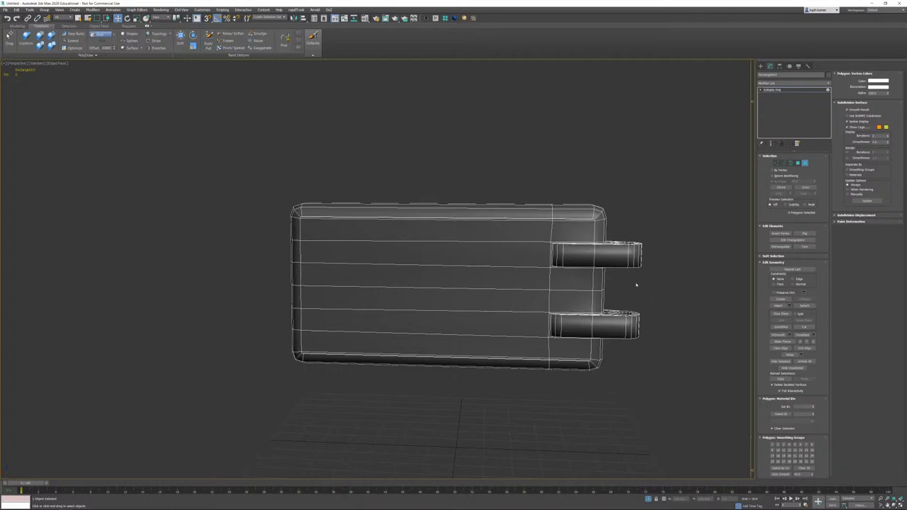
# Step: Show the whole boiler again, select the mounting plate around the lower door and isolate it
pyautogui.moveTo(840, 500)
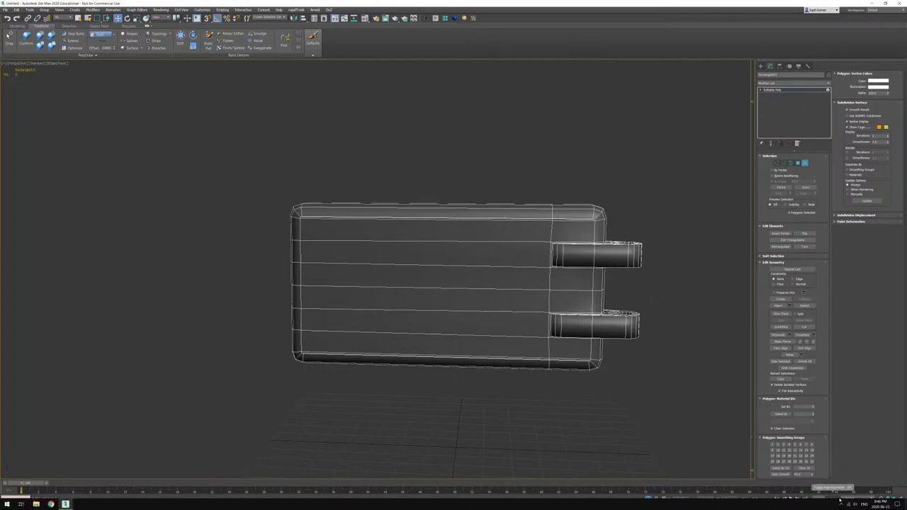
pyautogui.keyDown('alt'); pyautogui.moveTo(389, 269); pyautogui.dragTo(440, 285, button='middle'); pyautogui.keyUp('alt')
pyautogui.click(648, 499)
pyautogui.scroll(2, 433, 285)
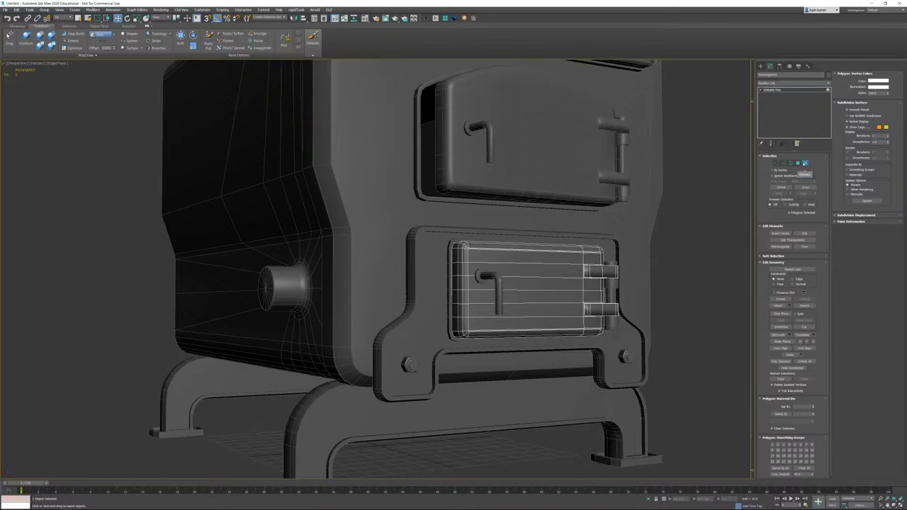
pyautogui.click(804, 164)
pyautogui.click(417, 297)
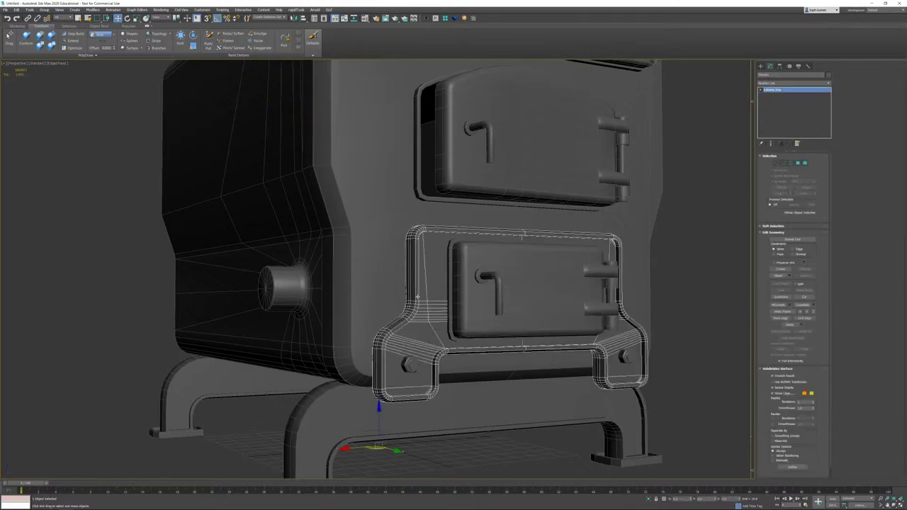
pyautogui.hotkey('alt', 'q')
pyautogui.keyDown('alt'); pyautogui.moveTo(476, 276); pyautogui.dragTo(466, 251, button='middle'); pyautogui.keyUp('alt')
# Step: Select the mounting plate's entire flat front face by angle, convert the selection to its outline edges and split them
pyautogui.click(798, 162)
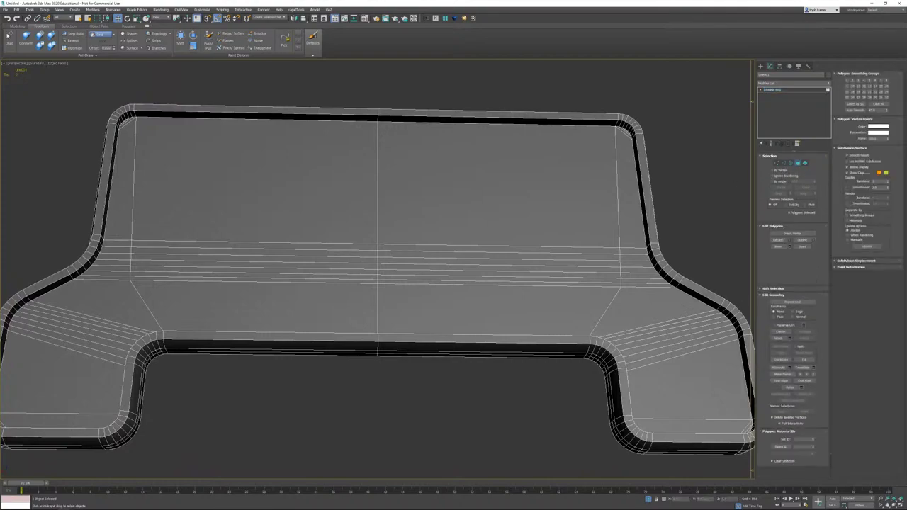
pyautogui.click(504, 202)
pyautogui.click(773, 181)
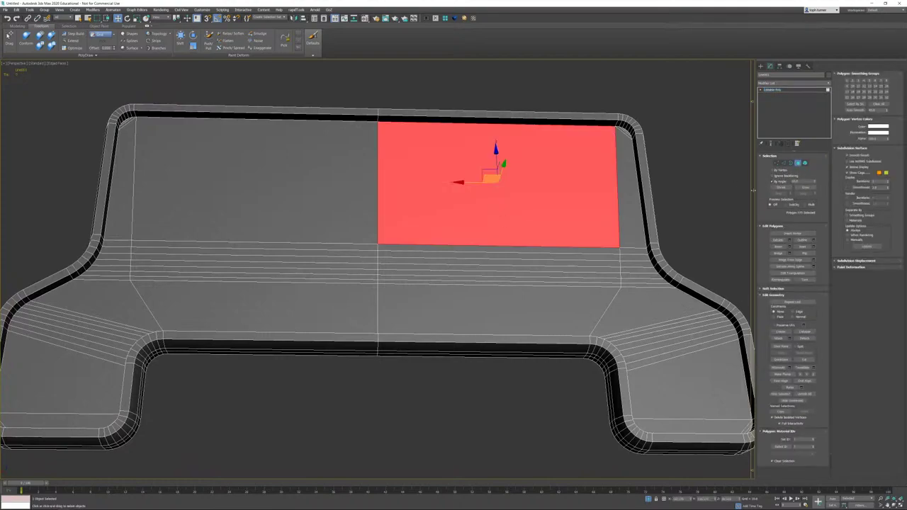
pyautogui.click(476, 262)
pyautogui.keyDown('alt'); pyautogui.moveTo(547, 257); pyautogui.dragTo(391, 235, button='middle'); pyautogui.keyUp('alt')
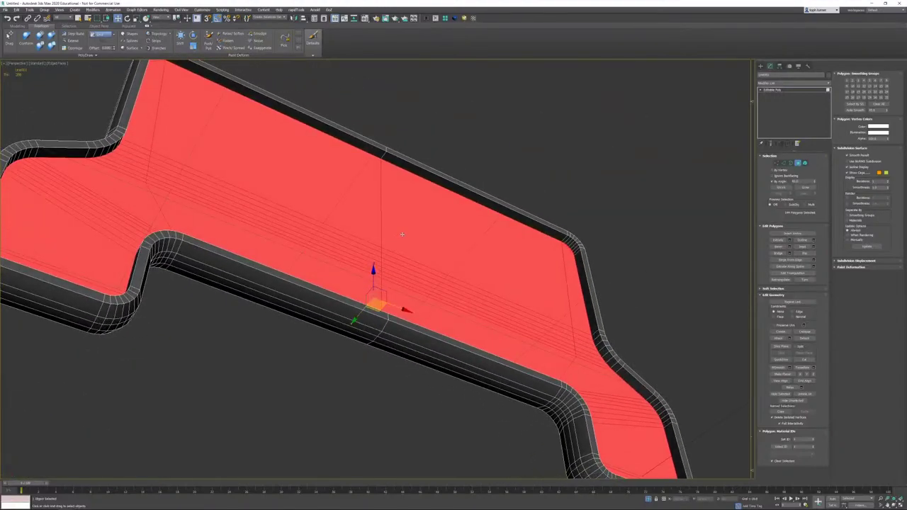
pyautogui.keyDown('alt'); pyautogui.moveTo(479, 257); pyautogui.dragTo(478, 285, button='middle'); pyautogui.keyUp('alt')
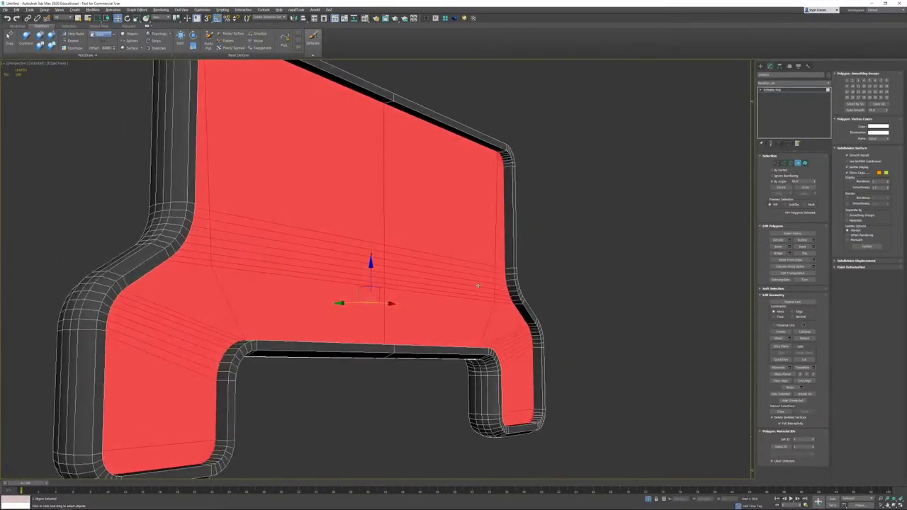
pyautogui.keyDown('alt'); pyautogui.moveTo(585, 290); pyautogui.dragTo(698, 301, button='middle'); pyautogui.keyUp('alt')
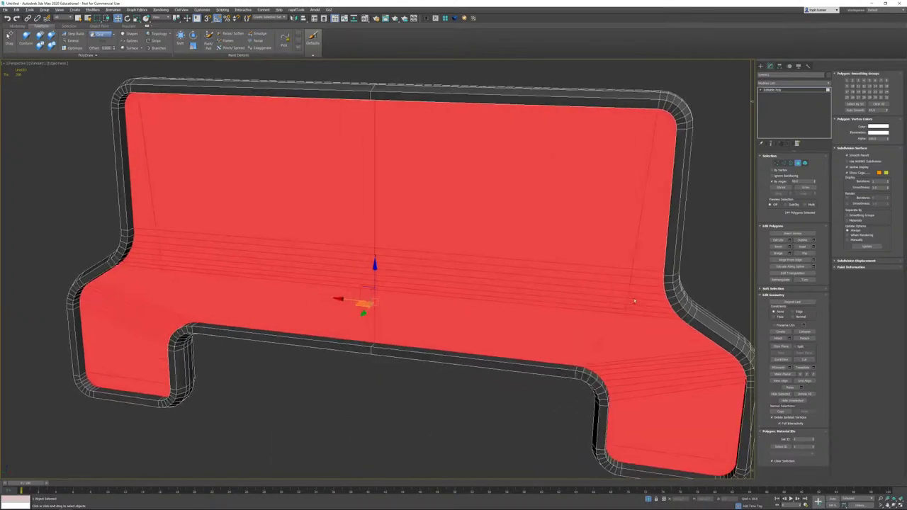
pyautogui.keyDown('alt'); pyautogui.moveTo(641, 265); pyautogui.dragTo(651, 253, button='middle'); pyautogui.keyUp('alt')
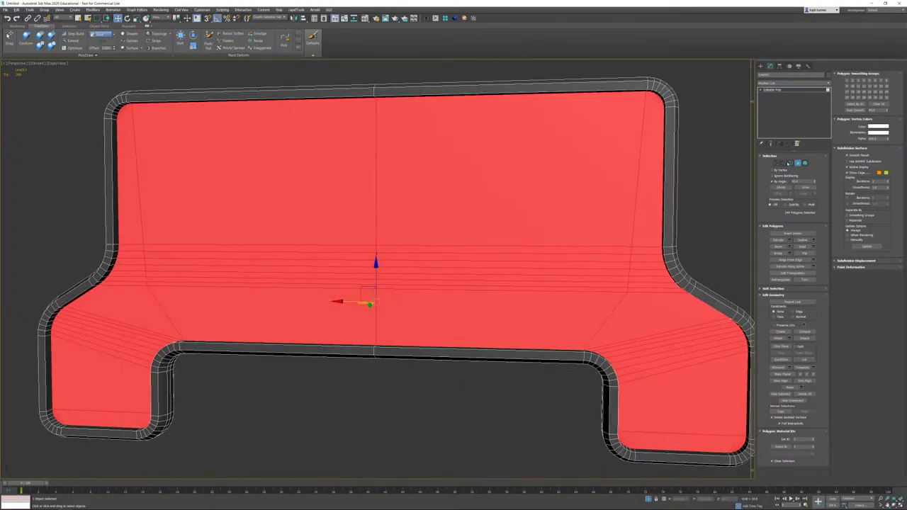
pyautogui.click(784, 163)
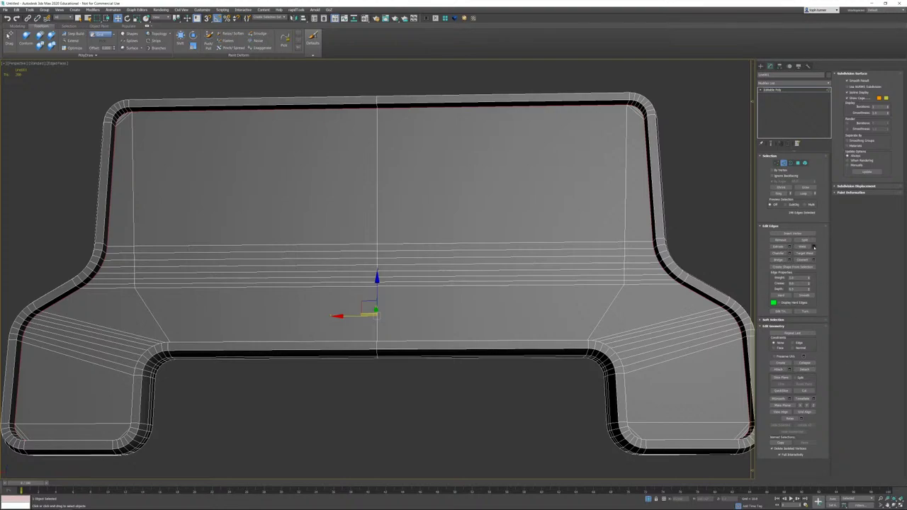
pyautogui.click(804, 241)
# Step: Try selecting the plate's outer rim edge loop and limiting the selection to one half
pyautogui.keyDown('alt'); pyautogui.moveTo(560, 273); pyautogui.dragTo(549, 298, button='middle'); pyautogui.keyUp('alt')
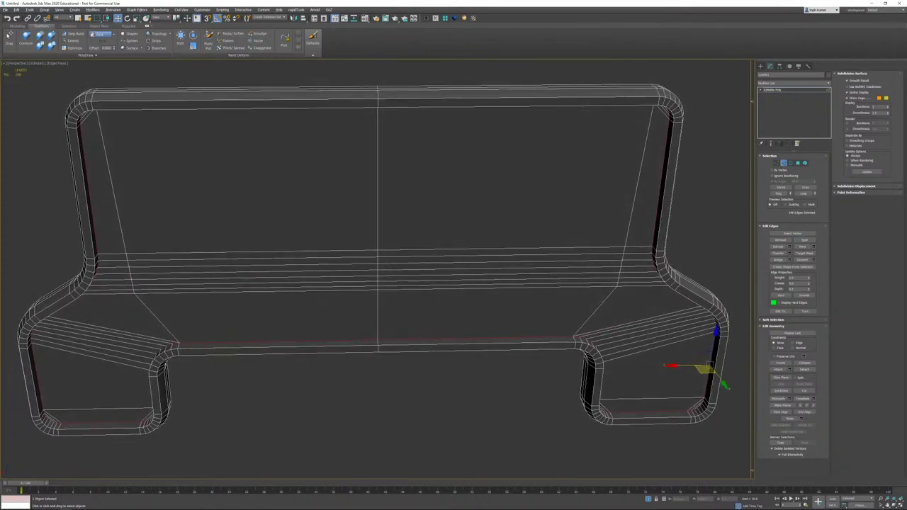
pyautogui.click(380, 350)
pyautogui.keyDown('alt'); pyautogui.moveTo(382, 349); pyautogui.dragTo(391, 318, button='middle'); pyautogui.keyUp('alt')
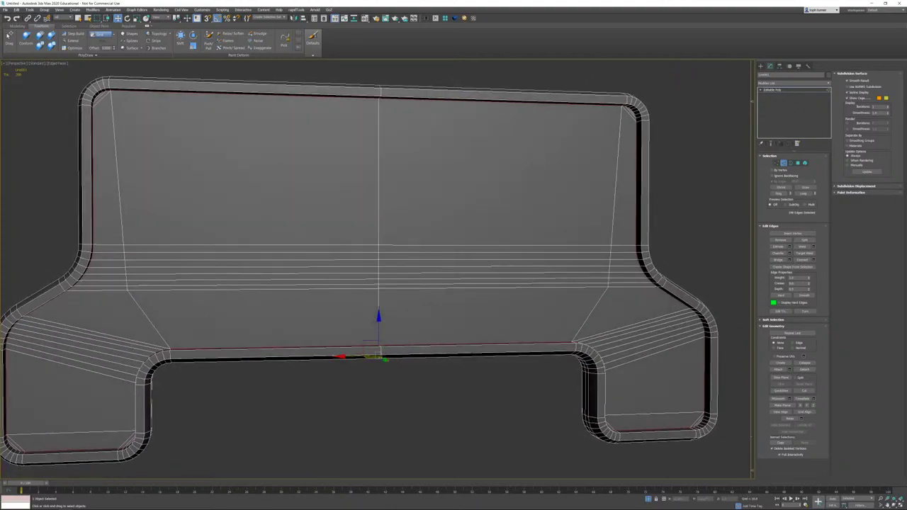
pyautogui.scroll(-5, 298, 226)
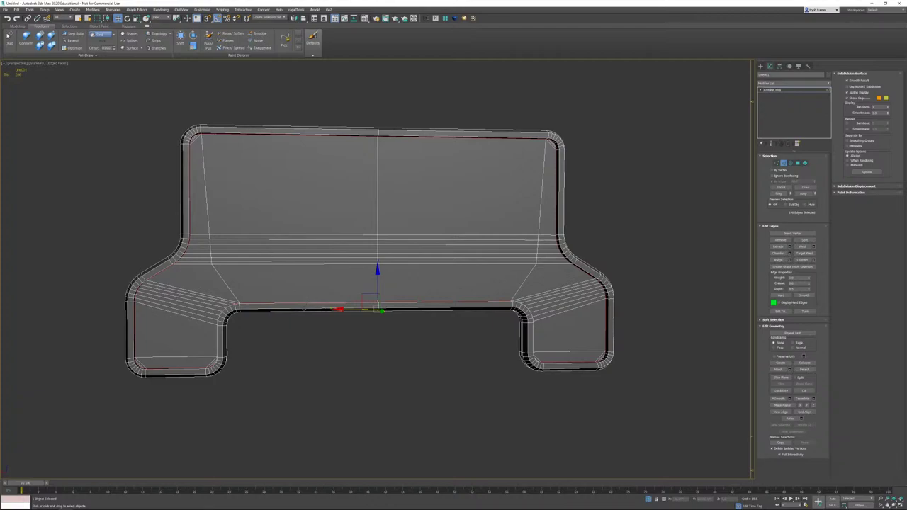
pyautogui.keyDown('alt'); pyautogui.click(303, 309); pyautogui.keyUp('alt')
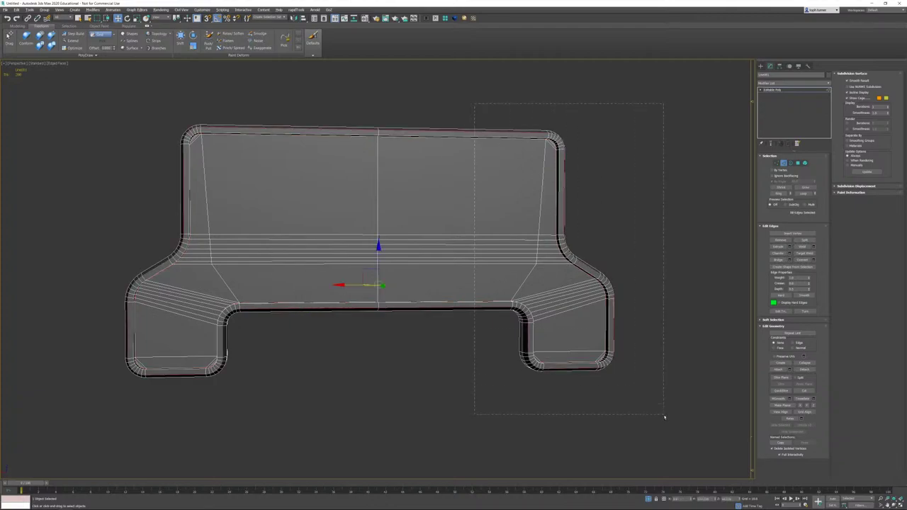
pyautogui.keyDown('alt'); pyautogui.moveTo(664, 417); pyautogui.dragTo(664, 417); pyautogui.keyUp('alt')
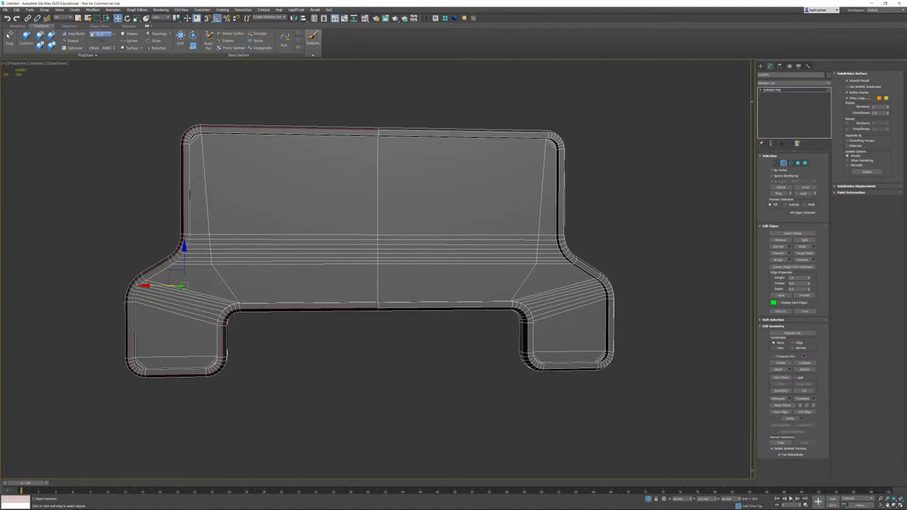
# Step: Select the cross edges at the centre of the plate's lower rim as a seam and split them
pyautogui.keyDown('alt'); pyautogui.moveTo(397, 301); pyautogui.dragTo(400, 262, button='middle'); pyautogui.keyUp('alt')
pyautogui.keyDown('ctrl'); pyautogui.doubleClick(376, 195); pyautogui.keyUp('ctrl')
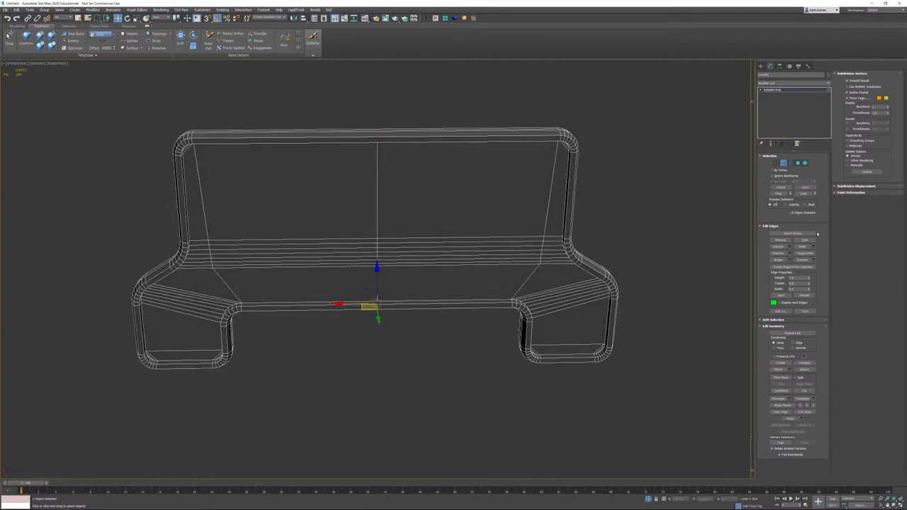
pyautogui.press('F3')
pyautogui.moveTo(394, 217)
pyautogui.keyDown('alt'); pyautogui.mouseDown(button='middle')
pyautogui.moveTo(600, 173)
pyautogui.moveTo(557, 173)
pyautogui.mouseUp(button='middle'); pyautogui.keyUp('alt')
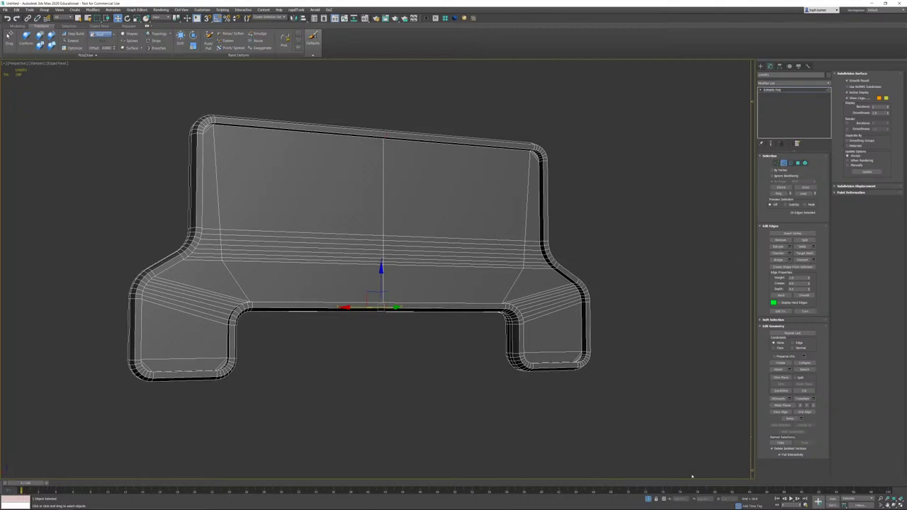
# Step: Bring back the whole boiler and check all open borders of the mounting plate
pyautogui.click(650, 499)
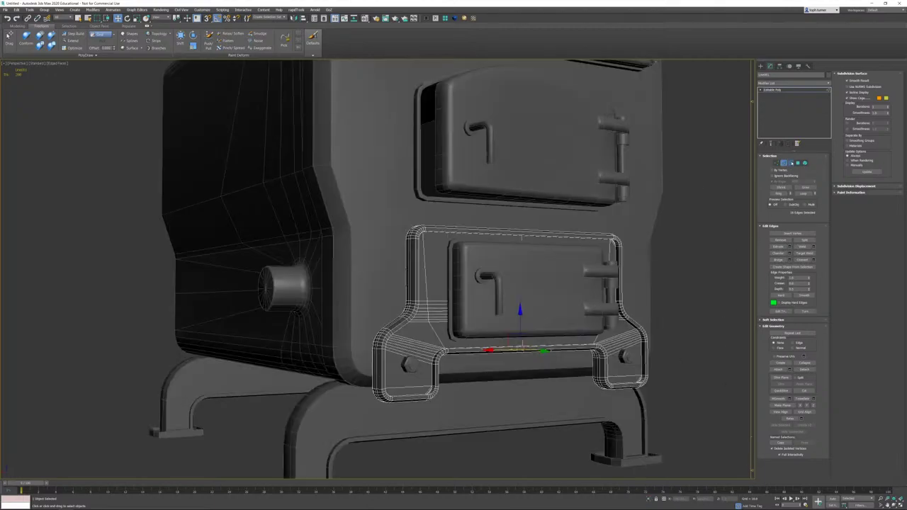
pyautogui.click(790, 163)
pyautogui.hotkey('ctrl', 'a')
pyautogui.keyDown('alt'); pyautogui.moveTo(528, 365); pyautogui.dragTo(540, 307, button='middle'); pyautogui.keyUp('alt')
pyautogui.click(790, 163)
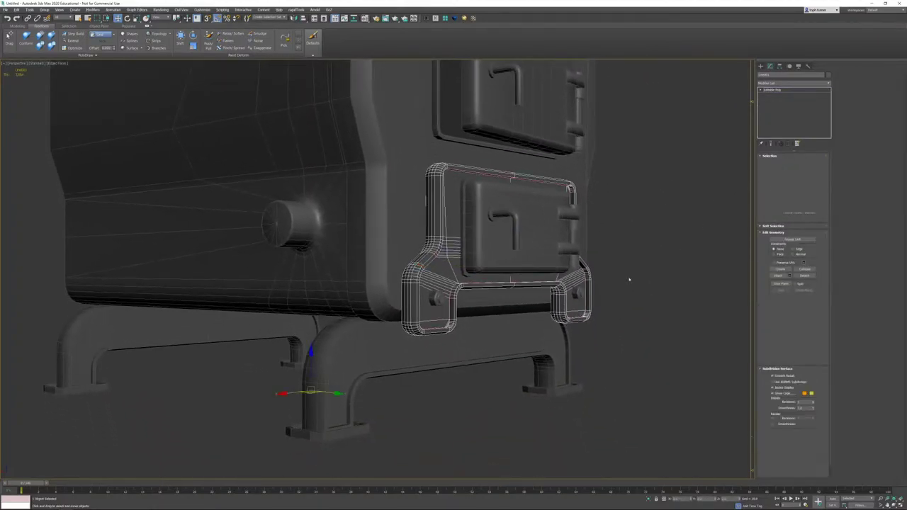
# Step: Isolate the boiler's two leg frames together and select only the front one for editing
pyautogui.click(453, 346)
pyautogui.keyDown('ctrl'); pyautogui.click(258, 330); pyautogui.keyUp('ctrl')
pyautogui.hotkey('alt', 'q')
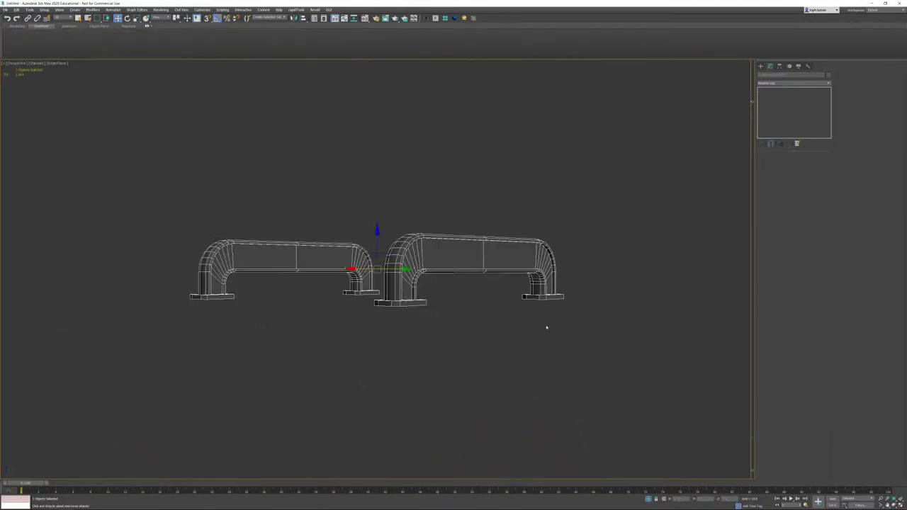
pyautogui.click(533, 332)
pyautogui.click(506, 258)
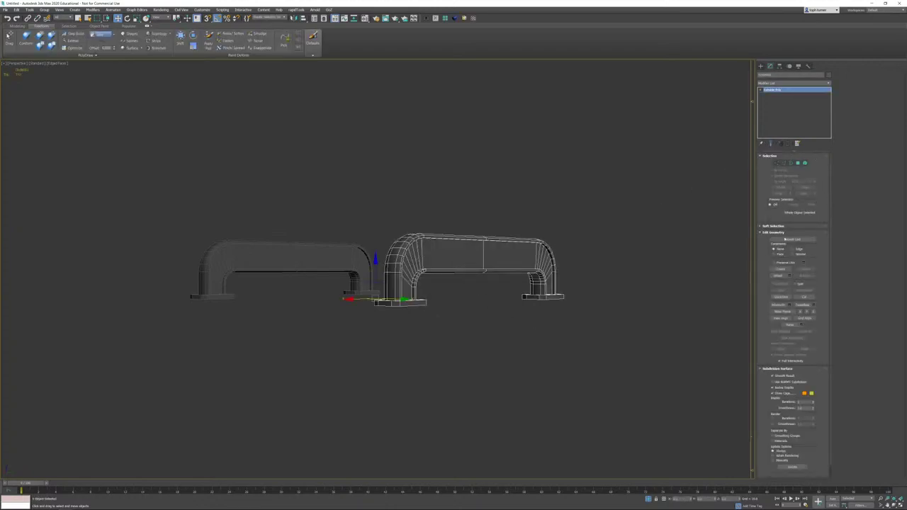
# Step: Attach the rear leg frame to the front one so both form a single editable object
pyautogui.click(779, 276)
pyautogui.click(360, 256)
pyautogui.rightClick(360, 256)
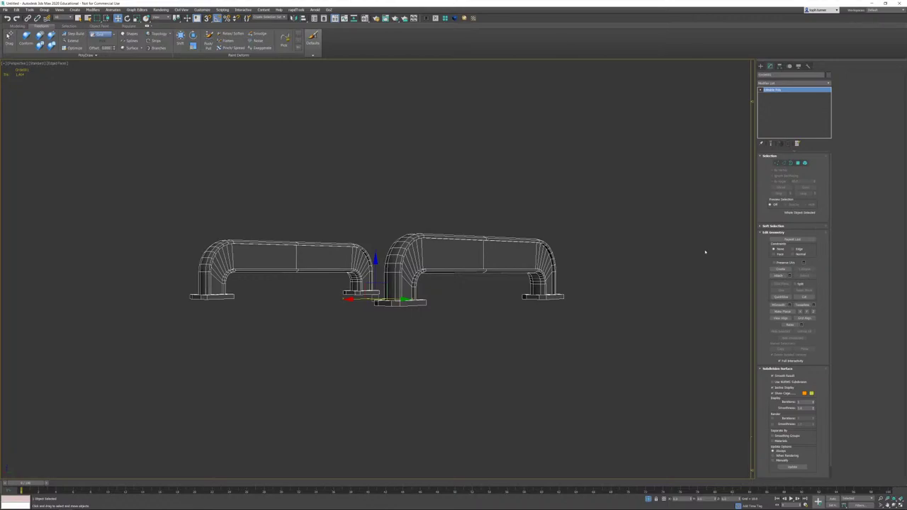
# Step: Select the flat side faces of both leg frames using By Angle polygon selection
pyautogui.press('4')
pyautogui.scroll(8, 401, 290)
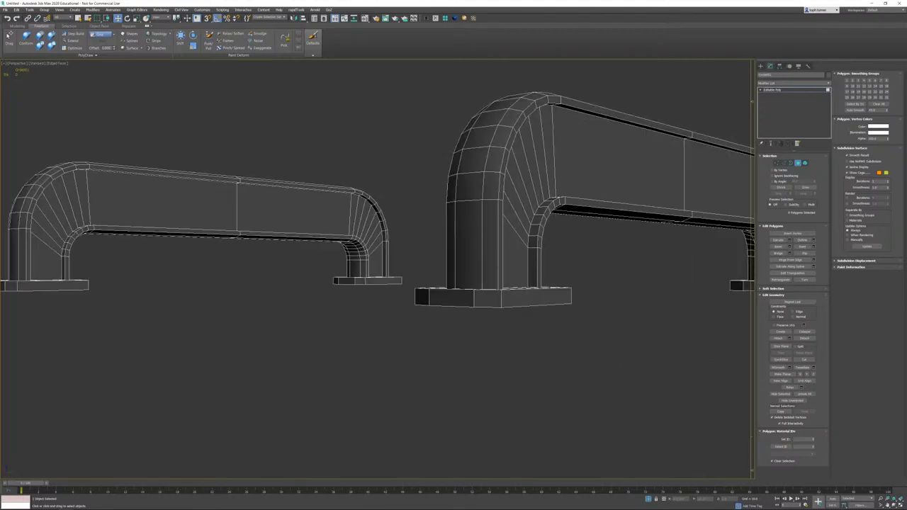
pyautogui.click(446, 206)
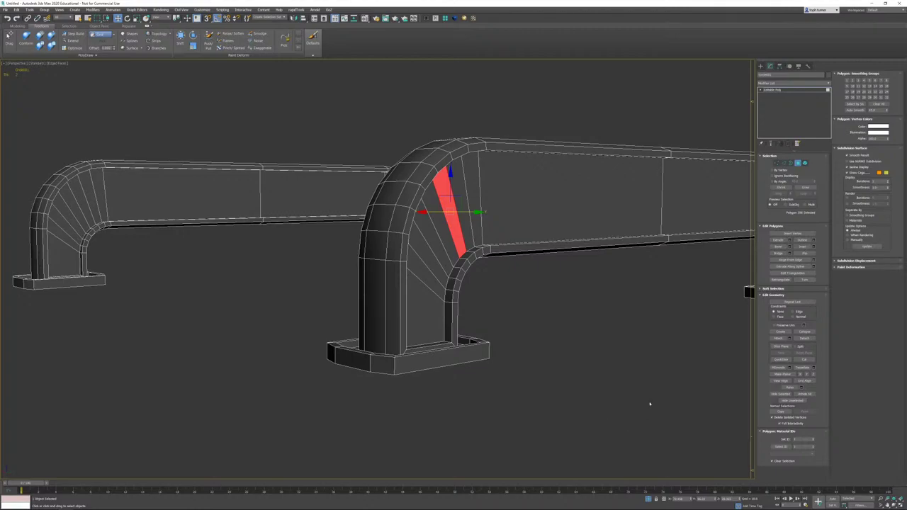
pyautogui.moveTo(652, 305); pyautogui.dragTo(642, 309, button='middle')
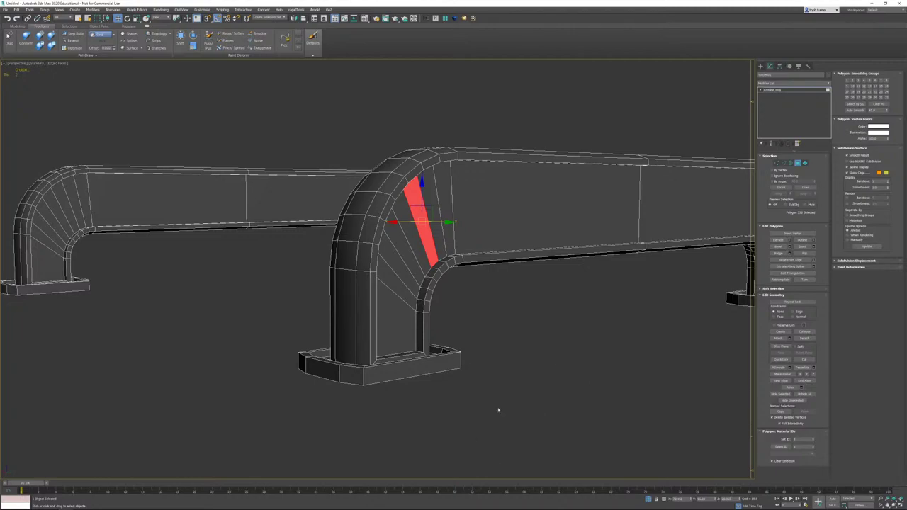
pyautogui.click(772, 182)
pyautogui.click(467, 218)
pyautogui.keyDown('alt'); pyautogui.moveTo(165, 201); pyautogui.dragTo(274, 209, button='middle'); pyautogui.keyUp('alt')
pyautogui.scroll(-8, 486, 260)
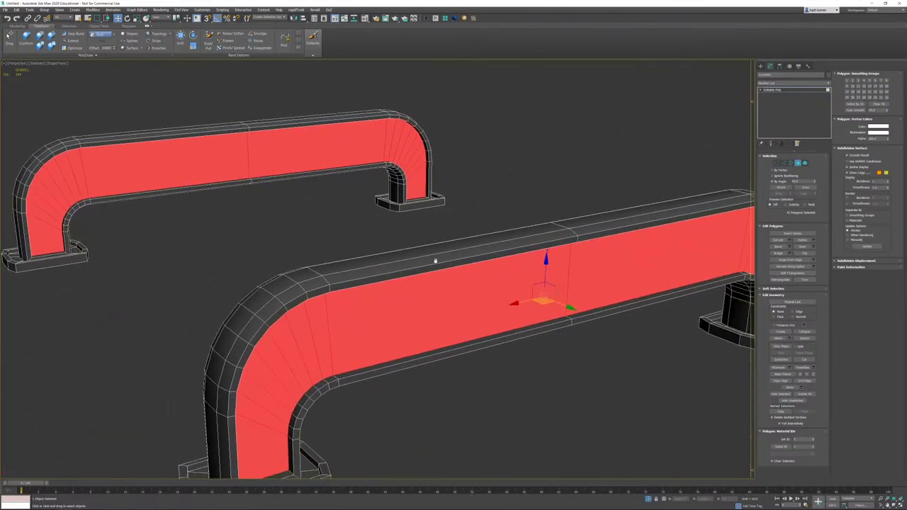
pyautogui.moveTo(520, 255); pyautogui.dragTo(525, 259, button='middle')
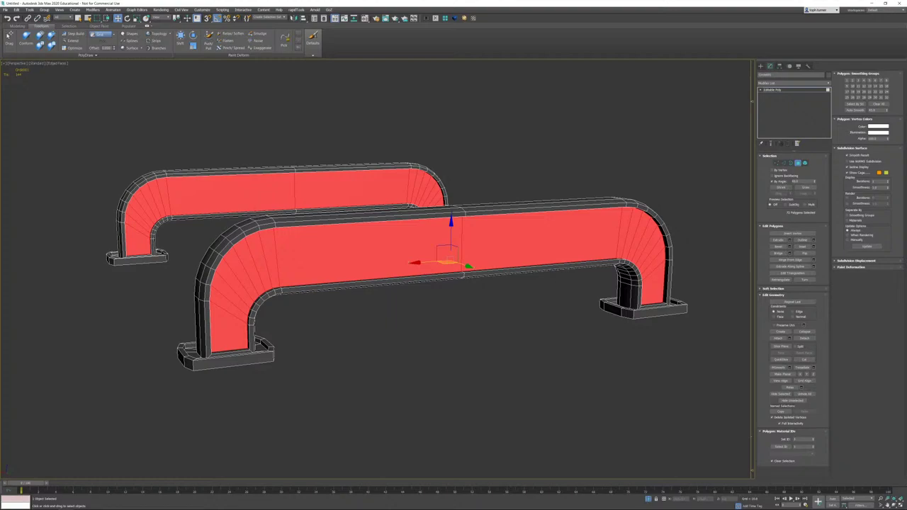
# Step: Convert the side-face selection to its outline edges and split them
pyautogui.click(784, 163)
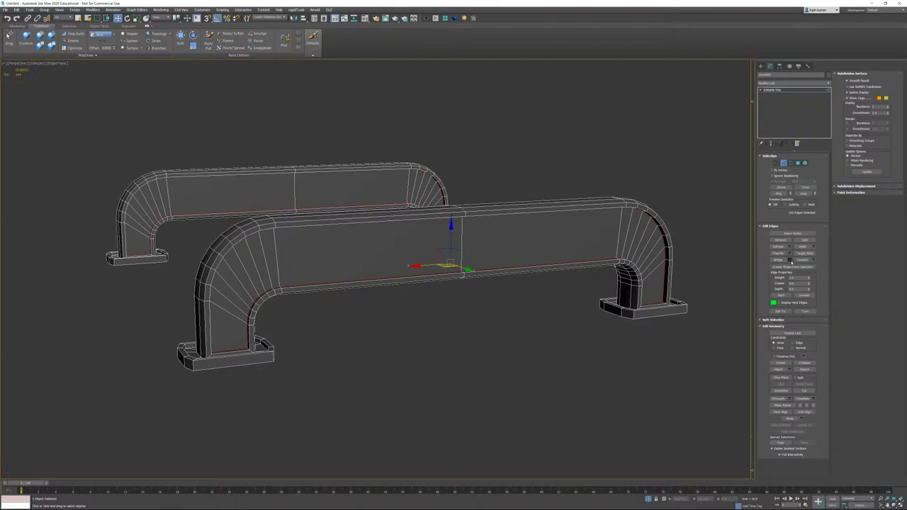
pyautogui.click(808, 240)
pyautogui.keyDown('alt'); pyautogui.moveTo(597, 294); pyautogui.dragTo(593, 298, button='middle'); pyautogui.keyUp('alt')
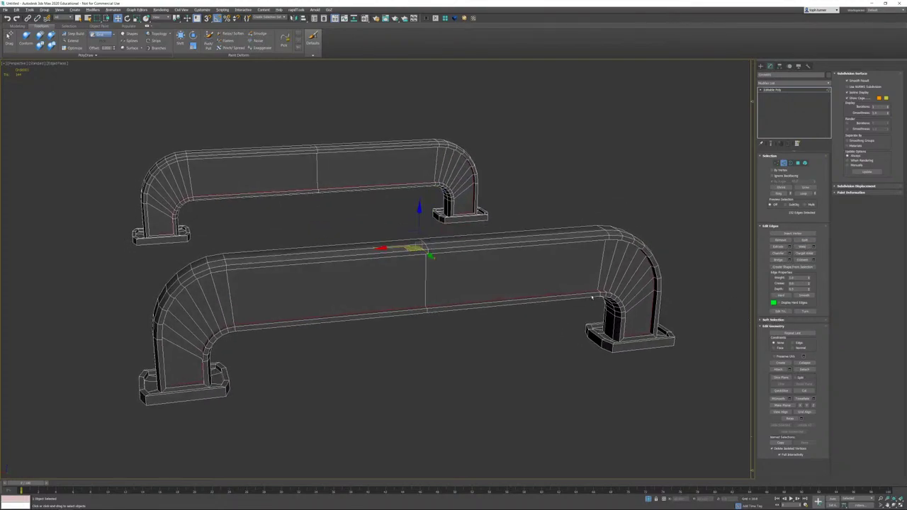
# Step: Select the cross edges at the middle of both leg frames' curved strips as seams and split them
pyautogui.keyDown('alt'); pyautogui.moveTo(525, 335); pyautogui.dragTo(409, 251, button='middle'); pyautogui.keyUp('alt')
pyautogui.scroll(5, 328, 321)
pyautogui.keyDown('alt'); pyautogui.moveTo(328, 321); pyautogui.dragTo(554, 239, button='middle'); pyautogui.keyUp('alt')
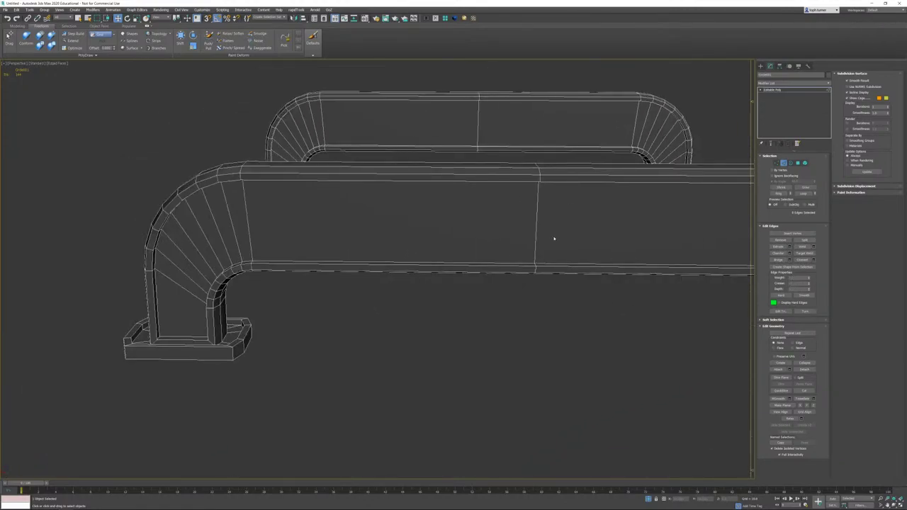
pyautogui.click(540, 174)
pyautogui.keyDown('alt'); pyautogui.moveTo(551, 311); pyautogui.dragTo(528, 164, button='middle'); pyautogui.keyUp('alt')
pyautogui.press('z')
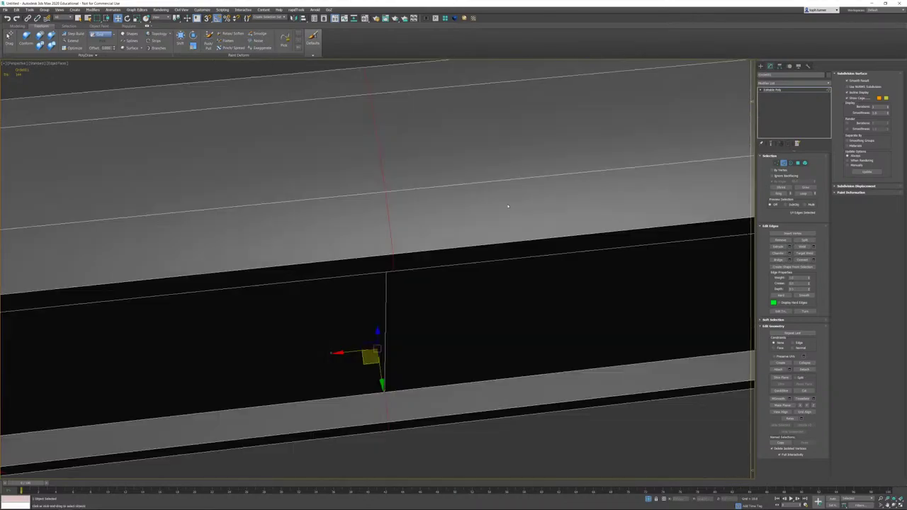
pyautogui.keyDown('alt'); pyautogui.moveTo(512, 231); pyautogui.dragTo(457, 319, button='middle'); pyautogui.keyUp('alt')
pyautogui.scroll(-3, 533, 246)
pyautogui.scroll(-5, 457, 319)
pyautogui.moveTo(546, 351); pyautogui.dragTo(419, 79, button='middle')
pyautogui.moveTo(624, 291); pyautogui.dragTo(592, 275, button='middle')
pyautogui.keyDown('ctrl'); pyautogui.doubleClick(597, 269); pyautogui.keyUp('ctrl')
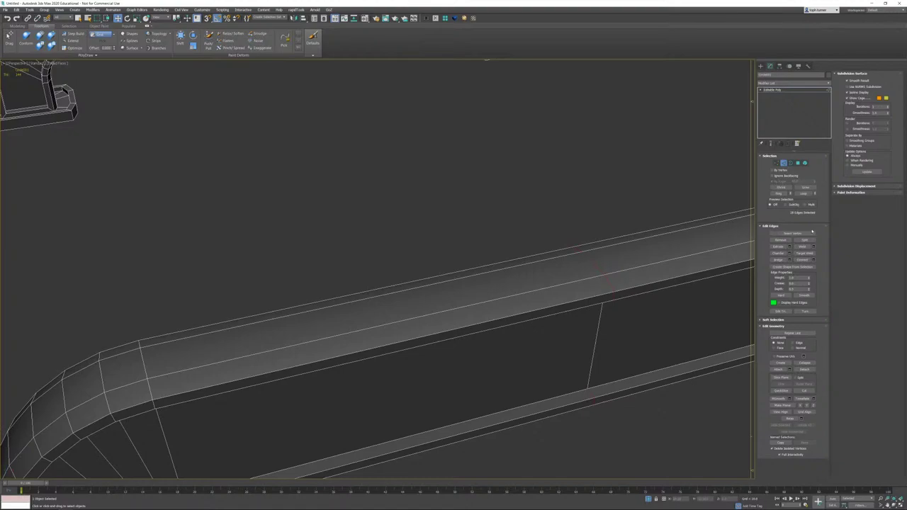
pyautogui.click(810, 244)
pyautogui.click(545, 243)
pyautogui.scroll(-5, 499, 260)
pyautogui.keyDown('alt'); pyautogui.moveTo(488, 285); pyautogui.dragTo(489, 289, button='middle'); pyautogui.keyUp('alt')
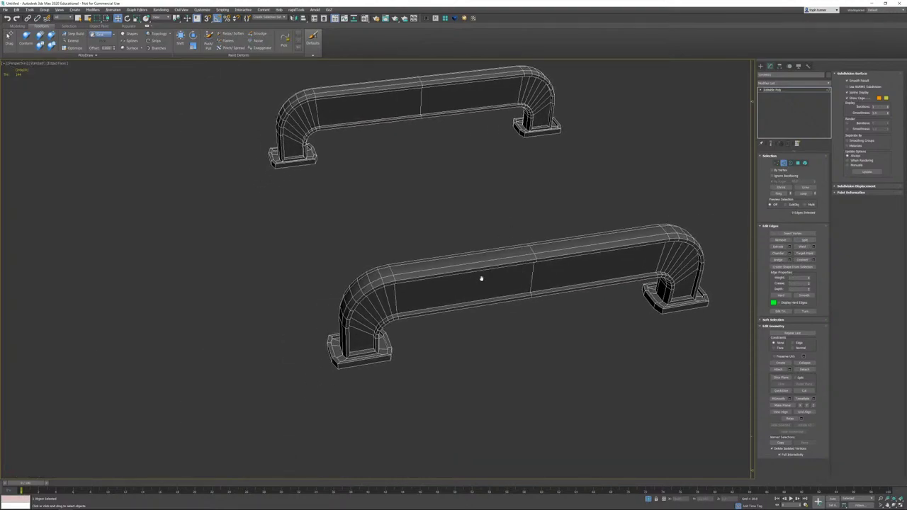
# Step: Select the edges around the base of one front-frame leg where it meets its foot plate
pyautogui.scroll(10, 308, 348)
pyautogui.click(418, 364)
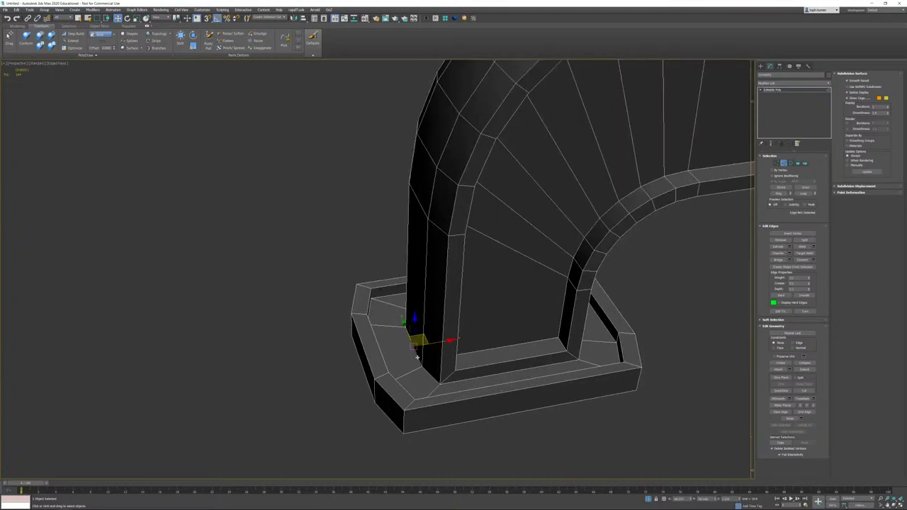
pyautogui.keyDown('ctrl'); pyautogui.click(517, 370); pyautogui.keyUp('ctrl')
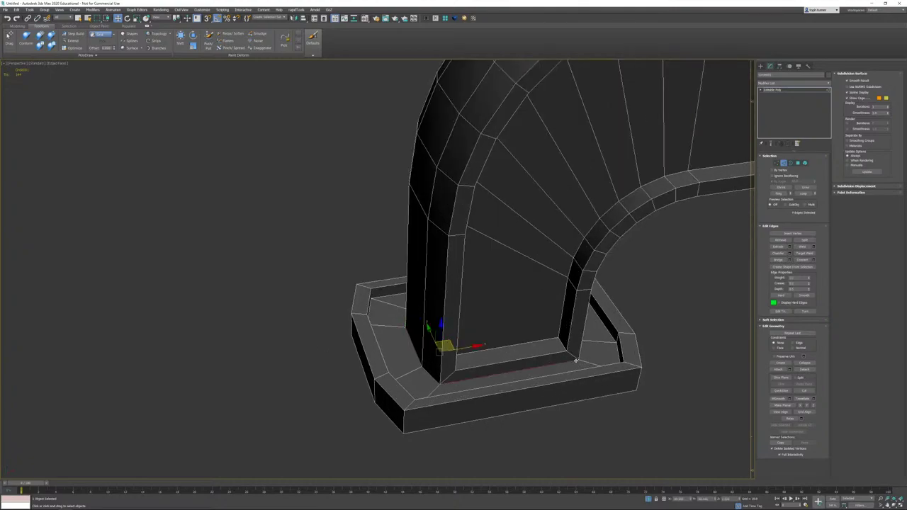
pyautogui.keyDown('alt'); pyautogui.moveTo(630, 379); pyautogui.dragTo(479, 339, button='middle'); pyautogui.keyUp('alt')
pyautogui.press('z')
pyautogui.keyDown('ctrl'); pyautogui.doubleClick(502, 348); pyautogui.keyUp('ctrl')
pyautogui.keyDown('ctrl'); pyautogui.click(417, 333); pyautogui.keyUp('ctrl')
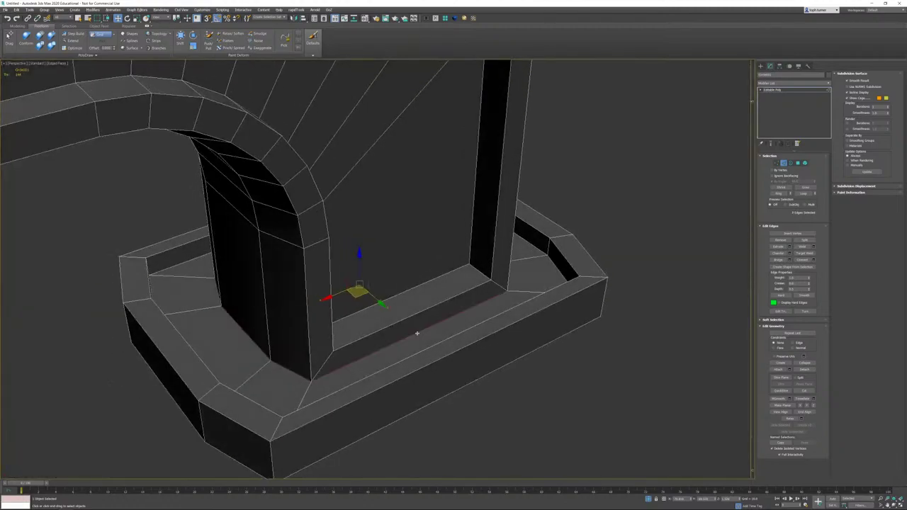
# Step: Add the base edges of the front frame's other leg to the selection and split both feet
pyautogui.scroll(-10, 423, 335)
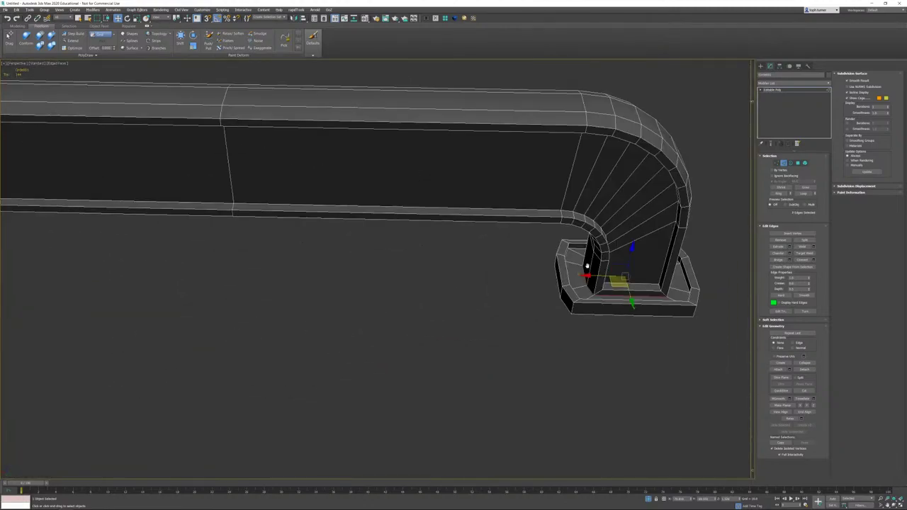
pyautogui.scroll(10, 382, 266)
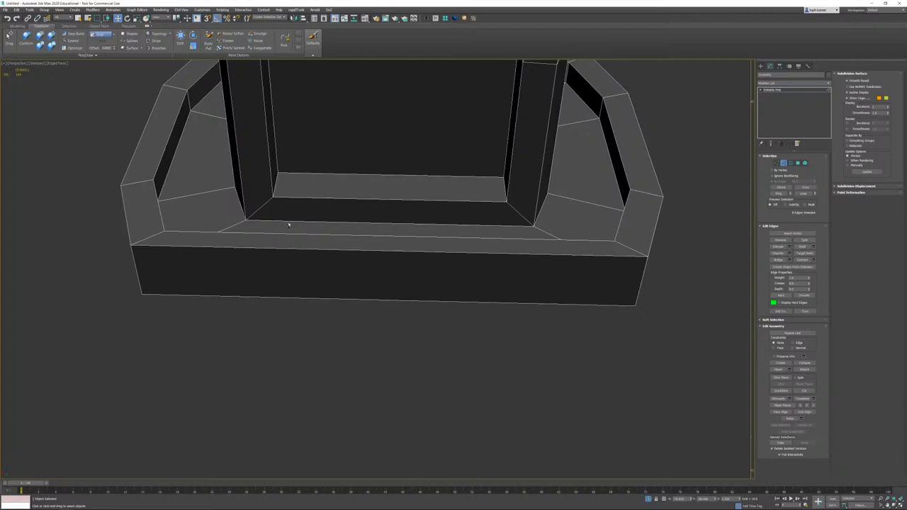
pyautogui.keyDown('alt'); pyautogui.moveTo(288, 219); pyautogui.dragTo(489, 353, button='middle'); pyautogui.keyUp('alt')
pyautogui.keyDown('ctrl'); pyautogui.doubleClick(310, 291); pyautogui.keyUp('ctrl')
pyautogui.keyDown('ctrl'); pyautogui.click(332, 320); pyautogui.keyUp('ctrl')
pyautogui.scroll(-4, 332, 321)
pyautogui.keyDown('alt'); pyautogui.moveTo(318, 320); pyautogui.dragTo(383, 305, button='middle'); pyautogui.keyUp('alt')
pyautogui.keyDown('ctrl'); pyautogui.doubleClick(376, 299); pyautogui.keyUp('ctrl')
pyautogui.scroll(-10, 397, 305)
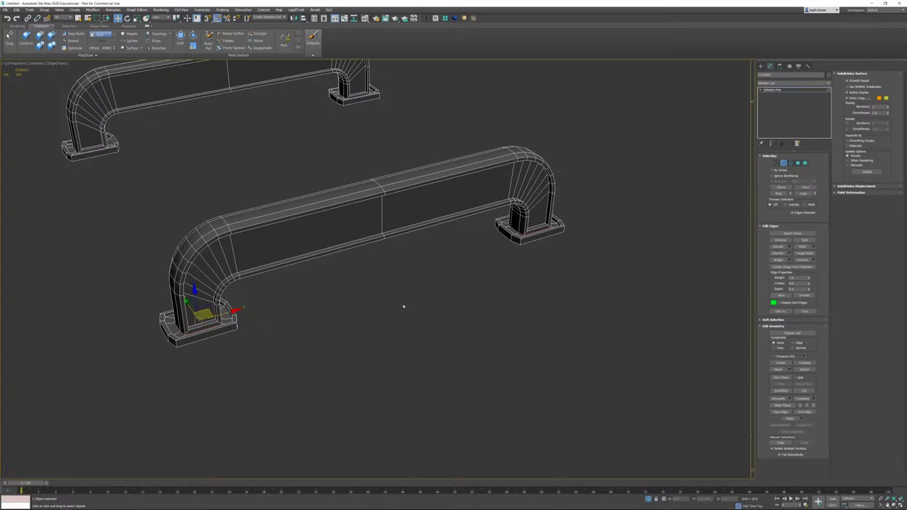
pyautogui.click(805, 241)
# Step: Select the edges where one leg of the rear frame meets its foot plate and split them
pyautogui.moveTo(347, 248); pyautogui.dragTo(555, 358, button='middle')
pyautogui.moveTo(369, 447); pyautogui.dragTo(233, 283, button='middle')
pyautogui.scroll(6, 233, 283)
pyautogui.moveTo(323, 167); pyautogui.dragTo(311, 343, button='middle')
pyautogui.scroll(4, 366, 366)
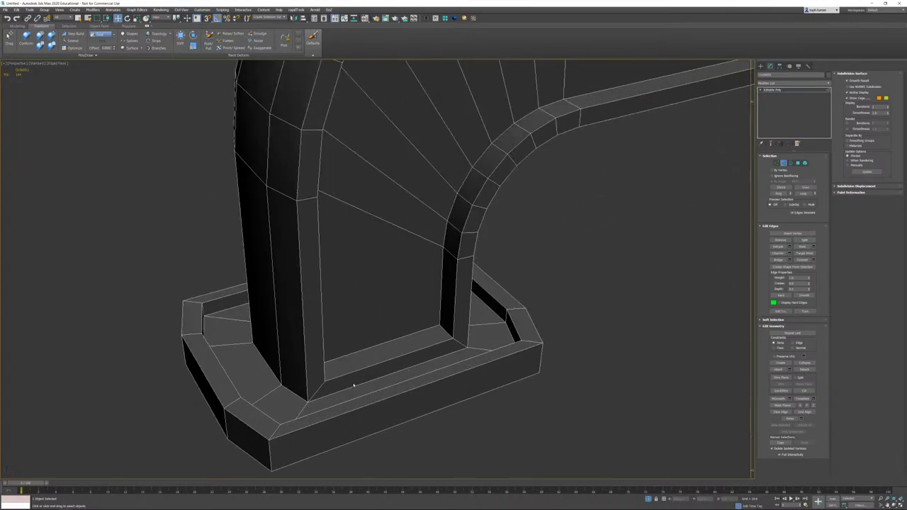
pyautogui.click(391, 374)
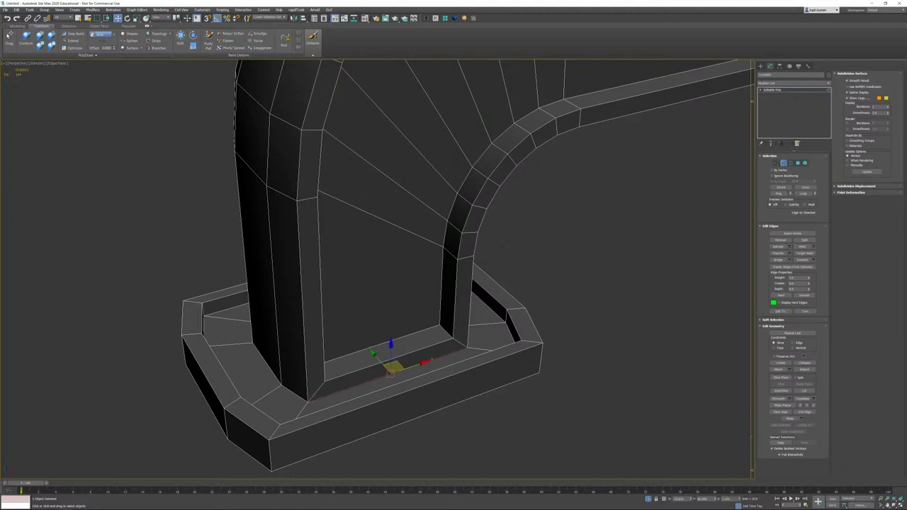
pyautogui.keyDown('ctrl'); pyautogui.click(296, 393); pyautogui.keyUp('ctrl')
pyautogui.keyDown('ctrl'); pyautogui.doubleClick(292, 392); pyautogui.keyUp('ctrl')
pyautogui.keyDown('alt'); pyautogui.moveTo(291, 392); pyautogui.dragTo(421, 362, button='middle'); pyautogui.keyUp('alt')
pyautogui.keyDown('alt'); pyautogui.moveTo(438, 398); pyautogui.dragTo(443, 355, button='middle'); pyautogui.keyUp('alt')
pyautogui.scroll(-1, 442, 345)
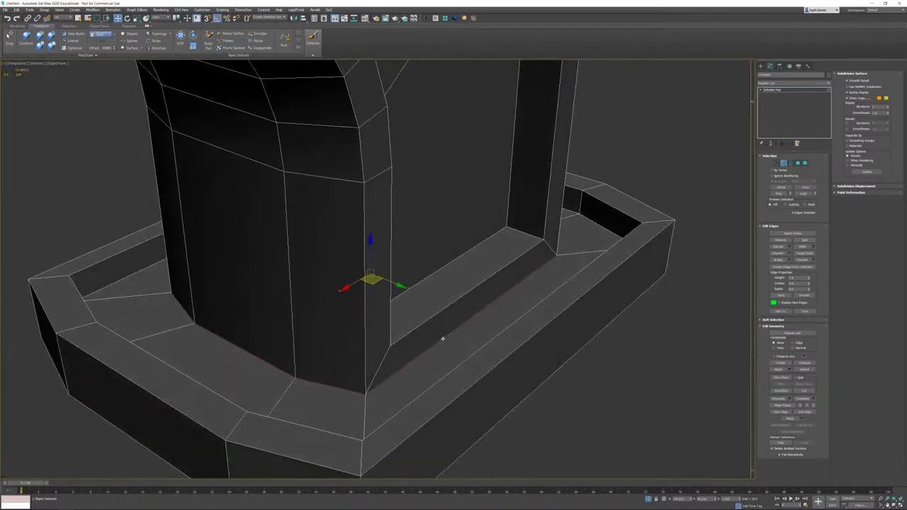
pyautogui.scroll(-6, 443, 337)
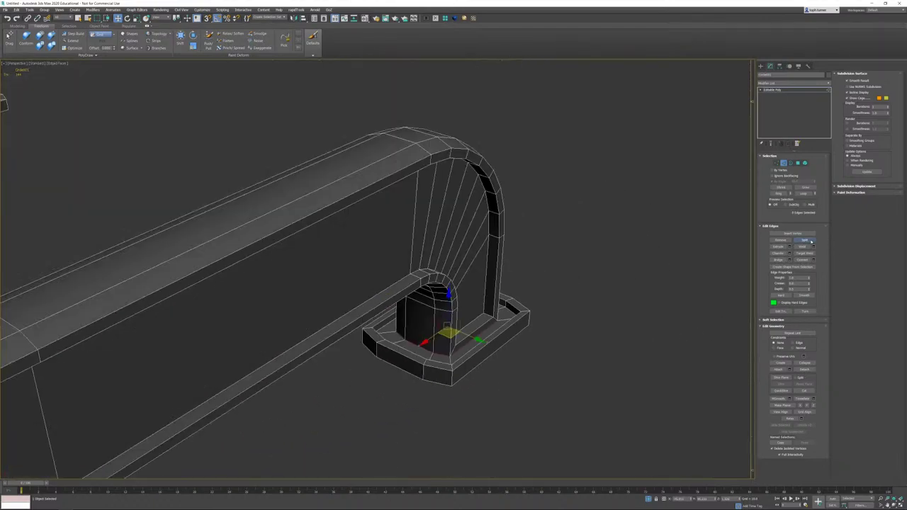
# Step: Select the base edges of the rear frame's remaining leg around its foot plate and split them
pyautogui.keyDown('alt'); pyautogui.moveTo(439, 283); pyautogui.dragTo(326, 328, button='middle'); pyautogui.keyUp('alt')
pyautogui.scroll(10, 326, 328)
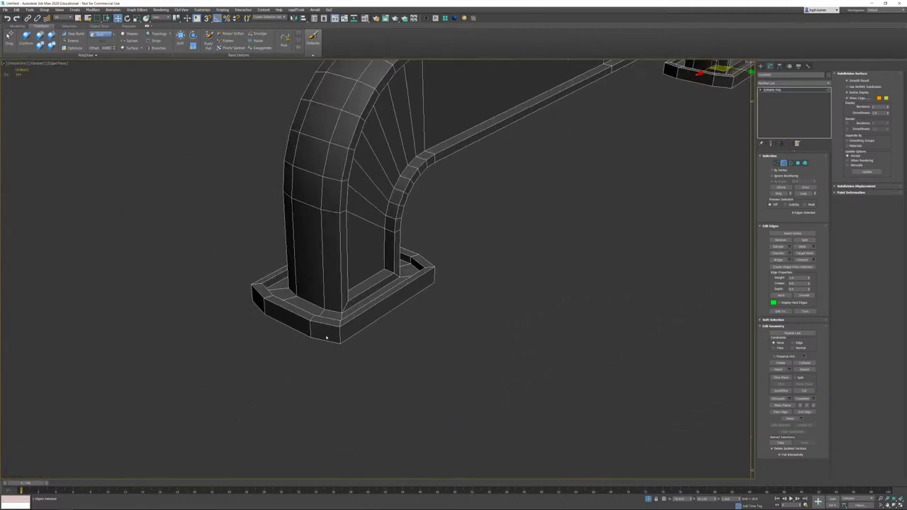
pyautogui.click(354, 300)
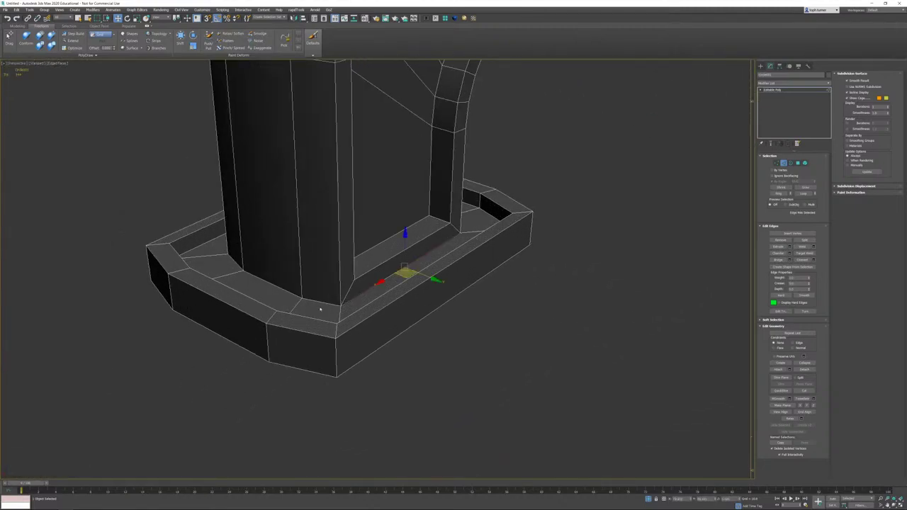
pyautogui.keyDown('ctrl'); pyautogui.doubleClick(317, 300); pyautogui.keyUp('ctrl')
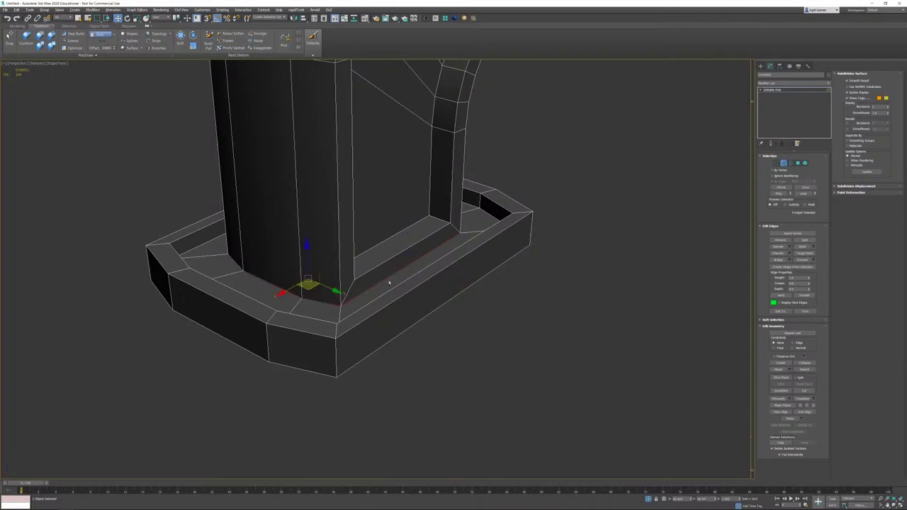
pyautogui.scroll(3, 367, 282)
pyautogui.keyDown('alt'); pyautogui.moveTo(364, 279); pyautogui.dragTo(340, 297, button='middle'); pyautogui.keyUp('alt')
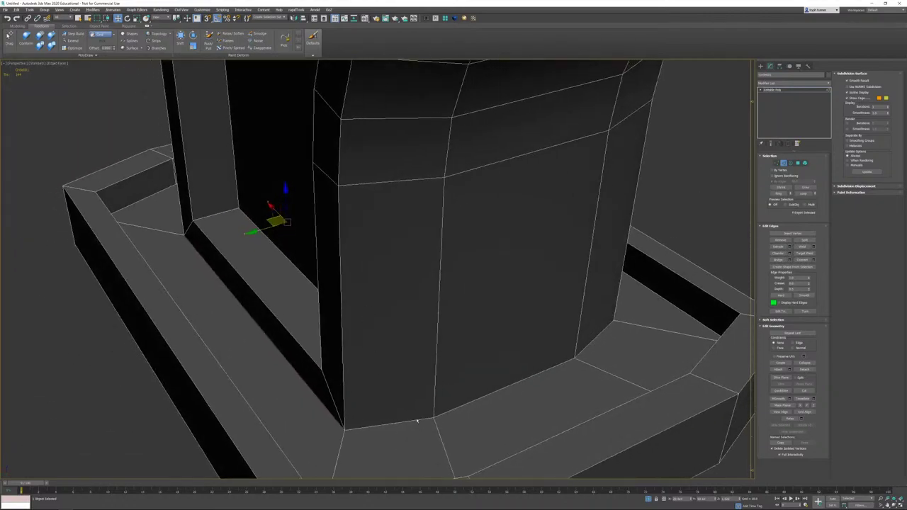
pyautogui.keyDown('ctrl'); pyautogui.doubleClick(418, 420); pyautogui.keyUp('ctrl')
pyautogui.keyDown('alt'); pyautogui.moveTo(551, 406); pyautogui.dragTo(507, 398, button='middle'); pyautogui.keyUp('alt')
pyautogui.keyDown('ctrl'); pyautogui.click(430, 360); pyautogui.keyUp('ctrl')
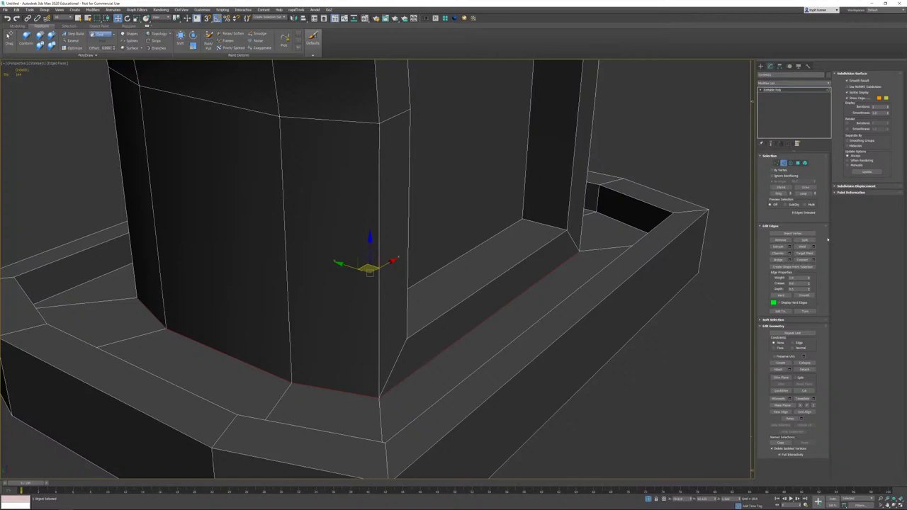
pyautogui.scroll(-4, 451, 265)
# Step: Try to select the undersides of all four foot plates with By Angle polygon selection
pyautogui.moveTo(451, 265)
pyautogui.keyDown('alt'); pyautogui.mouseDown(button='middle')
pyautogui.moveTo(427, 269)
pyautogui.moveTo(448, 296)
pyautogui.moveTo(437, 294)
pyautogui.moveTo(423, 272)
pyautogui.moveTo(439, 259)
pyautogui.mouseUp(button='middle'); pyautogui.keyUp('alt')
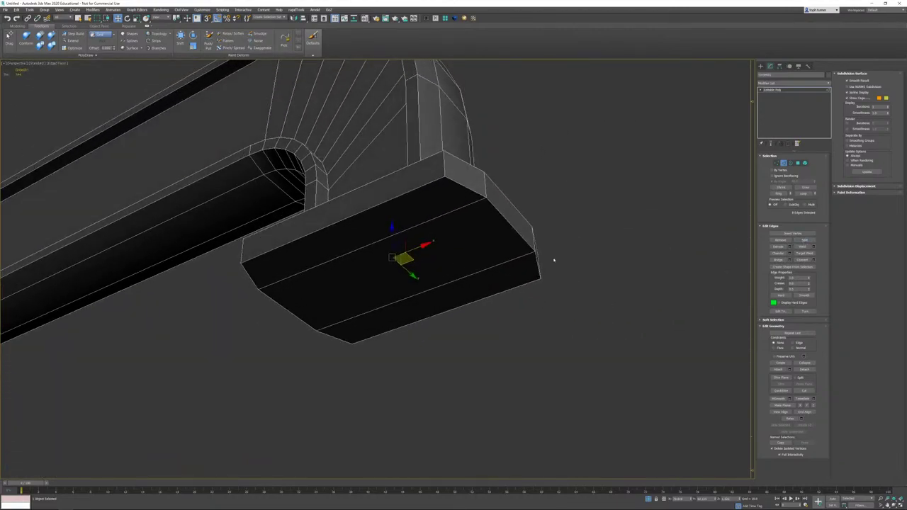
pyautogui.click(798, 164)
pyautogui.click(498, 231)
pyautogui.scroll(5, 285, 319)
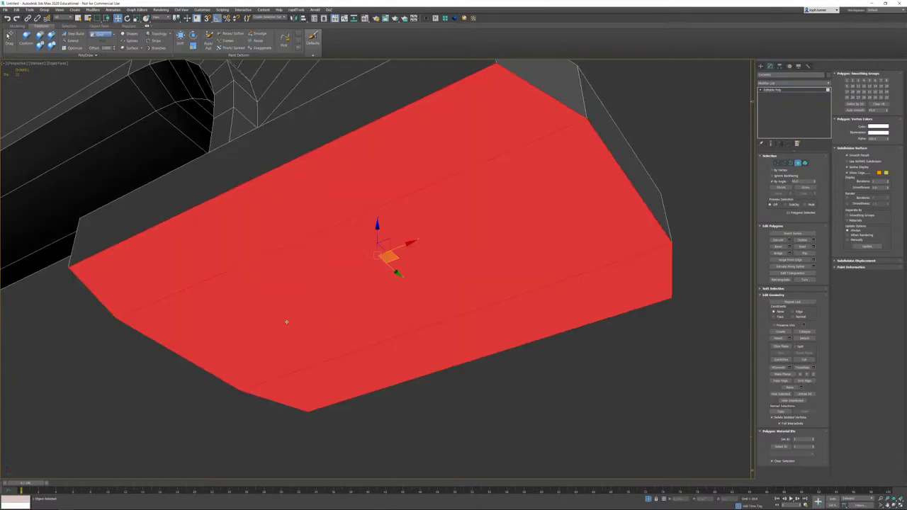
pyautogui.scroll(-3, 291, 320)
pyautogui.moveTo(300, 323); pyautogui.dragTo(381, 329, button='middle')
pyautogui.scroll(-5, 381, 329)
pyautogui.keyDown('alt'); pyautogui.moveTo(318, 374); pyautogui.dragTo(431, 328, button='middle'); pyautogui.keyUp('alt')
pyautogui.keyDown('ctrl'); pyautogui.click(359, 332); pyautogui.keyUp('ctrl')
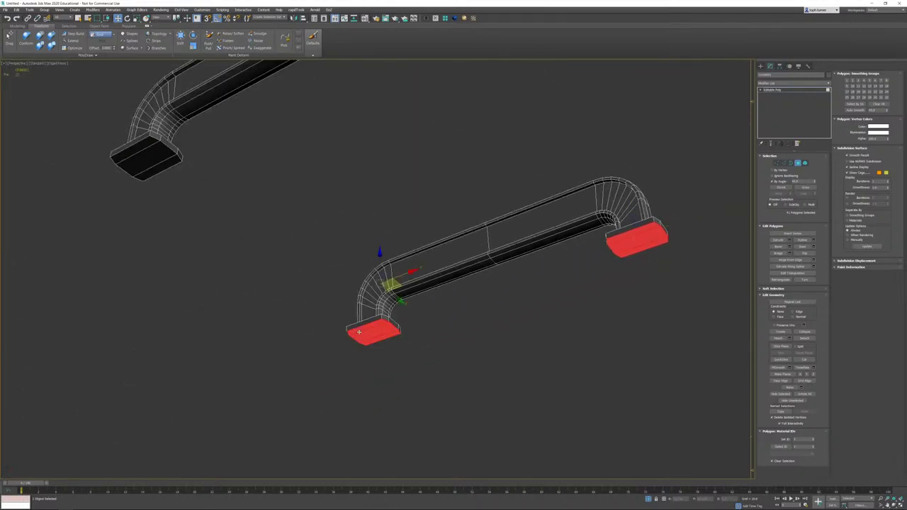
pyautogui.moveTo(299, 272); pyautogui.dragTo(300, 335, button='middle')
pyautogui.keyDown('ctrl'); pyautogui.click(160, 227); pyautogui.keyUp('ctrl')
pyautogui.moveTo(443, 180); pyautogui.dragTo(427, 243, button='middle')
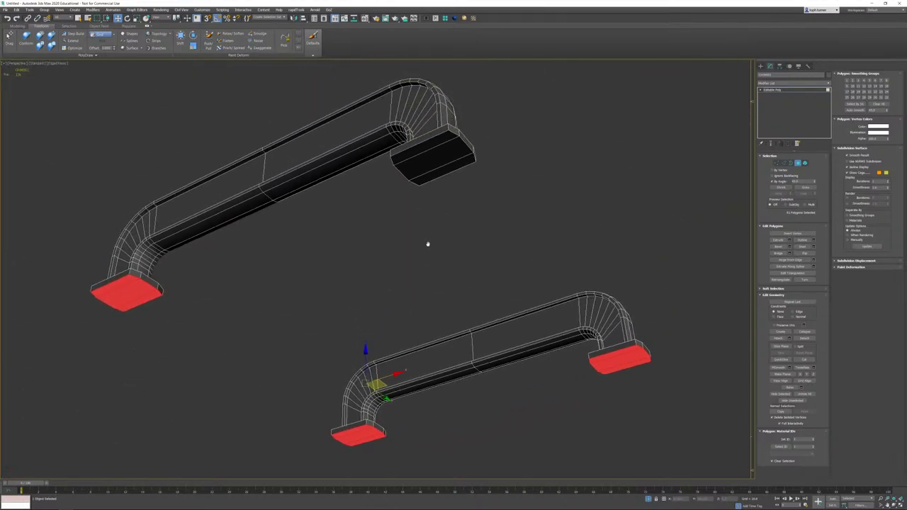
pyautogui.hotkey('ctrl', 'z')
pyautogui.keyDown('ctrl'); pyautogui.click(139, 291); pyautogui.keyUp('ctrl')
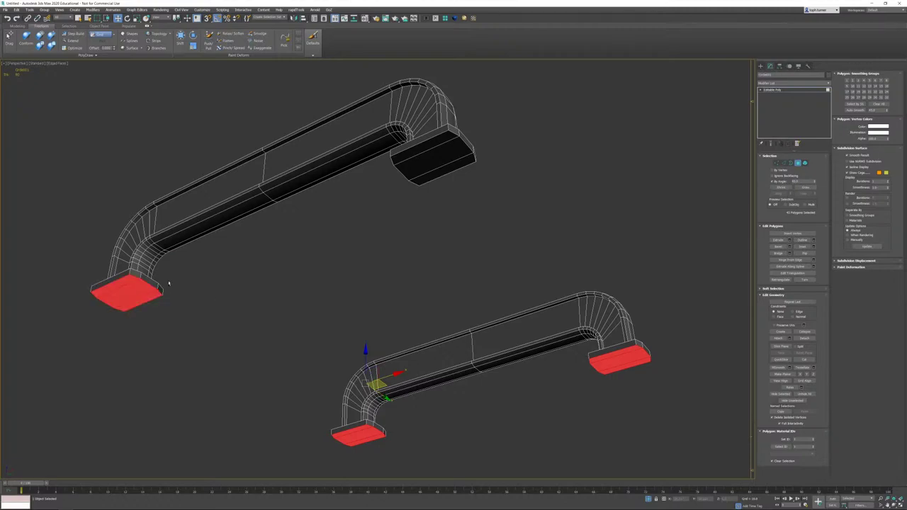
pyautogui.keyDown('ctrl'); pyautogui.click(431, 160); pyautogui.keyUp('ctrl')
# Step: Inspect the By Angle polygon selection on both leg frames, turn By Angle off and clear the selection
pyautogui.keyDown('alt'); pyautogui.moveTo(531, 199); pyautogui.dragTo(486, 223, button='middle'); pyautogui.keyUp('alt')
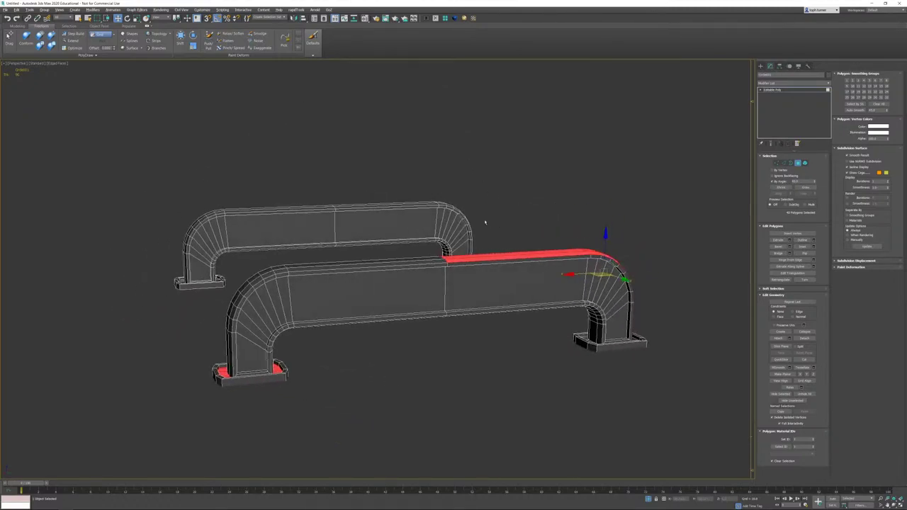
pyautogui.keyDown('alt'); pyautogui.moveTo(621, 232); pyautogui.dragTo(478, 207, button='middle'); pyautogui.keyUp('alt')
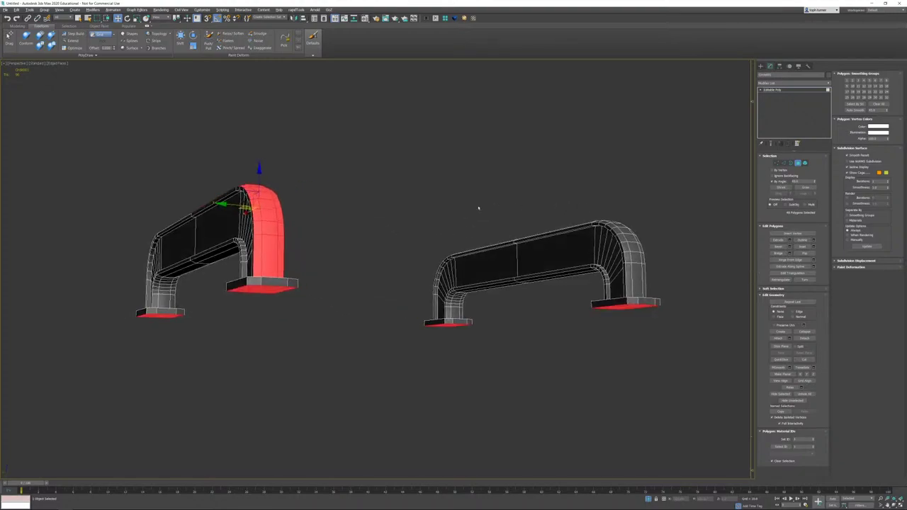
pyautogui.click(782, 183)
pyautogui.keyDown('alt'); pyautogui.moveTo(308, 262); pyautogui.dragTo(446, 270, button='middle'); pyautogui.keyUp('alt')
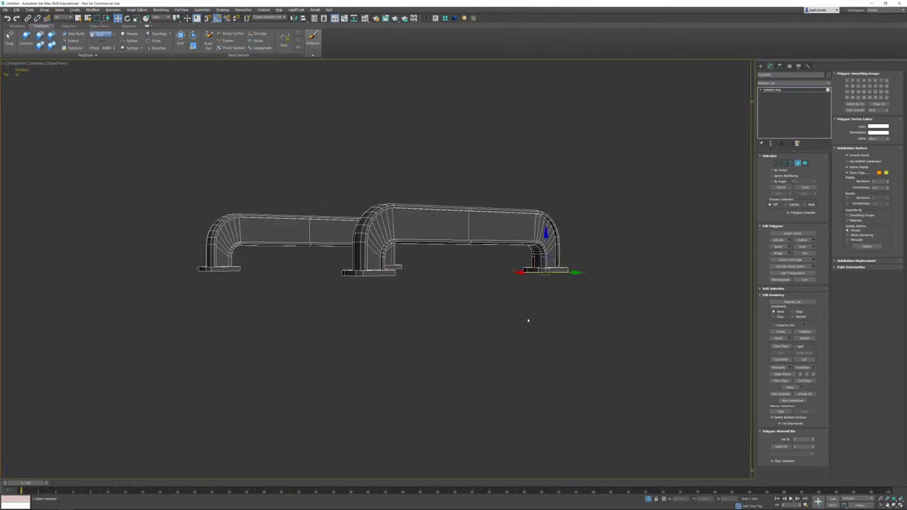
pyautogui.keyDown('alt'); pyautogui.moveTo(580, 297); pyautogui.dragTo(573, 263, button='middle'); pyautogui.keyUp('alt')
pyautogui.click(565, 316)
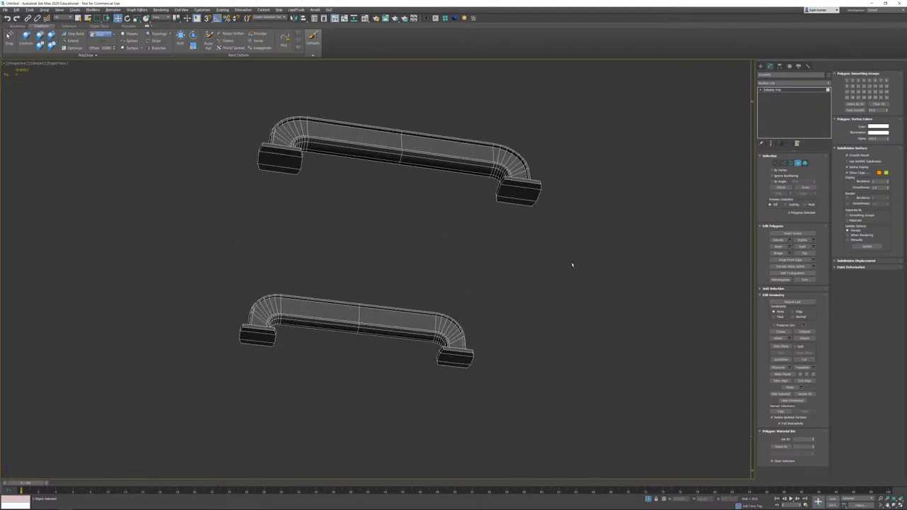
# Step: Turn By Angle on again, try selecting one foot plate's underside and check which polygons are included
pyautogui.click(772, 181)
pyautogui.click(528, 192)
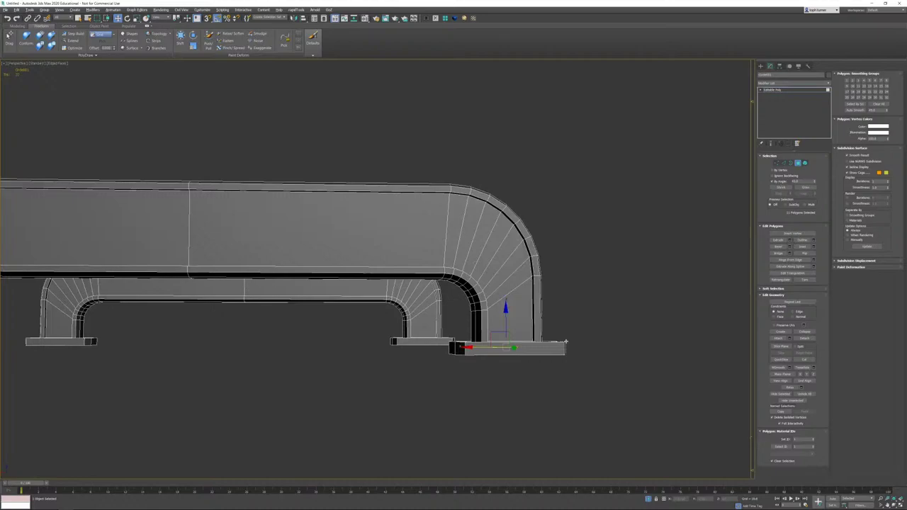
pyautogui.keyDown('alt'); pyautogui.moveTo(565, 342); pyautogui.dragTo(634, 322, button='middle'); pyautogui.keyUp('alt')
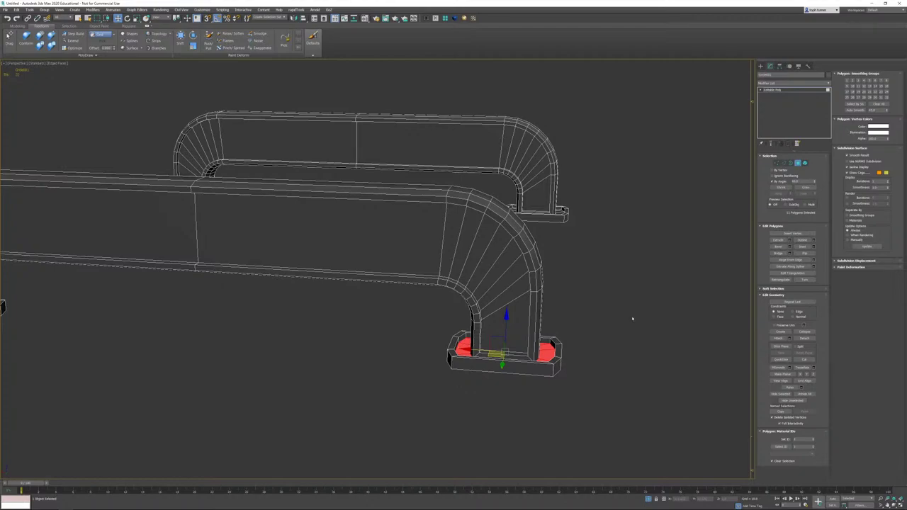
pyautogui.keyDown('alt'); pyautogui.moveTo(564, 328); pyautogui.dragTo(584, 254, button='middle'); pyautogui.keyUp('alt')
pyautogui.scroll(-5, 641, 285)
pyautogui.scroll(2, 598, 291)
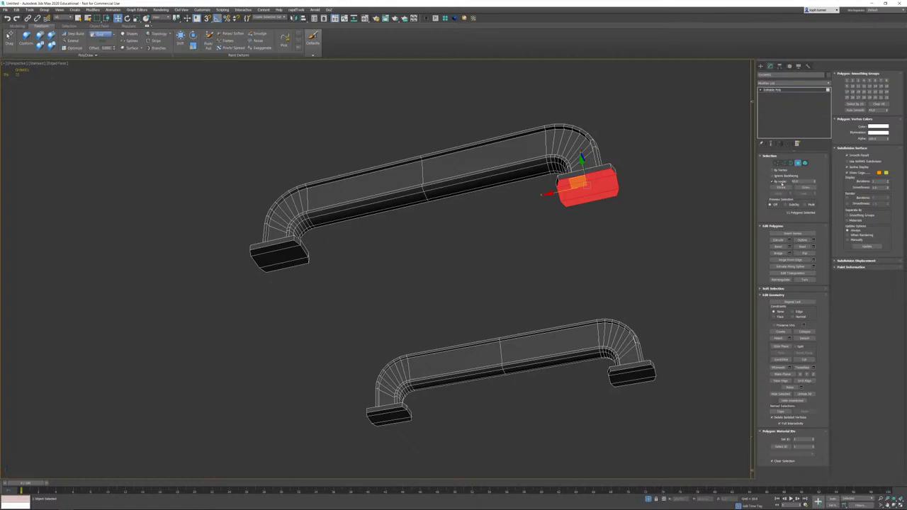
# Step: With Ignore Backfacing and By Angle on, select the undersides of all four foot plates, convert them to border edges and split those
pyautogui.click(623, 226)
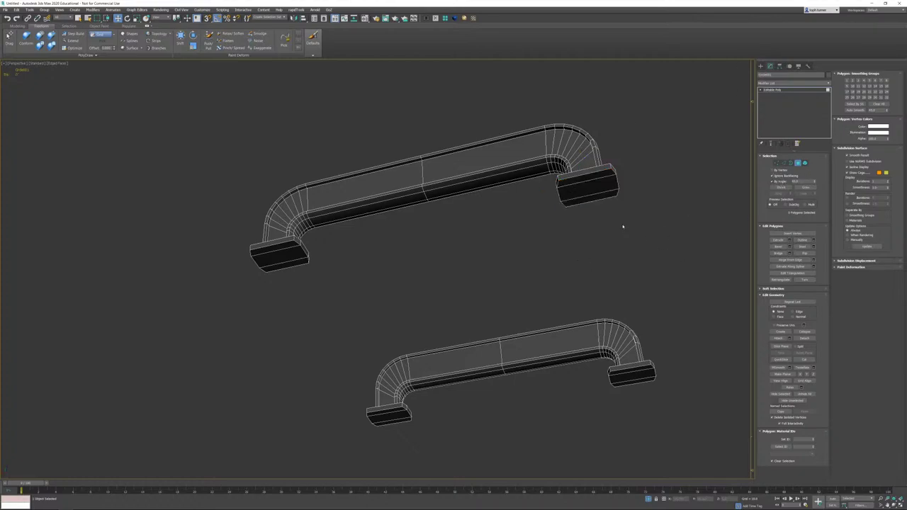
pyautogui.click(591, 191)
pyautogui.click(283, 257)
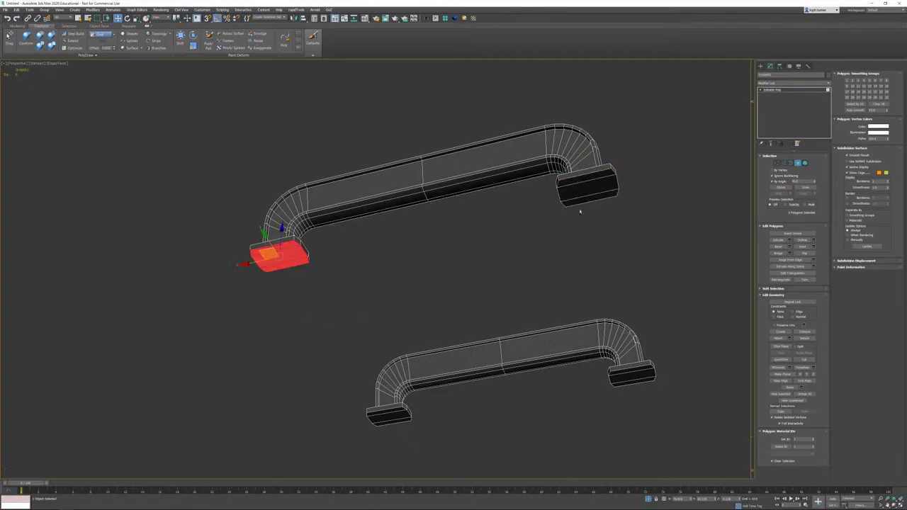
pyautogui.keyDown('ctrl'); pyautogui.click(578, 184); pyautogui.keyUp('ctrl')
pyautogui.keyDown('ctrl'); pyautogui.click(388, 415); pyautogui.keyUp('ctrl')
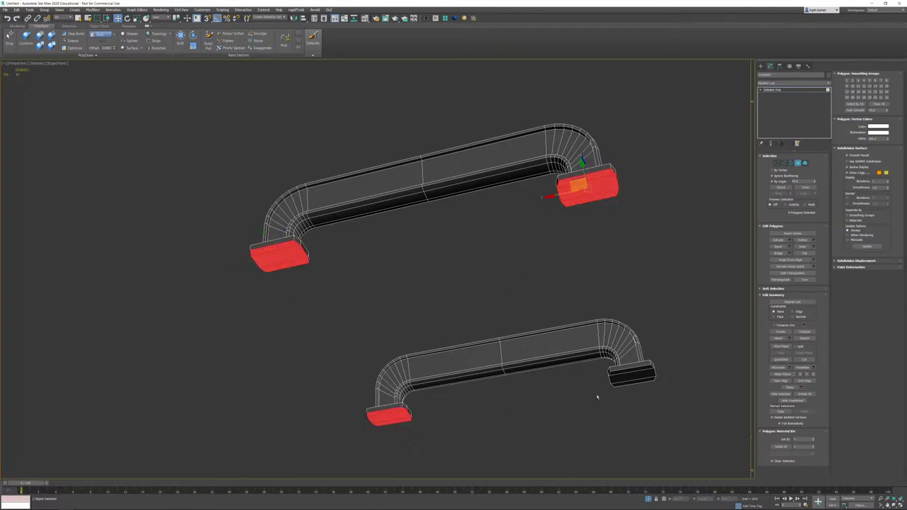
pyautogui.keyDown('ctrl'); pyautogui.click(643, 369); pyautogui.keyUp('ctrl')
pyautogui.keyDown('ctrl'); pyautogui.click(783, 163); pyautogui.keyUp('ctrl')
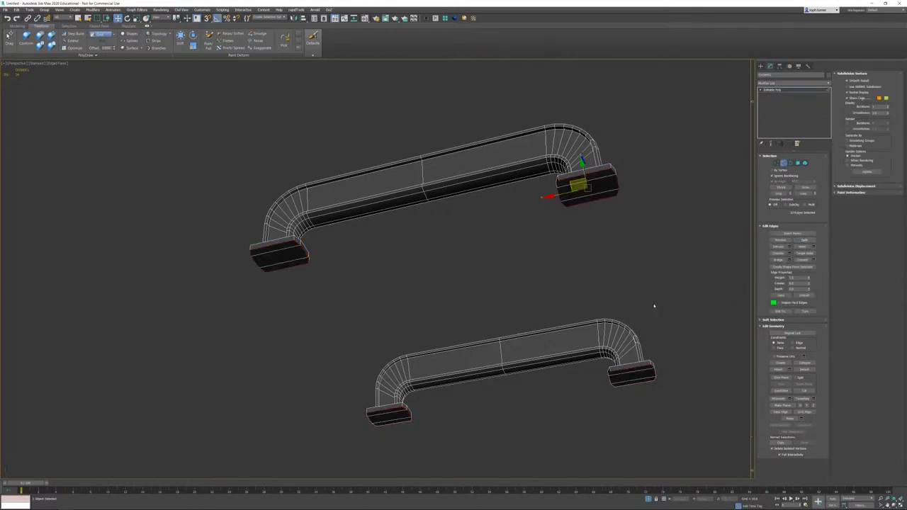
pyautogui.click(670, 286)
# Step: Select individual elements of both leg frames and one foot plate to check where the parts are separated
pyautogui.keyDown('alt'); pyautogui.moveTo(686, 284); pyautogui.dragTo(605, 268, button='middle'); pyautogui.keyUp('alt')
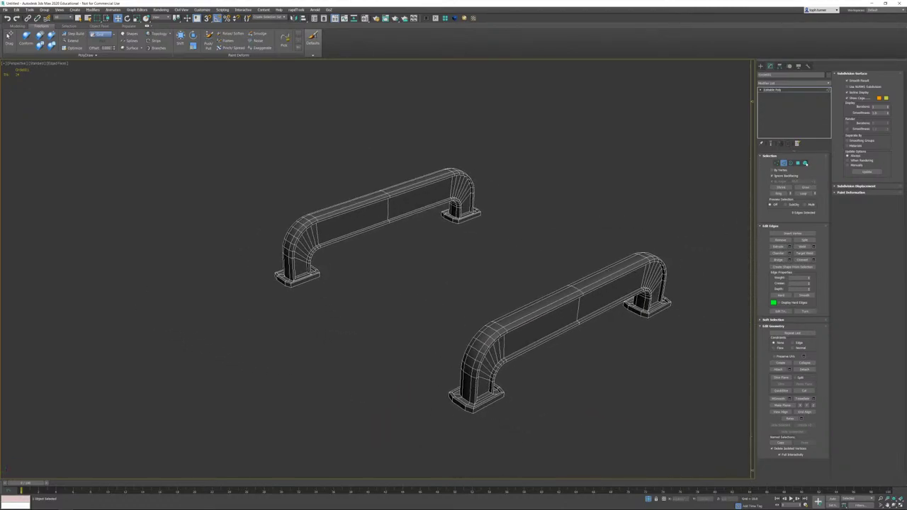
pyautogui.click(805, 163)
pyautogui.click(489, 334)
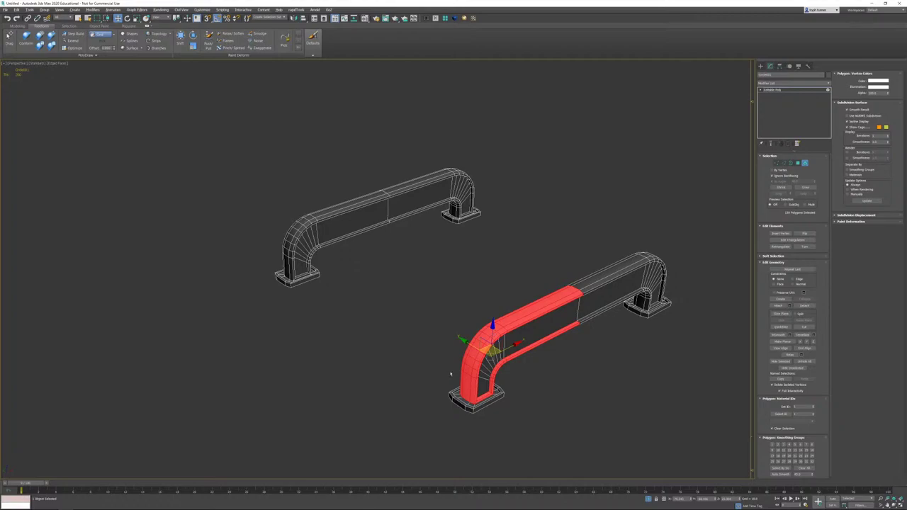
pyautogui.keyDown('alt'); pyautogui.moveTo(450, 374); pyautogui.dragTo(438, 369, button='middle'); pyautogui.keyUp('alt')
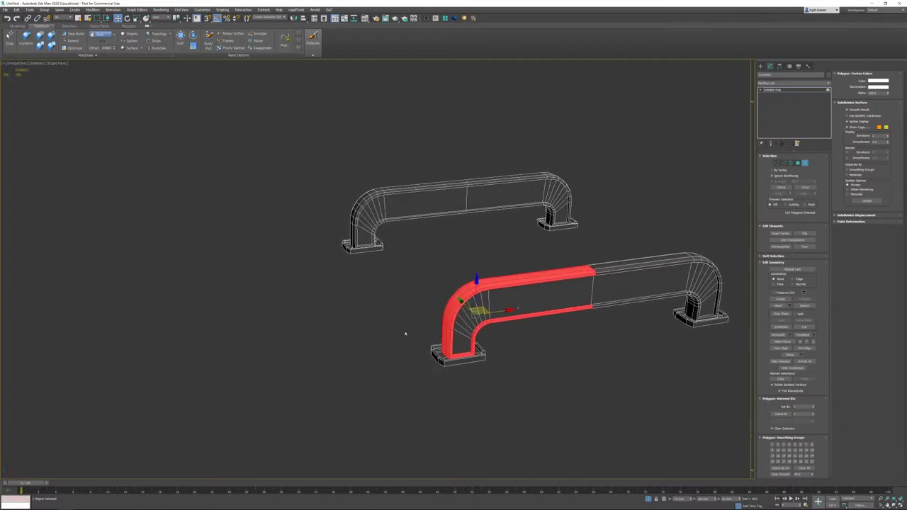
pyautogui.scroll(8, 454, 376)
pyautogui.scroll(2, 355, 312)
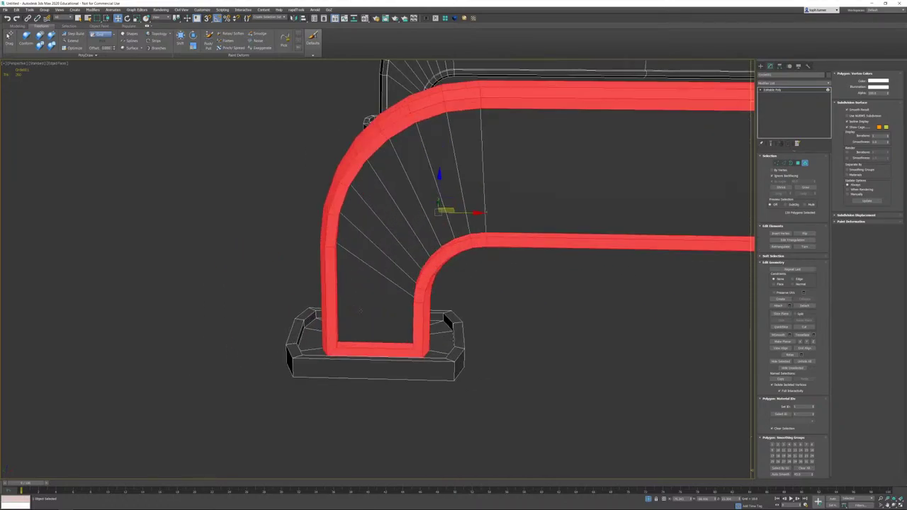
pyautogui.scroll(-6, 356, 316)
pyautogui.keyDown('alt'); pyautogui.moveTo(455, 293); pyautogui.dragTo(497, 275, button='middle'); pyautogui.keyUp('alt')
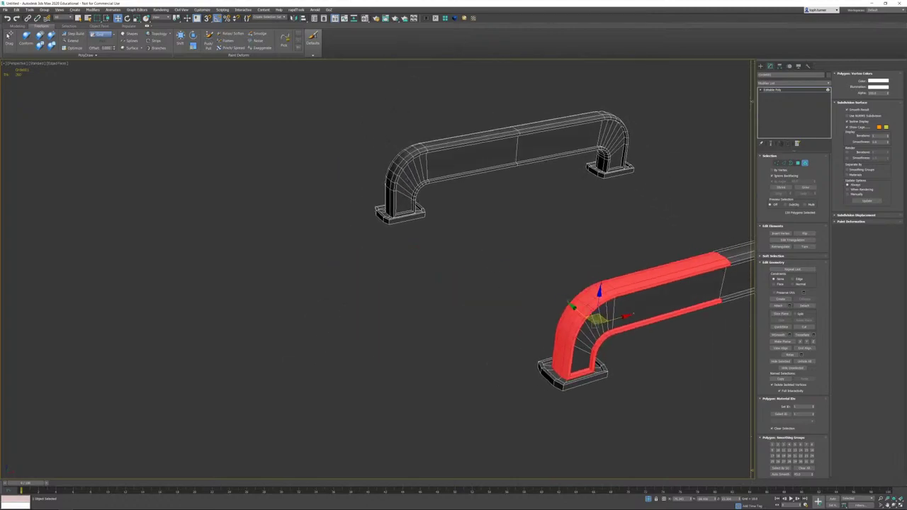
pyautogui.click(434, 161)
pyautogui.click(416, 156)
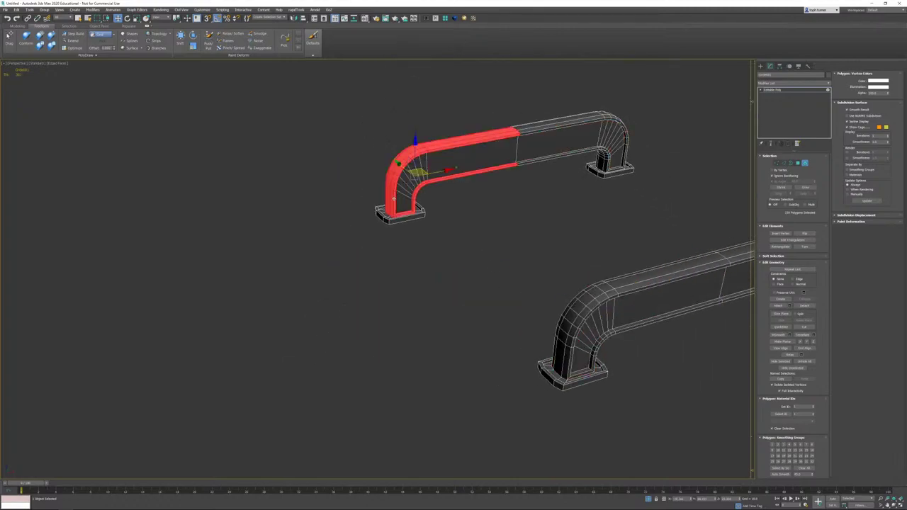
pyautogui.click(392, 212)
pyautogui.keyDown('alt'); pyautogui.moveTo(392, 211); pyautogui.dragTo(457, 187, button='middle'); pyautogui.keyUp('alt')
pyautogui.scroll(4, 370, 243)
pyautogui.scroll(5, 457, 187)
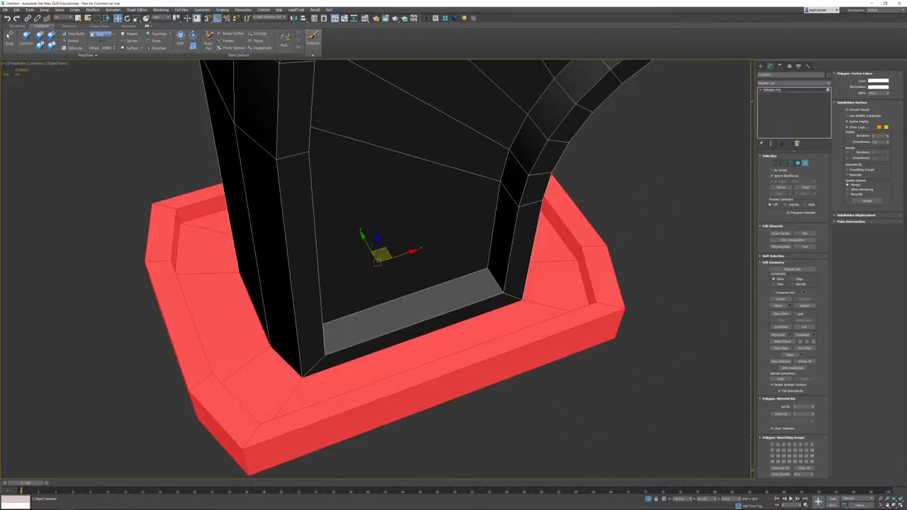
# Step: Bring the whole boiler back by ending isolation and leave element editing on the leg frames
pyautogui.scroll(-10, 598, 345)
pyautogui.scroll(3, 597, 346)
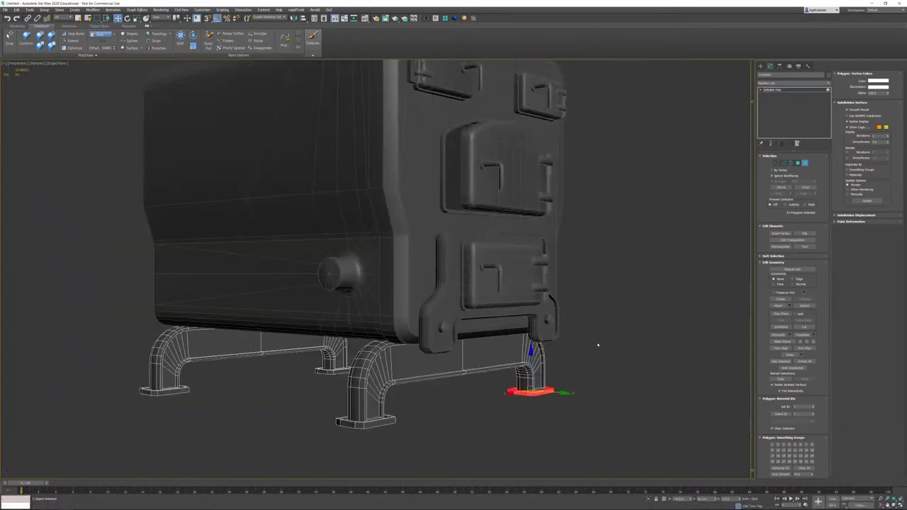
pyautogui.keyDown('alt'); pyautogui.moveTo(659, 234); pyautogui.dragTo(575, 239, button='middle'); pyautogui.keyUp('alt')
pyautogui.click(805, 163)
pyautogui.moveTo(646, 239); pyautogui.dragTo(641, 309, button='middle')
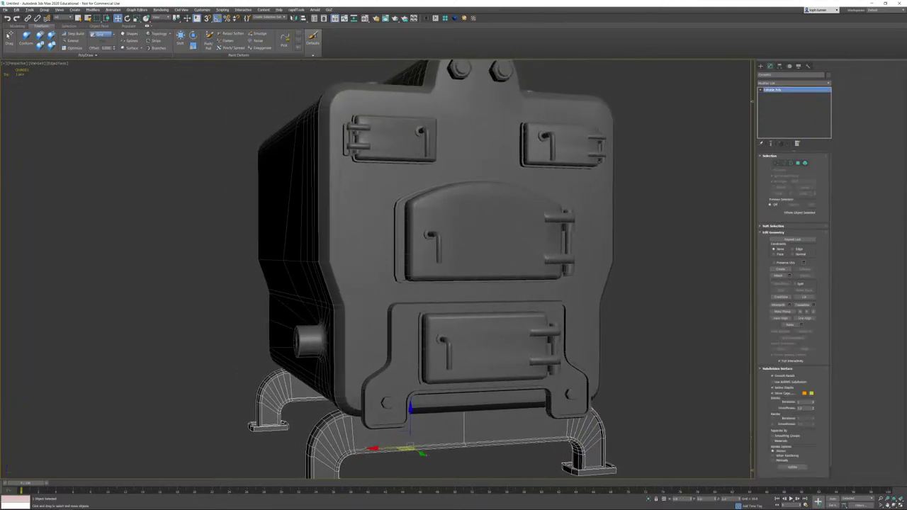
# Step: Attach the other upper nut and both lower bracket nuts to one upper nut on the boiler's front, and isolate the combined object
pyautogui.click(567, 221)
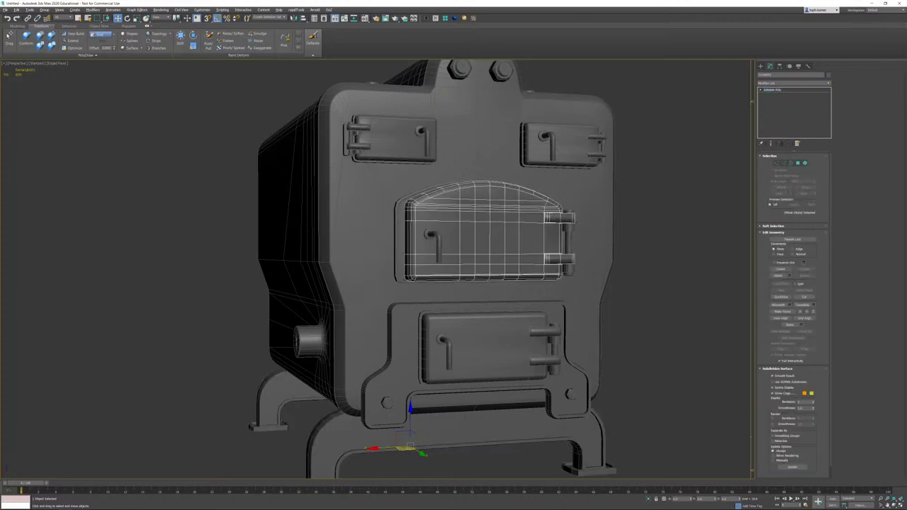
pyautogui.keyDown('alt'); pyautogui.moveTo(564, 223); pyautogui.dragTo(387, 244, button='middle'); pyautogui.keyUp('alt')
pyautogui.moveTo(360, 131); pyautogui.dragTo(360, 170, button='middle')
pyautogui.scroll(-2, 361, 171)
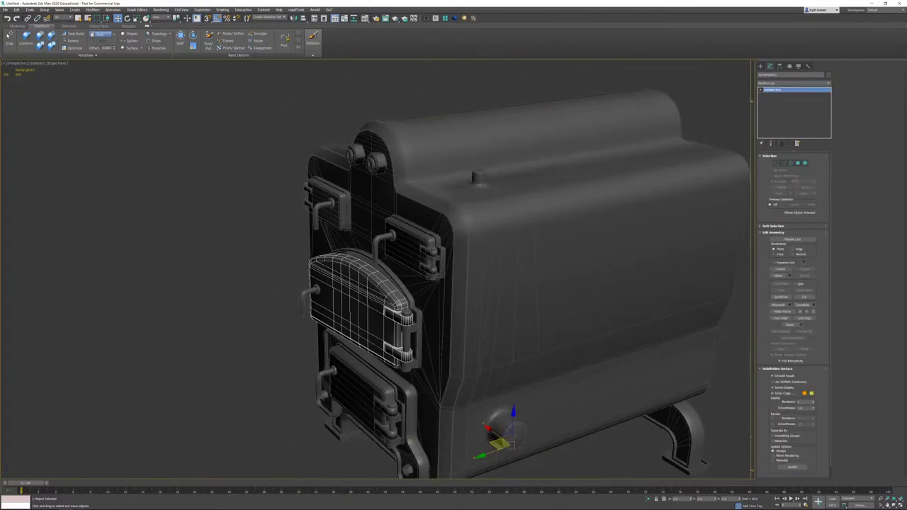
pyautogui.click(378, 163)
pyautogui.keyDown('alt'); pyautogui.moveTo(397, 333); pyautogui.dragTo(526, 353, button='middle'); pyautogui.keyUp('alt')
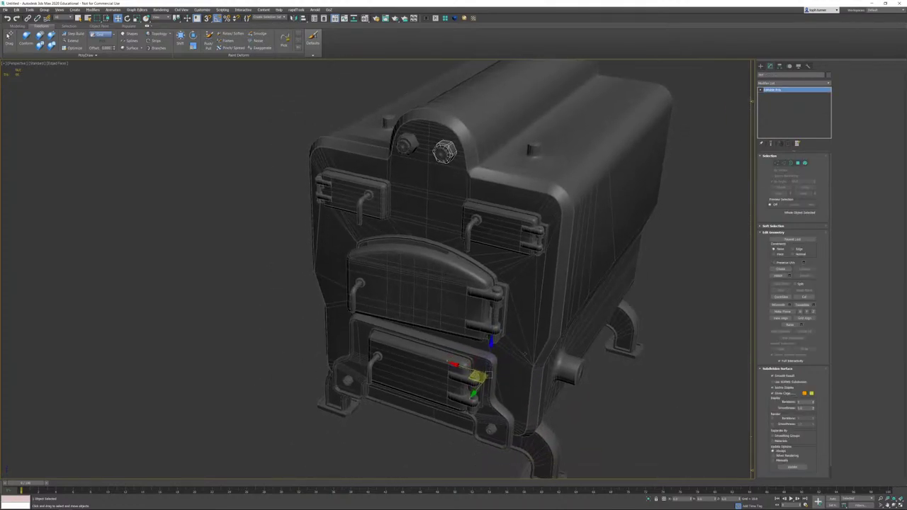
pyautogui.click(780, 275)
pyautogui.click(406, 146)
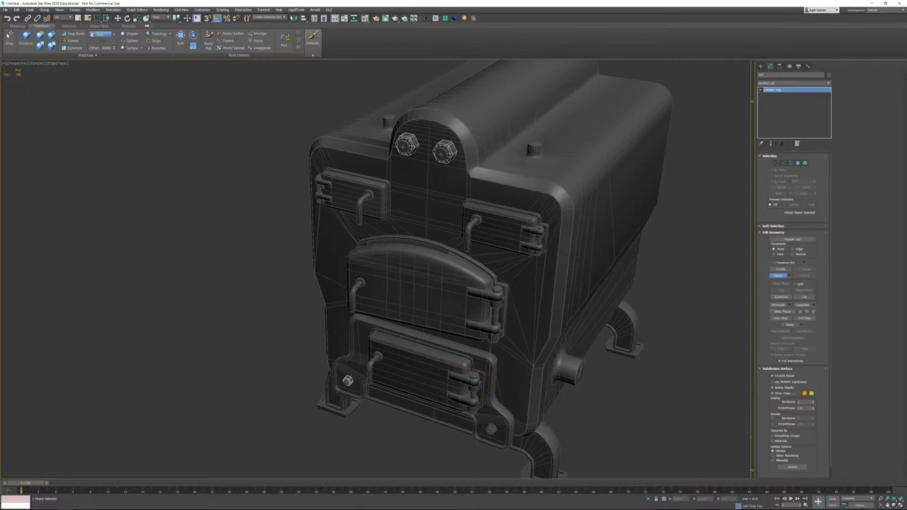
pyautogui.press('w')
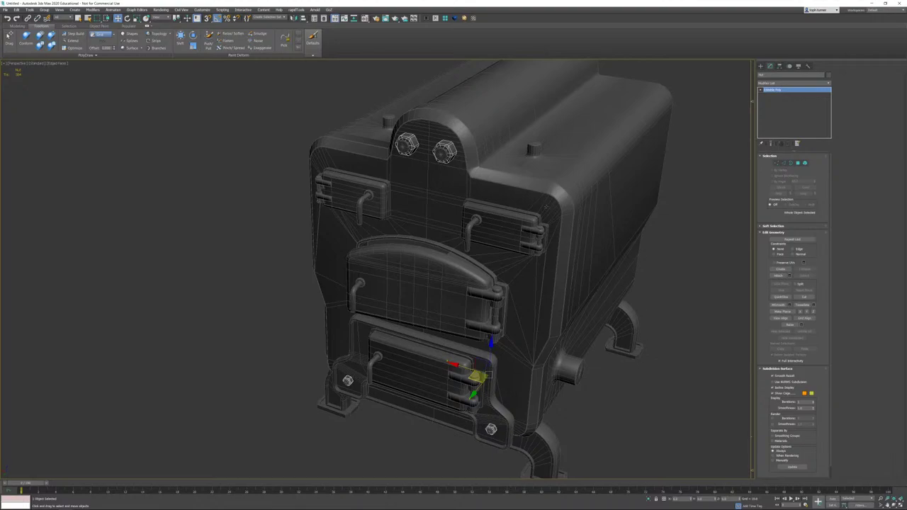
pyautogui.hotkey('alt', 'q')
pyautogui.keyDown('alt'); pyautogui.moveTo(465, 214); pyautogui.dragTo(505, 218, button='middle'); pyautogui.keyUp('alt')
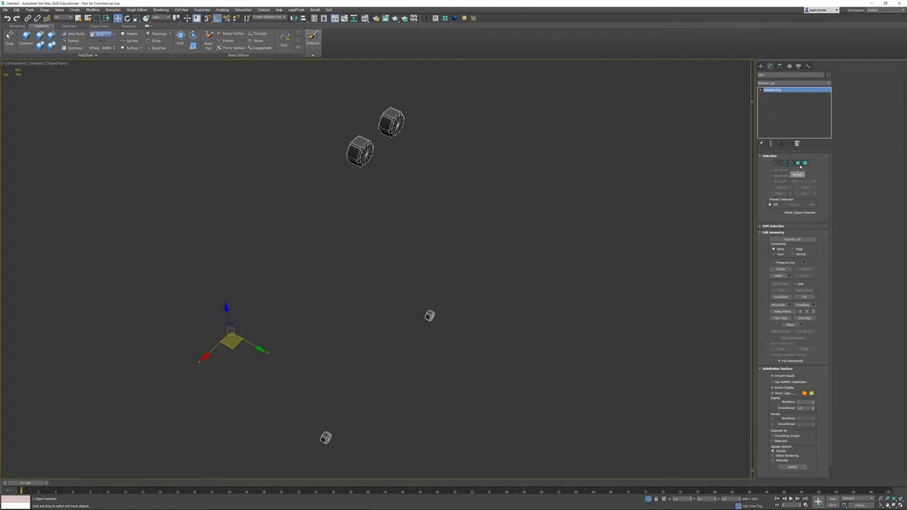
# Step: Enable By Angle polygon selection on the nuts and test it on the front of one upper nut
pyautogui.click(800, 165)
pyautogui.keyDown('alt'); pyautogui.moveTo(506, 225); pyautogui.dragTo(520, 323, button='middle'); pyautogui.keyUp('alt')
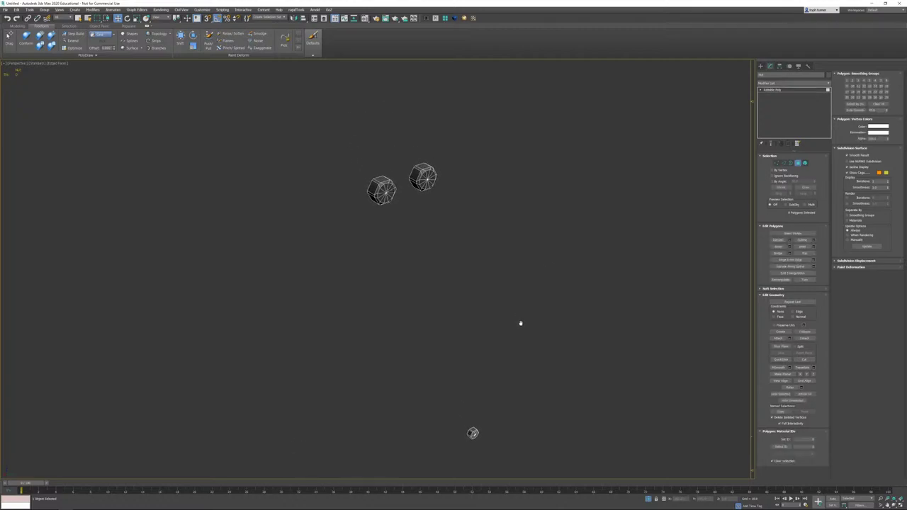
pyautogui.scroll(8, 371, 186)
pyautogui.moveTo(405, 153); pyautogui.dragTo(398, 228, button='middle')
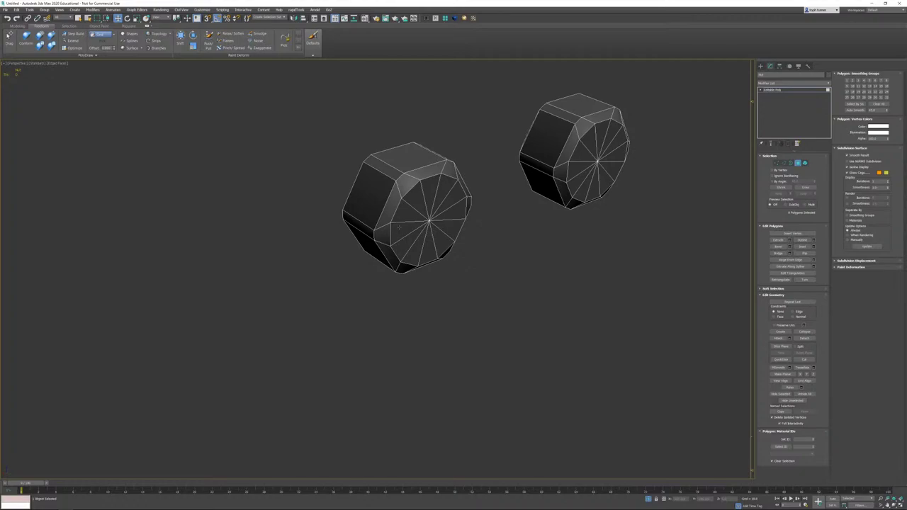
pyautogui.click(779, 181)
pyautogui.click(400, 186)
pyautogui.click(801, 187)
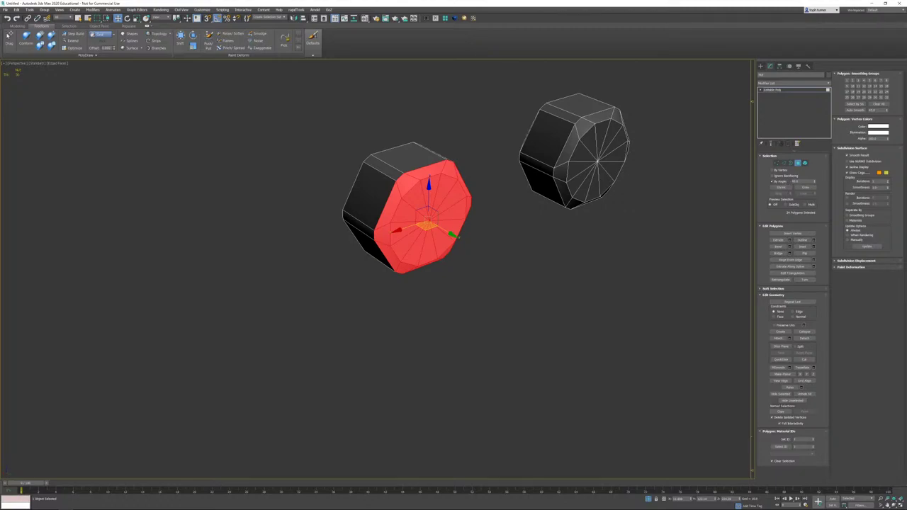
# Step: Change the By Angle threshold and test polygon selection on the chamfers and body of the upper nuts
pyautogui.doubleClick(795, 181)
pyautogui.click(524, 209)
pyautogui.click(430, 168)
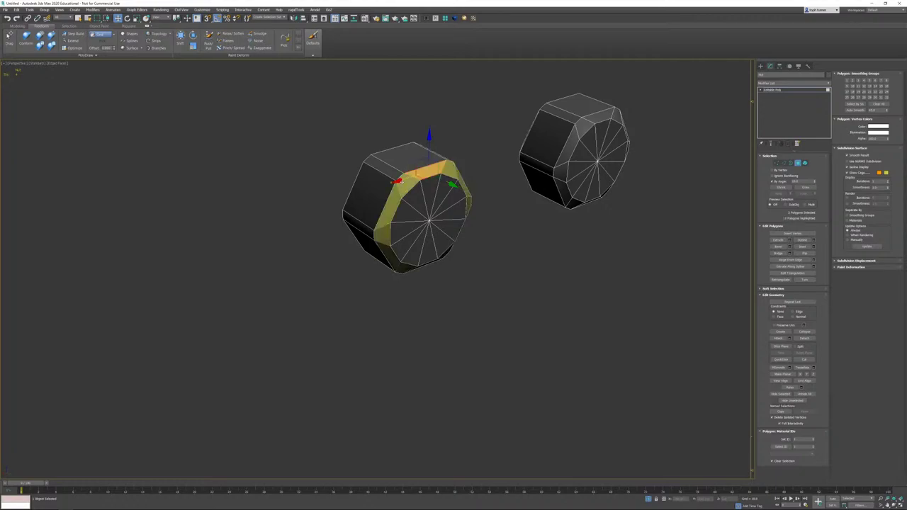
pyautogui.keyDown('ctrl'); pyautogui.click(408, 177); pyautogui.keyUp('ctrl')
pyautogui.keyDown('alt'); pyautogui.moveTo(505, 208); pyautogui.dragTo(462, 198, button='middle'); pyautogui.keyUp('alt')
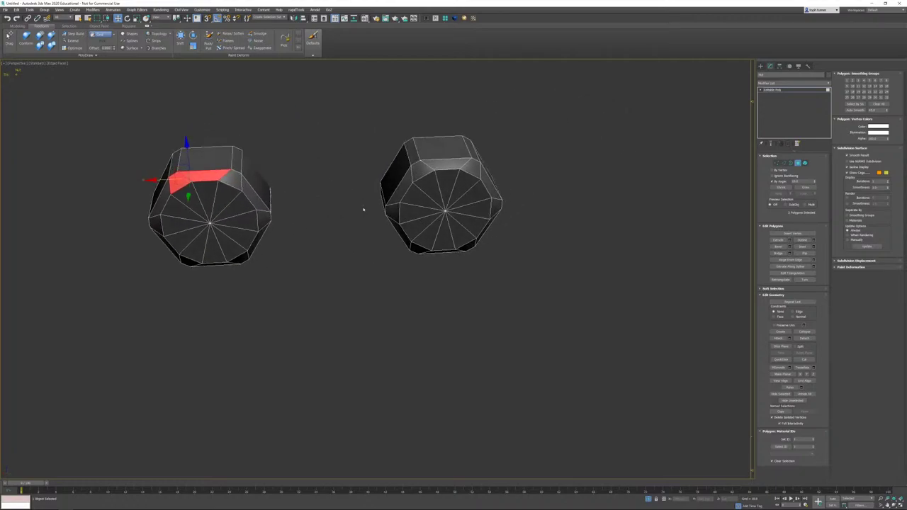
pyautogui.press('z')
pyautogui.keyDown('alt'); pyautogui.moveTo(364, 208); pyautogui.dragTo(255, 220, button='middle'); pyautogui.keyUp('alt')
pyautogui.click(388, 349)
pyautogui.scroll(-10, 535, 304)
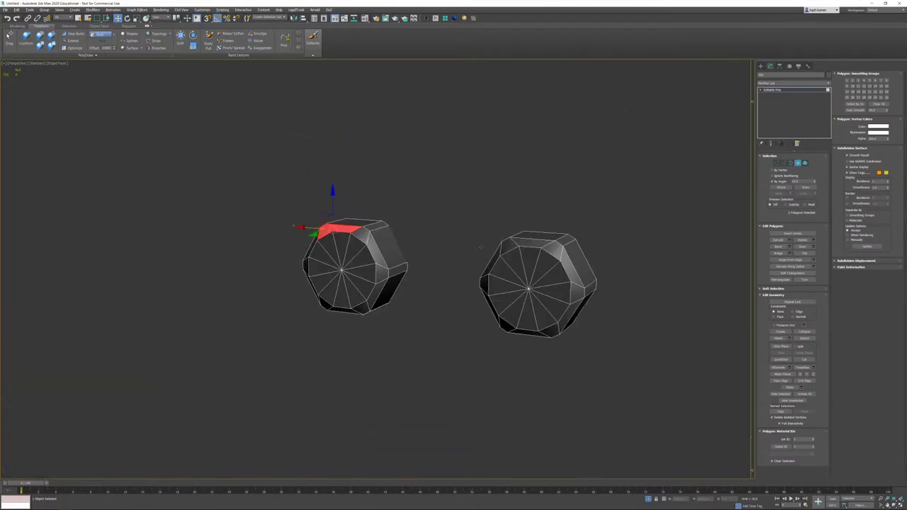
pyautogui.moveTo(535, 304); pyautogui.dragTo(543, 282, button='middle')
pyautogui.moveTo(494, 334); pyautogui.dragTo(574, 385)
pyautogui.press('z')
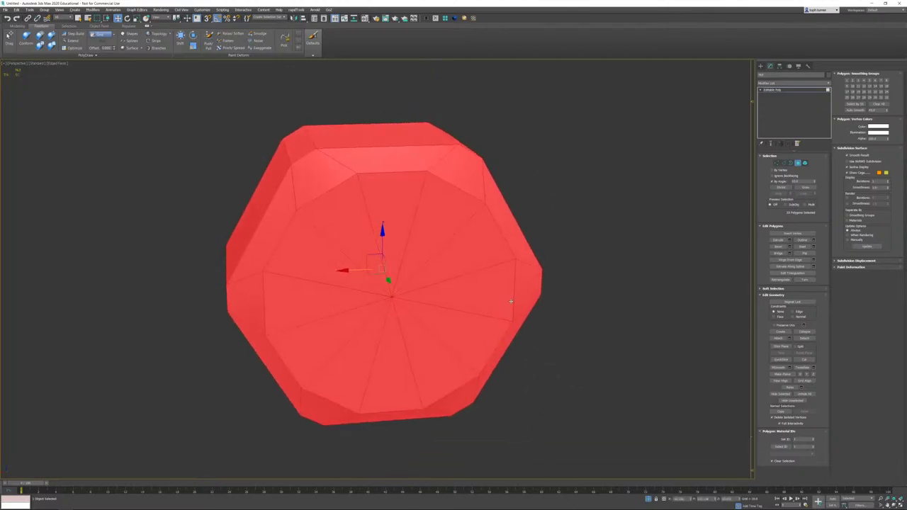
# Step: Select the round front cap of one nut by angle and add the front cap of a second nut
pyautogui.click(805, 187)
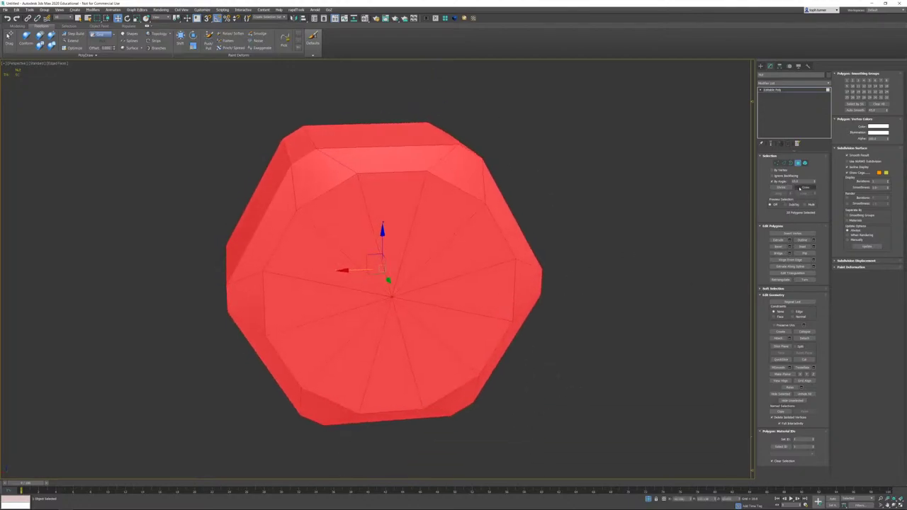
pyautogui.click(632, 214)
pyautogui.click(426, 241)
pyautogui.moveTo(426, 241)
pyautogui.keyDown('alt'); pyautogui.mouseDown(button='middle')
pyautogui.moveTo(463, 238)
pyautogui.moveTo(419, 237)
pyautogui.moveTo(440, 251)
pyautogui.mouseUp(button='middle'); pyautogui.keyUp('alt')
pyautogui.scroll(-12, 421, 271)
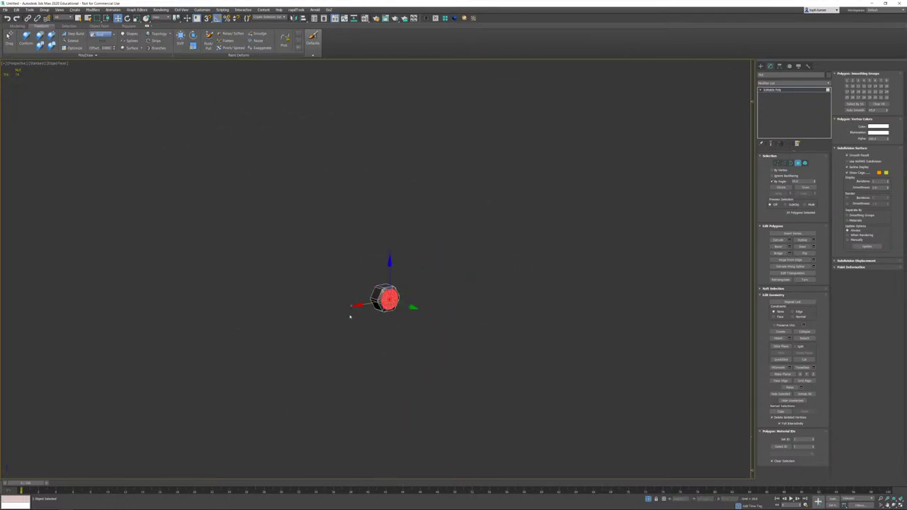
pyautogui.moveTo(350, 316); pyautogui.dragTo(587, 238, button='middle')
pyautogui.keyDown('ctrl'); pyautogui.click(293, 301); pyautogui.keyUp('ctrl')
# Step: Add the round front caps of the remaining pair of nuts to the polygon selection
pyautogui.keyDown('alt'); pyautogui.moveTo(298, 300); pyautogui.dragTo(399, 293, button='middle'); pyautogui.keyUp('alt')
pyautogui.keyDown('alt'); pyautogui.moveTo(640, 250); pyautogui.dragTo(380, 415, button='middle'); pyautogui.keyUp('alt')
pyautogui.scroll(-3, 641, 233)
pyautogui.scroll(-3, 380, 415)
pyautogui.moveTo(394, 222); pyautogui.dragTo(406, 253, button='middle')
pyautogui.scroll(3, 406, 252)
pyautogui.keyDown('ctrl'); pyautogui.click(375, 245); pyautogui.keyUp('ctrl')
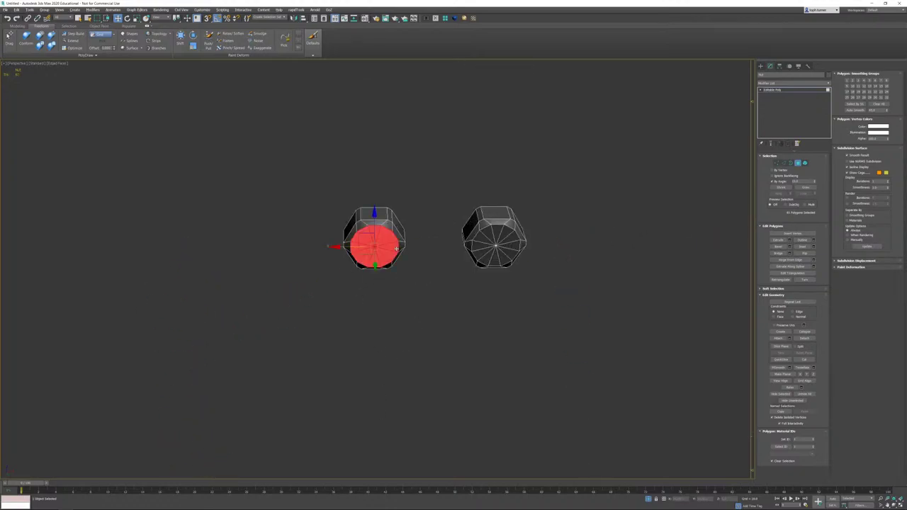
pyautogui.keyDown('ctrl'); pyautogui.click(398, 249); pyautogui.keyUp('ctrl')
pyautogui.keyDown('ctrl'); pyautogui.click(493, 246); pyautogui.keyUp('ctrl')
pyautogui.keyDown('alt'); pyautogui.moveTo(554, 257); pyautogui.dragTo(447, 265, button='middle'); pyautogui.keyUp('alt')
pyautogui.press('z')
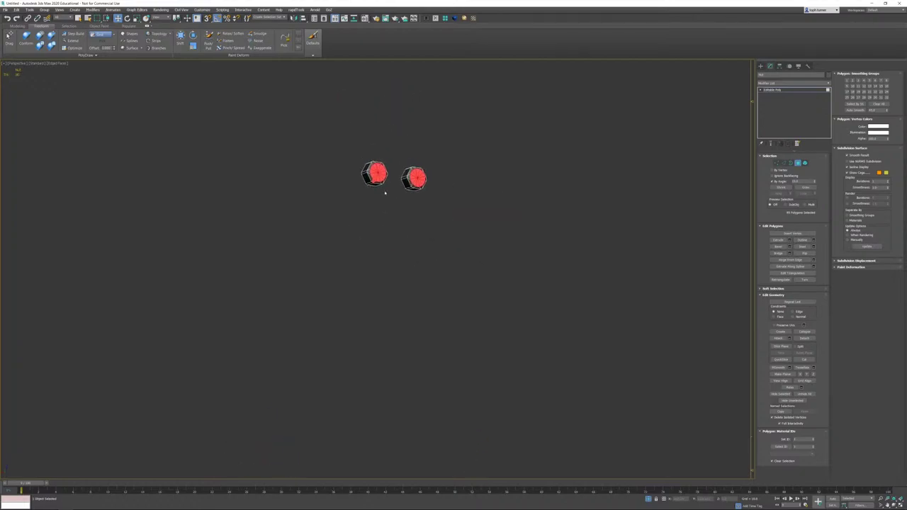
# Step: Refine the front cap selection on the upper nuts and convert the selected caps of all four nuts to edges
pyautogui.keyDown('alt'); pyautogui.click(362, 175); pyautogui.keyUp('alt')
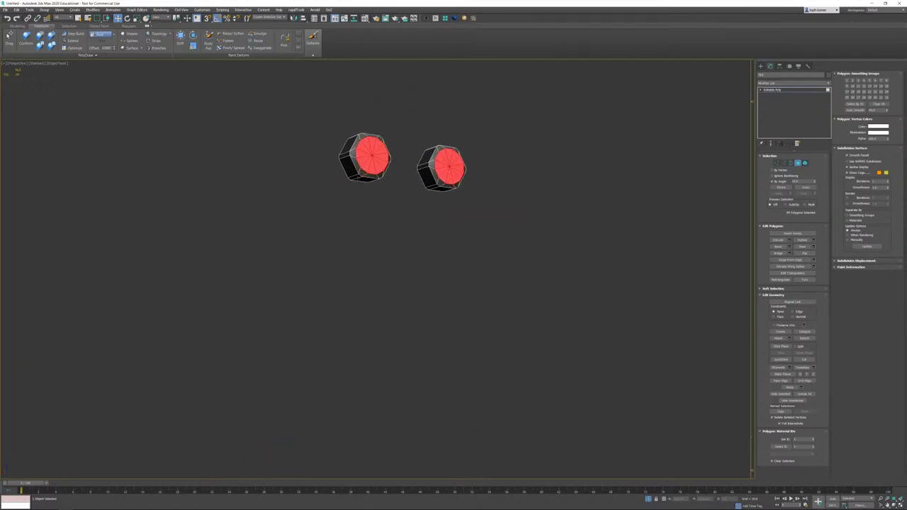
pyautogui.scroll(-4, 362, 177)
pyautogui.keyDown('alt'); pyautogui.moveTo(363, 177); pyautogui.dragTo(409, 198, button='middle'); pyautogui.keyUp('alt')
pyautogui.keyDown('ctrl'); pyautogui.click(401, 95); pyautogui.keyUp('ctrl')
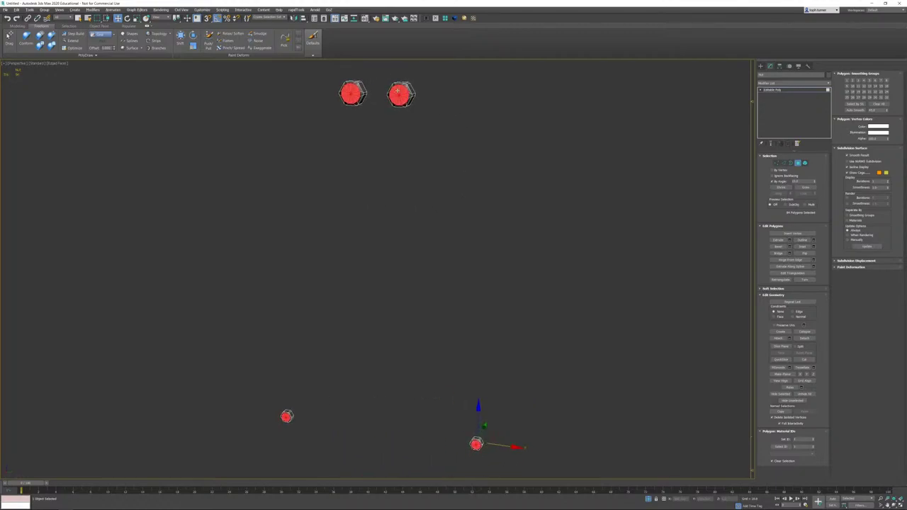
pyautogui.keyDown('alt'); pyautogui.moveTo(409, 97); pyautogui.dragTo(533, 260, button='middle'); pyautogui.keyUp('alt')
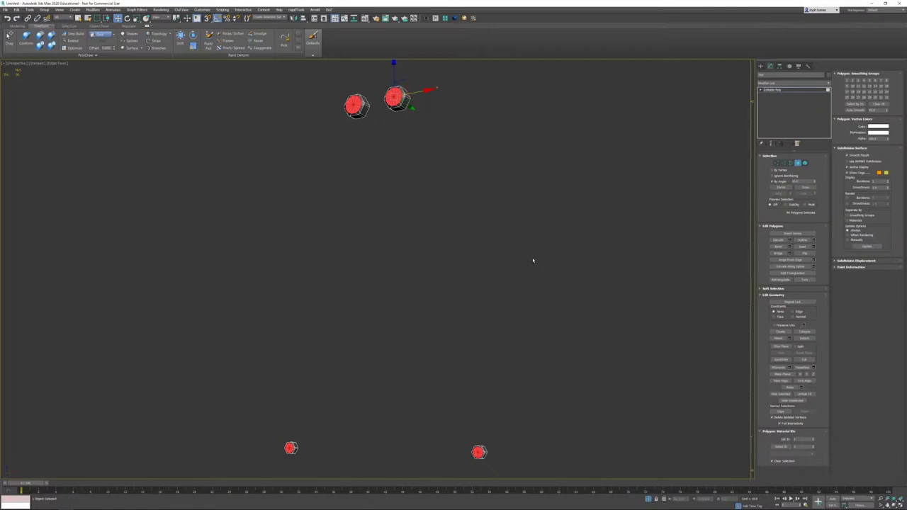
pyautogui.keyDown('alt'); pyautogui.moveTo(554, 400); pyautogui.dragTo(640, 310, button='middle'); pyautogui.keyUp('alt')
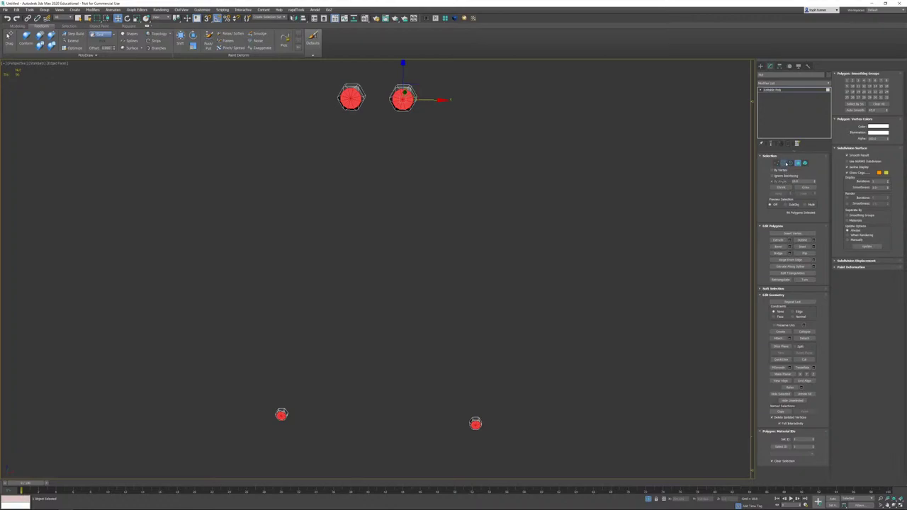
pyautogui.press('2')
pyautogui.keyDown('alt'); pyautogui.moveTo(567, 290); pyautogui.dragTo(520, 295, button='middle'); pyautogui.keyUp('alt')
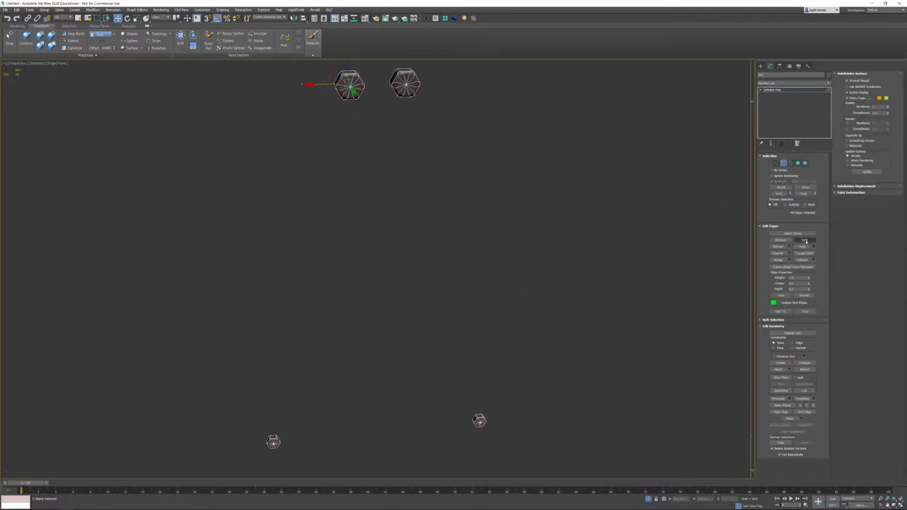
pyautogui.press('z')
pyautogui.keyDown('alt'); pyautogui.moveTo(396, 230); pyautogui.dragTo(530, 227, button='middle'); pyautogui.keyUp('alt')
pyautogui.keyDown('alt'); pyautogui.moveTo(574, 205); pyautogui.dragTo(538, 202, button='middle'); pyautogui.keyUp('alt')
# Step: Try selecting the outer chamfer edge loops of one upper nut, and undo those selections
pyautogui.doubleClick(528, 212)
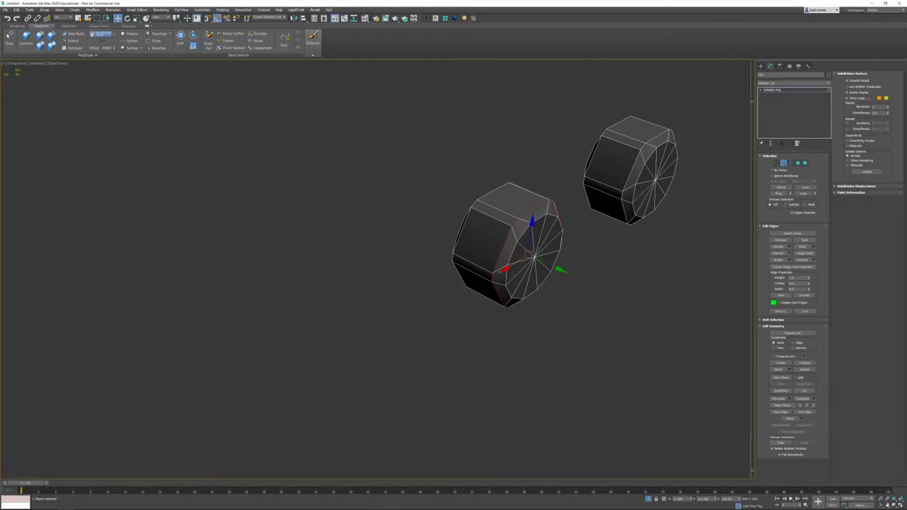
pyautogui.doubleClick(500, 202)
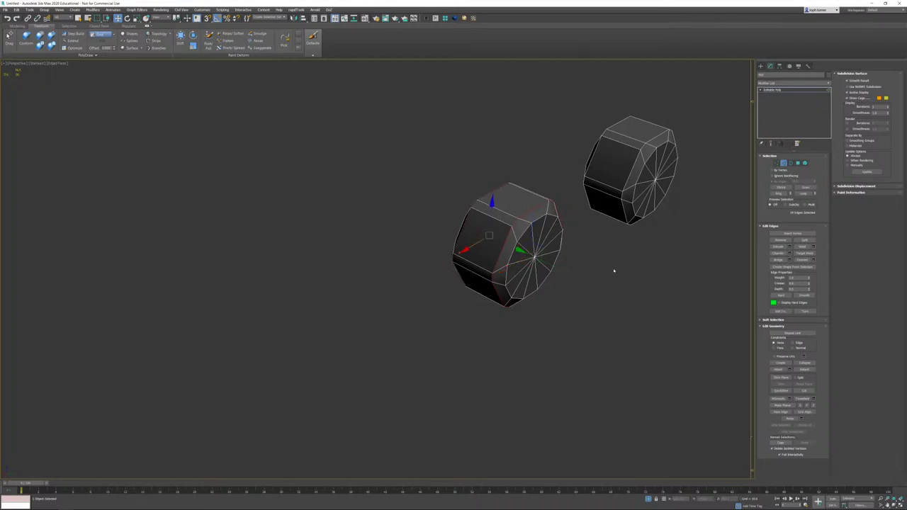
pyautogui.hotkey('ctrl', 'z')
pyautogui.hotkey('ctrl', 'z')
pyautogui.hotkey('ctrl', 'z')
pyautogui.hotkey('ctrl', 'z')
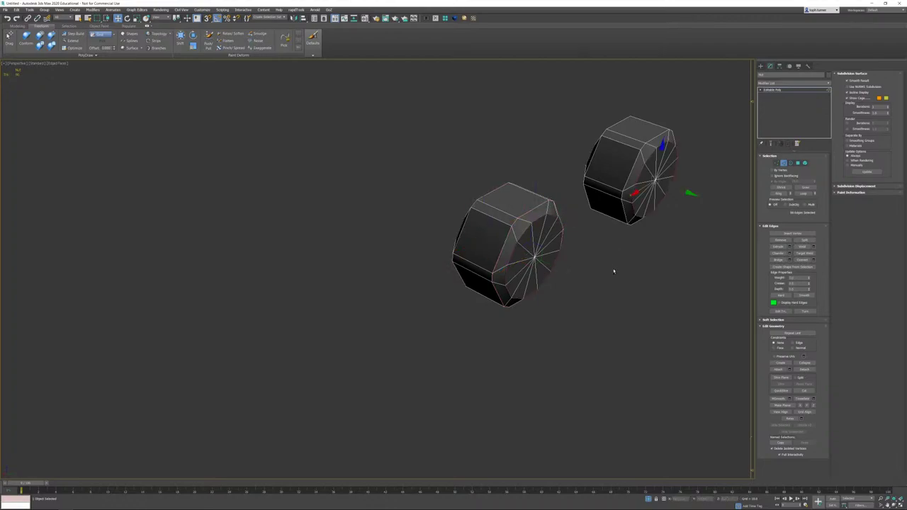
# Step: Switch to border selection and check the upper nuts for open borders
pyautogui.scroll(-10, 627, 269)
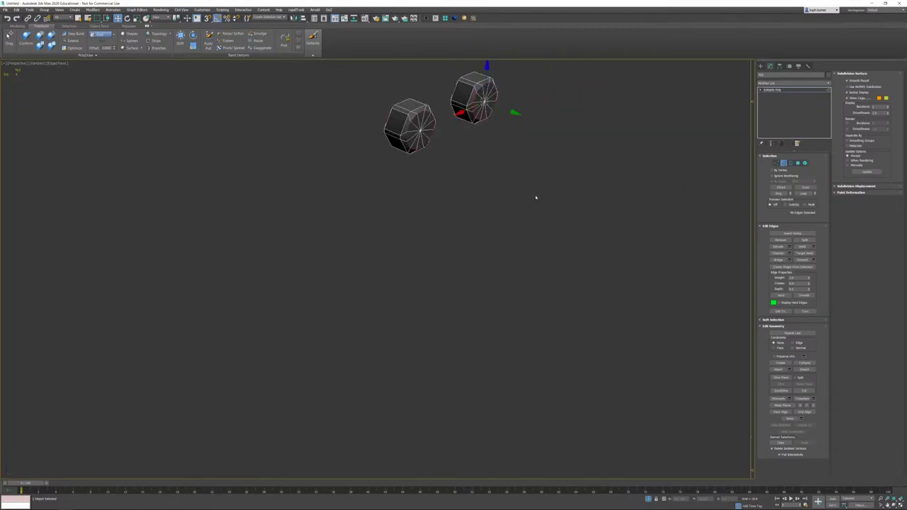
pyautogui.click(791, 163)
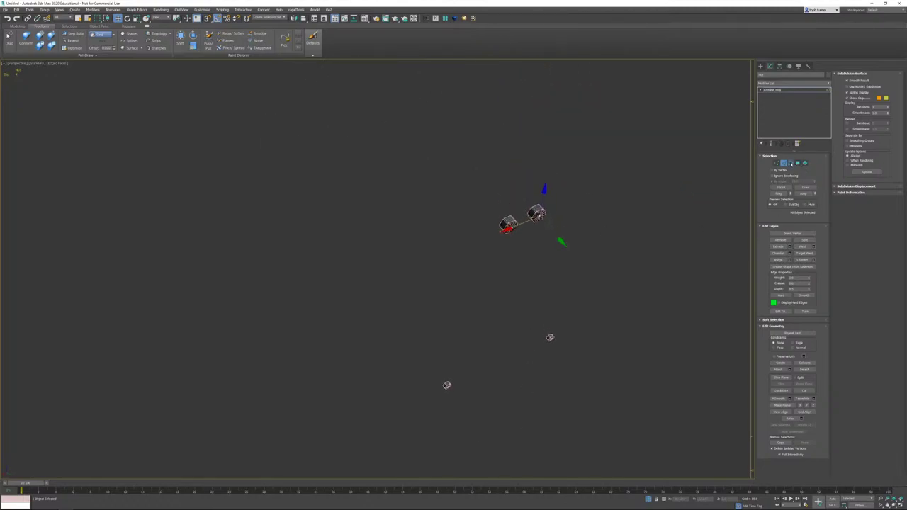
pyautogui.scroll(4, 505, 279)
pyautogui.keyDown('alt'); pyautogui.moveTo(505, 280); pyautogui.dragTo(474, 237, button='middle'); pyautogui.keyUp('alt')
pyautogui.scroll(5, 430, 229)
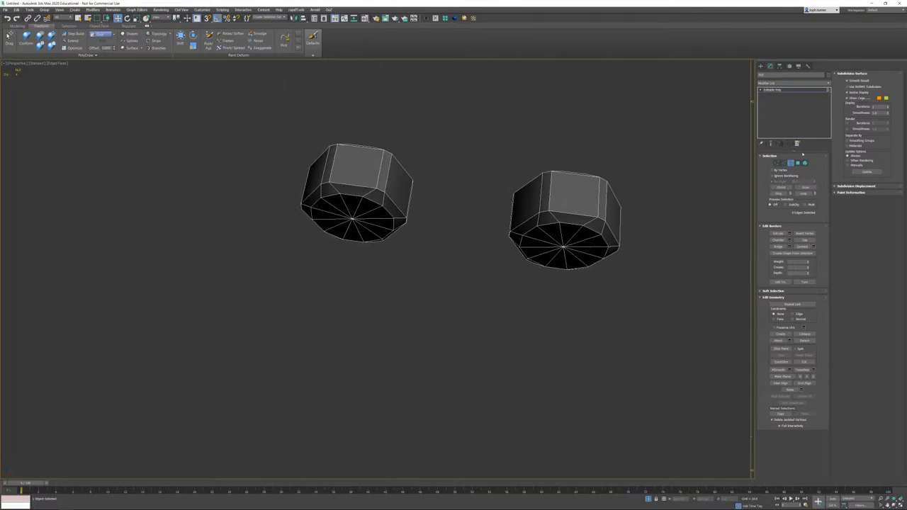
# Step: Select the outer chamfer edge loops on both upper nuts in edge mode
pyautogui.click(783, 163)
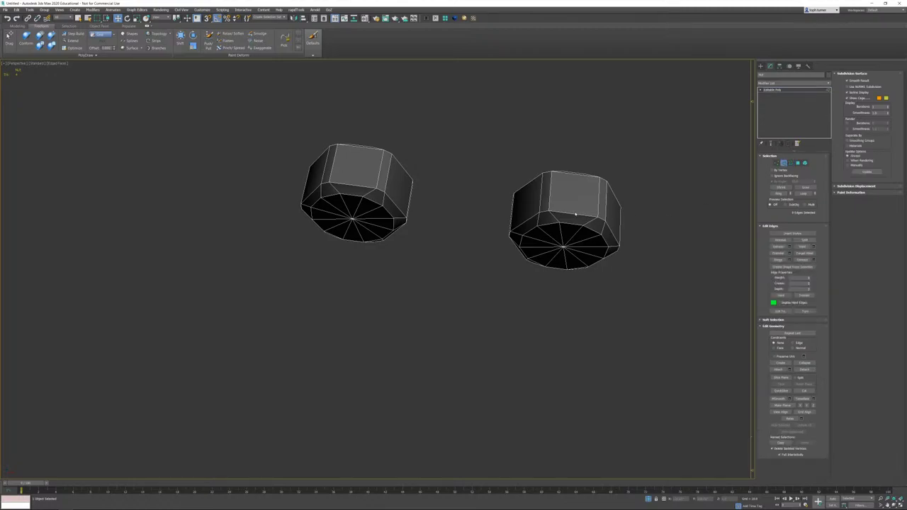
pyautogui.doubleClick(576, 213)
pyautogui.keyDown('alt'); pyautogui.moveTo(355, 283); pyautogui.dragTo(393, 284, button='middle'); pyautogui.keyUp('alt')
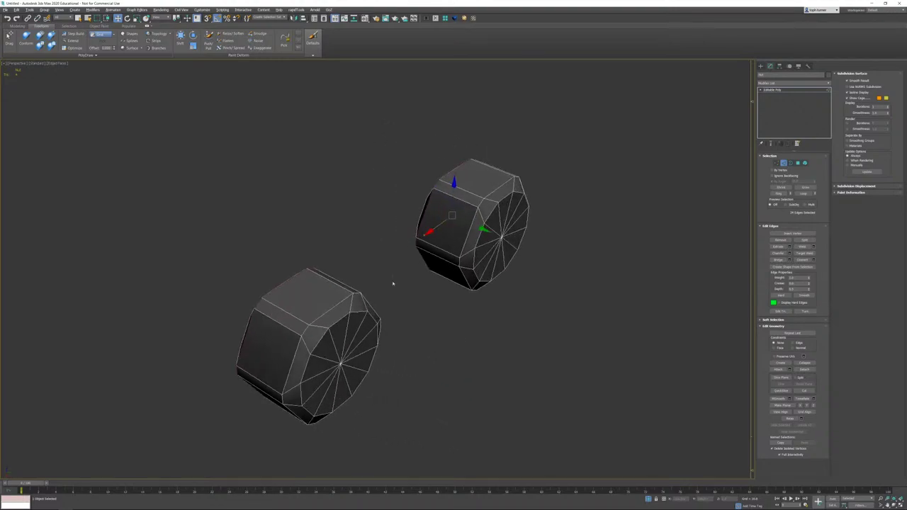
pyautogui.keyDown('ctrl'); pyautogui.doubleClick(334, 308); pyautogui.keyUp('ctrl')
# Step: Add the front and back chamfer edge loops of the first lower nut to the selection
pyautogui.scroll(-8, 541, 298)
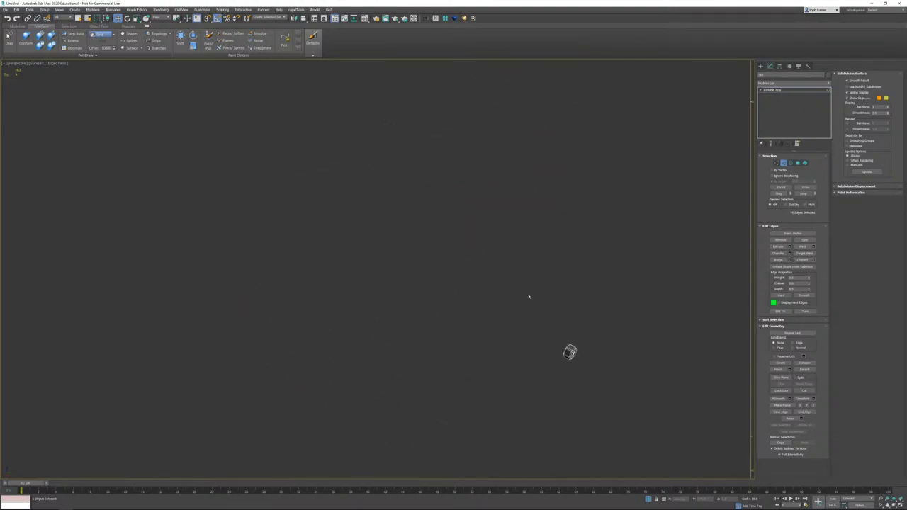
pyautogui.keyDown('alt'); pyautogui.moveTo(529, 297); pyautogui.dragTo(479, 334, button='middle'); pyautogui.keyUp('alt')
pyautogui.scroll(3, 479, 334)
pyautogui.moveTo(442, 385); pyautogui.dragTo(436, 255, button='middle')
pyautogui.scroll(5, 437, 254)
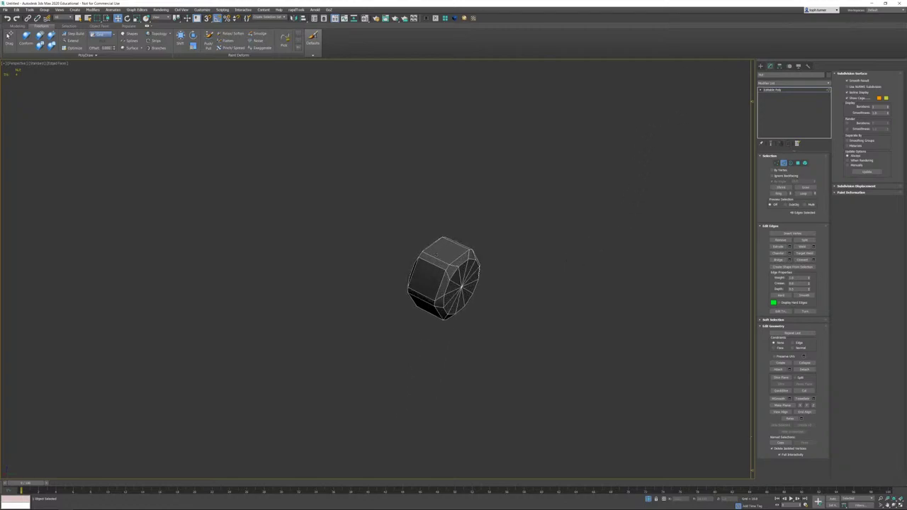
pyautogui.scroll(3, 437, 254)
pyautogui.click(452, 272)
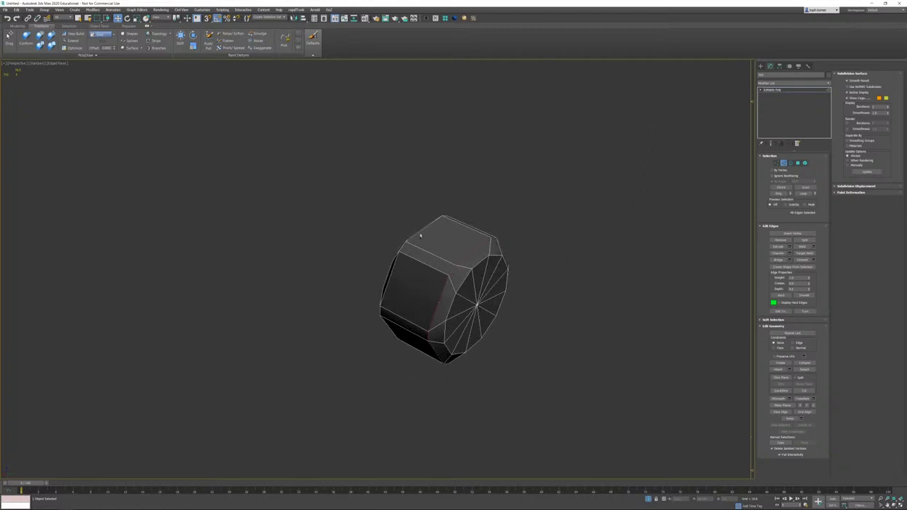
pyautogui.keyDown('ctrl'); pyautogui.doubleClick(402, 246); pyautogui.keyUp('ctrl')
# Step: Add the front and back chamfer edge loops of the second lower nut to the selection
pyautogui.moveTo(525, 245); pyautogui.dragTo(401, 321, button='middle')
pyautogui.scroll(-5, 401, 322)
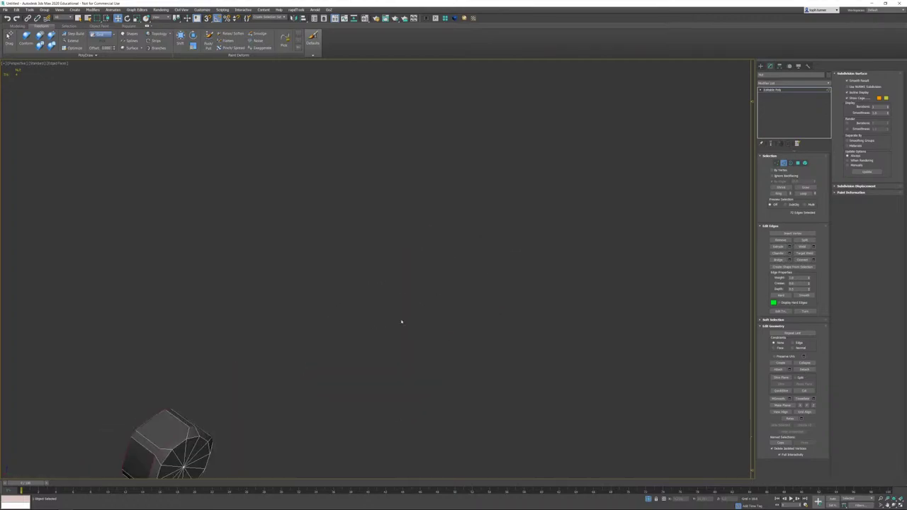
pyautogui.moveTo(588, 198); pyautogui.dragTo(522, 248, button='middle')
pyautogui.scroll(1, 522, 248)
pyautogui.scroll(7, 522, 248)
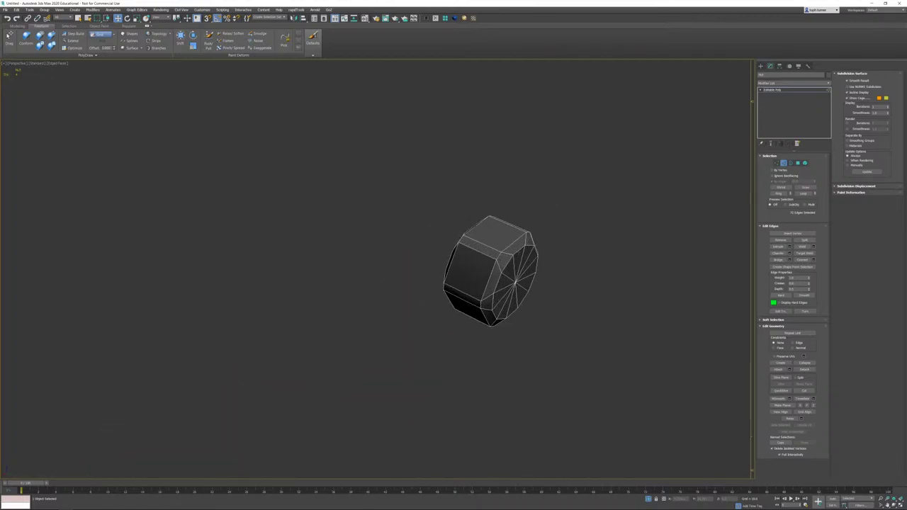
pyautogui.keyDown('ctrl'); pyautogui.doubleClick(509, 247); pyautogui.keyUp('ctrl')
pyautogui.keyDown('ctrl'); pyautogui.doubleClick(477, 228); pyautogui.keyUp('ctrl')
pyautogui.keyDown('ctrl'); pyautogui.doubleClick(462, 239); pyautogui.keyUp('ctrl')
# Step: Check and complete the chamfer edge selection around the nuts, and split the selected edges
pyautogui.press('z')
pyautogui.keyDown('alt'); pyautogui.moveTo(464, 245); pyautogui.dragTo(472, 237, button='middle'); pyautogui.keyUp('alt')
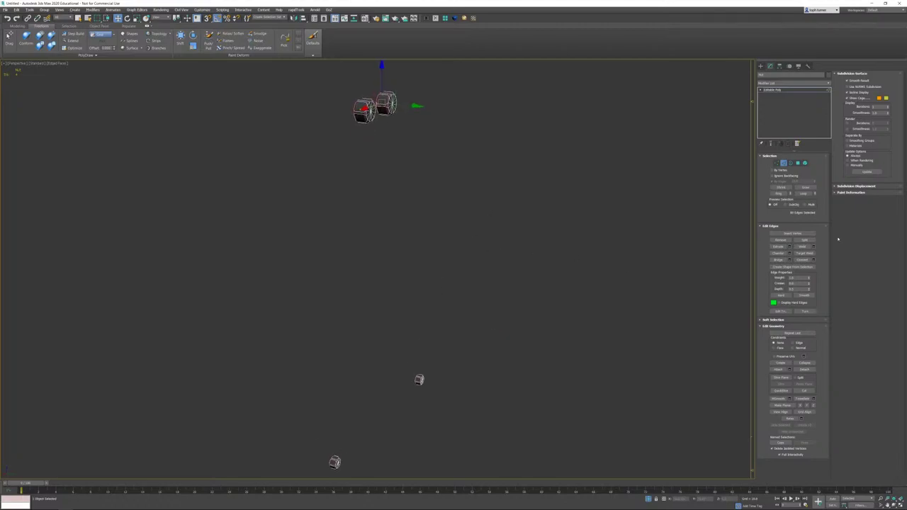
pyautogui.keyDown('alt'); pyautogui.moveTo(596, 261); pyautogui.dragTo(605, 225, button='middle'); pyautogui.keyUp('alt')
pyautogui.moveTo(402, 150); pyautogui.dragTo(433, 217, button='middle')
pyautogui.scroll(9, 430, 217)
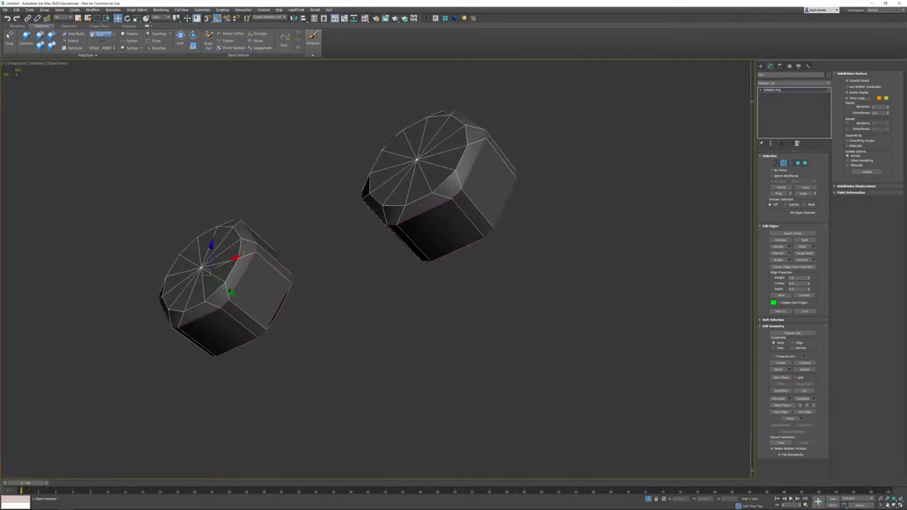
pyautogui.click(474, 235)
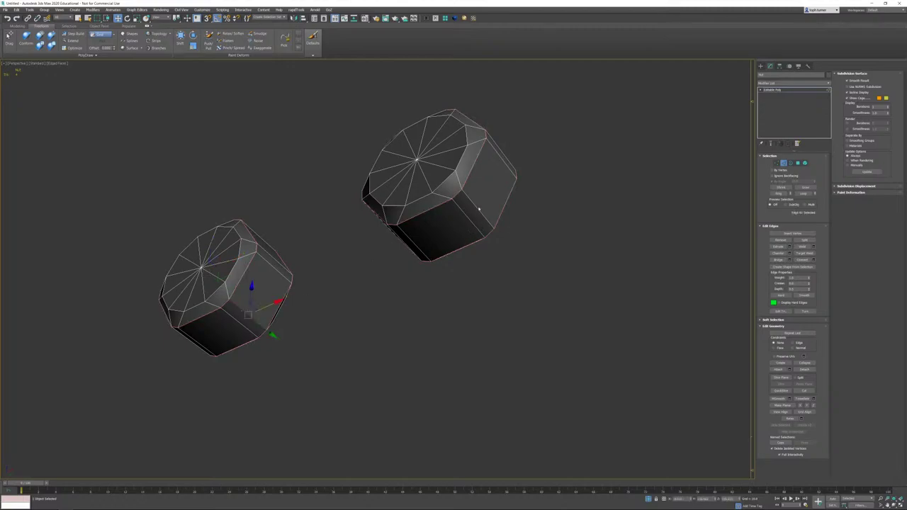
pyautogui.scroll(-6, 522, 324)
pyautogui.keyDown('alt'); pyautogui.moveTo(522, 323); pyautogui.dragTo(509, 218, button='middle'); pyautogui.keyUp('alt')
pyautogui.scroll(5, 509, 218)
pyautogui.moveTo(476, 149); pyautogui.dragTo(485, 205, button='middle')
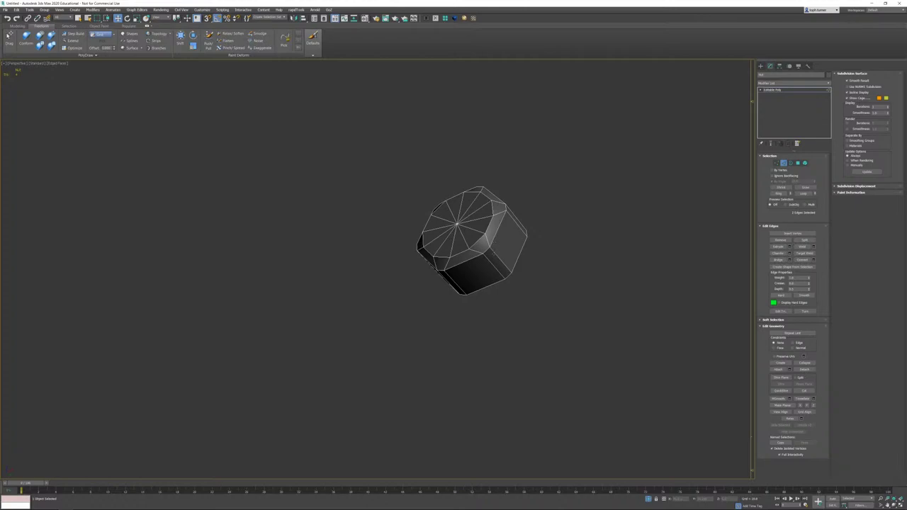
pyautogui.keyDown('alt'); pyautogui.moveTo(344, 336); pyautogui.dragTo(306, 239, button='middle'); pyautogui.keyUp('alt')
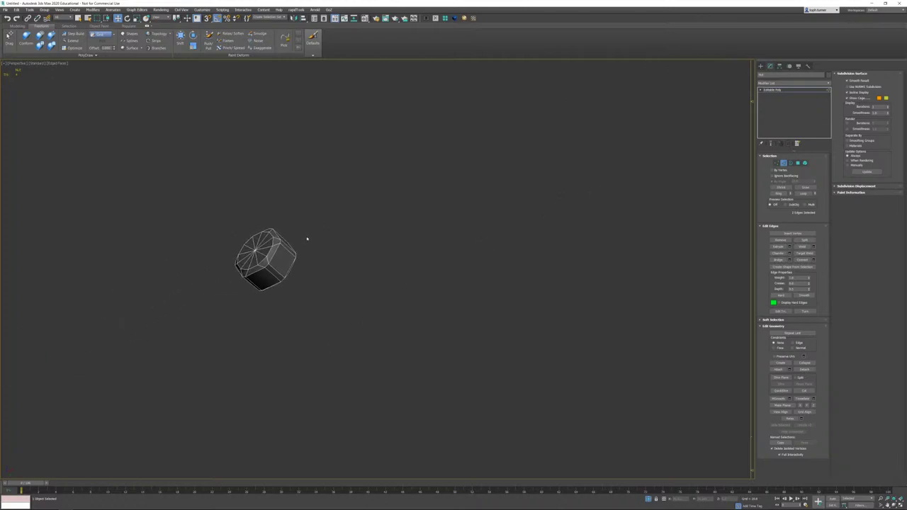
pyautogui.click(276, 271)
pyautogui.click(805, 240)
# Step: Exit isolation and frame the complete boiler model with its nuts
pyautogui.click(649, 498)
pyautogui.scroll(3, 610, 386)
pyautogui.keyDown('alt'); pyautogui.moveTo(635, 395); pyautogui.dragTo(582, 339, button='middle'); pyautogui.keyUp('alt')
pyautogui.press('z')
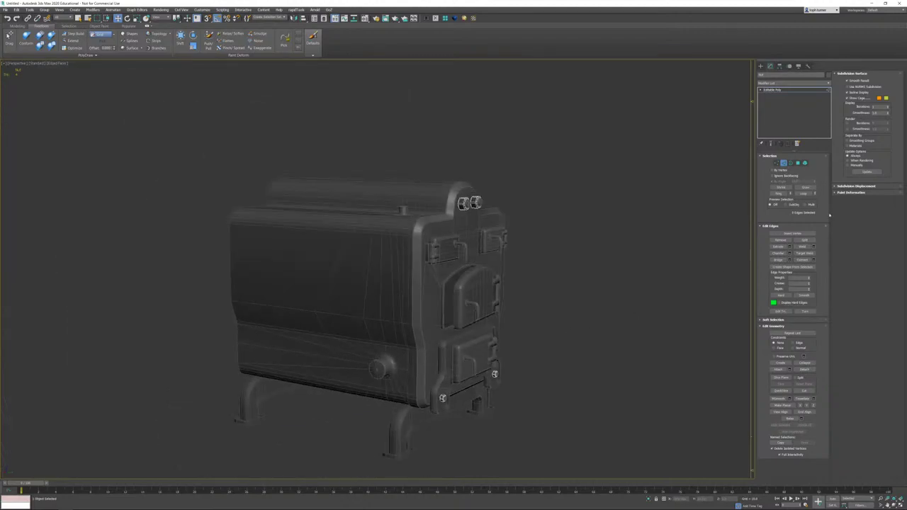
# Step: Leave edge editing on the nuts and select every object of the boiler model
pyautogui.click(783, 163)
pyautogui.click(620, 259)
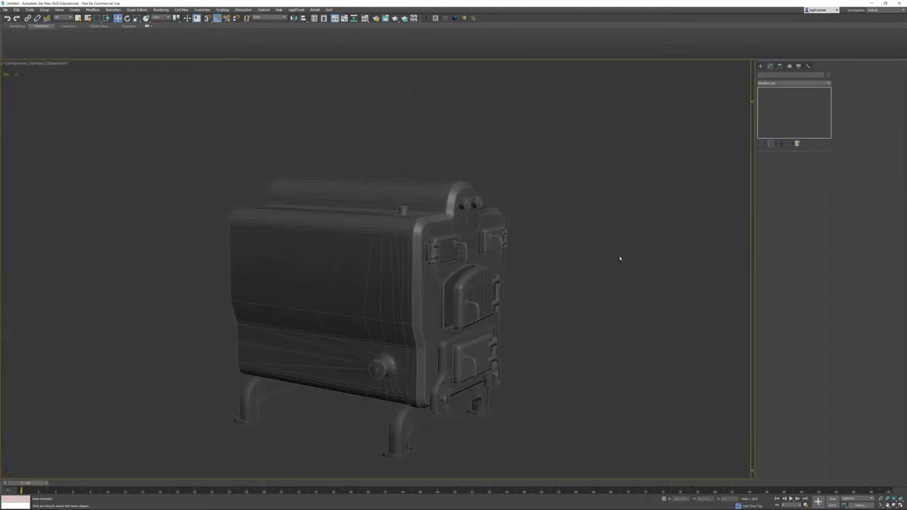
pyautogui.click(354, 258)
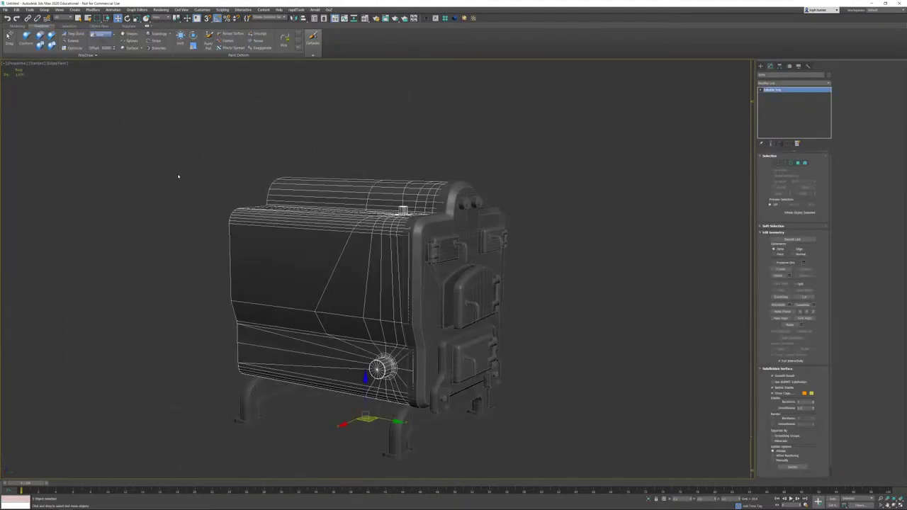
pyautogui.moveTo(156, 152); pyautogui.dragTo(522, 427)
pyautogui.hotkey('ctrl', 'a')
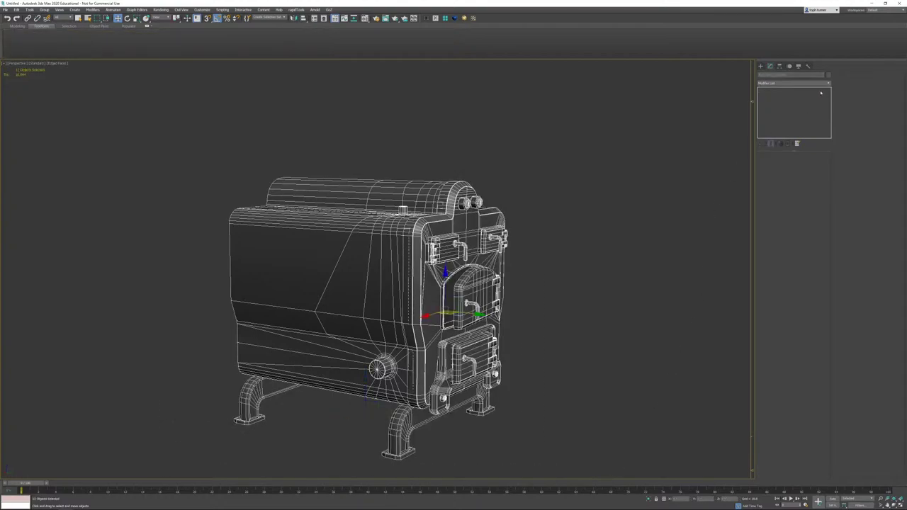
# Step: Apply a shared Edit Poly modifier to all boiler parts and select all their open border edges
pyautogui.click(829, 84)
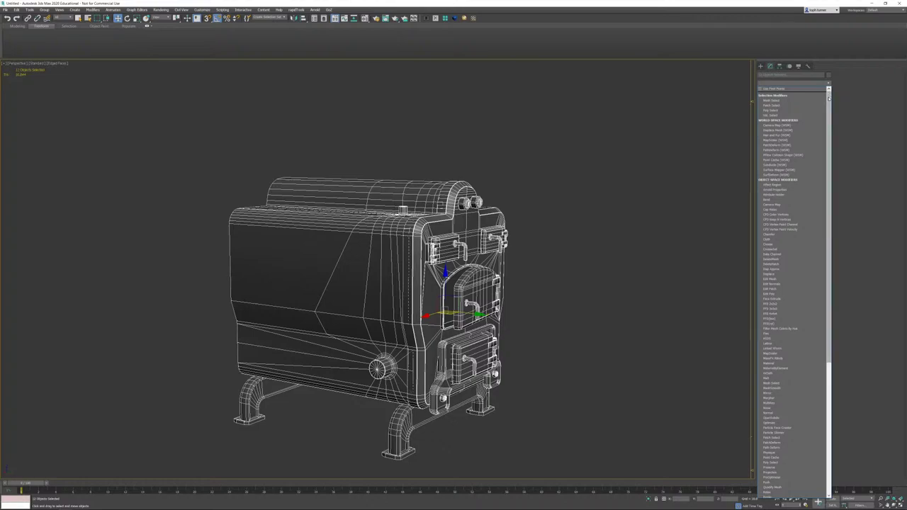
pyautogui.moveTo(829, 99); pyautogui.dragTo(829, 104)
pyautogui.scroll(1, 829, 103)
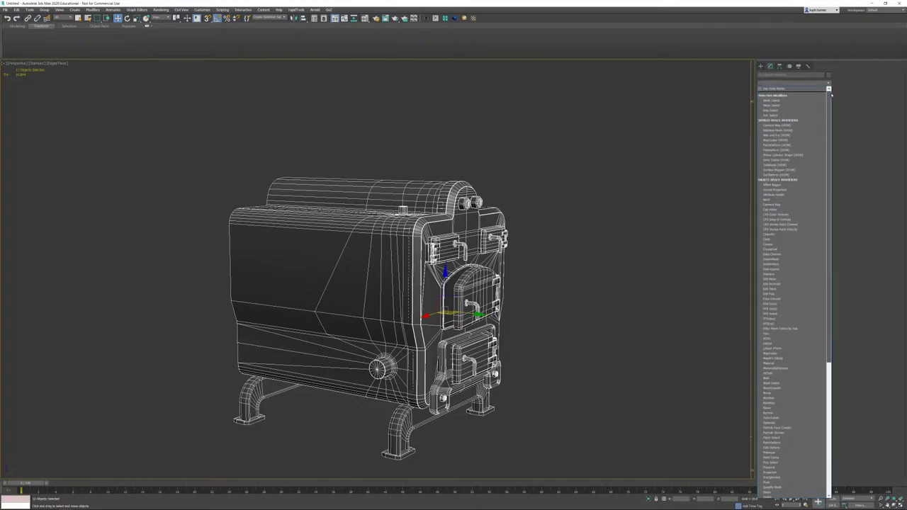
pyautogui.click(777, 295)
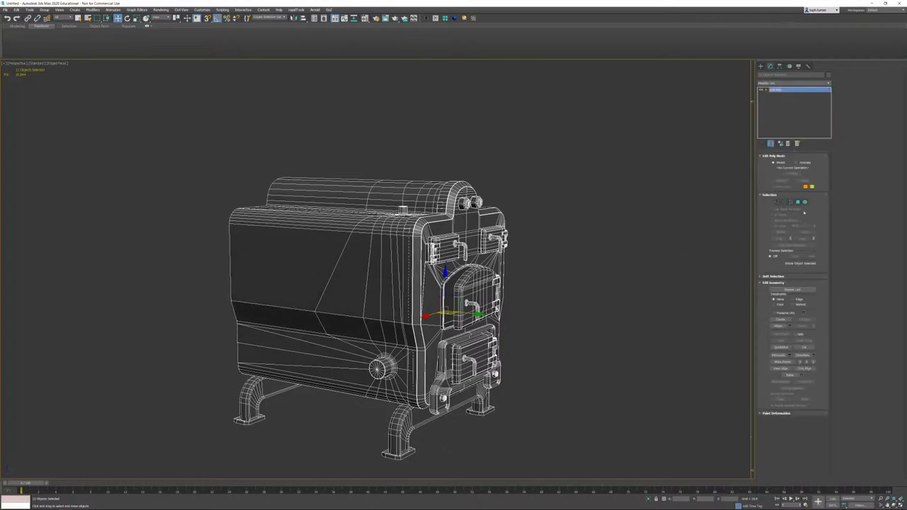
pyautogui.moveTo(582, 143); pyautogui.dragTo(61, 466)
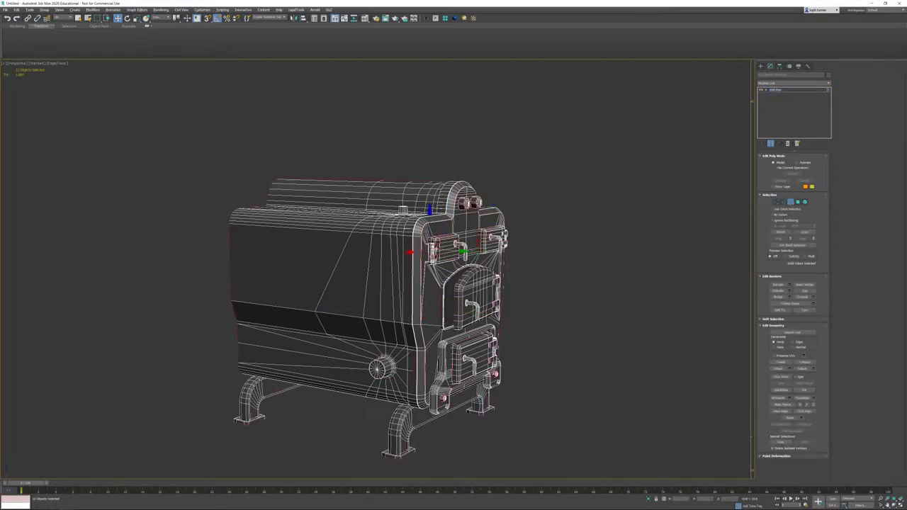
# Step: Examine the highlighted open borders around the boiler's doors, hinges, nuts and body, and clear the border selection
pyautogui.keyDown('alt'); pyautogui.moveTo(542, 266); pyautogui.dragTo(488, 289, button='middle'); pyautogui.keyUp('alt')
pyautogui.scroll(2, 480, 267)
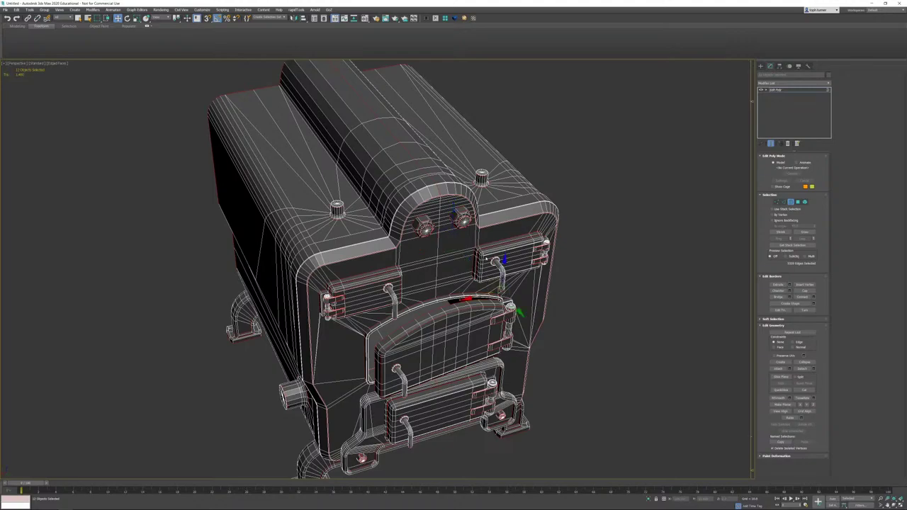
pyautogui.keyDown('alt'); pyautogui.moveTo(489, 289); pyautogui.dragTo(449, 206, button='middle'); pyautogui.keyUp('alt')
pyautogui.scroll(6, 446, 206)
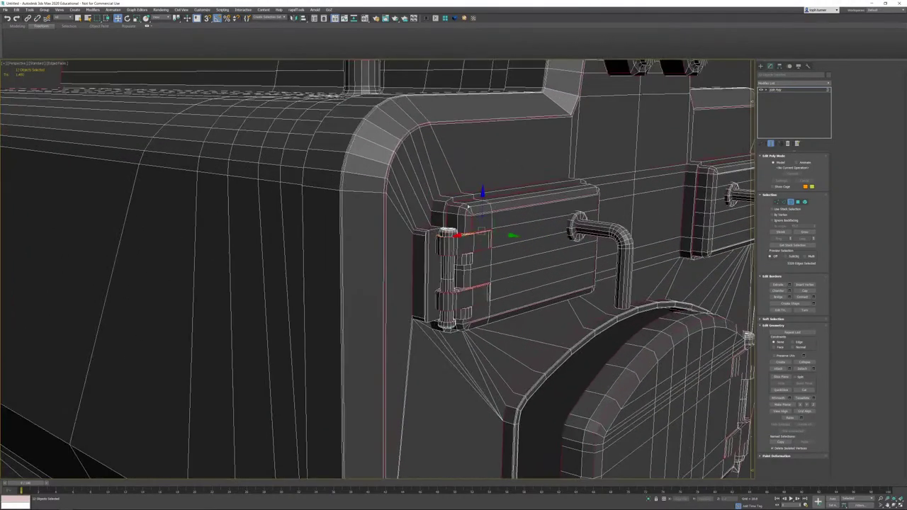
pyautogui.moveTo(455, 175); pyautogui.dragTo(449, 140, button='middle')
pyautogui.scroll(-4, 449, 140)
pyautogui.moveTo(476, 231); pyautogui.dragTo(479, 196, button='middle')
pyautogui.scroll(-5, 474, 239)
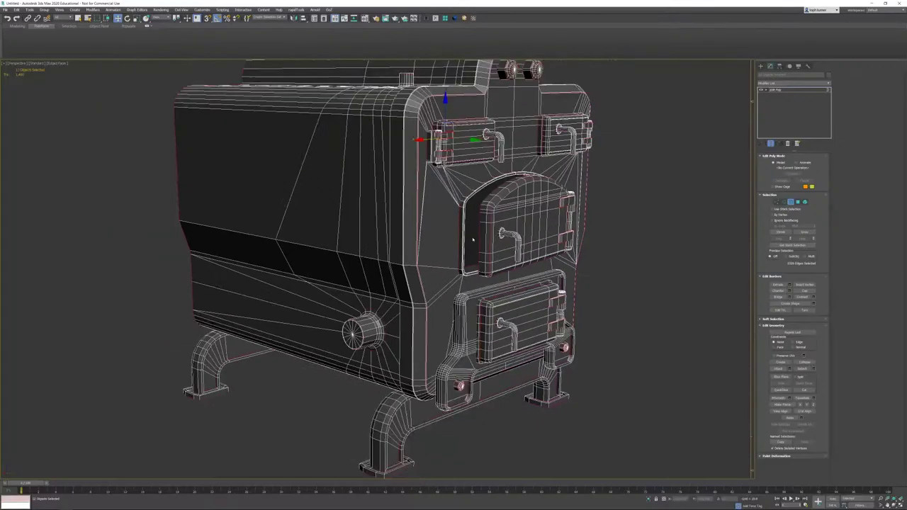
pyautogui.keyDown('alt'); pyautogui.moveTo(474, 239); pyautogui.dragTo(634, 174, button='middle'); pyautogui.keyUp('alt')
pyautogui.click(644, 211)
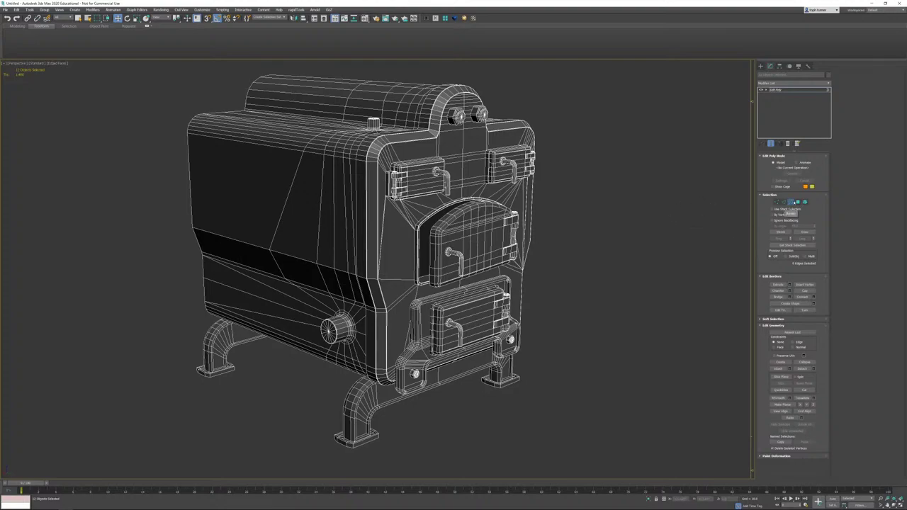
# Step: Delete the shared Edit Poly modifier, reselect all boiler parts and frame them
pyautogui.click(788, 144)
pyautogui.click(620, 288)
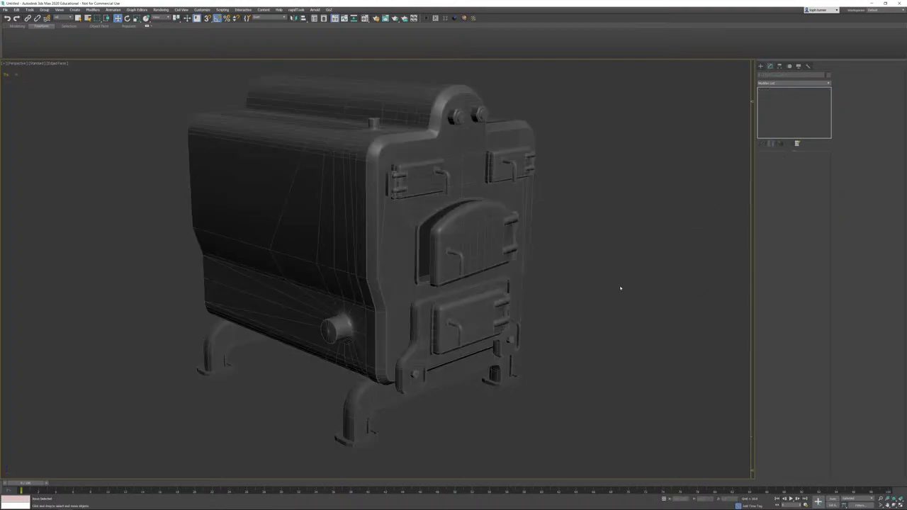
pyautogui.scroll(-5, 623, 291)
pyautogui.moveTo(334, 123); pyautogui.dragTo(484, 293)
pyautogui.press('z')
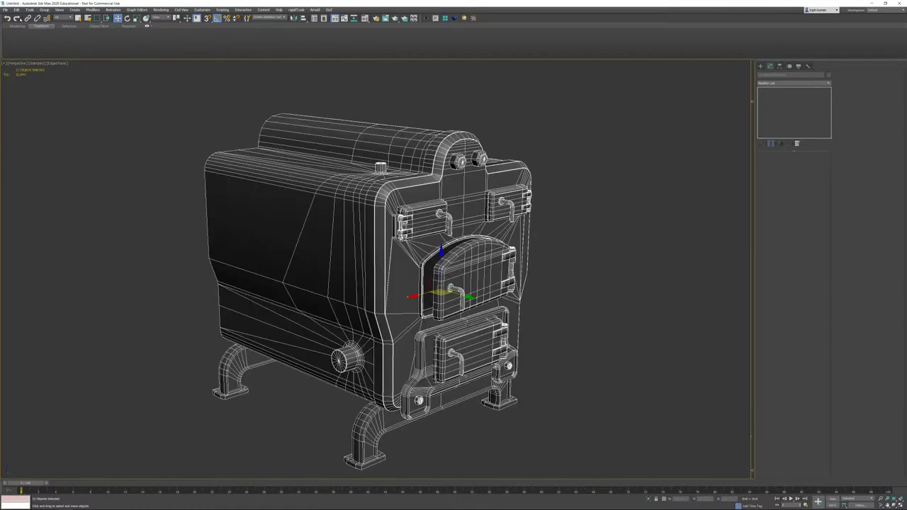
# Step: Export the selected boiler parts as FBX, replacing Furnace.fbx in the FBX folder of the CabinInTheWoods project
pyautogui.click(5, 9)
pyautogui.moveTo(38, 92)
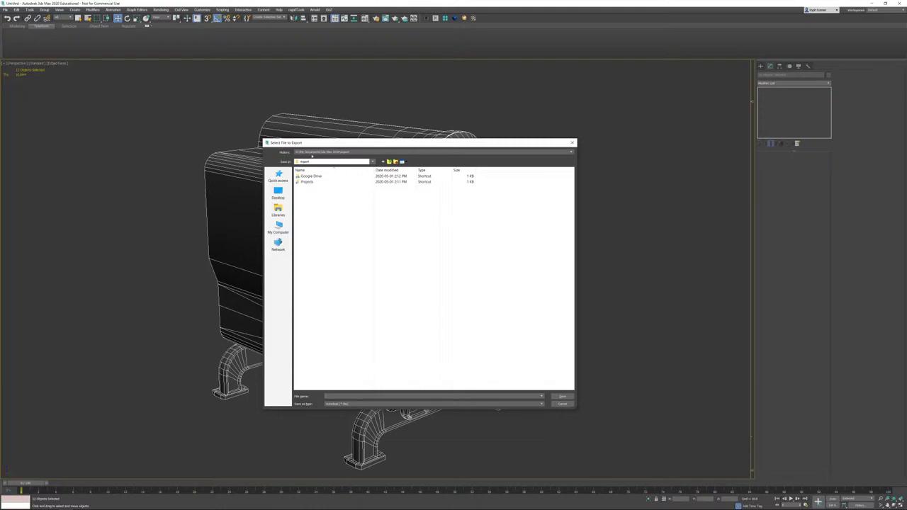
pyautogui.doubleClick(307, 182)
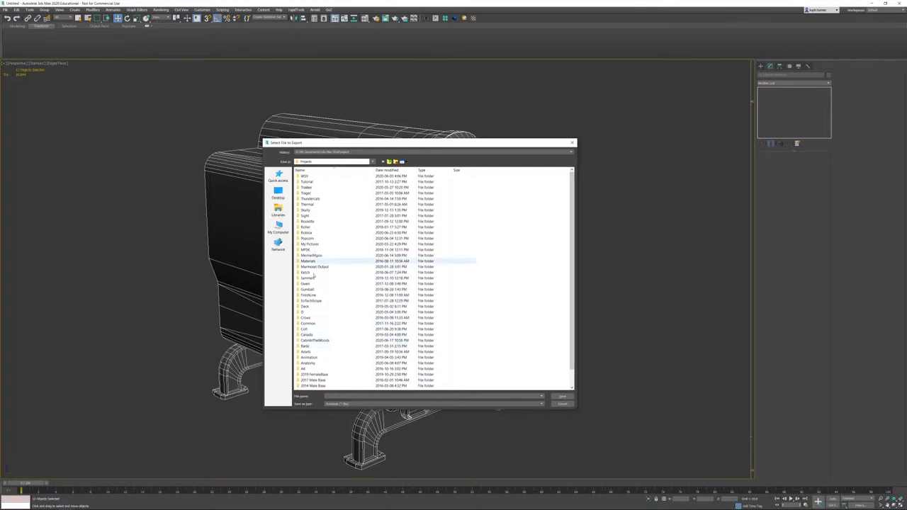
pyautogui.doubleClick(326, 341)
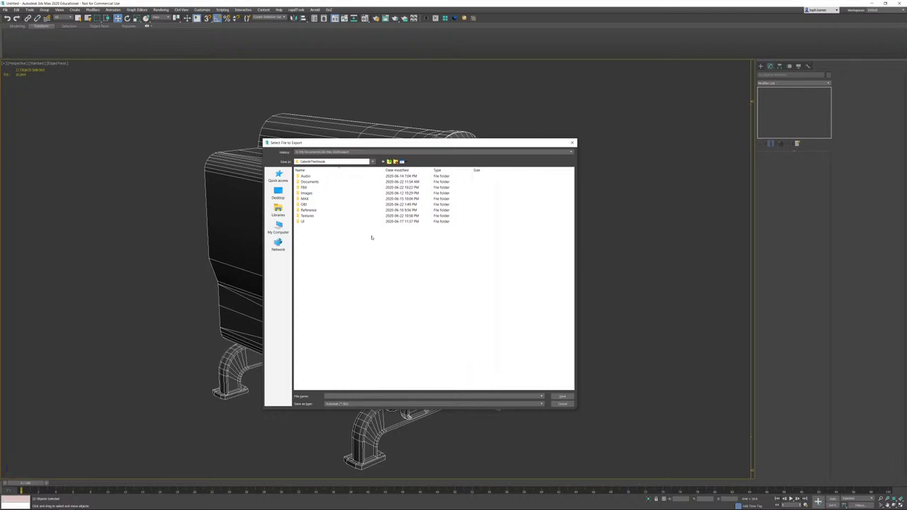
pyautogui.moveTo(405, 147); pyautogui.dragTo(569, 206)
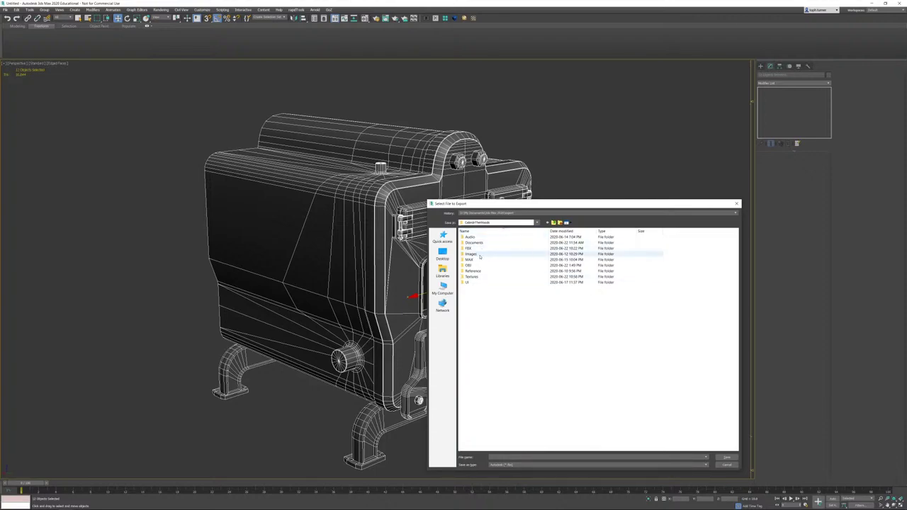
pyautogui.doubleClick(470, 249)
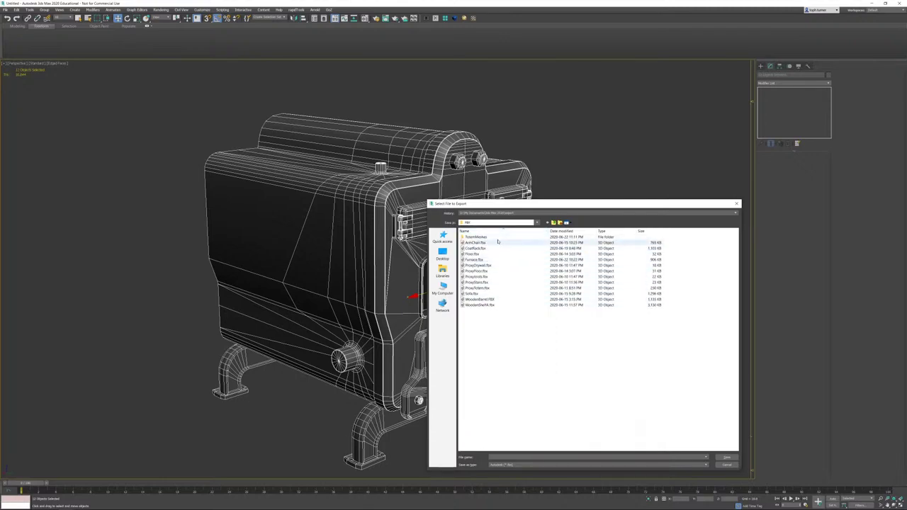
pyautogui.doubleClick(474, 262)
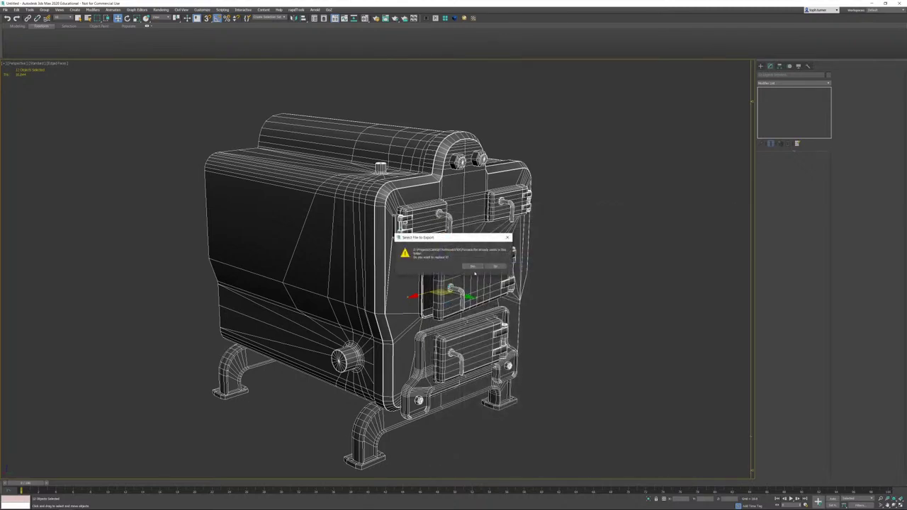
pyautogui.click(473, 269)
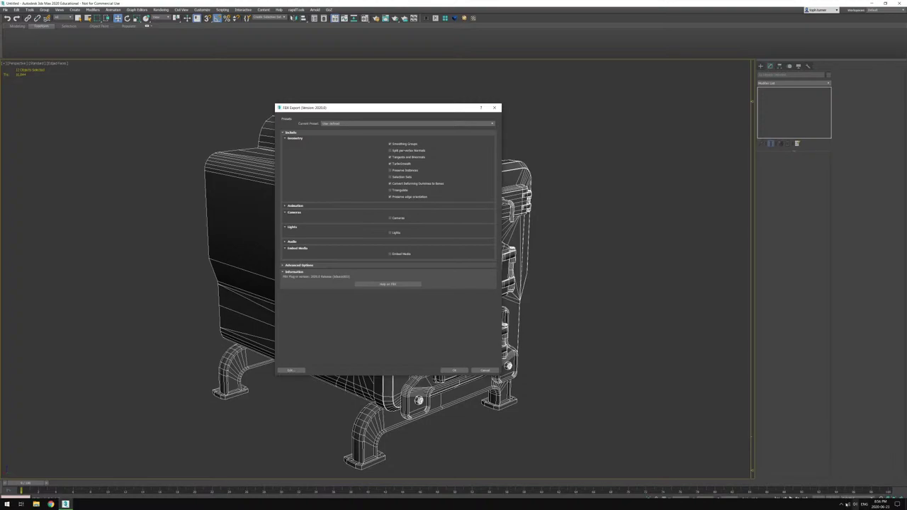
# Step: Switch the audio playback device to Speakers (Yeti Stereo Microphone) and complete the FBX export with the current options
pyautogui.click(858, 504)
pyautogui.click(851, 477)
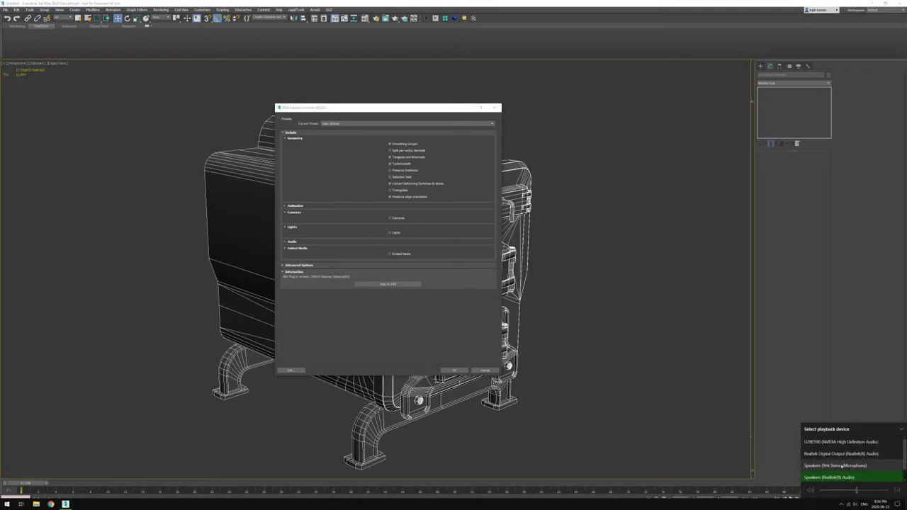
pyautogui.click(843, 466)
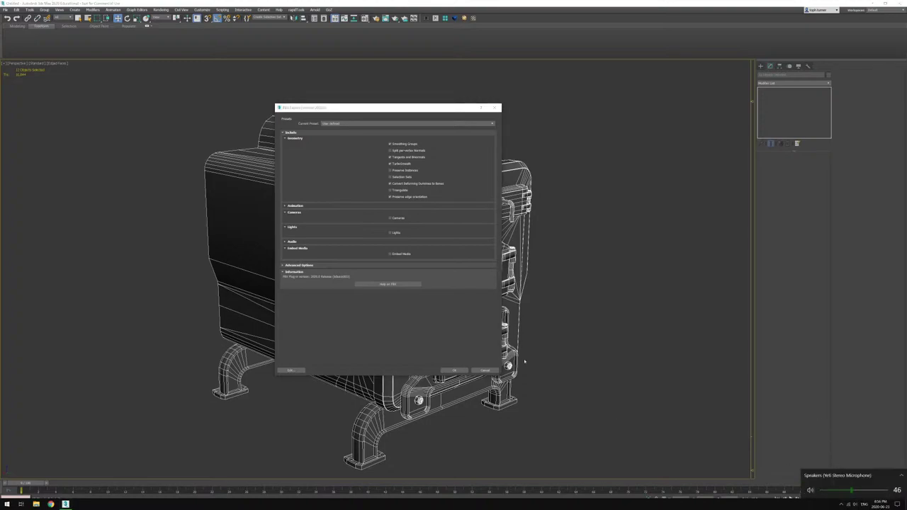
pyautogui.click(453, 371)
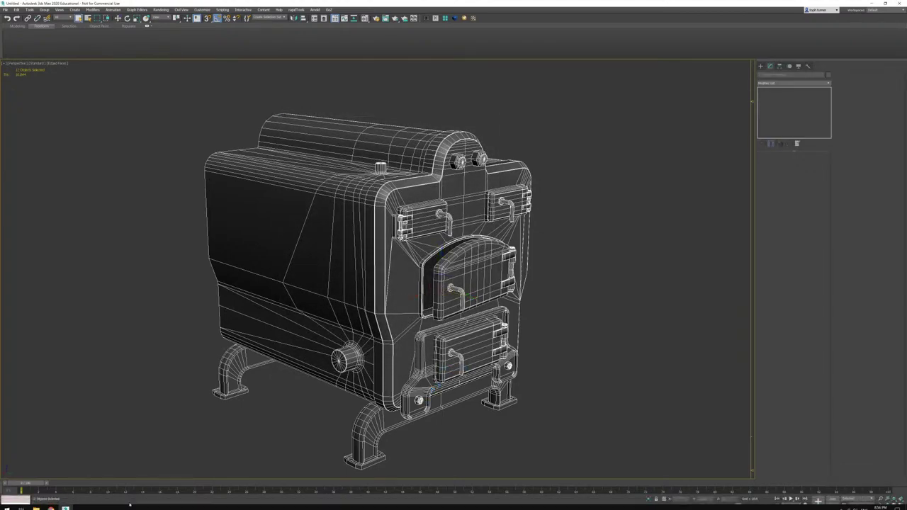
# Step: Launch Maya with an empty scene
pyautogui.press('super')
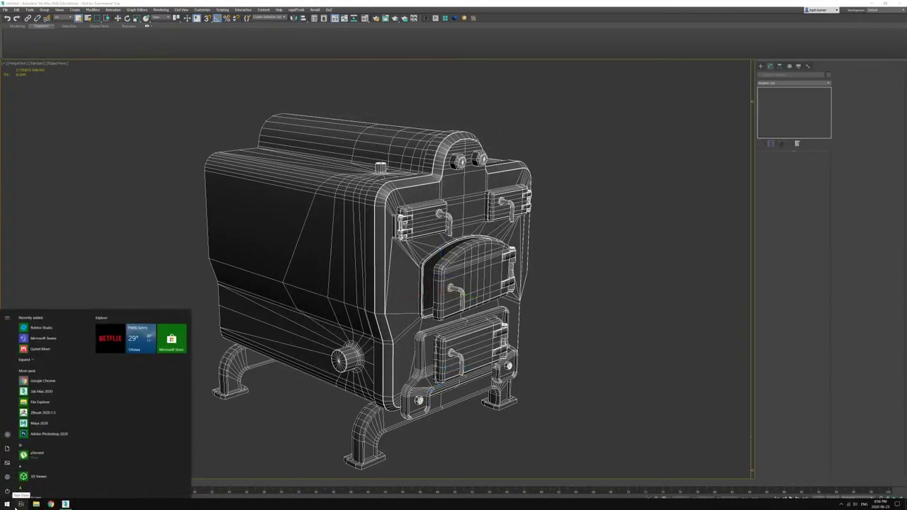
pyautogui.write('maya')
pyautogui.press('Return')
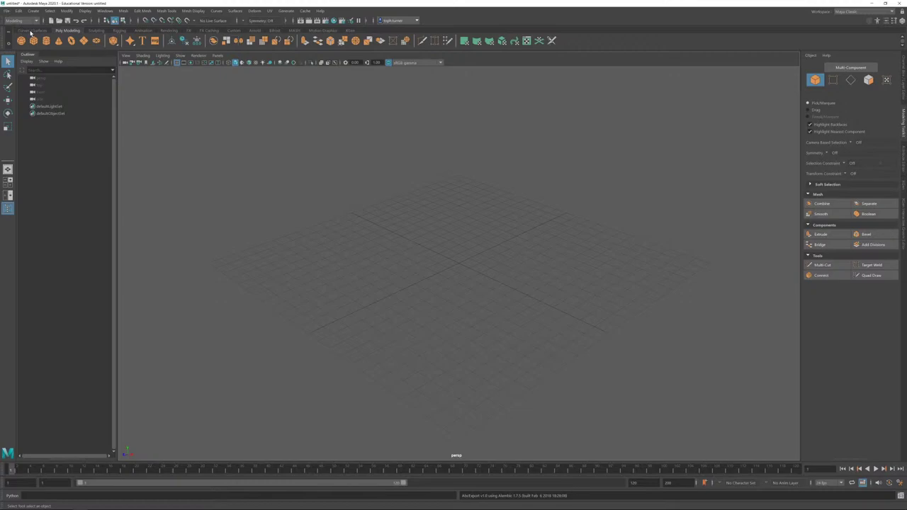
pyautogui.press('XF86AudioMute')
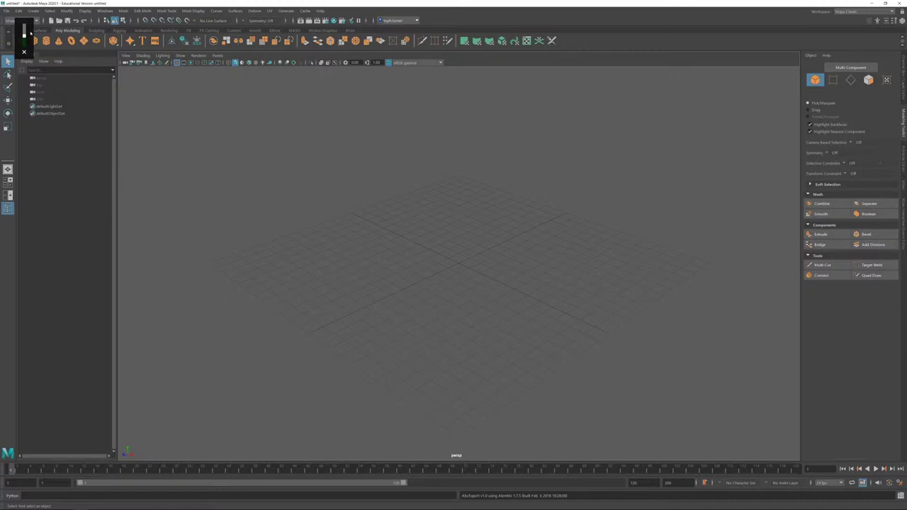
# Step: Import Furnace.fbx from the FBX folder of the CabinInTheWoods project and view the boiler's front
pyautogui.click(7, 10)
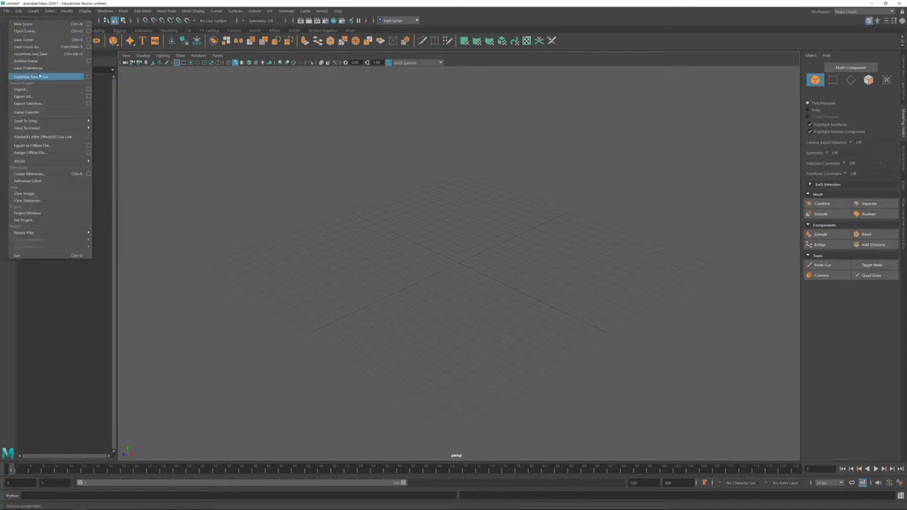
pyautogui.click(228, 183)
pyautogui.click(6, 10)
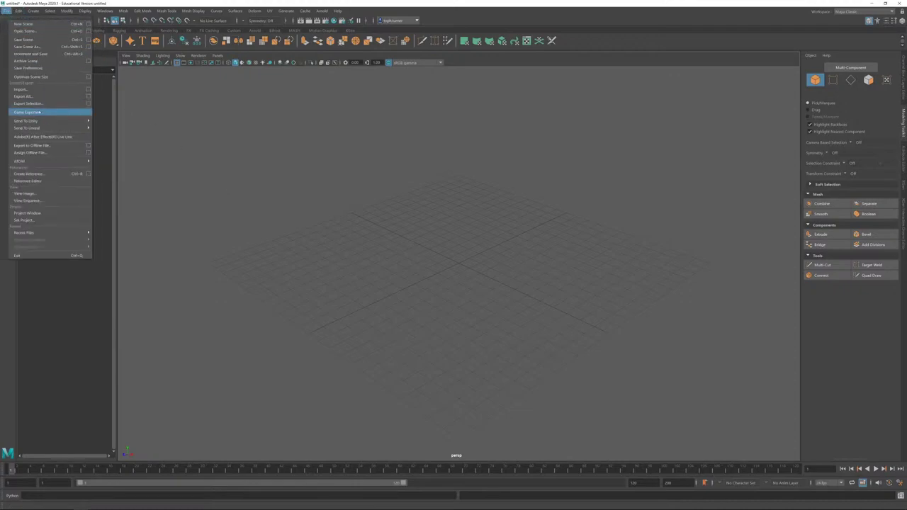
pyautogui.click(25, 90)
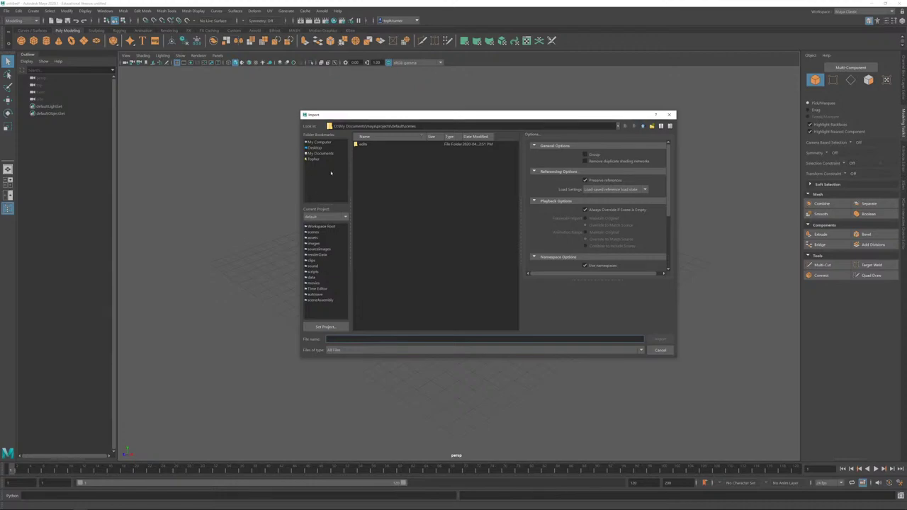
pyautogui.click(331, 148)
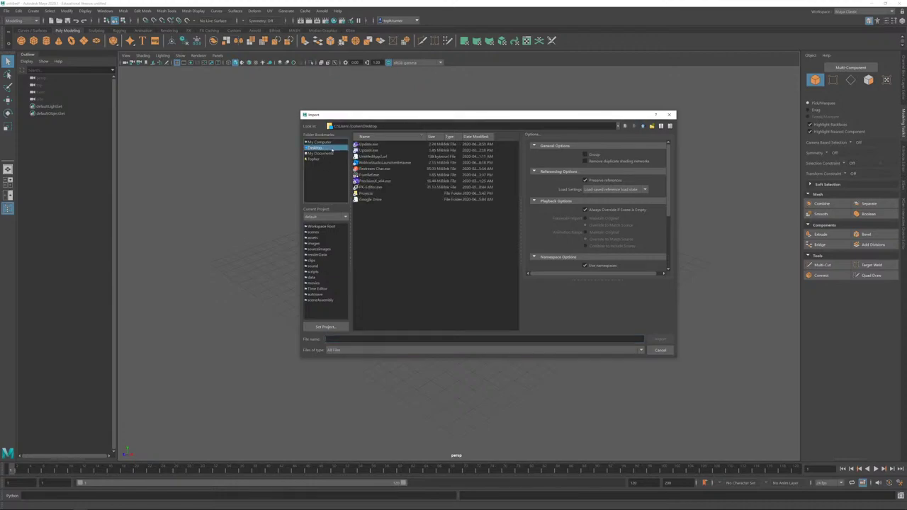
pyautogui.doubleClick(389, 192)
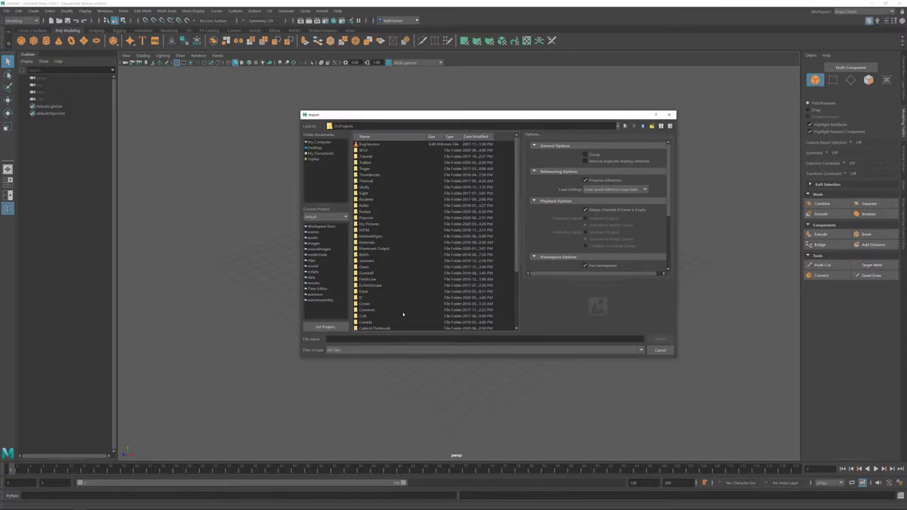
pyautogui.doubleClick(379, 329)
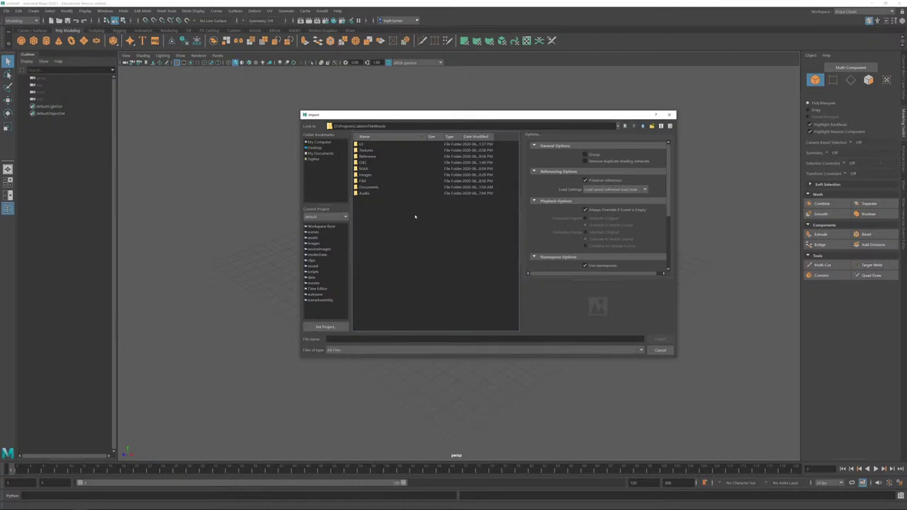
pyautogui.doubleClick(366, 181)
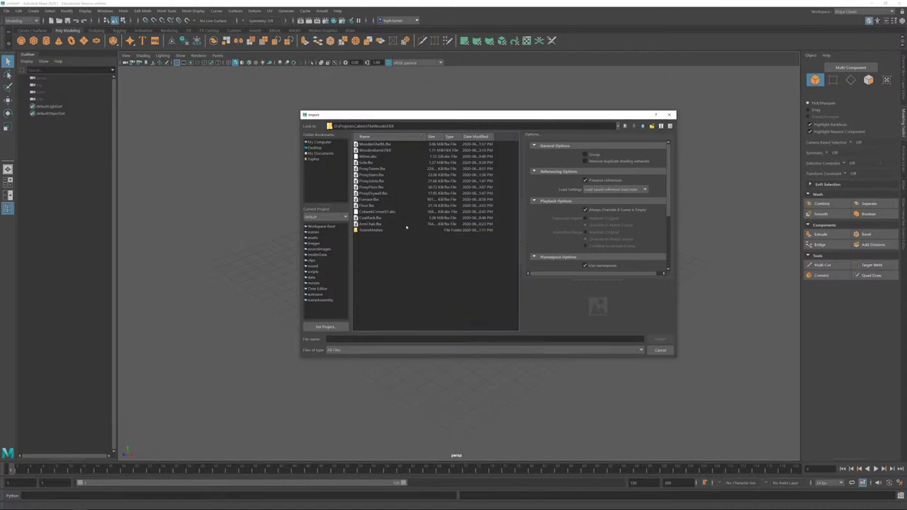
pyautogui.doubleClick(370, 201)
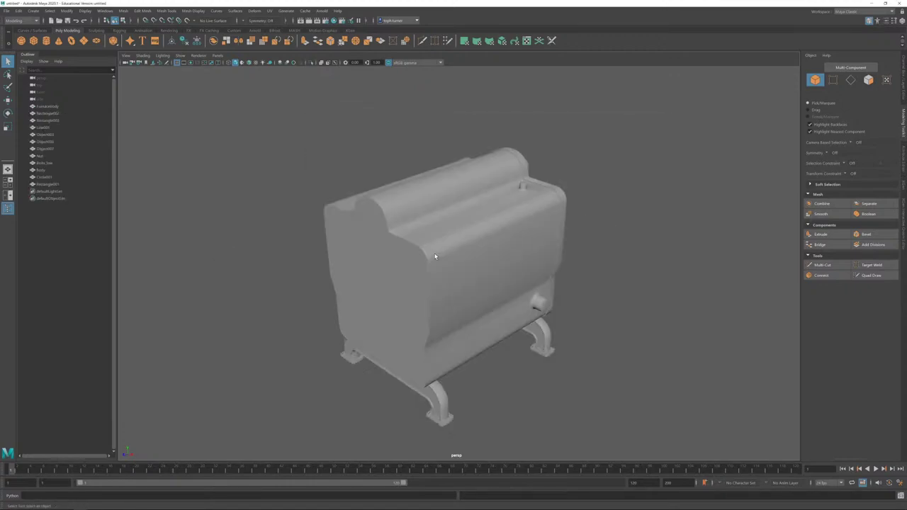
pyautogui.keyDown('alt'); pyautogui.moveTo(528, 295); pyautogui.dragTo(483, 265); pyautogui.keyUp('alt')
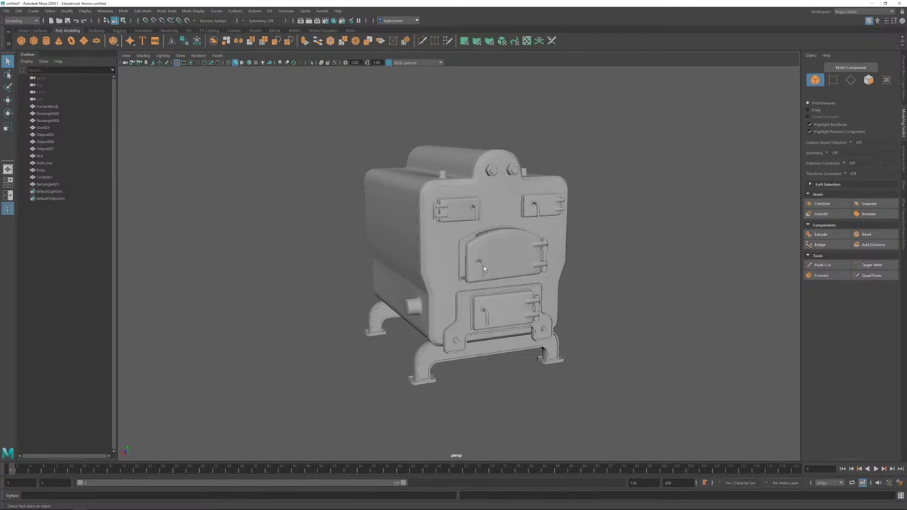
# Step: Inspect the imported boiler's front, sides and top, checking the wireframe of all its parts
pyautogui.keyDown('alt'); pyautogui.moveTo(526, 106); pyautogui.dragTo(600, 352); pyautogui.keyUp('alt')
pyautogui.press('f')
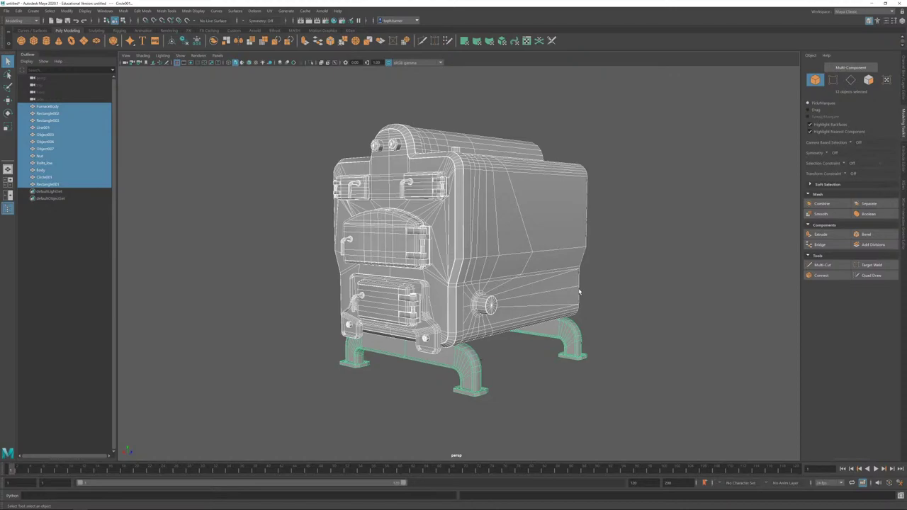
pyautogui.click(681, 217)
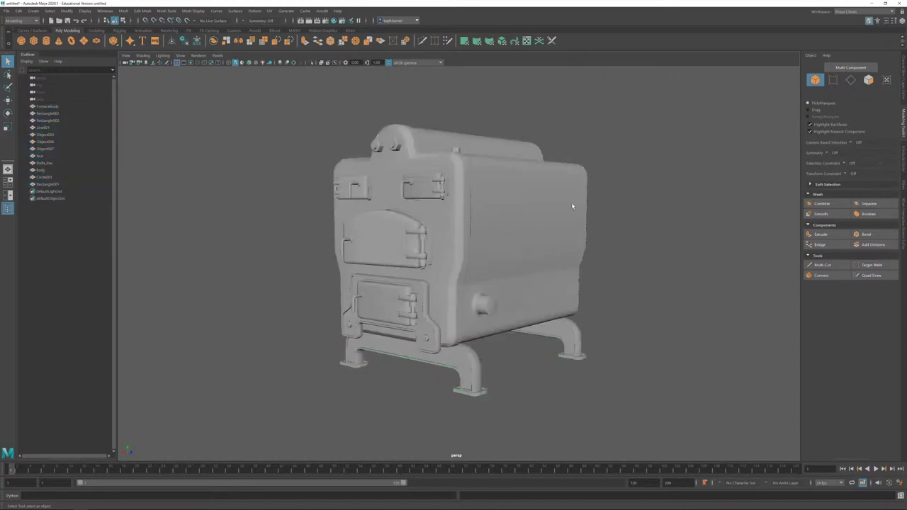
pyautogui.moveTo(571, 204)
pyautogui.keyDown('alt'); pyautogui.mouseDown()
pyautogui.moveTo(557, 196)
pyautogui.moveTo(603, 205)
pyautogui.moveTo(571, 211)
pyautogui.mouseUp(); pyautogui.keyUp('alt')
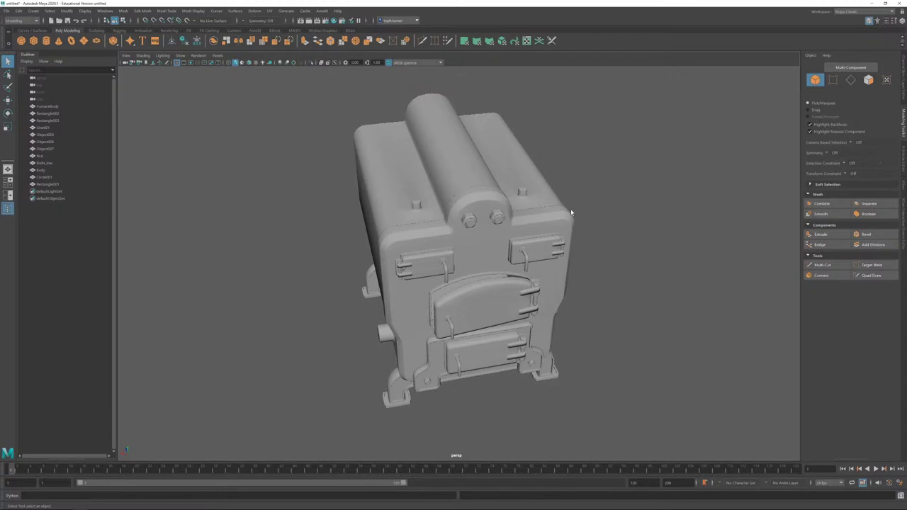
pyautogui.keyDown('alt'); pyautogui.moveTo(654, 191); pyautogui.dragTo(668, 177); pyautogui.keyUp('alt')
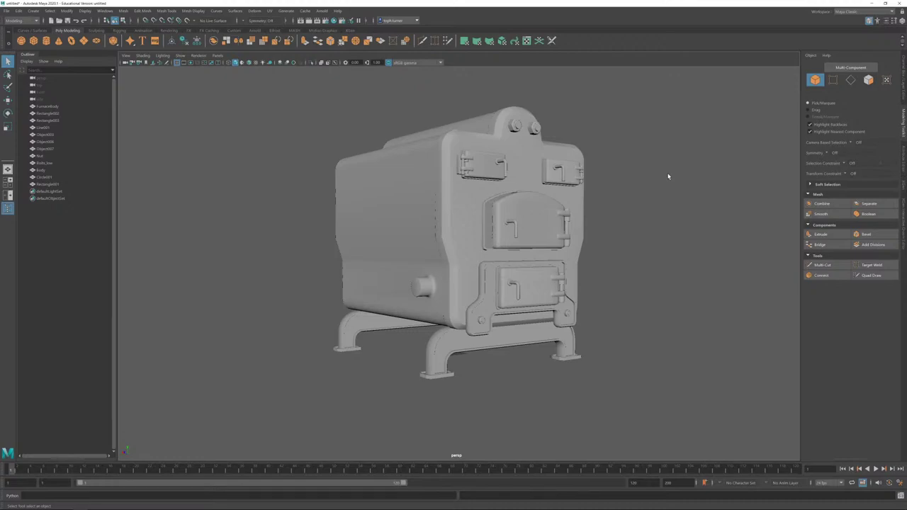
pyautogui.keyDown('alt'); pyautogui.moveTo(579, 397); pyautogui.dragTo(599, 276); pyautogui.keyUp('alt')
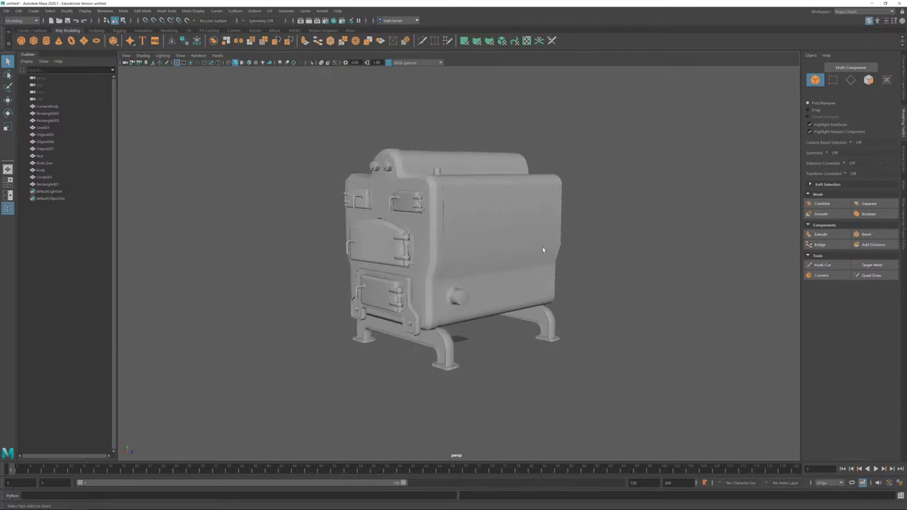
# Step: Select all the boiler parts, open the UV Editor beside the model and apply a planar UV projection
pyautogui.moveTo(306, 129); pyautogui.dragTo(613, 387)
pyautogui.scroll(2, 593, 368)
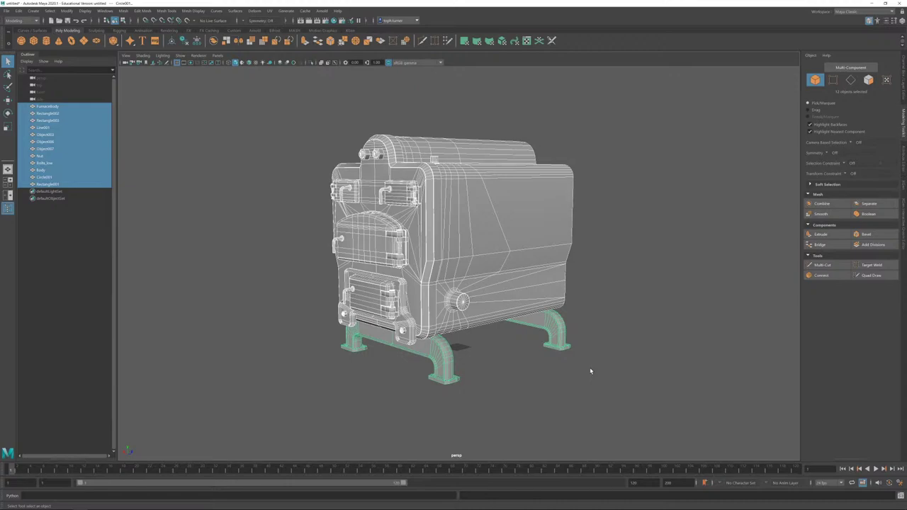
pyautogui.click(526, 40)
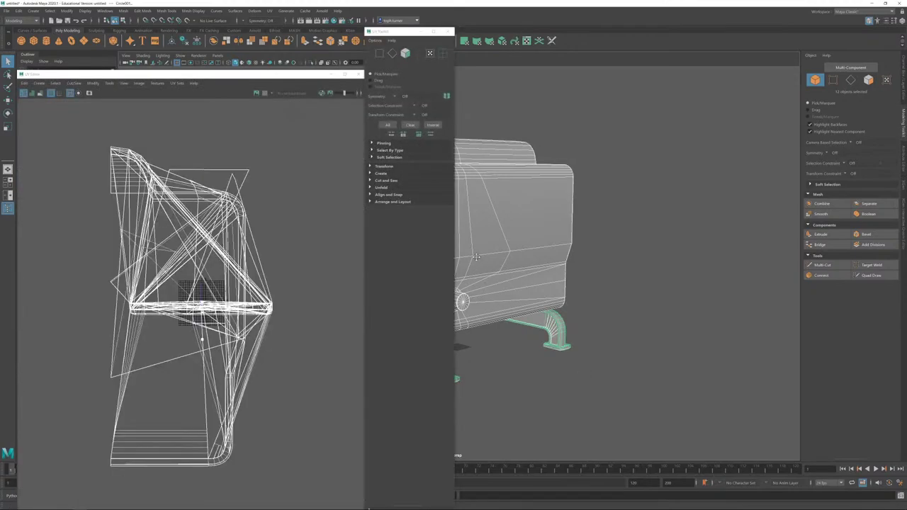
pyautogui.keyDown('alt'); pyautogui.moveTo(477, 256); pyautogui.dragTo(615, 246, button='middle'); pyautogui.keyUp('alt')
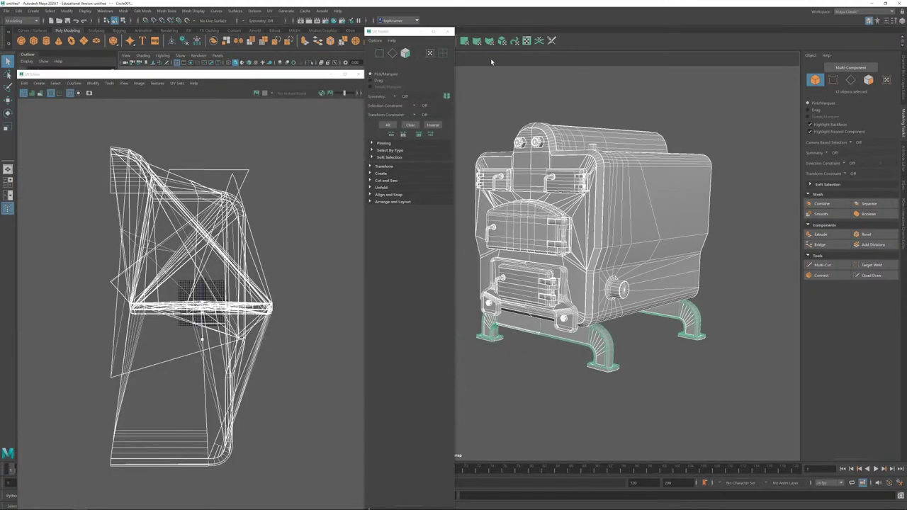
pyautogui.click(465, 42)
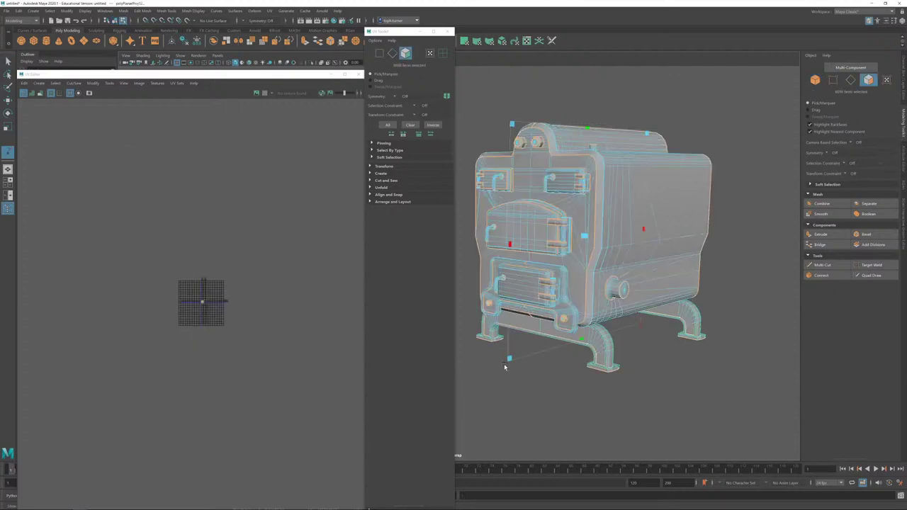
# Step: Move the projected boiler UVs diagonally out of the 0–1 tile to about U 2, V 2 in the UV Editor
pyautogui.keyDown('alt'); pyautogui.moveTo(274, 263); pyautogui.dragTo(304, 405, button='right'); pyautogui.keyUp('alt')
pyautogui.keyDown('alt'); pyautogui.moveTo(80, 366); pyautogui.dragTo(278, 211, button='middle'); pyautogui.keyUp('alt')
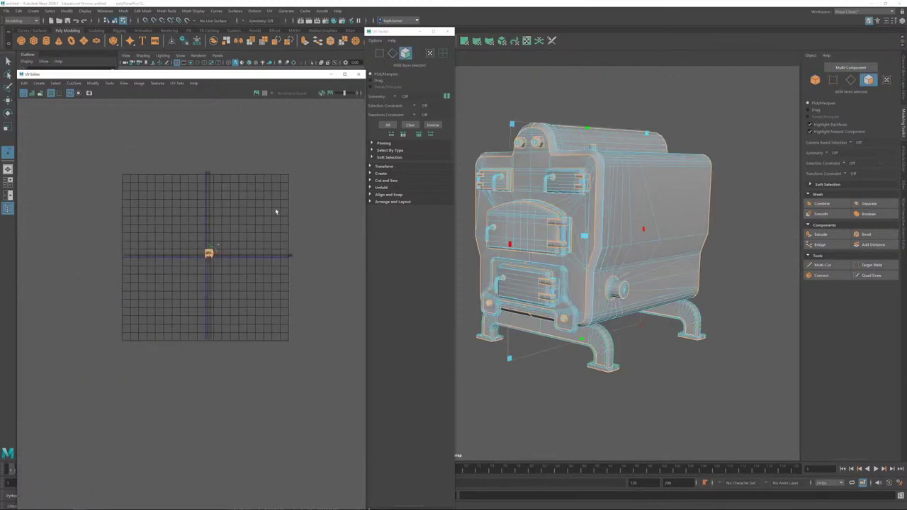
pyautogui.keyDown('alt'); pyautogui.moveTo(275, 211); pyautogui.dragTo(284, 276, button='right'); pyautogui.keyUp('alt')
pyautogui.keyDown('alt'); pyautogui.moveTo(190, 302); pyautogui.dragTo(241, 407, button='right'); pyautogui.keyUp('alt')
pyautogui.keyDown('alt'); pyautogui.moveTo(118, 319); pyautogui.dragTo(200, 320, button='middle'); pyautogui.keyUp('alt')
pyautogui.keyDown('alt'); pyautogui.moveTo(200, 319); pyautogui.dragTo(322, 328, button='right'); pyautogui.keyUp('alt')
pyautogui.keyDown('alt'); pyautogui.moveTo(326, 331); pyautogui.dragTo(302, 336, button='middle'); pyautogui.keyUp('alt')
pyautogui.keyDown('alt'); pyautogui.moveTo(234, 282); pyautogui.dragTo(170, 186, button='right'); pyautogui.keyUp('alt')
pyautogui.keyDown('alt'); pyautogui.moveTo(223, 255); pyautogui.dragTo(182, 288, button='middle'); pyautogui.keyUp('alt')
pyautogui.moveTo(164, 324); pyautogui.dragTo(321, 171)
pyautogui.click(294, 227)
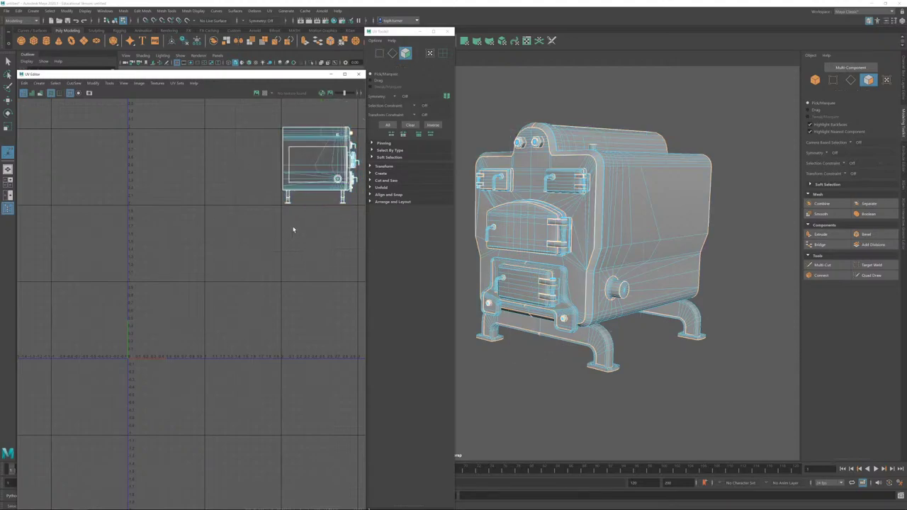
pyautogui.keyDown('alt'); pyautogui.moveTo(293, 227); pyautogui.dragTo(246, 290, button='middle'); pyautogui.keyUp('alt')
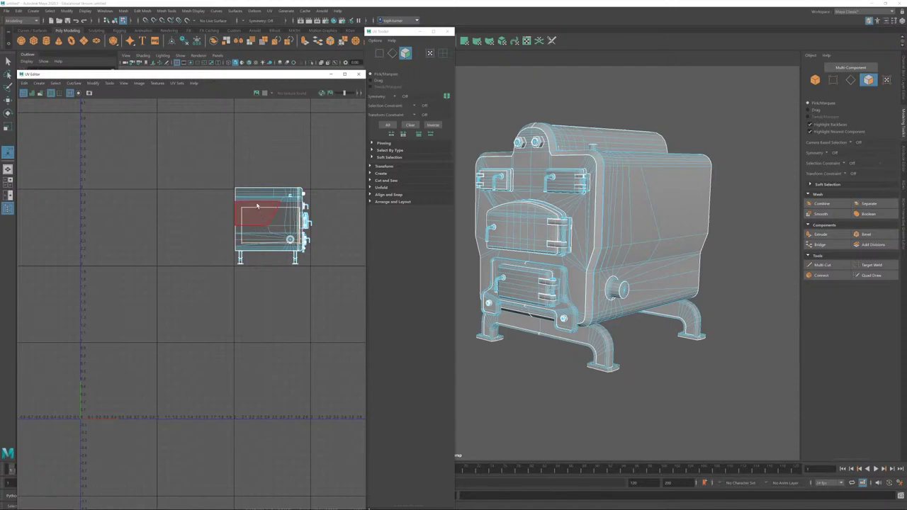
# Step: Select the faces of all the boiler's UV shells and unfold them
pyautogui.click(673, 190)
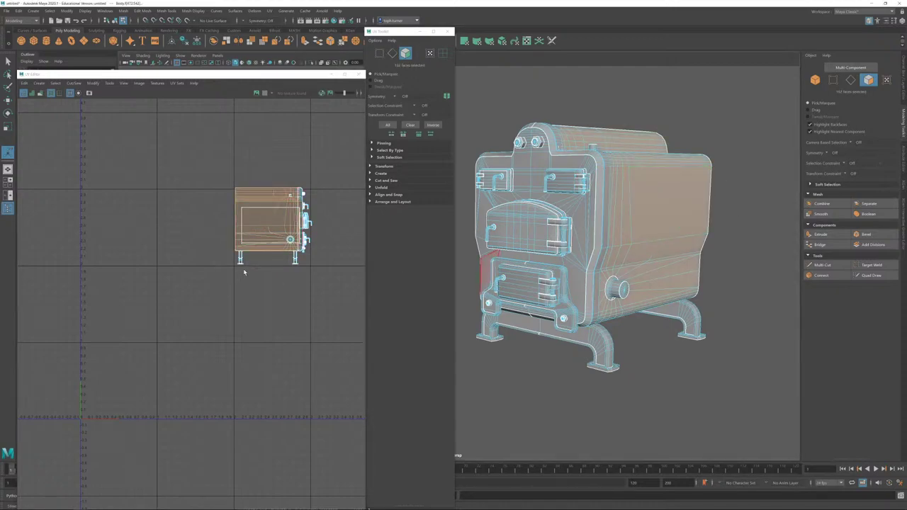
pyautogui.moveTo(222, 171); pyautogui.dragTo(336, 288)
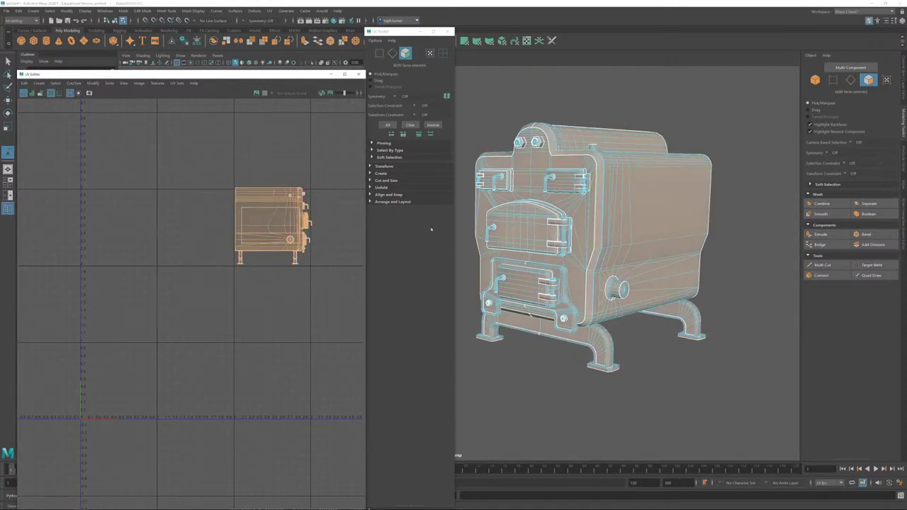
pyautogui.click(381, 188)
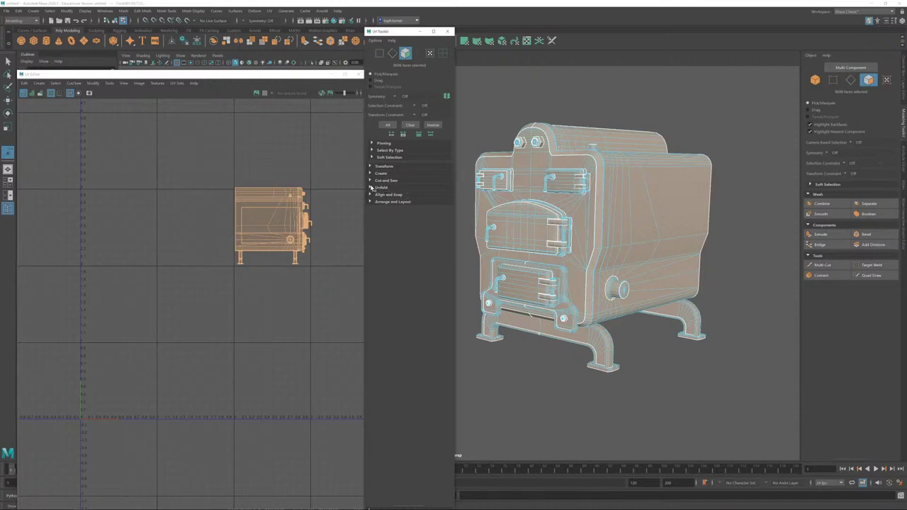
pyautogui.click(381, 205)
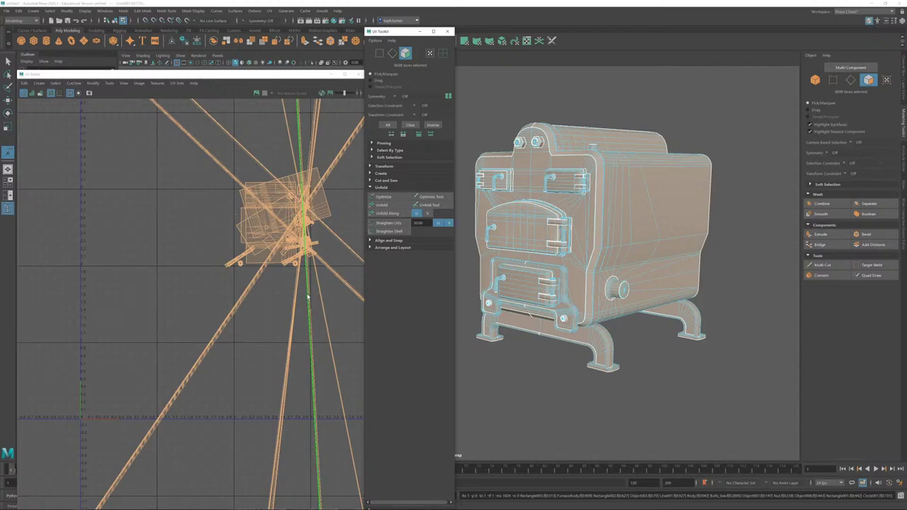
# Step: Select the long stretched UV strips and locate their matching hinge faces on the arched door
pyautogui.click(191, 208)
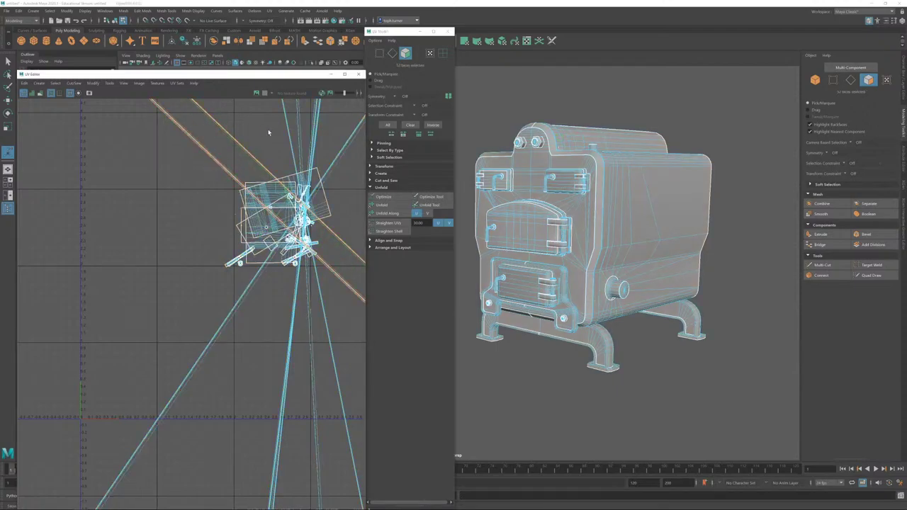
pyautogui.keyDown('shift'); pyautogui.moveTo(269, 131); pyautogui.dragTo(352, 138); pyautogui.keyUp('shift')
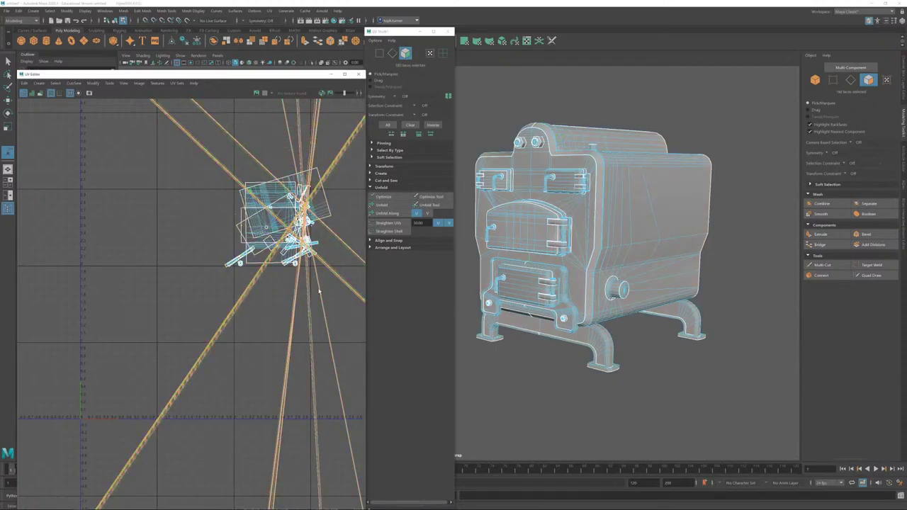
pyautogui.keyDown('alt'); pyautogui.moveTo(576, 294); pyautogui.dragTo(604, 317, button='middle'); pyautogui.keyUp('alt')
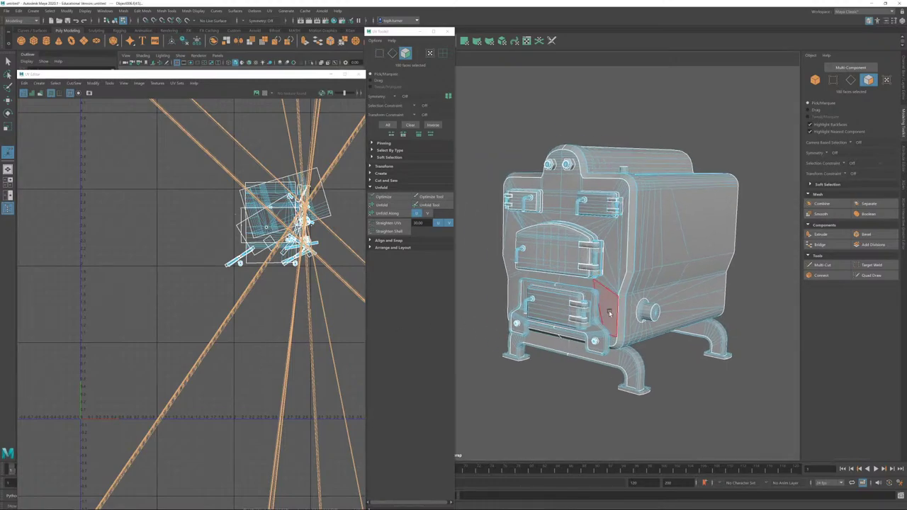
pyautogui.scroll(5, 604, 312)
pyautogui.keyDown('alt'); pyautogui.moveTo(591, 287); pyautogui.dragTo(664, 323); pyautogui.keyUp('alt')
pyautogui.scroll(2, 599, 277)
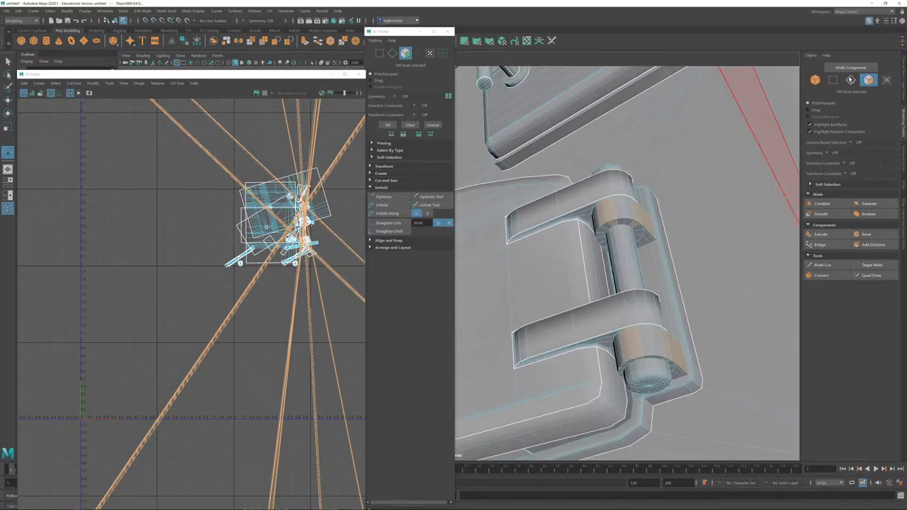
# Step: In edge mode, select the border edges around the underside of the upper hinge knuckle on the arched door
pyautogui.click(851, 80)
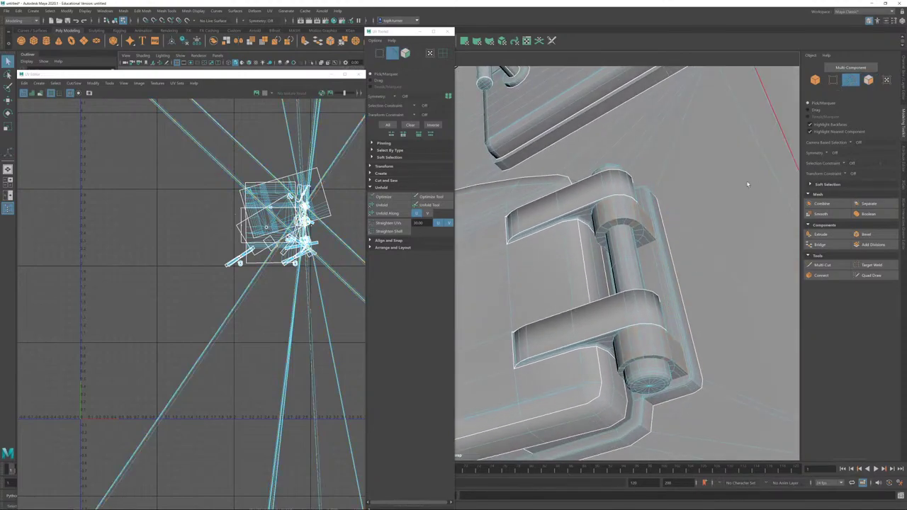
pyautogui.doubleClick(625, 221)
pyautogui.keyDown('alt'); pyautogui.moveTo(644, 229); pyautogui.dragTo(645, 246); pyautogui.keyUp('alt')
pyautogui.keyDown('alt'); pyautogui.moveTo(645, 246); pyautogui.dragTo(787, 190, button='right'); pyautogui.keyUp('alt')
pyautogui.keyDown('alt'); pyautogui.moveTo(786, 190); pyautogui.dragTo(670, 211, button='middle'); pyautogui.keyUp('alt')
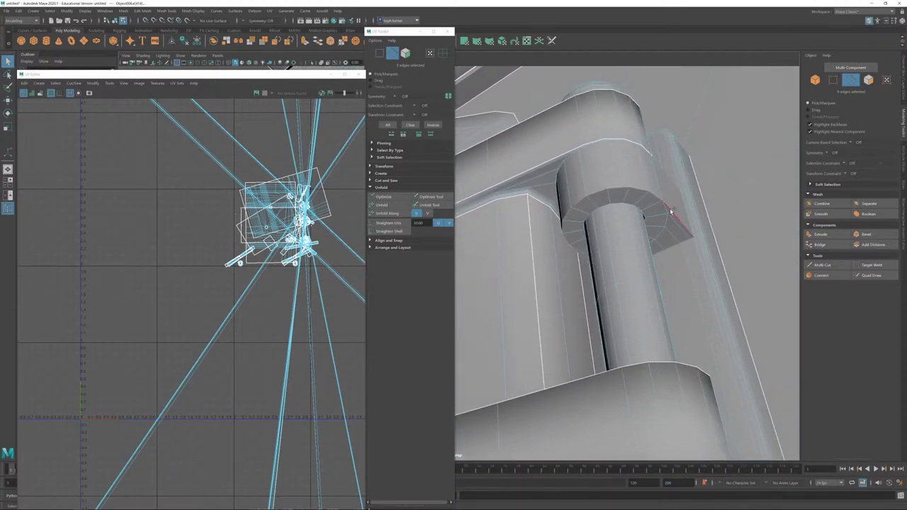
pyautogui.keyDown('shift'); pyautogui.doubleClick(579, 257); pyautogui.keyUp('shift')
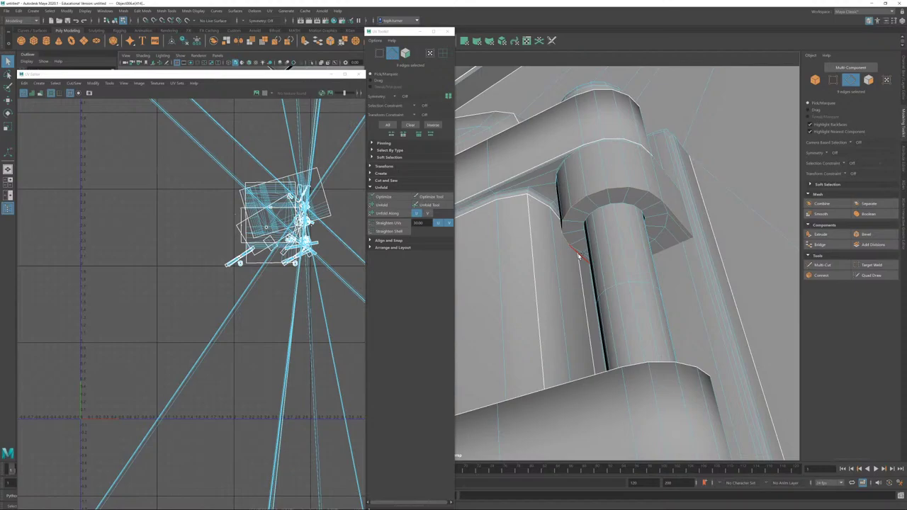
pyautogui.keyDown('alt'); pyautogui.moveTo(650, 267); pyautogui.dragTo(575, 269); pyautogui.keyUp('alt')
pyautogui.click(655, 262)
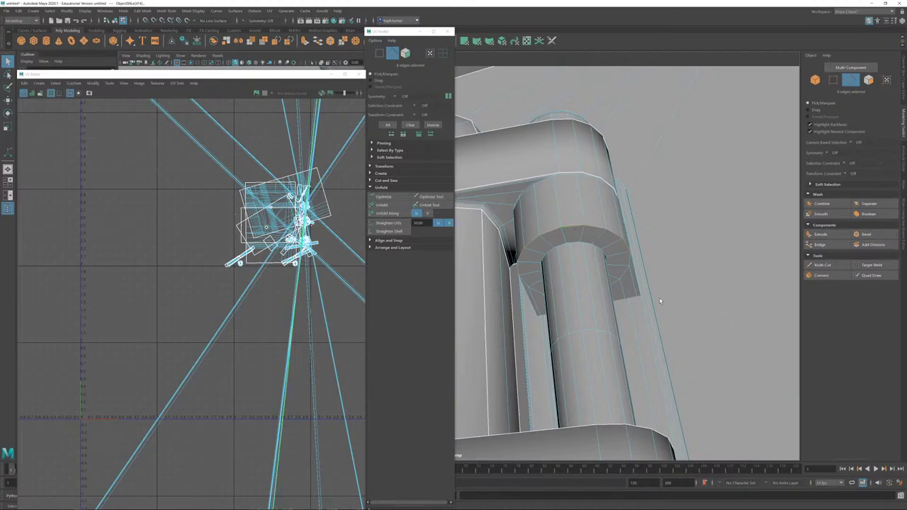
pyautogui.keyDown('alt'); pyautogui.moveTo(659, 301); pyautogui.dragTo(625, 269); pyautogui.keyUp('alt')
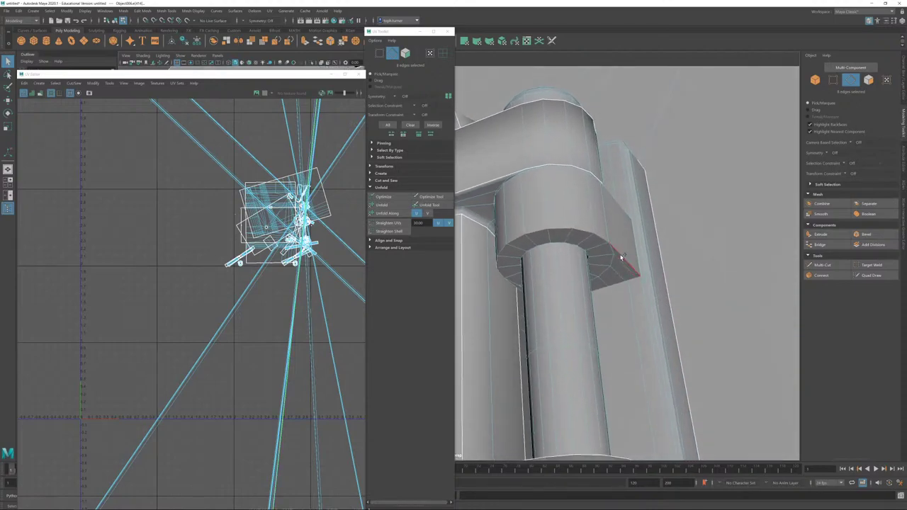
# Step: Add the lower hinge knuckle's underside border edges to the selection and cut the UVs along all selected edges
pyautogui.keyDown('alt'); pyautogui.moveTo(579, 289); pyautogui.dragTo(537, 285); pyautogui.keyUp('alt')
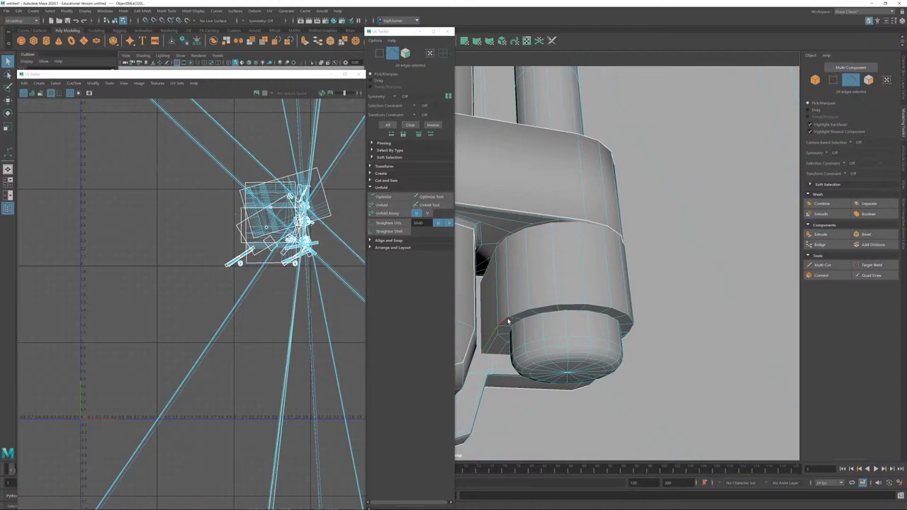
pyautogui.keyDown('shift'); pyautogui.click(635, 303); pyautogui.keyUp('shift')
pyautogui.keyDown('alt'); pyautogui.moveTo(634, 303); pyautogui.dragTo(496, 312); pyautogui.keyUp('alt')
pyautogui.keyDown('alt'); pyautogui.moveTo(791, 290); pyautogui.dragTo(713, 277); pyautogui.keyUp('alt')
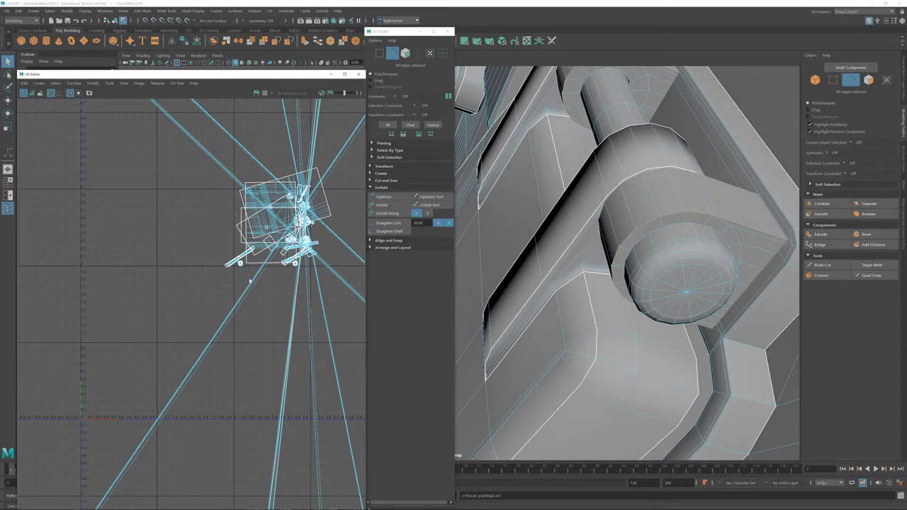
# Step: Select further seam edges on the outer side of the lower hinge knuckle of the arched door
pyautogui.keyDown('alt'); pyautogui.moveTo(678, 241); pyautogui.dragTo(589, 237, button='right'); pyautogui.keyUp('alt')
pyautogui.keyDown('alt'); pyautogui.moveTo(588, 237); pyautogui.dragTo(696, 275); pyautogui.keyUp('alt')
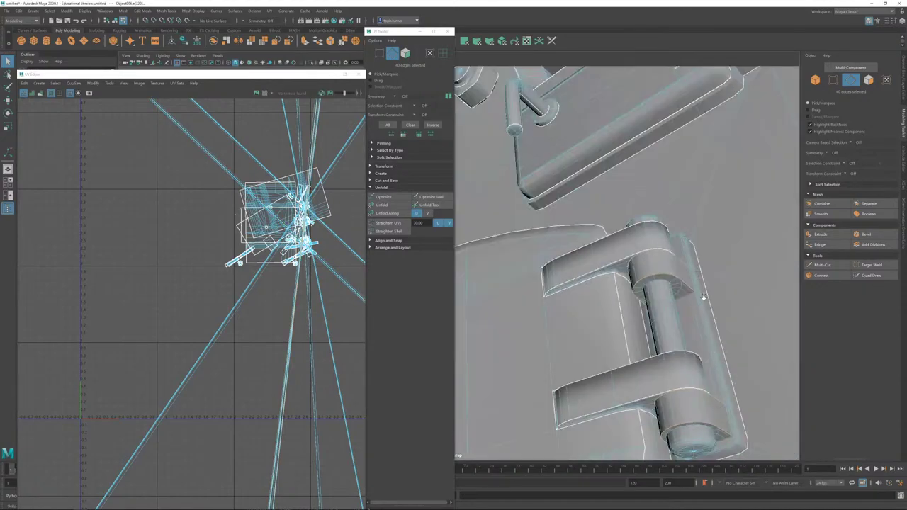
pyautogui.keyDown('alt'); pyautogui.moveTo(703, 299); pyautogui.dragTo(624, 290, button='right'); pyautogui.keyUp('alt')
pyautogui.keyDown('alt'); pyautogui.moveTo(624, 291); pyautogui.dragTo(574, 282); pyautogui.keyUp('alt')
pyautogui.keyDown('alt'); pyautogui.moveTo(574, 282); pyautogui.dragTo(649, 318, button='right'); pyautogui.keyUp('alt')
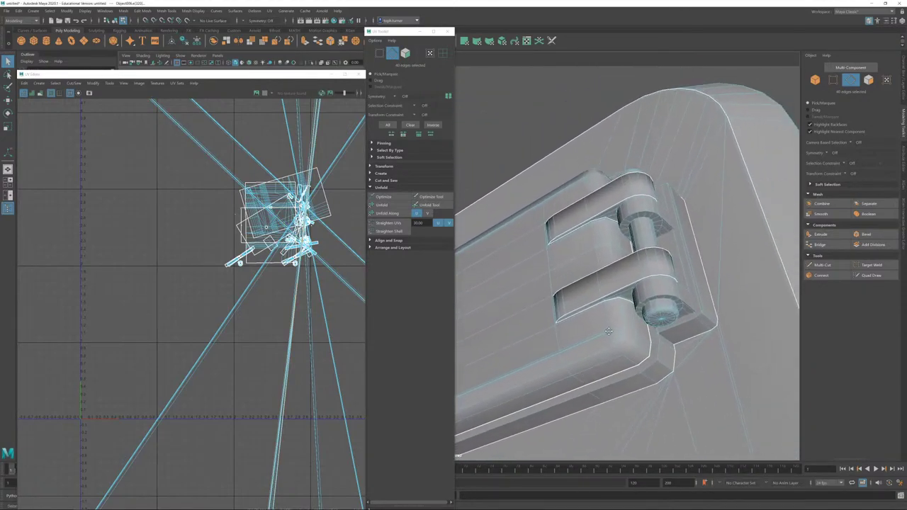
pyautogui.keyDown('alt'); pyautogui.moveTo(648, 319); pyautogui.dragTo(674, 393); pyautogui.keyUp('alt')
pyautogui.keyDown('alt'); pyautogui.moveTo(674, 392); pyautogui.dragTo(716, 419, button='right'); pyautogui.keyUp('alt')
pyautogui.keyDown('alt'); pyautogui.moveTo(716, 419); pyautogui.dragTo(611, 323); pyautogui.keyUp('alt')
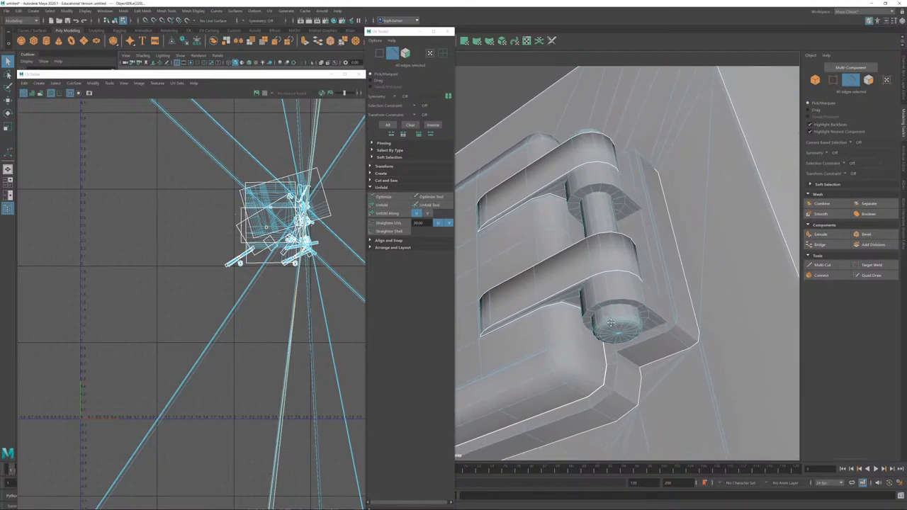
pyautogui.click(639, 306)
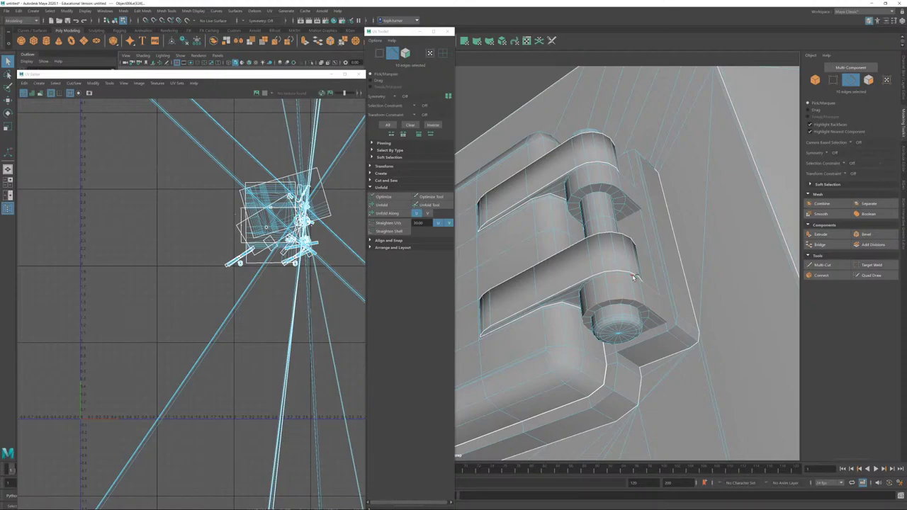
pyautogui.keyDown('alt'); pyautogui.moveTo(633, 278); pyautogui.dragTo(614, 307); pyautogui.keyUp('alt')
pyautogui.keyDown('shift'); pyautogui.click(615, 312); pyautogui.keyUp('shift')
pyautogui.keyDown('shift'); pyautogui.click(613, 308); pyautogui.keyUp('shift')
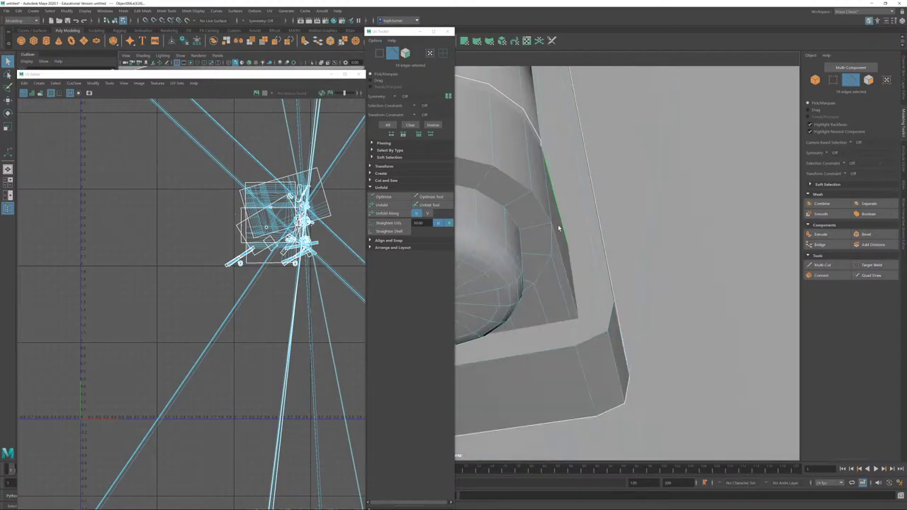
# Step: Add the remaining side edges of the arched door's hinge knuckles to the selection and cut the UVs along them
pyautogui.keyDown('alt'); pyautogui.moveTo(559, 228); pyautogui.dragTo(603, 280); pyautogui.keyUp('alt')
pyautogui.click(604, 279)
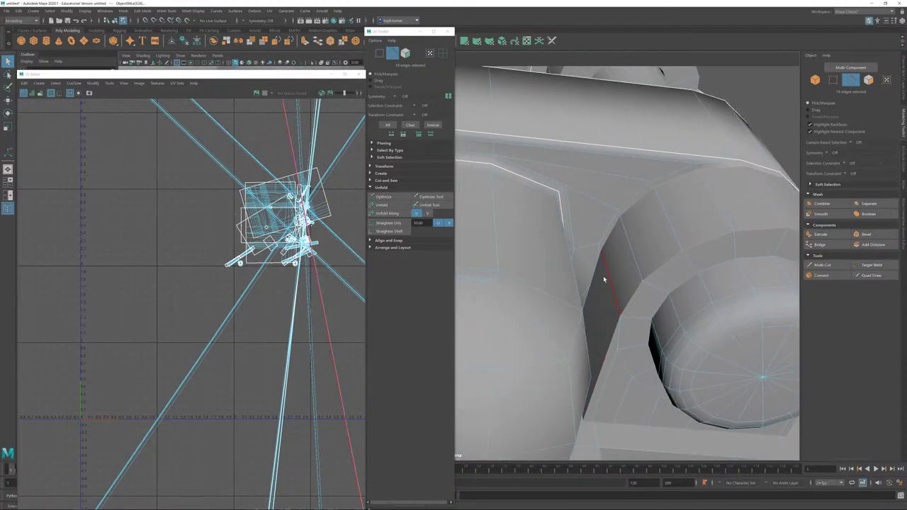
pyautogui.click(600, 270)
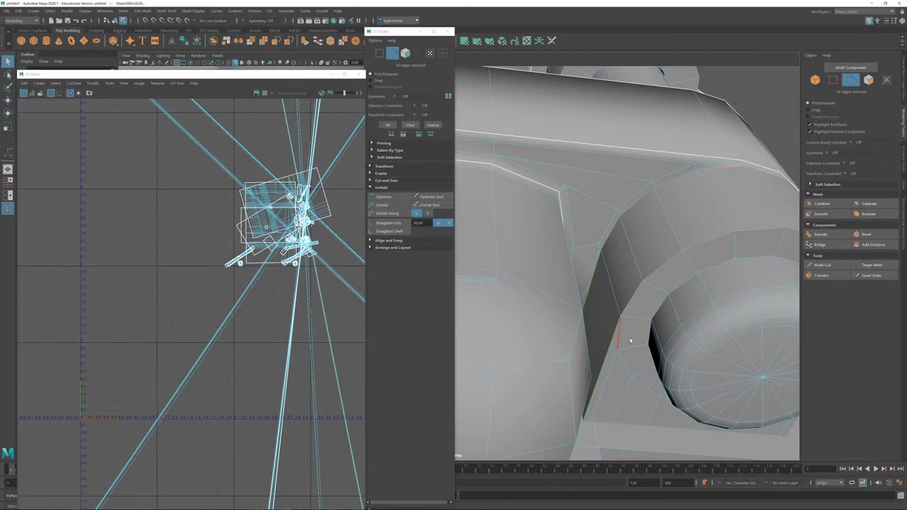
pyautogui.scroll(-4, 554, 203)
pyautogui.keyDown('alt'); pyautogui.moveTo(554, 202); pyautogui.dragTo(541, 381, button='middle'); pyautogui.keyUp('alt')
pyautogui.scroll(3, 541, 381)
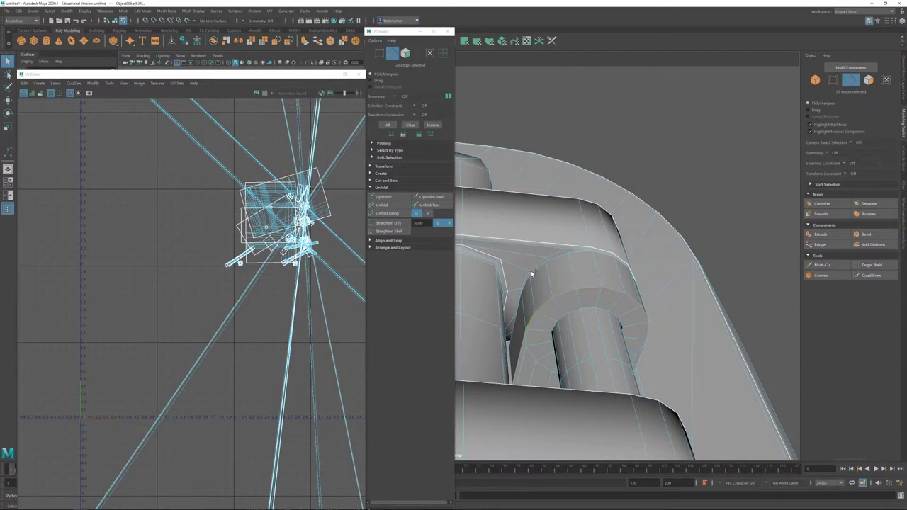
pyautogui.keyDown('alt'); pyautogui.moveTo(526, 284); pyautogui.dragTo(487, 329); pyautogui.keyUp('alt')
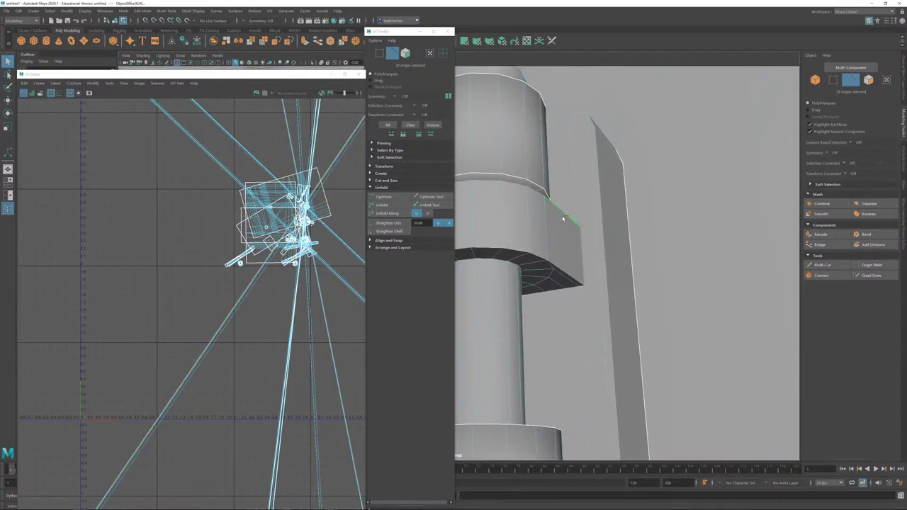
pyautogui.hotkey('shift', 'x')
pyautogui.click(264, 362)
# Step: Select all faces of the two offset hinge knuckles beside the hinge pin on the small rectangular door
pyautogui.keyDown('alt'); pyautogui.moveTo(589, 281); pyautogui.dragTo(815, 276); pyautogui.keyUp('alt')
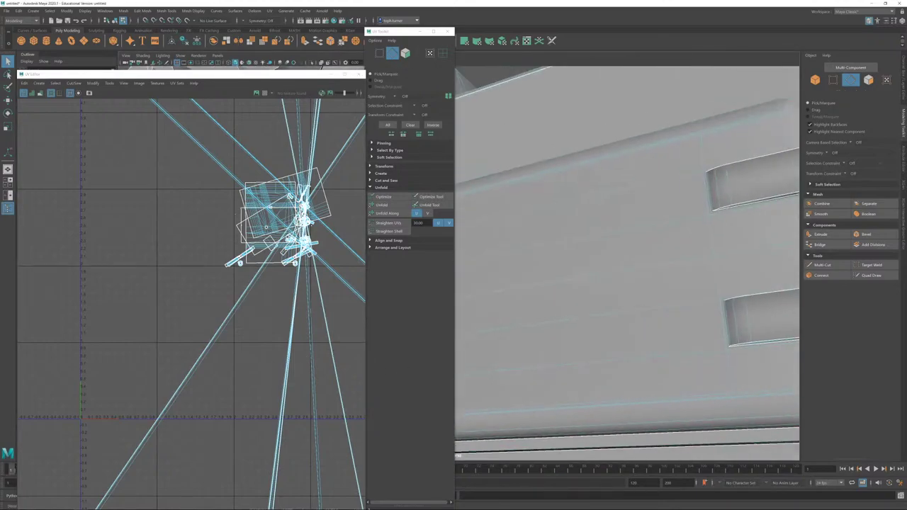
pyautogui.keyDown('alt'); pyautogui.moveTo(543, 175); pyautogui.dragTo(576, 230); pyautogui.keyUp('alt')
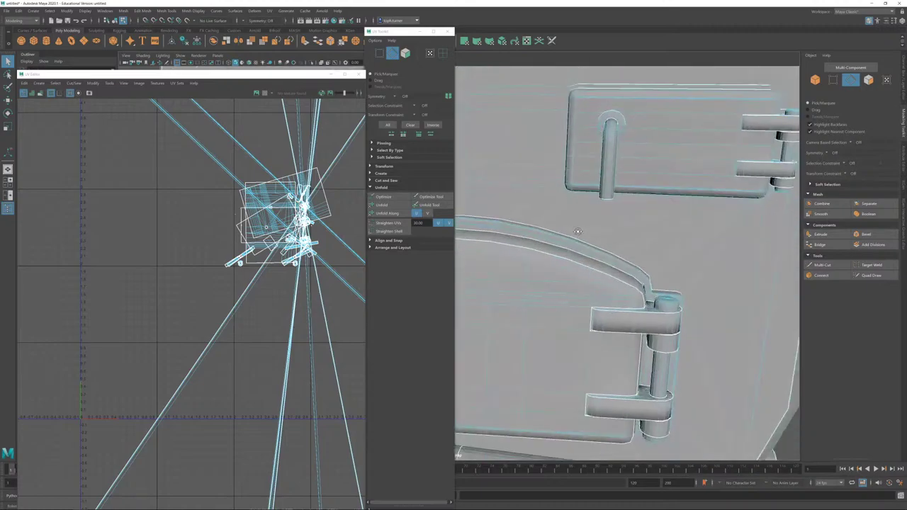
pyautogui.keyDown('alt'); pyautogui.moveTo(631, 197); pyautogui.dragTo(631, 263, button='middle'); pyautogui.keyUp('alt')
pyautogui.keyDown('alt'); pyautogui.moveTo(631, 263); pyautogui.dragTo(564, 230, button='right'); pyautogui.keyUp('alt')
pyautogui.keyDown('alt'); pyautogui.moveTo(565, 230); pyautogui.dragTo(766, 312); pyautogui.keyUp('alt')
pyautogui.keyDown('alt'); pyautogui.moveTo(766, 312); pyautogui.dragTo(628, 318, button='middle'); pyautogui.keyUp('alt')
pyautogui.keyDown('alt'); pyautogui.moveTo(628, 318); pyautogui.dragTo(449, 295, button='right'); pyautogui.keyUp('alt')
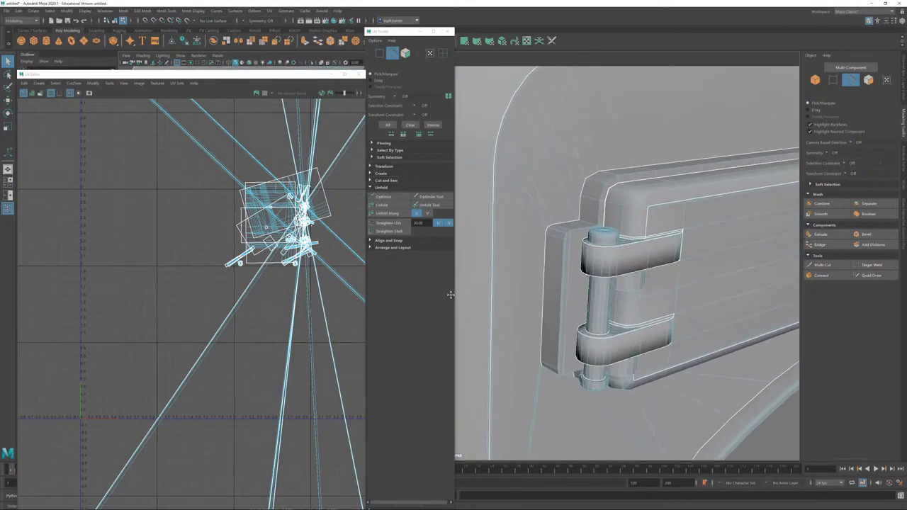
pyautogui.keyDown('alt'); pyautogui.moveTo(449, 296); pyautogui.dragTo(599, 356); pyautogui.keyUp('alt')
pyautogui.keyDown('alt'); pyautogui.moveTo(599, 357); pyautogui.dragTo(667, 416, button='right'); pyautogui.keyUp('alt')
pyautogui.keyDown('alt'); pyautogui.moveTo(666, 416); pyautogui.dragTo(573, 277); pyautogui.keyUp('alt')
pyautogui.press('F11')
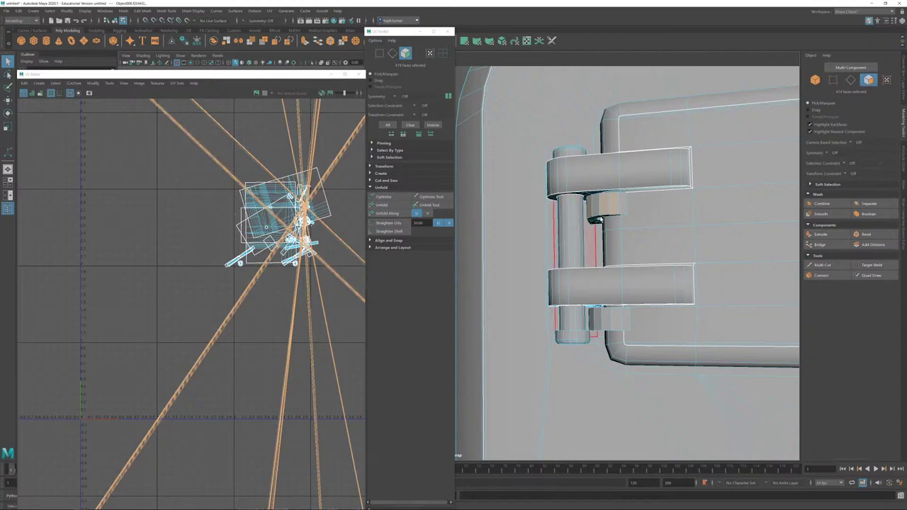
pyautogui.click(595, 298)
pyautogui.keyDown('shift'); pyautogui.doubleClick(598, 319); pyautogui.keyUp('shift')
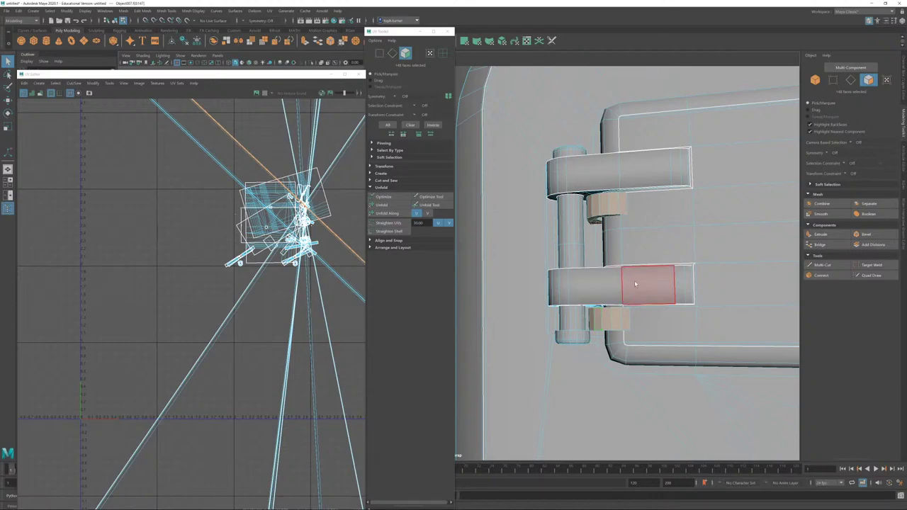
# Step: Move the selected knuckles along X so that they wrap around the rectangular door's hinge pin
pyautogui.keyDown('alt'); pyautogui.moveTo(638, 283); pyautogui.dragTo(630, 257); pyautogui.keyUp('alt')
pyautogui.press('w')
pyautogui.keyDown('alt'); pyautogui.moveTo(600, 301); pyautogui.dragTo(557, 227, button='right'); pyautogui.keyUp('alt')
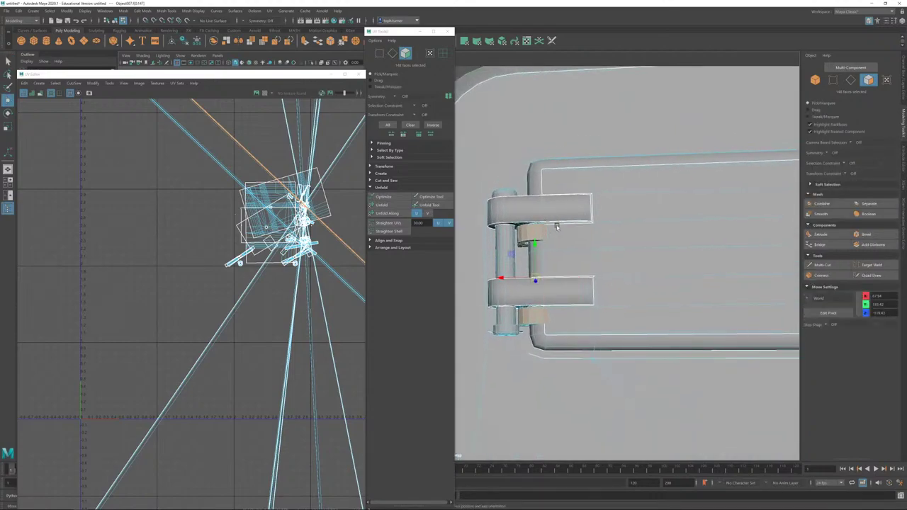
pyautogui.keyDown('alt'); pyautogui.moveTo(557, 227); pyautogui.dragTo(624, 248); pyautogui.keyUp('alt')
pyautogui.keyDown('alt'); pyautogui.moveTo(623, 248); pyautogui.dragTo(708, 374, button='right'); pyautogui.keyUp('alt')
pyautogui.moveTo(651, 274); pyautogui.dragTo(623, 263)
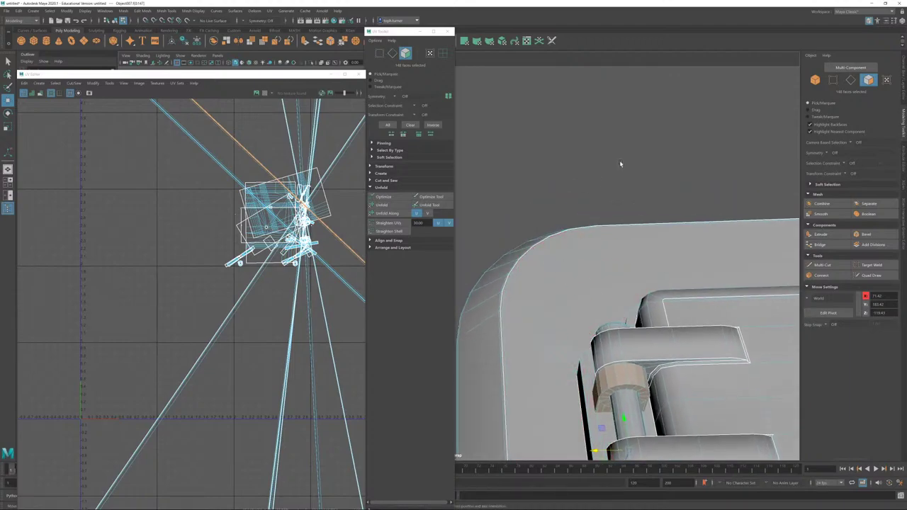
pyautogui.keyDown('alt'); pyautogui.moveTo(620, 163); pyautogui.dragTo(622, 232); pyautogui.keyUp('alt')
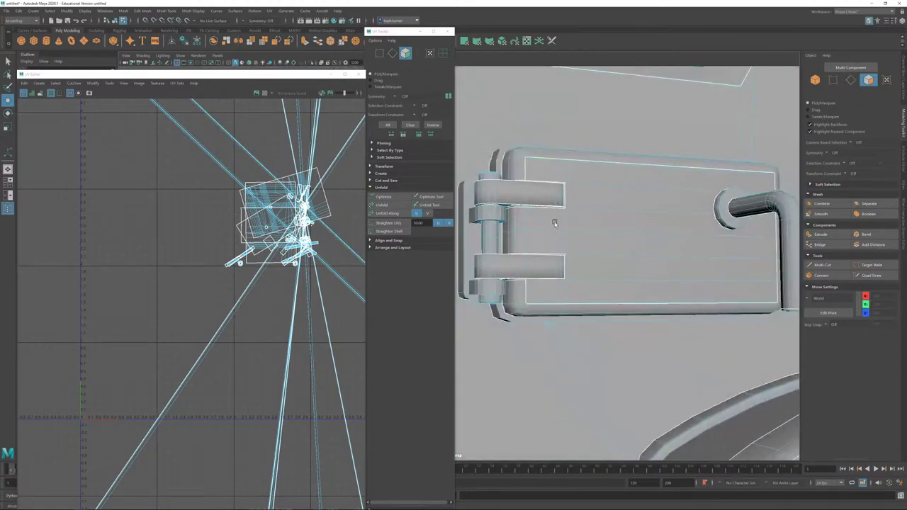
# Step: In edge mode, select the underside border and side edges of the rectangular door's upper hinge knuckle and cut the UVs along them
pyautogui.click(488, 207)
pyautogui.press('f')
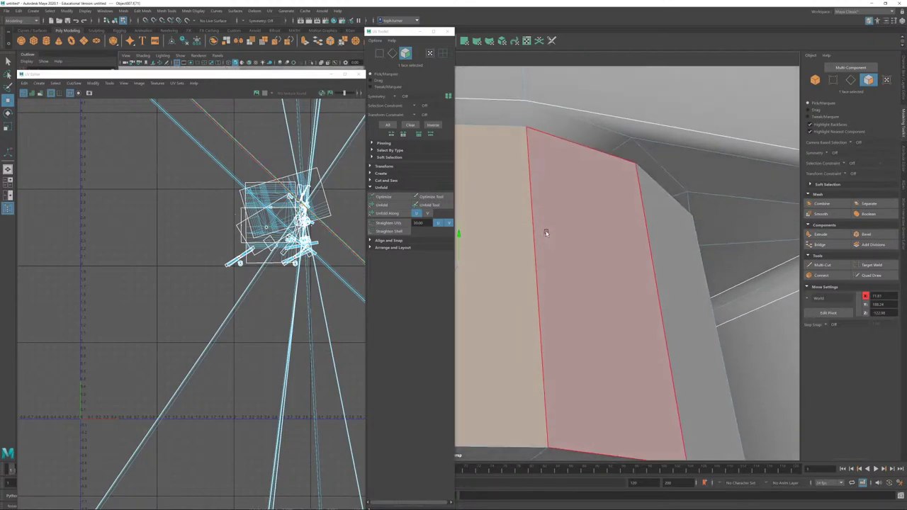
pyautogui.keyDown('alt'); pyautogui.moveTo(547, 233); pyautogui.dragTo(707, 201, button='middle'); pyautogui.keyUp('alt')
pyautogui.keyDown('alt'); pyautogui.moveTo(706, 201); pyautogui.dragTo(492, 255, button='right'); pyautogui.keyUp('alt')
pyautogui.keyDown('alt'); pyautogui.moveTo(493, 255); pyautogui.dragTo(673, 195, button='middle'); pyautogui.keyUp('alt')
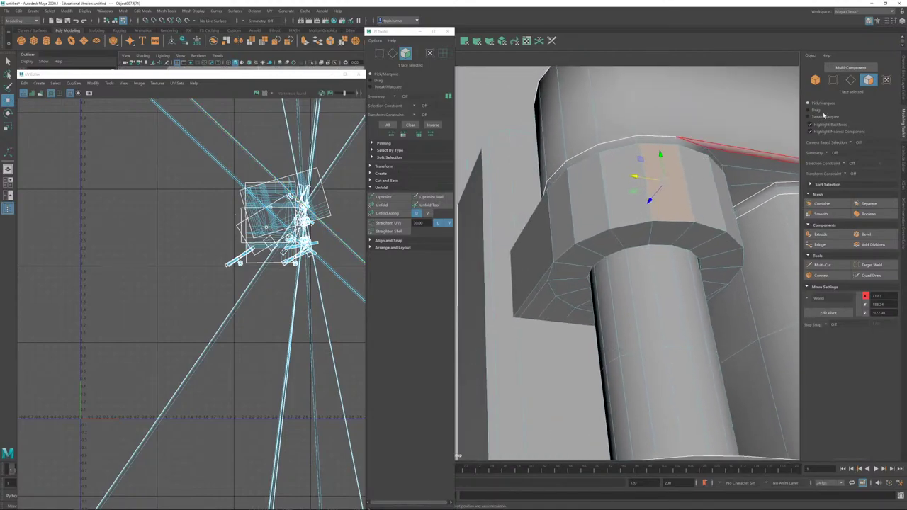
pyautogui.click(851, 79)
pyautogui.click(535, 292)
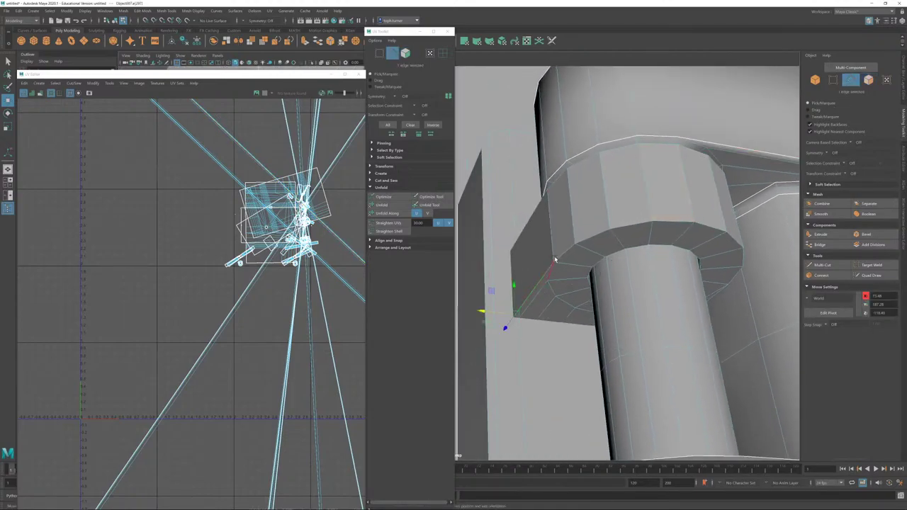
pyautogui.keyDown('shift'); pyautogui.doubleClick(561, 256); pyautogui.keyUp('shift')
pyautogui.keyDown('shift'); pyautogui.click(543, 203); pyautogui.keyUp('shift')
pyautogui.keyDown('alt'); pyautogui.moveTo(584, 202); pyautogui.dragTo(675, 219); pyautogui.keyUp('alt')
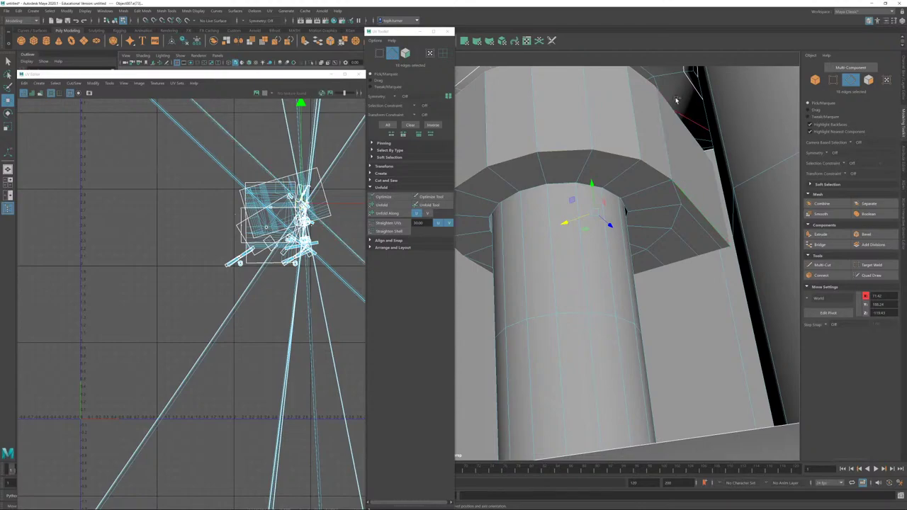
pyautogui.hotkey('ctrl', 'x')
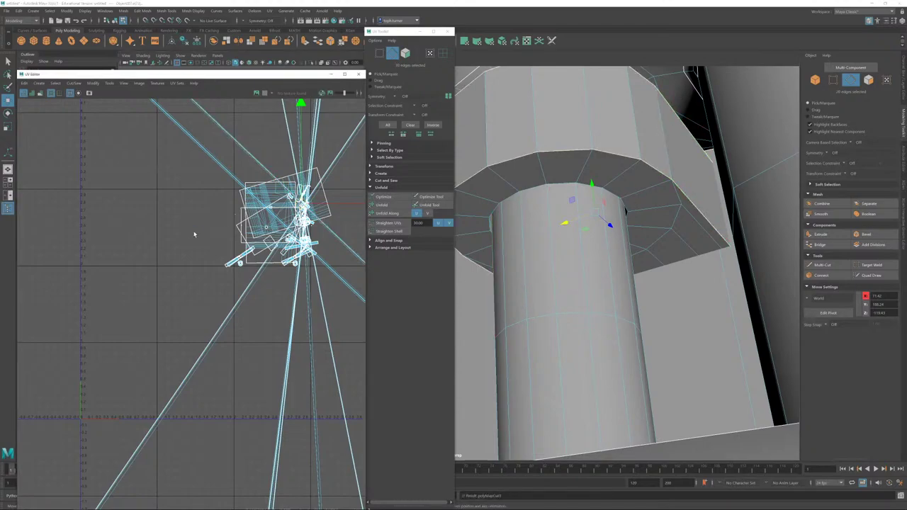
# Step: Cut the UVs along the pin-hole edge loops on the underside and top of the upper hinge knuckle
pyautogui.keyDown('alt'); pyautogui.moveTo(581, 377); pyautogui.dragTo(466, 217); pyautogui.keyUp('alt')
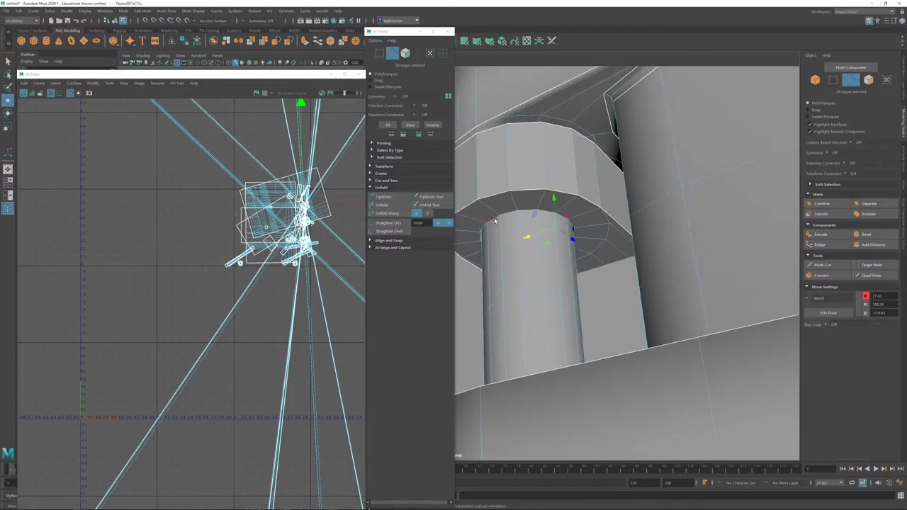
pyautogui.keyDown('shift'); pyautogui.doubleClick(495, 221); pyautogui.keyUp('shift')
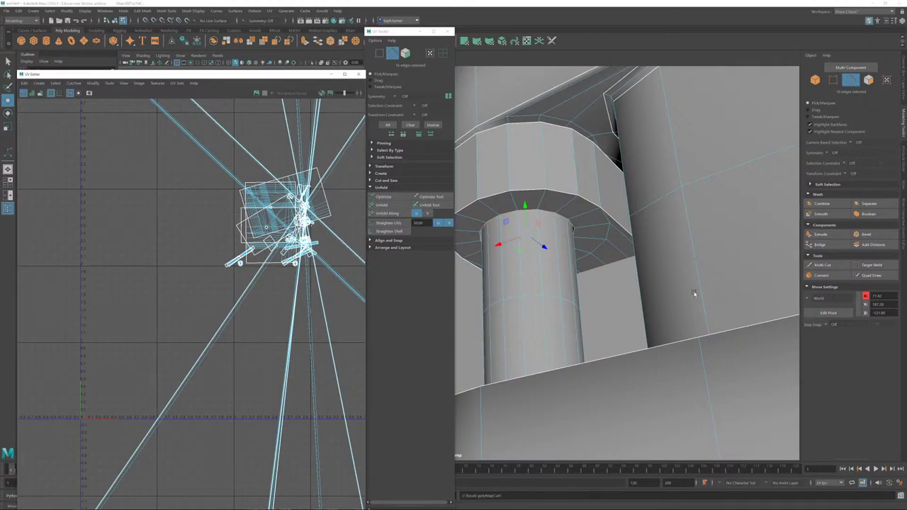
pyautogui.keyDown('alt'); pyautogui.moveTo(694, 294); pyautogui.dragTo(525, 218); pyautogui.keyUp('alt')
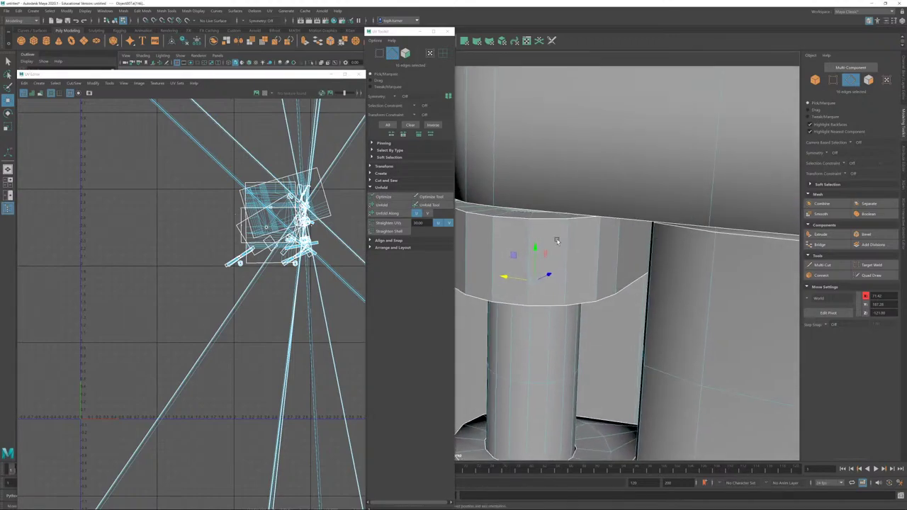
pyautogui.click(522, 213)
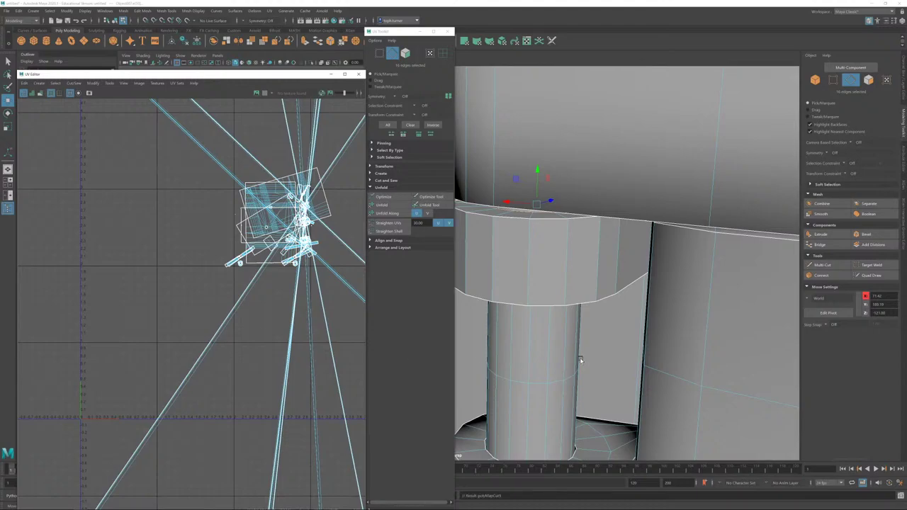
# Step: Select the underside border edges of the rectangular door's lower hinge knuckle, including its rear side edges
pyautogui.keyDown('alt'); pyautogui.moveTo(579, 360); pyautogui.dragTo(580, 275); pyautogui.keyUp('alt')
pyautogui.doubleClick(569, 272)
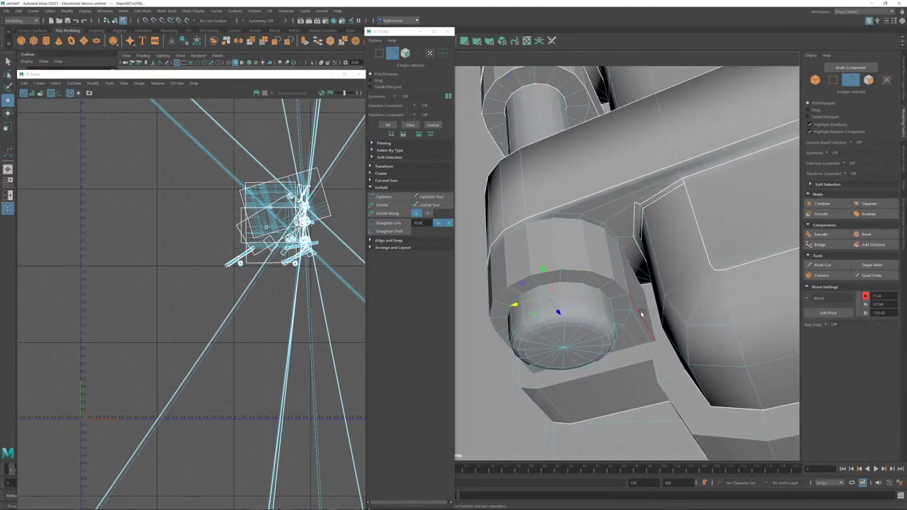
pyautogui.doubleClick(536, 360)
pyautogui.keyDown('alt'); pyautogui.moveTo(493, 345); pyautogui.dragTo(515, 354); pyautogui.keyUp('alt')
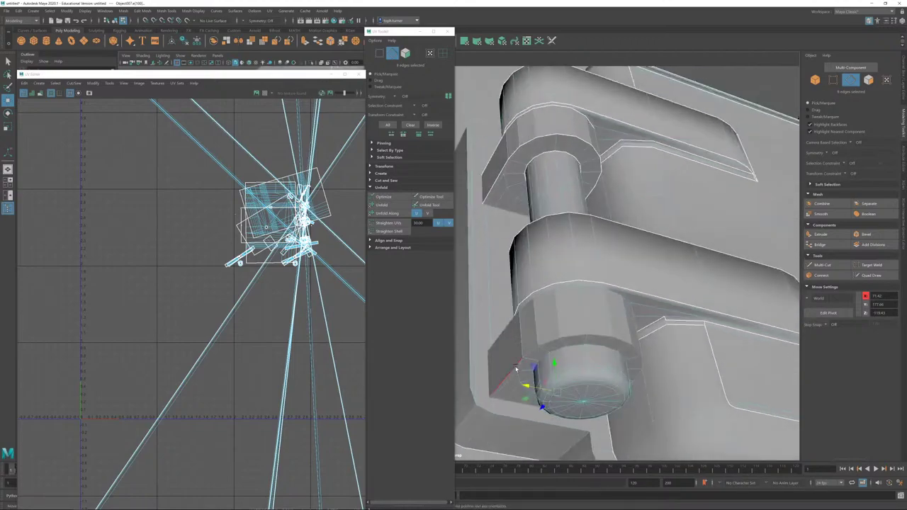
pyautogui.keyDown('shift'); pyautogui.click(508, 329); pyautogui.keyUp('shift')
# Step: Add the lower knuckle's top border edges to the selection and cut the UVs along all selected edges
pyautogui.keyDown('alt'); pyautogui.moveTo(536, 313); pyautogui.dragTo(567, 358); pyautogui.keyUp('alt')
pyautogui.keyDown('alt'); pyautogui.moveTo(567, 358); pyautogui.dragTo(638, 361, button='middle'); pyautogui.keyUp('alt')
pyautogui.keyDown('alt'); pyautogui.moveTo(638, 362); pyautogui.dragTo(721, 416, button='right'); pyautogui.keyUp('alt')
pyautogui.keyDown('alt'); pyautogui.moveTo(721, 417); pyautogui.dragTo(621, 329, button='middle'); pyautogui.keyUp('alt')
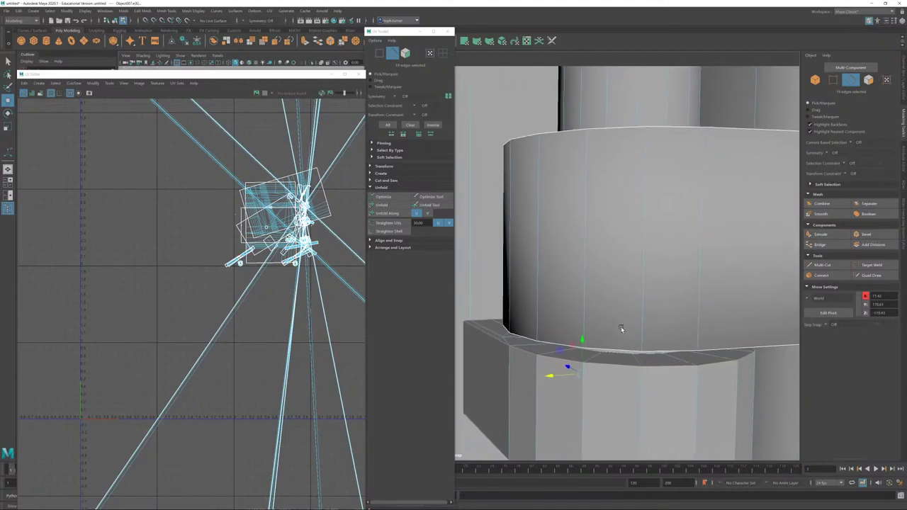
pyautogui.keyDown('alt'); pyautogui.moveTo(616, 354); pyautogui.dragTo(570, 343); pyautogui.keyUp('alt')
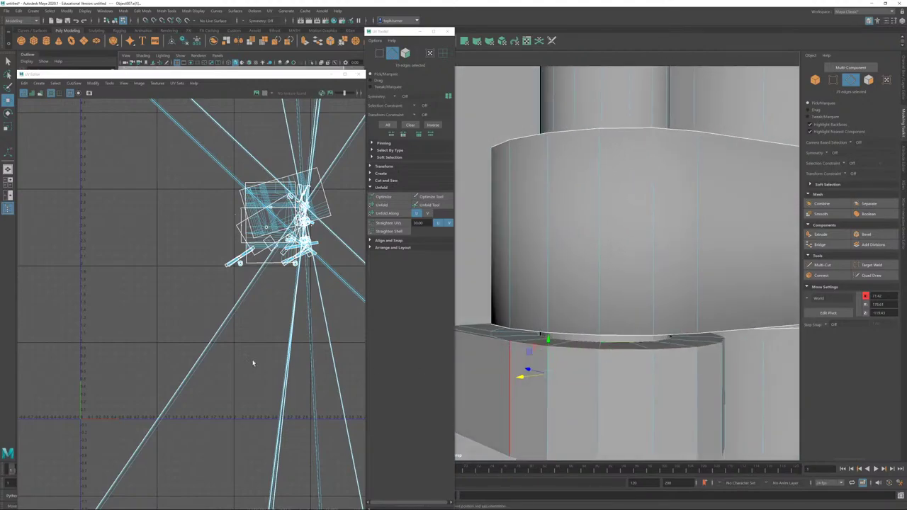
pyautogui.hotkey('shift', 'x')
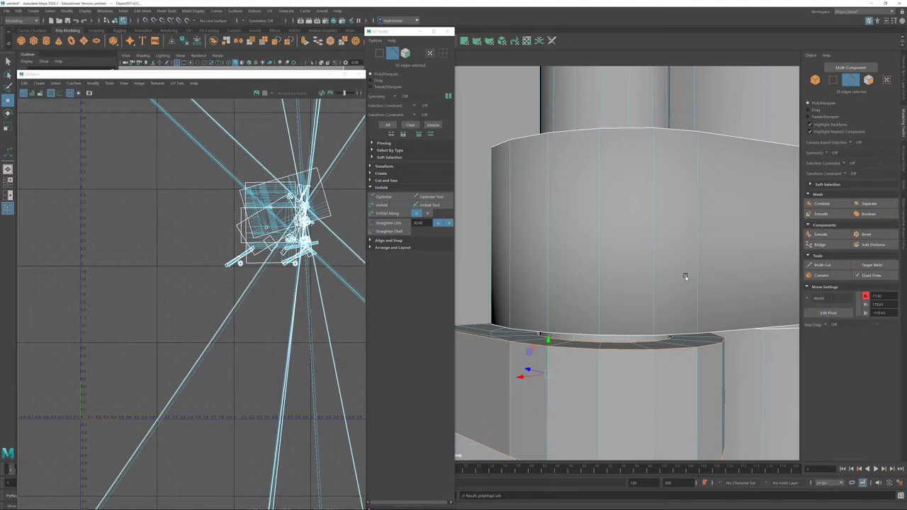
pyautogui.keyDown('alt'); pyautogui.moveTo(685, 277); pyautogui.dragTo(555, 155, button='right'); pyautogui.keyUp('alt')
pyautogui.click(143, 245)
# Step: Select the outer border edges on the underside of the upper knuckle of the next uncut door hinge
pyautogui.keyDown('alt'); pyautogui.moveTo(653, 279); pyautogui.dragTo(614, 237); pyautogui.keyUp('alt')
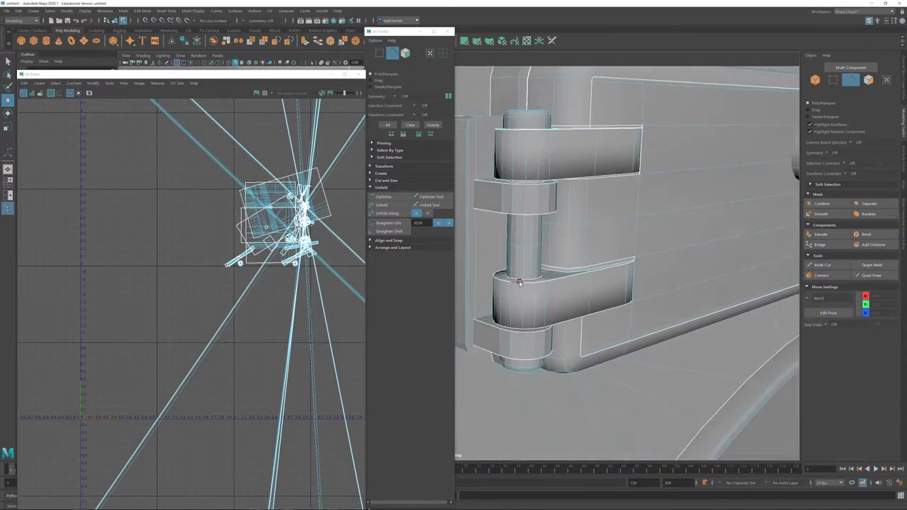
pyautogui.keyDown('alt'); pyautogui.moveTo(686, 282); pyautogui.dragTo(537, 148, button='right'); pyautogui.keyUp('alt')
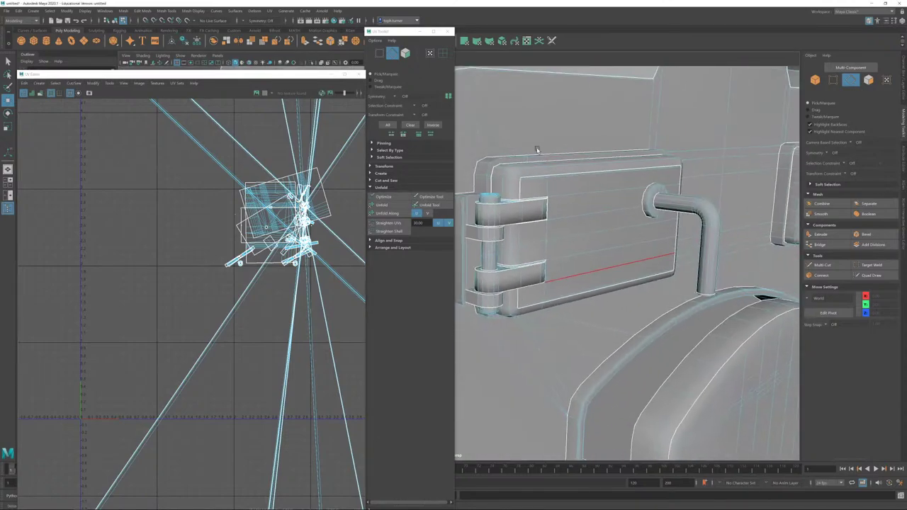
pyautogui.keyDown('alt'); pyautogui.moveTo(769, 439); pyautogui.dragTo(743, 296, button='middle'); pyautogui.keyUp('alt')
pyautogui.keyDown('alt'); pyautogui.moveTo(743, 296); pyautogui.dragTo(635, 263, button='right'); pyautogui.keyUp('alt')
pyautogui.keyDown('alt'); pyautogui.moveTo(636, 263); pyautogui.dragTo(595, 244); pyautogui.keyUp('alt')
pyautogui.keyDown('alt'); pyautogui.moveTo(595, 244); pyautogui.dragTo(655, 278, button='right'); pyautogui.keyUp('alt')
pyautogui.keyDown('alt'); pyautogui.moveTo(510, 131); pyautogui.dragTo(556, 236, button='middle'); pyautogui.keyUp('alt')
pyautogui.keyDown('alt'); pyautogui.moveTo(556, 234); pyautogui.dragTo(554, 207); pyautogui.keyUp('alt')
pyautogui.keyDown('alt'); pyautogui.moveTo(555, 206); pyautogui.dragTo(648, 288, button='right'); pyautogui.keyUp('alt')
pyautogui.keyDown('alt'); pyautogui.moveTo(640, 248); pyautogui.dragTo(587, 199); pyautogui.keyUp('alt')
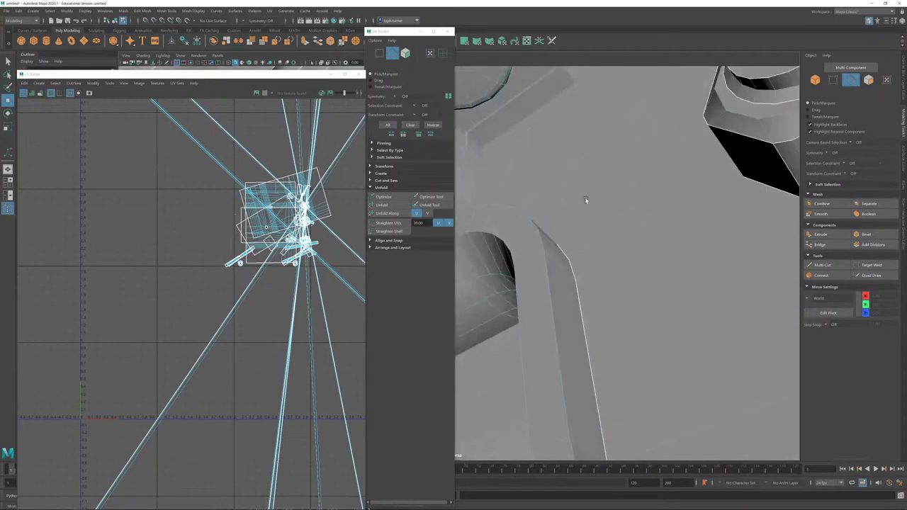
pyautogui.keyDown('alt'); pyautogui.moveTo(538, 156); pyautogui.dragTo(636, 227, button='middle'); pyautogui.keyUp('alt')
pyautogui.keyDown('alt'); pyautogui.moveTo(635, 228); pyautogui.dragTo(518, 164, button='right'); pyautogui.keyUp('alt')
pyautogui.keyDown('alt'); pyautogui.moveTo(518, 164); pyautogui.dragTo(543, 189); pyautogui.keyUp('alt')
pyautogui.keyDown('alt'); pyautogui.moveTo(543, 189); pyautogui.dragTo(571, 226, button='right'); pyautogui.keyUp('alt')
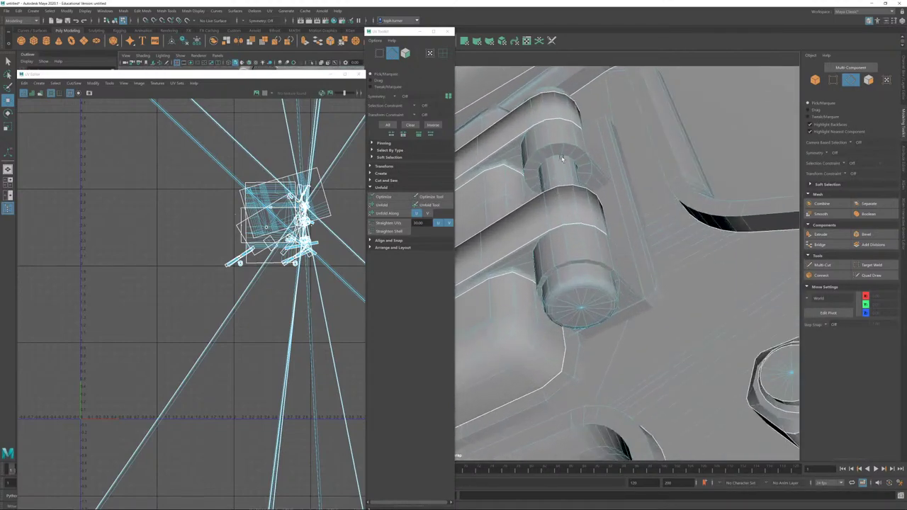
pyautogui.doubleClick(556, 149)
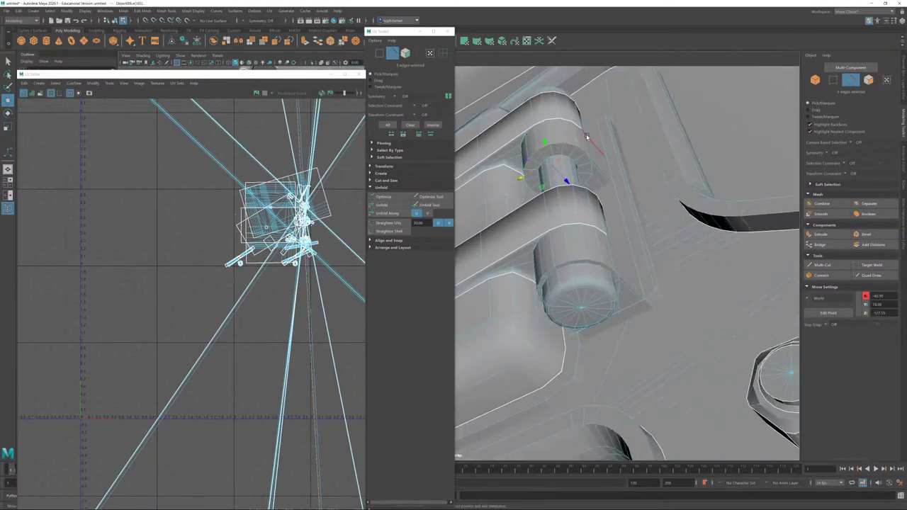
pyautogui.keyDown('alt'); pyautogui.moveTo(596, 146); pyautogui.dragTo(581, 204); pyautogui.keyUp('alt')
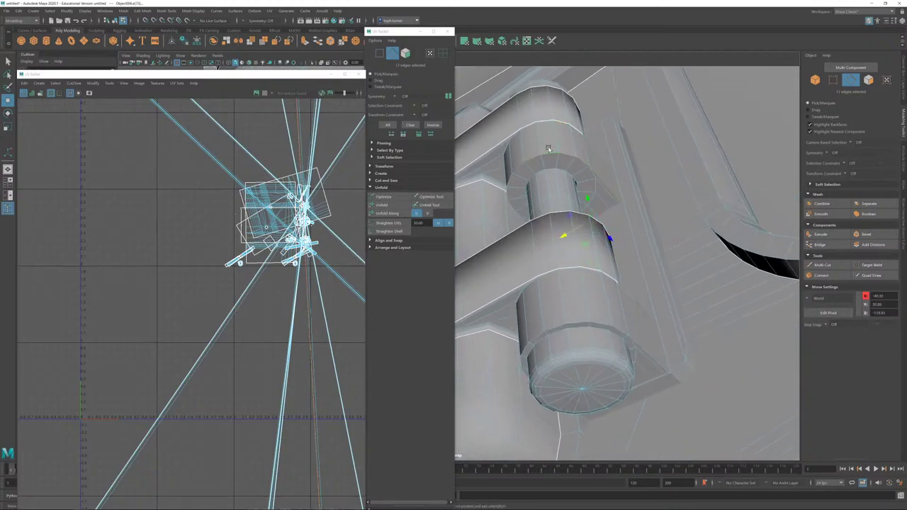
# Step: Add the remaining border edges of that upper knuckle to the selection and cut the UVs along them
pyautogui.keyDown('alt'); pyautogui.moveTo(548, 149); pyautogui.dragTo(573, 144); pyautogui.keyUp('alt')
pyautogui.keyDown('alt'); pyautogui.moveTo(688, 228); pyautogui.dragTo(631, 228, button='middle'); pyautogui.keyUp('alt')
pyautogui.keyDown('alt'); pyautogui.moveTo(631, 229); pyautogui.dragTo(669, 284, button='right'); pyautogui.keyUp('alt')
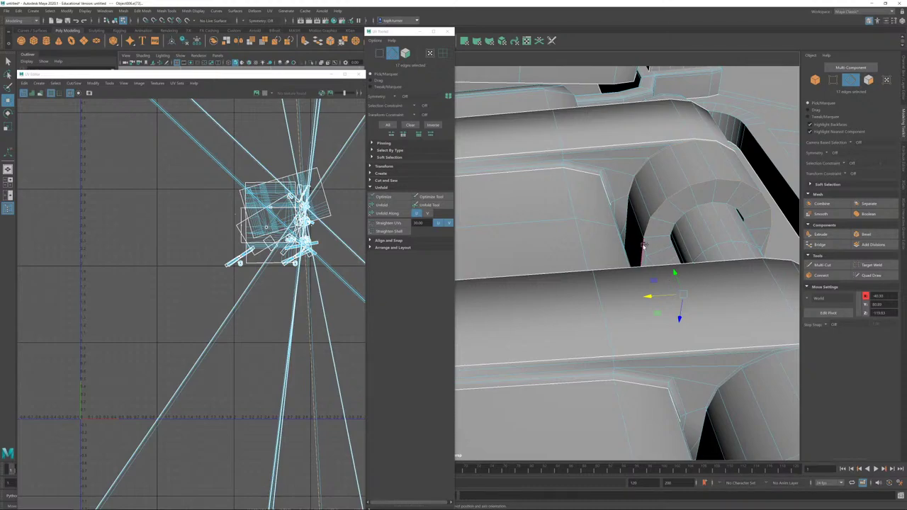
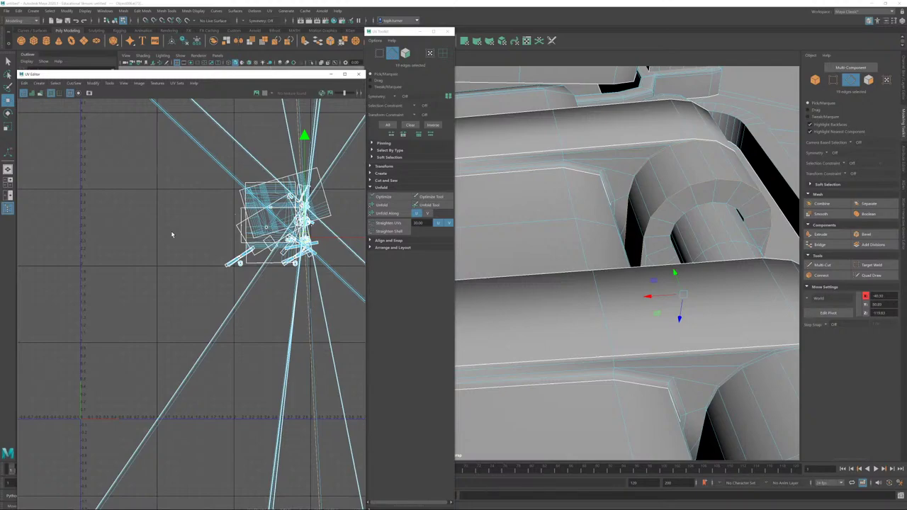
pyautogui.hotkey('shift', 'x')
pyautogui.click(480, 297)
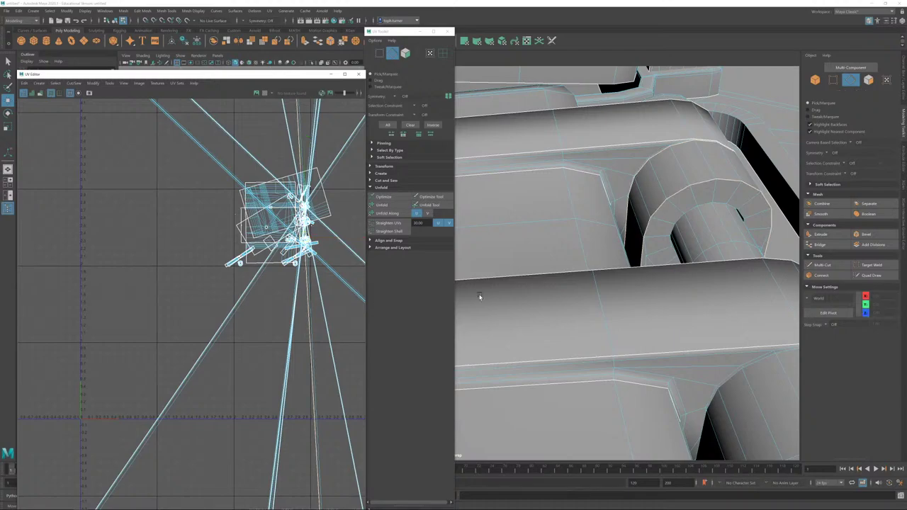
# Step: Select the pin-hole edge loops on the underside and top of the hinge's upper knuckle and cut the UVs along the selection
pyautogui.doubleClick(693, 206)
pyautogui.press('f')
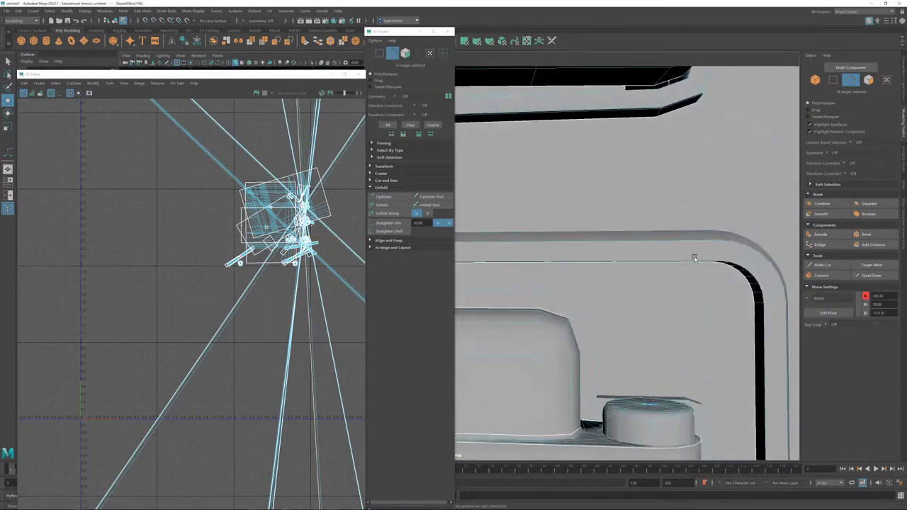
pyautogui.keyDown('alt'); pyautogui.moveTo(666, 397); pyautogui.dragTo(617, 211, button='middle'); pyautogui.keyUp('alt')
pyautogui.keyDown('alt'); pyautogui.moveTo(618, 210); pyautogui.dragTo(678, 214); pyautogui.keyUp('alt')
pyautogui.scroll(3, 709, 255)
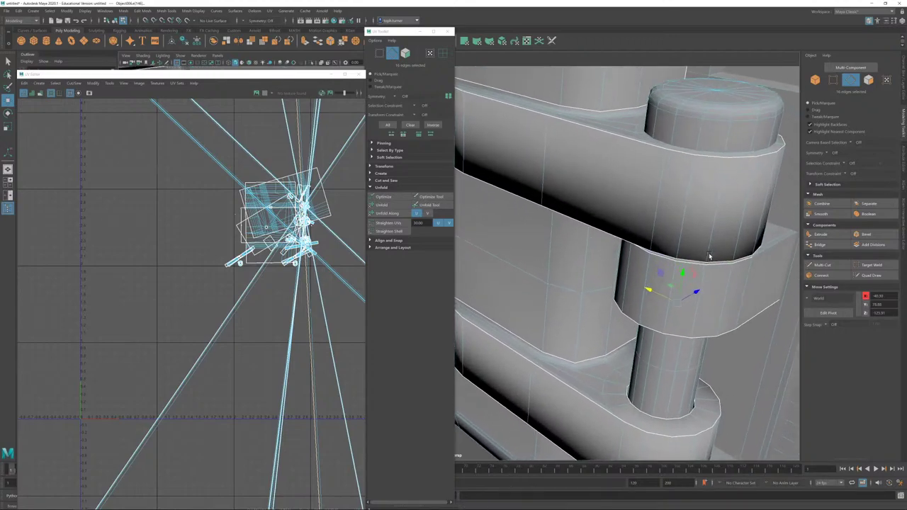
pyautogui.keyDown('alt'); pyautogui.moveTo(709, 256); pyautogui.dragTo(698, 250); pyautogui.keyUp('alt')
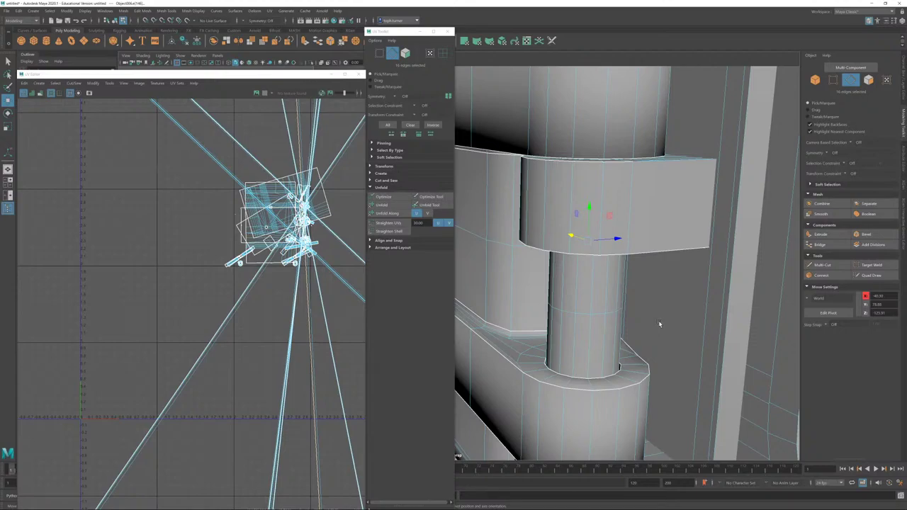
pyautogui.keyDown('alt'); pyautogui.moveTo(646, 279); pyautogui.dragTo(606, 270); pyautogui.keyUp('alt')
pyautogui.doubleClick(592, 248)
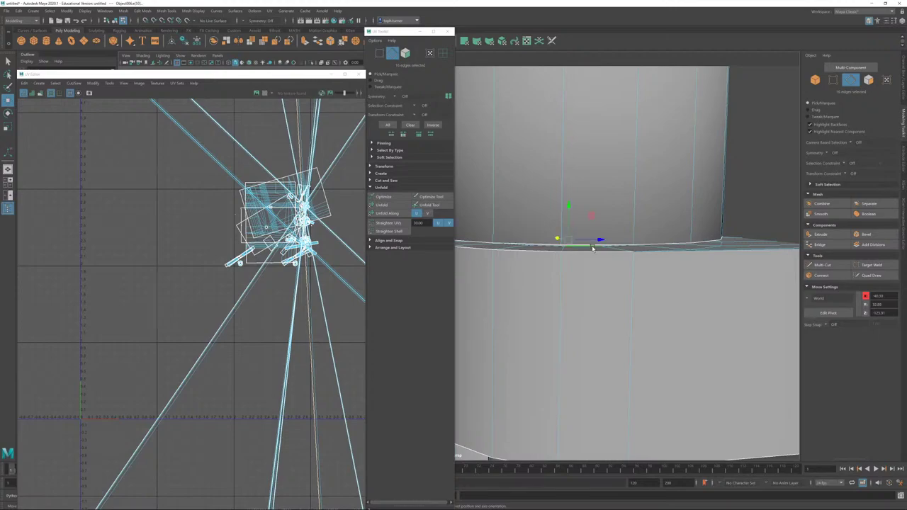
pyautogui.hotkey('shift', 'x')
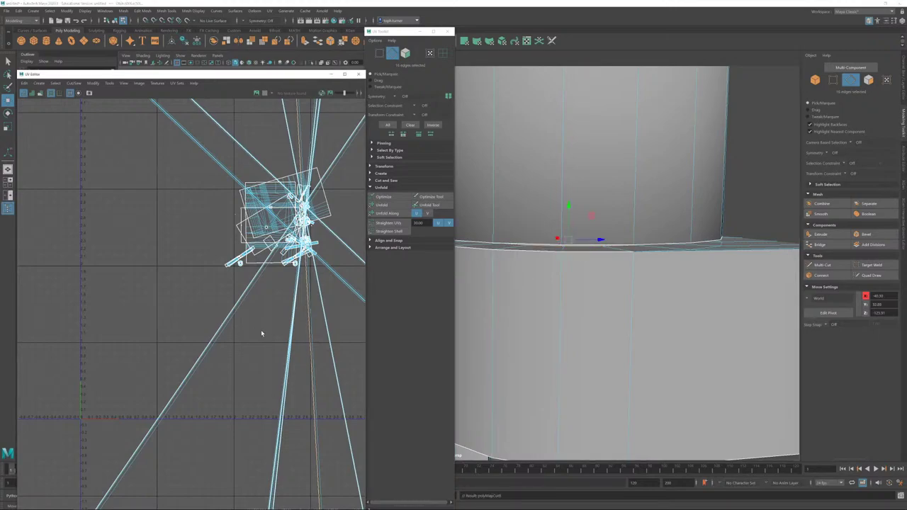
pyautogui.click(237, 373)
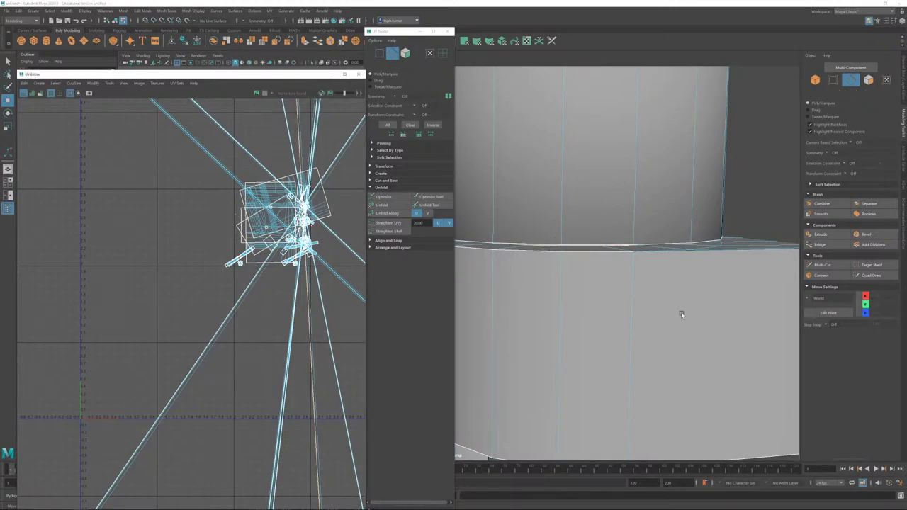
# Step: Select the outer border edges on the underside and top of the hinge's lower knuckle and cut the UVs along them
pyautogui.keyDown('alt'); pyautogui.moveTo(682, 314); pyautogui.dragTo(553, 254, button='right'); pyautogui.keyUp('alt')
pyautogui.keyDown('alt'); pyautogui.moveTo(553, 254); pyautogui.dragTo(675, 258); pyautogui.keyUp('alt')
pyautogui.keyDown('alt'); pyautogui.moveTo(693, 253); pyautogui.dragTo(759, 258, button='right'); pyautogui.keyUp('alt')
pyautogui.keyDown('alt'); pyautogui.moveTo(759, 259); pyautogui.dragTo(643, 307); pyautogui.keyUp('alt')
pyautogui.doubleClick(621, 263)
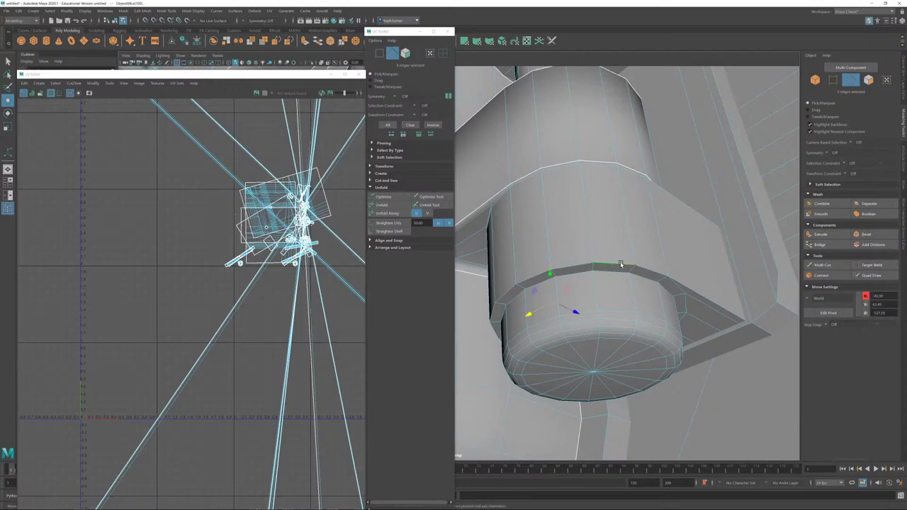
pyautogui.keyDown('shift'); pyautogui.doubleClick(693, 285); pyautogui.keyUp('shift')
pyautogui.keyDown('shift'); pyautogui.click(669, 191); pyautogui.keyUp('shift')
pyautogui.keyDown('shift'); pyautogui.doubleClick(636, 173); pyautogui.keyUp('shift')
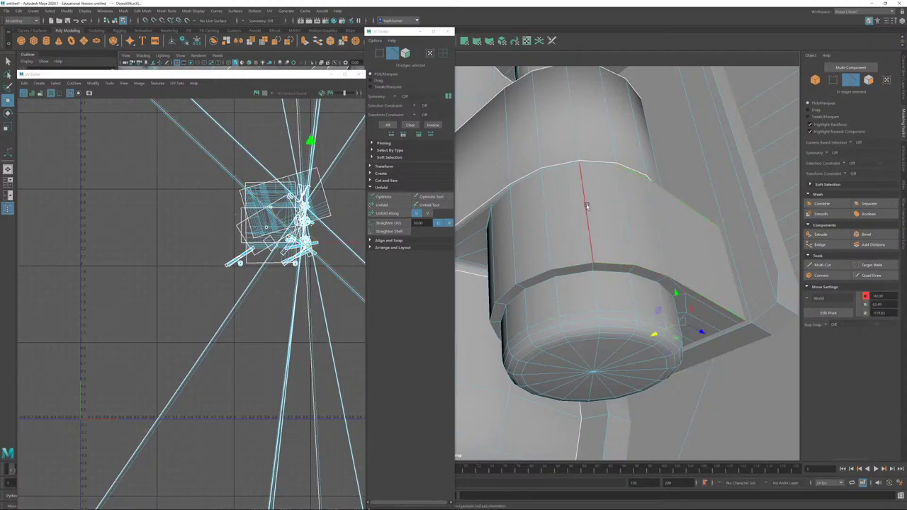
pyautogui.keyDown('alt'); pyautogui.moveTo(587, 202); pyautogui.dragTo(567, 283); pyautogui.keyUp('alt')
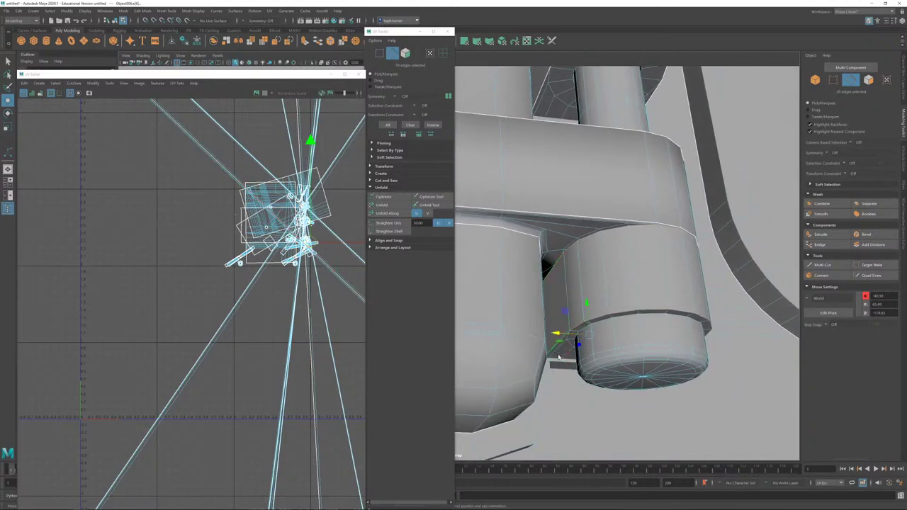
pyautogui.keyDown('shift'); pyautogui.moveTo(558, 357); pyautogui.dragTo(557, 362, button='right'); pyautogui.keyUp('shift')
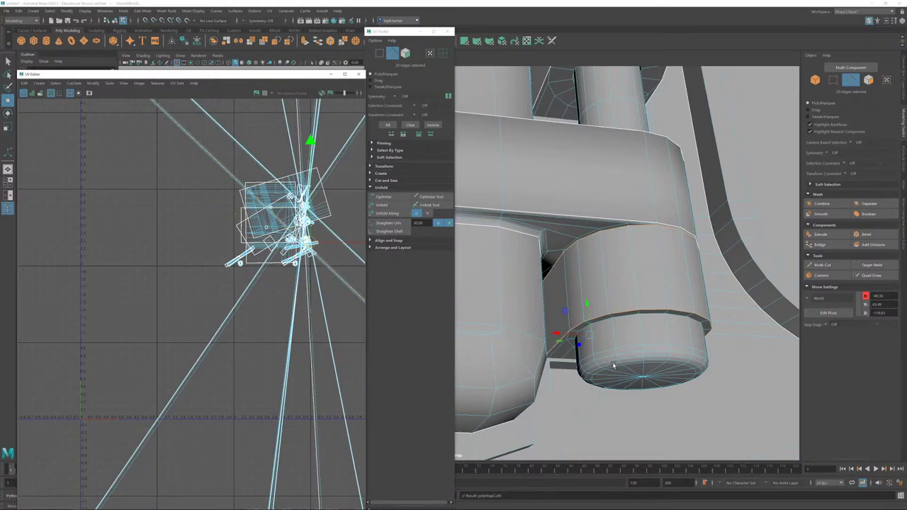
pyautogui.click(329, 308)
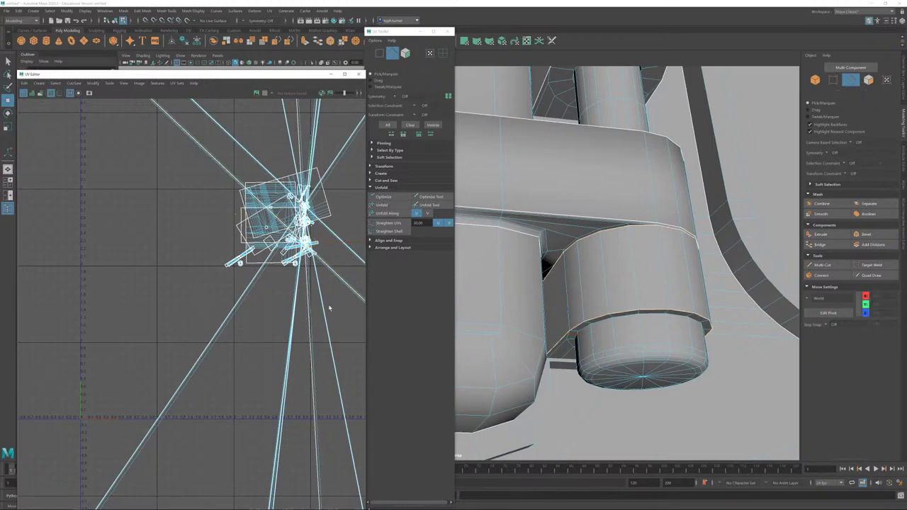
# Step: Cut the UVs along the pin-hole edge loops on the underside and top of the lower knuckle
pyautogui.doubleClick(614, 319)
pyautogui.keyDown('alt'); pyautogui.moveTo(622, 320); pyautogui.dragTo(612, 348); pyautogui.keyUp('alt')
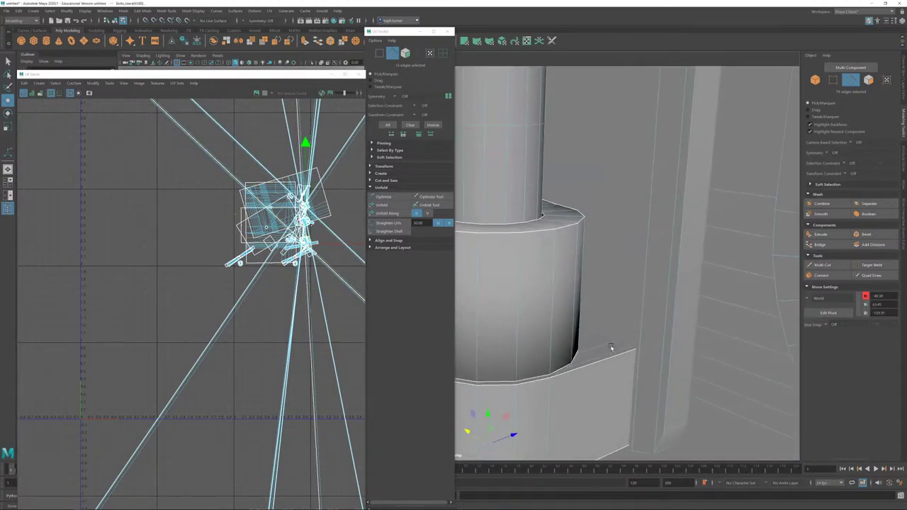
pyautogui.keyDown('alt'); pyautogui.moveTo(611, 348); pyautogui.dragTo(604, 334, button='middle'); pyautogui.keyUp('alt')
pyautogui.keyDown('alt'); pyautogui.moveTo(604, 333); pyautogui.dragTo(630, 368, button='right'); pyautogui.keyUp('alt')
pyautogui.keyDown('alt'); pyautogui.moveTo(629, 368); pyautogui.dragTo(638, 288, button='middle'); pyautogui.keyUp('alt')
pyautogui.keyDown('alt'); pyautogui.moveTo(638, 288); pyautogui.dragTo(654, 243); pyautogui.keyUp('alt')
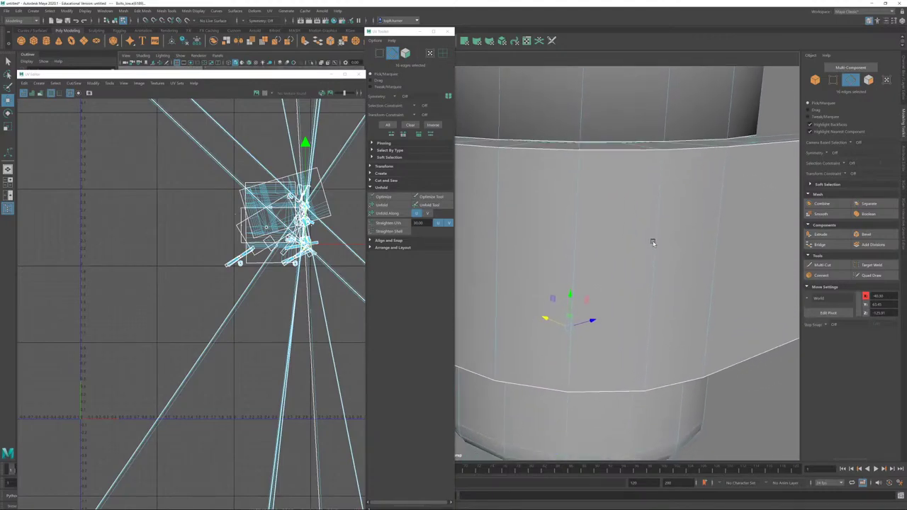
pyautogui.keyDown('shift'); pyautogui.doubleClick(602, 145); pyautogui.keyUp('shift')
pyautogui.hotkey('shift', 'x')
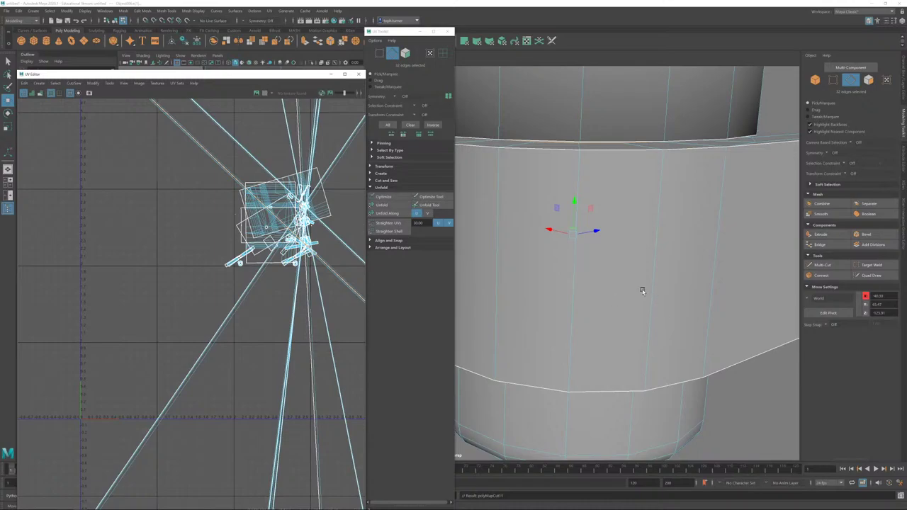
# Step: Select the pin-hole edge loop under the upper knuckle and examine where it lies in the UV layout
pyautogui.keyDown('alt'); pyautogui.moveTo(598, 275); pyautogui.dragTo(489, 135, button='right'); pyautogui.keyUp('alt')
pyautogui.keyDown('alt'); pyautogui.moveTo(489, 135); pyautogui.dragTo(524, 225, button='middle'); pyautogui.keyUp('alt')
pyautogui.keyDown('alt'); pyautogui.moveTo(584, 237); pyautogui.dragTo(589, 317, button='middle'); pyautogui.keyUp('alt')
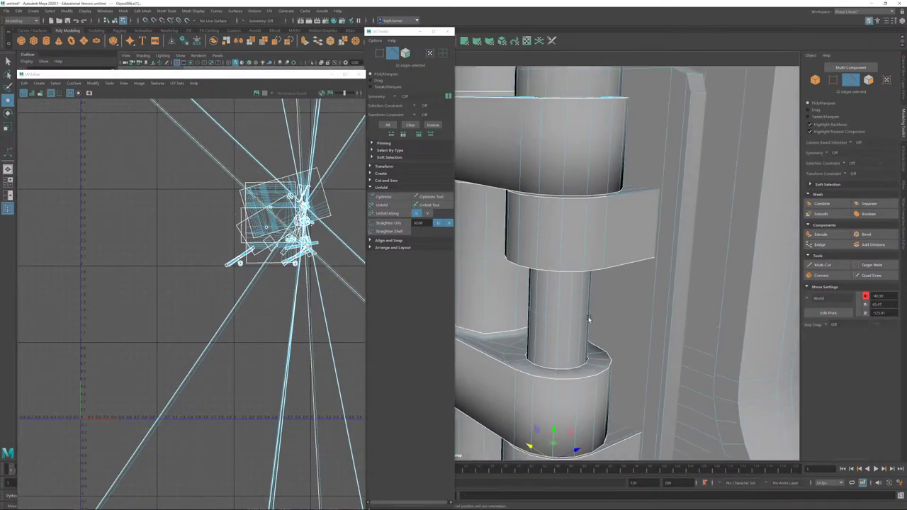
pyautogui.keyDown('alt'); pyautogui.moveTo(581, 304); pyautogui.dragTo(551, 207); pyautogui.keyUp('alt')
pyautogui.doubleClick(536, 213)
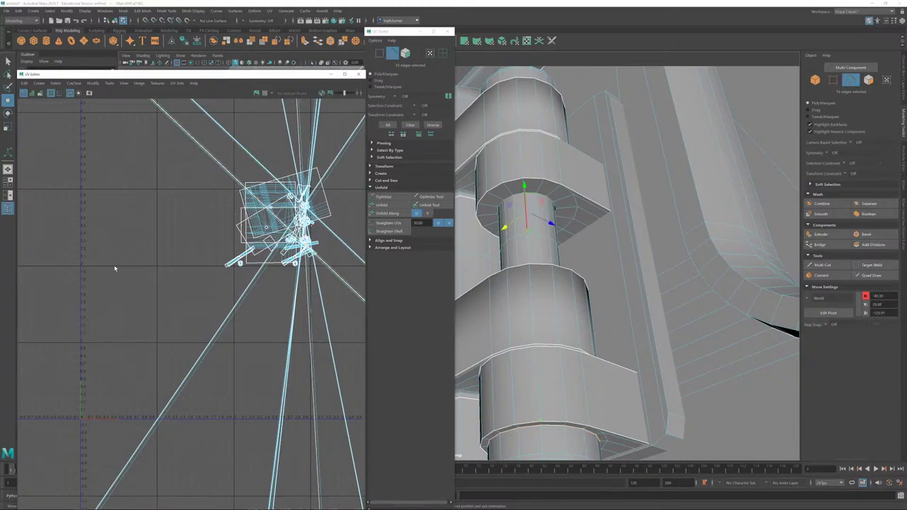
pyautogui.keyDown('alt'); pyautogui.moveTo(322, 302); pyautogui.dragTo(167, 226, button='right'); pyautogui.keyUp('alt')
pyautogui.keyDown('alt'); pyautogui.moveTo(312, 254); pyautogui.dragTo(327, 287, button='middle'); pyautogui.keyUp('alt')
pyautogui.keyDown('alt'); pyautogui.moveTo(638, 330); pyautogui.dragTo(556, 319); pyautogui.keyUp('alt')
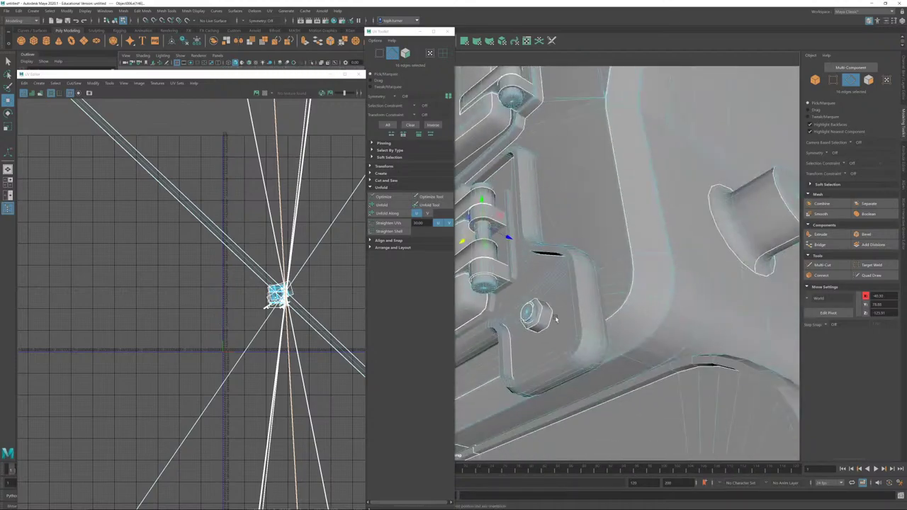
# Step: Select all faces of the furnace and apply a planar UV projection to them
pyautogui.press('a')
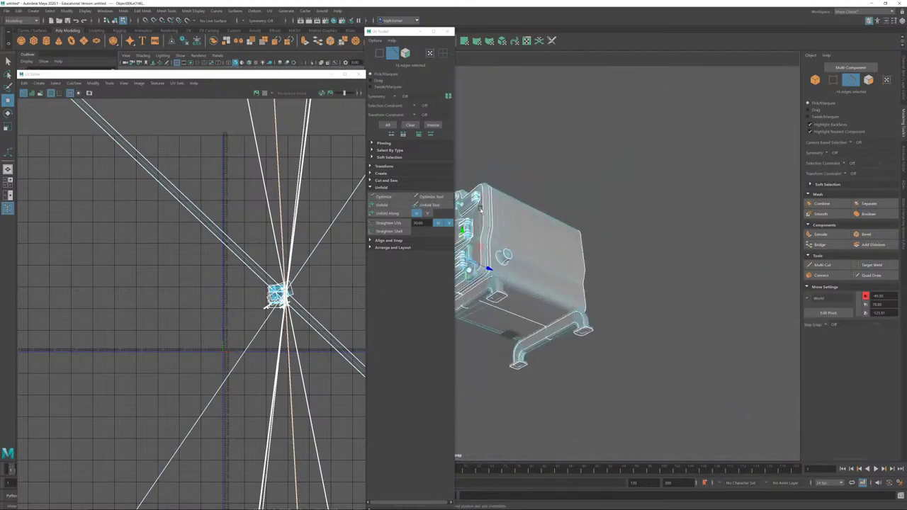
pyautogui.press('F11')
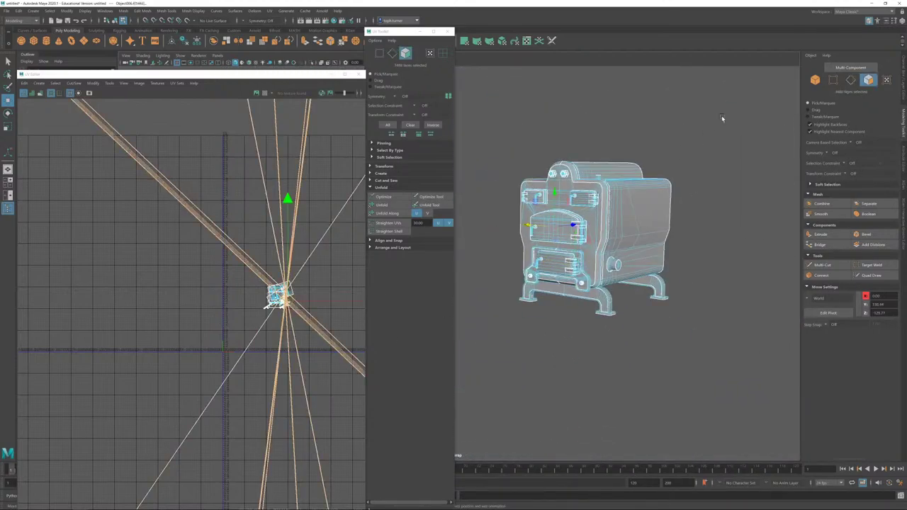
pyautogui.moveTo(724, 106); pyautogui.dragTo(474, 368)
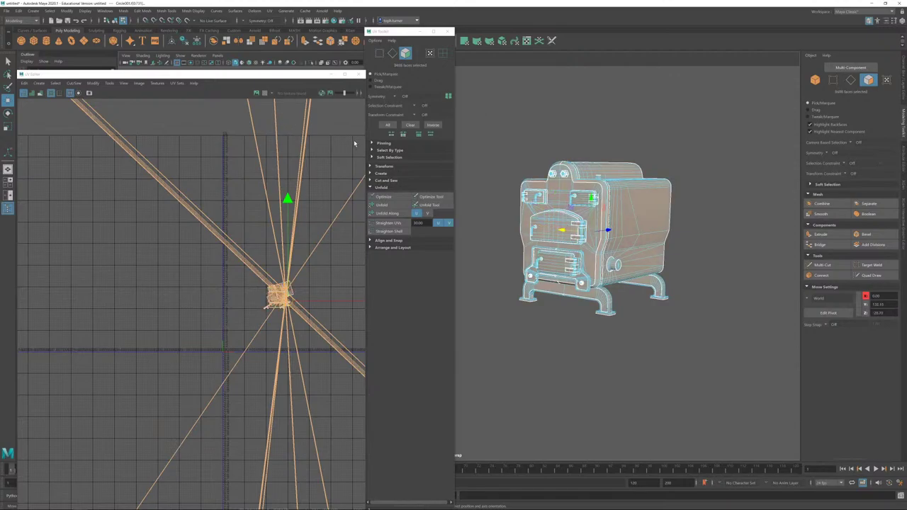
pyautogui.click(465, 41)
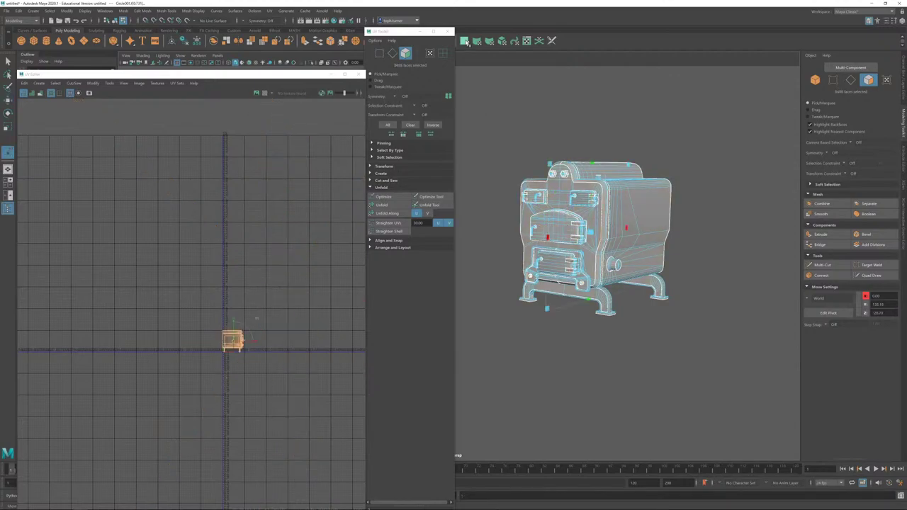
# Step: Move the projected UVs about 2 units right and 2 units up, away from the UV origin
pyautogui.keyDown('alt'); pyautogui.moveTo(273, 297); pyautogui.dragTo(333, 401, button='right'); pyautogui.keyUp('alt')
pyautogui.scroll(1, 255, 376)
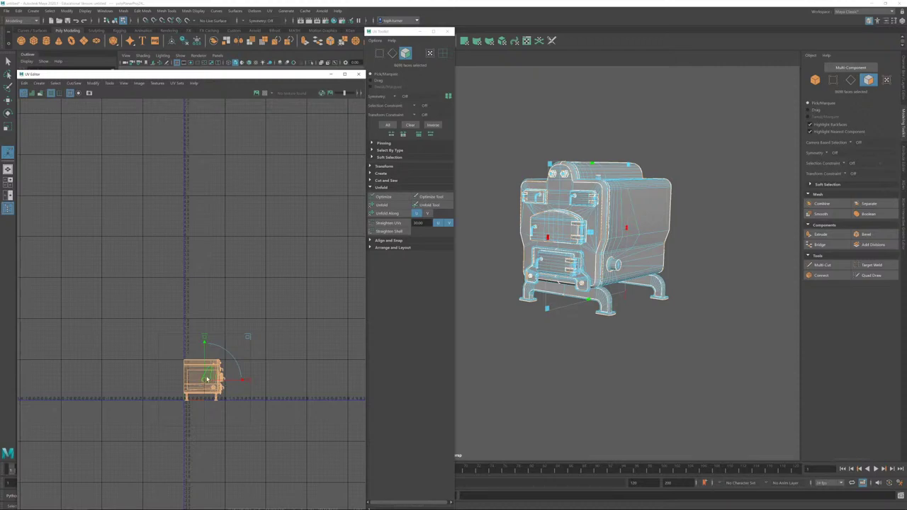
pyautogui.moveTo(207, 381); pyautogui.dragTo(284, 298)
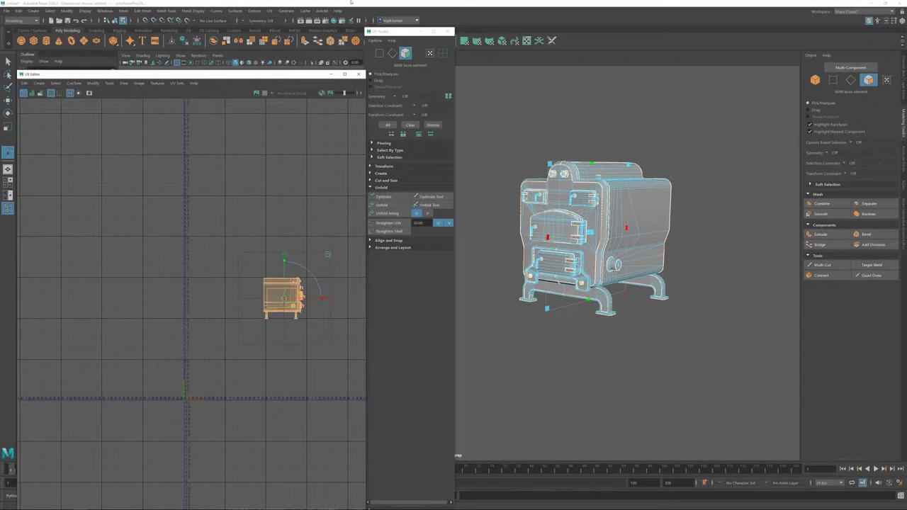
pyautogui.click(262, 187)
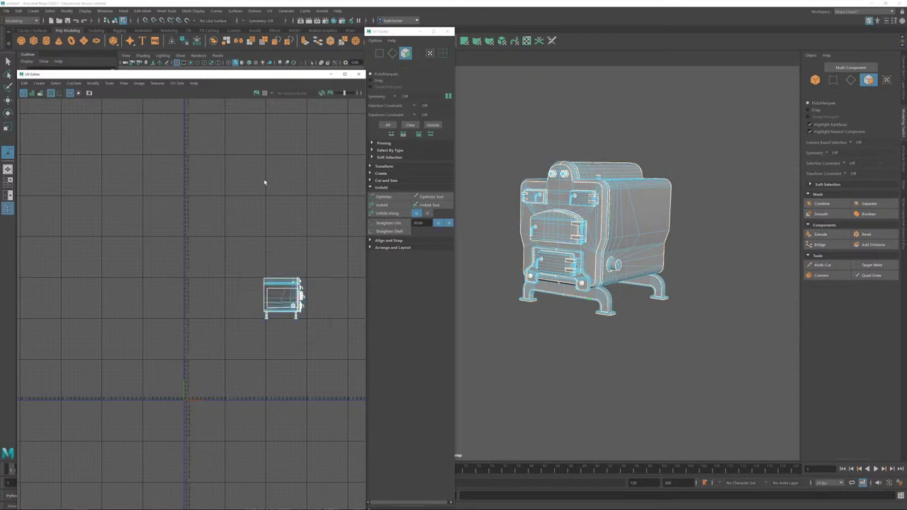
# Step: Reselect the furnace's entire projected UV layout and unfold all of its shells
pyautogui.moveTo(192, 216); pyautogui.dragTo(307, 380)
pyautogui.keyDown('alt'); pyautogui.moveTo(325, 283); pyautogui.dragTo(356, 360, button='right'); pyautogui.keyUp('alt')
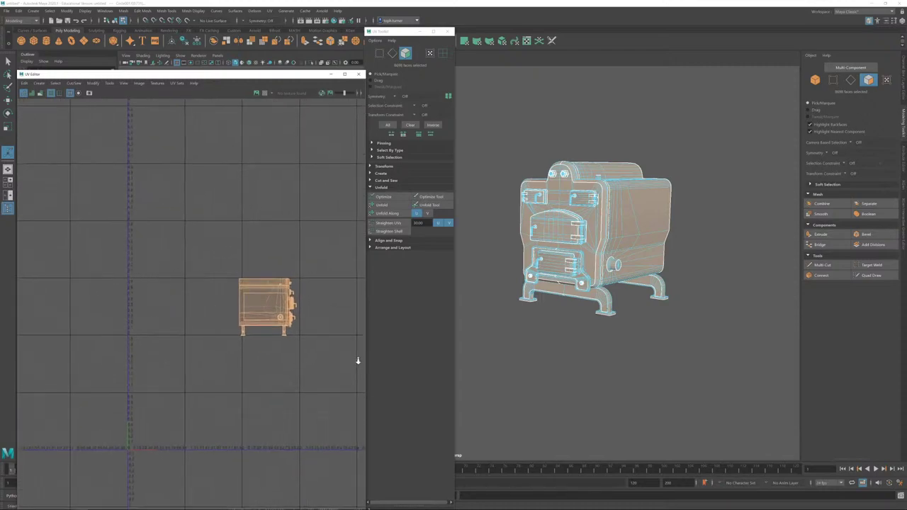
pyautogui.keyDown('alt'); pyautogui.moveTo(247, 318); pyautogui.dragTo(248, 250, button='middle'); pyautogui.keyUp('alt')
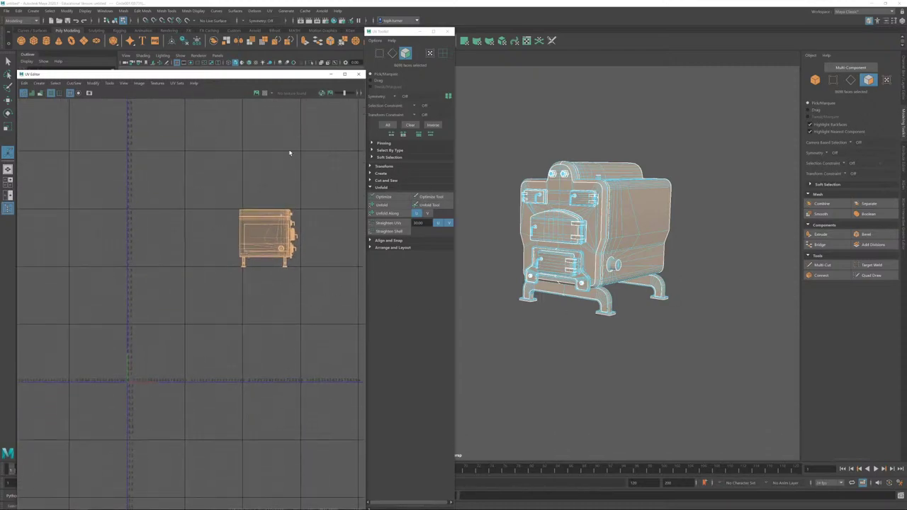
pyautogui.click(392, 204)
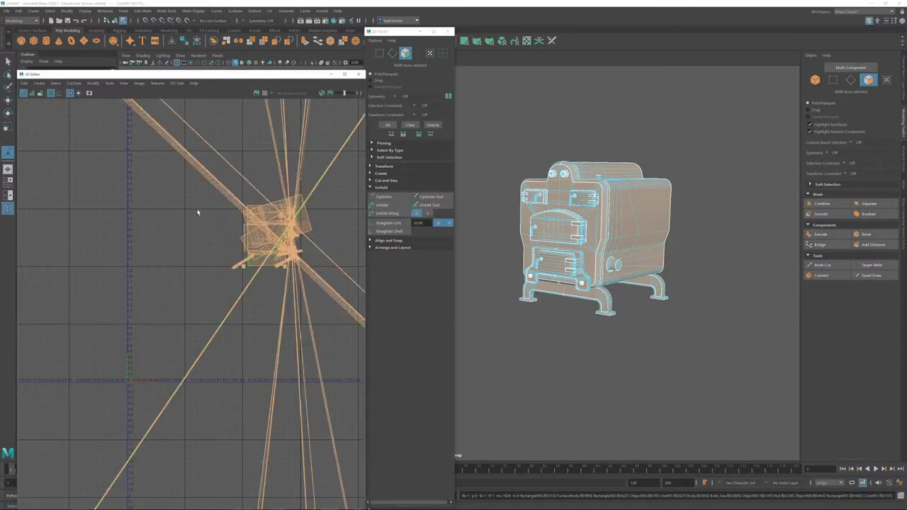
# Step: Select the diagonally stretched UV shell and examine the hinge knuckle it belongs to on the model
pyautogui.click(208, 182)
pyautogui.press('f')
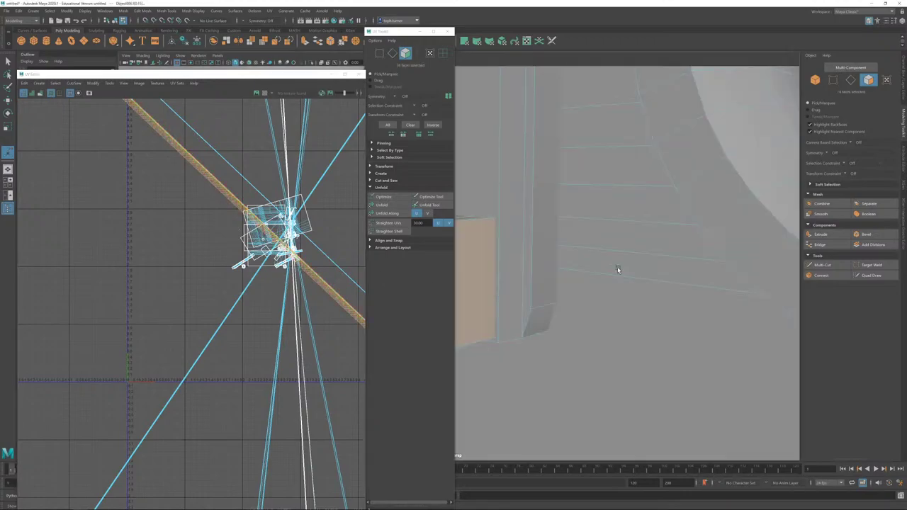
pyautogui.keyDown('alt'); pyautogui.moveTo(611, 264); pyautogui.dragTo(798, 258); pyautogui.keyUp('alt')
pyautogui.scroll(-1, 769, 251)
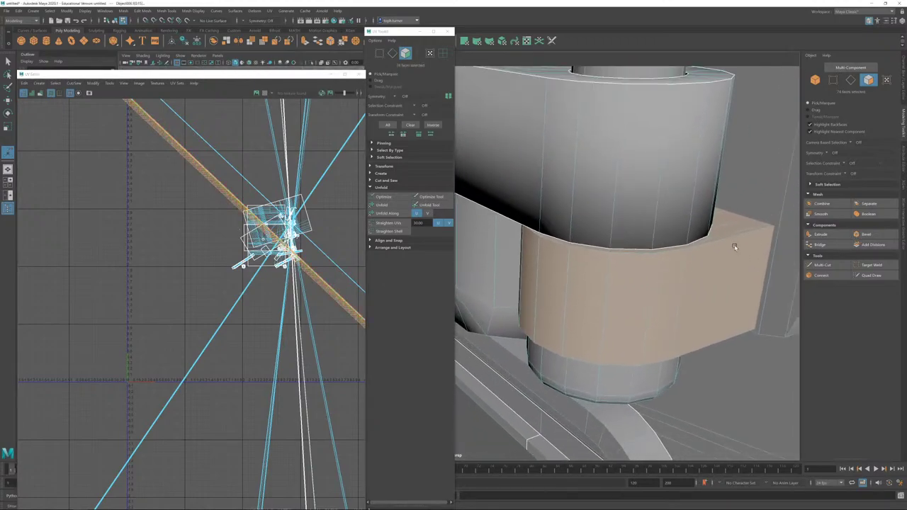
# Step: Cut UV seams along the top and bottom rim edges of the lowest hinge knuckle, including the edges hidden in the narrow gap
pyautogui.click(850, 81)
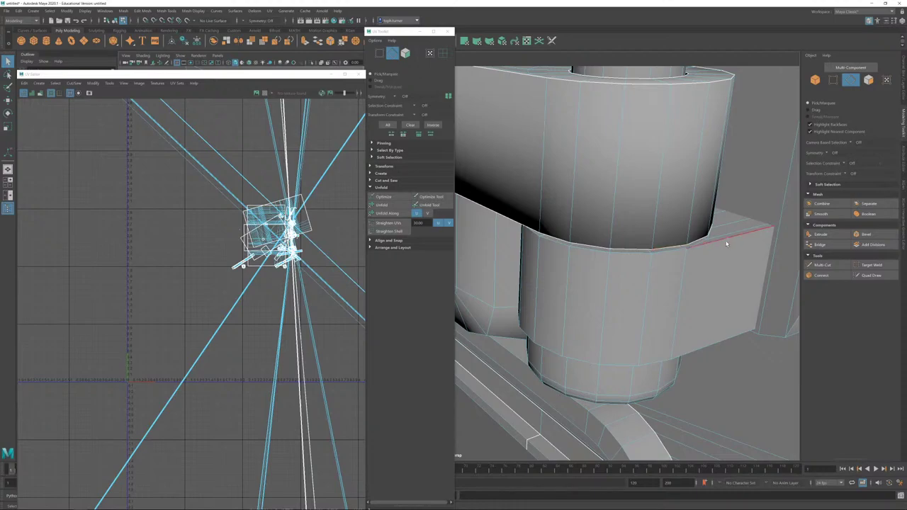
pyautogui.click(723, 243)
pyautogui.doubleClick(684, 249)
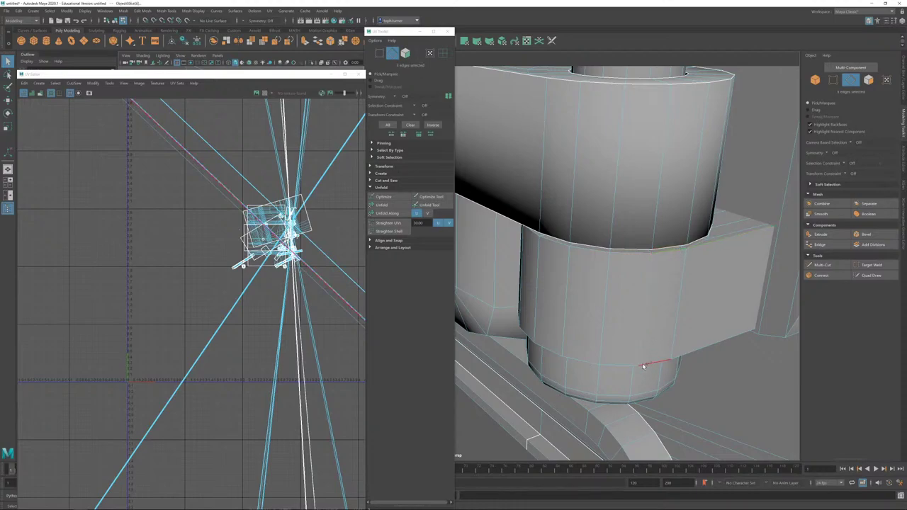
pyautogui.keyDown('shift'); pyautogui.click(590, 361); pyautogui.keyUp('shift')
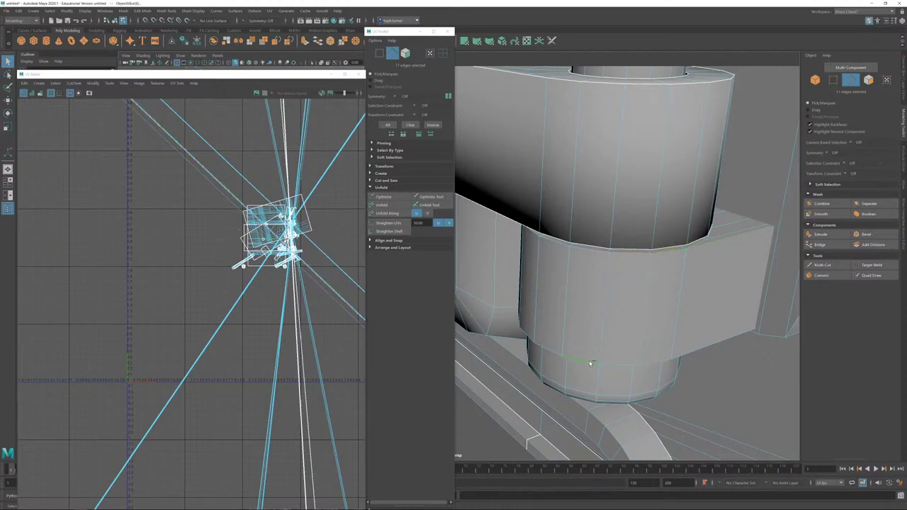
pyautogui.keyDown('shift'); pyautogui.doubleClick(707, 350); pyautogui.keyUp('shift')
pyautogui.keyDown('alt'); pyautogui.moveTo(664, 357); pyautogui.dragTo(695, 333); pyautogui.keyUp('alt')
pyautogui.keyDown('alt'); pyautogui.moveTo(603, 328); pyautogui.dragTo(574, 222); pyautogui.keyUp('alt')
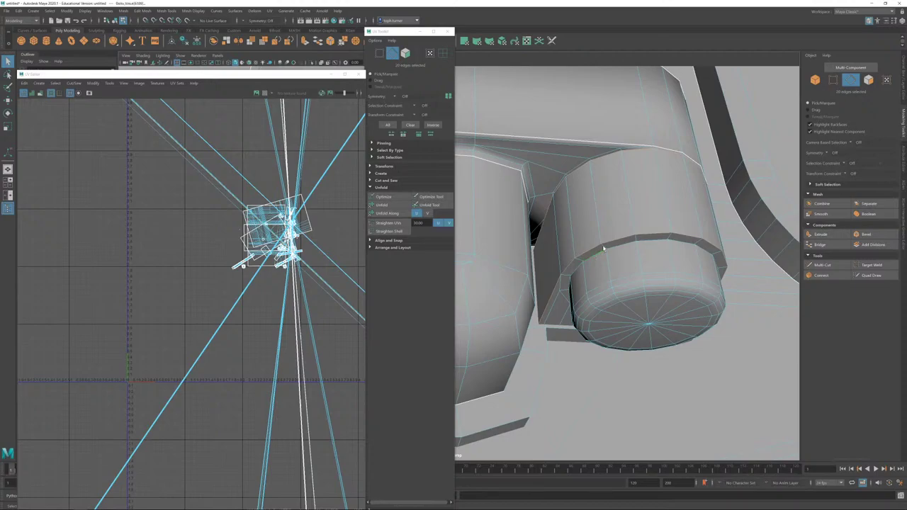
pyautogui.keyDown('alt'); pyautogui.moveTo(604, 249); pyautogui.dragTo(600, 276); pyautogui.keyUp('alt')
pyautogui.keyDown('alt'); pyautogui.moveTo(673, 195); pyautogui.dragTo(561, 304, button='middle'); pyautogui.keyUp('alt')
pyautogui.keyDown('alt'); pyautogui.moveTo(561, 304); pyautogui.dragTo(561, 296); pyautogui.keyUp('alt')
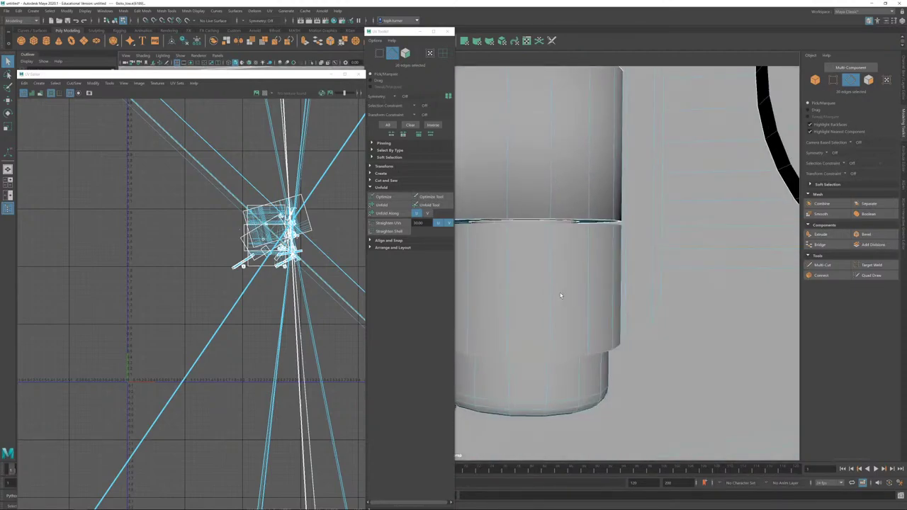
pyautogui.keyDown('alt'); pyautogui.moveTo(561, 295); pyautogui.dragTo(603, 300, button='right'); pyautogui.keyUp('alt')
pyautogui.moveTo(602, 299)
pyautogui.keyDown('alt'); pyautogui.mouseDown()
pyautogui.moveTo(596, 317)
pyautogui.moveTo(602, 304)
pyautogui.mouseUp(); pyautogui.keyUp('alt')
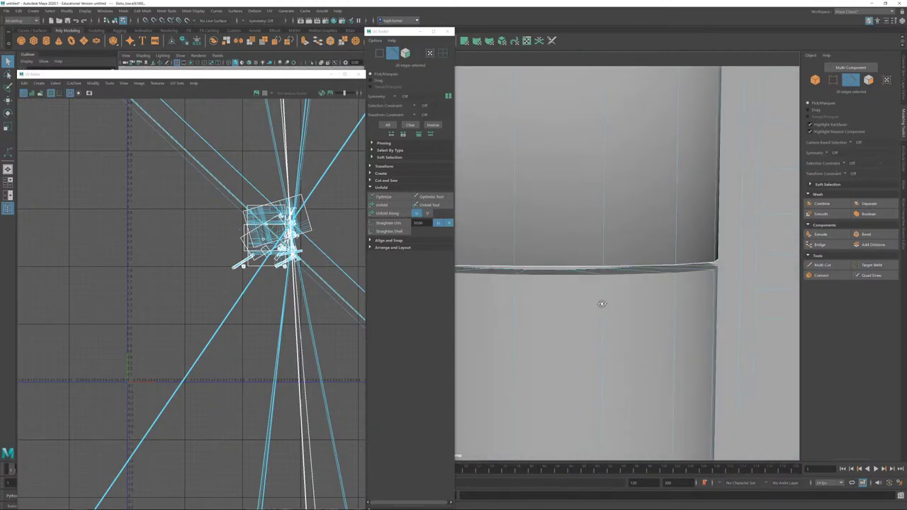
pyautogui.click(597, 270)
pyautogui.scroll(-5, 549, 233)
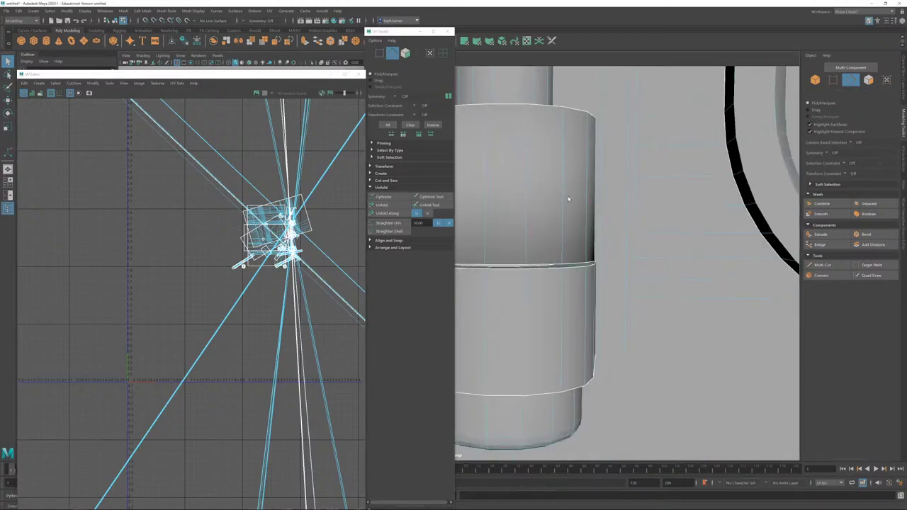
# Step: Cut a UV seam around the bottom rim of the next hinge knuckle up, including its straight side edges
pyautogui.scroll(-8, 568, 199)
pyautogui.scroll(6, 591, 269)
pyautogui.keyDown('alt'); pyautogui.moveTo(591, 269); pyautogui.dragTo(585, 325); pyautogui.keyUp('alt')
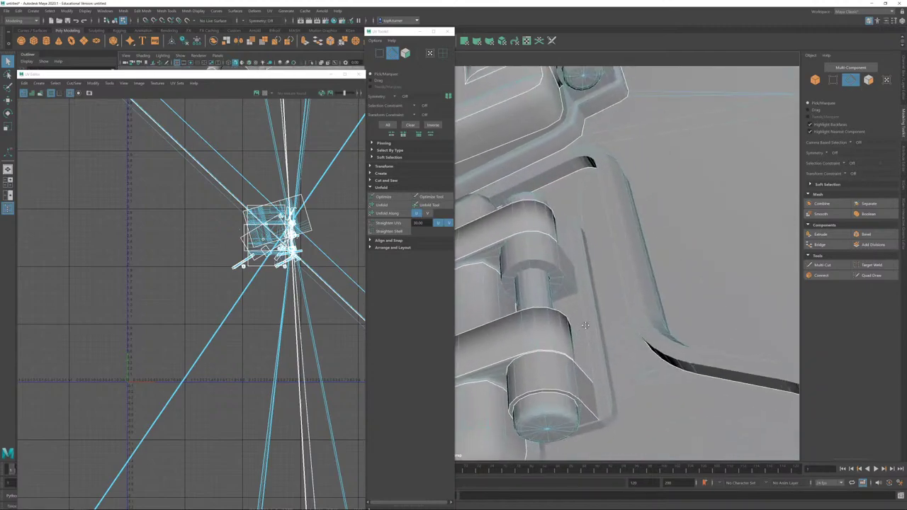
pyautogui.keyDown('alt'); pyautogui.moveTo(585, 325); pyautogui.dragTo(660, 324, button='right'); pyautogui.keyUp('alt')
pyautogui.keyDown('alt'); pyautogui.moveTo(660, 324); pyautogui.dragTo(650, 326); pyautogui.keyUp('alt')
pyautogui.doubleClick(587, 283)
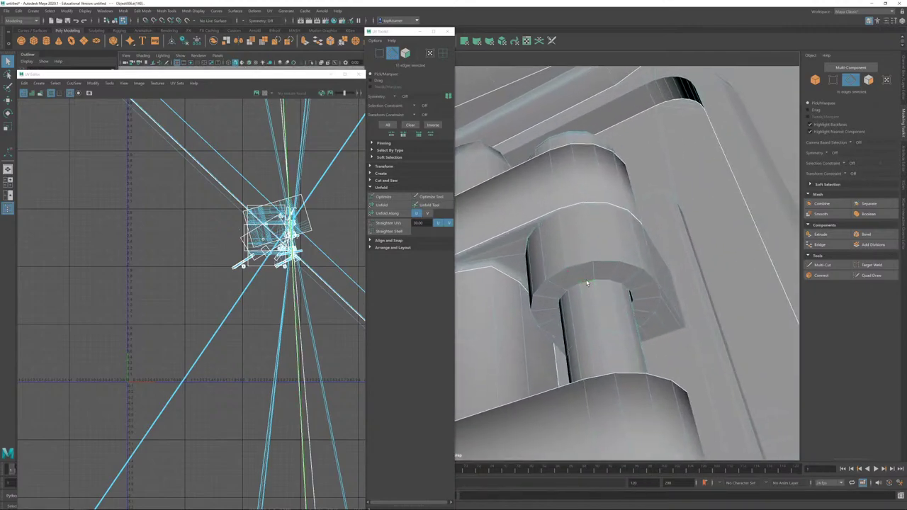
pyautogui.keyDown('shift'); pyautogui.doubleClick(585, 265); pyautogui.keyUp('shift')
pyautogui.keyDown('shift'); pyautogui.click(666, 302); pyautogui.keyUp('shift')
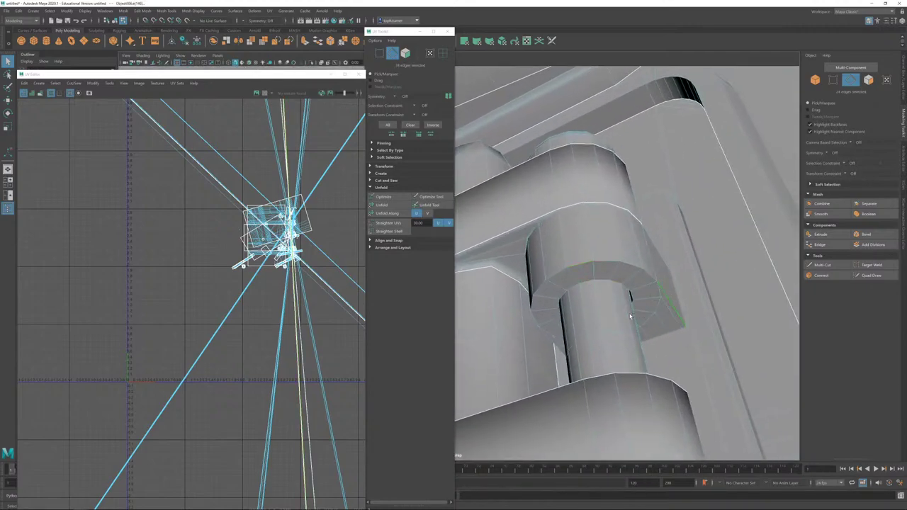
pyautogui.keyDown('shift'); pyautogui.click(553, 344); pyautogui.keyUp('shift')
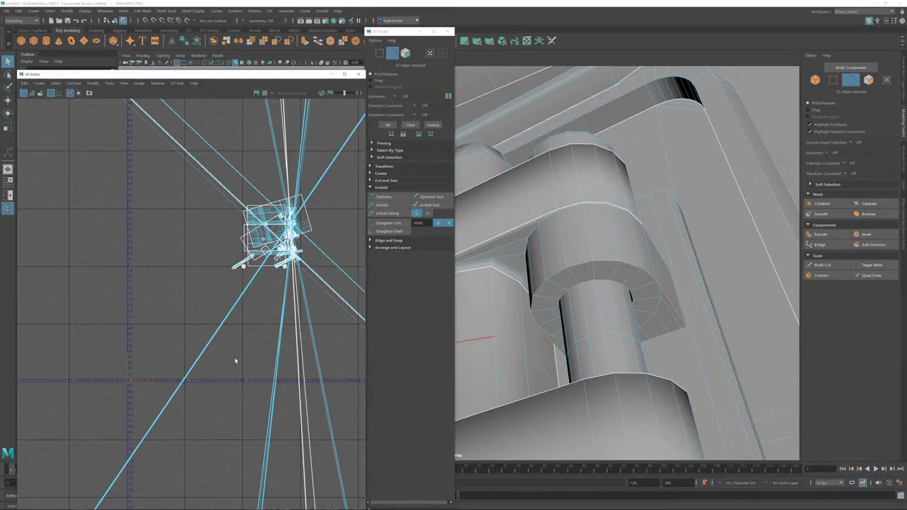
# Step: Cut a UV seam around the top rim of the same upper knuckle, including the edges in the gap beneath the hinge strap
pyautogui.keyDown('alt'); pyautogui.moveTo(699, 303); pyautogui.dragTo(680, 302); pyautogui.keyUp('alt')
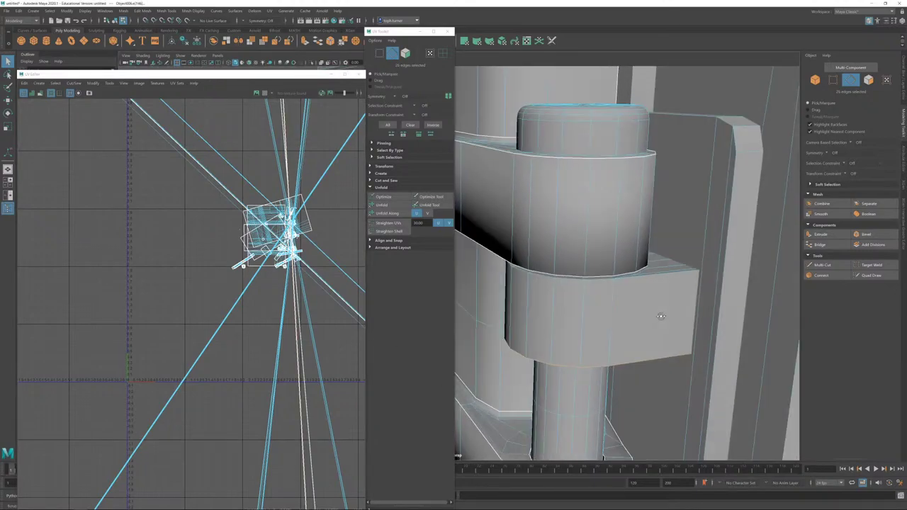
pyautogui.keyDown('alt'); pyautogui.moveTo(662, 315); pyautogui.dragTo(663, 303); pyautogui.keyUp('alt')
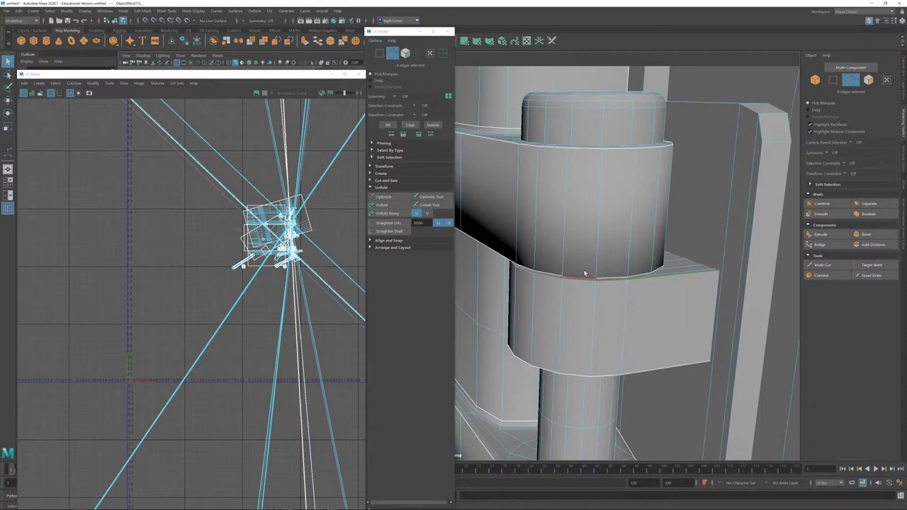
pyautogui.keyDown('alt'); pyautogui.moveTo(587, 274); pyautogui.dragTo(793, 274); pyautogui.keyUp('alt')
pyautogui.scroll(2, 673, 329)
pyautogui.keyDown('alt'); pyautogui.moveTo(673, 329); pyautogui.dragTo(542, 268); pyautogui.keyUp('alt')
pyautogui.keyDown('shift'); pyautogui.click(543, 265); pyautogui.keyUp('shift')
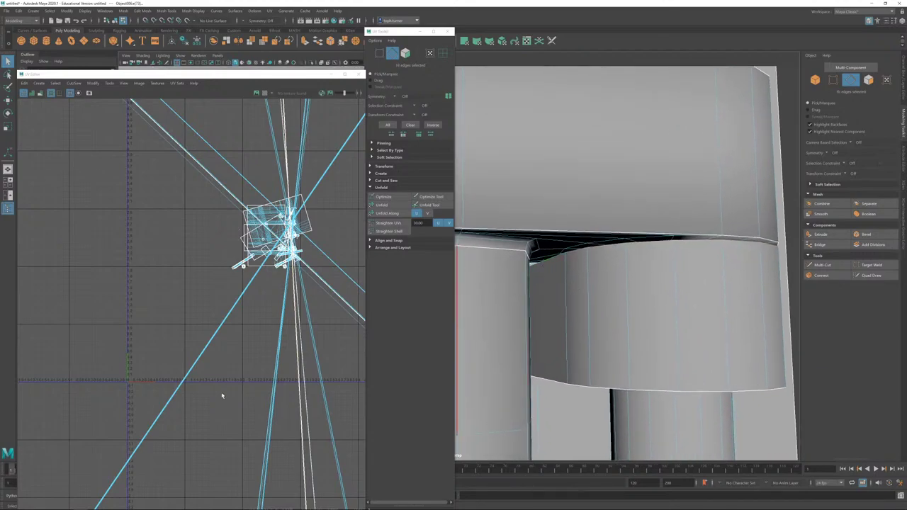
pyautogui.keyDown('alt'); pyautogui.moveTo(696, 288); pyautogui.dragTo(509, 254); pyautogui.keyUp('alt')
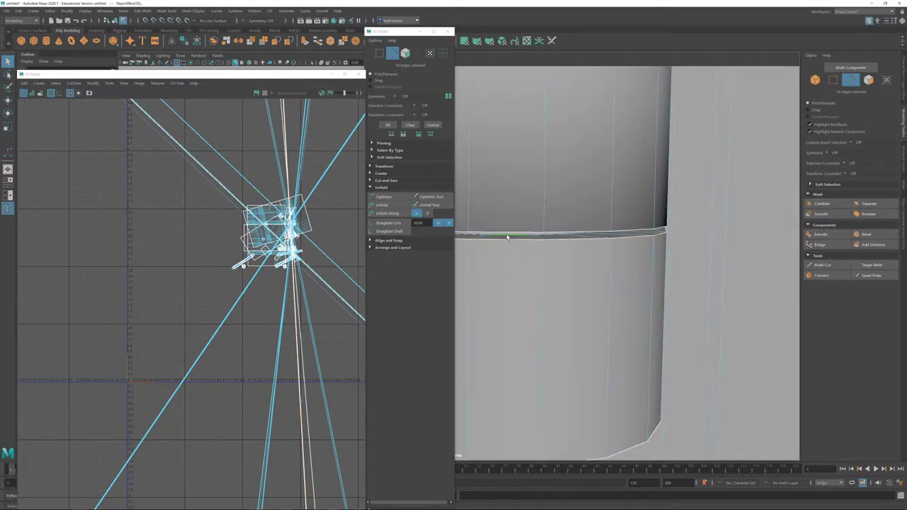
pyautogui.hotkey('shift', 'x')
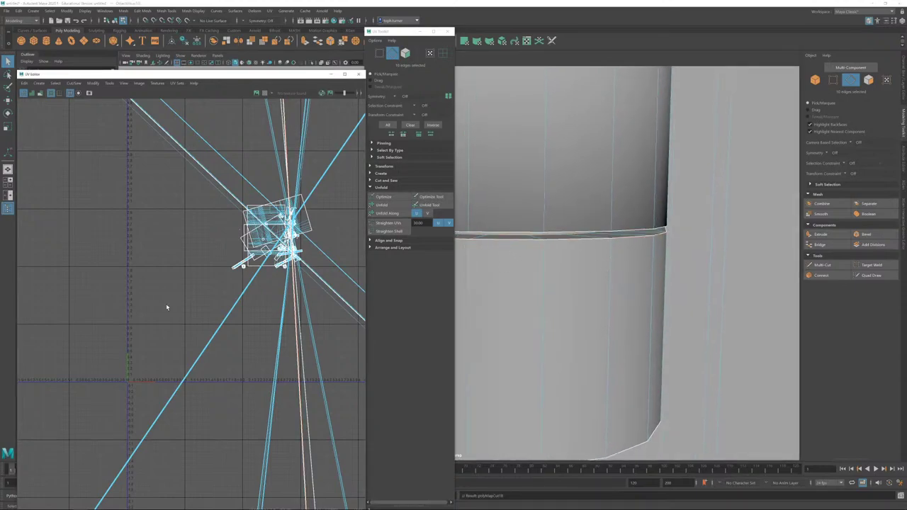
# Step: Select all faces of the furnace and apply a fresh planar UV projection to them
pyautogui.keyDown('alt'); pyautogui.moveTo(516, 331); pyautogui.dragTo(474, 60, button='right'); pyautogui.keyUp('alt')
pyautogui.keyDown('alt'); pyautogui.moveTo(474, 60); pyautogui.dragTo(589, 153); pyautogui.keyUp('alt')
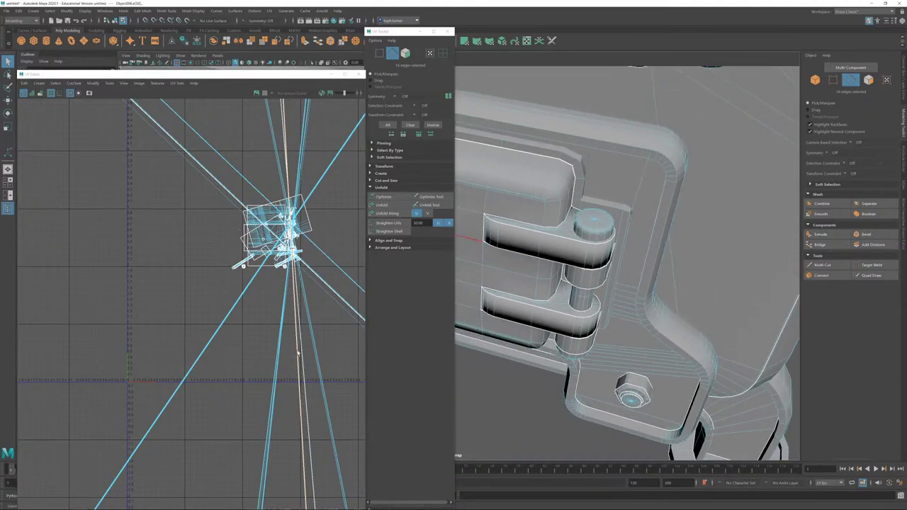
pyautogui.click(869, 79)
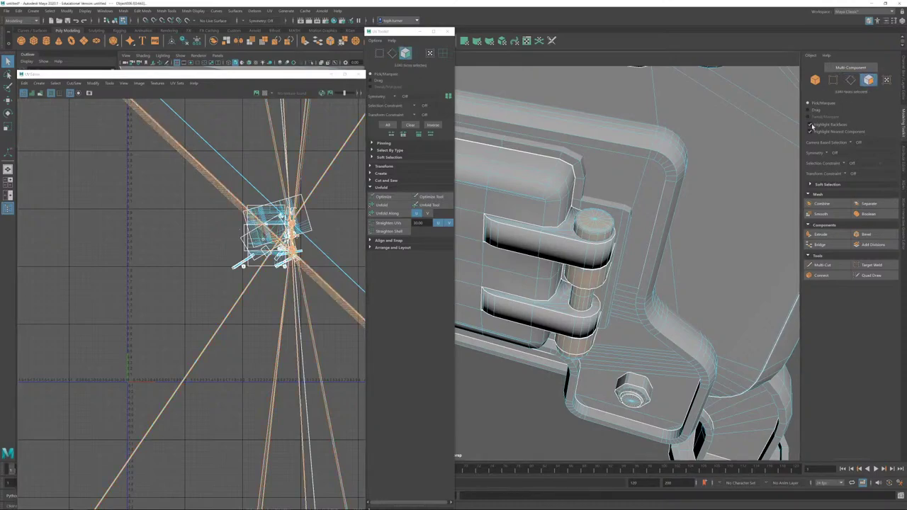
pyautogui.keyDown('alt'); pyautogui.moveTo(709, 177); pyautogui.dragTo(567, 185, button='right'); pyautogui.keyUp('alt')
pyautogui.keyDown('alt'); pyautogui.moveTo(567, 185); pyautogui.dragTo(631, 191); pyautogui.keyUp('alt')
pyautogui.keyDown('alt'); pyautogui.moveTo(630, 192); pyautogui.dragTo(539, 170, button='right'); pyautogui.keyUp('alt')
pyautogui.keyDown('alt'); pyautogui.moveTo(623, 134); pyautogui.dragTo(681, 139, button='middle'); pyautogui.keyUp('alt')
pyautogui.moveTo(697, 126); pyautogui.dragTo(523, 316)
pyautogui.click(465, 41)
# Step: Select the whole projected furnace layout in UV space and unfold all of its shells
pyautogui.click(196, 265)
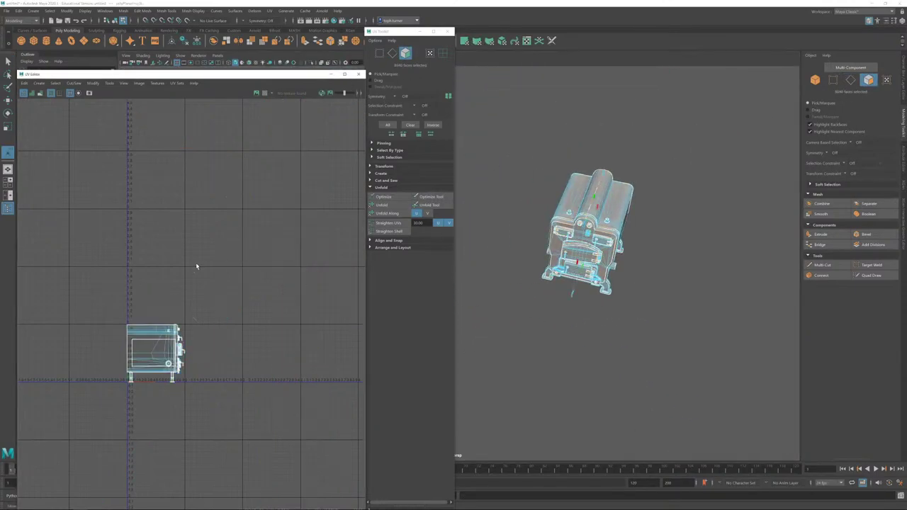
pyautogui.moveTo(78, 274); pyautogui.dragTo(237, 418)
pyautogui.click(391, 205)
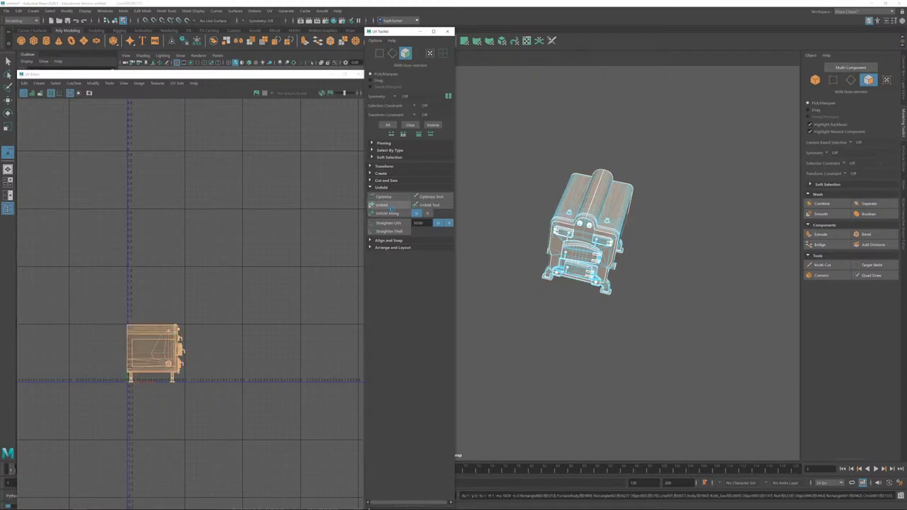
pyautogui.click(390, 212)
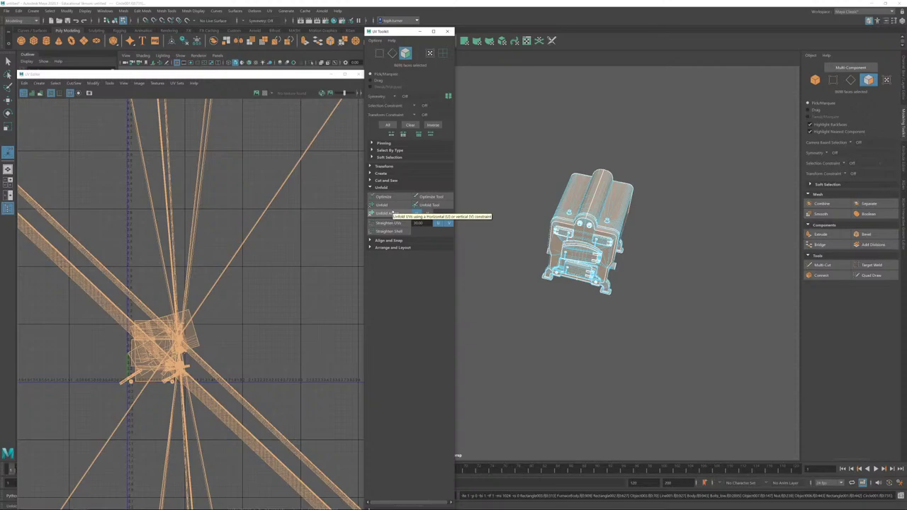
# Step: Select the diagonally stretched UV shells one after another and examine the hinge parts they belong to on the model
pyautogui.moveTo(123, 216); pyautogui.dragTo(61, 283)
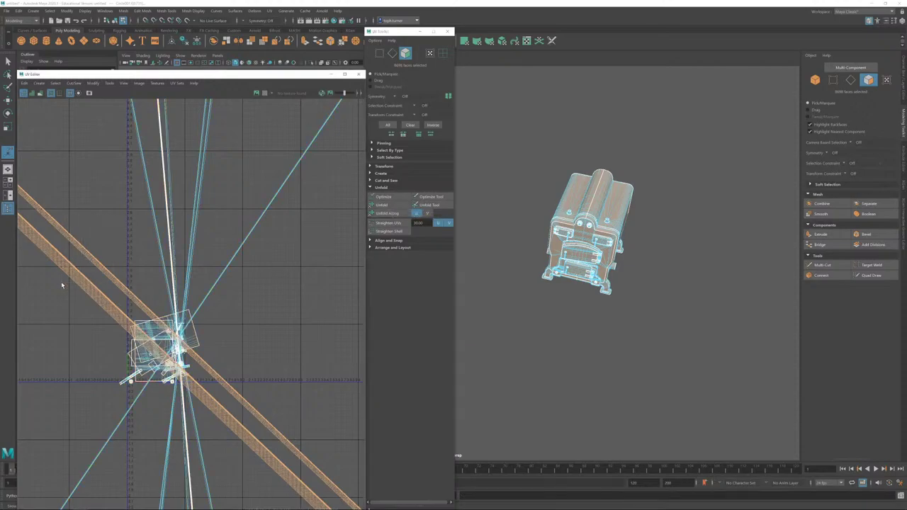
pyautogui.press('f')
pyautogui.keyDown('alt'); pyautogui.moveTo(615, 280); pyautogui.dragTo(654, 245); pyautogui.keyUp('alt')
pyautogui.keyDown('alt'); pyautogui.moveTo(597, 294); pyautogui.dragTo(658, 244, button='middle'); pyautogui.keyUp('alt')
pyautogui.keyDown('alt'); pyautogui.moveTo(658, 245); pyautogui.dragTo(574, 241); pyautogui.keyUp('alt')
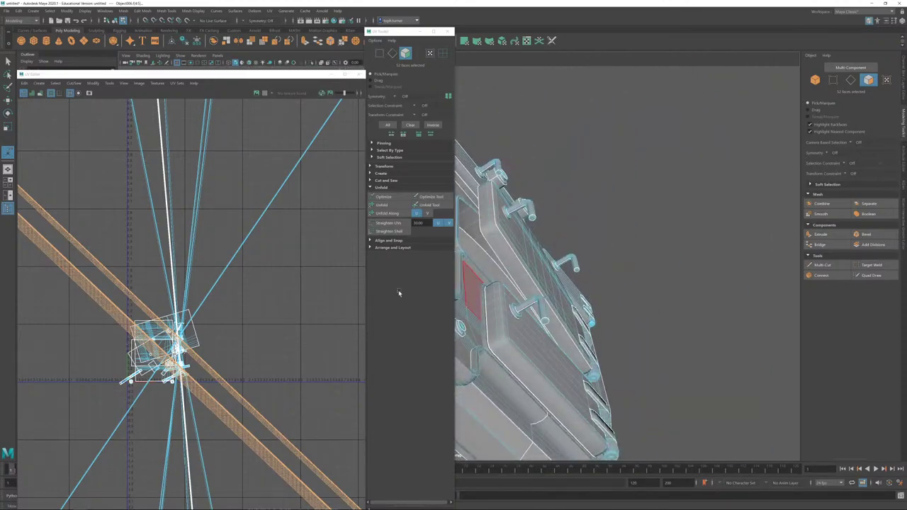
pyautogui.moveTo(94, 226); pyautogui.dragTo(83, 259)
pyautogui.press('f')
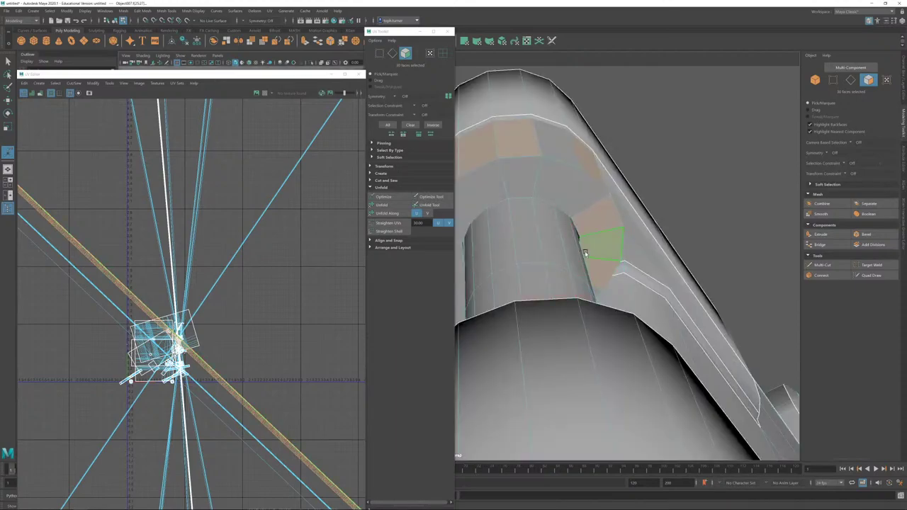
pyautogui.keyDown('alt'); pyautogui.moveTo(585, 245); pyautogui.dragTo(677, 229); pyautogui.keyUp('alt')
# Step: Cut UV seams along the top and bottom rim edges of the stretched hinge knuckle around the pin
pyautogui.press('F10')
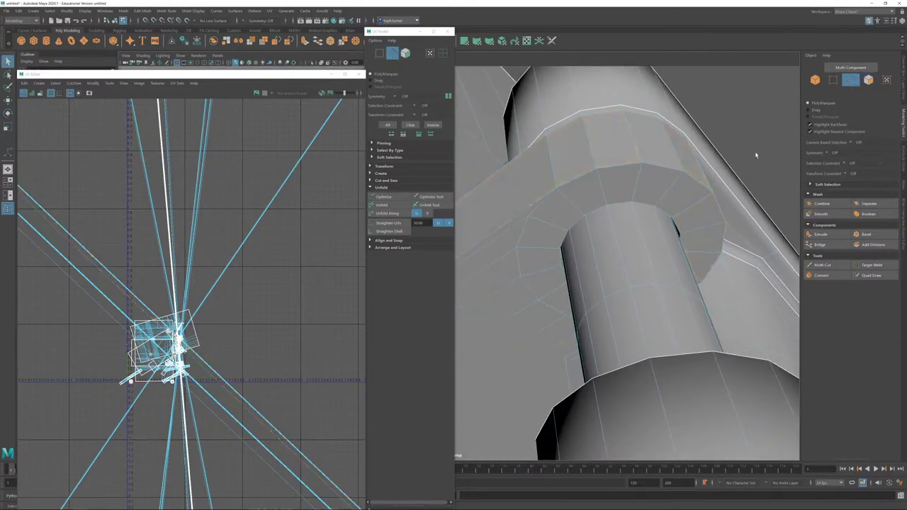
pyautogui.doubleClick(599, 202)
pyautogui.keyDown('shift'); pyautogui.doubleClick(562, 184); pyautogui.keyUp('shift')
pyautogui.keyDown('alt'); pyautogui.moveTo(559, 343); pyautogui.dragTo(561, 193); pyautogui.keyUp('alt')
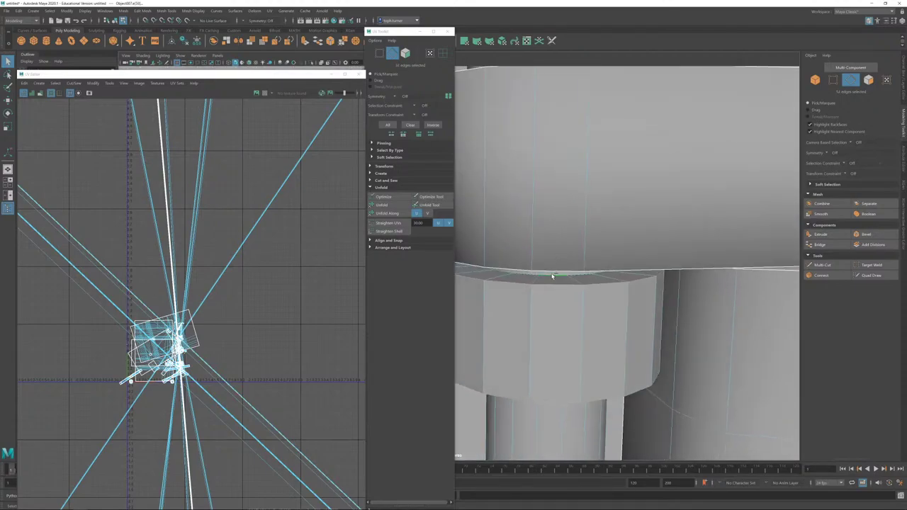
pyautogui.hotkey('shift', 'x')
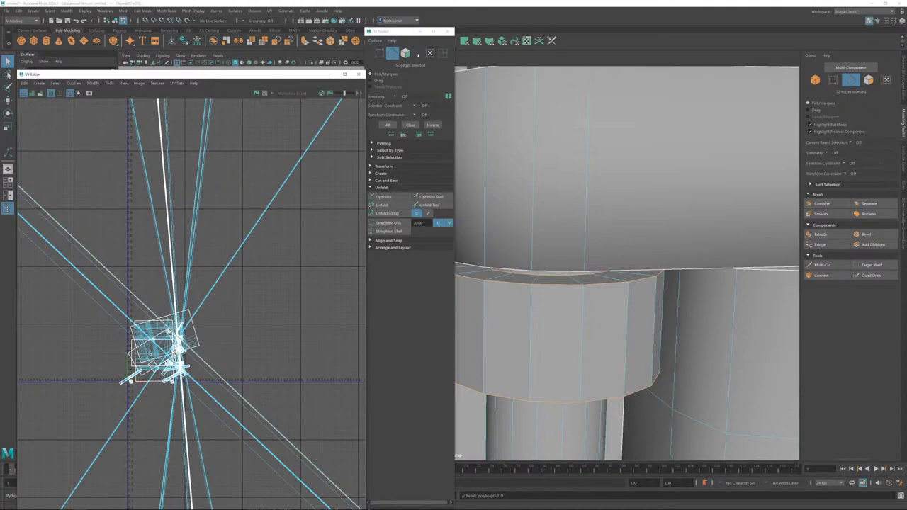
# Step: Reselect every face of the complete furnace and replace its UVs with a new planar projection
pyautogui.click(404, 53)
pyautogui.scroll(-4, 255, 326)
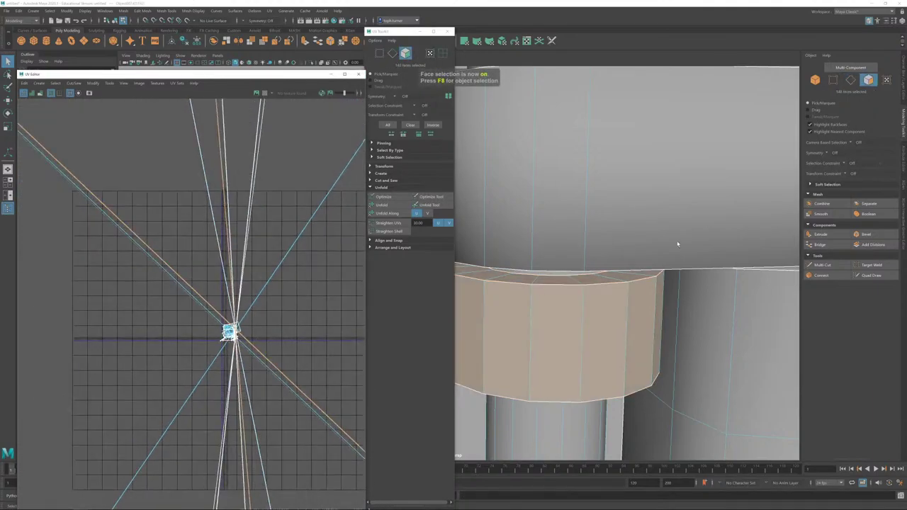
pyautogui.scroll(-10, 630, 239)
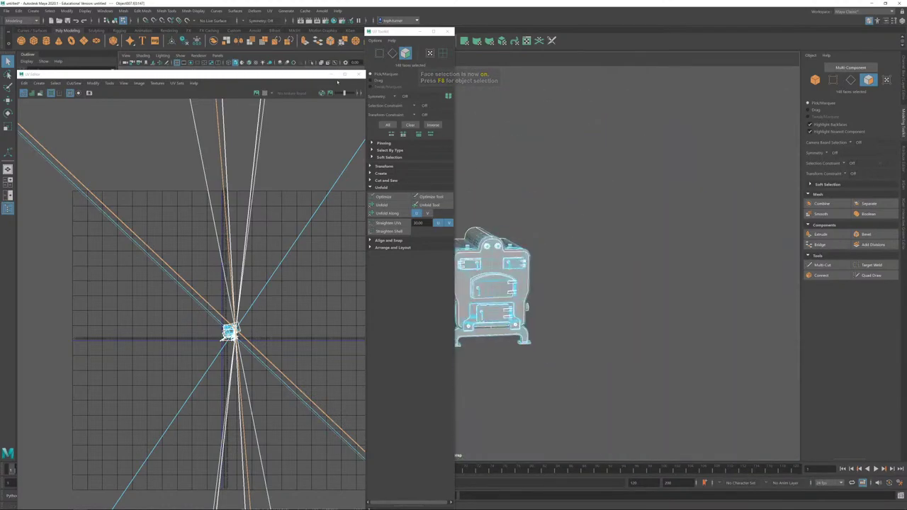
pyautogui.keyDown('alt'); pyautogui.moveTo(553, 209); pyautogui.dragTo(638, 175, button='middle'); pyautogui.keyUp('alt')
pyautogui.moveTo(681, 154); pyautogui.dragTo(445, 358)
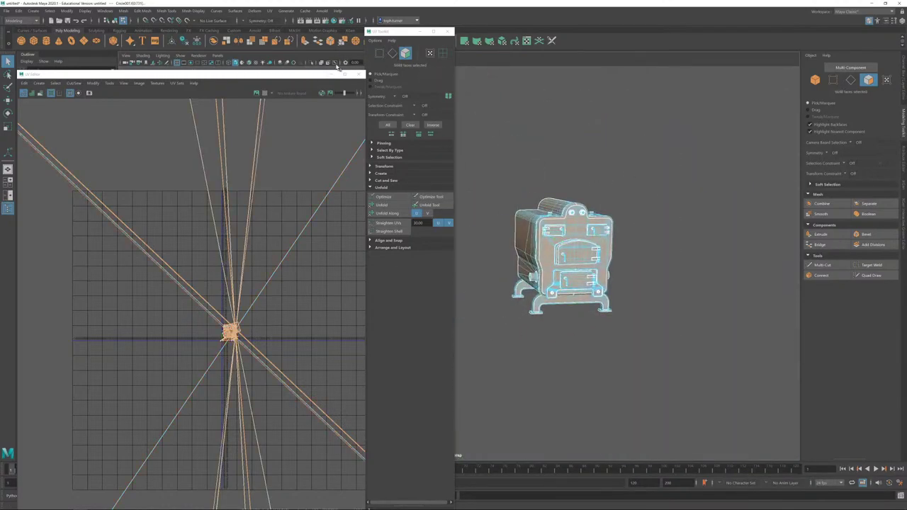
pyautogui.click(464, 42)
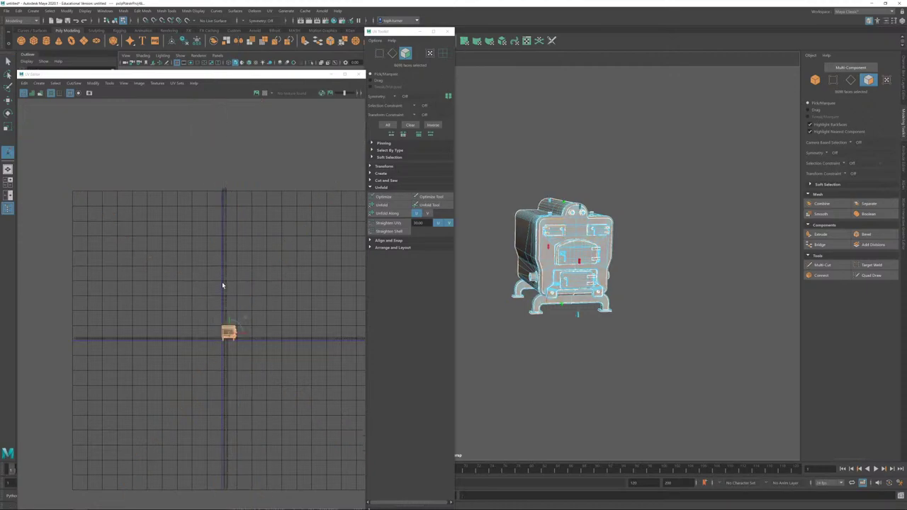
# Step: Select the entire projected layout and move it about 1.4 units right and 1.1 units up, clear of the UV origin
pyautogui.scroll(5, 223, 283)
pyautogui.keyDown('alt'); pyautogui.moveTo(285, 356); pyautogui.dragTo(256, 171, button='middle'); pyautogui.keyUp('alt')
pyautogui.keyDown('alt'); pyautogui.moveTo(556, 216); pyautogui.dragTo(603, 176); pyautogui.keyUp('alt')
pyautogui.keyDown('alt'); pyautogui.moveTo(603, 176); pyautogui.dragTo(744, 435, button='right'); pyautogui.keyUp('alt')
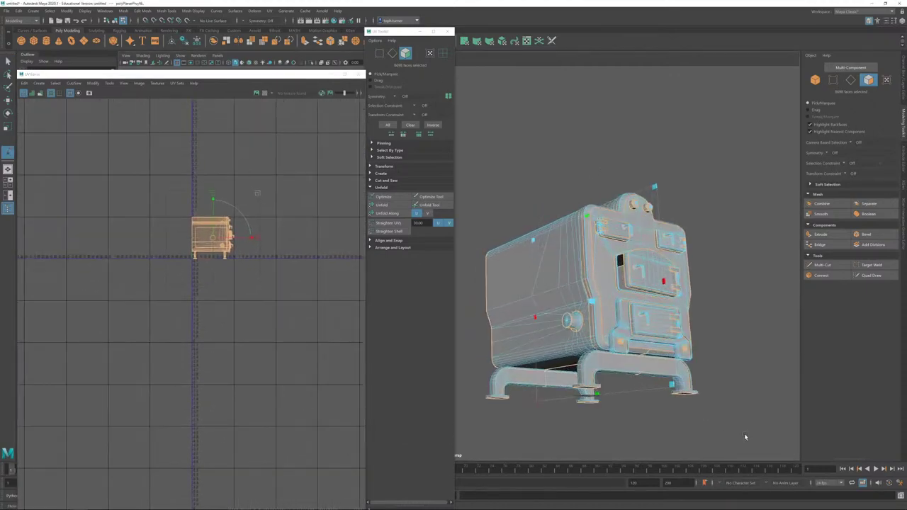
pyautogui.keyDown('alt'); pyautogui.moveTo(655, 319); pyautogui.dragTo(527, 160, button='middle'); pyautogui.keyUp('alt')
pyautogui.scroll(5, 610, 275)
pyautogui.click(174, 333)
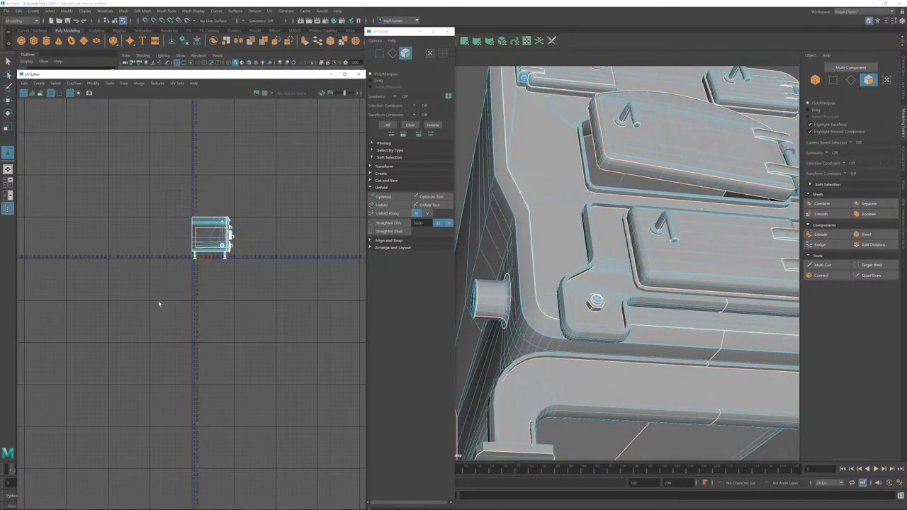
pyautogui.moveTo(168, 181); pyautogui.dragTo(277, 305)
pyautogui.press('w')
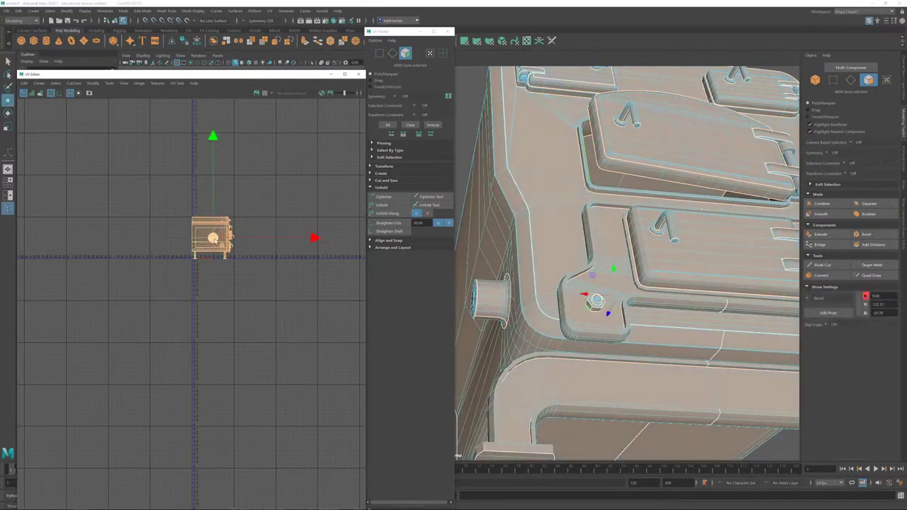
pyautogui.moveTo(213, 238); pyautogui.dragTo(272, 190)
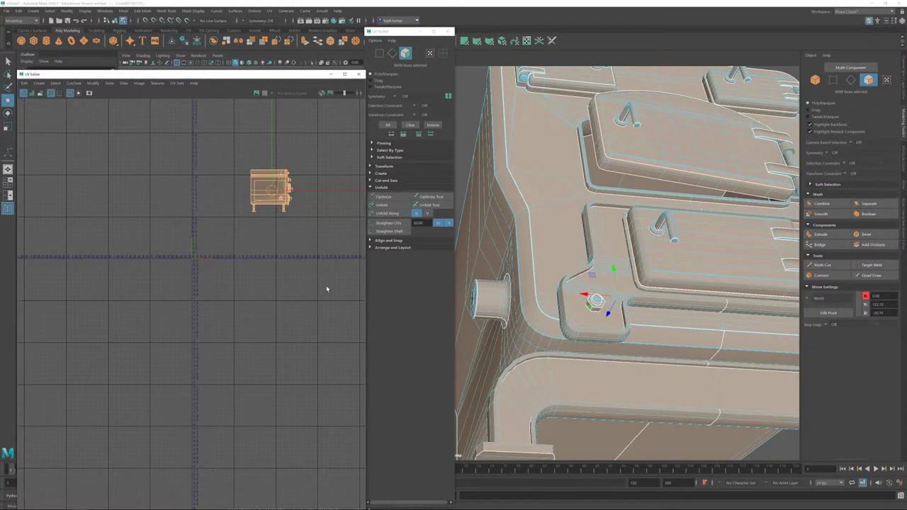
# Step: Unfold the UVs of the complete furnace and clear the selection
pyautogui.click(384, 205)
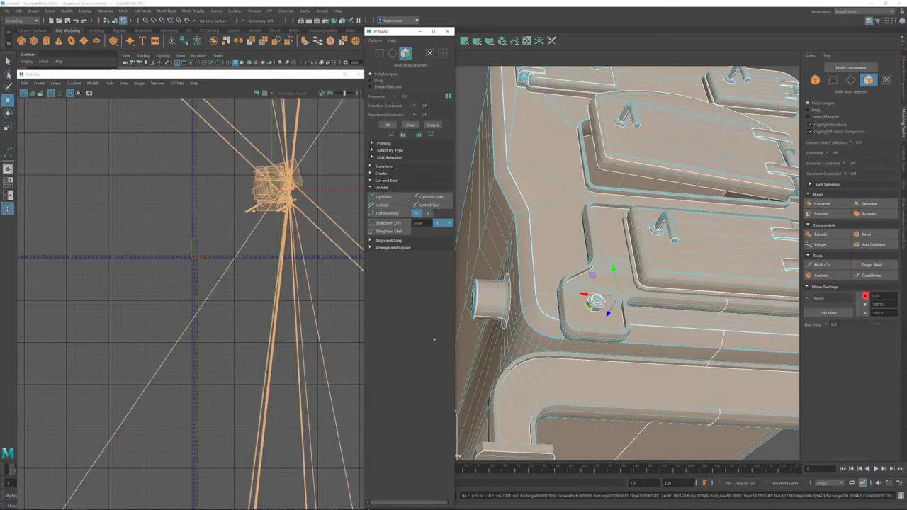
pyautogui.click(221, 386)
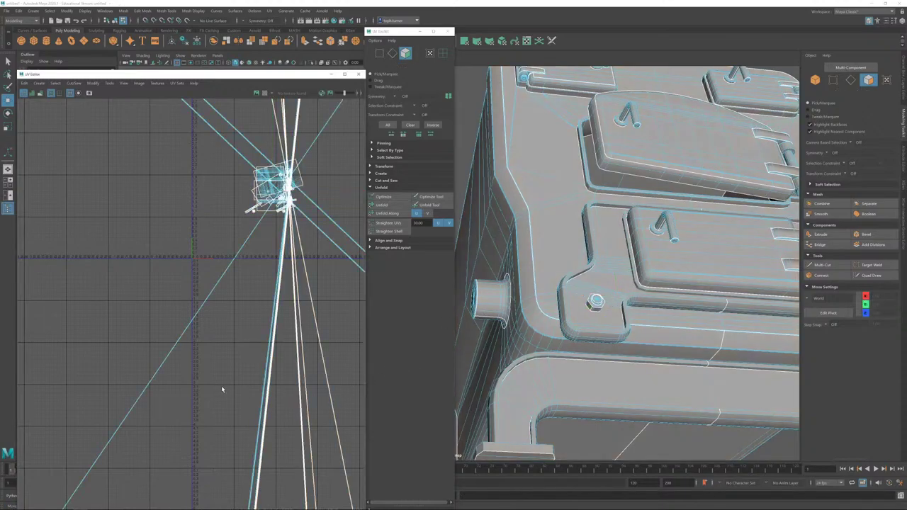
# Step: Select the remaining diagonally stretched UV shells and examine the door hinge knuckles they belong to on the model
pyautogui.click(277, 303)
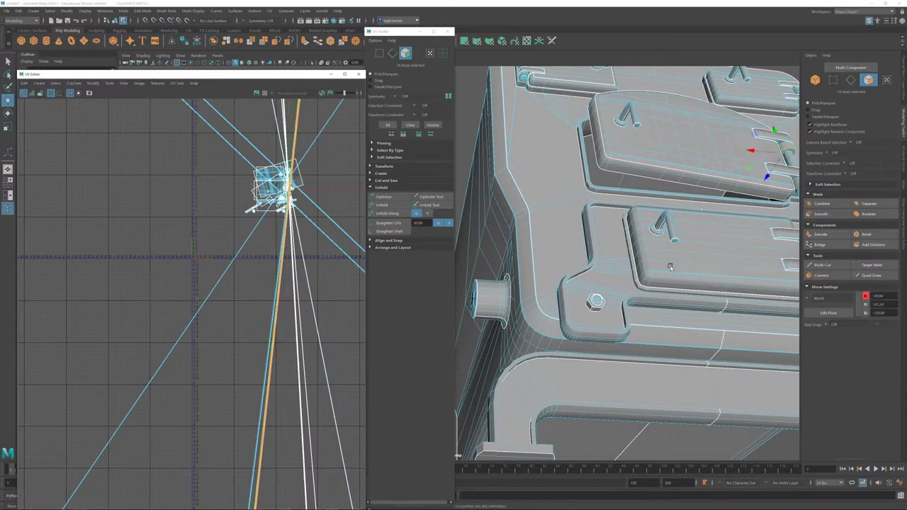
pyautogui.press('f')
pyautogui.keyDown('alt'); pyautogui.moveTo(667, 278); pyautogui.dragTo(471, 206); pyautogui.keyUp('alt')
pyautogui.keyDown('alt'); pyautogui.moveTo(472, 205); pyautogui.dragTo(658, 233, button='middle'); pyautogui.keyUp('alt')
pyautogui.keyDown('alt'); pyautogui.moveTo(658, 233); pyautogui.dragTo(543, 213, button='right'); pyautogui.keyUp('alt')
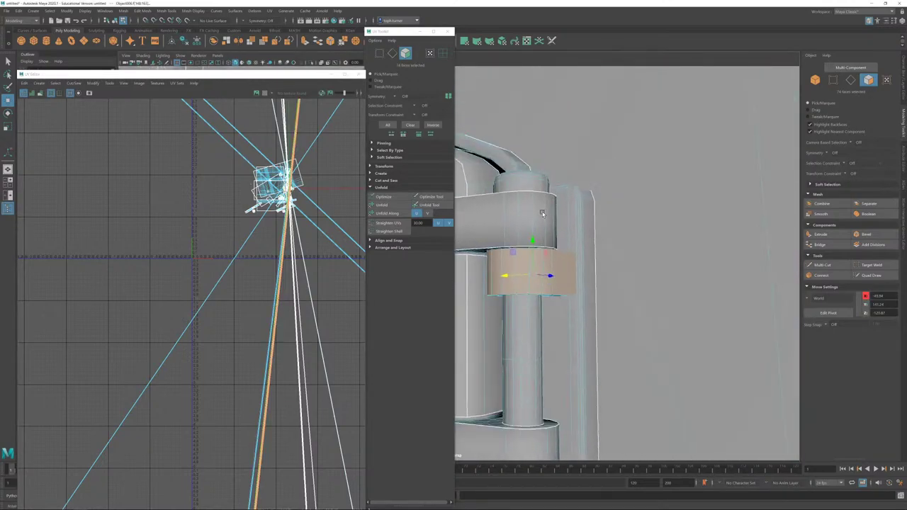
pyautogui.keyDown('alt'); pyautogui.moveTo(543, 213); pyautogui.dragTo(644, 204); pyautogui.keyUp('alt')
pyautogui.keyDown('alt'); pyautogui.moveTo(643, 205); pyautogui.dragTo(530, 234, button='right'); pyautogui.keyUp('alt')
pyautogui.keyDown('alt'); pyautogui.moveTo(530, 234); pyautogui.dragTo(614, 184, button='middle'); pyautogui.keyUp('alt')
pyautogui.keyDown('alt'); pyautogui.moveTo(614, 184); pyautogui.dragTo(600, 162); pyautogui.keyUp('alt')
pyautogui.keyDown('alt'); pyautogui.moveTo(603, 166); pyautogui.dragTo(544, 366, button='middle'); pyautogui.keyUp('alt')
pyautogui.moveTo(618, 263)
pyautogui.keyDown('alt'); pyautogui.mouseDown(button='right')
pyautogui.moveTo(670, 348)
pyautogui.moveTo(682, 341)
pyautogui.mouseUp(button='right'); pyautogui.keyUp('alt')
pyautogui.keyDown('alt'); pyautogui.moveTo(682, 341); pyautogui.dragTo(660, 345); pyautogui.keyUp('alt')
pyautogui.keyDown('alt'); pyautogui.moveTo(660, 345); pyautogui.dragTo(573, 383, button='middle'); pyautogui.keyUp('alt')
pyautogui.keyDown('alt'); pyautogui.moveTo(572, 382); pyautogui.dragTo(686, 379, button='right'); pyautogui.keyUp('alt')
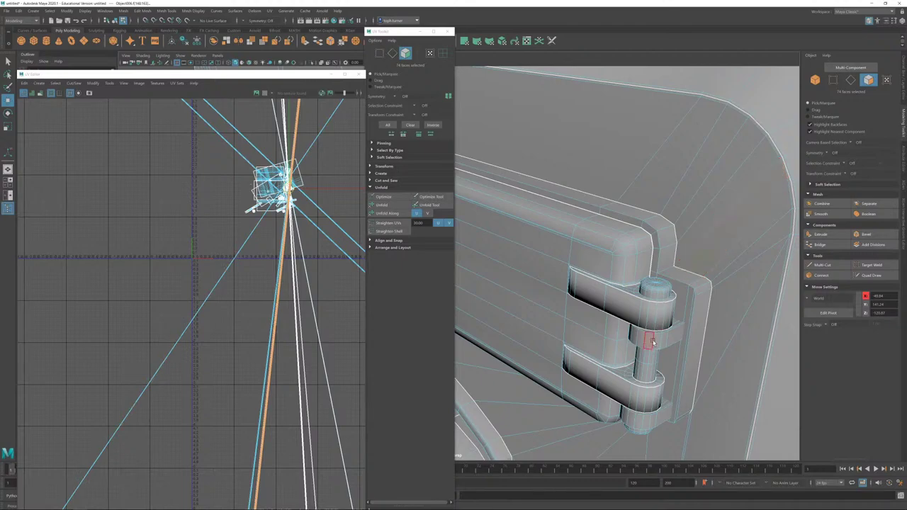
pyautogui.click(648, 326)
pyautogui.scroll(-5, 648, 419)
pyautogui.keyDown('alt'); pyautogui.moveTo(648, 419); pyautogui.dragTo(650, 221); pyautogui.keyUp('alt')
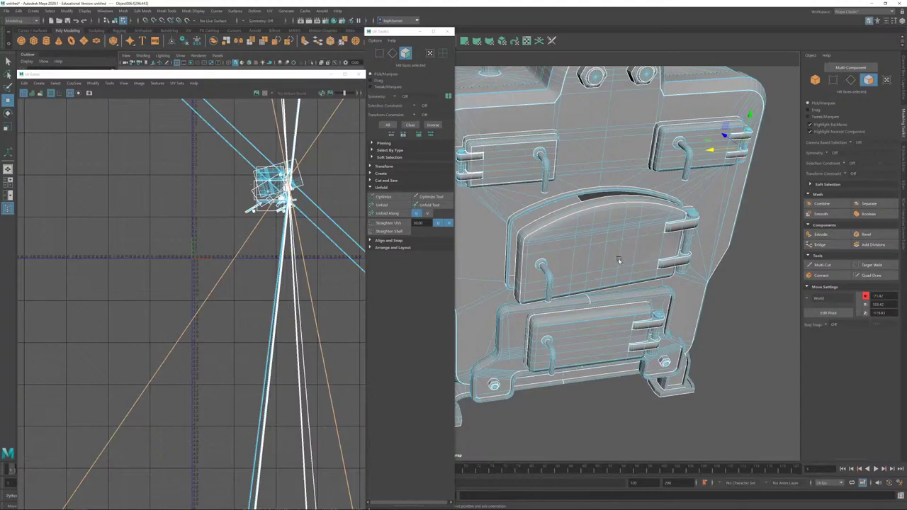
# Step: Return to object mode with nothing selected and close both the UV Editor and the UV Toolkit
pyautogui.click(360, 74)
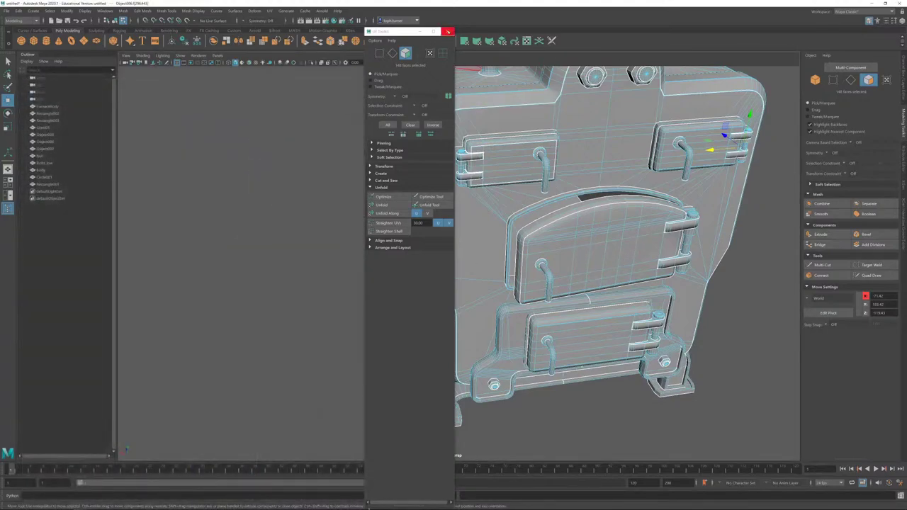
pyautogui.click(815, 80)
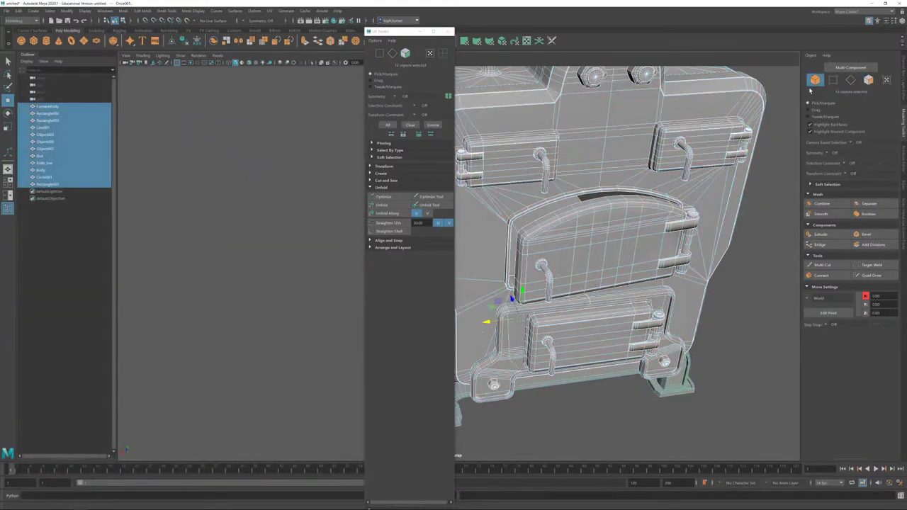
pyautogui.click(774, 156)
pyautogui.click(447, 31)
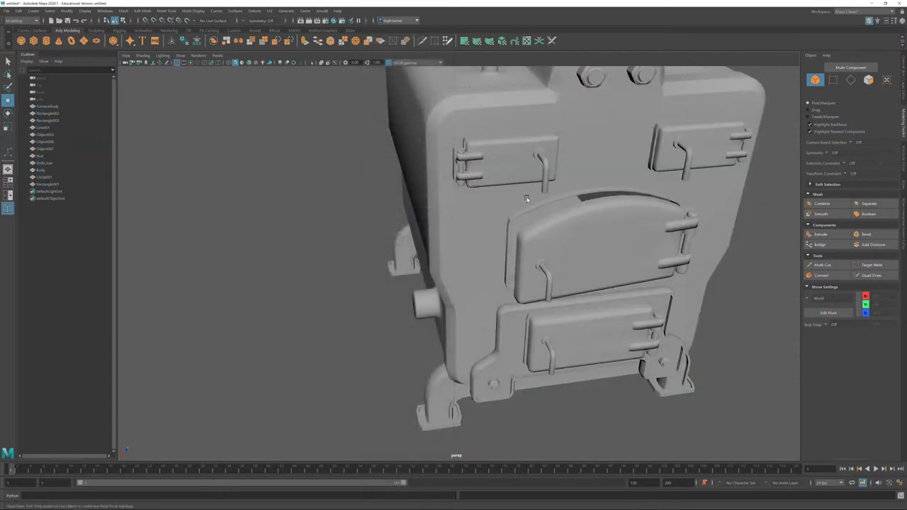
# Step: Select the hinge knuckle objects Object007 and Object006 and examine where they sit on the furnace doors
pyautogui.keyDown('alt'); pyautogui.moveTo(527, 199); pyautogui.dragTo(552, 188); pyautogui.keyUp('alt')
pyautogui.scroll(5, 227, 155)
pyautogui.keyDown('alt'); pyautogui.moveTo(225, 155); pyautogui.dragTo(369, 175, button='middle'); pyautogui.keyUp('alt')
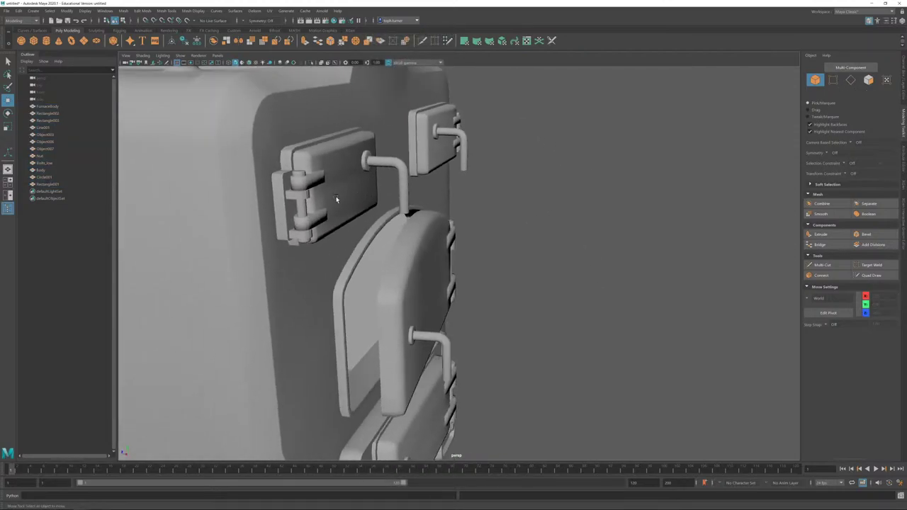
pyautogui.click(298, 192)
pyautogui.keyDown('alt'); pyautogui.moveTo(574, 271); pyautogui.dragTo(468, 148); pyautogui.keyUp('alt')
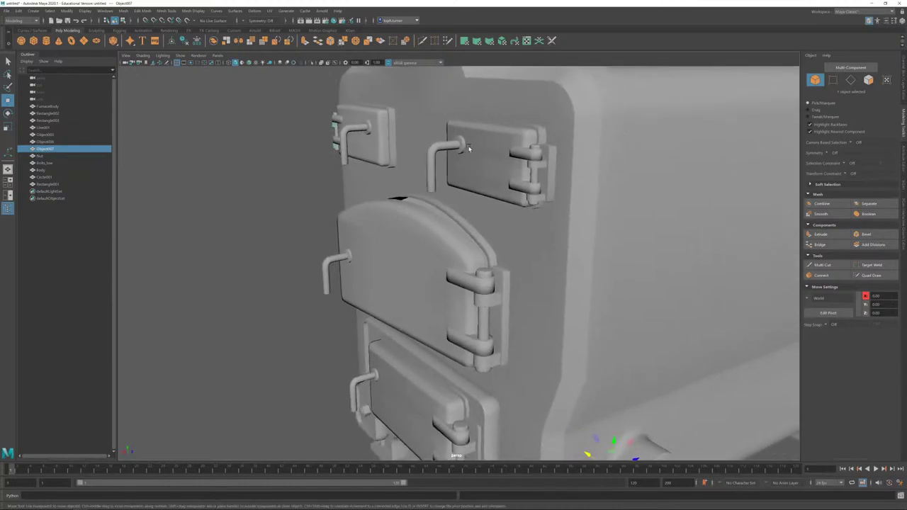
pyautogui.keyDown('shift'); pyautogui.click(537, 167); pyautogui.keyUp('shift')
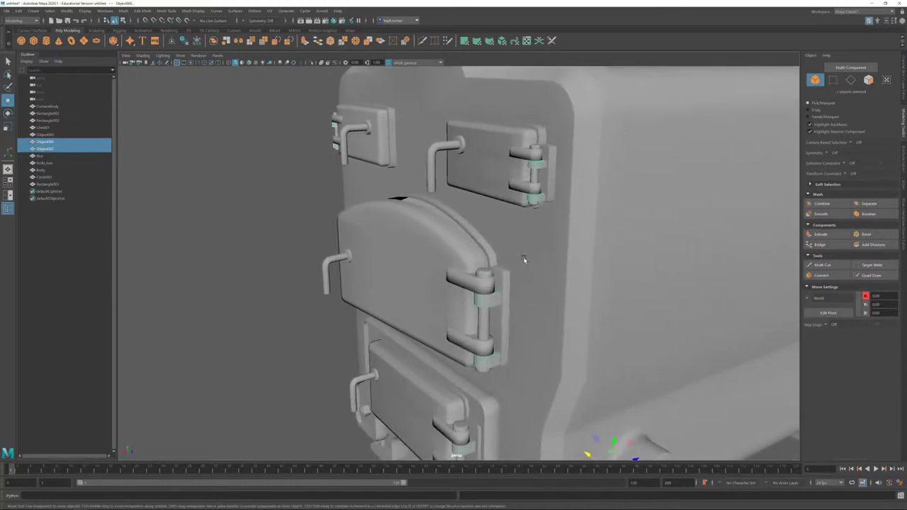
pyautogui.press('f')
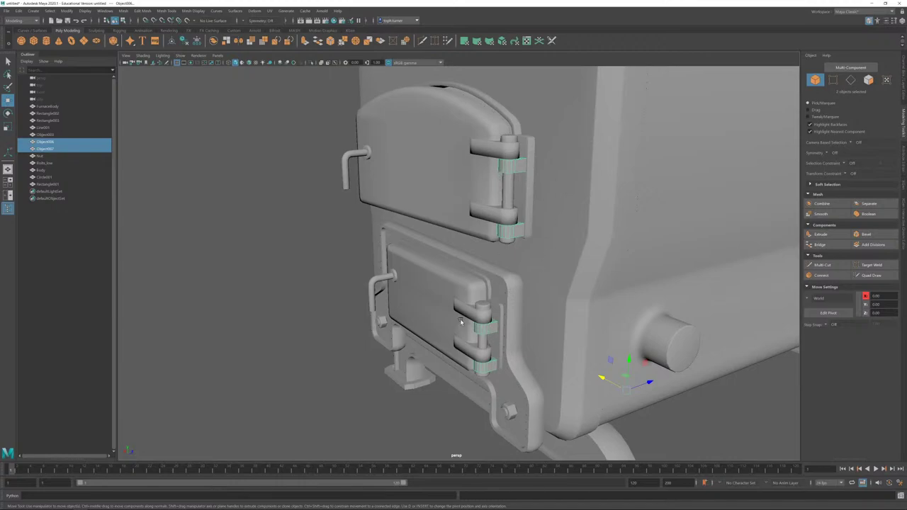
pyautogui.keyDown('alt'); pyautogui.moveTo(459, 320); pyautogui.dragTo(498, 315); pyautogui.keyUp('alt')
# Step: Switch to 3ds Max, select the knuckle object on the upper-left door's hinge and examine its alignment with the pin
pyautogui.press('super')
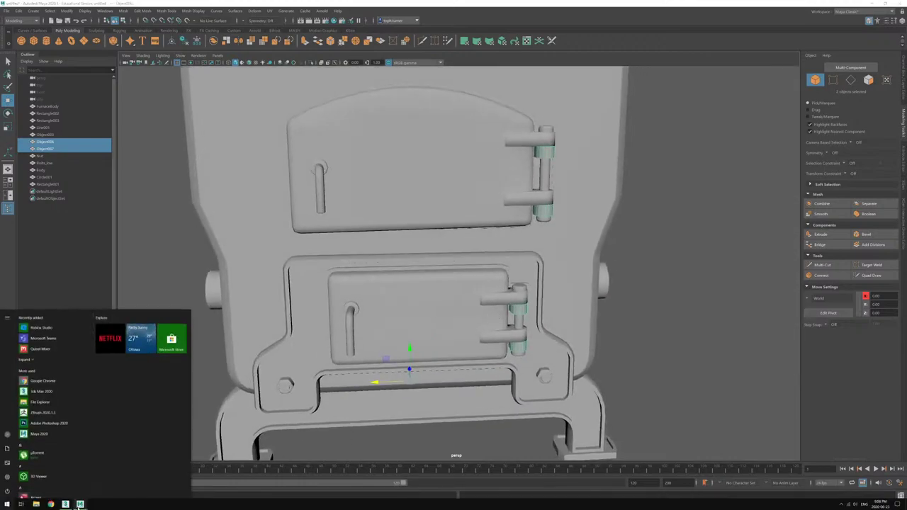
pyautogui.click(67, 505)
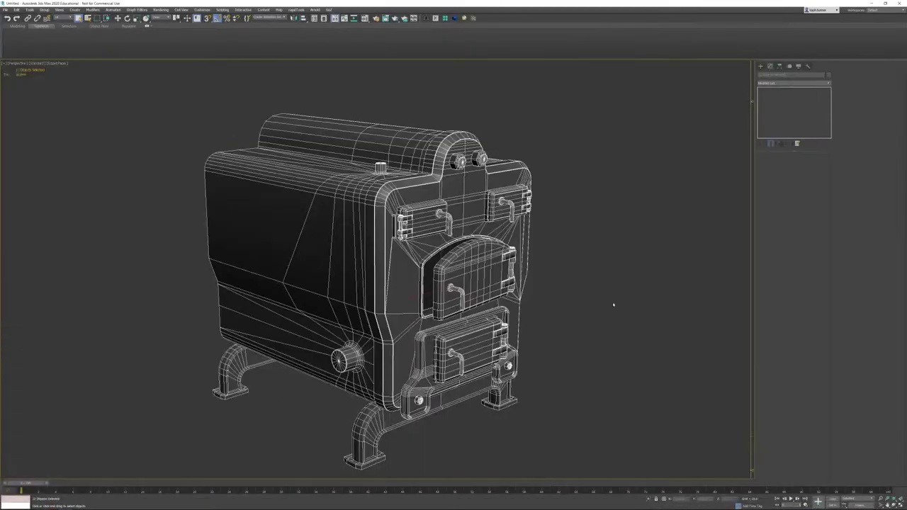
pyautogui.keyDown('alt'); pyautogui.moveTo(665, 278); pyautogui.dragTo(603, 238, button='middle'); pyautogui.keyUp('alt')
pyautogui.scroll(7, 374, 219)
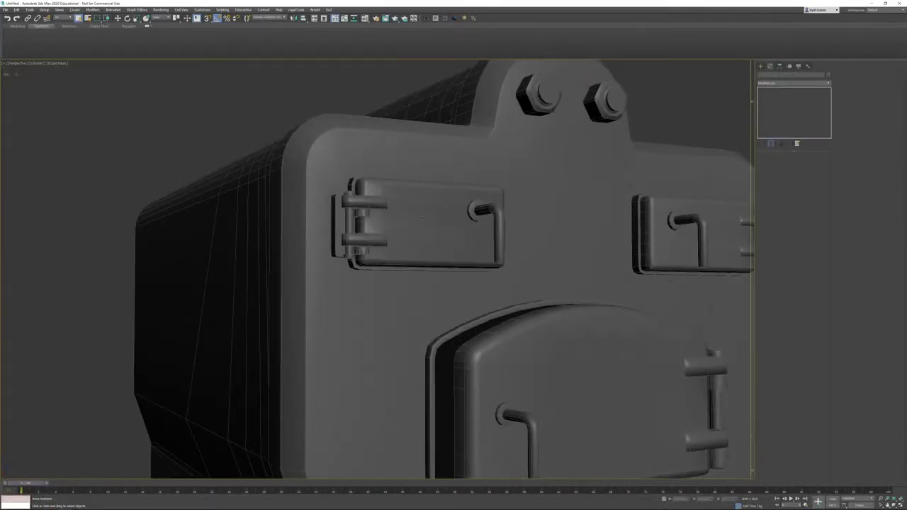
pyautogui.click(348, 213)
pyautogui.scroll(-10, 457, 229)
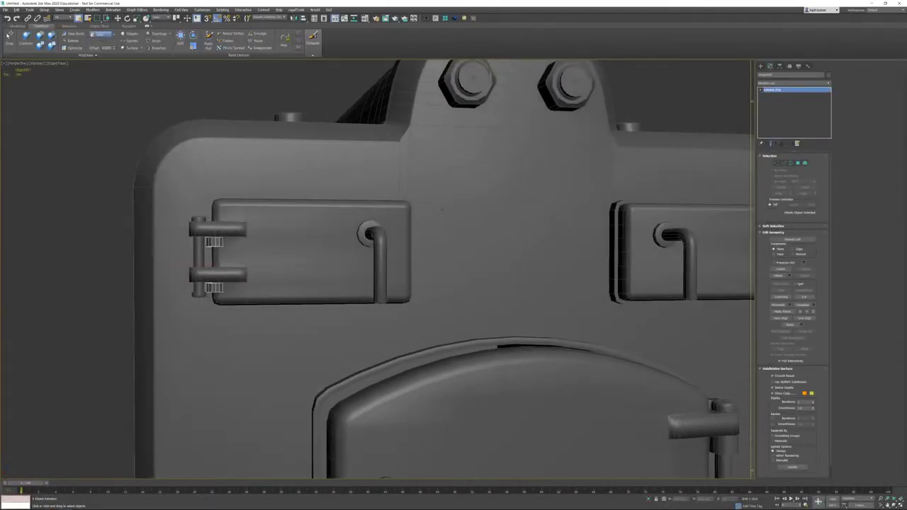
pyautogui.scroll(6, 351, 251)
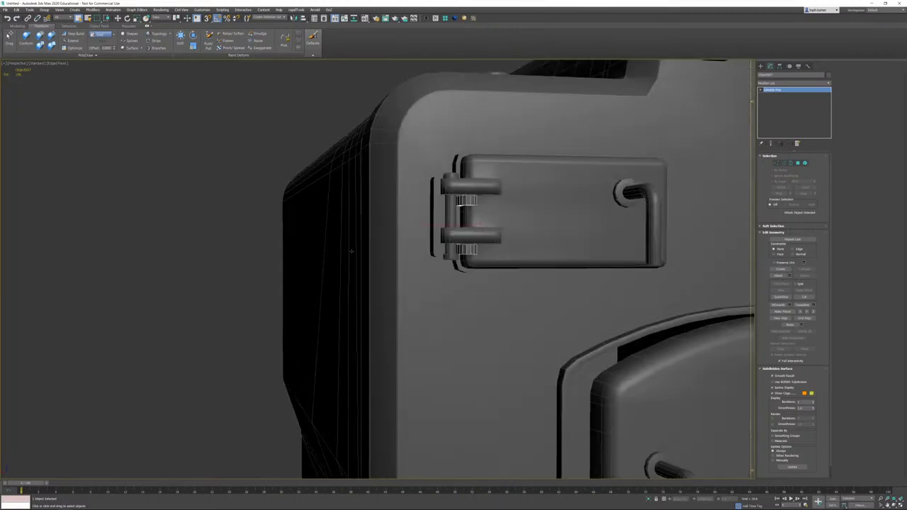
pyautogui.scroll(-8, 375, 225)
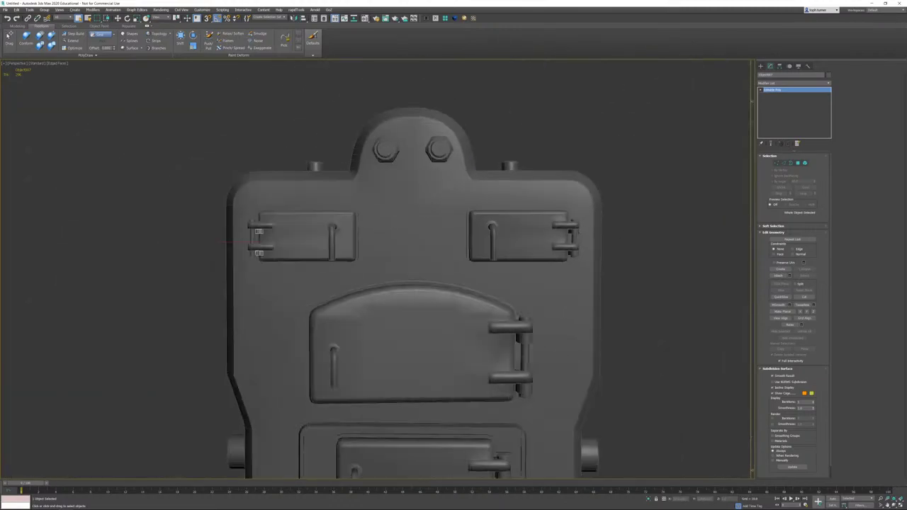
# Step: Select the vertices of both knuckles on the upper-right door's hinge and copy their X position
pyautogui.click(806, 166)
pyautogui.click(573, 232)
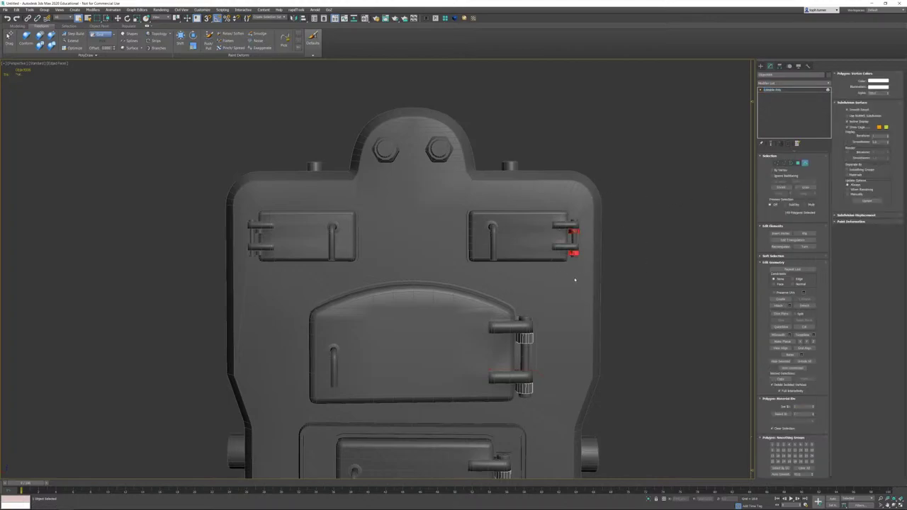
pyautogui.press('w')
pyautogui.moveTo(618, 465); pyautogui.dragTo(618, 435, button='middle')
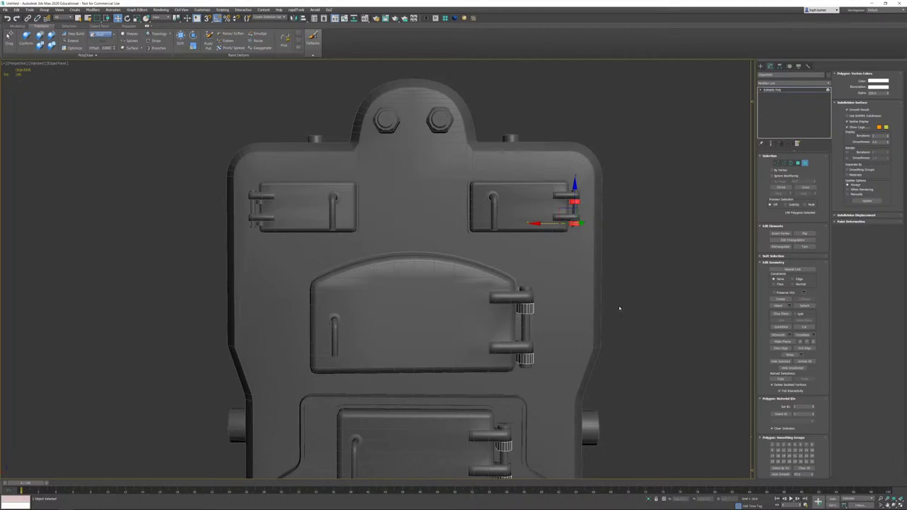
pyautogui.press('1')
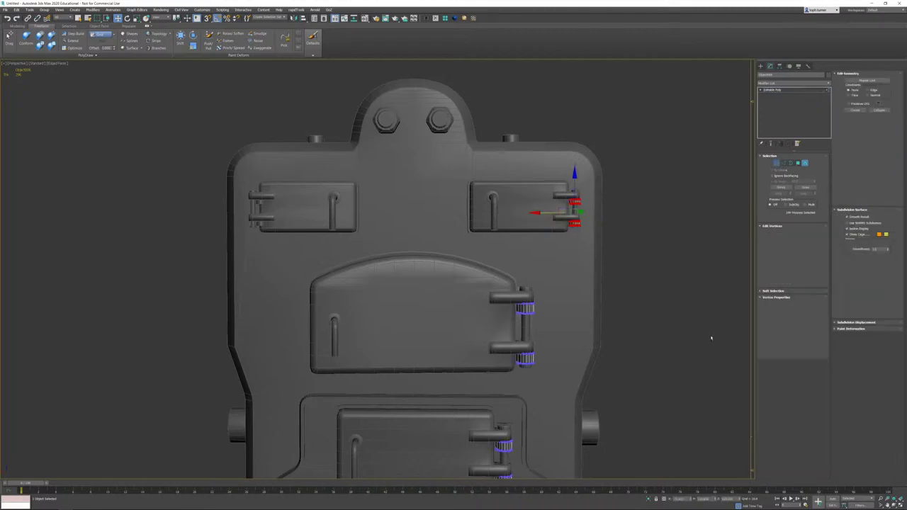
pyautogui.doubleClick(678, 499)
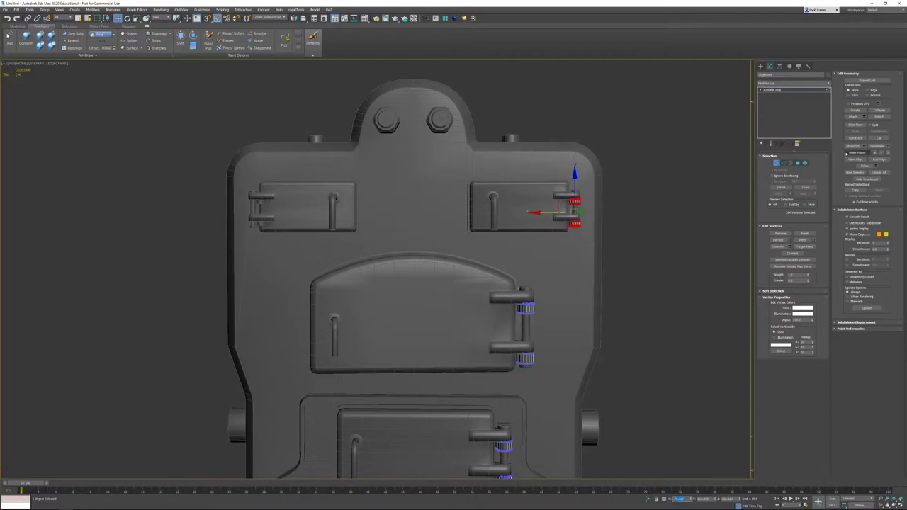
# Step: Attach the upper-left door's knuckle object to the knuckle object of the other doors
pyautogui.click(854, 116)
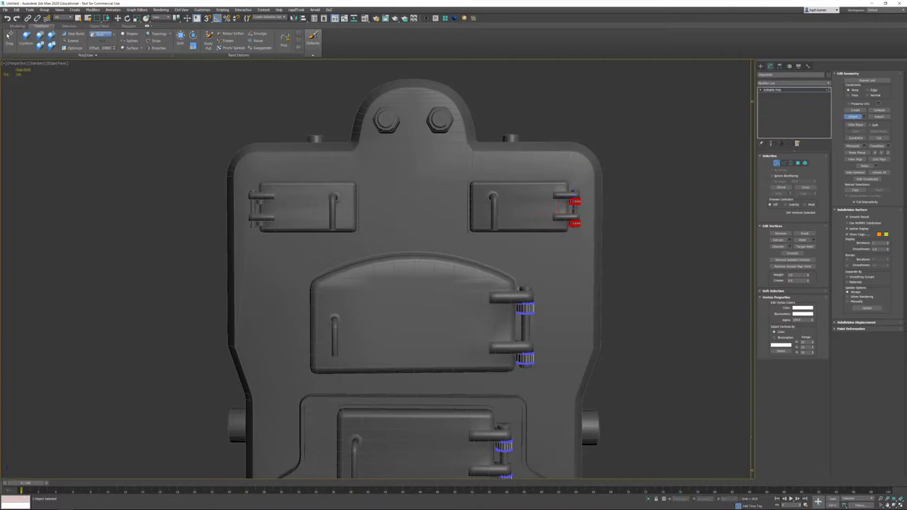
pyautogui.click(259, 223)
pyautogui.press('w')
# Step: Select all vertices of the upper-left door's hinge knuckles and set their X position to 71.411
pyautogui.moveTo(221, 170); pyautogui.dragTo(307, 265)
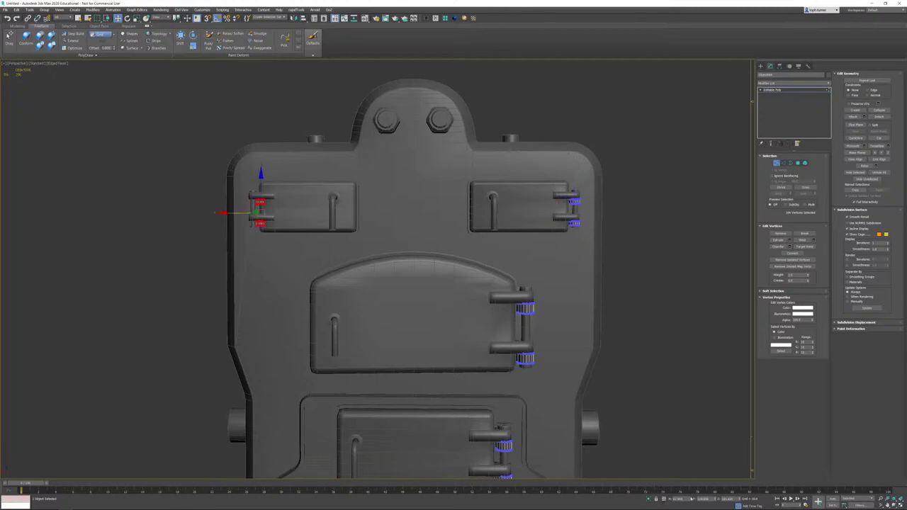
pyautogui.doubleClick(679, 499)
pyautogui.write('71.411')
pyautogui.press('Return')
# Step: Select the full band of outer side faces on both hinge knuckles of the upper-left door
pyautogui.press('z')
pyautogui.keyDown('alt'); pyautogui.moveTo(347, 230); pyautogui.dragTo(335, 309, button='middle'); pyautogui.keyUp('alt')
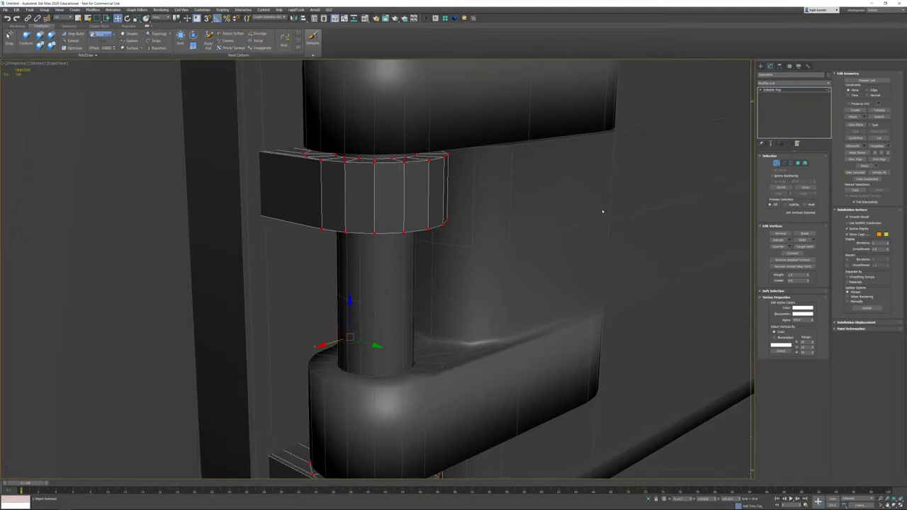
pyautogui.moveTo(530, 213); pyautogui.dragTo(485, 219, button='middle')
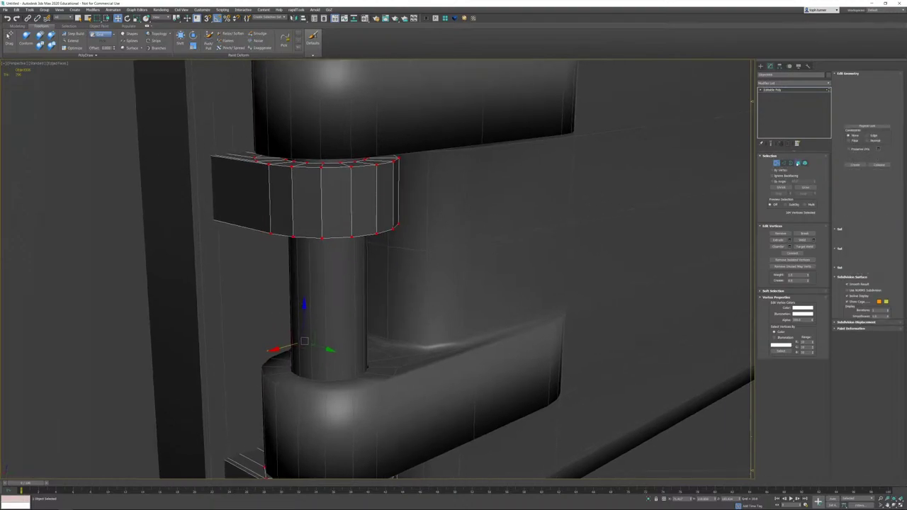
pyautogui.press('4')
pyautogui.keyDown('shift'); pyautogui.click(272, 202); pyautogui.keyUp('shift')
pyautogui.moveTo(272, 202); pyautogui.dragTo(287, 86, button='middle')
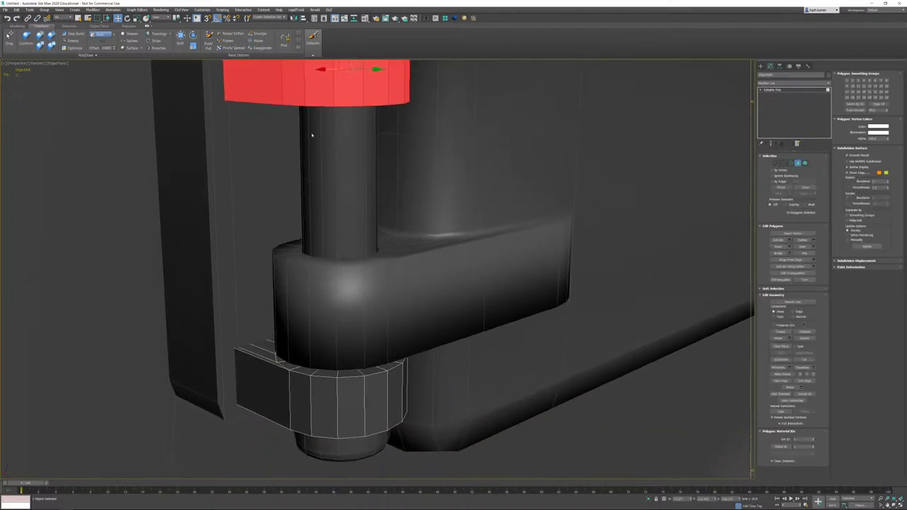
pyautogui.keyDown('ctrl'); pyautogui.click(258, 376); pyautogui.keyUp('ctrl')
pyautogui.keyDown('shift'); pyautogui.click(327, 389); pyautogui.keyUp('shift')
pyautogui.scroll(-4, 404, 326)
pyautogui.moveTo(404, 326); pyautogui.dragTo(345, 306, button='middle')
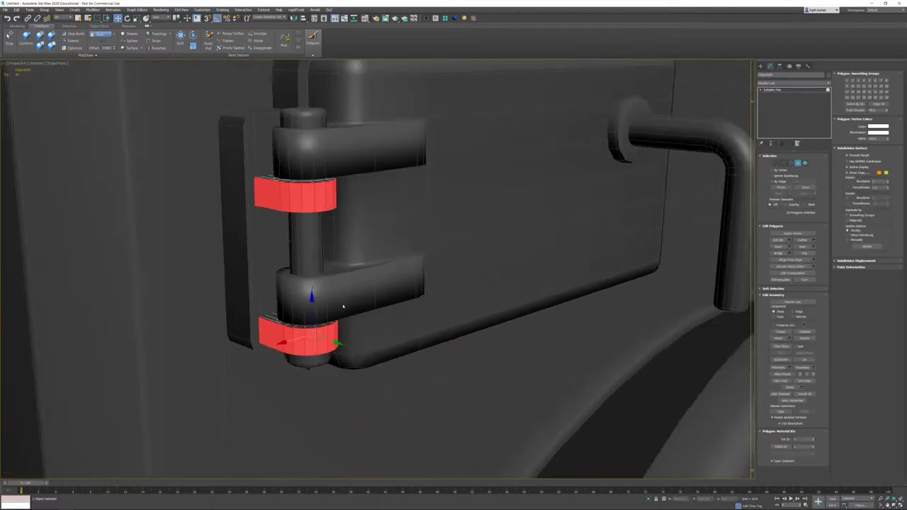
# Step: Add the outer side face bands of both hinge knuckles on the upper-right door to the face selection
pyautogui.scroll(-3, 344, 306)
pyautogui.scroll(-2, 680, 255)
pyautogui.moveTo(680, 255); pyautogui.dragTo(350, 302, button='middle')
pyautogui.scroll(-4, 351, 302)
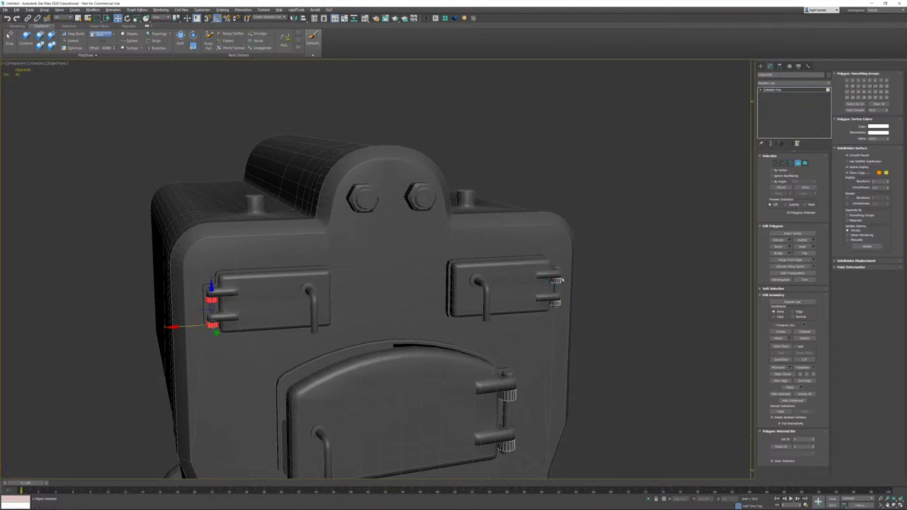
pyautogui.keyDown('alt'); pyautogui.moveTo(634, 279); pyautogui.dragTo(557, 277, button='middle'); pyautogui.keyUp('alt')
pyautogui.scroll(4, 496, 275)
pyautogui.keyDown('alt'); pyautogui.moveTo(441, 260); pyautogui.dragTo(452, 239, button='middle'); pyautogui.keyUp('alt')
pyautogui.scroll(4, 491, 252)
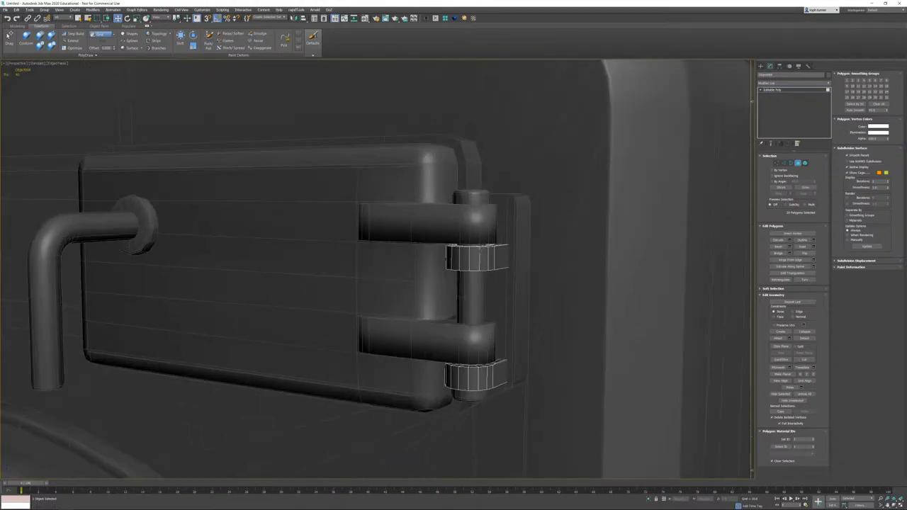
pyautogui.keyDown('ctrl'); pyautogui.click(492, 257); pyautogui.keyUp('ctrl')
pyautogui.keyDown('shift'); pyautogui.click(485, 258); pyautogui.keyUp('shift')
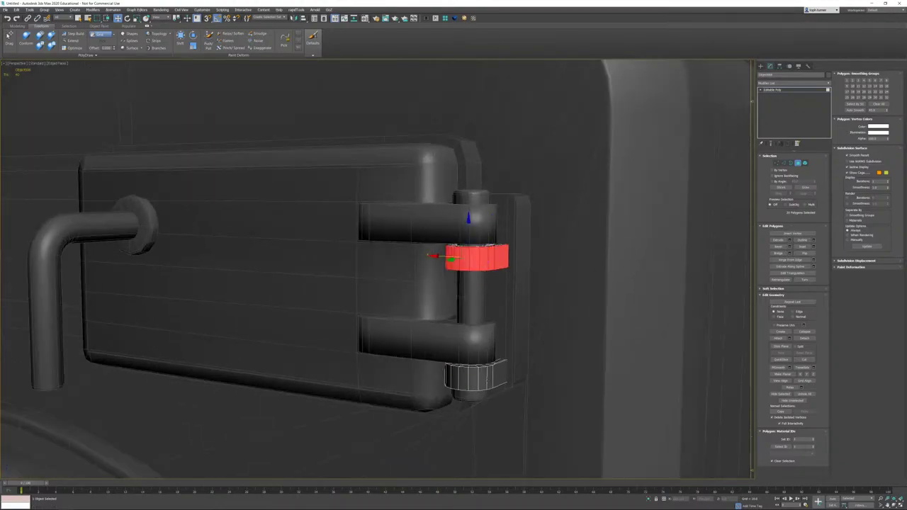
pyautogui.keyDown('ctrl'); pyautogui.click(485, 379); pyautogui.keyUp('ctrl')
pyautogui.keyDown('shift'); pyautogui.click(476, 382); pyautogui.keyUp('shift')
pyautogui.moveTo(476, 382); pyautogui.dragTo(476, 220, button='middle')
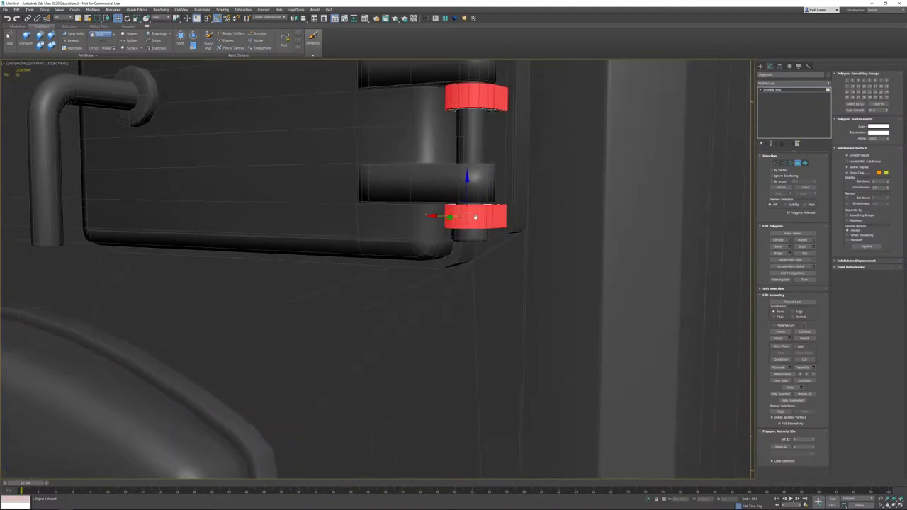
# Step: Add the outer side face bands of both hinge knuckles on the large arched door to the face selection
pyautogui.scroll(-5, 476, 220)
pyautogui.moveTo(415, 316); pyautogui.dragTo(432, 219, button='middle')
pyautogui.scroll(3, 368, 308)
pyautogui.keyDown('ctrl'); pyautogui.click(412, 259); pyautogui.keyUp('ctrl')
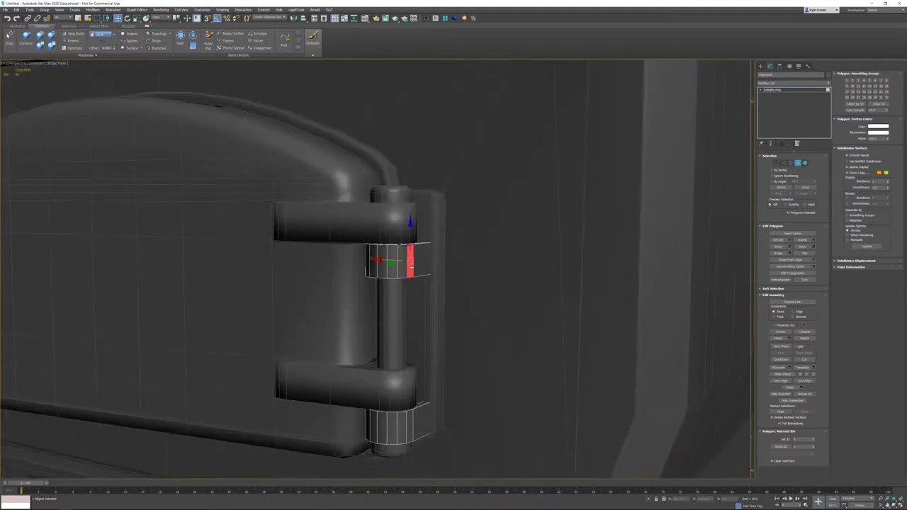
pyautogui.keyDown('shift'); pyautogui.click(420, 261); pyautogui.keyUp('shift')
pyautogui.moveTo(411, 302); pyautogui.dragTo(398, 114, button='middle')
pyautogui.keyDown('ctrl'); pyautogui.click(407, 231); pyautogui.keyUp('ctrl')
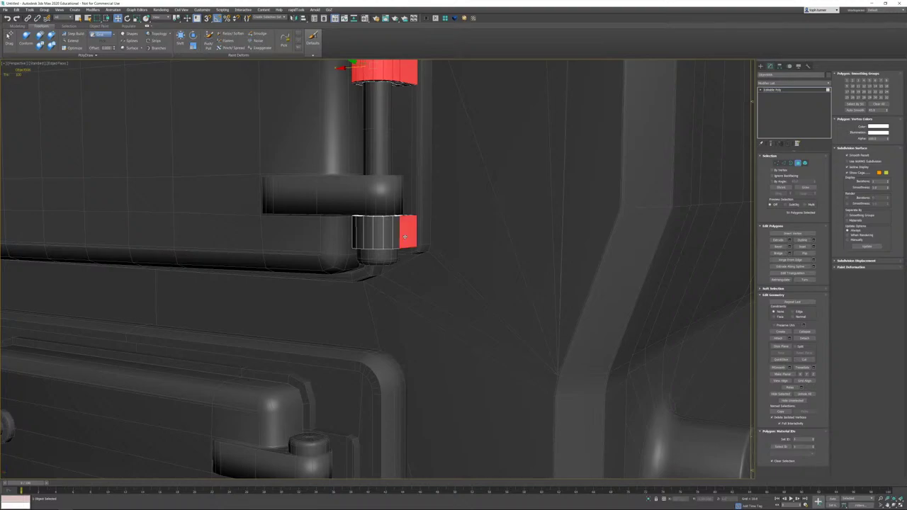
pyautogui.keyDown('shift'); pyautogui.click(411, 232); pyautogui.keyUp('shift')
# Step: Add the outer side face bands of both hinge knuckles on the lower door to the face selection
pyautogui.scroll(-5, 364, 228)
pyautogui.moveTo(354, 322); pyautogui.dragTo(359, 200, button='middle')
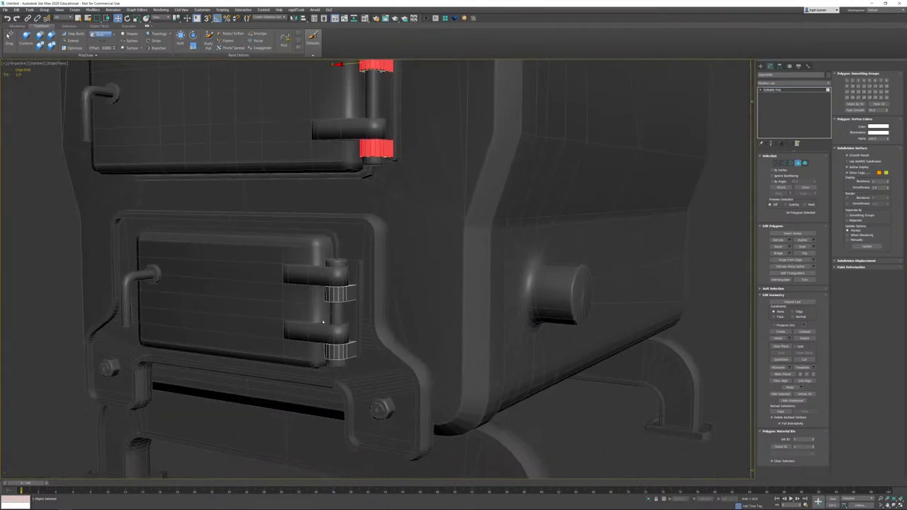
pyautogui.scroll(5, 341, 327)
pyautogui.keyDown('ctrl'); pyautogui.click(377, 262); pyautogui.keyUp('ctrl')
pyautogui.keyDown('shift'); pyautogui.click(376, 262); pyautogui.keyUp('shift')
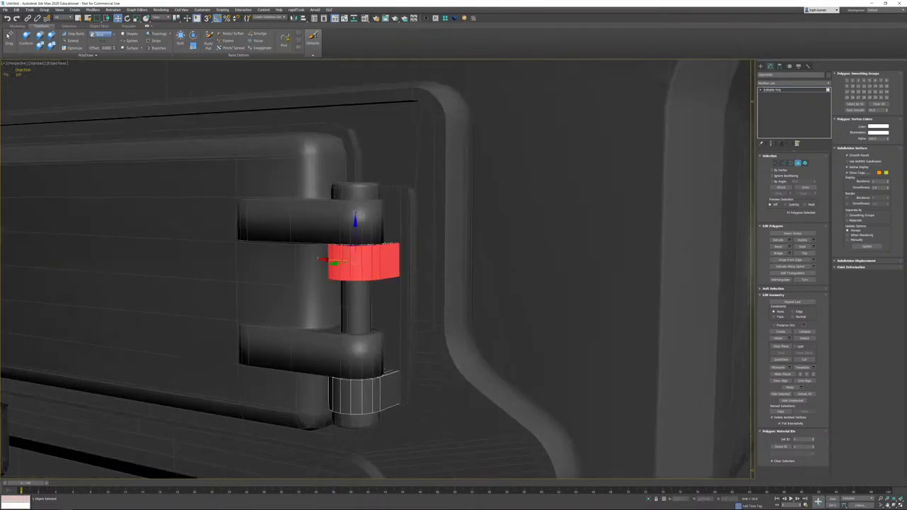
pyautogui.keyDown('ctrl'); pyautogui.click(372, 397); pyautogui.keyUp('ctrl')
pyautogui.keyDown('shift'); pyautogui.click(364, 401); pyautogui.keyUp('shift')
# Step: Convert the selected knuckle side faces to an edge selection, split those edges and clear the selection
pyautogui.scroll(-5, 364, 401)
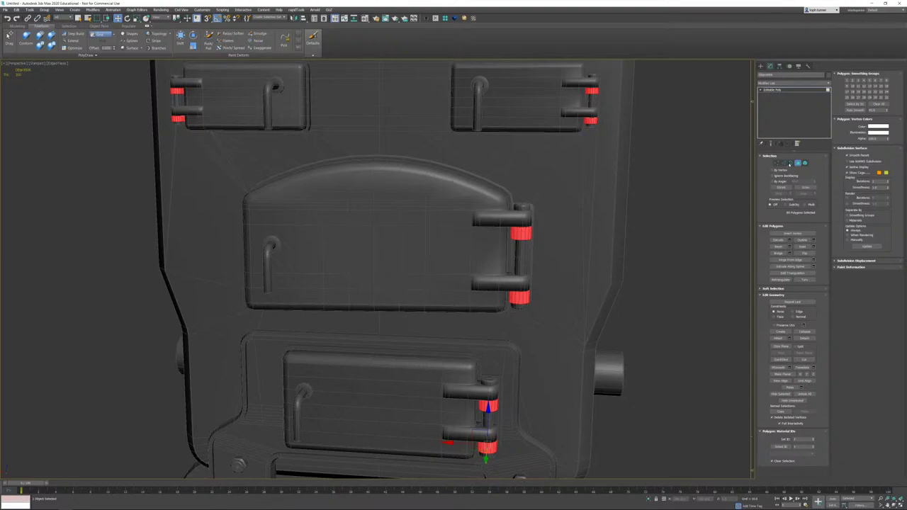
pyautogui.keyDown('ctrl'); pyautogui.click(783, 163); pyautogui.keyUp('ctrl')
pyautogui.keyDown('alt'); pyautogui.moveTo(624, 241); pyautogui.dragTo(587, 301, button='middle'); pyautogui.keyUp('alt')
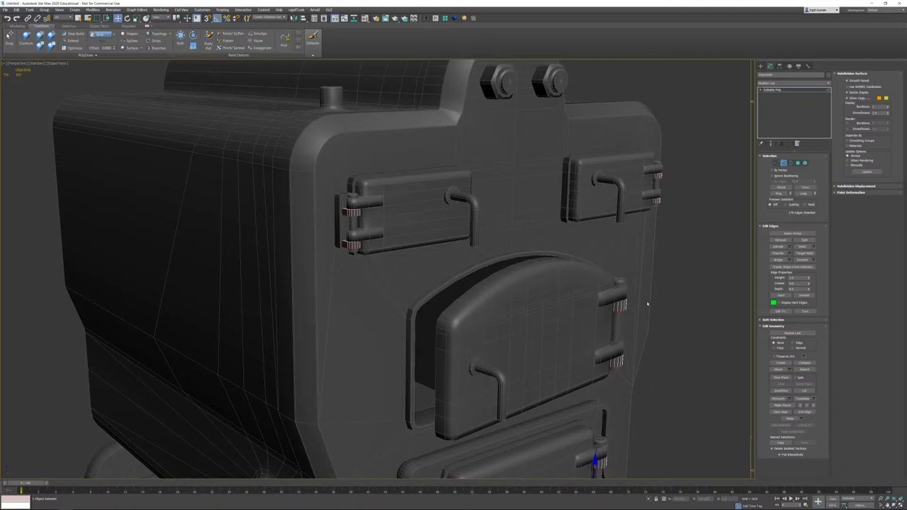
pyautogui.keyDown('alt'); pyautogui.moveTo(465, 242); pyautogui.dragTo(688, 251, button='middle'); pyautogui.keyUp('alt')
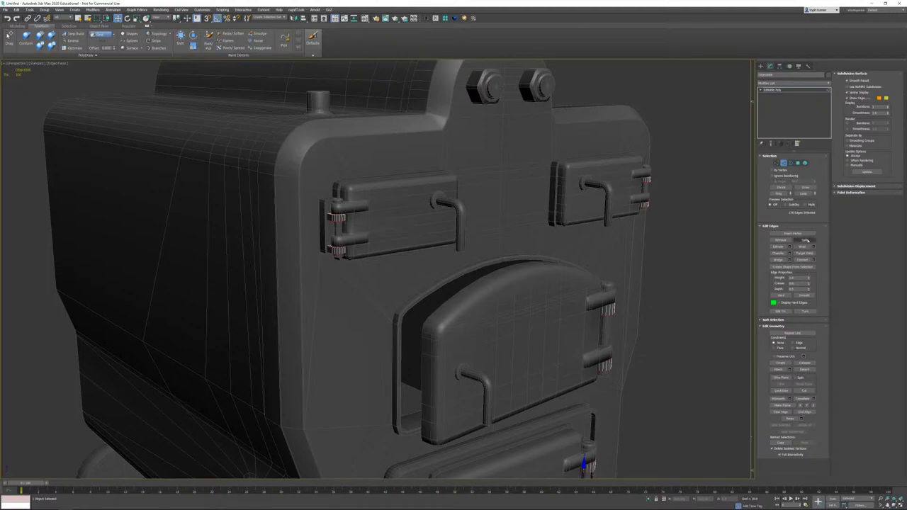
pyautogui.click(699, 251)
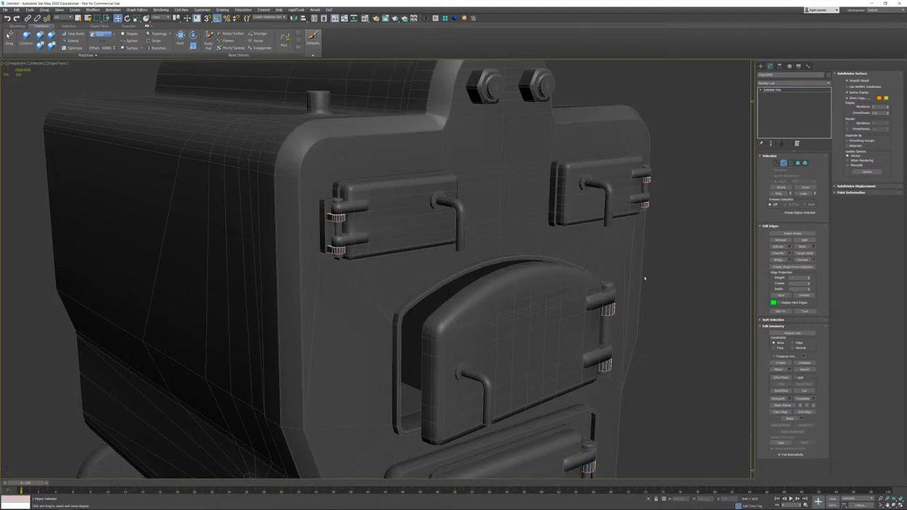
# Step: Isolate the knuckle object and select all inner hole faces of the upper-left door's two knuckles
pyautogui.hotkey('alt', 'q')
pyautogui.keyDown('alt'); pyautogui.moveTo(473, 237); pyautogui.dragTo(476, 244, button='middle'); pyautogui.keyUp('alt')
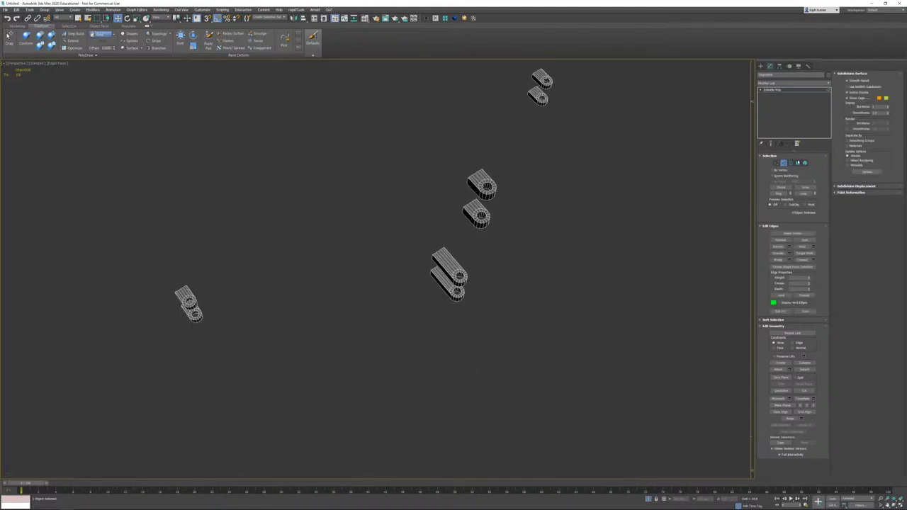
pyautogui.click(798, 163)
pyautogui.keyDown('alt'); pyautogui.moveTo(325, 354); pyautogui.dragTo(322, 298, button='middle'); pyautogui.keyUp('alt')
pyautogui.moveTo(270, 193); pyautogui.dragTo(348, 277, button='middle')
pyautogui.scroll(5, 300, 295)
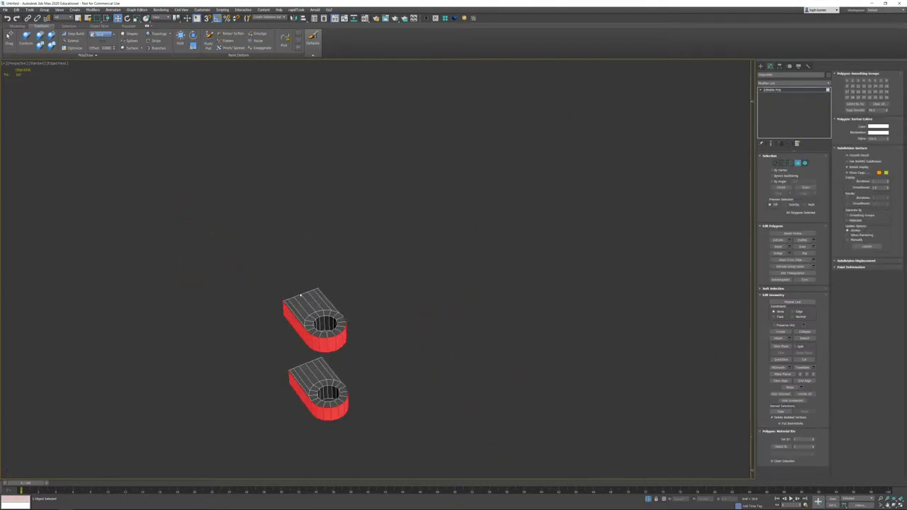
pyautogui.click(300, 294)
pyautogui.click(325, 323)
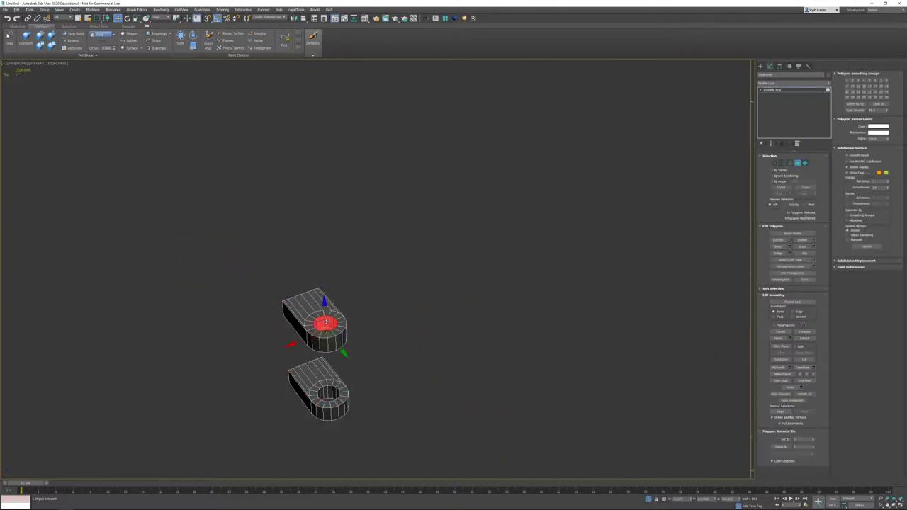
pyautogui.keyDown('ctrl'); pyautogui.click(328, 389); pyautogui.keyUp('ctrl')
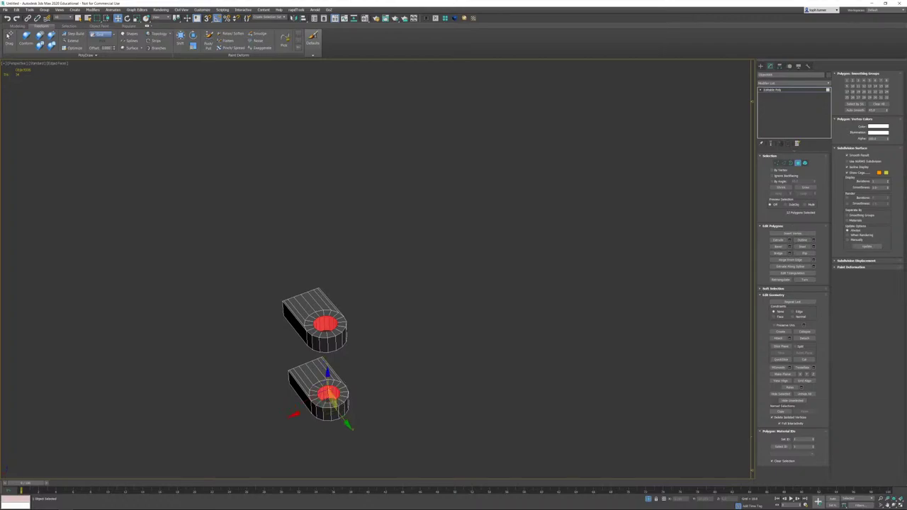
# Step: Add the inner hole faces of the arched door's and the lower door's knuckles to the face selection
pyautogui.scroll(-6, 304, 326)
pyautogui.scroll(4, 453, 333)
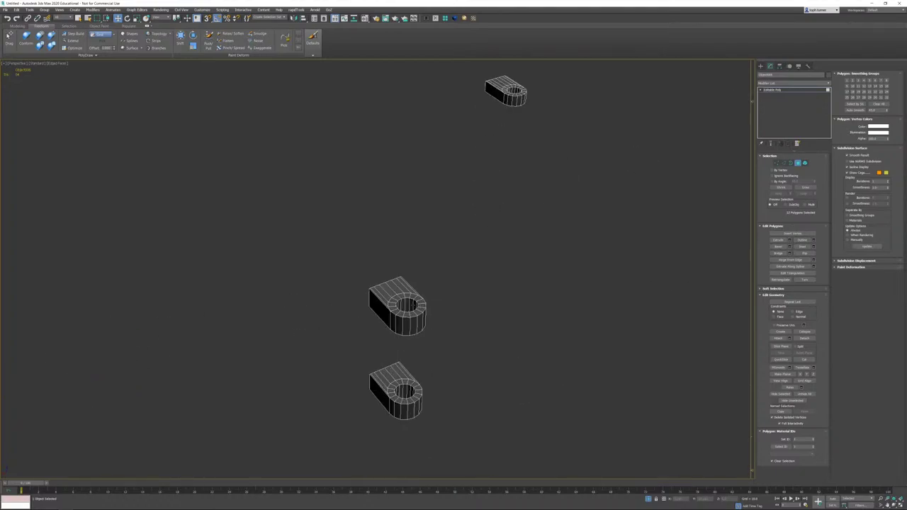
pyautogui.moveTo(442, 354); pyautogui.dragTo(517, 255, button='middle')
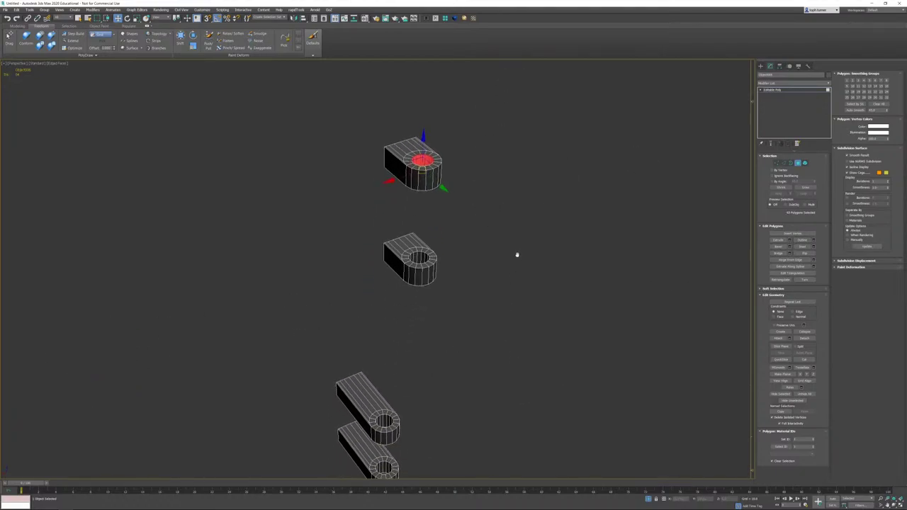
pyautogui.keyDown('ctrl'); pyautogui.click(419, 256); pyautogui.keyUp('ctrl')
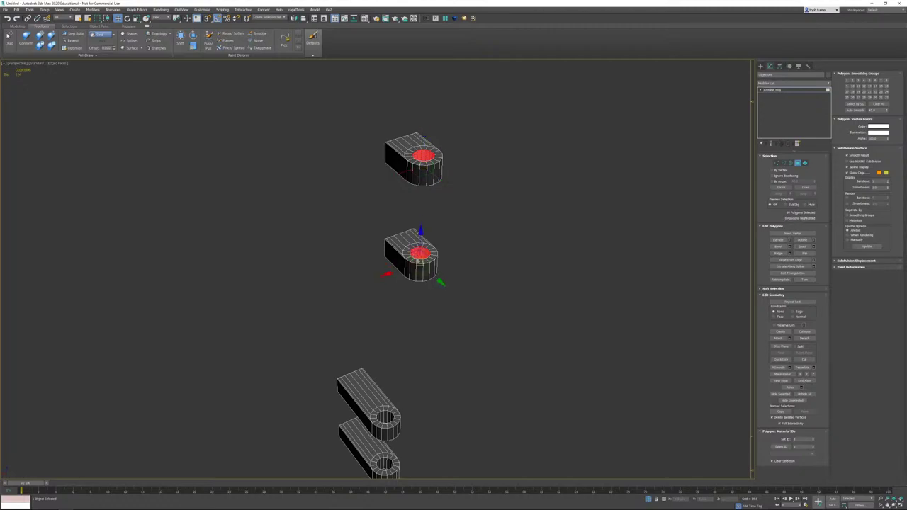
pyautogui.moveTo(418, 260); pyautogui.dragTo(456, 237, button='middle')
pyautogui.scroll(4, 455, 237)
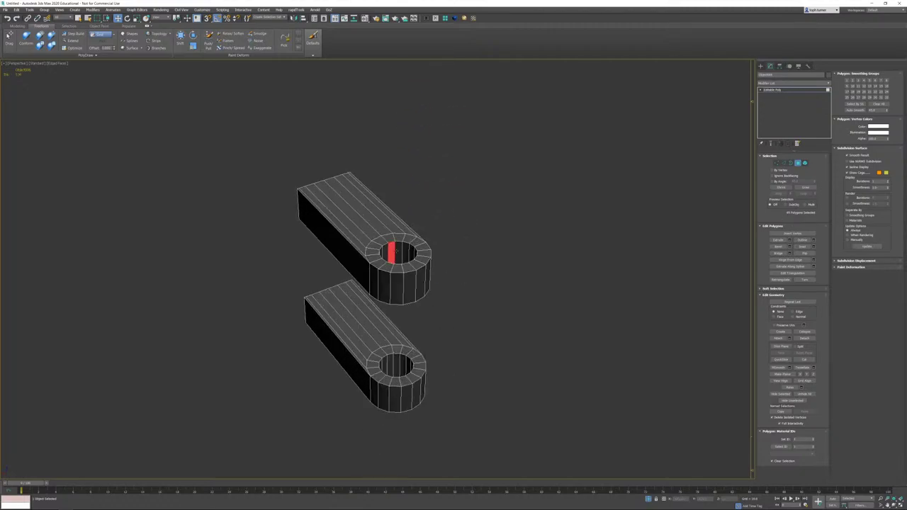
pyautogui.keyDown('ctrl'); pyautogui.click(397, 252); pyautogui.keyUp('ctrl')
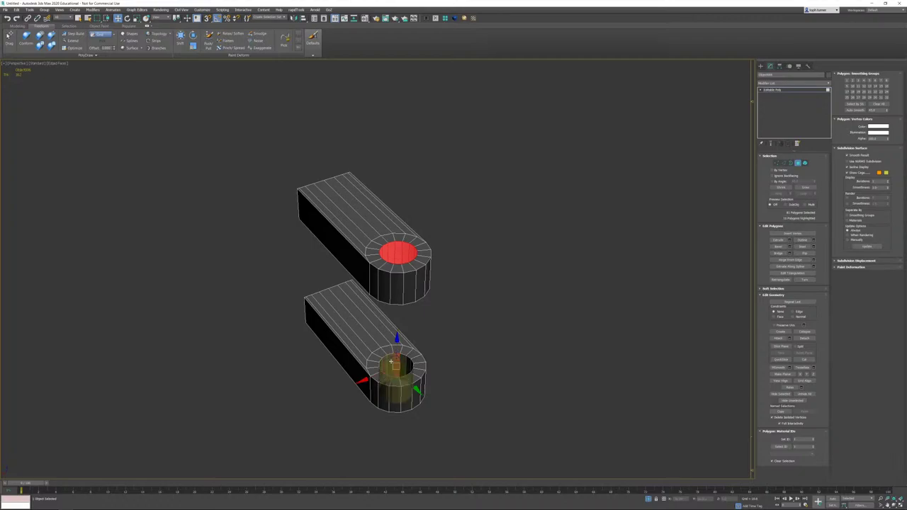
pyautogui.keyDown('shift'); pyautogui.click(391, 362); pyautogui.keyUp('shift')
# Step: Add the inner hole faces of both upper-right door knuckles to the face selection
pyautogui.scroll(-5, 425, 332)
pyautogui.moveTo(460, 189); pyautogui.dragTo(385, 367, button='middle')
pyautogui.scroll(3, 424, 236)
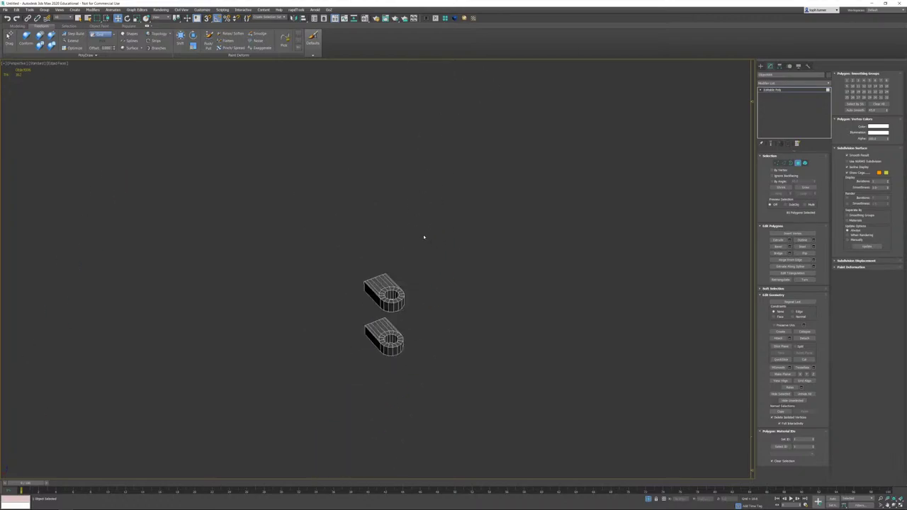
pyautogui.scroll(4, 423, 238)
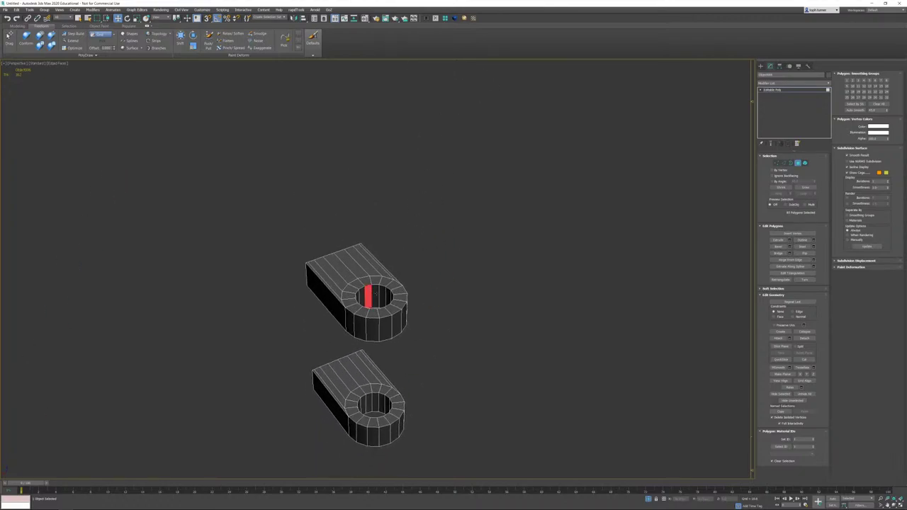
pyautogui.keyDown('shift'); pyautogui.click(371, 294); pyautogui.keyUp('shift')
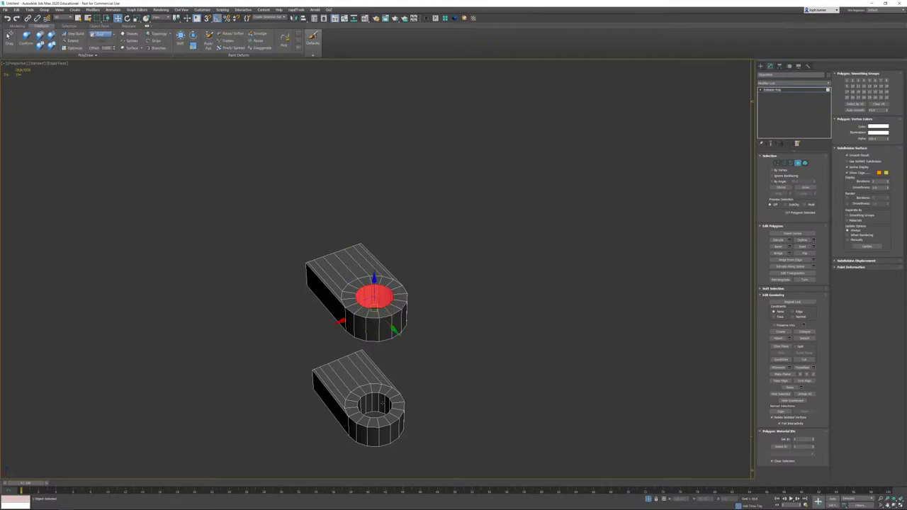
pyautogui.keyDown('shift'); pyautogui.click(375, 403); pyautogui.keyUp('shift')
# Step: Convert the selected hole faces to an edge selection, split those edges and clear the selection
pyautogui.scroll(-6, 683, 225)
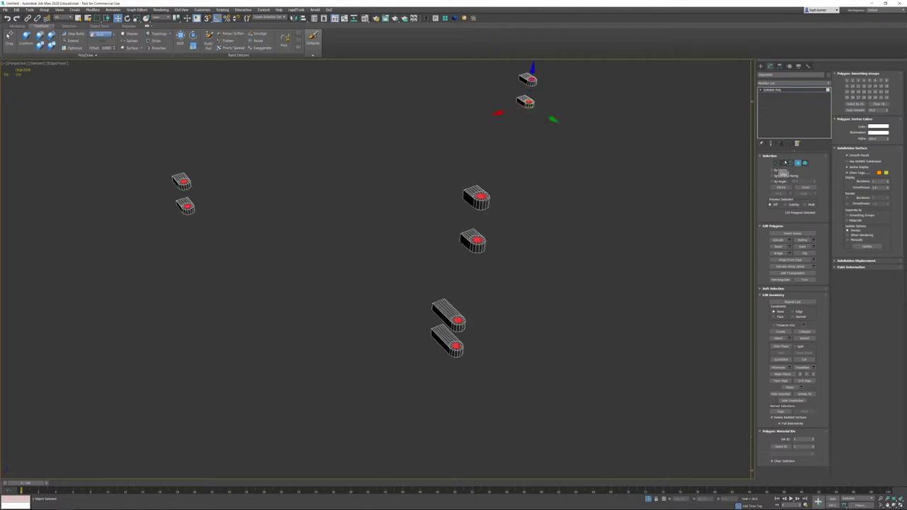
pyautogui.click(784, 163)
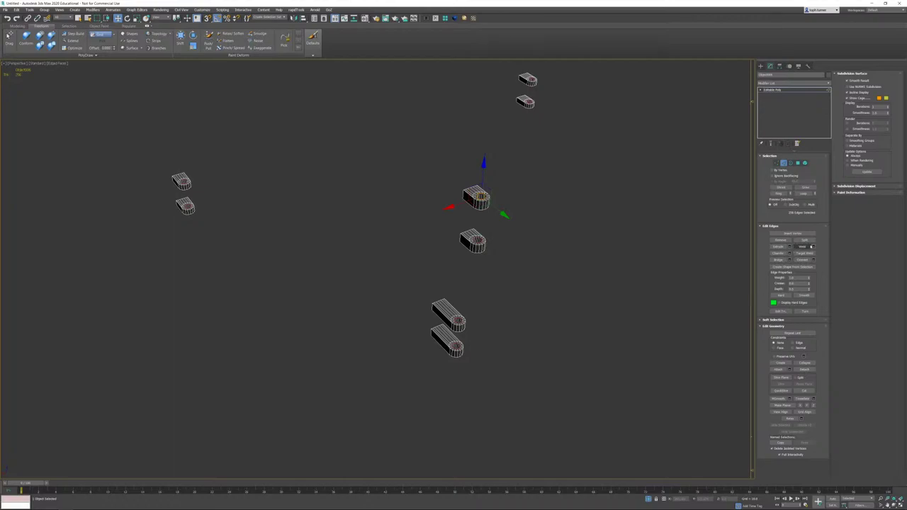
pyautogui.click(810, 240)
pyautogui.click(362, 274)
# Step: Select one vertical edge inside the hole of each upper-left door knuckle
pyautogui.moveTo(362, 273); pyautogui.dragTo(454, 348, button='middle')
pyautogui.scroll(3, 698, 177)
pyautogui.scroll(5, 382, 261)
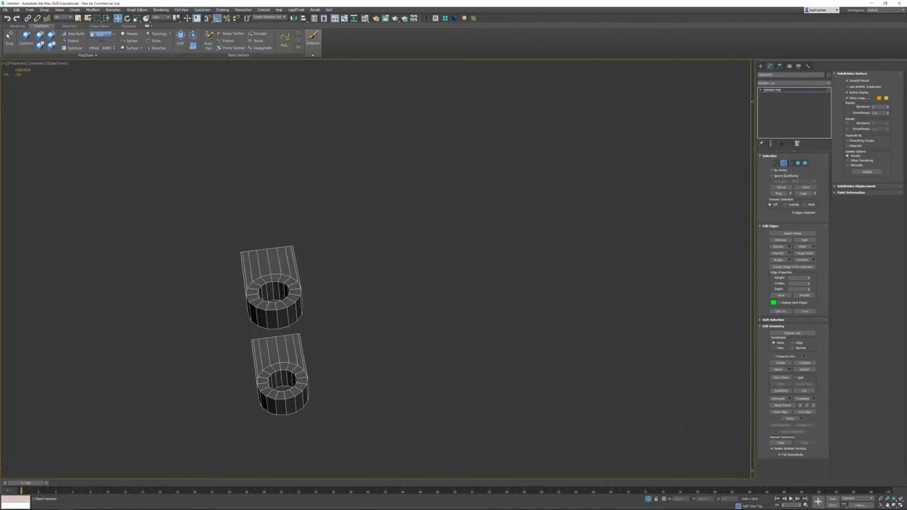
pyautogui.click(272, 291)
pyautogui.keyDown('ctrl'); pyautogui.click(281, 377); pyautogui.keyUp('ctrl')
# Step: Add one vertical inner hole edge on each upper-right door knuckle to the edge selection
pyautogui.scroll(-6, 437, 350)
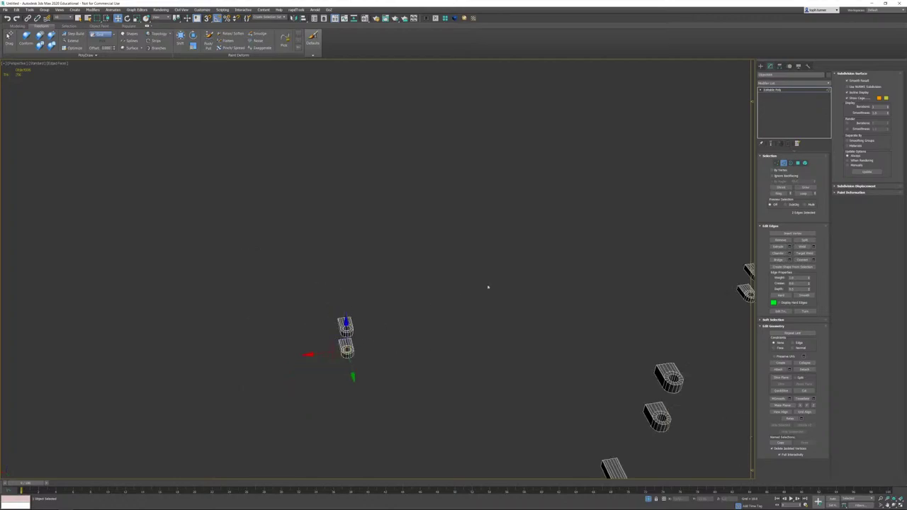
pyautogui.keyDown('alt'); pyautogui.moveTo(489, 288); pyautogui.dragTo(404, 281, button='middle'); pyautogui.keyUp('alt')
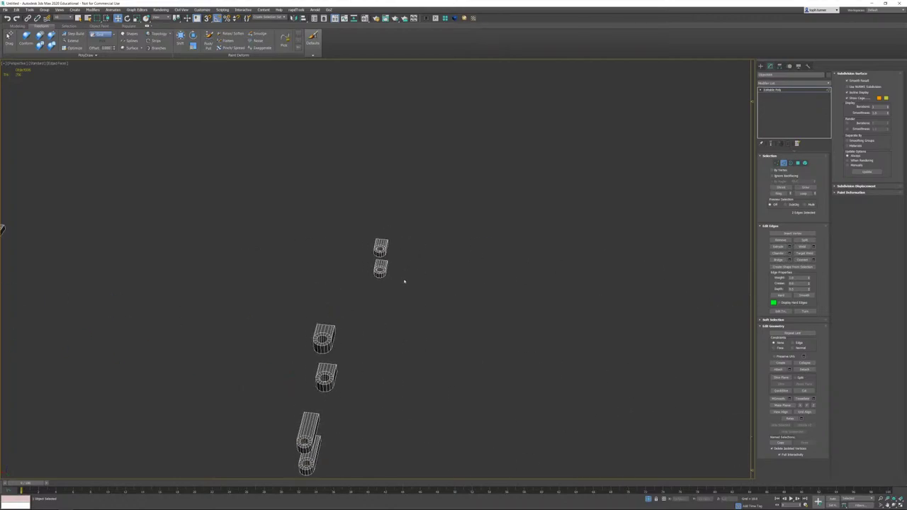
pyautogui.scroll(5, 394, 269)
pyautogui.scroll(7, 349, 248)
pyautogui.scroll(-4, 401, 217)
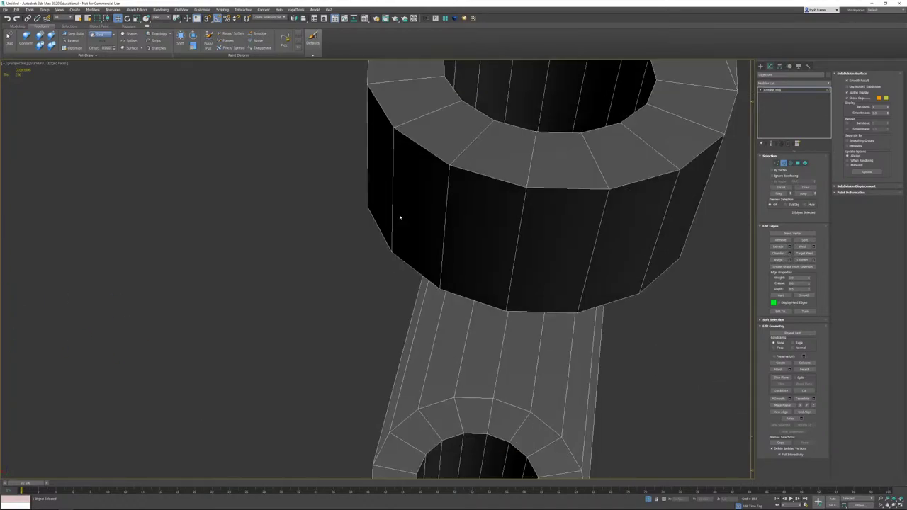
pyautogui.keyDown('alt'); pyautogui.moveTo(502, 119); pyautogui.dragTo(482, 295, button='middle'); pyautogui.keyUp('alt')
pyautogui.click(457, 320)
pyautogui.scroll(-7, 457, 320)
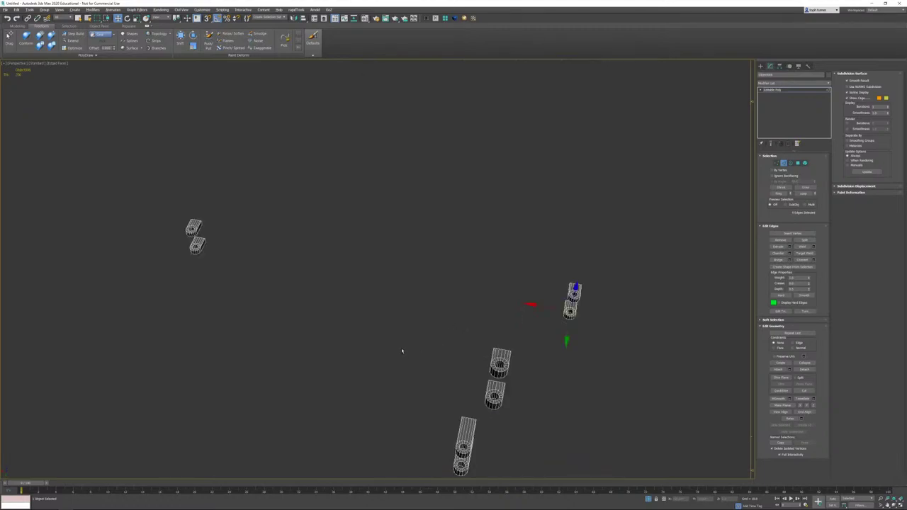
# Step: Add one vertical inner hole edge on each knuckle of the arched door and the lower door to the selection
pyautogui.moveTo(402, 352); pyautogui.dragTo(432, 225, button='middle')
pyautogui.scroll(4, 431, 225)
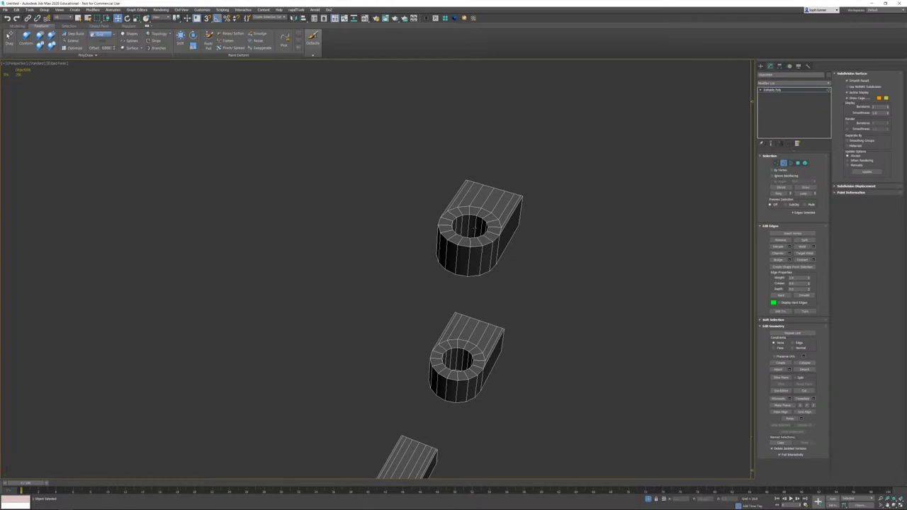
pyautogui.keyDown('ctrl'); pyautogui.click(475, 228); pyautogui.keyUp('ctrl')
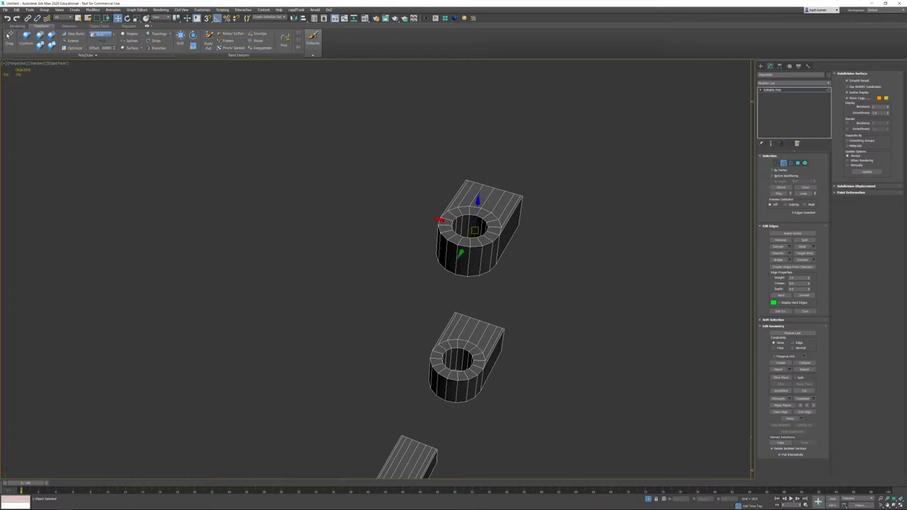
pyautogui.keyDown('ctrl'); pyautogui.click(463, 356); pyautogui.keyUp('ctrl')
pyautogui.scroll(-2, 465, 234)
pyautogui.moveTo(464, 356); pyautogui.dragTo(469, 114, button='middle')
pyautogui.scroll(8, 409, 226)
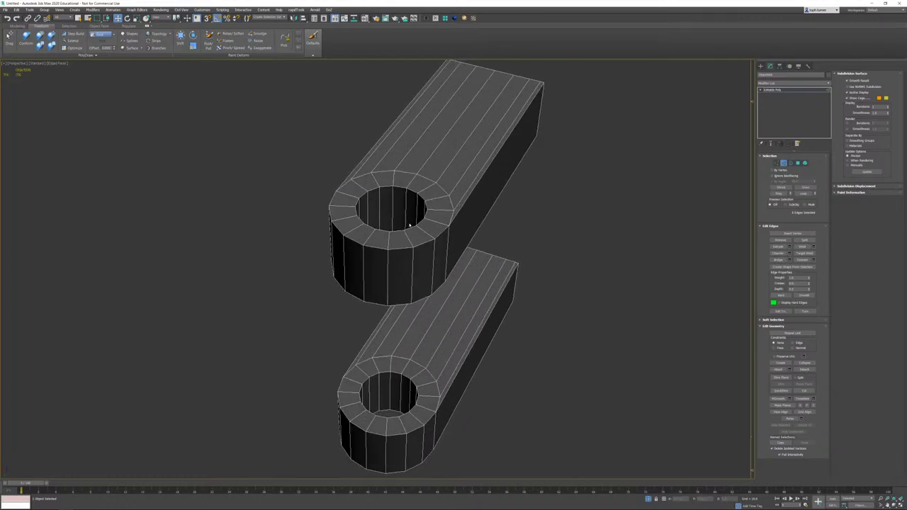
pyautogui.keyDown('ctrl'); pyautogui.click(405, 214); pyautogui.keyUp('ctrl')
pyautogui.click(399, 390)
# Step: Split the selected vertical seam edges inside the knuckle holes and end the isolation of the knuckle object
pyautogui.scroll(-6, 377, 354)
pyautogui.keyDown('alt'); pyautogui.moveTo(377, 333); pyautogui.dragTo(398, 345, button='middle'); pyautogui.keyUp('alt')
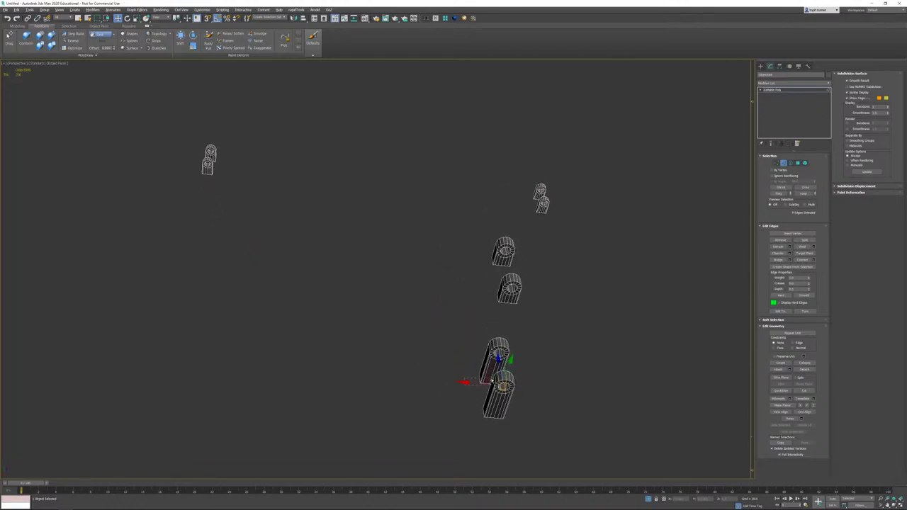
pyautogui.doubleClick(498, 354)
pyautogui.scroll(3, 388, 277)
pyautogui.keyDown('alt'); pyautogui.moveTo(388, 277); pyautogui.dragTo(427, 326, button='middle'); pyautogui.keyUp('alt')
pyautogui.click(807, 240)
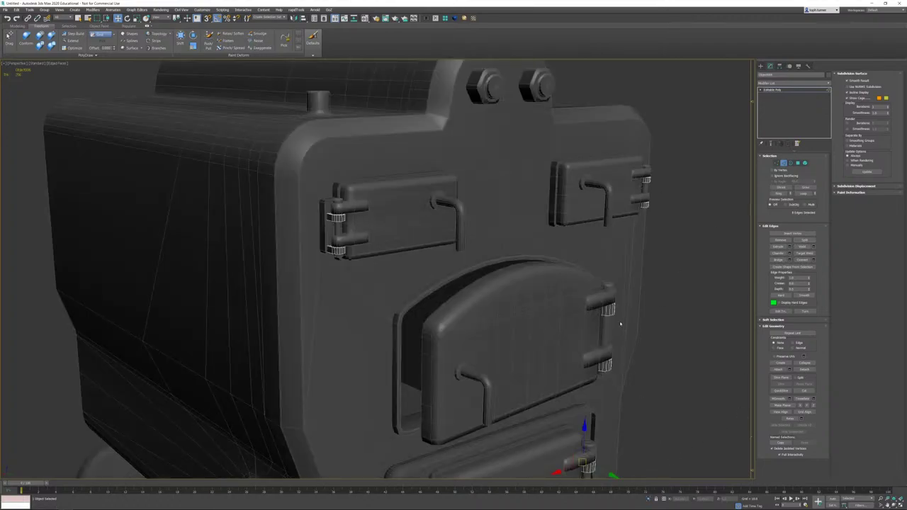
# Step: Leave edge editing, select all the furnace objects and export them as FBX, overwriting the existing Furnace.fbx
pyautogui.scroll(-3, 376, 270)
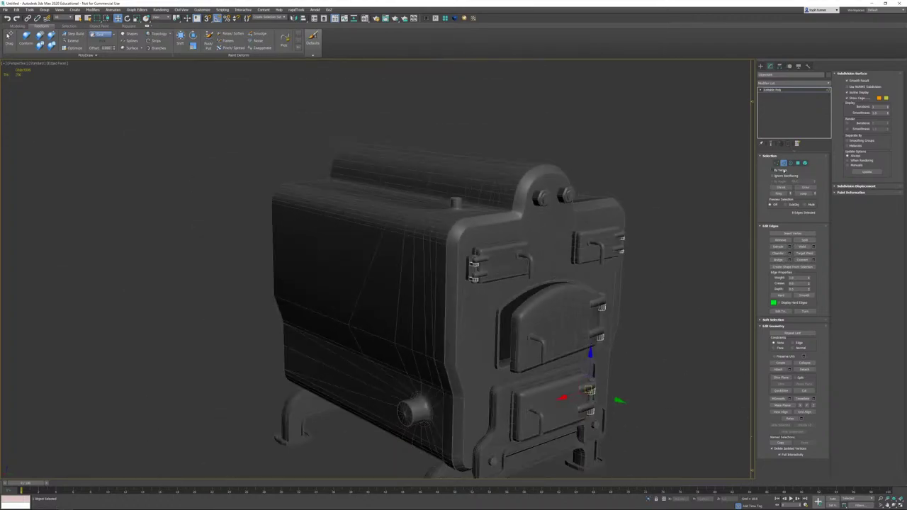
pyautogui.click(783, 164)
pyautogui.scroll(-3, 521, 318)
pyautogui.moveTo(521, 318); pyautogui.dragTo(489, 252, button='middle')
pyautogui.hotkey('ctrl', 'a')
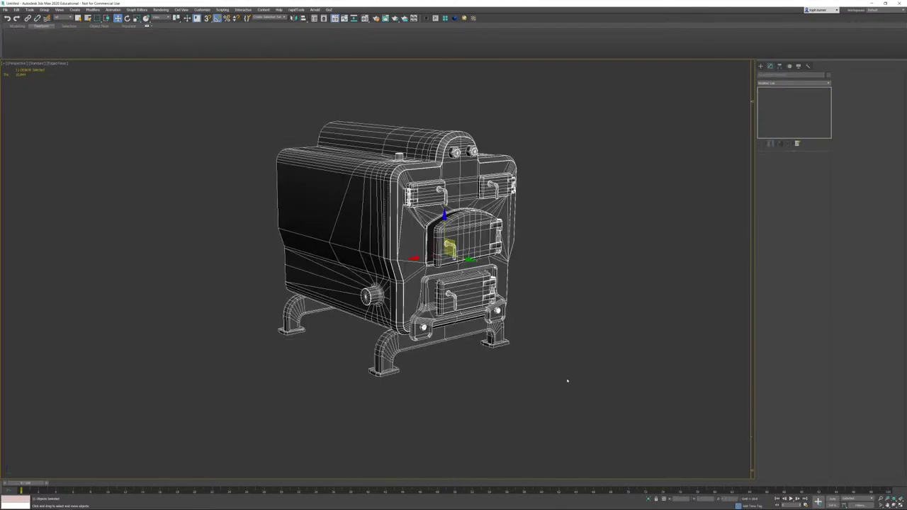
pyautogui.click(5, 9)
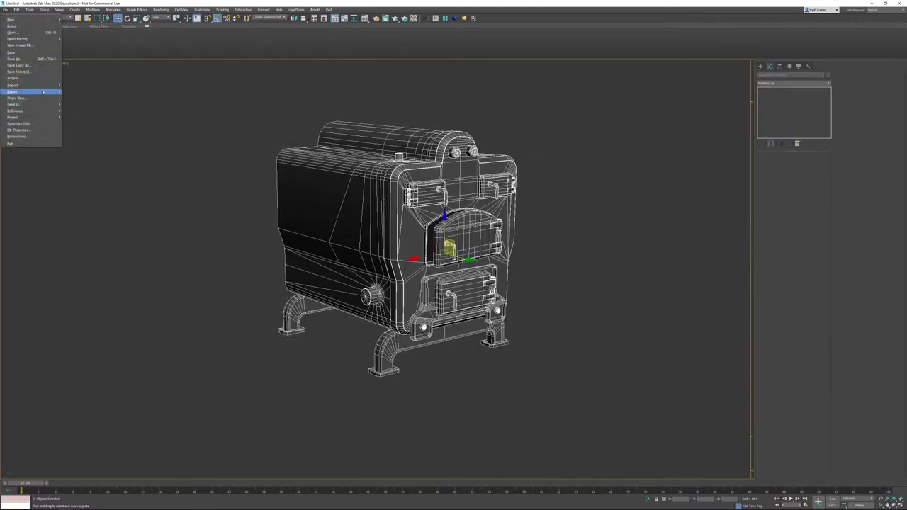
pyautogui.moveTo(28, 92)
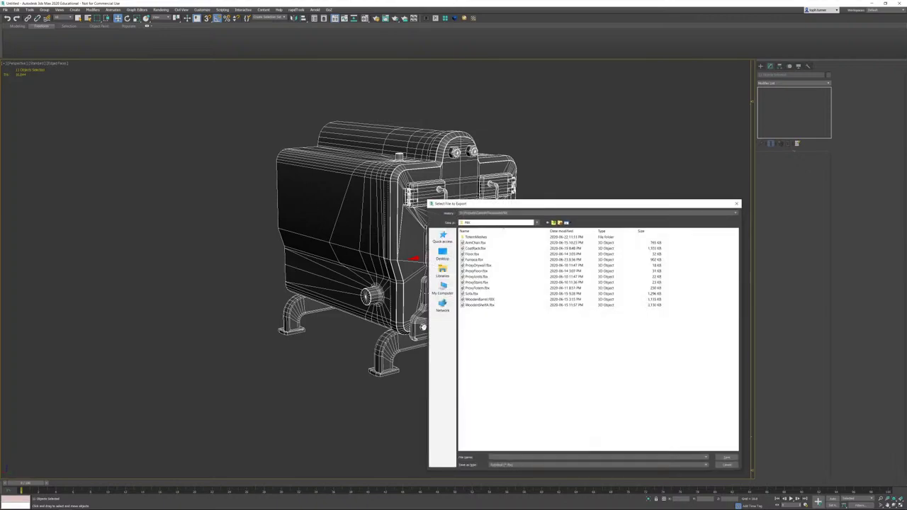
pyautogui.doubleClick(478, 262)
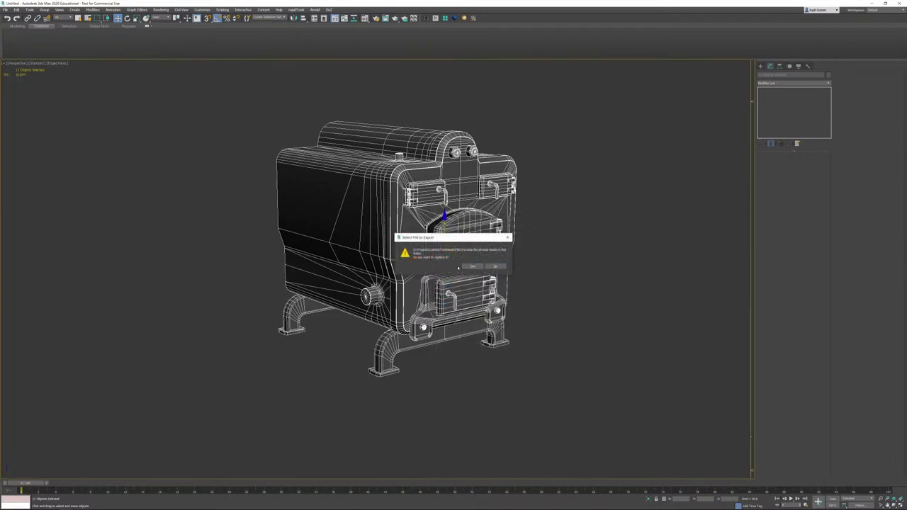
pyautogui.click(474, 259)
pyautogui.click(454, 370)
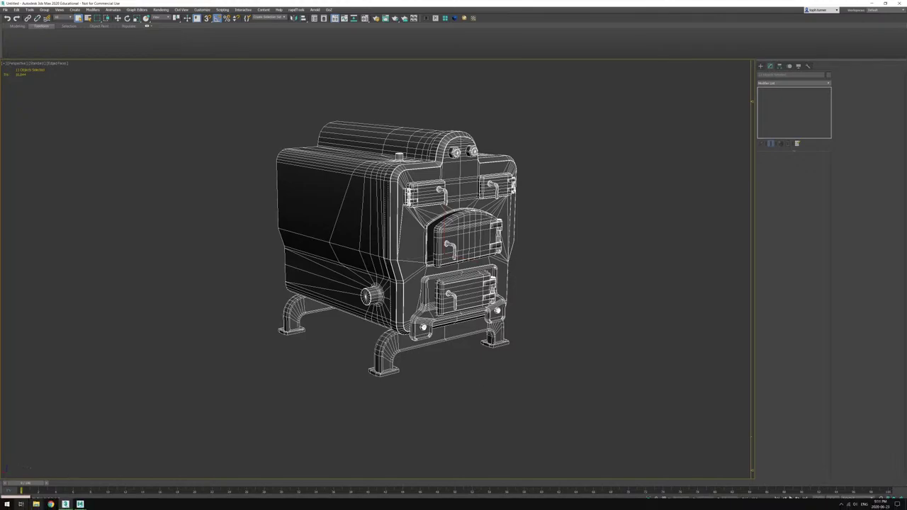
# Step: Switch to Maya and delete all the old furnace objects from the scene
pyautogui.moveTo(80, 505)
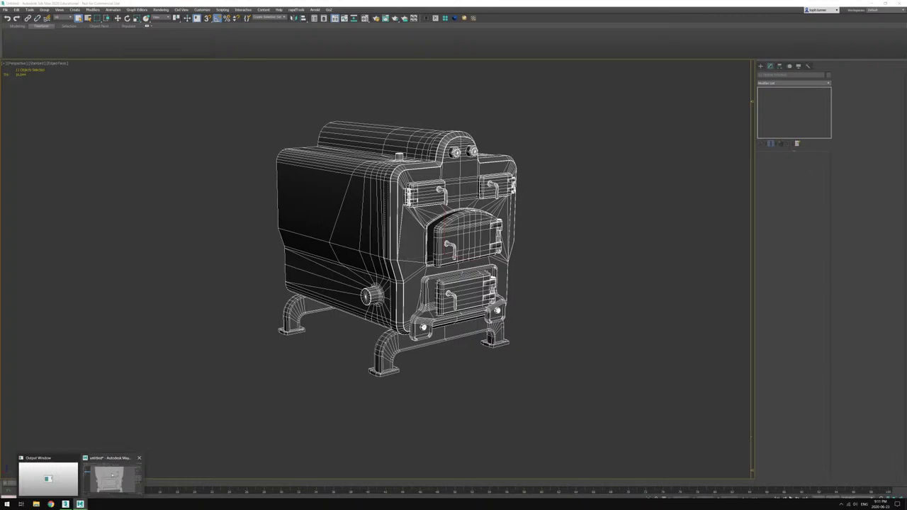
pyautogui.click(110, 479)
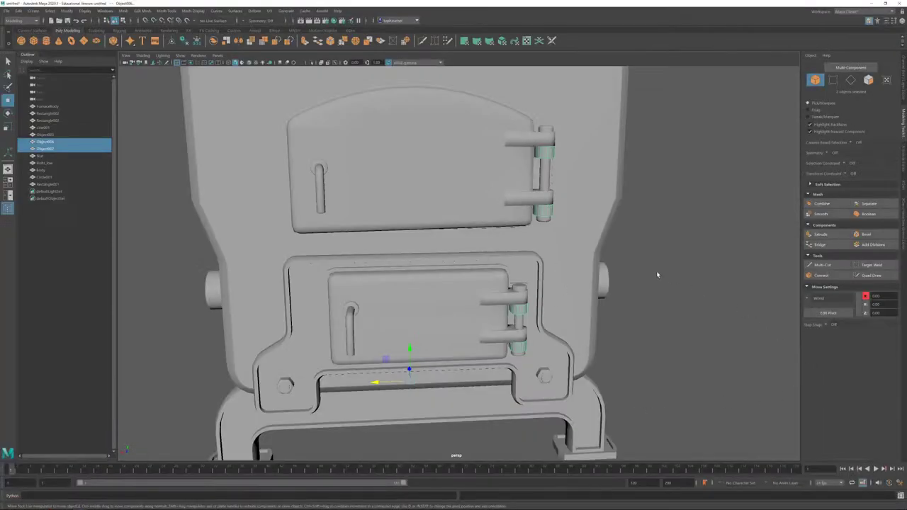
pyautogui.scroll(-10, 624, 269)
pyautogui.moveTo(322, 156); pyautogui.dragTo(607, 374)
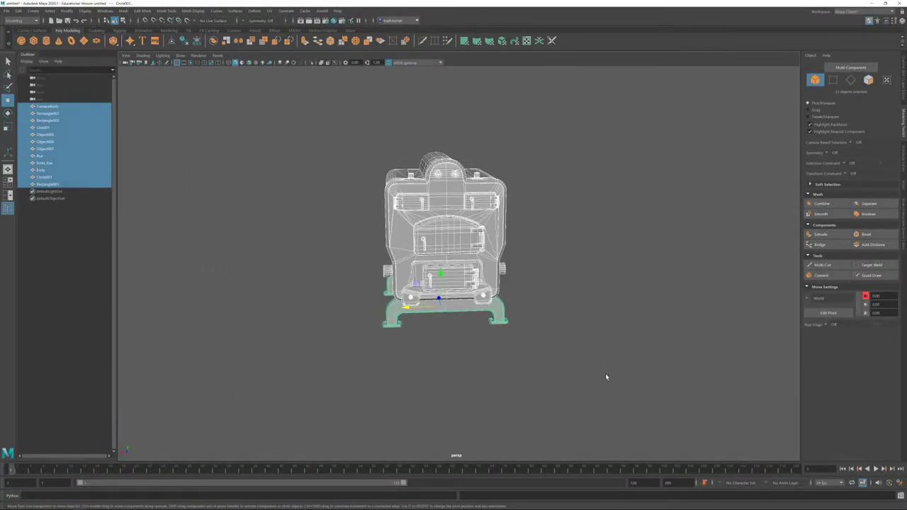
pyautogui.press('Delete')
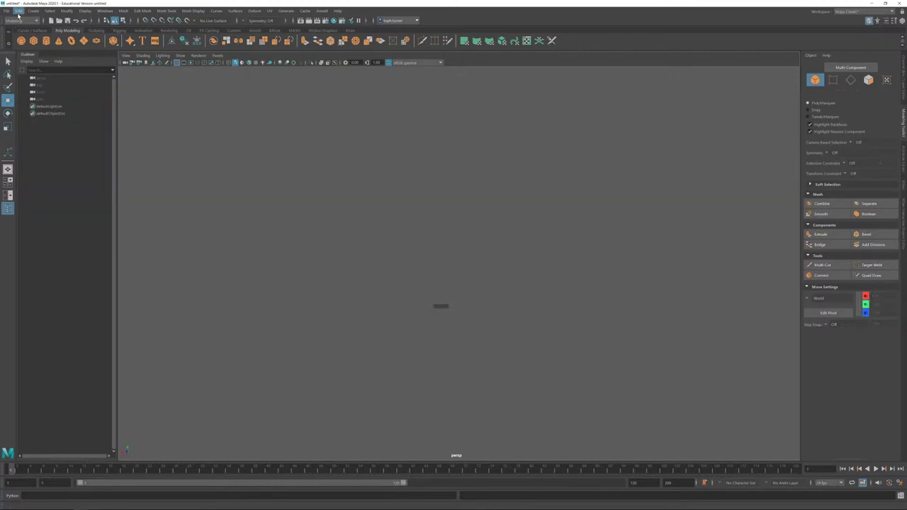
# Step: Import the updated Furnace.fbx into the emptied scene
pyautogui.click(7, 11)
pyautogui.click(22, 90)
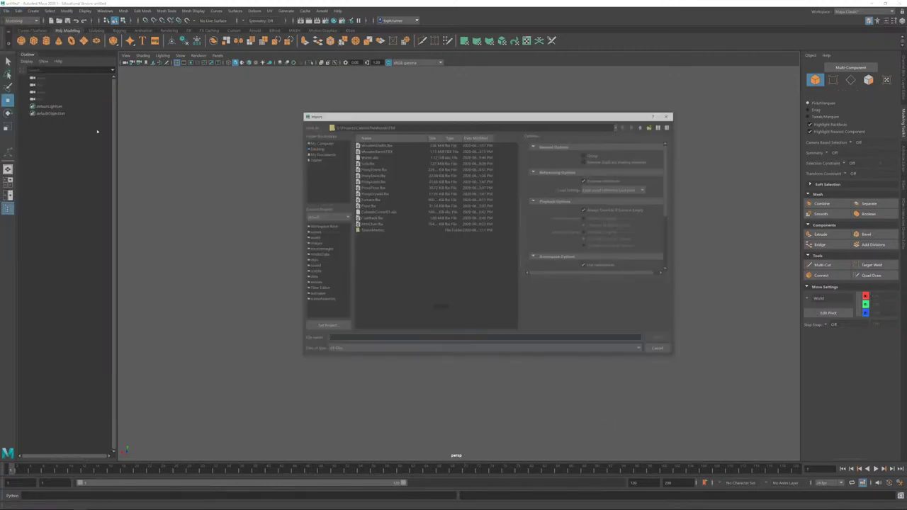
pyautogui.doubleClick(373, 199)
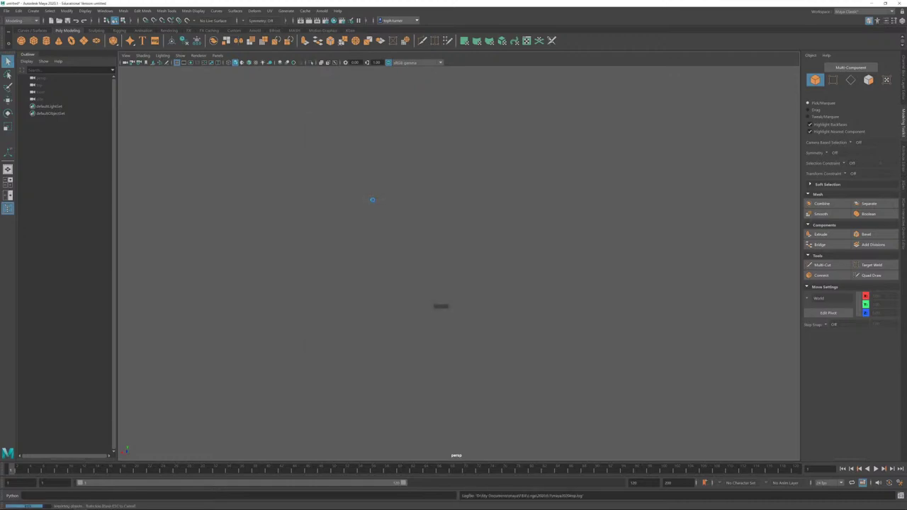
pyautogui.keyDown('alt'); pyautogui.moveTo(539, 310); pyautogui.dragTo(571, 375); pyautogui.keyUp('alt')
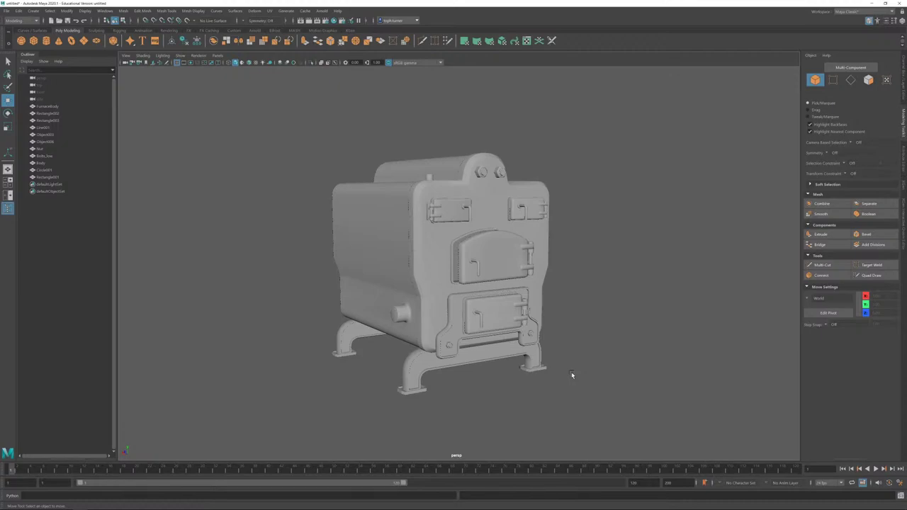
# Step: Select all the imported furnace meshes and open the UV Editor for them
pyautogui.moveTo(288, 125); pyautogui.dragTo(547, 348)
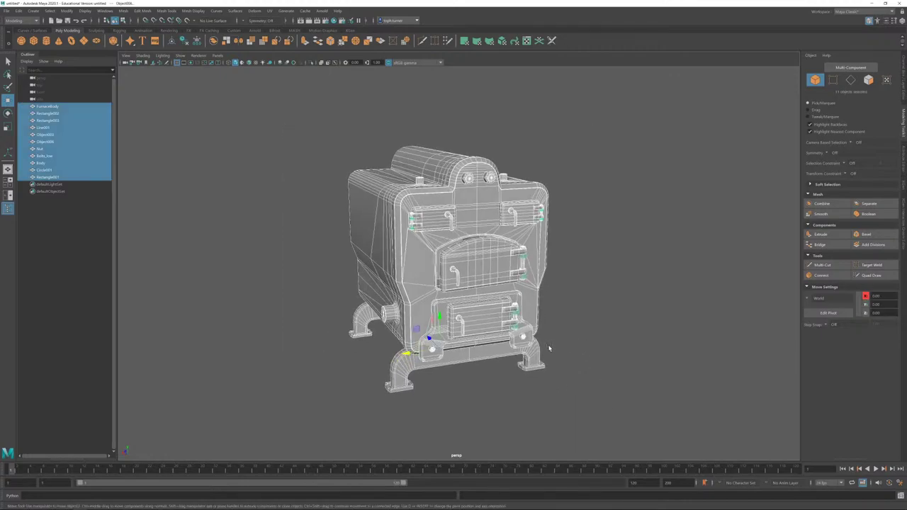
pyautogui.click(526, 41)
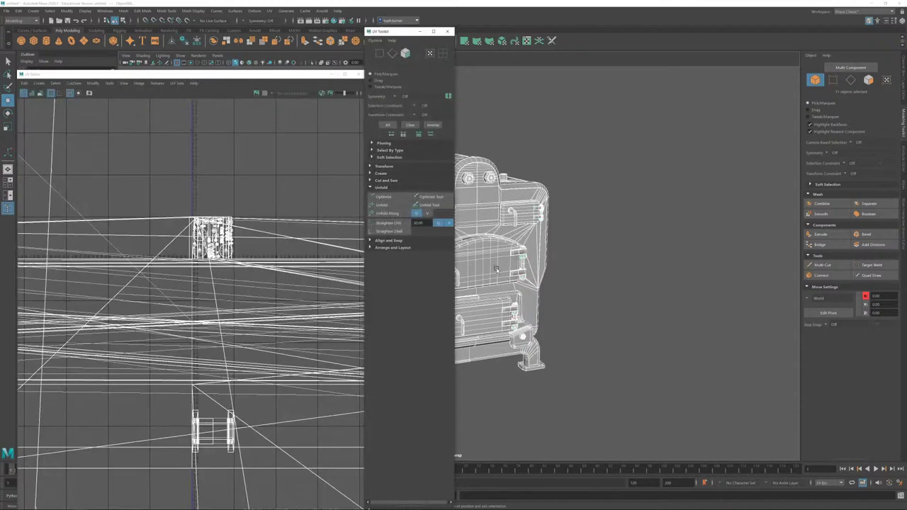
pyautogui.keyDown('alt'); pyautogui.moveTo(496, 281); pyautogui.dragTo(620, 269, button='middle'); pyautogui.keyUp('alt')
pyautogui.keyDown('alt'); pyautogui.moveTo(631, 297); pyautogui.dragTo(585, 244, button='right'); pyautogui.keyUp('alt')
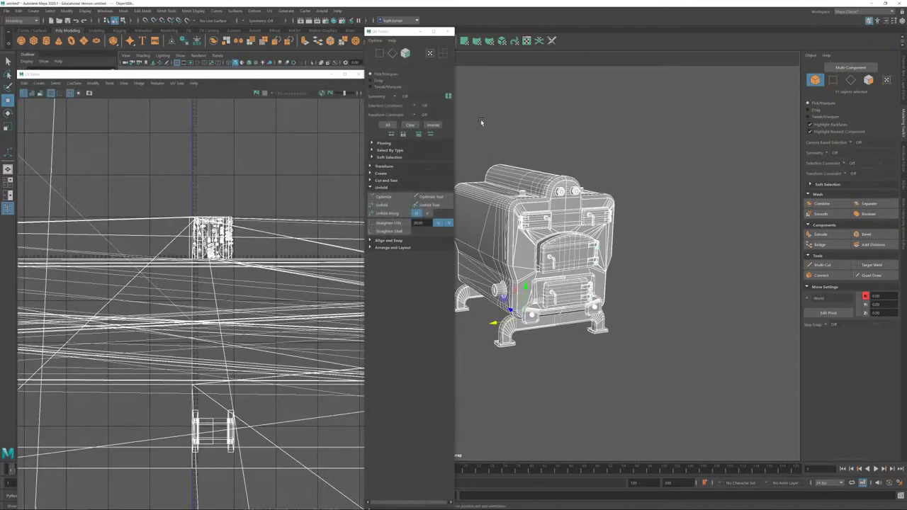
# Step: Apply a planar UV projection to the whole furnace and unfold the resulting UVs
pyautogui.click(465, 41)
pyautogui.keyDown('alt'); pyautogui.moveTo(563, 188); pyautogui.dragTo(642, 180, button='middle'); pyautogui.keyUp('alt')
pyautogui.moveTo(730, 122); pyautogui.dragTo(497, 375)
pyautogui.click(371, 204)
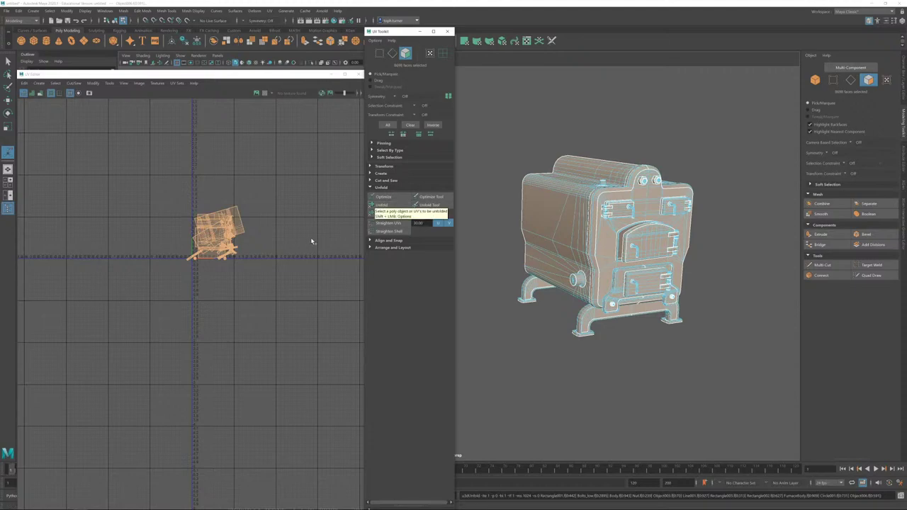
# Step: Lay out all the unfolded furnace UV shells inside the 0–1 UV tile
pyautogui.click(383, 247)
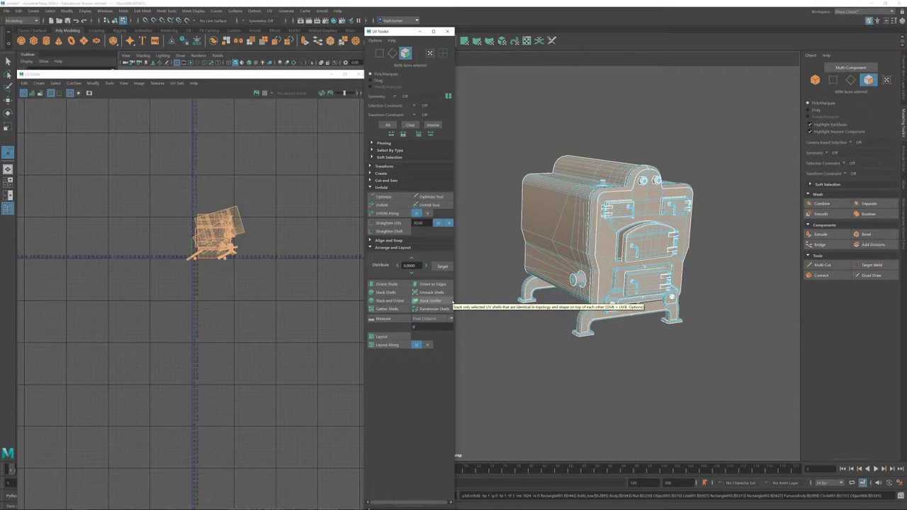
pyautogui.click(383, 336)
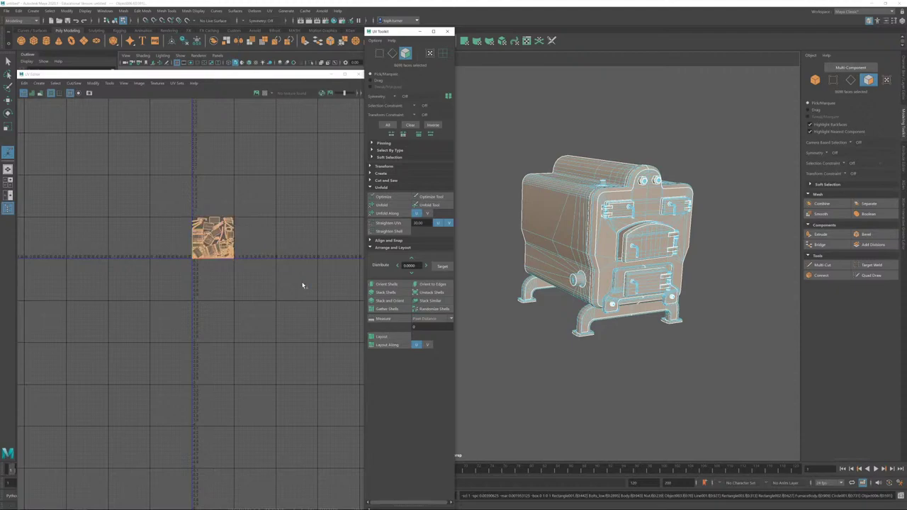
pyautogui.keyDown('alt'); pyautogui.moveTo(211, 204); pyautogui.dragTo(333, 368, button='right'); pyautogui.keyUp('alt')
pyautogui.keyDown('alt'); pyautogui.moveTo(167, 284); pyautogui.dragTo(303, 376, button='right'); pyautogui.keyUp('alt')
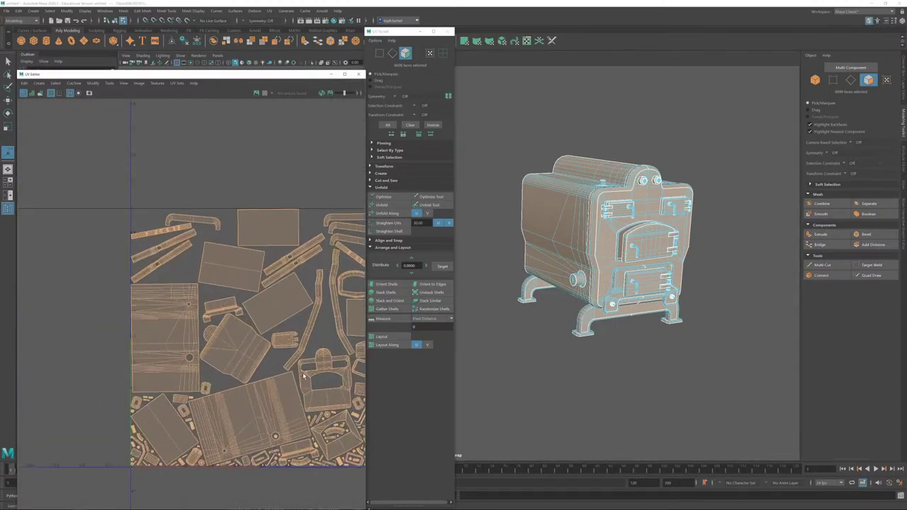
pyautogui.keyDown('alt'); pyautogui.moveTo(303, 376); pyautogui.dragTo(216, 283, button='middle'); pyautogui.keyUp('alt')
pyautogui.keyDown('alt'); pyautogui.moveTo(216, 283); pyautogui.dragTo(233, 293, button='right'); pyautogui.keyUp('alt')
pyautogui.keyDown('alt'); pyautogui.moveTo(233, 293); pyautogui.dragTo(278, 305, button='middle'); pyautogui.keyUp('alt')
pyautogui.keyDown('alt'); pyautogui.moveTo(278, 305); pyautogui.dragTo(234, 305, button='right'); pyautogui.keyUp('alt')
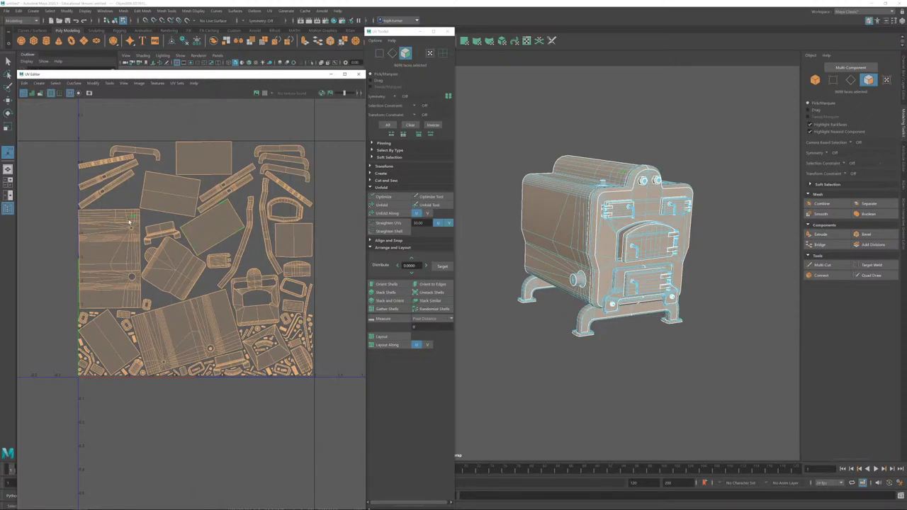
# Step: Orient the large upright body-side UV shell to one of its long straight edges
pyautogui.press('F10')
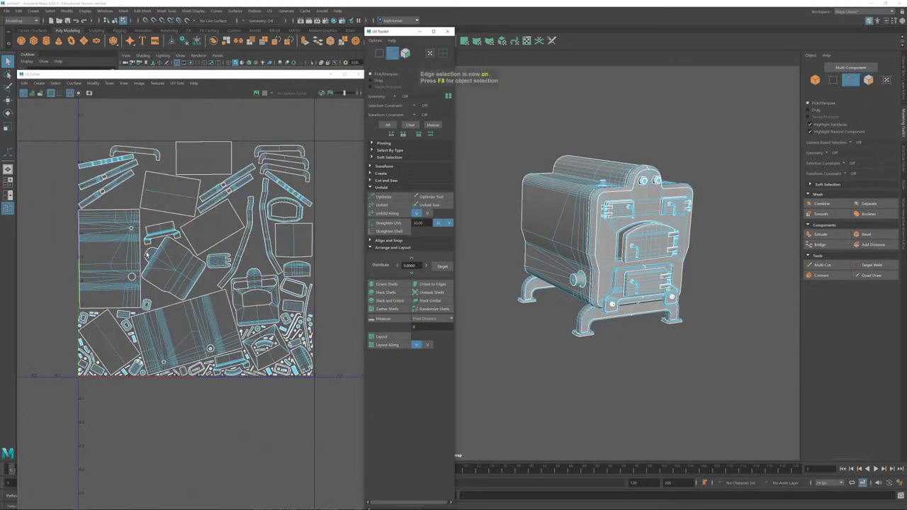
pyautogui.click(126, 276)
pyautogui.scroll(3, 106, 272)
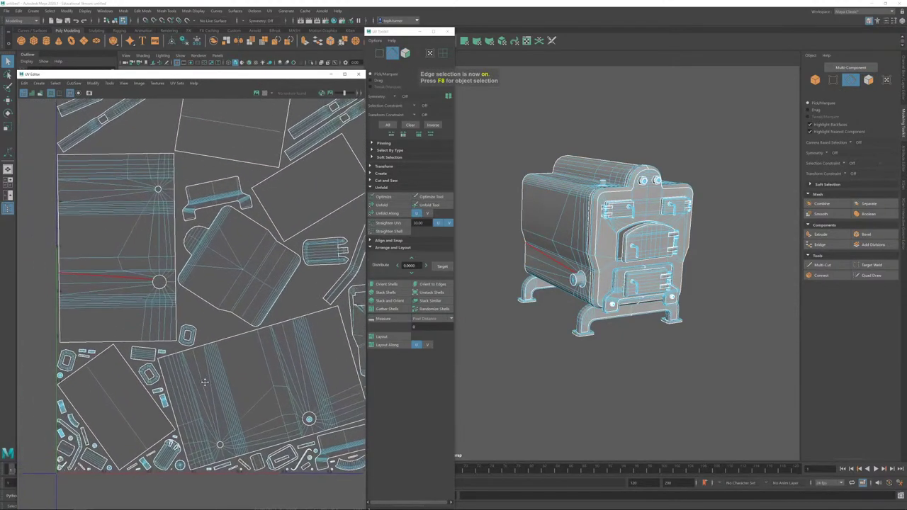
pyautogui.keyDown('alt'); pyautogui.moveTo(205, 382); pyautogui.dragTo(211, 389, button='middle'); pyautogui.keyUp('alt')
pyautogui.click(66, 247)
pyautogui.keyDown('alt'); pyautogui.moveTo(191, 287); pyautogui.dragTo(176, 275, button='middle'); pyautogui.keyUp('alt')
pyautogui.click(437, 285)
# Step: Orient the second large body-side shell and the tilted panel shell with the rounded tab to their inner edges
pyautogui.click(262, 360)
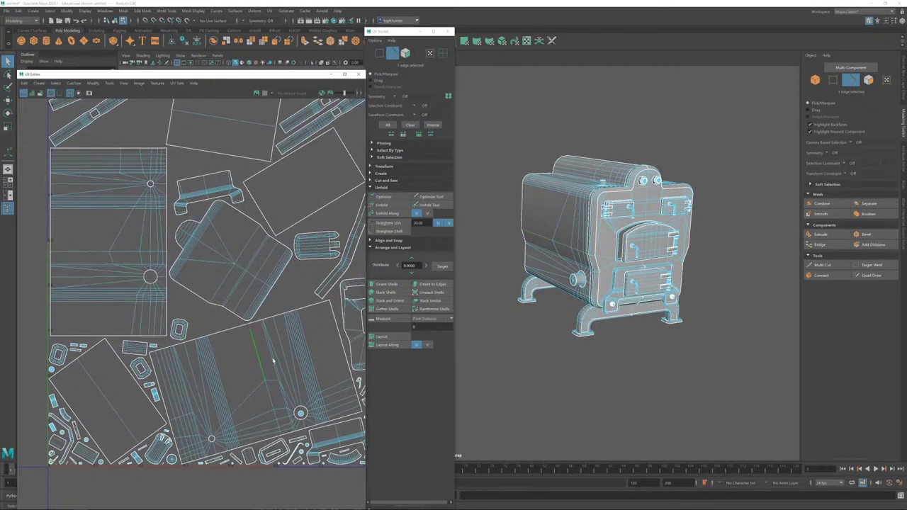
pyautogui.click(430, 285)
pyautogui.click(213, 252)
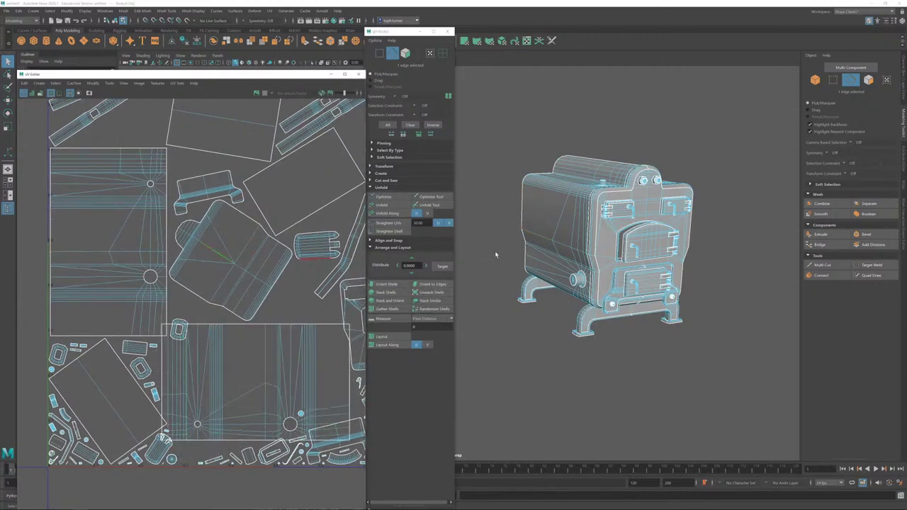
pyautogui.click(436, 284)
# Step: Orient the three plain rectangular UV shells to one straight edge on each
pyautogui.keyDown('alt'); pyautogui.moveTo(255, 179); pyautogui.dragTo(235, 306, button='middle'); pyautogui.keyUp('alt')
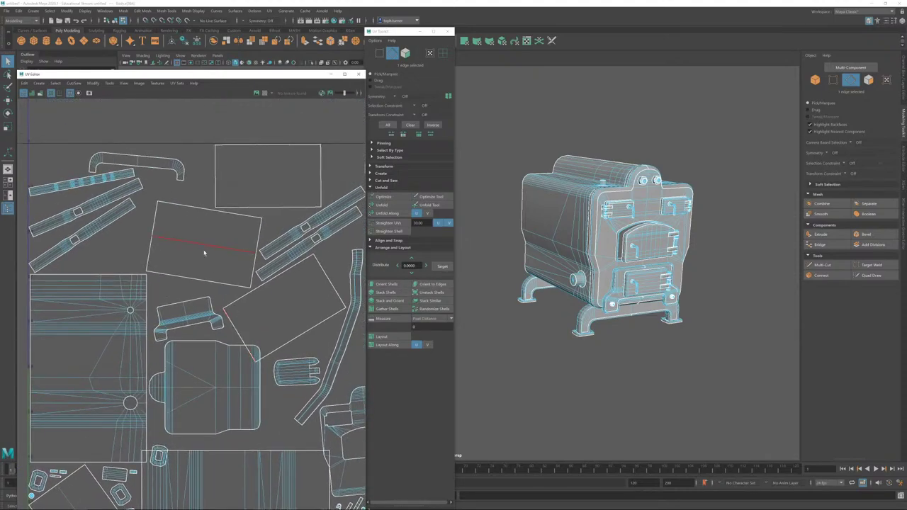
pyautogui.keyDown('shift'); pyautogui.click(269, 146); pyautogui.keyUp('shift')
pyautogui.click(433, 283)
# Step: Orient the U-shaped strip shell and the three slanted strip shells beneath it to one edge on each
pyautogui.scroll(-2, 252, 326)
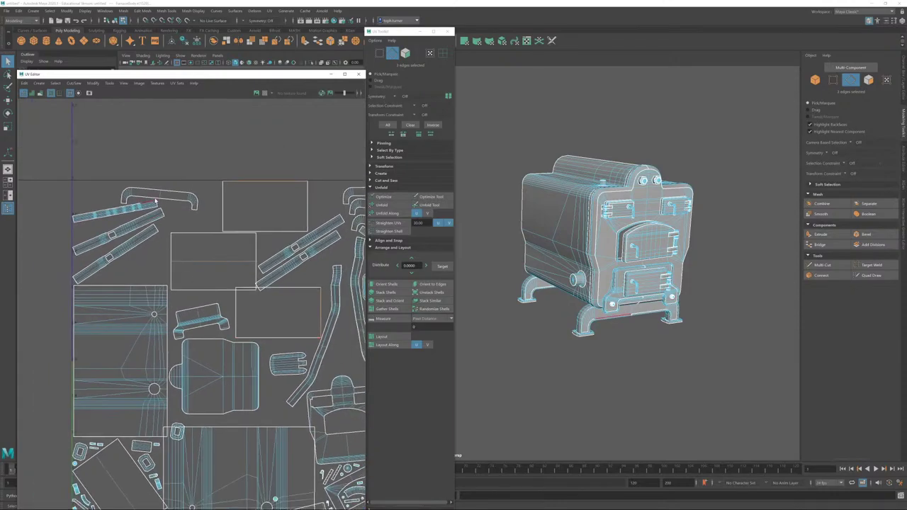
pyautogui.click(156, 202)
pyautogui.scroll(4, 235, 213)
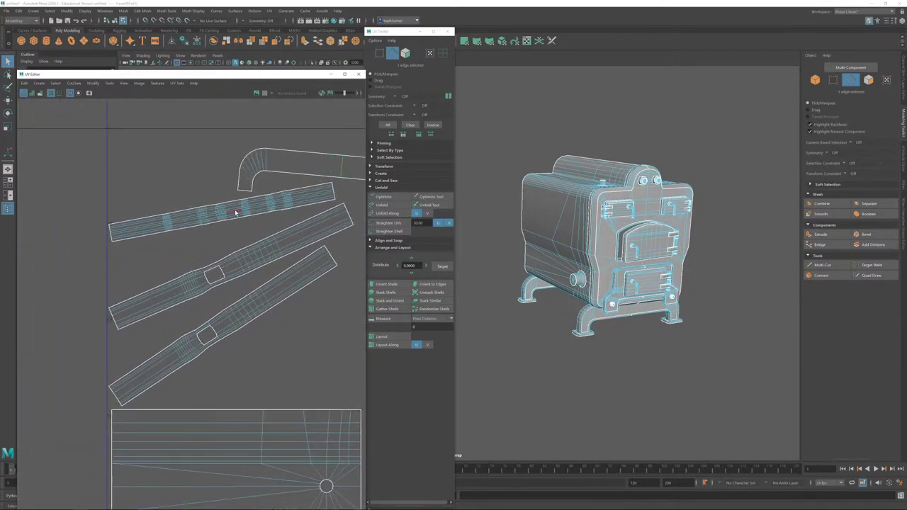
pyautogui.click(223, 273)
pyautogui.click(435, 286)
# Step: Orient the two diagonal strip shells with square holes to their straight edges
pyautogui.keyDown('alt'); pyautogui.moveTo(257, 330); pyautogui.dragTo(188, 231, button='right'); pyautogui.keyUp('alt')
pyautogui.keyDown('alt'); pyautogui.moveTo(342, 356); pyautogui.dragTo(129, 338, button='middle'); pyautogui.keyUp('alt')
pyautogui.keyDown('alt'); pyautogui.moveTo(129, 337); pyautogui.dragTo(312, 410, button='right'); pyautogui.keyUp('alt')
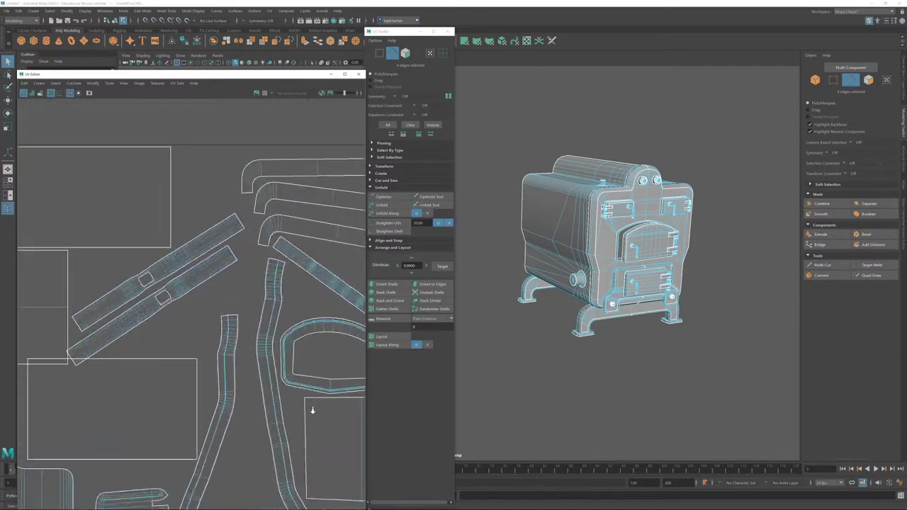
pyautogui.scroll(2, 248, 241)
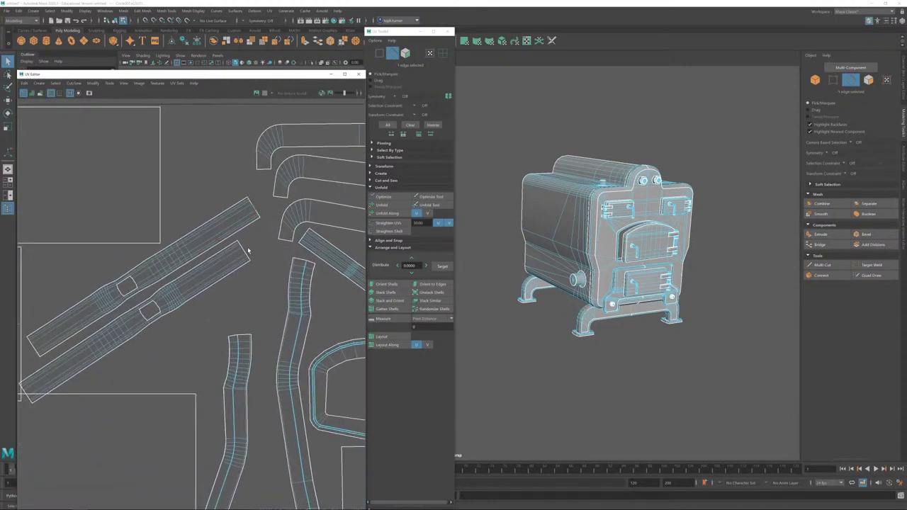
pyautogui.click(433, 286)
# Step: Orient the three remaining U-shaped strip shells to their middle cross edges and the diagonal banded strip to a lengthwise edge
pyautogui.keyDown('alt'); pyautogui.moveTo(272, 296); pyautogui.dragTo(43, 359, button='middle'); pyautogui.keyUp('alt')
pyautogui.click(132, 201)
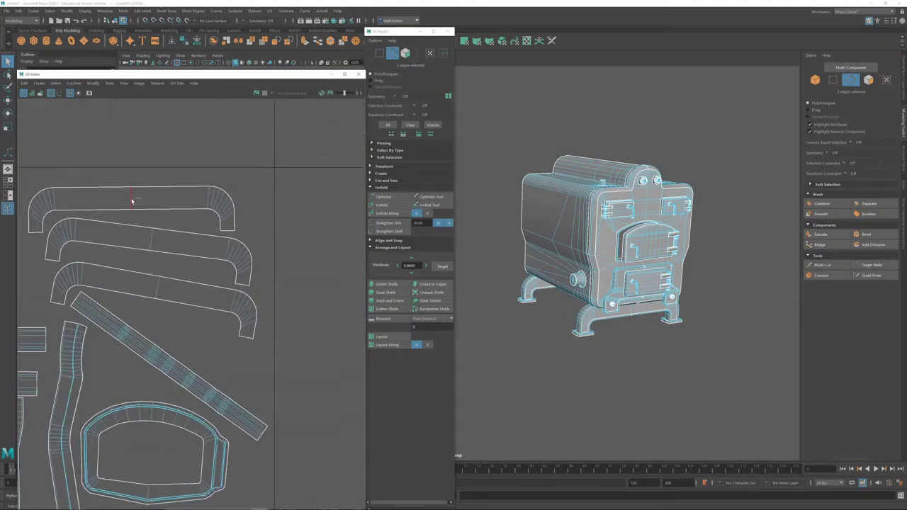
pyautogui.keyDown('shift'); pyautogui.click(151, 238); pyautogui.keyUp('shift')
pyautogui.keyDown('shift'); pyautogui.click(158, 287); pyautogui.keyUp('shift')
pyautogui.click(433, 285)
pyautogui.keyDown('alt'); pyautogui.moveTo(179, 372); pyautogui.dragTo(245, 301, button='middle'); pyautogui.keyUp('alt')
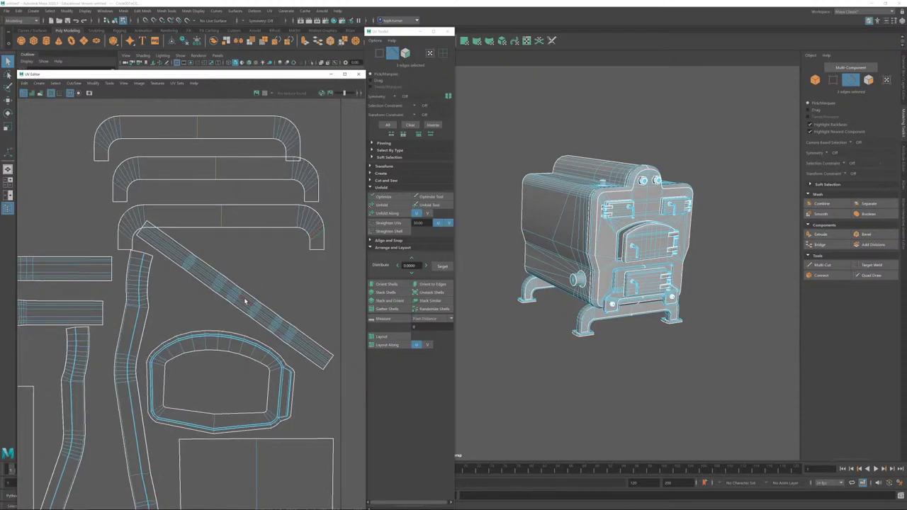
pyautogui.click(243, 300)
pyautogui.click(433, 284)
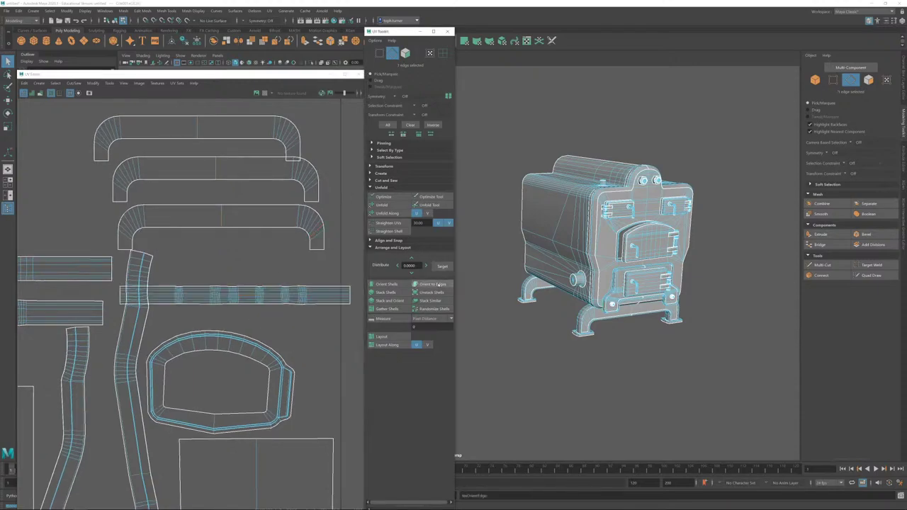
# Step: Orient the arched frame UV shell to the short cross edge at the middle of its lower side
pyautogui.keyDown('alt'); pyautogui.moveTo(198, 402); pyautogui.dragTo(254, 288, button='middle'); pyautogui.keyUp('alt')
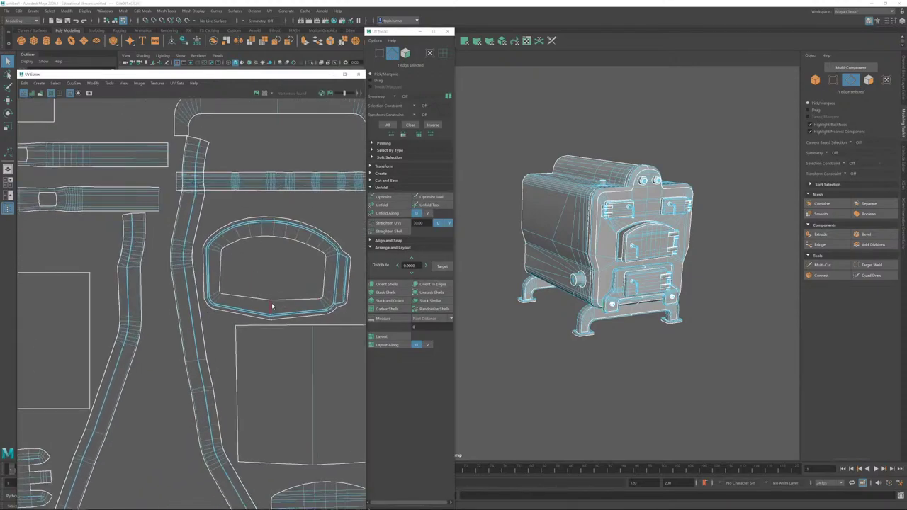
pyautogui.click(271, 306)
pyautogui.click(434, 284)
pyautogui.click(329, 315)
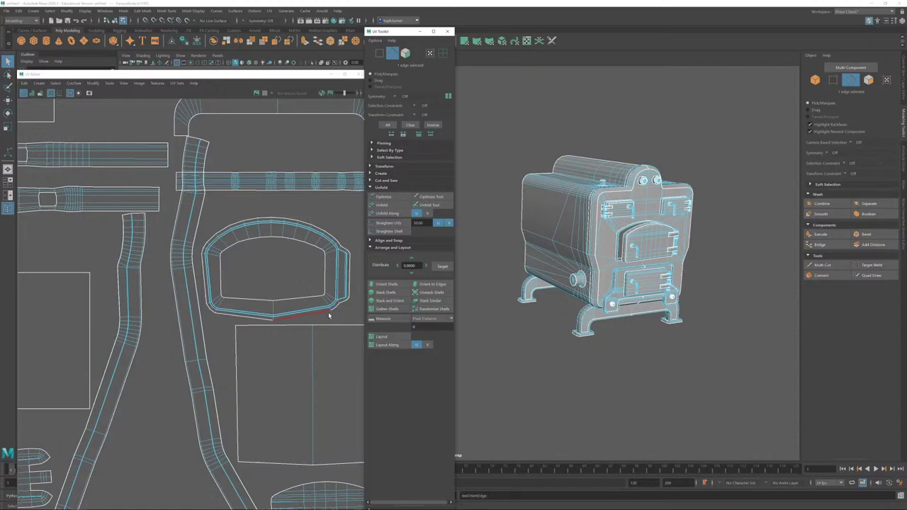
# Step: Orient the furnace front-plate shell and the tilted square panel shell below it to one edge on each
pyautogui.scroll(-5, 111, 259)
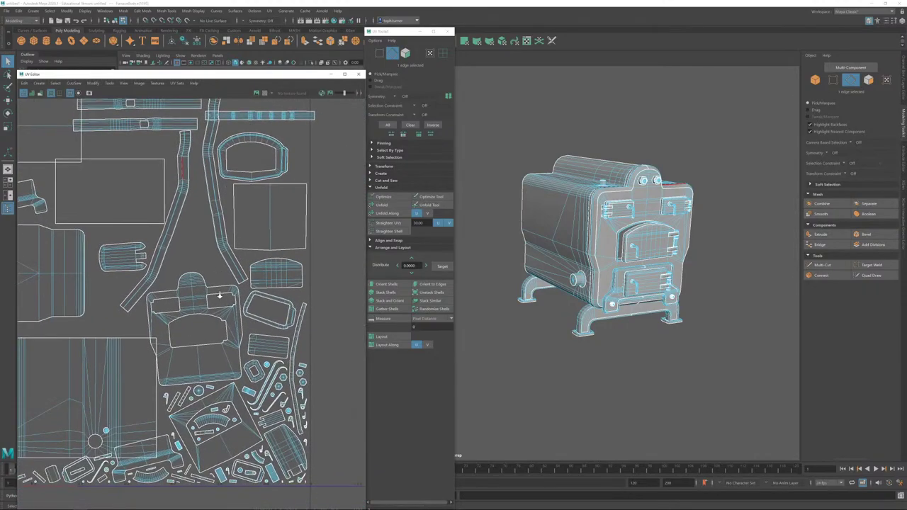
pyautogui.scroll(5, 220, 296)
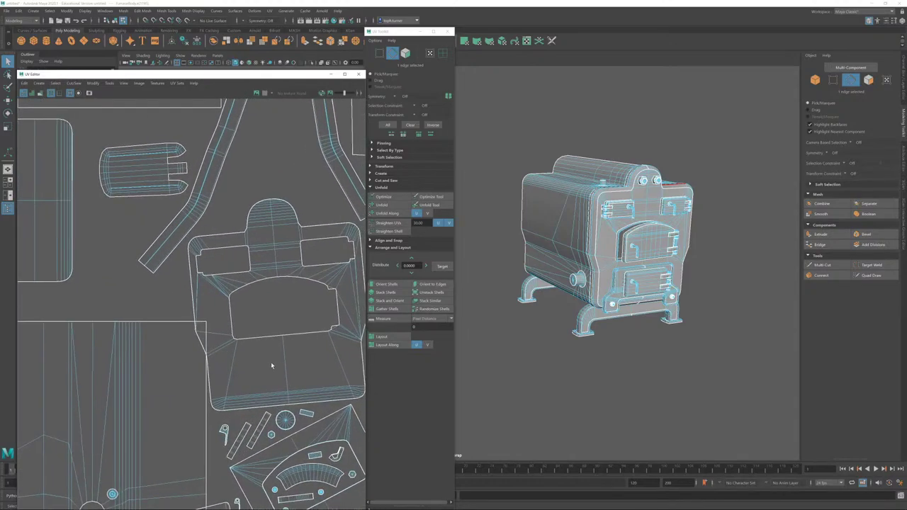
pyautogui.scroll(-4, 157, 243)
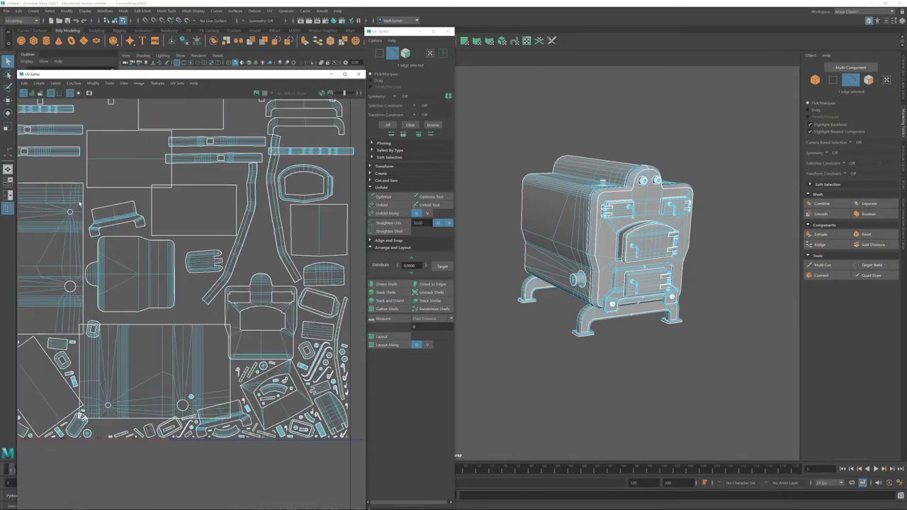
pyautogui.keyDown('alt'); pyautogui.moveTo(158, 243); pyautogui.dragTo(178, 348, button='right'); pyautogui.keyUp('alt')
pyautogui.keyDown('alt'); pyautogui.moveTo(231, 329); pyautogui.dragTo(53, 221, button='right'); pyautogui.keyUp('alt')
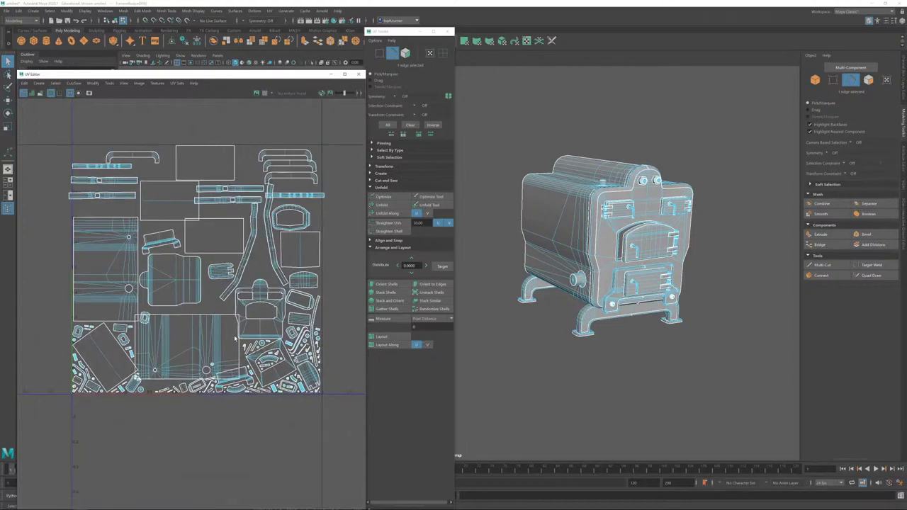
pyautogui.keyDown('alt'); pyautogui.moveTo(312, 344); pyautogui.dragTo(310, 409, button='right'); pyautogui.keyUp('alt')
pyautogui.scroll(1, 258, 385)
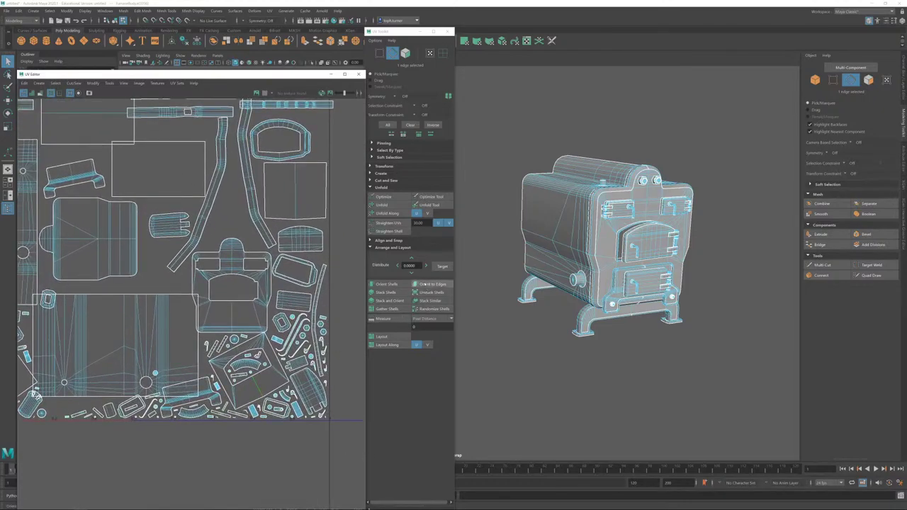
# Step: Orient the large tilted rectangular shell at the lower-left corner of the UV tile to its lengthwise middle edge
pyautogui.scroll(4, 269, 396)
pyautogui.scroll(2, 271, 398)
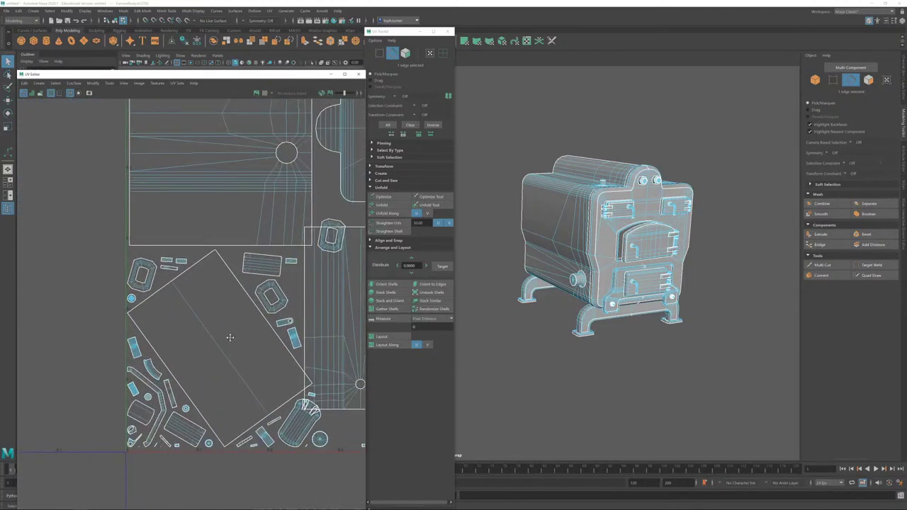
pyautogui.keyDown('alt'); pyautogui.moveTo(231, 338); pyautogui.dragTo(232, 341, button='middle'); pyautogui.keyUp('alt')
pyautogui.click(224, 352)
pyautogui.click(415, 284)
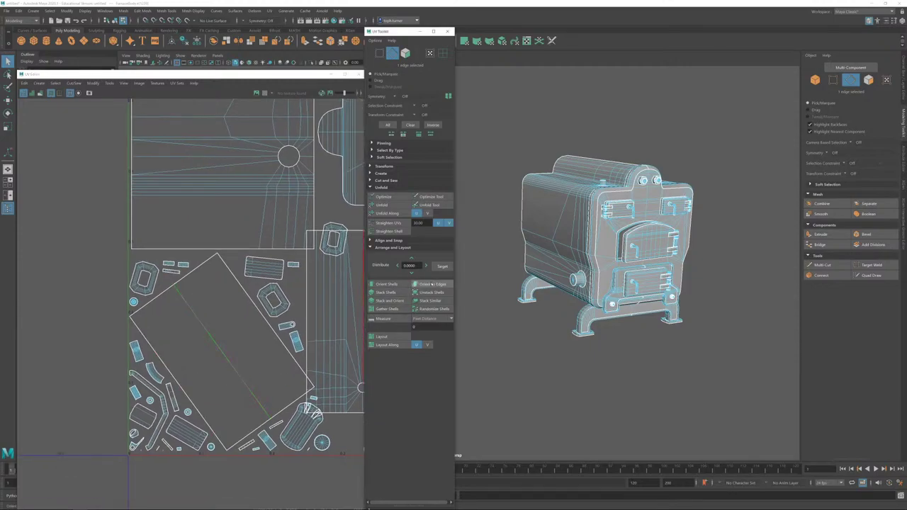
# Step: Orient the small rounded rectangular shell above the large rectangle and the tiny ribbed strip beside it to their straight edges
pyautogui.scroll(1, 233, 377)
pyautogui.scroll(3, 233, 377)
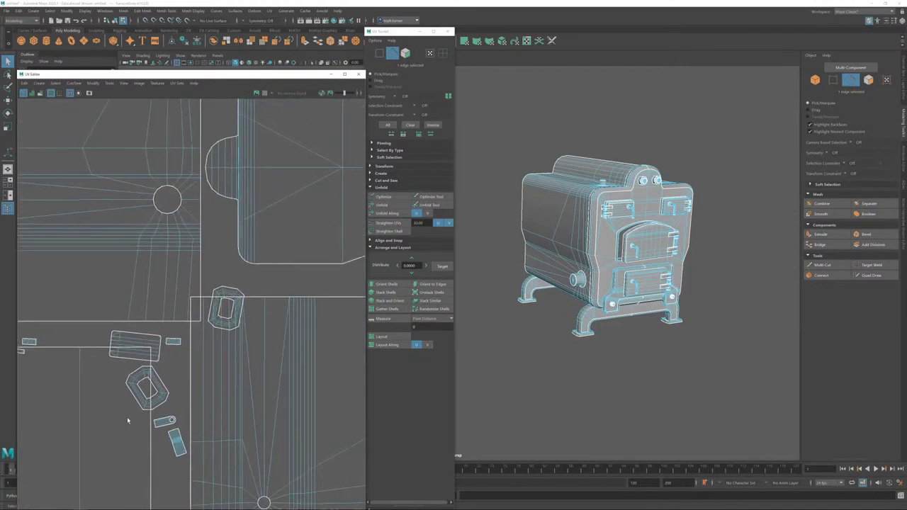
pyautogui.keyDown('alt'); pyautogui.moveTo(103, 316); pyautogui.dragTo(131, 383, button='right'); pyautogui.keyUp('alt')
pyautogui.click(416, 284)
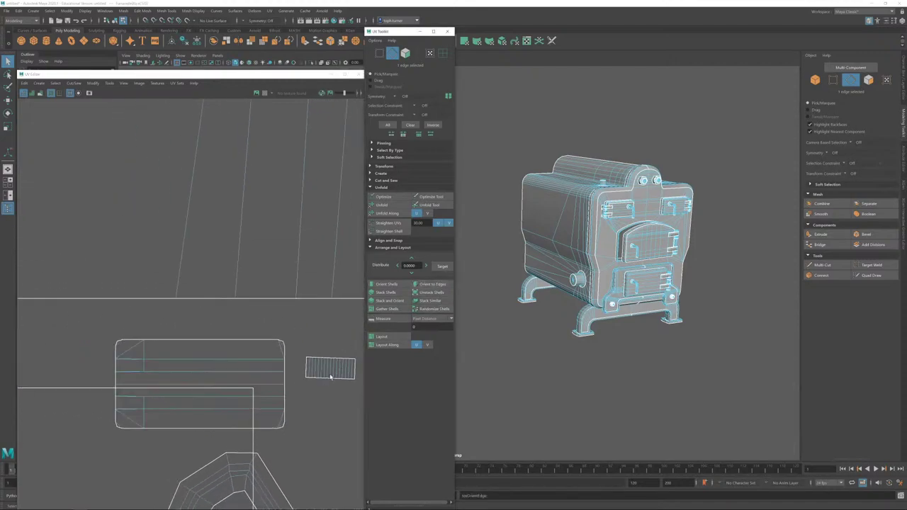
pyautogui.scroll(-2, 358, 388)
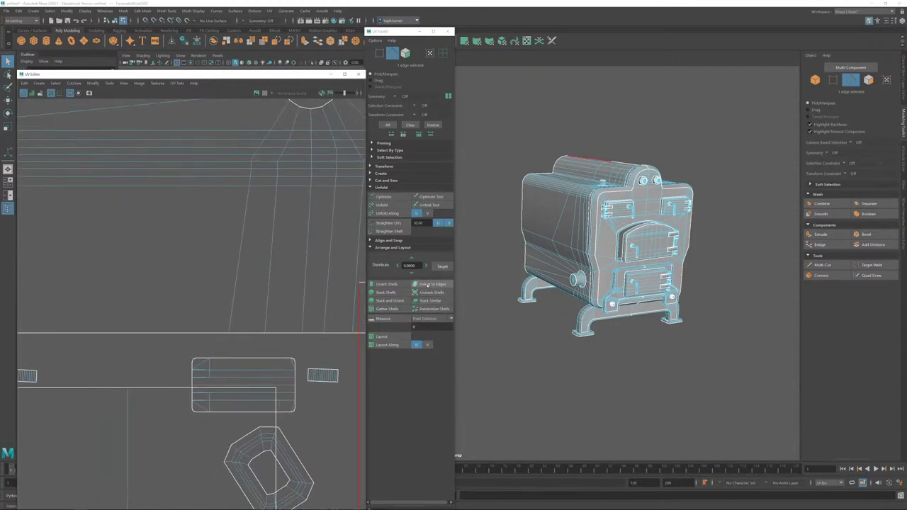
pyautogui.scroll(-2, 227, 341)
# Step: Orient the tilted octagonal ring shell, the round-ended tab with a hole and the ribbed strip beneath it to their lengthwise edges
pyautogui.scroll(2, 265, 418)
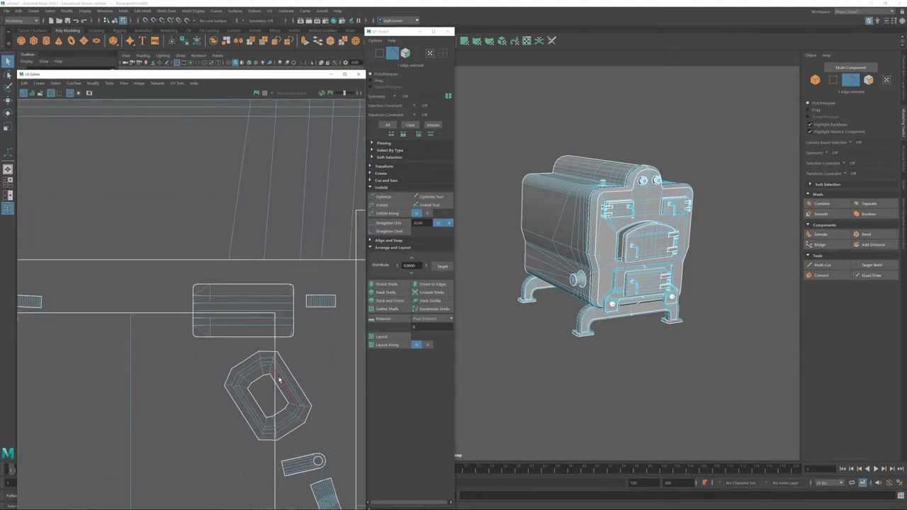
pyautogui.click(432, 284)
pyautogui.scroll(-2, 253, 371)
pyautogui.scroll(2, 249, 327)
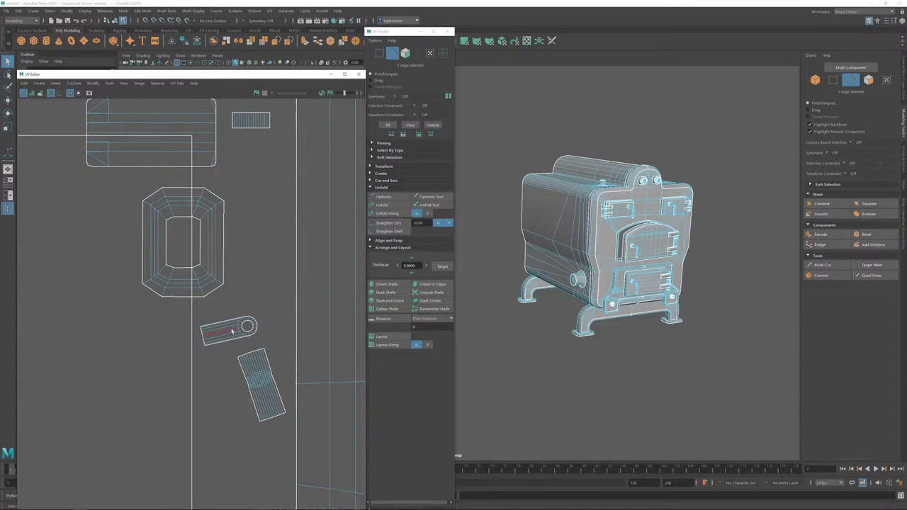
pyautogui.click(432, 284)
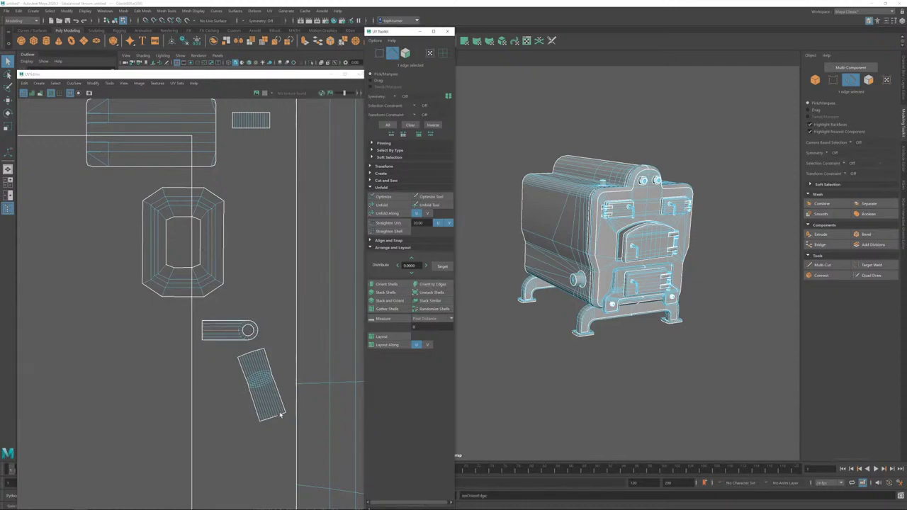
pyautogui.click(267, 404)
pyautogui.click(433, 284)
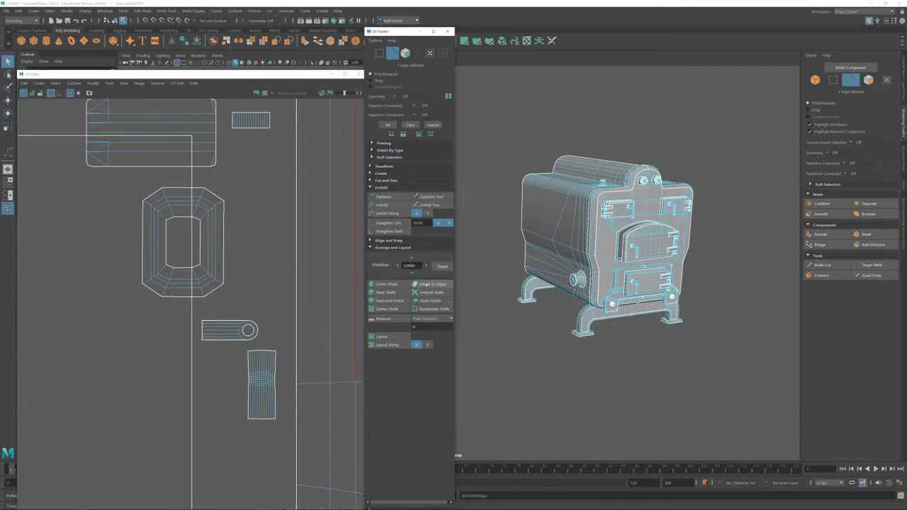
# Step: Orient the two remaining octagonal ring shells around the large rectangle to one straight edge on each
pyautogui.keyDown('alt'); pyautogui.moveTo(259, 414); pyautogui.dragTo(181, 413, button='right'); pyautogui.keyUp('alt')
pyautogui.keyDown('alt'); pyautogui.moveTo(297, 152); pyautogui.dragTo(194, 232, button='middle'); pyautogui.keyUp('alt')
pyautogui.keyDown('alt'); pyautogui.moveTo(194, 233); pyautogui.dragTo(251, 203, button='right'); pyautogui.keyUp('alt')
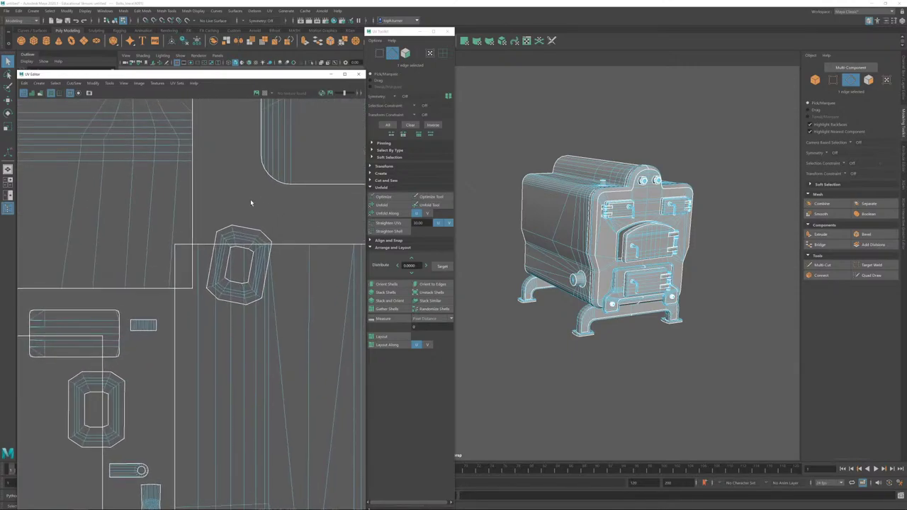
pyautogui.click(432, 285)
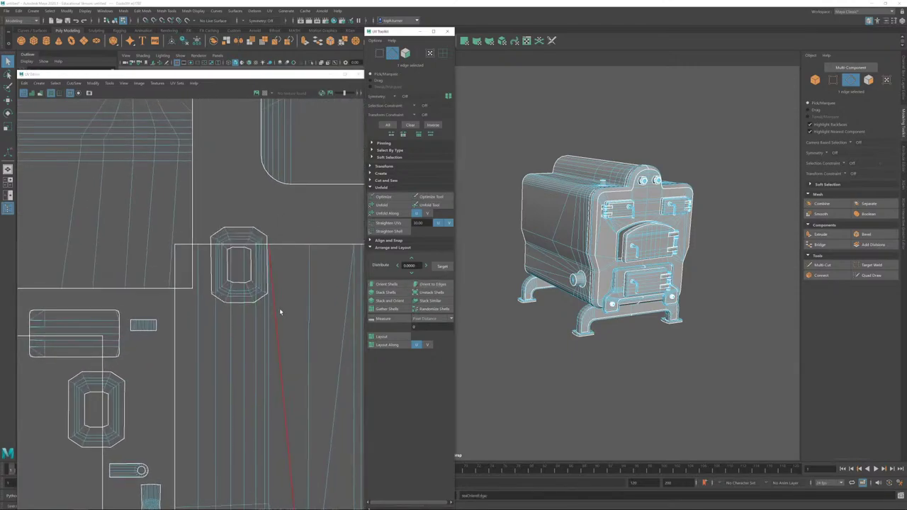
pyautogui.keyDown('alt'); pyautogui.moveTo(280, 312); pyautogui.dragTo(94, 217, button='right'); pyautogui.keyUp('alt')
pyautogui.keyDown('alt'); pyautogui.moveTo(94, 218); pyautogui.dragTo(64, 240, button='middle'); pyautogui.keyUp('alt')
pyautogui.scroll(6, 212, 415)
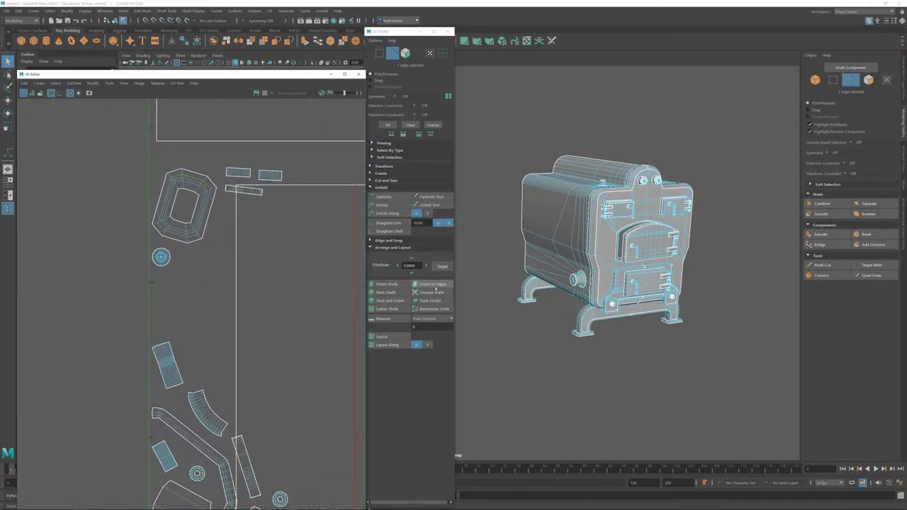
pyautogui.click(432, 283)
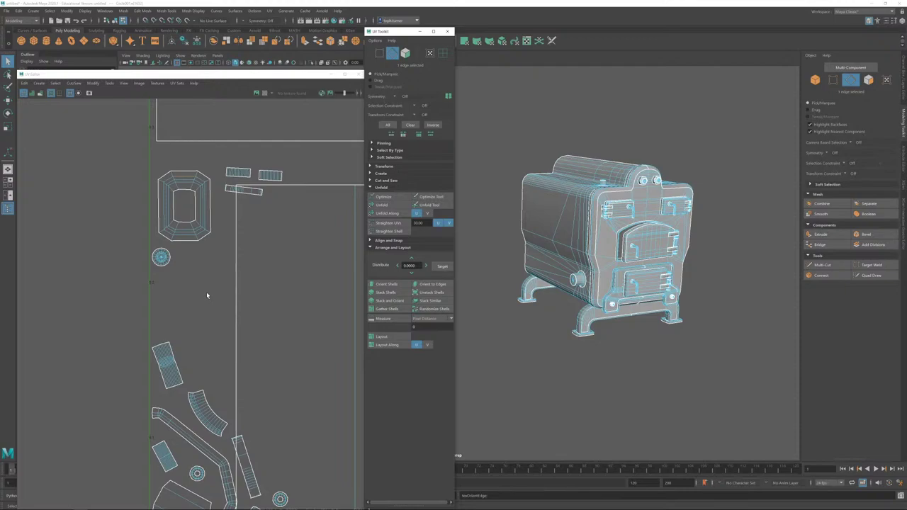
# Step: Orient the narrow-waisted ribbed strip and the small ribbed rectangle near the UV tile's left border to their straight edges
pyautogui.scroll(3, 206, 357)
pyautogui.click(171, 331)
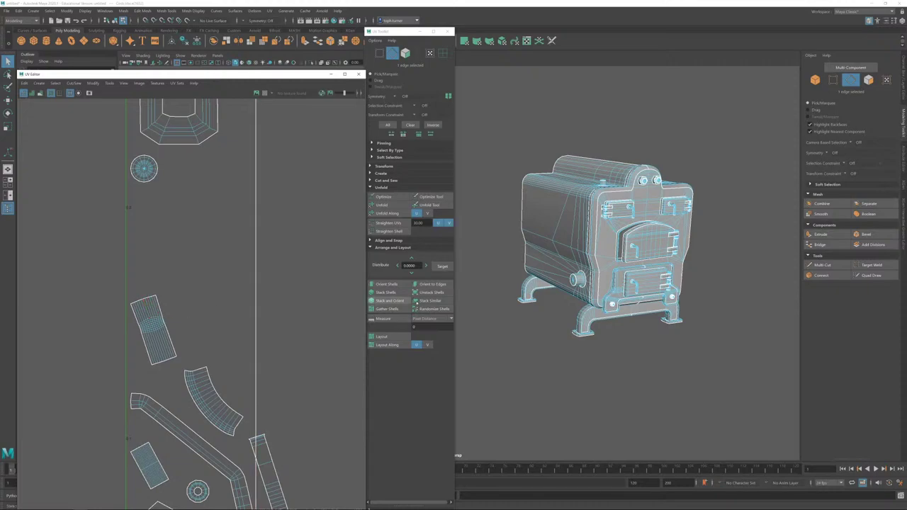
pyautogui.click(433, 284)
pyautogui.keyDown('alt'); pyautogui.moveTo(243, 377); pyautogui.dragTo(207, 221, button='middle'); pyautogui.keyUp('alt')
pyautogui.scroll(3, 208, 223)
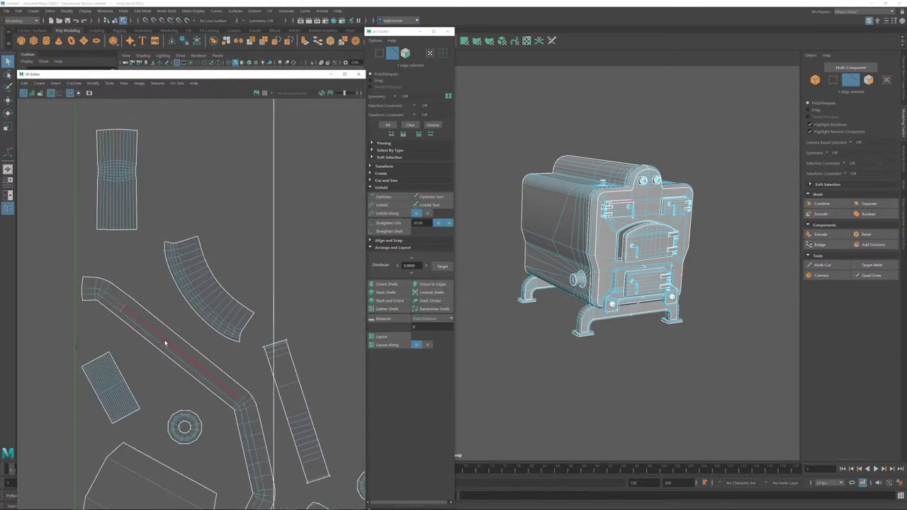
pyautogui.keyDown('alt'); pyautogui.moveTo(166, 344); pyautogui.dragTo(191, 230, button='middle'); pyautogui.keyUp('alt')
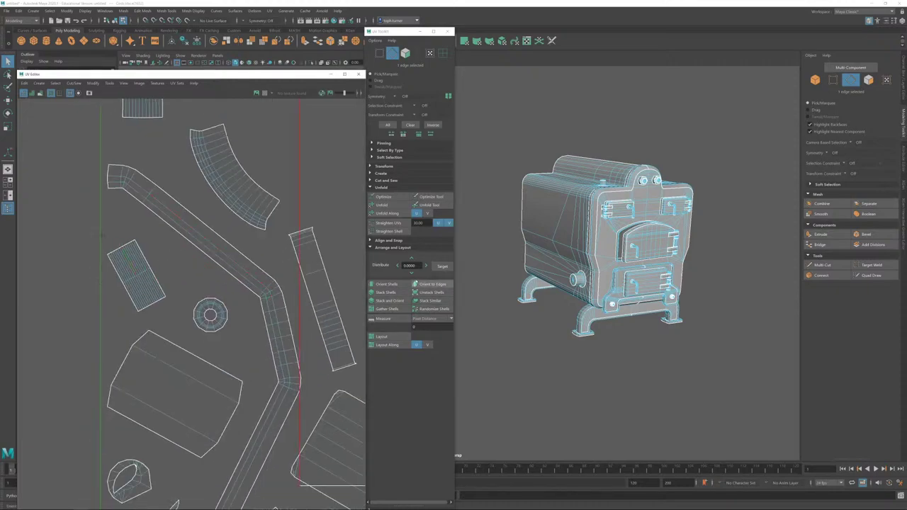
pyautogui.click(432, 283)
# Step: Orient the tilted panel shell with chamfered corners, near the tile's lower-left corner, to its short side edge
pyautogui.scroll(2, 262, 376)
pyautogui.keyDown('alt'); pyautogui.moveTo(266, 433); pyautogui.dragTo(257, 246, button='middle'); pyautogui.keyUp('alt')
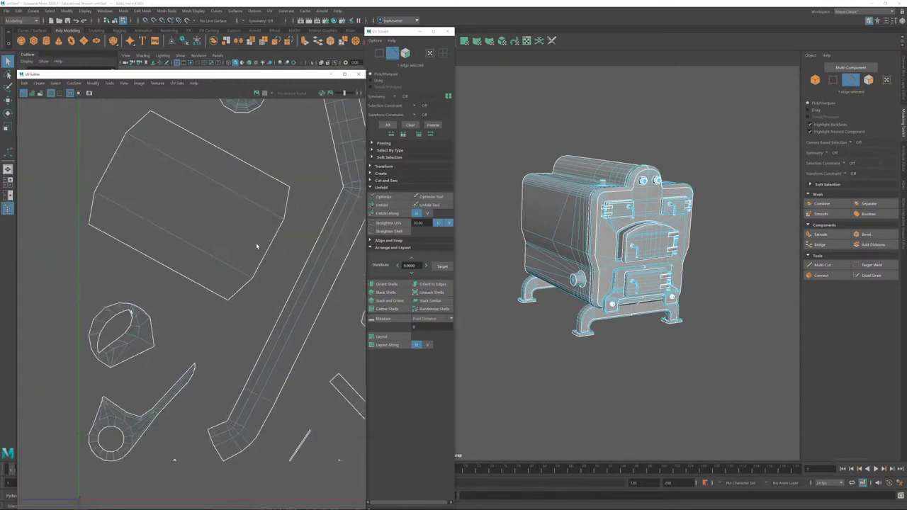
pyautogui.click(432, 284)
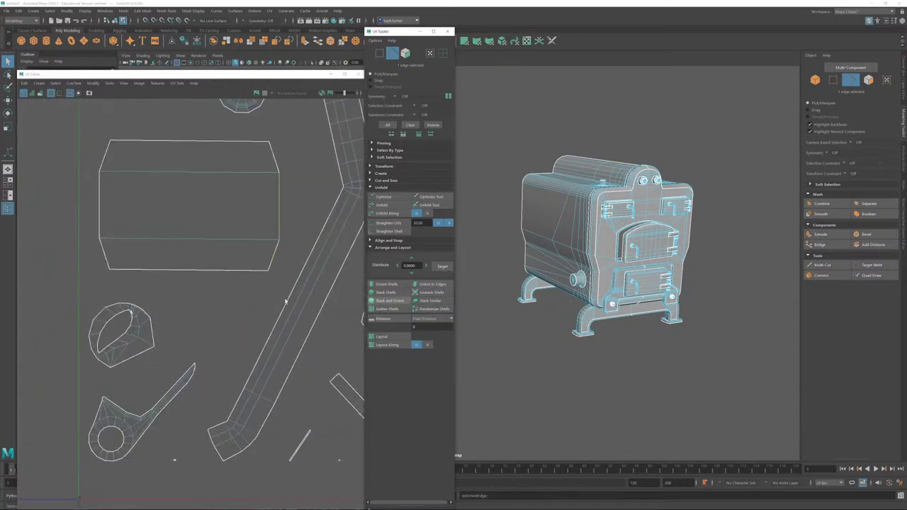
# Step: Select the faces of the distorted ring-shaped hinge shell, frame them in the viewport and unfold the shell
pyautogui.scroll(-3, 264, 314)
pyautogui.keyDown('alt'); pyautogui.moveTo(265, 314); pyautogui.dragTo(262, 315, button='middle'); pyautogui.keyUp('alt')
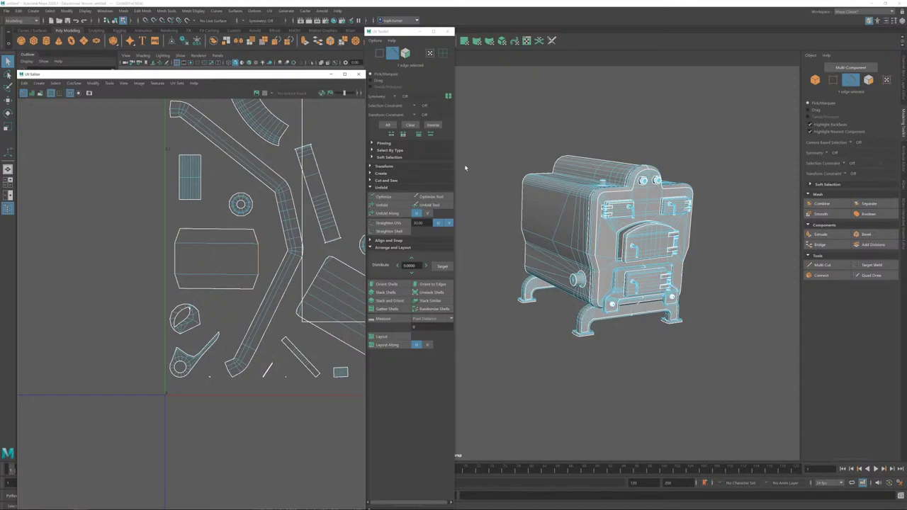
pyautogui.click(406, 55)
pyautogui.moveTo(211, 337); pyautogui.dragTo(212, 338)
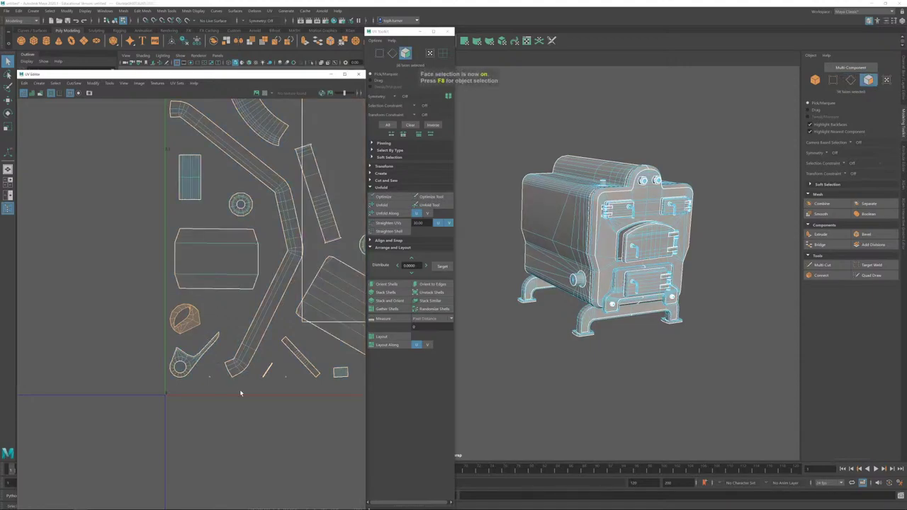
pyautogui.keyDown('alt'); pyautogui.moveTo(241, 392); pyautogui.dragTo(305, 486, button='right'); pyautogui.keyUp('alt')
pyautogui.press('f')
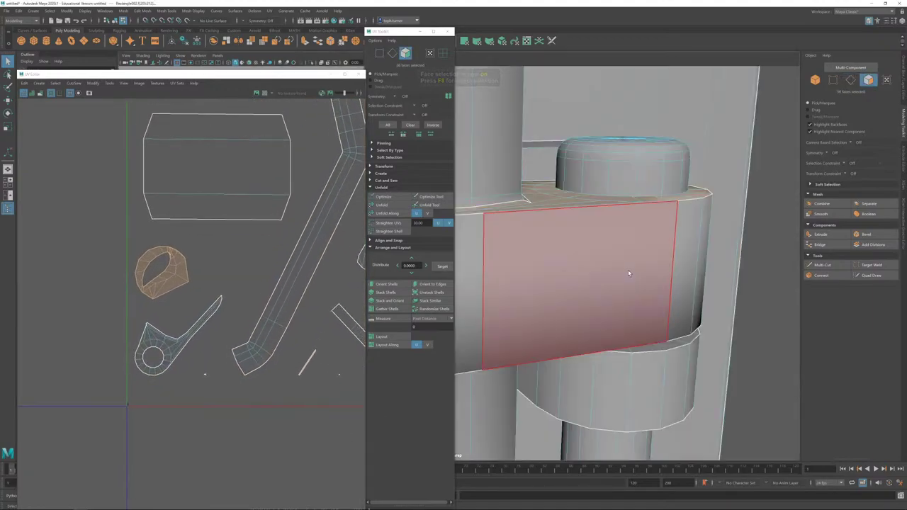
pyautogui.keyDown('alt'); pyautogui.moveTo(630, 273); pyautogui.dragTo(564, 231); pyautogui.keyUp('alt')
pyautogui.keyDown('alt'); pyautogui.moveTo(565, 231); pyautogui.dragTo(743, 221, button='middle'); pyautogui.keyUp('alt')
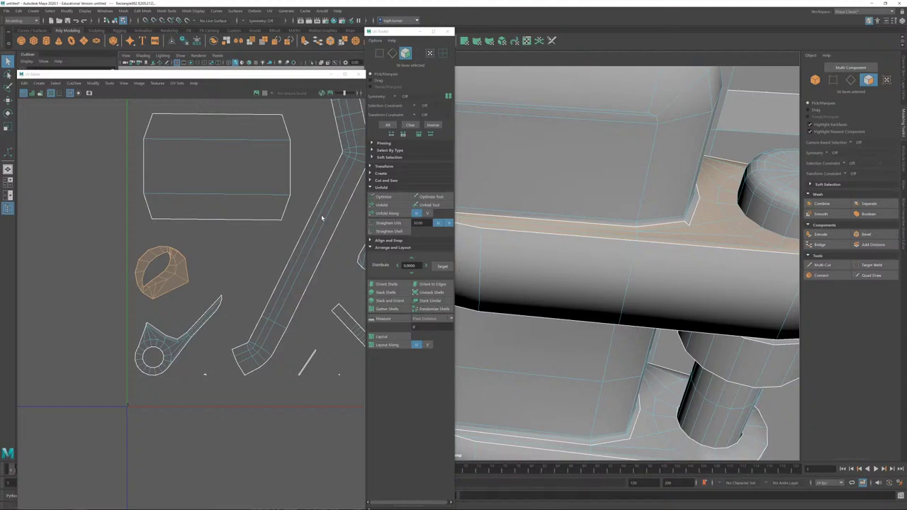
pyautogui.click(371, 205)
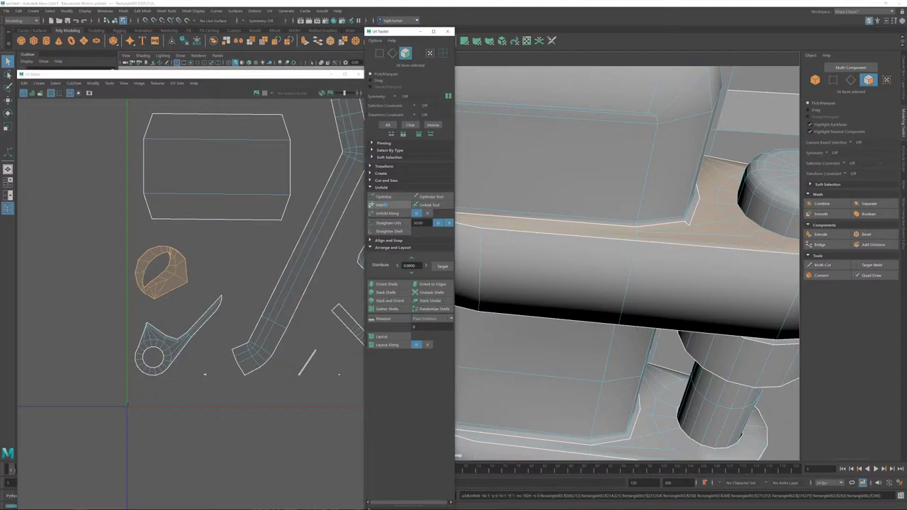
pyautogui.click(385, 205)
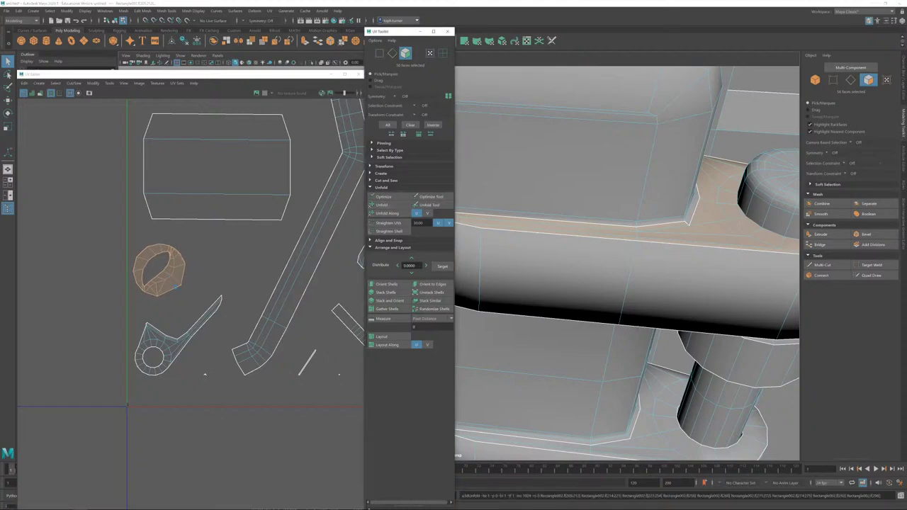
# Step: Reselect the ring-shaped hinge shell's faces and isolate them in the viewport to examine the knuckle geometry
pyautogui.keyDown('alt'); pyautogui.moveTo(635, 243); pyautogui.dragTo(684, 202); pyautogui.keyUp('alt')
pyautogui.click(211, 274)
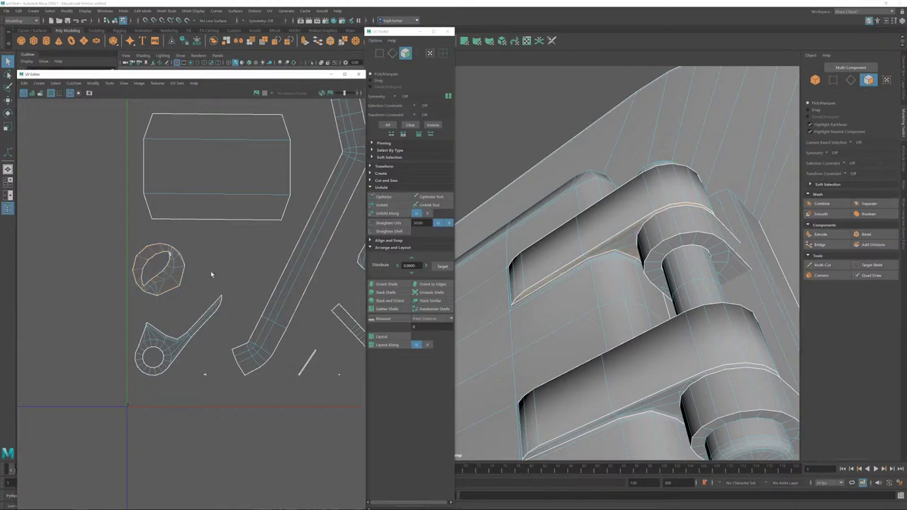
pyautogui.moveTo(198, 230); pyautogui.dragTo(121, 305)
pyautogui.keyDown('alt'); pyautogui.moveTo(615, 207); pyautogui.dragTo(550, 266); pyautogui.keyUp('alt')
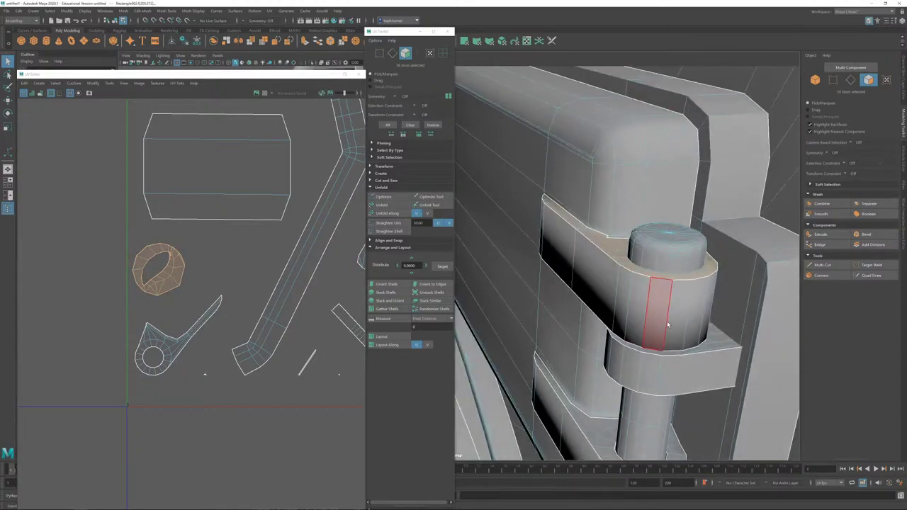
pyautogui.scroll(5, 751, 381)
pyautogui.keyDown('alt'); pyautogui.moveTo(751, 381); pyautogui.dragTo(599, 329); pyautogui.keyUp('alt')
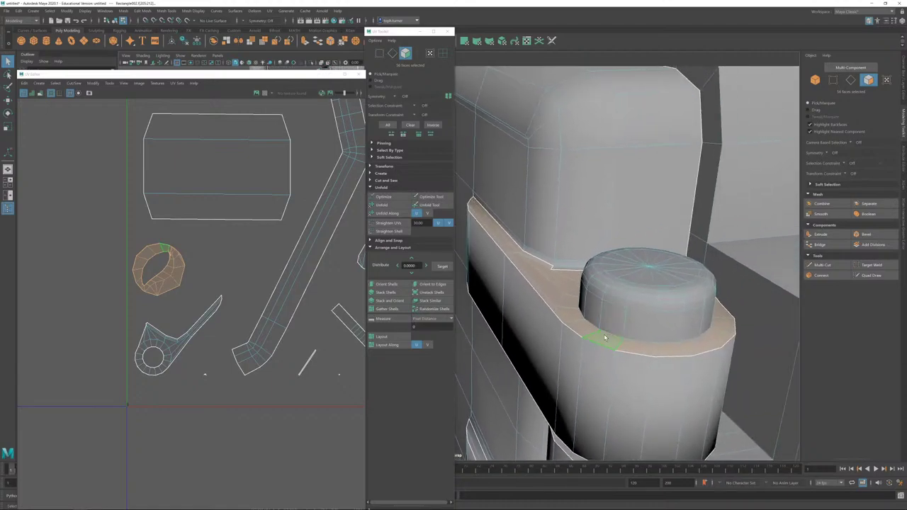
pyautogui.hotkey('ctrl', '1')
pyautogui.keyDown('alt'); pyautogui.moveTo(607, 348); pyautogui.dragTo(584, 347); pyautogui.keyUp('alt')
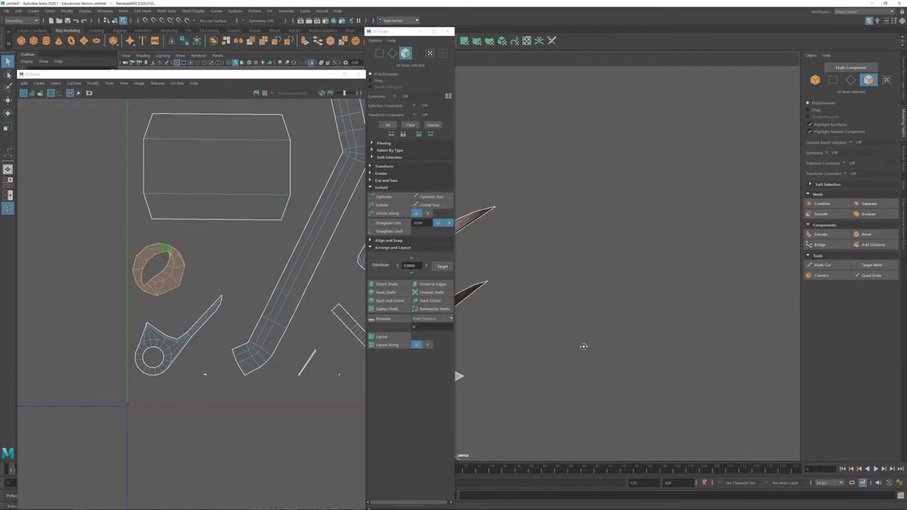
# Step: Cut the UVs along the edges where the two narrow strips meet the holes of the hinge bracket
pyautogui.keyDown('alt'); pyautogui.moveTo(583, 347); pyautogui.dragTo(751, 274, button='middle'); pyautogui.keyUp('alt')
pyautogui.keyDown('alt'); pyautogui.moveTo(751, 274); pyautogui.dragTo(668, 281); pyautogui.keyUp('alt')
pyautogui.keyDown('alt'); pyautogui.moveTo(668, 281); pyautogui.dragTo(704, 266, button='middle'); pyautogui.keyUp('alt')
pyautogui.keyDown('alt'); pyautogui.moveTo(703, 266); pyautogui.dragTo(685, 304); pyautogui.keyUp('alt')
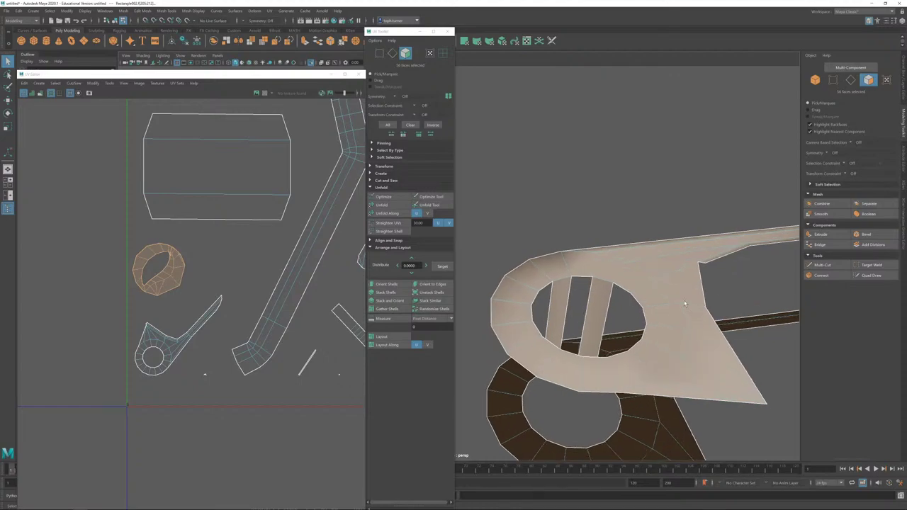
pyautogui.click(850, 81)
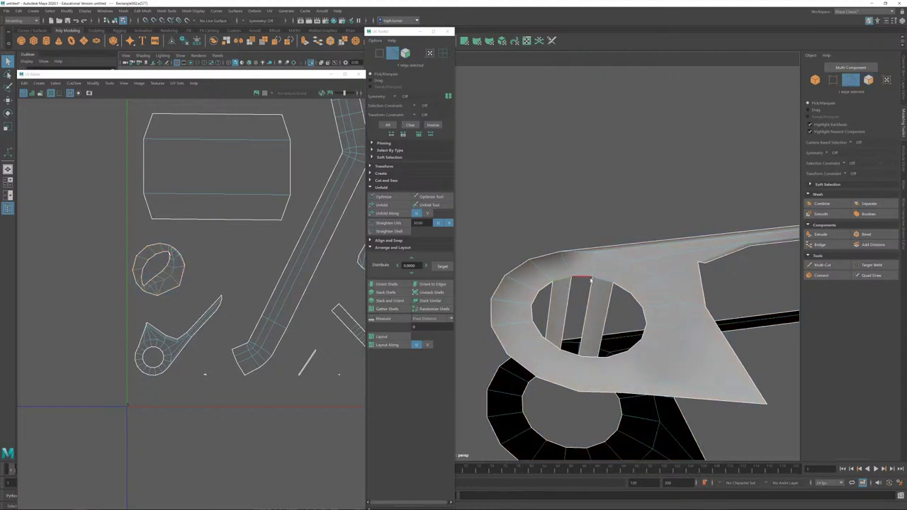
pyautogui.keyDown('alt'); pyautogui.moveTo(604, 280); pyautogui.dragTo(556, 312); pyautogui.keyUp('alt')
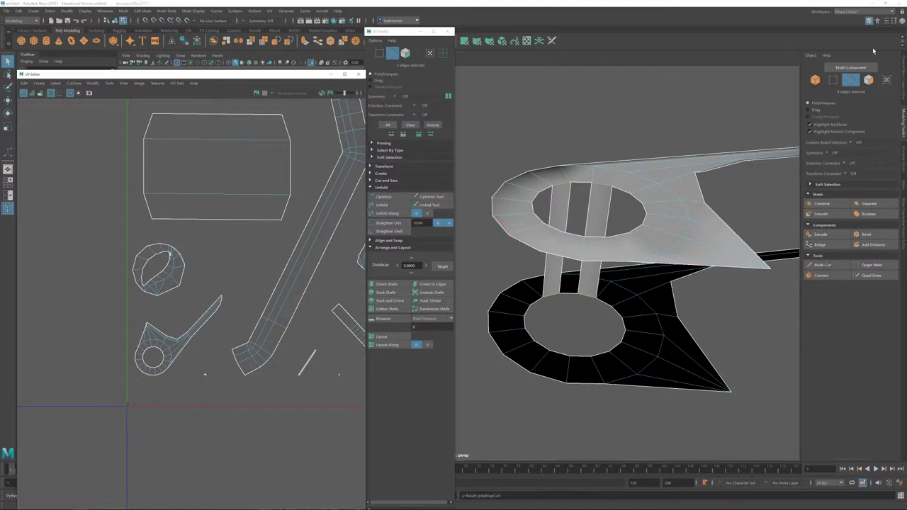
# Step: Select all faces of the distorted ring-shaped hinge shell in the UV layout and unfold it
pyautogui.click(870, 81)
pyautogui.press('f')
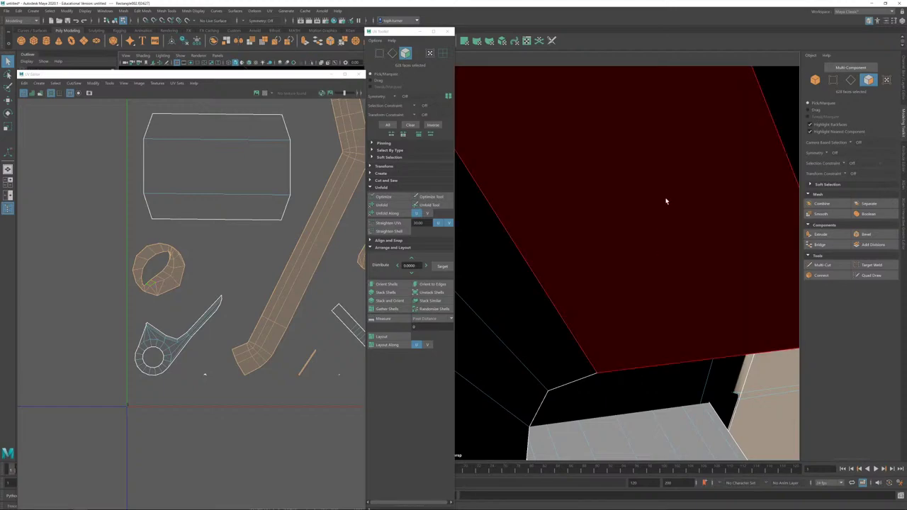
pyautogui.keyDown('alt'); pyautogui.moveTo(733, 237); pyautogui.dragTo(682, 229); pyautogui.keyUp('alt')
pyautogui.click(220, 408)
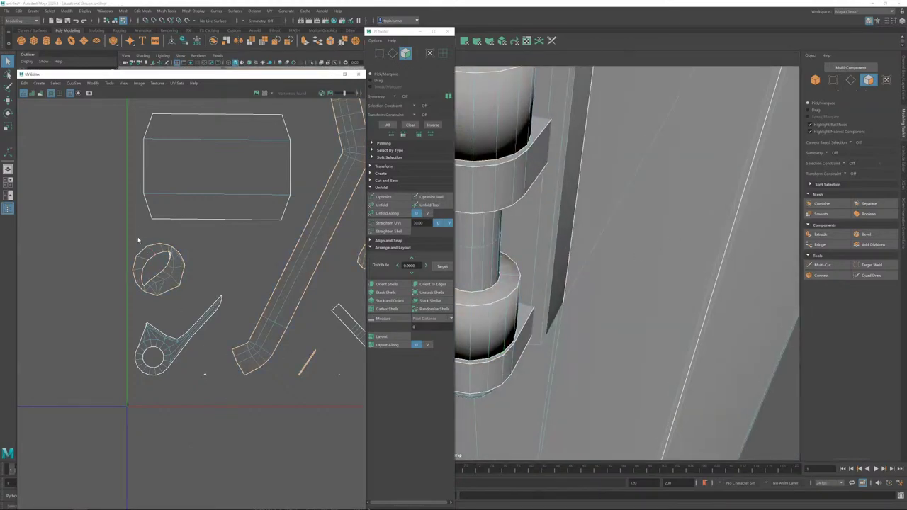
pyautogui.moveTo(110, 236); pyautogui.dragTo(201, 301)
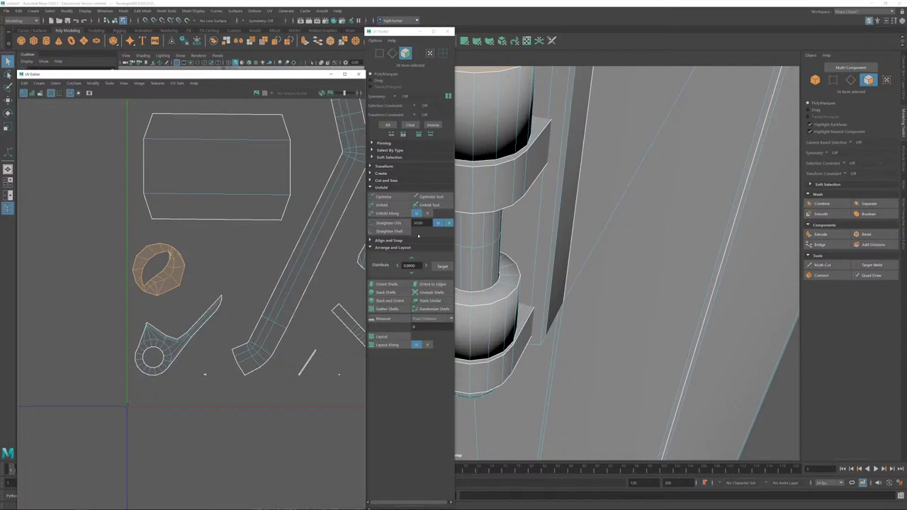
pyautogui.click(382, 205)
# Step: Move the unfolded hinge bracket shell left, outside the UV tile and away from the tiny leftover sliver
pyautogui.click(177, 277)
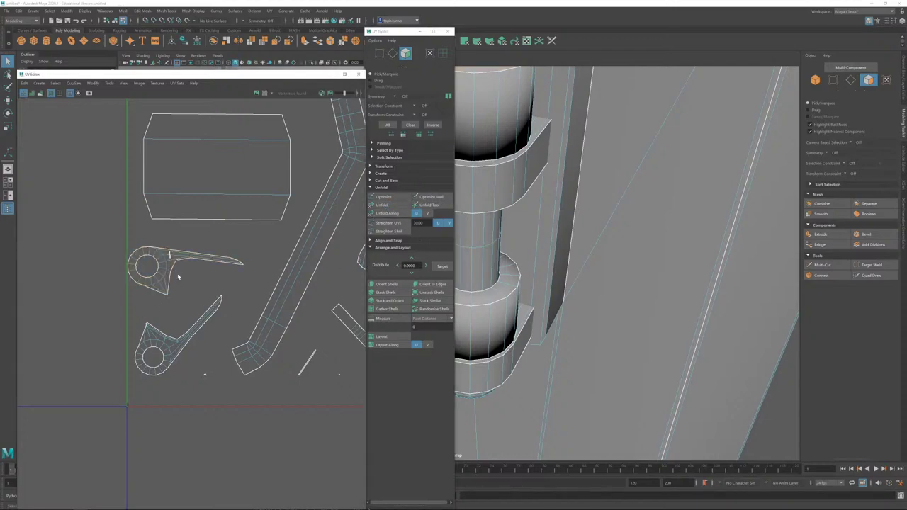
pyautogui.click(168, 270)
pyautogui.press('w')
pyautogui.moveTo(166, 274); pyautogui.dragTo(78, 287, button='middle')
# Step: Orient both hinge bracket shells to the straight outer edges of their arms
pyautogui.click(392, 54)
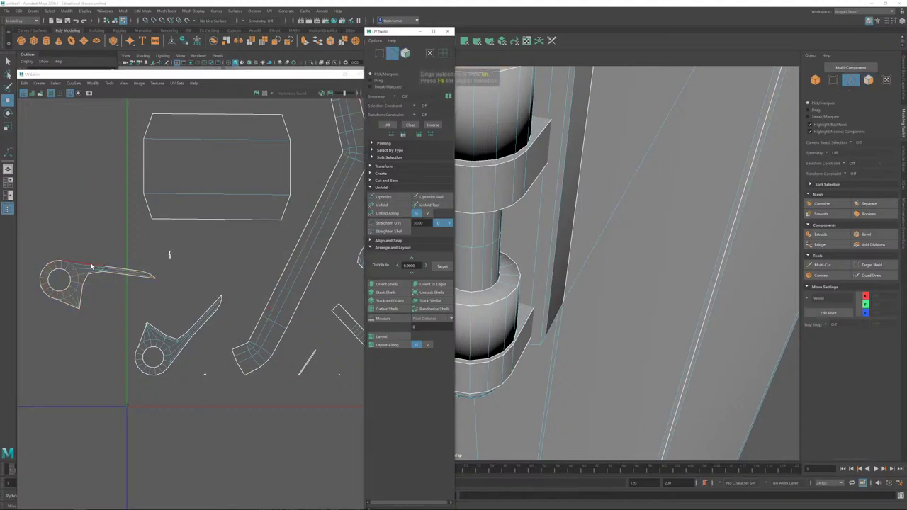
pyautogui.click(80, 264)
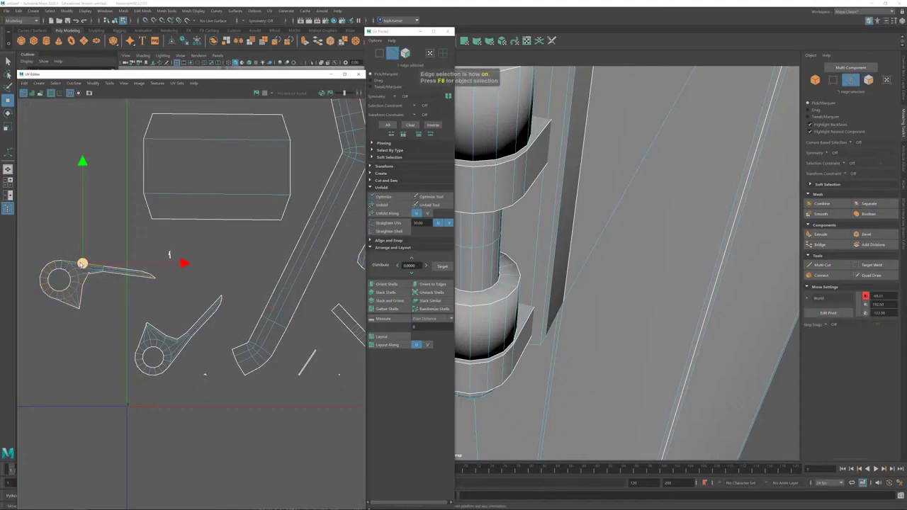
pyautogui.keyDown('shift'); pyautogui.click(180, 355); pyautogui.keyUp('shift')
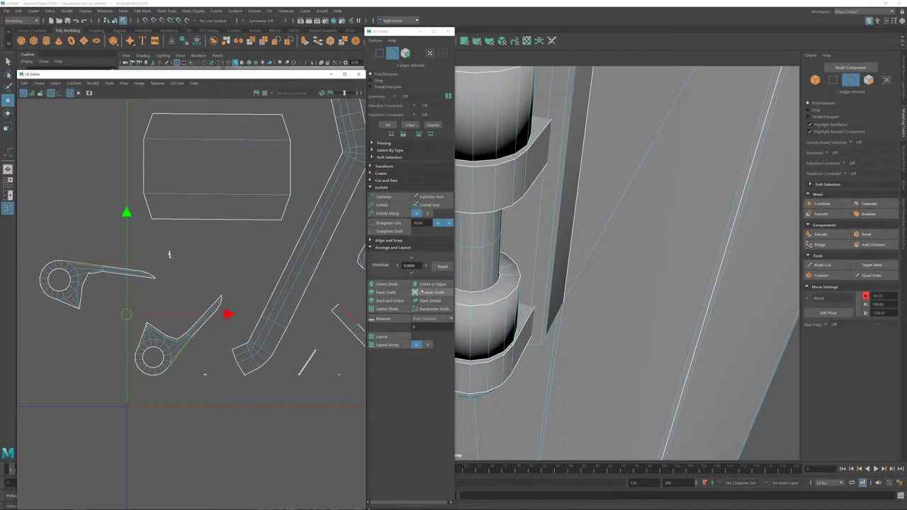
pyautogui.click(440, 283)
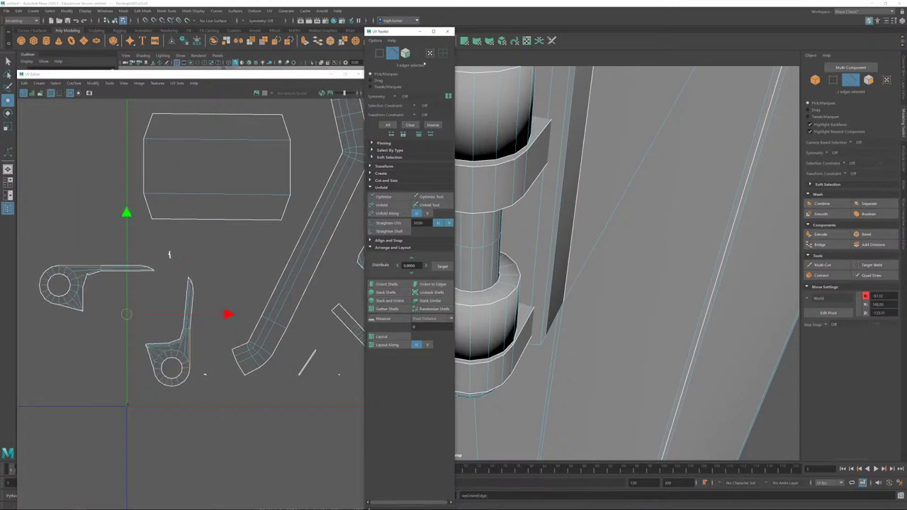
# Step: Rotate the lower hinge bracket shell 90 degrees counterclockwise and place it outside the tile, below the other bracket
pyautogui.click(405, 54)
pyautogui.doubleClick(177, 344)
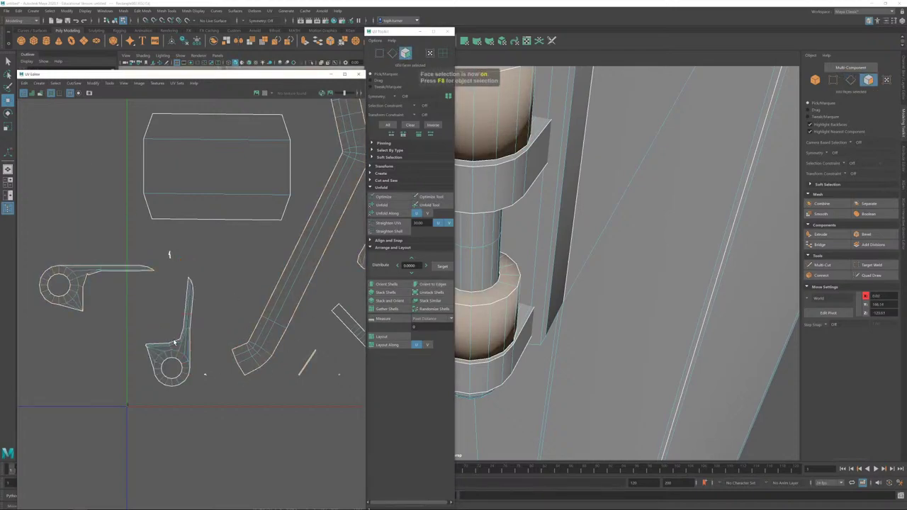
pyautogui.click(385, 166)
pyautogui.click(427, 297)
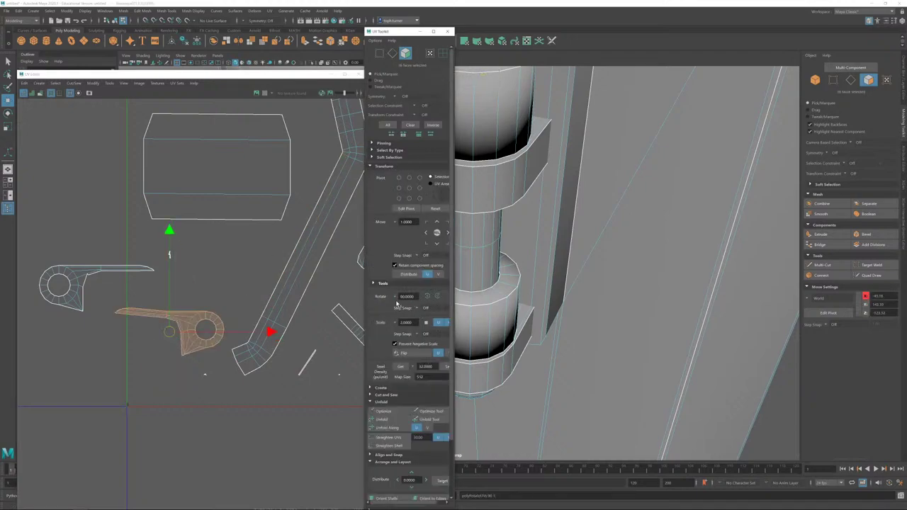
pyautogui.moveTo(186, 337); pyautogui.dragTo(85, 351)
# Step: Shift the upper hinge bracket shell further left so the two bracket shells sit staggered beside the tile
pyautogui.keyDown('alt'); pyautogui.moveTo(125, 308); pyautogui.dragTo(288, 310, button='middle'); pyautogui.keyUp('alt')
pyautogui.click(246, 273)
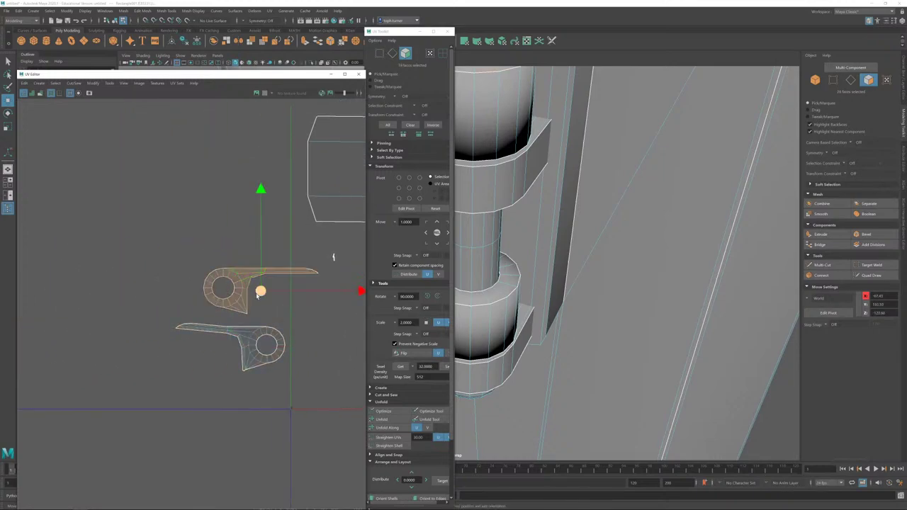
pyautogui.moveTo(259, 290); pyautogui.dragTo(193, 302)
pyautogui.click(205, 254)
# Step: Select the faces of the tiny leftover sliver shell below the octagonal panel to examine it
pyautogui.keyDown('alt'); pyautogui.moveTo(205, 268); pyautogui.dragTo(229, 300, button='right'); pyautogui.keyUp('alt')
pyautogui.keyDown('alt'); pyautogui.moveTo(229, 300); pyautogui.dragTo(104, 296, button='middle'); pyautogui.keyUp('alt')
pyautogui.keyDown('alt'); pyautogui.moveTo(285, 310); pyautogui.dragTo(173, 272, button='right'); pyautogui.keyUp('alt')
pyautogui.keyDown('alt'); pyautogui.moveTo(255, 276); pyautogui.dragTo(235, 268, button='middle'); pyautogui.keyUp('alt')
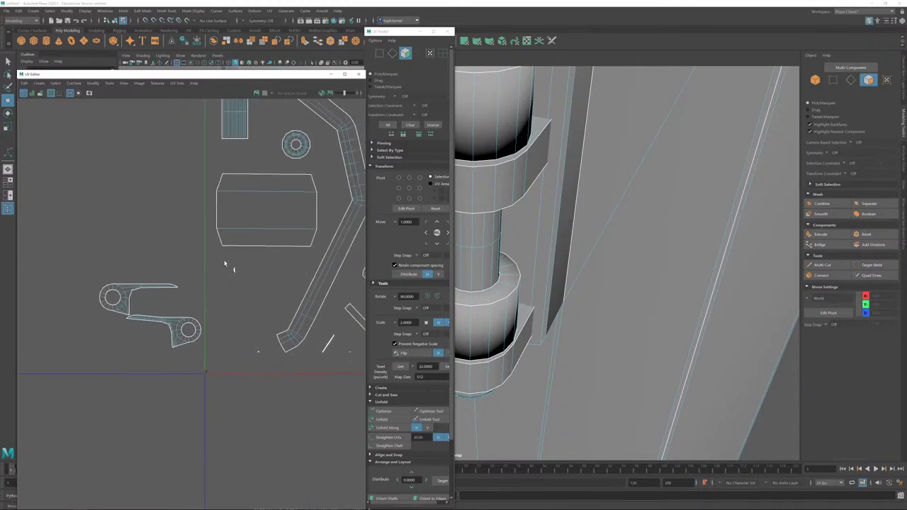
pyautogui.moveTo(225, 260); pyautogui.dragTo(260, 309)
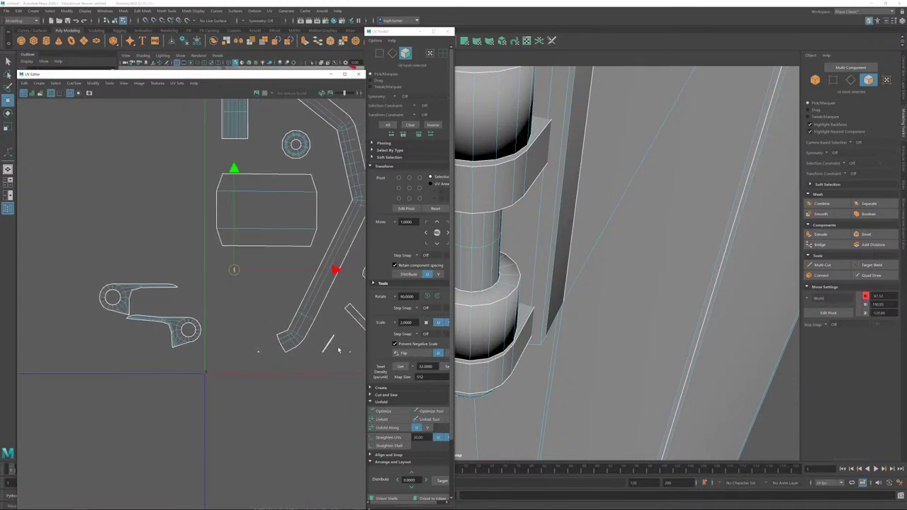
# Step: Orient the narrow diagonal strip with ribs at its middle, near the tile's lower border, to one of its edges
pyautogui.keyDown('alt'); pyautogui.moveTo(250, 292); pyautogui.dragTo(84, 259, button='middle'); pyautogui.keyUp('alt')
pyautogui.keyDown('alt'); pyautogui.moveTo(83, 259); pyautogui.dragTo(361, 423, button='right'); pyautogui.keyUp('alt')
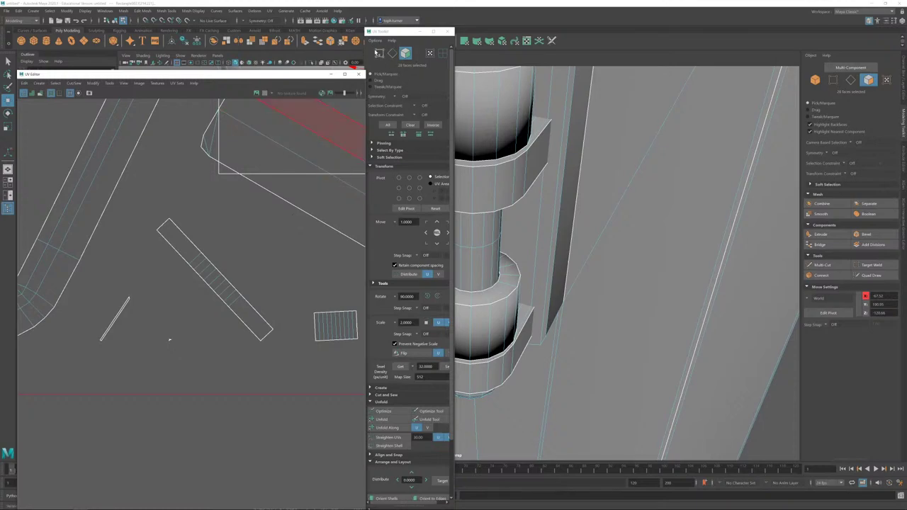
pyautogui.click(392, 53)
pyautogui.click(216, 280)
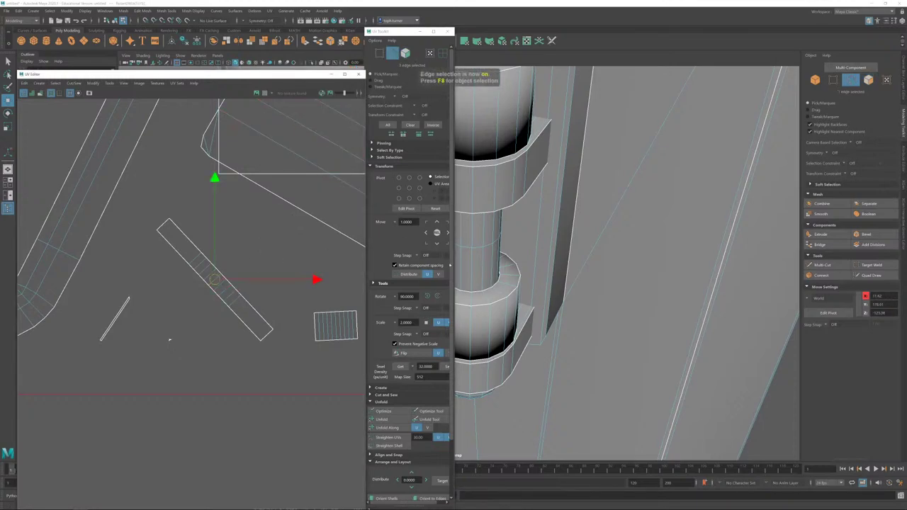
pyautogui.click(387, 167)
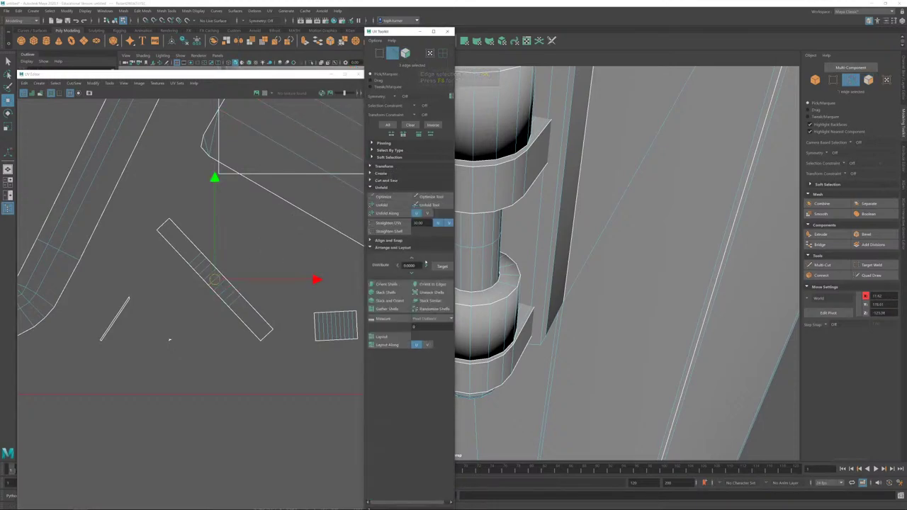
pyautogui.click(432, 283)
# Step: Orient the large tilted panel with chamfered corners and the slanted ribbed strip above it to their straight edges
pyautogui.keyDown('alt'); pyautogui.moveTo(318, 272); pyautogui.dragTo(216, 418, button='middle'); pyautogui.keyUp('alt')
pyautogui.keyDown('alt'); pyautogui.moveTo(216, 418); pyautogui.dragTo(67, 243, button='right'); pyautogui.keyUp('alt')
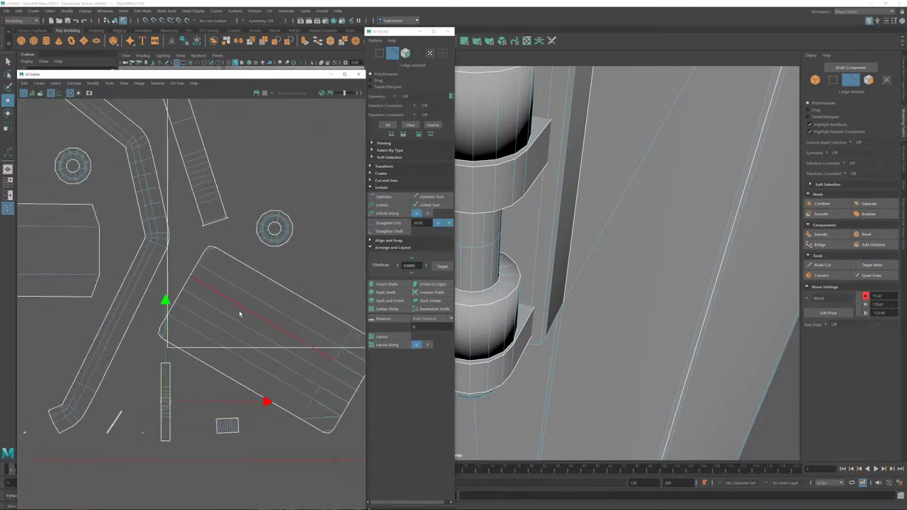
pyautogui.click(235, 318)
pyautogui.click(433, 283)
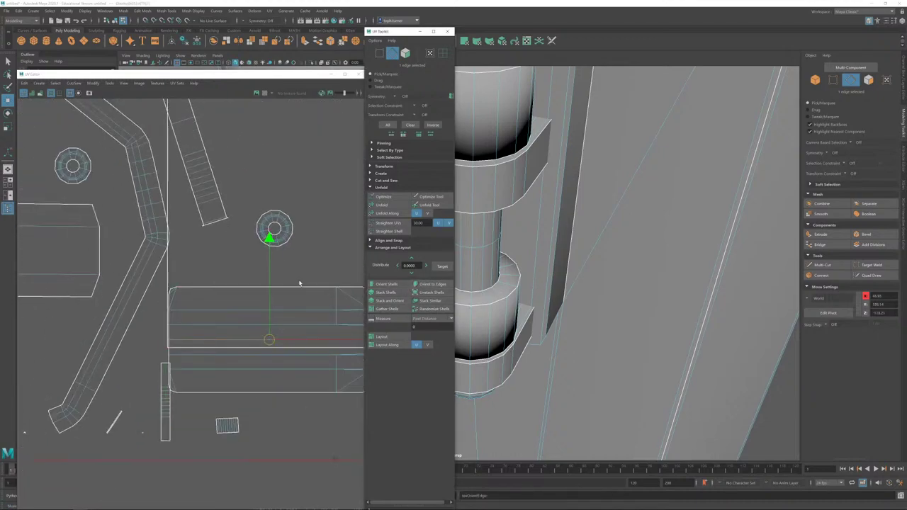
pyautogui.scroll(-3, 305, 277)
pyautogui.click(241, 219)
pyautogui.click(433, 283)
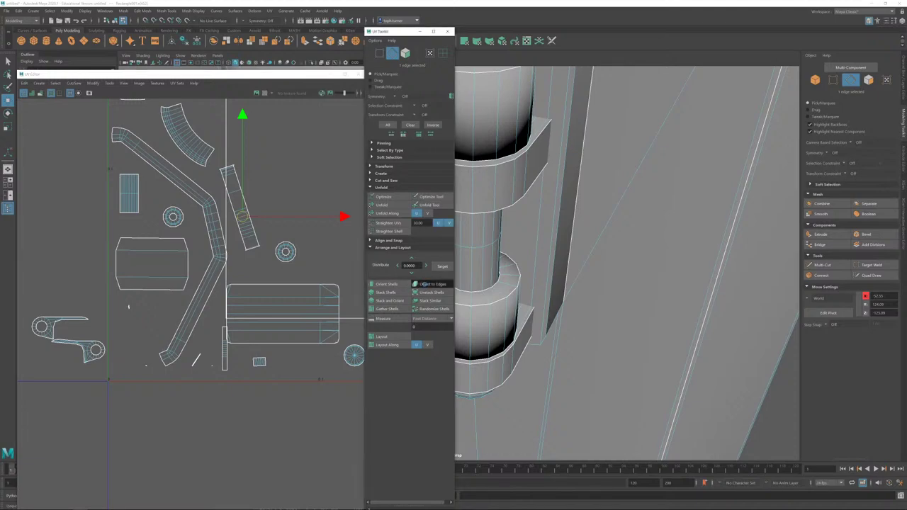
# Step: Orient the long bent strip to its middle segment's edge and the small ribbed rectangle below the large panel to a rib edge
pyautogui.keyDown('alt'); pyautogui.moveTo(232, 203); pyautogui.dragTo(275, 297, button='middle'); pyautogui.keyUp('alt')
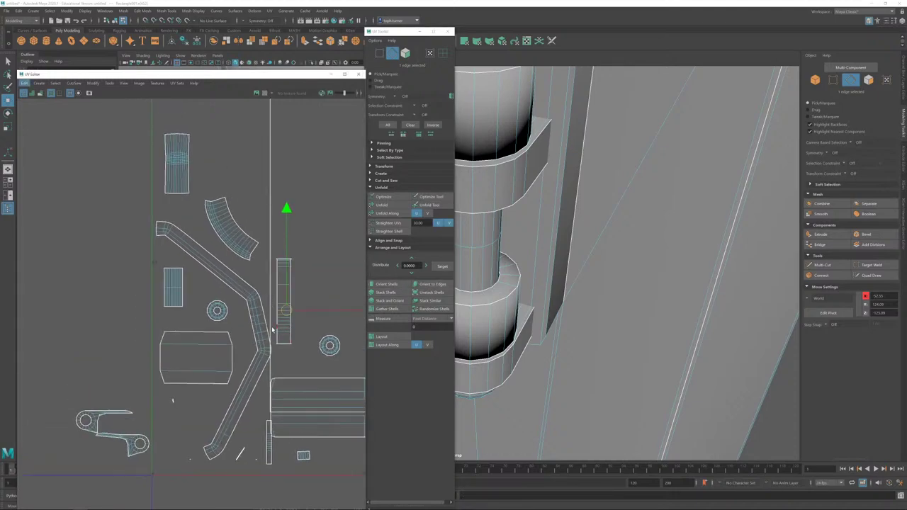
pyautogui.click(263, 325)
pyautogui.click(432, 284)
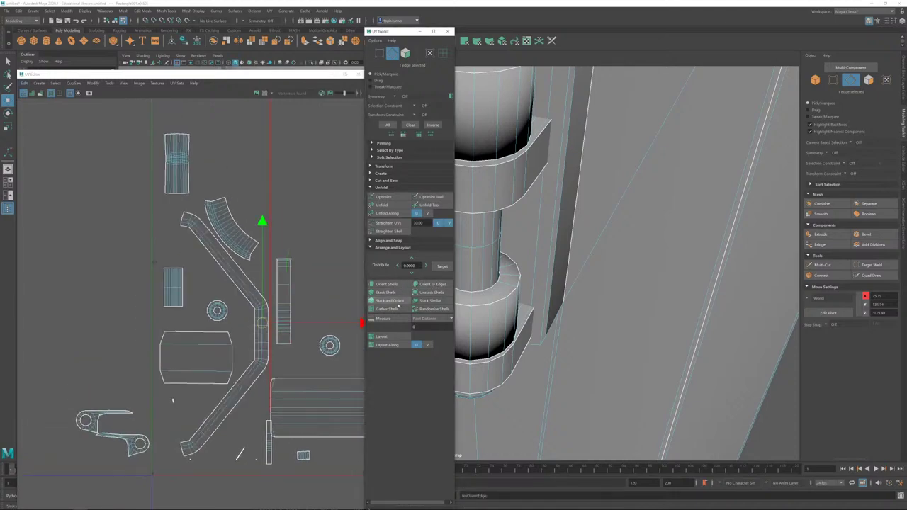
pyautogui.keyDown('alt'); pyautogui.moveTo(287, 292); pyautogui.dragTo(180, 123, button='middle'); pyautogui.keyUp('alt')
pyautogui.scroll(3, 189, 301)
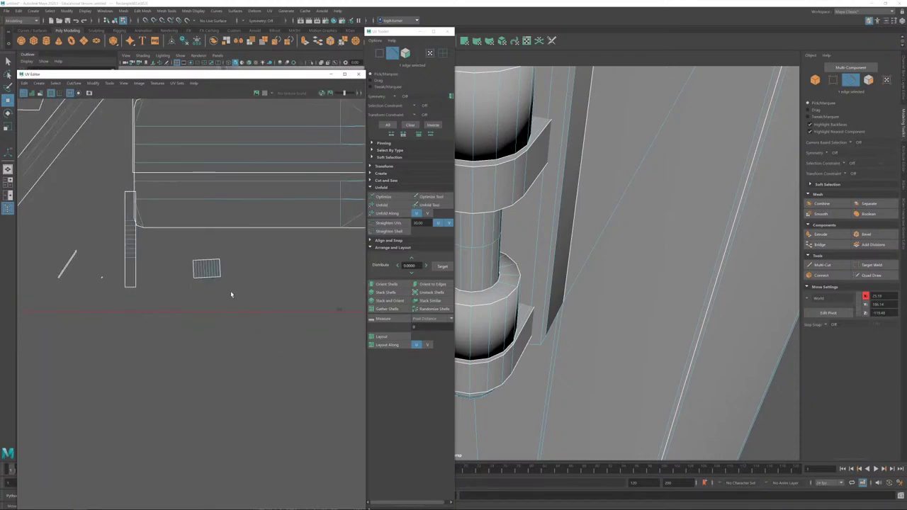
pyautogui.click(209, 269)
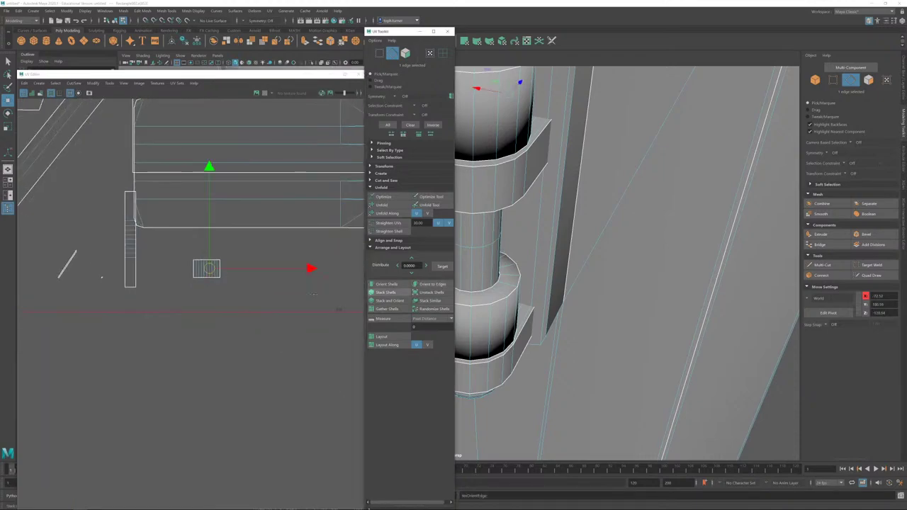
# Step: Orient the spoked disc shell beside the large panel's lower corner to its near-vertical spoke edge
pyautogui.keyDown('alt'); pyautogui.moveTo(307, 284); pyautogui.dragTo(130, 321, button='middle'); pyautogui.keyUp('alt')
pyautogui.keyDown('alt'); pyautogui.moveTo(129, 321); pyautogui.dragTo(316, 425, button='right'); pyautogui.keyUp('alt')
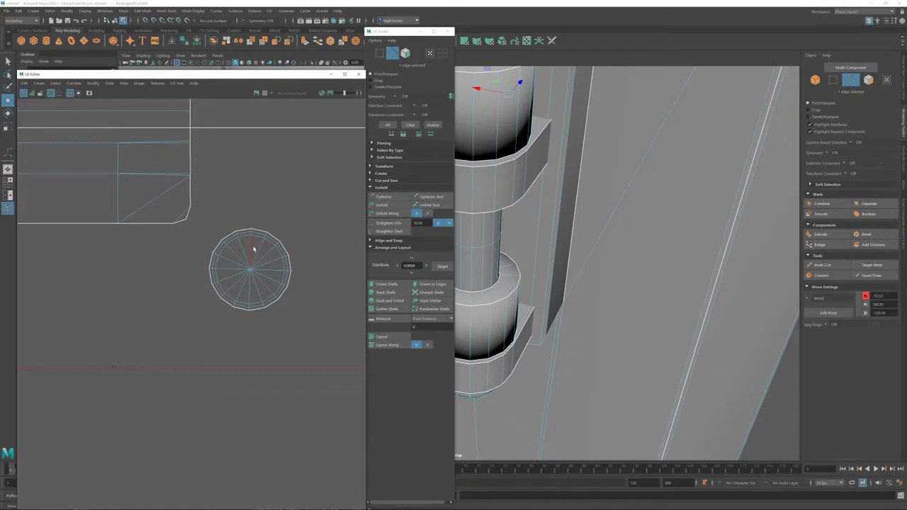
pyautogui.click(254, 250)
pyautogui.click(432, 284)
pyautogui.keyDown('alt'); pyautogui.moveTo(316, 318); pyautogui.dragTo(148, 164, button='right'); pyautogui.keyUp('alt')
pyautogui.keyDown('alt'); pyautogui.moveTo(321, 201); pyautogui.dragTo(114, 244, button='middle'); pyautogui.keyUp('alt')
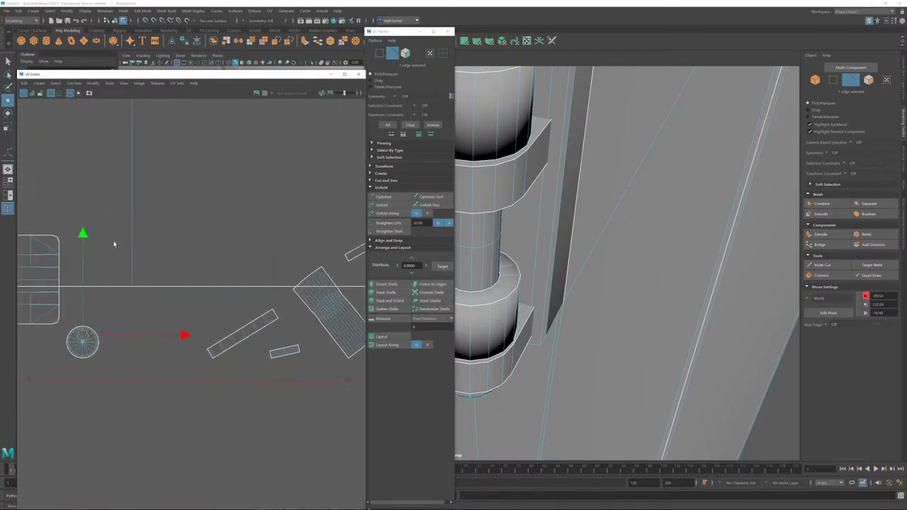
# Step: Straighten the three tilted rectangular UV shells near the small circle by selecting an edge on each and orienting the shells to those edges
pyautogui.scroll(-3, 149, 232)
pyautogui.keyDown('alt'); pyautogui.moveTo(274, 313); pyautogui.dragTo(217, 285, button='middle'); pyautogui.keyUp('alt')
pyautogui.keyDown('alt'); pyautogui.moveTo(217, 285); pyautogui.dragTo(257, 384, button='right'); pyautogui.keyUp('alt')
pyautogui.keyDown('alt'); pyautogui.moveTo(250, 314); pyautogui.dragTo(137, 308, button='middle'); pyautogui.keyUp('alt')
pyautogui.keyDown('alt'); pyautogui.moveTo(202, 307); pyautogui.dragTo(213, 348, button='right'); pyautogui.keyUp('alt')
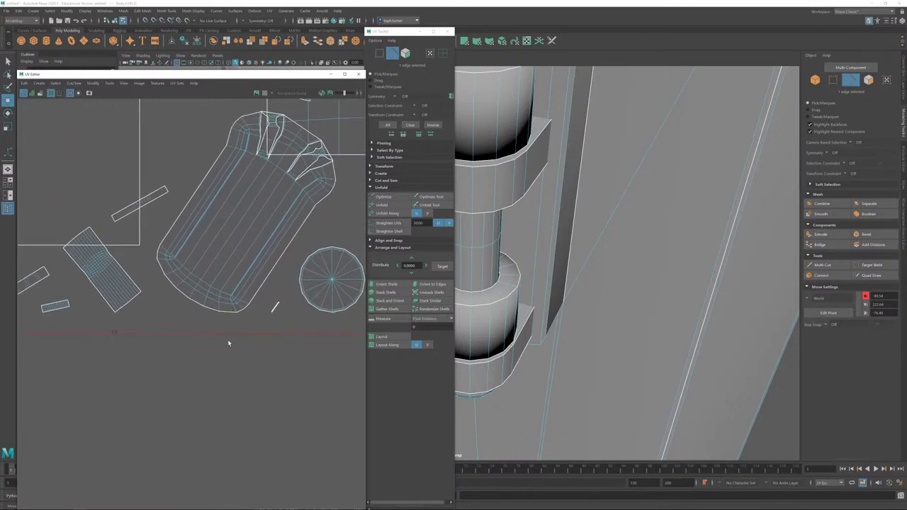
pyautogui.keyDown('alt'); pyautogui.moveTo(143, 289); pyautogui.dragTo(286, 297, button='middle'); pyautogui.keyUp('alt')
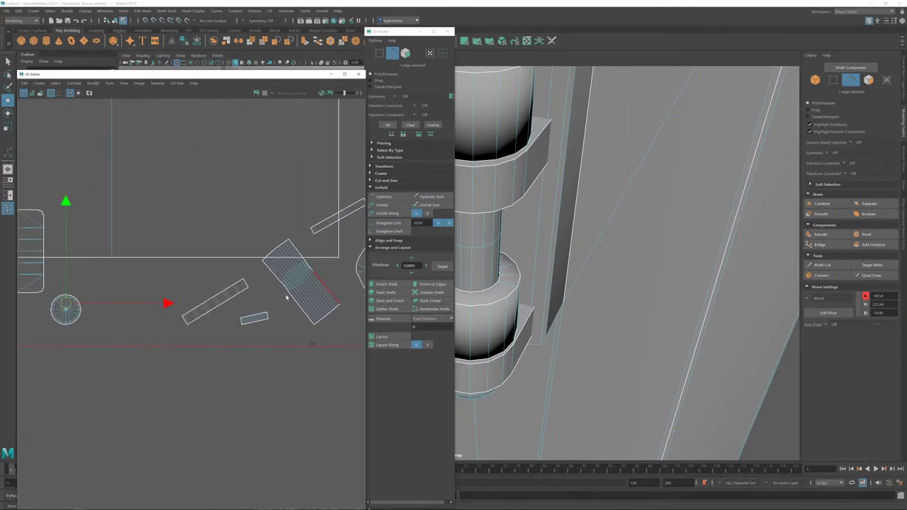
pyautogui.click(224, 298)
pyautogui.keyDown('shift'); pyautogui.click(254, 320); pyautogui.keyUp('shift')
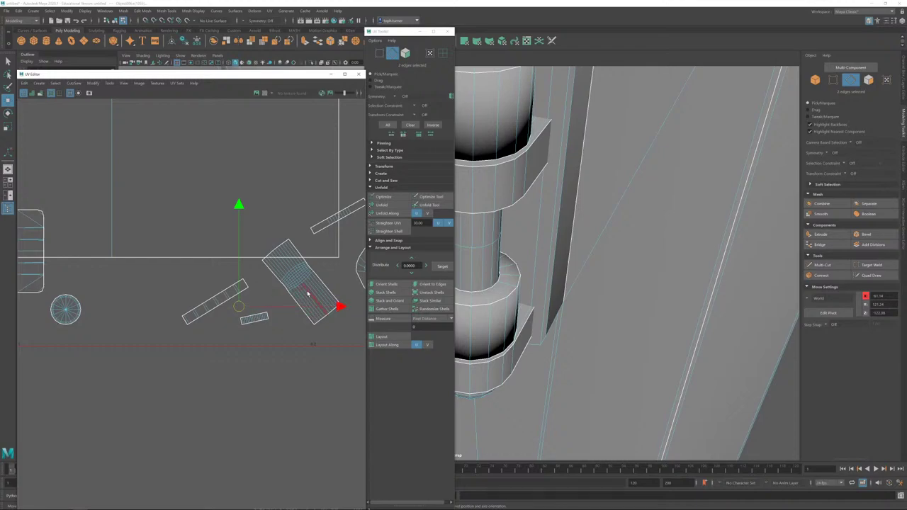
pyautogui.keyDown('shift'); pyautogui.click(308, 293); pyautogui.keyUp('shift')
pyautogui.click(433, 285)
# Step: Orient the thin tilted strip shell beside the large rounded shell to one of its long edges
pyautogui.keyDown('alt'); pyautogui.moveTo(274, 309); pyautogui.dragTo(180, 360, button='middle'); pyautogui.keyUp('alt')
pyautogui.click(255, 265)
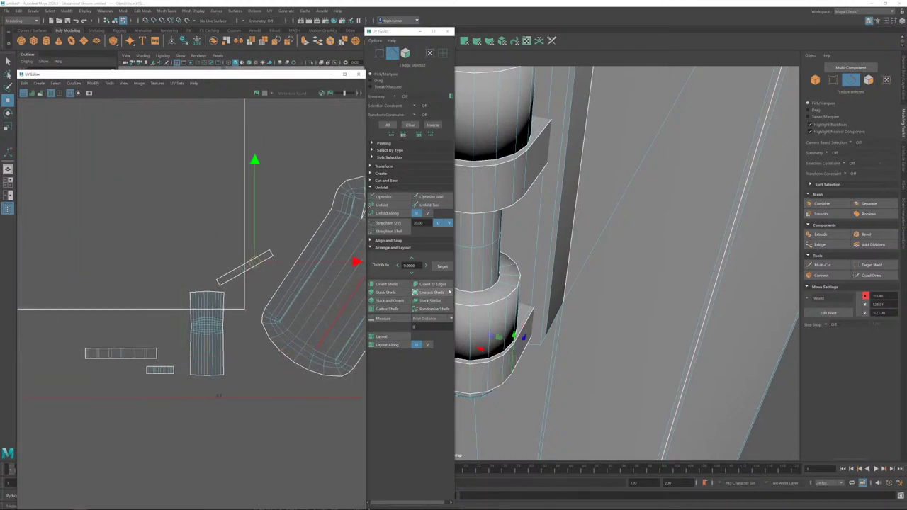
pyautogui.click(434, 285)
# Step: Locate the large distorted shell on the model and select the short end edges where both hinge straps meet the rounded plate
pyautogui.keyDown('alt'); pyautogui.moveTo(329, 259); pyautogui.dragTo(145, 255, button='middle'); pyautogui.keyUp('alt')
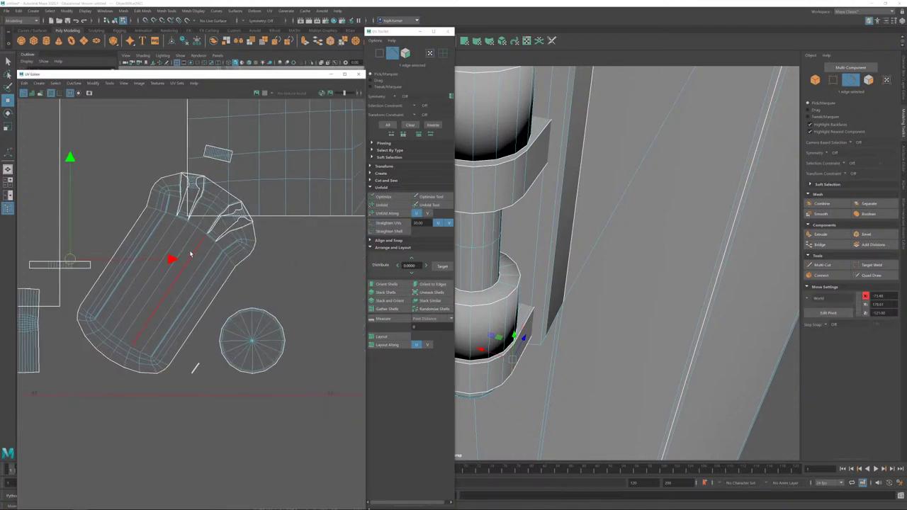
pyautogui.click(190, 240)
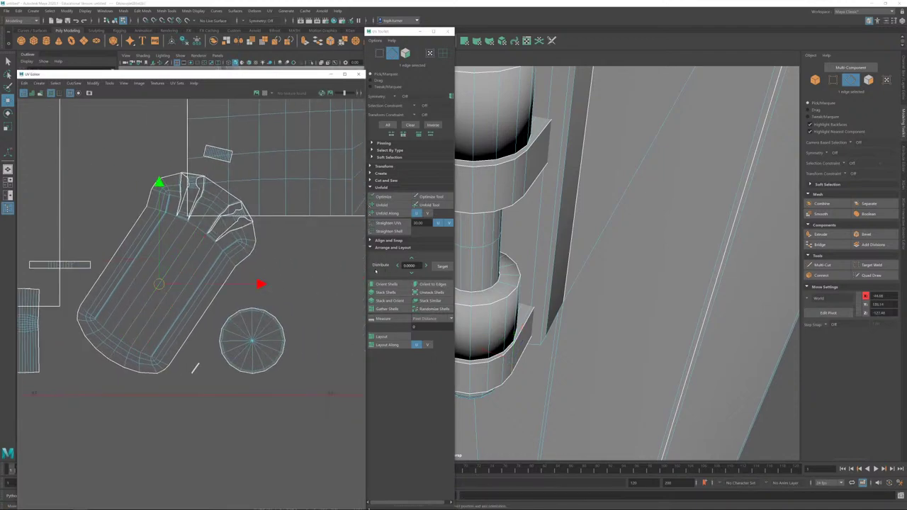
pyautogui.click(406, 53)
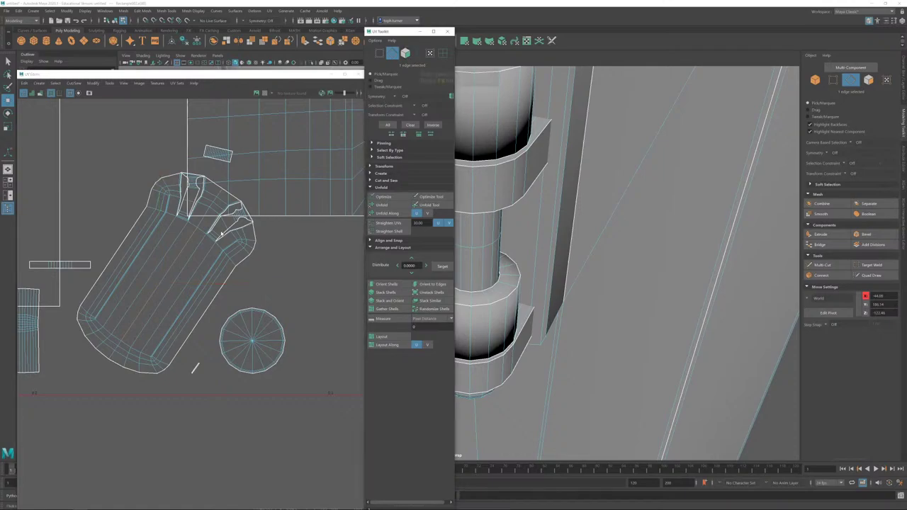
pyautogui.doubleClick(196, 258)
pyautogui.scroll(-4, 206, 251)
pyautogui.keyDown('alt'); pyautogui.moveTo(576, 230); pyautogui.dragTo(659, 279); pyautogui.keyUp('alt')
pyautogui.scroll(5, 658, 279)
pyautogui.click(851, 80)
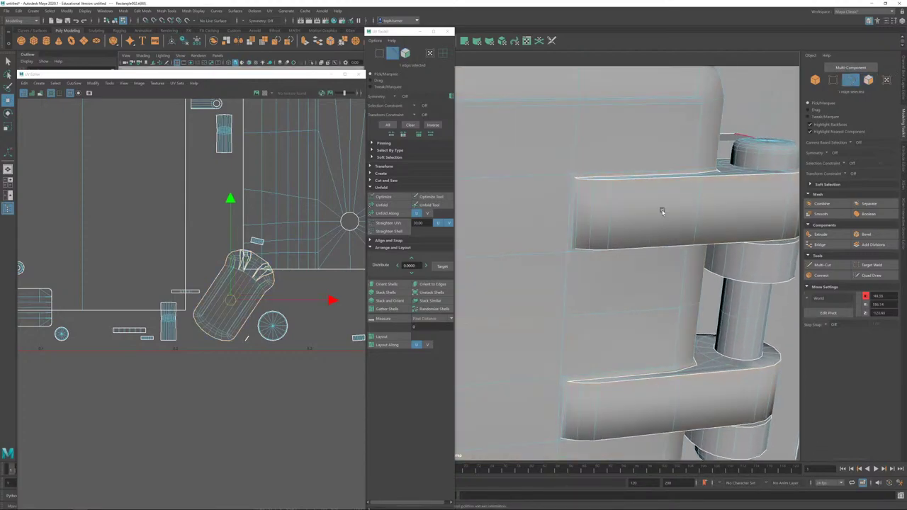
pyautogui.click(574, 199)
pyautogui.click(574, 199)
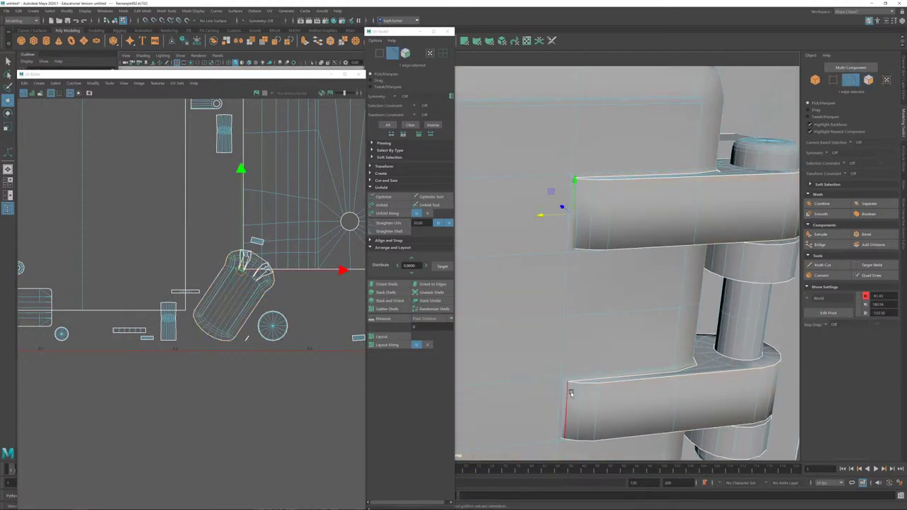
pyautogui.keyDown('shift'); pyautogui.click(564, 399); pyautogui.keyUp('shift')
# Step: Add the long seam edges above and below the upper hinge strap to the edge selection
pyautogui.keyDown('alt'); pyautogui.moveTo(600, 387); pyautogui.dragTo(640, 447, button='right'); pyautogui.keyUp('alt')
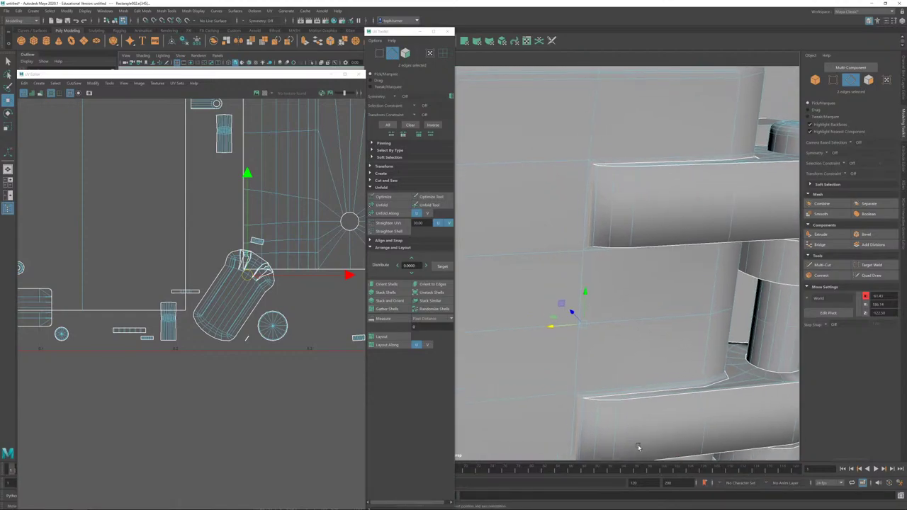
pyautogui.keyDown('alt'); pyautogui.moveTo(592, 347); pyautogui.dragTo(575, 310, button='middle'); pyautogui.keyUp('alt')
pyautogui.keyDown('alt'); pyautogui.moveTo(604, 170); pyautogui.dragTo(617, 169); pyautogui.keyUp('alt')
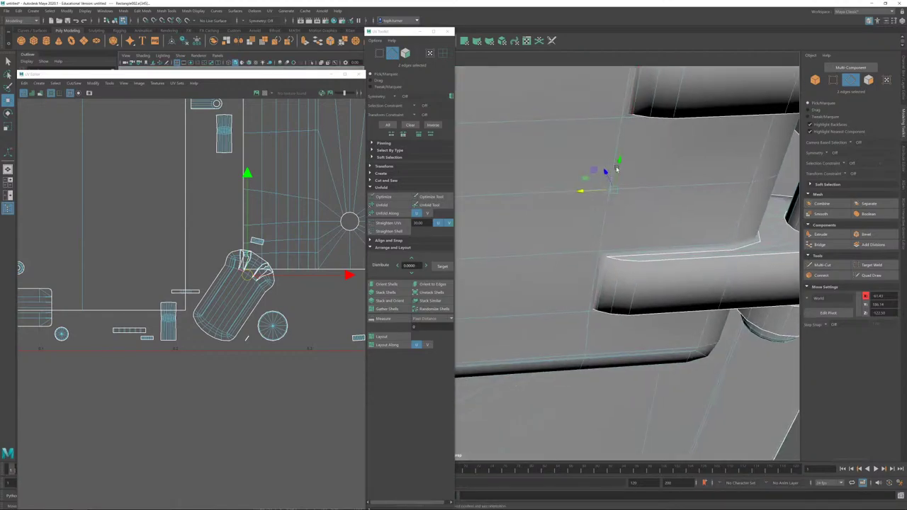
pyautogui.keyDown('alt'); pyautogui.moveTo(679, 178); pyautogui.dragTo(739, 294); pyautogui.keyUp('alt')
pyautogui.click(672, 239)
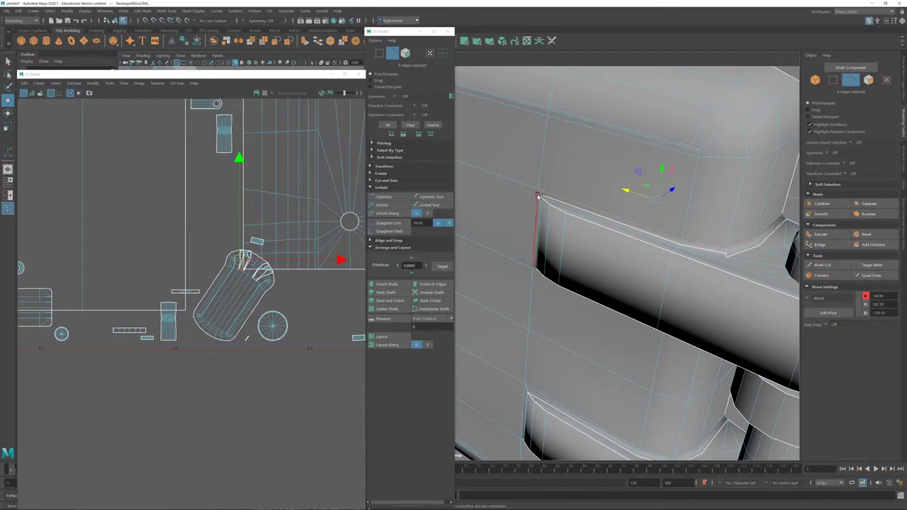
pyautogui.keyDown('alt'); pyautogui.moveTo(538, 195); pyautogui.dragTo(554, 268); pyautogui.keyUp('alt')
pyautogui.click(540, 303)
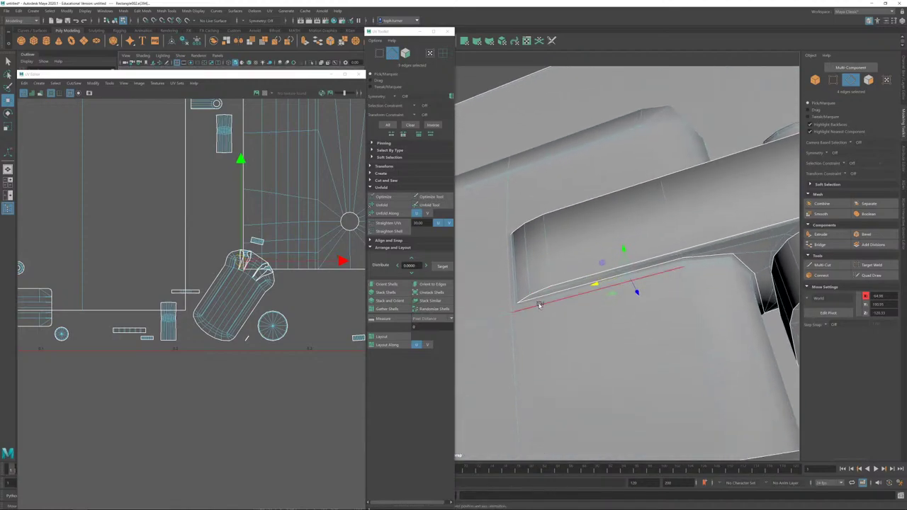
pyautogui.keyDown('alt'); pyautogui.moveTo(741, 304); pyautogui.dragTo(706, 182); pyautogui.keyUp('alt')
pyautogui.scroll(6, 656, 213)
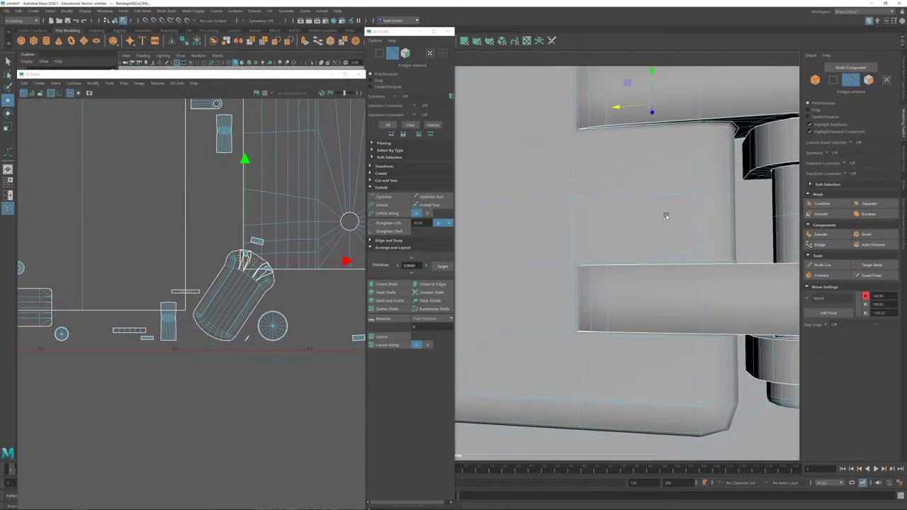
# Step: Add the remaining seam edges around the lower hinge strap and cut the UVs along all selected edges
pyautogui.keyDown('shift'); pyautogui.doubleClick(646, 199); pyautogui.keyUp('shift')
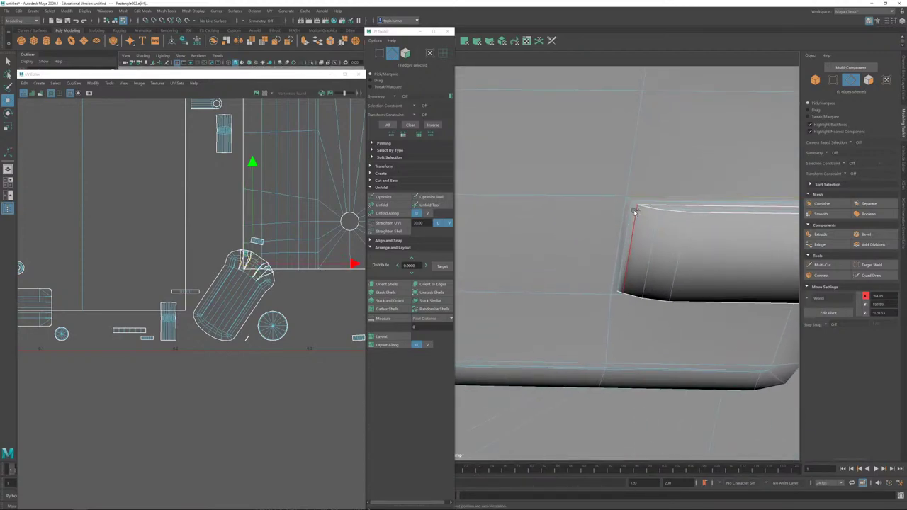
pyautogui.keyDown('shift'); pyautogui.click(621, 230); pyautogui.keyUp('shift')
pyautogui.keyDown('alt'); pyautogui.moveTo(619, 233); pyautogui.dragTo(572, 214); pyautogui.keyUp('alt')
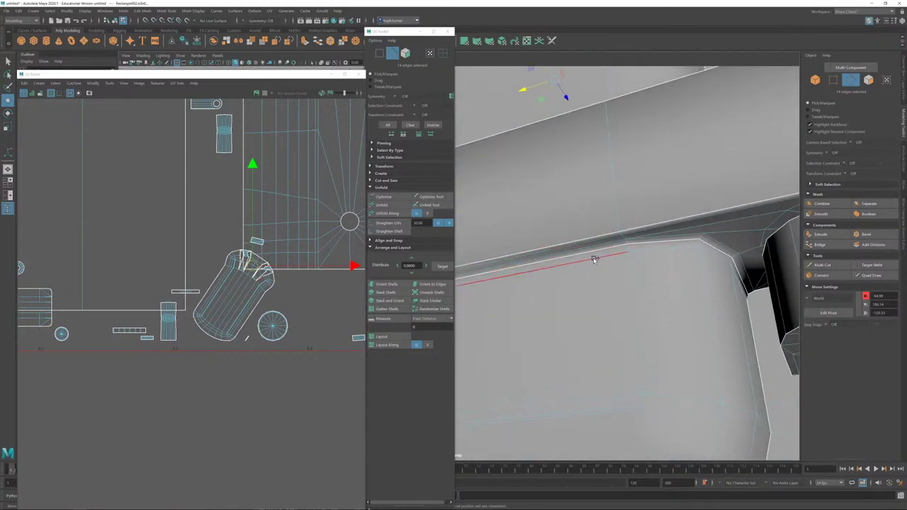
pyautogui.keyDown('alt'); pyautogui.moveTo(711, 287); pyautogui.dragTo(643, 272); pyautogui.keyUp('alt')
pyautogui.keyDown('shift'); pyautogui.doubleClick(652, 260); pyautogui.keyUp('shift')
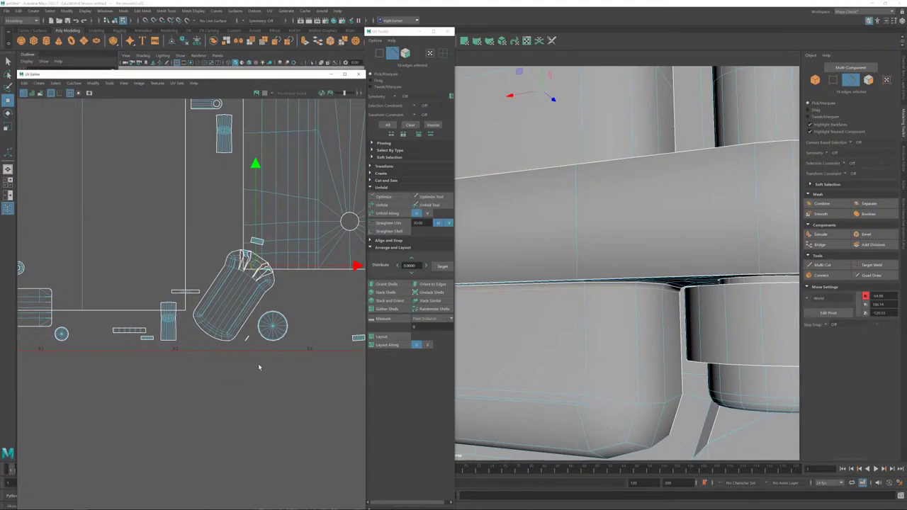
pyautogui.press('f')
pyautogui.hotkey('shift', 'x')
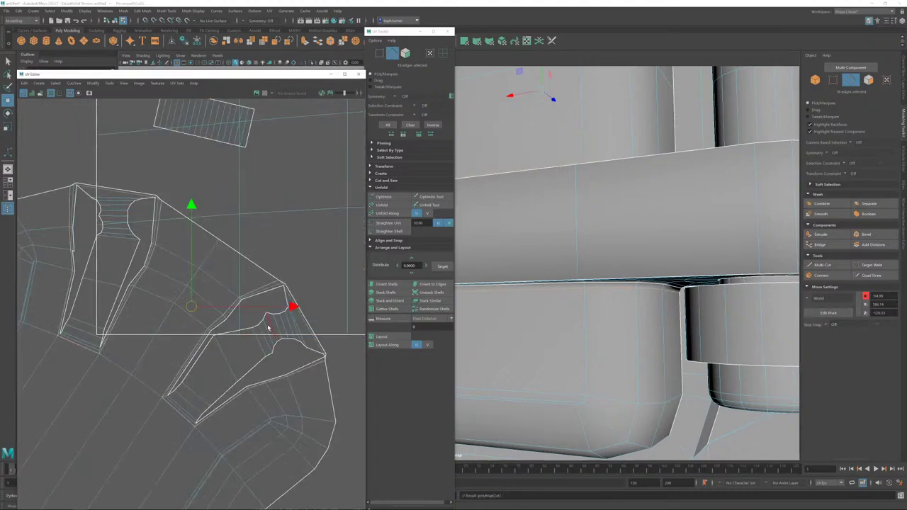
# Step: Select all faces of the large rounded plate shell and move it into the empty space below the other shells
pyautogui.scroll(-3, 265, 321)
pyautogui.keyDown('alt'); pyautogui.moveTo(226, 278); pyautogui.dragTo(290, 118, button='middle'); pyautogui.keyUp('alt')
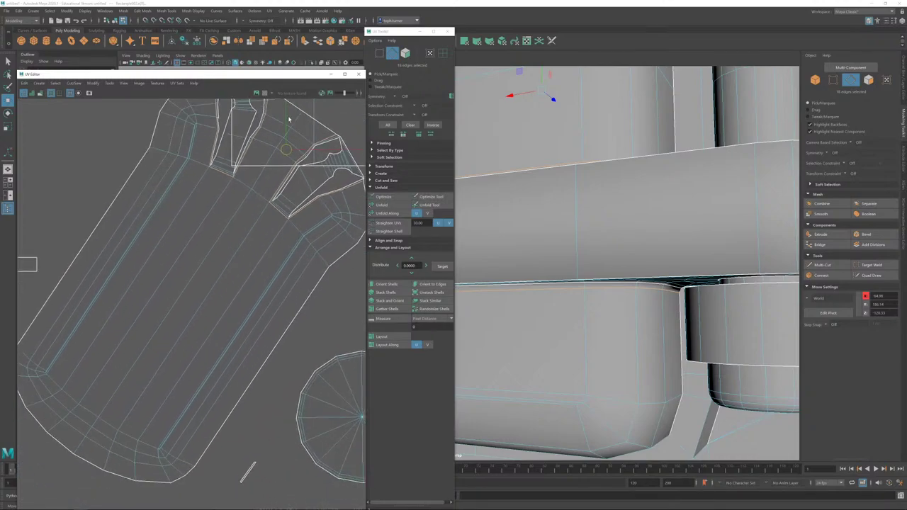
pyautogui.keyDown('alt'); pyautogui.moveTo(288, 149); pyautogui.dragTo(96, 150, button='right'); pyautogui.keyUp('alt')
pyautogui.click(406, 55)
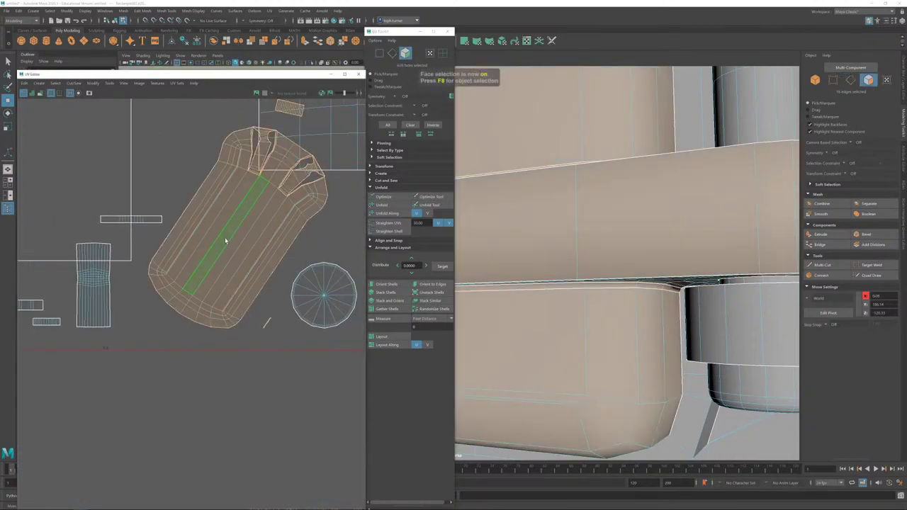
pyautogui.doubleClick(224, 237)
pyautogui.keyDown('alt'); pyautogui.moveTo(263, 265); pyautogui.dragTo(271, 188, button='middle'); pyautogui.keyUp('alt')
pyautogui.moveTo(250, 158); pyautogui.dragTo(170, 402)
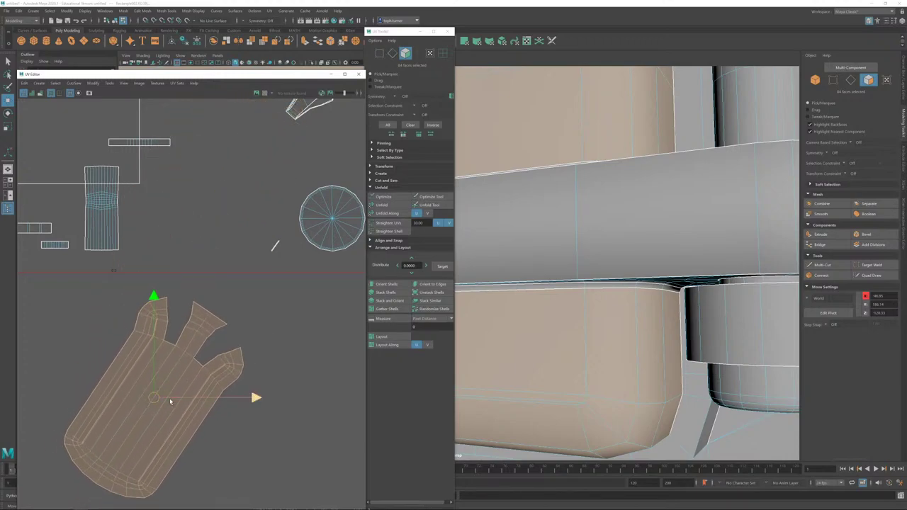
# Step: Unfold the separated plate shell and orient it upright to one of its lengthwise edges
pyautogui.click(372, 204)
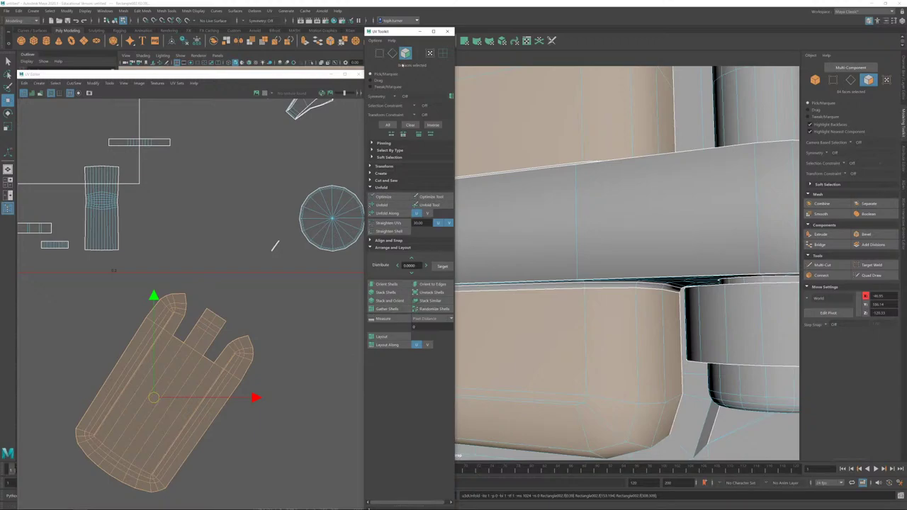
pyautogui.click(393, 54)
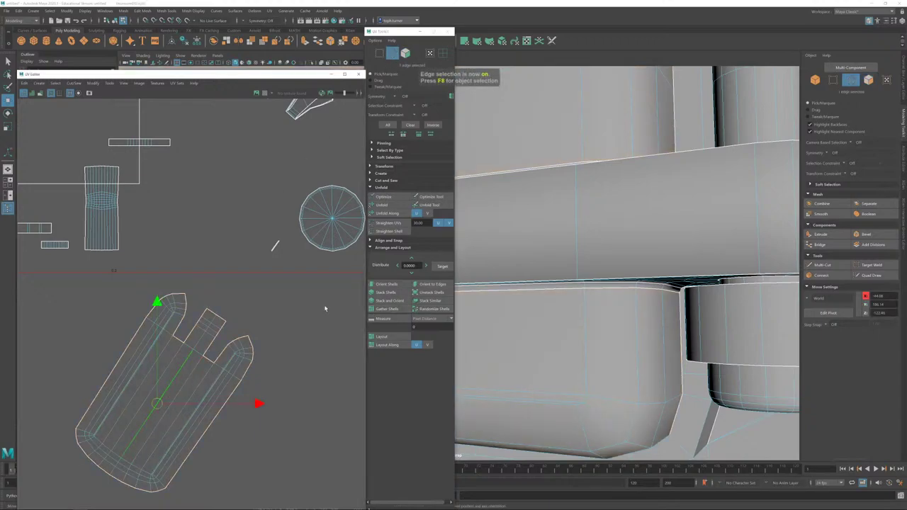
pyautogui.click(432, 284)
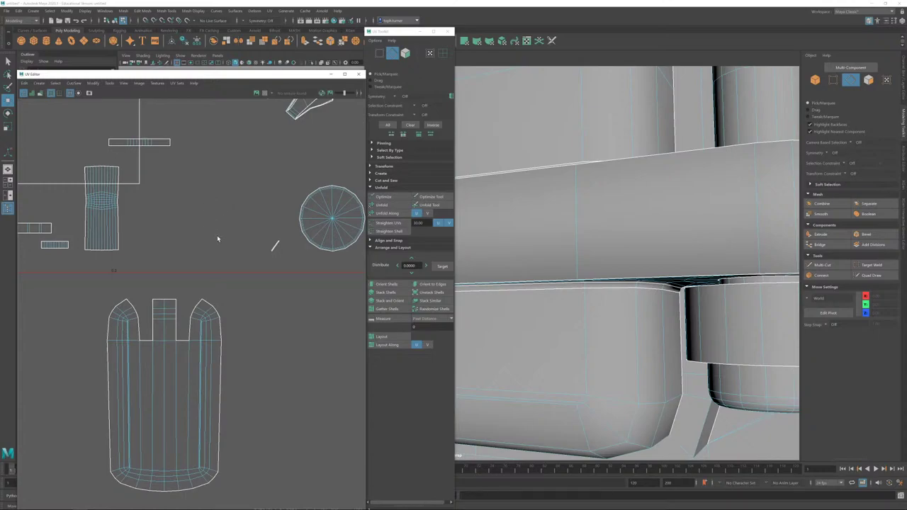
# Step: Select both distorted hinge strap shells and move them together into the empty space beside the large circular shell
pyautogui.keyDown('alt'); pyautogui.moveTo(218, 238); pyautogui.dragTo(187, 189, button='right'); pyautogui.keyUp('alt')
pyautogui.keyDown('alt'); pyautogui.moveTo(342, 138); pyautogui.dragTo(286, 249, button='middle'); pyautogui.keyUp('alt')
pyautogui.keyDown('alt'); pyautogui.moveTo(286, 248); pyautogui.dragTo(411, 468, button='right'); pyautogui.keyUp('alt')
pyautogui.keyDown('alt'); pyautogui.moveTo(221, 268); pyautogui.dragTo(343, 268, button='middle'); pyautogui.keyUp('alt')
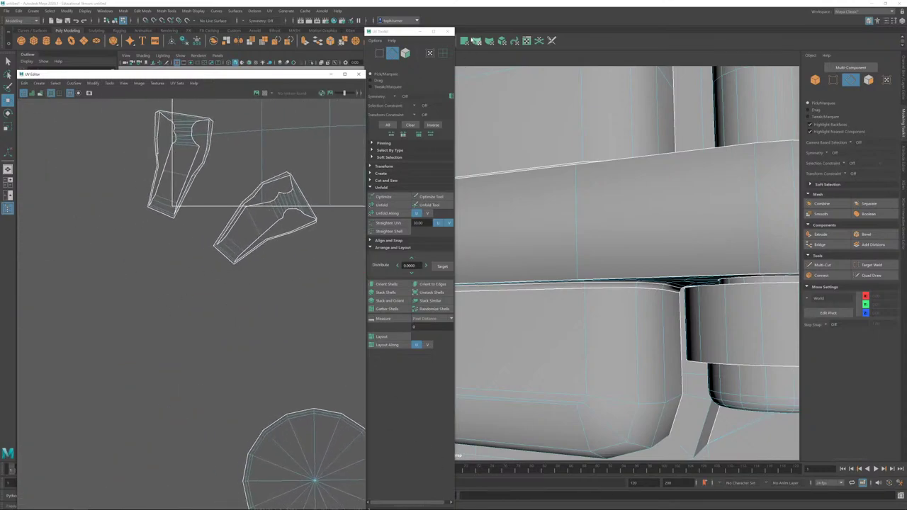
pyautogui.click(406, 54)
pyautogui.doubleClick(165, 205)
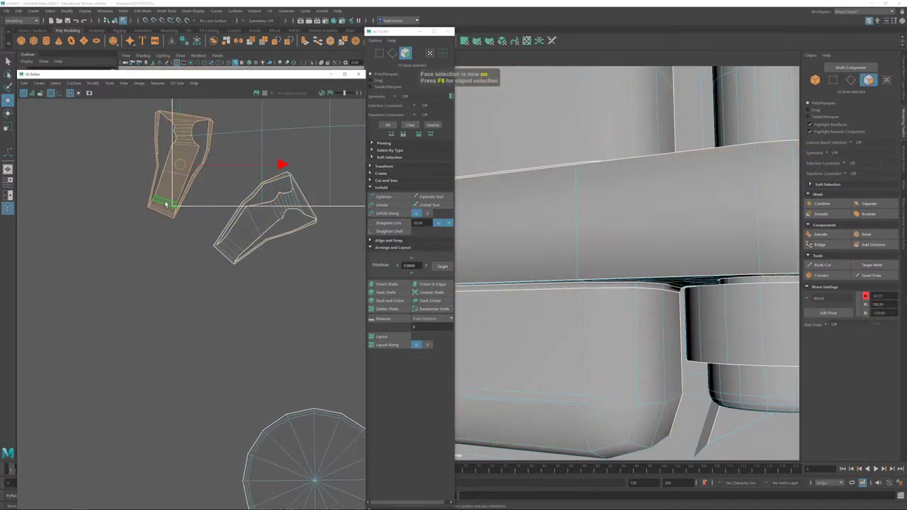
pyautogui.keyDown('alt'); pyautogui.moveTo(170, 204); pyautogui.dragTo(182, 222, button='middle'); pyautogui.keyUp('alt')
pyautogui.keyDown('shift'); pyautogui.doubleClick(253, 257); pyautogui.keyUp('shift')
pyautogui.keyDown('alt'); pyautogui.moveTo(253, 257); pyautogui.dragTo(327, 248, button='middle'); pyautogui.keyUp('alt')
pyautogui.keyDown('alt'); pyautogui.moveTo(326, 248); pyautogui.dragTo(182, 235, button='right'); pyautogui.keyUp('alt')
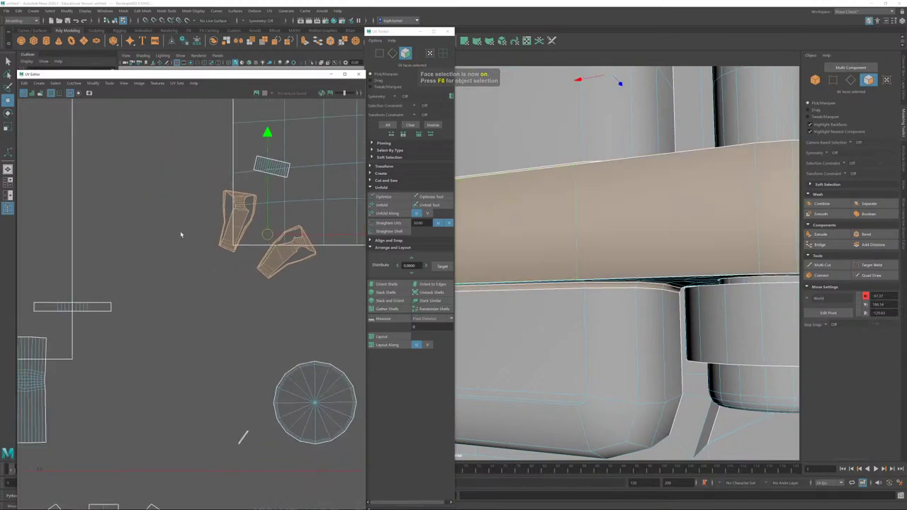
pyautogui.moveTo(263, 236); pyautogui.dragTo(181, 346)
pyautogui.click(259, 282)
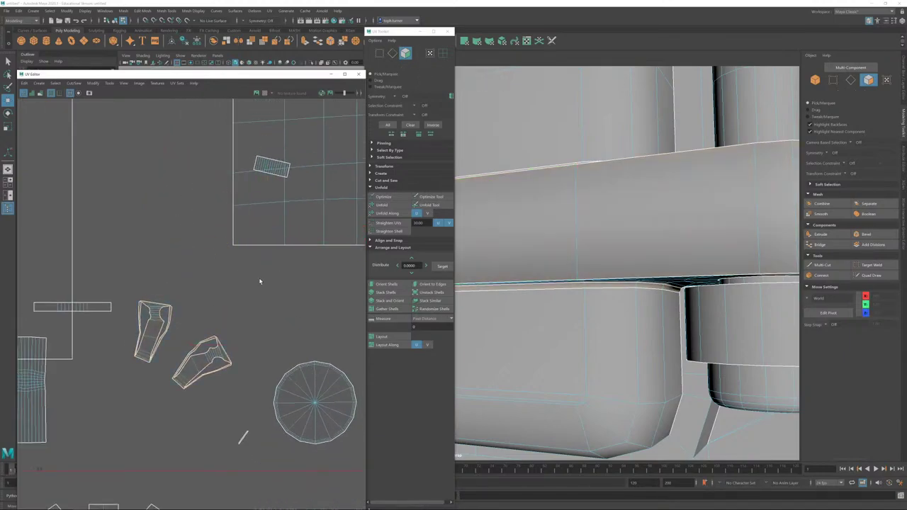
pyautogui.moveTo(198, 386); pyautogui.dragTo(206, 394)
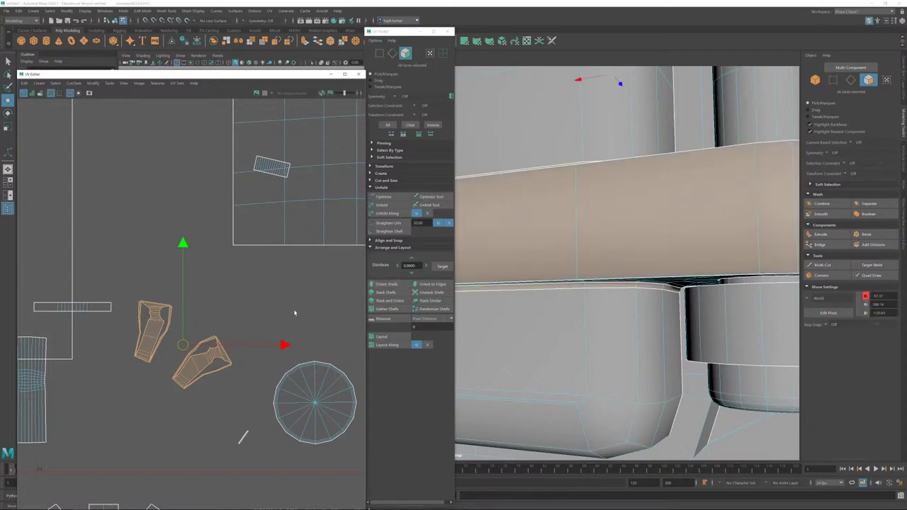
# Step: Cut the short diagonal corner edges at both corners of the hinge strap recess's closed end
pyautogui.keyDown('alt'); pyautogui.moveTo(694, 249); pyautogui.dragTo(738, 214); pyautogui.keyUp('alt')
pyautogui.click(851, 81)
pyautogui.keyDown('alt'); pyautogui.moveTo(693, 194); pyautogui.dragTo(664, 205); pyautogui.keyUp('alt')
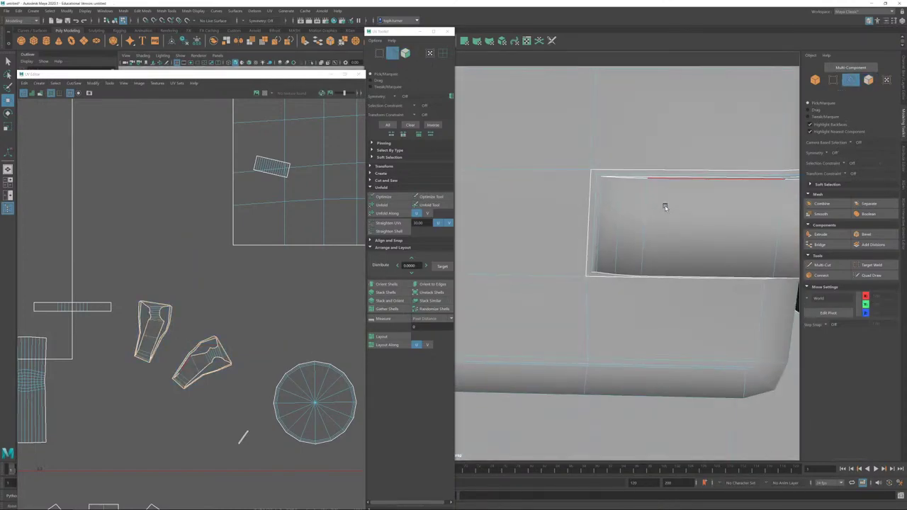
pyautogui.keyDown('alt'); pyautogui.moveTo(615, 175); pyautogui.dragTo(602, 265); pyautogui.keyUp('alt')
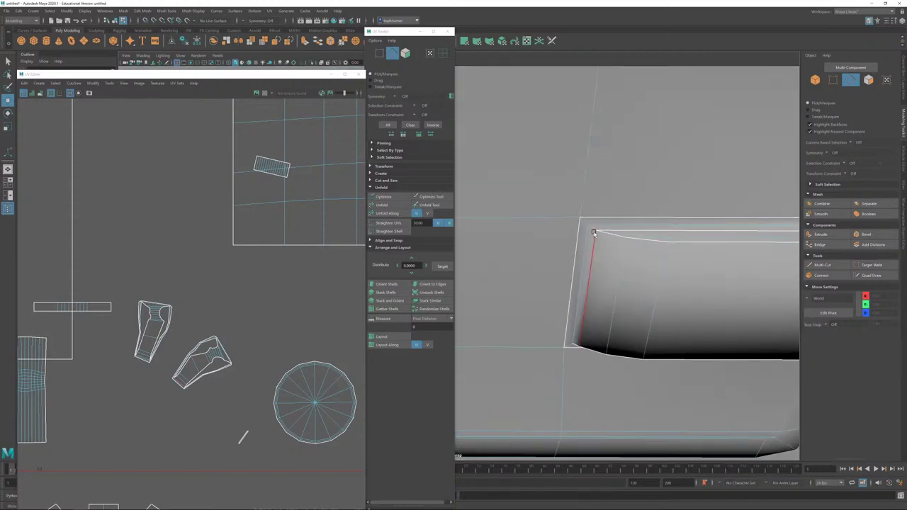
pyautogui.click(590, 229)
pyautogui.keyDown('shift'); pyautogui.click(585, 224); pyautogui.keyUp('shift')
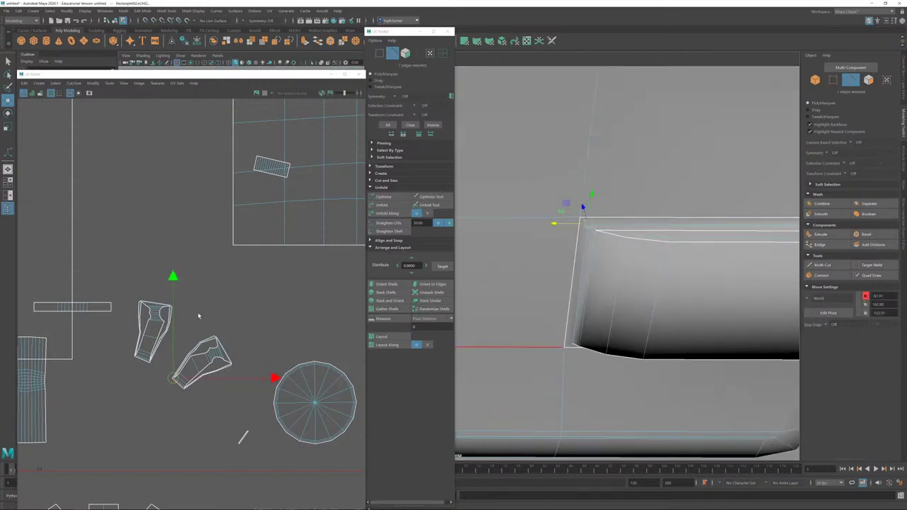
pyautogui.keyDown('alt'); pyautogui.moveTo(525, 338); pyautogui.dragTo(595, 277); pyautogui.keyUp('alt')
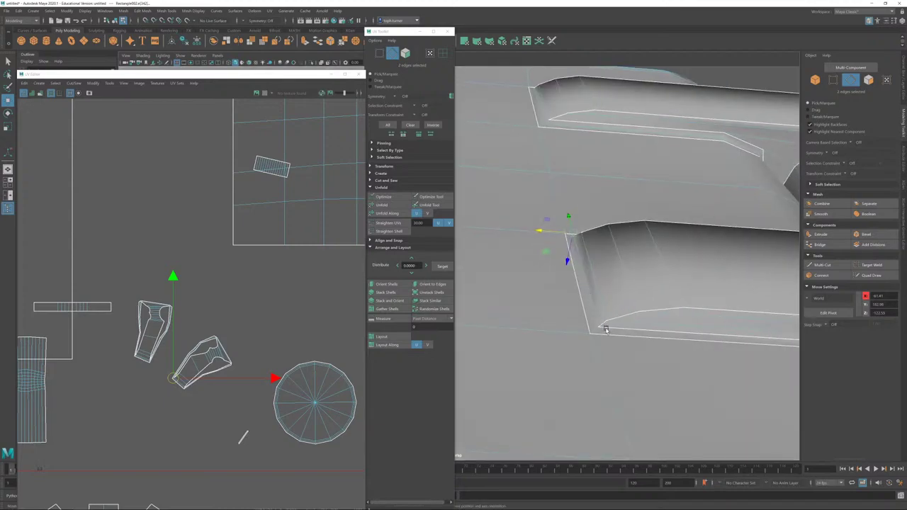
pyautogui.click(596, 329)
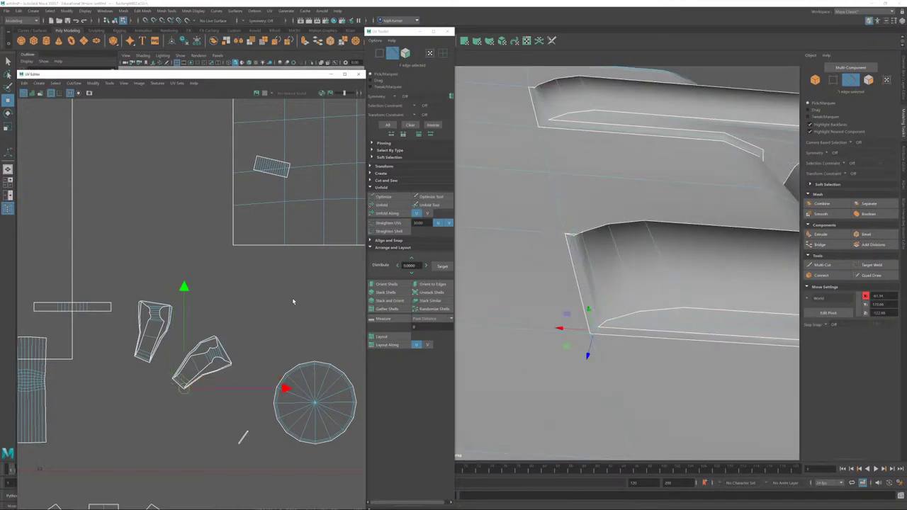
# Step: Sew the inner border edges along the strap recess's long sides and around its bend near the pin
pyautogui.click(641, 332)
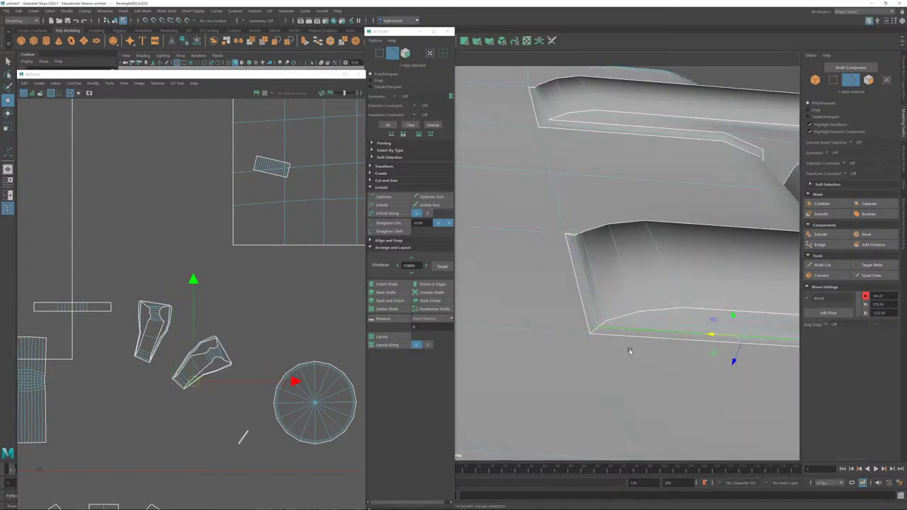
pyautogui.keyDown('alt'); pyautogui.moveTo(618, 275); pyautogui.dragTo(632, 308); pyautogui.keyUp('alt')
pyautogui.keyDown('alt'); pyautogui.moveTo(632, 308); pyautogui.dragTo(568, 295, button='middle'); pyautogui.keyUp('alt')
pyautogui.click(565, 263)
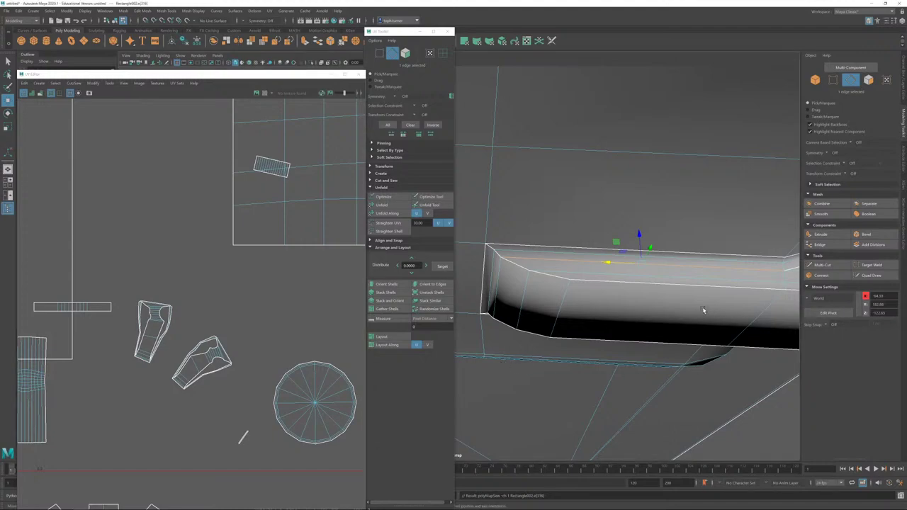
pyautogui.keyDown('alt'); pyautogui.moveTo(705, 309); pyautogui.dragTo(526, 292); pyautogui.keyUp('alt')
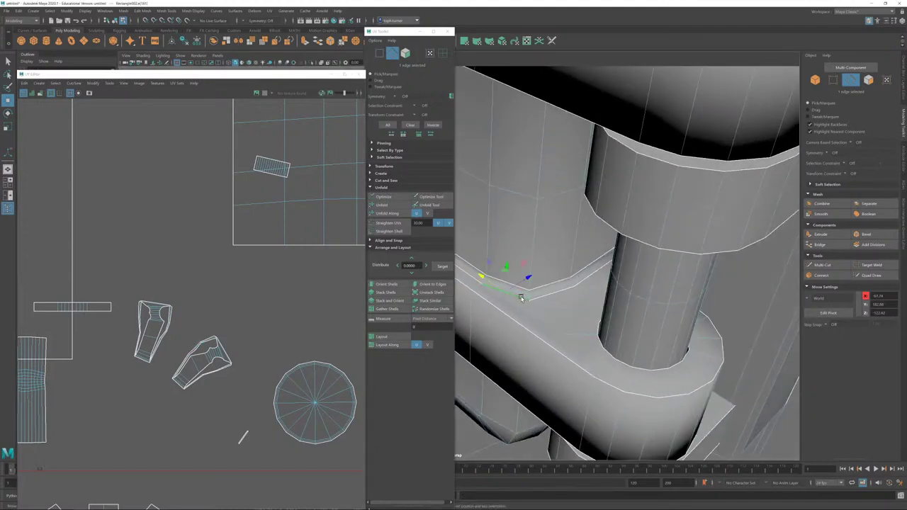
pyautogui.keyDown('shift'); pyautogui.click(589, 282); pyautogui.keyUp('shift')
pyautogui.keyDown('alt'); pyautogui.moveTo(588, 282); pyautogui.dragTo(597, 279); pyautogui.keyUp('alt')
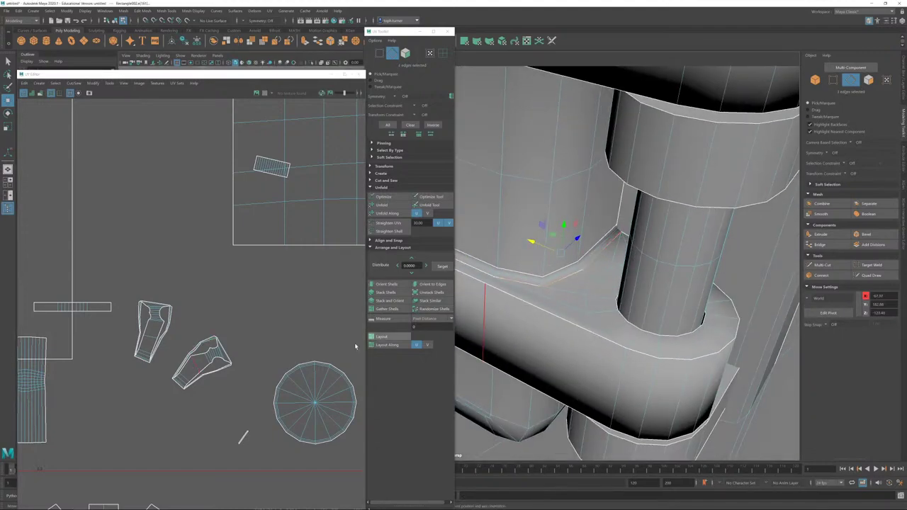
pyautogui.hotkey('shift', 's')
pyautogui.click(589, 345)
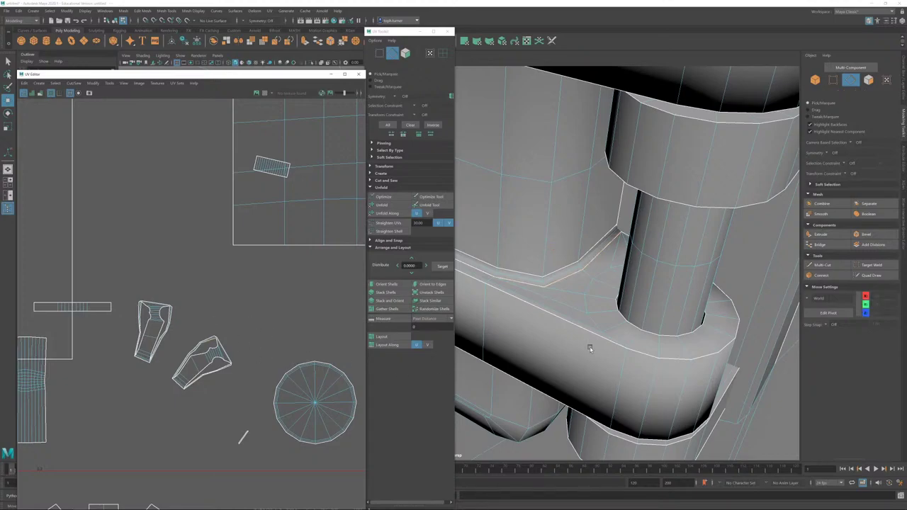
pyautogui.keyDown('alt'); pyautogui.moveTo(589, 345); pyautogui.dragTo(593, 338); pyautogui.keyUp('alt')
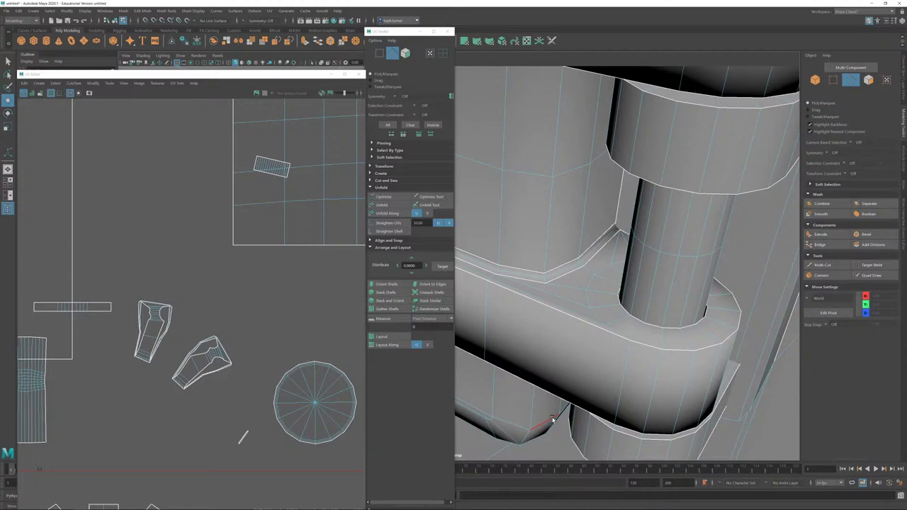
# Step: Orient the tilted ribbed strip overlapping the large plate shell to its edge and pick an edge of the small strip below the plate
pyautogui.click(287, 168)
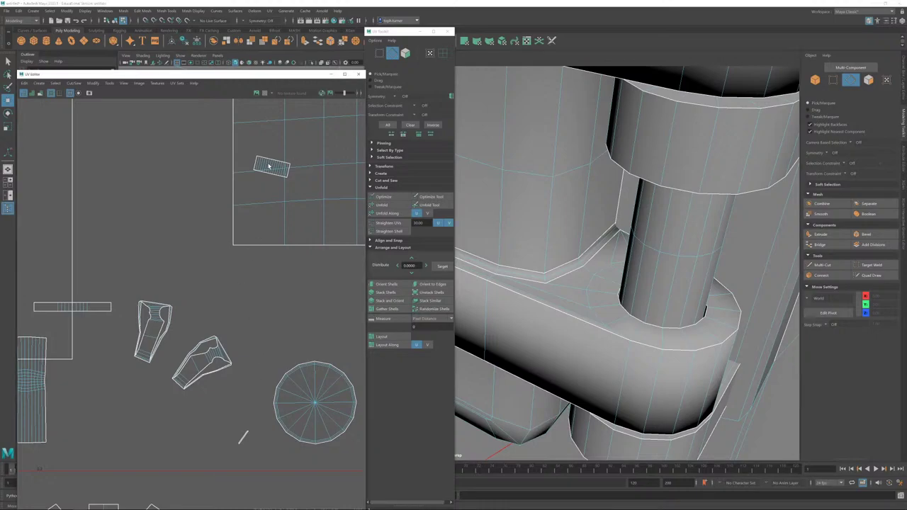
pyautogui.click(434, 285)
pyautogui.keyDown('alt'); pyautogui.moveTo(307, 257); pyautogui.dragTo(134, 310, button='middle'); pyautogui.keyUp('alt')
pyautogui.keyDown('alt'); pyautogui.moveTo(134, 310); pyautogui.dragTo(35, 88, button='right'); pyautogui.keyUp('alt')
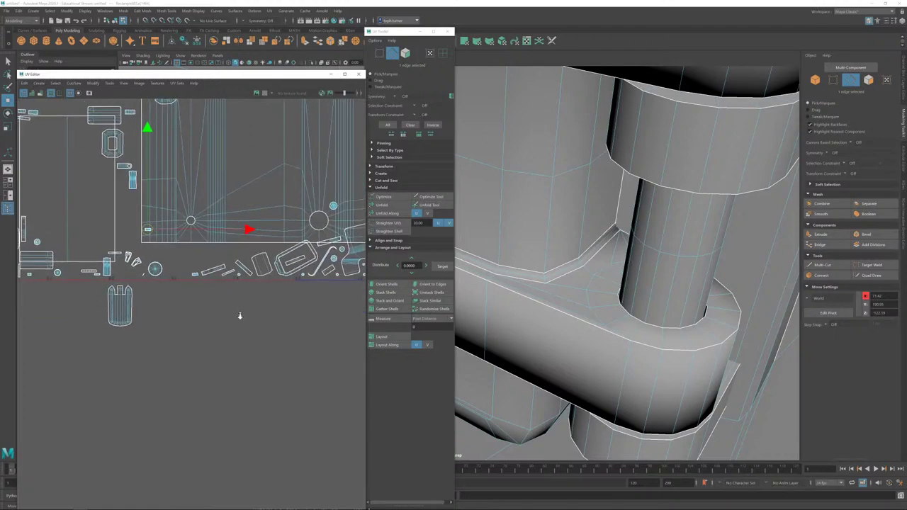
pyautogui.scroll(4, 239, 314)
pyautogui.click(133, 321)
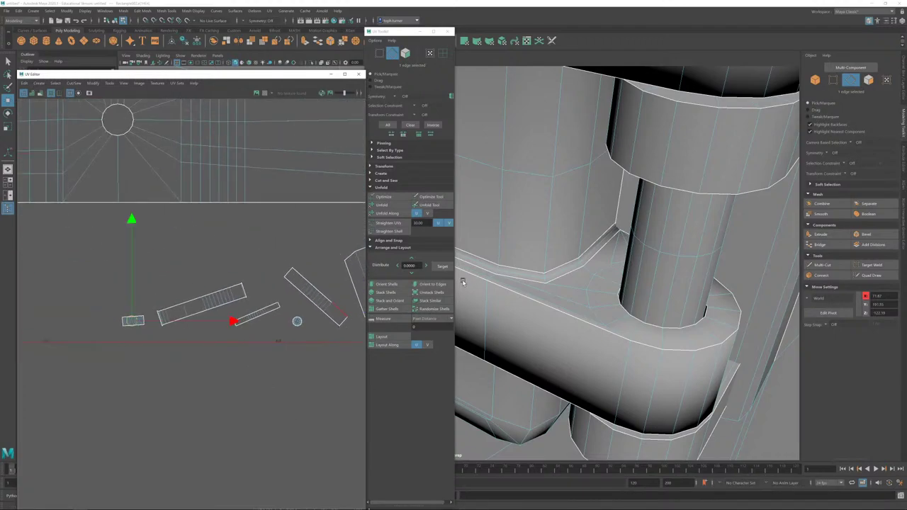
# Step: Orient the three tilted long strips below the large plate shell to their lengthwise edges so they lie horizontal
pyautogui.click(211, 301)
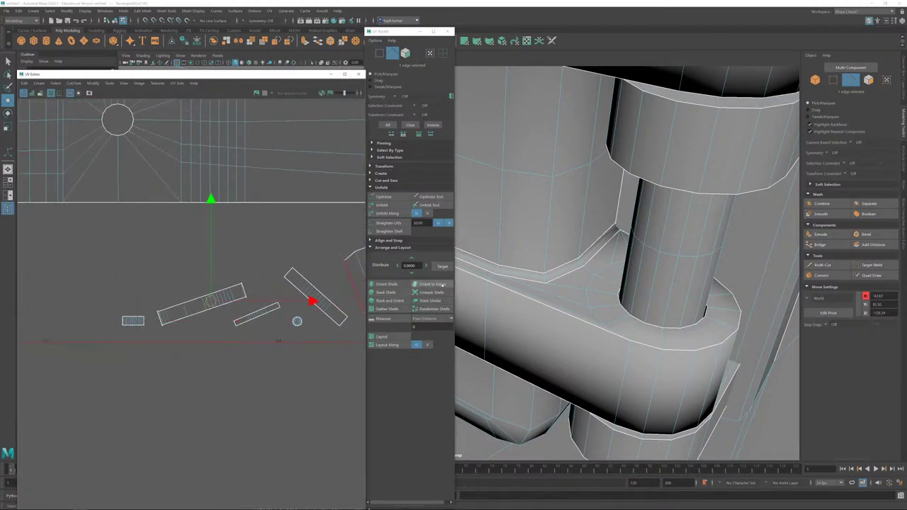
pyautogui.click(433, 283)
pyautogui.click(255, 316)
pyautogui.click(432, 284)
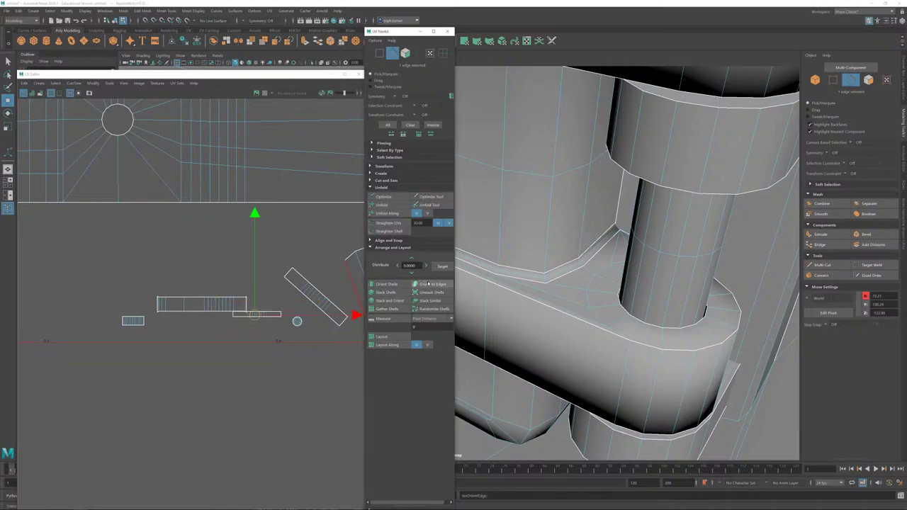
pyautogui.click(320, 299)
pyautogui.click(432, 284)
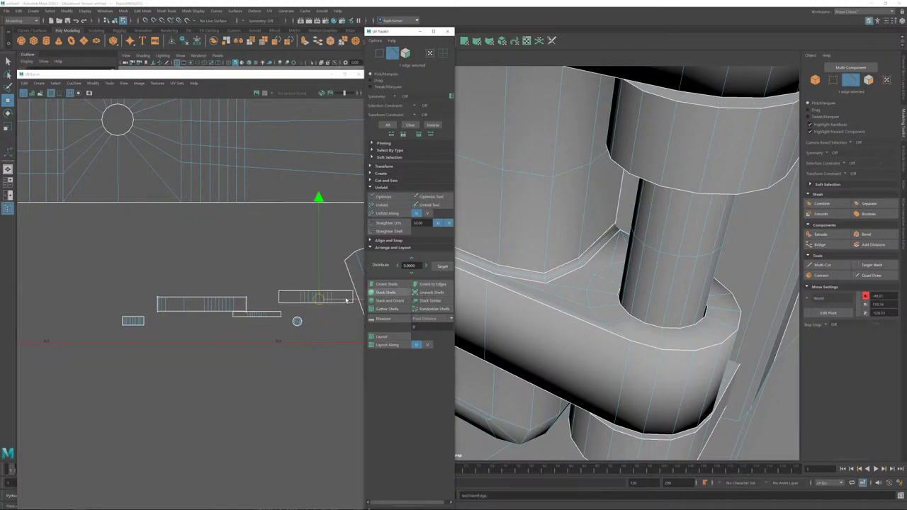
# Step: Orient the wide tilted shell with bevelled corners and the small round cap shell beside it to their edges
pyautogui.keyDown('alt'); pyautogui.moveTo(313, 298); pyautogui.dragTo(192, 303, button='middle'); pyautogui.keyUp('alt')
pyautogui.click(252, 258)
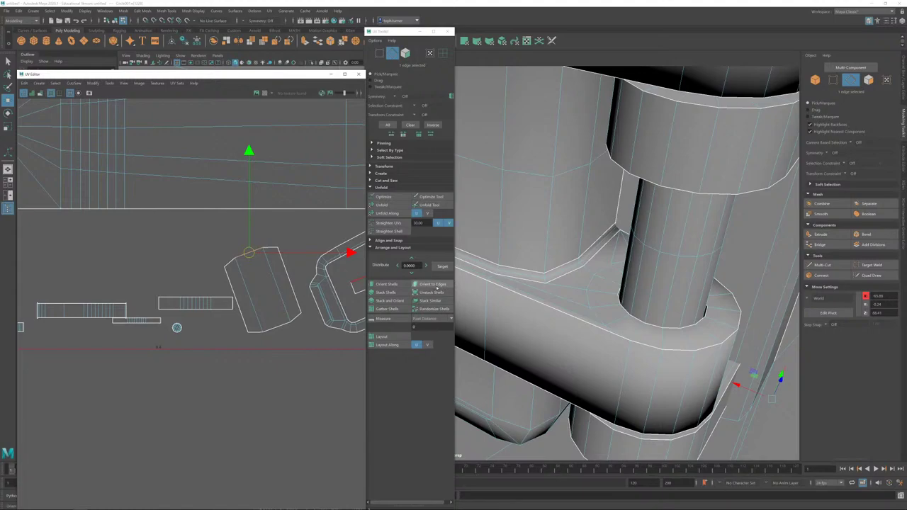
pyautogui.click(432, 284)
pyautogui.scroll(8, 276, 376)
pyautogui.keyDown('alt'); pyautogui.moveTo(141, 352); pyautogui.dragTo(437, 395, button='middle'); pyautogui.keyUp('alt')
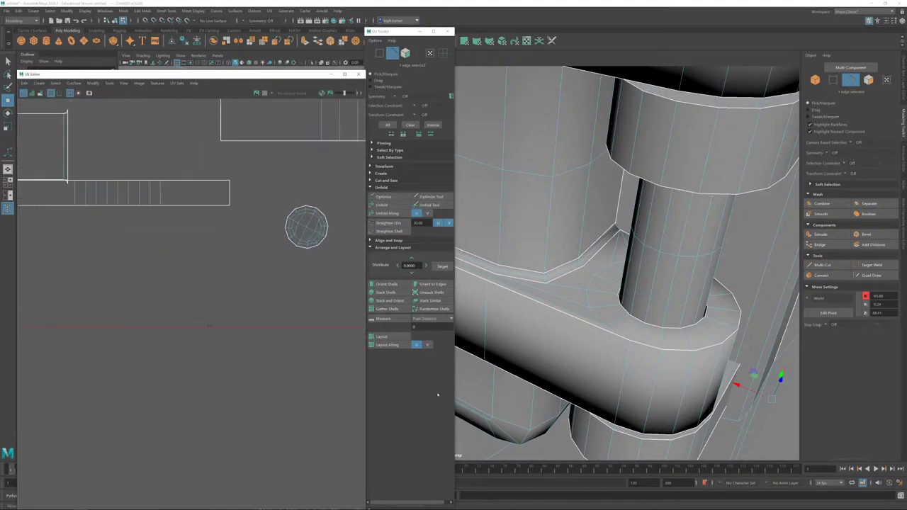
pyautogui.keyDown('alt'); pyautogui.moveTo(343, 229); pyautogui.dragTo(318, 268, button='middle'); pyautogui.keyUp('alt')
pyautogui.click(290, 262)
pyautogui.click(432, 284)
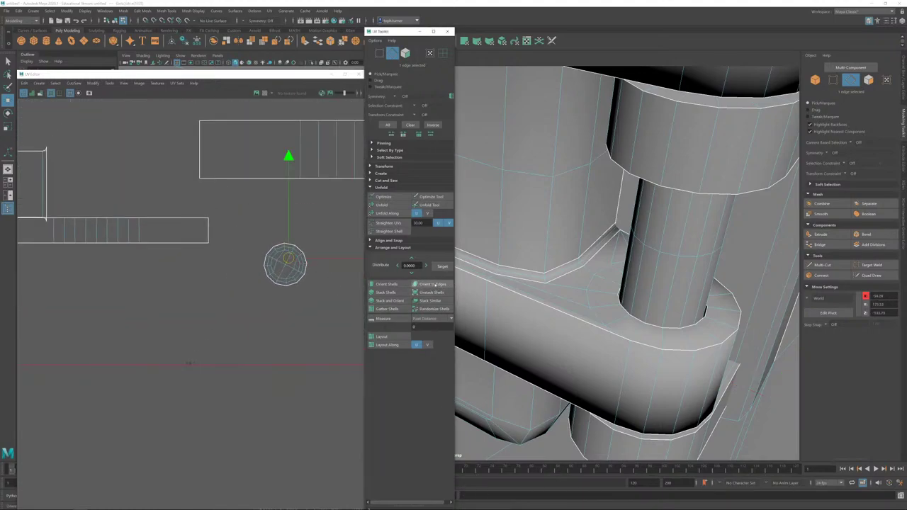
# Step: Orient the ribbed strip inside the rounded frame shell, and the frame shell itself, to one edge each
pyautogui.scroll(-9, 121, 163)
pyautogui.keyDown('alt'); pyautogui.moveTo(283, 266); pyautogui.dragTo(173, 276, button='middle'); pyautogui.keyUp('alt')
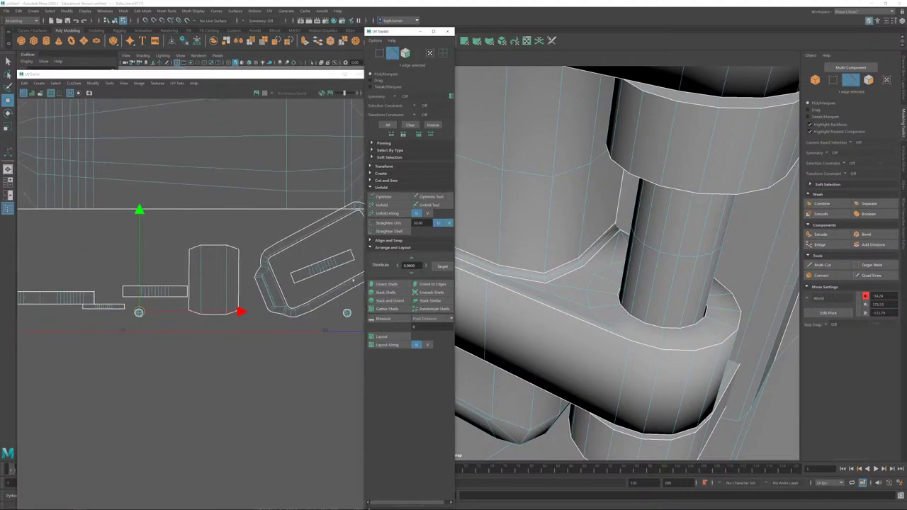
pyautogui.keyDown('alt'); pyautogui.moveTo(271, 273); pyautogui.dragTo(117, 275, button='middle'); pyautogui.keyUp('alt')
pyautogui.keyDown('alt'); pyautogui.moveTo(152, 256); pyautogui.dragTo(165, 296, button='right'); pyautogui.keyUp('alt')
pyautogui.scroll(1, 166, 295)
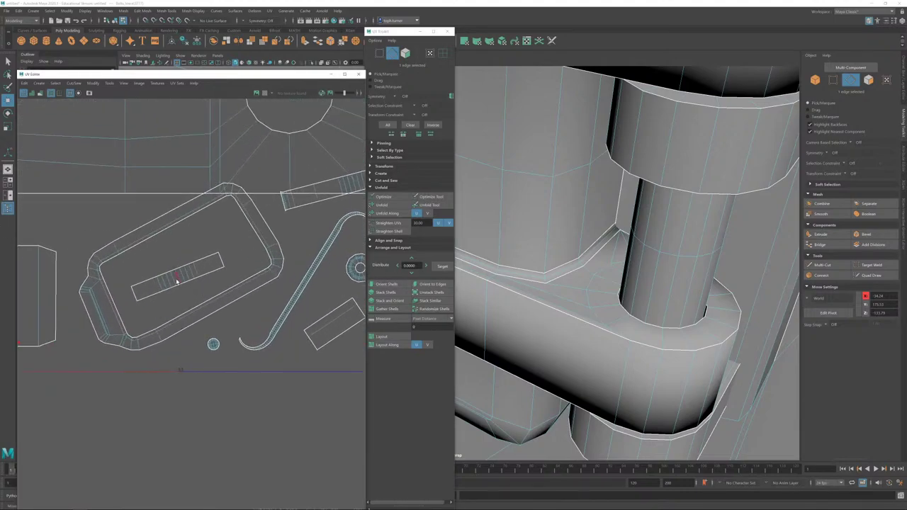
pyautogui.click(433, 284)
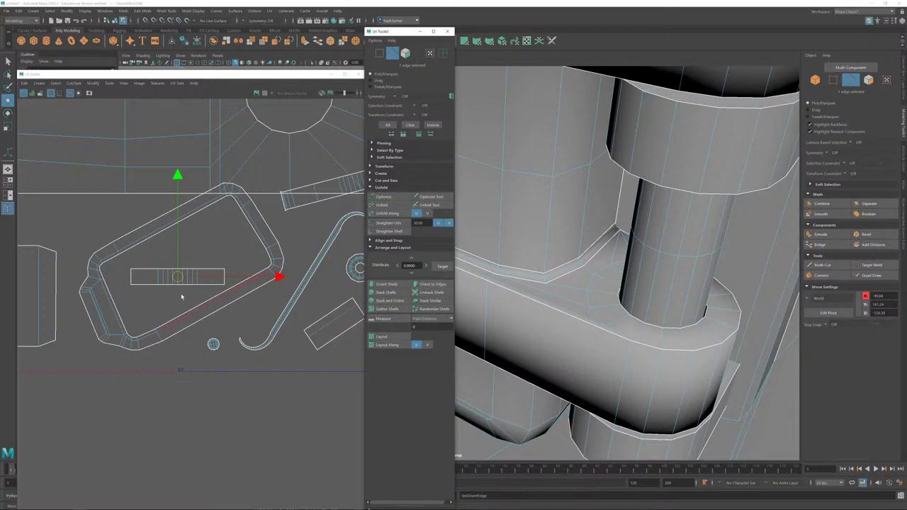
pyautogui.click(258, 236)
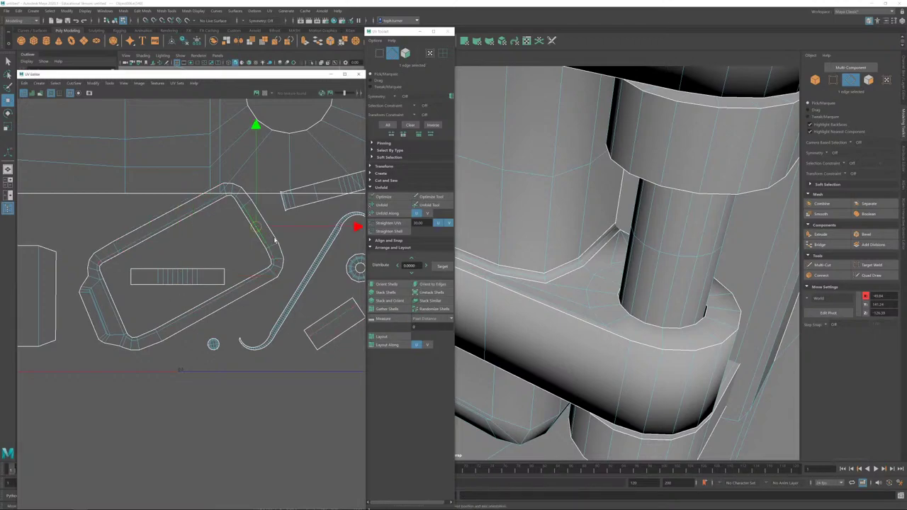
pyautogui.click(432, 285)
pyautogui.keyDown('alt'); pyautogui.moveTo(310, 291); pyautogui.dragTo(305, 291, button='right'); pyautogui.keyUp('alt')
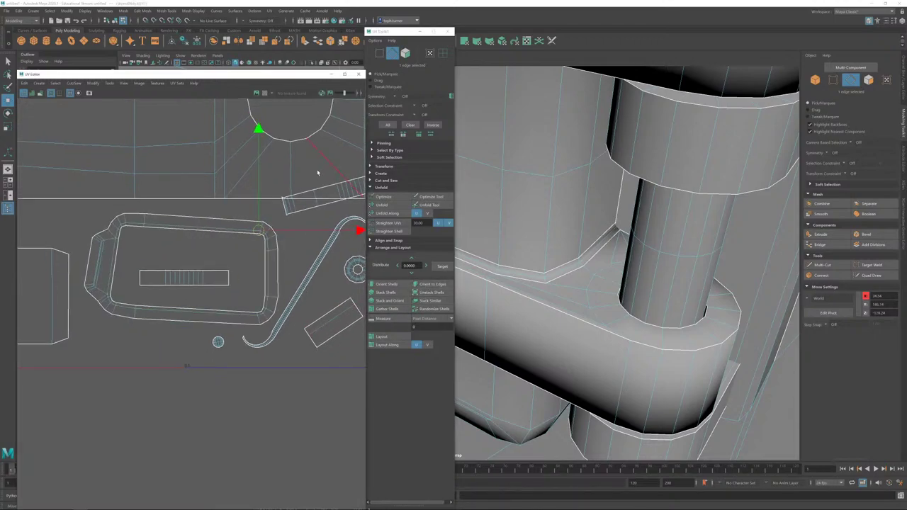
# Step: Orient the small round cap shell below the frame and the long S-shaped strip shell to one edge each
pyautogui.scroll(3, 226, 338)
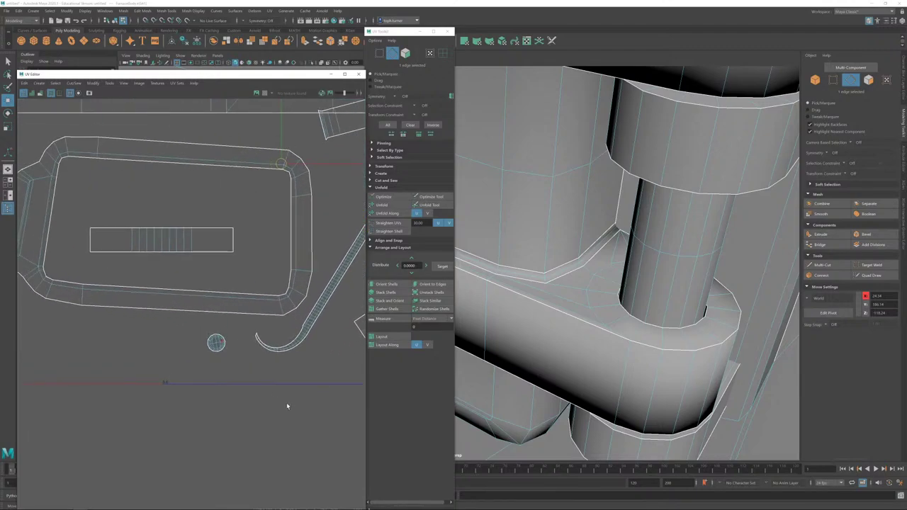
pyautogui.click(217, 343)
pyautogui.click(431, 285)
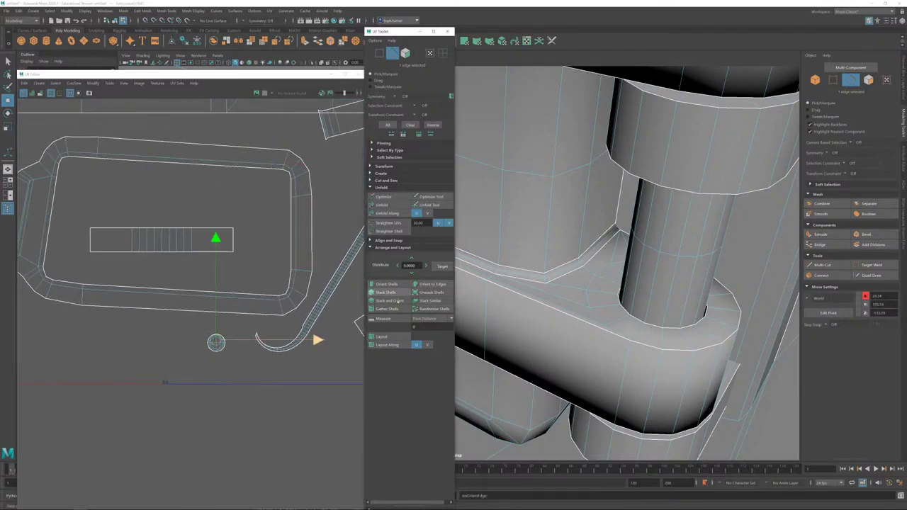
pyautogui.keyDown('alt'); pyautogui.moveTo(299, 301); pyautogui.dragTo(181, 353, button='middle'); pyautogui.keyUp('alt')
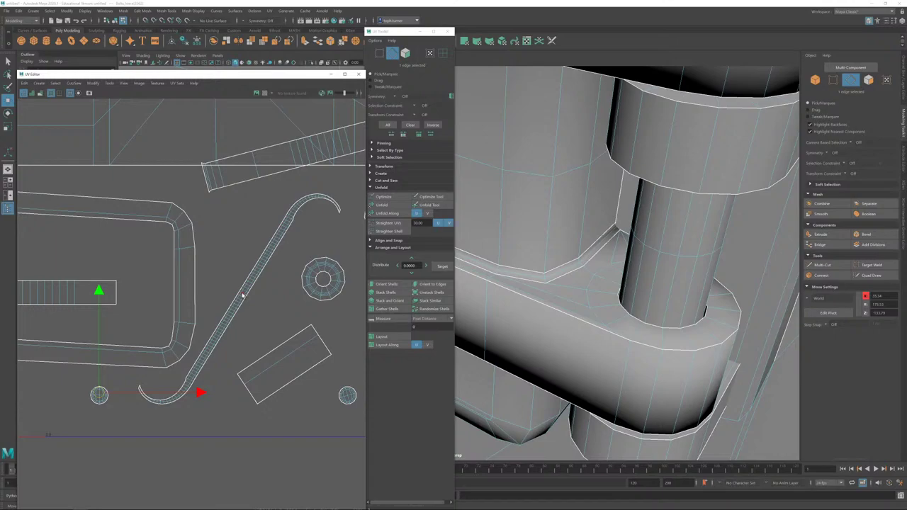
pyautogui.click(242, 295)
pyautogui.click(428, 285)
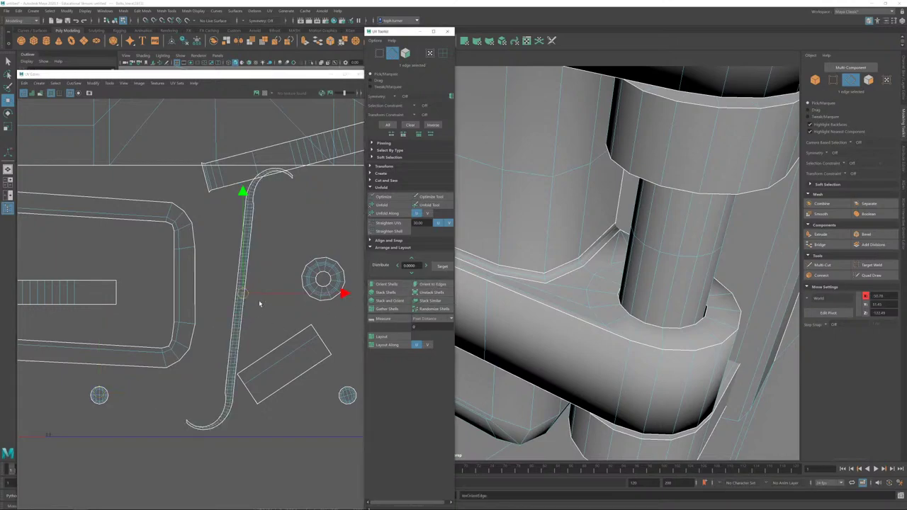
# Step: Select all faces of the S-shaped strip shell and move it into the empty space below the other shells
pyautogui.click(406, 53)
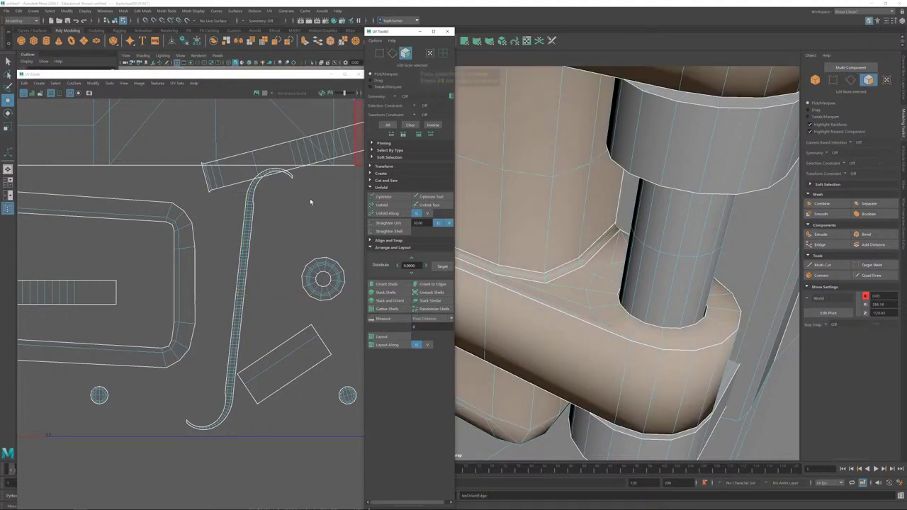
pyautogui.doubleClick(241, 276)
pyautogui.keyDown('alt'); pyautogui.moveTo(269, 300); pyautogui.dragTo(138, 227, button='right'); pyautogui.keyUp('alt')
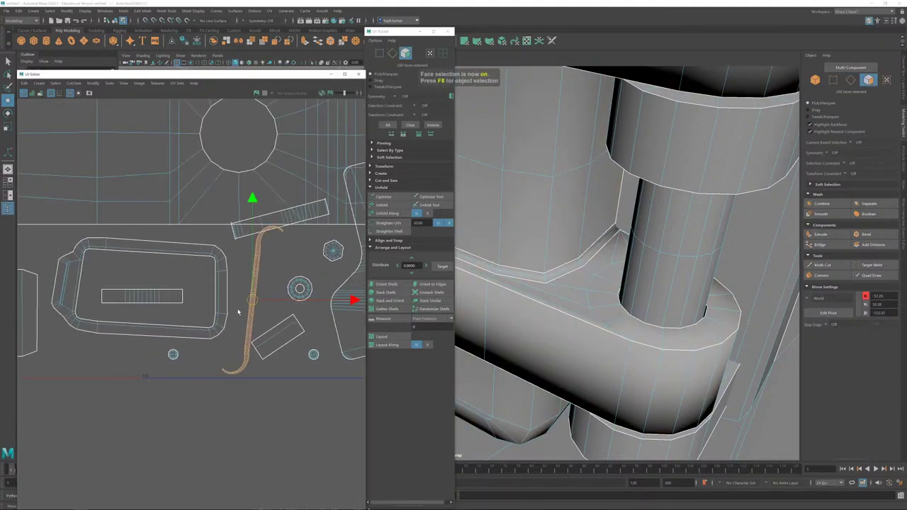
pyautogui.moveTo(253, 301); pyautogui.dragTo(206, 418)
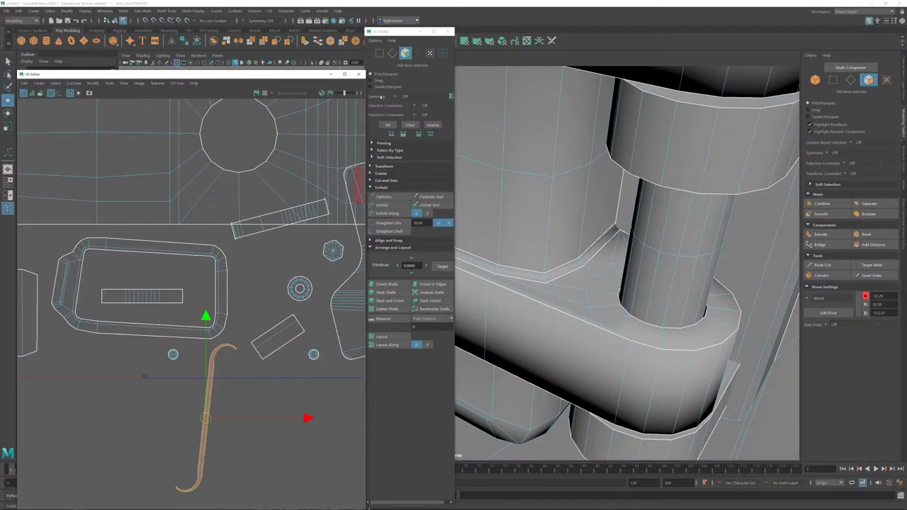
# Step: Orient the short tilted rectangle and the ribbed strip overlapping the large plate's lower border to their lengthwise edges
pyautogui.click(392, 53)
pyautogui.click(276, 332)
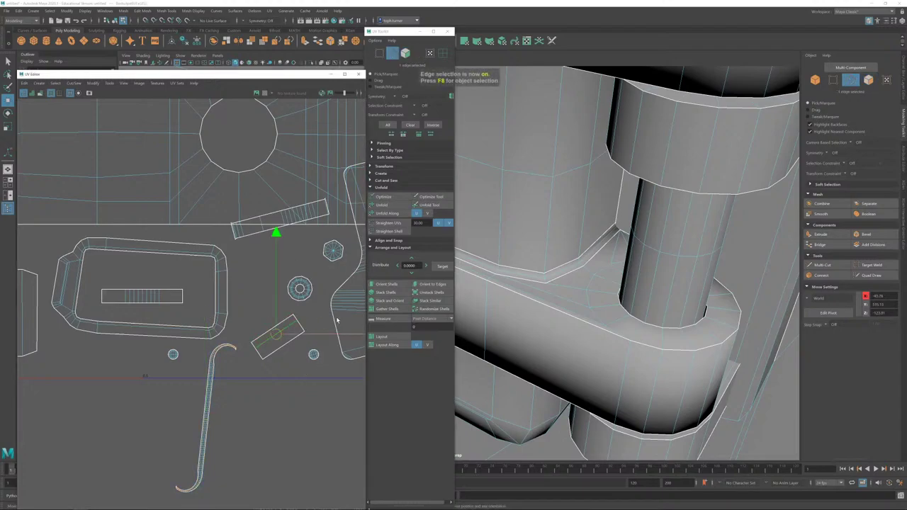
pyautogui.click(427, 285)
pyautogui.click(260, 222)
pyautogui.click(426, 285)
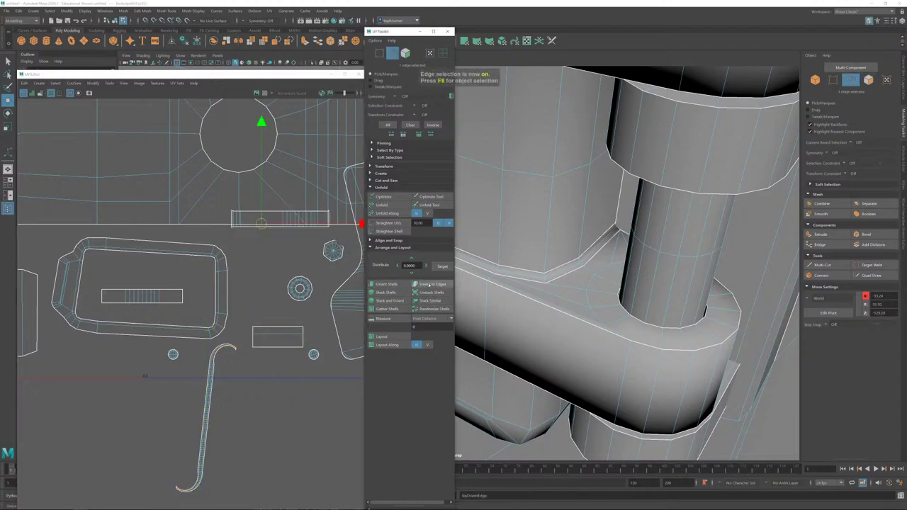
# Step: Orient the ring-shaped shell and the hexagonal cap shell between the frame and the large plate to one outer edge each
pyautogui.keyDown('alt'); pyautogui.moveTo(270, 280); pyautogui.dragTo(110, 271, button='middle'); pyautogui.keyUp('alt')
pyautogui.keyDown('alt'); pyautogui.moveTo(110, 271); pyautogui.dragTo(323, 382, button='right'); pyautogui.keyUp('alt')
pyautogui.keyDown('alt'); pyautogui.moveTo(68, 211); pyautogui.dragTo(231, 275, button='middle'); pyautogui.keyUp('alt')
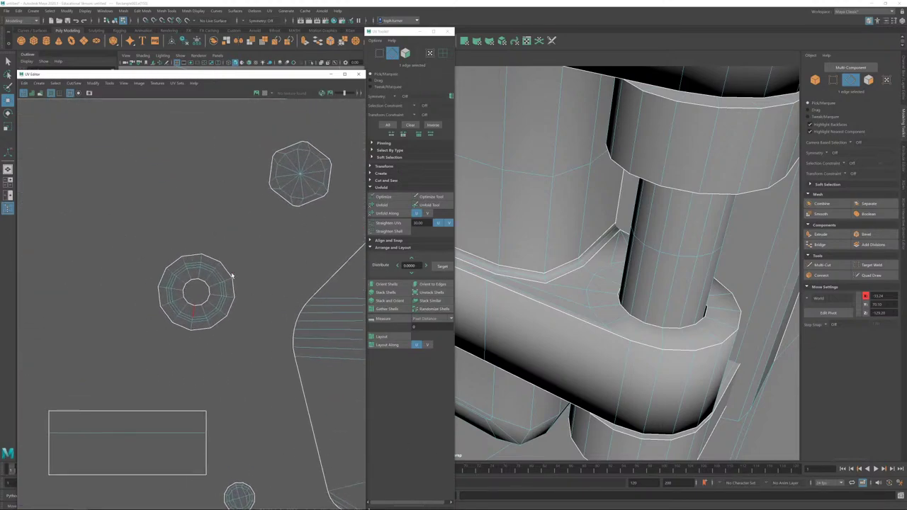
pyautogui.click(199, 260)
pyautogui.click(431, 285)
pyautogui.click(304, 150)
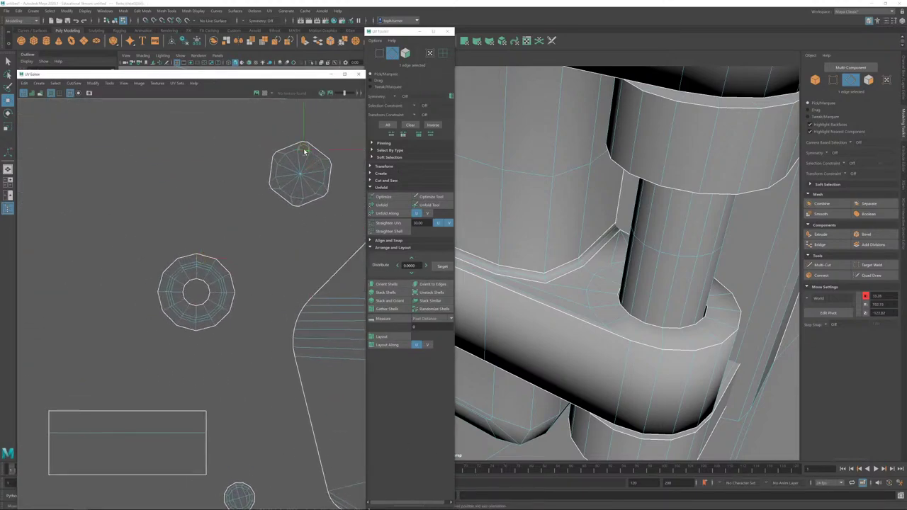
pyautogui.click(432, 285)
# Step: Orient the large tilted bracket-shaped shell with rounded feet to its long lower edge
pyautogui.keyDown('alt'); pyautogui.moveTo(334, 330); pyautogui.dragTo(135, 183, button='right'); pyautogui.keyUp('alt')
pyautogui.keyDown('alt'); pyautogui.moveTo(290, 295); pyautogui.dragTo(152, 291, button='middle'); pyautogui.keyUp('alt')
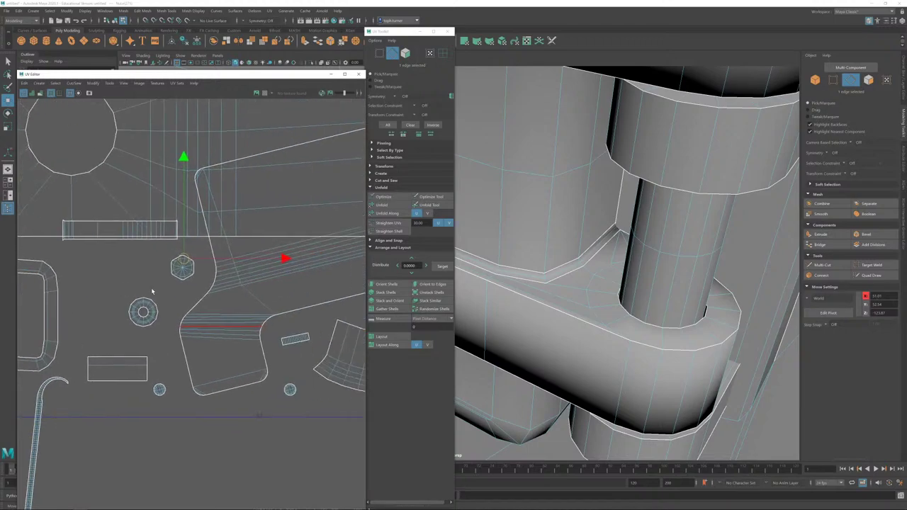
pyautogui.keyDown('alt'); pyautogui.moveTo(304, 325); pyautogui.dragTo(218, 363, button='middle'); pyautogui.keyUp('alt')
pyautogui.click(319, 303)
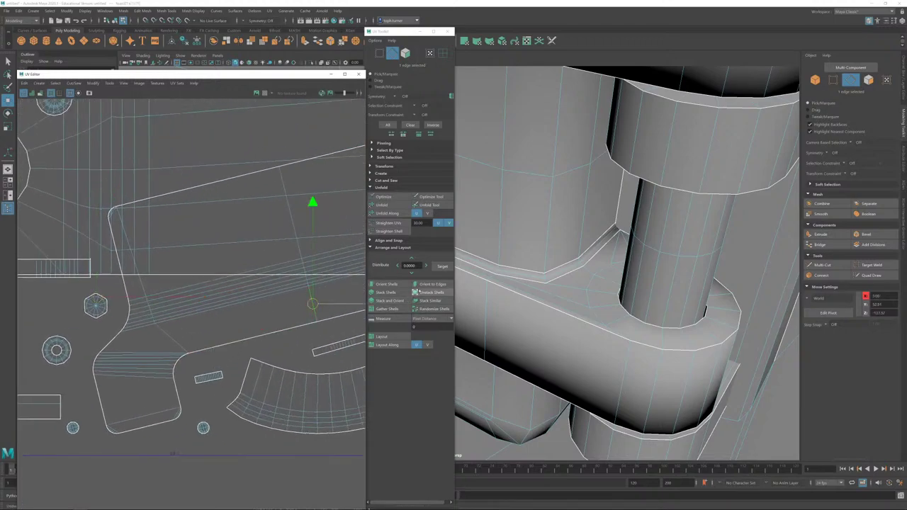
pyautogui.click(431, 285)
# Step: Orient the thin strip above the fan-shaped shell, the small ribbed strip beside it and the round cap below to one edge each
pyautogui.keyDown('alt'); pyautogui.moveTo(319, 303); pyautogui.dragTo(214, 237, button='right'); pyautogui.keyUp('alt')
pyautogui.keyDown('alt'); pyautogui.moveTo(214, 237); pyautogui.dragTo(86, 330, button='middle'); pyautogui.keyUp('alt')
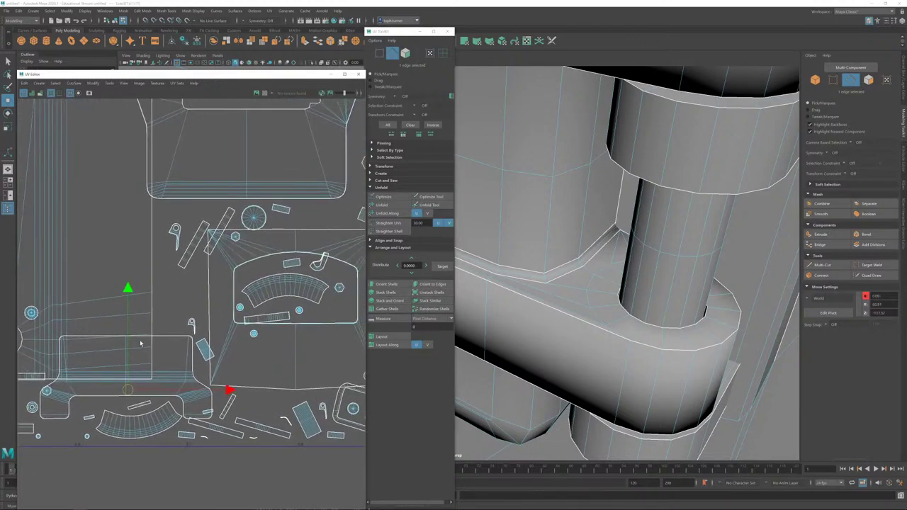
pyautogui.keyDown('alt'); pyautogui.moveTo(158, 345); pyautogui.dragTo(166, 241, button='middle'); pyautogui.keyUp('alt')
pyautogui.keyDown('alt'); pyautogui.moveTo(166, 240); pyautogui.dragTo(238, 298, button='right'); pyautogui.keyUp('alt')
pyautogui.click(107, 304)
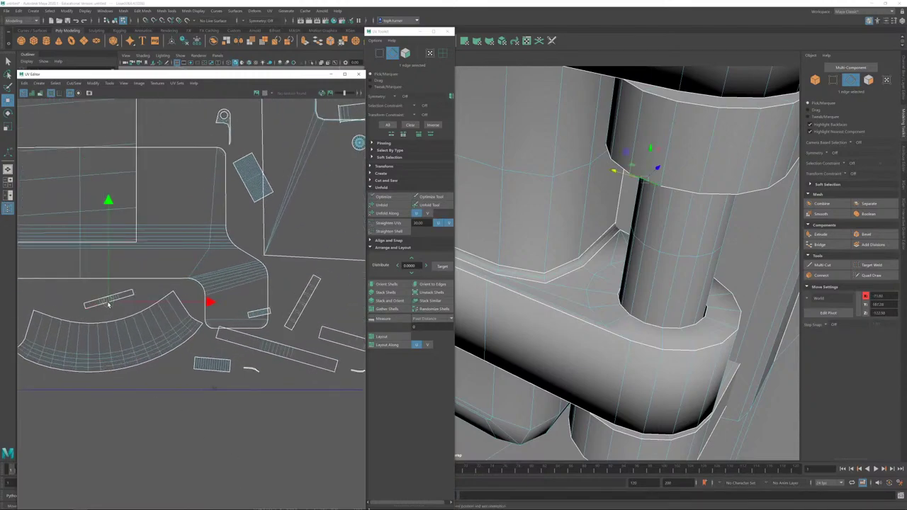
pyautogui.scroll(4, 185, 309)
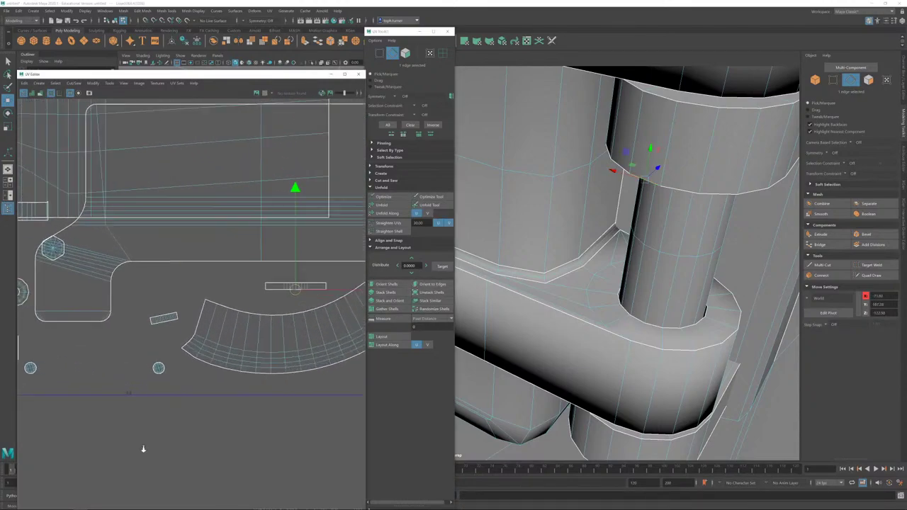
pyautogui.click(177, 291)
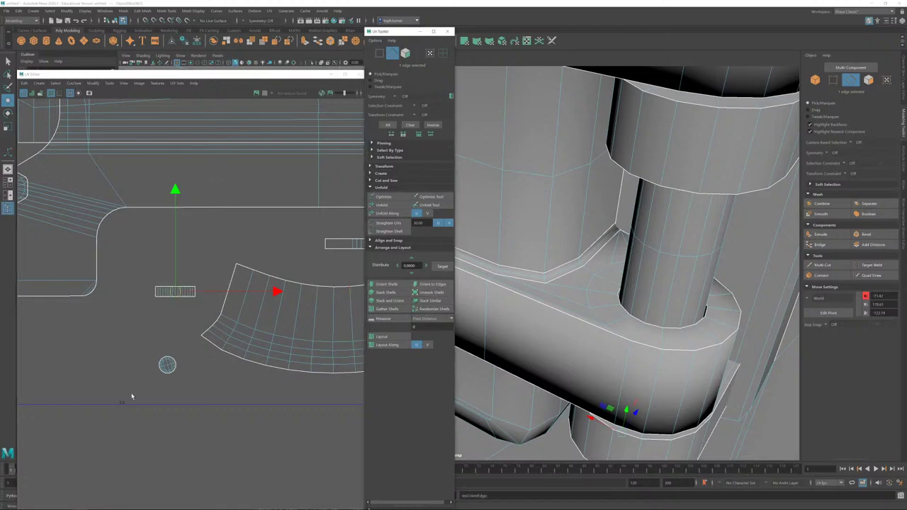
pyautogui.scroll(3, 132, 394)
pyautogui.click(240, 300)
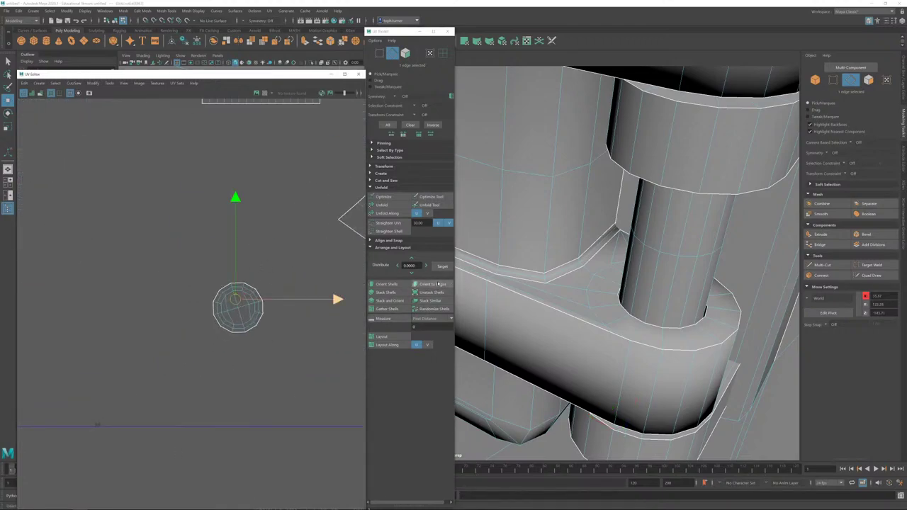
# Step: Orient the short ribbed rectangle near the tile's lower border and the small ribbed strip inside the bracket shell's foot to their edges
pyautogui.scroll(-3, 99, 216)
pyautogui.keyDown('alt'); pyautogui.moveTo(328, 314); pyautogui.dragTo(210, 305, button='middle'); pyautogui.keyUp('alt')
pyautogui.scroll(-2, 211, 305)
pyautogui.keyDown('alt'); pyautogui.moveTo(263, 279); pyautogui.dragTo(100, 265, button='middle'); pyautogui.keyUp('alt')
pyautogui.scroll(3, 299, 337)
pyautogui.click(173, 277)
pyautogui.click(432, 285)
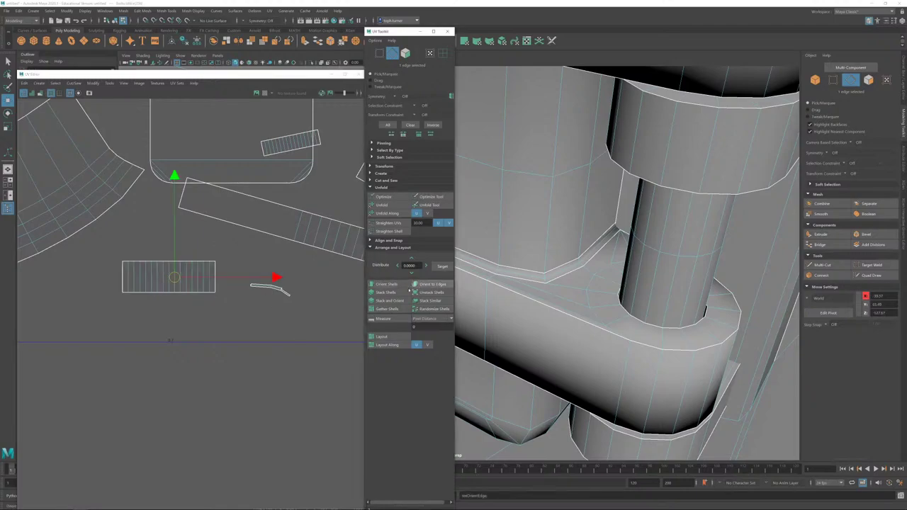
pyautogui.scroll(2, 285, 324)
pyautogui.keyDown('alt'); pyautogui.moveTo(297, 178); pyautogui.dragTo(228, 292, button='middle'); pyautogui.keyUp('alt')
pyautogui.click(230, 225)
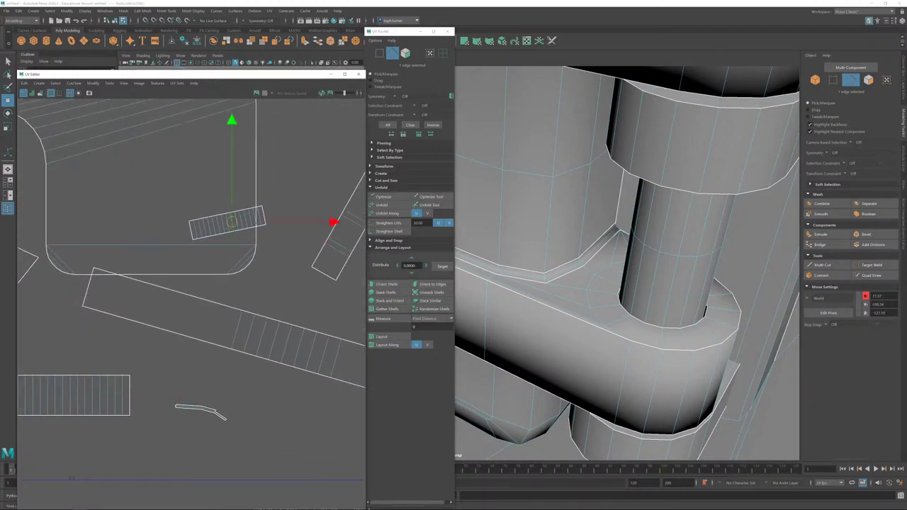
pyautogui.click(427, 284)
# Step: Orient the long ribbed strip below the bracket's foot and the steeply tilted narrow strip beside it to one edge each
pyautogui.click(287, 342)
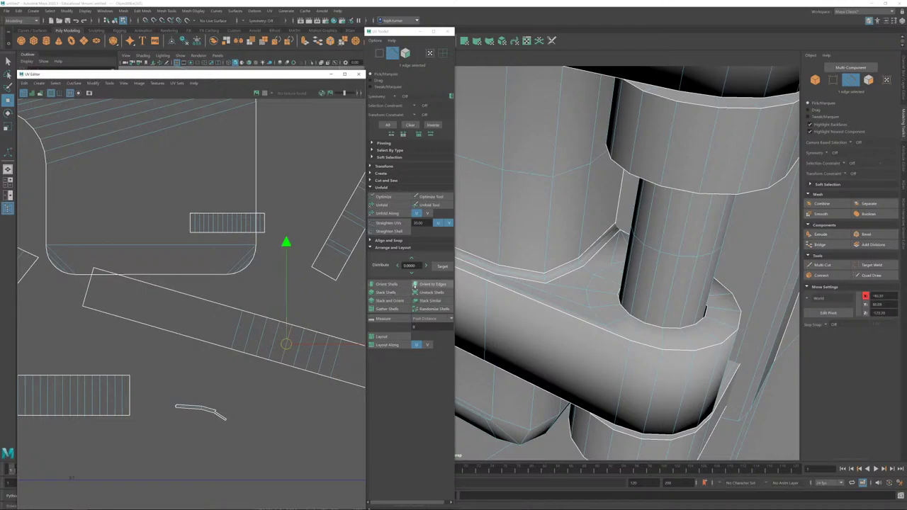
pyautogui.click(427, 284)
pyautogui.keyDown('alt'); pyautogui.moveTo(327, 305); pyautogui.dragTo(159, 355, button='middle'); pyautogui.keyUp('alt')
pyautogui.click(211, 240)
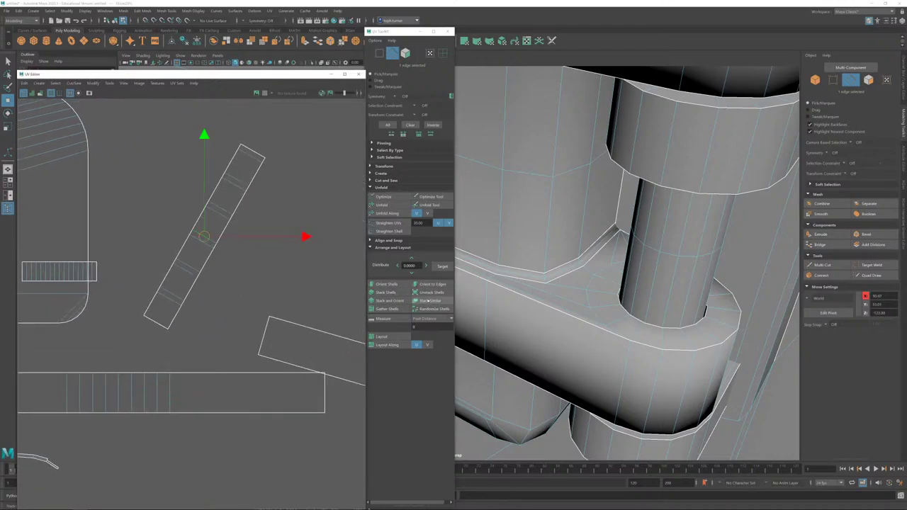
pyautogui.click(429, 284)
# Step: Orient the second long ribbed strip, the tilted ribbed rectangle and the small ribbed strip below the large plate to one edge each
pyautogui.scroll(-4, 304, 312)
pyautogui.keyDown('alt'); pyautogui.moveTo(258, 288); pyautogui.dragTo(124, 294, button='middle'); pyautogui.keyUp('alt')
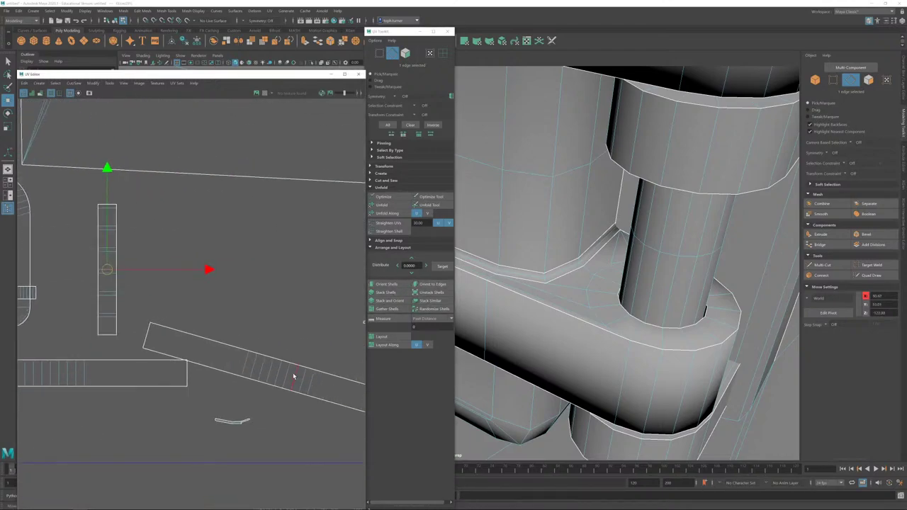
pyautogui.click(294, 376)
pyautogui.click(427, 284)
pyautogui.scroll(-5, 182, 303)
pyautogui.keyDown('alt'); pyautogui.moveTo(183, 304); pyautogui.dragTo(3, 306, button='middle'); pyautogui.keyUp('alt')
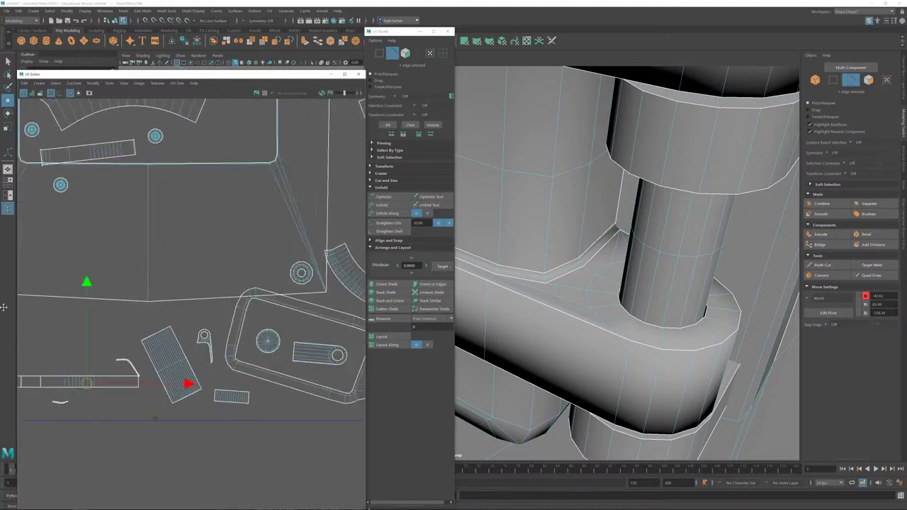
pyautogui.click(181, 361)
pyautogui.click(428, 284)
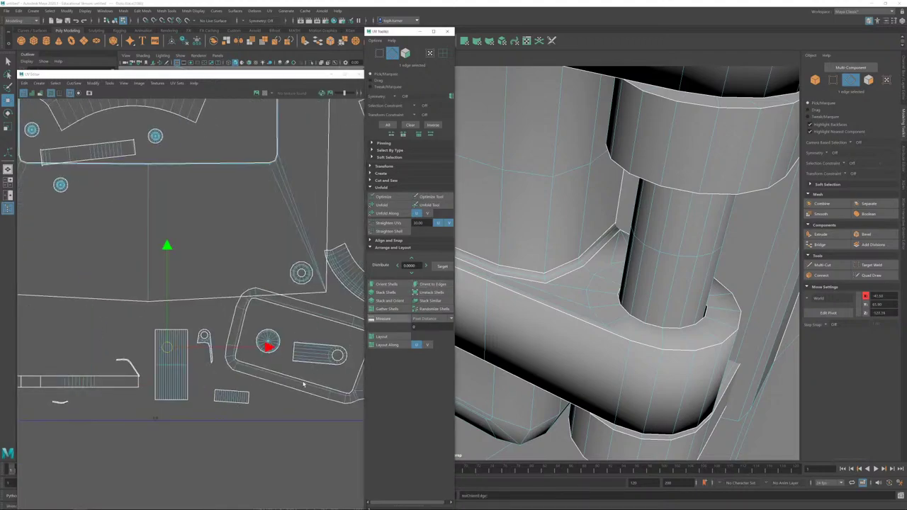
pyautogui.click(232, 398)
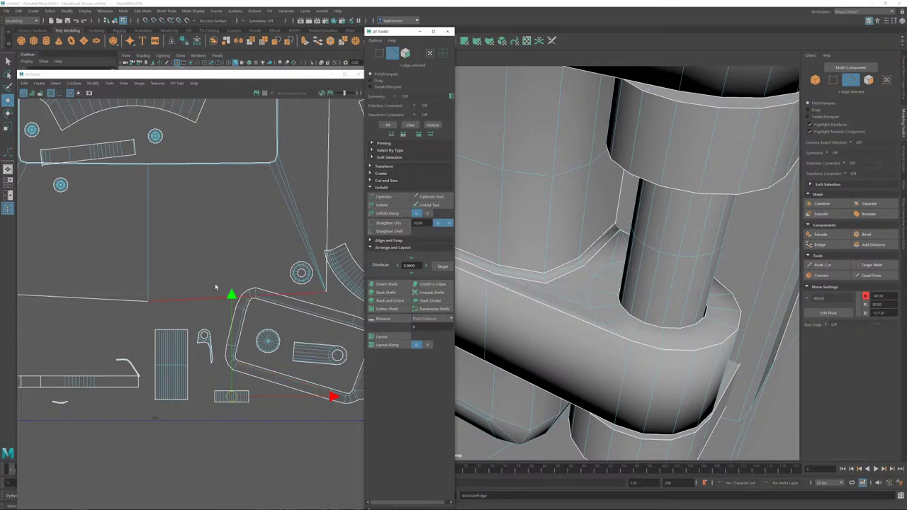
# Step: Orient the ribbed strip at the base of the arched frame and the small tilted rectangle beside the large plate to their edges
pyautogui.keyDown('alt'); pyautogui.moveTo(240, 269); pyautogui.dragTo(184, 234, button='right'); pyautogui.keyUp('alt')
pyautogui.keyDown('alt'); pyautogui.moveTo(217, 276); pyautogui.dragTo(274, 392, button='middle'); pyautogui.keyUp('alt')
pyautogui.click(192, 302)
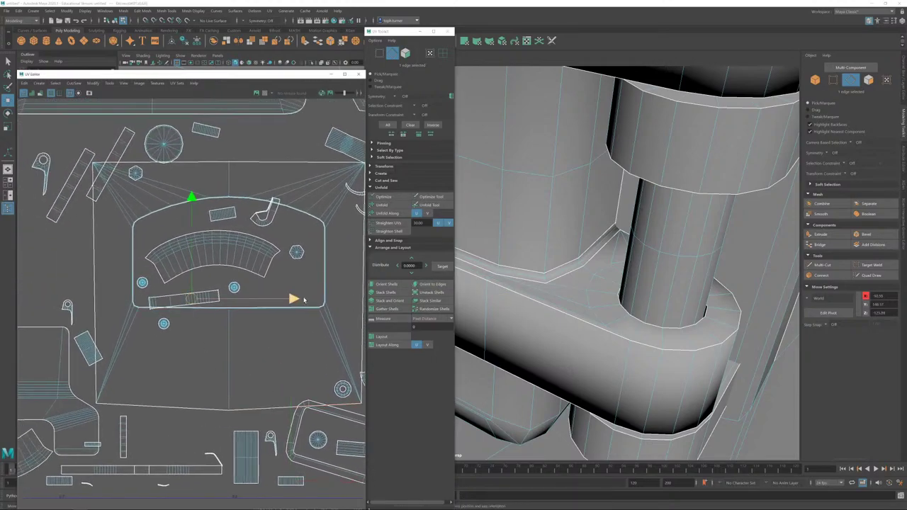
pyautogui.click(432, 284)
pyautogui.click(81, 340)
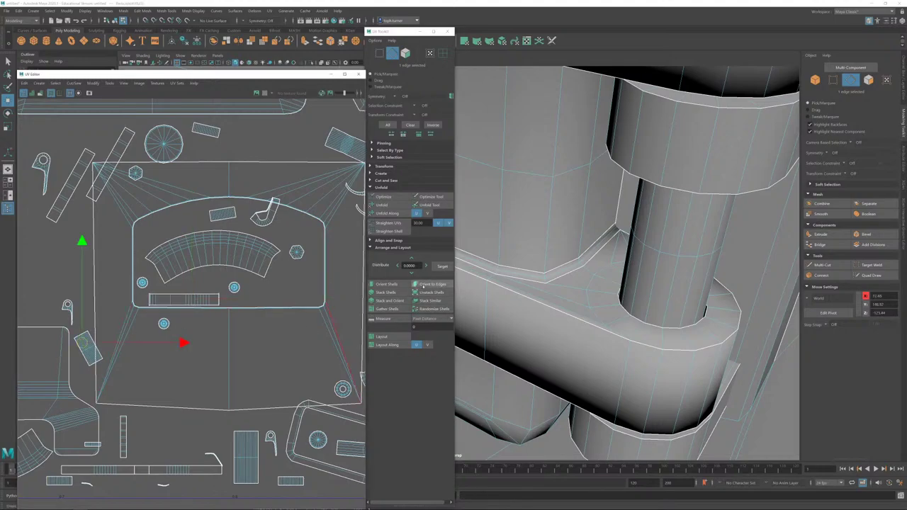
# Step: Orient the two parallel tilted strips at the large plate's upper corner to one edge each
pyautogui.keyDown('alt'); pyautogui.moveTo(98, 208); pyautogui.dragTo(156, 328, button='middle'); pyautogui.keyUp('alt')
pyautogui.click(133, 306)
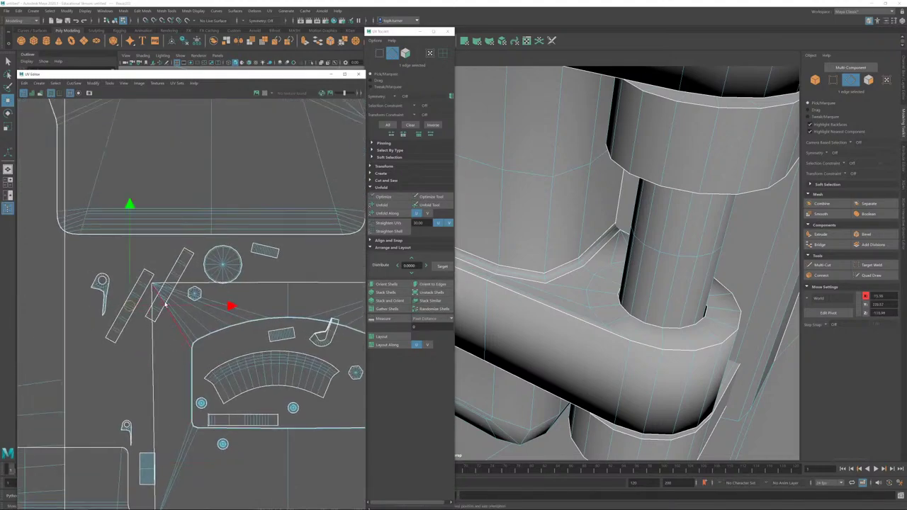
pyautogui.click(181, 268)
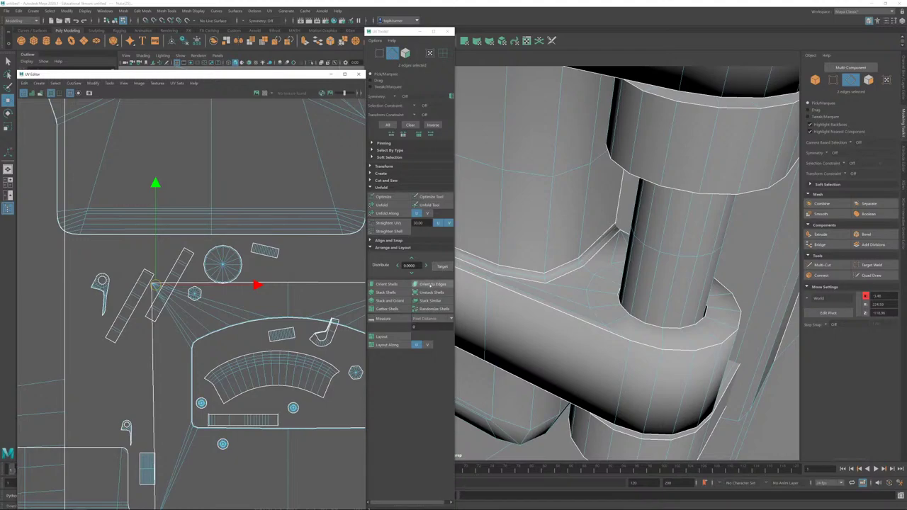
pyautogui.click(431, 284)
# Step: Orient the small ribbed strip beside the large disc and the one above the fan shell in the arched frame to their edges
pyautogui.click(431, 284)
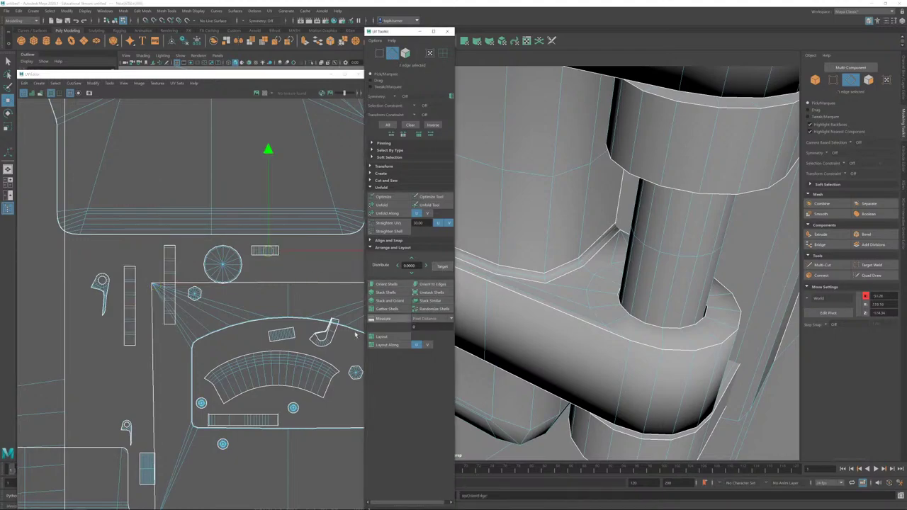
pyautogui.click(277, 339)
pyautogui.click(441, 284)
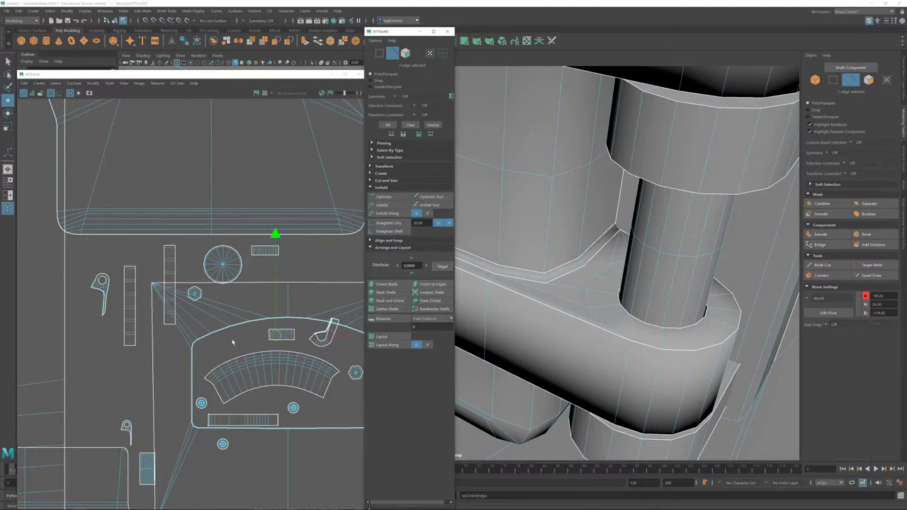
# Step: Orient the ribbed rectangle at the large plate's other upper corner and the octagonal frame shell above it to one edge each
pyautogui.scroll(6, 231, 342)
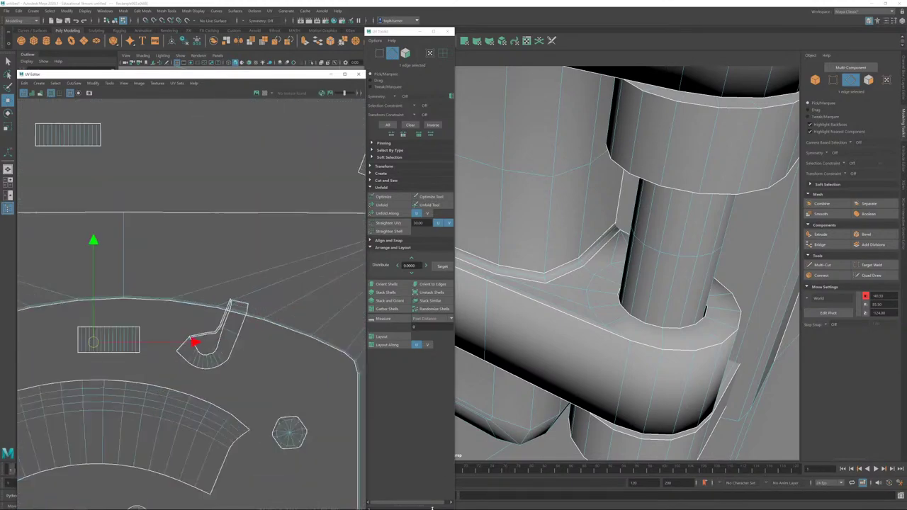
pyautogui.keyDown('alt'); pyautogui.moveTo(432, 508); pyautogui.dragTo(471, 509, button='right'); pyautogui.keyUp('alt')
pyautogui.keyDown('alt'); pyautogui.moveTo(285, 315); pyautogui.dragTo(95, 192, button='right'); pyautogui.keyUp('alt')
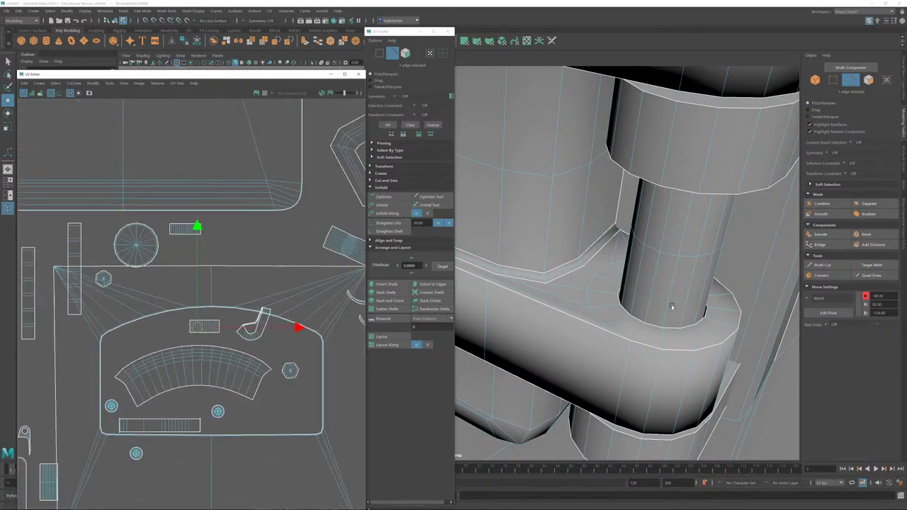
pyautogui.keyDown('alt'); pyautogui.moveTo(671, 306); pyautogui.dragTo(716, 272, button='middle'); pyautogui.keyUp('alt')
pyautogui.click(482, 272)
pyautogui.keyDown('alt'); pyautogui.moveTo(363, 268); pyautogui.dragTo(181, 311, button='middle'); pyautogui.keyUp('alt')
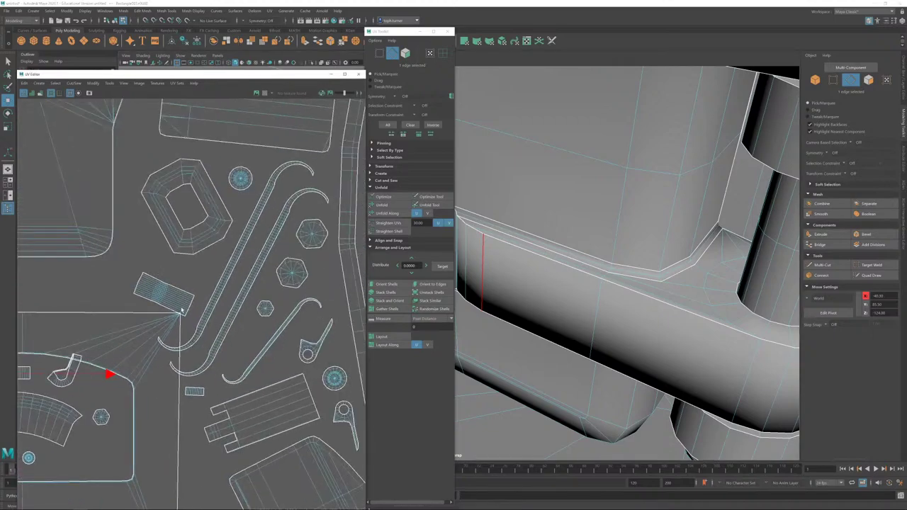
pyautogui.click(175, 303)
pyautogui.click(432, 283)
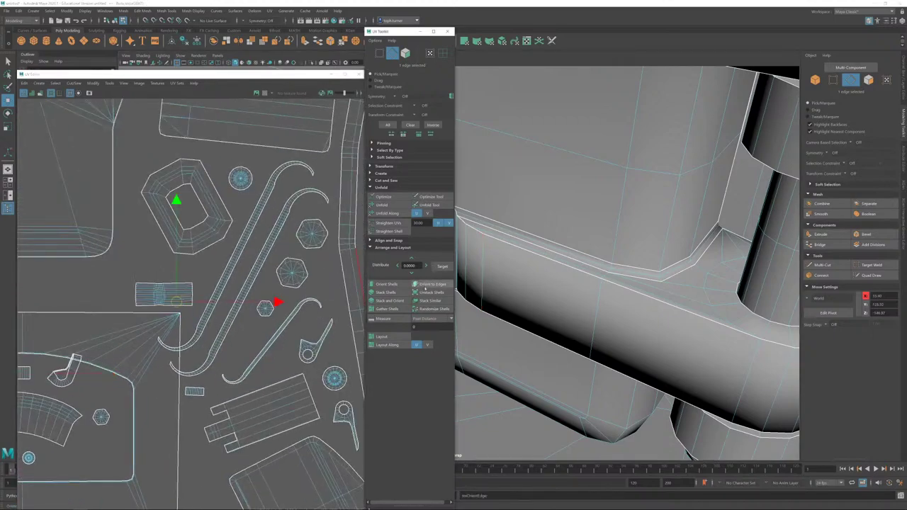
pyautogui.click(188, 193)
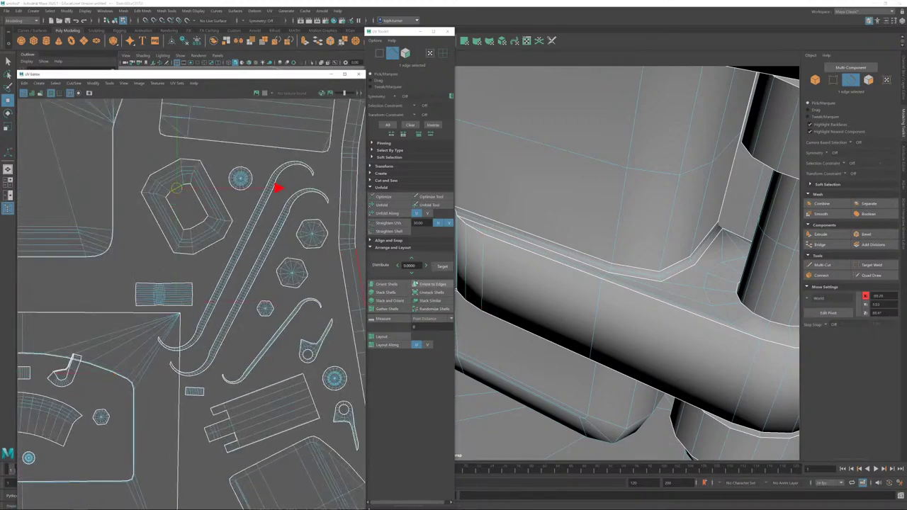
pyautogui.click(432, 283)
# Step: Select one edge on each of the three diagonal S-shaped strip shells and orient the shells to those edges
pyautogui.click(237, 258)
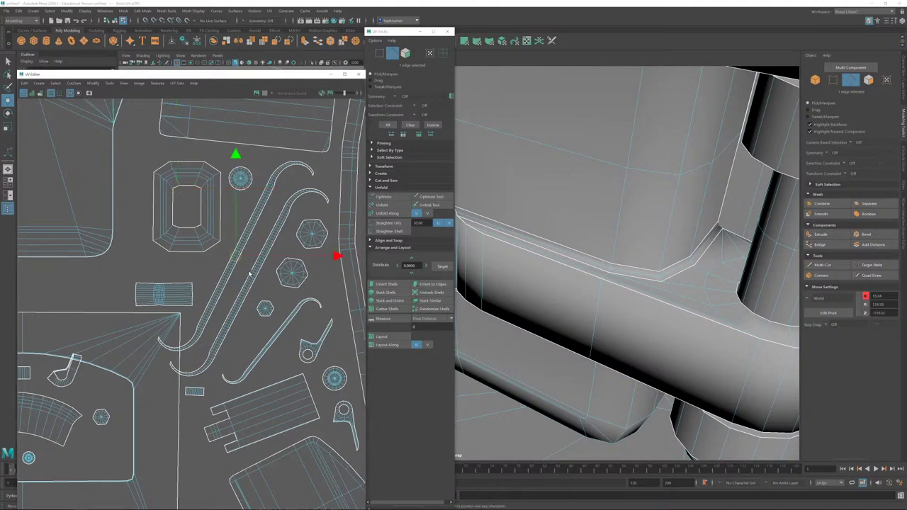
pyautogui.scroll(5, 300, 347)
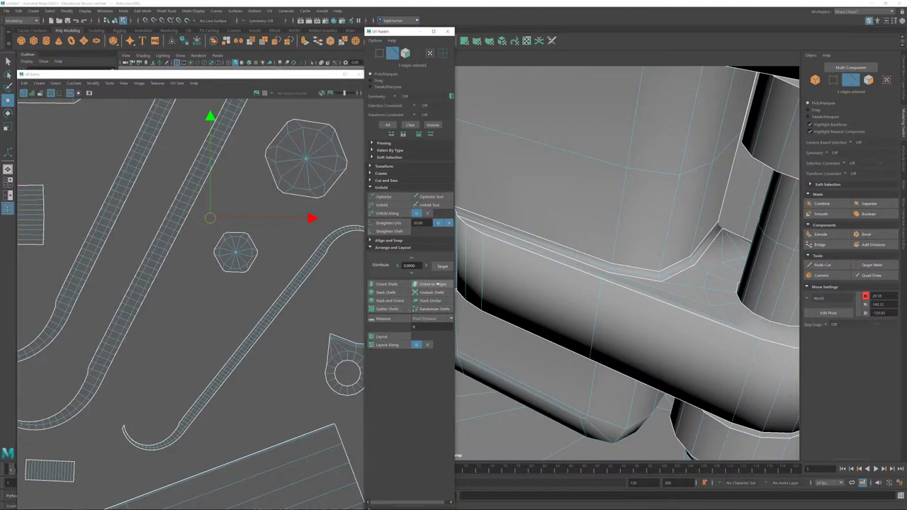
pyautogui.scroll(-6, 108, 206)
pyautogui.scroll(3, 309, 283)
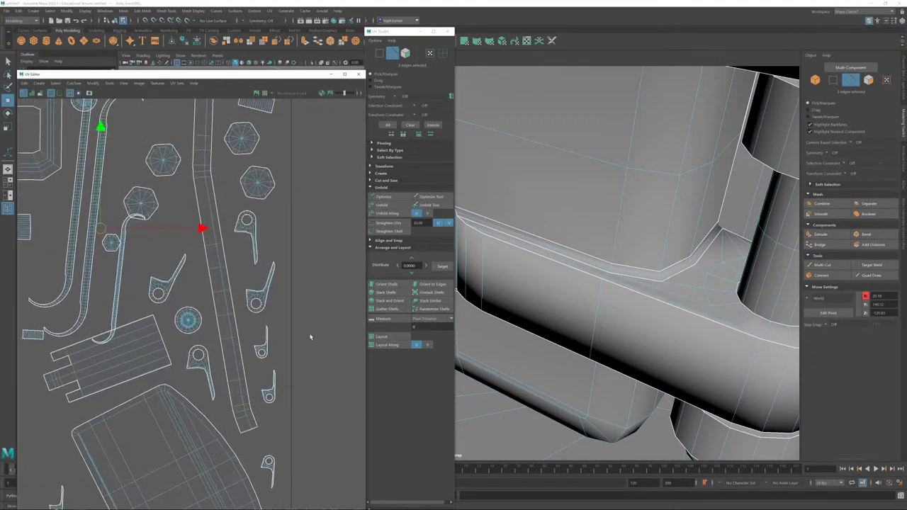
# Step: Orient the arched-top shell and the large rectangle above it to one selected edge each
pyautogui.keyDown('alt'); pyautogui.moveTo(222, 242); pyautogui.dragTo(262, 375, button='middle'); pyautogui.keyUp('alt')
pyautogui.scroll(-5, 263, 365)
pyautogui.keyDown('alt'); pyautogui.moveTo(197, 194); pyautogui.dragTo(213, 325, button='middle'); pyautogui.keyUp('alt')
pyautogui.click(238, 233)
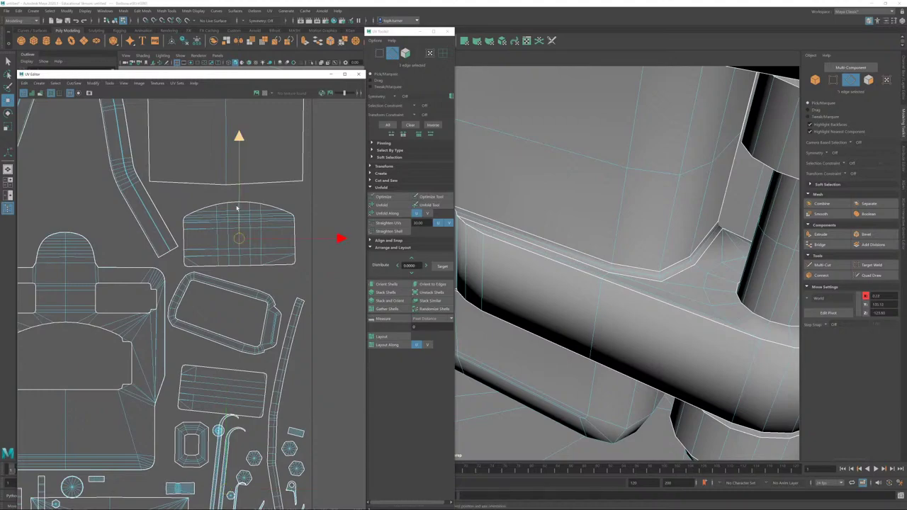
pyautogui.keyDown('shift'); pyautogui.click(224, 154); pyautogui.keyUp('shift')
pyautogui.click(434, 287)
# Step: Orient the large tilted panel shell with the notched end and curved side to one straight edge
pyautogui.keyDown('alt'); pyautogui.moveTo(287, 278); pyautogui.dragTo(278, 346, button='middle'); pyautogui.keyUp('alt')
pyautogui.scroll(-5, 260, 308)
pyautogui.keyDown('alt'); pyautogui.moveTo(204, 304); pyautogui.dragTo(206, 170, button='middle'); pyautogui.keyUp('alt')
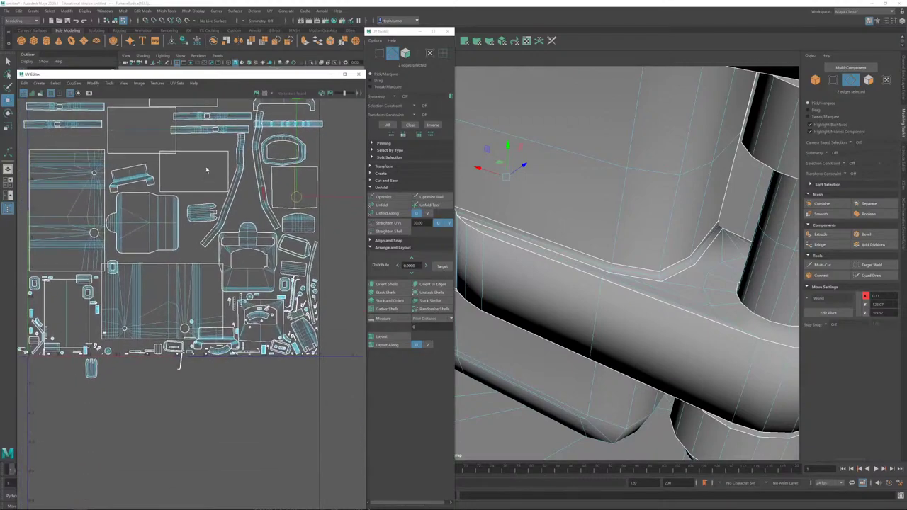
pyautogui.scroll(4, 224, 295)
pyautogui.keyDown('alt'); pyautogui.moveTo(224, 295); pyautogui.dragTo(151, 198, button='middle'); pyautogui.keyUp('alt')
pyautogui.scroll(3, 332, 353)
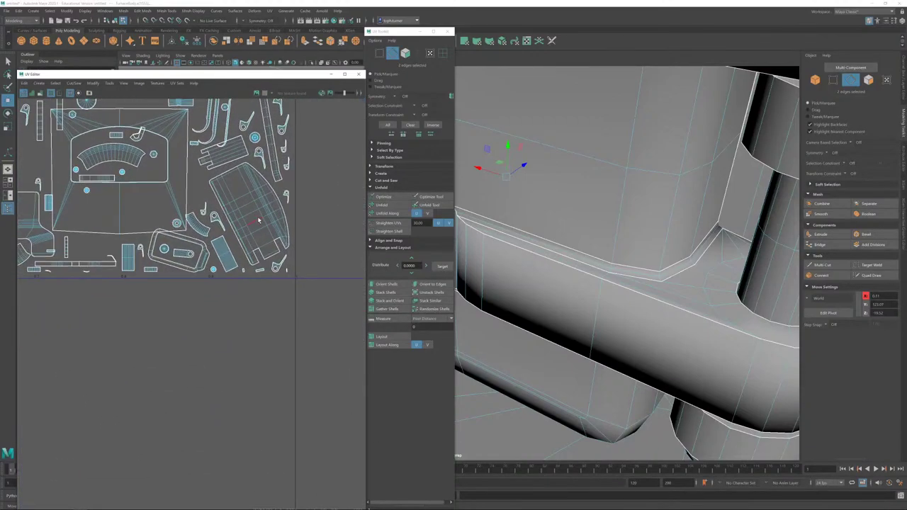
pyautogui.scroll(2, 258, 220)
pyautogui.scroll(5, 163, 258)
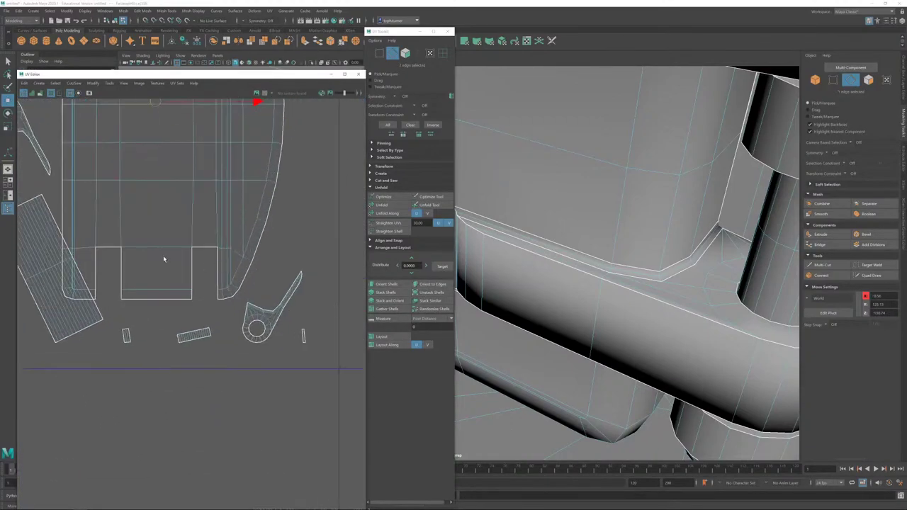
# Step: Select one edge on each of the tilted ribbed rectangle and the two small rectangular shells beneath the notched panel and orient them to those edges
pyautogui.keyDown('alt'); pyautogui.moveTo(164, 259); pyautogui.dragTo(343, 241, button='middle'); pyautogui.keyUp('alt')
pyautogui.click(211, 237)
pyautogui.keyDown('shift'); pyautogui.click(306, 317); pyautogui.keyUp('shift')
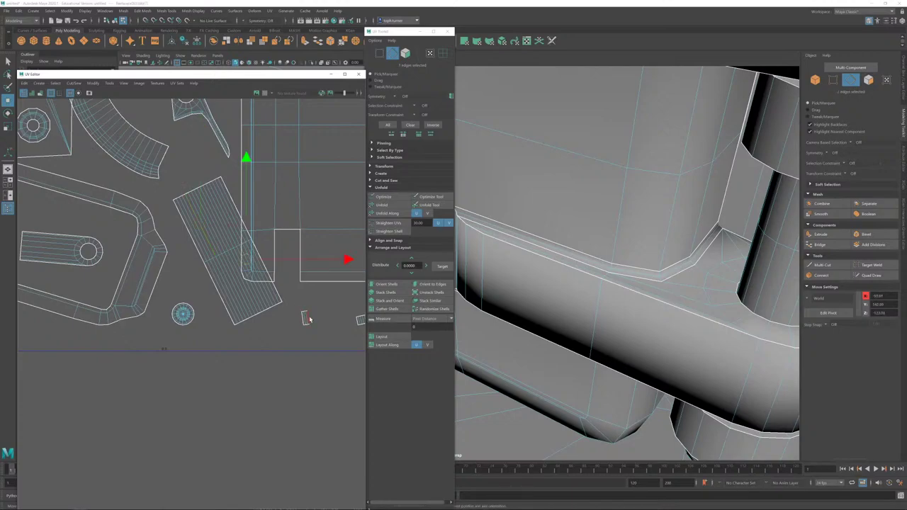
pyautogui.keyDown('alt'); pyautogui.moveTo(306, 317); pyautogui.dragTo(243, 323, button='middle'); pyautogui.keyUp('alt')
pyautogui.keyDown('shift'); pyautogui.click(246, 301); pyautogui.keyUp('shift')
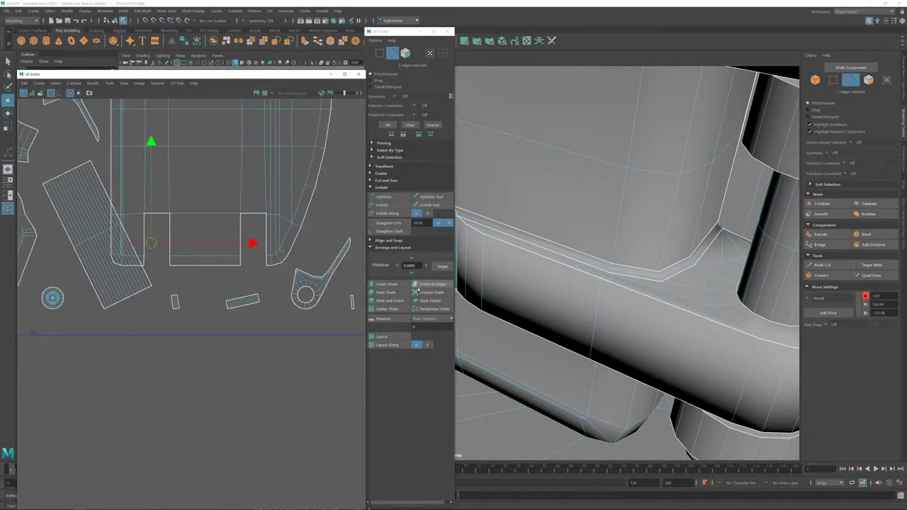
pyautogui.click(433, 285)
# Step: Select the small upright rectangular shell below the notched panel and isolate its faces to locate them on the model
pyautogui.click(406, 54)
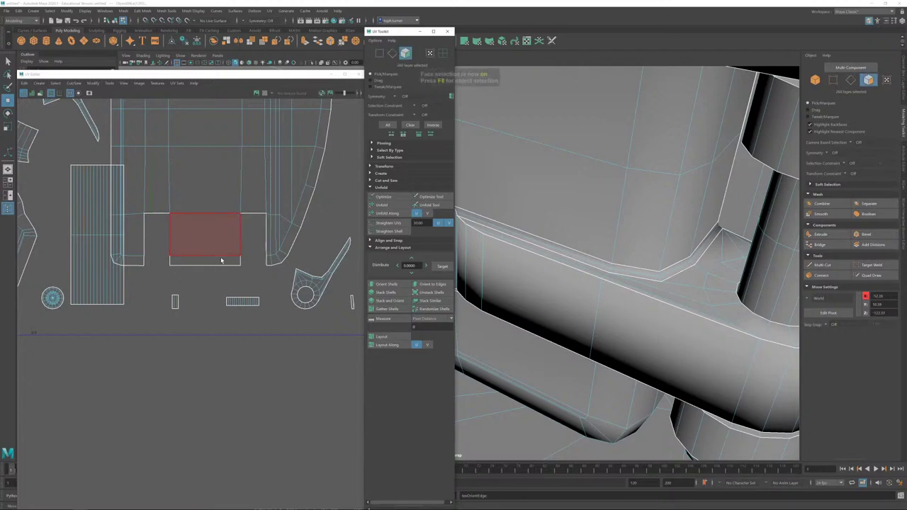
pyautogui.click(175, 301)
pyautogui.press('f')
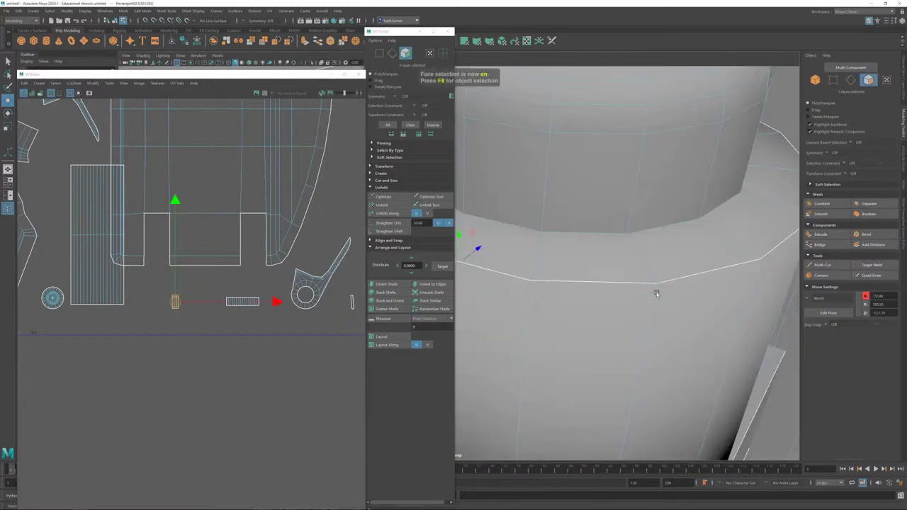
pyautogui.keyDown('alt'); pyautogui.moveTo(655, 290); pyautogui.dragTo(636, 277); pyautogui.keyUp('alt')
pyautogui.hotkey('ctrl', '1')
pyautogui.keyDown('alt'); pyautogui.moveTo(636, 277); pyautogui.dragTo(563, 215, button='right'); pyautogui.keyUp('alt')
pyautogui.keyDown('alt'); pyautogui.moveTo(564, 215); pyautogui.dragTo(776, 208, button='middle'); pyautogui.keyUp('alt')
pyautogui.keyDown('alt'); pyautogui.moveTo(776, 208); pyautogui.dragTo(721, 231); pyautogui.keyUp('alt')
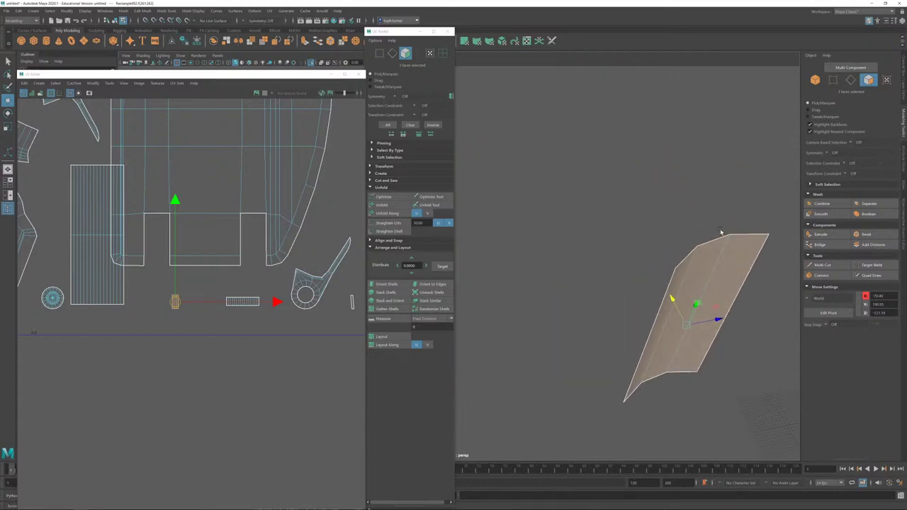
pyautogui.hotkey('ctrl', '1')
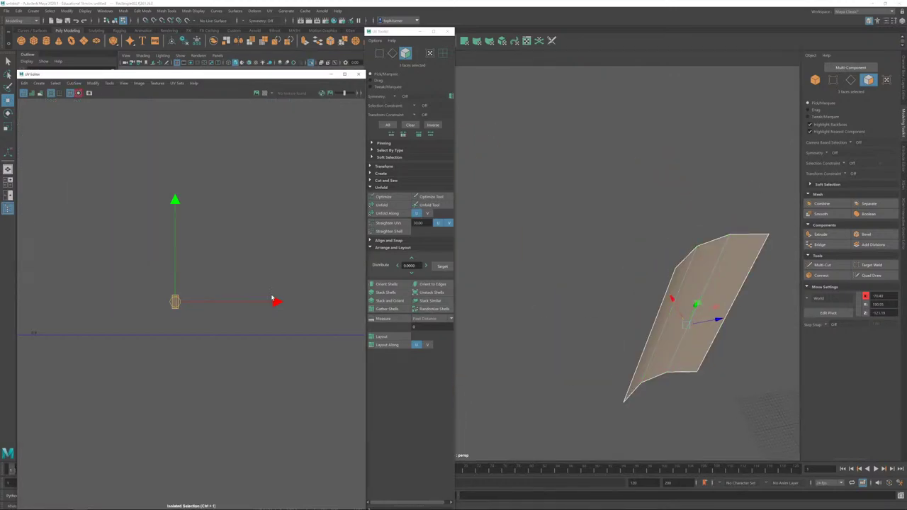
pyautogui.hotkey('ctrl', '1')
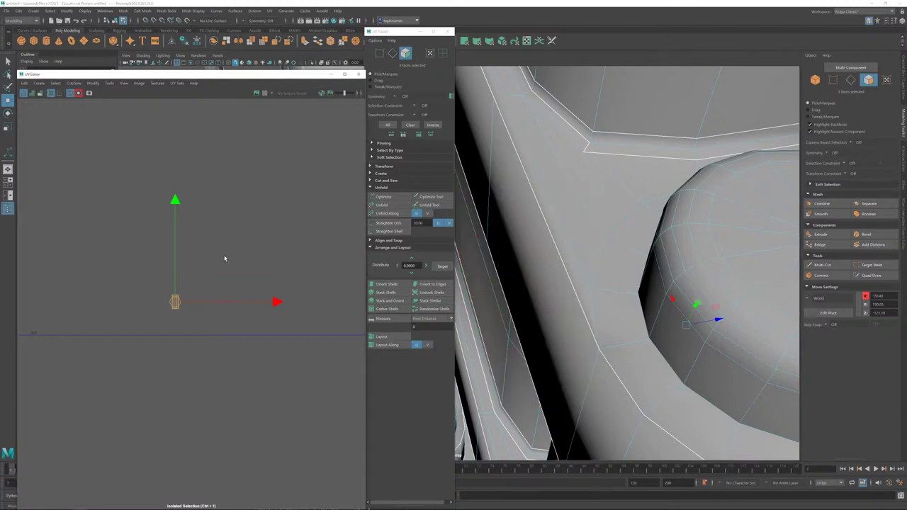
pyautogui.hotkey('ctrl', '1')
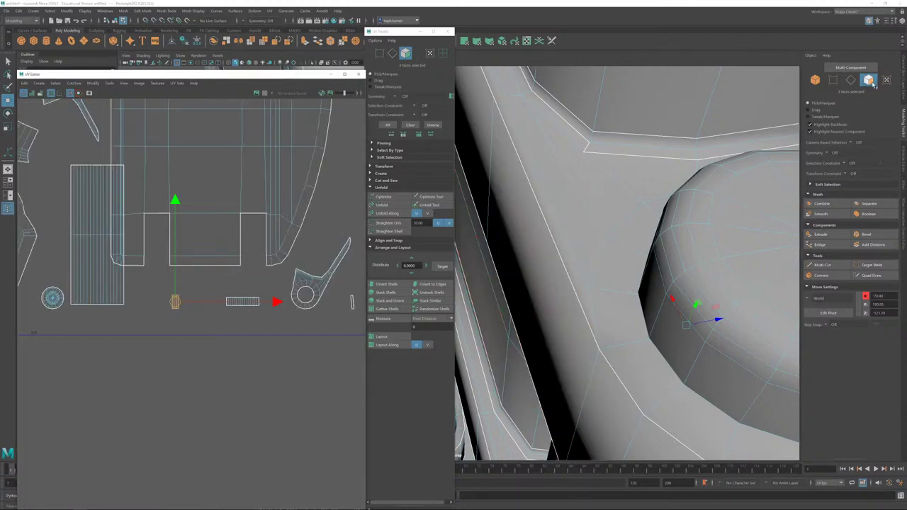
pyautogui.click(630, 260)
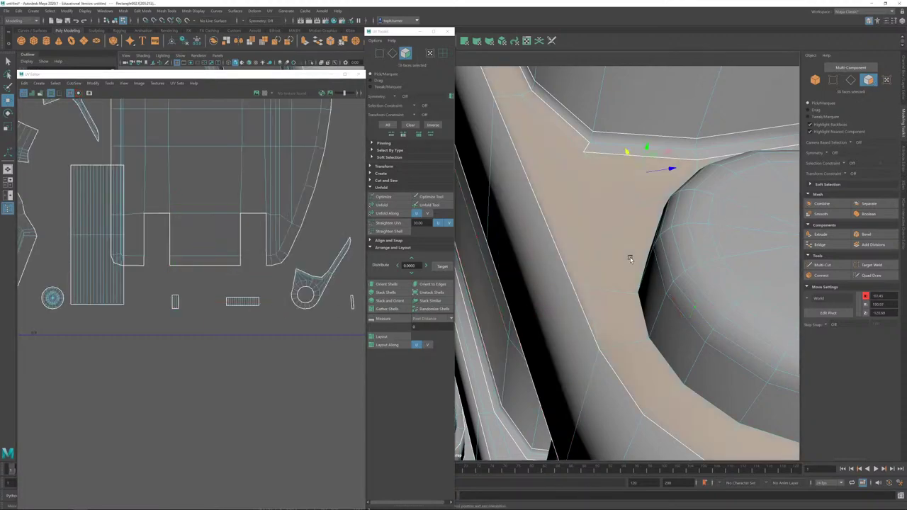
pyautogui.click(175, 302)
pyautogui.scroll(-5, 256, 313)
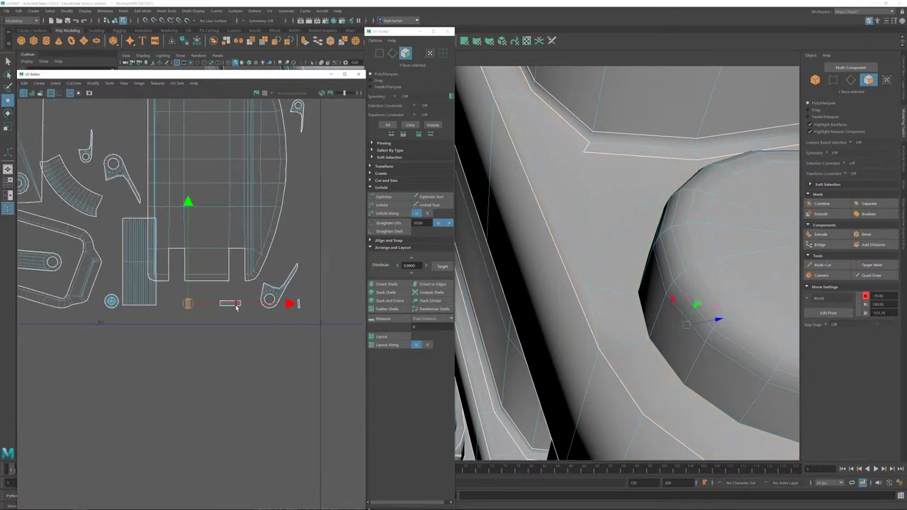
# Step: Select the hinge object with the two pin ears, isolate it in the viewport and switch to face selection
pyautogui.keyDown('alt'); pyautogui.moveTo(627, 305); pyautogui.dragTo(645, 277); pyautogui.keyUp('alt')
pyautogui.scroll(-5, 645, 277)
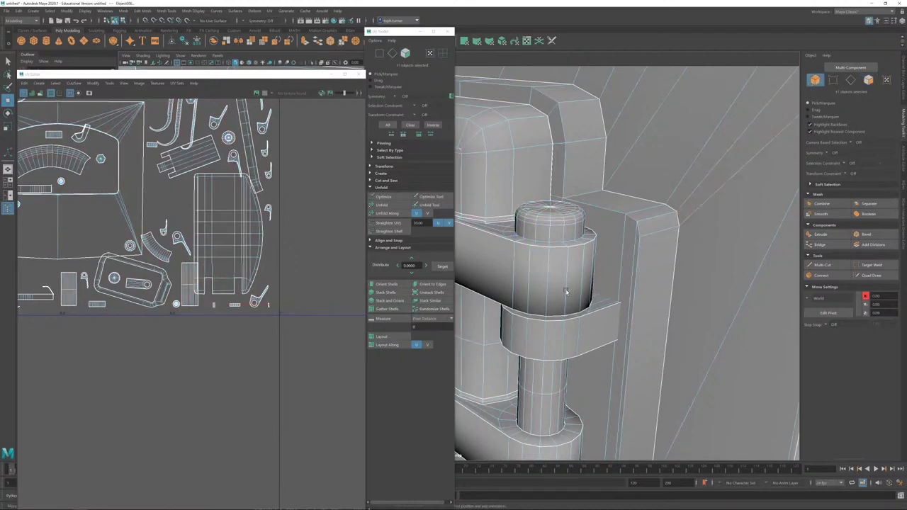
pyautogui.click(510, 272)
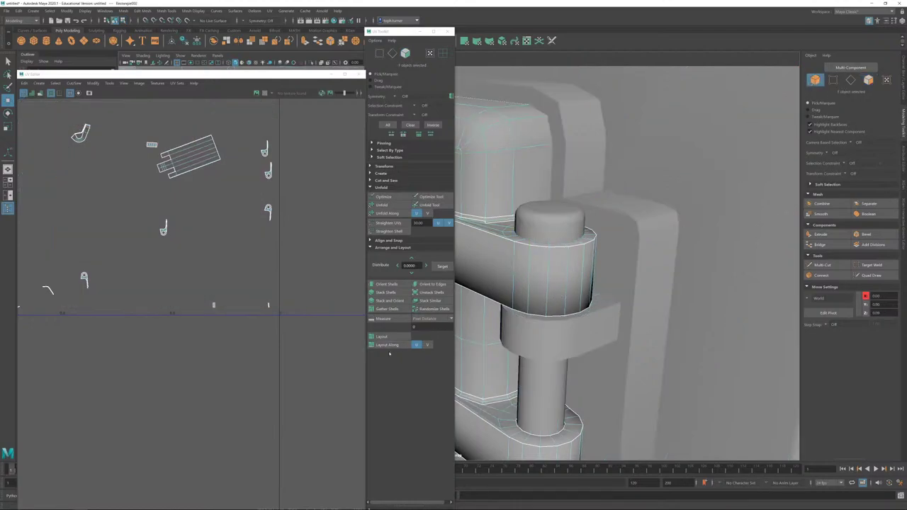
pyautogui.hotkey('ctrl', '1')
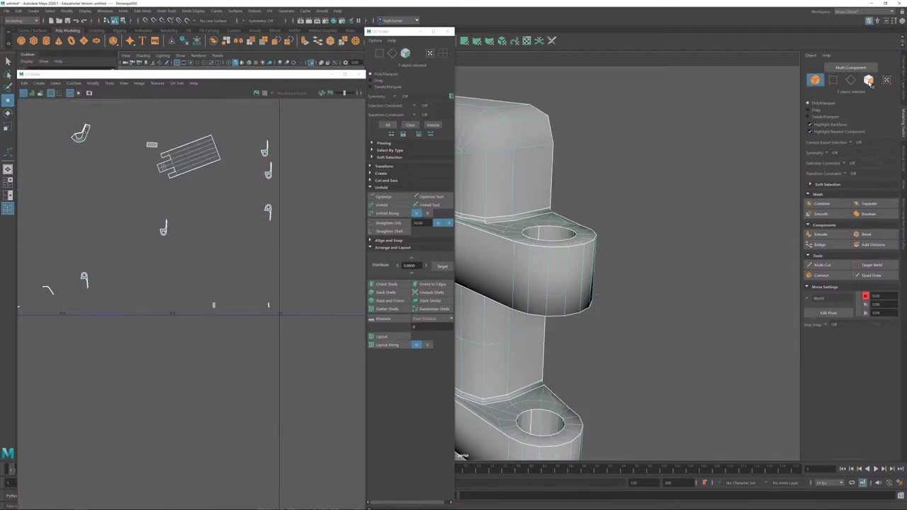
pyautogui.click(869, 80)
pyautogui.keyDown('alt'); pyautogui.moveTo(531, 280); pyautogui.dragTo(665, 227); pyautogui.keyUp('alt')
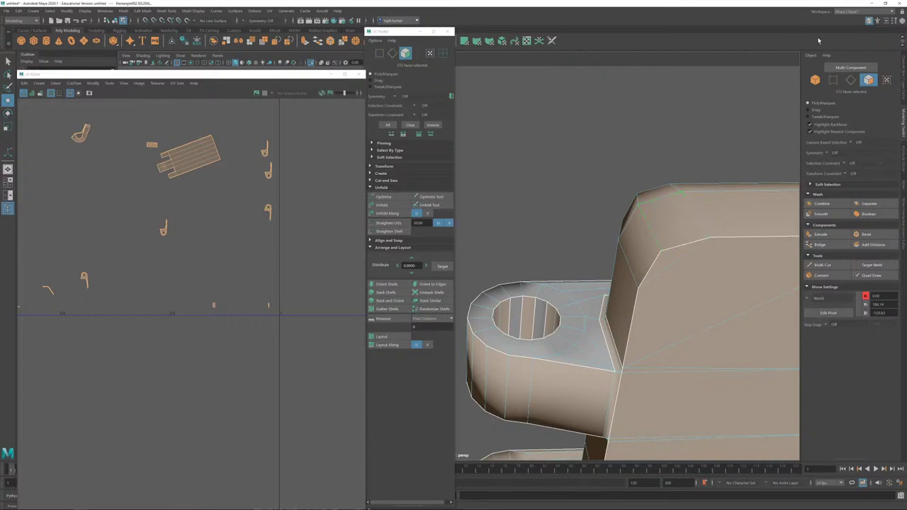
# Step: Select the vertices around one hinge ear's pin hole and merge them
pyautogui.click(822, 263)
pyautogui.keyDown('alt'); pyautogui.moveTo(583, 360); pyautogui.dragTo(560, 322); pyautogui.keyUp('alt')
pyautogui.keyDown('alt'); pyautogui.moveTo(561, 322); pyautogui.dragTo(679, 417, button='right'); pyautogui.keyUp('alt')
pyautogui.keyDown('alt'); pyautogui.moveTo(653, 363); pyautogui.dragTo(553, 253); pyautogui.keyUp('alt')
pyautogui.click(833, 80)
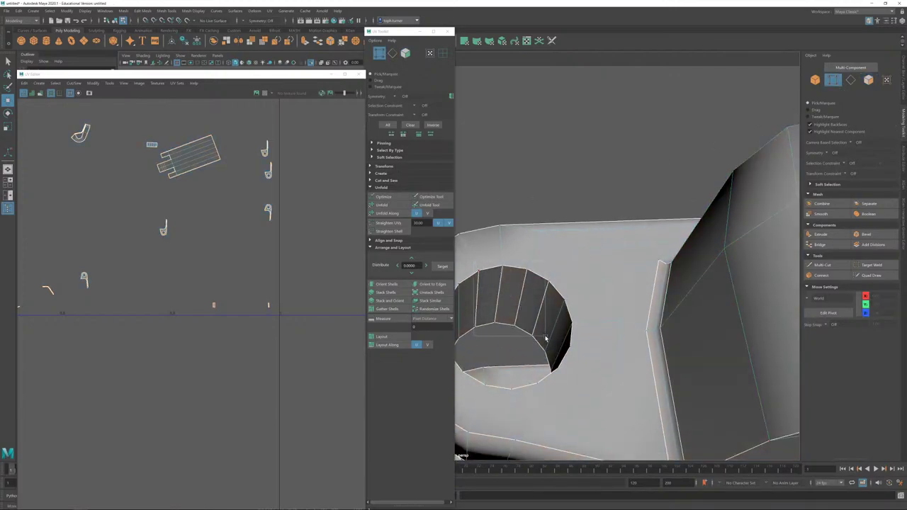
pyautogui.moveTo(546, 338); pyautogui.dragTo(527, 233)
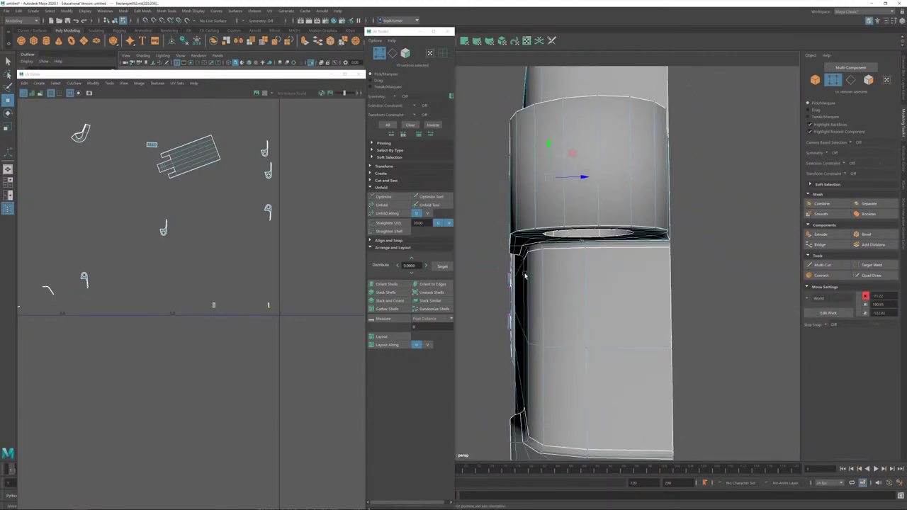
pyautogui.click(145, 11)
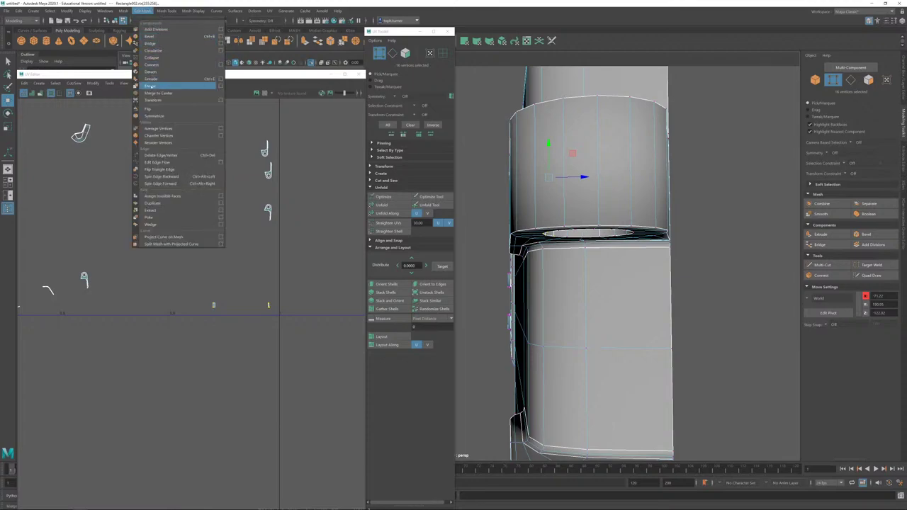
pyautogui.click(150, 86)
# Step: Select four vertical edges on the pin hole's inner wall and sew their UVs together
pyautogui.keyDown('alt'); pyautogui.moveTo(614, 280); pyautogui.dragTo(574, 293); pyautogui.keyUp('alt')
pyautogui.click(851, 80)
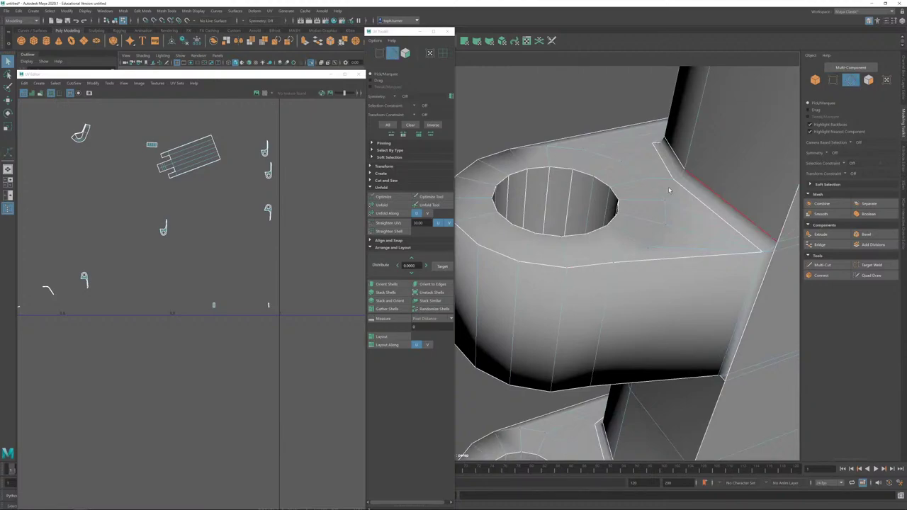
pyautogui.keyDown('alt'); pyautogui.moveTo(571, 195); pyautogui.dragTo(624, 216); pyautogui.keyUp('alt')
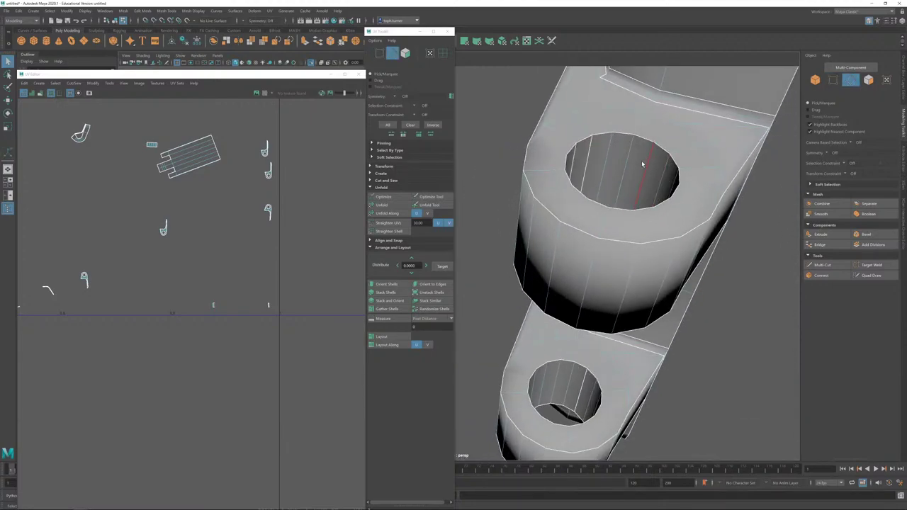
pyautogui.keyDown('alt'); pyautogui.moveTo(642, 164); pyautogui.dragTo(605, 170); pyautogui.keyUp('alt')
pyautogui.click(556, 224)
pyautogui.keyDown('shift'); pyautogui.click(537, 215); pyautogui.keyUp('shift')
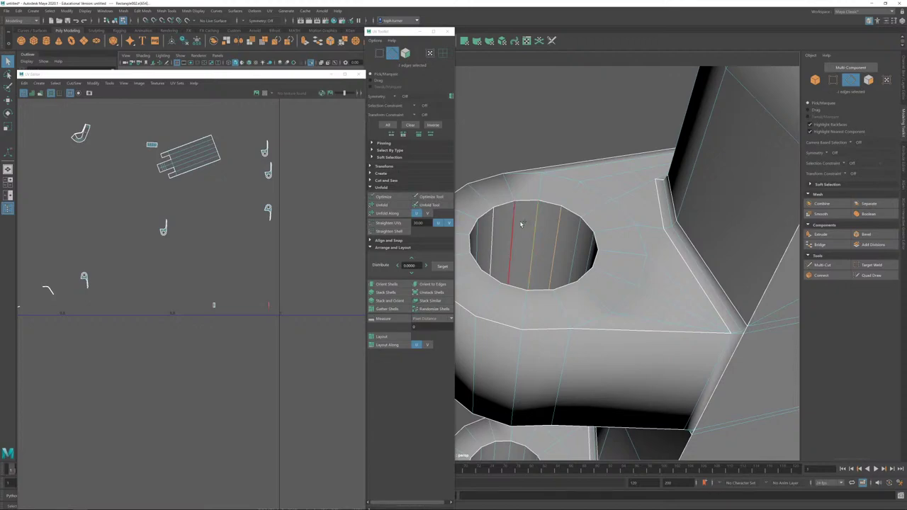
pyautogui.hotkey('shift', 's')
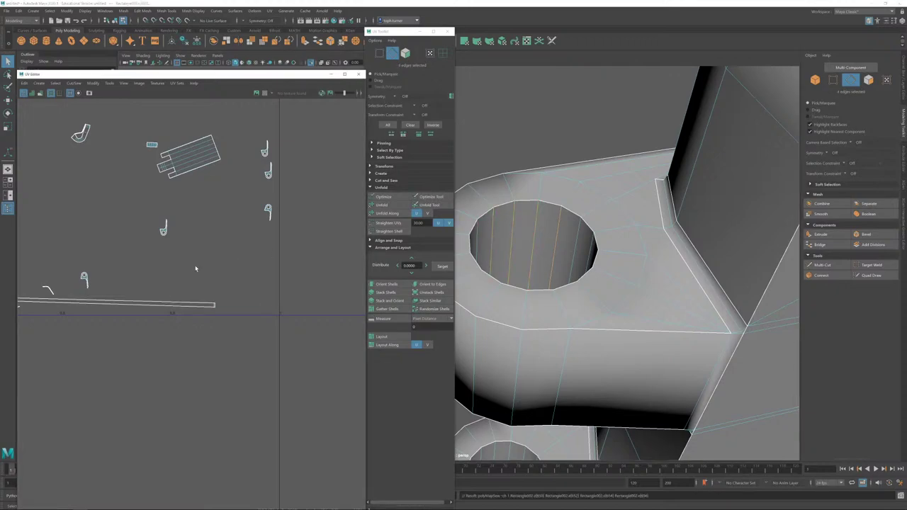
# Step: Examine the isolated hinge object from several sides and along its full length
pyautogui.keyDown('alt'); pyautogui.moveTo(610, 290); pyautogui.dragTo(680, 205); pyautogui.keyUp('alt')
pyautogui.keyDown('alt'); pyautogui.moveTo(680, 204); pyautogui.dragTo(387, 106, button='right'); pyautogui.keyUp('alt')
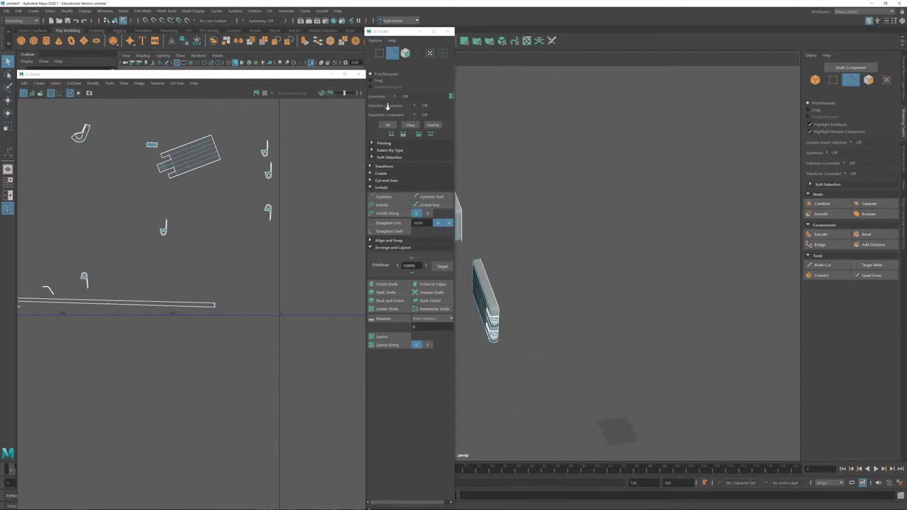
pyautogui.keyDown('alt'); pyautogui.moveTo(513, 202); pyautogui.dragTo(651, 209, button='middle'); pyautogui.keyUp('alt')
pyautogui.keyDown('alt'); pyautogui.moveTo(651, 210); pyautogui.dragTo(642, 268); pyautogui.keyUp('alt')
pyautogui.keyDown('alt'); pyautogui.moveTo(576, 329); pyautogui.dragTo(573, 220, button='middle'); pyautogui.keyUp('alt')
pyautogui.keyDown('alt'); pyautogui.moveTo(573, 221); pyautogui.dragTo(617, 406, button='right'); pyautogui.keyUp('alt')
pyautogui.keyDown('alt'); pyautogui.moveTo(617, 407); pyautogui.dragTo(615, 267, button='middle'); pyautogui.keyUp('alt')
pyautogui.keyDown('alt'); pyautogui.moveTo(615, 267); pyautogui.dragTo(599, 341, button='right'); pyautogui.keyUp('alt')
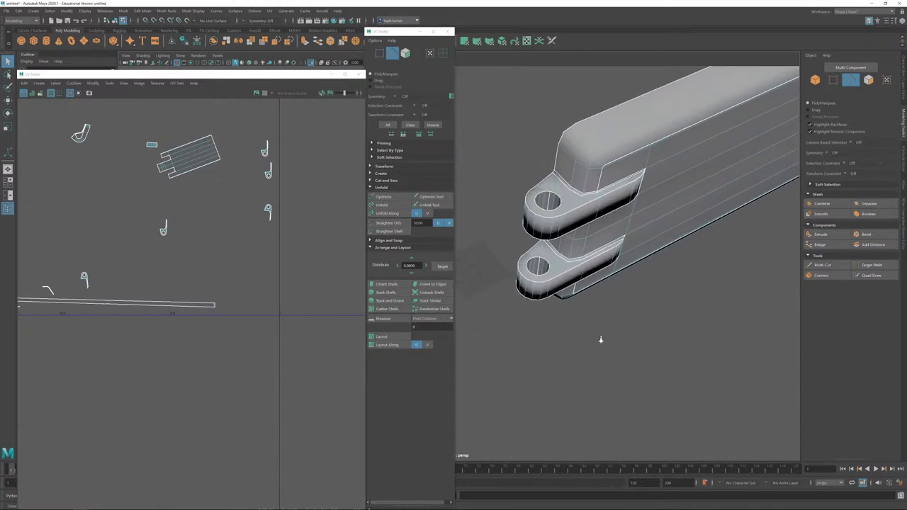
pyautogui.keyDown('alt'); pyautogui.moveTo(599, 340); pyautogui.dragTo(618, 366); pyautogui.keyUp('alt')
pyautogui.keyDown('alt'); pyautogui.moveTo(613, 315); pyautogui.dragTo(614, 339); pyautogui.keyUp('alt')
pyautogui.keyDown('alt'); pyautogui.moveTo(614, 339); pyautogui.dragTo(612, 304, button='right'); pyautogui.keyUp('alt')
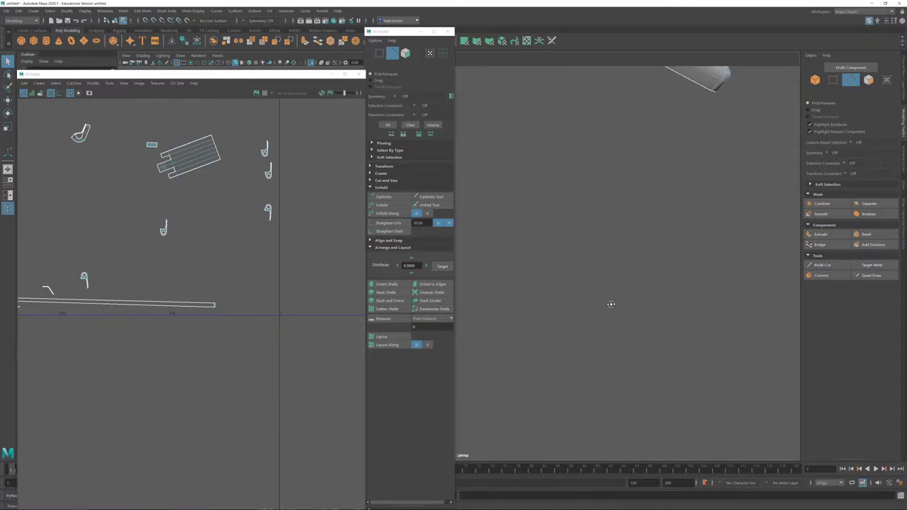
pyautogui.keyDown('alt'); pyautogui.moveTo(637, 120); pyautogui.dragTo(611, 281, button='middle'); pyautogui.keyUp('alt')
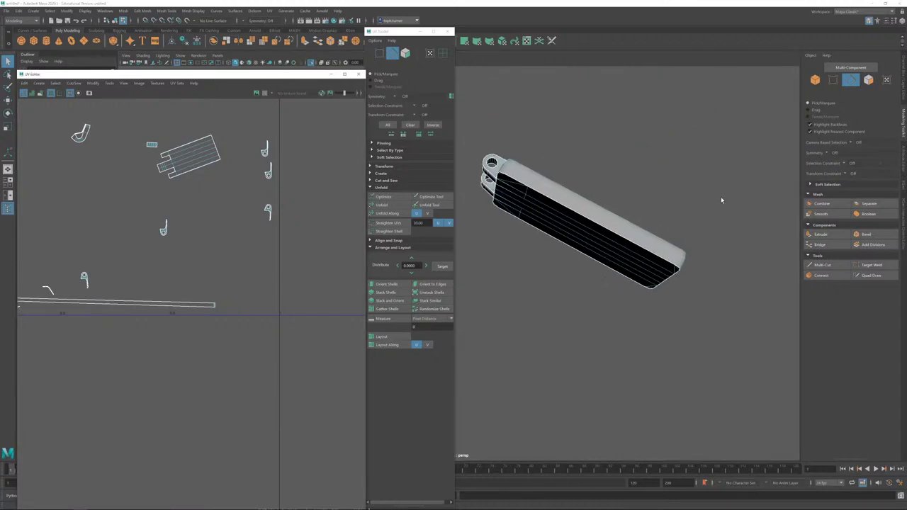
# Step: Return to object selection, show the complete model again and select all of its objects
pyautogui.click(814, 80)
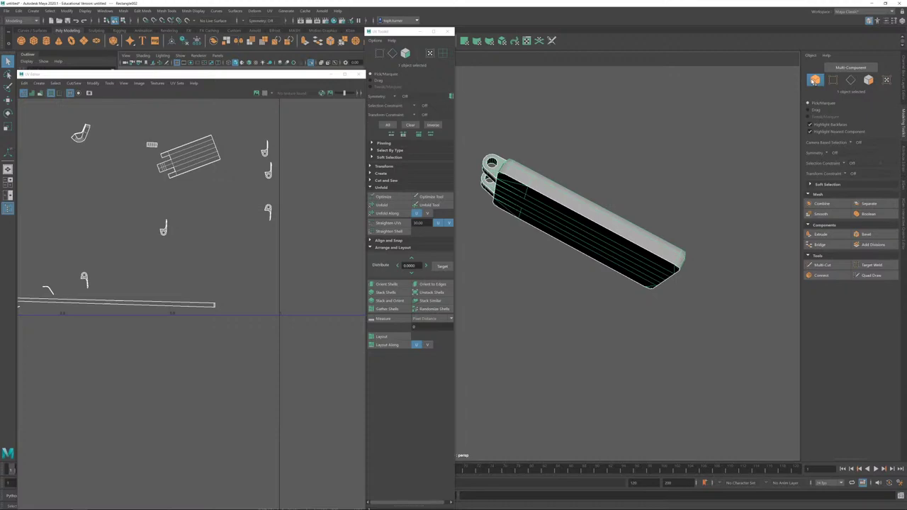
pyautogui.click(687, 180)
pyautogui.keyDown('alt'); pyautogui.moveTo(647, 230); pyautogui.dragTo(466, 118, button='right'); pyautogui.keyUp('alt')
pyautogui.keyDown('alt'); pyautogui.moveTo(465, 118); pyautogui.dragTo(607, 129, button='middle'); pyautogui.keyUp('alt')
pyautogui.moveTo(702, 106); pyautogui.dragTo(520, 366)
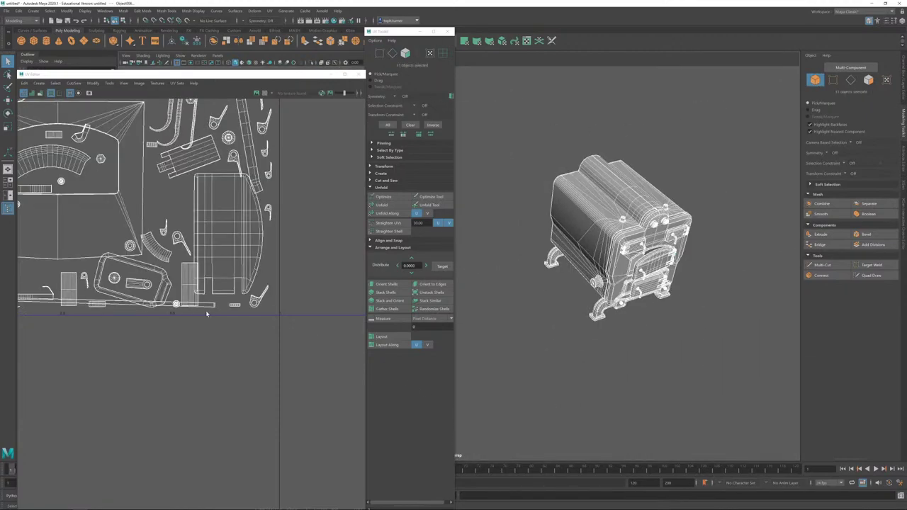
# Step: Unfold the long stretched strip shell of the pin hole wall and orient it to one of its edges
pyautogui.scroll(3, 207, 314)
pyautogui.click(406, 53)
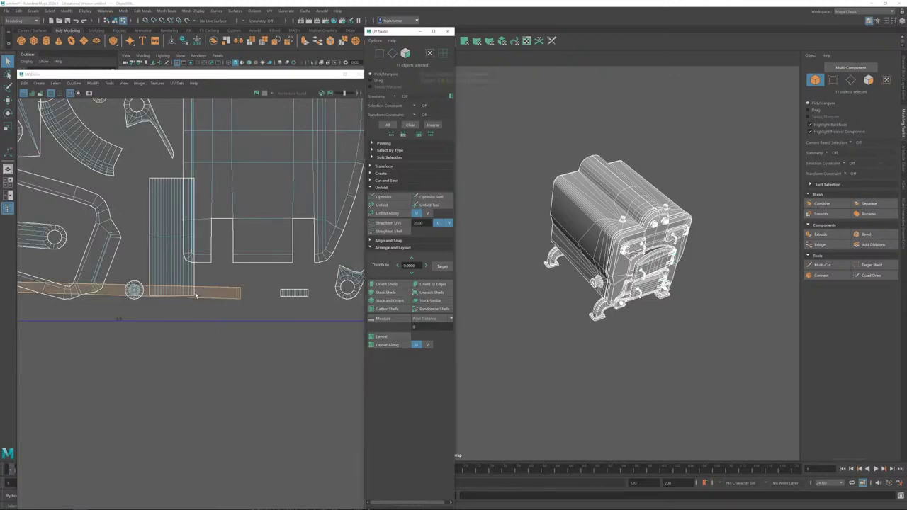
pyautogui.click(387, 204)
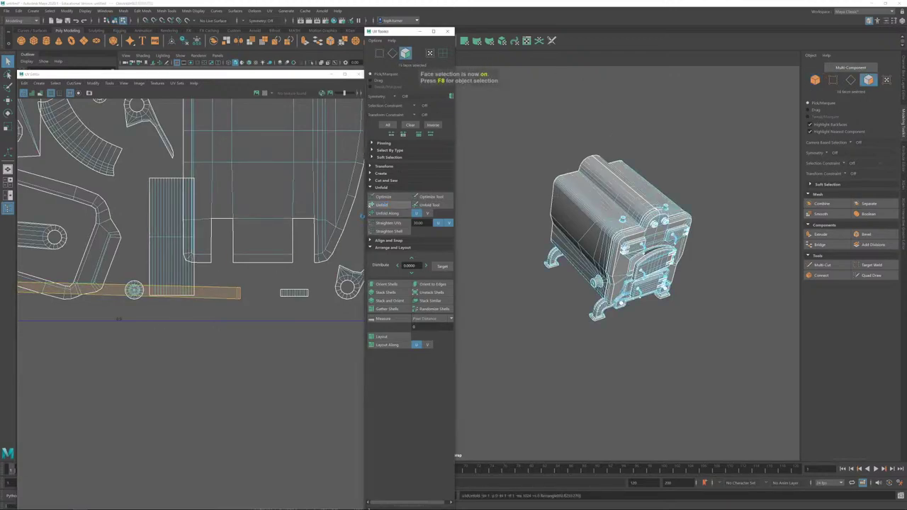
pyautogui.press('f')
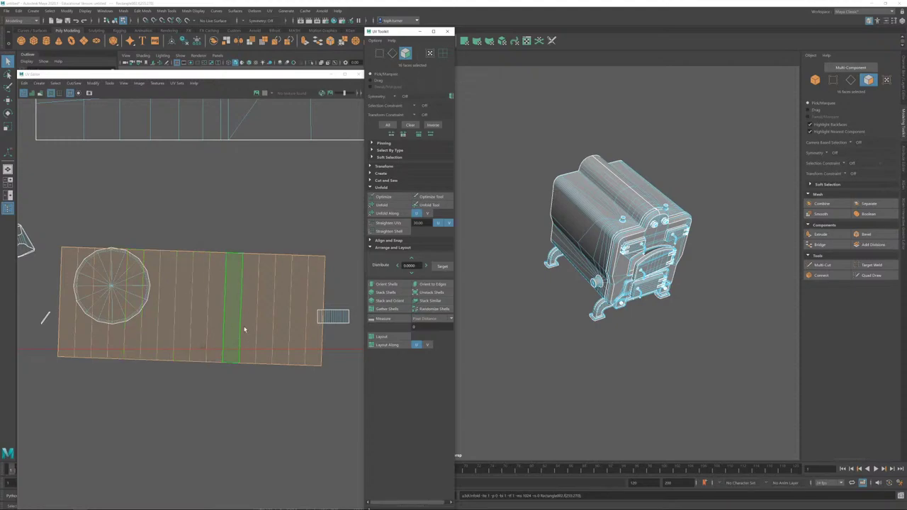
pyautogui.click(392, 53)
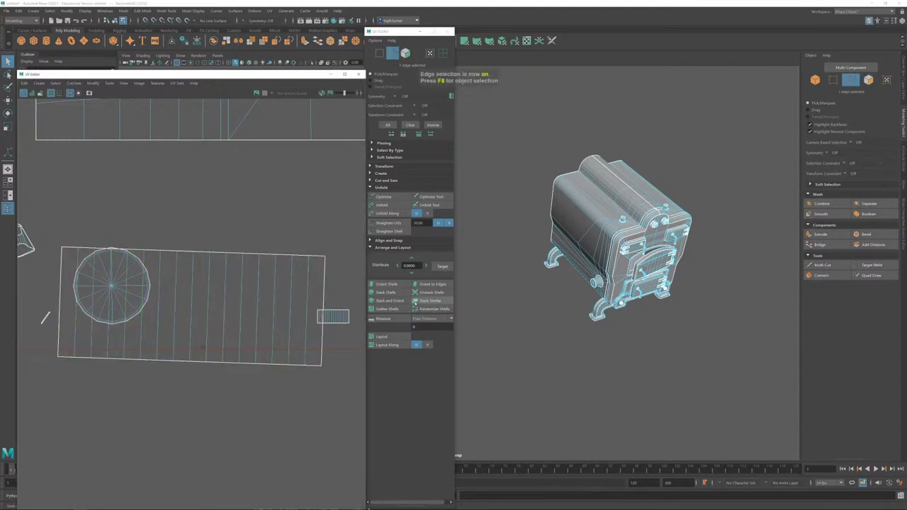
pyautogui.click(430, 283)
pyautogui.click(405, 54)
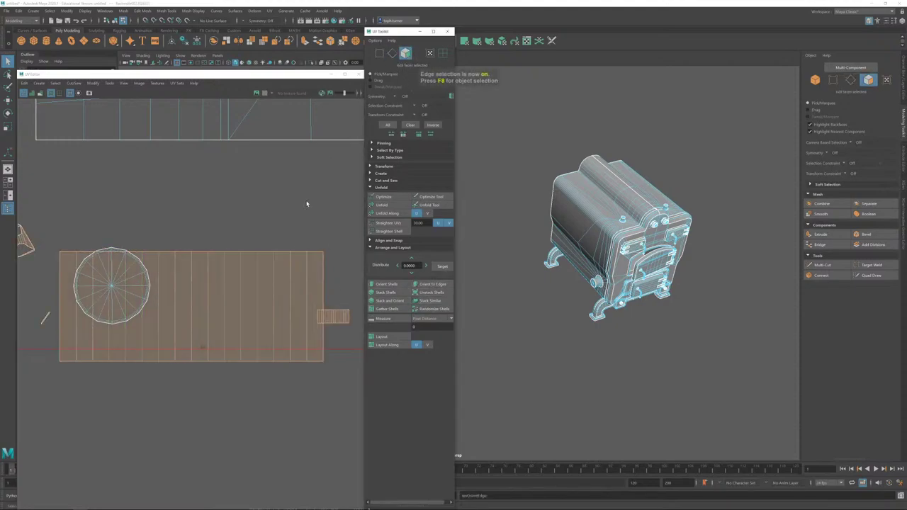
# Step: Select the unfolded pin hole shell and move it below the UV tile, clear of the round shell it overlaps
pyautogui.click(213, 333)
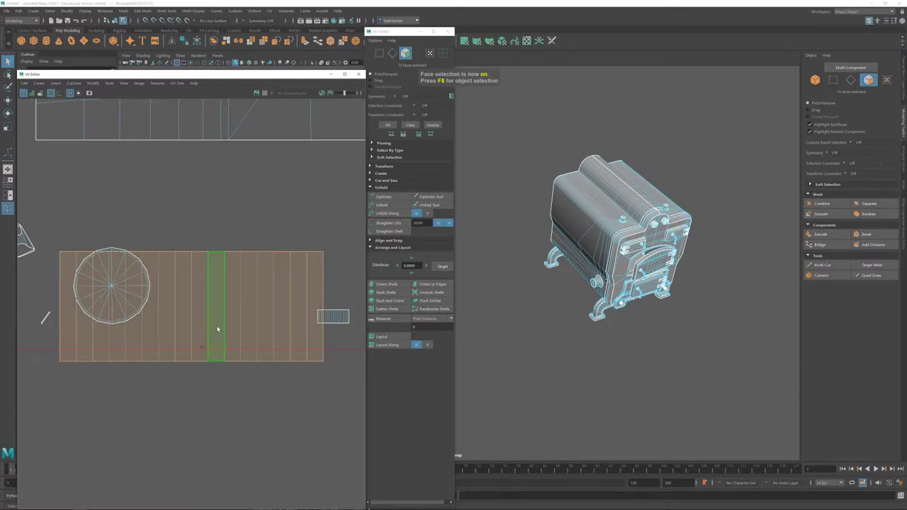
pyautogui.click(185, 337)
pyautogui.press('w')
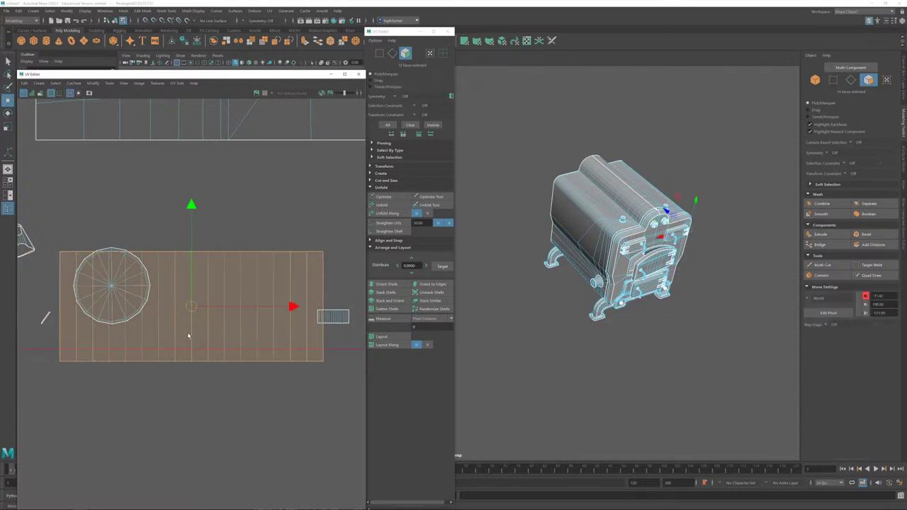
pyautogui.moveTo(192, 307); pyautogui.dragTo(225, 413)
pyautogui.keyDown('alt'); pyautogui.moveTo(97, 339); pyautogui.dragTo(238, 334, button='middle'); pyautogui.keyUp('alt')
pyautogui.scroll(3, 245, 341)
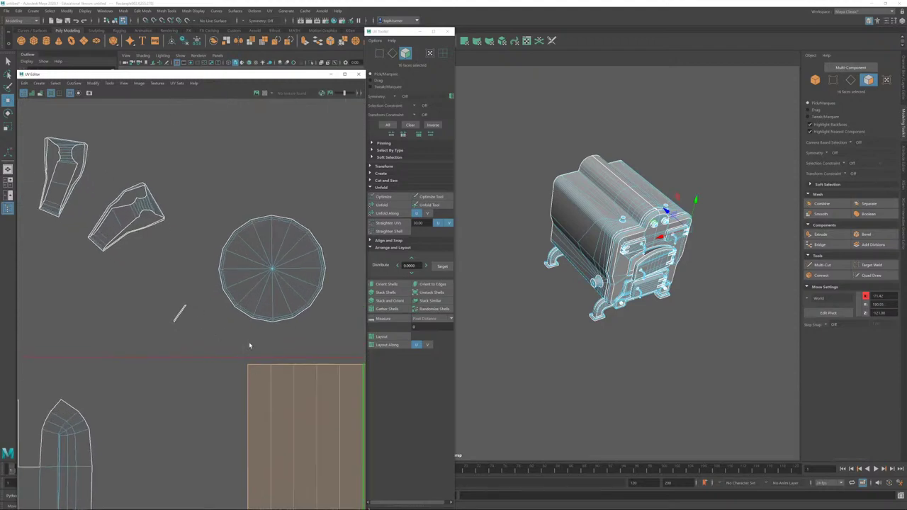
# Step: Orient the round shell to one of its spoke edges
pyautogui.click(392, 54)
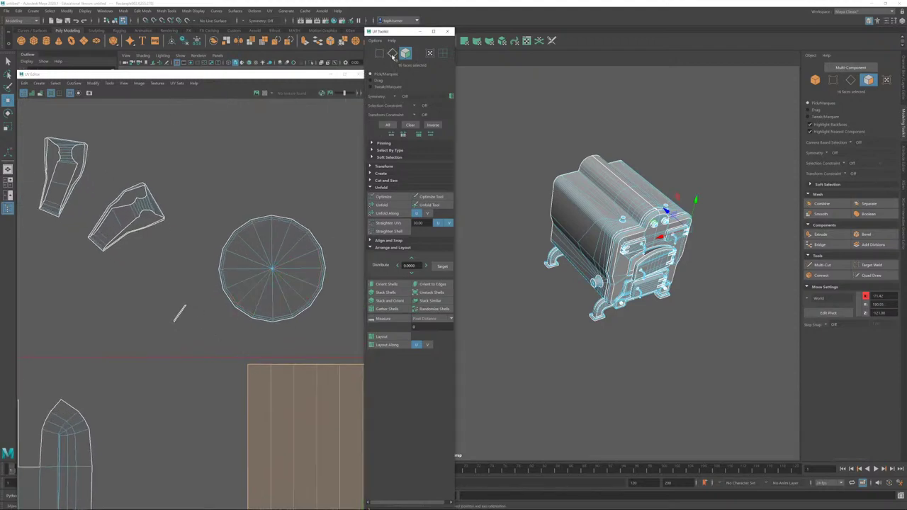
pyautogui.click(272, 243)
pyautogui.click(421, 283)
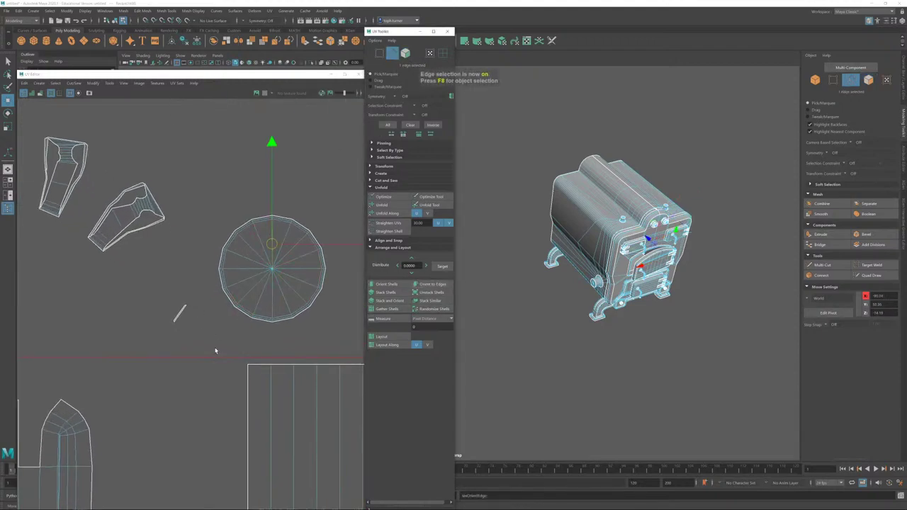
# Step: Select the tiny slanted single-face shell beside the round shell and examine where its face lies on the model
pyautogui.scroll(5, 184, 314)
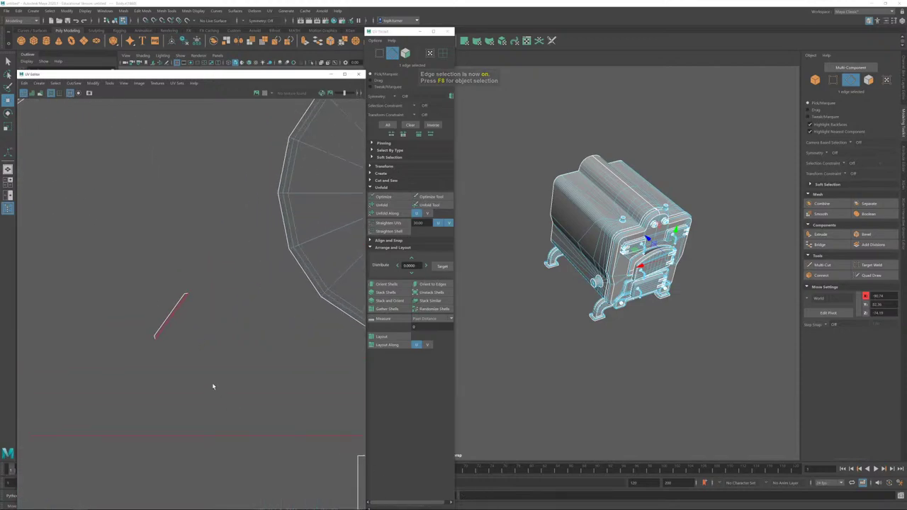
pyautogui.click(405, 55)
pyautogui.moveTo(239, 221); pyautogui.dragTo(129, 360)
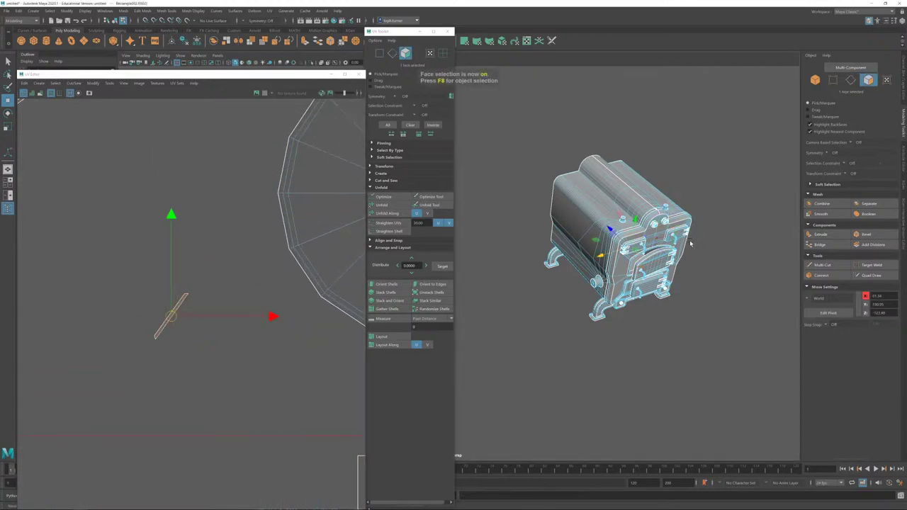
pyautogui.press('f')
pyautogui.keyDown('alt'); pyautogui.moveTo(542, 187); pyautogui.dragTo(699, 217, button='middle'); pyautogui.keyUp('alt')
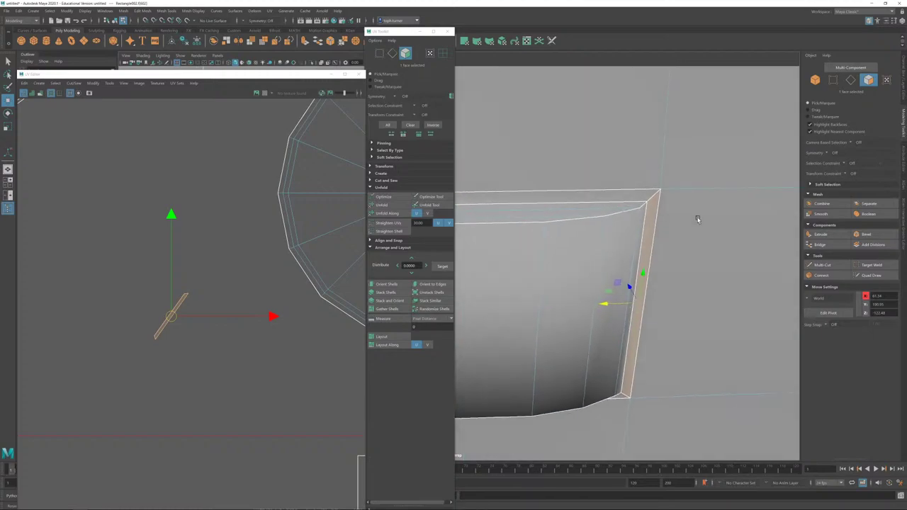
pyautogui.keyDown('alt'); pyautogui.moveTo(699, 217); pyautogui.dragTo(684, 211); pyautogui.keyUp('alt')
pyautogui.keyDown('alt'); pyautogui.moveTo(684, 211); pyautogui.dragTo(525, 130, button='right'); pyautogui.keyUp('alt')
pyautogui.keyDown('alt'); pyautogui.moveTo(524, 130); pyautogui.dragTo(725, 140, button='middle'); pyautogui.keyUp('alt')
# Step: Unfold the two distorted tapered shells beside the round shell
pyautogui.scroll(-5, 332, 237)
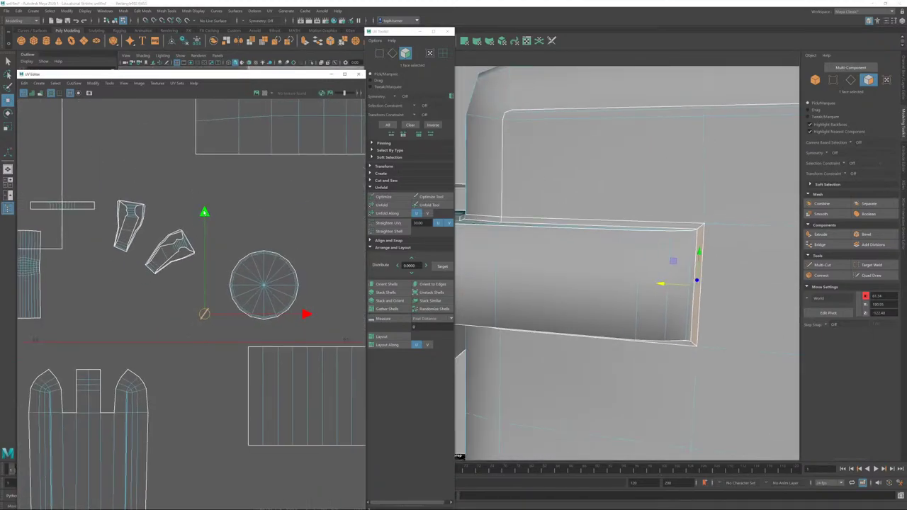
pyautogui.moveTo(121, 188); pyautogui.dragTo(203, 303)
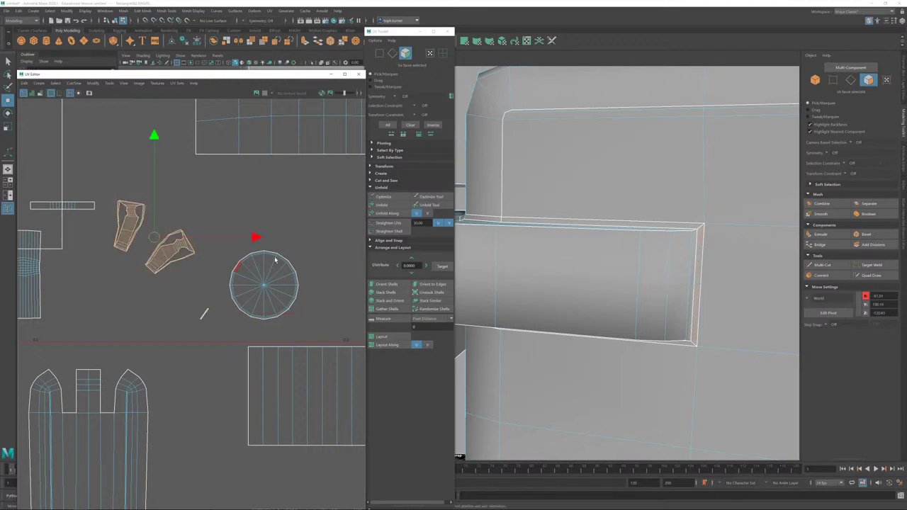
pyautogui.click(408, 206)
pyautogui.click(220, 196)
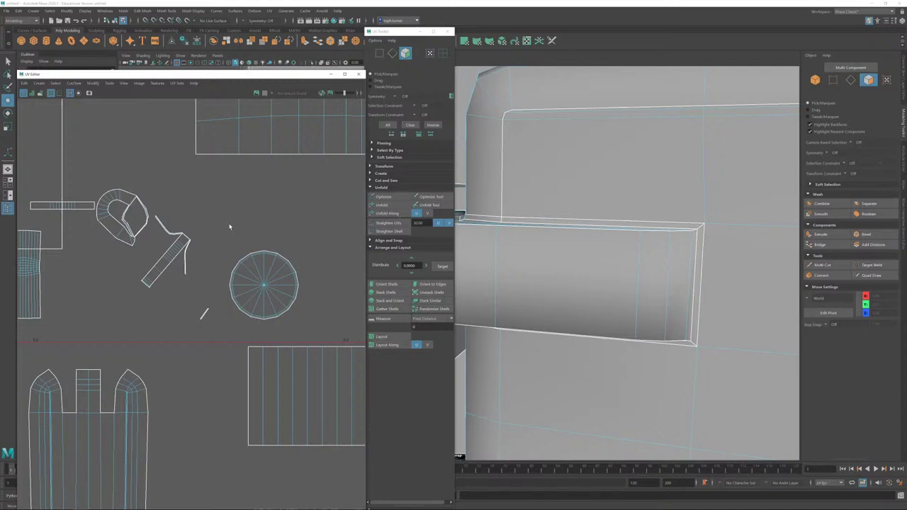
# Step: Move the narrow horizontal strip shell upward, clear of the large rectangular shell it overlaps
pyautogui.doubleClick(87, 206)
pyautogui.moveTo(88, 207); pyautogui.dragTo(172, 162)
pyautogui.moveTo(146, 207); pyautogui.dragTo(127, 137, button='middle')
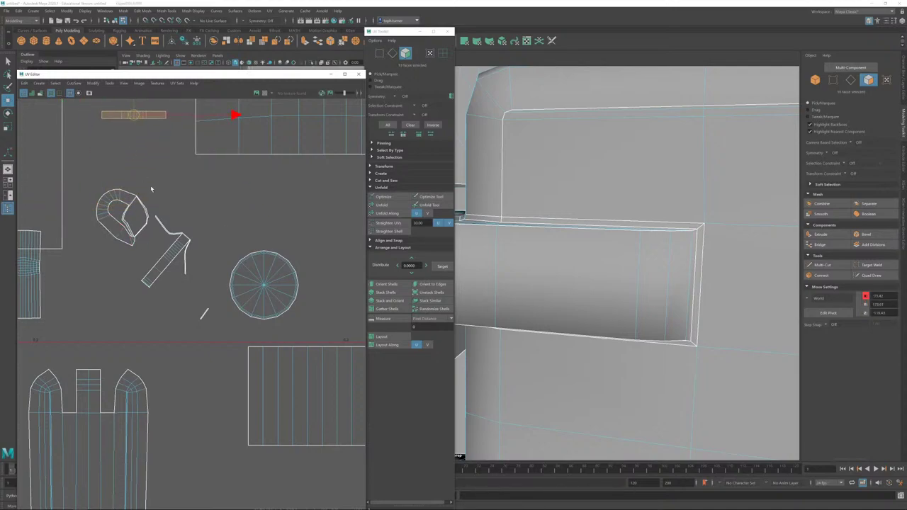
# Step: Move the wavy rectangular shell below the UV tile and straighten its UVs
pyautogui.keyDown('alt'); pyautogui.moveTo(151, 189); pyautogui.dragTo(378, 156, button='middle'); pyautogui.keyUp('alt')
pyautogui.doubleClick(235, 248)
pyautogui.moveTo(250, 242); pyautogui.dragTo(188, 357)
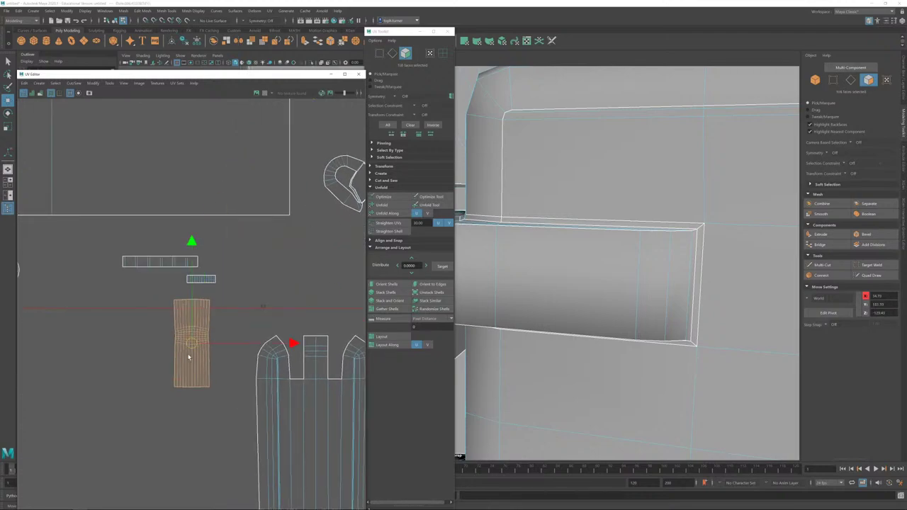
pyautogui.moveTo(189, 358); pyautogui.dragTo(170, 385, button='middle')
pyautogui.click(398, 225)
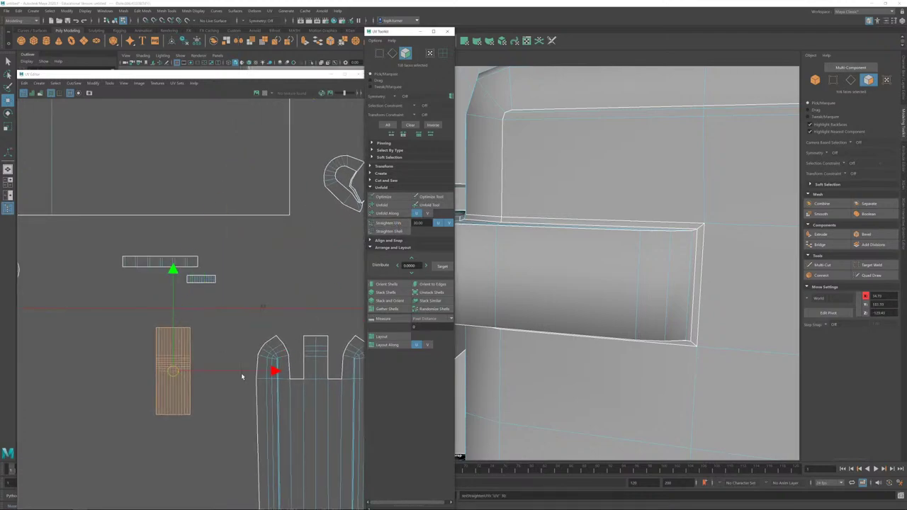
pyautogui.click(239, 314)
# Step: Straighten the UVs of the matching wavy rectangular shell near the UV tile's left edge
pyautogui.scroll(-4, 291, 288)
pyautogui.keyDown('alt'); pyautogui.moveTo(265, 289); pyautogui.dragTo(185, 328, button='middle'); pyautogui.keyUp('alt')
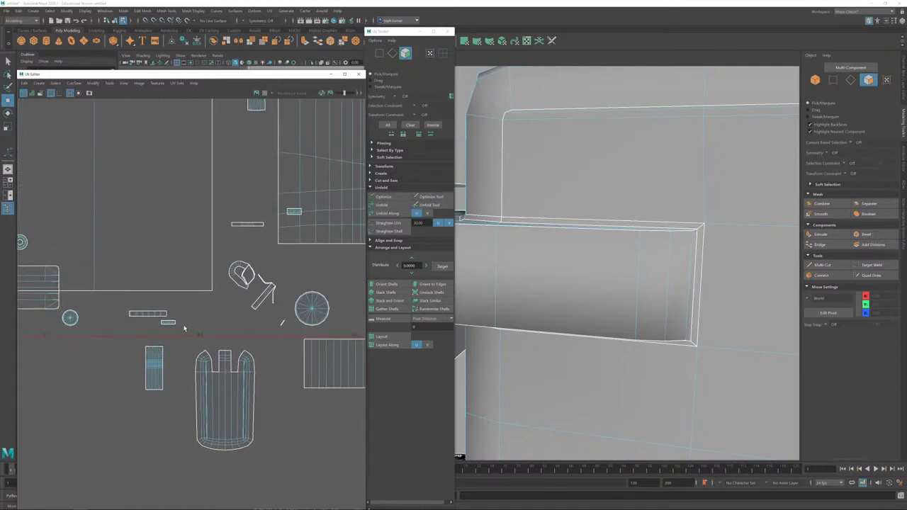
pyautogui.scroll(-3, 177, 319)
pyautogui.keyDown('alt'); pyautogui.moveTo(106, 271); pyautogui.dragTo(246, 259, button='middle'); pyautogui.keyUp('alt')
pyautogui.scroll(3, 229, 276)
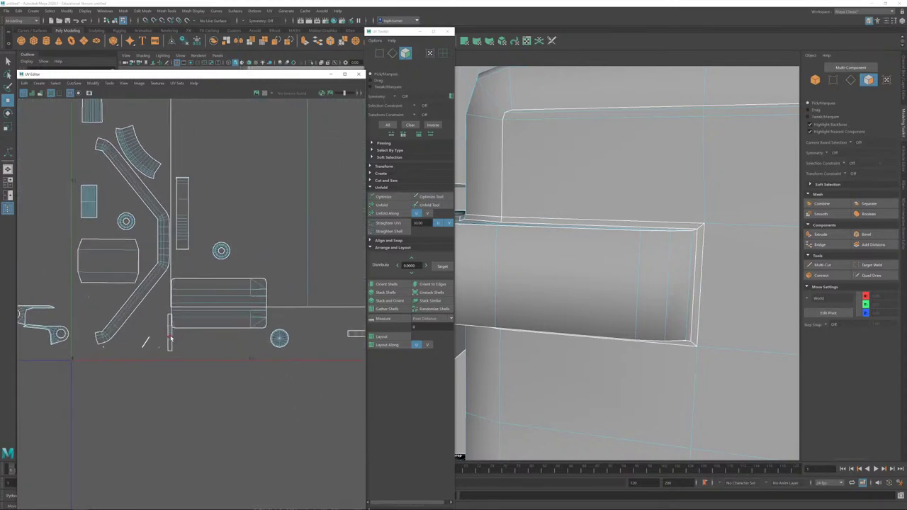
pyautogui.keyDown('alt'); pyautogui.moveTo(214, 309); pyautogui.dragTo(87, 213, button='right'); pyautogui.keyUp('alt')
pyautogui.keyDown('alt'); pyautogui.moveTo(211, 232); pyautogui.dragTo(170, 376, button='middle'); pyautogui.keyUp('alt')
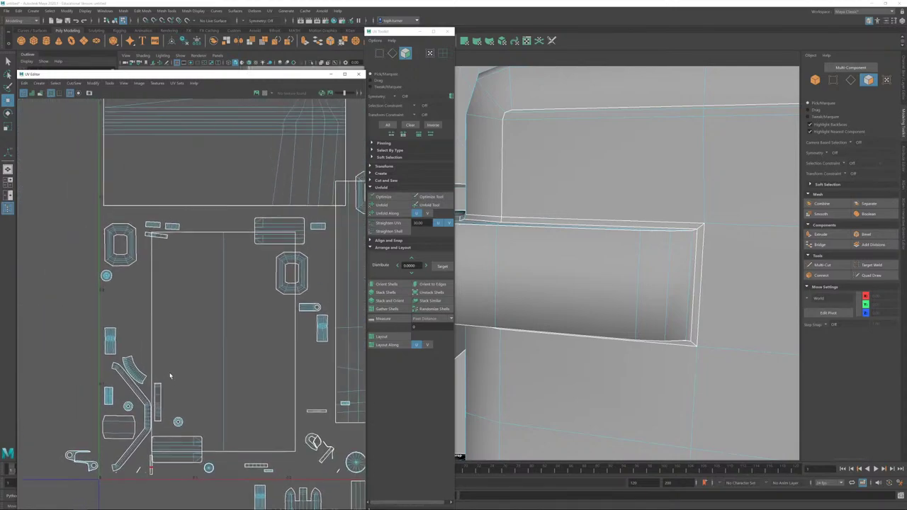
pyautogui.click(112, 340)
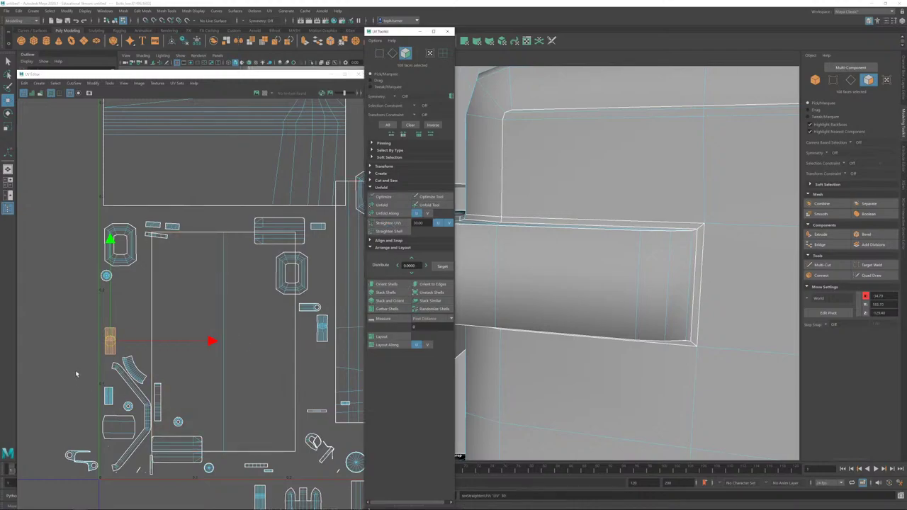
pyautogui.click(151, 338)
# Step: Straighten the UVs of the two small ribbed shells and of the slanted strip shell below them
pyautogui.scroll(4, 234, 361)
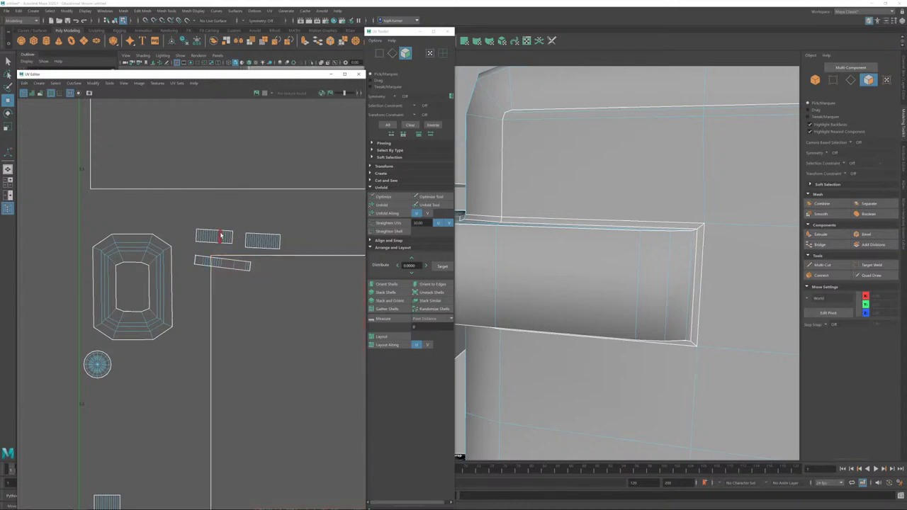
pyautogui.click(217, 237)
pyautogui.keyDown('shift'); pyautogui.click(262, 242); pyautogui.keyUp('shift')
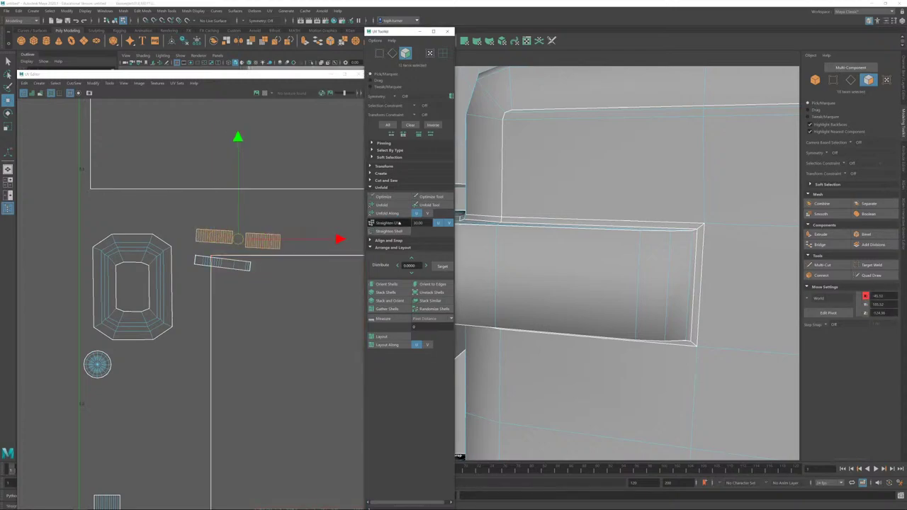
pyautogui.doubleClick(201, 263)
pyautogui.click(389, 223)
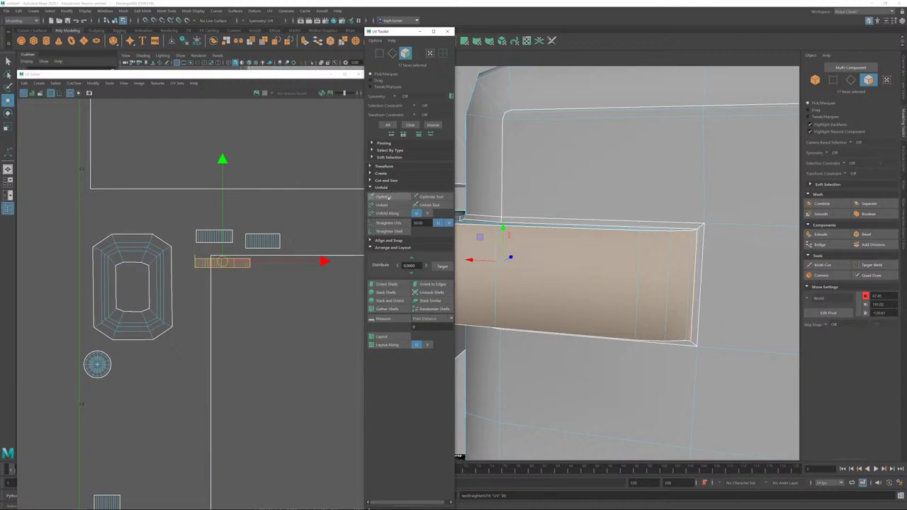
# Step: Move the straightened strip shell above the two small ribbed shells, clear of the large shell it overlaps
pyautogui.press('f')
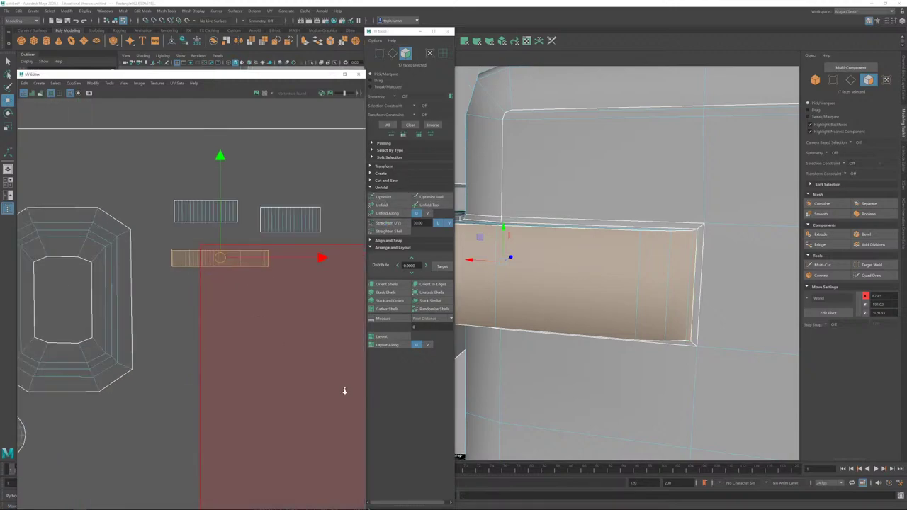
pyautogui.scroll(-3, 185, 288)
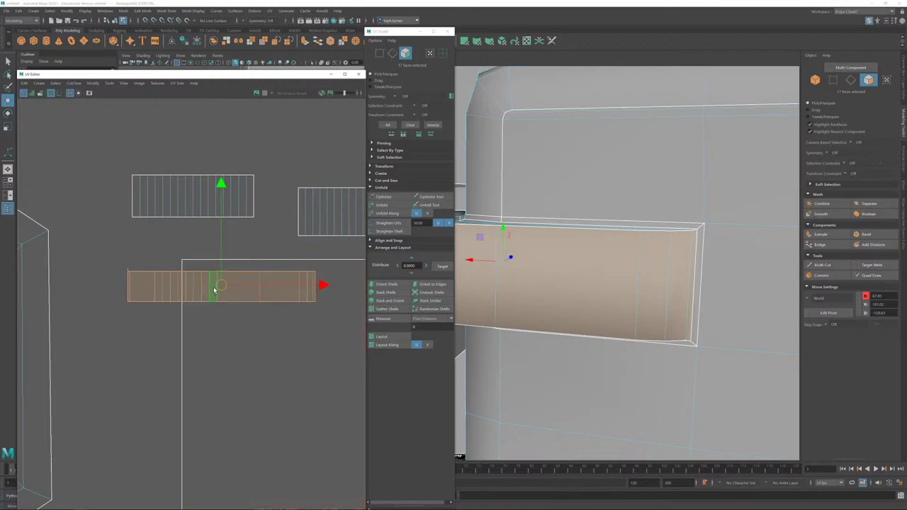
pyautogui.moveTo(212, 283); pyautogui.dragTo(251, 153)
pyautogui.keyDown('alt'); pyautogui.moveTo(252, 153); pyautogui.dragTo(220, 239, button='middle'); pyautogui.keyUp('alt')
# Step: Try to shift the strip shell's faces horizontally, and undo the change
pyautogui.click(224, 196)
pyautogui.moveTo(336, 205); pyautogui.dragTo(142, 243)
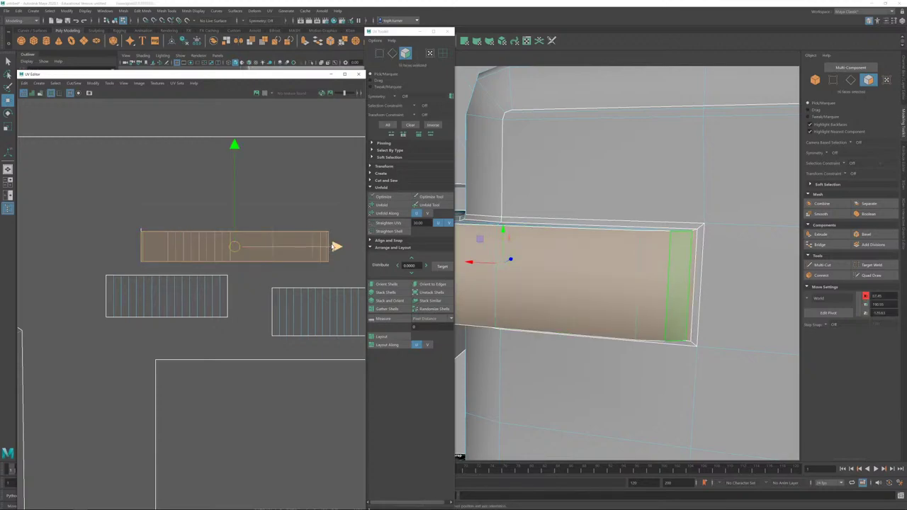
pyautogui.click(336, 207)
pyautogui.moveTo(350, 210); pyautogui.dragTo(143, 239)
pyautogui.moveTo(329, 248); pyautogui.dragTo(342, 249)
pyautogui.hotkey('ctrl', 'z')
# Step: Select the sliver face protruding from the strip shell's end and examine where it lies on the model
pyautogui.keyDown('alt'); pyautogui.moveTo(148, 206); pyautogui.dragTo(282, 327, button='right'); pyautogui.keyUp('alt')
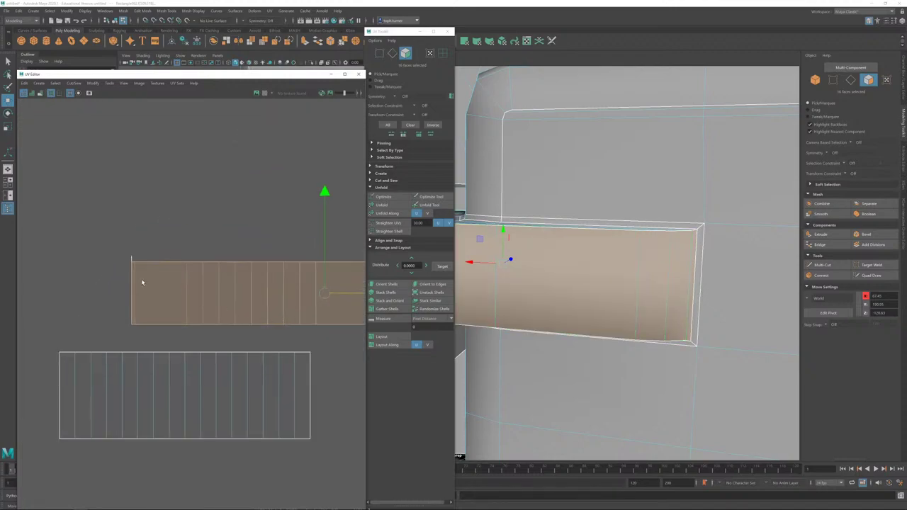
pyautogui.keyDown('alt'); pyautogui.moveTo(660, 260); pyautogui.dragTo(616, 229); pyautogui.keyUp('alt')
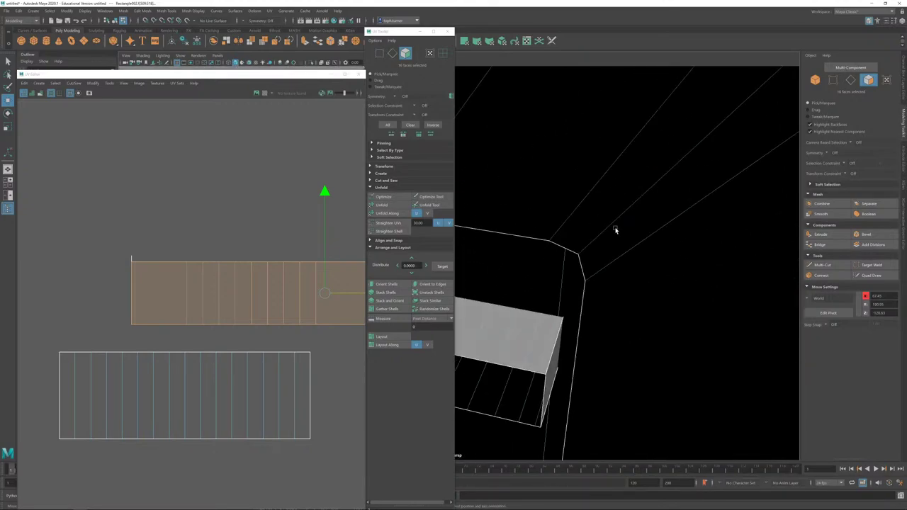
pyautogui.keyDown('alt'); pyautogui.moveTo(616, 229); pyautogui.dragTo(400, 77, button='right'); pyautogui.keyUp('alt')
pyautogui.keyDown('alt'); pyautogui.moveTo(562, 200); pyautogui.dragTo(555, 191); pyautogui.keyUp('alt')
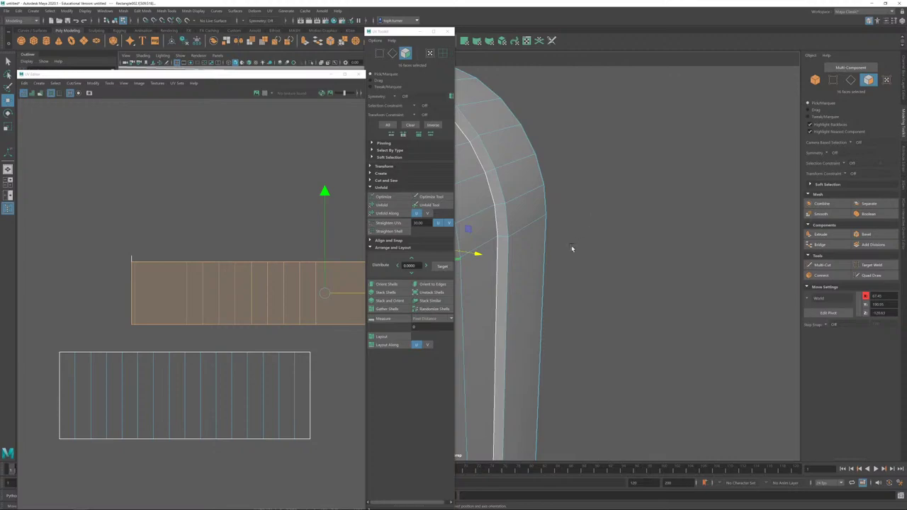
pyautogui.moveTo(145, 246); pyautogui.dragTo(127, 264)
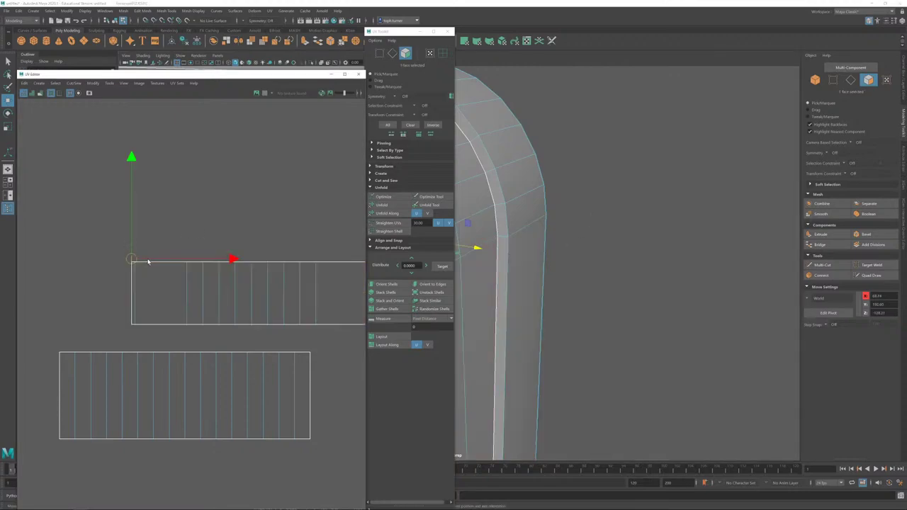
pyautogui.press('f')
pyautogui.keyDown('alt'); pyautogui.moveTo(610, 295); pyautogui.dragTo(697, 263); pyautogui.keyUp('alt')
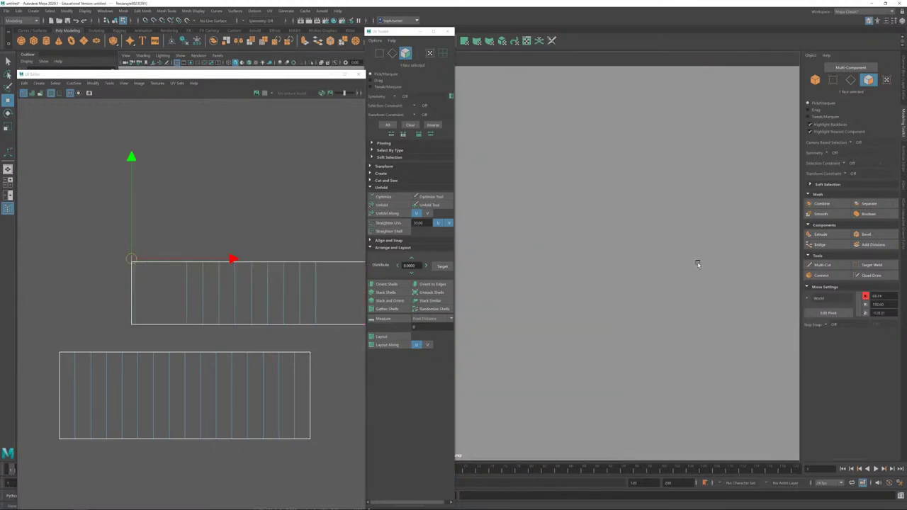
pyautogui.scroll(-10, 686, 253)
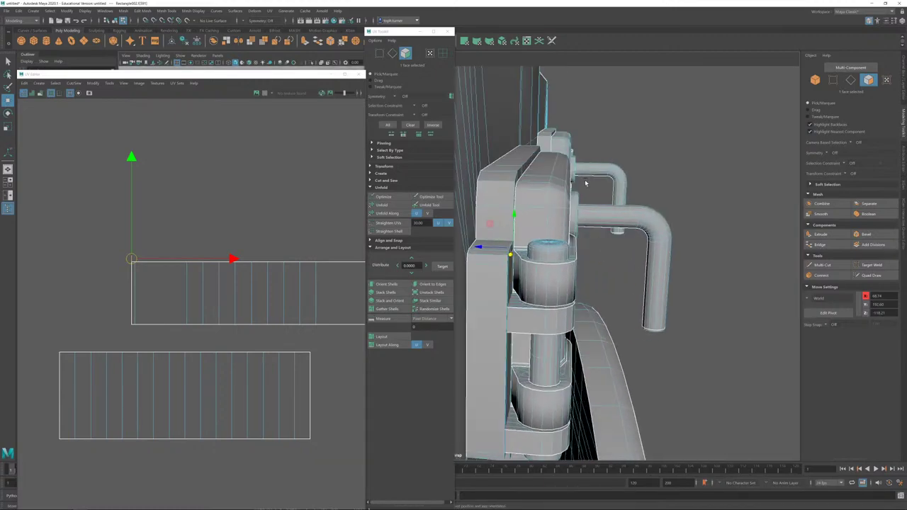
pyautogui.keyDown('alt'); pyautogui.moveTo(577, 285); pyautogui.dragTo(594, 345); pyautogui.keyUp('alt')
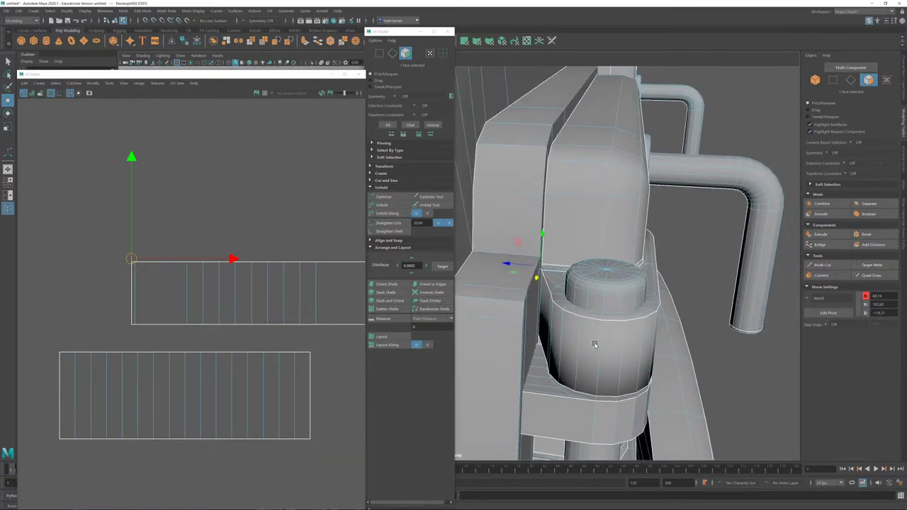
# Step: Isolate the hinge object that contains the sliver face and bring its inner corner into close view
pyautogui.click(815, 80)
pyautogui.click(607, 234)
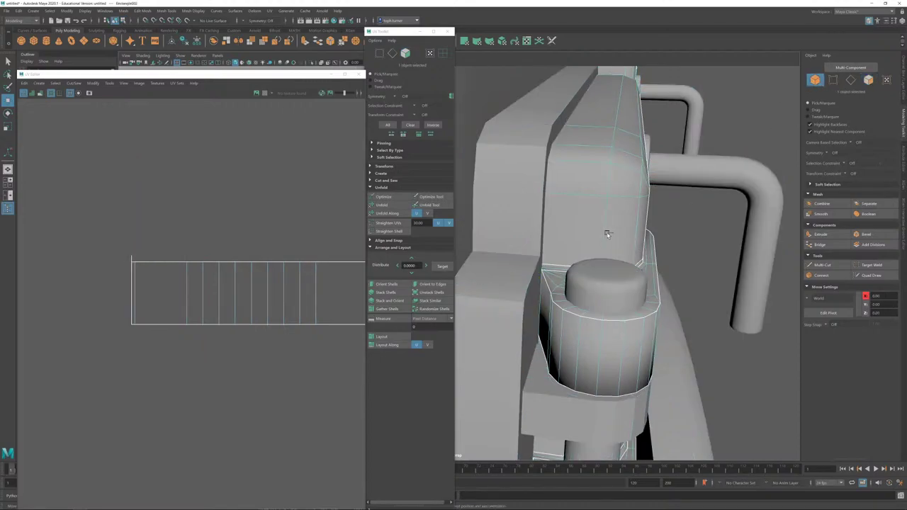
pyautogui.hotkey('ctrl', '1')
pyautogui.keyDown('alt'); pyautogui.moveTo(583, 249); pyautogui.dragTo(620, 246); pyautogui.keyUp('alt')
pyautogui.keyDown('alt'); pyautogui.moveTo(620, 246); pyautogui.dragTo(746, 242, button='right'); pyautogui.keyUp('alt')
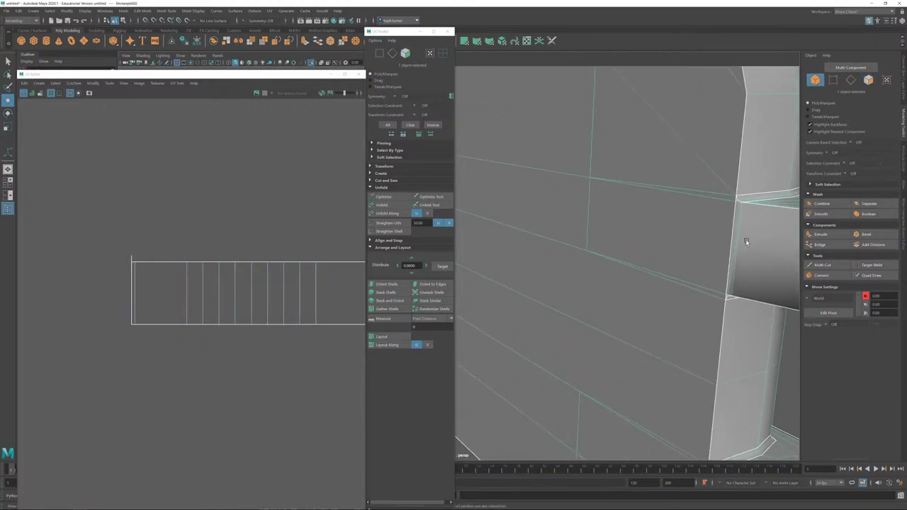
pyautogui.keyDown('alt'); pyautogui.moveTo(747, 242); pyautogui.dragTo(583, 298); pyautogui.keyUp('alt')
pyautogui.keyDown('alt'); pyautogui.moveTo(583, 298); pyautogui.dragTo(671, 397, button='right'); pyautogui.keyUp('alt')
pyautogui.keyDown('alt'); pyautogui.moveTo(658, 377); pyautogui.dragTo(656, 351, button='middle'); pyautogui.keyUp('alt')
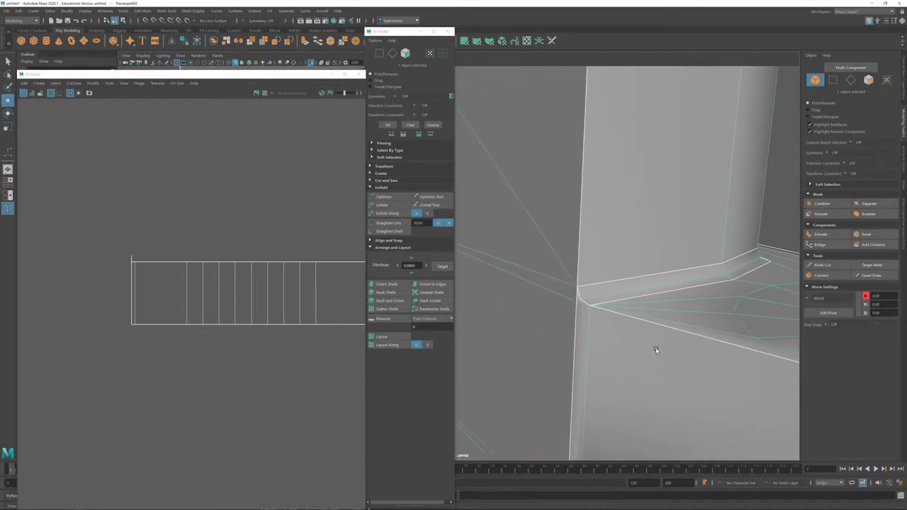
pyautogui.keyDown('alt'); pyautogui.moveTo(656, 350); pyautogui.dragTo(656, 300); pyautogui.keyUp('alt')
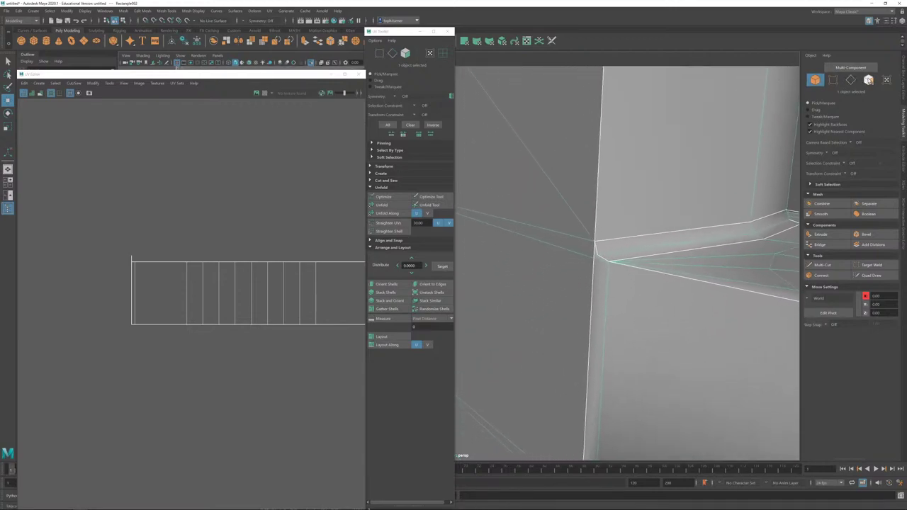
# Step: Pick the sliver face and the strip face beside it to examine how they meet at the hinge's inner corner
pyautogui.click(868, 80)
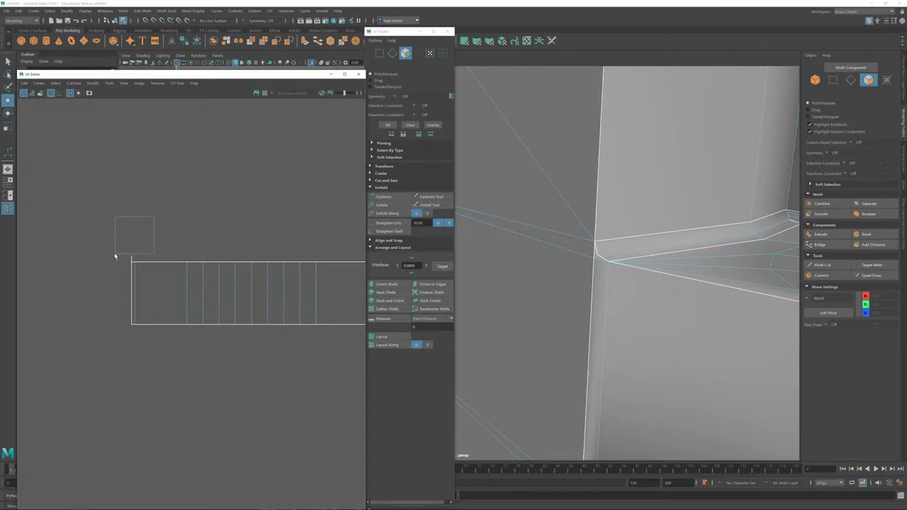
pyautogui.moveTo(110, 257); pyautogui.dragTo(113, 268)
pyautogui.moveTo(628, 318)
pyautogui.keyDown('alt'); pyautogui.mouseDown()
pyautogui.moveTo(621, 281)
pyautogui.moveTo(646, 372)
pyautogui.moveTo(684, 320)
pyautogui.moveTo(617, 324)
pyautogui.mouseUp(); pyautogui.keyUp('alt')
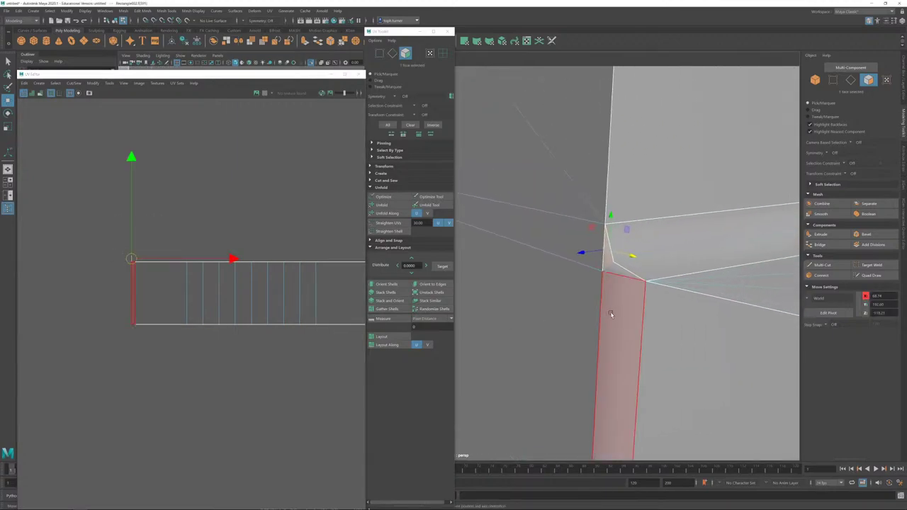
pyautogui.click(616, 270)
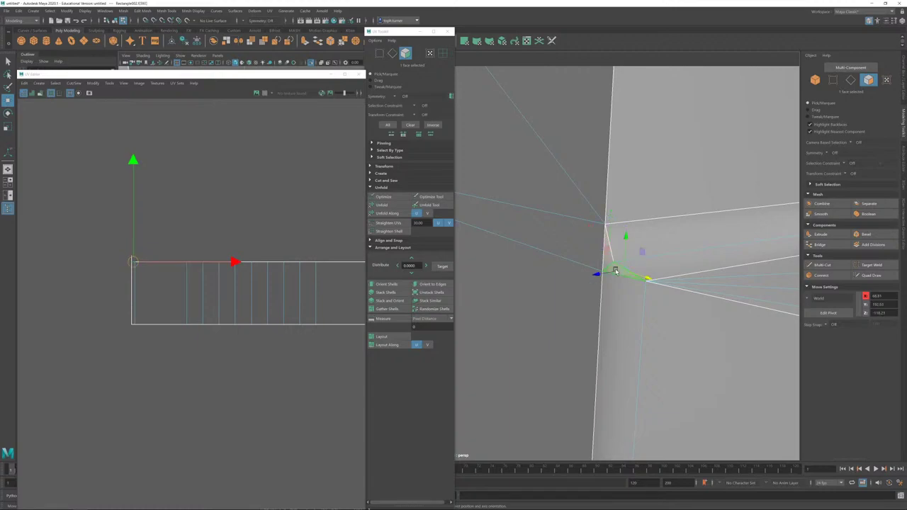
pyautogui.click(613, 311)
pyautogui.click(132, 382)
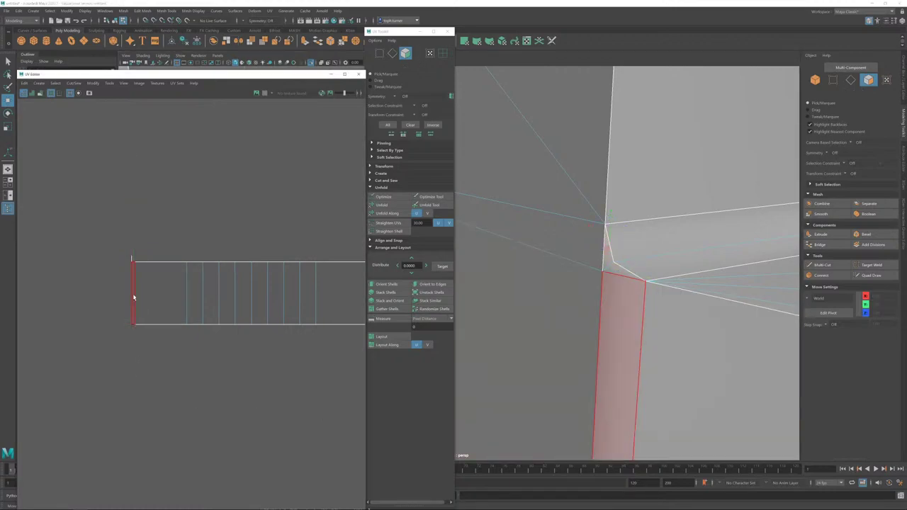
# Step: Try to shift the faces at the strip shell's end vertically, and undo the move
pyautogui.moveTo(117, 294); pyautogui.dragTo(242, 330)
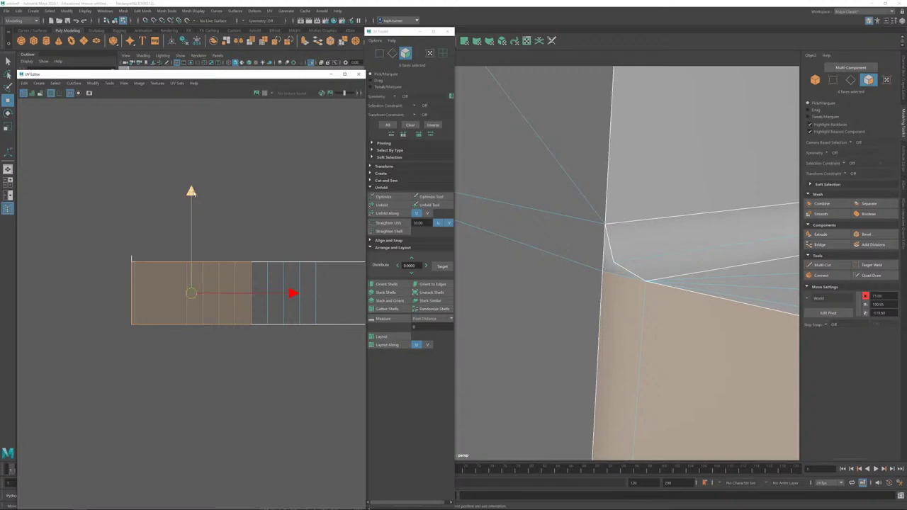
pyautogui.moveTo(193, 192); pyautogui.dragTo(192, 212)
pyautogui.hotkey('ctrl', 'z')
pyautogui.click(107, 240)
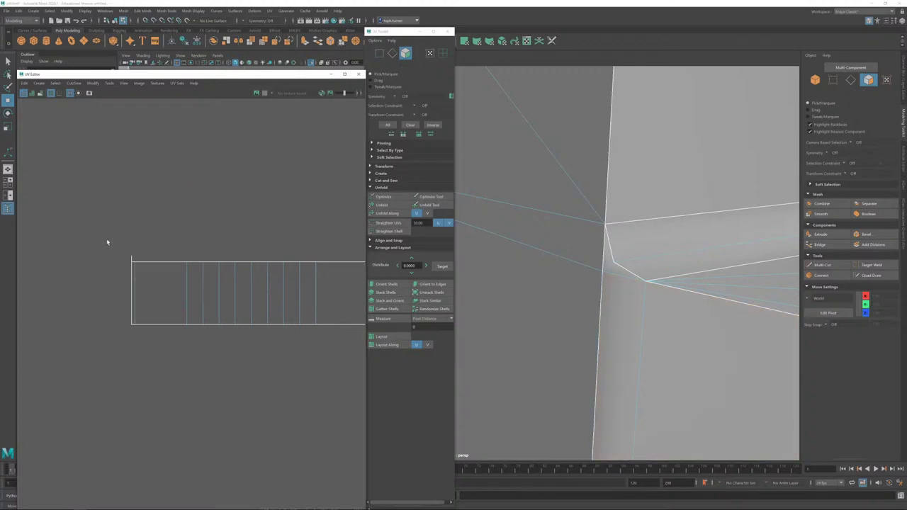
# Step: Unfold the whole strip shell and orient it to one of its crosswise edges
pyautogui.scroll(-8, 616, 235)
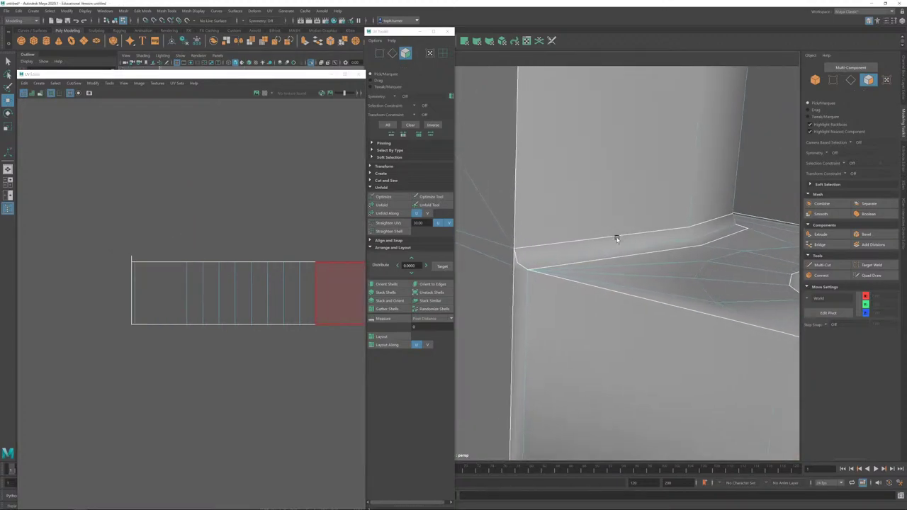
pyautogui.doubleClick(239, 303)
pyautogui.click(398, 205)
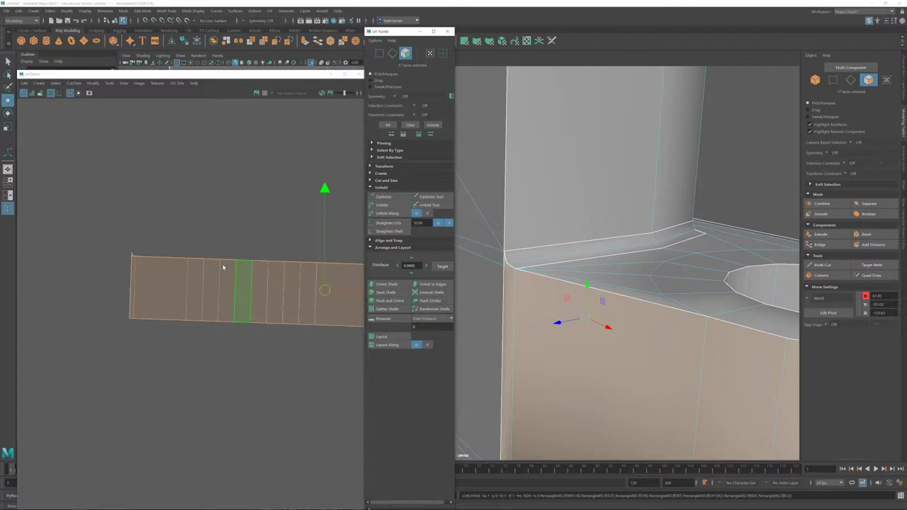
pyautogui.scroll(3, 224, 265)
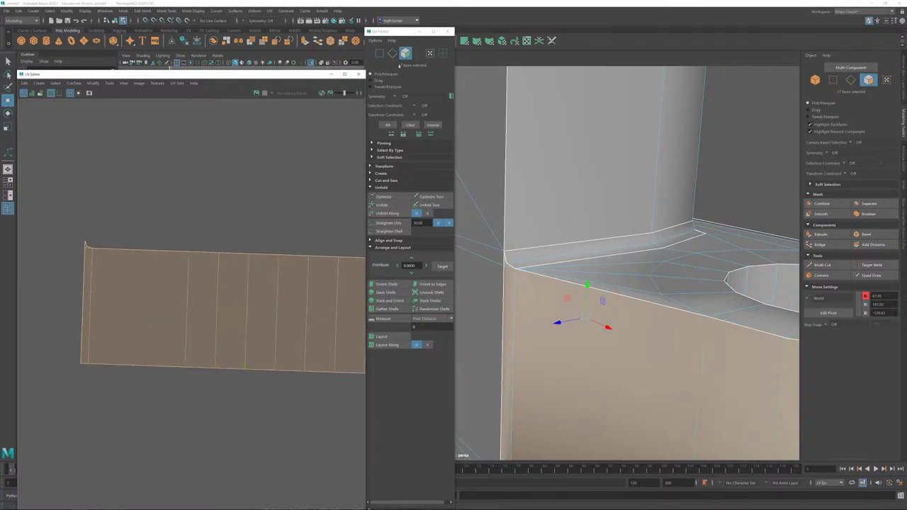
pyautogui.click(392, 54)
pyautogui.click(246, 300)
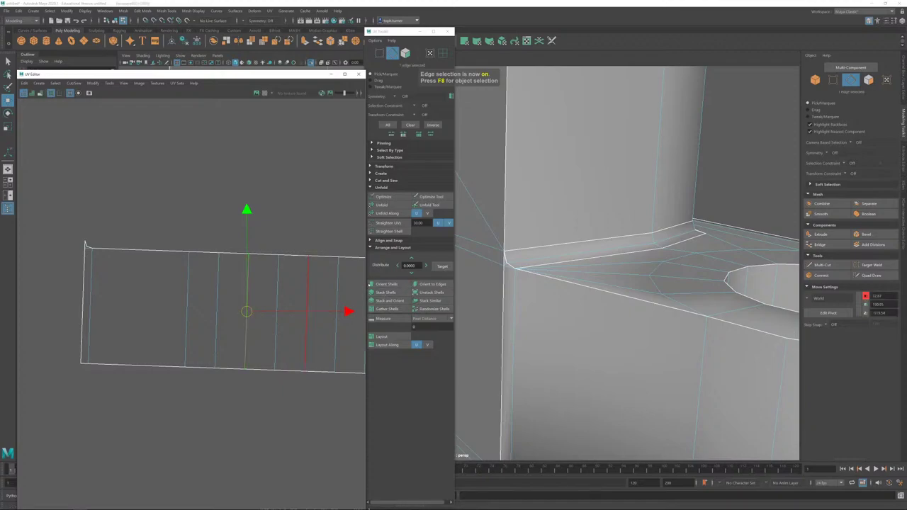
pyautogui.click(434, 284)
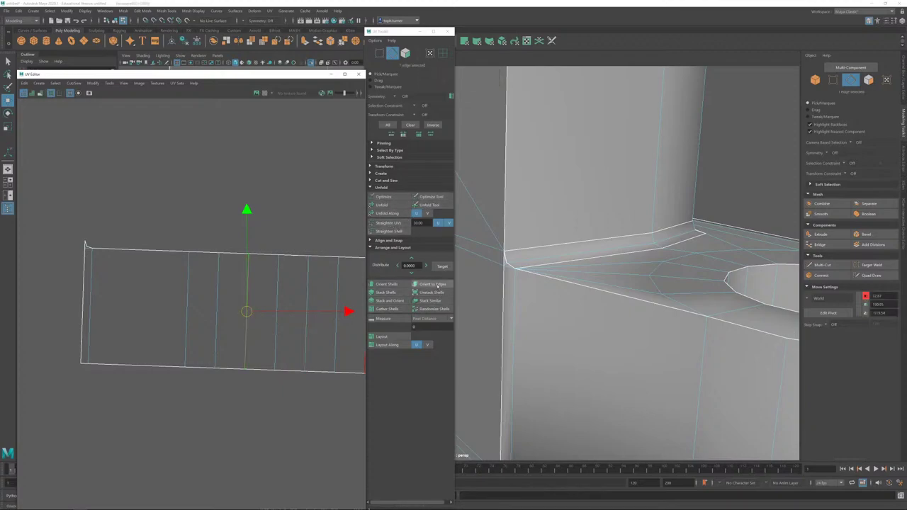
pyautogui.click(437, 285)
# Step: Sew the short edge at the hinge's opposite inner corner, where the strip meets the small corner faces
pyautogui.scroll(-5, 209, 333)
pyautogui.keyDown('alt'); pyautogui.moveTo(206, 307); pyautogui.dragTo(107, 223, button='middle'); pyautogui.keyUp('alt')
pyautogui.scroll(-5, 622, 346)
pyautogui.keyDown('alt'); pyautogui.moveTo(657, 280); pyautogui.dragTo(559, 284, button='middle'); pyautogui.keyUp('alt')
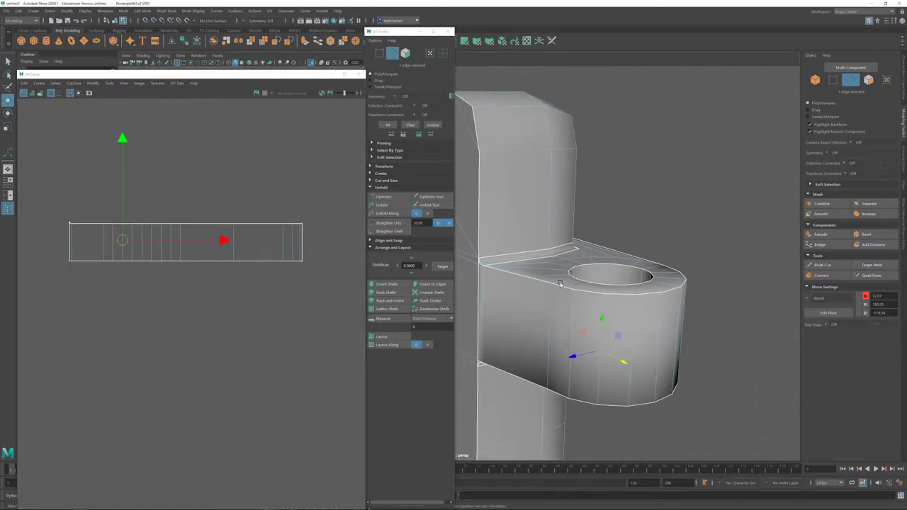
pyautogui.keyDown('alt'); pyautogui.moveTo(559, 284); pyautogui.dragTo(663, 284); pyautogui.keyUp('alt')
pyautogui.scroll(5, 632, 275)
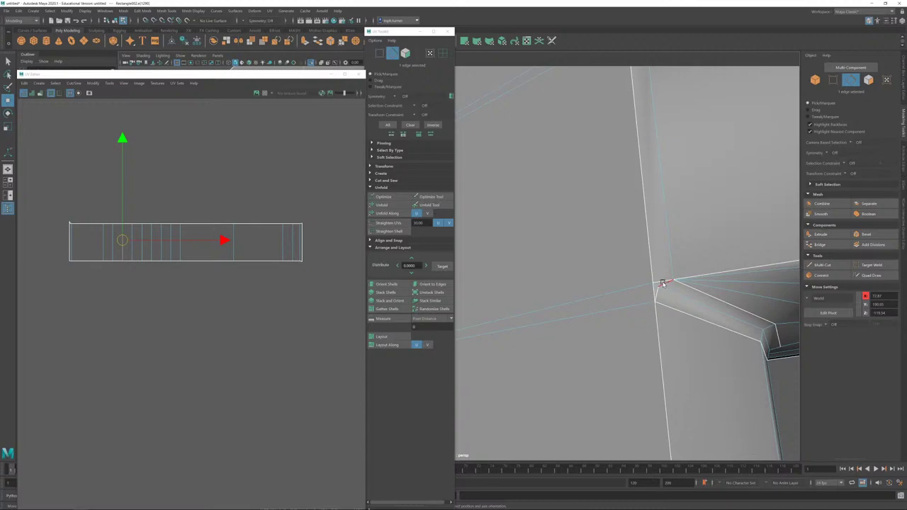
pyautogui.click(662, 282)
pyautogui.hotkey('shift', 's')
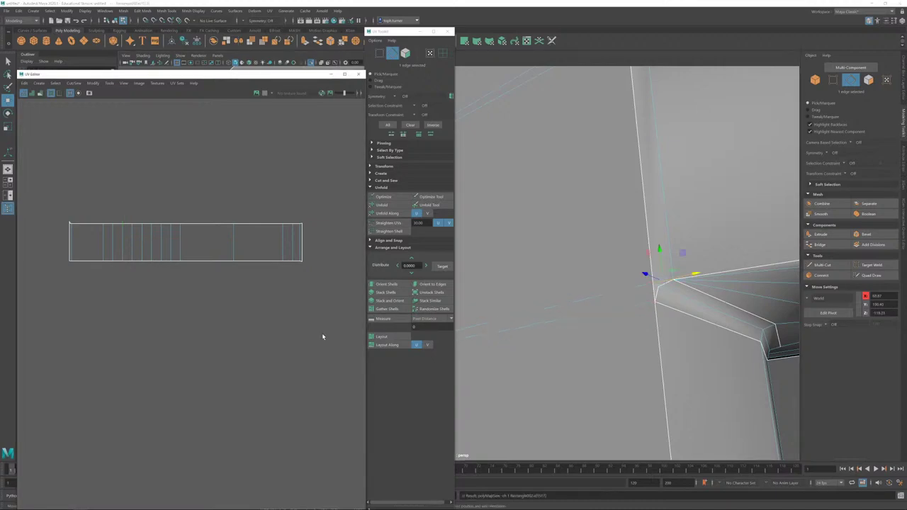
# Step: Select the two small corner faces and move their UV shell to just below the strip shell's end corner
pyautogui.click(868, 80)
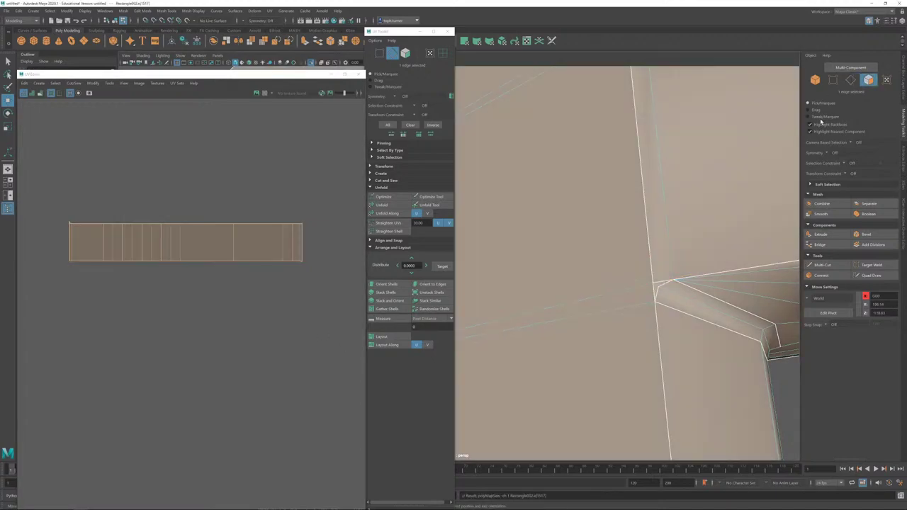
pyautogui.click(659, 281)
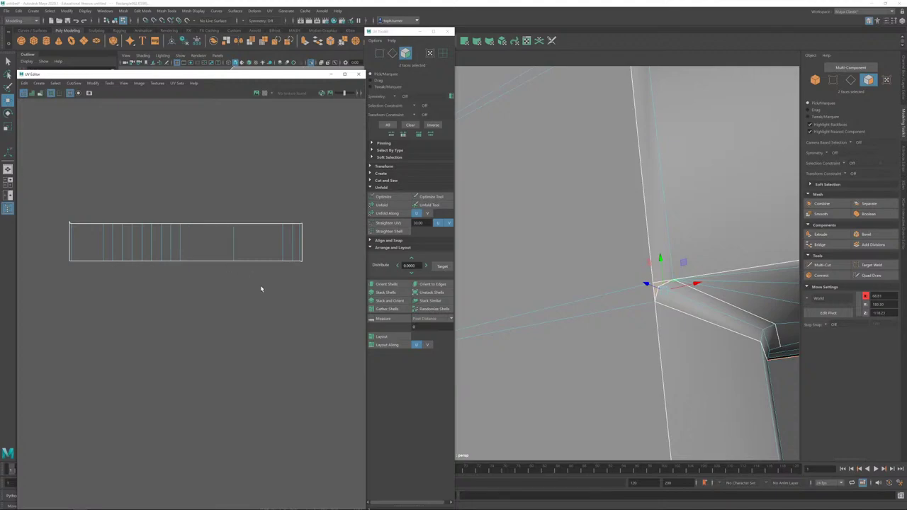
pyautogui.scroll(-3, 260, 288)
pyautogui.scroll(-10, 245, 273)
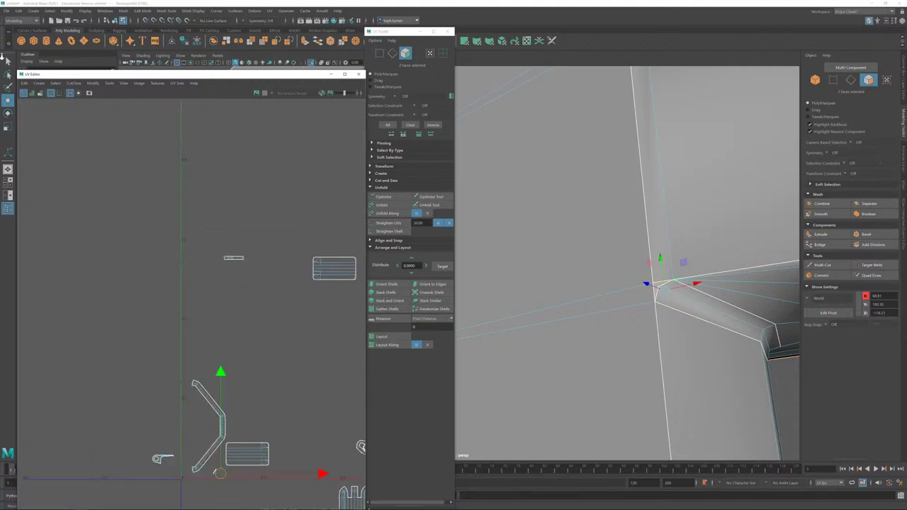
pyautogui.scroll(4, 237, 294)
pyautogui.moveTo(186, 356); pyautogui.dragTo(186, 143)
pyautogui.keyDown('alt'); pyautogui.moveTo(186, 144); pyautogui.dragTo(429, 377, button='right'); pyautogui.keyUp('alt')
pyautogui.keyDown('alt'); pyautogui.moveTo(234, 288); pyautogui.dragTo(233, 504, button='middle'); pyautogui.keyUp('alt')
pyautogui.keyDown('alt'); pyautogui.moveTo(237, 500); pyautogui.dragTo(417, 474, button='right'); pyautogui.keyUp('alt')
pyautogui.keyDown('alt'); pyautogui.moveTo(185, 339); pyautogui.dragTo(203, 198, button='middle'); pyautogui.keyUp('alt')
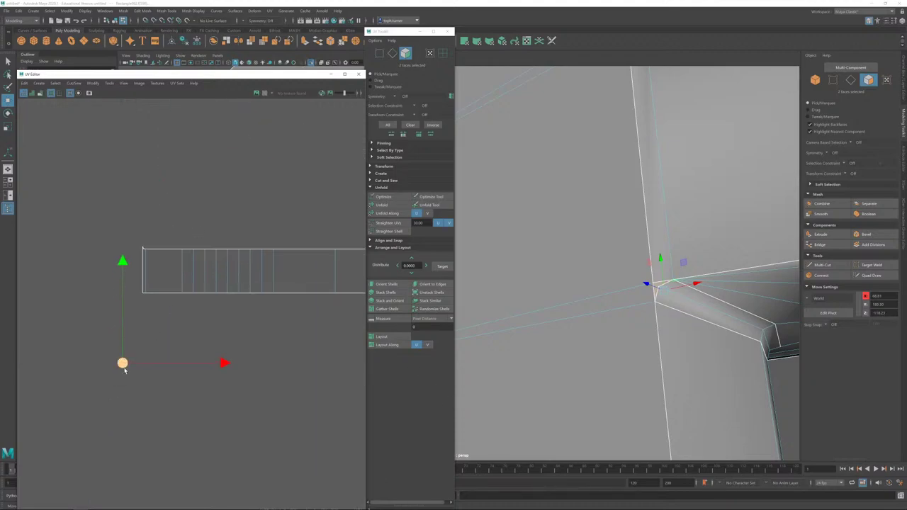
pyautogui.moveTo(122, 363); pyautogui.dragTo(141, 300)
pyautogui.scroll(4, 142, 300)
pyautogui.keyDown('alt'); pyautogui.moveTo(95, 263); pyautogui.dragTo(106, 310, button='middle'); pyautogui.keyUp('alt')
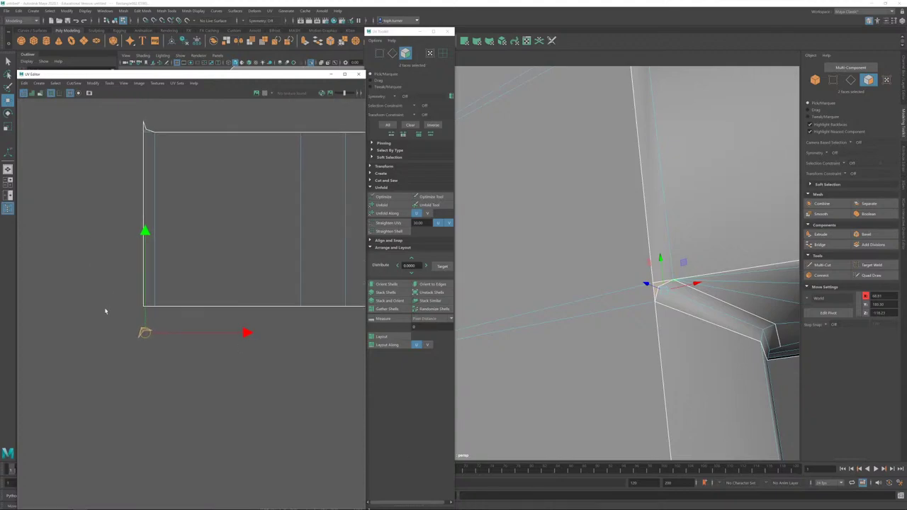
pyautogui.keyDown('alt'); pyautogui.moveTo(113, 311); pyautogui.dragTo(182, 304, button='right'); pyautogui.keyUp('alt')
pyautogui.keyDown('alt'); pyautogui.moveTo(182, 304); pyautogui.dragTo(175, 385, button='middle'); pyautogui.keyUp('alt')
pyautogui.click(170, 447)
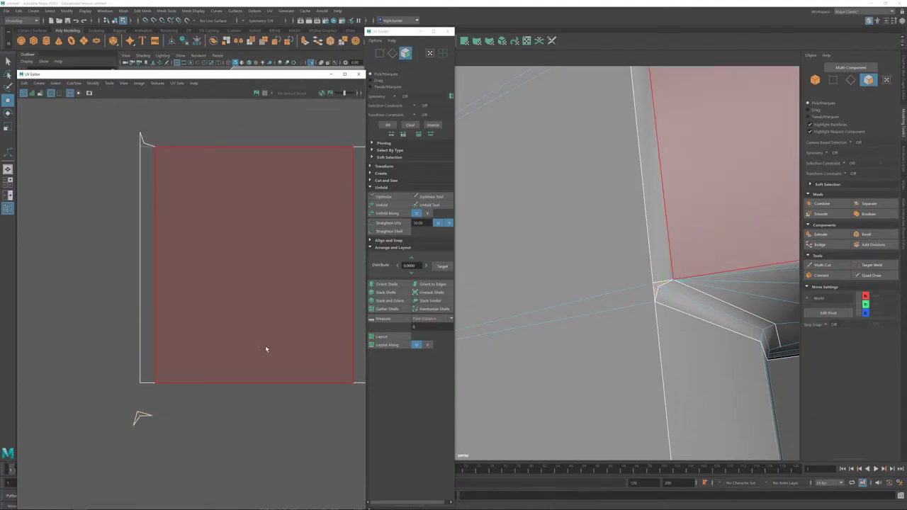
# Step: Try to merge the close vertices at the hinge's inner corner by adjusting the distance threshold, and undo the merge
pyautogui.click(834, 80)
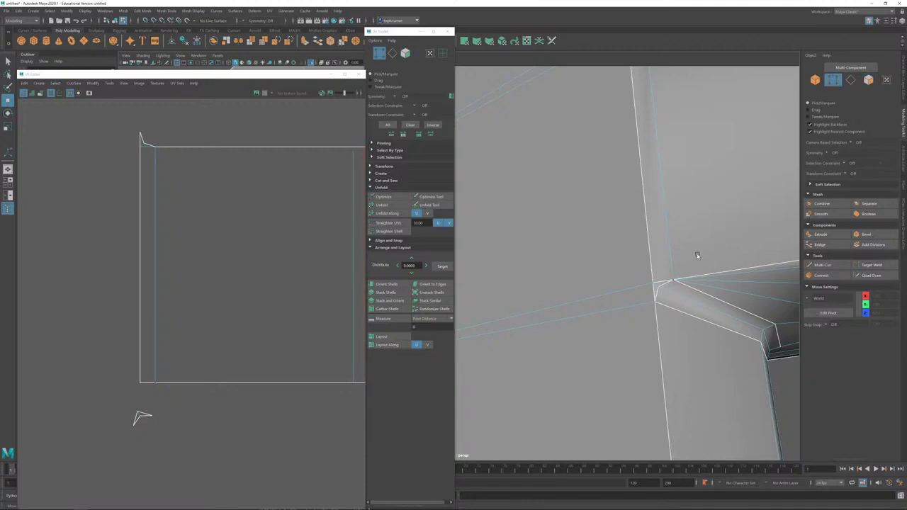
pyautogui.click(653, 290)
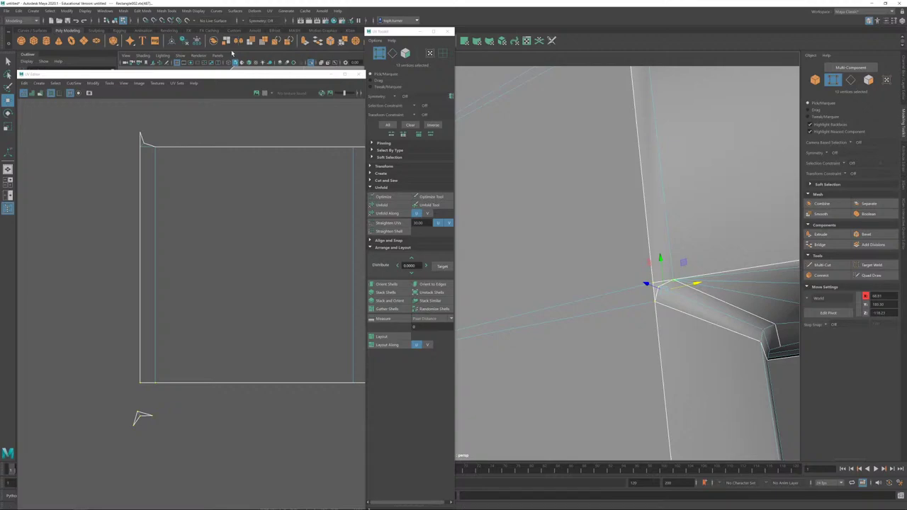
pyautogui.press('4')
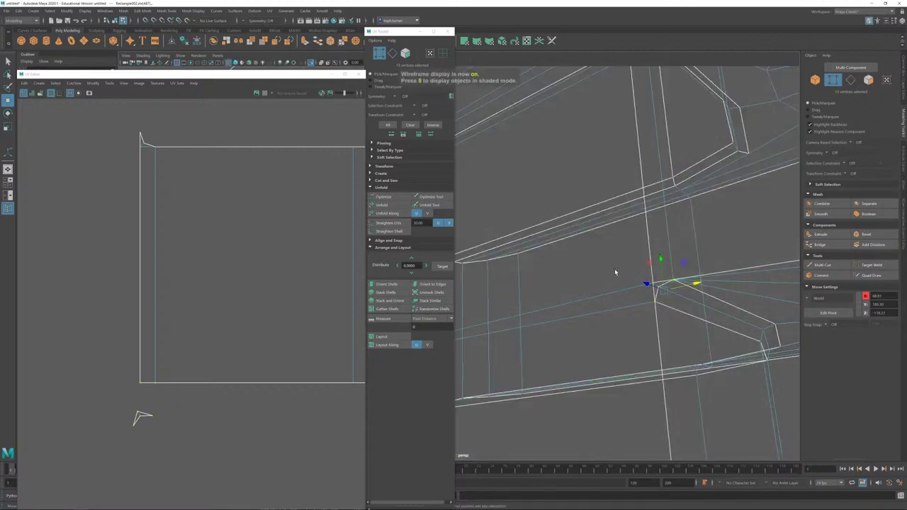
pyautogui.keyDown('alt'); pyautogui.moveTo(615, 271); pyautogui.dragTo(578, 245, button='middle'); pyautogui.keyUp('alt')
pyautogui.click(580, 246)
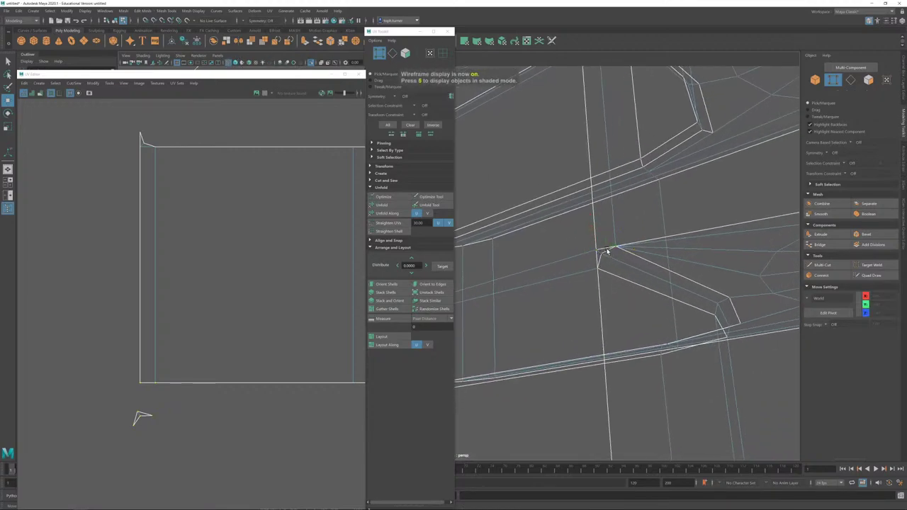
pyautogui.click(614, 248)
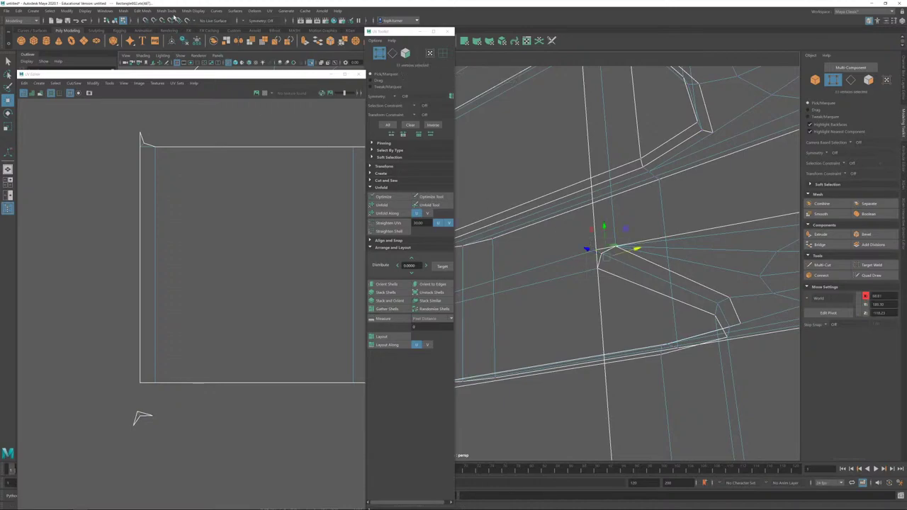
pyautogui.click(142, 12)
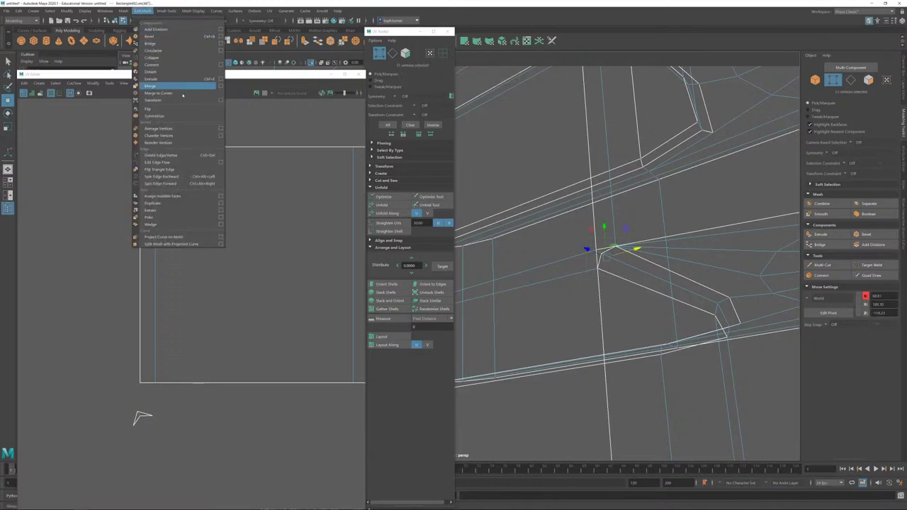
pyautogui.click(175, 86)
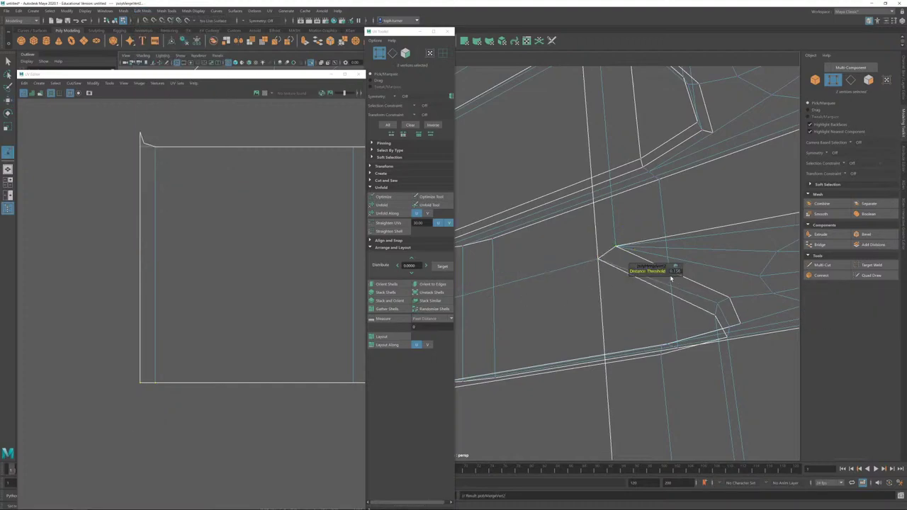
pyautogui.moveTo(664, 272); pyautogui.dragTo(654, 273)
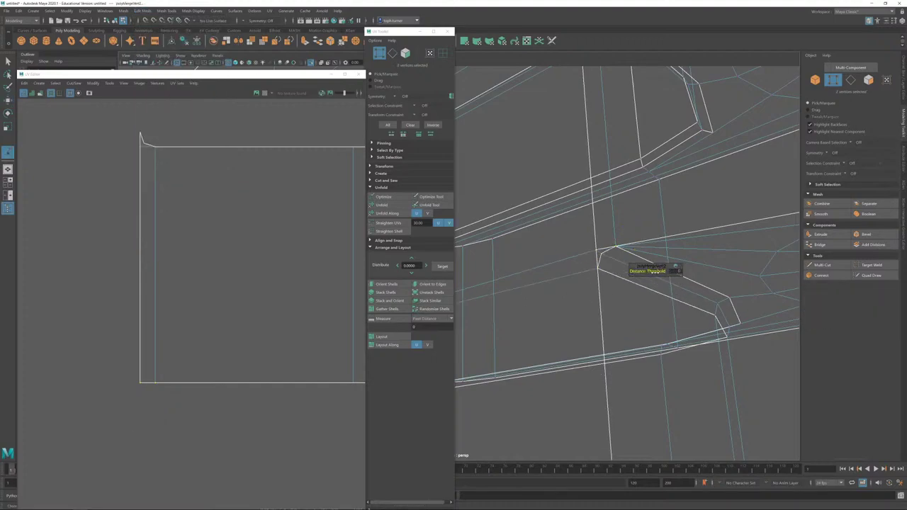
pyautogui.hotkey('ctrl', 'z')
pyautogui.hotkey('ctrl', 'z')
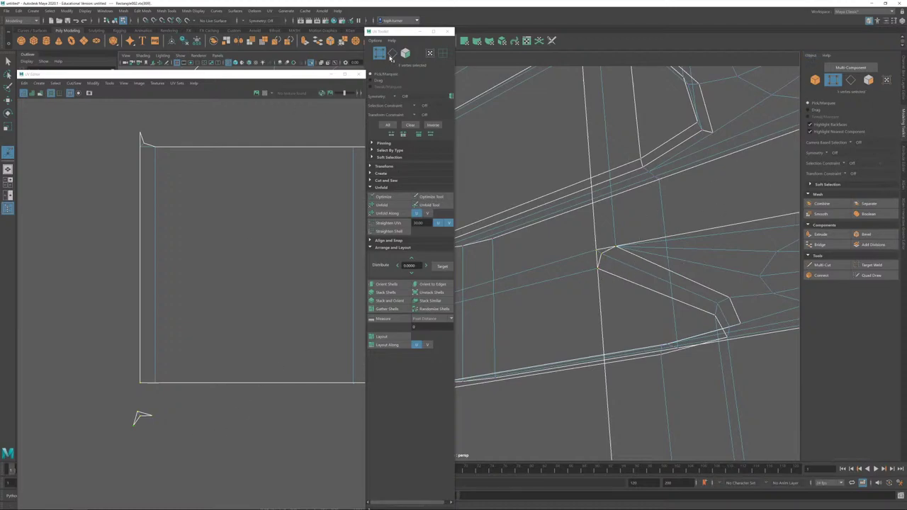
# Step: Sew the short edge at the strip shell's lower end corner to the small corner shell
pyautogui.click(392, 54)
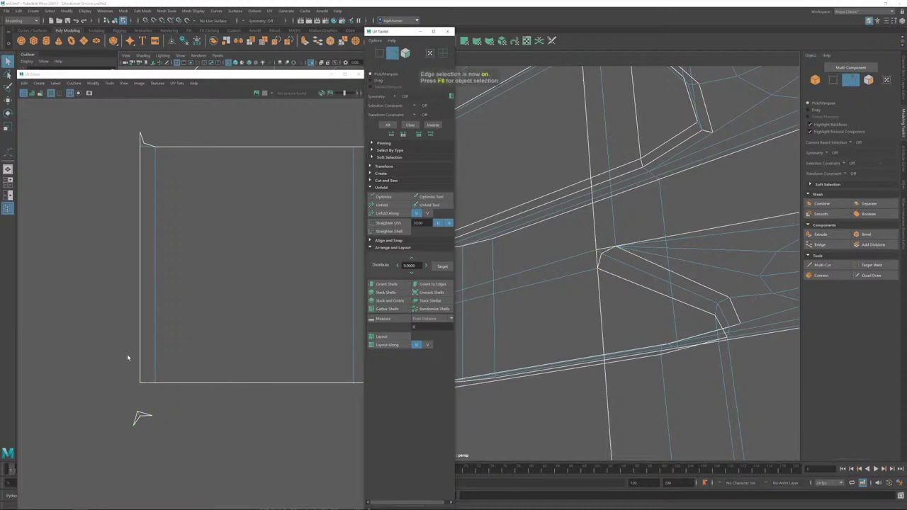
pyautogui.click(147, 383)
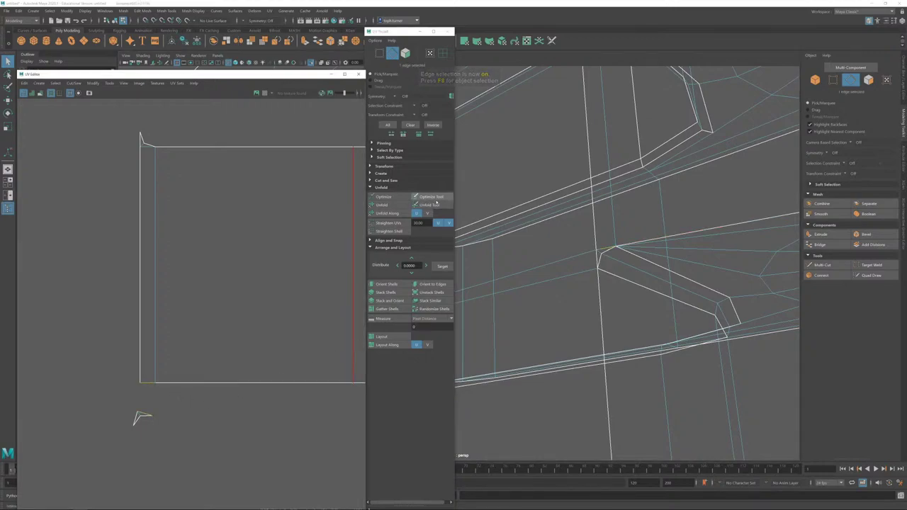
pyautogui.click(383, 204)
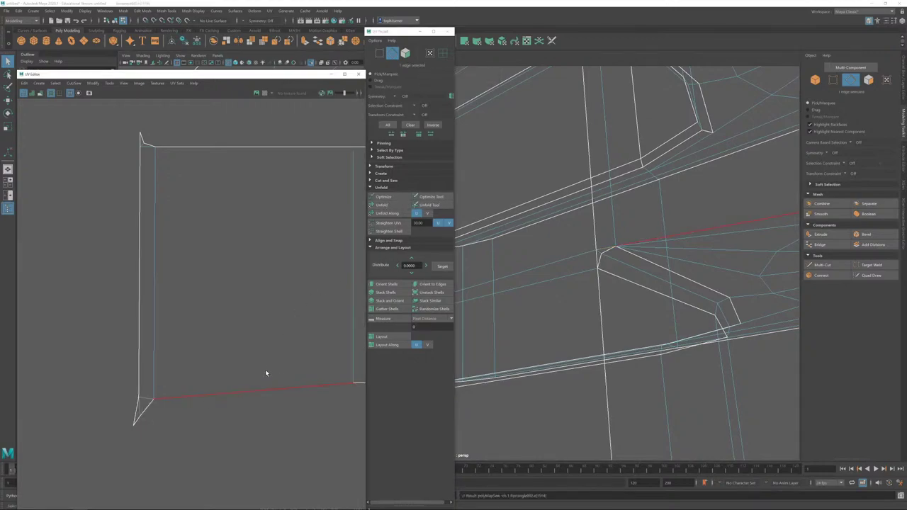
# Step: Unfold the sewn strip shell's faces, letting the non-manifold geometry be fixed
pyautogui.click(405, 55)
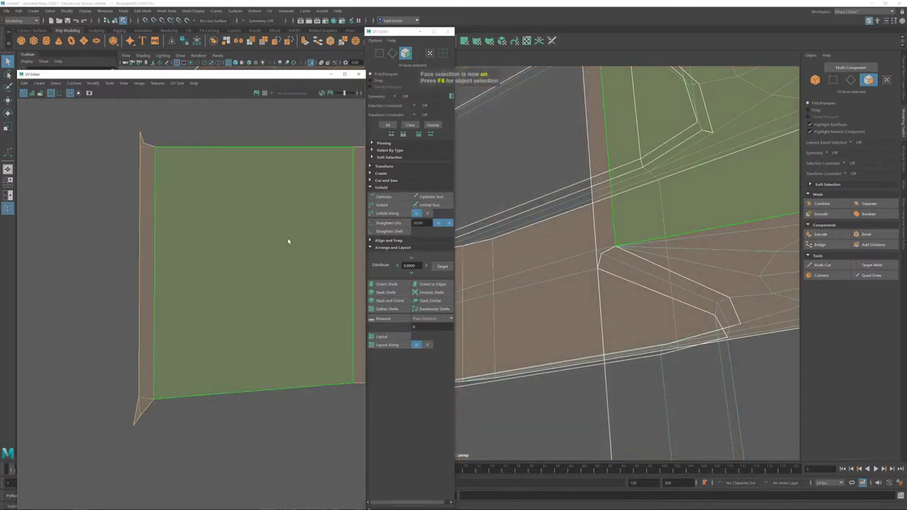
pyautogui.click(403, 205)
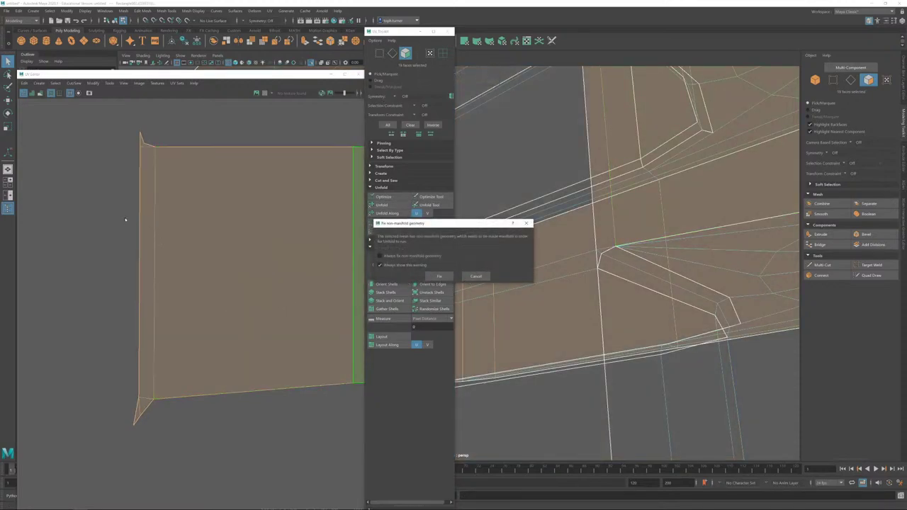
pyautogui.click(441, 277)
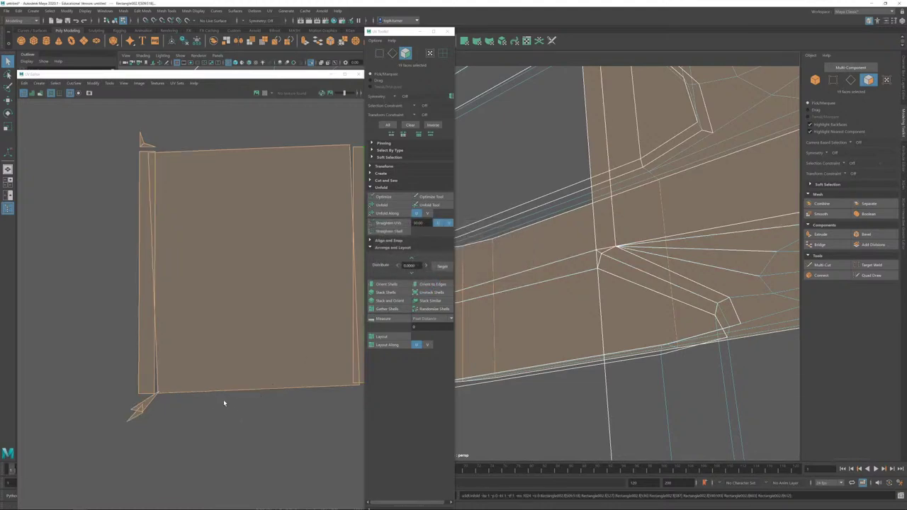
# Step: Undo the last unfold of the strip shell and clear the face selection
pyautogui.click(284, 408)
pyautogui.keyDown('alt'); pyautogui.moveTo(252, 358); pyautogui.dragTo(137, 250, button='right'); pyautogui.keyUp('alt')
pyautogui.hotkey('ctrl', 'z')
pyautogui.click(203, 243)
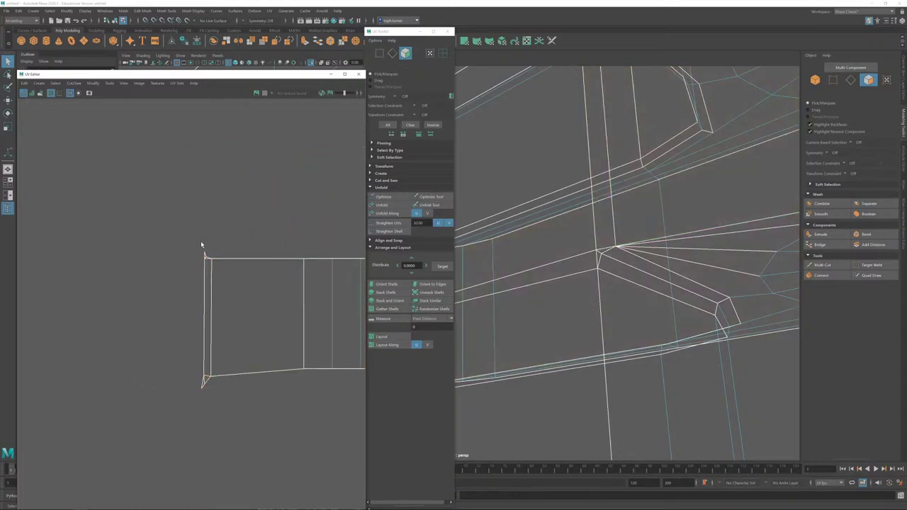
# Step: Try to sew the edges around the strip shell's outer end and corners, and undo the attempt
pyautogui.scroll(3, 201, 241)
pyautogui.click(381, 53)
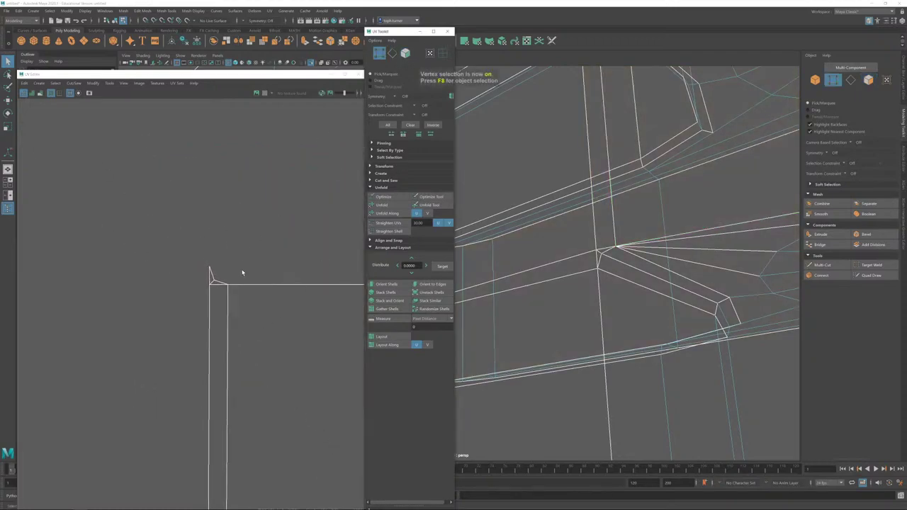
pyautogui.click(392, 53)
pyautogui.scroll(-2, 190, 245)
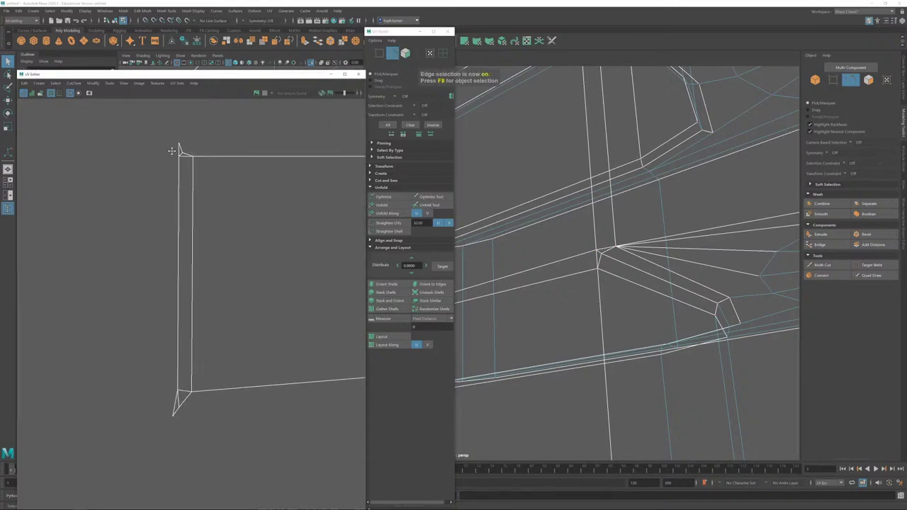
pyautogui.moveTo(178, 236); pyautogui.dragTo(230, 410)
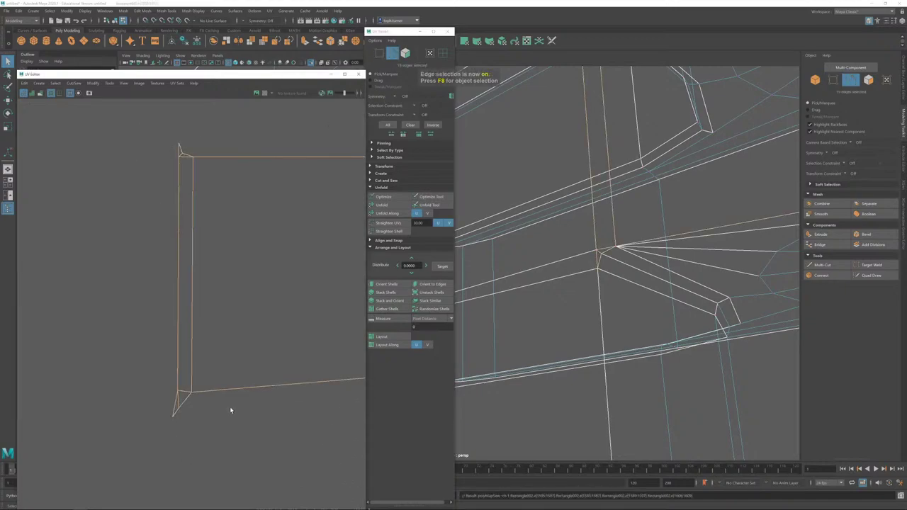
pyautogui.click(226, 410)
pyautogui.scroll(-4, 263, 382)
pyautogui.keyDown('alt'); pyautogui.moveTo(50, 135); pyautogui.dragTo(38, 122, button='right'); pyautogui.keyUp('alt')
pyautogui.keyDown('alt'); pyautogui.moveTo(202, 253); pyautogui.dragTo(160, 223, button='middle'); pyautogui.keyUp('alt')
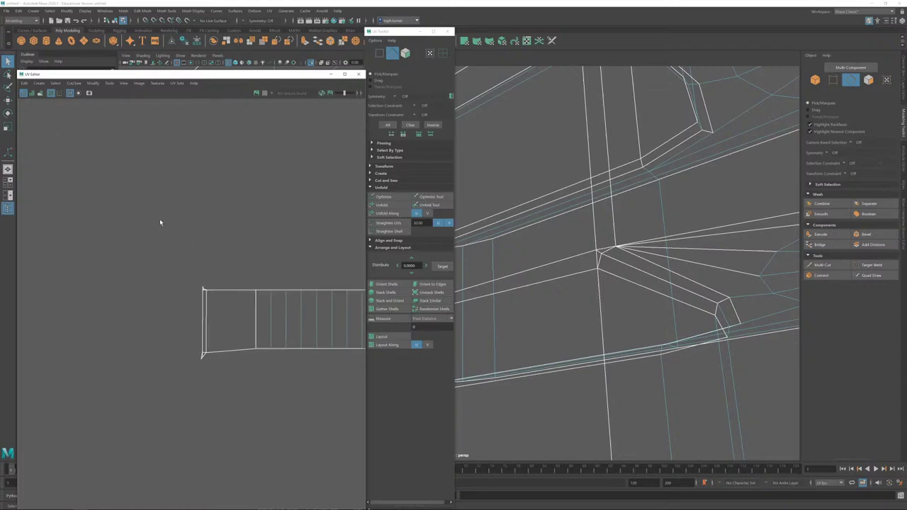
pyautogui.keyDown('alt'); pyautogui.moveTo(650, 288); pyautogui.dragTo(665, 328); pyautogui.keyUp('alt')
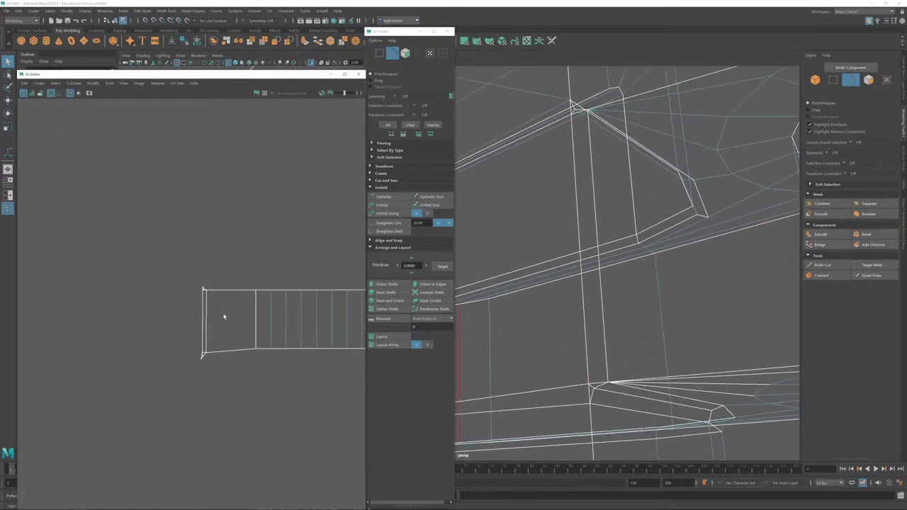
pyautogui.hotkey('ctrl', 'z')
pyautogui.hotkey('ctrl', 'z')
# Step: Merge the close vertices at the strip shell's outer end with a distance threshold of 0.01
pyautogui.click(255, 336)
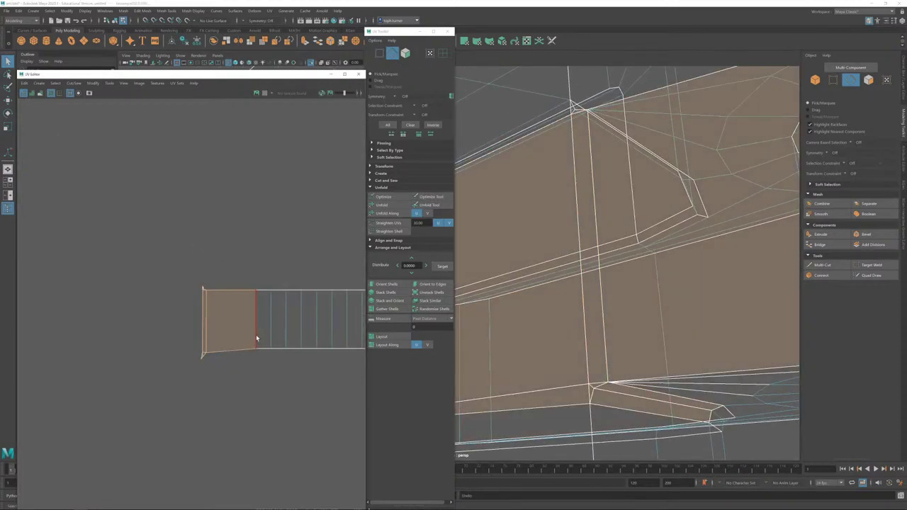
pyautogui.click(256, 304)
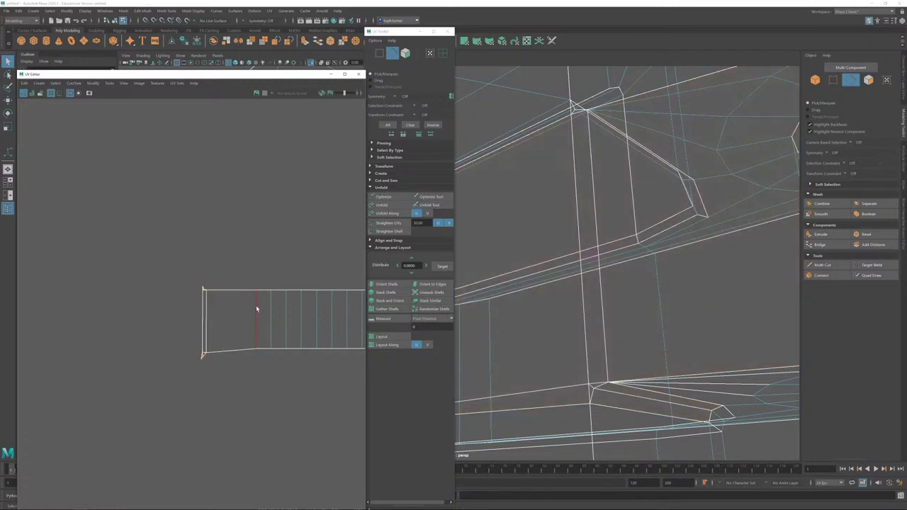
pyautogui.keyDown('alt'); pyautogui.moveTo(630, 175); pyautogui.dragTo(629, 179); pyautogui.keyUp('alt')
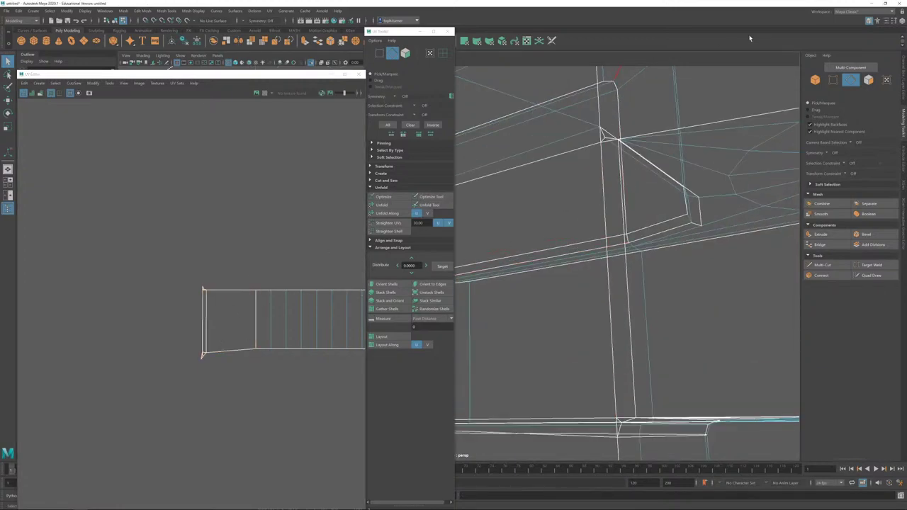
pyautogui.click(832, 80)
pyautogui.moveTo(140, 268); pyautogui.dragTo(222, 394)
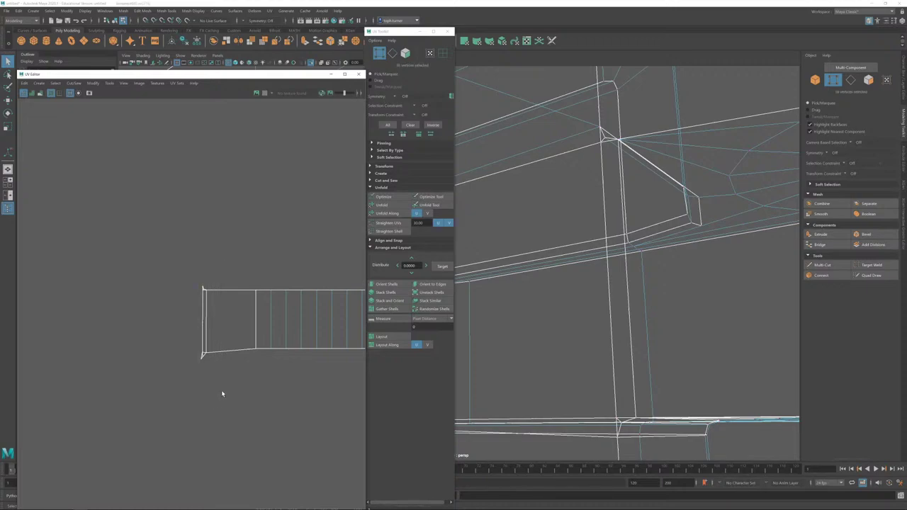
pyautogui.click(143, 11)
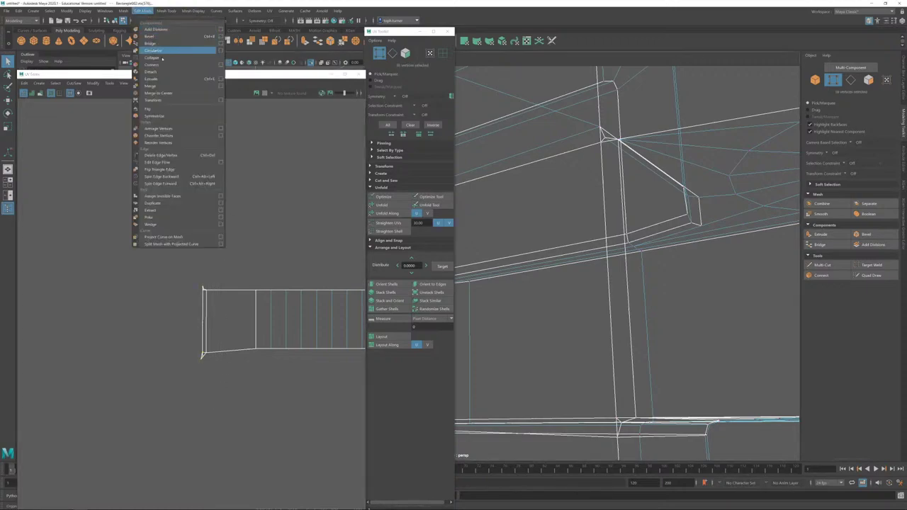
pyautogui.click(163, 86)
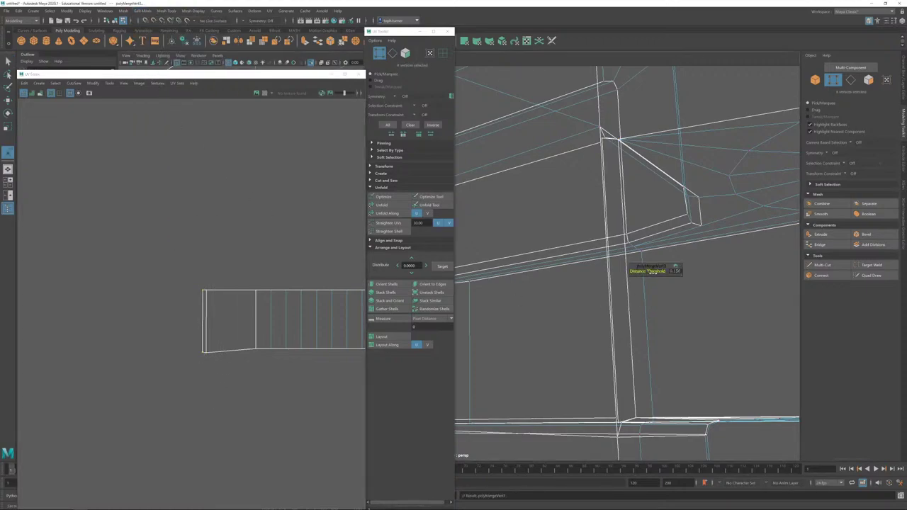
pyautogui.moveTo(660, 272); pyautogui.dragTo(648, 270)
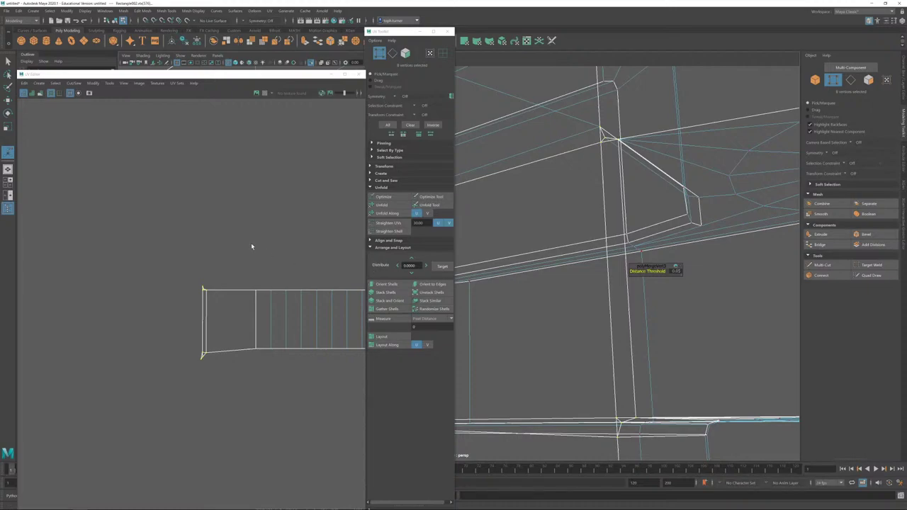
# Step: Sew the edges at the strip shell's outer end, including its narrow end band and both corner pieces
pyautogui.scroll(3, 259, 256)
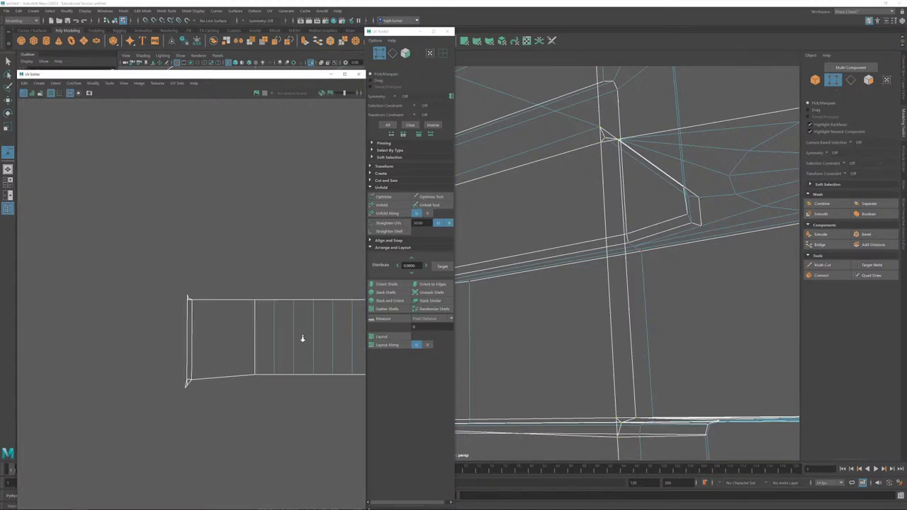
pyautogui.click(392, 54)
pyautogui.moveTo(132, 269); pyautogui.dragTo(209, 419)
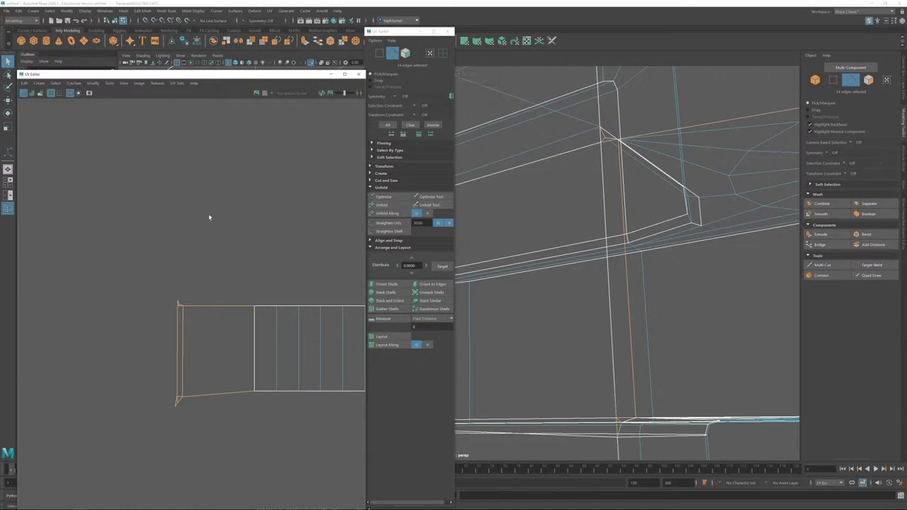
pyautogui.scroll(3, 221, 287)
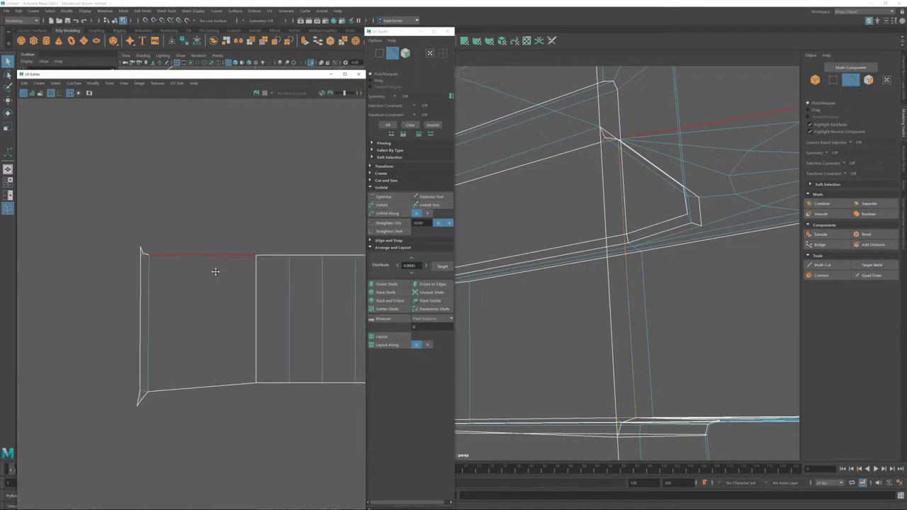
# Step: Try to unfold the segmented faces of the strip shell
pyautogui.click(405, 54)
pyautogui.doubleClick(262, 233)
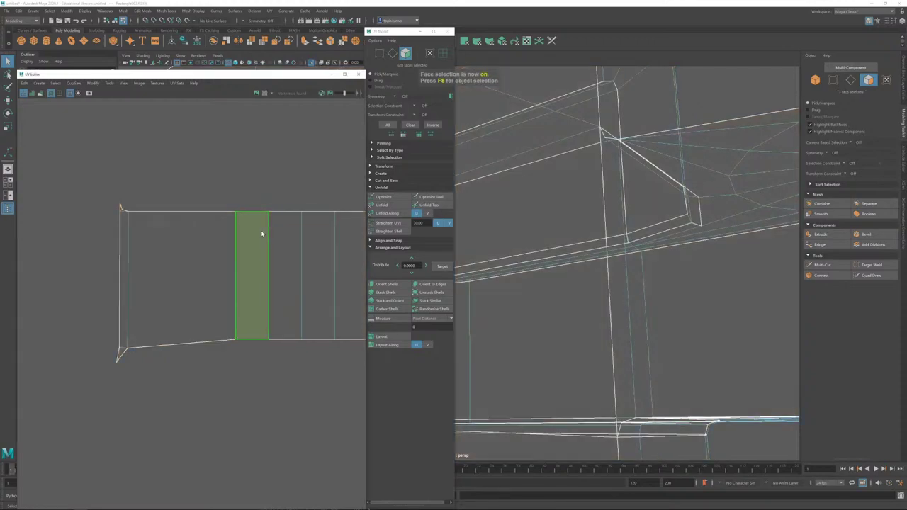
pyautogui.click(388, 205)
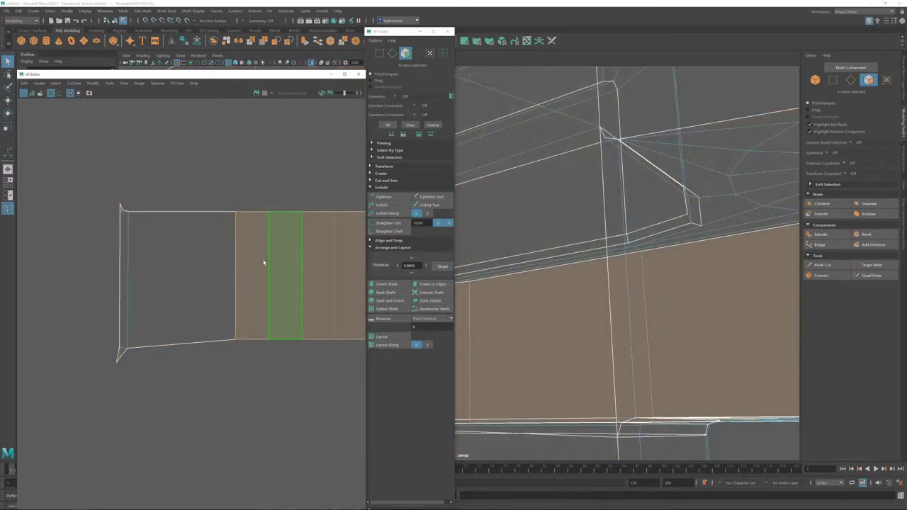
# Step: Merge the vertices of the seam edge between the strip's wide end section and its narrow segments
pyautogui.click(392, 54)
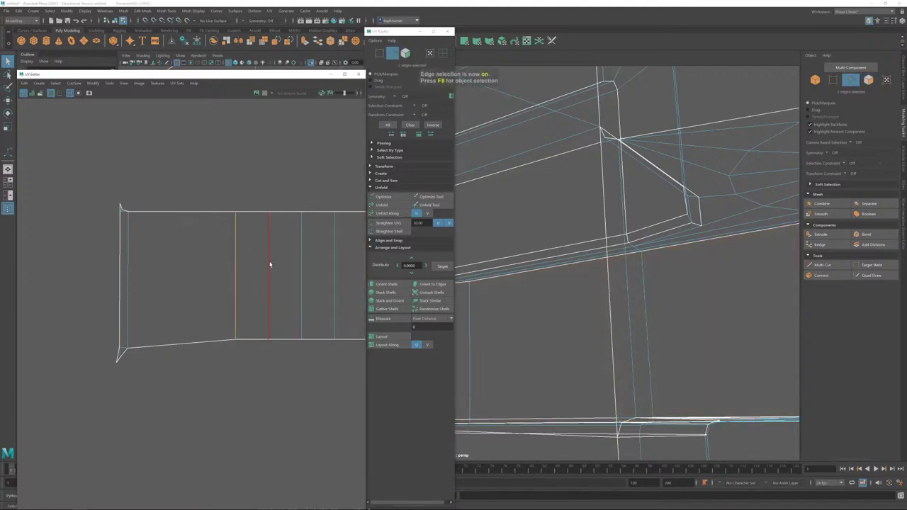
pyautogui.moveTo(222, 248); pyautogui.dragTo(249, 265)
pyautogui.keyDown('alt'); pyautogui.moveTo(583, 166); pyautogui.dragTo(673, 199); pyautogui.keyUp('alt')
pyautogui.keyDown('alt'); pyautogui.moveTo(673, 199); pyautogui.dragTo(657, 183, button='middle'); pyautogui.keyUp('alt')
pyautogui.click(379, 53)
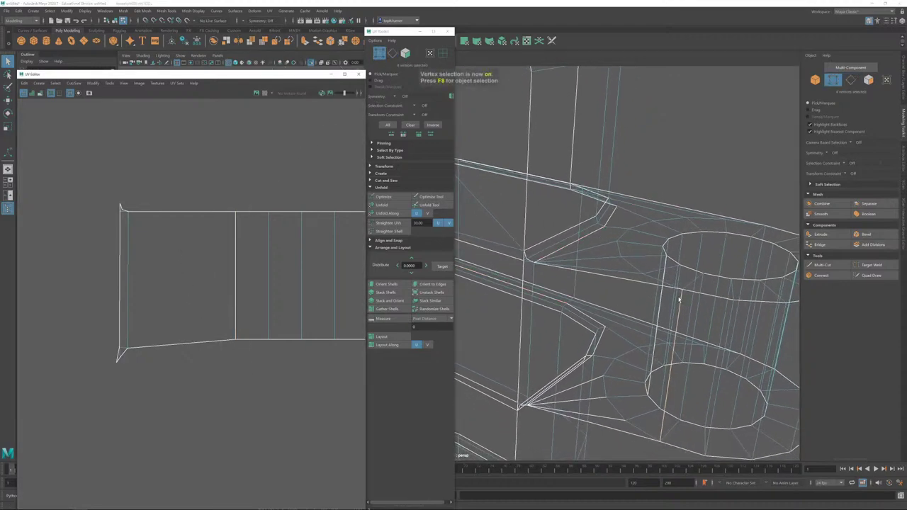
pyautogui.click(143, 10)
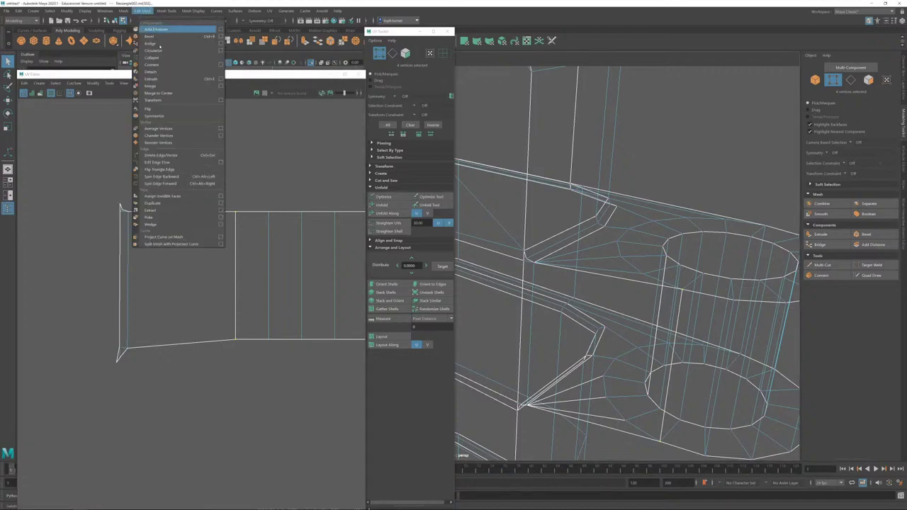
pyautogui.click(157, 82)
pyautogui.click(250, 158)
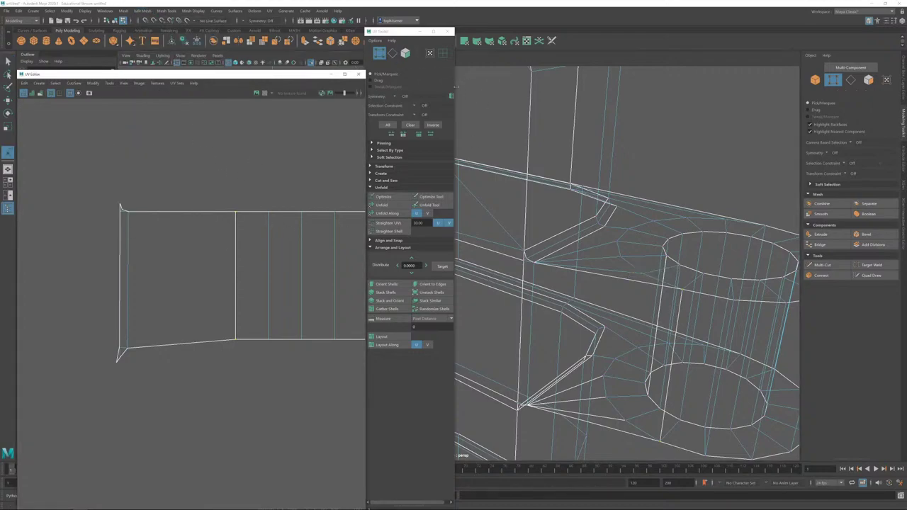
# Step: Sew the seam edge joining the strip's wide end section to its narrow segments
pyautogui.click(392, 54)
pyautogui.click(244, 237)
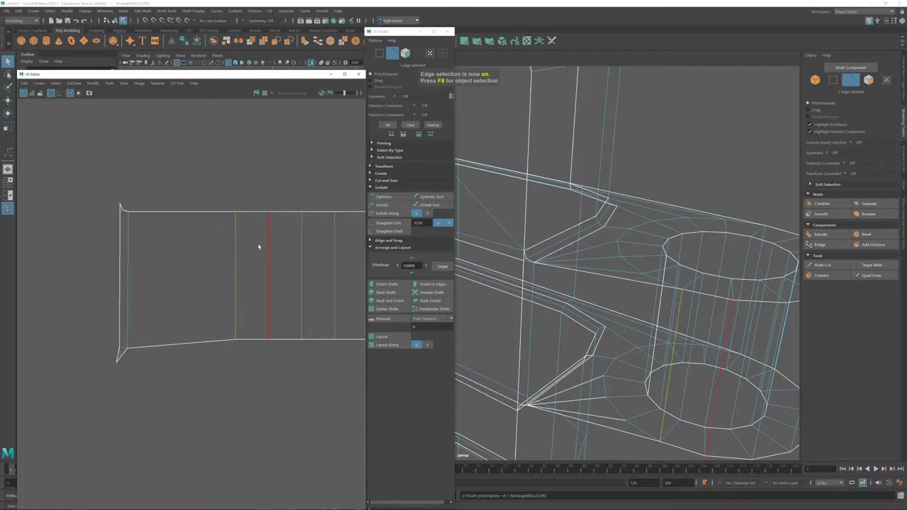
pyautogui.keyDown('alt'); pyautogui.moveTo(290, 254); pyautogui.dragTo(195, 191, button='right'); pyautogui.keyUp('alt')
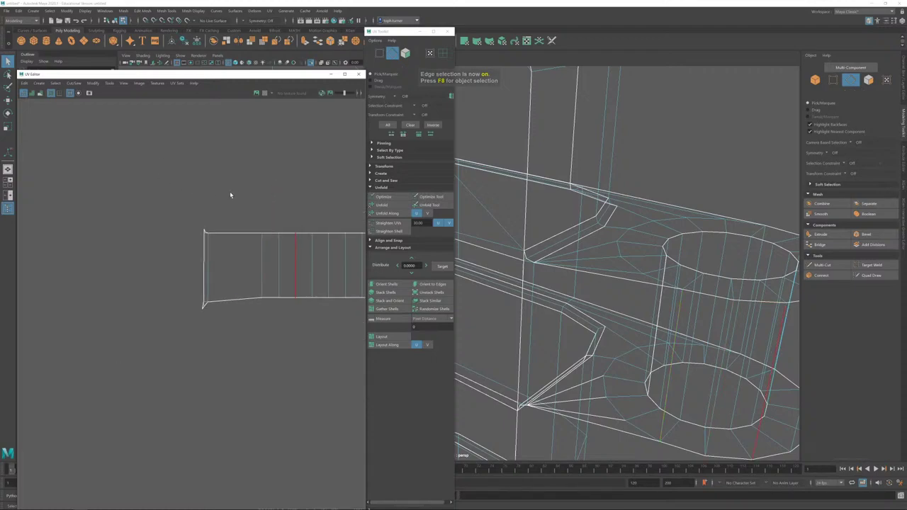
pyautogui.keyDown('alt'); pyautogui.moveTo(230, 194); pyautogui.dragTo(154, 214, button='middle'); pyautogui.keyUp('alt')
# Step: Unfold all the selected faces and orient the joined strip shell to one of its cross edges
pyautogui.click(405, 54)
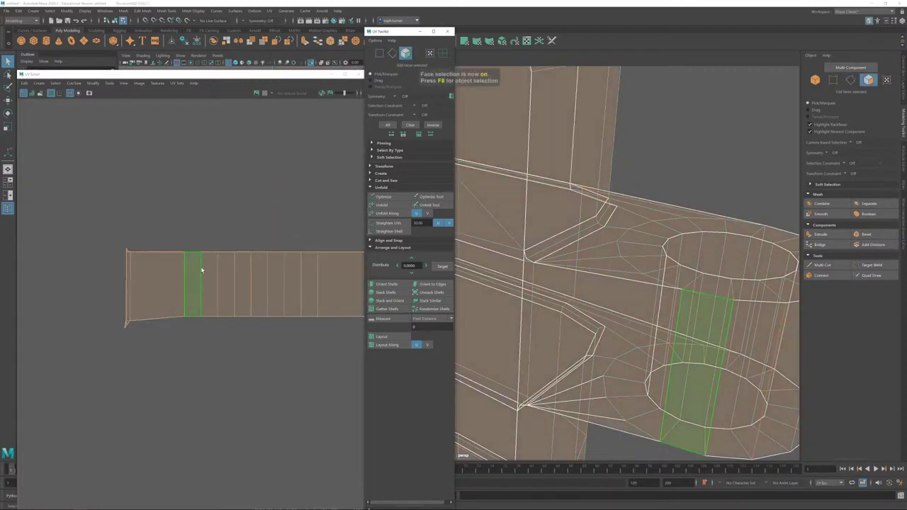
pyautogui.click(395, 206)
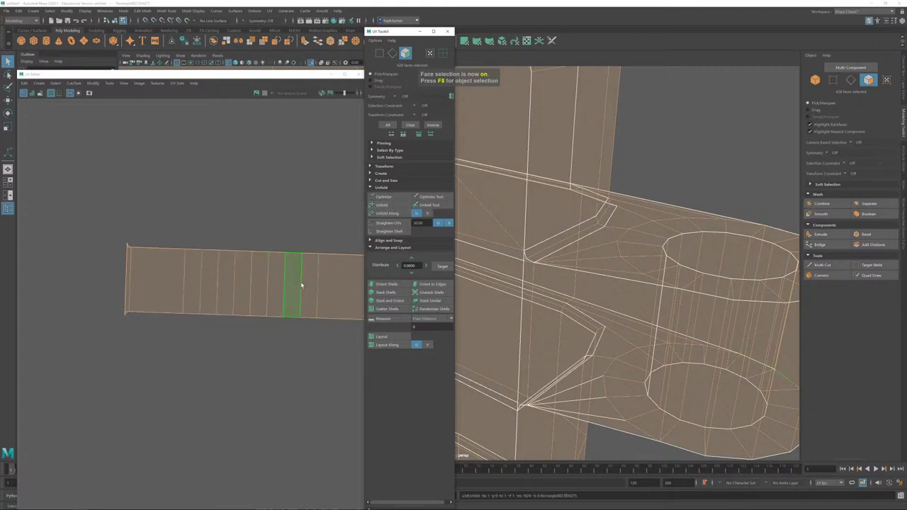
pyautogui.click(392, 54)
pyautogui.click(295, 285)
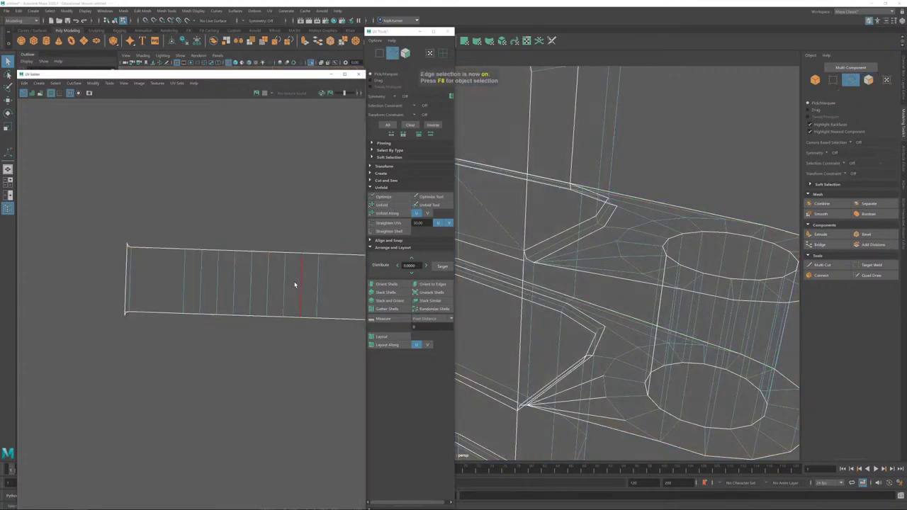
pyautogui.click(432, 284)
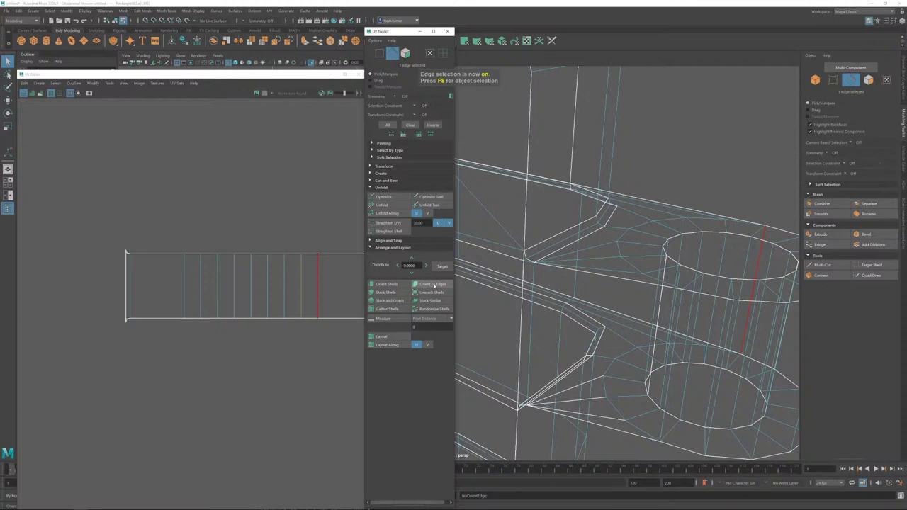
# Step: Orient the diagonal strip shell with two bent arms to one of its cross edges, and display the model shaded
pyautogui.click(245, 354)
pyautogui.scroll(-3, 245, 354)
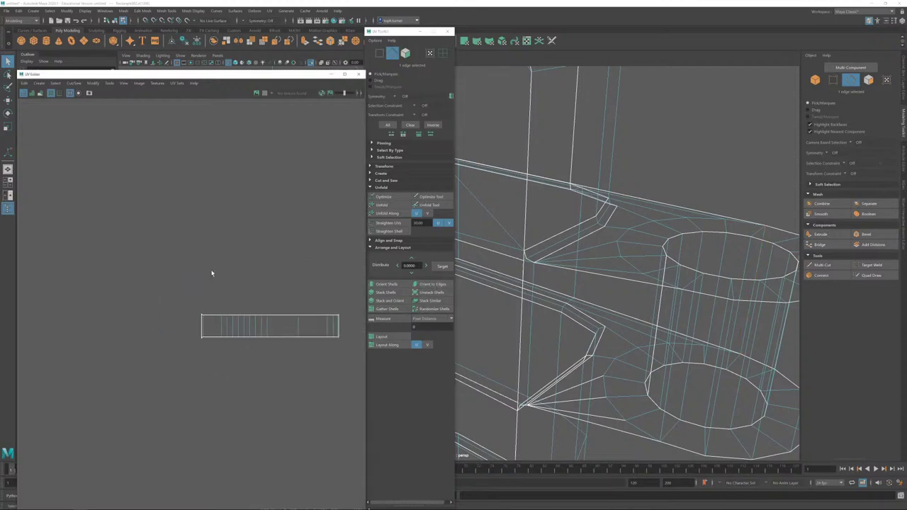
pyautogui.keyDown('alt'); pyautogui.moveTo(212, 273); pyautogui.dragTo(167, 245, button='middle'); pyautogui.keyUp('alt')
pyautogui.keyDown('alt'); pyautogui.moveTo(250, 277); pyautogui.dragTo(54, 161, button='right'); pyautogui.keyUp('alt')
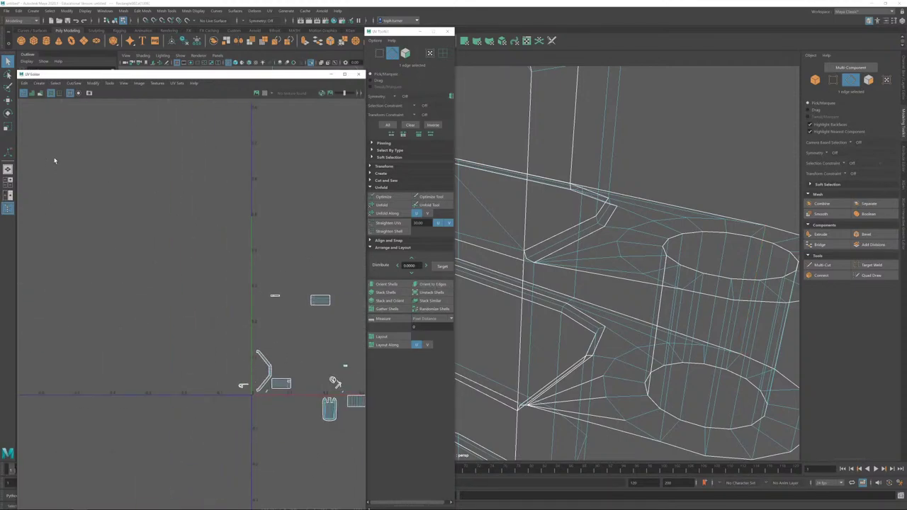
pyautogui.keyDown('alt'); pyautogui.moveTo(275, 323); pyautogui.dragTo(194, 228, button='middle'); pyautogui.keyUp('alt')
pyautogui.keyDown('alt'); pyautogui.moveTo(193, 228); pyautogui.dragTo(242, 351, button='right'); pyautogui.keyUp('alt')
pyautogui.keyDown('alt'); pyautogui.moveTo(242, 351); pyautogui.dragTo(169, 266, button='middle'); pyautogui.keyUp('alt')
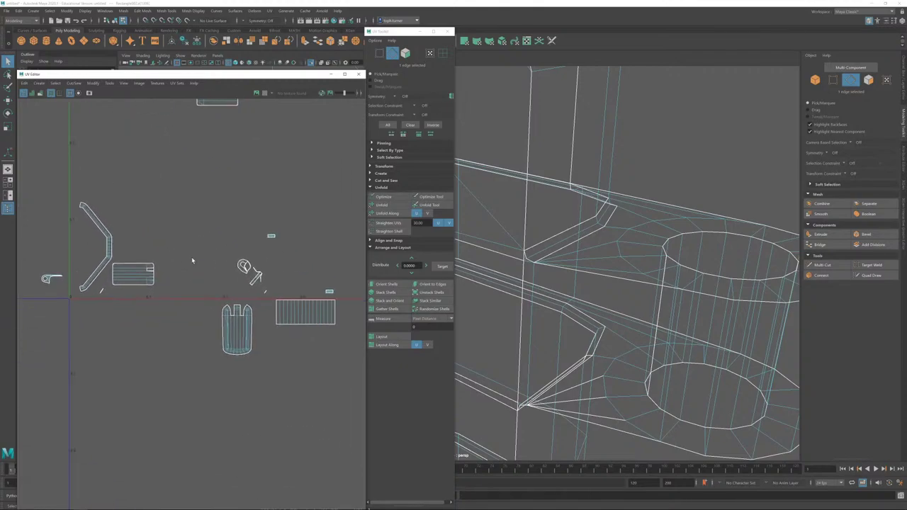
pyautogui.keyDown('alt'); pyautogui.moveTo(192, 257); pyautogui.dragTo(308, 310, button='right'); pyautogui.keyUp('alt')
pyautogui.keyDown('alt'); pyautogui.moveTo(307, 310); pyautogui.dragTo(255, 352, button='middle'); pyautogui.keyUp('alt')
pyautogui.keyDown('alt'); pyautogui.moveTo(255, 352); pyautogui.dragTo(418, 509, button='right'); pyautogui.keyUp('alt')
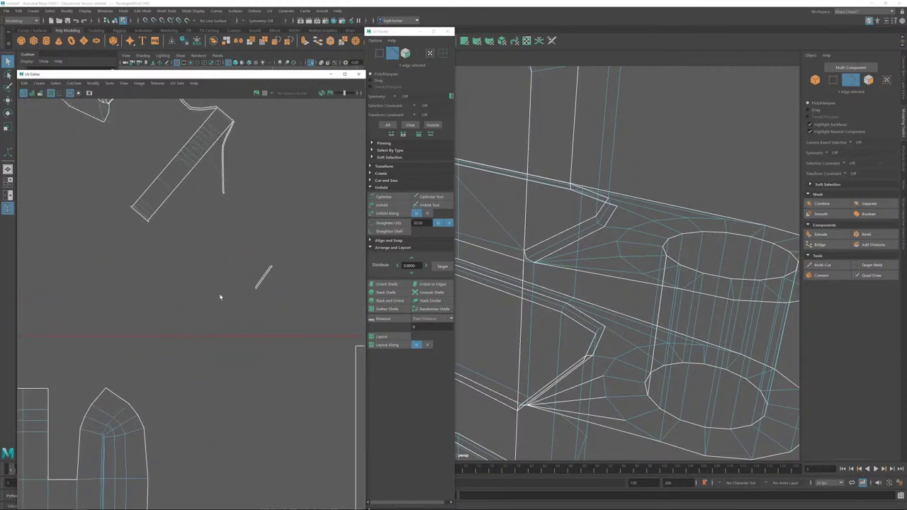
pyautogui.keyDown('alt'); pyautogui.moveTo(220, 297); pyautogui.dragTo(270, 394, button='middle'); pyautogui.keyUp('alt')
pyautogui.keyDown('alt'); pyautogui.moveTo(297, 250); pyautogui.dragTo(320, 303, button='right'); pyautogui.keyUp('alt')
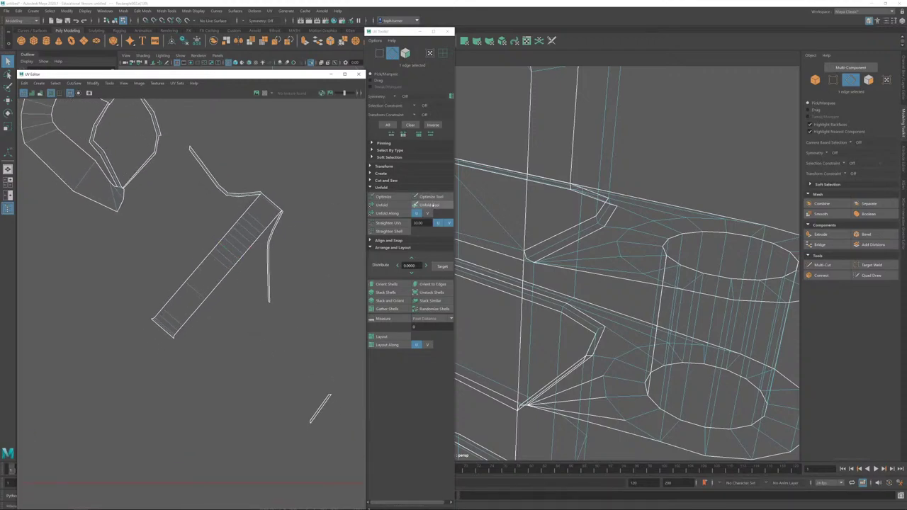
pyautogui.click(431, 283)
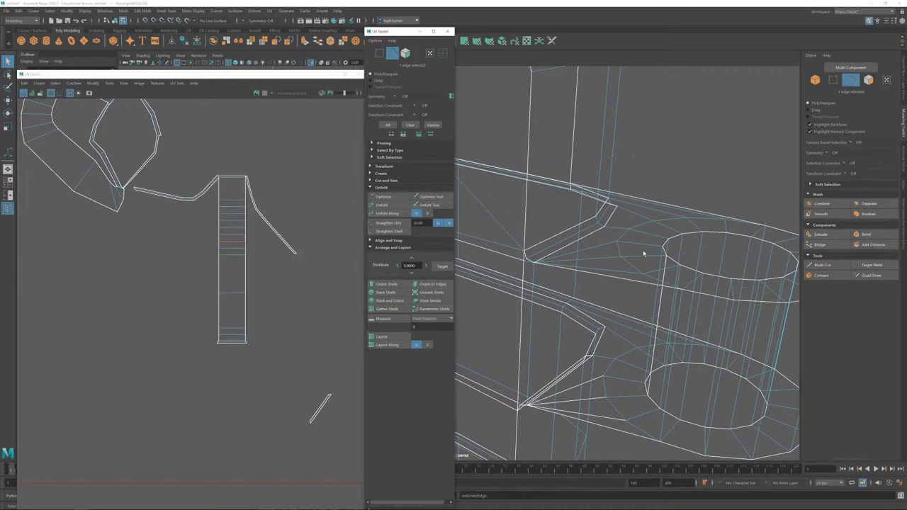
pyautogui.press('5')
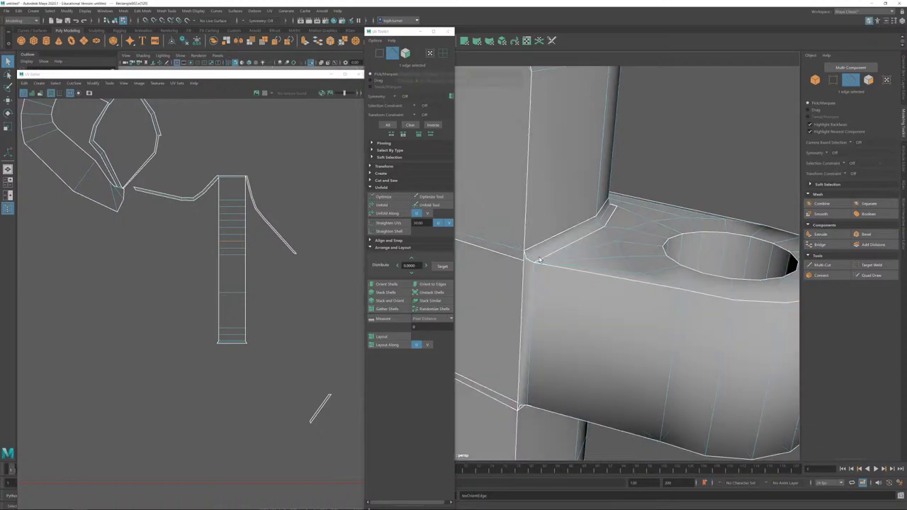
# Step: Select the seam edges along the narrow strip where the upper hinge arm's top face meets the body
pyautogui.keyDown('alt'); pyautogui.moveTo(594, 268); pyautogui.dragTo(540, 263); pyautogui.keyUp('alt')
pyautogui.keyDown('alt'); pyautogui.moveTo(539, 263); pyautogui.dragTo(682, 245, button='middle'); pyautogui.keyUp('alt')
pyautogui.keyDown('alt'); pyautogui.moveTo(683, 245); pyautogui.dragTo(546, 211, button='right'); pyautogui.keyUp('alt')
pyautogui.keyDown('alt'); pyautogui.moveTo(546, 210); pyautogui.dragTo(591, 249, button='middle'); pyautogui.keyUp('alt')
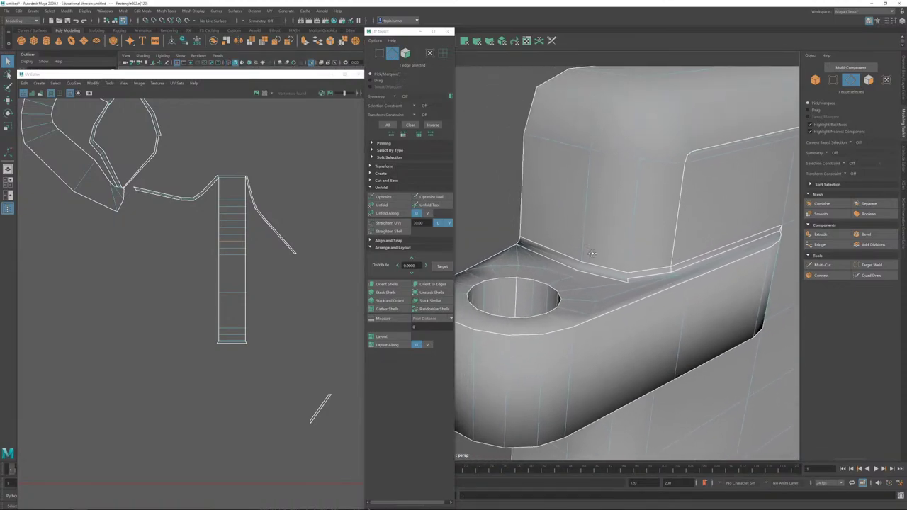
pyautogui.keyDown('alt'); pyautogui.moveTo(592, 249); pyautogui.dragTo(614, 244); pyautogui.keyUp('alt')
pyautogui.keyDown('alt'); pyautogui.moveTo(614, 244); pyautogui.dragTo(617, 200, button='right'); pyautogui.keyUp('alt')
pyautogui.keyDown('alt'); pyautogui.moveTo(617, 200); pyautogui.dragTo(575, 268, button='middle'); pyautogui.keyUp('alt')
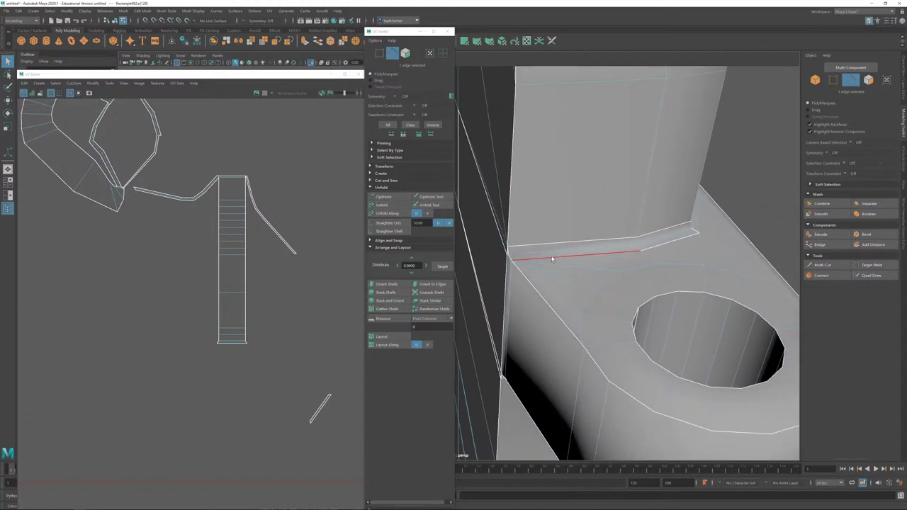
pyautogui.click(553, 258)
pyautogui.keyDown('shift'); pyautogui.click(641, 245); pyautogui.keyUp('shift')
pyautogui.press('f')
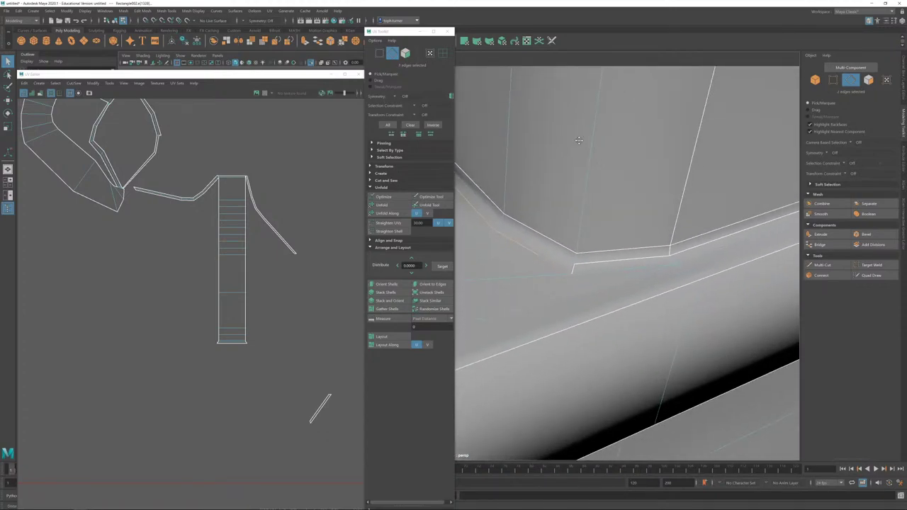
pyautogui.keyDown('shift'); pyautogui.click(573, 268); pyautogui.keyUp('shift')
pyautogui.keyDown('shift'); pyautogui.click(594, 262); pyautogui.keyUp('shift')
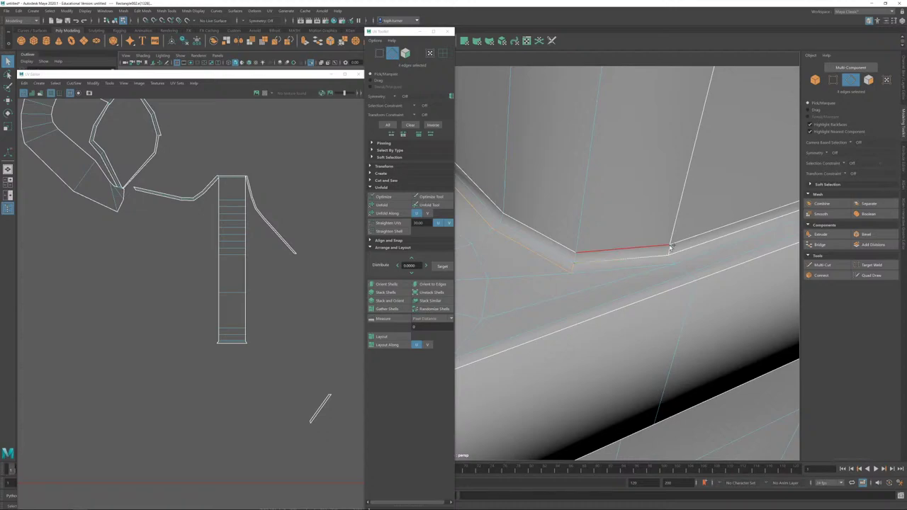
pyautogui.keyDown('shift'); pyautogui.click(683, 249); pyautogui.keyUp('shift')
pyautogui.press('f')
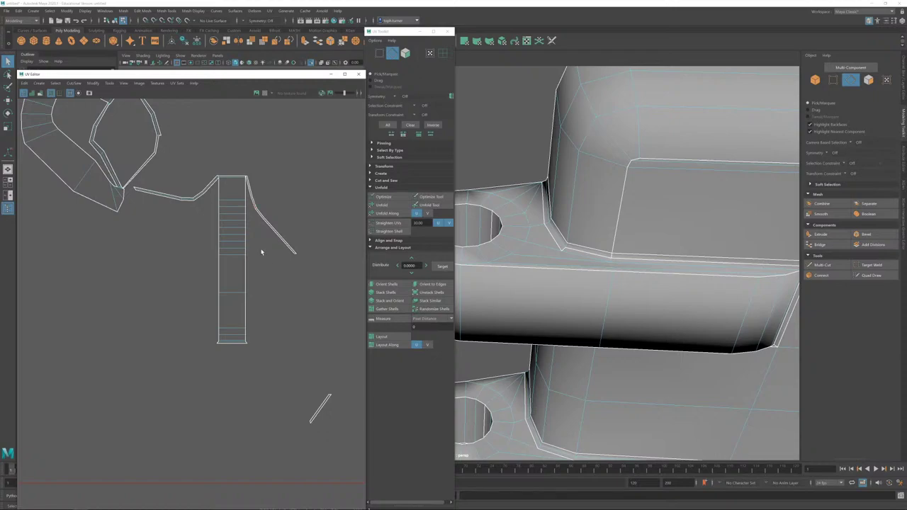
# Step: Merge the selected vertices along the narrow strip beneath the upper hinge arm and at the arm's far end corner
pyautogui.scroll(2, 272, 263)
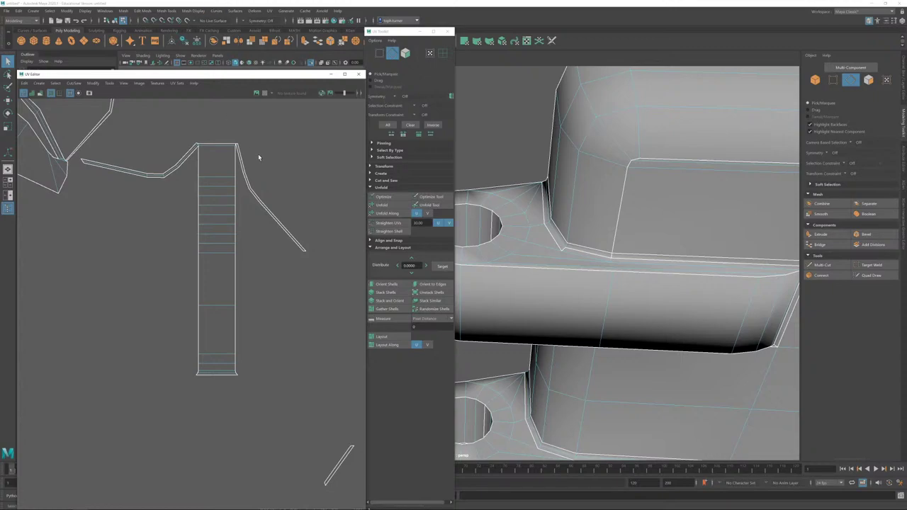
pyautogui.scroll(5, 307, 190)
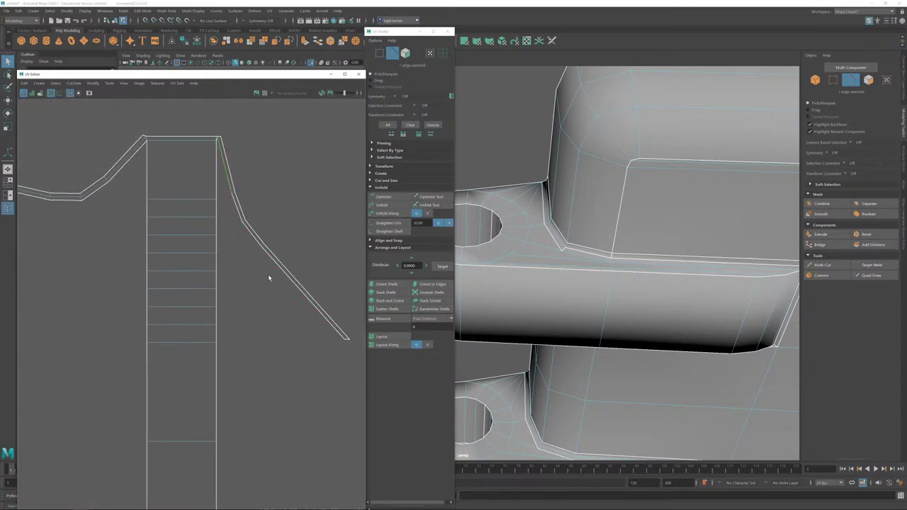
pyautogui.scroll(-3, 269, 277)
pyautogui.click(630, 288)
pyautogui.keyDown('alt'); pyautogui.moveTo(630, 285); pyautogui.dragTo(588, 256); pyautogui.keyUp('alt')
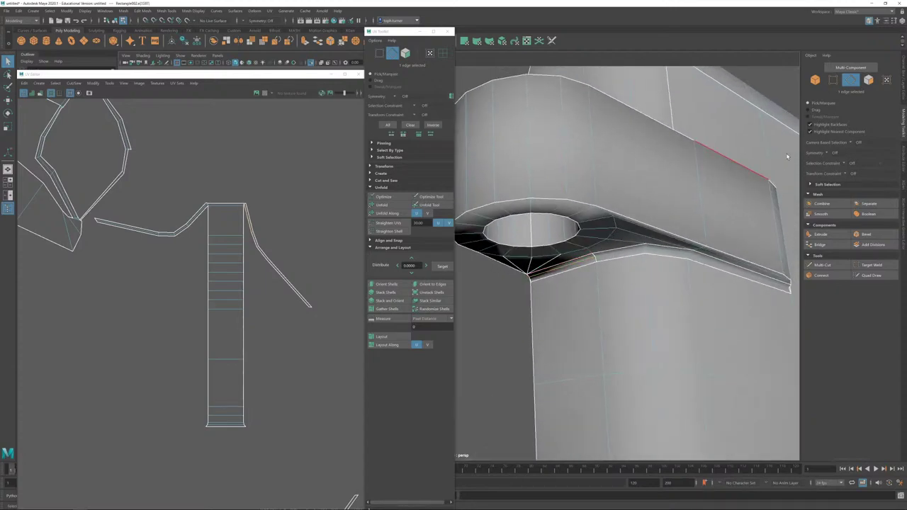
pyautogui.click(830, 83)
pyautogui.keyDown('alt'); pyautogui.moveTo(617, 298); pyautogui.dragTo(632, 237); pyautogui.keyUp('alt')
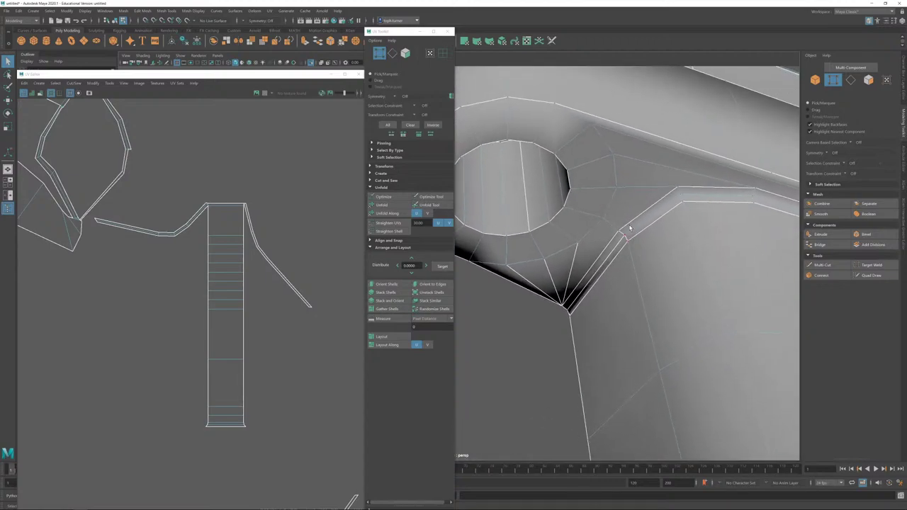
pyautogui.click(622, 237)
pyautogui.scroll(-3, 302, 273)
pyautogui.keyDown('alt'); pyautogui.moveTo(699, 263); pyautogui.dragTo(603, 204); pyautogui.keyUp('alt')
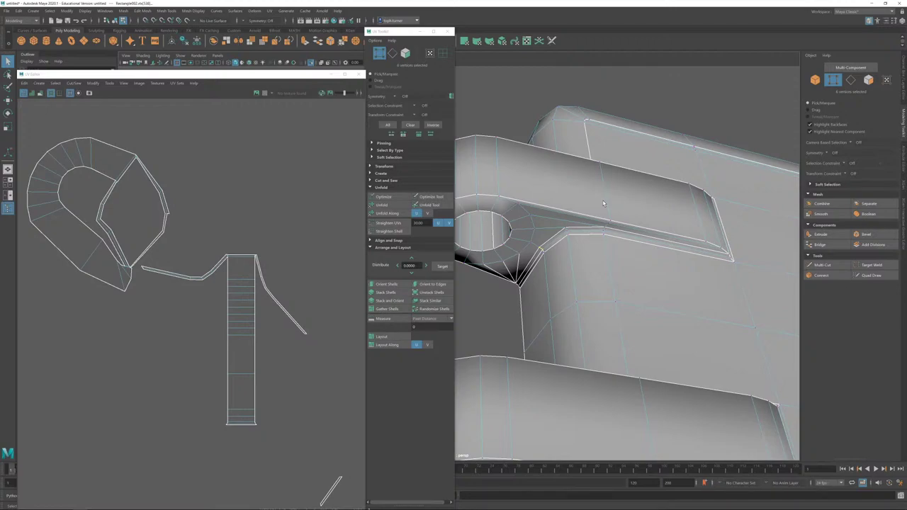
pyautogui.keyDown('alt'); pyautogui.moveTo(681, 253); pyautogui.dragTo(652, 258); pyautogui.keyUp('alt')
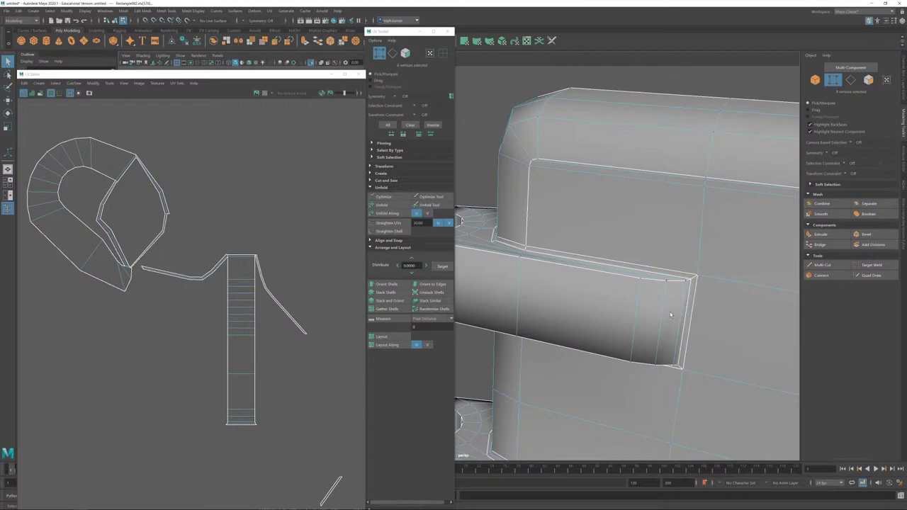
pyautogui.keyDown('alt'); pyautogui.moveTo(675, 366); pyautogui.dragTo(720, 182); pyautogui.keyUp('alt')
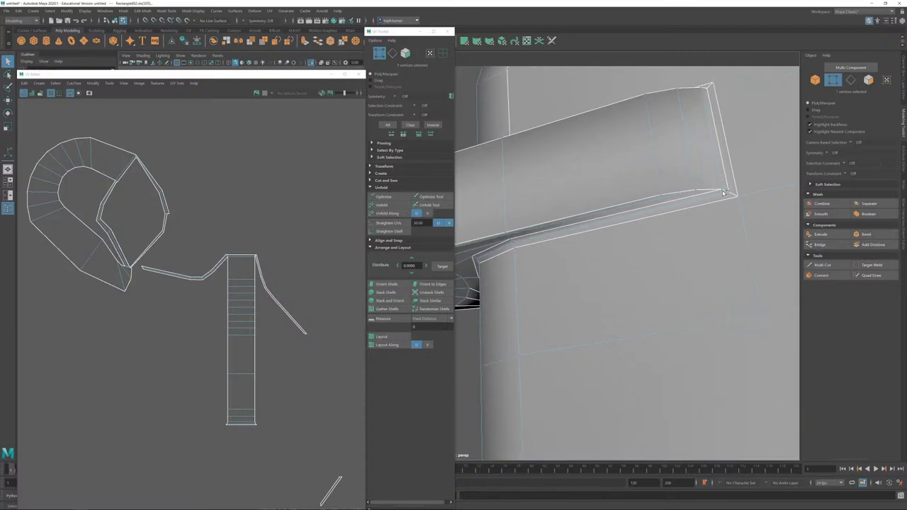
pyautogui.click(143, 11)
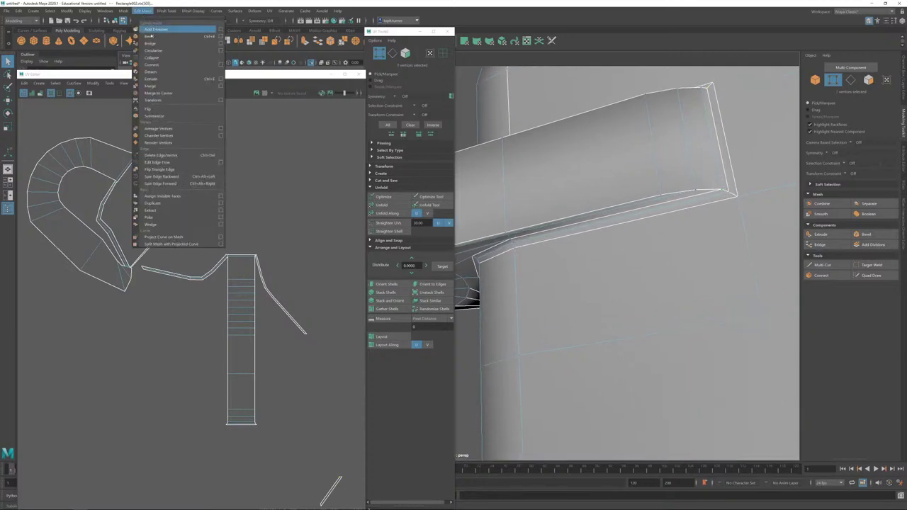
pyautogui.click(150, 86)
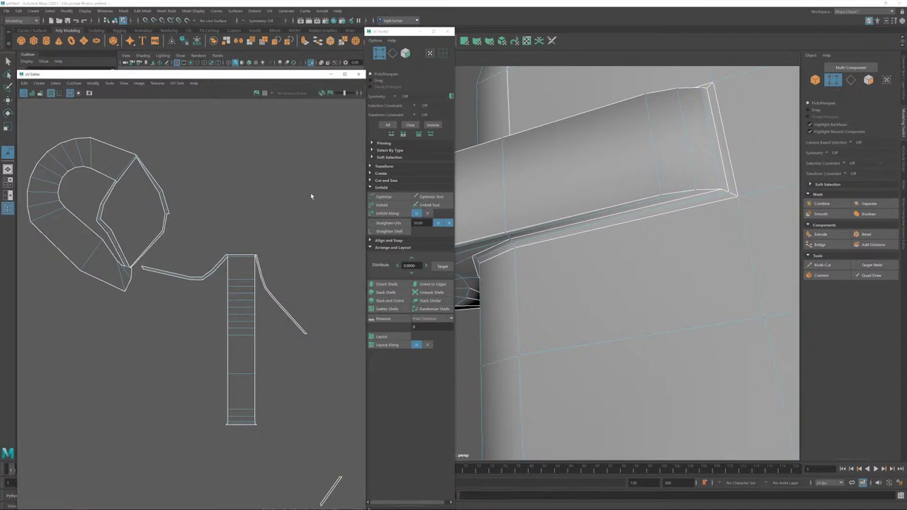
# Step: Select the seam edges bordering the rectangular patch on the body side behind the upper hinge arm
pyautogui.keyDown('alt'); pyautogui.moveTo(658, 227); pyautogui.dragTo(665, 272); pyautogui.keyUp('alt')
pyautogui.keyDown('alt'); pyautogui.moveTo(665, 272); pyautogui.dragTo(618, 264, button='right'); pyautogui.keyUp('alt')
pyautogui.keyDown('alt'); pyautogui.moveTo(618, 263); pyautogui.dragTo(599, 242); pyautogui.keyUp('alt')
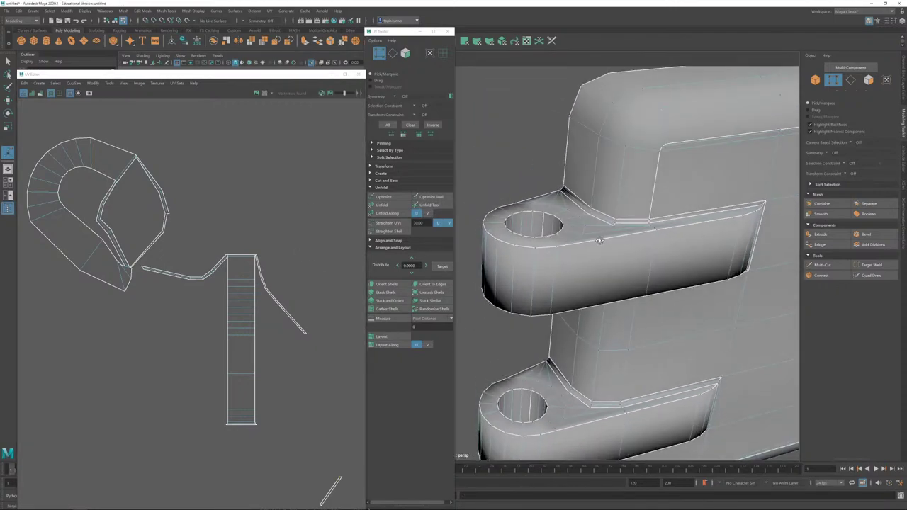
pyautogui.keyDown('alt'); pyautogui.moveTo(553, 206); pyautogui.dragTo(683, 314); pyautogui.keyUp('alt')
pyautogui.keyDown('alt'); pyautogui.moveTo(682, 314); pyautogui.dragTo(698, 326, button='right'); pyautogui.keyUp('alt')
pyautogui.keyDown('alt'); pyautogui.moveTo(640, 271); pyautogui.dragTo(635, 266); pyautogui.keyUp('alt')
pyautogui.keyDown('alt'); pyautogui.moveTo(635, 265); pyautogui.dragTo(754, 378, button='right'); pyautogui.keyUp('alt')
pyautogui.keyDown('alt'); pyautogui.moveTo(753, 379); pyautogui.dragTo(674, 253); pyautogui.keyUp('alt')
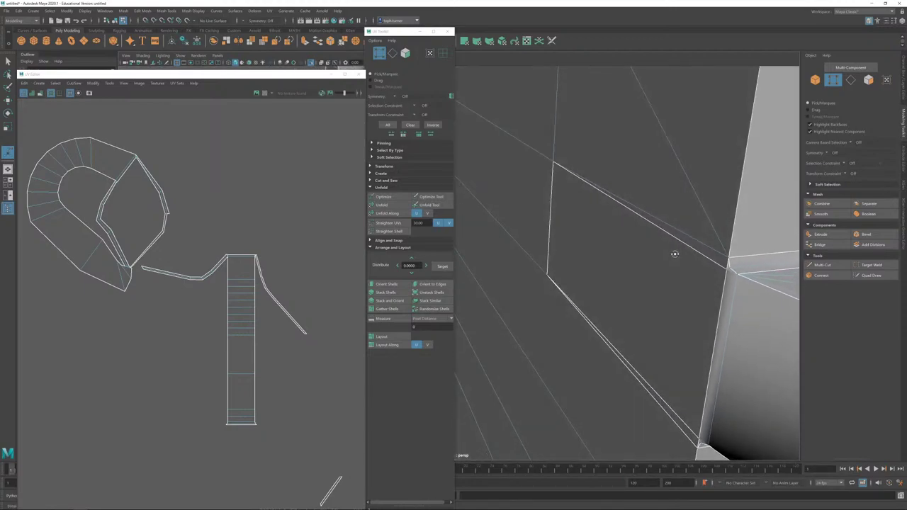
pyautogui.click(851, 80)
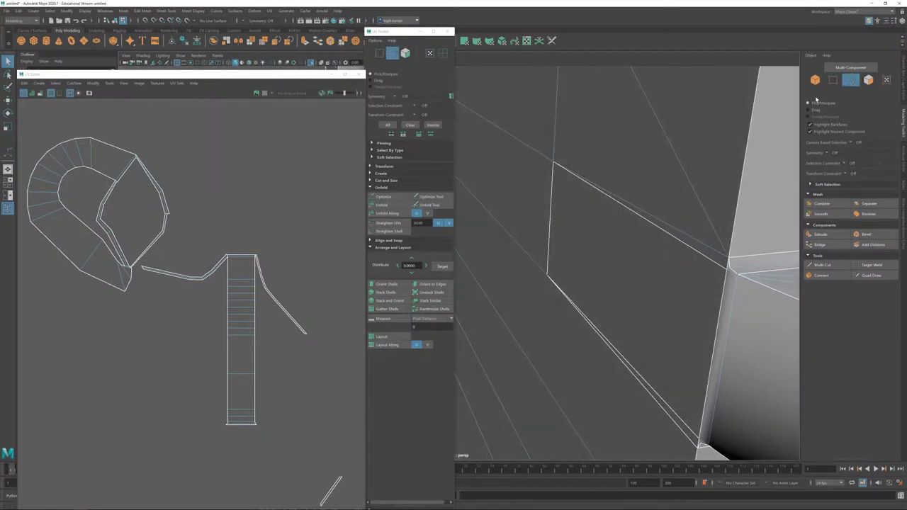
pyautogui.click(592, 227)
pyautogui.keyDown('shift'); pyautogui.click(555, 210); pyautogui.keyUp('shift')
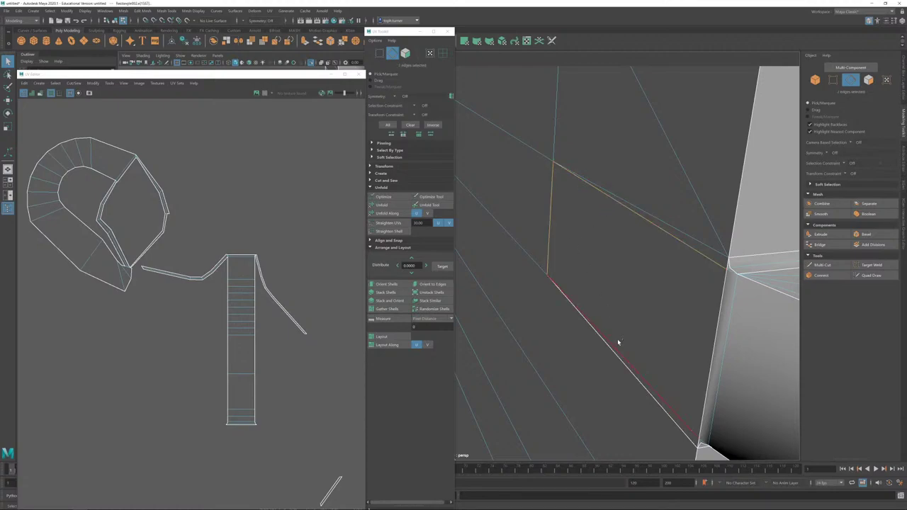
# Step: Try to cut and sew the rectangular patch's border edges within the large body shell
pyautogui.scroll(-10, 177, 297)
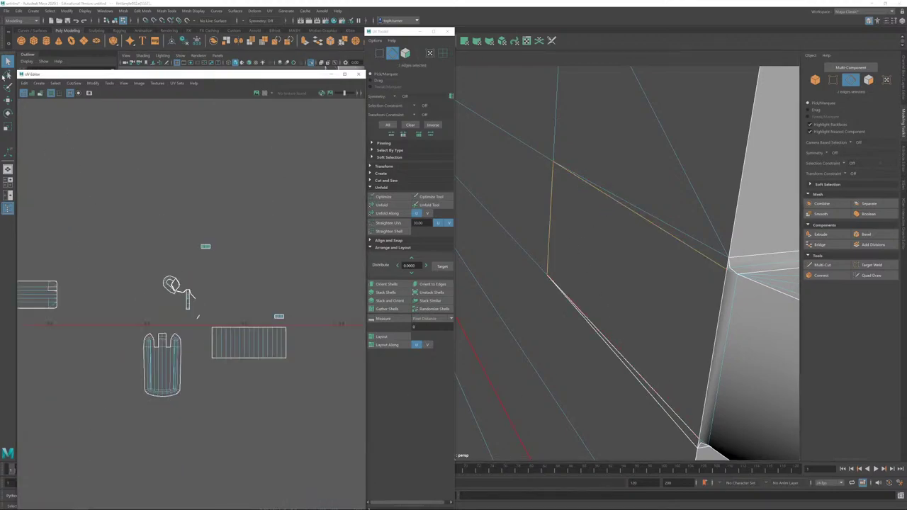
pyautogui.scroll(10, 197, 280)
pyautogui.scroll(5, 255, 292)
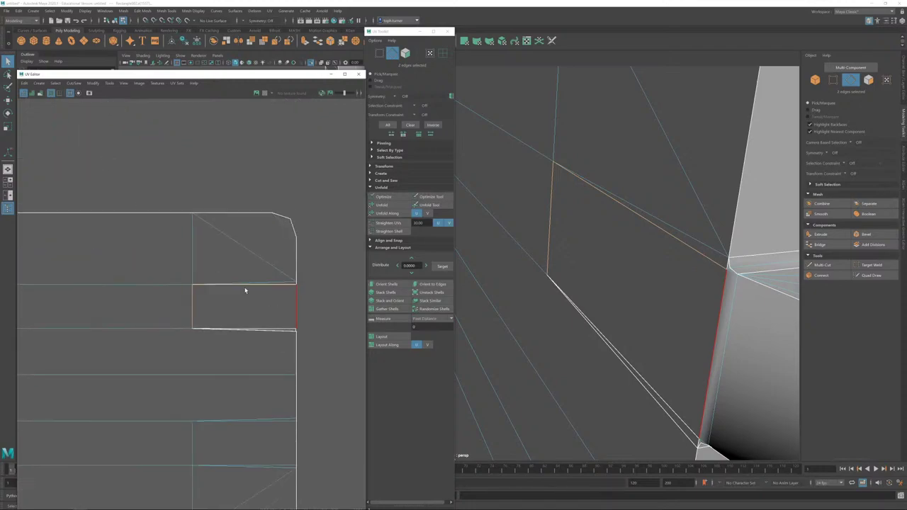
pyautogui.keyDown('alt'); pyautogui.moveTo(303, 294); pyautogui.dragTo(171, 317, button='middle'); pyautogui.keyUp('alt')
pyautogui.moveTo(193, 277); pyautogui.dragTo(192, 274)
pyautogui.hotkey('shift', 'x')
pyautogui.moveTo(187, 381); pyautogui.dragTo(188, 407)
pyautogui.hotkey('shift', 's')
pyautogui.click(280, 401)
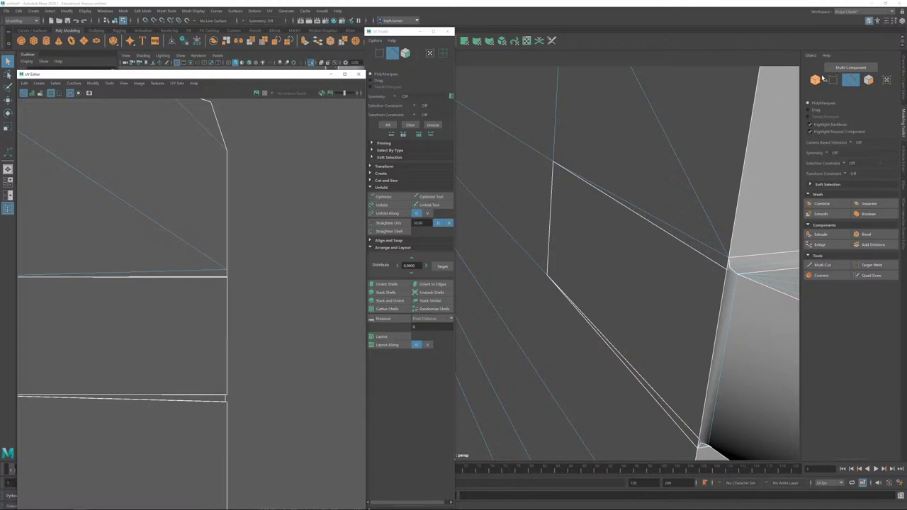
# Step: Merge the vertices at the rectangular patch's outer corners, where it meets the hinge arm
pyautogui.press('F9')
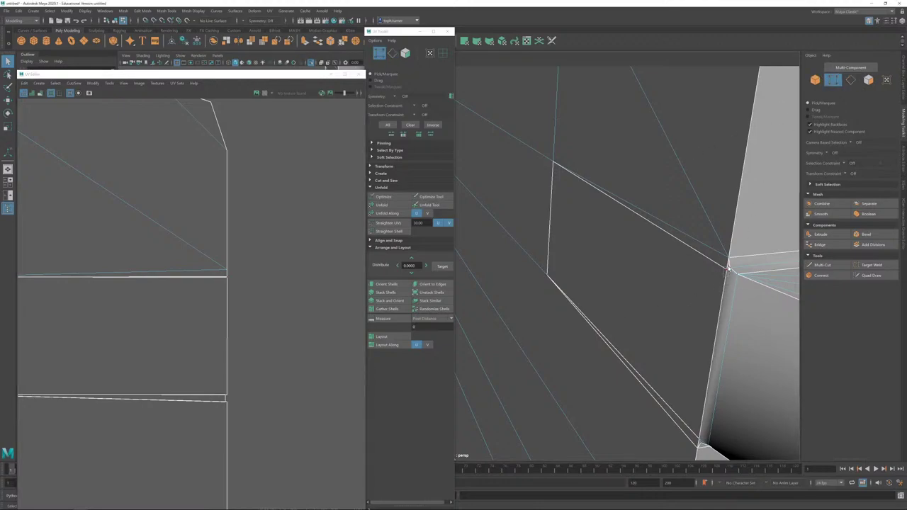
pyautogui.click(727, 271)
pyautogui.keyDown('alt'); pyautogui.moveTo(704, 424); pyautogui.dragTo(658, 379); pyautogui.keyUp('alt')
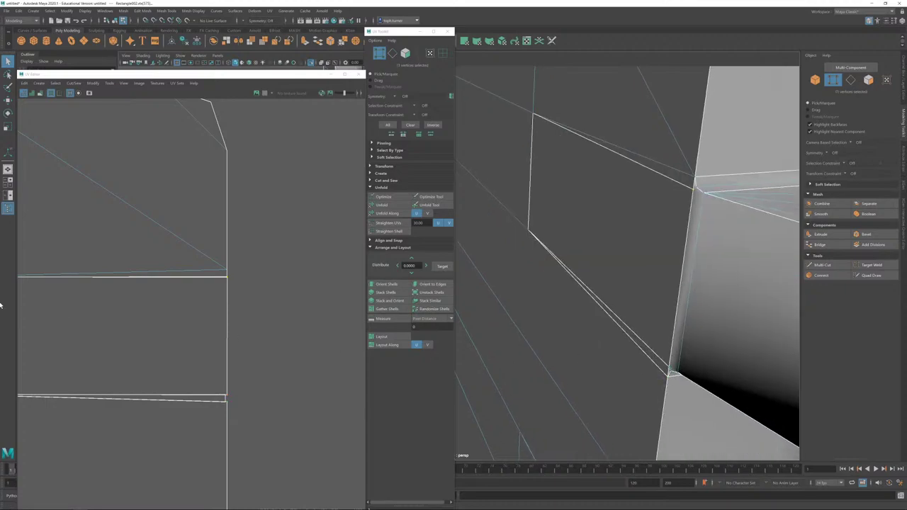
pyautogui.click(144, 10)
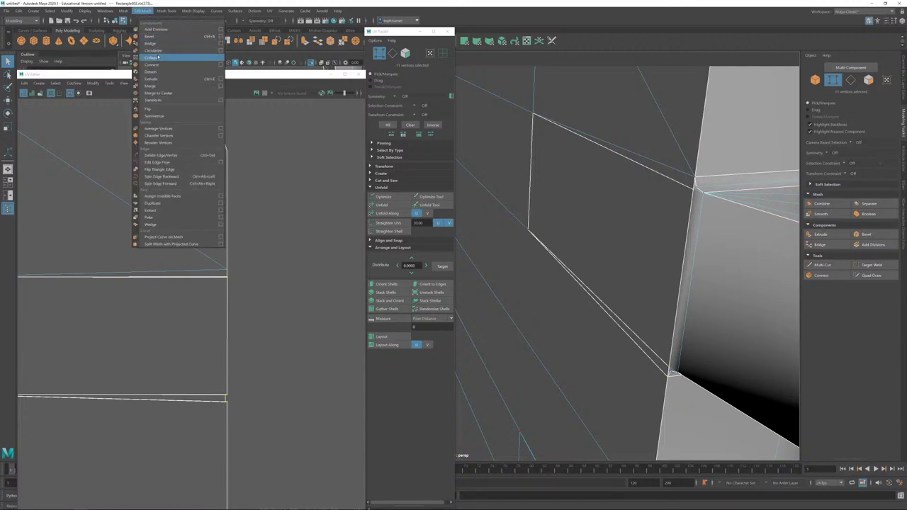
pyautogui.click(168, 88)
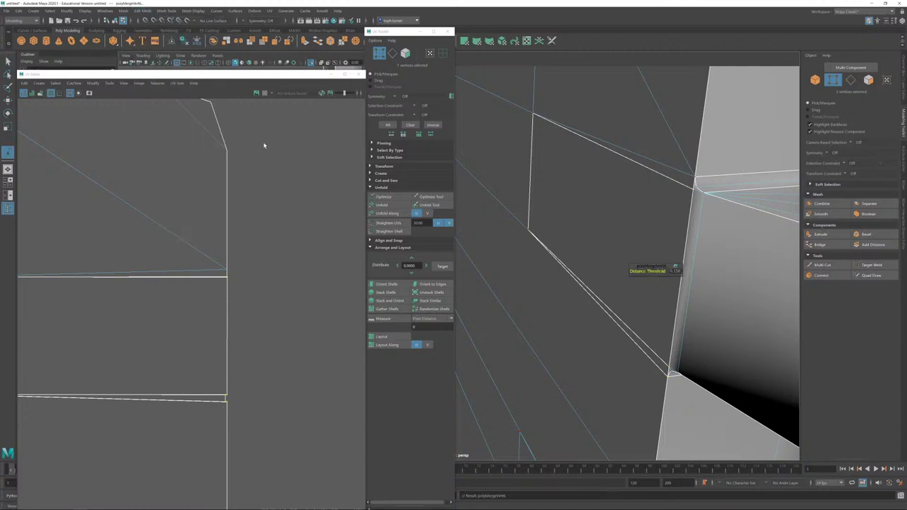
# Step: Select the edges along the rectangular patch's two long sides and cut them in the UV layout
pyautogui.click(392, 53)
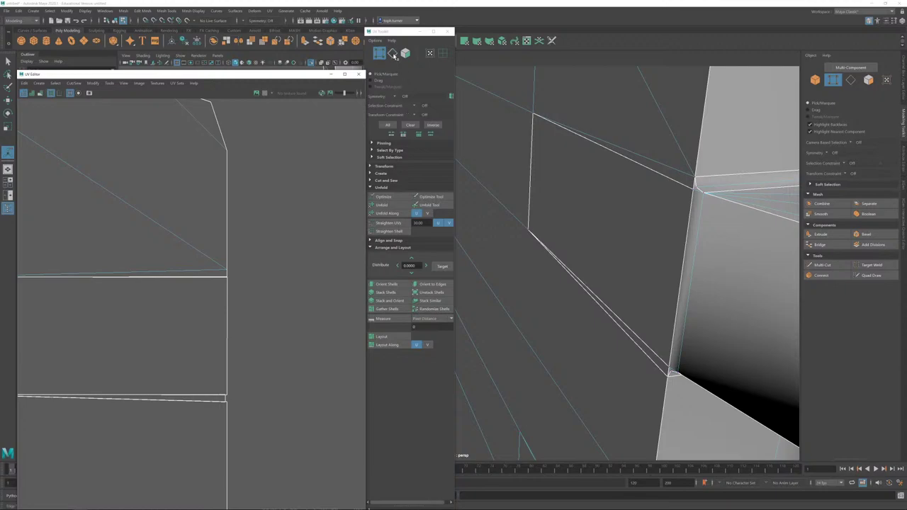
pyautogui.moveTo(150, 239); pyautogui.dragTo(146, 433)
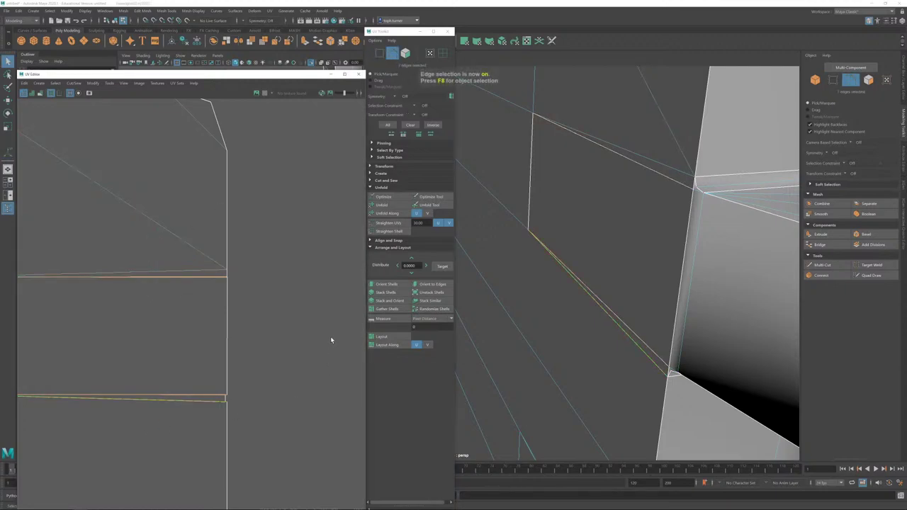
pyautogui.hotkey('shift', 'x')
pyautogui.keyDown('alt'); pyautogui.moveTo(287, 352); pyautogui.dragTo(323, 365, button='right'); pyautogui.keyUp('alt')
pyautogui.keyDown('alt'); pyautogui.moveTo(323, 364); pyautogui.dragTo(226, 75, button='middle'); pyautogui.keyUp('alt')
pyautogui.keyDown('alt'); pyautogui.moveTo(221, 256); pyautogui.dragTo(496, 495, button='right'); pyautogui.keyUp('alt')
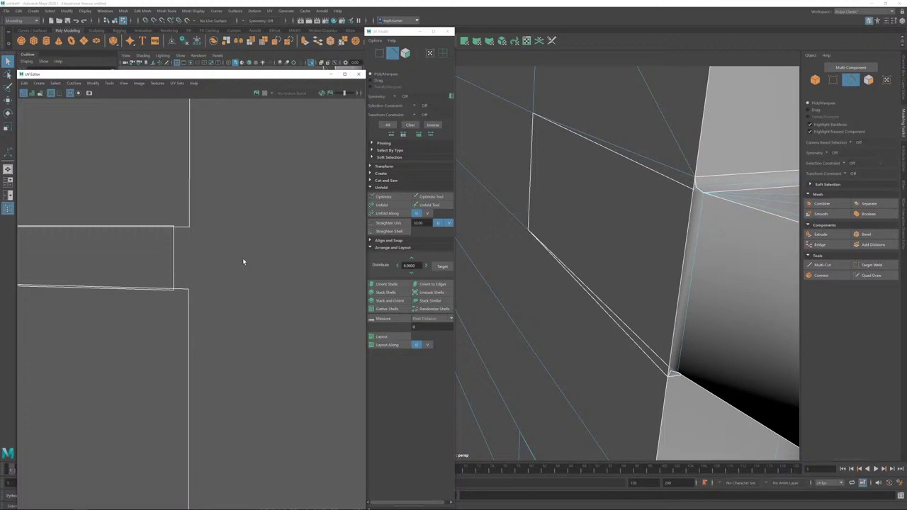
# Step: Examine the UV layout around the rectangular patch's outer corners and its thin gap to the neighbouring faces
pyautogui.press('F9')
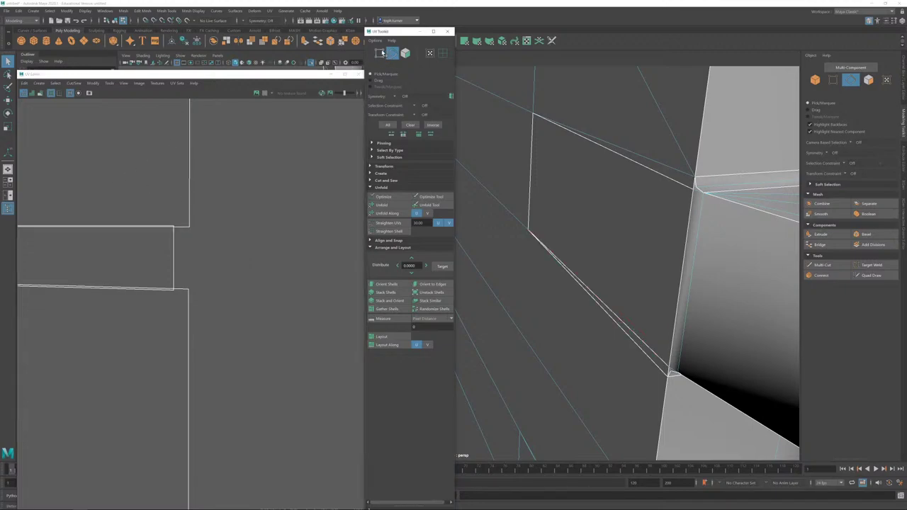
pyautogui.keyDown('alt'); pyautogui.moveTo(185, 281); pyautogui.dragTo(57, 224, button='right'); pyautogui.keyUp('alt')
pyautogui.keyDown('alt'); pyautogui.moveTo(174, 360); pyautogui.dragTo(279, 476, button='right'); pyautogui.keyUp('alt')
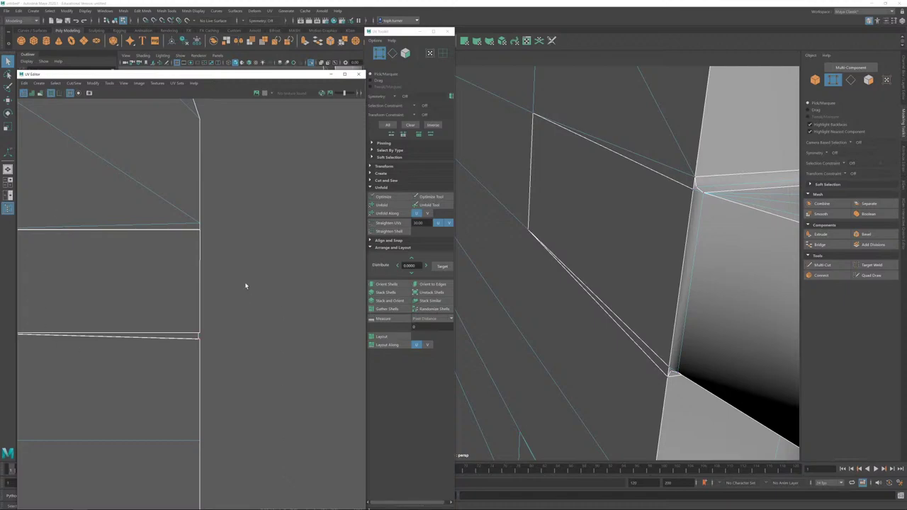
pyautogui.scroll(-8, 245, 285)
pyautogui.scroll(6, 298, 280)
pyautogui.keyDown('alt'); pyautogui.moveTo(154, 215); pyautogui.dragTo(287, 156, button='middle'); pyautogui.keyUp('alt')
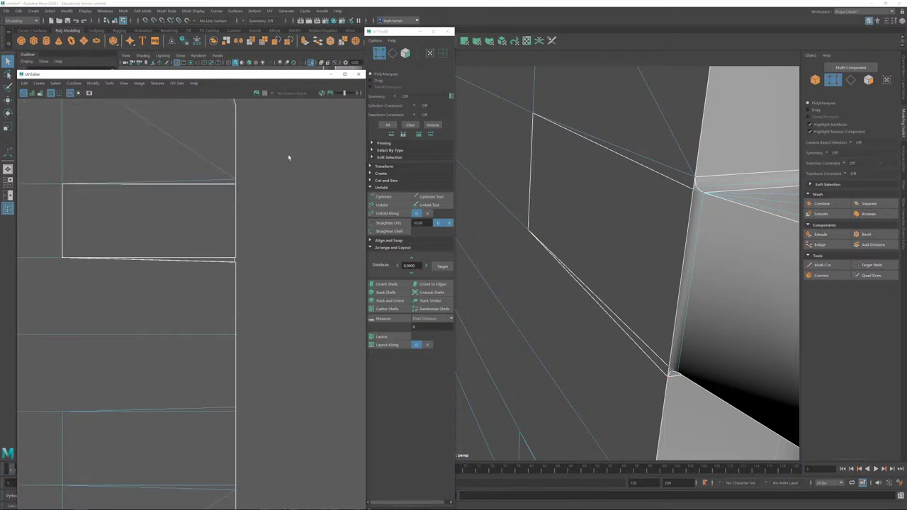
pyautogui.keyDown('alt'); pyautogui.moveTo(260, 216); pyautogui.dragTo(241, 343, button='right'); pyautogui.keyUp('alt')
pyautogui.keyDown('alt'); pyautogui.moveTo(182, 312); pyautogui.dragTo(324, 431, button='right'); pyautogui.keyUp('alt')
pyautogui.keyDown('alt'); pyautogui.moveTo(249, 326); pyautogui.dragTo(21, 117, button='right'); pyautogui.keyUp('alt')
pyautogui.keyDown('alt'); pyautogui.moveTo(249, 350); pyautogui.dragTo(198, 300, button='middle'); pyautogui.keyUp('alt')
pyautogui.keyDown('alt'); pyautogui.moveTo(199, 299); pyautogui.dragTo(277, 315, button='right'); pyautogui.keyUp('alt')
# Step: Inspect the rectangular patch's outer corner at the hinge and select the border edges along its long side
pyautogui.keyDown('alt'); pyautogui.moveTo(673, 333); pyautogui.dragTo(628, 259, button='middle'); pyautogui.keyUp('alt')
pyautogui.moveTo(628, 260)
pyautogui.keyDown('alt'); pyautogui.mouseDown()
pyautogui.moveTo(649, 253)
pyautogui.moveTo(709, 345)
pyautogui.moveTo(594, 257)
pyautogui.moveTo(625, 267)
pyautogui.mouseUp(); pyautogui.keyUp('alt')
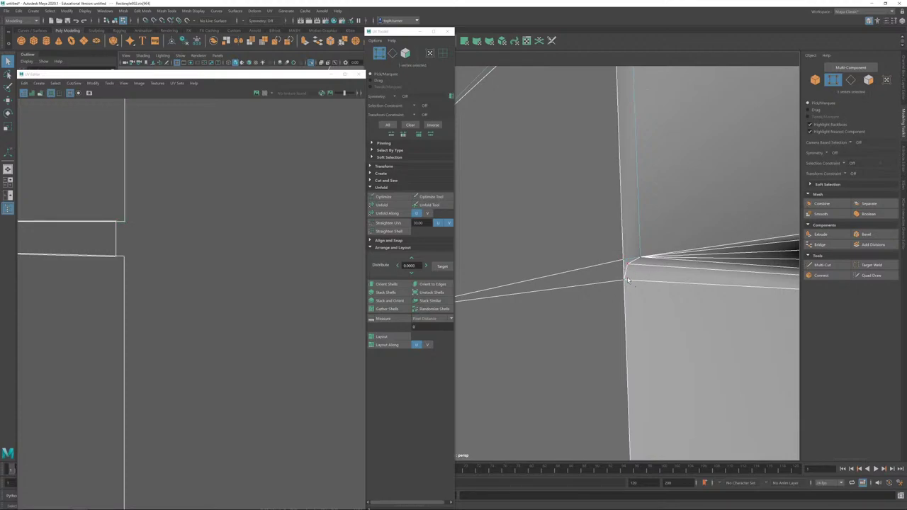
pyautogui.keyDown('alt'); pyautogui.moveTo(638, 301); pyautogui.dragTo(637, 430); pyautogui.keyUp('alt')
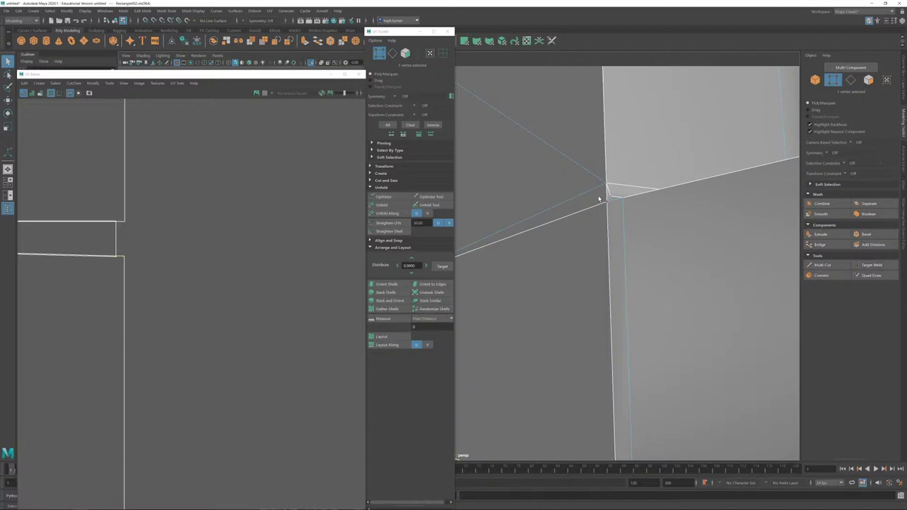
pyautogui.click(109, 280)
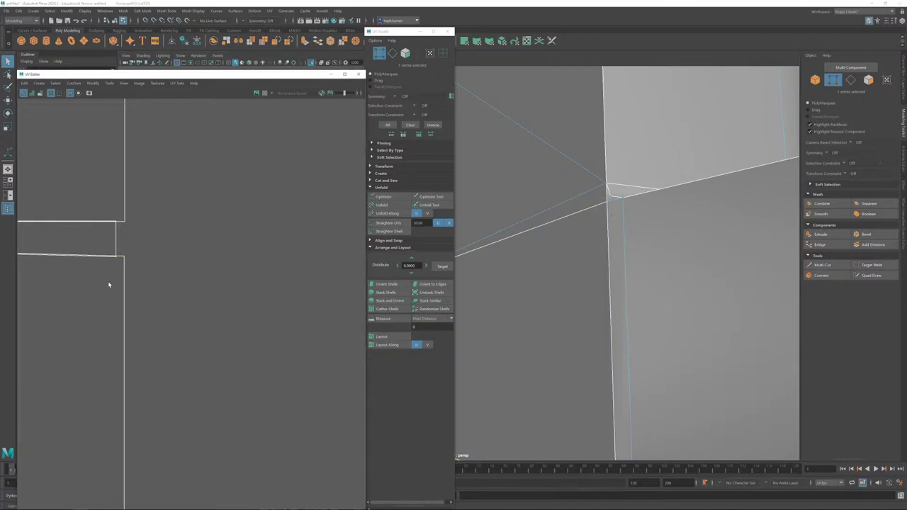
pyautogui.keyDown('alt'); pyautogui.moveTo(151, 284); pyautogui.dragTo(225, 288, button='middle'); pyautogui.keyUp('alt')
pyautogui.click(851, 80)
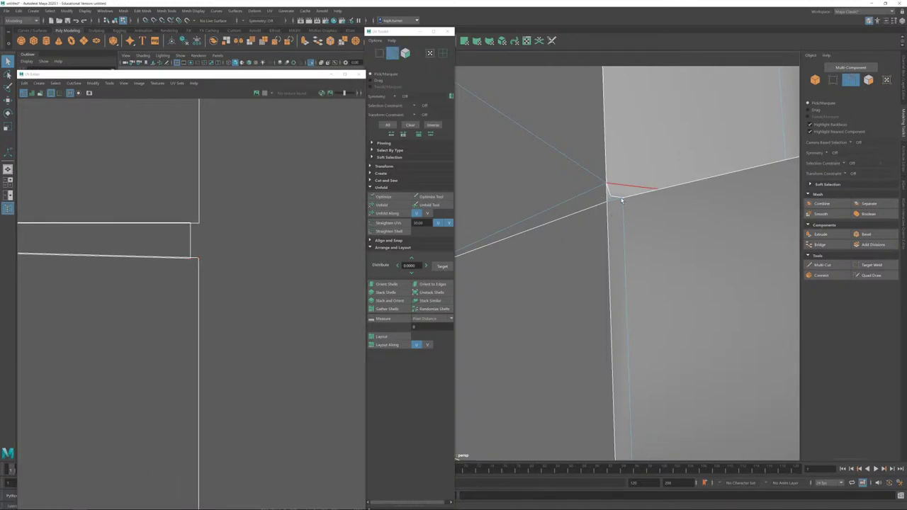
pyautogui.click(577, 214)
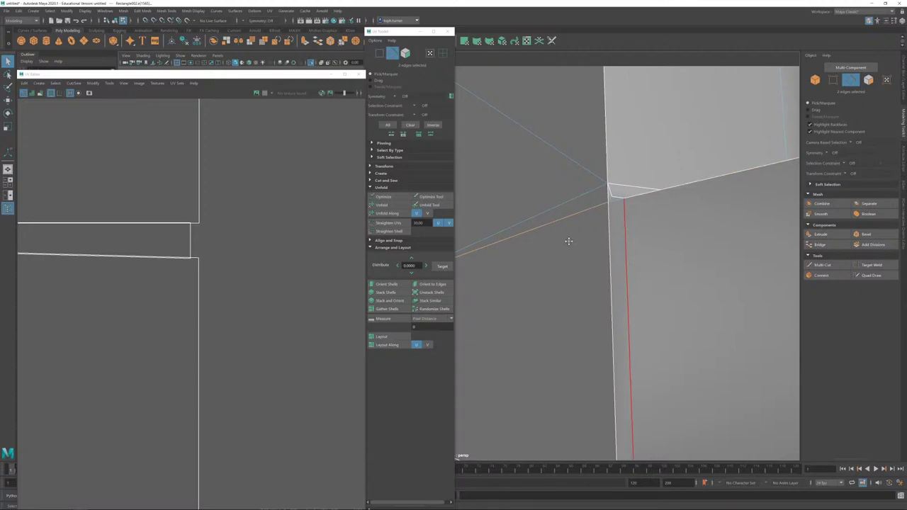
# Step: Select the overlapping edges at the rectangular patch's inner short side and merge them, adjusting the merge tolerance
pyautogui.scroll(-3, 569, 241)
pyautogui.keyDown('alt'); pyautogui.moveTo(569, 241); pyautogui.dragTo(724, 219, button='middle'); pyautogui.keyUp('alt')
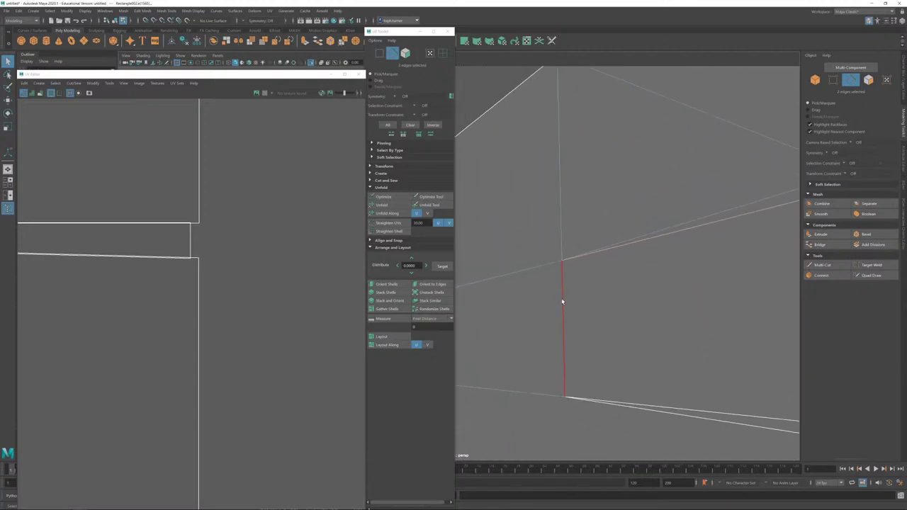
pyautogui.click(565, 300)
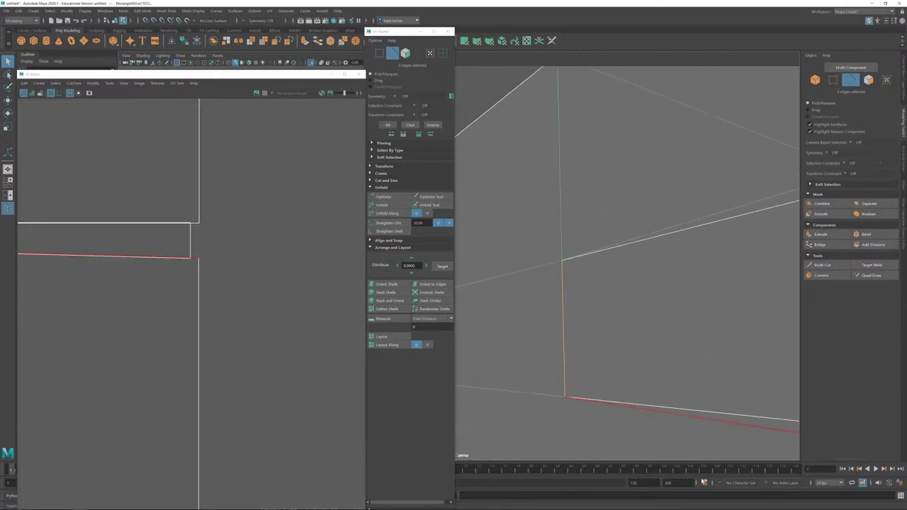
pyautogui.scroll(-5, 198, 390)
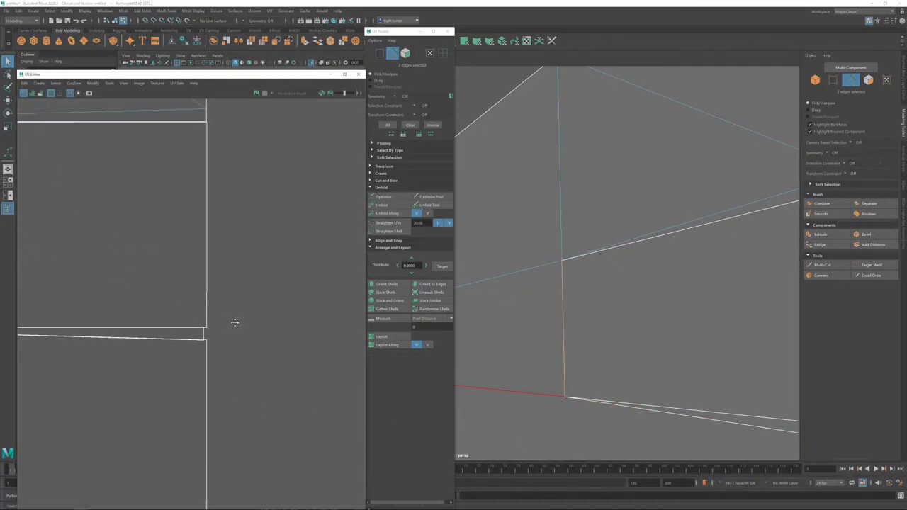
pyautogui.keyDown('alt'); pyautogui.moveTo(234, 323); pyautogui.dragTo(297, 353, button='middle'); pyautogui.keyUp('alt')
pyautogui.scroll(-5, 298, 353)
pyautogui.keyDown('alt'); pyautogui.moveTo(199, 310); pyautogui.dragTo(229, 286, button='middle'); pyautogui.keyUp('alt')
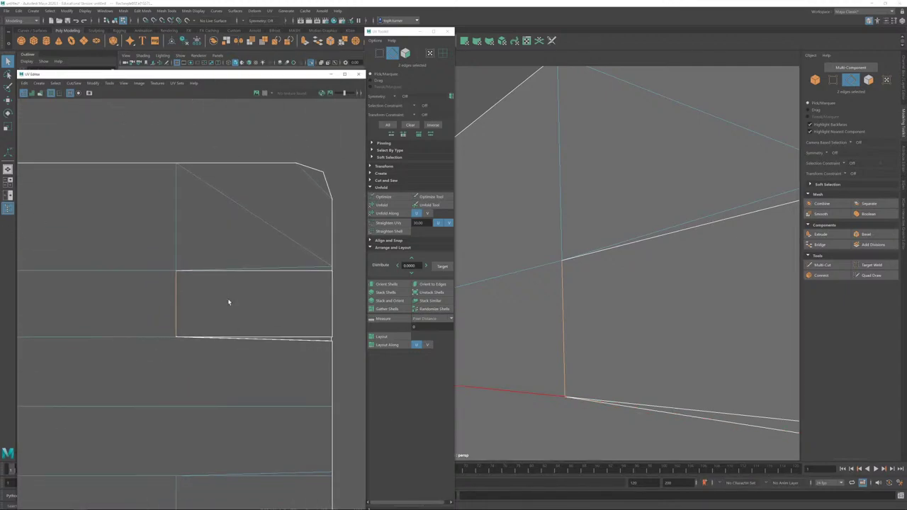
pyautogui.click(216, 369)
pyautogui.click(143, 10)
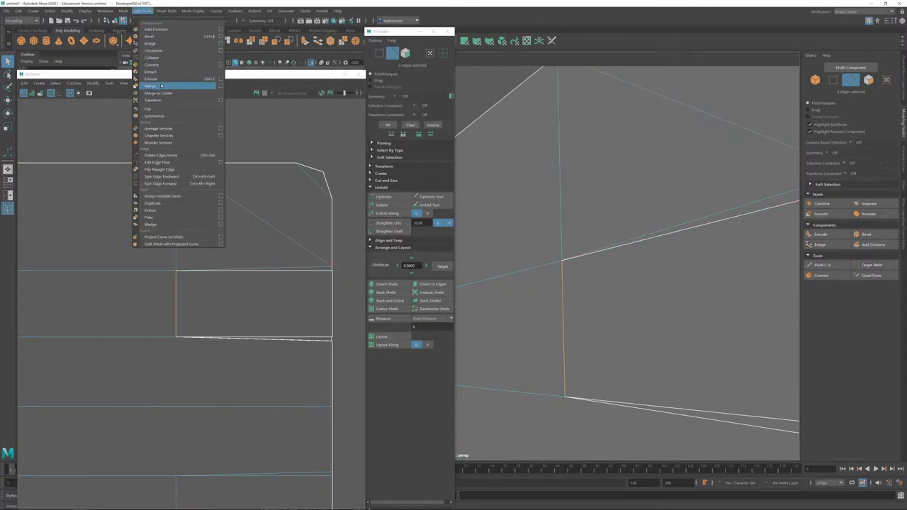
pyautogui.click(161, 86)
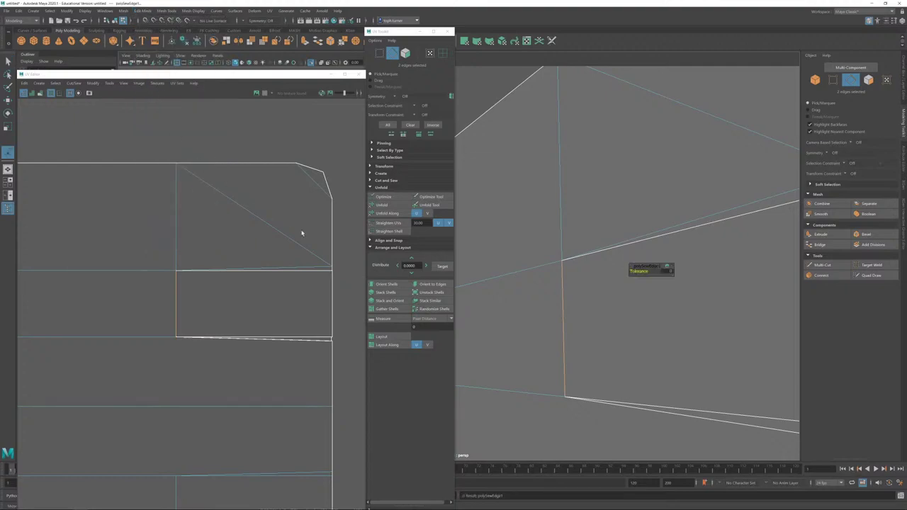
pyautogui.moveTo(637, 272); pyautogui.dragTo(640, 272)
pyautogui.click(294, 301)
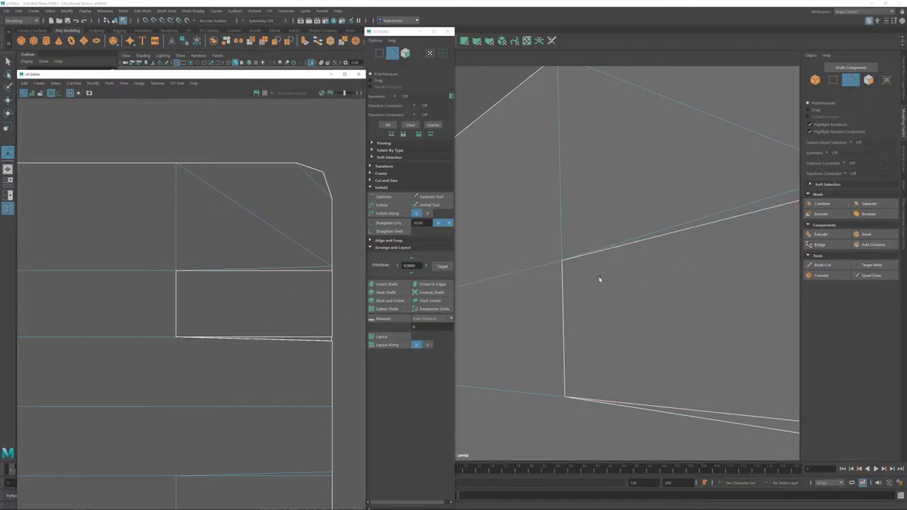
# Step: Select the vertices at the rectangular patch's two inner corners and merge them
pyautogui.click(832, 81)
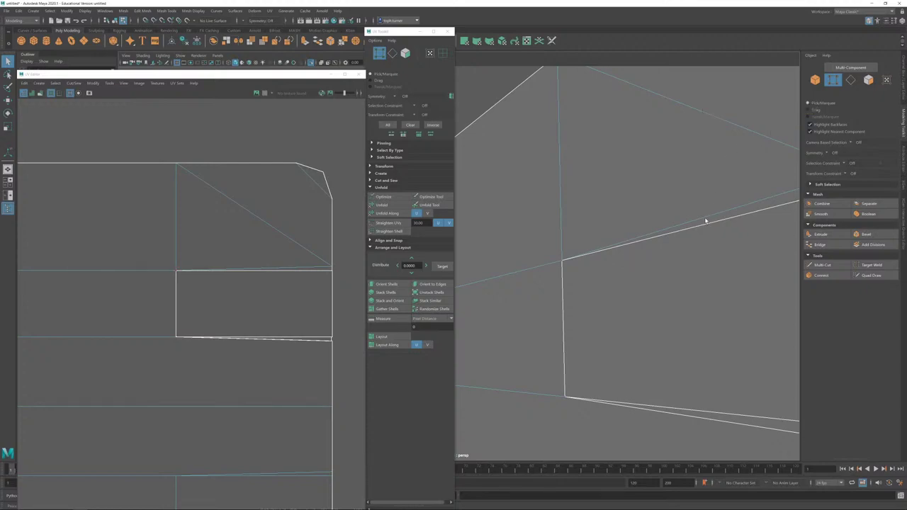
pyautogui.click(571, 264)
pyautogui.press('f')
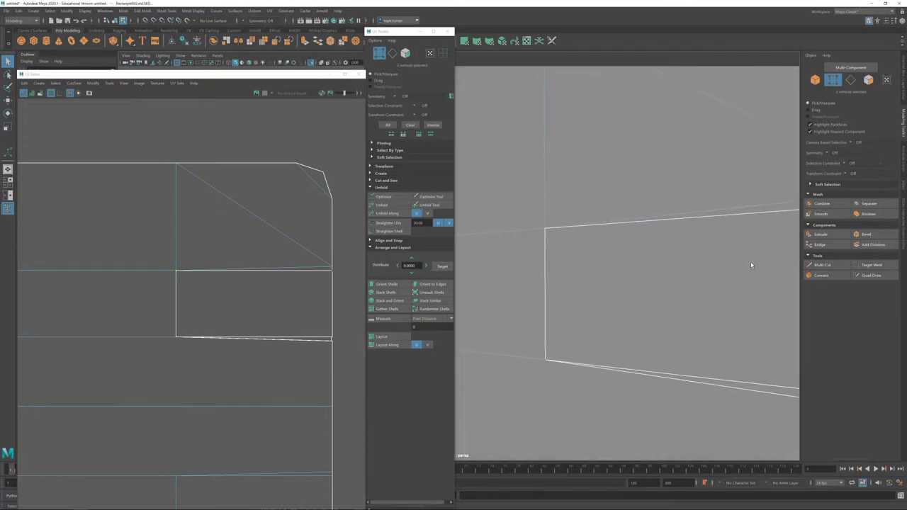
pyautogui.keyDown('alt'); pyautogui.moveTo(527, 167); pyautogui.dragTo(576, 302); pyautogui.keyUp('alt')
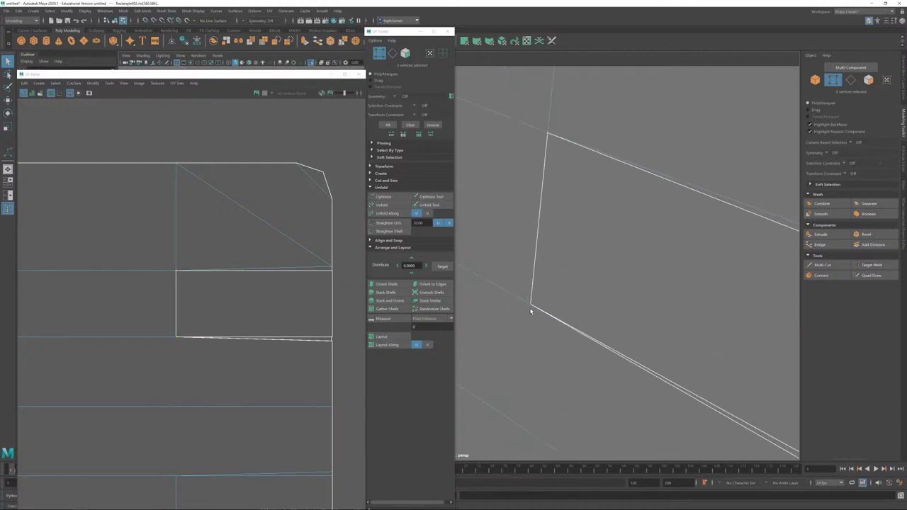
pyautogui.keyDown('alt'); pyautogui.moveTo(531, 310); pyautogui.dragTo(535, 353); pyautogui.keyUp('alt')
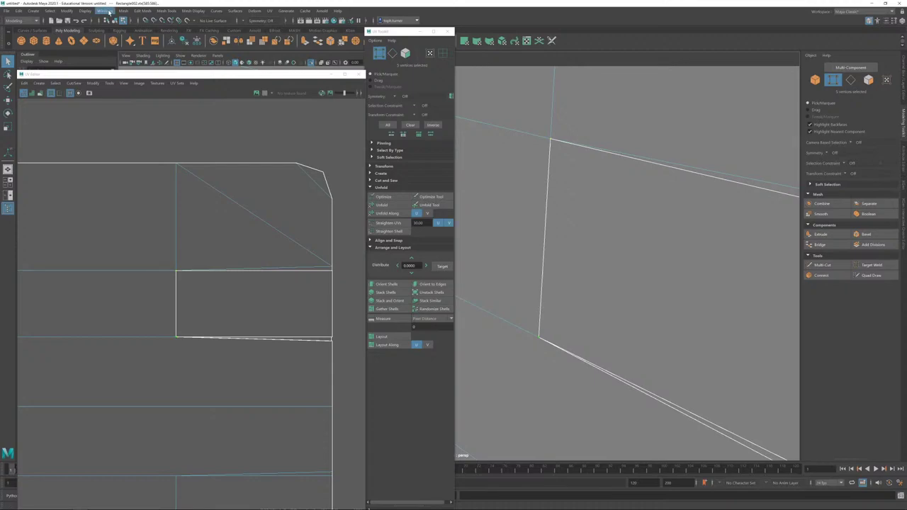
pyautogui.click(142, 11)
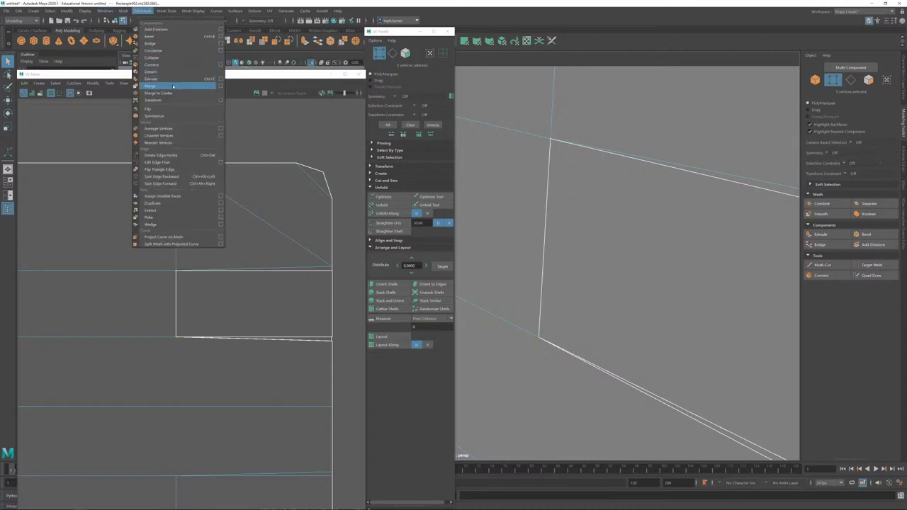
pyautogui.click(166, 79)
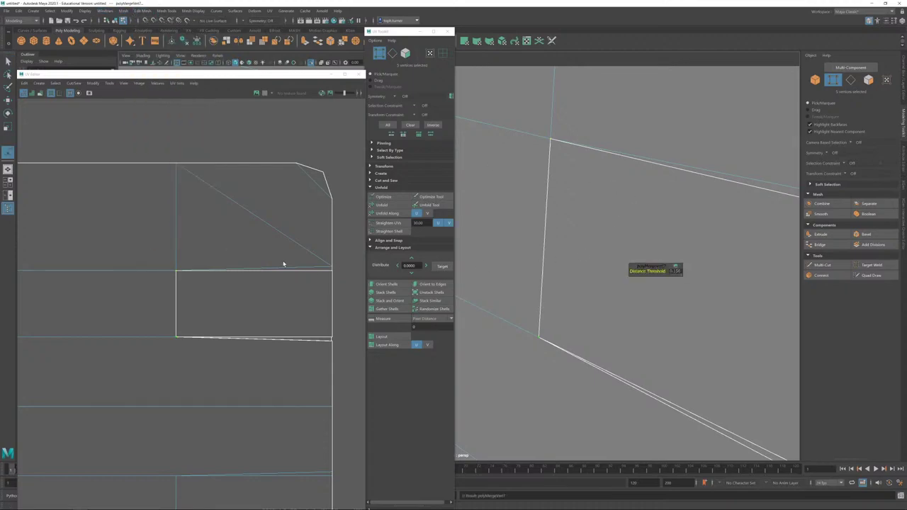
pyautogui.click(239, 231)
# Step: Sew the rectangular patch's inner short edge and its long-side edges to the surrounding body shell in the UV layout
pyautogui.press('F10')
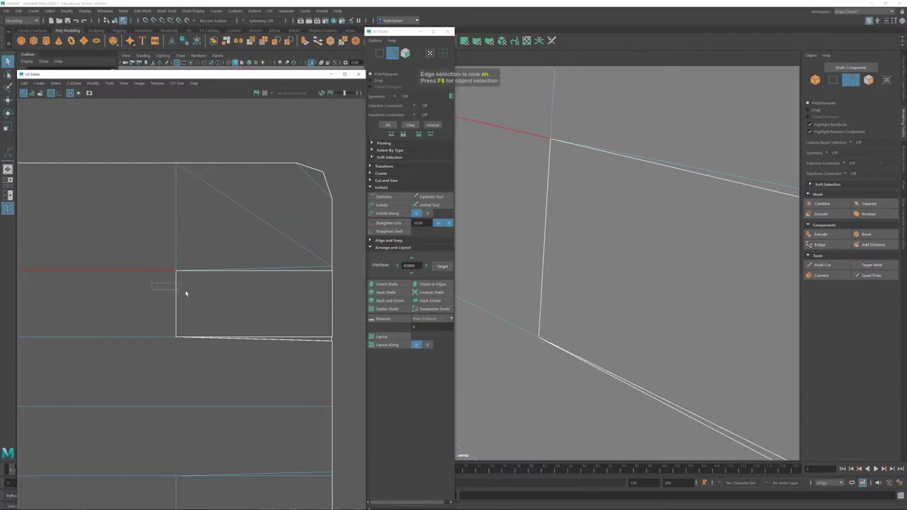
pyautogui.click(179, 294)
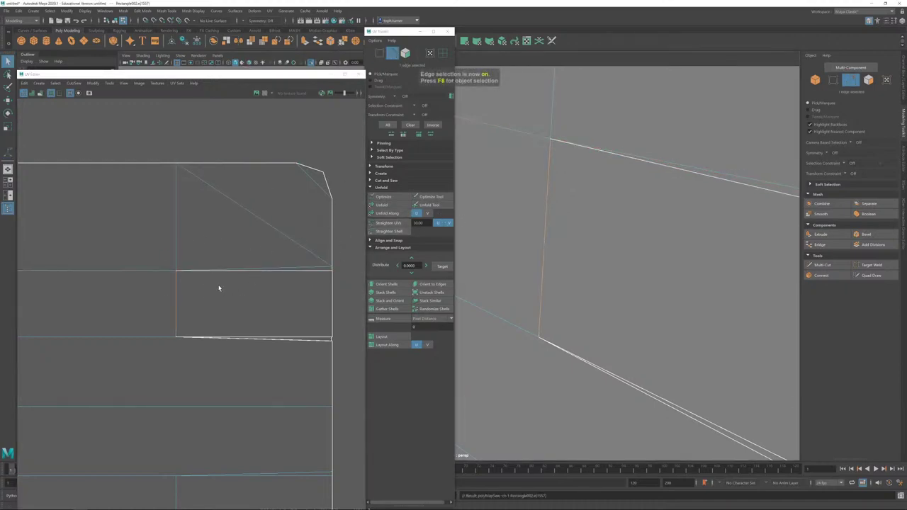
pyautogui.moveTo(232, 251); pyautogui.dragTo(214, 370)
pyautogui.click(291, 343)
pyautogui.keyDown('alt'); pyautogui.moveTo(299, 351); pyautogui.dragTo(88, 188, button='right'); pyautogui.keyUp('alt')
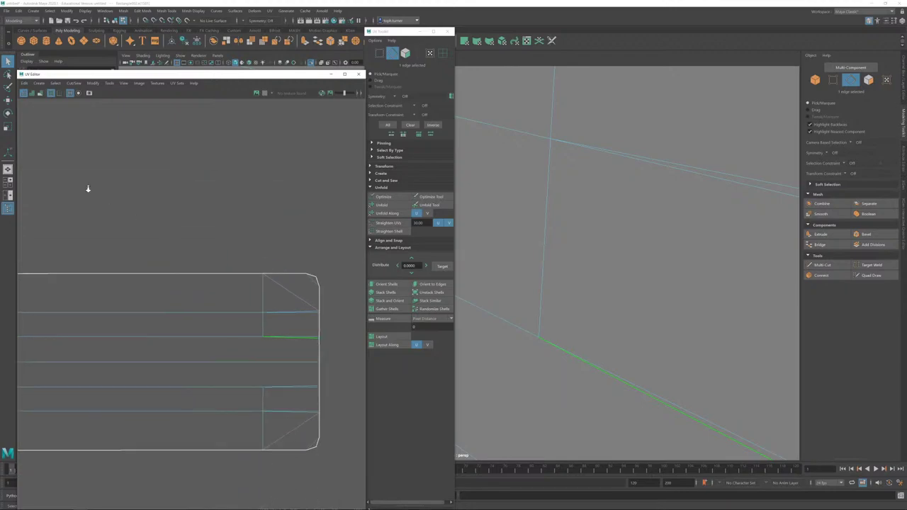
pyautogui.keyDown('alt'); pyautogui.moveTo(251, 286); pyautogui.dragTo(23, 131, button='right'); pyautogui.keyUp('alt')
pyautogui.scroll(5, 142, 171)
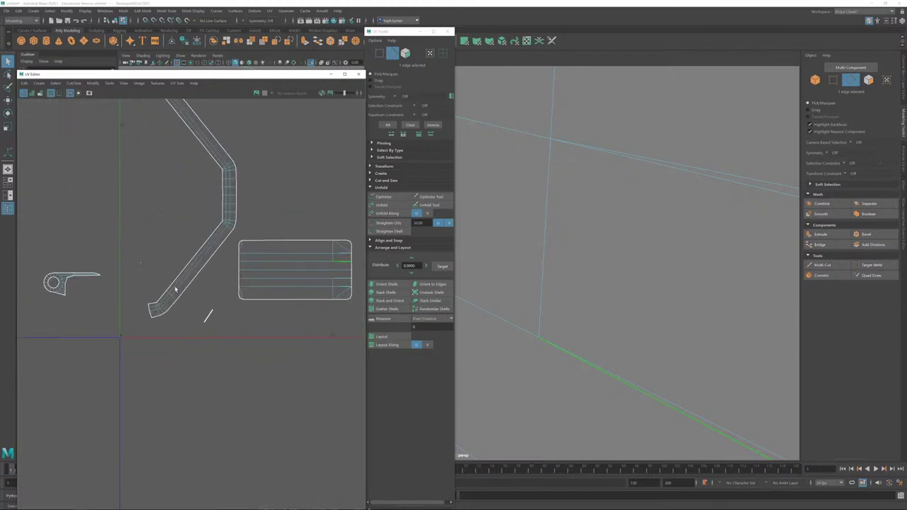
# Step: Locate the hinge's side faces and merge the vertices along the narrow strip between the hinge arm and the body
pyautogui.click(405, 53)
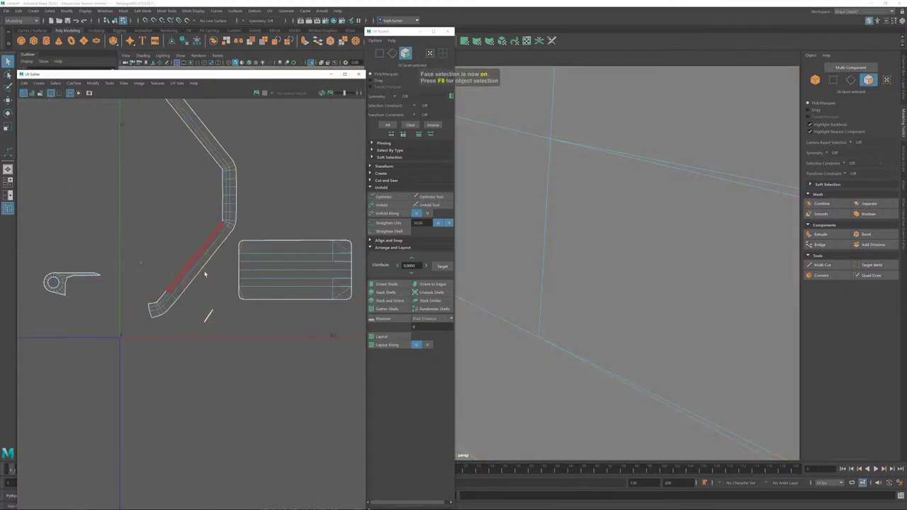
pyautogui.keyDown('alt'); pyautogui.moveTo(652, 251); pyautogui.dragTo(698, 209); pyautogui.keyUp('alt')
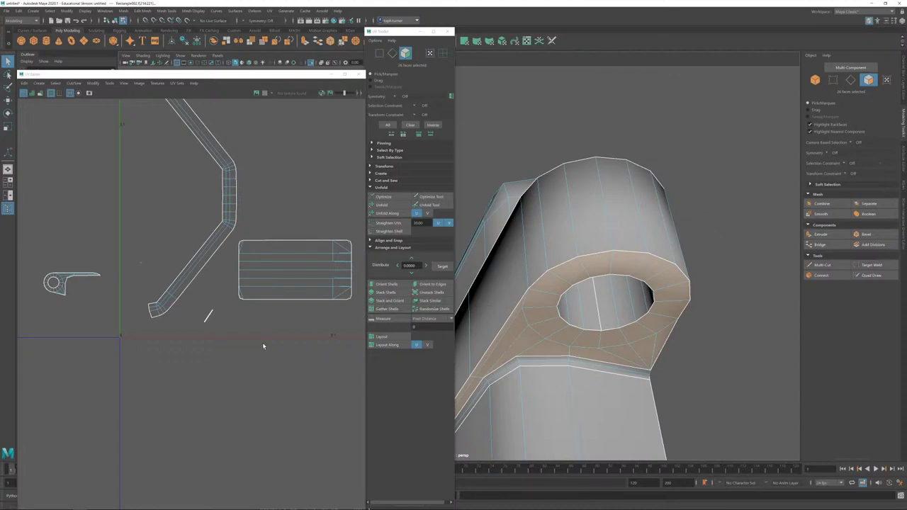
pyautogui.keyDown('alt'); pyautogui.moveTo(656, 248); pyautogui.dragTo(631, 268); pyautogui.keyUp('alt')
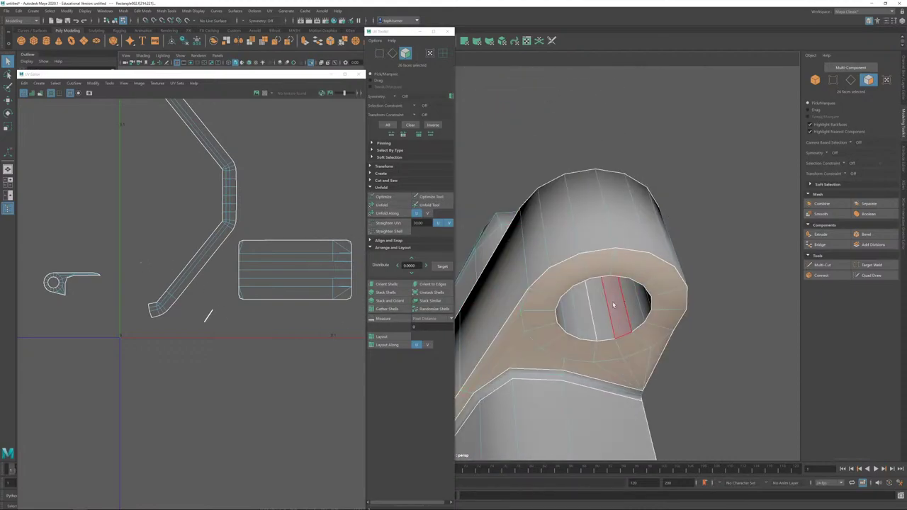
pyautogui.keyDown('alt'); pyautogui.moveTo(539, 315); pyautogui.dragTo(668, 249); pyautogui.keyUp('alt')
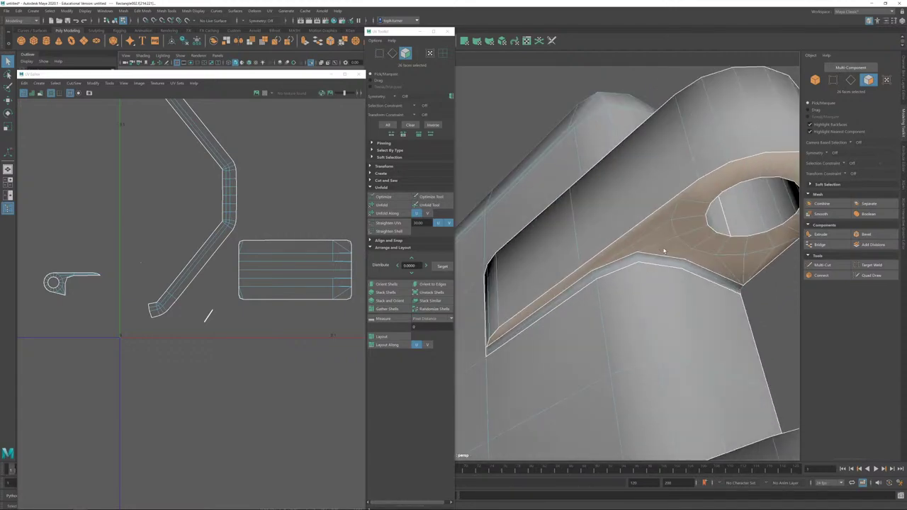
pyautogui.click(834, 80)
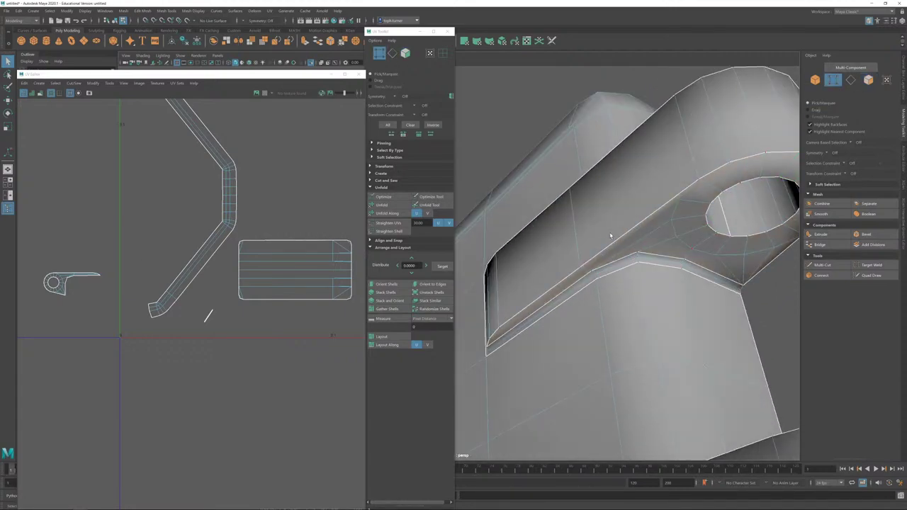
pyautogui.click(594, 274)
pyautogui.click(166, 11)
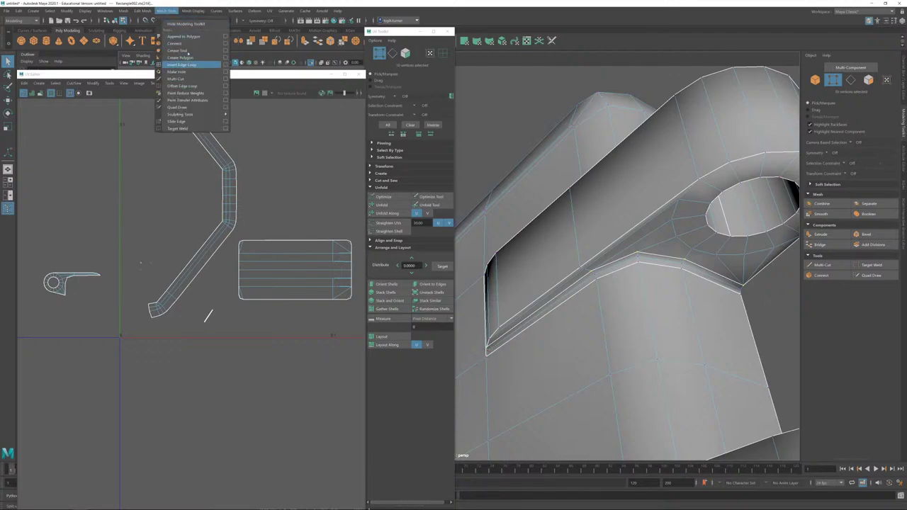
pyautogui.moveTo(142, 11)
pyautogui.click(152, 86)
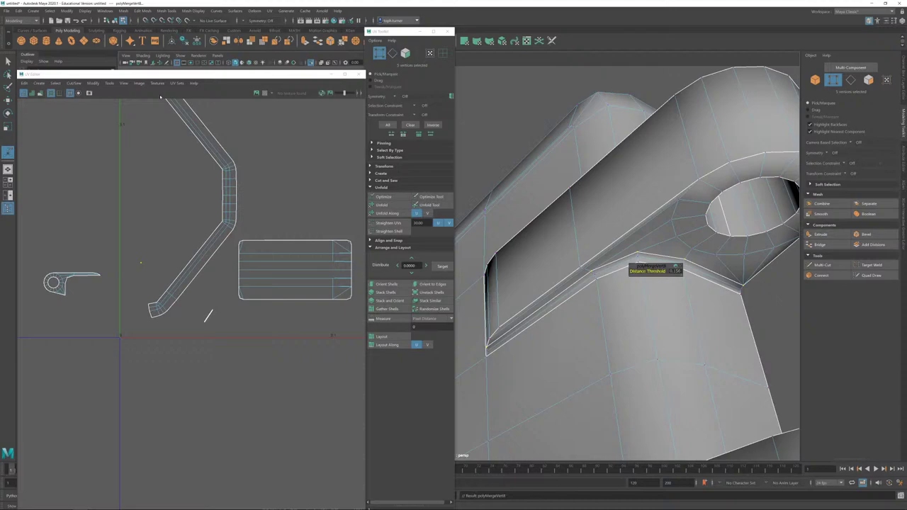
pyautogui.click(277, 406)
# Step: Sew the edges joining the hinge's side face to the narrow strip above the body
pyautogui.keyDown('alt'); pyautogui.moveTo(742, 273); pyautogui.dragTo(716, 221); pyautogui.keyUp('alt')
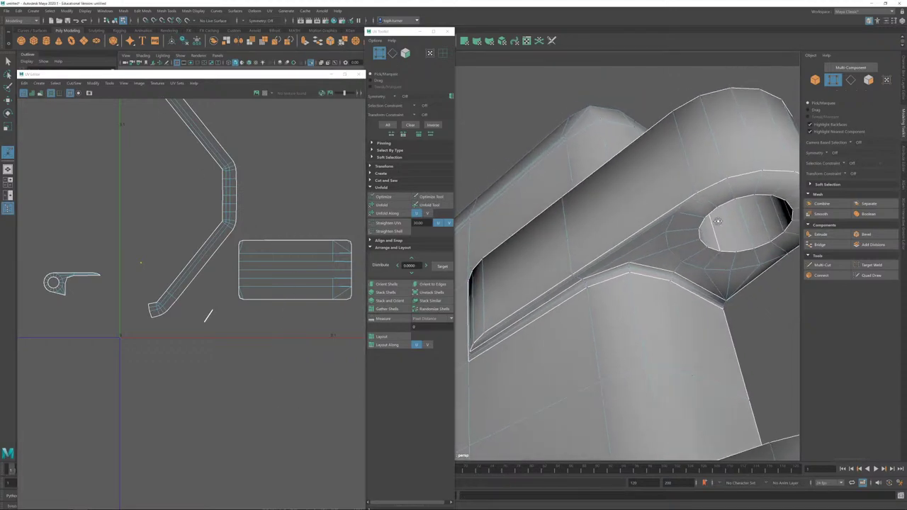
pyautogui.click(850, 79)
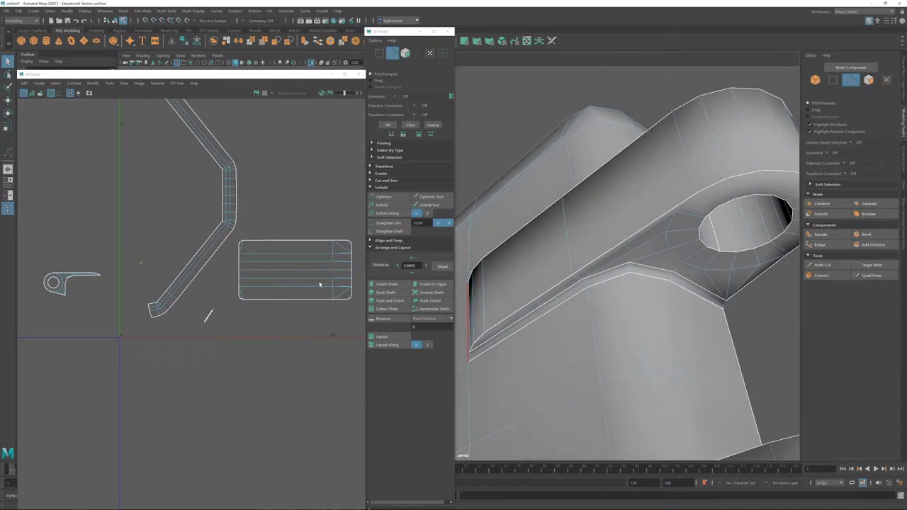
pyautogui.click(642, 267)
pyautogui.hotkey('shift', 's')
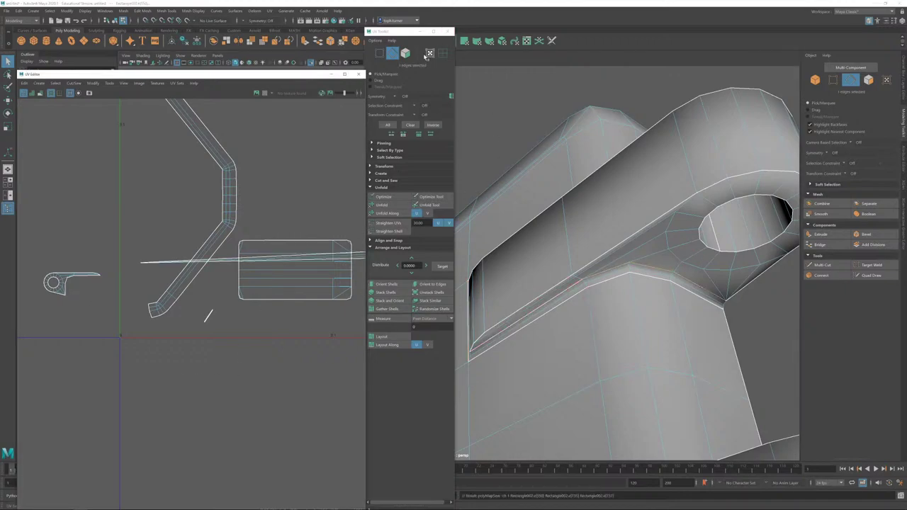
# Step: Select the newly sewn hinge shell and try to unfold it, accepting the fix for non-manifold geometry
pyautogui.click(406, 54)
pyautogui.click(406, 53)
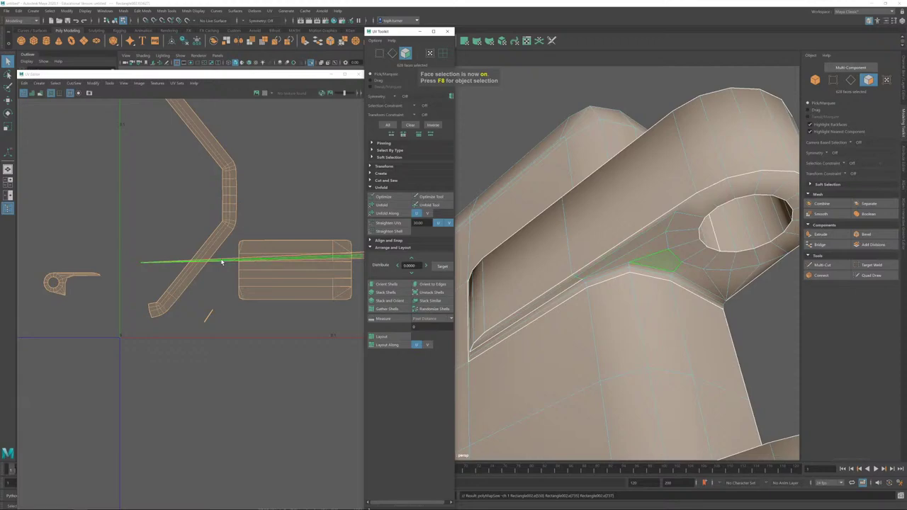
pyautogui.click(221, 263)
pyautogui.click(383, 205)
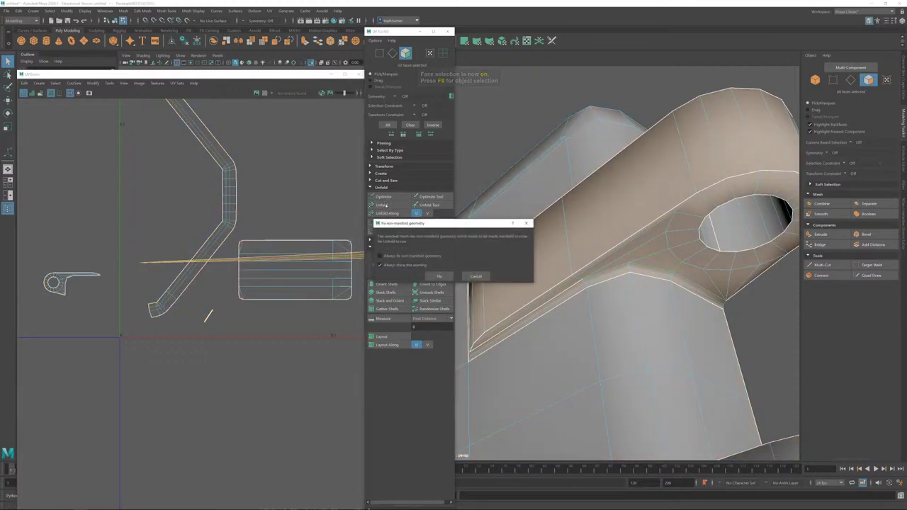
pyautogui.click(440, 276)
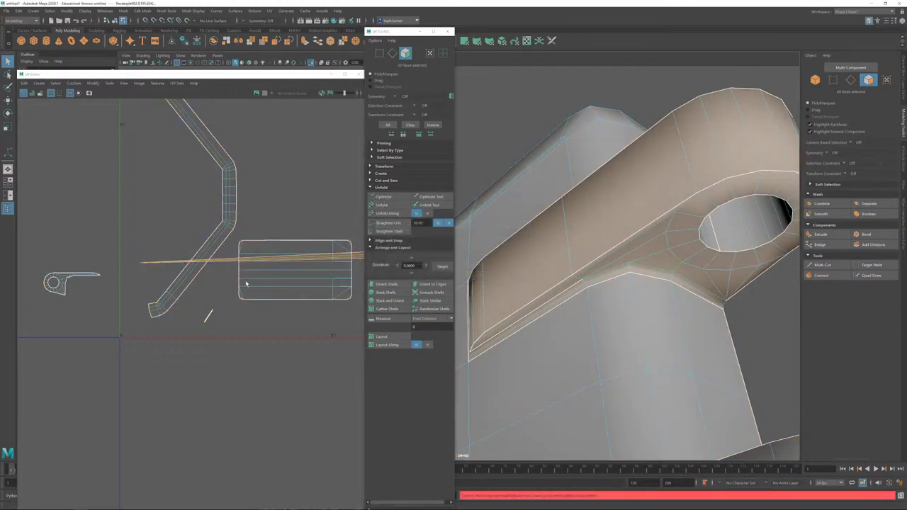
# Step: Select the stretched hinge shell and move it up, clear of the other shells in the UV layout
pyautogui.doubleClick(653, 255)
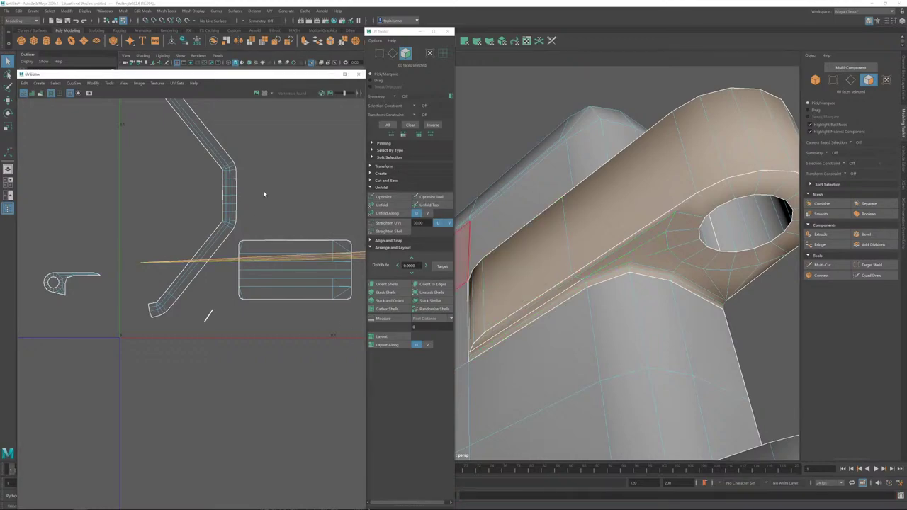
pyautogui.press('f')
pyautogui.press('w')
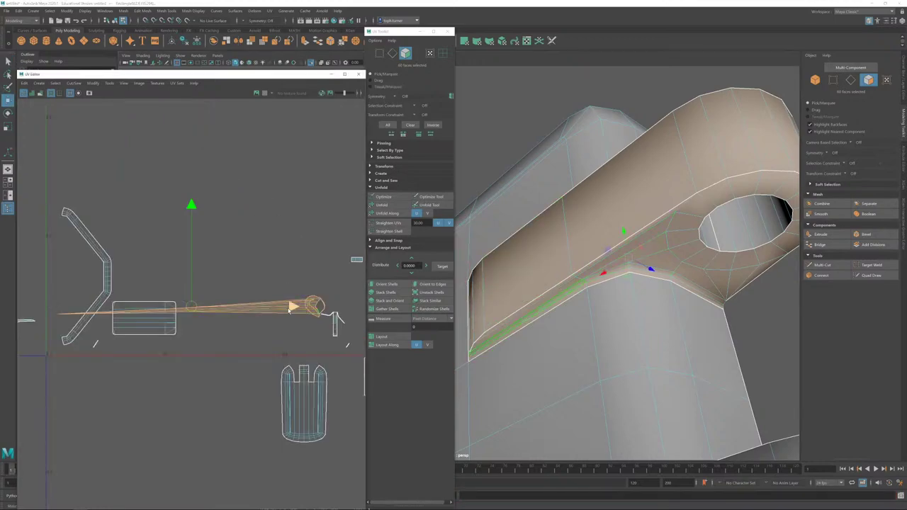
pyautogui.moveTo(288, 246); pyautogui.dragTo(287, 245)
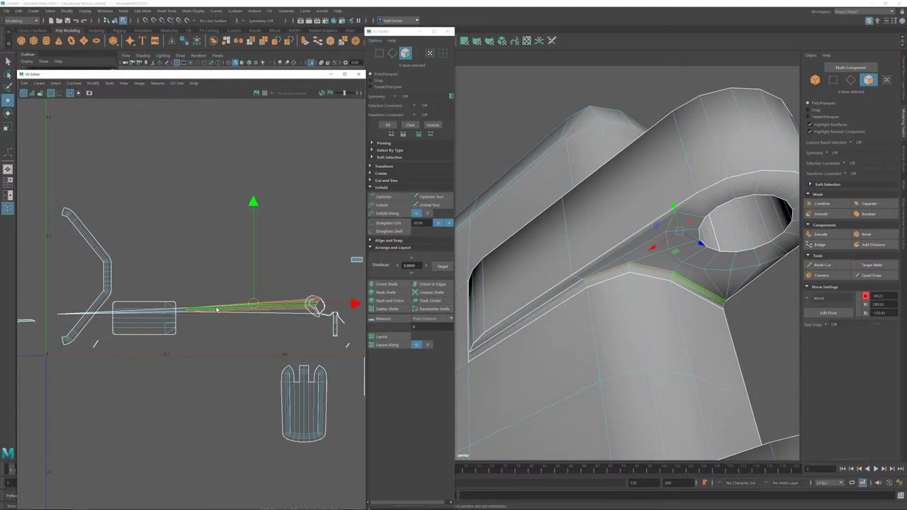
pyautogui.doubleClick(217, 309)
pyautogui.moveTo(192, 308); pyautogui.dragTo(203, 136)
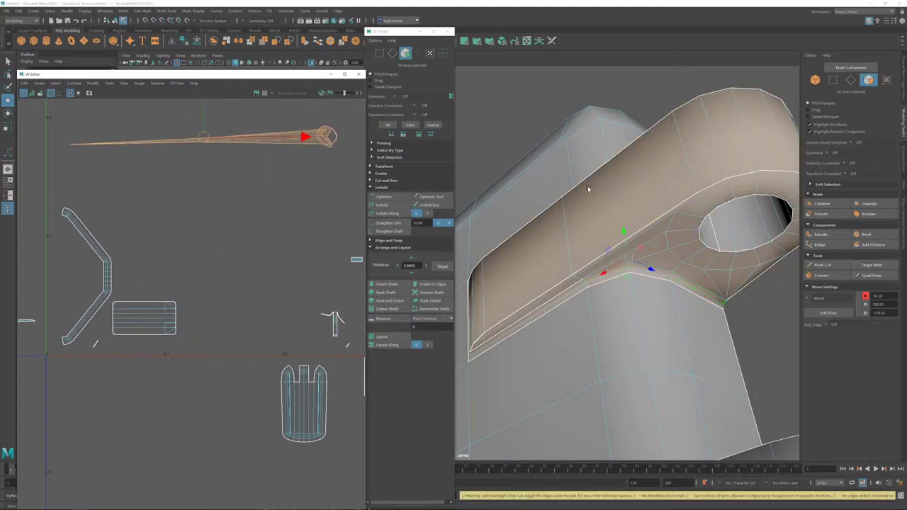
# Step: Reselect the stretched hinge shell in the UV layout and add the face on the hinge's flat side to the selection
pyautogui.keyDown('alt'); pyautogui.moveTo(587, 185); pyautogui.dragTo(623, 178); pyautogui.keyUp('alt')
pyautogui.keyDown('alt'); pyautogui.moveTo(548, 239); pyautogui.dragTo(688, 246); pyautogui.keyUp('alt')
pyautogui.keyDown('alt'); pyautogui.moveTo(688, 247); pyautogui.dragTo(822, 244, button='middle'); pyautogui.keyUp('alt')
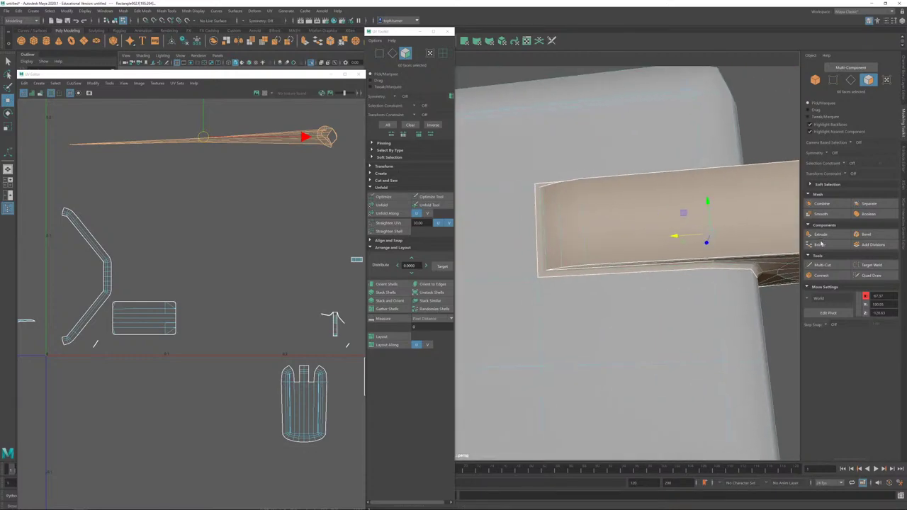
pyautogui.keyDown('alt'); pyautogui.moveTo(637, 234); pyautogui.dragTo(716, 260); pyautogui.keyUp('alt')
pyautogui.doubleClick(701, 238)
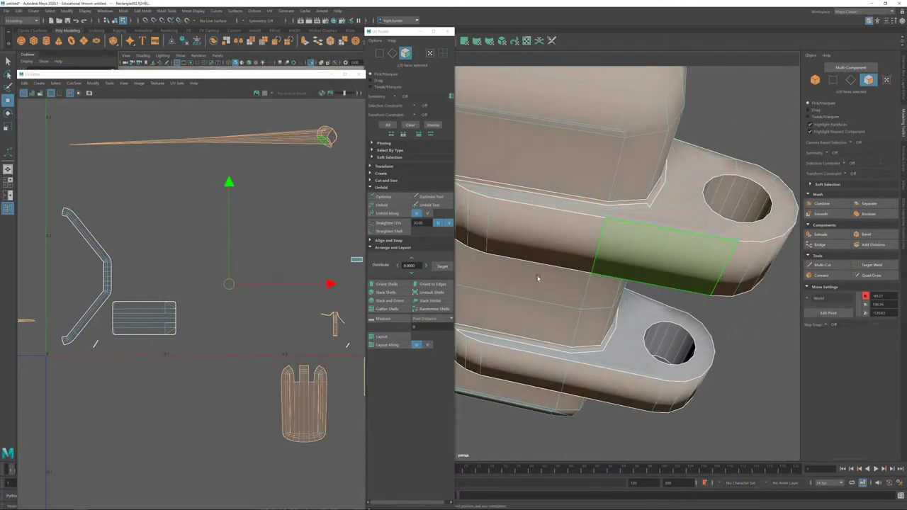
pyautogui.moveTo(346, 112); pyautogui.dragTo(49, 169)
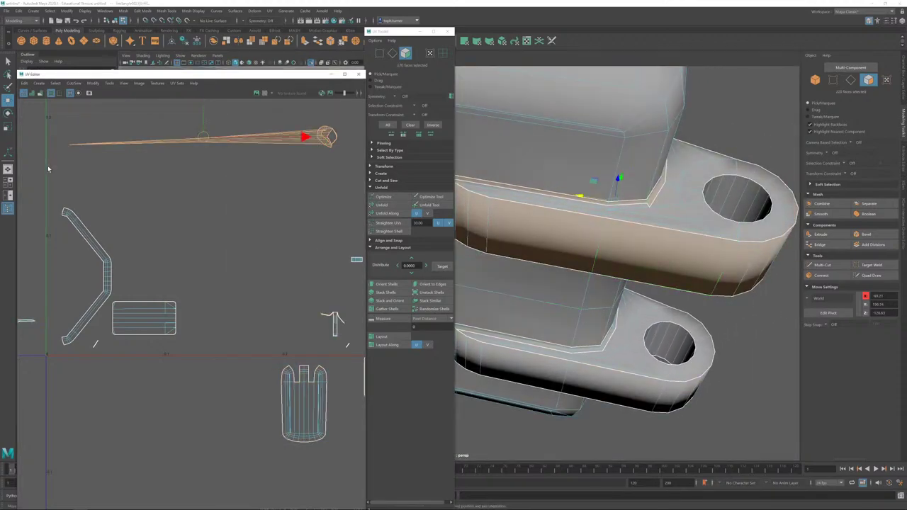
pyautogui.keyDown('shift'); pyautogui.click(671, 212); pyautogui.keyUp('shift')
# Step: Add the small separate shell of the hinge's flat side, near the UV origin, to the selection
pyautogui.keyDown('alt'); pyautogui.moveTo(291, 281); pyautogui.dragTo(132, 182, button='right'); pyautogui.keyUp('alt')
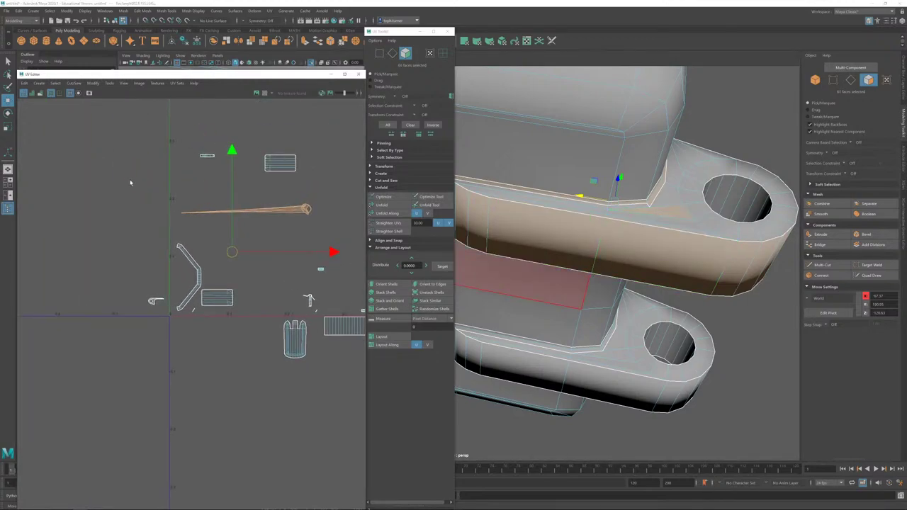
pyautogui.keyDown('alt'); pyautogui.moveTo(303, 206); pyautogui.dragTo(168, 164, button='middle'); pyautogui.keyUp('alt')
pyautogui.keyDown('alt'); pyautogui.moveTo(145, 198); pyautogui.dragTo(162, 237, button='right'); pyautogui.keyUp('alt')
pyautogui.keyDown('alt'); pyautogui.moveTo(162, 237); pyautogui.dragTo(255, 225, button='middle'); pyautogui.keyUp('alt')
pyautogui.keyDown('alt'); pyautogui.moveTo(133, 277); pyautogui.dragTo(219, 301, button='right'); pyautogui.keyUp('alt')
pyautogui.keyDown('alt'); pyautogui.moveTo(60, 289); pyautogui.dragTo(249, 268, button='middle'); pyautogui.keyUp('alt')
pyautogui.moveTo(139, 226); pyautogui.dragTo(212, 299)
pyautogui.scroll(-2, 307, 237)
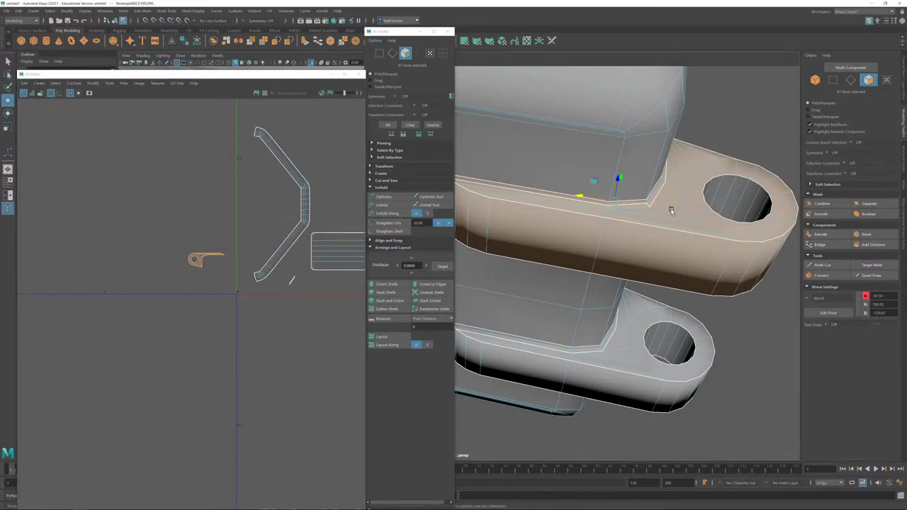
# Step: Convert the hinge selection to vertices and merge them, adjusting the distance threshold
pyautogui.keyDown('alt'); pyautogui.moveTo(673, 213); pyautogui.dragTo(607, 213); pyautogui.keyUp('alt')
pyautogui.keyDown('alt'); pyautogui.moveTo(608, 212); pyautogui.dragTo(659, 245, button='middle'); pyautogui.keyUp('alt')
pyautogui.keyDown('alt'); pyautogui.moveTo(658, 246); pyautogui.dragTo(669, 273); pyautogui.keyUp('alt')
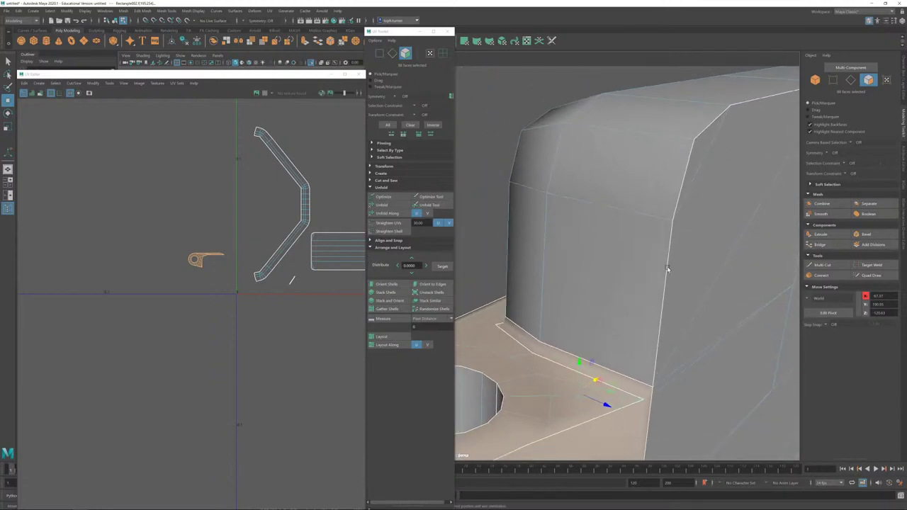
pyautogui.scroll(-4, 241, 300)
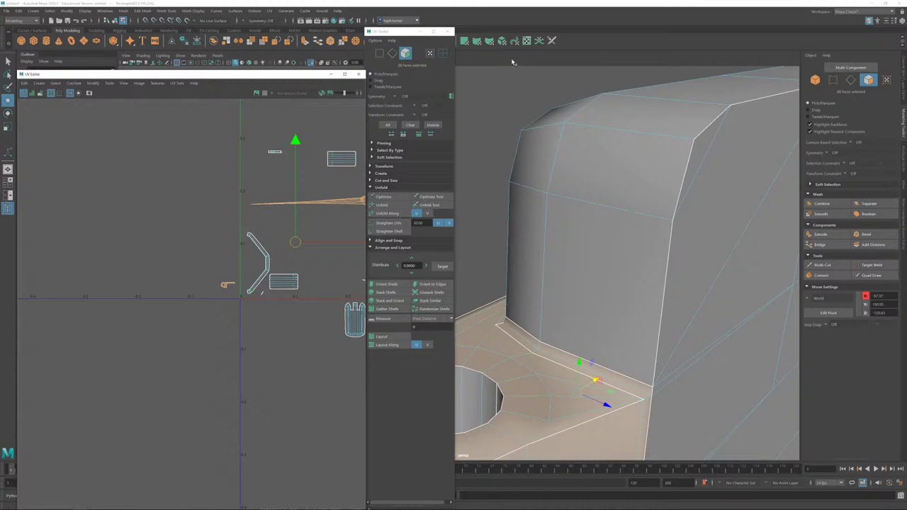
pyautogui.click(833, 80)
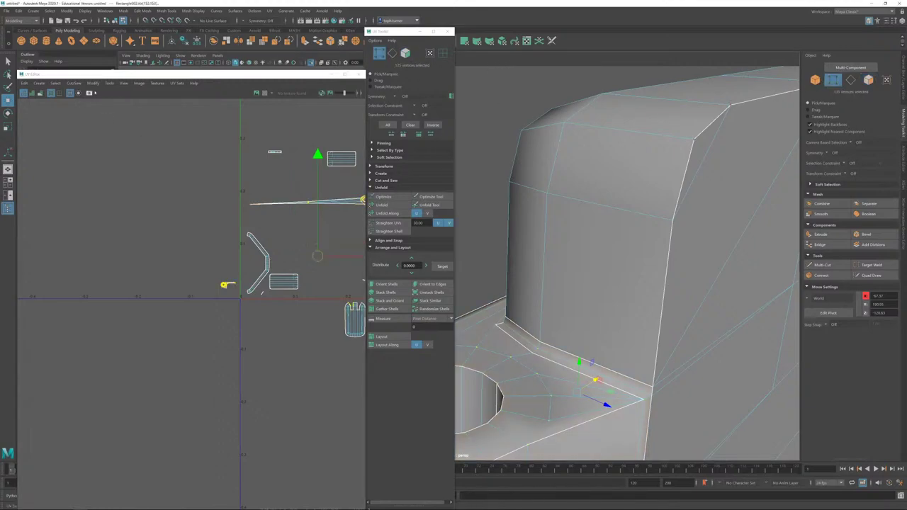
pyautogui.click(142, 10)
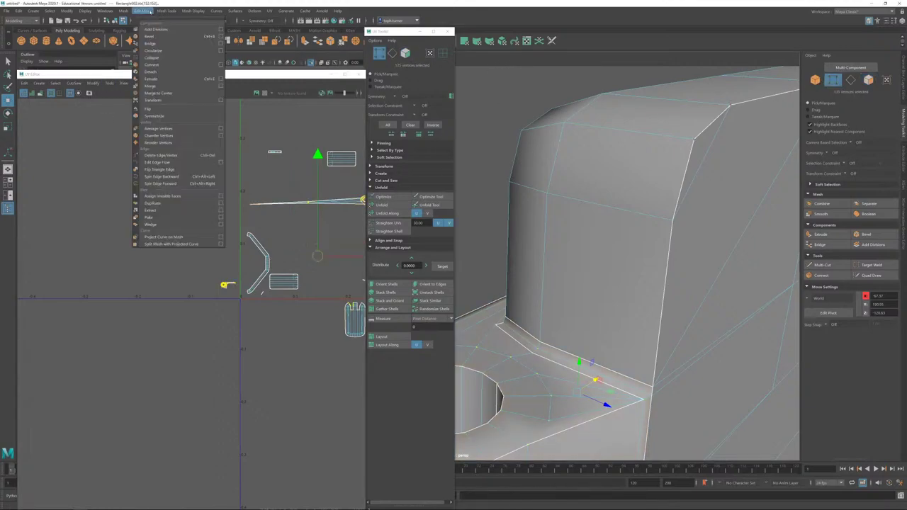
pyautogui.click(160, 85)
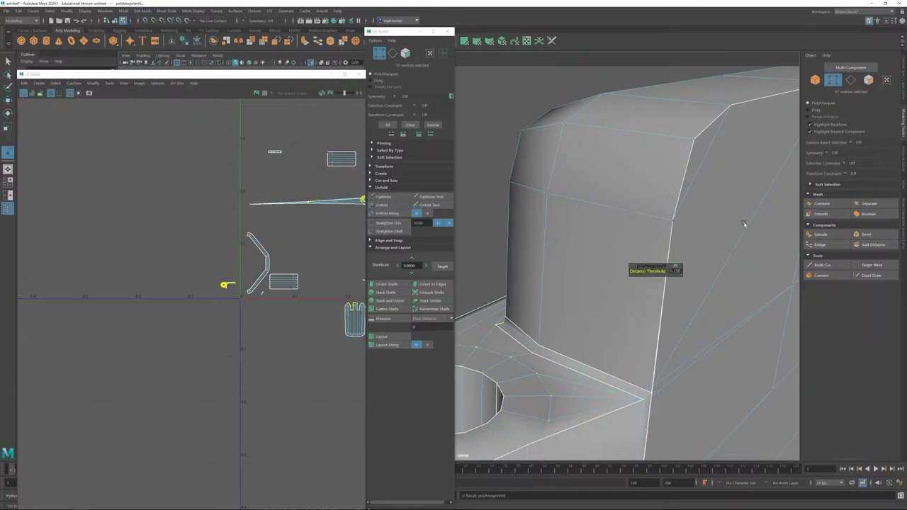
pyautogui.moveTo(661, 271); pyautogui.dragTo(646, 270)
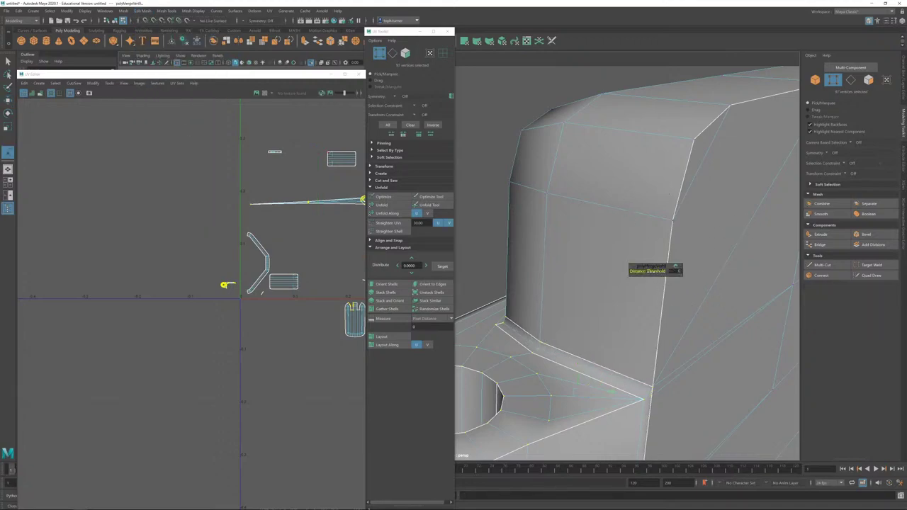
pyautogui.hotkey('ctrl', 'z')
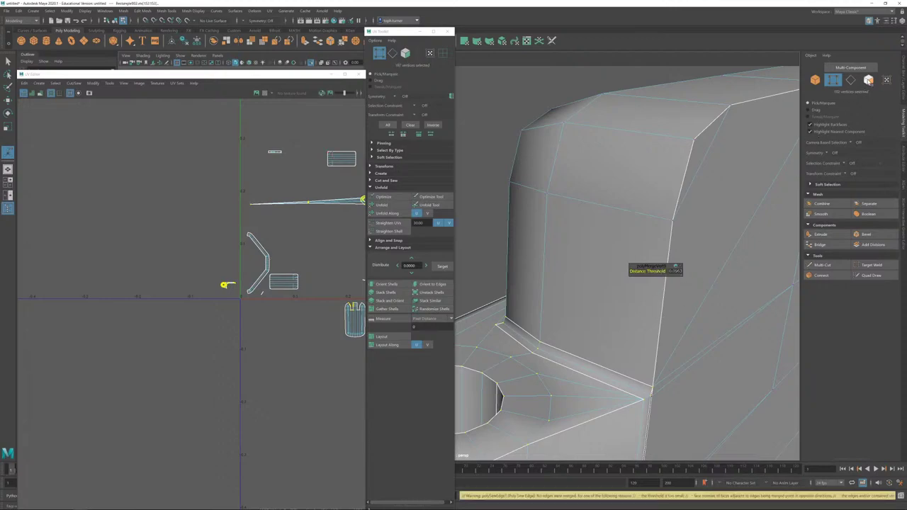
# Step: Select all the hinge's faces again and remap their UVs with an automatic projection
pyautogui.click(405, 53)
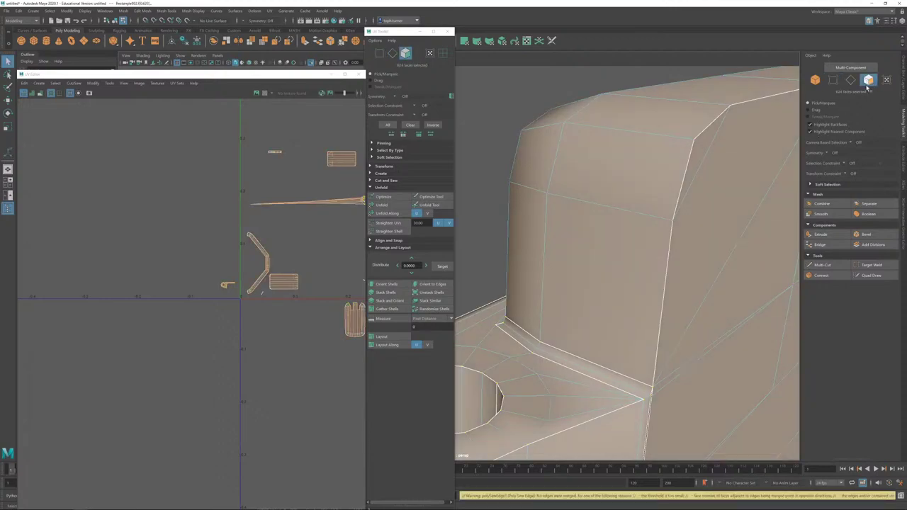
pyautogui.click(350, 203)
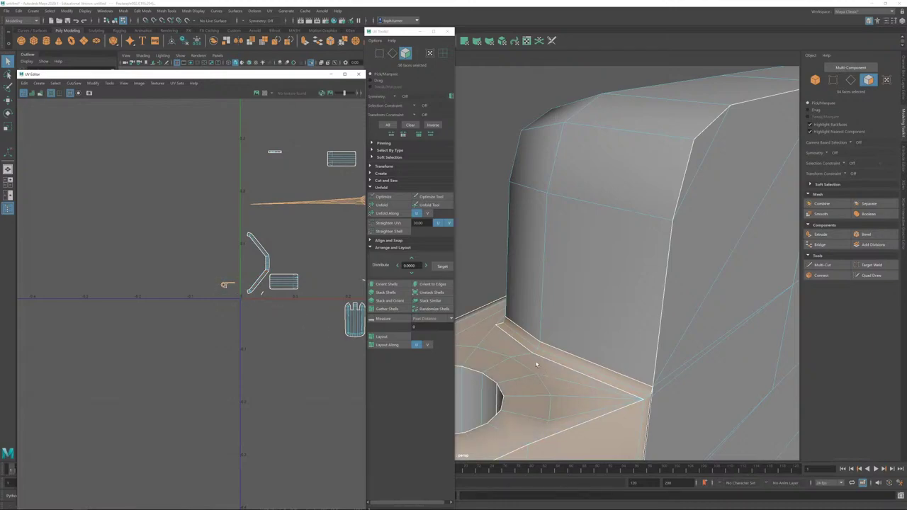
pyautogui.press('f')
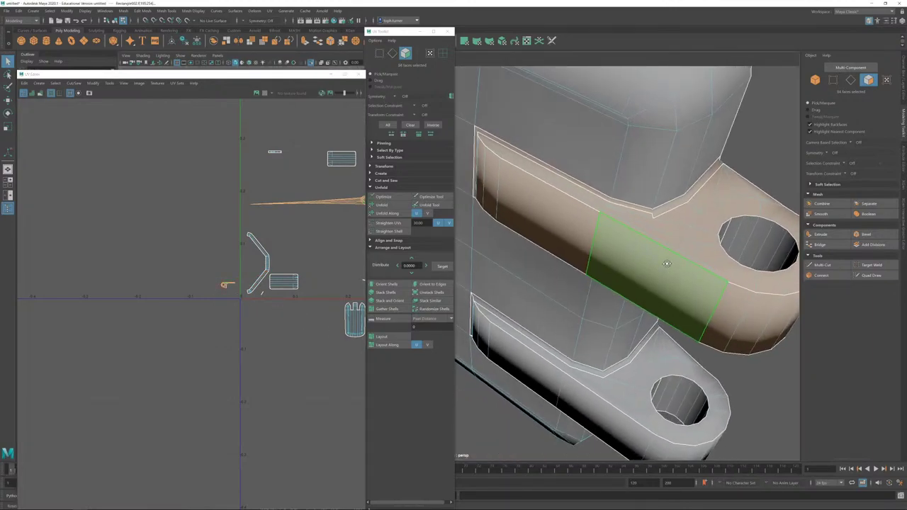
pyautogui.keyDown('alt'); pyautogui.moveTo(667, 264); pyautogui.dragTo(638, 245); pyautogui.keyUp('alt')
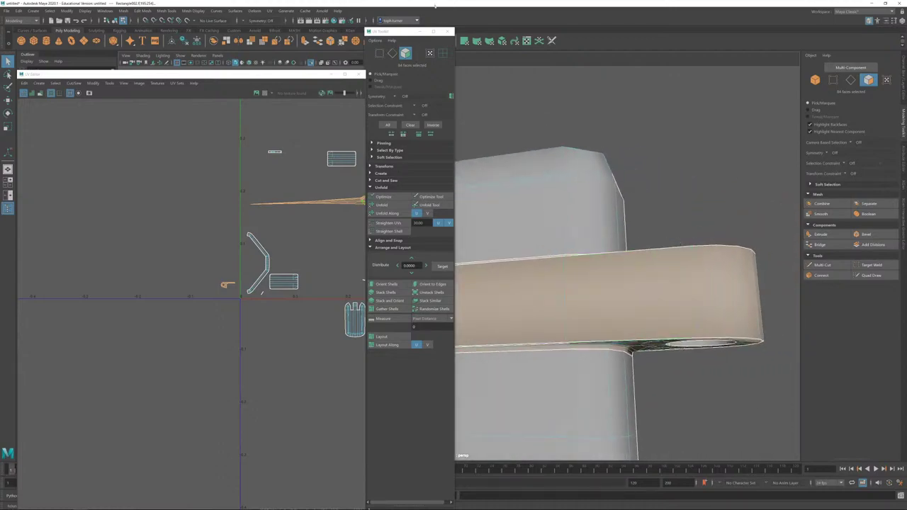
pyautogui.click(502, 41)
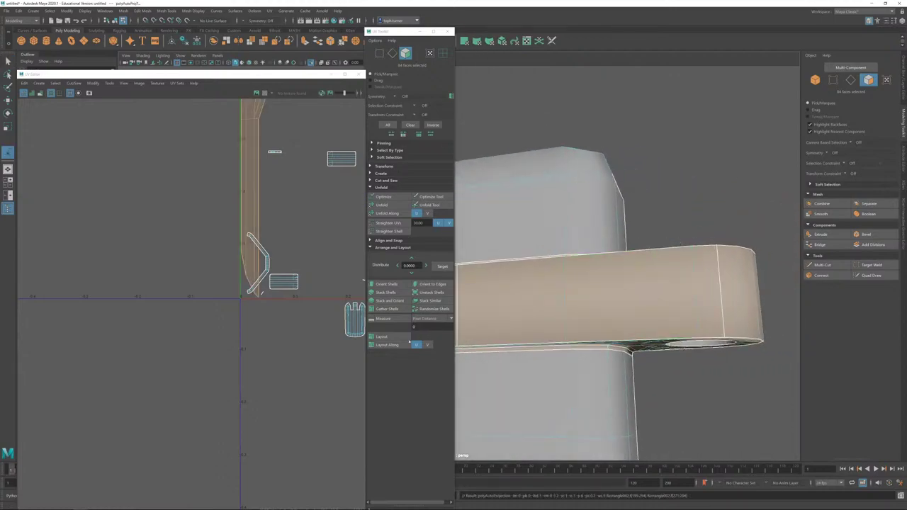
# Step: Move the two projected shells of the hinge's flat sides into the empty area outside the UV tile
pyautogui.click(204, 290)
pyautogui.keyDown('alt'); pyautogui.moveTo(672, 278); pyautogui.dragTo(658, 302); pyautogui.keyUp('alt')
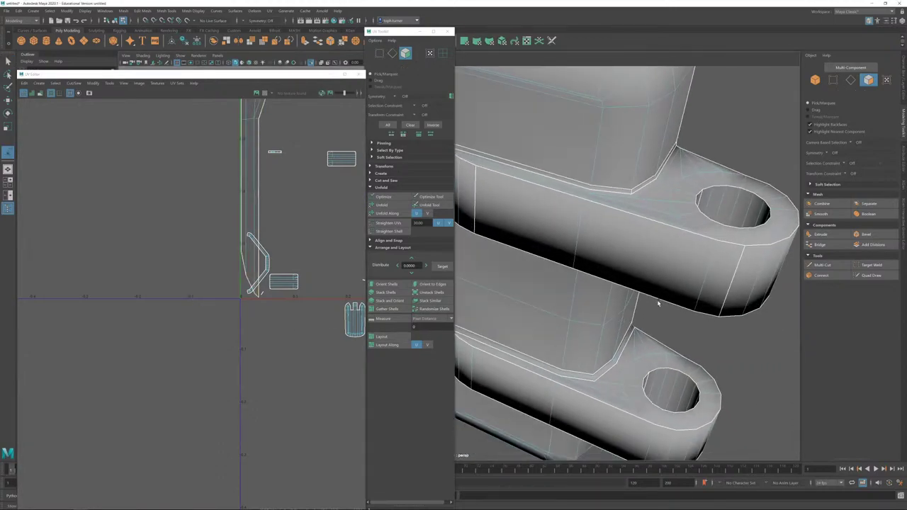
pyautogui.keyDown('alt'); pyautogui.moveTo(215, 236); pyautogui.dragTo(131, 108, button='right'); pyautogui.keyUp('alt')
pyautogui.keyDown('alt'); pyautogui.moveTo(132, 108); pyautogui.dragTo(132, 220, button='middle'); pyautogui.keyUp('alt')
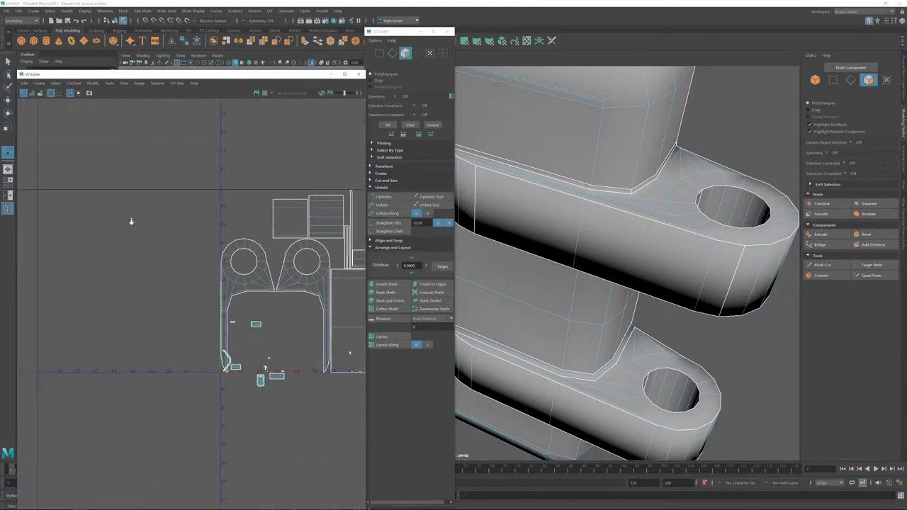
pyautogui.click(227, 269)
pyautogui.press('w')
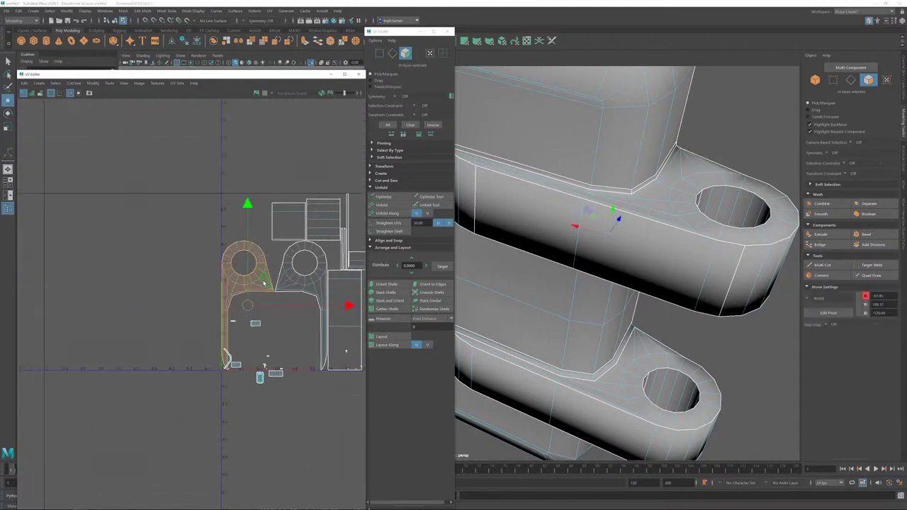
pyautogui.moveTo(246, 304); pyautogui.dragTo(87, 295)
pyautogui.click(300, 301)
pyautogui.moveTo(300, 301); pyautogui.dragTo(126, 226)
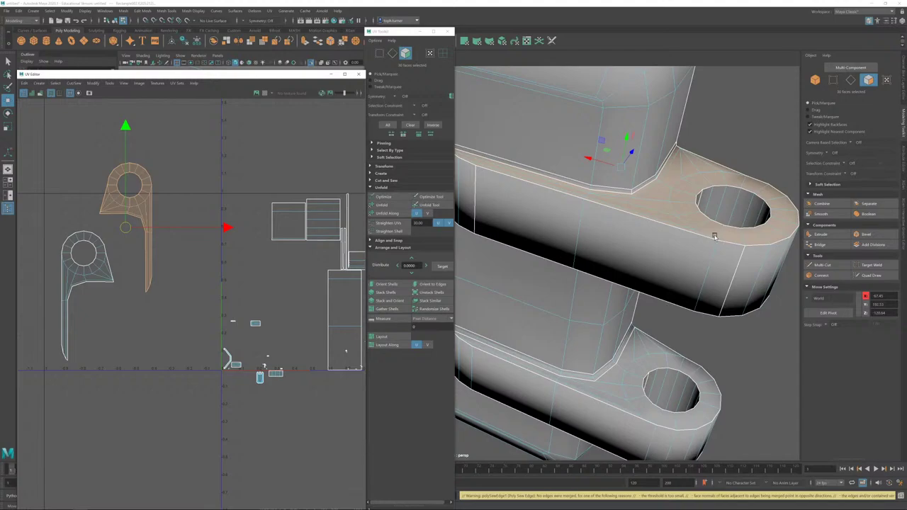
# Step: Move the long side-face shell and the two smaller rectangular shells above the UV tile, near the hinge's flat-side shells
pyautogui.scroll(-2, 250, 313)
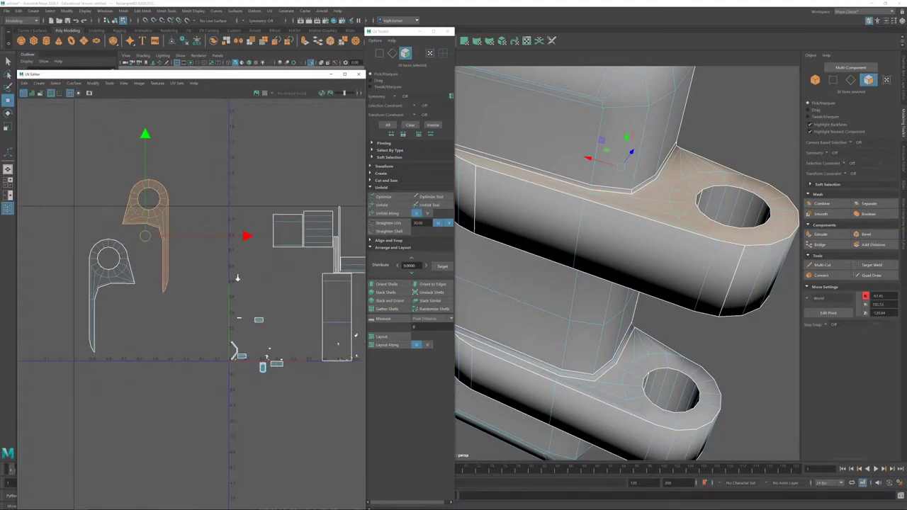
pyautogui.keyDown('alt'); pyautogui.moveTo(244, 279); pyautogui.dragTo(153, 312, button='middle'); pyautogui.keyUp('alt')
pyautogui.click(231, 344)
pyautogui.doubleClick(231, 343)
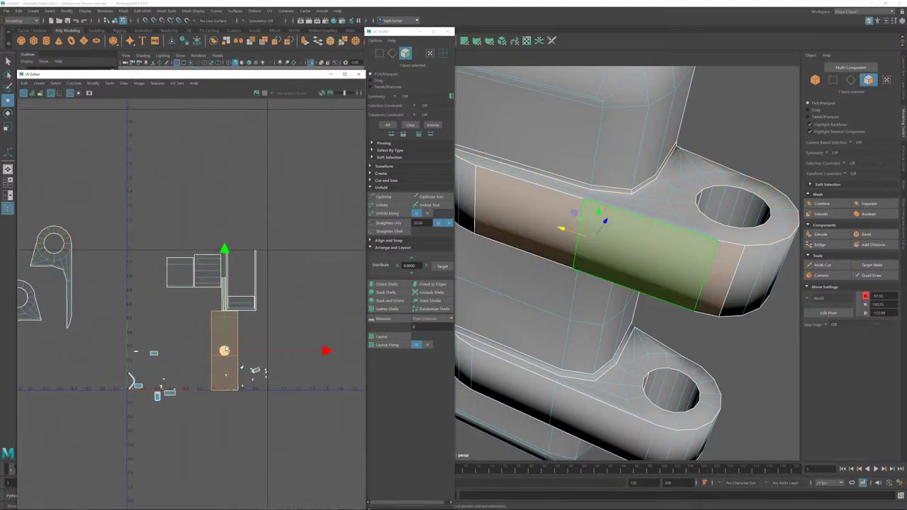
pyautogui.moveTo(224, 350); pyautogui.dragTo(99, 198)
pyautogui.click(178, 278)
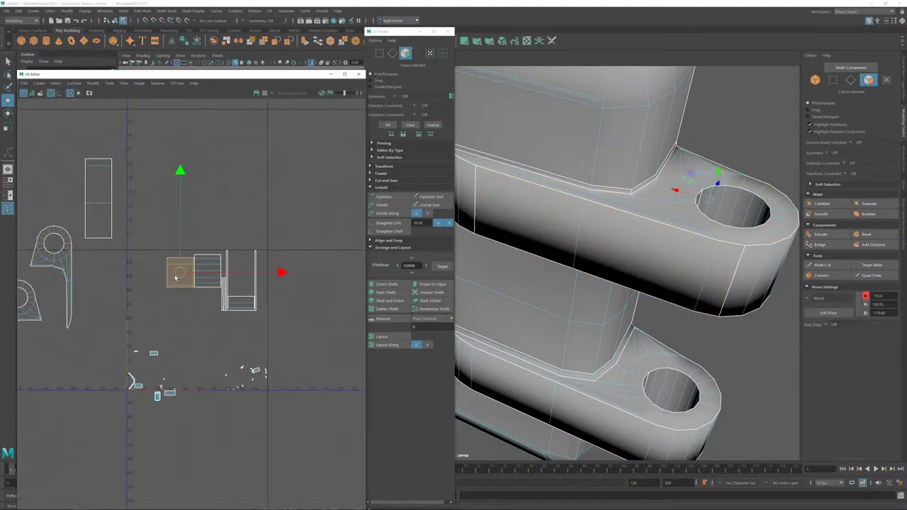
pyautogui.moveTo(176, 278); pyautogui.dragTo(146, 211)
pyautogui.click(207, 268)
pyautogui.moveTo(207, 268); pyautogui.dragTo(175, 212)
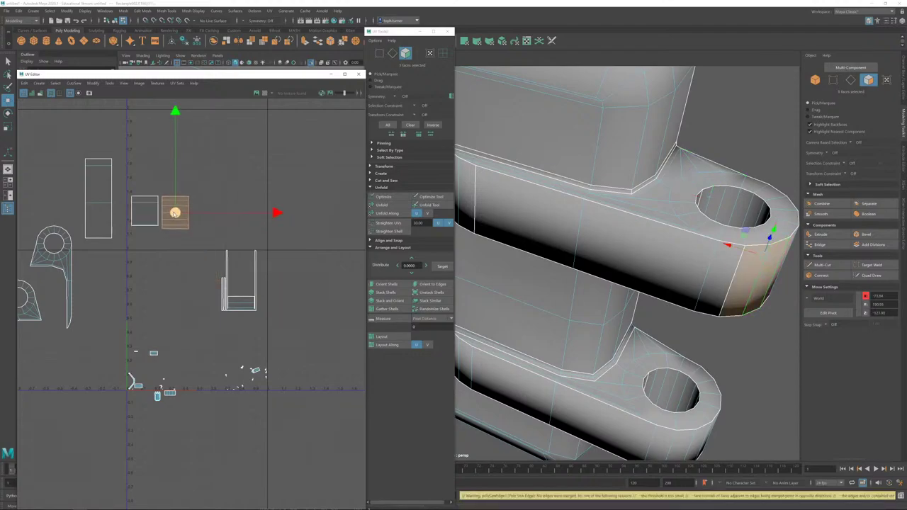
# Step: Move the remaining thin strips and small rectangular hinge shell together to a spot beside the long side-face shell
pyautogui.click(231, 283)
pyautogui.moveTo(231, 284); pyautogui.dragTo(219, 207)
pyautogui.hotkey('ctrl', 'z')
pyautogui.moveTo(212, 243); pyautogui.dragTo(267, 313)
pyautogui.keyDown('alt'); pyautogui.moveTo(231, 291); pyautogui.dragTo(305, 293, button='middle'); pyautogui.keyUp('alt')
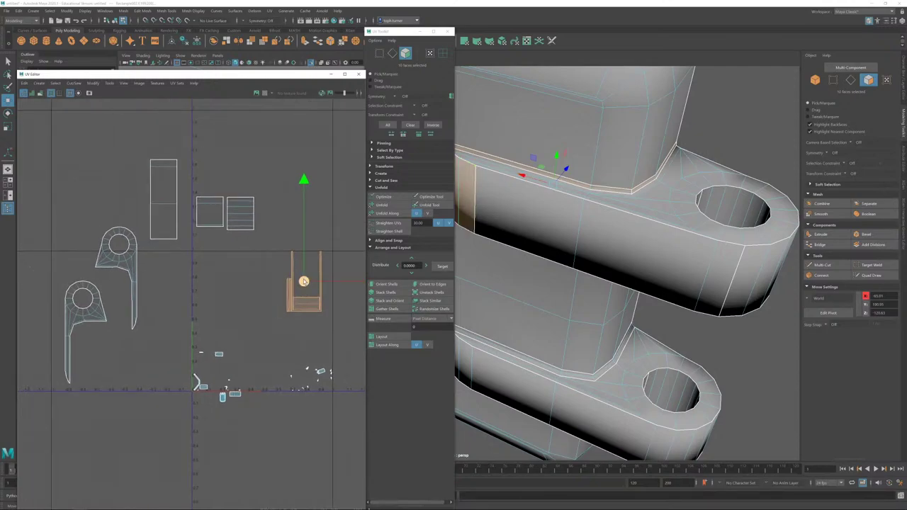
pyautogui.moveTo(304, 281); pyautogui.dragTo(117, 190)
pyautogui.scroll(3, 242, 336)
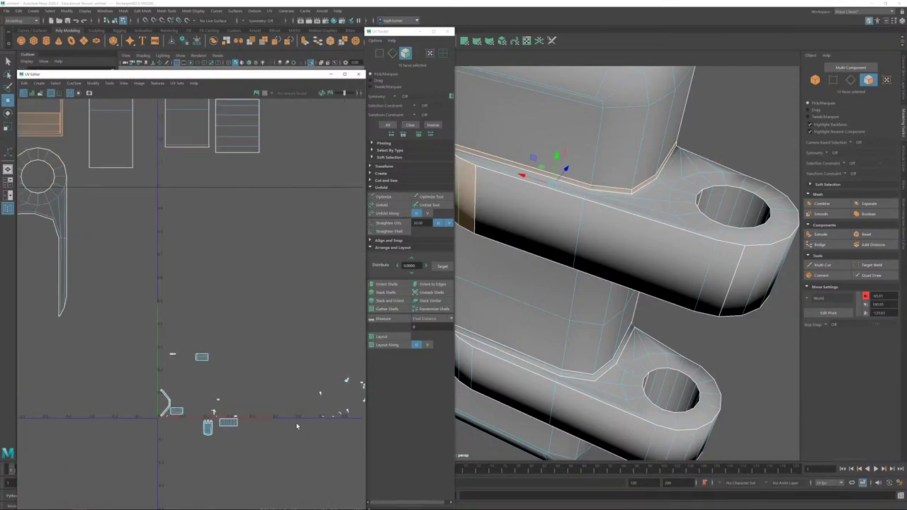
pyautogui.keyDown('alt'); pyautogui.moveTo(158, 252); pyautogui.dragTo(221, 330, button='middle'); pyautogui.keyUp('alt')
# Step: Sew the short corner edge of the narrow strip at the hinge arm's inner end
pyautogui.keyDown('alt'); pyautogui.moveTo(547, 248); pyautogui.dragTo(569, 276, button='middle'); pyautogui.keyUp('alt')
pyautogui.keyDown('alt'); pyautogui.moveTo(568, 276); pyautogui.dragTo(585, 267); pyautogui.keyUp('alt')
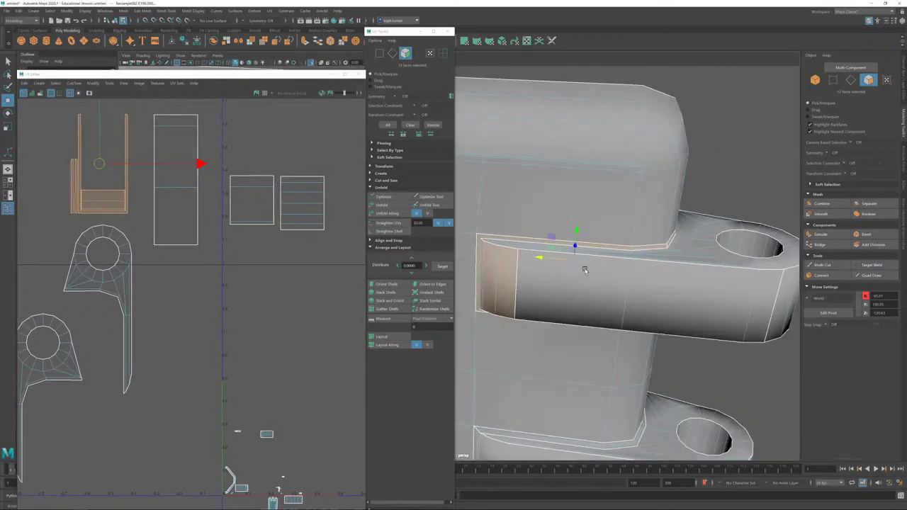
pyautogui.keyDown('alt'); pyautogui.moveTo(585, 267); pyautogui.dragTo(669, 258, button='middle'); pyautogui.keyUp('alt')
pyautogui.keyDown('alt'); pyautogui.moveTo(669, 258); pyautogui.dragTo(811, 400, button='right'); pyautogui.keyUp('alt')
pyautogui.keyDown('alt'); pyautogui.moveTo(768, 171); pyautogui.dragTo(766, 183, button='middle'); pyautogui.keyUp('alt')
pyautogui.click(850, 81)
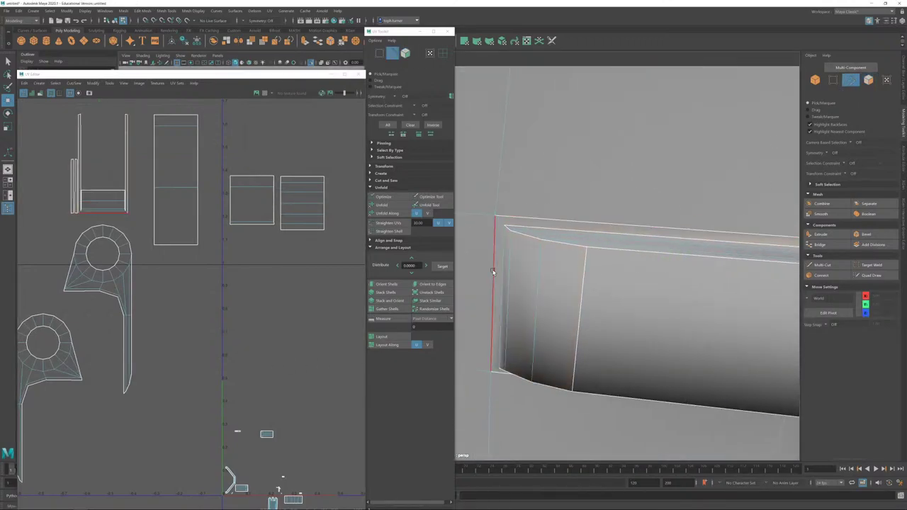
pyautogui.click(499, 220)
pyautogui.hotkey('shift', 's')
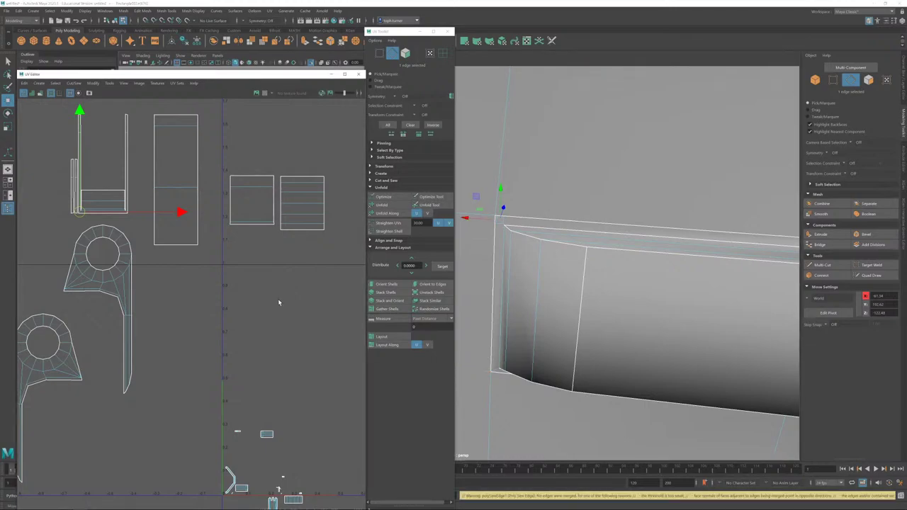
# Step: Sew the short corner edge of the narrow strip at the lower corner of the hinge arm's inner end
pyautogui.keyDown('alt'); pyautogui.moveTo(509, 312); pyautogui.dragTo(567, 395); pyautogui.keyUp('alt')
pyautogui.hotkey('shift', 's')
pyautogui.hotkey('shift', 'x')
pyautogui.keyDown('alt'); pyautogui.moveTo(567, 394); pyautogui.dragTo(583, 277, button='middle'); pyautogui.keyUp('alt')
pyautogui.keyDown('alt'); pyautogui.moveTo(583, 277); pyautogui.dragTo(618, 141); pyautogui.keyUp('alt')
pyautogui.keyDown('alt'); pyautogui.moveTo(617, 141); pyautogui.dragTo(621, 126, button='middle'); pyautogui.keyUp('alt')
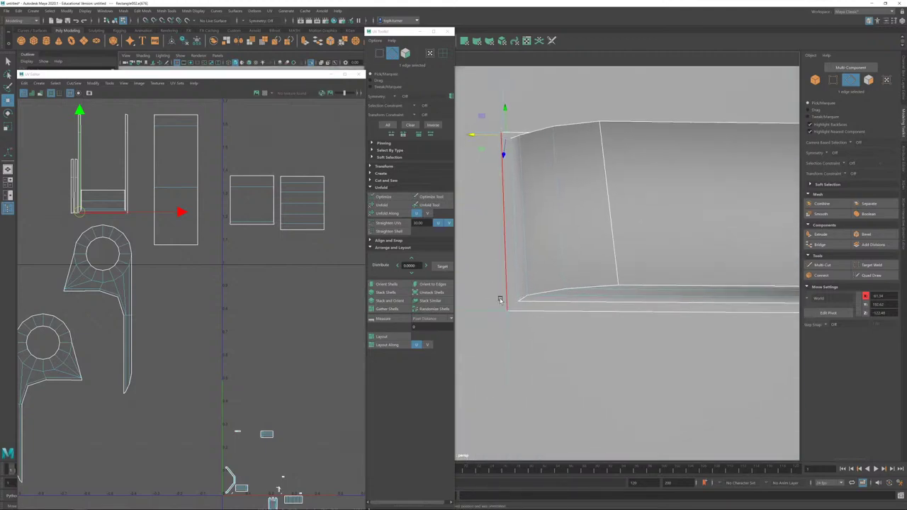
pyautogui.click(512, 307)
pyautogui.hotkey('shift', 's')
pyautogui.hotkey('shift', 'x')
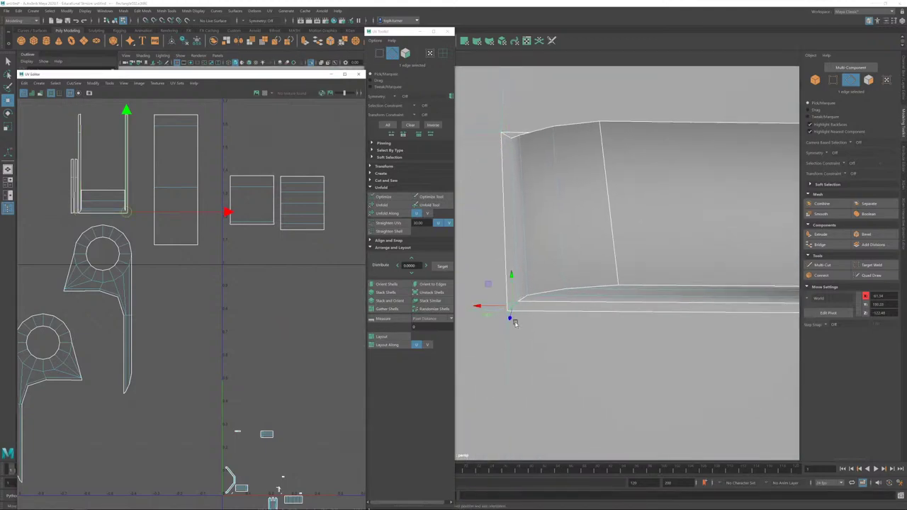
pyautogui.click(271, 333)
pyautogui.hotkey('ctrl', 'z')
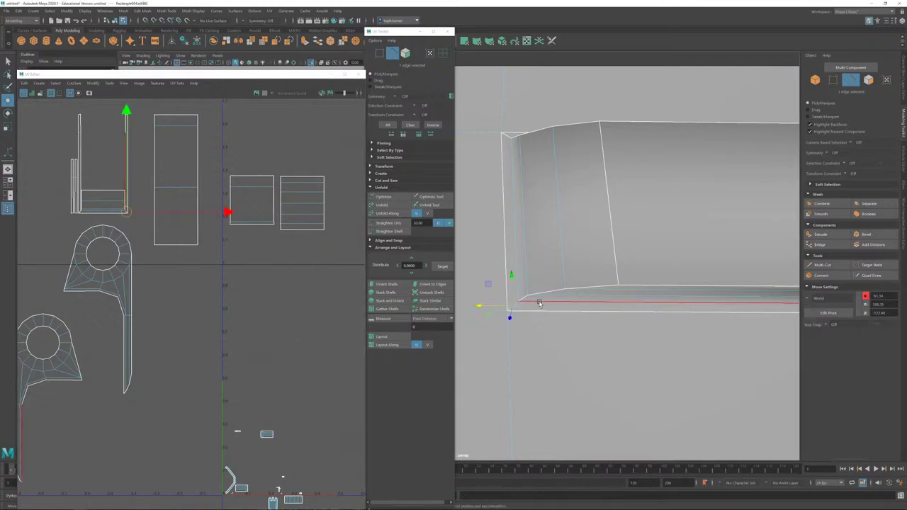
# Step: Sew the narrow strips to the hinge arm's flat sides along the underside's long edge and the upper side's bent border around the body
pyautogui.click(540, 303)
pyautogui.keyDown('alt'); pyautogui.moveTo(602, 283); pyautogui.dragTo(620, 121); pyautogui.keyUp('alt')
pyautogui.keyDown('alt'); pyautogui.moveTo(619, 121); pyautogui.dragTo(597, 340, button='middle'); pyautogui.keyUp('alt')
pyautogui.keyDown('alt'); pyautogui.moveTo(597, 340); pyautogui.dragTo(564, 307); pyautogui.keyUp('alt')
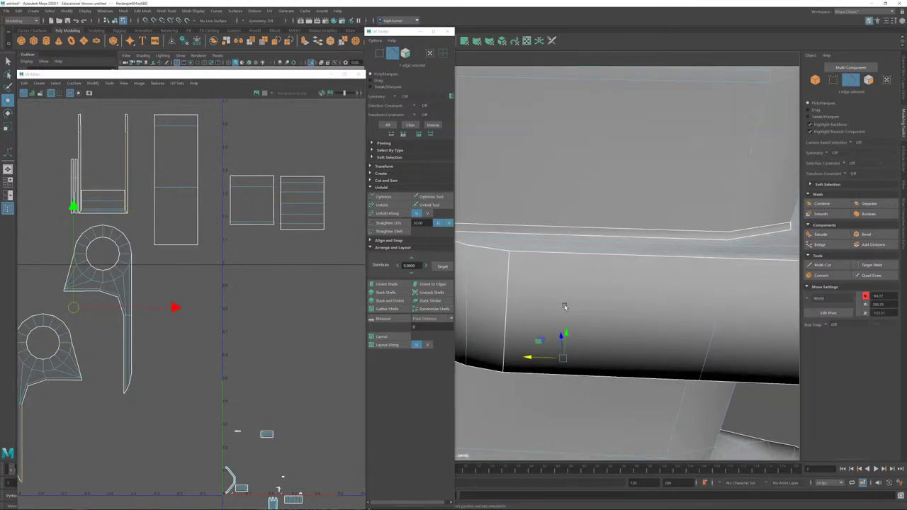
pyautogui.keyDown('shift'); pyautogui.click(708, 241); pyautogui.keyUp('shift')
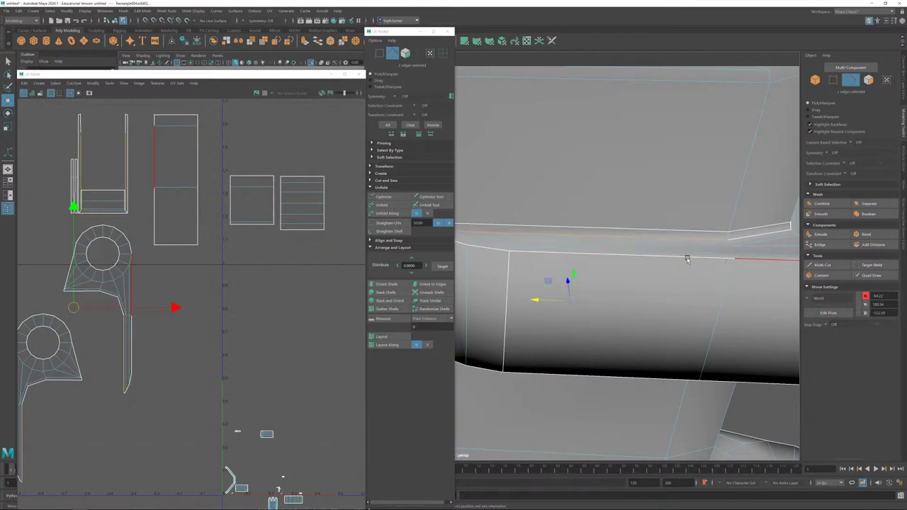
pyautogui.keyDown('alt'); pyautogui.moveTo(689, 260); pyautogui.dragTo(608, 341); pyautogui.keyUp('alt')
pyautogui.keyDown('shift'); pyautogui.click(610, 317); pyautogui.keyUp('shift')
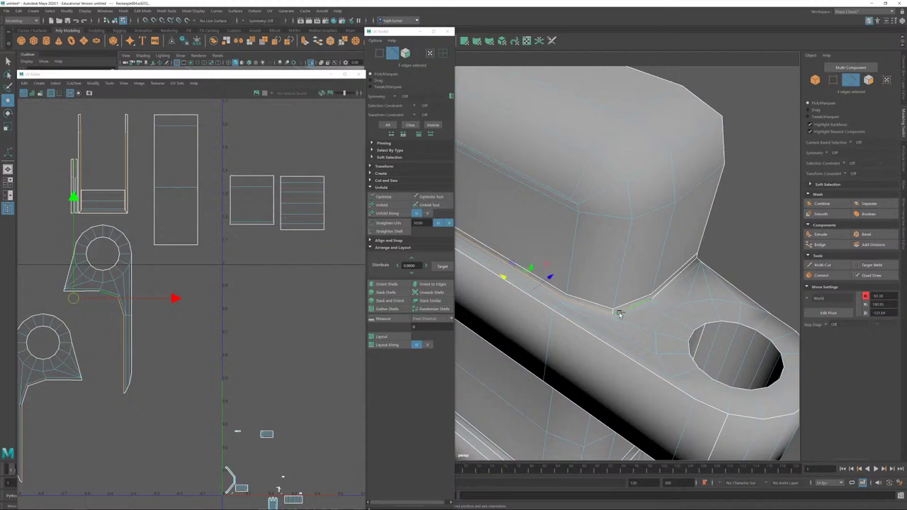
pyautogui.keyDown('alt'); pyautogui.moveTo(620, 314); pyautogui.dragTo(676, 316, button='right'); pyautogui.keyUp('alt')
pyautogui.keyDown('alt'); pyautogui.moveTo(676, 316); pyautogui.dragTo(599, 271, button='middle'); pyautogui.keyUp('alt')
pyautogui.keyDown('alt'); pyautogui.moveTo(599, 271); pyautogui.dragTo(642, 328, button='right'); pyautogui.keyUp('alt')
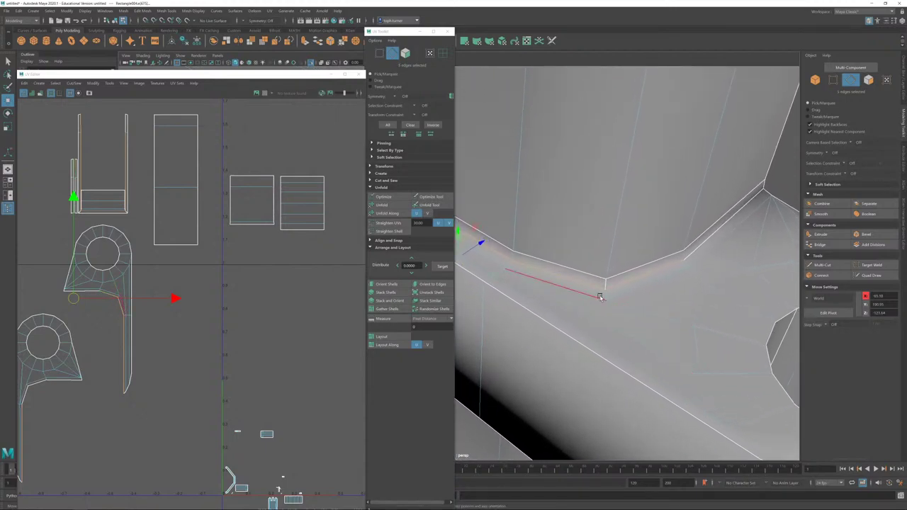
pyautogui.keyDown('shift'); pyautogui.click(679, 251); pyautogui.keyUp('shift')
pyautogui.keyDown('shift'); pyautogui.click(688, 256); pyautogui.keyUp('shift')
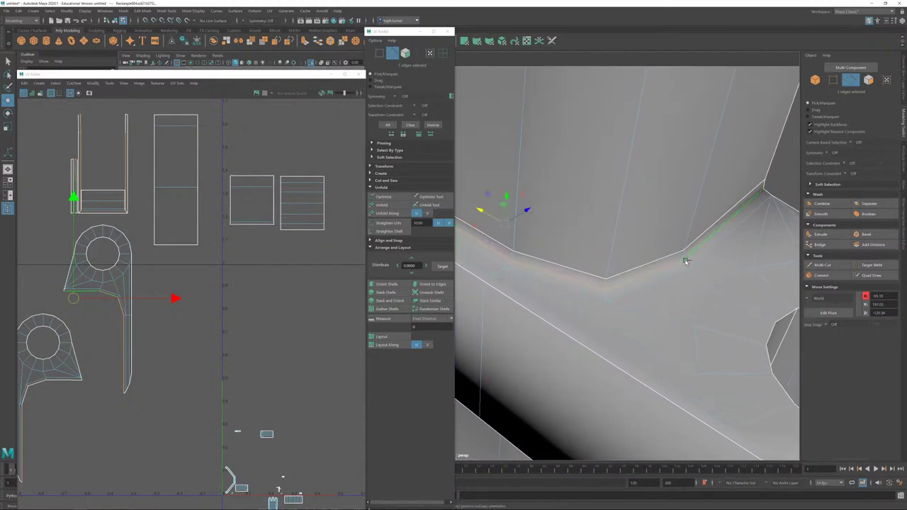
pyautogui.keyDown('alt'); pyautogui.moveTo(689, 256); pyautogui.dragTo(615, 245); pyautogui.keyUp('alt')
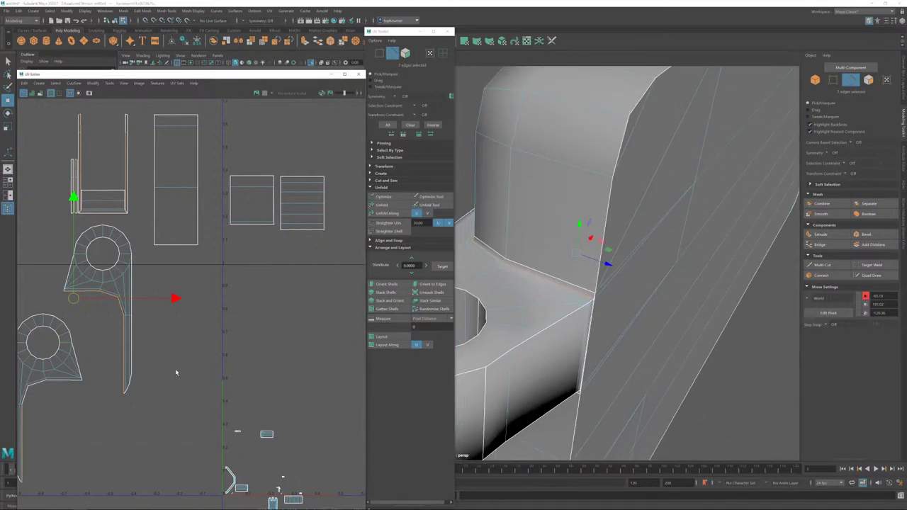
pyautogui.hotkey('shift', 's')
# Step: Sew the remaining edges between the hinge arm's flat underside and its narrow strip, and clear the selection
pyautogui.keyDown('alt'); pyautogui.moveTo(575, 345); pyautogui.dragTo(598, 292); pyautogui.keyUp('alt')
pyautogui.doubleClick(598, 293)
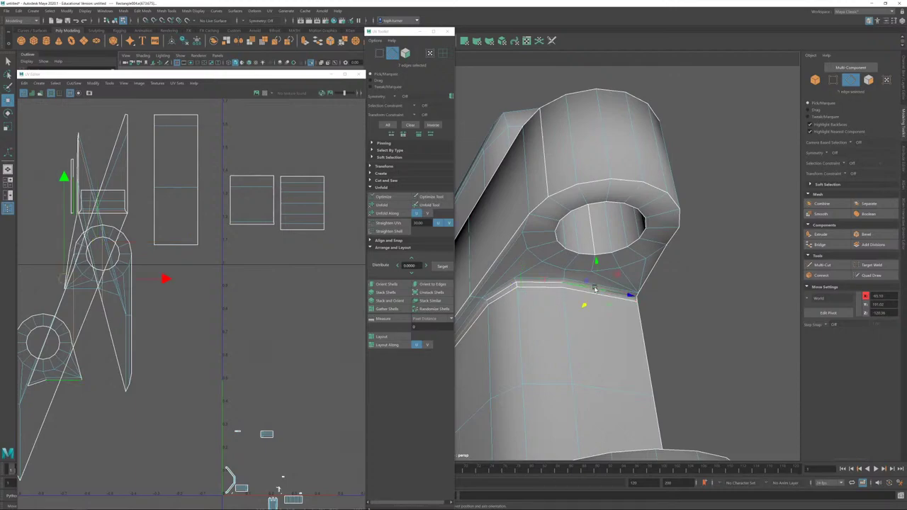
pyautogui.keyDown('alt'); pyautogui.moveTo(567, 344); pyautogui.dragTo(608, 336); pyautogui.keyUp('alt')
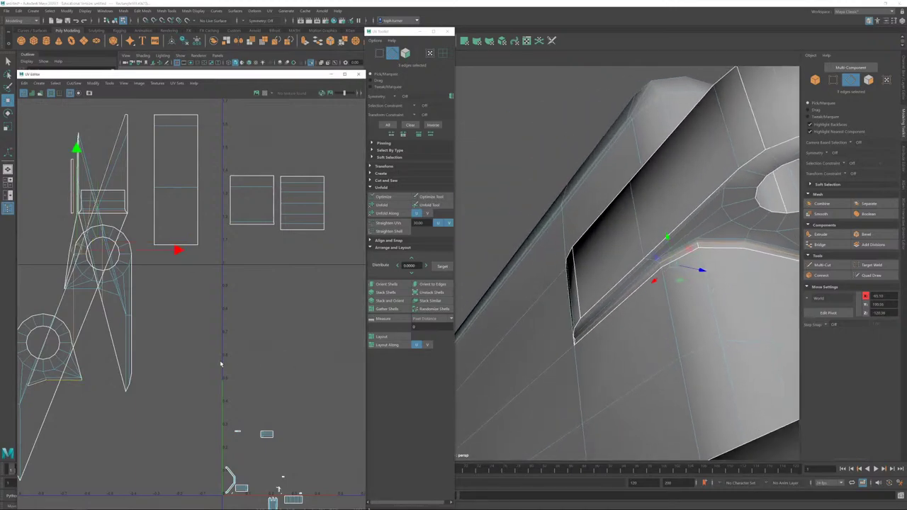
pyautogui.hotkey('shift', 's')
pyautogui.keyDown('alt'); pyautogui.moveTo(549, 310); pyautogui.dragTo(572, 312); pyautogui.keyUp('alt')
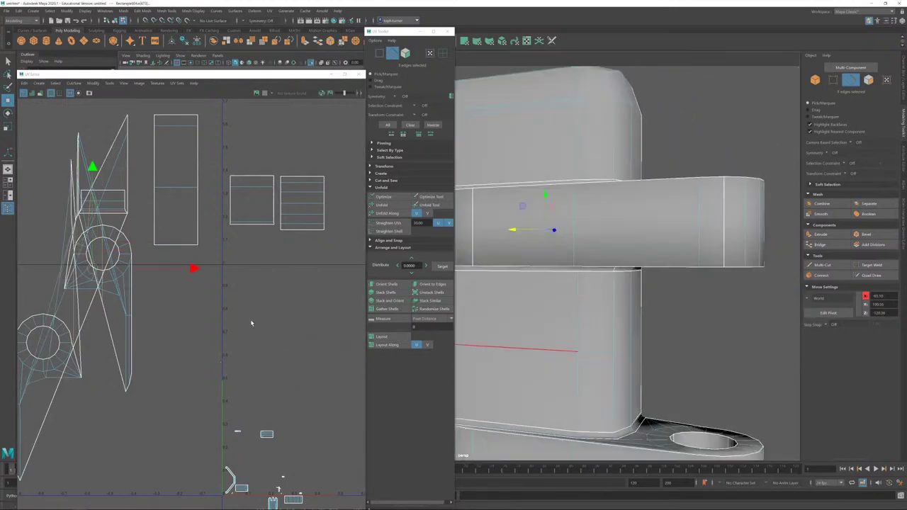
pyautogui.click(479, 318)
# Step: Try to unfold all the hinge arm's shells together without fixing the non-manifold geometry
pyautogui.keyDown('alt'); pyautogui.moveTo(245, 299); pyautogui.dragTo(150, 225, button='right'); pyautogui.keyUp('alt')
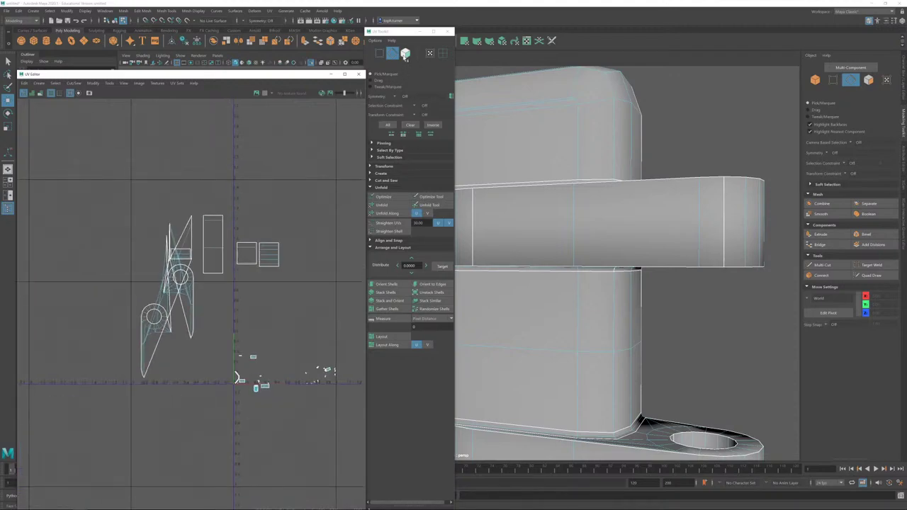
pyautogui.click(406, 55)
pyautogui.moveTo(90, 173); pyautogui.dragTo(221, 314)
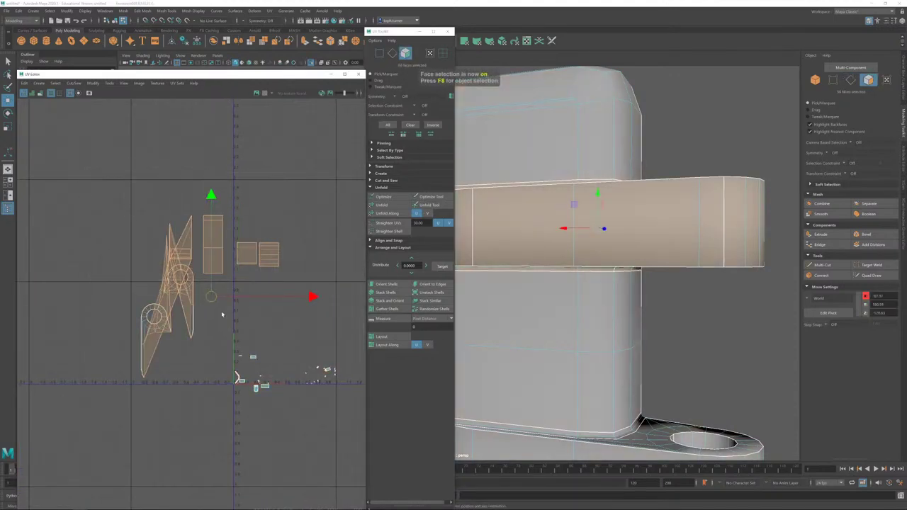
pyautogui.keyDown('ctrl'); pyautogui.keyDown('shift'); pyautogui.moveTo(122, 229); pyautogui.dragTo(185, 355); pyautogui.keyUp('shift'); pyautogui.keyUp('ctrl')
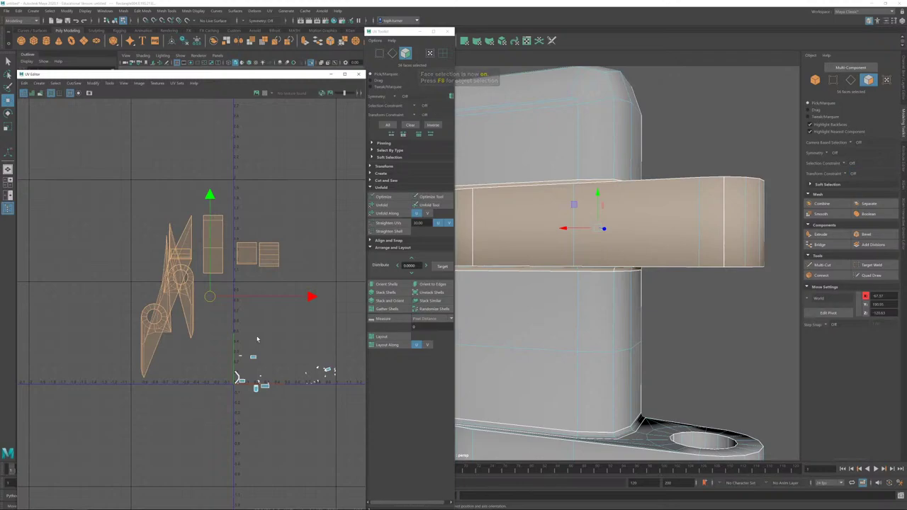
pyautogui.click(385, 214)
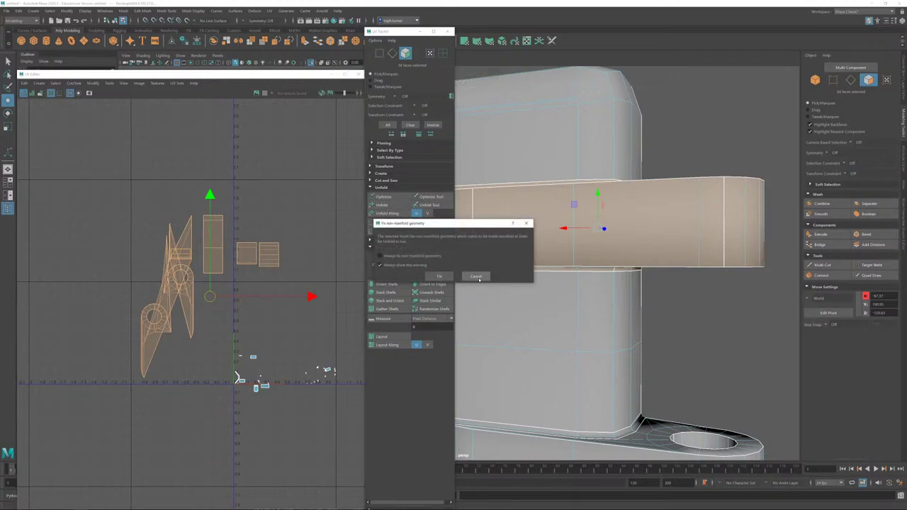
pyautogui.click(477, 277)
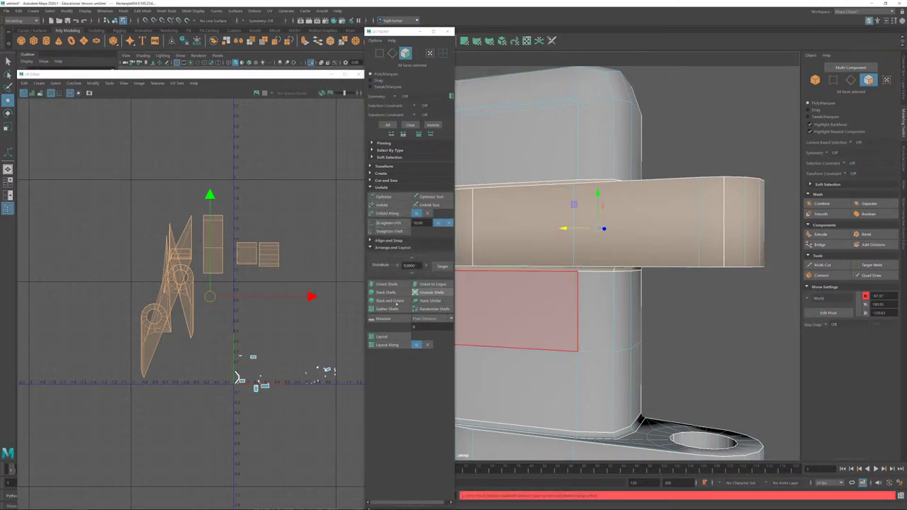
# Step: Try to unfold the upper flat-side shell without the geometry fix, and move it clear of the overlapping hinge shells
pyautogui.click(252, 321)
pyautogui.doubleClick(173, 291)
pyautogui.click(391, 209)
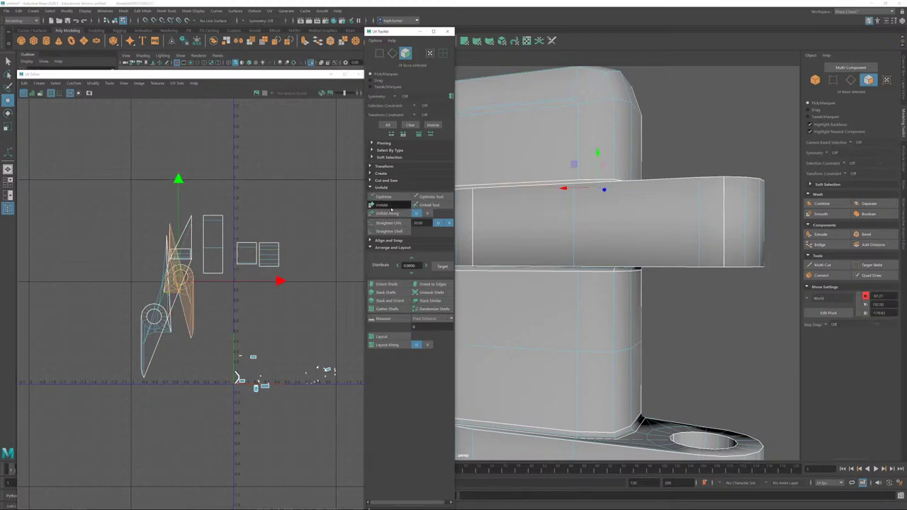
pyautogui.click(390, 207)
pyautogui.click(482, 279)
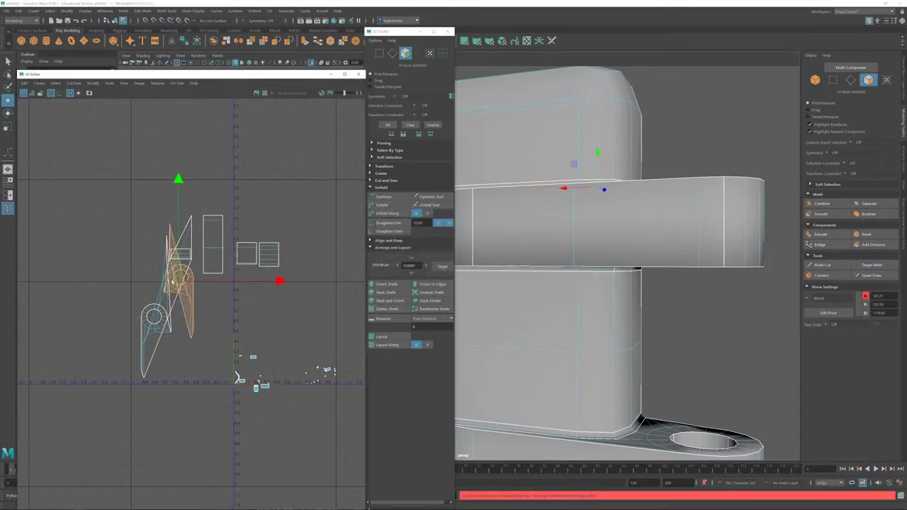
pyautogui.moveTo(179, 281); pyautogui.dragTo(78, 231)
# Step: Unfold the two sewn flat-side shells one after the other, accepting the non-manifold geometry fix
pyautogui.doubleClick(180, 268)
pyautogui.click(398, 212)
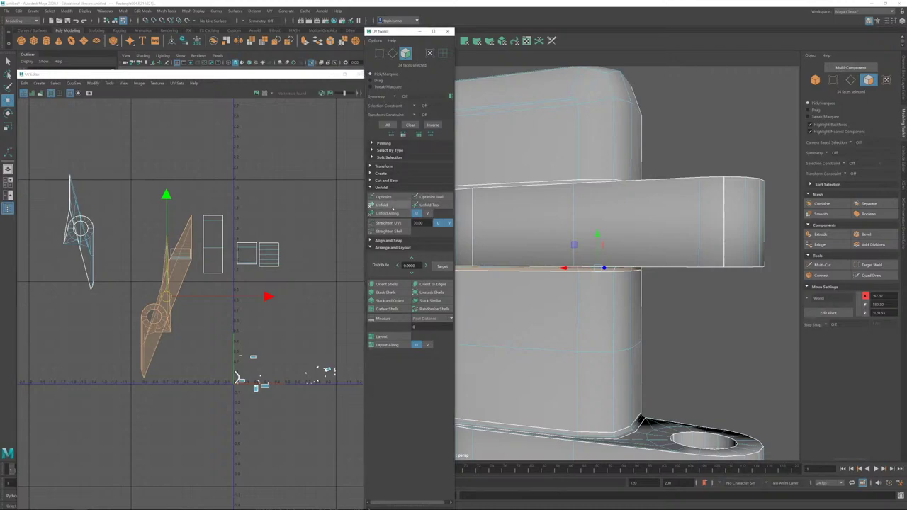
pyautogui.click(442, 276)
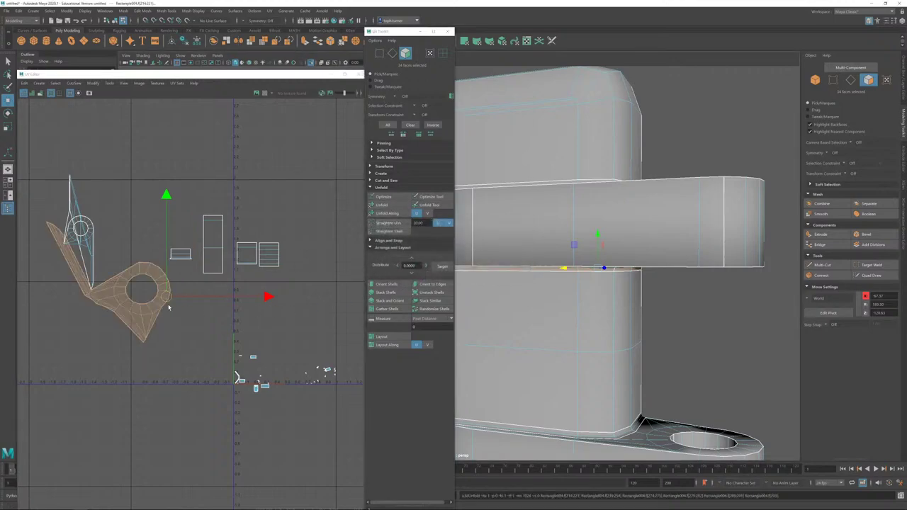
pyautogui.click(83, 231)
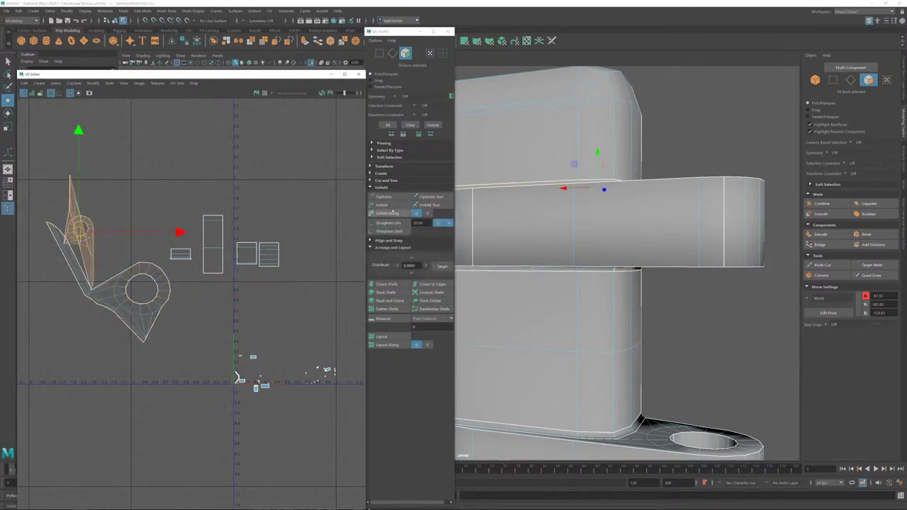
pyautogui.click(386, 205)
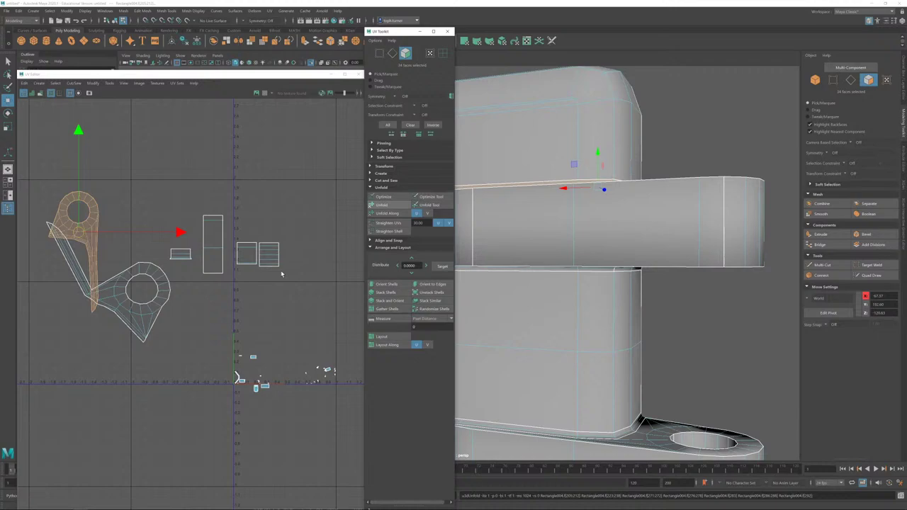
# Step: Sew the vertical edge joining the hinge arm's rounded end to its long outer side face
pyautogui.moveTo(292, 198); pyautogui.dragTo(33, 333)
pyautogui.click(280, 213)
pyautogui.moveTo(280, 228); pyautogui.dragTo(259, 280)
pyautogui.keyDown('alt'); pyautogui.moveTo(709, 225); pyautogui.dragTo(728, 238); pyautogui.keyUp('alt')
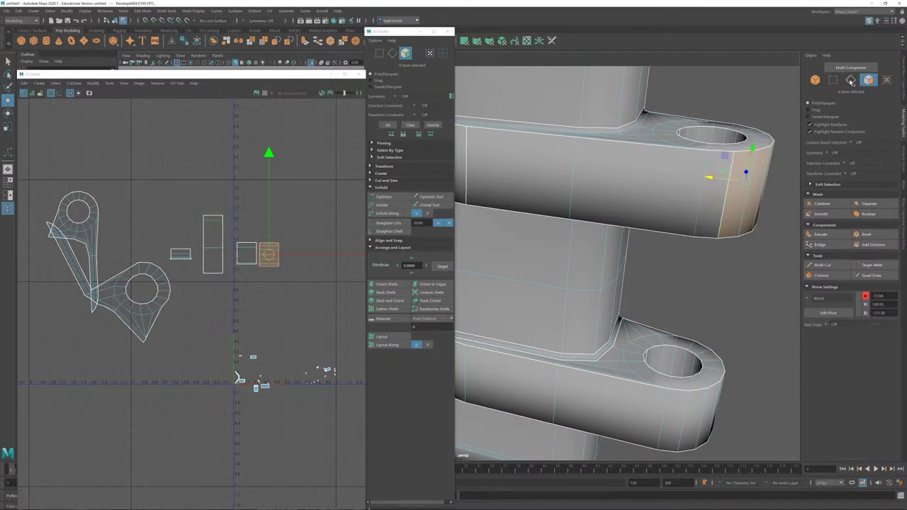
pyautogui.click(851, 82)
pyautogui.click(730, 187)
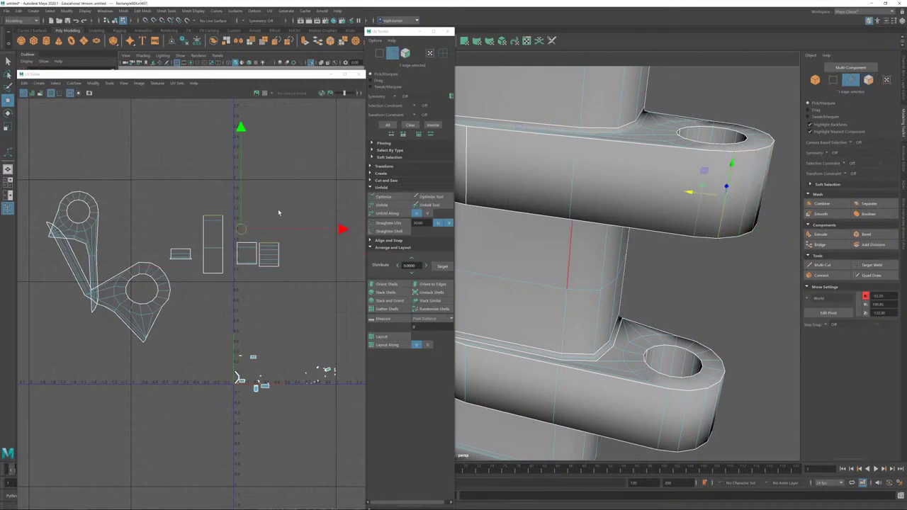
pyautogui.hotkey('shift', 's')
# Step: Sew the vertical edge joining the long outer side face to the curved section at the arm's inner end
pyautogui.scroll(-3, 711, 229)
pyautogui.keyDown('alt'); pyautogui.moveTo(711, 225); pyautogui.dragTo(744, 234, button='middle'); pyautogui.keyUp('alt')
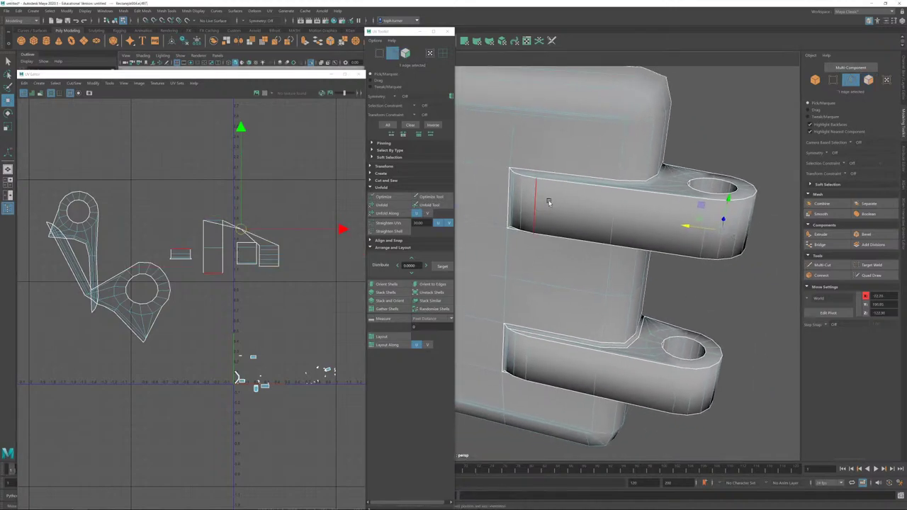
pyautogui.click(534, 198)
pyautogui.hotkey('shift', 's')
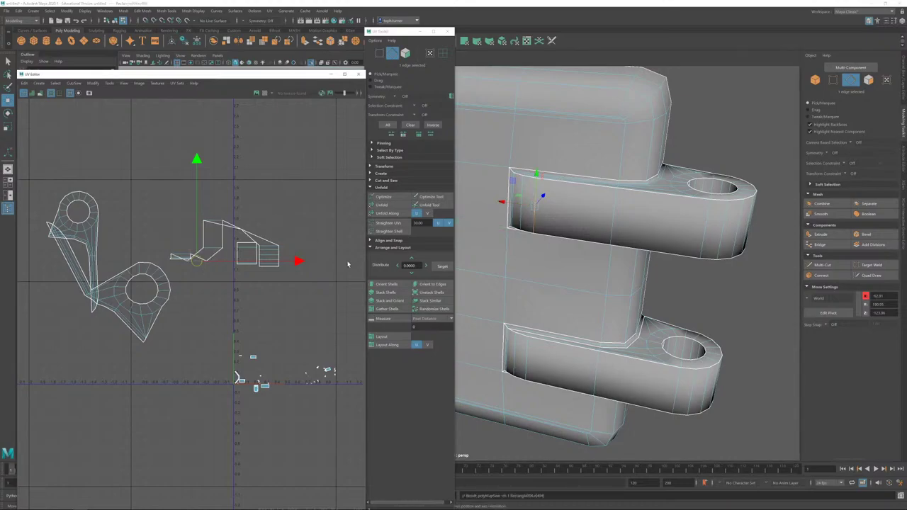
# Step: Sew the vertical edge joining the hinge arm's rounded end to the side face on the back of the arm
pyautogui.keyDown('alt'); pyautogui.moveTo(588, 259); pyautogui.dragTo(539, 383); pyautogui.keyUp('alt')
pyautogui.click(531, 390)
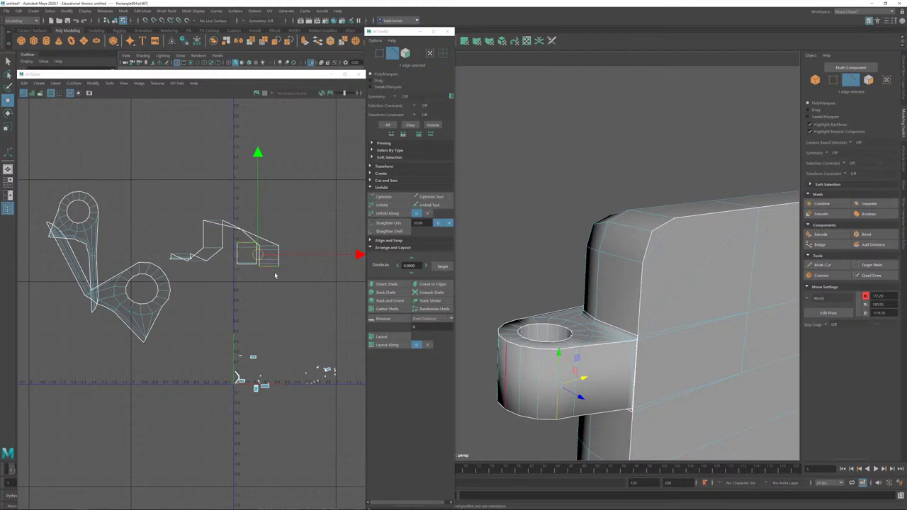
# Step: Sew the selected edge of the hinge's side strip and unfold the faces of all the hinge shells
pyautogui.hotkey('shift', 's')
pyautogui.scroll(-3, 303, 326)
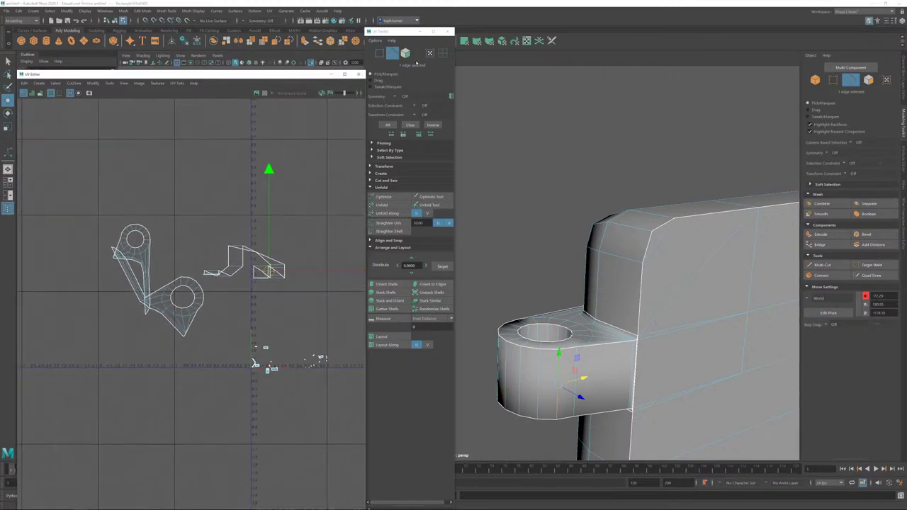
pyautogui.click(404, 53)
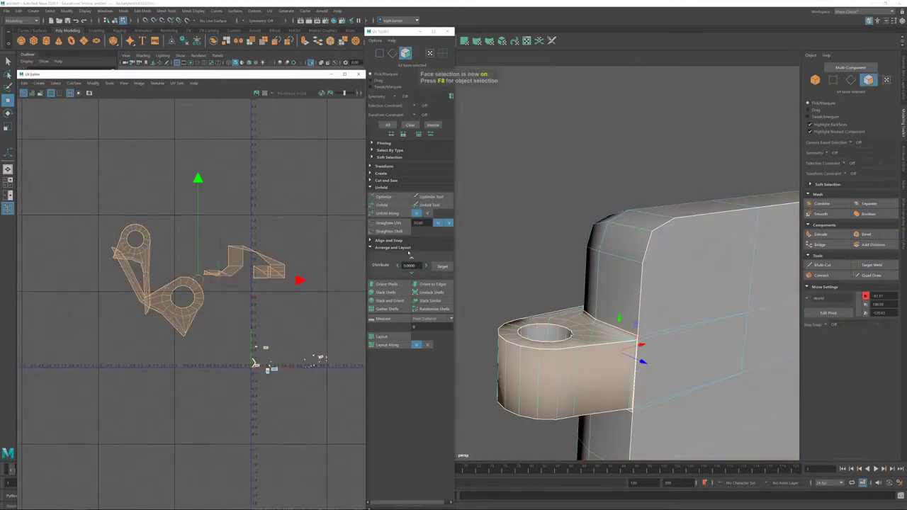
pyautogui.click(381, 205)
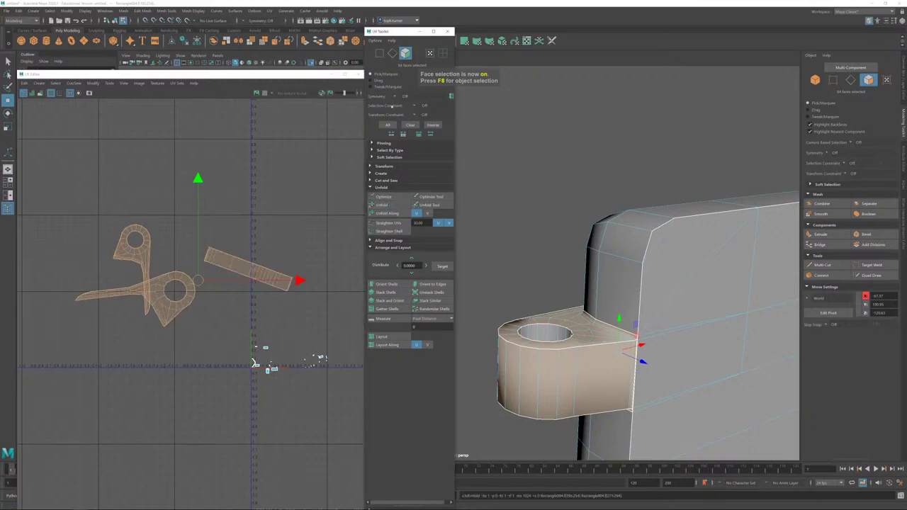
# Step: Orient the unfolded rectangular side strip to one of its long border edges using Orient to Edges
pyautogui.click(392, 53)
pyautogui.scroll(3, 242, 270)
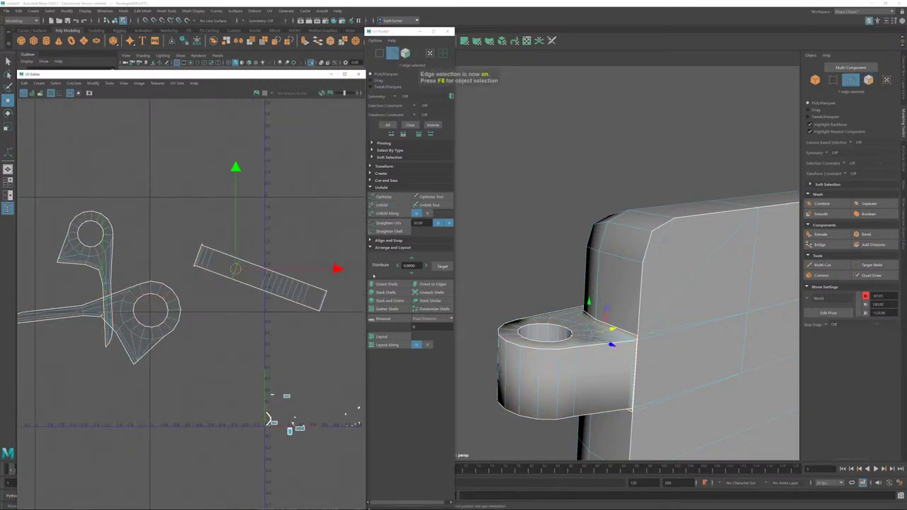
pyautogui.click(387, 213)
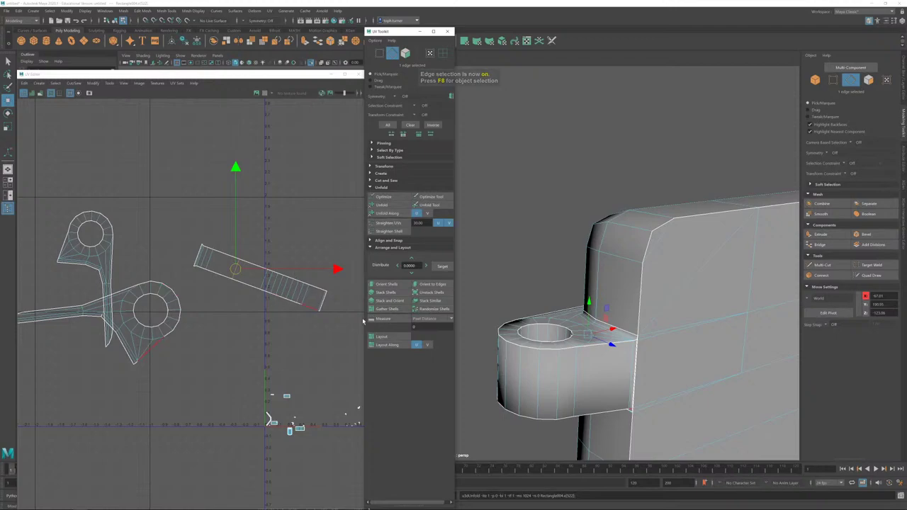
pyautogui.click(441, 283)
# Step: Select all faces of the lower round hinge shell and unfold it repeatedly to relax its distortion
pyautogui.keyDown('alt'); pyautogui.moveTo(92, 313); pyautogui.dragTo(199, 304, button='middle'); pyautogui.keyUp('alt')
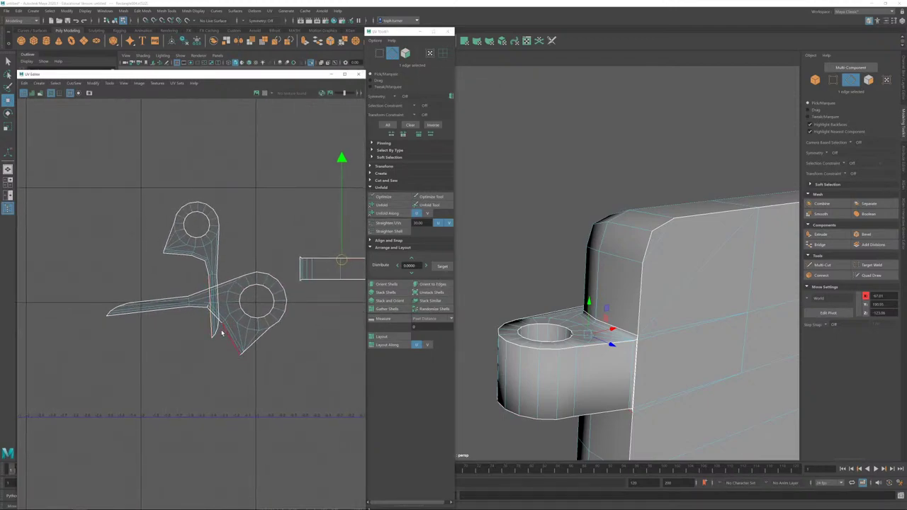
pyautogui.scroll(5, 222, 333)
pyautogui.click(207, 309)
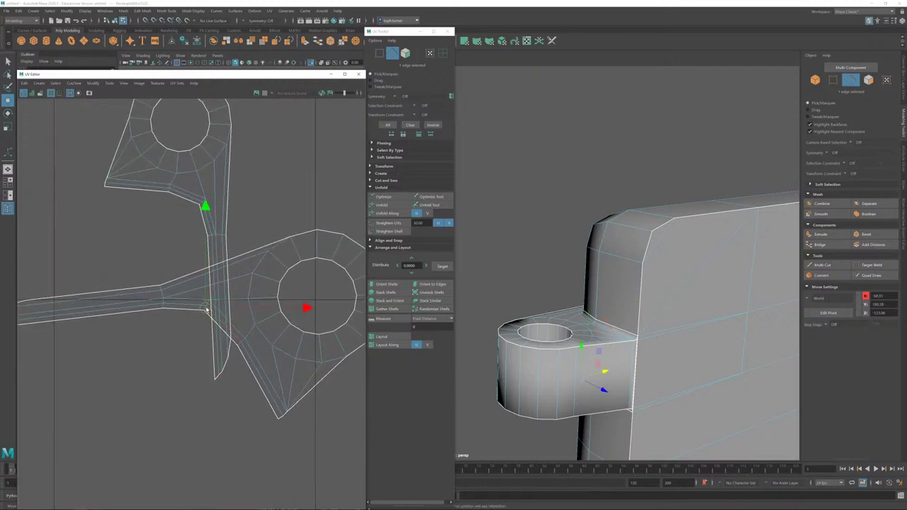
pyautogui.click(272, 206)
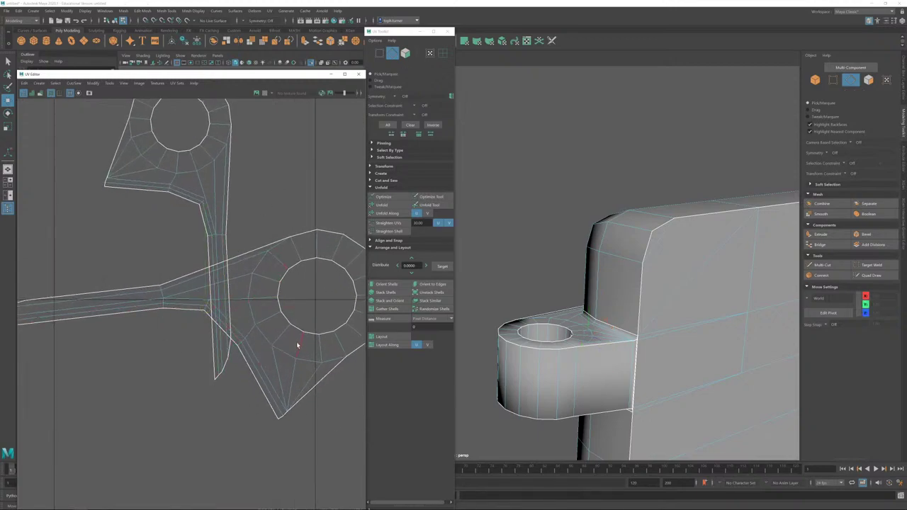
pyautogui.scroll(-2, 297, 345)
pyautogui.click(407, 54)
pyautogui.doubleClick(288, 345)
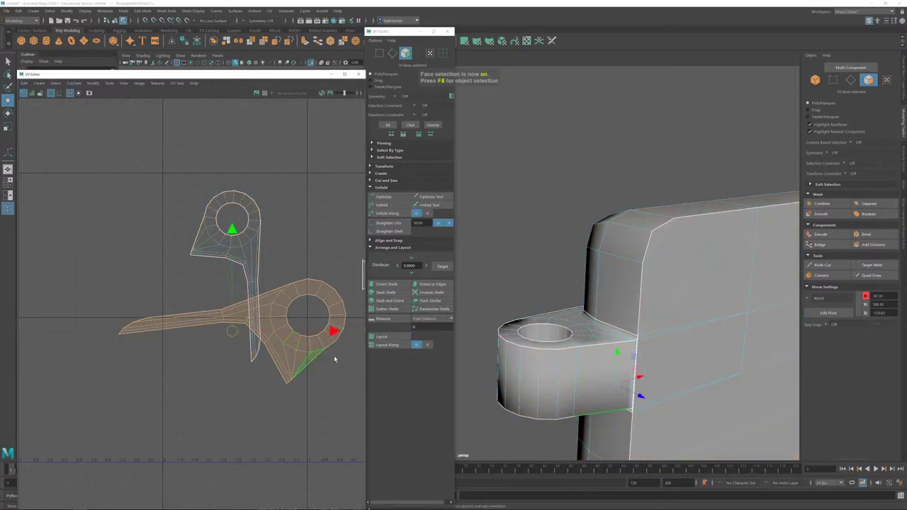
pyautogui.click(386, 206)
pyautogui.click(387, 205)
pyautogui.click(386, 206)
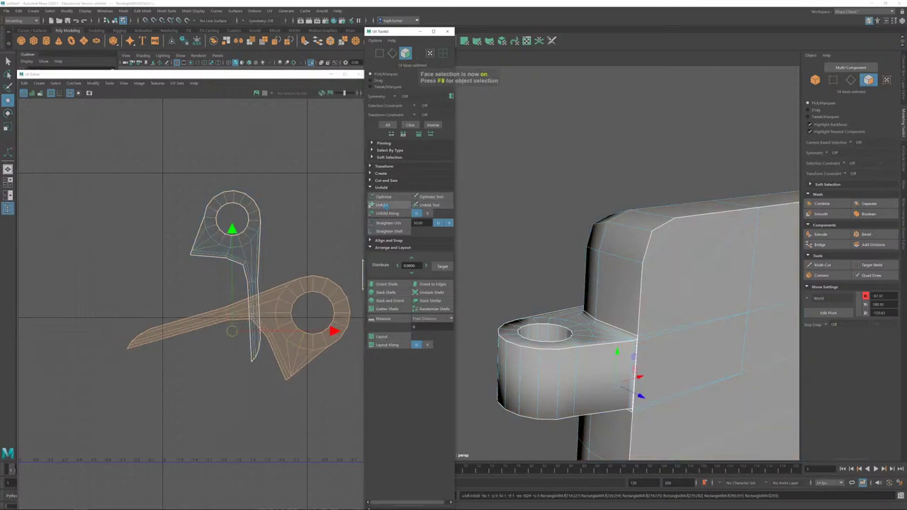
pyautogui.click(387, 206)
# Step: Select one long straight border edge on each of the two round hinge shells and orient both shells to them
pyautogui.click(392, 54)
pyautogui.click(270, 290)
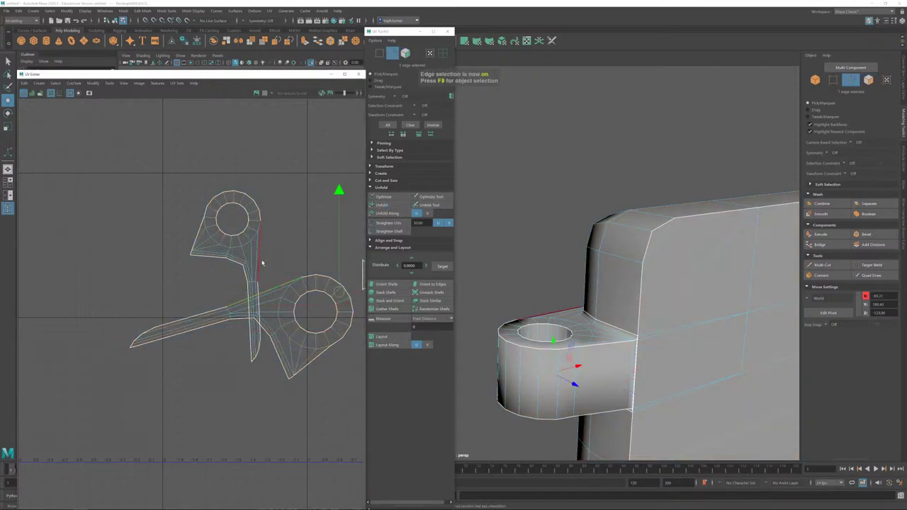
pyautogui.keyDown('shift'); pyautogui.click(261, 263); pyautogui.keyUp('shift')
pyautogui.click(389, 205)
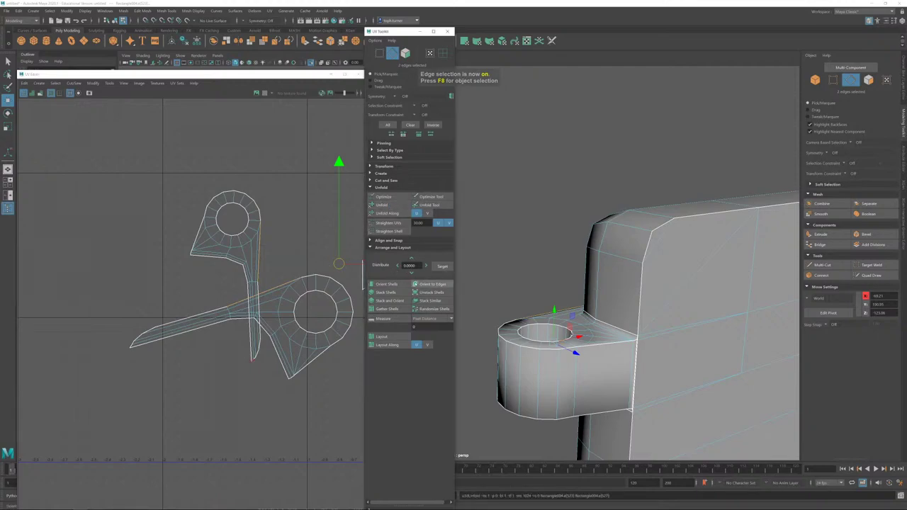
# Step: Select the faces of the small angled hinge band shell in the UV layout and frame them on the model
pyautogui.scroll(-1, 308, 264)
pyautogui.scroll(-5, 309, 265)
pyautogui.keyDown('alt'); pyautogui.moveTo(308, 264); pyautogui.dragTo(55, 208, button='middle'); pyautogui.keyUp('alt')
pyautogui.moveTo(41, 227); pyautogui.dragTo(52, 239, button='right')
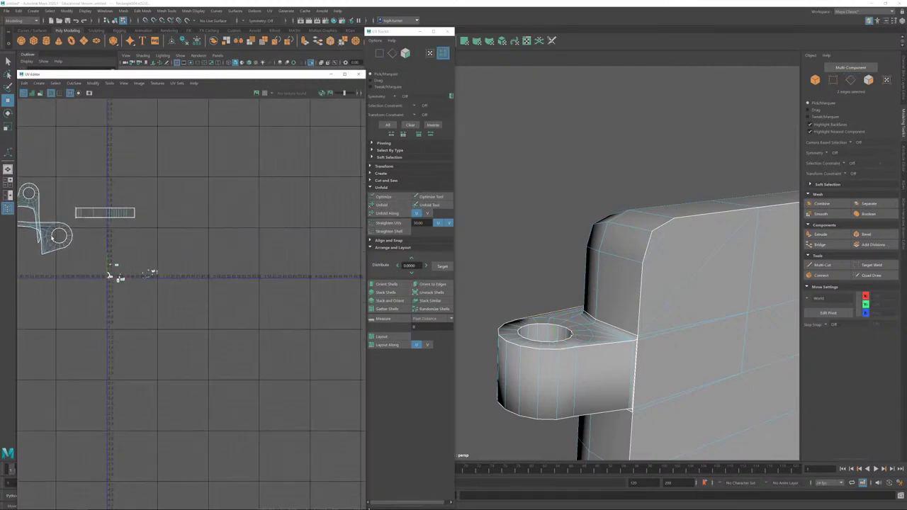
pyautogui.keyDown('alt'); pyautogui.moveTo(186, 310); pyautogui.dragTo(286, 387, button='middle'); pyautogui.keyUp('alt')
pyautogui.scroll(5, 227, 300)
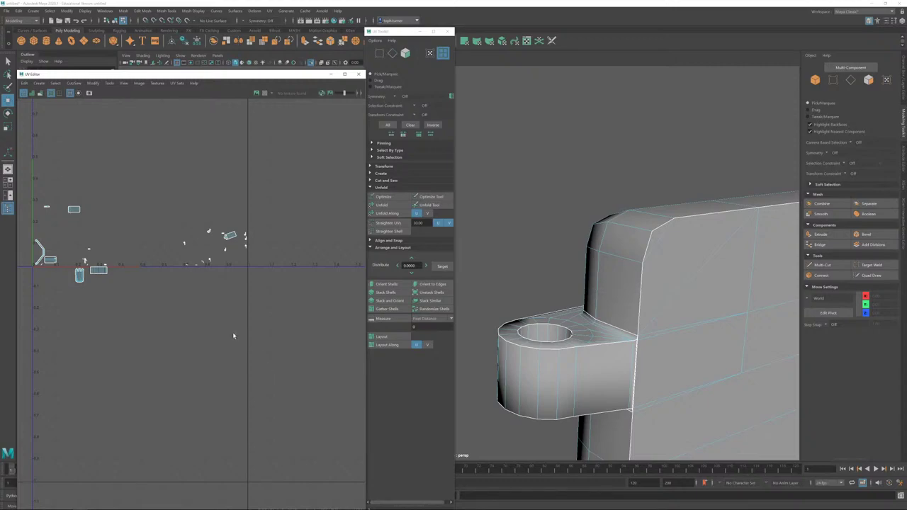
pyautogui.click(406, 53)
pyautogui.press('f')
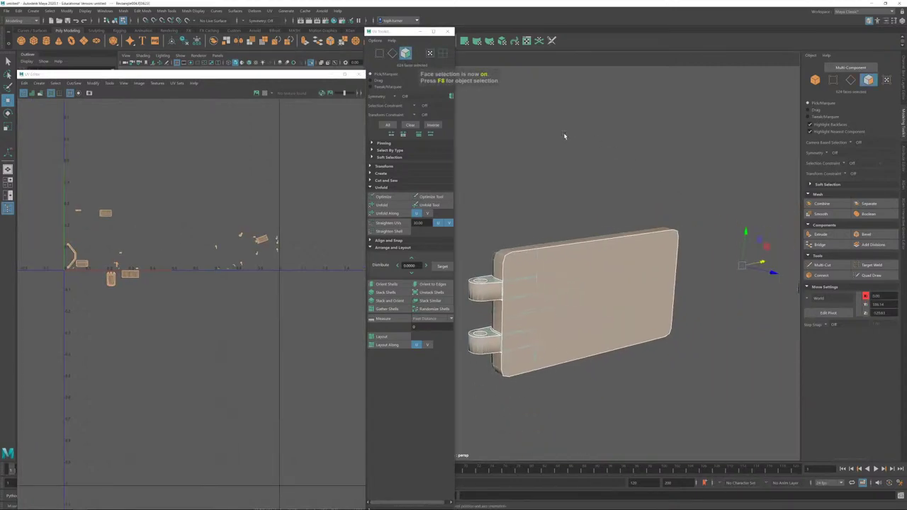
pyautogui.keyDown('alt'); pyautogui.moveTo(252, 241); pyautogui.dragTo(634, 480, button='right'); pyautogui.keyUp('alt')
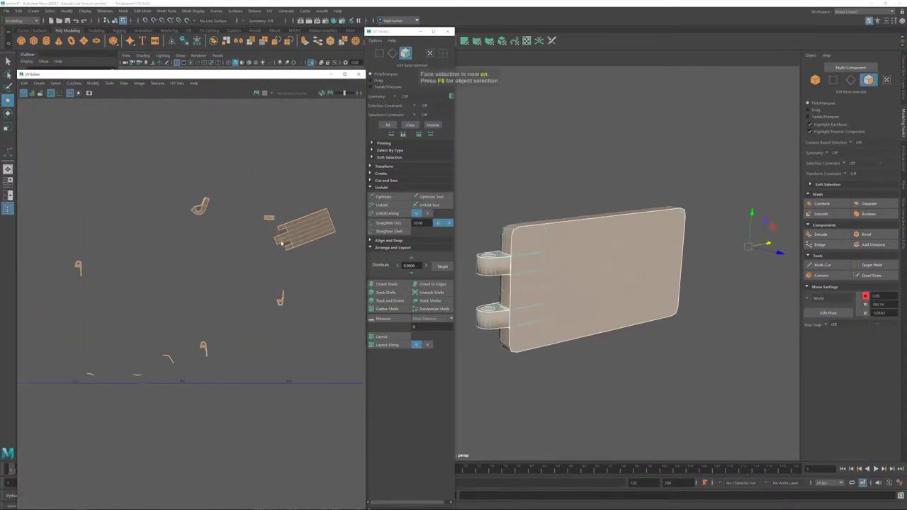
pyautogui.moveTo(177, 183); pyautogui.dragTo(227, 249)
pyautogui.press('f')
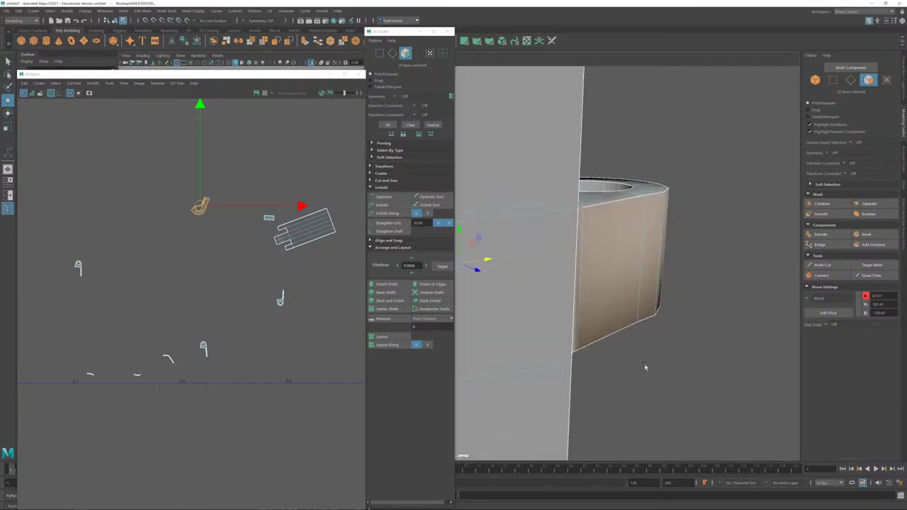
# Step: Add the flat faces on the upper side and underside of the long hinge arm to the face selection
pyautogui.keyDown('alt'); pyautogui.moveTo(531, 353); pyautogui.dragTo(791, 263); pyautogui.keyUp('alt')
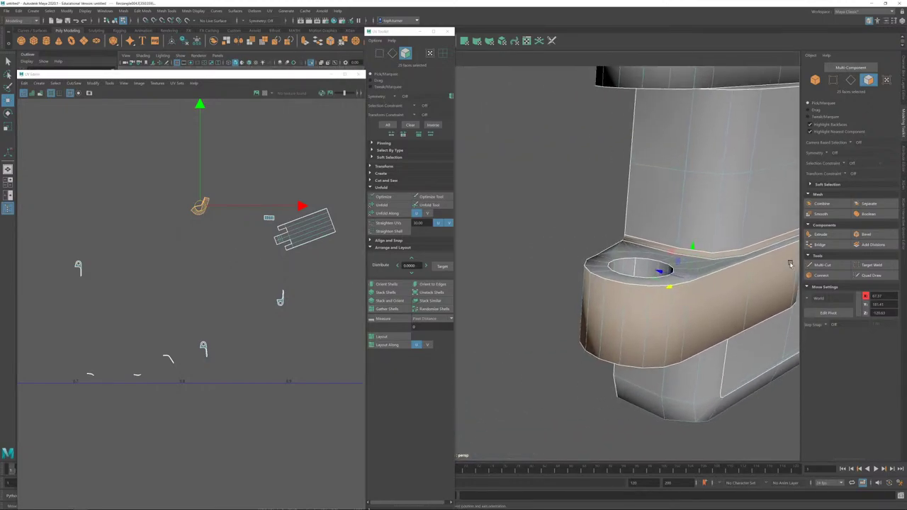
pyautogui.keyDown('alt'); pyautogui.moveTo(735, 279); pyautogui.dragTo(655, 319); pyautogui.keyUp('alt')
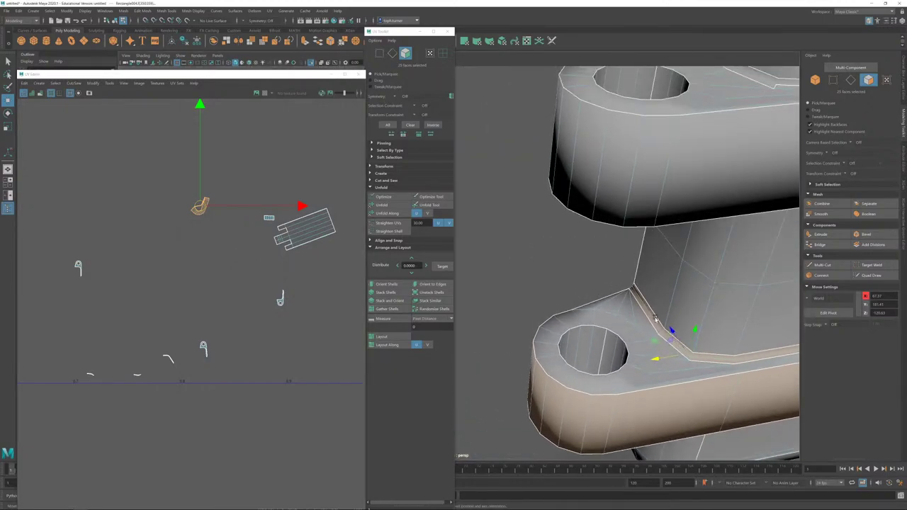
pyautogui.keyDown('shift'); pyautogui.click(603, 325); pyautogui.keyUp('shift')
pyautogui.keyDown('alt'); pyautogui.moveTo(347, 242); pyautogui.dragTo(221, 280, button='middle'); pyautogui.keyUp('alt')
pyautogui.keyDown('alt'); pyautogui.moveTo(221, 280); pyautogui.dragTo(467, 454, button='right'); pyautogui.keyUp('alt')
pyautogui.keyDown('shift'); pyautogui.doubleClick(287, 245); pyautogui.keyUp('shift')
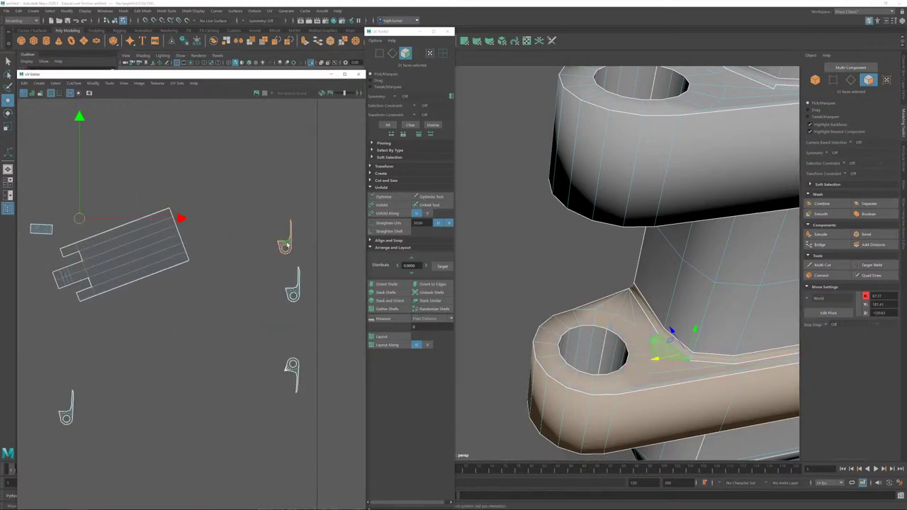
pyautogui.keyDown('alt'); pyautogui.moveTo(665, 341); pyautogui.dragTo(660, 305); pyautogui.keyUp('alt')
pyautogui.doubleClick(637, 182)
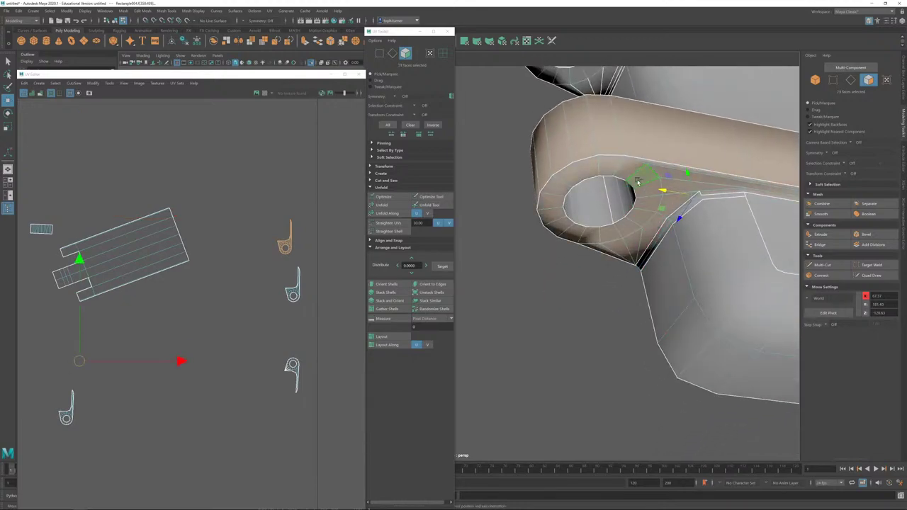
pyautogui.keyDown('alt'); pyautogui.moveTo(613, 222); pyautogui.dragTo(607, 239); pyautogui.keyUp('alt')
pyautogui.keyDown('shift'); pyautogui.doubleClick(687, 241); pyautogui.keyUp('shift')
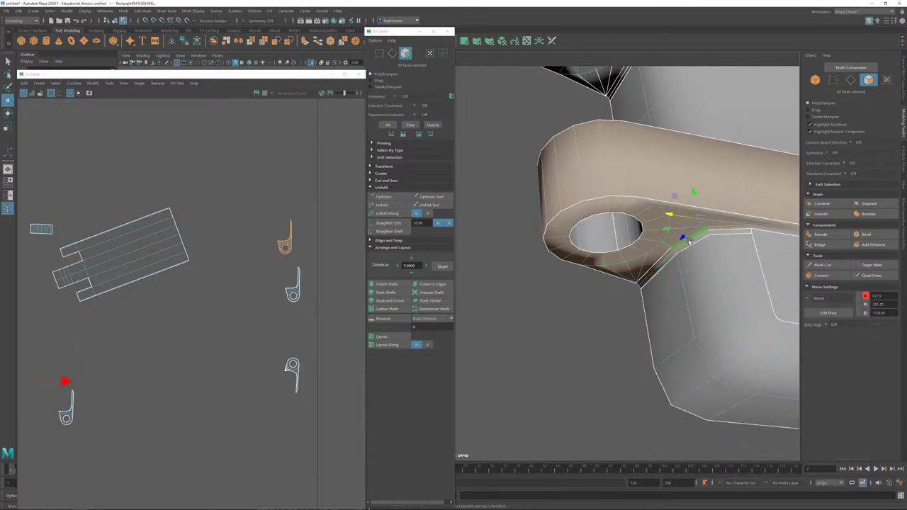
# Step: Add the narrow faces around the end of the hinge arm to the selection and inspect the selected hinge
pyautogui.keyDown('alt'); pyautogui.moveTo(685, 253); pyautogui.dragTo(638, 260); pyautogui.keyUp('alt')
pyautogui.keyDown('alt'); pyautogui.moveTo(638, 260); pyautogui.dragTo(504, 330, button='middle'); pyautogui.keyUp('alt')
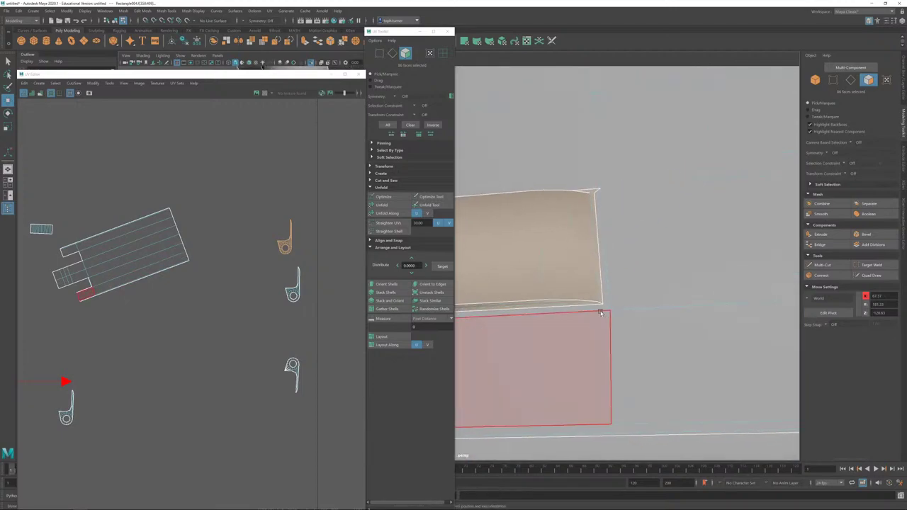
pyautogui.click(601, 307)
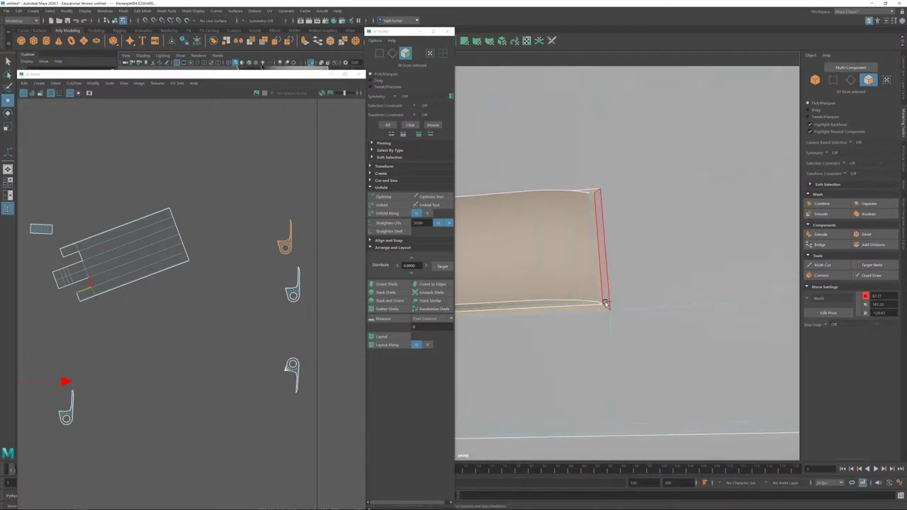
pyautogui.keyDown('alt'); pyautogui.moveTo(601, 308); pyautogui.dragTo(591, 284); pyautogui.keyUp('alt')
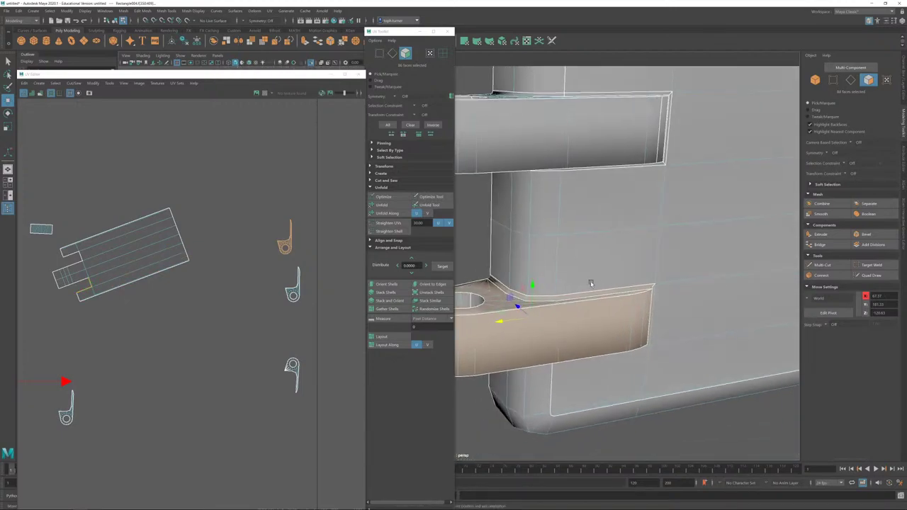
pyautogui.keyDown('alt'); pyautogui.moveTo(591, 284); pyautogui.dragTo(671, 279, button='middle'); pyautogui.keyUp('alt')
pyautogui.keyDown('alt'); pyautogui.moveTo(670, 279); pyautogui.dragTo(676, 314, button='right'); pyautogui.keyUp('alt')
pyautogui.keyDown('alt'); pyautogui.moveTo(676, 314); pyautogui.dragTo(555, 376); pyautogui.keyUp('alt')
pyautogui.keyDown('alt'); pyautogui.moveTo(240, 324); pyautogui.dragTo(232, 310, button='right'); pyautogui.keyUp('alt')
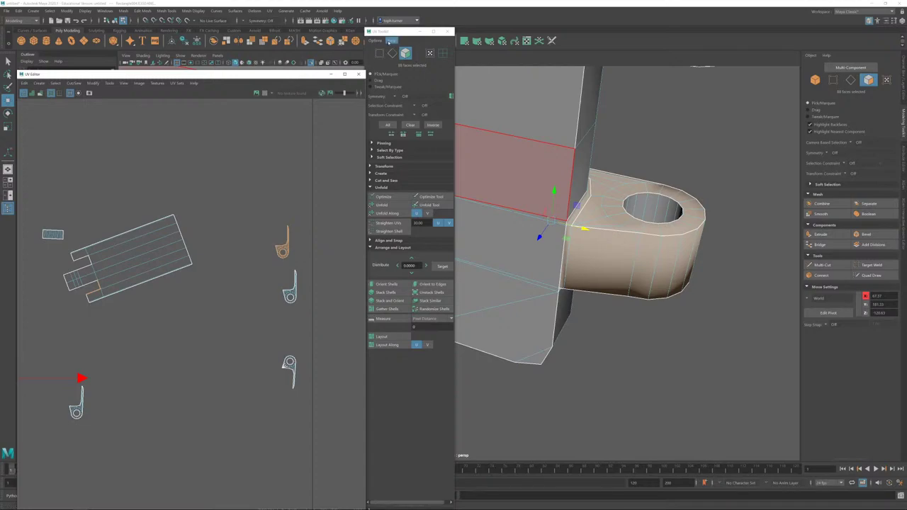
# Step: Apply automatic UV projection to the selected hinge faces and move the resulting shells to empty space below the first UV tile
pyautogui.click(502, 40)
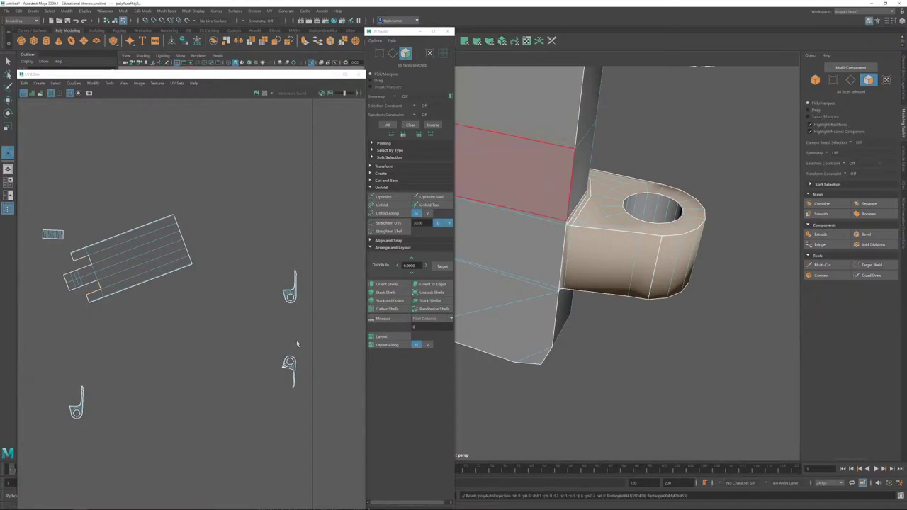
pyautogui.keyDown('alt'); pyautogui.moveTo(258, 335); pyautogui.dragTo(121, 247, button='right'); pyautogui.keyUp('alt')
pyautogui.keyDown('alt'); pyautogui.moveTo(121, 248); pyautogui.dragTo(275, 234, button='middle'); pyautogui.keyUp('alt')
pyautogui.keyDown('alt'); pyautogui.moveTo(275, 234); pyautogui.dragTo(168, 187, button='right'); pyautogui.keyUp('alt')
pyautogui.keyDown('alt'); pyautogui.moveTo(167, 190); pyautogui.dragTo(234, 210, button='middle'); pyautogui.keyUp('alt')
pyautogui.press('w')
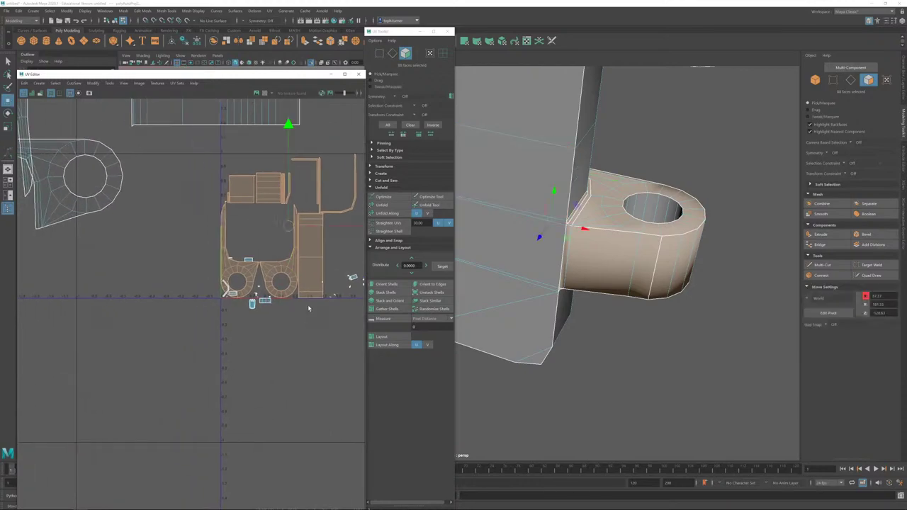
pyautogui.keyDown('alt'); pyautogui.moveTo(309, 307); pyautogui.dragTo(282, 236, button='right'); pyautogui.keyUp('alt')
pyautogui.keyDown('alt'); pyautogui.moveTo(282, 236); pyautogui.dragTo(292, 183, button='middle'); pyautogui.keyUp('alt')
pyautogui.moveTo(304, 192); pyautogui.dragTo(113, 394)
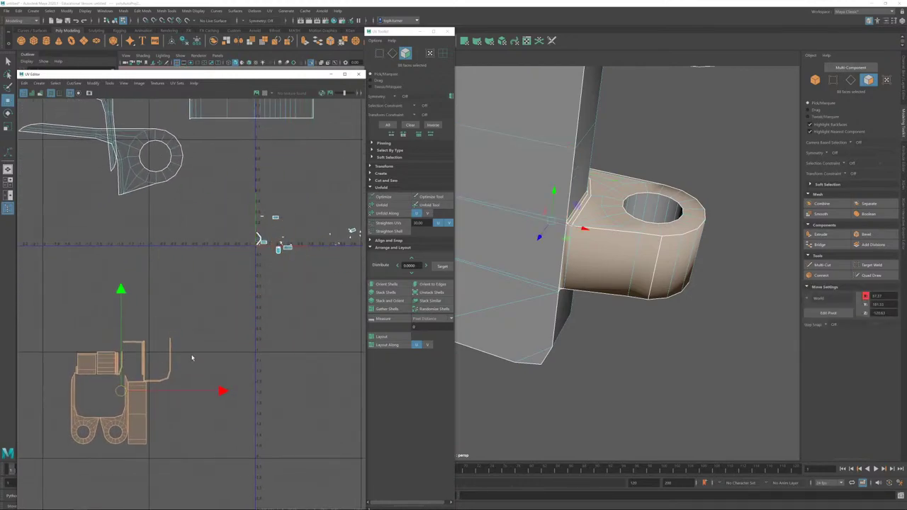
pyautogui.click(178, 334)
# Step: Select the edge loops along the crease between the hinge's upper face and the panel and sew their UVs together
pyautogui.scroll(3, 178, 334)
pyautogui.scroll(8, 644, 259)
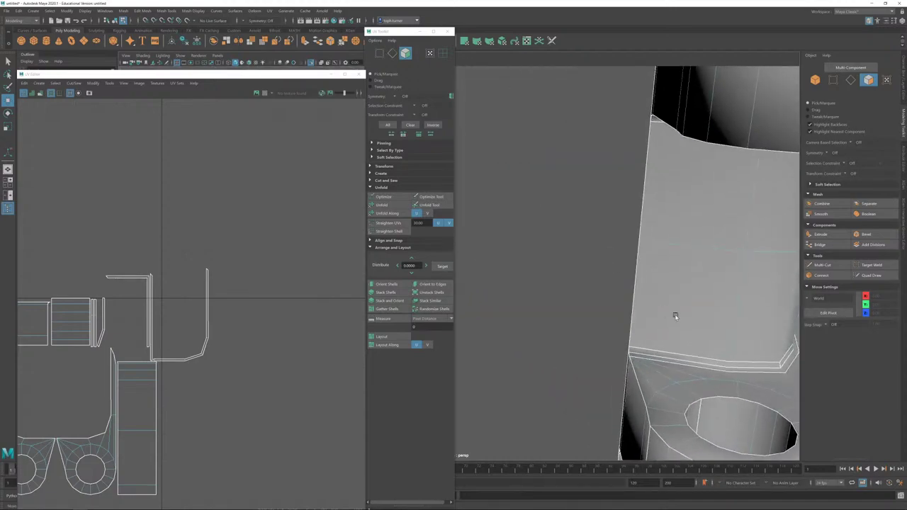
pyautogui.keyDown('alt'); pyautogui.moveTo(612, 243); pyautogui.dragTo(649, 230); pyautogui.keyUp('alt')
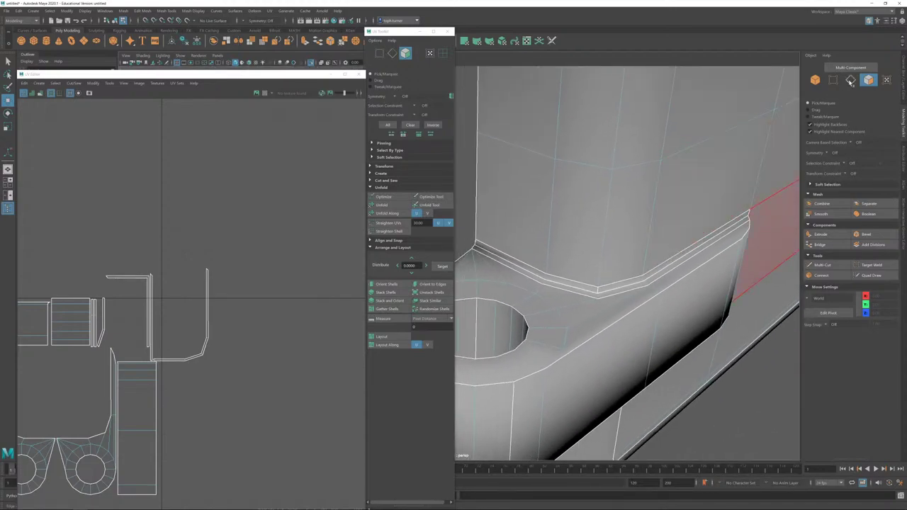
pyautogui.click(851, 80)
pyautogui.click(520, 270)
pyautogui.doubleClick(540, 281)
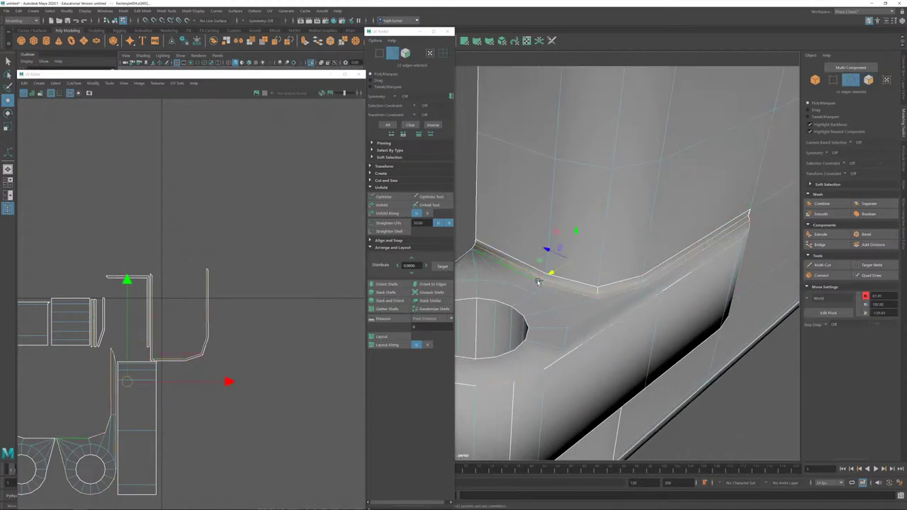
pyautogui.hotkey('shift', 's')
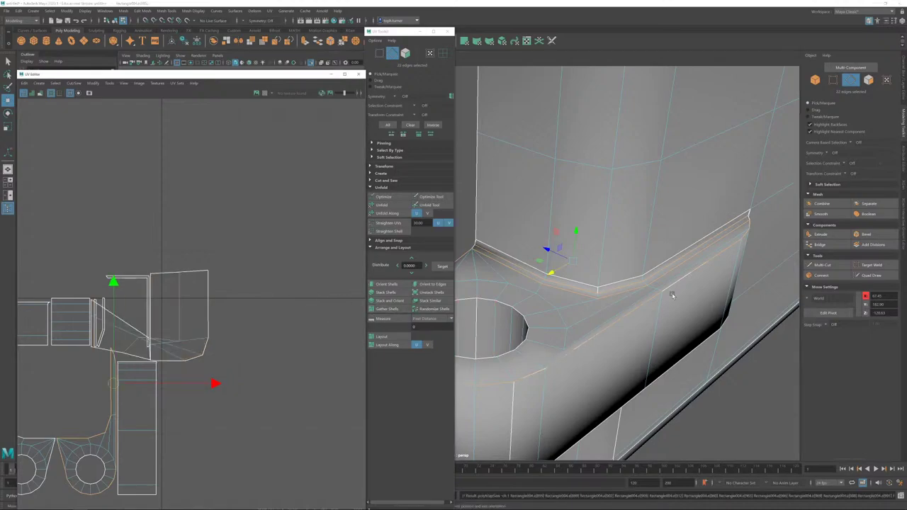
# Step: Select the edge loops along the crease between the hinge's opposite face and the panel
pyautogui.keyDown('alt'); pyautogui.moveTo(672, 294); pyautogui.dragTo(631, 231); pyautogui.keyUp('alt')
pyautogui.doubleClick(616, 212)
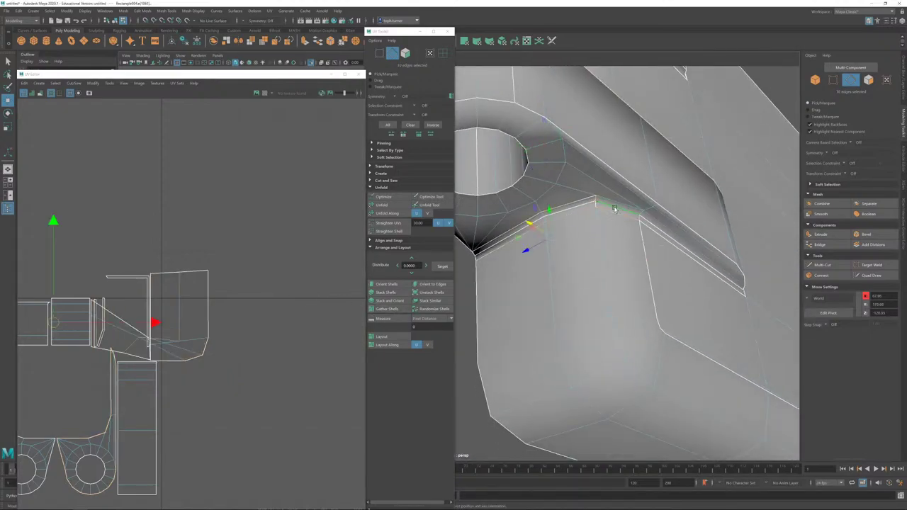
pyautogui.keyDown('shift'); pyautogui.click(656, 227); pyautogui.keyUp('shift')
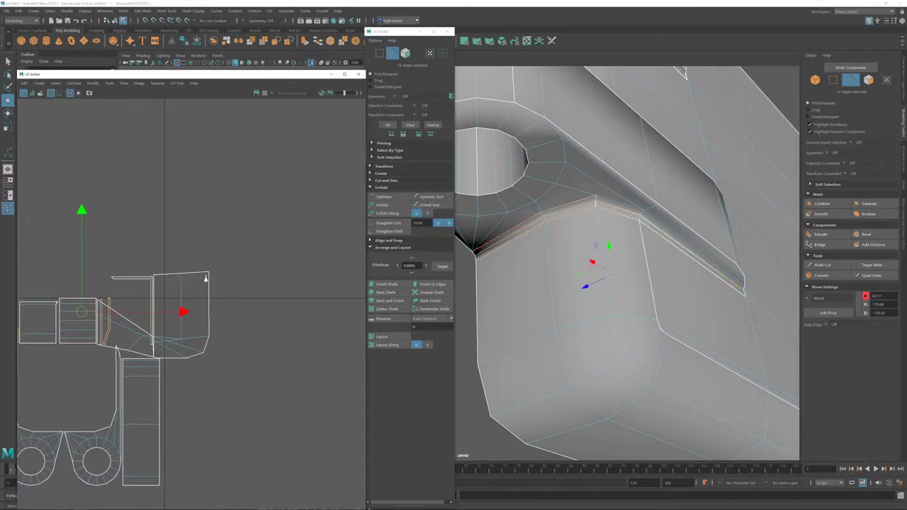
# Step: Select all vertices of the hinge shells, merge them and adjust the merge distance threshold
pyautogui.scroll(-3, 246, 245)
pyautogui.hotkey('ctrl', 'F11')
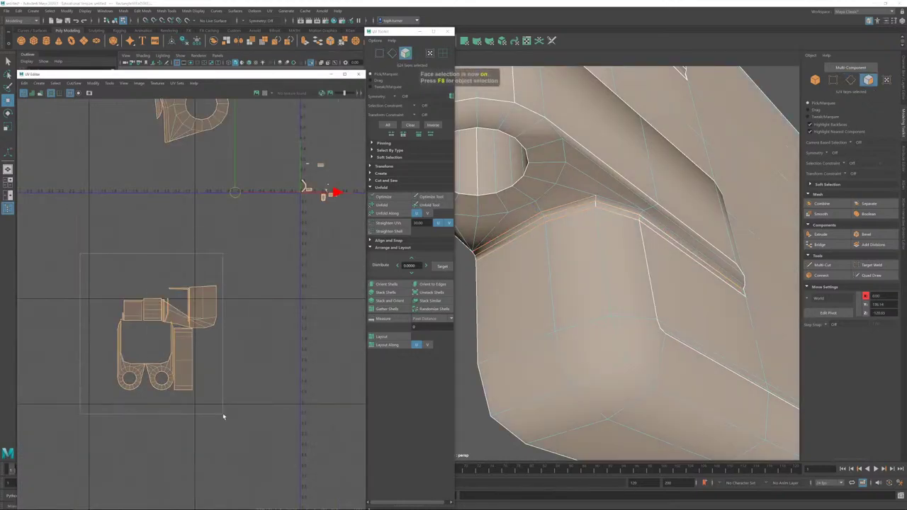
pyautogui.click(378, 53)
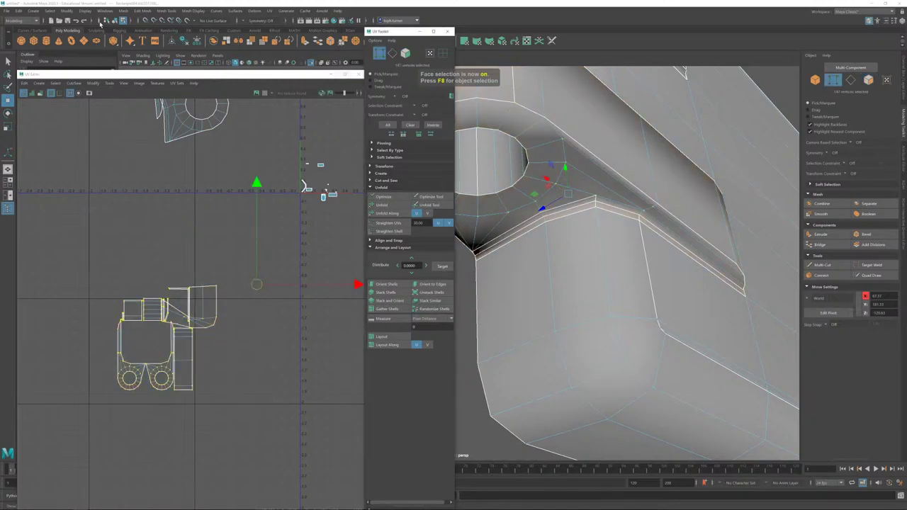
pyautogui.click(142, 11)
pyautogui.click(159, 87)
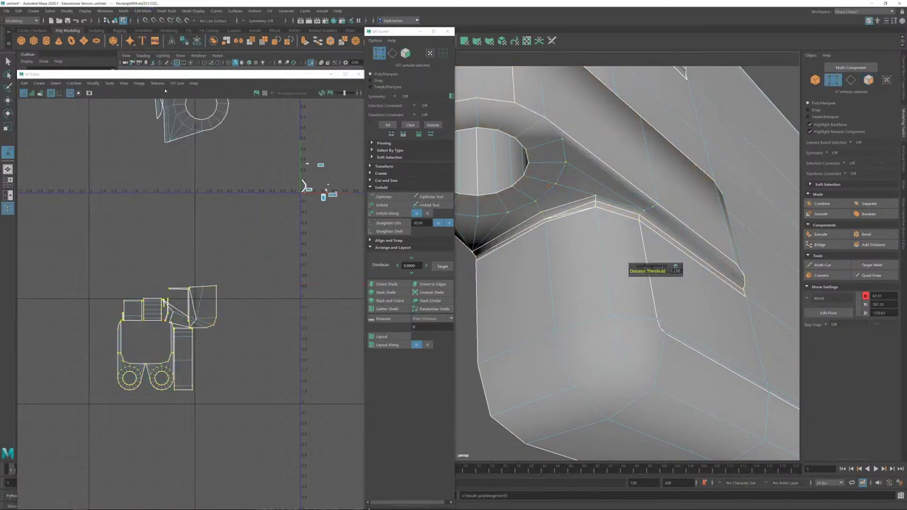
pyautogui.moveTo(660, 271); pyautogui.dragTo(299, 270)
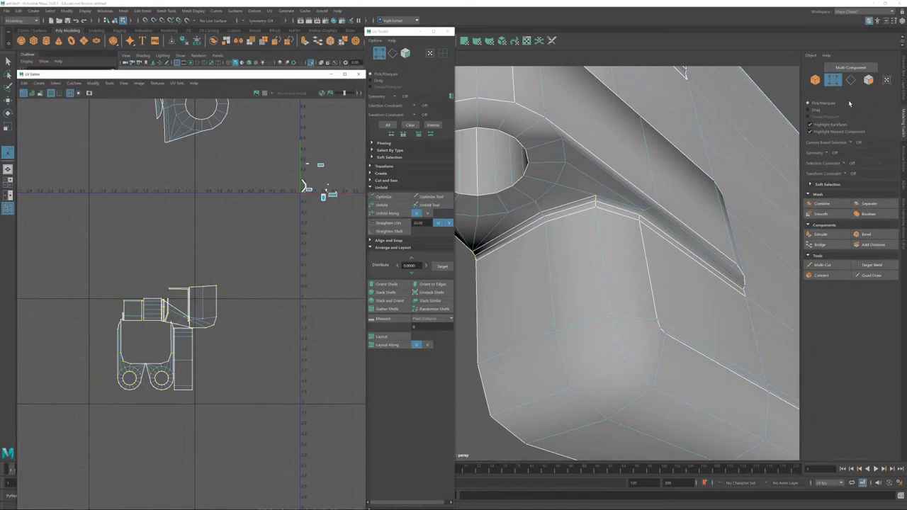
# Step: Select the edge loop along the crease on the hinge's opposite face and sew its UVs together
pyautogui.click(851, 79)
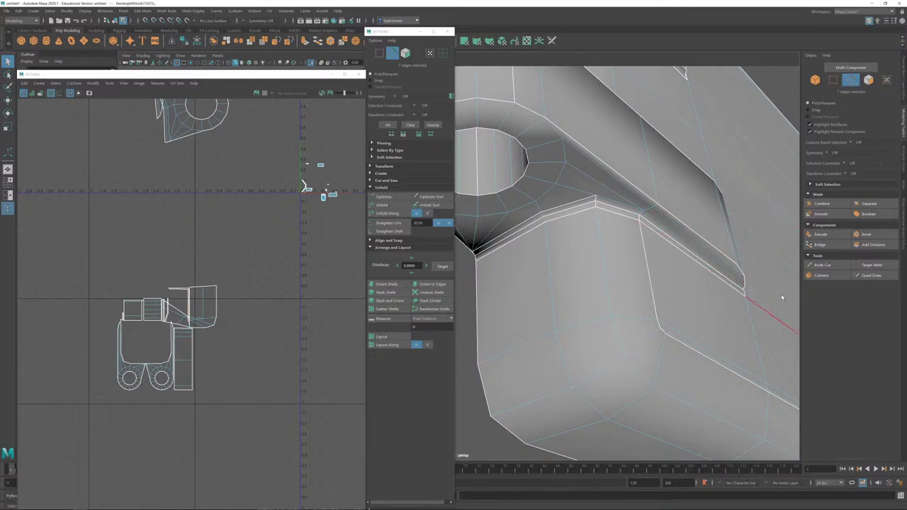
pyautogui.doubleClick(638, 217)
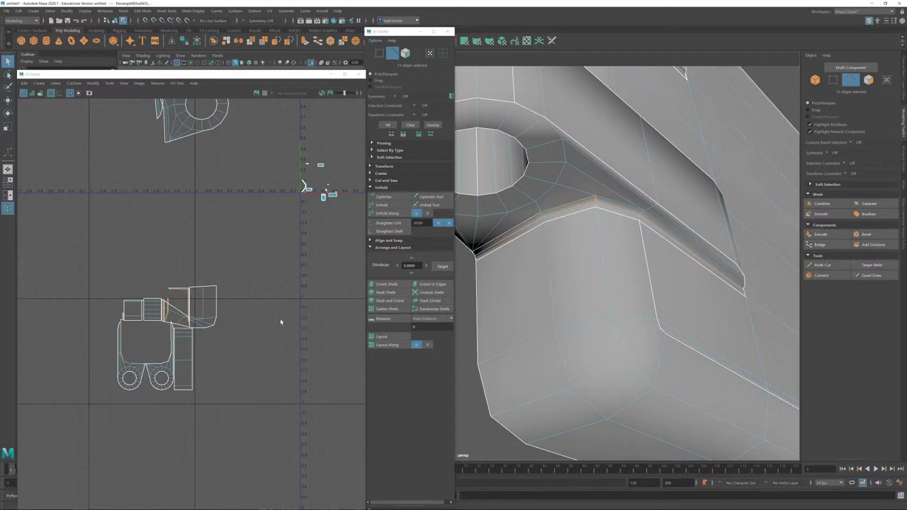
pyautogui.hotkey('shift', 's')
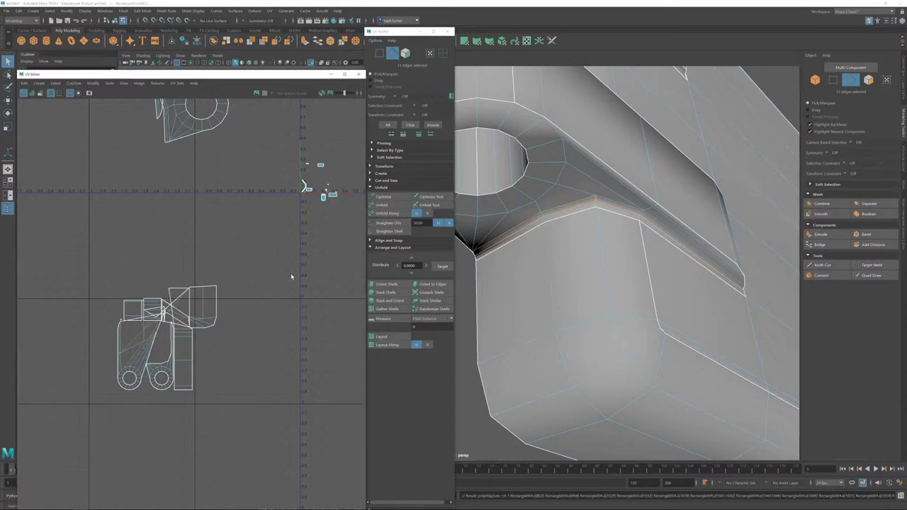
pyautogui.click(291, 277)
# Step: Examine the end of the hinge recess and the crease around the hinge arm for remaining UV seams
pyautogui.keyDown('alt'); pyautogui.moveTo(605, 231); pyautogui.dragTo(576, 247); pyautogui.keyUp('alt')
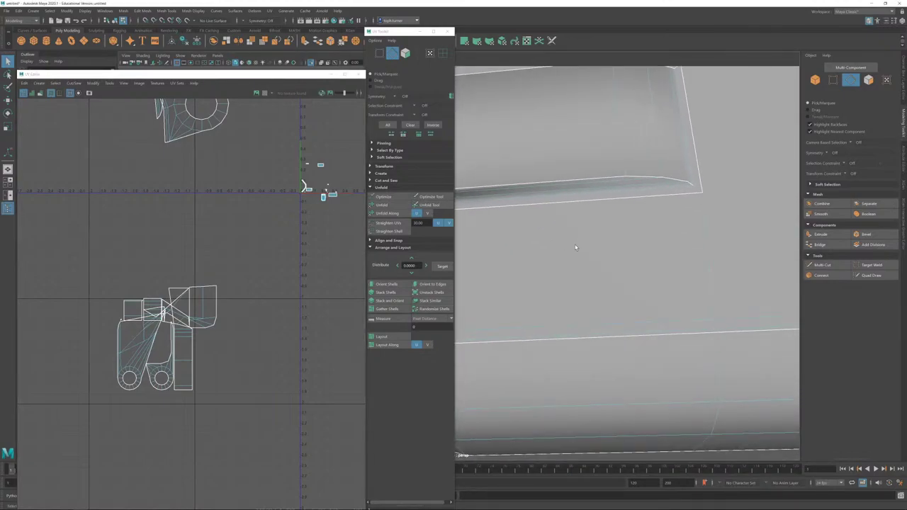
pyautogui.click(701, 190)
pyautogui.keyDown('alt'); pyautogui.moveTo(700, 189); pyautogui.dragTo(730, 130); pyautogui.keyUp('alt')
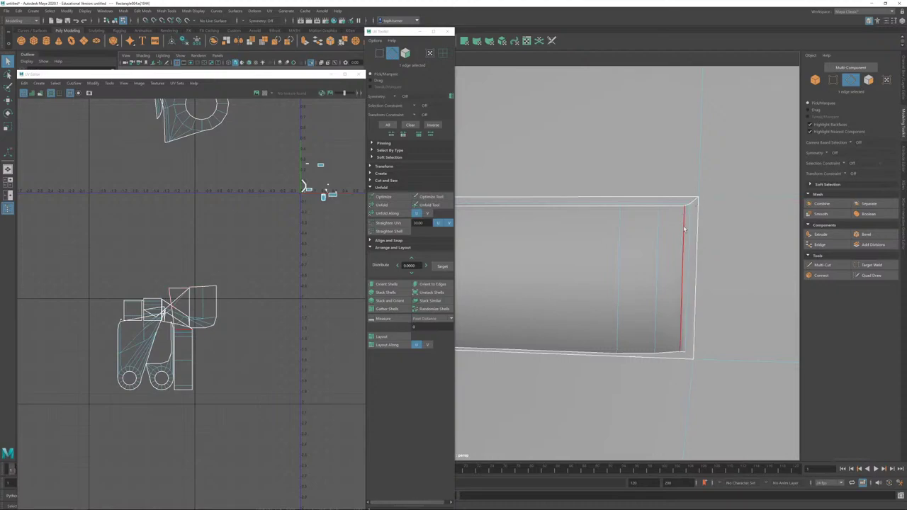
pyautogui.keyDown('alt'); pyautogui.moveTo(684, 229); pyautogui.dragTo(690, 241); pyautogui.keyUp('alt')
pyautogui.scroll(-5, 690, 243)
pyautogui.keyDown('alt'); pyautogui.moveTo(751, 272); pyautogui.dragTo(645, 272); pyautogui.keyUp('alt')
pyautogui.click(257, 258)
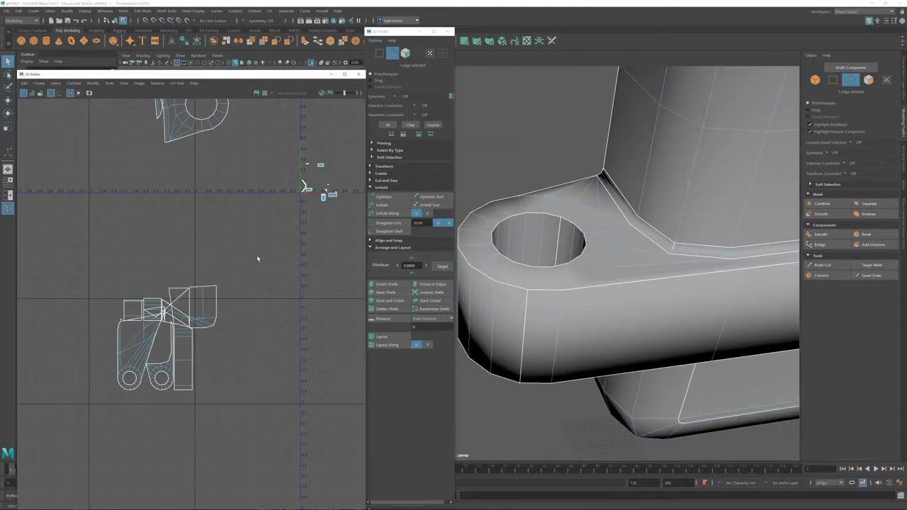
pyautogui.click(270, 297)
# Step: Select the remaining crease edges between the hinge arm's upper face and the panel and sew their UVs
pyautogui.keyDown('alt'); pyautogui.moveTo(676, 287); pyautogui.dragTo(593, 309, button='middle'); pyautogui.keyUp('alt')
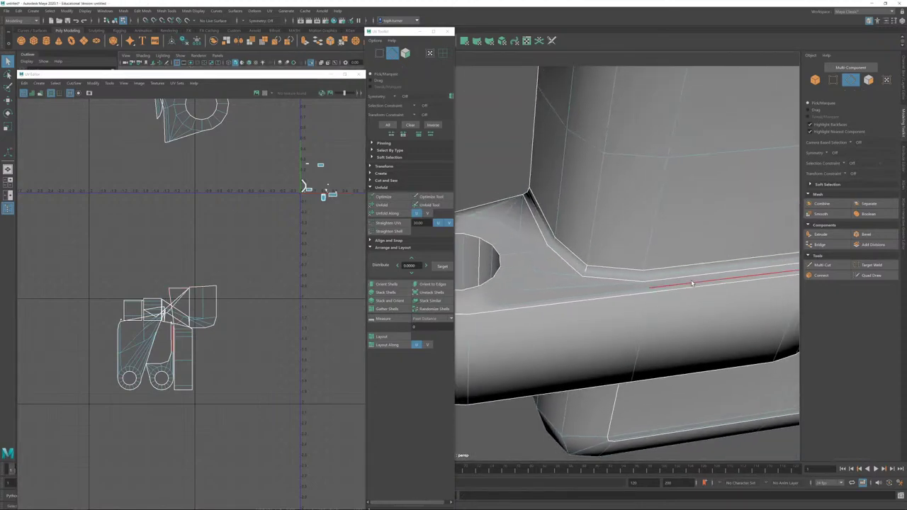
pyautogui.click(688, 278)
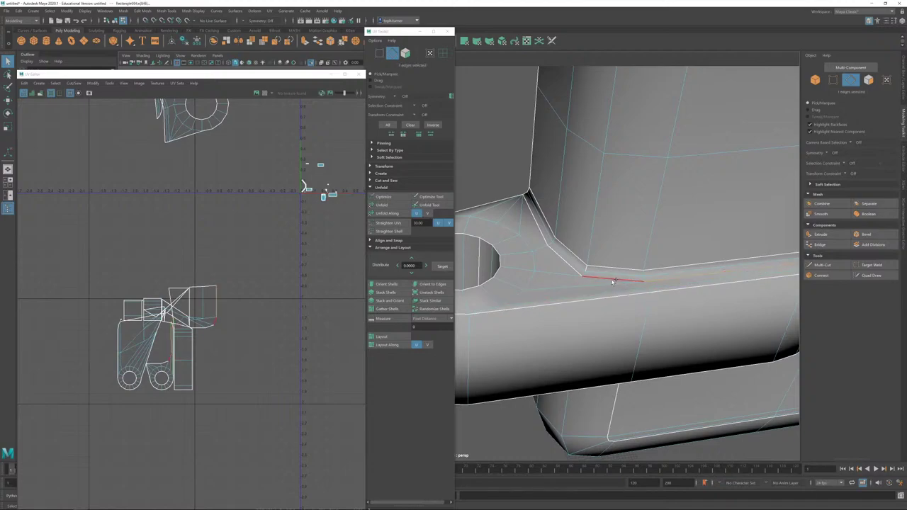
pyautogui.click(575, 271)
pyautogui.keyDown('alt'); pyautogui.moveTo(674, 289); pyautogui.dragTo(682, 271); pyautogui.keyUp('alt')
pyautogui.keyDown('alt'); pyautogui.moveTo(683, 271); pyautogui.dragTo(607, 259, button='middle'); pyautogui.keyUp('alt')
pyautogui.keyDown('shift'); pyautogui.click(607, 260); pyautogui.keyUp('shift')
pyautogui.keyDown('alt'); pyautogui.moveTo(608, 259); pyautogui.dragTo(574, 278); pyautogui.keyUp('alt')
pyautogui.hotkey('shift', 's')
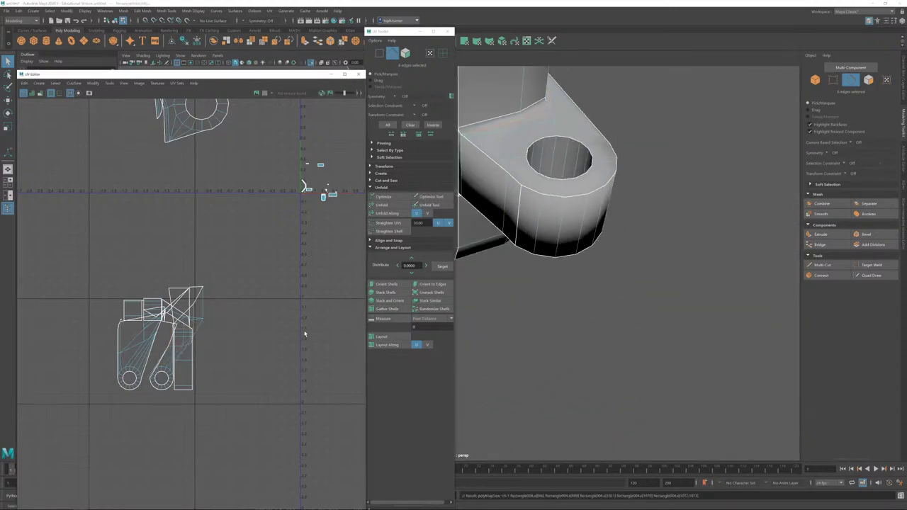
# Step: Select all faces of the sewn hinge shells and unfold their UVs
pyautogui.click(870, 80)
pyautogui.moveTo(61, 255); pyautogui.dragTo(233, 421)
pyautogui.click(397, 204)
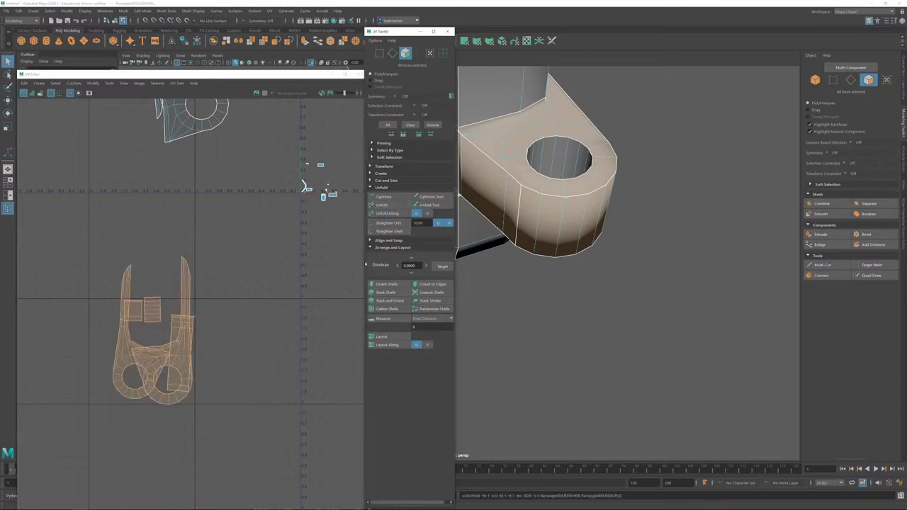
pyautogui.click(233, 324)
# Step: Move one arm shell with a round hole away from the other so the two no longer overlap
pyautogui.scroll(1, 233, 324)
pyautogui.keyDown('alt'); pyautogui.moveTo(286, 395); pyautogui.dragTo(312, 397, button='right'); pyautogui.keyUp('alt')
pyautogui.keyDown('alt'); pyautogui.moveTo(178, 368); pyautogui.dragTo(350, 260, button='middle'); pyautogui.keyUp('alt')
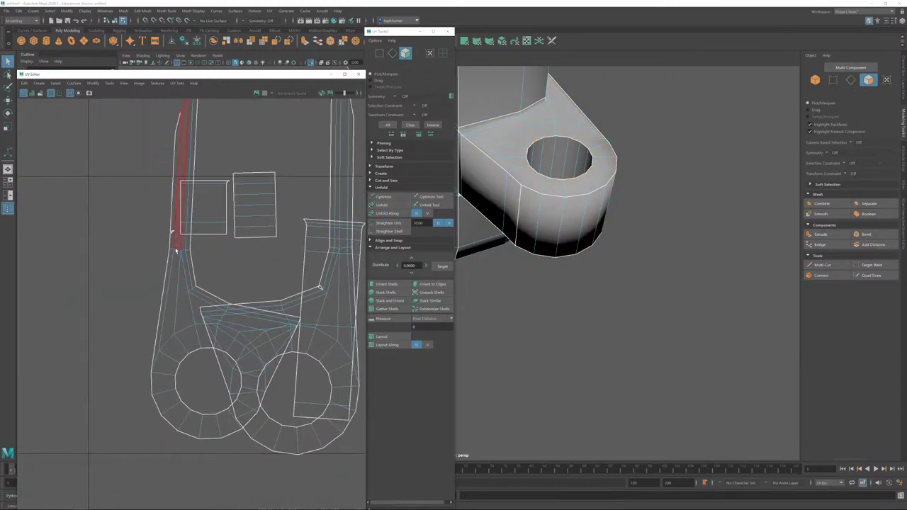
pyautogui.doubleClick(175, 258)
pyautogui.press('w')
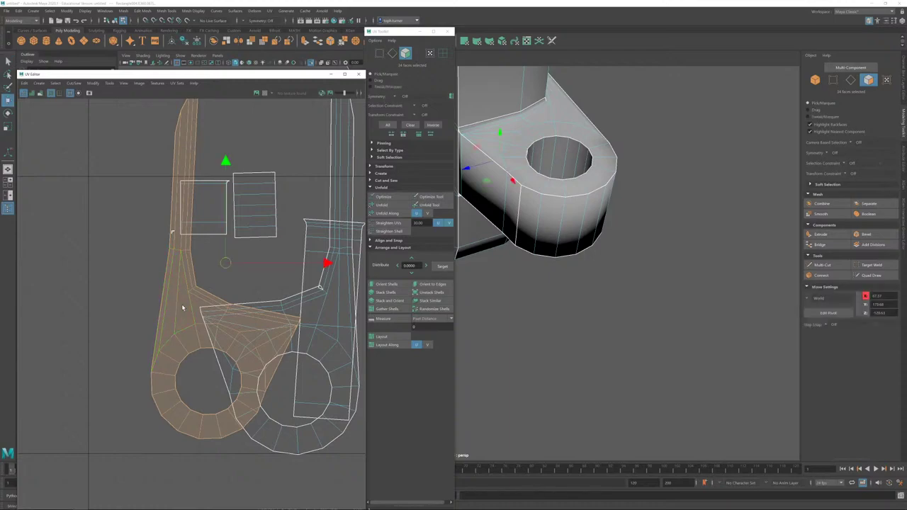
pyautogui.moveTo(181, 304); pyautogui.dragTo(68, 298)
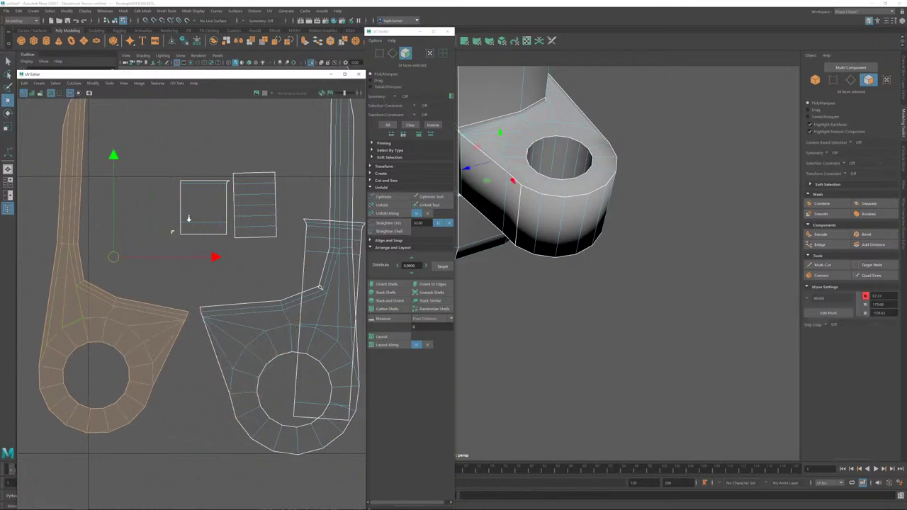
# Step: Sew the short side edge of the small rectangular shell to the tiny corner shell beside it
pyautogui.keyDown('alt'); pyautogui.moveTo(189, 219); pyautogui.dragTo(253, 275, button='right'); pyautogui.keyUp('alt')
pyautogui.keyDown('alt'); pyautogui.moveTo(253, 274); pyautogui.dragTo(283, 368, button='middle'); pyautogui.keyUp('alt')
pyautogui.click(394, 54)
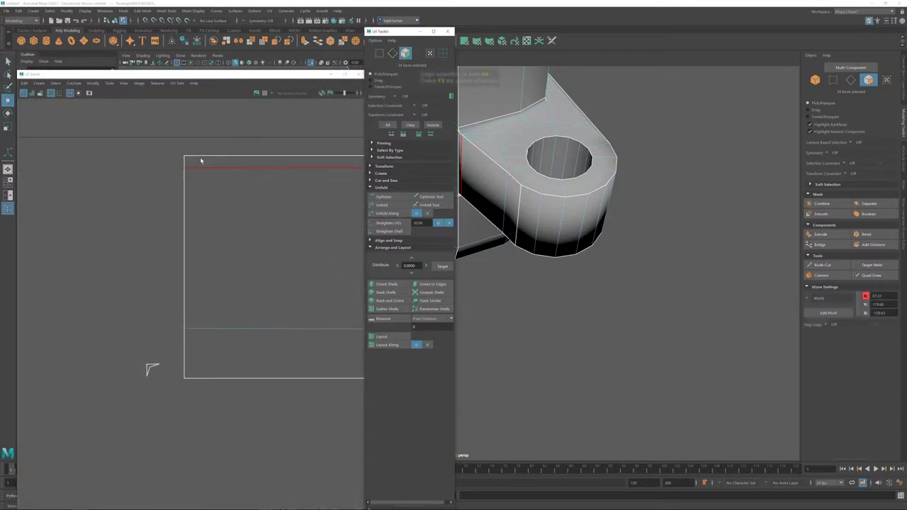
pyautogui.click(185, 163)
pyautogui.keyDown('shift'); pyautogui.moveTo(185, 163); pyautogui.dragTo(185, 225, button='right'); pyautogui.keyUp('shift')
pyautogui.scroll(-5, 239, 276)
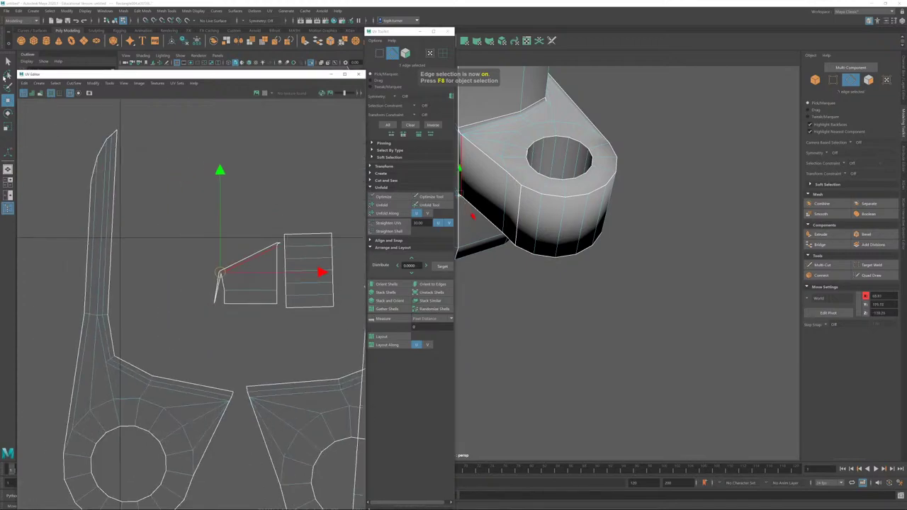
# Step: Select the small rectangular shell with its attached corner piece and unfold it
pyautogui.press('F11')
pyautogui.click(260, 268)
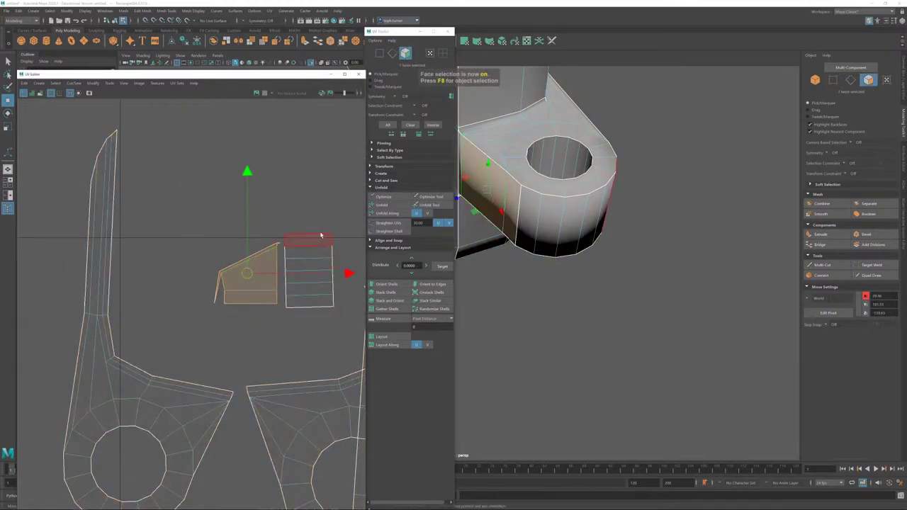
pyautogui.click(384, 206)
# Step: Sew the small rectangular shell, the ribbed end shell and the long side shell together along their short edges
pyautogui.keyDown('alt'); pyautogui.moveTo(312, 253); pyautogui.dragTo(248, 215); pyautogui.keyUp('alt')
pyautogui.click(392, 53)
pyautogui.click(214, 269)
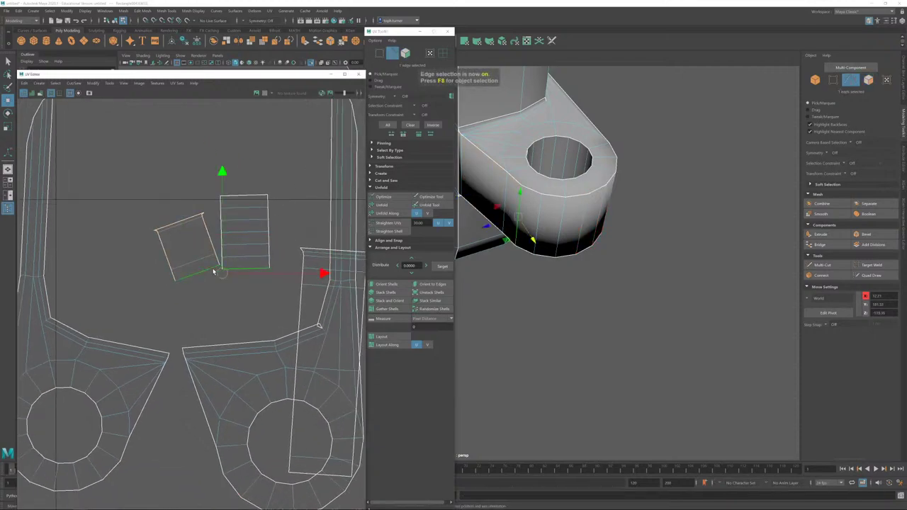
pyautogui.click(240, 196)
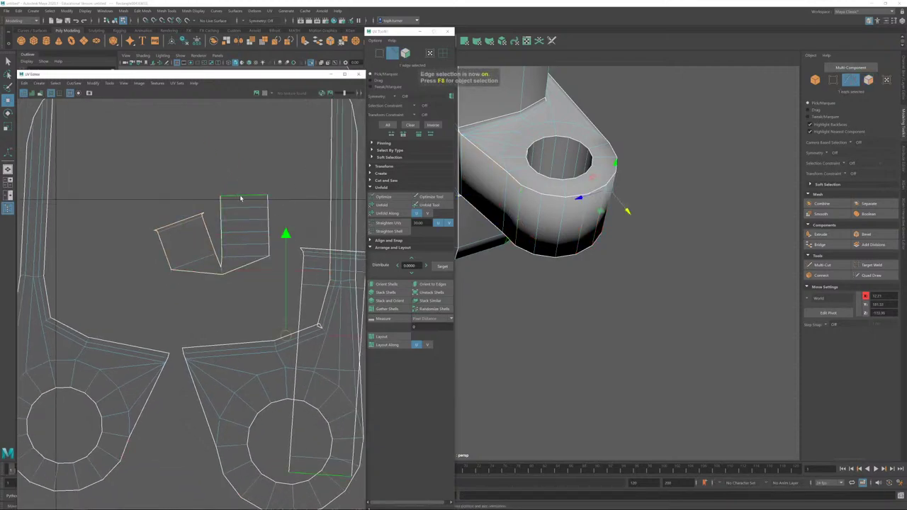
# Step: Select all hinge shells, including the joined side strip, and unfold them
pyautogui.click(407, 53)
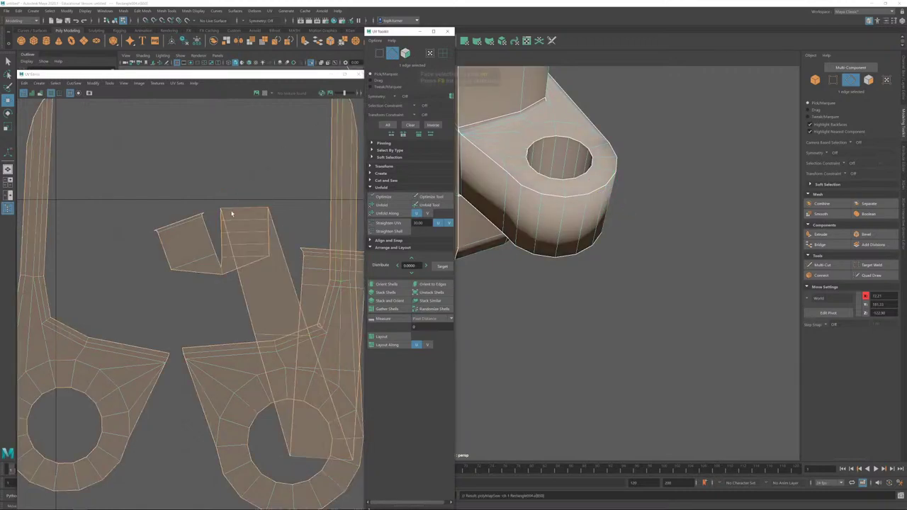
pyautogui.doubleClick(233, 238)
pyautogui.keyDown('alt'); pyautogui.moveTo(304, 256); pyautogui.dragTo(150, 142, button='right'); pyautogui.keyUp('alt')
pyautogui.moveTo(136, 139); pyautogui.dragTo(333, 356)
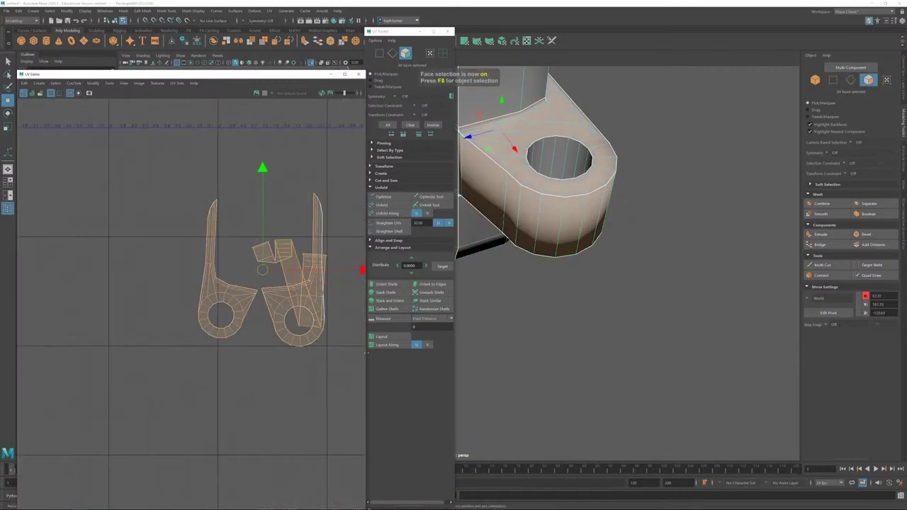
pyautogui.moveTo(150, 162); pyautogui.dragTo(347, 366)
pyautogui.click(375, 205)
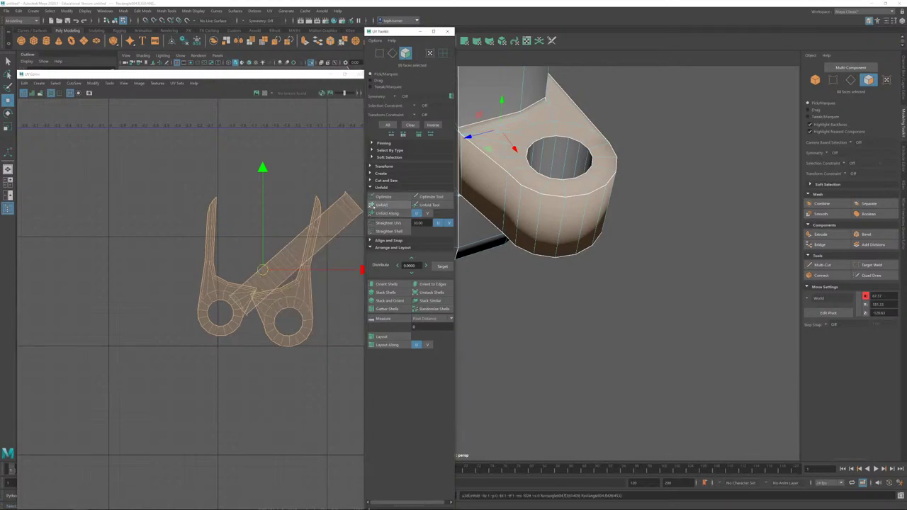
# Step: Sew the tiny open edge at the inner corner of the second arm shell
pyautogui.click(394, 54)
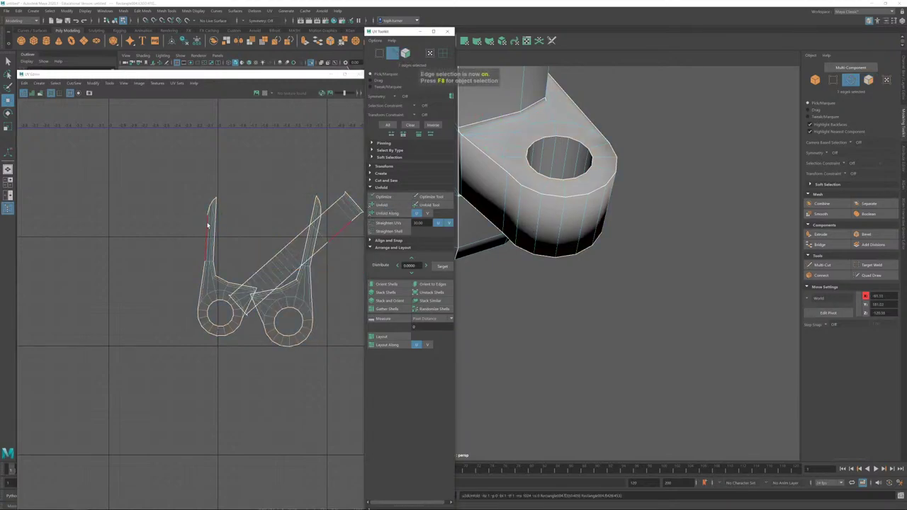
pyautogui.click(207, 225)
pyautogui.keyDown('alt'); pyautogui.moveTo(308, 280); pyautogui.dragTo(209, 304, button='middle'); pyautogui.keyUp('alt')
pyautogui.keyDown('alt'); pyautogui.moveTo(209, 303); pyautogui.dragTo(405, 387, button='right'); pyautogui.keyUp('alt')
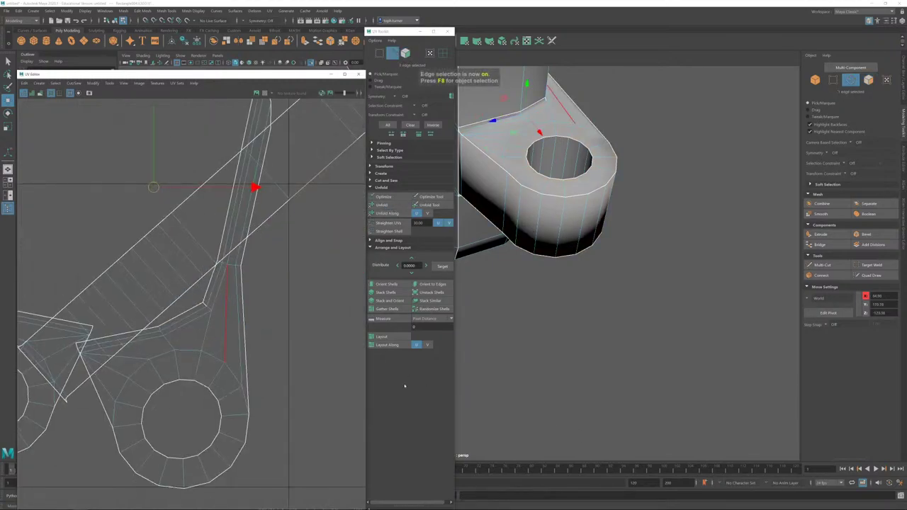
pyautogui.click(192, 308)
pyautogui.click(204, 306)
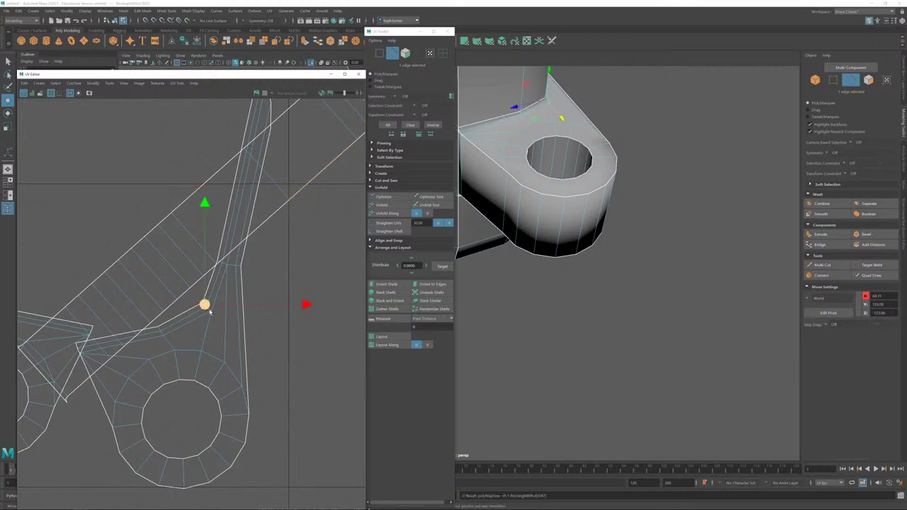
pyautogui.click(266, 294)
# Step: Unfold the two arm shells and the side strip again after the corner sew
pyautogui.scroll(-5, 263, 257)
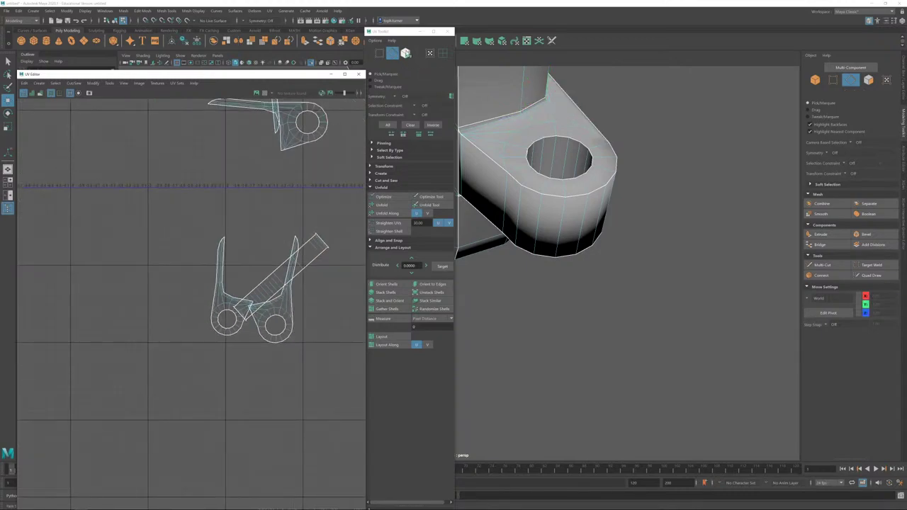
pyautogui.click(407, 54)
pyautogui.moveTo(207, 227); pyautogui.dragTo(336, 350)
pyautogui.click(376, 206)
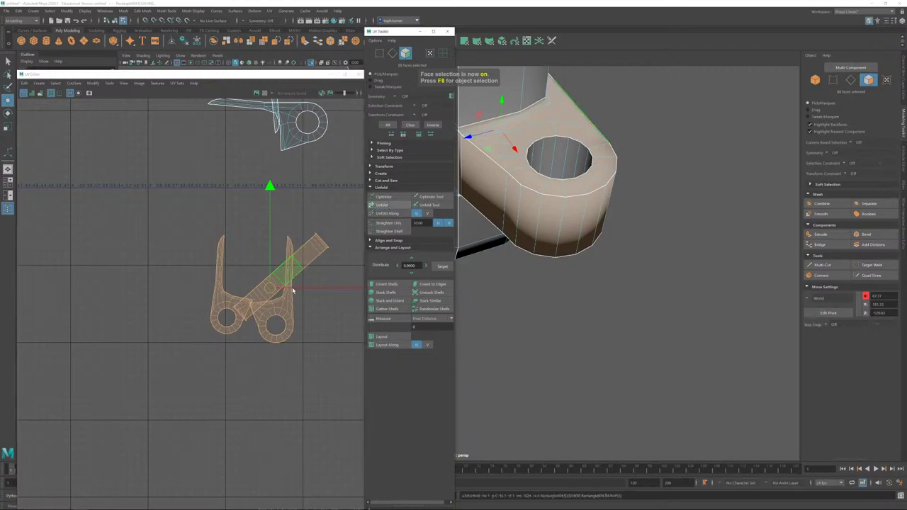
# Step: Orient the two arm shells and the joined side strip to their long straight edges
pyautogui.press('F10')
pyautogui.scroll(2, 265, 297)
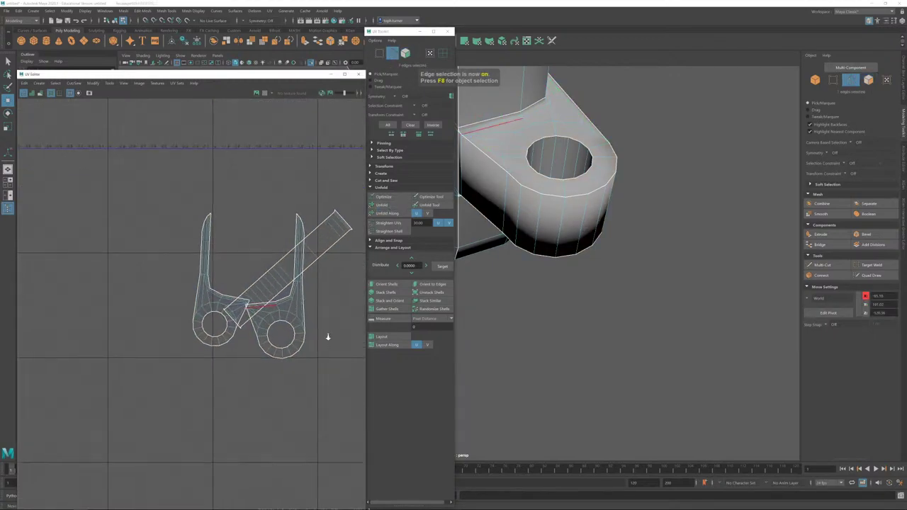
pyautogui.click(297, 265)
pyautogui.keyDown('shift'); pyautogui.click(296, 262); pyautogui.keyUp('shift')
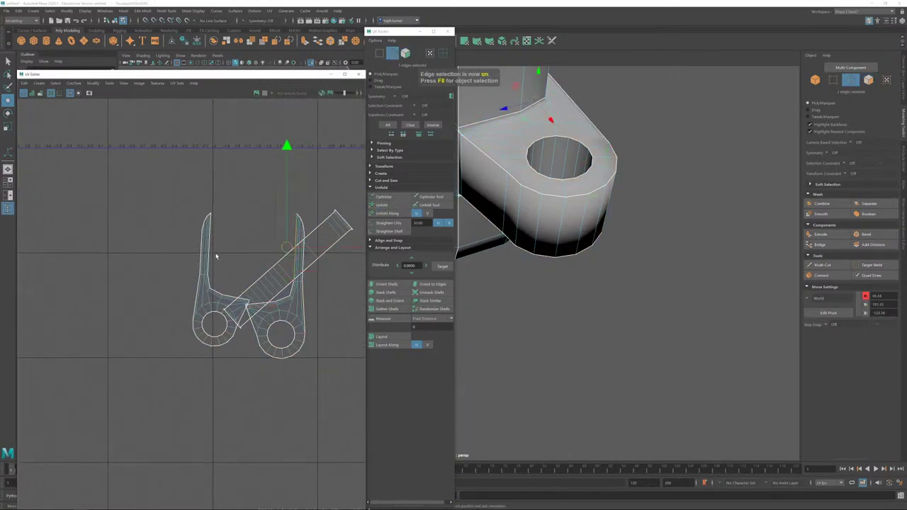
pyautogui.keyDown('shift'); pyautogui.click(212, 258); pyautogui.keyUp('shift')
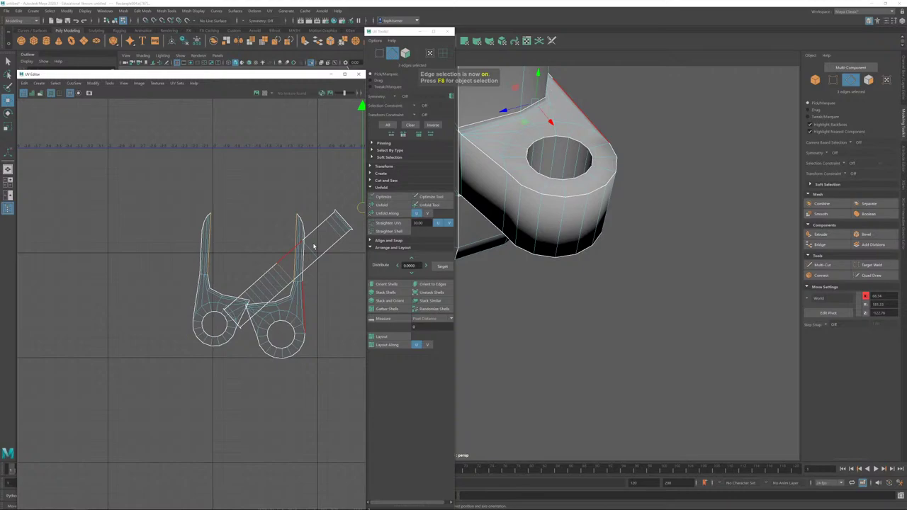
pyautogui.click(431, 284)
pyautogui.scroll(-4, 298, 233)
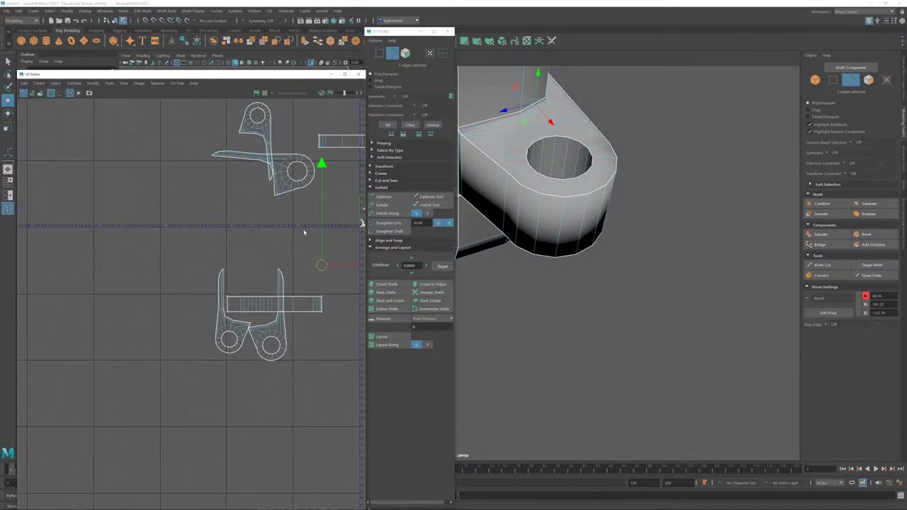
# Step: Select the three oriented hinge shells and move them up above the other hinge's arm shells
pyautogui.click(405, 53)
pyautogui.moveTo(343, 262); pyautogui.dragTo(178, 379)
pyautogui.keyDown('alt'); pyautogui.moveTo(178, 378); pyautogui.dragTo(110, 407, button='middle'); pyautogui.keyUp('alt')
pyautogui.scroll(-2, 161, 377)
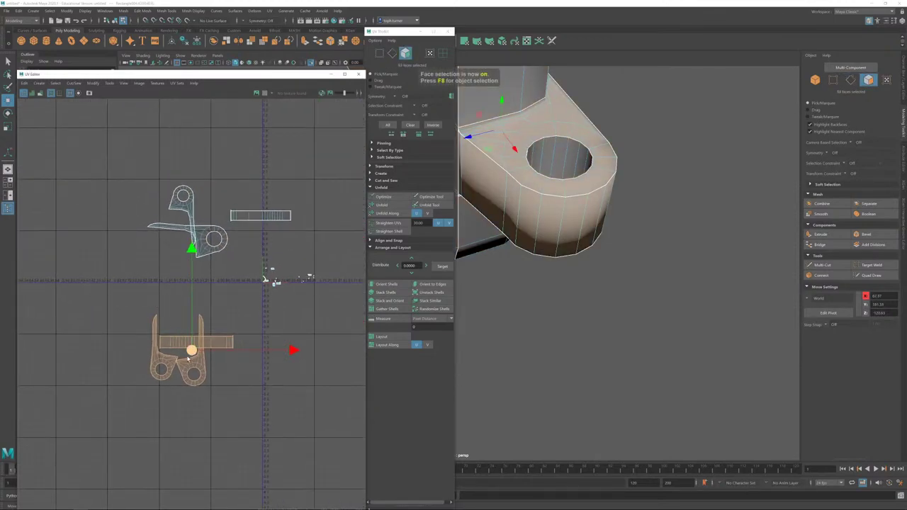
pyautogui.moveTo(190, 357); pyautogui.dragTo(243, 171)
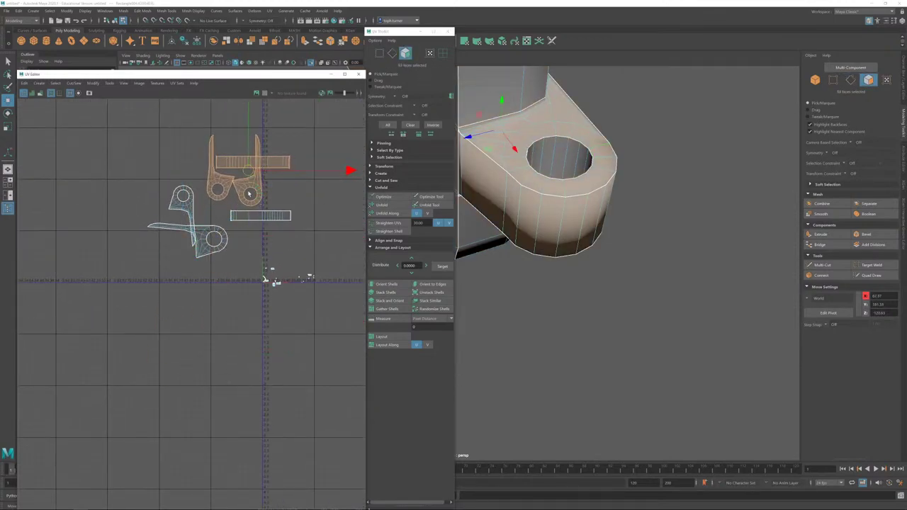
# Step: Orient the notched panel shell to its middle horizontal edge
pyautogui.scroll(2, 304, 353)
pyautogui.scroll(5, 304, 354)
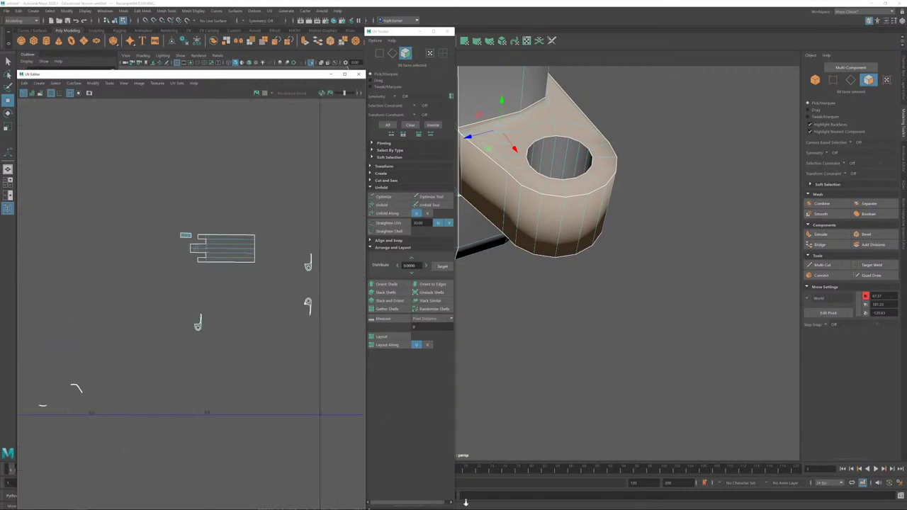
pyautogui.scroll(-3, 255, 307)
pyautogui.scroll(6, 201, 303)
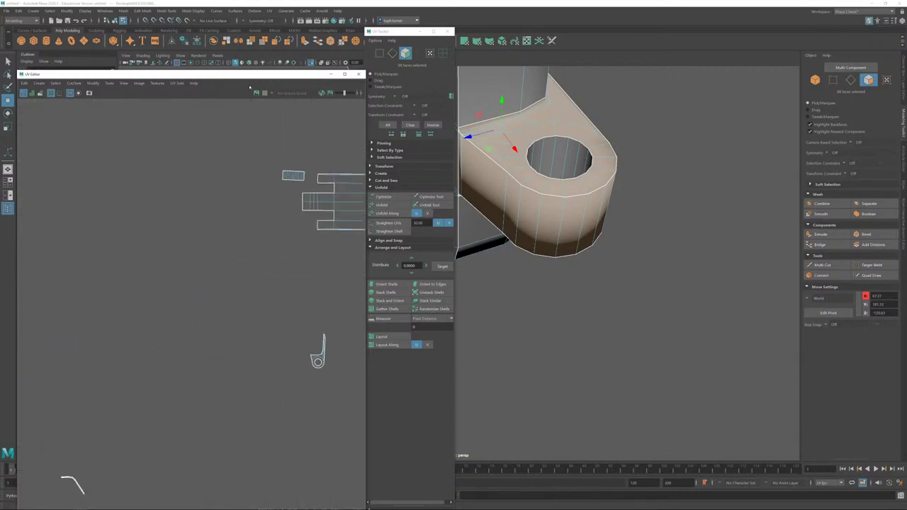
pyautogui.keyDown('alt'); pyautogui.moveTo(201, 303); pyautogui.dragTo(122, 358, button='middle'); pyautogui.keyUp('alt')
pyautogui.click(392, 54)
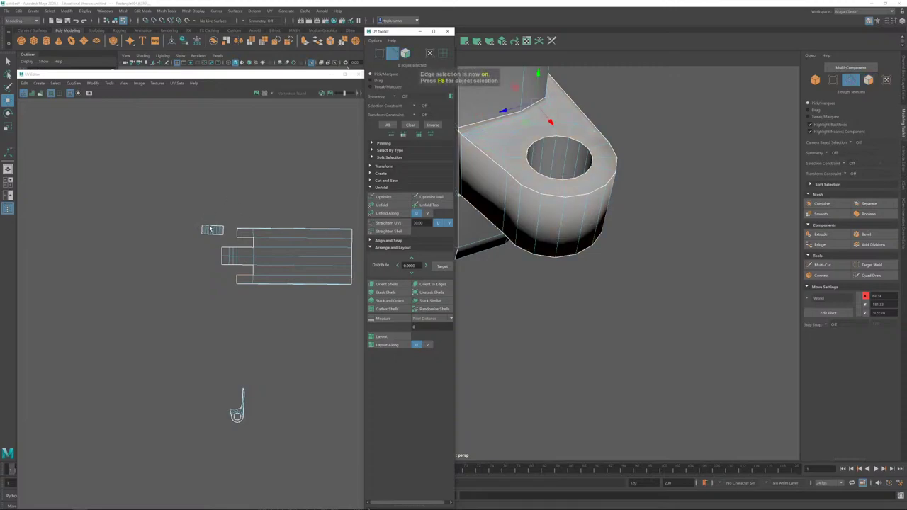
pyautogui.scroll(3, 262, 280)
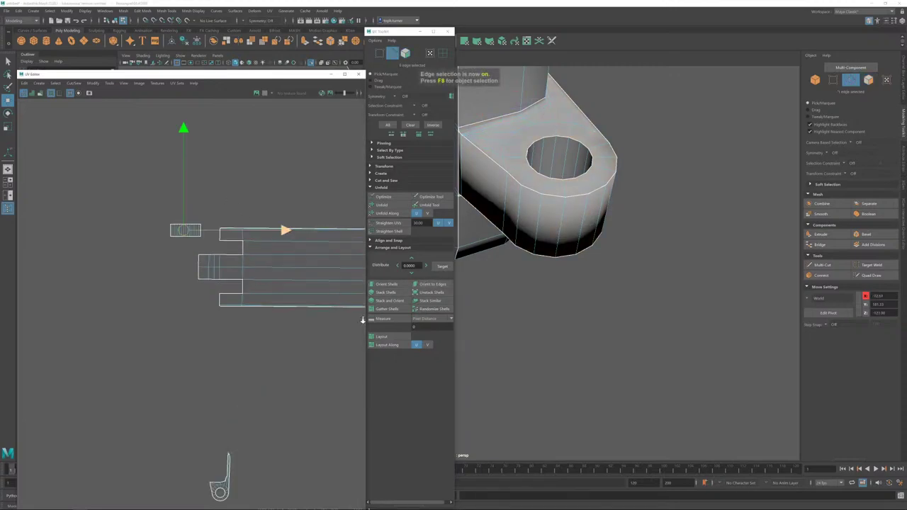
pyautogui.click(275, 286)
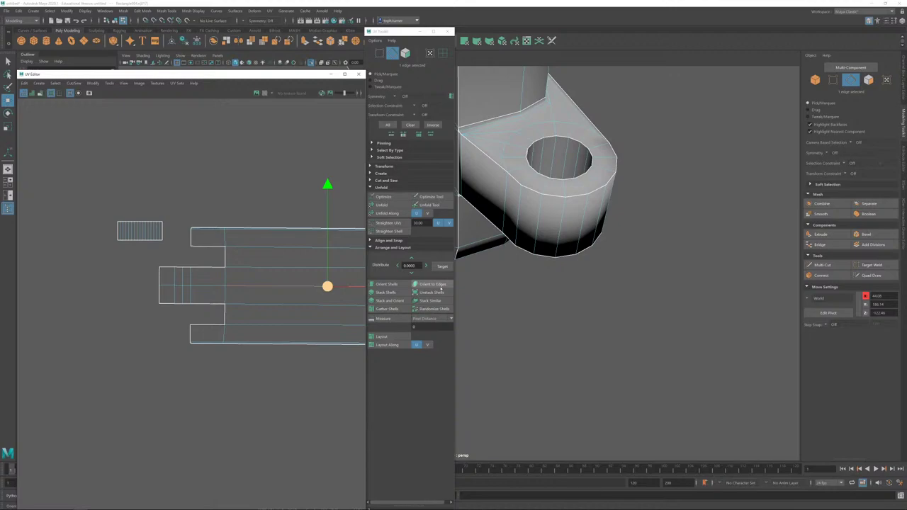
pyautogui.click(440, 287)
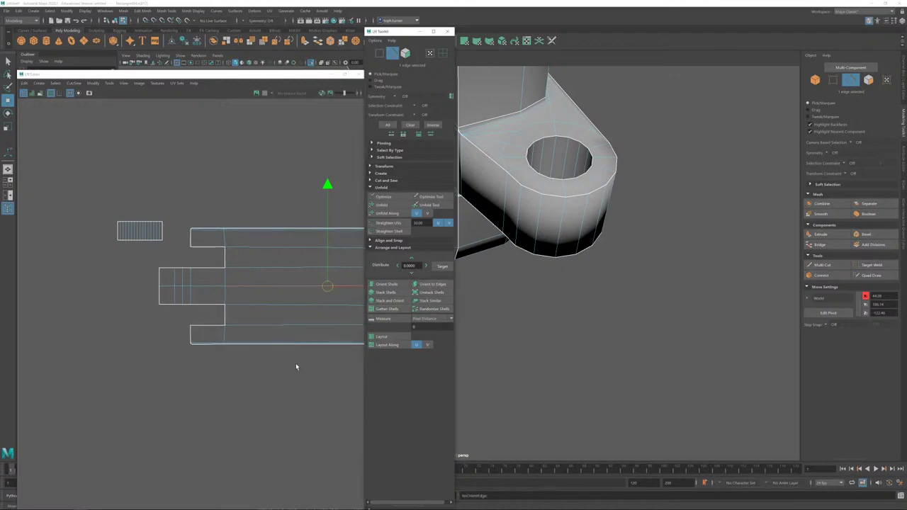
# Step: Select the thin bent strip shells and locate their faces on the 3D model
pyautogui.scroll(-4, 296, 363)
pyautogui.keyDown('alt'); pyautogui.moveTo(223, 272); pyautogui.dragTo(168, 105, button='middle'); pyautogui.keyUp('alt')
pyautogui.scroll(1, 269, 272)
pyautogui.scroll(-5, 275, 278)
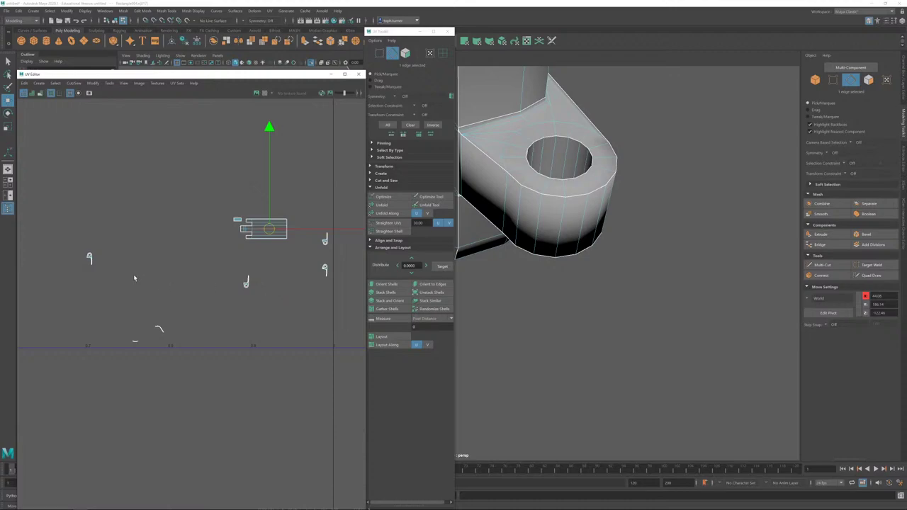
pyautogui.keyDown('alt'); pyautogui.moveTo(135, 278); pyautogui.dragTo(176, 373, button='right'); pyautogui.keyUp('alt')
pyautogui.keyDown('alt'); pyautogui.moveTo(176, 373); pyautogui.dragTo(207, 260, button='middle'); pyautogui.keyUp('alt')
pyautogui.keyDown('alt'); pyautogui.moveTo(207, 261); pyautogui.dragTo(163, 279, button='right'); pyautogui.keyUp('alt')
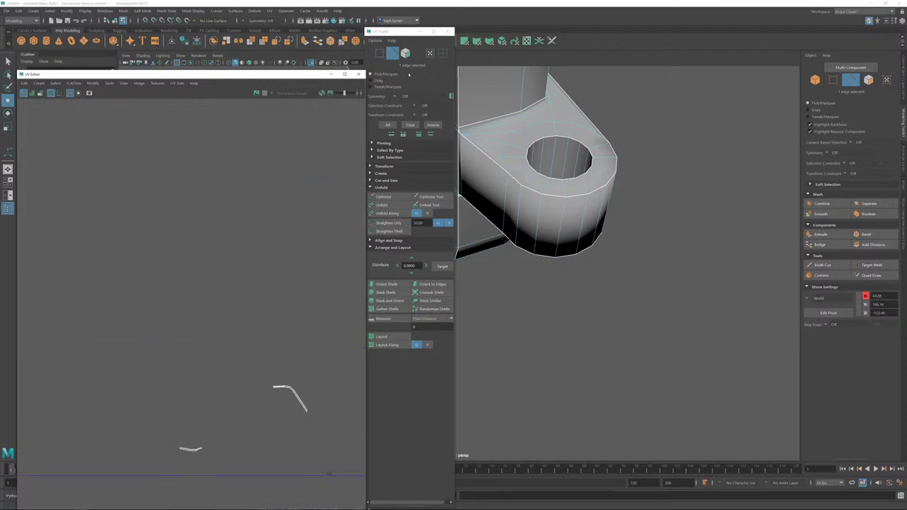
pyautogui.click(405, 53)
pyautogui.moveTo(111, 310); pyautogui.dragTo(334, 482)
pyautogui.keyDown('alt'); pyautogui.moveTo(323, 441); pyautogui.dragTo(20, 200, button='right'); pyautogui.keyUp('alt')
pyautogui.keyDown('alt'); pyautogui.moveTo(257, 350); pyautogui.dragTo(176, 263, button='right'); pyautogui.keyUp('alt')
pyautogui.keyDown('alt'); pyautogui.moveTo(99, 360); pyautogui.dragTo(399, 439, button='right'); pyautogui.keyUp('alt')
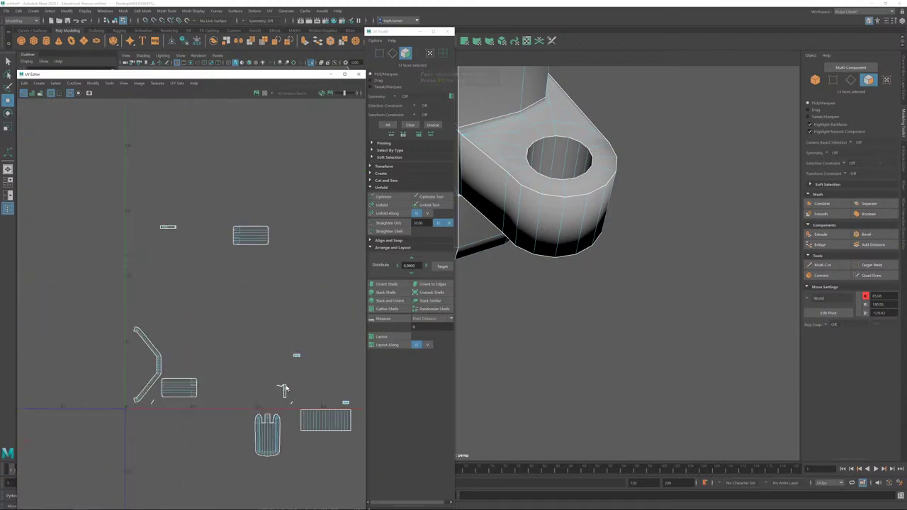
pyautogui.scroll(3, 326, 350)
pyautogui.keyDown('alt'); pyautogui.click(631, 283); pyautogui.keyUp('alt')
pyautogui.press('f')
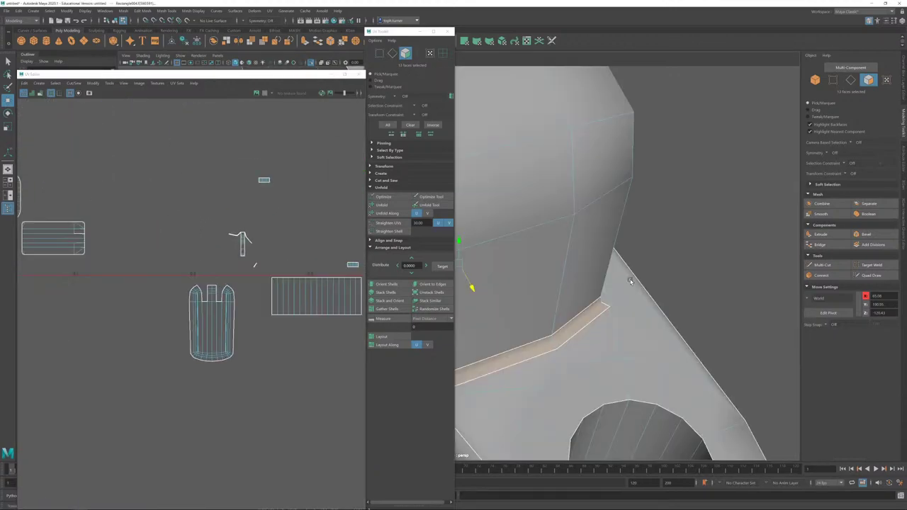
# Step: Select the hinge arm's connected top, side and end shells around the thin strip on the model
pyautogui.keyDown('alt'); pyautogui.moveTo(631, 283); pyautogui.dragTo(581, 234); pyautogui.keyUp('alt')
pyautogui.keyDown('alt'); pyautogui.moveTo(581, 234); pyautogui.dragTo(771, 184, button='middle'); pyautogui.keyUp('alt')
pyautogui.keyDown('alt'); pyautogui.moveTo(771, 184); pyautogui.dragTo(529, 148, button='right'); pyautogui.keyUp('alt')
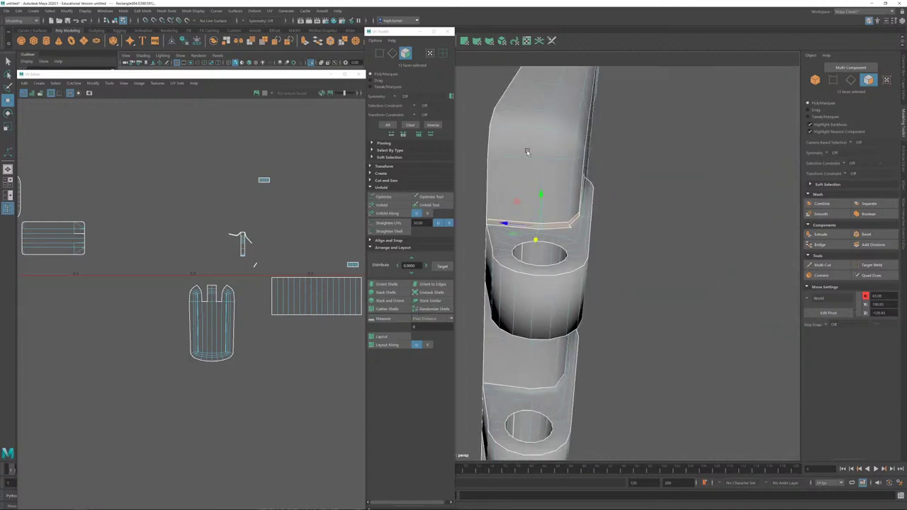
pyautogui.keyDown('alt'); pyautogui.moveTo(529, 149); pyautogui.dragTo(575, 258); pyautogui.keyUp('alt')
pyautogui.keyDown('shift'); pyautogui.doubleClick(552, 245); pyautogui.keyUp('shift')
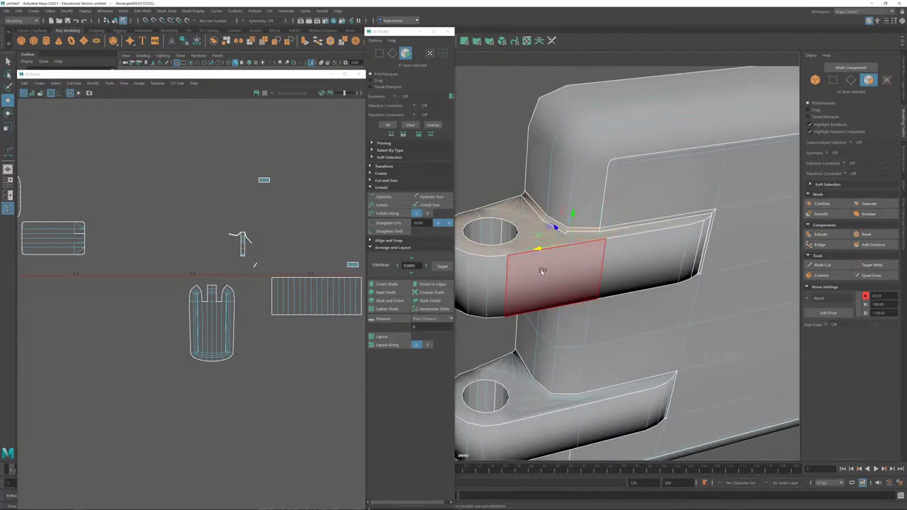
pyautogui.keyDown('shift'); pyautogui.doubleClick(543, 274); pyautogui.keyUp('shift')
pyautogui.keyDown('alt'); pyautogui.moveTo(547, 287); pyautogui.dragTo(523, 281); pyautogui.keyUp('alt')
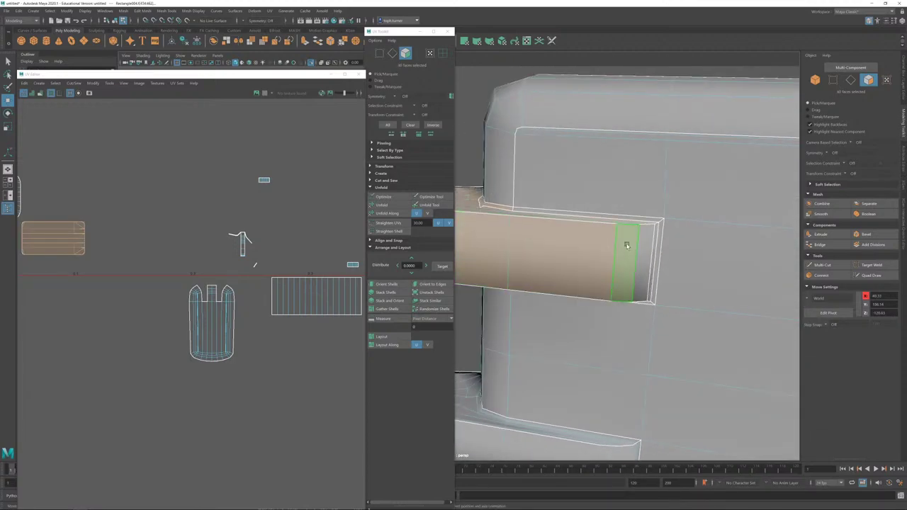
pyautogui.keyDown('alt'); pyautogui.moveTo(642, 235); pyautogui.dragTo(629, 248); pyautogui.keyUp('alt')
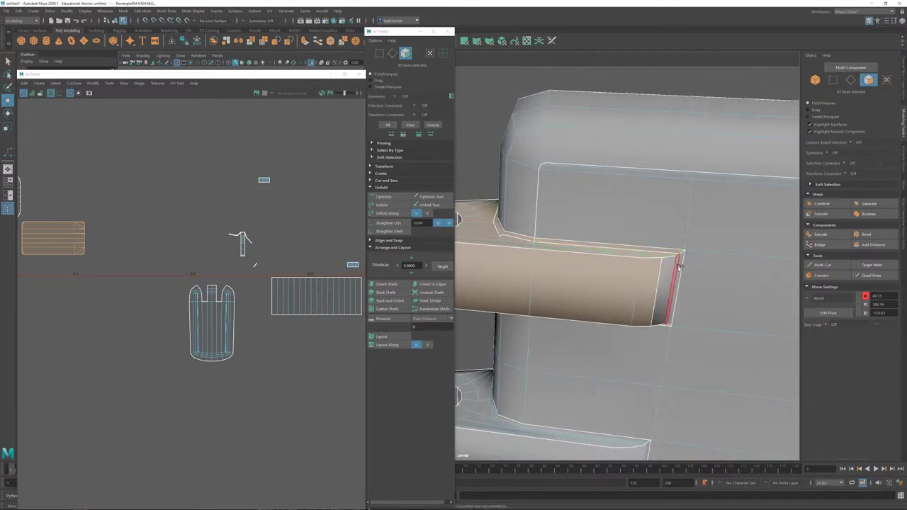
pyautogui.keyDown('alt'); pyautogui.moveTo(677, 265); pyautogui.dragTo(580, 234); pyautogui.keyUp('alt')
pyautogui.keyDown('shift'); pyautogui.doubleClick(539, 206); pyautogui.keyUp('shift')
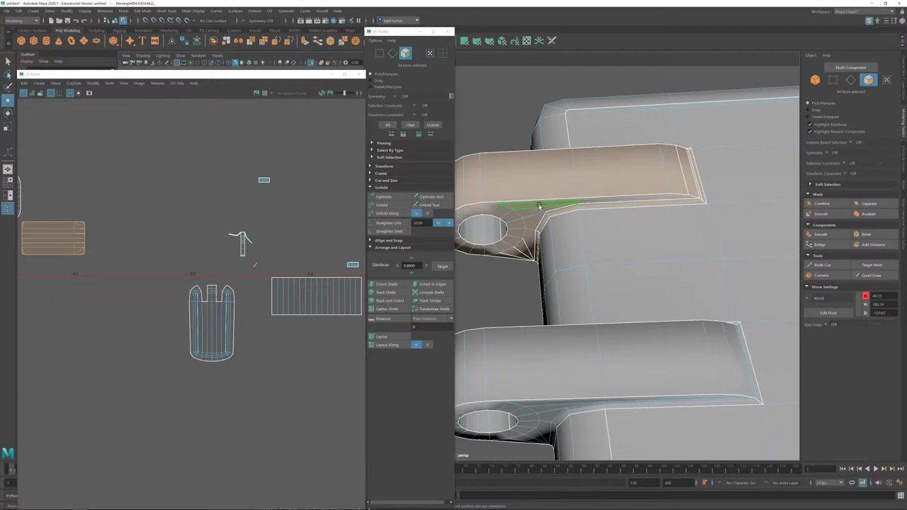
pyautogui.keyDown('alt'); pyautogui.moveTo(506, 315); pyautogui.dragTo(610, 368); pyautogui.keyUp('alt')
# Step: Select the tiny sliver shell near the UV origin and merge its vertices with an adjusted distance threshold
pyautogui.scroll(-3, 85, 311)
pyautogui.keyDown('alt'); pyautogui.moveTo(128, 242); pyautogui.dragTo(259, 231, button='middle'); pyautogui.keyUp('alt')
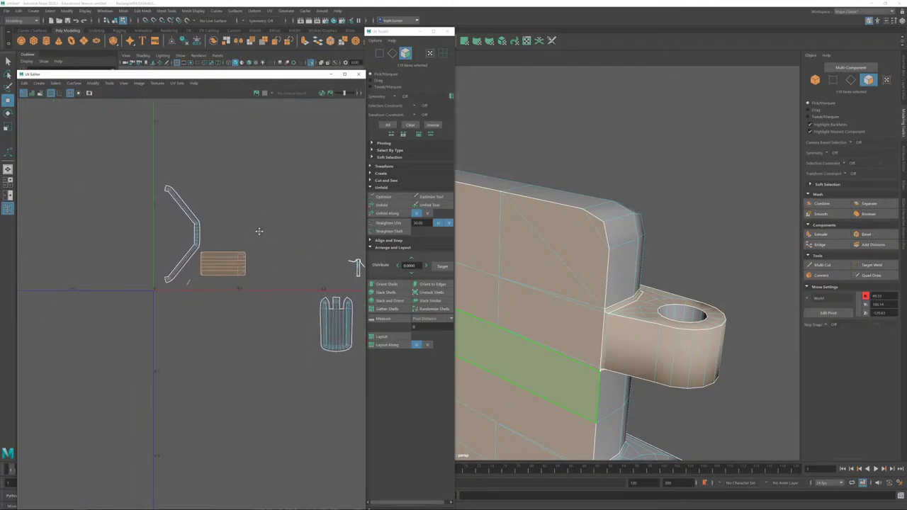
pyautogui.keyDown('alt'); pyautogui.moveTo(259, 231); pyautogui.dragTo(346, 377, button='right'); pyautogui.keyUp('alt')
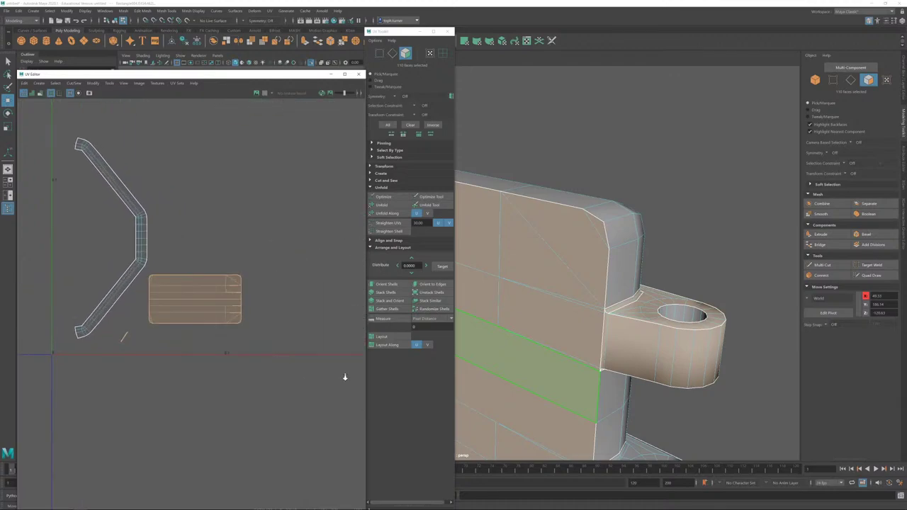
pyautogui.click(143, 346)
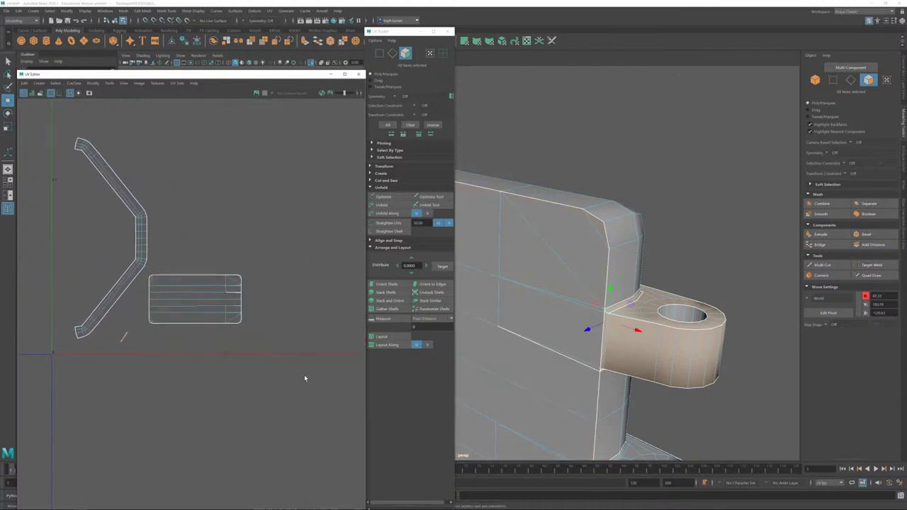
pyautogui.click(833, 80)
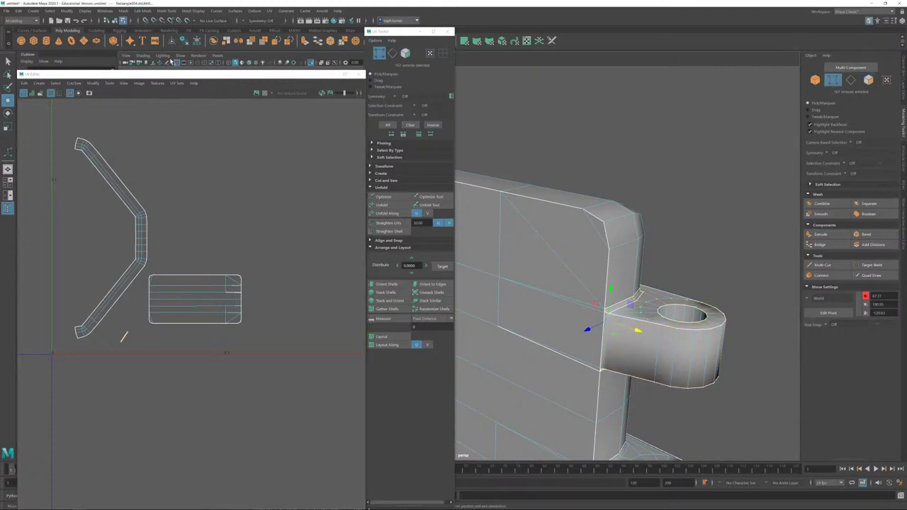
pyautogui.click(142, 10)
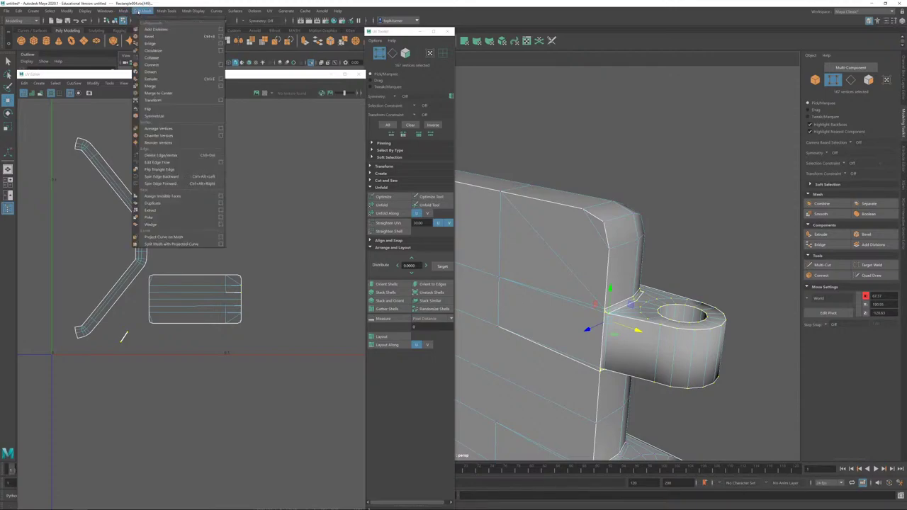
pyautogui.click(163, 88)
pyautogui.moveTo(652, 274); pyautogui.dragTo(650, 272)
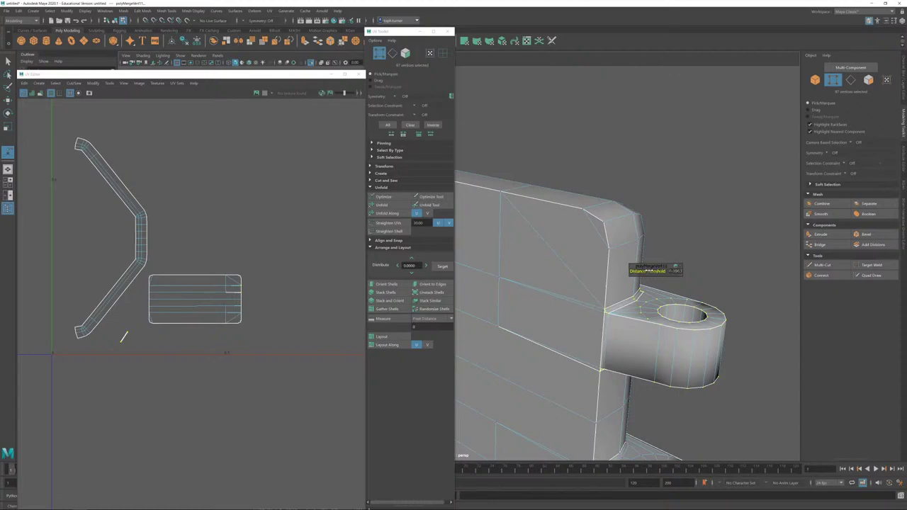
pyautogui.click(275, 280)
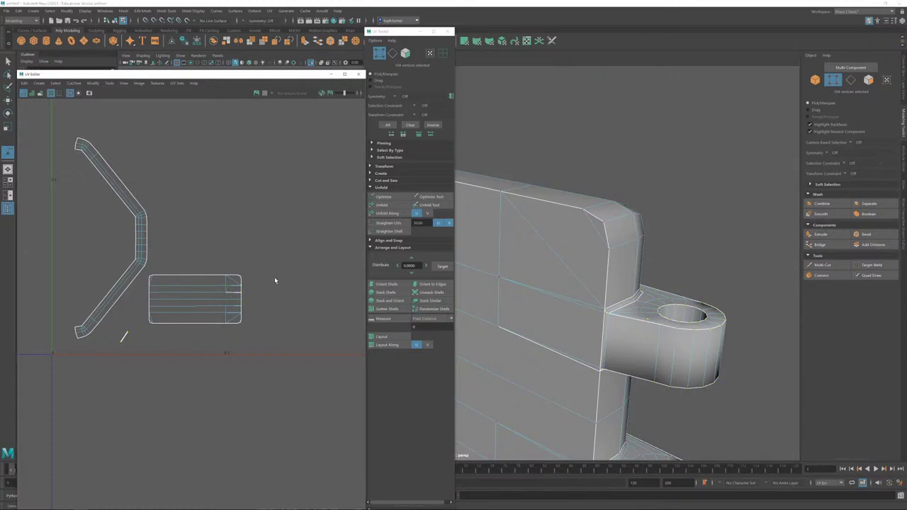
# Step: Try to sew the short open edge near the rounded end of the panel face shell
pyautogui.keyDown('alt'); pyautogui.moveTo(570, 377); pyautogui.dragTo(571, 369); pyautogui.keyUp('alt')
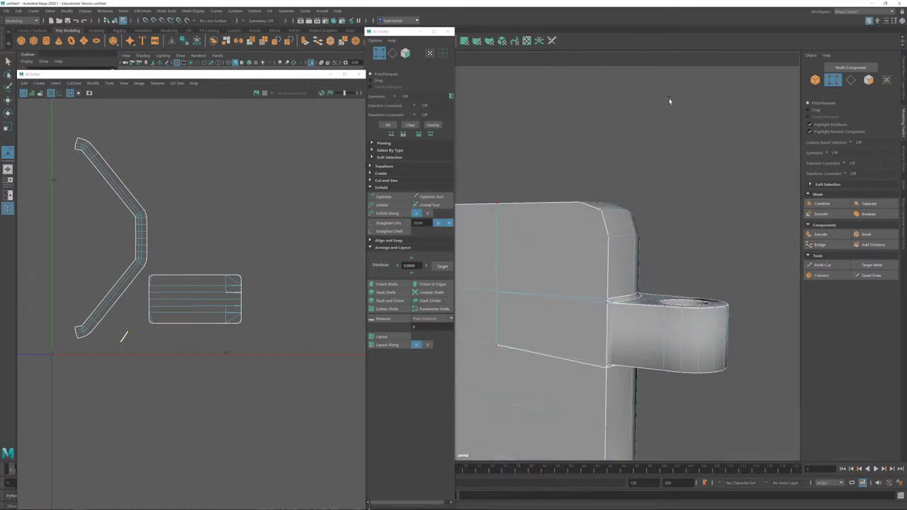
pyautogui.click(849, 80)
pyautogui.scroll(6, 241, 300)
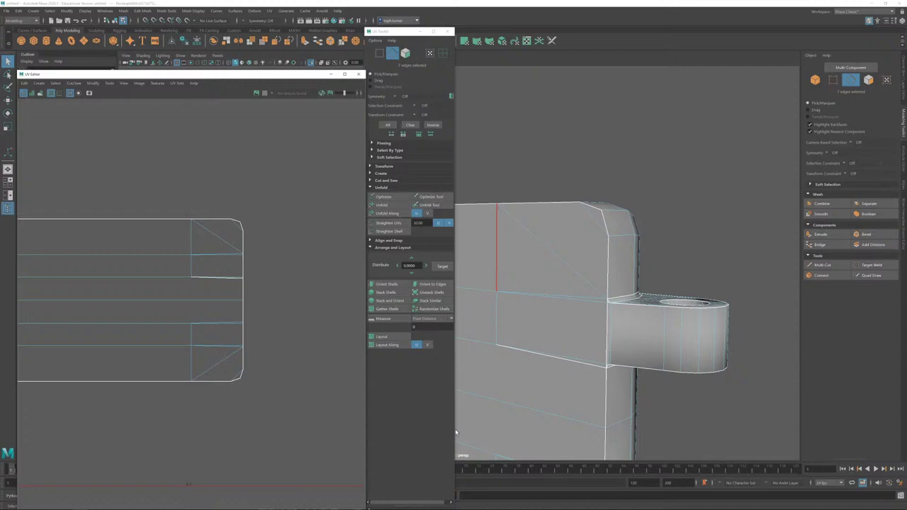
pyautogui.click(217, 277)
pyautogui.hotkey('shift', 'x')
pyautogui.click(289, 328)
# Step: Merge the vertices at the ends of the open edge on the panel face beside the hinge arm
pyautogui.keyDown('alt'); pyautogui.moveTo(296, 428); pyautogui.dragTo(298, 441, button='right'); pyautogui.keyUp('alt')
pyautogui.keyDown('alt'); pyautogui.moveTo(612, 341); pyautogui.dragTo(652, 283); pyautogui.keyUp('alt')
pyautogui.keyDown('alt'); pyautogui.moveTo(652, 311); pyautogui.dragTo(753, 421, button='right'); pyautogui.keyUp('alt')
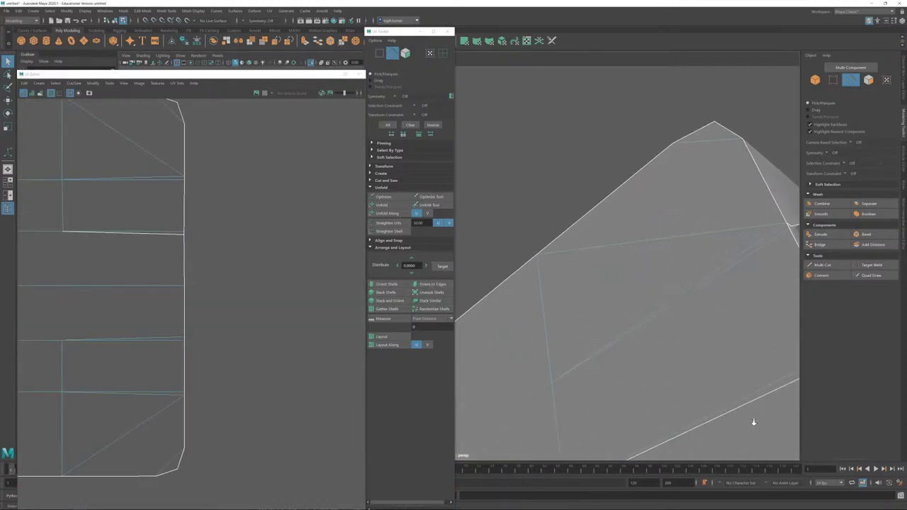
pyautogui.keyDown('alt'); pyautogui.moveTo(691, 351); pyautogui.dragTo(649, 229, button='middle'); pyautogui.keyUp('alt')
pyautogui.click(834, 80)
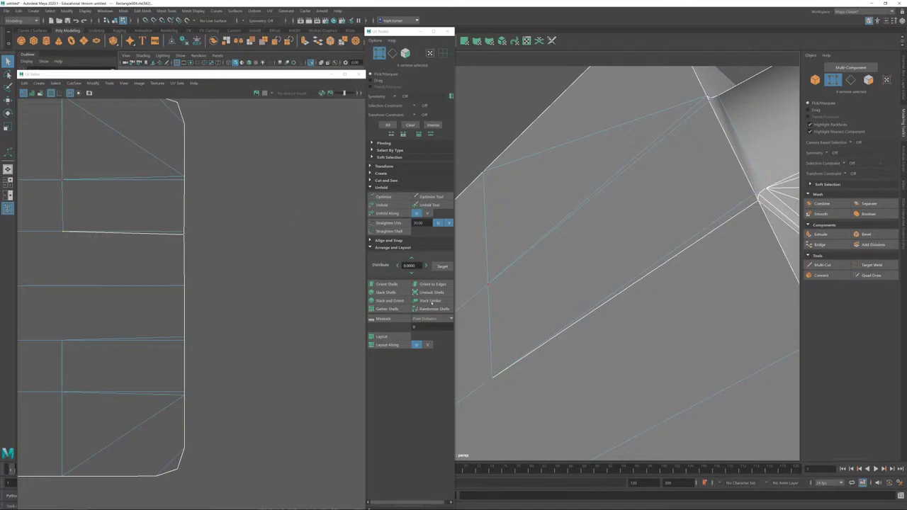
pyautogui.click(144, 10)
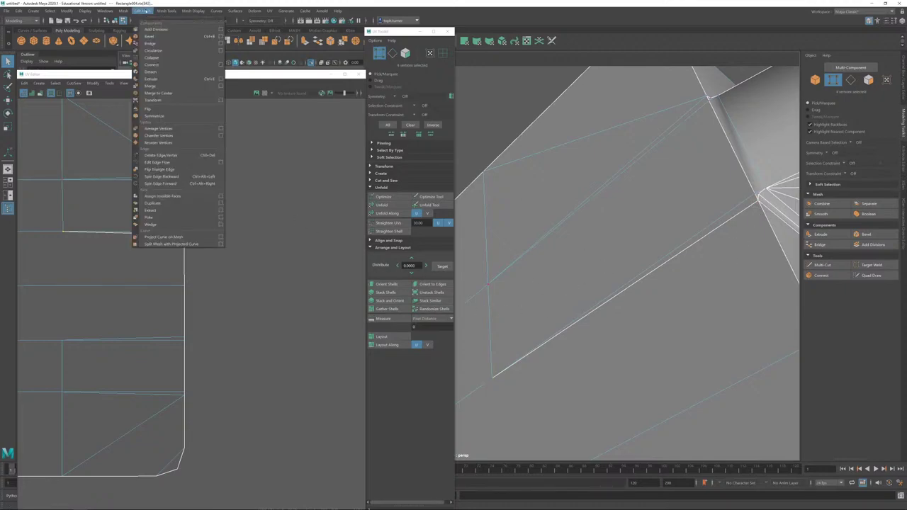
pyautogui.click(160, 91)
pyautogui.click(248, 267)
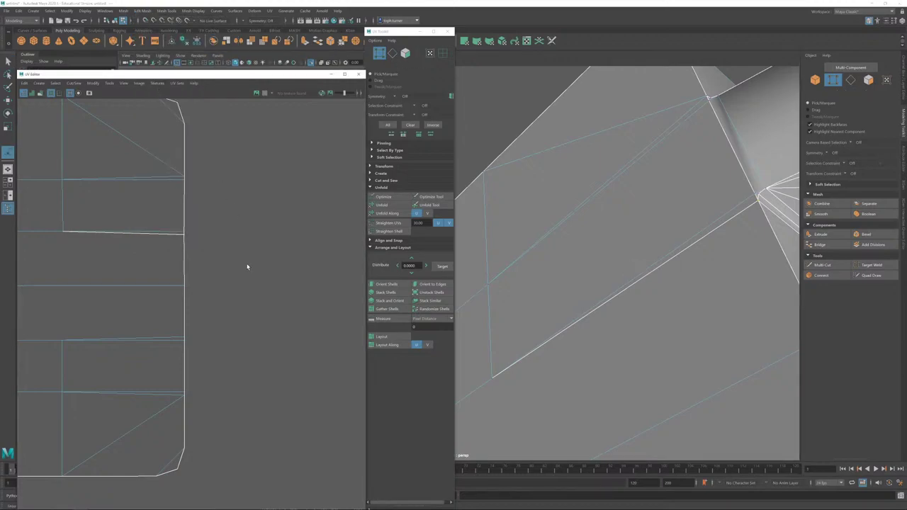
# Step: Sew the open edge on the panel face shell beside the hinge arm
pyautogui.click(393, 54)
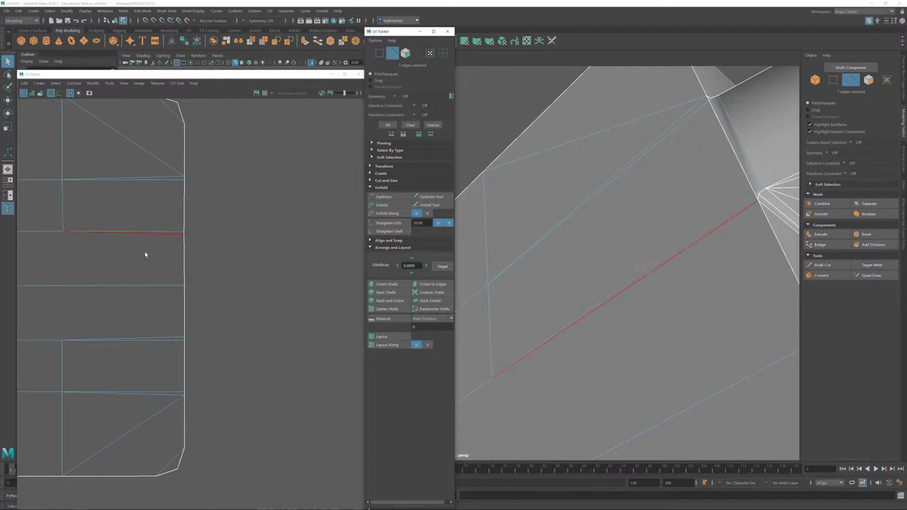
pyautogui.moveTo(111, 214); pyautogui.dragTo(123, 255)
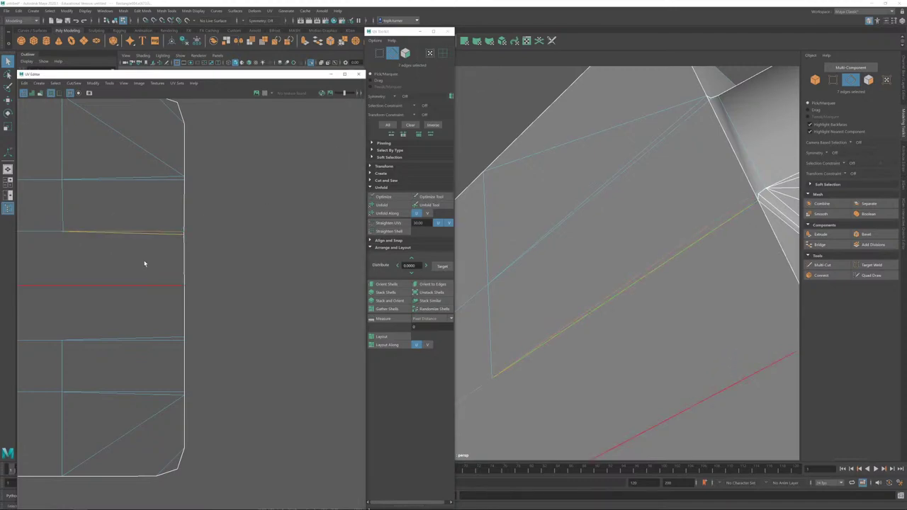
pyautogui.hotkey('shift', 's')
pyautogui.click(282, 271)
pyautogui.keyDown('alt'); pyautogui.moveTo(283, 275); pyautogui.dragTo(273, 292, button='right'); pyautogui.keyUp('alt')
pyautogui.scroll(5, 273, 291)
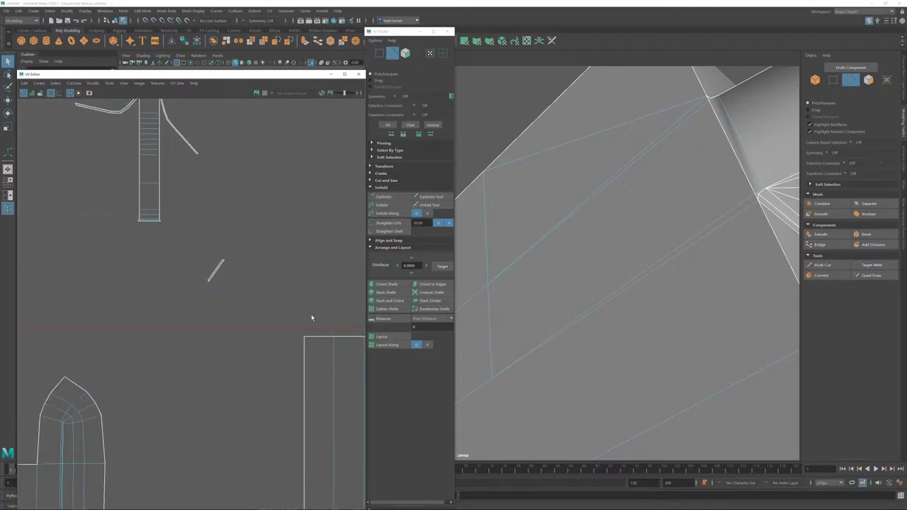
# Step: Select the hinge arm's T-shaped side shell in the UV layout
pyautogui.click(406, 54)
pyautogui.moveTo(192, 210); pyautogui.dragTo(302, 332)
pyautogui.keyDown('alt'); pyautogui.moveTo(302, 332); pyautogui.dragTo(164, 291, button='right'); pyautogui.keyUp('alt')
pyautogui.keyDown('alt'); pyautogui.moveTo(164, 290); pyautogui.dragTo(321, 268, button='middle'); pyautogui.keyUp('alt')
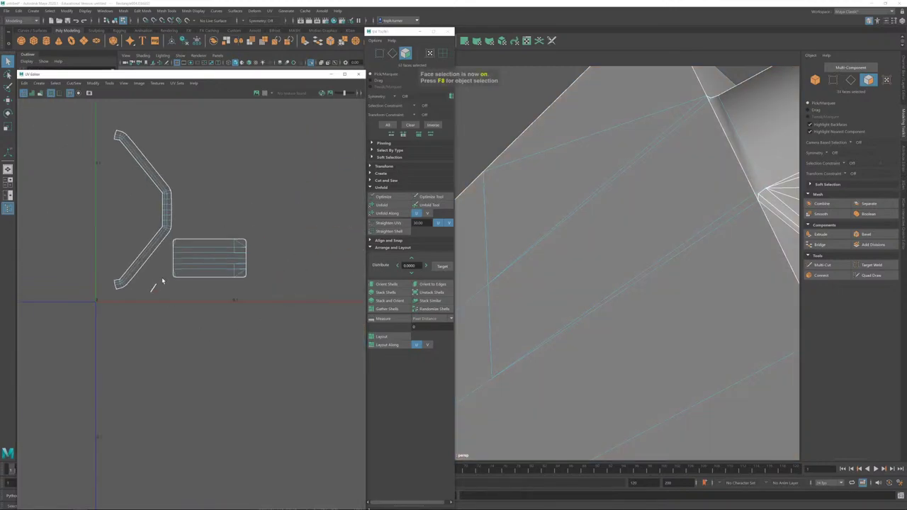
pyautogui.press('f')
pyautogui.keyDown('alt'); pyautogui.moveTo(688, 263); pyautogui.dragTo(739, 277); pyautogui.keyUp('alt')
pyautogui.keyDown('alt'); pyautogui.moveTo(739, 276); pyautogui.dragTo(876, 279, button='middle'); pyautogui.keyUp('alt')
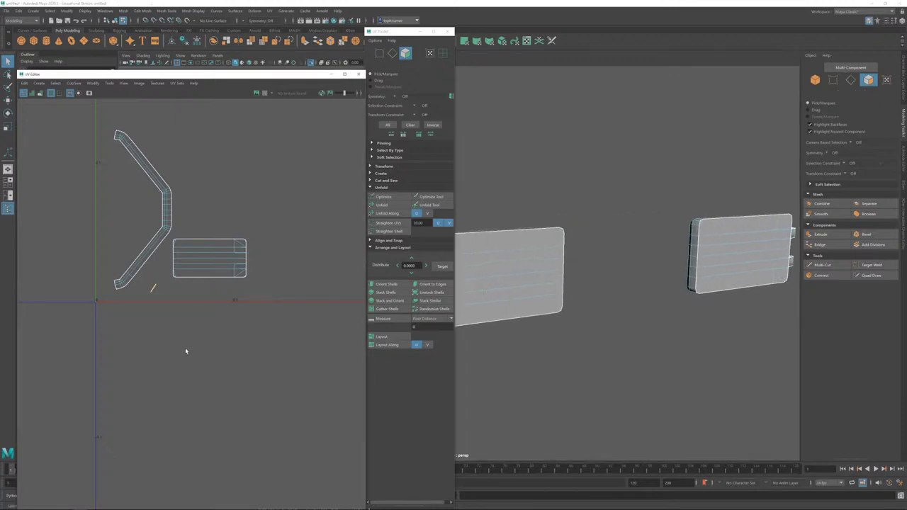
pyautogui.keyDown('alt'); pyautogui.moveTo(185, 347); pyautogui.dragTo(14, 355, button='middle'); pyautogui.keyUp('alt')
pyautogui.moveTo(236, 306); pyautogui.dragTo(264, 313)
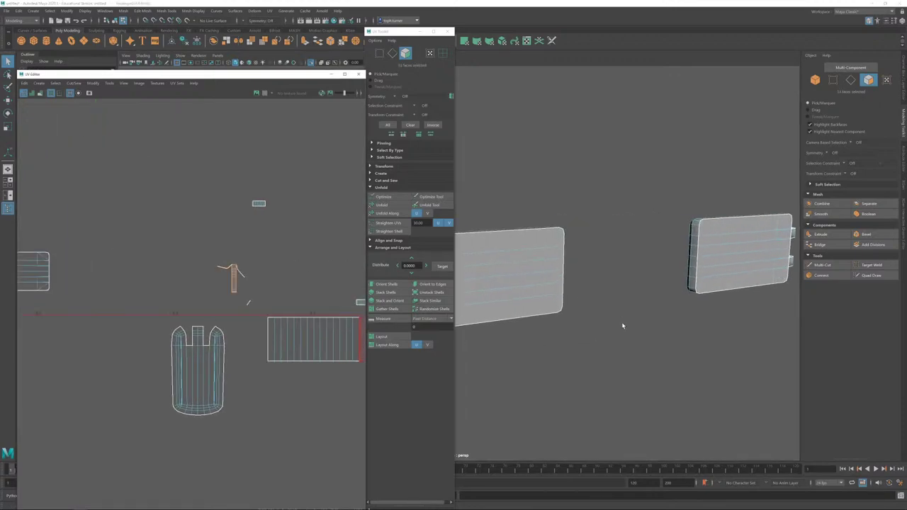
# Step: Add the flat faces around the hole on both sides of the hinge arm to the selection
pyautogui.press('f')
pyautogui.keyDown('alt'); pyautogui.moveTo(597, 322); pyautogui.dragTo(484, 316); pyautogui.keyUp('alt')
pyautogui.keyDown('alt'); pyautogui.moveTo(626, 303); pyautogui.dragTo(405, 296, button='middle'); pyautogui.keyUp('alt')
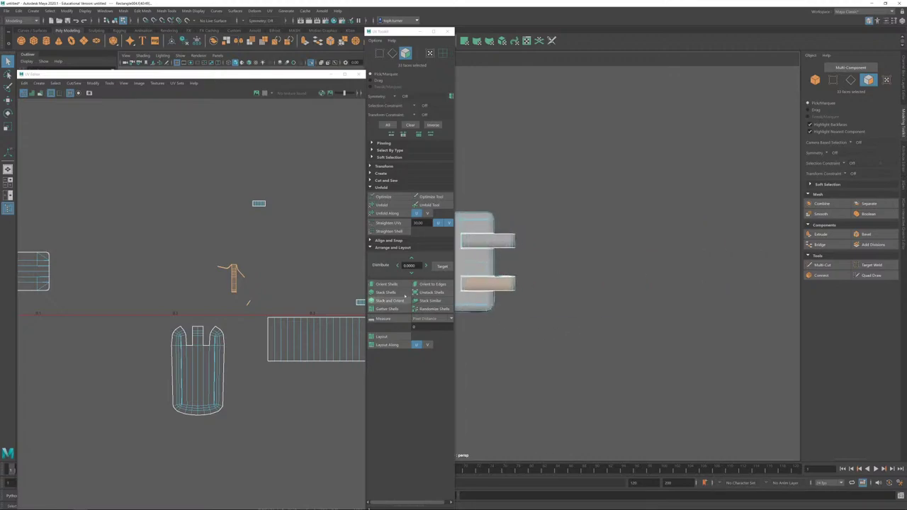
pyautogui.keyDown('alt'); pyautogui.moveTo(575, 298); pyautogui.dragTo(595, 345); pyautogui.keyUp('alt')
pyautogui.keyDown('alt'); pyautogui.moveTo(595, 345); pyautogui.dragTo(773, 433, button='right'); pyautogui.keyUp('alt')
pyautogui.keyDown('alt'); pyautogui.moveTo(610, 407); pyautogui.dragTo(558, 348); pyautogui.keyUp('alt')
pyautogui.keyDown('alt'); pyautogui.moveTo(574, 352); pyautogui.dragTo(591, 347, button='middle'); pyautogui.keyUp('alt')
pyautogui.keyDown('alt'); pyautogui.moveTo(633, 320); pyautogui.dragTo(663, 241, button='middle'); pyautogui.keyUp('alt')
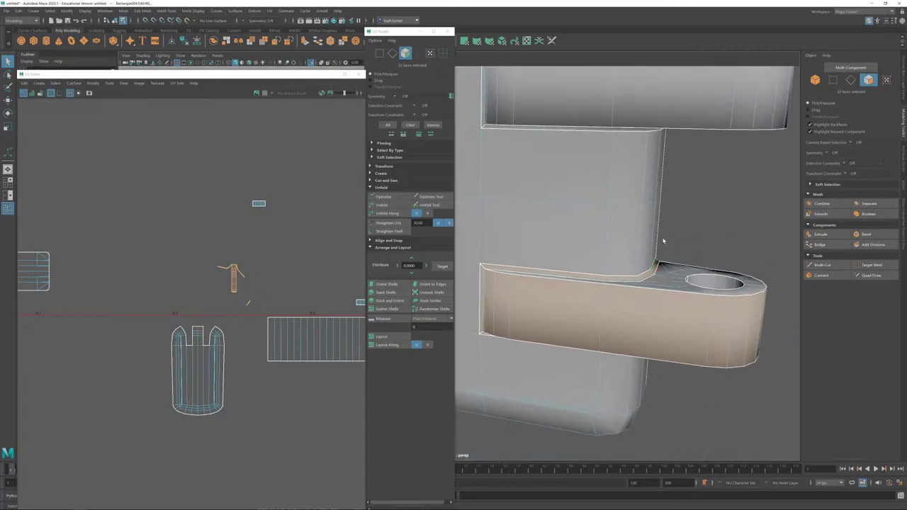
pyautogui.keyDown('alt'); pyautogui.moveTo(663, 241); pyautogui.dragTo(669, 303); pyautogui.keyUp('alt')
pyautogui.keyDown('alt'); pyautogui.moveTo(658, 305); pyautogui.dragTo(581, 262, button='middle'); pyautogui.keyUp('alt')
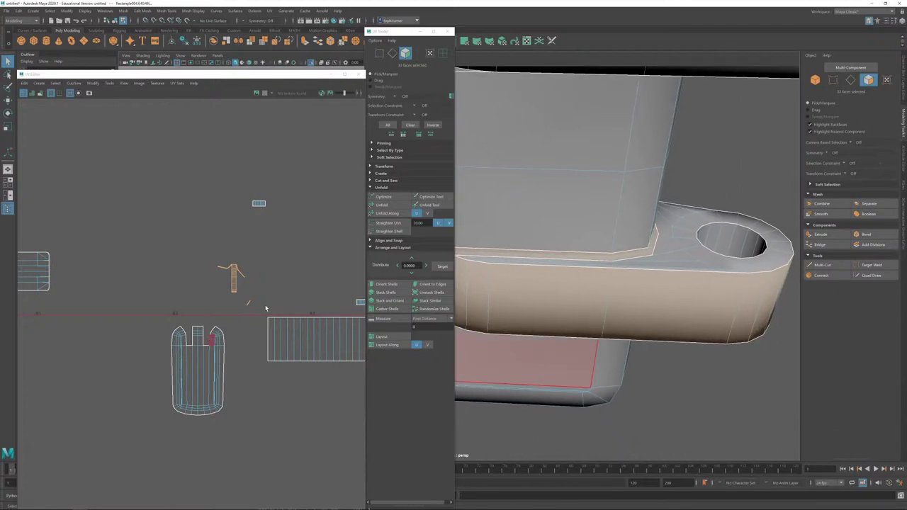
pyautogui.scroll(-3, 258, 282)
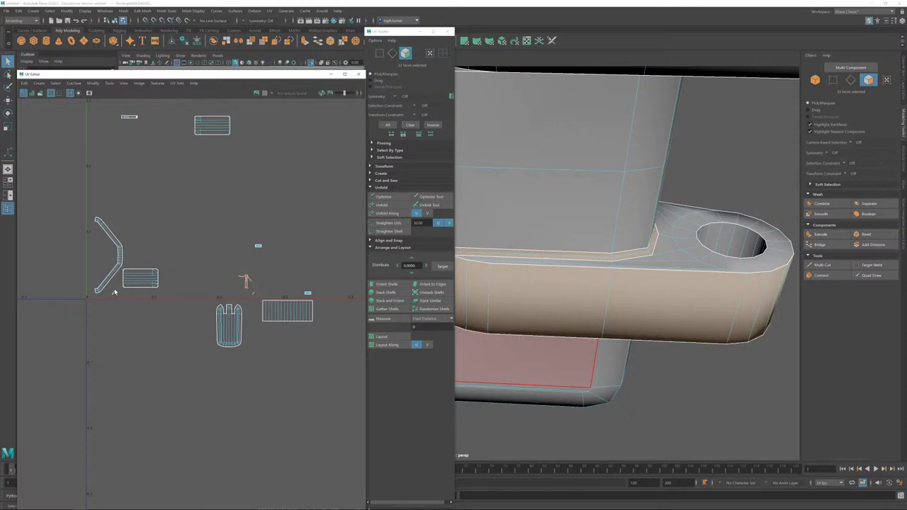
pyautogui.keyDown('alt'); pyautogui.moveTo(687, 358); pyautogui.dragTo(663, 309); pyautogui.keyUp('alt')
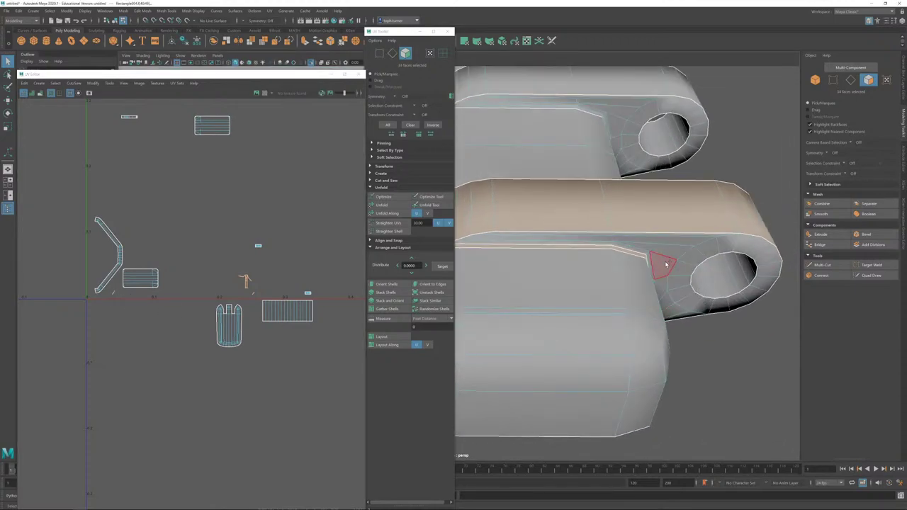
pyautogui.keyDown('shift'); pyautogui.doubleClick(664, 255); pyautogui.keyUp('shift')
pyautogui.keyDown('alt'); pyautogui.moveTo(666, 255); pyautogui.dragTo(771, 150); pyautogui.keyUp('alt')
pyautogui.keyDown('shift'); pyautogui.doubleClick(686, 248); pyautogui.keyUp('shift')
pyautogui.scroll(-4, 549, 245)
# Step: Convert the hinge arm selection to vertices and merge them with an adjusted distance threshold
pyautogui.click(833, 79)
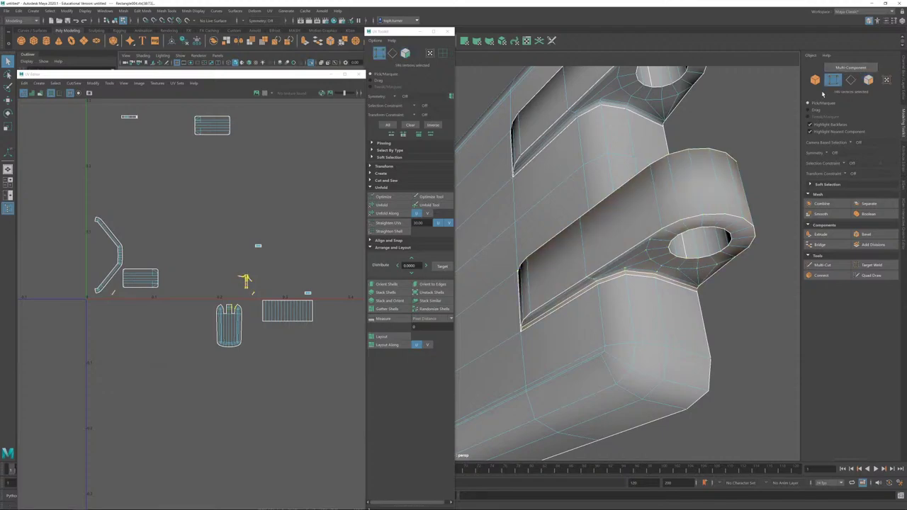
pyautogui.click(136, 11)
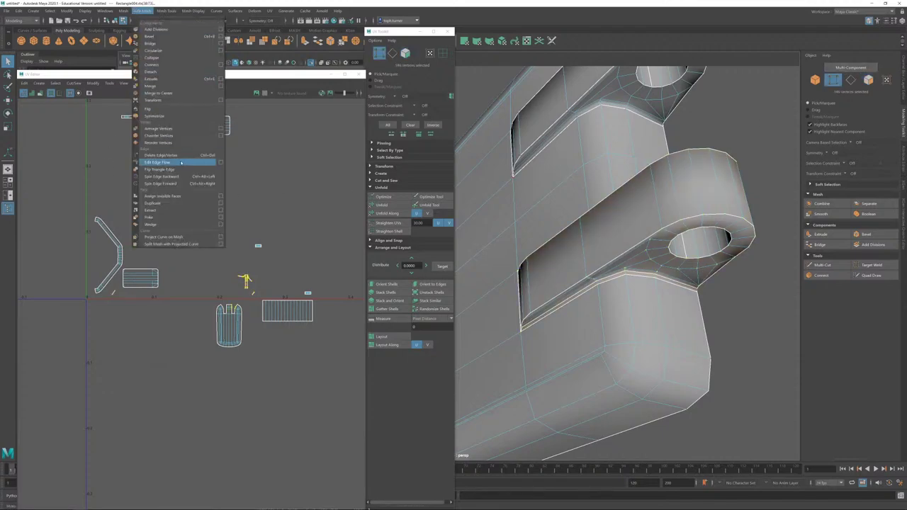
pyautogui.click(162, 86)
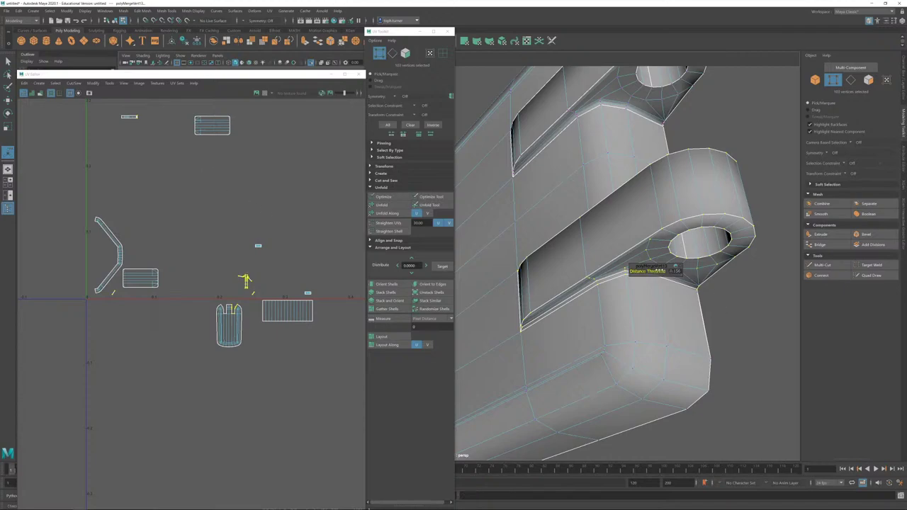
pyautogui.moveTo(659, 270); pyautogui.dragTo(654, 270)
pyautogui.click(268, 233)
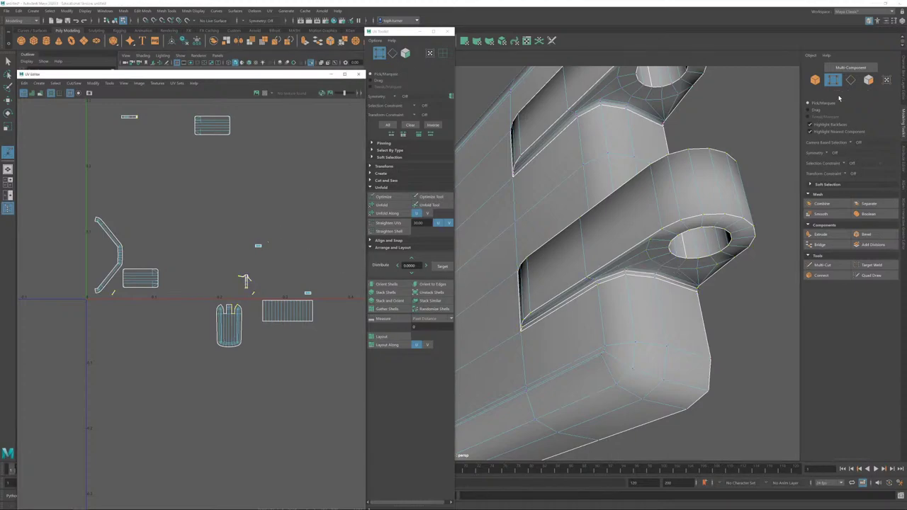
# Step: Select the hinge arm's outer side shell and examine which faces of the model it covers
pyautogui.click(868, 80)
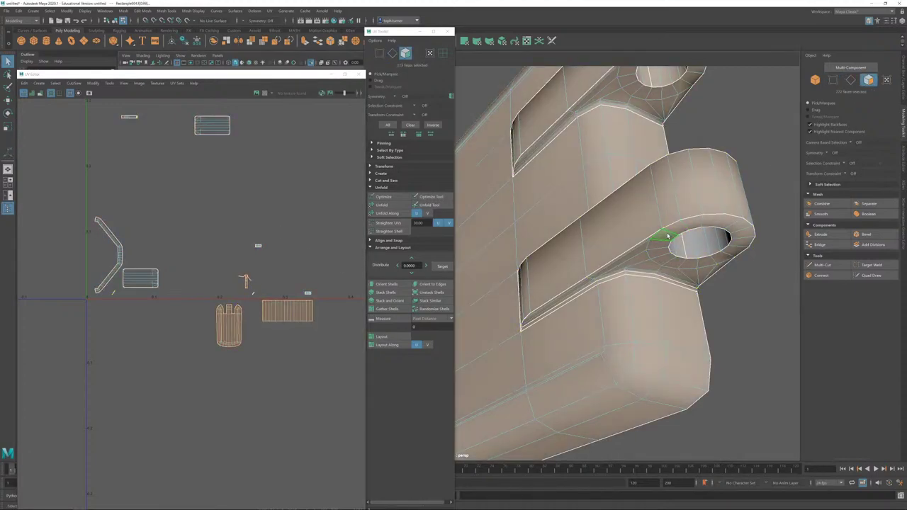
pyautogui.click(207, 368)
pyautogui.doubleClick(246, 284)
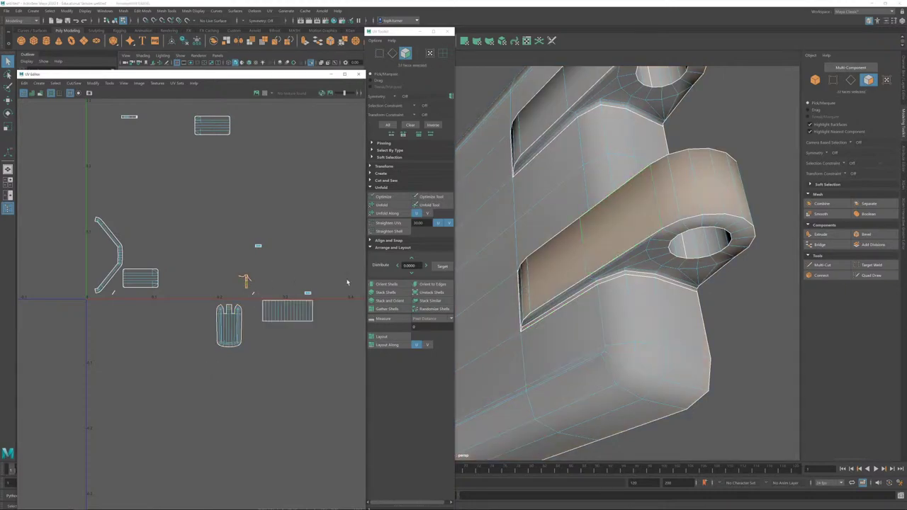
pyautogui.doubleClick(651, 252)
pyautogui.hotkey('ctrl', 'z')
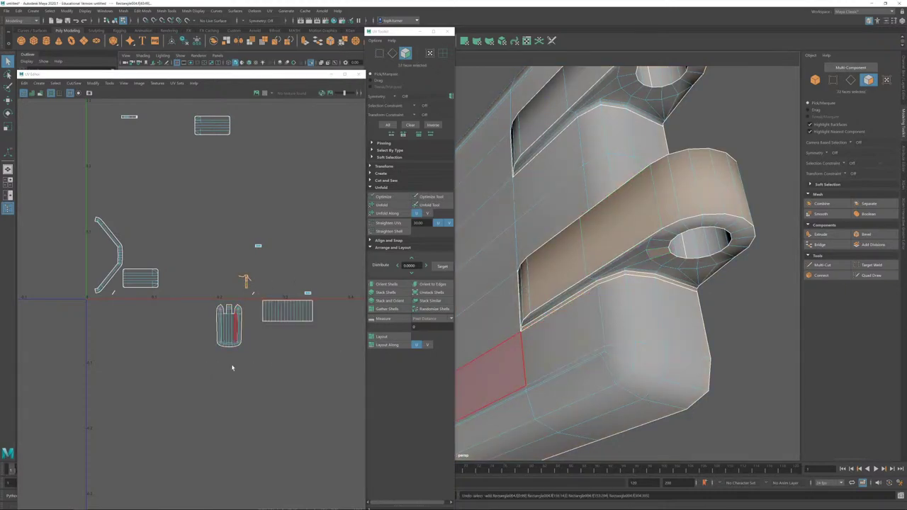
pyautogui.press('f')
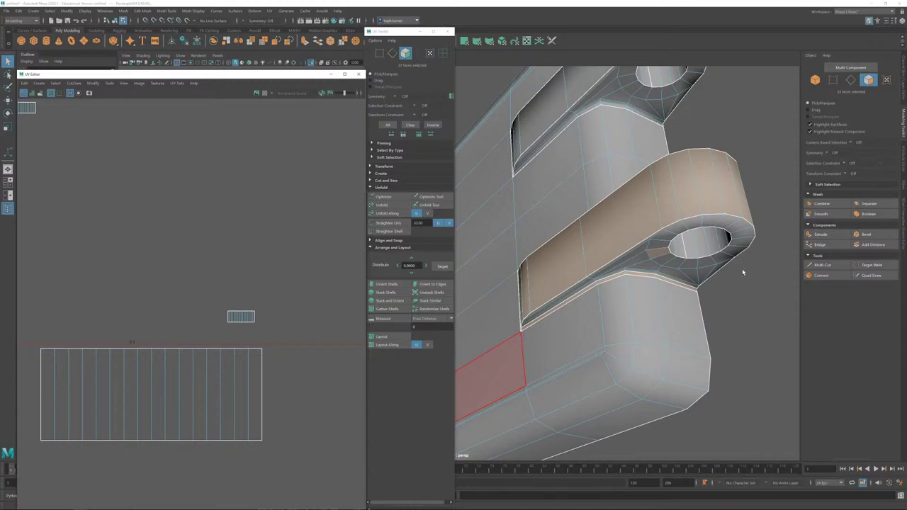
# Step: Sew the border edges between the hinge arm's rounded outer side and the flat face around its hole
pyautogui.click(851, 80)
pyautogui.click(734, 207)
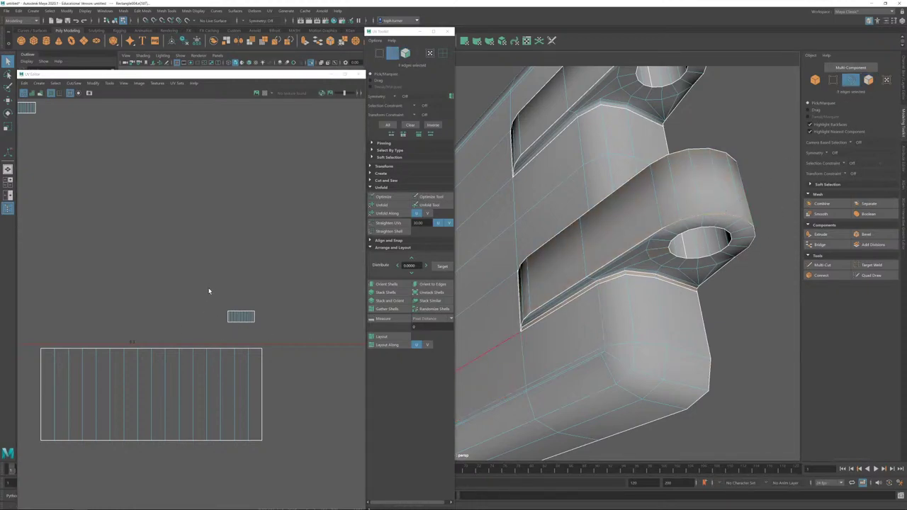
pyautogui.hotkey('shift', 's')
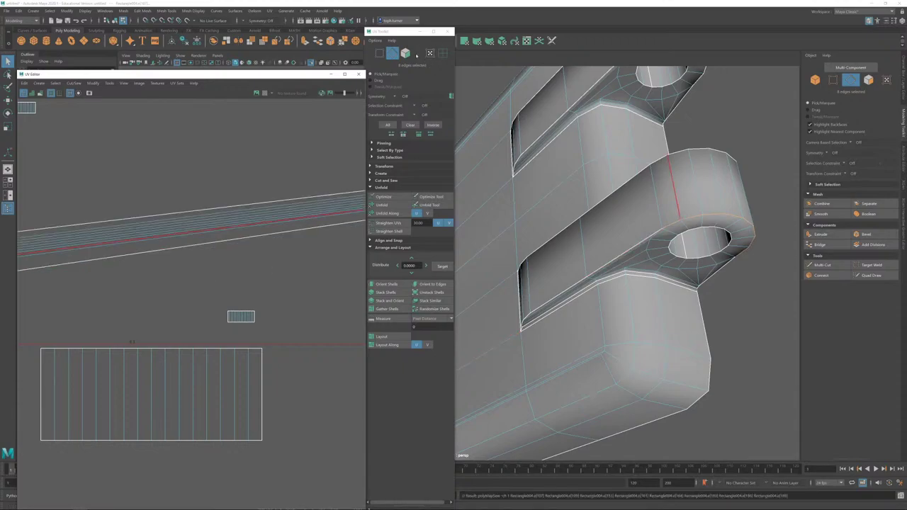
# Step: Select the long stretched shell of the hinge arm and frame it in the UV layout
pyautogui.press('F11')
pyautogui.doubleClick(317, 211)
pyautogui.keyDown('alt'); pyautogui.moveTo(715, 297); pyautogui.dragTo(675, 303); pyautogui.keyUp('alt')
pyautogui.keyDown('alt'); pyautogui.moveTo(611, 233); pyautogui.dragTo(639, 225); pyautogui.keyUp('alt')
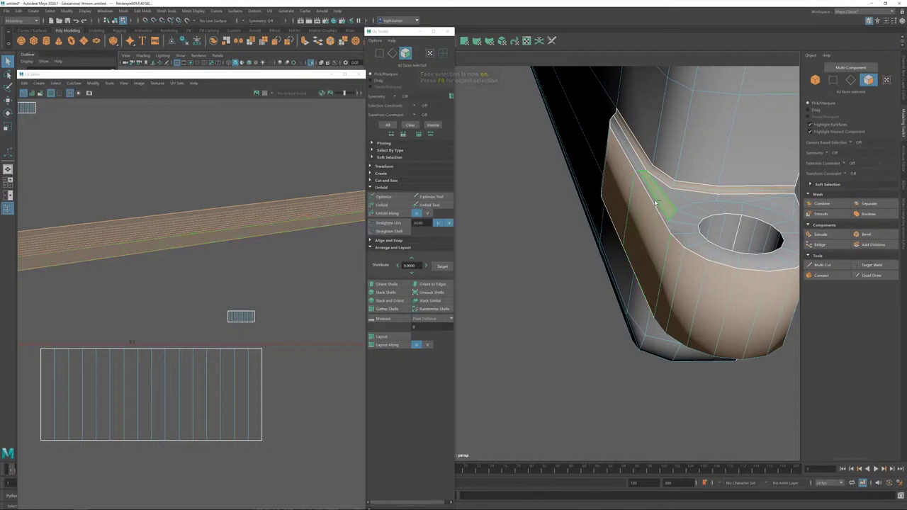
pyautogui.press('f')
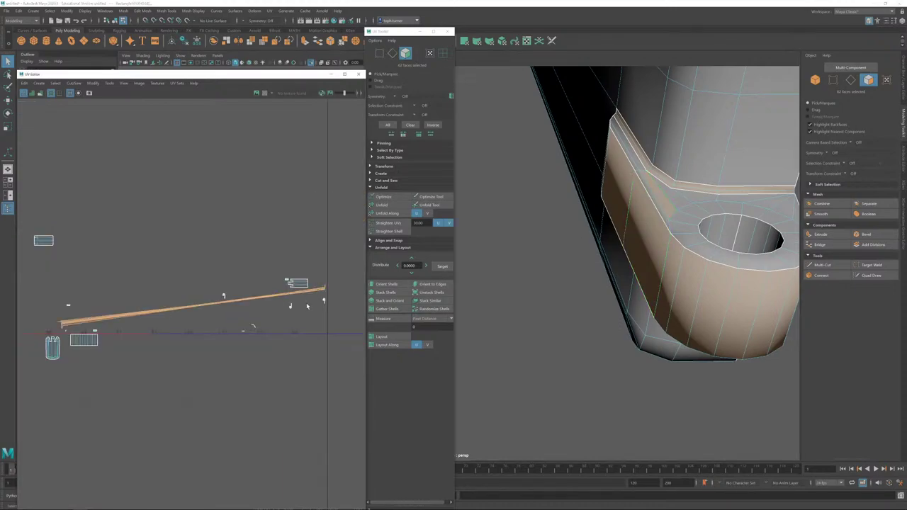
# Step: Add the hinge arm's separate eyelet-shaped shell and the remaining wedge face beside the hole to the selection
pyautogui.scroll(5, 114, 294)
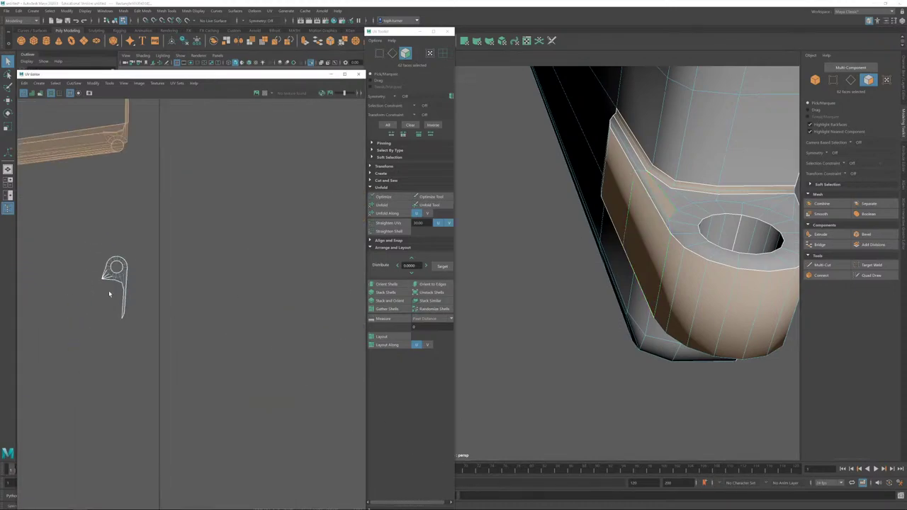
pyautogui.keyDown('alt'); pyautogui.moveTo(103, 282); pyautogui.dragTo(389, 237, button='middle'); pyautogui.keyUp('alt')
pyautogui.scroll(-3, 213, 266)
pyautogui.scroll(6, 131, 265)
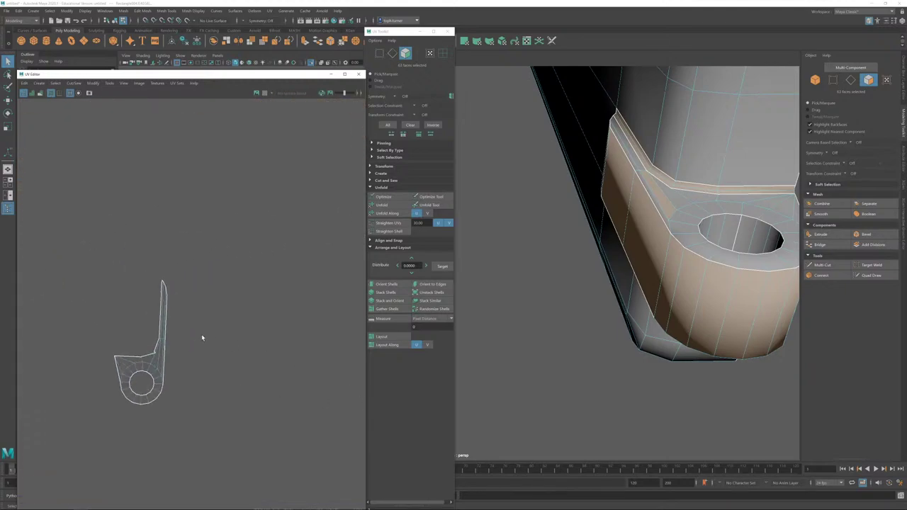
pyautogui.scroll(-4, 201, 335)
pyautogui.keyDown('alt'); pyautogui.moveTo(98, 277); pyautogui.dragTo(340, 220, button='middle'); pyautogui.keyUp('alt')
pyautogui.scroll(-6, 177, 203)
pyautogui.keyDown('alt'); pyautogui.moveTo(214, 243); pyautogui.dragTo(379, 274, button='middle'); pyautogui.keyUp('alt')
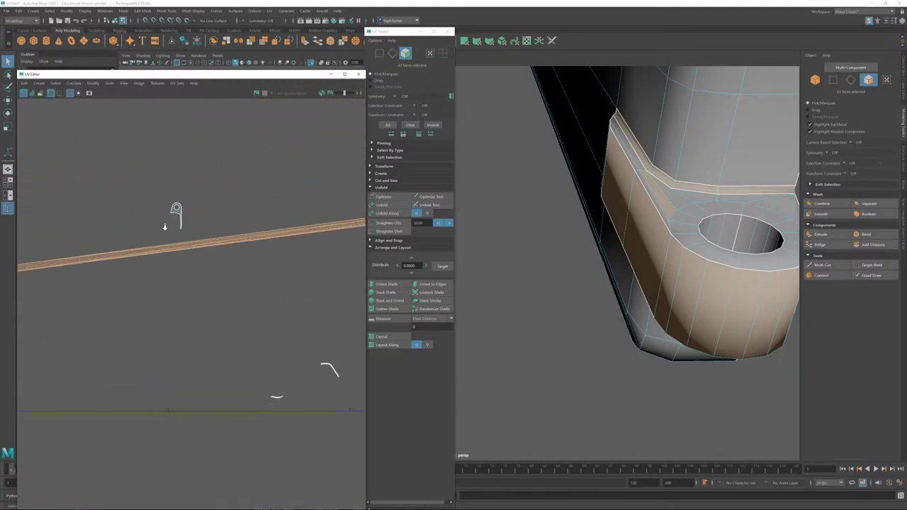
pyautogui.scroll(6, 166, 226)
pyautogui.moveTo(270, 209); pyautogui.dragTo(309, 315)
pyautogui.scroll(-1, 309, 313)
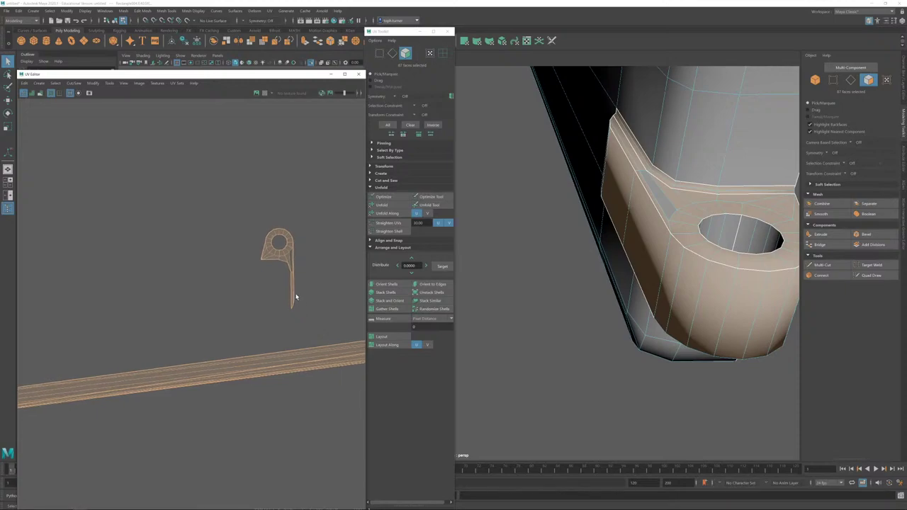
pyautogui.scroll(-5, 259, 247)
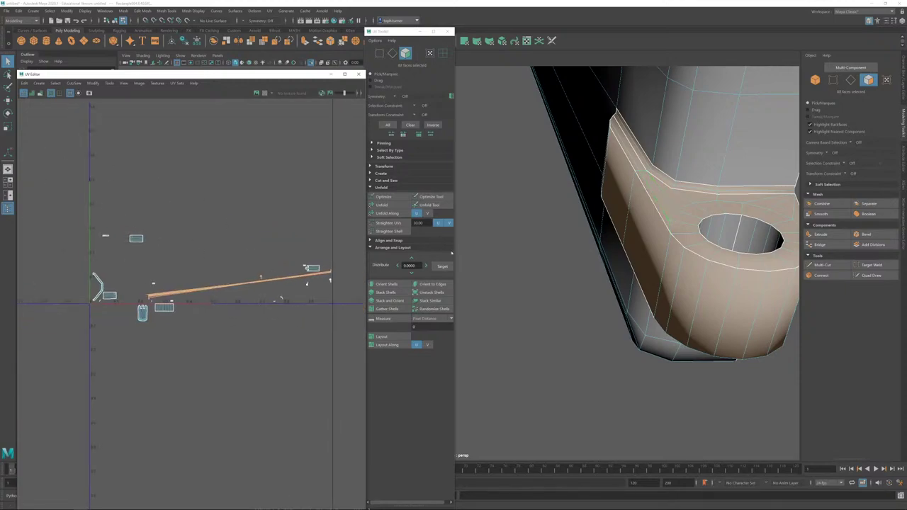
# Step: Apply an automatic UV projection to the selected hinge arm faces and move the resulting shells well below the other shells
pyautogui.click(503, 42)
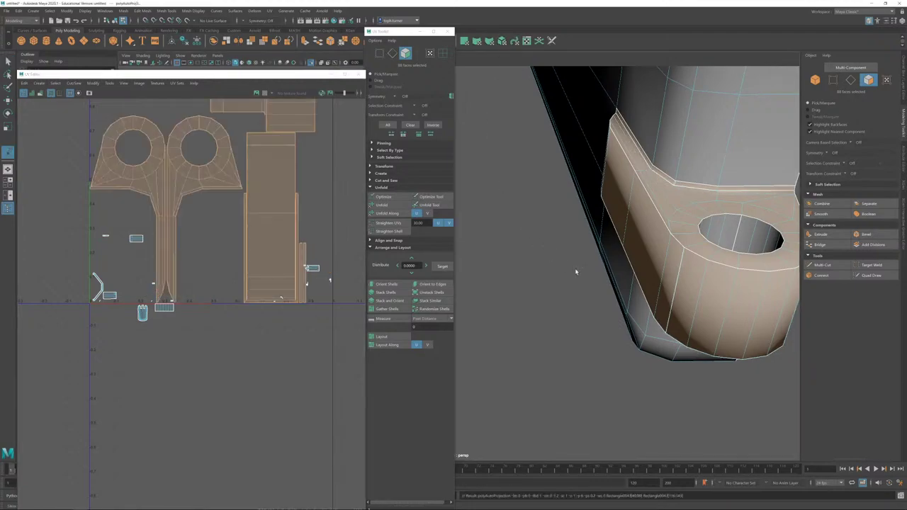
pyautogui.scroll(-2, 264, 301)
pyautogui.press('w')
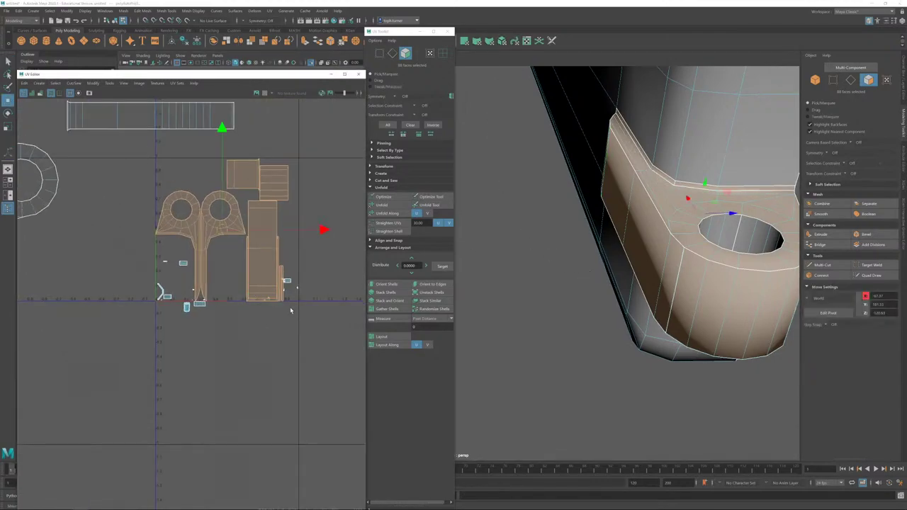
pyautogui.scroll(-3, 288, 308)
pyautogui.keyDown('alt'); pyautogui.moveTo(288, 309); pyautogui.dragTo(277, 187, button='middle'); pyautogui.keyUp('alt')
pyautogui.moveTo(230, 135); pyautogui.dragTo(215, 423)
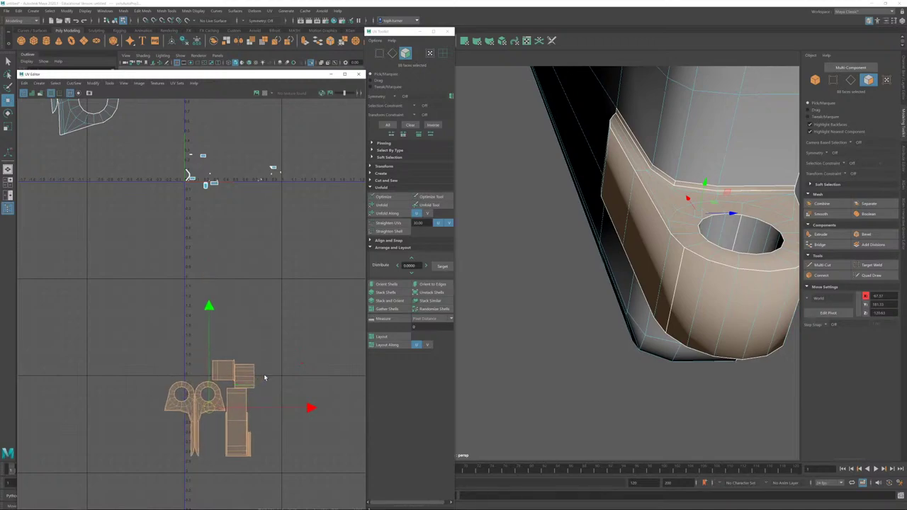
# Step: Select the rectangular shells of the hinge arm's rounded outer side in the UV layout, leaving out the eyelet shells
pyautogui.scroll(3, 274, 376)
pyautogui.keyDown('alt'); pyautogui.moveTo(291, 390); pyautogui.dragTo(265, 264, button='middle'); pyautogui.keyUp('alt')
pyautogui.click(265, 266)
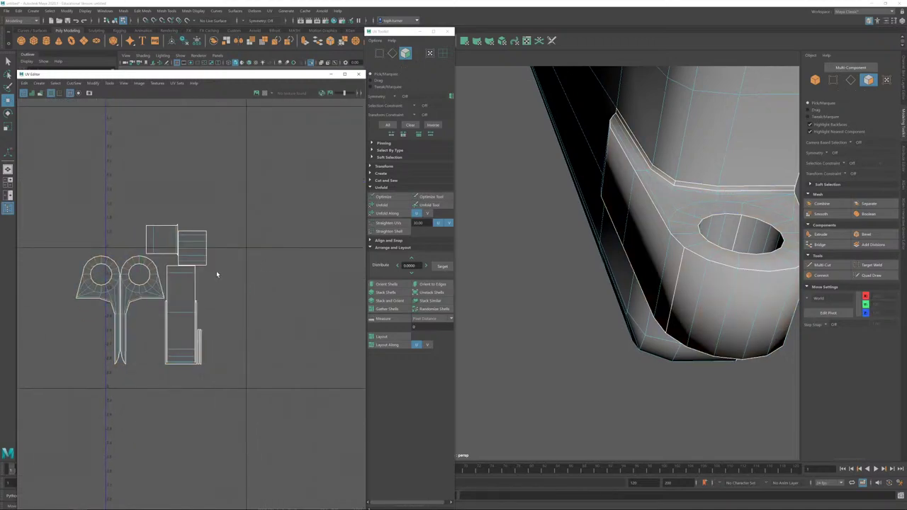
pyautogui.click(163, 241)
pyautogui.keyDown('shift'); pyautogui.click(195, 257); pyautogui.keyUp('shift')
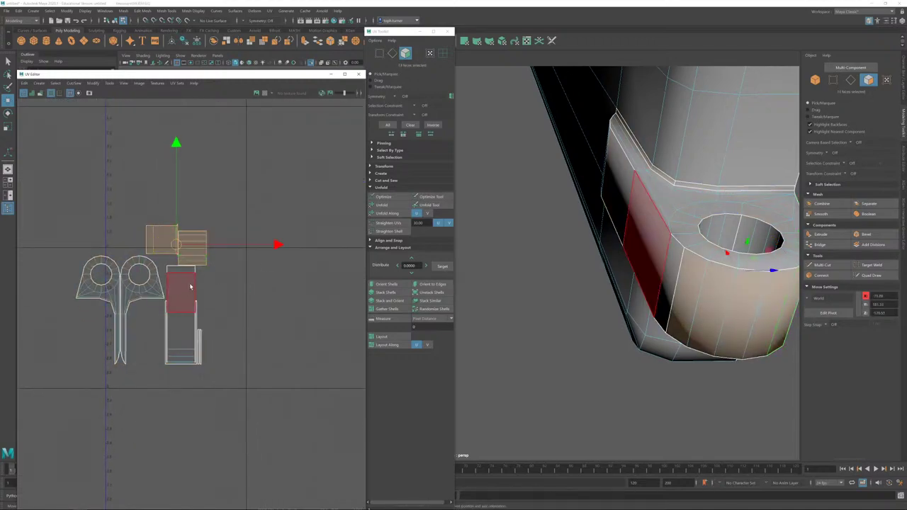
pyautogui.keyDown('shift'); pyautogui.click(190, 286); pyautogui.keyUp('shift')
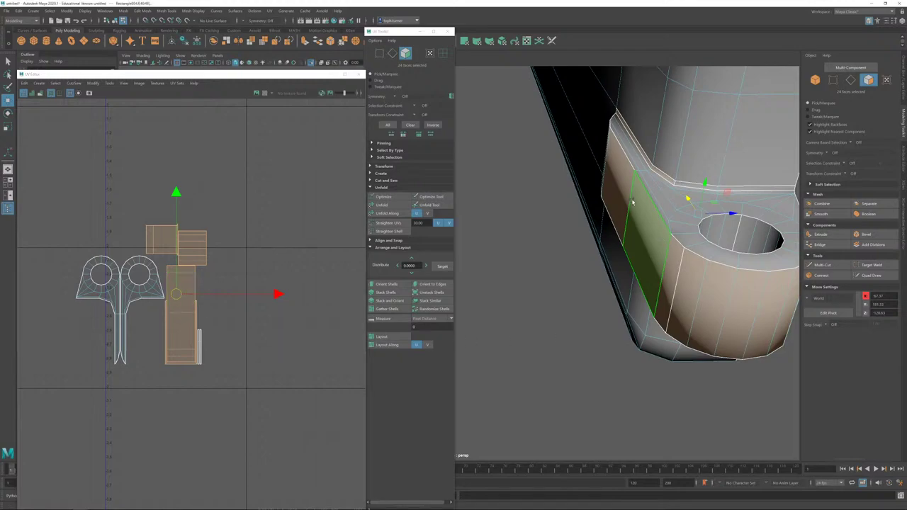
# Step: Remove the thin strip faces where the hinge arm meets the panel from the selection, keeping only the outer side faces
pyautogui.keyDown('alt'); pyautogui.moveTo(664, 287); pyautogui.dragTo(643, 237); pyautogui.keyUp('alt')
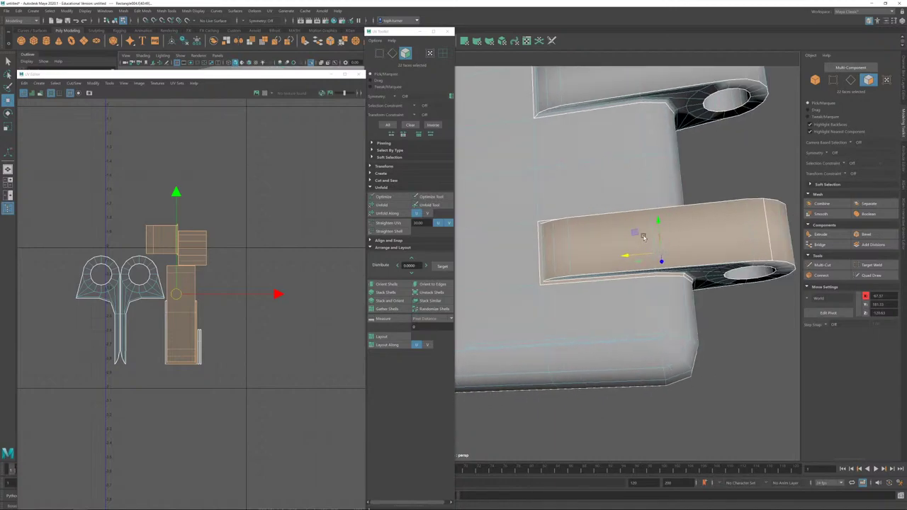
pyautogui.keyDown('ctrl'); pyautogui.click(612, 278); pyautogui.keyUp('ctrl')
pyautogui.keyDown('alt'); pyautogui.moveTo(671, 301); pyautogui.dragTo(658, 281); pyautogui.keyUp('alt')
pyautogui.keyDown('ctrl'); pyautogui.click(569, 269); pyautogui.keyUp('ctrl')
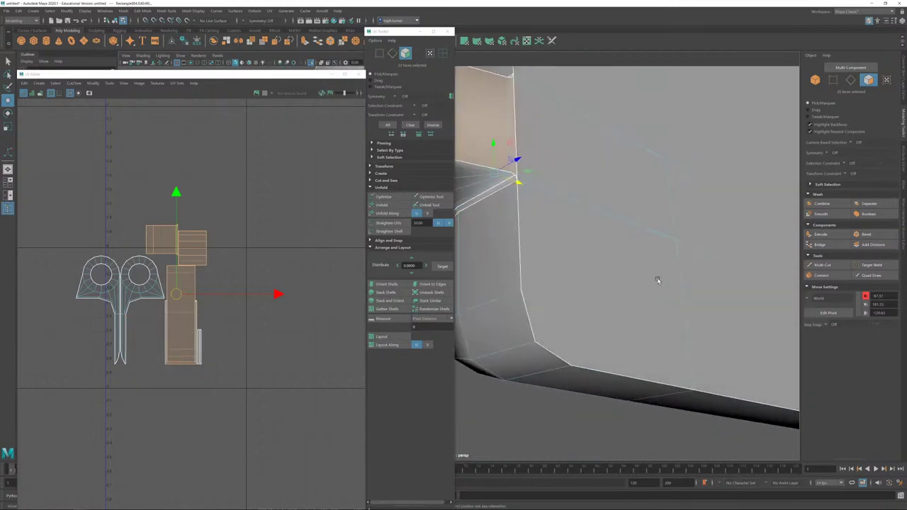
pyautogui.keyDown('alt'); pyautogui.moveTo(558, 214); pyautogui.dragTo(607, 265, button='middle'); pyautogui.keyUp('alt')
pyautogui.keyDown('alt'); pyautogui.moveTo(607, 265); pyautogui.dragTo(691, 278); pyautogui.keyUp('alt')
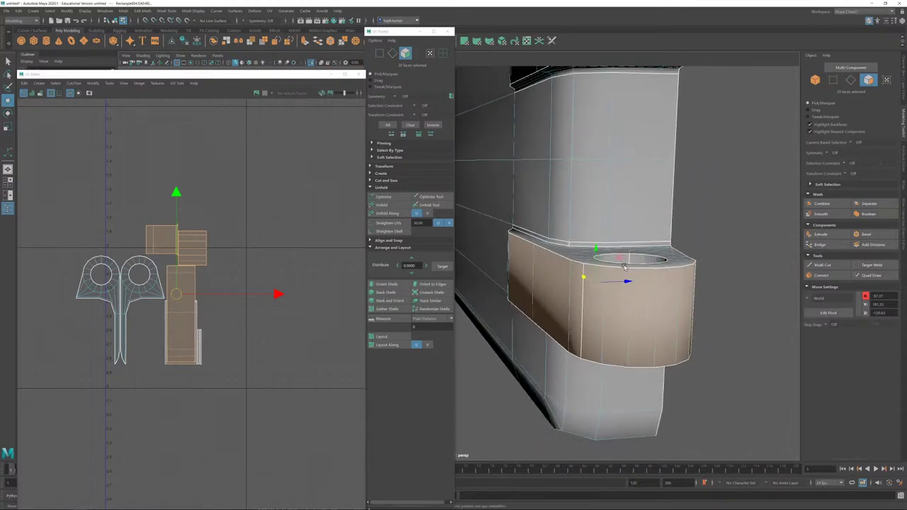
# Step: Apply a planar UV projection to the selected outer side faces and place the new shell beside the eyelet shells
pyautogui.click(465, 41)
pyautogui.scroll(-5, 255, 295)
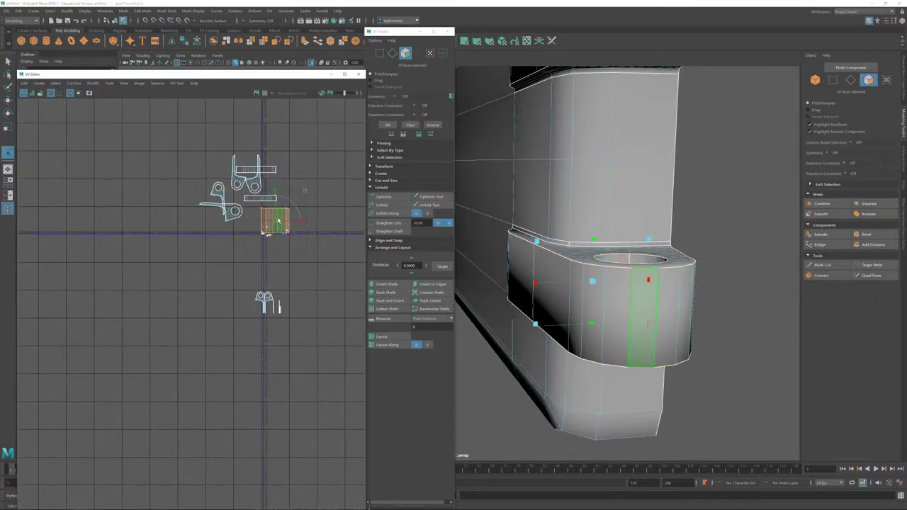
pyautogui.moveTo(279, 222); pyautogui.dragTo(241, 325)
# Step: Unfold the outer side shell without fixing non-manifold geometry, and orient it horizontally to one of its edges
pyautogui.click(381, 205)
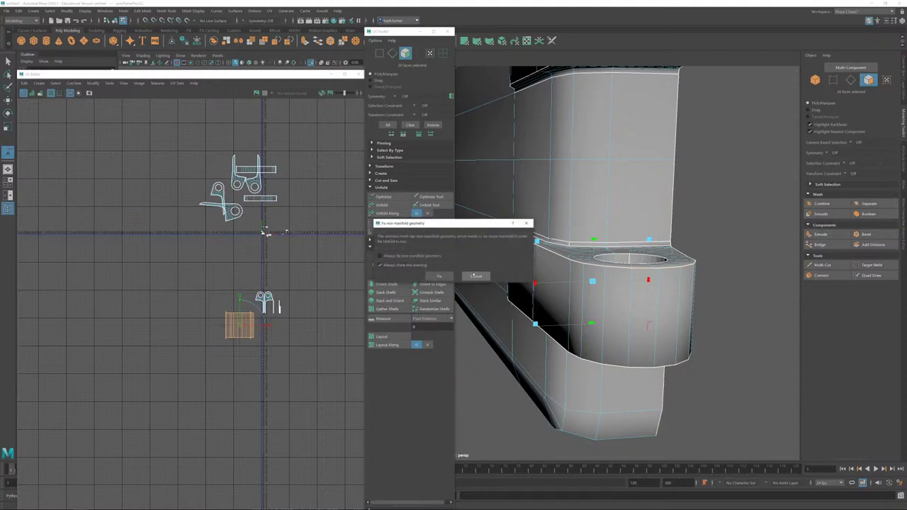
pyautogui.click(473, 275)
pyautogui.scroll(6, 233, 385)
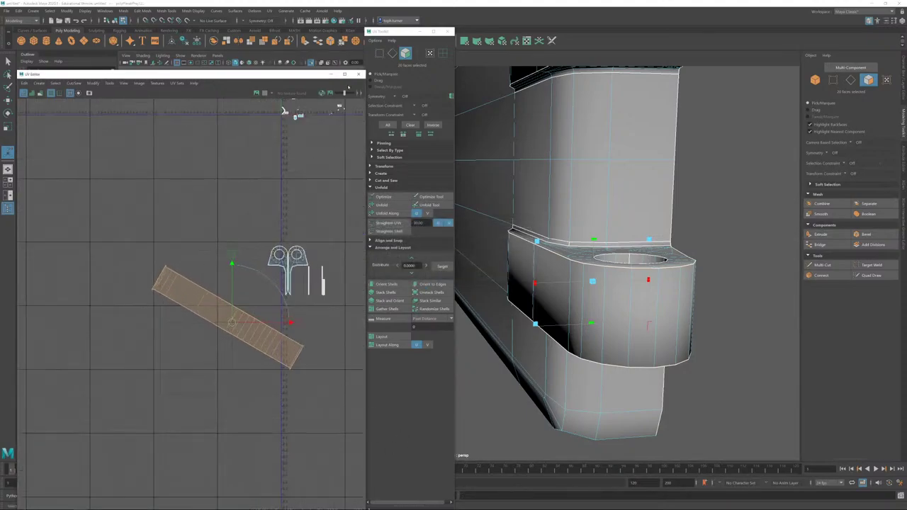
pyautogui.click(395, 54)
pyautogui.click(233, 320)
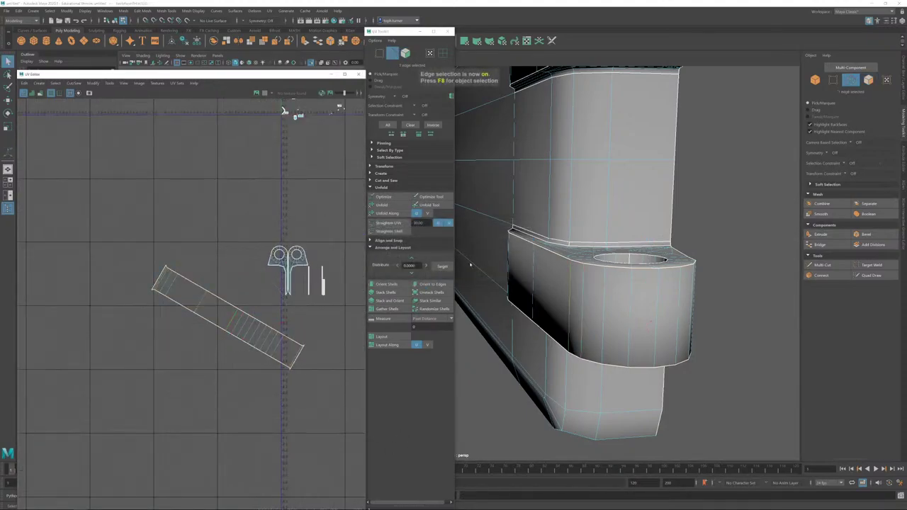
pyautogui.click(434, 284)
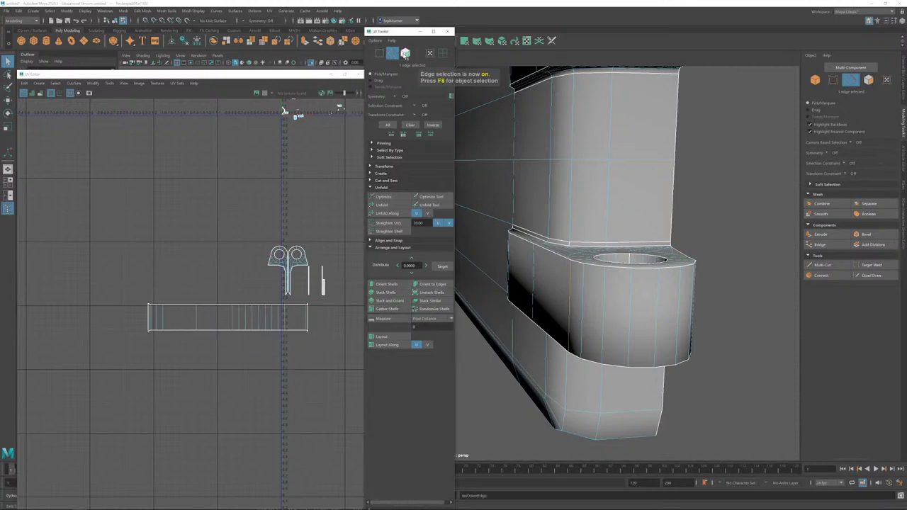
# Step: Select the whole straightened outer side shell and move it clear of the eyelet shells
pyautogui.click(406, 54)
pyautogui.doubleClick(217, 325)
pyautogui.press('w')
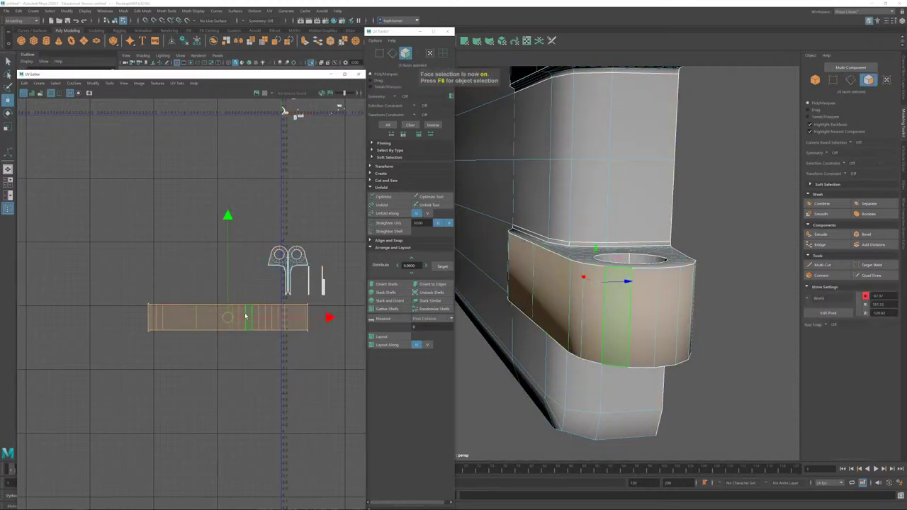
pyautogui.keyDown('alt'); pyautogui.moveTo(246, 316); pyautogui.dragTo(211, 412, button='middle'); pyautogui.keyUp('alt')
pyautogui.moveTo(190, 412); pyautogui.dragTo(112, 218)
# Step: Sew the narrow strip to the flat eyelet face along the hinge arm's straight upper border edge
pyautogui.keyDown('alt'); pyautogui.moveTo(250, 356); pyautogui.dragTo(359, 506, button='right'); pyautogui.keyUp('alt')
pyautogui.keyDown('alt'); pyautogui.moveTo(358, 506); pyautogui.dragTo(310, 390, button='middle'); pyautogui.keyUp('alt')
pyautogui.keyDown('alt'); pyautogui.moveTo(228, 247); pyautogui.dragTo(346, 254, button='right'); pyautogui.keyUp('alt')
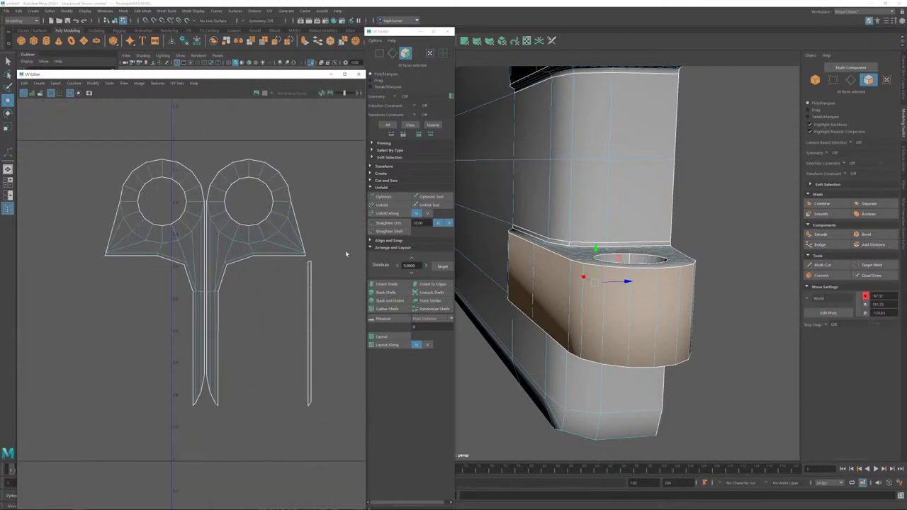
pyautogui.click(393, 54)
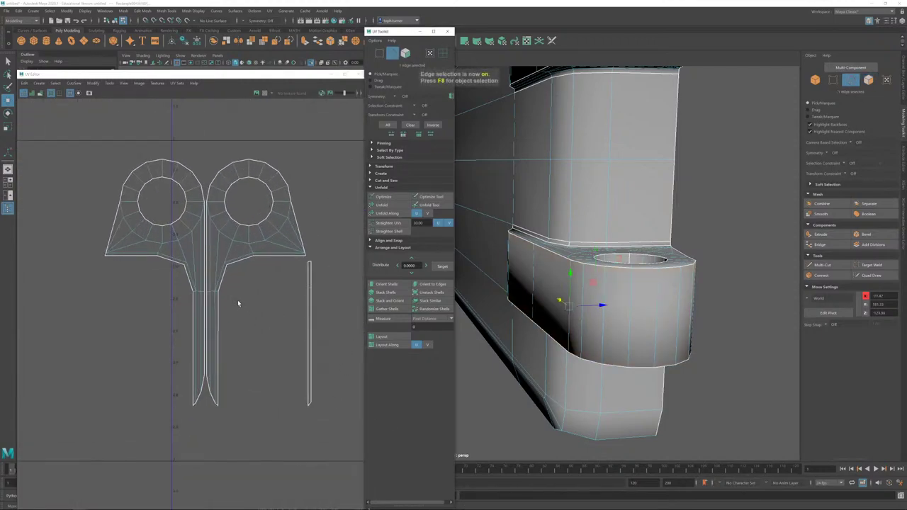
pyautogui.scroll(3, 182, 291)
pyautogui.scroll(-3, 219, 328)
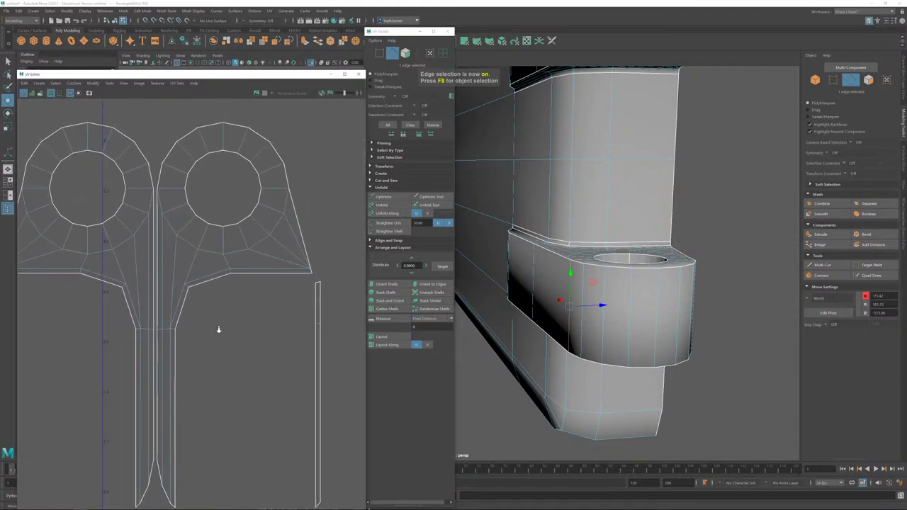
pyautogui.scroll(-2, 212, 326)
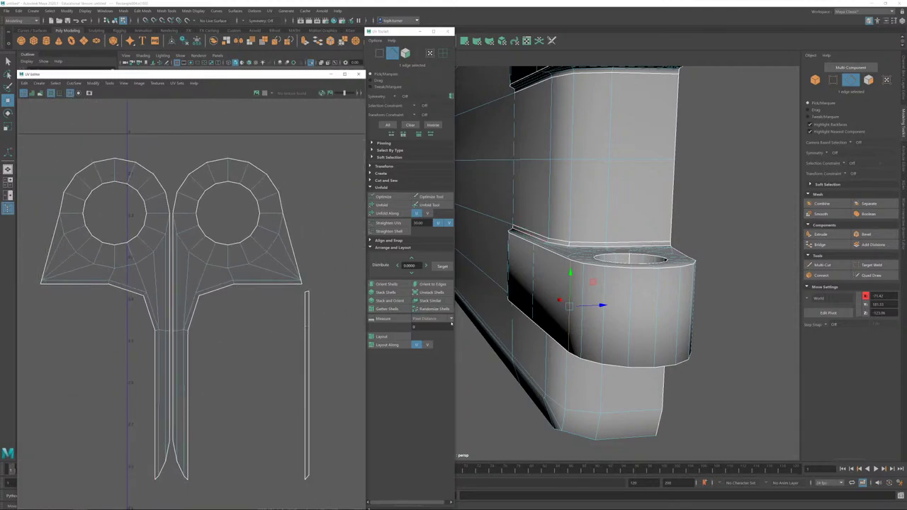
pyautogui.scroll(4, 588, 234)
pyautogui.keyDown('alt'); pyautogui.moveTo(587, 235); pyautogui.dragTo(644, 295); pyautogui.keyUp('alt')
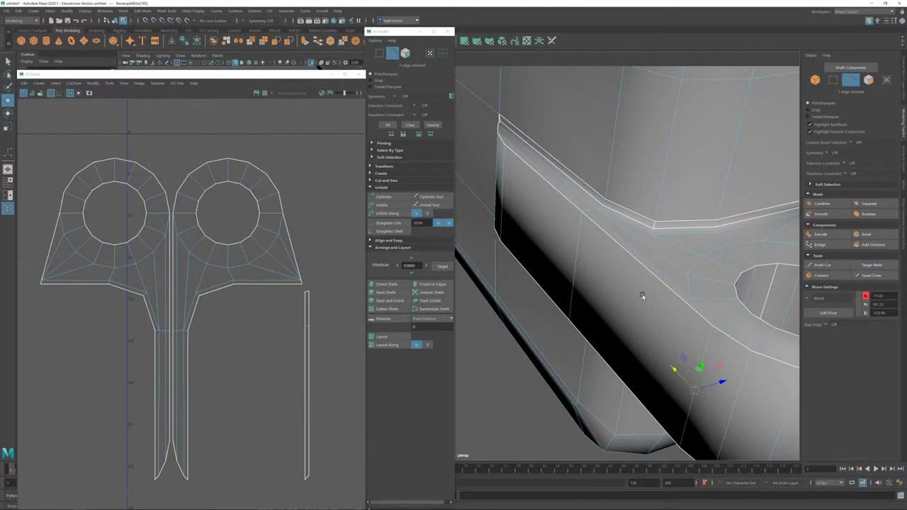
pyautogui.click(591, 196)
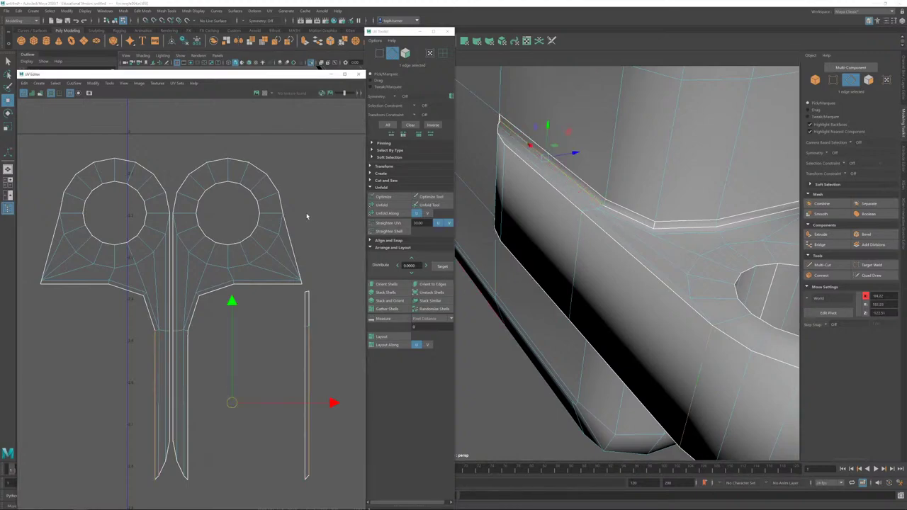
pyautogui.hotkey('shift', 's')
# Step: Sew the remaining border edges between the narrow strip and the upper eyelet face around the arm's inner bend
pyautogui.click(637, 218)
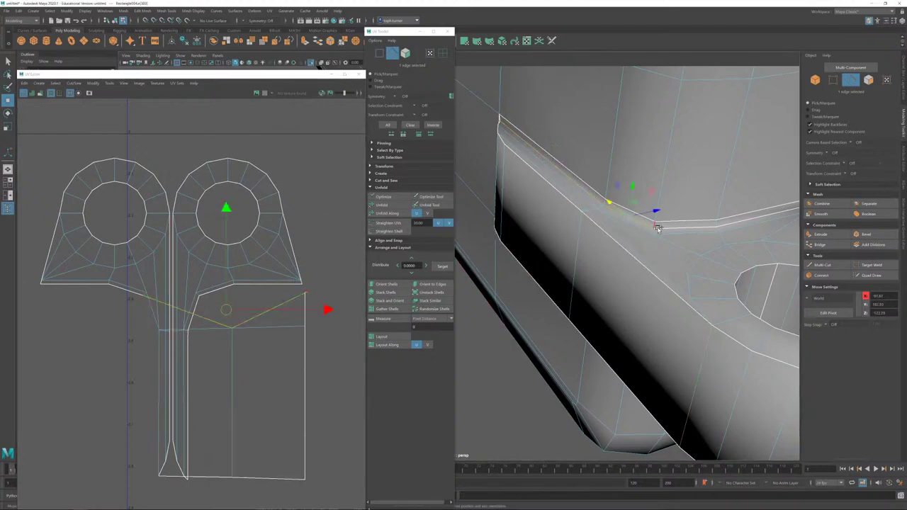
pyautogui.click(686, 229)
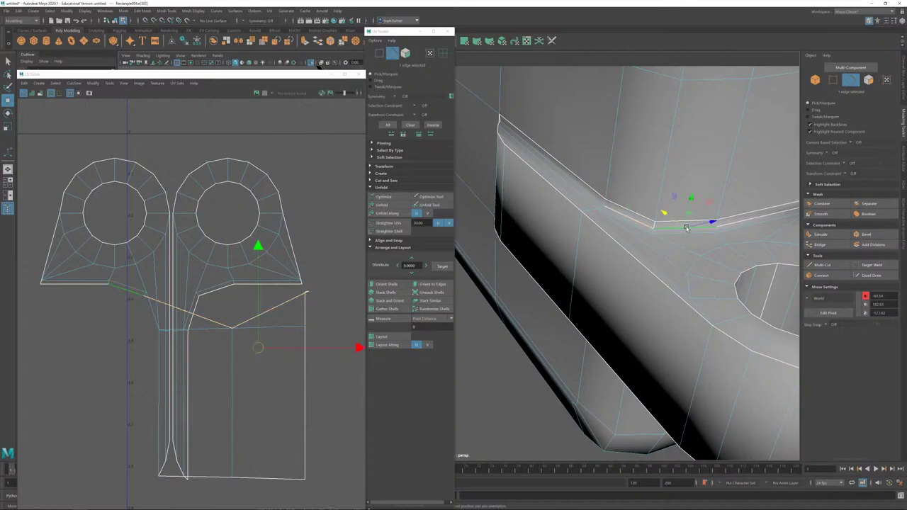
pyautogui.keyDown('shift'); pyautogui.click(738, 225); pyautogui.keyUp('shift')
pyautogui.hotkey('shift', 's')
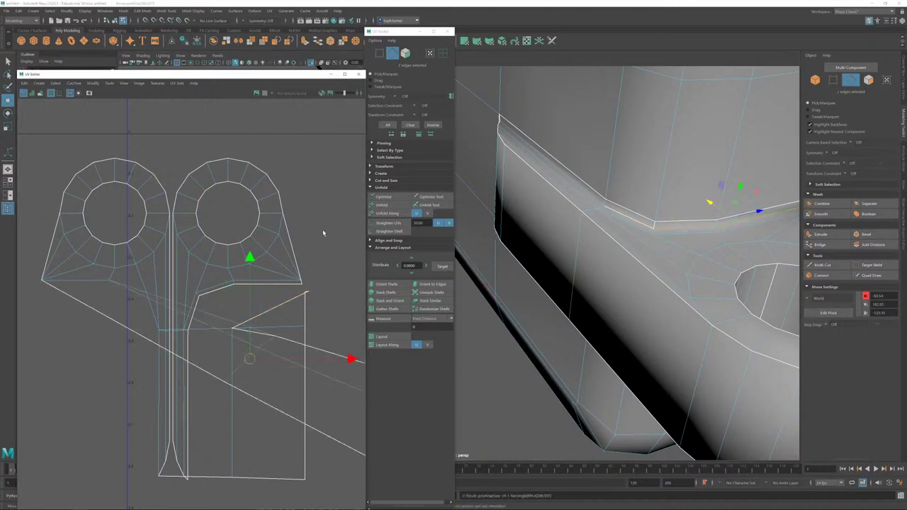
pyautogui.click(627, 212)
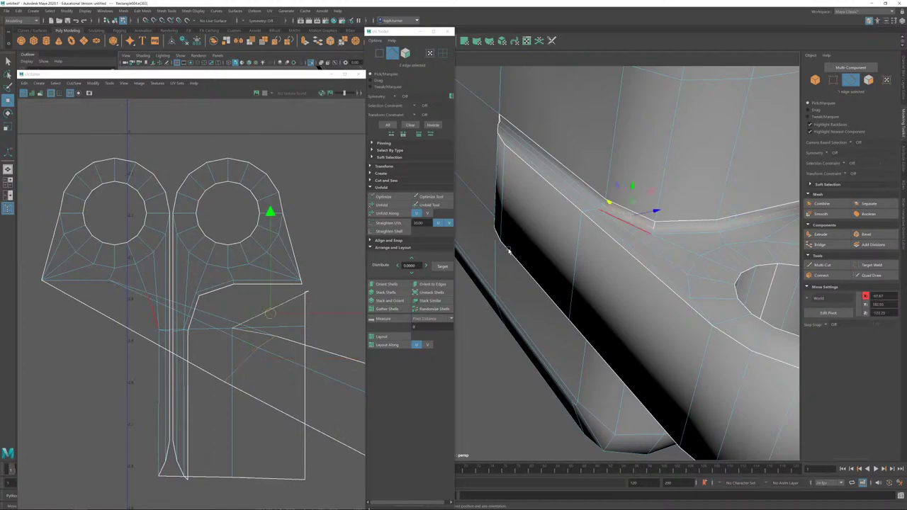
pyautogui.hotkey('shift', 's')
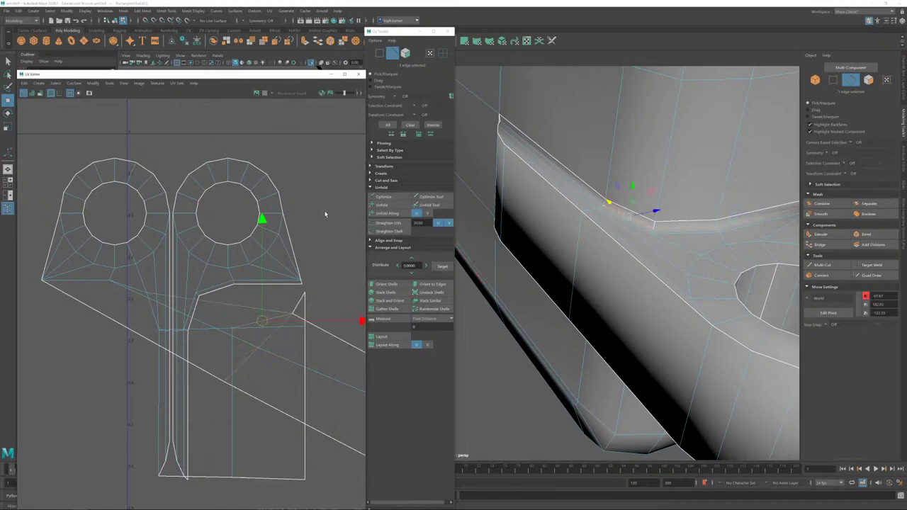
# Step: Sew the border edges between the narrow strip and the flat eyelet face on the hinge arm's underside
pyautogui.click(325, 214)
pyautogui.keyDown('alt'); pyautogui.moveTo(325, 214); pyautogui.dragTo(154, 208, button='right'); pyautogui.keyUp('alt')
pyautogui.keyDown('alt'); pyautogui.moveTo(283, 238); pyautogui.dragTo(221, 231, button='right'); pyautogui.keyUp('alt')
pyautogui.scroll(5, 318, 305)
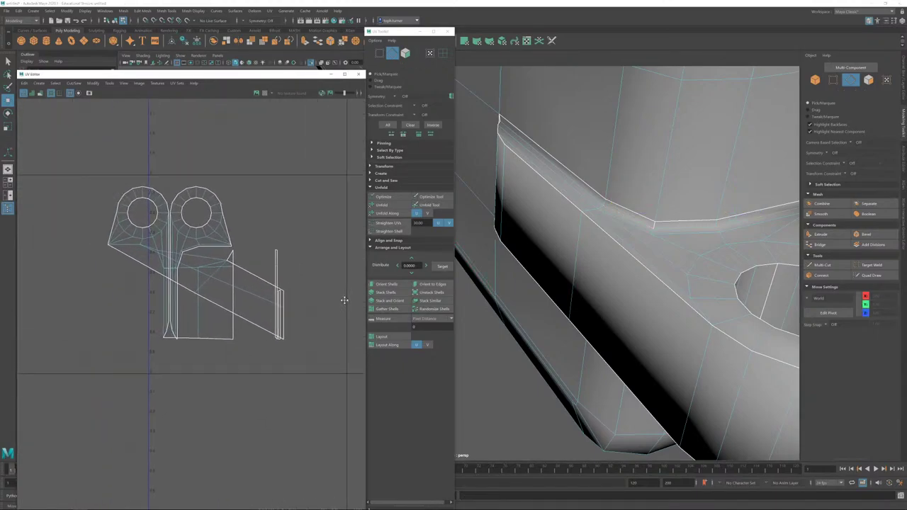
pyautogui.keyDown('alt'); pyautogui.moveTo(688, 266); pyautogui.dragTo(706, 228); pyautogui.keyUp('alt')
pyautogui.click(678, 227)
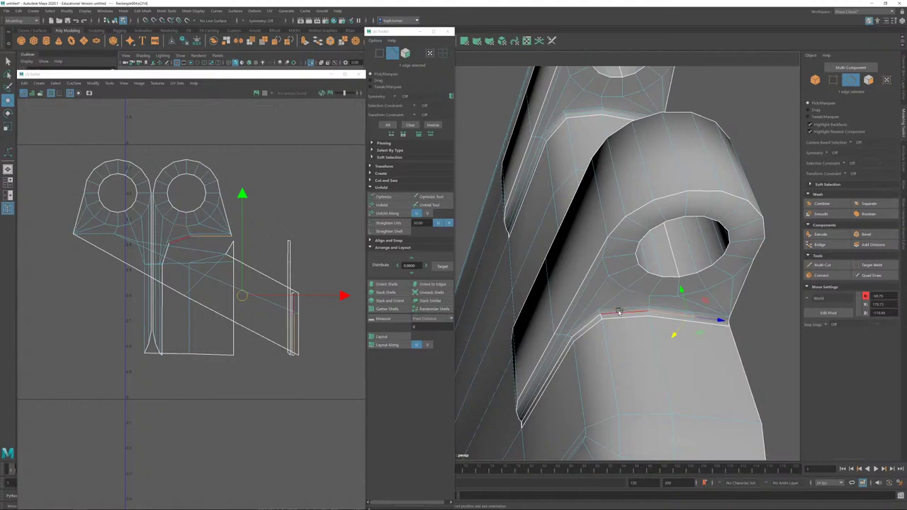
pyautogui.keyDown('shift'); pyautogui.click(628, 309); pyautogui.keyUp('shift')
pyautogui.keyDown('shift'); pyautogui.click(590, 323); pyautogui.keyUp('shift')
pyautogui.keyDown('alt'); pyautogui.moveTo(589, 322); pyautogui.dragTo(670, 323); pyautogui.keyUp('alt')
pyautogui.scroll(4, 669, 333)
pyautogui.keyDown('shift'); pyautogui.click(664, 331); pyautogui.keyUp('shift')
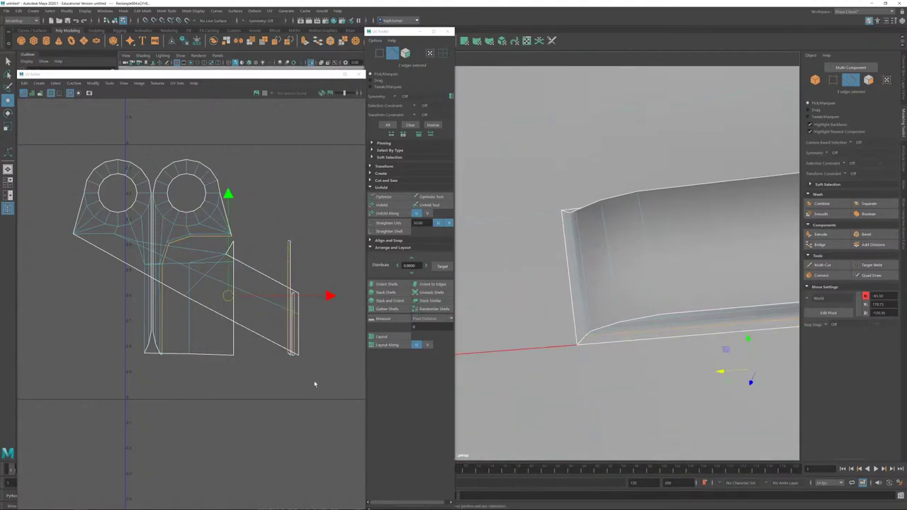
pyautogui.hotkey('shift', 's')
pyautogui.click(263, 417)
pyautogui.keyDown('alt'); pyautogui.moveTo(280, 397); pyautogui.dragTo(242, 331, button='right'); pyautogui.keyUp('alt')
# Step: Select the hinged panel as an object and darken its lambert1 material color to nearly black
pyautogui.keyDown('alt'); pyautogui.moveTo(759, 203); pyautogui.dragTo(793, 183); pyautogui.keyUp('alt')
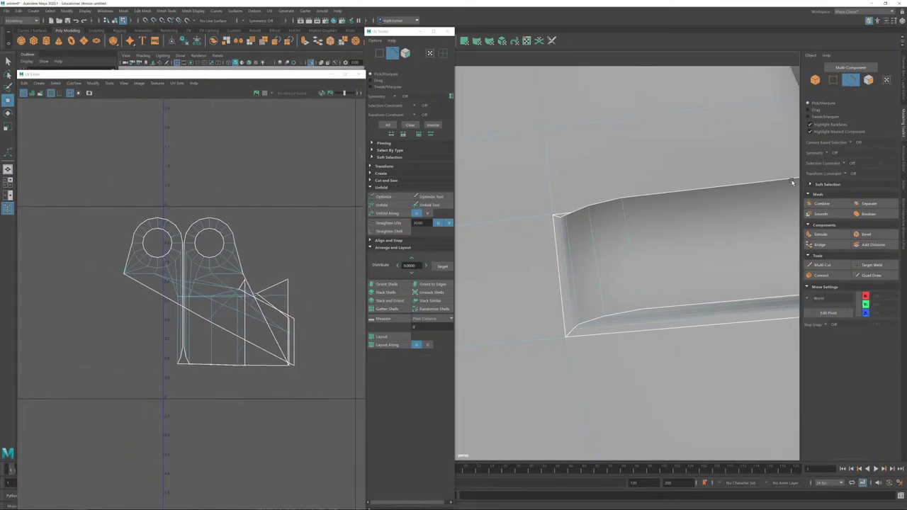
pyautogui.click(903, 157)
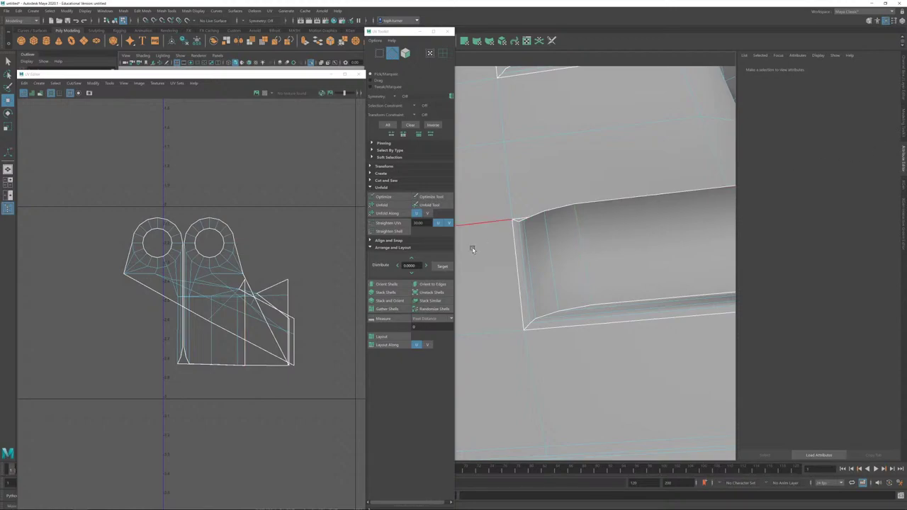
pyautogui.click(902, 122)
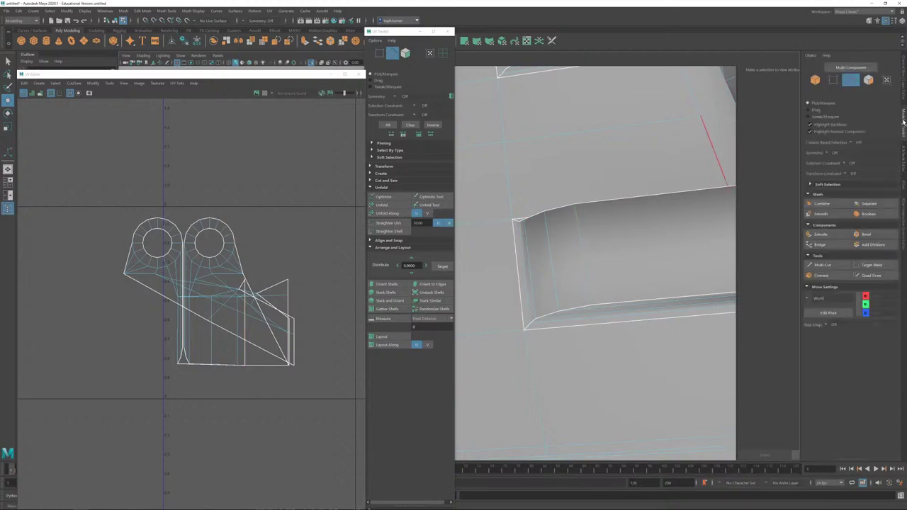
pyautogui.click(816, 79)
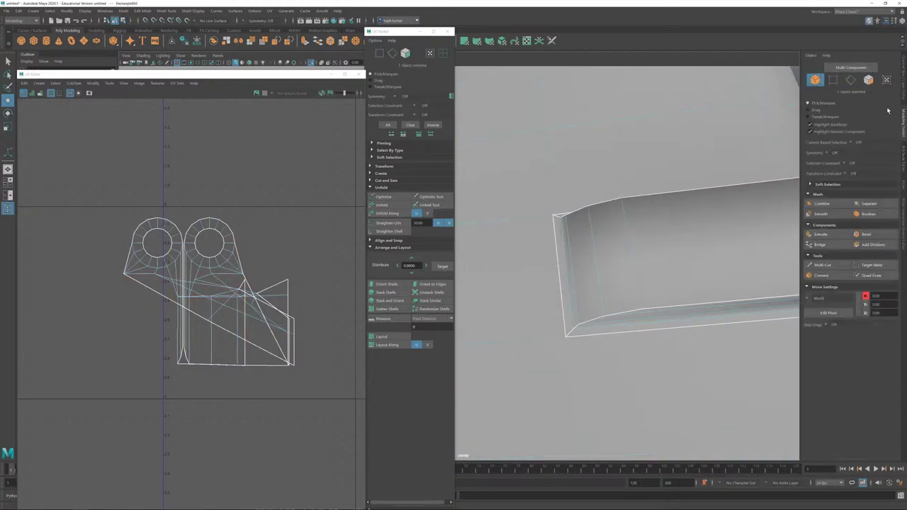
pyautogui.click(903, 157)
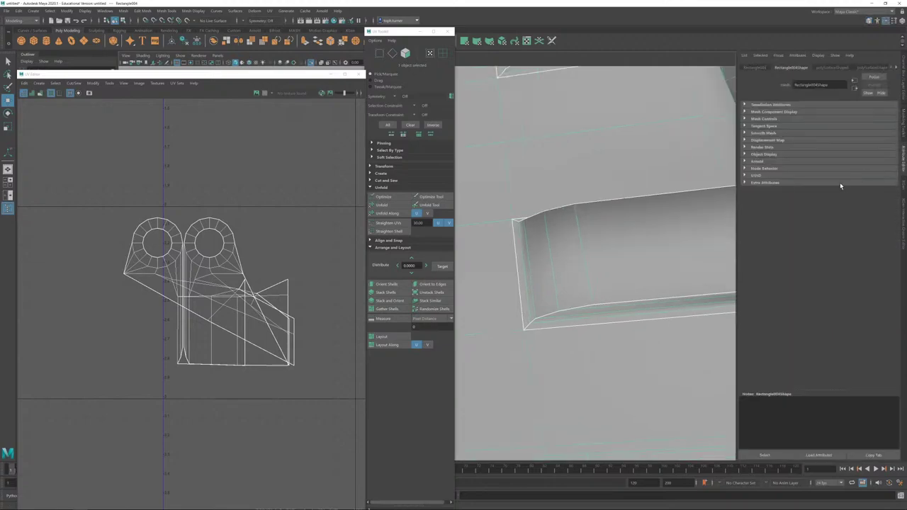
pyautogui.click(875, 68)
pyautogui.click(896, 69)
pyautogui.click(895, 69)
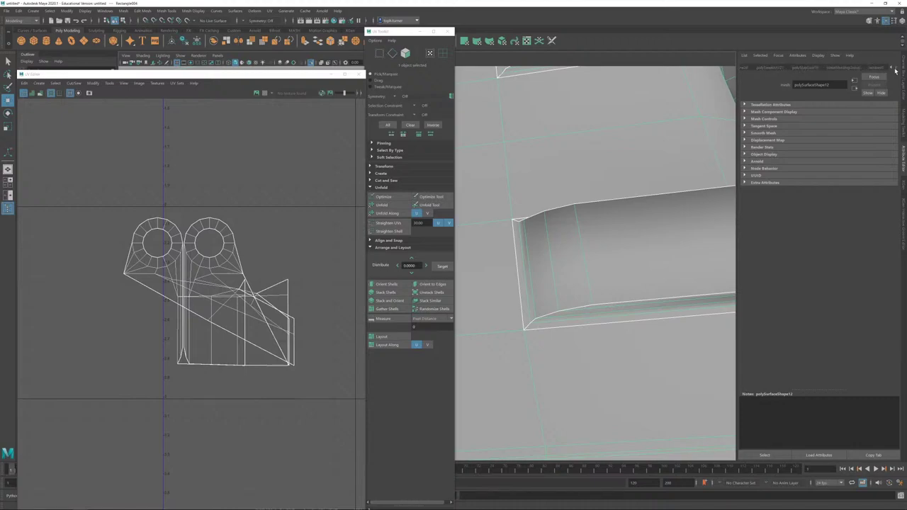
pyautogui.click(873, 68)
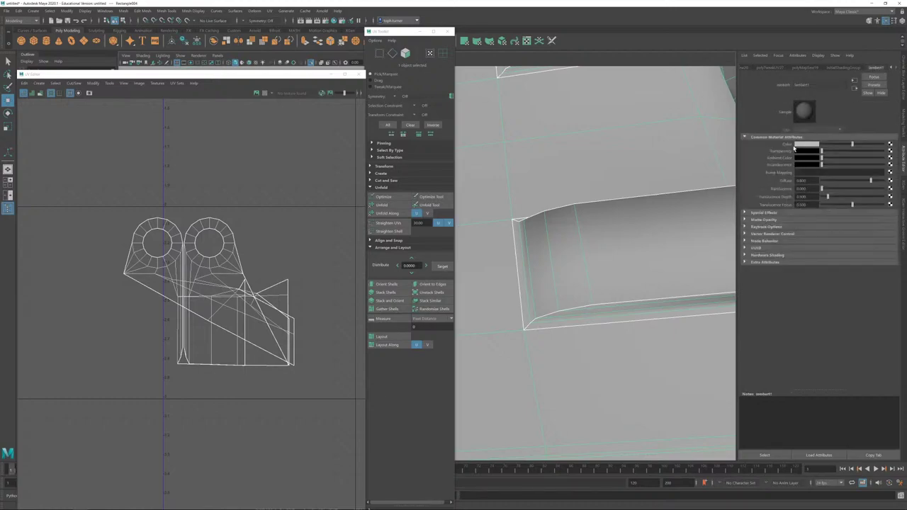
pyautogui.moveTo(855, 145); pyautogui.dragTo(824, 145)
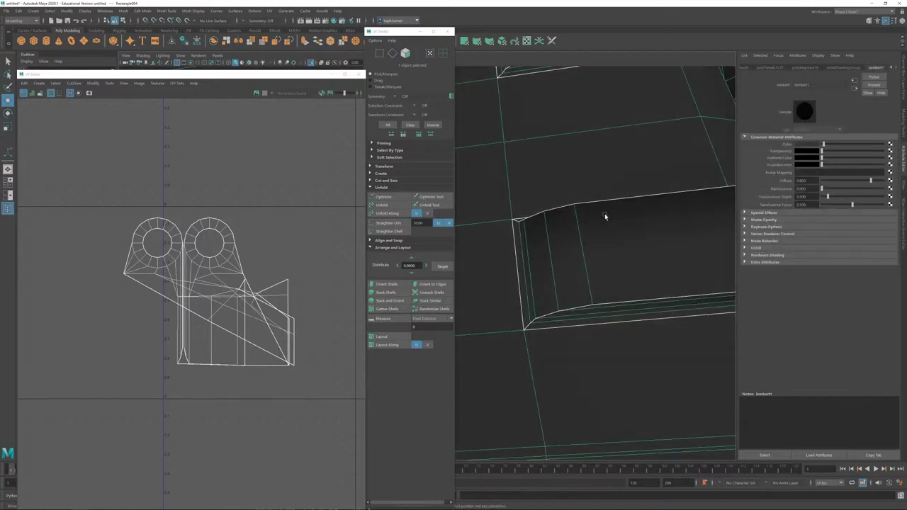
pyautogui.click(898, 125)
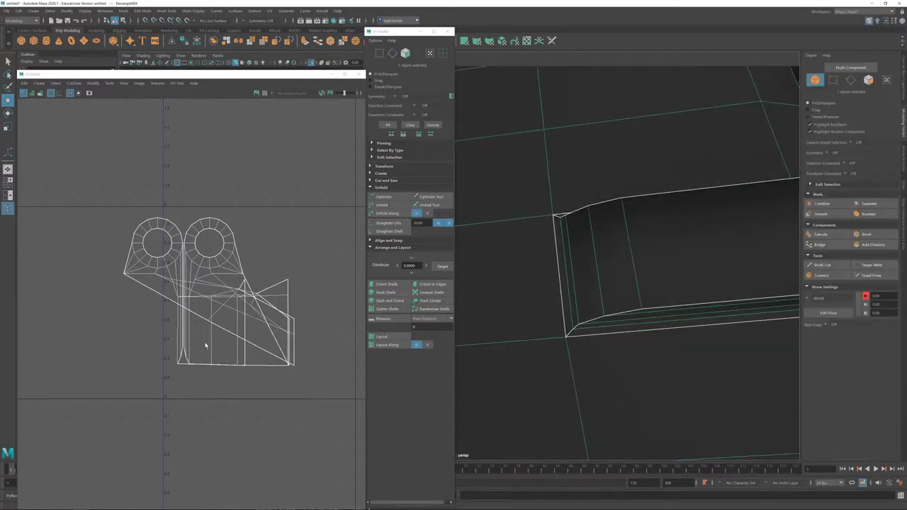
# Step: Select an edge at the hinge arm's inner corner, and Unfold both eyelet shells with their attached strips
pyautogui.press('F10')
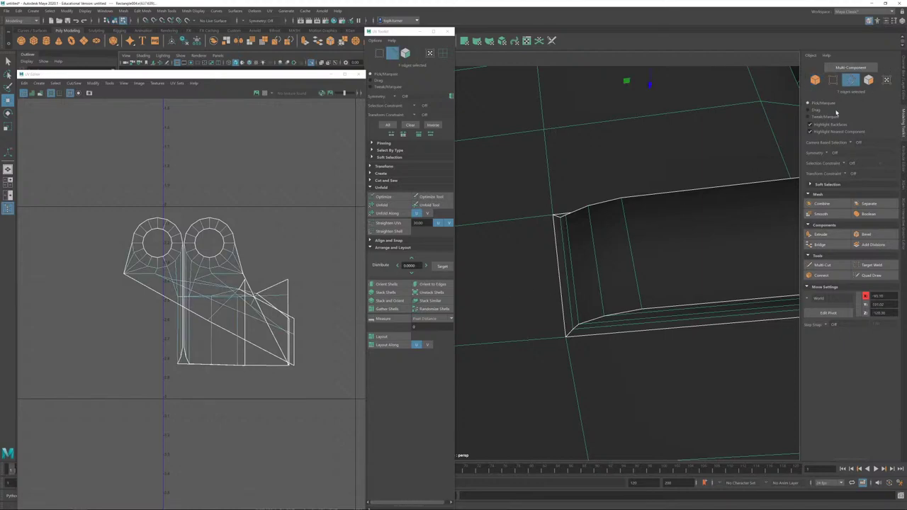
pyautogui.click(559, 217)
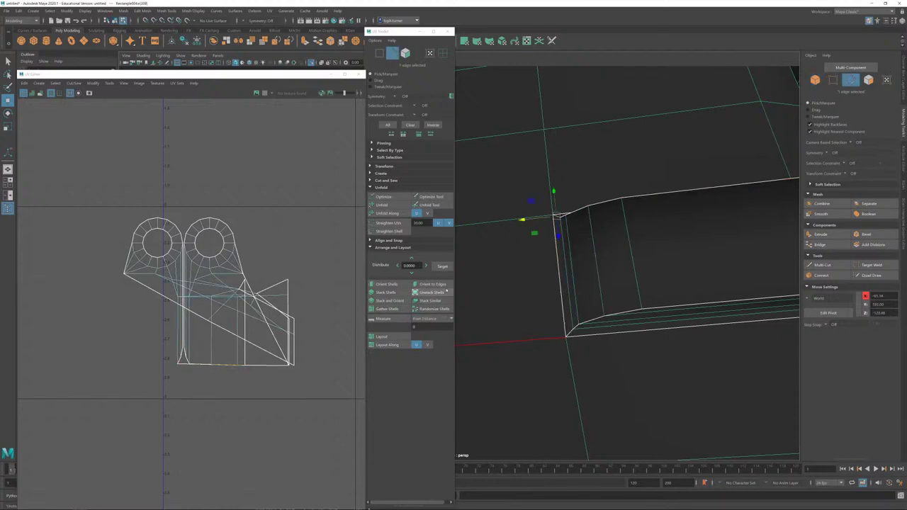
pyautogui.keyDown('alt'); pyautogui.moveTo(546, 314); pyautogui.dragTo(553, 328); pyautogui.keyUp('alt')
pyautogui.keyDown('alt'); pyautogui.moveTo(552, 328); pyautogui.dragTo(394, 114, button='right'); pyautogui.keyUp('alt')
pyautogui.keyDown('alt'); pyautogui.moveTo(649, 220); pyautogui.dragTo(470, 297); pyautogui.keyUp('alt')
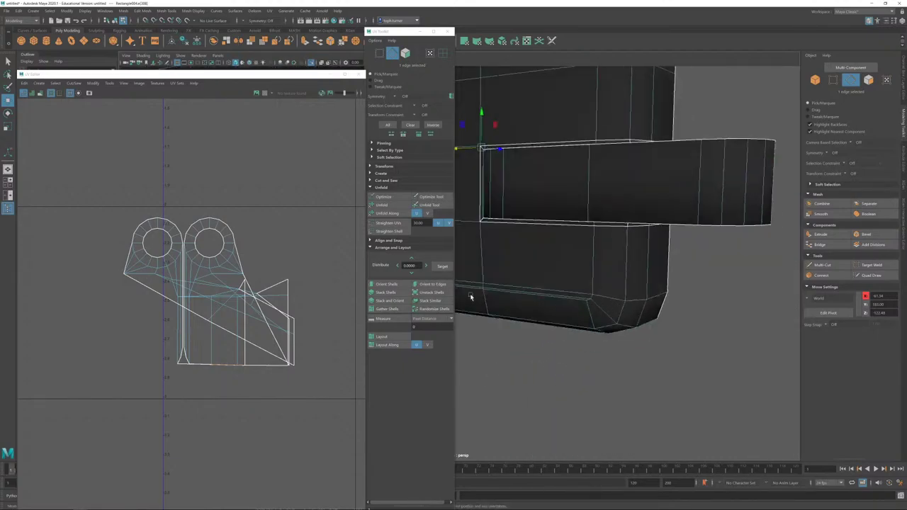
pyautogui.click(405, 54)
pyautogui.moveTo(98, 176); pyautogui.dragTo(196, 300)
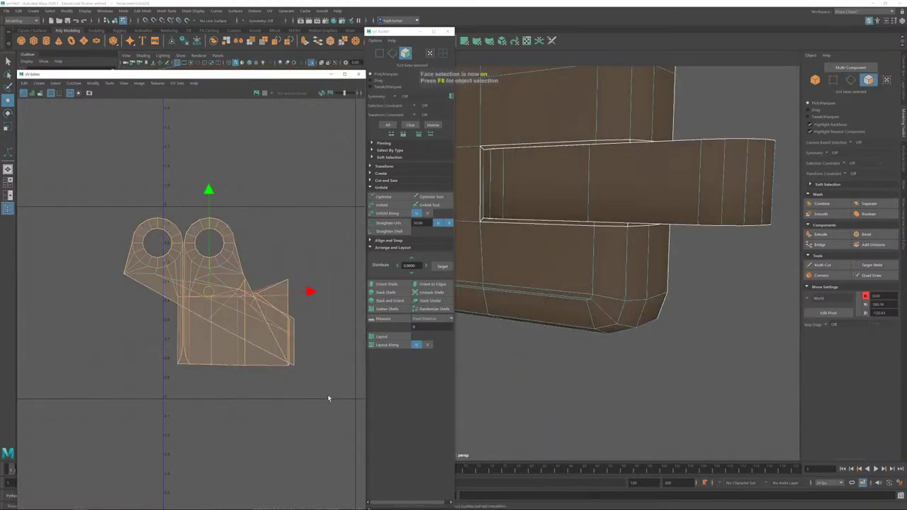
pyautogui.click(382, 205)
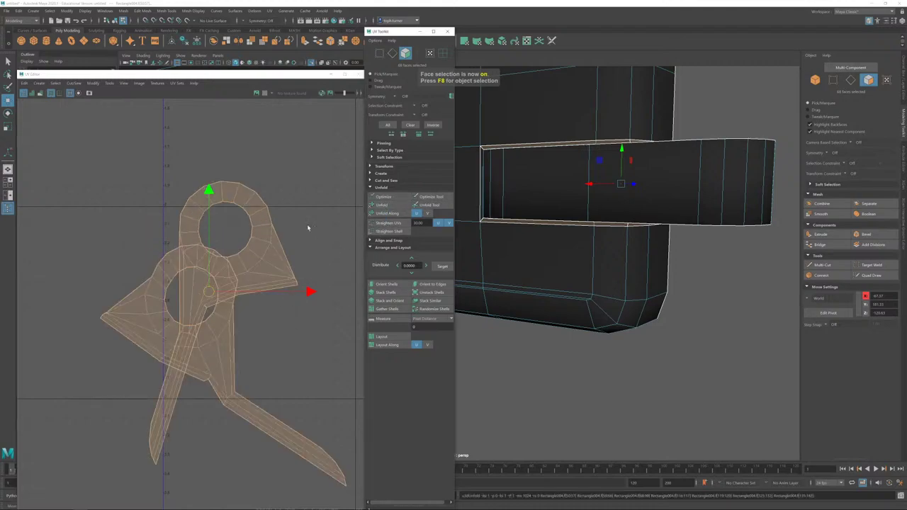
pyautogui.click(319, 339)
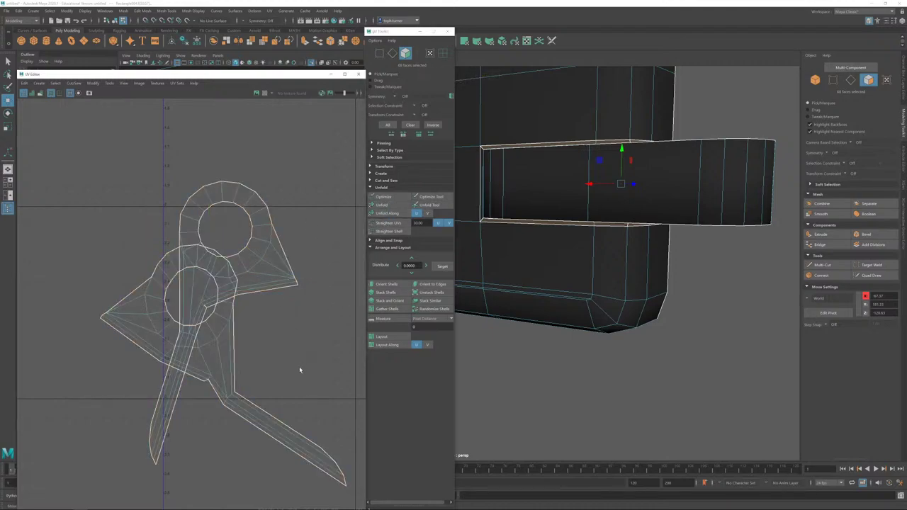
# Step: Sew the short open border edge beside the inner bend of the lower eyelet shell and Unfold the eyelet shells again
pyautogui.click(391, 53)
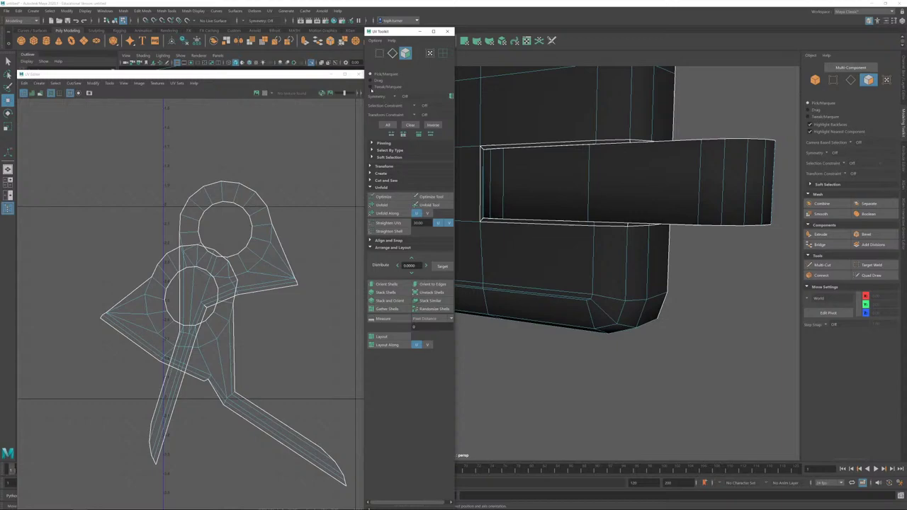
pyautogui.click(206, 382)
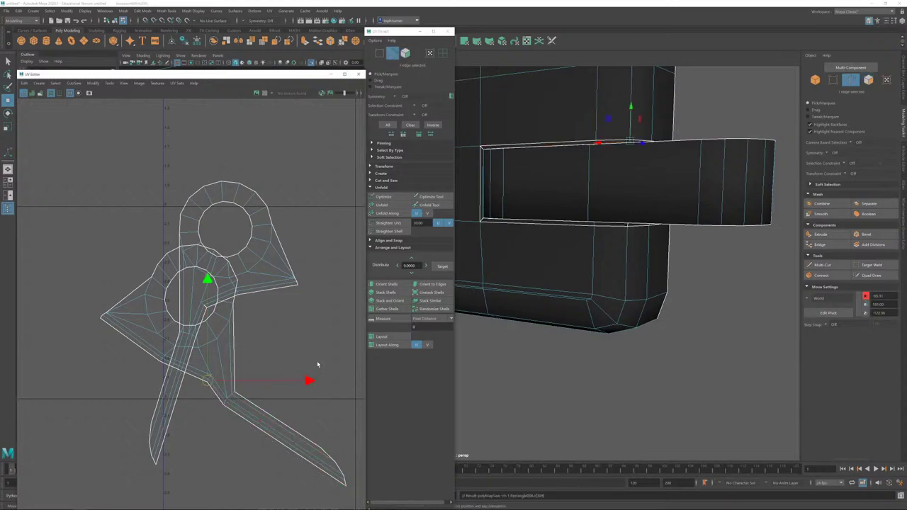
pyautogui.click(407, 55)
pyautogui.scroll(-2, 266, 273)
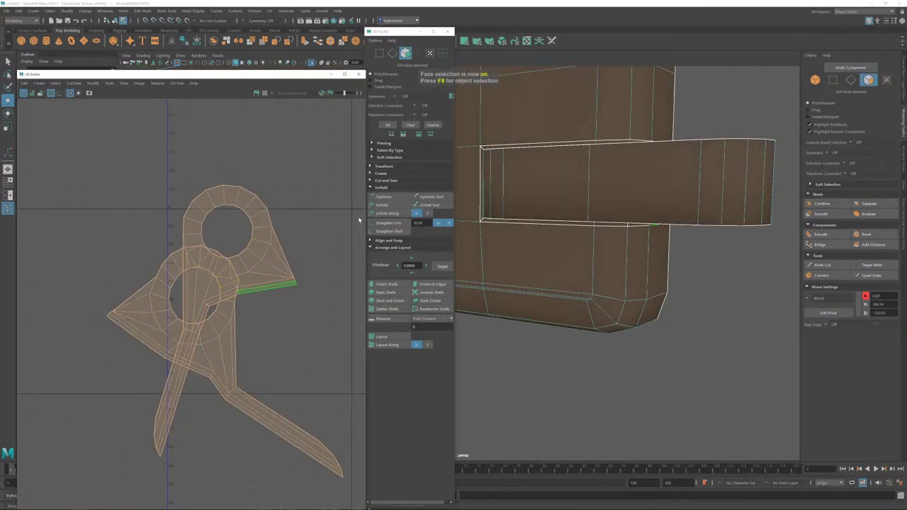
pyautogui.click(396, 206)
pyautogui.scroll(-2, 232, 308)
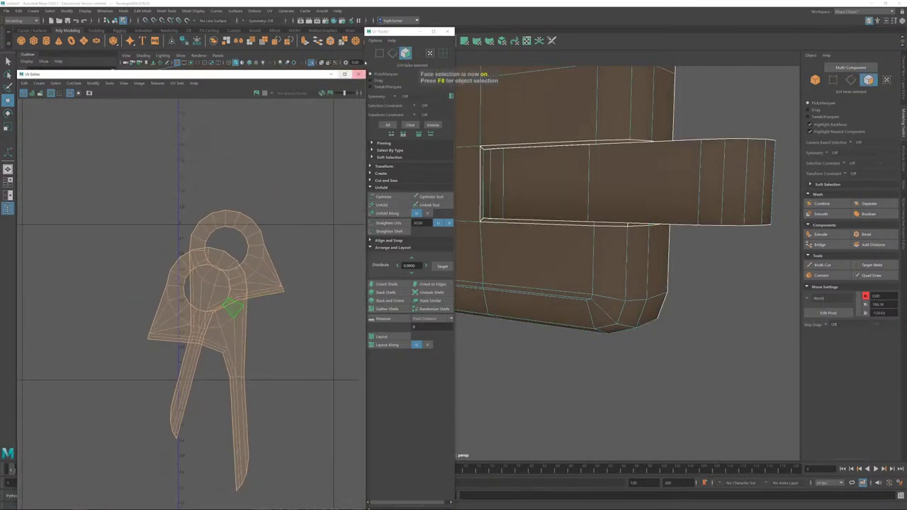
# Step: Orient both eyelet shells to their long straight side edges using Orient to Edges
pyautogui.click(392, 53)
pyautogui.click(244, 331)
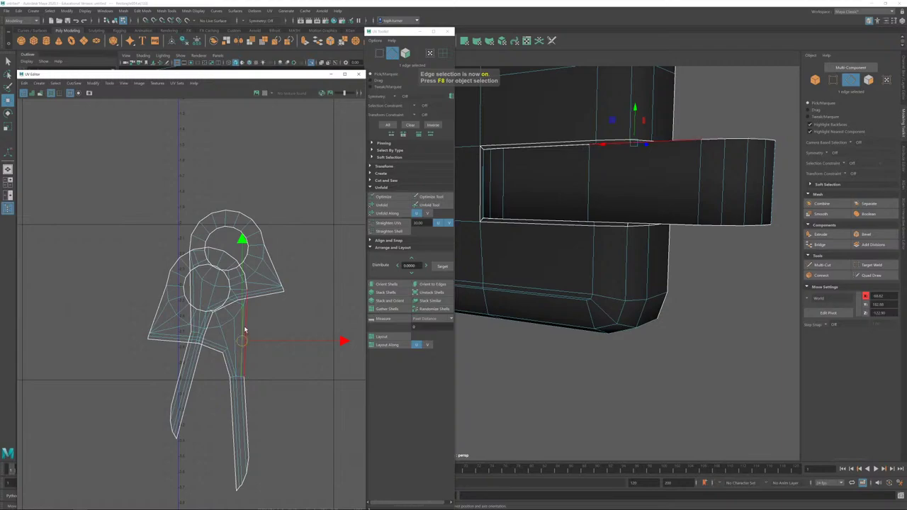
pyautogui.doubleClick(245, 330)
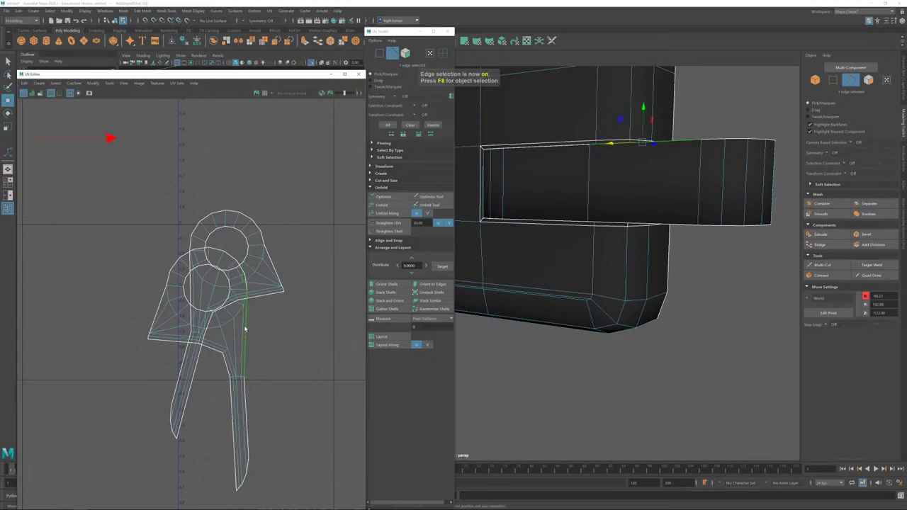
pyautogui.keyDown('shift'); pyautogui.click(191, 269); pyautogui.keyUp('shift')
pyautogui.click(433, 284)
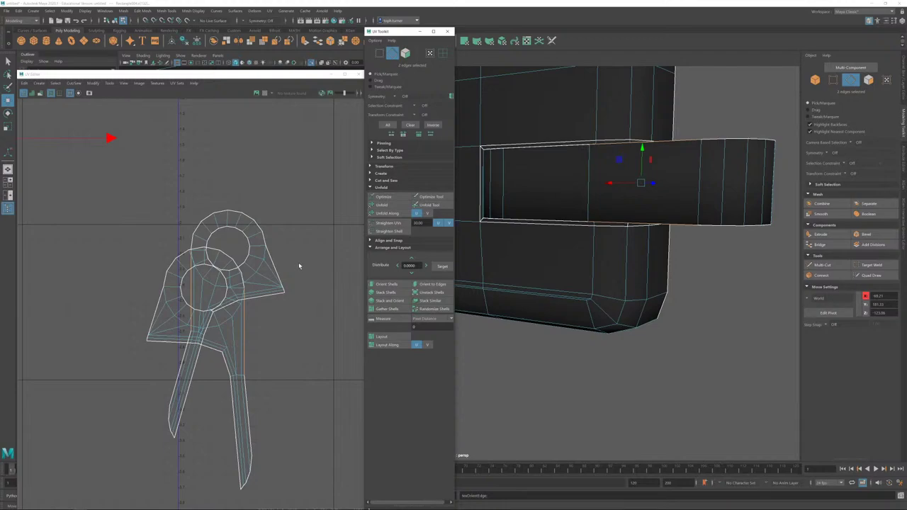
# Step: Orient both eyelet shells to the straight base edges below their eyelets
pyautogui.click(265, 294)
pyautogui.keyDown('shift'); pyautogui.click(183, 343); pyautogui.keyUp('shift')
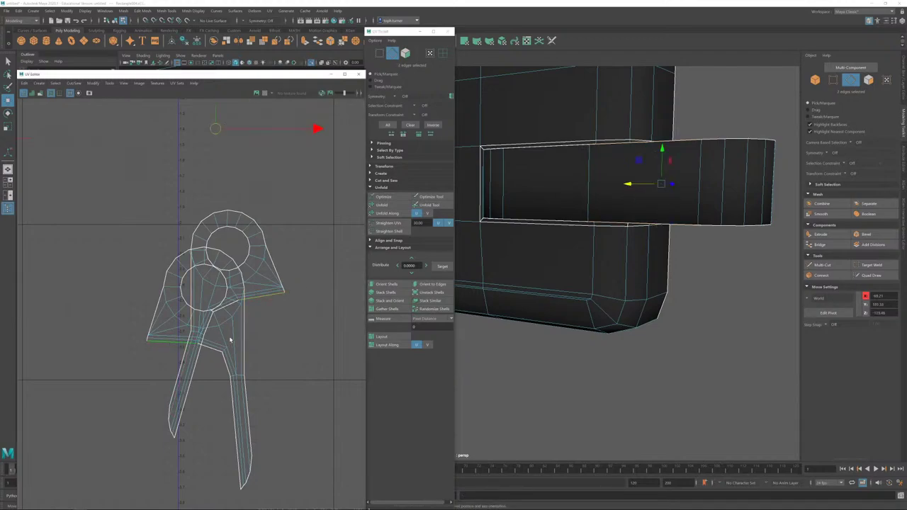
pyautogui.click(428, 285)
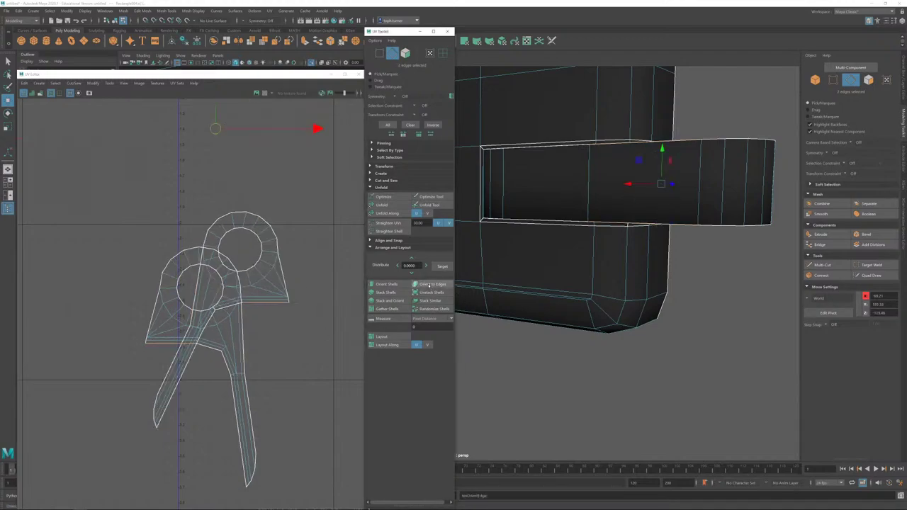
# Step: Sew the remaining border edge at the upper eyelet shell's inner bend and Unfold both eyelet shells
pyautogui.click(214, 312)
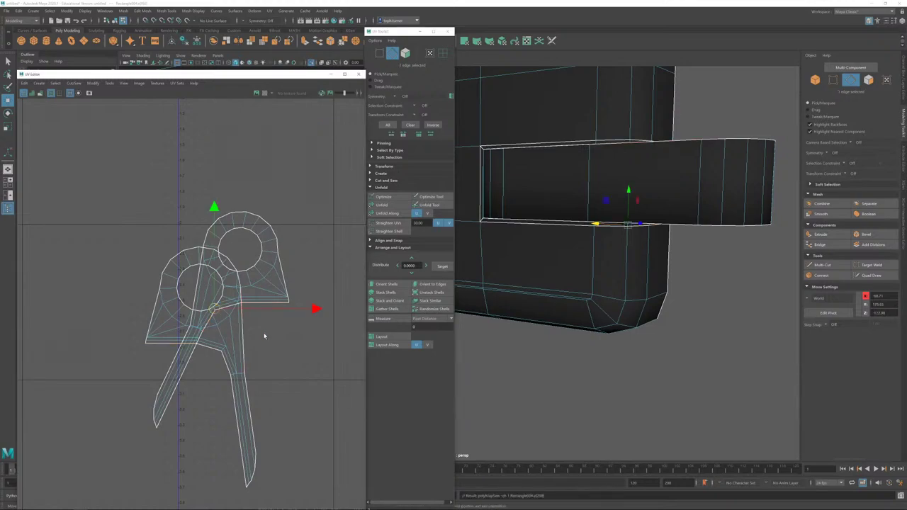
pyautogui.click(263, 307)
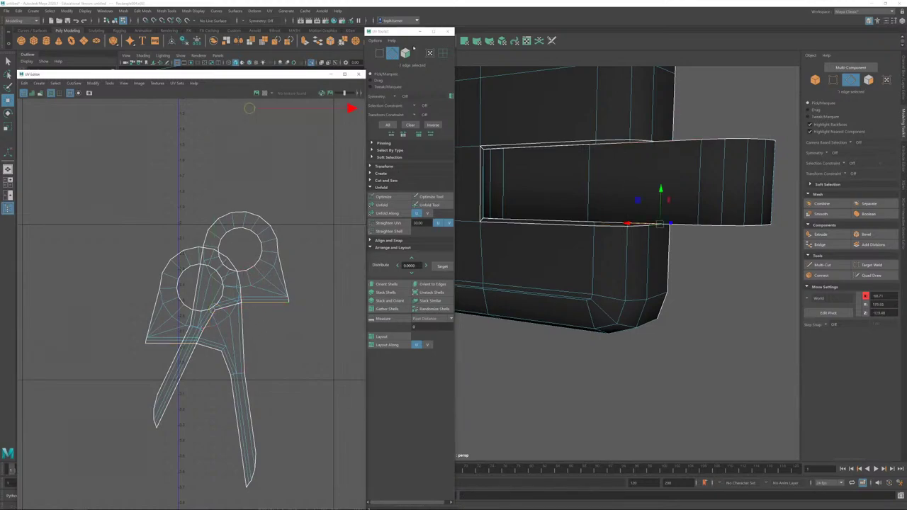
pyautogui.click(405, 54)
pyautogui.moveTo(303, 174); pyautogui.dragTo(139, 496)
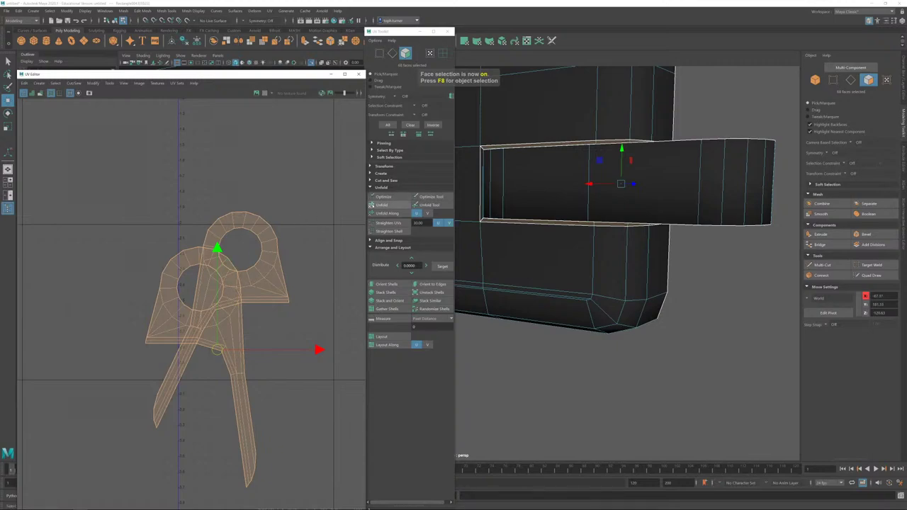
pyautogui.click(380, 205)
# Step: Orient the upper eyelet shell so its straight base edge is horizontal
pyautogui.click(392, 53)
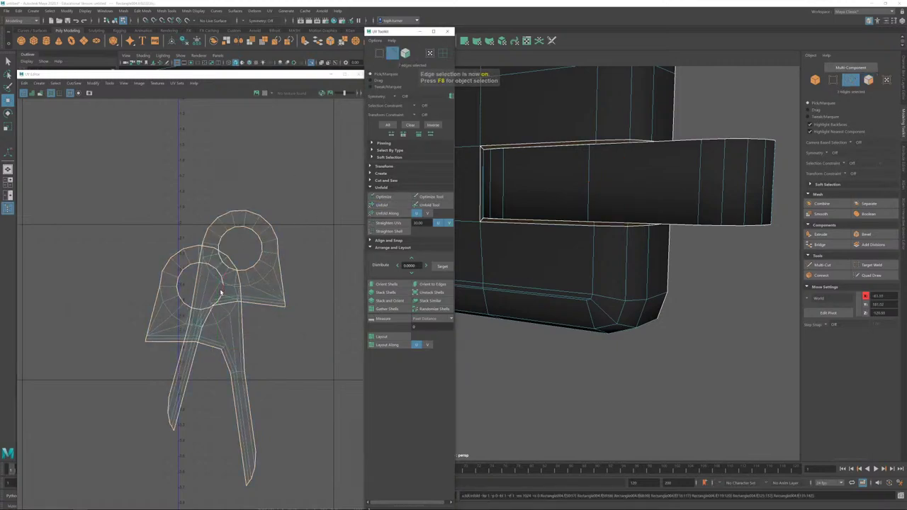
pyautogui.click(174, 343)
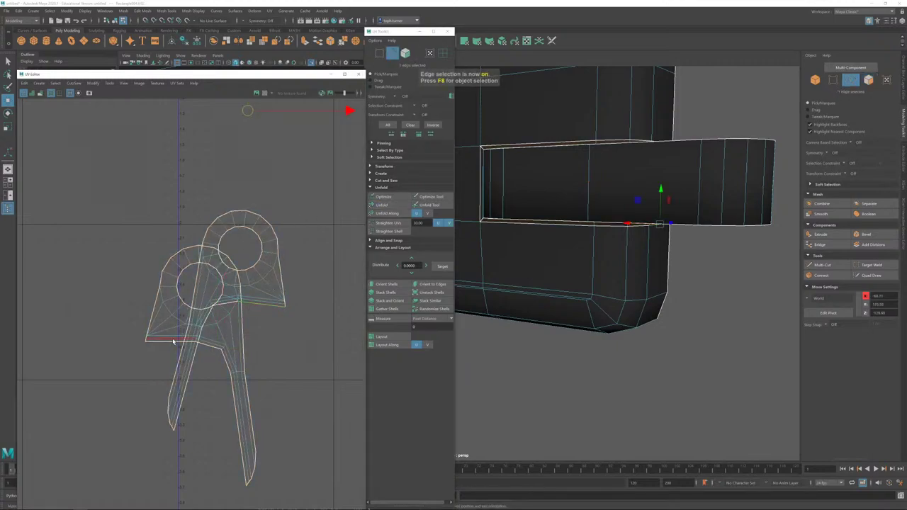
pyautogui.click(432, 285)
# Step: Select the two unfolded eyelet shells and move them next to the other finished hinge arm shells, above the long strip shell
pyautogui.click(406, 54)
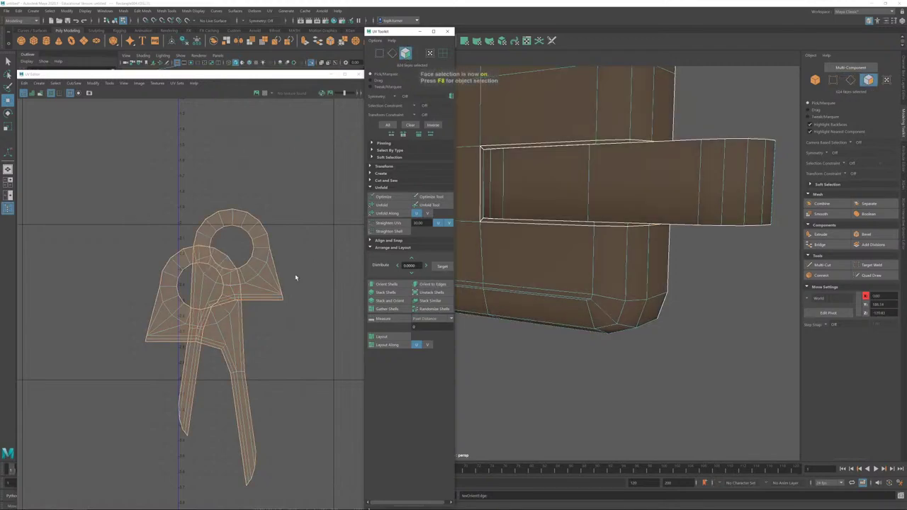
pyautogui.click(79, 273)
pyautogui.scroll(-5, 170, 272)
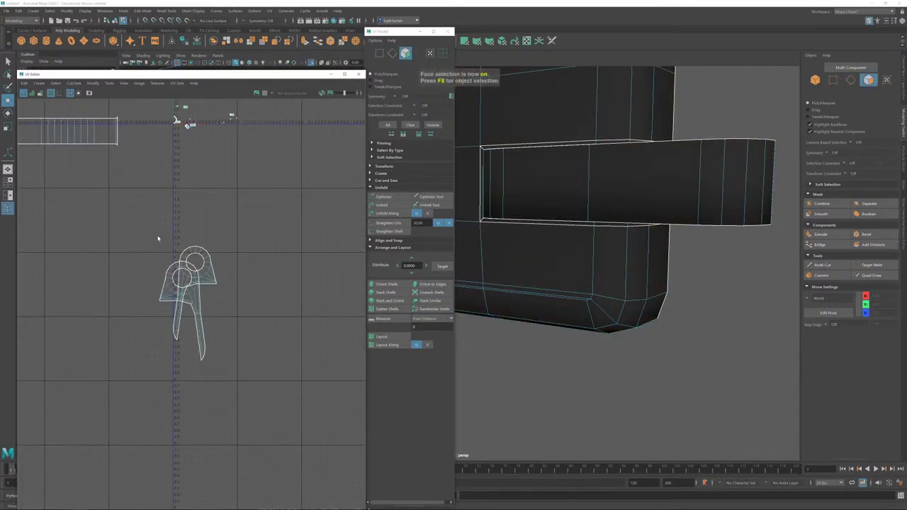
pyautogui.moveTo(158, 239); pyautogui.dragTo(286, 422)
pyautogui.scroll(-3, 178, 254)
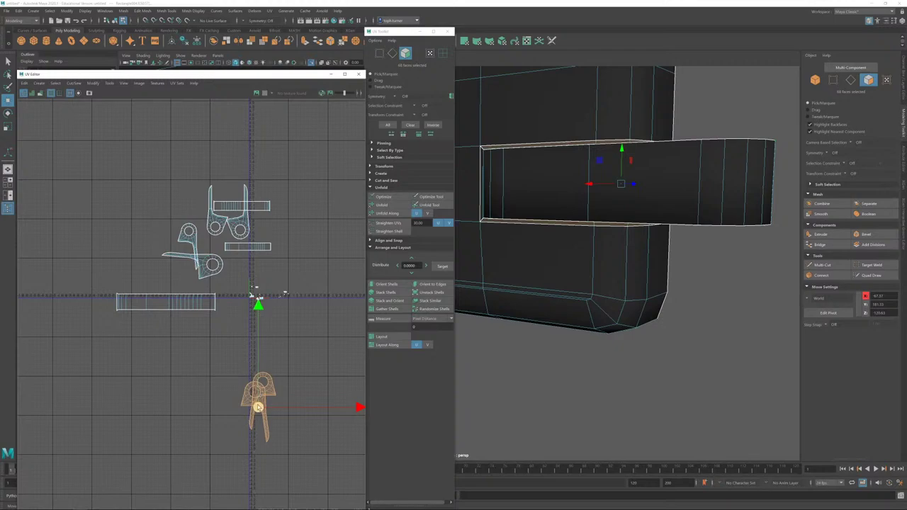
pyautogui.moveTo(259, 393); pyautogui.dragTo(143, 254)
# Step: Select the remaining small shells near the UV origin and examine them up close
pyautogui.scroll(3, 257, 297)
pyautogui.keyDown('alt'); pyautogui.moveTo(262, 327); pyautogui.dragTo(292, 457, button='right'); pyautogui.keyUp('alt')
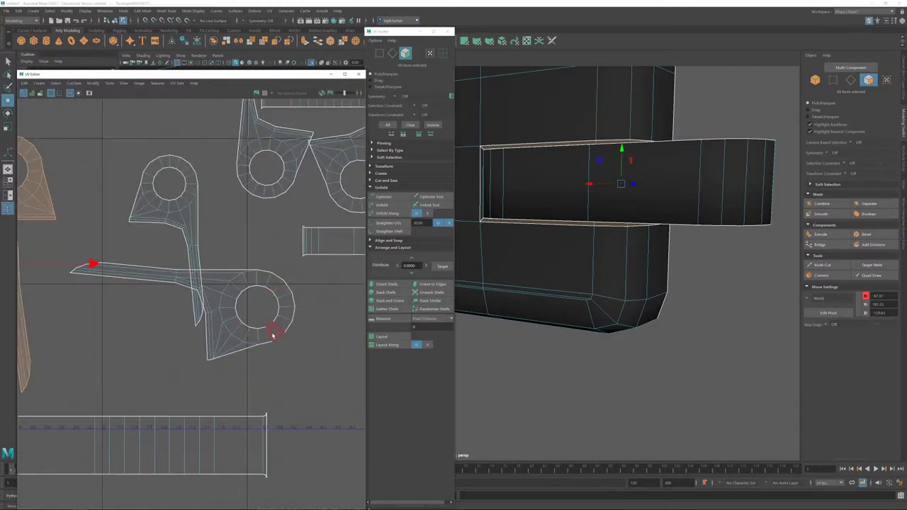
pyautogui.scroll(-3, 238, 249)
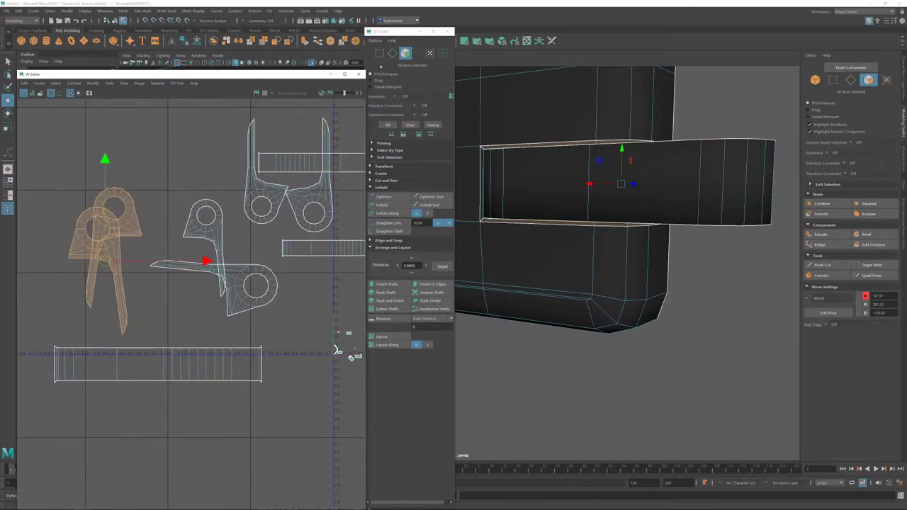
pyautogui.scroll(-3, 297, 284)
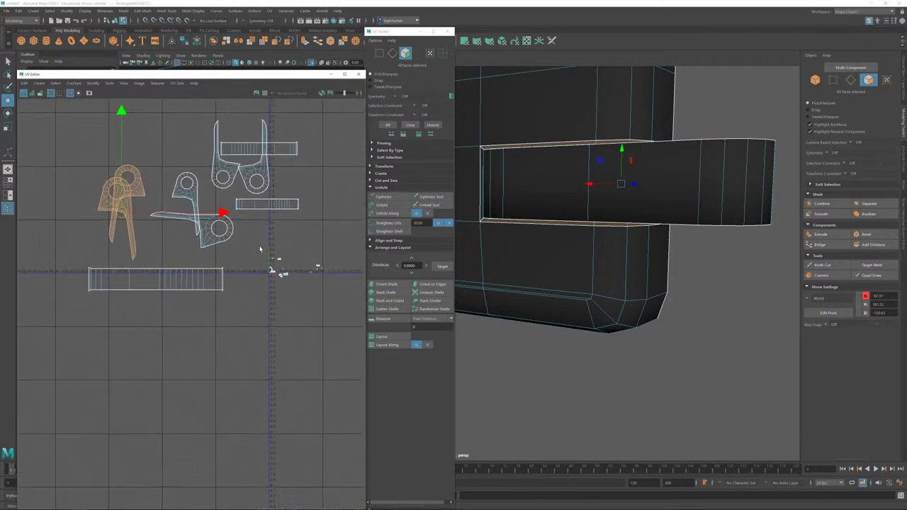
pyautogui.moveTo(260, 249); pyautogui.dragTo(319, 307)
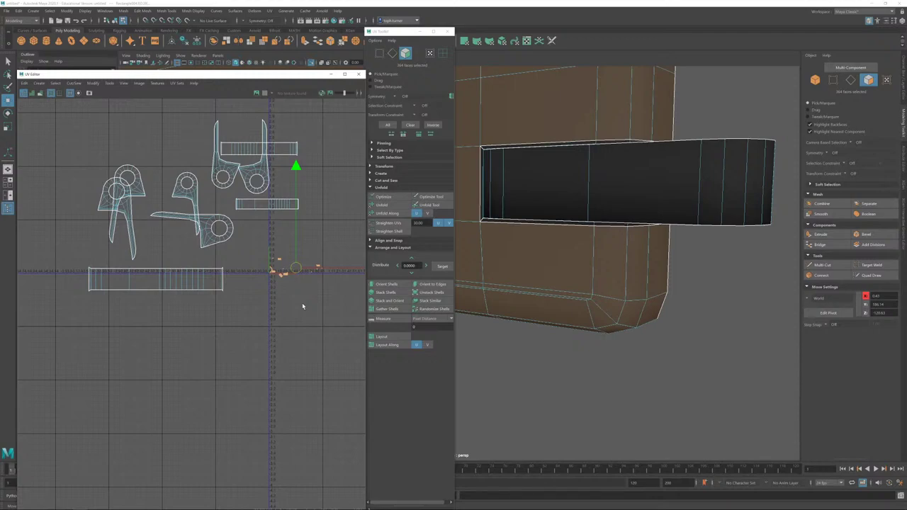
pyautogui.press('f')
pyautogui.keyDown('alt'); pyautogui.moveTo(298, 314); pyautogui.dragTo(326, 378, button='right'); pyautogui.keyUp('alt')
pyautogui.keyDown('alt'); pyautogui.moveTo(281, 339); pyautogui.dragTo(171, 304, button='middle'); pyautogui.keyUp('alt')
pyautogui.keyDown('alt'); pyautogui.moveTo(233, 315); pyautogui.dragTo(305, 346, button='right'); pyautogui.keyUp('alt')
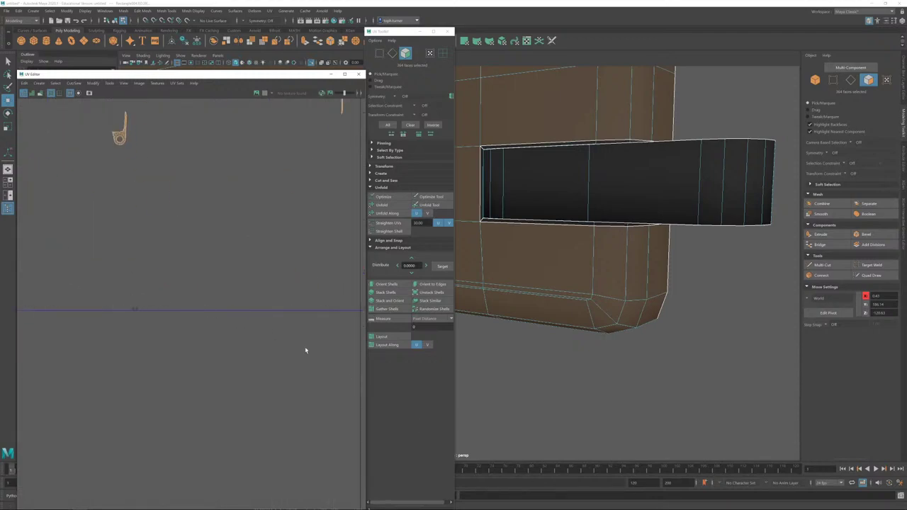
pyautogui.keyDown('alt'); pyautogui.moveTo(217, 284); pyautogui.dragTo(229, 379, button='middle'); pyautogui.keyUp('alt')
pyautogui.keyDown('alt'); pyautogui.moveTo(217, 282); pyautogui.dragTo(185, 279, button='right'); pyautogui.keyUp('alt')
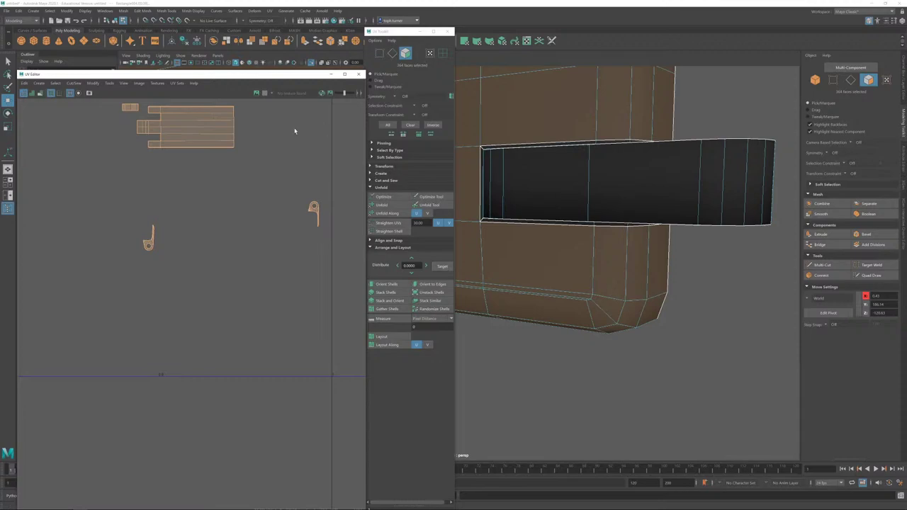
pyautogui.keyDown('alt'); pyautogui.moveTo(299, 235); pyautogui.dragTo(124, 174, button='right'); pyautogui.keyUp('alt')
pyautogui.keyDown('alt'); pyautogui.moveTo(151, 277); pyautogui.dragTo(214, 242, button='middle'); pyautogui.keyUp('alt')
pyautogui.keyDown('alt'); pyautogui.moveTo(214, 242); pyautogui.dragTo(409, 380, button='right'); pyautogui.keyUp('alt')
# Step: Select the two tiny thin strip shells near the UV axis and locate their faces on the hinge arm
pyautogui.moveTo(206, 209); pyautogui.dragTo(134, 314)
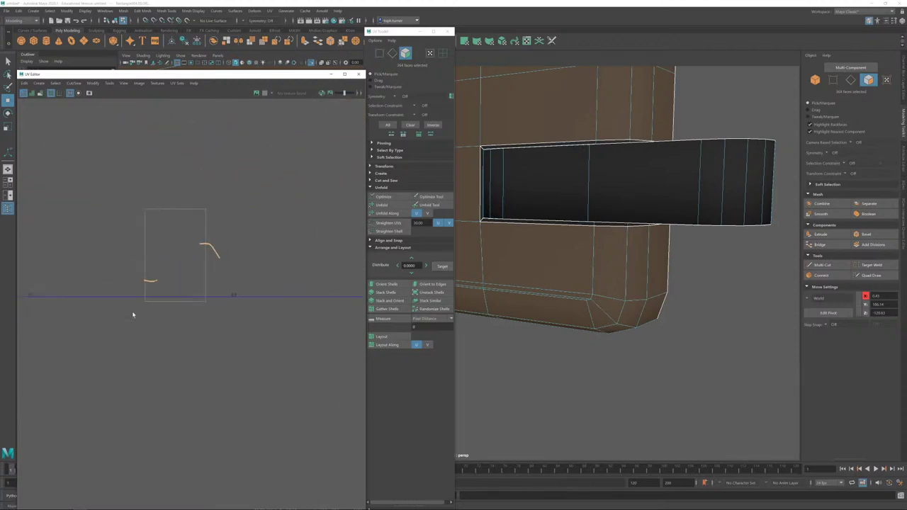
pyautogui.keyDown('shift'); pyautogui.moveTo(252, 199); pyautogui.dragTo(173, 339); pyautogui.keyUp('shift')
pyautogui.press('f')
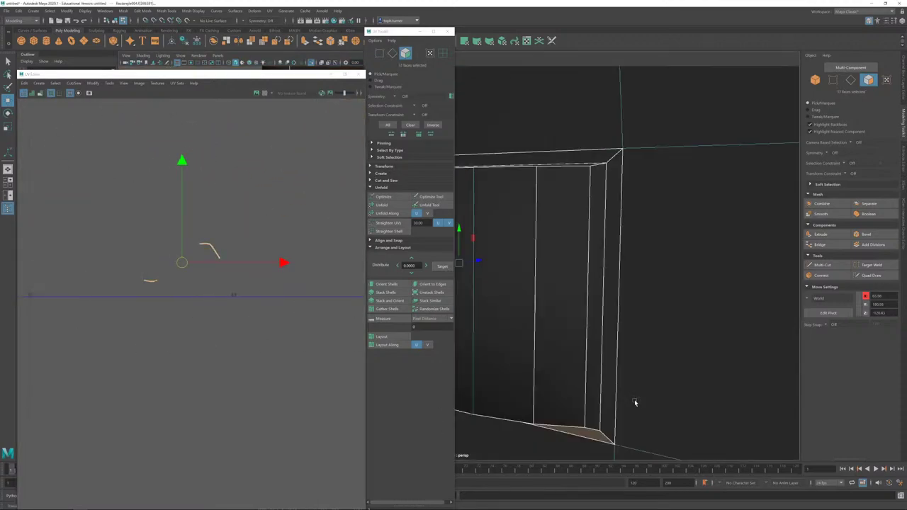
pyautogui.keyDown('alt'); pyautogui.moveTo(635, 401); pyautogui.dragTo(667, 236); pyautogui.keyUp('alt')
pyautogui.keyDown('alt'); pyautogui.moveTo(667, 235); pyautogui.dragTo(623, 202, button='right'); pyautogui.keyUp('alt')
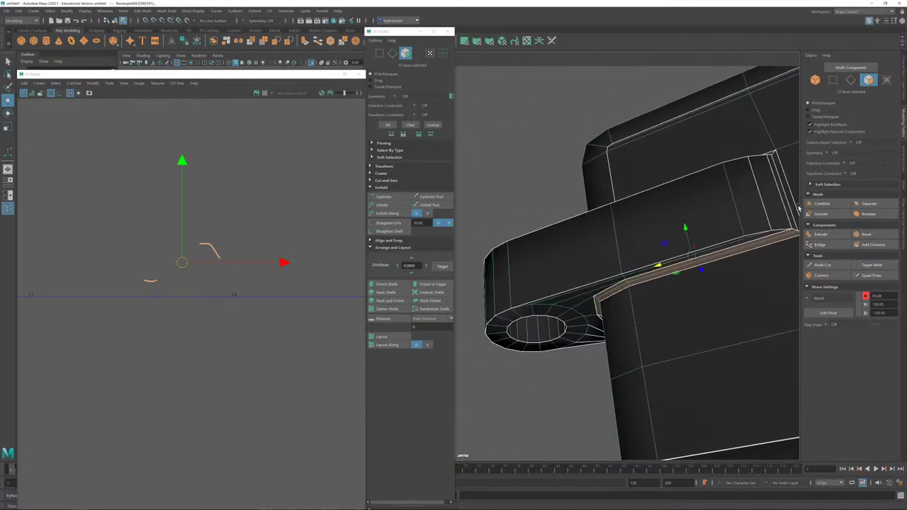
pyautogui.keyDown('alt'); pyautogui.moveTo(673, 219); pyautogui.dragTo(720, 249); pyautogui.keyUp('alt')
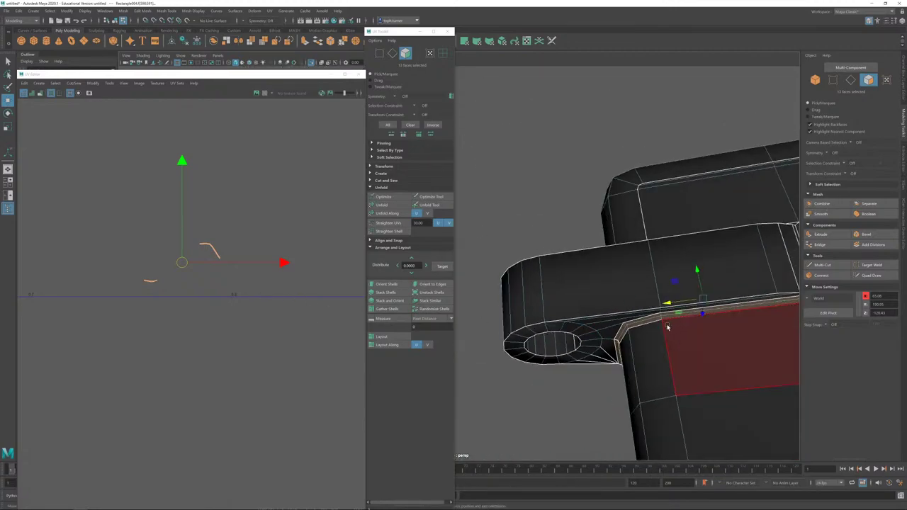
# Step: Select all faces of the upper hinge arm, convert the selection to vertices and merge them with a small distance threshold
pyautogui.doubleClick(601, 326)
pyautogui.keyDown('alt'); pyautogui.moveTo(327, 231); pyautogui.dragTo(330, 236, button='middle'); pyautogui.keyUp('alt')
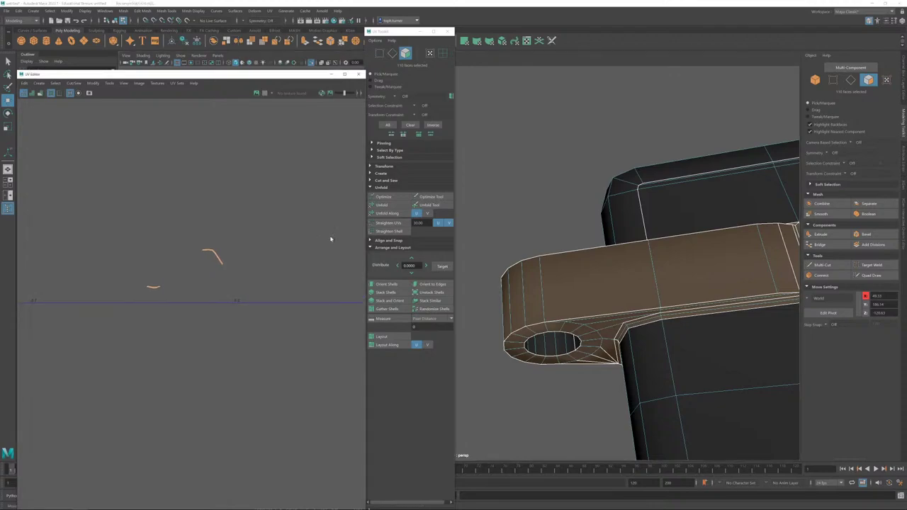
pyautogui.keyDown('alt'); pyautogui.moveTo(579, 197); pyautogui.dragTo(589, 253); pyautogui.keyUp('alt')
pyautogui.keyDown('alt'); pyautogui.moveTo(294, 251); pyautogui.dragTo(115, 120, button='right'); pyautogui.keyUp('alt')
pyautogui.keyDown('alt'); pyautogui.moveTo(253, 164); pyautogui.dragTo(239, 232, button='middle'); pyautogui.keyUp('alt')
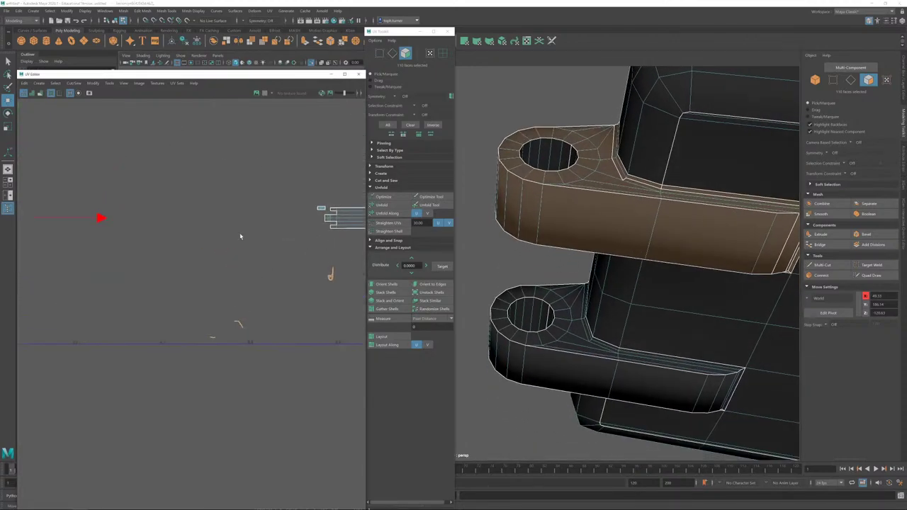
pyautogui.keyDown('alt'); pyautogui.moveTo(241, 234); pyautogui.dragTo(145, 170, button='right'); pyautogui.keyUp('alt')
pyautogui.click(834, 80)
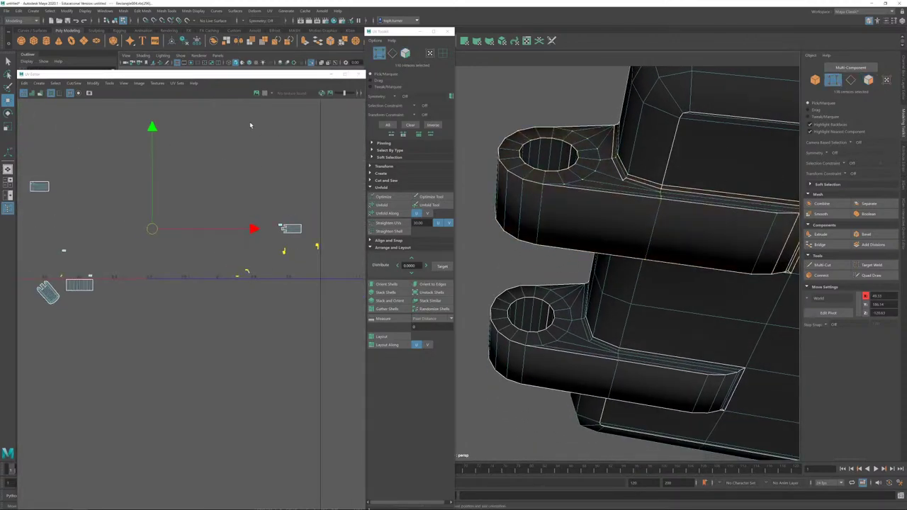
pyautogui.click(142, 11)
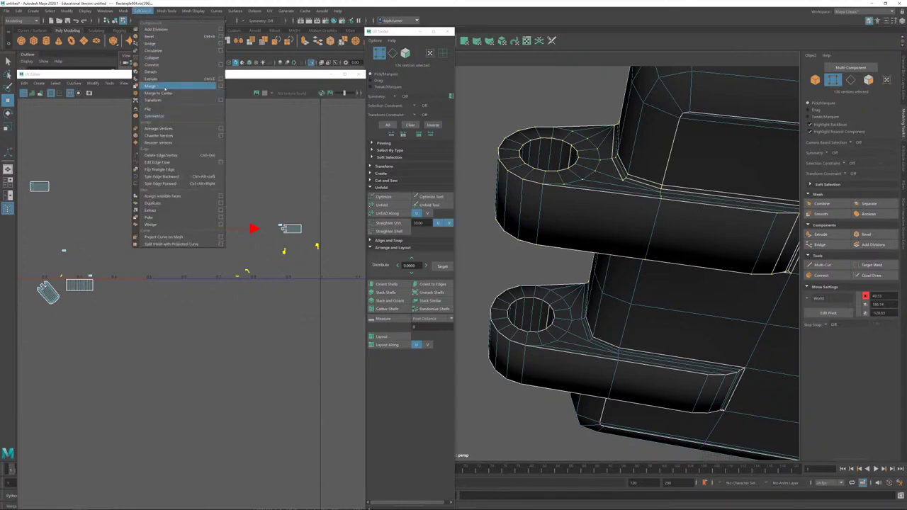
pyautogui.click(151, 85)
pyautogui.moveTo(657, 271); pyautogui.dragTo(653, 272)
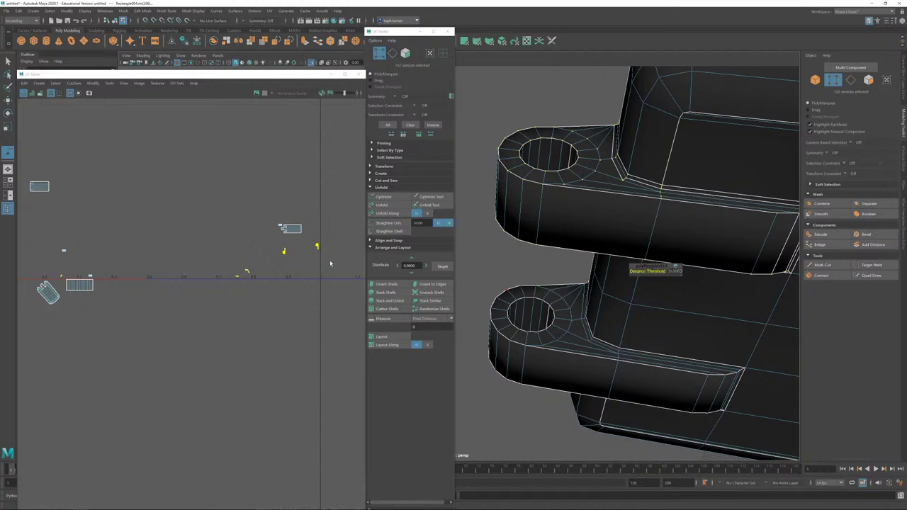
# Step: Select the two eyelet shells and curved strip shells in face mode, and search the UV layout for the arm's other small shells
pyautogui.keyDown('alt'); pyautogui.moveTo(330, 264); pyautogui.dragTo(302, 255, button='middle'); pyautogui.keyUp('alt')
pyautogui.press('F11')
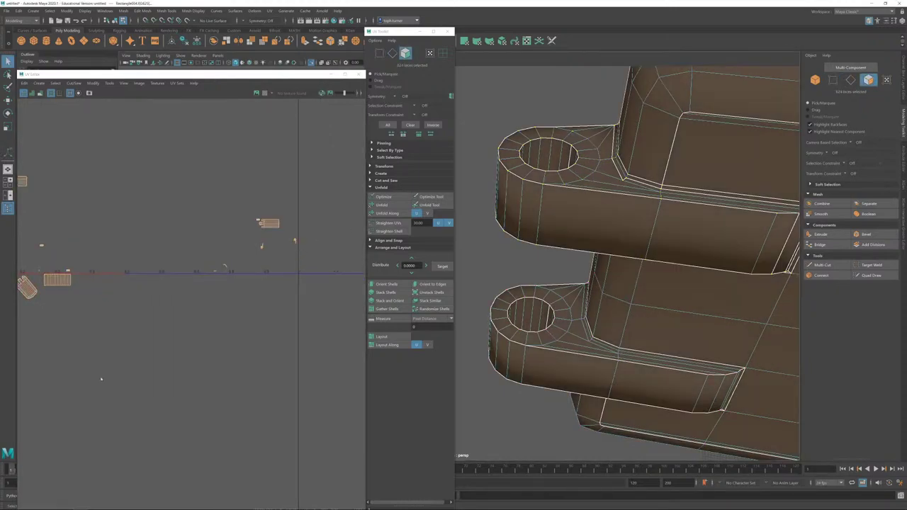
pyautogui.click(249, 266)
pyautogui.moveTo(306, 241); pyautogui.dragTo(206, 286)
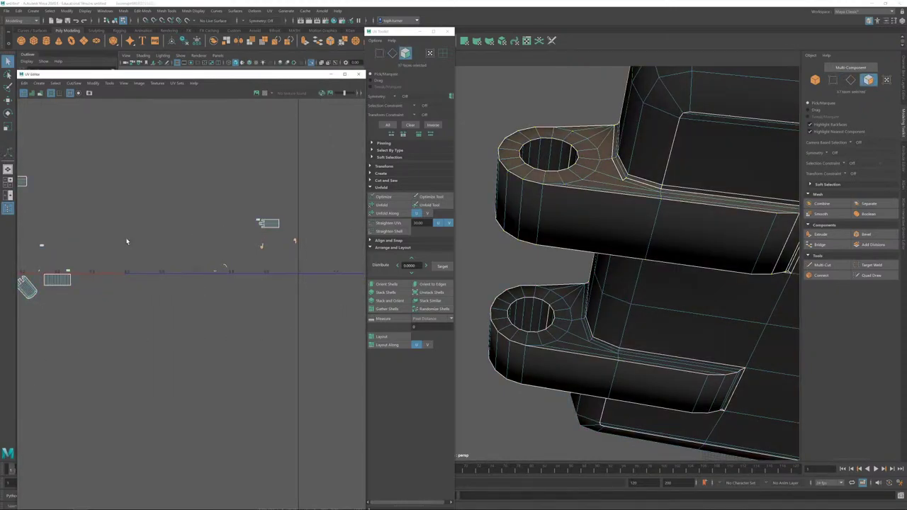
pyautogui.scroll(3, 276, 339)
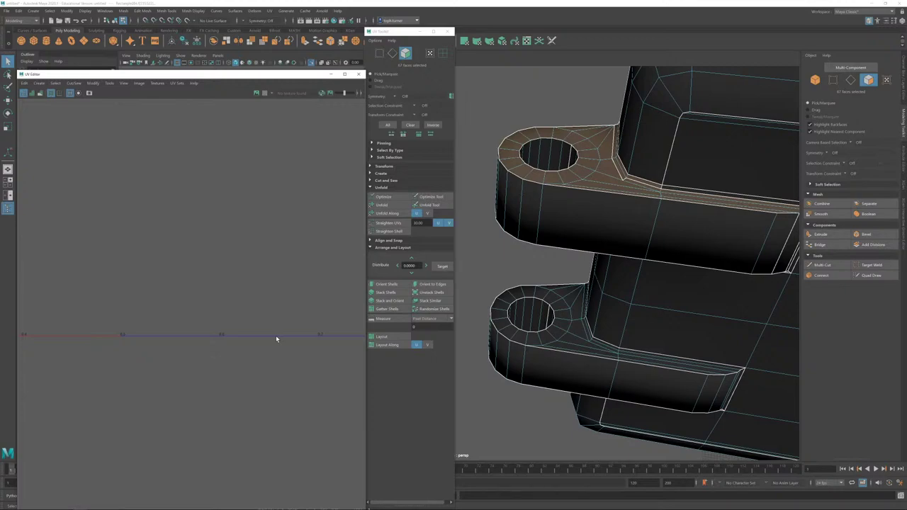
pyautogui.scroll(-3, 155, 271)
pyautogui.keyDown('alt'); pyautogui.moveTo(192, 303); pyautogui.dragTo(337, 280, button='middle'); pyautogui.keyUp('alt')
pyautogui.keyDown('alt'); pyautogui.moveTo(337, 280); pyautogui.dragTo(501, 477, button='right'); pyautogui.keyUp('alt')
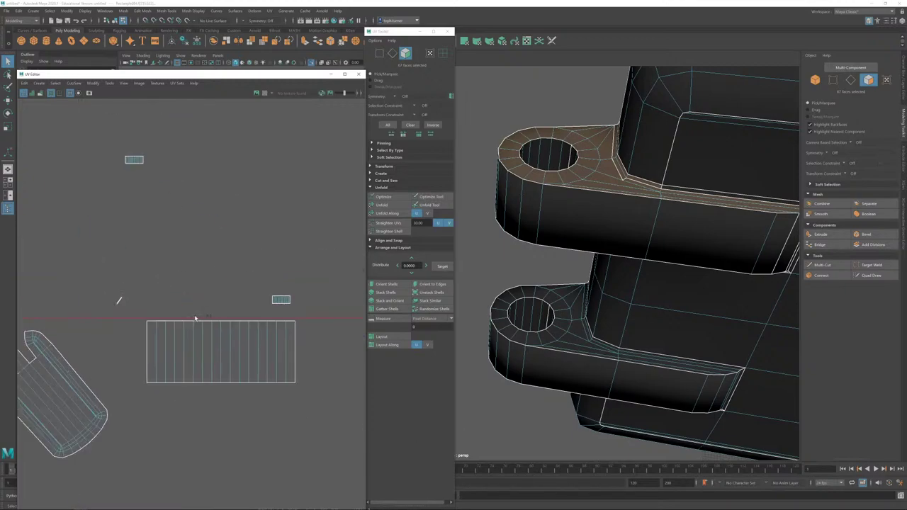
pyautogui.scroll(6, 135, 306)
# Step: Select the tiny slanted strip shell near the U axis and locate its face at the end of the upper hinge arm
pyautogui.click(96, 328)
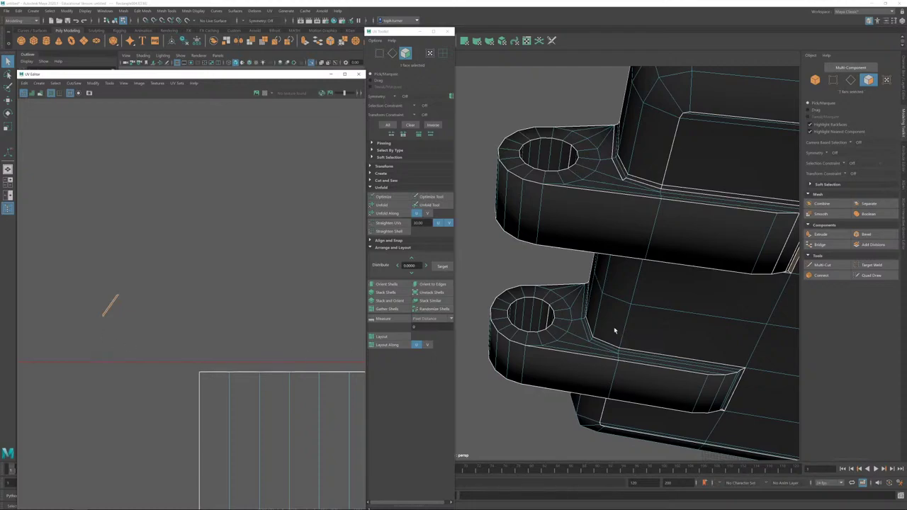
pyautogui.press('f')
pyautogui.keyDown('alt'); pyautogui.moveTo(614, 320); pyautogui.dragTo(622, 299); pyautogui.keyUp('alt')
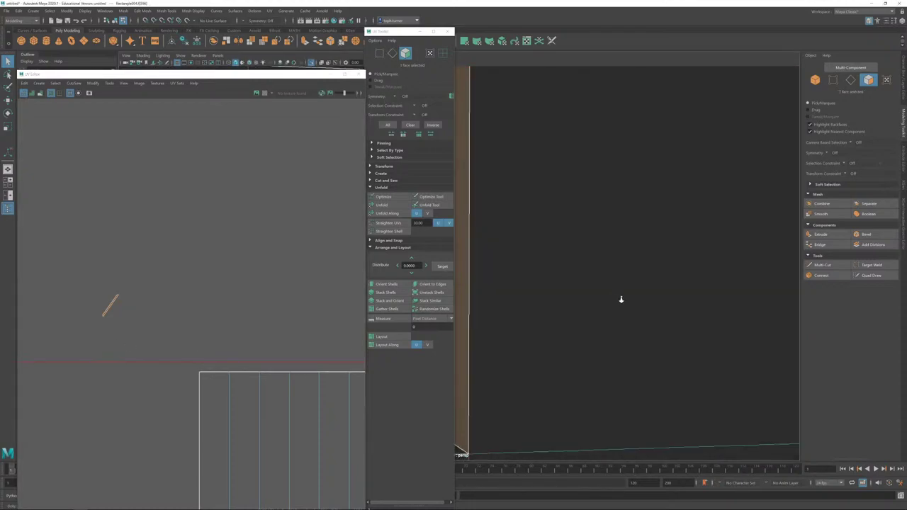
pyautogui.keyDown('alt'); pyautogui.moveTo(622, 300); pyautogui.dragTo(517, 262, button='right'); pyautogui.keyUp('alt')
pyautogui.keyDown('alt'); pyautogui.moveTo(517, 262); pyautogui.dragTo(769, 286, button='middle'); pyautogui.keyUp('alt')
pyautogui.keyDown('alt'); pyautogui.moveTo(768, 285); pyautogui.dragTo(592, 207); pyautogui.keyUp('alt')
pyautogui.scroll(-8, 188, 251)
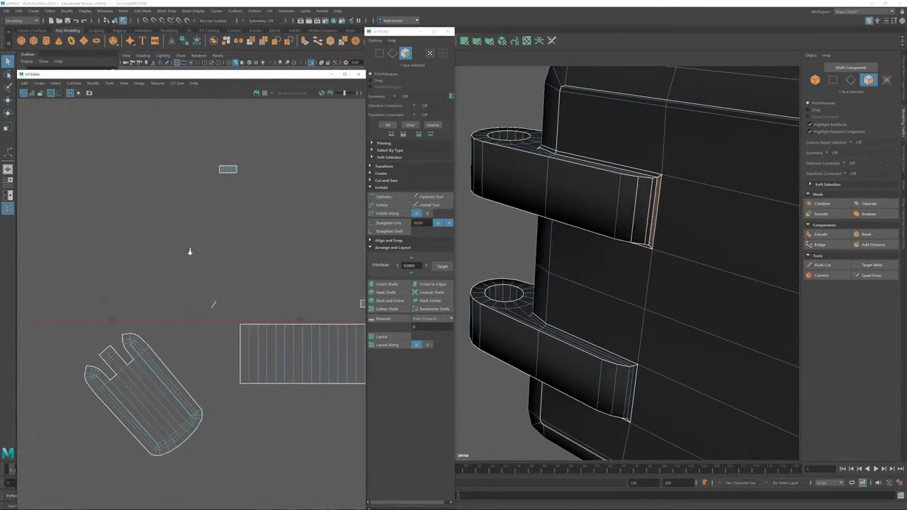
# Step: Examine the edges at the split end of the rectangular shell near the UV origin, then clear the selection
pyautogui.keyDown('alt'); pyautogui.moveTo(263, 276); pyautogui.dragTo(250, 430, button='right'); pyautogui.keyUp('alt')
pyautogui.keyDown('alt'); pyautogui.moveTo(281, 405); pyautogui.dragTo(241, 284, button='middle'); pyautogui.keyUp('alt')
pyautogui.keyDown('alt'); pyautogui.moveTo(241, 284); pyautogui.dragTo(470, 506, button='right'); pyautogui.keyUp('alt')
pyautogui.keyDown('alt'); pyautogui.moveTo(152, 279); pyautogui.dragTo(370, 225, button='middle'); pyautogui.keyUp('alt')
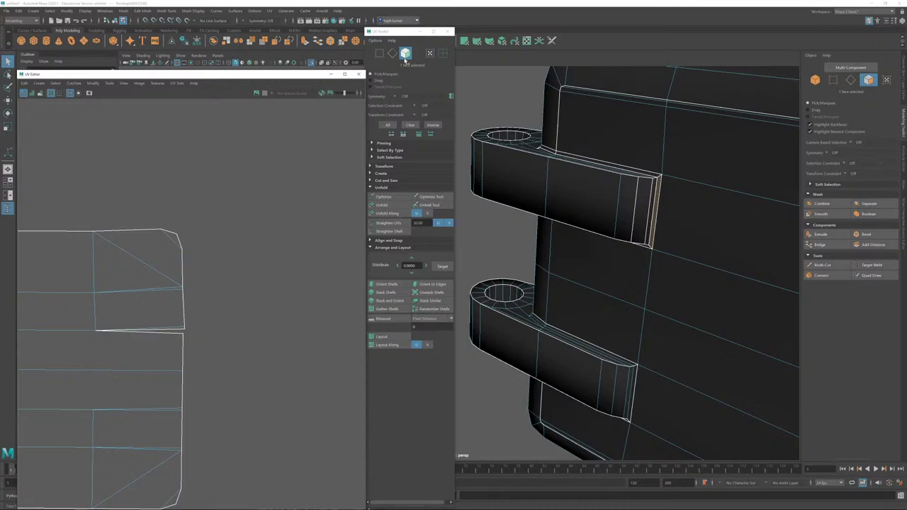
pyautogui.moveTo(365, 132); pyautogui.dragTo(356, 133)
pyautogui.press('F10')
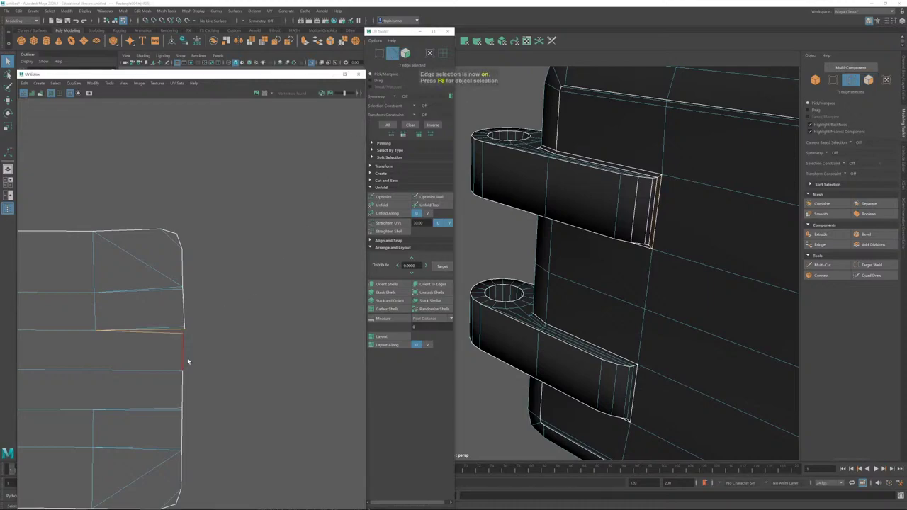
pyautogui.keyDown('alt'); pyautogui.moveTo(204, 370); pyautogui.dragTo(135, 268, button='right'); pyautogui.keyUp('alt')
pyautogui.keyDown('alt'); pyautogui.moveTo(141, 272); pyautogui.dragTo(214, 265, button='middle'); pyautogui.keyUp('alt')
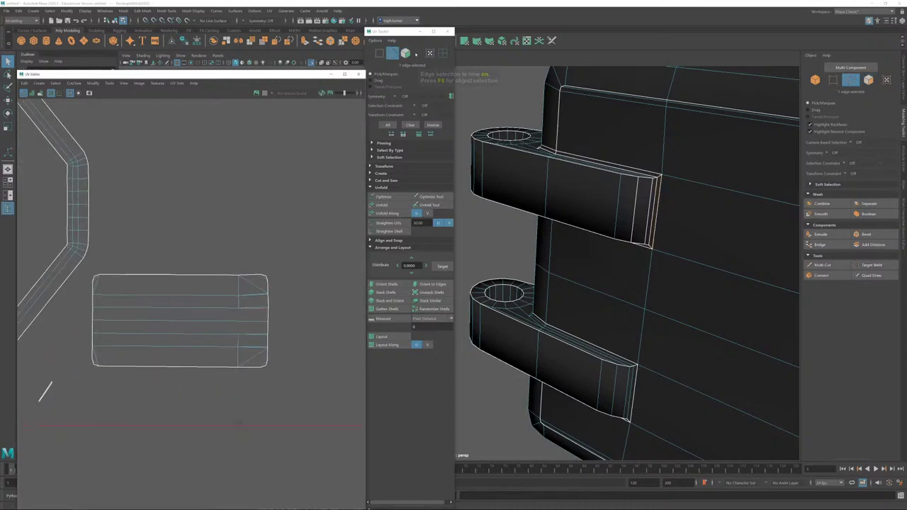
pyautogui.click(406, 54)
pyautogui.press('F11')
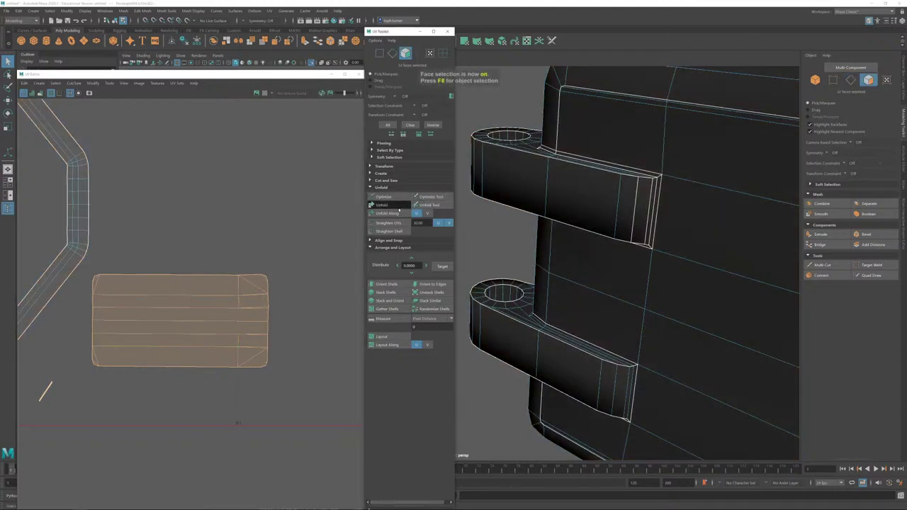
pyautogui.click(281, 280)
# Step: Select the two tiny slanted strip shells near the U axis that belong to the upper hinge arm
pyautogui.keyDown('alt'); pyautogui.moveTo(343, 345); pyautogui.dragTo(137, 245, button='right'); pyautogui.keyUp('alt')
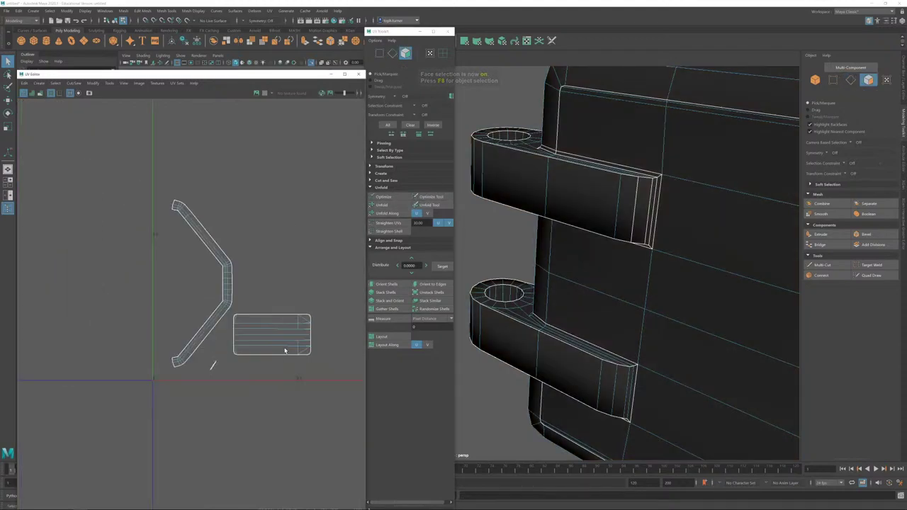
pyautogui.scroll(2, 212, 365)
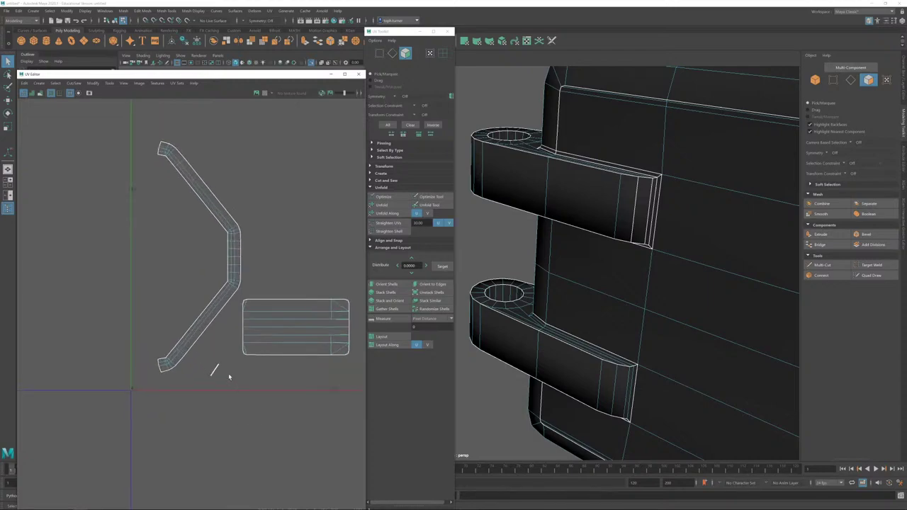
pyautogui.keyDown('alt'); pyautogui.moveTo(354, 262); pyautogui.dragTo(49, 233, button='middle'); pyautogui.keyUp('alt')
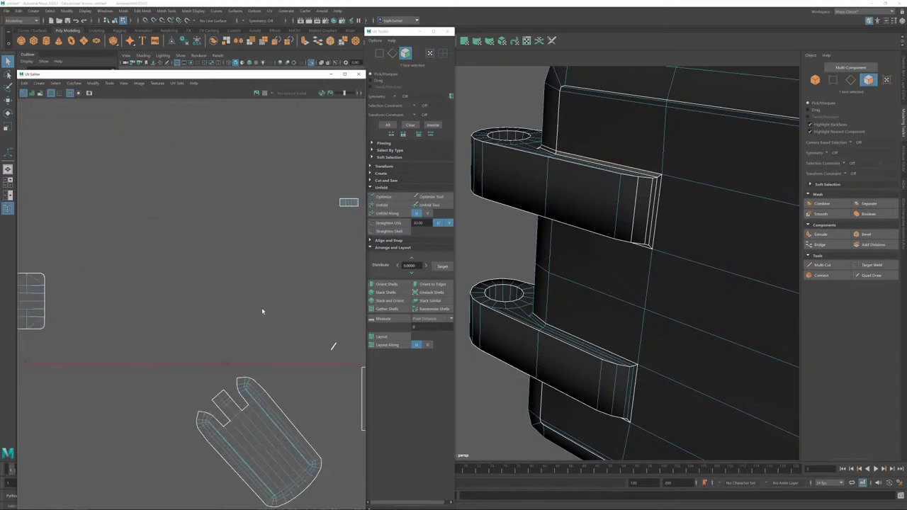
pyautogui.scroll(-3, 262, 309)
pyautogui.keyDown('alt'); pyautogui.moveTo(314, 299); pyautogui.dragTo(219, 252, button='middle'); pyautogui.keyUp('alt')
pyautogui.scroll(2, 221, 254)
pyautogui.moveTo(218, 281); pyautogui.dragTo(207, 302)
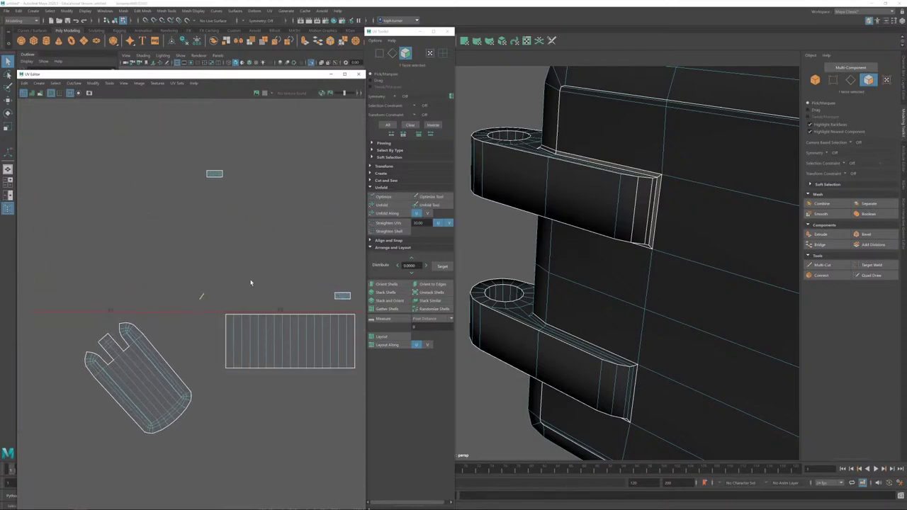
# Step: Add the two small curved strip shells and the two eyelet shells to the face selection
pyautogui.keyDown('alt'); pyautogui.moveTo(304, 278); pyautogui.dragTo(124, 238, button='middle'); pyautogui.keyUp('alt')
pyautogui.scroll(-4, 251, 273)
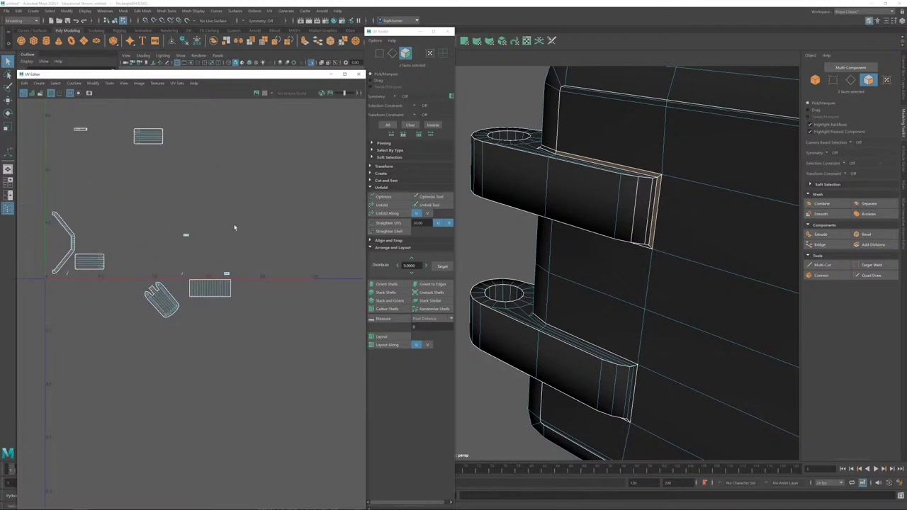
pyautogui.keyDown('alt'); pyautogui.moveTo(283, 234); pyautogui.dragTo(46, 247, button='middle'); pyautogui.keyUp('alt')
pyautogui.scroll(2, 277, 286)
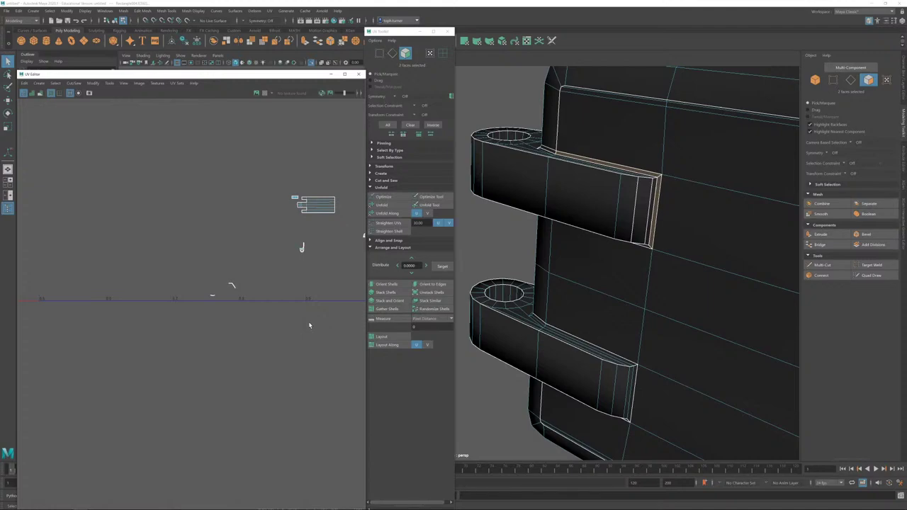
pyautogui.keyDown('alt'); pyautogui.moveTo(253, 289); pyautogui.dragTo(250, 287, button='middle'); pyautogui.keyUp('alt')
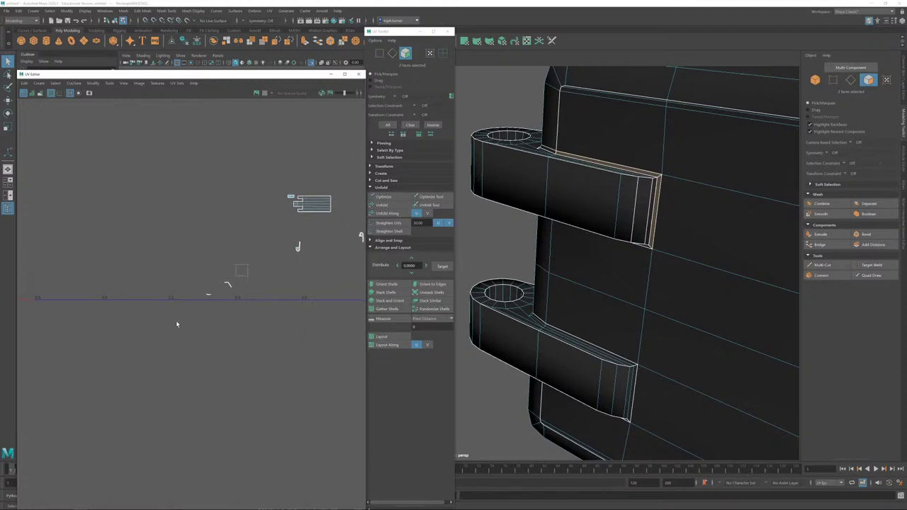
pyautogui.moveTo(248, 265); pyautogui.dragTo(176, 322)
pyautogui.keyDown('alt'); pyautogui.moveTo(273, 258); pyautogui.dragTo(177, 295, button='middle'); pyautogui.keyUp('alt')
pyautogui.keyDown('alt'); pyautogui.moveTo(177, 296); pyautogui.dragTo(332, 366, button='right'); pyautogui.keyUp('alt')
pyautogui.moveTo(174, 237); pyautogui.dragTo(270, 304)
pyautogui.keyDown('alt'); pyautogui.moveTo(289, 306); pyautogui.dragTo(228, 322, button='middle'); pyautogui.keyUp('alt')
pyautogui.keyDown('shift'); pyautogui.moveTo(284, 222); pyautogui.dragTo(334, 305); pyautogui.keyUp('shift')
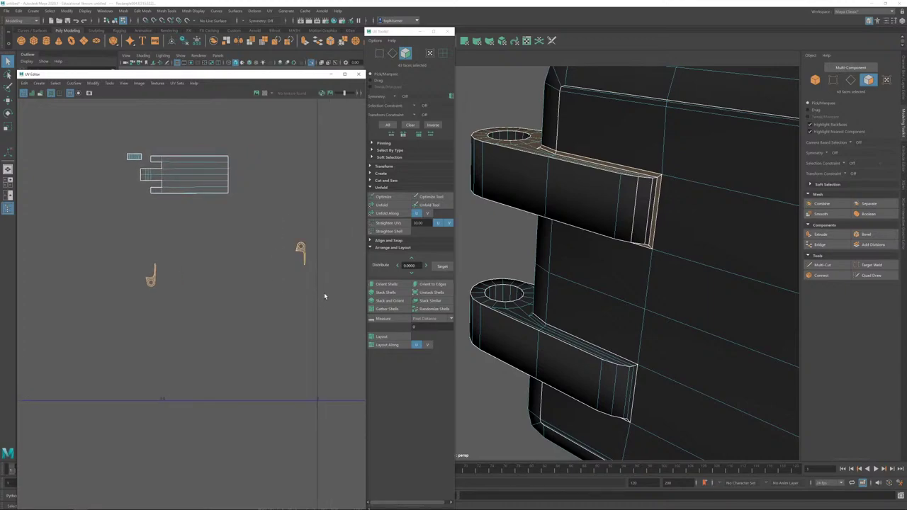
pyautogui.keyDown('alt'); pyautogui.moveTo(306, 304); pyautogui.dragTo(106, 166, button='right'); pyautogui.keyUp('alt')
pyautogui.keyDown('alt'); pyautogui.moveTo(257, 262); pyautogui.dragTo(134, 223, button='middle'); pyautogui.keyUp('alt')
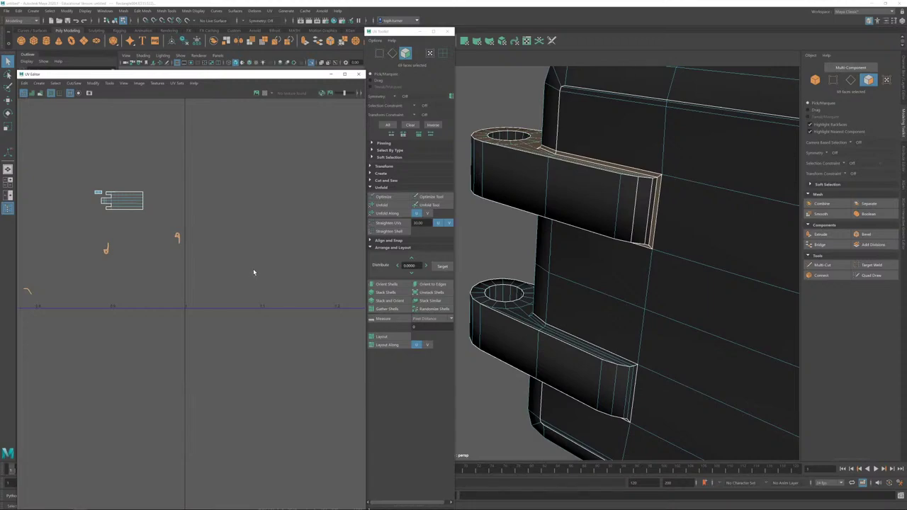
# Step: Add the small shell group holding the upper hinge arm's side faces, including the wide middle face, to the selection
pyautogui.scroll(2, 253, 269)
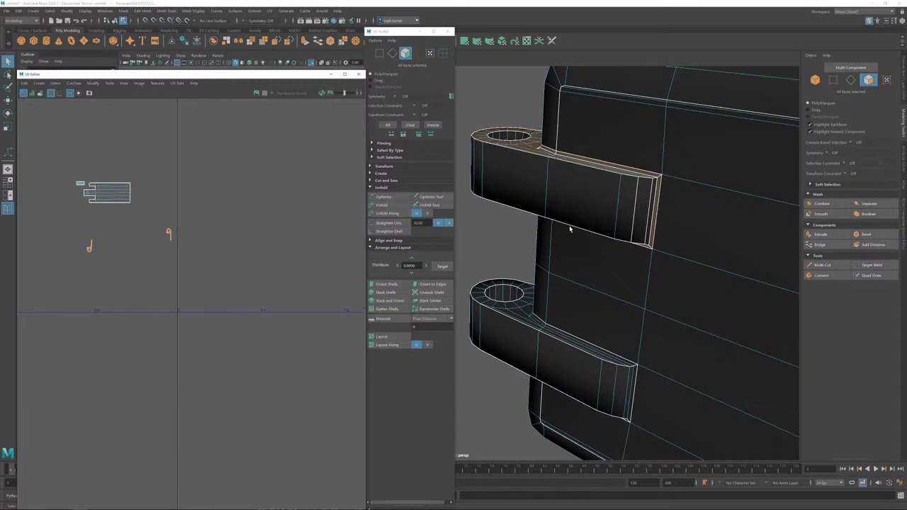
pyautogui.keyDown('shift'); pyautogui.click(579, 202); pyautogui.keyUp('shift')
pyautogui.scroll(7, 148, 184)
pyautogui.keyDown('alt'); pyautogui.moveTo(142, 230); pyautogui.dragTo(453, 253, button='middle'); pyautogui.keyUp('alt')
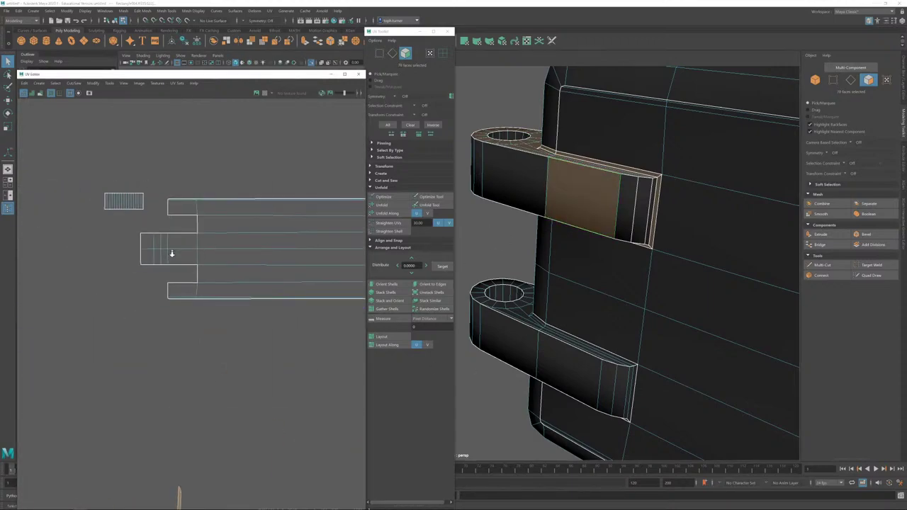
pyautogui.keyDown('alt'); pyautogui.moveTo(171, 253); pyautogui.dragTo(71, 127, button='right'); pyautogui.keyUp('alt')
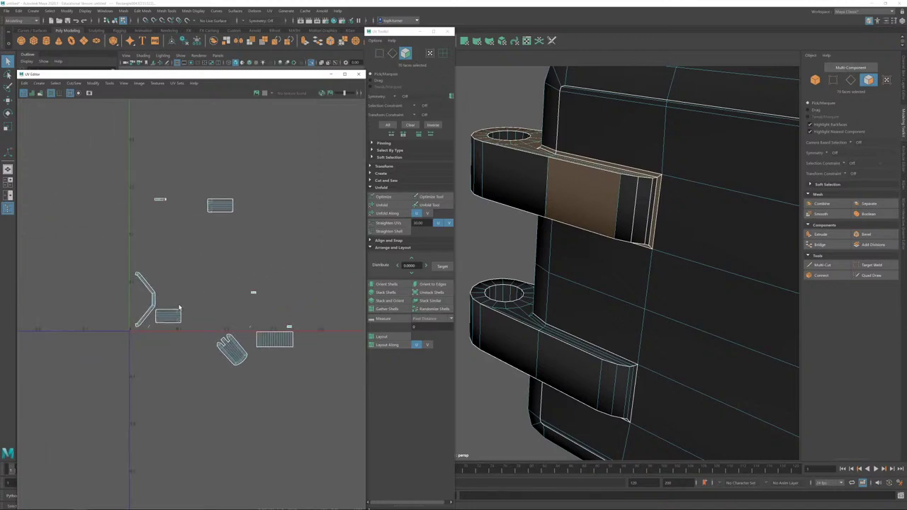
pyautogui.keyDown('alt'); pyautogui.moveTo(253, 318); pyautogui.dragTo(233, 271, button='right'); pyautogui.keyUp('alt')
pyautogui.keyDown('shift'); pyautogui.moveTo(151, 201); pyautogui.dragTo(180, 221); pyautogui.keyUp('shift')
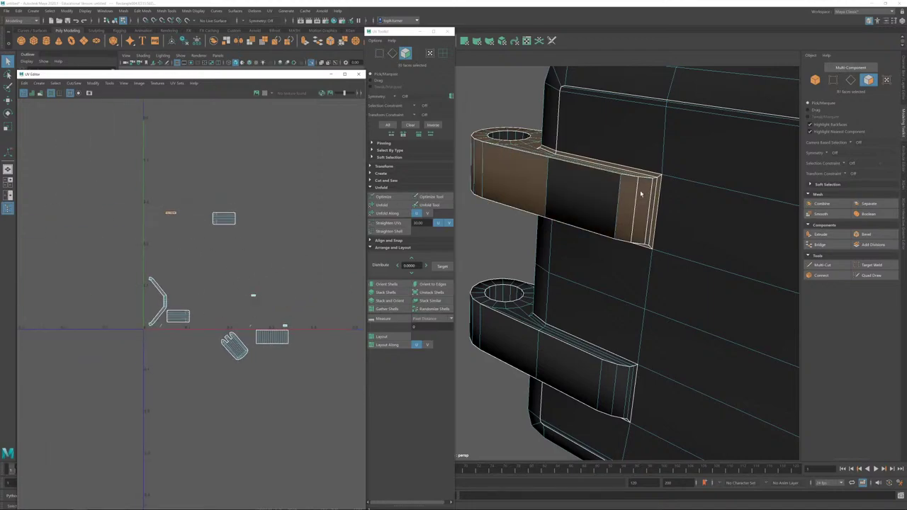
pyautogui.keyDown('shift'); pyautogui.click(583, 190); pyautogui.keyUp('shift')
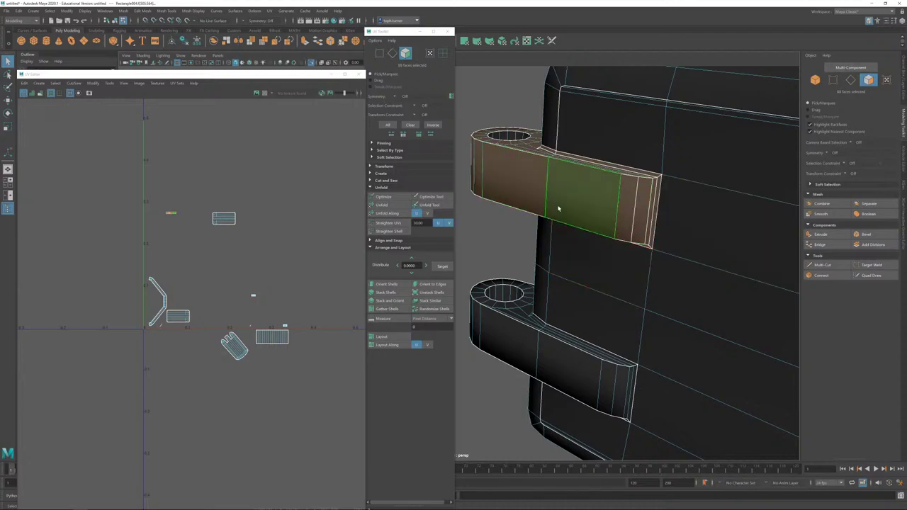
# Step: Convert the selected hinge arm faces to vertices and merge them with a small distance threshold
pyautogui.click(834, 79)
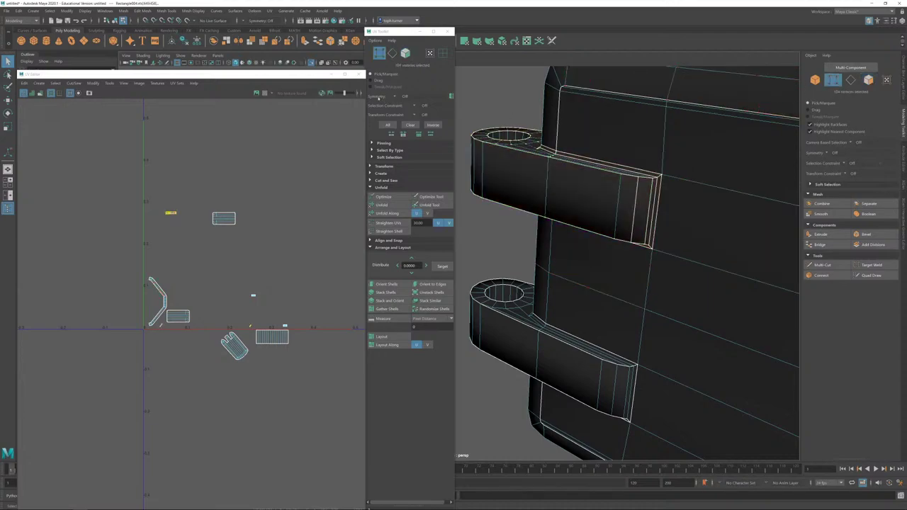
pyautogui.click(142, 11)
pyautogui.click(161, 85)
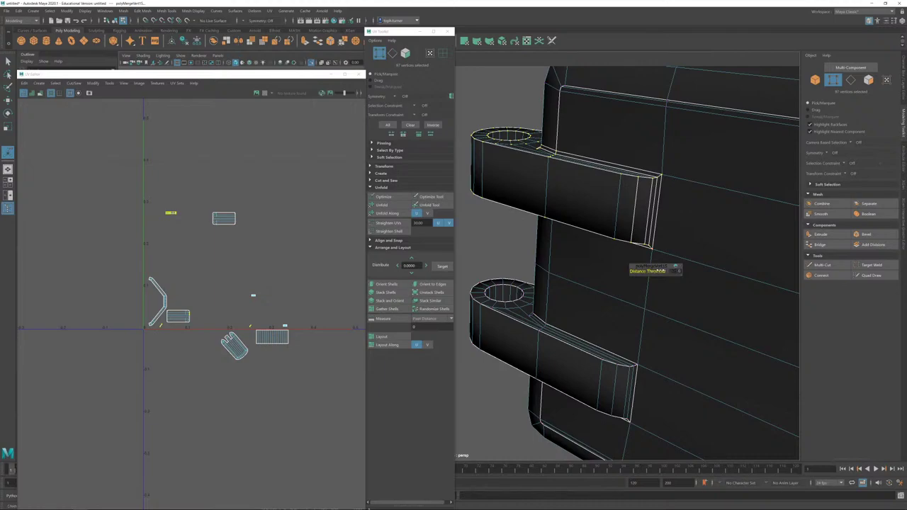
pyautogui.moveTo(661, 270); pyautogui.dragTo(659, 271)
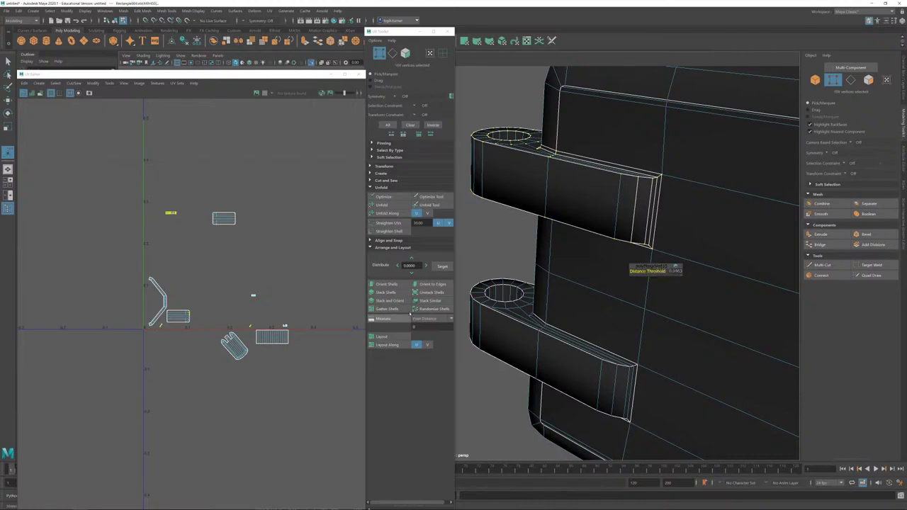
# Step: Return to face selection and select all connected faces of the upper hinge arm
pyautogui.click(868, 79)
pyautogui.click(234, 248)
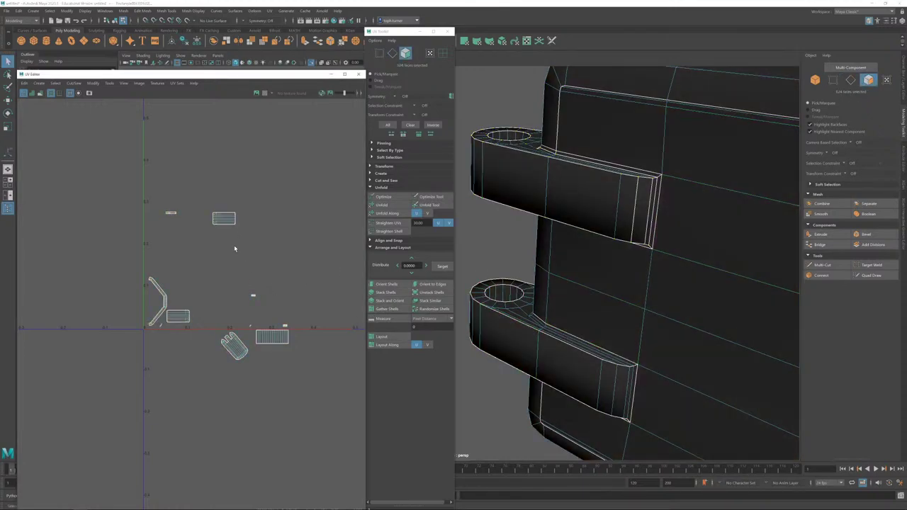
pyautogui.doubleClick(517, 174)
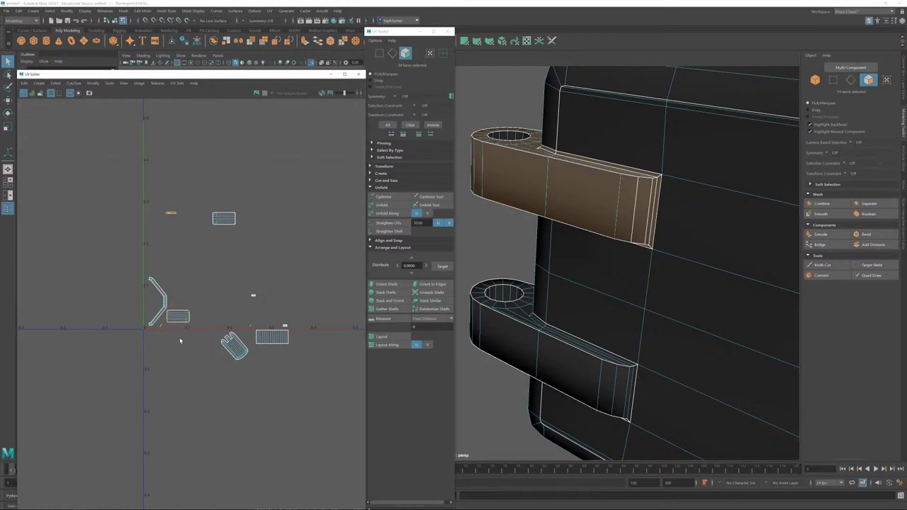
# Step: Apply an automatic UV projection to the selected faces of the upper hinge arm
pyautogui.scroll(4, 180, 325)
pyautogui.moveTo(237, 255); pyautogui.dragTo(154, 329)
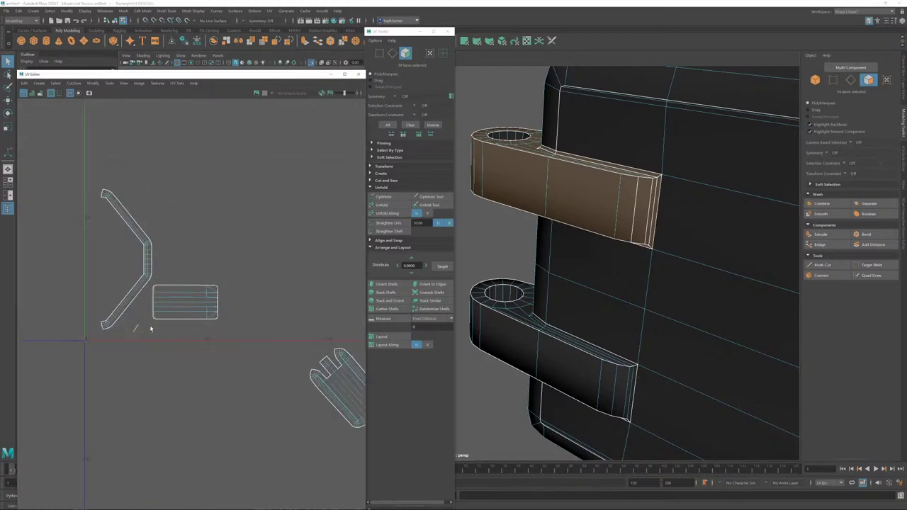
pyautogui.keyDown('alt'); pyautogui.moveTo(557, 246); pyautogui.dragTo(652, 257); pyautogui.keyUp('alt')
pyautogui.press('f')
pyautogui.keyDown('alt'); pyautogui.moveTo(595, 228); pyautogui.dragTo(720, 177, button='middle'); pyautogui.keyUp('alt')
pyautogui.keyDown('alt'); pyautogui.moveTo(720, 178); pyautogui.dragTo(654, 162); pyautogui.keyUp('alt')
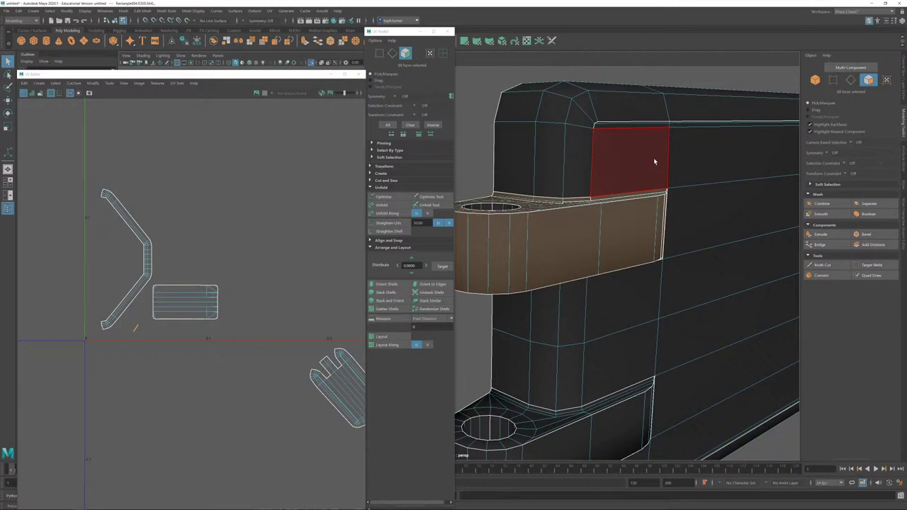
pyautogui.click(494, 42)
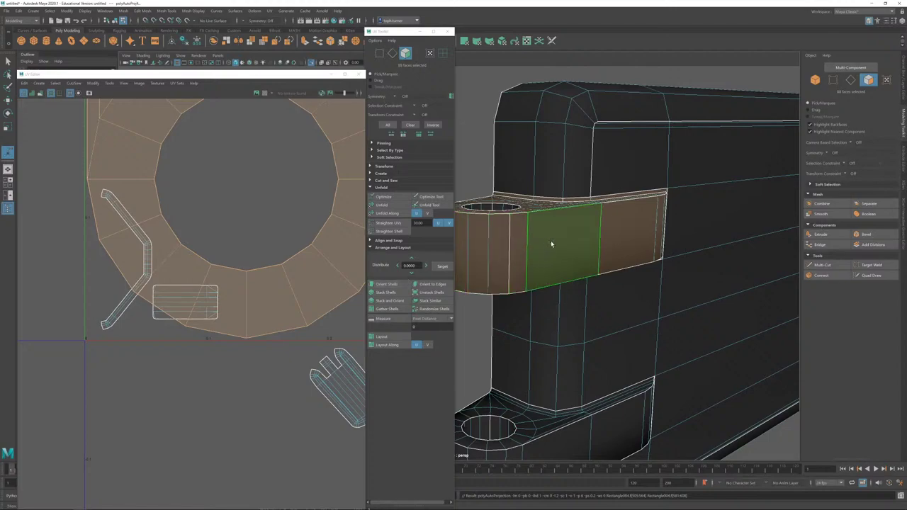
# Step: Move the newly projected hinge arm shells down into empty UV space, clear of the existing shells
pyautogui.scroll(-5, 258, 256)
pyautogui.scroll(-4, 275, 233)
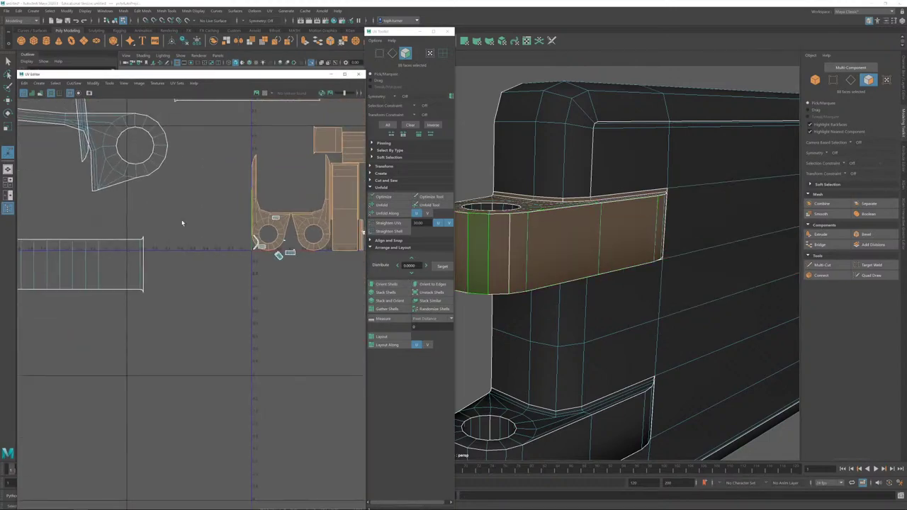
pyautogui.keyDown('alt'); pyautogui.moveTo(312, 274); pyautogui.dragTo(267, 227, button='middle'); pyautogui.keyUp('alt')
pyautogui.press('w')
pyautogui.moveTo(280, 178); pyautogui.dragTo(265, 387, button='middle')
# Step: Select the three rectangular shells that hold the side walls of the upper hinge arm
pyautogui.click(292, 257)
pyautogui.click(297, 308)
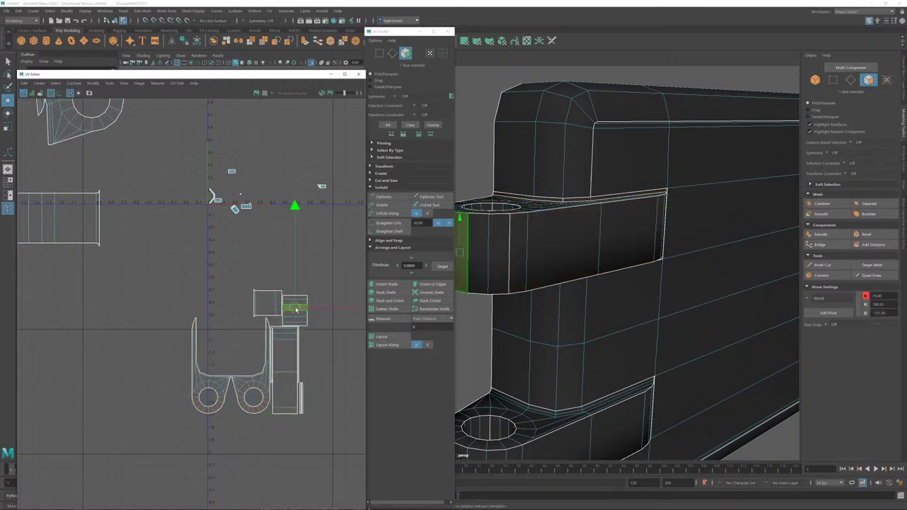
pyautogui.keyDown('shift'); pyautogui.doubleClick(273, 304); pyautogui.keyUp('shift')
pyautogui.keyDown('shift'); pyautogui.click(300, 310); pyautogui.keyUp('shift')
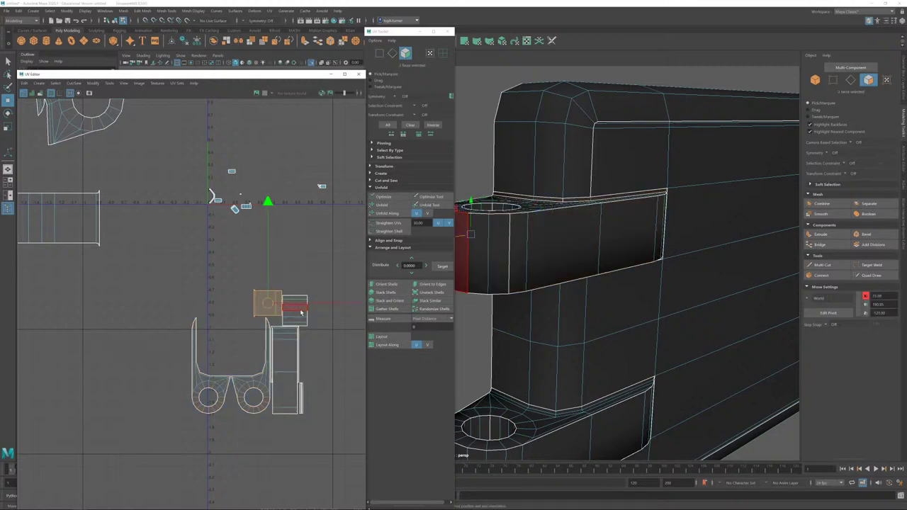
pyautogui.keyDown('shift'); pyautogui.click(289, 345); pyautogui.keyUp('shift')
# Step: Add the narrow end face to the selection, then planar project and unfold the hinge arm's side walls as one strip
pyautogui.scroll(5, 630, 227)
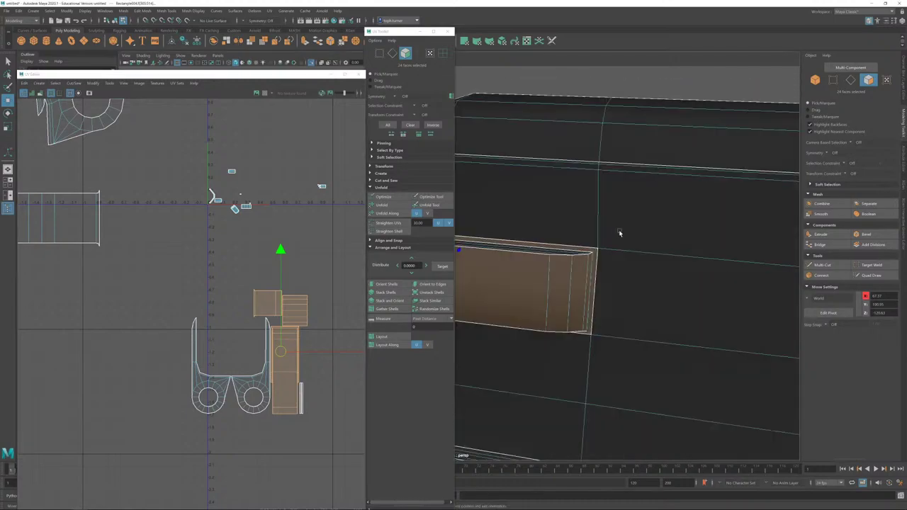
pyautogui.keyDown('shift'); pyautogui.click(596, 256); pyautogui.keyUp('shift')
pyautogui.keyDown('alt'); pyautogui.moveTo(596, 255); pyautogui.dragTo(597, 281); pyautogui.keyUp('alt')
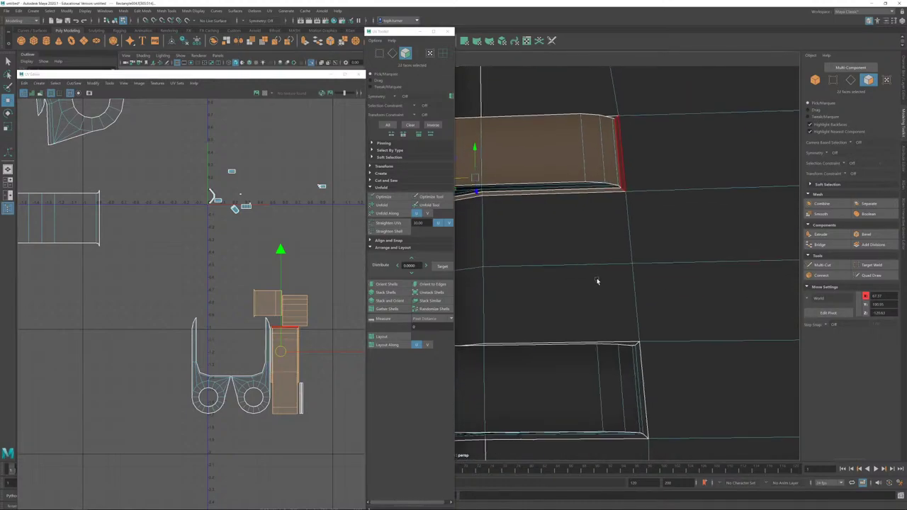
pyautogui.keyDown('shift'); pyautogui.click(487, 196); pyautogui.keyUp('shift')
pyautogui.keyDown('shift'); pyautogui.click(481, 197); pyautogui.keyUp('shift')
pyautogui.keyDown('alt'); pyautogui.moveTo(486, 201); pyautogui.dragTo(537, 222); pyautogui.keyUp('alt')
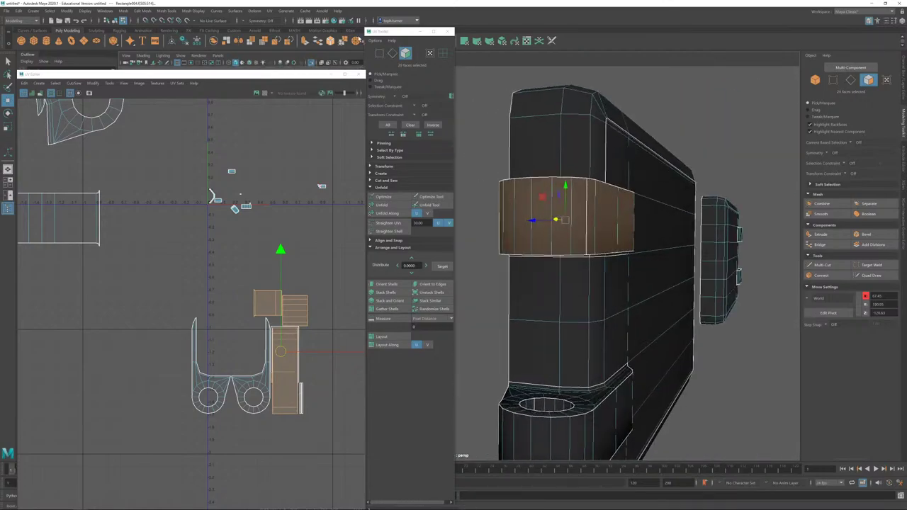
pyautogui.click(464, 41)
pyautogui.click(383, 205)
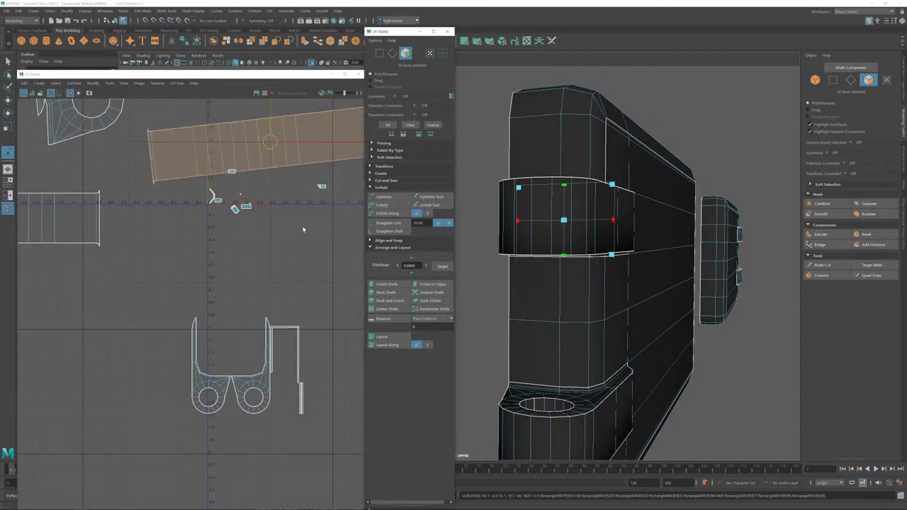
# Step: Move the unfolded side strip clear of the eyelet shells and orient it to one of its edges
pyautogui.scroll(-3, 294, 218)
pyautogui.moveTo(274, 168); pyautogui.dragTo(54, 310)
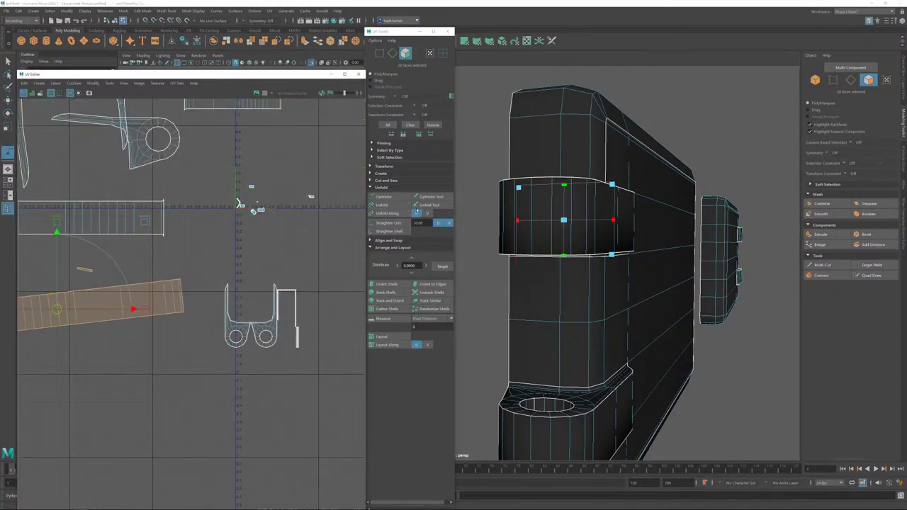
pyautogui.press('F10')
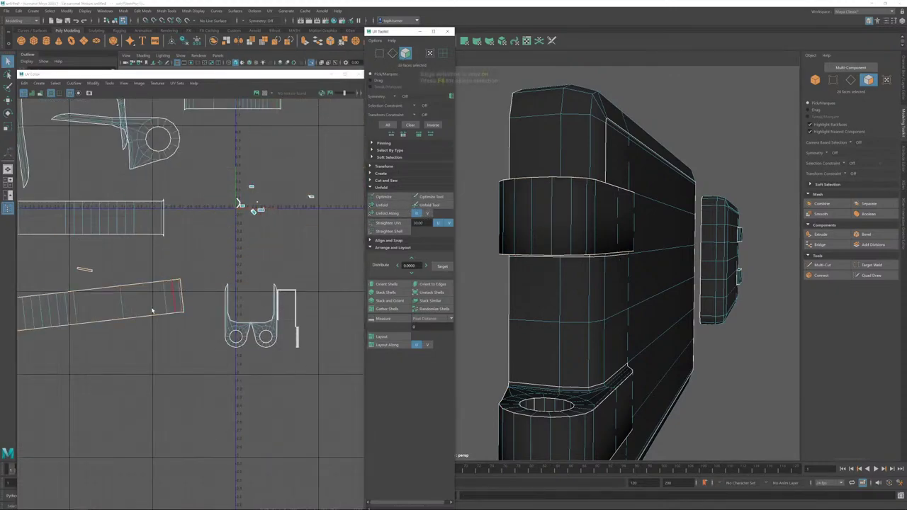
pyautogui.click(437, 285)
# Step: Sew the thin inner border faces onto one eyelet shell along its inner edges and long arm edge
pyautogui.scroll(5, 273, 312)
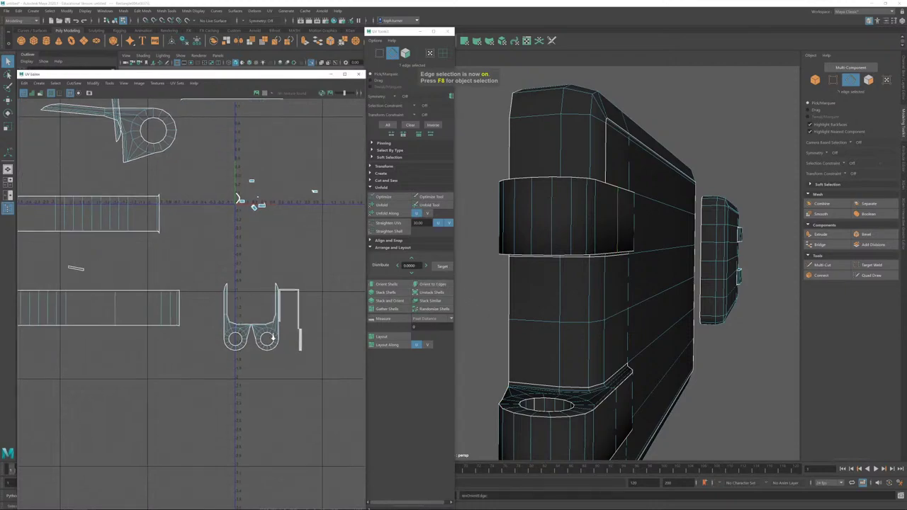
pyautogui.keyDown('alt'); pyautogui.moveTo(273, 311); pyautogui.dragTo(140, 298, button='middle'); pyautogui.keyUp('alt')
pyautogui.keyDown('alt'); pyautogui.moveTo(242, 312); pyautogui.dragTo(277, 304, button='middle'); pyautogui.keyUp('alt')
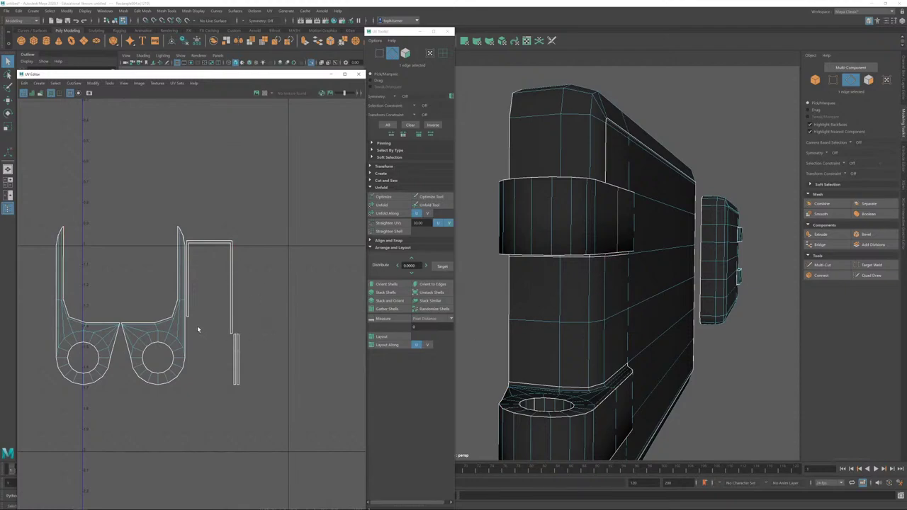
pyautogui.keyDown('alt'); pyautogui.moveTo(198, 330); pyautogui.dragTo(229, 361, button='right'); pyautogui.keyUp('alt')
pyautogui.keyDown('alt'); pyautogui.moveTo(199, 338); pyautogui.dragTo(275, 358, button='middle'); pyautogui.keyUp('alt')
pyautogui.keyDown('alt'); pyautogui.moveTo(168, 308); pyautogui.dragTo(218, 358, button='right'); pyautogui.keyUp('alt')
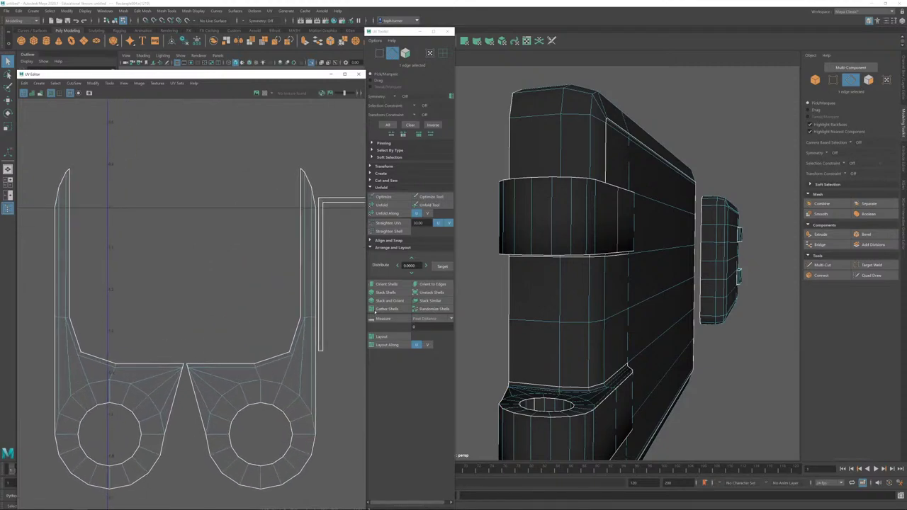
pyautogui.keyDown('alt'); pyautogui.moveTo(556, 312); pyautogui.dragTo(536, 270); pyautogui.keyUp('alt')
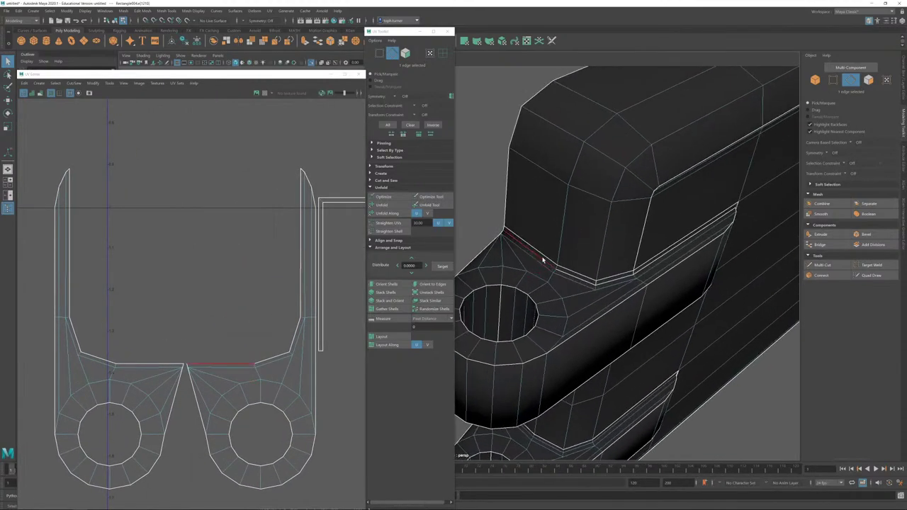
pyautogui.click(543, 258)
pyautogui.keyDown('shift'); pyautogui.click(284, 355); pyautogui.keyUp('shift')
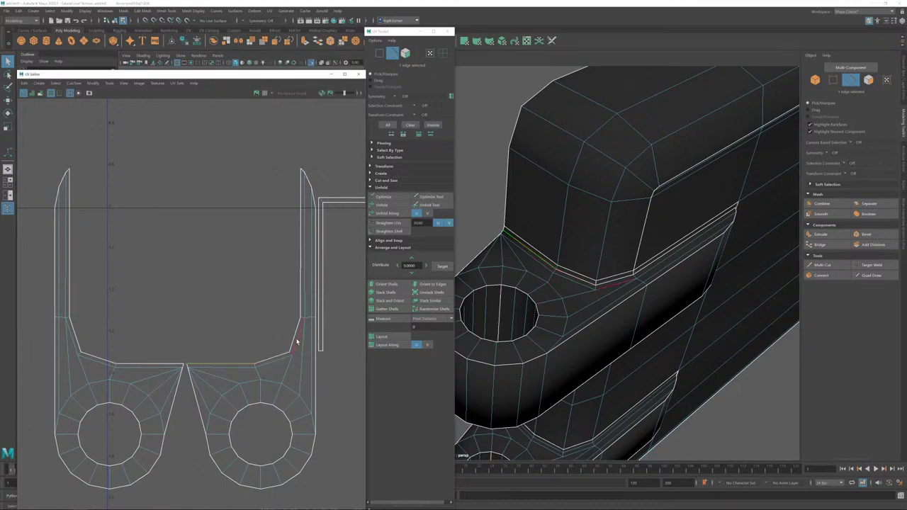
pyautogui.keyDown('shift'); pyautogui.click(296, 341); pyautogui.keyUp('shift')
pyautogui.keyDown('shift'); pyautogui.click(302, 311); pyautogui.keyUp('shift')
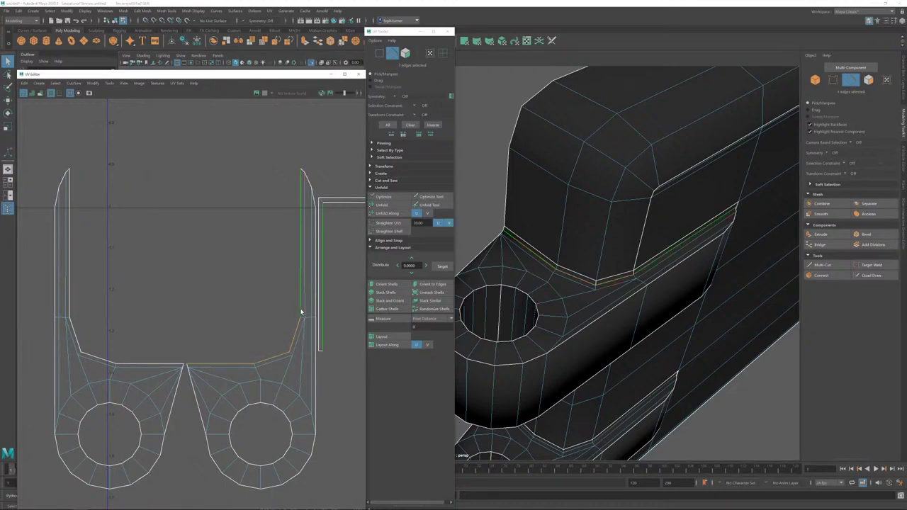
pyautogui.hotkey('shift', 's')
# Step: Undo and redo the last sew to compare the shell before and after
pyautogui.scroll(-3, 317, 317)
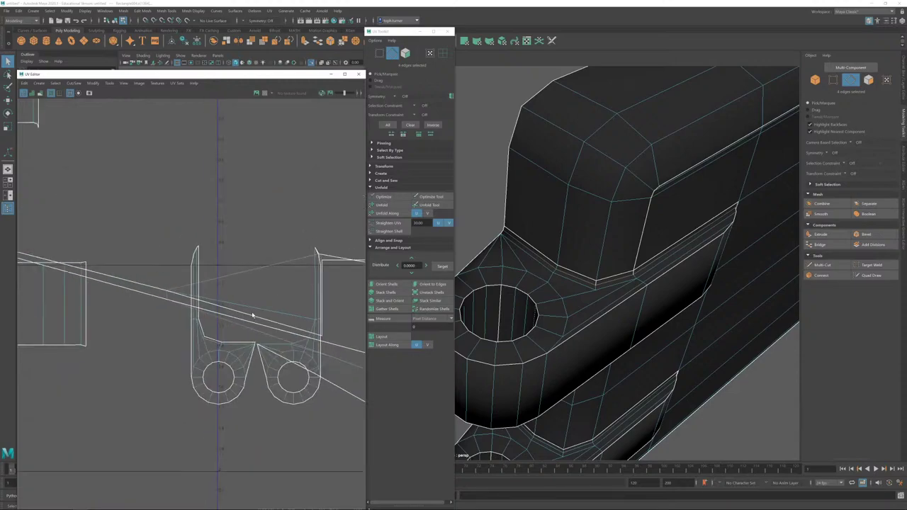
pyautogui.hotkey('ctrl', 'z')
pyautogui.keyDown('alt'); pyautogui.moveTo(304, 304); pyautogui.dragTo(172, 281, button='right'); pyautogui.keyUp('alt')
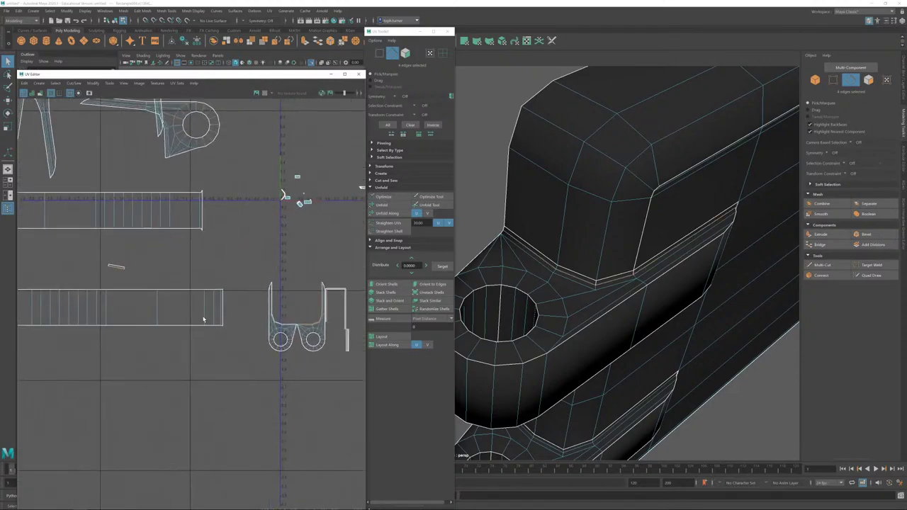
pyautogui.hotkey('ctrl', 'y')
# Step: Sew the matching inner border edges onto the other eyelet shell of the upper hinge arm
pyautogui.keyDown('alt'); pyautogui.moveTo(262, 319); pyautogui.dragTo(338, 329, button='right'); pyautogui.keyUp('alt')
pyautogui.keyDown('alt'); pyautogui.moveTo(338, 329); pyautogui.dragTo(290, 324, button='middle'); pyautogui.keyUp('alt')
pyautogui.scroll(3, 291, 324)
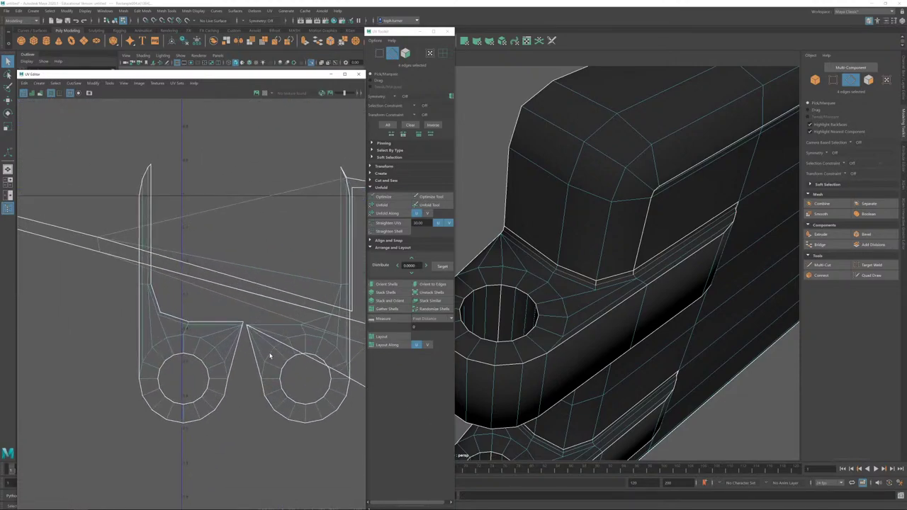
pyautogui.keyDown('shift'); pyautogui.click(185, 322); pyautogui.keyUp('shift')
pyautogui.keyDown('shift'); pyautogui.click(162, 306); pyautogui.keyUp('shift')
pyautogui.keyDown('shift'); pyautogui.click(150, 281); pyautogui.keyUp('shift')
pyautogui.scroll(-5, 262, 343)
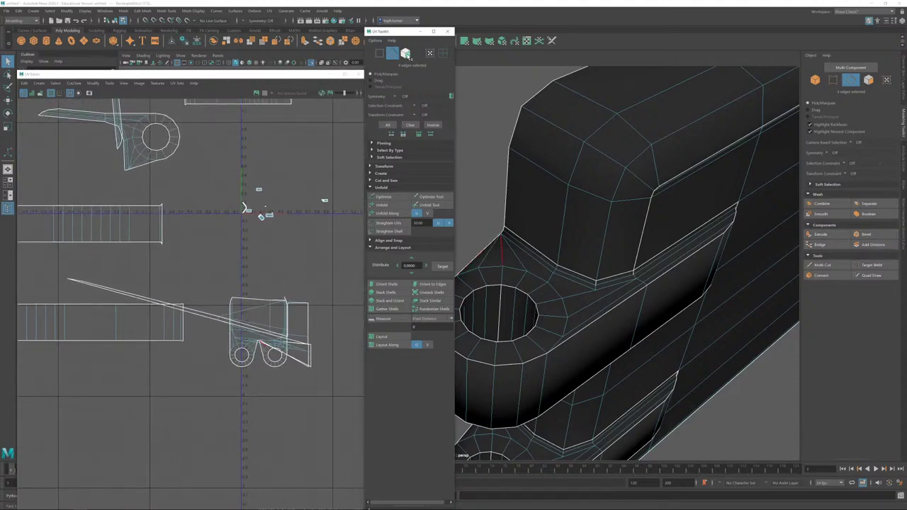
# Step: Select the sewn eyelet shell and unfold it
pyautogui.click(406, 54)
pyautogui.click(247, 323)
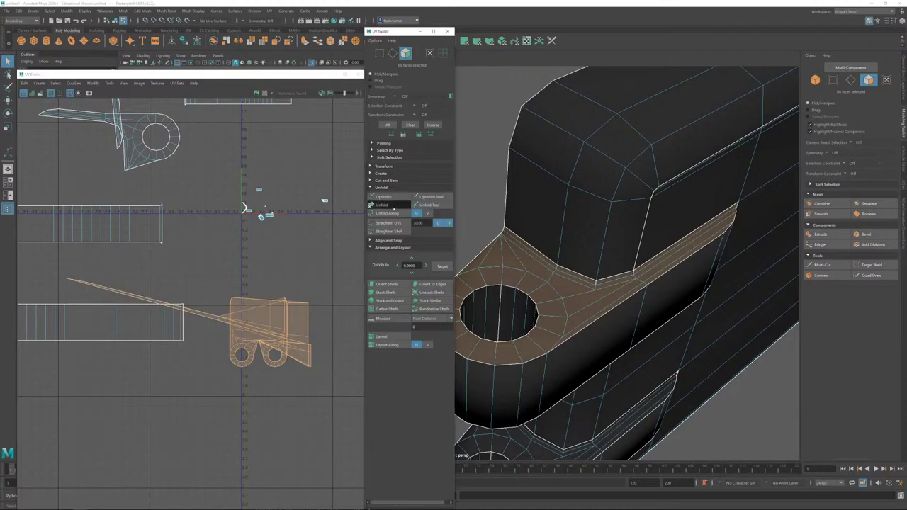
pyautogui.click(394, 208)
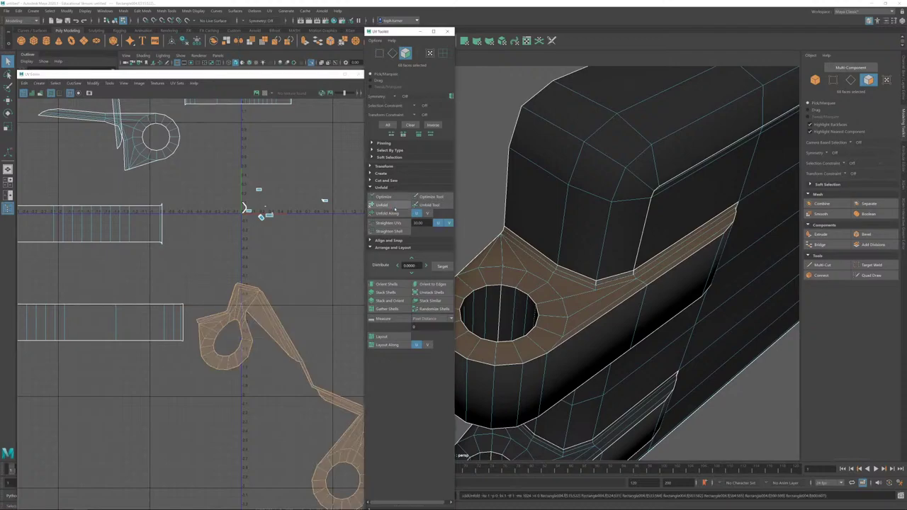
# Step: Cut the two corner edges at the arm's end and sew the thin end face to the side strip along their shared edge
pyautogui.keyDown('alt'); pyautogui.moveTo(489, 247); pyautogui.dragTo(664, 260); pyautogui.keyUp('alt')
pyautogui.click(851, 81)
pyautogui.click(595, 245)
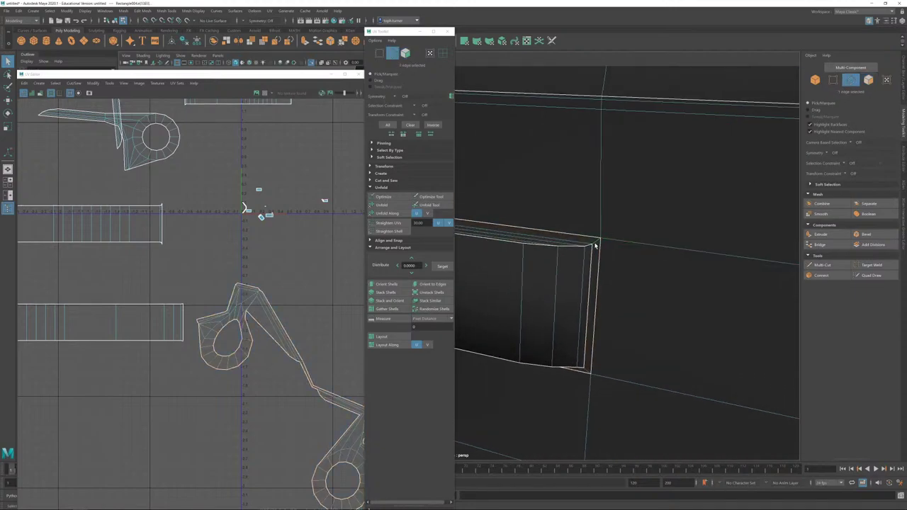
pyautogui.keyDown('shift'); pyautogui.click(588, 372); pyautogui.keyUp('shift')
pyautogui.click(592, 268)
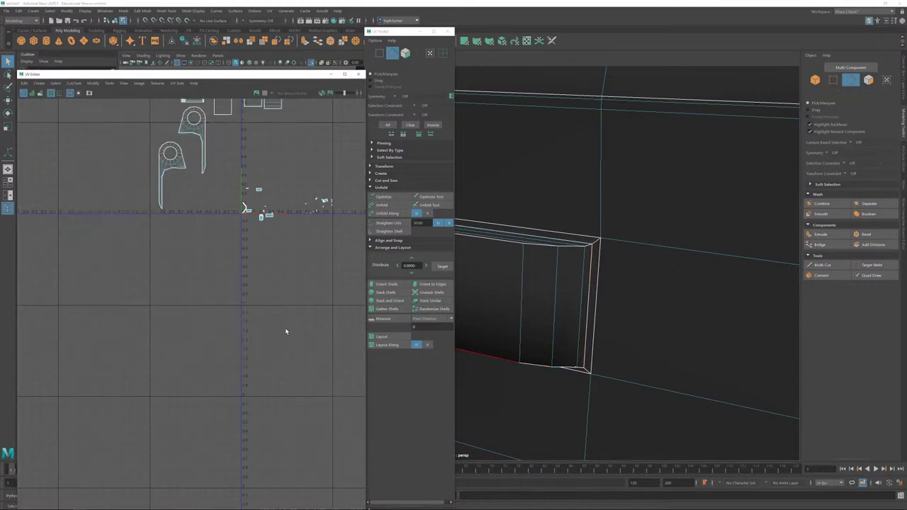
pyautogui.click(592, 251)
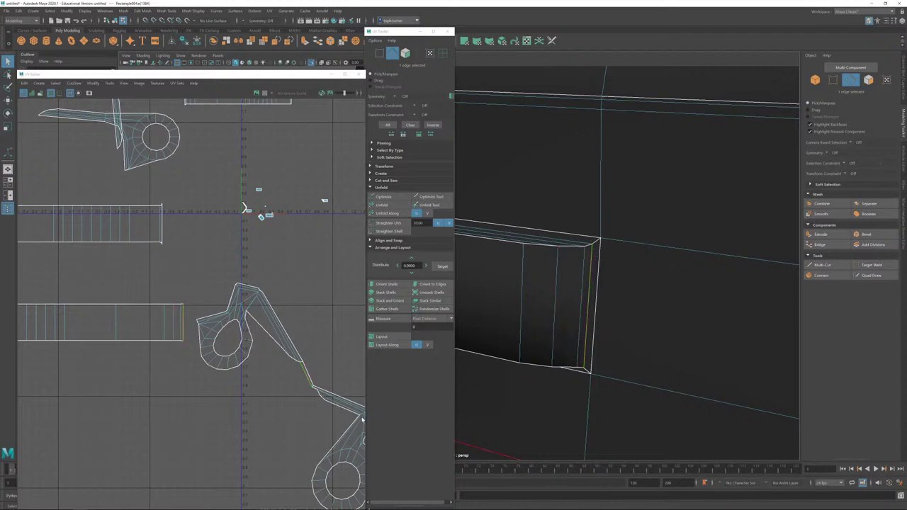
pyautogui.hotkey('shift', 's')
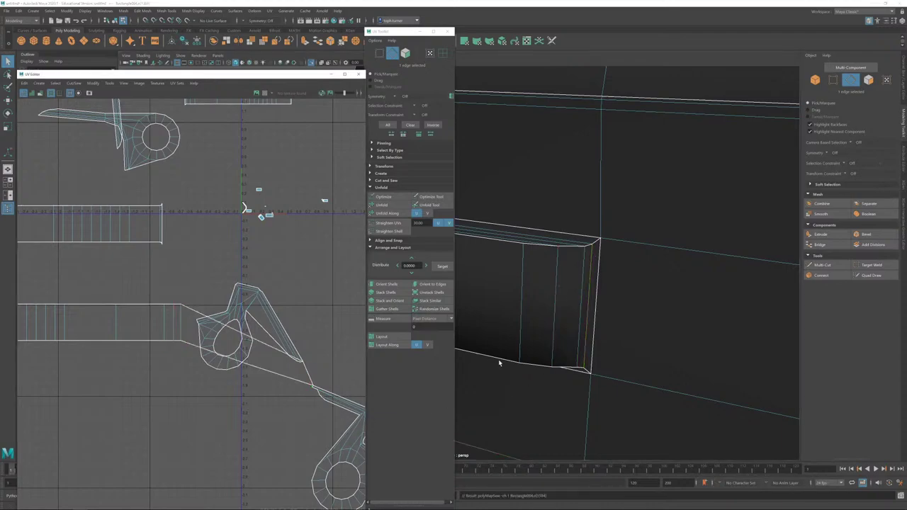
# Step: Unfold the extended side strip and orient its shell to one of its long edges
pyautogui.click(406, 54)
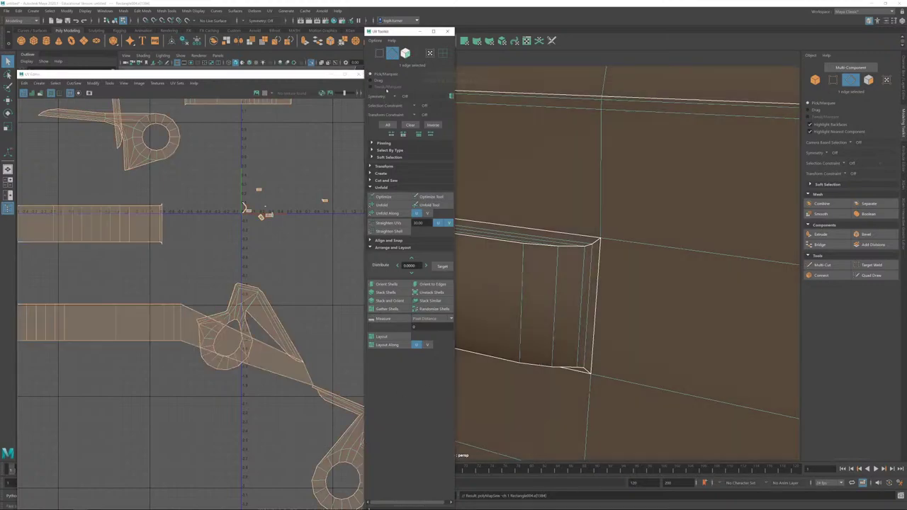
pyautogui.hotkey('ctrl', 'F11')
pyautogui.click(381, 205)
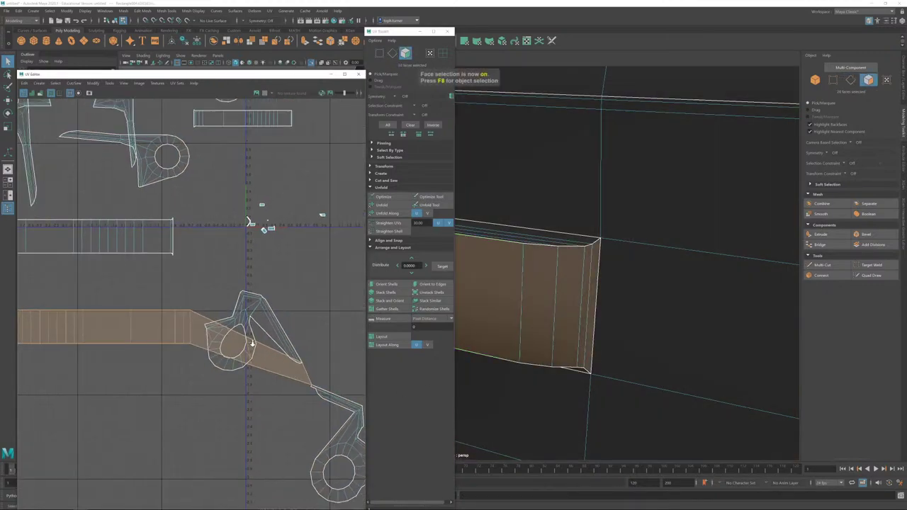
pyautogui.click(384, 206)
pyautogui.click(392, 55)
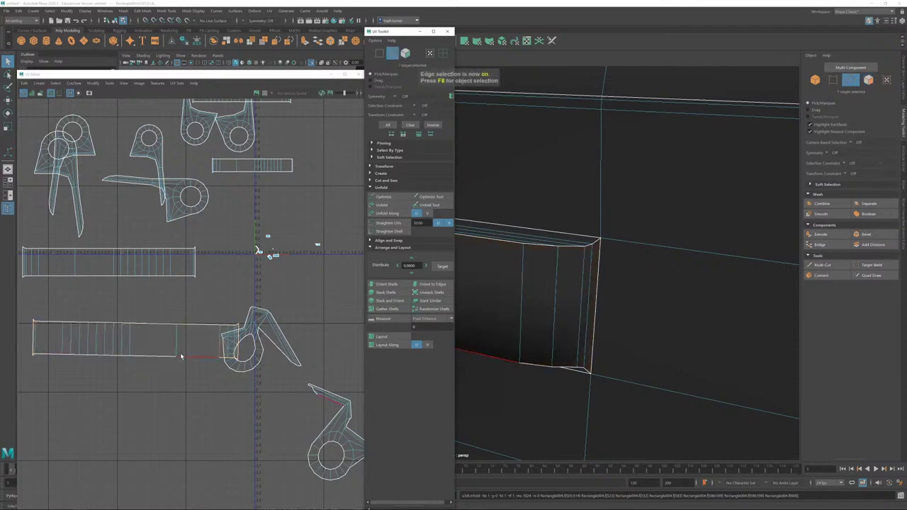
pyautogui.click(181, 356)
pyautogui.click(433, 284)
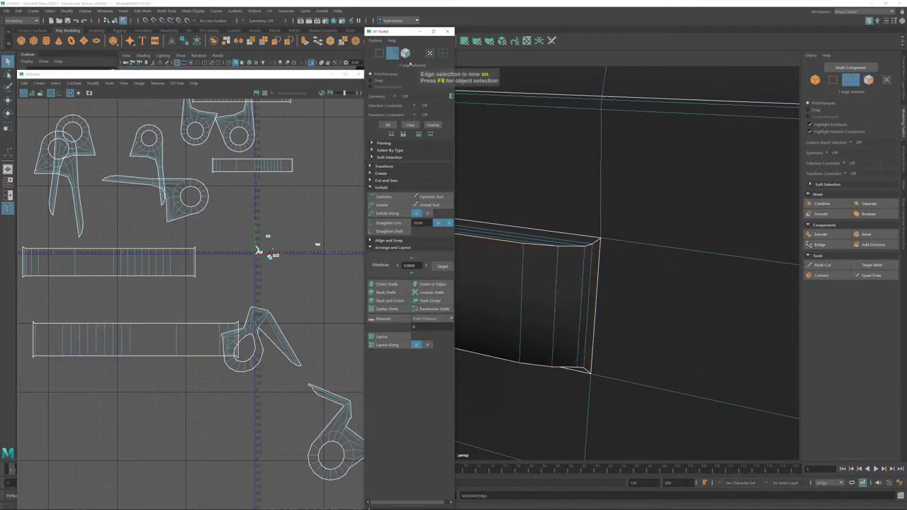
# Step: Select both separated eyelet shells of the upper hinge arm and unfold them together
pyautogui.click(405, 53)
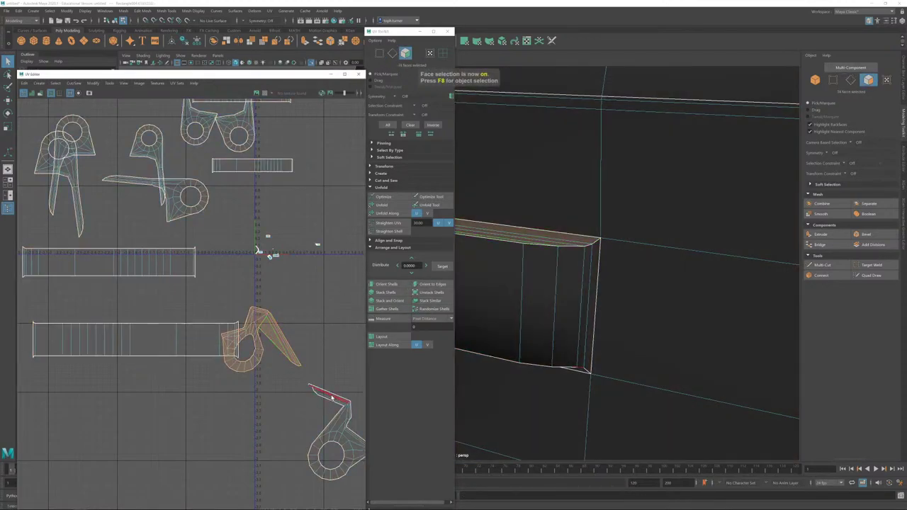
pyautogui.keyDown('shift'); pyautogui.doubleClick(331, 398); pyautogui.keyUp('shift')
pyautogui.click(383, 204)
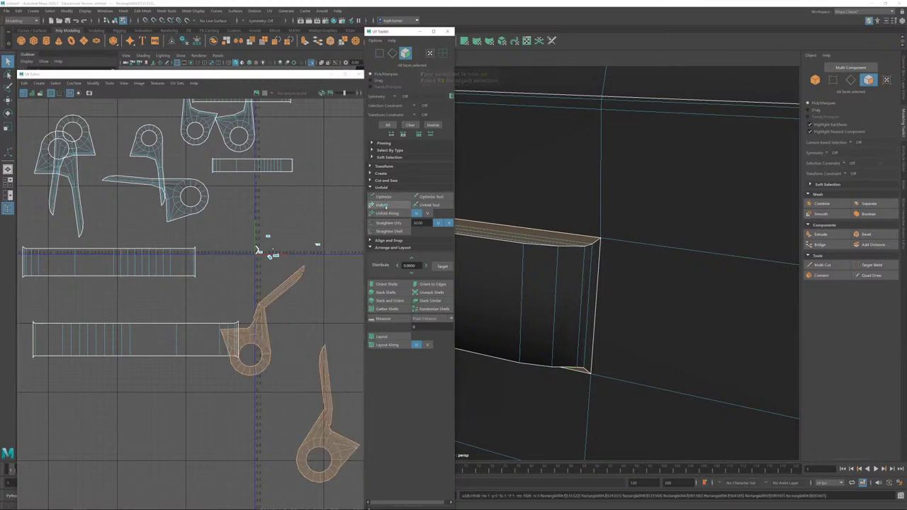
# Step: Sew the open edges around the bend of the upper of the two eyelet shells
pyautogui.click(392, 54)
pyautogui.scroll(5, 259, 253)
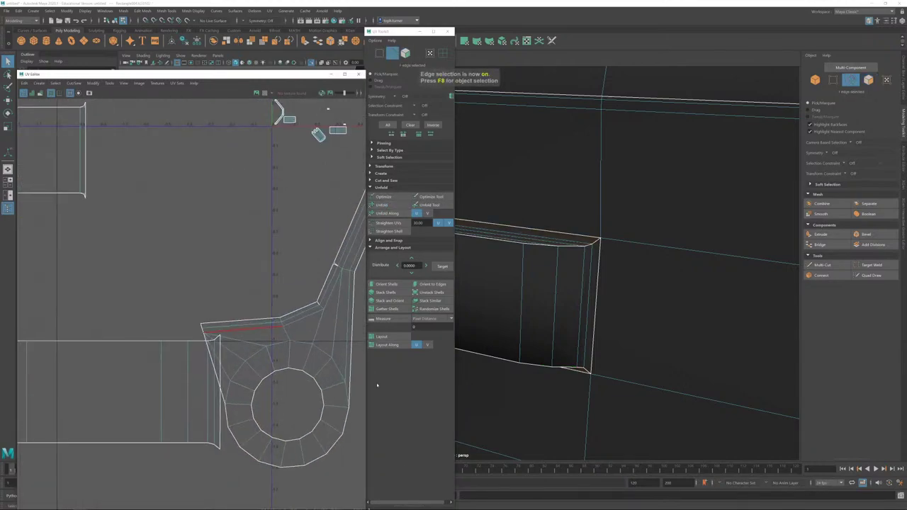
pyautogui.click(321, 307)
pyautogui.hotkey('shift', 's')
pyautogui.click(338, 266)
pyautogui.hotkey('shift', 's')
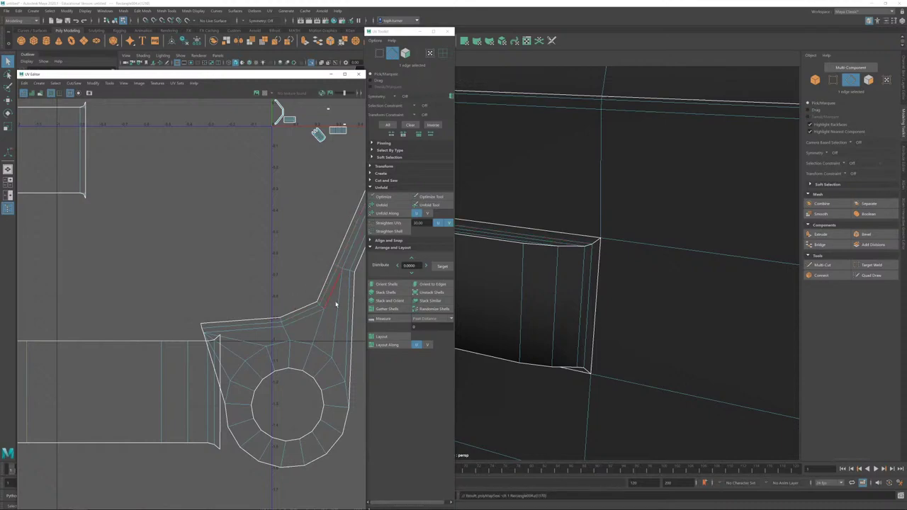
# Step: Sew the open edges at the neck of the lower eyelet shell
pyautogui.scroll(-3, 317, 387)
pyautogui.keyDown('alt'); pyautogui.moveTo(226, 305); pyautogui.dragTo(114, 135, button='middle'); pyautogui.keyUp('alt')
pyautogui.scroll(1, 271, 353)
pyautogui.click(241, 349)
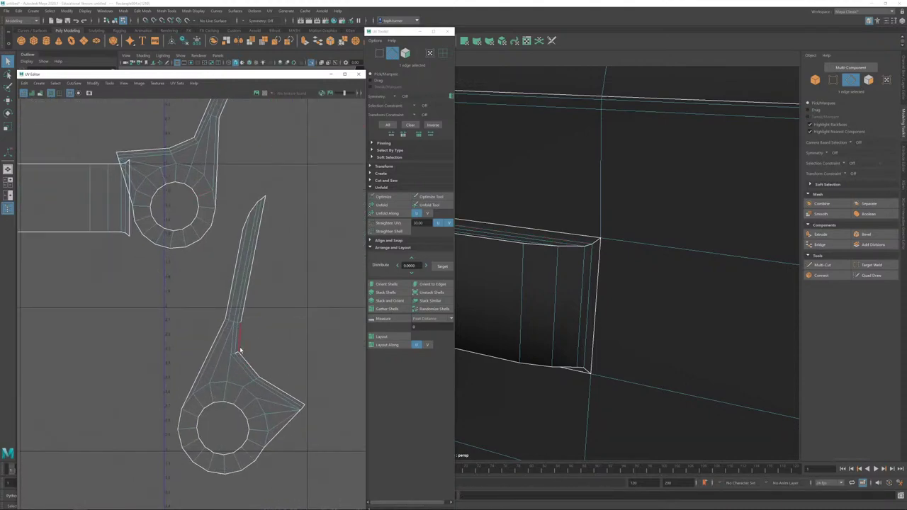
pyautogui.click(239, 355)
pyautogui.hotkey('shift', 's')
pyautogui.scroll(-2, 272, 379)
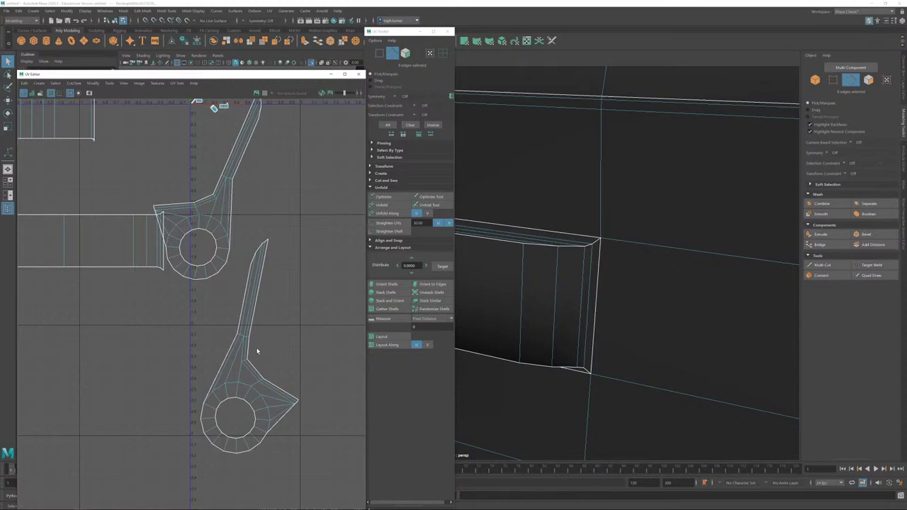
# Step: Select both sewn eyelet shells completely and unfold them together several times
pyautogui.click(405, 55)
pyautogui.click(269, 251)
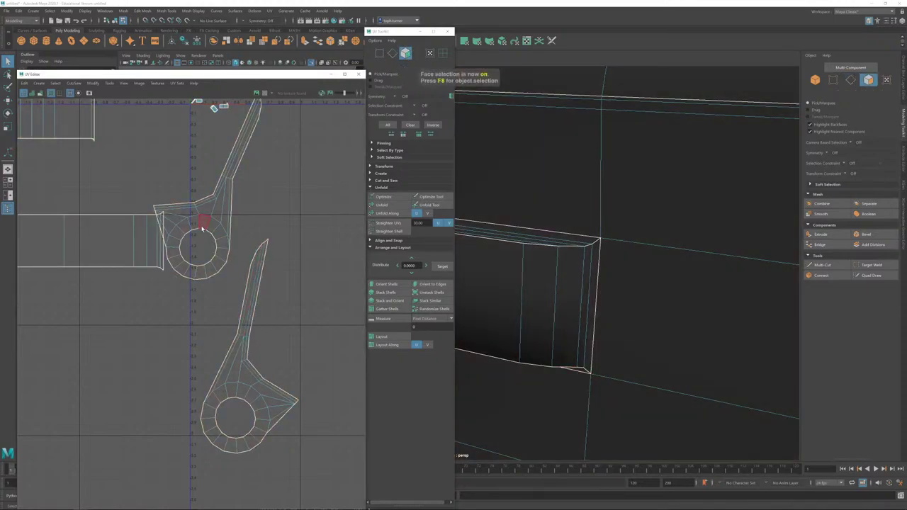
pyautogui.doubleClick(203, 228)
pyautogui.scroll(-2, 228, 238)
pyautogui.keyDown('shift'); pyautogui.doubleClick(249, 357); pyautogui.keyUp('shift')
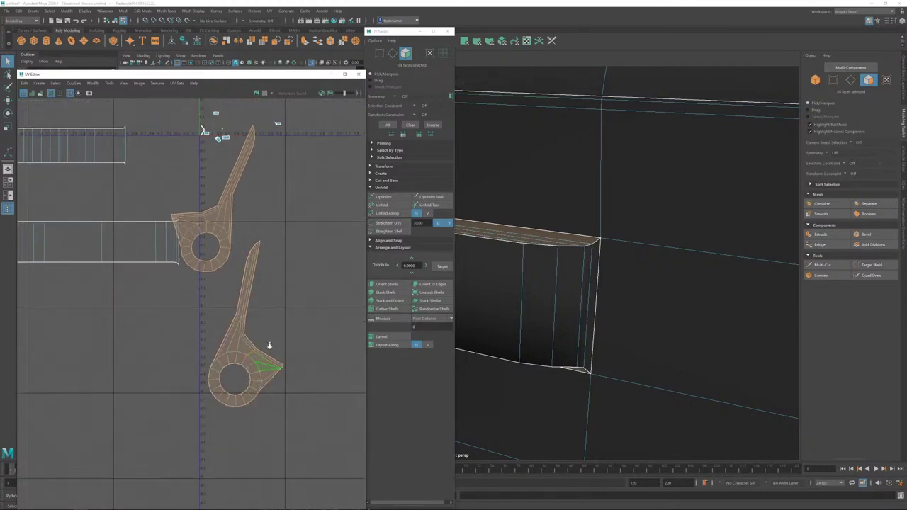
pyautogui.scroll(-3, 247, 255)
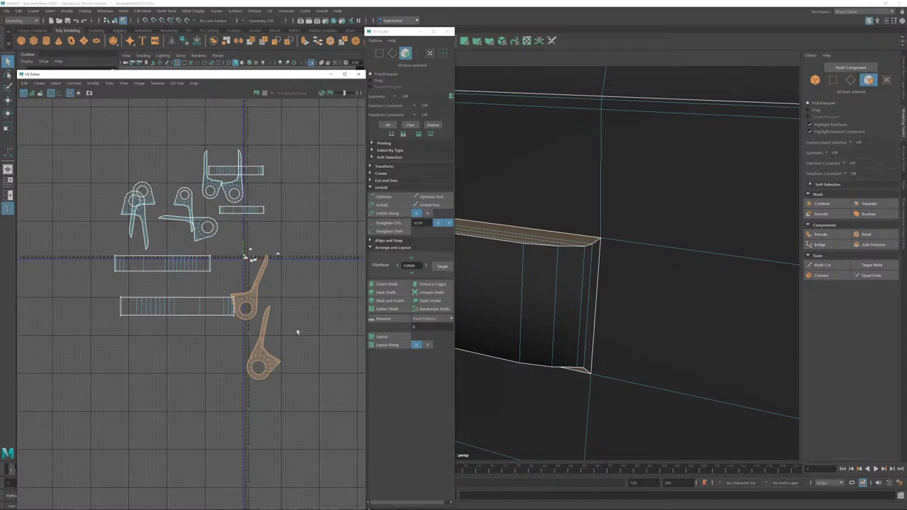
pyautogui.scroll(5, 205, 186)
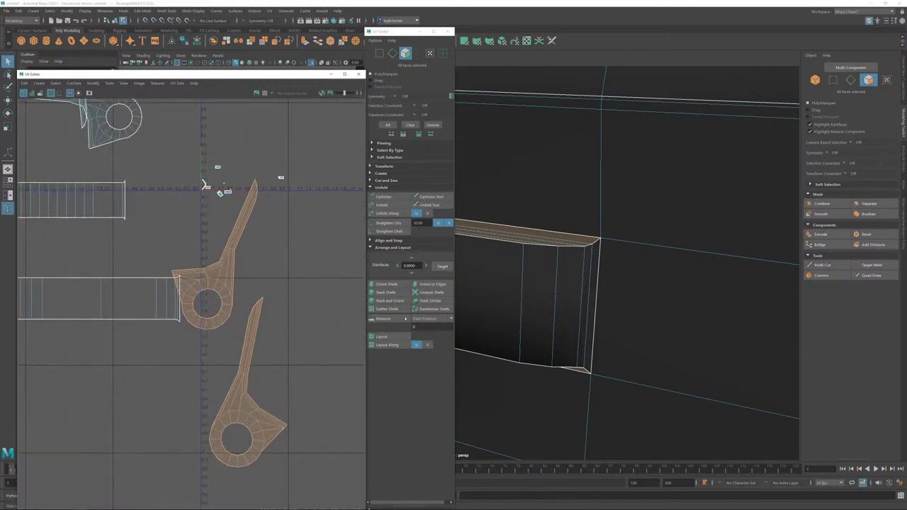
pyautogui.click(382, 205)
pyautogui.click(382, 204)
pyautogui.click(382, 205)
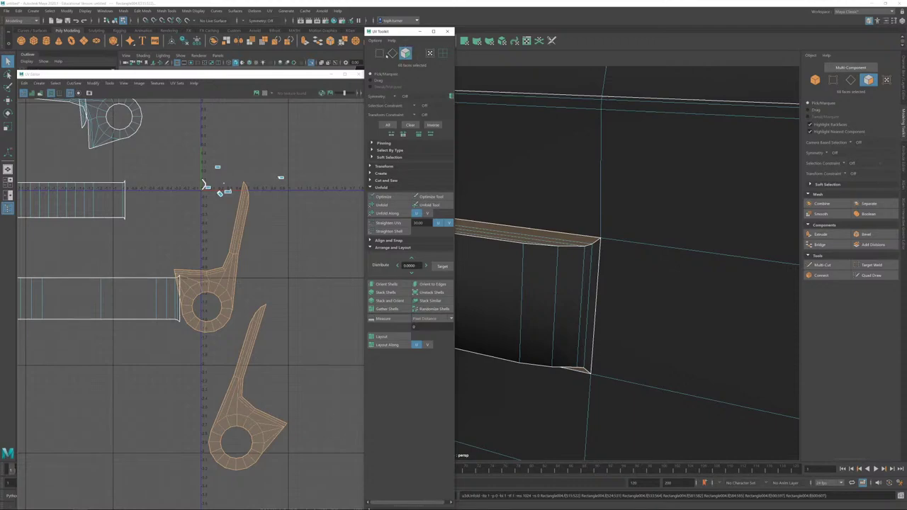
# Step: Orient both eyelet shells to the straight outer edges of their pointed tabs
pyautogui.press('F10')
pyautogui.click(196, 272)
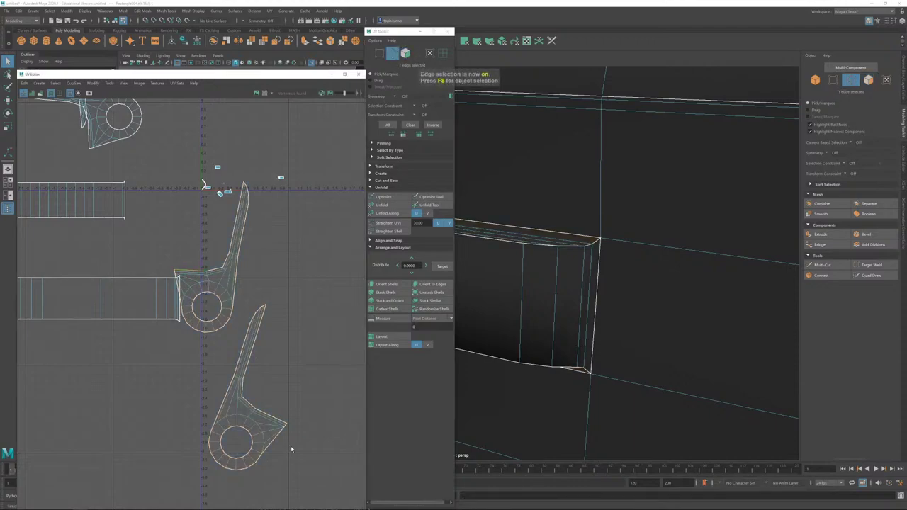
pyautogui.keyDown('shift'); pyautogui.click(277, 419); pyautogui.keyUp('shift')
pyautogui.click(431, 286)
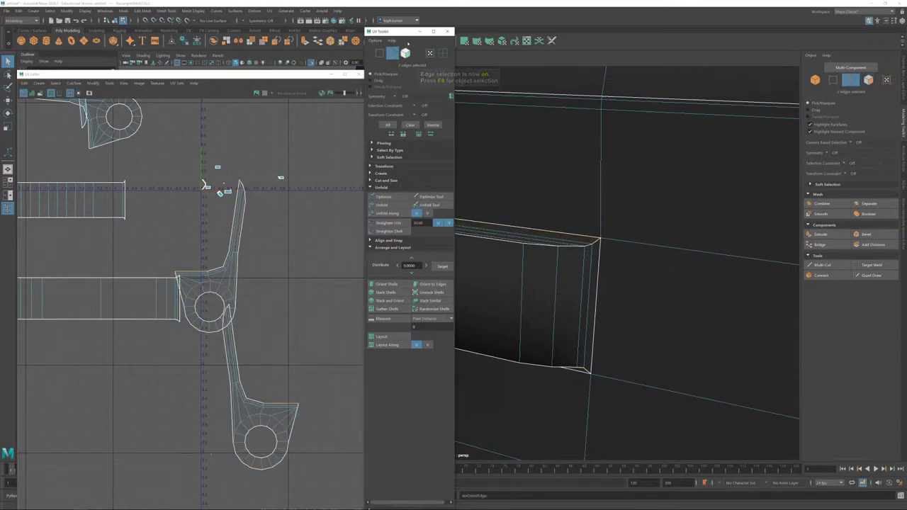
# Step: Orient the tilted, slotted rounded shell near the UV origin to one of its long inner edges
pyautogui.press('F11')
pyautogui.press('f')
pyautogui.keyDown('alt'); pyautogui.moveTo(219, 267); pyautogui.dragTo(293, 278, button='right'); pyautogui.keyUp('alt')
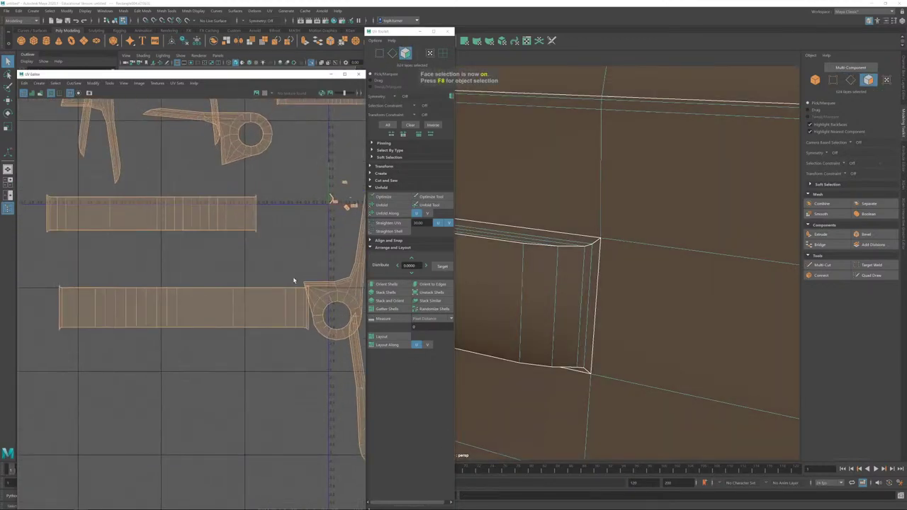
pyautogui.keyDown('alt'); pyautogui.moveTo(322, 297); pyautogui.dragTo(106, 428, button='middle'); pyautogui.keyUp('alt')
pyautogui.keyDown('alt'); pyautogui.moveTo(177, 453); pyautogui.dragTo(239, 461, button='right'); pyautogui.keyUp('alt')
pyautogui.keyDown('alt'); pyautogui.moveTo(99, 297); pyautogui.dragTo(282, 418, button='middle'); pyautogui.keyUp('alt')
pyautogui.keyDown('alt'); pyautogui.moveTo(282, 418); pyautogui.dragTo(334, 415, button='right'); pyautogui.keyUp('alt')
pyautogui.keyDown('alt'); pyautogui.moveTo(241, 350); pyautogui.dragTo(430, 450, button='right'); pyautogui.keyUp('alt')
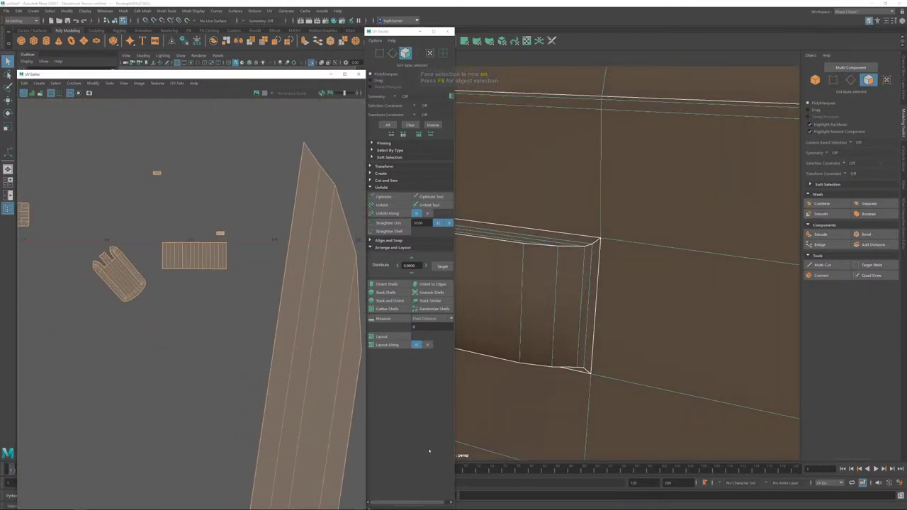
pyautogui.moveTo(147, 160); pyautogui.dragTo(185, 197)
pyautogui.keyDown('alt'); pyautogui.moveTo(218, 244); pyautogui.dragTo(62, 117, button='right'); pyautogui.keyUp('alt')
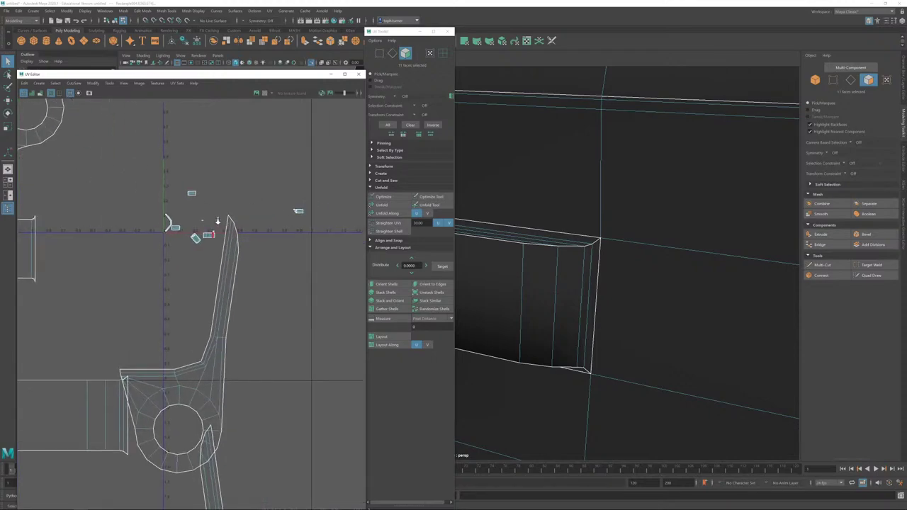
pyautogui.keyDown('alt'); pyautogui.moveTo(194, 305); pyautogui.dragTo(258, 312, button='right'); pyautogui.keyUp('alt')
pyautogui.keyDown('alt'); pyautogui.moveTo(220, 142); pyautogui.dragTo(220, 197, button='middle'); pyautogui.keyUp('alt')
pyautogui.keyDown('alt'); pyautogui.moveTo(214, 203); pyautogui.dragTo(280, 213, button='right'); pyautogui.keyUp('alt')
pyautogui.click(392, 55)
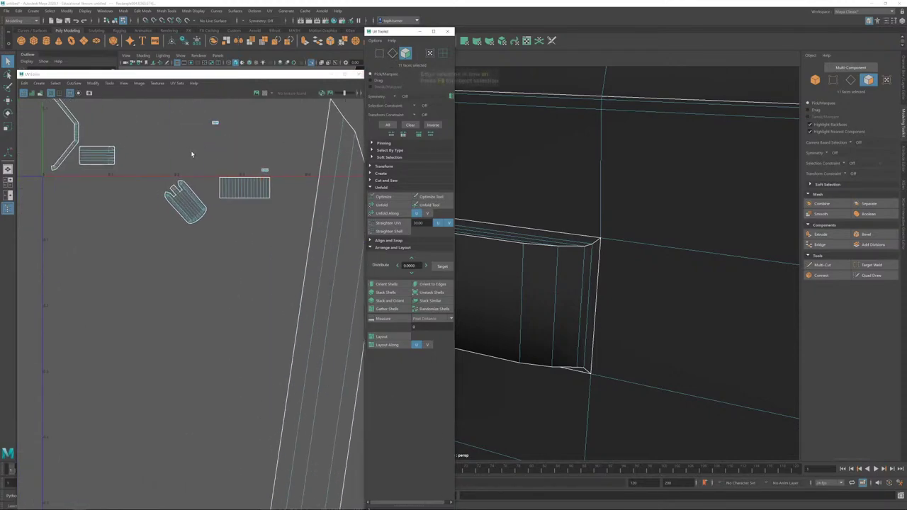
pyautogui.scroll(3, 190, 150)
pyautogui.click(172, 357)
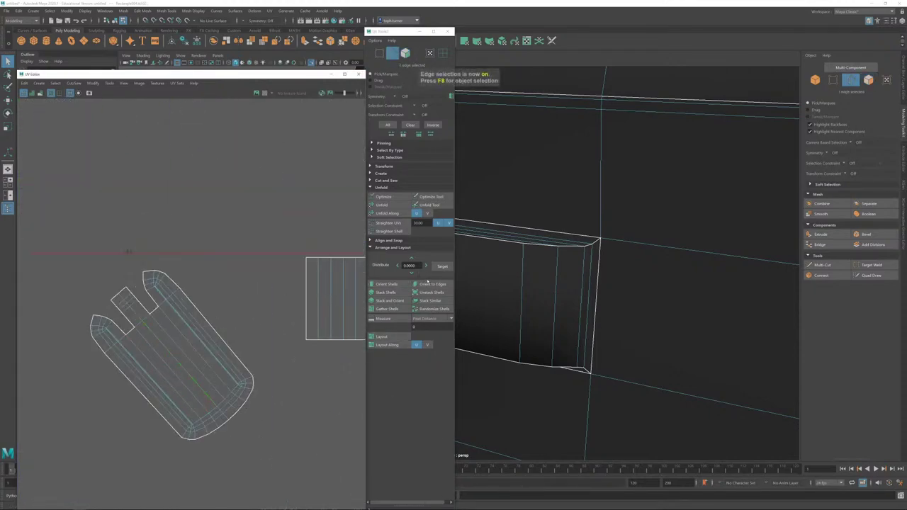
pyautogui.click(432, 283)
pyautogui.scroll(-5, 248, 268)
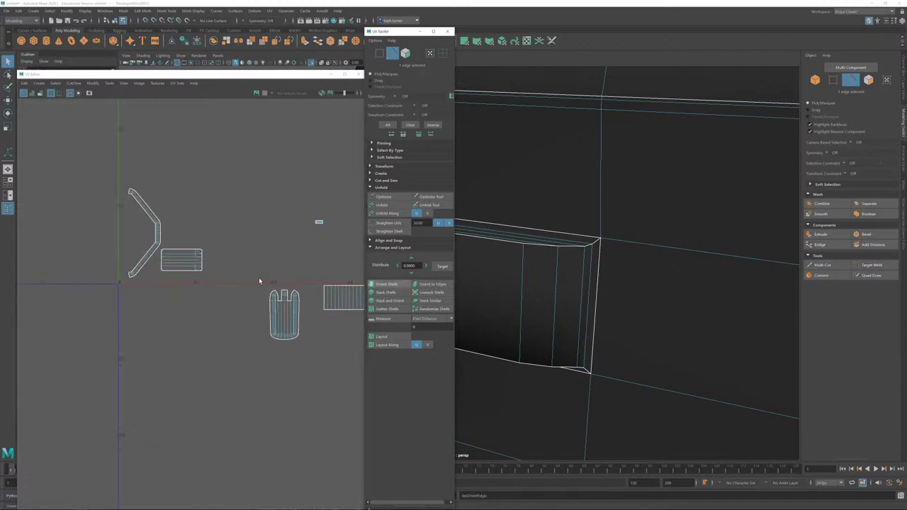
# Step: Orient the two eyelet shells in the uppermost group to the straight edges of their tabs
pyautogui.scroll(4, 241, 326)
pyautogui.keyDown('alt'); pyautogui.moveTo(245, 334); pyautogui.dragTo(85, 132, button='right'); pyautogui.keyUp('alt')
pyautogui.scroll(4, 234, 180)
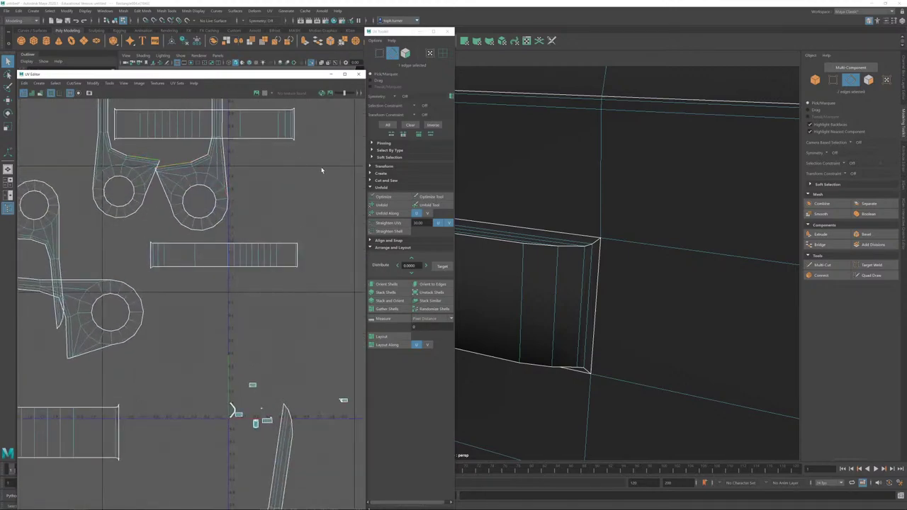
pyautogui.click(429, 284)
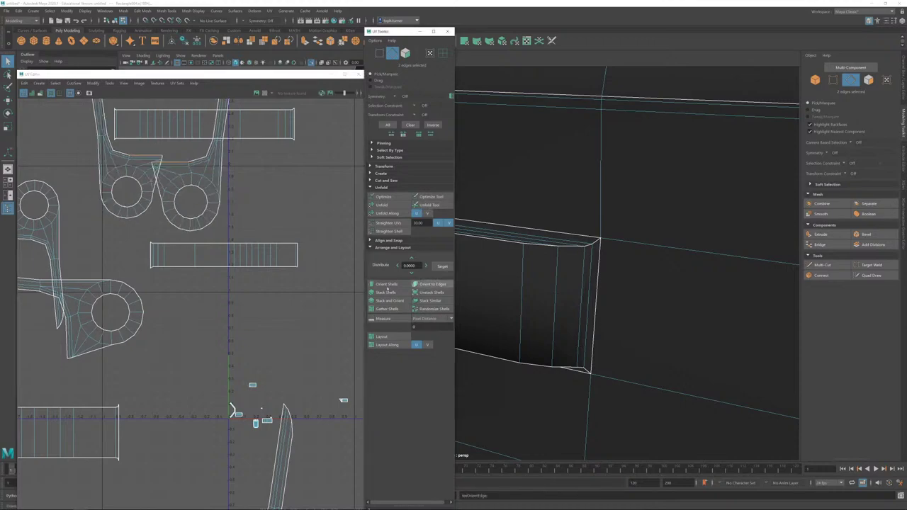
# Step: Orient the small eyelet shell and the sideways eyelet shell of the middle pair to one tab edge each
pyautogui.scroll(-4, 95, 340)
pyautogui.keyDown('alt'); pyautogui.moveTo(123, 214); pyautogui.dragTo(276, 195, button='middle'); pyautogui.keyUp('alt')
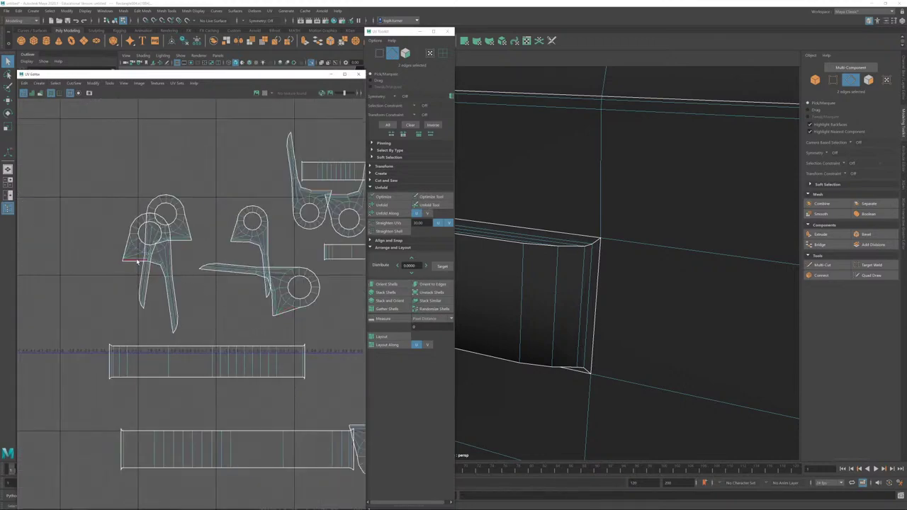
pyautogui.click(241, 242)
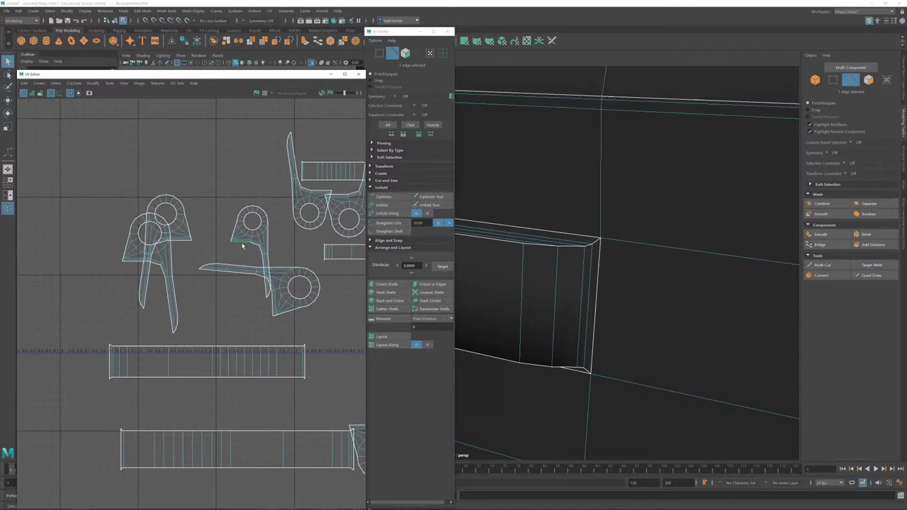
pyautogui.keyDown('shift'); pyautogui.click(275, 314); pyautogui.keyUp('shift')
pyautogui.click(428, 284)
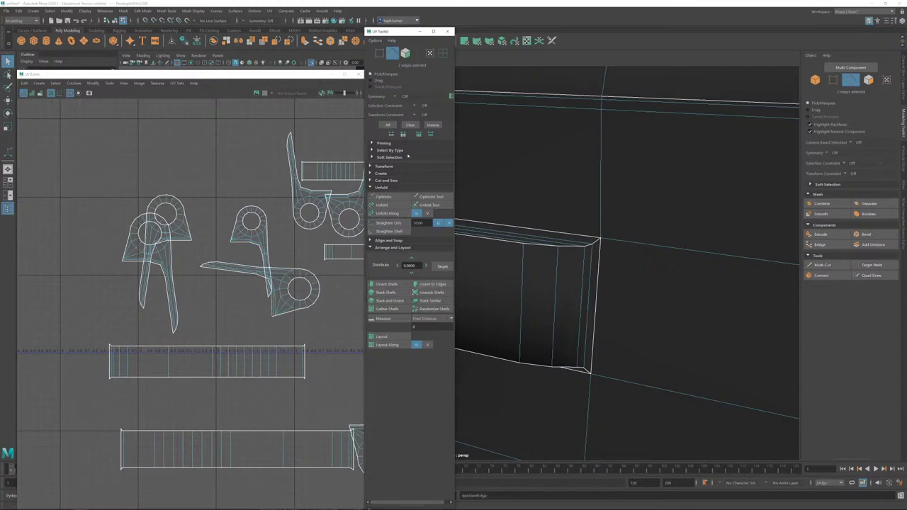
# Step: Select all the shells as faces and pack them into the 0–1 UV tile with Layout
pyautogui.scroll(-5, 244, 288)
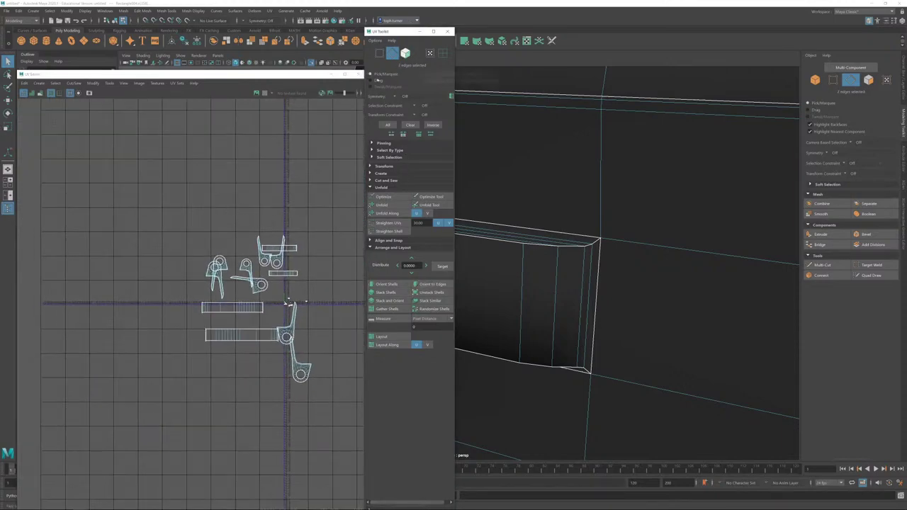
pyautogui.click(405, 53)
pyautogui.moveTo(190, 215); pyautogui.dragTo(347, 410)
pyautogui.scroll(4, 347, 393)
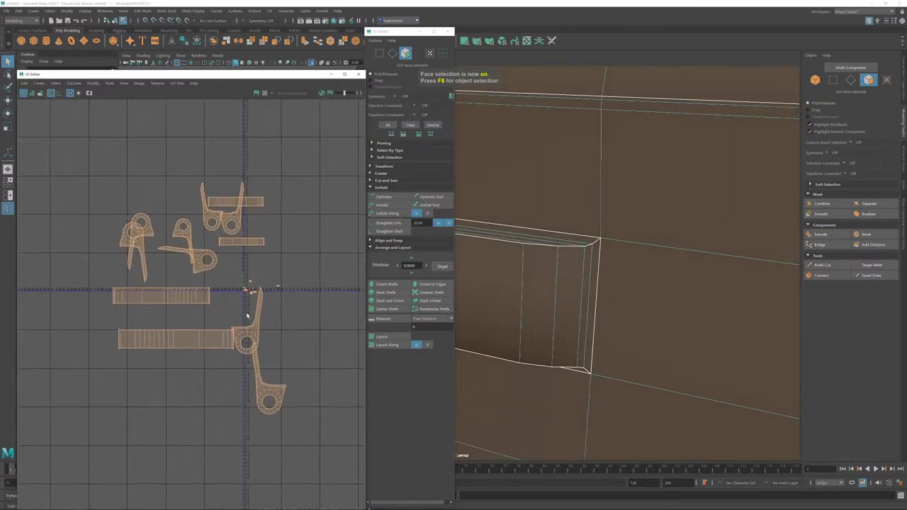
pyautogui.click(397, 336)
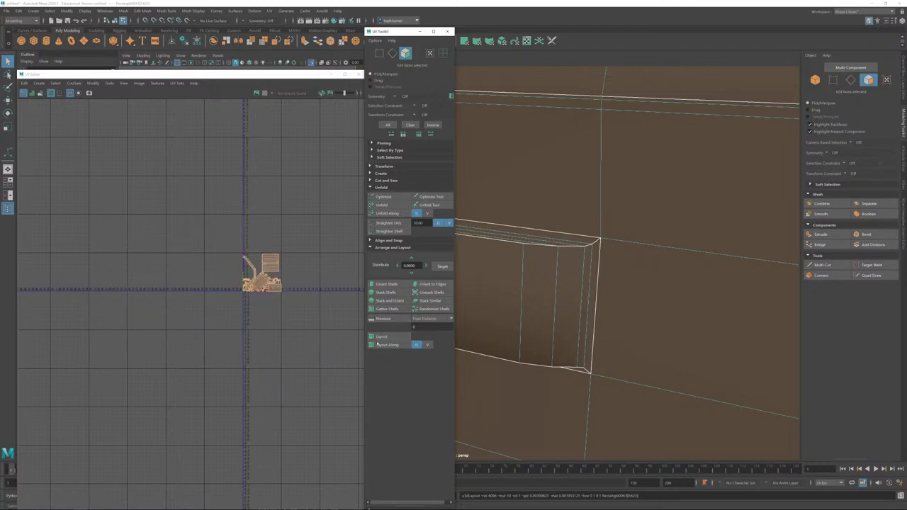
# Step: Orient the large slotted rounded shell upright using one of its edges
pyautogui.keyDown('alt'); pyautogui.moveTo(300, 289); pyautogui.dragTo(360, 394, button='right'); pyautogui.keyUp('alt')
pyautogui.keyDown('alt'); pyautogui.moveTo(109, 290); pyautogui.dragTo(221, 362, button='middle'); pyautogui.keyUp('alt')
pyautogui.click(392, 53)
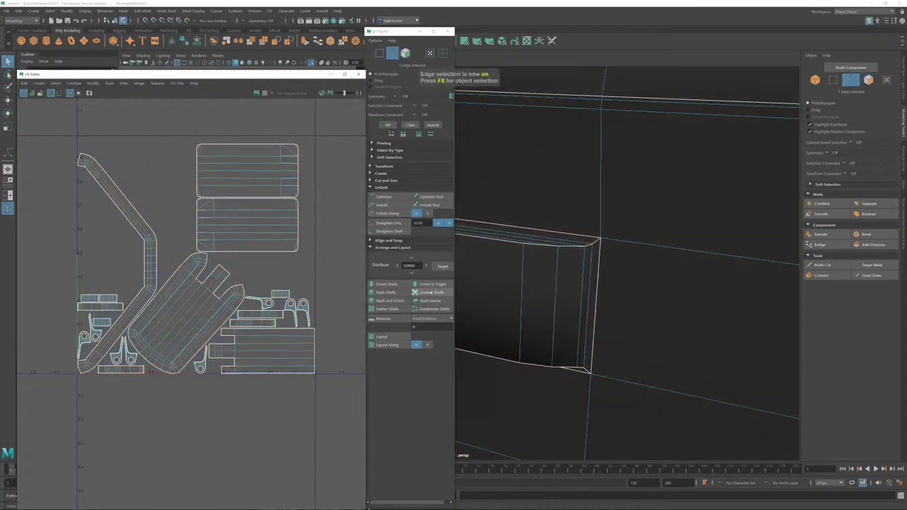
pyautogui.click(429, 284)
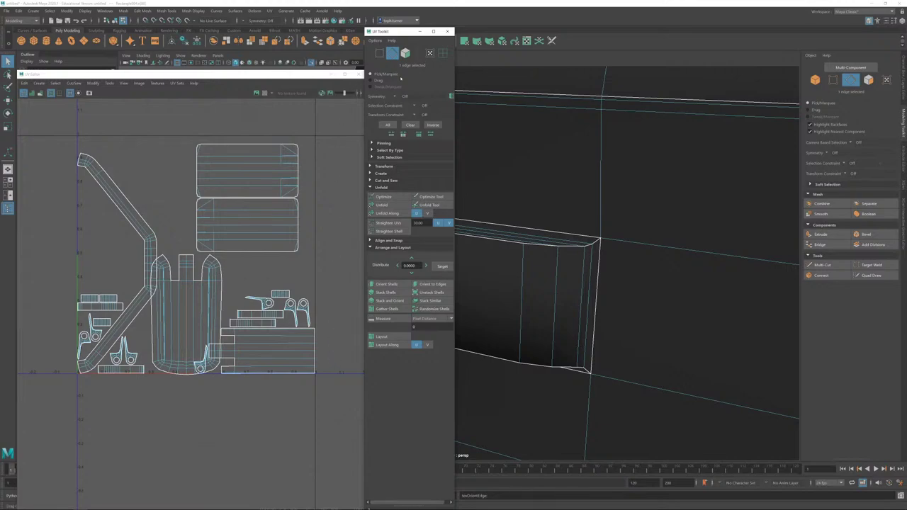
# Step: Select every shell's faces again and repeat the Layout with the slotted shell upright
pyautogui.click(405, 54)
pyautogui.moveTo(59, 129); pyautogui.dragTo(334, 383)
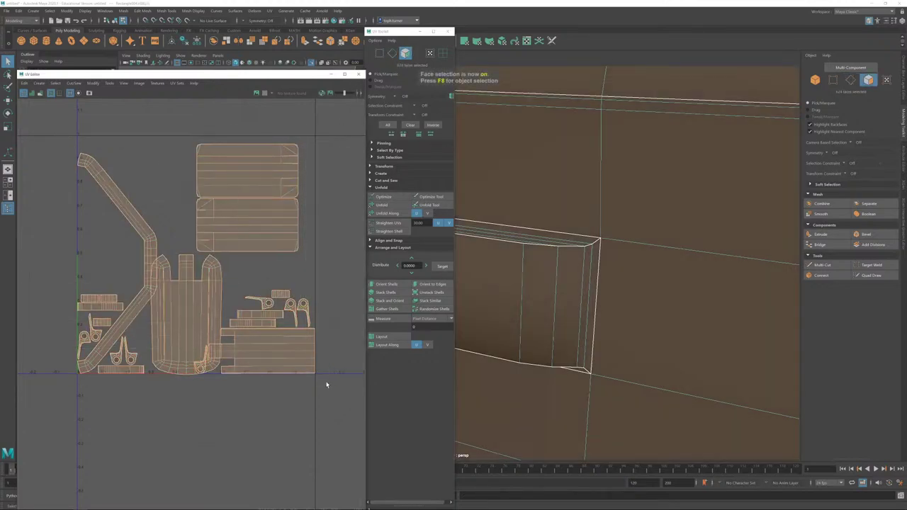
pyautogui.click(381, 336)
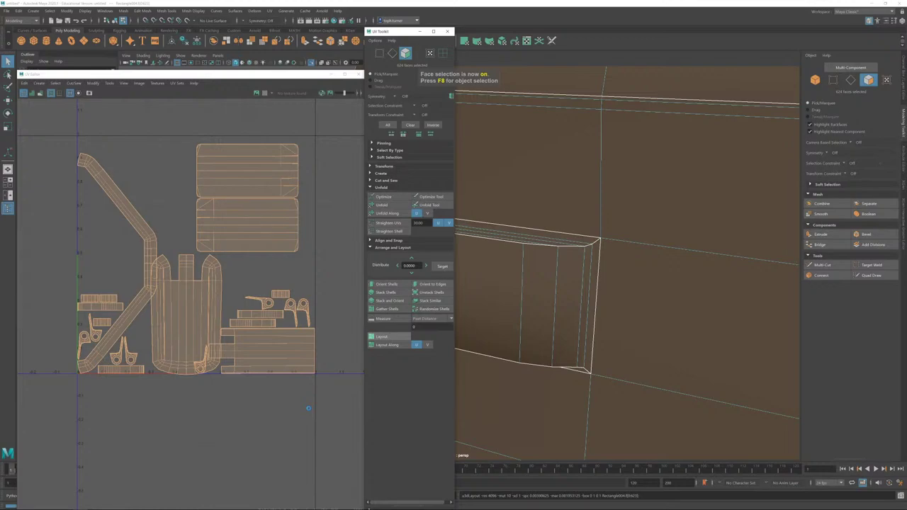
pyautogui.keyDown('alt'); pyautogui.moveTo(260, 368); pyautogui.dragTo(163, 283, button='right'); pyautogui.keyUp('alt')
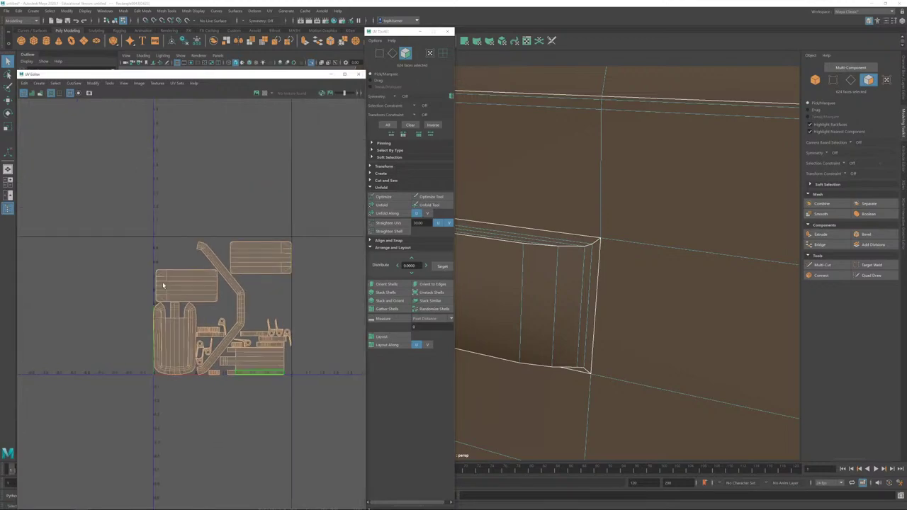
# Step: Move the whole packed layout below the 0–1 UV tile, shifted toward negative U
pyautogui.press('w')
pyautogui.scroll(-3, 263, 359)
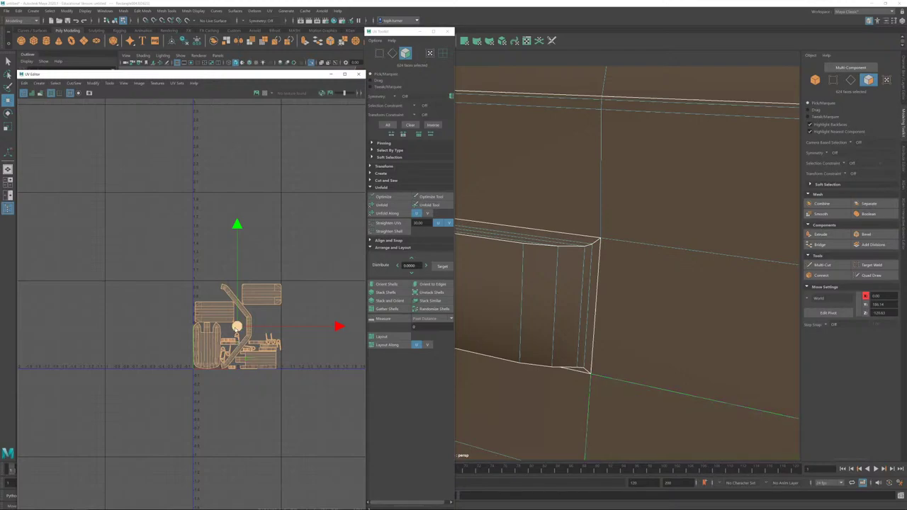
pyautogui.moveTo(237, 327); pyautogui.dragTo(144, 462)
# Step: Return to object selection and end the isolation of the hinged panels
pyautogui.keyDown('alt'); pyautogui.moveTo(510, 277); pyautogui.dragTo(479, 158, button='right'); pyautogui.keyUp('alt')
pyautogui.click(815, 81)
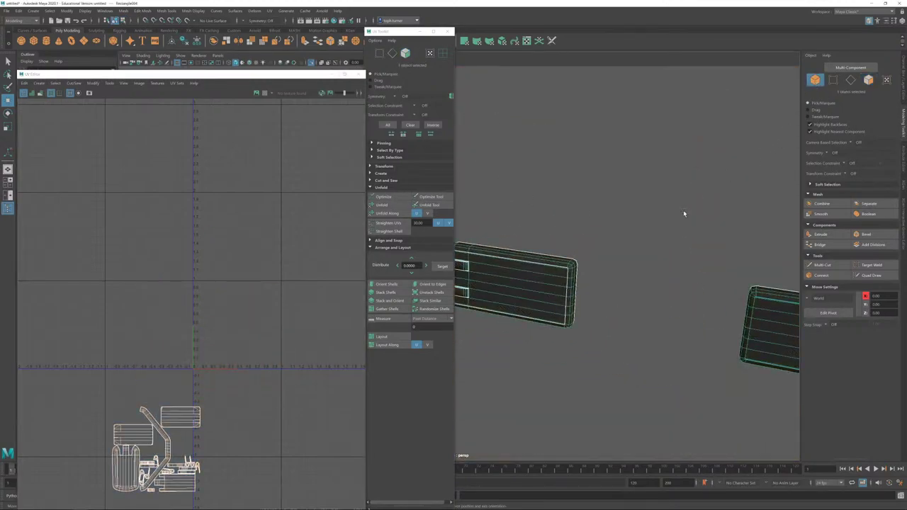
pyautogui.hotkey('ctrl', '1')
# Step: Select all objects of the stove model to display their UV shells together
pyautogui.keyDown('alt'); pyautogui.moveTo(680, 273); pyautogui.dragTo(462, 163, button='right'); pyautogui.keyUp('alt')
pyautogui.keyDown('alt'); pyautogui.moveTo(578, 248); pyautogui.dragTo(638, 178, button='middle'); pyautogui.keyUp('alt')
pyautogui.keyDown('alt'); pyautogui.moveTo(698, 230); pyautogui.dragTo(668, 214); pyautogui.keyUp('alt')
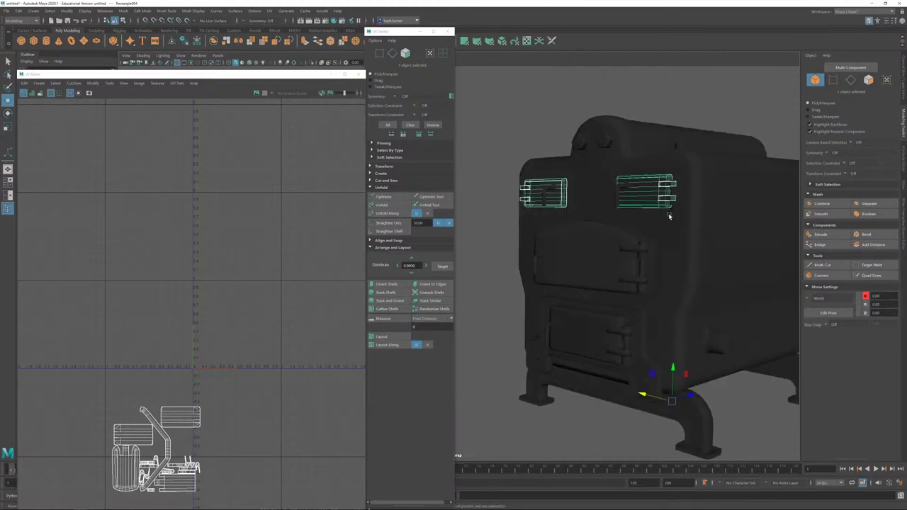
pyautogui.keyDown('alt'); pyautogui.moveTo(668, 214); pyautogui.dragTo(653, 210, button='right'); pyautogui.keyUp('alt')
pyautogui.keyDown('alt'); pyautogui.moveTo(652, 209); pyautogui.dragTo(675, 186); pyautogui.keyUp('alt')
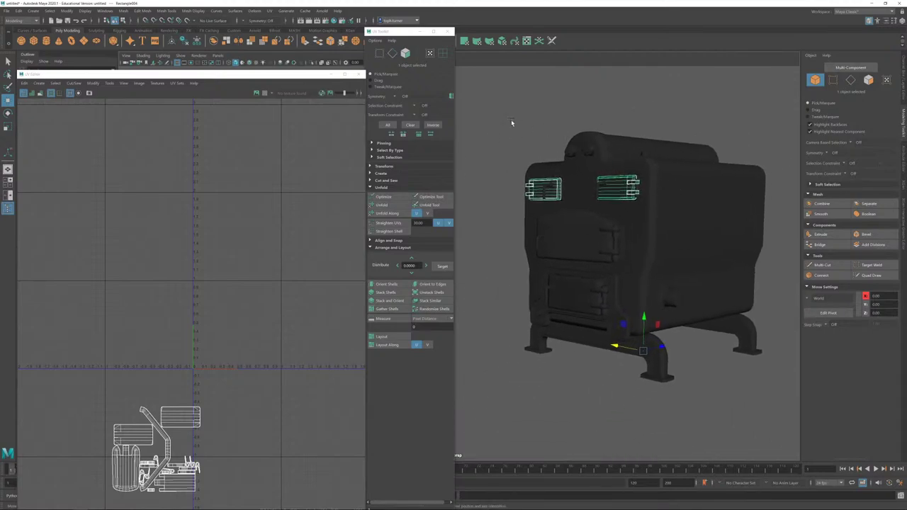
pyautogui.moveTo(511, 119); pyautogui.dragTo(805, 391)
pyautogui.keyDown('alt'); pyautogui.moveTo(282, 466); pyautogui.dragTo(309, 464, button='right'); pyautogui.keyUp('alt')
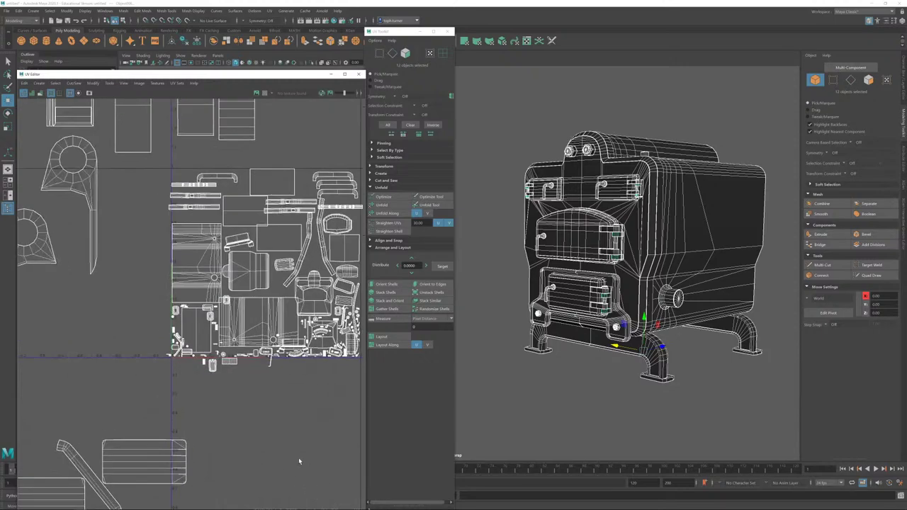
# Step: Select the faces of the U-shaped shell group outside the UV tile and examine where they sit on the model
pyautogui.keyDown('alt'); pyautogui.moveTo(259, 430); pyautogui.dragTo(87, 263, button='right'); pyautogui.keyUp('alt')
pyautogui.moveTo(112, 256); pyautogui.dragTo(122, 289)
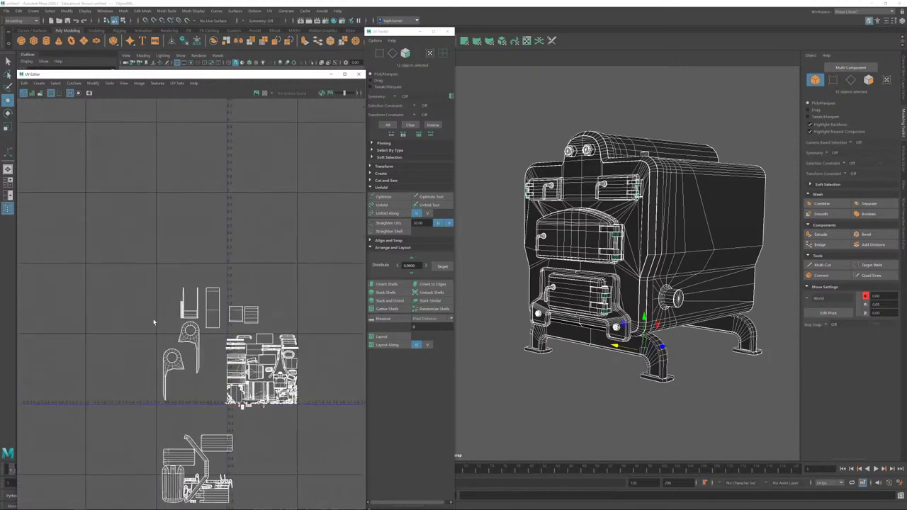
pyautogui.scroll(3, 153, 322)
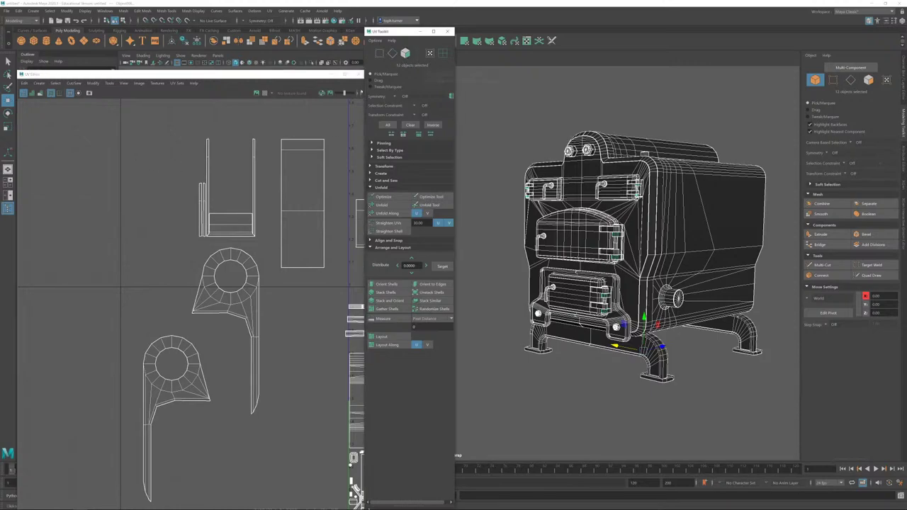
pyautogui.click(404, 53)
pyautogui.moveTo(152, 121); pyautogui.dragTo(258, 237)
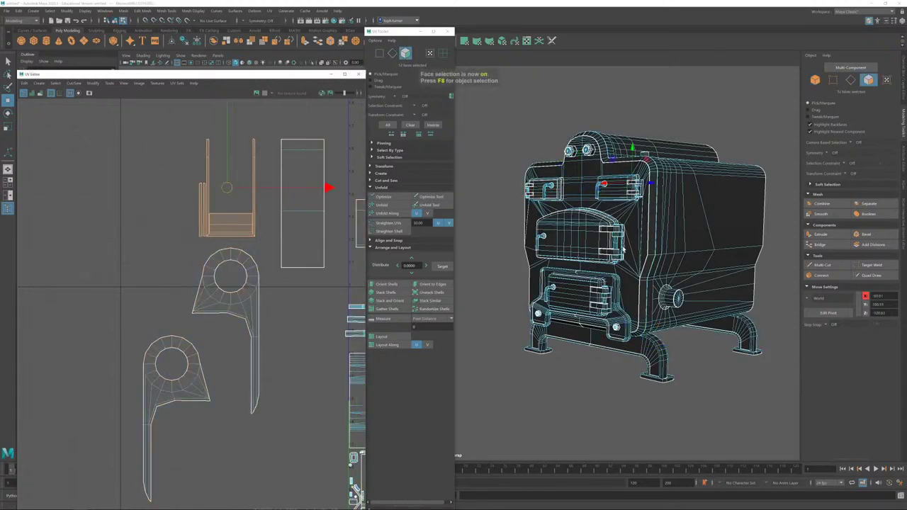
pyautogui.press('f')
pyautogui.keyDown('alt'); pyautogui.moveTo(644, 219); pyautogui.dragTo(621, 270); pyautogui.keyUp('alt')
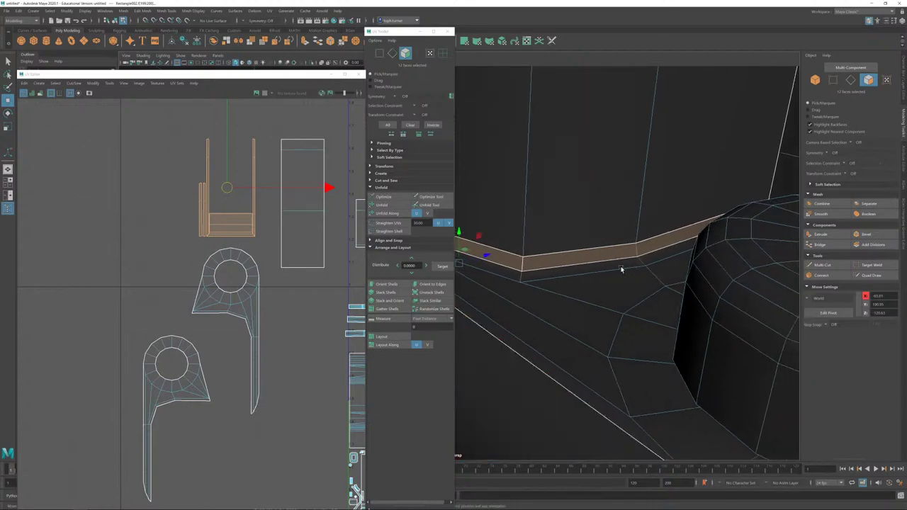
pyautogui.keyDown('alt'); pyautogui.moveTo(531, 220); pyautogui.dragTo(629, 217, button='middle'); pyautogui.keyUp('alt')
pyautogui.keyDown('alt'); pyautogui.moveTo(629, 214); pyautogui.dragTo(645, 314); pyautogui.keyUp('alt')
pyautogui.click(593, 314)
pyautogui.click(645, 310)
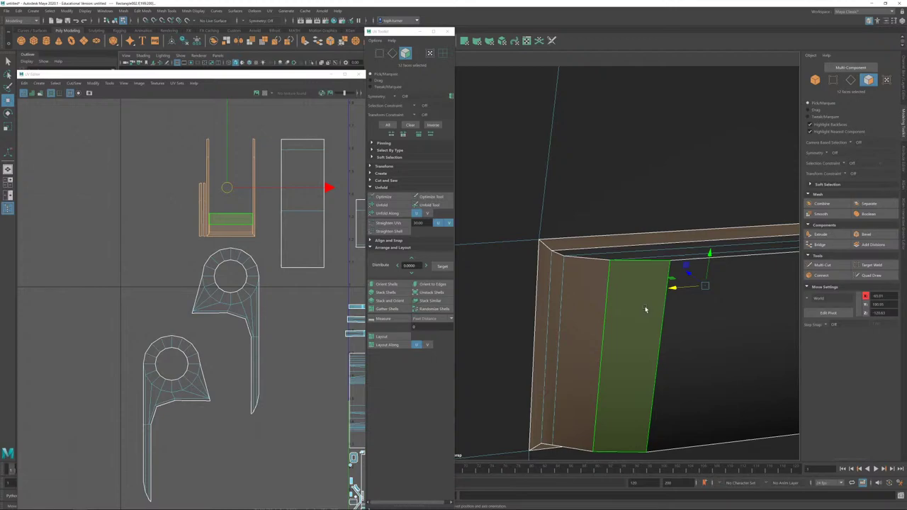
pyautogui.click(331, 285)
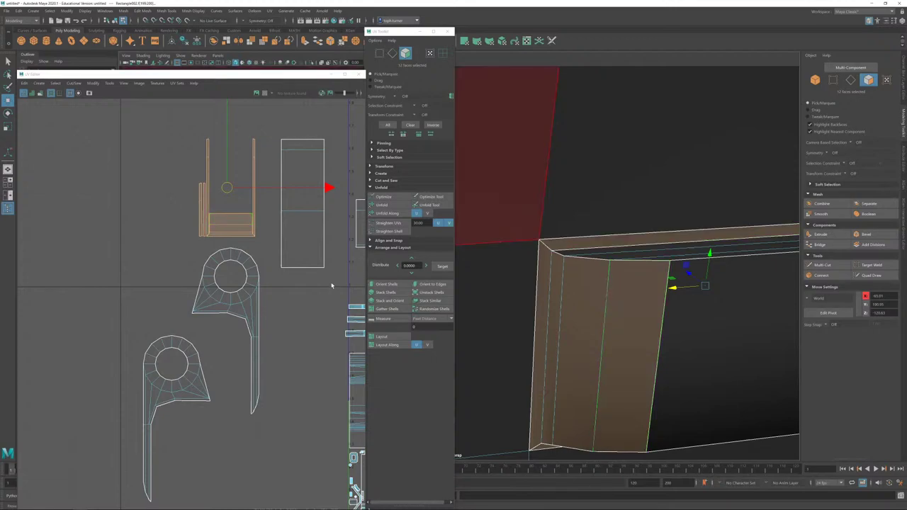
# Step: Orient the two ring-ended bracket shells to the straight edges below their rings
pyautogui.keyDown('alt'); pyautogui.moveTo(248, 306); pyautogui.dragTo(73, 168, button='right'); pyautogui.keyUp('alt')
pyautogui.keyDown('alt'); pyautogui.moveTo(244, 262); pyautogui.dragTo(151, 208, button='middle'); pyautogui.keyUp('alt')
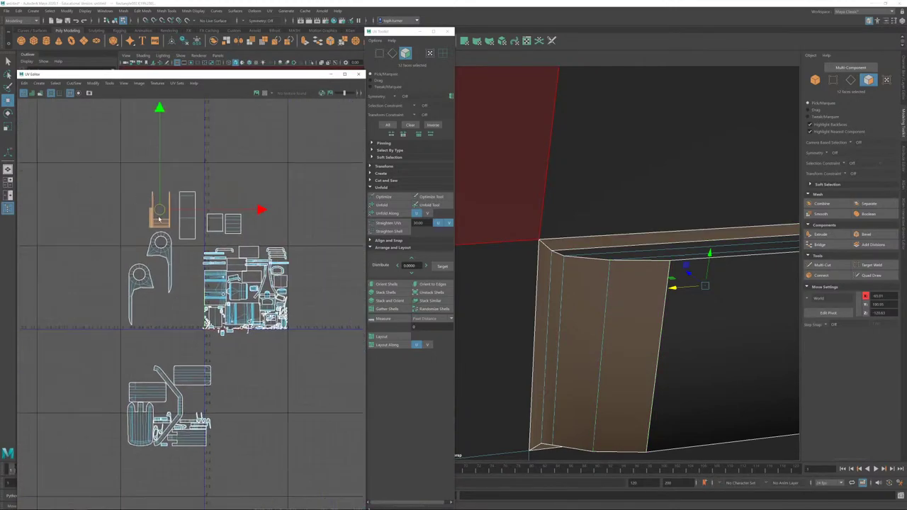
pyautogui.keyDown('alt'); pyautogui.moveTo(152, 207); pyautogui.dragTo(203, 330, button='right'); pyautogui.keyUp('alt')
pyautogui.click(392, 53)
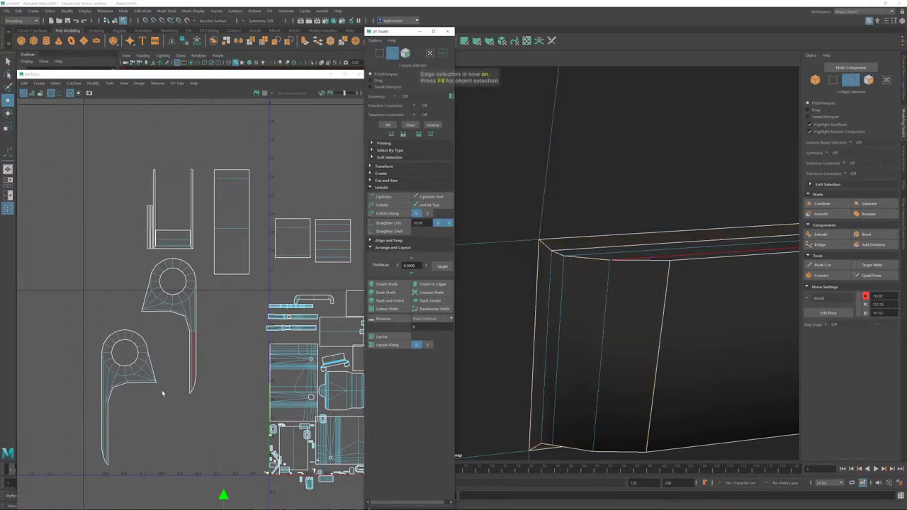
pyautogui.click(158, 312)
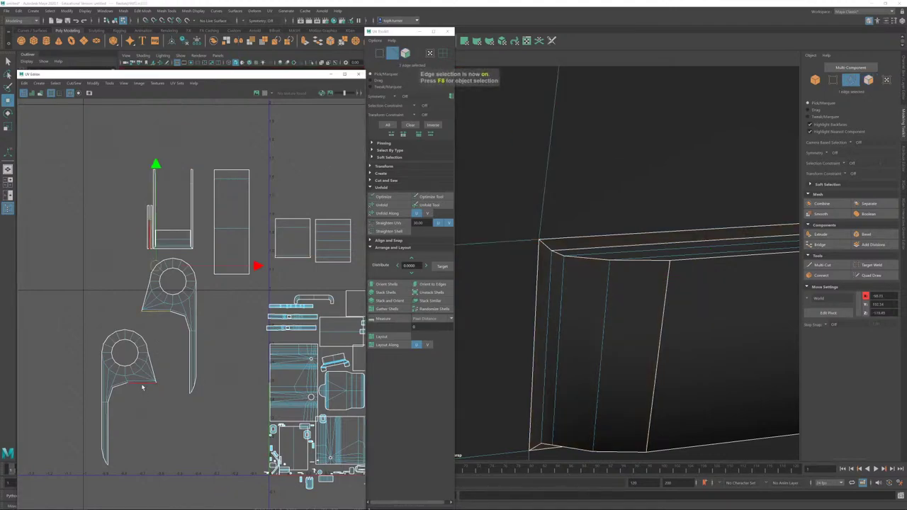
pyautogui.keyDown('shift'); pyautogui.click(141, 383); pyautogui.keyUp('shift')
pyautogui.click(432, 284)
pyautogui.click(229, 370)
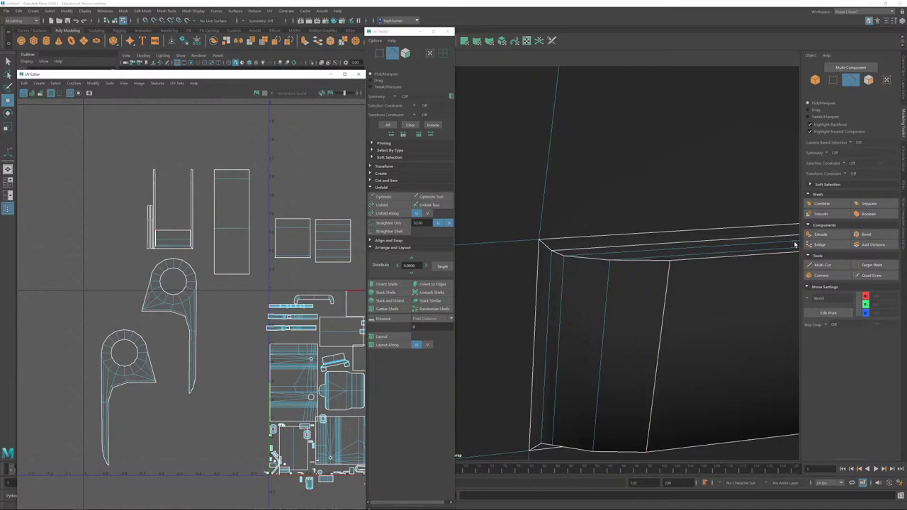
# Step: Sew the tall rectangular shell to the short banded shell at the base of the U-shaped group along their shared edge
pyautogui.scroll(3, 213, 195)
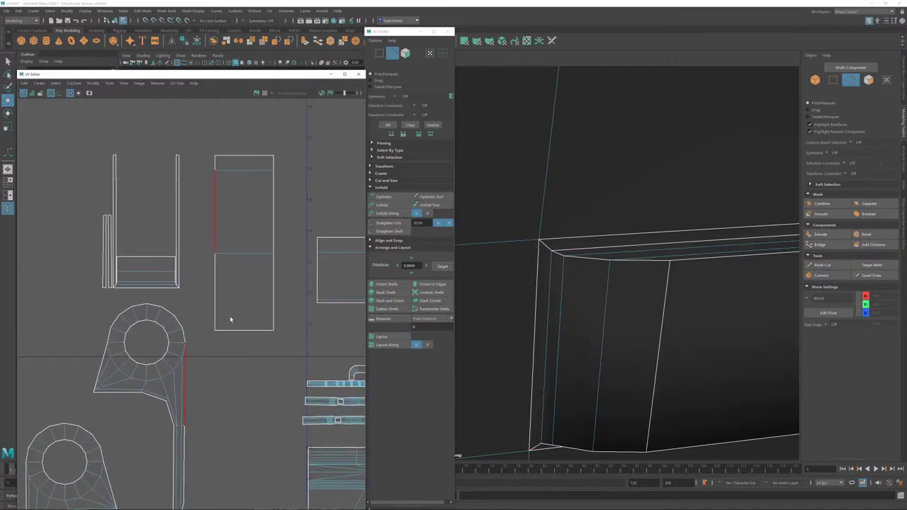
pyautogui.click(173, 274)
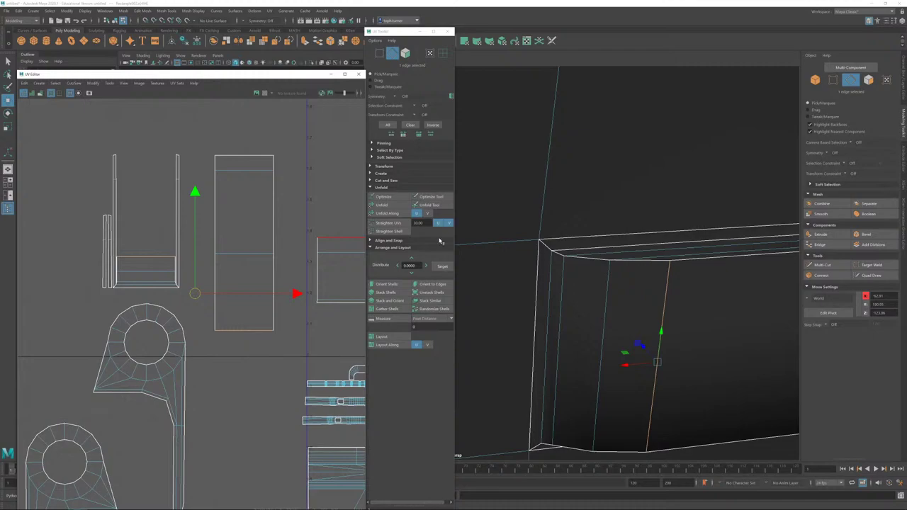
pyautogui.click(437, 286)
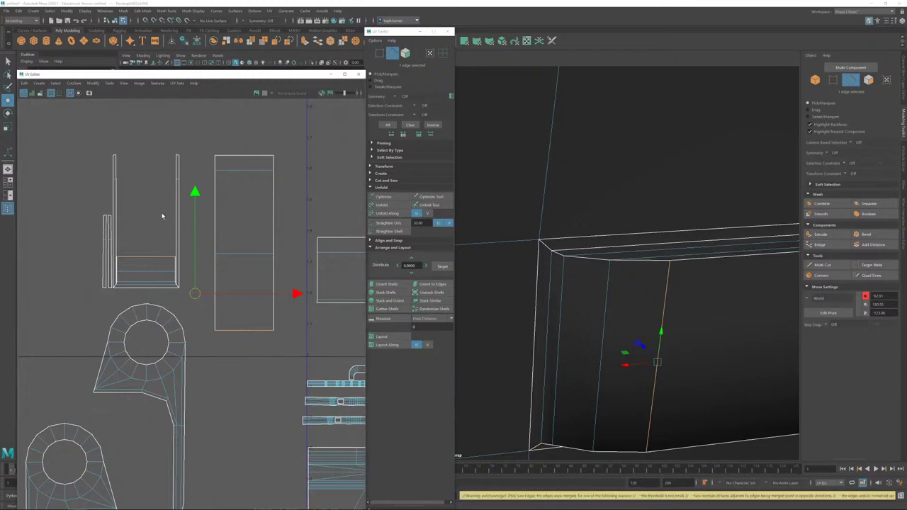
pyautogui.hotkey('shift', 's')
# Step: Unfold the newly sewn rectangular shell and orient it to its short end edge
pyautogui.click(405, 54)
pyautogui.doubleClick(260, 219)
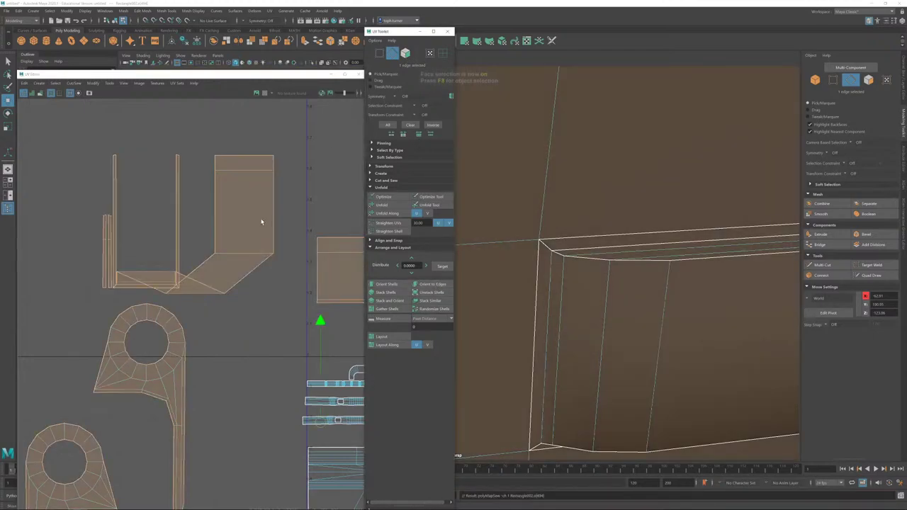
pyautogui.click(383, 204)
pyautogui.click(447, 277)
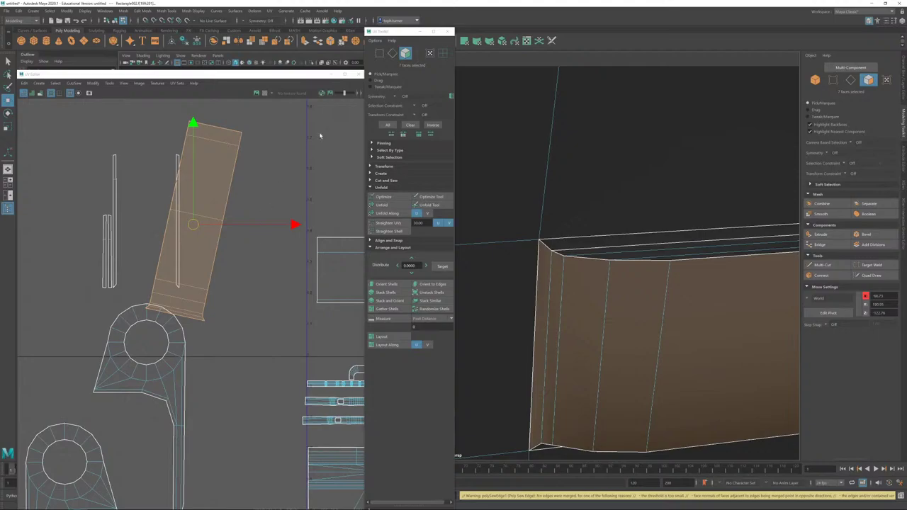
pyautogui.click(391, 53)
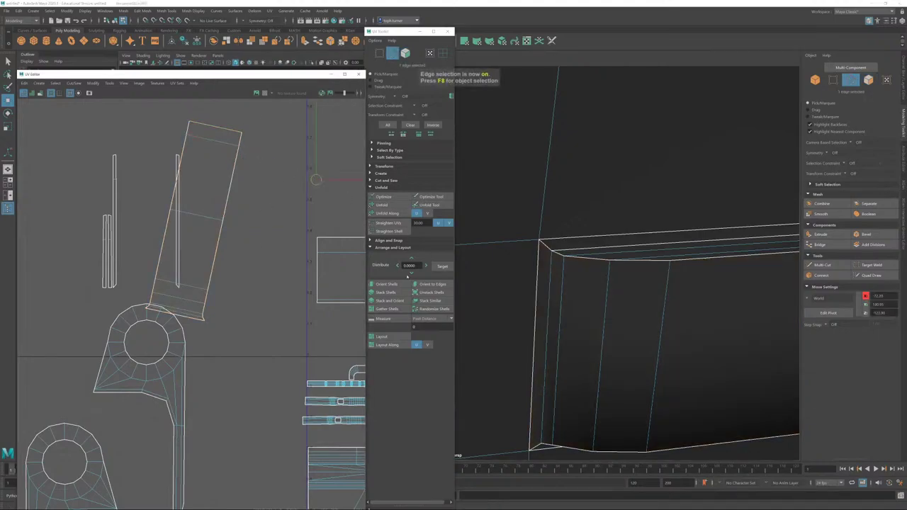
pyautogui.click(432, 285)
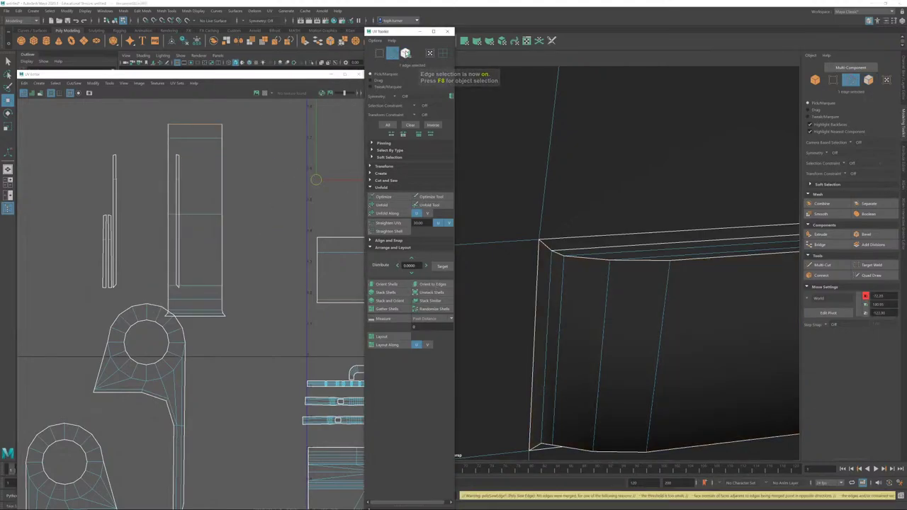
# Step: Select the whole straightened rectangular shell and move it toward negative U, clear of the narrow strip shells
pyautogui.click(406, 54)
pyautogui.click(259, 166)
pyautogui.doubleClick(219, 180)
pyautogui.scroll(-3, 279, 251)
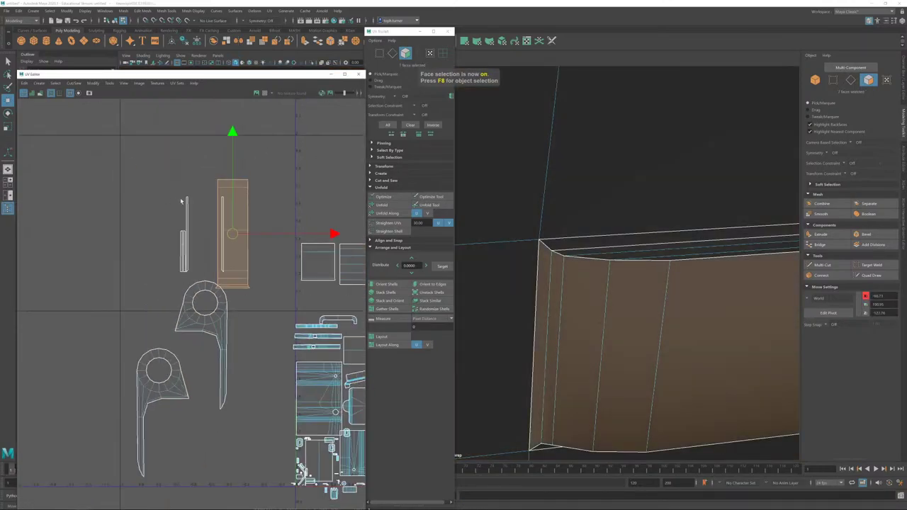
pyautogui.moveTo(232, 234); pyautogui.dragTo(87, 241)
# Step: Sew the two rectangular shells just above the 0–1 UV tile together along their shared edge
pyautogui.keyDown('alt'); pyautogui.moveTo(232, 247); pyautogui.dragTo(390, 357, button='right'); pyautogui.keyUp('alt')
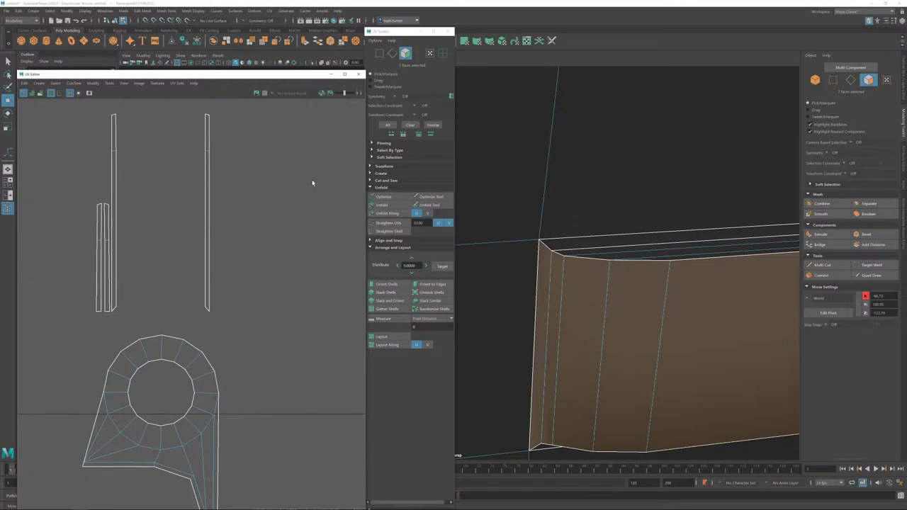
pyautogui.scroll(-8, 249, 261)
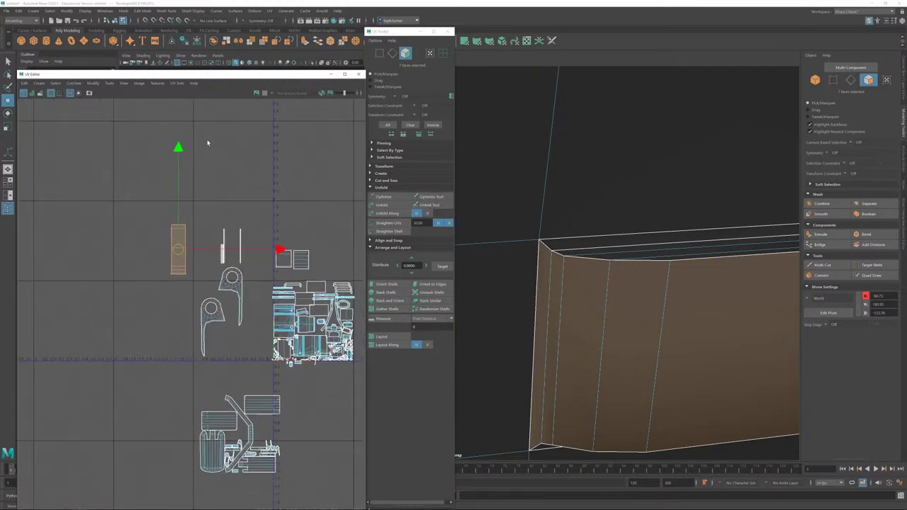
pyautogui.keyDown('alt'); pyautogui.moveTo(267, 213); pyautogui.dragTo(206, 148, button='middle'); pyautogui.keyUp('alt')
pyautogui.scroll(6, 208, 148)
pyautogui.keyDown('alt'); pyautogui.moveTo(290, 348); pyautogui.dragTo(208, 270, button='middle'); pyautogui.keyUp('alt')
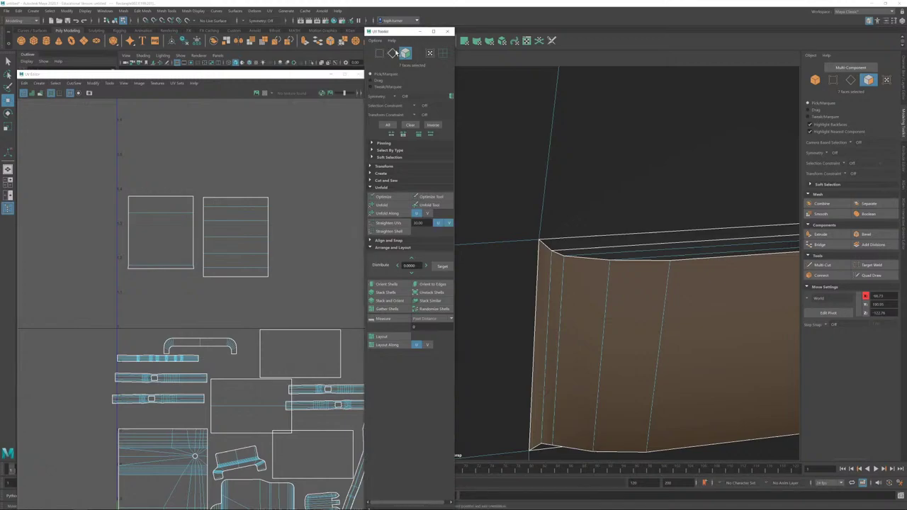
pyautogui.press('F10')
pyautogui.click(169, 195)
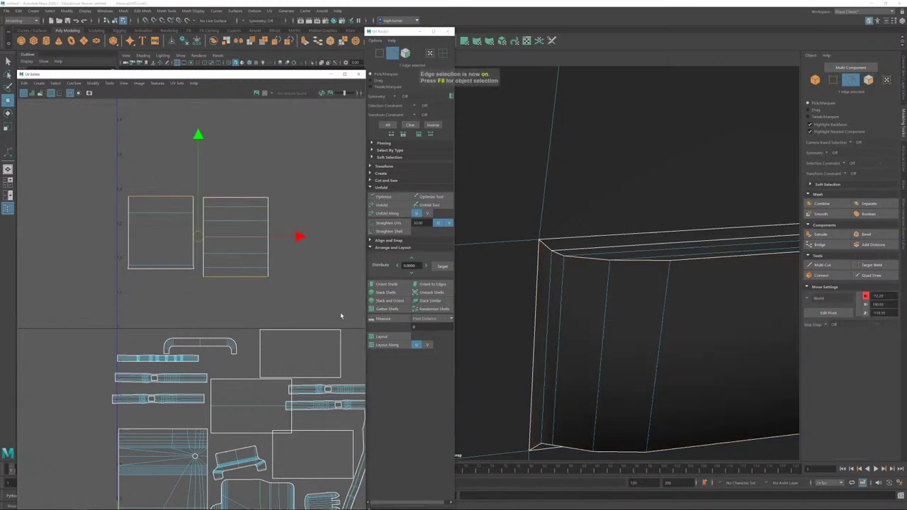
pyautogui.scroll(-3, 298, 330)
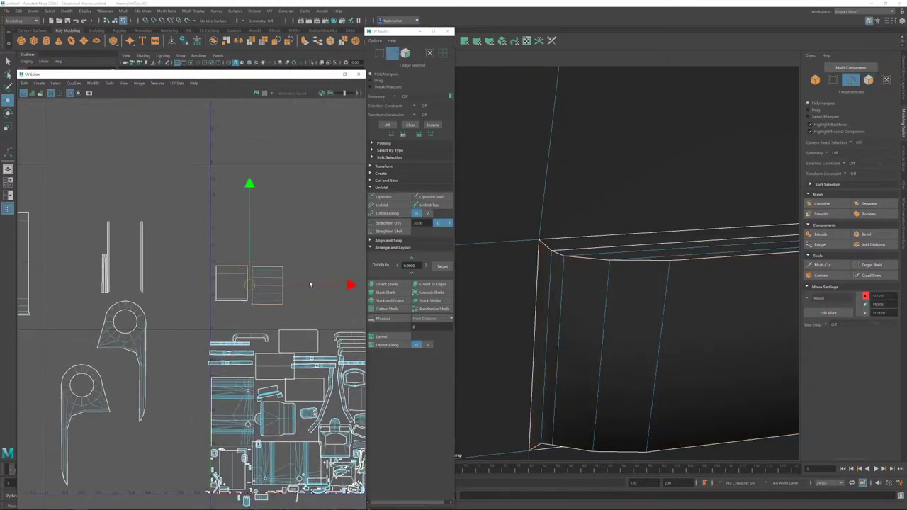
pyautogui.click(381, 292)
# Step: Unfold the joined rectangular shell above the UV tile and orient it to its short end edge
pyautogui.press('F11')
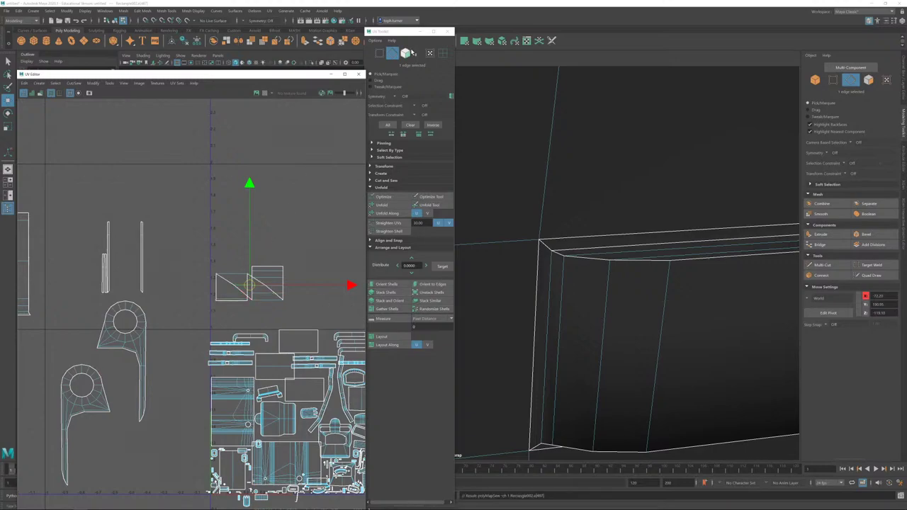
pyautogui.doubleClick(270, 275)
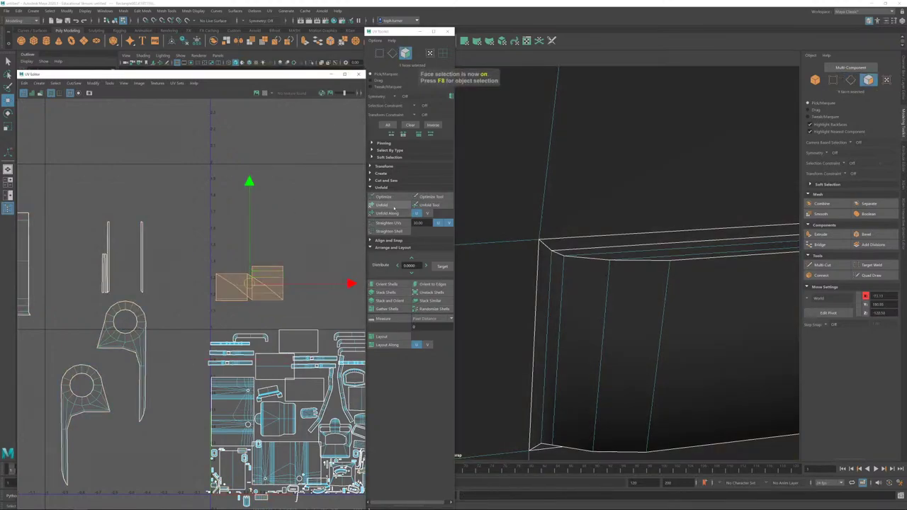
pyautogui.click(386, 205)
pyautogui.click(393, 54)
pyautogui.click(255, 246)
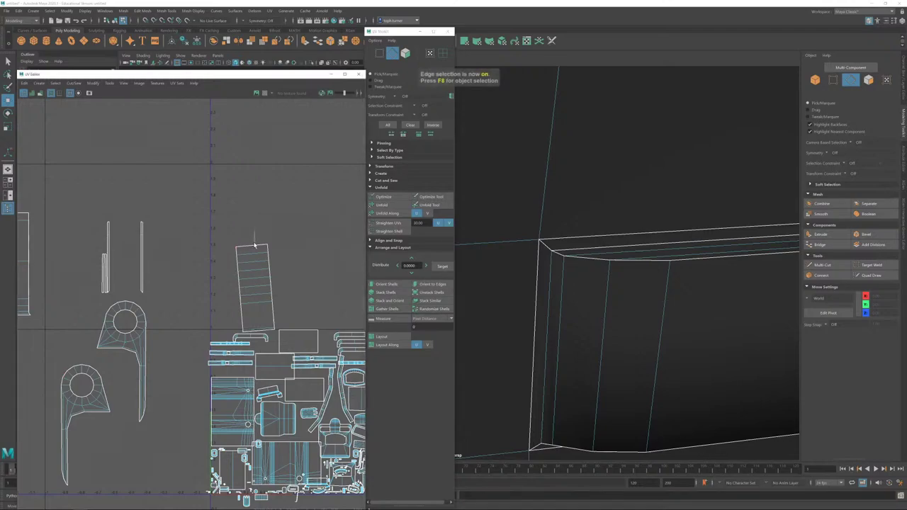
pyautogui.click(419, 287)
# Step: Orient the tilted bracket shell above the large panel shell inside the UV tile to its long straight edge
pyautogui.keyDown('alt'); pyautogui.moveTo(255, 305); pyautogui.dragTo(233, 164, button='middle'); pyautogui.keyUp('alt')
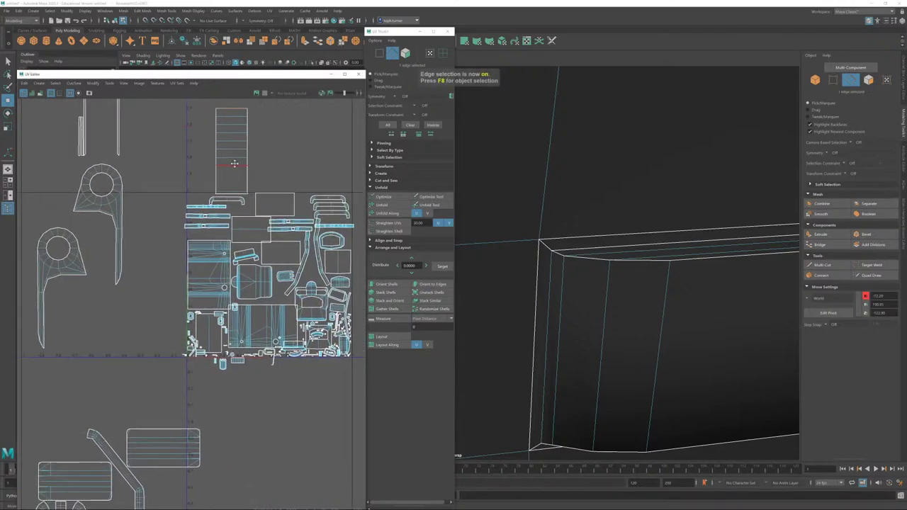
pyautogui.scroll(4, 279, 219)
pyautogui.keyDown('alt'); pyautogui.moveTo(310, 319); pyautogui.dragTo(270, 257, button='middle'); pyautogui.keyUp('alt')
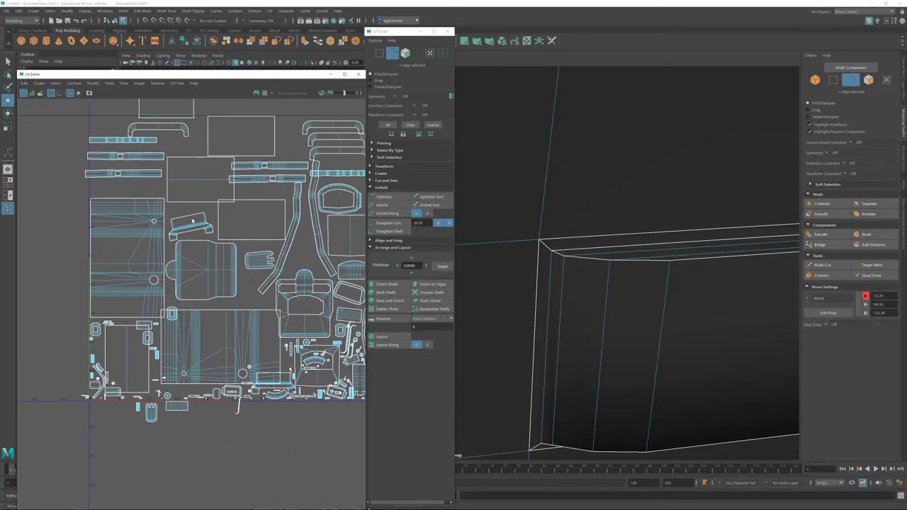
pyautogui.click(192, 223)
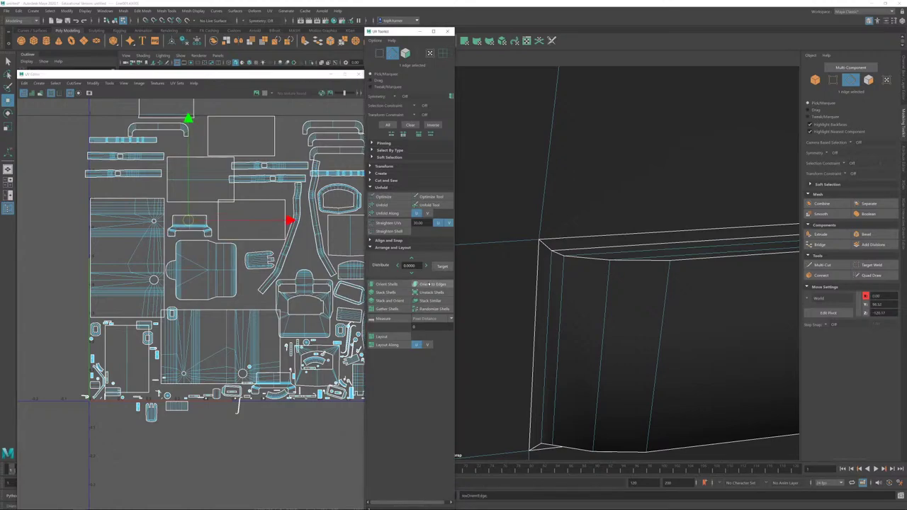
# Step: Examine the small shells along the lower edge of the 0–1 UV tile and just beneath it
pyautogui.scroll(2, 213, 369)
pyautogui.scroll(2, 274, 404)
pyautogui.scroll(-3, 272, 404)
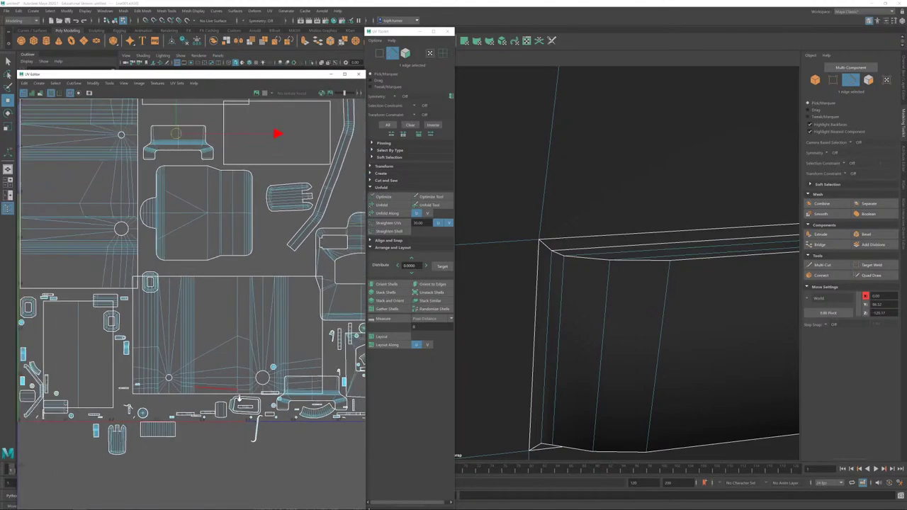
pyautogui.keyDown('alt'); pyautogui.moveTo(172, 320); pyautogui.dragTo(259, 217, button='middle'); pyautogui.keyUp('alt')
pyautogui.keyDown('alt'); pyautogui.moveTo(241, 253); pyautogui.dragTo(403, 419, button='right'); pyautogui.keyUp('alt')
pyautogui.keyDown('alt'); pyautogui.moveTo(166, 388); pyautogui.dragTo(240, 144, button='middle'); pyautogui.keyUp('alt')
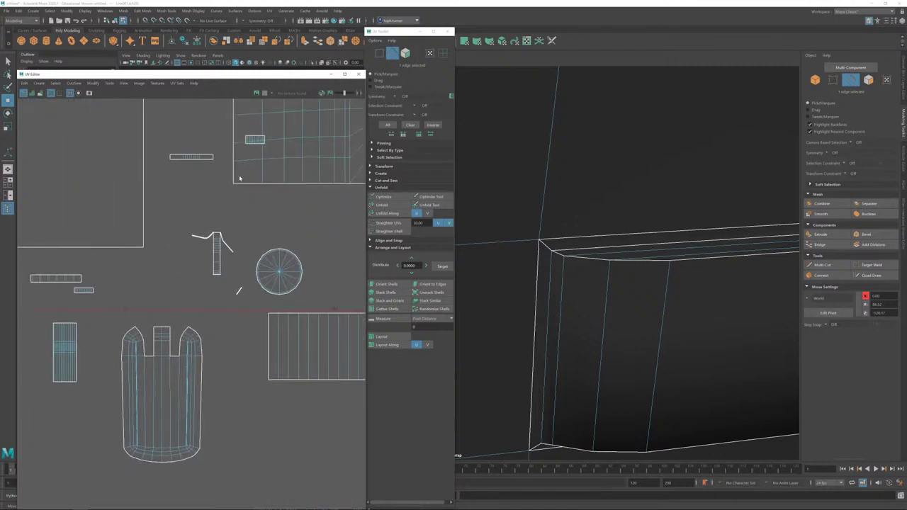
pyautogui.keyDown('alt'); pyautogui.moveTo(248, 257); pyautogui.dragTo(321, 333, button='right'); pyautogui.keyUp('alt')
pyautogui.keyDown('alt'); pyautogui.moveTo(249, 348); pyautogui.dragTo(117, 260, button='right'); pyautogui.keyUp('alt')
pyautogui.scroll(-2, 119, 257)
pyautogui.scroll(-2, 229, 257)
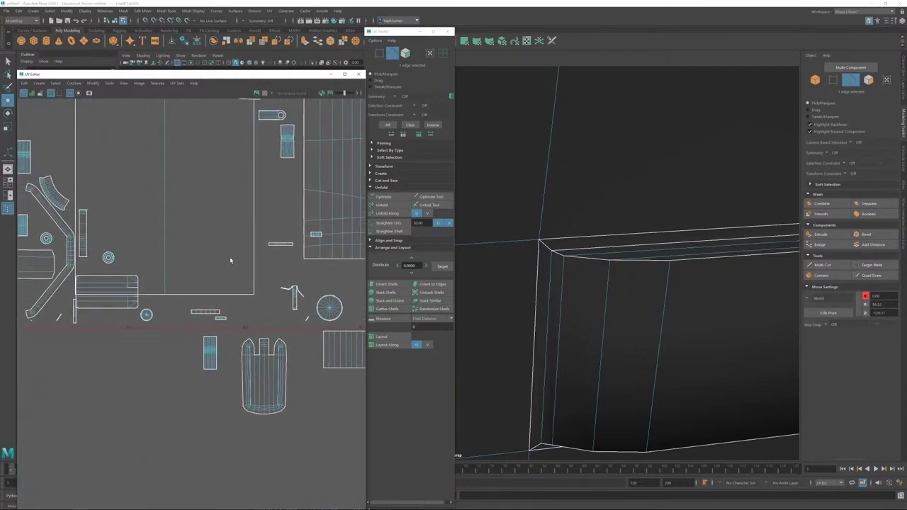
pyautogui.keyDown('alt'); pyautogui.moveTo(170, 267); pyautogui.dragTo(245, 257, button='middle'); pyautogui.keyUp('alt')
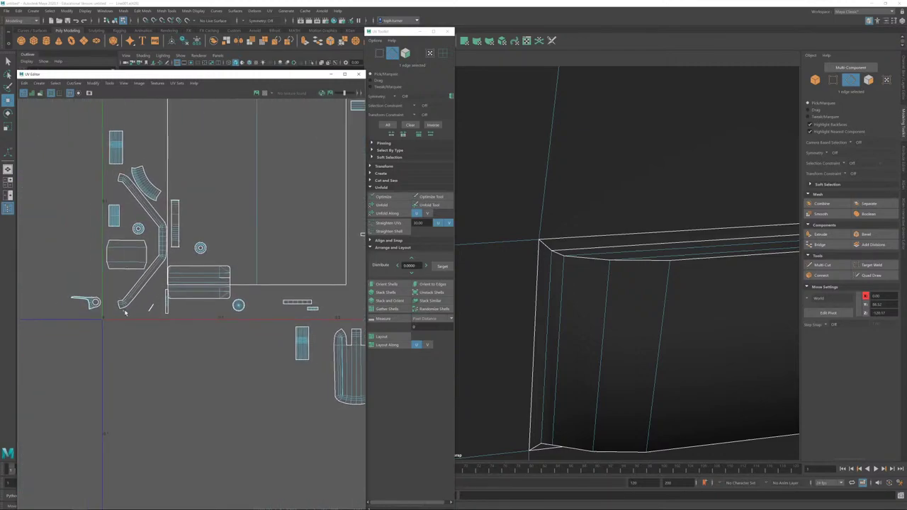
pyautogui.keyDown('alt'); pyautogui.moveTo(124, 313); pyautogui.dragTo(334, 302, button='right'); pyautogui.keyUp('alt')
# Step: Select the tiny two-face shell below the end of the long bent strip and inspect it close up
pyautogui.click(406, 54)
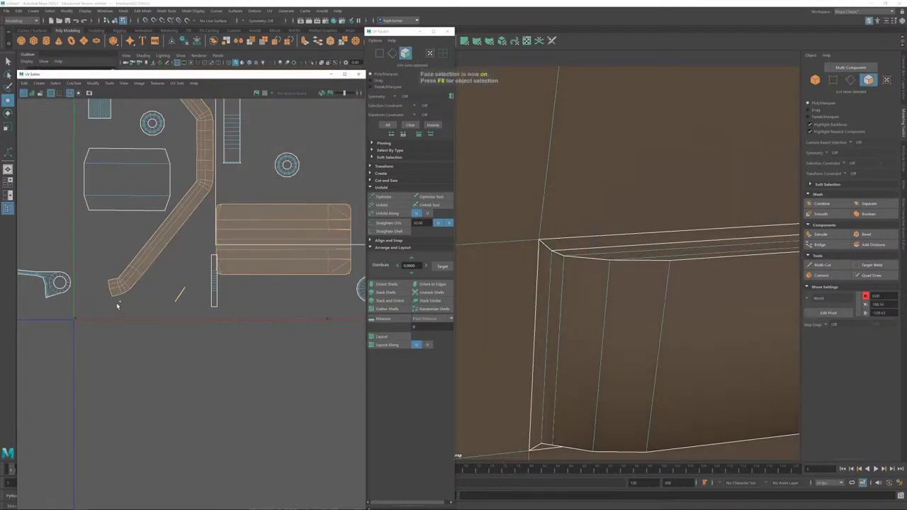
pyautogui.click(117, 302)
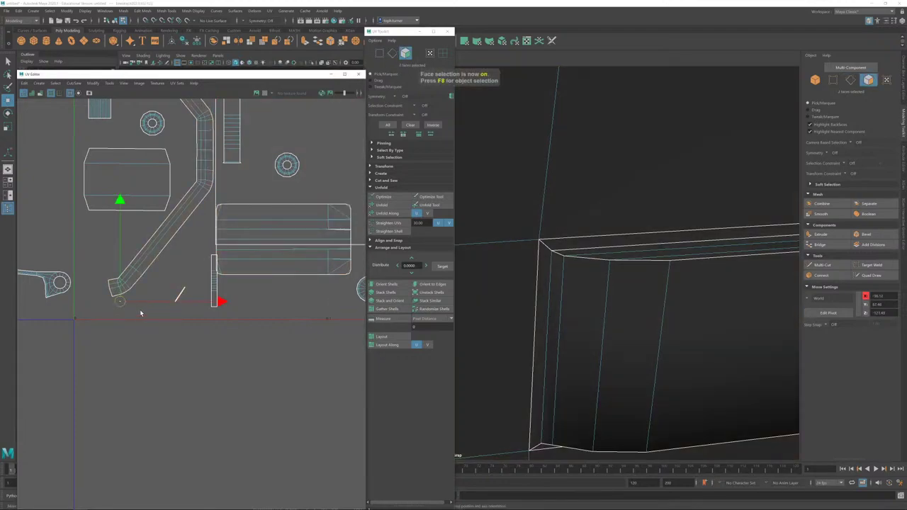
pyautogui.press('f')
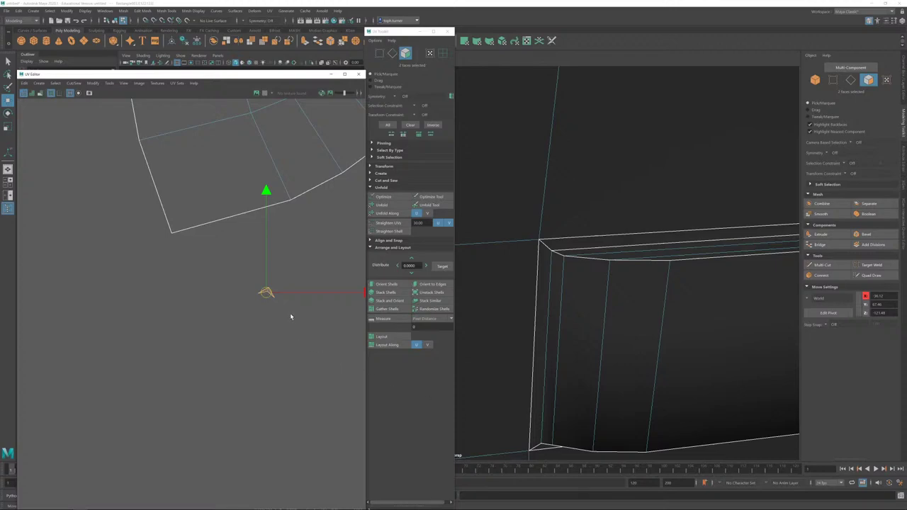
pyautogui.keyDown('alt'); pyautogui.moveTo(290, 317); pyautogui.dragTo(71, 134, button='right'); pyautogui.keyUp('alt')
pyautogui.keyDown('alt'); pyautogui.moveTo(321, 185); pyautogui.dragTo(120, 336, button='middle'); pyautogui.keyUp('alt')
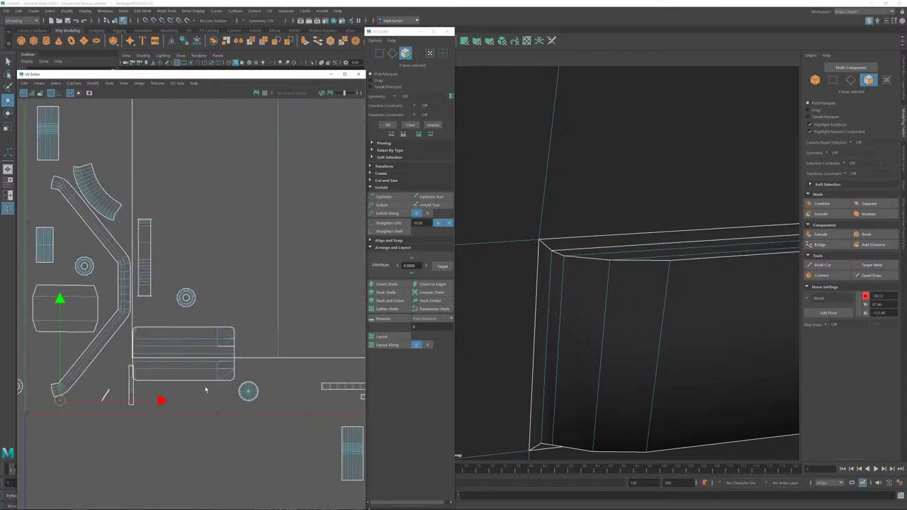
# Step: Select the thin slanted sliver shell beside the bent strip and locate its face on the stove door's hinge
pyautogui.moveTo(109, 380); pyautogui.dragTo(102, 409)
pyautogui.press('f')
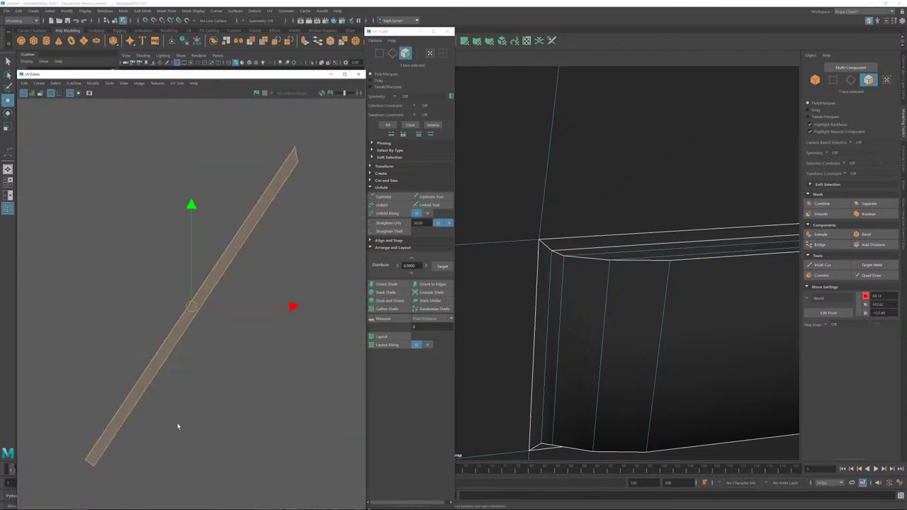
pyautogui.press('f')
pyautogui.keyDown('alt'); pyautogui.moveTo(636, 302); pyautogui.dragTo(623, 292); pyautogui.keyUp('alt')
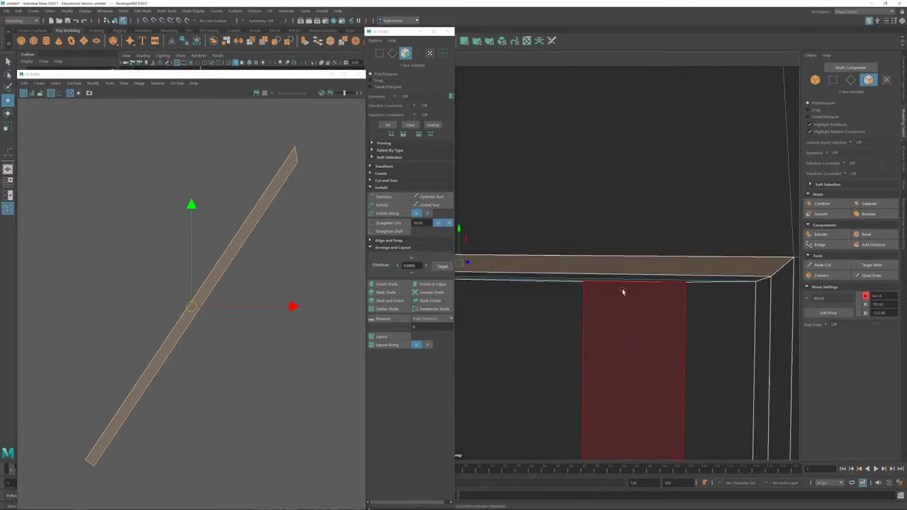
pyautogui.keyDown('alt'); pyautogui.moveTo(622, 292); pyautogui.dragTo(464, 231, button='right'); pyautogui.keyUp('alt')
pyautogui.keyDown('alt'); pyautogui.moveTo(464, 230); pyautogui.dragTo(577, 198, button='middle'); pyautogui.keyUp('alt')
pyautogui.keyDown('alt'); pyautogui.moveTo(576, 199); pyautogui.dragTo(505, 216, button='right'); pyautogui.keyUp('alt')
pyautogui.keyDown('alt'); pyautogui.moveTo(504, 216); pyautogui.dragTo(730, 191, button='middle'); pyautogui.keyUp('alt')
pyautogui.keyDown('alt'); pyautogui.moveTo(731, 191); pyautogui.dragTo(719, 205); pyautogui.keyUp('alt')
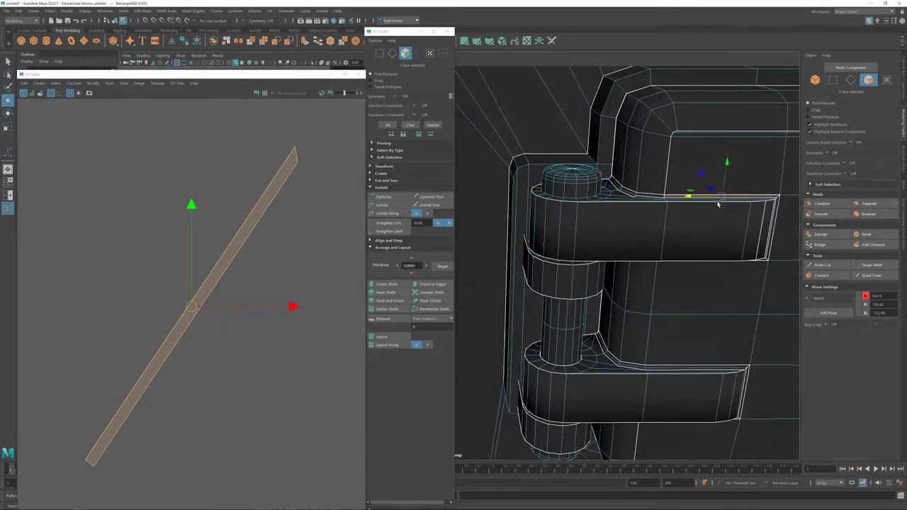
# Step: Select all faces of the small upper door on the opposite side of the stove and try to sew their UVs
pyautogui.keyDown('alt'); pyautogui.moveTo(719, 205); pyautogui.dragTo(572, 162, button='right'); pyautogui.keyUp('alt')
pyautogui.keyDown('alt'); pyautogui.moveTo(571, 161); pyautogui.dragTo(696, 234); pyautogui.keyUp('alt')
pyautogui.keyDown('alt'); pyautogui.moveTo(696, 235); pyautogui.dragTo(640, 185, button='middle'); pyautogui.keyUp('alt')
pyautogui.keyDown('alt'); pyautogui.moveTo(640, 185); pyautogui.dragTo(685, 302, button='right'); pyautogui.keyUp('alt')
pyautogui.keyDown('alt'); pyautogui.moveTo(684, 303); pyautogui.dragTo(724, 222); pyautogui.keyUp('alt')
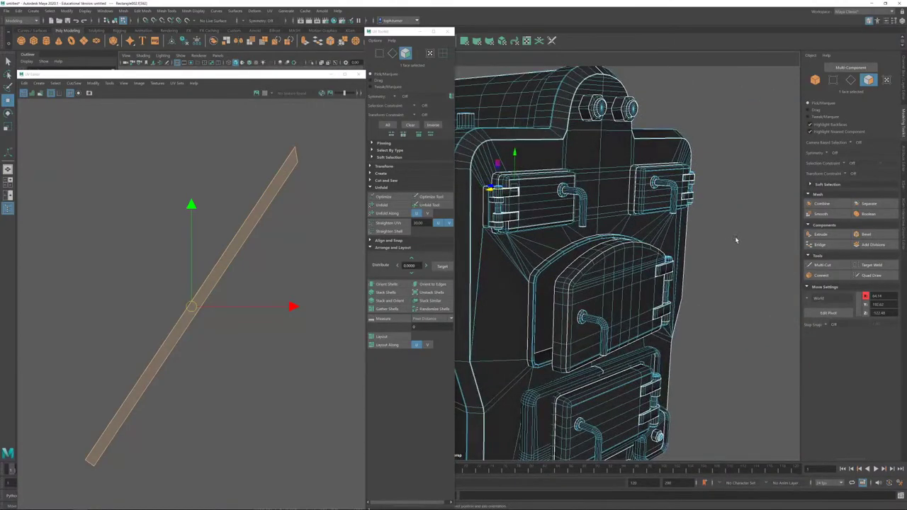
pyautogui.keyDown('alt'); pyautogui.moveTo(680, 197); pyautogui.dragTo(623, 194); pyautogui.keyUp('alt')
pyautogui.scroll(5, 664, 192)
pyautogui.keyDown('alt'); pyautogui.moveTo(744, 333); pyautogui.dragTo(681, 291, button='middle'); pyautogui.keyUp('alt')
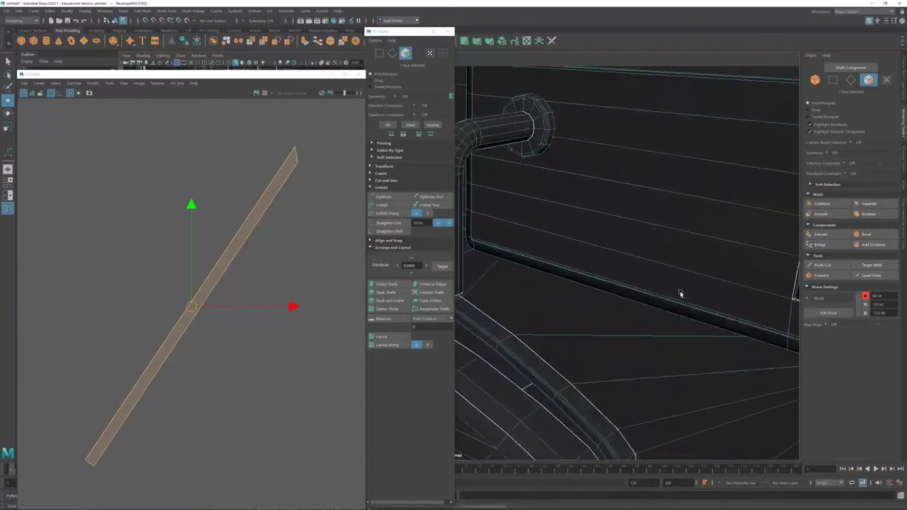
pyautogui.keyDown('alt'); pyautogui.moveTo(690, 238); pyautogui.dragTo(534, 299, button='middle'); pyautogui.keyUp('alt')
pyautogui.doubleClick(607, 274)
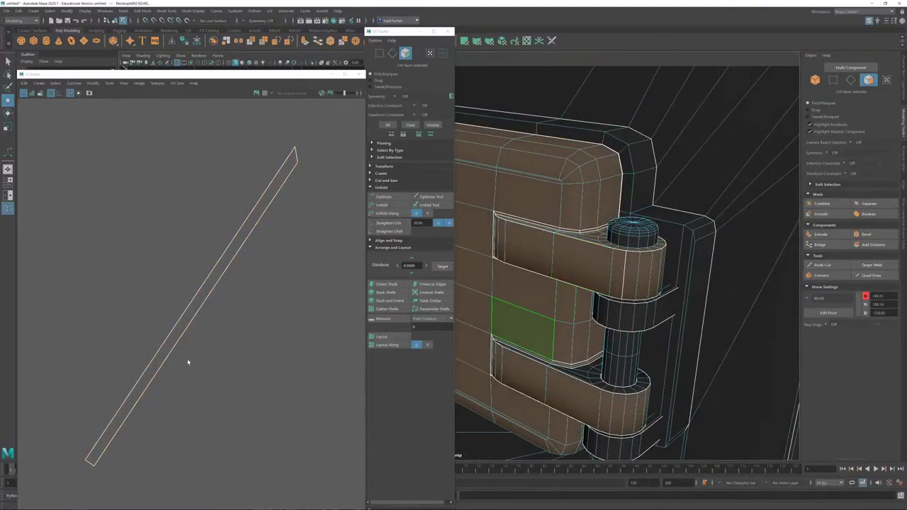
pyautogui.hotkey('shift', 's')
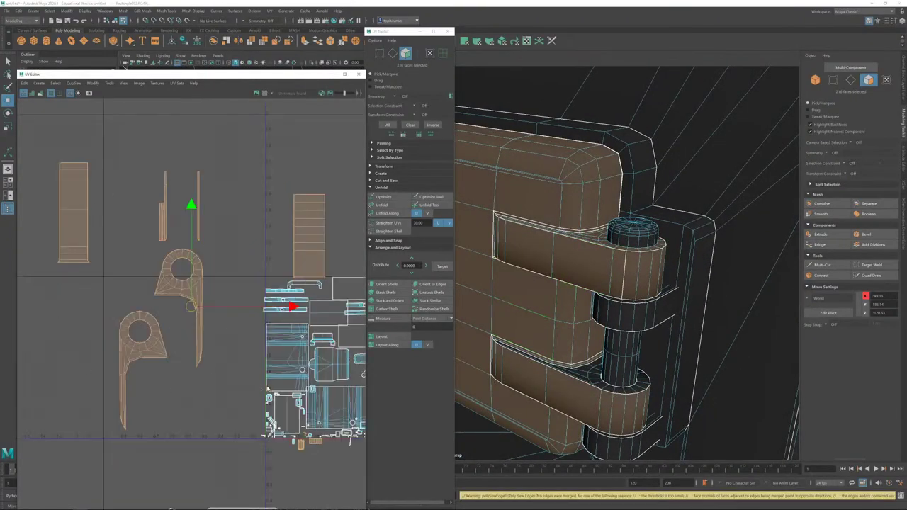
# Step: Inspect the door's scattered UV shells, then reselect the whole door including the top faces of its lower hinge
pyautogui.keyDown('alt'); pyautogui.moveTo(275, 387); pyautogui.dragTo(199, 202, button='middle'); pyautogui.keyUp('alt')
pyautogui.keyDown('alt'); pyautogui.moveTo(200, 202); pyautogui.dragTo(322, 390, button='right'); pyautogui.keyUp('alt')
pyautogui.keyDown('alt'); pyautogui.moveTo(322, 390); pyautogui.dragTo(307, 374, button='middle'); pyautogui.keyUp('alt')
pyautogui.keyDown('alt'); pyautogui.moveTo(308, 375); pyautogui.dragTo(507, 494, button='right'); pyautogui.keyUp('alt')
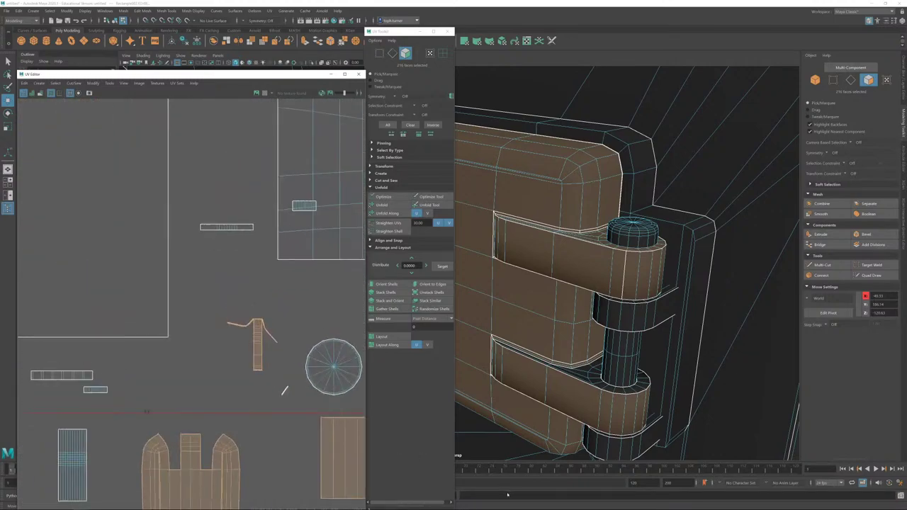
pyautogui.scroll(-8, 326, 415)
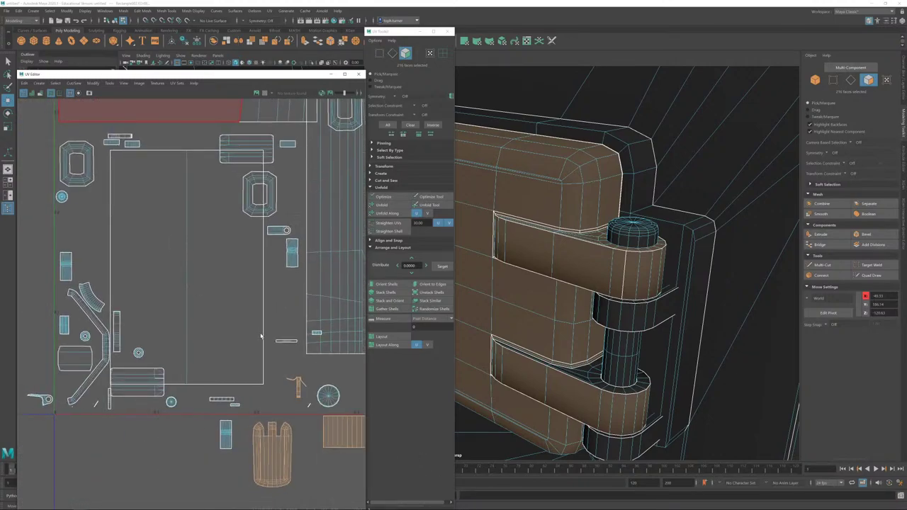
pyautogui.click(596, 381)
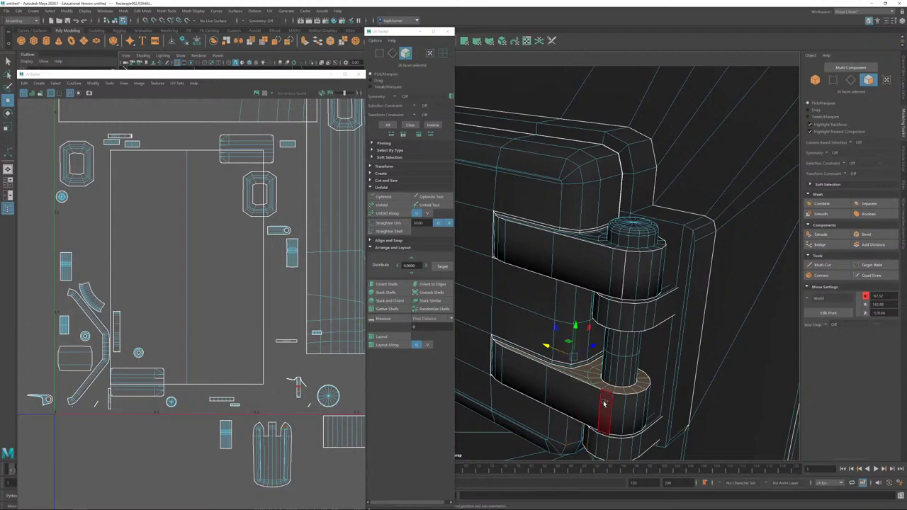
pyautogui.doubleClick(603, 404)
# Step: Move the door's selected UV shells toward negative U and positive V, clear of the 0–1 tile
pyautogui.scroll(-2, 226, 378)
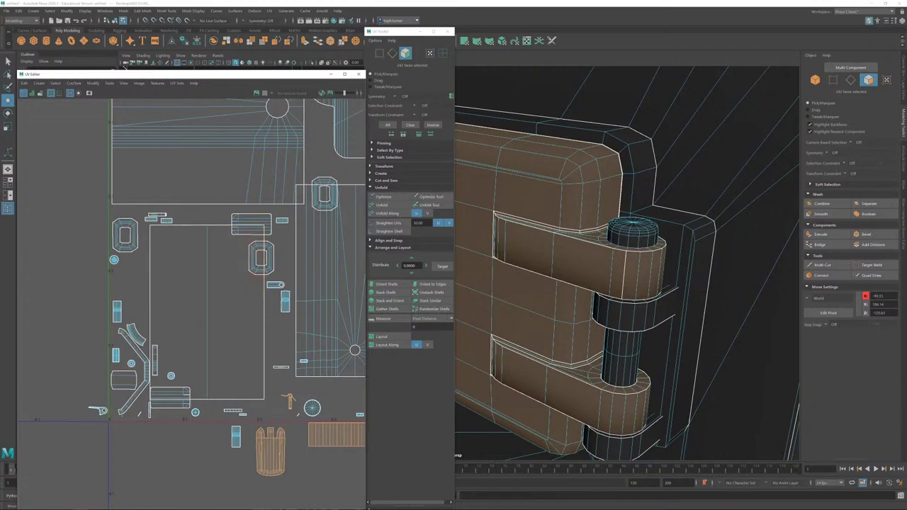
pyautogui.scroll(-1, 193, 390)
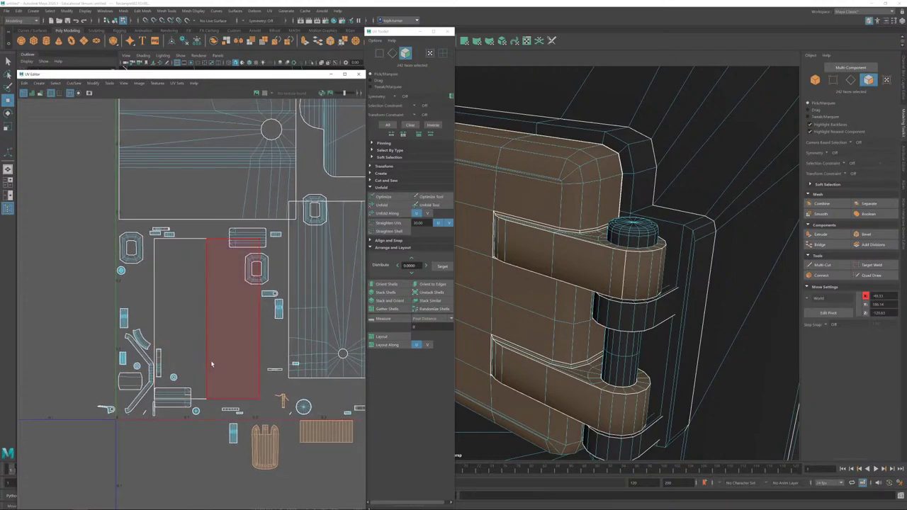
pyautogui.scroll(-3, 210, 360)
pyautogui.keyDown('alt'); pyautogui.moveTo(221, 370); pyautogui.dragTo(197, 305, button='middle'); pyautogui.keyUp('alt')
pyautogui.scroll(-5, 248, 369)
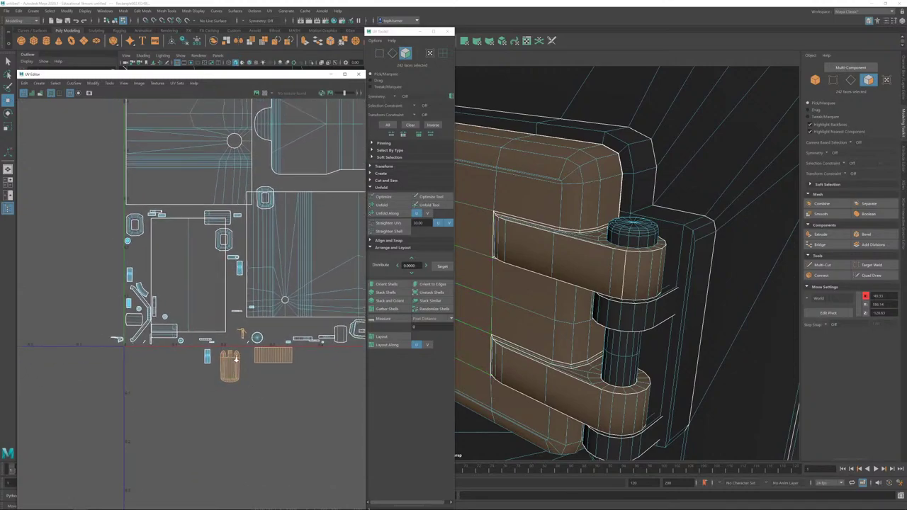
pyautogui.keyDown('alt'); pyautogui.moveTo(263, 377); pyautogui.dragTo(309, 411, button='middle'); pyautogui.keyUp('alt')
pyautogui.scroll(-6, 266, 373)
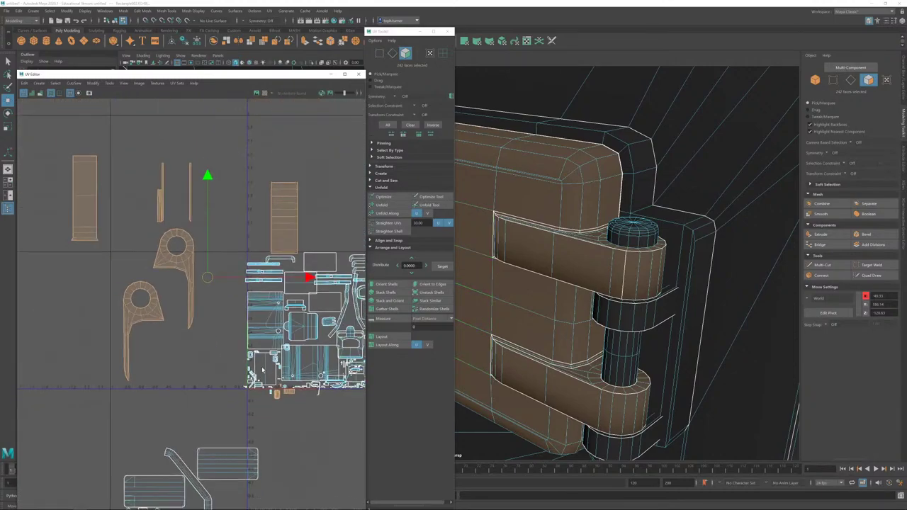
pyautogui.moveTo(204, 276); pyautogui.dragTo(67, 156)
# Step: Select the door's group of tiny shells and move them next to its larger hinge shells
pyautogui.scroll(1, 123, 200)
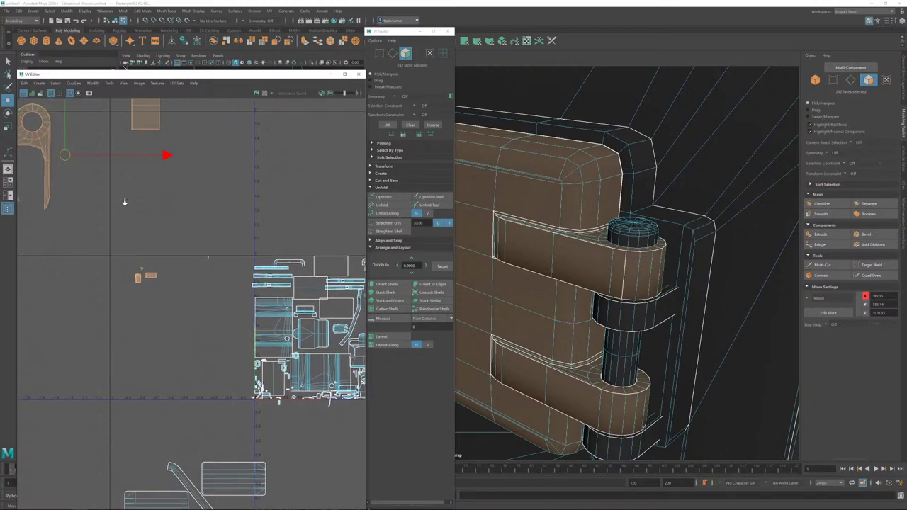
pyautogui.scroll(-4, 123, 200)
pyautogui.moveTo(110, 218); pyautogui.dragTo(209, 300)
pyautogui.keyDown('alt'); pyautogui.moveTo(188, 279); pyautogui.dragTo(268, 375, button='middle'); pyautogui.keyUp('alt')
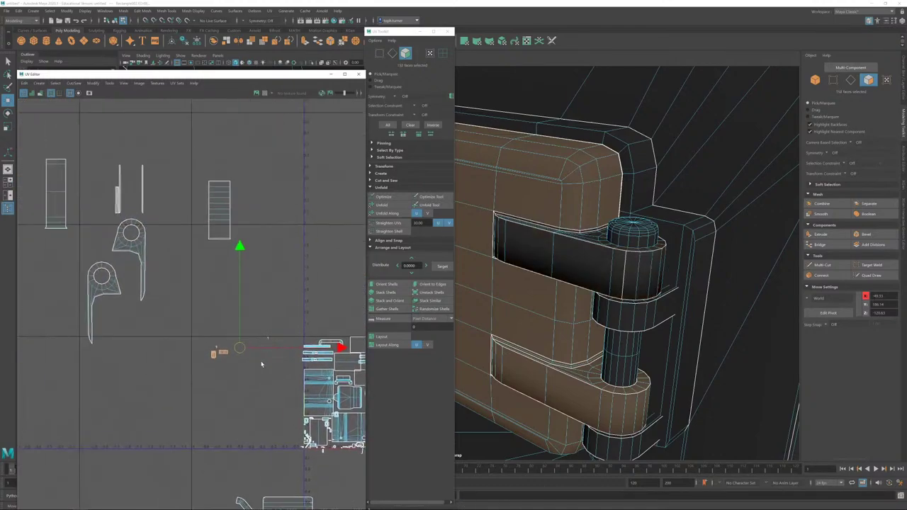
pyautogui.moveTo(239, 348); pyautogui.dragTo(200, 264)
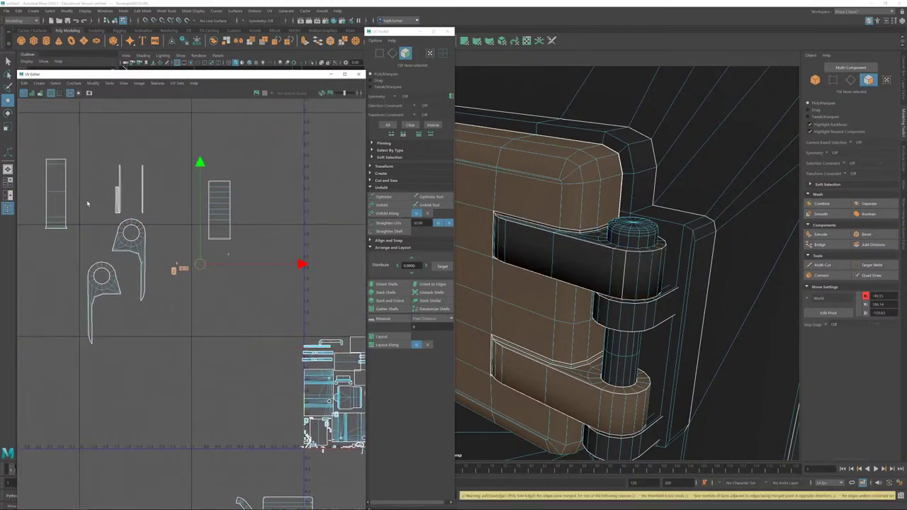
# Step: Select all of the door's gathered UV shells and inspect the matching door and hinges on the stove
pyautogui.moveTo(252, 127); pyautogui.dragTo(44, 372)
pyautogui.scroll(-3, 303, 362)
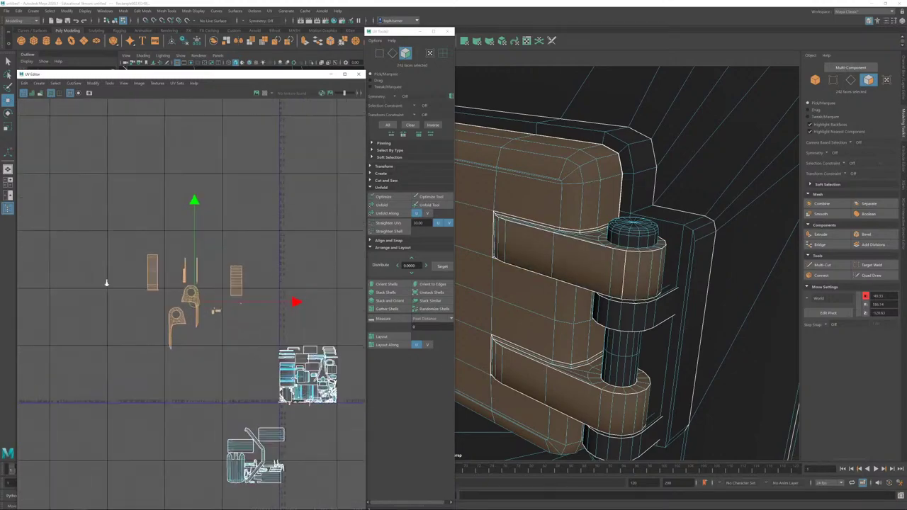
pyautogui.scroll(2, 268, 340)
pyautogui.keyDown('alt'); pyautogui.moveTo(583, 374); pyautogui.dragTo(730, 326, button='middle'); pyautogui.keyUp('alt')
pyautogui.scroll(-5, 731, 326)
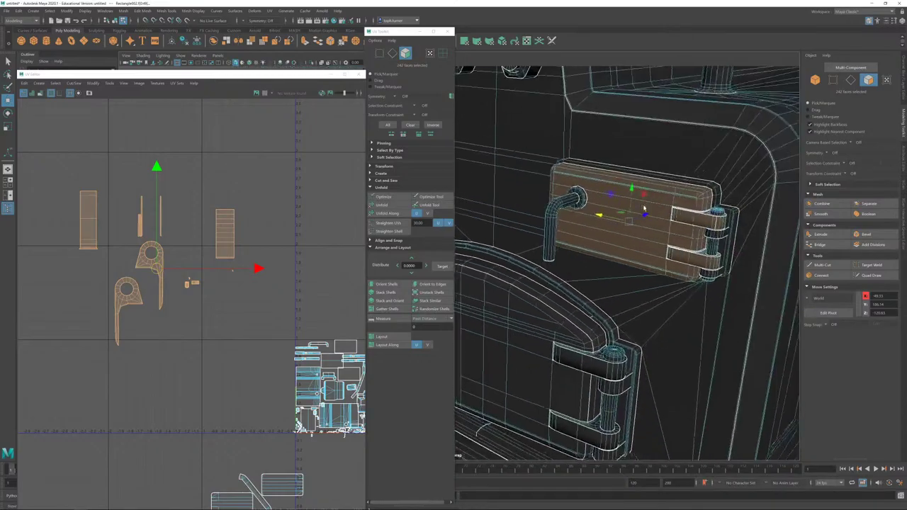
pyautogui.keyDown('alt'); pyautogui.moveTo(643, 208); pyautogui.dragTo(694, 206); pyautogui.keyUp('alt')
pyautogui.keyDown('alt'); pyautogui.moveTo(695, 206); pyautogui.dragTo(552, 259, button='middle'); pyautogui.keyUp('alt')
pyautogui.scroll(5, 552, 259)
pyautogui.keyDown('alt'); pyautogui.moveTo(624, 319); pyautogui.dragTo(581, 349); pyautogui.keyUp('alt')
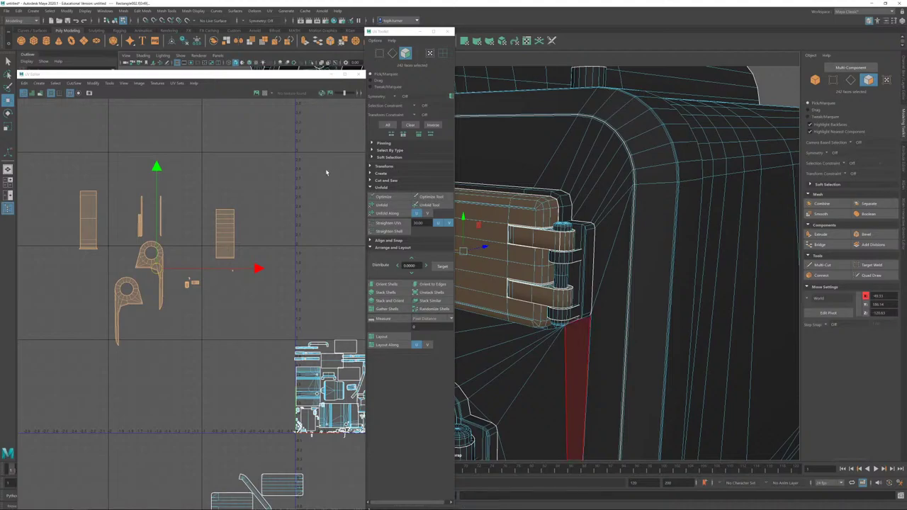
pyautogui.keyDown('alt'); pyautogui.moveTo(215, 291); pyautogui.dragTo(161, 341, button='right'); pyautogui.keyUp('alt')
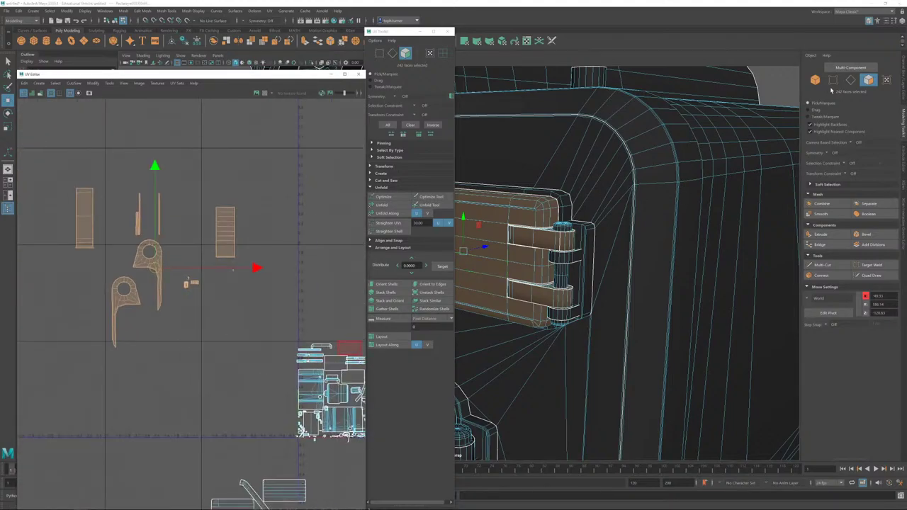
# Step: Convert the door selection to vertices and merge them
pyautogui.click(833, 80)
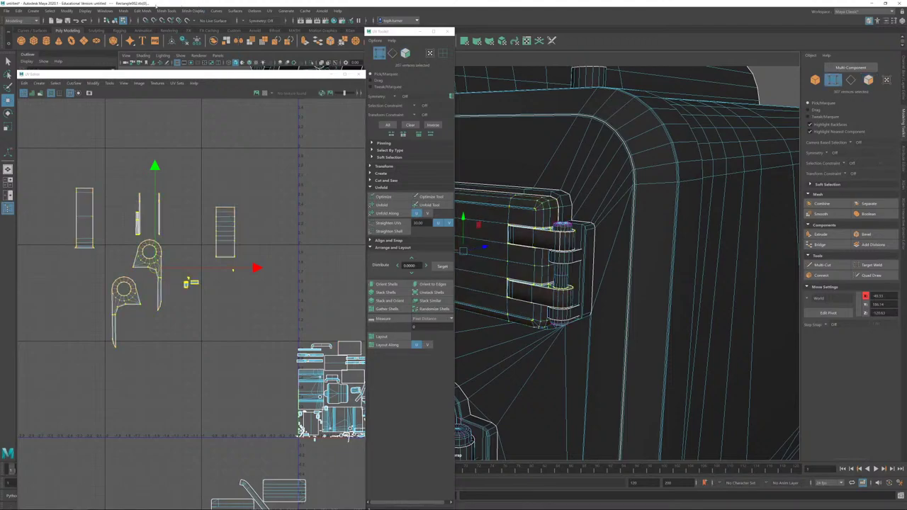
pyautogui.click(143, 11)
pyautogui.click(163, 86)
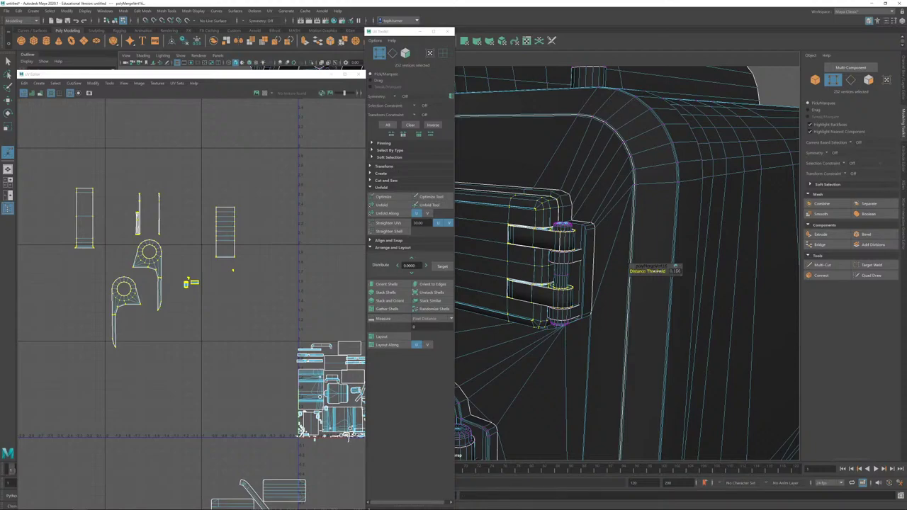
# Step: Slightly reduce the distance threshold of the vertex merge on the hinge parts and clear the UV selection
pyautogui.moveTo(657, 270); pyautogui.dragTo(654, 272)
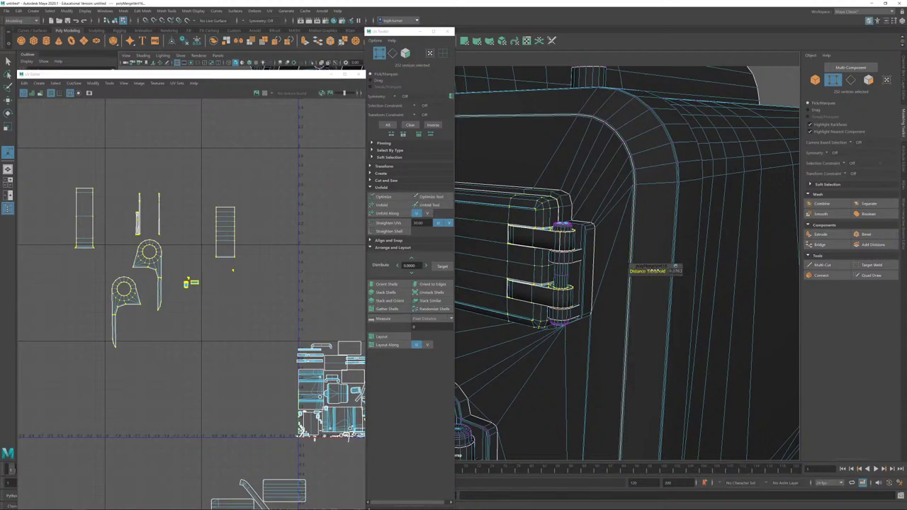
pyautogui.click(218, 363)
# Step: Switch to face selection and select the separate hinge and plate UV shells lying outside the packed layout
pyautogui.keyDown('alt'); pyautogui.moveTo(219, 363); pyautogui.dragTo(477, 490, button='right'); pyautogui.keyUp('alt')
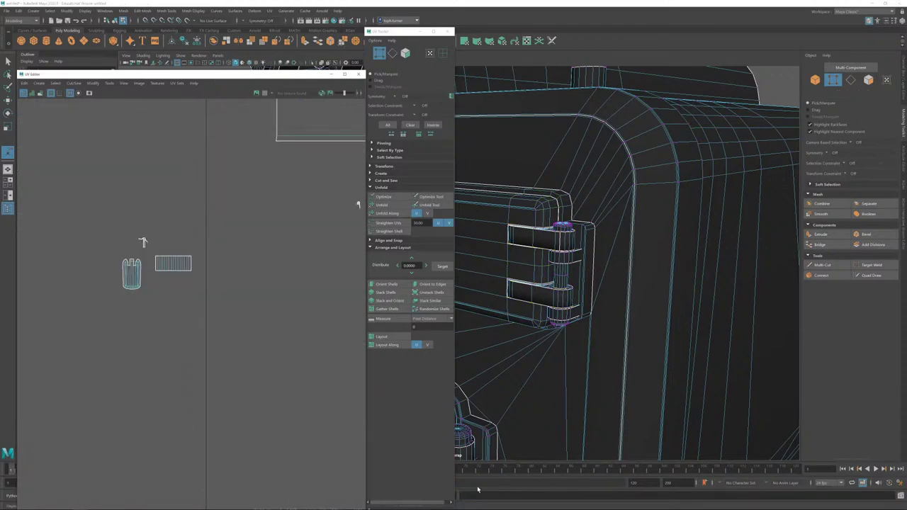
pyautogui.keyDown('alt'); pyautogui.moveTo(152, 280); pyautogui.dragTo(229, 336, button='middle'); pyautogui.keyUp('alt')
pyautogui.keyDown('alt'); pyautogui.moveTo(229, 336); pyautogui.dragTo(159, 275, button='right'); pyautogui.keyUp('alt')
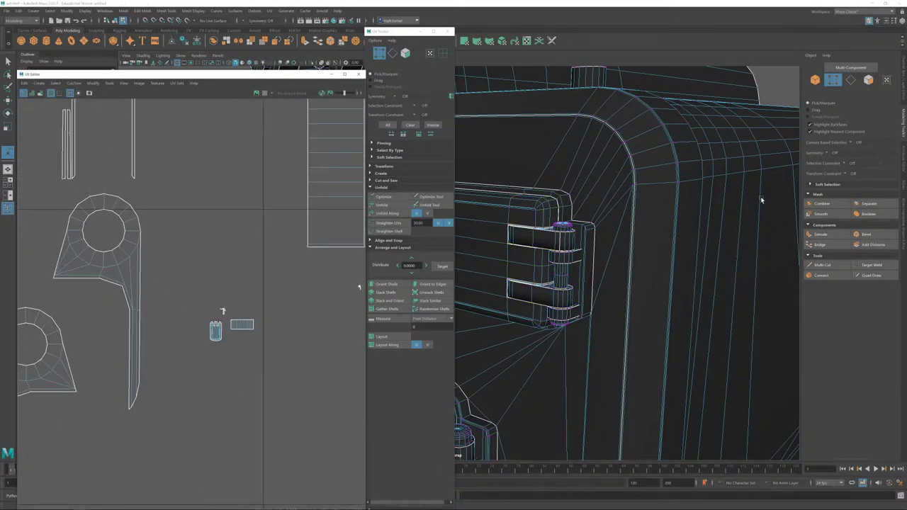
pyautogui.click(870, 80)
pyautogui.keyDown('alt'); pyautogui.moveTo(148, 352); pyautogui.dragTo(73, 135, button='right'); pyautogui.keyUp('alt')
pyautogui.keyDown('alt'); pyautogui.moveTo(222, 236); pyautogui.dragTo(200, 213, button='middle'); pyautogui.keyUp('alt')
pyautogui.keyDown('alt'); pyautogui.moveTo(241, 318); pyautogui.dragTo(428, 386, button='right'); pyautogui.keyUp('alt')
pyautogui.moveTo(148, 303); pyautogui.dragTo(169, 263)
pyautogui.keyDown('alt'); pyautogui.moveTo(197, 288); pyautogui.dragTo(231, 326, button='right'); pyautogui.keyUp('alt')
pyautogui.keyDown('alt'); pyautogui.moveTo(236, 255); pyautogui.dragTo(238, 298, button='middle'); pyautogui.keyUp('alt')
# Step: Examine the selected hinge strap faces on the model and compare them with their UV shells
pyautogui.keyDown('alt'); pyautogui.moveTo(610, 233); pyautogui.dragTo(644, 260); pyautogui.keyUp('alt')
pyautogui.keyDown('alt'); pyautogui.moveTo(644, 260); pyautogui.dragTo(667, 273, button='middle'); pyautogui.keyUp('alt')
pyautogui.keyDown('alt'); pyautogui.moveTo(667, 273); pyautogui.dragTo(617, 266, button='right'); pyautogui.keyUp('alt')
pyautogui.keyDown('alt'); pyautogui.moveTo(616, 266); pyautogui.dragTo(610, 311); pyautogui.keyUp('alt')
pyautogui.keyDown('alt'); pyautogui.moveTo(610, 312); pyautogui.dragTo(583, 348, button='right'); pyautogui.keyUp('alt')
pyautogui.keyDown('alt'); pyautogui.moveTo(583, 348); pyautogui.dragTo(624, 354); pyautogui.keyUp('alt')
pyautogui.keyDown('alt'); pyautogui.moveTo(624, 354); pyautogui.dragTo(607, 378, button='middle'); pyautogui.keyUp('alt')
pyautogui.keyDown('alt'); pyautogui.moveTo(607, 378); pyautogui.dragTo(666, 233); pyautogui.keyUp('alt')
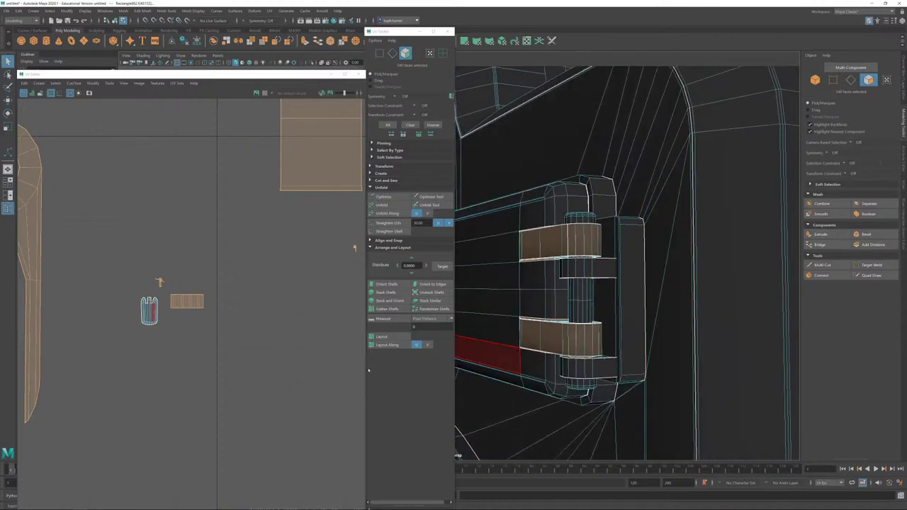
pyautogui.scroll(-5, 259, 289)
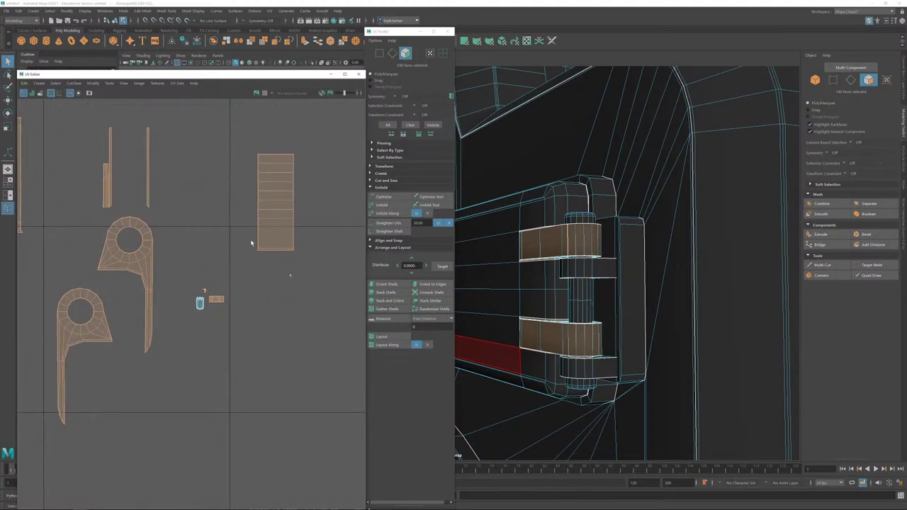
pyautogui.keyDown('alt'); pyautogui.moveTo(496, 283); pyautogui.dragTo(668, 306); pyautogui.keyUp('alt')
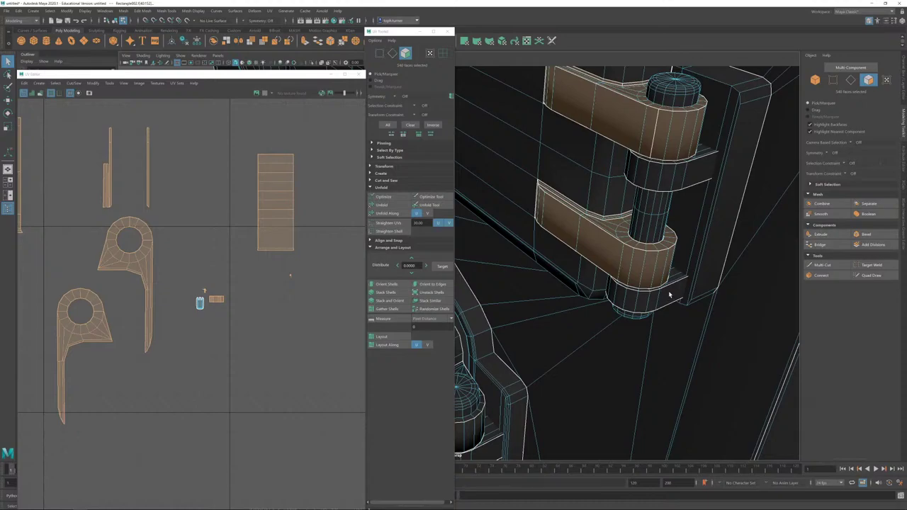
pyautogui.scroll(-4, 178, 269)
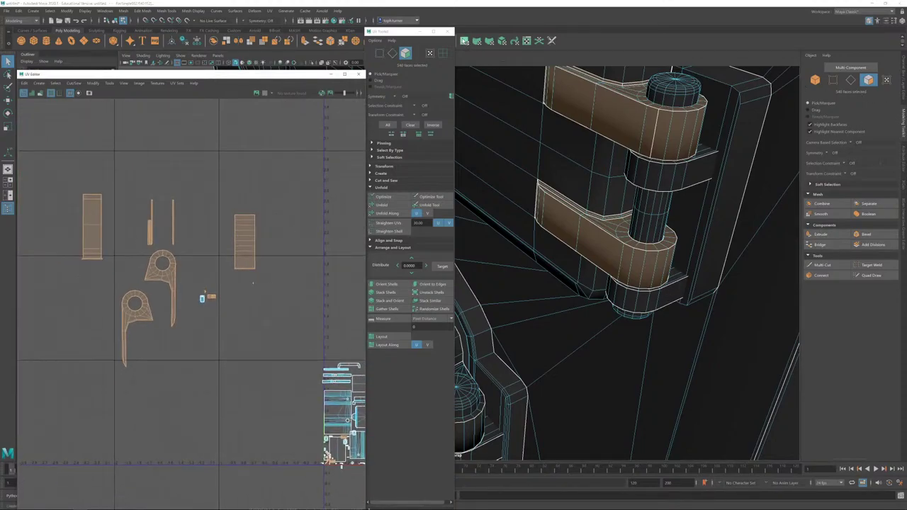
# Step: Apply a planar projection to the selected hinge faces and move the projected UVs out of the packed layout into empty space
pyautogui.click(464, 41)
pyautogui.scroll(-1, 221, 397)
pyautogui.keyDown('alt'); pyautogui.moveTo(188, 343); pyautogui.dragTo(163, 315, button='middle'); pyautogui.keyUp('alt')
pyautogui.scroll(-1, 215, 321)
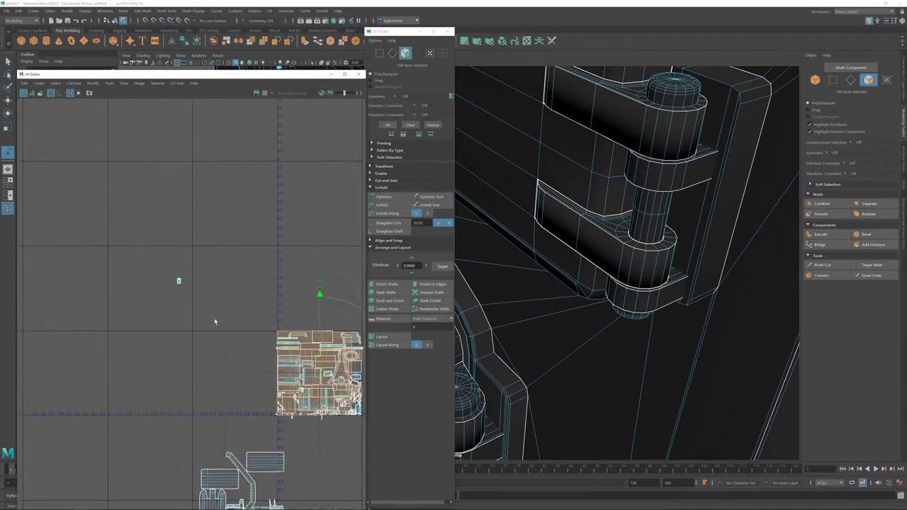
pyautogui.moveTo(322, 370); pyautogui.dragTo(141, 206)
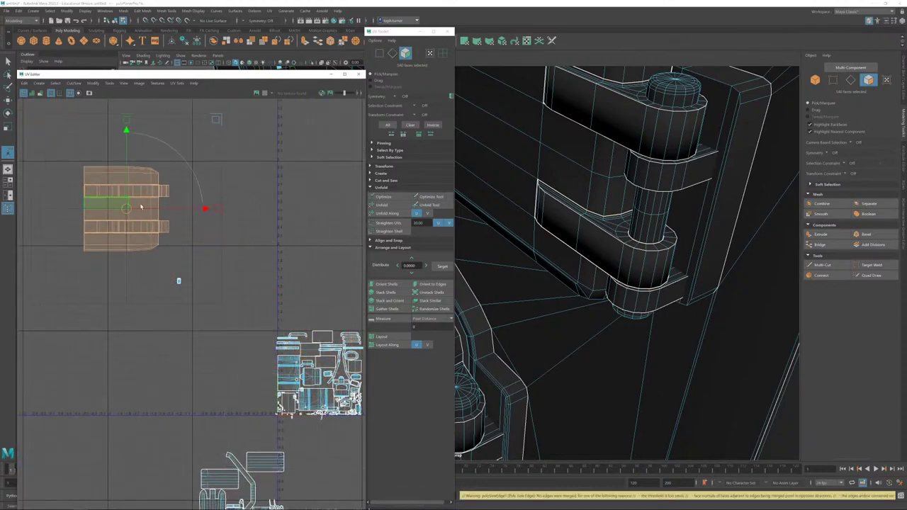
# Step: Unfold the large outer shell of the planar projection and move the resulting bent strip clear of the remaining shells
pyautogui.scroll(3, 142, 212)
pyautogui.click(141, 142)
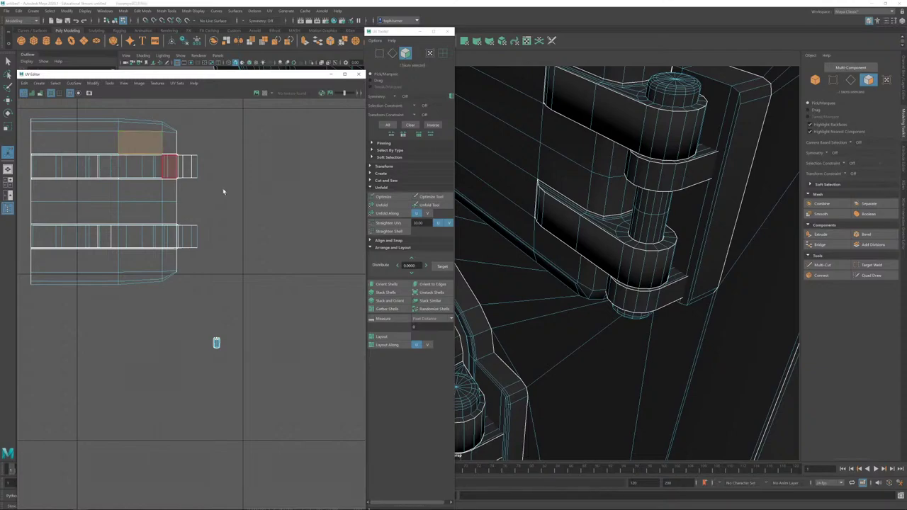
pyautogui.doubleClick(103, 143)
pyautogui.press('f')
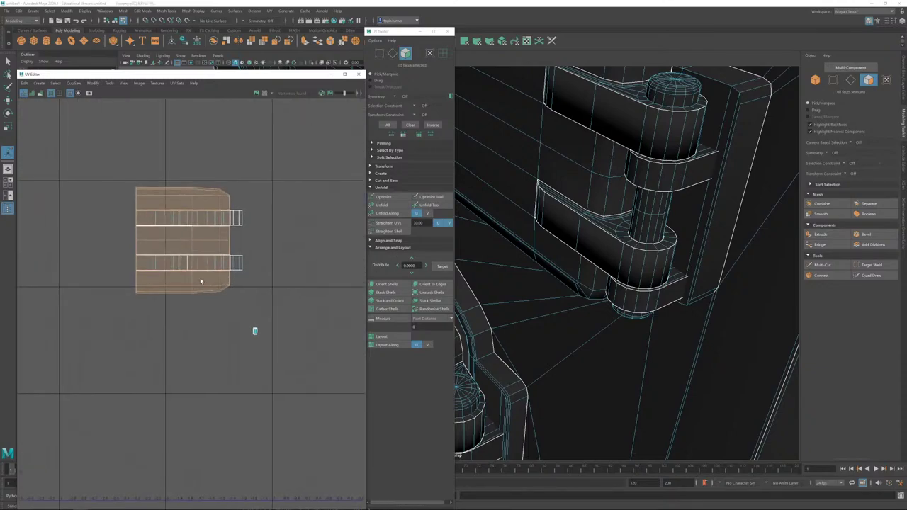
pyautogui.click(389, 206)
pyautogui.click(391, 207)
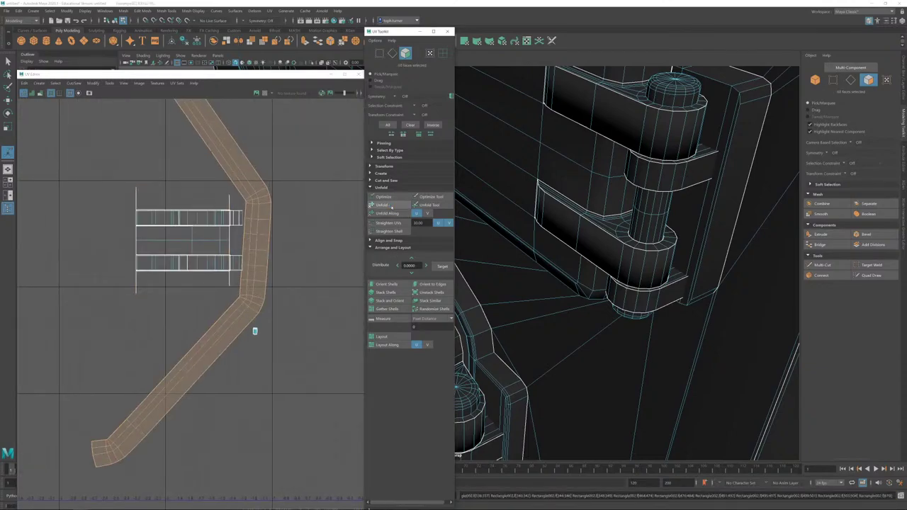
pyautogui.click(390, 206)
pyautogui.keyDown('alt'); pyautogui.moveTo(229, 309); pyautogui.dragTo(272, 364, button='right'); pyautogui.keyUp('alt')
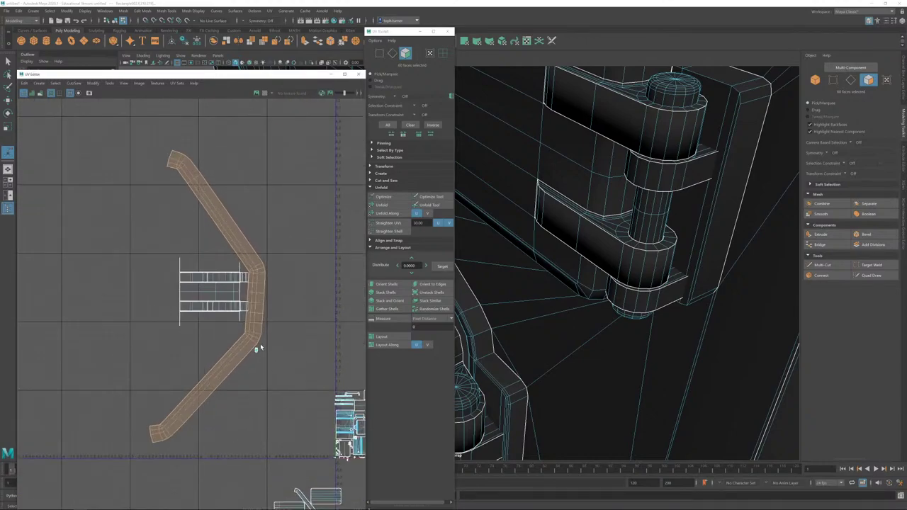
pyautogui.press('w')
pyautogui.moveTo(318, 317); pyautogui.dragTo(155, 299, button='middle')
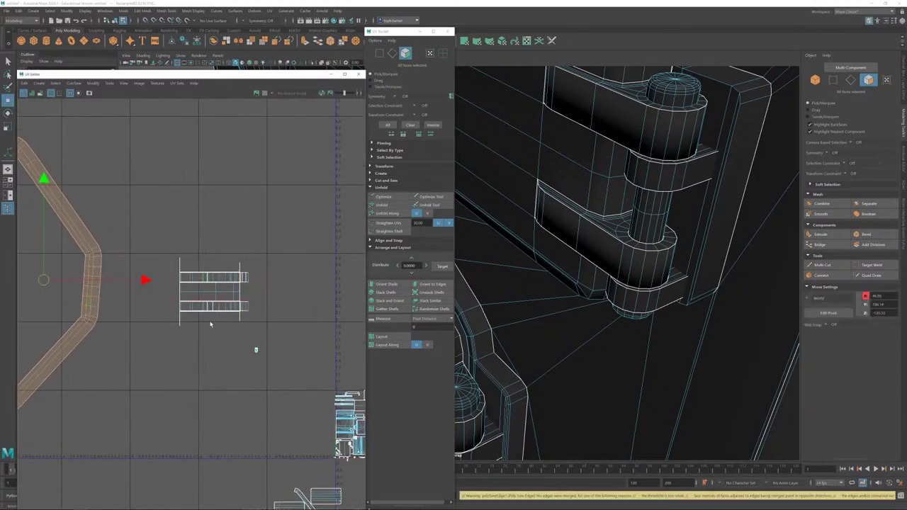
# Step: Select the plate shell lying between the two hinge strap shells and unfold it
pyautogui.click(180, 264)
pyautogui.scroll(3, 203, 276)
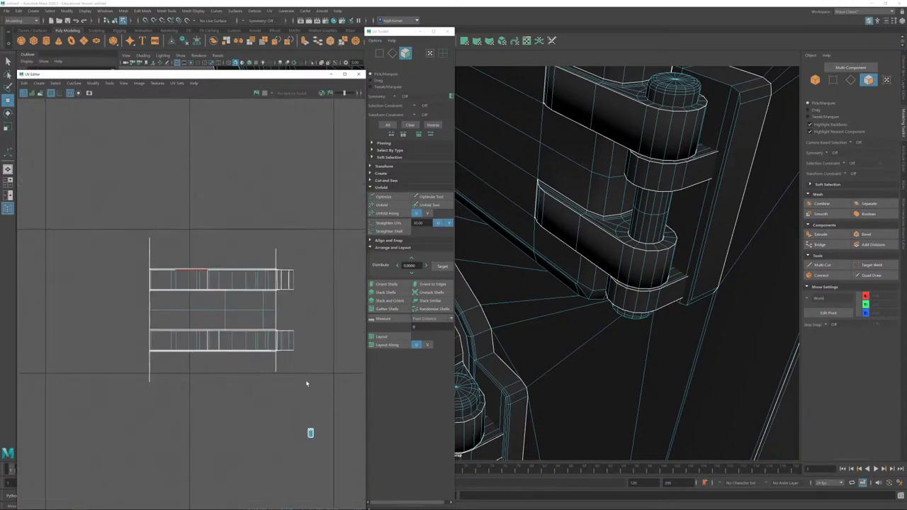
pyautogui.click(207, 307)
pyautogui.scroll(-5, 591, 307)
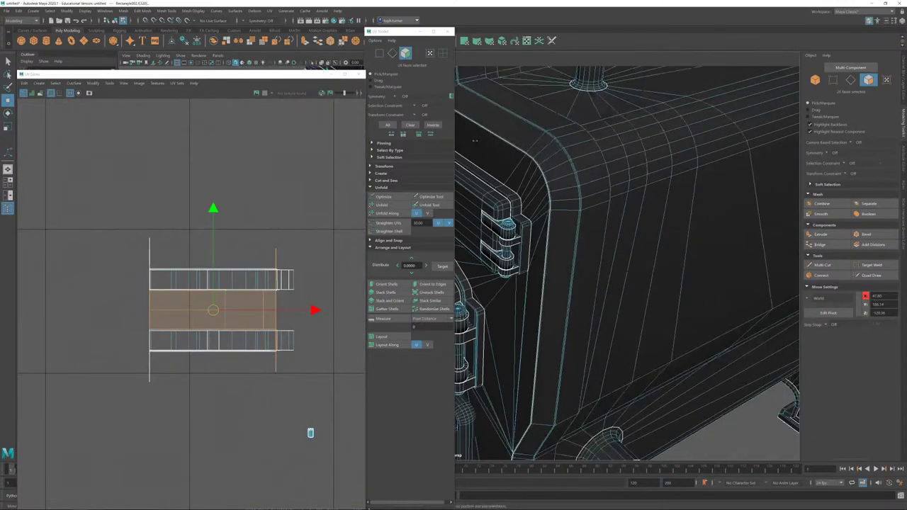
pyautogui.keyDown('alt'); pyautogui.moveTo(592, 307); pyautogui.dragTo(744, 167); pyautogui.keyUp('alt')
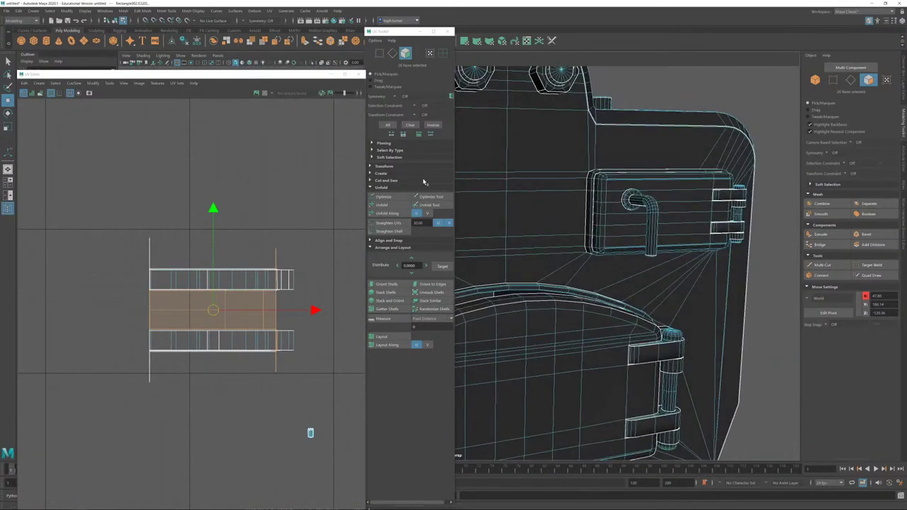
pyautogui.click(383, 204)
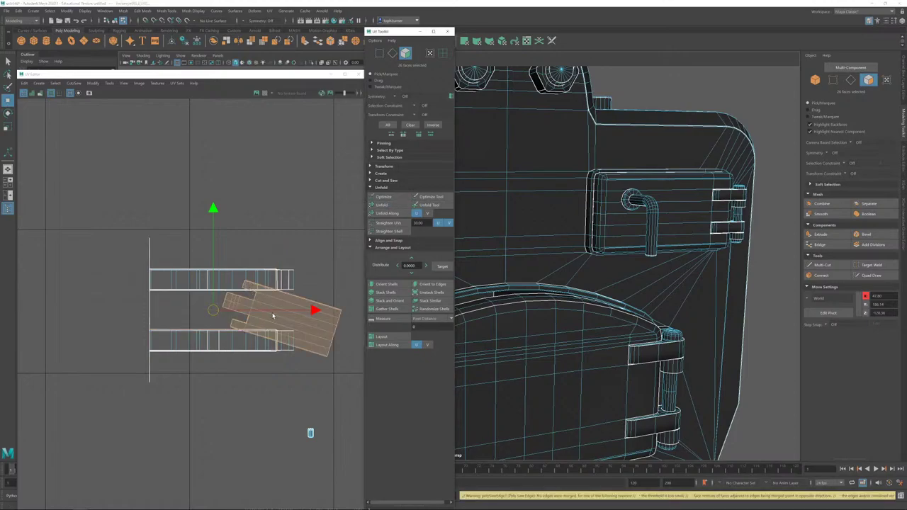
# Step: Move the unfolded notched plate shell away from the straps and place it beside the bent strip shell
pyautogui.press('e')
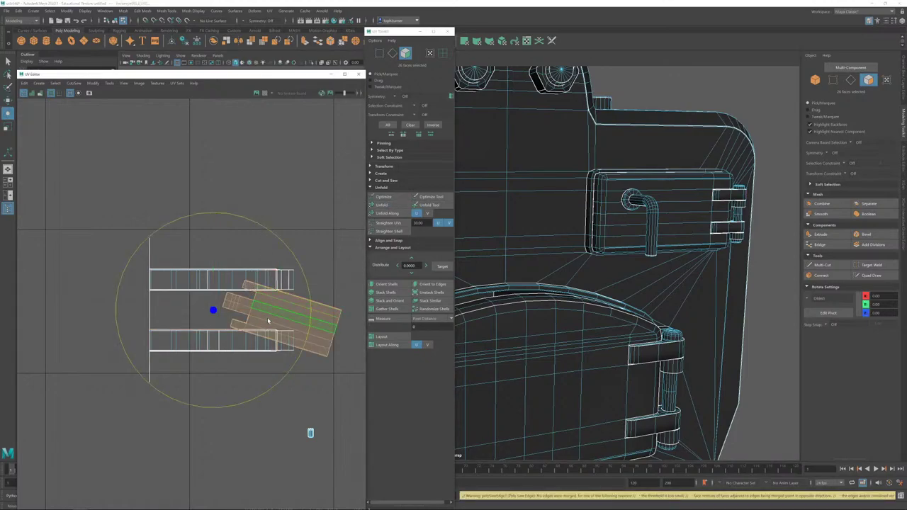
pyautogui.press('w')
pyautogui.moveTo(279, 321); pyautogui.dragTo(162, 149, button='middle')
pyautogui.scroll(-5, 142, 177)
pyautogui.keyDown('alt'); pyautogui.moveTo(125, 198); pyautogui.dragTo(253, 246, button='middle'); pyautogui.keyUp('alt')
pyautogui.moveTo(251, 213); pyautogui.dragTo(153, 261, button='middle')
pyautogui.moveTo(152, 260); pyautogui.dragTo(114, 272)
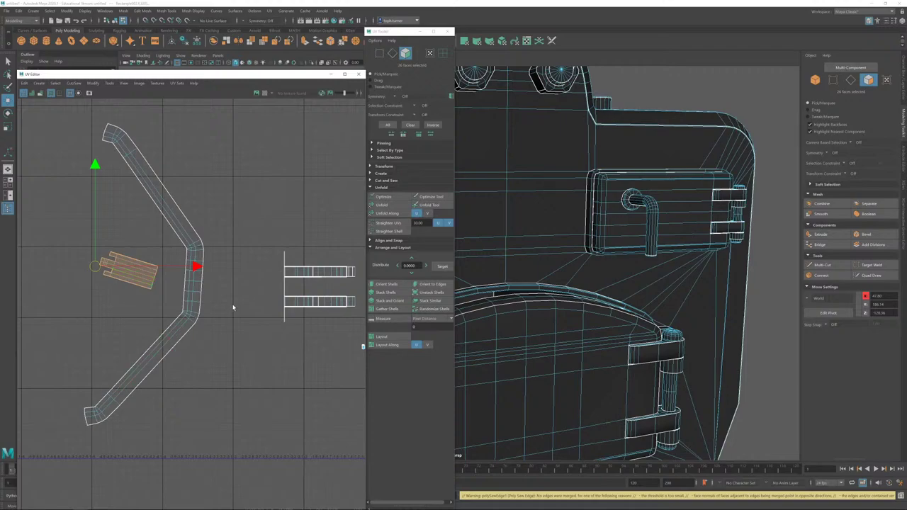
# Step: Select the upper hinge strap's shell, unfold it and place it in the empty space above the projected straps
pyautogui.scroll(5, 233, 307)
pyautogui.keyDown('alt'); pyautogui.moveTo(339, 335); pyautogui.dragTo(151, 354, button='middle'); pyautogui.keyUp('alt')
pyautogui.doubleClick(211, 273)
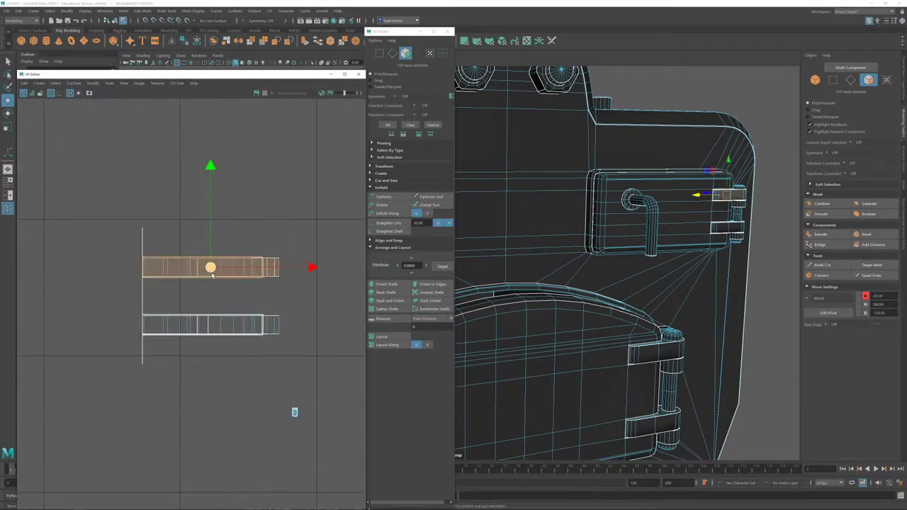
pyautogui.keyDown('alt'); pyautogui.moveTo(577, 270); pyautogui.dragTo(547, 276); pyautogui.keyUp('alt')
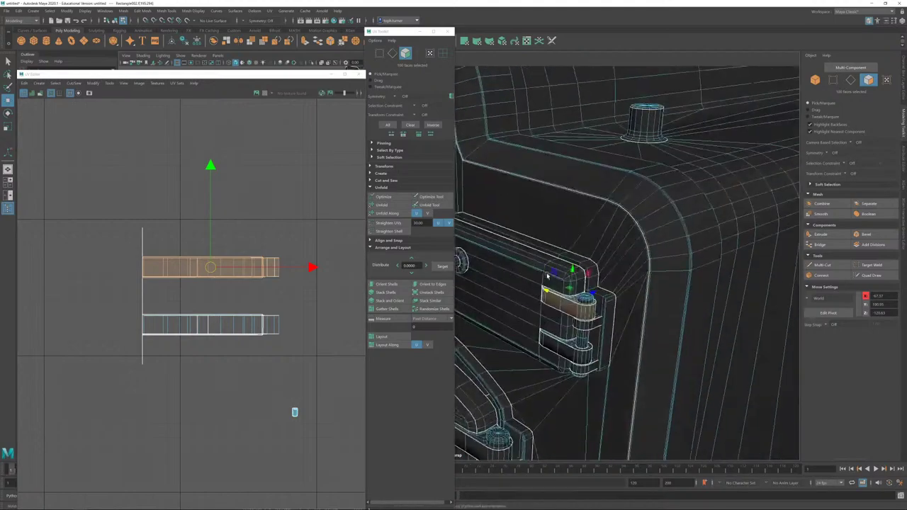
pyautogui.keyDown('alt'); pyautogui.moveTo(547, 276); pyautogui.dragTo(634, 323, button='right'); pyautogui.keyUp('alt')
pyautogui.keyDown('alt'); pyautogui.moveTo(634, 324); pyautogui.dragTo(489, 273, button='middle'); pyautogui.keyUp('alt')
pyautogui.keyDown('alt'); pyautogui.moveTo(489, 272); pyautogui.dragTo(554, 318, button='right'); pyautogui.keyUp('alt')
pyautogui.keyDown('alt'); pyautogui.moveTo(555, 319); pyautogui.dragTo(582, 331); pyautogui.keyUp('alt')
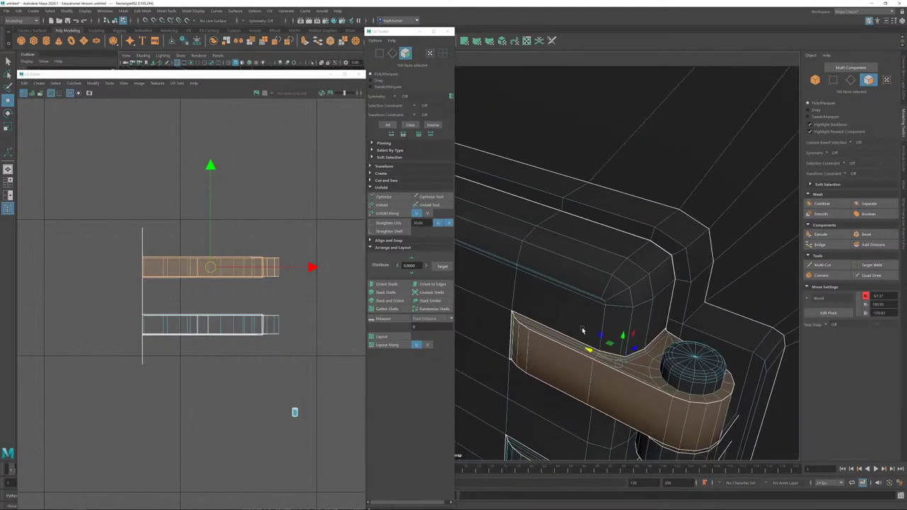
pyautogui.scroll(2, 582, 322)
pyautogui.scroll(3, 584, 333)
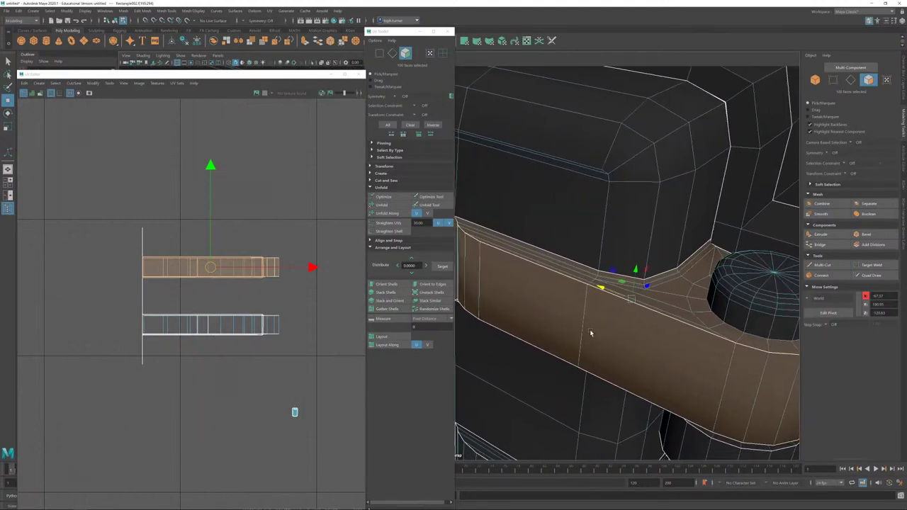
pyautogui.scroll(-1, 590, 333)
pyautogui.scroll(5, 649, 316)
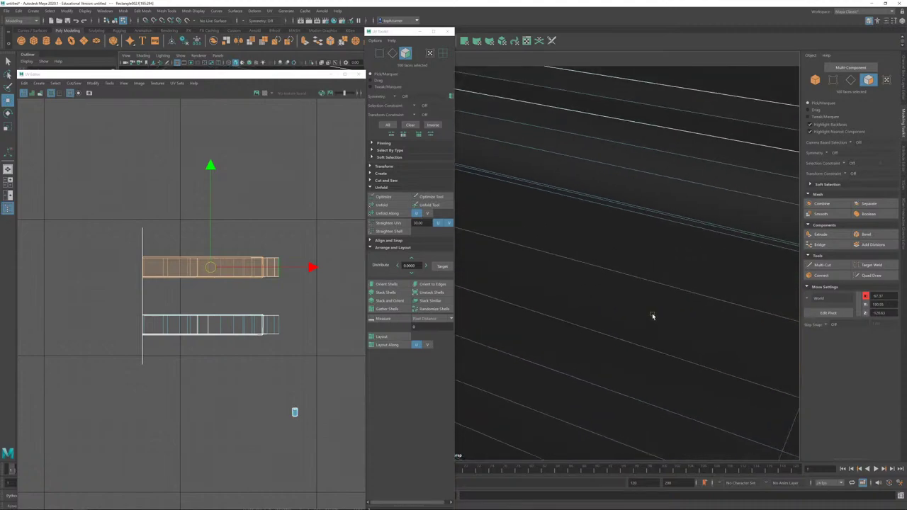
pyautogui.scroll(-2, 610, 316)
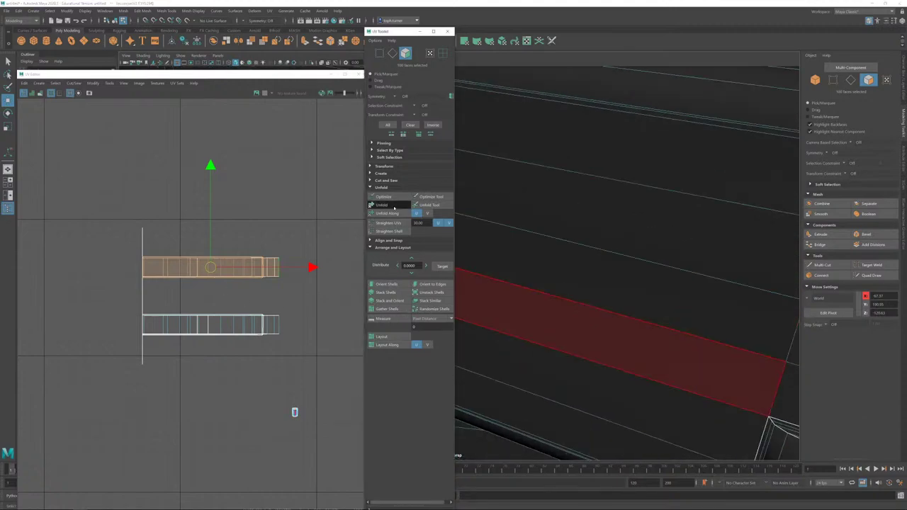
pyautogui.click(394, 207)
pyautogui.moveTo(208, 270); pyautogui.dragTo(195, 176)
# Step: Select the lower hinge strap's complete shell, unfold it and place it beside the unfolded upper strap shell
pyautogui.doubleClick(239, 329)
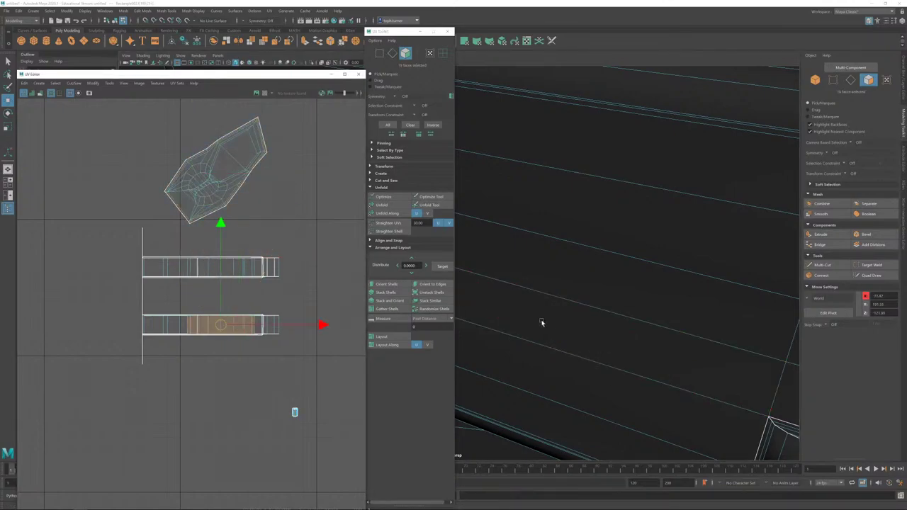
pyautogui.scroll(-8, 542, 323)
pyautogui.keyDown('alt'); pyautogui.moveTo(628, 221); pyautogui.dragTo(654, 237); pyautogui.keyUp('alt')
pyautogui.click(508, 325)
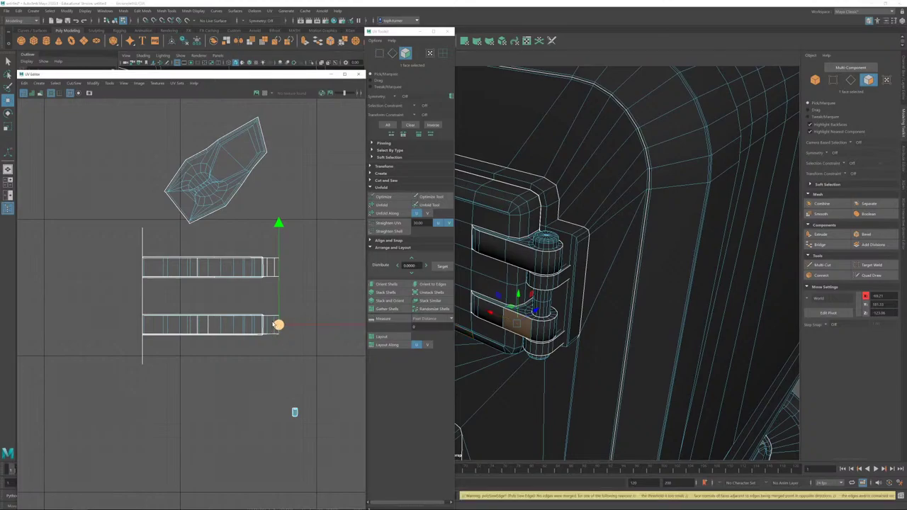
pyautogui.doubleClick(272, 324)
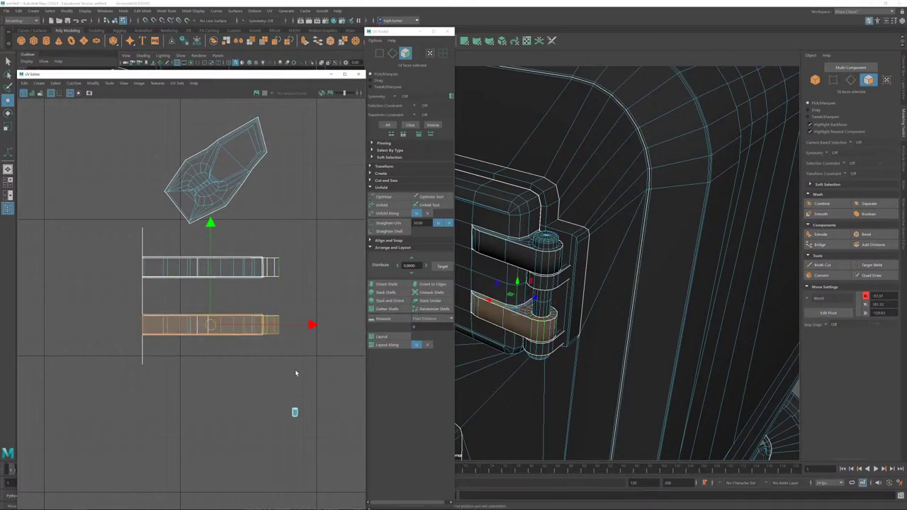
pyautogui.click(382, 205)
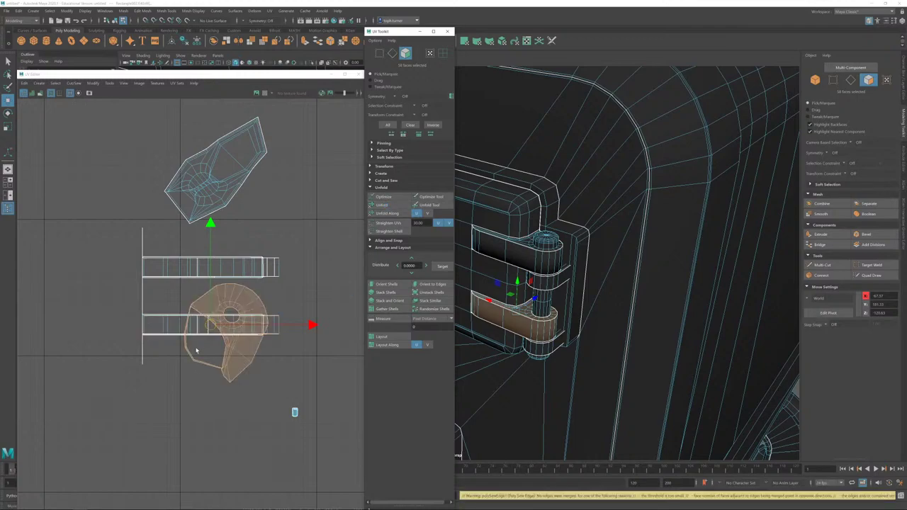
pyautogui.moveTo(221, 325); pyautogui.dragTo(98, 151)
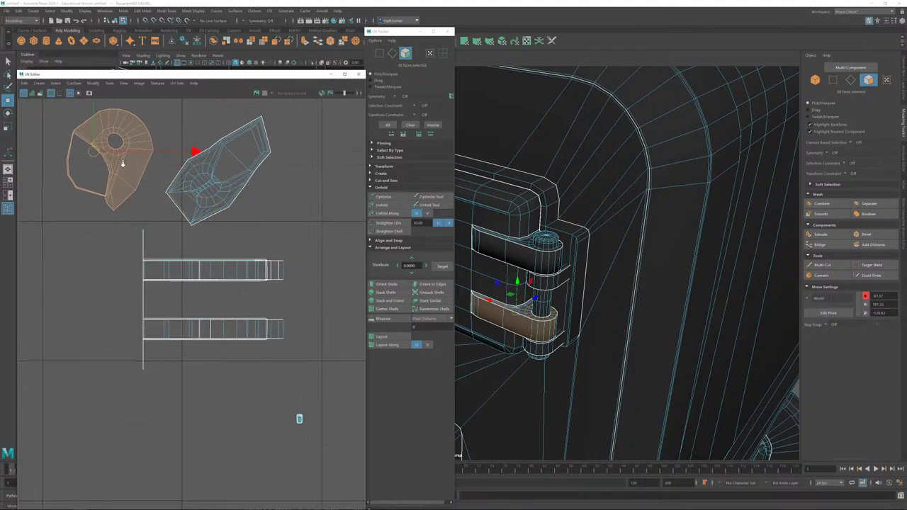
# Step: Select the thin vertical shell at the ends of the projected straps and examine where its faces lie on the model
pyautogui.scroll(3, 113, 155)
pyautogui.scroll(-2, 246, 335)
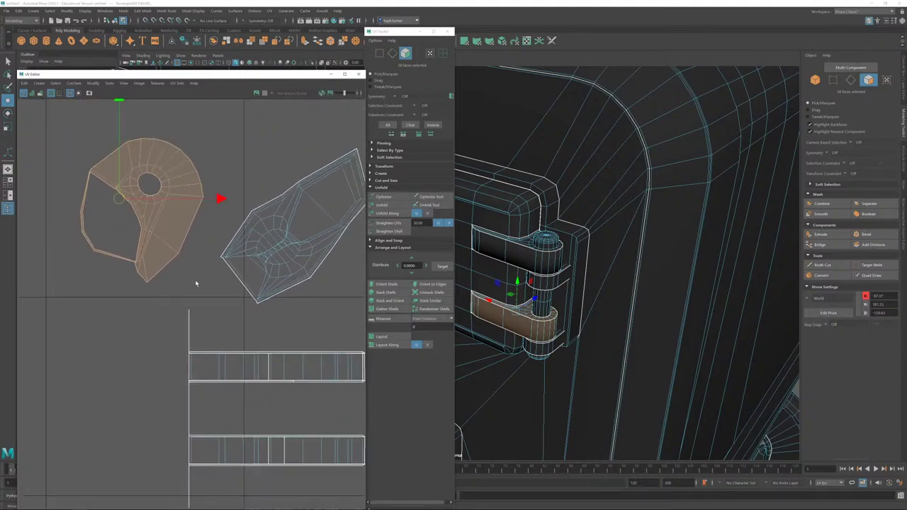
pyautogui.click(185, 320)
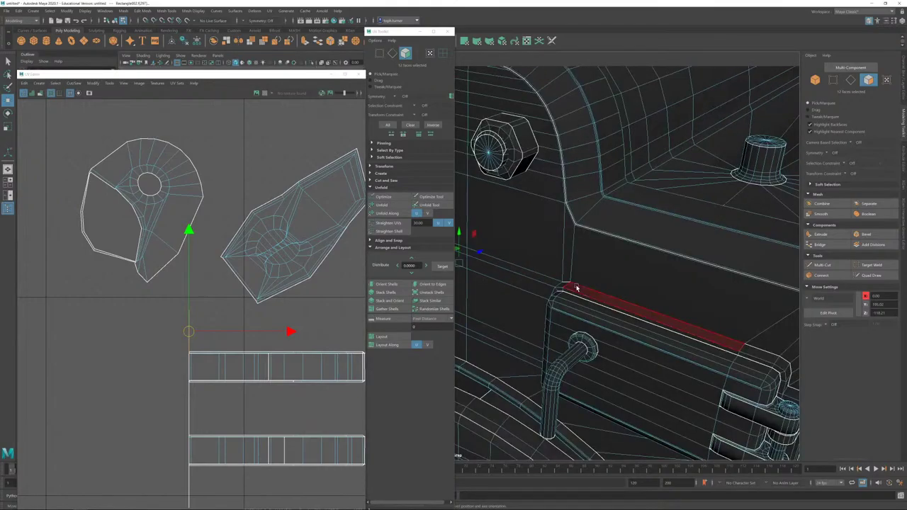
pyautogui.keyDown('alt'); pyautogui.moveTo(578, 287); pyautogui.dragTo(559, 277); pyautogui.keyUp('alt')
pyautogui.keyDown('alt'); pyautogui.moveTo(559, 277); pyautogui.dragTo(729, 271, button='middle'); pyautogui.keyUp('alt')
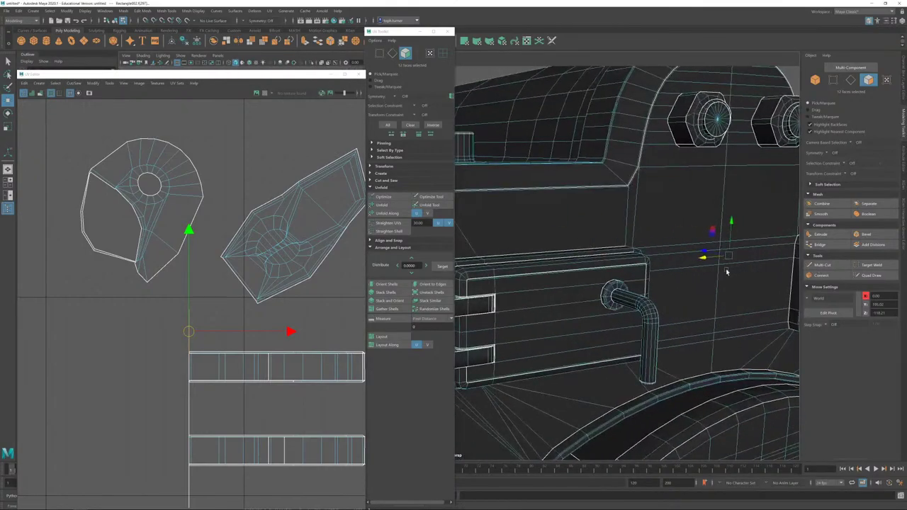
pyautogui.keyDown('alt'); pyautogui.moveTo(729, 271); pyautogui.dragTo(648, 246); pyautogui.keyUp('alt')
pyautogui.keyDown('alt'); pyautogui.moveTo(222, 305); pyautogui.dragTo(196, 234, button='middle'); pyautogui.keyUp('alt')
# Step: Try to move the thin vertical shell away from the ends of the projected straps, and undo the move
pyautogui.click(164, 347)
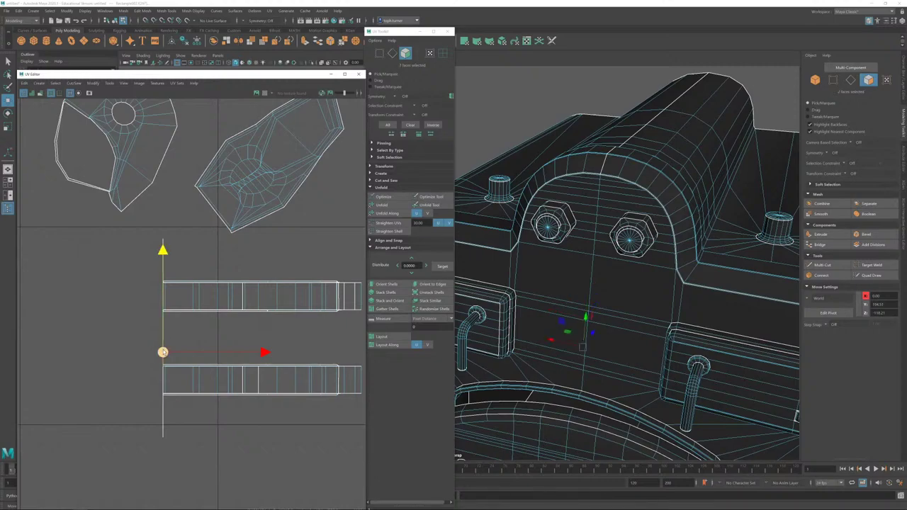
pyautogui.moveTo(163, 352); pyautogui.dragTo(136, 348)
pyautogui.hotkey('ctrl', 'z')
pyautogui.scroll(-1, 266, 322)
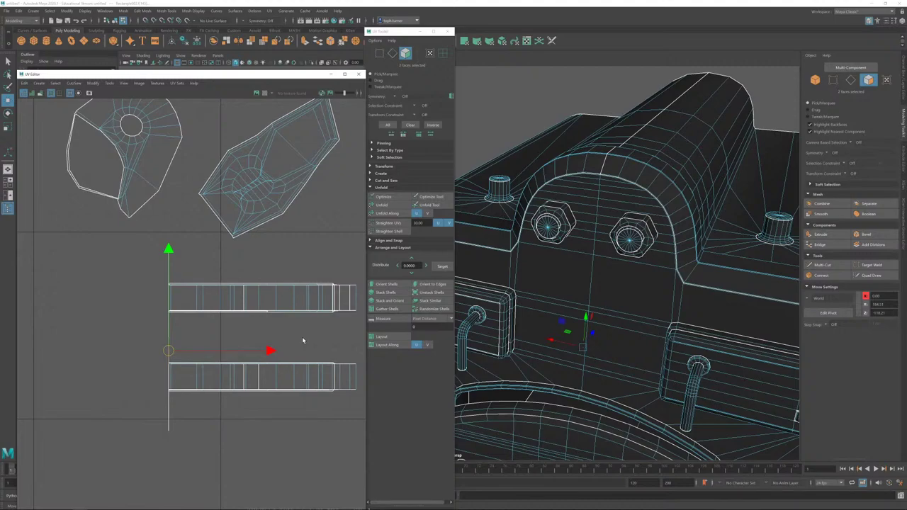
# Step: Cut the pointed hinge strap shell along the two edge loops that border its inner pin-hole faces
pyautogui.click(851, 80)
pyautogui.keyDown('alt'); pyautogui.moveTo(211, 211); pyautogui.dragTo(425, 324, button='right'); pyautogui.keyUp('alt')
pyautogui.keyDown('alt'); pyautogui.moveTo(300, 158); pyautogui.dragTo(248, 227, button='middle'); pyautogui.keyUp('alt')
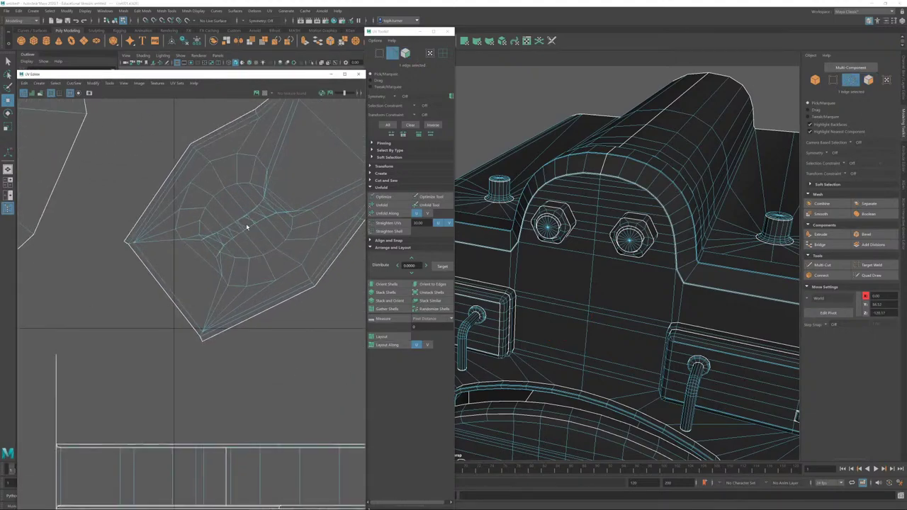
pyautogui.doubleClick(229, 189)
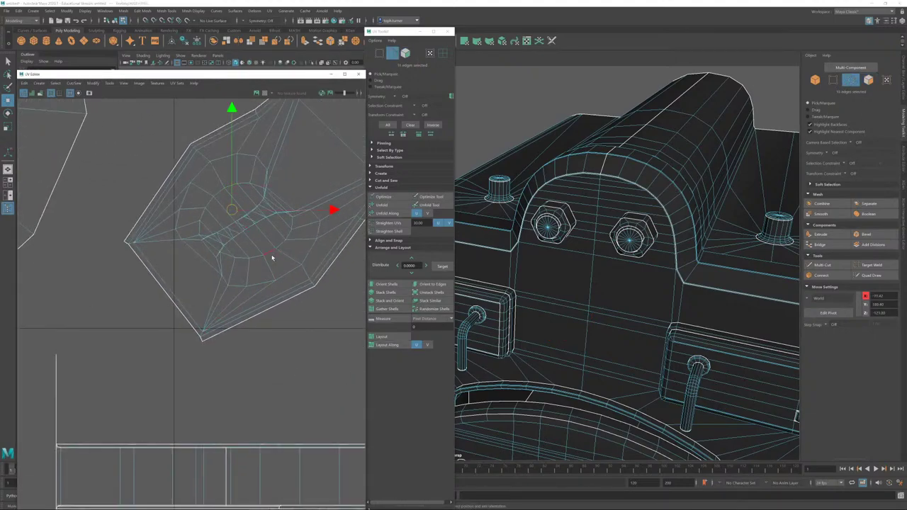
pyautogui.keyDown('shift'); pyautogui.doubleClick(270, 255); pyautogui.keyUp('shift')
pyautogui.hotkey('shift', 'x')
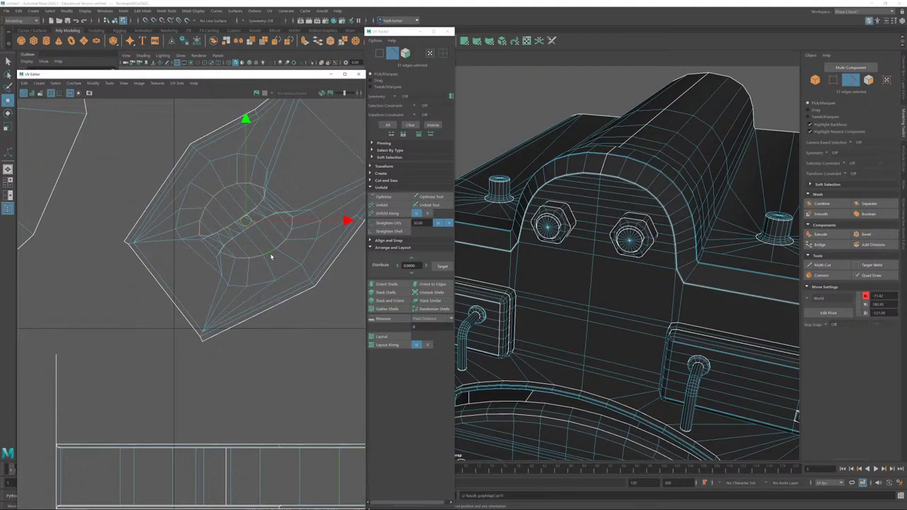
# Step: Cut the separated pin-hole shell open along one crosswise edge
pyautogui.click(147, 172)
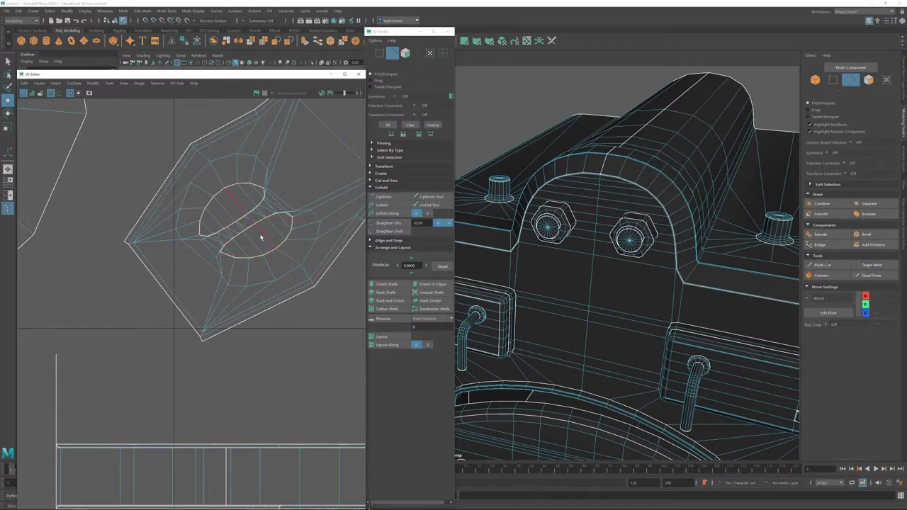
pyautogui.click(262, 228)
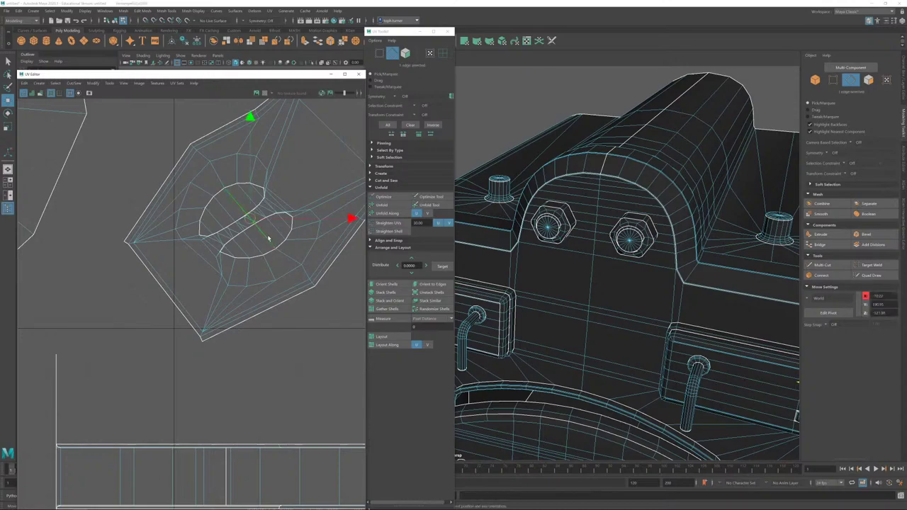
pyautogui.hotkey('ctrl', 'x')
# Step: Move the pin-hole shell out of the hinge strap shell into the empty space beside the projected straps and unfold it
pyautogui.click(405, 53)
pyautogui.doubleClick(245, 222)
pyautogui.keyDown('alt'); pyautogui.moveTo(292, 284); pyautogui.dragTo(187, 208, button='right'); pyautogui.keyUp('alt')
pyautogui.keyDown('alt'); pyautogui.moveTo(297, 291); pyautogui.dragTo(307, 249, button='middle'); pyautogui.keyUp('alt')
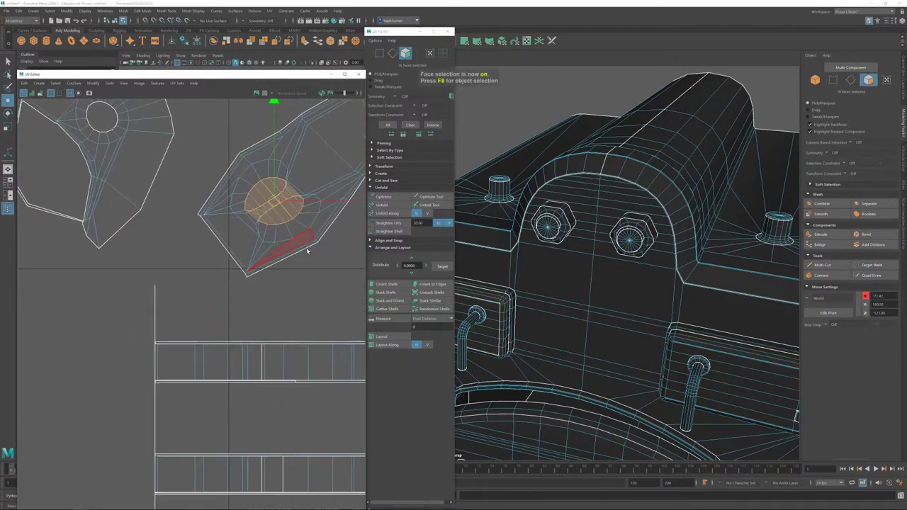
pyautogui.moveTo(273, 202); pyautogui.dragTo(81, 362)
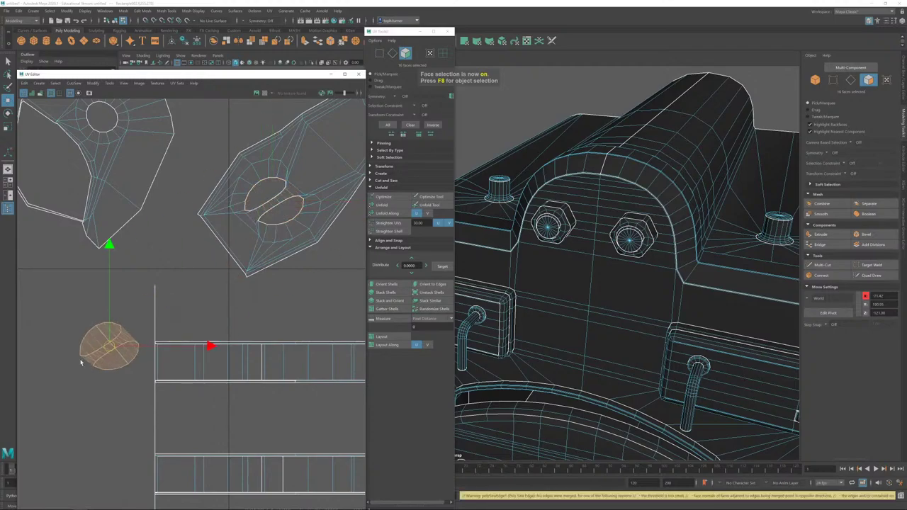
pyautogui.click(390, 206)
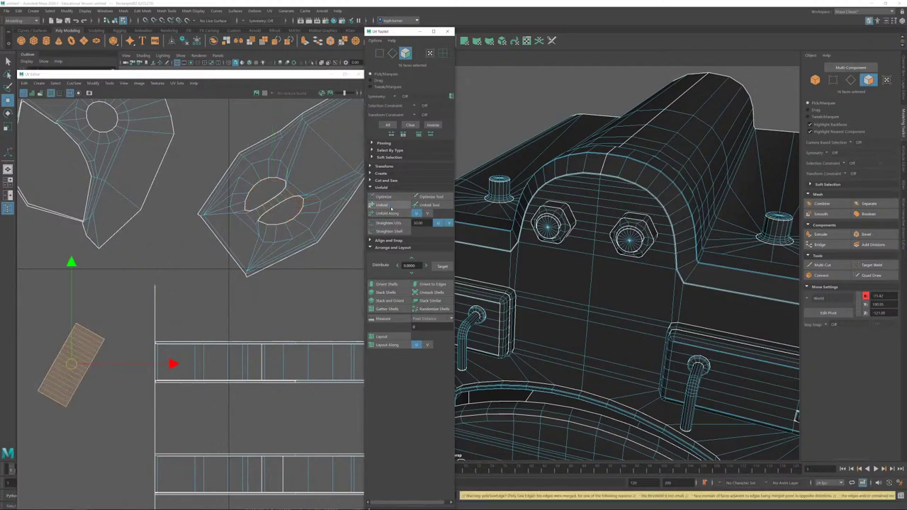
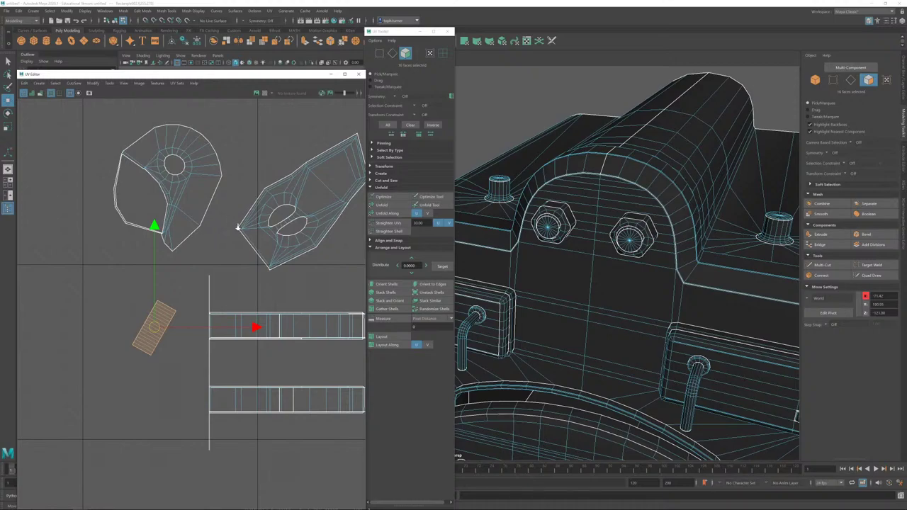
# Step: Cut the hinge strap shell along the short rounded corner edges at both sides of its flat end
pyautogui.keyDown('alt'); pyautogui.moveTo(237, 227); pyautogui.dragTo(240, 227, button='right'); pyautogui.keyUp('alt')
pyautogui.click(394, 54)
pyautogui.keyDown('alt'); pyautogui.moveTo(229, 215); pyautogui.dragTo(125, 260, button='middle'); pyautogui.keyUp('alt')
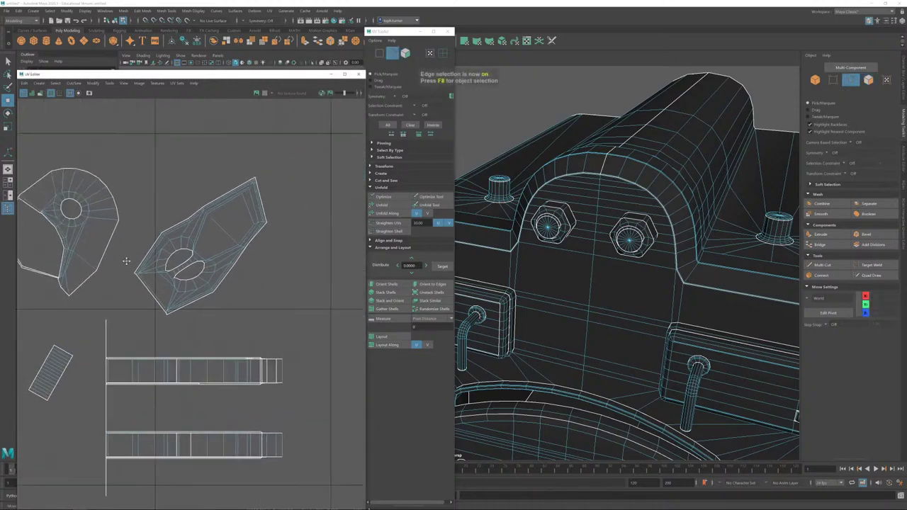
pyautogui.keyDown('alt'); pyautogui.moveTo(257, 211); pyautogui.dragTo(284, 250, button='right'); pyautogui.keyUp('alt')
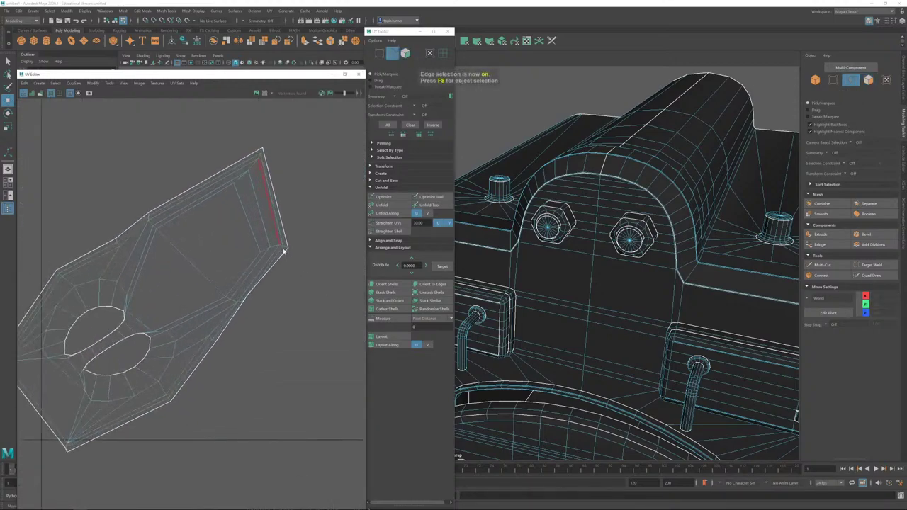
pyautogui.doubleClick(243, 185)
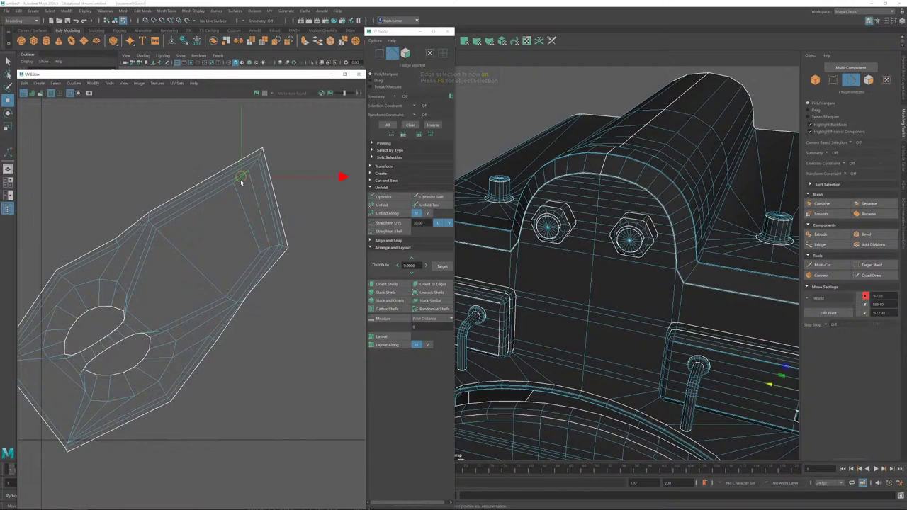
pyautogui.keyDown('shift'); pyautogui.doubleClick(265, 250); pyautogui.keyUp('shift')
pyautogui.hotkey('shift', 'x')
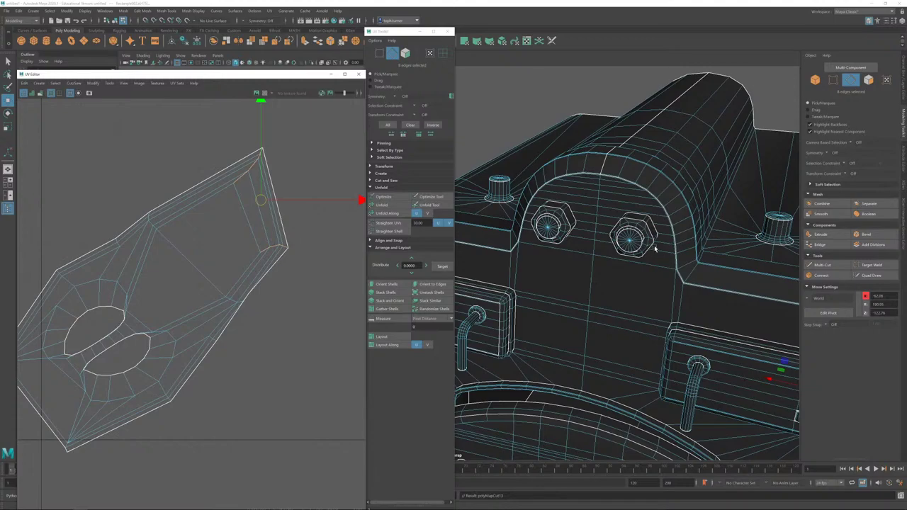
# Step: Examine the cut corner edges at the flat end of the hinge strap on the 3D model
pyautogui.press('f')
pyautogui.keyDown('alt'); pyautogui.moveTo(655, 248); pyautogui.dragTo(664, 251); pyautogui.keyUp('alt')
pyautogui.keyDown('alt'); pyautogui.moveTo(663, 251); pyautogui.dragTo(552, 112, button='right'); pyautogui.keyUp('alt')
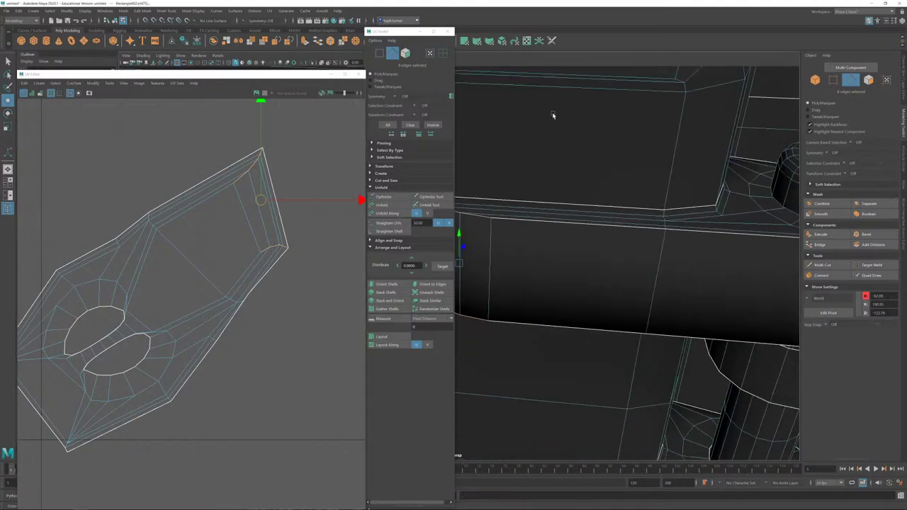
pyautogui.keyDown('alt'); pyautogui.moveTo(552, 112); pyautogui.dragTo(665, 228); pyautogui.keyUp('alt')
pyautogui.scroll(-3, 678, 260)
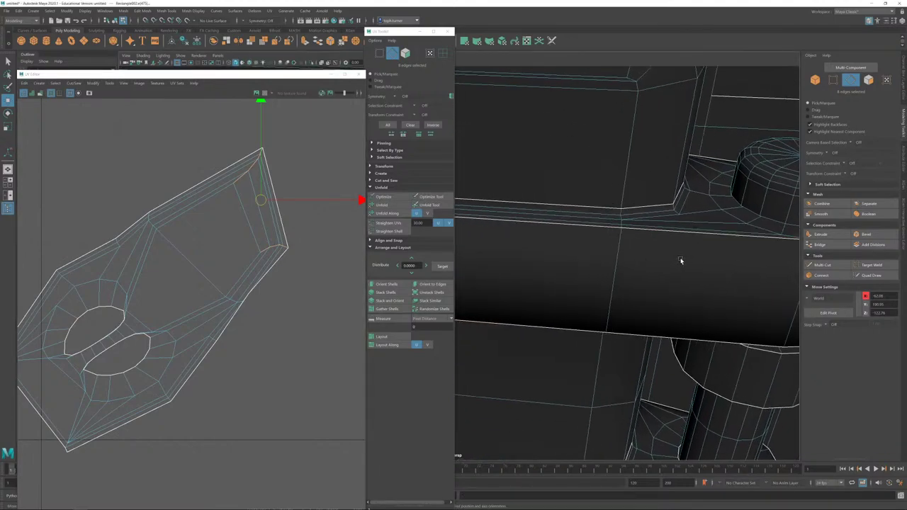
pyautogui.press('f')
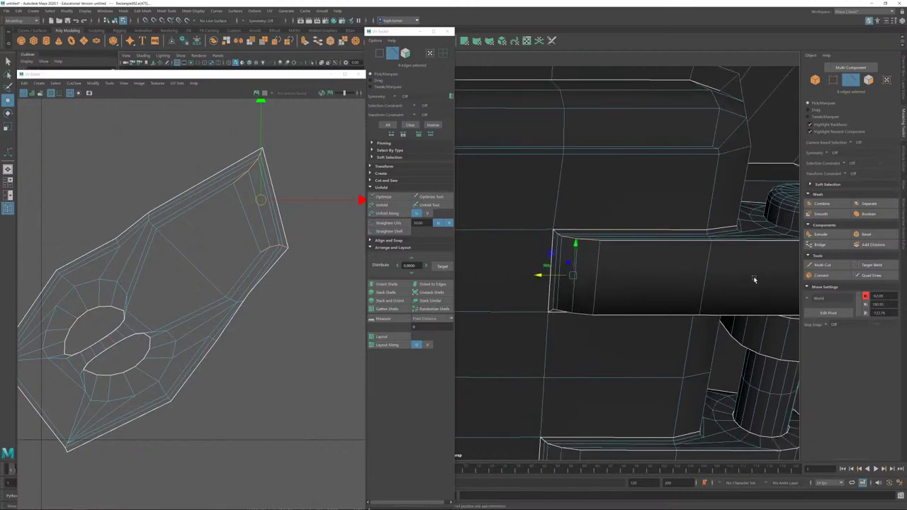
pyautogui.press('F11')
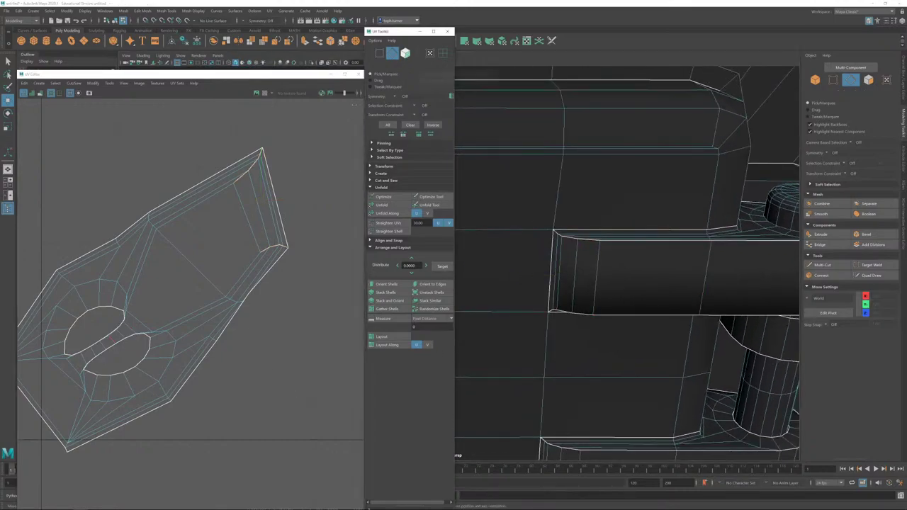
pyautogui.click(214, 257)
pyautogui.doubleClick(215, 258)
pyautogui.click(622, 341)
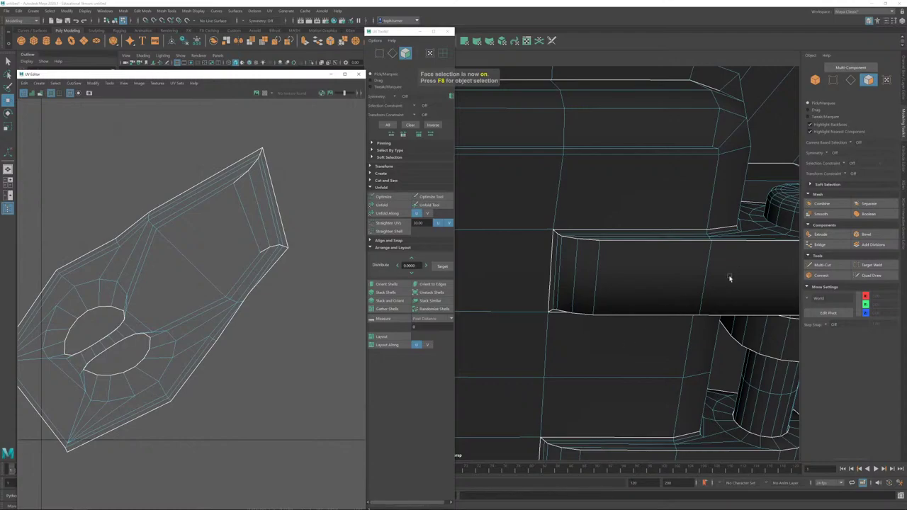
# Step: Cut the hinge strap shell along the long lower edges of the strap's outer face, up to the curved pin end
pyautogui.click(391, 53)
pyautogui.click(210, 202)
pyautogui.press('w')
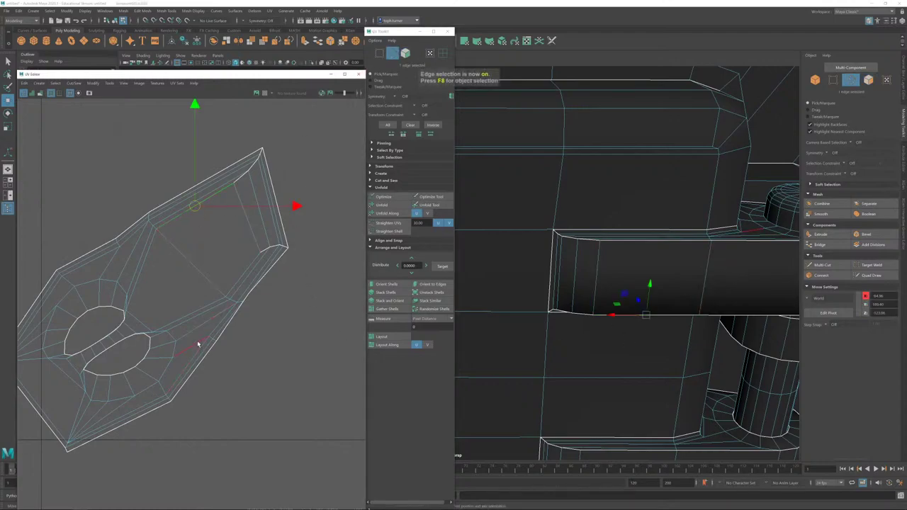
pyautogui.click(155, 265)
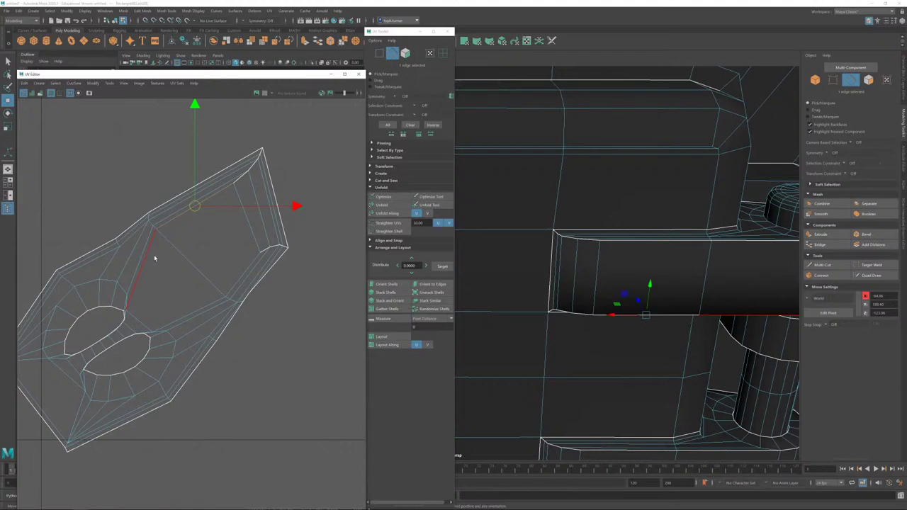
pyautogui.keyDown('alt'); pyautogui.moveTo(605, 293); pyautogui.dragTo(694, 302); pyautogui.keyUp('alt')
pyautogui.keyDown('alt'); pyautogui.moveTo(694, 302); pyautogui.dragTo(585, 309, button='middle'); pyautogui.keyUp('alt')
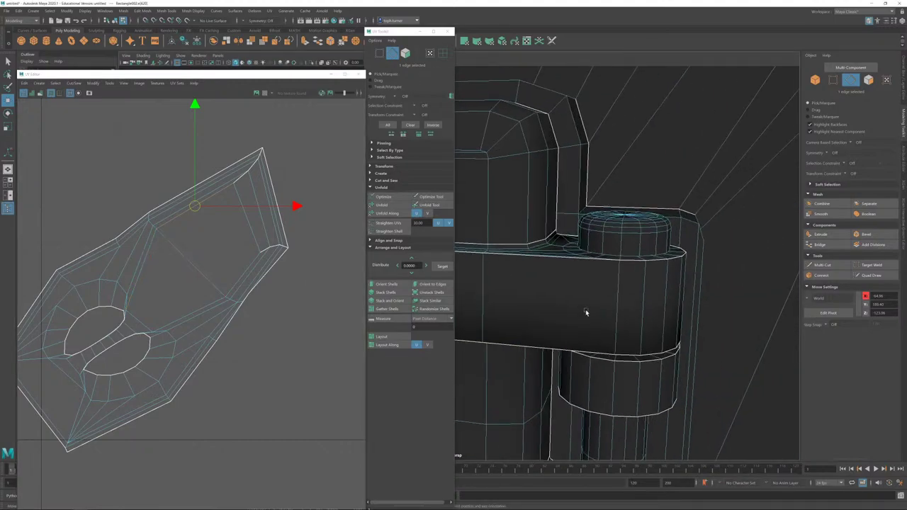
pyautogui.keyDown('alt'); pyautogui.moveTo(586, 309); pyautogui.dragTo(607, 275); pyautogui.keyUp('alt')
pyautogui.doubleClick(581, 235)
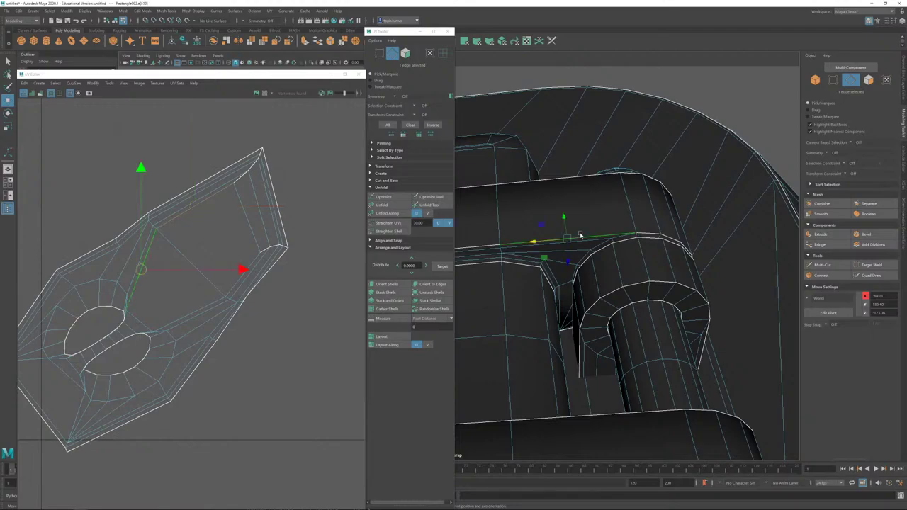
pyautogui.hotkey('shift', 'x')
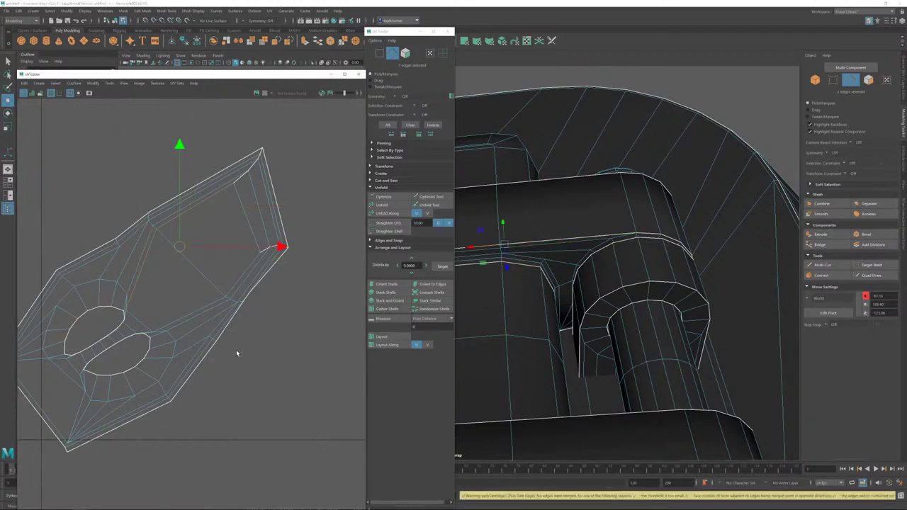
# Step: Cut the hinge strap shell along the long upper edges of the strap's outer face
pyautogui.click(253, 261)
pyautogui.hotkey('shift', 'x')
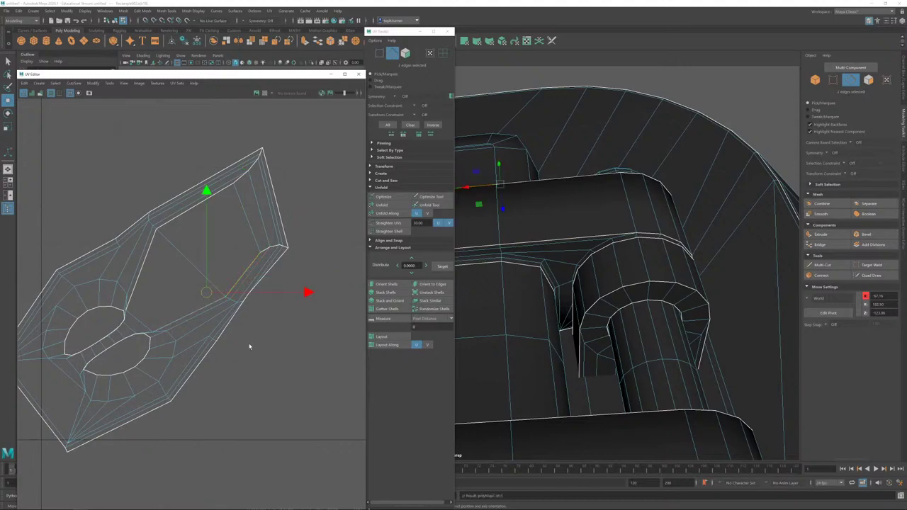
pyautogui.click(249, 346)
# Step: Cut the hinge strap shell along the lower and upper edges that wrap around the curved pin end
pyautogui.keyDown('alt'); pyautogui.moveTo(644, 249); pyautogui.dragTo(637, 265); pyautogui.keyUp('alt')
pyautogui.click(639, 266)
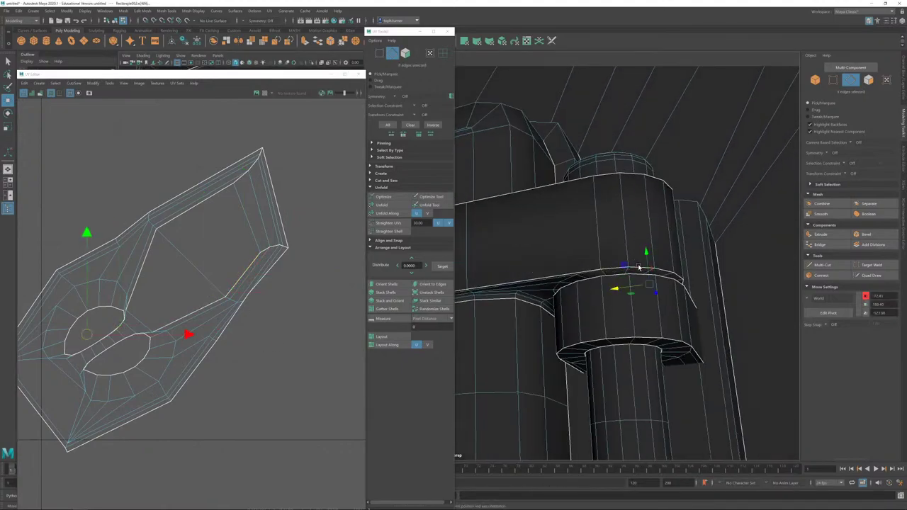
pyautogui.keyDown('shift'); pyautogui.doubleClick(632, 176); pyautogui.keyUp('shift')
pyautogui.hotkey('shift', 's')
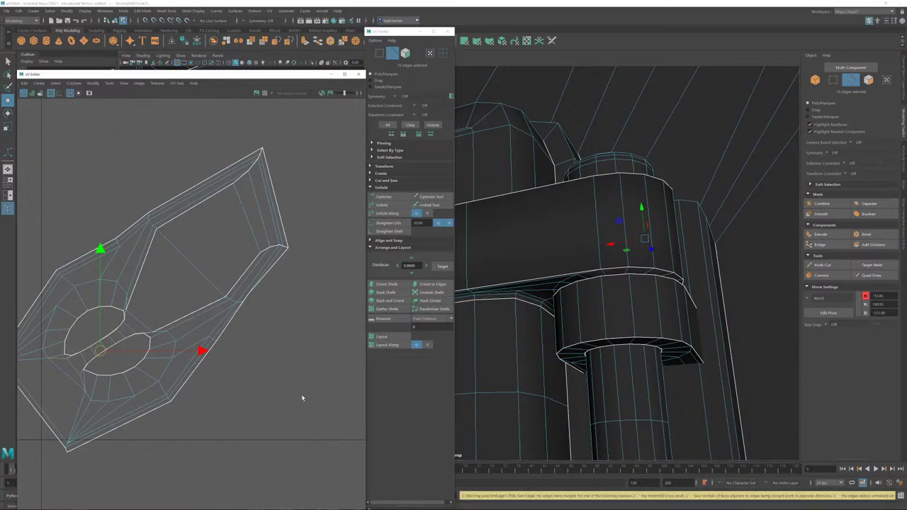
# Step: Cut the remaining edges between the back of the curved pin end and the hinge strap shell's two outer corners
pyautogui.keyDown('alt'); pyautogui.moveTo(171, 396); pyautogui.dragTo(197, 380, button='middle'); pyautogui.keyUp('alt')
pyautogui.keyDown('alt'); pyautogui.moveTo(641, 254); pyautogui.dragTo(535, 354); pyautogui.keyUp('alt')
pyautogui.click(603, 315)
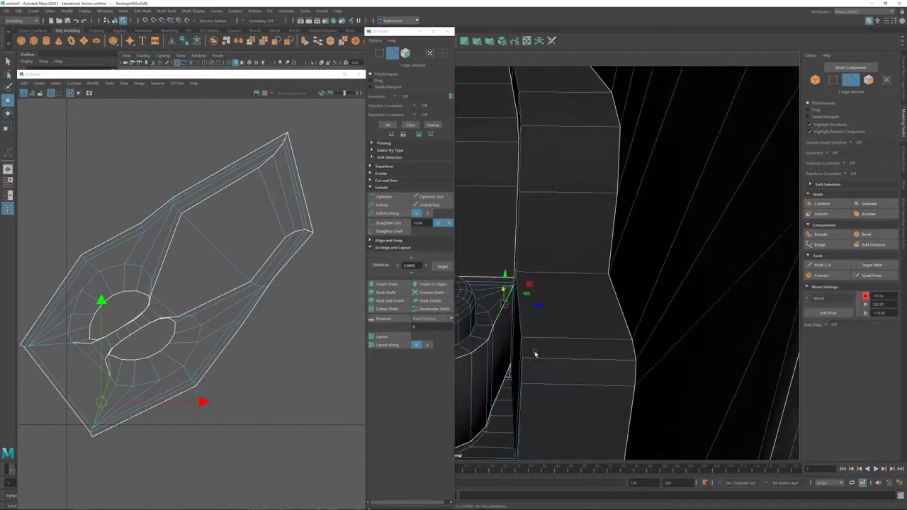
pyautogui.keyDown('shift'); pyautogui.click(499, 387); pyautogui.keyUp('shift')
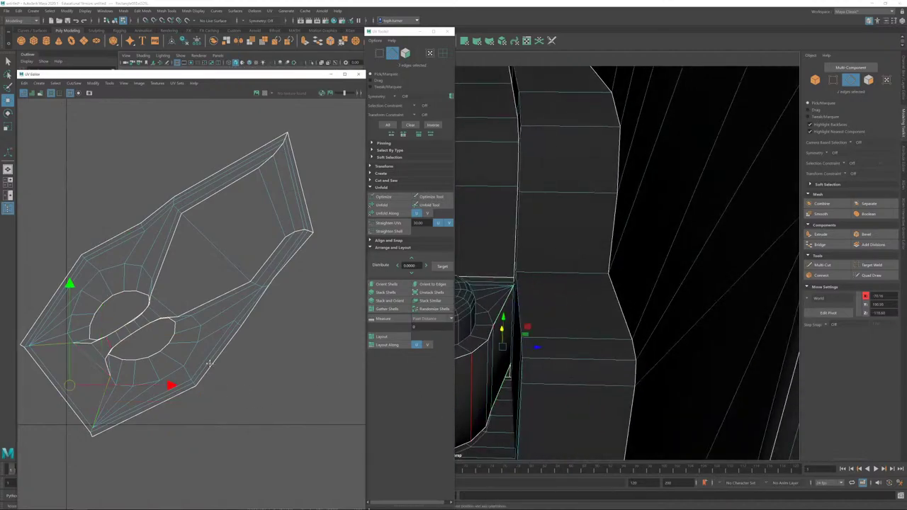
pyautogui.keyDown('alt'); pyautogui.moveTo(178, 379); pyautogui.dragTo(284, 337, button='middle'); pyautogui.keyUp('alt')
pyautogui.keyDown('alt'); pyautogui.moveTo(255, 376); pyautogui.dragTo(287, 434, button='right'); pyautogui.keyUp('alt')
pyautogui.keyDown('shift'); pyautogui.click(99, 295); pyautogui.keyUp('shift')
pyautogui.keyDown('alt'); pyautogui.moveTo(207, 396); pyautogui.dragTo(183, 335, button='middle'); pyautogui.keyUp('alt')
pyautogui.keyDown('shift'); pyautogui.click(222, 421); pyautogui.keyUp('shift')
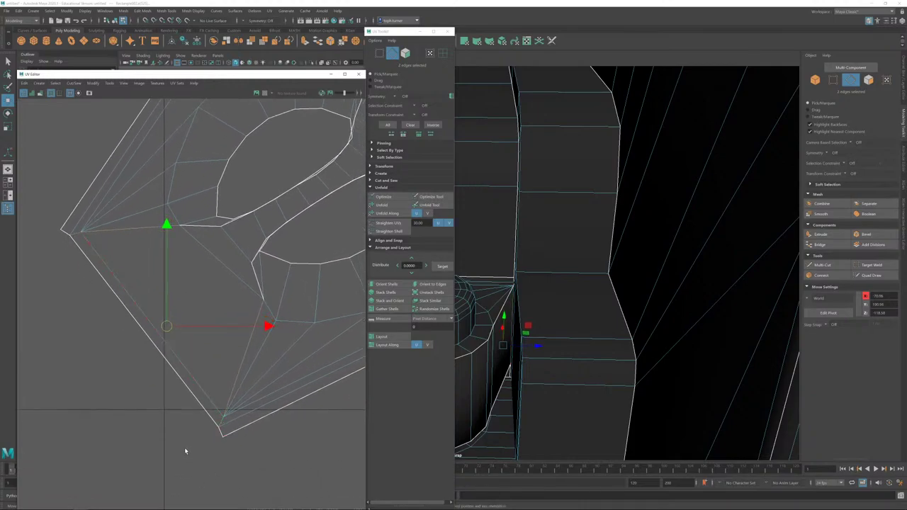
pyautogui.hotkey('shift', 'x')
pyautogui.click(138, 398)
pyautogui.keyDown('alt'); pyautogui.moveTo(567, 328); pyautogui.dragTo(567, 326); pyautogui.keyUp('alt')
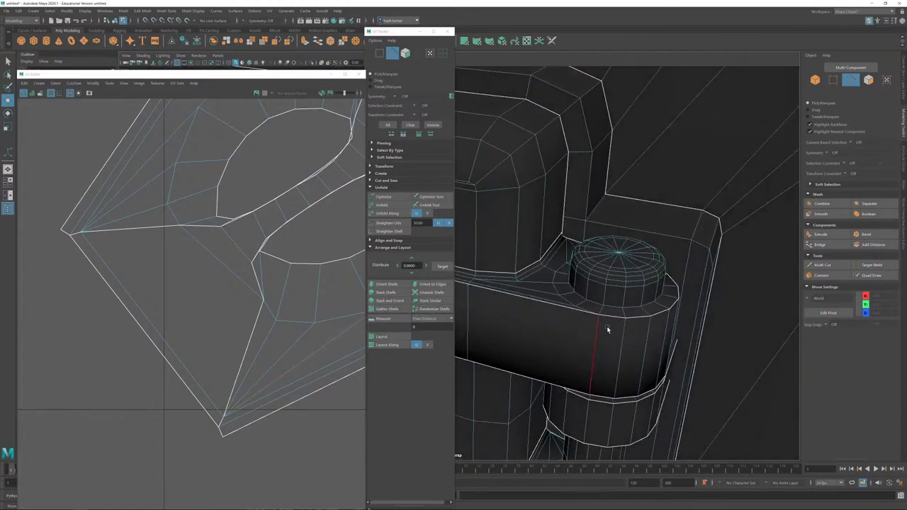
# Step: Select the hinge strap's outer side-wall shell and unfold it into a flat strip
pyautogui.scroll(-6, 169, 312)
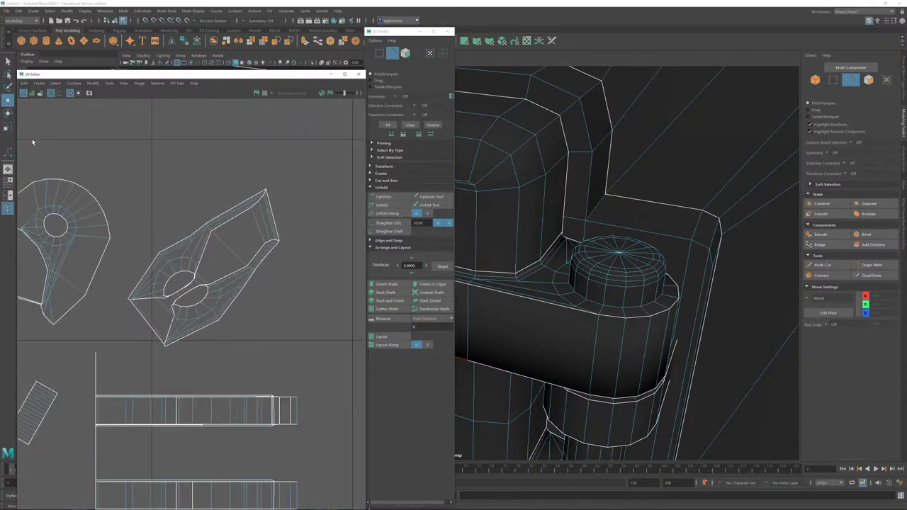
pyautogui.click(405, 52)
pyautogui.click(496, 324)
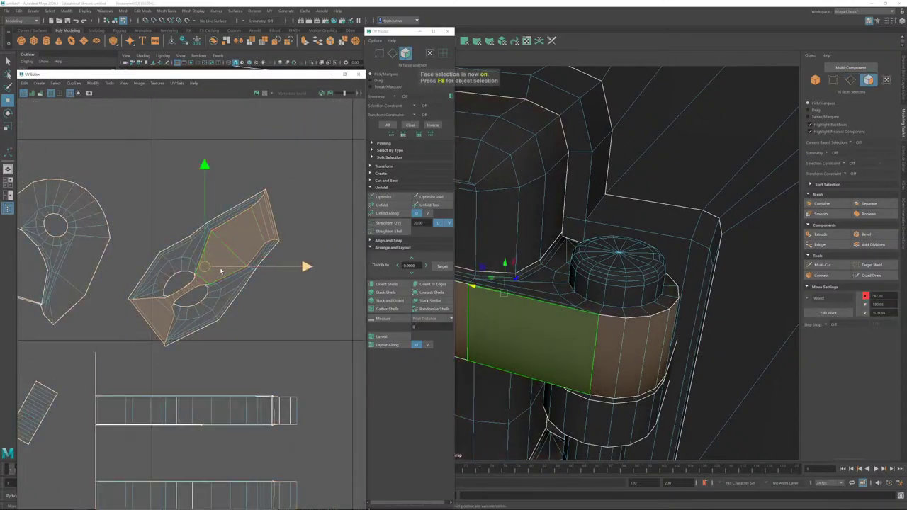
pyautogui.click(377, 207)
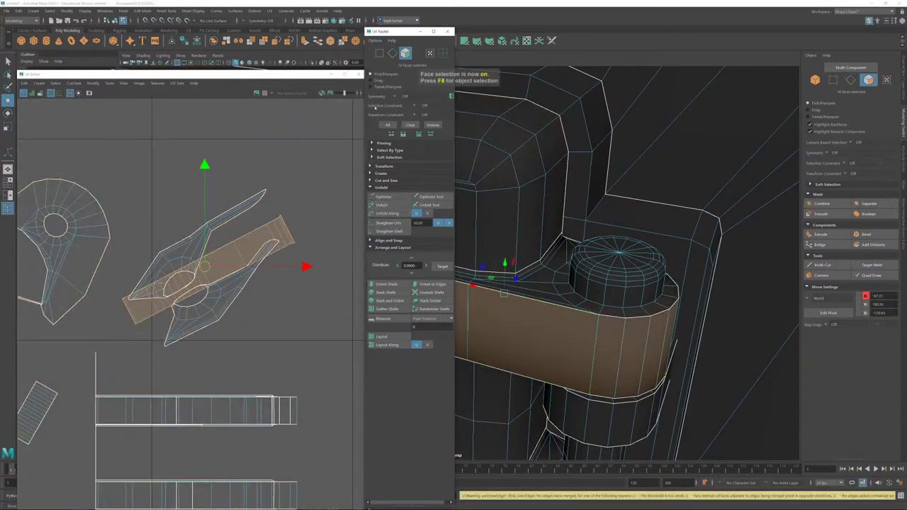
# Step: Orient the side-wall strip to one of its cross edges and move it above the other hinge strap shells
pyautogui.click(392, 54)
pyautogui.click(241, 248)
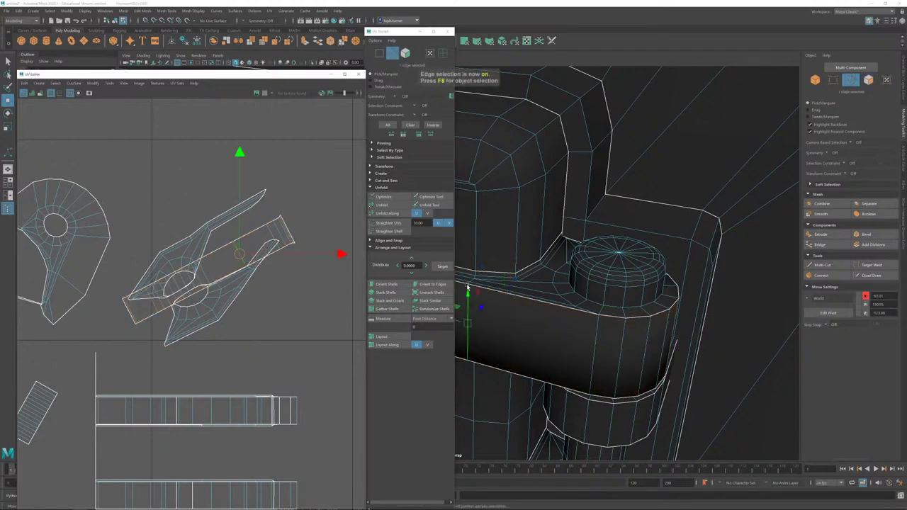
pyautogui.click(433, 284)
pyautogui.click(404, 53)
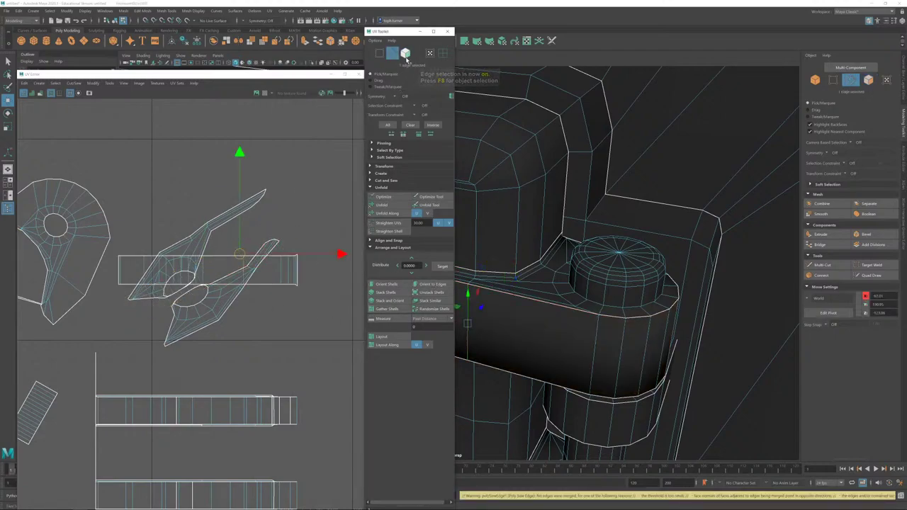
pyautogui.doubleClick(136, 270)
pyautogui.moveTo(176, 270); pyautogui.dragTo(163, 117, button='middle')
# Step: Unfold the strap's remaining top and bottom face shells and orient them to their straight end edges
pyautogui.moveTo(148, 206); pyautogui.dragTo(297, 355)
pyautogui.click(383, 204)
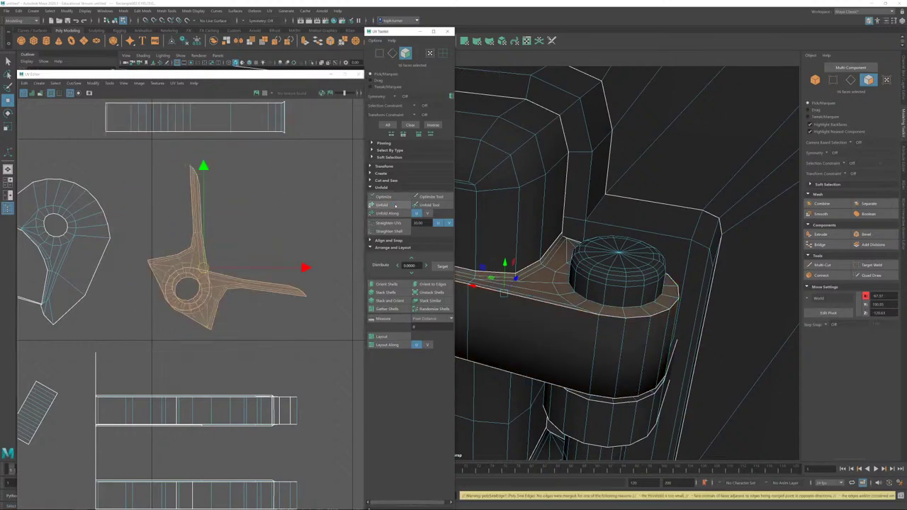
pyautogui.click(392, 54)
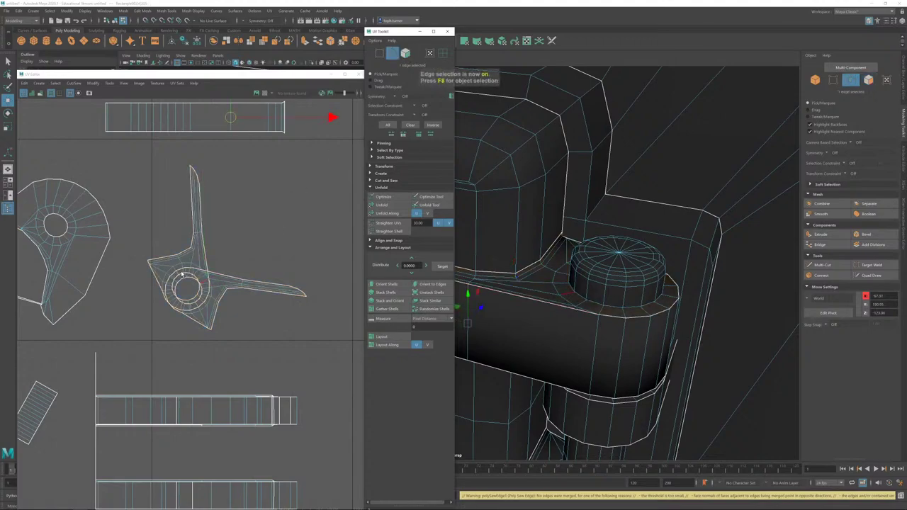
pyautogui.click(156, 273)
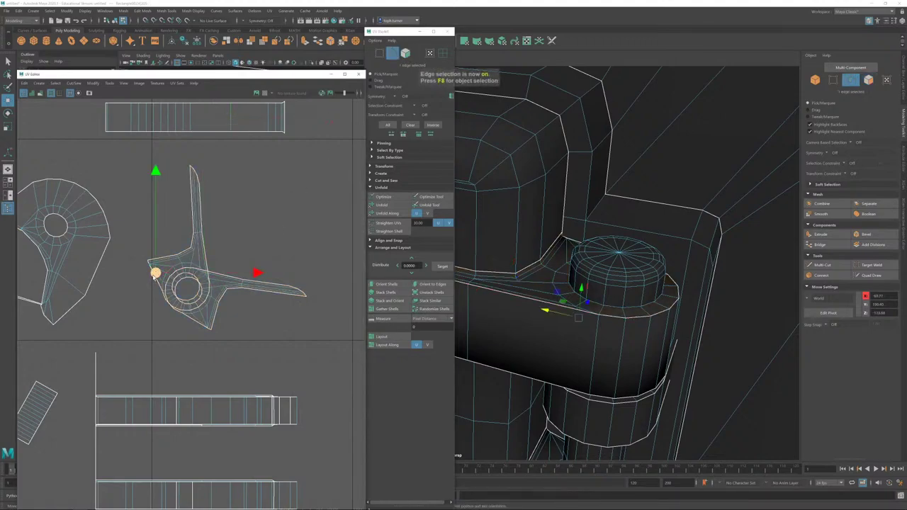
pyautogui.keyDown('shift'); pyautogui.click(193, 323); pyautogui.keyUp('shift')
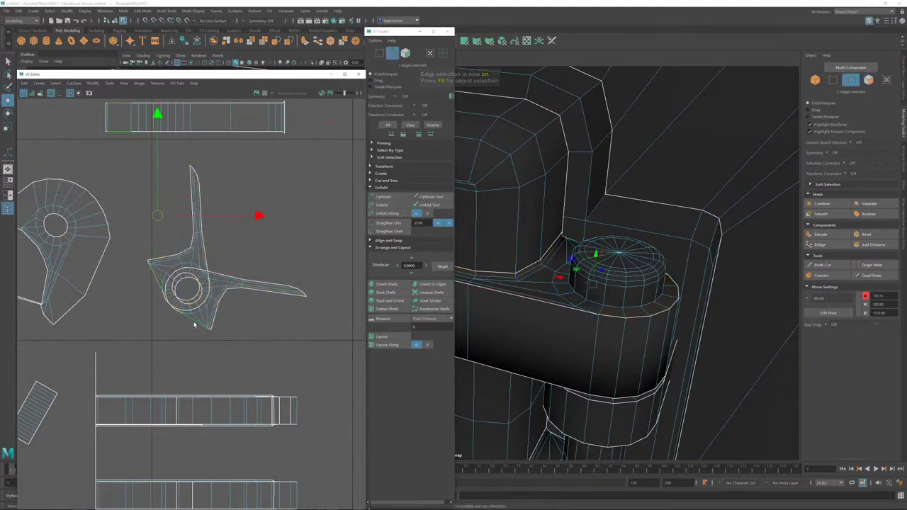
pyautogui.click(433, 284)
# Step: Examine the next curved hinge shell and locate it on the model by selecting a face beside its pin hole
pyautogui.scroll(-2, 263, 316)
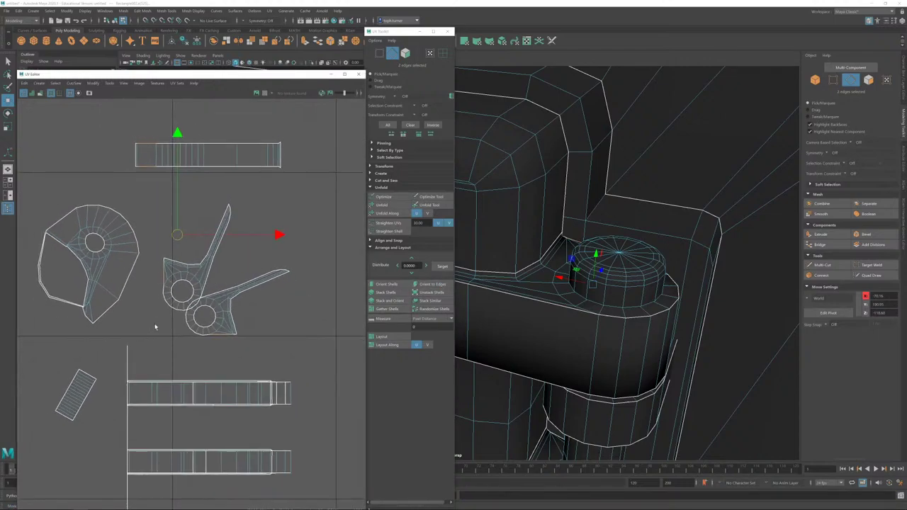
pyautogui.keyDown('alt'); pyautogui.moveTo(155, 326); pyautogui.dragTo(243, 326, button='middle'); pyautogui.keyUp('alt')
pyautogui.scroll(3, 238, 329)
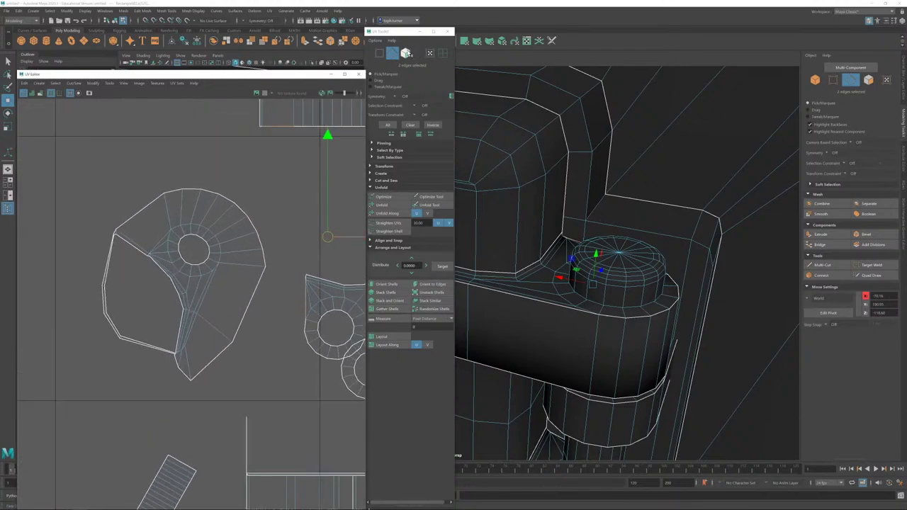
pyautogui.click(407, 53)
pyautogui.click(171, 248)
pyautogui.moveTo(614, 300)
pyautogui.keyDown('alt'); pyautogui.mouseDown()
pyautogui.moveTo(608, 293)
pyautogui.moveTo(629, 330)
pyautogui.moveTo(626, 290)
pyautogui.mouseUp(); pyautogui.keyUp('alt')
pyautogui.press('f')
pyautogui.keyDown('alt'); pyautogui.moveTo(626, 289); pyautogui.dragTo(744, 282, button='middle'); pyautogui.keyUp('alt')
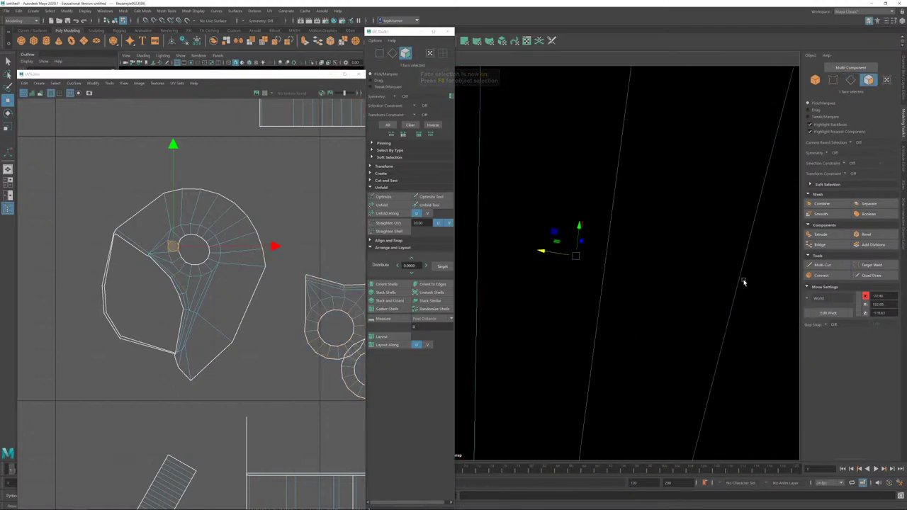
pyautogui.keyDown('alt'); pyautogui.moveTo(743, 282); pyautogui.dragTo(641, 201, button='right'); pyautogui.keyUp('alt')
pyautogui.keyDown('alt'); pyautogui.moveTo(641, 202); pyautogui.dragTo(707, 219); pyautogui.keyUp('alt')
pyautogui.keyDown('alt'); pyautogui.moveTo(706, 219); pyautogui.dragTo(633, 231, button='right'); pyautogui.keyUp('alt')
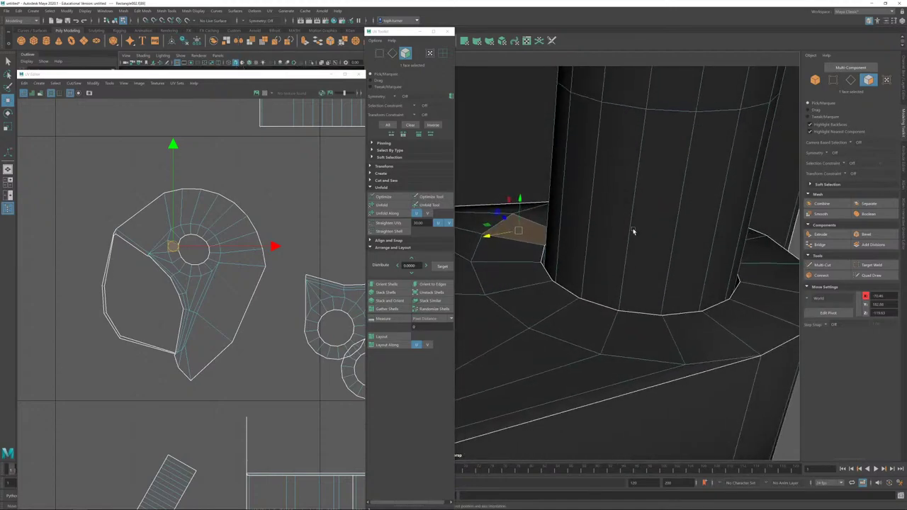
pyautogui.scroll(-2, 615, 227)
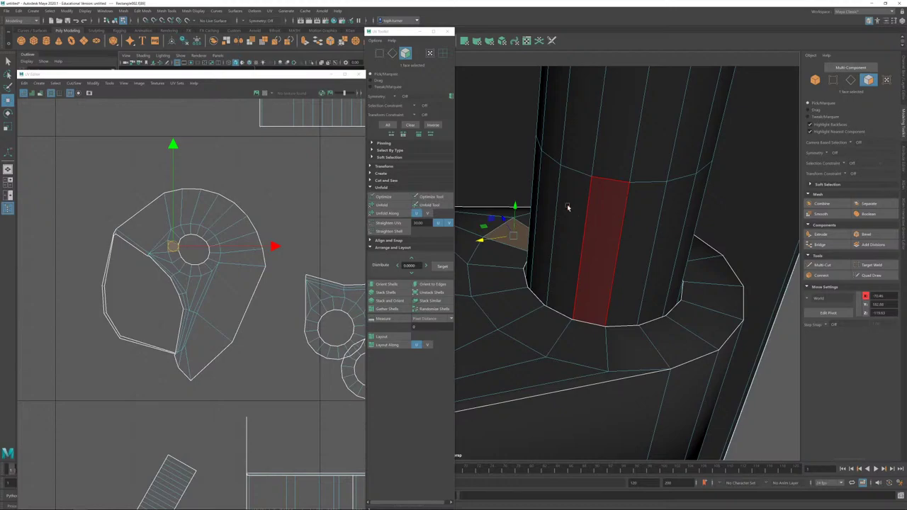
pyautogui.scroll(2, 310, 209)
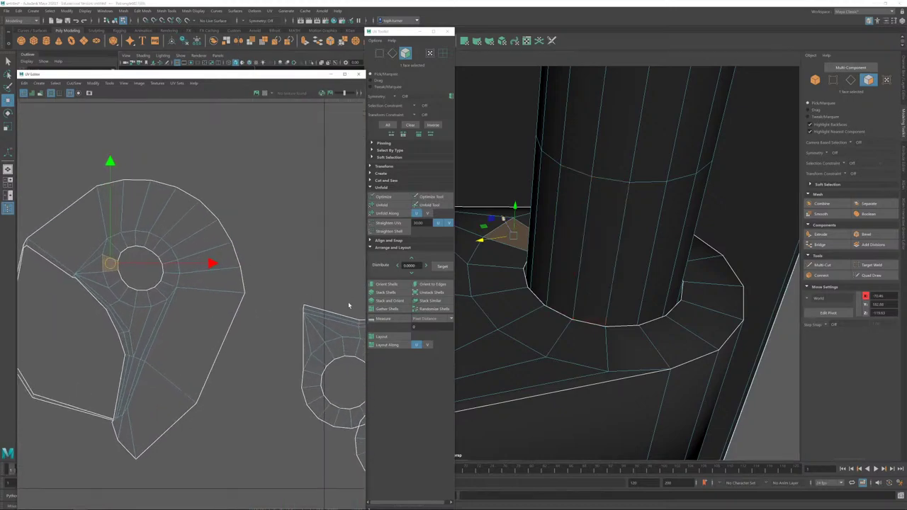
pyautogui.scroll(2, 195, 318)
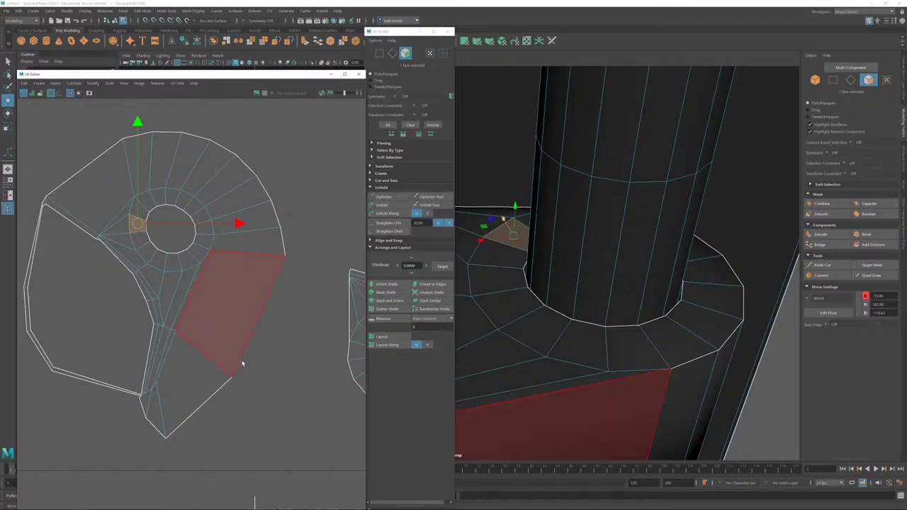
# Step: Cut the tiny edge joining the thin border strip to the upper outer corner of the curved hinge shell
pyautogui.scroll(2, 194, 334)
pyautogui.keyDown('alt'); pyautogui.moveTo(149, 287); pyautogui.dragTo(330, 441, button='middle'); pyautogui.keyUp('alt')
pyautogui.scroll(2, 259, 334)
pyautogui.scroll(2, 207, 298)
pyautogui.click(392, 53)
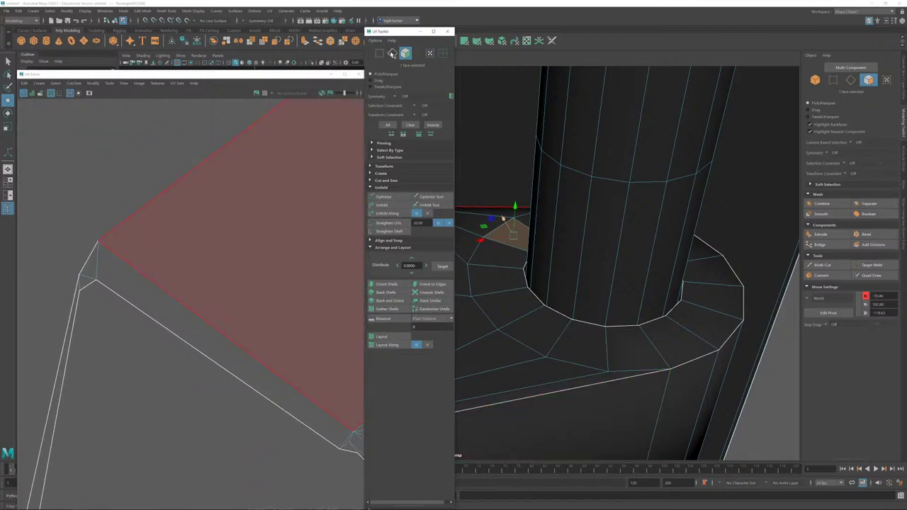
pyautogui.click(81, 287)
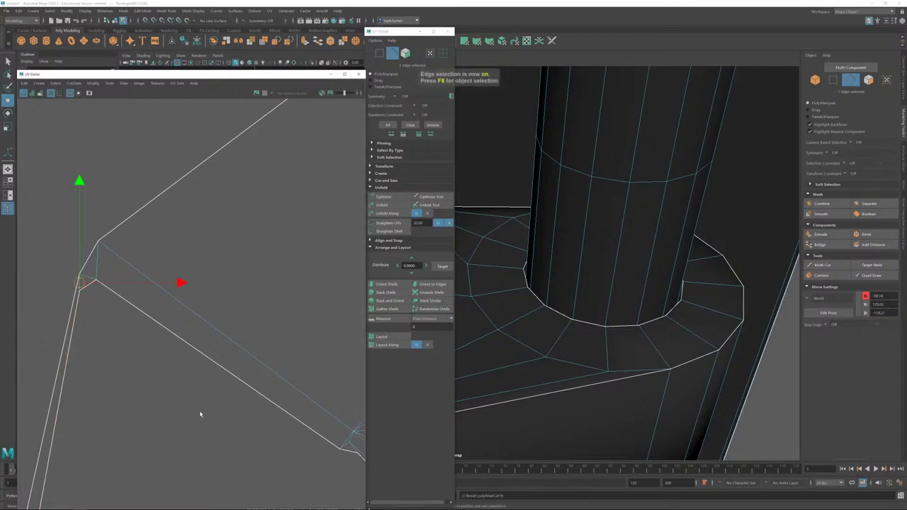
pyautogui.click(232, 433)
# Step: Cut the tiny edge joining the thin border strip to the shell's lower corner and check the separated hinge shell on the model
pyautogui.scroll(-5, 203, 347)
pyautogui.keyDown('alt'); pyautogui.moveTo(238, 319); pyautogui.dragTo(158, 198, button='middle'); pyautogui.keyUp('alt')
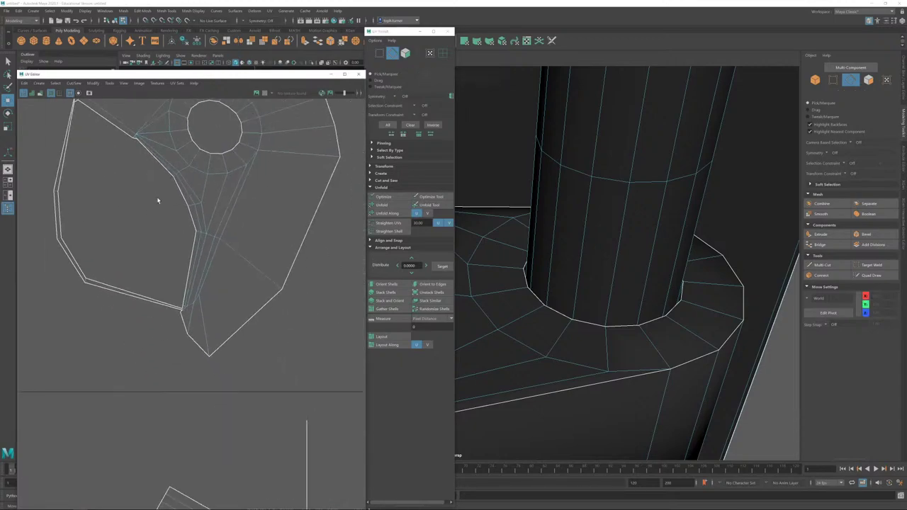
pyautogui.keyDown('alt'); pyautogui.moveTo(188, 250); pyautogui.dragTo(238, 402, button='right'); pyautogui.keyUp('alt')
pyautogui.keyDown('alt'); pyautogui.moveTo(188, 360); pyautogui.dragTo(305, 496, button='right'); pyautogui.keyUp('alt')
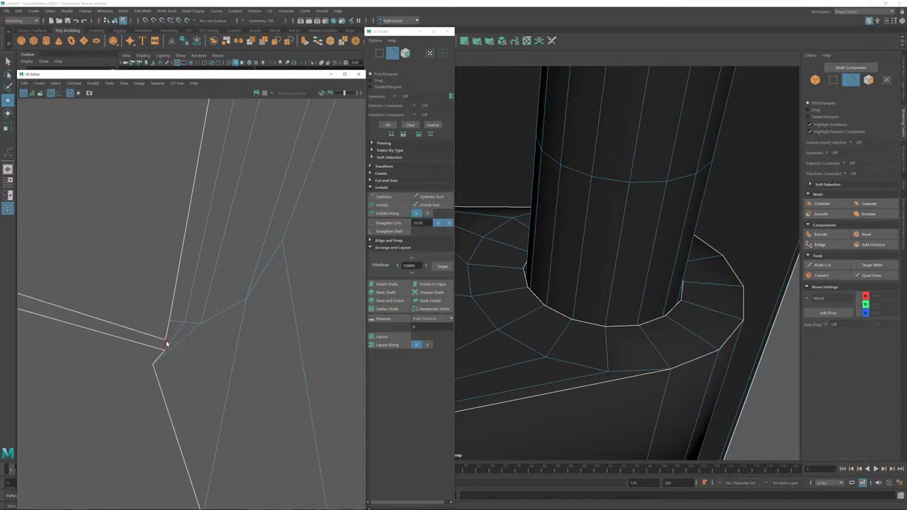
pyautogui.click(166, 344)
pyautogui.scroll(-5, 198, 163)
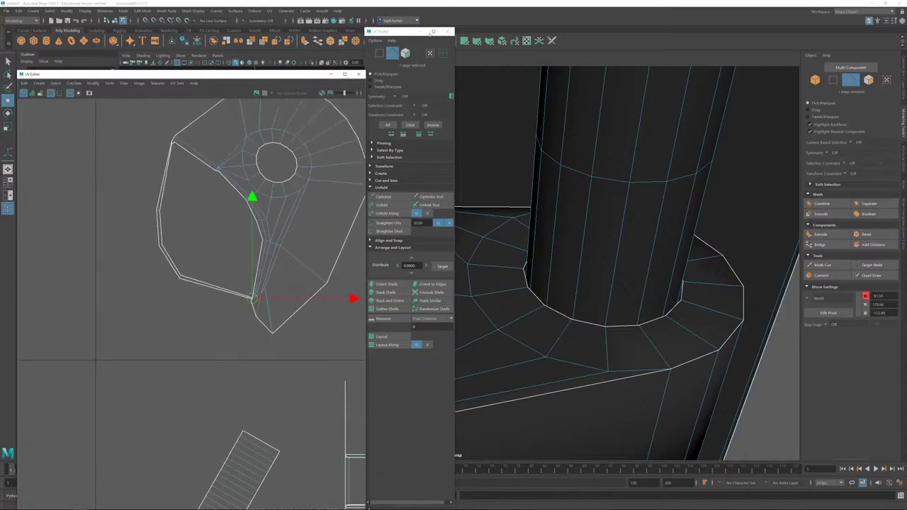
pyautogui.click(406, 54)
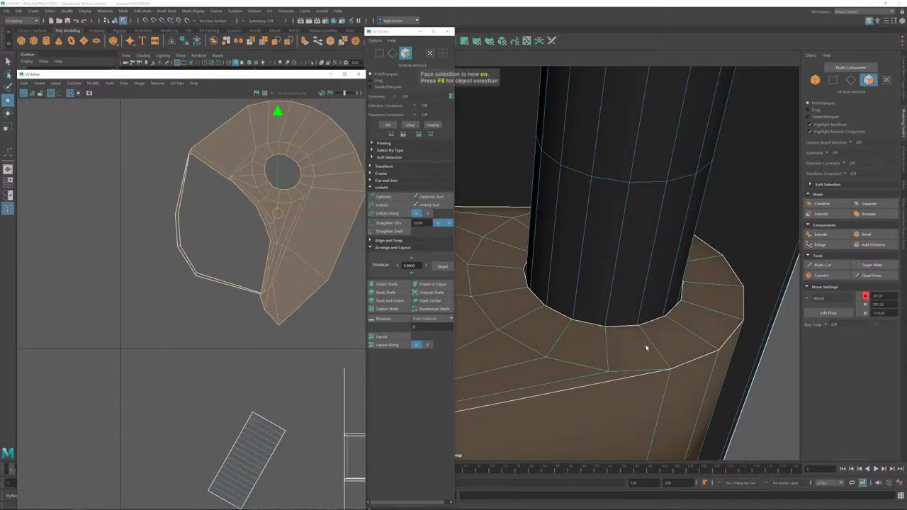
pyautogui.keyDown('alt'); pyautogui.moveTo(646, 348); pyautogui.dragTo(571, 232); pyautogui.keyUp('alt')
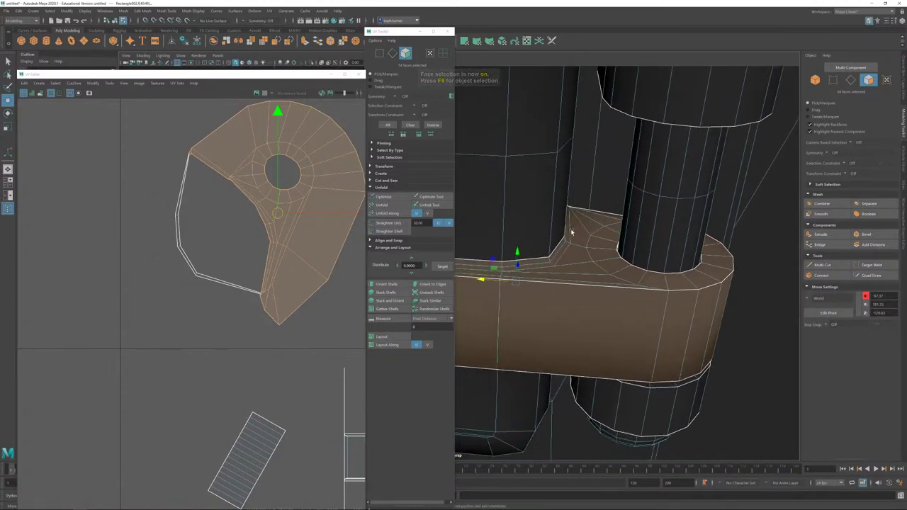
pyautogui.press('f')
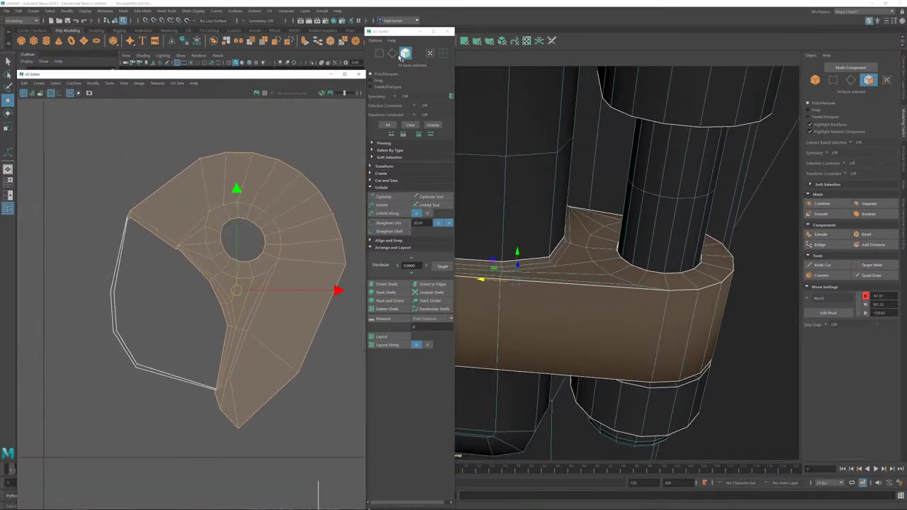
# Step: Cut the curved hinge shell along the edge loop around the pin hole and down the long edge of the strap arm
pyautogui.click(392, 53)
pyautogui.click(215, 213)
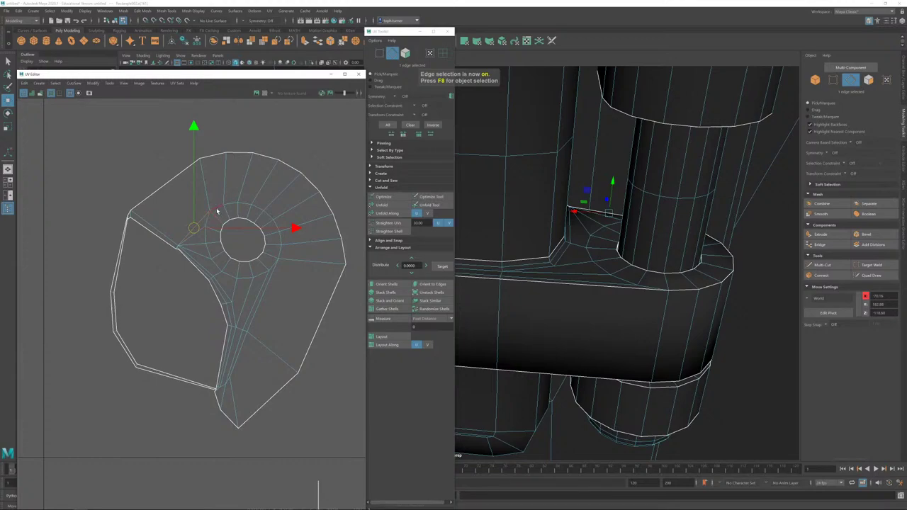
pyautogui.doubleClick(218, 210)
pyautogui.keyDown('shift'); pyautogui.doubleClick(265, 289); pyautogui.keyUp('shift')
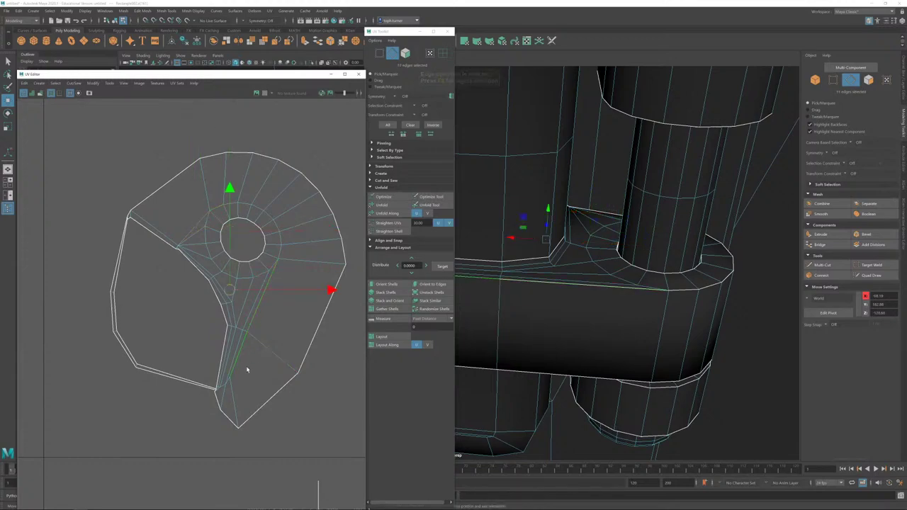
pyautogui.keyDown('alt'); pyautogui.moveTo(616, 301); pyautogui.dragTo(767, 268, button='middle'); pyautogui.keyUp('alt')
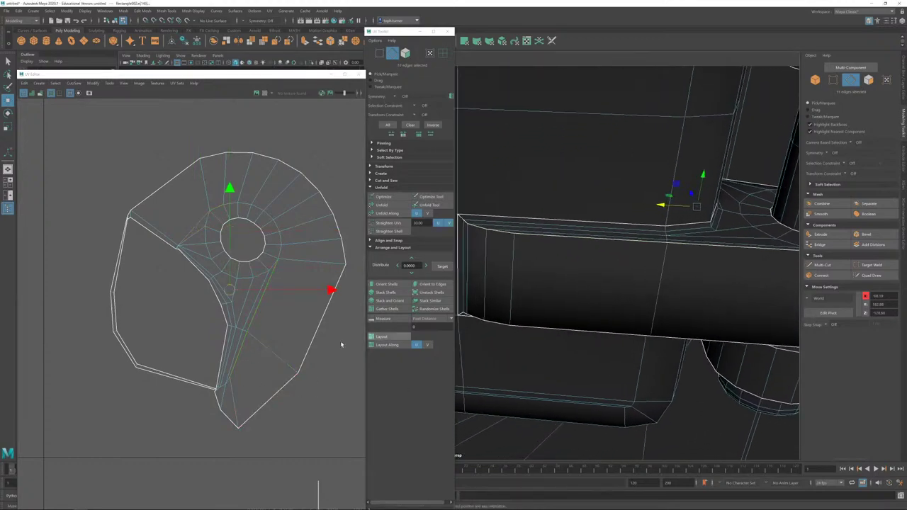
pyautogui.hotkey('shift', 'x')
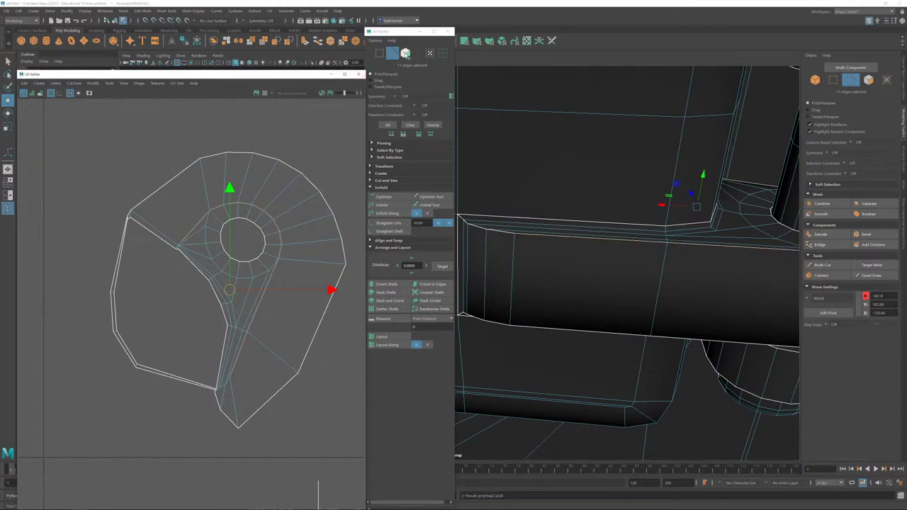
# Step: Cut the short edge between the pin-hole loop cut and the hinge shell's inner border at the corner
pyautogui.click(406, 54)
pyautogui.doubleClick(214, 265)
pyautogui.click(180, 296)
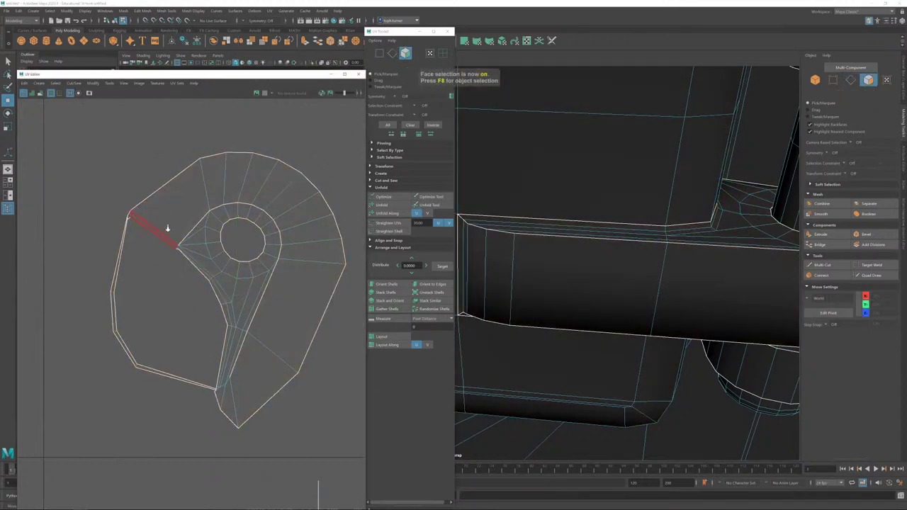
pyautogui.scroll(8, 264, 331)
pyautogui.click(392, 55)
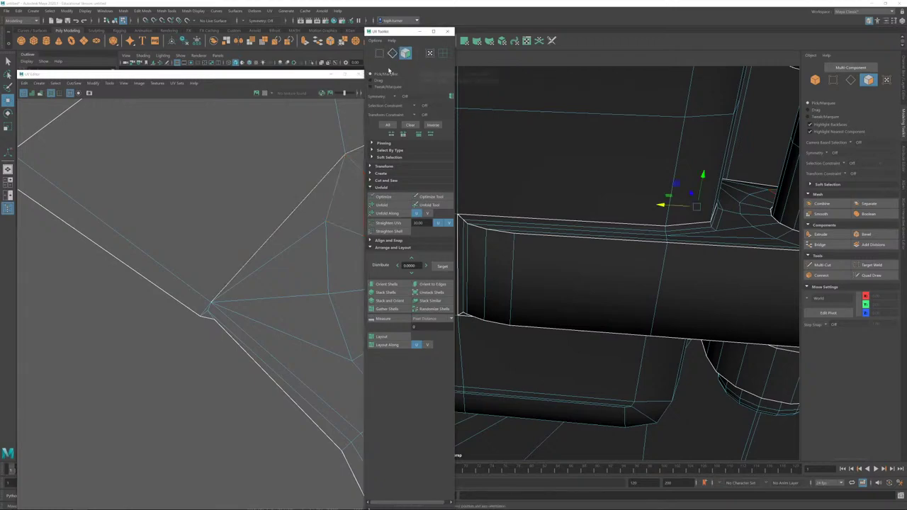
pyautogui.click(206, 311)
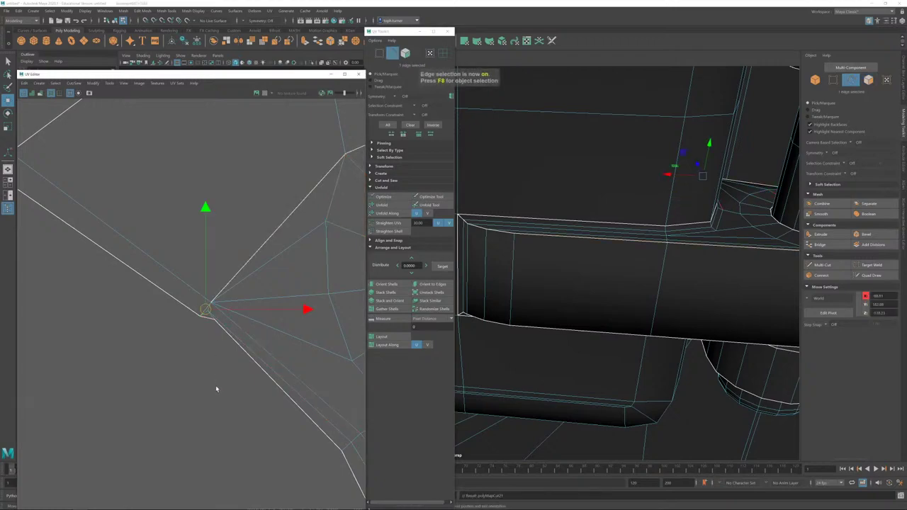
# Step: Cut the short edges across the tip of the hinge's strap arm, between the top face and the side wall
pyautogui.keyDown('alt'); pyautogui.moveTo(217, 388); pyautogui.dragTo(82, 260, button='right'); pyautogui.keyUp('alt')
pyautogui.keyDown('alt'); pyautogui.moveTo(291, 468); pyautogui.dragTo(176, 147, button='middle'); pyautogui.keyUp('alt')
pyautogui.keyDown('alt'); pyautogui.moveTo(176, 148); pyautogui.dragTo(217, 360, button='right'); pyautogui.keyUp('alt')
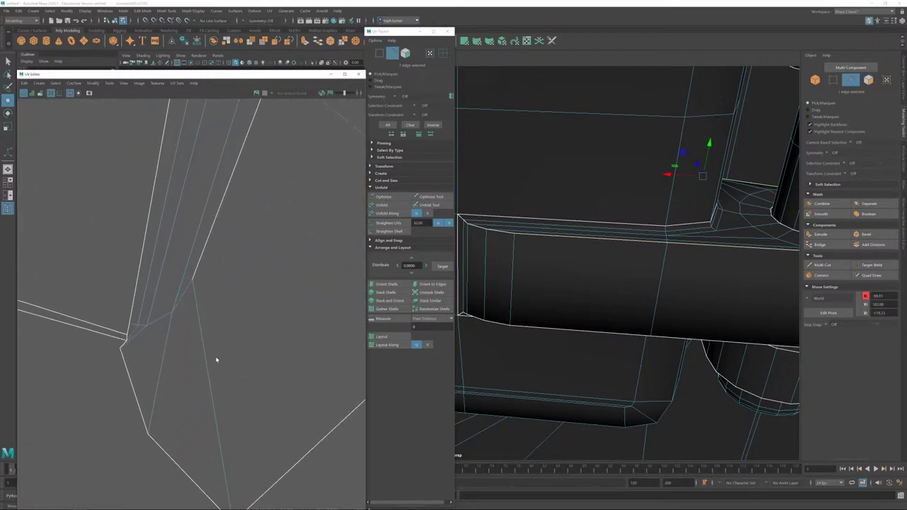
pyautogui.click(186, 292)
pyautogui.keyDown('shift'); pyautogui.click(162, 319); pyautogui.keyUp('shift')
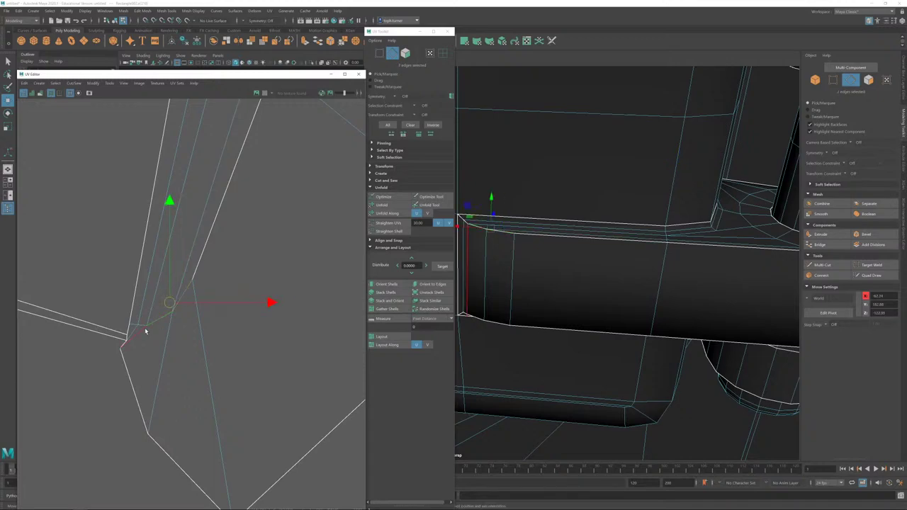
pyautogui.click(145, 327)
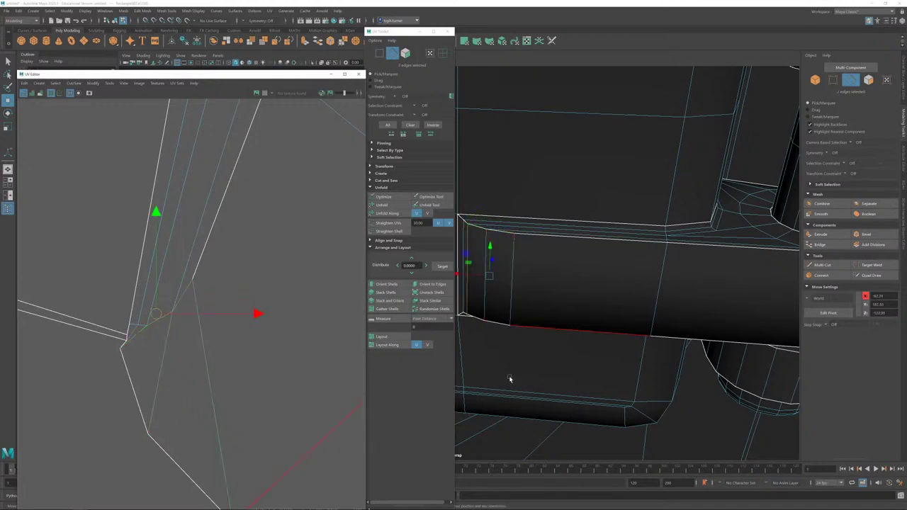
pyautogui.moveTo(564, 272)
pyautogui.keyDown('alt'); pyautogui.mouseDown()
pyautogui.moveTo(579, 267)
pyautogui.moveTo(575, 278)
pyautogui.mouseUp(); pyautogui.keyUp('alt')
pyautogui.keyDown('alt'); pyautogui.moveTo(494, 233); pyautogui.dragTo(508, 243); pyautogui.keyUp('alt')
pyautogui.keyDown('ctrl'); pyautogui.click(507, 242); pyautogui.keyUp('ctrl')
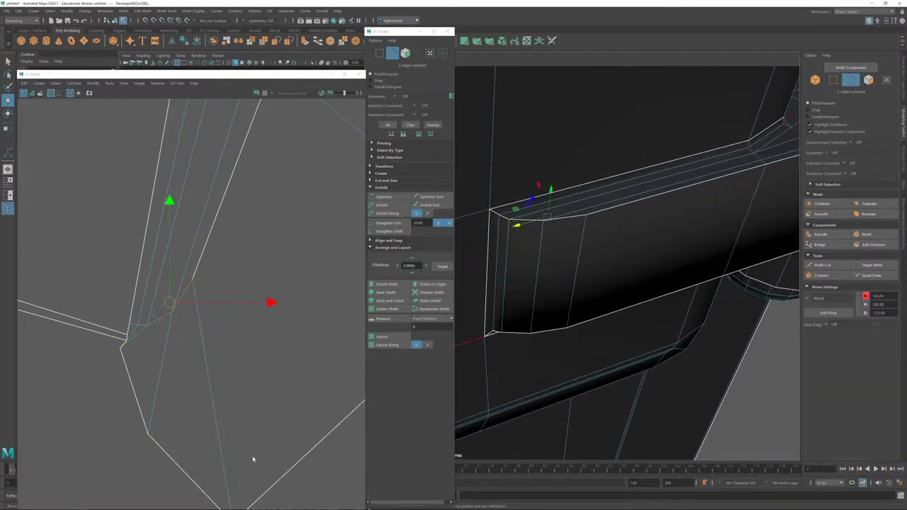
pyautogui.click(140, 328)
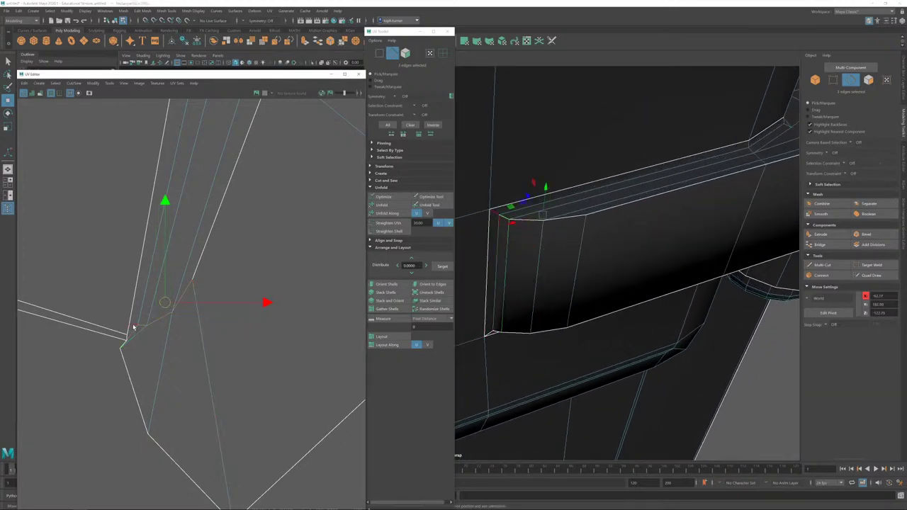
pyautogui.keyDown('shift'); pyautogui.click(134, 327); pyautogui.keyUp('shift')
# Step: Unfold all faces of the cut curved hinge shell and its thin border strip
pyautogui.keyDown('alt'); pyautogui.moveTo(189, 305); pyautogui.dragTo(197, 106, button='right'); pyautogui.keyUp('alt')
pyautogui.keyDown('alt'); pyautogui.moveTo(205, 113); pyautogui.dragTo(224, 186, button='middle'); pyautogui.keyUp('alt')
pyautogui.click(407, 56)
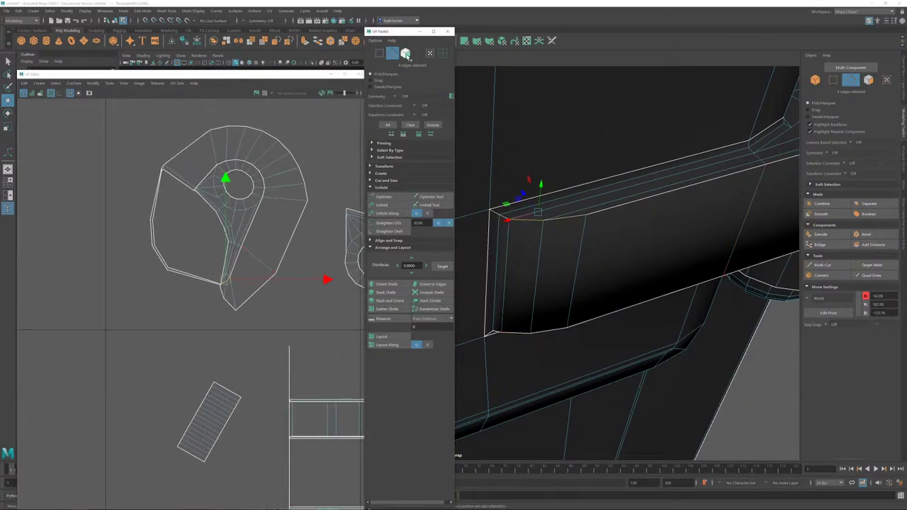
pyautogui.click(405, 53)
pyautogui.moveTo(125, 139); pyautogui.dragTo(314, 320)
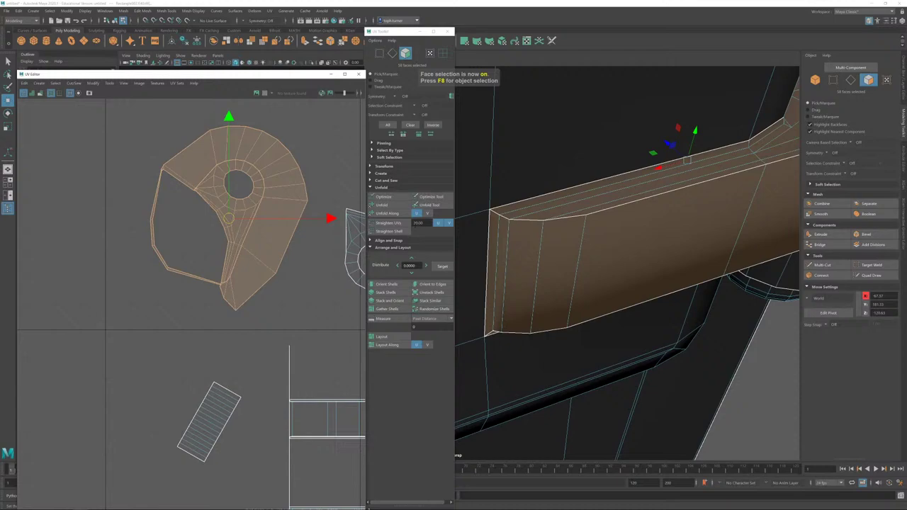
pyautogui.click(392, 205)
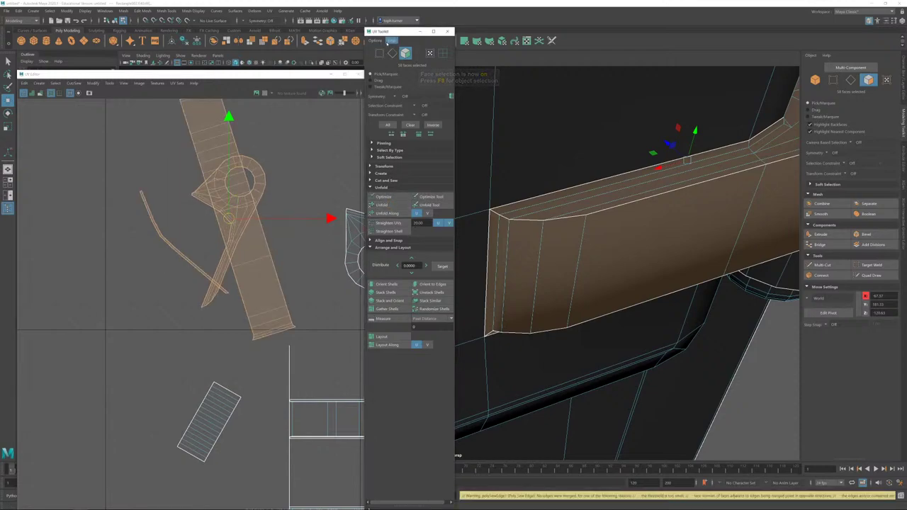
# Step: Move the long side-wall strip shell off the hinge face into the empty space beside it
pyautogui.click(269, 217)
pyautogui.scroll(-3, 271, 221)
pyautogui.doubleClick(228, 151)
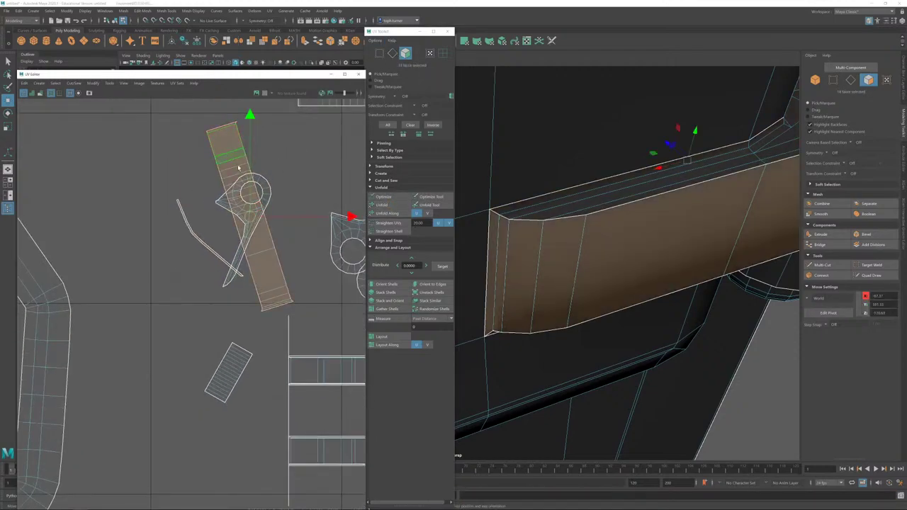
pyautogui.moveTo(249, 216); pyautogui.dragTo(135, 262)
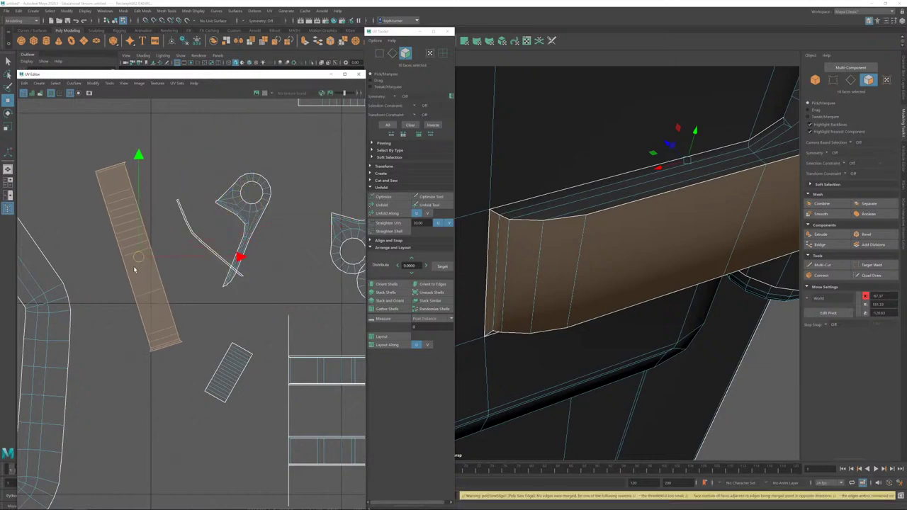
# Step: Cut the two tiny corner faces off the pointed corner of the hinge face and sew them to the long side-wall strip
pyautogui.scroll(5, 308, 333)
pyautogui.scroll(6, 261, 230)
pyautogui.keyDown('alt'); pyautogui.moveTo(250, 222); pyautogui.dragTo(418, 262, button='middle'); pyautogui.keyUp('alt')
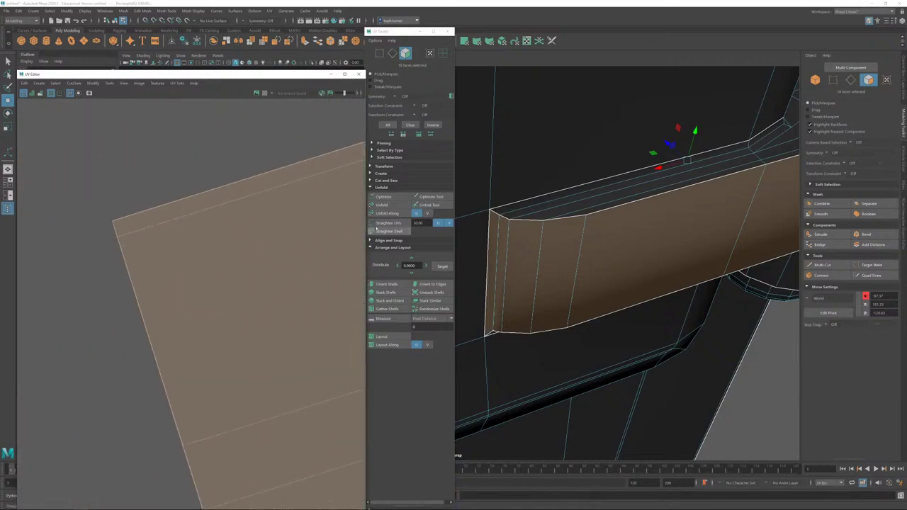
pyautogui.click(393, 54)
pyautogui.click(117, 233)
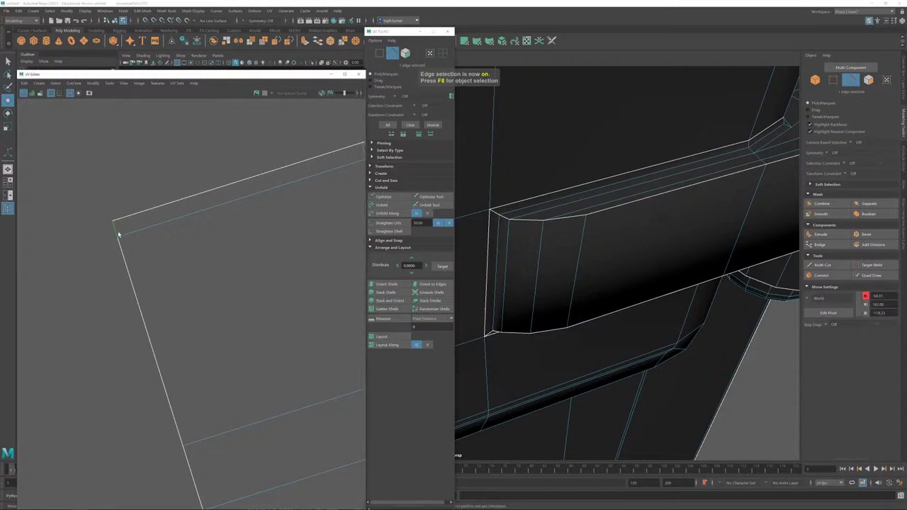
pyautogui.keyDown('alt'); pyautogui.moveTo(142, 126); pyautogui.dragTo(215, 347, button='middle'); pyautogui.keyUp('alt')
pyautogui.keyDown('alt'); pyautogui.moveTo(215, 345); pyautogui.dragTo(50, 191, button='right'); pyautogui.keyUp('alt')
pyautogui.keyDown('alt'); pyautogui.moveTo(265, 269); pyautogui.dragTo(130, 186, button='middle'); pyautogui.keyUp('alt')
pyautogui.hotkey('ctrl', 'z')
pyautogui.scroll(6, 250, 261)
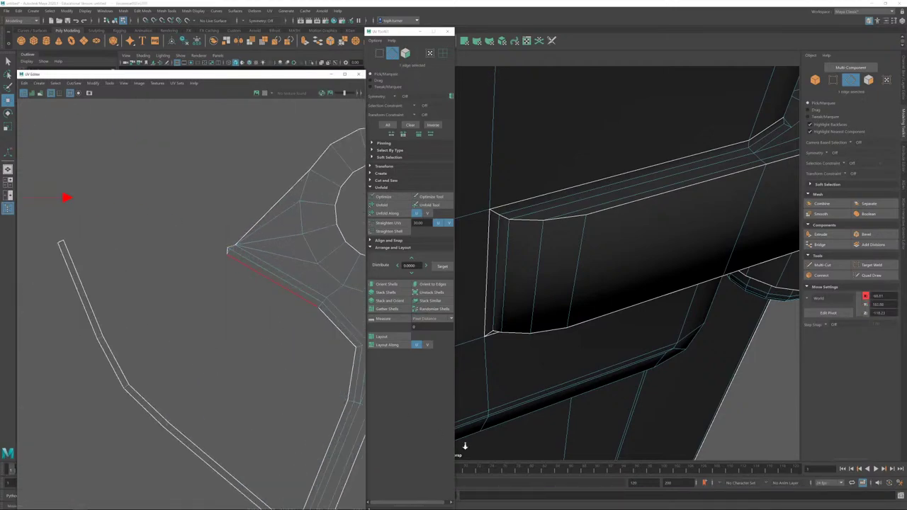
pyautogui.keyDown('shift'); pyautogui.click(240, 168); pyautogui.keyUp('shift')
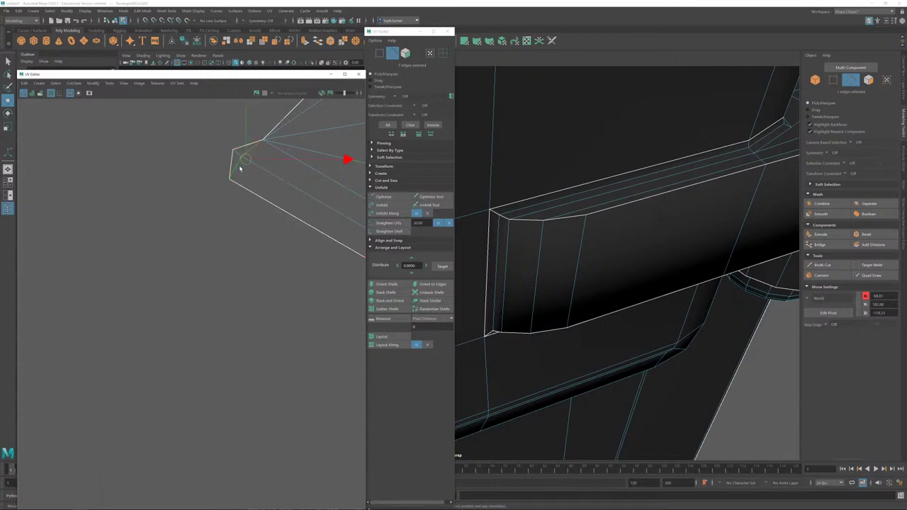
pyautogui.click(236, 148)
pyautogui.keyDown('shift'); pyautogui.click(234, 163); pyautogui.keyUp('shift')
pyautogui.hotkey('shift', 's')
pyautogui.scroll(-8, 239, 229)
pyautogui.keyDown('alt'); pyautogui.moveTo(119, 156); pyautogui.dragTo(309, 169, button='middle'); pyautogui.keyUp('alt')
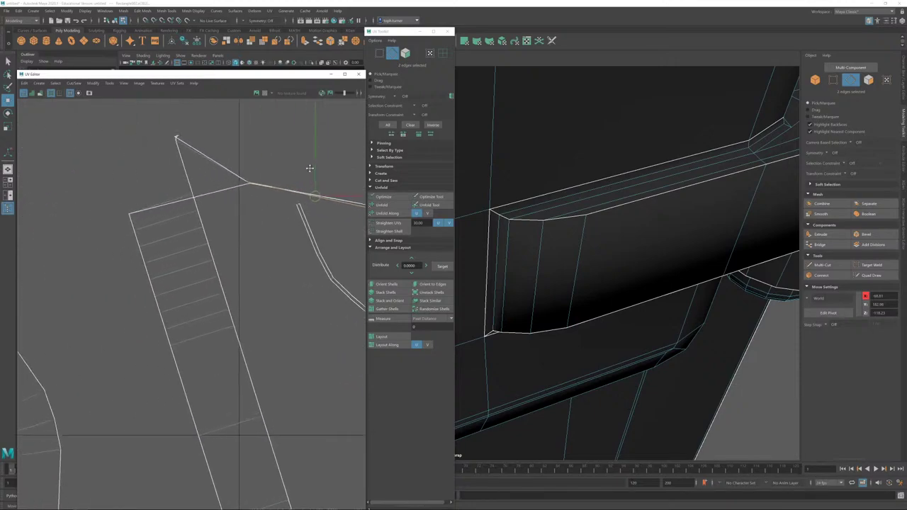
# Step: Unfold the extended side-wall strip and orient its shell upright using one of its cross edges
pyautogui.scroll(-1, 319, 163)
pyautogui.click(404, 54)
pyautogui.doubleClick(231, 239)
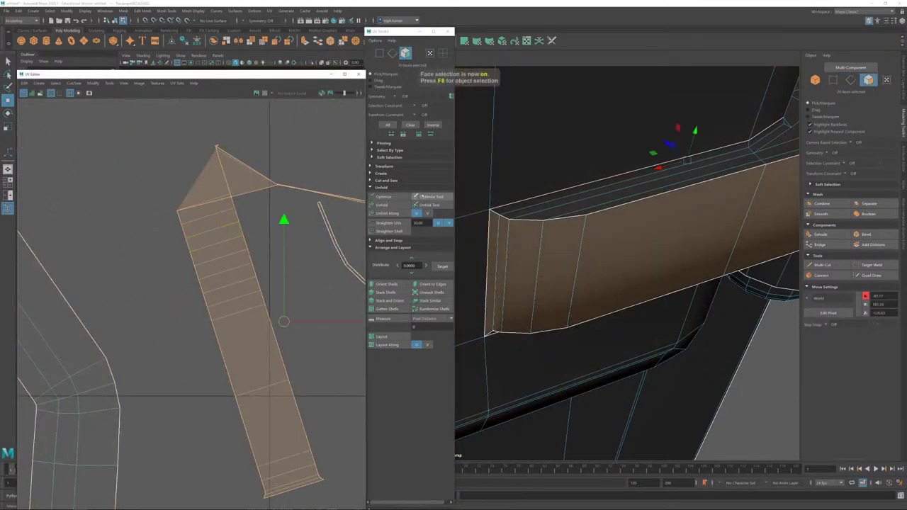
pyautogui.click(392, 205)
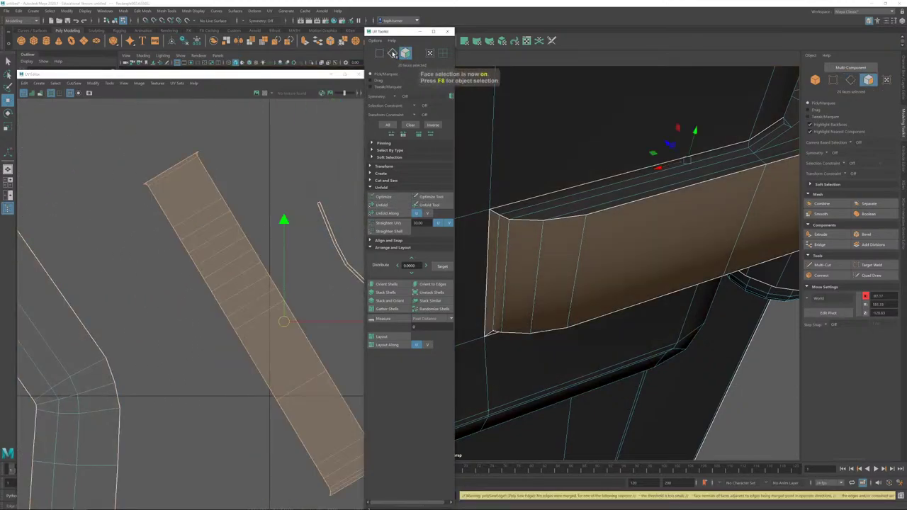
pyautogui.click(392, 53)
pyautogui.click(202, 213)
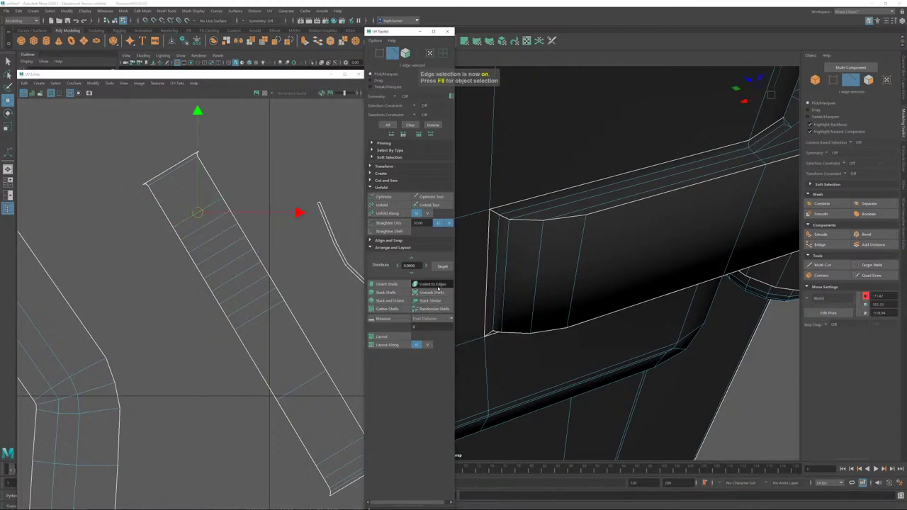
pyautogui.click(437, 285)
# Step: Orient the small tilted ribbed rectangle shell upright and the tilted notched plate shell horizontally using their edges
pyautogui.keyDown('alt'); pyautogui.moveTo(273, 239); pyautogui.dragTo(180, 203, button='middle'); pyautogui.keyUp('alt')
pyautogui.scroll(2, 180, 203)
pyautogui.keyDown('alt'); pyautogui.moveTo(352, 262); pyautogui.dragTo(212, 268, button='middle'); pyautogui.keyUp('alt')
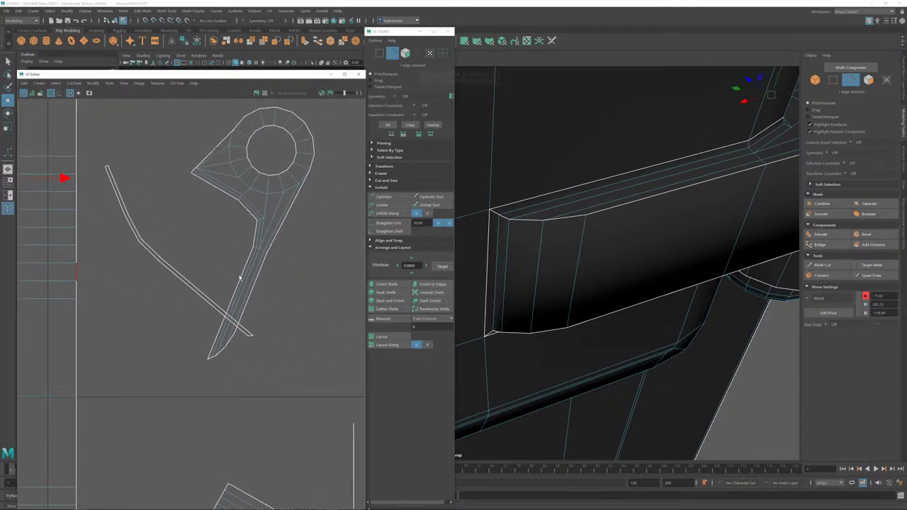
pyautogui.click(271, 245)
pyautogui.scroll(-6, 214, 229)
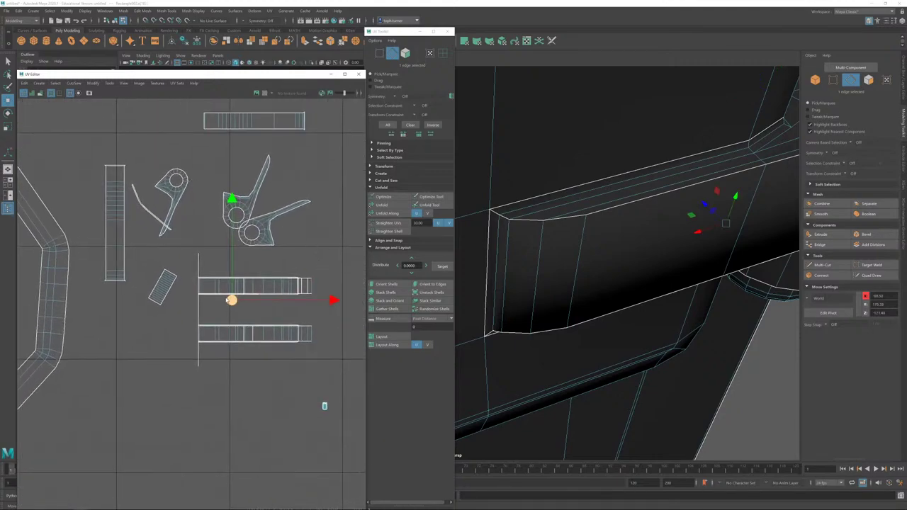
pyautogui.click(163, 285)
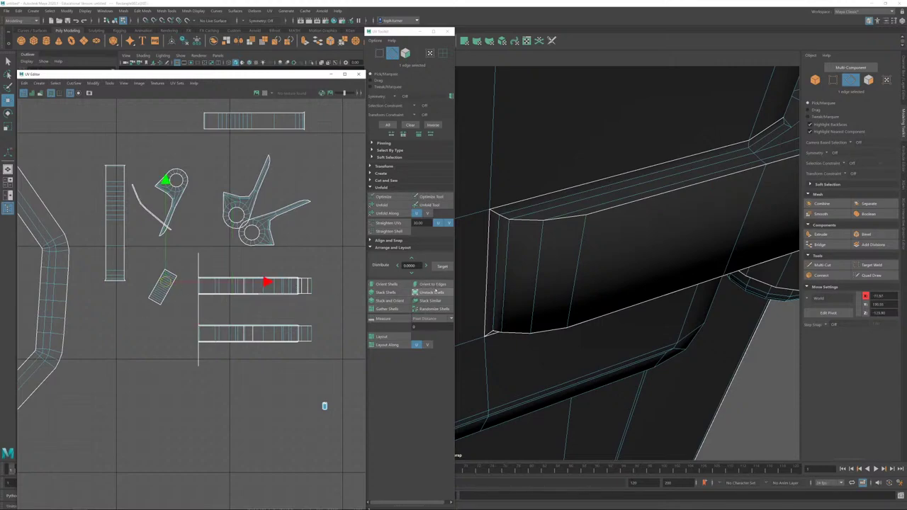
pyautogui.click(377, 284)
pyautogui.scroll(2, 179, 251)
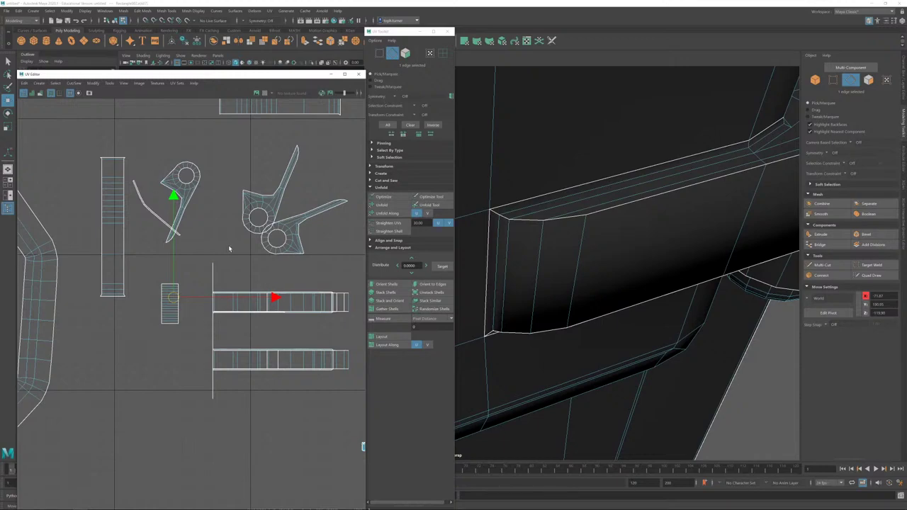
pyautogui.scroll(-2, 229, 249)
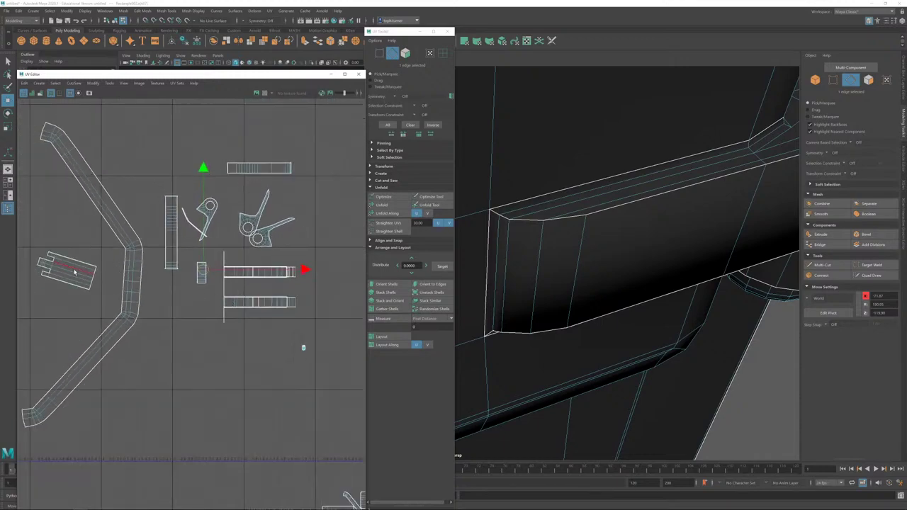
pyautogui.click(68, 274)
pyautogui.click(439, 285)
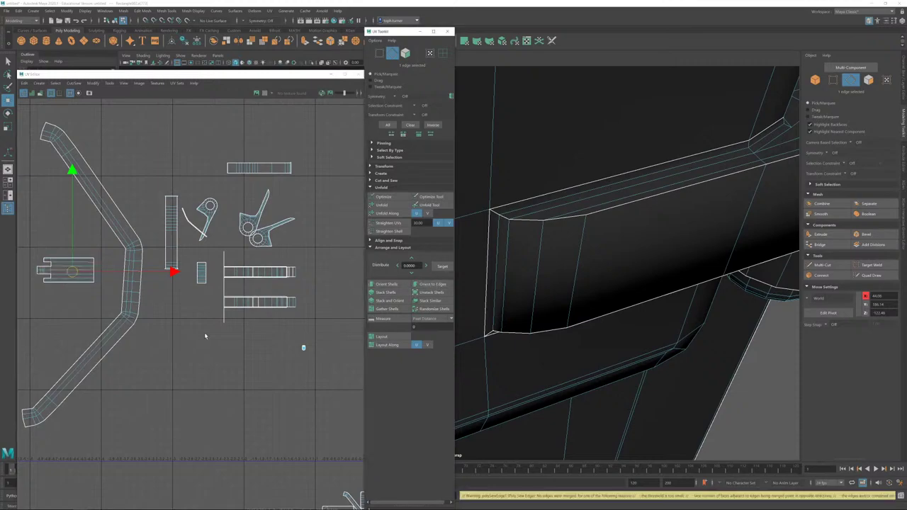
# Step: Move the two overlapping horizontal strip groups to the empty space below the other shells and unfold them
pyautogui.keyDown('alt'); pyautogui.moveTo(338, 331); pyautogui.dragTo(489, 508, button='right'); pyautogui.keyUp('alt')
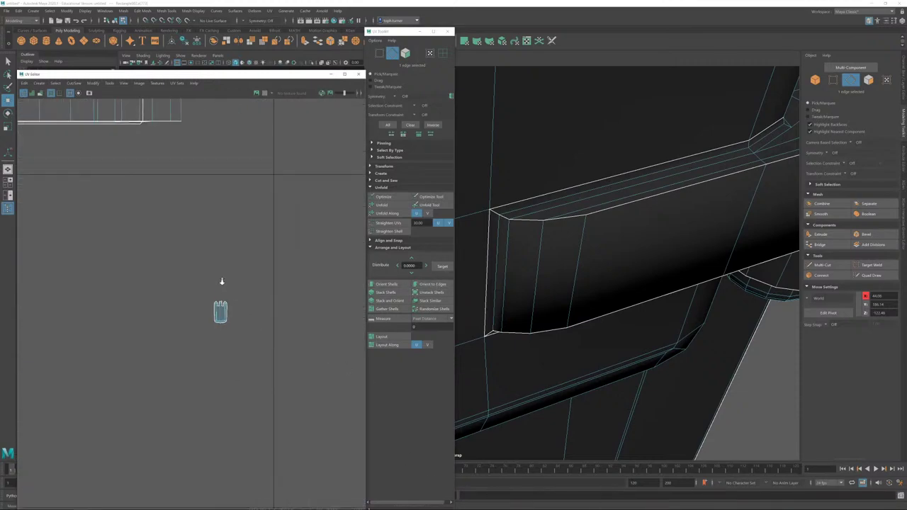
pyautogui.keyDown('alt'); pyautogui.moveTo(221, 282); pyautogui.dragTo(154, 201, button='right'); pyautogui.keyUp('alt')
pyautogui.keyDown('alt'); pyautogui.moveTo(154, 201); pyautogui.dragTo(269, 303, button='middle'); pyautogui.keyUp('alt')
pyautogui.scroll(-1, 269, 303)
pyautogui.click(408, 56)
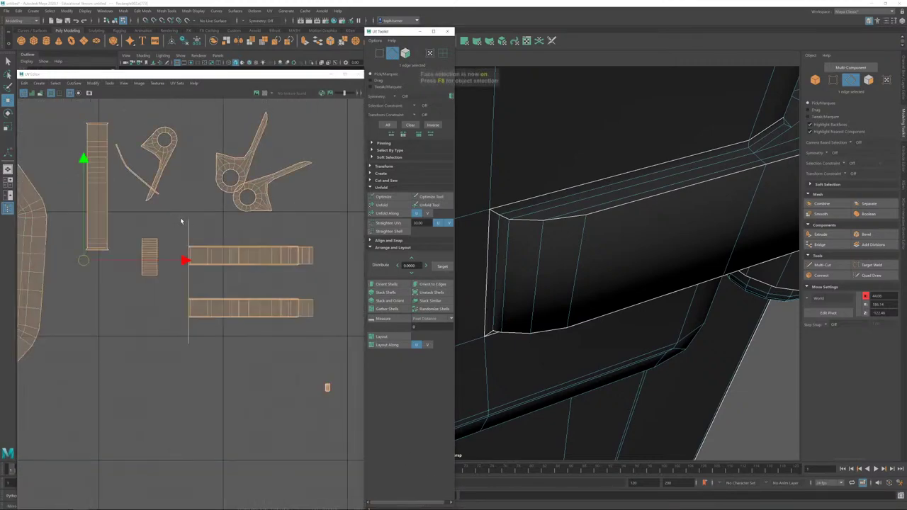
pyautogui.moveTo(177, 221); pyautogui.dragTo(328, 333)
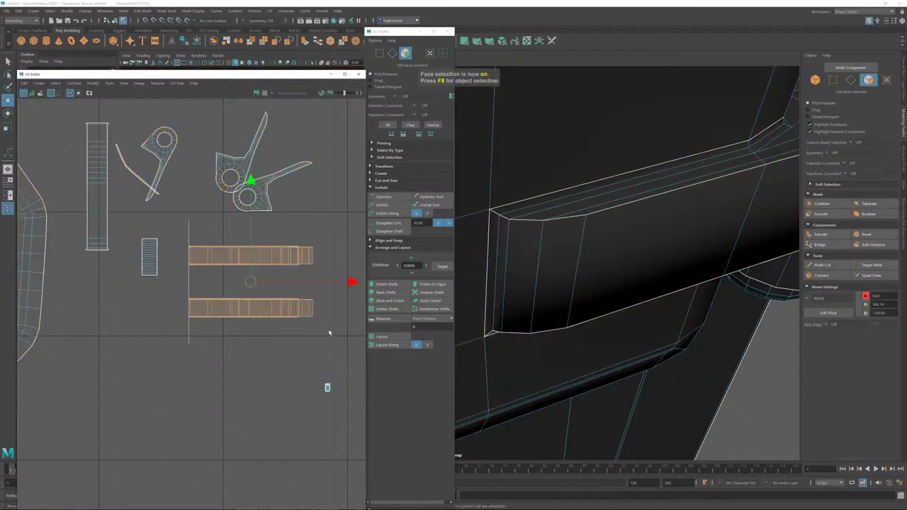
pyautogui.moveTo(250, 282); pyautogui.dragTo(173, 394)
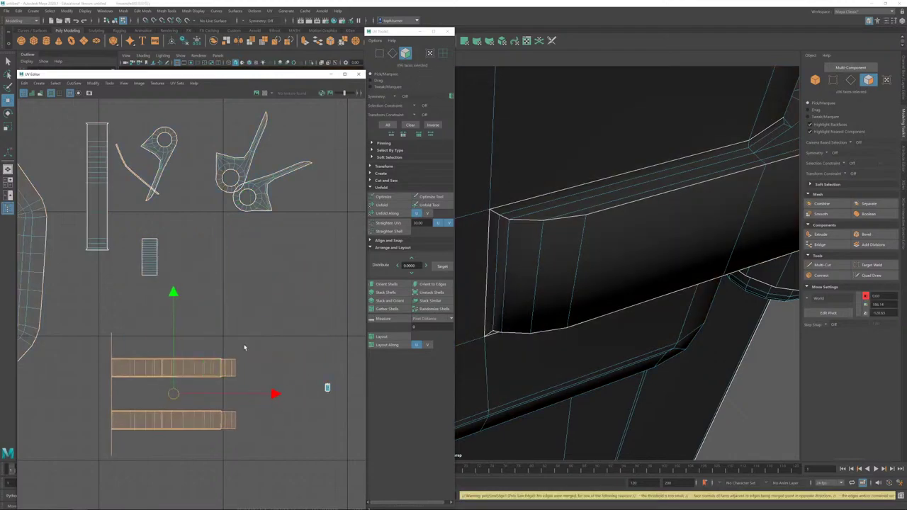
pyautogui.scroll(-2, 274, 292)
pyautogui.keyDown('alt'); pyautogui.moveTo(275, 291); pyautogui.dragTo(297, 200, button='middle'); pyautogui.keyUp('alt')
pyautogui.moveTo(222, 257); pyautogui.dragTo(192, 360)
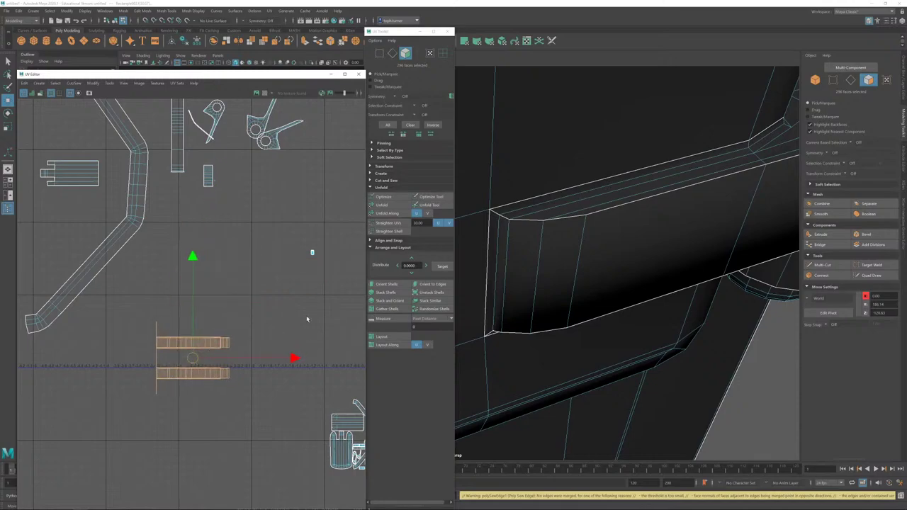
pyautogui.click(382, 204)
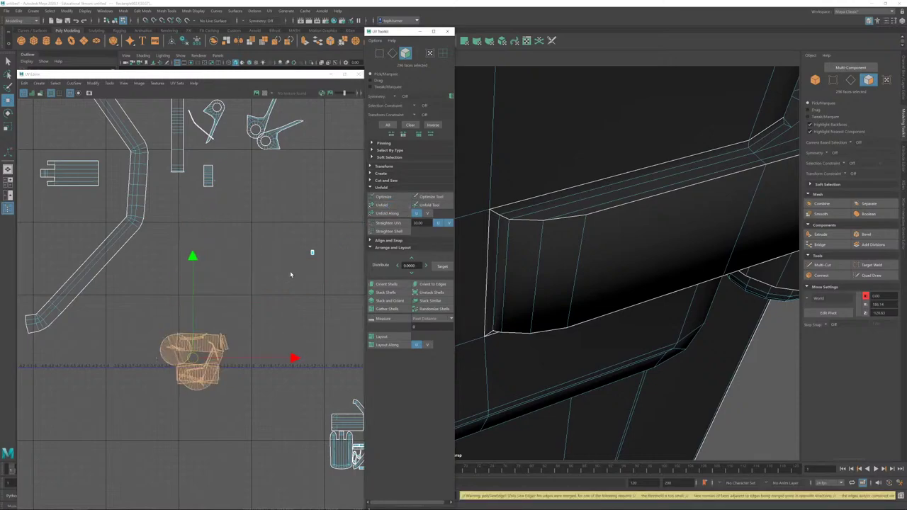
# Step: Orient the upper ribbed rectangle shell in the overlapping pile to one of its cross edges
pyautogui.click(303, 359)
pyautogui.moveTo(304, 358); pyautogui.dragTo(236, 317, button='right')
pyautogui.scroll(5, 235, 316)
pyautogui.keyDown('alt'); pyautogui.moveTo(246, 360); pyautogui.dragTo(246, 269, button='middle'); pyautogui.keyUp('alt')
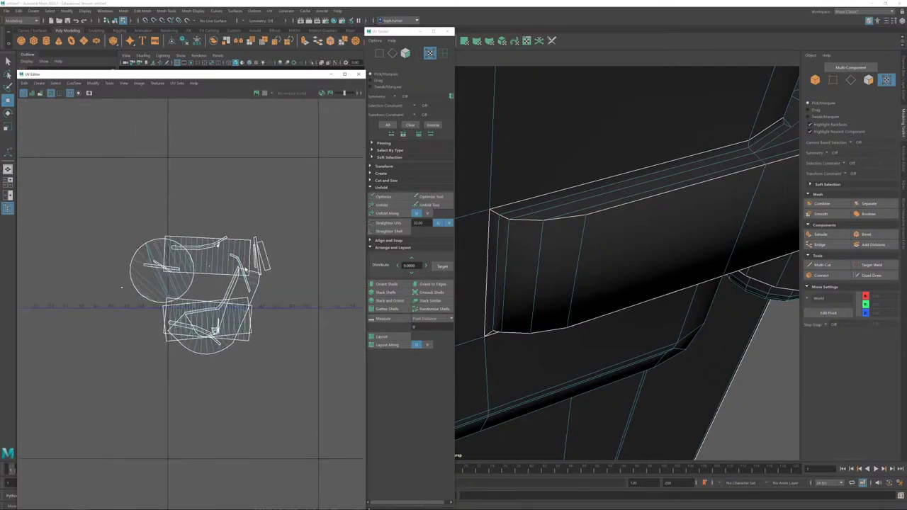
pyautogui.press('F10')
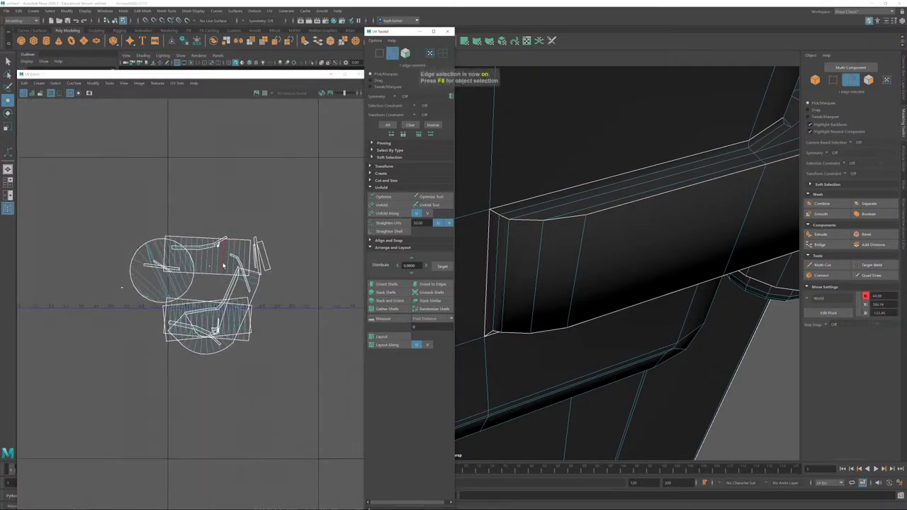
pyautogui.click(228, 264)
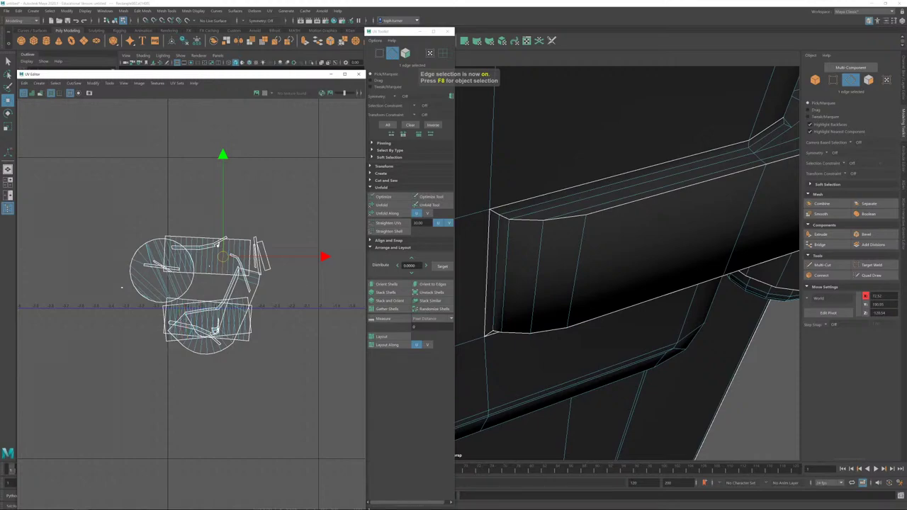
pyautogui.click(429, 284)
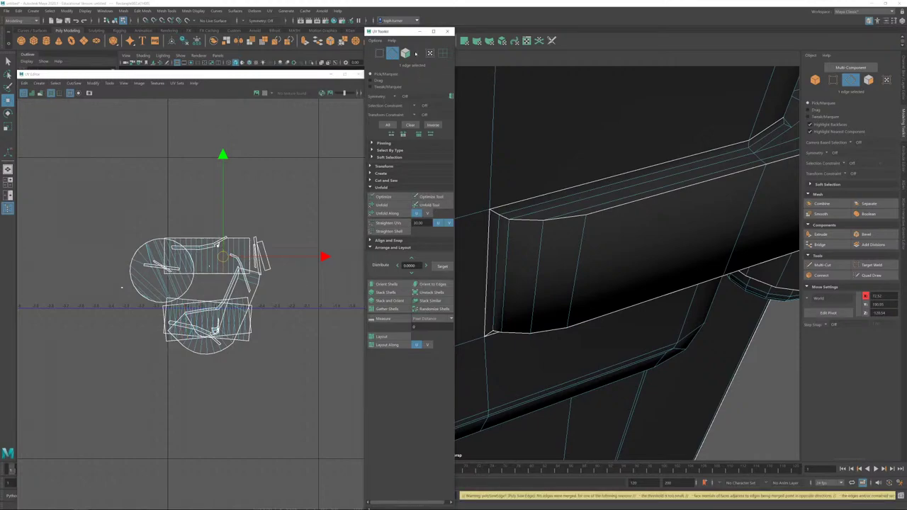
# Step: Move the already oriented ribbed rectangle shell from the overlapping pile to the empty space above the other shells
pyautogui.press('F11')
pyautogui.click(244, 255)
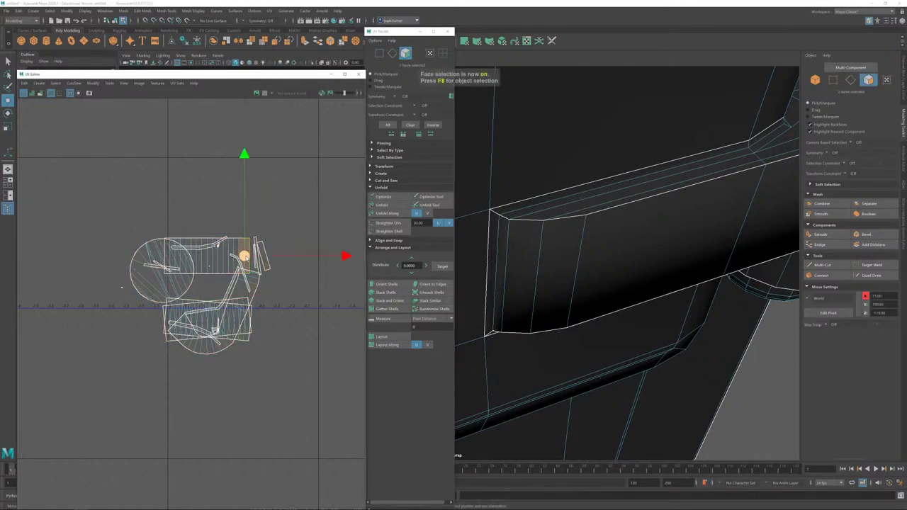
pyautogui.doubleClick(243, 255)
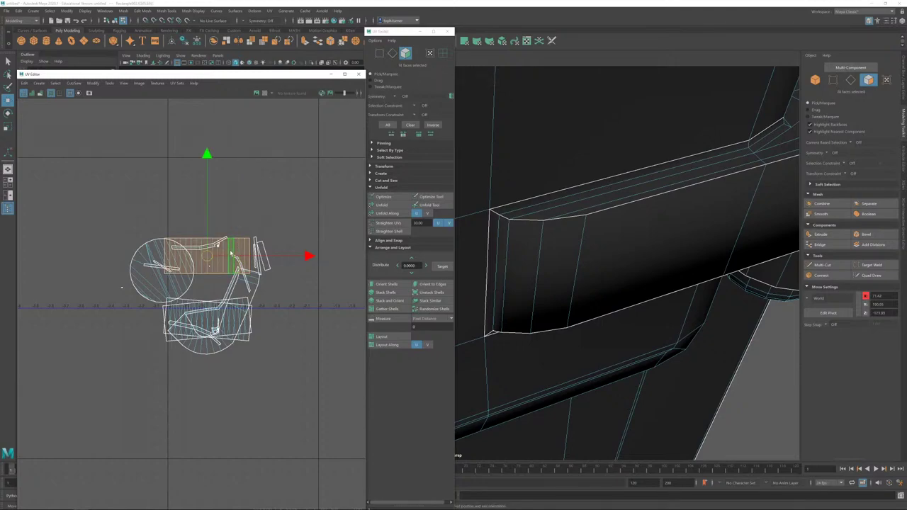
pyautogui.moveTo(243, 255); pyautogui.dragTo(256, 135)
pyautogui.click(336, 245)
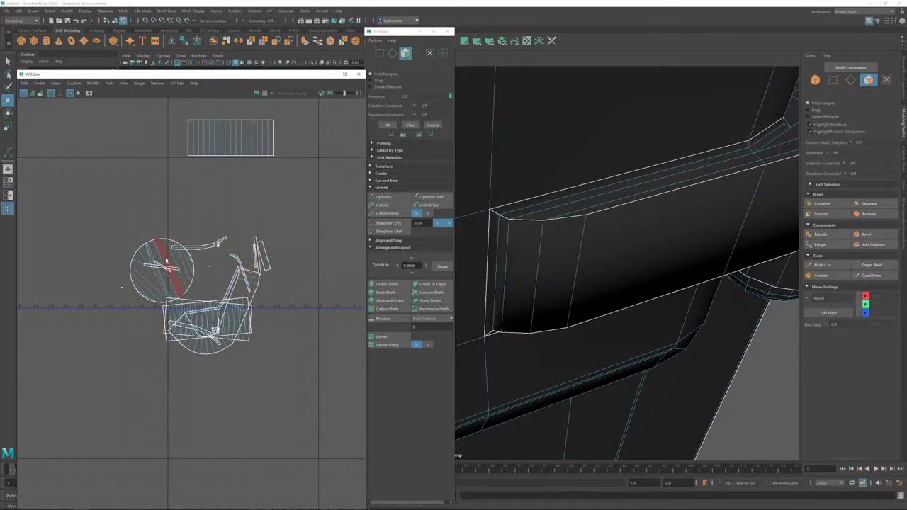
# Step: Move one tilted ribbed rectangle shell below the pile and orient it to one of its edges
pyautogui.doubleClick(173, 312)
pyautogui.moveTo(207, 318); pyautogui.dragTo(226, 407)
pyautogui.click(392, 53)
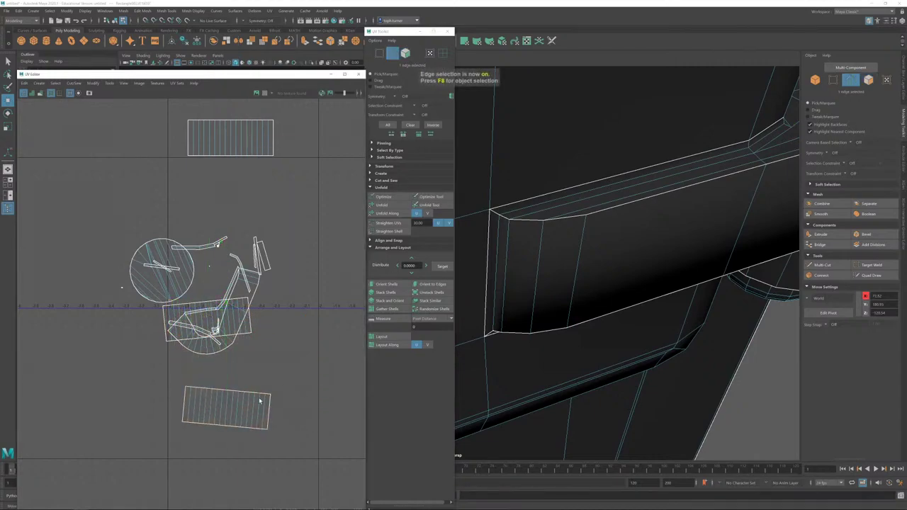
pyautogui.click(428, 283)
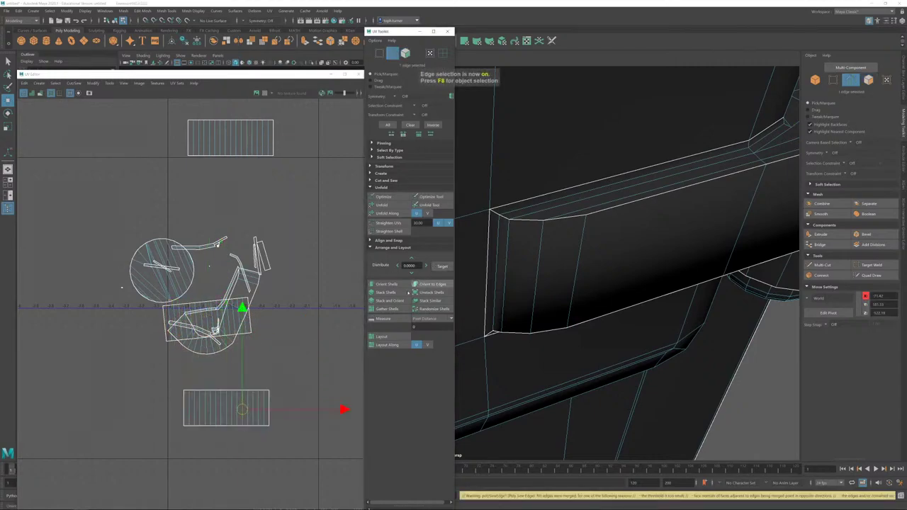
# Step: Orient the remaining ribbed rectangle shell to an edge, then place it and the lower one on either side of the top rectangle
pyautogui.click(246, 327)
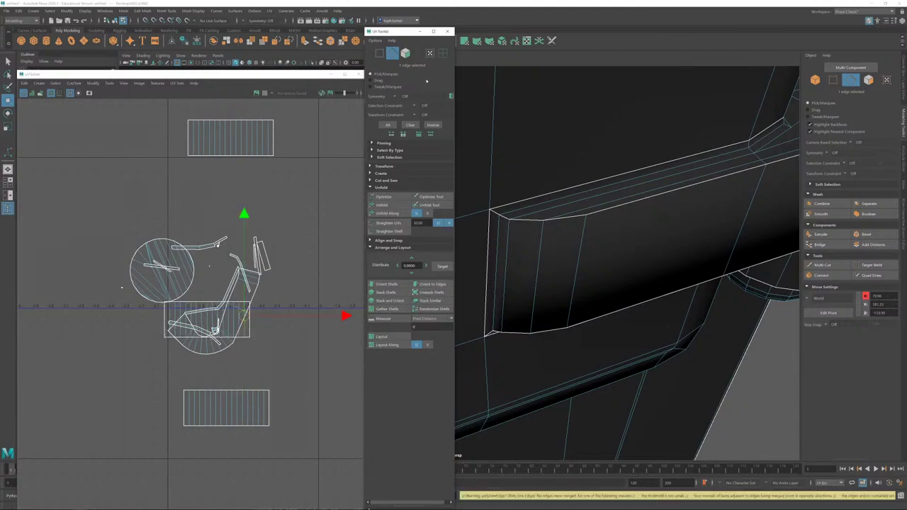
pyautogui.click(406, 57)
pyautogui.doubleClick(168, 321)
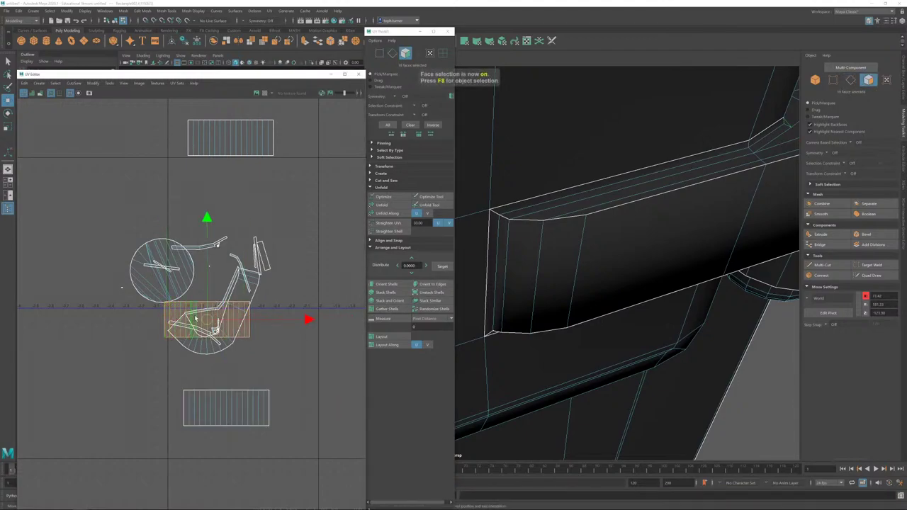
pyautogui.moveTo(207, 320); pyautogui.dragTo(142, 140)
pyautogui.doubleClick(238, 409)
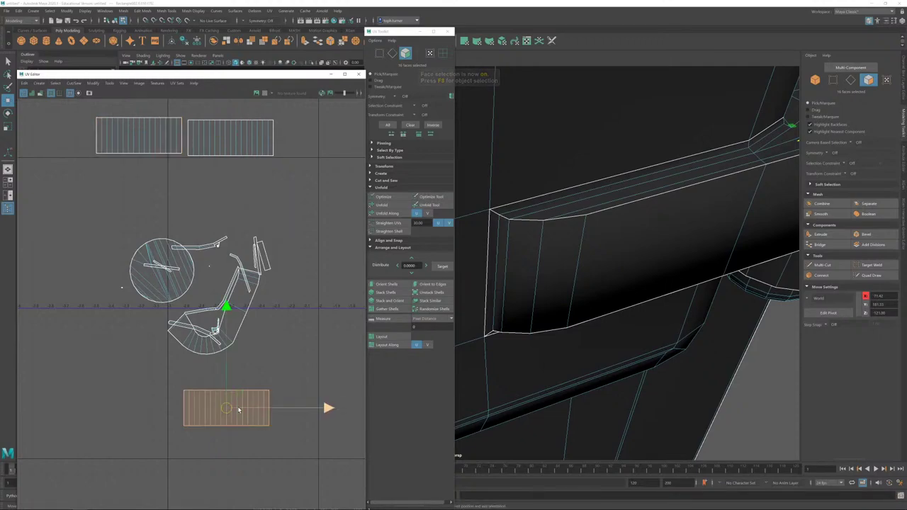
pyautogui.moveTo(238, 409); pyautogui.dragTo(325, 159)
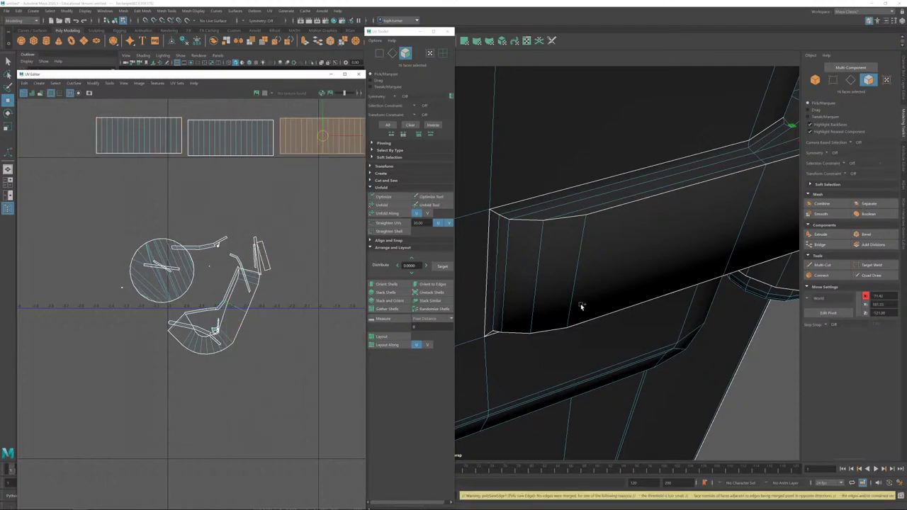
# Step: Examine which part of the upper door hinge the round shell's faces belong to, test-moving them and undoing the move
pyautogui.press('f')
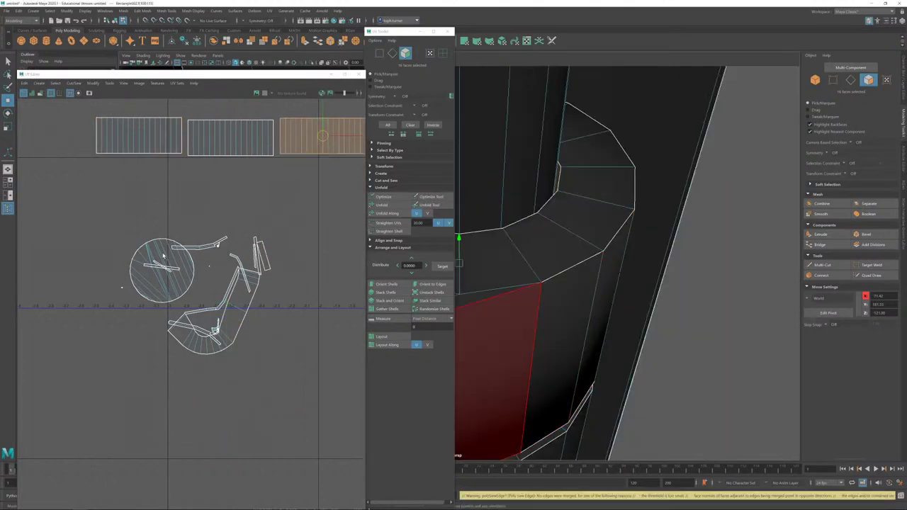
pyautogui.click(163, 256)
pyautogui.press('f')
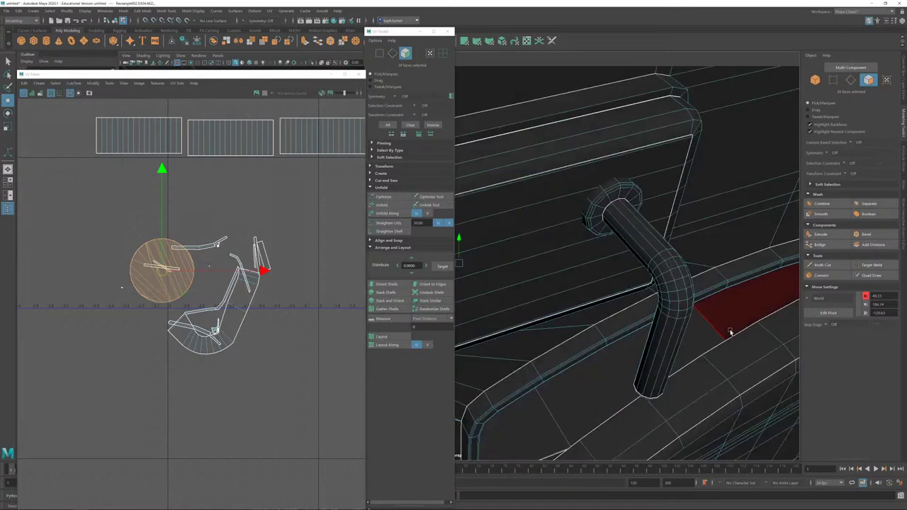
pyautogui.keyDown('alt'); pyautogui.moveTo(718, 334); pyautogui.dragTo(659, 292); pyautogui.keyUp('alt')
pyautogui.keyDown('alt'); pyautogui.moveTo(659, 292); pyautogui.dragTo(749, 291, button='middle'); pyautogui.keyUp('alt')
pyautogui.keyDown('alt'); pyautogui.moveTo(599, 282); pyautogui.dragTo(559, 270); pyautogui.keyUp('alt')
pyautogui.scroll(5, 560, 270)
pyautogui.keyDown('alt'); pyautogui.moveTo(589, 307); pyautogui.dragTo(698, 241); pyautogui.keyUp('alt')
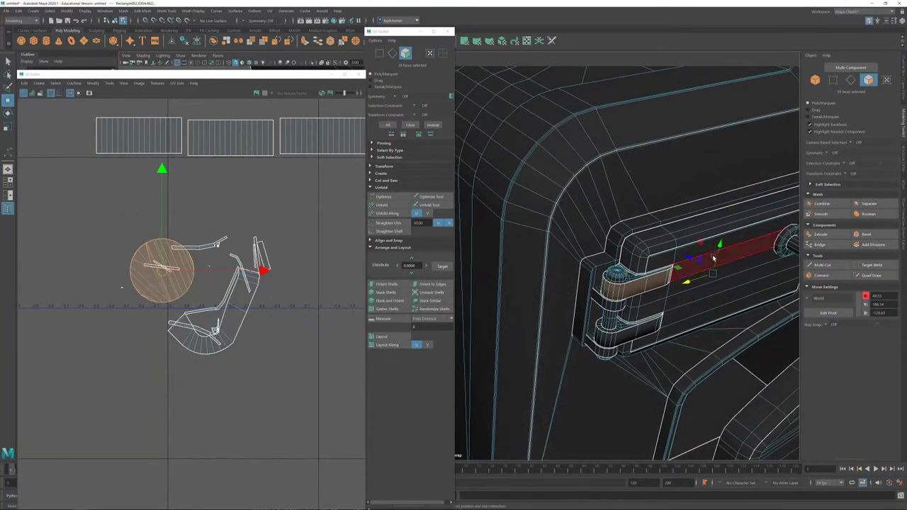
pyautogui.moveTo(688, 284); pyautogui.dragTo(592, 331)
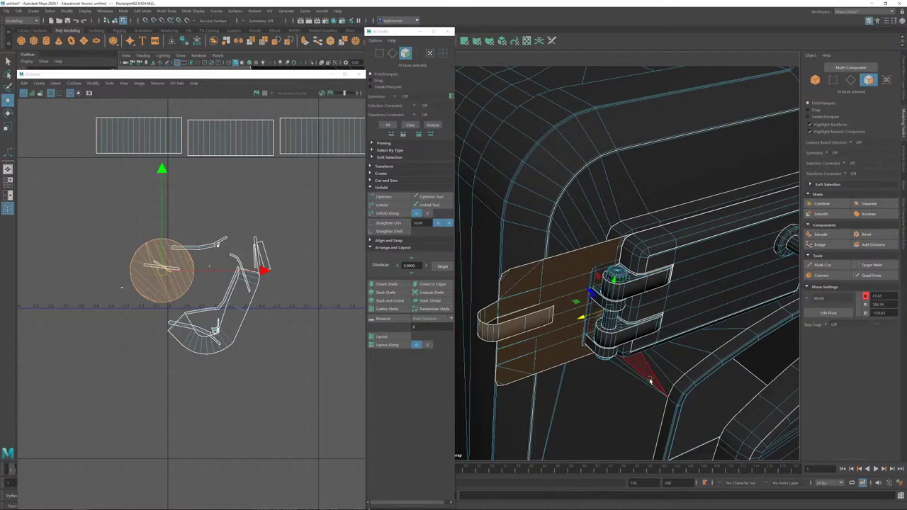
pyautogui.hotkey('ctrl', 'z')
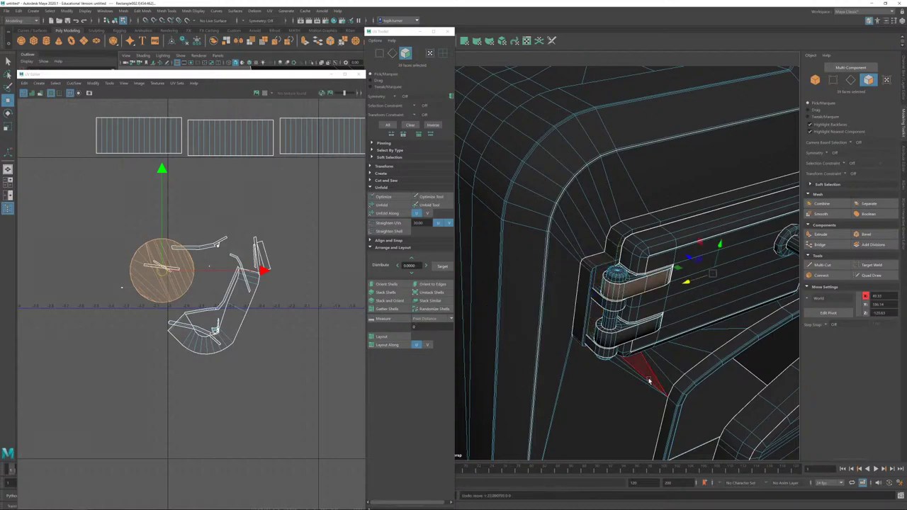
# Step: Return to object selection, deselect the model, and close the UV Editor and UV Toolkit
pyautogui.click(275, 429)
pyautogui.keyDown('alt'); pyautogui.moveTo(600, 327); pyautogui.dragTo(298, 301, button='right'); pyautogui.keyUp('alt')
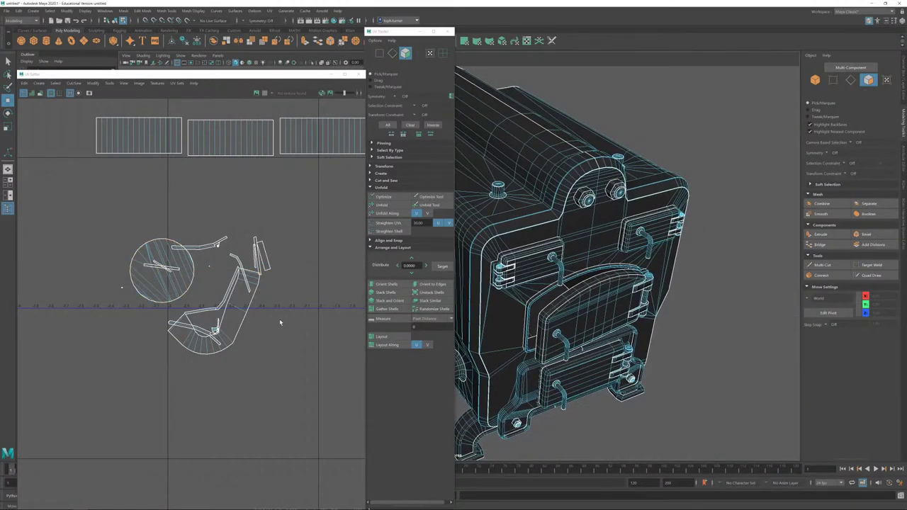
pyautogui.scroll(-5, 280, 318)
pyautogui.click(815, 80)
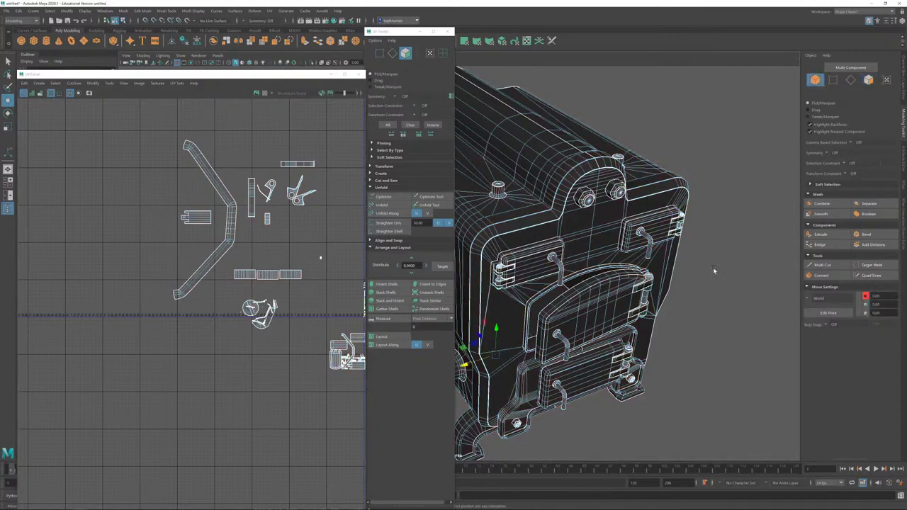
pyautogui.click(713, 267)
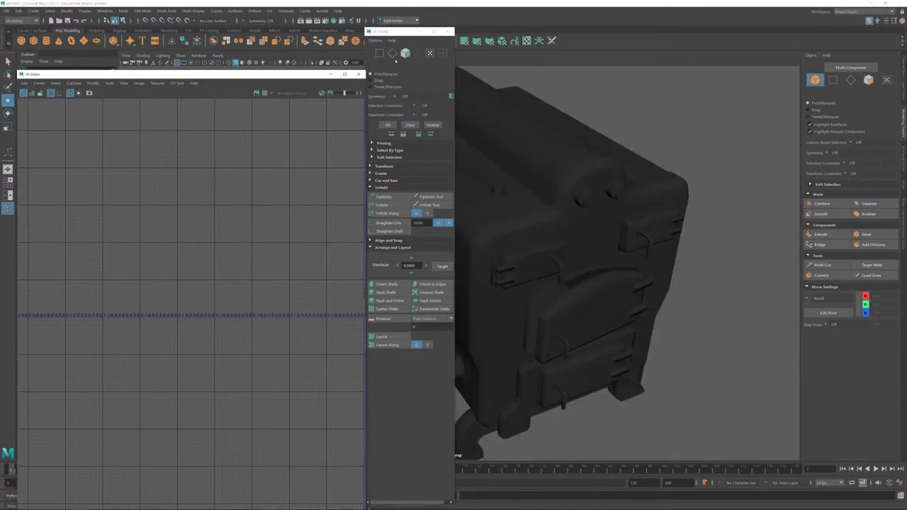
pyautogui.click(358, 73)
pyautogui.click(447, 31)
# Step: Move the duplicate upper doors object Rectangle004 sideways off the furnace front and delete it
pyautogui.keyDown('alt'); pyautogui.moveTo(402, 172); pyautogui.dragTo(503, 224); pyautogui.keyUp('alt')
pyautogui.click(496, 230)
pyautogui.keyDown('alt'); pyautogui.moveTo(510, 242); pyautogui.dragTo(577, 335, button='right'); pyautogui.keyUp('alt')
pyautogui.keyDown('alt'); pyautogui.moveTo(577, 335); pyautogui.dragTo(573, 255); pyautogui.keyUp('alt')
pyautogui.scroll(-2, 558, 290)
pyautogui.click(523, 254)
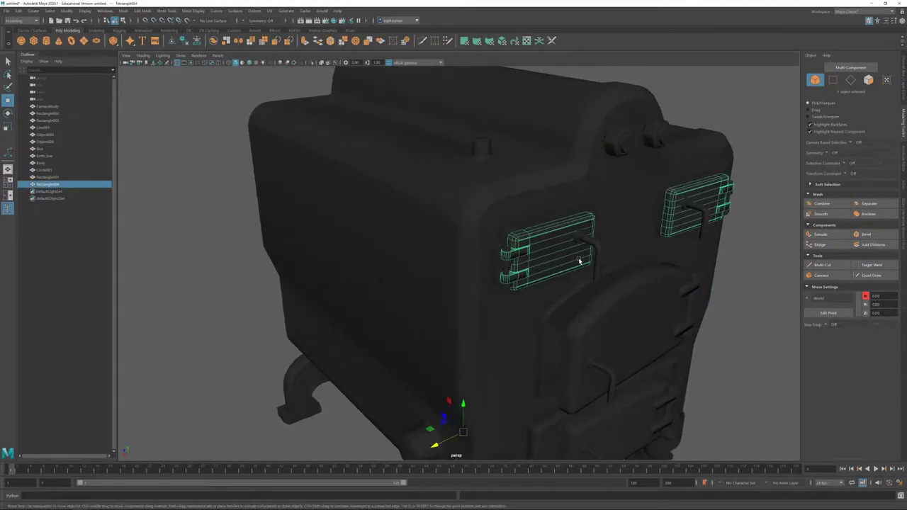
pyautogui.keyDown('alt'); pyautogui.moveTo(580, 313); pyautogui.dragTo(526, 279); pyautogui.keyUp('alt')
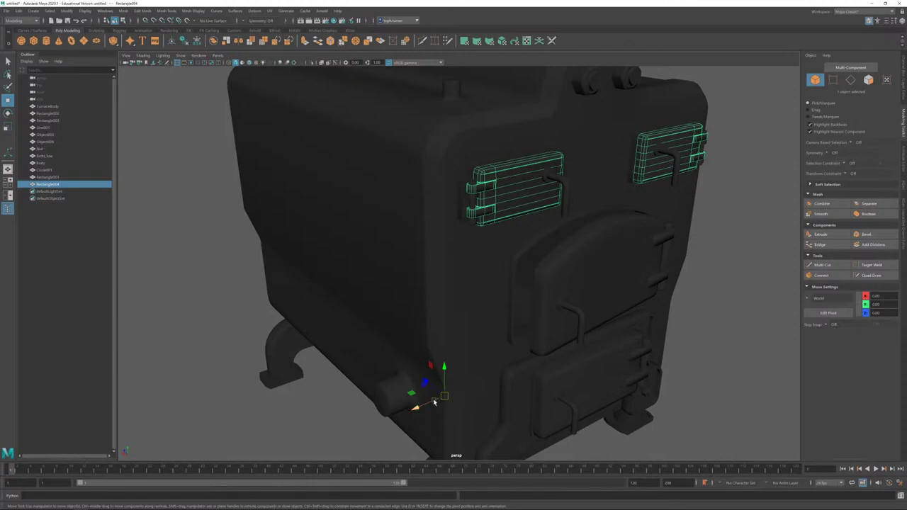
pyautogui.moveTo(435, 402); pyautogui.dragTo(134, 398)
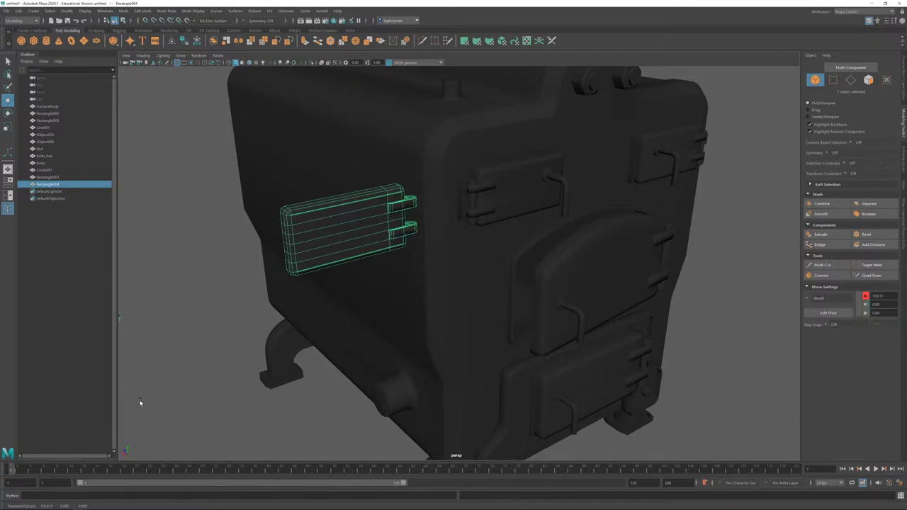
pyautogui.click(281, 384)
# Step: Test-move the arched door, the upper doors and the lower door in turn to check for duplicates, undoing each move
pyautogui.click(559, 274)
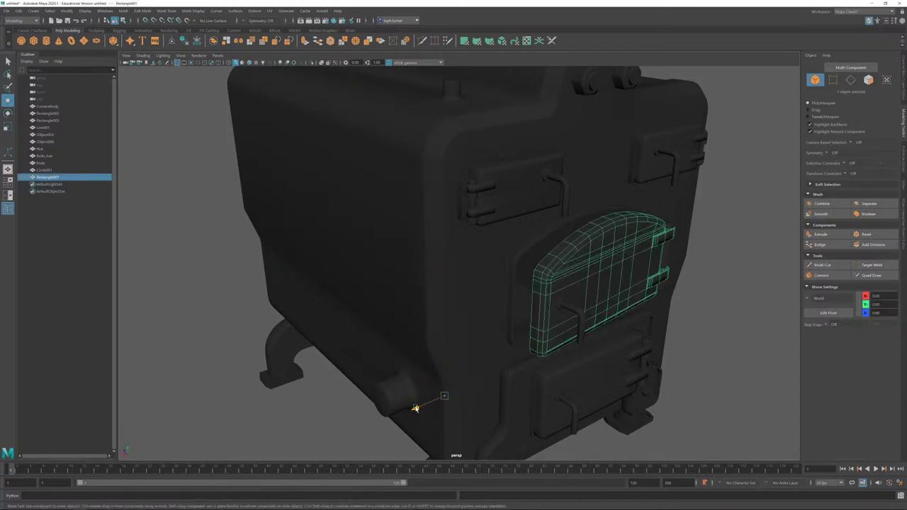
pyautogui.moveTo(415, 408); pyautogui.dragTo(510, 377)
pyautogui.hotkey('ctrl', 'z')
pyautogui.click(482, 201)
pyautogui.moveTo(419, 415); pyautogui.dragTo(472, 378)
pyautogui.hotkey('ctrl', 'z')
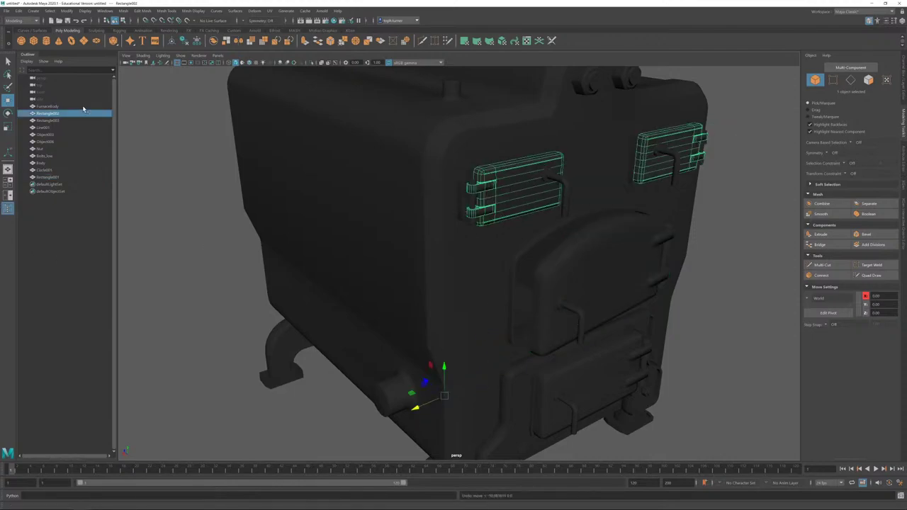
pyautogui.click(60, 121)
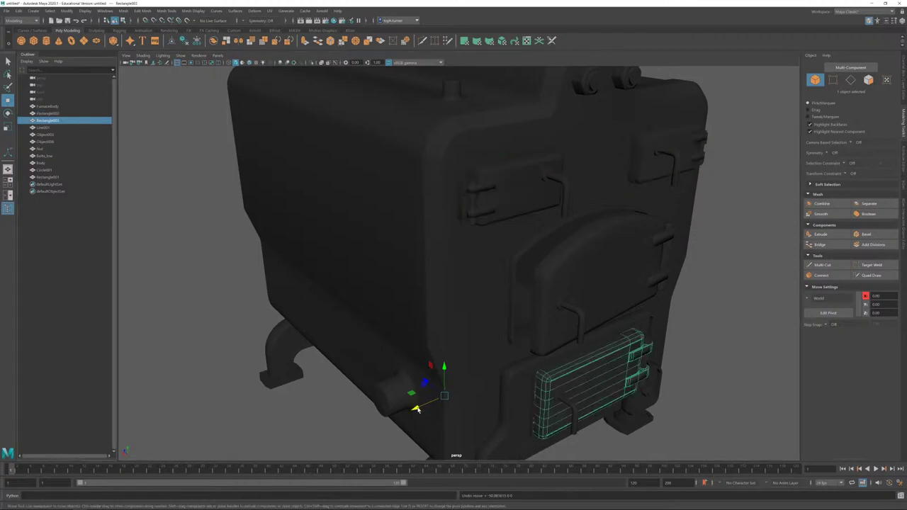
pyautogui.keyDown('alt'); pyautogui.moveTo(418, 410); pyautogui.dragTo(325, 377); pyautogui.keyUp('alt')
pyautogui.hotkey('ctrl', 'z')
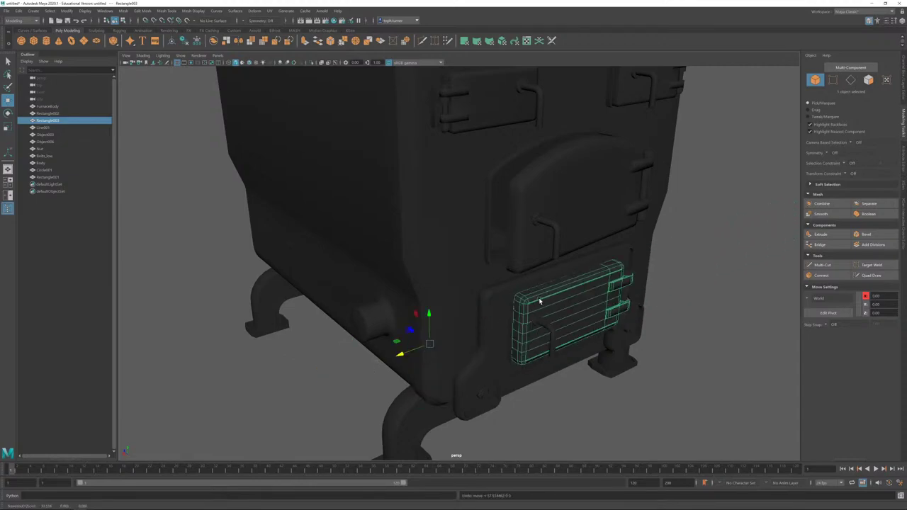
# Step: Check the remaining door objects and test-move the FurnaceBody front sideways to look for duplicates, undoing the move
pyautogui.keyDown('alt'); pyautogui.moveTo(539, 301); pyautogui.dragTo(477, 278); pyautogui.keyUp('alt')
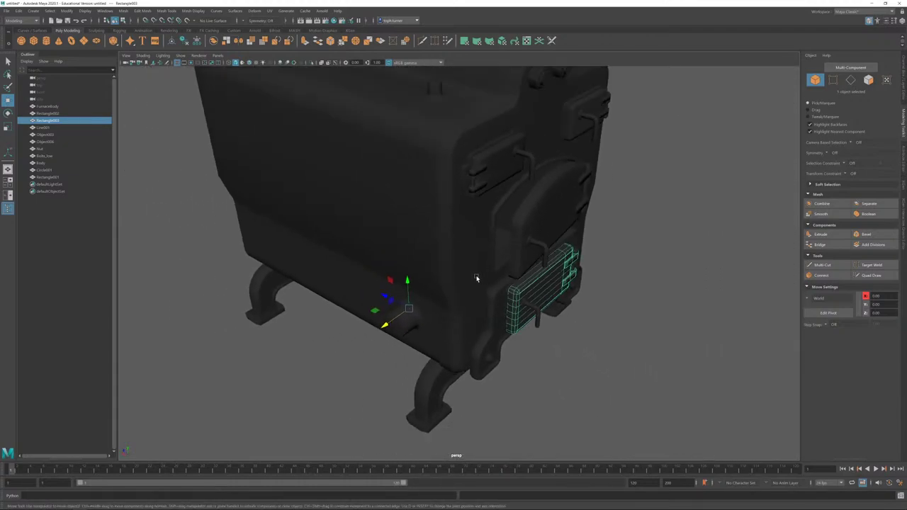
pyautogui.click(55, 135)
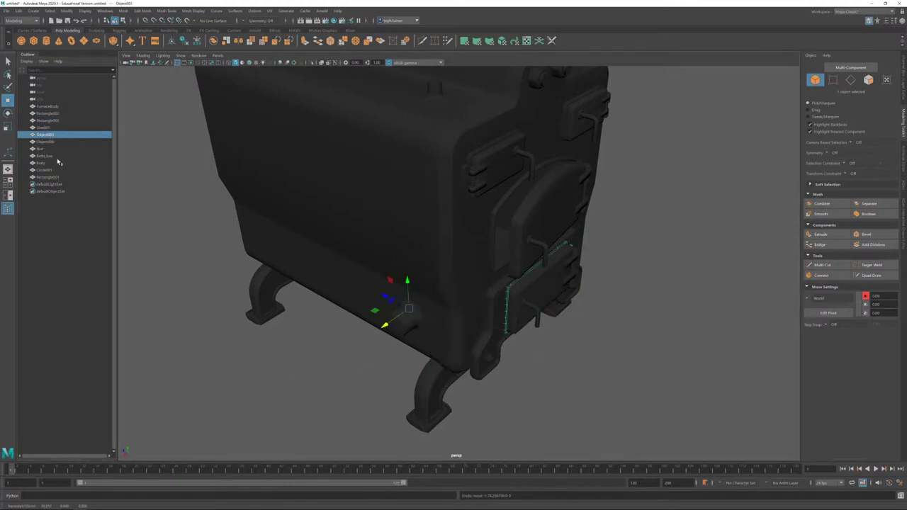
pyautogui.click(53, 177)
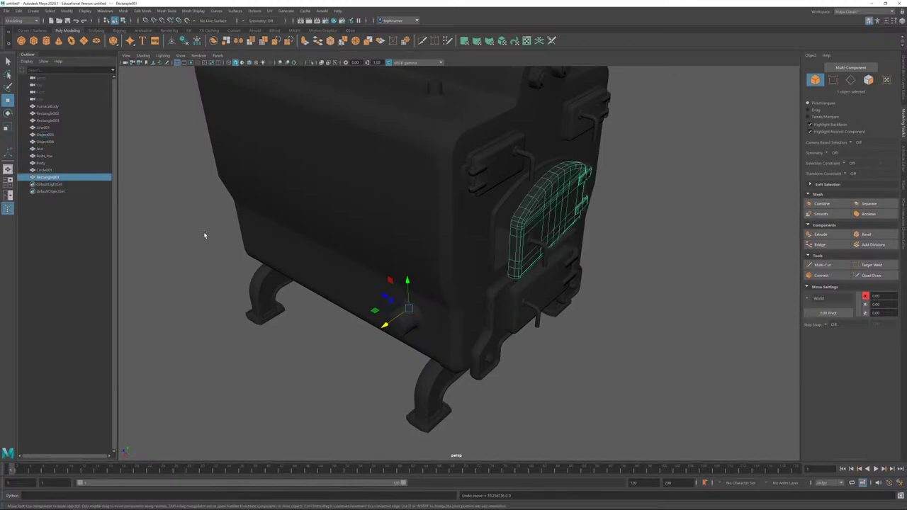
pyautogui.click(47, 107)
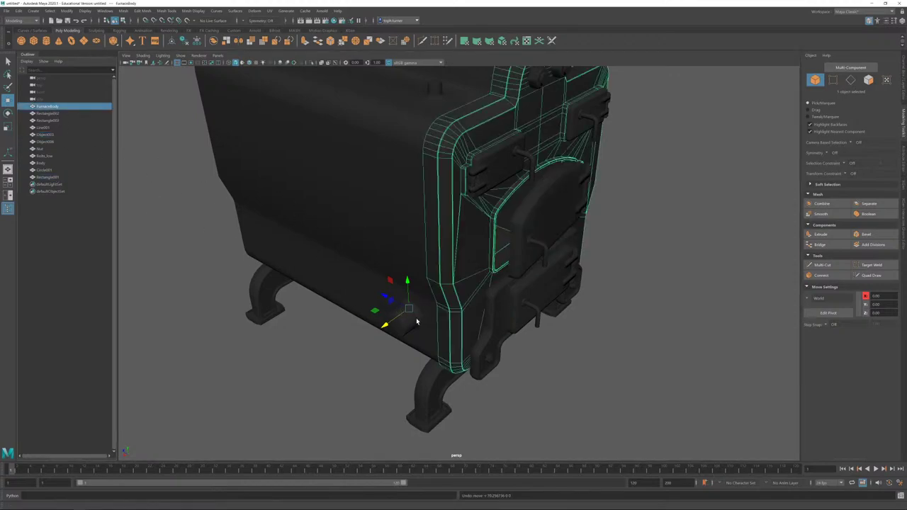
pyautogui.moveTo(389, 326); pyautogui.dragTo(537, 265)
pyautogui.hotkey('ctrl', 'z')
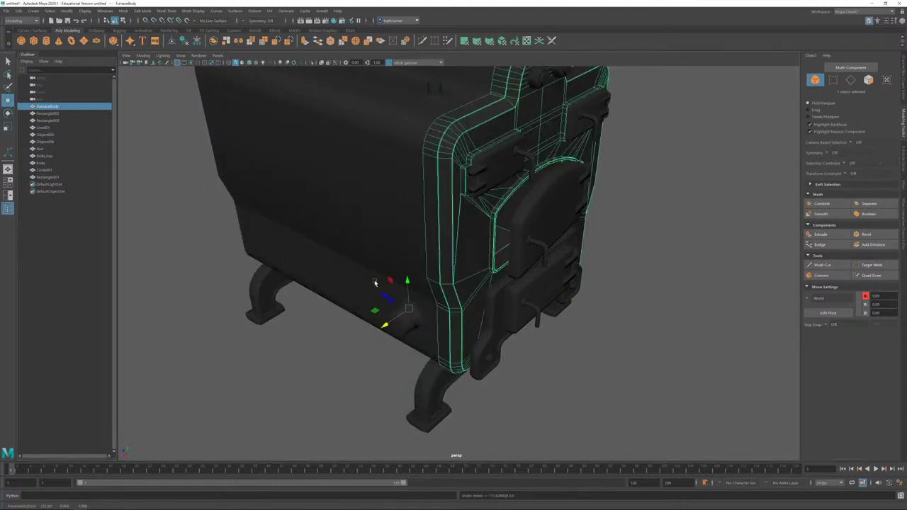
# Step: Test-move the hinge knuckles to look for duplicates, undo the move, and inspect the furnace front with the upper doors selected
pyautogui.keyDown('alt'); pyautogui.moveTo(451, 211); pyautogui.dragTo(419, 318, button='middle'); pyautogui.keyUp('alt')
pyautogui.keyDown('alt'); pyautogui.moveTo(419, 318); pyautogui.dragTo(462, 270); pyautogui.keyUp('alt')
pyautogui.keyDown('alt'); pyautogui.moveTo(462, 270); pyautogui.dragTo(597, 367, button='right'); pyautogui.keyUp('alt')
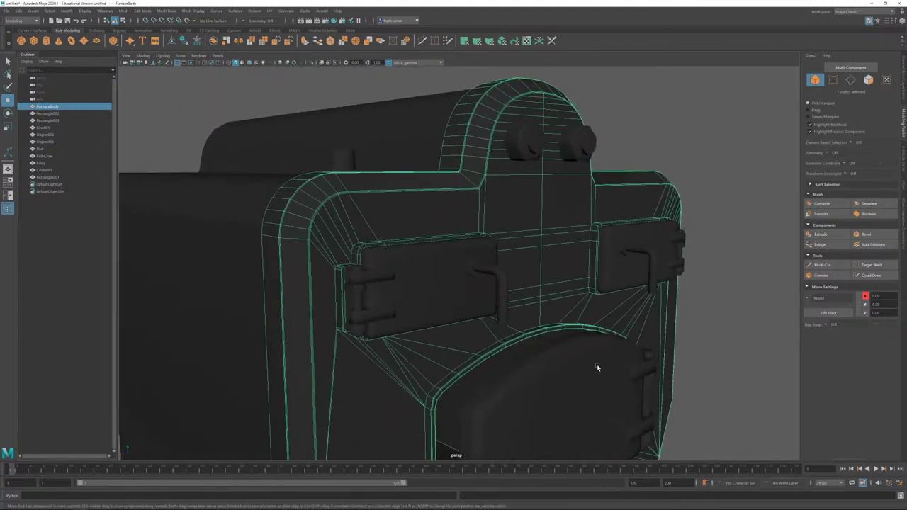
pyautogui.click(365, 276)
pyautogui.keyDown('alt'); pyautogui.moveTo(493, 278); pyautogui.dragTo(329, 285); pyautogui.keyUp('alt')
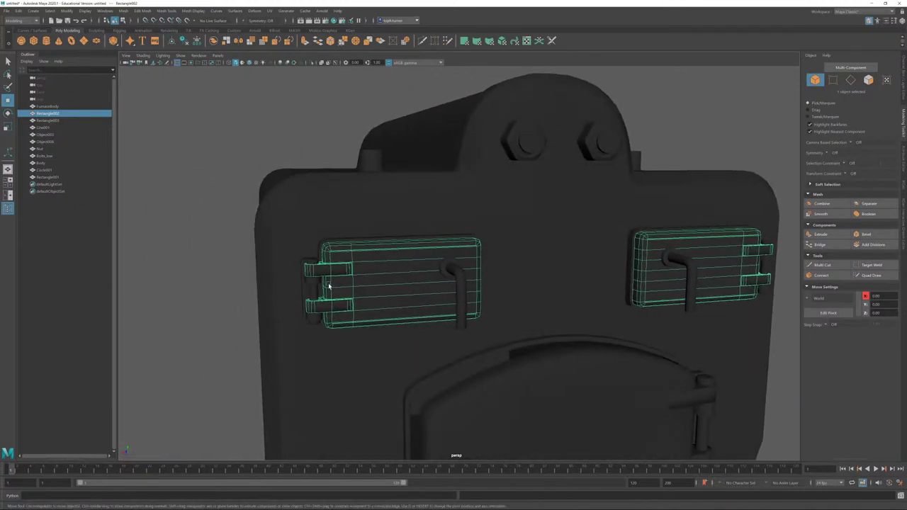
pyautogui.click(318, 284)
pyautogui.keyDown('alt'); pyautogui.moveTo(566, 321); pyautogui.dragTo(452, 240, button='right'); pyautogui.keyUp('alt')
pyautogui.keyDown('alt'); pyautogui.moveTo(452, 240); pyautogui.dragTo(469, 272); pyautogui.keyUp('alt')
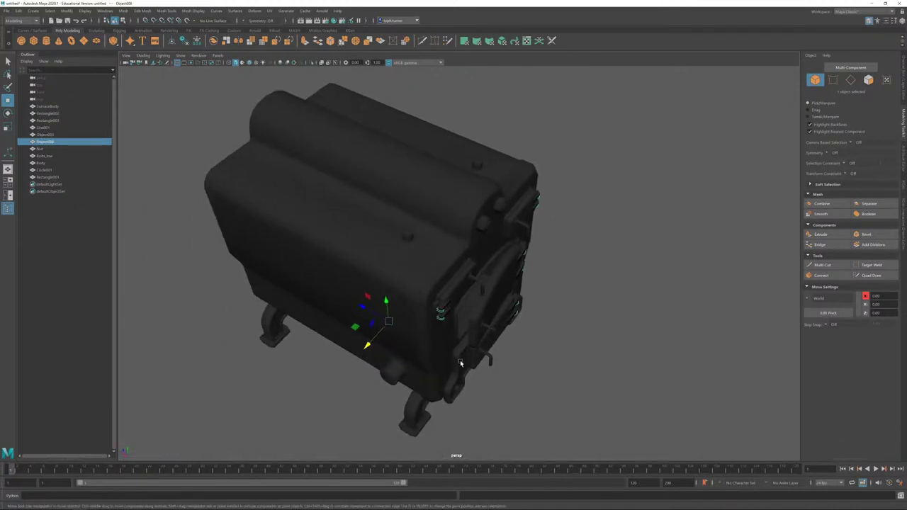
pyautogui.moveTo(368, 343); pyautogui.dragTo(435, 253)
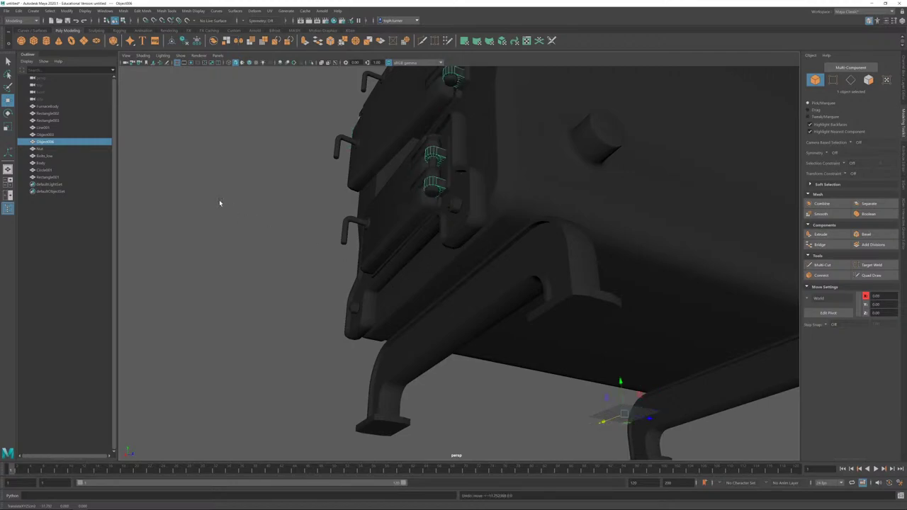
pyautogui.keyDown('alt'); pyautogui.moveTo(220, 201); pyautogui.dragTo(422, 211); pyautogui.keyUp('alt')
pyautogui.click(530, 179)
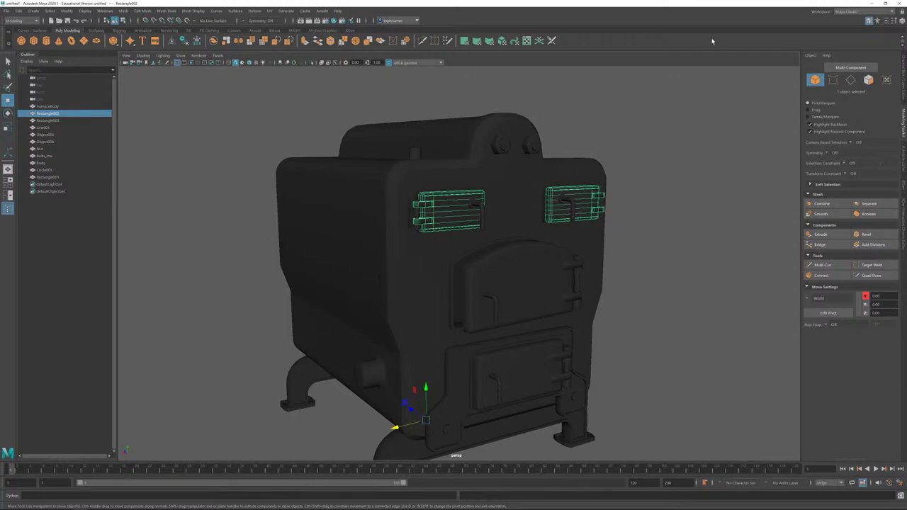
pyautogui.keyDown('alt'); pyautogui.moveTo(659, 272); pyautogui.dragTo(642, 203); pyautogui.keyUp('alt')
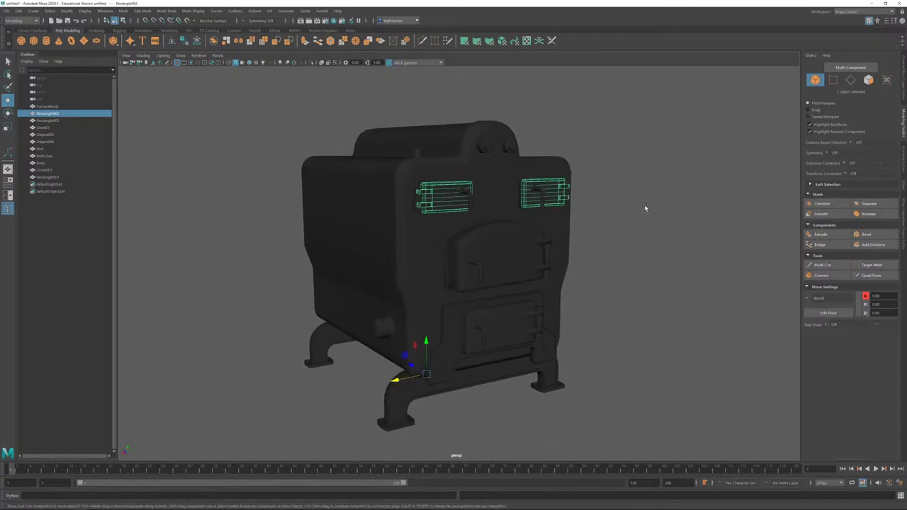
# Step: Select all the furnace objects and display their UV shells in the UV Editor
pyautogui.keyDown('alt'); pyautogui.moveTo(645, 205); pyautogui.dragTo(657, 222); pyautogui.keyUp('alt')
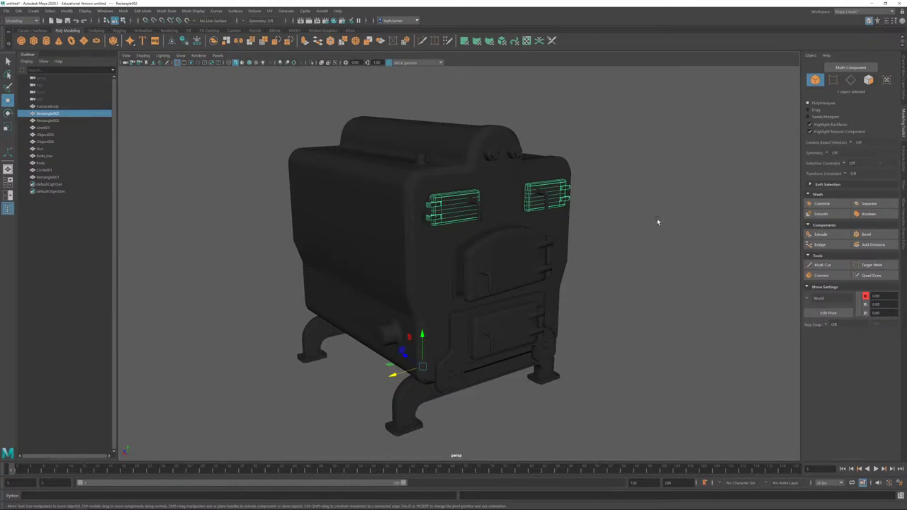
pyautogui.scroll(-3, 662, 223)
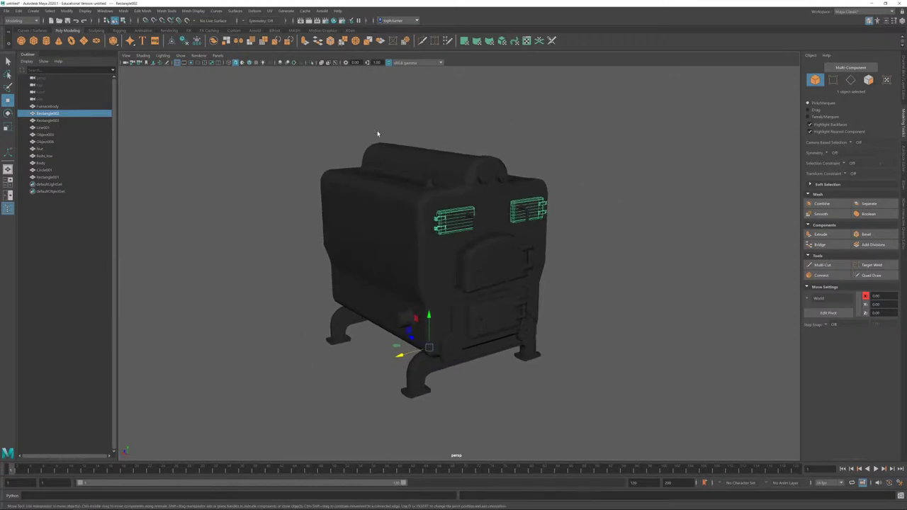
pyautogui.moveTo(269, 128); pyautogui.dragTo(599, 378)
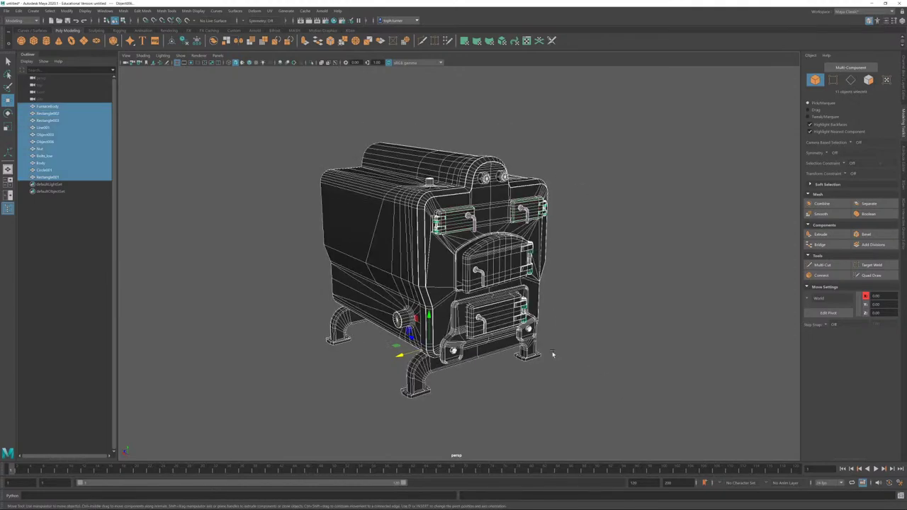
pyautogui.click(526, 40)
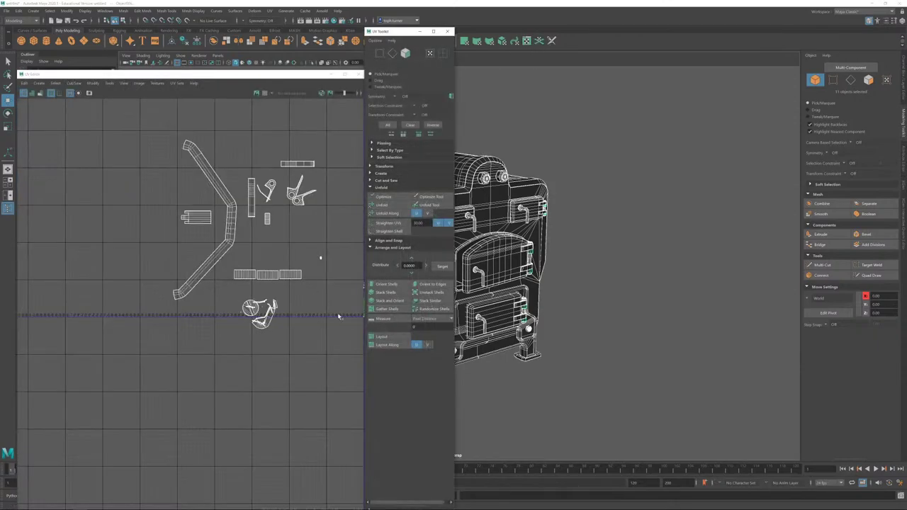
# Step: In face mode, select the circular UV shell outside the packed layout and frame its faces on the model
pyautogui.keyDown('alt'); pyautogui.moveTo(542, 281); pyautogui.dragTo(673, 241, button='middle'); pyautogui.keyUp('alt')
pyautogui.keyDown('alt'); pyautogui.moveTo(673, 241); pyautogui.dragTo(759, 259, button='right'); pyautogui.keyUp('alt')
pyautogui.keyDown('alt'); pyautogui.moveTo(243, 377); pyautogui.dragTo(207, 391, button='middle'); pyautogui.keyUp('alt')
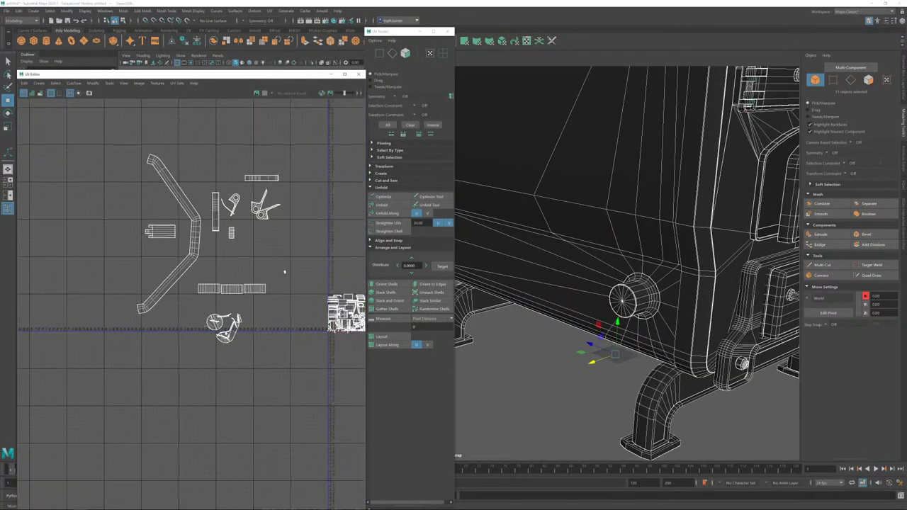
pyautogui.keyDown('alt'); pyautogui.moveTo(207, 390); pyautogui.dragTo(201, 317, button='right'); pyautogui.keyUp('alt')
pyautogui.scroll(2, 209, 322)
pyautogui.click(405, 54)
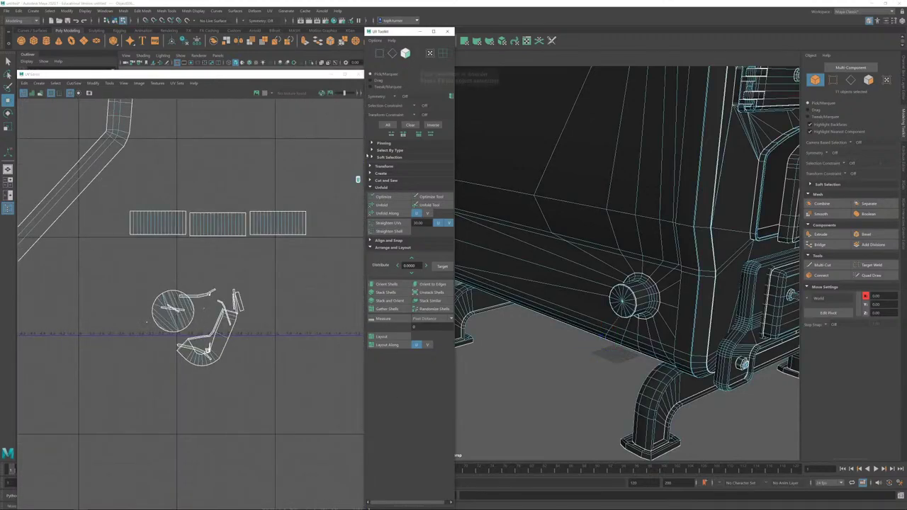
pyautogui.click(177, 306)
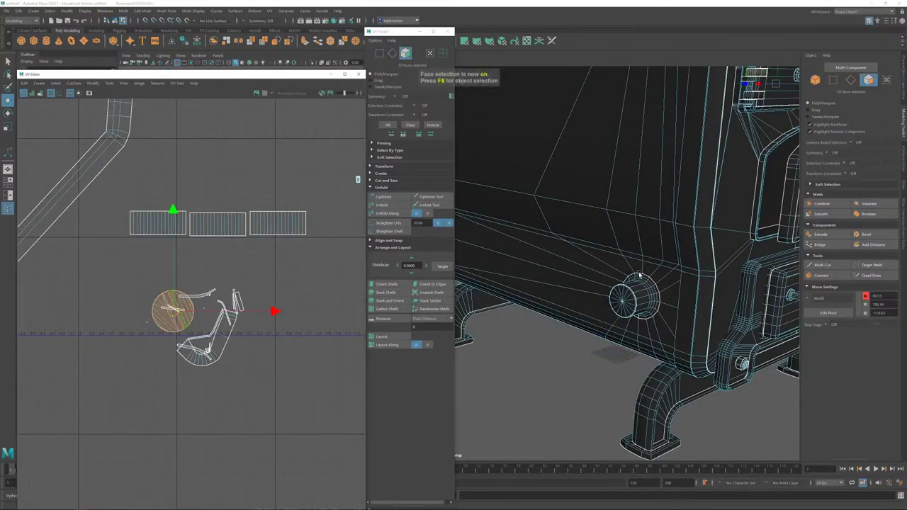
pyautogui.press('f')
pyautogui.keyDown('alt'); pyautogui.moveTo(611, 212); pyautogui.dragTo(743, 210); pyautogui.keyUp('alt')
pyautogui.keyDown('alt'); pyautogui.moveTo(496, 241); pyautogui.dragTo(502, 270); pyautogui.keyUp('alt')
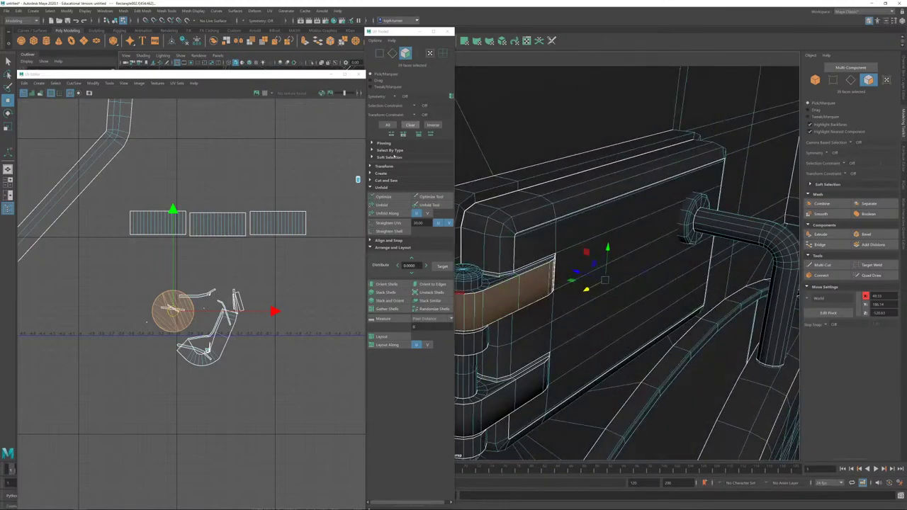
# Step: Move the circular UV shell away from the two crossing strip shells it overlaps
pyautogui.scroll(6, 166, 305)
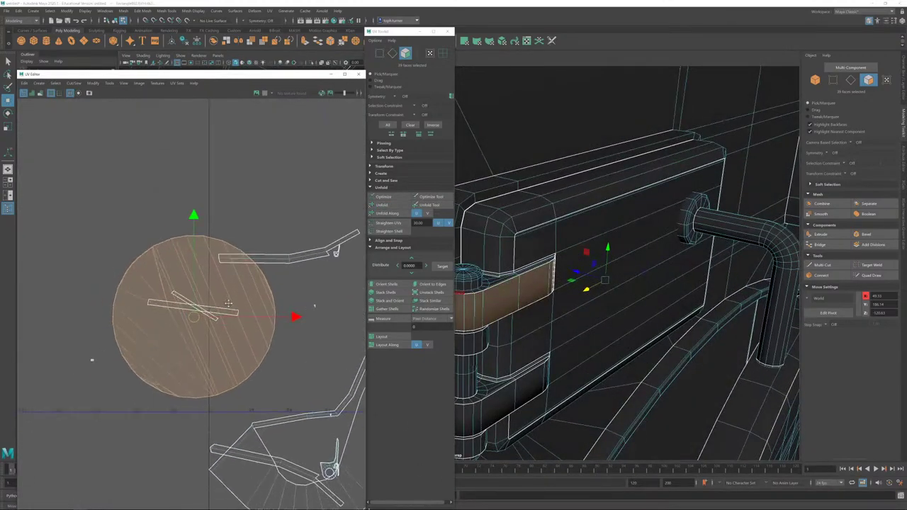
pyautogui.keyDown('alt'); pyautogui.moveTo(228, 303); pyautogui.dragTo(250, 289, button='middle'); pyautogui.keyUp('alt')
pyautogui.moveTo(215, 302); pyautogui.dragTo(105, 171)
# Step: Add the end, top and side faces around the upper-left door's upper hinge strap to the face selection
pyautogui.keyDown('alt'); pyautogui.moveTo(679, 269); pyautogui.dragTo(574, 269); pyautogui.keyUp('alt')
pyautogui.keyDown('alt'); pyautogui.moveTo(574, 269); pyautogui.dragTo(535, 225, button='right'); pyautogui.keyUp('alt')
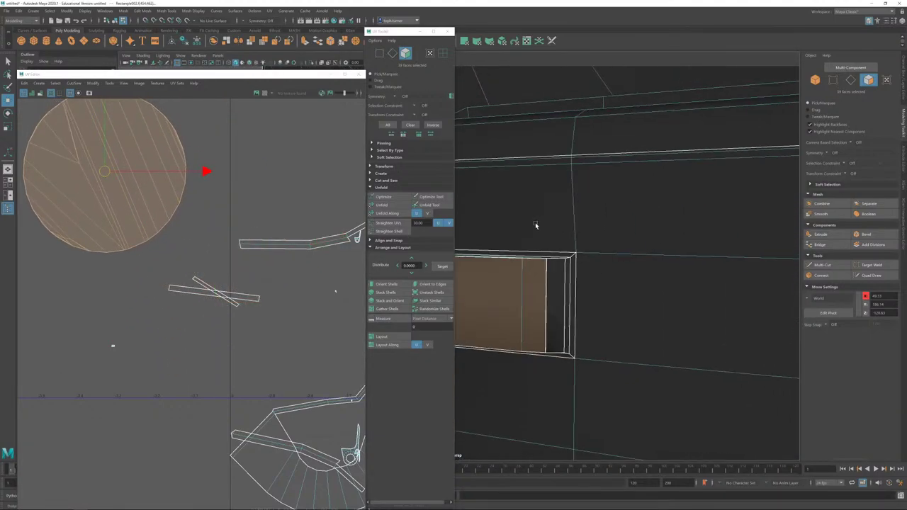
pyautogui.keyDown('alt'); pyautogui.moveTo(536, 226); pyautogui.dragTo(665, 293); pyautogui.keyUp('alt')
pyautogui.keyDown('shift'); pyautogui.click(628, 261); pyautogui.keyUp('shift')
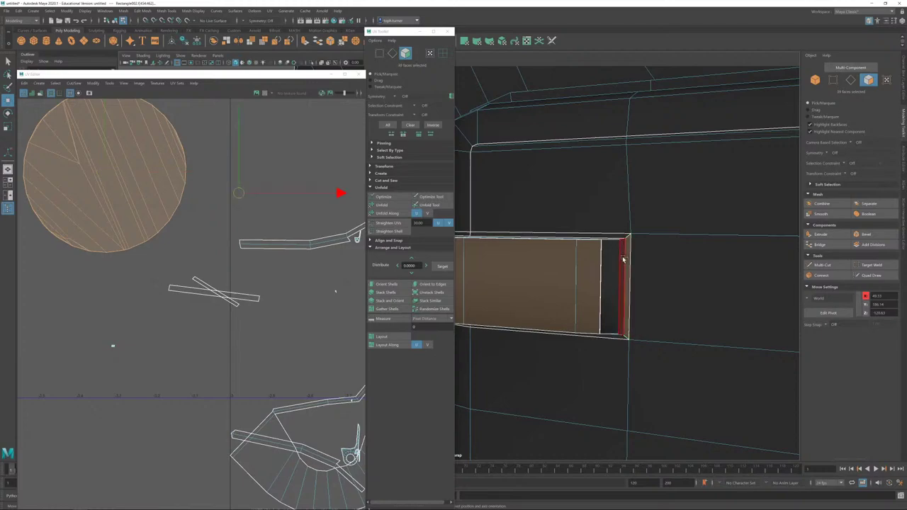
pyautogui.keyDown('shift'); pyautogui.click(622, 259); pyautogui.keyUp('shift')
pyautogui.keyDown('shift'); pyautogui.click(614, 259); pyautogui.keyUp('shift')
pyautogui.keyDown('alt'); pyautogui.moveTo(614, 257); pyautogui.dragTo(670, 335); pyautogui.keyUp('alt')
pyautogui.keyDown('shift'); pyautogui.click(617, 341); pyautogui.keyUp('shift')
pyautogui.keyDown('shift'); pyautogui.doubleClick(616, 343); pyautogui.keyUp('shift')
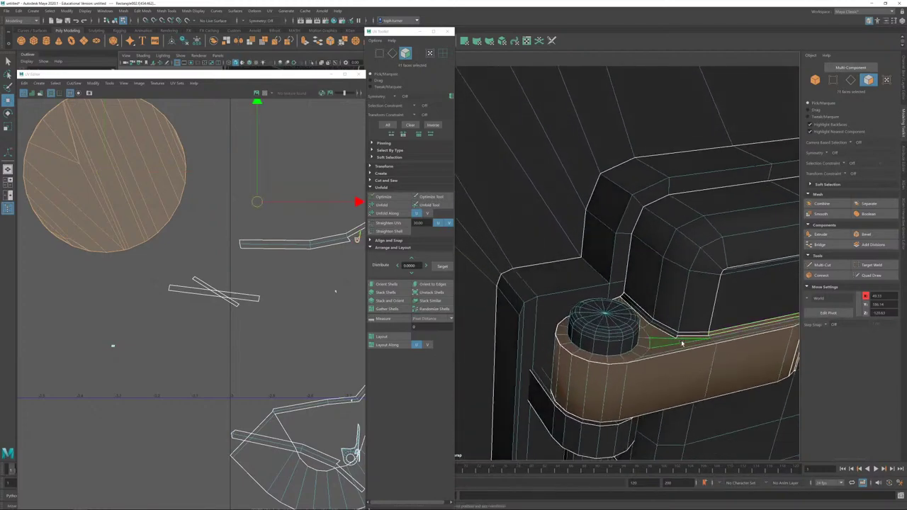
pyautogui.keyDown('shift'); pyautogui.click(668, 335); pyautogui.keyUp('shift')
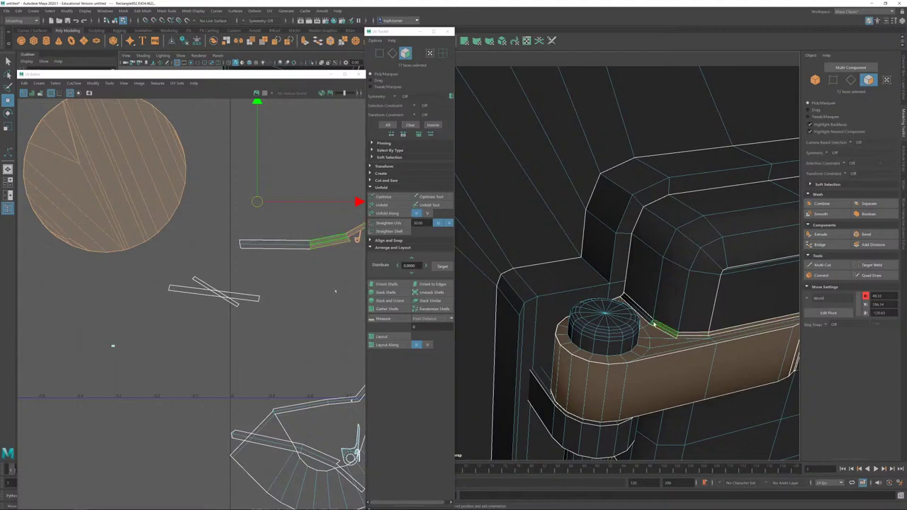
pyautogui.keyDown('shift'); pyautogui.click(644, 316); pyautogui.keyUp('shift')
pyautogui.keyDown('shift'); pyautogui.click(648, 318); pyautogui.keyUp('shift')
# Step: Examine both upper doors and their hinges on the furnace front from several angles
pyautogui.keyDown('alt'); pyautogui.moveTo(648, 318); pyautogui.dragTo(487, 136, button='right'); pyautogui.keyUp('alt')
pyautogui.keyDown('alt'); pyautogui.moveTo(487, 136); pyautogui.dragTo(597, 255); pyautogui.keyUp('alt')
pyautogui.keyDown('alt'); pyautogui.moveTo(597, 255); pyautogui.dragTo(687, 338, button='right'); pyautogui.keyUp('alt')
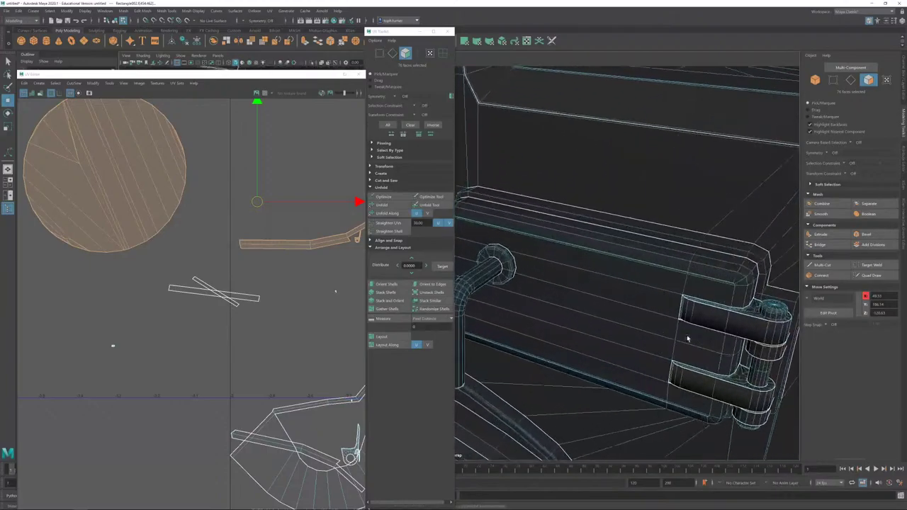
pyautogui.keyDown('alt'); pyautogui.moveTo(687, 338); pyautogui.dragTo(640, 312, button='middle'); pyautogui.keyUp('alt')
pyautogui.keyDown('alt'); pyautogui.moveTo(640, 312); pyautogui.dragTo(667, 151); pyautogui.keyUp('alt')
pyautogui.keyDown('alt'); pyautogui.moveTo(668, 151); pyautogui.dragTo(678, 245, button='right'); pyautogui.keyUp('alt')
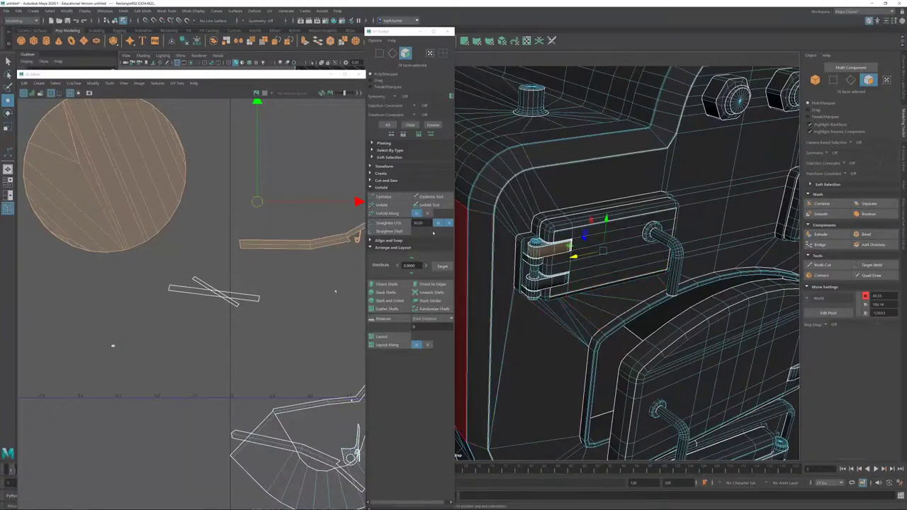
pyautogui.keyDown('alt'); pyautogui.moveTo(657, 258); pyautogui.dragTo(648, 241); pyautogui.keyUp('alt')
pyautogui.keyDown('alt'); pyautogui.moveTo(647, 241); pyautogui.dragTo(603, 197, button='right'); pyautogui.keyUp('alt')
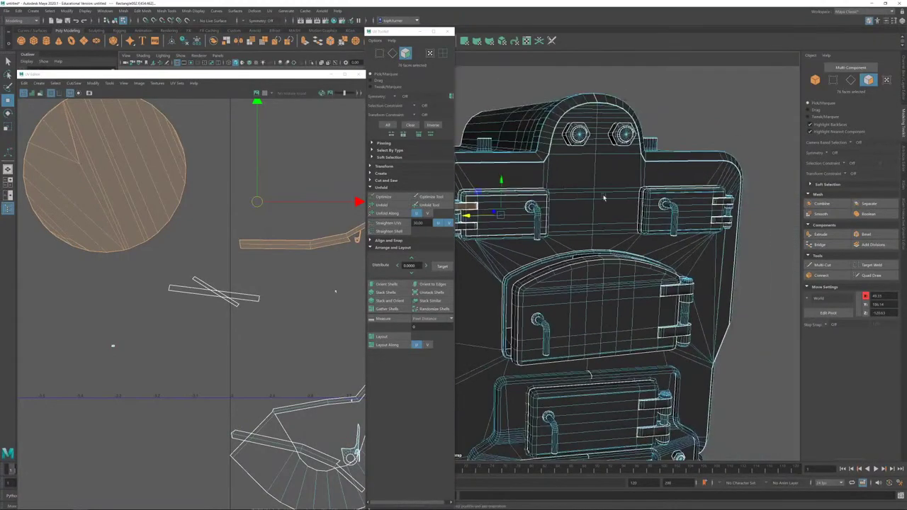
pyautogui.keyDown('alt'); pyautogui.moveTo(603, 197); pyautogui.dragTo(640, 263); pyautogui.keyUp('alt')
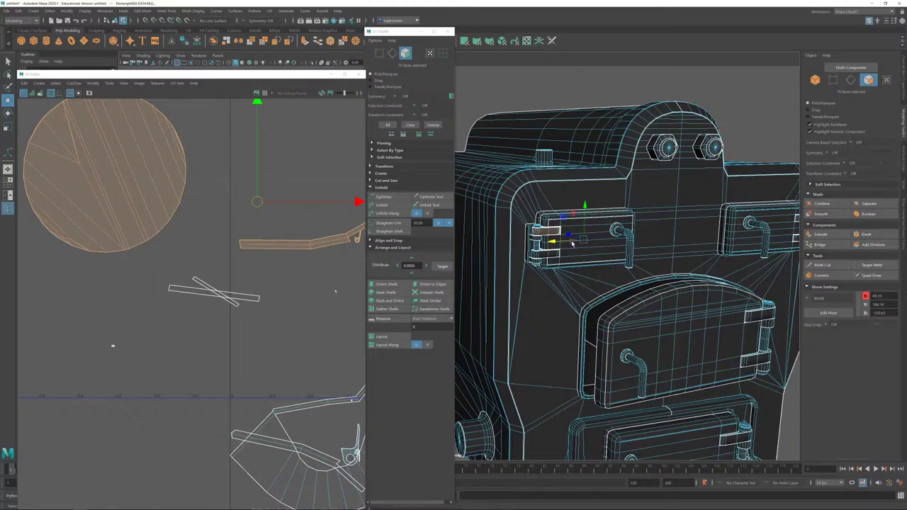
# Step: Delete the front panel and hinge strap faces of the furnace's upper-left door
pyautogui.click(594, 241)
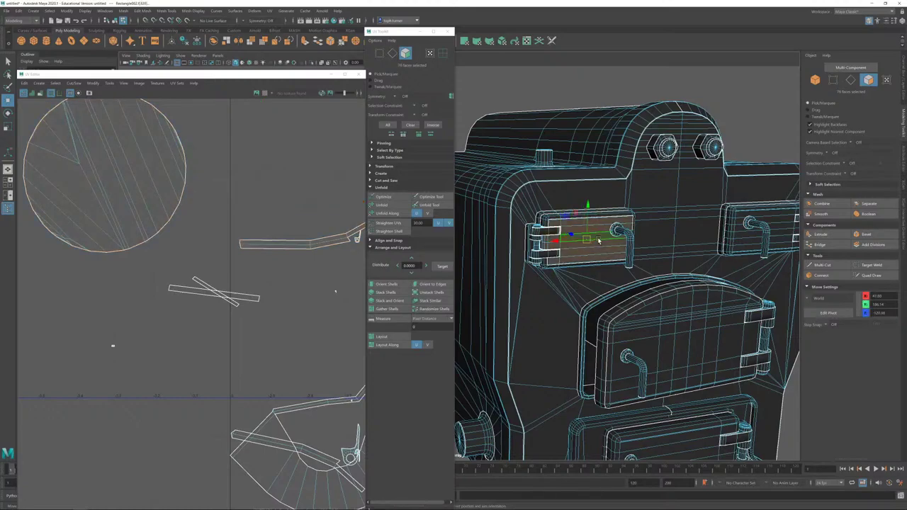
pyautogui.press('Delete')
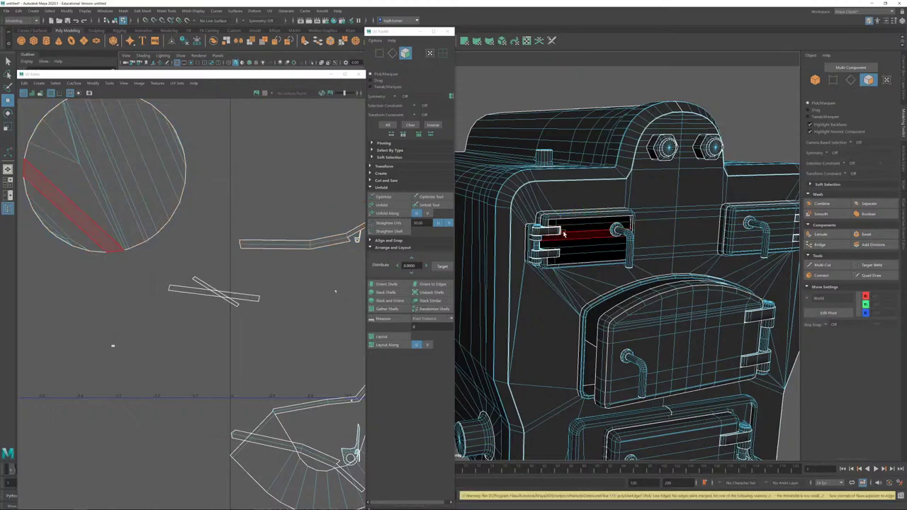
pyautogui.click(548, 232)
pyautogui.doubleClick(549, 232)
pyautogui.scroll(3, 580, 247)
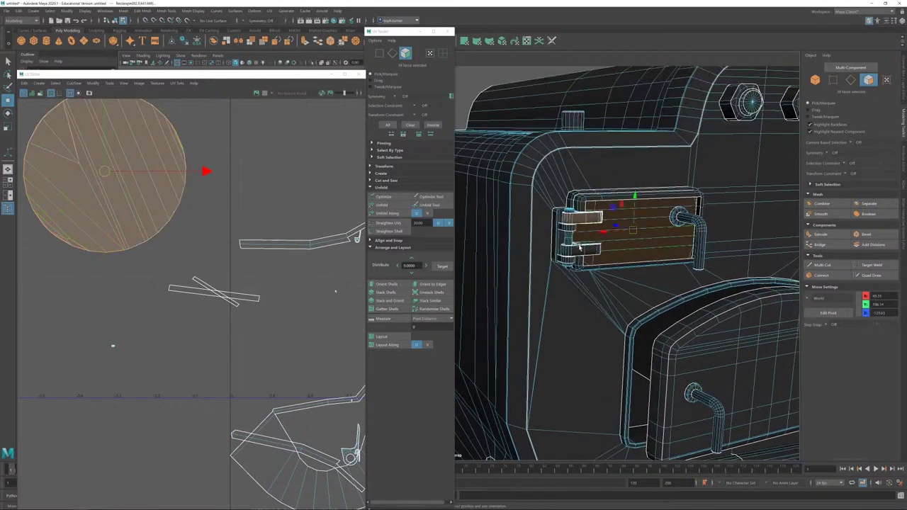
pyautogui.press('Delete')
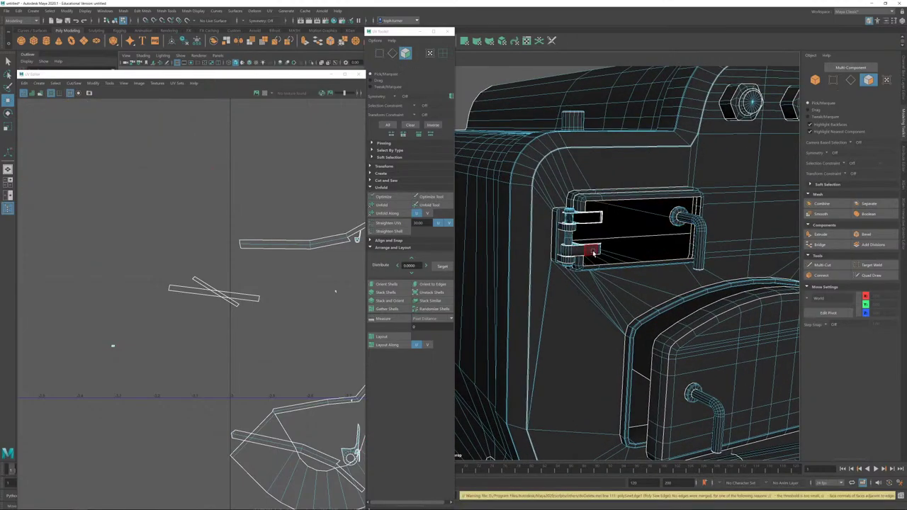
pyautogui.doubleClick(592, 253)
pyautogui.press('Delete')
# Step: Delete the upper-left door's rim and the top faces of its upper hinge strap
pyautogui.scroll(4, 614, 237)
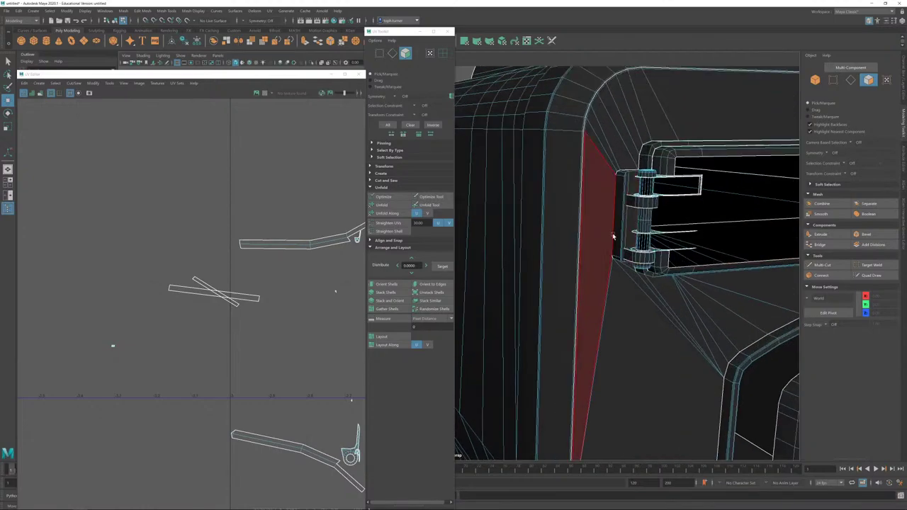
pyautogui.keyDown('alt'); pyautogui.moveTo(685, 203); pyautogui.dragTo(748, 309); pyautogui.keyUp('alt')
pyautogui.keyDown('alt'); pyautogui.moveTo(749, 309); pyautogui.dragTo(619, 266, button='middle'); pyautogui.keyUp('alt')
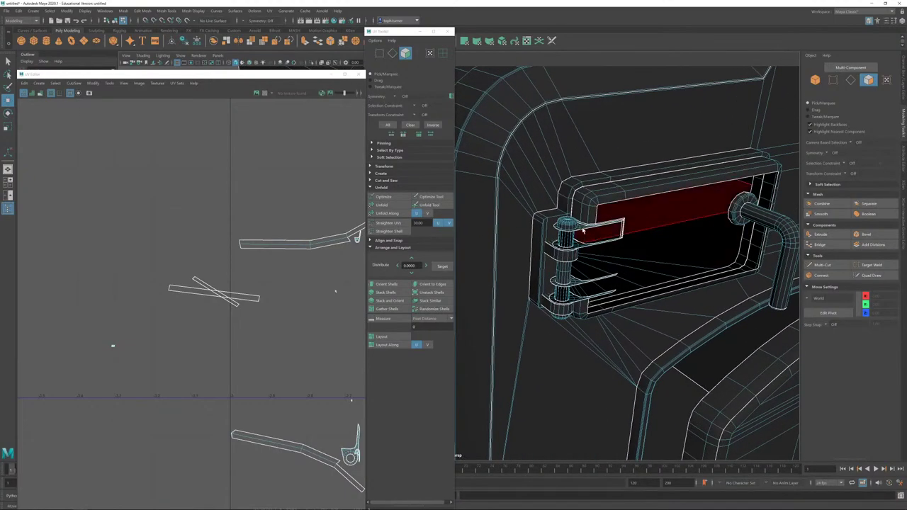
pyautogui.doubleClick(615, 228)
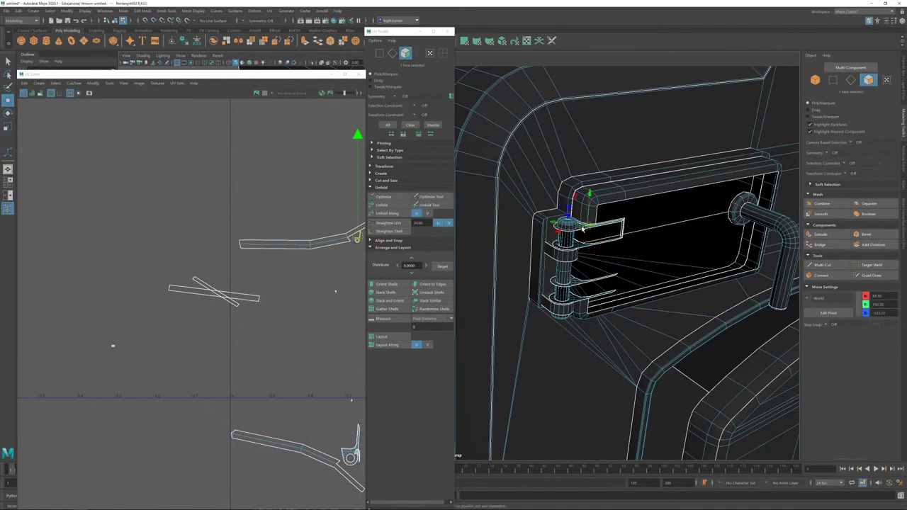
pyautogui.press('Delete')
pyautogui.doubleClick(610, 194)
pyautogui.press('Delete')
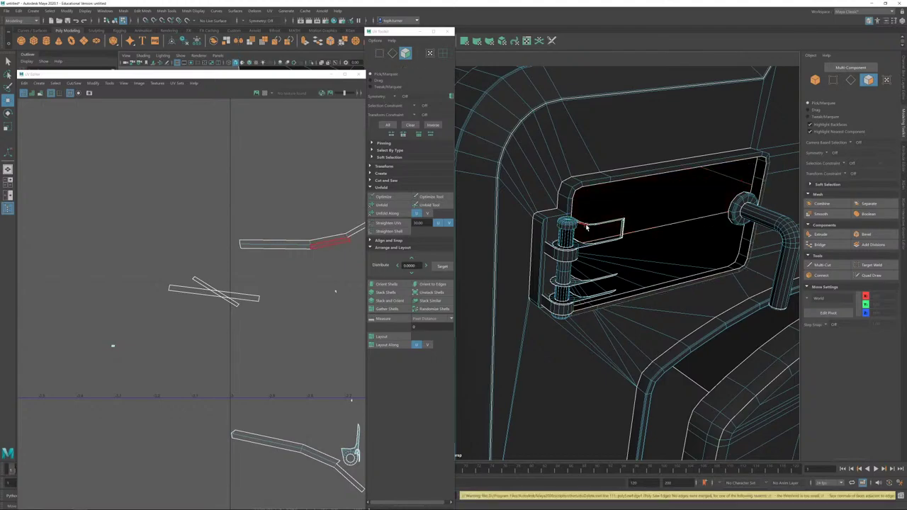
pyautogui.doubleClick(586, 226)
pyautogui.press('Delete')
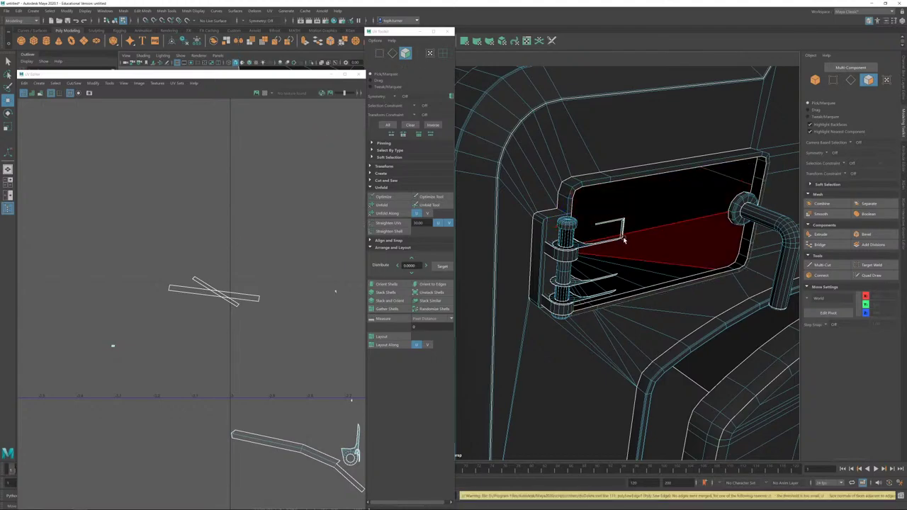
# Step: Select all remaining faces of Rectangle002 at the upper-left door's hinges and delete them
pyautogui.keyDown('alt'); pyautogui.moveTo(635, 250); pyautogui.dragTo(602, 283); pyautogui.keyUp('alt')
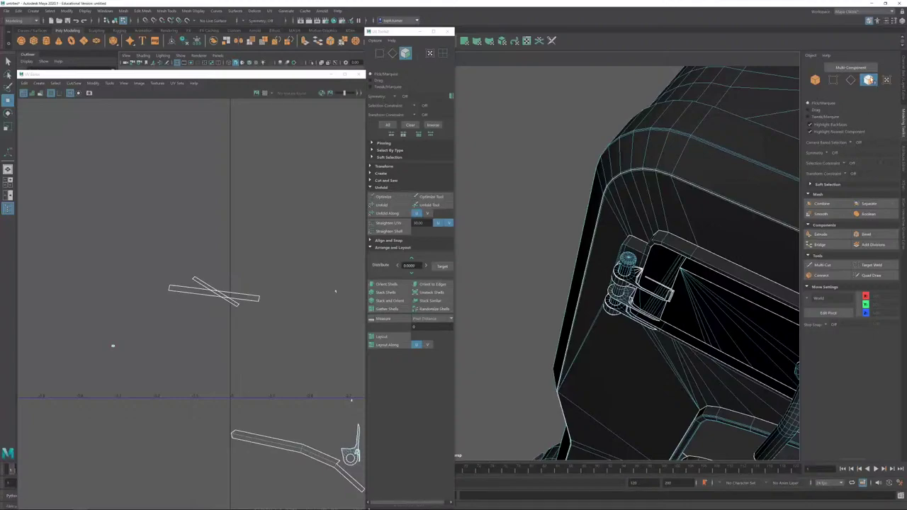
pyautogui.click(815, 80)
pyautogui.click(548, 166)
pyautogui.click(633, 283)
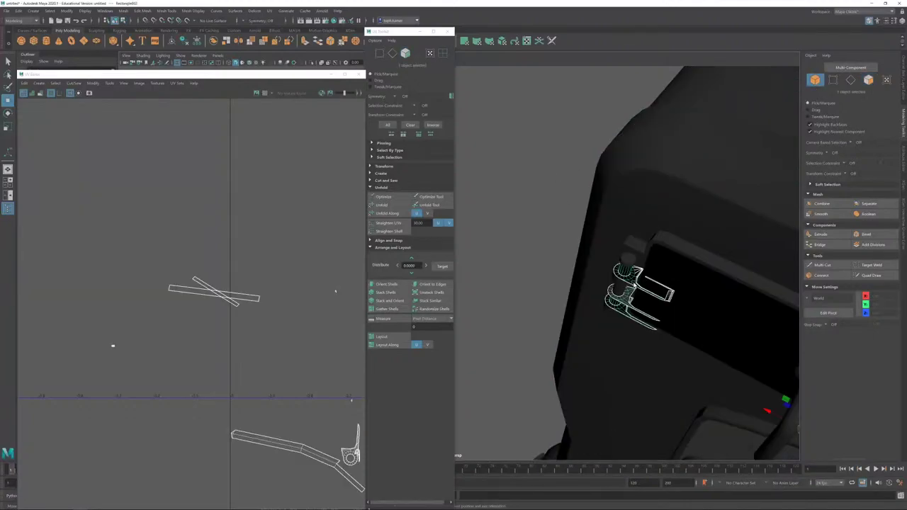
pyautogui.keyDown('ctrl'); pyautogui.click(869, 80); pyautogui.keyUp('ctrl')
pyautogui.moveTo(545, 188); pyautogui.dragTo(696, 349)
pyautogui.keyDown('alt'); pyautogui.moveTo(571, 273); pyautogui.dragTo(480, 103, button='right'); pyautogui.keyUp('alt')
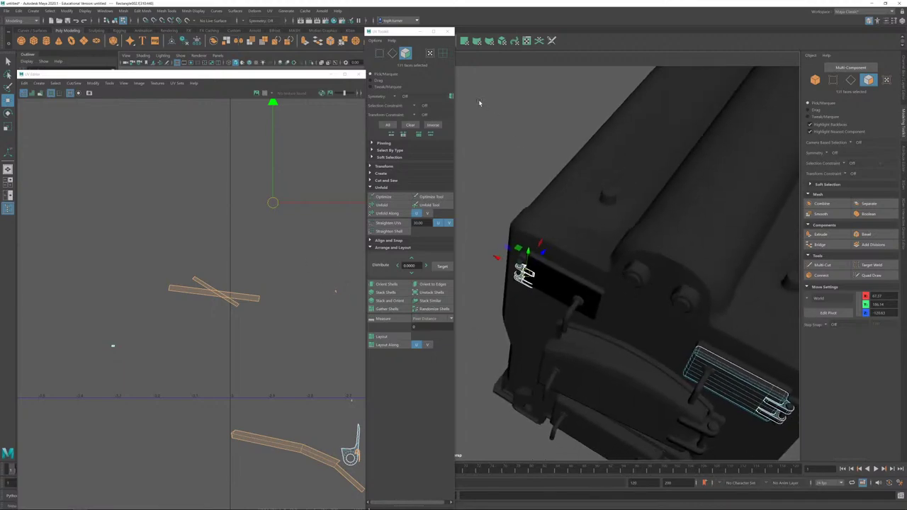
pyautogui.press('Delete')
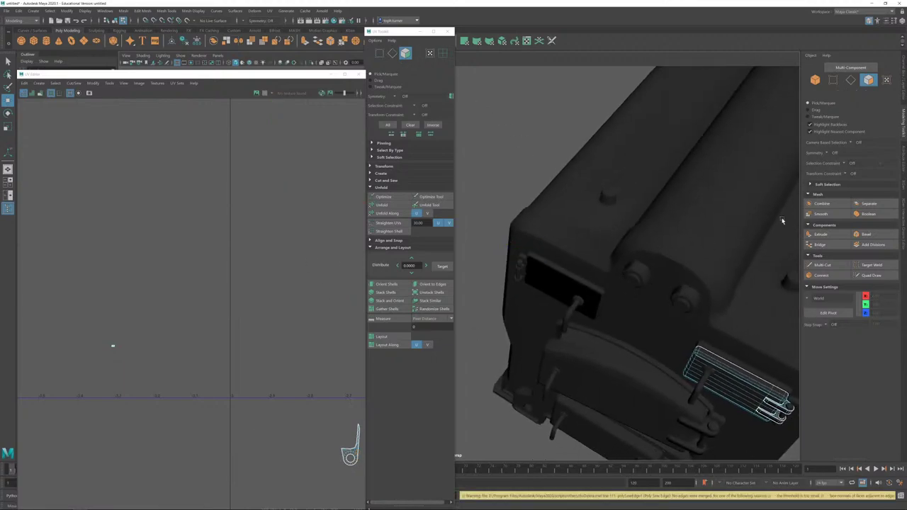
# Step: Mirror the remaining upper-right door about the world axis with the direction switched, recreating the upper-left door
pyautogui.click(815, 80)
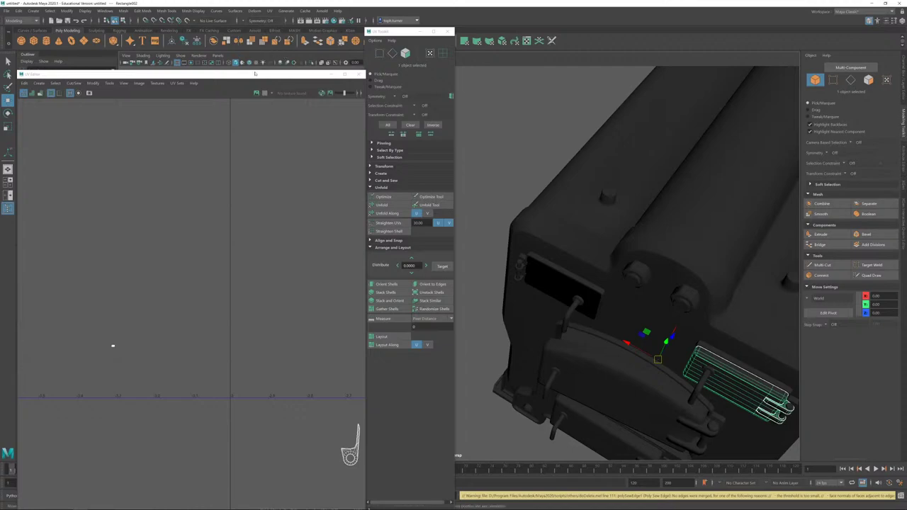
pyautogui.click(239, 41)
pyautogui.click(682, 292)
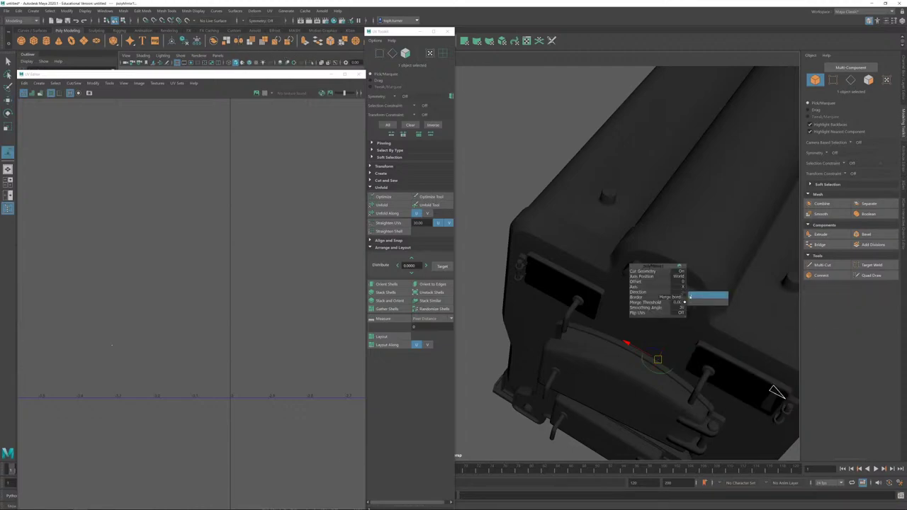
pyautogui.click(705, 296)
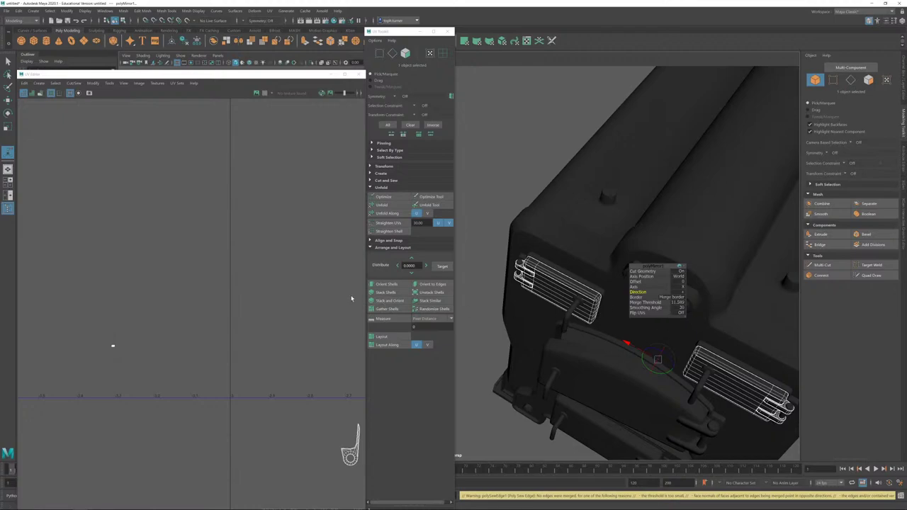
pyautogui.scroll(-8, 210, 324)
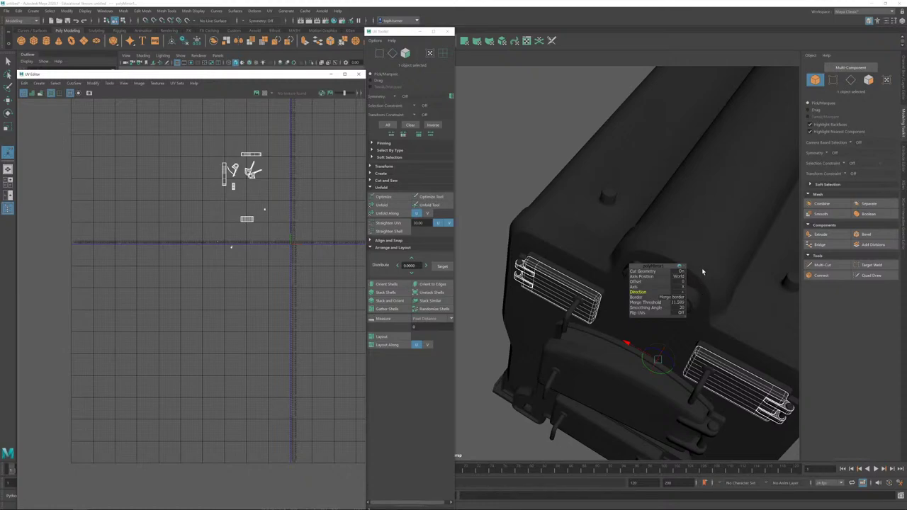
pyautogui.keyDown('alt'); pyautogui.moveTo(703, 261); pyautogui.dragTo(737, 242); pyautogui.keyUp('alt')
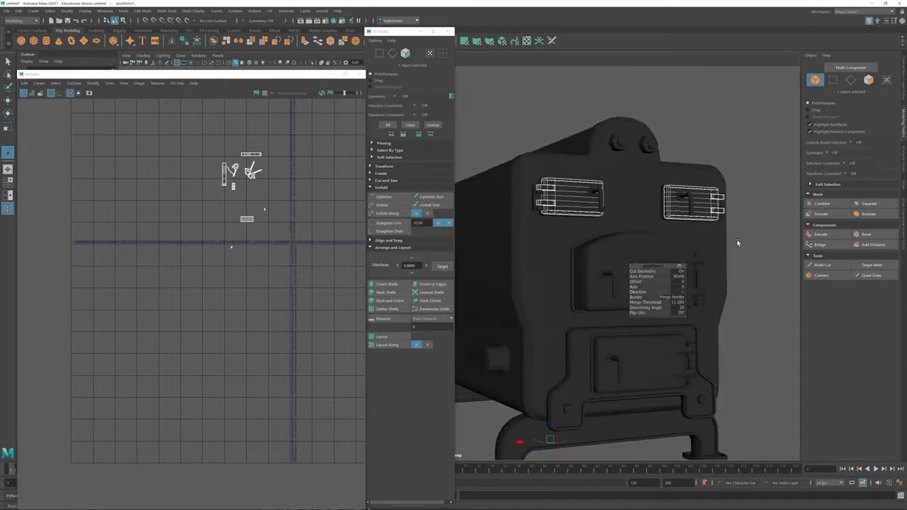
# Step: Select the whole furnace's faces, pick the two upper doors' shells outside the packed area, and lay them out within the UV tile
pyautogui.keyDown('alt'); pyautogui.moveTo(737, 242); pyautogui.dragTo(641, 221, button='right'); pyautogui.keyUp('alt')
pyautogui.keyDown('alt'); pyautogui.moveTo(641, 222); pyautogui.dragTo(772, 175); pyautogui.keyUp('alt')
pyautogui.moveTo(516, 91); pyautogui.dragTo(784, 377)
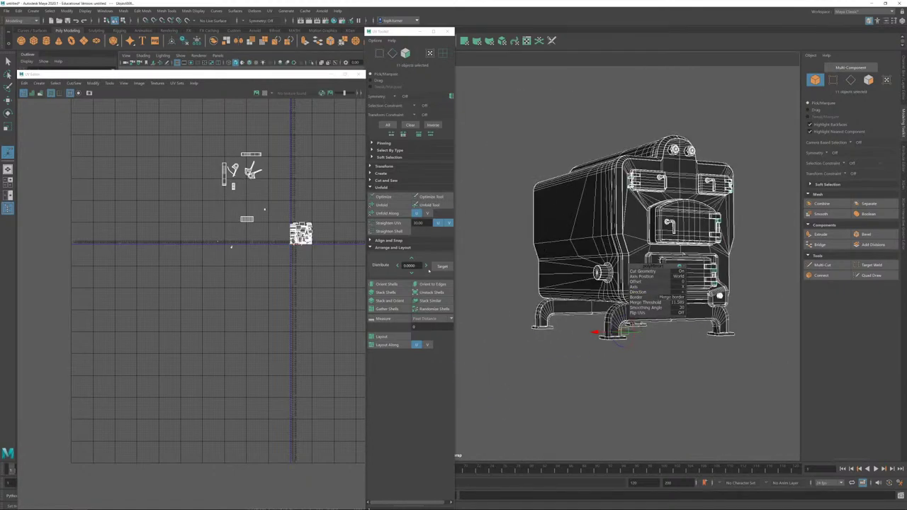
pyautogui.click(868, 79)
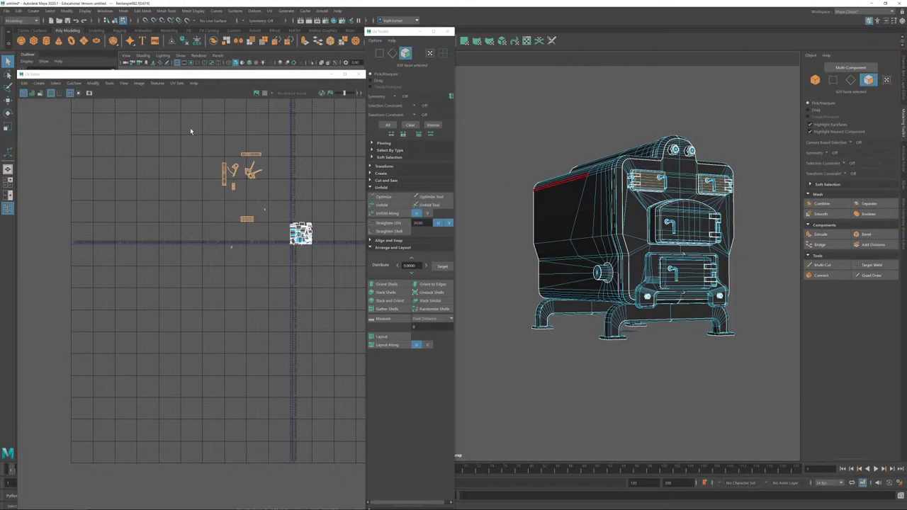
pyautogui.moveTo(189, 132); pyautogui.dragTo(267, 284)
pyautogui.click(382, 336)
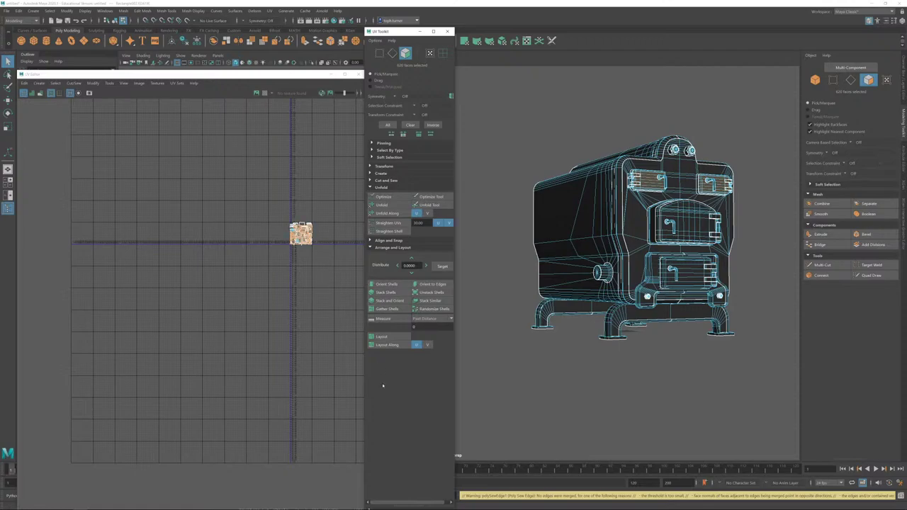
# Step: Select all of the furnace's UV shells and lay them out again together in the UV tile
pyautogui.scroll(6, 303, 237)
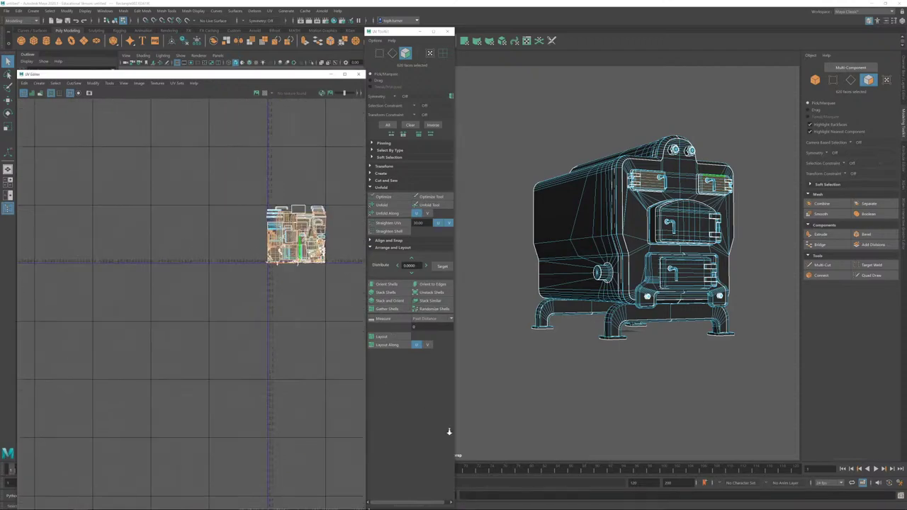
pyautogui.keyDown('alt'); pyautogui.moveTo(303, 238); pyautogui.dragTo(239, 257, button='middle'); pyautogui.keyUp('alt')
pyautogui.scroll(6, 248, 286)
pyautogui.moveTo(86, 151); pyautogui.dragTo(347, 404)
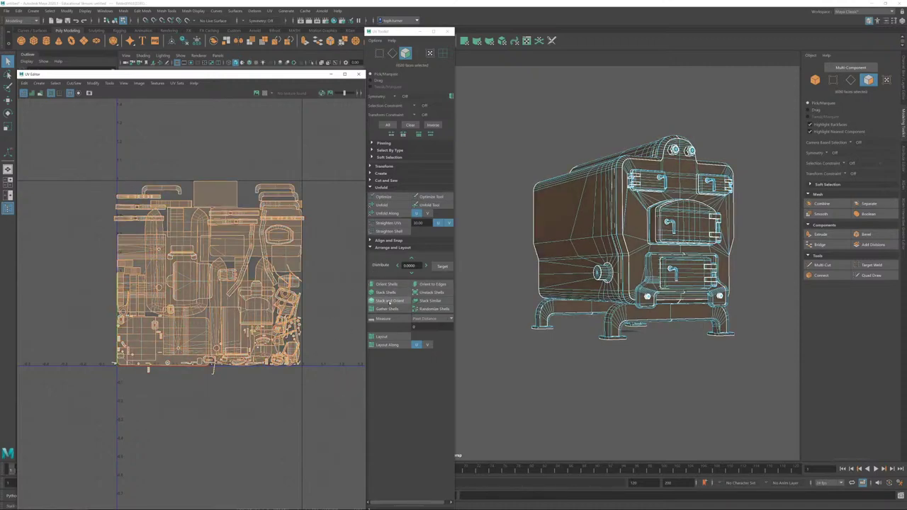
pyautogui.click(383, 336)
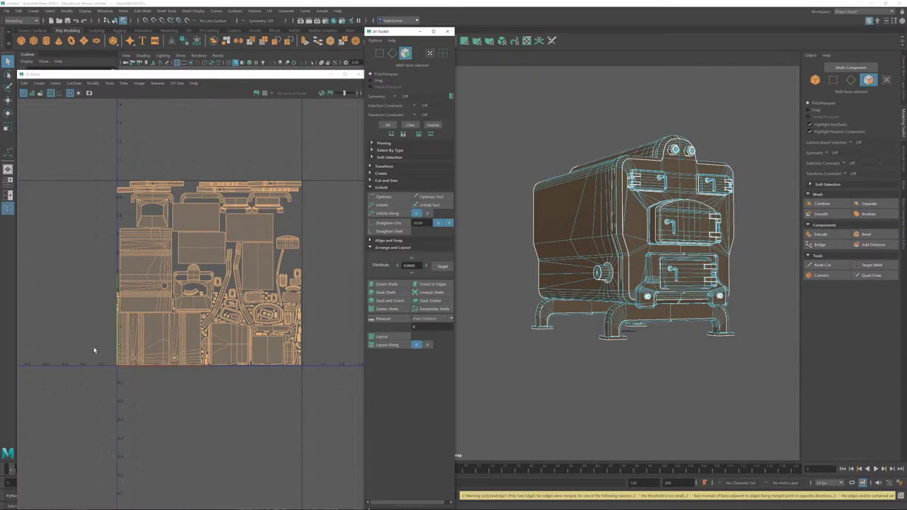
# Step: Orient the slightly tilted slotted shell and the rectangular shell above the large rounded rim shell to their straight edges
pyautogui.click(261, 386)
pyautogui.keyDown('alt'); pyautogui.moveTo(273, 352); pyautogui.dragTo(308, 433, button='right'); pyautogui.keyUp('alt')
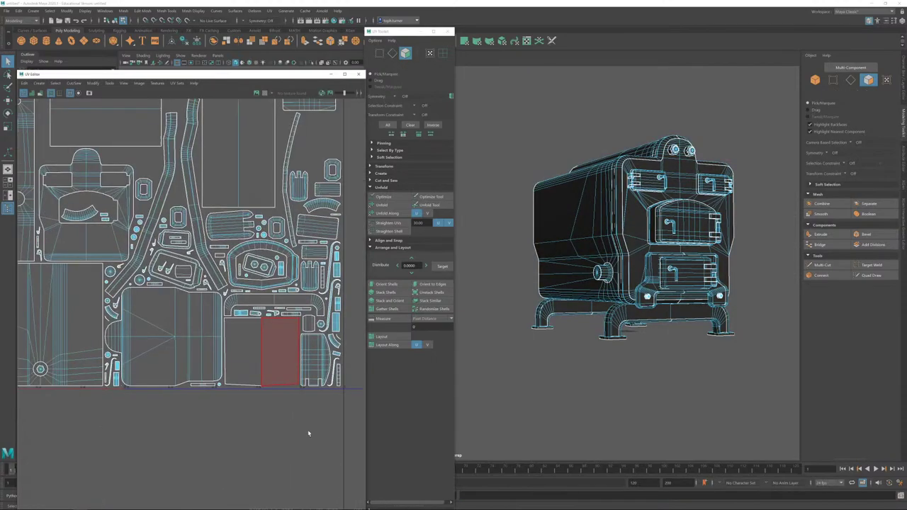
pyautogui.keyDown('alt'); pyautogui.moveTo(241, 339); pyautogui.dragTo(253, 334, button='right'); pyautogui.keyUp('alt')
pyautogui.keyDown('alt'); pyautogui.moveTo(253, 334); pyautogui.dragTo(227, 374, button='middle'); pyautogui.keyUp('alt')
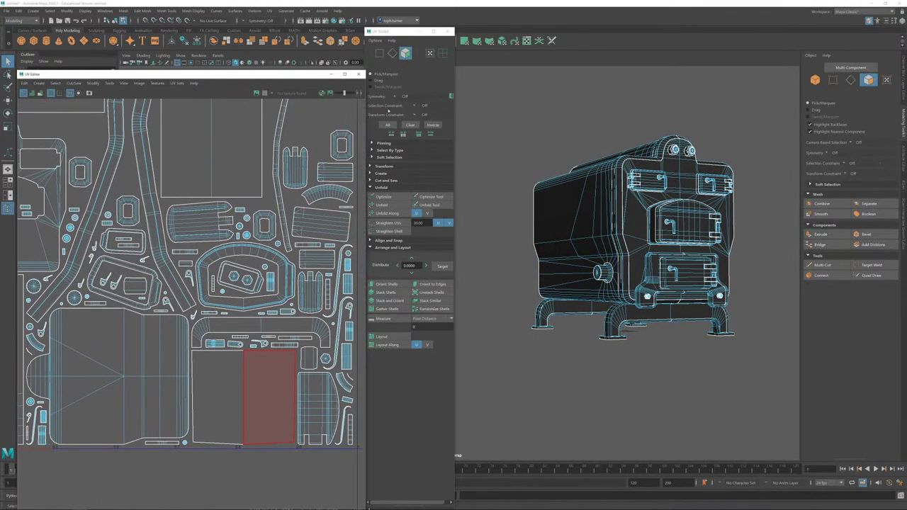
pyautogui.click(393, 53)
pyautogui.click(201, 223)
pyautogui.keyDown('shift'); pyautogui.click(314, 223); pyautogui.keyUp('shift')
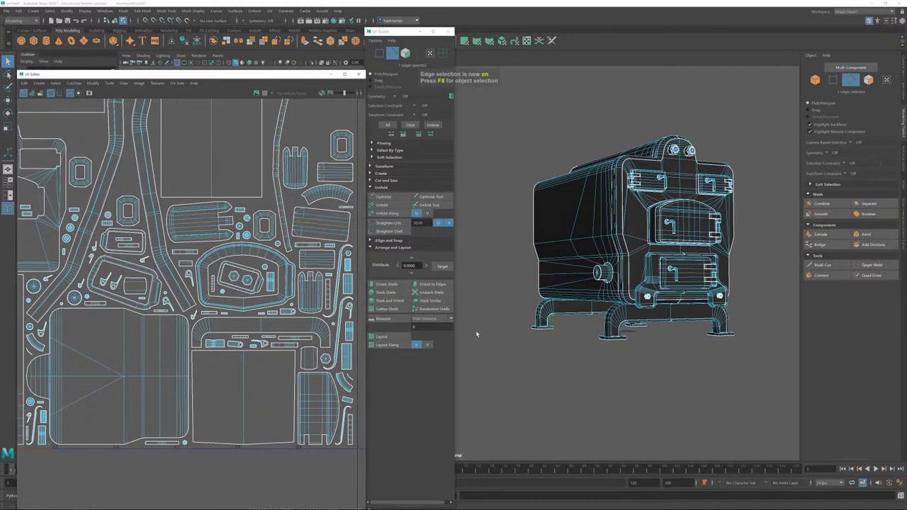
pyautogui.click(442, 284)
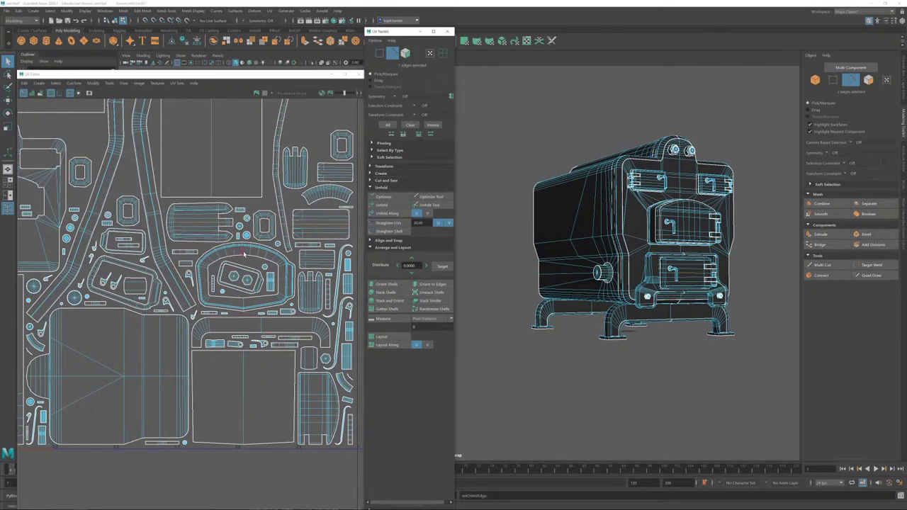
pyautogui.scroll(5, 239, 324)
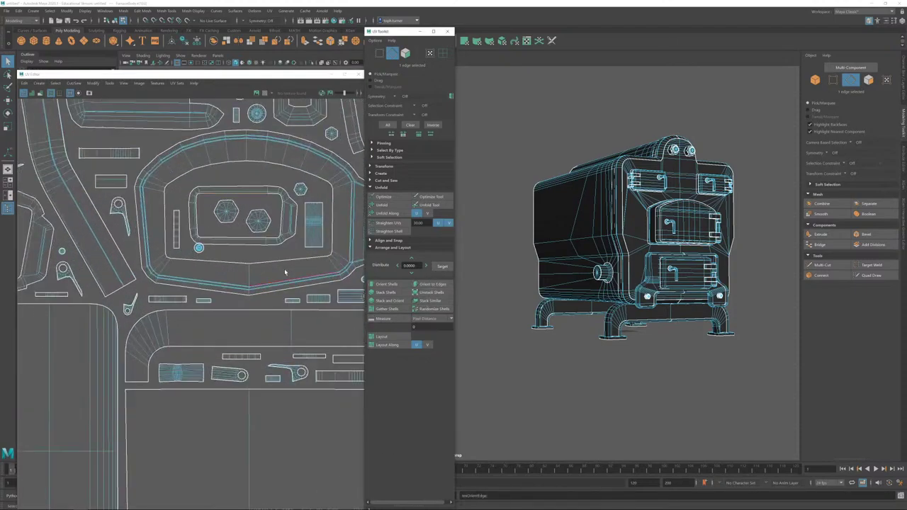
pyautogui.keyDown('alt'); pyautogui.moveTo(313, 293); pyautogui.dragTo(200, 186, button='middle'); pyautogui.keyUp('alt')
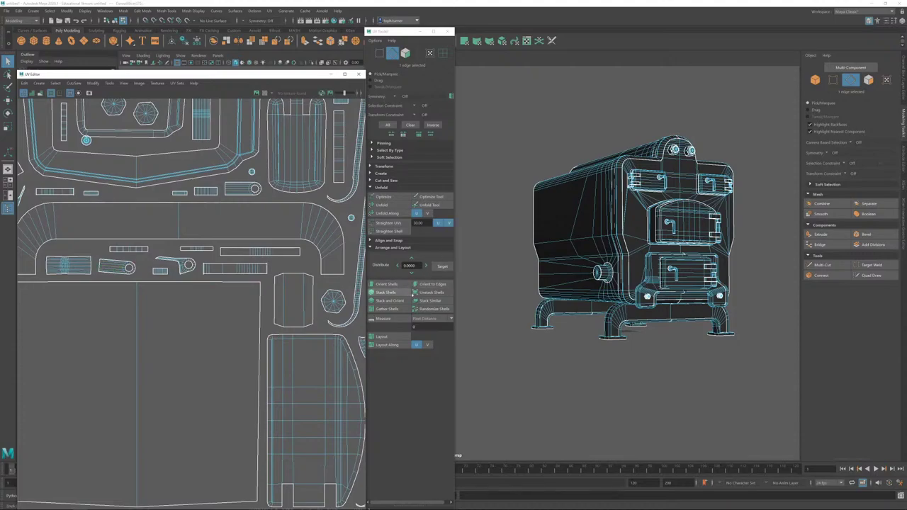
pyautogui.keyDown('alt'); pyautogui.moveTo(70, 265); pyautogui.dragTo(209, 277, button='middle'); pyautogui.keyUp('alt')
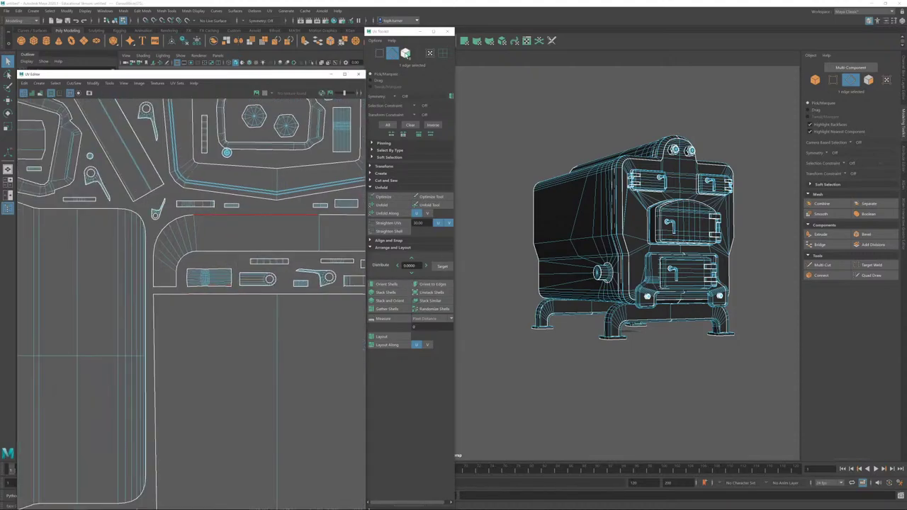
pyautogui.click(405, 54)
pyautogui.moveTo(186, 263); pyautogui.dragTo(232, 294)
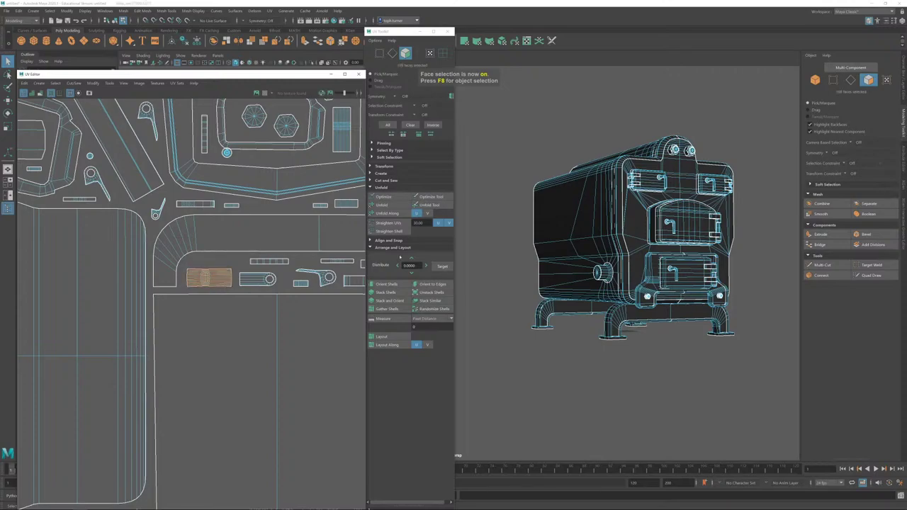
pyautogui.keyDown('alt'); pyautogui.moveTo(90, 206); pyautogui.dragTo(271, 338, button='middle'); pyautogui.keyUp('alt')
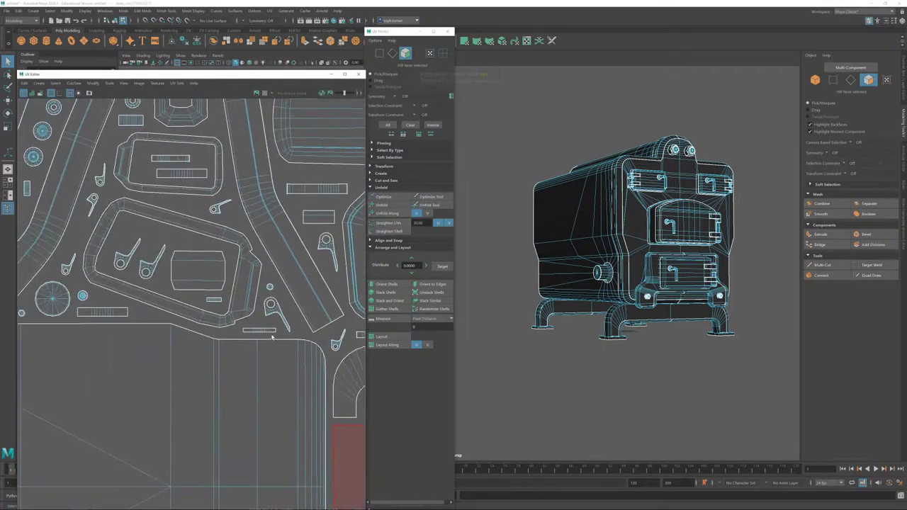
# Step: Orient the small panel shell and the tilted door-rim shell surrounding it to their long straight edges
pyautogui.click(391, 53)
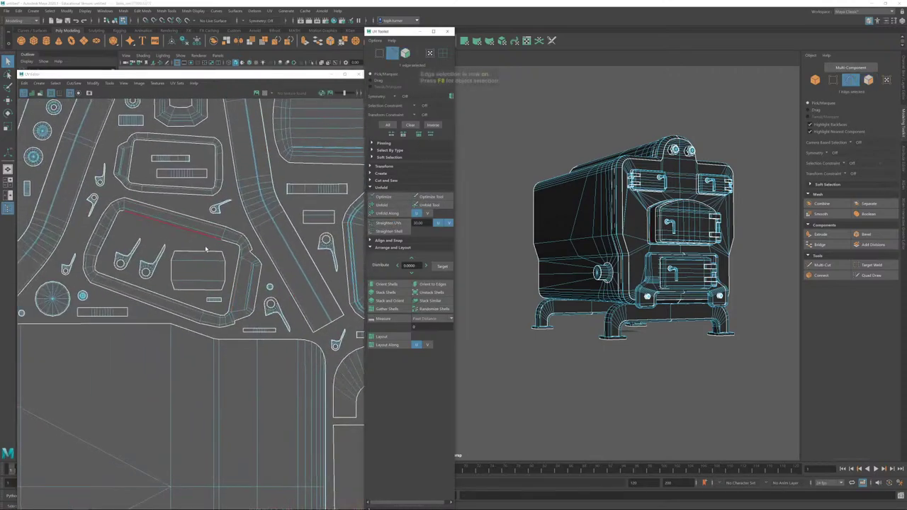
pyautogui.click(201, 260)
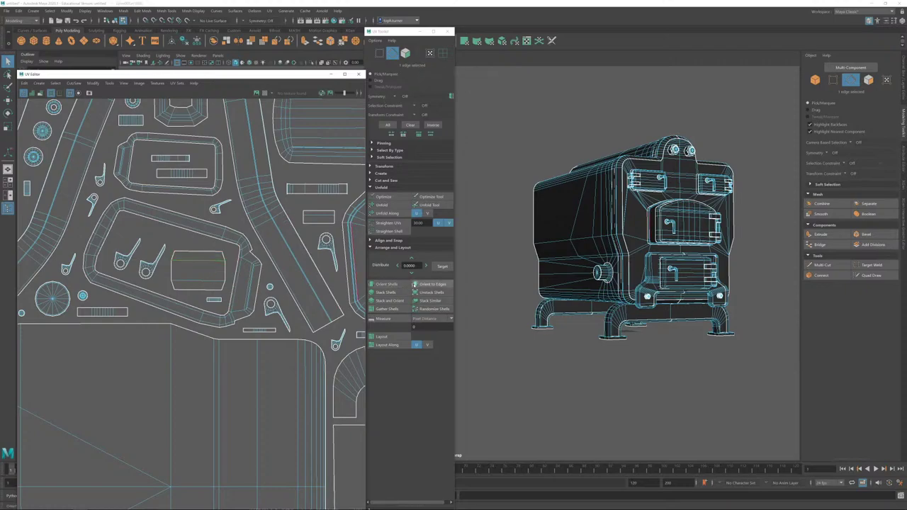
pyautogui.click(415, 283)
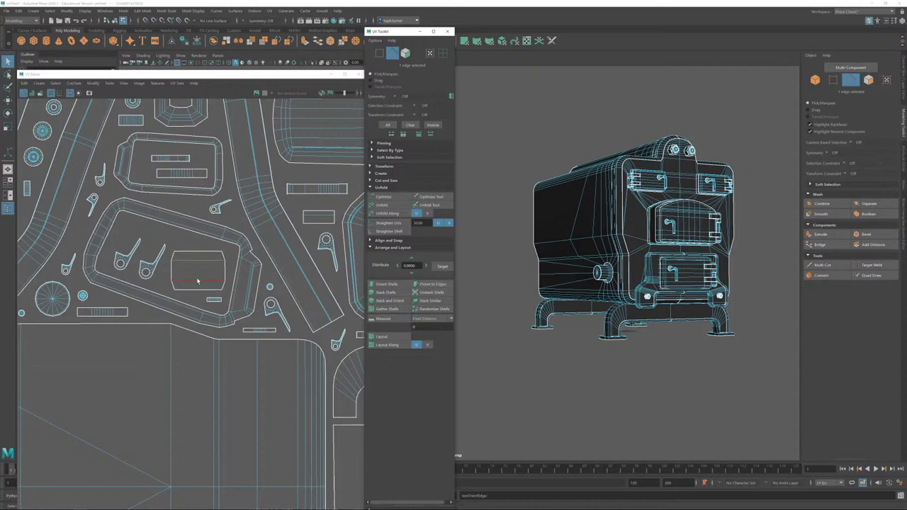
pyautogui.click(201, 234)
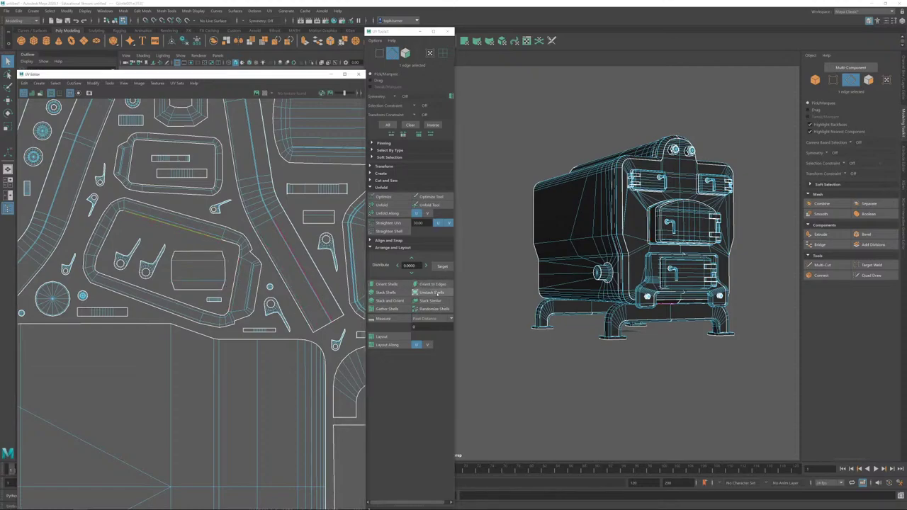
pyautogui.click(437, 292)
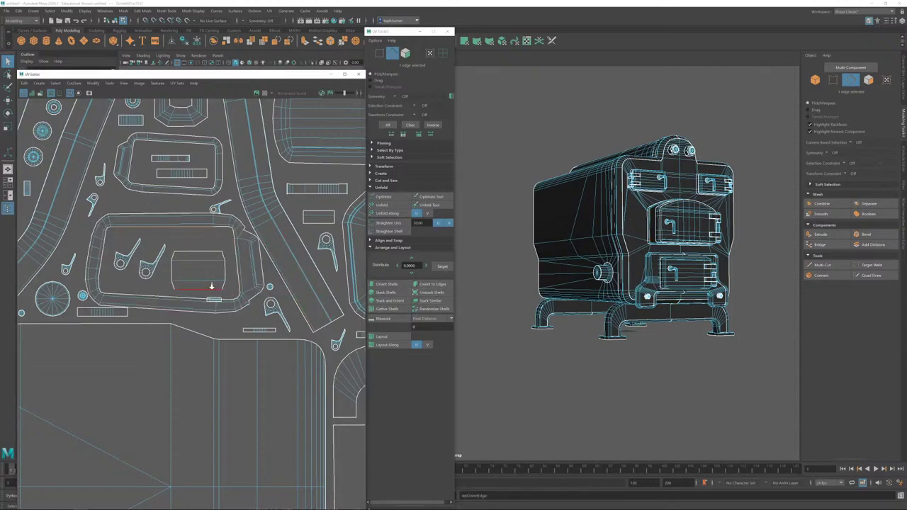
# Step: Select the two long bent strip shells in the middle of the layout and move them outside the UV tile
pyautogui.keyDown('alt'); pyautogui.moveTo(210, 286); pyautogui.dragTo(122, 232, button='right'); pyautogui.keyUp('alt')
pyautogui.keyDown('alt'); pyautogui.moveTo(122, 232); pyautogui.dragTo(226, 295, button='middle'); pyautogui.keyUp('alt')
pyautogui.keyDown('alt'); pyautogui.moveTo(225, 295); pyautogui.dragTo(85, 169, button='right'); pyautogui.keyUp('alt')
pyautogui.click(405, 54)
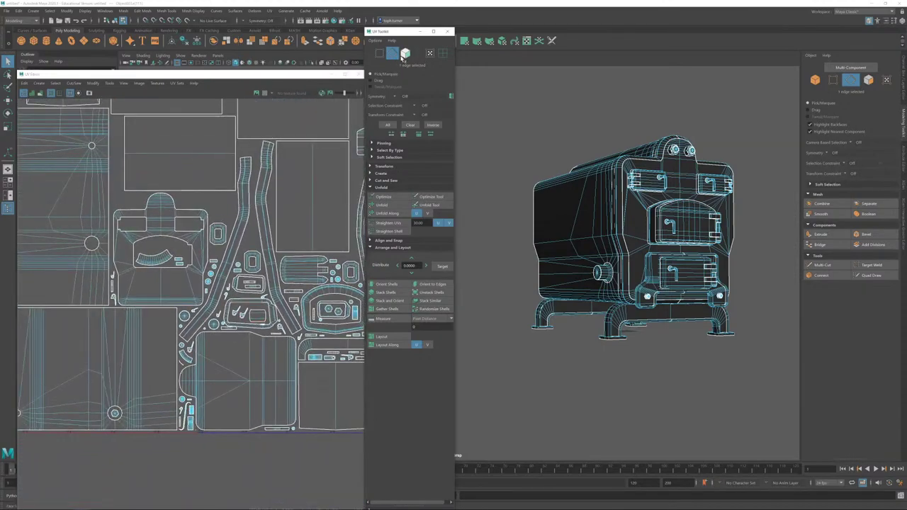
pyautogui.doubleClick(249, 203)
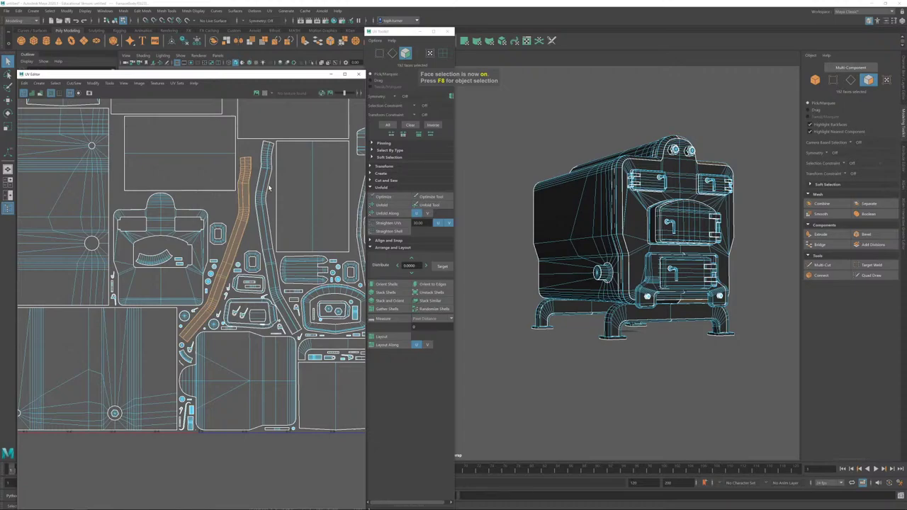
pyautogui.keyDown('shift'); pyautogui.doubleClick(268, 186); pyautogui.keyUp('shift')
pyautogui.scroll(-4, 269, 220)
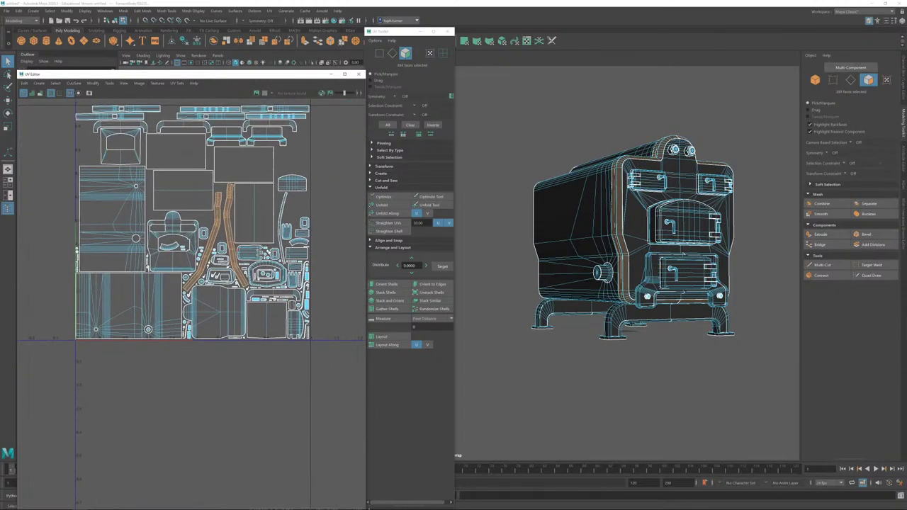
pyautogui.press('w')
pyautogui.moveTo(215, 238); pyautogui.dragTo(414, 235)
# Step: Move the long thin curved strip shell and the small fan-shaped shell beside it outside the UV tile
pyautogui.doubleClick(282, 208)
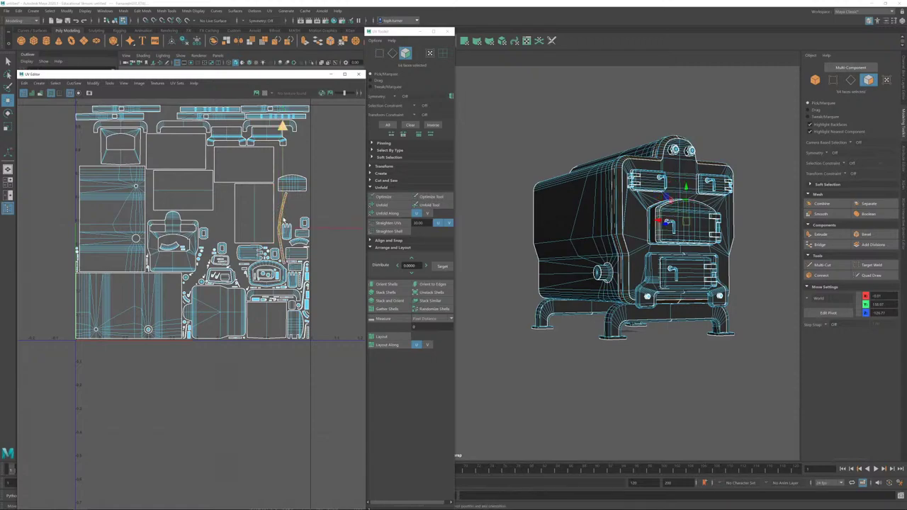
pyautogui.moveTo(294, 226); pyautogui.dragTo(359, 229)
pyautogui.click(300, 244)
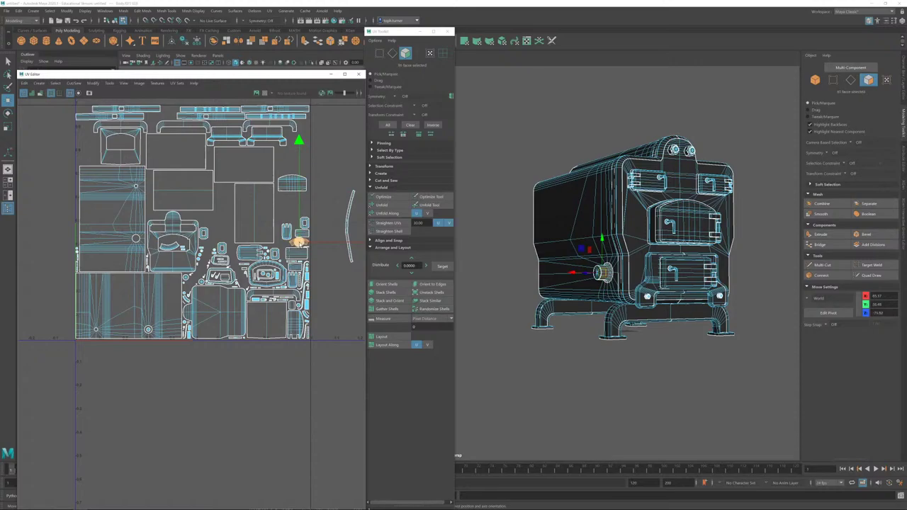
pyautogui.moveTo(300, 242); pyautogui.dragTo(353, 165)
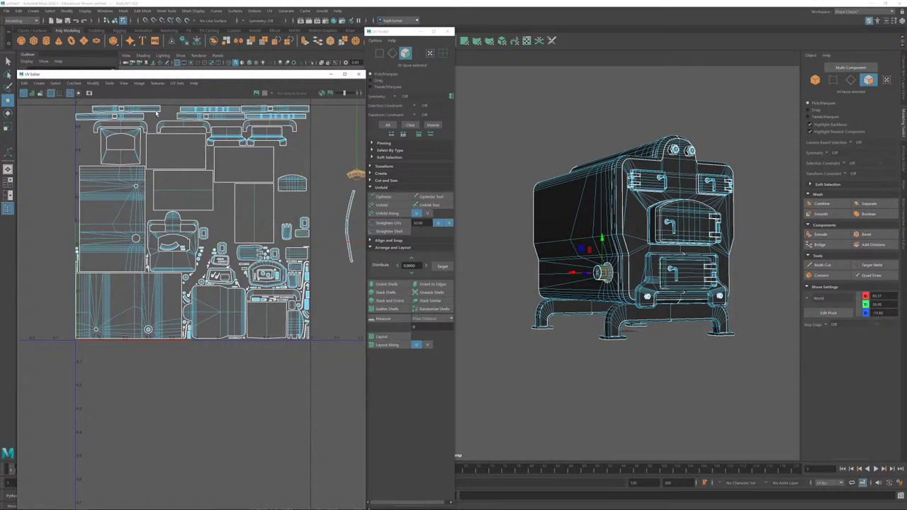
# Step: Move the small curved shell near the tile's lower-right corner and the arc shell inside the front plate outside the UV tile
pyautogui.keyDown('alt'); pyautogui.moveTo(338, 405); pyautogui.dragTo(277, 359, button='middle'); pyautogui.keyUp('alt')
pyautogui.scroll(3, 277, 359)
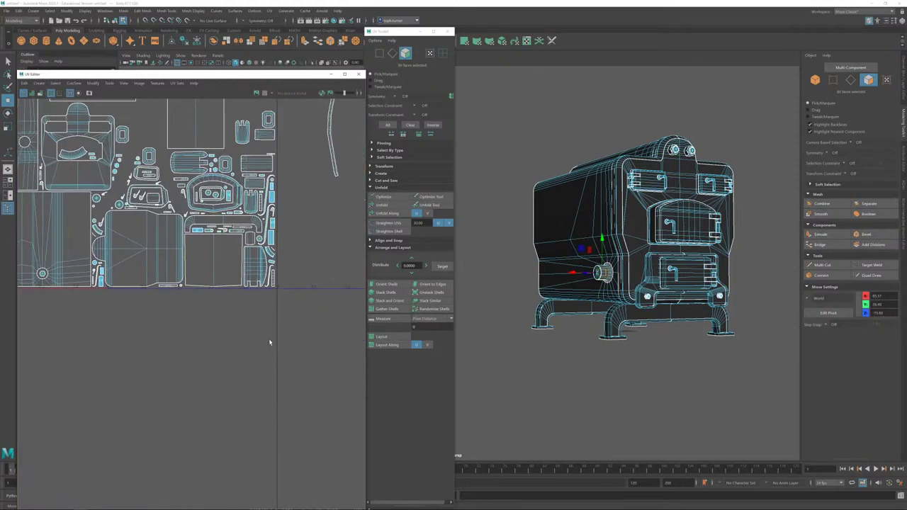
pyautogui.click(270, 252)
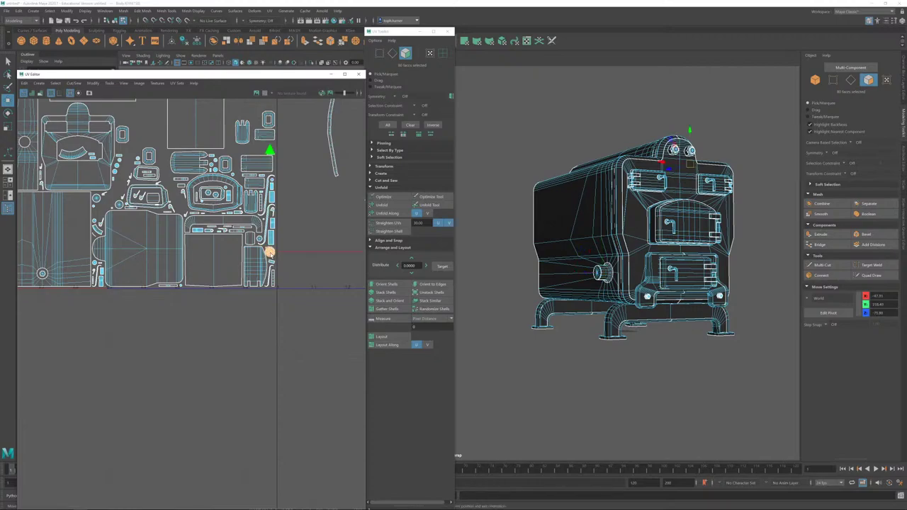
pyautogui.moveTo(263, 249); pyautogui.dragTo(350, 160)
pyautogui.keyDown('alt'); pyautogui.moveTo(75, 169); pyautogui.dragTo(163, 225, button='middle'); pyautogui.keyUp('alt')
pyautogui.click(162, 225)
pyautogui.scroll(-3, 136, 271)
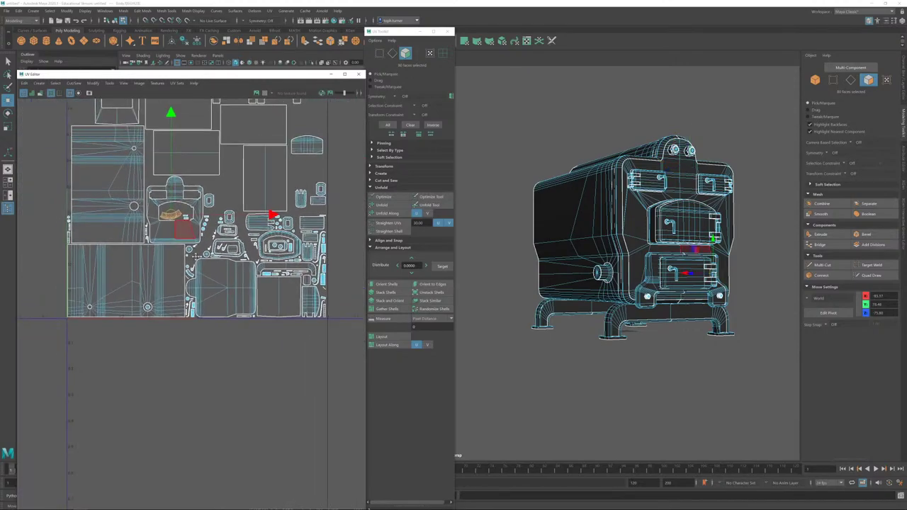
pyautogui.moveTo(131, 234); pyautogui.dragTo(360, 156)
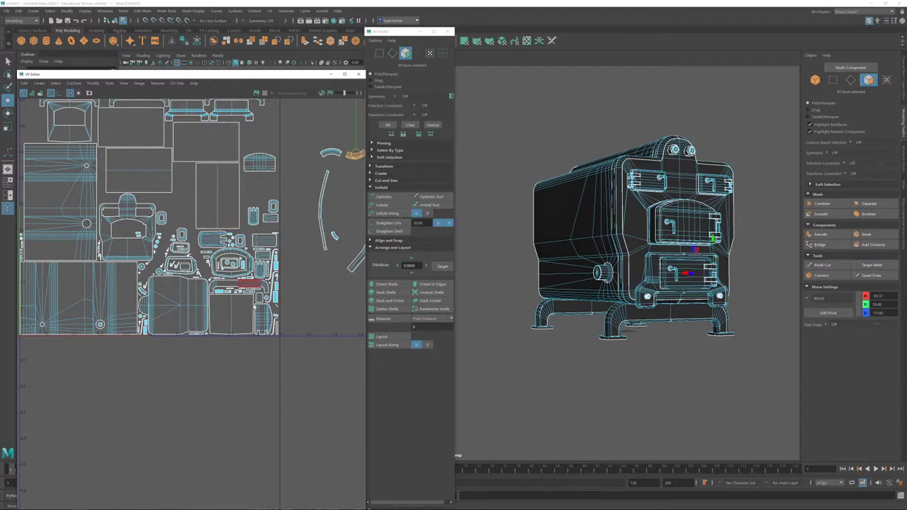
# Step: Orient the small tilted rectangular shell near the tile's lower-right corner to its long edge, and return to face selection
pyautogui.scroll(5, 172, 210)
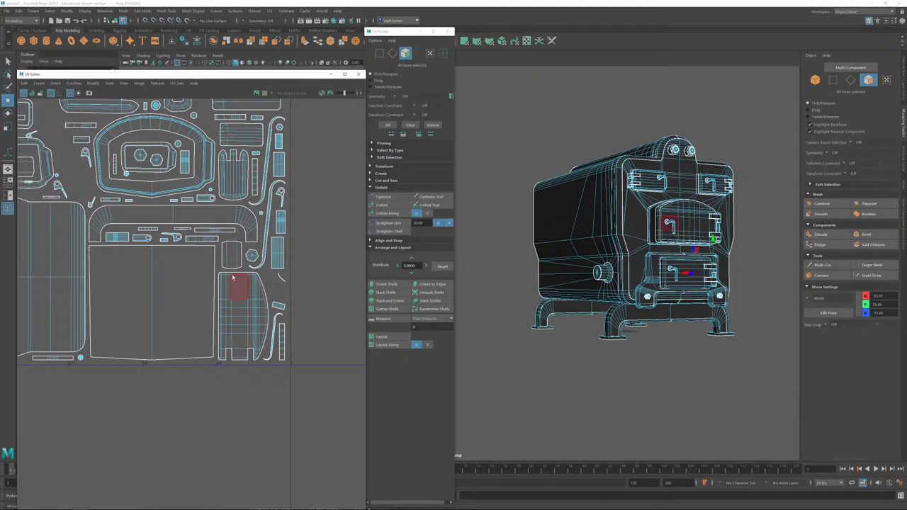
pyautogui.click(393, 54)
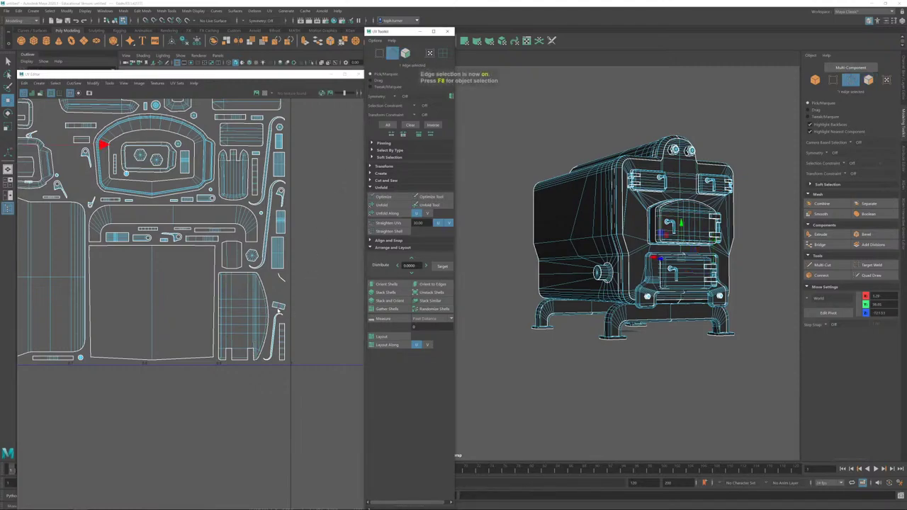
pyautogui.click(278, 310)
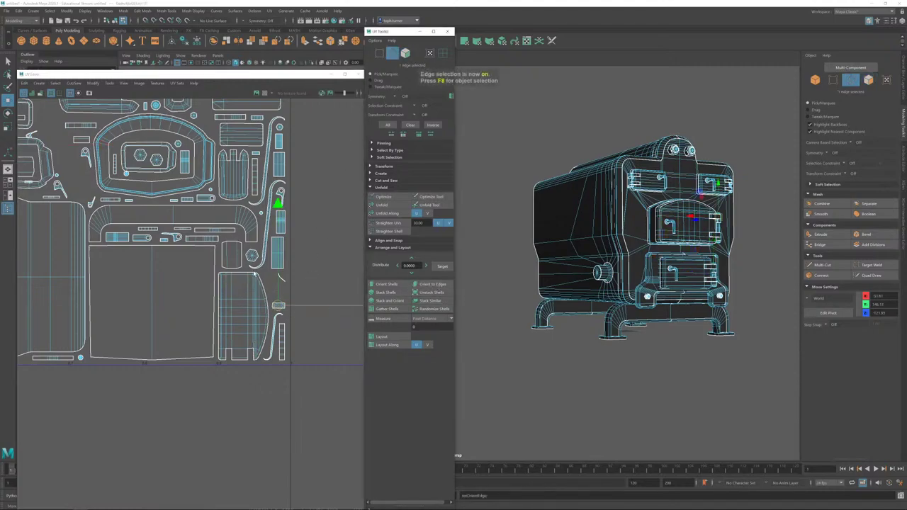
pyautogui.keyDown('alt'); pyautogui.moveTo(223, 229); pyautogui.dragTo(386, 341, button='middle'); pyautogui.keyUp('alt')
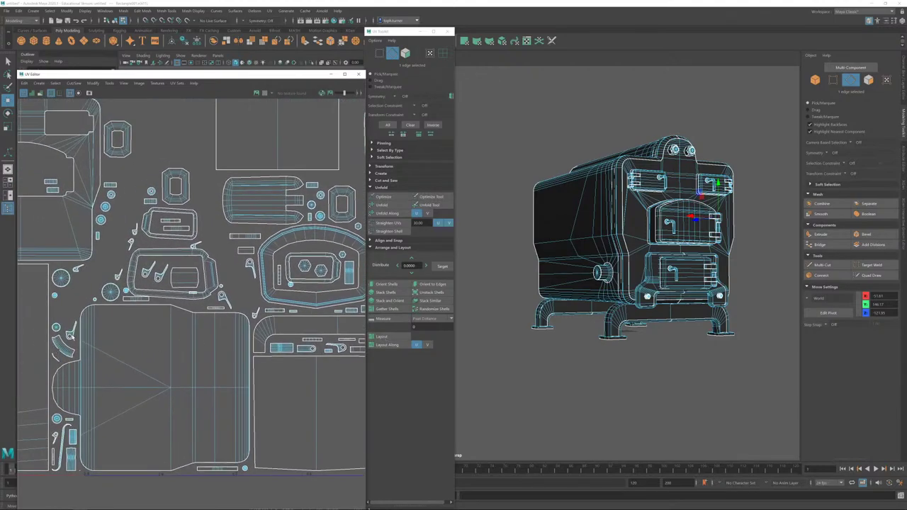
pyautogui.click(405, 54)
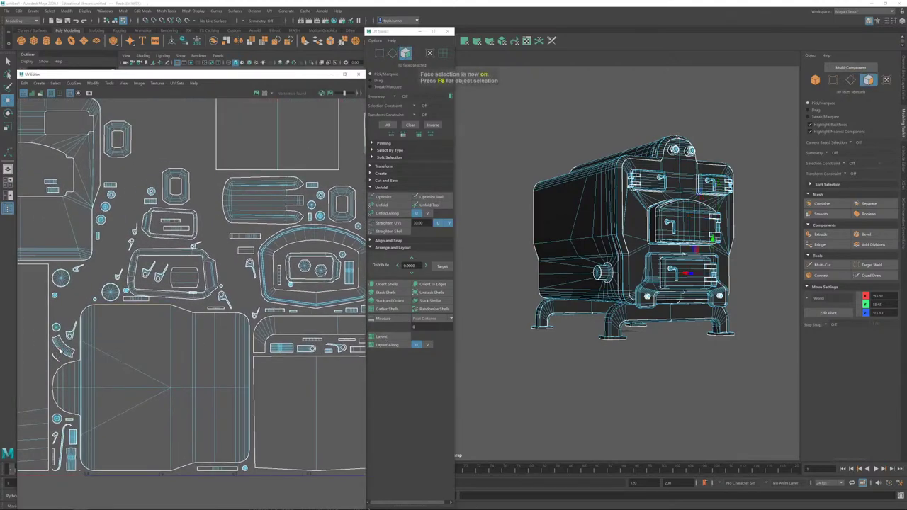
# Step: Move the small curved shell beside the large rounded panel shell outside the UV tile, next to the other small curved piece
pyautogui.click(63, 347)
pyautogui.scroll(-3, 40, 213)
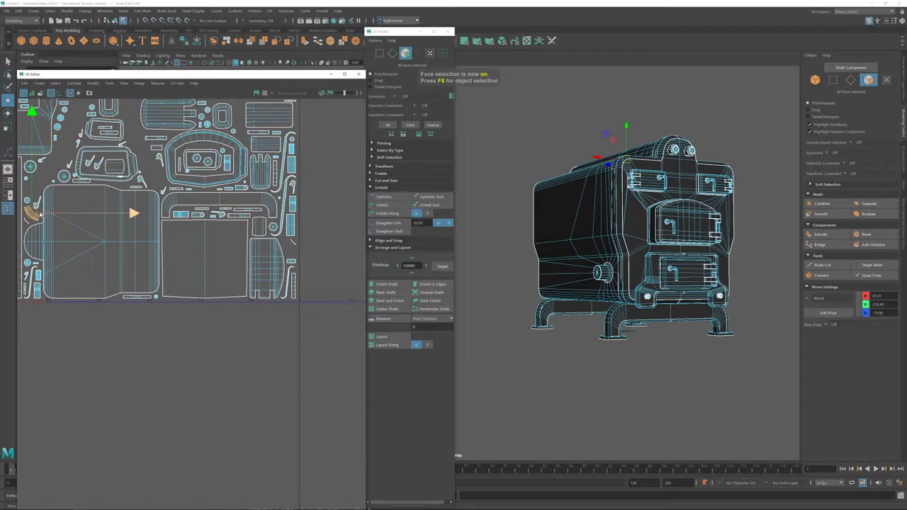
pyautogui.moveTo(32, 213); pyautogui.dragTo(310, 187)
pyautogui.keyDown('alt'); pyautogui.moveTo(310, 187); pyautogui.dragTo(126, 280, button='middle'); pyautogui.keyUp('alt')
pyautogui.scroll(-3, 213, 327)
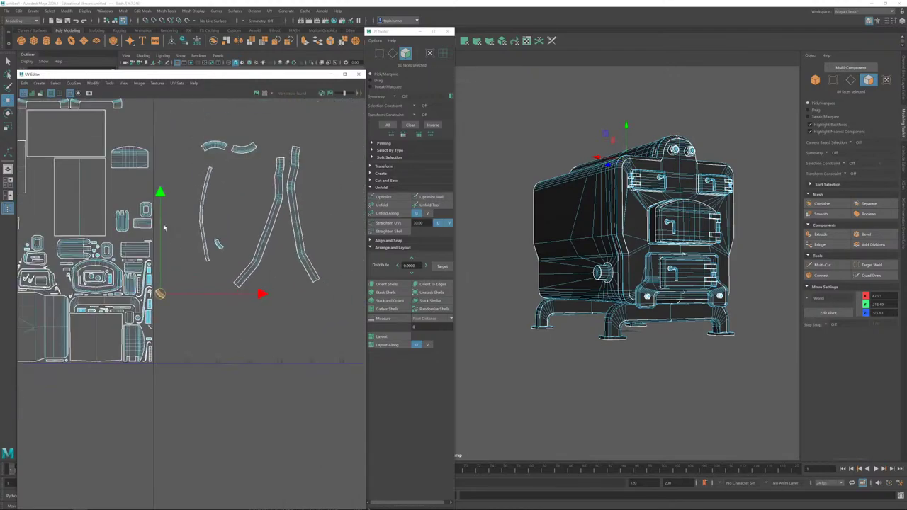
pyautogui.keyDown('alt'); pyautogui.moveTo(165, 228); pyautogui.dragTo(158, 235, button='middle'); pyautogui.keyUp('alt')
pyautogui.moveTo(154, 302); pyautogui.dragTo(222, 247)
# Step: Try to straighten the wider bent strip shell by applying Straighten UVs and Optimize to the whole shell
pyautogui.keyDown('alt'); pyautogui.moveTo(317, 188); pyautogui.dragTo(353, 305, button='right'); pyautogui.keyUp('alt')
pyautogui.keyDown('alt'); pyautogui.moveTo(322, 207); pyautogui.dragTo(295, 270, button='middle'); pyautogui.keyUp('alt')
pyautogui.moveTo(295, 269)
pyautogui.keyDown('alt'); pyautogui.mouseDown(button='right')
pyautogui.moveTo(394, 399)
pyautogui.moveTo(278, 263)
pyautogui.mouseUp(button='right'); pyautogui.keyUp('alt')
pyautogui.click(258, 283)
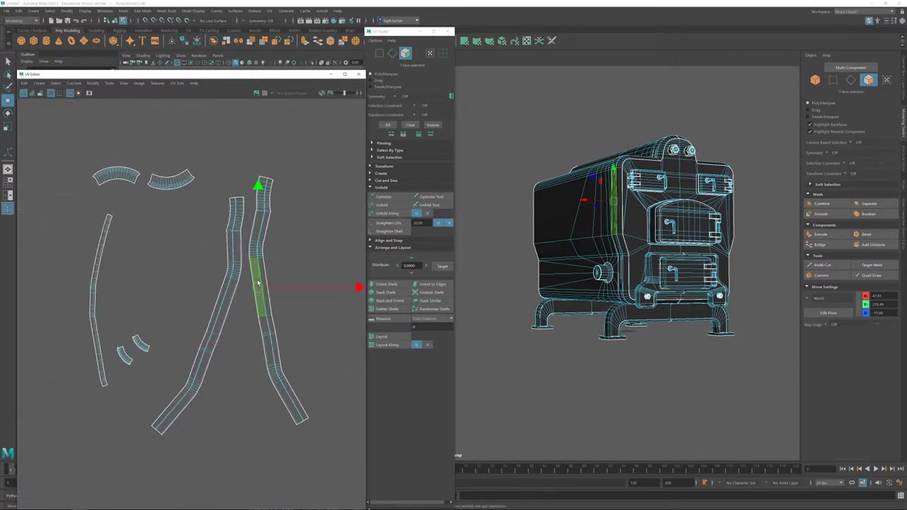
pyautogui.doubleClick(258, 283)
pyautogui.click(389, 222)
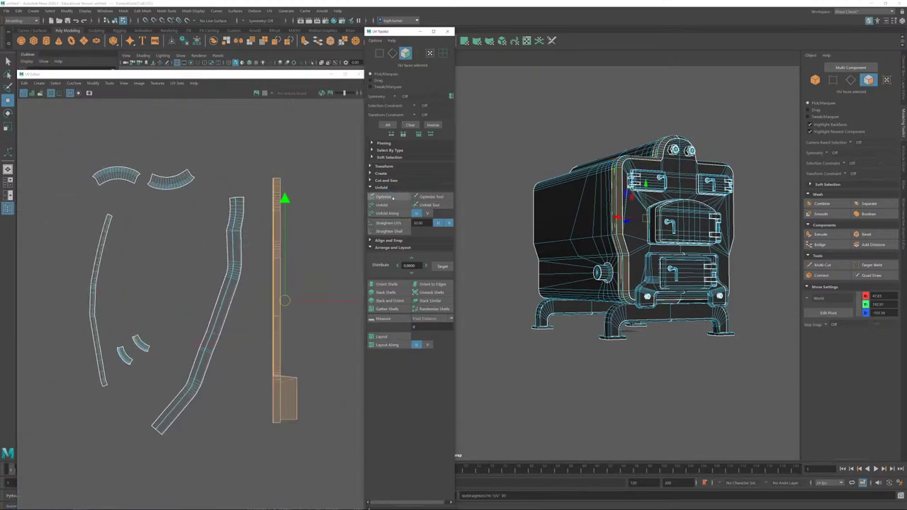
pyautogui.click(393, 199)
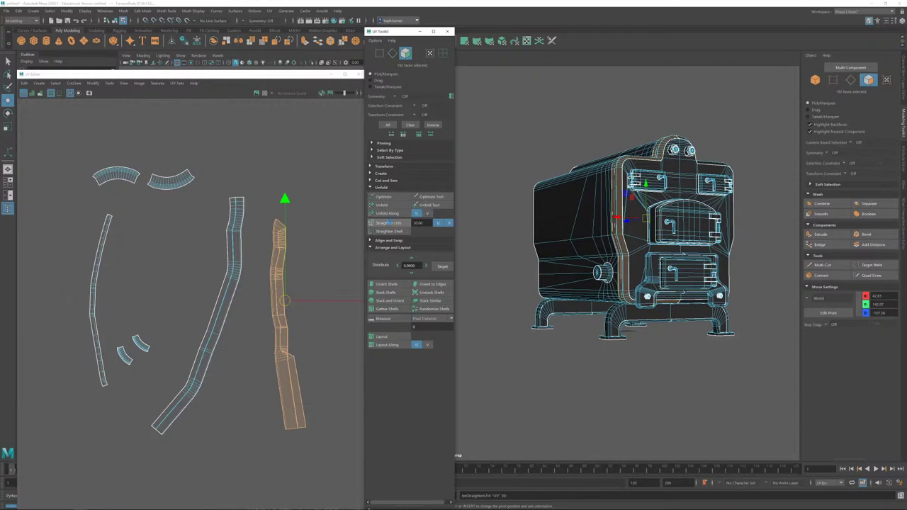
pyautogui.click(388, 223)
pyautogui.click(375, 200)
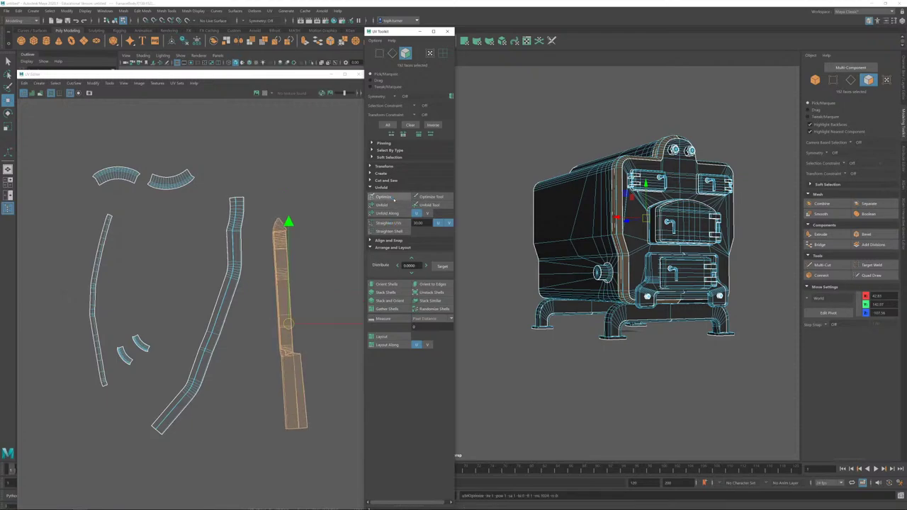
pyautogui.click(394, 198)
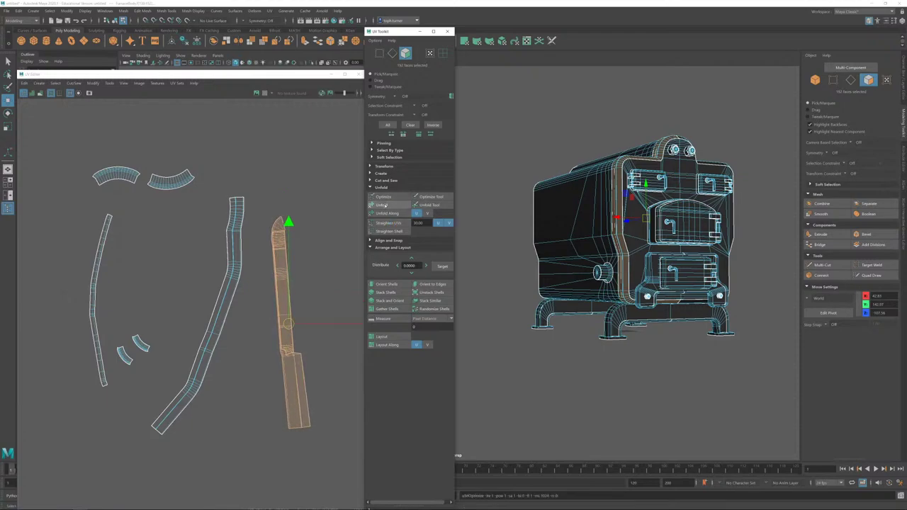
# Step: Unfold and optimize the distorted wider strip shell, and rotate it until its long middle section stands vertical
pyautogui.click(391, 205)
pyautogui.click(391, 197)
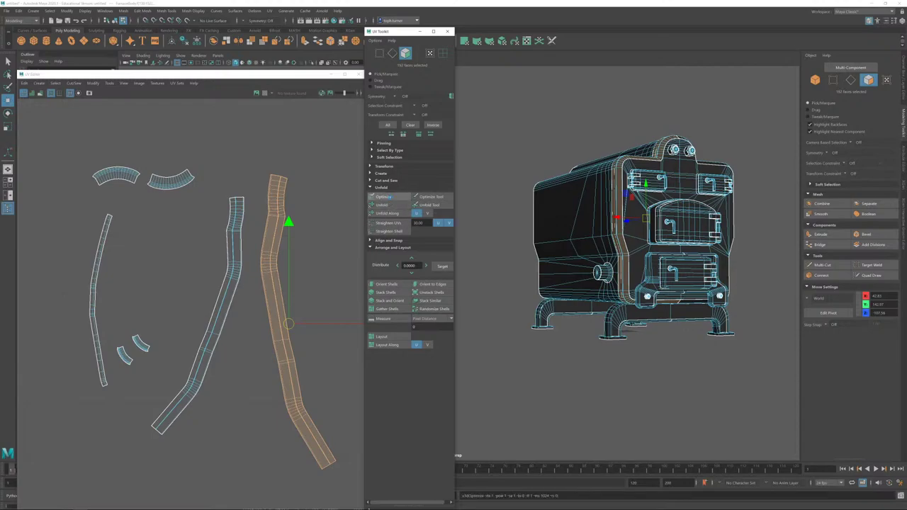
pyautogui.click(390, 197)
pyautogui.press('e')
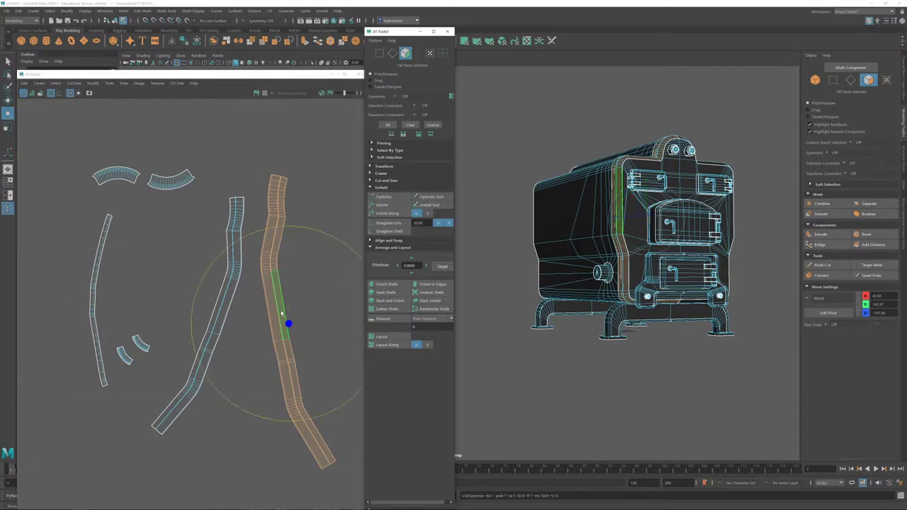
pyautogui.moveTo(319, 234); pyautogui.dragTo(332, 243)
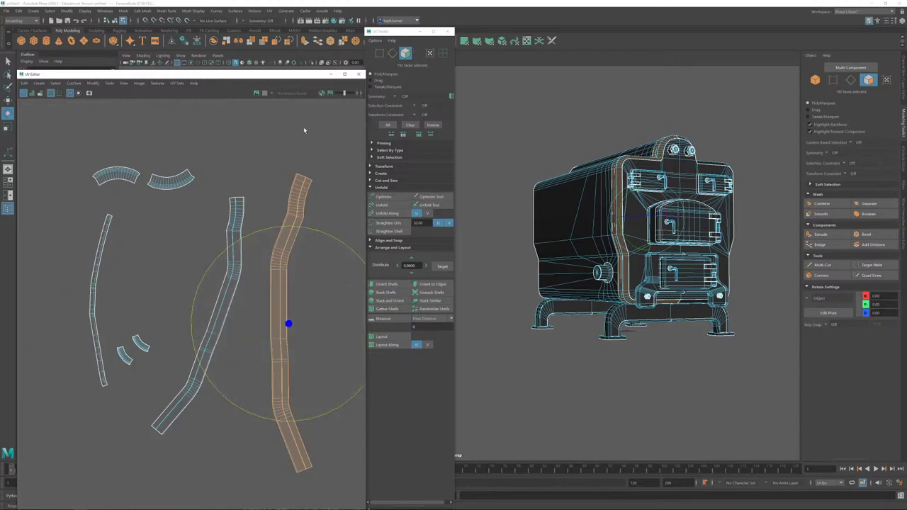
# Step: Rotate the upper section of the wider strip shell upright and move it in line with the middle section
pyautogui.moveTo(270, 136); pyautogui.dragTo(317, 231)
pyautogui.moveTo(306, 120); pyautogui.dragTo(284, 127)
pyautogui.press('w')
pyautogui.moveTo(296, 221); pyautogui.dragTo(279, 215)
# Step: Rotate the lower end section of the wider strip shell upright and align it under the middle section
pyautogui.moveTo(336, 496); pyautogui.dragTo(263, 409)
pyautogui.press('e')
pyautogui.moveTo(317, 351); pyautogui.dragTo(339, 373)
pyautogui.press('w')
pyautogui.moveTo(286, 445); pyautogui.dragTo(278, 459)
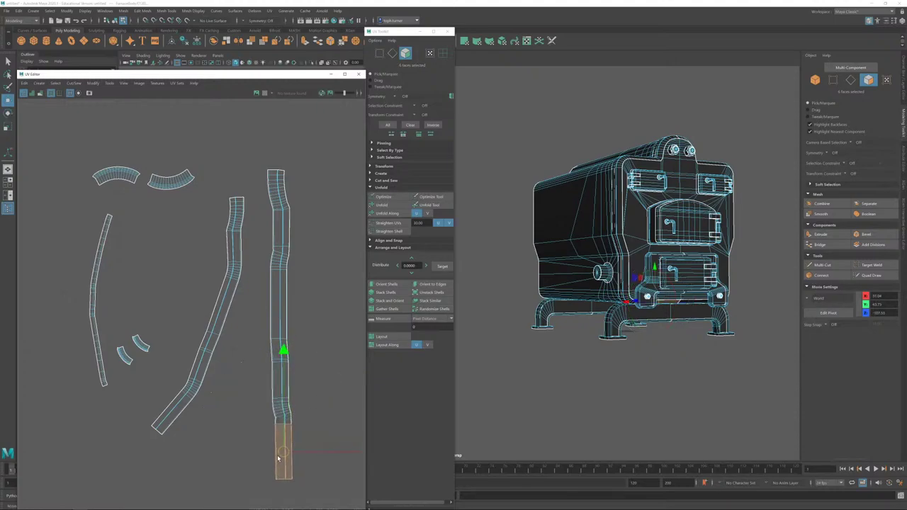
# Step: Rotate the narrower bent strip shell until its middle section is vertical and move it closer to the wider strip
pyautogui.doubleClick(228, 310)
pyautogui.press('e')
pyautogui.moveTo(212, 221); pyautogui.dragTo(182, 223)
pyautogui.press('w')
pyautogui.moveTo(197, 320); pyautogui.dragTo(226, 330)
# Step: Rotate the upper section of the narrower strip shell upright and move it onto the line of the middle section
pyautogui.moveTo(211, 190); pyautogui.dragTo(245, 248)
pyautogui.press('e')
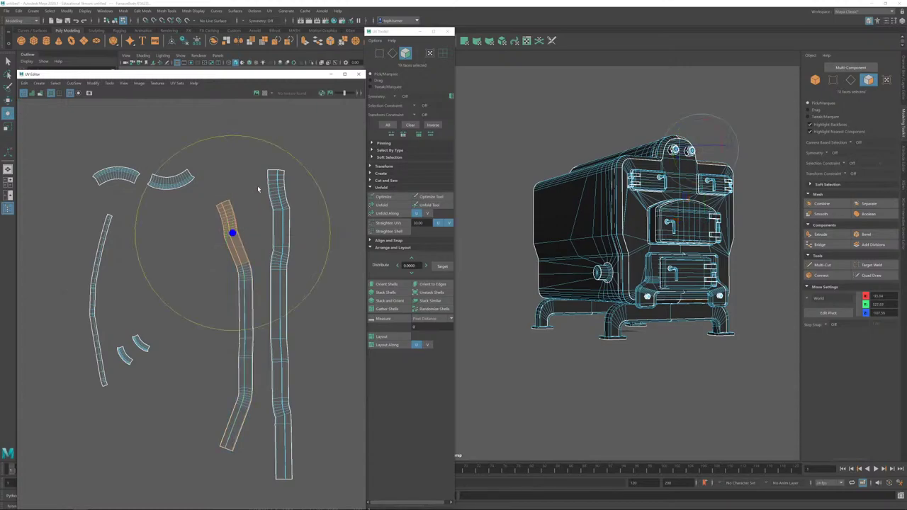
pyautogui.moveTo(243, 137); pyautogui.dragTo(265, 161)
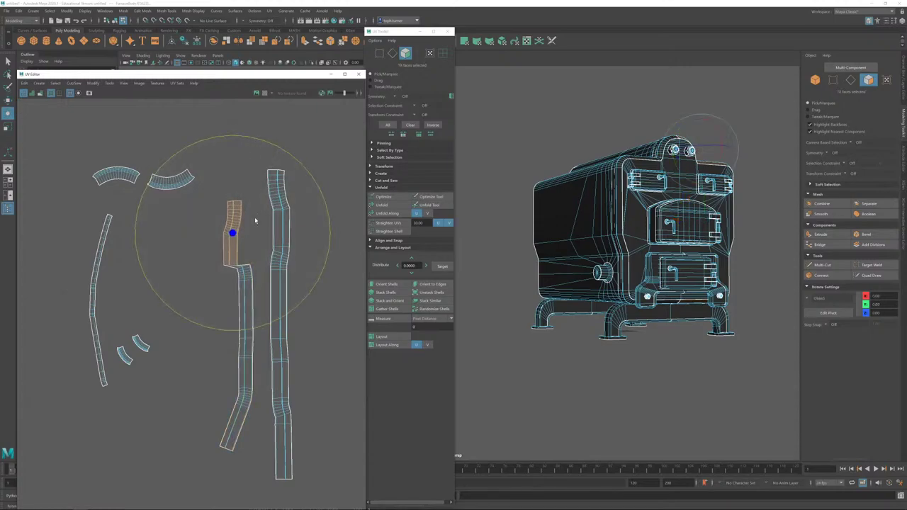
pyautogui.press('w')
pyautogui.moveTo(232, 234); pyautogui.dragTo(247, 226)
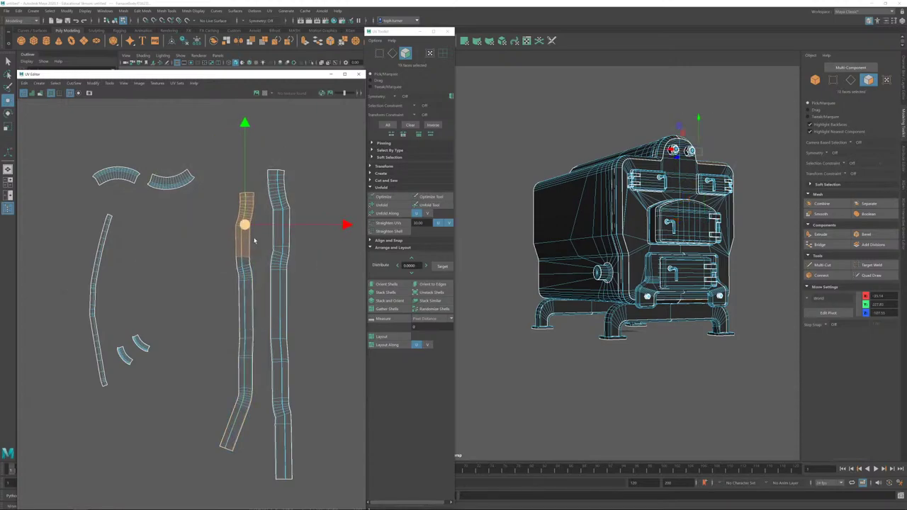
# Step: Rotate the lower end section of the narrower strip shell upright and align it below the middle section
pyautogui.moveTo(275, 313)
pyautogui.mouseDown(button='middle')
pyautogui.moveTo(277, 290)
pyautogui.moveTo(275, 309)
pyautogui.mouseUp(button='middle')
pyautogui.keyDown('alt'); pyautogui.moveTo(275, 343); pyautogui.dragTo(277, 282, button='middle'); pyautogui.keyUp('alt')
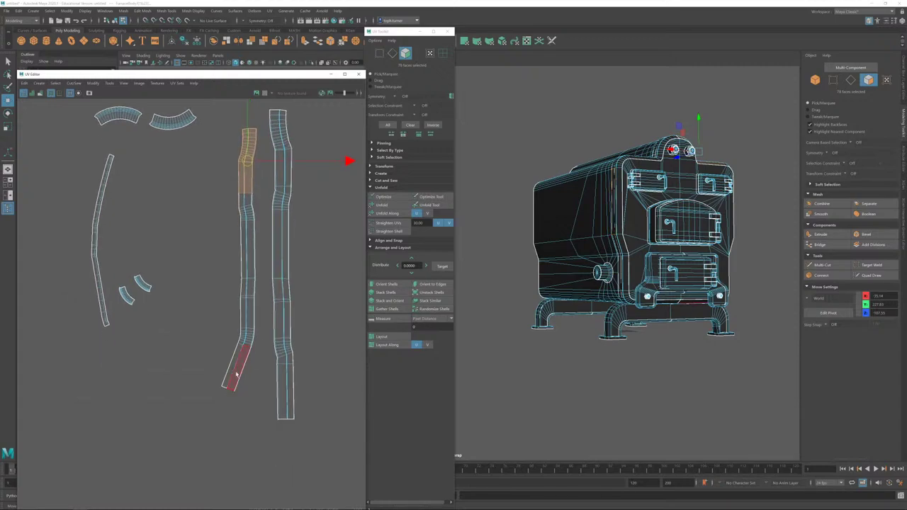
pyautogui.moveTo(204, 385); pyautogui.dragTo(257, 416)
pyautogui.press('e')
pyautogui.moveTo(251, 274); pyautogui.dragTo(210, 285)
pyautogui.press('w')
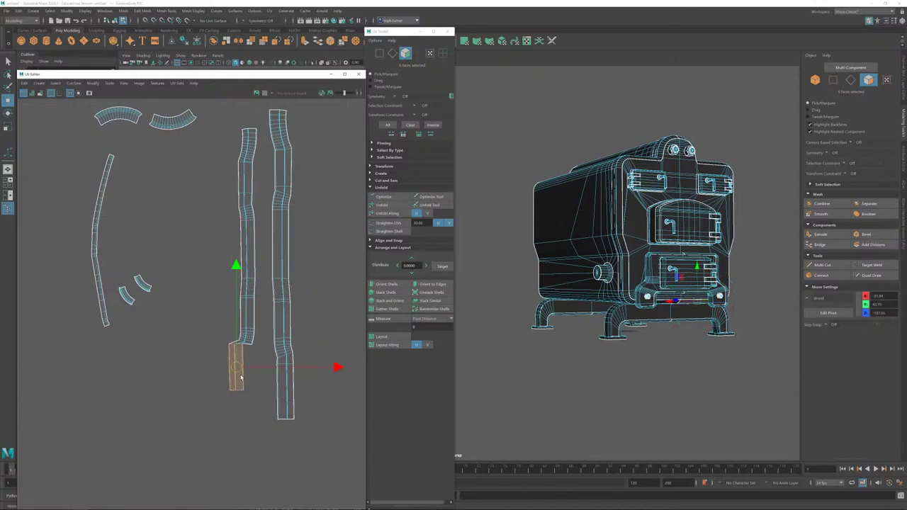
pyautogui.moveTo(236, 265); pyautogui.dragTo(247, 273, button='middle')
# Step: Straighten the whole narrower strip shell with alternating Optimize and Straighten UVs, and move it away from the wider strip
pyautogui.doubleClick(247, 273)
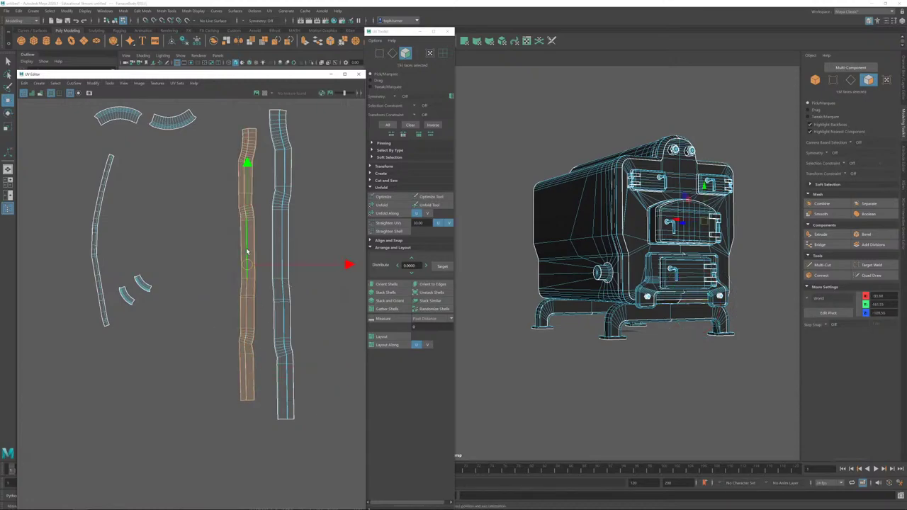
pyautogui.click(386, 197)
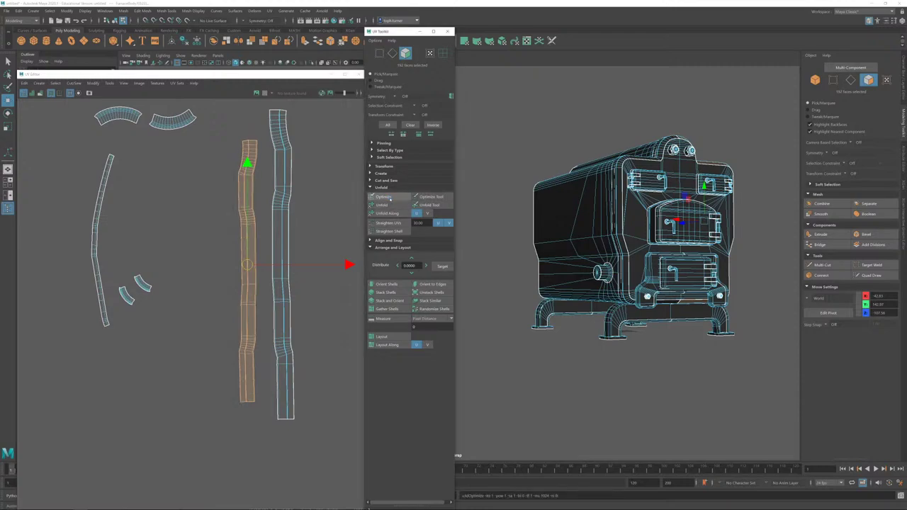
pyautogui.click(389, 223)
pyautogui.click(388, 198)
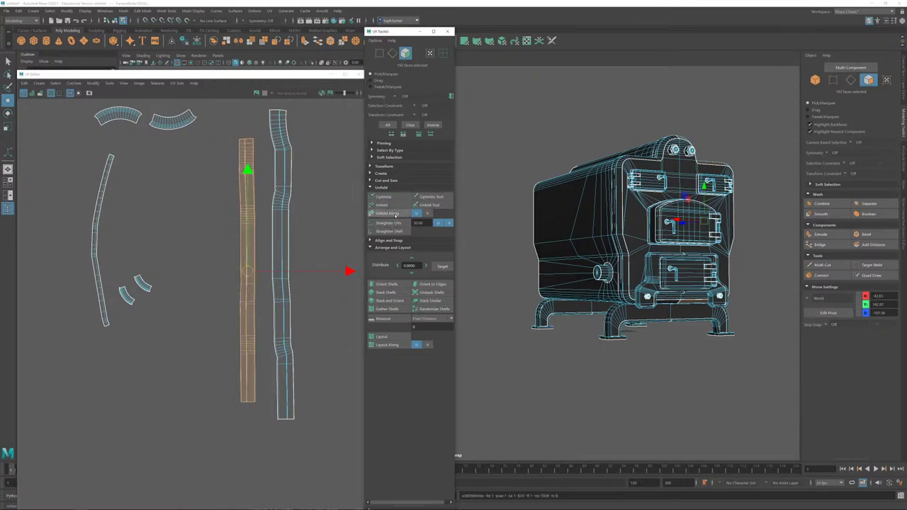
pyautogui.click(394, 223)
pyautogui.click(391, 198)
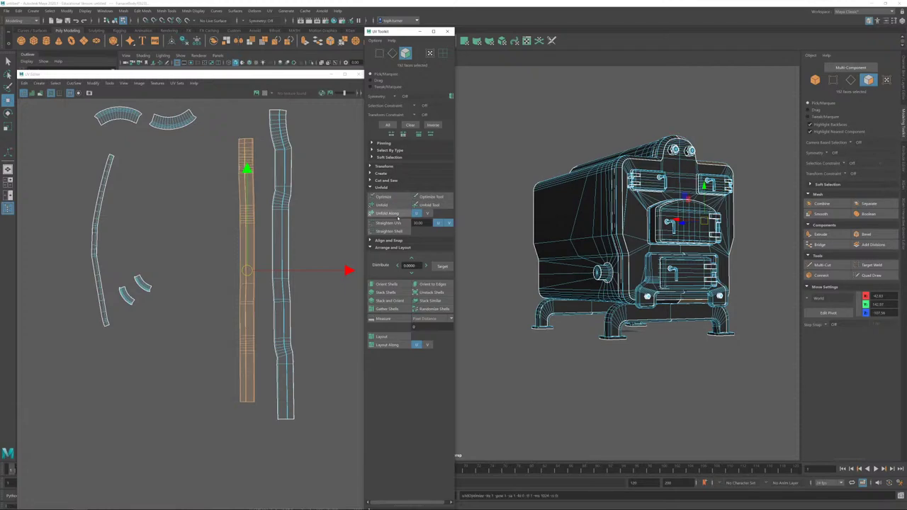
pyautogui.click(392, 222)
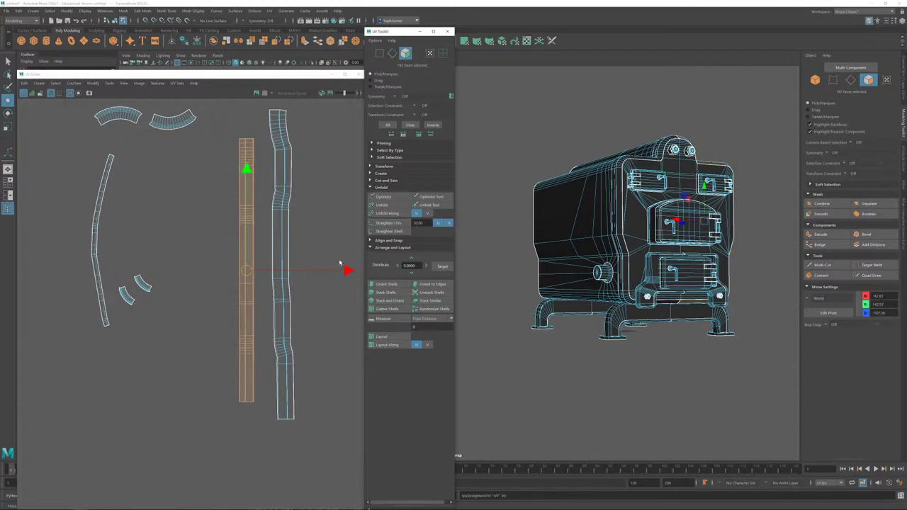
pyautogui.moveTo(345, 268); pyautogui.dragTo(289, 267)
# Step: Straighten the UVs of the wider strip shell and place it beside the straightened narrower strip
pyautogui.click(287, 284)
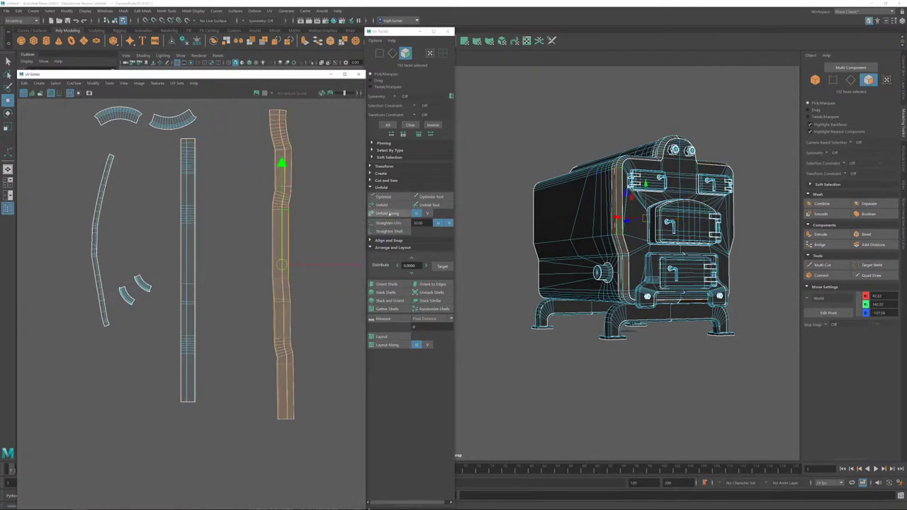
pyautogui.click(394, 223)
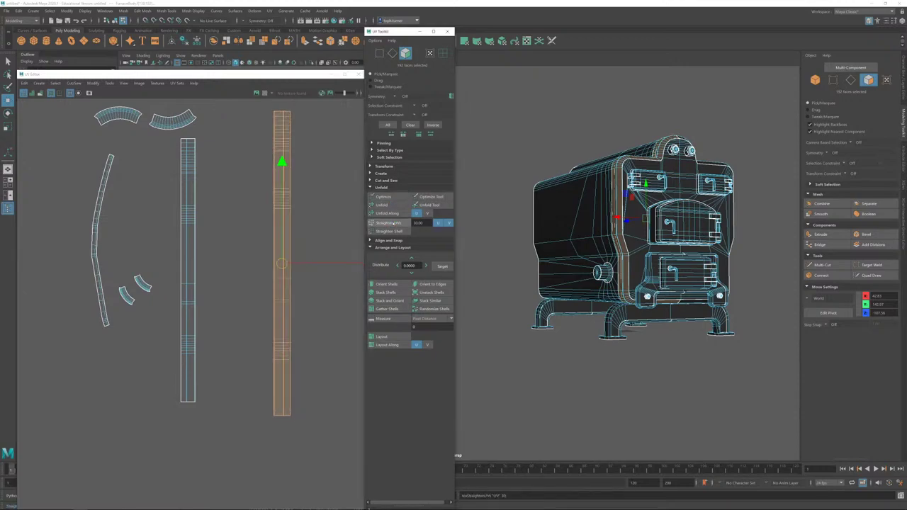
pyautogui.click(395, 222)
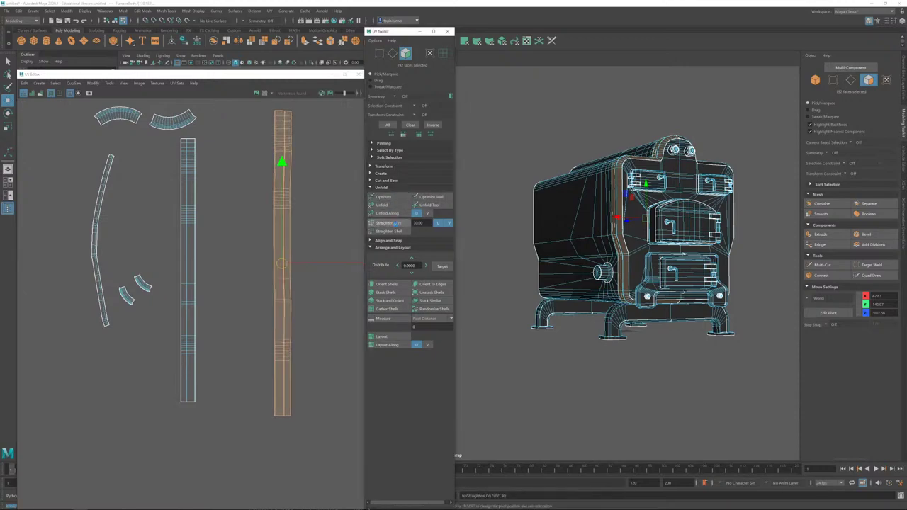
pyautogui.click(392, 224)
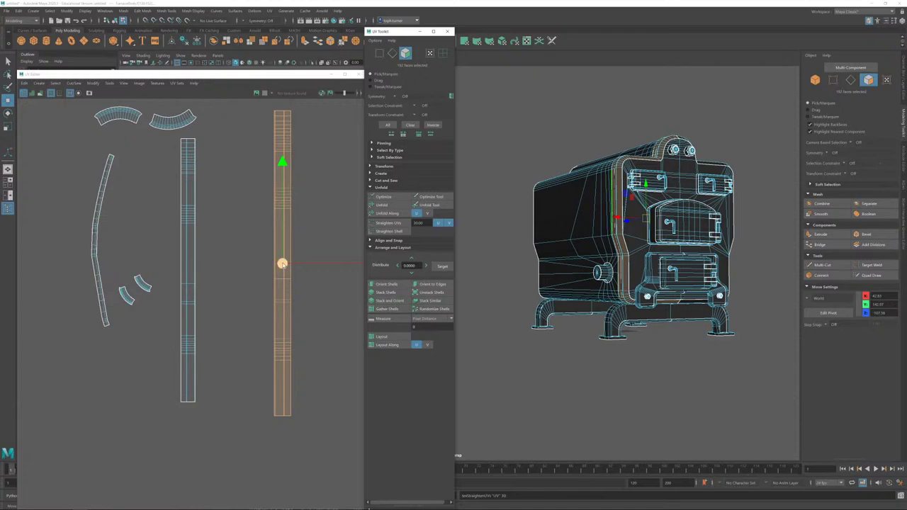
pyautogui.moveTo(283, 263); pyautogui.dragTo(216, 296)
# Step: Straighten the UVs of the long thin curved strip shell and place it beside the two straightened strips
pyautogui.click(98, 223)
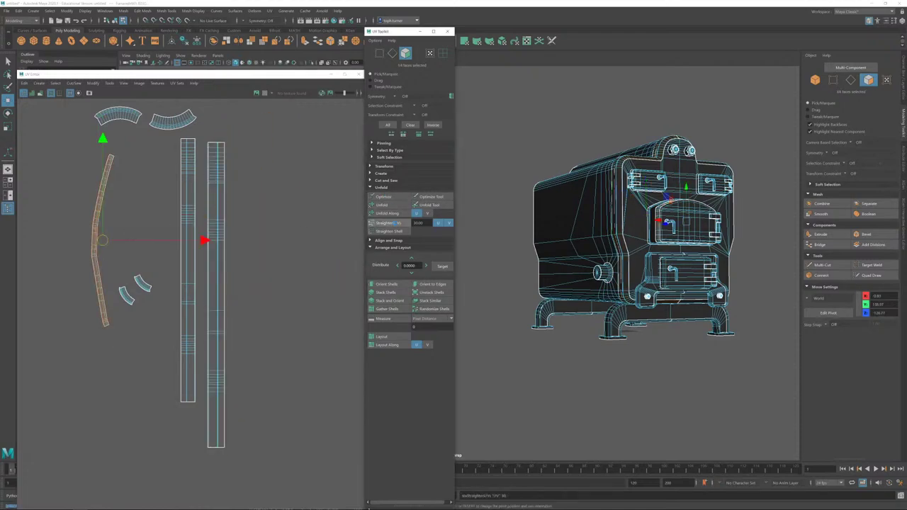
pyautogui.click(397, 223)
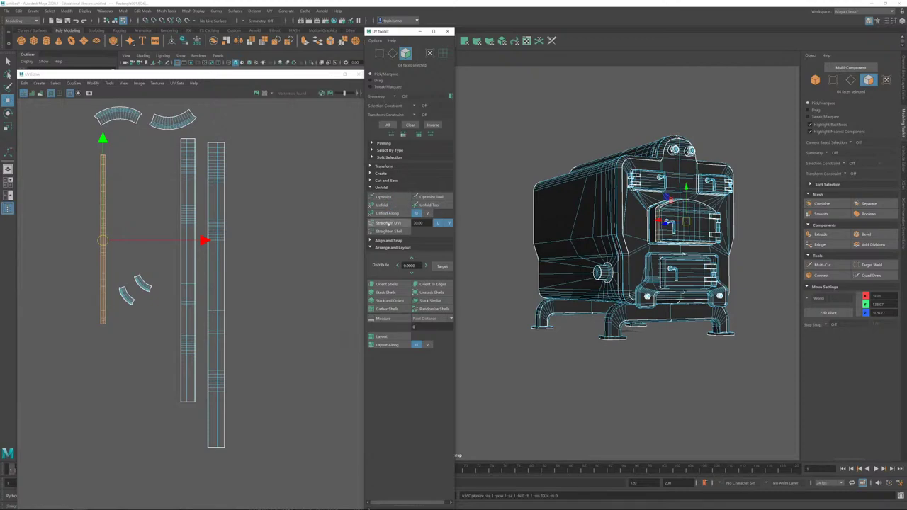
pyautogui.moveTo(100, 235); pyautogui.dragTo(231, 232)
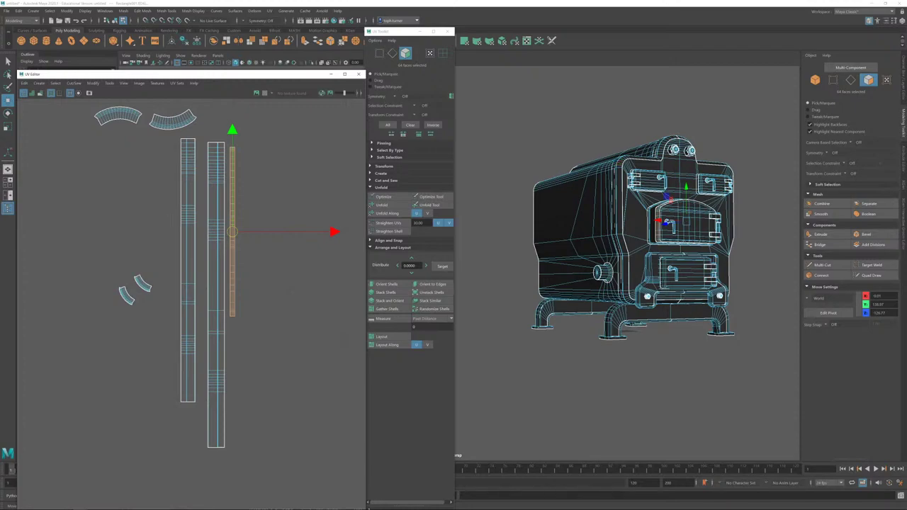
pyautogui.press('super')
pyautogui.click(66, 505)
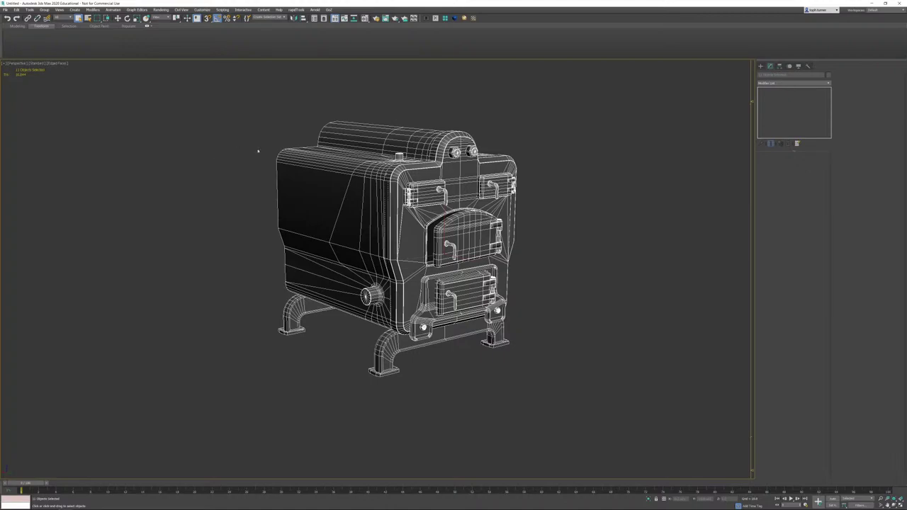
pyautogui.moveTo(86, 506)
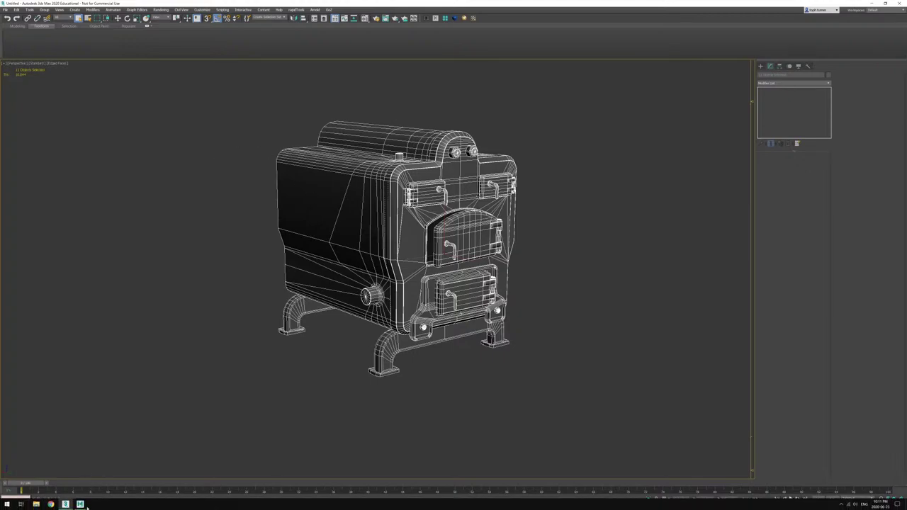
pyautogui.click(123, 482)
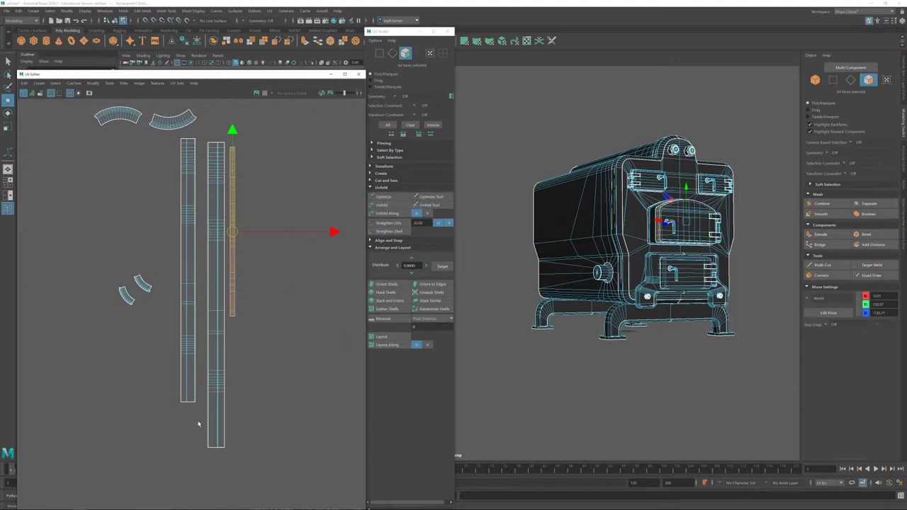
# Step: Rotate the upward-curving arc shell level, move it away from the other arc shell and optimize its UVs
pyautogui.scroll(3, 195, 385)
pyautogui.scroll(-1, 239, 415)
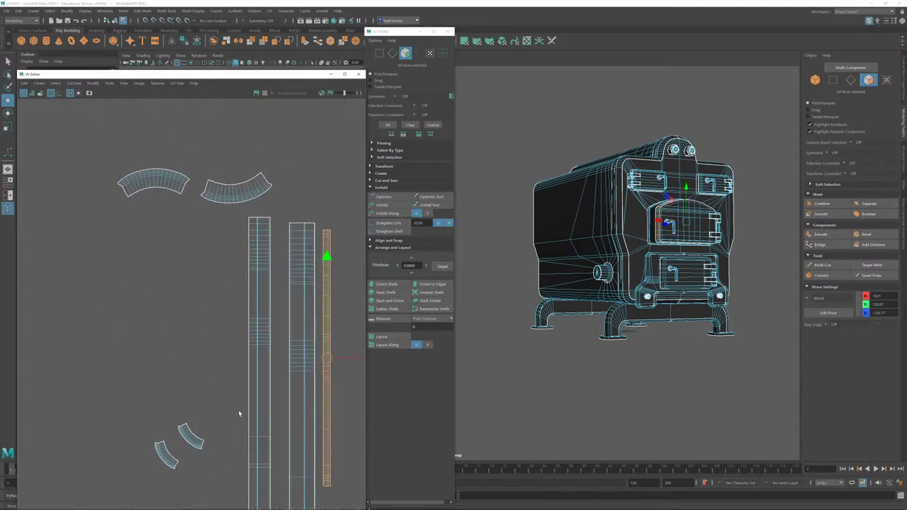
pyautogui.click(236, 187)
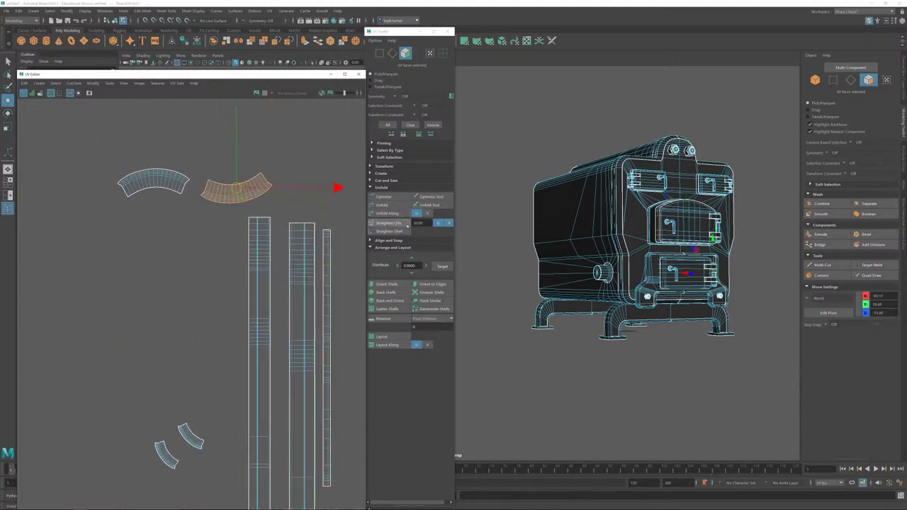
pyautogui.keyDown('alt'); pyautogui.moveTo(279, 209); pyautogui.dragTo(245, 269, button='middle'); pyautogui.keyUp('alt')
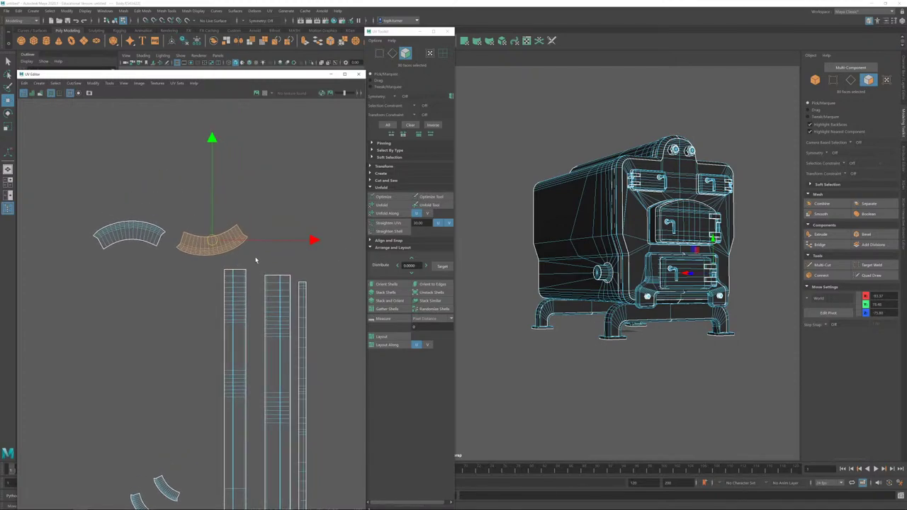
pyautogui.press('e')
pyautogui.moveTo(248, 153); pyautogui.dragTo(262, 158)
pyautogui.press('w')
pyautogui.moveTo(221, 247); pyautogui.dragTo(282, 232)
pyautogui.click(383, 196)
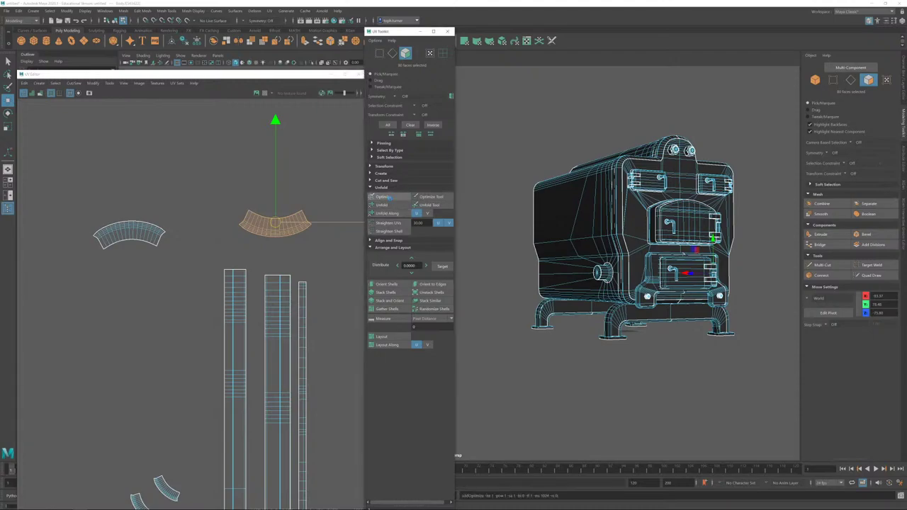
# Step: Straighten the selected upward-curving arc shell into a rectangular strip with alternating Straighten UVs and Optimize passes
pyautogui.click(389, 223)
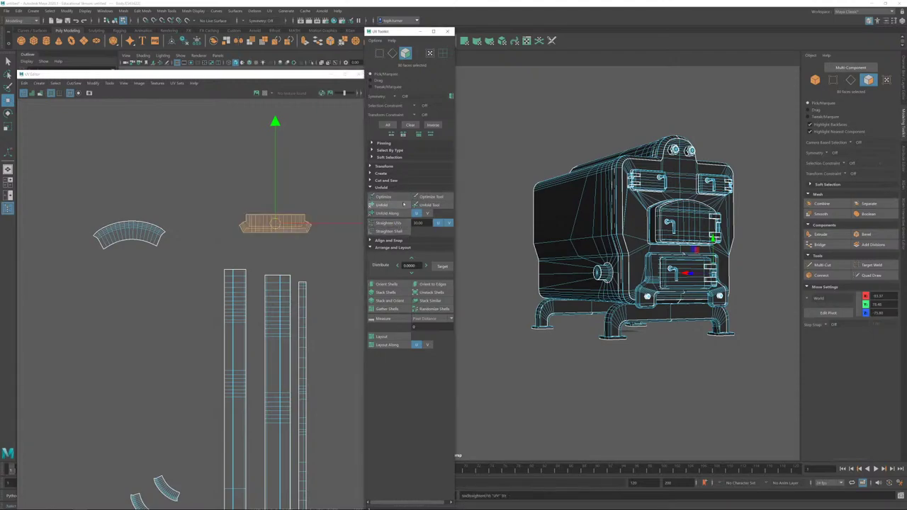
pyautogui.click(383, 196)
pyautogui.click(399, 223)
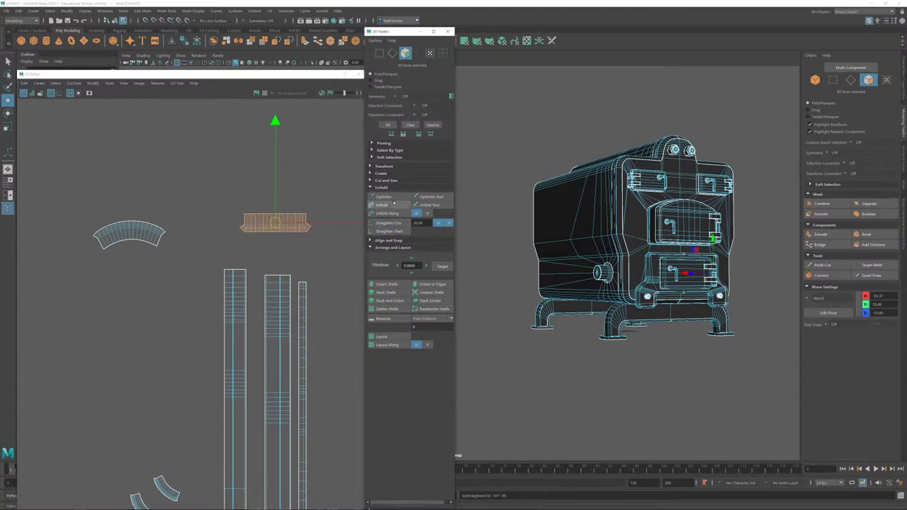
pyautogui.click(391, 197)
pyautogui.click(388, 222)
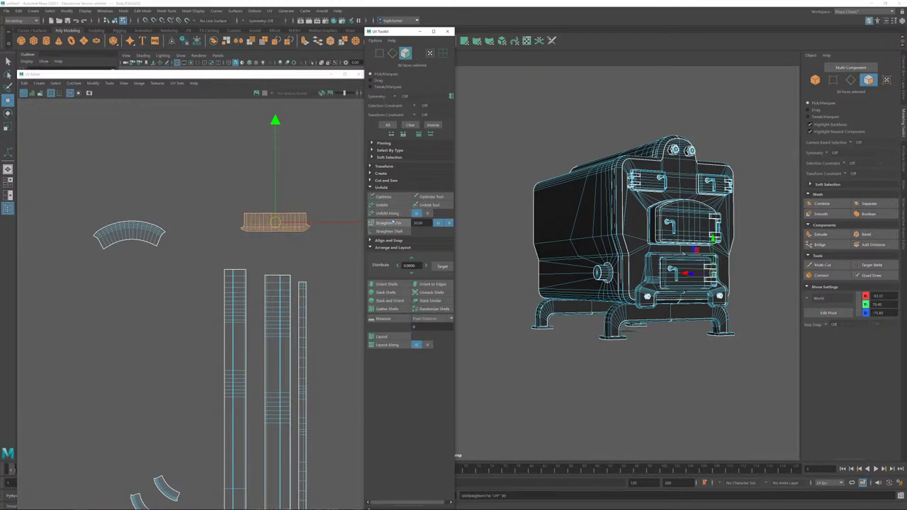
pyautogui.click(383, 196)
pyautogui.click(388, 223)
pyautogui.click(383, 196)
pyautogui.click(388, 222)
# Step: Straighten the other large arc shell with alternating Optimize and Straighten UVs, and place it just above the first short strip
pyautogui.click(141, 243)
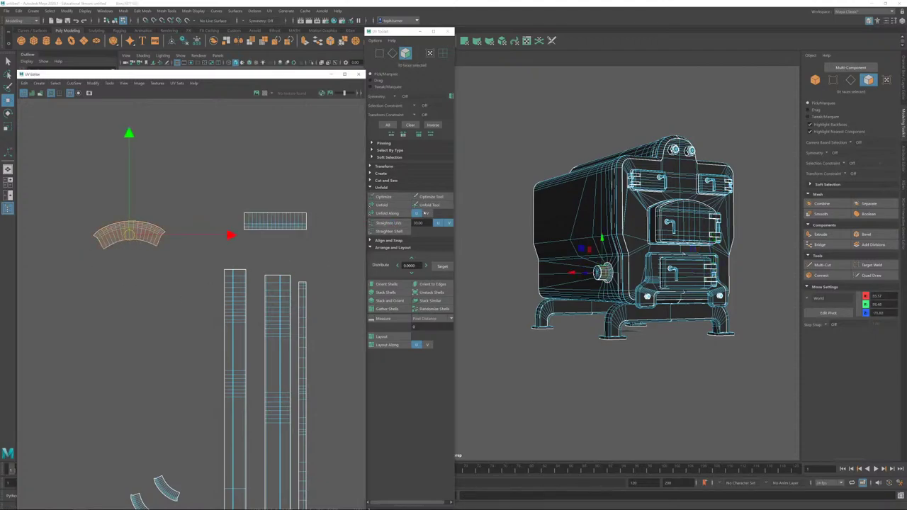
pyautogui.click(383, 196)
pyautogui.click(394, 230)
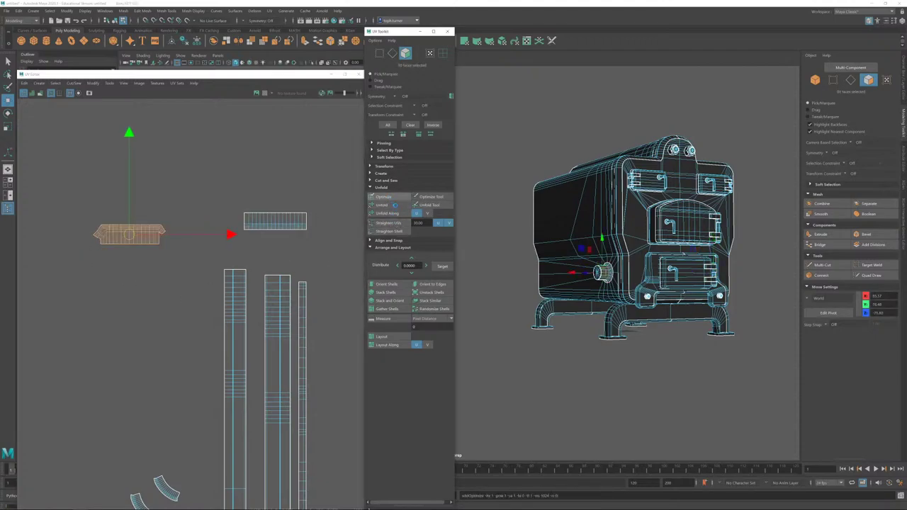
pyautogui.click(382, 197)
pyautogui.click(394, 223)
pyautogui.click(397, 197)
pyautogui.click(394, 223)
pyautogui.click(391, 197)
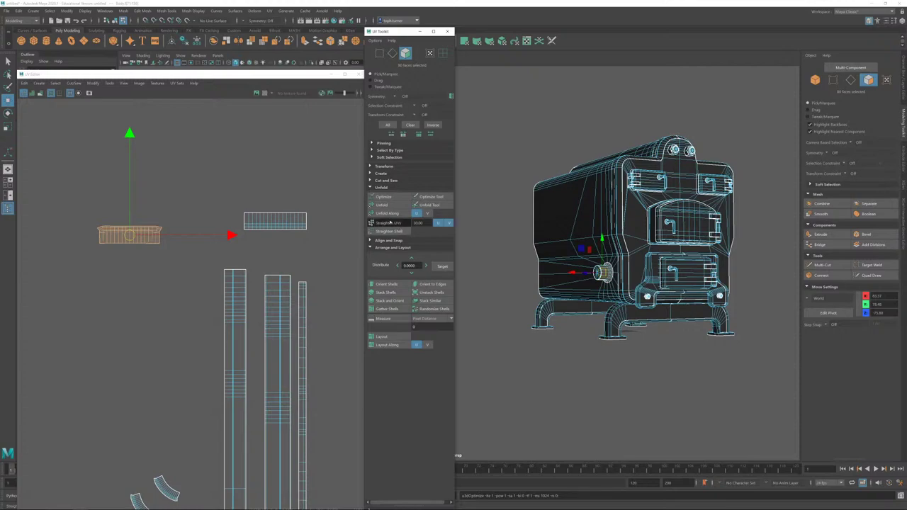
pyautogui.click(389, 222)
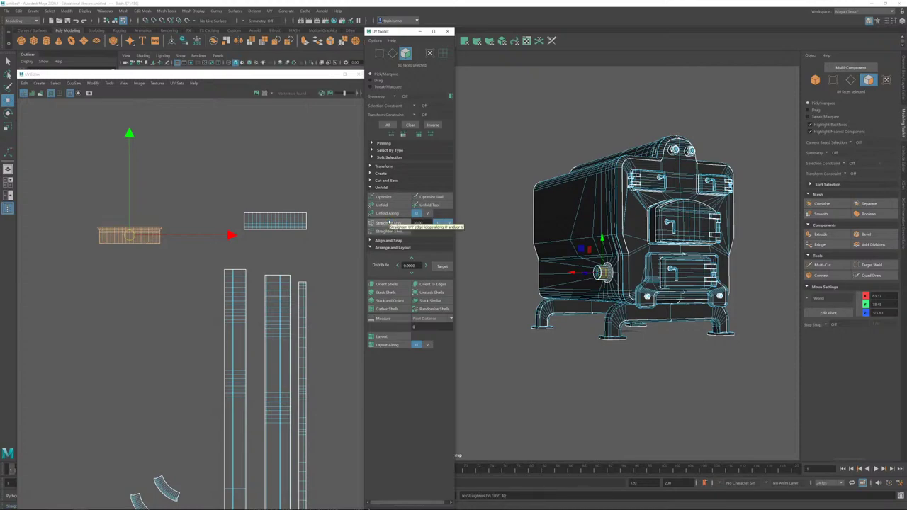
pyautogui.click(388, 198)
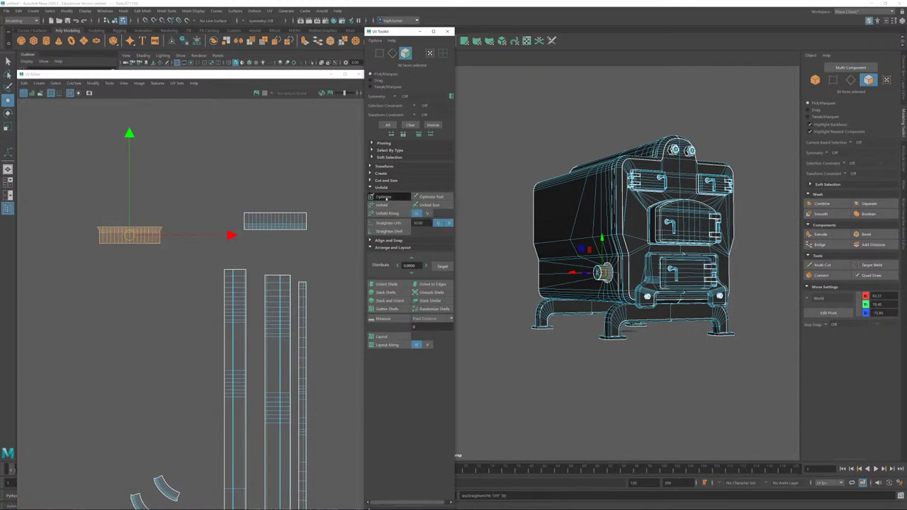
pyautogui.click(389, 222)
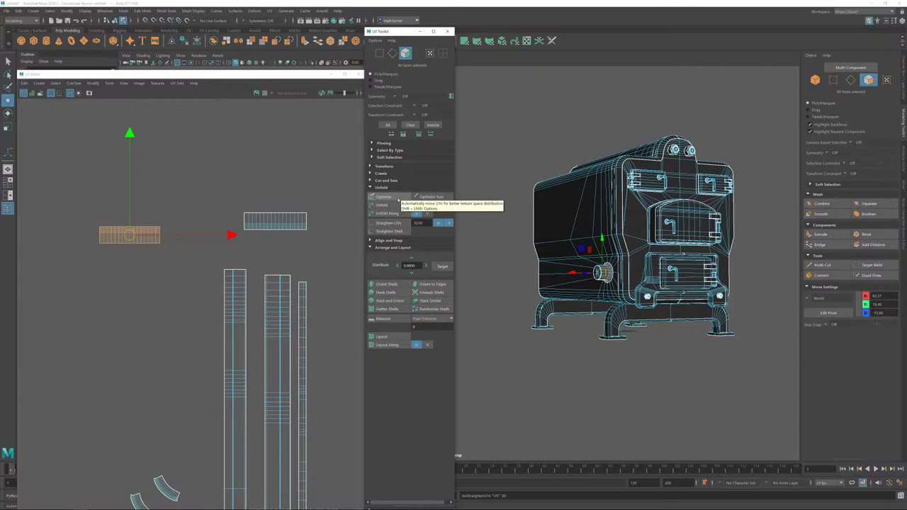
pyautogui.click(397, 197)
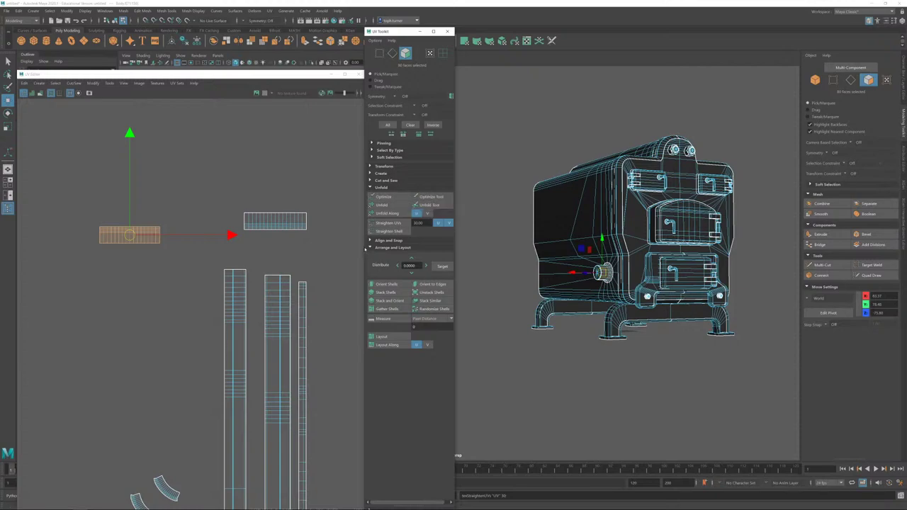
pyautogui.moveTo(129, 234); pyautogui.dragTo(275, 203)
# Step: Select the two small curved shells outside the layout and rotate them together until they lie level
pyautogui.keyDown('alt'); pyautogui.moveTo(291, 276); pyautogui.dragTo(271, 166, button='middle'); pyautogui.keyUp('alt')
pyautogui.scroll(3, 156, 355)
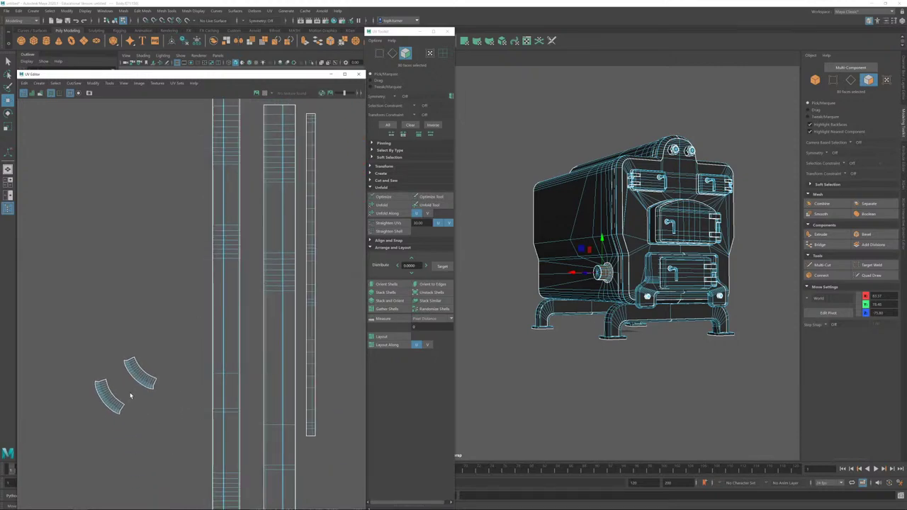
pyautogui.keyDown('alt'); pyautogui.moveTo(135, 390); pyautogui.dragTo(253, 282, button='middle'); pyautogui.keyUp('alt')
pyautogui.doubleClick(256, 279)
pyautogui.keyDown('shift'); pyautogui.click(220, 294); pyautogui.keyUp('shift')
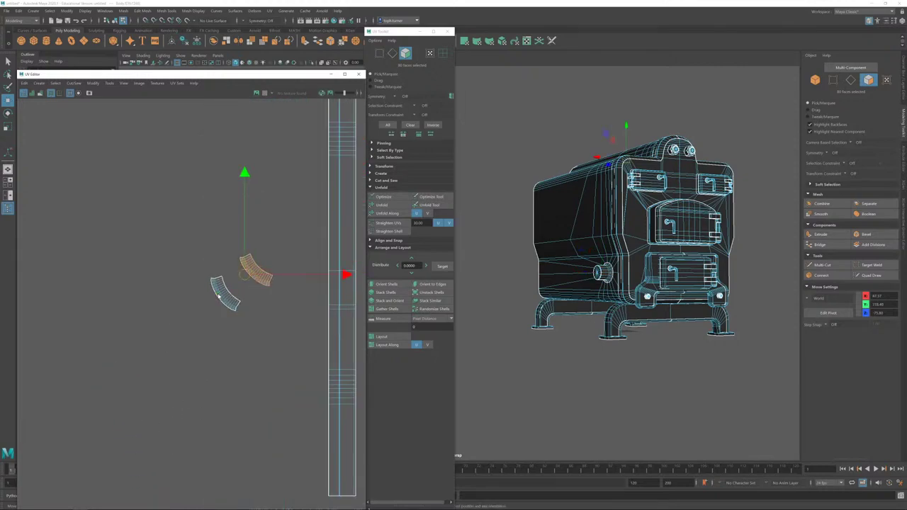
pyautogui.press('e')
pyautogui.moveTo(272, 196); pyautogui.dragTo(296, 358)
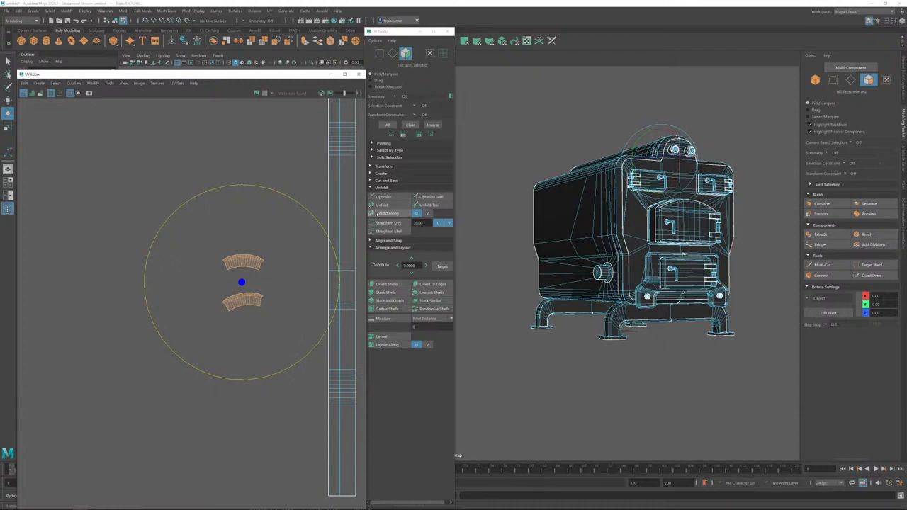
# Step: Straighten both small arc shells into horizontal strips by alternating Optimize and Straighten UVs
pyautogui.click(392, 197)
pyautogui.click(394, 222)
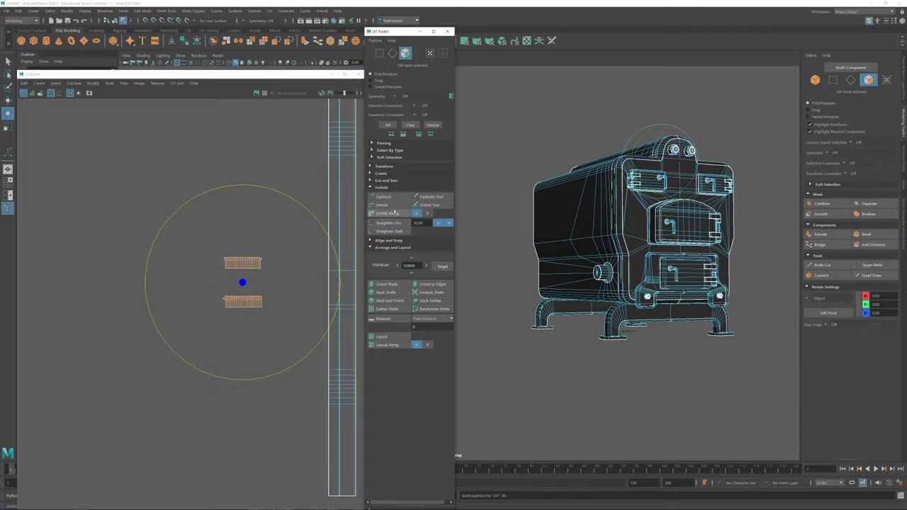
pyautogui.click(389, 197)
pyautogui.click(392, 224)
pyautogui.click(382, 197)
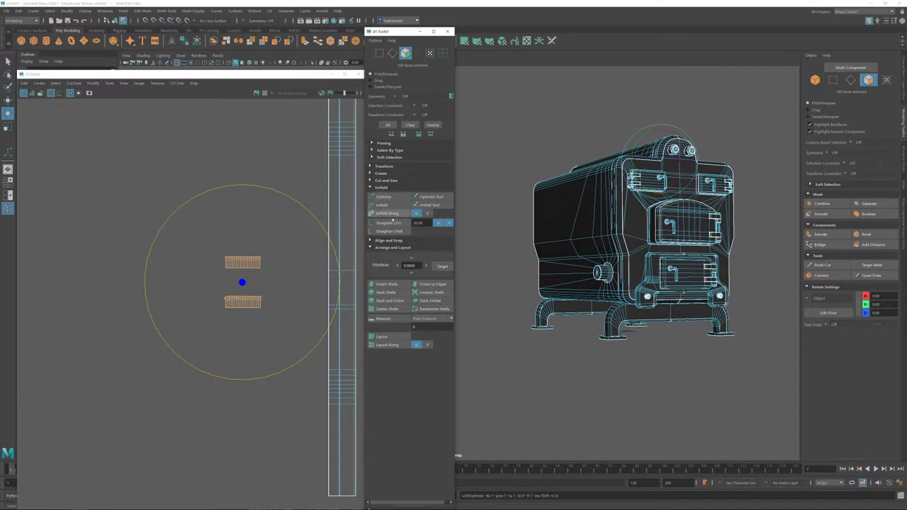
pyautogui.click(388, 223)
pyautogui.click(388, 197)
pyautogui.click(389, 223)
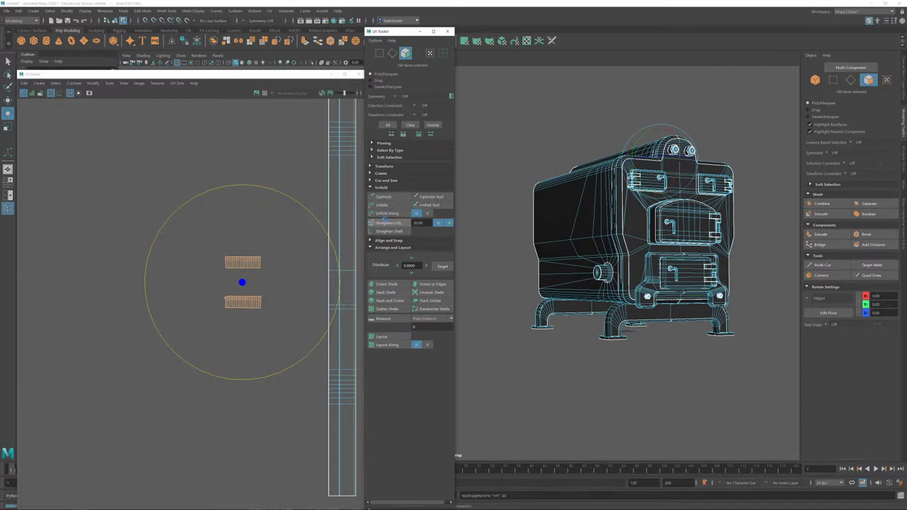
pyautogui.click(388, 197)
pyautogui.click(392, 223)
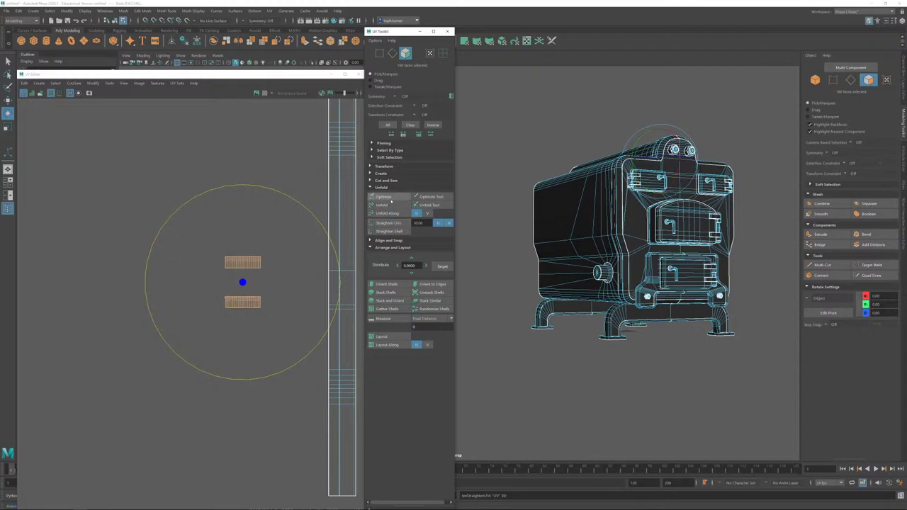
pyautogui.click(389, 198)
pyautogui.click(391, 222)
# Step: Square off the remaining slanted ends of the two small strips with further Optimize and Straighten UVs passes
pyautogui.press('f')
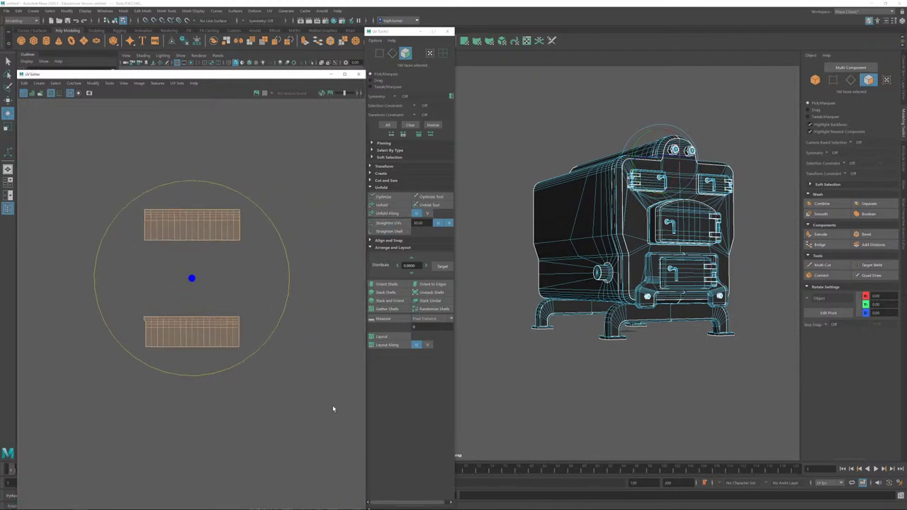
pyautogui.click(382, 196)
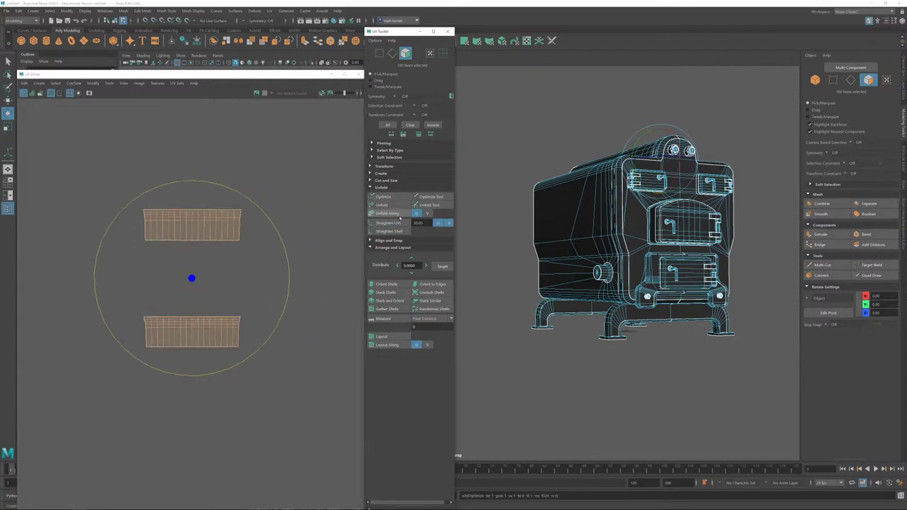
pyautogui.click(397, 223)
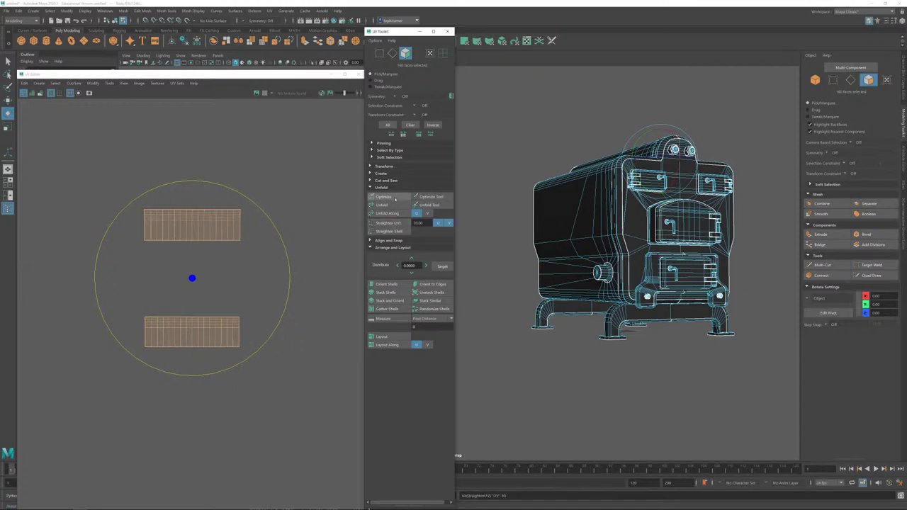
pyautogui.click(389, 197)
# Step: Select all the furnace's UV shells, including the straightened strips outside the tile, and run Layout to repack them
pyautogui.scroll(-3, 305, 309)
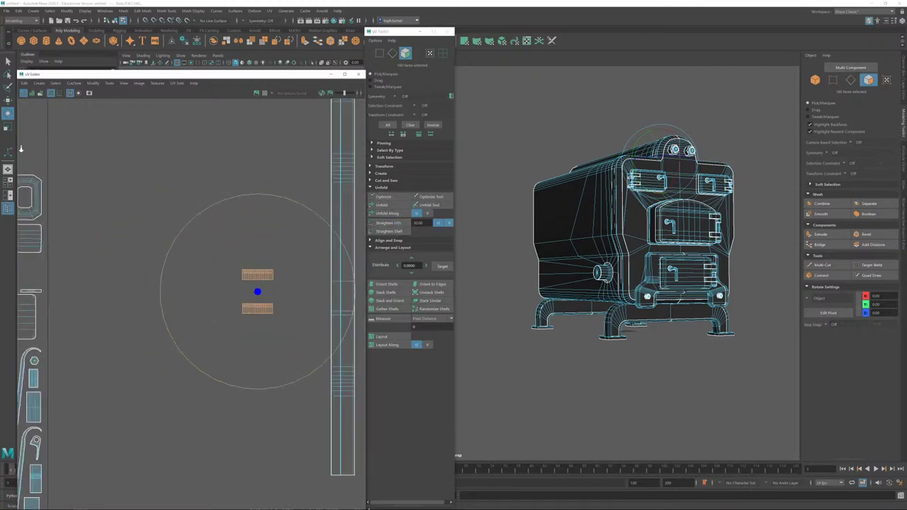
pyautogui.scroll(-2, 223, 240)
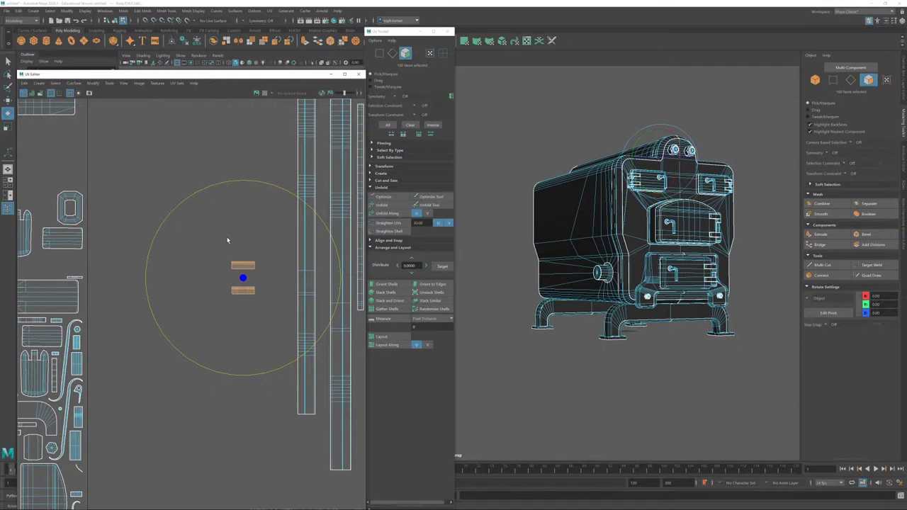
pyautogui.scroll(-3, 226, 257)
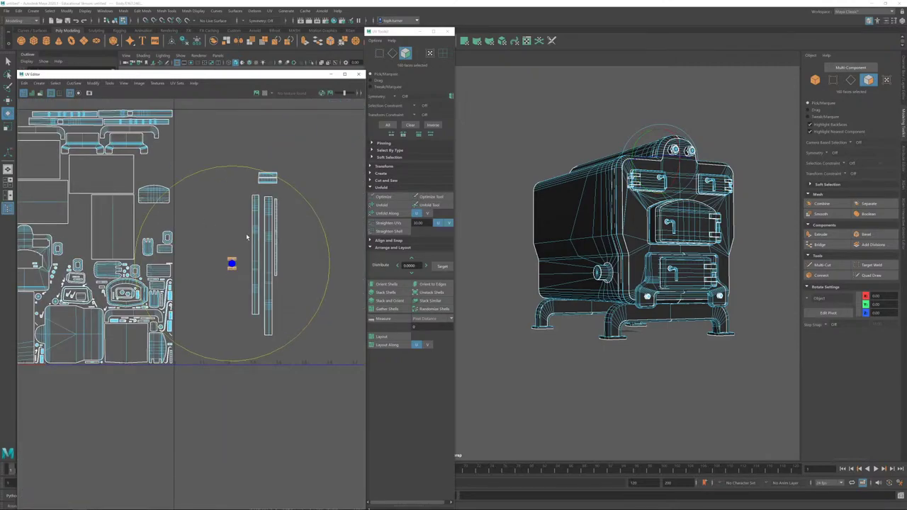
pyautogui.press('w')
pyautogui.scroll(-2, 300, 212)
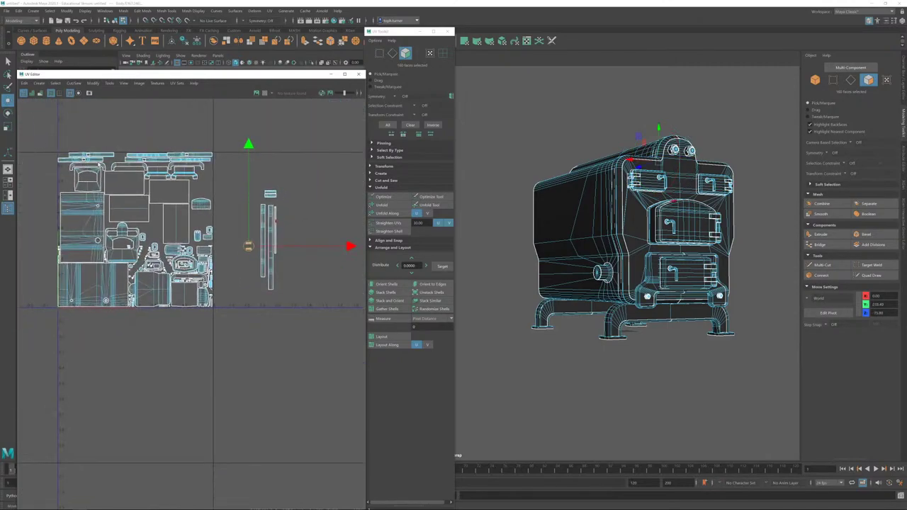
pyautogui.moveTo(299, 309); pyautogui.dragTo(39, 136)
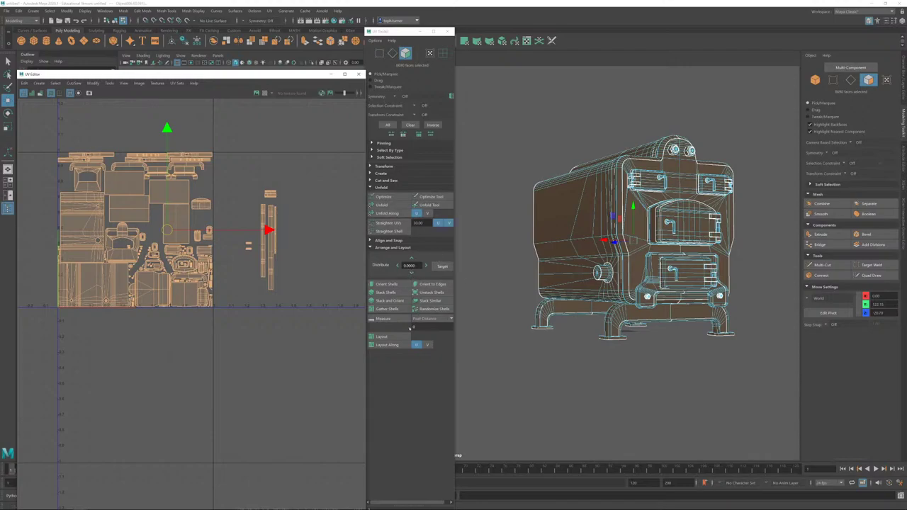
pyautogui.click(387, 335)
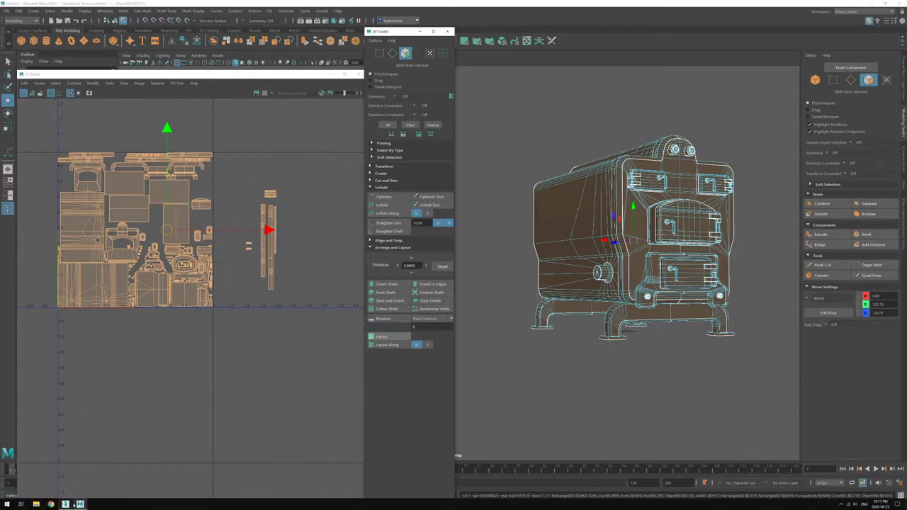
# Step: Search Windows for "epic" and launch the Epic Games Launcher
pyautogui.moveTo(65, 504)
pyautogui.press('super')
pyautogui.write('epic')
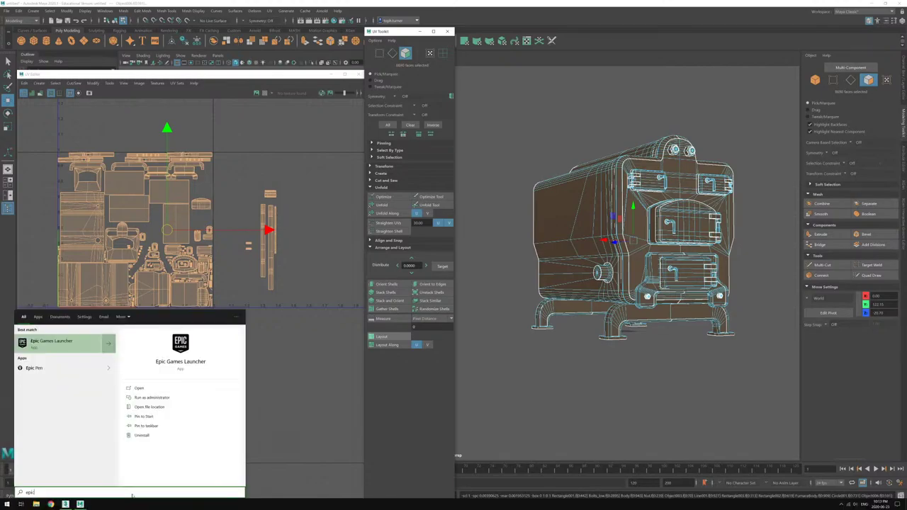
pyautogui.press('Return')
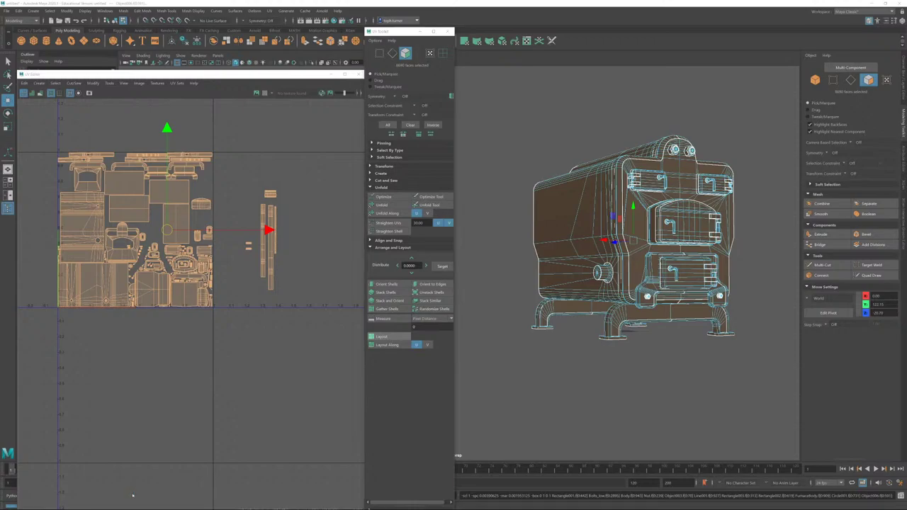
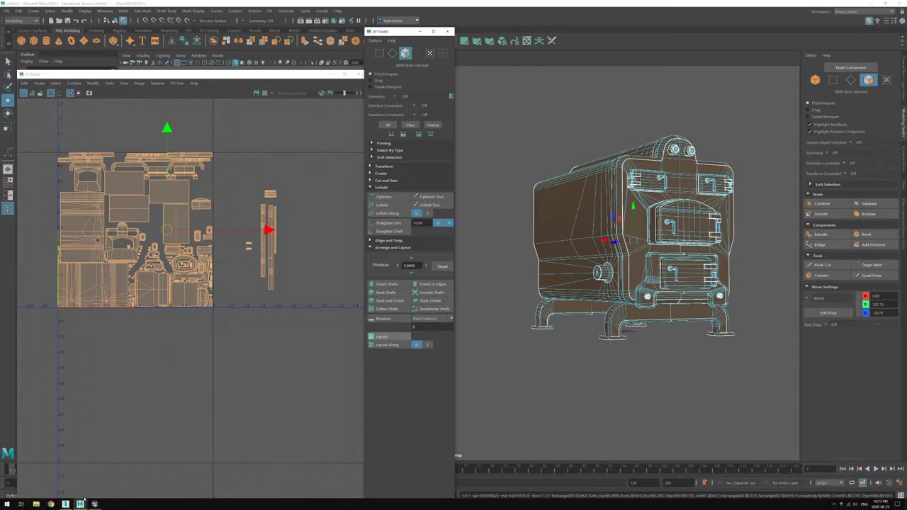
# Step: Switch to 3ds Max and maximize the perspective viewport showing the furnace
pyautogui.click(65, 503)
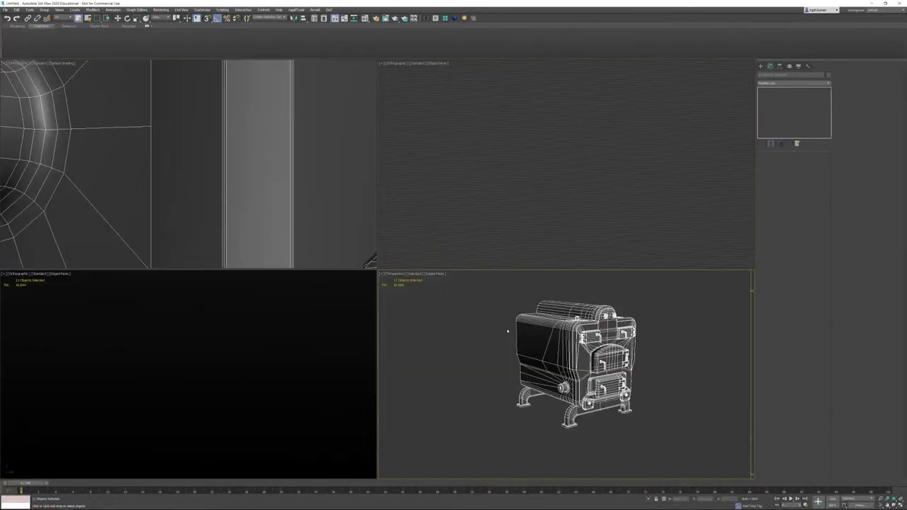
pyautogui.hotkey('alt', 'w')
pyautogui.hotkey('alt', 'w')
pyautogui.hotkey('alt', 'w')
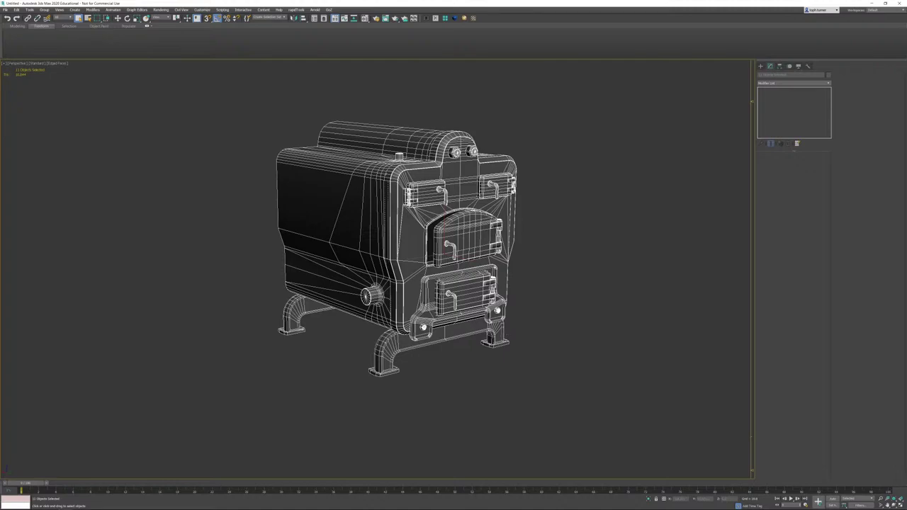
pyautogui.rightClick(537, 229)
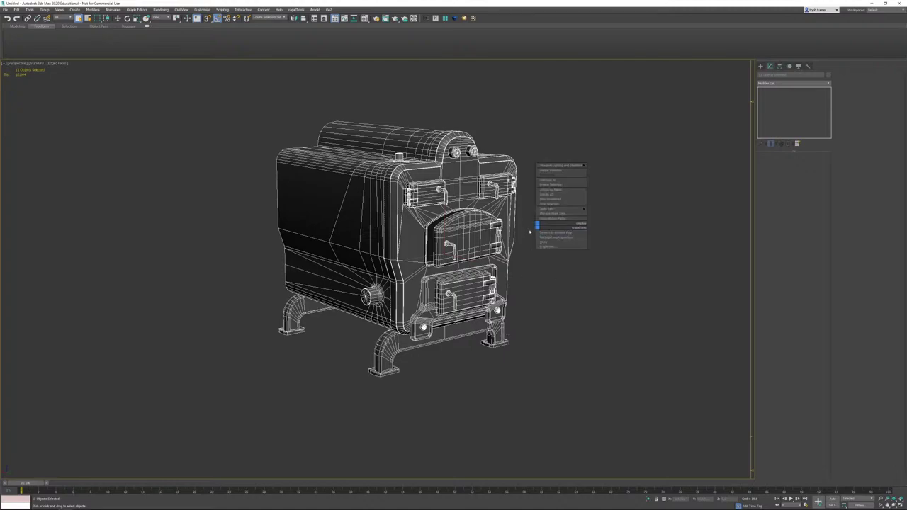
pyautogui.click(531, 230)
pyautogui.rightClick(536, 228)
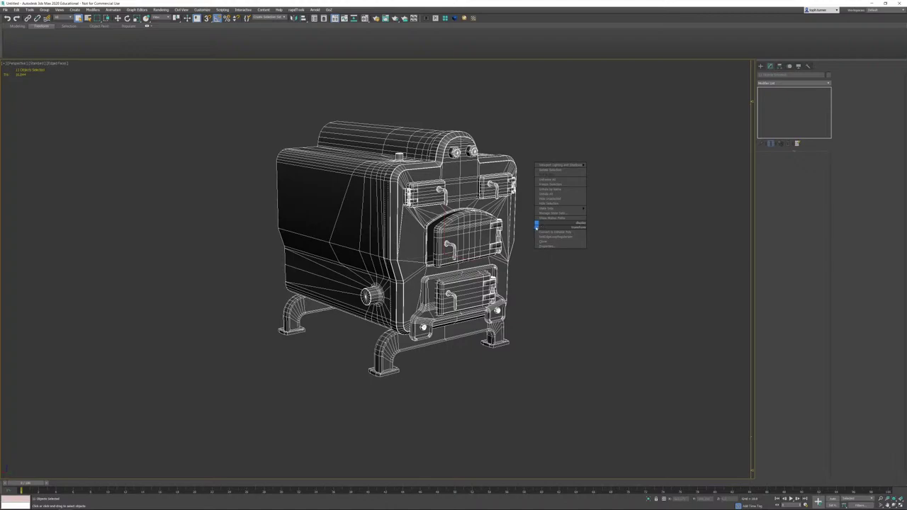
pyautogui.click(538, 228)
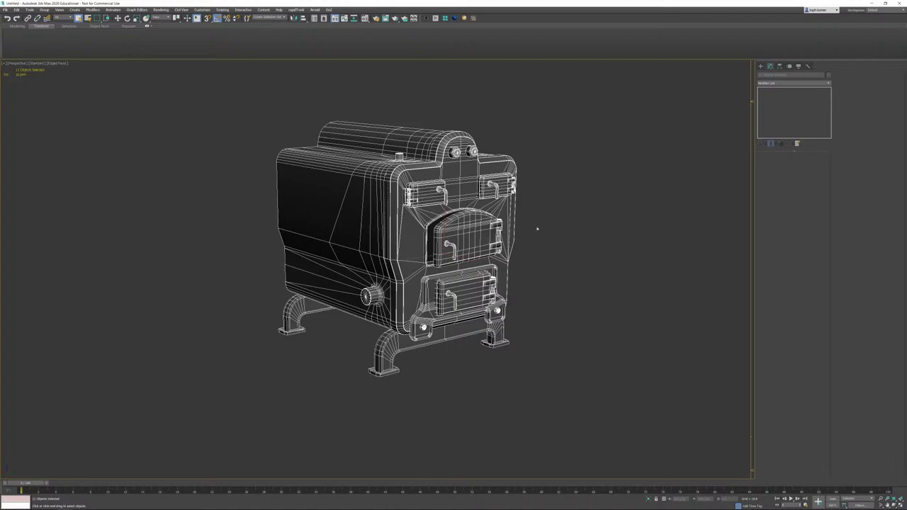
pyautogui.rightClick(539, 229)
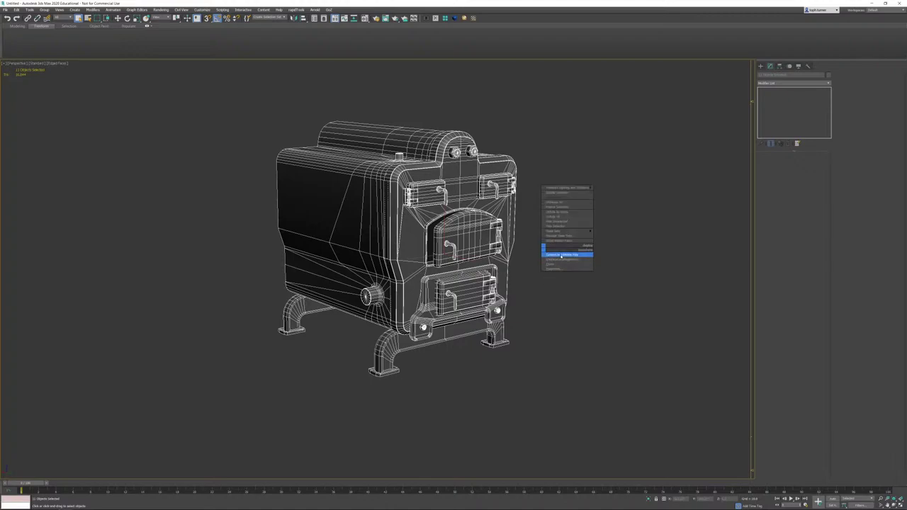
pyautogui.click(560, 257)
pyautogui.rightClick(549, 245)
pyautogui.click(547, 245)
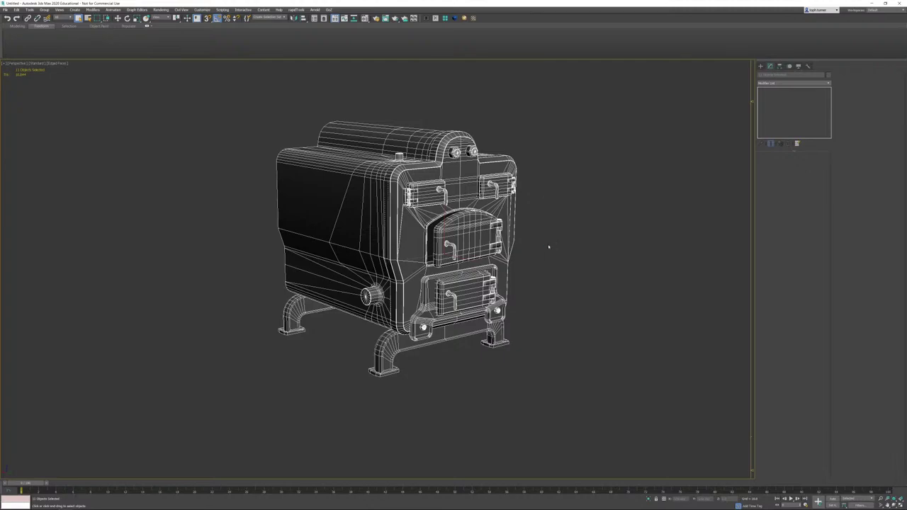
pyautogui.rightClick(547, 246)
pyautogui.click(549, 246)
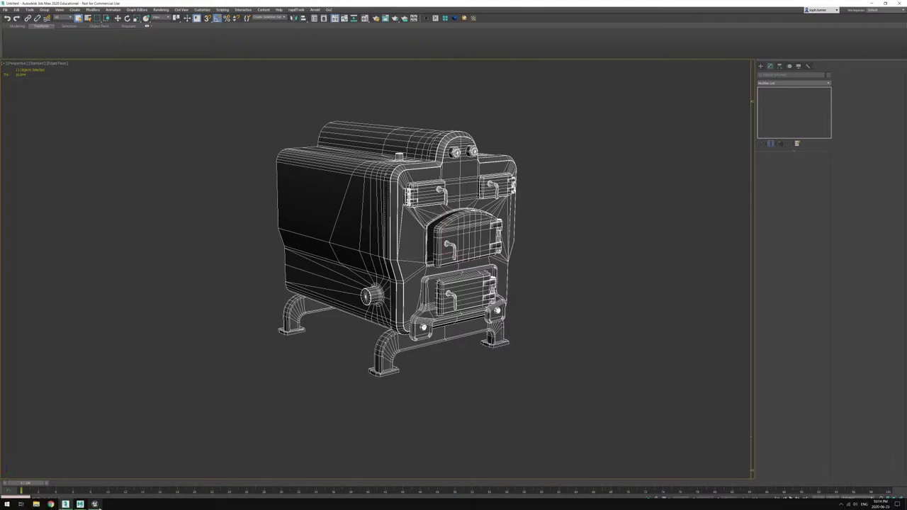
# Step: Switch to Unreal Editor, open the CabinInTheWoodsMap level and look around the basement
pyautogui.click(95, 503)
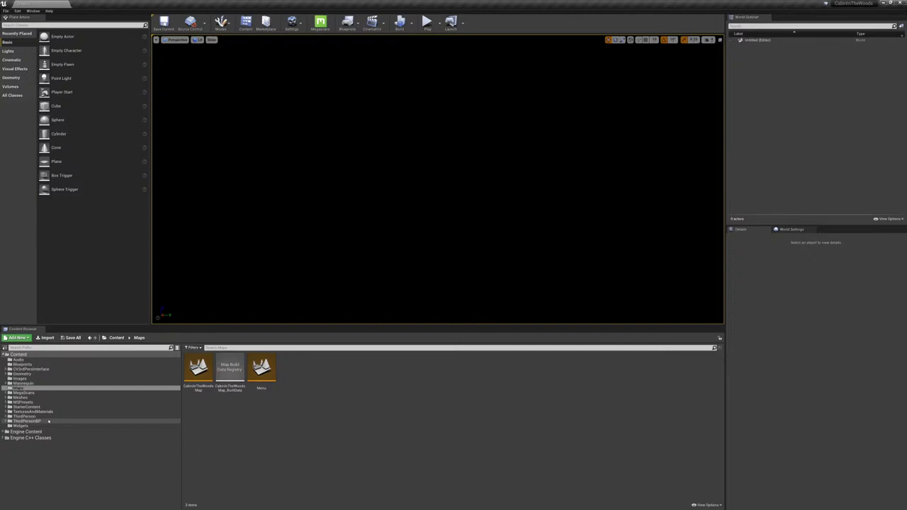
pyautogui.doubleClick(198, 369)
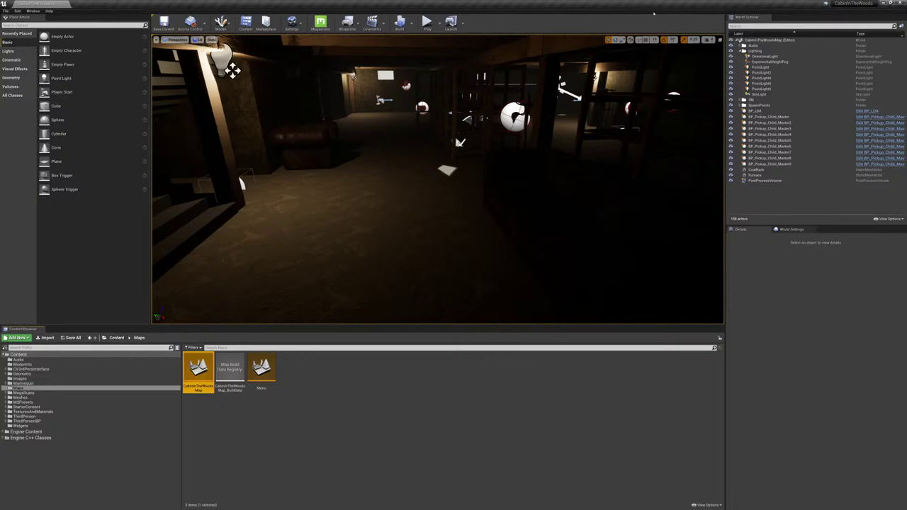
pyautogui.moveTo(511, 184); pyautogui.dragTo(591, 166, button='right')
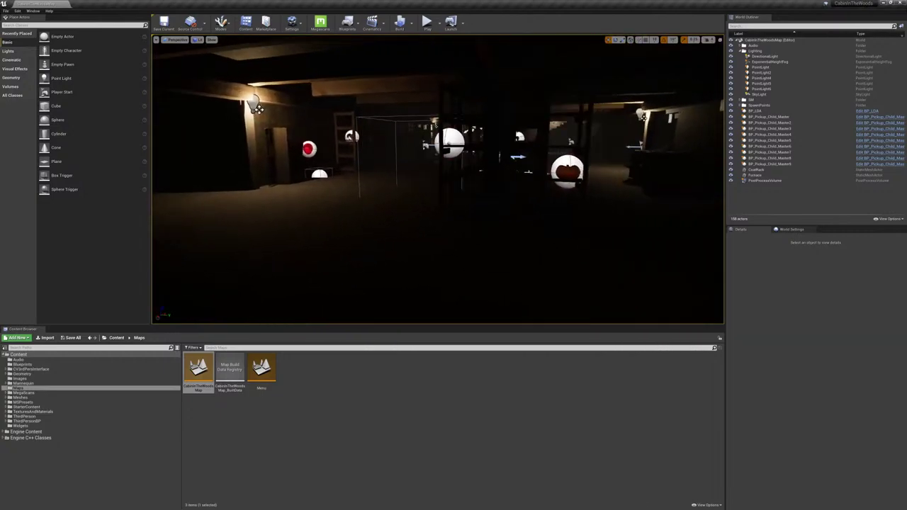
pyautogui.moveTo(702, 44); pyautogui.dragTo(694, 44, button='right')
pyautogui.moveTo(438, 179)
pyautogui.mouseDown(button='right')
pyautogui.moveTo(467, 179)
pyautogui.moveTo(437, 178)
pyautogui.mouseUp(button='right')
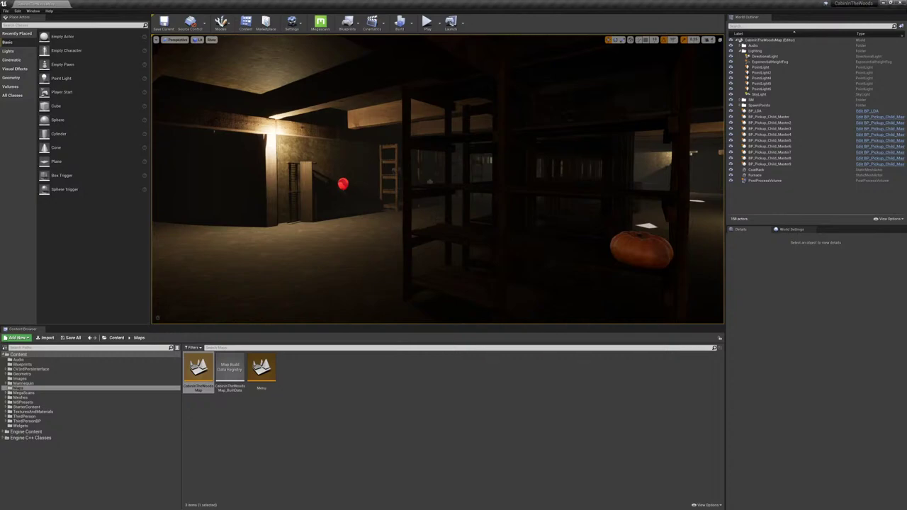
pyautogui.moveTo(438, 177); pyautogui.dragTo(439, 177, button='right')
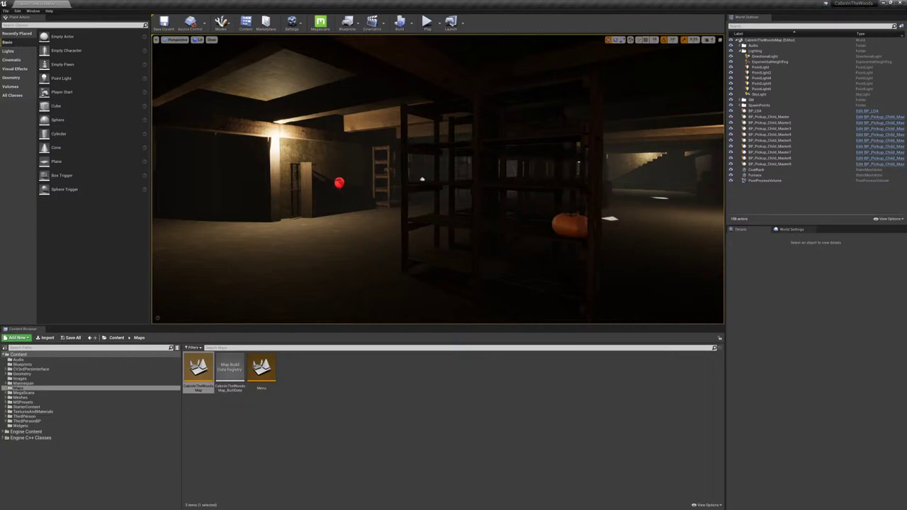
# Step: Switch to Maya, check the furnace's repacked UV layout, and close the UV Toolkit and UV Editor
pyautogui.press('super')
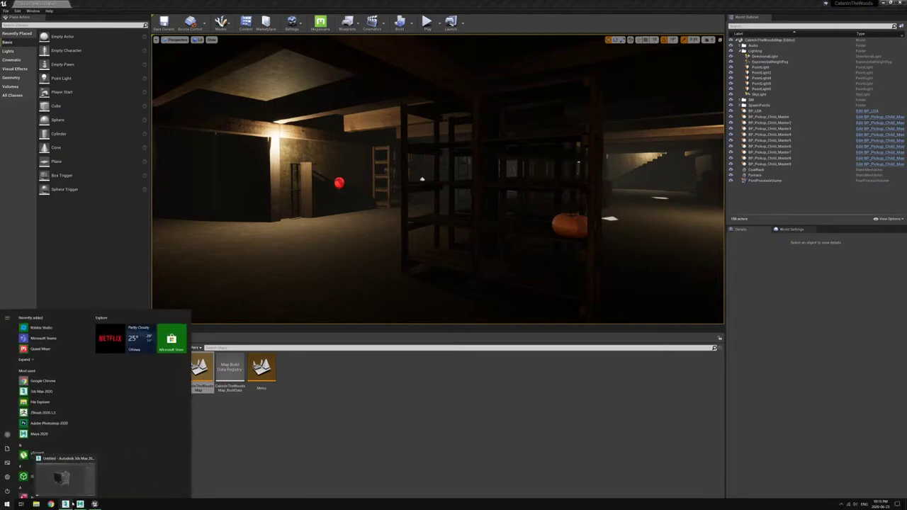
pyautogui.moveTo(91, 500)
pyautogui.click(106, 482)
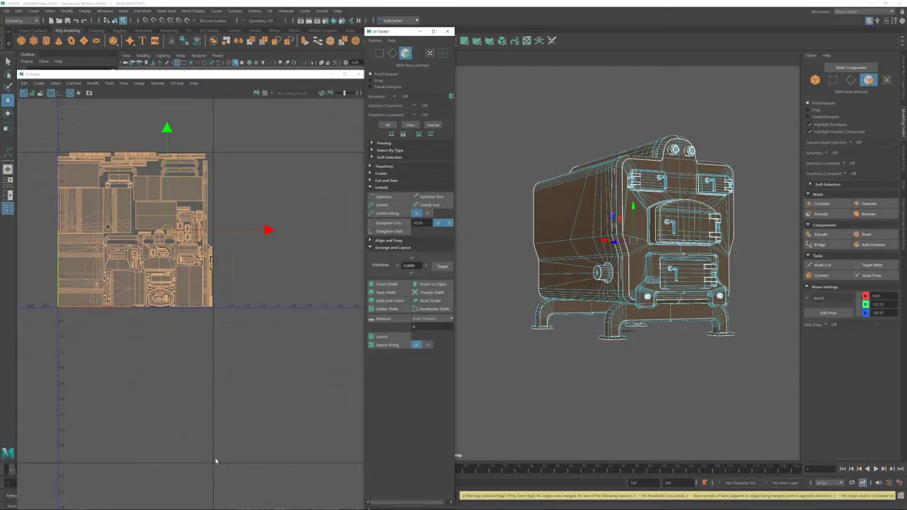
pyautogui.keyDown('alt'); pyautogui.moveTo(171, 295); pyautogui.dragTo(332, 435, button='right'); pyautogui.keyUp('alt')
pyautogui.keyDown('alt'); pyautogui.moveTo(116, 280); pyautogui.dragTo(216, 364, button='middle'); pyautogui.keyUp('alt')
pyautogui.keyDown('alt'); pyautogui.moveTo(216, 364); pyautogui.dragTo(152, 309, button='right'); pyautogui.keyUp('alt')
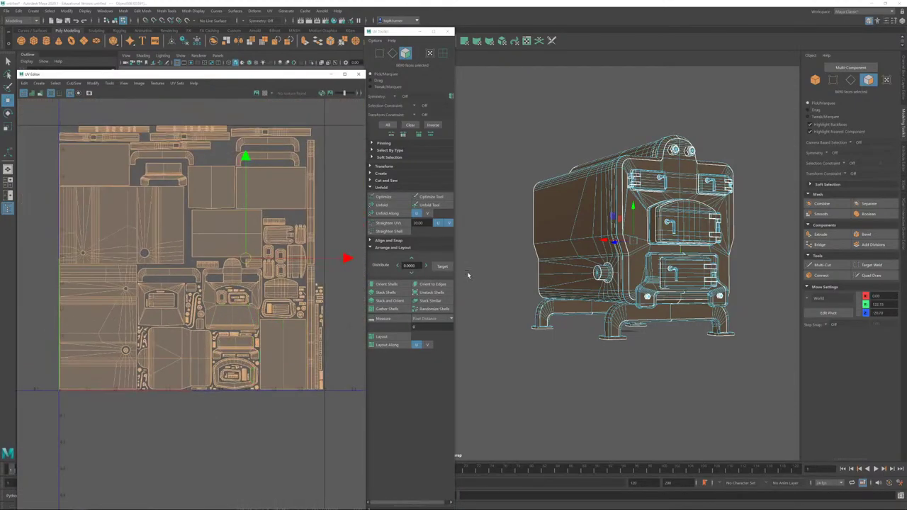
pyautogui.click(448, 31)
pyautogui.click(359, 73)
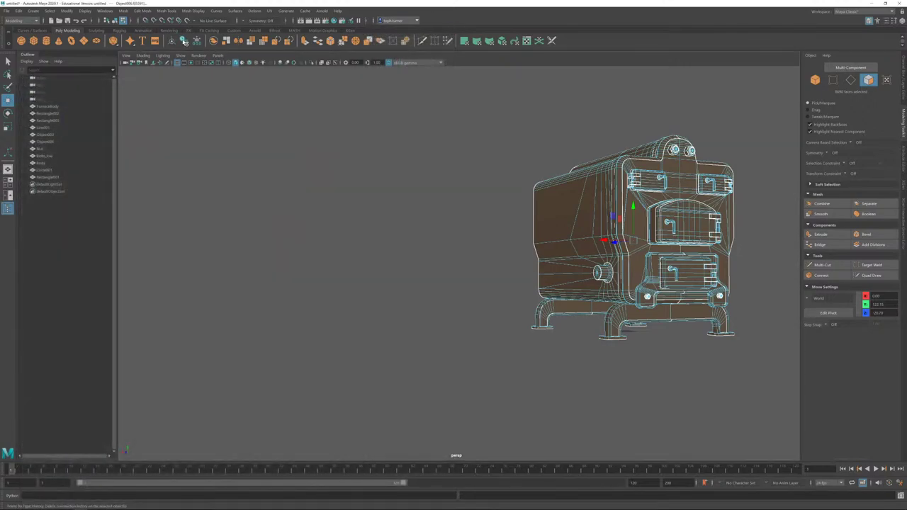
# Step: Return the furnace parts to object selection and export them as Furnace.fbx to the CabinInTheWoods FBX folder, replacing the existing file
pyautogui.keyDown('alt'); pyautogui.moveTo(453, 208); pyautogui.dragTo(517, 212); pyautogui.keyUp('alt')
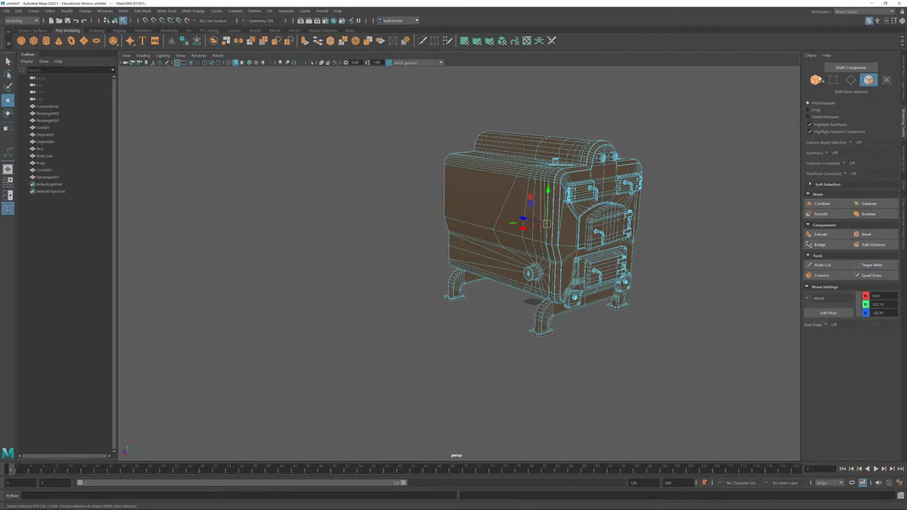
pyautogui.click(817, 80)
pyautogui.keyDown('alt'); pyautogui.moveTo(602, 213); pyautogui.dragTo(209, 199); pyautogui.keyUp('alt')
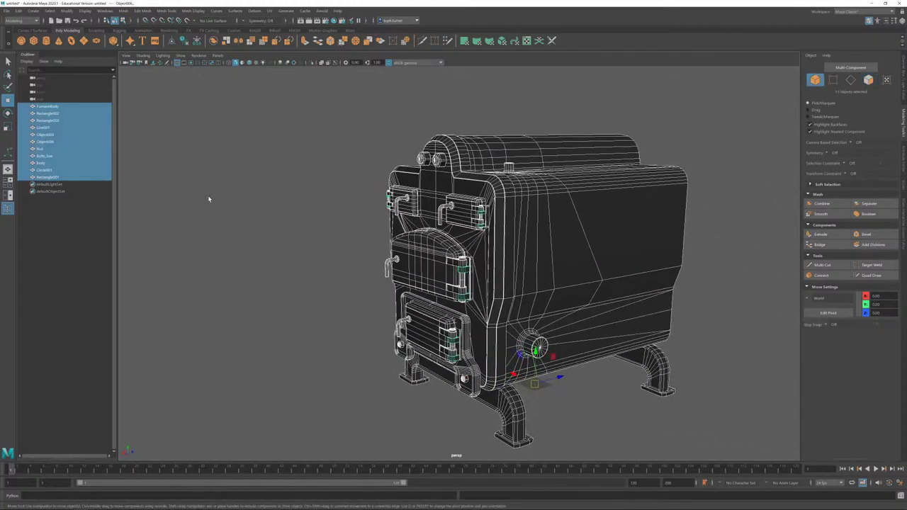
pyautogui.click(7, 10)
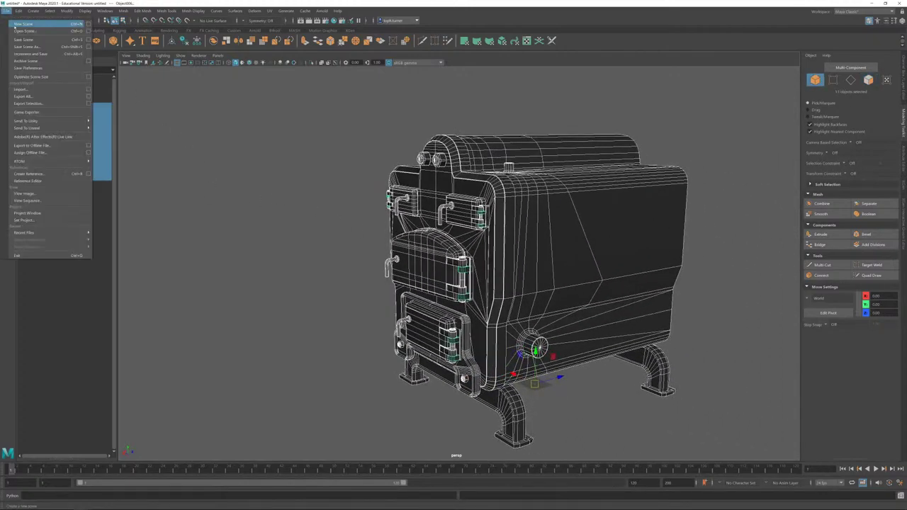
pyautogui.click(60, 105)
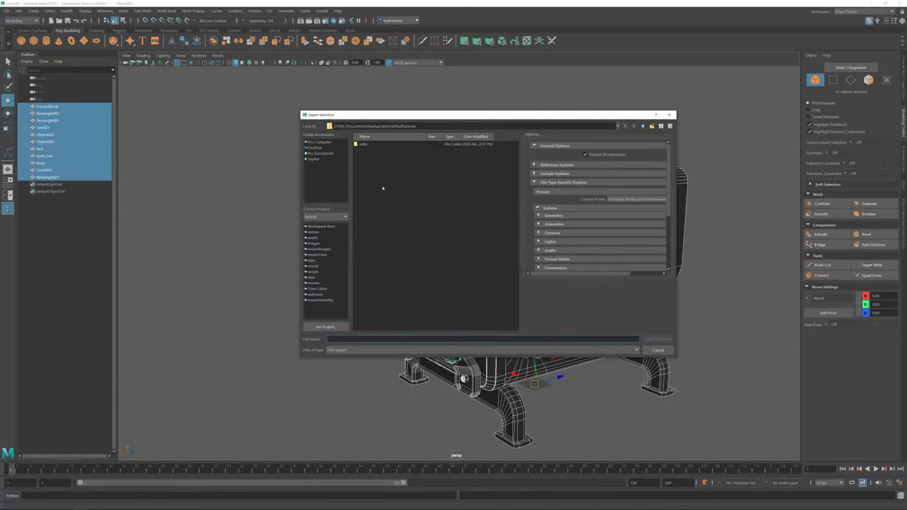
pyautogui.click(317, 153)
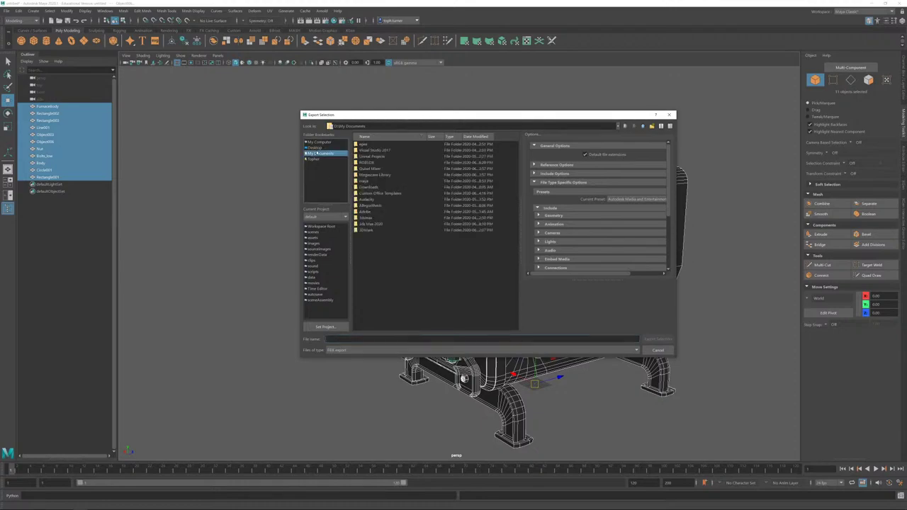
pyautogui.click(314, 148)
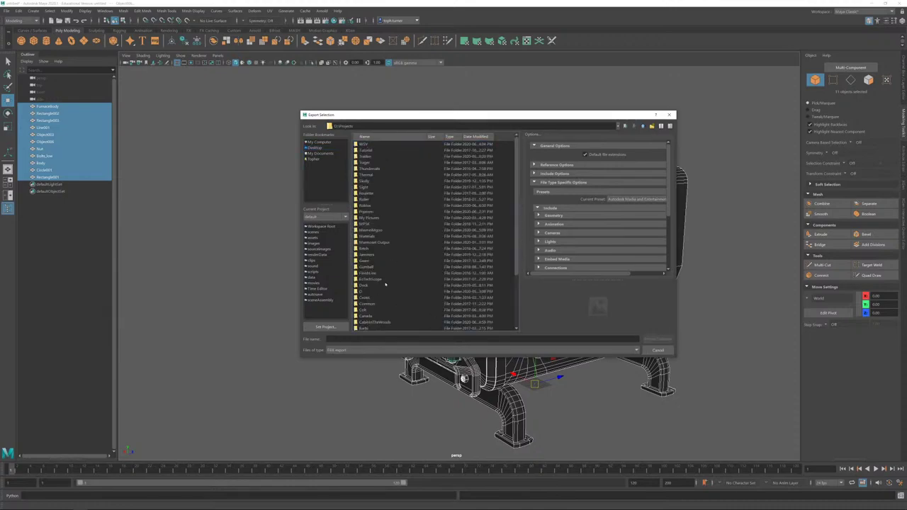
pyautogui.doubleClick(375, 322)
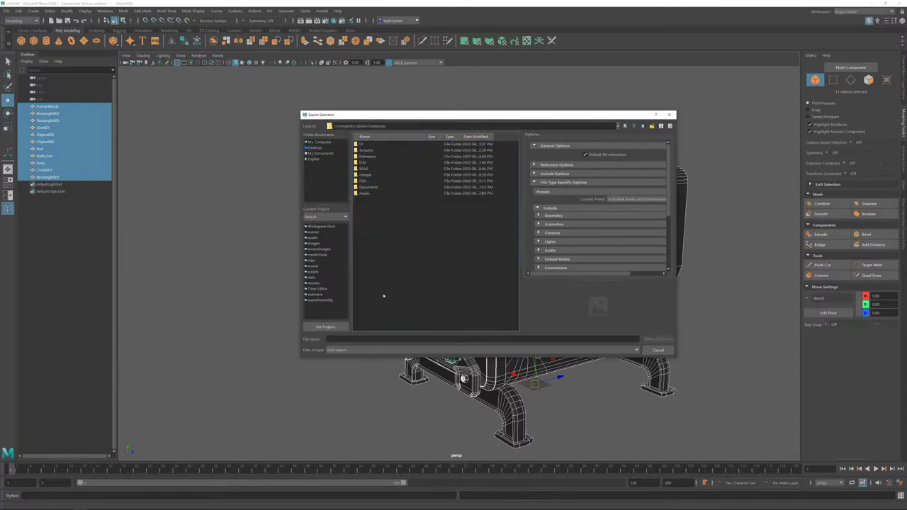
pyautogui.doubleClick(363, 181)
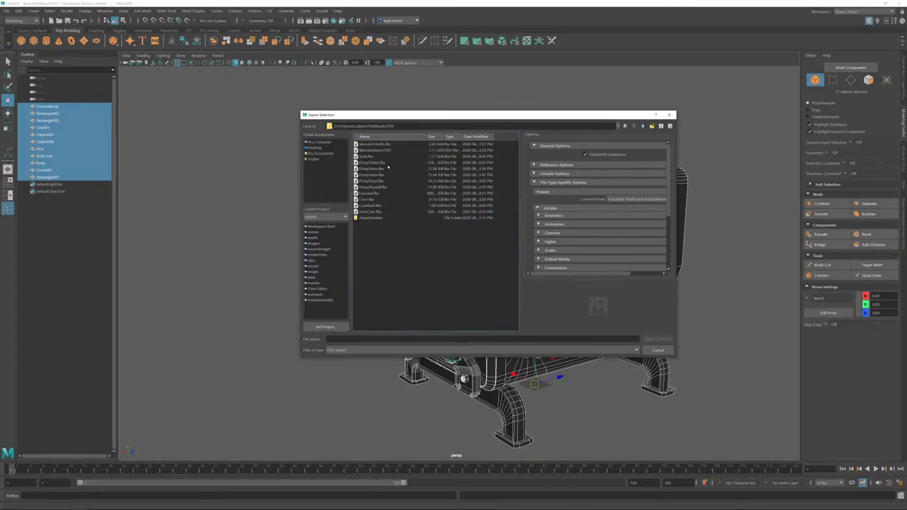
pyautogui.doubleClick(371, 195)
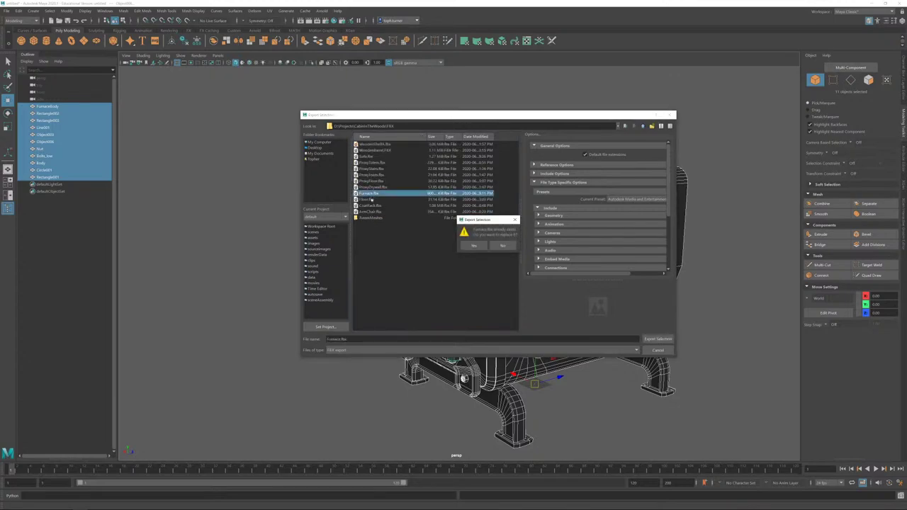
pyautogui.click(473, 245)
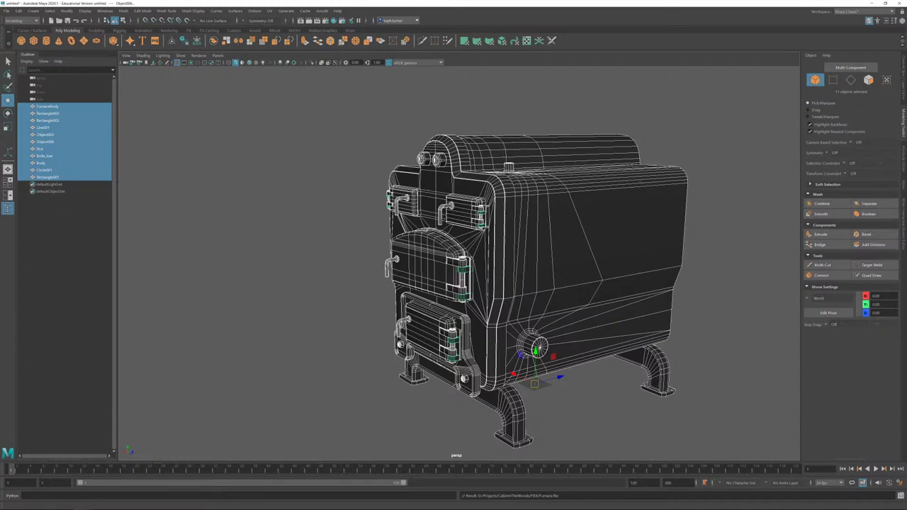
# Step: In 3ds Max, replace the old furnace by importing the updated Furnace.fbx, and apply Unwrap UVW to check its UV layout
pyautogui.click(94, 504)
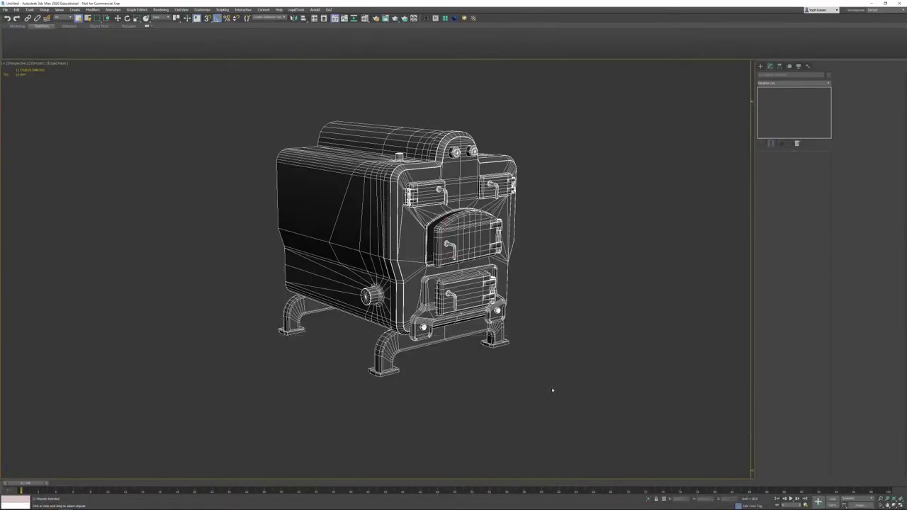
pyautogui.press('Delete')
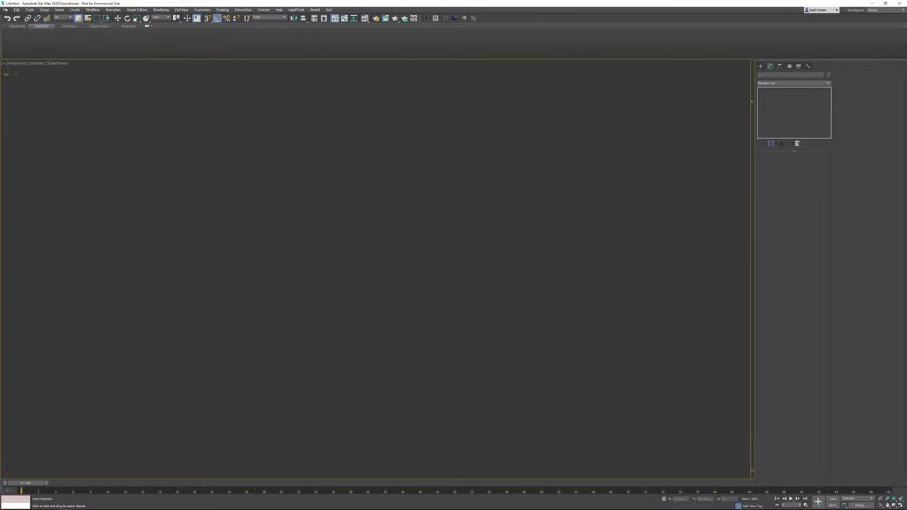
pyautogui.click(5, 9)
pyautogui.click(73, 85)
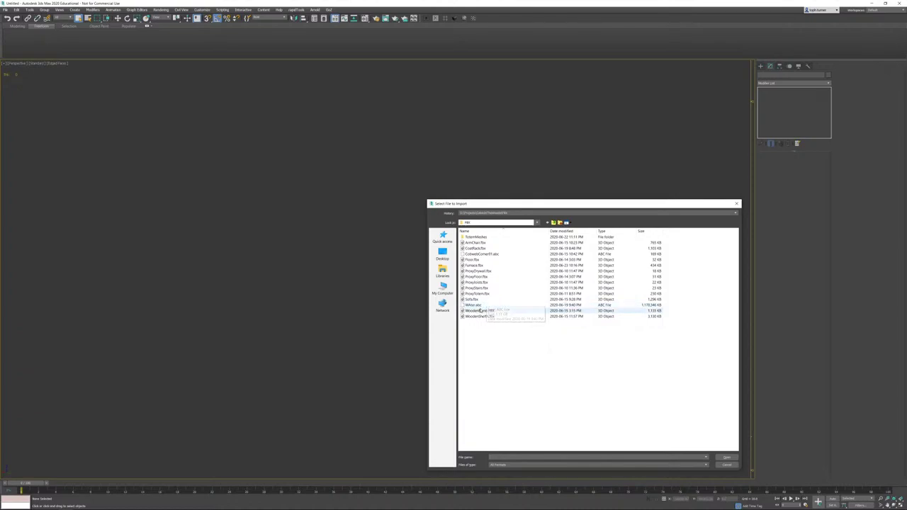
pyautogui.doubleClick(476, 265)
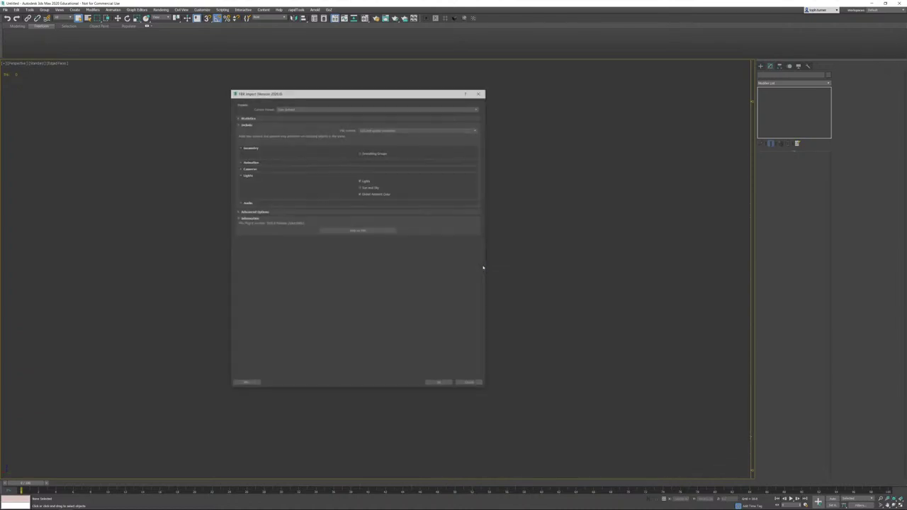
pyautogui.click(442, 383)
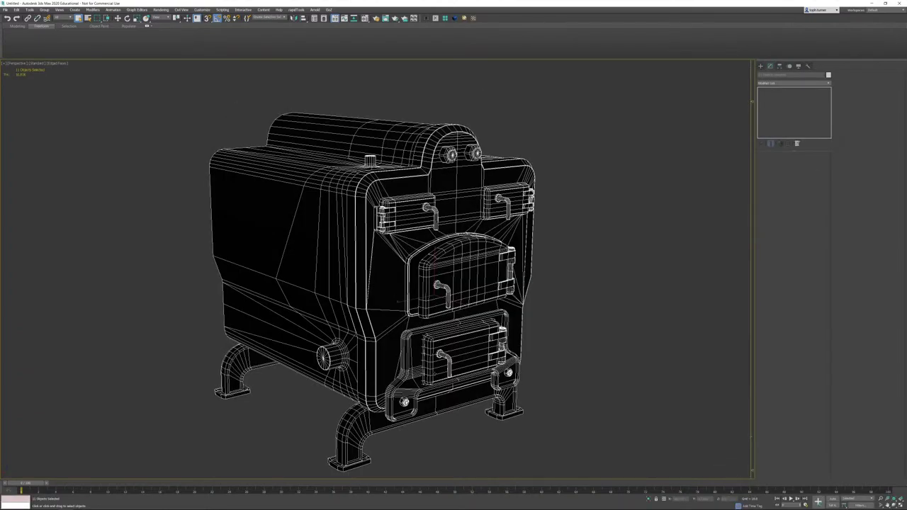
pyautogui.click(473, 18)
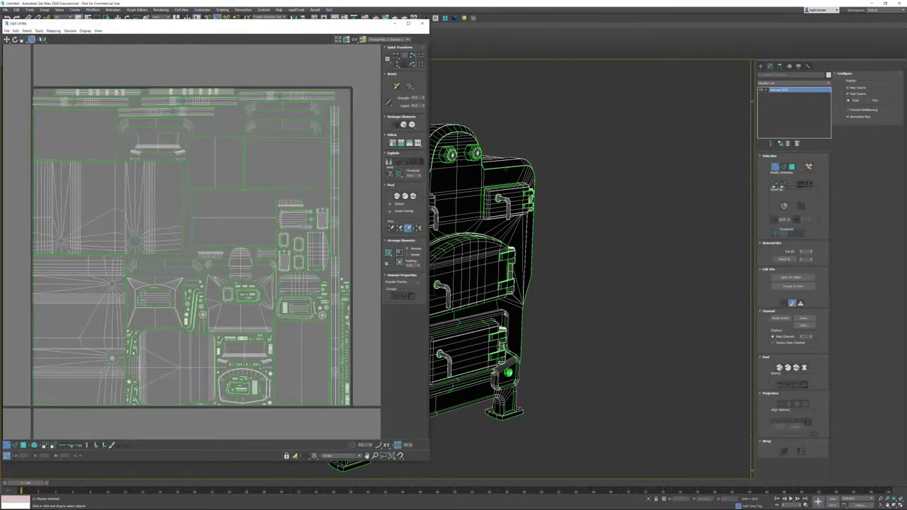
pyautogui.click(422, 23)
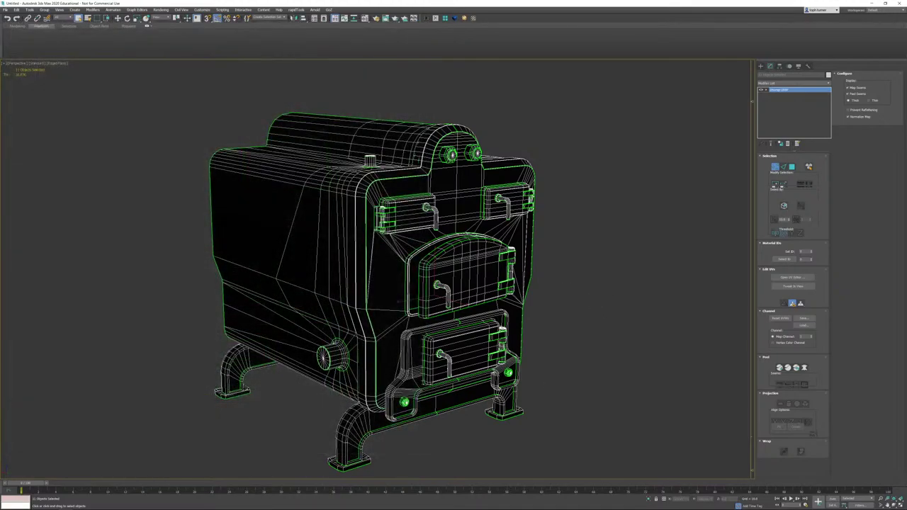
# Step: Switch to Unreal Editor and navigate through the basement to the placed furnace
pyautogui.press('super')
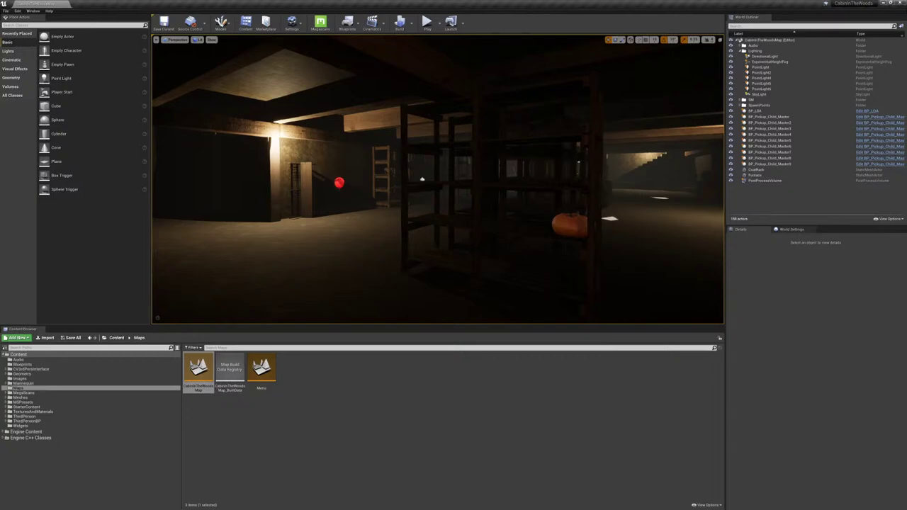
pyautogui.moveTo(438, 179)
pyautogui.mouseDown()
pyautogui.moveTo(438, 131)
pyautogui.moveTo(411, 179)
pyautogui.moveTo(425, 180)
pyautogui.mouseUp()
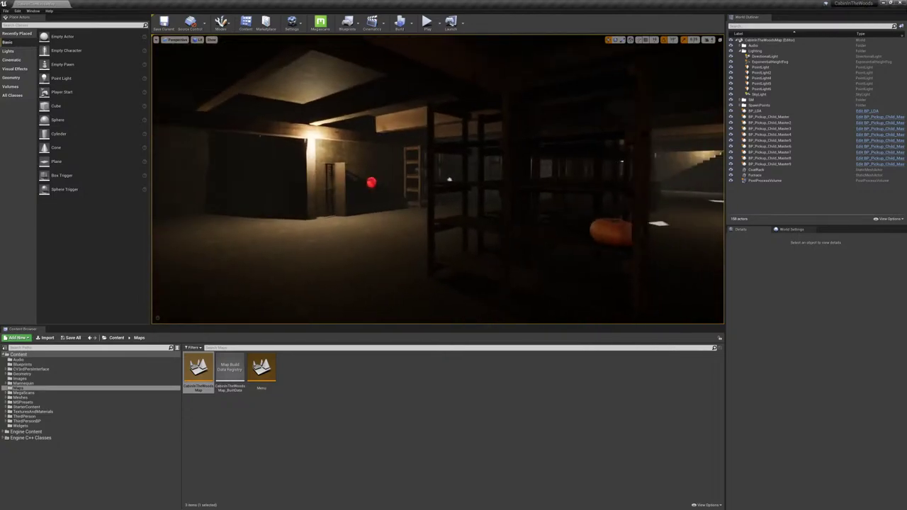
pyautogui.moveTo(443, 180)
pyautogui.mouseDown(button='right')
pyautogui.moveTo(464, 180)
pyautogui.moveTo(486, 159)
pyautogui.moveTo(475, 185)
pyautogui.moveTo(450, 195)
pyautogui.moveTo(464, 201)
pyautogui.moveTo(447, 187)
pyautogui.mouseUp(button='right')
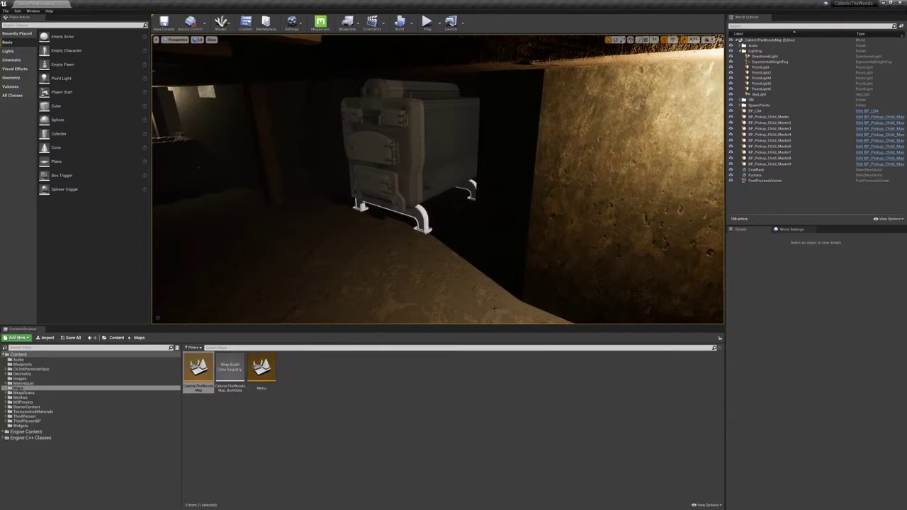
# Step: Inspect the placed furnace's legs up close and the dark basement area around them
pyautogui.moveTo(446, 188); pyautogui.dragTo(484, 177, button='right')
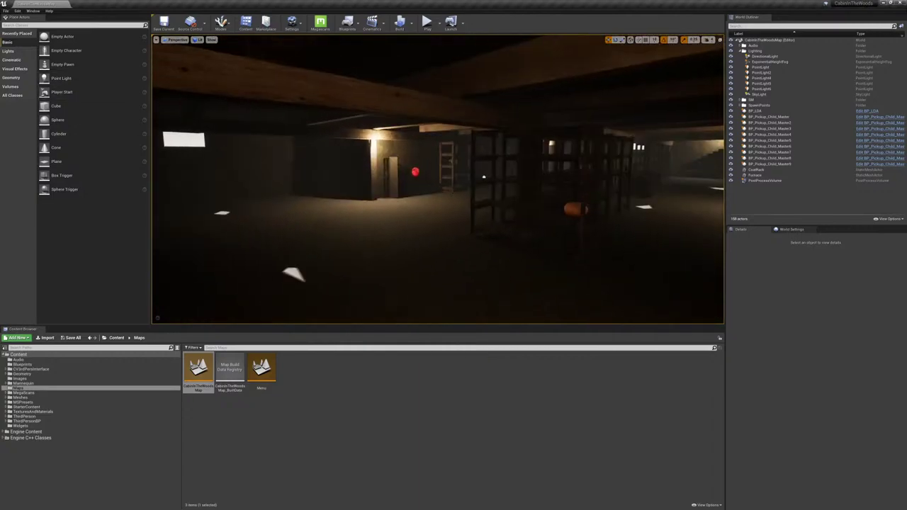
pyautogui.moveTo(483, 177); pyautogui.dragTo(453, 181, button='right')
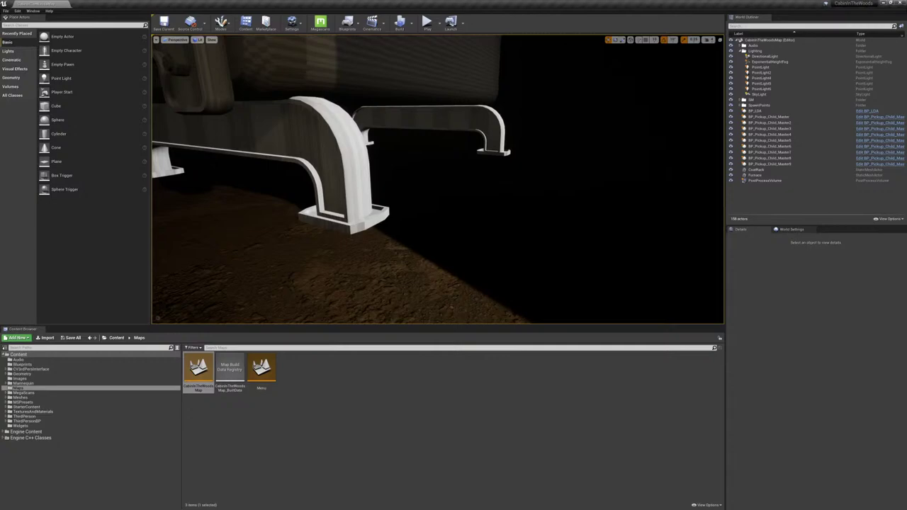
pyautogui.moveTo(437, 179); pyautogui.dragTo(276, 177, button='right')
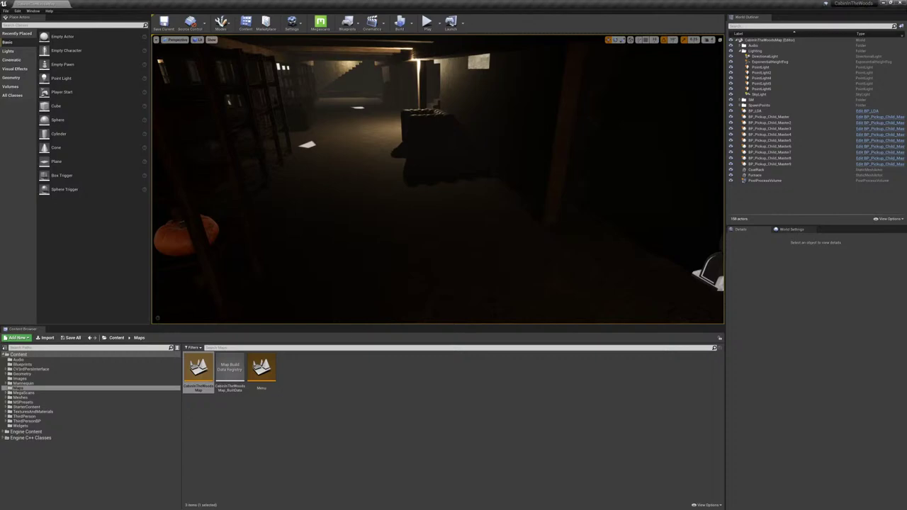
pyautogui.moveTo(438, 179); pyautogui.dragTo(305, 162, button='right')
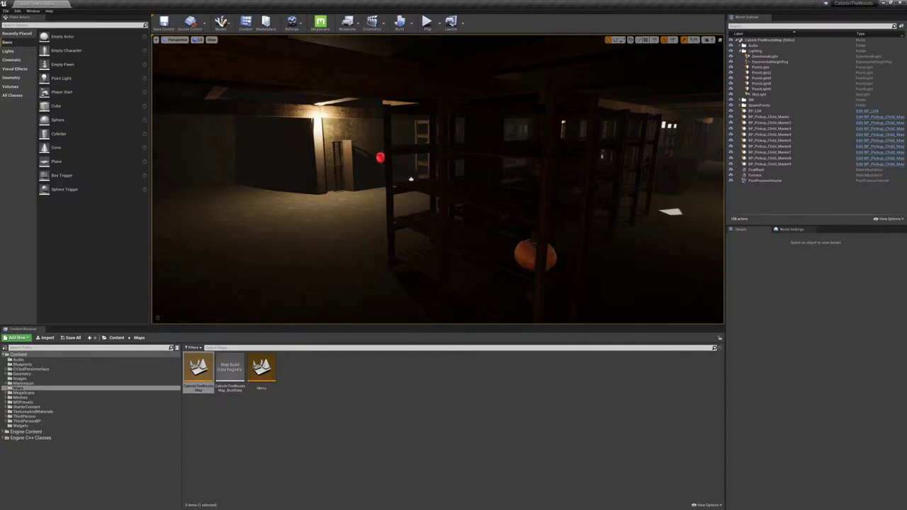
pyautogui.press('super')
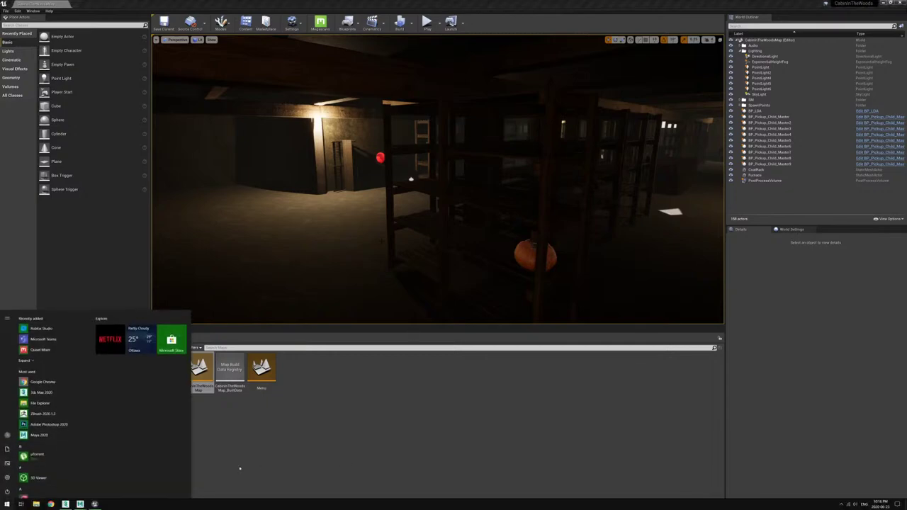
pyautogui.moveTo(68, 507)
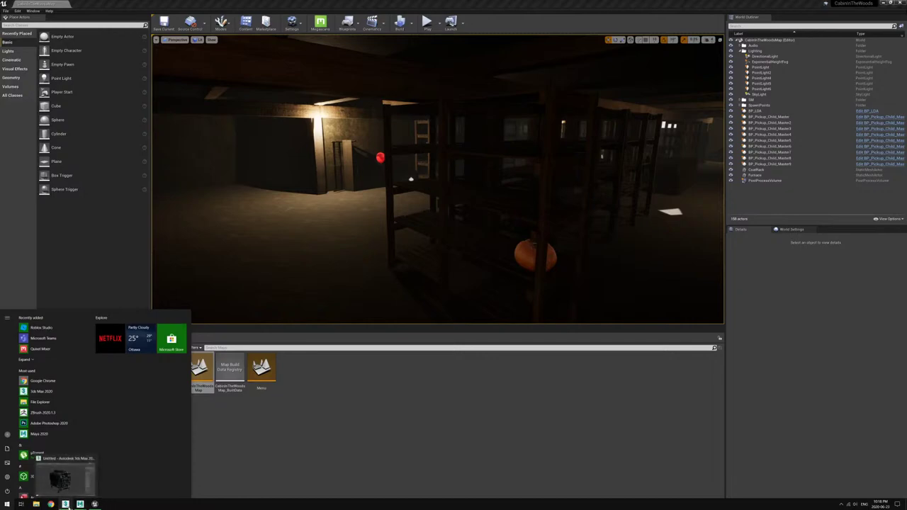
# Step: Examine the furnace corner from a distance and the lighting around the basement's shelves and walls
pyautogui.moveTo(397, 212); pyautogui.dragTo(192, 212, button='right')
pyautogui.press('w')
pyautogui.press('w')
pyautogui.press('s')
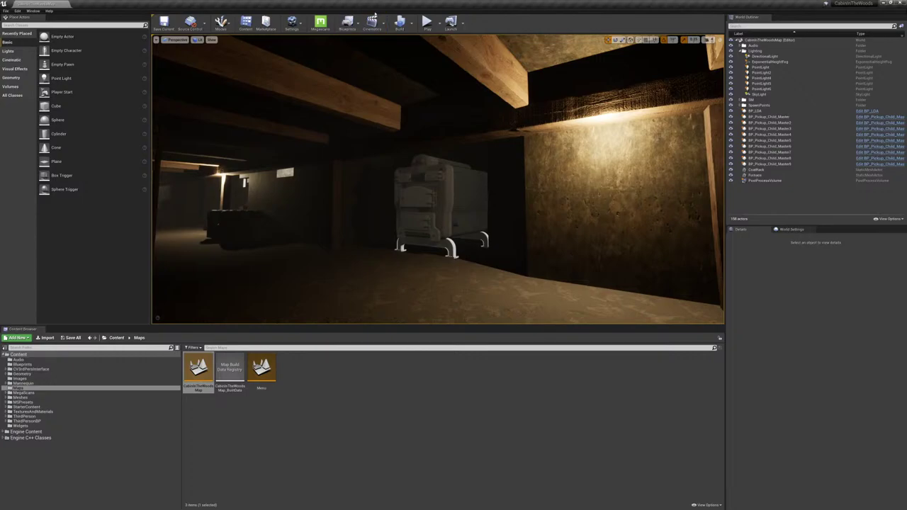
pyautogui.press('w')
pyautogui.moveTo(425, 192); pyautogui.dragTo(280, 131, button='right')
pyautogui.moveTo(393, 138); pyautogui.dragTo(329, 190, button='right')
pyautogui.press('w')
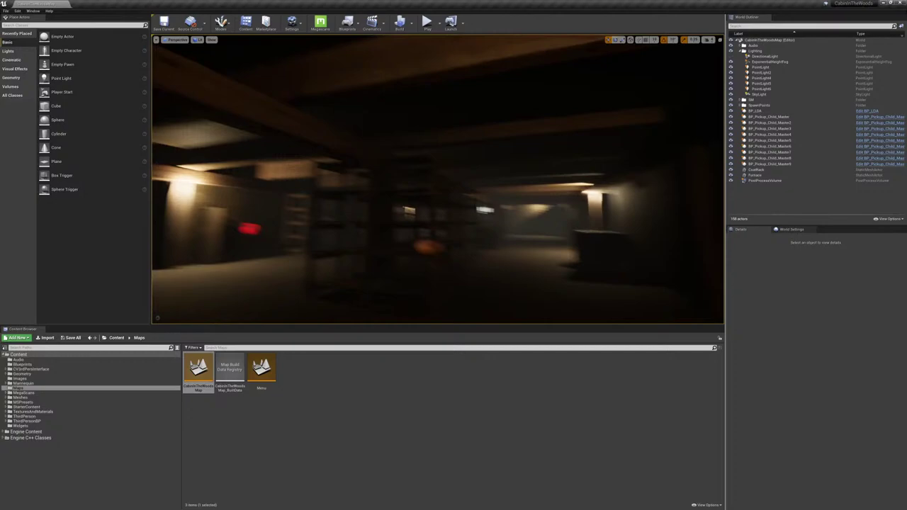
pyautogui.moveTo(438, 178); pyautogui.dragTo(379, 173, button='right')
# Step: Toggle the DirectionalLight's visibility to check its effect on the basement, and delete the light from the level
pyautogui.click(764, 56)
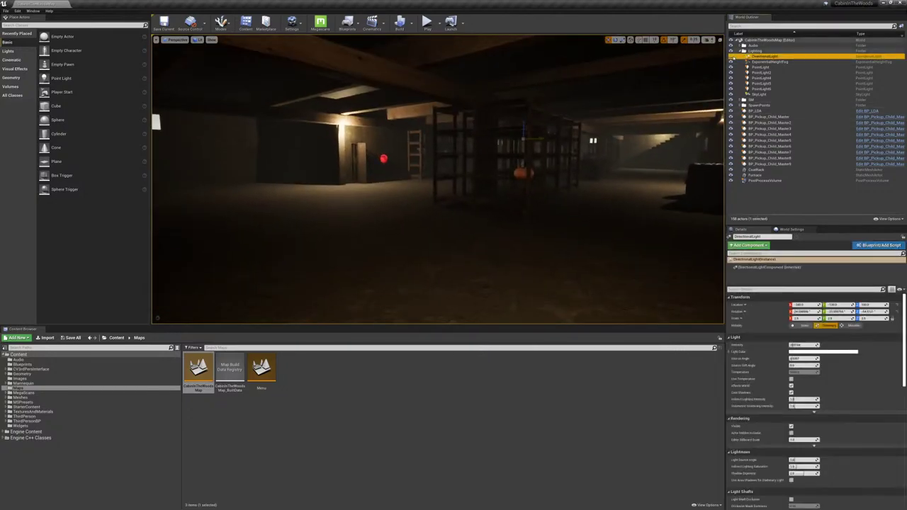
pyautogui.click(731, 57)
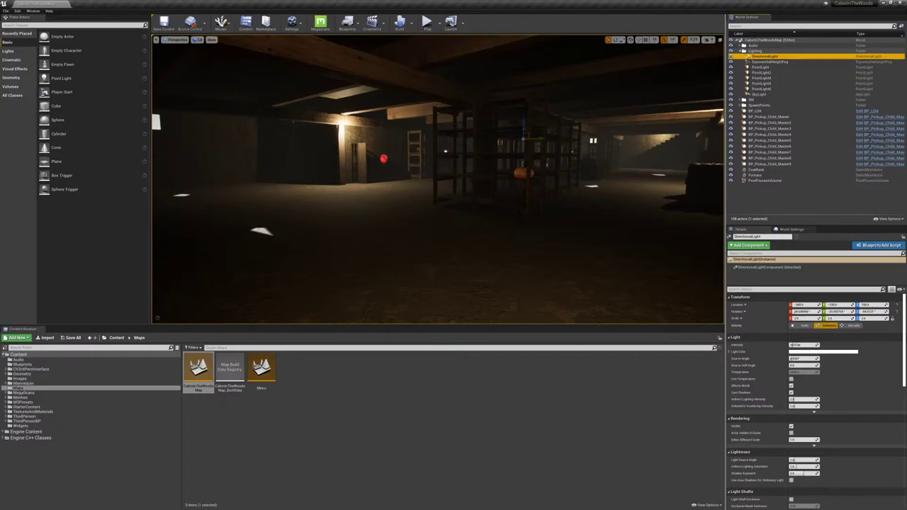
pyautogui.moveTo(438, 179); pyautogui.dragTo(227, 149, button='right')
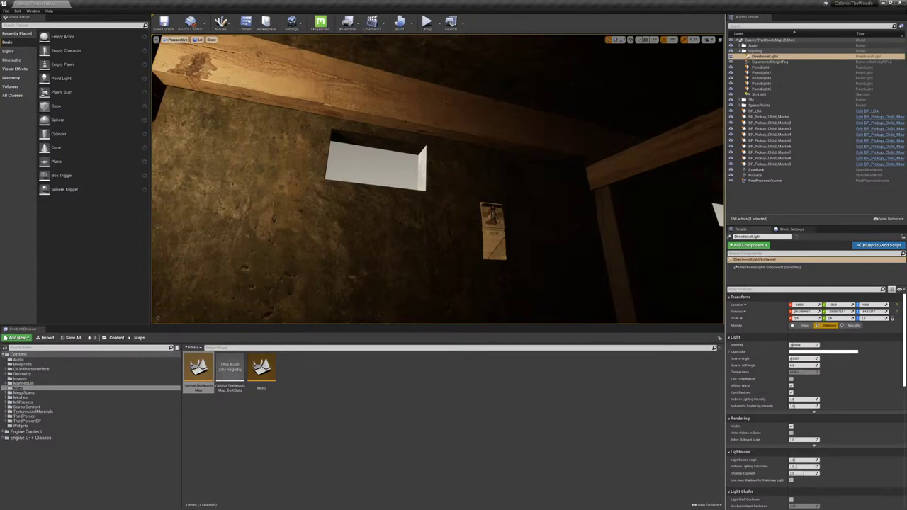
pyautogui.moveTo(438, 179); pyautogui.dragTo(645, 252, button='right')
pyautogui.moveTo(624, 170); pyautogui.dragTo(715, 167, button='right')
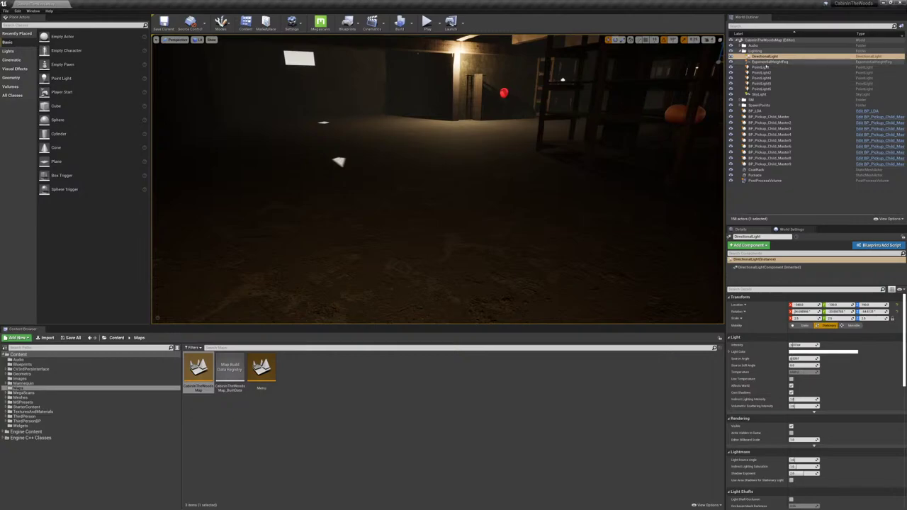
pyautogui.press('Delete')
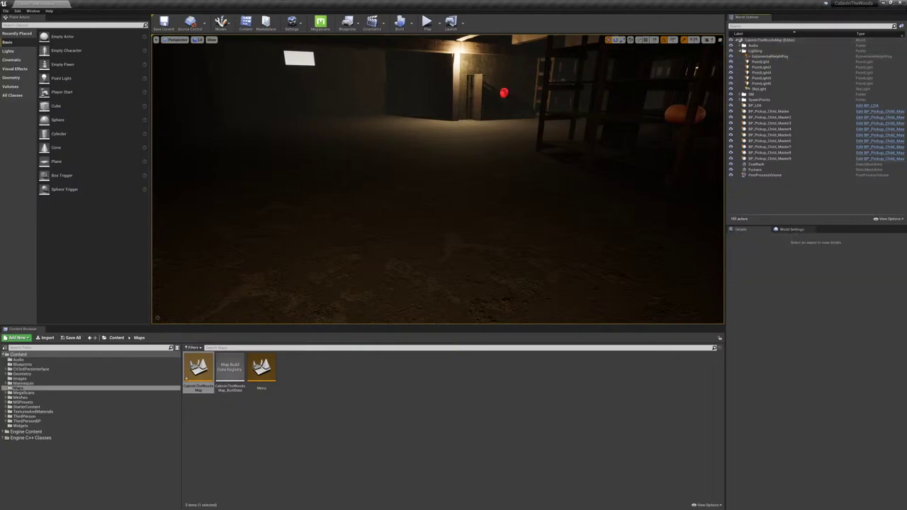
# Step: Save all modified content, including the CabinInTheWoods map and its build data
pyautogui.moveTo(438, 180); pyautogui.dragTo(489, 158, button='right')
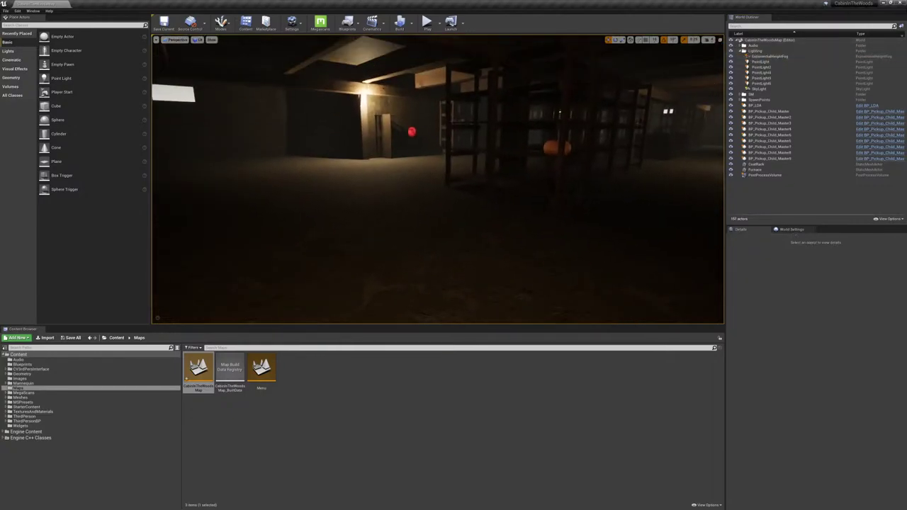
pyautogui.click(72, 338)
pyautogui.click(506, 312)
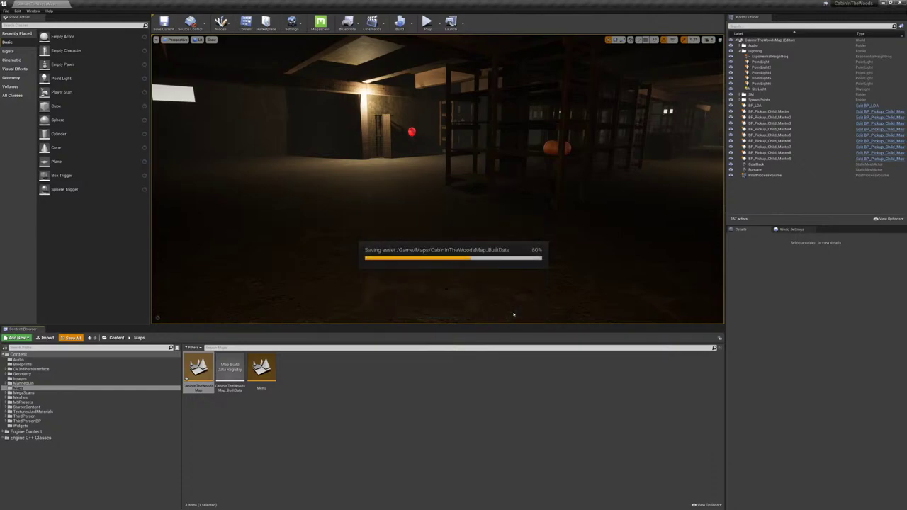
# Step: Select the ProxyFloor mesh, focus on it, and examine the floor throughout the basement
pyautogui.moveTo(512, 314); pyautogui.dragTo(631, 316, button='right')
pyautogui.press('w')
pyautogui.press('s')
pyautogui.press('w')
pyautogui.press('s')
pyautogui.press('s')
pyautogui.click(652, 306)
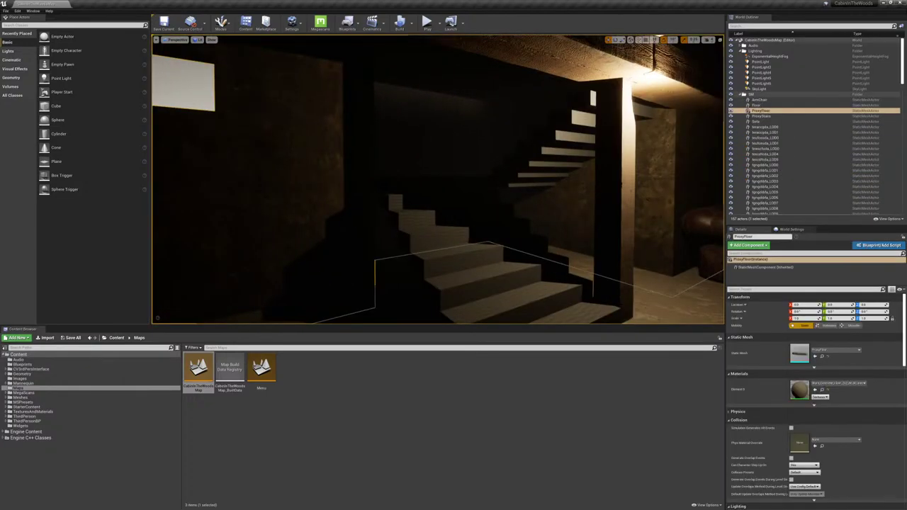
pyautogui.click(760, 111)
pyautogui.press('f')
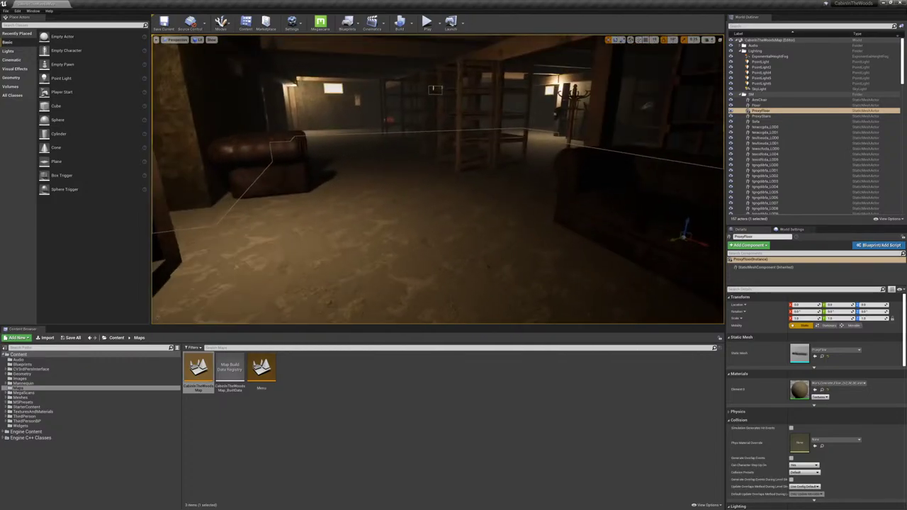
pyautogui.moveTo(438, 179); pyautogui.dragTo(347, 180, button='right')
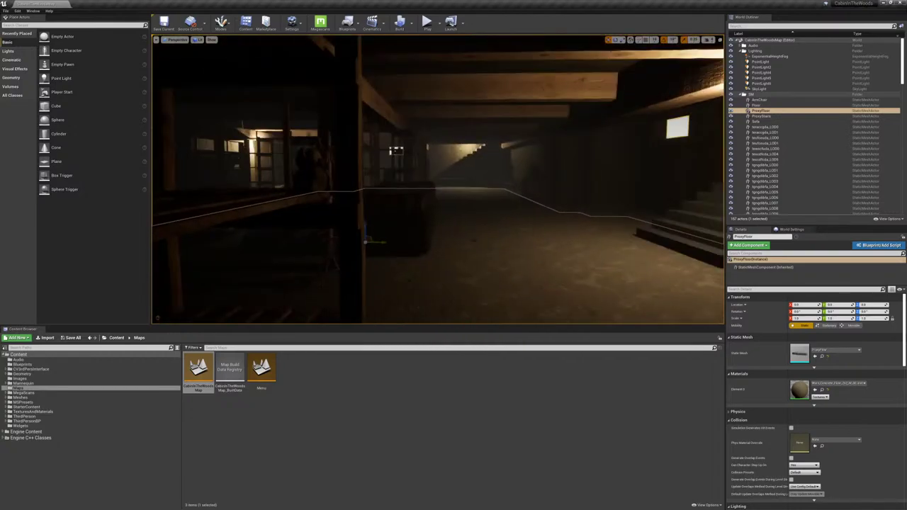
pyautogui.moveTo(347, 181); pyautogui.dragTo(383, 145, button='right')
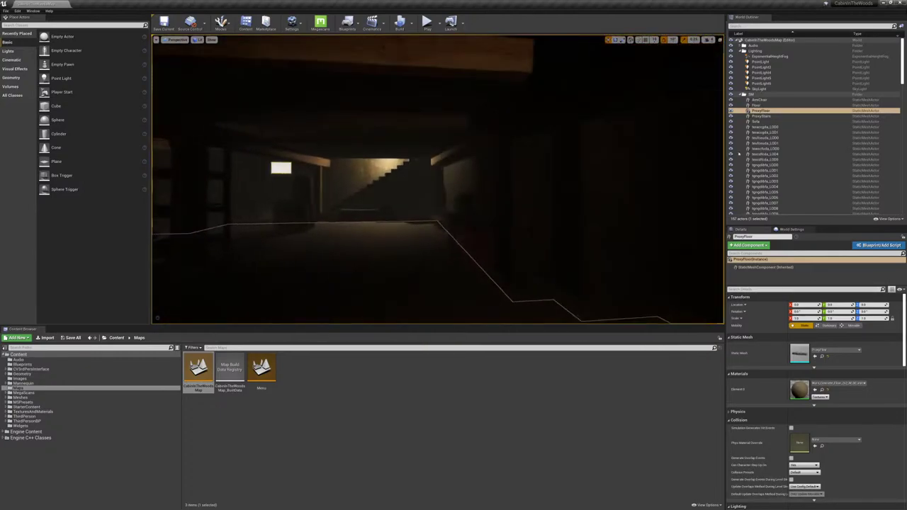
pyautogui.moveTo(688, 138); pyautogui.dragTo(623, 153, button='right')
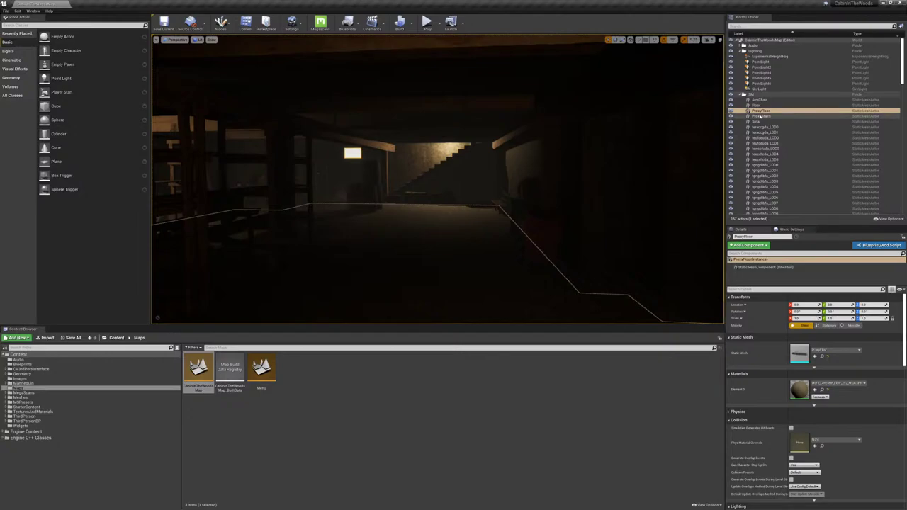
# Step: Select and focus on the ProxyStairs mesh, and examine the staircase from several sides
pyautogui.doubleClick(761, 117)
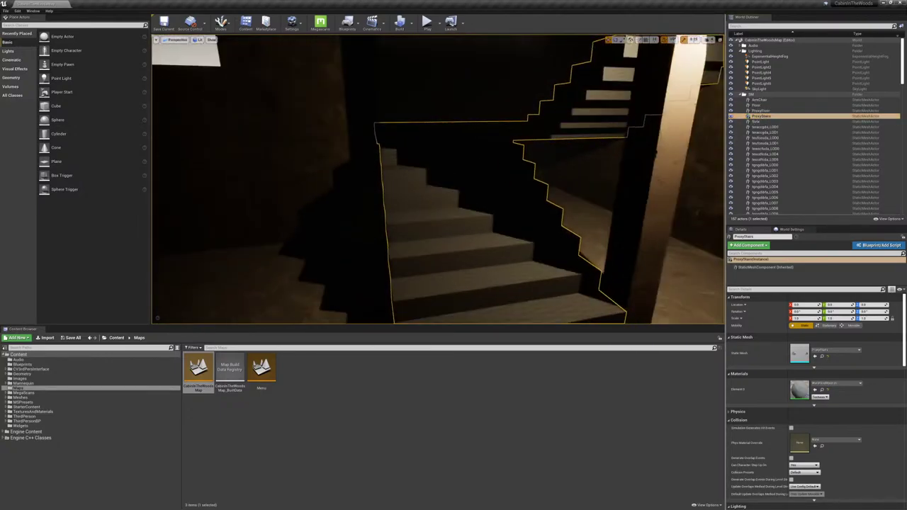
pyautogui.moveTo(438, 180); pyautogui.dragTo(471, 202, button='right')
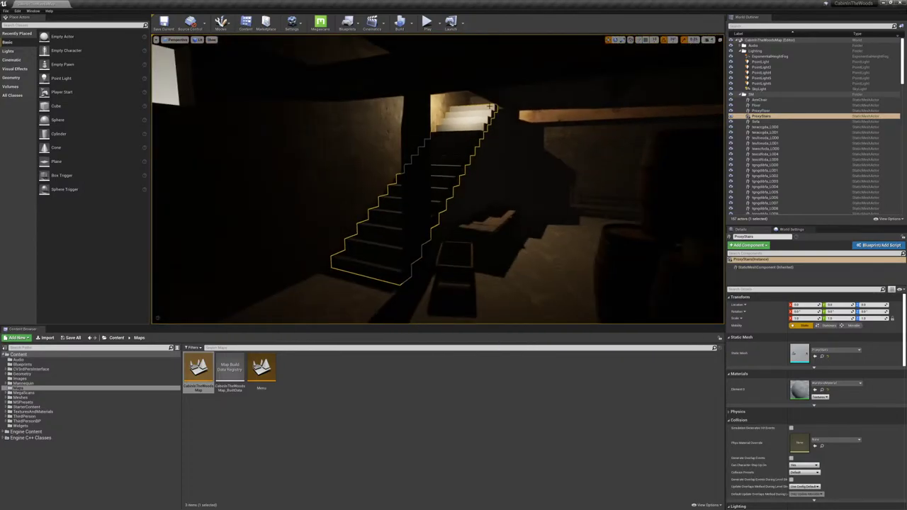
pyautogui.moveTo(490, 107); pyautogui.dragTo(708, 124, button='right')
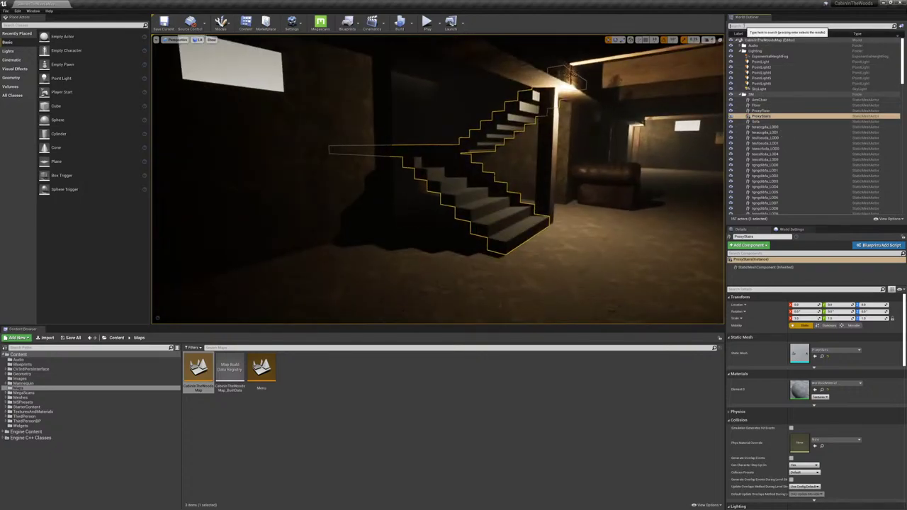
# Step: Filter the level's actor list to find the remaining proxy meshes
pyautogui.write('pros')
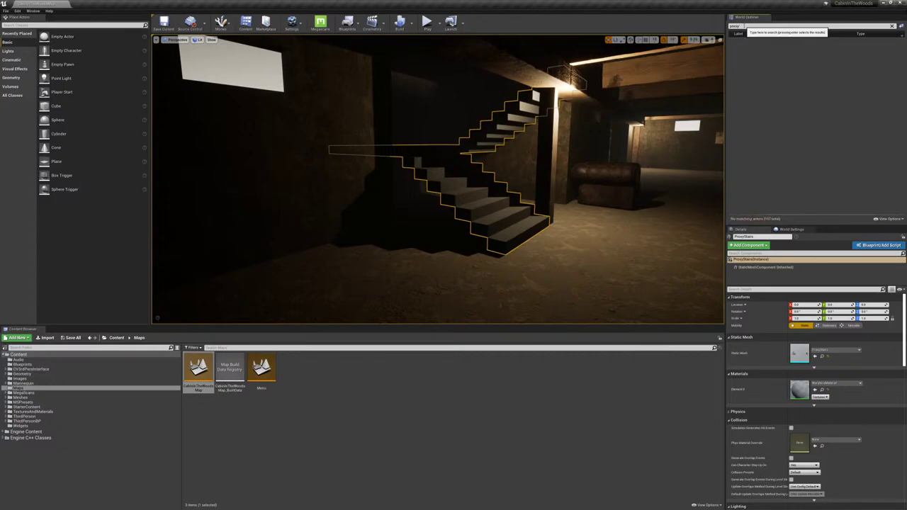
pyautogui.press('BackSpace')
pyautogui.press('BackSpace')
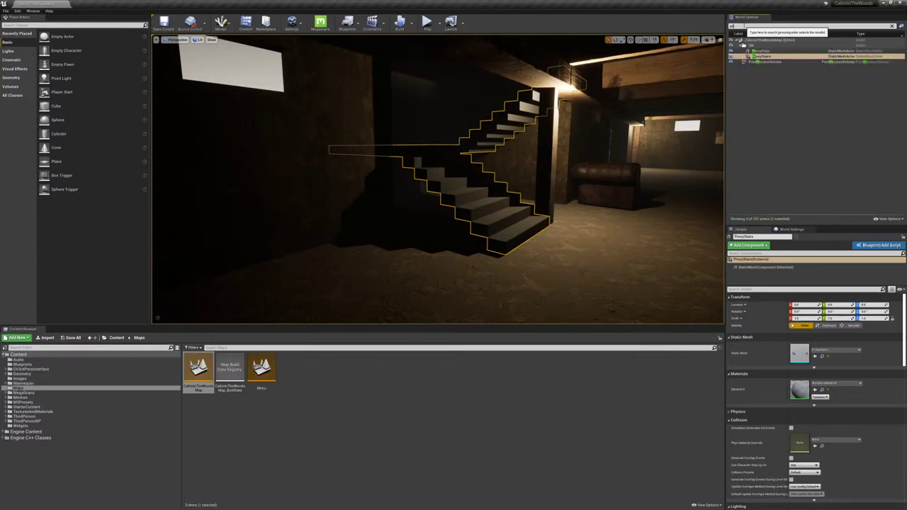
# Step: Filter the World Outliner for "proxy", look across the basement, and clear the filter
pyautogui.write('oxy')
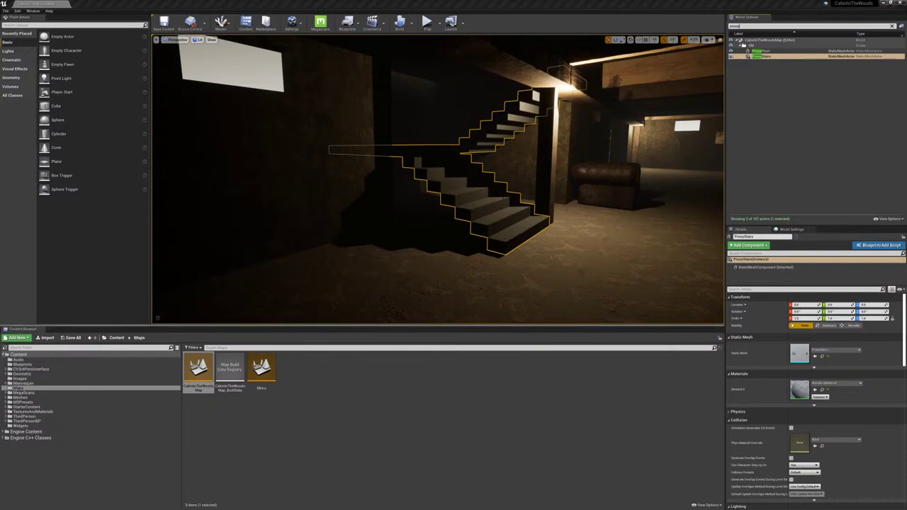
pyautogui.moveTo(438, 179); pyautogui.dragTo(562, 174, button='right')
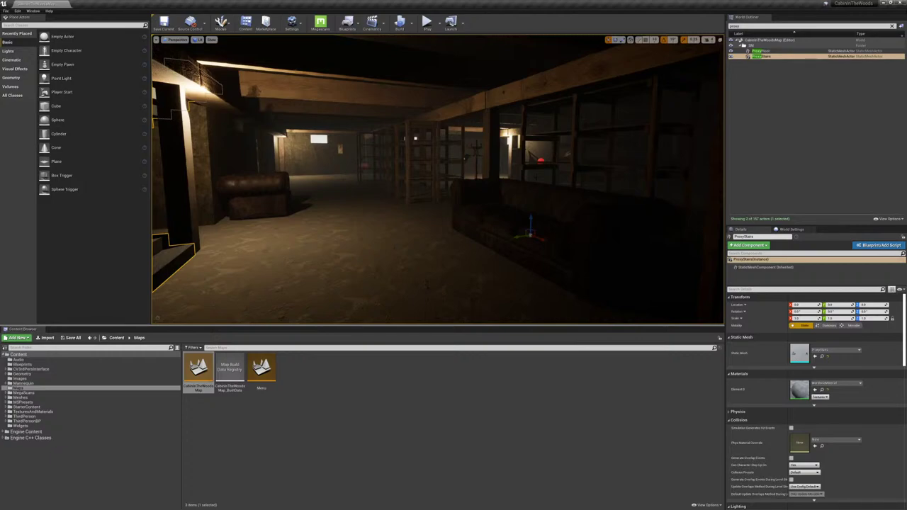
pyautogui.click(892, 26)
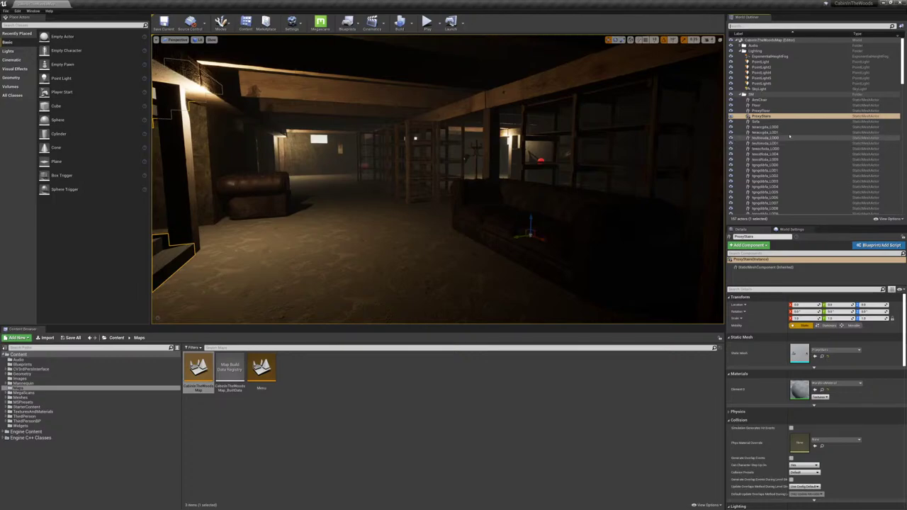
# Step: Look through the static mesh actors in the World Outliner, selecting the barrel's LOD0 mesh, and view the basement shelves
pyautogui.click(769, 127)
pyautogui.scroll(-3, 773, 176)
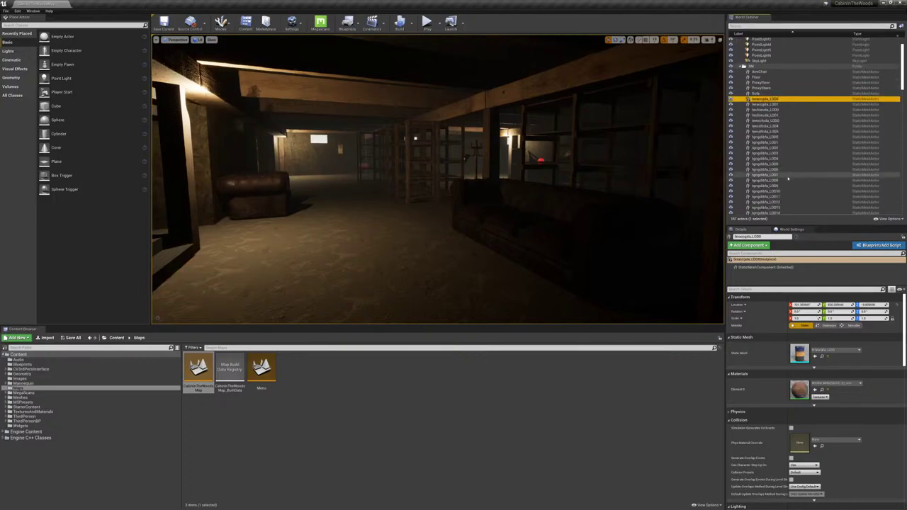
pyautogui.scroll(-1, 771, 84)
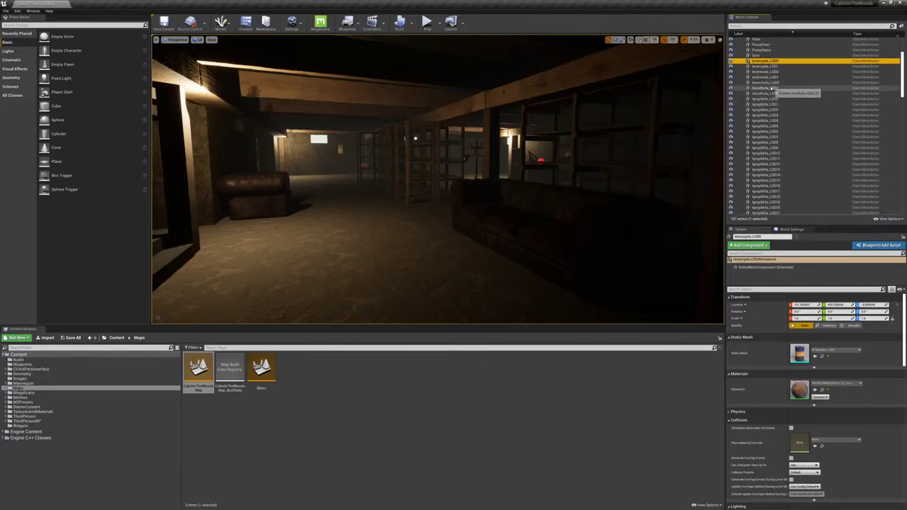
pyautogui.scroll(-1, 752, 93)
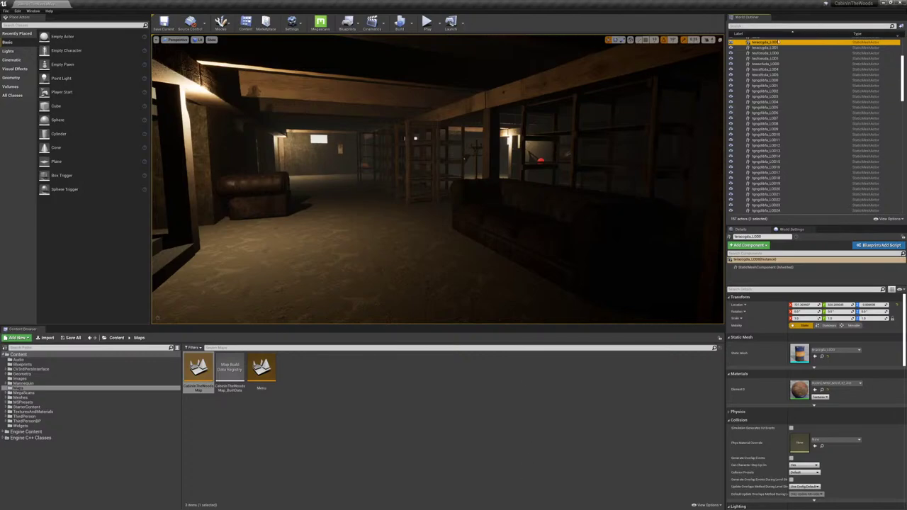
pyautogui.moveTo(454, 184); pyautogui.dragTo(603, 146, button='right')
pyautogui.press('w')
pyautogui.click(426, 123)
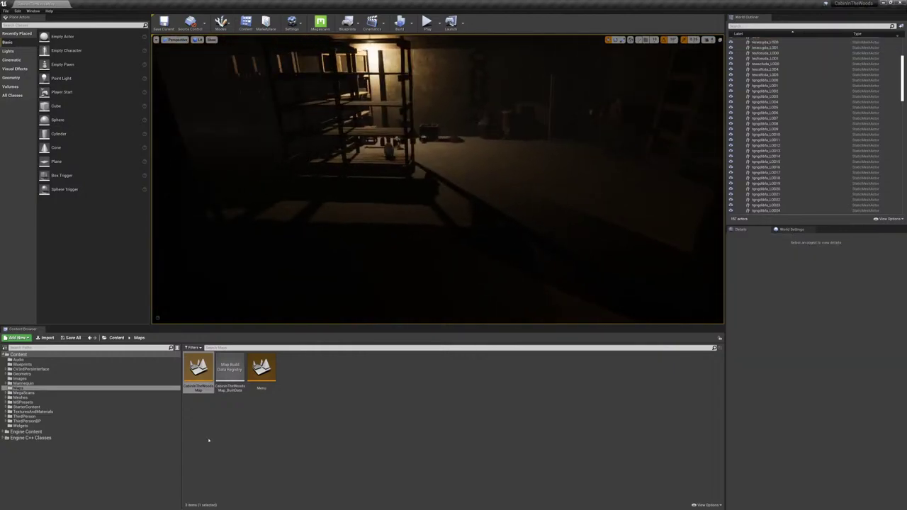
# Step: Switch to 3ds Max and convert the selected boiler parts to Editable Poly
pyautogui.press('super')
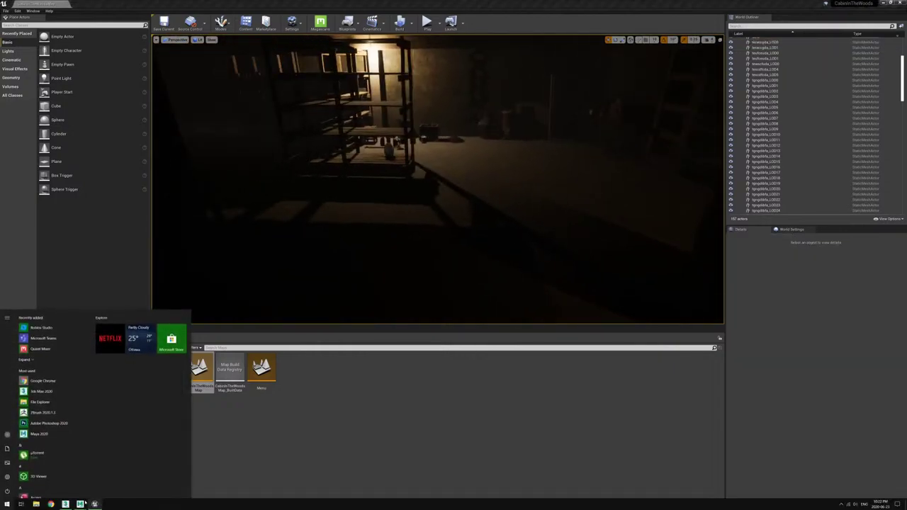
pyautogui.moveTo(67, 505)
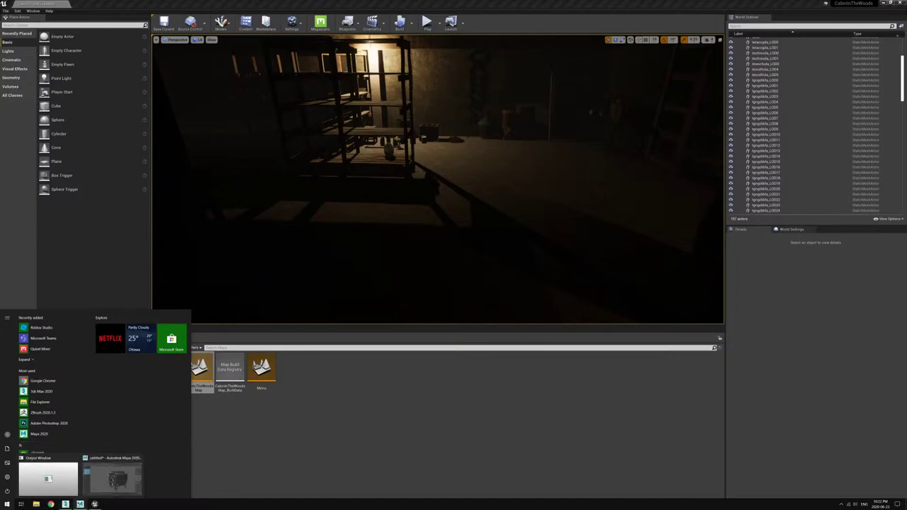
pyautogui.click(68, 479)
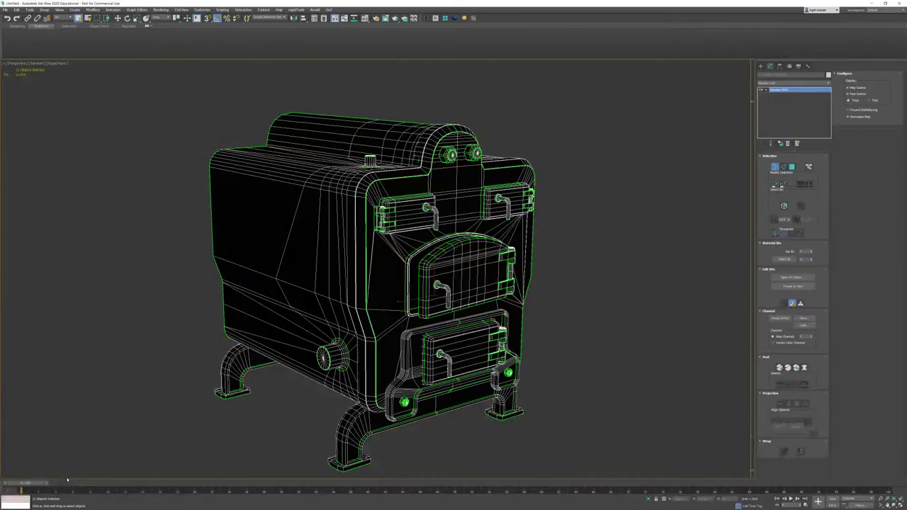
pyautogui.keyDown('alt'); pyautogui.moveTo(539, 231); pyautogui.dragTo(464, 237, button='middle'); pyautogui.keyUp('alt')
pyautogui.rightClick(458, 229)
pyautogui.click(497, 240)
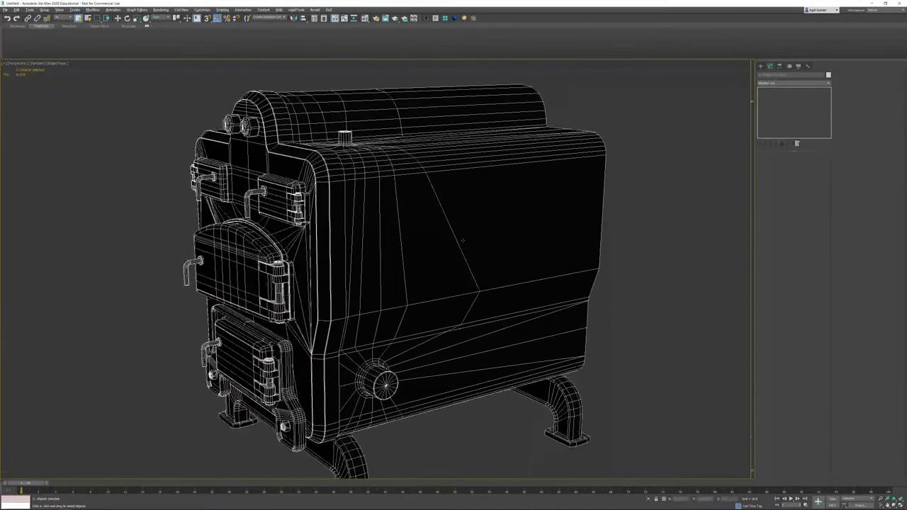
# Step: Examine the boiler's front and legs, comparing plain shading with the edged-faces display
pyautogui.press('F3')
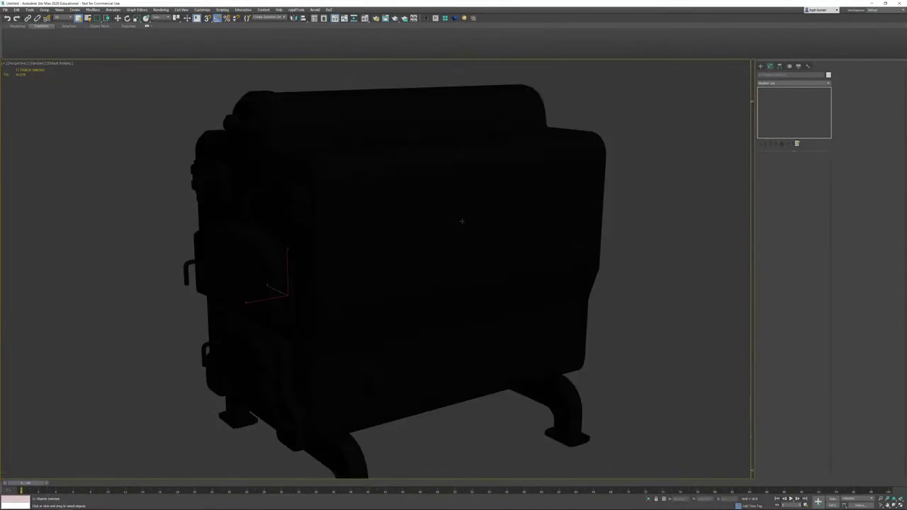
pyautogui.keyDown('alt'); pyautogui.moveTo(454, 241); pyautogui.dragTo(492, 228, button='middle'); pyautogui.keyUp('alt')
pyautogui.scroll(8, 453, 287)
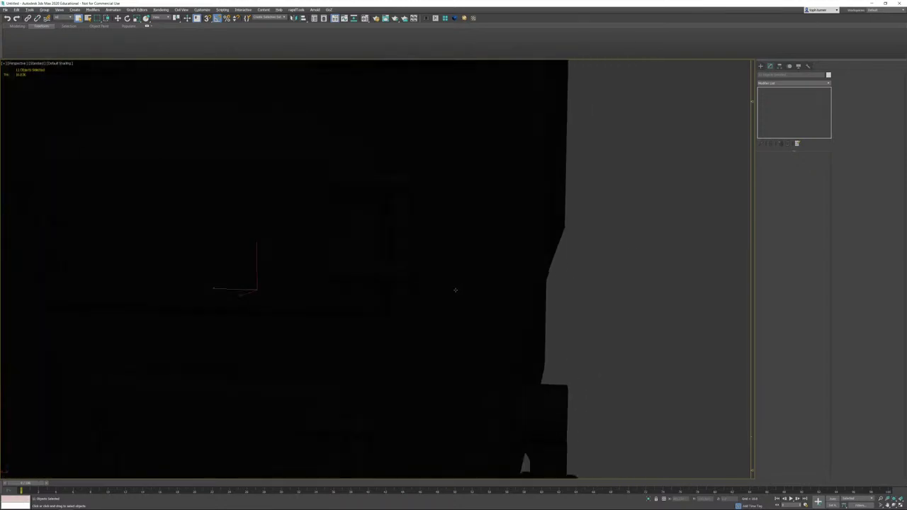
pyautogui.moveTo(458, 284); pyautogui.dragTo(532, 152, button='middle')
pyautogui.scroll(-3, 535, 168)
pyautogui.press('F4')
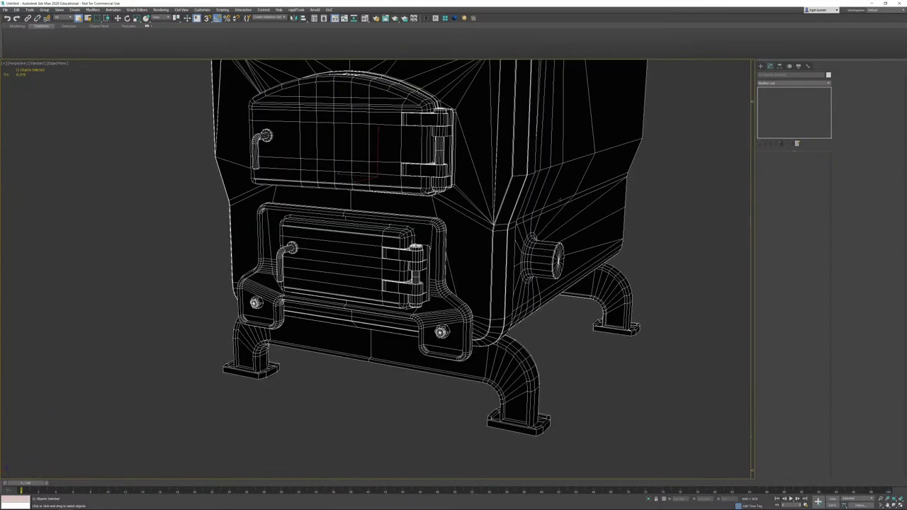
pyautogui.moveTo(564, 205); pyautogui.dragTo(516, 272, button='middle')
pyautogui.scroll(-2, 516, 272)
# Step: Select the boiler's body, check its custom attributes and collapse its soft selection settings
pyautogui.click(577, 186)
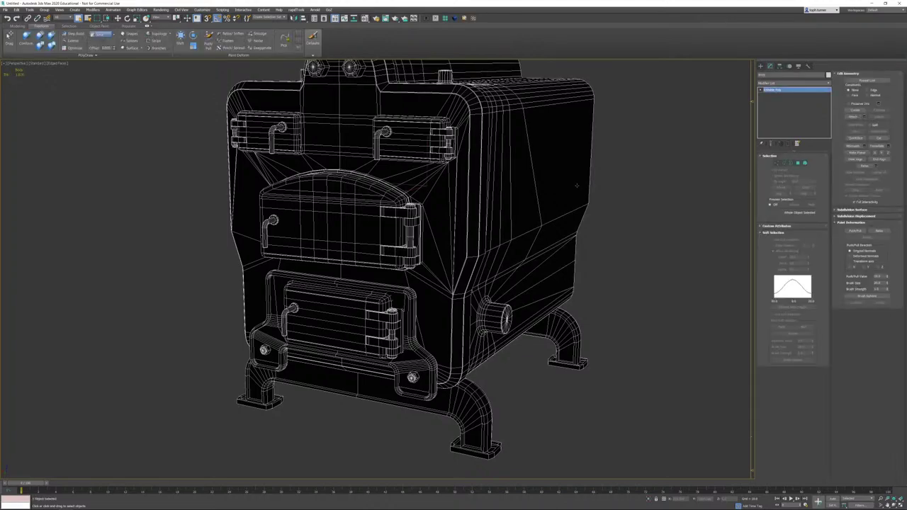
pyautogui.click(775, 226)
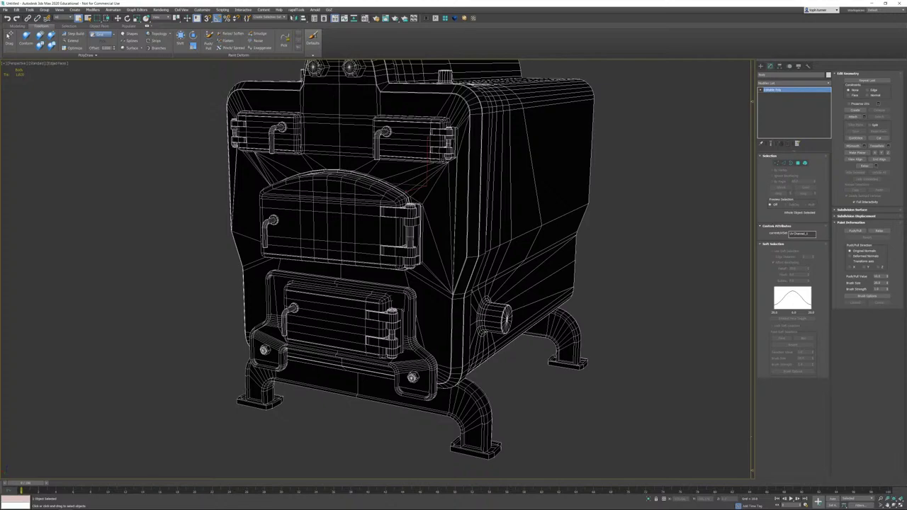
pyautogui.click(772, 226)
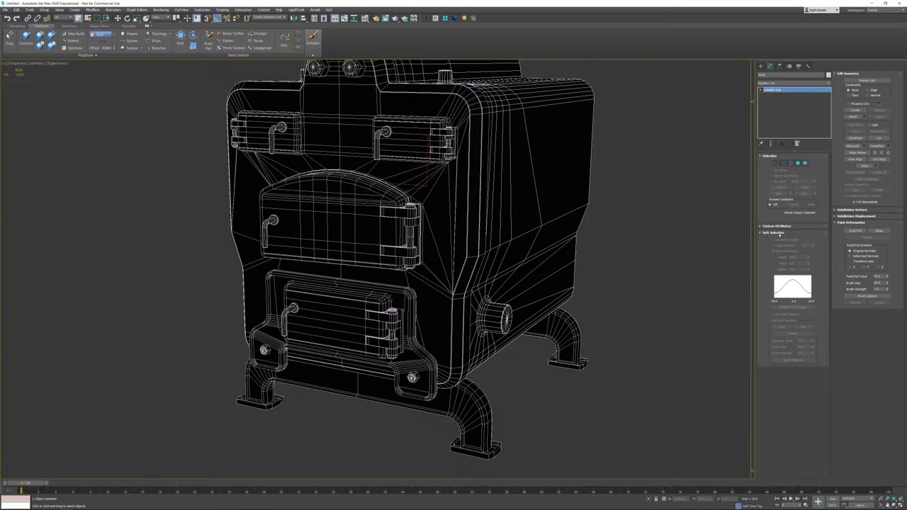
pyautogui.click(776, 232)
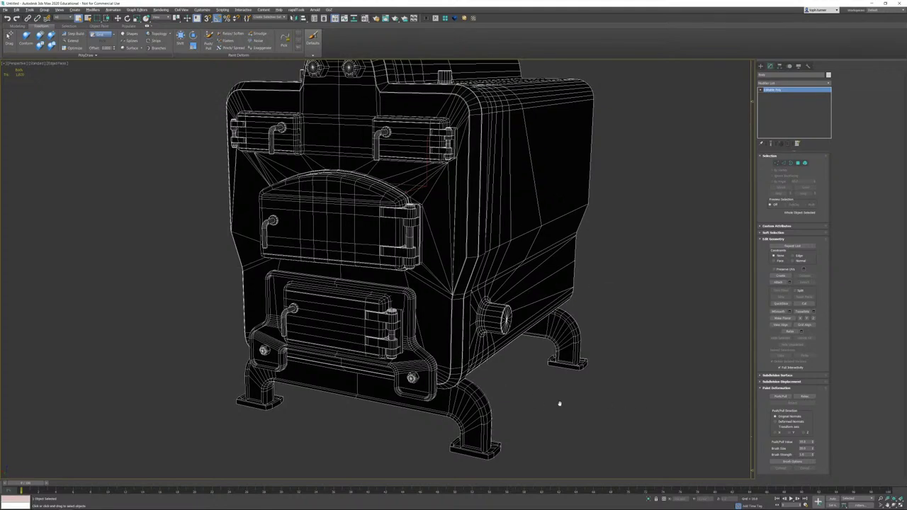
# Step: Select all the boiler parts and assign them the first custom object color, near black
pyautogui.scroll(-5, 559, 368)
pyautogui.moveTo(592, 445); pyautogui.dragTo(597, 448)
pyautogui.keyDown('alt'); pyautogui.moveTo(627, 394); pyautogui.dragTo(610, 365, button='middle'); pyautogui.keyUp('alt')
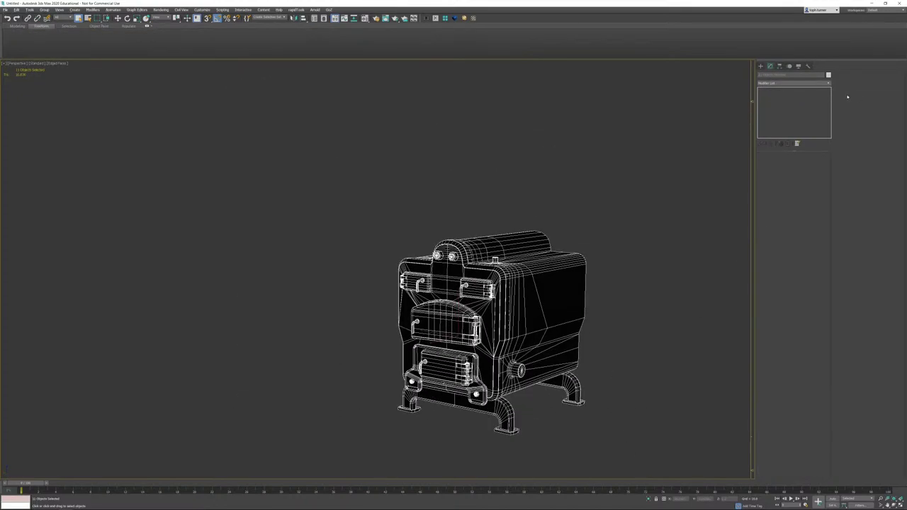
pyautogui.click(829, 75)
pyautogui.click(229, 168)
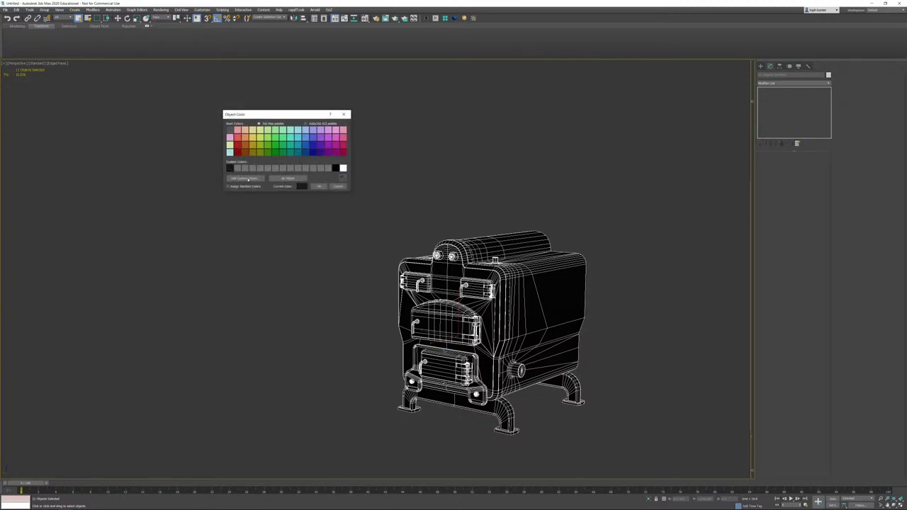
pyautogui.click(318, 186)
# Step: Remove the materials from all selected boiler parts with the UVW Remove utility and check the resulting shading
pyautogui.click(808, 66)
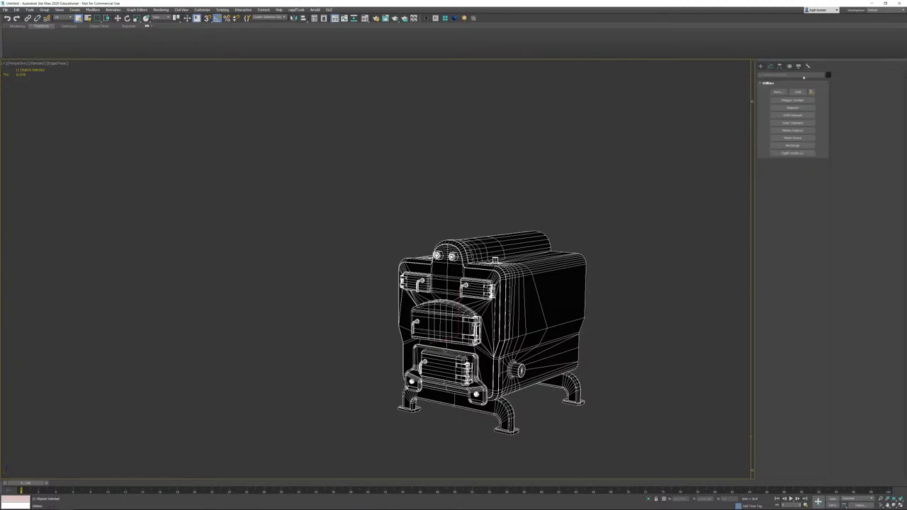
pyautogui.click(792, 115)
pyautogui.click(803, 200)
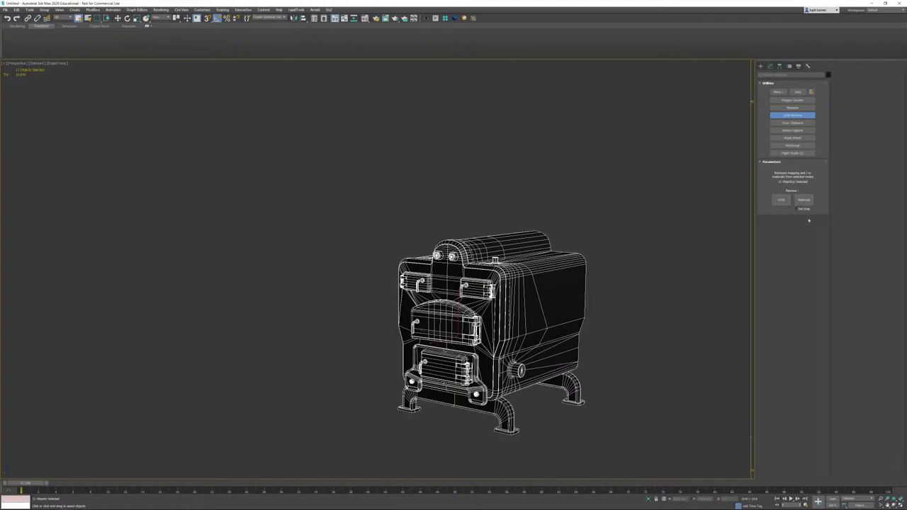
pyautogui.click(771, 66)
pyautogui.click(709, 113)
pyautogui.keyDown('alt'); pyautogui.moveTo(411, 244); pyautogui.dragTo(600, 245, button='middle'); pyautogui.keyUp('alt')
pyautogui.scroll(4, 446, 234)
pyautogui.scroll(-3, 600, 245)
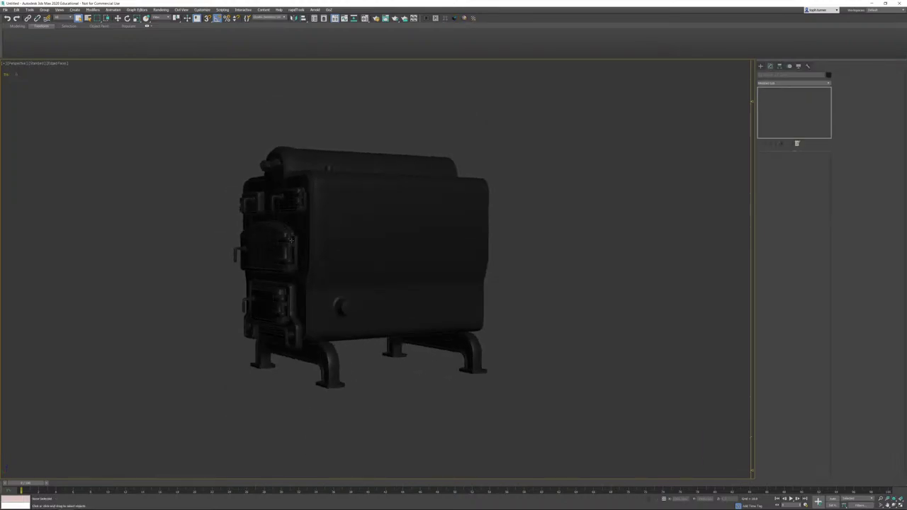
# Step: Examine the boiler's wireframe with all parts selected, and its shaded surfaces up close with nothing selected
pyautogui.hotkey('ctrl', 'a')
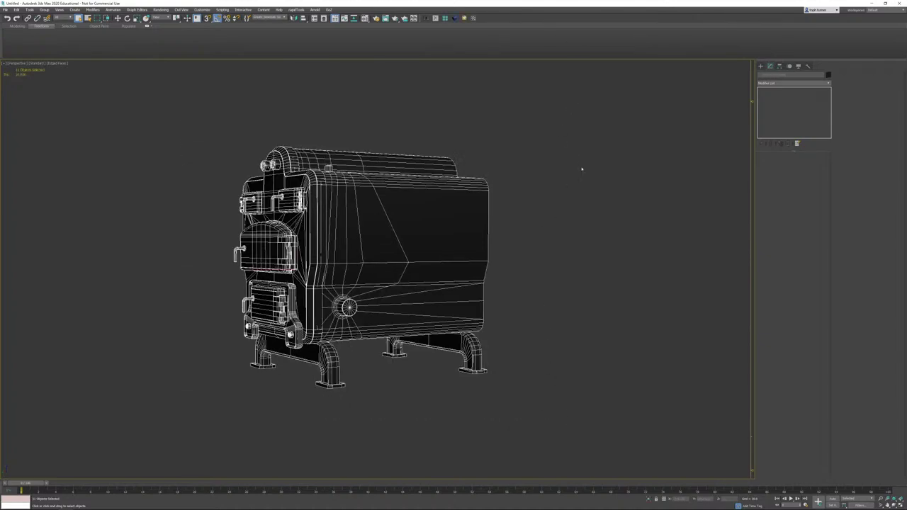
pyautogui.click(454, 19)
pyautogui.rightClick(409, 141)
pyautogui.click(441, 197)
pyautogui.keyDown('alt'); pyautogui.moveTo(534, 175); pyautogui.dragTo(551, 180, button='middle'); pyautogui.keyUp('alt')
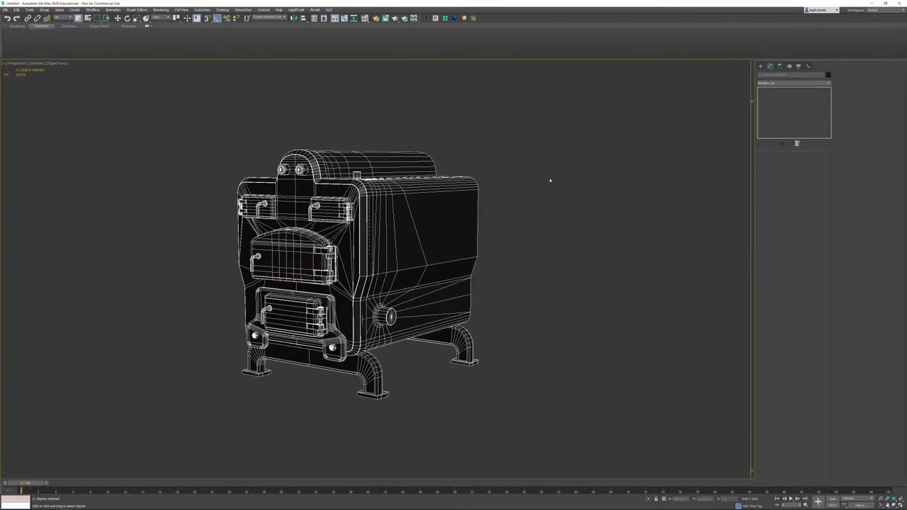
pyautogui.click(551, 180)
pyautogui.press('F4')
pyautogui.moveTo(437, 236); pyautogui.dragTo(502, 248, button='middle')
pyautogui.scroll(5, 443, 212)
pyautogui.keyDown('alt'); pyautogui.moveTo(437, 198); pyautogui.dragTo(468, 209, button='middle'); pyautogui.keyUp('alt')
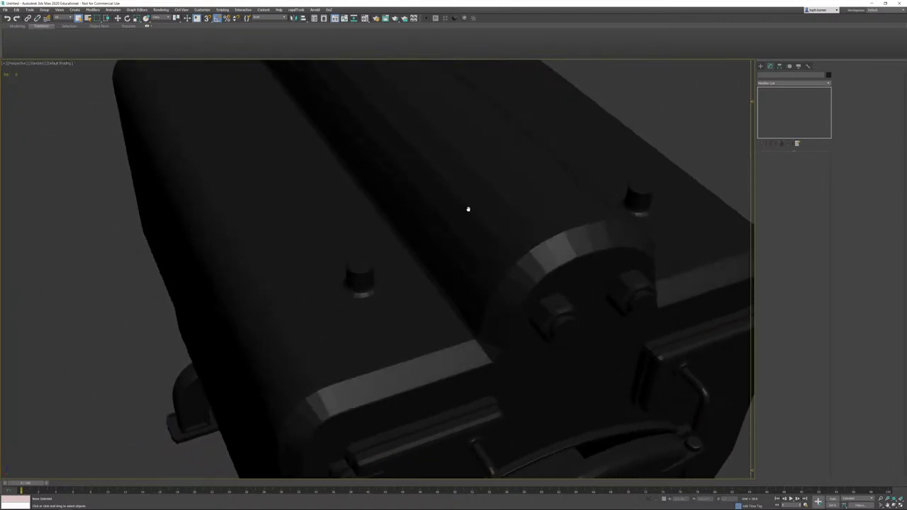
pyautogui.scroll(5, 550, 247)
pyautogui.scroll(-7, 551, 249)
pyautogui.scroll(-5, 530, 268)
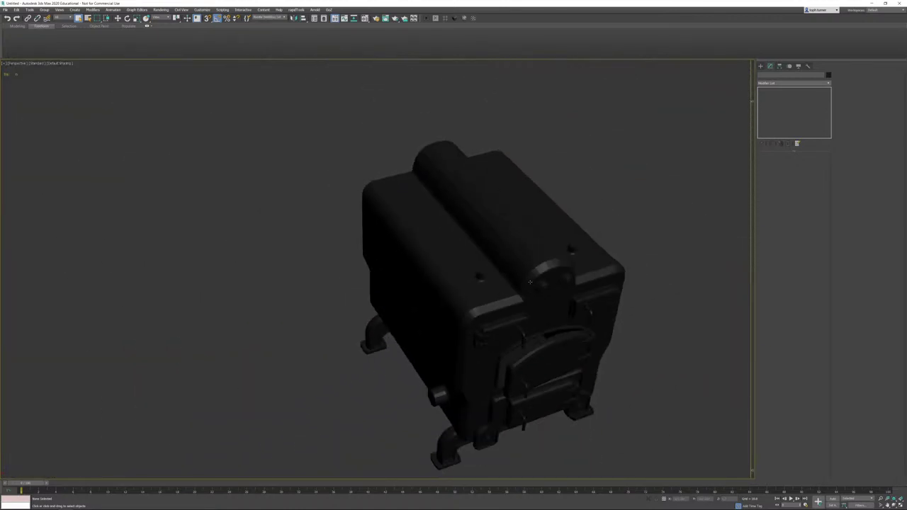
pyautogui.keyDown('alt'); pyautogui.moveTo(530, 268); pyautogui.dragTo(467, 249, button='middle'); pyautogui.keyUp('alt')
# Step: Select all open borders of the boiler's body and inspect them from the side and front
pyautogui.click(468, 248)
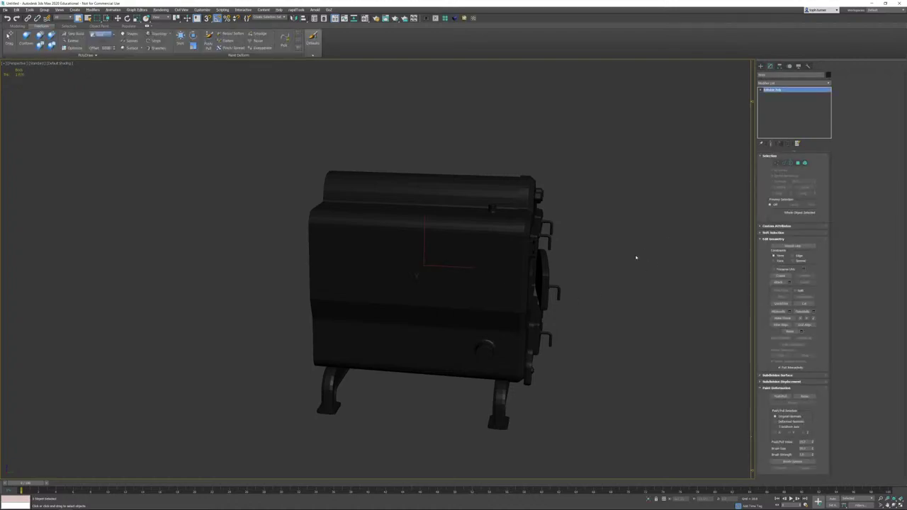
pyautogui.keyDown('alt'); pyautogui.moveTo(636, 258); pyautogui.dragTo(624, 253, button='middle'); pyautogui.keyUp('alt')
pyautogui.press('F4')
pyautogui.click(790, 162)
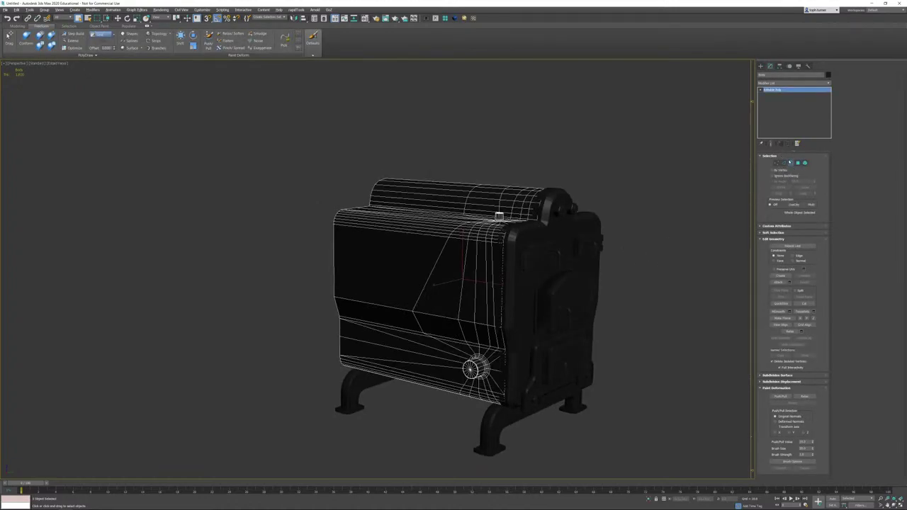
pyautogui.moveTo(251, 111); pyautogui.dragTo(708, 464)
pyautogui.keyDown('alt'); pyautogui.moveTo(630, 305); pyautogui.dragTo(493, 285, button='middle'); pyautogui.keyUp('alt')
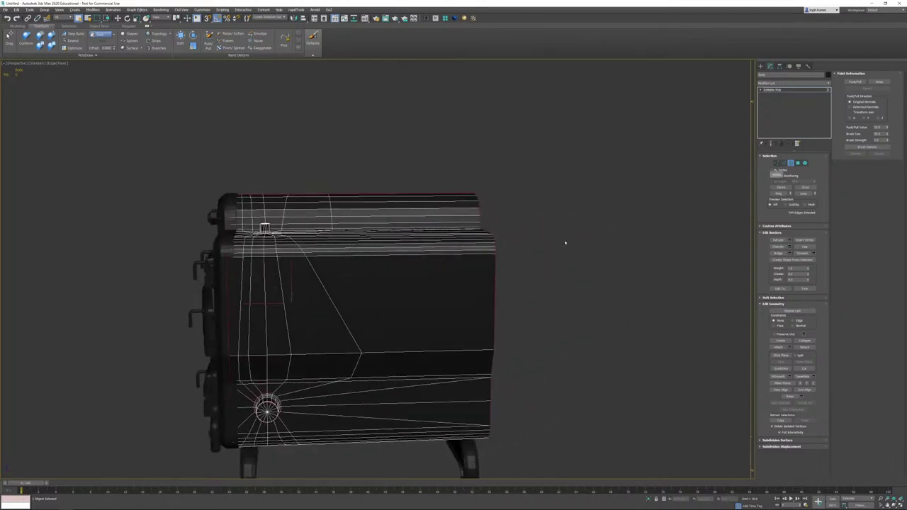
pyautogui.press('3')
pyautogui.keyDown('alt'); pyautogui.moveTo(564, 243); pyautogui.dragTo(662, 146, button='middle'); pyautogui.keyUp('alt')
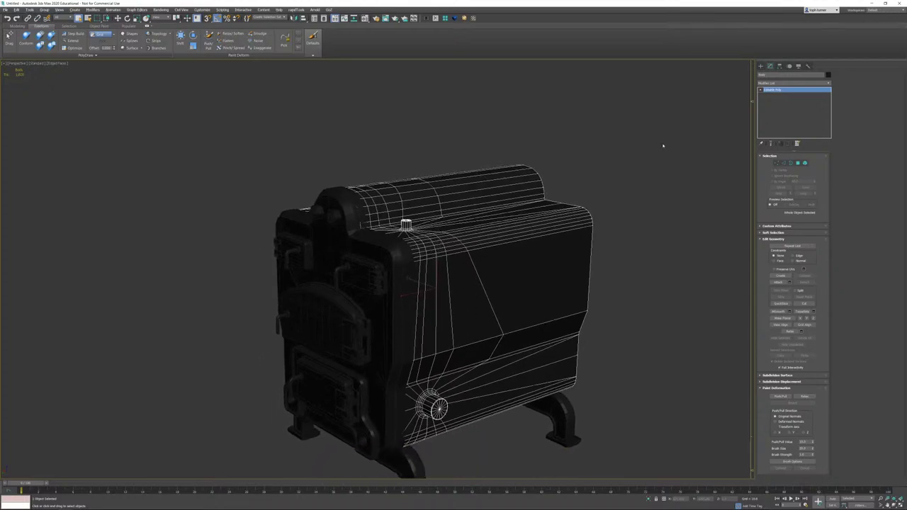
# Step: Select all the boiler parts and add an Edit Poly modifier to them
pyautogui.hotkey('ctrl', 'a')
pyautogui.press('z')
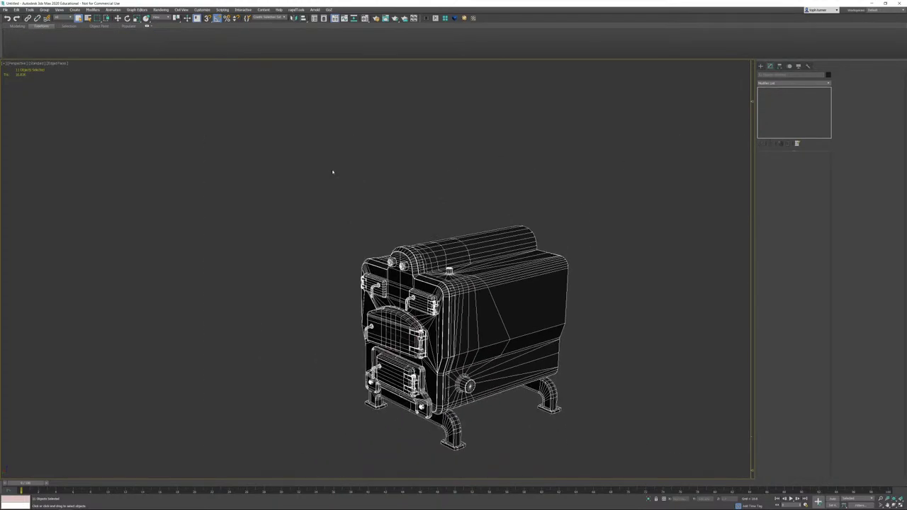
pyautogui.keyDown('alt'); pyautogui.moveTo(577, 296); pyautogui.dragTo(551, 244, button='middle'); pyautogui.keyUp('alt')
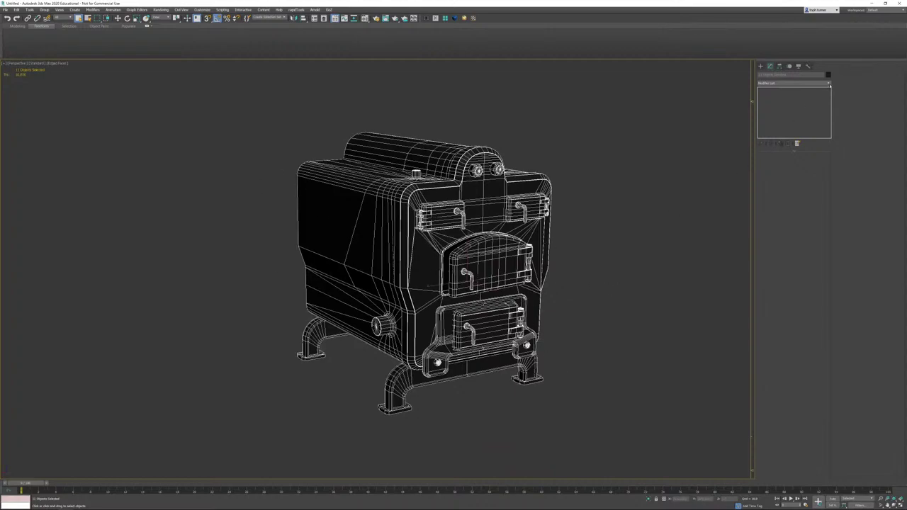
pyautogui.click(830, 85)
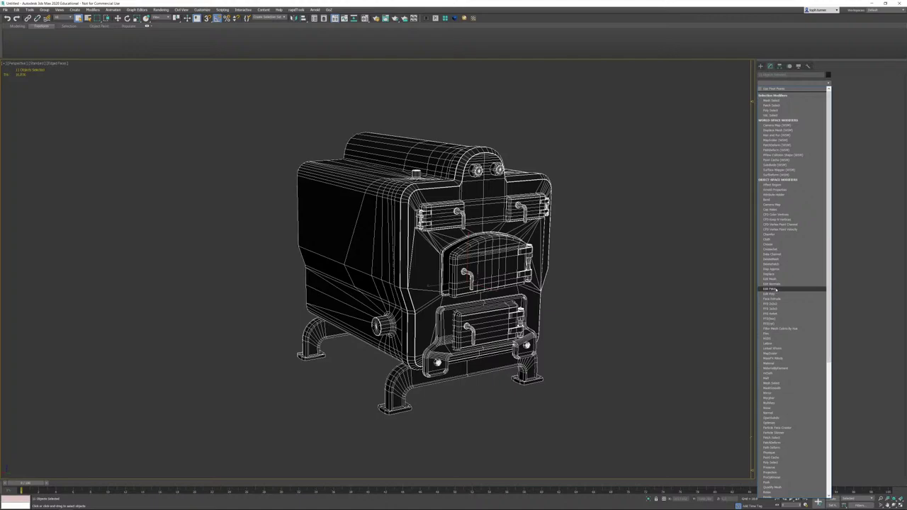
pyautogui.click(774, 294)
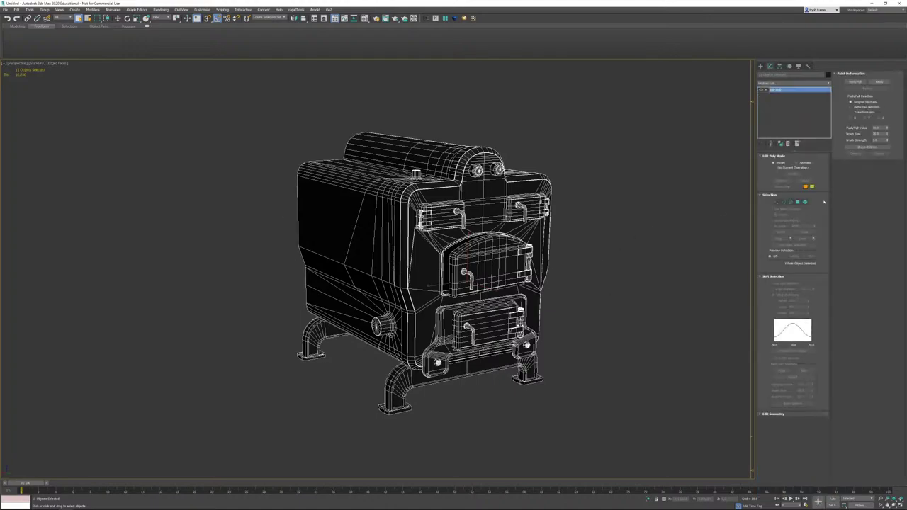
# Step: Select all open borders of the boiler parts, convert them to a vertex selection, and weld those vertices
pyautogui.click(790, 202)
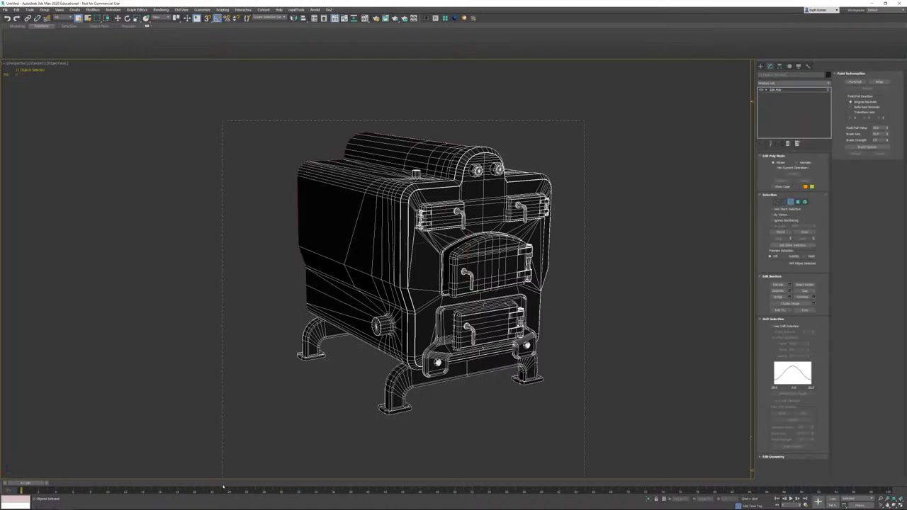
pyautogui.hotkey('ctrl', 'a')
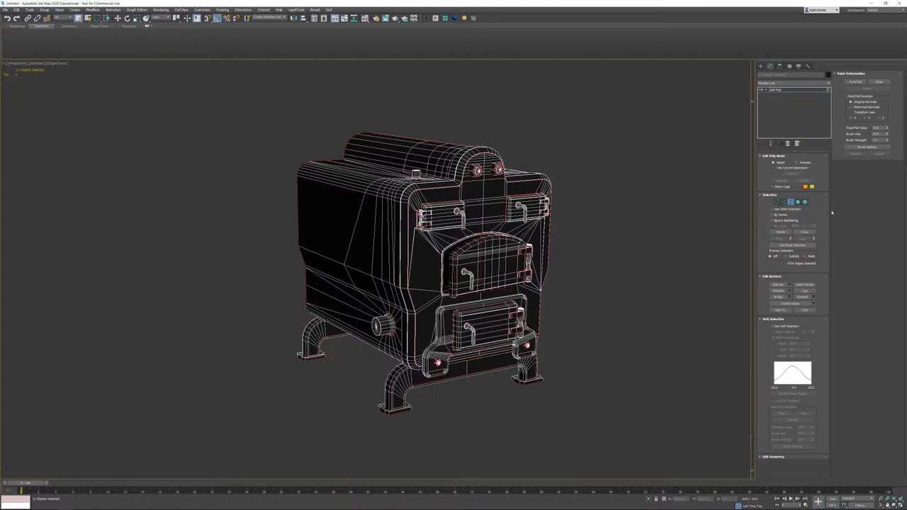
pyautogui.keyDown('ctrl'); pyautogui.click(777, 202); pyautogui.keyUp('ctrl')
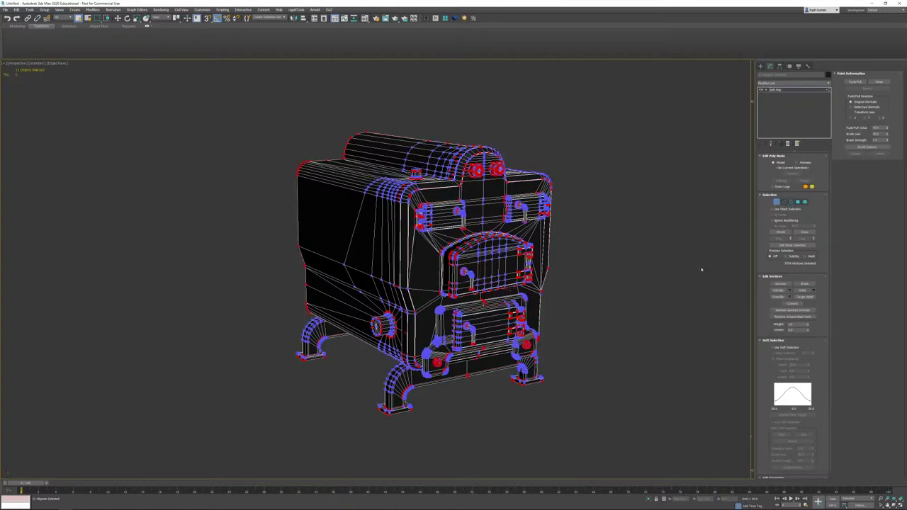
pyautogui.click(779, 340)
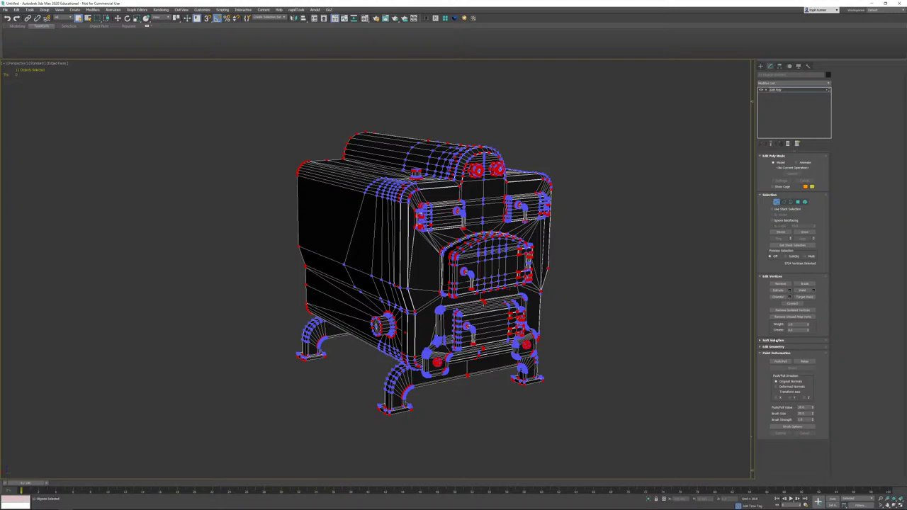
pyautogui.click(813, 290)
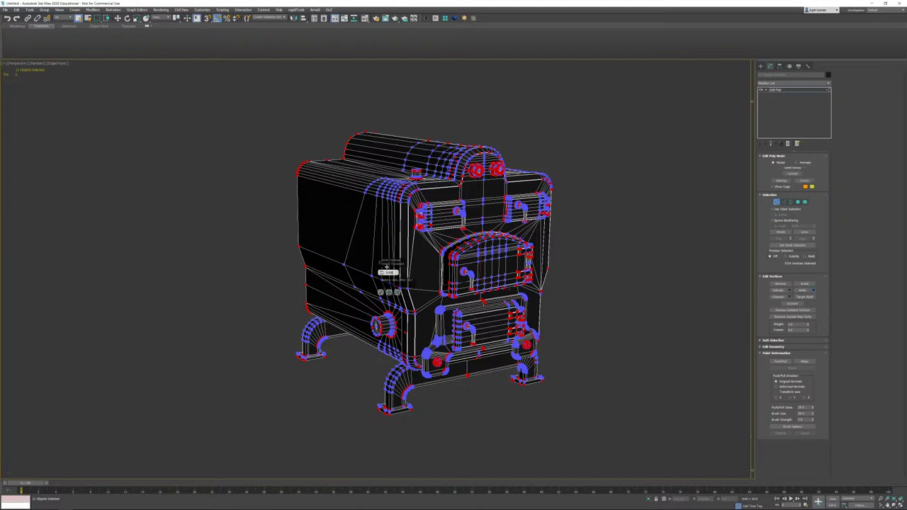
pyautogui.moveTo(386, 264); pyautogui.dragTo(628, 209)
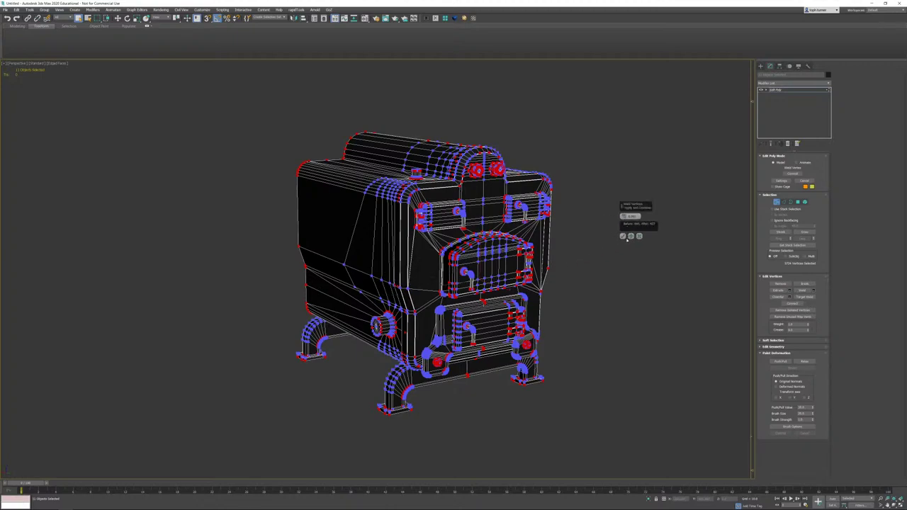
pyautogui.click(623, 237)
# Step: Select all remaining open borders and inspect them up close around the front doors and the side of the body
pyautogui.press('3')
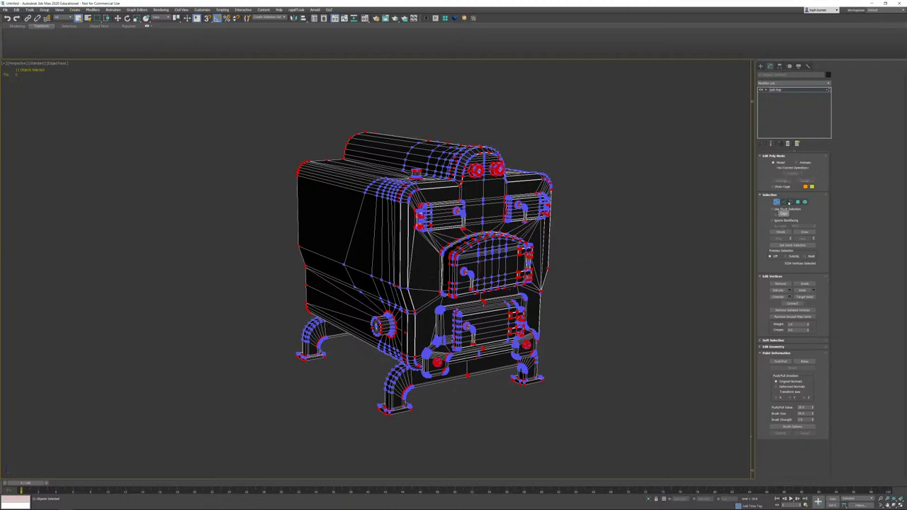
pyautogui.hotkey('ctrl', 'a')
pyautogui.keyDown('alt'); pyautogui.moveTo(602, 304); pyautogui.dragTo(476, 267, button='middle'); pyautogui.keyUp('alt')
pyautogui.scroll(3, 463, 254)
pyautogui.scroll(4, 423, 284)
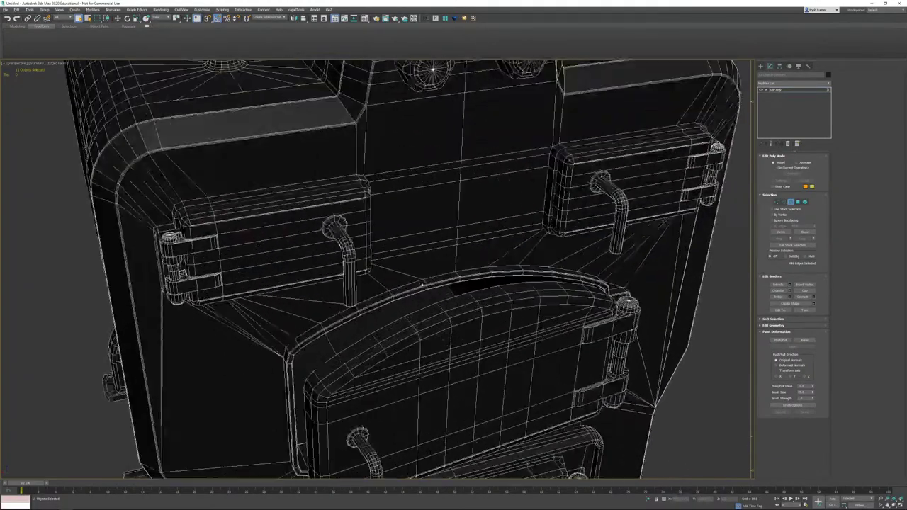
pyautogui.keyDown('alt'); pyautogui.moveTo(423, 283); pyautogui.dragTo(473, 276, button='middle'); pyautogui.keyUp('alt')
pyautogui.moveTo(633, 179); pyautogui.dragTo(640, 120, button='middle')
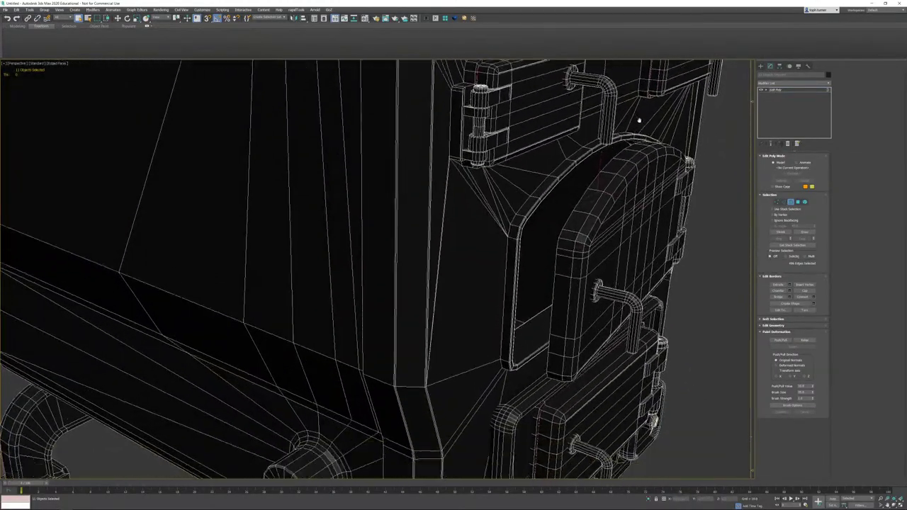
pyautogui.moveTo(580, 368); pyautogui.dragTo(503, 264, button='middle')
pyautogui.scroll(3, 479, 240)
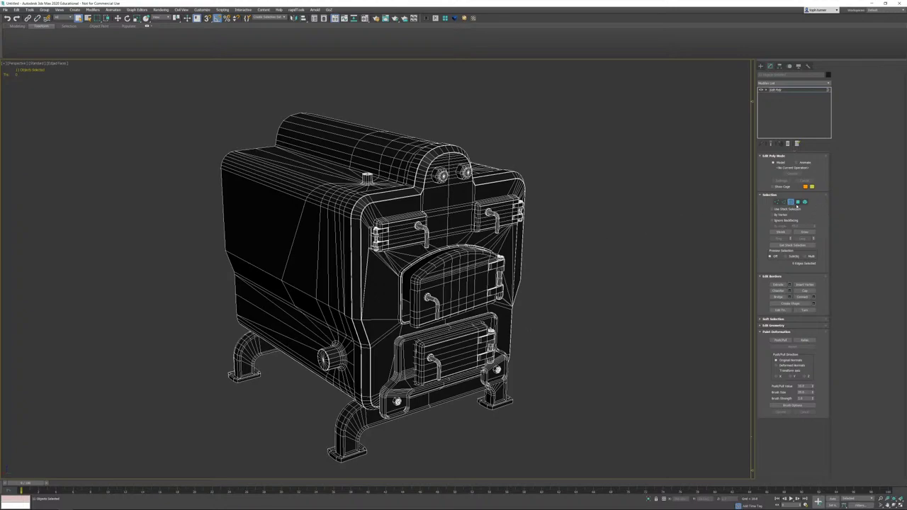
# Step: Apply Auto Smooth to all polygons of the boiler parts and clear the selection
pyautogui.click(798, 202)
pyautogui.scroll(-3, 604, 223)
pyautogui.hotkey('ctrl', 'a')
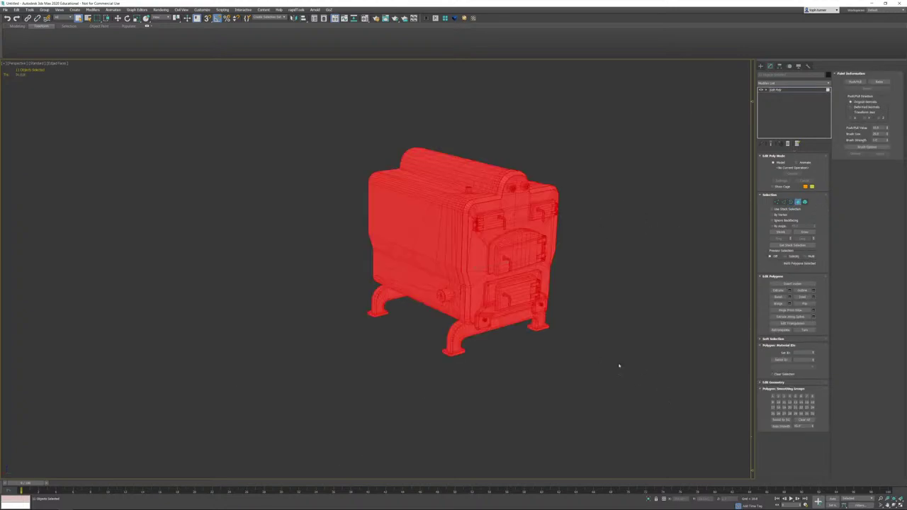
pyautogui.click(526, 156)
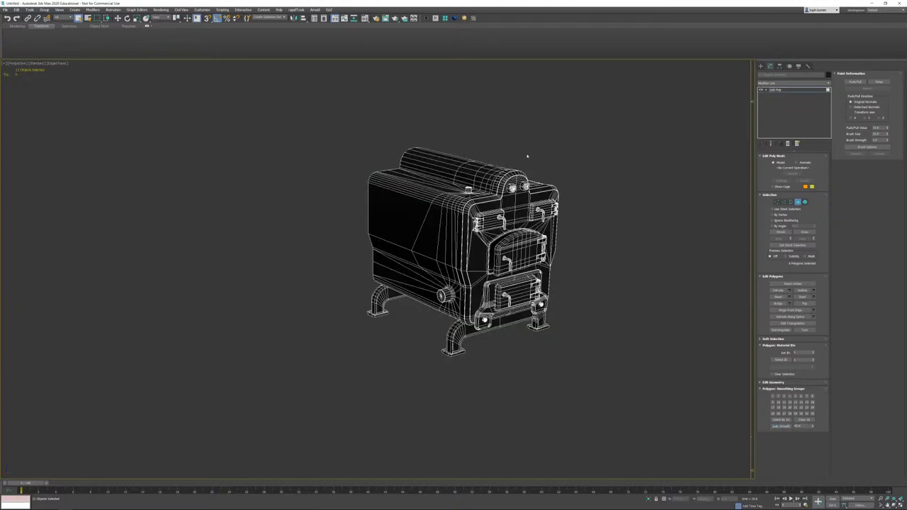
# Step: Check the shading without edges around the front frame and the round pipe stub on the boiler's side
pyautogui.moveTo(527, 156); pyautogui.dragTo(530, 181, button='middle')
pyautogui.scroll(5, 483, 190)
pyautogui.press('F4')
pyautogui.keyDown('alt'); pyautogui.moveTo(595, 195); pyautogui.dragTo(464, 264, button='middle'); pyautogui.keyUp('alt')
pyautogui.scroll(6, 498, 311)
pyautogui.scroll(-5, 501, 313)
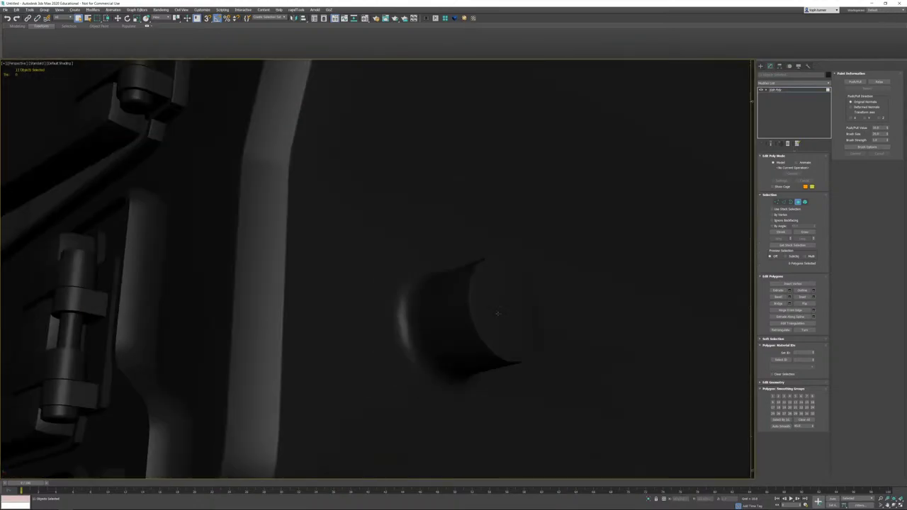
pyautogui.keyDown('alt'); pyautogui.moveTo(491, 318); pyautogui.dragTo(548, 276, button='middle'); pyautogui.keyUp('alt')
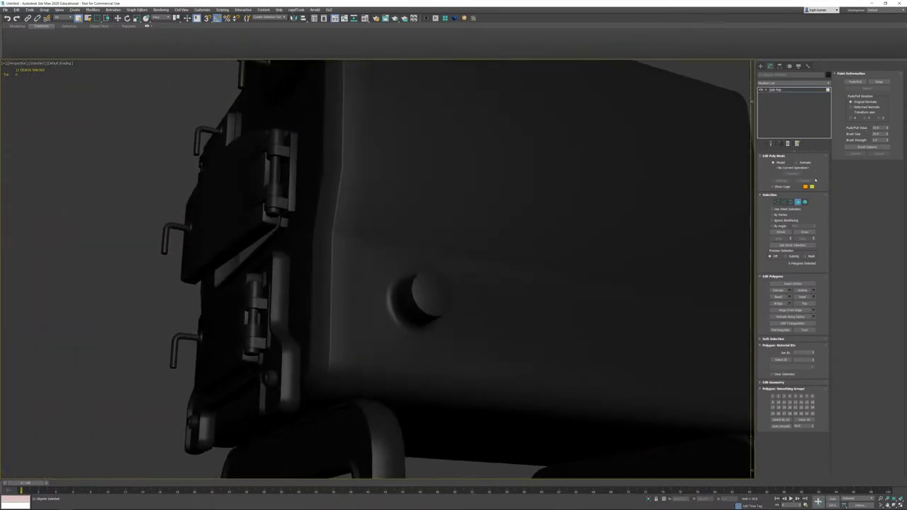
# Step: Clear all smoothing groups on the boiler's main body element and assign it to smoothing group 1
pyautogui.click(805, 202)
pyautogui.click(732, 241)
pyautogui.keyDown('alt'); pyautogui.moveTo(733, 241); pyautogui.dragTo(468, 257, button='middle'); pyautogui.keyUp('alt')
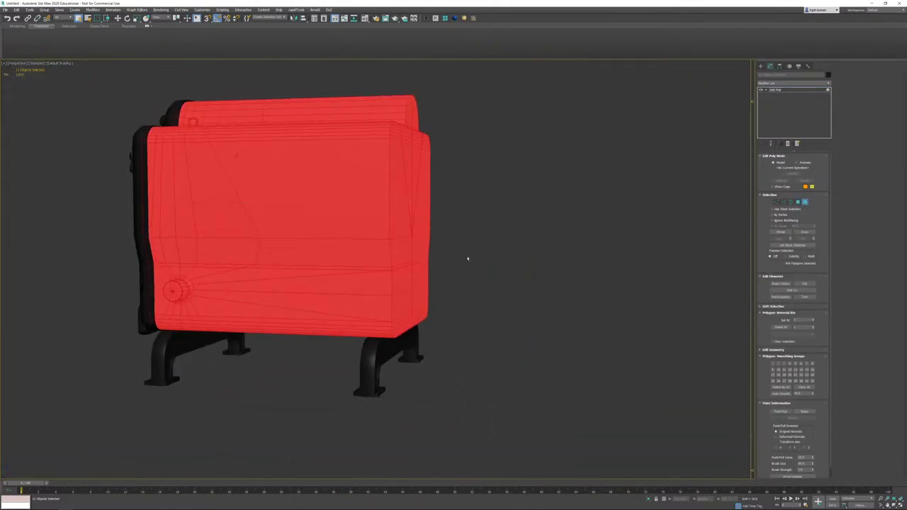
pyautogui.click(804, 389)
pyautogui.click(773, 364)
pyautogui.moveTo(381, 205)
pyautogui.keyDown('alt'); pyautogui.mouseDown(button='middle')
pyautogui.moveTo(395, 218)
pyautogui.moveTo(448, 220)
pyautogui.mouseUp(button='middle'); pyautogui.keyUp('alt')
pyautogui.scroll(-2, 447, 219)
pyautogui.keyDown('alt'); pyautogui.moveTo(434, 333); pyautogui.dragTo(435, 360); pyautogui.keyUp('alt')
pyautogui.keyDown('alt'); pyautogui.moveTo(436, 360); pyautogui.dragTo(470, 344, button='middle'); pyautogui.keyUp('alt')
pyautogui.hotkey('ctrl', 'z')
# Step: Select the polygons of the boiler body's flat back face and switch them from smoothing group 1 to group 2
pyautogui.click(798, 202)
pyautogui.keyDown('alt'); pyautogui.moveTo(646, 233); pyautogui.dragTo(216, 125, button='middle'); pyautogui.keyUp('alt')
pyautogui.keyDown('alt'); pyautogui.moveTo(439, 352); pyautogui.dragTo(479, 338, button='middle'); pyautogui.keyUp('alt')
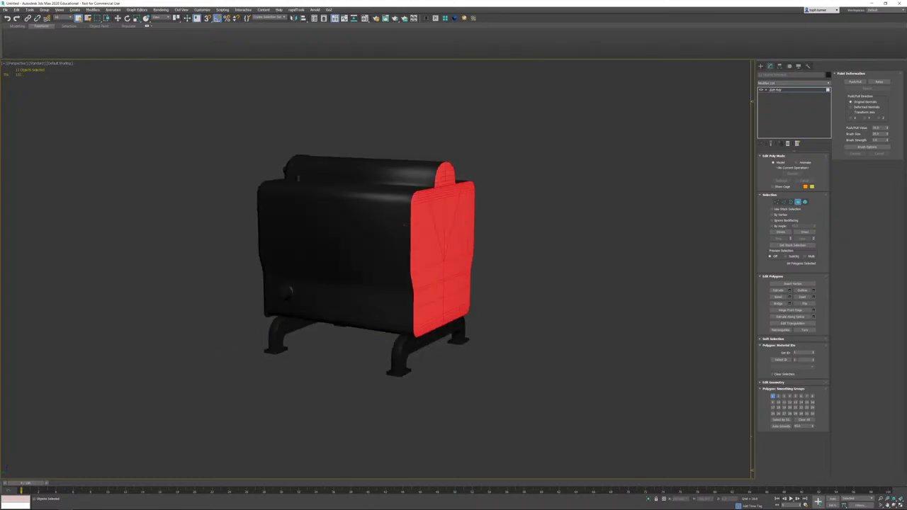
pyautogui.click(778, 396)
pyautogui.click(773, 396)
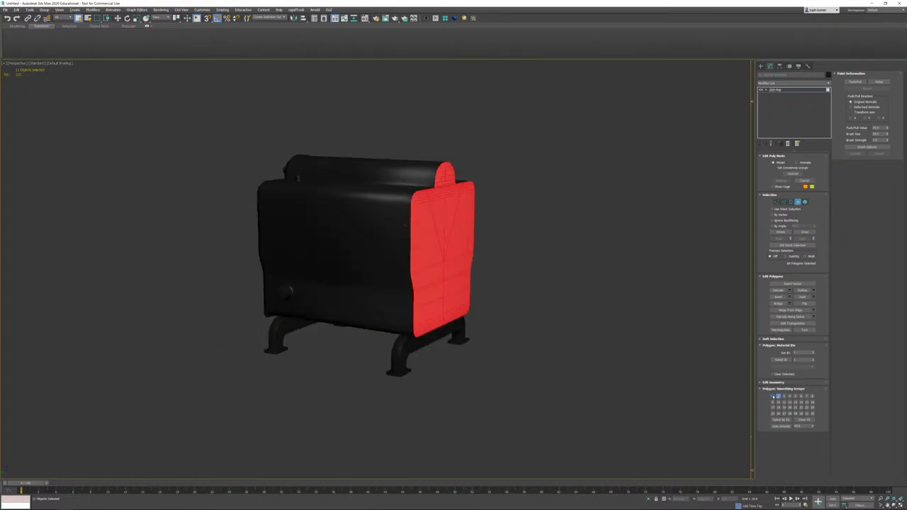
pyautogui.click(587, 253)
# Step: Examine the body's shading and wireframe around the side pipe stub, the side wall and the rounded top
pyautogui.keyDown('alt'); pyautogui.moveTo(404, 199); pyautogui.dragTo(466, 182, button='middle'); pyautogui.keyUp('alt')
pyautogui.scroll(10, 316, 265)
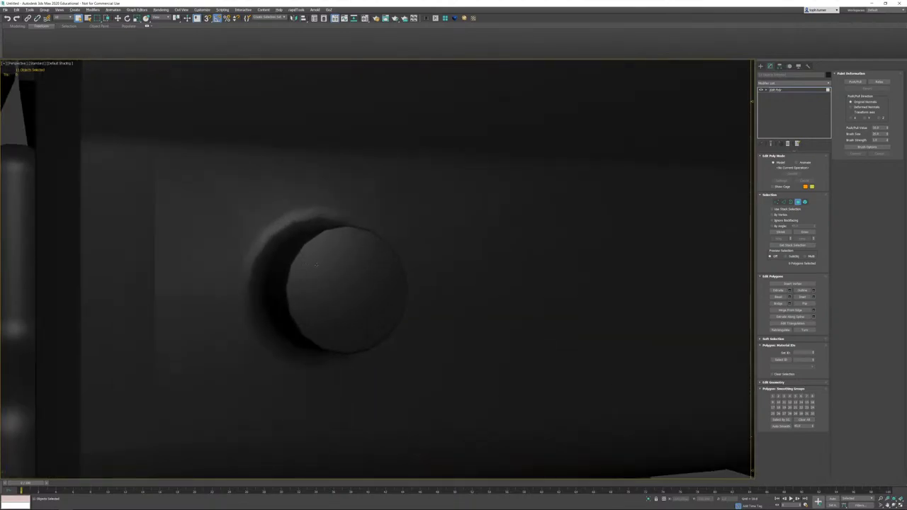
pyautogui.keyDown('alt'); pyautogui.moveTo(316, 265); pyautogui.dragTo(368, 222, button='middle'); pyautogui.keyUp('alt')
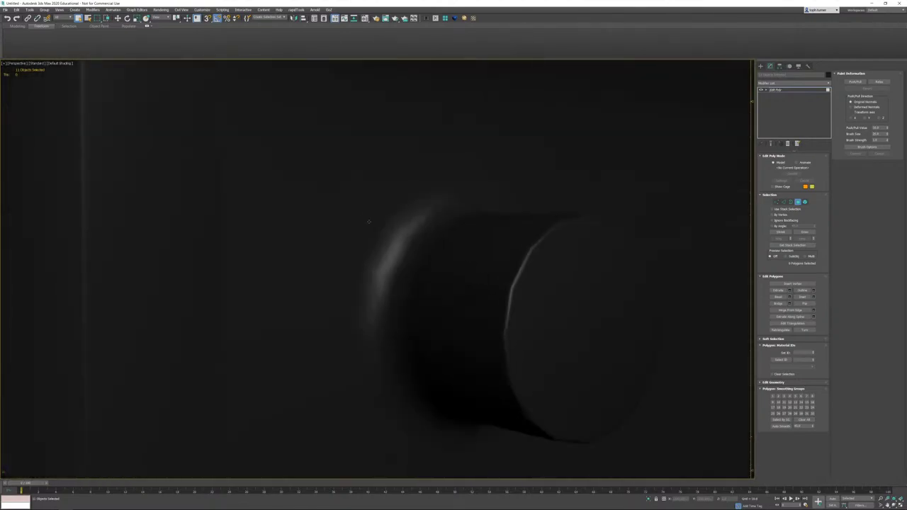
pyautogui.scroll(-10, 341, 252)
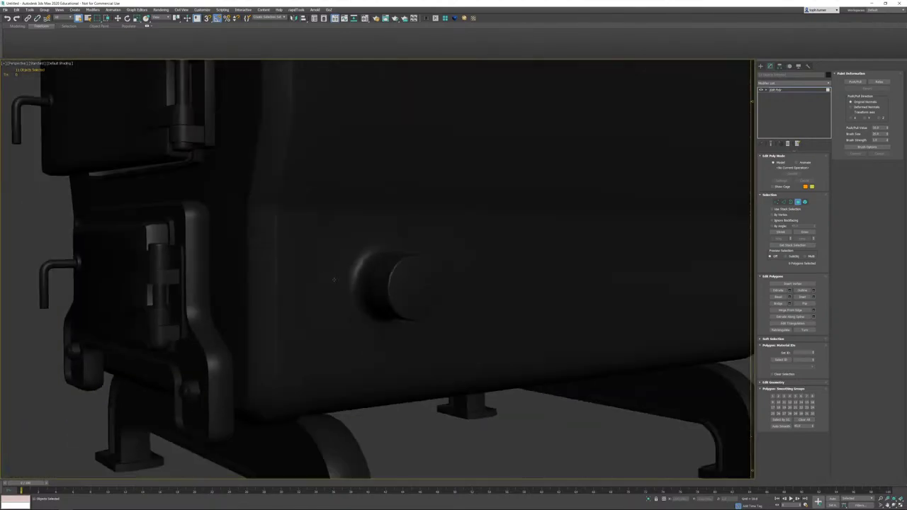
pyautogui.scroll(3, 366, 182)
pyautogui.press('F4')
pyautogui.moveTo(370, 179); pyautogui.dragTo(345, 377, button='middle')
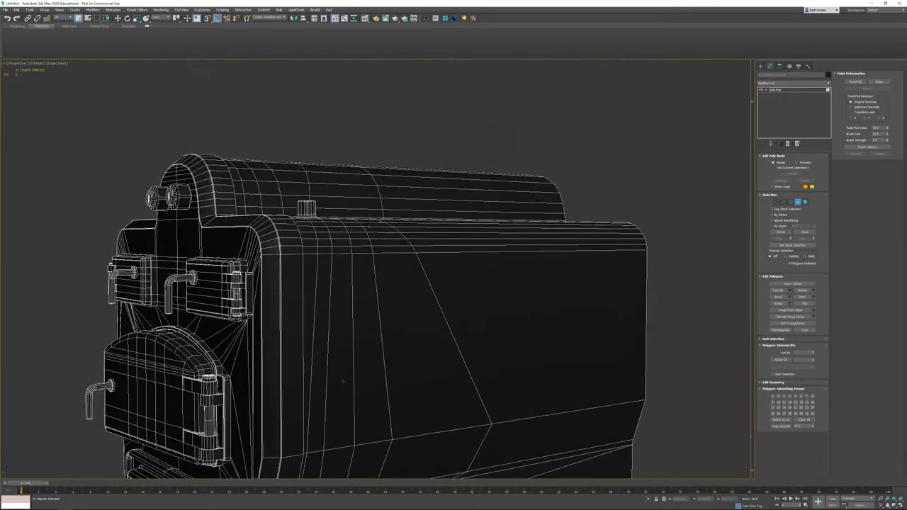
pyautogui.scroll(-2, 346, 378)
pyautogui.press('F4')
pyautogui.keyDown('alt'); pyautogui.moveTo(374, 294); pyautogui.dragTo(404, 315, button='middle'); pyautogui.keyUp('alt')
pyautogui.scroll(4, 345, 311)
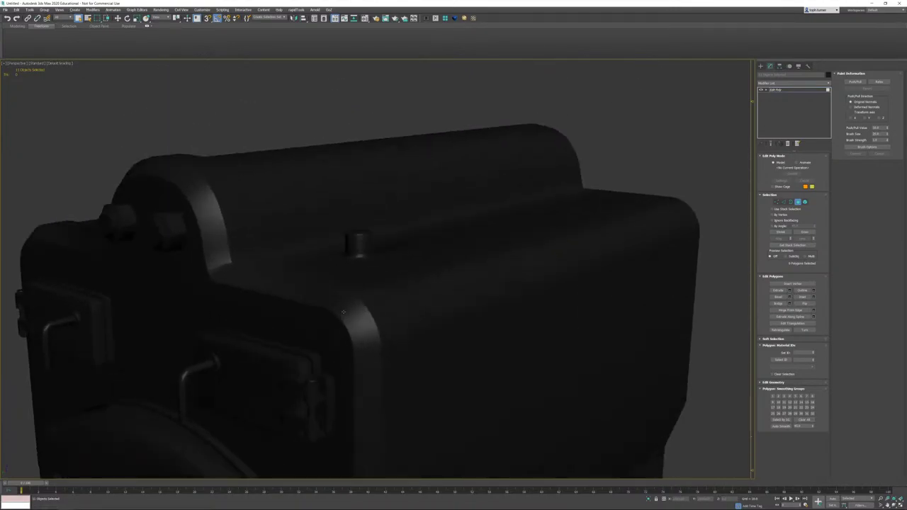
# Step: Isolate the boiler's front plate element by hiding all unselected geometry, and clear the selection
pyautogui.click(343, 313)
pyautogui.scroll(-5, 372, 297)
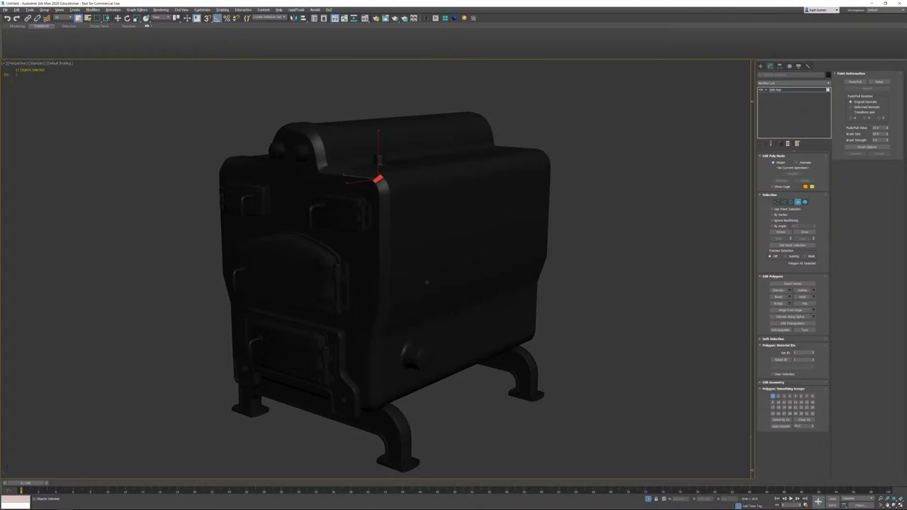
pyautogui.click(805, 202)
pyautogui.click(384, 205)
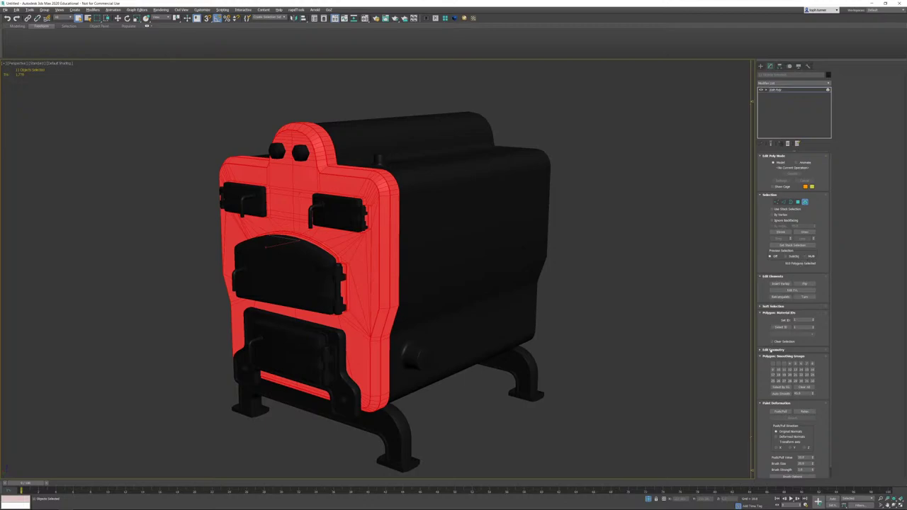
pyautogui.click(769, 349)
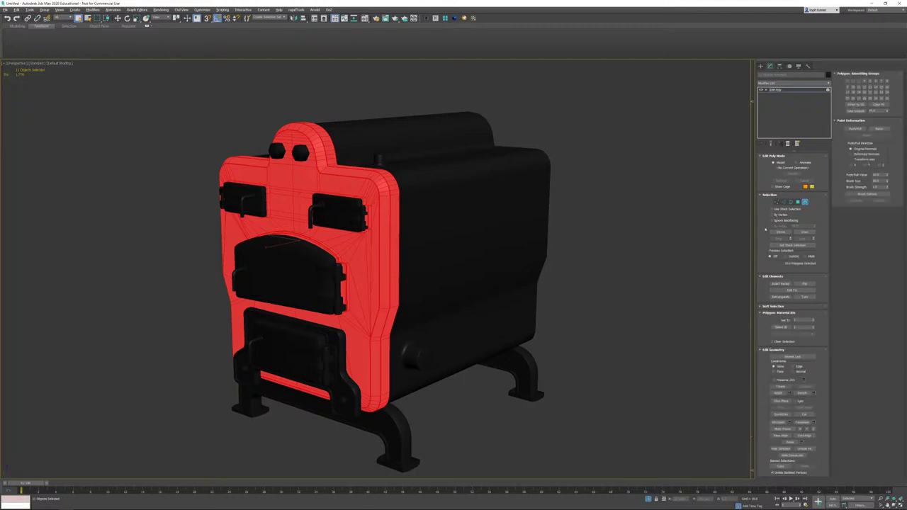
pyautogui.click(793, 455)
pyautogui.keyDown('alt'); pyautogui.moveTo(408, 238); pyautogui.dragTo(533, 228, button='middle'); pyautogui.keyUp('alt')
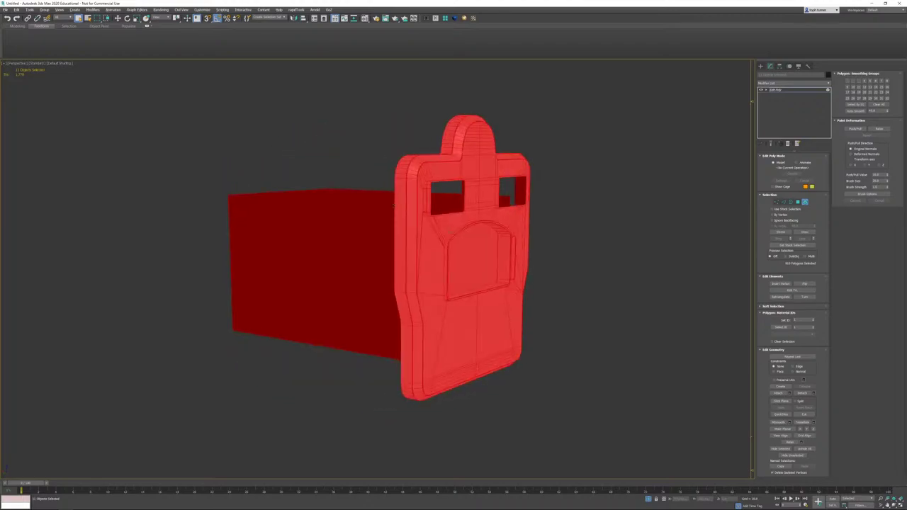
pyautogui.scroll(4, 534, 229)
pyautogui.click(685, 214)
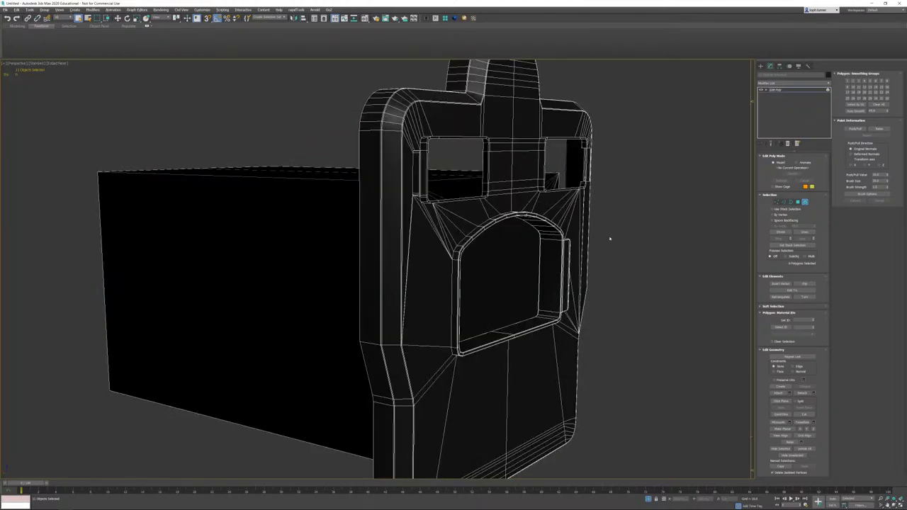
# Step: Select individual polygons on the inner wall of the front plate's arched door opening
pyautogui.press('F4')
pyautogui.keyDown('alt'); pyautogui.moveTo(587, 218); pyautogui.dragTo(629, 310, button='middle'); pyautogui.keyUp('alt')
pyautogui.scroll(3, 360, 213)
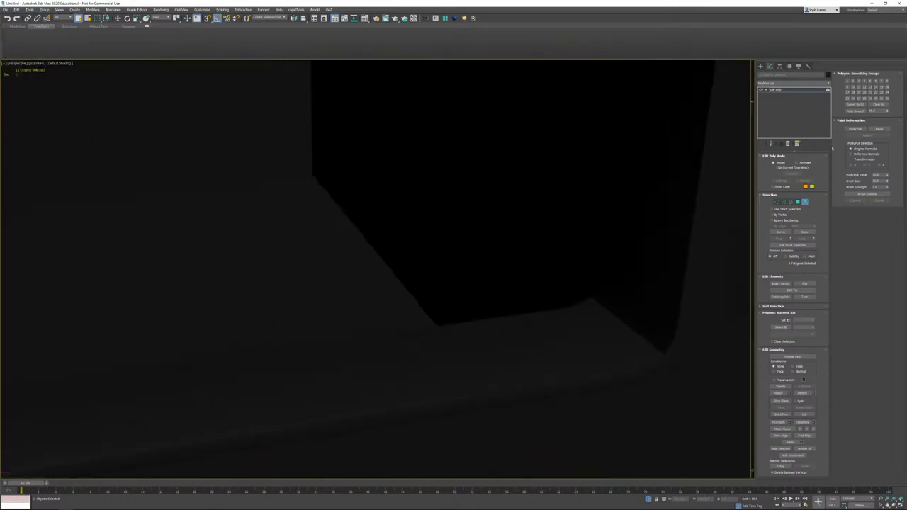
pyautogui.click(798, 202)
pyautogui.click(645, 332)
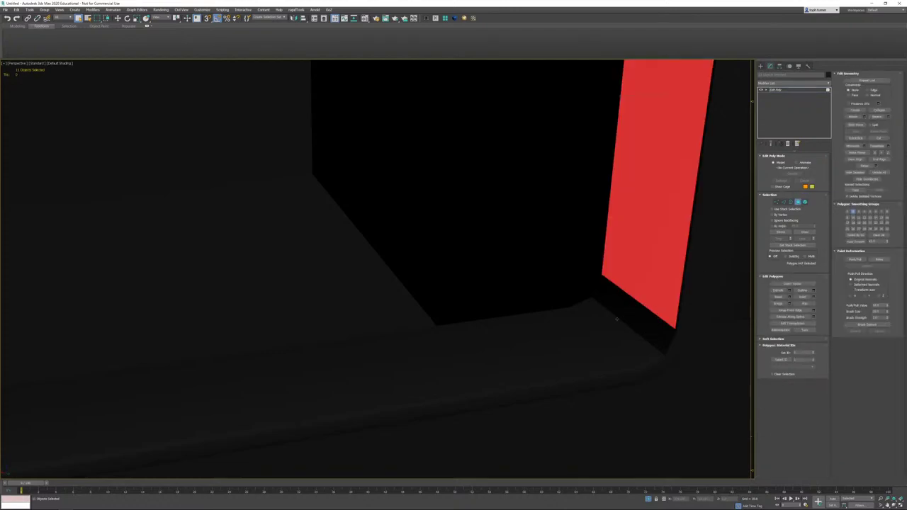
pyautogui.keyDown('ctrl'); pyautogui.click(601, 326); pyautogui.keyUp('ctrl')
pyautogui.scroll(-8, 560, 337)
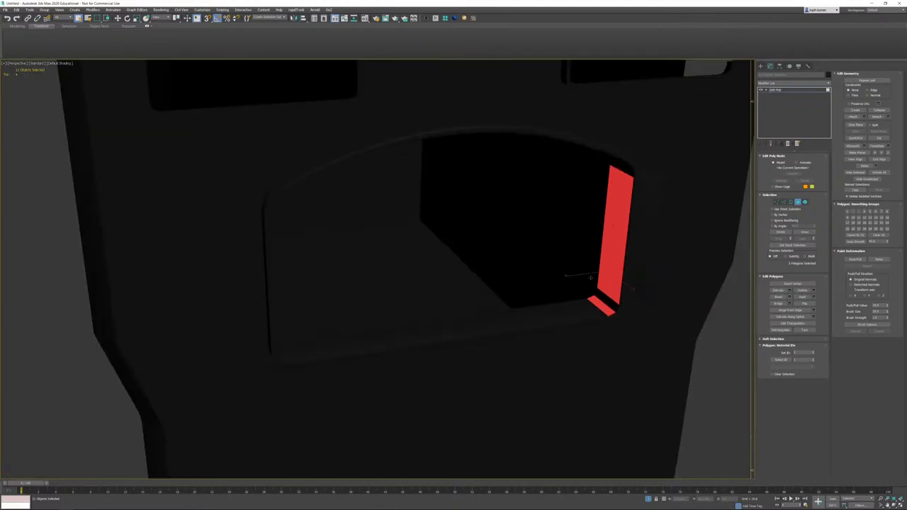
pyautogui.press('F4')
pyautogui.moveTo(554, 230)
pyautogui.keyDown('alt'); pyautogui.mouseDown(button='middle')
pyautogui.moveTo(599, 142)
pyautogui.moveTo(586, 246)
pyautogui.mouseUp(button='middle'); pyautogui.keyUp('alt')
pyautogui.keyDown('ctrl'); pyautogui.click(581, 227); pyautogui.keyUp('ctrl')
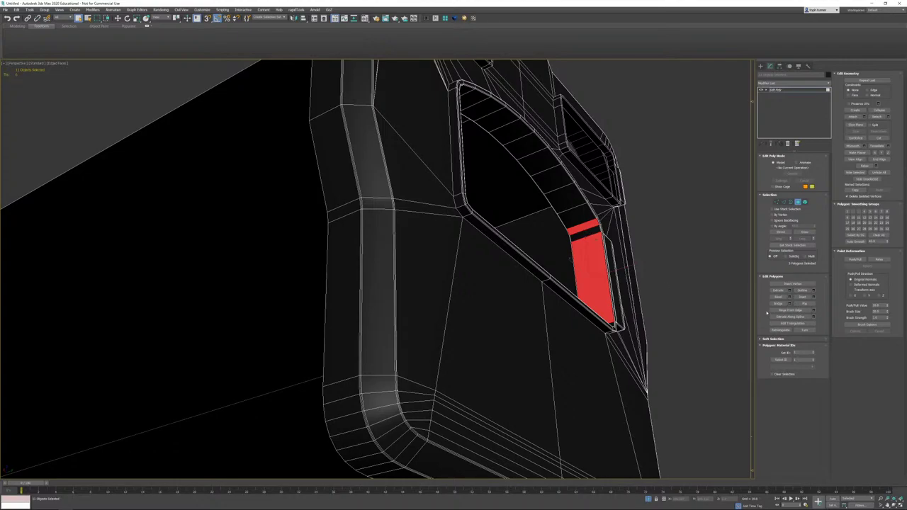
# Step: Select the ring of edges across the arched door opening's inner wall and convert it to a polygon selection
pyautogui.click(783, 203)
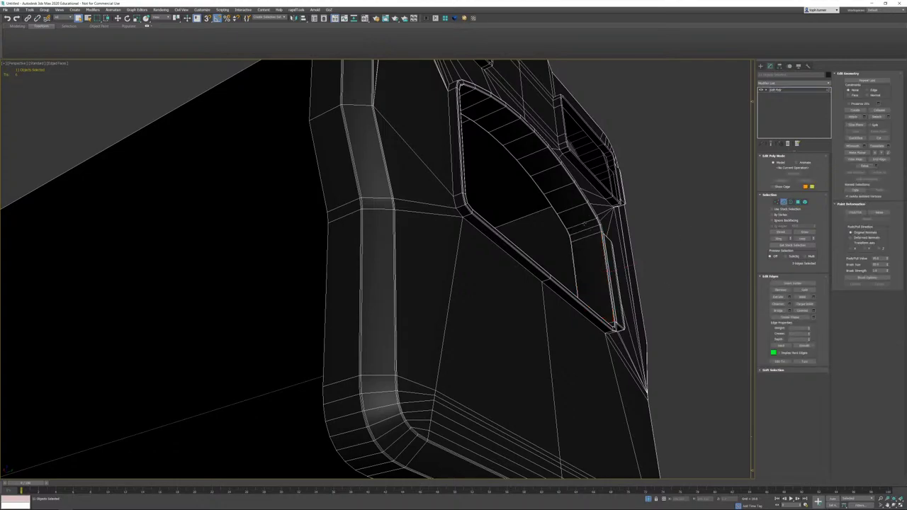
pyautogui.click(582, 224)
pyautogui.scroll(5, 603, 202)
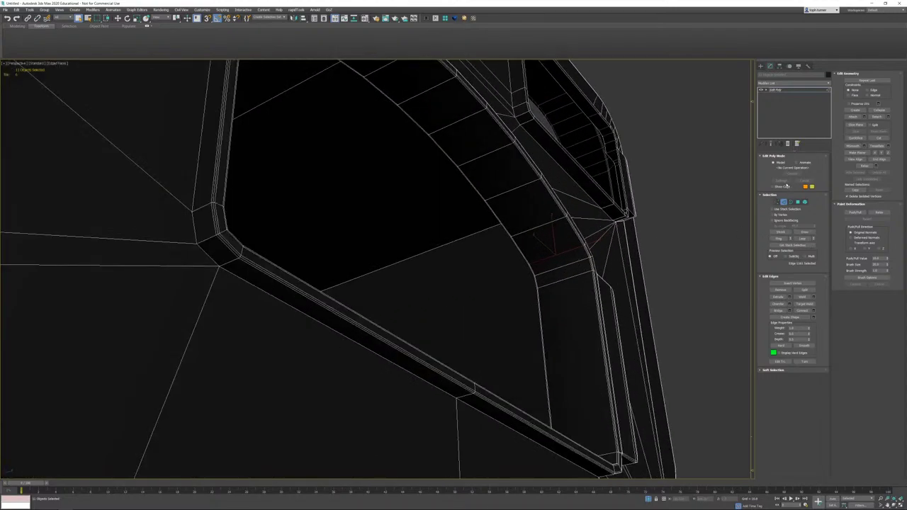
pyautogui.click(778, 238)
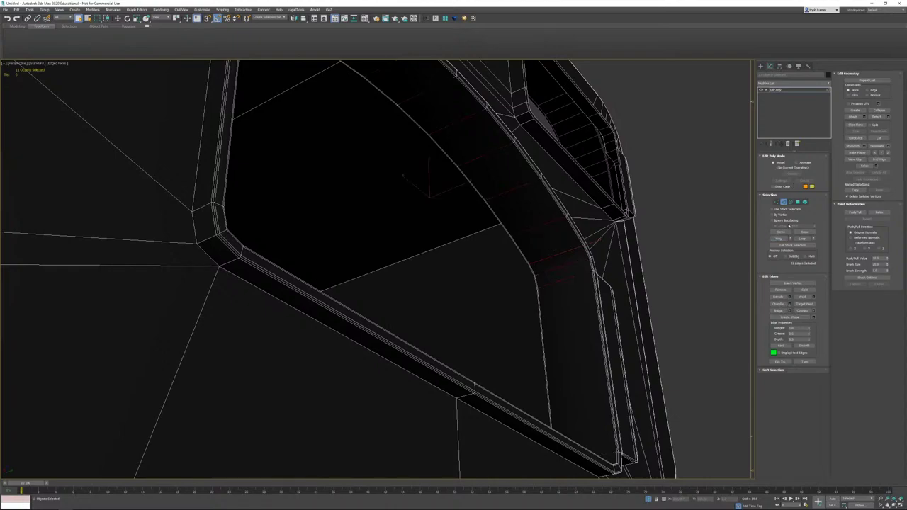
pyautogui.keyDown('ctrl'); pyautogui.click(797, 203); pyautogui.keyUp('ctrl')
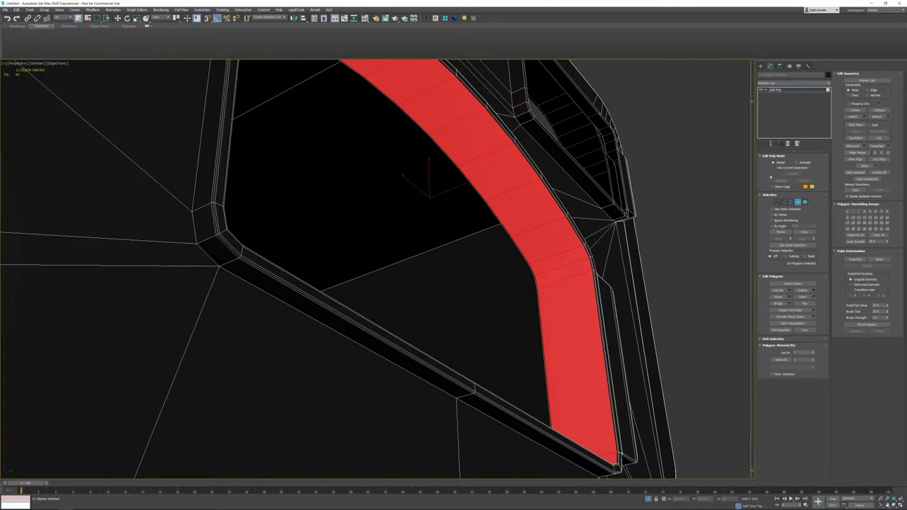
# Step: Clear all smoothing groups from the selected inner wall polygons of the arched door opening and leave polygon editing
pyautogui.click(879, 235)
pyautogui.click(640, 180)
pyautogui.press('4')
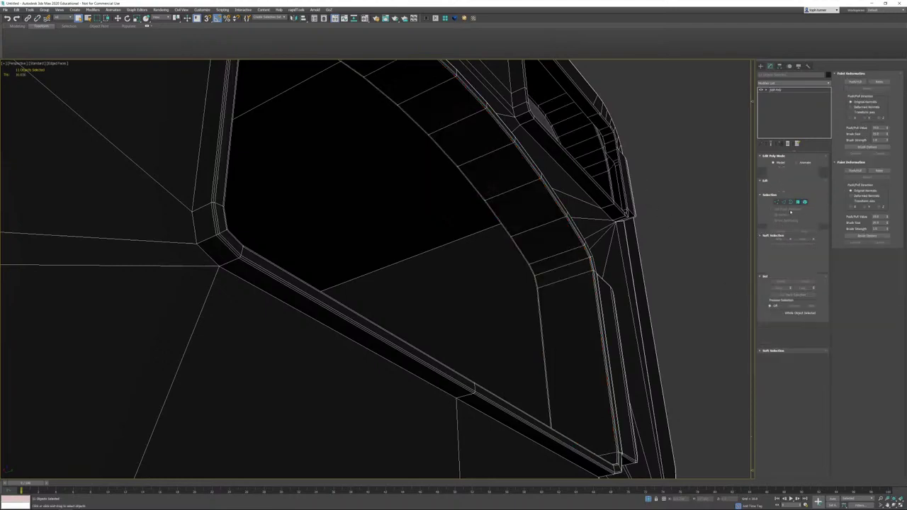
# Step: Turn off the edged faces display and unhide all of the boiler's hidden geometry
pyautogui.press('F4')
pyautogui.scroll(-3, 632, 262)
pyautogui.moveTo(631, 263)
pyautogui.keyDown('alt'); pyautogui.mouseDown(button='middle')
pyautogui.moveTo(634, 249)
pyautogui.moveTo(627, 263)
pyautogui.mouseUp(button='middle'); pyautogui.keyUp('alt')
pyautogui.scroll(-3, 626, 263)
pyautogui.click(798, 202)
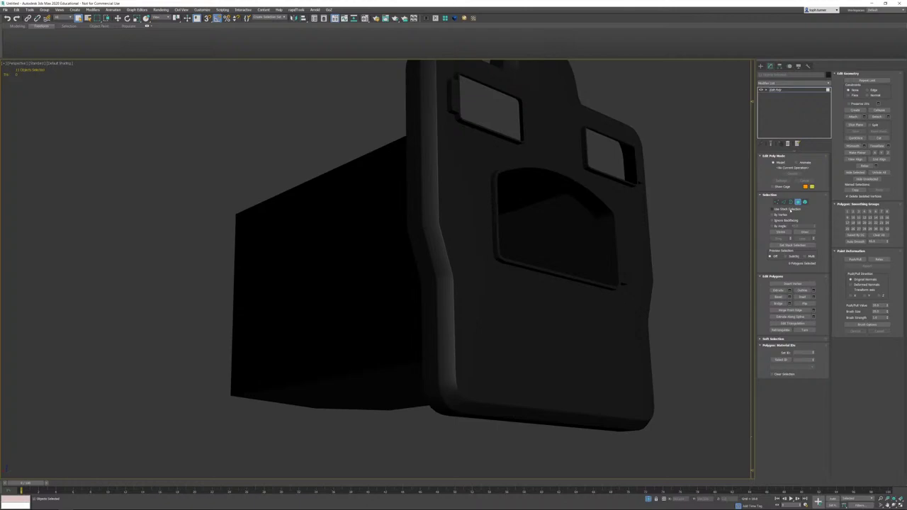
pyautogui.click(776, 157)
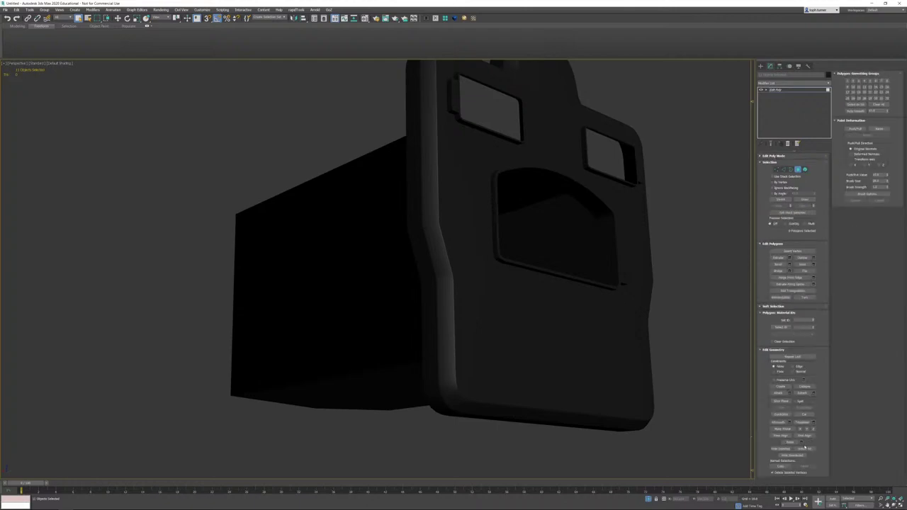
pyautogui.click(805, 449)
# Step: Examine the shading of the lower door's corner and hinges, the front plate's rounded top and its hex nuts
pyautogui.keyDown('alt'); pyautogui.moveTo(609, 297); pyautogui.dragTo(491, 279, button='middle'); pyautogui.keyUp('alt')
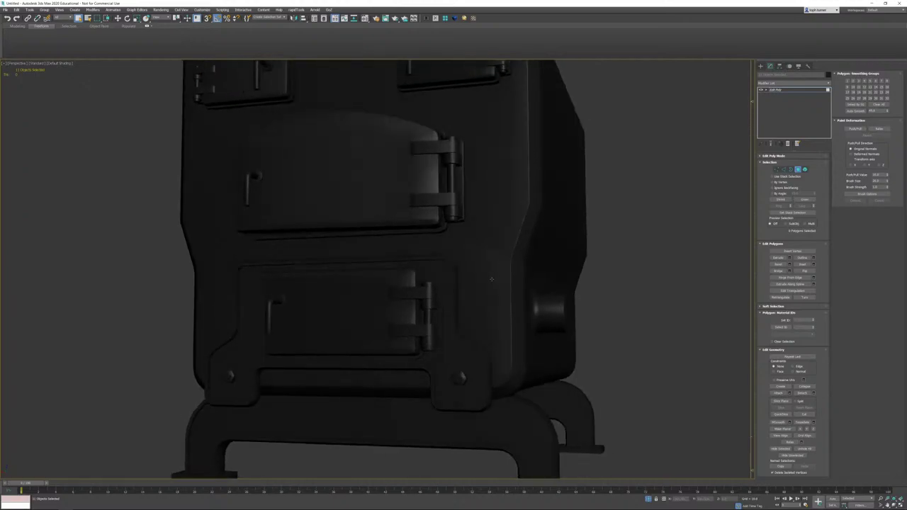
pyautogui.scroll(3, 491, 280)
pyautogui.scroll(4, 556, 291)
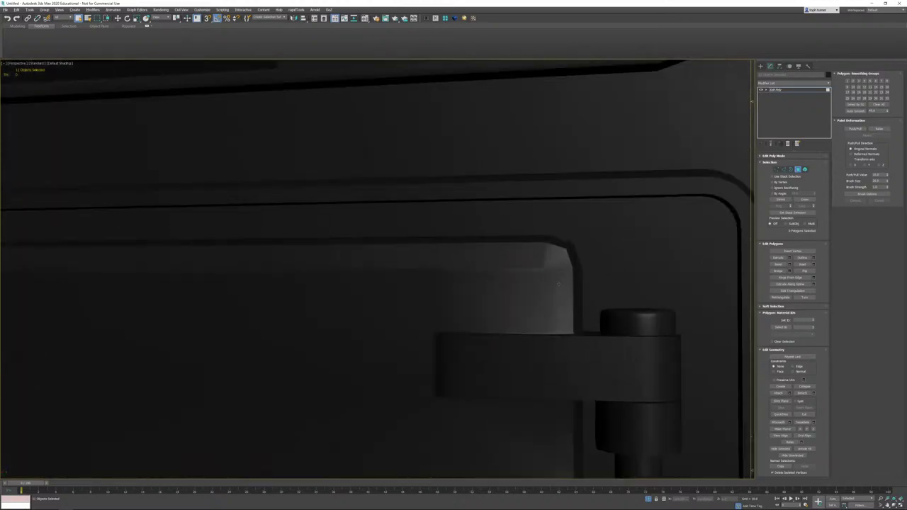
pyautogui.scroll(-5, 551, 290)
pyautogui.keyDown('alt'); pyautogui.moveTo(549, 290); pyautogui.dragTo(571, 263, button='middle'); pyautogui.keyUp('alt')
pyautogui.scroll(-6, 579, 255)
pyautogui.scroll(5, 473, 220)
pyautogui.scroll(4, 573, 264)
pyautogui.scroll(-6, 650, 294)
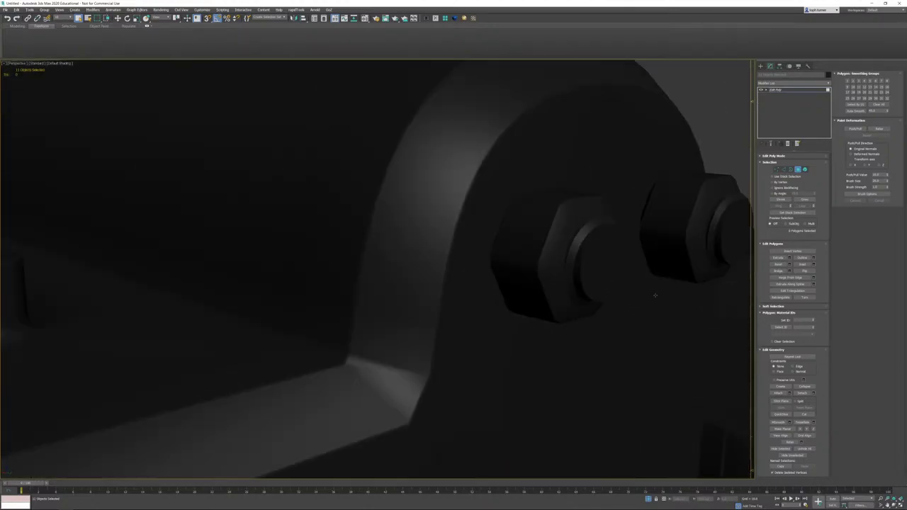
pyautogui.keyDown('alt'); pyautogui.moveTo(654, 295); pyautogui.dragTo(491, 220, button='middle'); pyautogui.keyUp('alt')
pyautogui.scroll(2, 491, 220)
pyautogui.scroll(3, 490, 219)
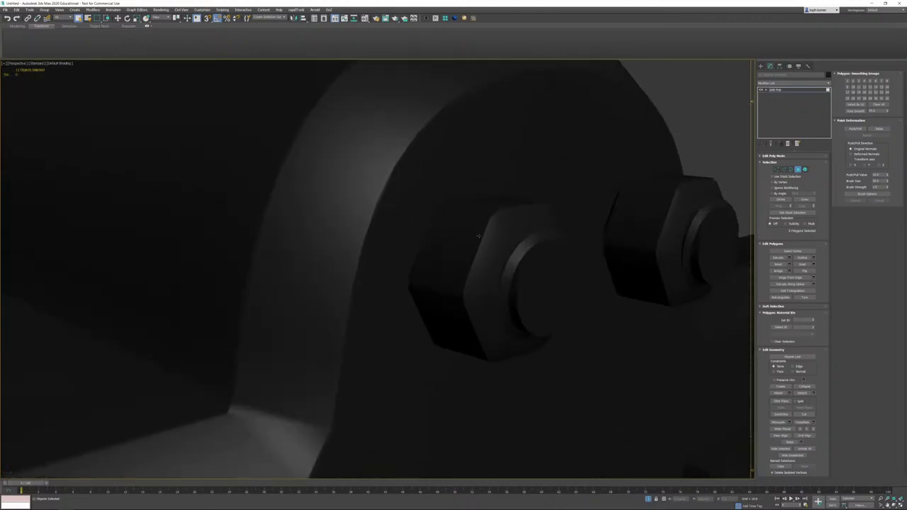
# Step: Enable polygon selection by angle with a 15-degree threshold and select the front faces of the two upper hex nuts
pyautogui.click(505, 241)
pyautogui.click(777, 194)
pyautogui.click(509, 238)
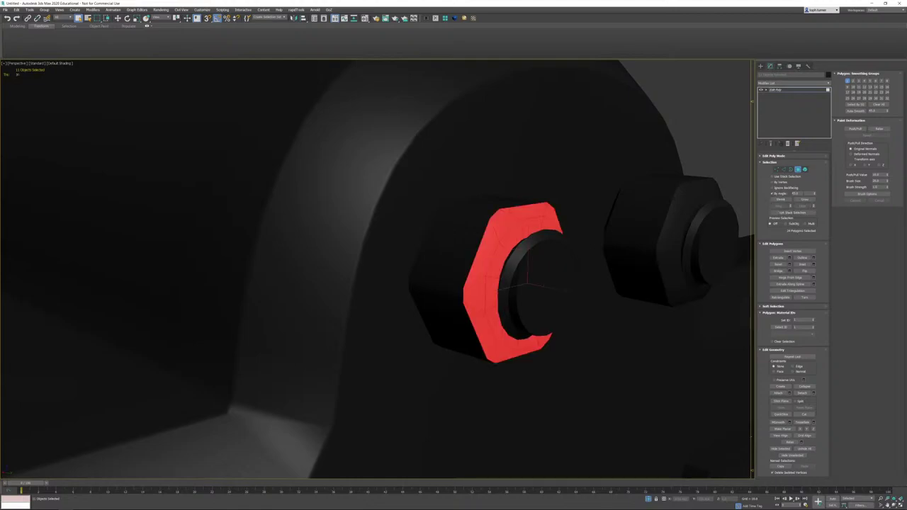
pyautogui.moveTo(802, 193); pyautogui.dragTo(779, 199)
pyautogui.write('15')
pyautogui.click(543, 236)
pyautogui.keyDown('ctrl'); pyautogui.click(678, 218); pyautogui.keyUp('ctrl')
# Step: Add the front faces of both lower bracket nuts to the selection and assign smoothing group 2 to them all
pyautogui.scroll(-8, 648, 273)
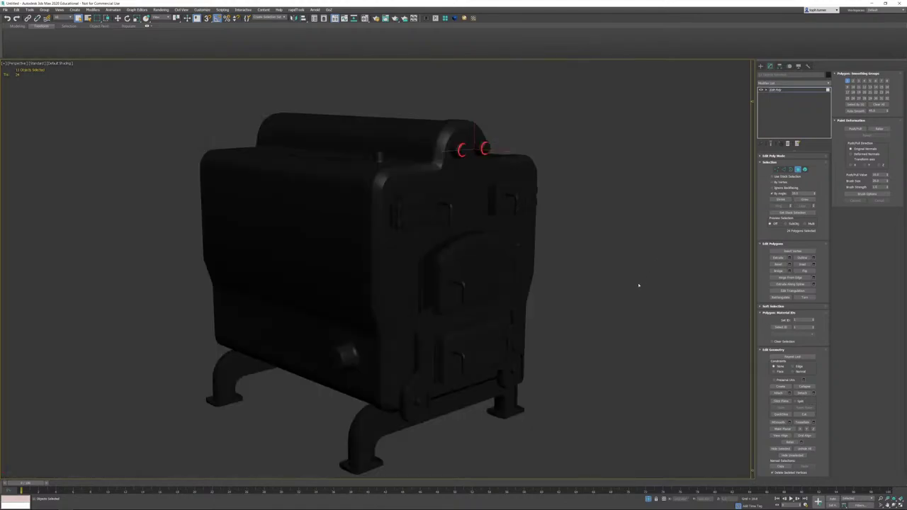
pyautogui.keyDown('alt'); pyautogui.moveTo(639, 285); pyautogui.dragTo(563, 259, button='middle'); pyautogui.keyUp('alt')
pyautogui.scroll(1, 563, 259)
pyautogui.scroll(10, 364, 369)
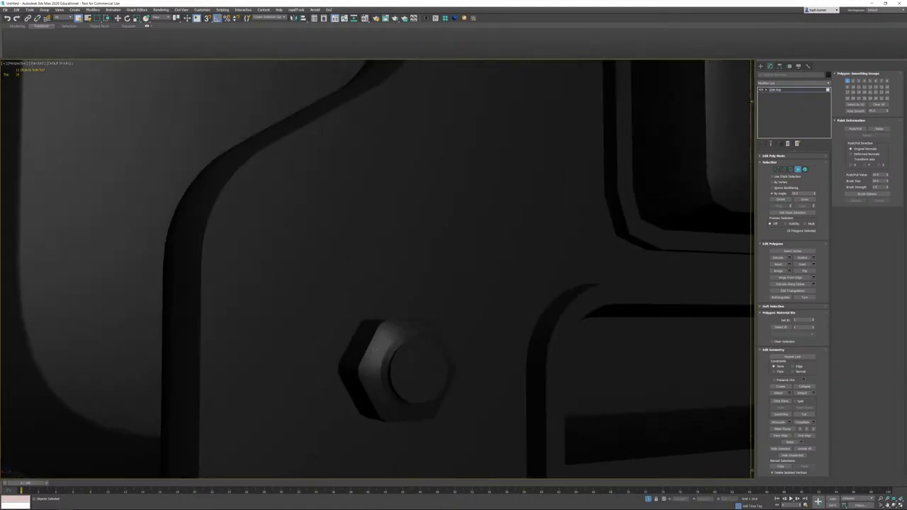
pyautogui.keyDown('ctrl'); pyautogui.click(394, 341); pyautogui.keyUp('ctrl')
pyautogui.moveTo(603, 336); pyautogui.dragTo(269, 328, button='middle')
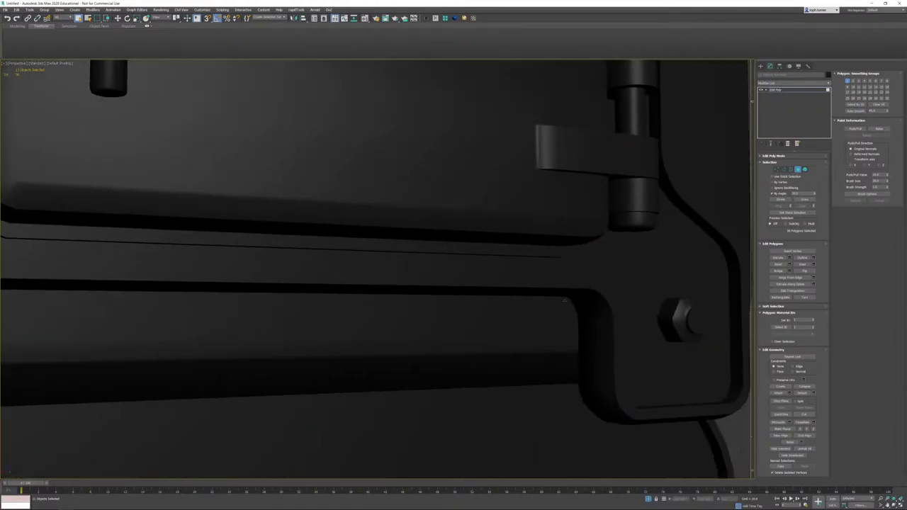
pyautogui.moveTo(694, 317); pyautogui.dragTo(575, 310, button='middle')
pyautogui.scroll(6, 553, 312)
pyautogui.keyDown('ctrl'); pyautogui.click(348, 311); pyautogui.keyUp('ctrl')
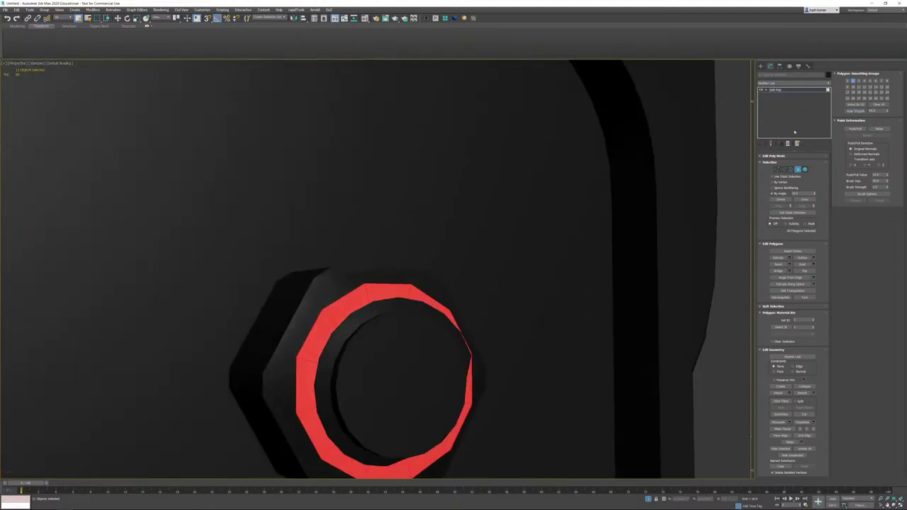
# Step: Leave polygon editing and convert all the selected boiler objects to Editable Poly
pyautogui.click(797, 171)
pyautogui.scroll(-5, 345, 265)
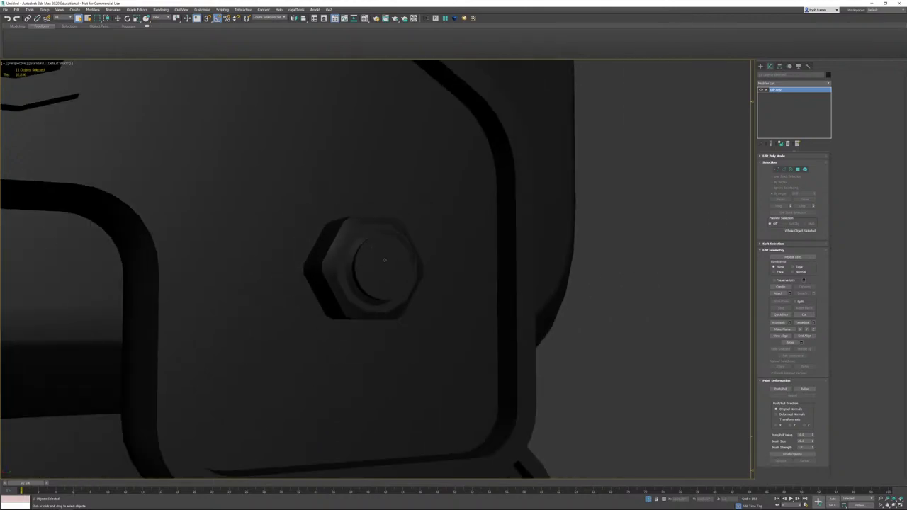
pyautogui.moveTo(303, 113); pyautogui.dragTo(428, 207, button='middle')
pyautogui.press('z')
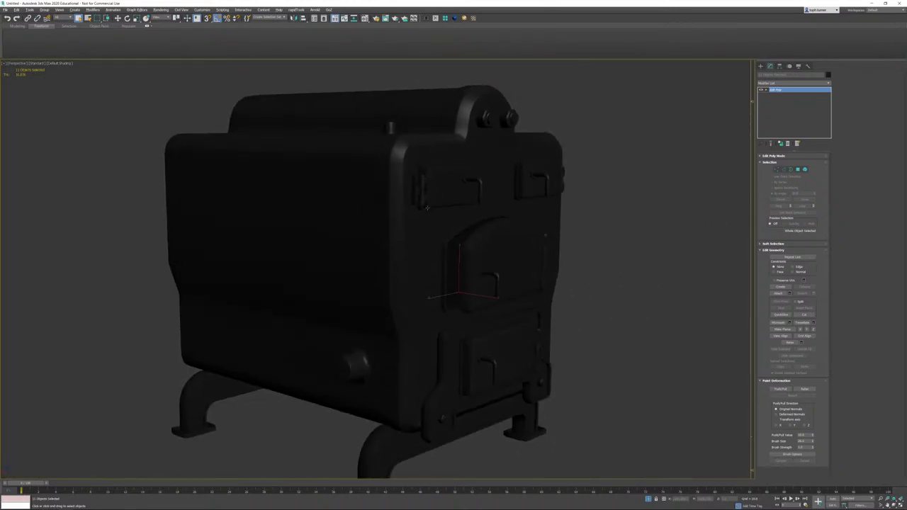
pyautogui.rightClick(543, 204)
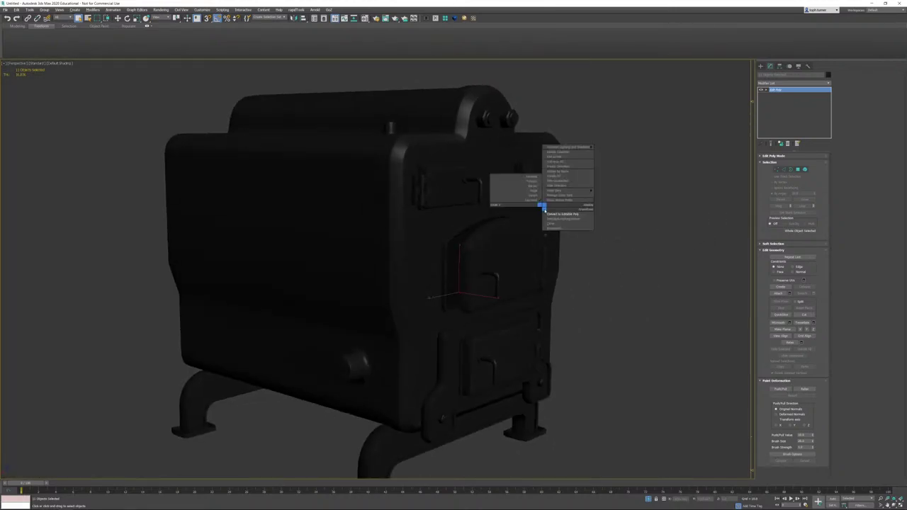
pyautogui.click(571, 213)
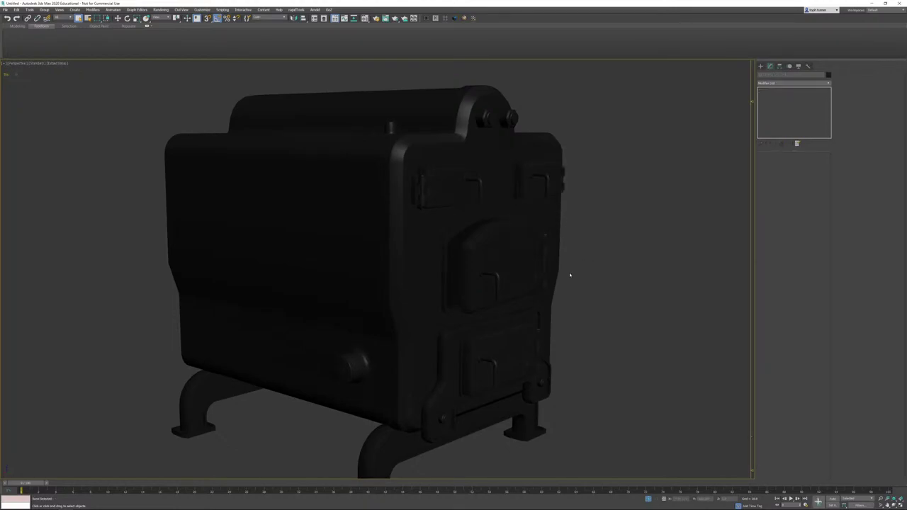
# Step: Rename the boiler's main body as Body_low and the front plate as FacePlate_low
pyautogui.click(433, 107)
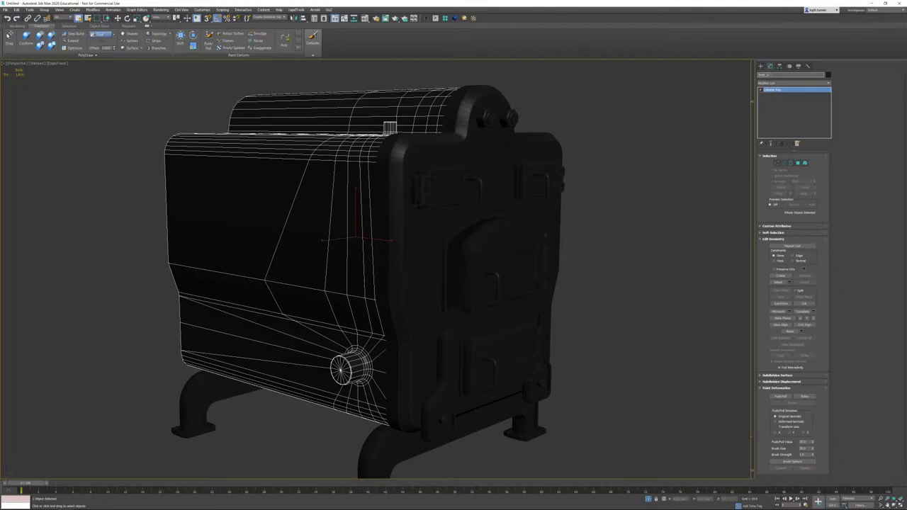
pyautogui.press('Return')
pyautogui.click(394, 141)
pyautogui.moveTo(790, 75); pyautogui.dragTo(698, 69)
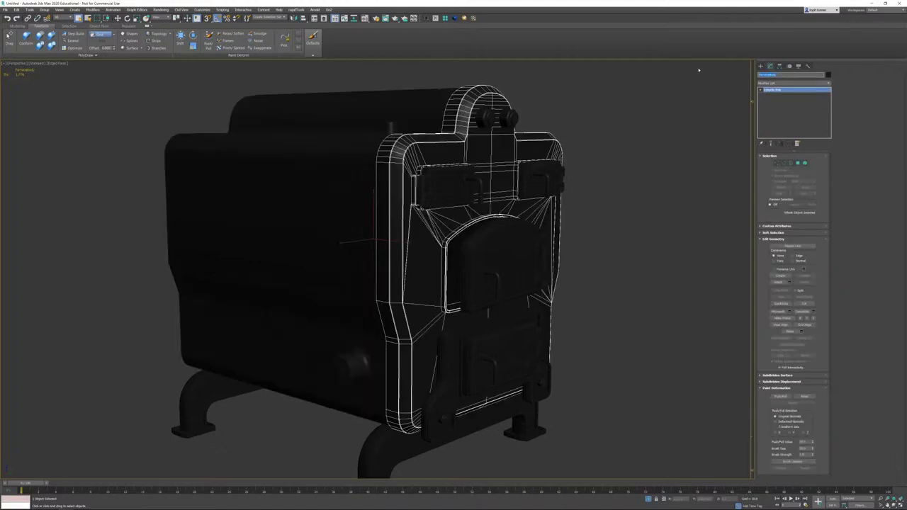
pyautogui.write('FfrontPlate_bar')
pyautogui.press('Return')
# Step: Attach the two upper doors and the bottom door to the arched door and name the combined object Doors_low
pyautogui.click(471, 252)
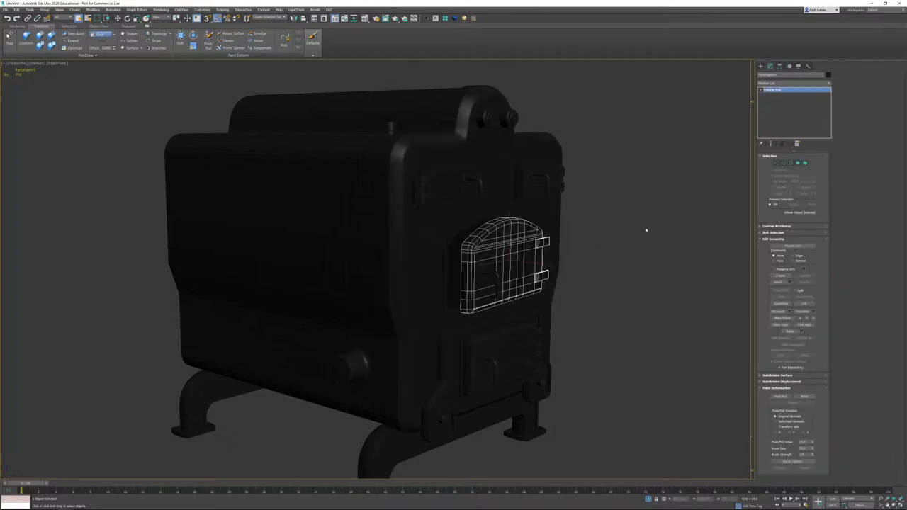
pyautogui.click(779, 282)
pyautogui.click(439, 184)
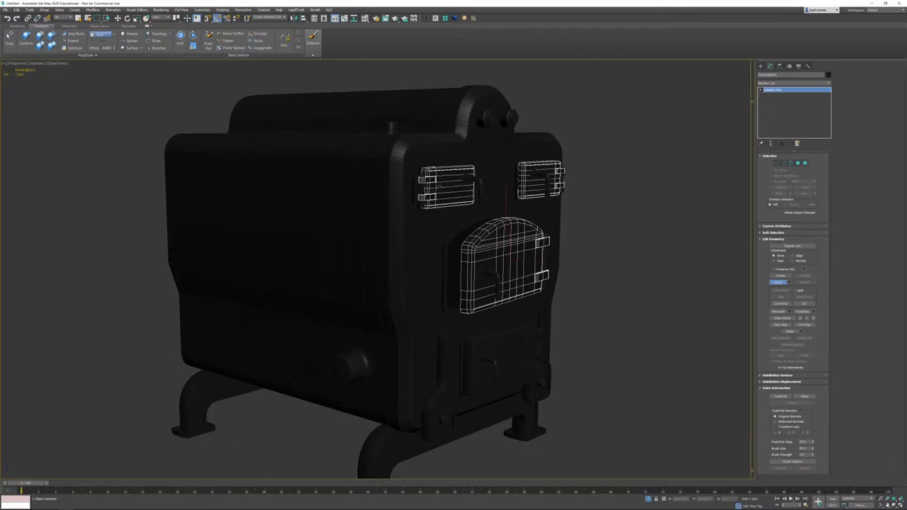
pyautogui.click(490, 348)
pyautogui.rightClick(651, 323)
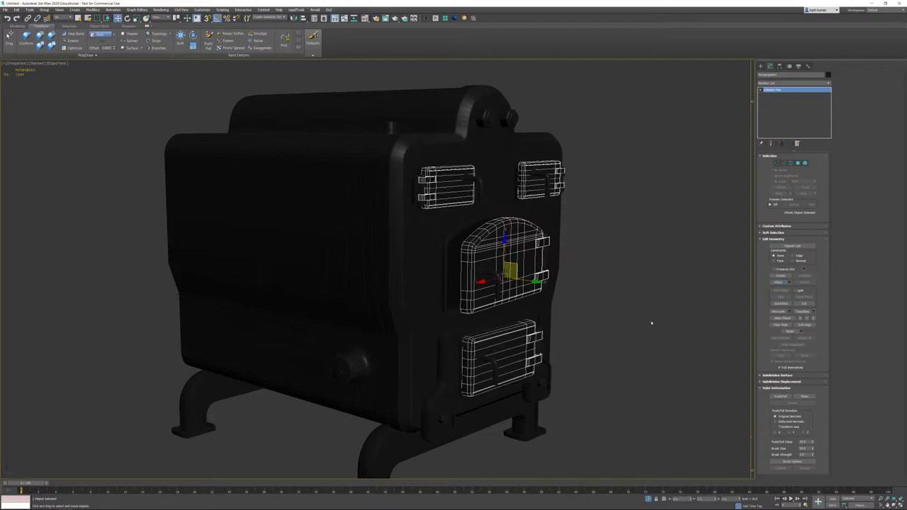
pyautogui.click(780, 74)
pyautogui.write('fuors_low')
pyautogui.press('Return')
# Step: Name the object containing the handles and bolts Bolts_low and the object containing the hinge pieces Hinges_low
pyautogui.keyDown('alt'); pyautogui.moveTo(550, 229); pyautogui.dragTo(492, 178, button='middle'); pyautogui.keyUp('alt')
pyautogui.click(460, 152)
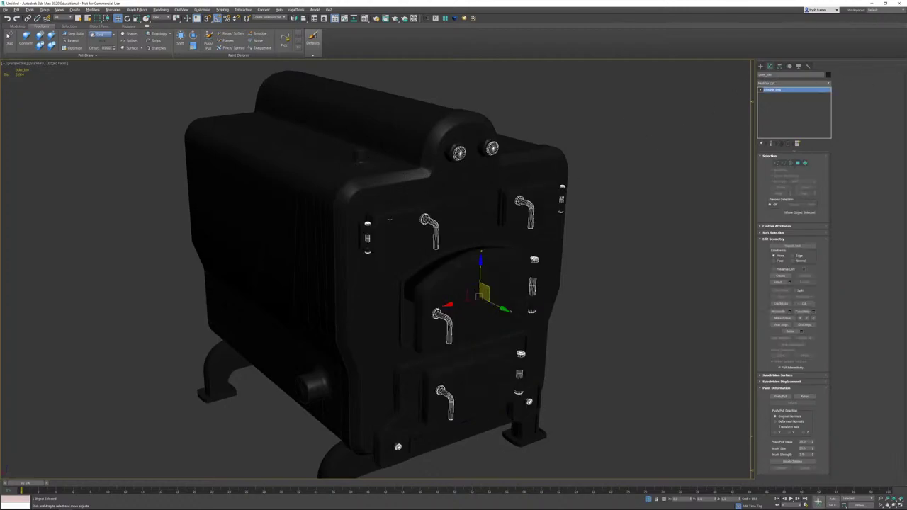
pyautogui.click(368, 228)
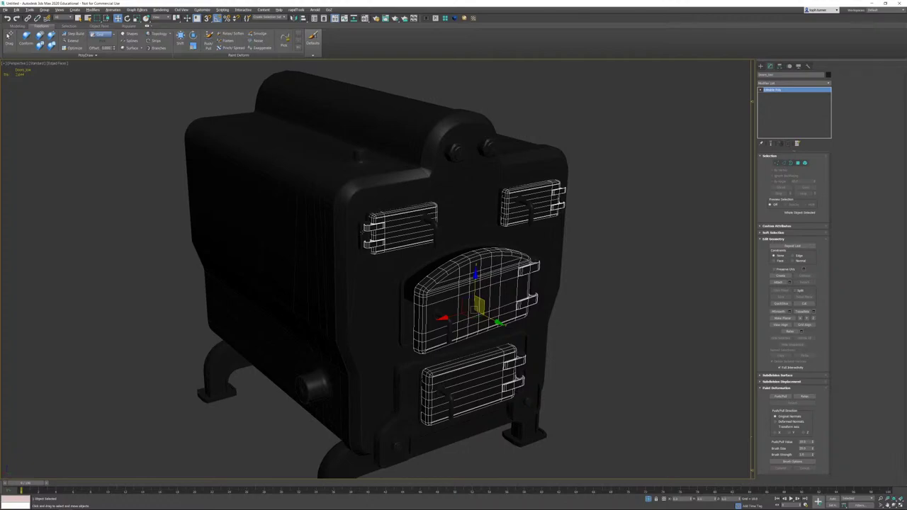
pyautogui.hotkey('ctrl', 'z')
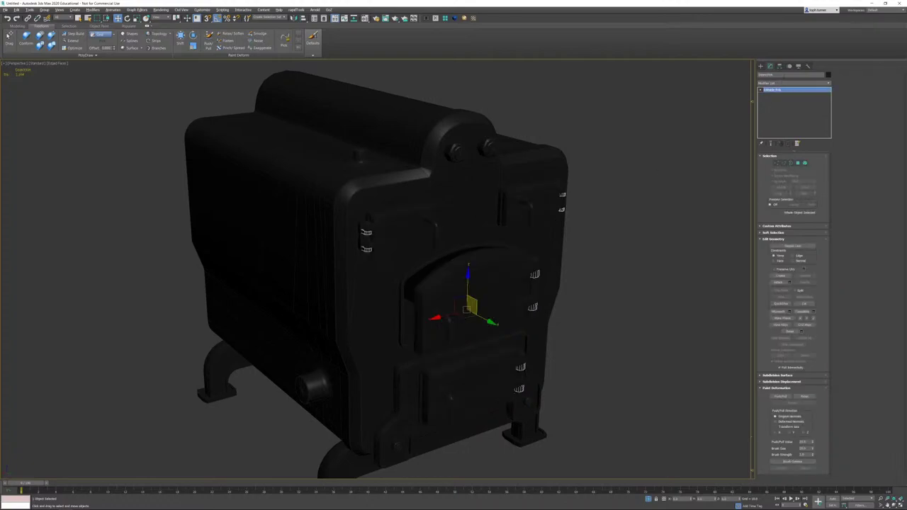
pyautogui.moveTo(783, 75); pyautogui.dragTo(703, 76)
pyautogui.press('BackSpace')
pyautogui.write('hinges_low')
pyautogui.press('Return')
# Step: Rename the bracket surrounding the bottom door as FaceBracket_low
pyautogui.keyDown('alt'); pyautogui.moveTo(427, 317); pyautogui.dragTo(468, 280, button='middle'); pyautogui.keyUp('alt')
pyautogui.moveTo(463, 334); pyautogui.dragTo(438, 229, button='middle')
pyautogui.scroll(4, 429, 230)
pyautogui.click(422, 234)
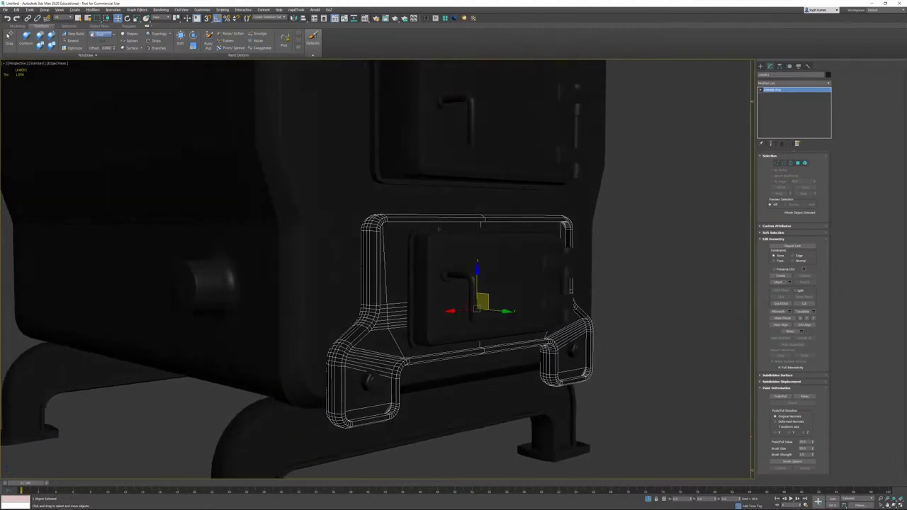
pyautogui.moveTo(778, 74); pyautogui.dragTo(722, 78)
pyautogui.write('Pane')
pyautogui.press('Return')
# Step: Rename the boiler's leg supports as Feet_low and clear the selection
pyautogui.click(515, 412)
pyautogui.doubleClick(791, 74)
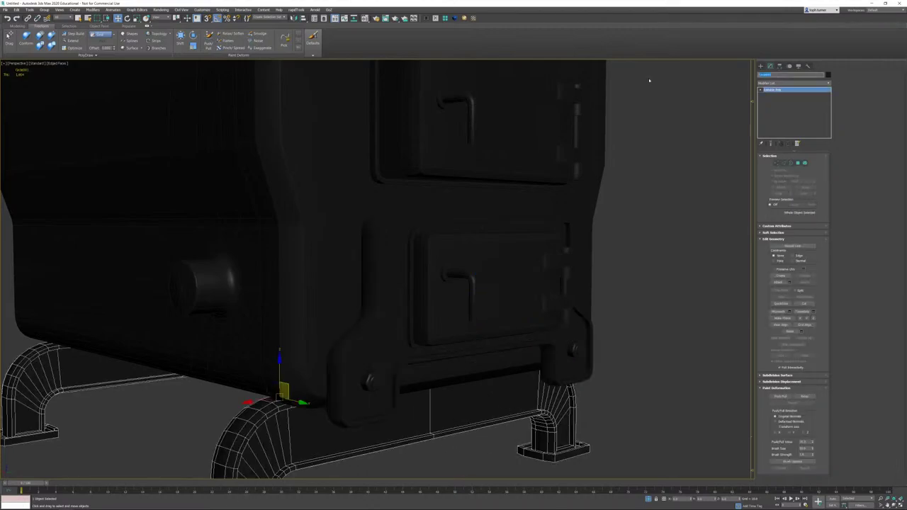
pyautogui.write('Baet_low')
pyautogui.press('Return')
pyautogui.click(673, 248)
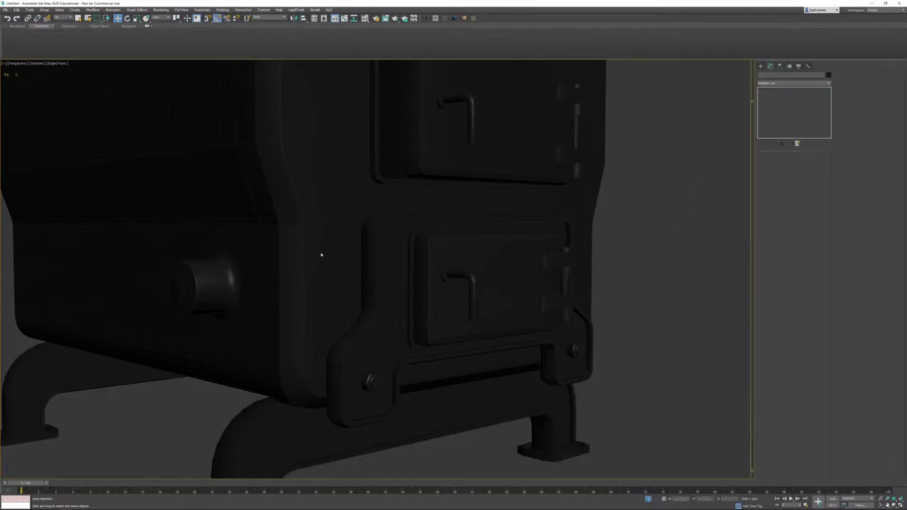
# Step: Select the nut object from the scene's object list, append _low to its name and clear the selection
pyautogui.press('h')
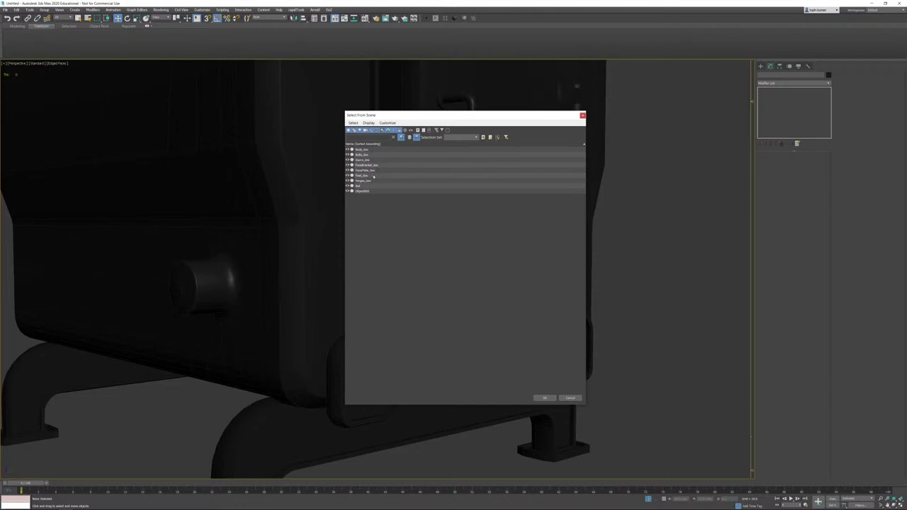
pyautogui.click(364, 186)
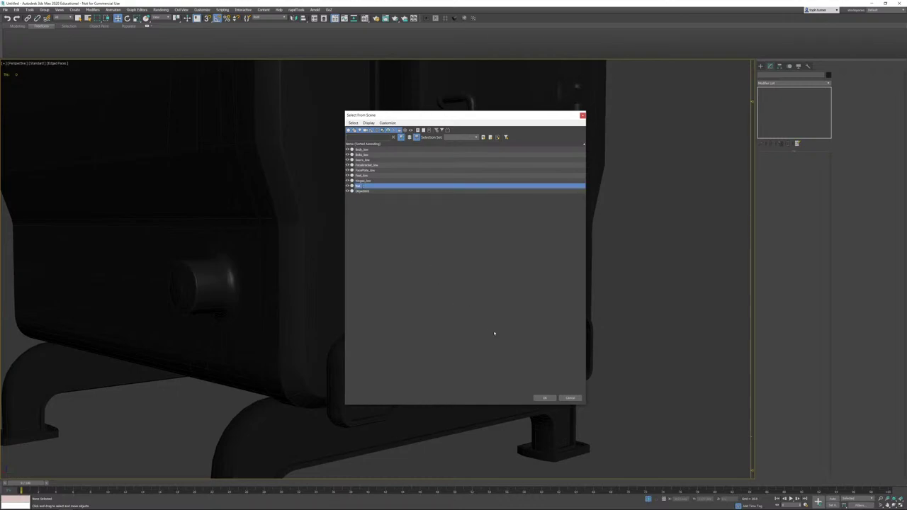
pyautogui.click(544, 398)
pyautogui.press('z')
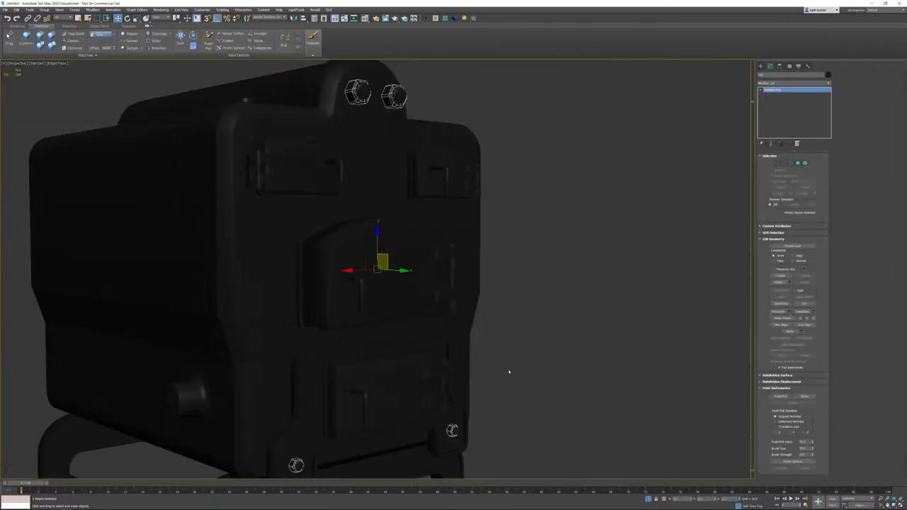
pyautogui.click(772, 74)
pyautogui.write('_low')
pyautogui.press('Return')
pyautogui.click(506, 284)
# Step: Select the last unnamed object from the scene list, rename it DoorFrame_low and clear the selection
pyautogui.press('h')
pyautogui.click(20, 80)
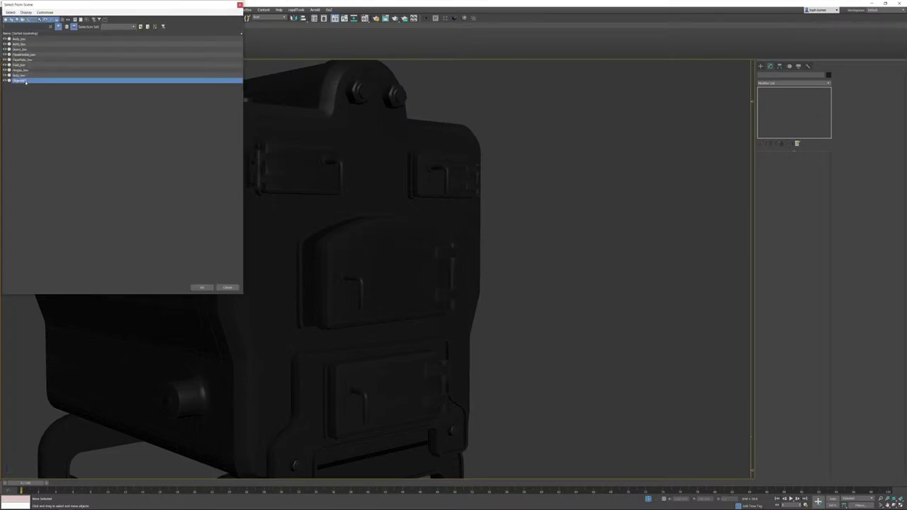
pyautogui.press('Return')
pyautogui.press('z')
pyautogui.keyDown('alt'); pyautogui.moveTo(470, 310); pyautogui.dragTo(658, 168, button='middle'); pyautogui.keyUp('alt')
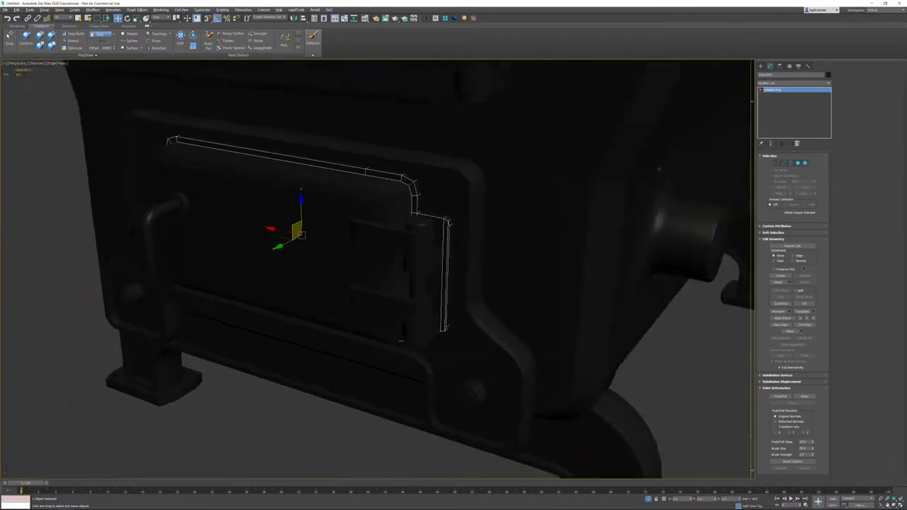
pyautogui.moveTo(788, 75); pyautogui.dragTo(619, 76)
pyautogui.write('DoorFrame_low')
pyautogui.press('Return')
pyautogui.click(338, 427)
# Step: Check the face plate object, then select all of the boiler's objects together
pyautogui.moveTo(485, 233); pyautogui.dragTo(462, 334, button='middle')
pyautogui.scroll(-3, 461, 334)
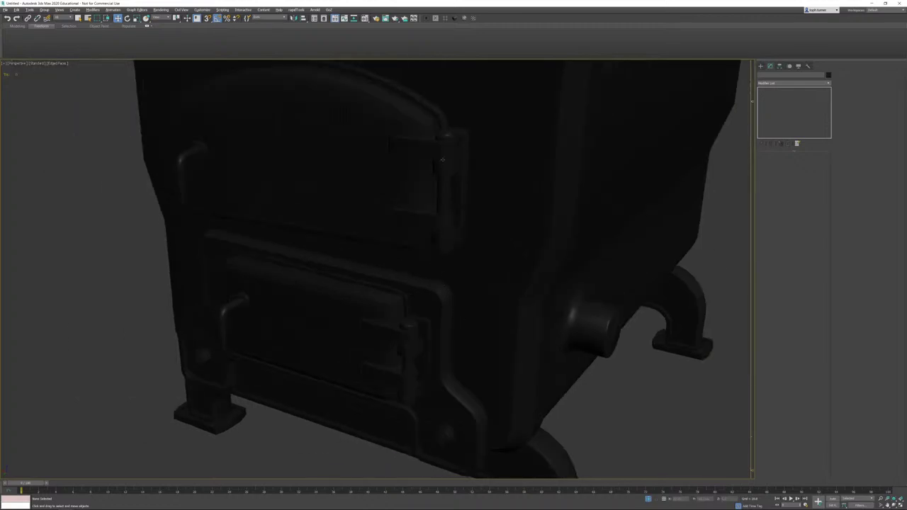
pyautogui.click(441, 160)
pyautogui.keyDown('alt'); pyautogui.moveTo(442, 160); pyautogui.dragTo(496, 203, button='middle'); pyautogui.keyUp('alt')
pyautogui.scroll(-8, 434, 262)
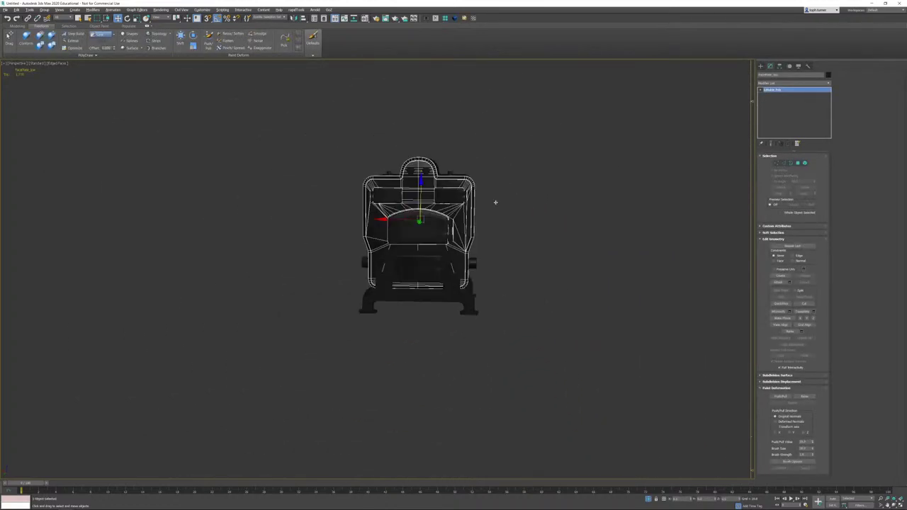
pyautogui.moveTo(307, 358); pyautogui.dragTo(307, 358)
pyautogui.press('z')
pyautogui.keyDown('alt'); pyautogui.moveTo(307, 358); pyautogui.dragTo(382, 227, button='middle'); pyautogui.keyUp('alt')
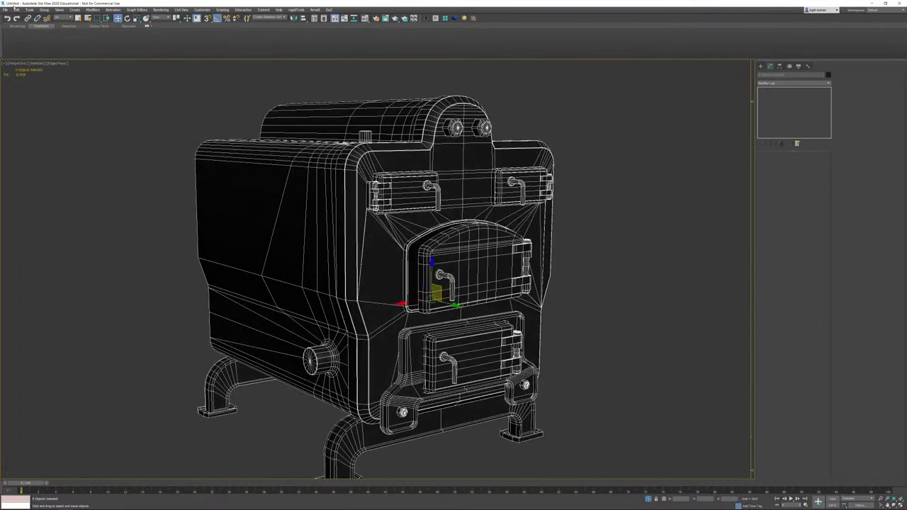
# Step: Export the selected boiler objects as FBX, overwriting the existing Furnace.fbx
pyautogui.click(5, 10)
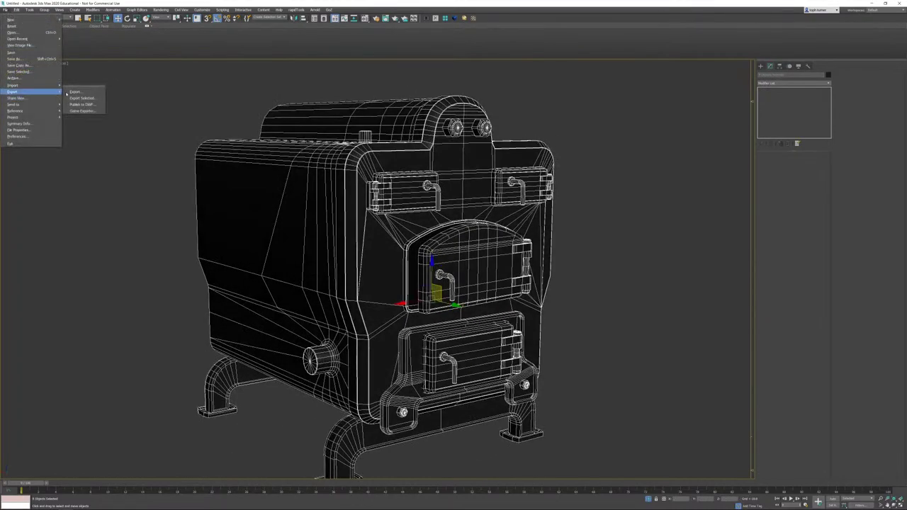
pyautogui.click(80, 97)
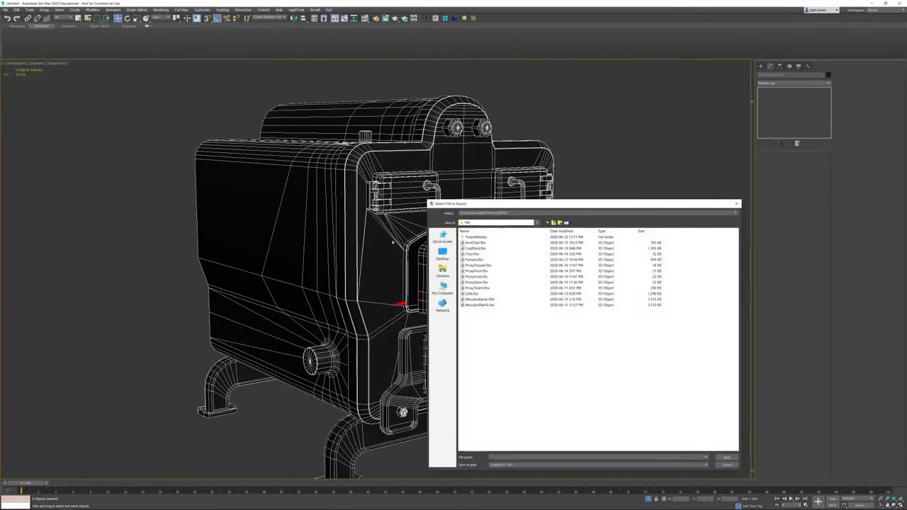
pyautogui.doubleClick(484, 260)
pyautogui.click(473, 268)
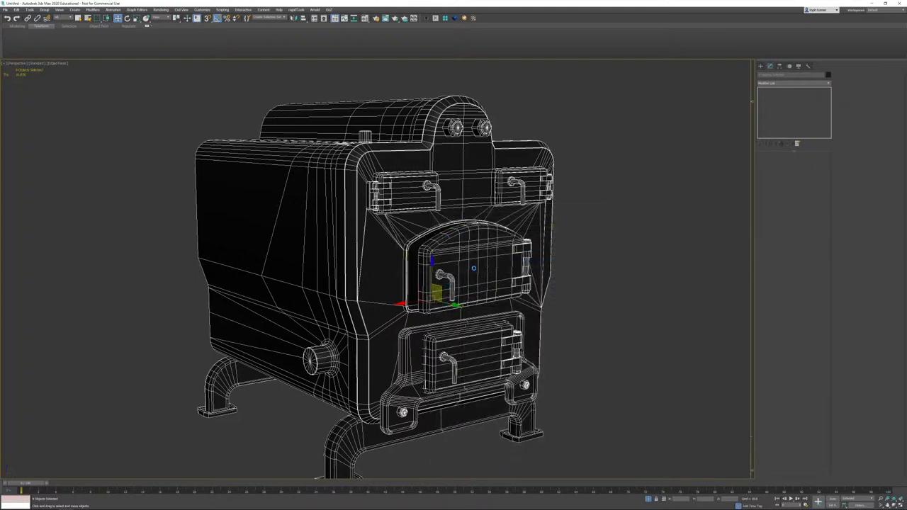
pyautogui.click(453, 370)
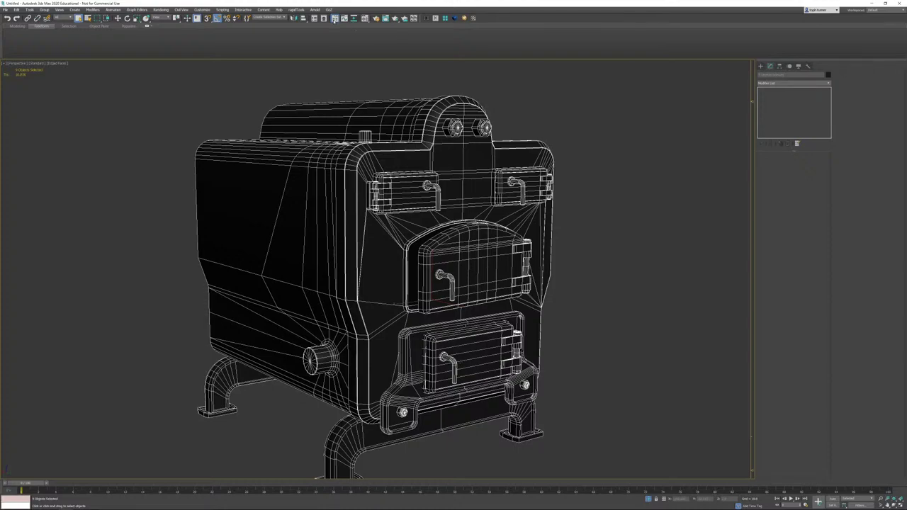
# Step: Open the layer list and put the selected boiler objects into a new layer named low
pyautogui.click(324, 18)
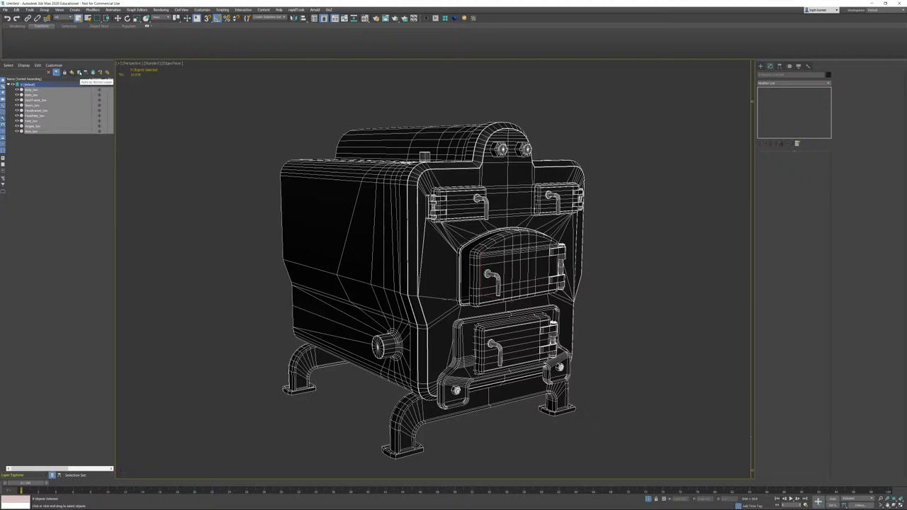
pyautogui.click(72, 73)
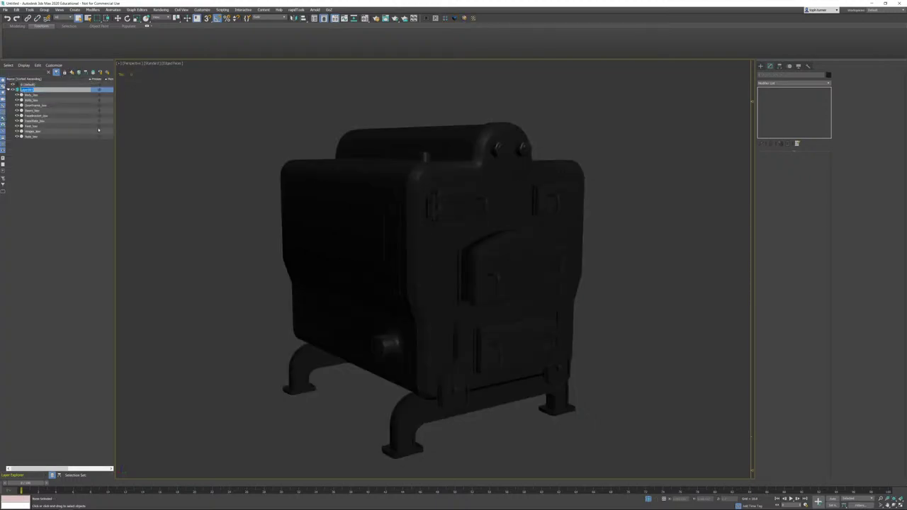
pyautogui.write('low')
pyautogui.press('Return')
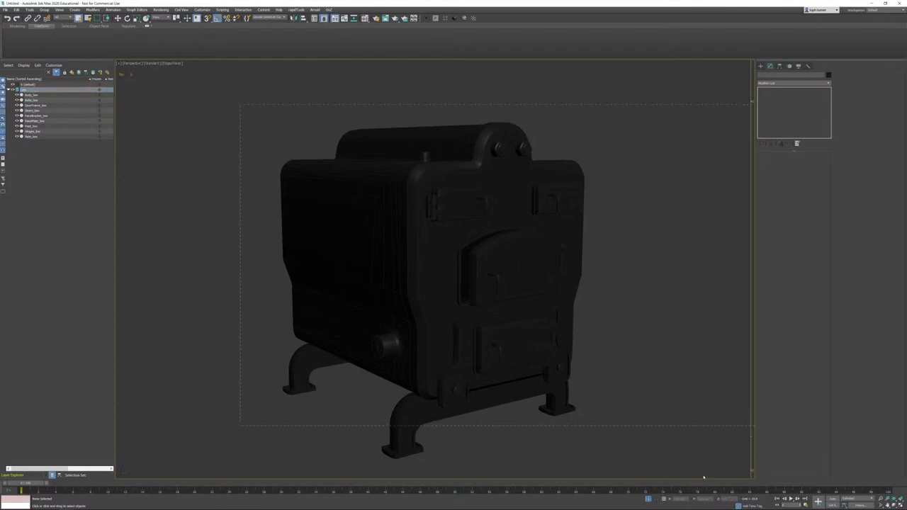
# Step: Select all the boiler's objects and clone them as copies
pyautogui.hotkey('ctrl', 'a')
pyautogui.rightClick(626, 262)
pyautogui.click(637, 270)
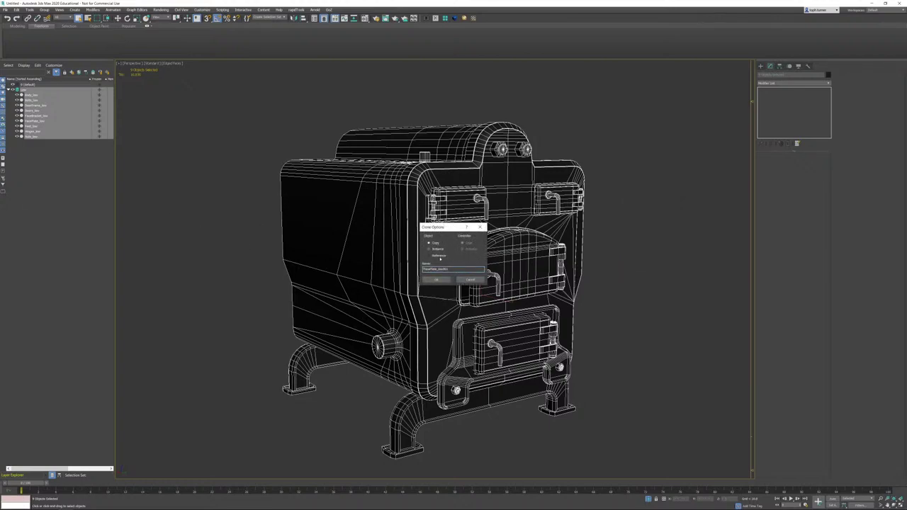
pyautogui.click(436, 279)
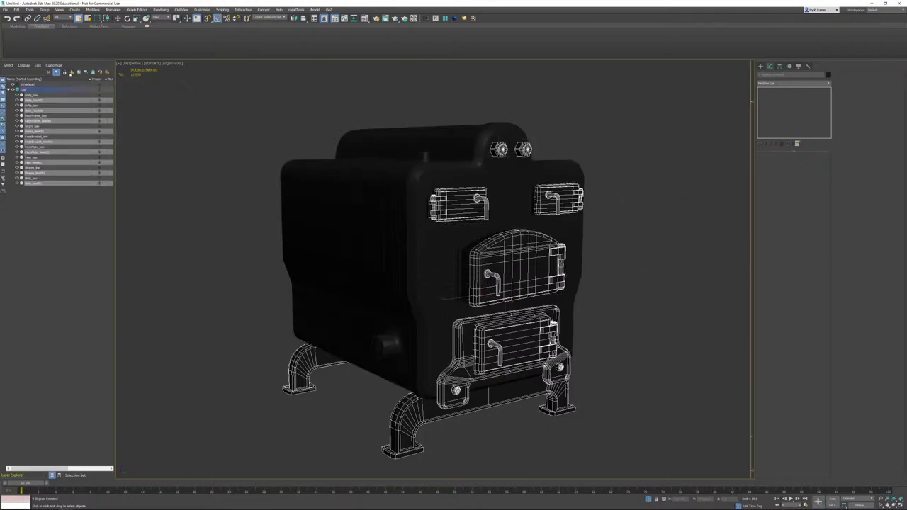
# Step: Put the cloned objects into a new layer named High and hide the layer with the low-poly originals
pyautogui.click(71, 73)
pyautogui.write('H')
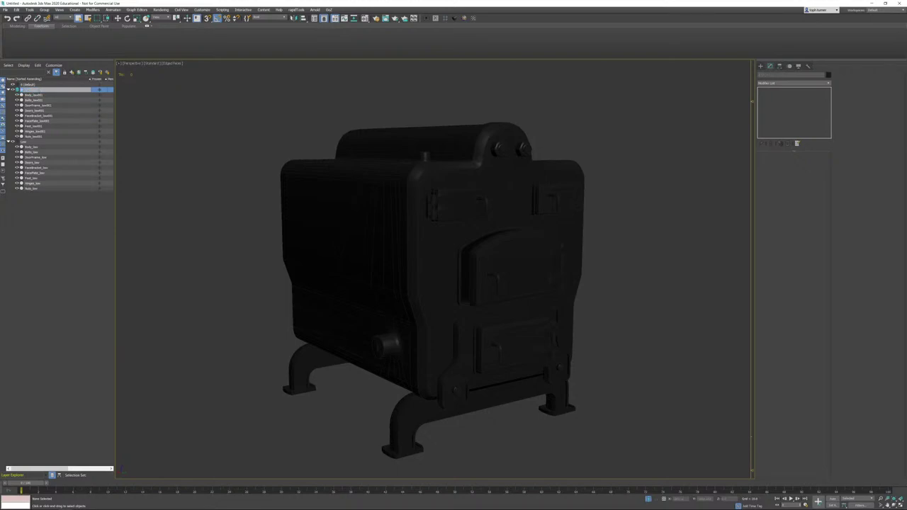
pyautogui.press('Return')
pyautogui.click(13, 142)
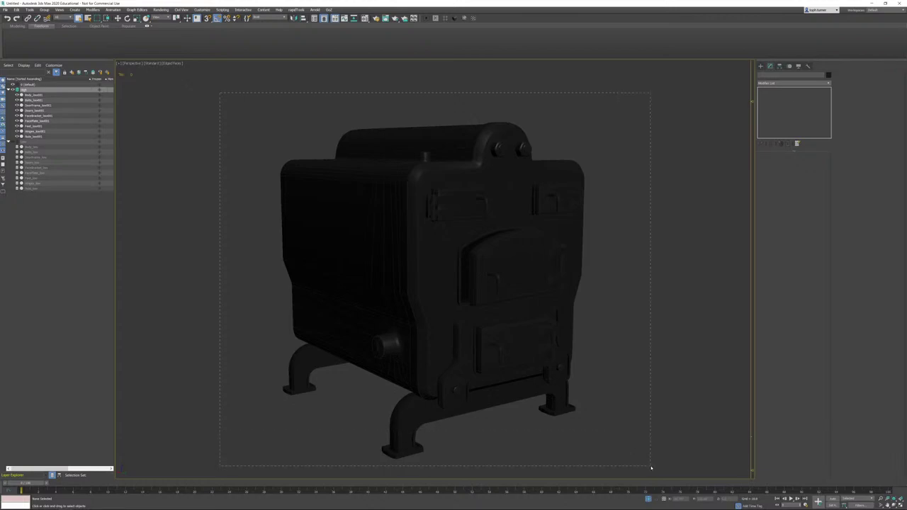
# Step: Batch-rename all objects in the High layer, replacing the trailing low001 of each name with the suffix high, and clear the selection
pyautogui.moveTo(651, 468); pyautogui.dragTo(652, 468)
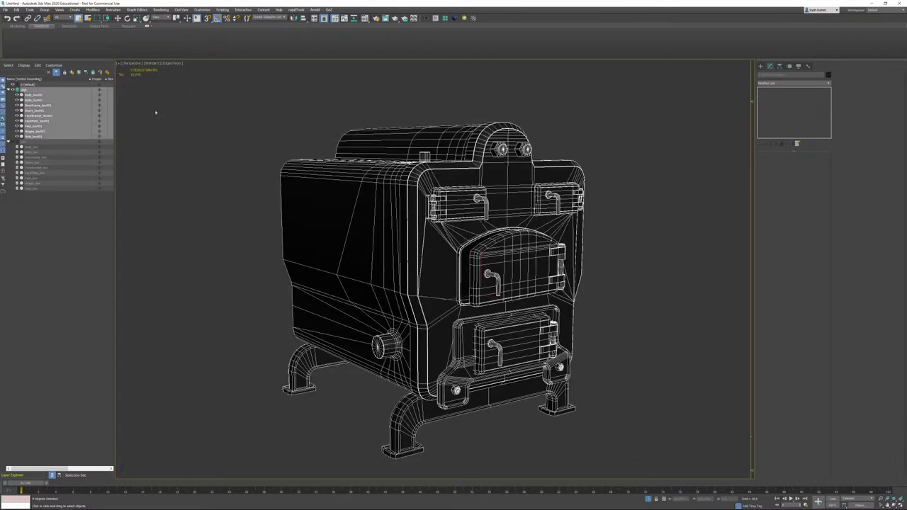
pyautogui.click(15, 9)
pyautogui.moveTo(29, 10)
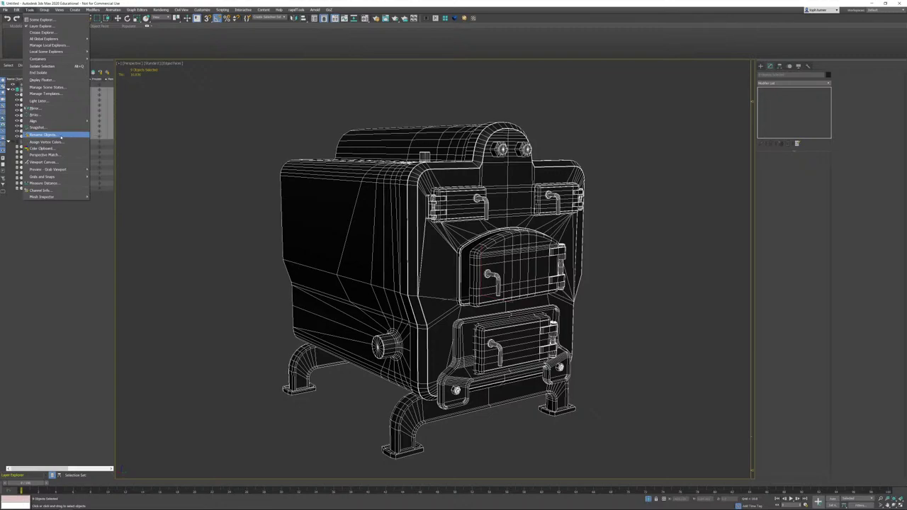
pyautogui.click(59, 137)
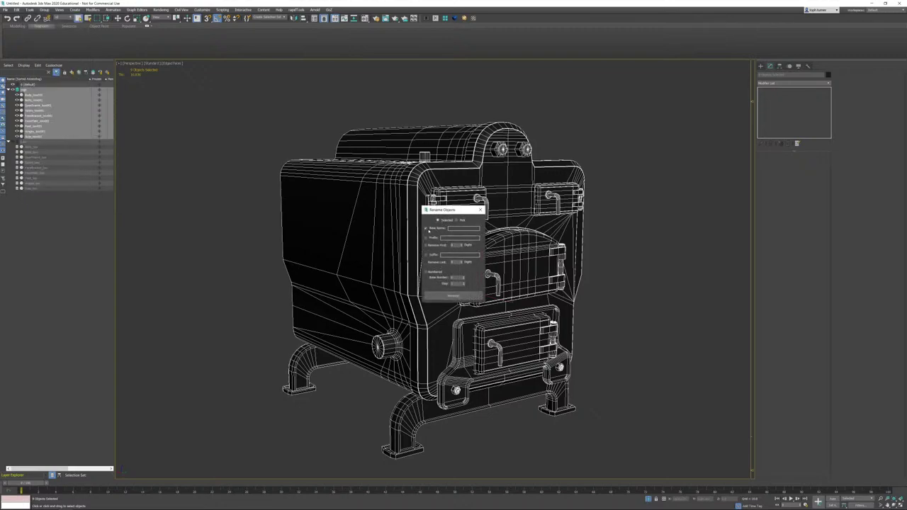
pyautogui.click(428, 245)
pyautogui.doubleClick(456, 263)
pyautogui.click(460, 255)
pyautogui.write('high')
pyautogui.click(445, 296)
pyautogui.click(479, 210)
pyautogui.click(646, 240)
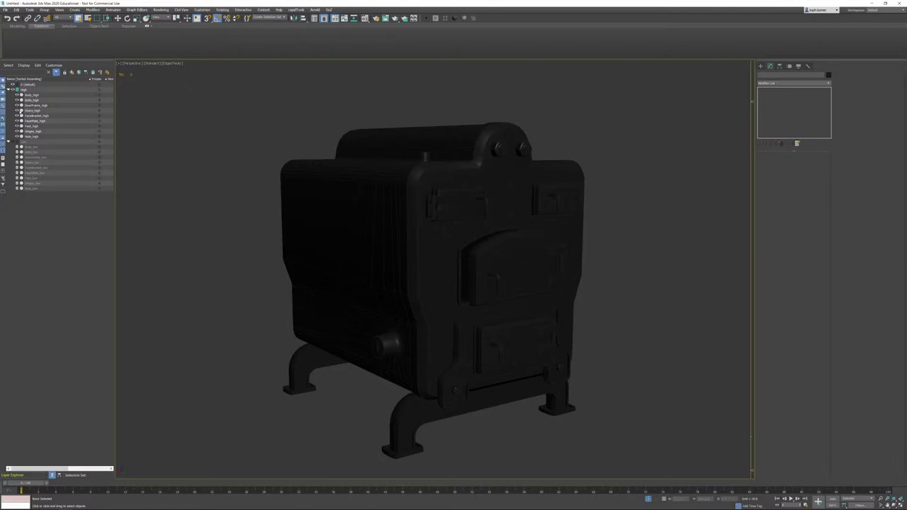
# Step: Select the boiler's Body_high object and isolate it
pyautogui.hotkey('ctrl', 'a')
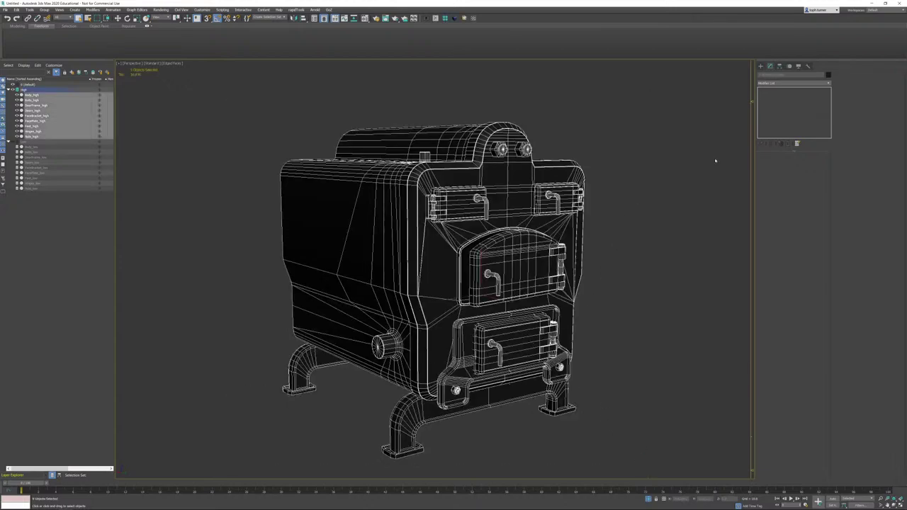
pyautogui.click(700, 196)
pyautogui.click(404, 174)
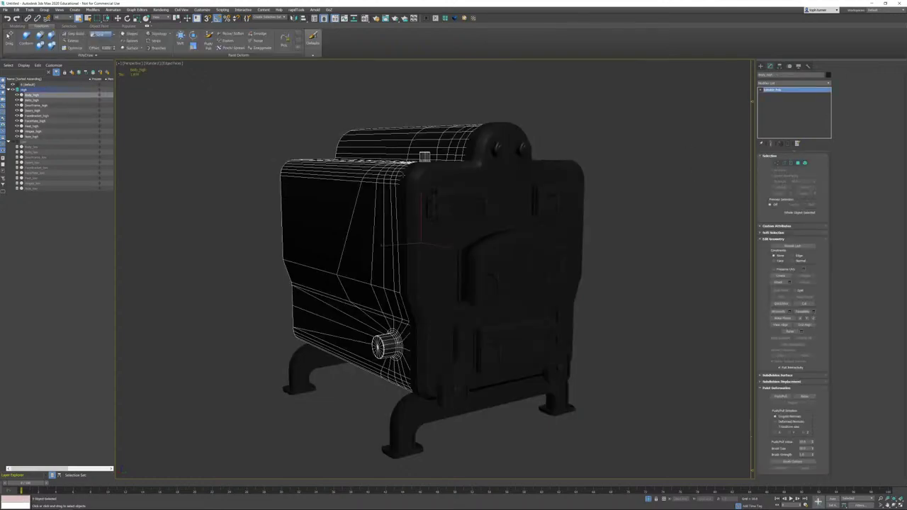
pyautogui.hotkey('alt', 'q')
pyautogui.keyDown('alt'); pyautogui.moveTo(496, 269); pyautogui.dragTo(368, 269, button='middle'); pyautogui.keyUp('alt')
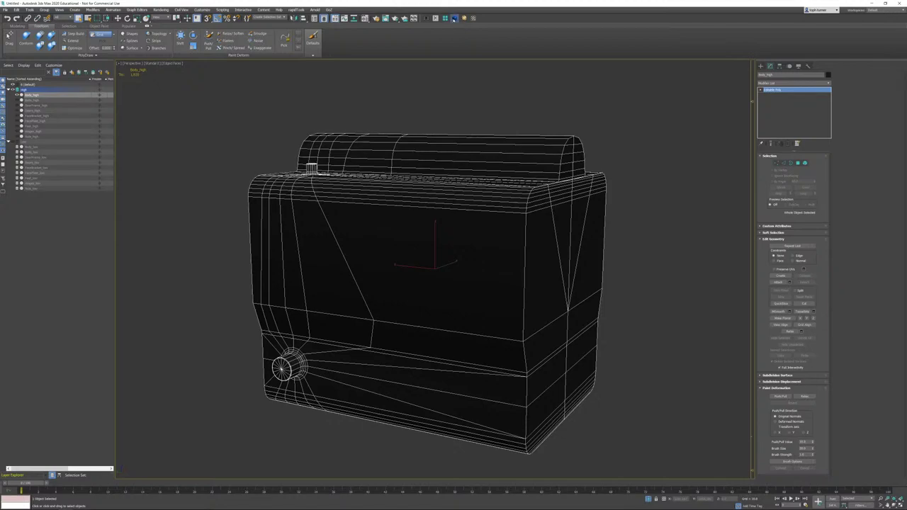
# Step: Add a Chamfer modifier to the body and filter it by smoothing to unsmoothed edges only
pyautogui.click(454, 18)
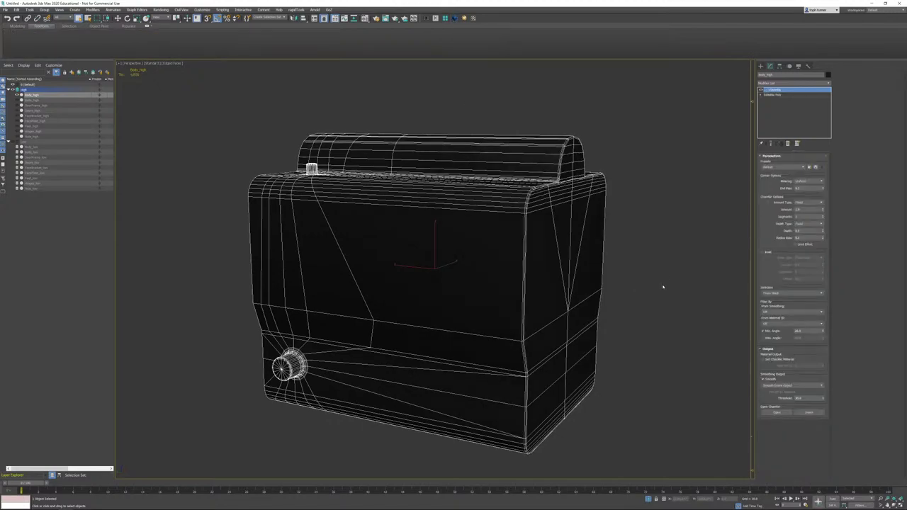
pyautogui.click(789, 312)
pyautogui.click(764, 323)
pyautogui.keyDown('alt'); pyautogui.moveTo(666, 287); pyautogui.dragTo(556, 248, button='middle'); pyautogui.keyUp('alt')
pyautogui.scroll(5, 556, 237)
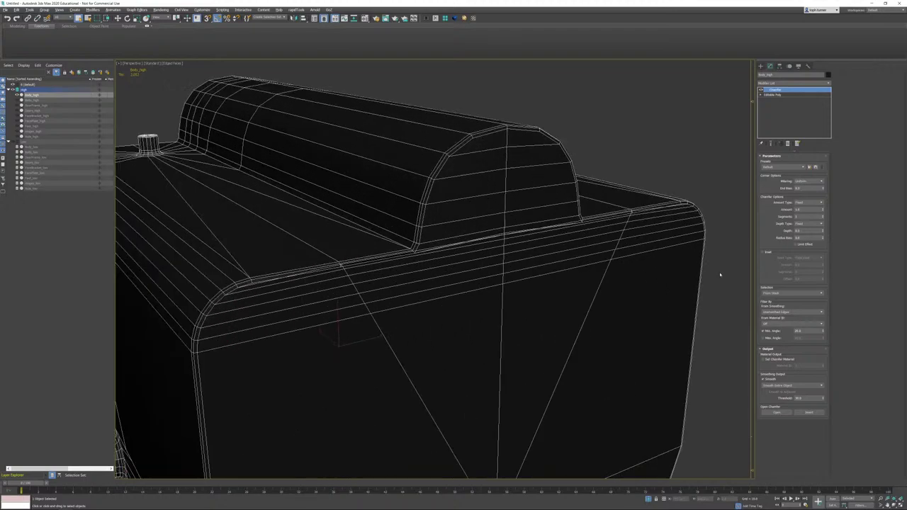
# Step: Try Quad mitering on the body's chamfer, check the rear top corner and return the mitering to Uniform
pyautogui.click(807, 181)
pyautogui.click(805, 202)
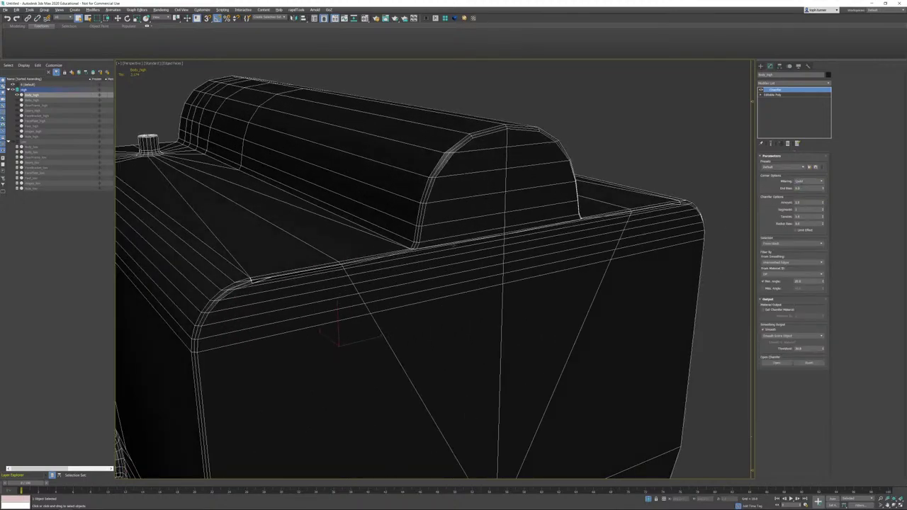
pyautogui.keyDown('alt'); pyautogui.moveTo(453, 246); pyautogui.dragTo(492, 228, button='middle'); pyautogui.keyUp('alt')
pyautogui.scroll(5, 379, 269)
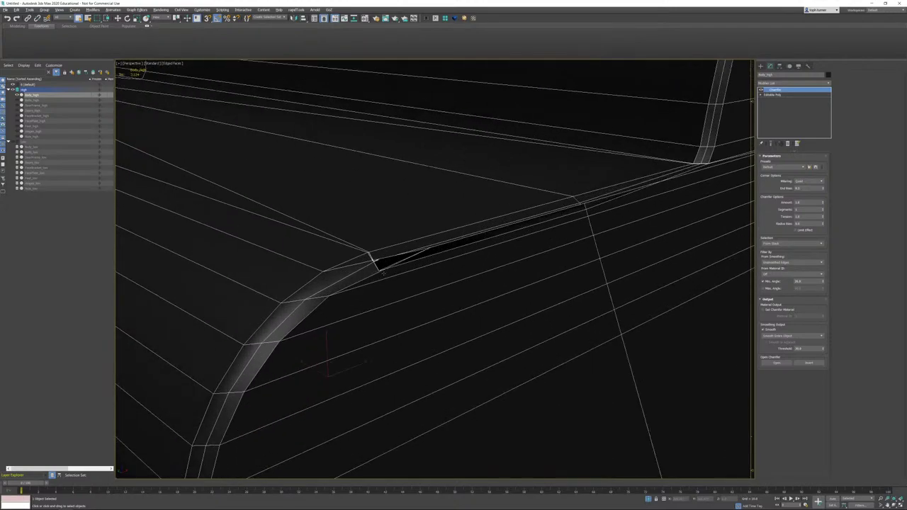
pyautogui.keyDown('alt'); pyautogui.moveTo(383, 273); pyautogui.dragTo(384, 273, button='middle'); pyautogui.keyUp('alt')
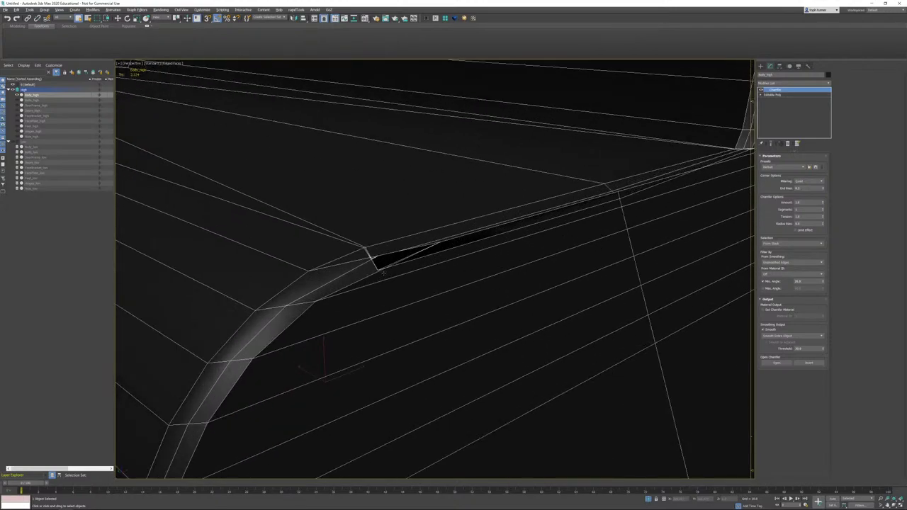
pyautogui.click(808, 182)
pyautogui.click(804, 198)
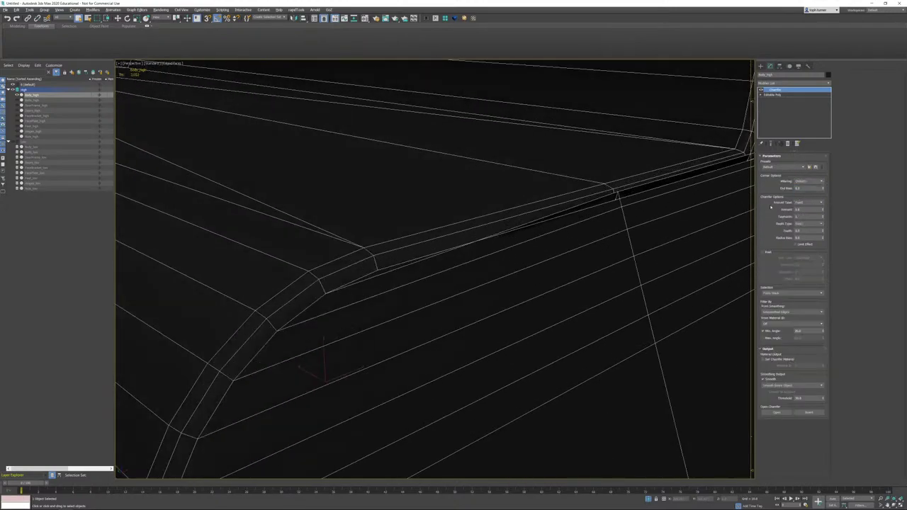
# Step: Check the chamfer along the body's rear top edge, add a TurboSmooth modifier above it and raise its iterations
pyautogui.keyDown('alt'); pyautogui.moveTo(603, 248); pyautogui.dragTo(406, 270, button='middle'); pyautogui.keyUp('alt')
pyautogui.scroll(10, 407, 271)
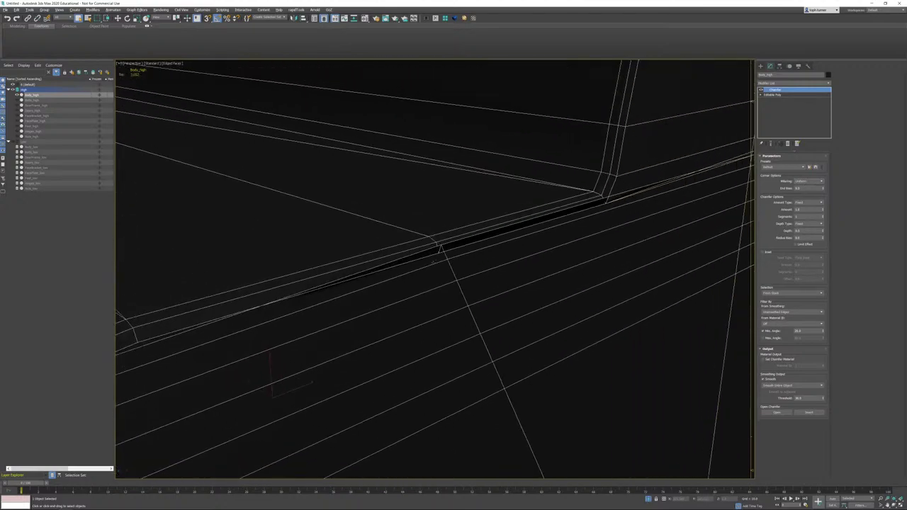
pyautogui.moveTo(505, 227); pyautogui.dragTo(357, 340, button='middle')
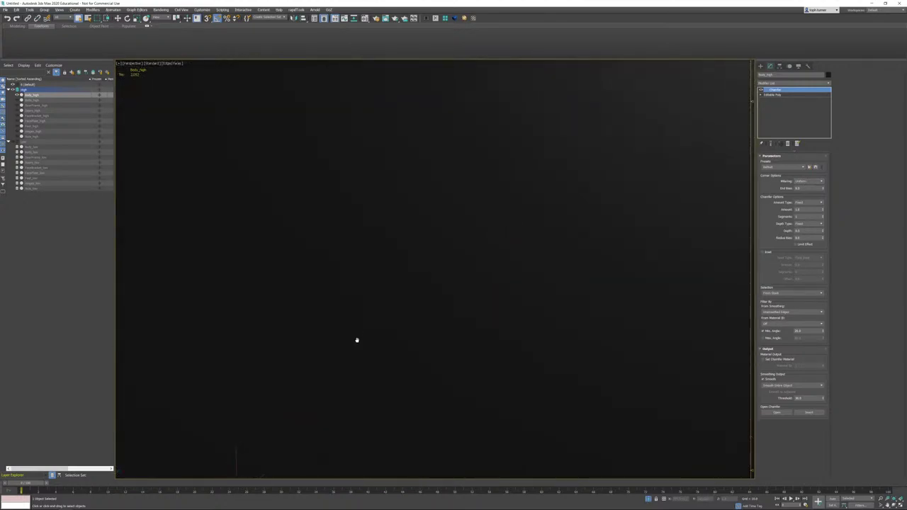
pyautogui.scroll(-10, 547, 184)
pyautogui.moveTo(612, 182); pyautogui.dragTo(557, 222, button='middle')
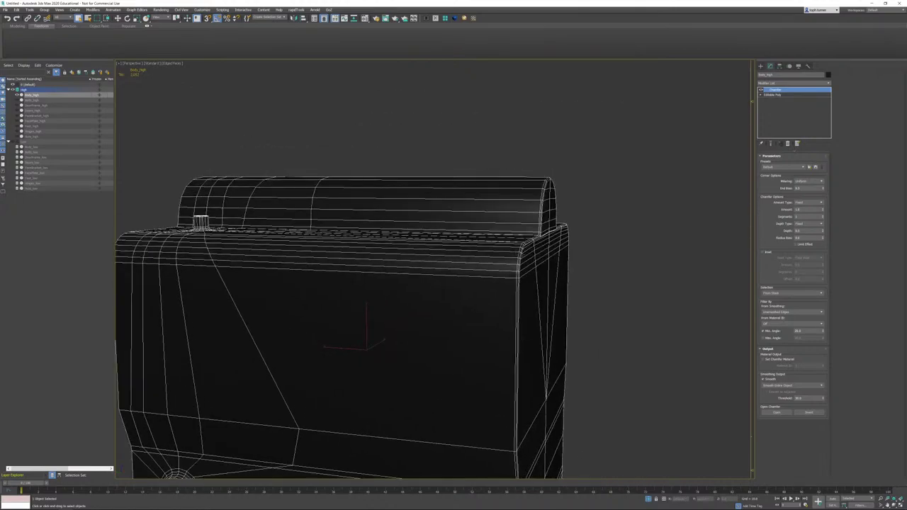
pyautogui.scroll(10, 557, 221)
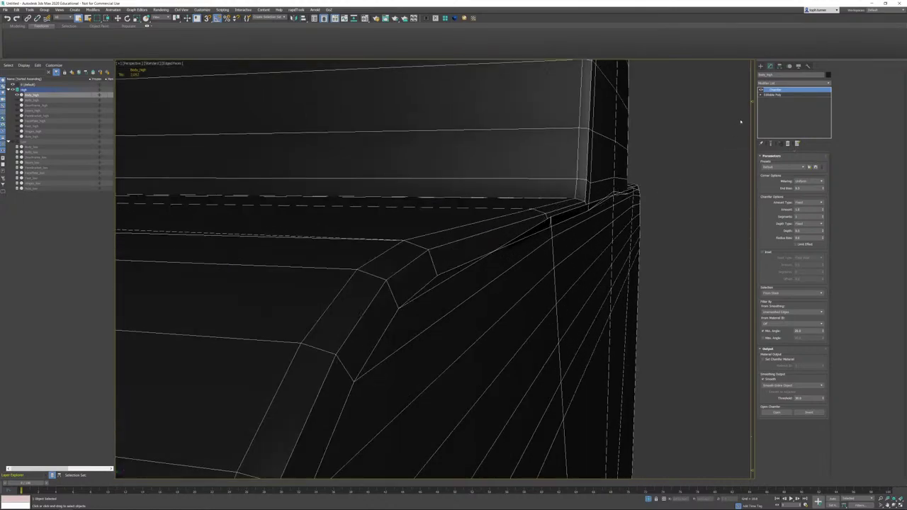
pyautogui.click(464, 18)
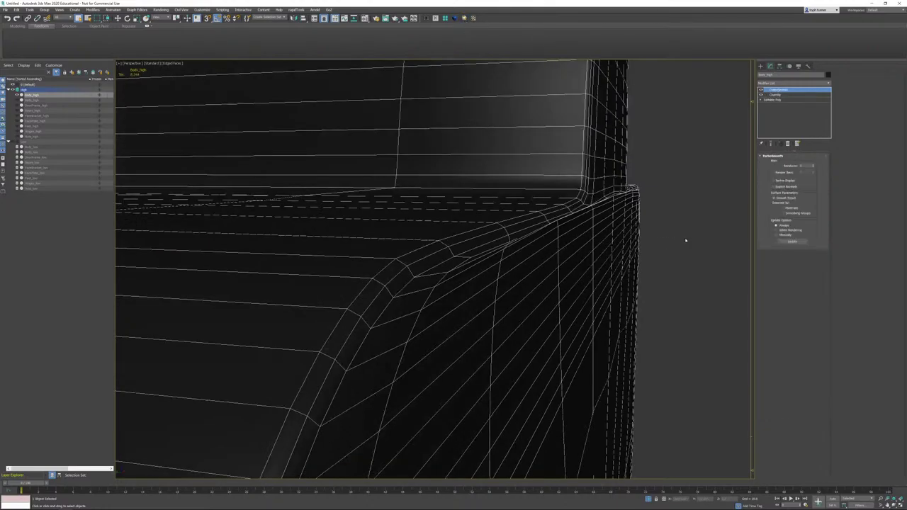
pyautogui.click(814, 165)
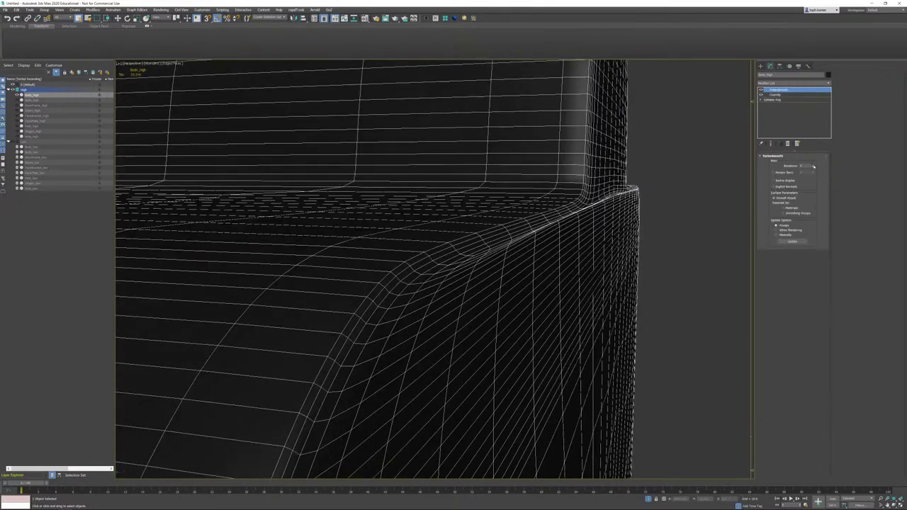
pyautogui.click(813, 165)
pyautogui.click(813, 165)
# Step: Inspect the smoothed body from several sides in shaded and wireframe display and remove its TurboSmooth modifier
pyautogui.keyDown('alt'); pyautogui.moveTo(680, 234); pyautogui.dragTo(478, 290, button='middle'); pyautogui.keyUp('alt')
pyautogui.press('F4')
pyautogui.scroll(-4, 662, 245)
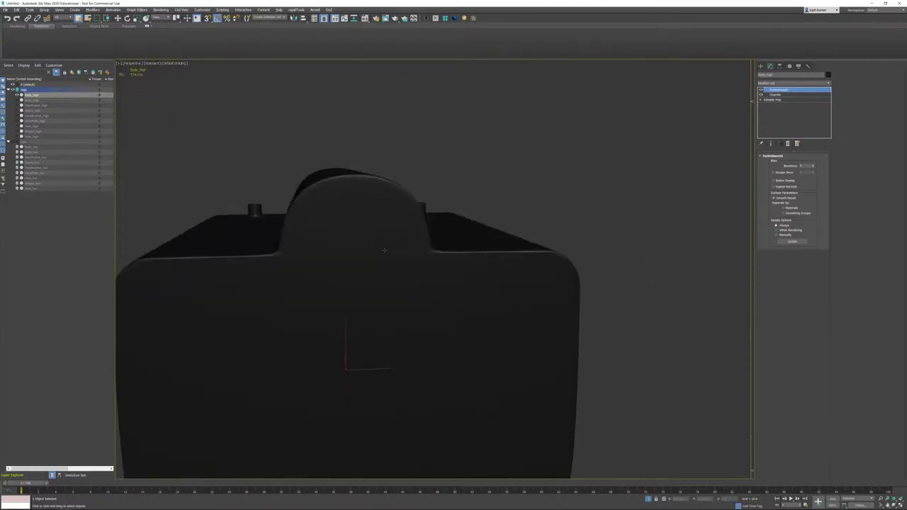
pyautogui.keyDown('alt'); pyautogui.moveTo(384, 250); pyautogui.dragTo(478, 269, button='middle'); pyautogui.keyUp('alt')
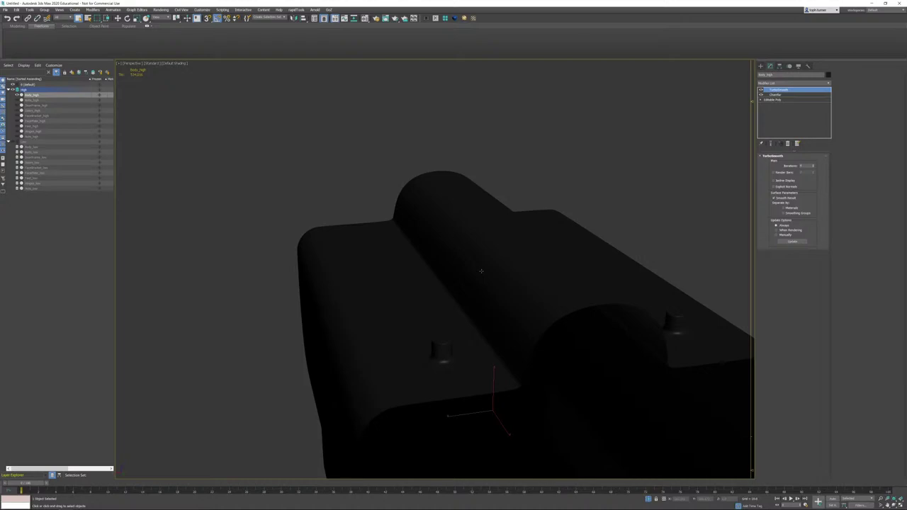
pyautogui.keyDown('alt'); pyautogui.moveTo(481, 271); pyautogui.dragTo(622, 219, button='middle'); pyautogui.keyUp('alt')
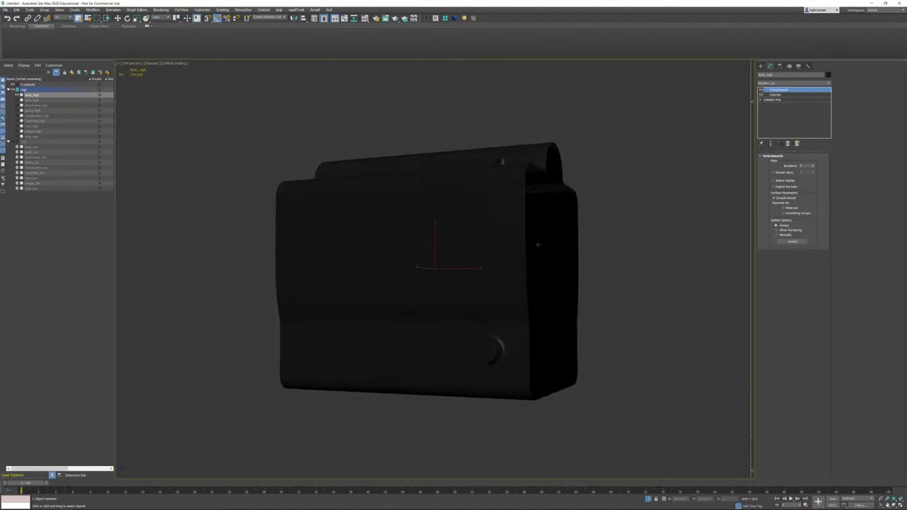
pyautogui.press('F3')
pyautogui.keyDown('alt'); pyautogui.moveTo(622, 181); pyautogui.dragTo(716, 152, button='middle'); pyautogui.keyUp('alt')
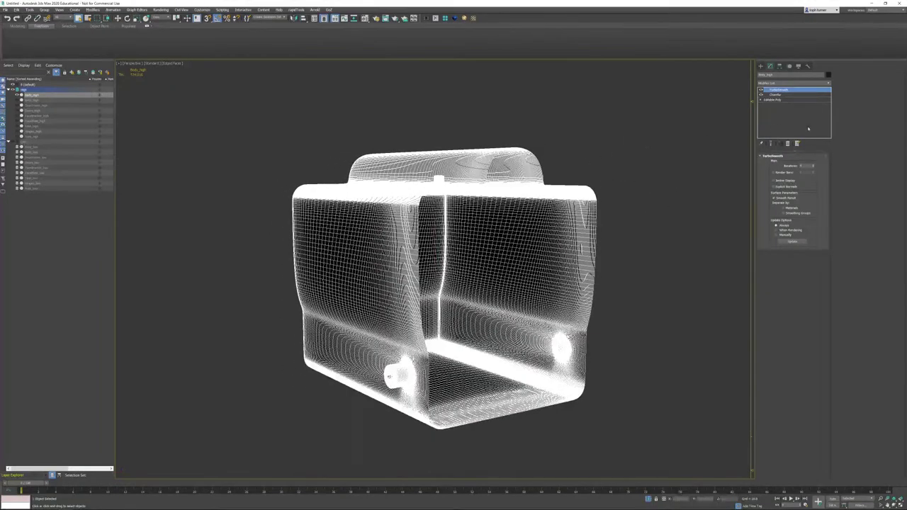
pyautogui.click(796, 144)
pyautogui.keyDown('alt'); pyautogui.moveTo(595, 339); pyautogui.dragTo(611, 336, button='middle'); pyautogui.keyUp('alt')
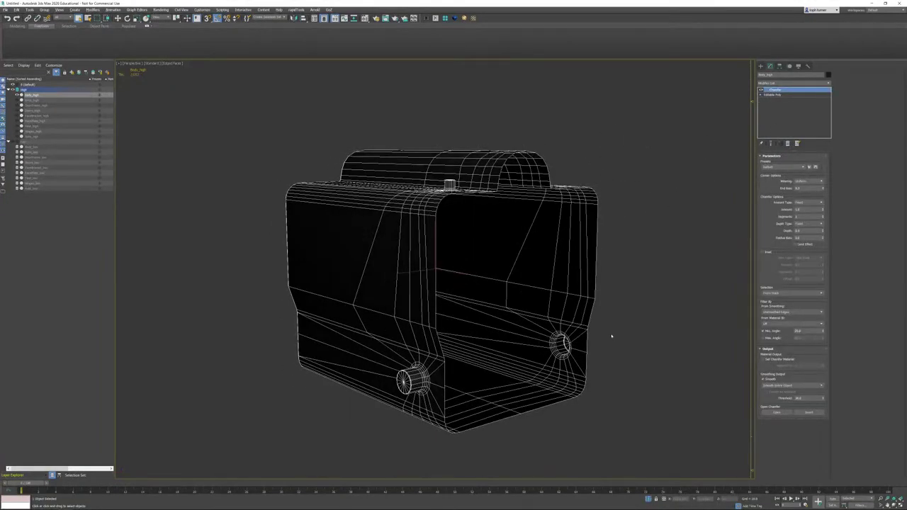
# Step: Bring back the other high-poly parts, copy the body's Chamfer modifier onto the front face plate and isolate the plate
pyautogui.click(647, 499)
pyautogui.keyDown('alt'); pyautogui.moveTo(612, 194); pyautogui.dragTo(607, 250, button='middle'); pyautogui.keyUp('alt')
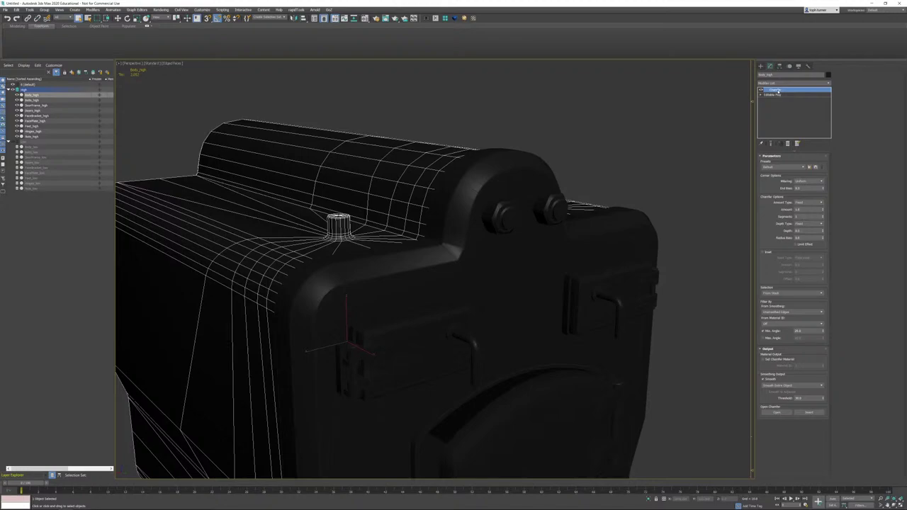
pyautogui.moveTo(777, 90); pyautogui.dragTo(537, 260)
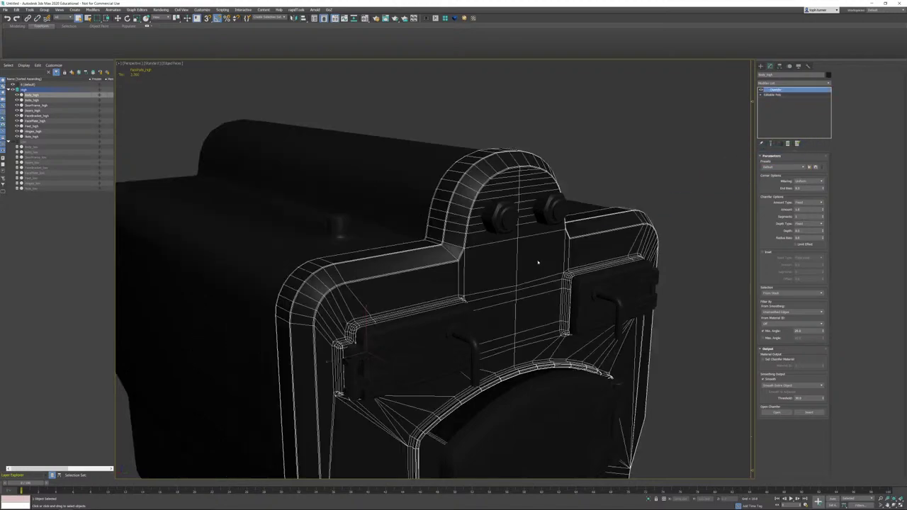
pyautogui.hotkey('alt', 'q')
# Step: Add a TurboSmooth modifier above the face plate's chamfer and raise its iterations
pyautogui.keyDown('alt'); pyautogui.moveTo(583, 255); pyautogui.dragTo(506, 212, button='middle'); pyautogui.keyUp('alt')
pyautogui.click(471, 16)
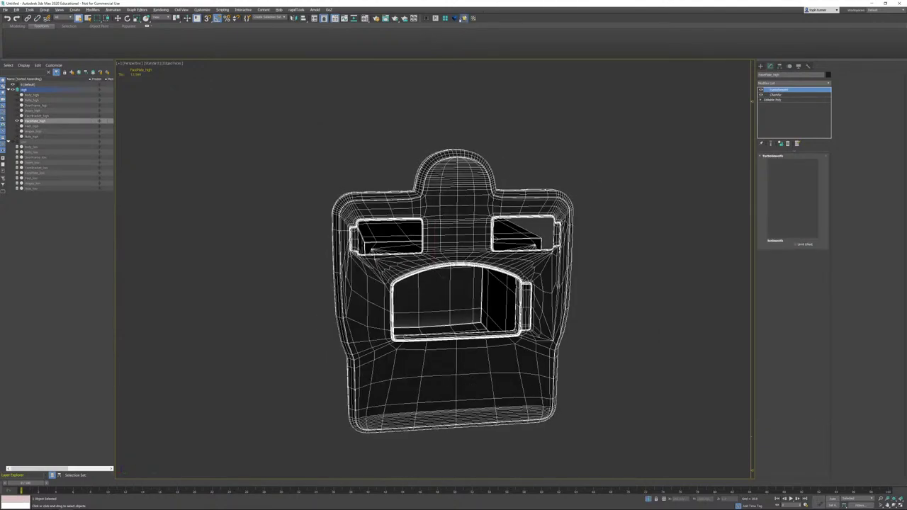
pyautogui.click(814, 165)
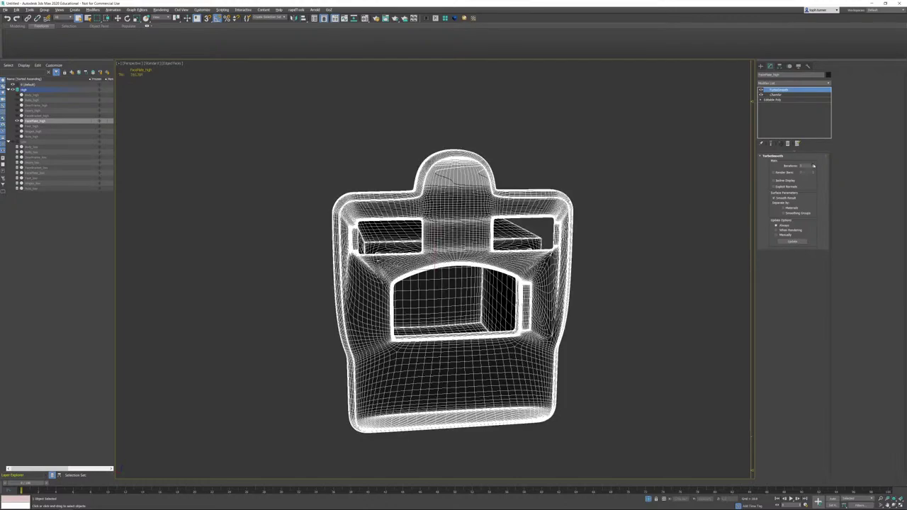
# Step: Inspect the smoothed face plate in shaded and wireframe display, focusing on the notched corner of the upper-left window opening
pyautogui.press('F3')
pyautogui.scroll(8, 397, 251)
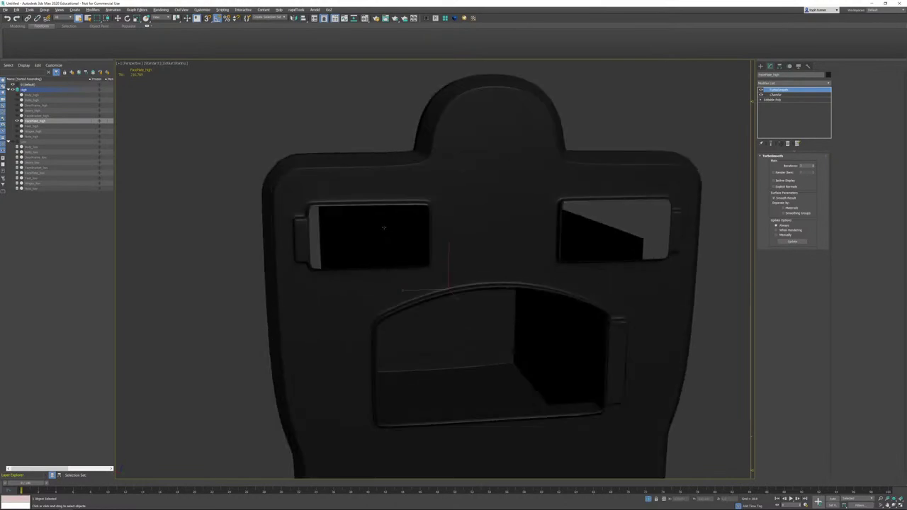
pyautogui.scroll(-6, 397, 251)
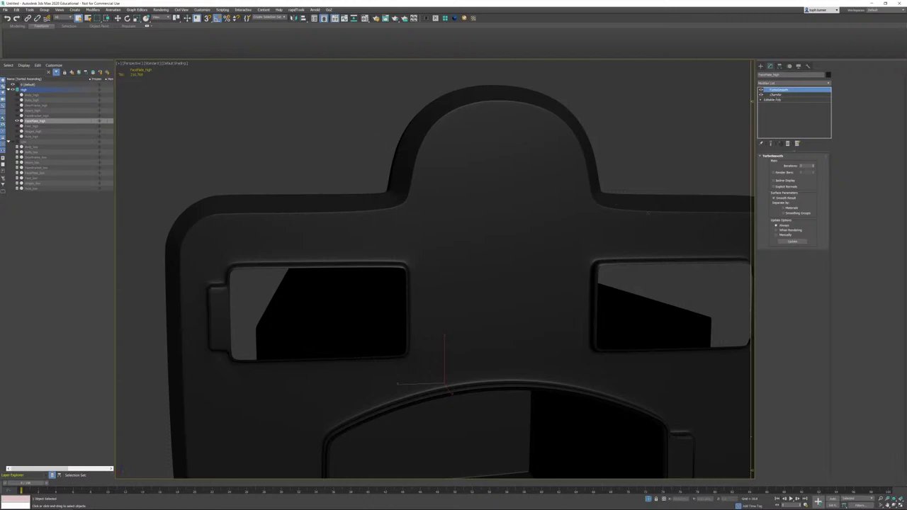
pyautogui.scroll(-4, 481, 277)
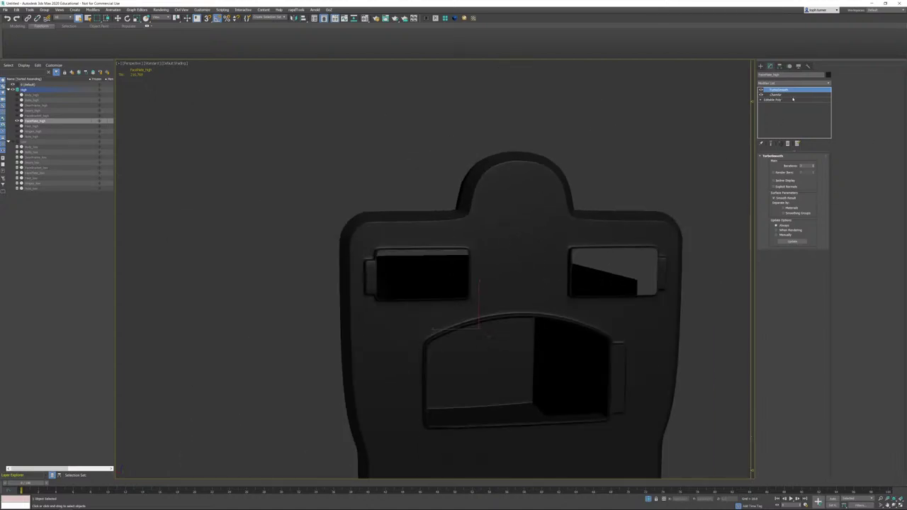
pyautogui.scroll(7, 397, 297)
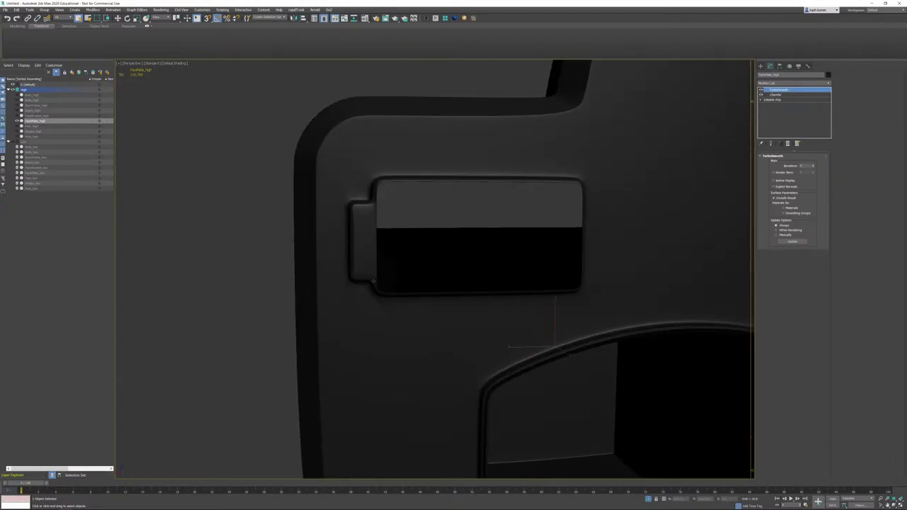
pyautogui.press('F4')
pyautogui.moveTo(408, 230); pyautogui.dragTo(415, 418, button='middle')
pyautogui.scroll(4, 364, 312)
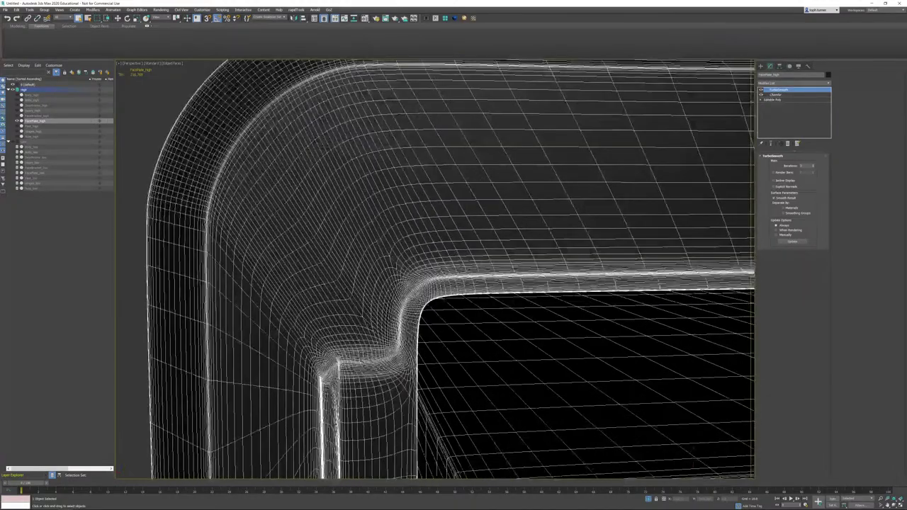
pyautogui.scroll(-10, 365, 291)
pyautogui.keyDown('alt'); pyautogui.moveTo(340, 266); pyautogui.dragTo(418, 280, button='middle'); pyautogui.keyUp('alt')
pyautogui.scroll(6, 453, 238)
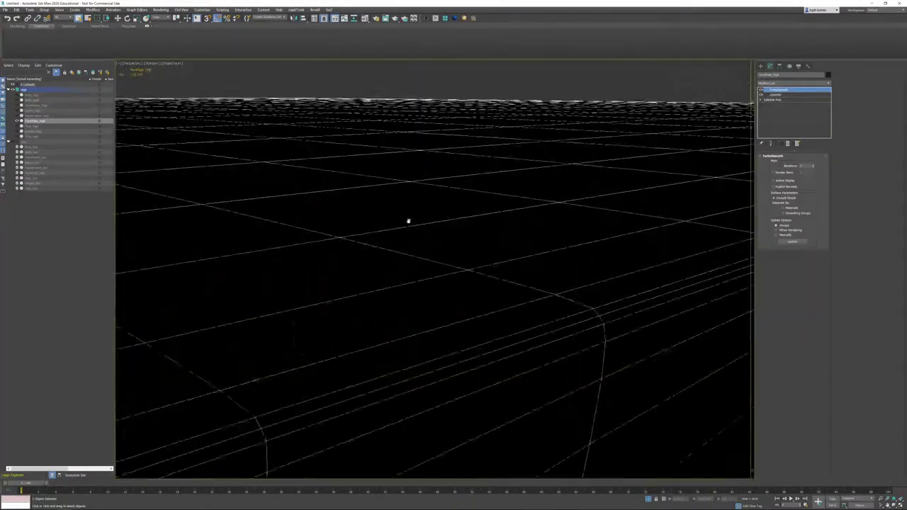
pyautogui.scroll(-2, 407, 220)
pyautogui.moveTo(407, 220); pyautogui.dragTo(457, 329, button='middle')
pyautogui.scroll(3, 412, 256)
pyautogui.moveTo(435, 277); pyautogui.dragTo(423, 257, button='middle')
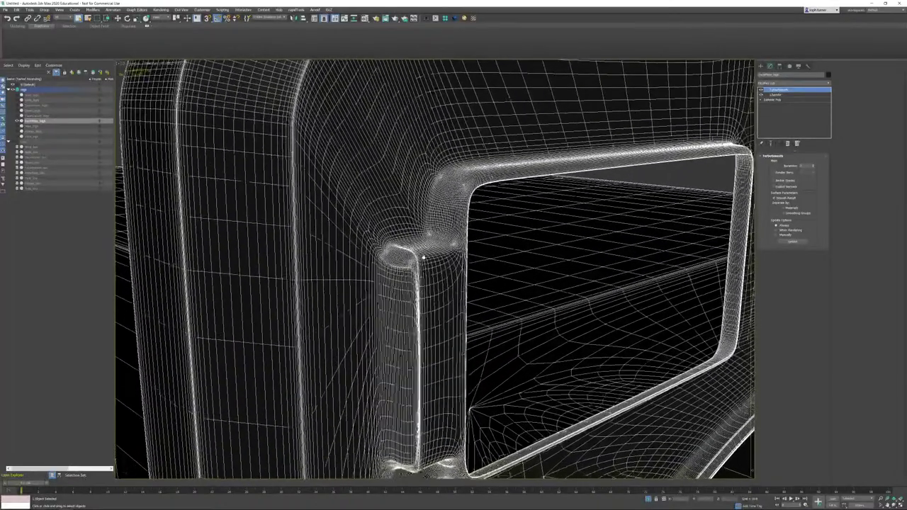
# Step: Select the inner rim polygon loops of both upper window openings on the face plate's base mesh and clear their smoothing groups
pyautogui.click(772, 100)
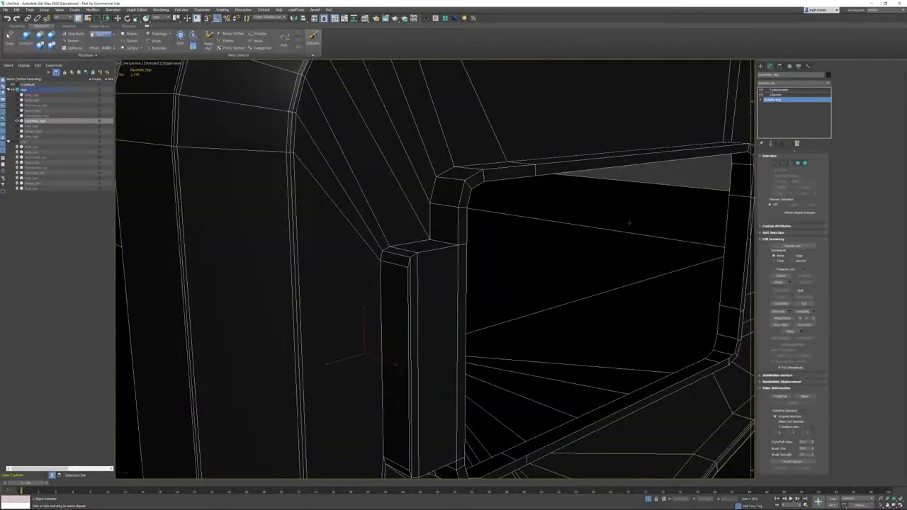
pyautogui.click(798, 163)
pyautogui.click(421, 245)
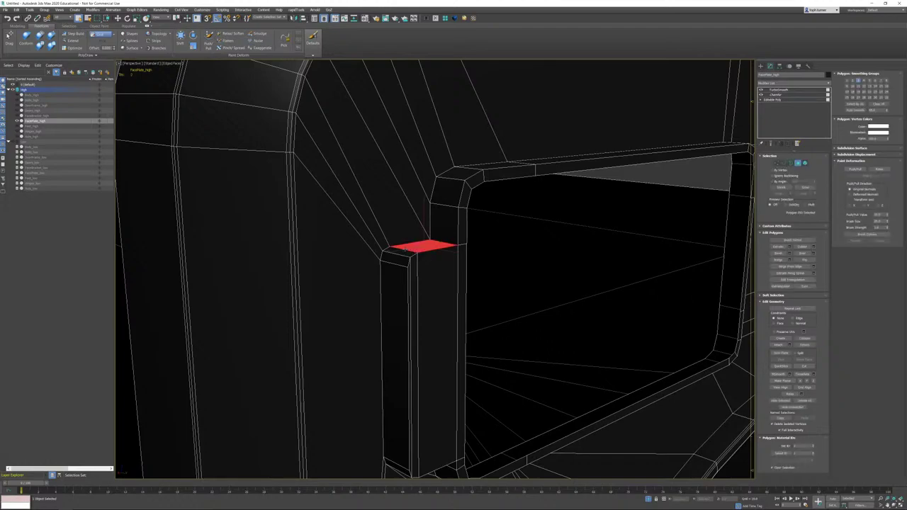
pyautogui.keyDown('shift'); pyautogui.click(402, 253); pyautogui.keyUp('shift')
pyautogui.scroll(-3, 431, 265)
pyautogui.moveTo(431, 265); pyautogui.dragTo(284, 128, button='middle')
pyautogui.keyDown('alt'); pyautogui.moveTo(454, 184); pyautogui.dragTo(569, 231, button='middle'); pyautogui.keyUp('alt')
pyautogui.keyDown('ctrl'); pyautogui.click(564, 204); pyautogui.keyUp('ctrl')
pyautogui.keyDown('shift'); pyautogui.click(561, 218); pyautogui.keyUp('shift')
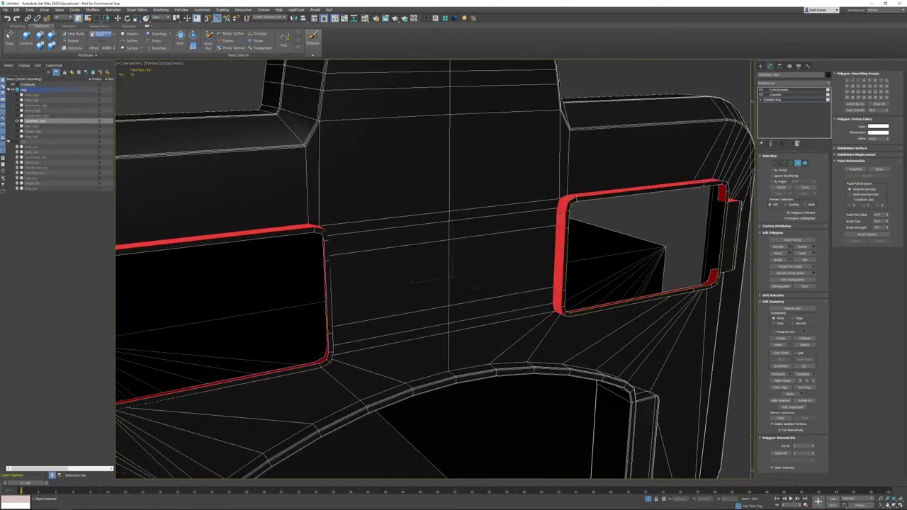
pyautogui.click(875, 105)
pyautogui.click(800, 164)
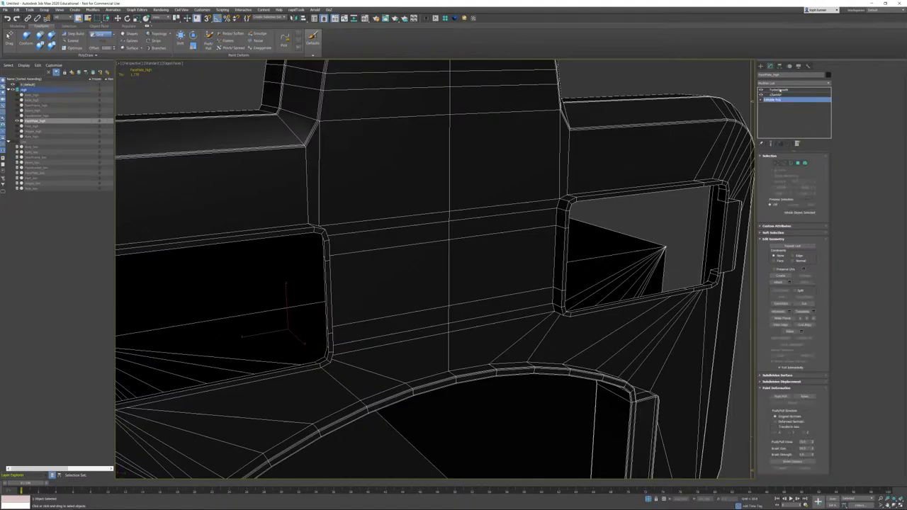
# Step: Check the smoothed upper-left window corner and turn off the minimum angle filter on the face plate's chamfer
pyautogui.click(779, 90)
pyautogui.moveTo(448, 237); pyautogui.dragTo(686, 237, button='middle')
pyautogui.keyDown('alt'); pyautogui.moveTo(397, 248); pyautogui.dragTo(425, 255, button='middle'); pyautogui.keyUp('alt')
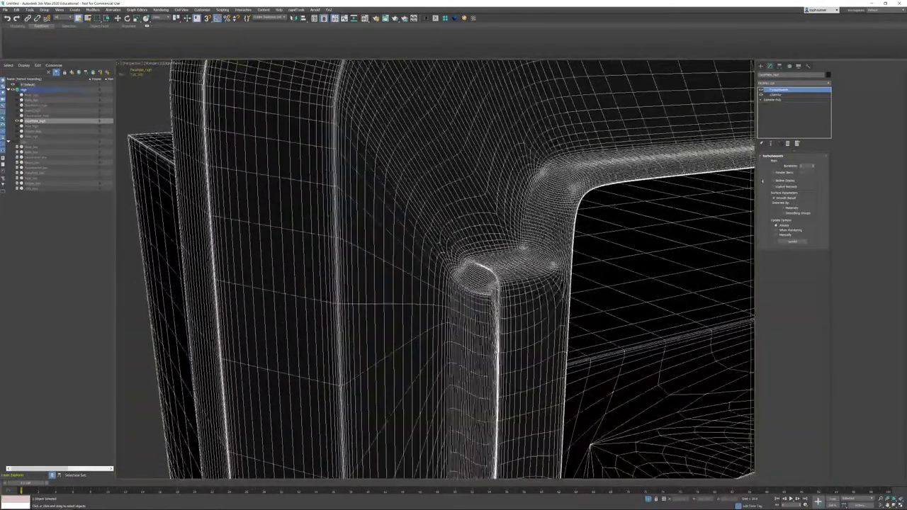
pyautogui.click(777, 95)
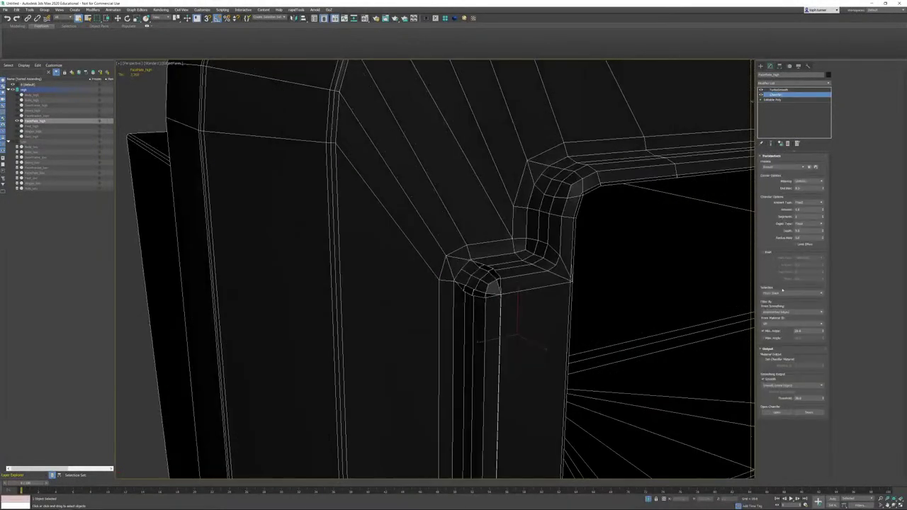
pyautogui.click(776, 331)
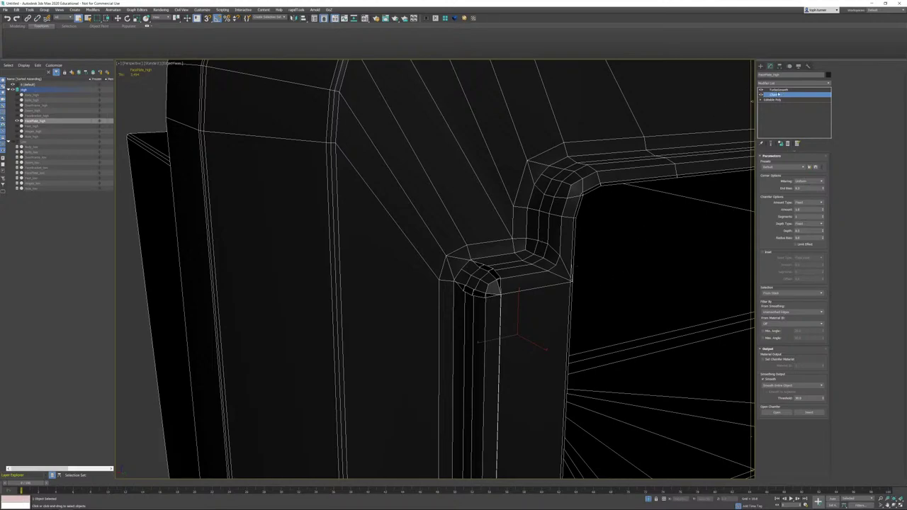
# Step: Examine the chamfered edges around the notched corner of the face plate's upper-left window opening
pyautogui.moveTo(716, 135); pyautogui.dragTo(555, 219, button='middle')
pyautogui.scroll(-6, 555, 221)
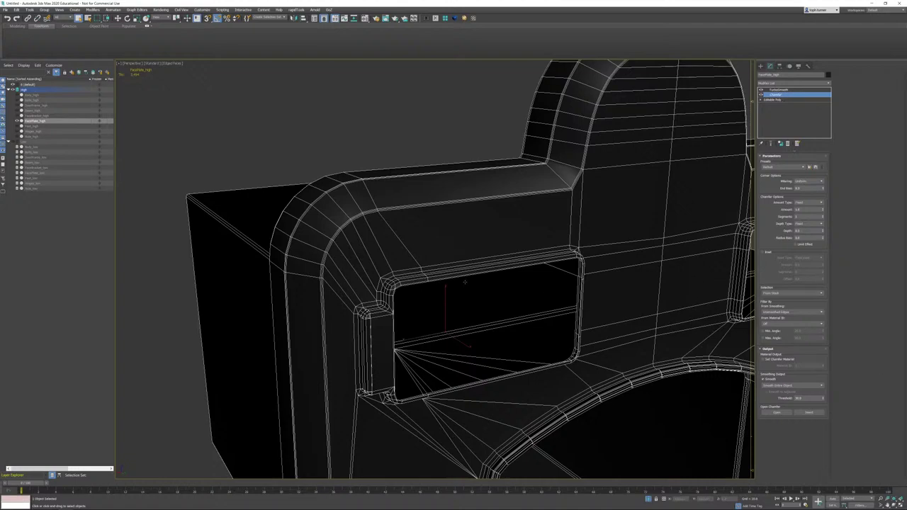
pyautogui.keyDown('alt'); pyautogui.moveTo(448, 263); pyautogui.dragTo(450, 254, button='middle'); pyautogui.keyUp('alt')
pyautogui.scroll(4, 358, 239)
pyautogui.moveTo(359, 239)
pyautogui.keyDown('alt'); pyautogui.mouseDown(button='middle')
pyautogui.moveTo(401, 245)
pyautogui.moveTo(373, 233)
pyautogui.mouseUp(button='middle'); pyautogui.keyUp('alt')
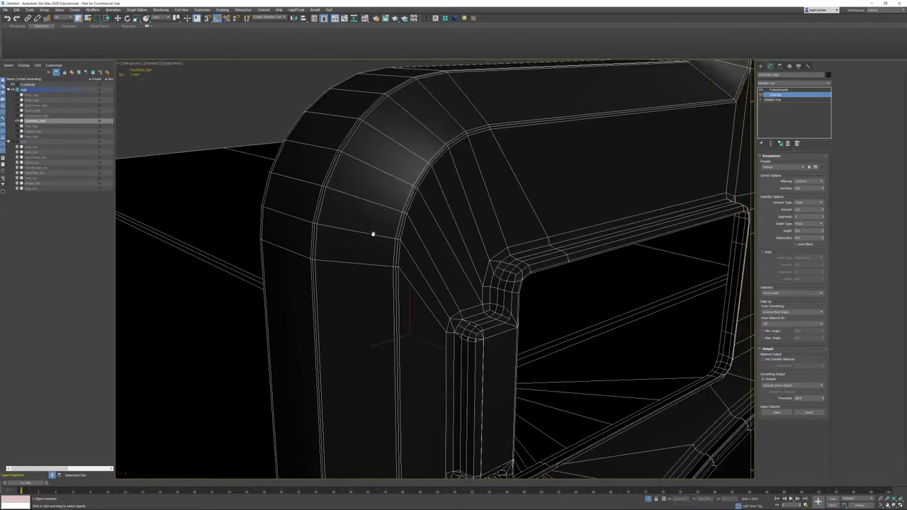
pyautogui.scroll(5, 493, 269)
pyautogui.moveTo(516, 283); pyautogui.dragTo(505, 275, button='middle')
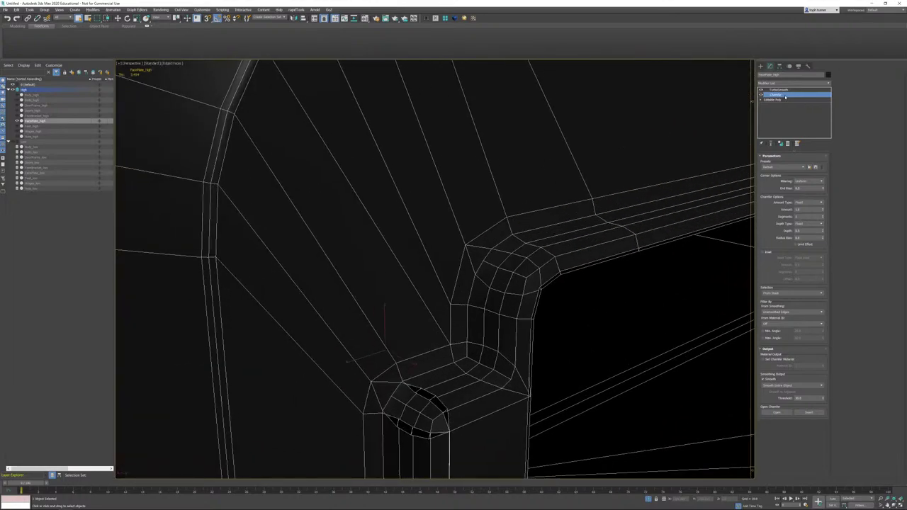
pyautogui.moveTo(470, 348); pyautogui.dragTo(425, 270, button='middle')
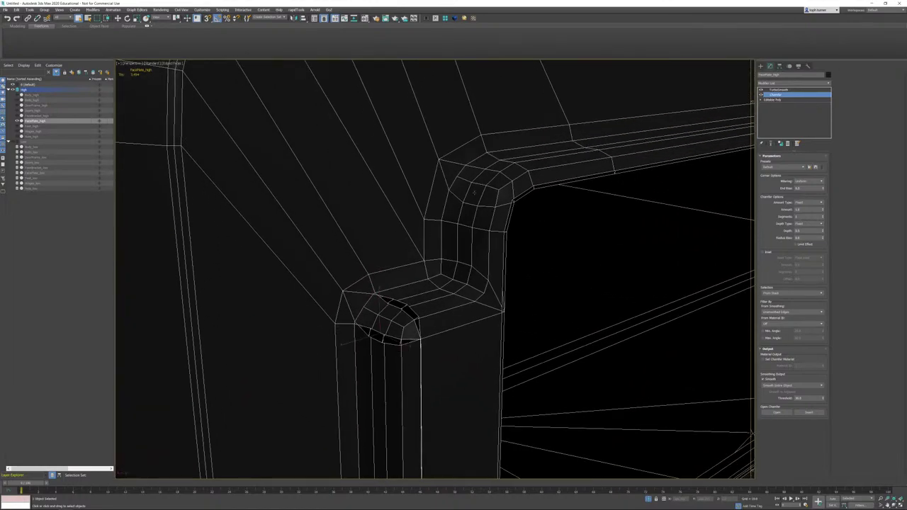
# Step: Make the face plate's Chamfer modifier unique and reduce its amount until the edges around the window corner are narrow
pyautogui.rightClick(778, 96)
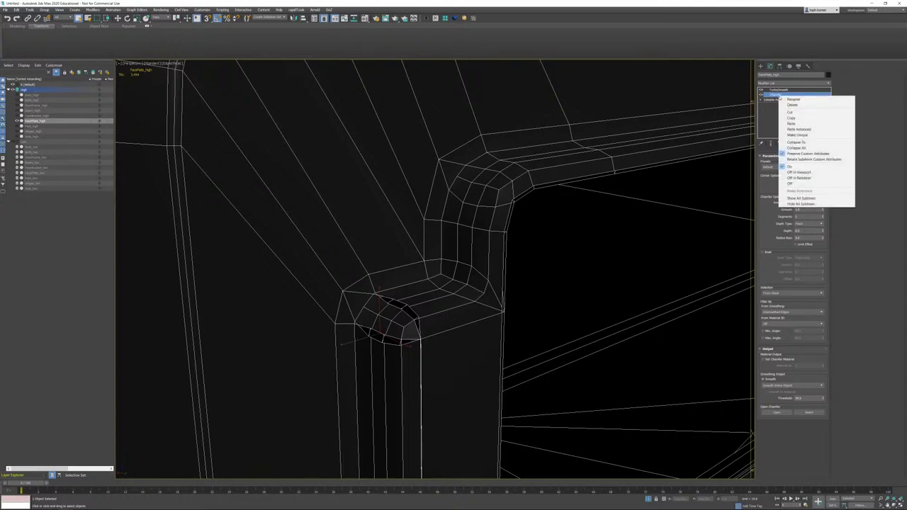
pyautogui.click(798, 134)
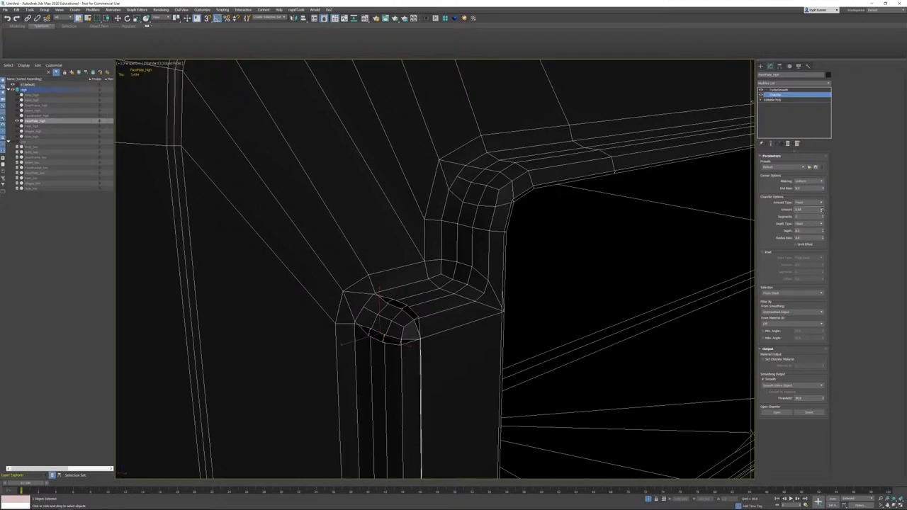
pyautogui.moveTo(822, 210); pyautogui.dragTo(820, 251)
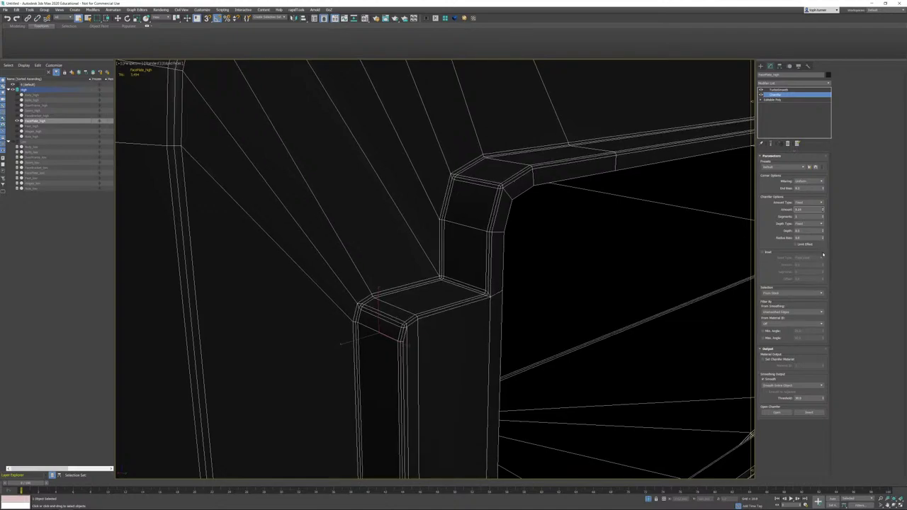
pyautogui.moveTo(633, 287); pyautogui.dragTo(651, 301, button='middle')
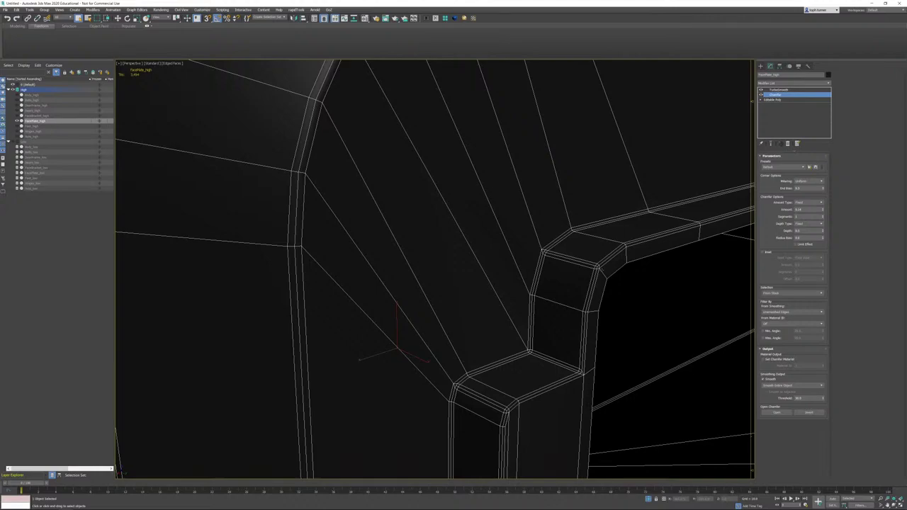
pyautogui.keyDown('alt'); pyautogui.moveTo(511, 260); pyautogui.dragTo(593, 243, button='middle'); pyautogui.keyUp('alt')
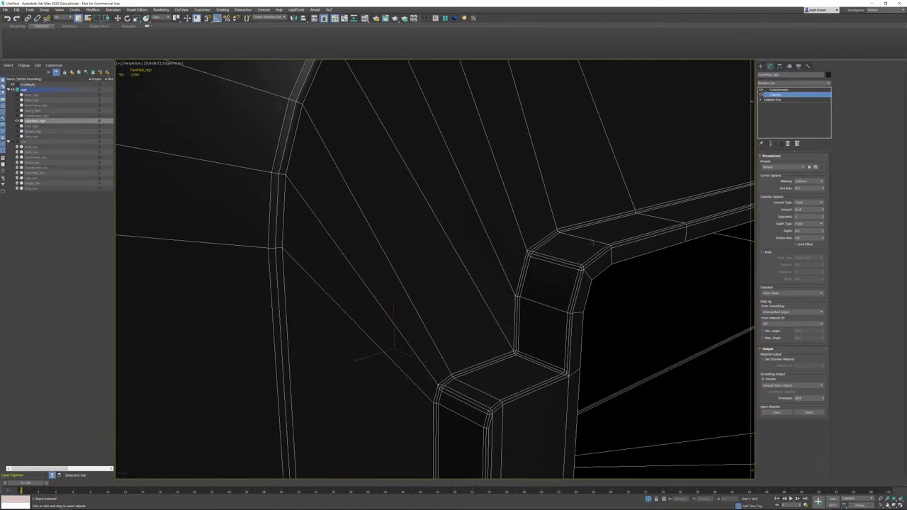
# Step: Select the inner rim polygons around the upper-left window opening on the base mesh, clear their smoothing groups and assign group 11
pyautogui.click(785, 100)
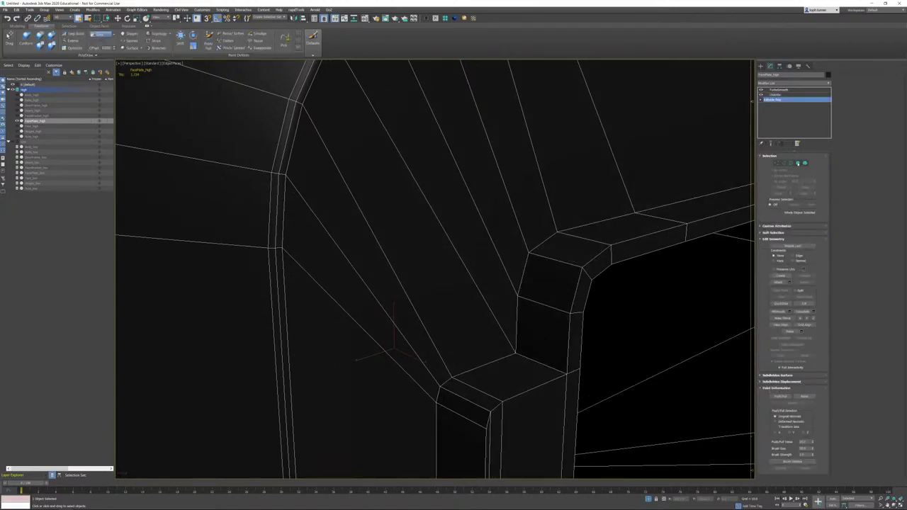
pyautogui.click(798, 164)
pyautogui.click(545, 350)
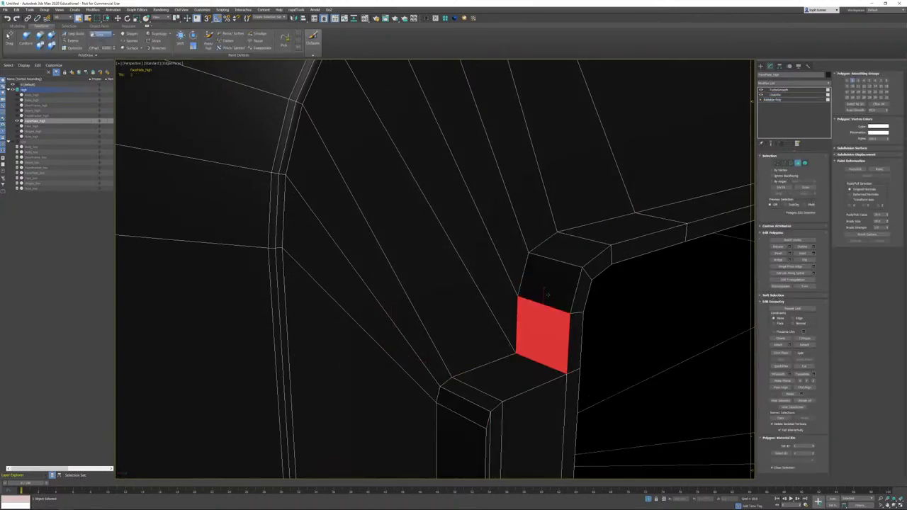
pyautogui.keyDown('ctrl'); pyautogui.click(547, 283); pyautogui.keyUp('ctrl')
pyautogui.keyDown('ctrl'); pyautogui.click(556, 249); pyautogui.keyUp('ctrl')
pyautogui.keyDown('ctrl'); pyautogui.click(652, 225); pyautogui.keyUp('ctrl')
pyautogui.keyDown('ctrl'); pyautogui.click(686, 209); pyautogui.keyUp('ctrl')
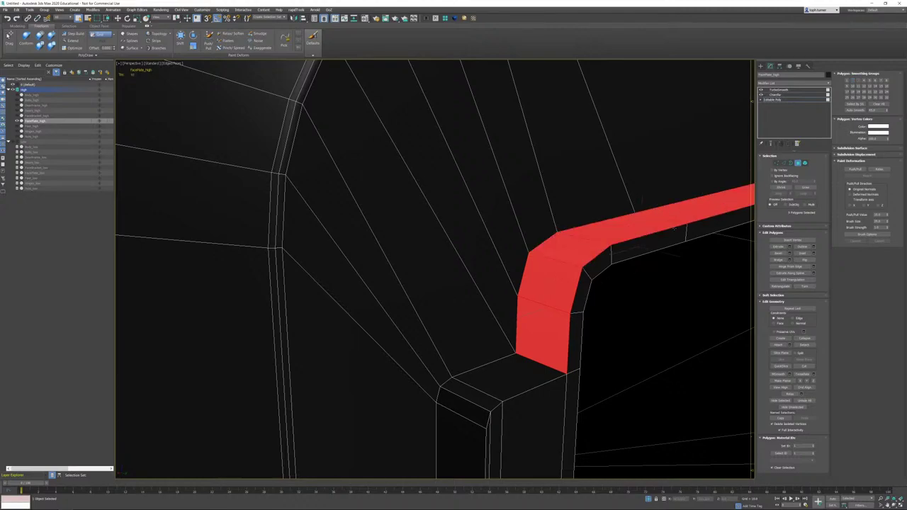
pyautogui.press('z')
pyautogui.keyDown('alt'); pyautogui.moveTo(646, 257); pyautogui.dragTo(476, 399, button='middle'); pyautogui.keyUp('alt')
pyautogui.keyDown('ctrl'); pyautogui.click(564, 288); pyautogui.keyUp('ctrl')
pyautogui.keyDown('ctrl'); pyautogui.click(571, 306); pyautogui.keyUp('ctrl')
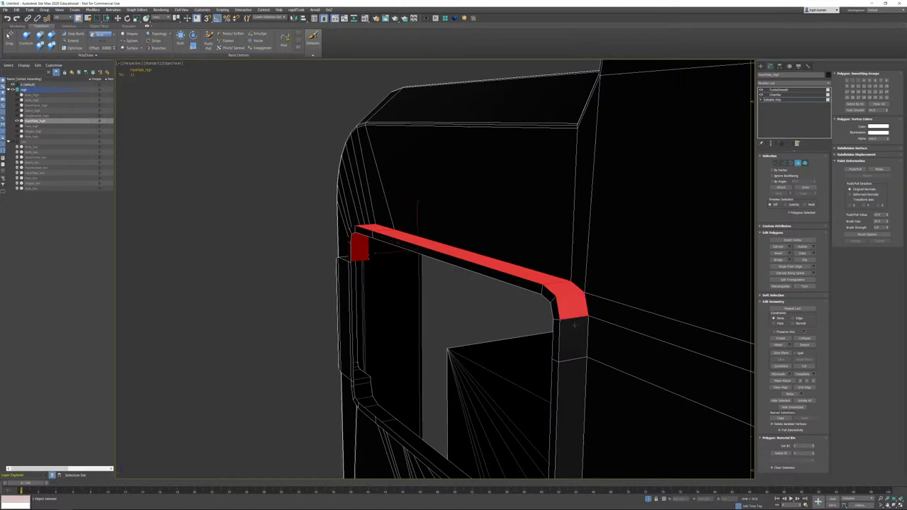
pyautogui.keyDown('ctrl'); pyautogui.click(572, 340); pyautogui.keyUp('ctrl')
pyautogui.keyDown('alt'); pyautogui.moveTo(572, 340); pyautogui.dragTo(550, 354, button='middle'); pyautogui.keyUp('alt')
pyautogui.keyDown('ctrl'); pyautogui.click(566, 226); pyautogui.keyUp('ctrl')
pyautogui.keyDown('ctrl'); pyautogui.click(560, 249); pyautogui.keyUp('ctrl')
pyautogui.keyDown('ctrl'); pyautogui.click(560, 273); pyautogui.keyUp('ctrl')
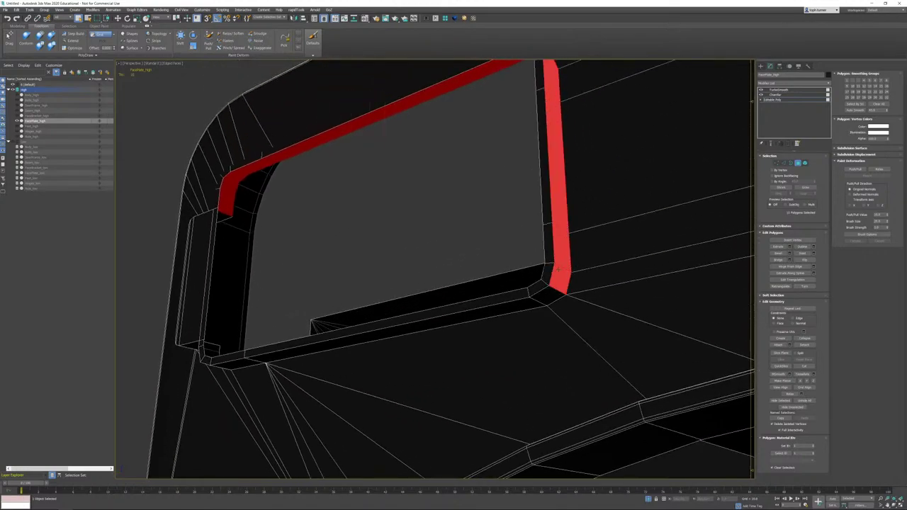
pyautogui.keyDown('ctrl'); pyautogui.click(551, 292); pyautogui.keyUp('ctrl')
pyautogui.keyDown('ctrl'); pyautogui.click(506, 308); pyautogui.keyUp('ctrl')
pyautogui.keyDown('alt'); pyautogui.moveTo(427, 276); pyautogui.dragTo(434, 167, button='middle'); pyautogui.keyUp('alt')
pyautogui.keyDown('ctrl'); pyautogui.click(351, 183); pyautogui.keyUp('ctrl')
pyautogui.keyDown('ctrl'); pyautogui.click(359, 203); pyautogui.keyUp('ctrl')
pyautogui.keyDown('ctrl'); pyautogui.click(387, 233); pyautogui.keyUp('ctrl')
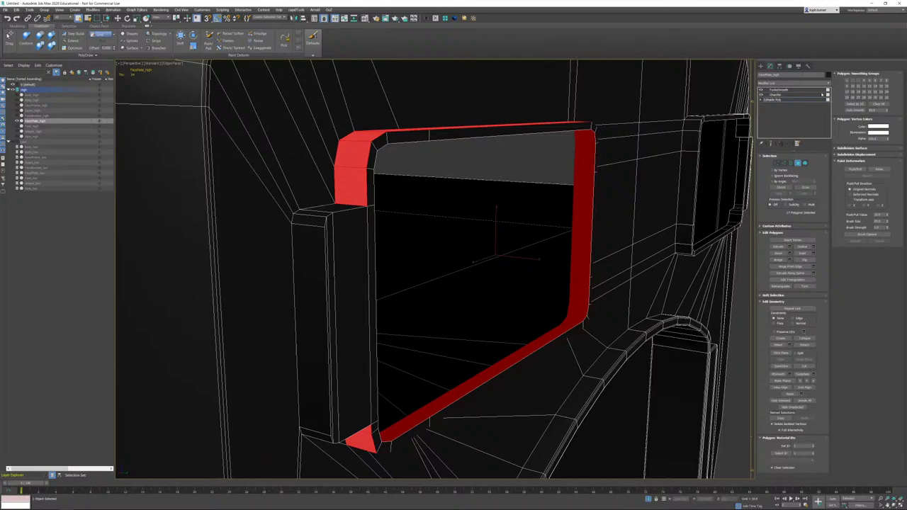
pyautogui.click(878, 104)
pyautogui.click(858, 86)
# Step: Select the side polygons around the tab beside the upper-left window opening, clear their smoothing groups and assign group 6
pyautogui.click(347, 220)
pyautogui.click(327, 209)
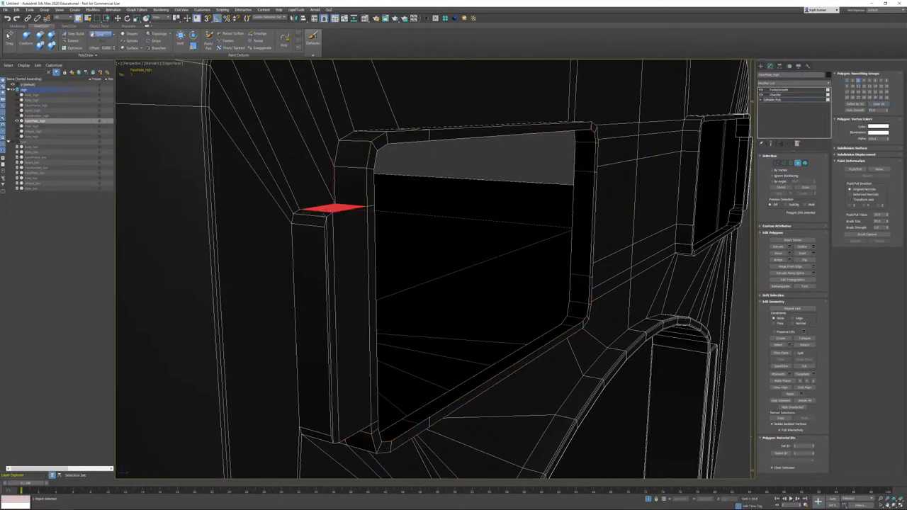
pyautogui.keyDown('ctrl'); pyautogui.click(312, 214); pyautogui.keyUp('ctrl')
pyautogui.keyDown('ctrl'); pyautogui.click(308, 221); pyautogui.keyUp('ctrl')
pyautogui.keyDown('alt'); pyautogui.moveTo(310, 221); pyautogui.dragTo(338, 151, button='middle'); pyautogui.keyUp('alt')
pyautogui.keyDown('ctrl'); pyautogui.click(260, 284); pyautogui.keyUp('ctrl')
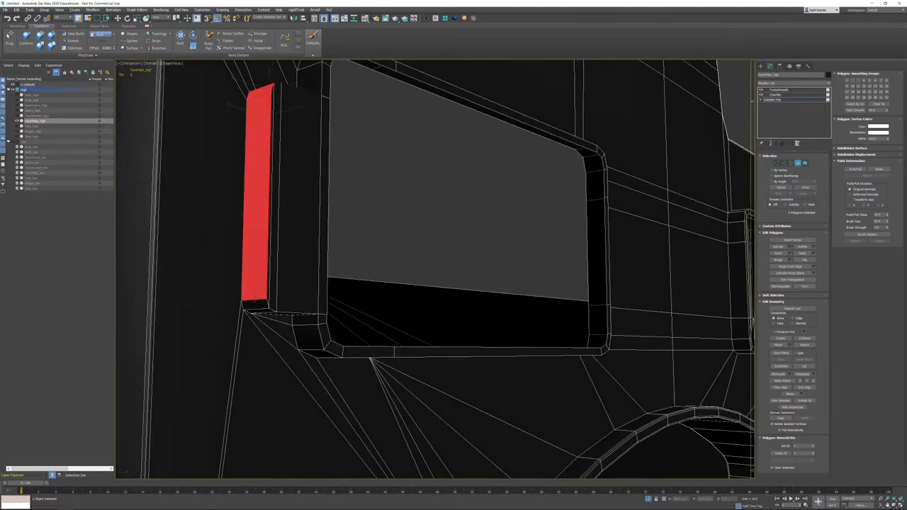
pyautogui.keyDown('ctrl'); pyautogui.click(258, 304); pyautogui.keyUp('ctrl')
pyautogui.keyDown('alt'); pyautogui.moveTo(258, 304); pyautogui.dragTo(257, 206, button='middle'); pyautogui.keyUp('alt')
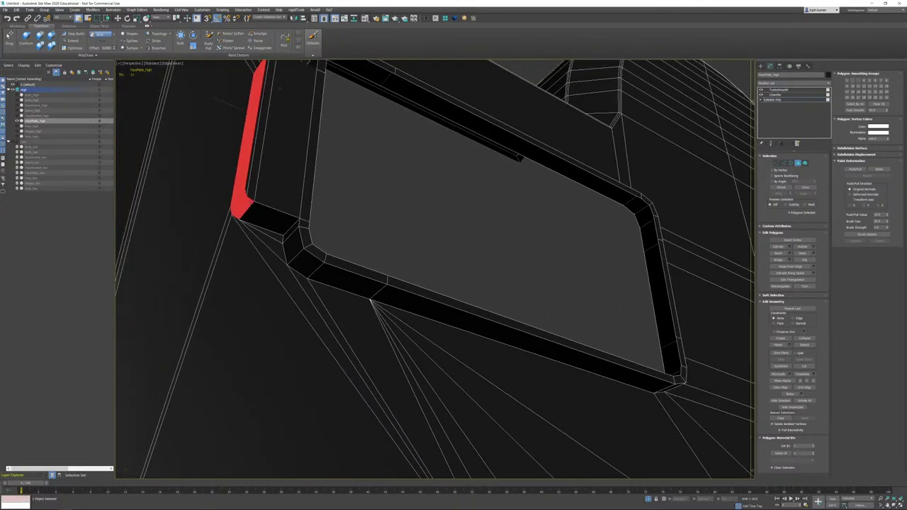
pyautogui.keyDown('ctrl'); pyautogui.click(267, 217); pyautogui.keyUp('ctrl')
pyautogui.click(878, 104)
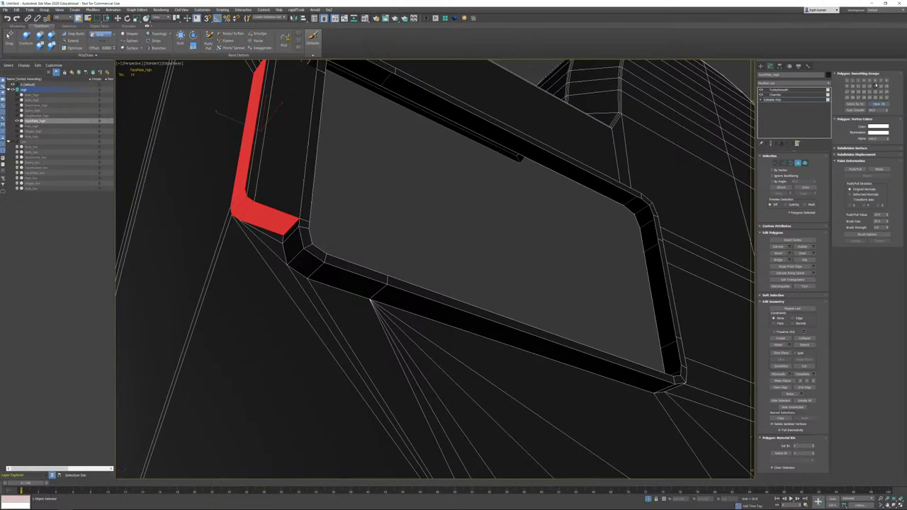
pyautogui.click(875, 80)
pyautogui.click(798, 163)
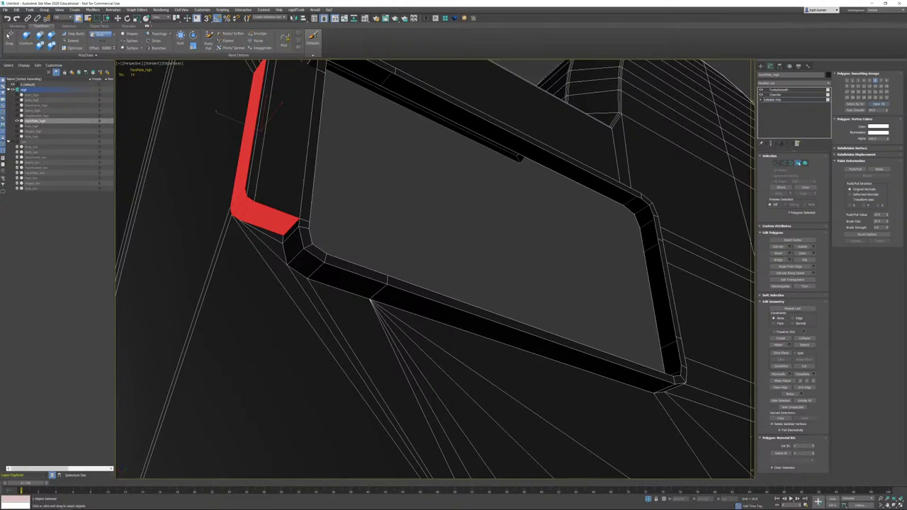
# Step: Check the smoothed upper-left tab, then select its three front polygons on the base mesh and assign smoothing group 2
pyautogui.click(779, 90)
pyautogui.moveTo(356, 241)
pyautogui.keyDown('alt'); pyautogui.mouseDown(button='middle')
pyautogui.moveTo(430, 322)
pyautogui.moveTo(397, 253)
pyautogui.moveTo(329, 253)
pyautogui.moveTo(316, 231)
pyautogui.moveTo(358, 243)
pyautogui.moveTo(354, 260)
pyautogui.mouseUp(button='middle'); pyautogui.keyUp('alt')
pyautogui.press('F3')
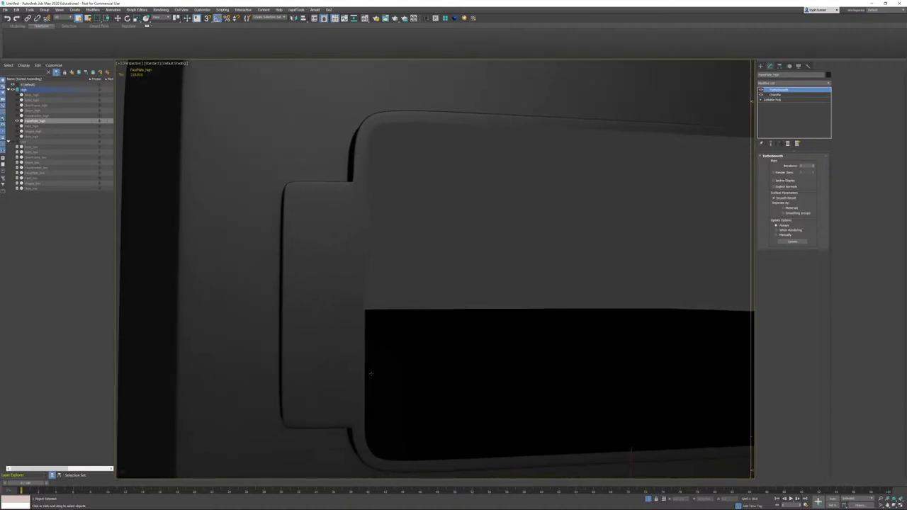
pyautogui.click(778, 99)
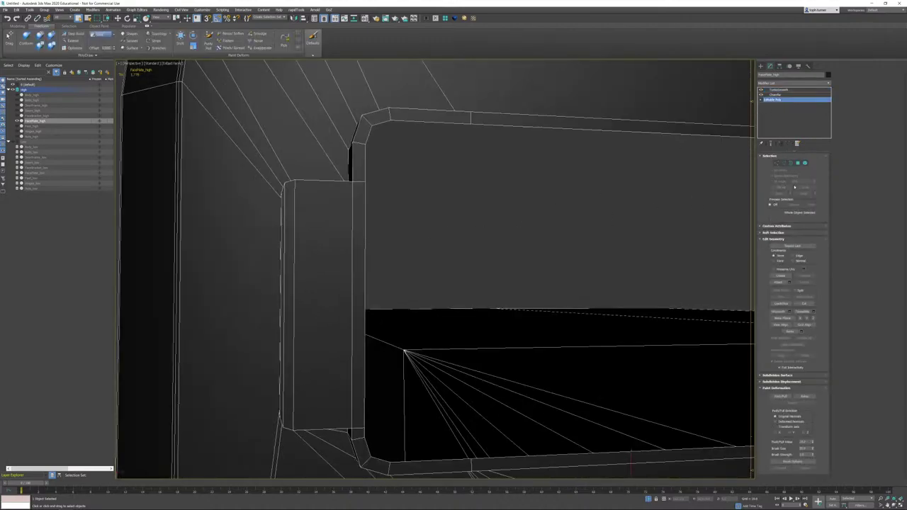
pyautogui.click(802, 163)
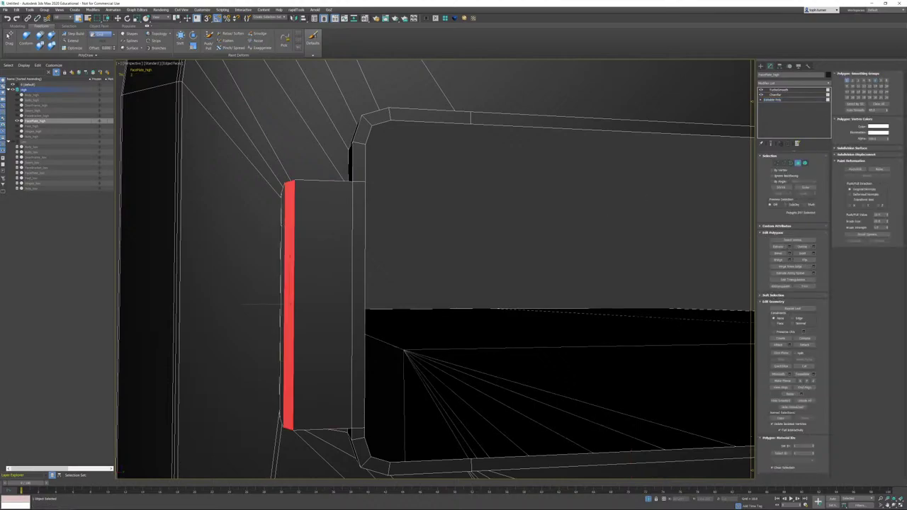
pyautogui.keyDown('ctrl'); pyautogui.click(283, 221); pyautogui.keyUp('ctrl')
pyautogui.keyDown('ctrl'); pyautogui.click(307, 218); pyautogui.keyUp('ctrl')
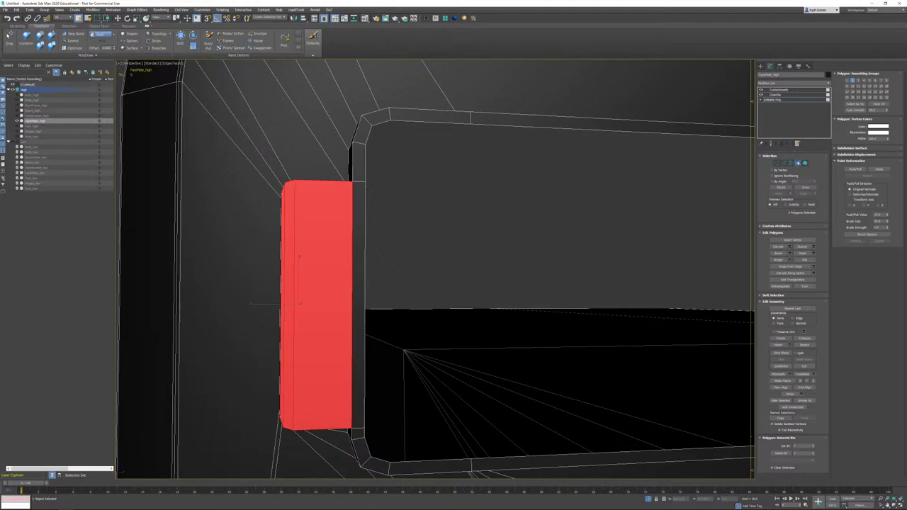
pyautogui.click(798, 163)
# Step: Inspect the TurboSmooth result on the face plate without edge lines, from the upper-left window across to the upper-right window
pyautogui.click(783, 100)
pyautogui.click(779, 90)
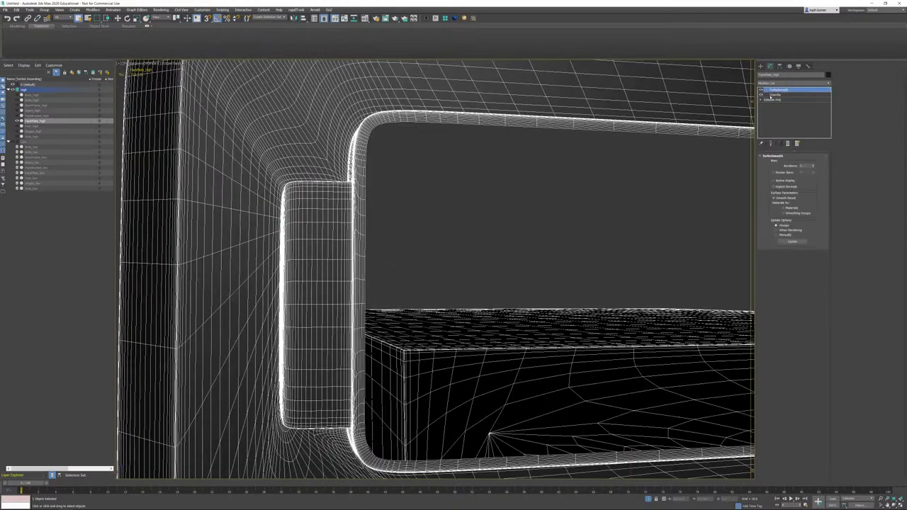
pyautogui.press('F4')
pyautogui.scroll(-5, 383, 221)
pyautogui.keyDown('alt'); pyautogui.moveTo(383, 221); pyautogui.dragTo(399, 215, button='middle'); pyautogui.keyUp('alt')
pyautogui.scroll(-5, 398, 215)
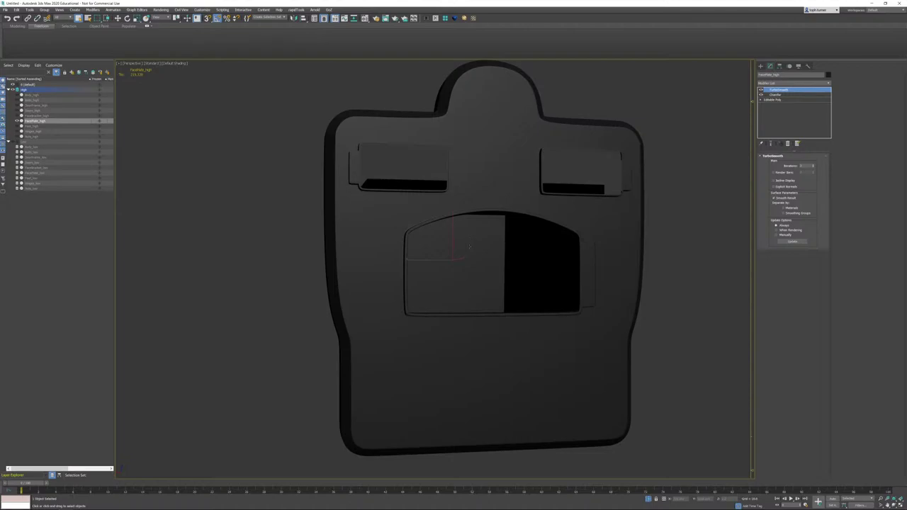
pyautogui.moveTo(603, 289)
pyautogui.keyDown('alt'); pyautogui.mouseDown(button='middle')
pyautogui.moveTo(569, 288)
pyautogui.moveTo(599, 279)
pyautogui.mouseUp(button='middle'); pyautogui.keyUp('alt')
pyautogui.scroll(5, 633, 194)
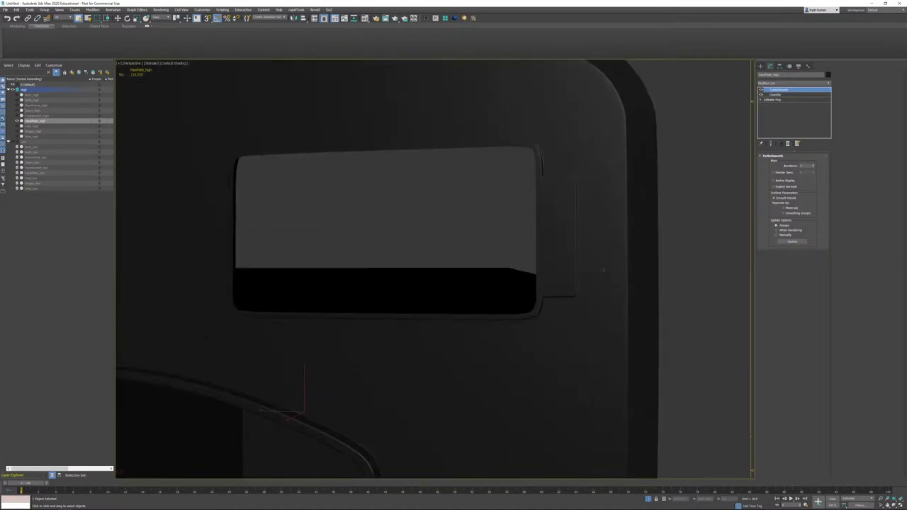
# Step: Select the inner rim polygons around the upper-right window opening without its side tab, clear their smoothing groups and assign group 15
pyautogui.click(789, 99)
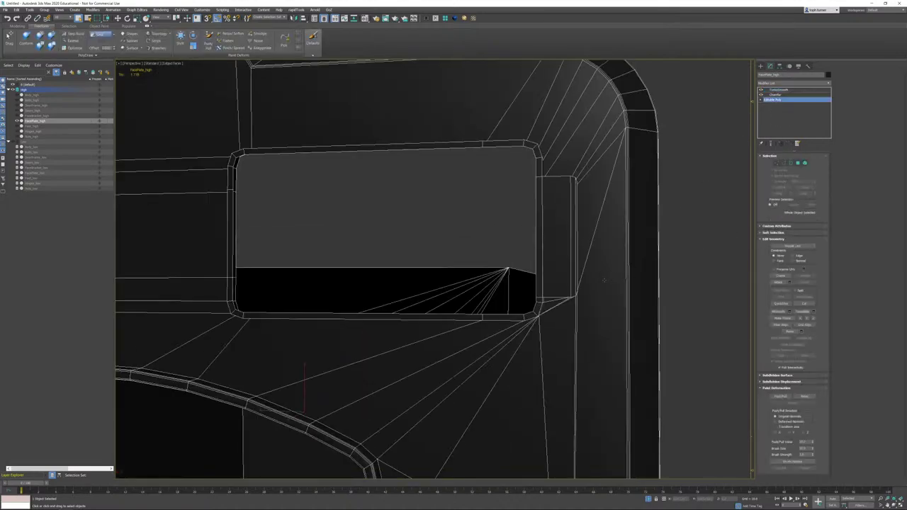
pyautogui.keyDown('alt'); pyautogui.moveTo(668, 241); pyautogui.dragTo(709, 127, button='middle'); pyautogui.keyUp('alt')
pyautogui.click(797, 162)
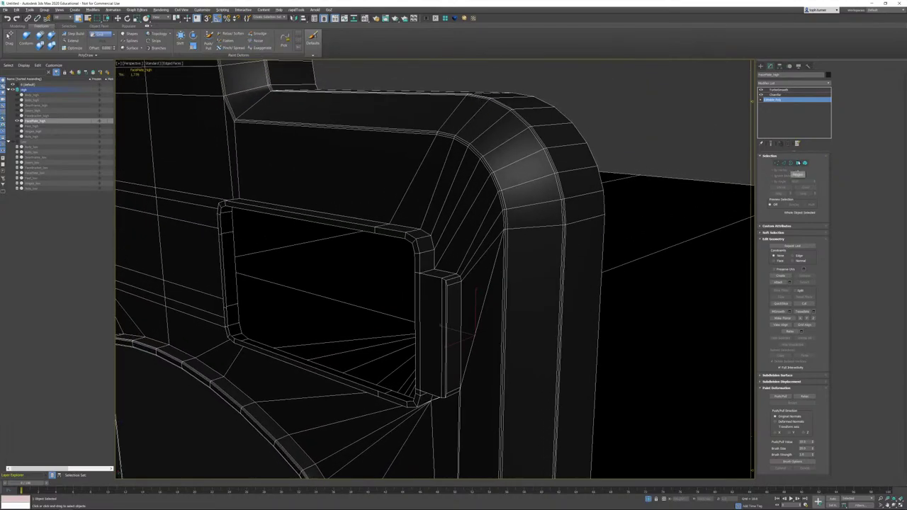
pyautogui.click(425, 259)
pyautogui.keyDown('shift'); pyautogui.click(424, 248); pyautogui.keyUp('shift')
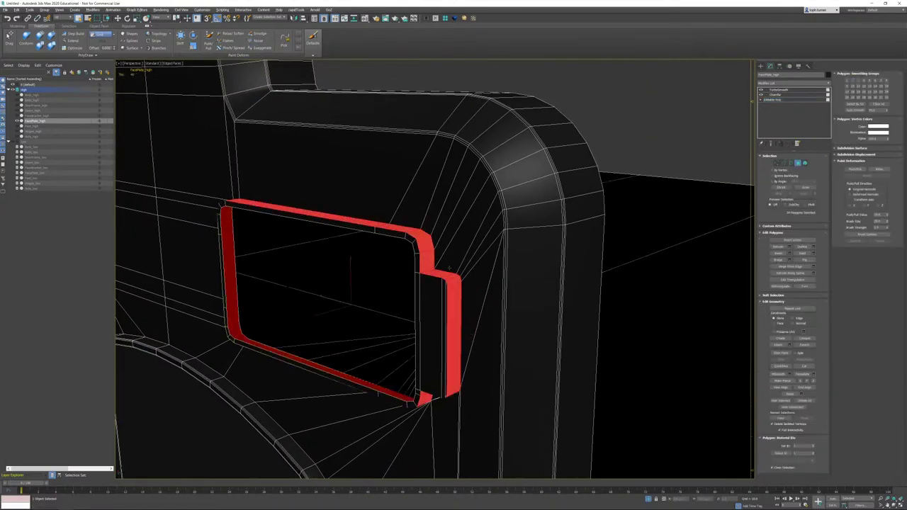
pyautogui.keyDown('alt'); pyautogui.moveTo(425, 249); pyautogui.dragTo(495, 270, button='middle'); pyautogui.keyUp('alt')
pyautogui.keyDown('alt'); pyautogui.moveTo(570, 309); pyautogui.dragTo(572, 312); pyautogui.keyUp('alt')
pyautogui.keyDown('alt'); pyautogui.moveTo(573, 313); pyautogui.dragTo(593, 363, button='middle'); pyautogui.keyUp('alt')
pyautogui.keyDown('alt'); pyautogui.moveTo(592, 230); pyautogui.dragTo(630, 294); pyautogui.keyUp('alt')
pyautogui.keyDown('alt'); pyautogui.moveTo(630, 294); pyautogui.dragTo(635, 281, button='middle'); pyautogui.keyUp('alt')
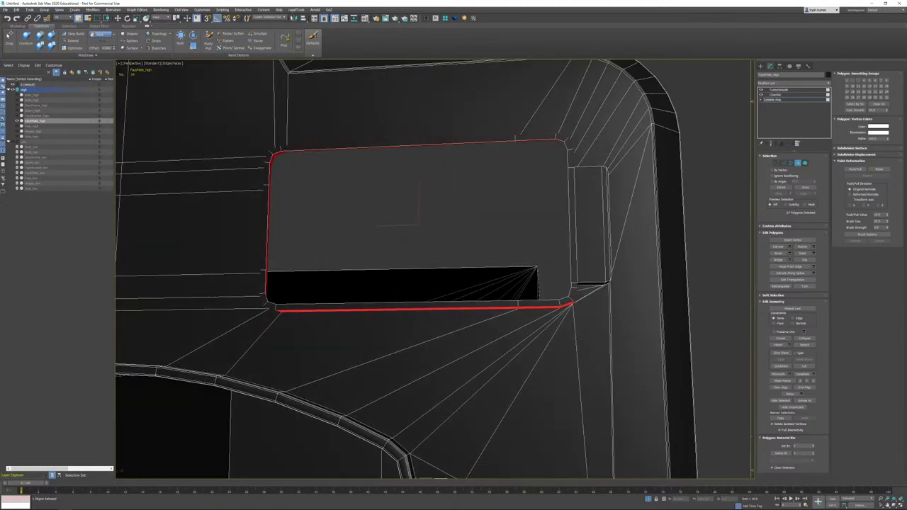
pyautogui.click(877, 103)
pyautogui.click(881, 87)
# Step: Select the side polygons around the tab beside the upper-right window opening and give them their own smoothing group
pyautogui.keyDown('alt'); pyautogui.moveTo(615, 218); pyautogui.dragTo(568, 237, button='middle'); pyautogui.keyUp('alt')
pyautogui.scroll(3, 558, 231)
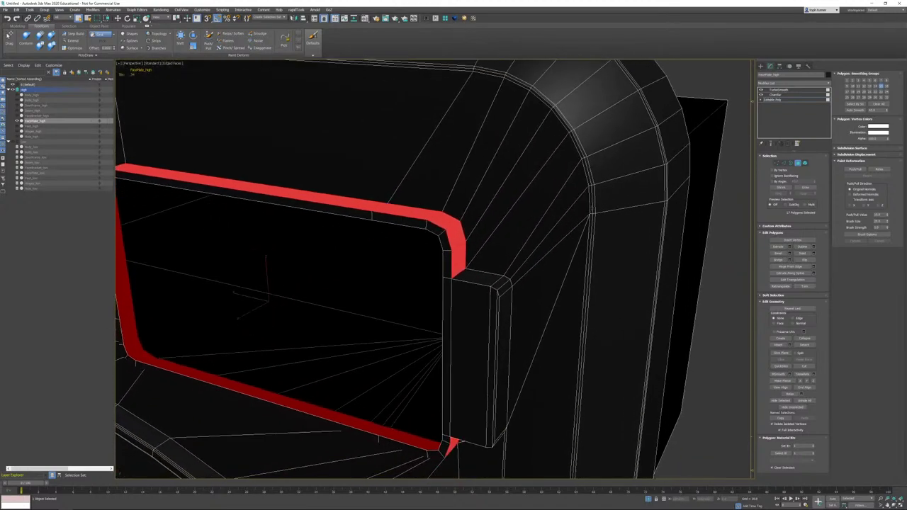
pyautogui.click(491, 278)
pyautogui.keyDown('ctrl'); pyautogui.click(501, 281); pyautogui.keyUp('ctrl')
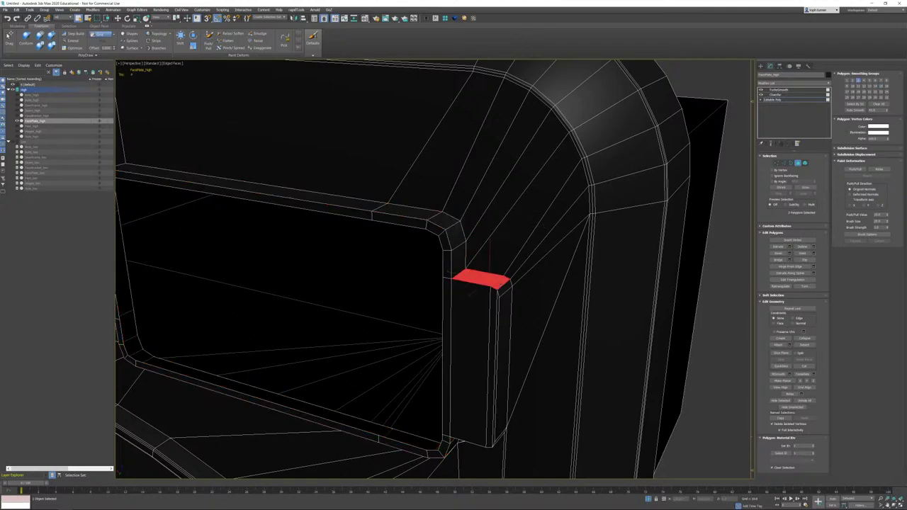
pyautogui.keyDown('ctrl'); pyautogui.click(506, 286); pyautogui.keyUp('ctrl')
pyautogui.keyDown('ctrl'); pyautogui.click(505, 303); pyautogui.keyUp('ctrl')
pyautogui.keyDown('alt'); pyautogui.moveTo(505, 305); pyautogui.dragTo(501, 267, button='middle'); pyautogui.keyUp('alt')
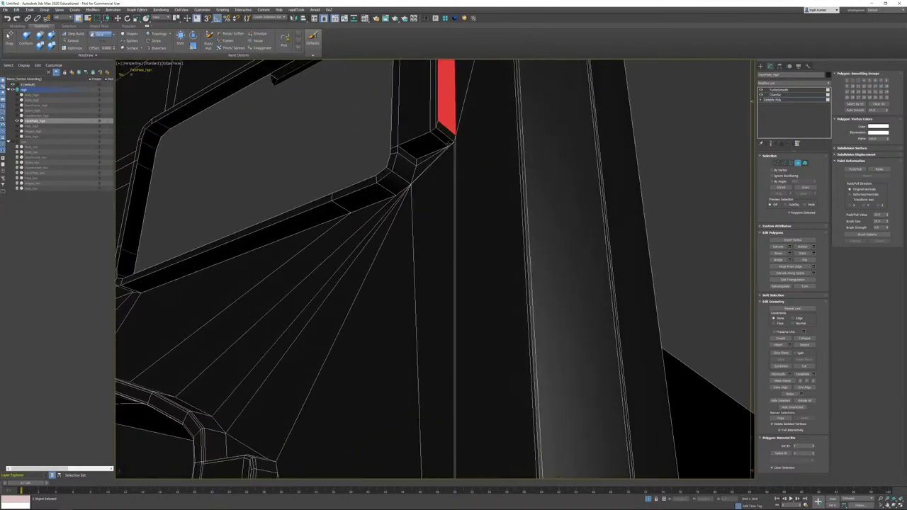
pyautogui.keyDown('ctrl'); pyautogui.click(441, 136); pyautogui.keyUp('ctrl')
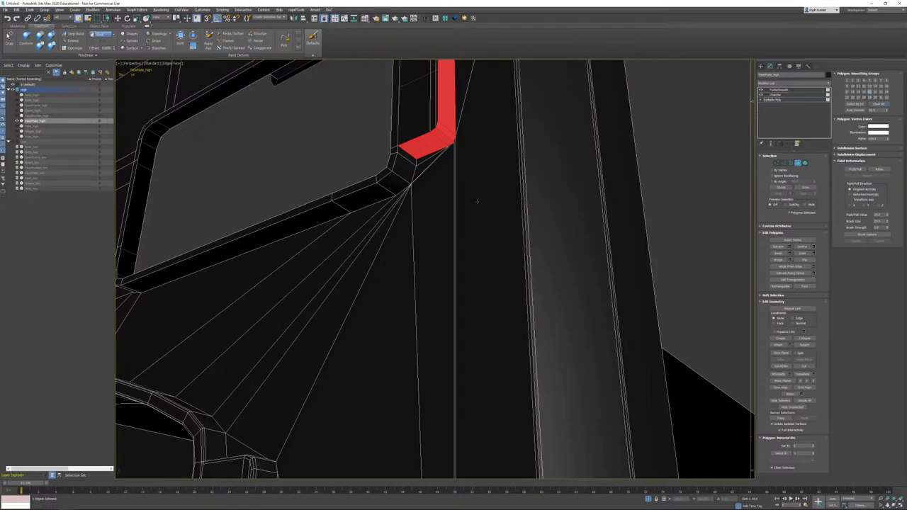
# Step: Select the three front polygons of the upper-right window's tab and assign smoothing group 2
pyautogui.keyDown('alt'); pyautogui.moveTo(477, 202); pyautogui.dragTo(508, 248, button='middle'); pyautogui.keyUp('alt')
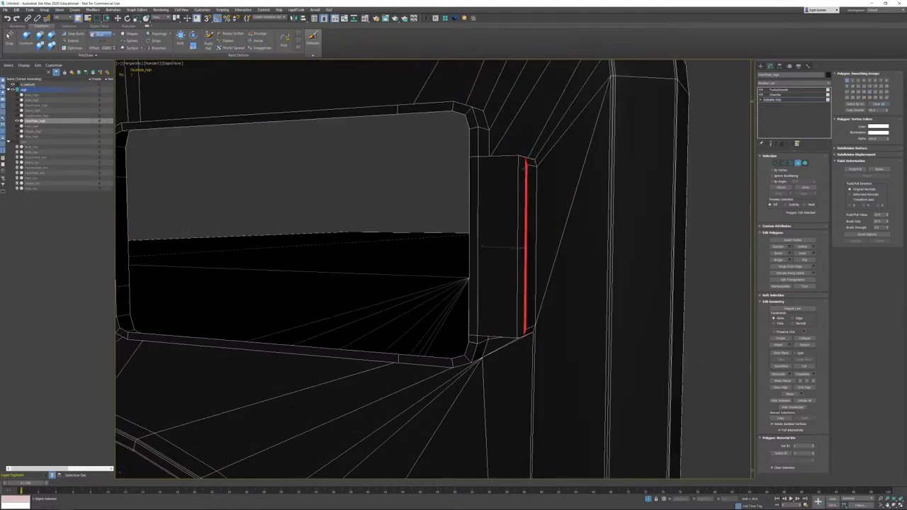
pyautogui.click(509, 173)
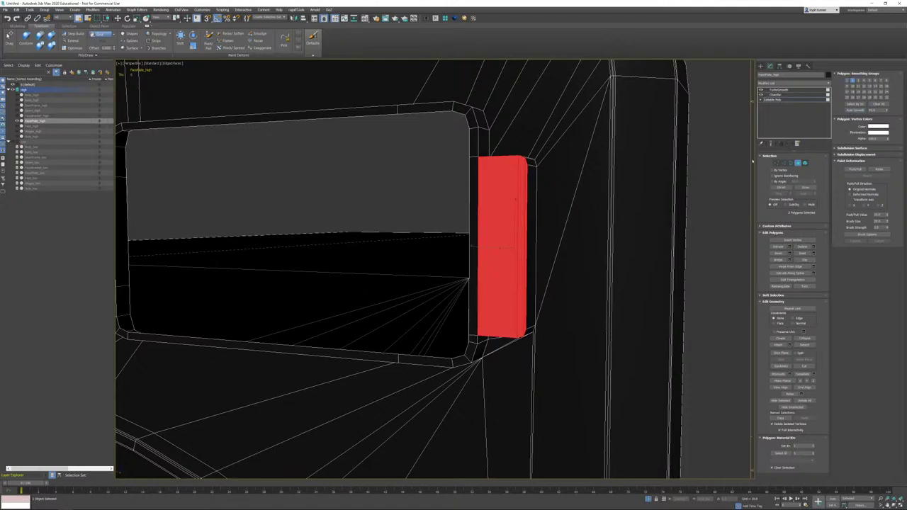
pyautogui.click(772, 100)
# Step: Inspect the smoothed face plate as a whole and the edges around the arched central opening's side tab
pyautogui.click(779, 90)
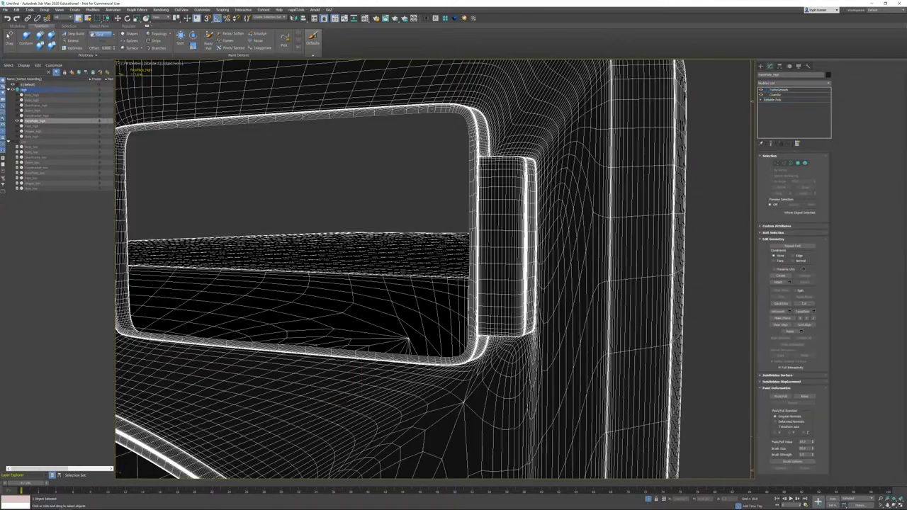
pyautogui.press('F4')
pyautogui.scroll(-4, 545, 223)
pyautogui.moveTo(579, 253)
pyautogui.keyDown('alt'); pyautogui.mouseDown(button='middle')
pyautogui.moveTo(613, 248)
pyautogui.moveTo(562, 253)
pyautogui.moveTo(603, 248)
pyautogui.moveTo(577, 259)
pyautogui.mouseUp(button='middle'); pyautogui.keyUp('alt')
pyautogui.scroll(-6, 571, 253)
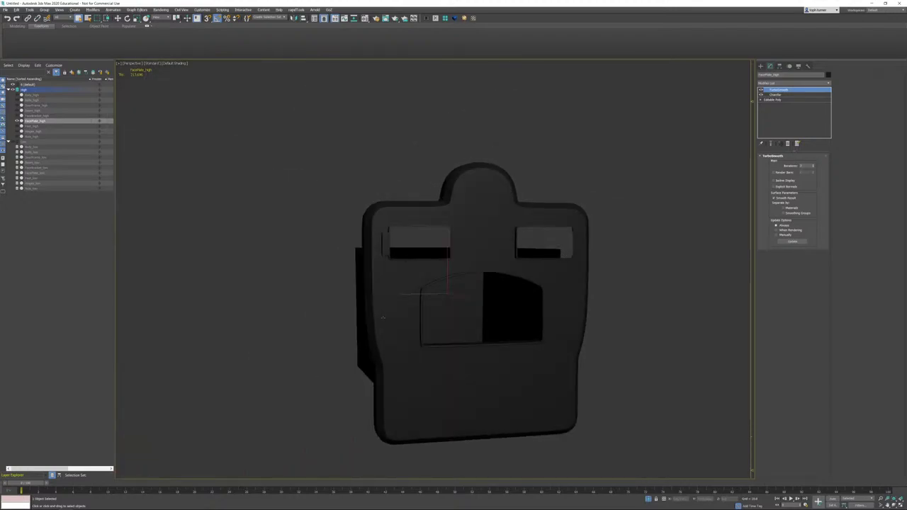
pyautogui.scroll(5, 521, 265)
pyautogui.keyDown('alt'); pyautogui.moveTo(512, 265); pyautogui.dragTo(513, 310, button='middle'); pyautogui.keyUp('alt')
pyautogui.scroll(5, 509, 326)
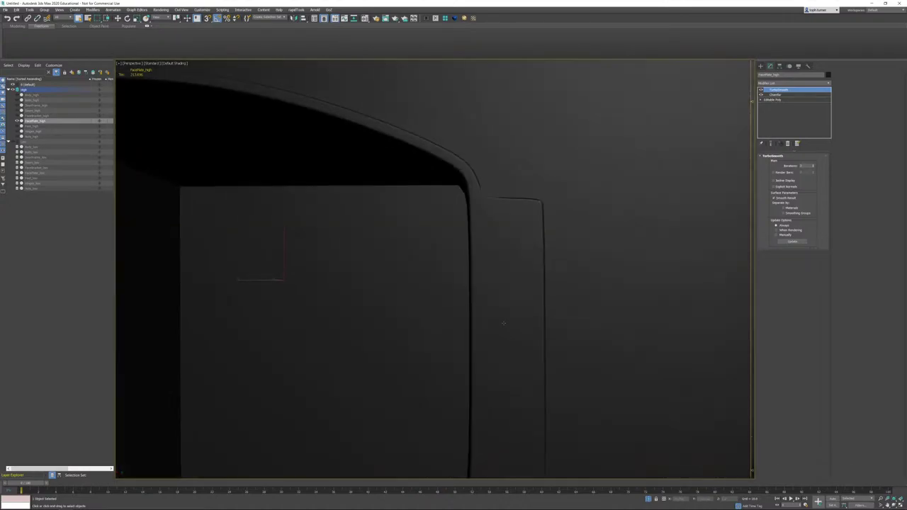
pyautogui.scroll(-2, 490, 246)
pyautogui.keyDown('alt'); pyautogui.moveTo(490, 246); pyautogui.dragTo(506, 158, button='middle'); pyautogui.keyUp('alt')
pyautogui.press('F3')
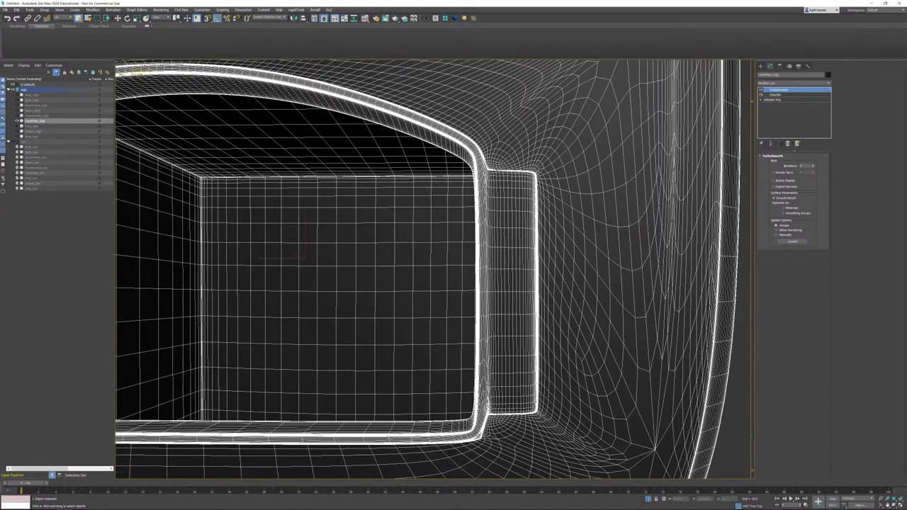
# Step: Examine the base mesh polygons where the arched central opening meets the upper corner of its side tab
pyautogui.click(779, 100)
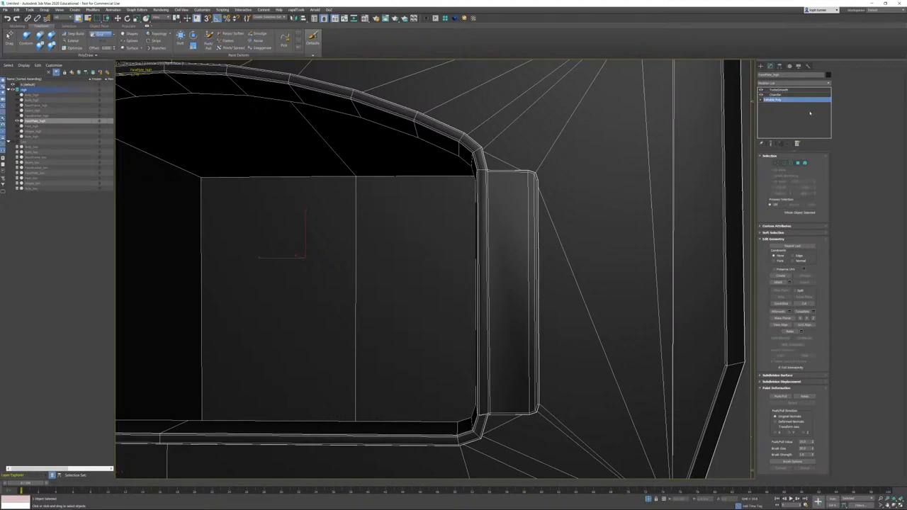
pyautogui.click(798, 163)
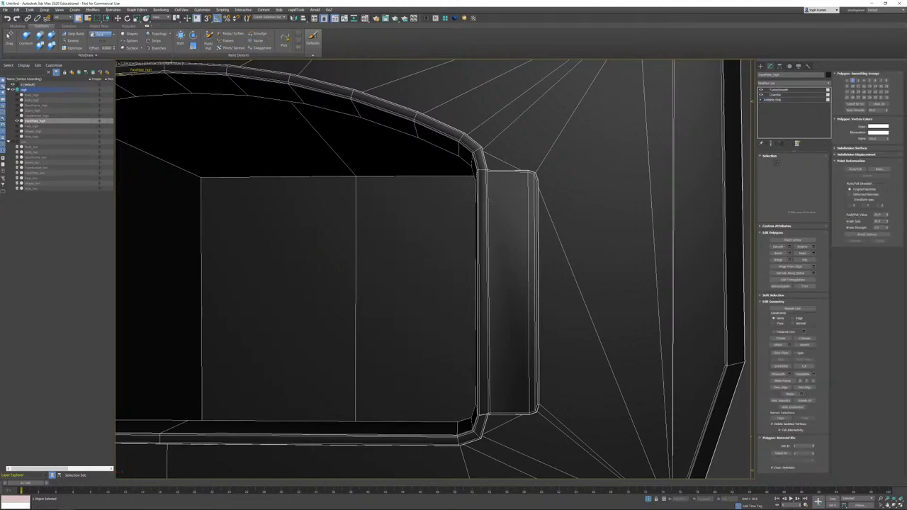
pyautogui.keyDown('alt'); pyautogui.moveTo(528, 207); pyautogui.dragTo(489, 220, button='middle'); pyautogui.keyUp('alt')
pyautogui.scroll(5, 277, 290)
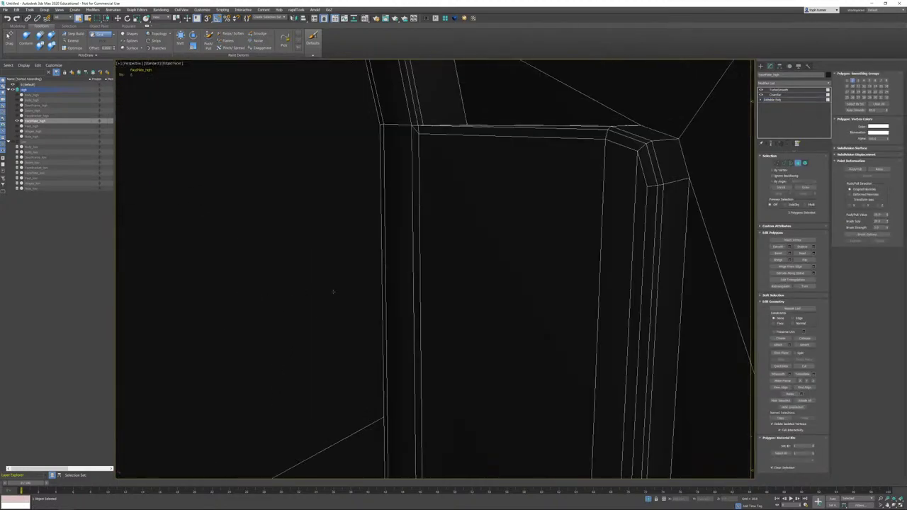
pyautogui.moveTo(384, 243); pyautogui.dragTo(356, 295, button='middle')
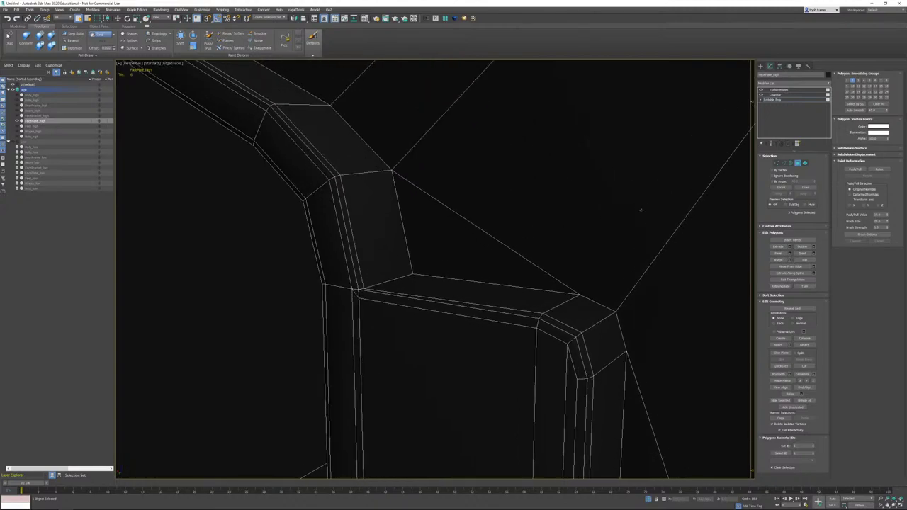
pyautogui.scroll(-8, 411, 316)
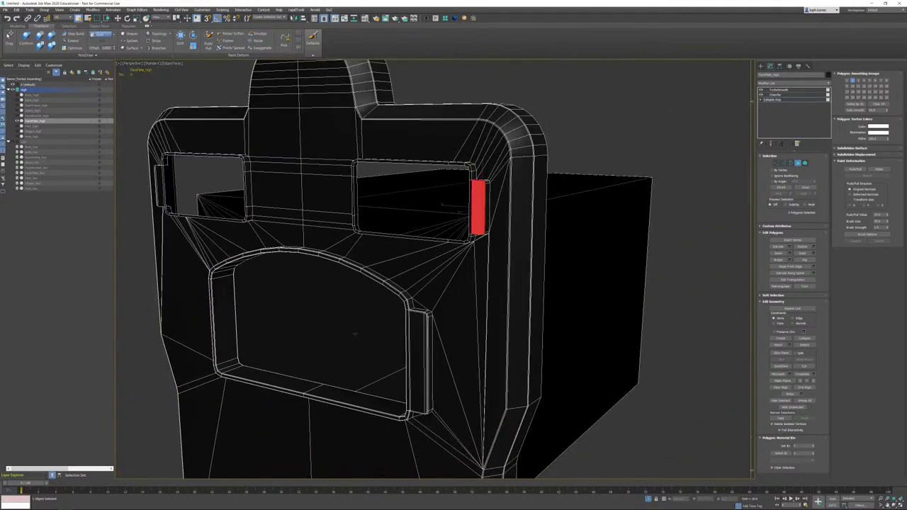
# Step: Select the raised rim polygons around both upper window openings from a side view
pyautogui.keyDown('alt'); pyautogui.moveTo(354, 334); pyautogui.dragTo(416, 314, button='middle'); pyautogui.keyUp('alt')
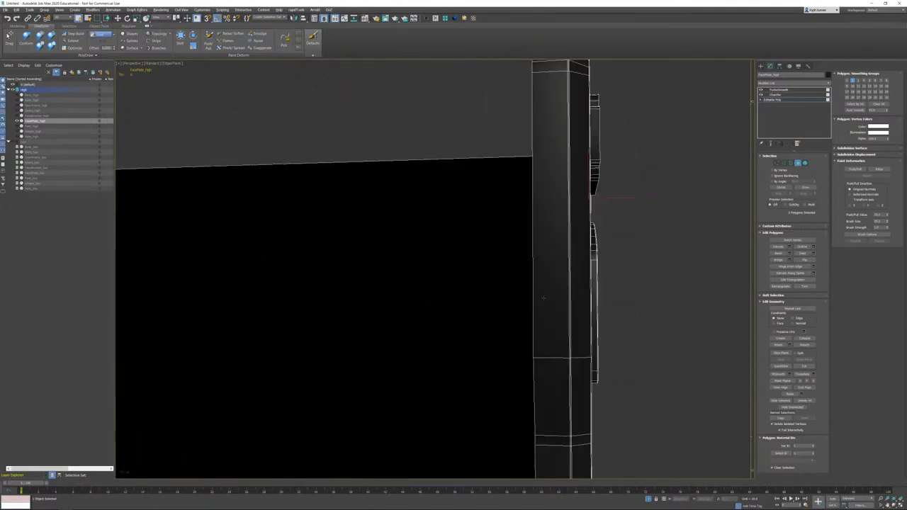
pyautogui.keyDown('alt'); pyautogui.moveTo(544, 298); pyautogui.dragTo(536, 300, button='middle'); pyautogui.keyUp('alt')
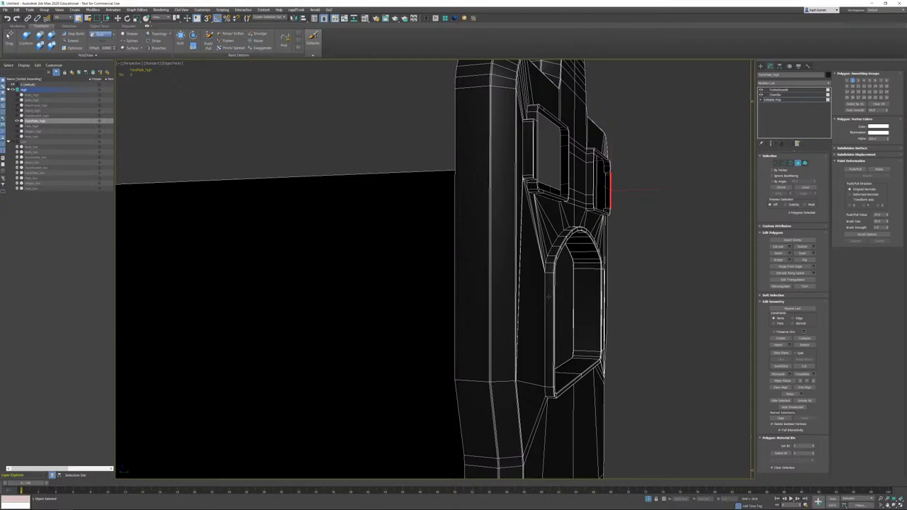
pyautogui.press('r')
pyautogui.press('z')
pyautogui.press('F3')
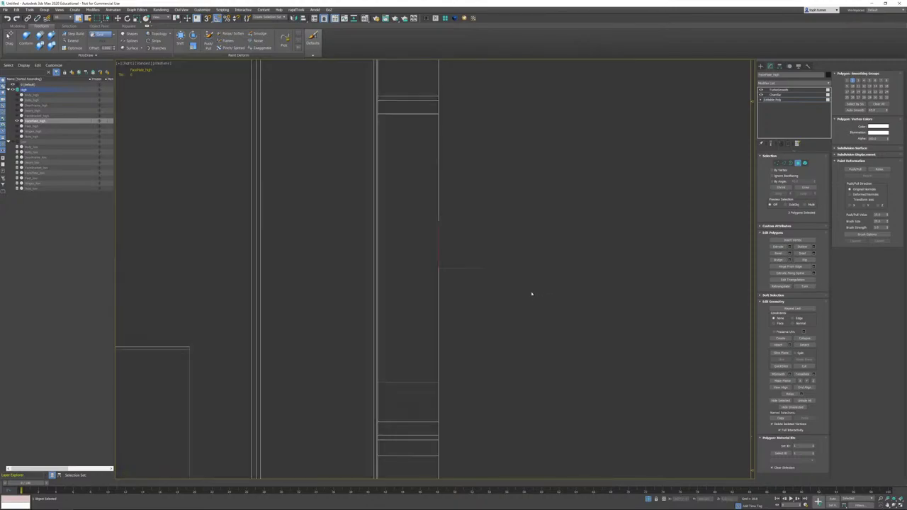
pyautogui.scroll(-5, 465, 286)
pyautogui.scroll(-2, 475, 289)
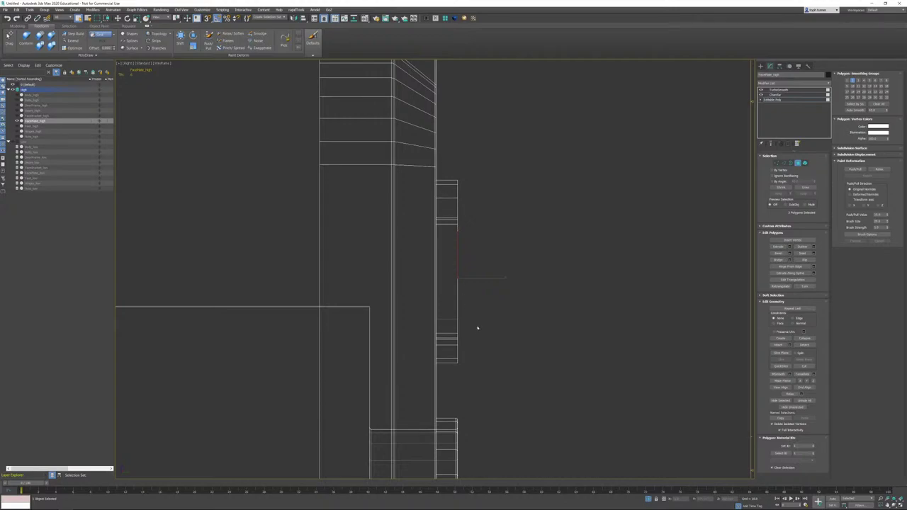
pyautogui.moveTo(495, 382); pyautogui.dragTo(499, 376)
pyautogui.press('z')
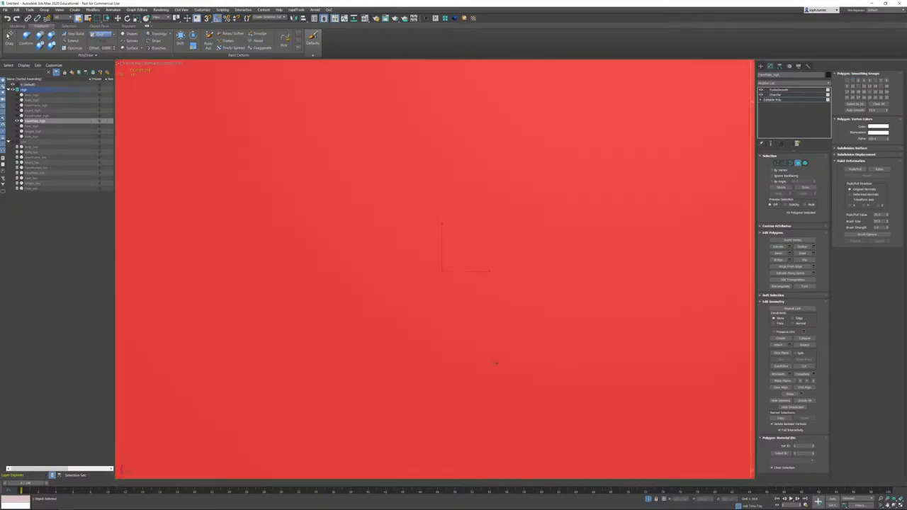
pyautogui.press('p')
pyautogui.moveTo(478, 281)
pyautogui.keyDown('alt'); pyautogui.mouseDown(button='middle')
pyautogui.moveTo(475, 293)
pyautogui.moveTo(512, 250)
pyautogui.mouseUp(button='middle'); pyautogui.keyUp('alt')
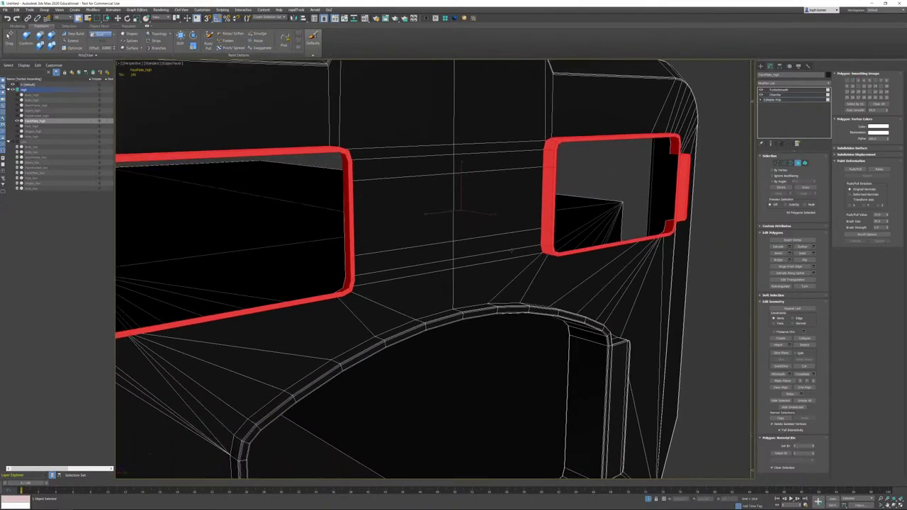
# Step: Select the raised rim and tab polygons around the arched central opening, leaving out the recessed inner walls, and assign smoothing group 30
pyautogui.press('r')
pyautogui.press('z')
pyautogui.moveTo(474, 411); pyautogui.dragTo(477, 183, button='middle')
pyautogui.scroll(-3, 477, 182)
pyautogui.press('F3')
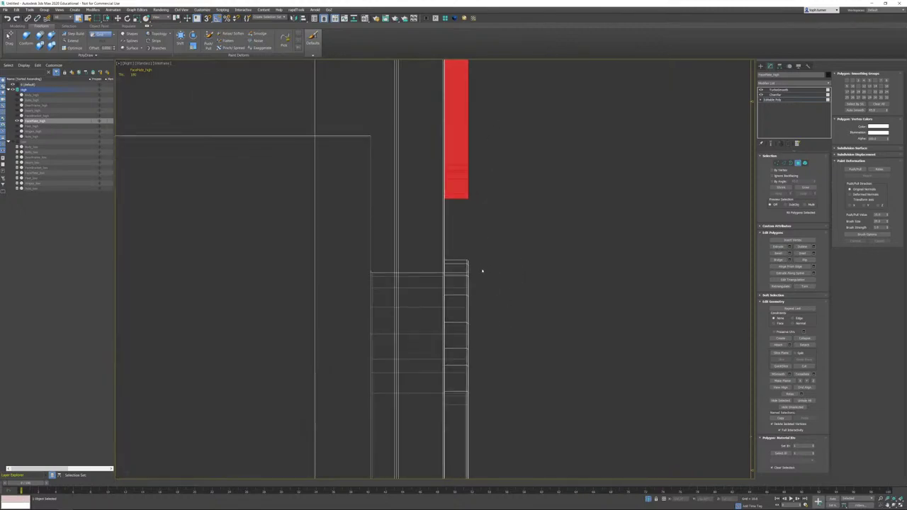
pyautogui.moveTo(482, 271); pyautogui.dragTo(497, 149, button='middle')
pyautogui.scroll(-2, 497, 150)
pyautogui.scroll(-1, 497, 150)
pyautogui.moveTo(511, 369); pyautogui.dragTo(511, 370)
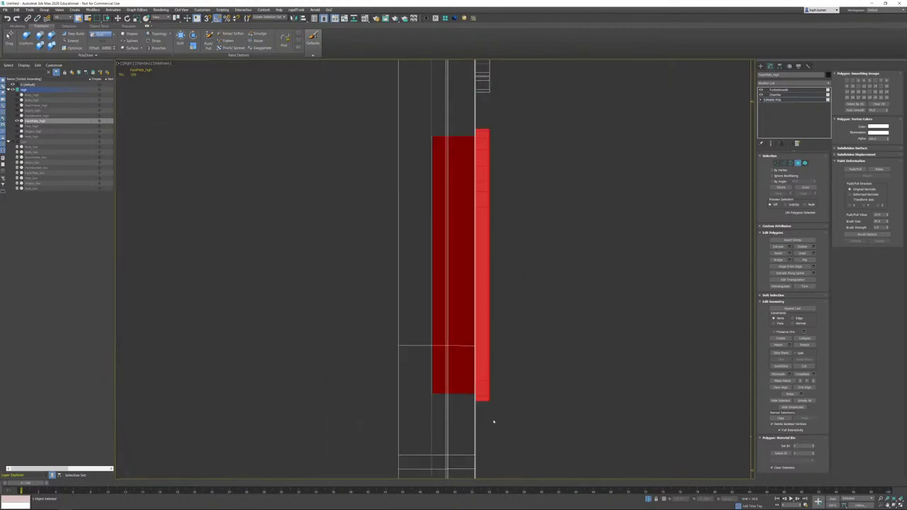
pyautogui.keyDown('alt'); pyautogui.moveTo(421, 130); pyautogui.dragTo(445, 409); pyautogui.keyUp('alt')
pyautogui.press('p')
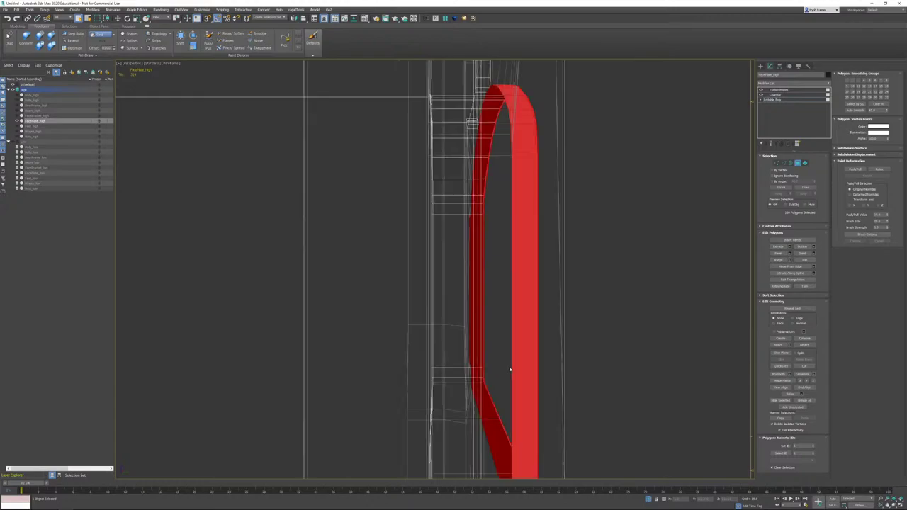
pyautogui.press('F3')
pyautogui.press('z')
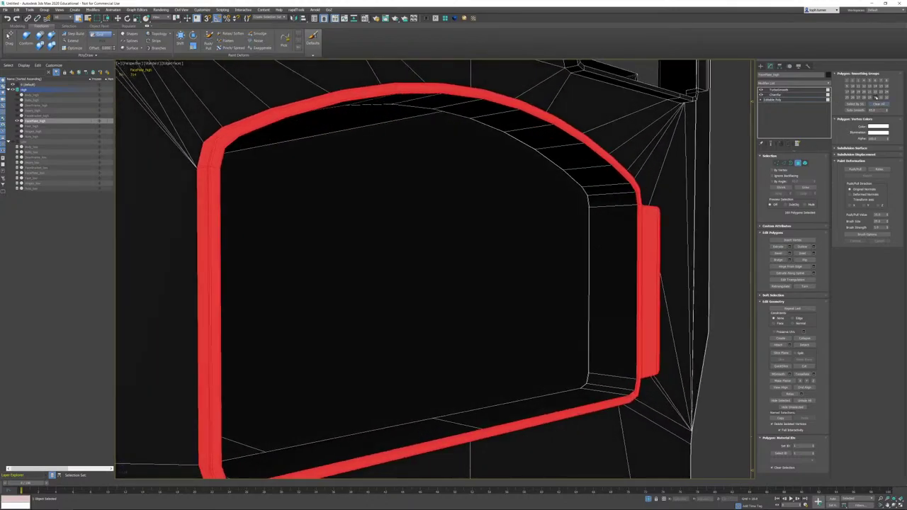
pyautogui.click(876, 98)
# Step: Inspect the TurboSmooth result where the arched central opening's rim meets the upper and lower corners of its side tab
pyautogui.keyDown('alt'); pyautogui.moveTo(698, 224); pyautogui.dragTo(581, 239, button='middle'); pyautogui.keyUp('alt')
pyautogui.scroll(4, 586, 239)
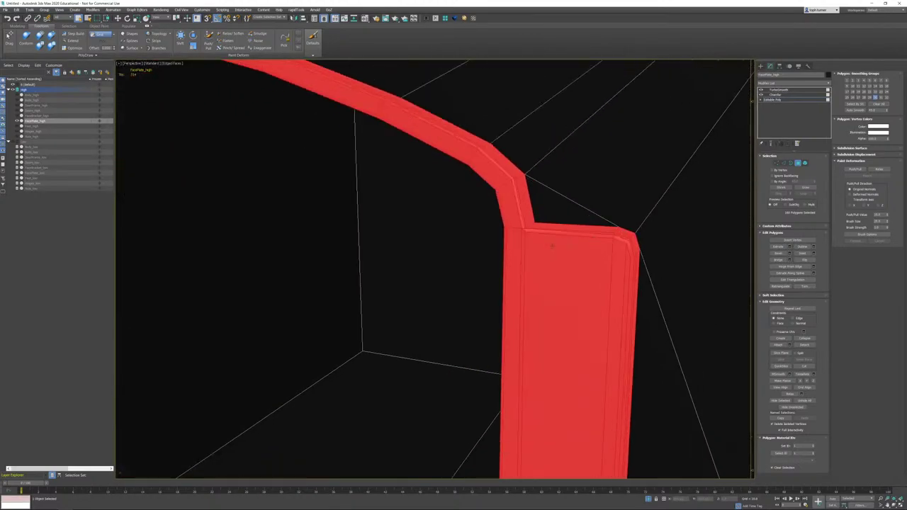
pyautogui.click(550, 246)
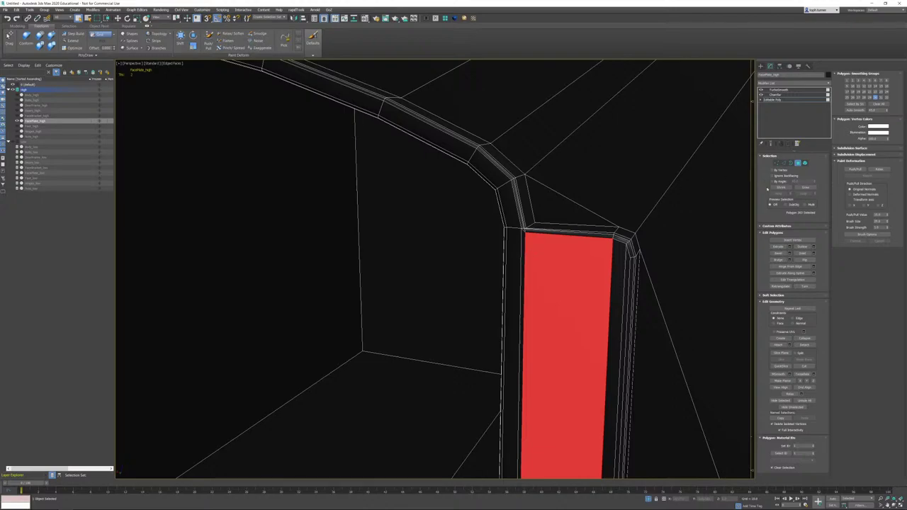
pyautogui.click(798, 163)
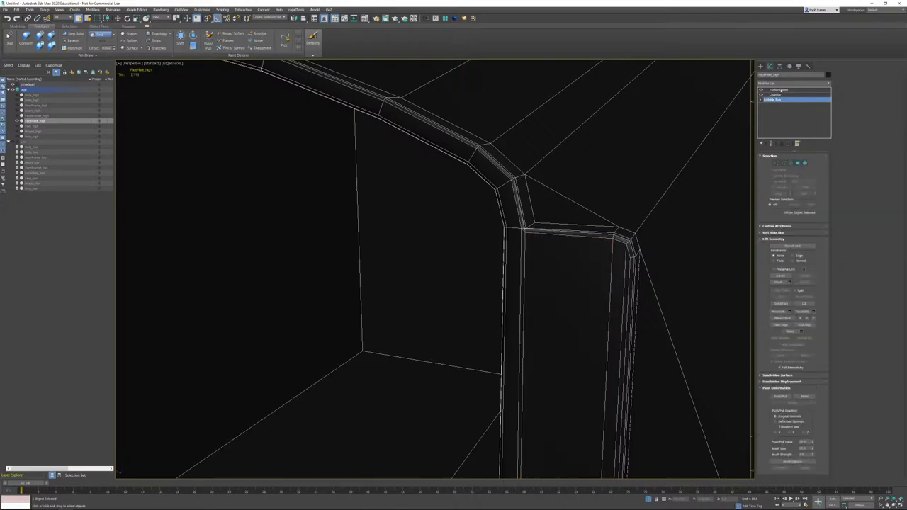
pyautogui.click(779, 90)
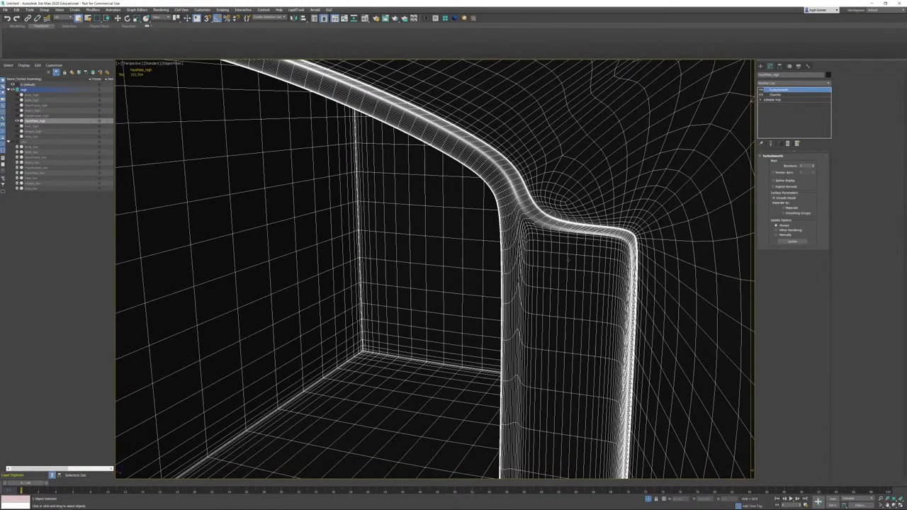
pyautogui.moveTo(567, 260); pyautogui.dragTo(558, 63, button='middle')
pyautogui.scroll(-4, 539, 259)
pyautogui.press('F4')
pyautogui.moveTo(536, 259)
pyautogui.keyDown('alt'); pyautogui.mouseDown(button='middle')
pyautogui.moveTo(544, 229)
pyautogui.moveTo(541, 239)
pyautogui.mouseUp(button='middle'); pyautogui.keyUp('alt')
pyautogui.scroll(5, 512, 360)
pyautogui.keyDown('alt'); pyautogui.moveTo(520, 341); pyautogui.dragTo(504, 259, button='middle'); pyautogui.keyUp('alt')
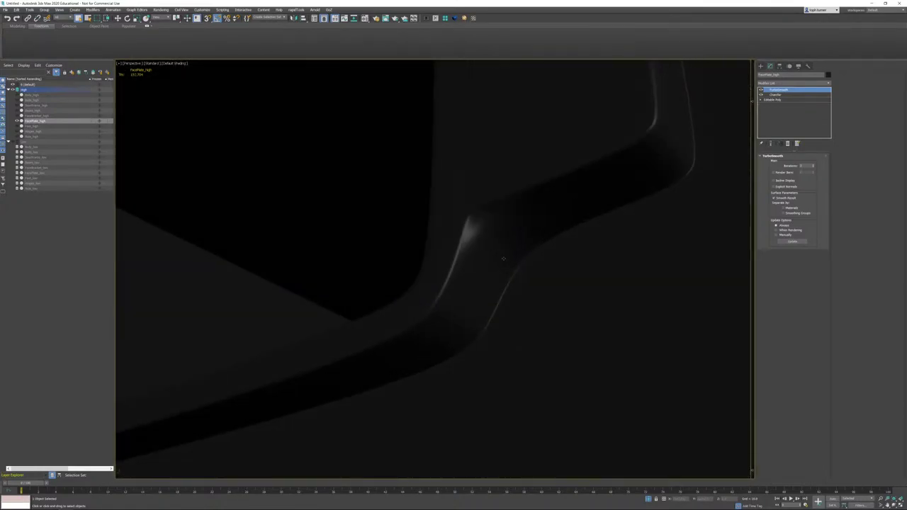
# Step: Select the base mesh polygons on the front, outer side and lower end of the arched opening's side tab, including the rounded corner
pyautogui.click(774, 100)
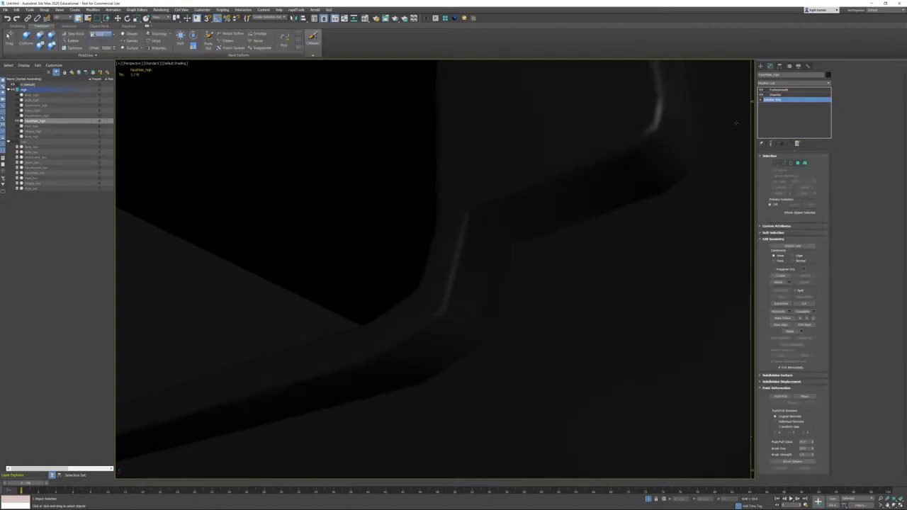
pyautogui.press('F3')
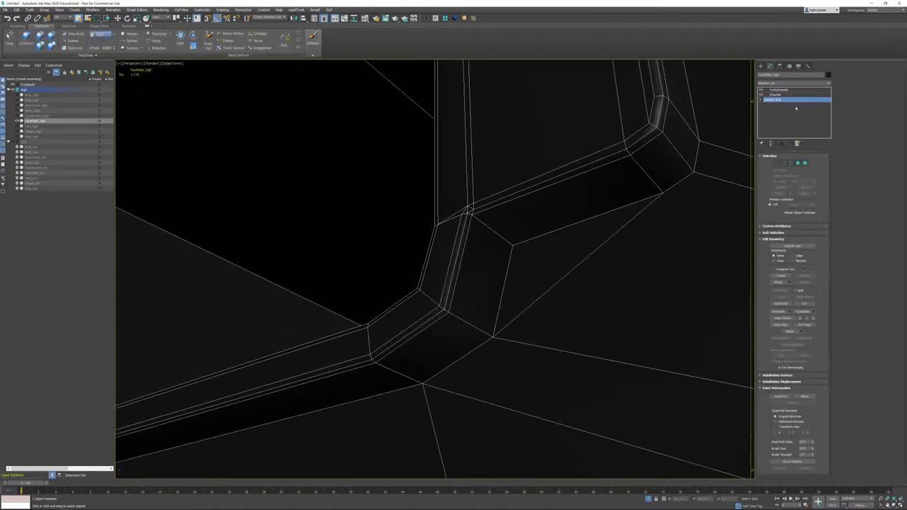
pyautogui.click(798, 164)
pyautogui.click(561, 199)
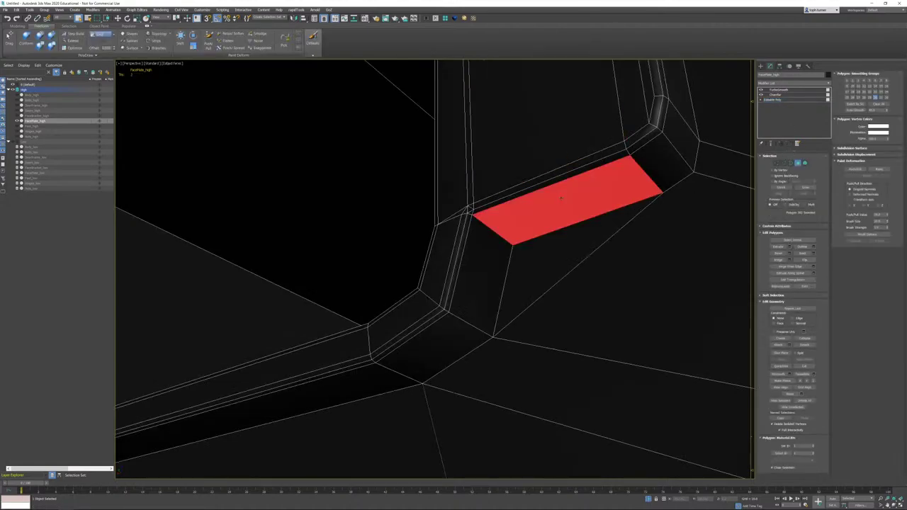
pyautogui.keyDown('ctrl'); pyautogui.click(498, 179); pyautogui.keyUp('ctrl')
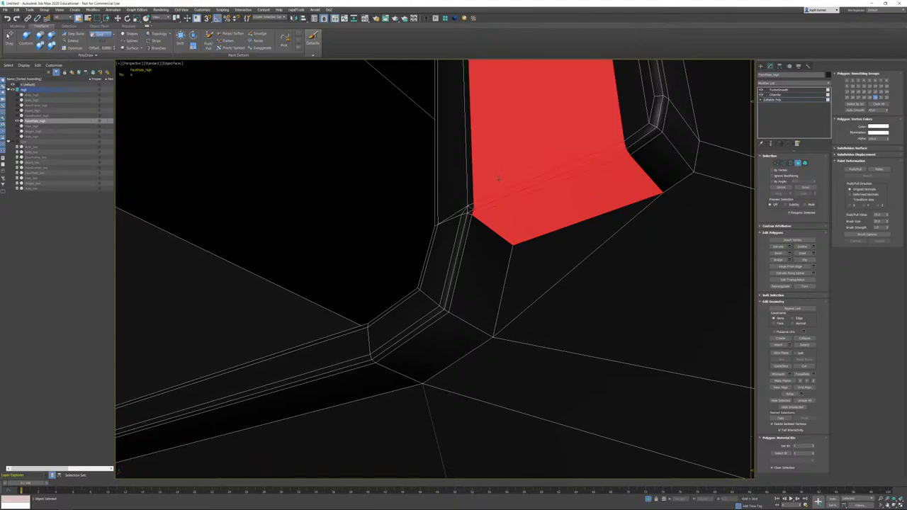
pyautogui.keyDown('ctrl'); pyautogui.click(655, 146); pyautogui.keyUp('ctrl')
pyautogui.keyDown('ctrl'); pyautogui.click(632, 106); pyautogui.keyUp('ctrl')
pyautogui.keyDown('ctrl'); pyautogui.click(656, 112); pyautogui.keyUp('ctrl')
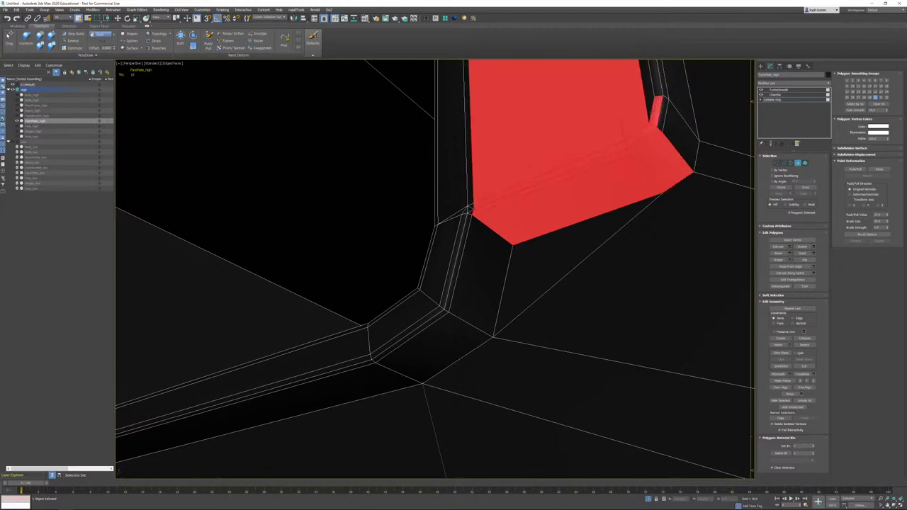
pyautogui.keyDown('ctrl'); pyautogui.click(647, 88); pyautogui.keyUp('ctrl')
pyautogui.keyDown('ctrl'); pyautogui.click(663, 113); pyautogui.keyUp('ctrl')
pyautogui.keyDown('ctrl'); pyautogui.click(674, 119); pyautogui.keyUp('ctrl')
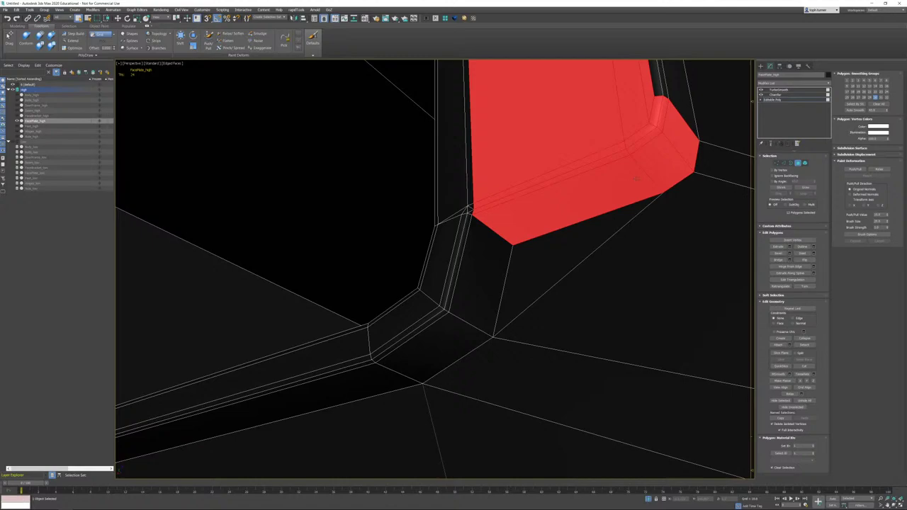
# Step: Add the tab's upper end and rounded corner polygons to the selection, clear its smoothing groups, and assign group 27
pyautogui.keyDown('alt'); pyautogui.moveTo(606, 177); pyautogui.dragTo(523, 262, button='middle'); pyautogui.keyUp('alt')
pyautogui.keyDown('ctrl'); pyautogui.click(528, 232); pyautogui.keyUp('ctrl')
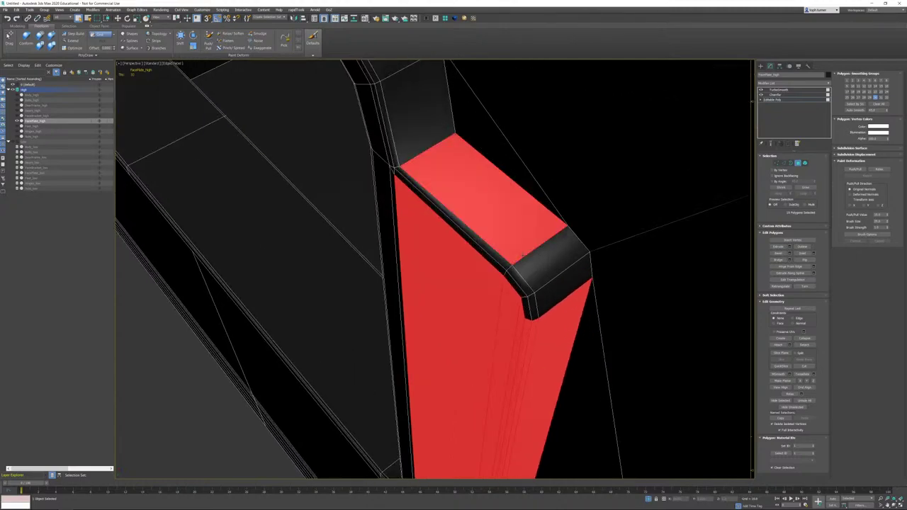
pyautogui.keyDown('ctrl'); pyautogui.click(542, 261); pyautogui.keyUp('ctrl')
pyautogui.keyDown('ctrl'); pyautogui.click(503, 264); pyautogui.keyUp('ctrl')
pyautogui.keyDown('ctrl'); pyautogui.click(503, 269); pyautogui.keyUp('ctrl')
pyautogui.keyDown('ctrl'); pyautogui.click(508, 272); pyautogui.keyUp('ctrl')
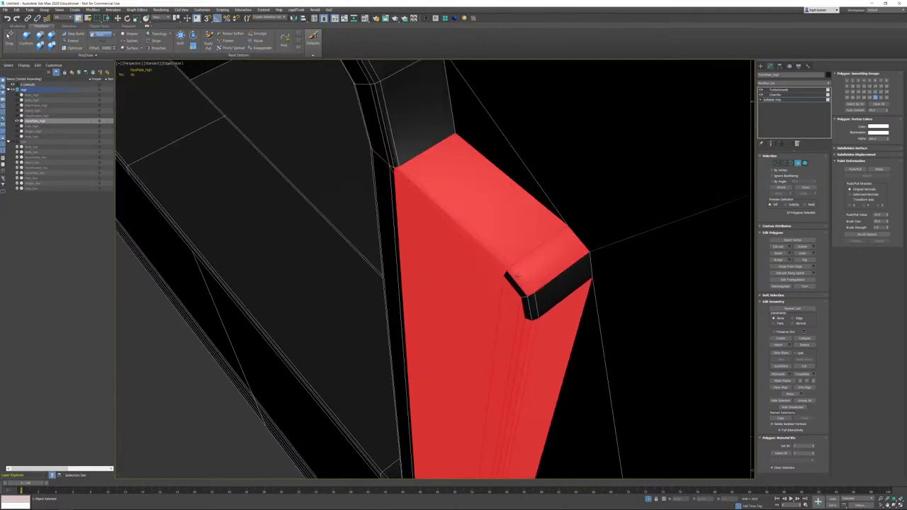
pyautogui.keyDown('ctrl'); pyautogui.click(513, 280); pyautogui.keyUp('ctrl')
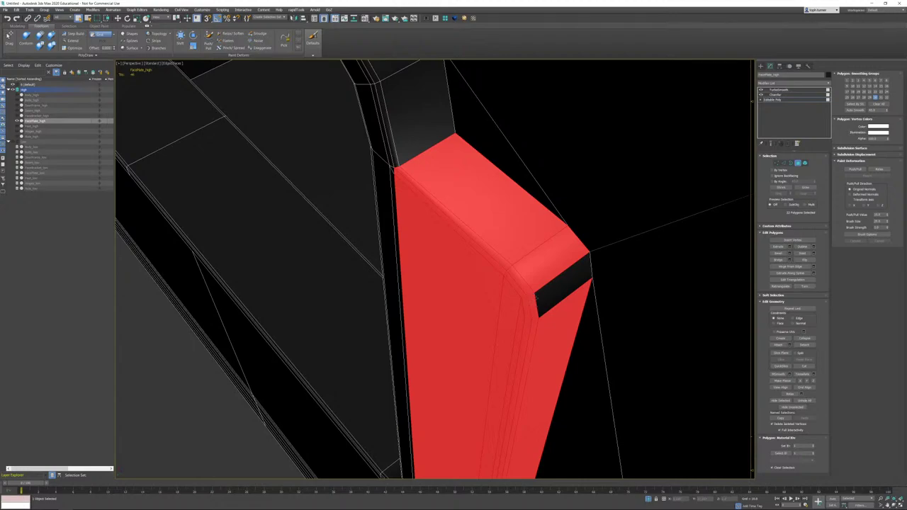
pyautogui.keyDown('ctrl'); pyautogui.click(533, 306); pyautogui.keyUp('ctrl')
pyautogui.click(879, 104)
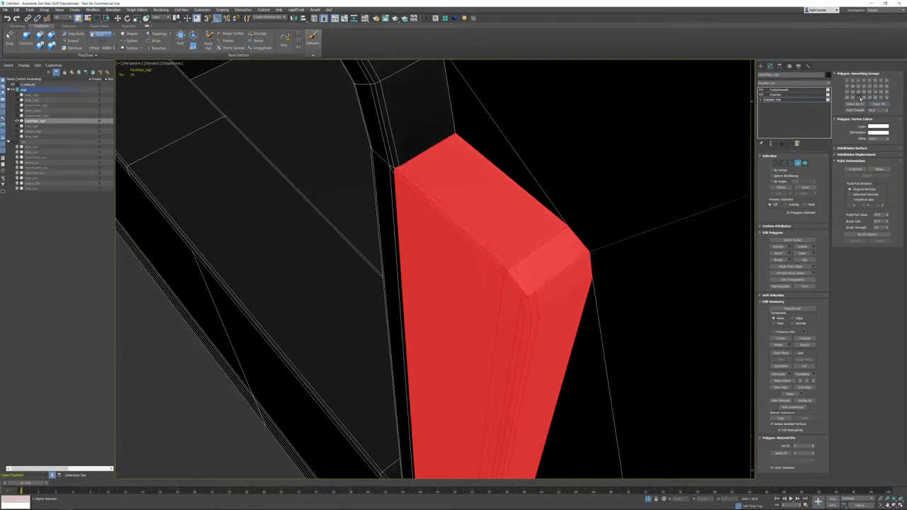
pyautogui.click(858, 98)
# Step: Inspect the TurboSmooth result on the arched opening's side tab and the lower part of the face plate
pyautogui.click(798, 165)
pyautogui.click(779, 90)
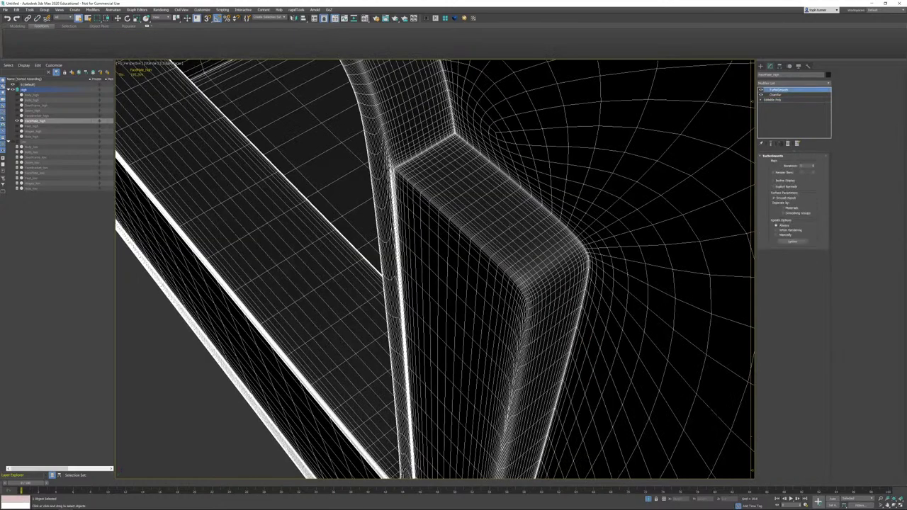
pyautogui.press('F4')
pyautogui.moveTo(490, 285)
pyautogui.keyDown('alt'); pyautogui.mouseDown(button='middle')
pyautogui.moveTo(525, 231)
pyautogui.moveTo(620, 238)
pyautogui.mouseUp(button='middle'); pyautogui.keyUp('alt')
pyautogui.scroll(-4, 526, 241)
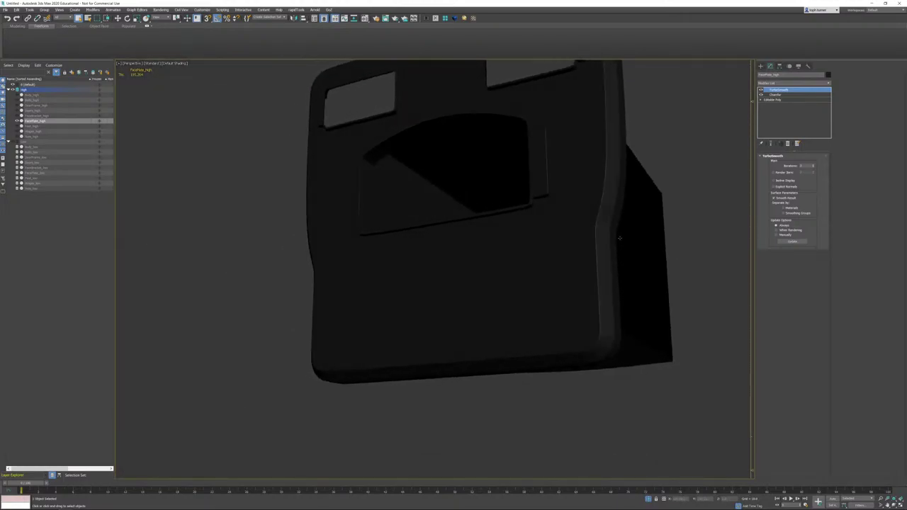
pyautogui.scroll(3, 620, 238)
pyautogui.press('F3')
pyautogui.scroll(1, 620, 238)
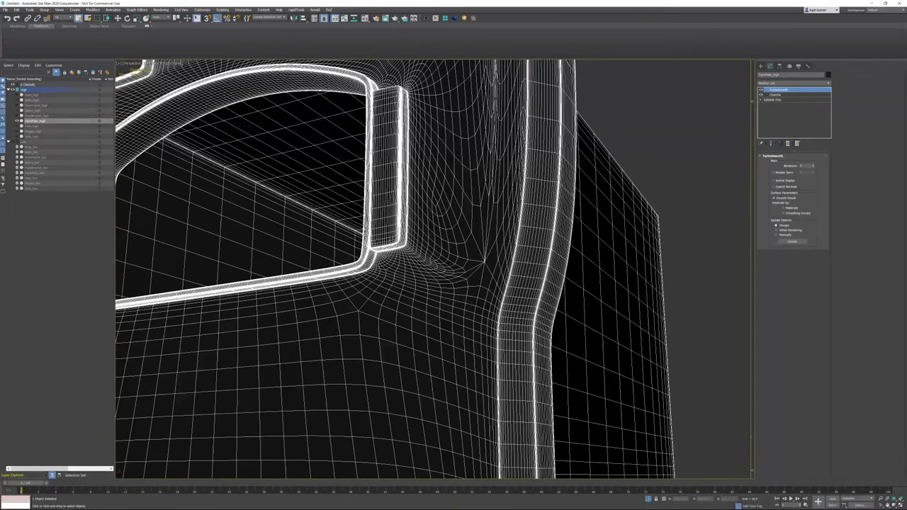
# Step: Examine the base mesh around the arched opening's side tab and the edges running to the face plate's outer bend
pyautogui.click(772, 99)
pyautogui.scroll(-2, 615, 254)
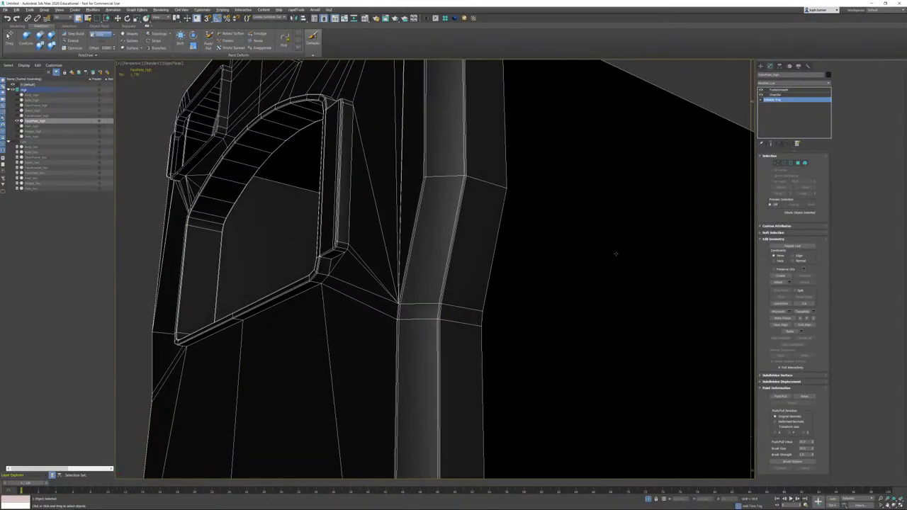
pyautogui.keyDown('alt'); pyautogui.moveTo(616, 254); pyautogui.dragTo(618, 253, button='middle'); pyautogui.keyUp('alt')
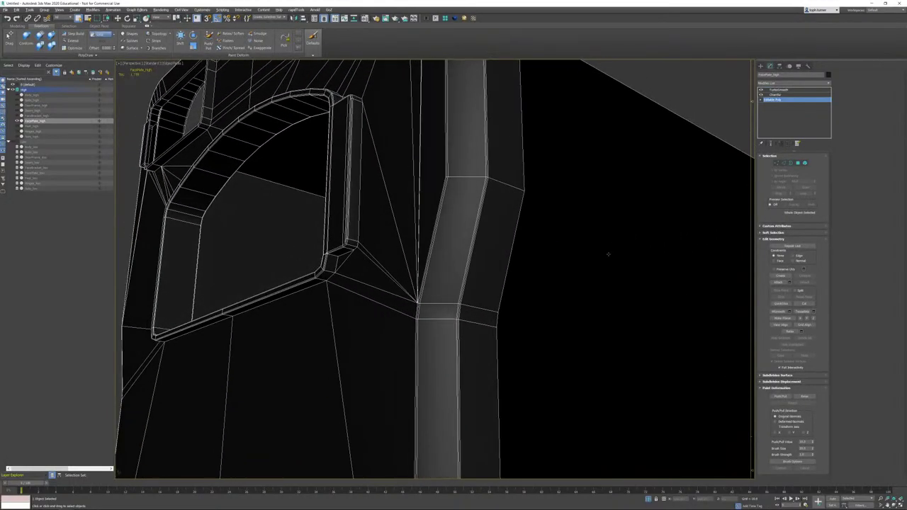
pyautogui.click(797, 163)
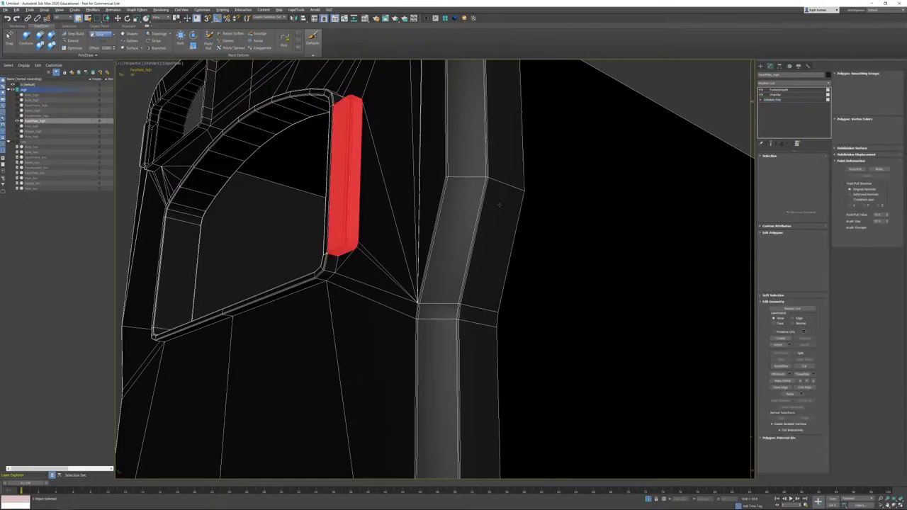
pyautogui.keyDown('alt'); pyautogui.moveTo(474, 224); pyautogui.dragTo(495, 231, button='middle'); pyautogui.keyUp('alt')
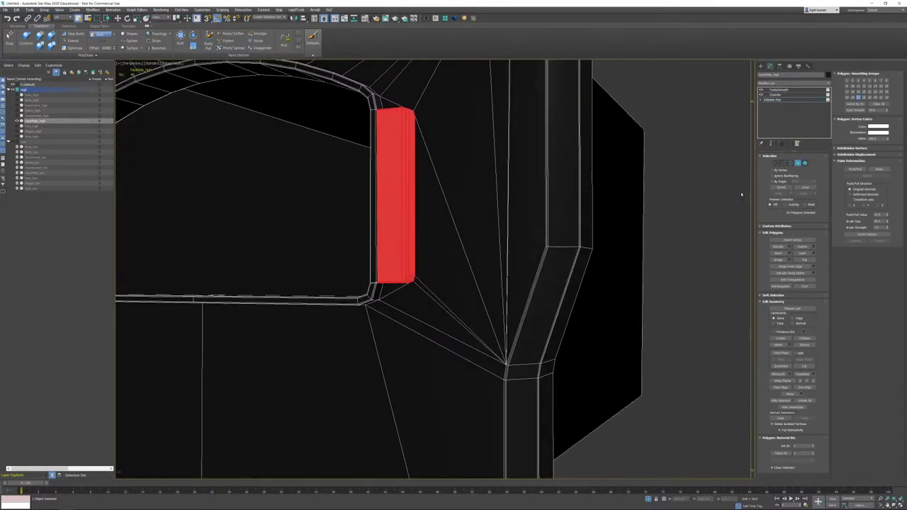
pyautogui.keyDown('alt'); pyautogui.moveTo(614, 267); pyautogui.dragTo(620, 301, button='middle'); pyautogui.keyUp('alt')
pyautogui.moveTo(715, 215); pyautogui.dragTo(671, 136, button='middle')
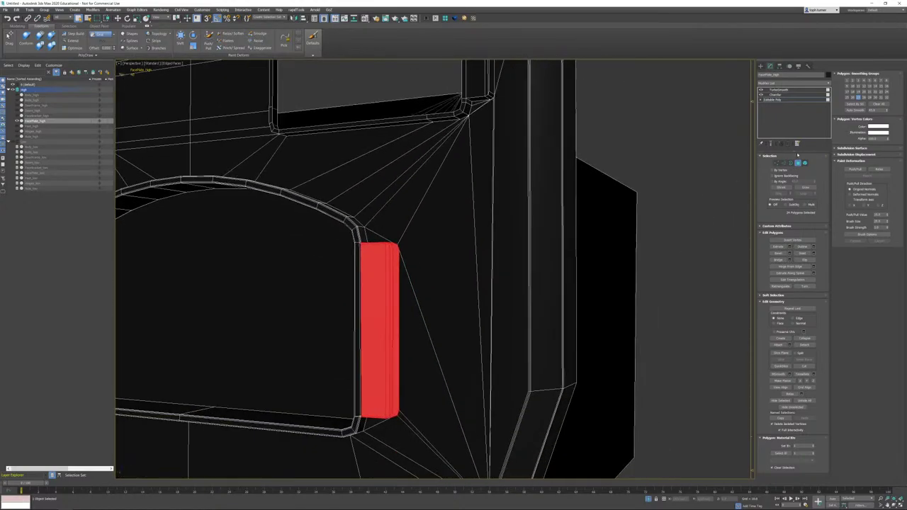
pyautogui.click(798, 163)
pyautogui.moveTo(580, 347); pyautogui.dragTo(566, 255, button='middle')
pyautogui.press('F3')
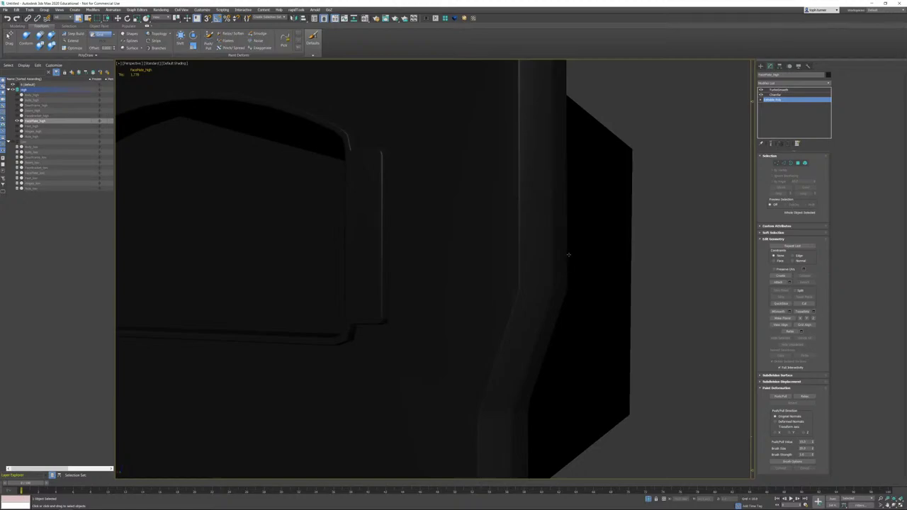
pyautogui.press('F4')
pyautogui.scroll(1, 567, 262)
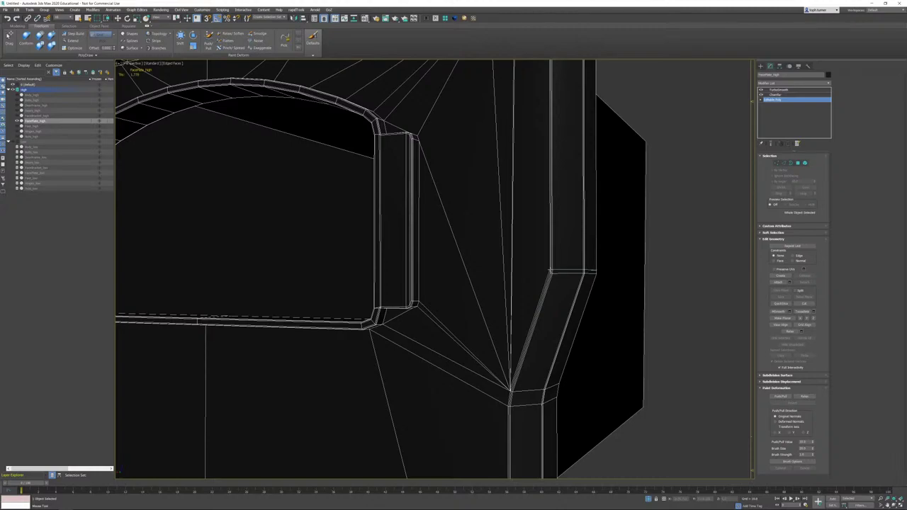
# Step: Try to insert an edge loop just below the face plate's outer bend, running across to the arched opening's lower corner
pyautogui.scroll(2, 555, 271)
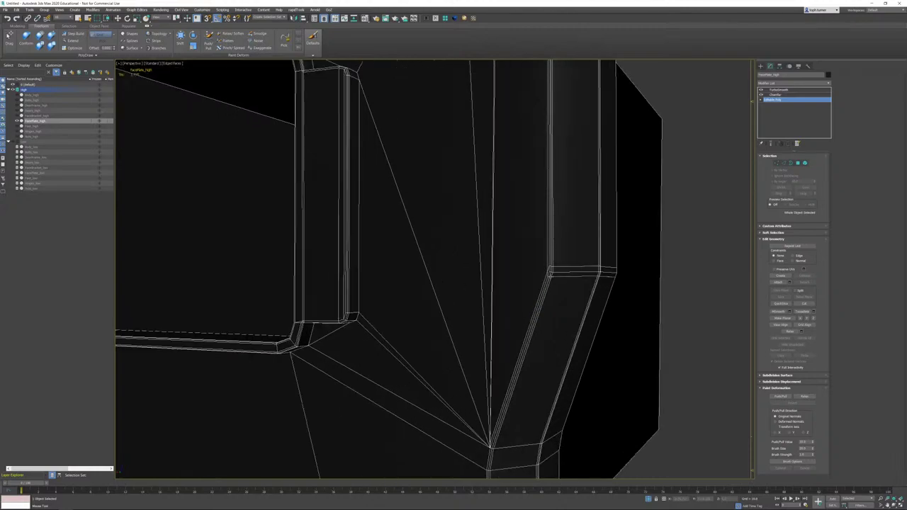
pyautogui.moveTo(555, 275); pyautogui.dragTo(557, 404, button='middle')
pyautogui.scroll(-4, 557, 404)
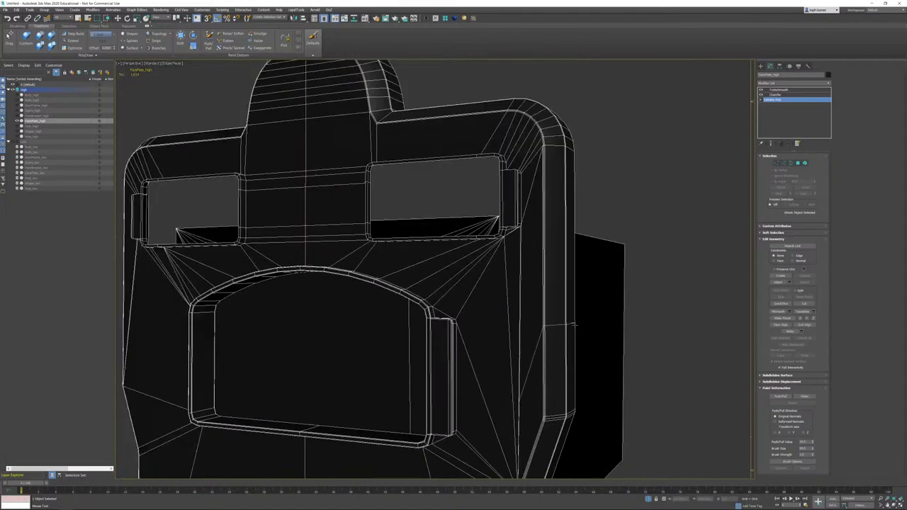
pyautogui.moveTo(557, 399); pyautogui.dragTo(632, 222, button='middle')
pyautogui.keyDown('alt'); pyautogui.moveTo(466, 267); pyautogui.dragTo(535, 267, button='middle'); pyautogui.keyUp('alt')
pyautogui.moveTo(243, 269); pyautogui.dragTo(379, 279, button='middle')
pyautogui.keyDown('alt'); pyautogui.moveTo(379, 280); pyautogui.dragTo(445, 285, button='middle'); pyautogui.keyUp('alt')
pyautogui.scroll(4, 316, 234)
pyautogui.click(327, 228)
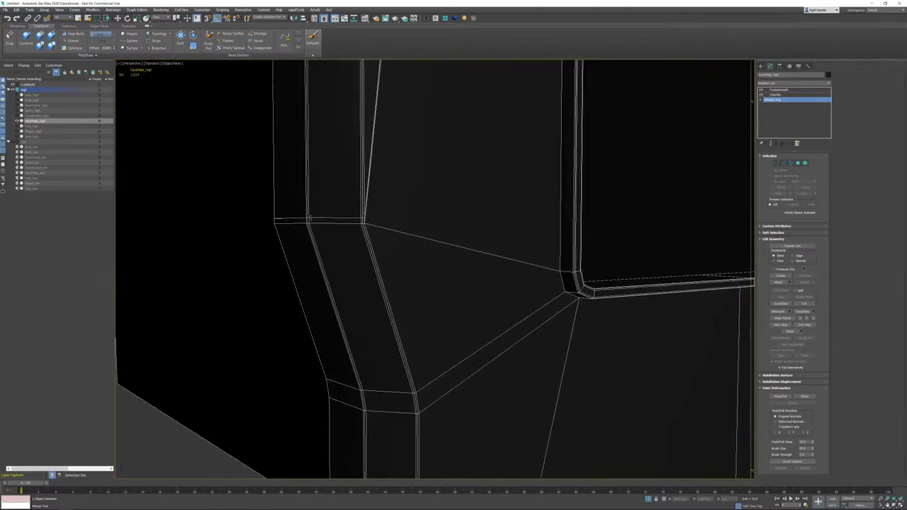
pyautogui.click(310, 228)
pyautogui.rightClick(420, 236)
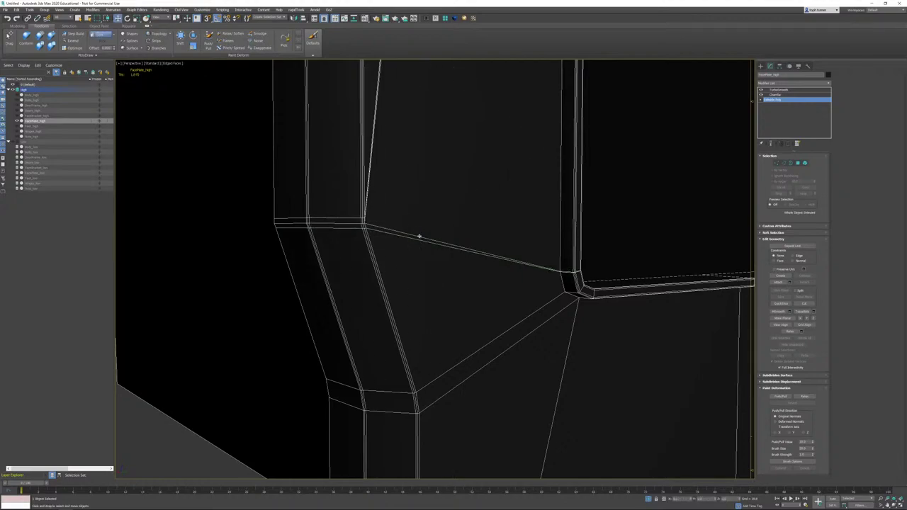
# Step: Examine the base mesh edges between the arched opening's lower corners and the face plate's outer bends
pyautogui.keyDown('alt'); pyautogui.moveTo(665, 213); pyautogui.dragTo(634, 231, button='middle'); pyautogui.keyUp('alt')
pyautogui.scroll(3, 492, 284)
pyautogui.keyDown('alt'); pyautogui.moveTo(492, 283); pyautogui.dragTo(498, 274, button='middle'); pyautogui.keyUp('alt')
pyautogui.scroll(-6, 478, 265)
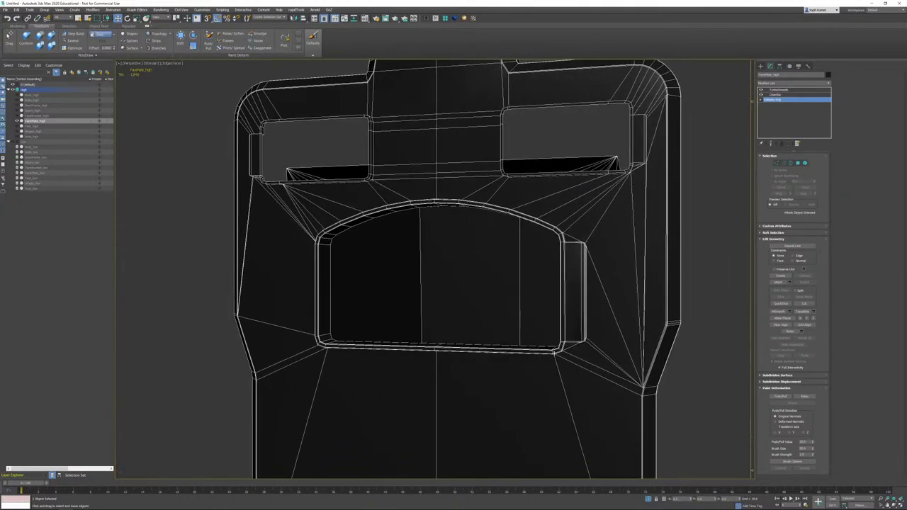
pyautogui.scroll(6, 591, 330)
pyautogui.scroll(1, 590, 327)
pyautogui.scroll(-3, 581, 323)
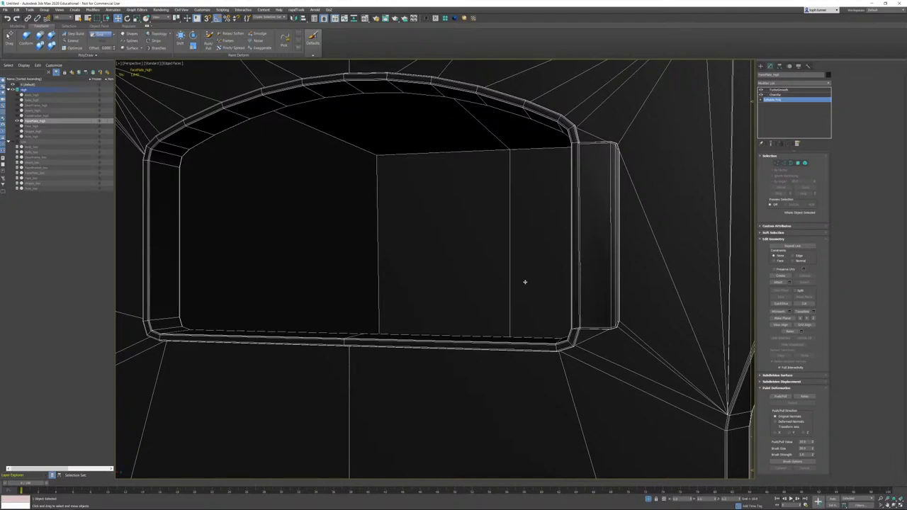
pyautogui.scroll(-3, 445, 216)
pyautogui.keyDown('alt'); pyautogui.moveTo(437, 241); pyautogui.dragTo(477, 211, button='middle'); pyautogui.keyUp('alt')
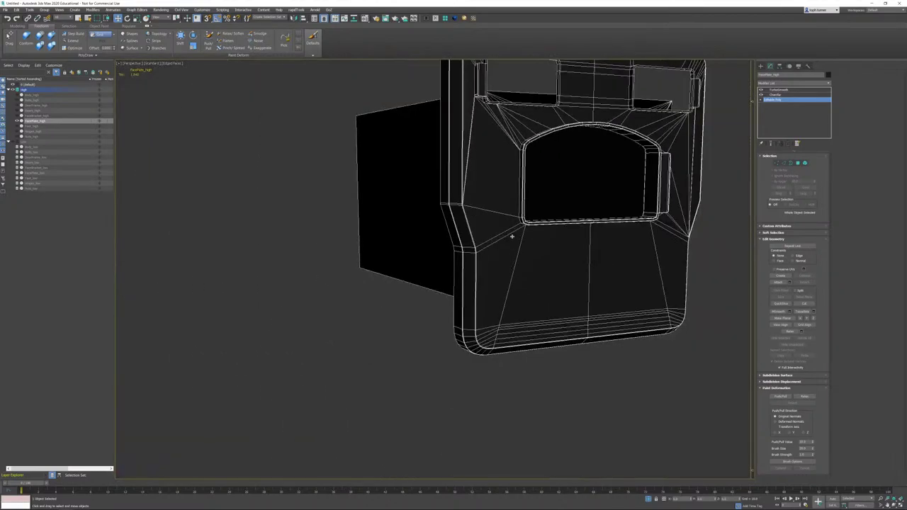
pyautogui.scroll(4, 477, 212)
pyautogui.scroll(6, 477, 211)
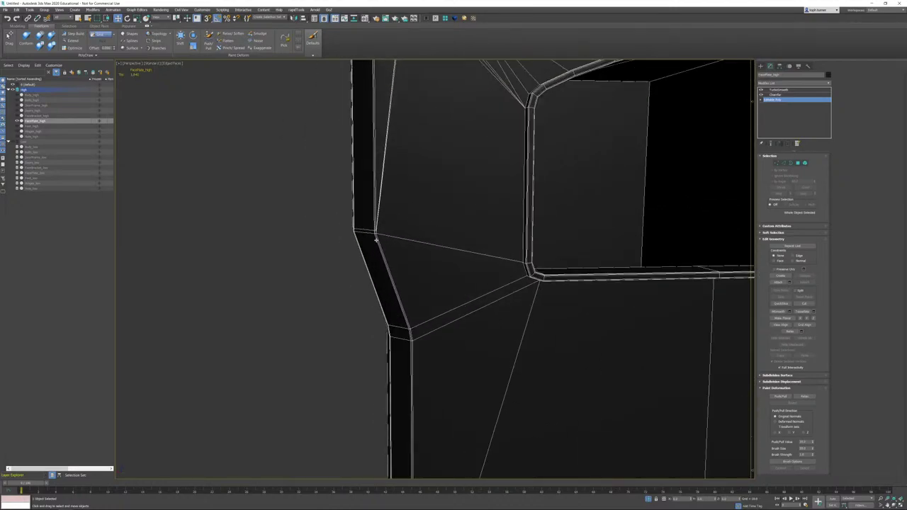
pyautogui.scroll(-3, 382, 237)
pyautogui.keyDown('alt'); pyautogui.moveTo(413, 237); pyautogui.dragTo(553, 290, button='middle'); pyautogui.keyUp('alt')
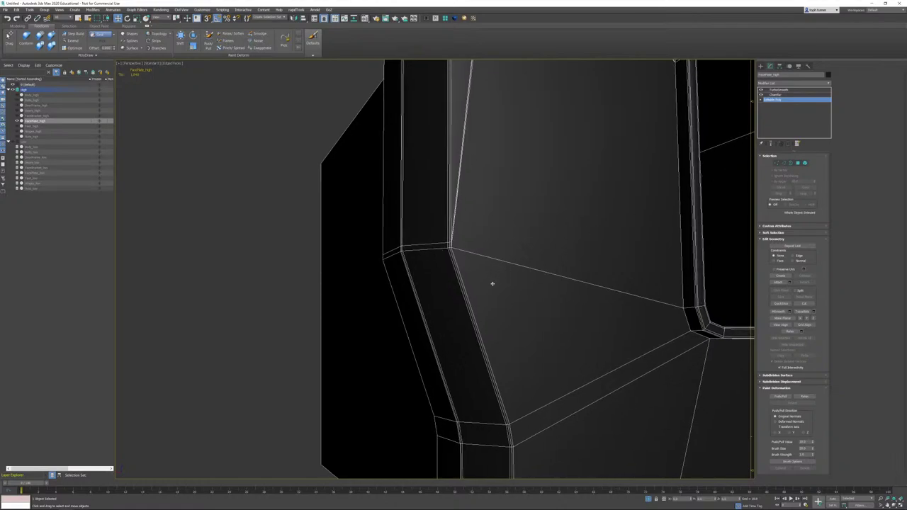
# Step: Insert an edge loop just below the face plate's outer bend, on the side opposite the arched opening's tab
pyautogui.hotkey('alt', '1')
pyautogui.click(452, 253)
pyautogui.rightClick(544, 267)
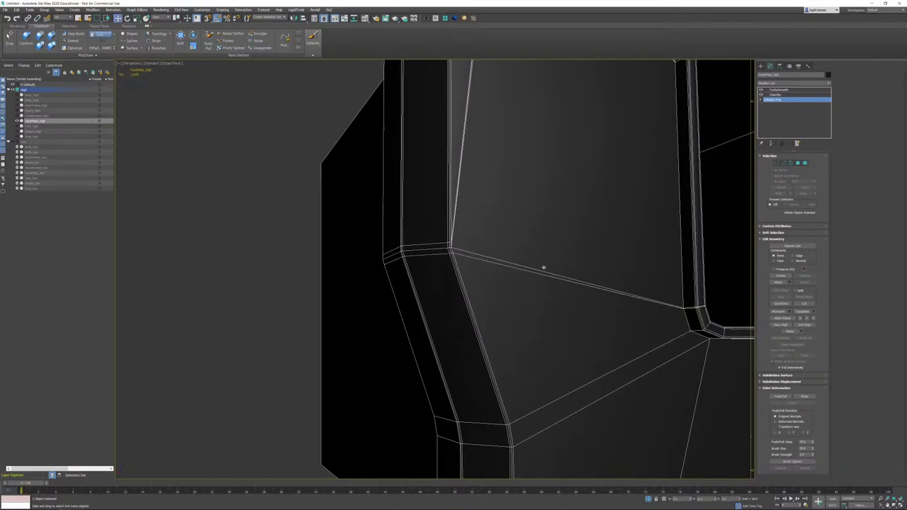
# Step: Target-weld the new loop's vertex to the existing corner vertex at the arched opening's lower outer corner
pyautogui.scroll(10, 544, 267)
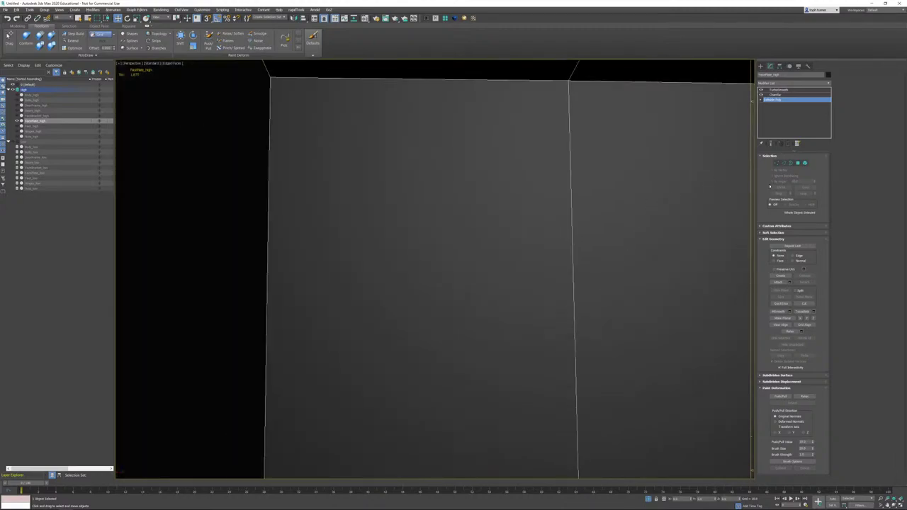
pyautogui.press('1')
pyautogui.scroll(-8, 399, 297)
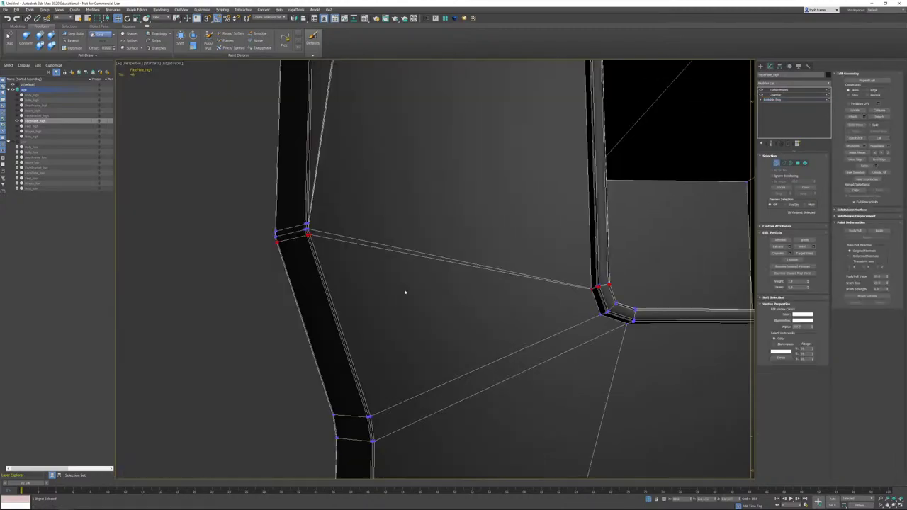
pyautogui.scroll(5, 610, 271)
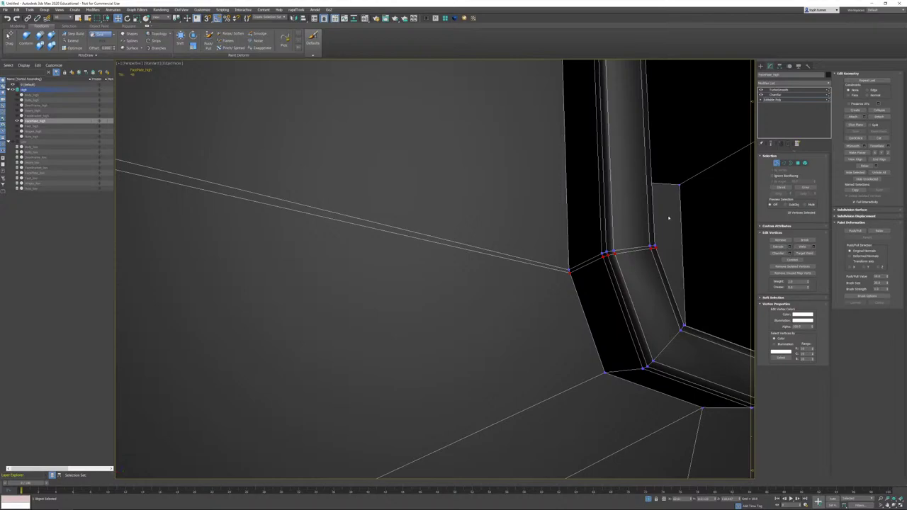
pyautogui.click(803, 253)
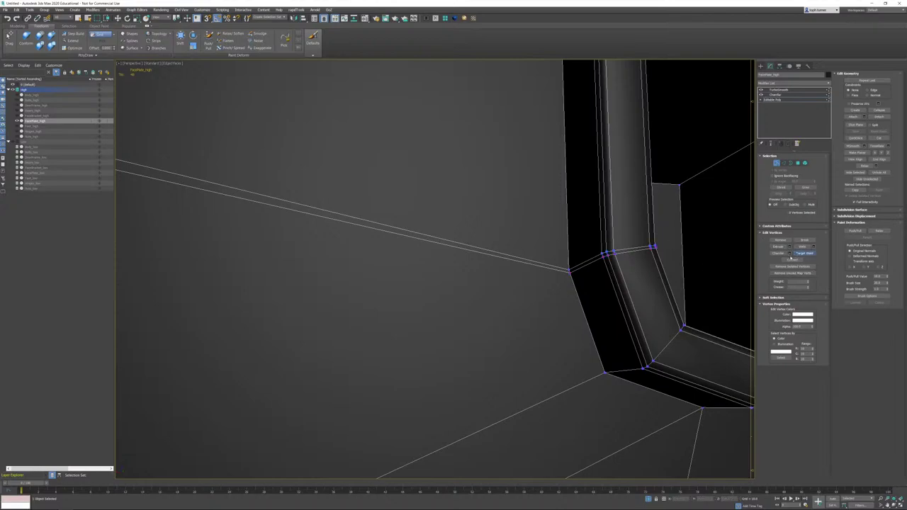
pyautogui.click(569, 270)
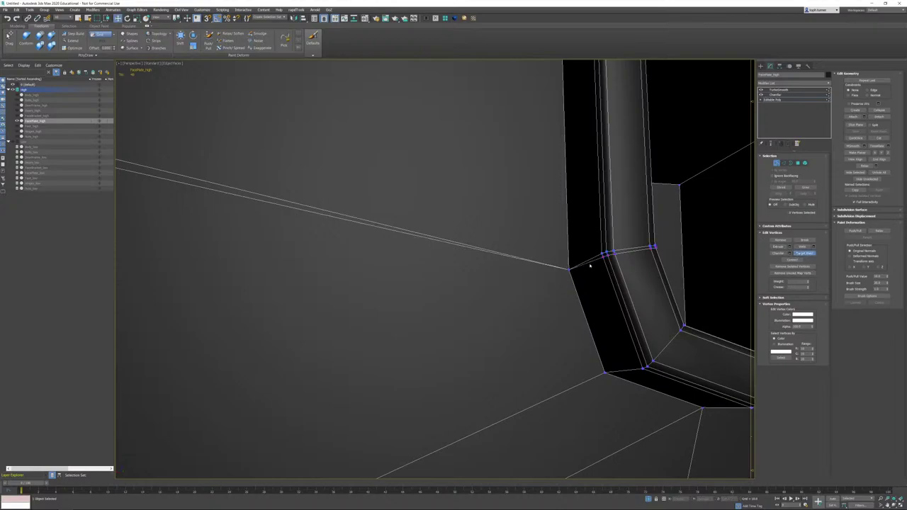
# Step: Remove the redundant loop edges running from the welded corner vertex through the arched opening's rim
pyautogui.click(784, 163)
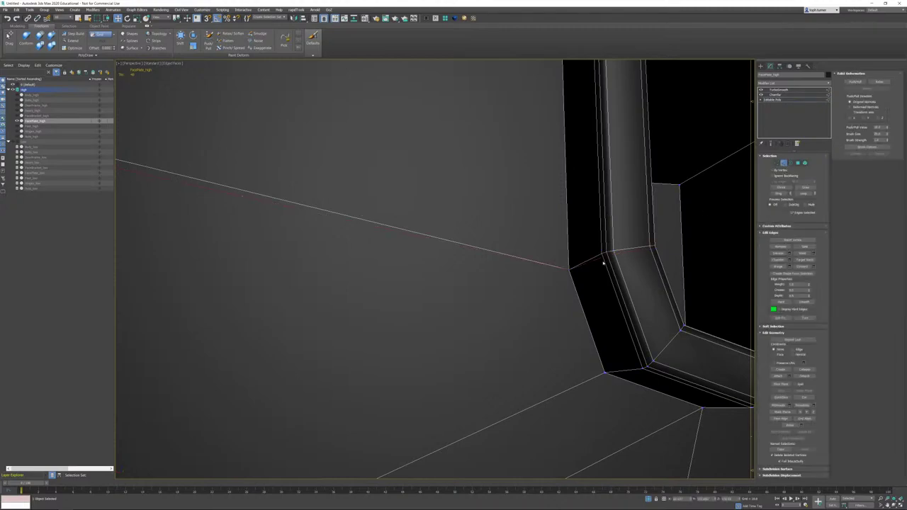
pyautogui.doubleClick(599, 259)
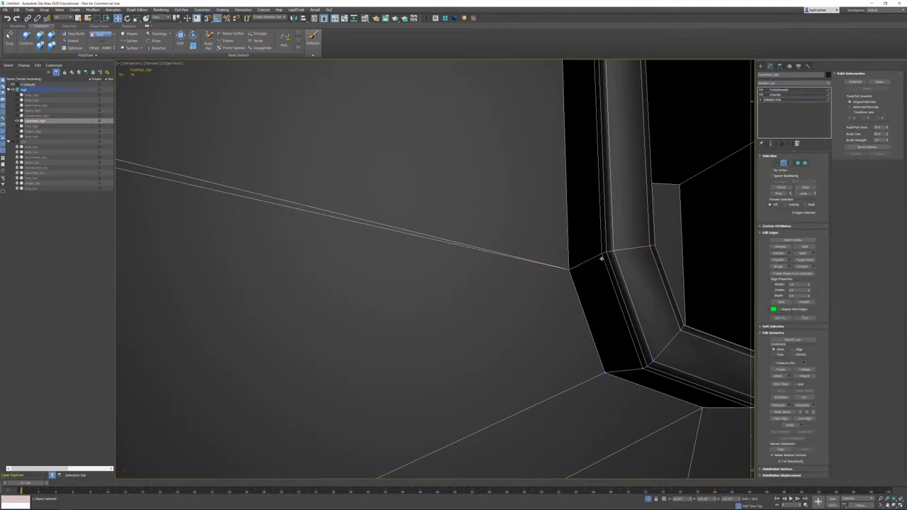
pyautogui.press('z')
pyautogui.keyDown('alt'); pyautogui.moveTo(593, 259); pyautogui.dragTo(547, 262, button='middle'); pyautogui.keyUp('alt')
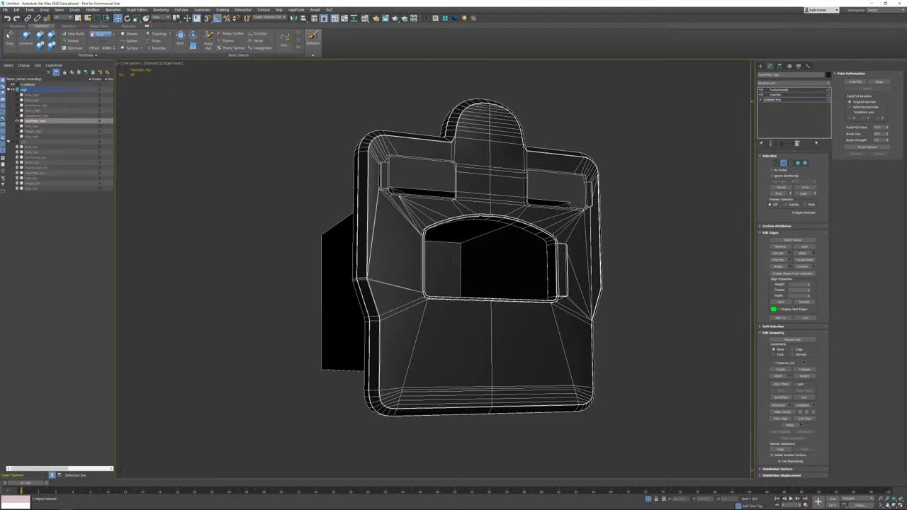
pyautogui.click(783, 163)
# Step: Inspect the TurboSmooth result across the whole face plate, both shaded and as wireframe
pyautogui.click(779, 90)
pyautogui.press('F4')
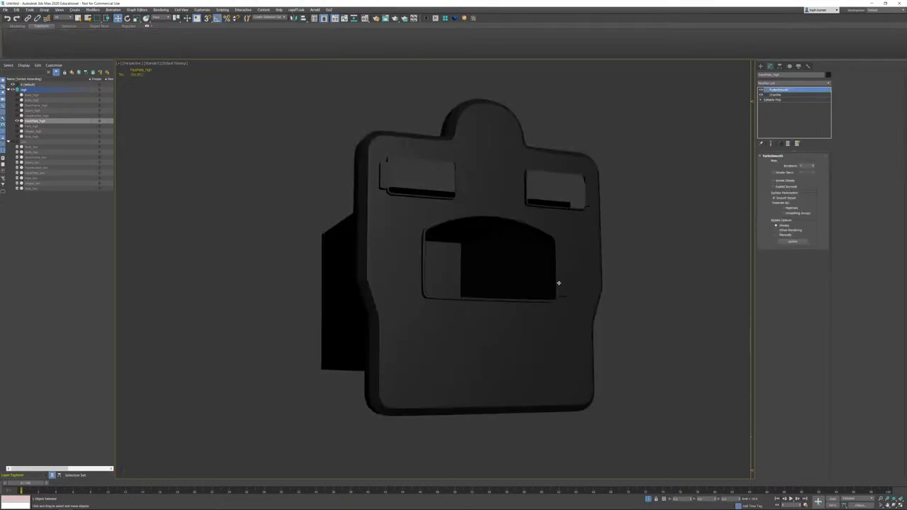
pyautogui.keyDown('alt'); pyautogui.moveTo(558, 283); pyautogui.dragTo(555, 312, button='middle'); pyautogui.keyUp('alt')
pyautogui.scroll(4, 489, 295)
pyautogui.scroll(-3, 539, 324)
pyautogui.press('F3')
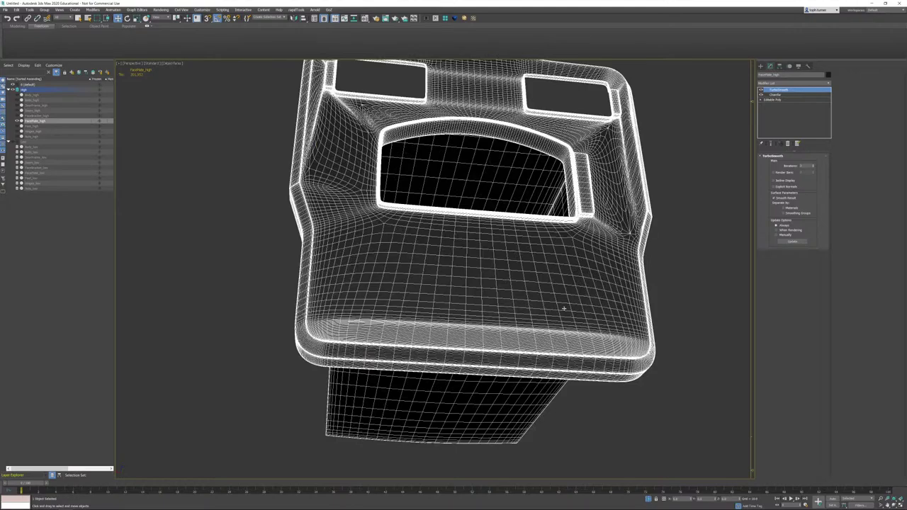
pyautogui.moveTo(578, 275)
pyautogui.keyDown('alt'); pyautogui.mouseDown(button='middle')
pyautogui.moveTo(582, 286)
pyautogui.moveTo(510, 309)
pyautogui.mouseUp(button='middle'); pyautogui.keyUp('alt')
pyautogui.press('F3')
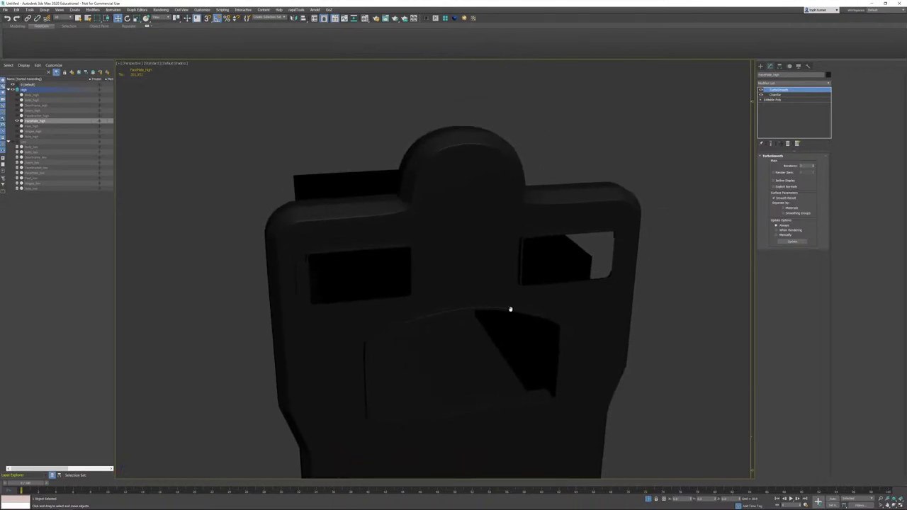
pyautogui.scroll(-3, 511, 310)
# Step: Exit isolation to show the whole boiler and remove the TurboSmooth modifier from the face plate
pyautogui.click(648, 499)
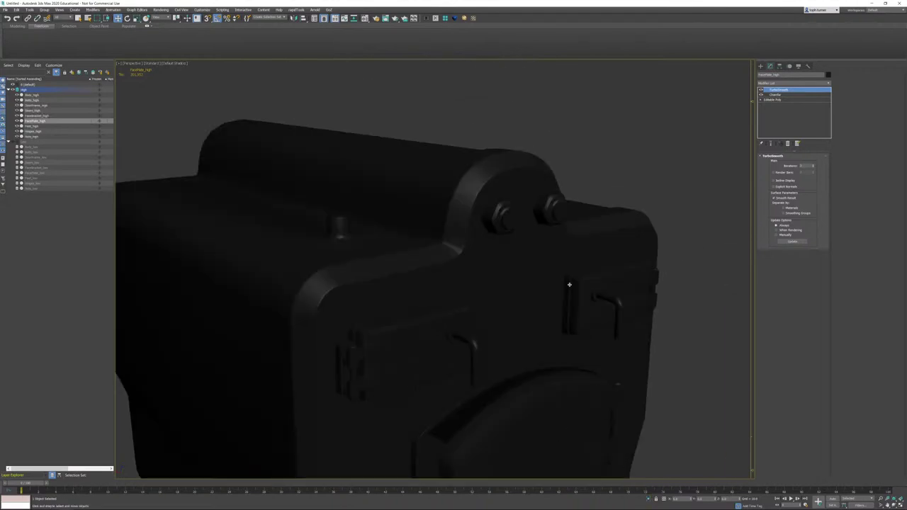
pyautogui.keyDown('alt'); pyautogui.moveTo(569, 284); pyautogui.dragTo(557, 278, button='middle'); pyautogui.keyUp('alt')
pyautogui.scroll(-2, 555, 266)
pyautogui.press('F4')
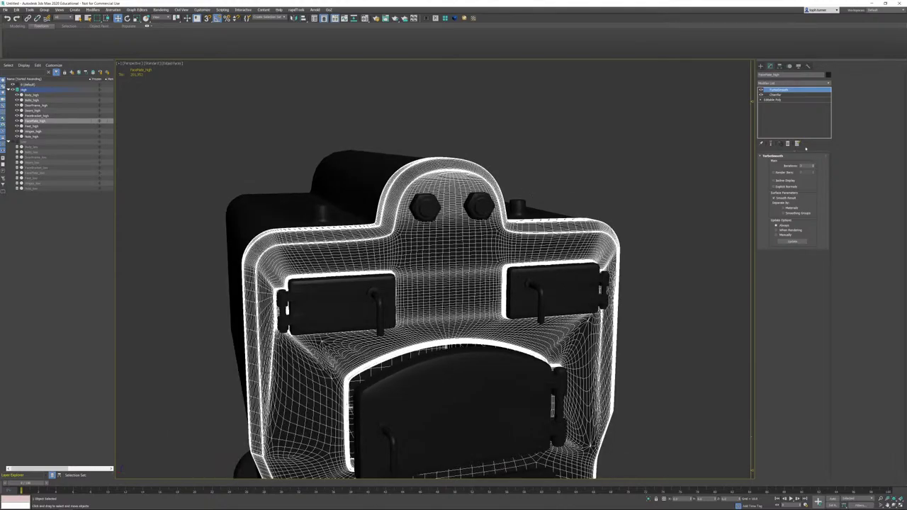
pyautogui.click(797, 143)
# Step: Select the doors object, add a TurboSmooth modifier above its Chamfer, and raise the iterations
pyautogui.keyDown('alt'); pyautogui.moveTo(496, 234); pyautogui.dragTo(515, 205, button='middle'); pyautogui.keyUp('alt')
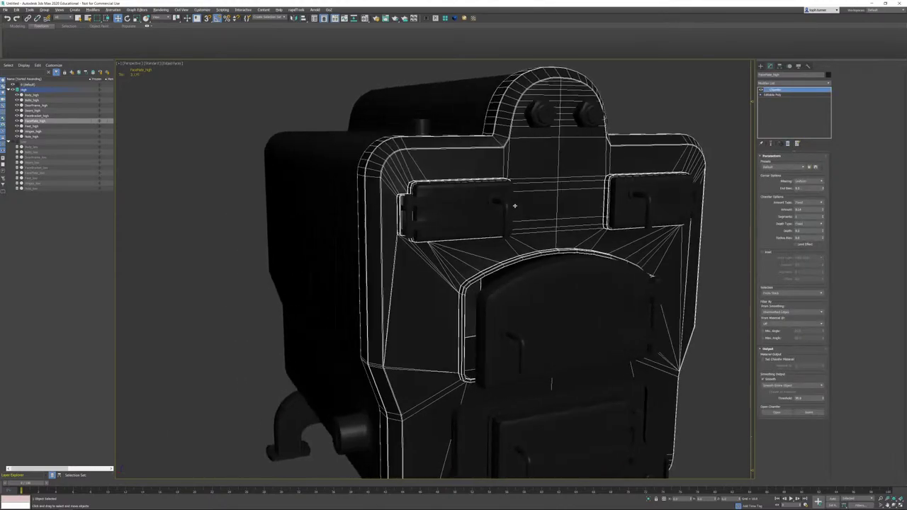
pyautogui.scroll(6, 515, 205)
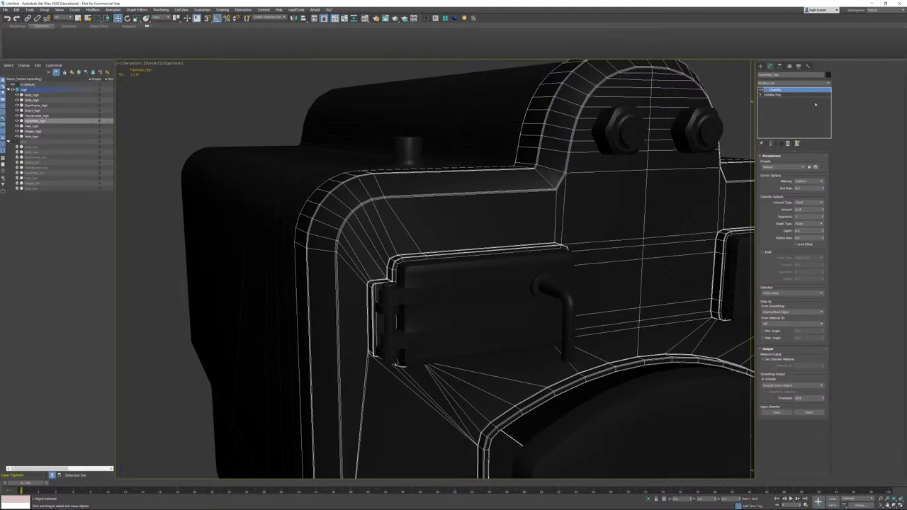
pyautogui.click(477, 312)
pyautogui.keyDown('alt'); pyautogui.moveTo(477, 312); pyautogui.dragTo(397, 241, button='middle'); pyautogui.keyUp('alt')
pyautogui.scroll(-3, 397, 241)
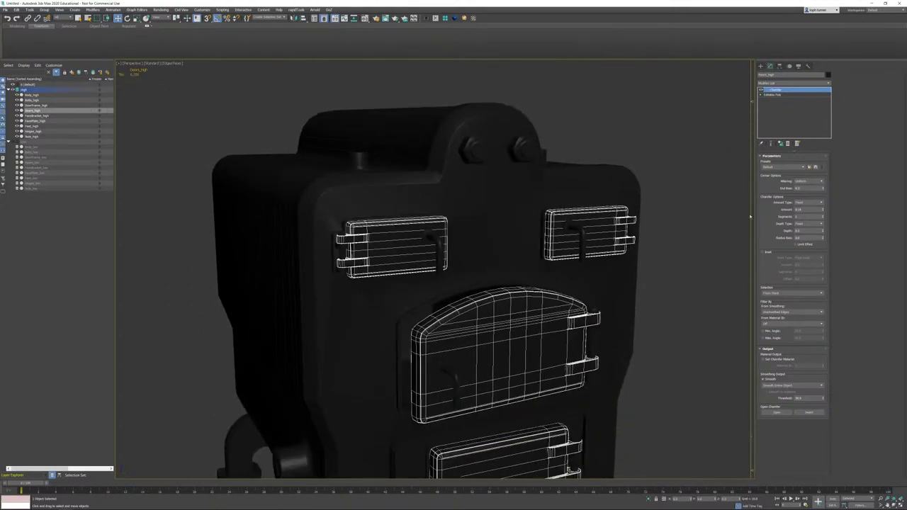
pyautogui.moveTo(631, 235); pyautogui.dragTo(399, 292, button='middle')
pyautogui.scroll(4, 450, 253)
pyautogui.scroll(-3, 399, 292)
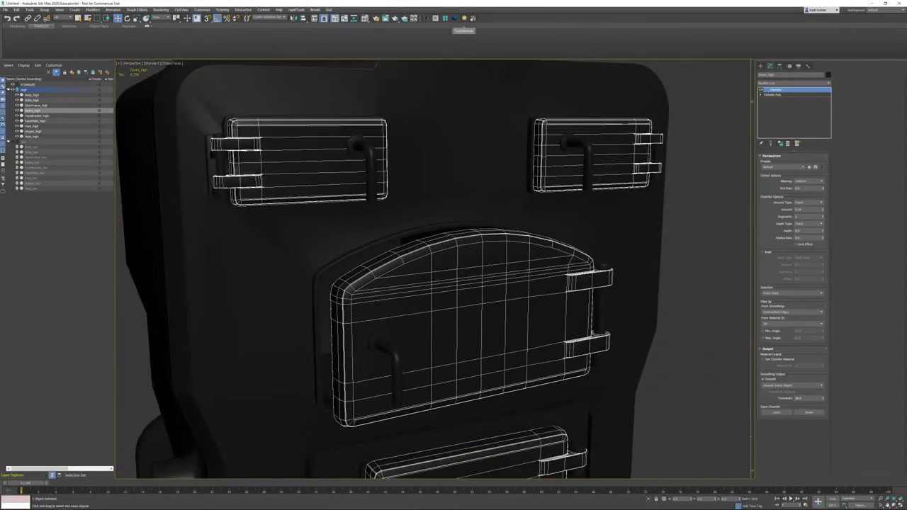
pyautogui.click(465, 18)
pyautogui.click(814, 166)
pyautogui.click(815, 166)
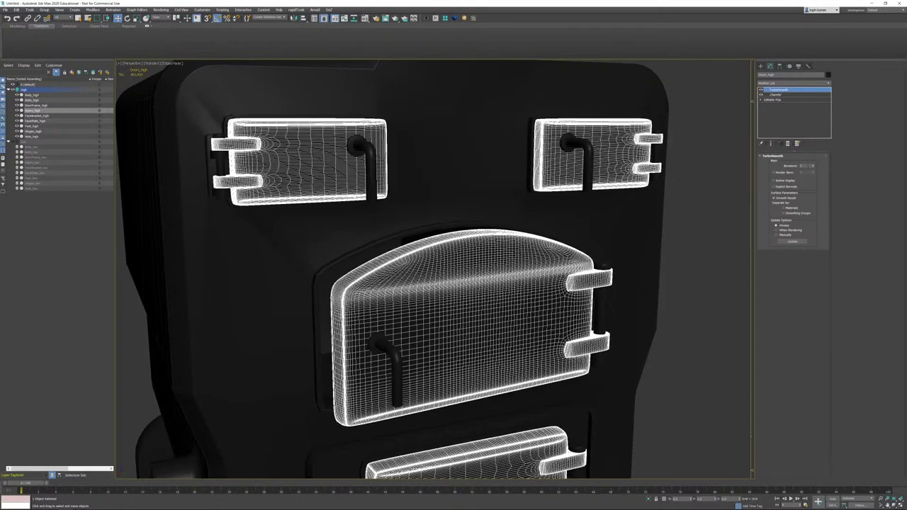
# Step: Isolate the doors and inspect the smoothed shading where the arched door meets its hinge arms
pyautogui.press('F4')
pyautogui.moveTo(586, 219); pyautogui.dragTo(552, 233, button='middle')
pyautogui.hotkey('alt', 'q')
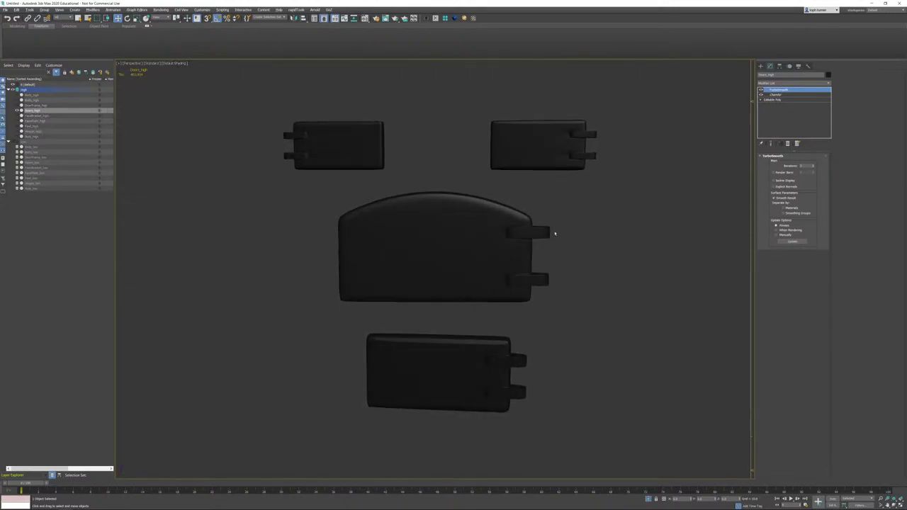
pyautogui.scroll(5, 481, 196)
pyautogui.keyDown('alt'); pyautogui.moveTo(482, 196); pyautogui.dragTo(449, 204, button='middle'); pyautogui.keyUp('alt')
pyautogui.scroll(5, 434, 200)
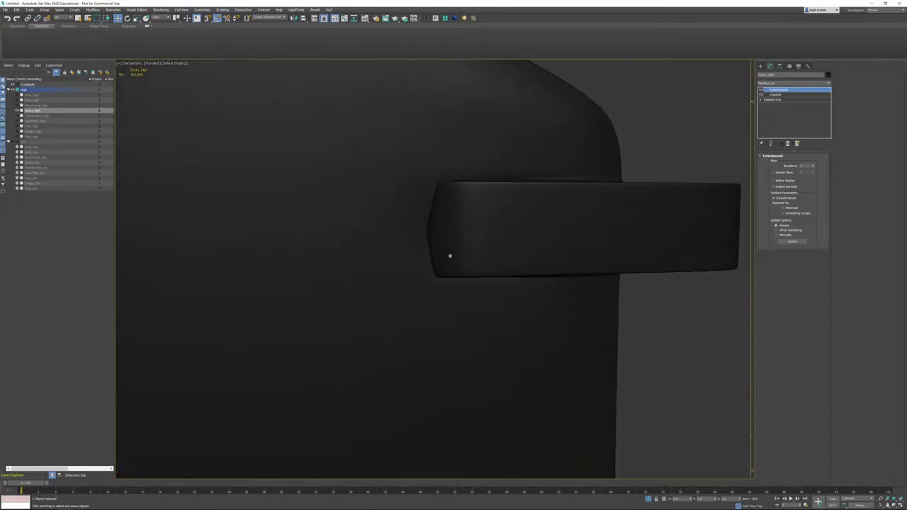
pyautogui.keyDown('alt'); pyautogui.moveTo(449, 256); pyautogui.dragTo(409, 189, button='middle'); pyautogui.keyUp('alt')
pyautogui.scroll(-3, 408, 189)
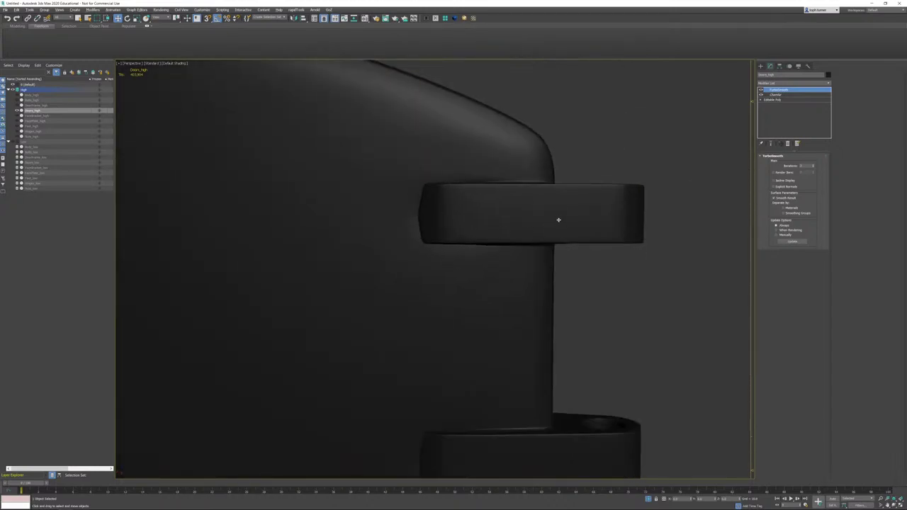
pyautogui.keyDown('alt'); pyautogui.moveTo(559, 219); pyautogui.dragTo(506, 240, button='middle'); pyautogui.keyUp('alt')
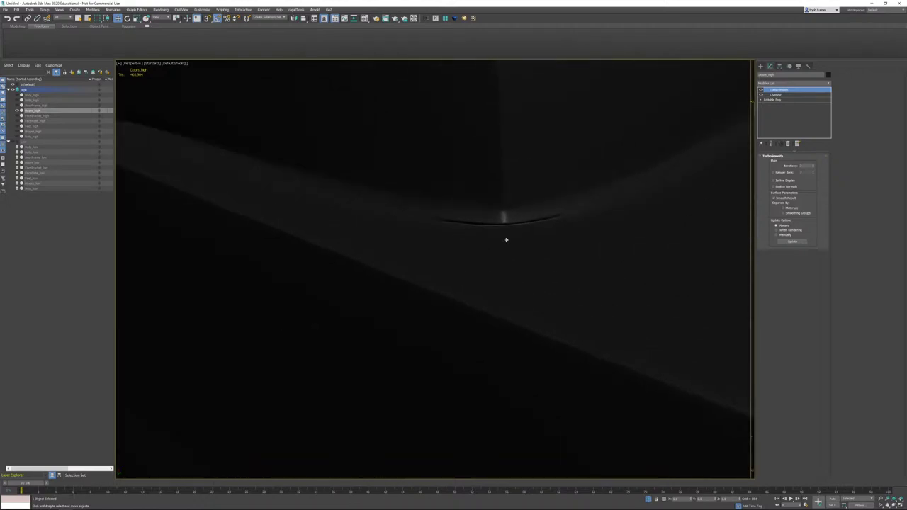
pyautogui.scroll(-4, 493, 225)
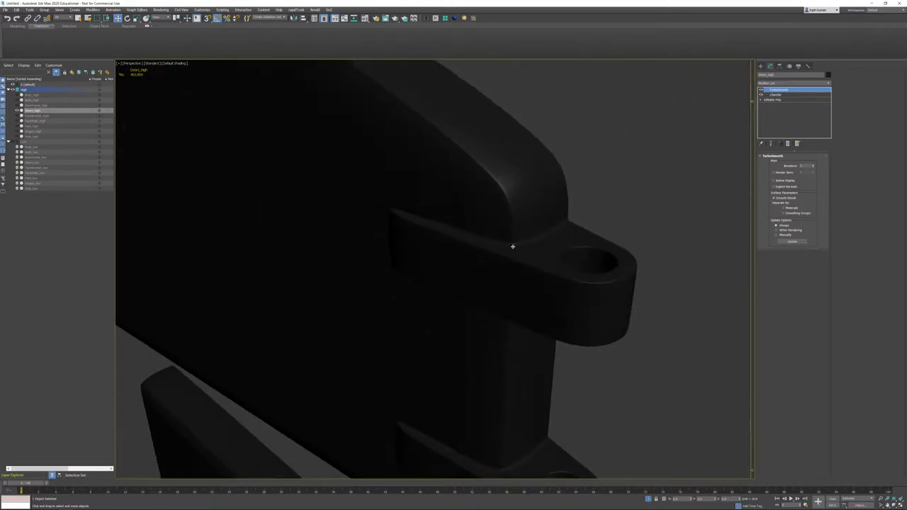
# Step: Inspect the arched door's curved upper edge and its corner above the hinge for smoothing problems
pyautogui.scroll(-4, 509, 241)
pyautogui.moveTo(552, 330)
pyautogui.keyDown('alt'); pyautogui.mouseDown(button='middle')
pyautogui.moveTo(527, 326)
pyautogui.moveTo(548, 322)
pyautogui.mouseUp(button='middle'); pyautogui.keyUp('alt')
pyautogui.scroll(5, 523, 193)
pyautogui.scroll(-1, 431, 313)
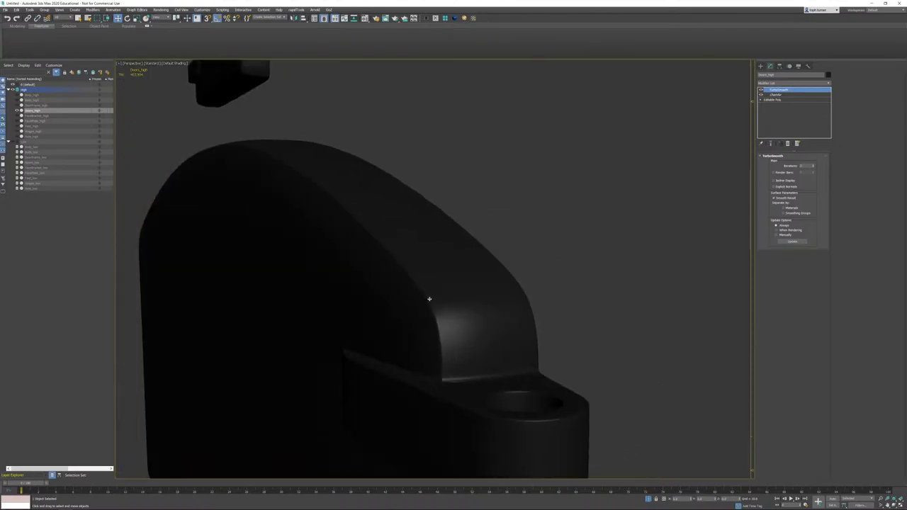
pyautogui.press('F3')
pyautogui.press('F3')
pyautogui.scroll(-5, 431, 298)
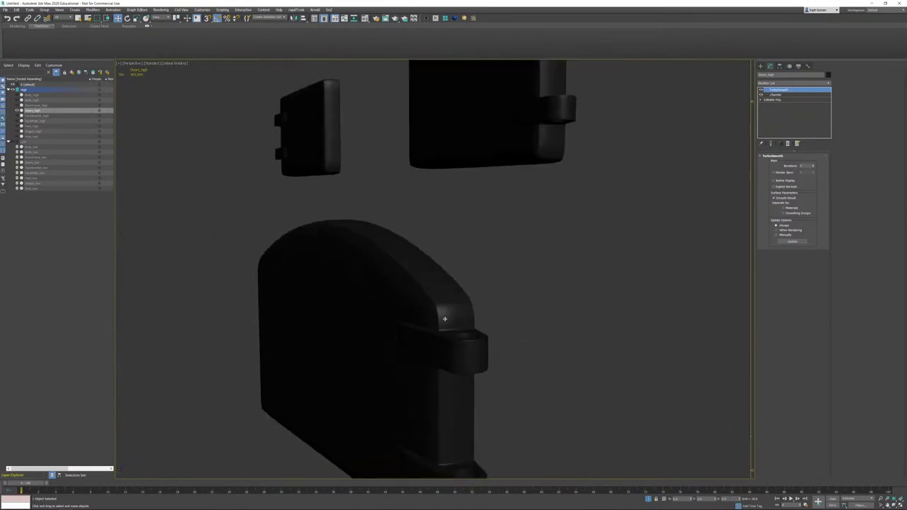
# Step: Examine the rectangular door around its hinge arms, comparing the smoothed shading with the base mesh wireframe
pyautogui.moveTo(503, 187)
pyautogui.mouseDown(button='middle')
pyautogui.moveTo(500, 233)
pyautogui.moveTo(529, 316)
pyautogui.moveTo(559, 307)
pyautogui.moveTo(551, 310)
pyautogui.mouseUp(button='middle')
pyautogui.scroll(5, 551, 309)
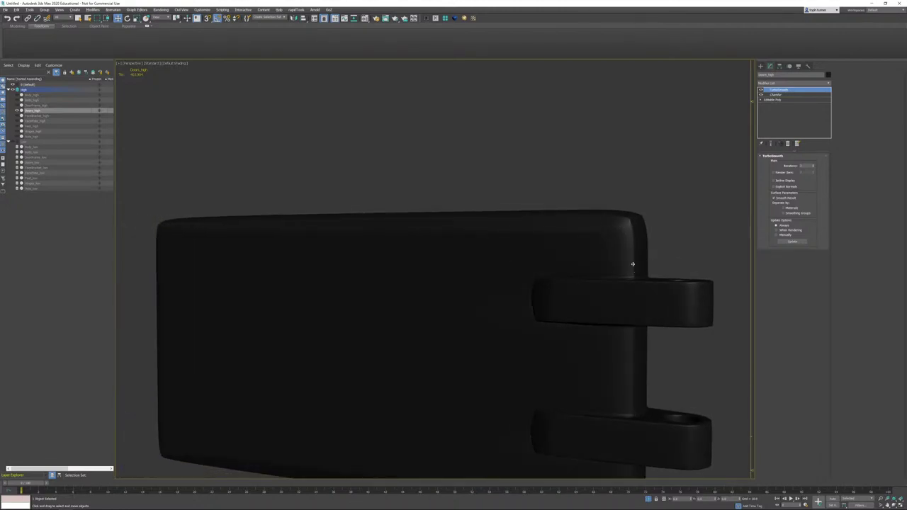
pyautogui.scroll(-5, 633, 265)
pyautogui.click(776, 99)
pyautogui.scroll(5, 667, 223)
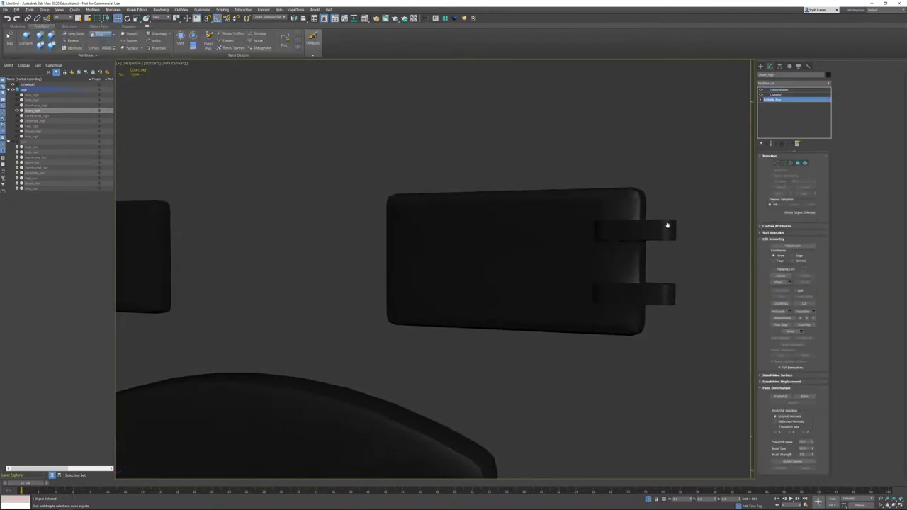
pyautogui.scroll(6, 581, 258)
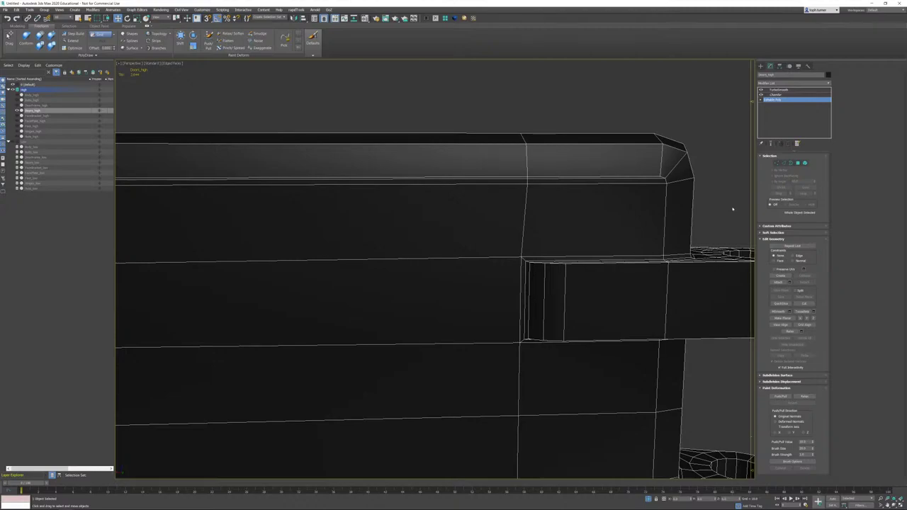
pyautogui.moveTo(591, 253)
pyautogui.keyDown('alt'); pyautogui.mouseDown(button='middle')
pyautogui.moveTo(567, 269)
pyautogui.moveTo(608, 249)
pyautogui.mouseUp(button='middle'); pyautogui.keyUp('alt')
pyautogui.scroll(3, 614, 263)
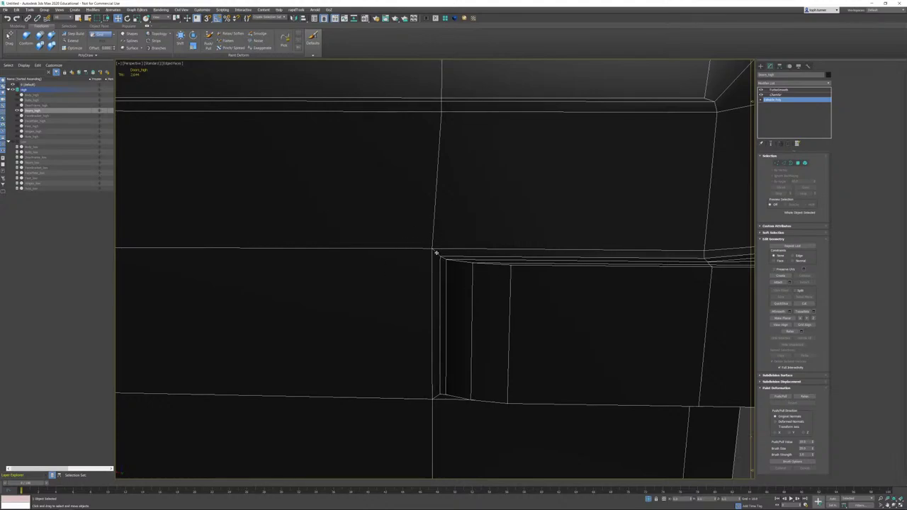
pyautogui.keyDown('alt'); pyautogui.moveTo(593, 238); pyautogui.dragTo(418, 235, button='middle'); pyautogui.keyUp('alt')
# Step: Select the band of polygons level with the rectangular door's upper hinge arm, continuing around the door's free end
pyautogui.click(797, 164)
pyautogui.click(371, 313)
pyautogui.scroll(-6, 370, 314)
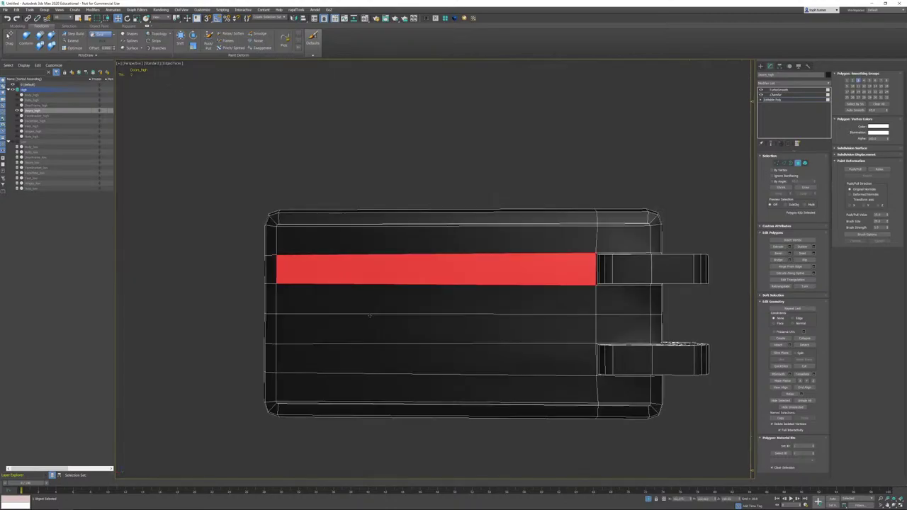
pyautogui.moveTo(322, 277); pyautogui.dragTo(561, 279, button='middle')
pyautogui.scroll(3, 561, 279)
pyautogui.click(553, 184)
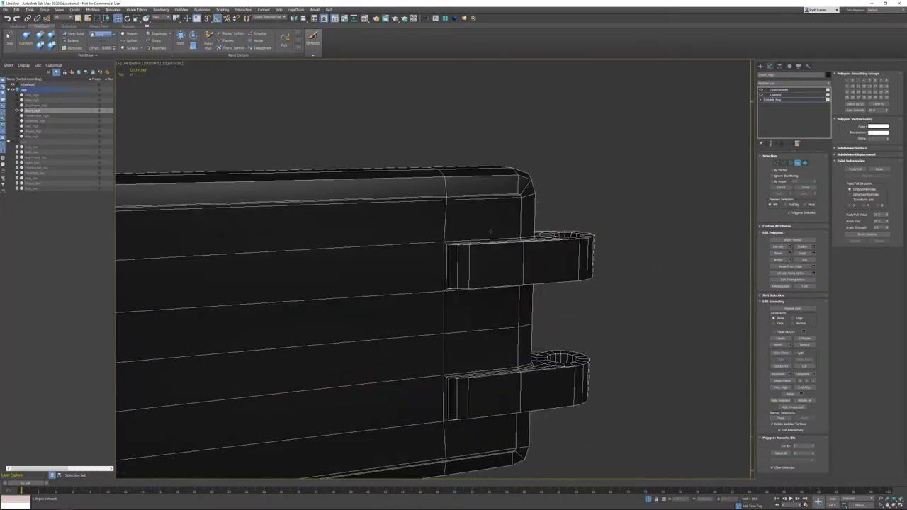
pyautogui.click(431, 260)
pyautogui.moveTo(431, 260); pyautogui.dragTo(755, 231, button='middle')
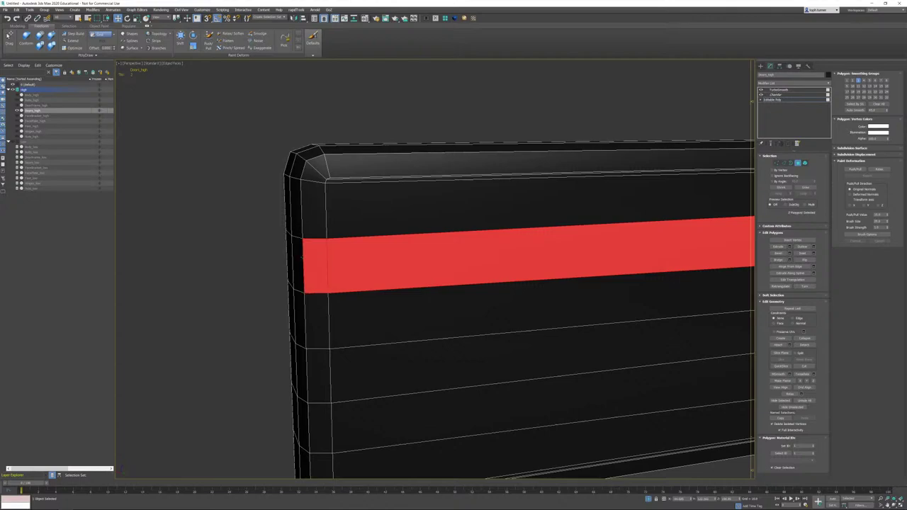
pyautogui.keyDown('alt'); pyautogui.moveTo(322, 256); pyautogui.dragTo(477, 236, button='middle'); pyautogui.keyUp('alt')
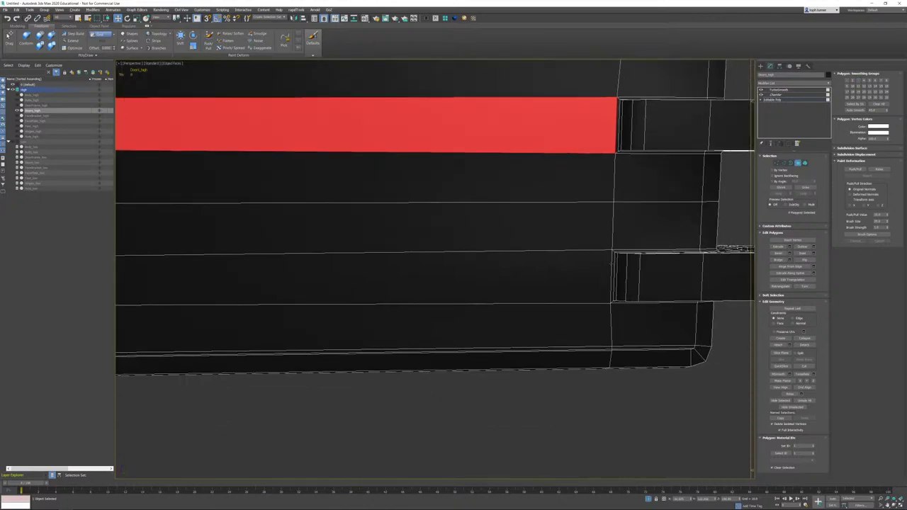
# Step: Add the matching band level with the lower hinge arm, including its corner polygons, and auto-smooth the selected polygons
pyautogui.keyDown('ctrl'); pyautogui.click(607, 270); pyautogui.keyUp('ctrl')
pyautogui.keyDown('alt'); pyautogui.moveTo(607, 270); pyautogui.dragTo(669, 267, button='middle'); pyautogui.keyUp('alt')
pyautogui.moveTo(297, 248); pyautogui.dragTo(619, 252, button='middle')
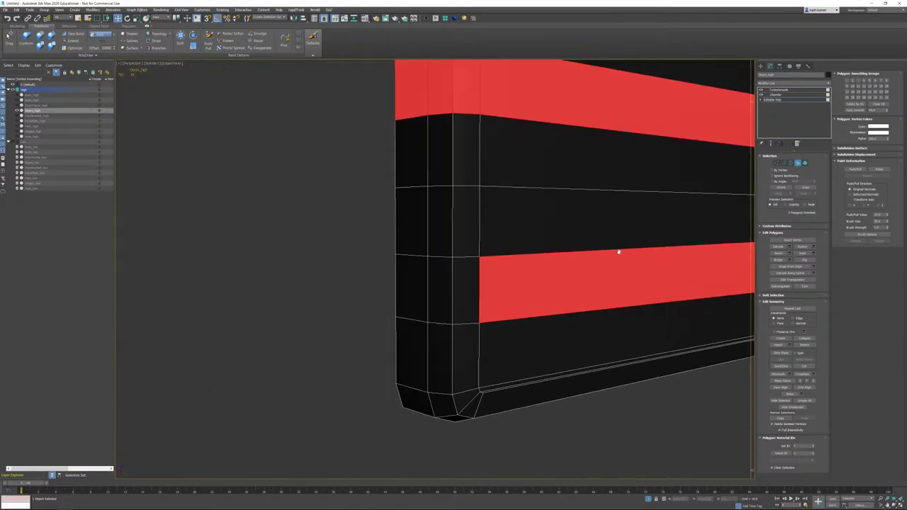
pyautogui.keyDown('ctrl'); pyautogui.click(418, 283); pyautogui.keyUp('ctrl')
pyautogui.keyDown('ctrl'); pyautogui.click(432, 279); pyautogui.keyUp('ctrl')
pyautogui.keyDown('ctrl'); pyautogui.click(458, 271); pyautogui.keyUp('ctrl')
pyautogui.keyDown('alt'); pyautogui.moveTo(458, 270); pyautogui.dragTo(518, 280, button='middle'); pyautogui.keyUp('alt')
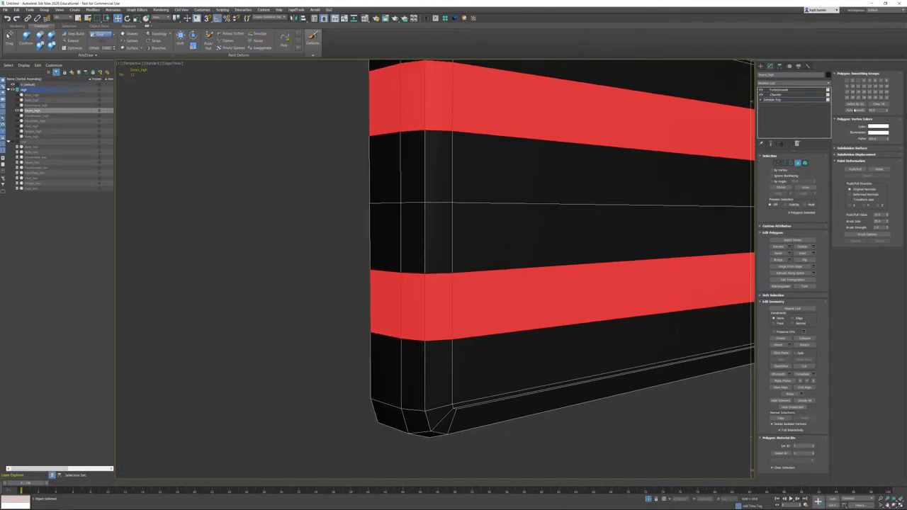
pyautogui.click(855, 110)
pyautogui.moveTo(686, 171); pyautogui.dragTo(383, 235, button='middle')
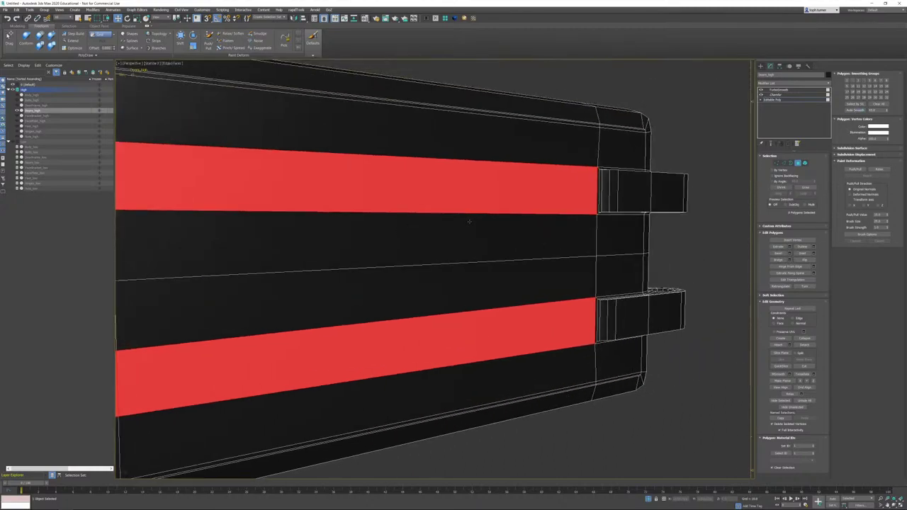
pyautogui.keyDown('alt'); pyautogui.moveTo(469, 222); pyautogui.dragTo(555, 224, button='middle'); pyautogui.keyUp('alt')
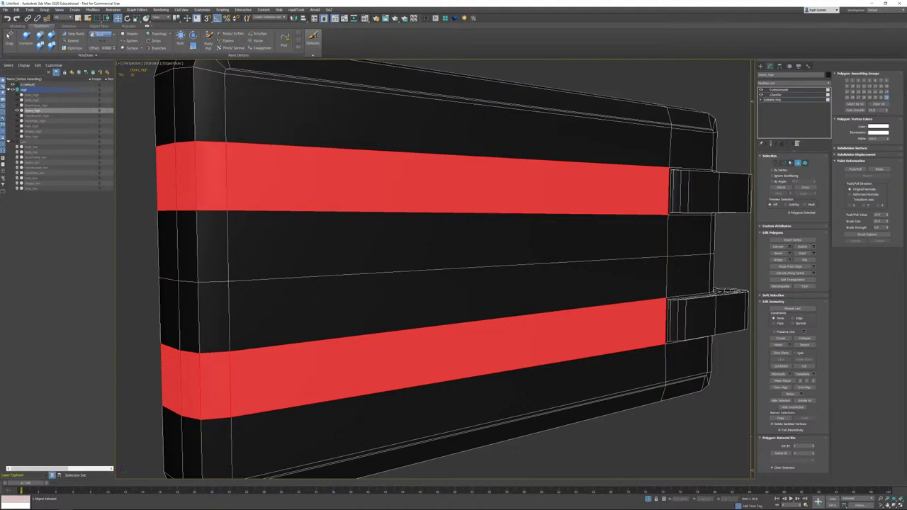
# Step: Return to the doors' TurboSmooth level and inspect the shading and wireframe around the upper hinge arm
pyautogui.click(796, 156)
pyautogui.click(798, 157)
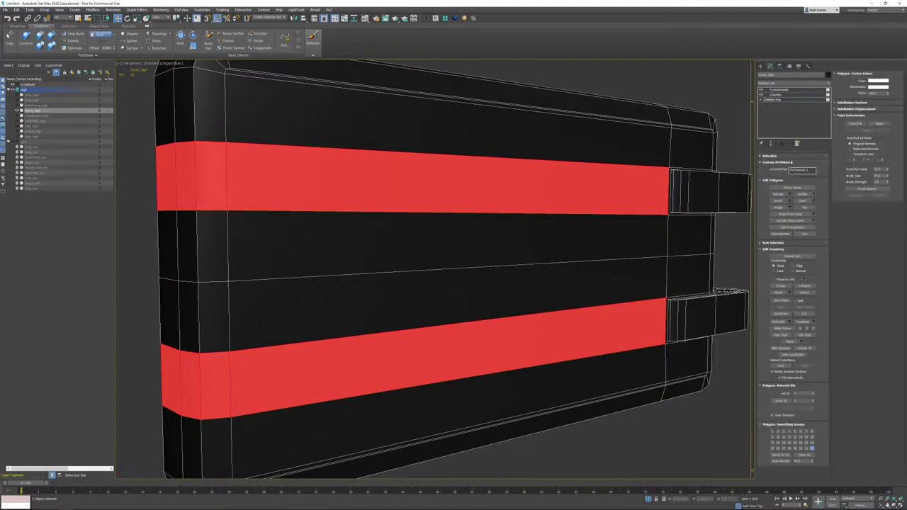
pyautogui.click(798, 163)
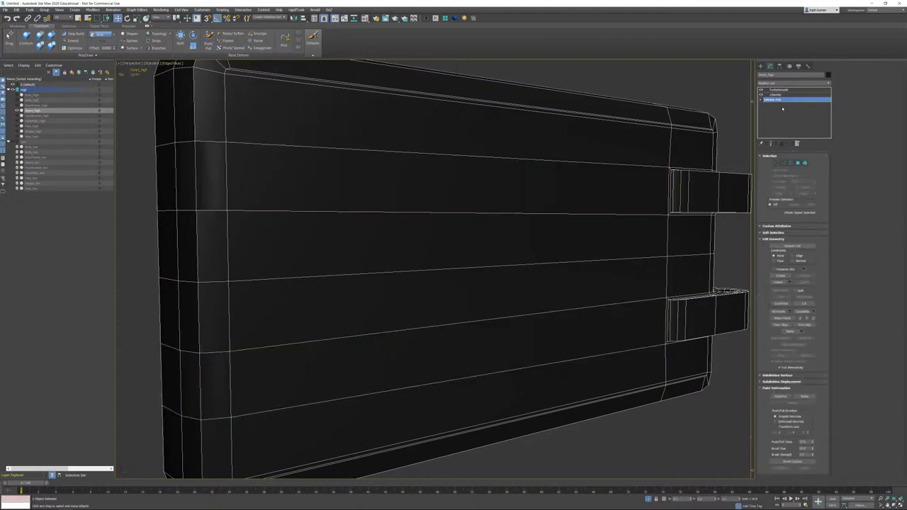
pyautogui.click(779, 90)
pyautogui.press('F4')
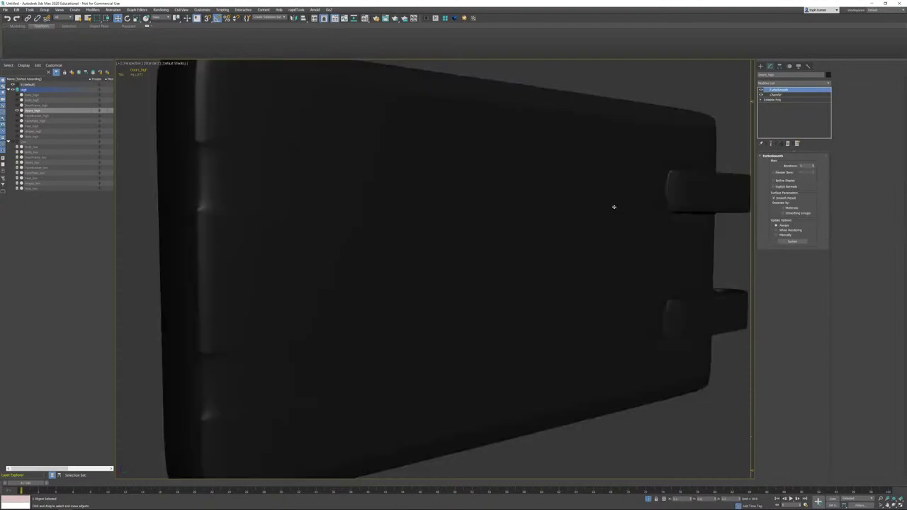
pyautogui.moveTo(614, 206)
pyautogui.keyDown('alt'); pyautogui.mouseDown(button='middle')
pyautogui.moveTo(628, 192)
pyautogui.moveTo(560, 233)
pyautogui.moveTo(522, 290)
pyautogui.mouseUp(button='middle'); pyautogui.keyUp('alt')
pyautogui.scroll(4, 585, 224)
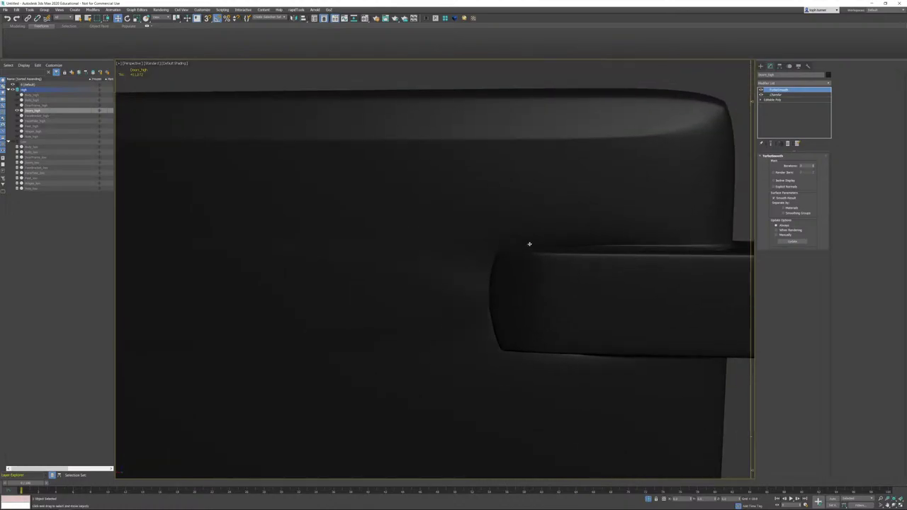
pyautogui.press('F4')
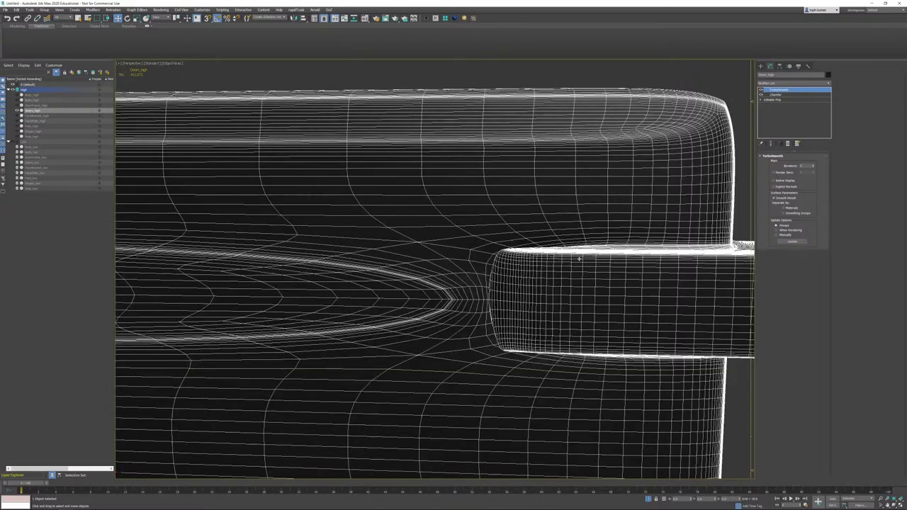
pyautogui.moveTo(557, 223)
pyautogui.keyDown('alt'); pyautogui.mouseDown(button='middle')
pyautogui.moveTo(587, 222)
pyautogui.moveTo(575, 222)
pyautogui.mouseUp(button='middle'); pyautogui.keyUp('alt')
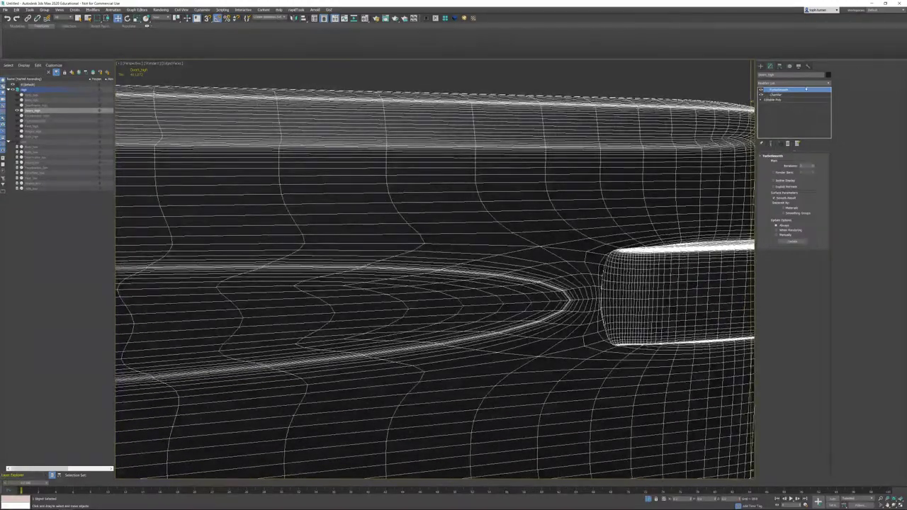
# Step: Select the base mesh polygons of the door corner above the upper hinge arm, excluding the back faces, and assign smoothing group 29
pyautogui.click(780, 100)
pyautogui.keyDown('alt'); pyautogui.moveTo(634, 223); pyautogui.dragTo(616, 229, button='middle'); pyautogui.keyUp('alt')
pyautogui.press('F4')
pyautogui.press('F4')
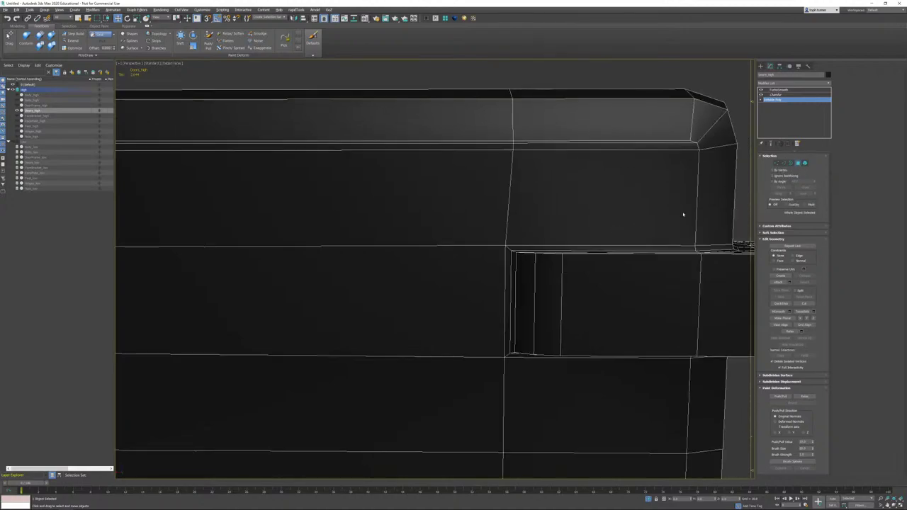
pyautogui.press('4')
pyautogui.moveTo(562, 195); pyautogui.dragTo(448, 231, button='middle')
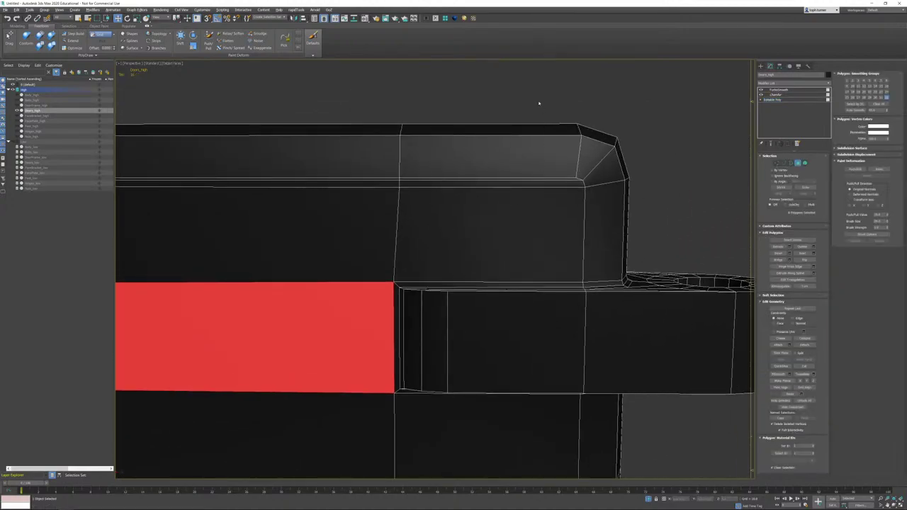
pyautogui.moveTo(538, 101); pyautogui.dragTo(671, 231)
pyautogui.keyDown('alt'); pyautogui.moveTo(671, 232); pyautogui.dragTo(588, 229, button='middle'); pyautogui.keyUp('alt')
pyautogui.keyDown('alt'); pyautogui.click(278, 211); pyautogui.keyUp('alt')
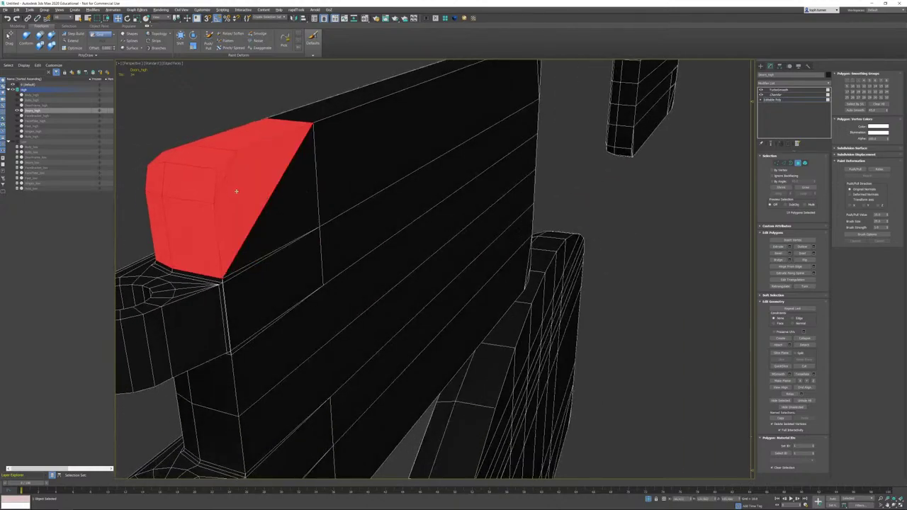
pyautogui.keyDown('alt'); pyautogui.click(235, 192); pyautogui.keyUp('alt')
pyautogui.keyDown('alt'); pyautogui.click(219, 178); pyautogui.keyUp('alt')
pyautogui.keyDown('alt'); pyautogui.moveTo(239, 185); pyautogui.dragTo(298, 181, button='middle'); pyautogui.keyUp('alt')
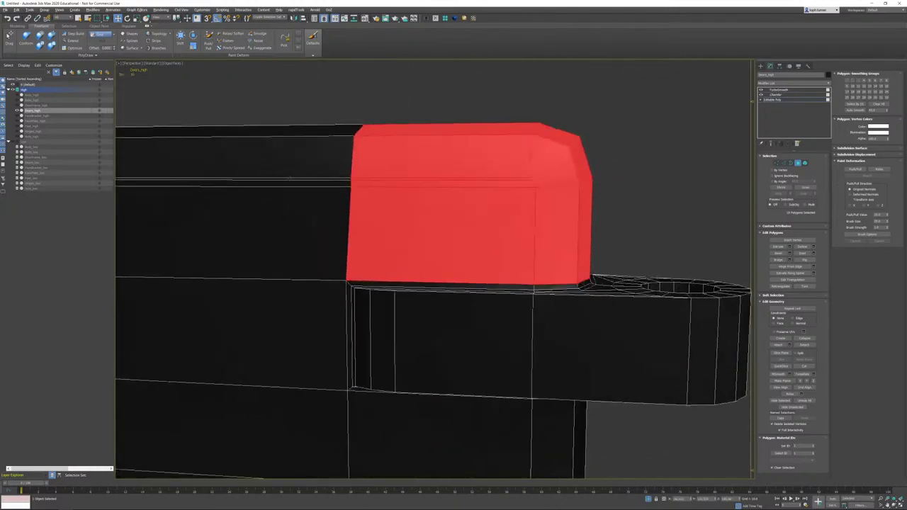
pyautogui.click(873, 103)
pyautogui.click(870, 98)
pyautogui.click(703, 111)
# Step: Select the door's end polygons between the two hinge arms, excluding the back faces, and reset their smoothing groups
pyautogui.moveTo(545, 270); pyautogui.dragTo(568, 163, button='middle')
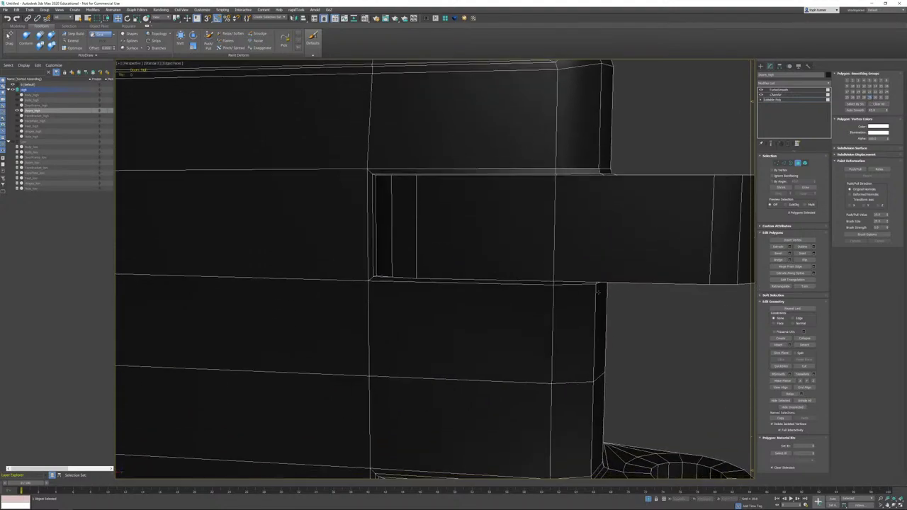
pyautogui.moveTo(611, 337); pyautogui.dragTo(606, 219, button='middle')
pyautogui.scroll(-3, 606, 219)
pyautogui.moveTo(556, 266); pyautogui.dragTo(555, 268)
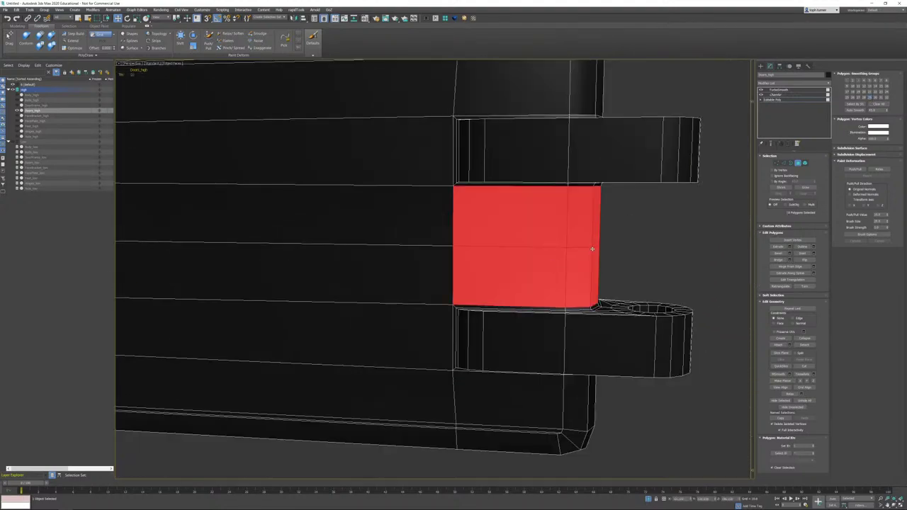
pyautogui.keyDown('alt'); pyautogui.moveTo(593, 248); pyautogui.dragTo(538, 247, button='middle'); pyautogui.keyUp('alt')
pyautogui.keyDown('alt'); pyautogui.click(336, 220); pyautogui.keyUp('alt')
pyautogui.keyDown('alt'); pyautogui.click(364, 252); pyautogui.keyUp('alt')
pyautogui.keyDown('alt'); pyautogui.moveTo(363, 251); pyautogui.dragTo(453, 250, button='middle'); pyautogui.keyUp('alt')
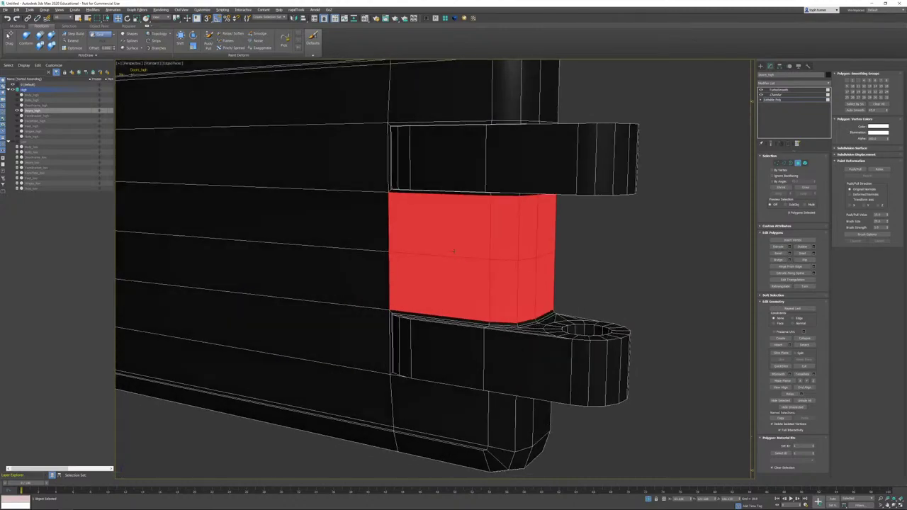
pyautogui.click(879, 105)
# Step: Return to the TurboSmooth level and inspect the shading and edge flow where the upper hinge arm meets the door
pyautogui.click(798, 164)
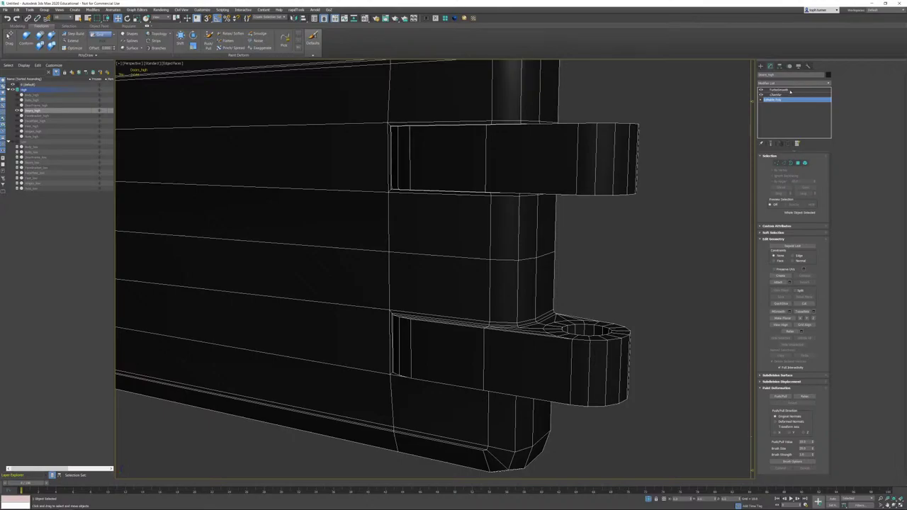
pyautogui.click(788, 90)
pyautogui.keyDown('alt'); pyautogui.moveTo(453, 188); pyautogui.dragTo(473, 190, button='middle'); pyautogui.keyUp('alt')
pyautogui.scroll(2, 473, 188)
pyautogui.press('F3')
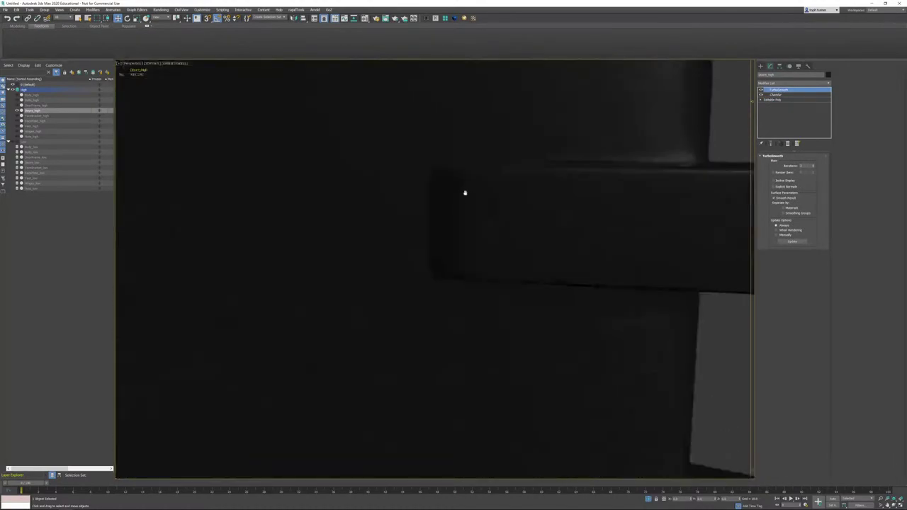
pyautogui.scroll(-3, 465, 192)
pyautogui.scroll(6, 510, 224)
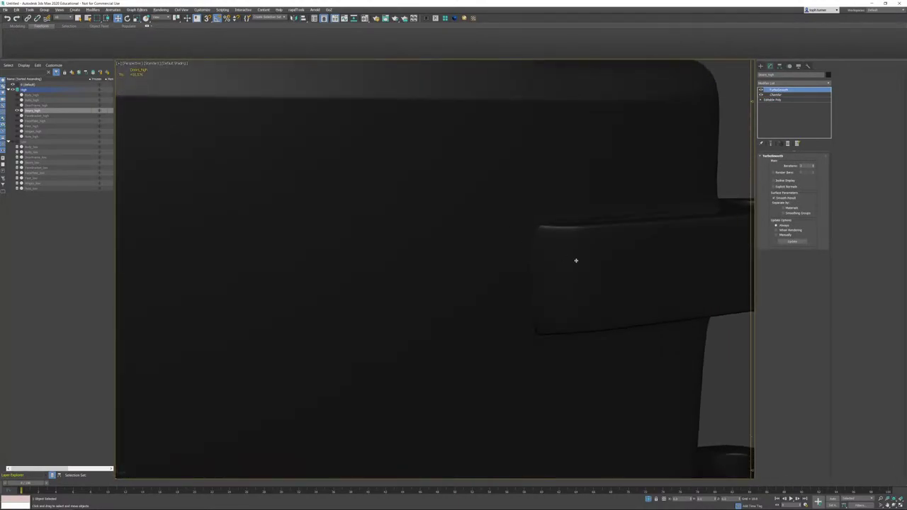
pyautogui.press('F4')
pyautogui.moveTo(539, 239); pyautogui.dragTo(519, 295, button='middle')
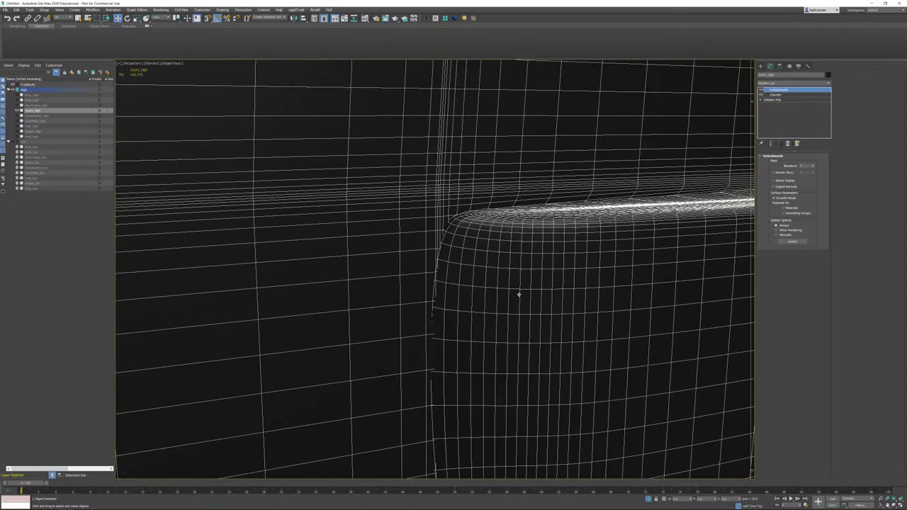
pyautogui.scroll(-1, 519, 295)
# Step: Check the doors' chamfered mesh around the hinge arm and make the Chamfer modifier unique
pyautogui.click(779, 99)
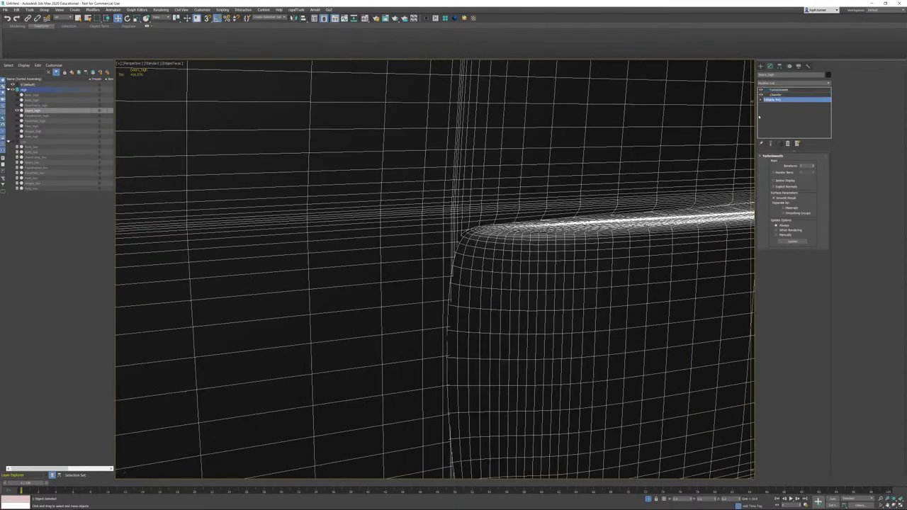
pyautogui.scroll(-3, 475, 255)
pyautogui.keyDown('alt'); pyautogui.moveTo(475, 256); pyautogui.dragTo(699, 193, button='middle'); pyautogui.keyUp('alt')
pyautogui.click(780, 94)
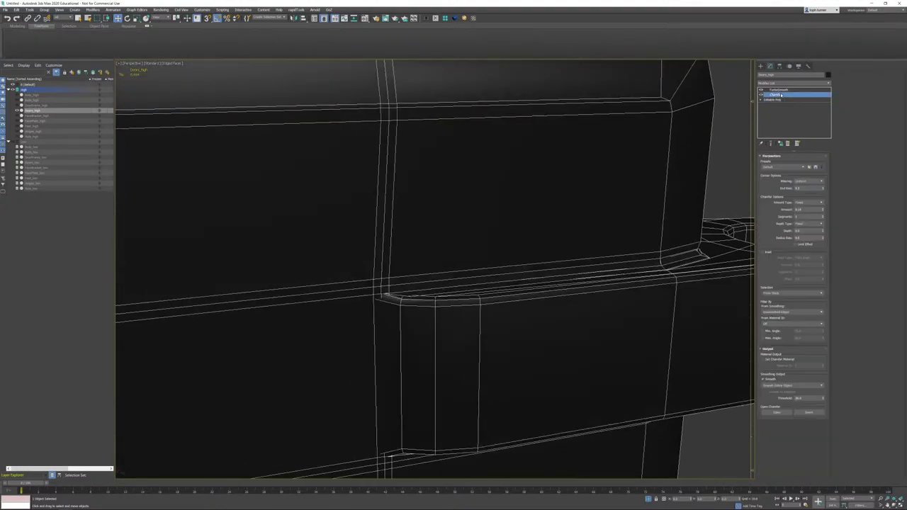
pyautogui.scroll(-3, 579, 205)
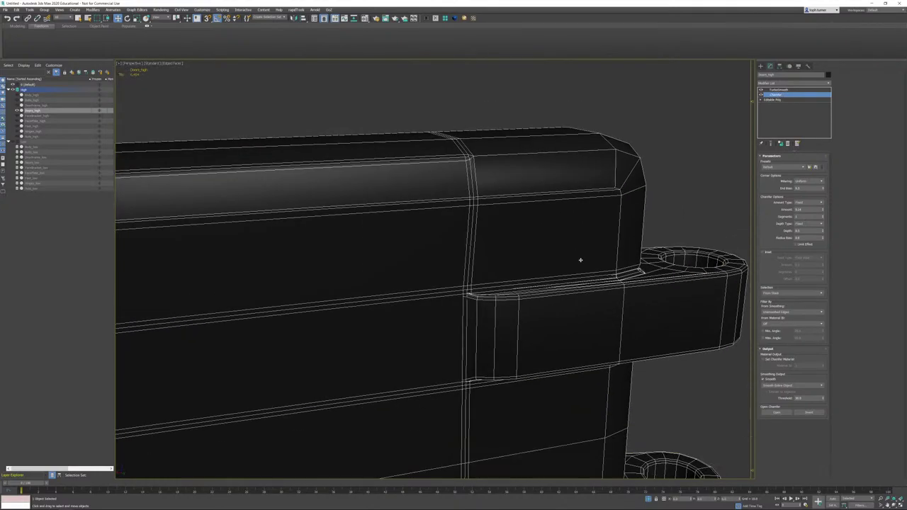
pyautogui.moveTo(579, 260)
pyautogui.keyDown('alt'); pyautogui.mouseDown(button='middle')
pyautogui.moveTo(557, 259)
pyautogui.moveTo(567, 256)
pyautogui.mouseUp(button='middle'); pyautogui.keyUp('alt')
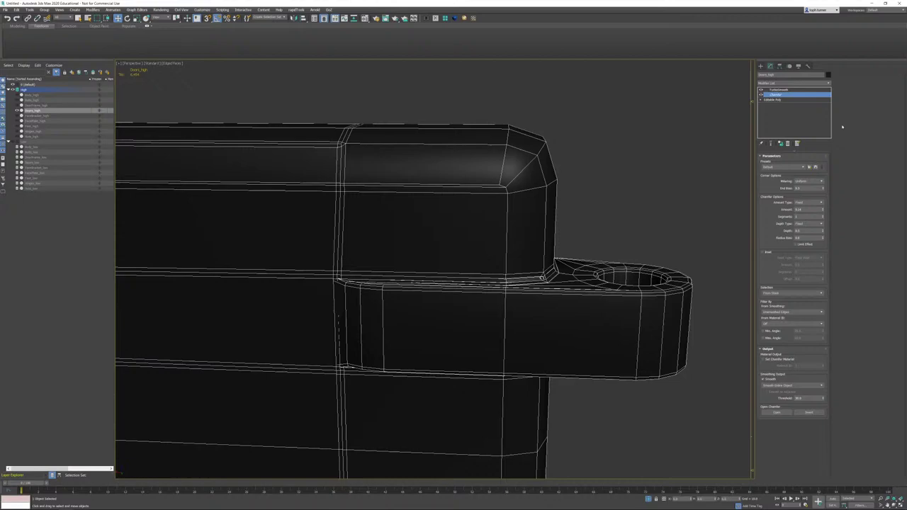
pyautogui.rightClick(781, 95)
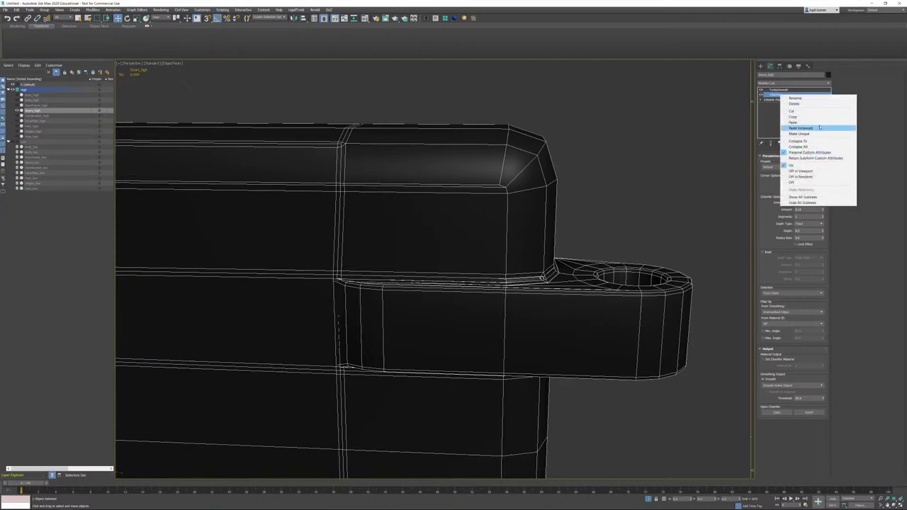
pyautogui.click(815, 134)
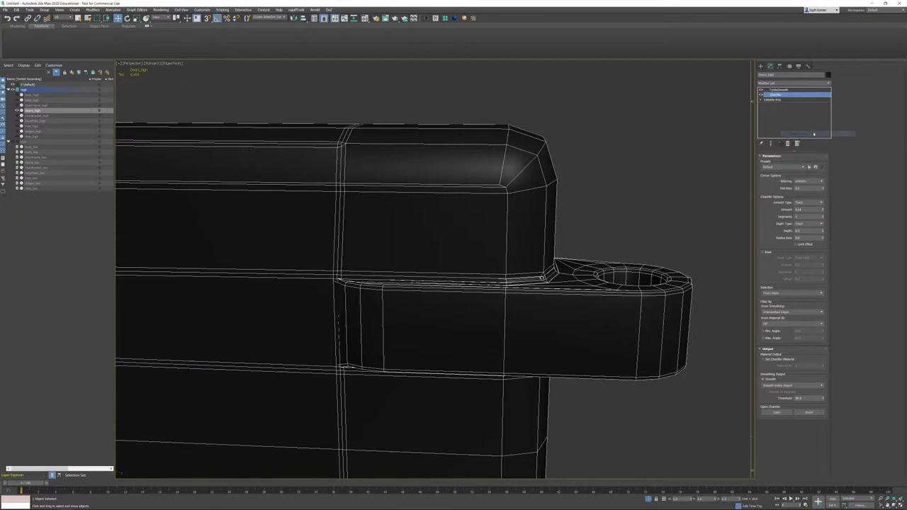
# Step: Adjust the doors' Chamfer amount, checking the edges around the upper hinge arm and the resulting TurboSmooth surface
pyautogui.keyDown('alt'); pyautogui.moveTo(649, 189); pyautogui.dragTo(687, 243, button='middle'); pyautogui.keyUp('alt')
pyautogui.scroll(5, 675, 202)
pyautogui.scroll(-5, 674, 198)
pyautogui.scroll(2, 686, 195)
pyautogui.moveTo(822, 210); pyautogui.dragTo(813, 216)
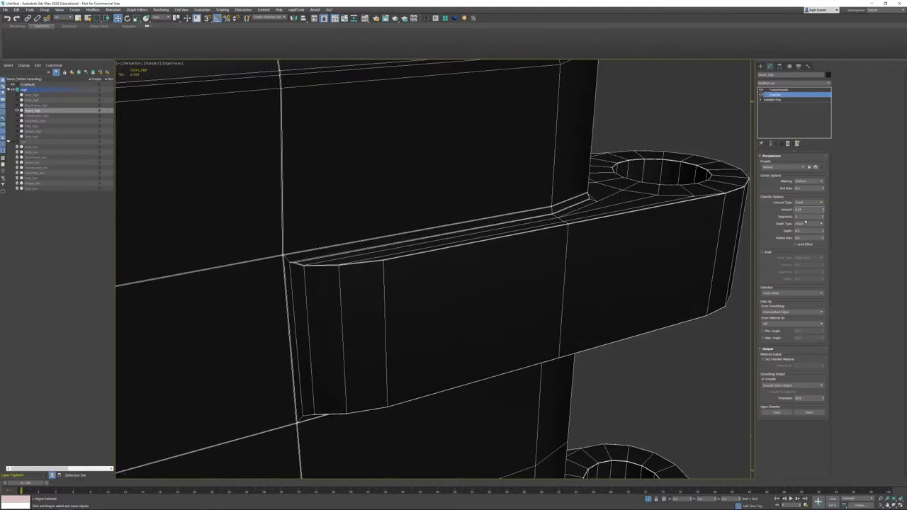
pyautogui.moveTo(551, 266); pyautogui.dragTo(601, 271, button='middle')
pyautogui.scroll(3, 375, 253)
pyautogui.moveTo(409, 251); pyautogui.dragTo(273, 293, button='middle')
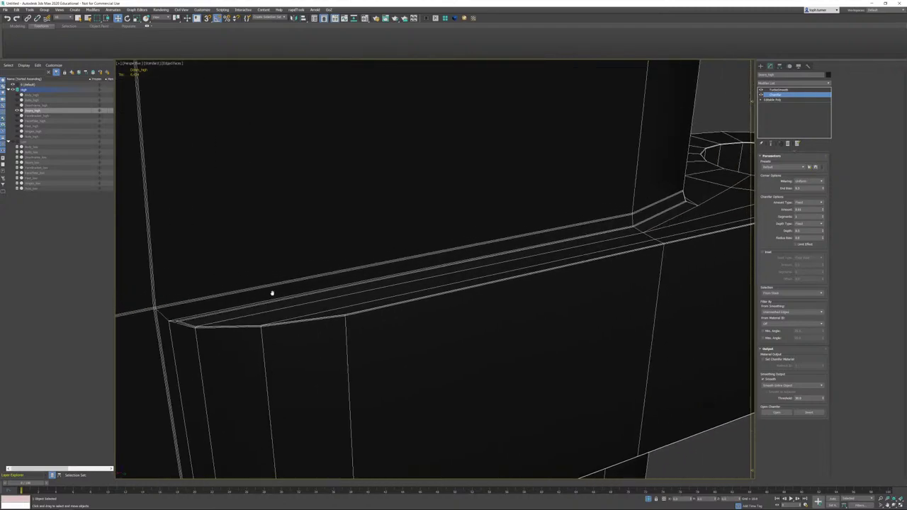
pyautogui.keyDown('alt'); pyautogui.moveTo(741, 245); pyautogui.dragTo(619, 251, button='middle'); pyautogui.keyUp('alt')
pyautogui.moveTo(498, 225); pyautogui.dragTo(539, 233, button='middle')
pyautogui.keyDown('alt'); pyautogui.moveTo(652, 207); pyautogui.dragTo(650, 229, button='middle'); pyautogui.keyUp('alt')
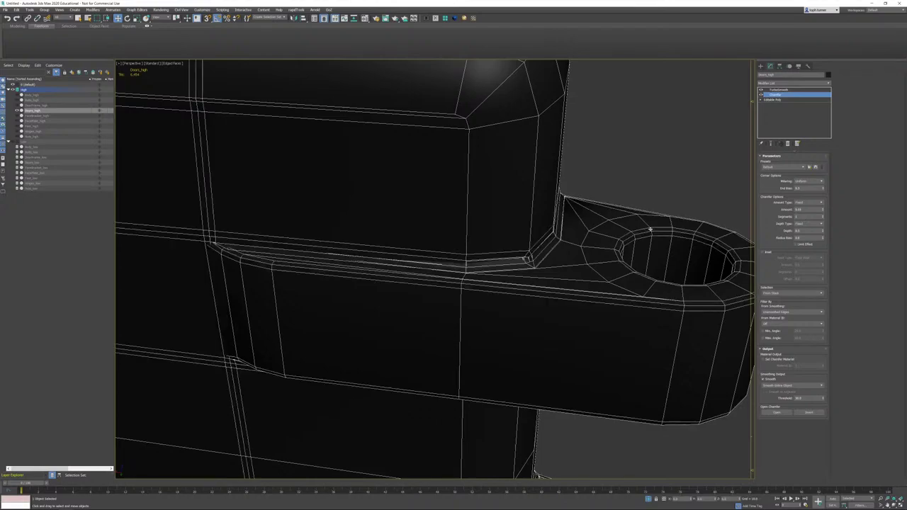
pyautogui.click(777, 90)
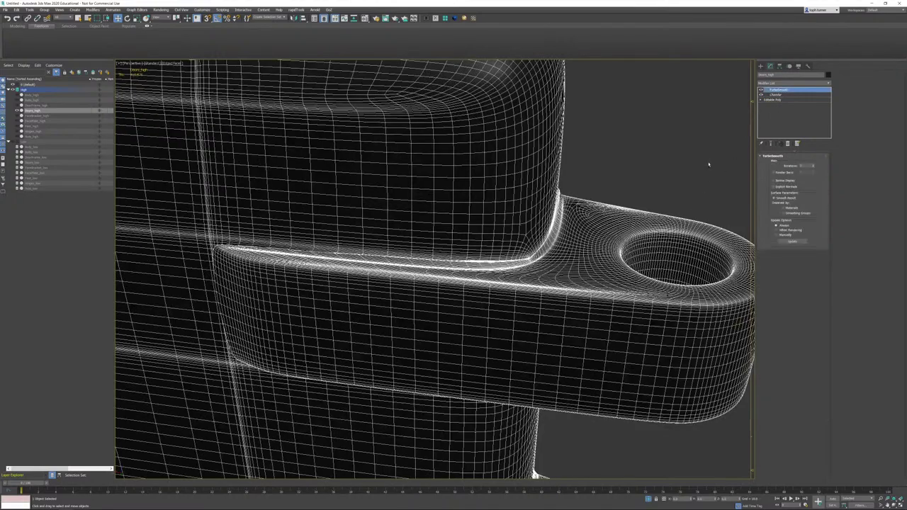
# Step: Select the base mesh polygons along the top of the upper hinge arm where it meets the door
pyautogui.click(782, 100)
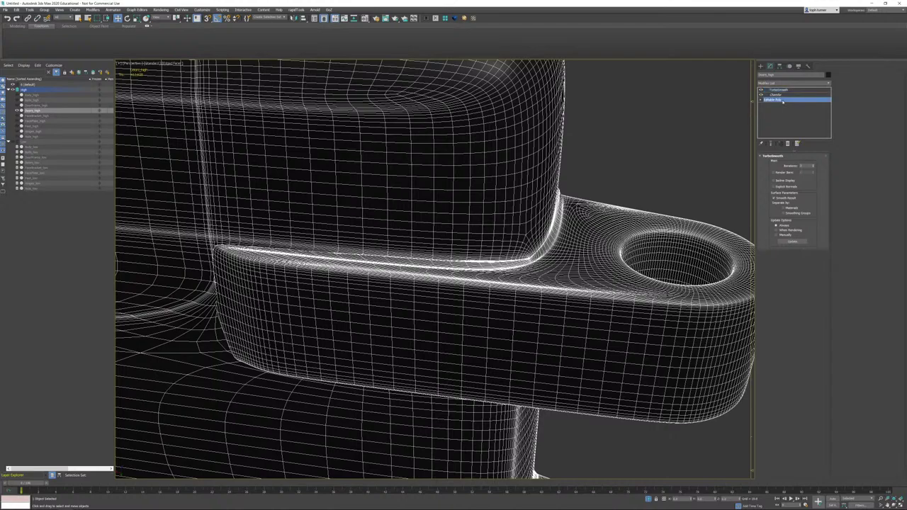
pyautogui.press('4')
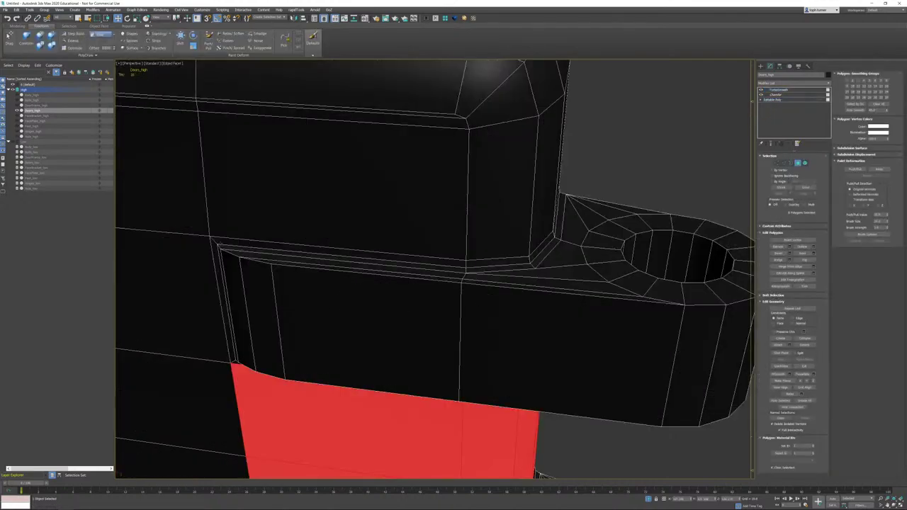
pyautogui.click(236, 244)
pyautogui.keyDown('ctrl'); pyautogui.click(237, 249); pyautogui.keyUp('ctrl')
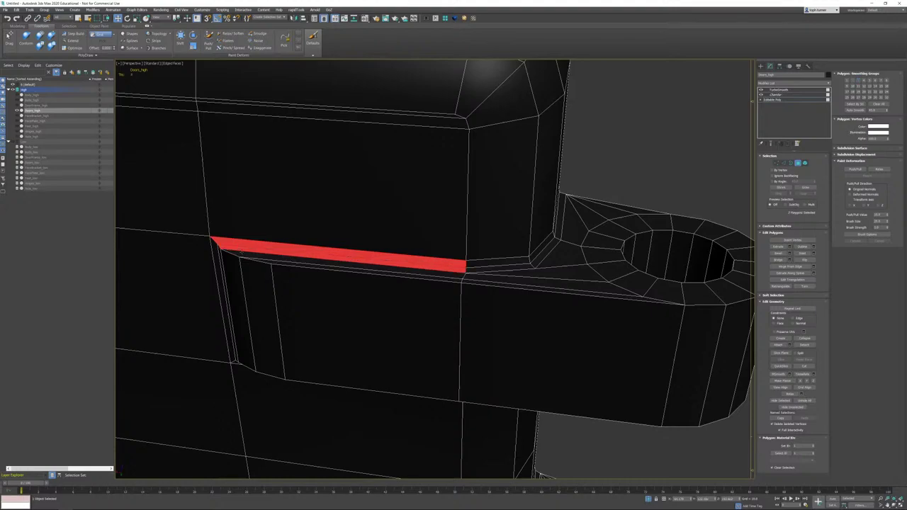
pyautogui.keyDown('ctrl'); pyautogui.click(242, 253); pyautogui.keyUp('ctrl')
pyautogui.keyDown('ctrl'); pyautogui.click(266, 261); pyautogui.keyUp('ctrl')
pyautogui.keyDown('ctrl'); pyautogui.click(498, 260); pyautogui.keyUp('ctrl')
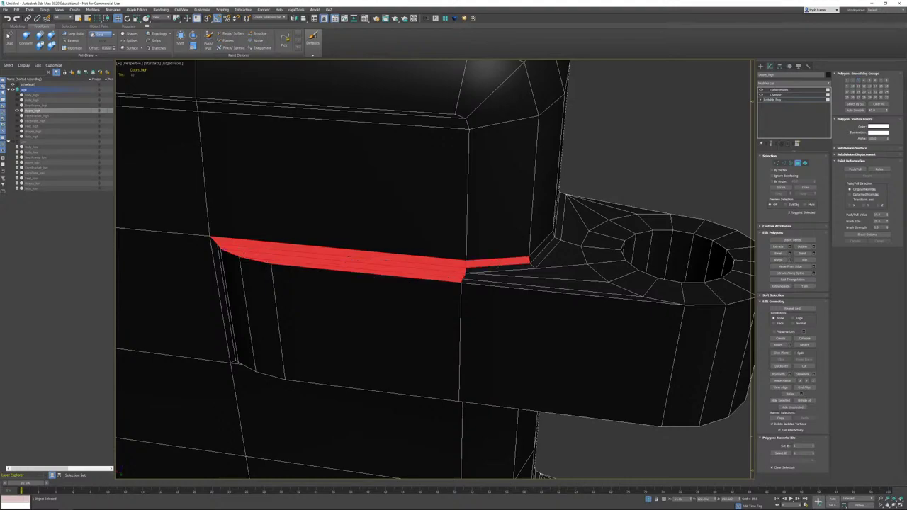
pyautogui.keyDown('ctrl'); pyautogui.click(499, 274); pyautogui.keyUp('ctrl')
pyautogui.keyDown('ctrl'); pyautogui.click(496, 281); pyautogui.keyUp('ctrl')
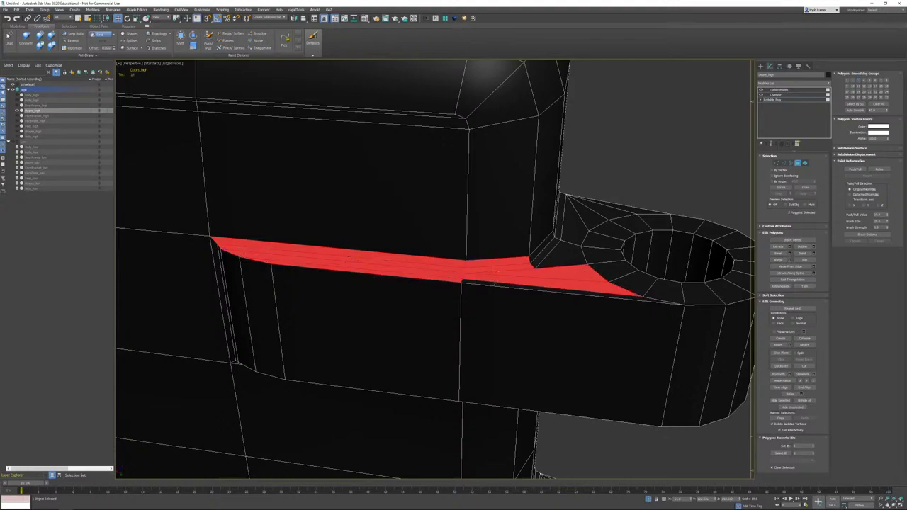
pyautogui.keyDown('ctrl'); pyautogui.click(495, 283); pyautogui.keyUp('ctrl')
pyautogui.keyDown('alt'); pyautogui.moveTo(494, 283); pyautogui.dragTo(358, 269, button='middle'); pyautogui.keyUp('alt')
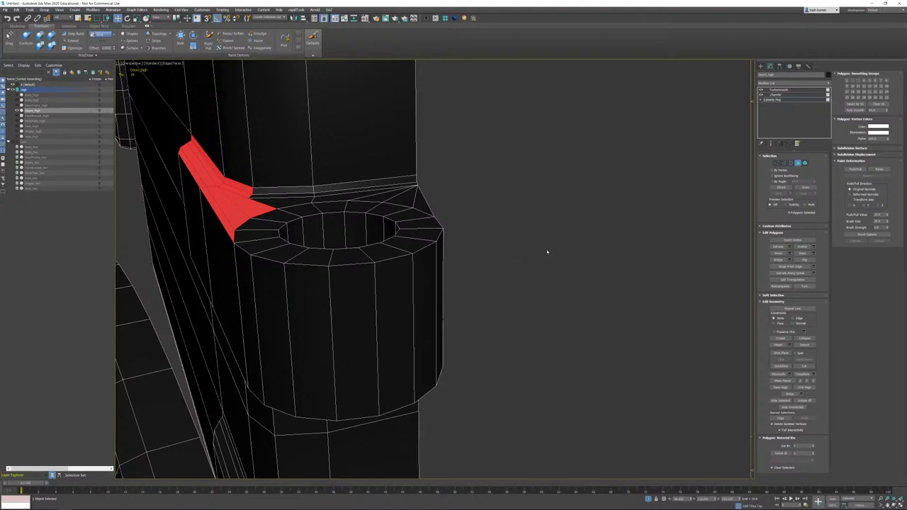
# Step: Select all polygons across the four doors and clear the selection
pyautogui.scroll(-10, 547, 251)
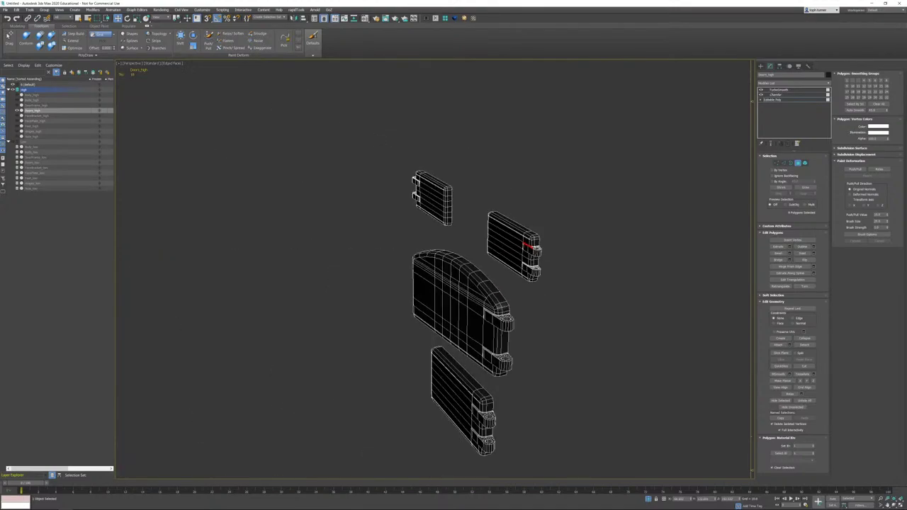
pyautogui.keyDown('alt'); pyautogui.moveTo(517, 205); pyautogui.dragTo(550, 181, button='middle'); pyautogui.keyUp('alt')
pyautogui.moveTo(584, 465); pyautogui.dragTo(584, 465)
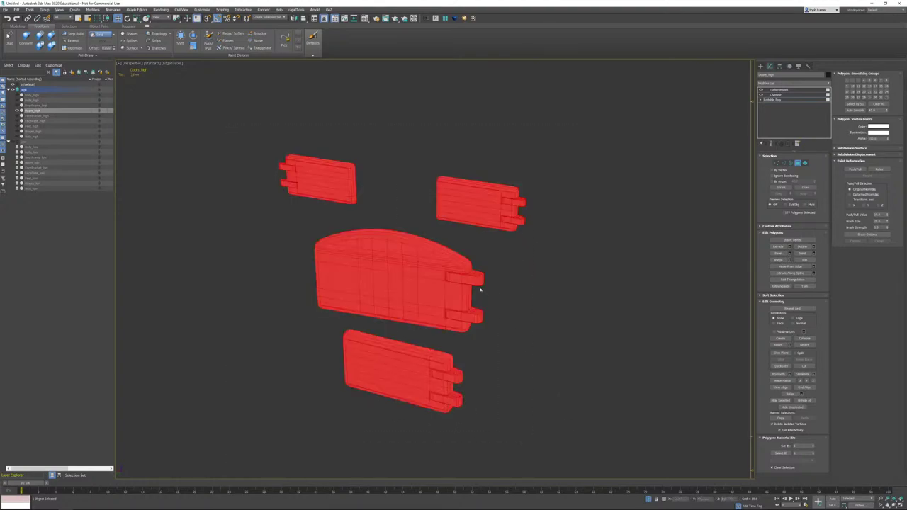
pyautogui.keyDown('alt'); pyautogui.moveTo(478, 290); pyautogui.dragTo(510, 280, button='middle'); pyautogui.keyUp('alt')
pyautogui.scroll(6, 528, 270)
pyautogui.click(556, 283)
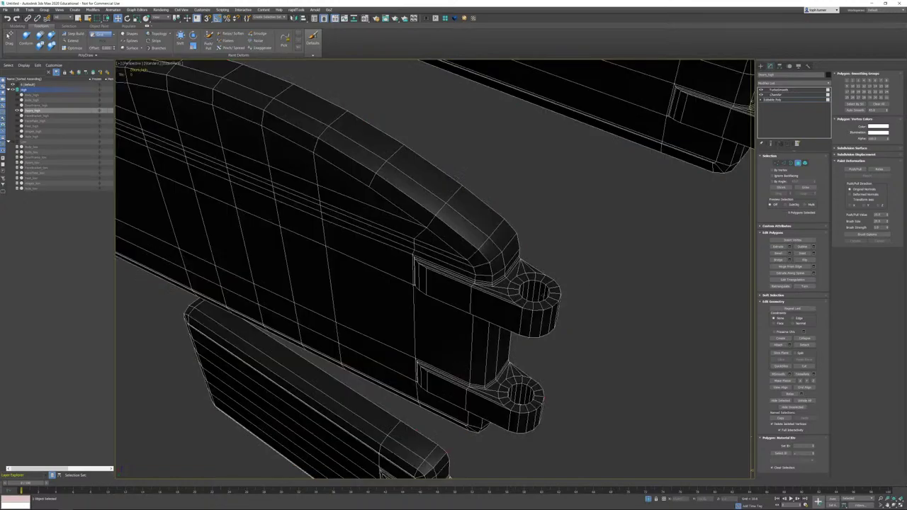
# Step: Select the inner faces of the arched door's upper hinge hole and both hinge holes of the neighbouring small door
pyautogui.click(533, 290)
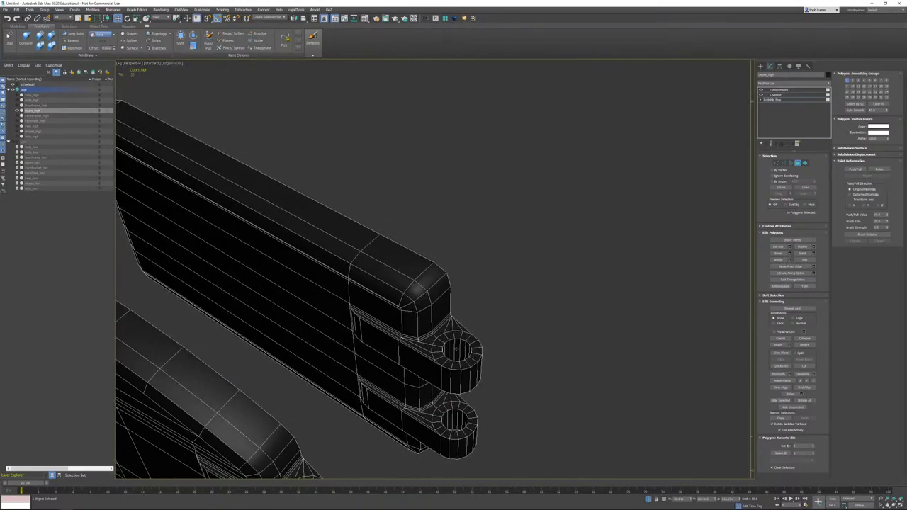
pyautogui.keyDown('ctrl'); pyautogui.click(456, 349); pyautogui.keyUp('ctrl')
pyautogui.keyDown('shift'); pyautogui.click(452, 345); pyautogui.keyUp('shift')
pyautogui.keyDown('alt'); pyautogui.moveTo(454, 345); pyautogui.dragTo(489, 248, button='middle'); pyautogui.keyUp('alt')
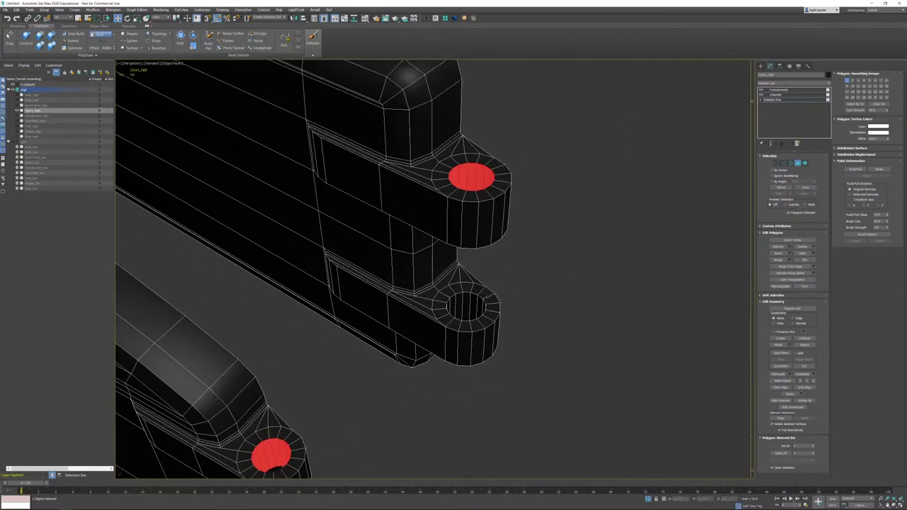
pyautogui.keyDown('ctrl'); pyautogui.click(458, 304); pyautogui.keyUp('ctrl')
pyautogui.keyDown('shift'); pyautogui.click(461, 301); pyautogui.keyUp('shift')
# Step: Add the inner faces of both hinge holes on the lowest door to the selection
pyautogui.moveTo(463, 303); pyautogui.dragTo(535, 63, button='middle')
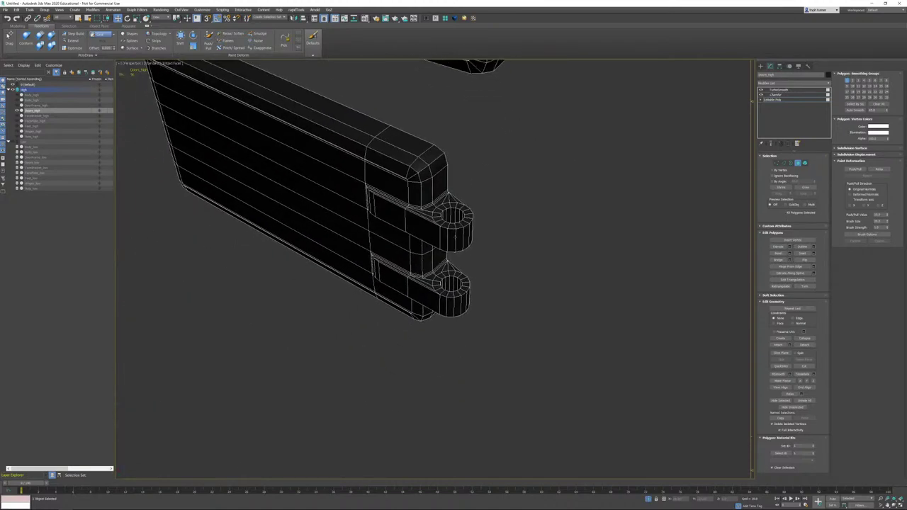
pyautogui.keyDown('ctrl'); pyautogui.click(454, 215); pyautogui.keyUp('ctrl')
pyautogui.keyDown('ctrl'); pyautogui.click(452, 285); pyautogui.keyUp('ctrl')
pyautogui.keyDown('shift'); pyautogui.click(455, 284); pyautogui.keyUp('shift')
pyautogui.moveTo(390, 199); pyautogui.dragTo(419, 276, button='middle')
pyautogui.scroll(-3, 418, 277)
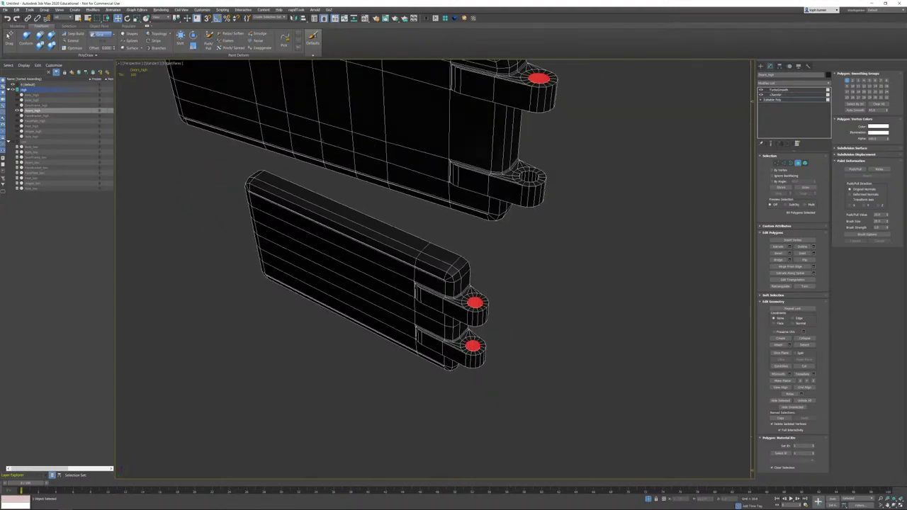
# Step: Add the inner faces of both hinge holes on the small door with opposite-facing hinges to the selection
pyautogui.moveTo(322, 140); pyautogui.dragTo(492, 318, button='middle')
pyautogui.moveTo(364, 85); pyautogui.dragTo(351, 298, button='middle')
pyautogui.moveTo(266, 225); pyautogui.dragTo(488, 282, button='middle')
pyautogui.scroll(5, 363, 266)
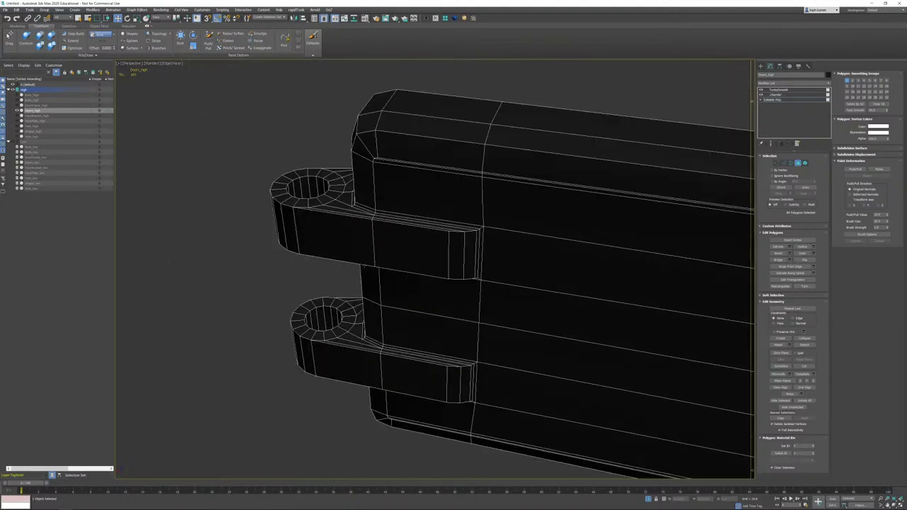
pyautogui.keyDown('ctrl'); pyautogui.click(313, 188); pyautogui.keyUp('ctrl')
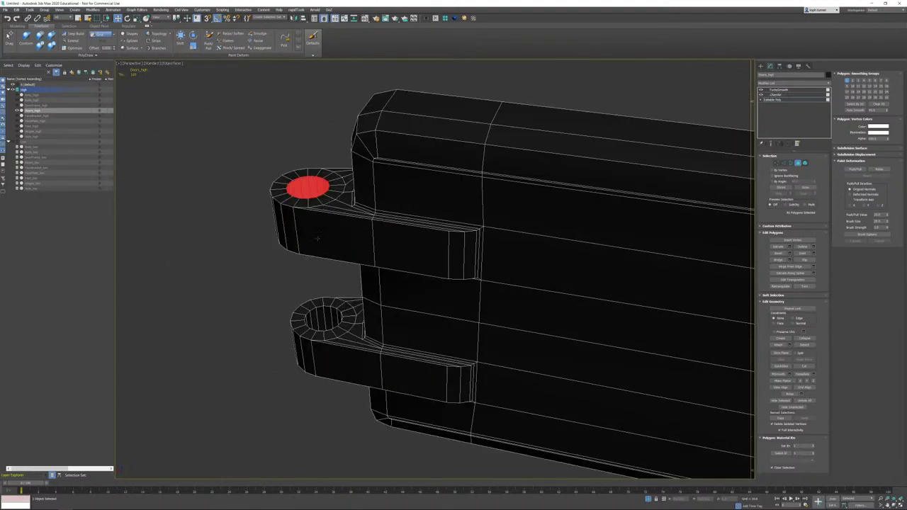
pyautogui.keyDown('ctrl'); pyautogui.click(322, 314); pyautogui.keyUp('ctrl')
# Step: Add the flat back faces of all four doors to the hinge-hole selection and assign smoothing group 1
pyautogui.keyDown('alt'); pyautogui.moveTo(397, 220); pyautogui.dragTo(586, 220, button='middle'); pyautogui.keyUp('alt')
pyautogui.scroll(-5, 585, 220)
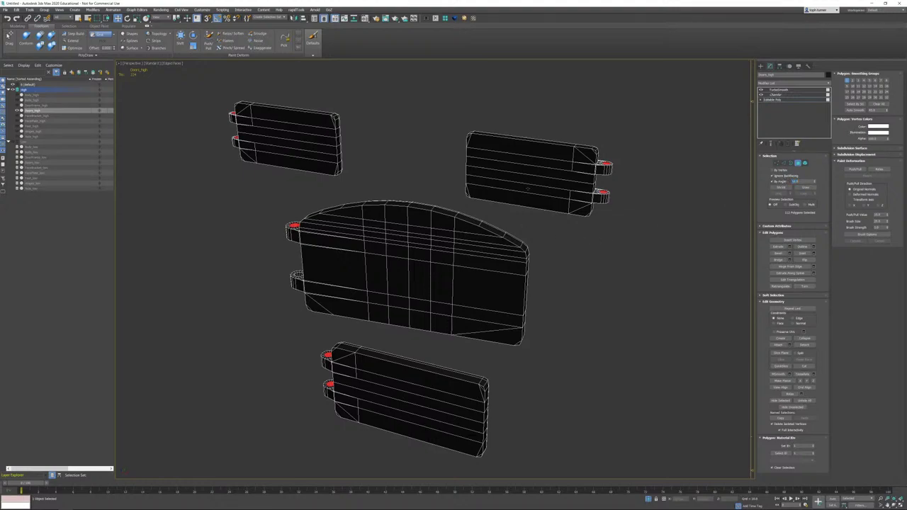
pyautogui.click(531, 175)
pyautogui.keyDown('ctrl'); pyautogui.click(311, 142); pyautogui.keyUp('ctrl')
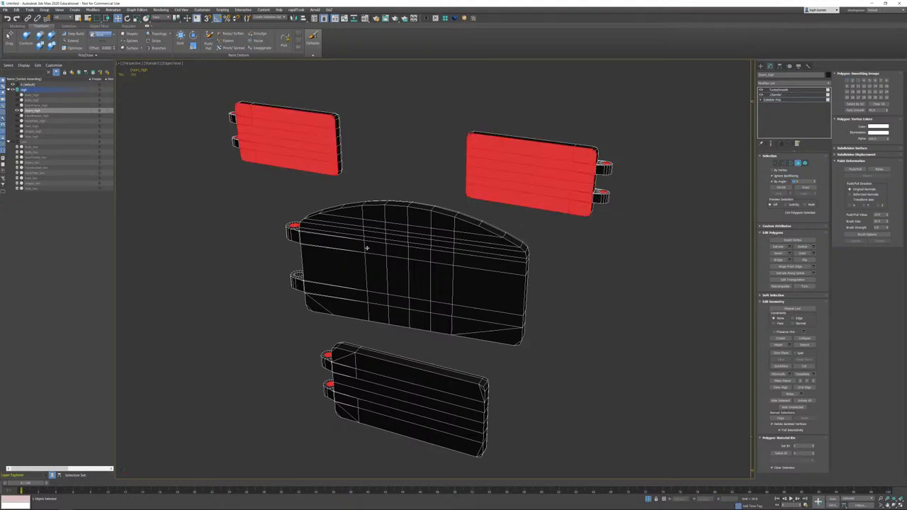
pyautogui.keyDown('ctrl'); pyautogui.click(367, 248); pyautogui.keyUp('ctrl')
pyautogui.keyDown('ctrl'); pyautogui.click(389, 389); pyautogui.keyUp('ctrl')
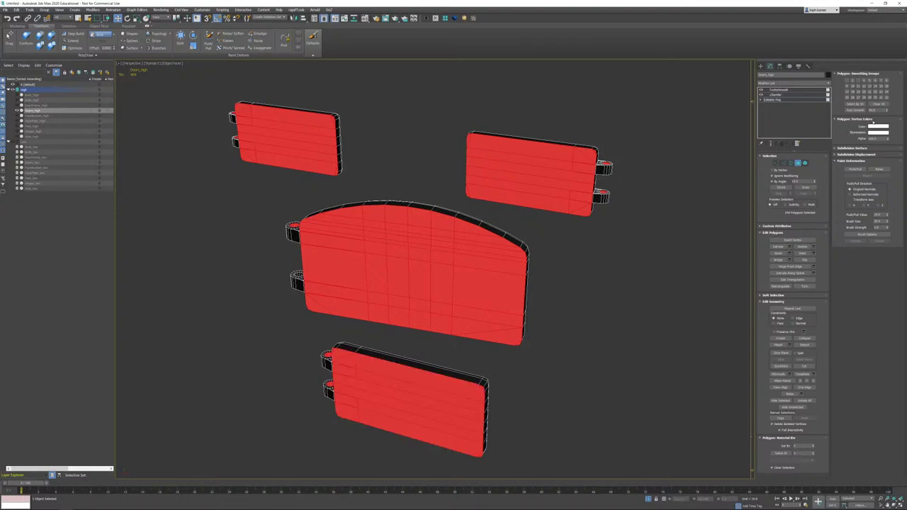
pyautogui.click(847, 80)
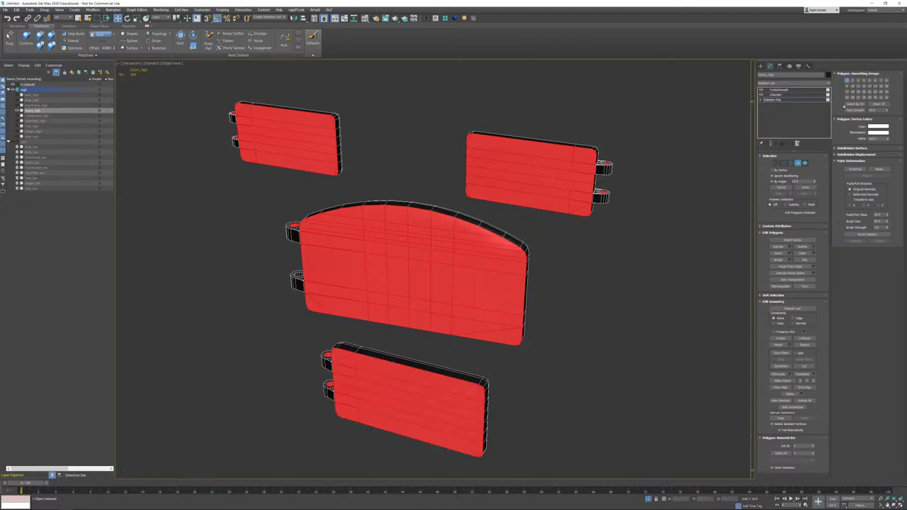
# Step: Invert the selection to the remaining door polygons, clear their smoothing groups, assign group 2 and leave polygon editing
pyautogui.keyDown('alt'); pyautogui.moveTo(646, 296); pyautogui.dragTo(550, 257, button='middle'); pyautogui.keyUp('alt')
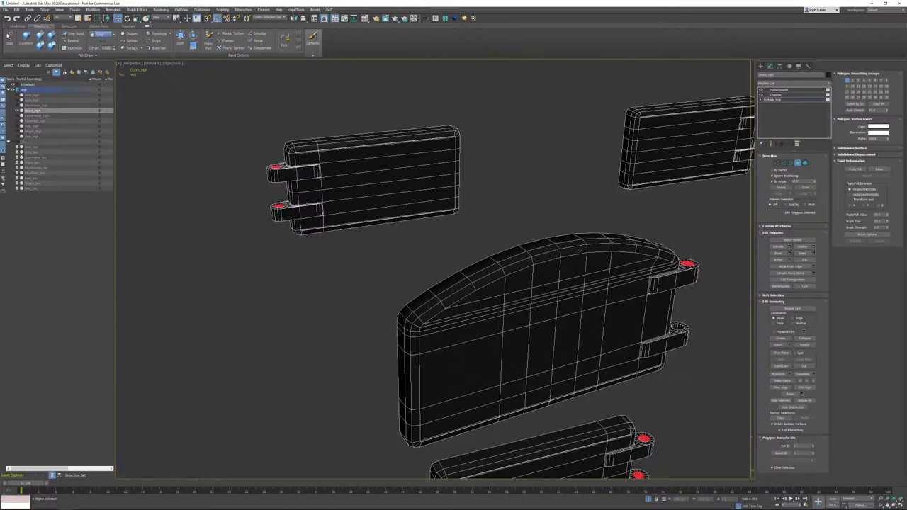
pyautogui.hotkey('ctrl', 'a')
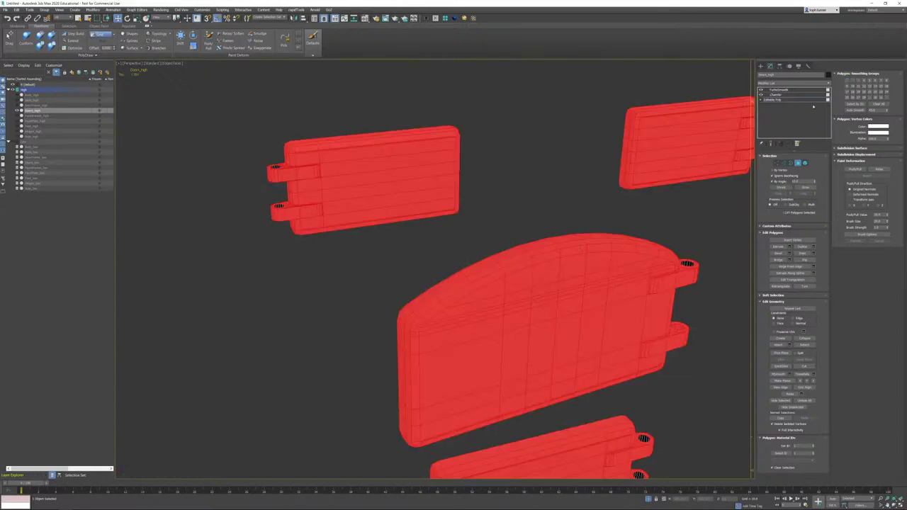
pyautogui.click(872, 103)
pyautogui.click(853, 81)
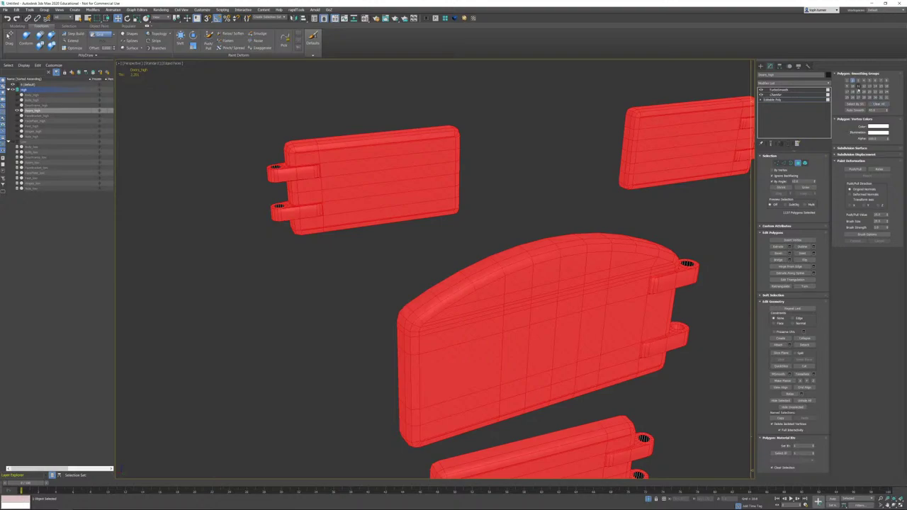
pyautogui.click(797, 164)
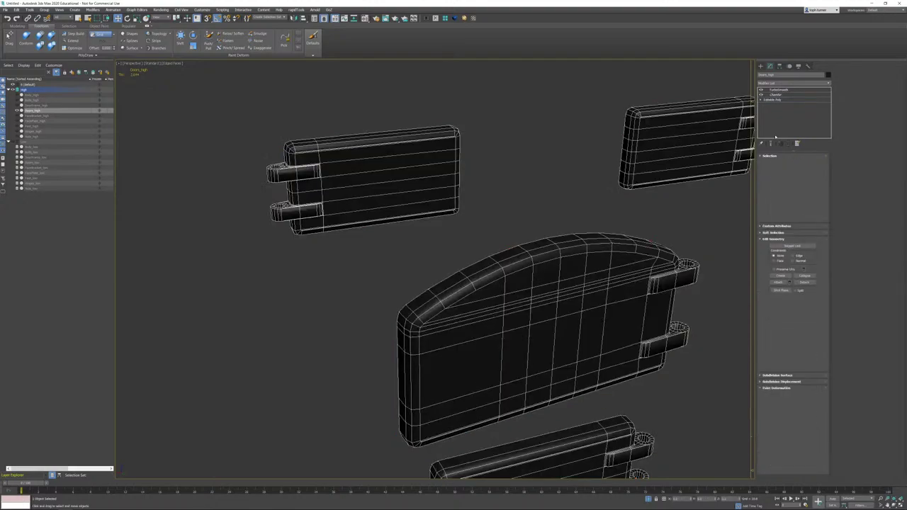
# Step: Display the TurboSmooth result shaded without edges and inspect the small door's hinge arms
pyautogui.click(779, 90)
pyautogui.moveTo(642, 201); pyautogui.dragTo(602, 185, button='middle')
pyautogui.press('F3')
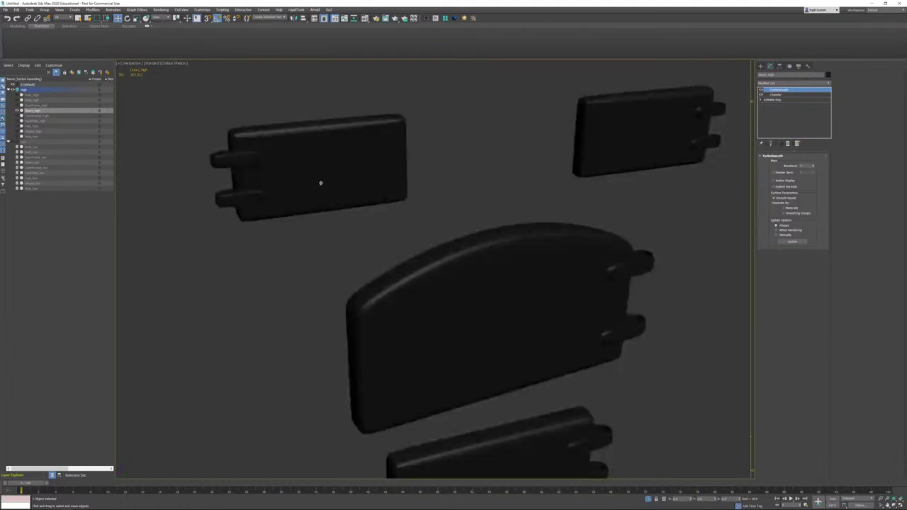
pyautogui.scroll(10, 318, 182)
pyautogui.moveTo(346, 165); pyautogui.dragTo(450, 177, button='middle')
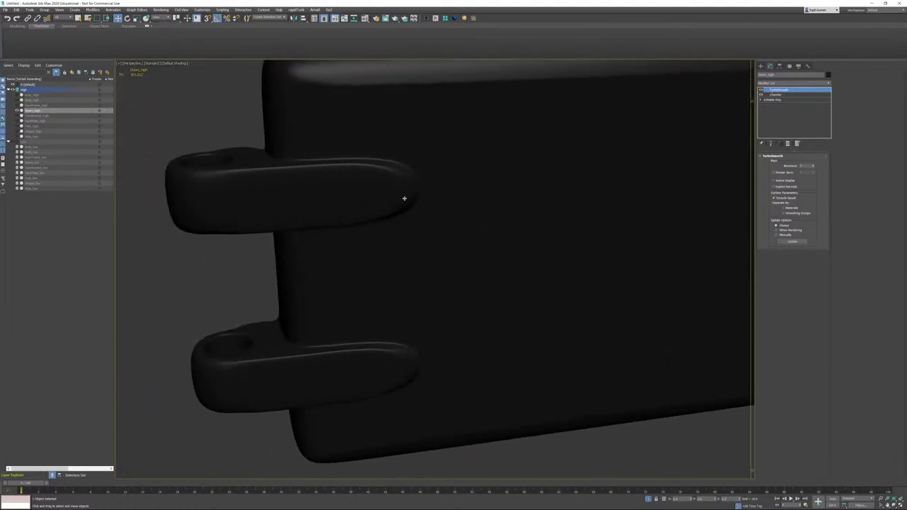
pyautogui.keyDown('alt'); pyautogui.moveTo(405, 198); pyautogui.dragTo(376, 213, button='middle'); pyautogui.keyUp('alt')
pyautogui.scroll(-3, 442, 225)
pyautogui.scroll(-4, 423, 243)
# Step: Inspect the arched door's curved rim and hinge arms, first shaded and again with the smoothed edges displayed
pyautogui.moveTo(612, 197); pyautogui.dragTo(569, 266, button='middle')
pyautogui.scroll(-3, 541, 253)
pyautogui.moveTo(477, 350); pyautogui.dragTo(494, 263, button='middle')
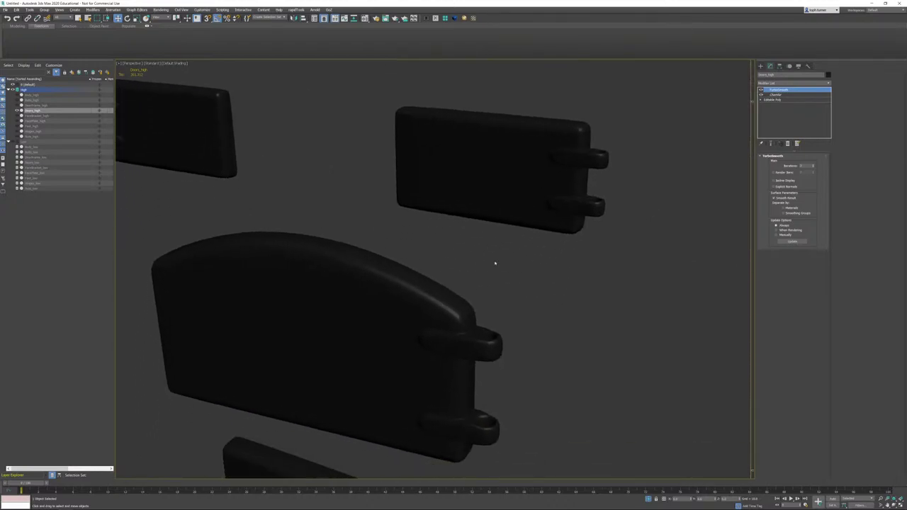
pyautogui.scroll(4, 480, 338)
pyautogui.moveTo(480, 338)
pyautogui.keyDown('alt'); pyautogui.mouseDown(button='middle')
pyautogui.moveTo(475, 328)
pyautogui.moveTo(518, 255)
pyautogui.moveTo(562, 281)
pyautogui.moveTo(642, 295)
pyautogui.moveTo(620, 306)
pyautogui.moveTo(376, 319)
pyautogui.moveTo(401, 343)
pyautogui.mouseUp(button='middle'); pyautogui.keyUp('alt')
pyautogui.scroll(4, 531, 265)
pyautogui.scroll(-5, 536, 318)
pyautogui.scroll(3, 643, 295)
pyautogui.press('F3')
pyautogui.scroll(-1, 643, 295)
pyautogui.scroll(5, 607, 300)
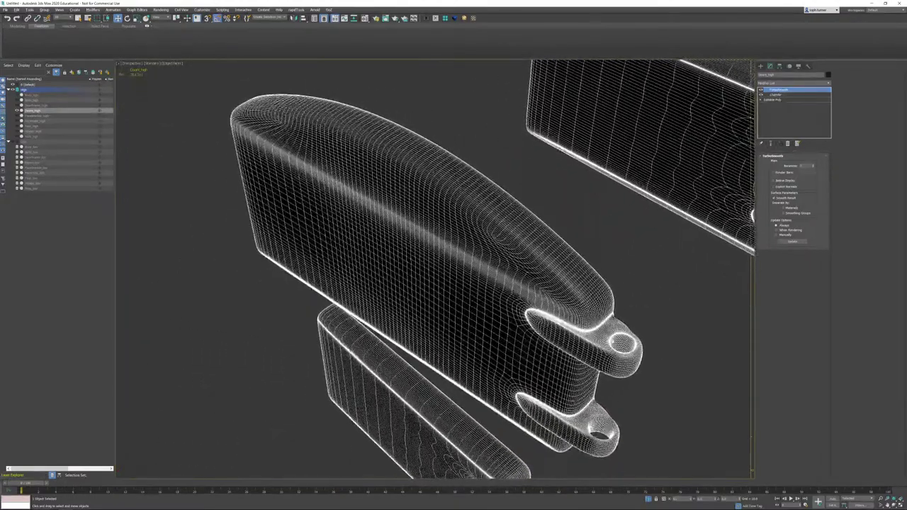
# Step: Return to the doors' Editable Poly level and examine the base mesh around the arched door's upper hinge arm
pyautogui.click(772, 99)
pyautogui.keyDown('alt'); pyautogui.moveTo(449, 259); pyautogui.dragTo(470, 251, button='middle'); pyautogui.keyUp('alt')
pyautogui.scroll(3, 470, 251)
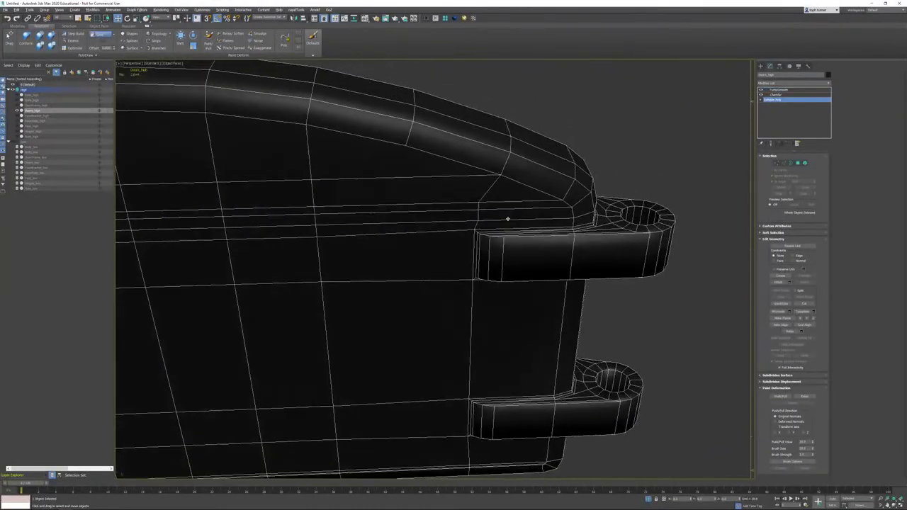
pyautogui.scroll(3, 507, 219)
pyautogui.moveTo(542, 212); pyautogui.dragTo(440, 264, button='middle')
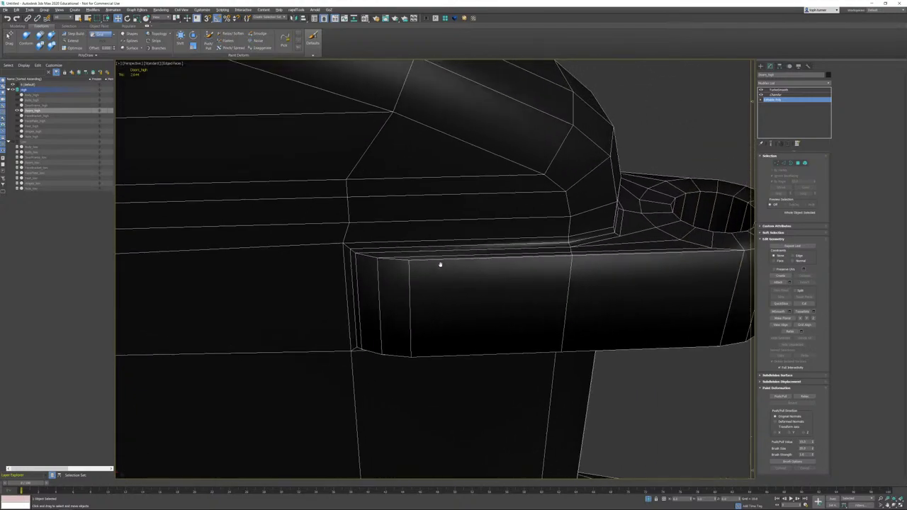
pyautogui.moveTo(528, 255); pyautogui.dragTo(517, 256, button='middle')
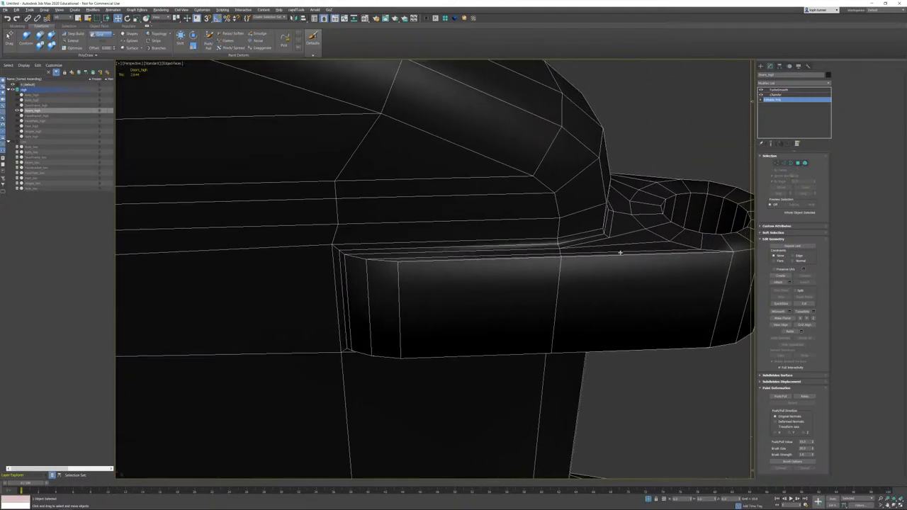
pyautogui.click(798, 164)
pyautogui.click(612, 252)
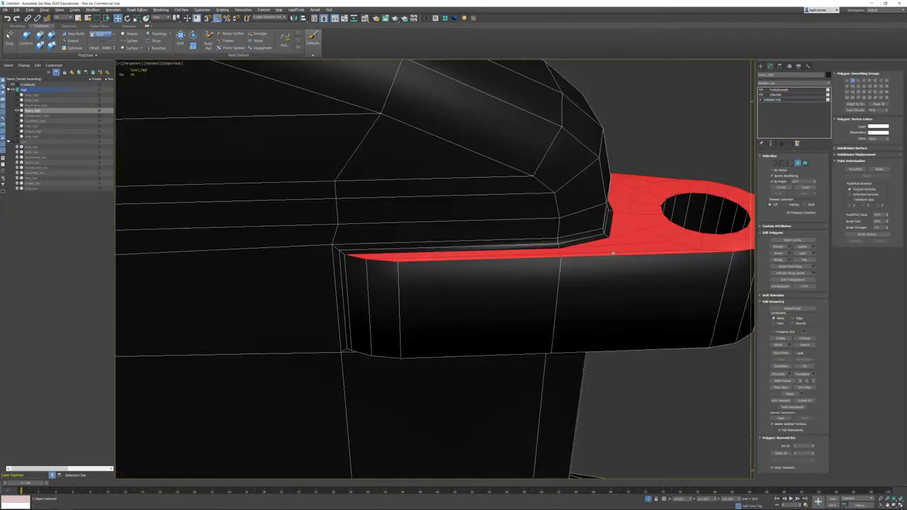
pyautogui.click(585, 296)
pyautogui.keyDown('alt'); pyautogui.moveTo(516, 266); pyautogui.dragTo(520, 264, button='middle'); pyautogui.keyUp('alt')
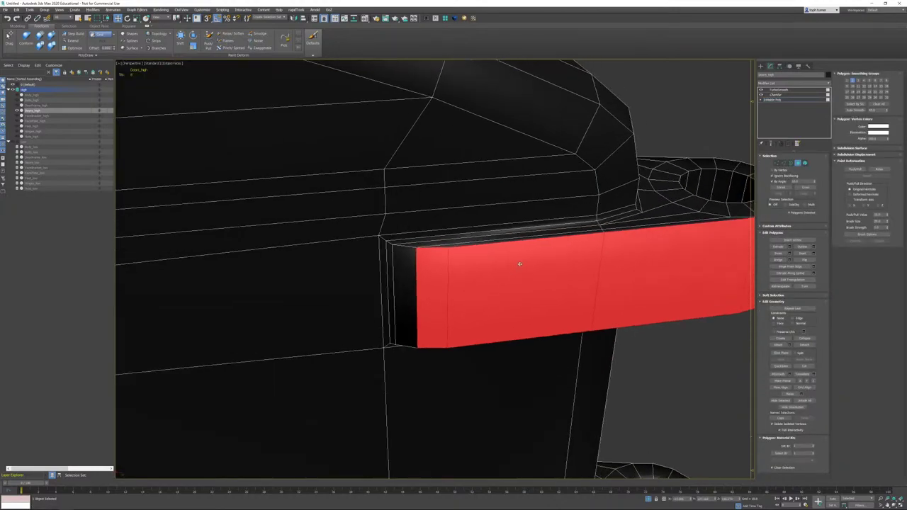
pyautogui.click(788, 164)
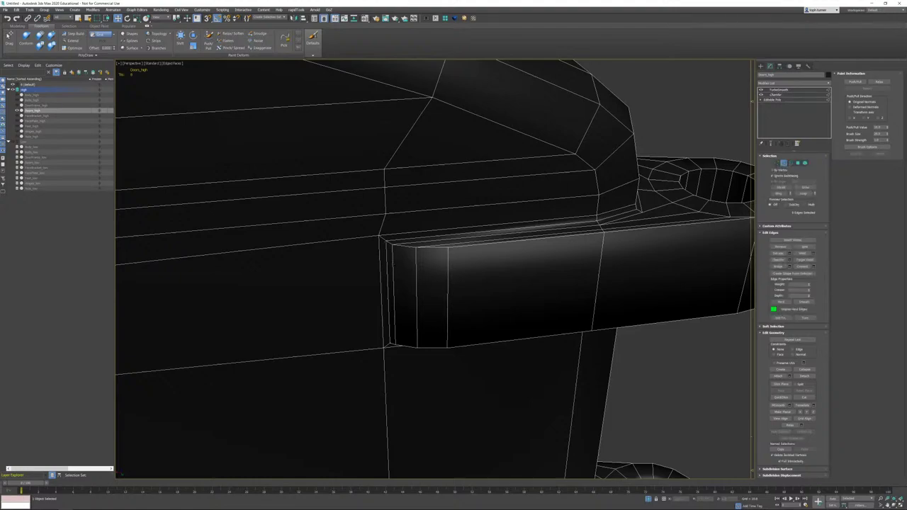
pyautogui.click(391, 246)
pyautogui.click(470, 245)
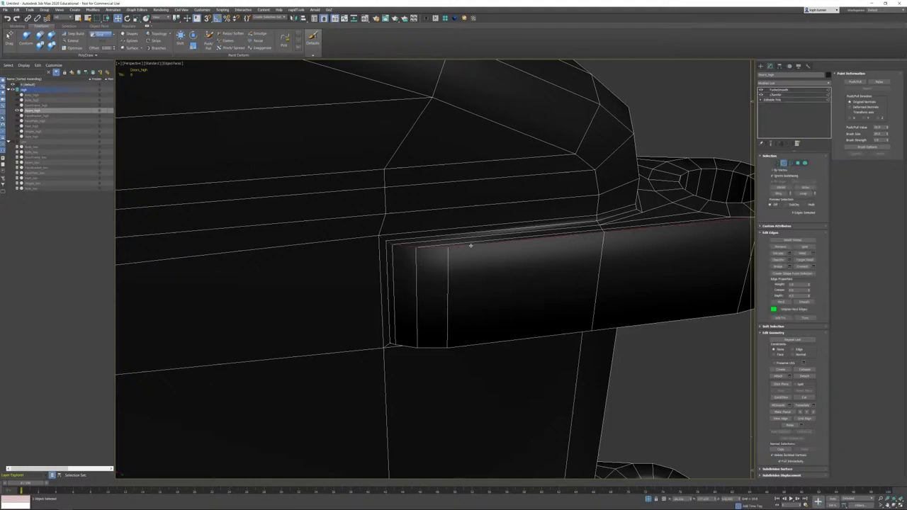
pyautogui.keyDown('alt'); pyautogui.moveTo(479, 258); pyautogui.dragTo(581, 258, button='middle'); pyautogui.keyUp('alt')
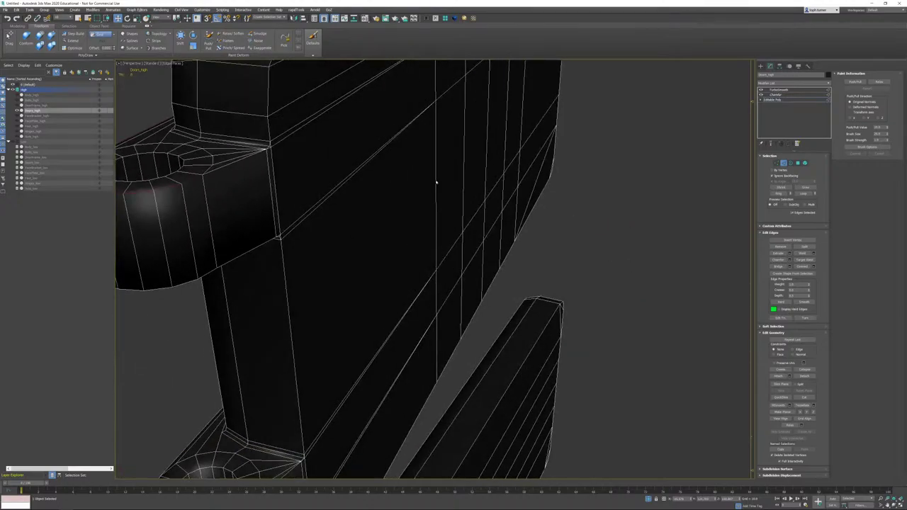
pyautogui.keyDown('alt'); pyautogui.moveTo(389, 255); pyautogui.dragTo(727, 180, button='middle'); pyautogui.keyUp('alt')
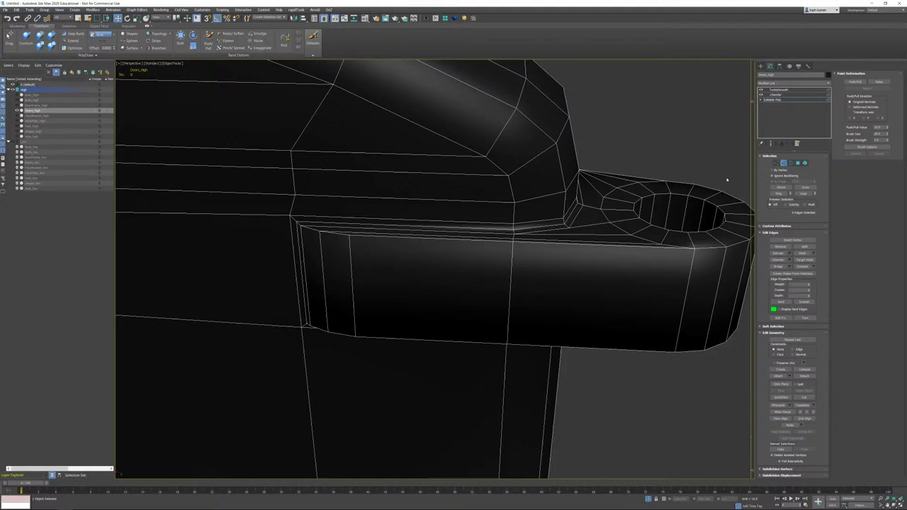
# Step: Select all outer side polygons around the arched door's upper hinge arm, replace their smoothing groups with group 3 and leave polygon editing
pyautogui.click(798, 163)
pyautogui.click(542, 284)
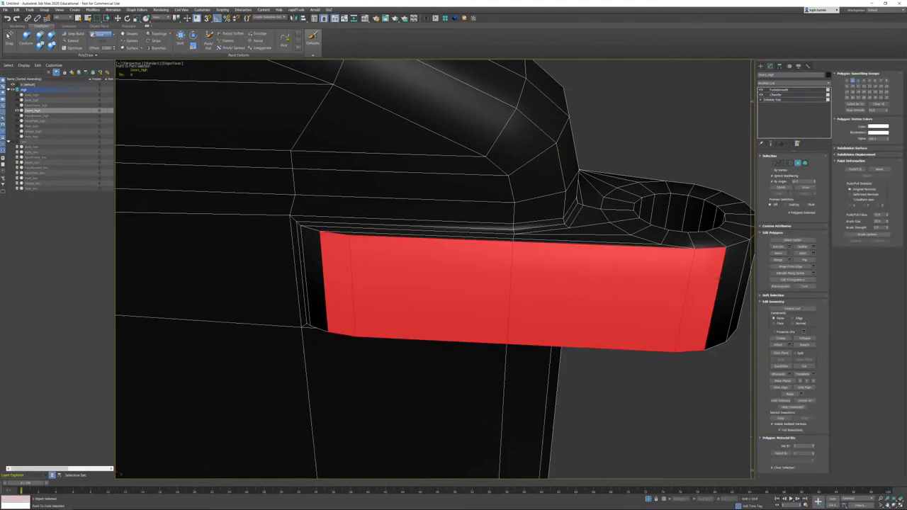
pyautogui.keyDown('ctrl'); pyautogui.click(719, 279); pyautogui.keyUp('ctrl')
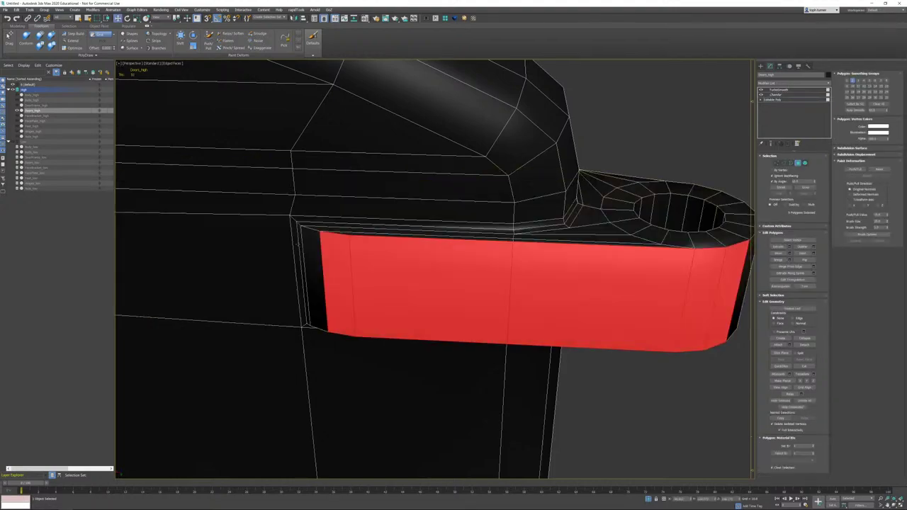
pyautogui.keyDown('ctrl'); pyautogui.click(303, 245); pyautogui.keyUp('ctrl')
pyautogui.keyDown('alt'); pyautogui.moveTo(306, 246); pyautogui.dragTo(274, 336, button='middle'); pyautogui.keyUp('alt')
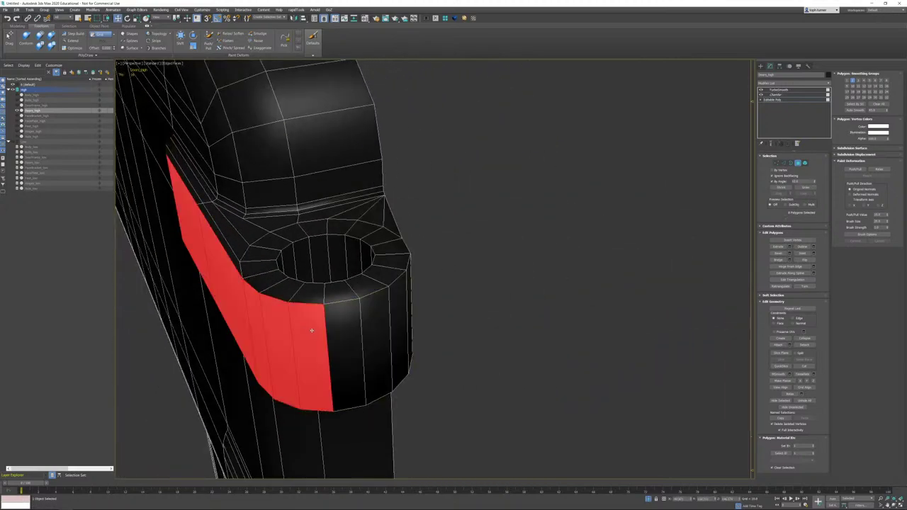
pyautogui.keyDown('ctrl'); pyautogui.click(350, 328); pyautogui.keyUp('ctrl')
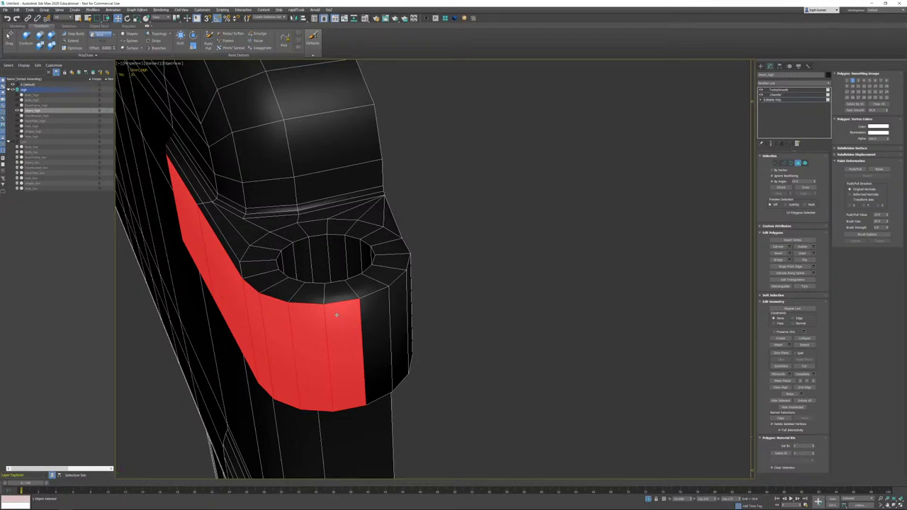
pyautogui.keyDown('alt'); pyautogui.moveTo(337, 315); pyautogui.dragTo(290, 299, button='middle'); pyautogui.keyUp('alt')
pyautogui.keyDown('ctrl'); pyautogui.click(224, 192); pyautogui.keyUp('ctrl')
pyautogui.keyDown('alt'); pyautogui.moveTo(224, 191); pyautogui.dragTo(381, 280, button='middle'); pyautogui.keyUp('alt')
pyautogui.keyDown('ctrl'); pyautogui.click(320, 287); pyautogui.keyUp('ctrl')
pyautogui.keyDown('ctrl'); pyautogui.click(301, 291); pyautogui.keyUp('ctrl')
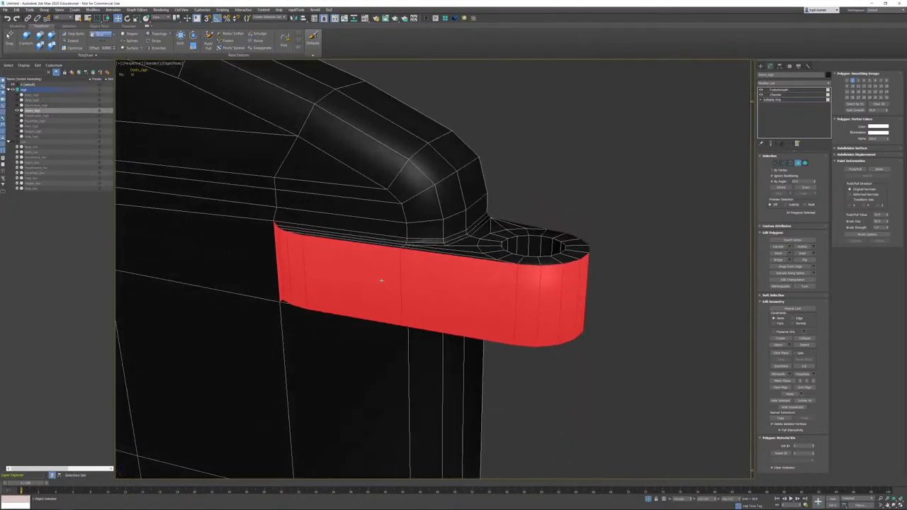
pyautogui.click(871, 104)
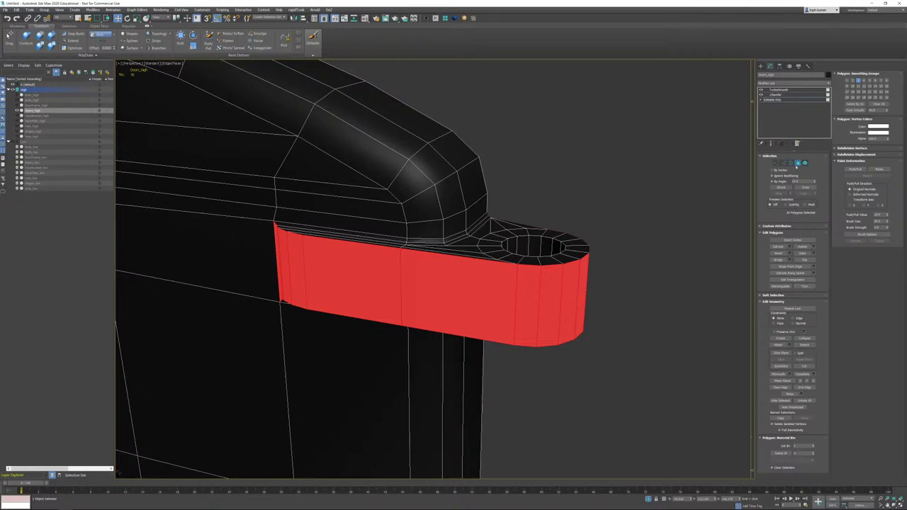
pyautogui.click(798, 164)
# Step: Display the TurboSmooth result and compare the arched door's hinge arms, first shaded and again with the smoothed edges shown
pyautogui.click(778, 89)
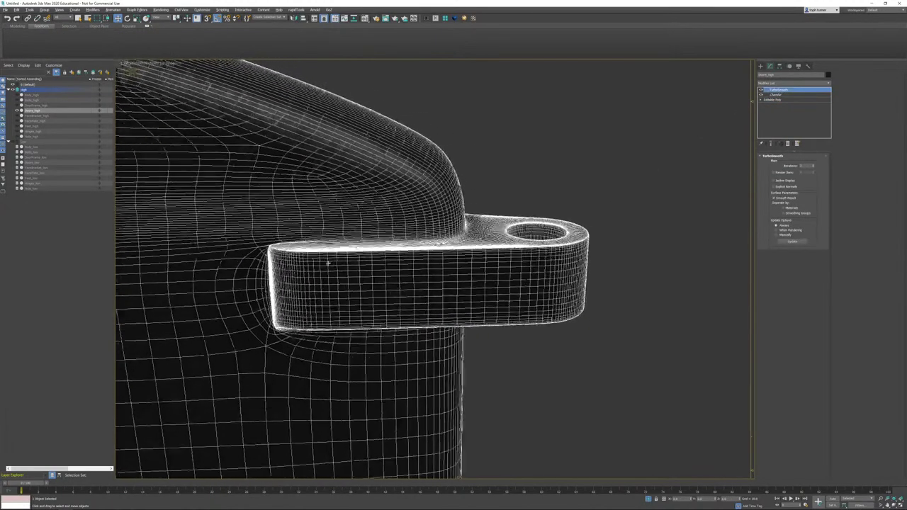
pyautogui.scroll(4, 328, 263)
pyautogui.press('F3')
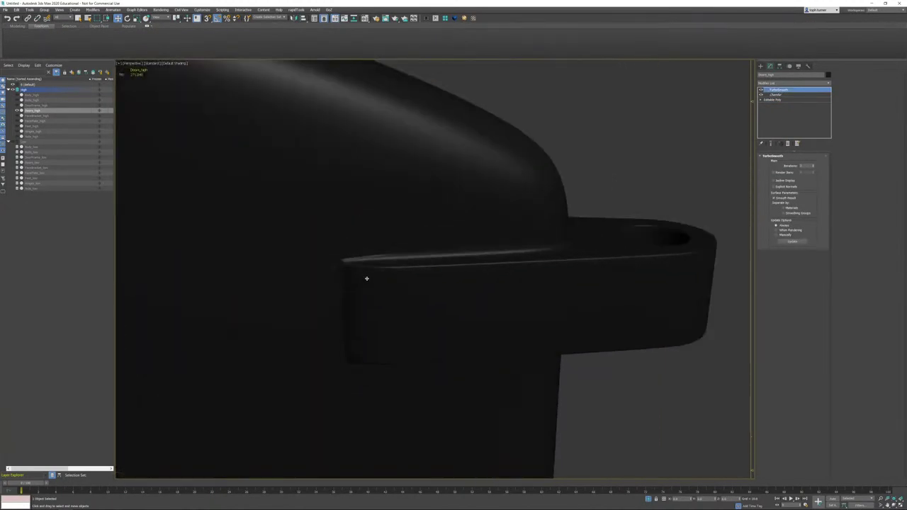
pyautogui.keyDown('alt'); pyautogui.moveTo(366, 279); pyautogui.dragTo(509, 273, button='middle'); pyautogui.keyUp('alt')
pyautogui.press('F4')
pyautogui.moveTo(658, 183); pyautogui.dragTo(637, 275, button='middle')
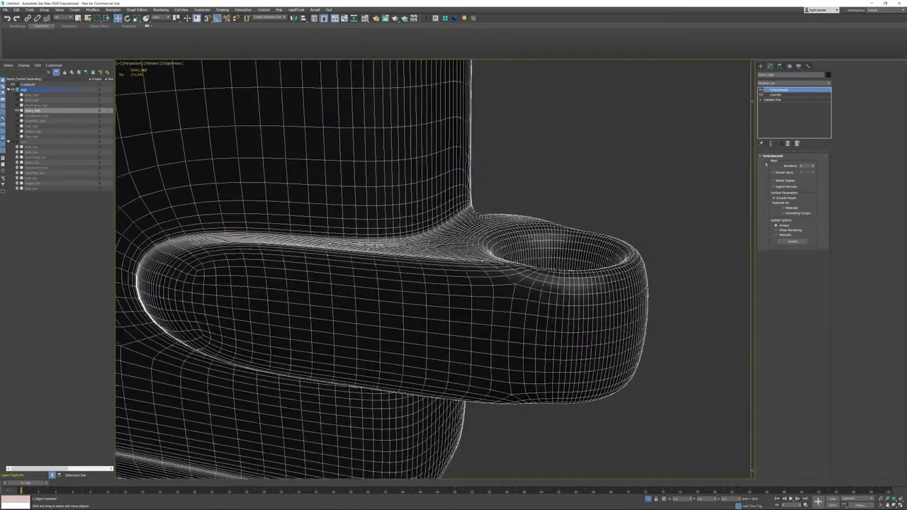
# Step: Return to the doors' base mesh and select the inner wall polygons of the lower hinge arm's hole
pyautogui.click(784, 101)
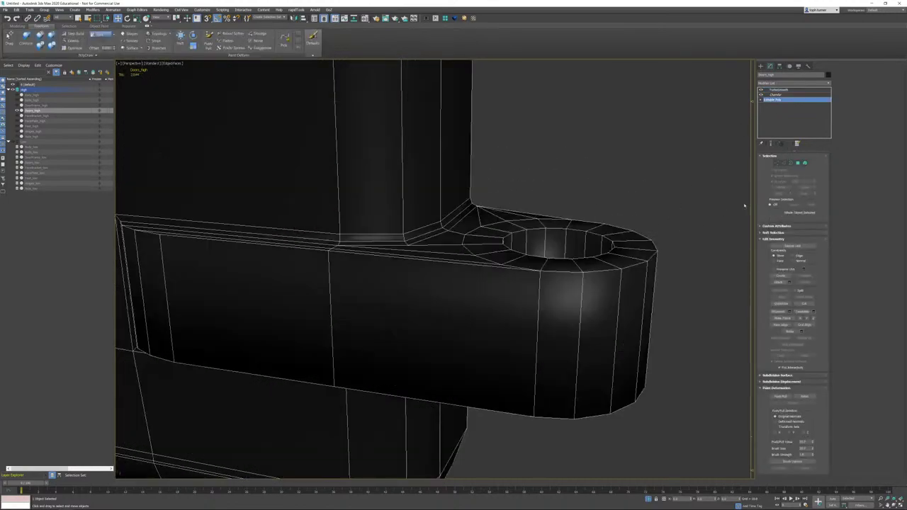
pyautogui.press('4')
pyautogui.click(548, 243)
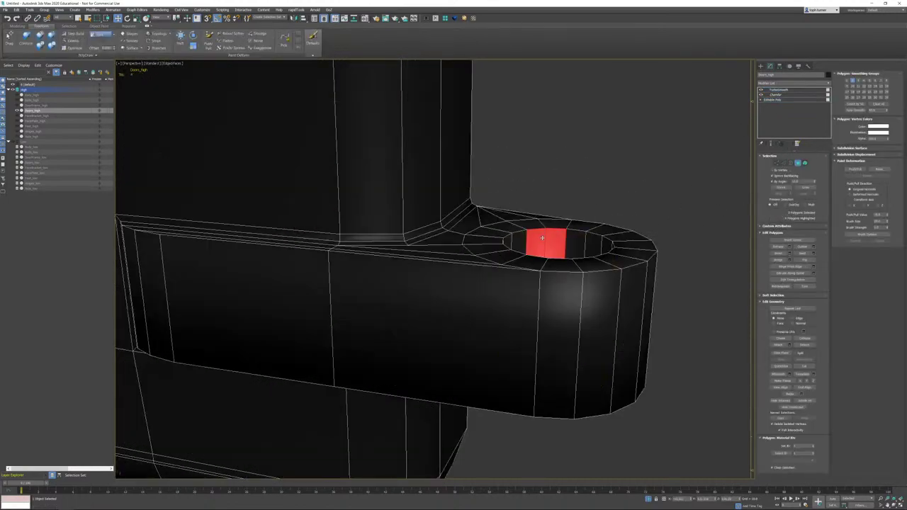
pyautogui.keyDown('ctrl'); pyautogui.click(580, 250); pyautogui.keyUp('ctrl')
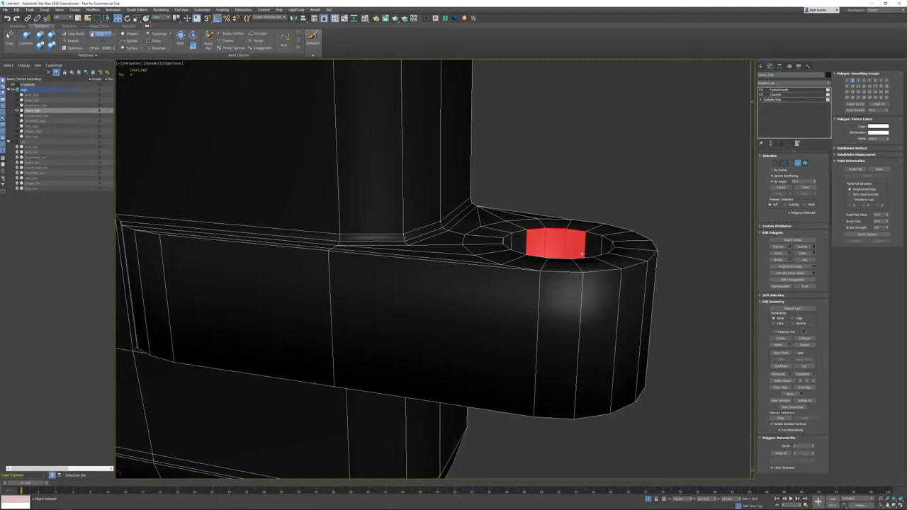
pyautogui.click(637, 196)
pyautogui.click(551, 257)
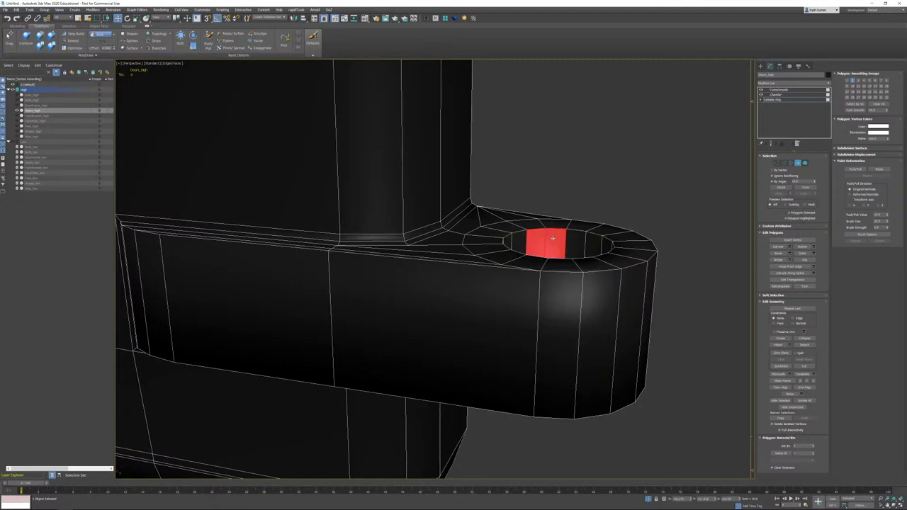
# Step: Select the hinge hole's inner wall polygons by converting a ring of its vertical edges to a polygon selection
pyautogui.keyDown('alt'); pyautogui.moveTo(550, 256); pyautogui.dragTo(587, 283, button='middle'); pyautogui.keyUp('alt')
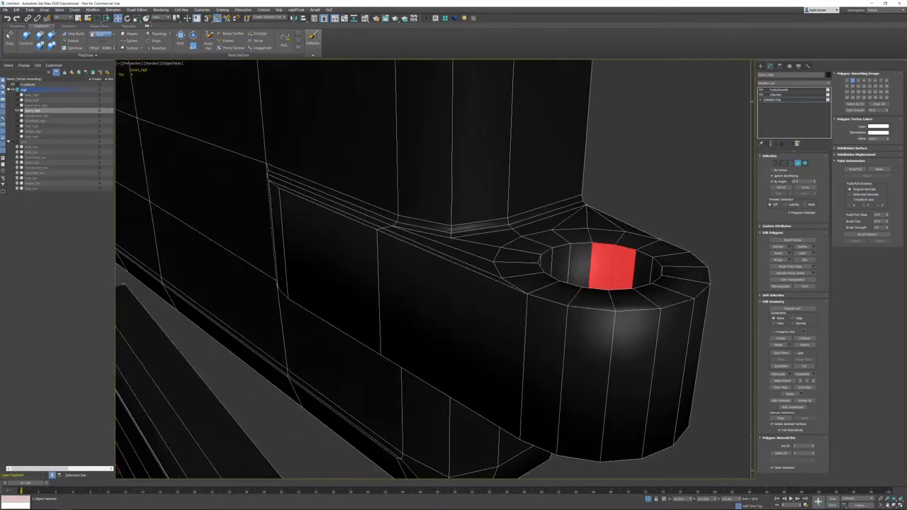
pyautogui.press('2')
pyautogui.click(590, 258)
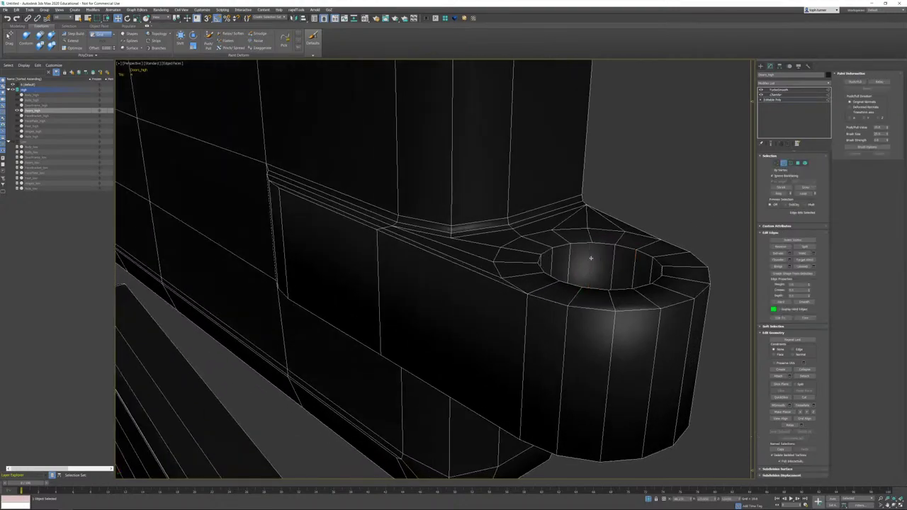
pyautogui.hotkey('alt', 'r')
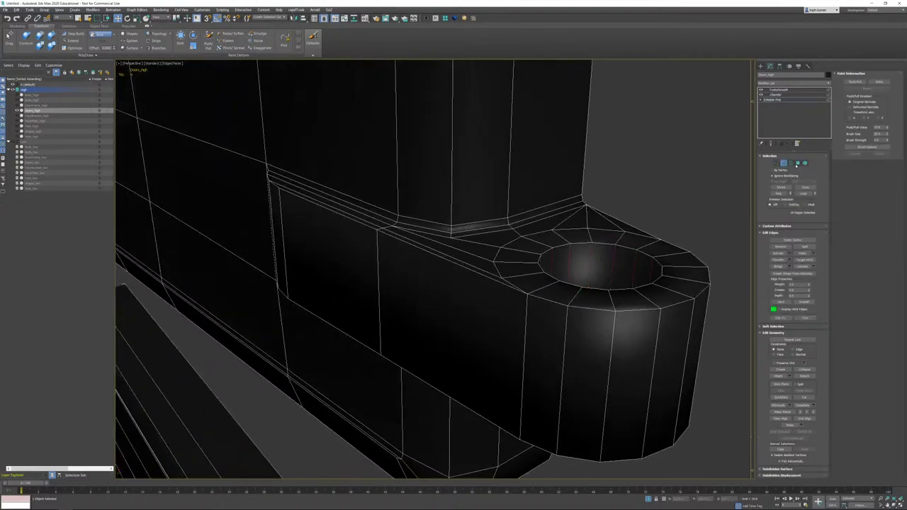
pyautogui.keyDown('ctrl'); pyautogui.click(798, 164); pyautogui.keyUp('ctrl')
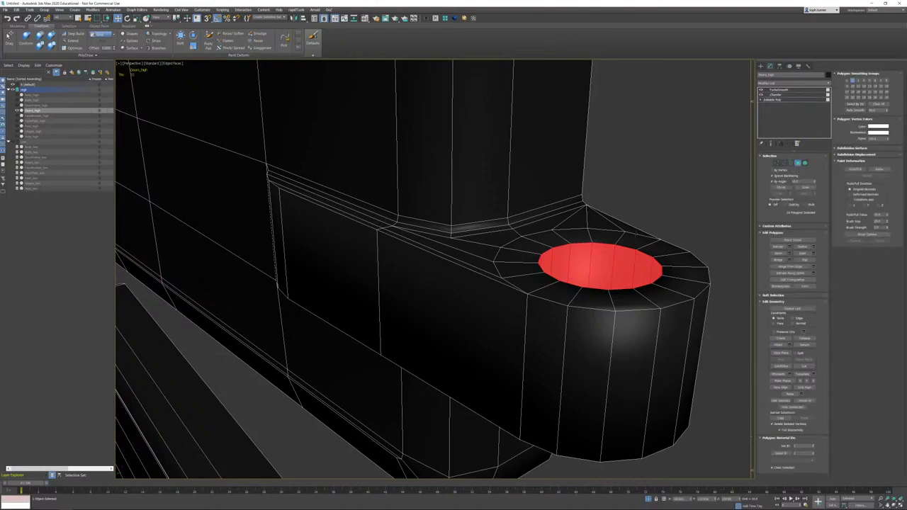
# Step: Reselect the full ring of polygons inside the hinge hole by extending a partial polygon loop through an edge conversion
pyautogui.click(633, 240)
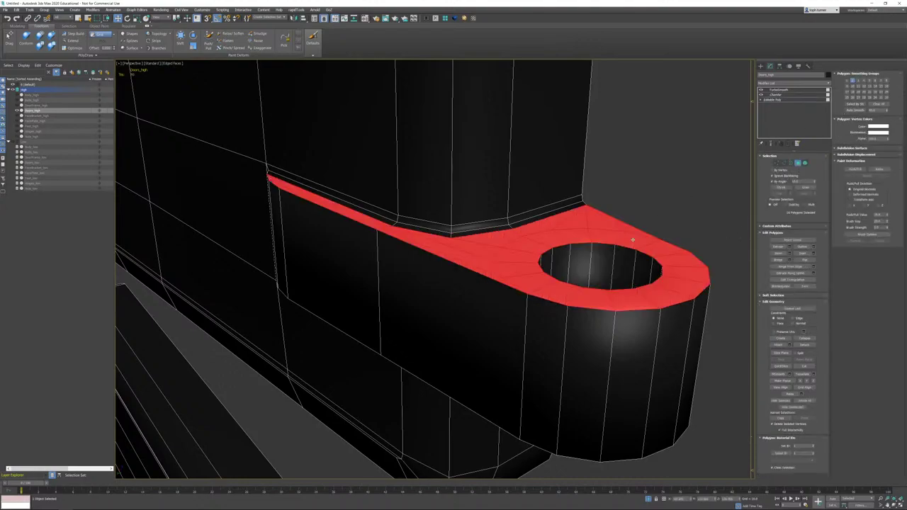
pyautogui.click(506, 195)
pyautogui.click(578, 258)
pyautogui.keyDown('ctrl'); pyautogui.click(565, 260); pyautogui.keyUp('ctrl')
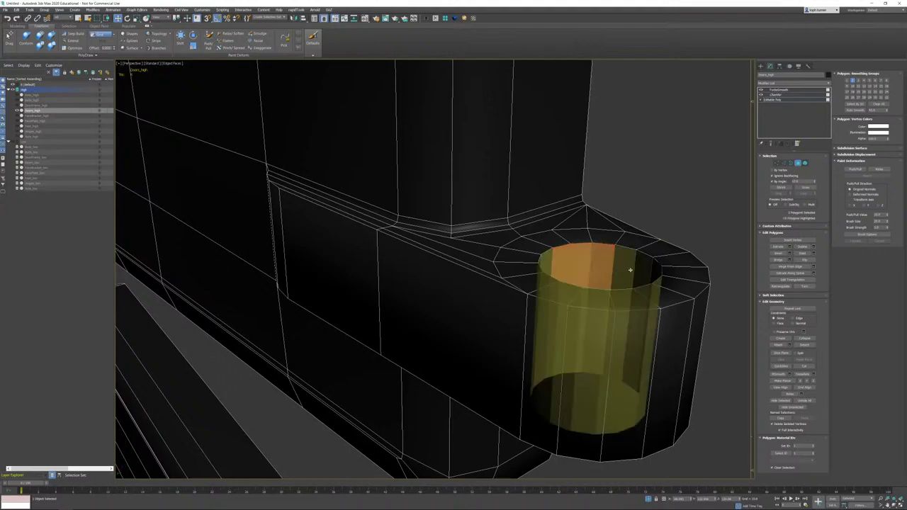
pyautogui.keyDown('shift'); pyautogui.click(602, 263); pyautogui.keyUp('shift')
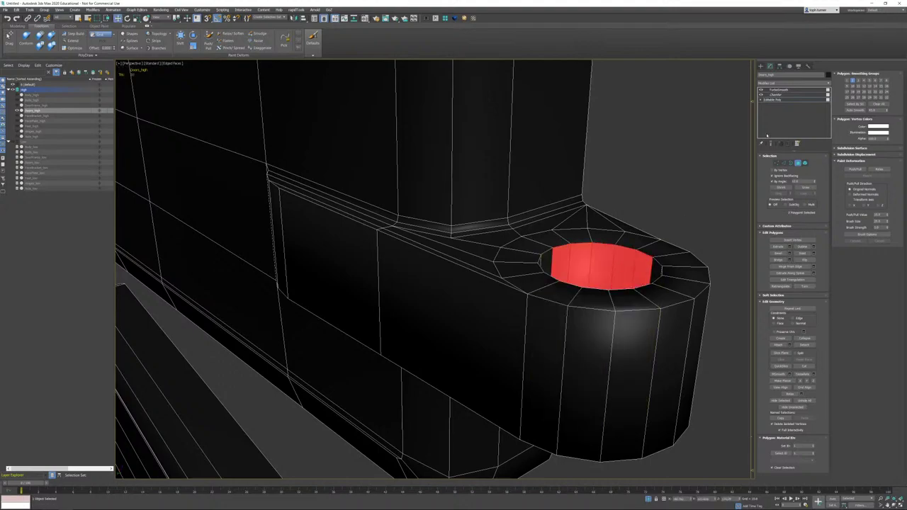
pyautogui.keyDown('ctrl'); pyautogui.keyDown('shift'); pyautogui.click(783, 163); pyautogui.keyUp('shift'); pyautogui.keyUp('ctrl')
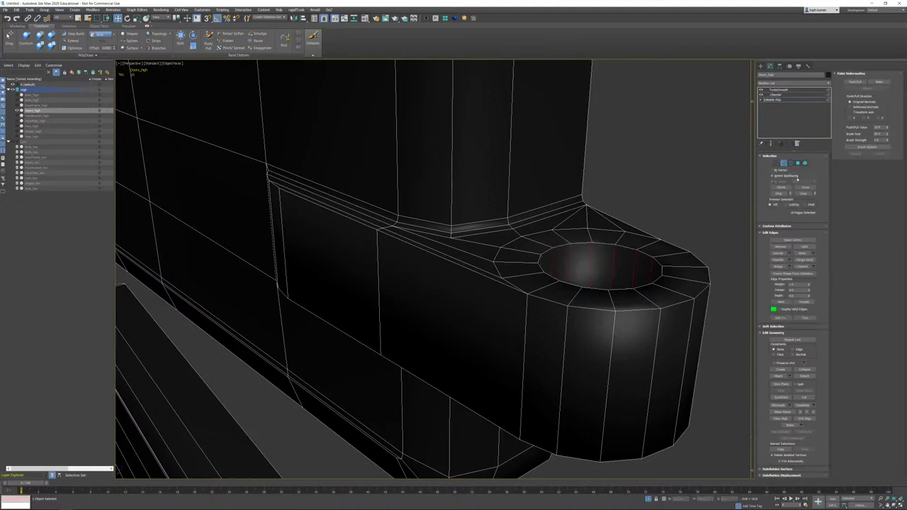
pyautogui.keyDown('ctrl'); pyautogui.click(798, 163); pyautogui.keyUp('ctrl')
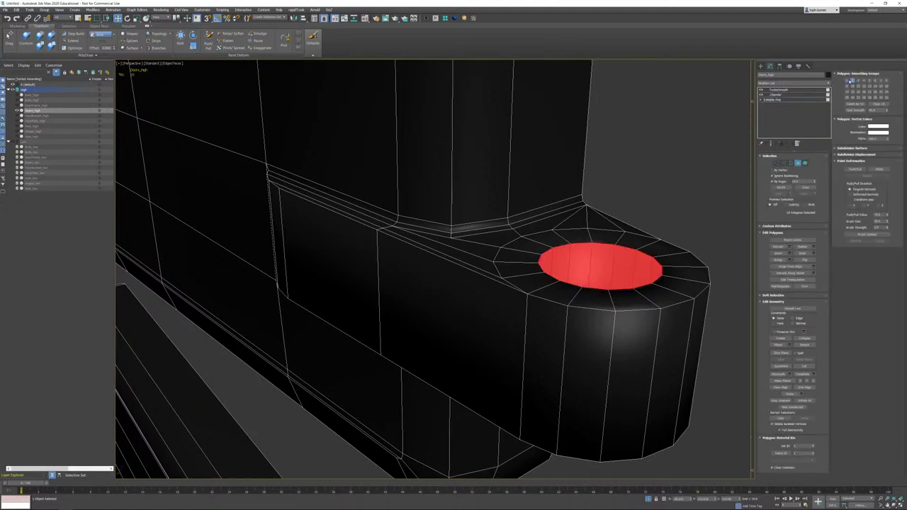
# Step: Assign smoothing group 1 to the hole's inner wall polygons and check the TurboSmooth result on the hinge
pyautogui.click(848, 81)
pyautogui.click(702, 185)
pyautogui.click(799, 163)
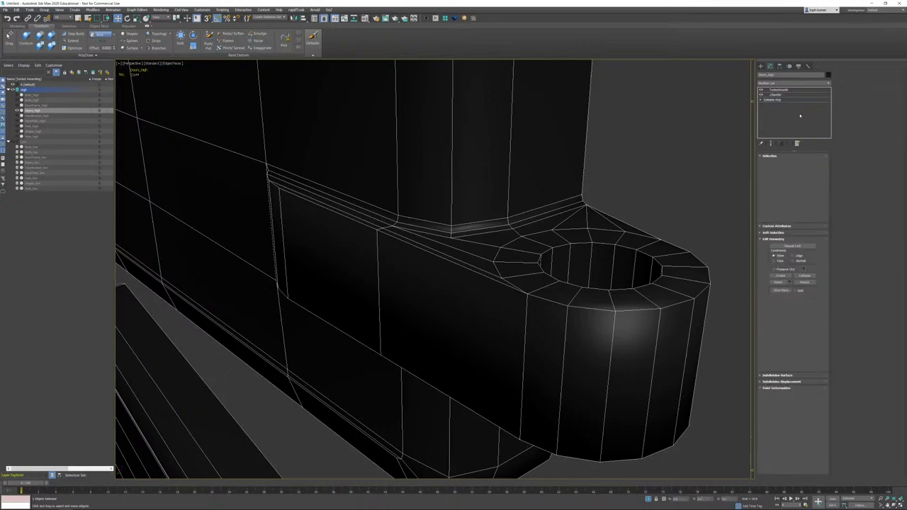
pyautogui.click(784, 90)
pyautogui.press('F3')
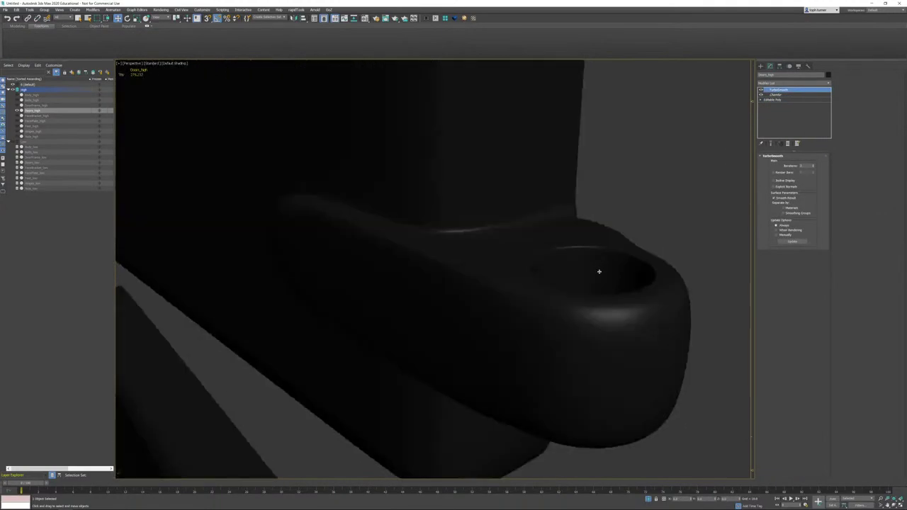
pyautogui.press('F3')
# Step: Select the front side-wall polygons of the hinge in the Editable Poly, starting from where it meets the door
pyautogui.click(776, 100)
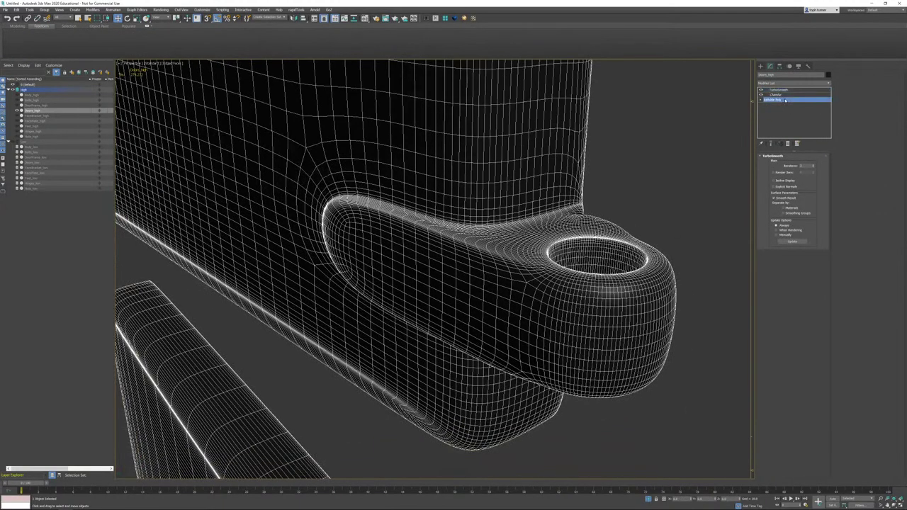
pyautogui.keyDown('alt'); pyautogui.moveTo(373, 245); pyautogui.dragTo(379, 224, button='middle'); pyautogui.keyUp('alt')
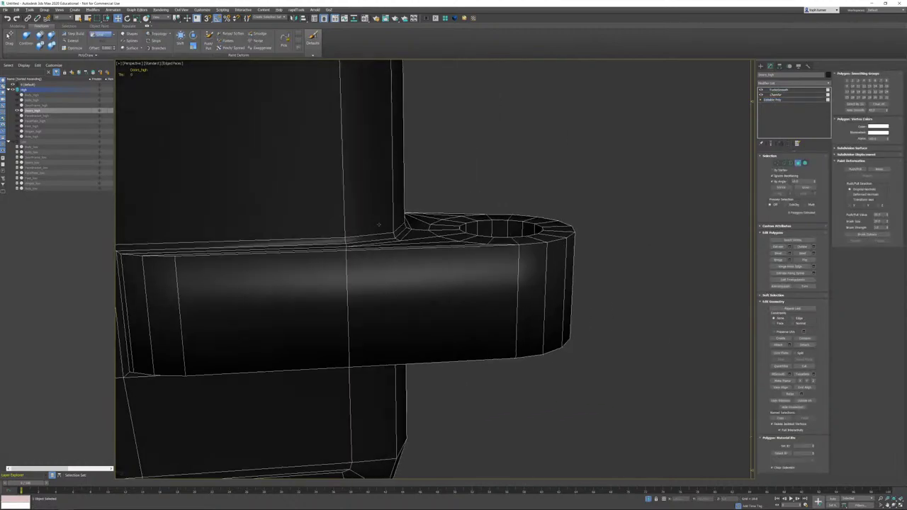
pyautogui.keyDown('alt'); pyautogui.moveTo(175, 285); pyautogui.dragTo(288, 275, button='middle'); pyautogui.keyUp('alt')
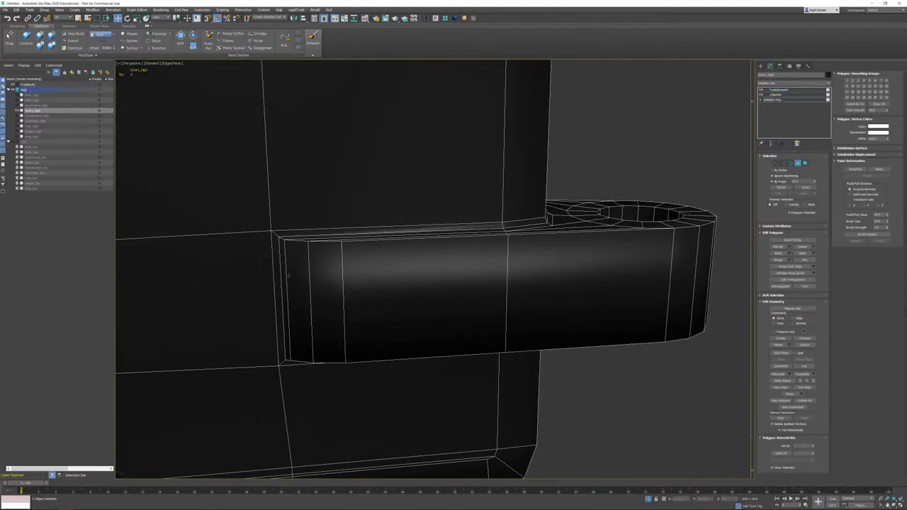
pyautogui.click(280, 274)
pyautogui.keyDown('ctrl'); pyautogui.click(286, 273); pyautogui.keyUp('ctrl')
pyautogui.keyDown('ctrl'); pyautogui.click(300, 274); pyautogui.keyUp('ctrl')
pyautogui.keyDown('ctrl'); pyautogui.click(411, 279); pyautogui.keyUp('ctrl')
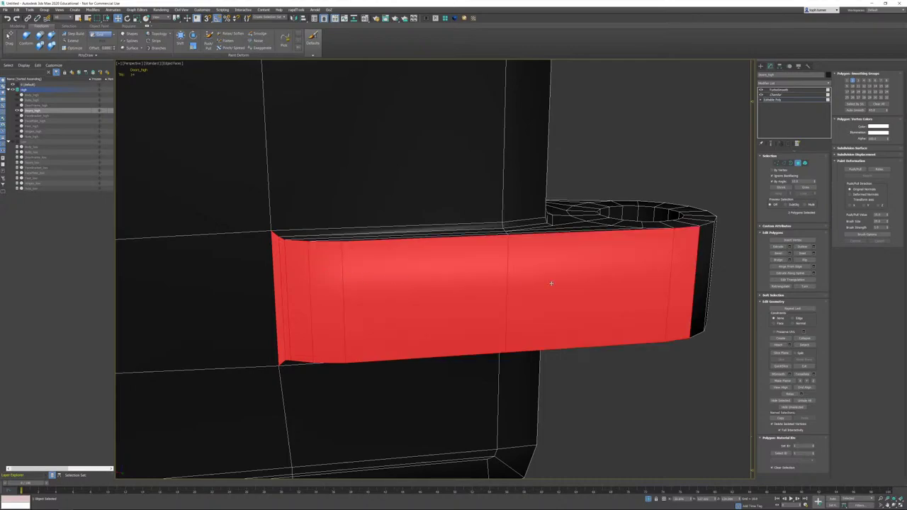
pyautogui.moveTo(550, 284)
pyautogui.keyDown('alt'); pyautogui.mouseDown(button='middle')
pyautogui.moveTo(573, 274)
pyautogui.moveTo(611, 293)
pyautogui.moveTo(539, 282)
pyautogui.mouseUp(button='middle'); pyautogui.keyUp('alt')
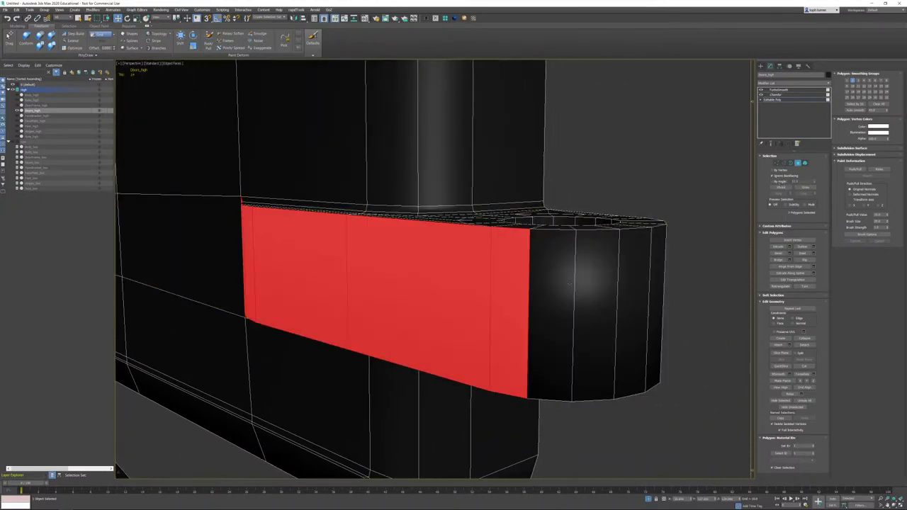
pyautogui.keyDown('shift'); pyautogui.click(569, 283); pyautogui.keyUp('shift')
pyautogui.keyDown('alt'); pyautogui.moveTo(486, 306); pyautogui.dragTo(463, 251, button='middle'); pyautogui.keyUp('alt')
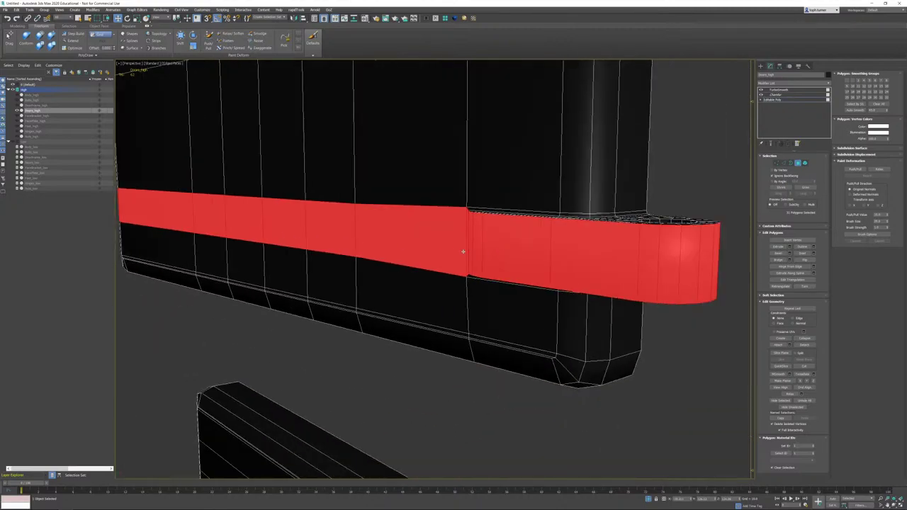
pyautogui.hotkey('ctrl', 'z')
# Step: Extend the polygon selection around the hinge's rounded end and along its opposite side back to the door
pyautogui.keyDown('ctrl'); pyautogui.click(667, 253); pyautogui.keyUp('ctrl')
pyautogui.keyDown('ctrl'); pyautogui.click(689, 253); pyautogui.keyUp('ctrl')
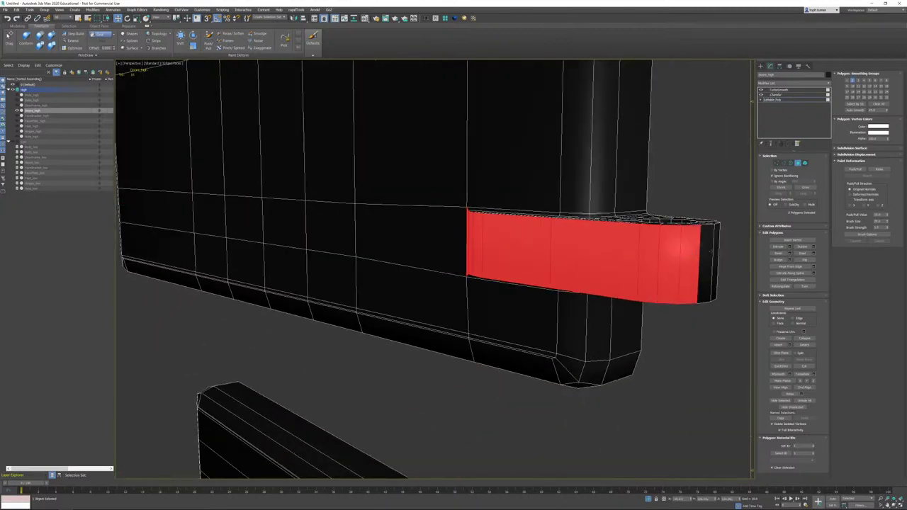
pyautogui.keyDown('ctrl'); pyautogui.click(706, 252); pyautogui.keyUp('ctrl')
pyautogui.keyDown('ctrl'); pyautogui.click(714, 252); pyautogui.keyUp('ctrl')
pyautogui.keyDown('alt'); pyautogui.moveTo(715, 251); pyautogui.dragTo(483, 320, button='middle'); pyautogui.keyUp('alt')
pyautogui.keyDown('ctrl'); pyautogui.click(390, 334); pyautogui.keyUp('ctrl')
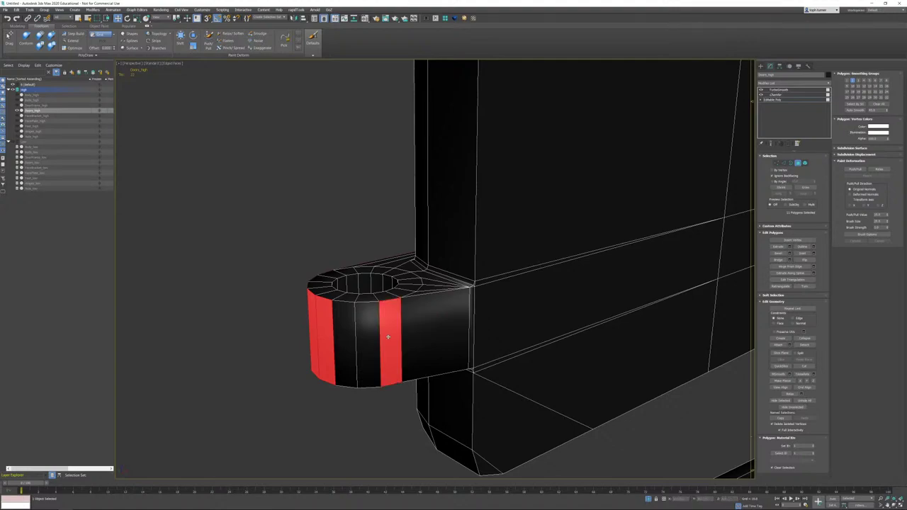
pyautogui.keyDown('ctrl'); pyautogui.click(434, 331); pyautogui.keyUp('ctrl')
pyautogui.keyDown('ctrl'); pyautogui.click(472, 327); pyautogui.keyUp('ctrl')
pyautogui.keyDown('ctrl'); pyautogui.click(345, 342); pyautogui.keyUp('ctrl')
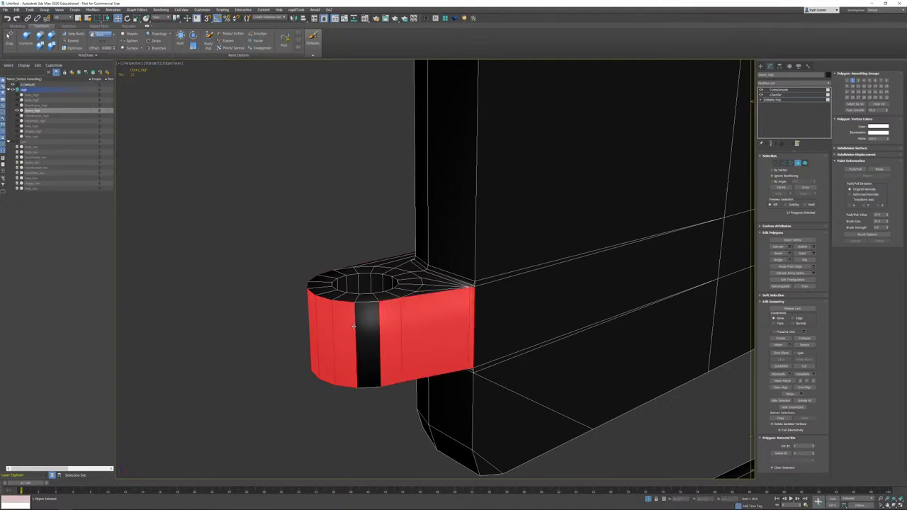
pyautogui.keyDown('ctrl'); pyautogui.click(367, 340); pyautogui.keyUp('ctrl')
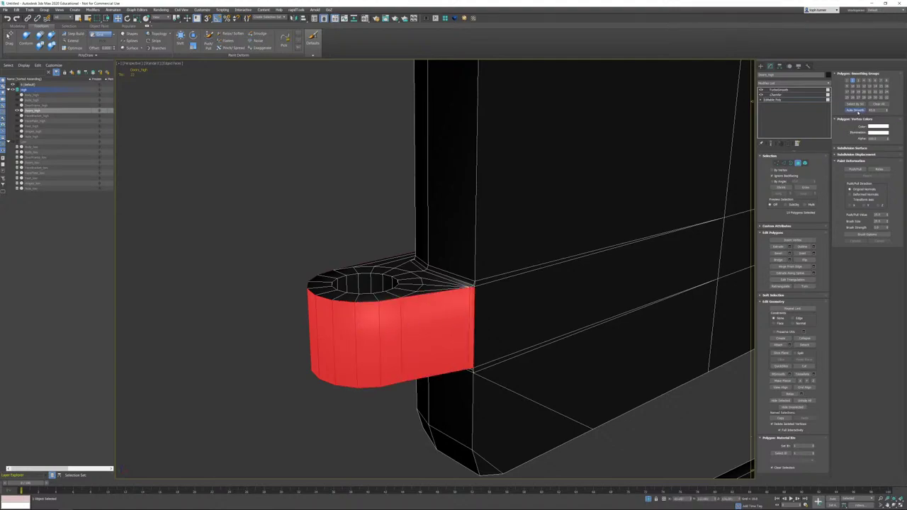
# Step: Auto-smooth the selected hinge side polygons and inspect the TurboSmooth result at the corner where the hinge meets the door
pyautogui.click(856, 111)
pyautogui.click(798, 164)
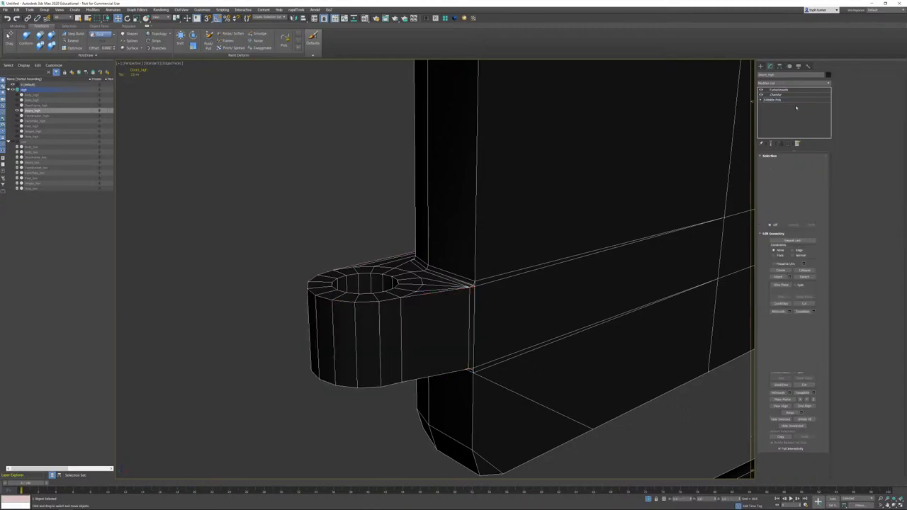
pyautogui.click(779, 90)
pyautogui.press('F4')
pyautogui.keyDown('alt'); pyautogui.moveTo(509, 269); pyautogui.dragTo(429, 266, button='middle'); pyautogui.keyUp('alt')
pyautogui.scroll(5, 428, 266)
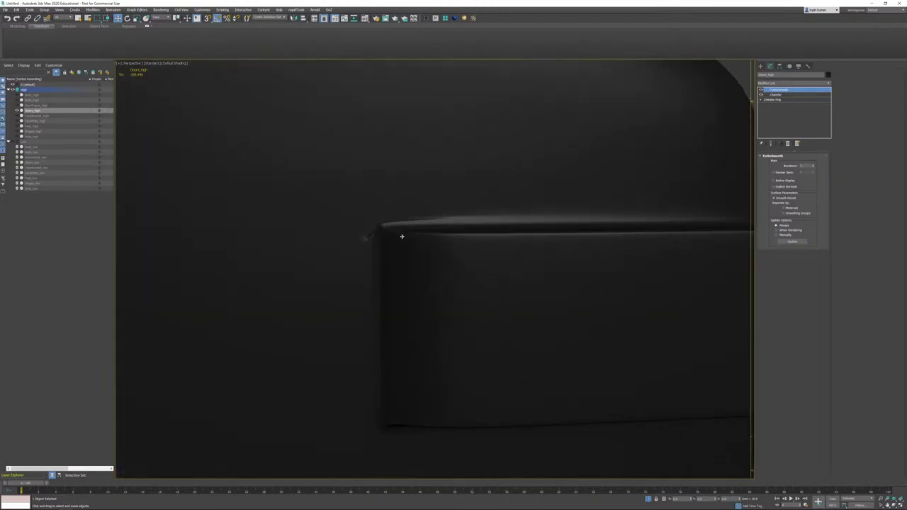
pyautogui.press('F3')
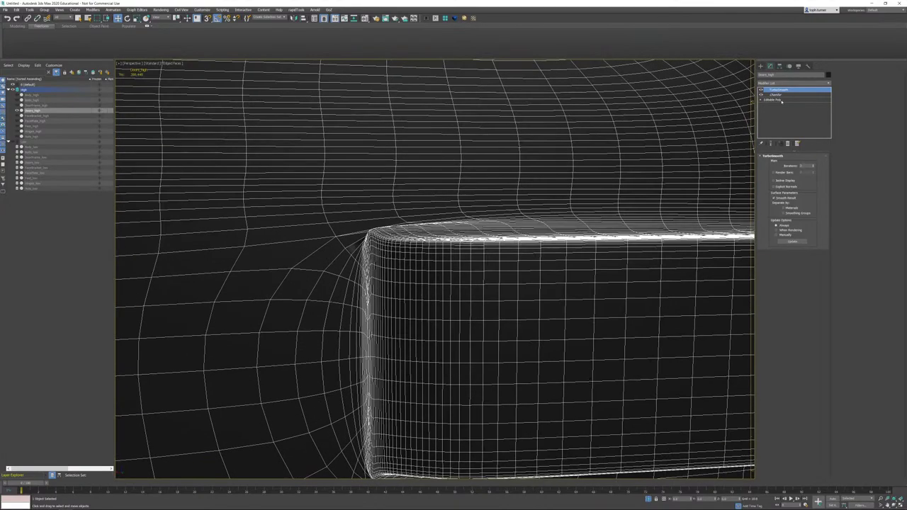
# Step: Select the upper and lower edges of the curved transition between the hinge and the door
pyautogui.click(782, 101)
pyautogui.keyDown('alt'); pyautogui.moveTo(407, 255); pyautogui.dragTo(706, 144, button='middle'); pyautogui.keyUp('alt')
pyautogui.press('2')
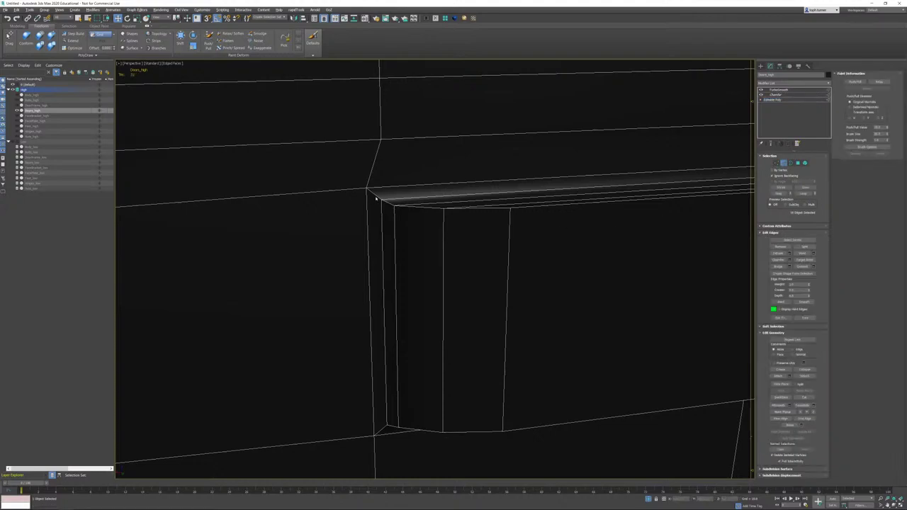
pyautogui.click(376, 195)
pyautogui.keyDown('ctrl'); pyautogui.doubleClick(384, 429); pyautogui.keyUp('ctrl')
pyautogui.moveTo(402, 411); pyautogui.dragTo(440, 166, button='middle')
pyautogui.scroll(-4, 440, 170)
pyautogui.moveTo(454, 312); pyautogui.dragTo(455, 118, button='middle')
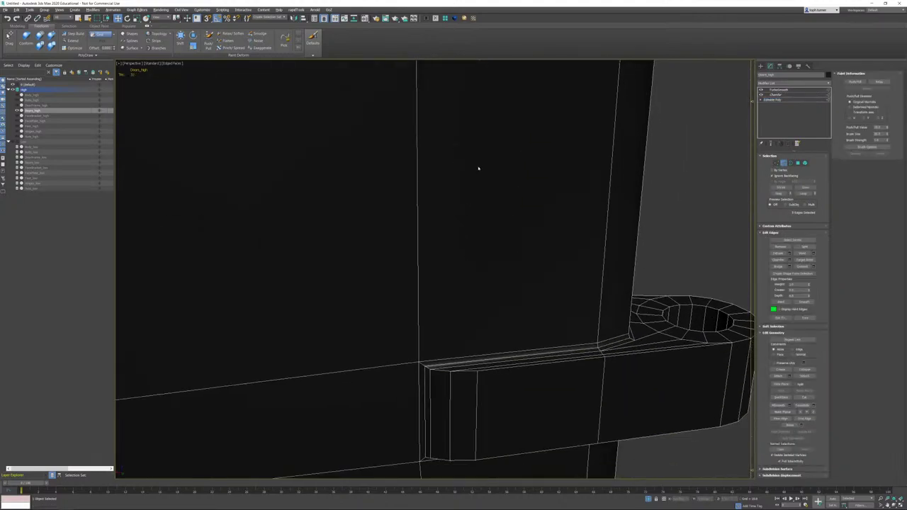
pyautogui.keyDown('alt'); pyautogui.moveTo(478, 168); pyautogui.dragTo(749, 200, button='middle'); pyautogui.keyUp('alt')
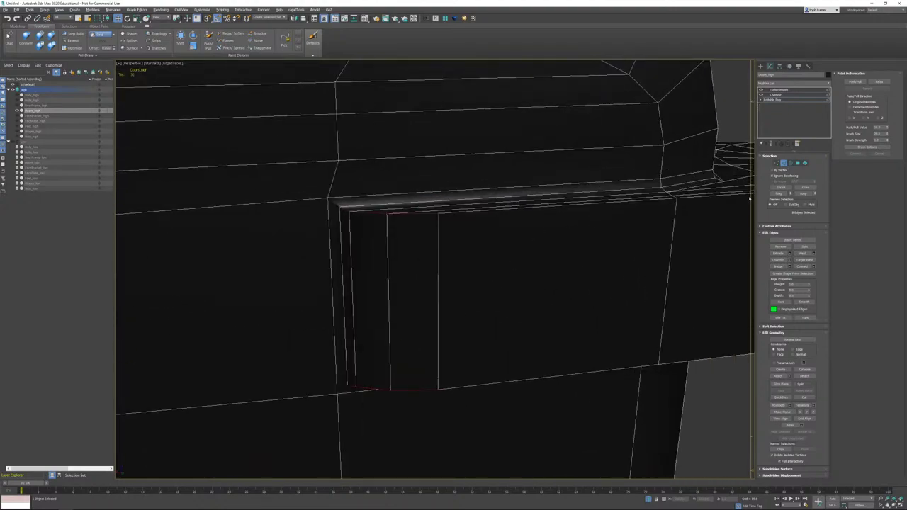
# Step: Set the Chamfer modifier's mitering to Quad
pyautogui.click(789, 163)
pyautogui.click(778, 95)
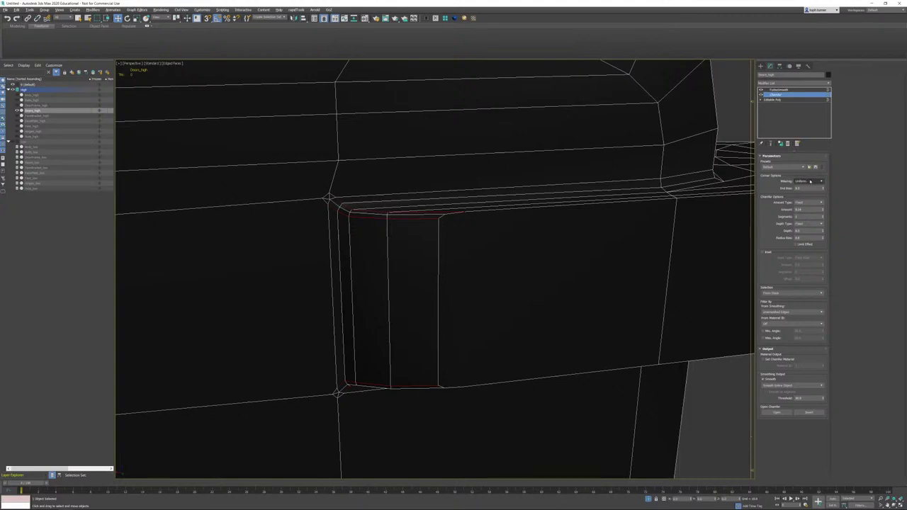
pyautogui.click(808, 181)
pyautogui.click(805, 187)
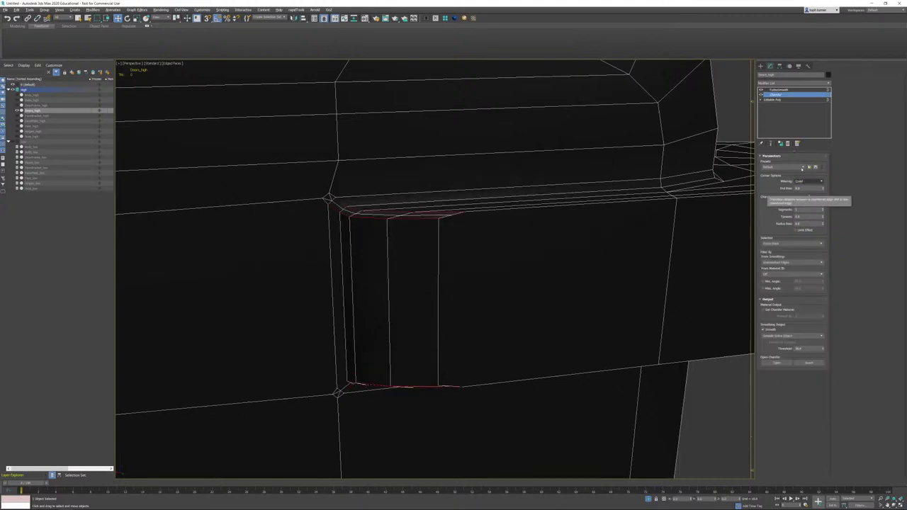
# Step: Leave the base mesh's sub-object level so Chamfer covers the whole door mesh, and adjust the chamfer tension
pyautogui.click(773, 99)
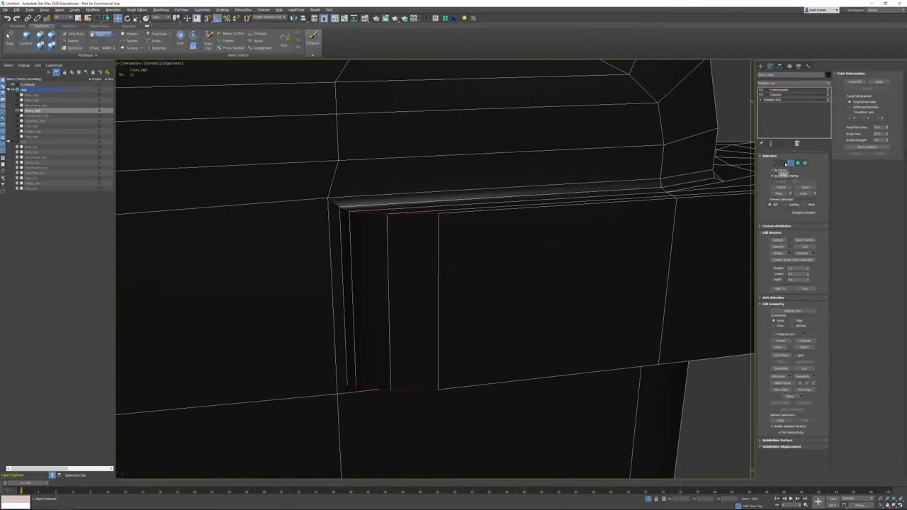
pyautogui.click(776, 94)
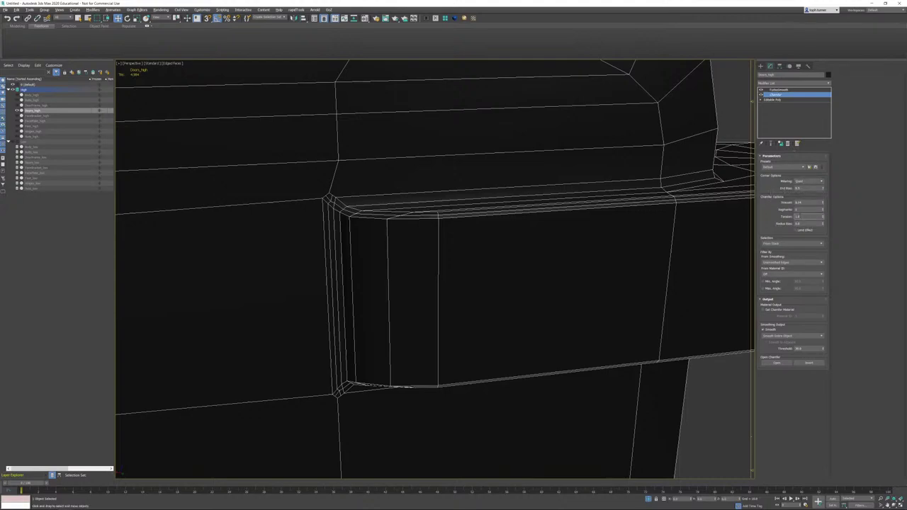
pyautogui.write('1')
pyautogui.press('Return')
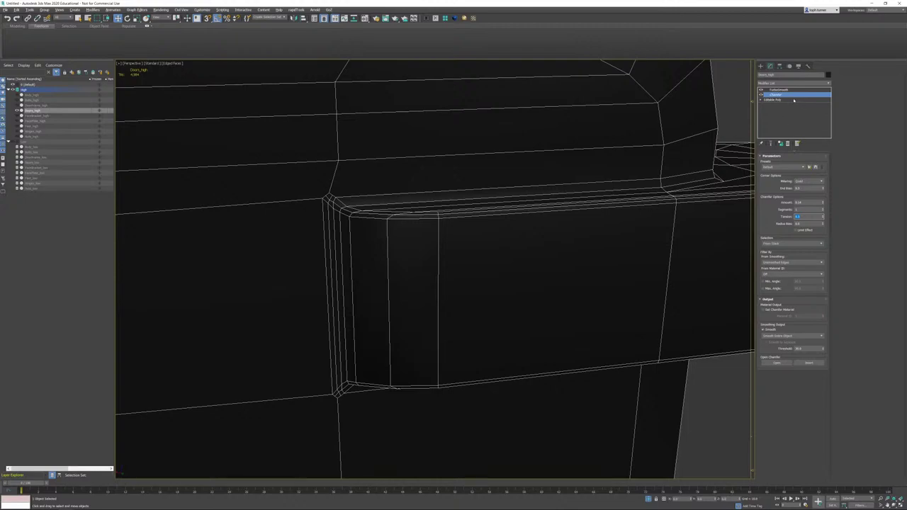
# Step: Inspect the TurboSmooth result on both door hinges in plain shading and with edged faces
pyautogui.click(778, 90)
pyautogui.press('F3')
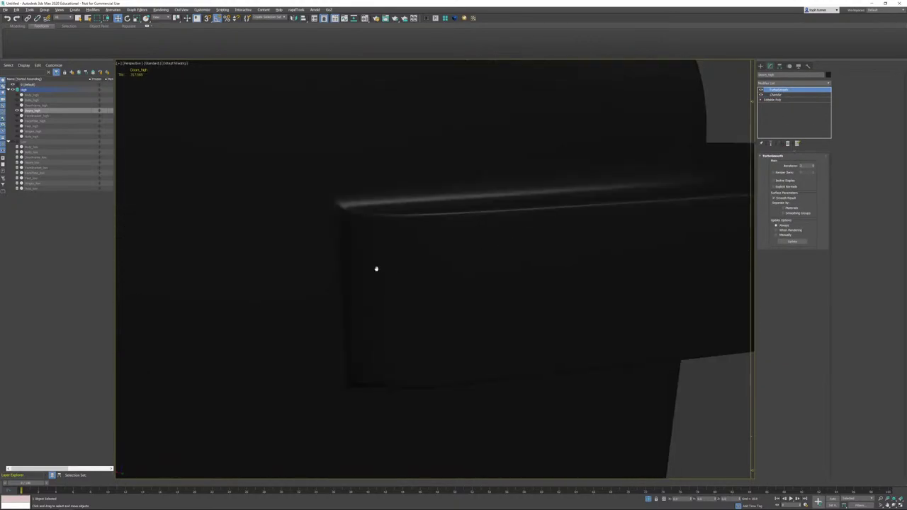
pyautogui.scroll(-8, 375, 268)
pyautogui.scroll(-5, 425, 263)
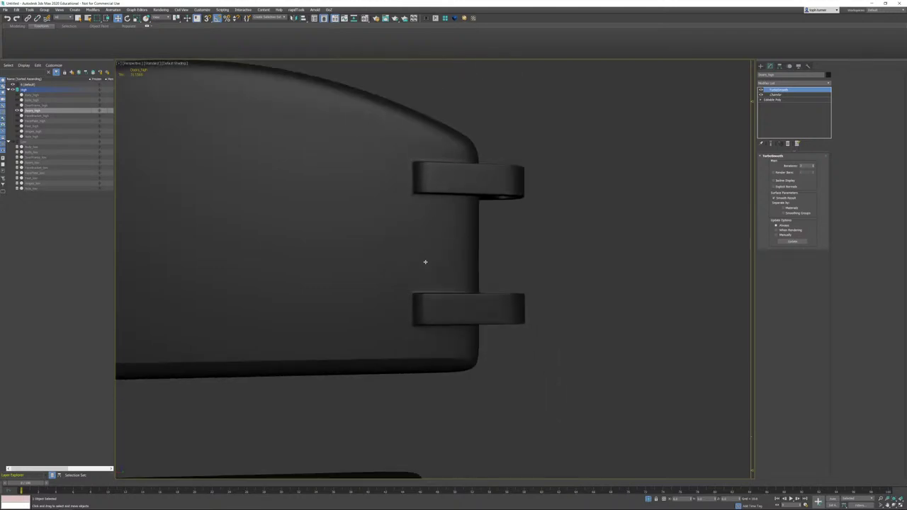
pyautogui.keyDown('alt'); pyautogui.moveTo(425, 263); pyautogui.dragTo(526, 264, button='middle'); pyautogui.keyUp('alt')
pyautogui.scroll(2, 526, 265)
pyautogui.press('F4')
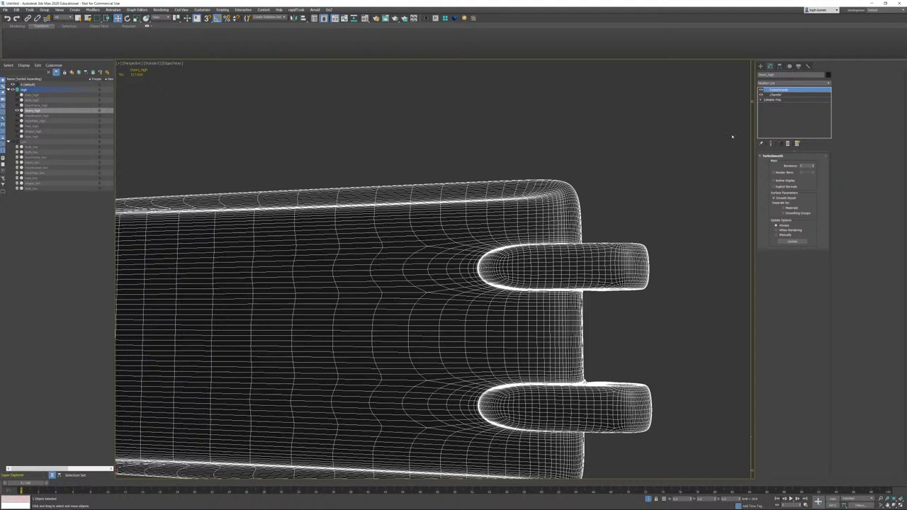
# Step: In the base mesh, start a polygon selection on the upper hinge's front side, including its narrow transition faces at the door
pyautogui.click(787, 99)
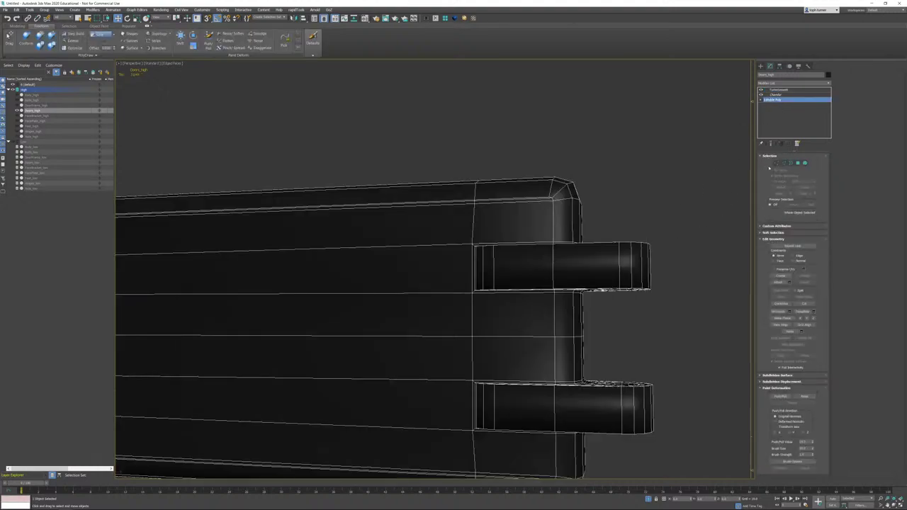
pyautogui.click(799, 163)
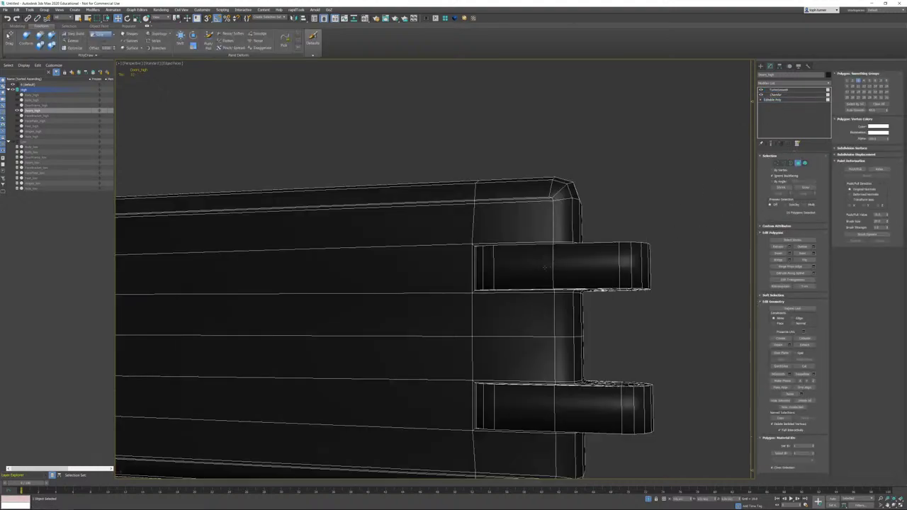
pyautogui.click(535, 267)
pyautogui.scroll(5, 535, 267)
pyautogui.keyDown('alt'); pyautogui.moveTo(506, 229); pyautogui.dragTo(361, 259, button='middle'); pyautogui.keyUp('alt')
pyautogui.scroll(-2, 361, 259)
pyautogui.keyDown('alt'); pyautogui.moveTo(311, 236); pyautogui.dragTo(345, 248, button='middle'); pyautogui.keyUp('alt')
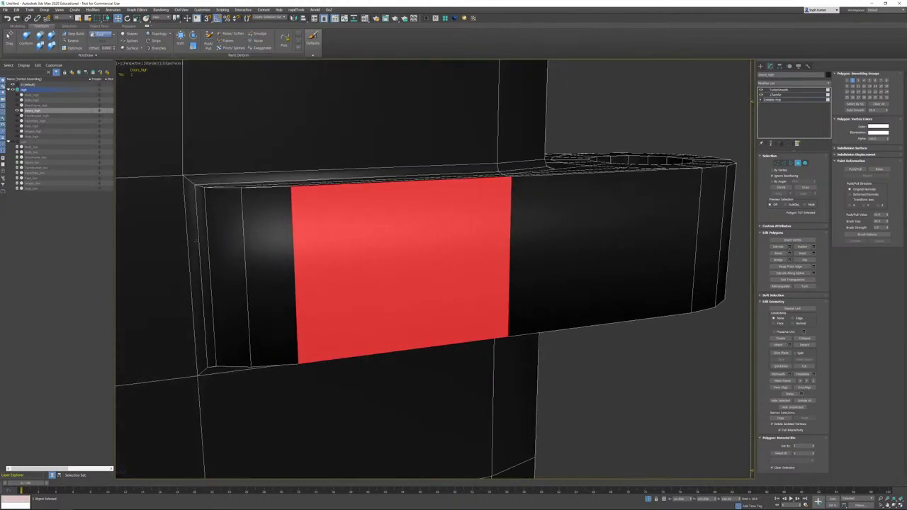
pyautogui.keyDown('ctrl'); pyautogui.click(195, 232); pyautogui.keyUp('ctrl')
pyautogui.keyDown('ctrl'); pyautogui.click(203, 231); pyautogui.keyUp('ctrl')
pyautogui.keyDown('ctrl'); pyautogui.click(227, 228); pyautogui.keyUp('ctrl')
pyautogui.keyDown('ctrl'); pyautogui.click(253, 224); pyautogui.keyUp('ctrl')
# Step: Add the remaining front, rounded end and rear side polygons of the upper hinge to the selection
pyautogui.keyDown('alt'); pyautogui.moveTo(567, 229); pyautogui.dragTo(342, 273, button='middle'); pyautogui.keyUp('alt')
pyautogui.keyDown('ctrl'); pyautogui.click(418, 275); pyautogui.keyUp('ctrl')
pyautogui.keyDown('ctrl'); pyautogui.click(615, 274); pyautogui.keyUp('ctrl')
pyautogui.keyDown('ctrl'); pyautogui.click(653, 275); pyautogui.keyUp('ctrl')
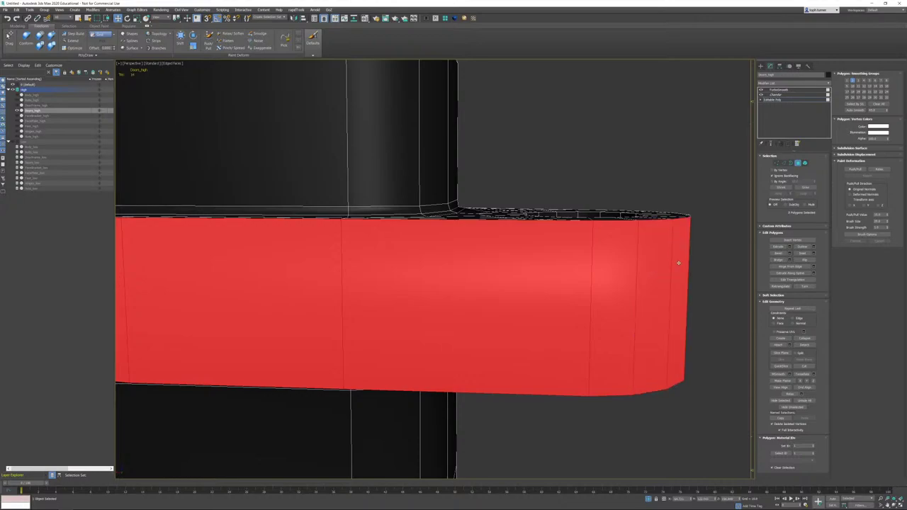
pyautogui.keyDown('alt'); pyautogui.moveTo(620, 260); pyautogui.dragTo(648, 269, button='middle'); pyautogui.keyUp('alt')
pyautogui.keyDown('ctrl'); pyautogui.click(651, 271); pyautogui.keyUp('ctrl')
pyautogui.keyDown('ctrl'); pyautogui.click(545, 276); pyautogui.keyUp('ctrl')
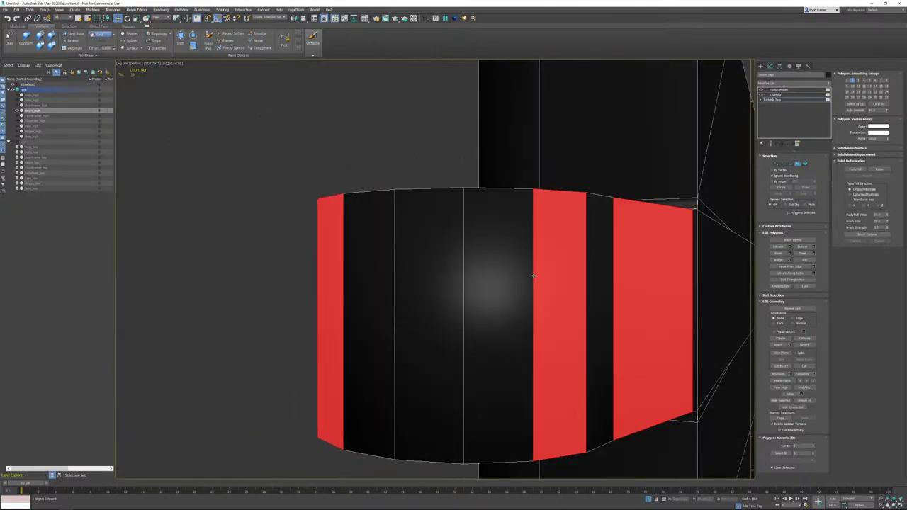
pyautogui.keyDown('ctrl'); pyautogui.click(391, 265); pyautogui.keyUp('ctrl')
pyautogui.keyDown('ctrl'); pyautogui.click(416, 265); pyautogui.keyUp('ctrl')
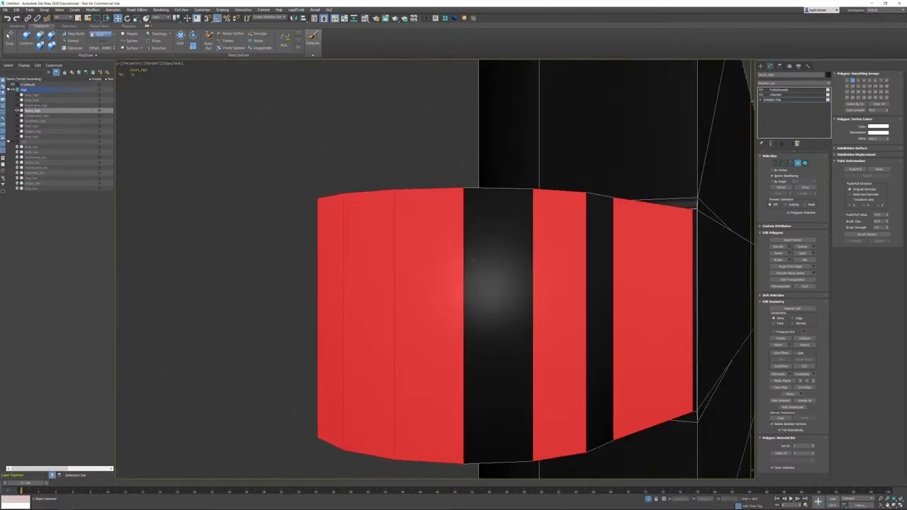
pyautogui.keyDown('ctrl'); pyautogui.click(497, 264); pyautogui.keyUp('ctrl')
pyautogui.keyDown('ctrl'); pyautogui.click(601, 259); pyautogui.keyUp('ctrl')
pyautogui.keyDown('alt'); pyautogui.moveTo(603, 259); pyautogui.dragTo(591, 272, button='middle'); pyautogui.keyUp('alt')
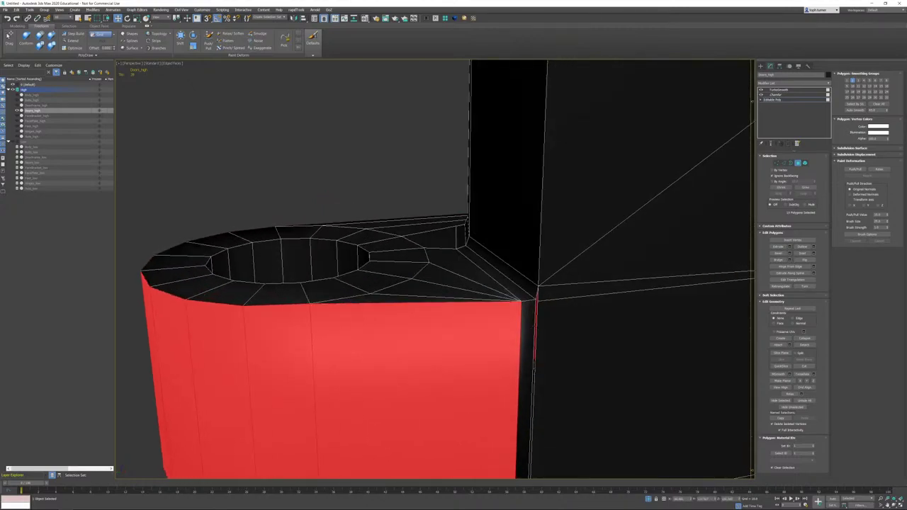
# Step: Add the upper hinge's rear transition faces next to the door to the selection
pyautogui.keyDown('ctrl'); pyautogui.click(529, 326); pyautogui.keyUp('ctrl')
pyautogui.keyDown('alt'); pyautogui.moveTo(530, 324); pyautogui.dragTo(521, 323, button='middle'); pyautogui.keyUp('alt')
pyautogui.scroll(3, 425, 258)
pyautogui.scroll(5, 425, 257)
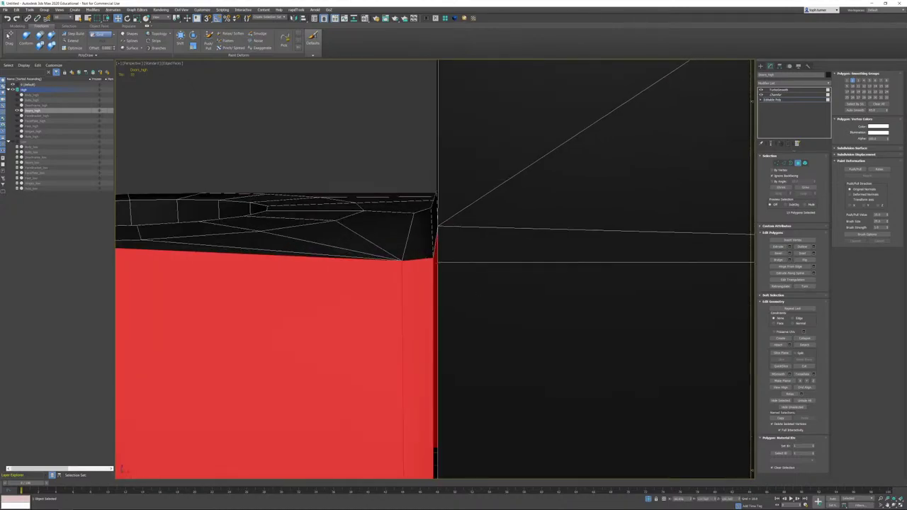
pyautogui.moveTo(434, 238); pyautogui.dragTo(522, 184, button='middle')
pyautogui.scroll(-8, 541, 239)
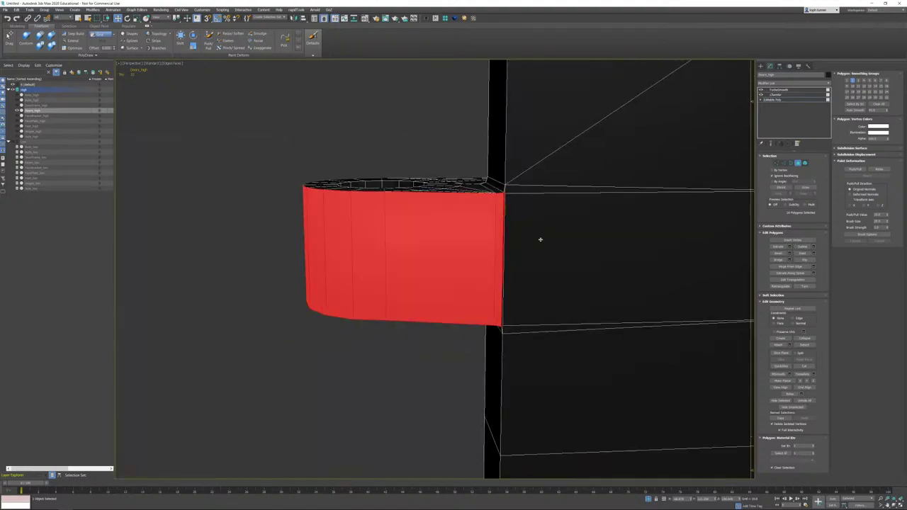
# Step: Add the lower hinge's rear side polygons and the outer faces of its rounded end to the selection
pyautogui.keyDown('alt'); pyautogui.moveTo(555, 276); pyautogui.dragTo(528, 165, button='middle'); pyautogui.keyUp('alt')
pyautogui.keyDown('ctrl'); pyautogui.click(489, 268); pyautogui.keyUp('ctrl')
pyautogui.keyDown('ctrl'); pyautogui.click(529, 305); pyautogui.keyUp('ctrl')
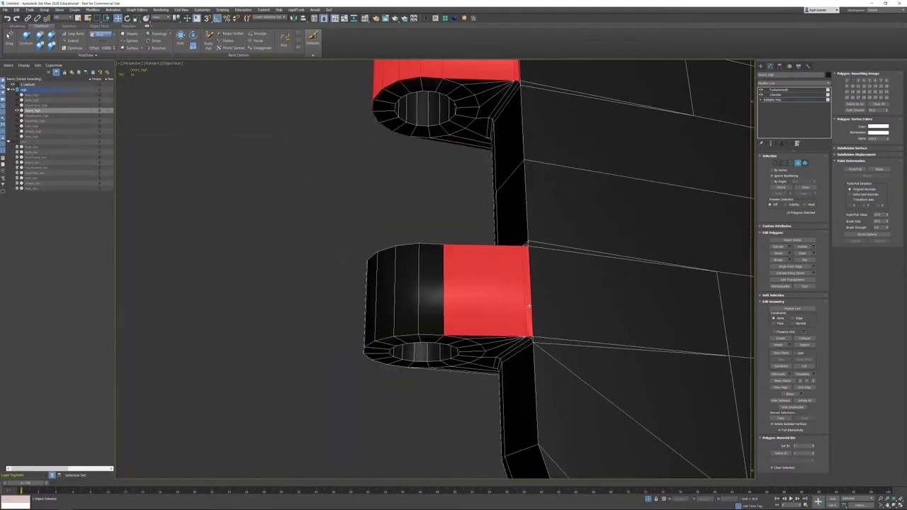
pyautogui.keyDown('ctrl'); pyautogui.click(410, 298); pyautogui.keyUp('ctrl')
pyautogui.keyDown('ctrl'); pyautogui.click(431, 296); pyautogui.keyUp('ctrl')
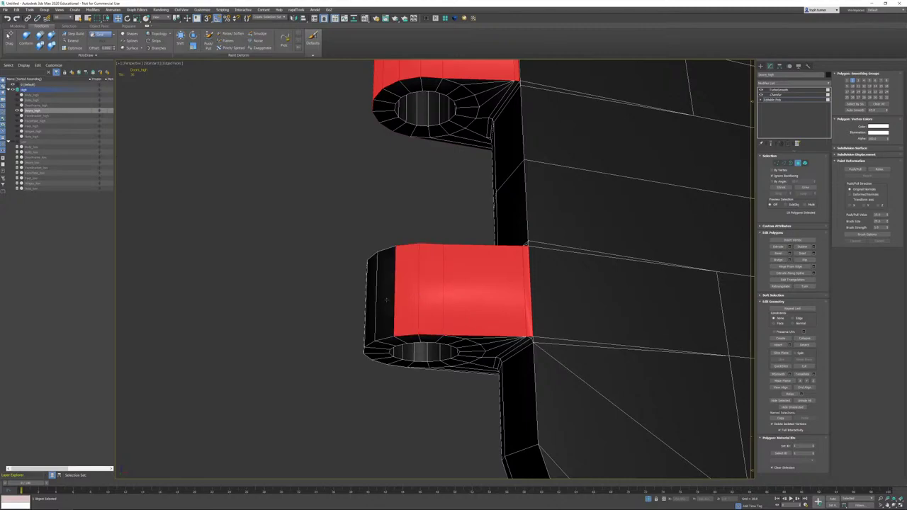
pyautogui.keyDown('ctrl'); pyautogui.click(378, 302); pyautogui.keyUp('ctrl')
pyautogui.keyDown('alt'); pyautogui.moveTo(370, 303); pyautogui.dragTo(493, 317, button='middle'); pyautogui.keyUp('alt')
pyautogui.keyDown('ctrl'); pyautogui.click(424, 304); pyautogui.keyUp('ctrl')
pyautogui.keyDown('ctrl'); pyautogui.click(433, 304); pyautogui.keyUp('ctrl')
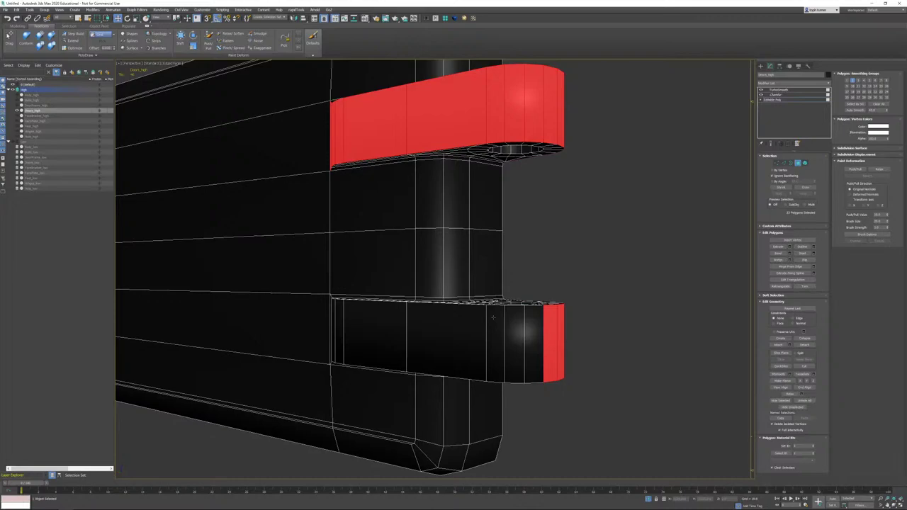
# Step: Add the lower hinge's front side polygons and the remaining rounded end faces to the selection
pyautogui.keyDown('ctrl'); pyautogui.click(363, 323); pyautogui.keyUp('ctrl')
pyautogui.keyDown('ctrl'); pyautogui.click(525, 329); pyautogui.keyUp('ctrl')
pyautogui.keyDown('ctrl'); pyautogui.click(516, 328); pyautogui.keyUp('ctrl')
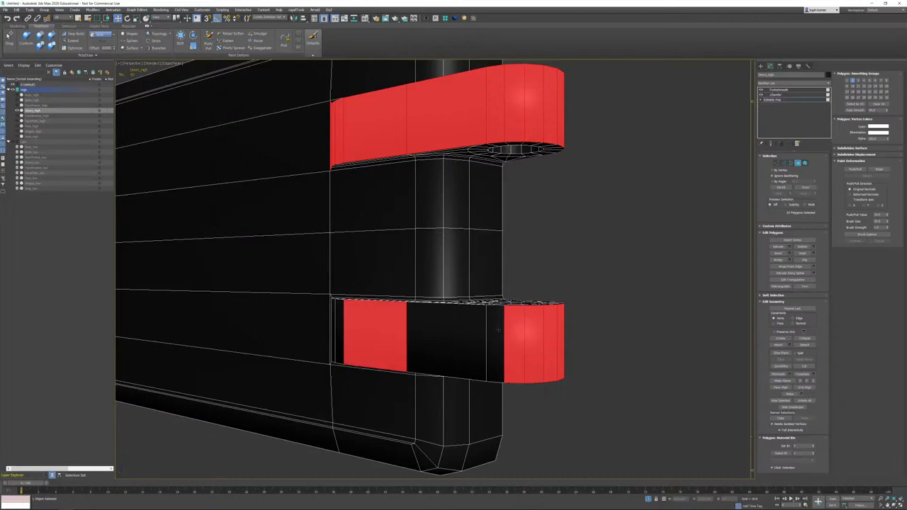
pyautogui.keyDown('ctrl'); pyautogui.click(495, 328); pyautogui.keyUp('ctrl')
pyautogui.keyDown('ctrl'); pyautogui.click(472, 328); pyautogui.keyUp('ctrl')
# Step: Add the lower hinge's front transition faces at the door and auto-smooth all selected hinge side polygons
pyautogui.keyDown('alt'); pyautogui.moveTo(472, 328); pyautogui.dragTo(440, 316, button='middle'); pyautogui.keyUp('alt')
pyautogui.moveTo(441, 316); pyautogui.dragTo(589, 308, button='middle')
pyautogui.scroll(4, 433, 317)
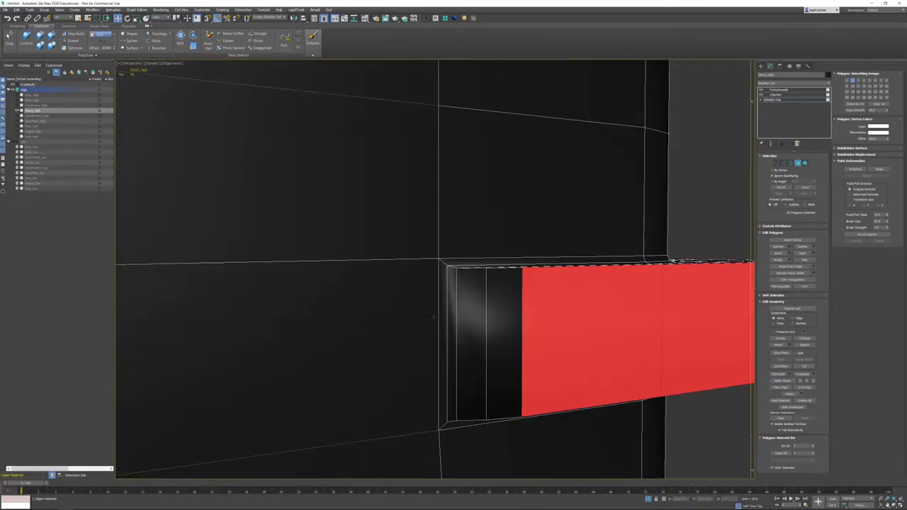
pyautogui.keyDown('ctrl'); pyautogui.click(443, 309); pyautogui.keyUp('ctrl')
pyautogui.keyDown('ctrl'); pyautogui.click(452, 309); pyautogui.keyUp('ctrl')
pyautogui.keyDown('ctrl'); pyautogui.click(471, 307); pyautogui.keyUp('ctrl')
pyautogui.keyDown('ctrl'); pyautogui.click(502, 307); pyautogui.keyUp('ctrl')
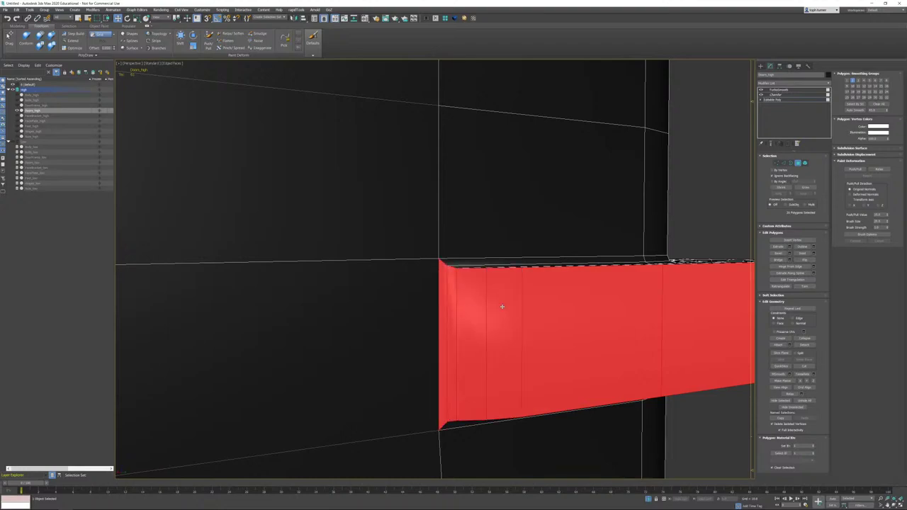
pyautogui.click(859, 110)
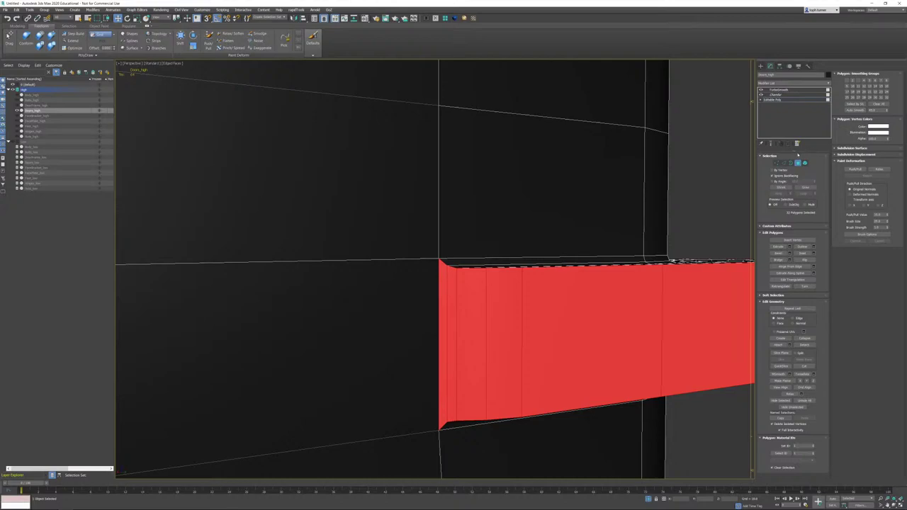
# Step: Inspect the door and both hinges with TurboSmooth in plain shading and edged faces, and examine the chamfered mesh beneath it
pyautogui.click(798, 163)
pyautogui.click(779, 90)
pyautogui.press('F4')
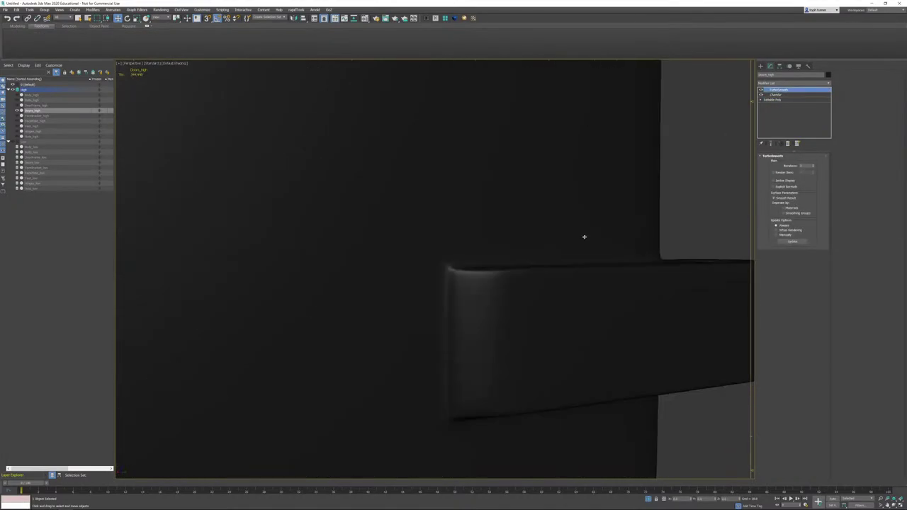
pyautogui.scroll(-10, 584, 237)
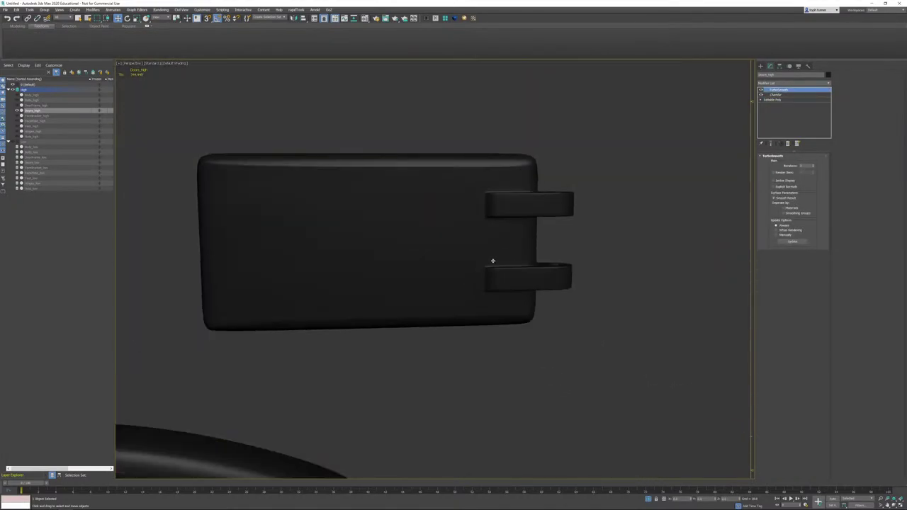
pyautogui.scroll(-3, 493, 261)
pyautogui.keyDown('alt'); pyautogui.moveTo(493, 261); pyautogui.dragTo(539, 260, button='middle'); pyautogui.keyUp('alt')
pyautogui.scroll(5, 492, 193)
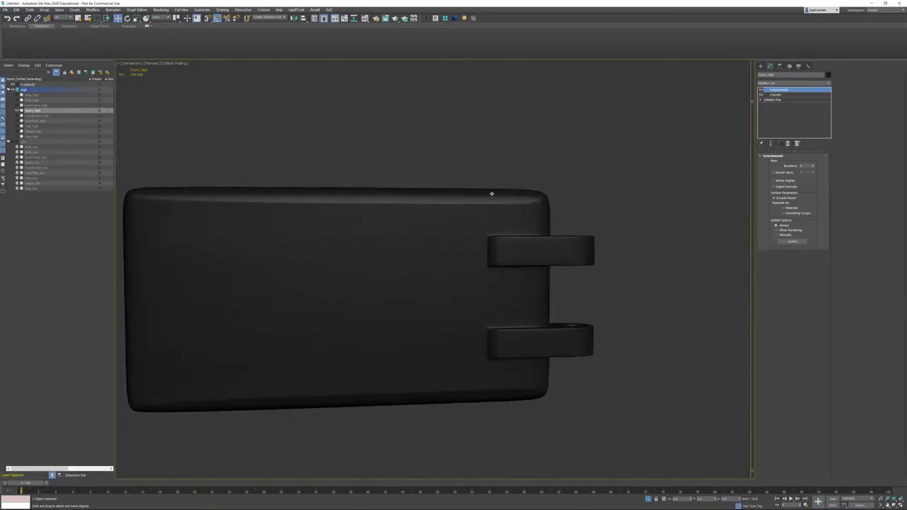
pyautogui.keyDown('alt'); pyautogui.moveTo(491, 193); pyautogui.dragTo(512, 215, button='middle'); pyautogui.keyUp('alt')
pyautogui.scroll(5, 512, 215)
pyautogui.press('F4')
pyautogui.scroll(3, 651, 221)
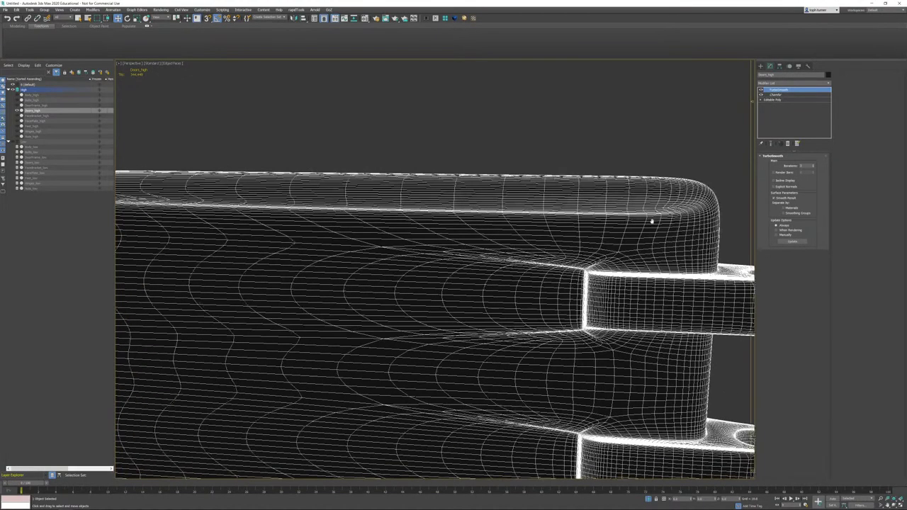
pyautogui.moveTo(652, 221); pyautogui.dragTo(657, 221, button='middle')
pyautogui.click(777, 94)
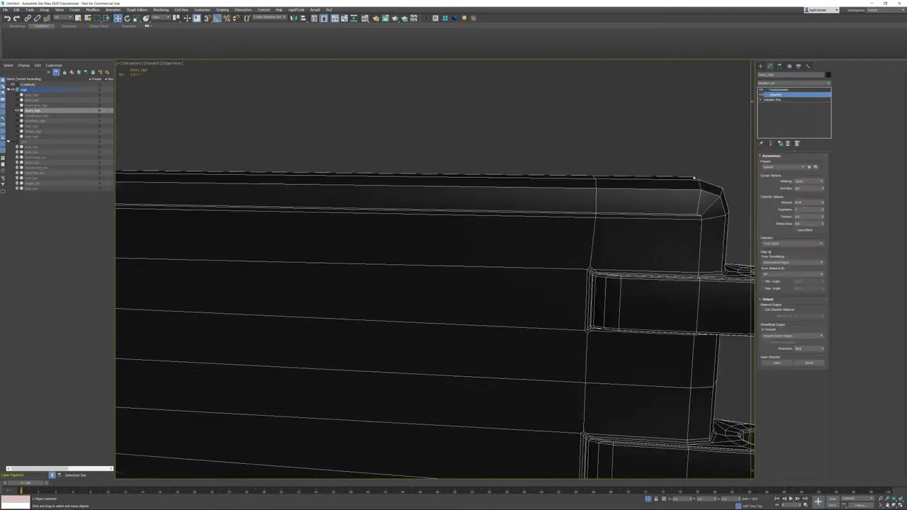
pyautogui.moveTo(705, 219); pyautogui.dragTo(602, 194, button='middle')
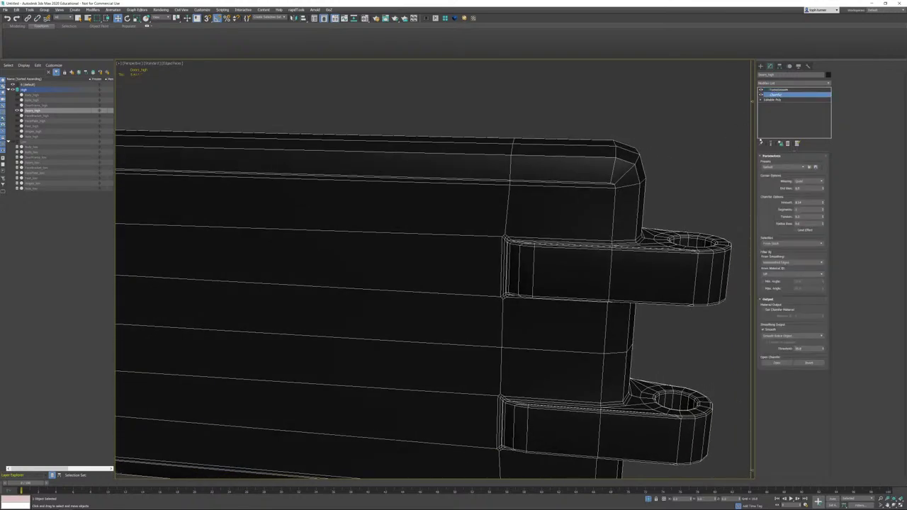
# Step: Select the base mesh's supporting edges along the door's front border and examine how they run into the corners
pyautogui.click(778, 99)
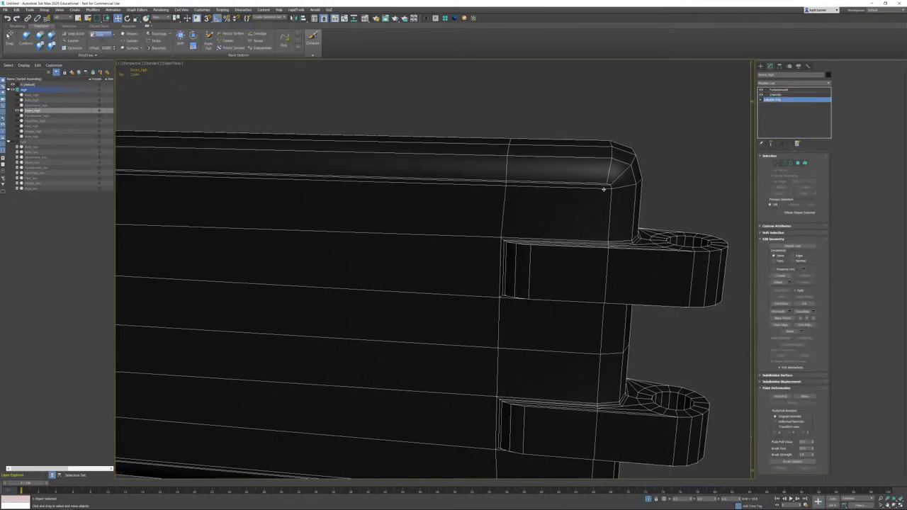
pyautogui.click(780, 163)
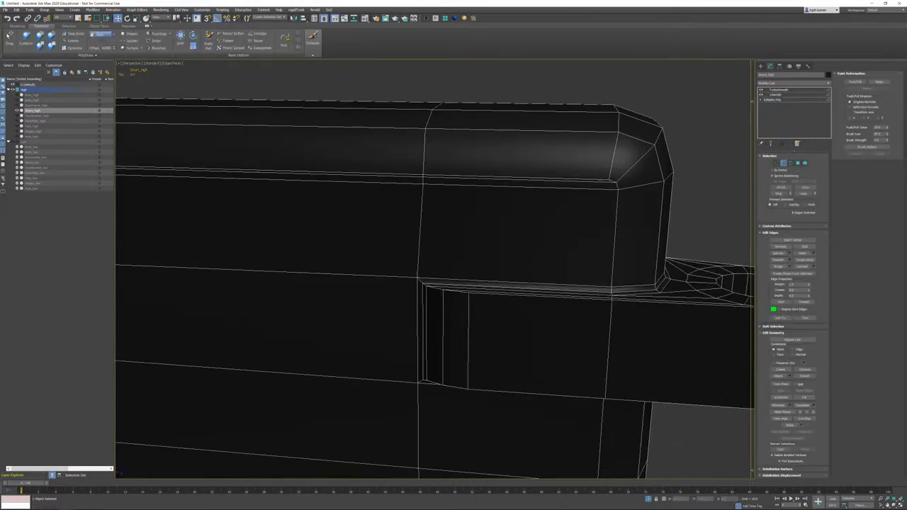
pyautogui.doubleClick(593, 182)
pyautogui.keyDown('ctrl'); pyautogui.moveTo(639, 149); pyautogui.dragTo(637, 152); pyautogui.keyUp('ctrl')
pyautogui.keyDown('alt'); pyautogui.moveTo(637, 153); pyautogui.dragTo(658, 156, button='middle'); pyautogui.keyUp('alt')
pyautogui.moveTo(360, 215); pyautogui.dragTo(527, 264, button='middle')
pyautogui.scroll(-2, 527, 264)
pyautogui.moveTo(528, 186); pyautogui.dragTo(702, 238, button='middle')
pyautogui.keyDown('alt'); pyautogui.moveTo(286, 194); pyautogui.dragTo(340, 198, button='middle'); pyautogui.keyUp('alt')
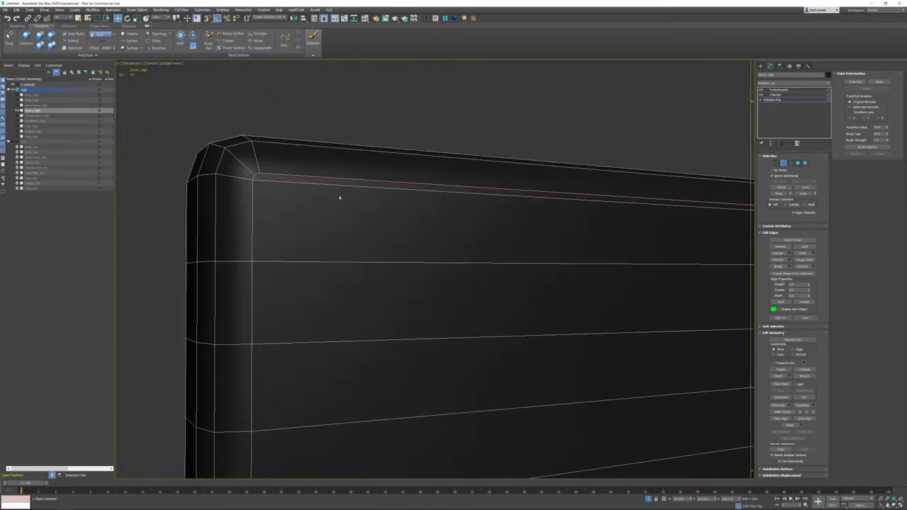
pyautogui.scroll(-6, 357, 179)
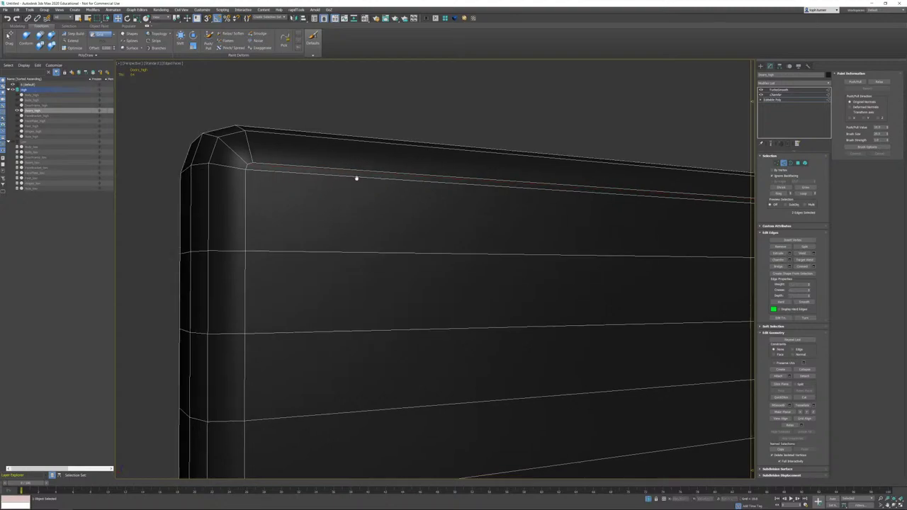
pyautogui.scroll(4, 278, 386)
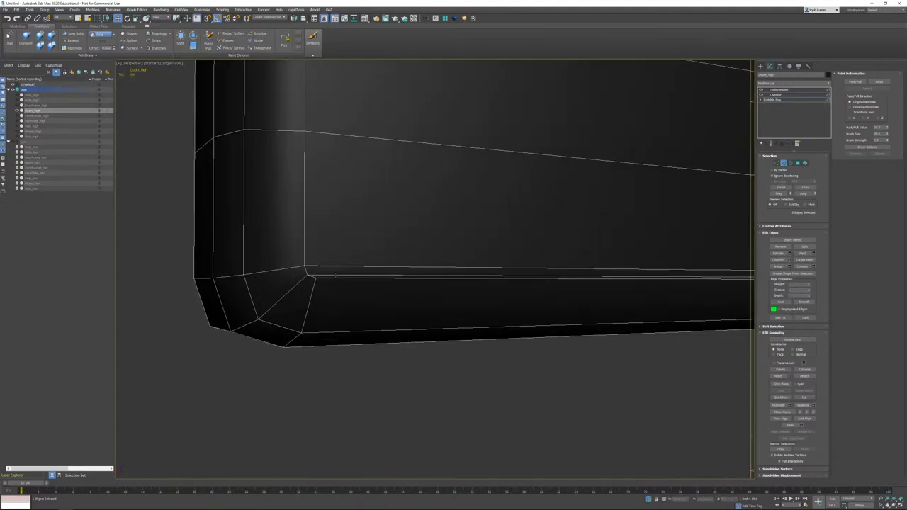
pyautogui.click(335, 275)
pyautogui.keyDown('alt'); pyautogui.moveTo(366, 264); pyautogui.dragTo(428, 322, button='middle'); pyautogui.keyUp('alt')
pyautogui.scroll(-5, 449, 307)
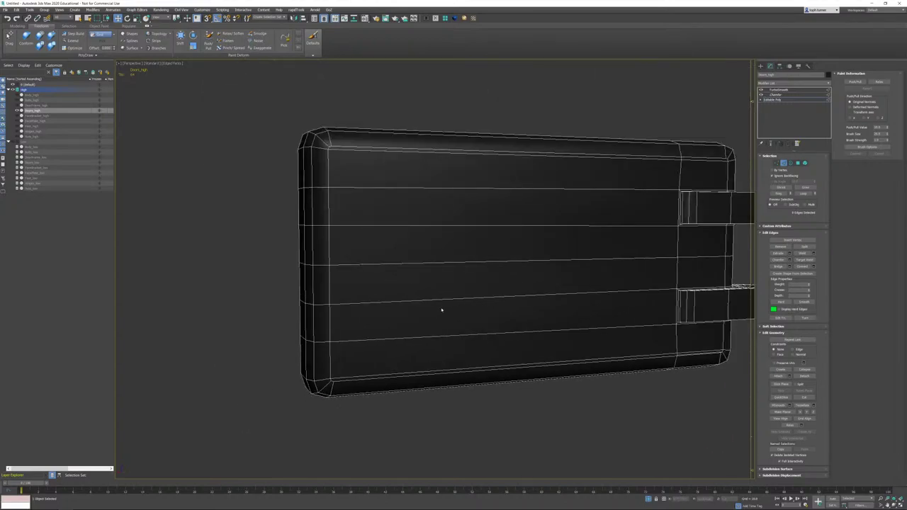
# Step: Leave edge editing and check the TurboSmooth result across the whole door front
pyautogui.click(783, 163)
pyautogui.click(779, 90)
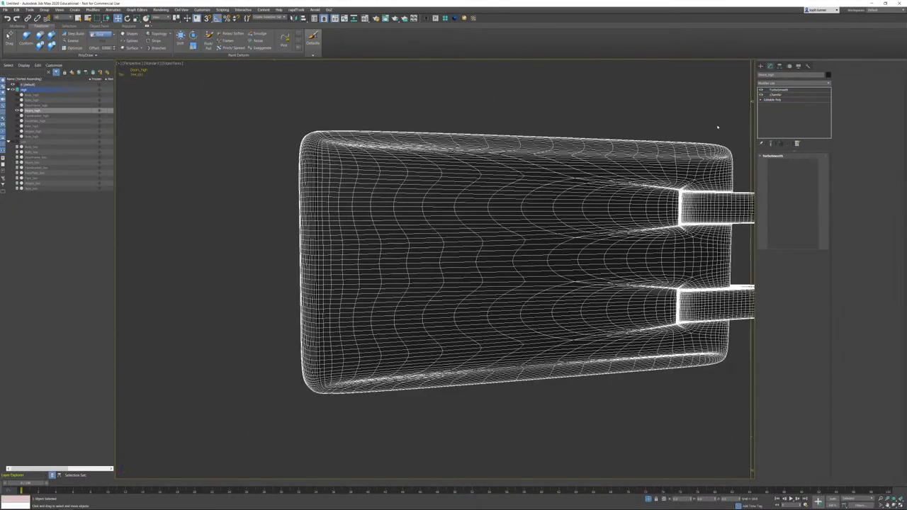
pyautogui.press('F4')
pyautogui.moveTo(521, 204)
pyautogui.keyDown('alt'); pyautogui.mouseDown(button='middle')
pyautogui.moveTo(488, 213)
pyautogui.moveTo(492, 175)
pyautogui.moveTo(465, 174)
pyautogui.mouseUp(button='middle'); pyautogui.keyUp('alt')
pyautogui.press('F3')
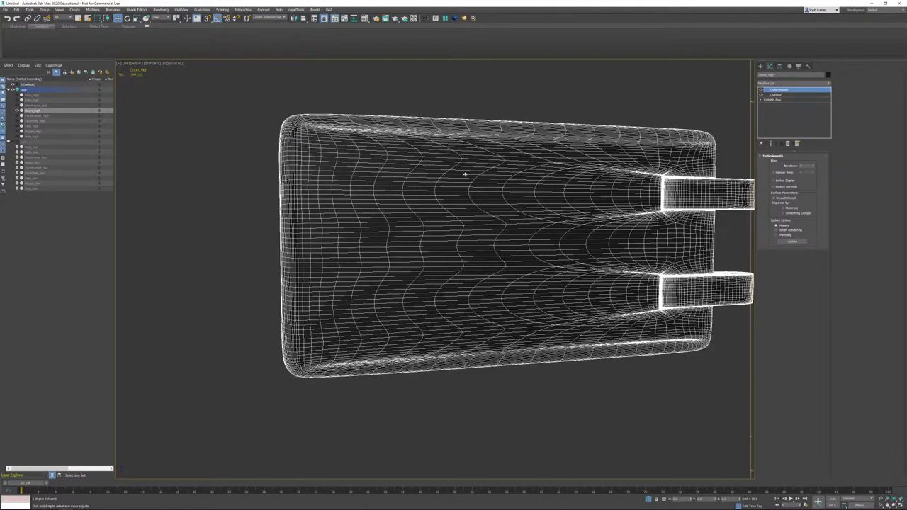
# Step: Cut a vertical supporting edge down the door's front, between the upper and lower corners on the side opposite the hinges
pyautogui.click(774, 100)
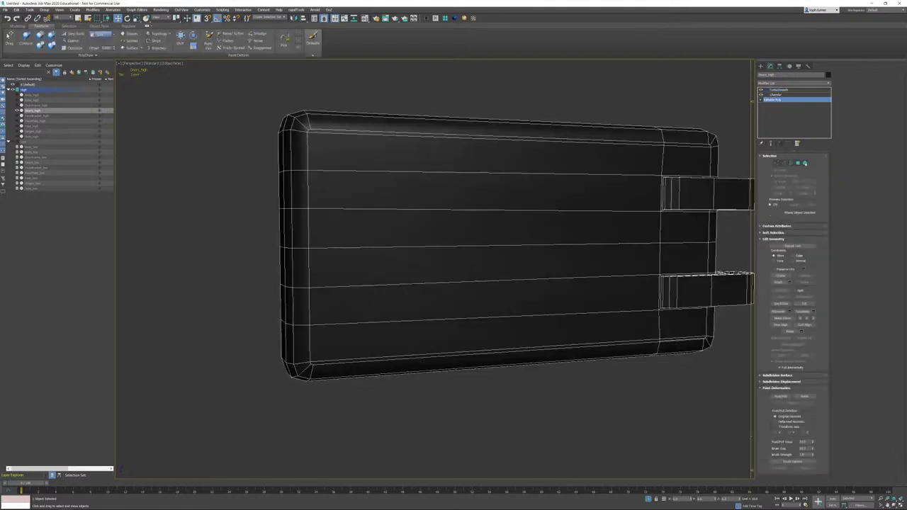
pyautogui.click(777, 163)
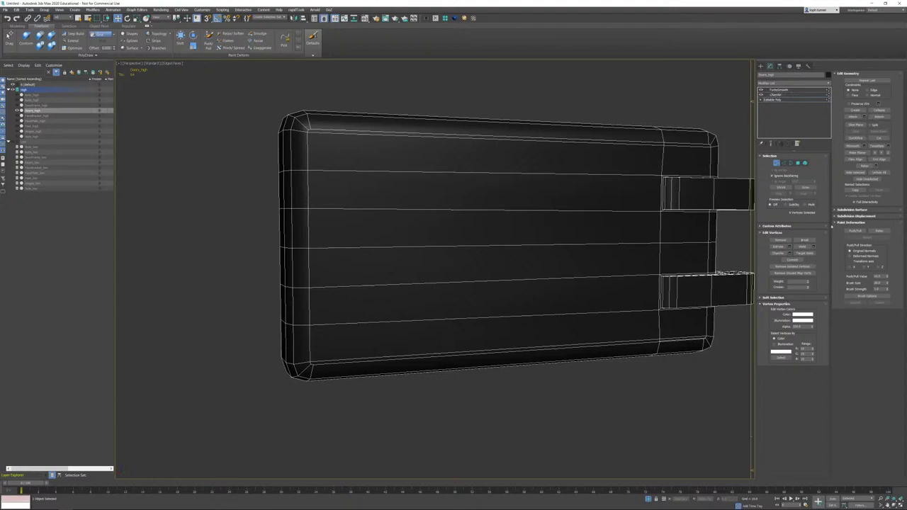
pyautogui.hotkey('alt', 'c')
pyautogui.click(310, 129)
pyautogui.click(312, 363)
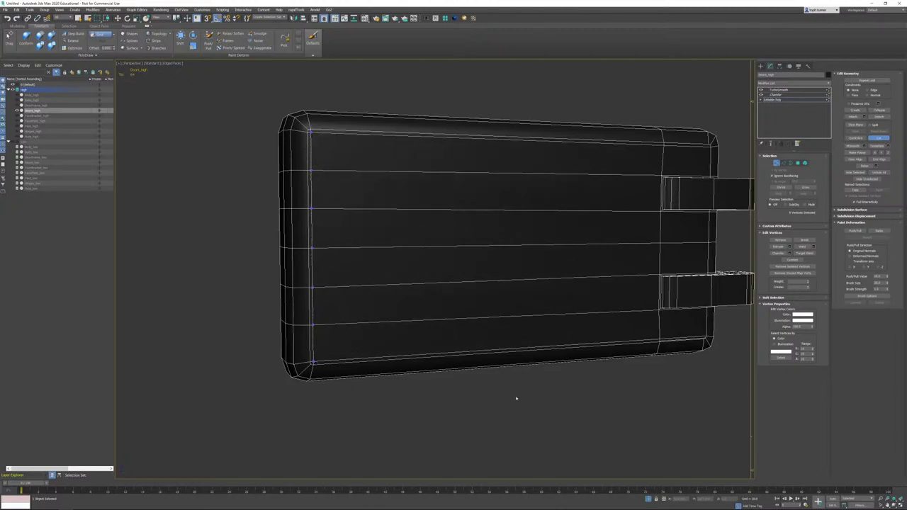
pyautogui.keyDown('alt'); pyautogui.moveTo(516, 398); pyautogui.dragTo(527, 395, button='middle'); pyautogui.keyUp('alt')
pyautogui.keyDown('alt'); pyautogui.moveTo(431, 317); pyautogui.dragTo(434, 333, button='middle'); pyautogui.keyUp('alt')
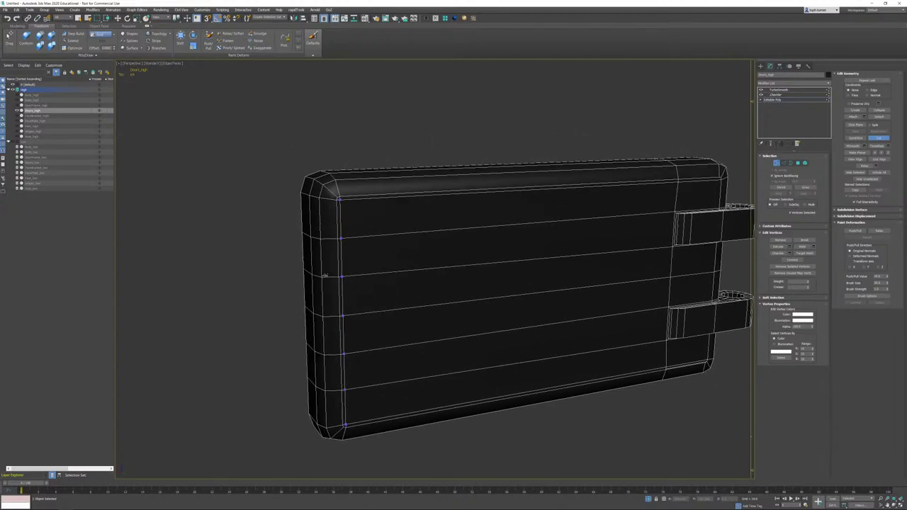
# Step: Cut a supporting edge from the door's upper hinge-side corner inward and straight down across the upper hinge
pyautogui.scroll(3, 327, 273)
pyautogui.moveTo(418, 219); pyautogui.dragTo(366, 203, button='middle')
pyautogui.scroll(-4, 367, 202)
pyautogui.moveTo(471, 245)
pyautogui.keyDown('alt'); pyautogui.mouseDown(button='middle')
pyautogui.moveTo(463, 262)
pyautogui.moveTo(471, 254)
pyautogui.mouseUp(button='middle'); pyautogui.keyUp('alt')
pyautogui.scroll(5, 525, 245)
pyautogui.moveTo(668, 216); pyautogui.dragTo(464, 199, button='middle')
pyautogui.click(469, 178)
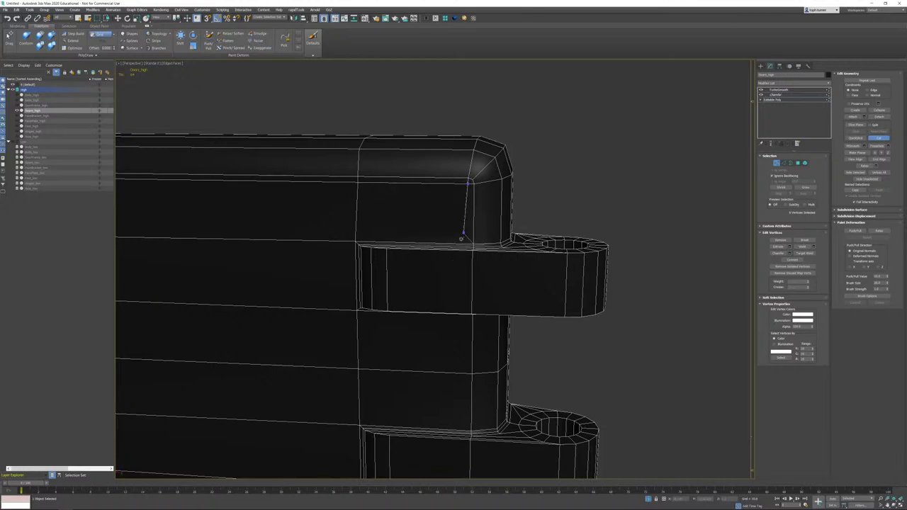
pyautogui.moveTo(457, 337); pyautogui.dragTo(477, 276, button='middle')
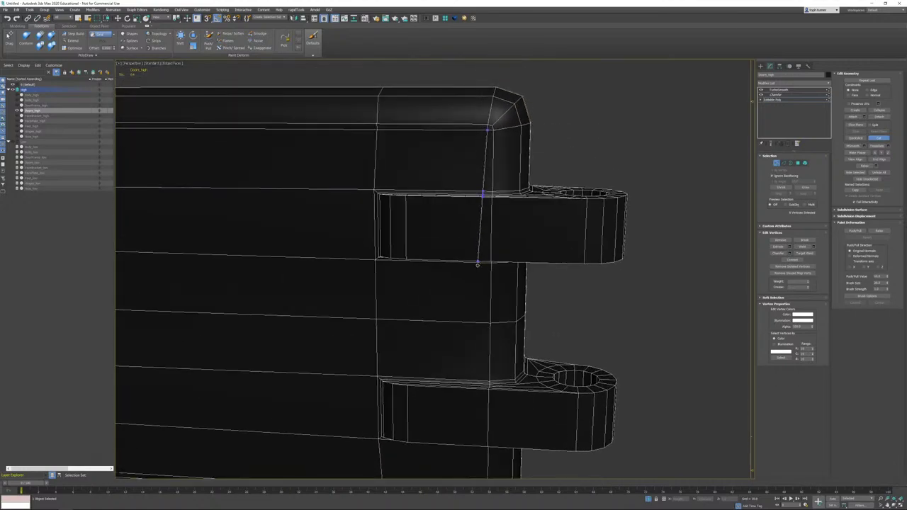
pyautogui.hotkey('ctrl', 'z')
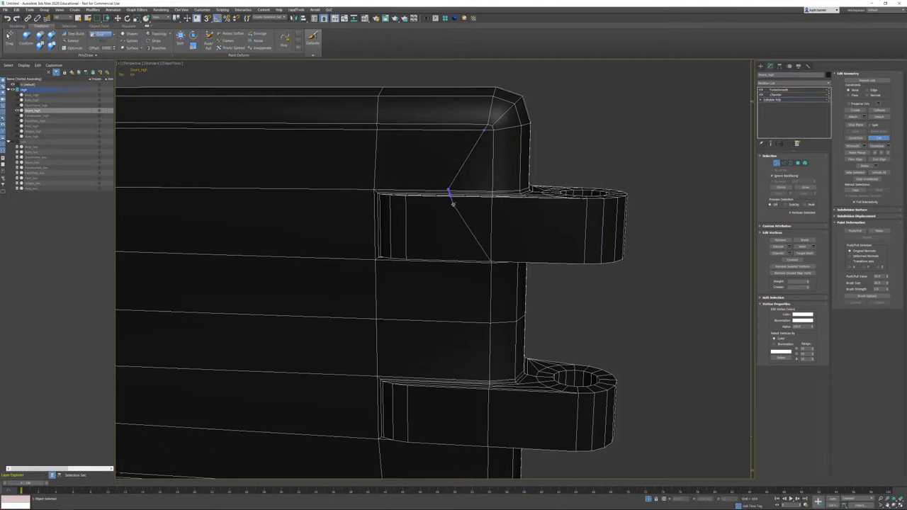
pyautogui.click(449, 192)
pyautogui.click(446, 259)
# Step: Continue the supporting cut down across the lower hinge, end it at the door's lower hinge-side corner, and exit Cut
pyautogui.keyDown('alt'); pyautogui.moveTo(432, 259); pyautogui.dragTo(445, 233, button='middle'); pyautogui.keyUp('alt')
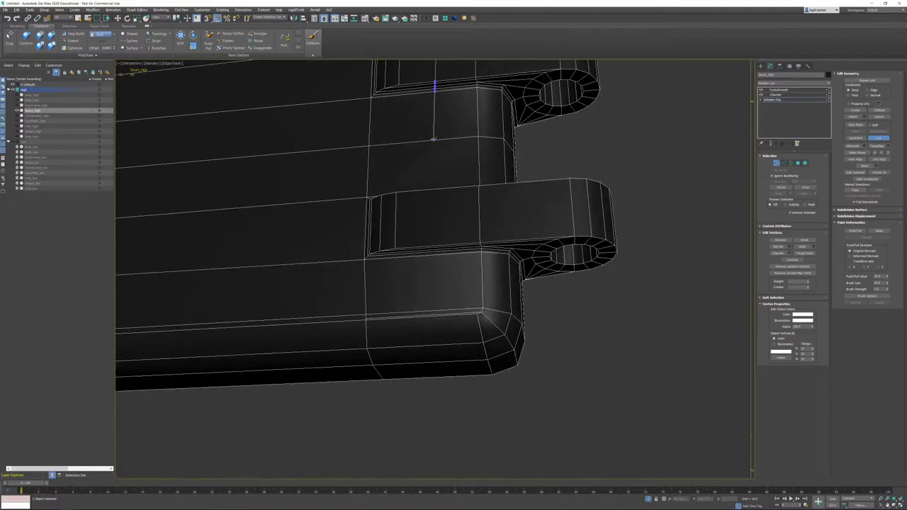
pyautogui.keyDown('alt'); pyautogui.moveTo(438, 157); pyautogui.dragTo(443, 134, button='middle'); pyautogui.keyUp('alt')
pyautogui.keyDown('alt'); pyautogui.moveTo(480, 345); pyautogui.dragTo(472, 173, button='middle'); pyautogui.keyUp('alt')
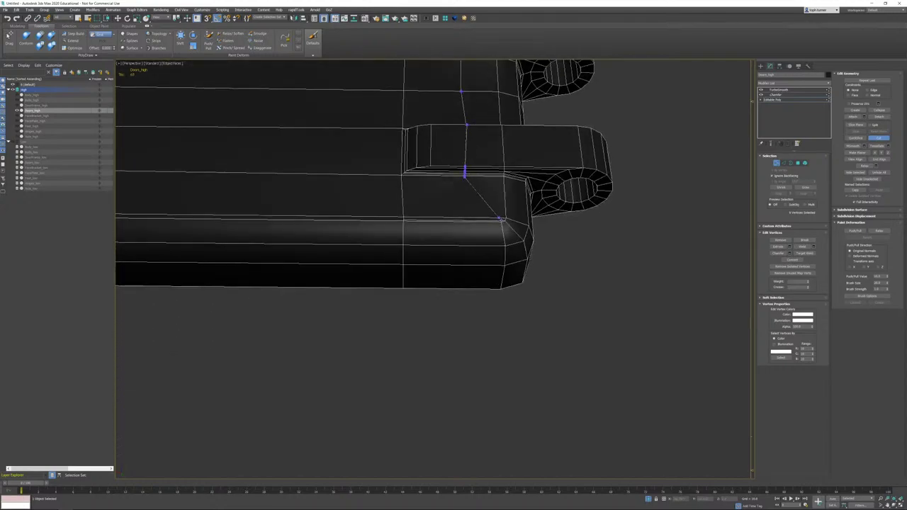
pyautogui.scroll(3, 500, 220)
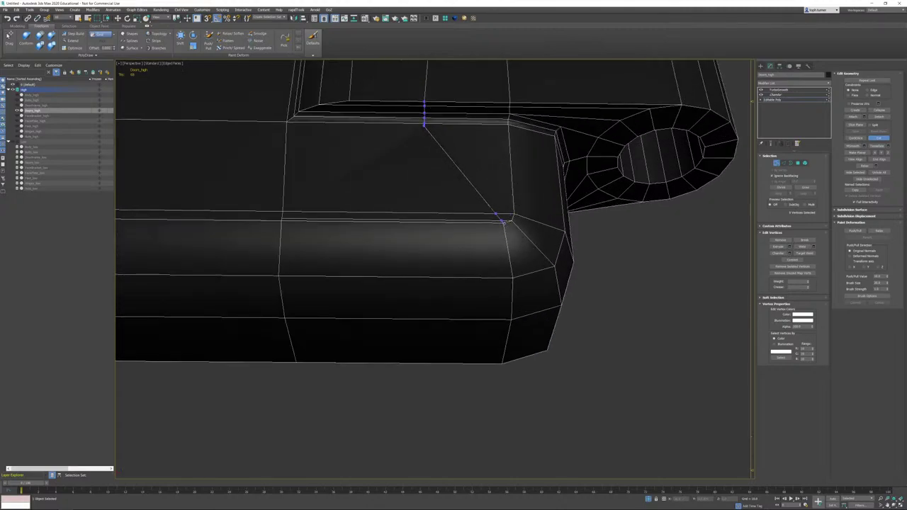
pyautogui.rightClick(602, 264)
# Step: Examine the new cut's edges and vertices between the lower hinge and the door's lower corner
pyautogui.click(782, 163)
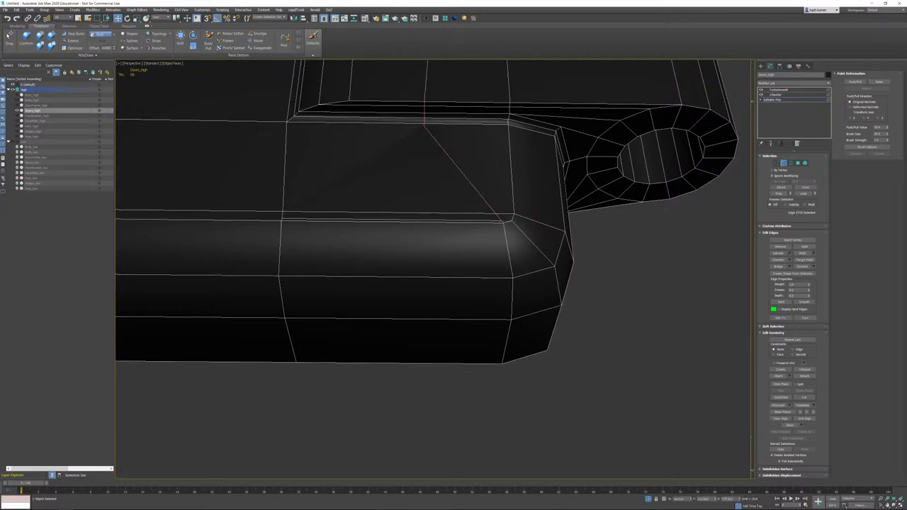
pyautogui.click(495, 221)
pyautogui.click(486, 208)
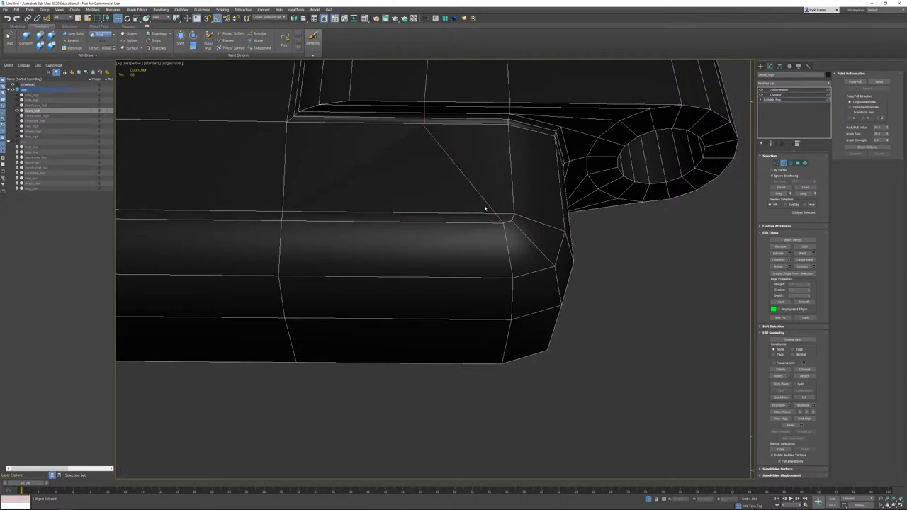
pyautogui.press('1')
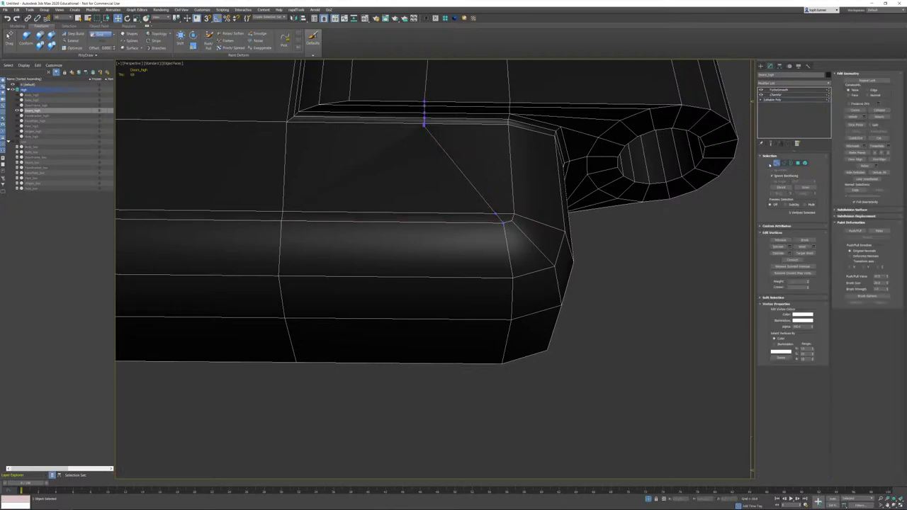
pyautogui.scroll(6, 437, 179)
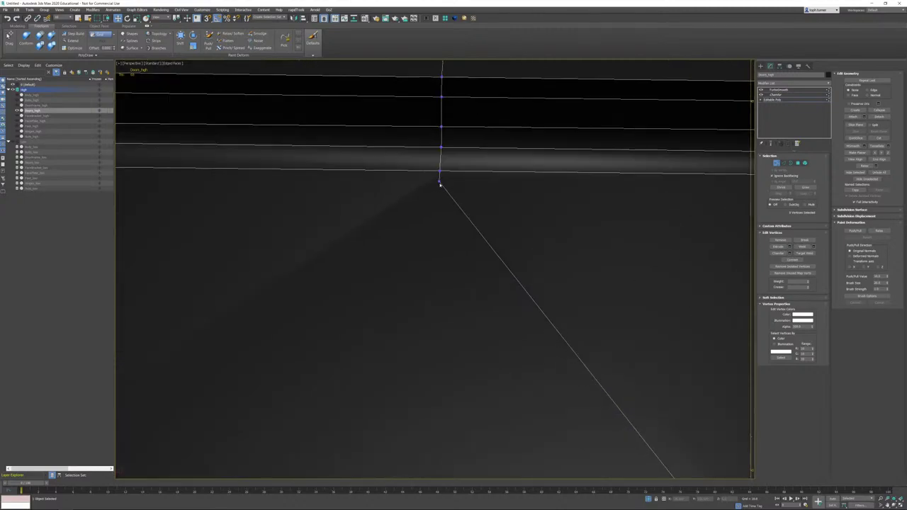
pyautogui.scroll(-4, 490, 197)
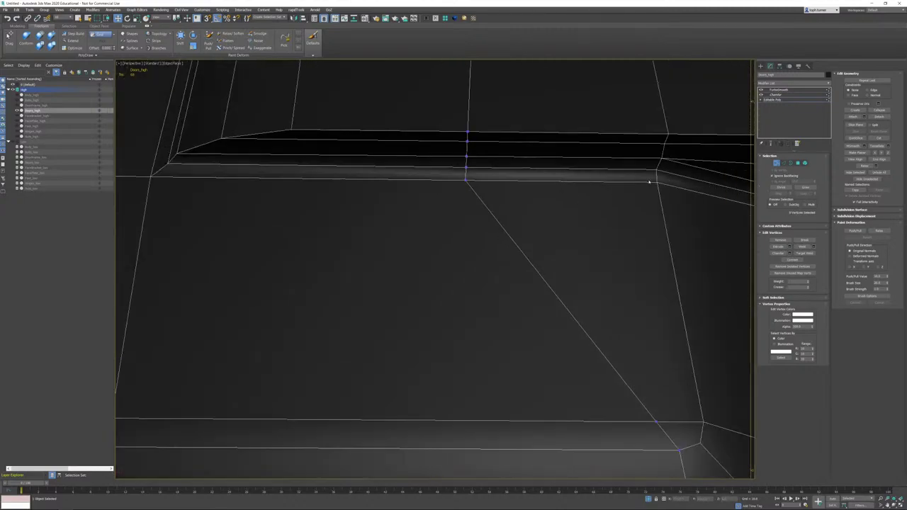
# Step: Show the TurboSmooth result in plain shading and inspect the hinge-side corner and the whole door front
pyautogui.click(778, 89)
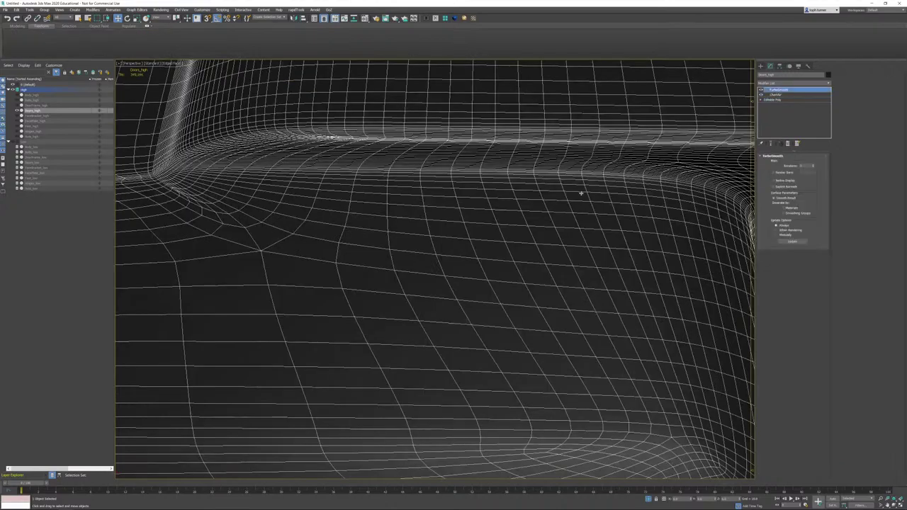
pyautogui.scroll(-3, 576, 200)
pyautogui.press('F4')
pyautogui.keyDown('alt'); pyautogui.moveTo(577, 200); pyautogui.dragTo(550, 227, button='middle'); pyautogui.keyUp('alt')
pyautogui.scroll(-4, 550, 227)
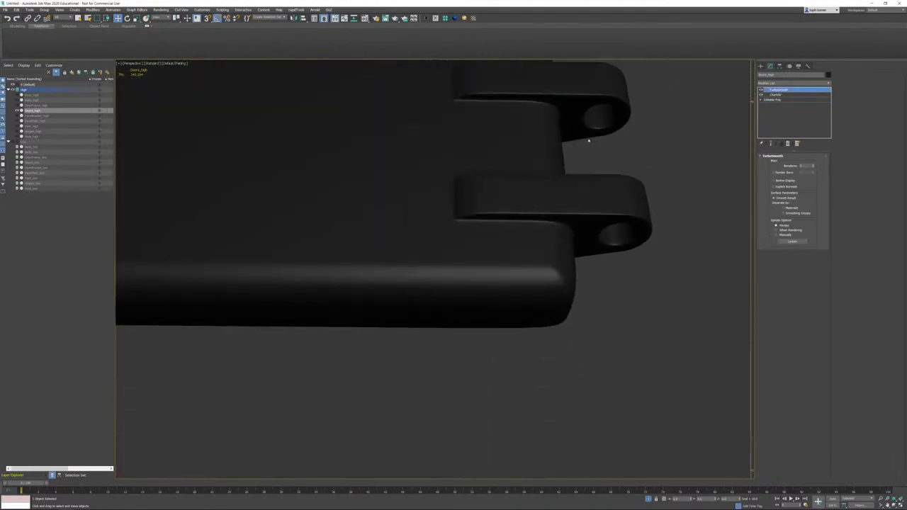
pyautogui.keyDown('alt'); pyautogui.moveTo(589, 140); pyautogui.dragTo(586, 152, button='middle'); pyautogui.keyUp('alt')
pyautogui.scroll(-3, 518, 217)
pyautogui.keyDown('alt'); pyautogui.moveTo(518, 216); pyautogui.dragTo(545, 211, button='middle'); pyautogui.keyUp('alt')
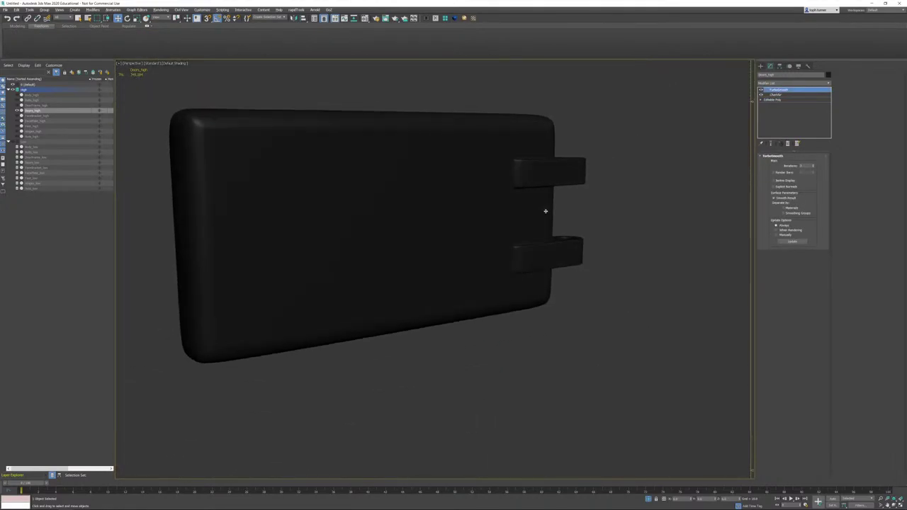
# Step: Compare the smoothed borders and corners of the other doors, including the arched one and the upper pair
pyautogui.scroll(-3, 545, 211)
pyautogui.scroll(-3, 615, 237)
pyautogui.moveTo(458, 221); pyautogui.dragTo(575, 237, button='middle')
pyautogui.moveTo(579, 314); pyautogui.dragTo(541, 130, button='middle')
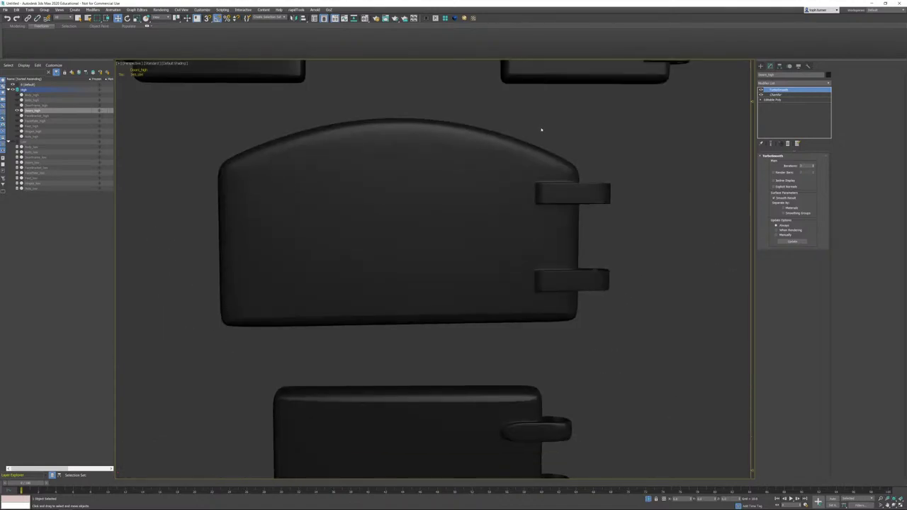
pyautogui.scroll(-2, 537, 216)
pyautogui.keyDown('alt'); pyautogui.moveTo(536, 217); pyautogui.dragTo(329, 156, button='middle'); pyautogui.keyUp('alt')
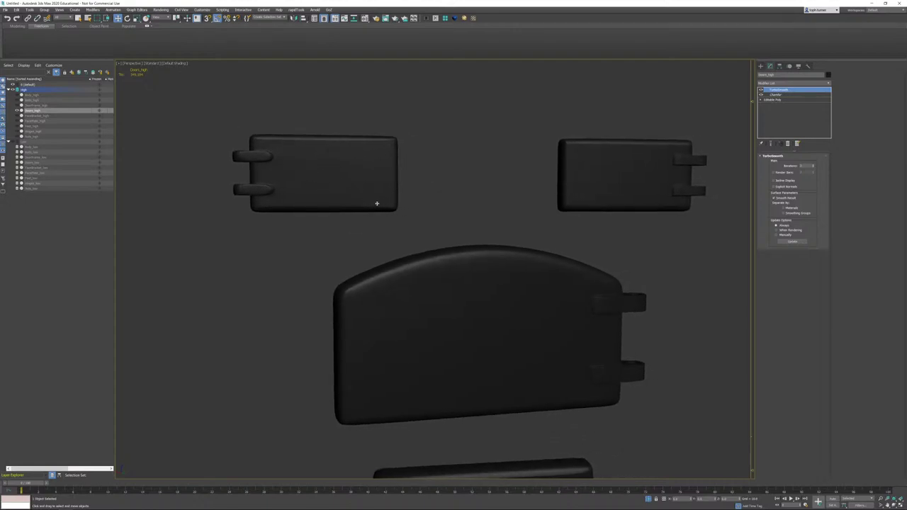
pyautogui.scroll(2, 515, 197)
pyautogui.moveTo(594, 166); pyautogui.dragTo(594, 198, button='middle')
pyautogui.scroll(3, 581, 192)
pyautogui.scroll(4, 587, 167)
pyautogui.scroll(2, 586, 165)
pyautogui.scroll(-5, 617, 193)
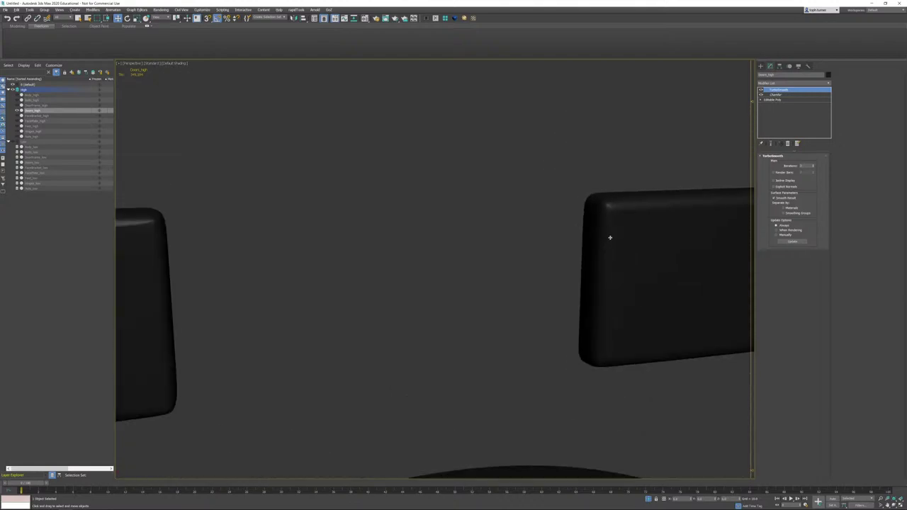
pyautogui.keyDown('alt'); pyautogui.moveTo(607, 237); pyautogui.dragTo(636, 241, button='middle'); pyautogui.keyUp('alt')
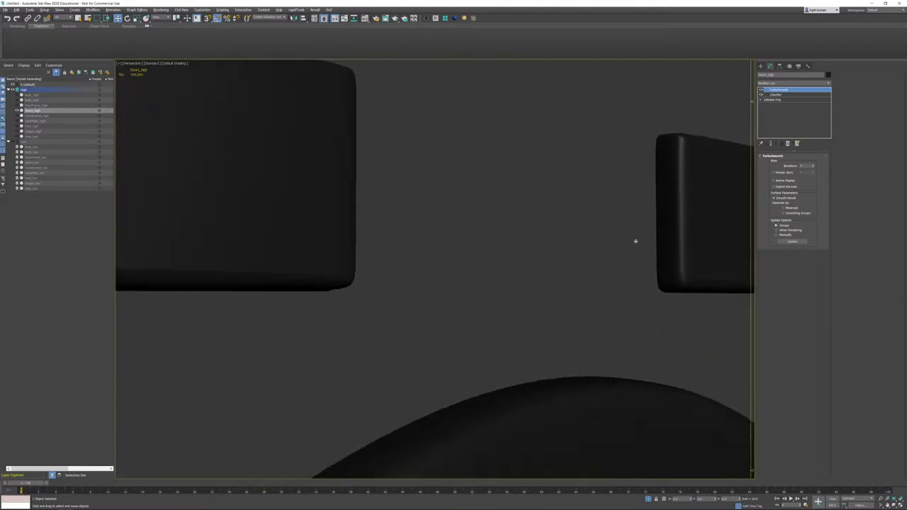
# Step: Inspect the smoothed hinges on the lower rectangular door in plain shading and with edged faces
pyautogui.scroll(-4, 630, 242)
pyautogui.moveTo(603, 295); pyautogui.dragTo(588, 244, button='middle')
pyautogui.scroll(6, 513, 330)
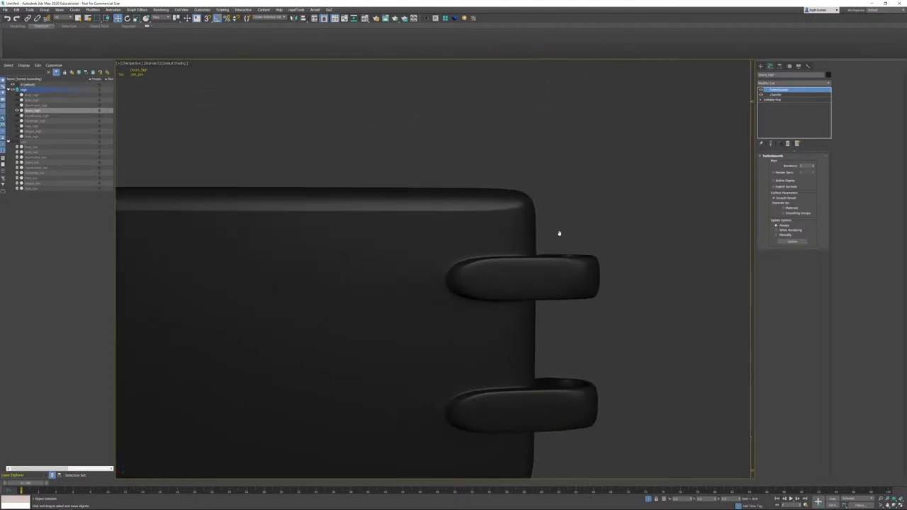
pyautogui.scroll(-2, 562, 239)
pyautogui.press('F3')
# Step: Select the loop of side polygons around the upper hinge on the base mesh and deselect the door's front strip
pyautogui.click(789, 100)
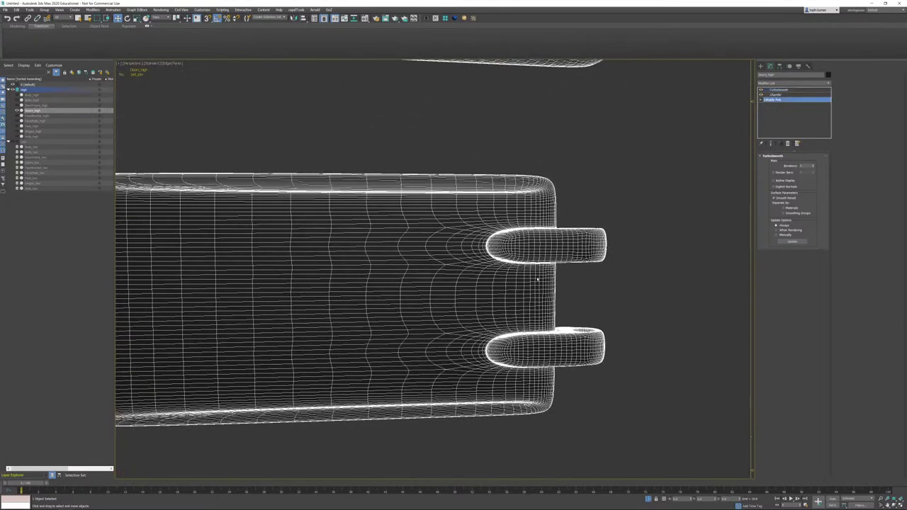
pyautogui.press('F3')
pyautogui.scroll(3, 706, 177)
pyautogui.click(798, 164)
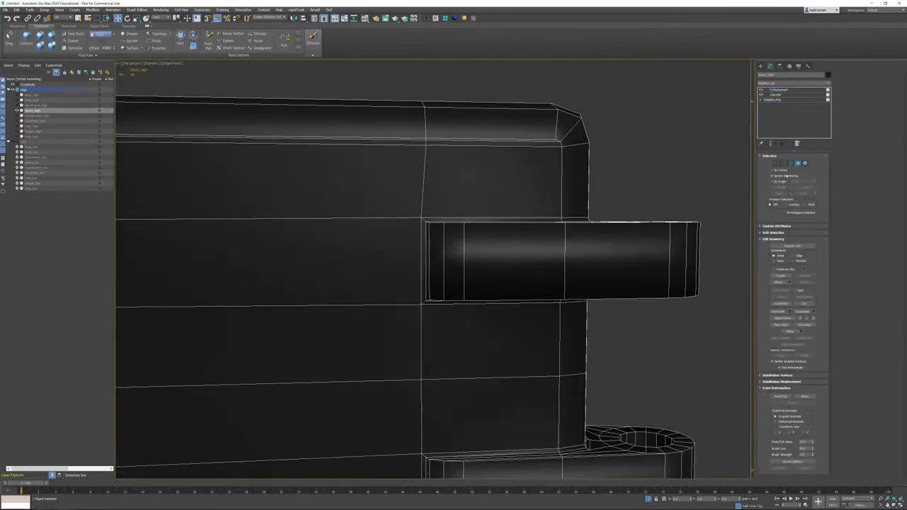
pyautogui.click(677, 254)
pyautogui.keyDown('shift'); pyautogui.click(650, 253); pyautogui.keyUp('shift')
pyautogui.keyDown('alt'); pyautogui.moveTo(329, 355); pyautogui.dragTo(328, 355); pyautogui.keyUp('alt')
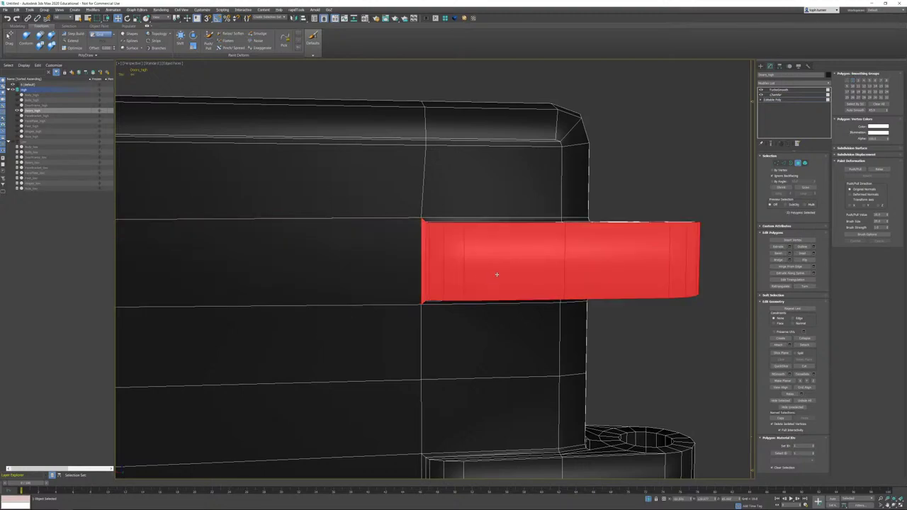
# Step: Deselect the strip of polygons on the door's back, keeping the upper hinge's side faces selected
pyautogui.keyDown('alt'); pyautogui.moveTo(496, 274); pyautogui.dragTo(443, 282, button='middle'); pyautogui.keyUp('alt')
pyautogui.moveTo(284, 248); pyautogui.dragTo(456, 222, button='middle')
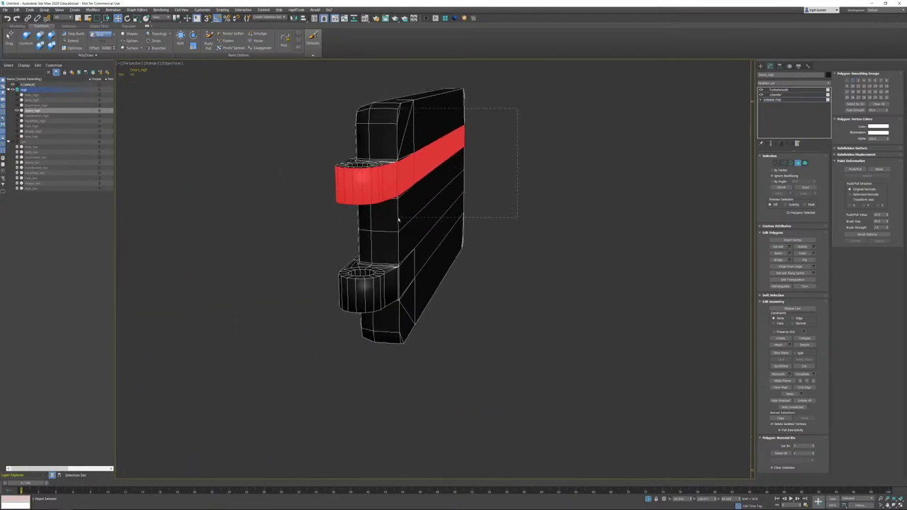
pyautogui.keyDown('alt'); pyautogui.moveTo(398, 220); pyautogui.dragTo(398, 220); pyautogui.keyUp('alt')
pyautogui.scroll(4, 399, 219)
pyautogui.keyDown('alt'); pyautogui.moveTo(398, 220); pyautogui.dragTo(370, 220, button='middle'); pyautogui.keyUp('alt')
pyautogui.moveTo(565, 248); pyautogui.dragTo(488, 237, button='middle')
pyautogui.scroll(-2, 487, 237)
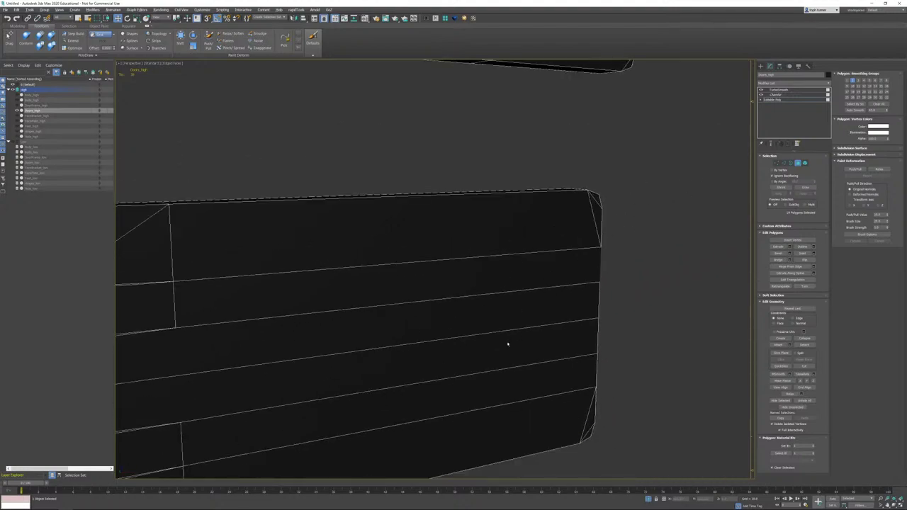
# Step: Deselect the leftover polygon at the door's far end and auto-smooth the upper hinge's side polygons
pyautogui.scroll(-5, 482, 360)
pyautogui.scroll(6, 393, 257)
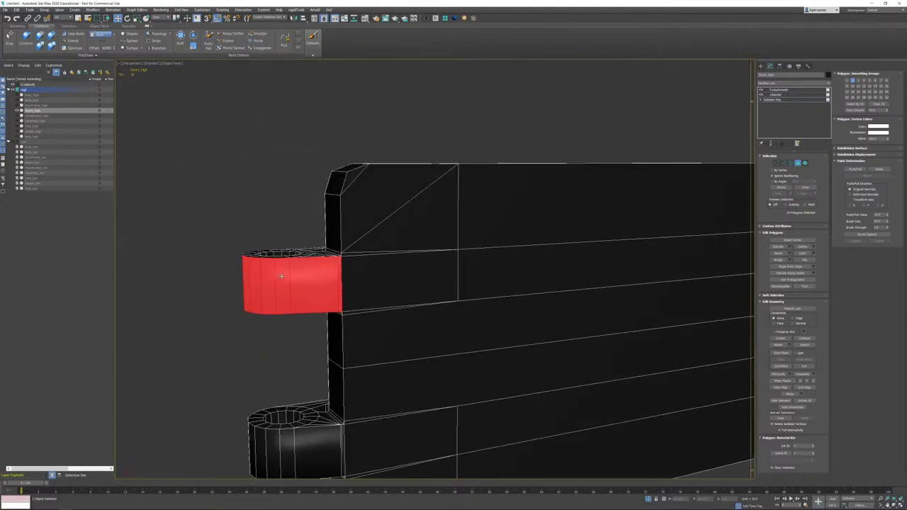
pyautogui.scroll(2, 393, 258)
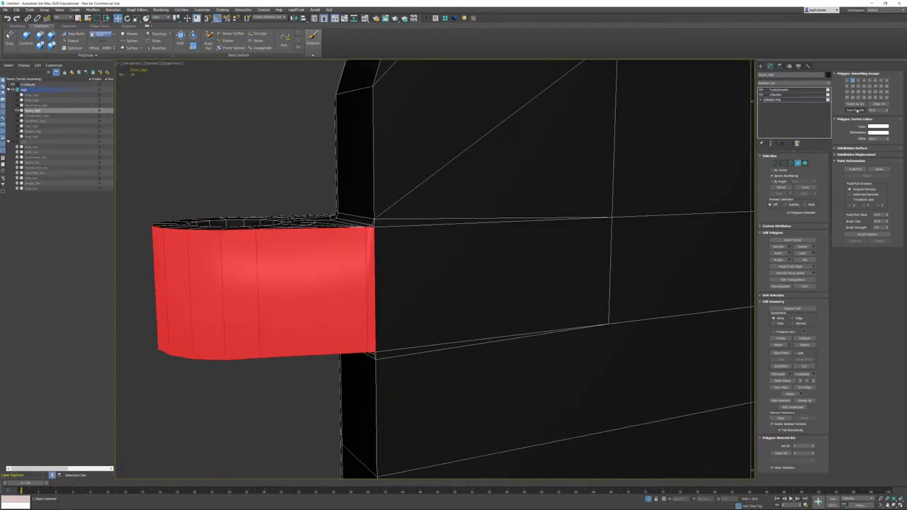
pyautogui.scroll(-7, 435, 269)
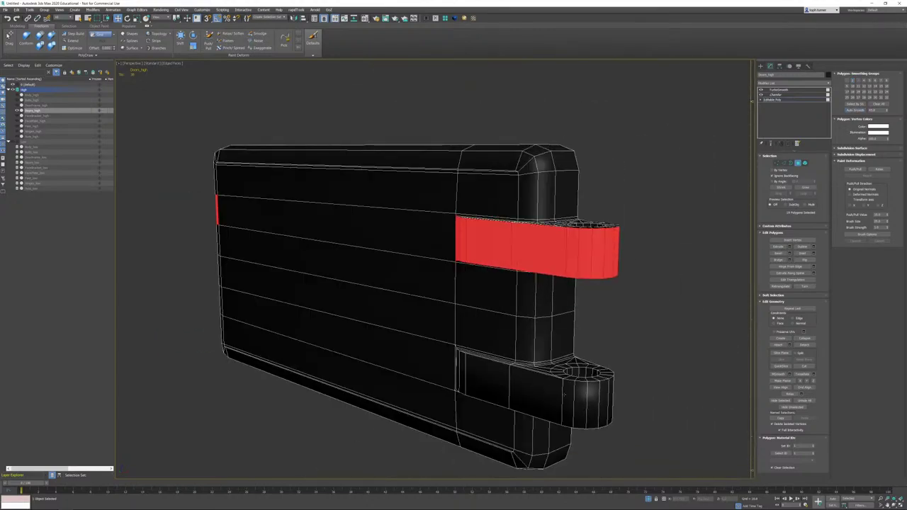
pyautogui.keyDown('alt'); pyautogui.moveTo(346, 259); pyautogui.dragTo(351, 258, button='middle'); pyautogui.keyUp('alt')
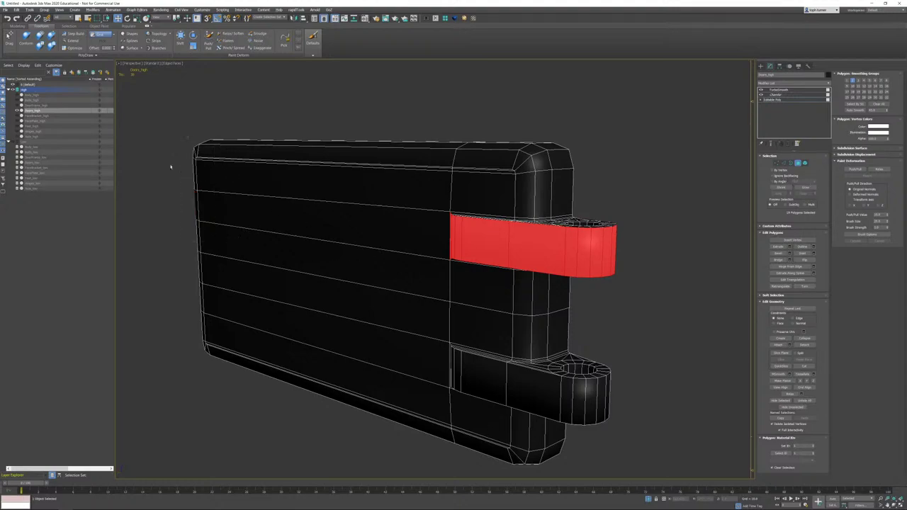
pyautogui.keyDown('alt'); pyautogui.moveTo(287, 310); pyautogui.dragTo(287, 311); pyautogui.keyUp('alt')
pyautogui.click(857, 111)
# Step: Select only the lower hinge's side polygons, auto-smooth them, and leave polygon editing
pyautogui.click(557, 401)
pyautogui.keyDown('shift'); pyautogui.click(559, 395); pyautogui.keyUp('shift')
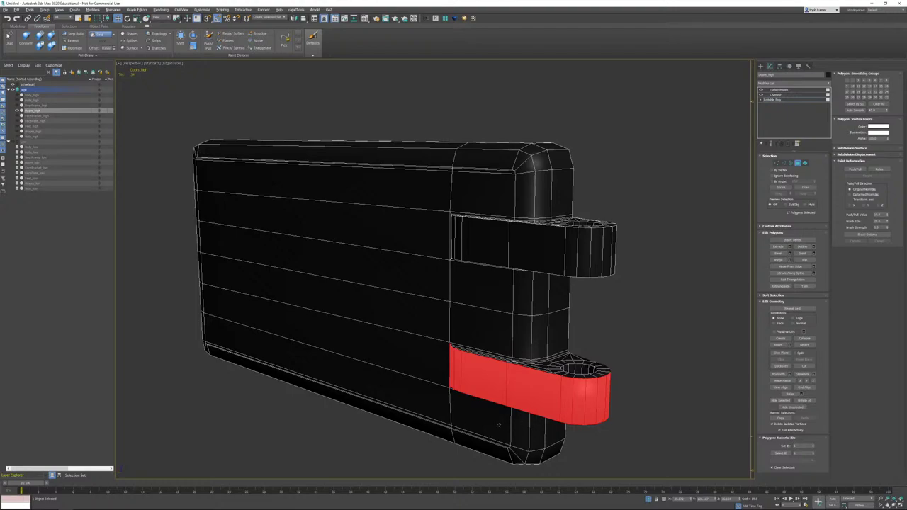
pyautogui.keyDown('alt'); pyautogui.moveTo(498, 425); pyautogui.dragTo(611, 431, button='middle'); pyautogui.keyUp('alt')
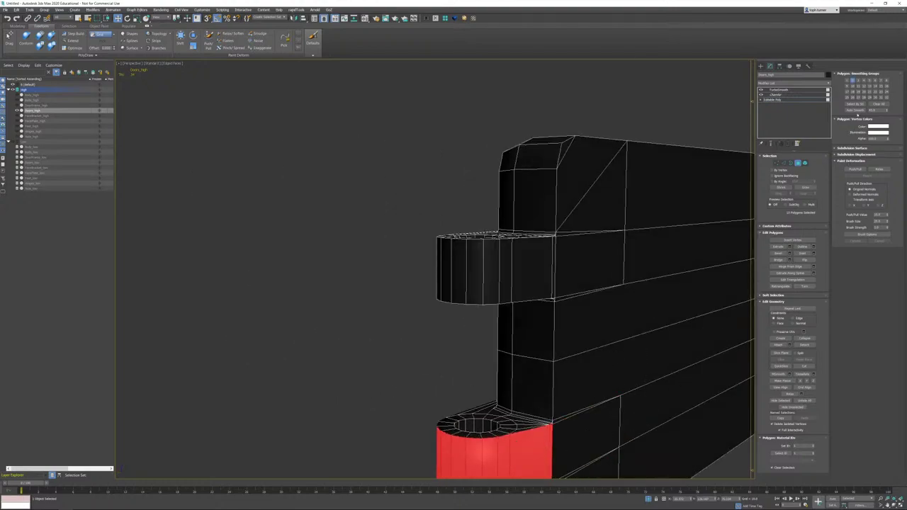
pyautogui.click(777, 102)
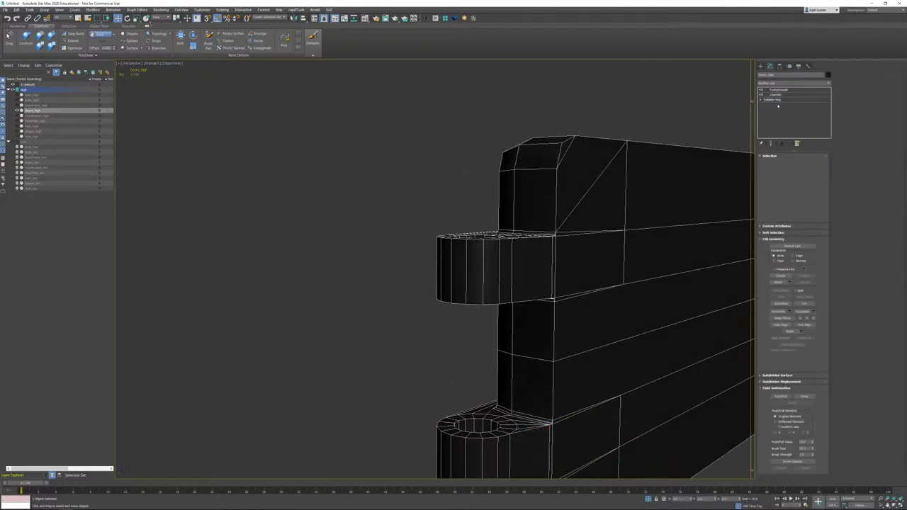
# Step: Check both hinges with TurboSmooth in plain shading and edged faces, and return to the base mesh
pyautogui.click(778, 90)
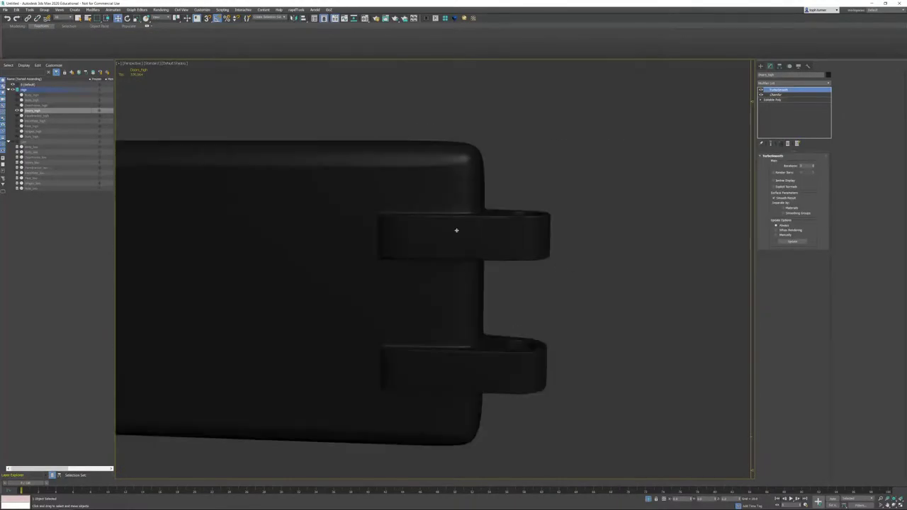
pyautogui.moveTo(456, 231); pyautogui.dragTo(472, 269, button='middle')
pyautogui.scroll(-3, 472, 270)
pyautogui.moveTo(477, 304); pyautogui.dragTo(540, 350, button='middle')
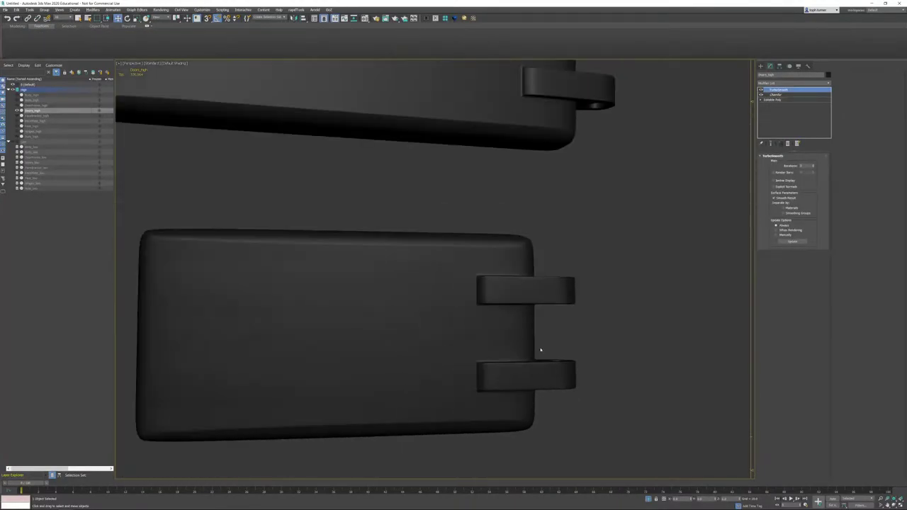
pyautogui.scroll(6, 522, 340)
pyautogui.press('F3')
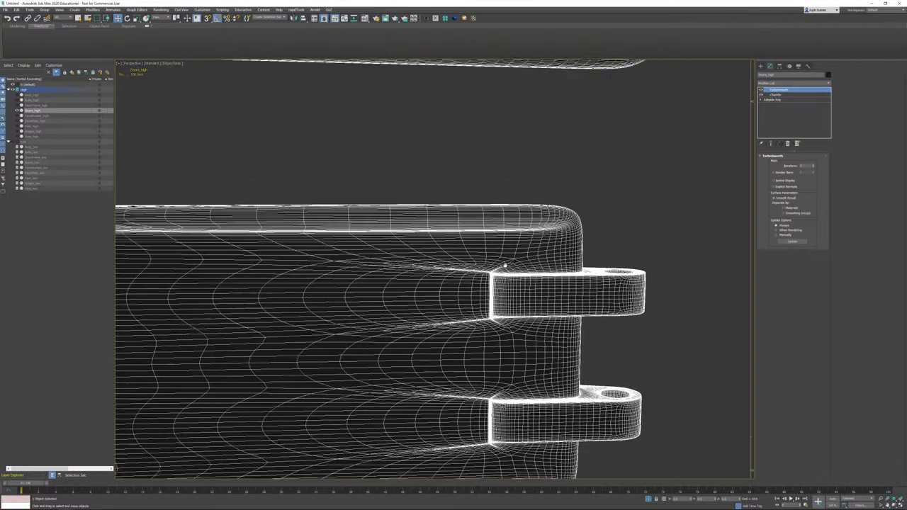
pyautogui.moveTo(504, 266); pyautogui.dragTo(518, 286, button='middle')
pyautogui.scroll(2, 642, 213)
pyautogui.click(783, 99)
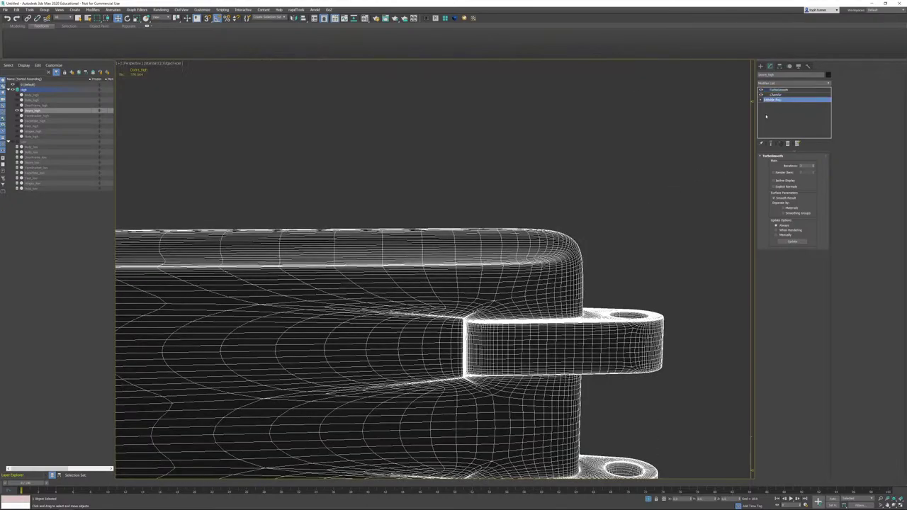
# Step: Select the thin edge loop along the front rim of the small door and deselect its edges around the corners
pyautogui.press('2')
pyautogui.scroll(2, 515, 278)
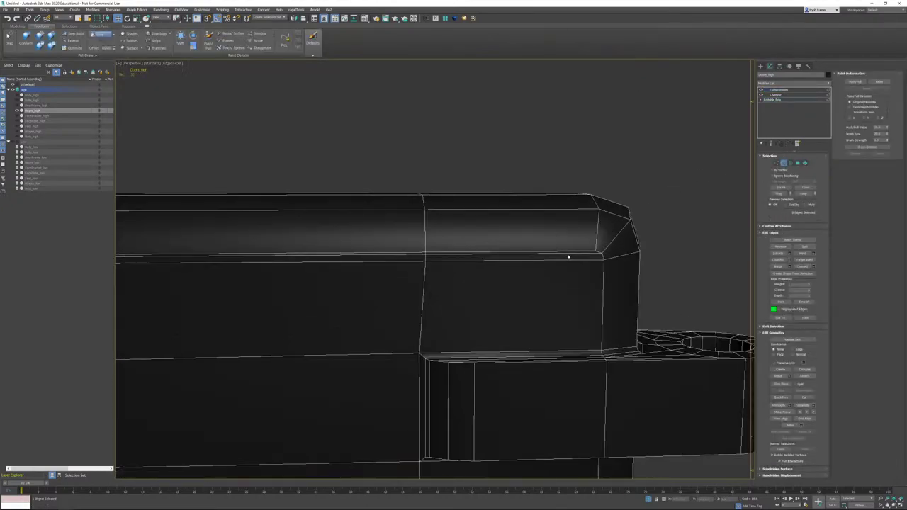
pyautogui.click(566, 254)
pyautogui.doubleClick(565, 254)
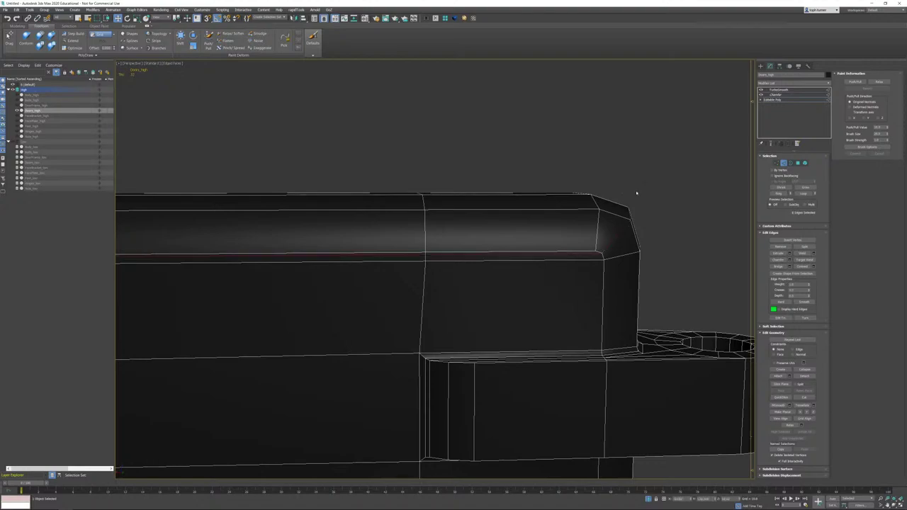
pyautogui.scroll(4, 609, 234)
pyautogui.keyDown('alt'); pyautogui.moveTo(581, 239); pyautogui.dragTo(294, 258, button='middle'); pyautogui.keyUp('alt')
pyautogui.scroll(-5, 490, 306)
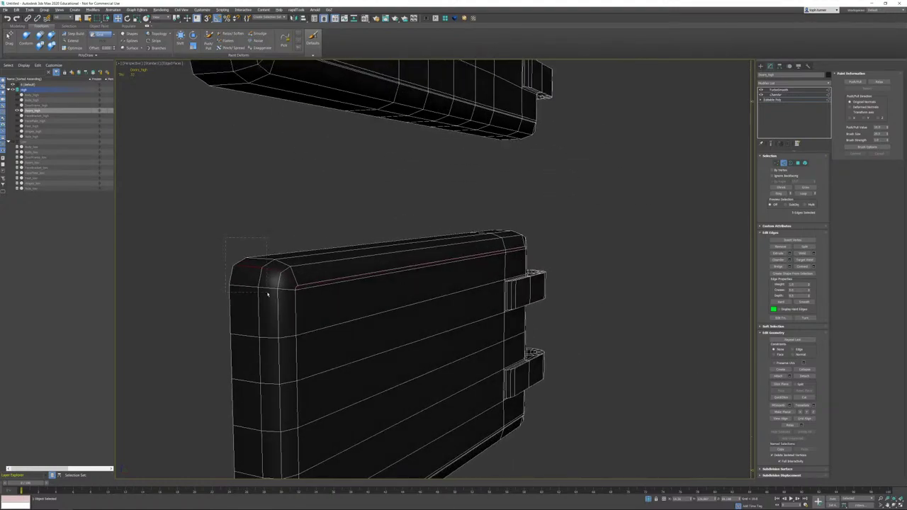
pyautogui.keyDown('alt'); pyautogui.moveTo(268, 293); pyautogui.dragTo(269, 294); pyautogui.keyUp('alt')
pyautogui.keyDown('alt'); pyautogui.moveTo(357, 340); pyautogui.dragTo(300, 422, button='middle'); pyautogui.keyUp('alt')
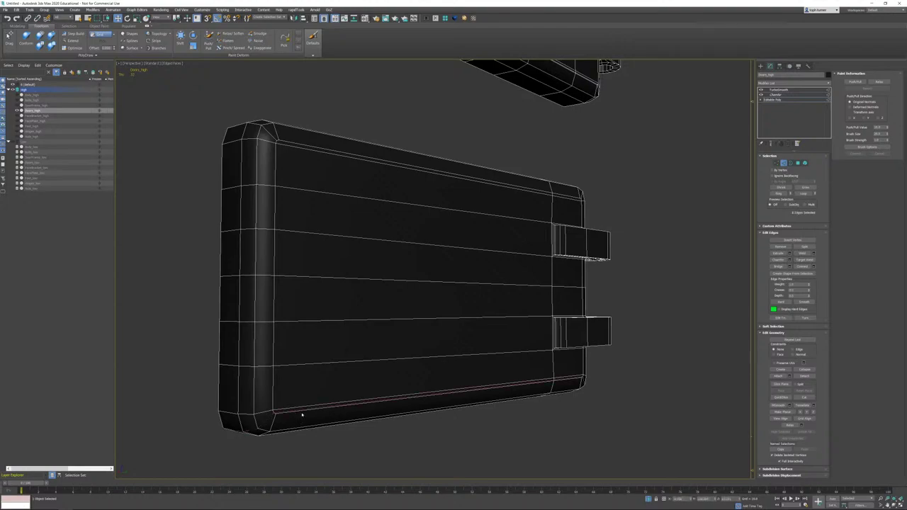
pyautogui.keyDown('alt'); pyautogui.moveTo(261, 445); pyautogui.dragTo(262, 448); pyautogui.keyUp('alt')
pyautogui.keyDown('alt'); pyautogui.moveTo(712, 379); pyautogui.dragTo(549, 368, button='middle'); pyautogui.keyUp('alt')
pyautogui.scroll(5, 634, 418)
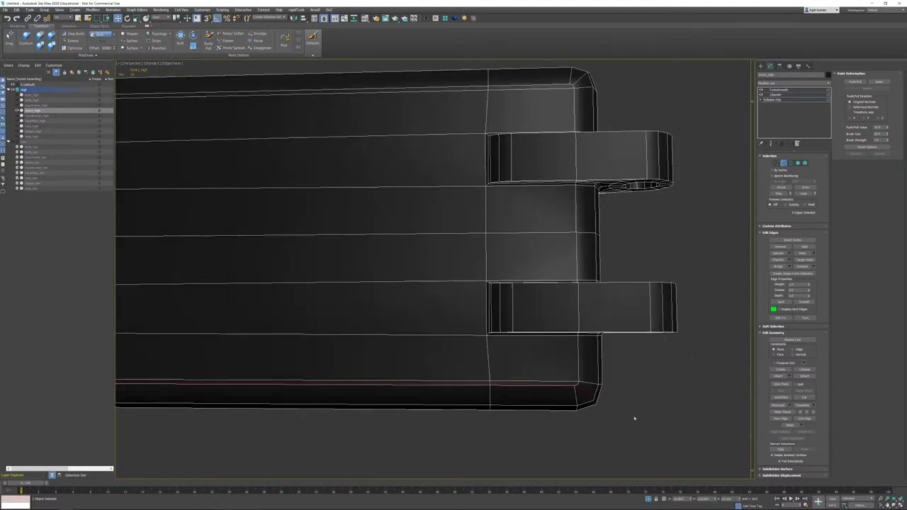
pyautogui.keyDown('alt'); pyautogui.moveTo(607, 412); pyautogui.dragTo(595, 407); pyautogui.keyUp('alt')
pyautogui.keyDown('alt'); pyautogui.moveTo(583, 383); pyautogui.dragTo(604, 377, button='middle'); pyautogui.keyUp('alt')
pyautogui.scroll(-5, 602, 370)
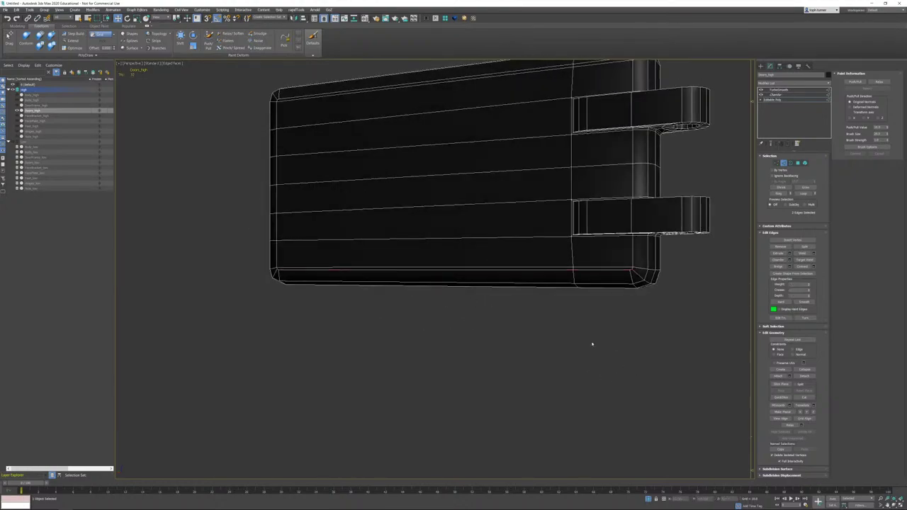
# Step: Cut a supporting edge across the door's front near its hingeless end, connecting both ends to the rim corners
pyautogui.keyDown('alt'); pyautogui.moveTo(593, 344); pyautogui.dragTo(544, 301, button='middle'); pyautogui.keyUp('alt')
pyautogui.moveTo(490, 223); pyautogui.dragTo(550, 310, button='middle')
pyautogui.scroll(3, 414, 298)
pyautogui.moveTo(414, 286); pyautogui.dragTo(423, 253, button='middle')
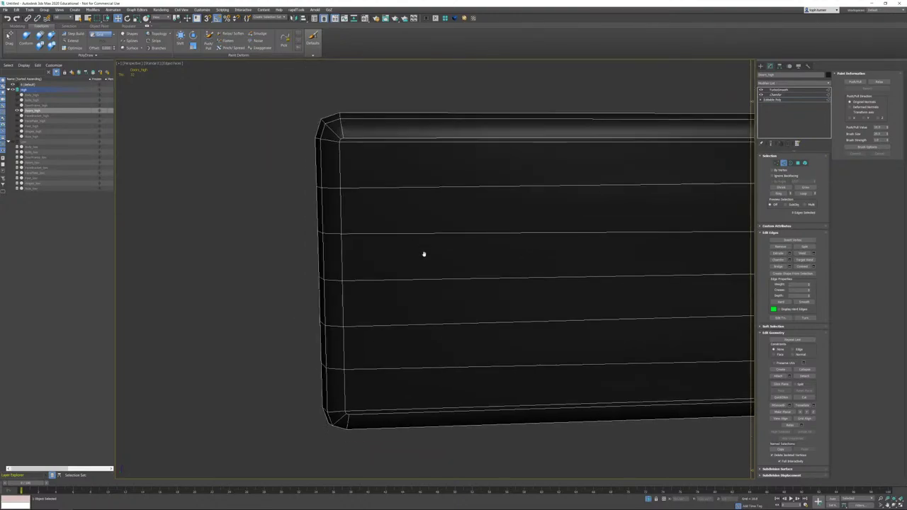
pyautogui.click(776, 163)
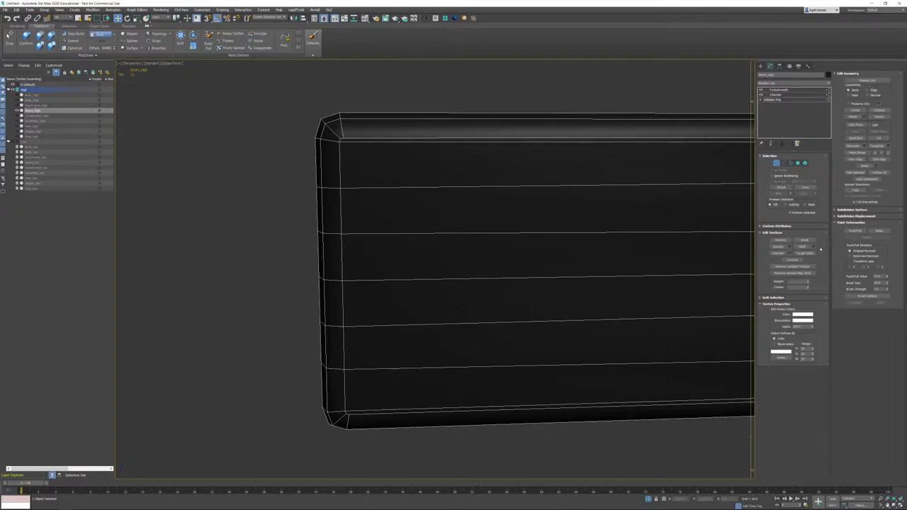
pyautogui.click(879, 138)
pyautogui.click(343, 138)
pyautogui.click(369, 141)
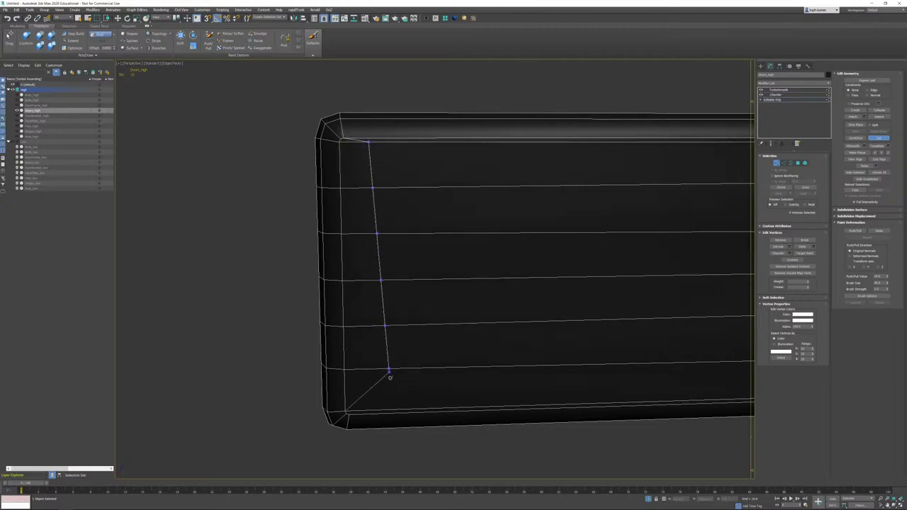
pyautogui.click(377, 410)
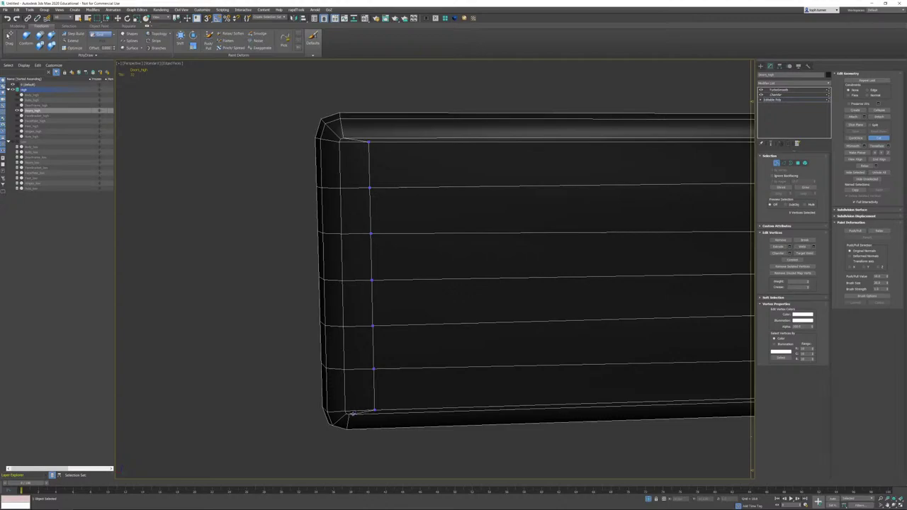
pyautogui.click(350, 415)
pyautogui.rightClick(350, 415)
# Step: Cut a matching supporting edge down the door's hinge end, across both hinges and into the rim corner, then leave vertex editing
pyautogui.moveTo(539, 399); pyautogui.dragTo(507, 292, button='middle')
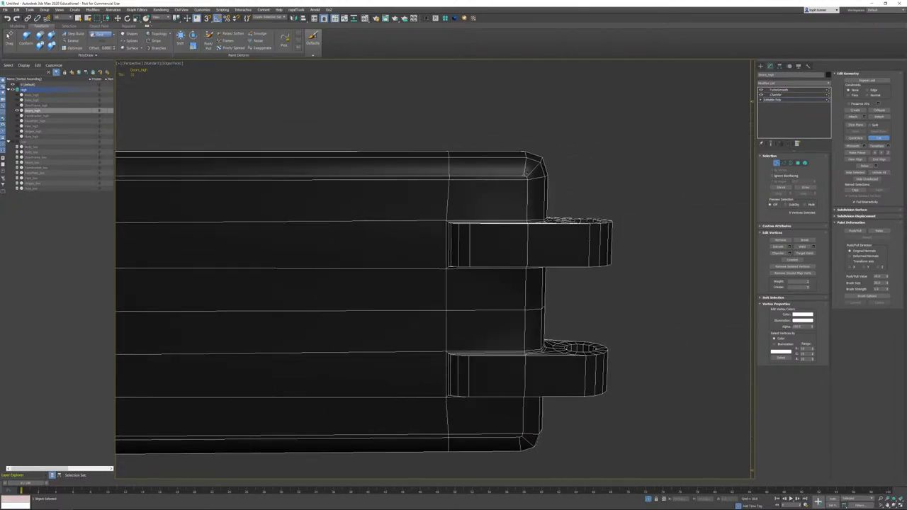
pyautogui.click(501, 179)
pyautogui.click(503, 221)
pyautogui.keyDown('alt'); pyautogui.moveTo(504, 267); pyautogui.dragTo(482, 255, button='middle'); pyautogui.keyUp('alt')
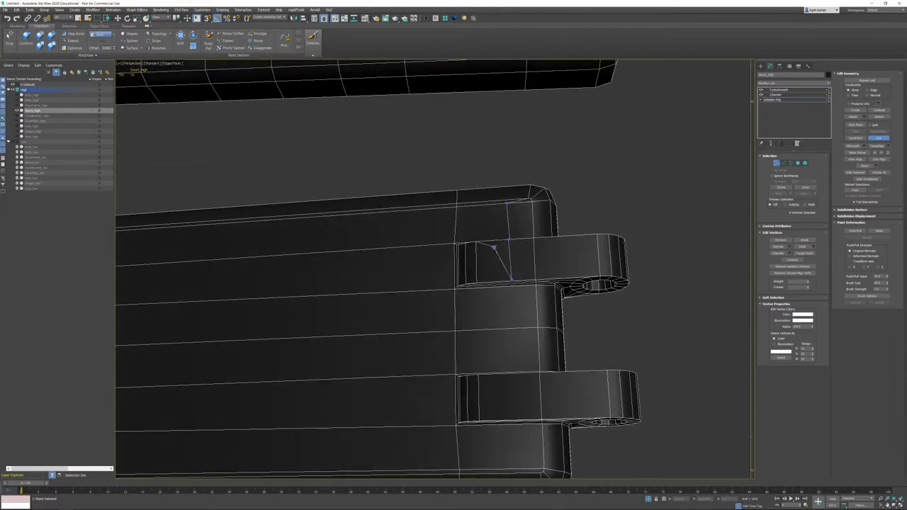
pyautogui.click(511, 284)
pyautogui.click(507, 328)
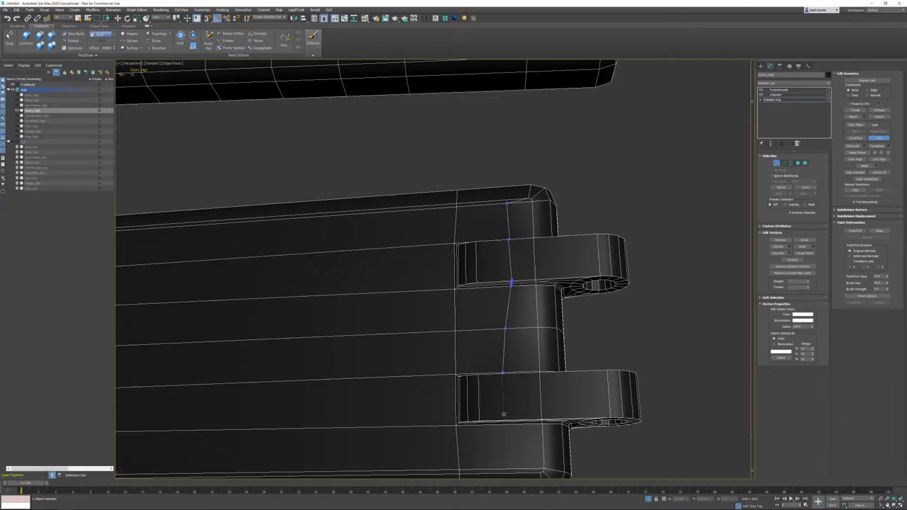
pyautogui.keyDown('alt'); pyautogui.moveTo(504, 413); pyautogui.dragTo(503, 324, button='middle'); pyautogui.keyUp('alt')
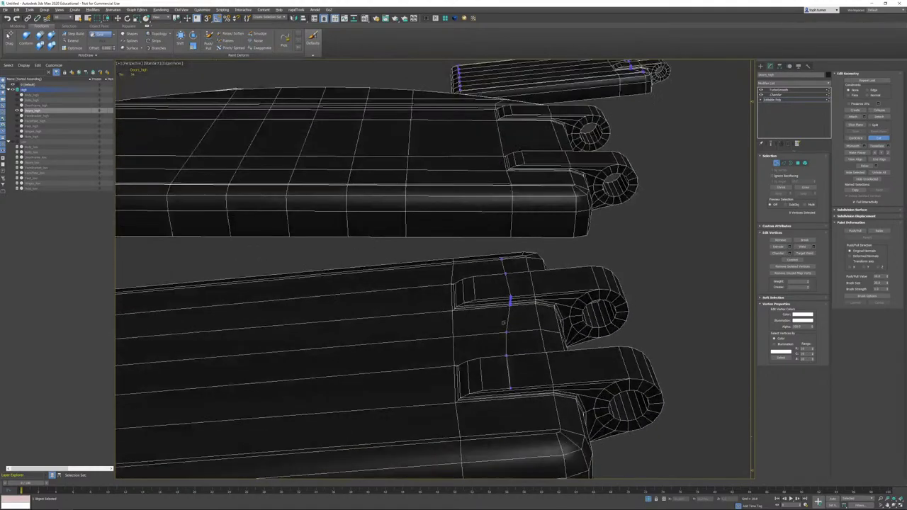
pyautogui.click(511, 391)
pyautogui.rightClick(554, 431)
pyautogui.click(777, 162)
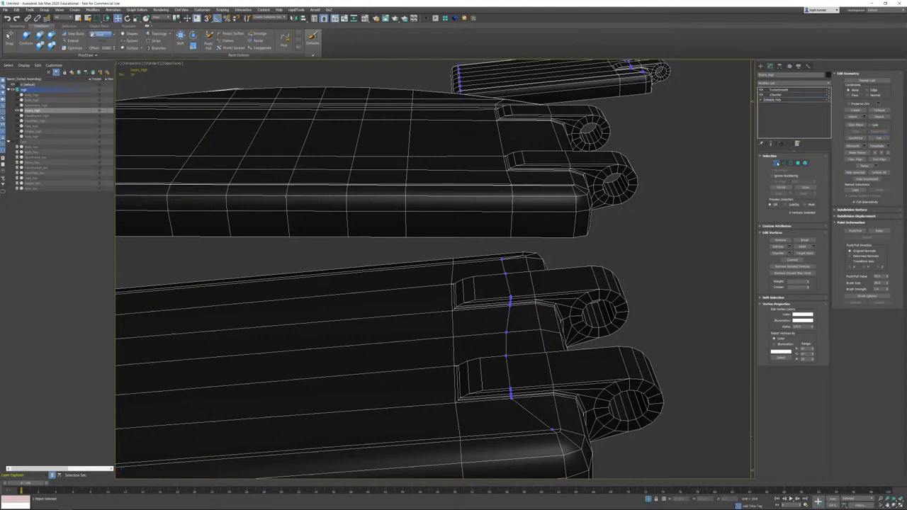
# Step: Check the TurboSmooth result on all the doors in plain shading without edges
pyautogui.click(778, 90)
pyautogui.press('F4')
pyautogui.keyDown('alt'); pyautogui.moveTo(547, 311); pyautogui.dragTo(534, 324, button='middle'); pyautogui.keyUp('alt')
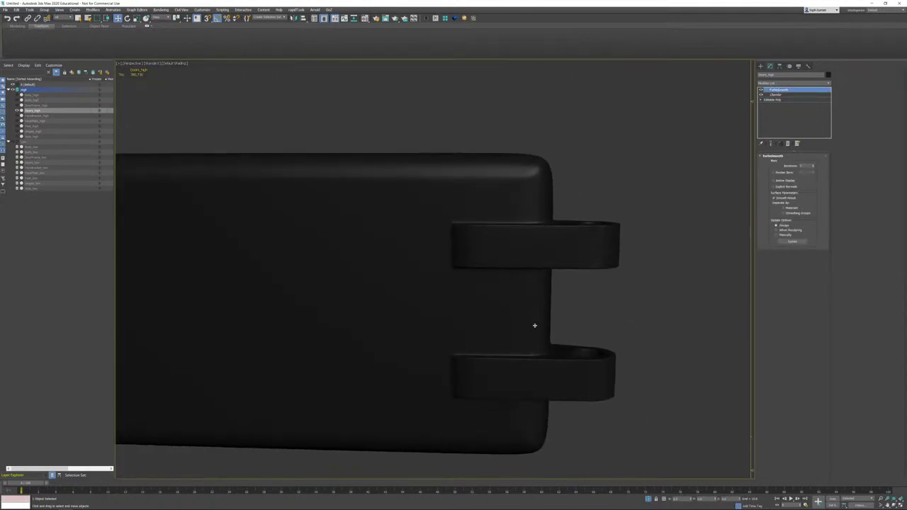
pyautogui.scroll(-4, 535, 324)
pyautogui.keyDown('alt'); pyautogui.moveTo(468, 285); pyautogui.dragTo(460, 303, button='middle'); pyautogui.keyUp('alt')
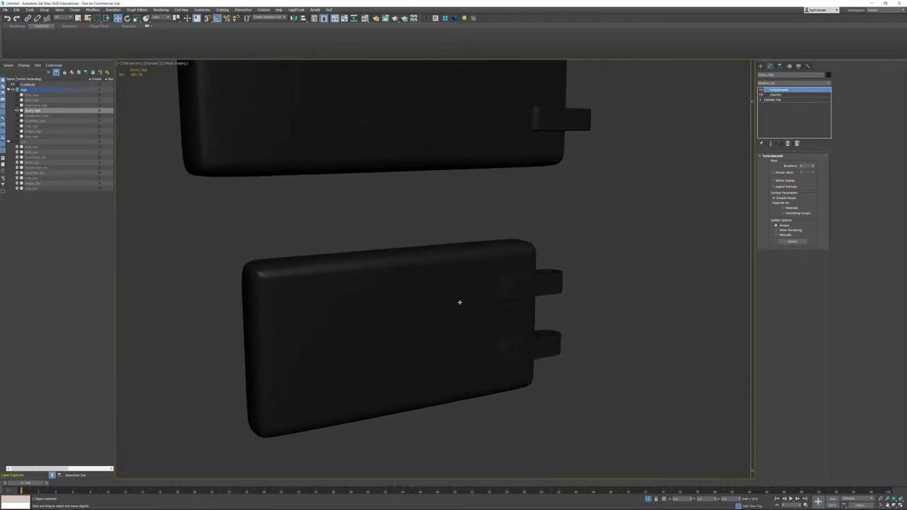
pyautogui.scroll(-5, 425, 247)
pyautogui.keyDown('alt'); pyautogui.moveTo(393, 334); pyautogui.dragTo(435, 257, button='middle'); pyautogui.keyUp('alt')
pyautogui.moveTo(262, 167); pyautogui.dragTo(324, 260, button='middle')
pyautogui.scroll(5, 324, 260)
pyautogui.moveTo(487, 241); pyautogui.dragTo(388, 212, button='middle')
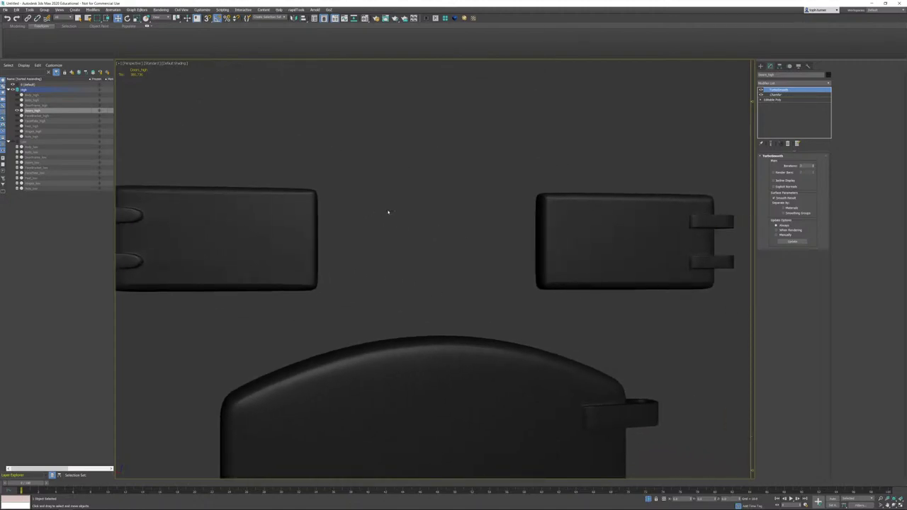
pyautogui.moveTo(284, 221); pyautogui.dragTo(375, 206, button='middle')
pyautogui.scroll(-4, 329, 197)
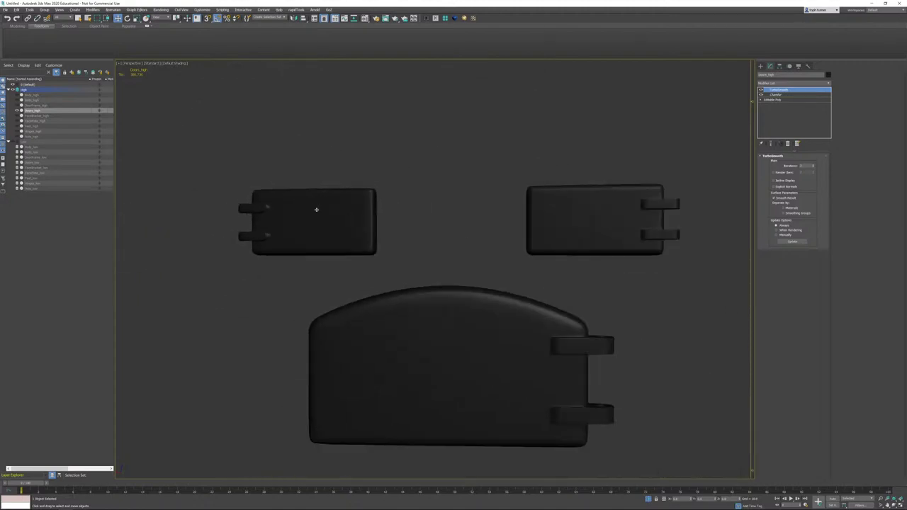
# Step: Delete the opposite small door, the one without the new supporting edges, from the doors mesh as an element
pyautogui.click(789, 101)
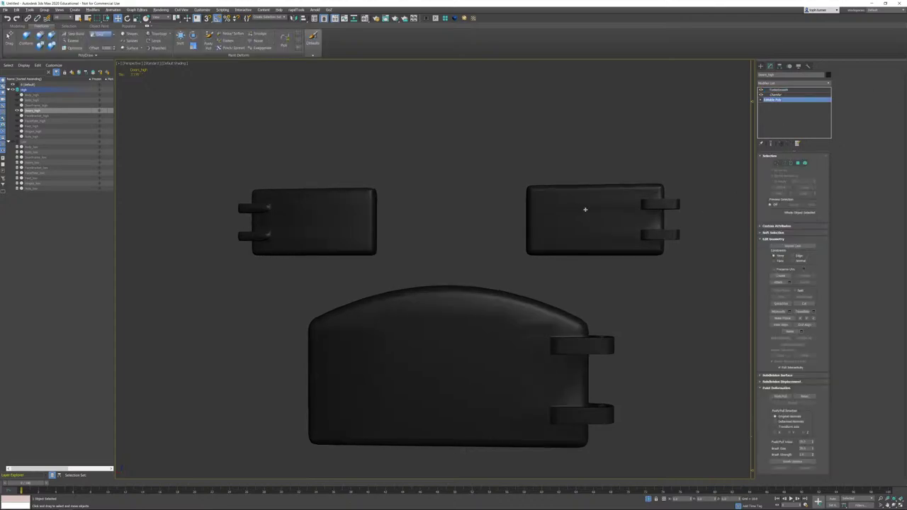
pyautogui.click(805, 163)
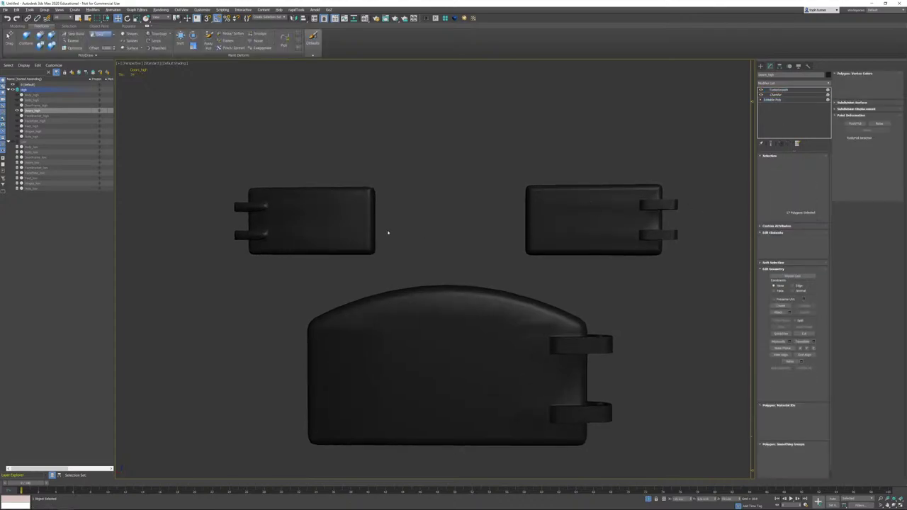
pyautogui.moveTo(481, 153); pyautogui.dragTo(236, 253)
pyautogui.press('Delete')
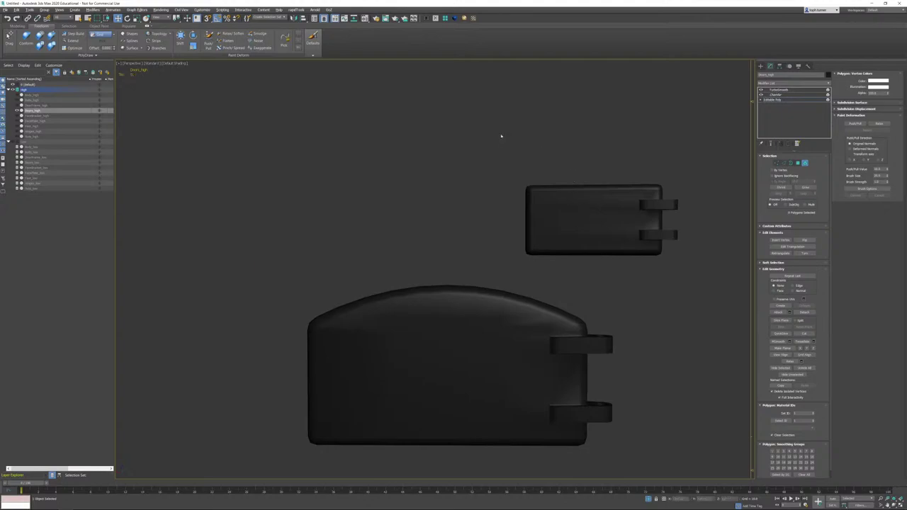
# Step: Detach the remaining upper small door as a clone, leave element editing, and select the clone with edged faces shown
pyautogui.moveTo(685, 252); pyautogui.dragTo(705, 263)
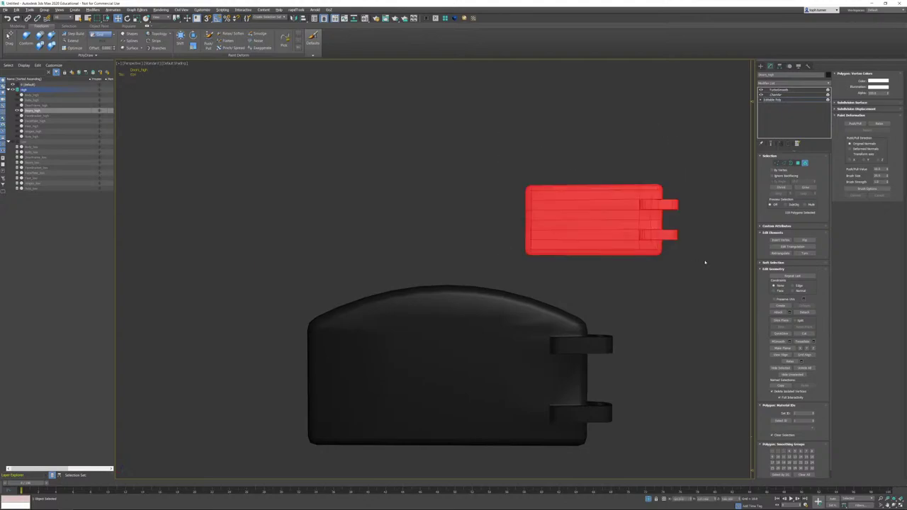
pyautogui.click(805, 312)
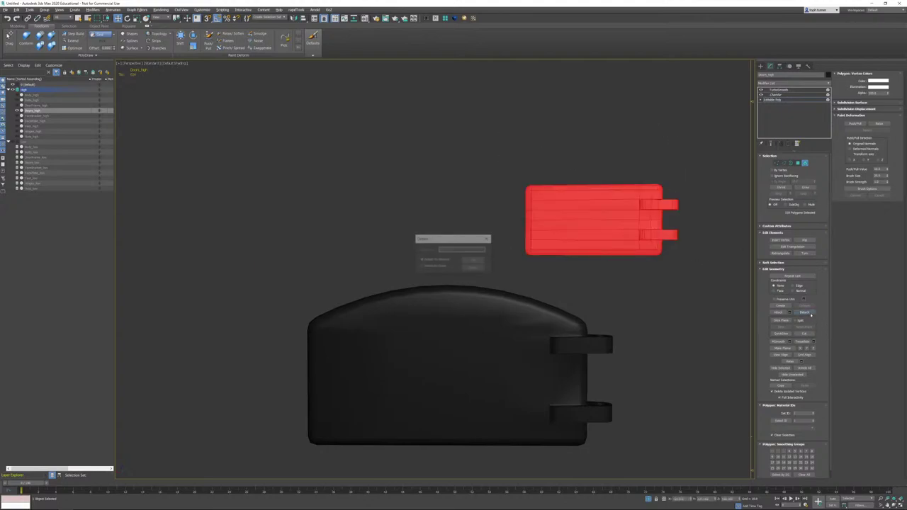
pyautogui.click(439, 260)
pyautogui.click(474, 261)
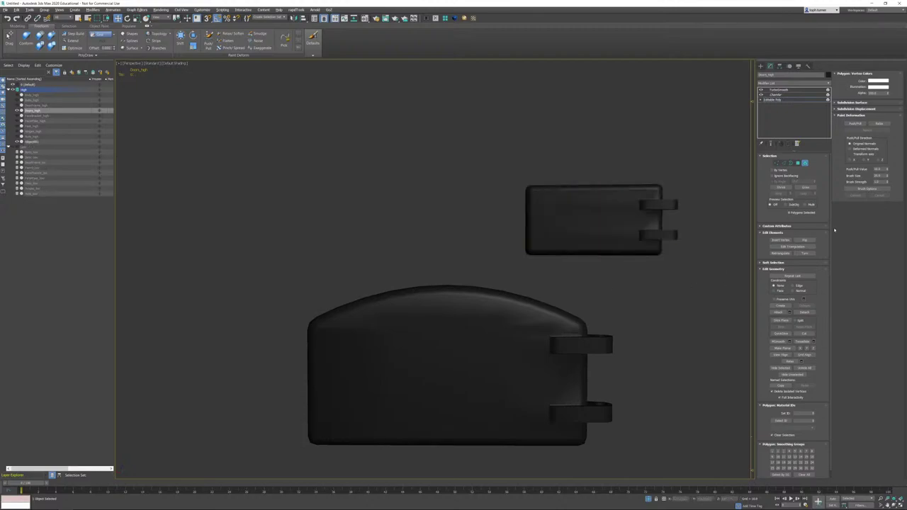
pyautogui.click(805, 163)
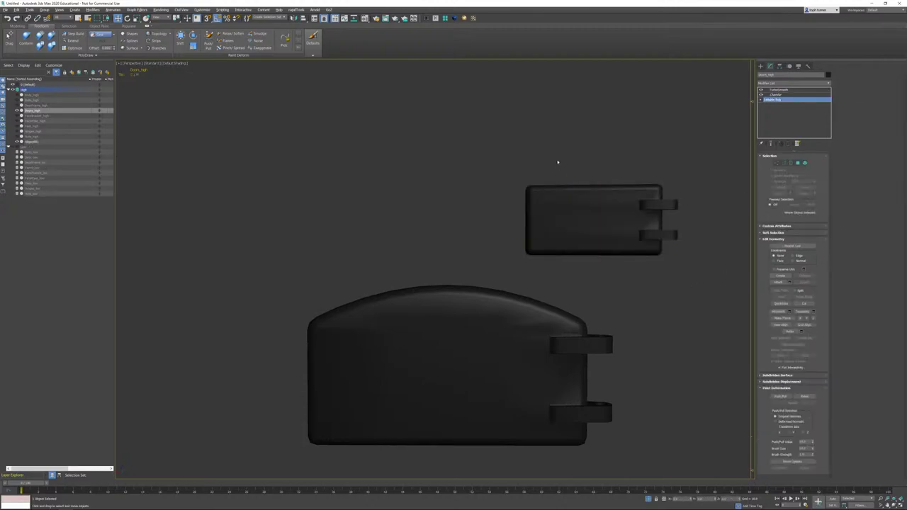
pyautogui.keyDown('alt'); pyautogui.moveTo(391, 234); pyautogui.dragTo(430, 358); pyautogui.keyUp('alt')
pyautogui.press('F4')
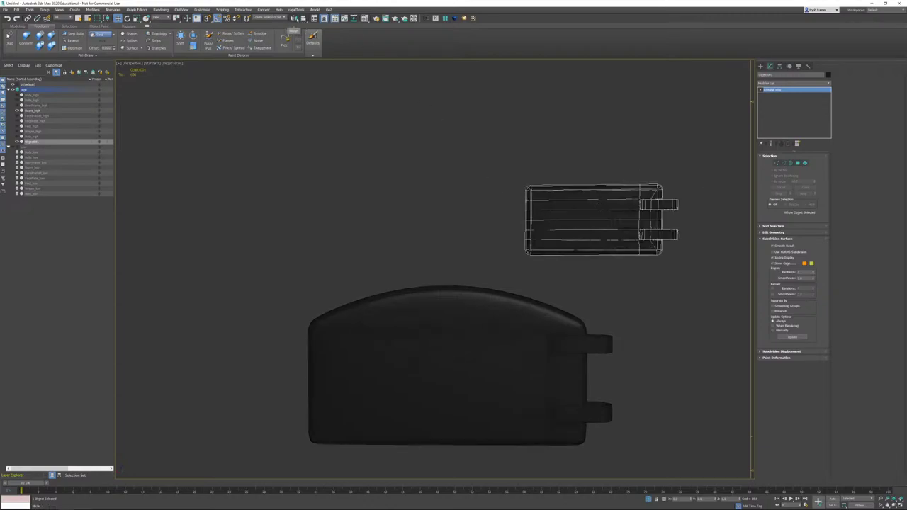
# Step: Try mirroring the cloned door across the X axis, and check where its pivot lies
pyautogui.click(293, 18)
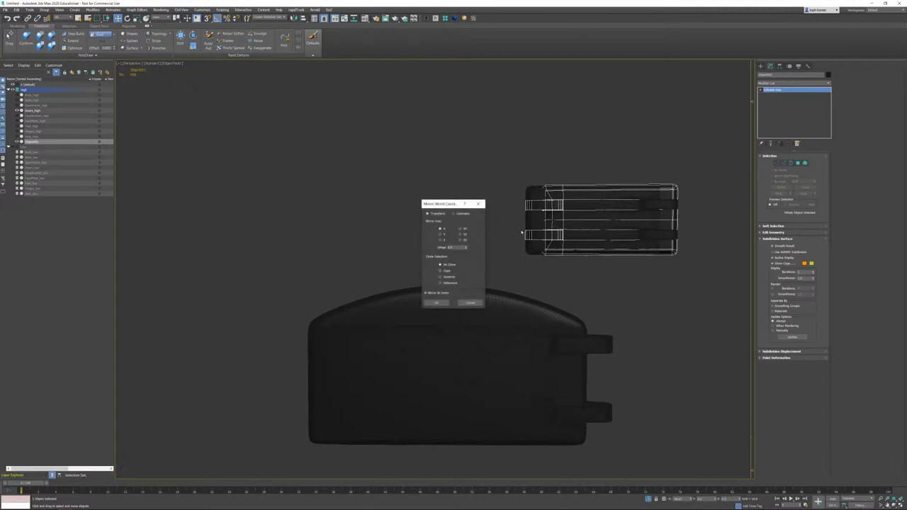
pyautogui.click(469, 303)
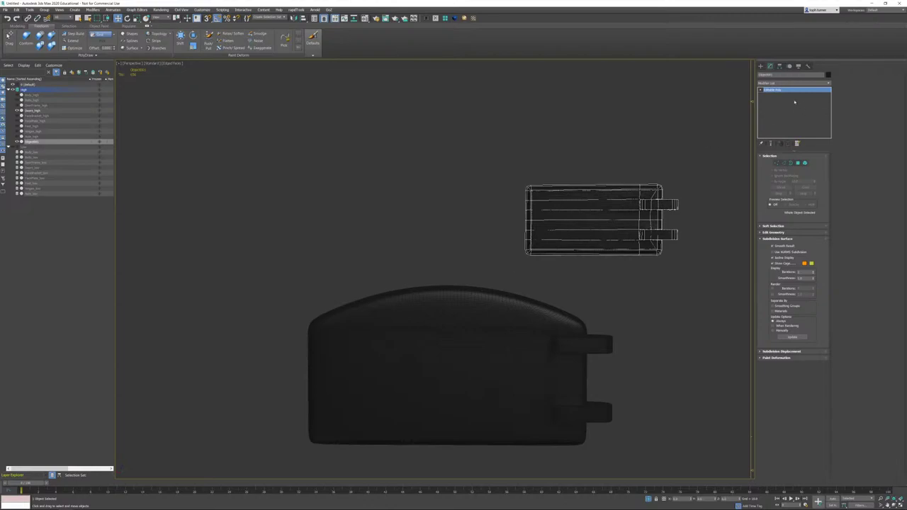
pyautogui.click(779, 66)
pyautogui.click(794, 104)
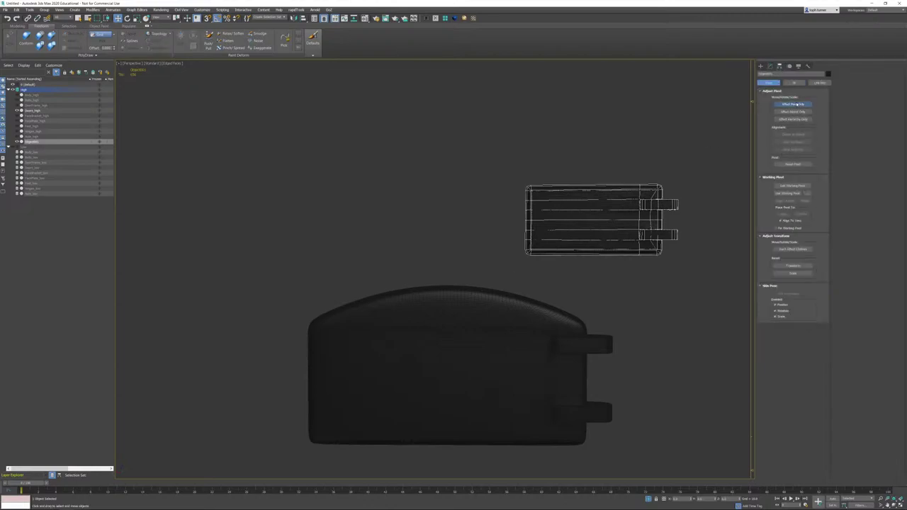
pyautogui.scroll(-5, 647, 311)
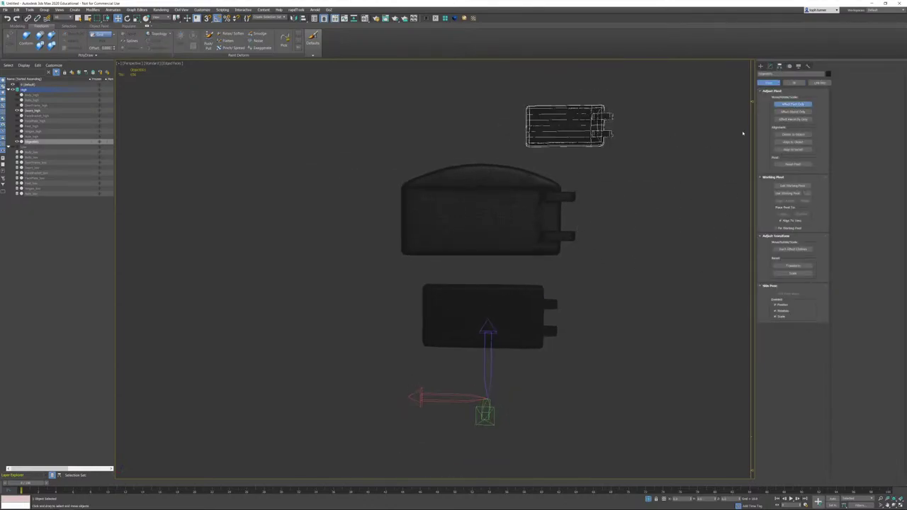
pyautogui.click(770, 66)
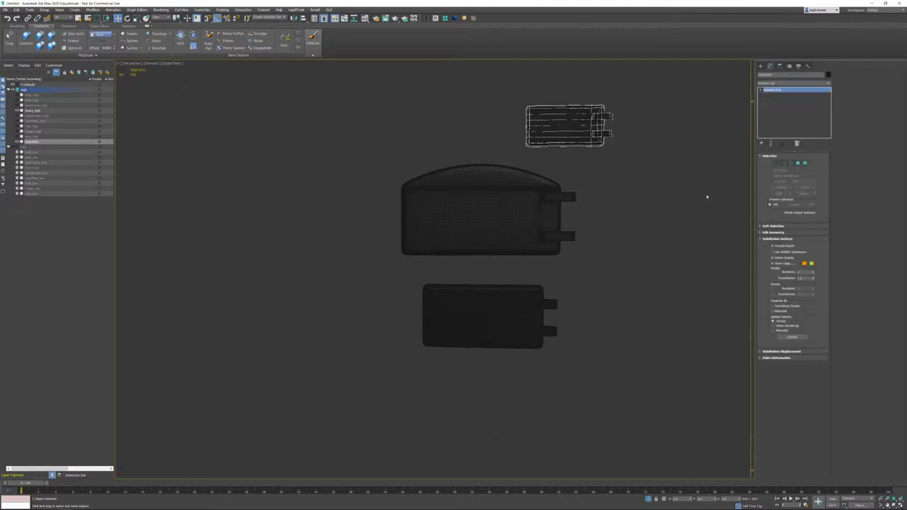
# Step: Mirror the cloned small door to the opposite side across the X axis, using the No Clone option
pyautogui.press('z')
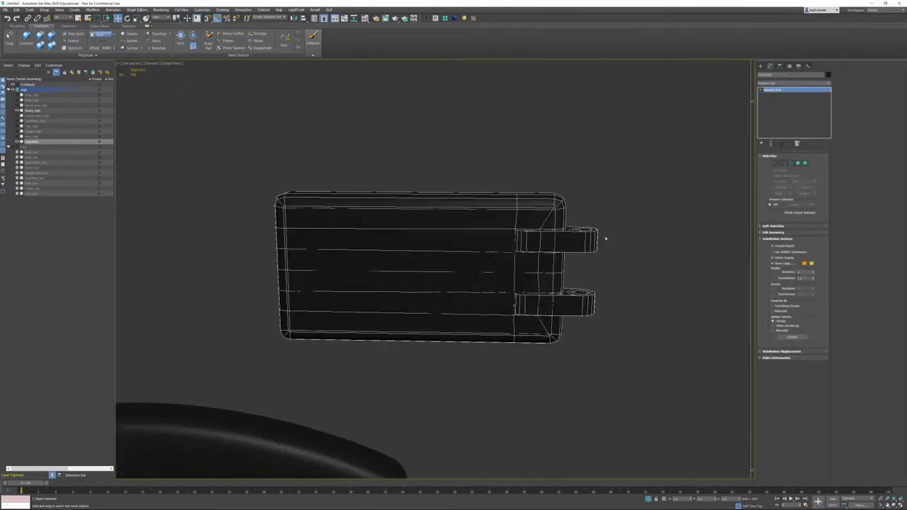
pyautogui.scroll(-4, 591, 233)
pyautogui.scroll(-3, 595, 234)
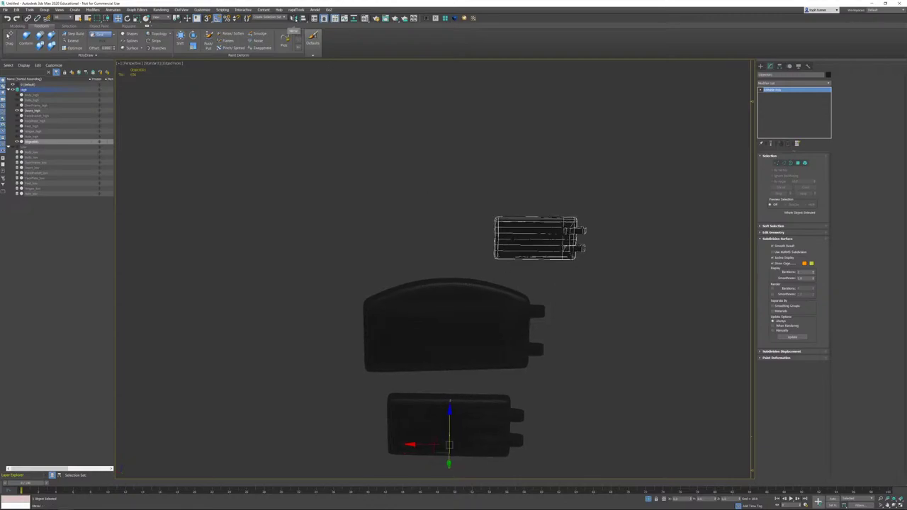
pyautogui.click(292, 19)
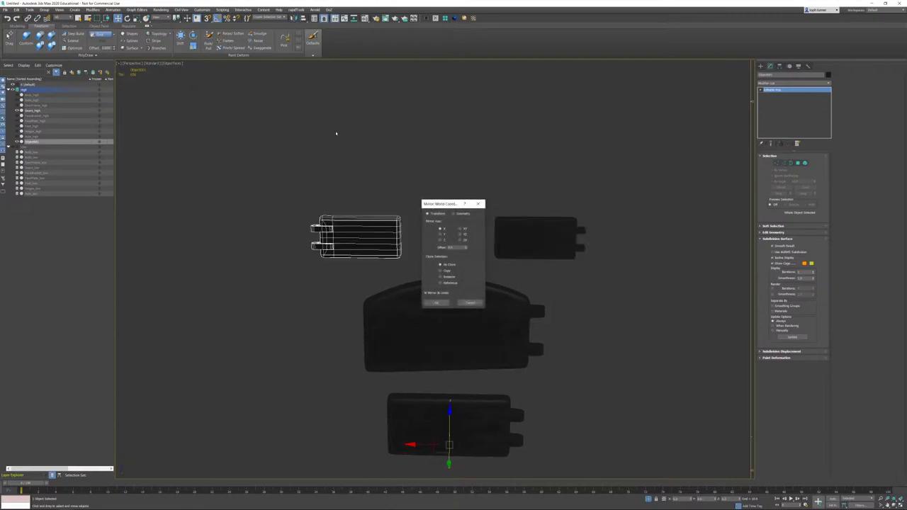
pyautogui.click(437, 303)
# Step: Attach the mirrored small door to the doors mesh at Editable Poly level, and return to the TurboSmooth modifier
pyautogui.click(517, 240)
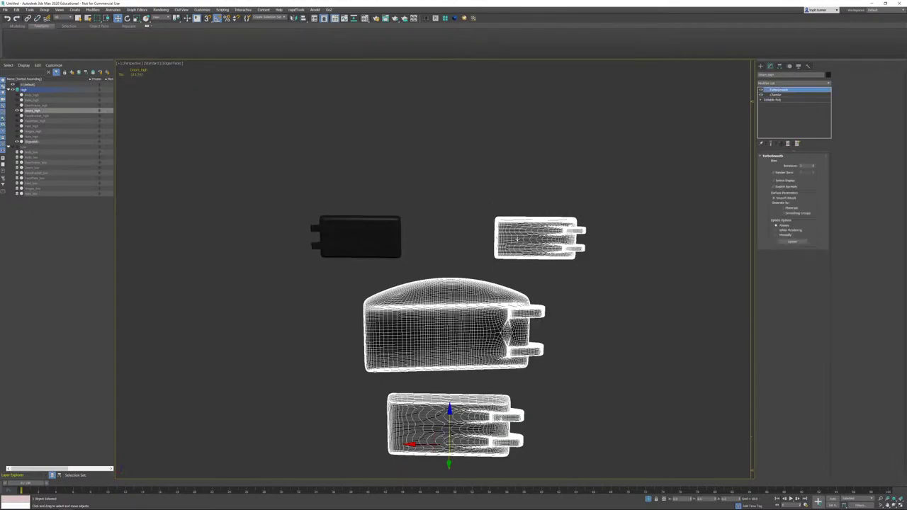
pyautogui.click(773, 100)
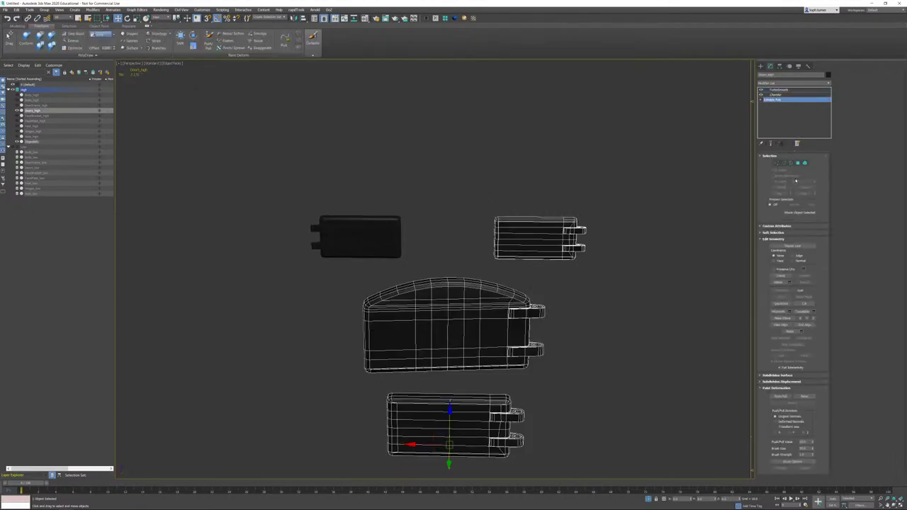
pyautogui.click(780, 282)
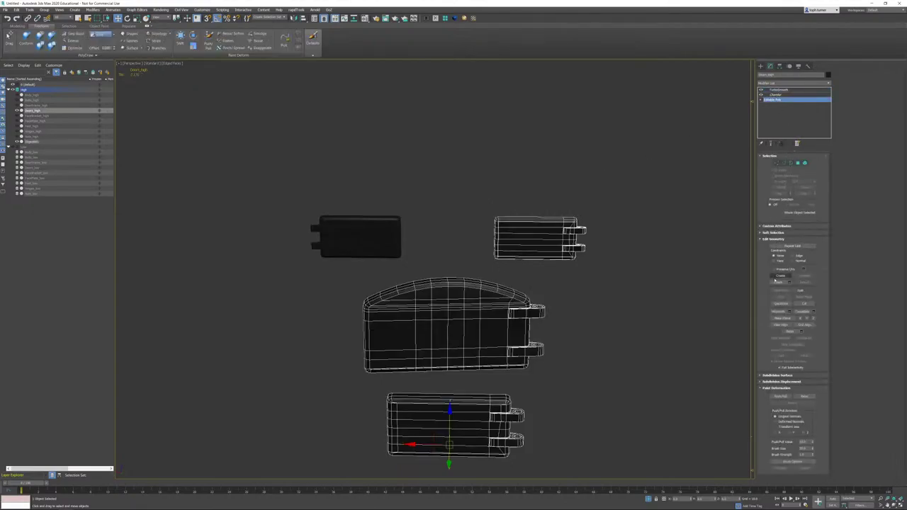
pyautogui.click(369, 237)
pyautogui.click(778, 90)
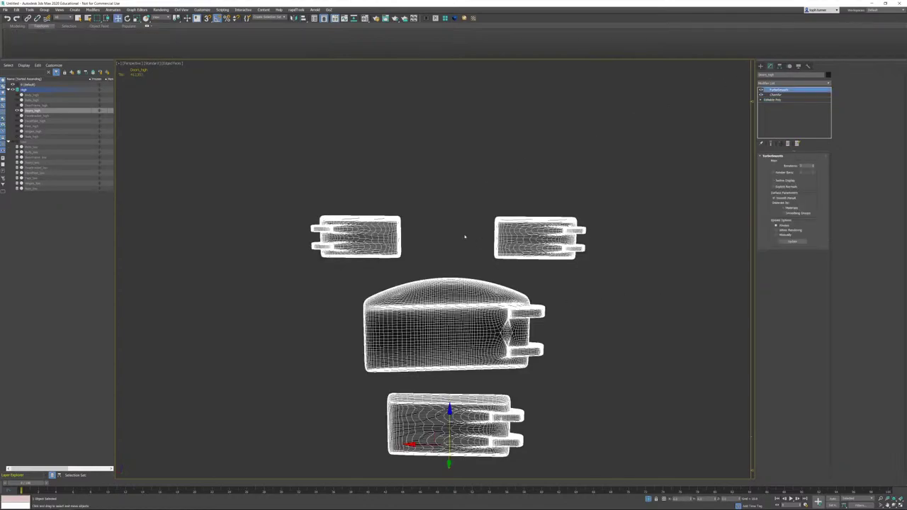
# Step: Examine the smoothed doors and hinges in plain shading without edges, from several angles and up close
pyautogui.press('F4')
pyautogui.moveTo(489, 212)
pyautogui.keyDown('alt'); pyautogui.mouseDown(button='middle')
pyautogui.moveTo(508, 178)
pyautogui.moveTo(466, 192)
pyautogui.moveTo(499, 210)
pyautogui.mouseUp(button='middle'); pyautogui.keyUp('alt')
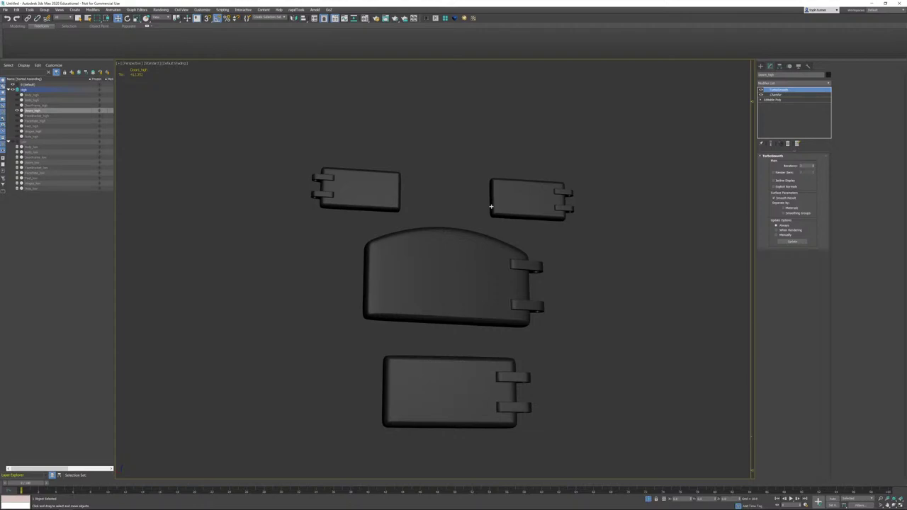
pyautogui.scroll(8, 522, 203)
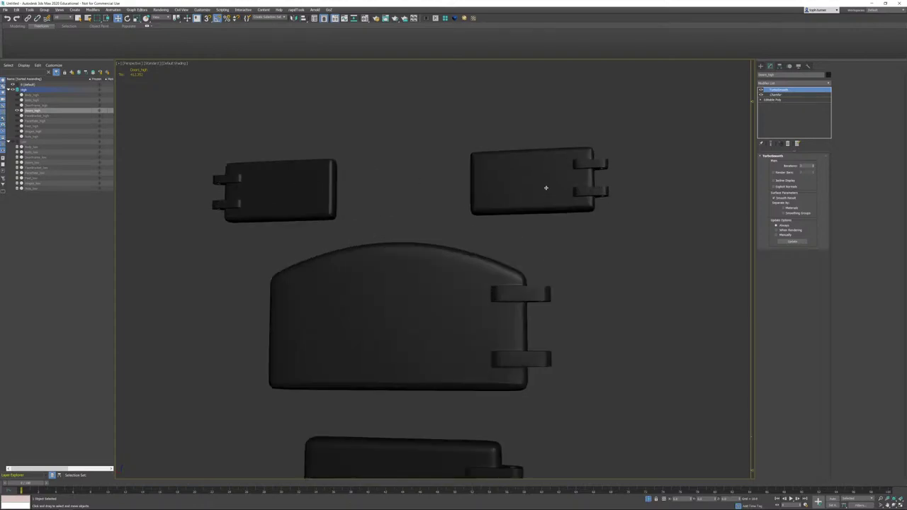
pyautogui.scroll(5, 452, 245)
pyautogui.scroll(-8, 525, 276)
pyautogui.keyDown('alt'); pyautogui.moveTo(551, 255); pyautogui.dragTo(557, 212, button='middle'); pyautogui.keyUp('alt')
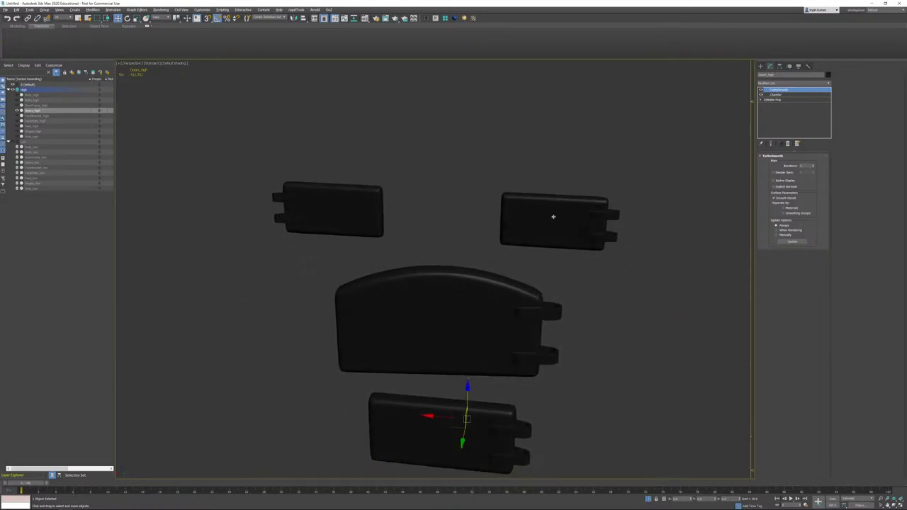
pyautogui.scroll(6, 546, 357)
pyautogui.keyDown('alt'); pyautogui.moveTo(526, 370); pyautogui.dragTo(607, 221, button='middle'); pyautogui.keyUp('alt')
pyautogui.scroll(-4, 545, 288)
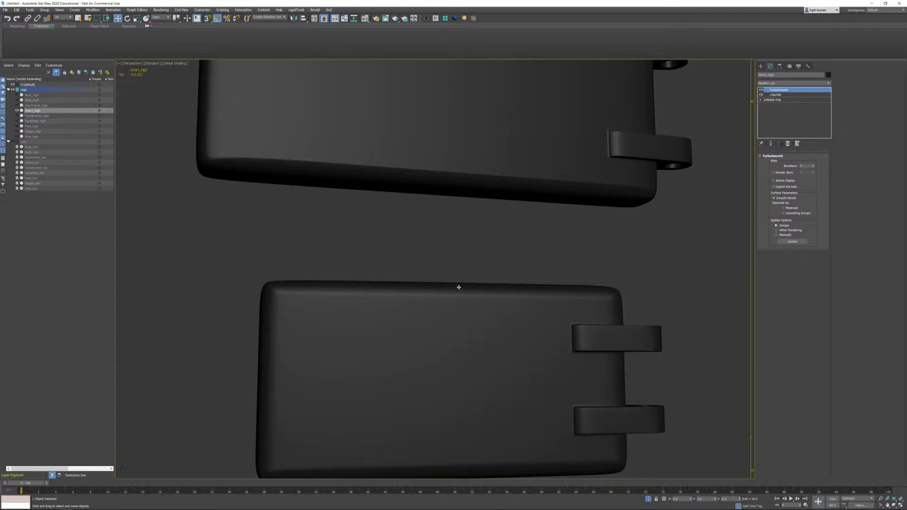
pyautogui.keyDown('alt'); pyautogui.moveTo(554, 222); pyautogui.dragTo(548, 231, button='middle'); pyautogui.keyUp('alt')
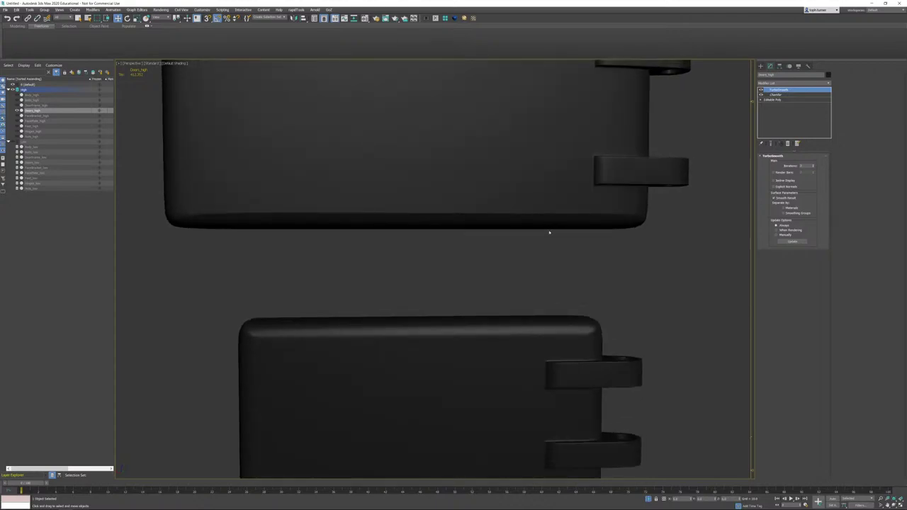
pyautogui.scroll(-4, 549, 231)
pyautogui.moveTo(503, 199); pyautogui.dragTo(488, 235, button='middle')
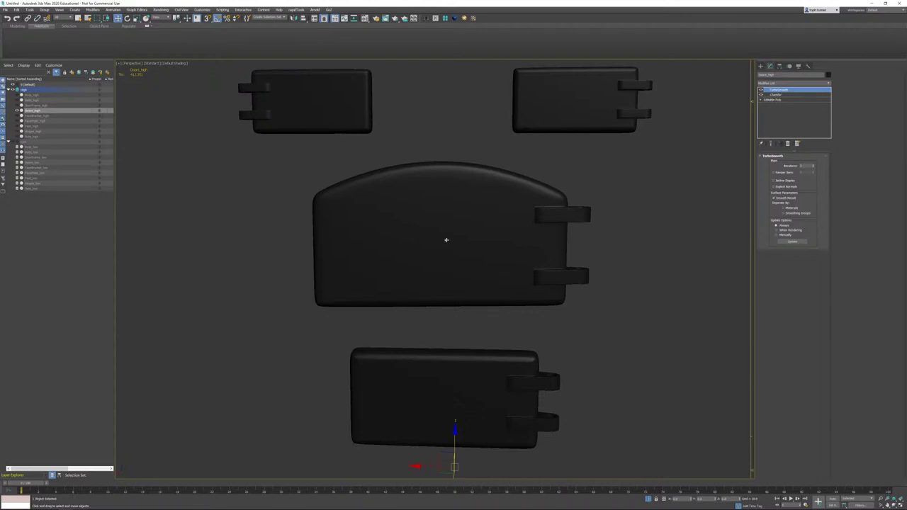
# Step: Examine the smoothed doors in the front, top and back views, including the large door's lower edge and hinge corners
pyautogui.press('f')
pyautogui.moveTo(419, 266); pyautogui.dragTo(605, 155, button='middle')
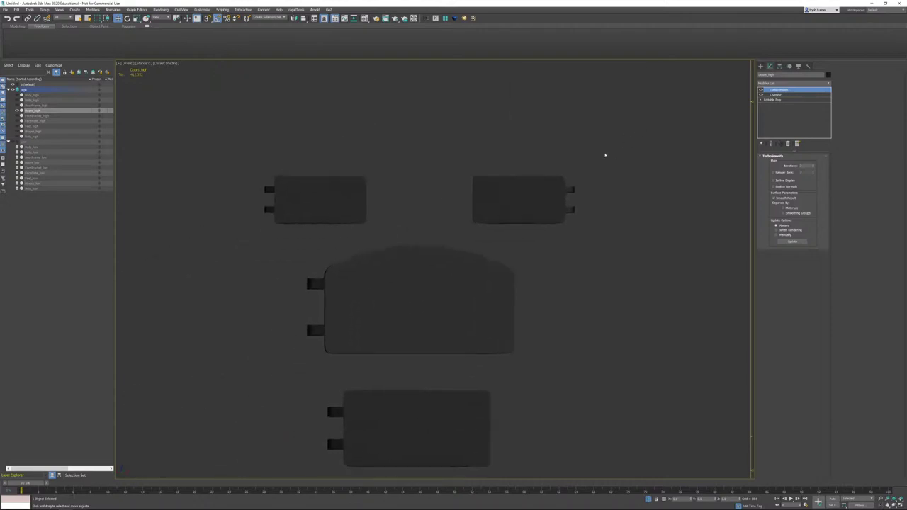
pyautogui.press('t')
pyautogui.press('z')
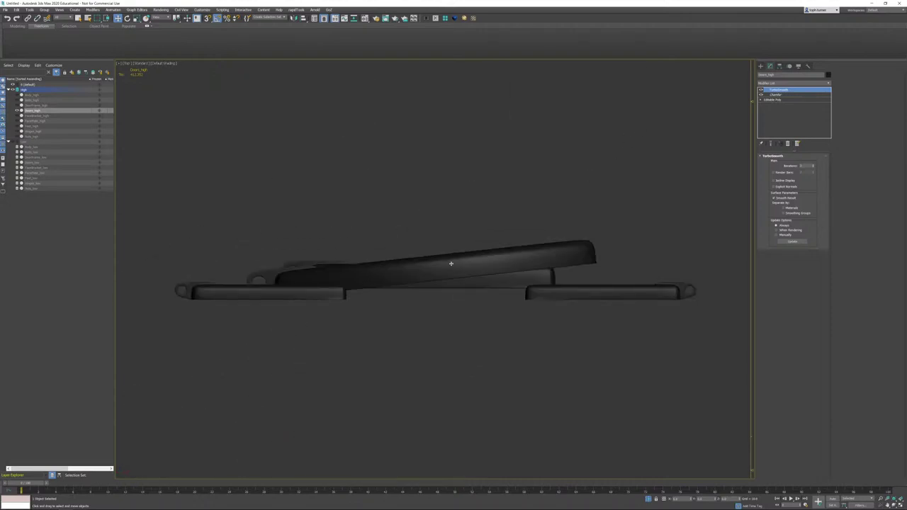
pyautogui.scroll(3, 456, 259)
pyautogui.scroll(-2, 509, 235)
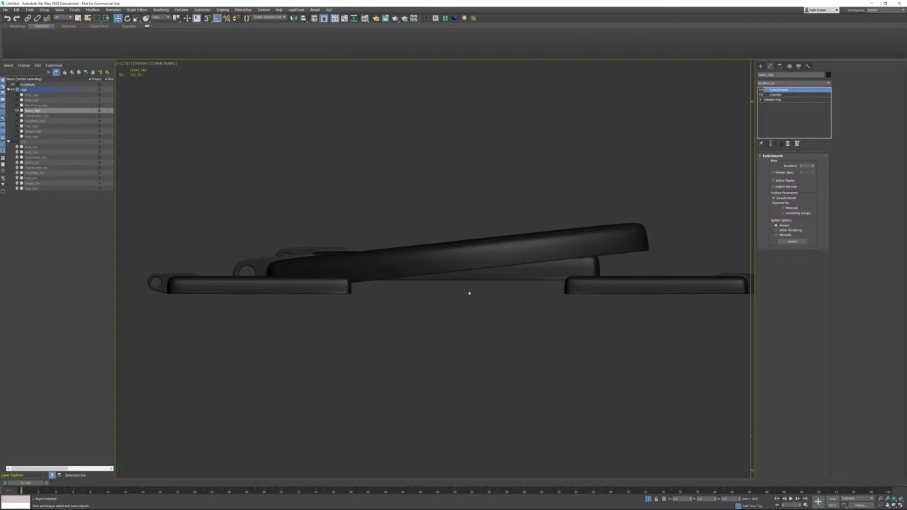
pyautogui.press('f')
pyautogui.scroll(4, 454, 275)
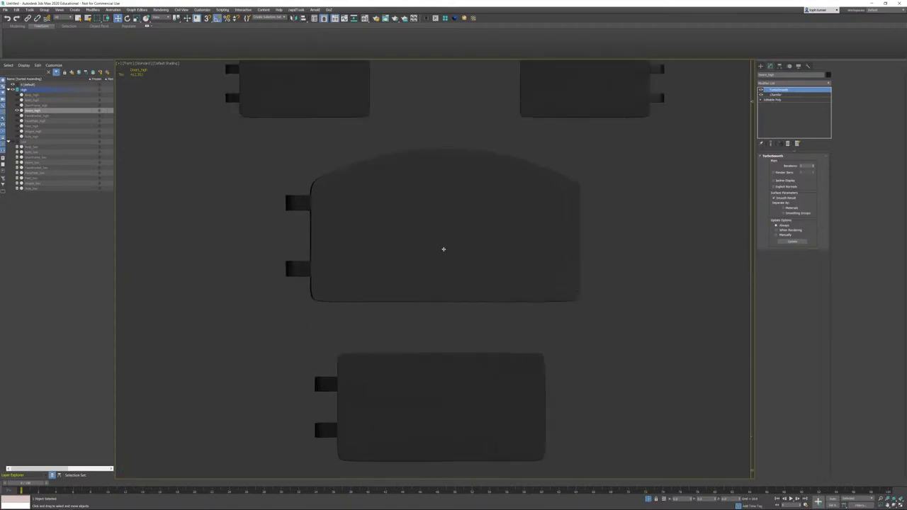
pyautogui.press('k')
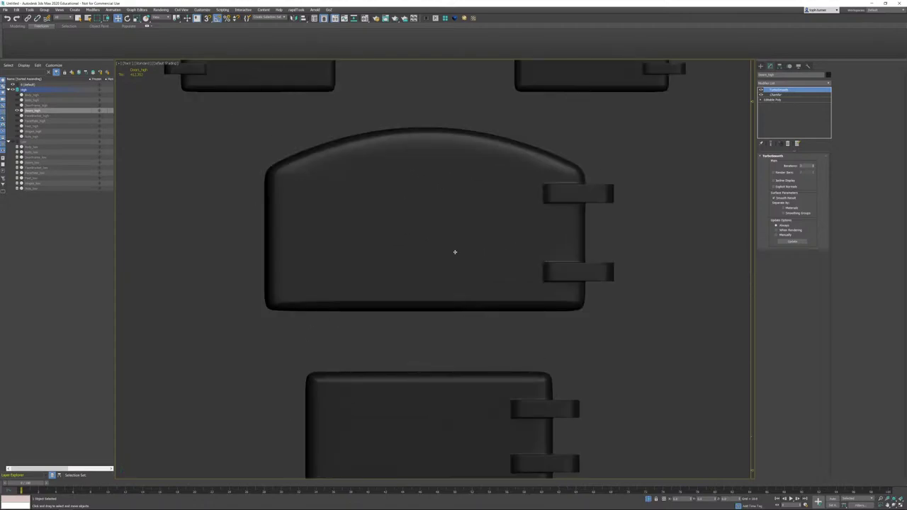
pyautogui.scroll(5, 557, 257)
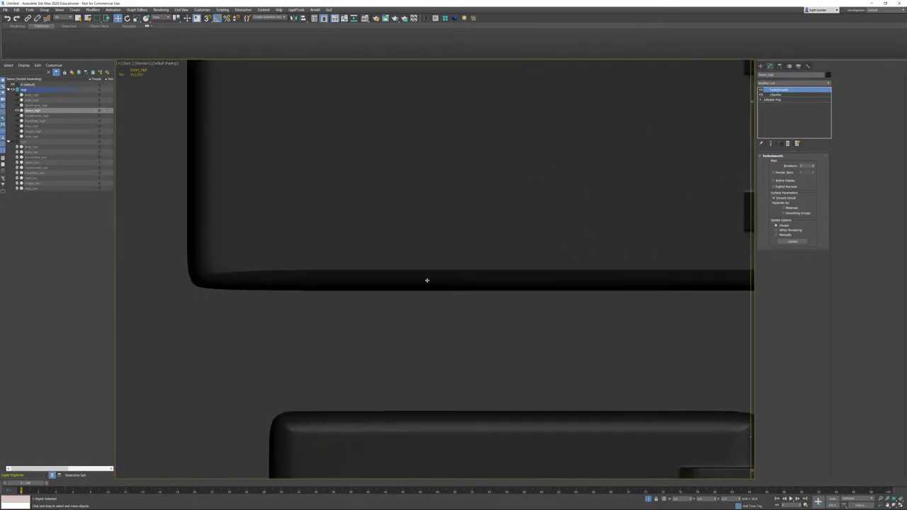
pyautogui.moveTo(341, 259); pyautogui.dragTo(243, 365, button='middle')
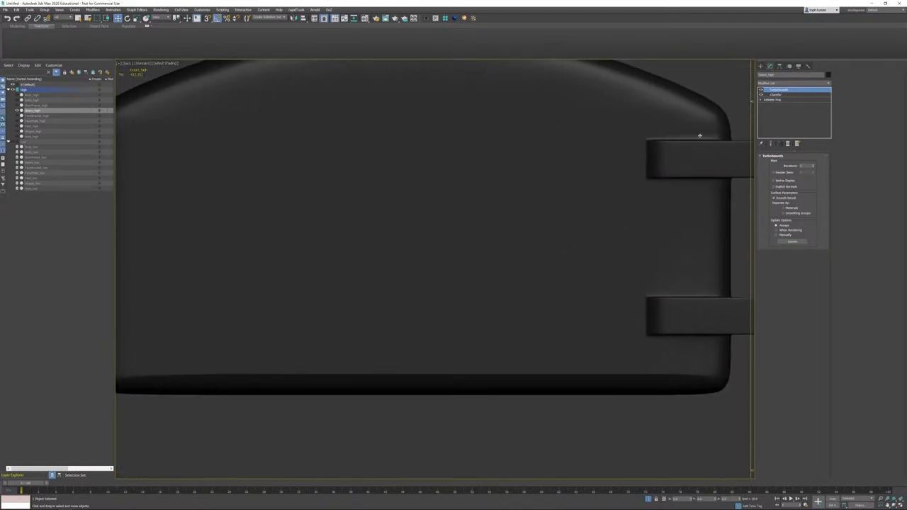
# Step: Return to the doors' Editable Poly level with edged faces and select the edge row along the large door's lower rim
pyautogui.click(778, 99)
pyautogui.press('F4')
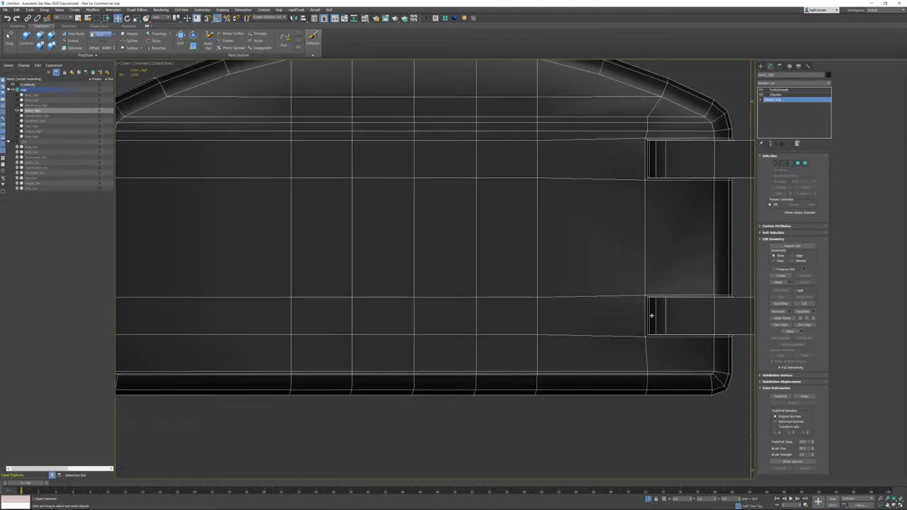
pyautogui.keyDown('alt'); pyautogui.moveTo(652, 320); pyautogui.dragTo(623, 291, button='middle'); pyautogui.keyUp('alt')
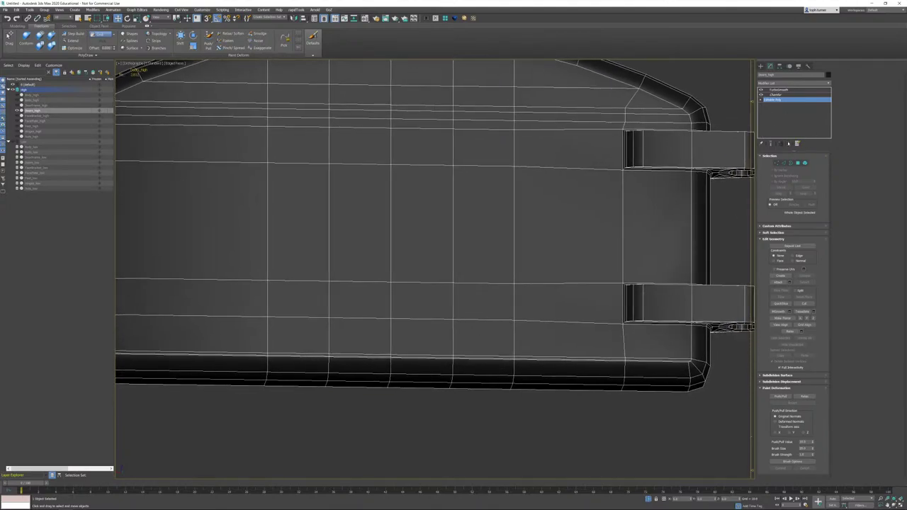
pyautogui.click(784, 163)
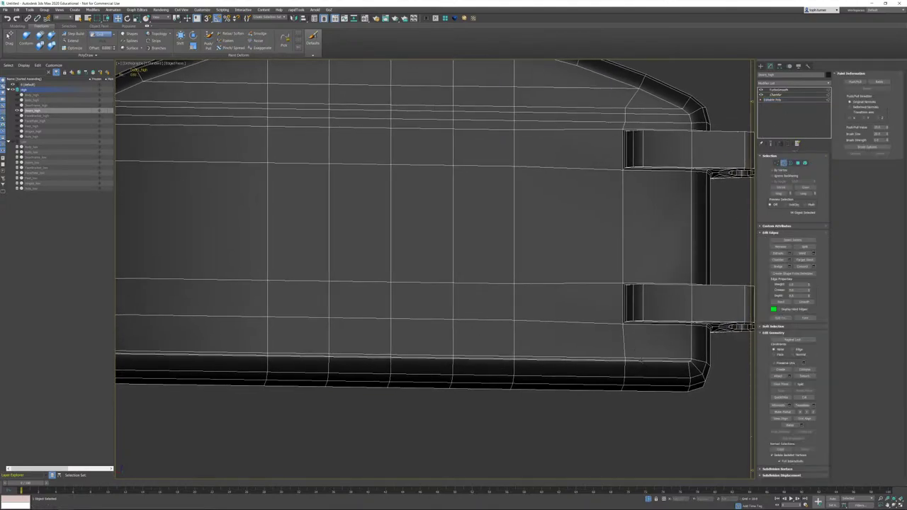
pyautogui.doubleClick(641, 360)
pyautogui.scroll(-4, 638, 365)
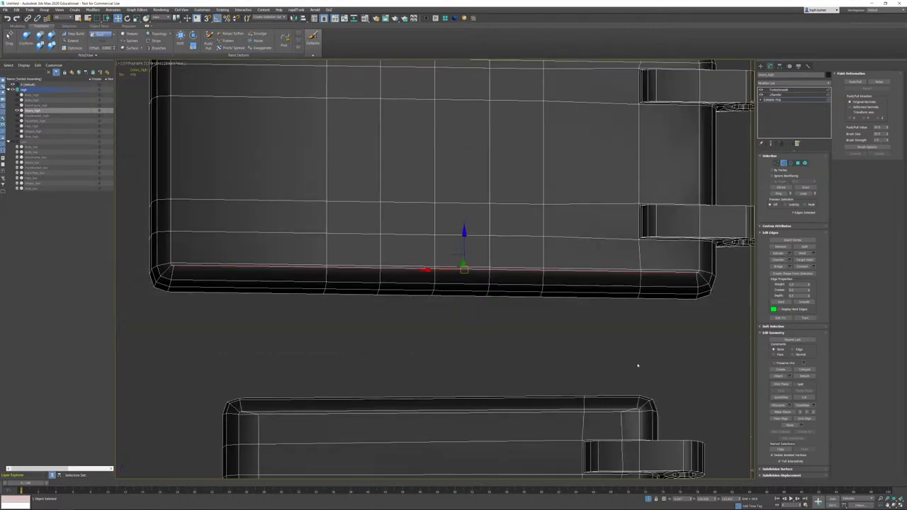
pyautogui.moveTo(668, 278); pyautogui.dragTo(597, 277, button='middle')
pyautogui.press('p')
pyautogui.press('z')
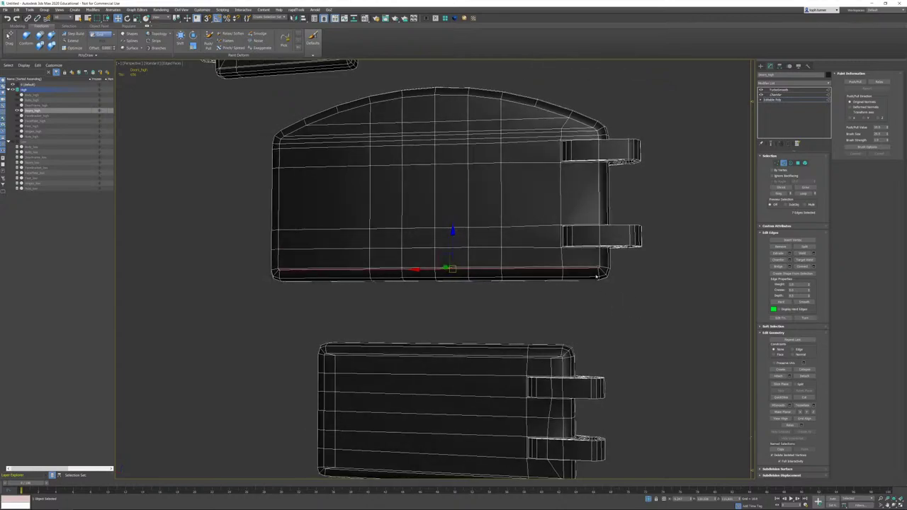
# Step: Check how the edge loops run into the large door's lower hinge-side corner, and clear the edge selection
pyautogui.scroll(6, 592, 275)
pyautogui.scroll(3, 586, 272)
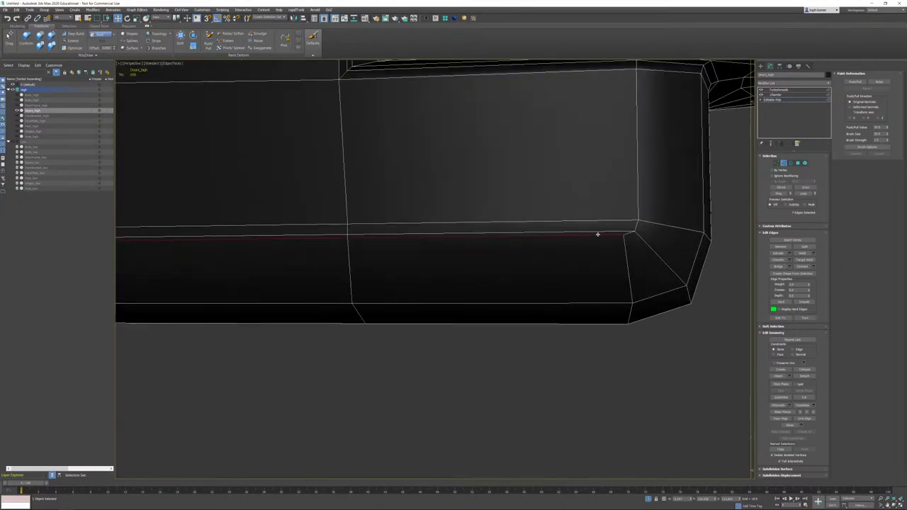
pyautogui.doubleClick(596, 234)
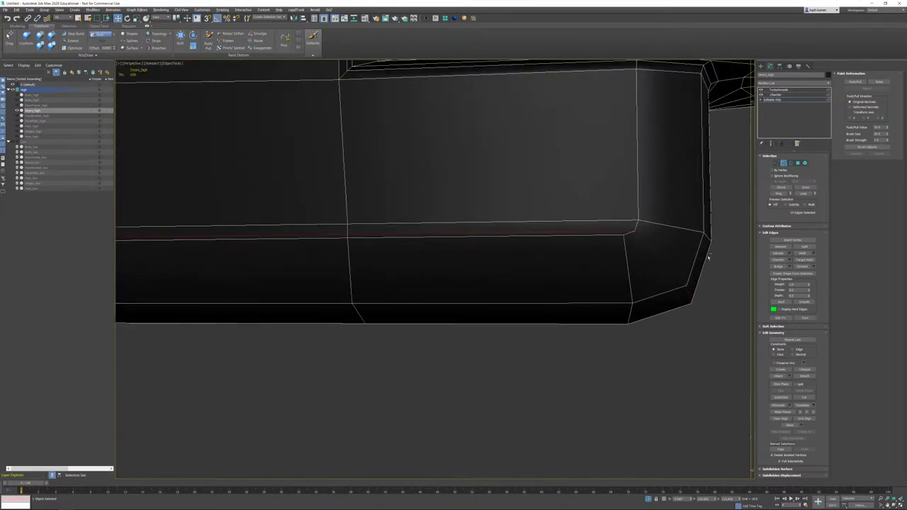
pyautogui.scroll(-10, 474, 348)
pyautogui.keyDown('alt'); pyautogui.moveTo(289, 282); pyautogui.dragTo(291, 283); pyautogui.keyUp('alt')
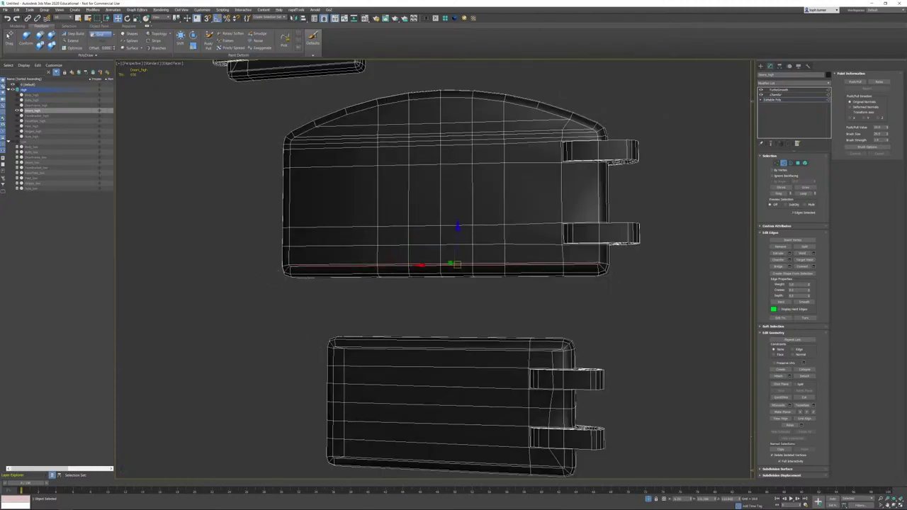
pyautogui.keyDown('alt'); pyautogui.moveTo(292, 283); pyautogui.dragTo(494, 283, button='middle'); pyautogui.keyUp('alt')
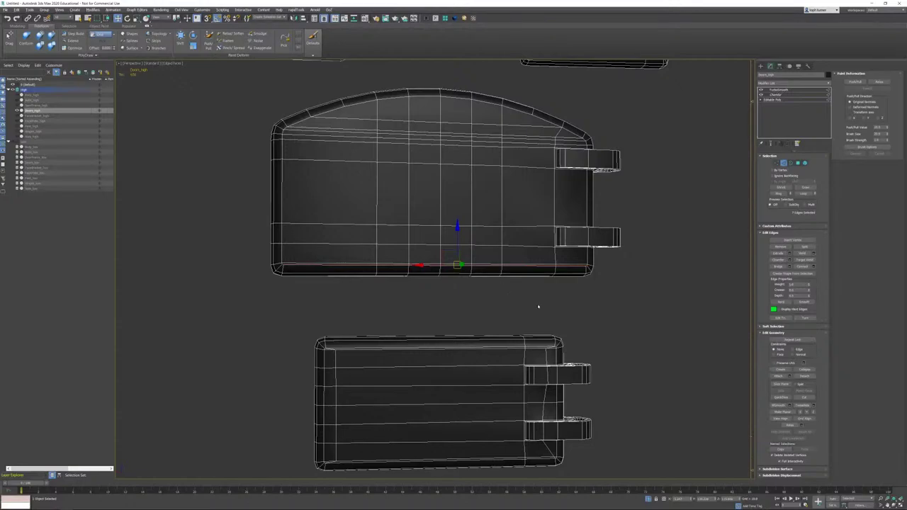
pyautogui.click(539, 306)
# Step: Cut a new edge line from the large door's lower hinge-side corner up across the door face and the lower hinge
pyautogui.moveTo(542, 304)
pyautogui.mouseDown(button='middle')
pyautogui.moveTo(528, 318)
pyautogui.moveTo(587, 248)
pyautogui.moveTo(497, 251)
pyautogui.moveTo(557, 279)
pyautogui.moveTo(545, 308)
pyautogui.mouseUp(button='middle')
pyautogui.scroll(5, 559, 298)
pyautogui.scroll(4, 497, 250)
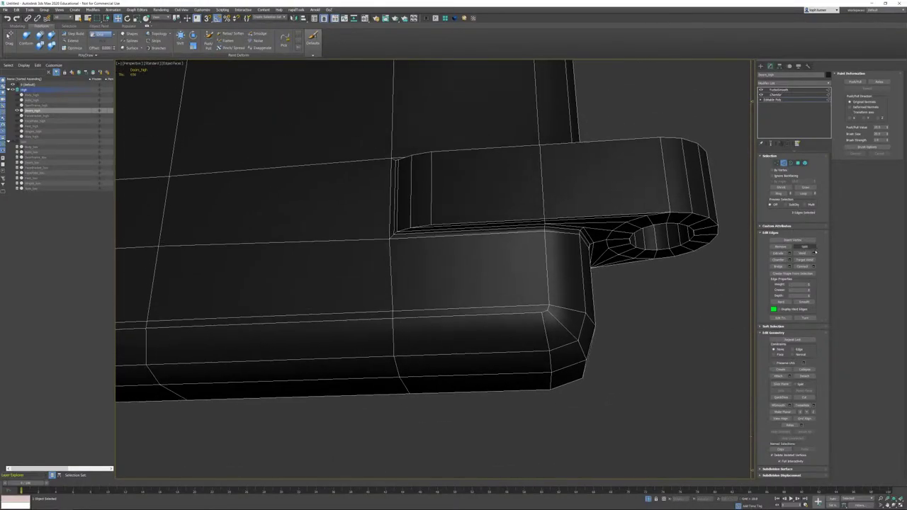
pyautogui.click(804, 397)
pyautogui.click(543, 311)
pyautogui.click(499, 307)
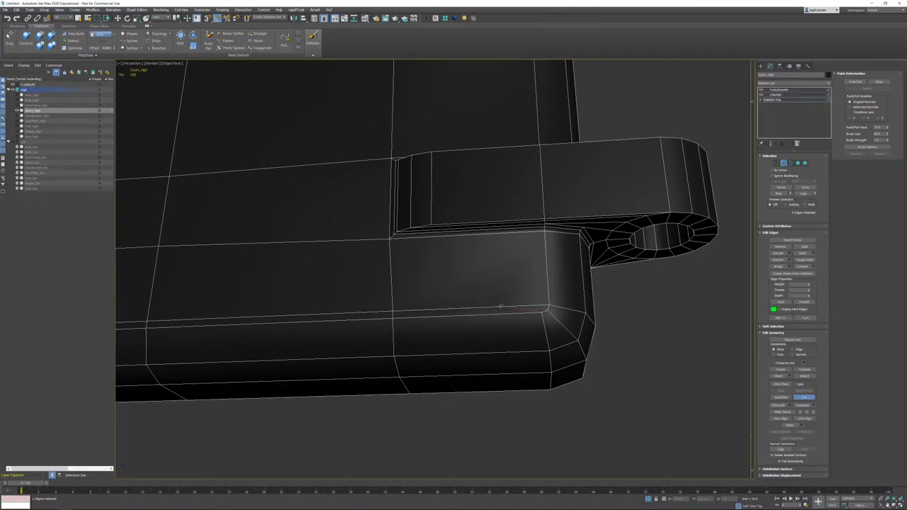
pyautogui.click(487, 233)
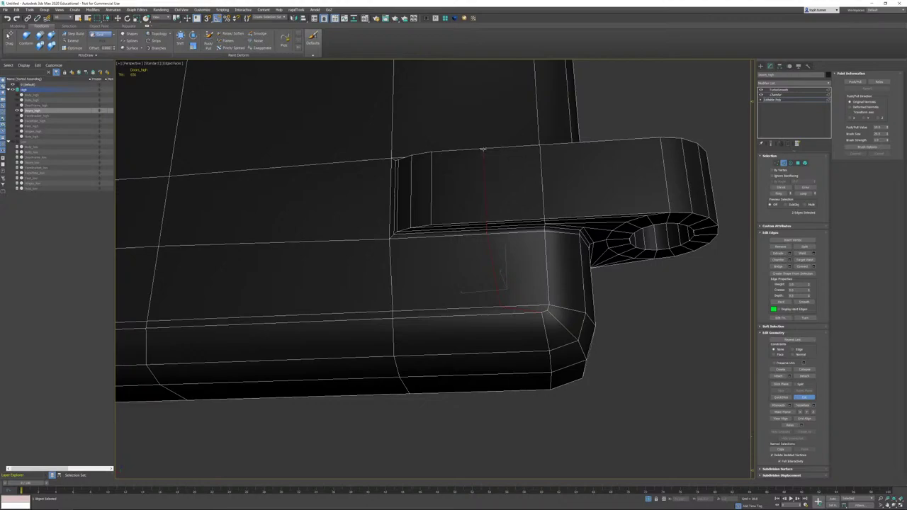
pyautogui.click(482, 149)
pyautogui.keyDown('alt'); pyautogui.moveTo(482, 149); pyautogui.dragTo(494, 265, button='middle'); pyautogui.keyUp('alt')
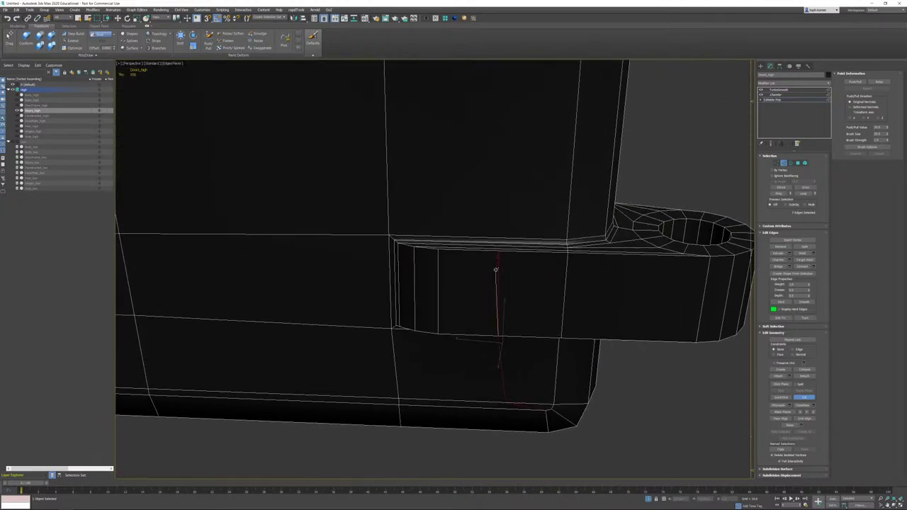
pyautogui.click(496, 240)
pyautogui.rightClick(496, 239)
# Step: Look over the new cut on the large door's hinge side, switch to Move, and leave edge editing
pyautogui.scroll(-2, 522, 222)
pyautogui.keyDown('alt'); pyautogui.moveTo(521, 221); pyautogui.dragTo(526, 255, button='middle'); pyautogui.keyUp('alt')
pyautogui.moveTo(508, 207); pyautogui.dragTo(522, 340, button='middle')
pyautogui.scroll(-1, 503, 312)
pyautogui.press('w')
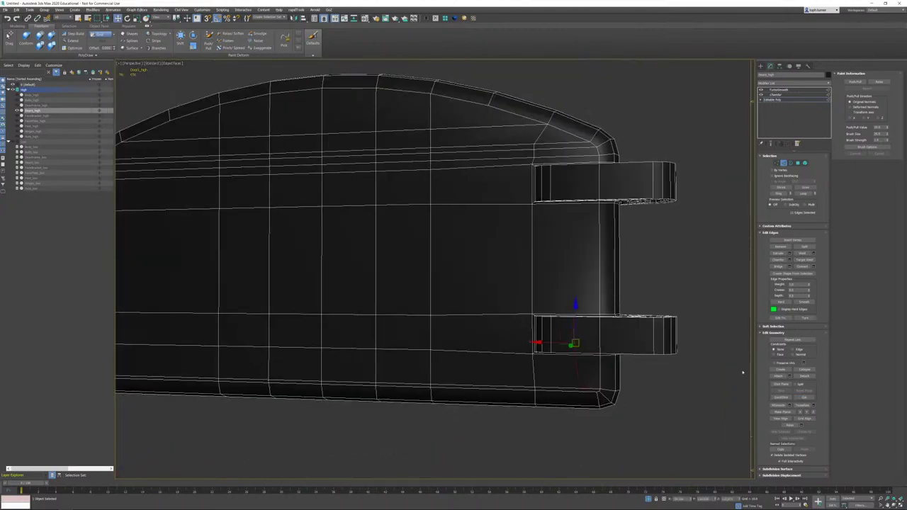
pyautogui.click(778, 99)
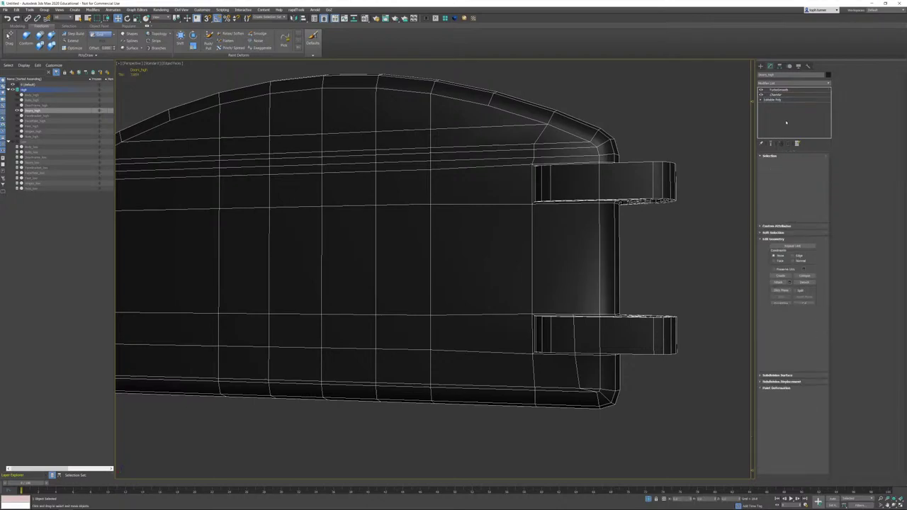
# Step: Activate the doors' TurboSmooth result and check the large door's hinge side and opposite lower corner, with and without edged faces
pyautogui.click(779, 90)
pyautogui.press('F4')
pyautogui.scroll(5, 578, 291)
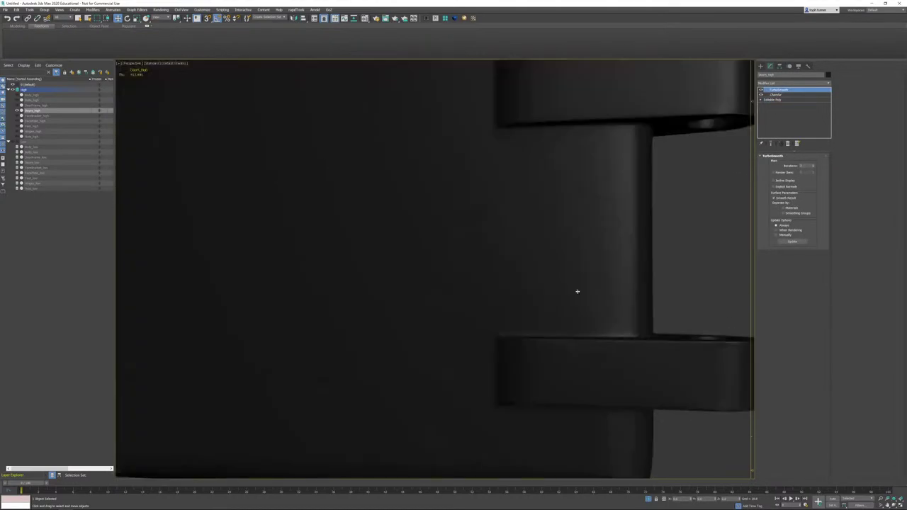
pyautogui.moveTo(583, 291)
pyautogui.keyDown('alt'); pyautogui.mouseDown(button='middle')
pyautogui.moveTo(579, 300)
pyautogui.moveTo(575, 282)
pyautogui.moveTo(585, 285)
pyautogui.mouseUp(button='middle'); pyautogui.keyUp('alt')
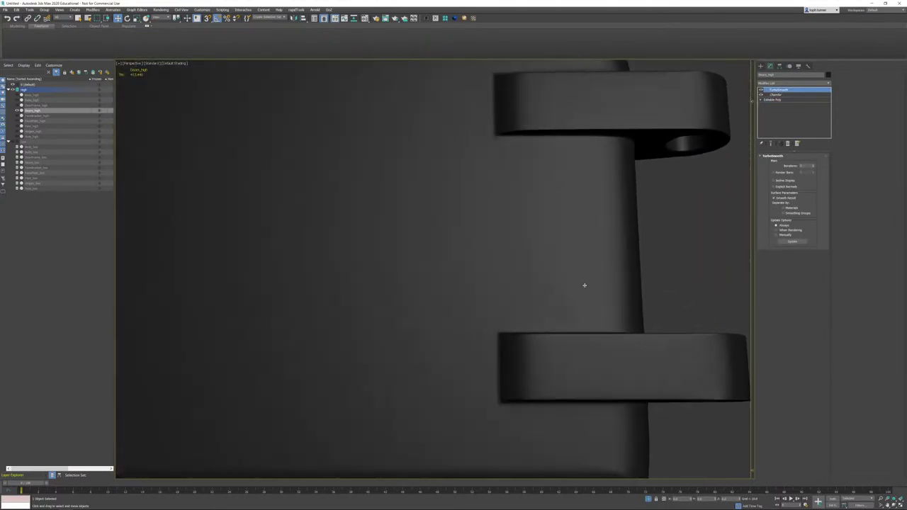
pyautogui.moveTo(492, 193)
pyautogui.keyDown('alt'); pyautogui.mouseDown(button='middle')
pyautogui.moveTo(579, 205)
pyautogui.moveTo(563, 214)
pyautogui.moveTo(587, 222)
pyautogui.moveTo(562, 235)
pyautogui.moveTo(583, 208)
pyautogui.moveTo(579, 332)
pyautogui.mouseUp(button='middle'); pyautogui.keyUp('alt')
pyautogui.press('F4')
pyautogui.moveTo(212, 376); pyautogui.dragTo(511, 329, button='middle')
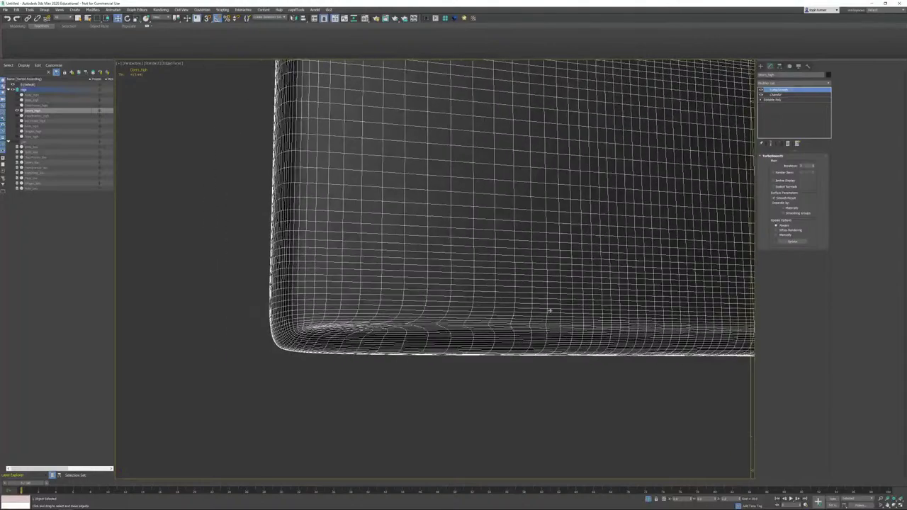
pyautogui.press('F4')
pyautogui.keyDown('alt'); pyautogui.moveTo(440, 358); pyautogui.dragTo(457, 340, button='middle'); pyautogui.keyUp('alt')
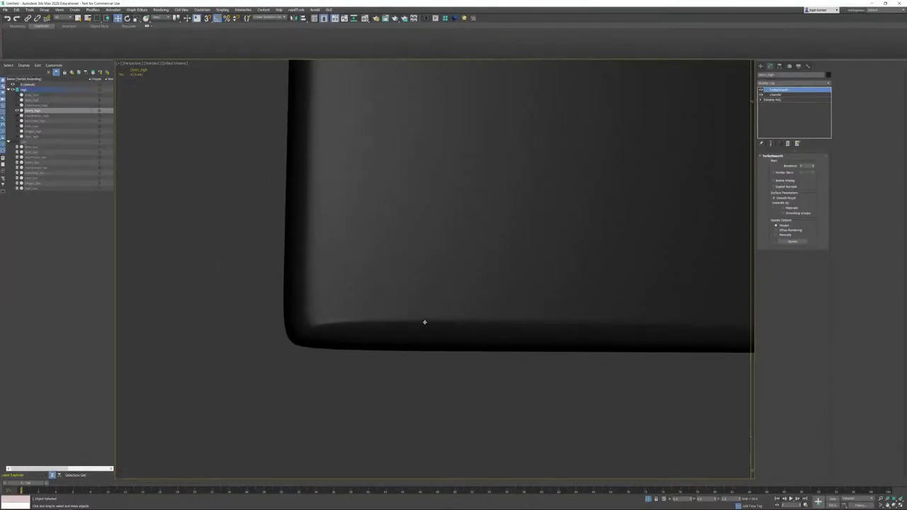
pyautogui.press('F4')
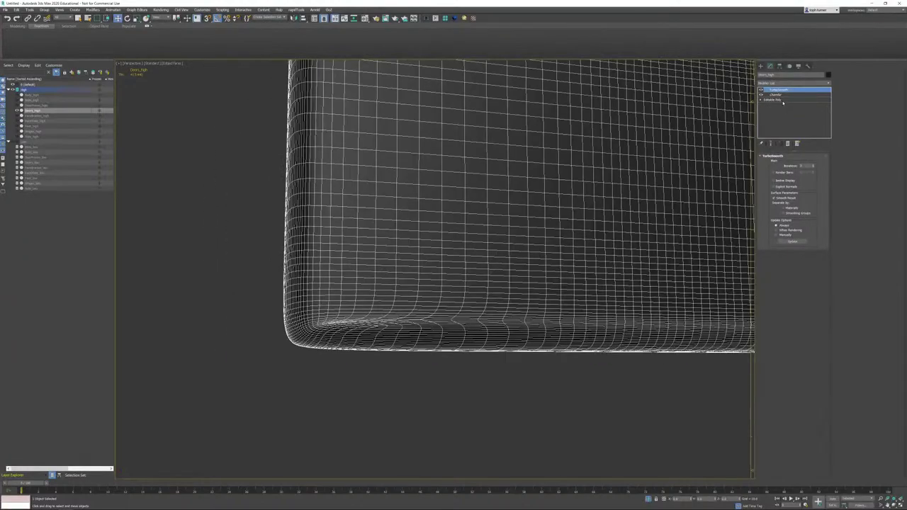
# Step: At the doors' Editable Poly vertex level, cut a diagonal edge across the large door's lower corner opposite the hinges, and leave vertex editing
pyautogui.click(779, 100)
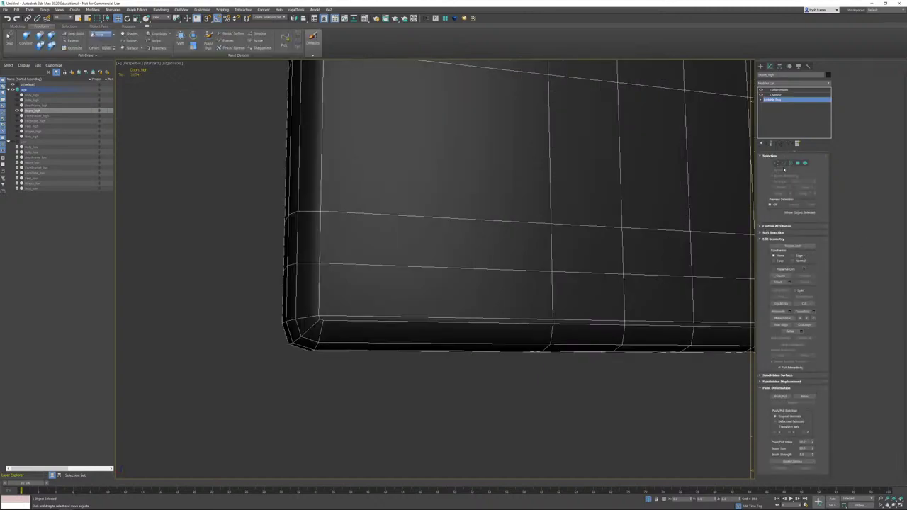
pyautogui.click(777, 164)
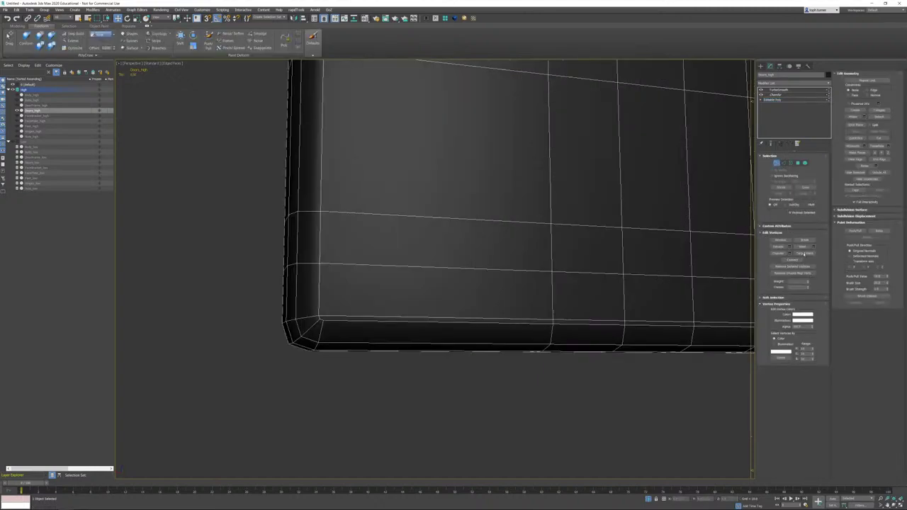
pyautogui.click(879, 139)
pyautogui.click(348, 316)
pyautogui.click(429, 220)
pyautogui.click(428, 218)
pyautogui.rightClick(458, 237)
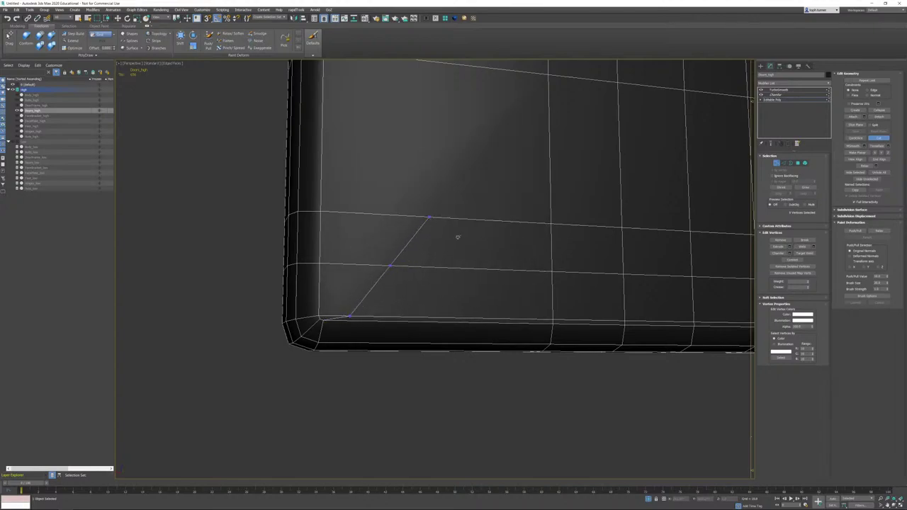
pyautogui.rightClick(458, 236)
pyautogui.click(776, 163)
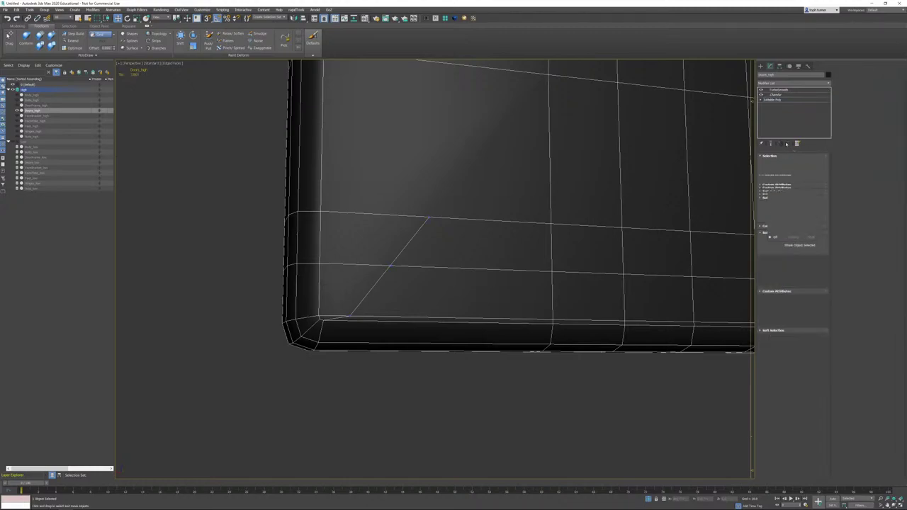
# Step: Show the doors' TurboSmooth result without edges and review the large door in the front view
pyautogui.click(781, 90)
pyautogui.press('F4')
pyautogui.scroll(-6, 493, 241)
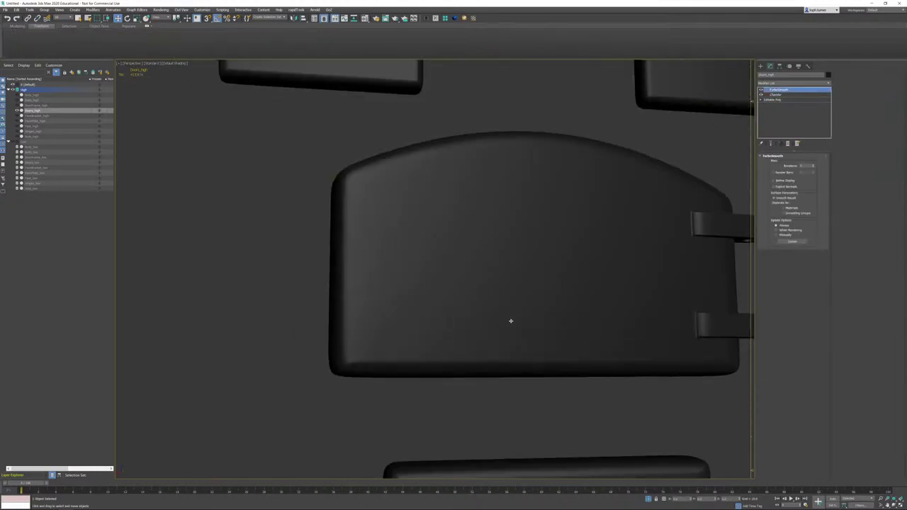
pyautogui.moveTo(553, 311)
pyautogui.mouseDown(button='middle')
pyautogui.moveTo(474, 333)
pyautogui.moveTo(540, 427)
pyautogui.mouseUp(button='middle')
pyautogui.press('f')
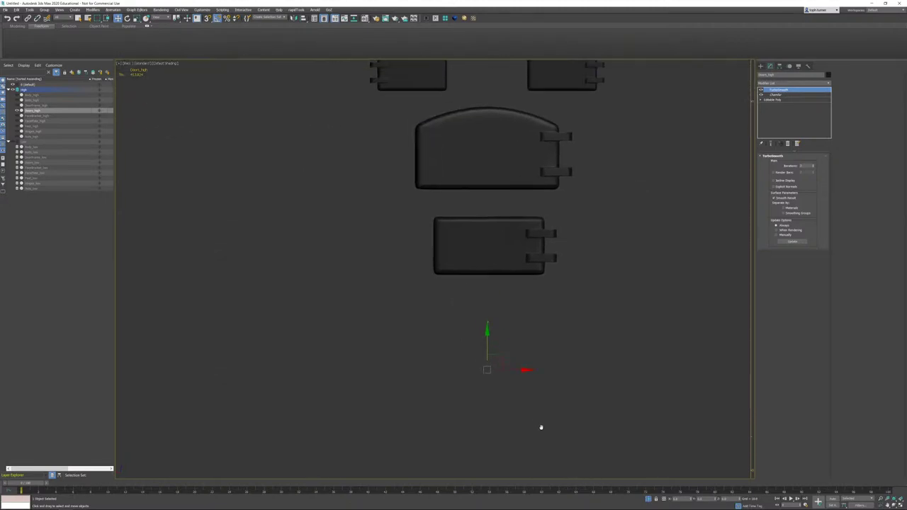
pyautogui.scroll(2, 532, 151)
pyautogui.moveTo(533, 151); pyautogui.dragTo(542, 263, button='middle')
pyautogui.scroll(1, 468, 248)
pyautogui.scroll(2, 467, 247)
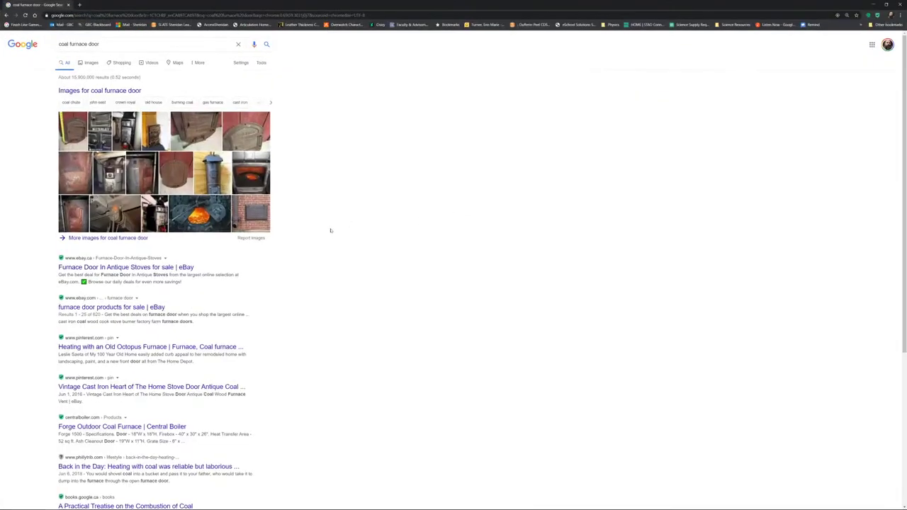
# Step: Switch to the web browser and show the image results for "coal furnace door"
pyautogui.click(87, 62)
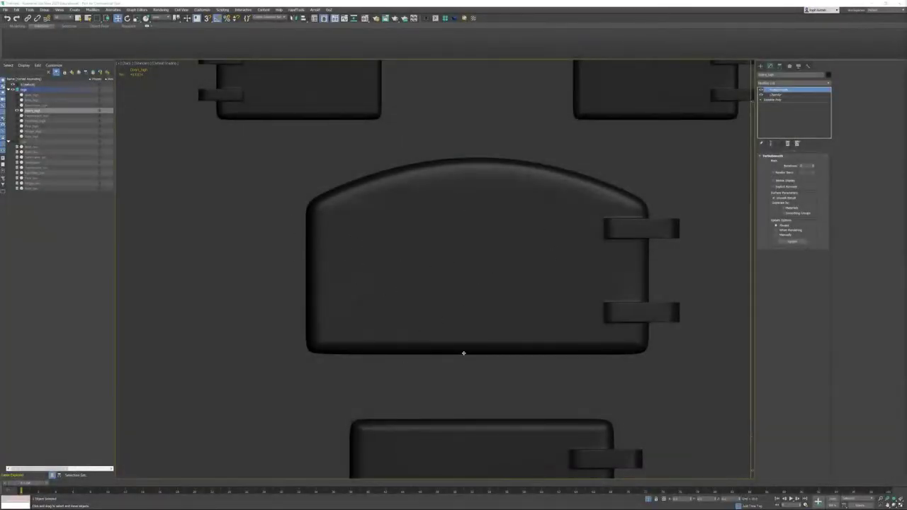
# Step: Back in 3ds Max, exit isolation, compare the smoothed doors with the whole furnace, and remove the doors' TurboSmooth modifier
pyautogui.scroll(-4, 465, 353)
pyautogui.click(649, 499)
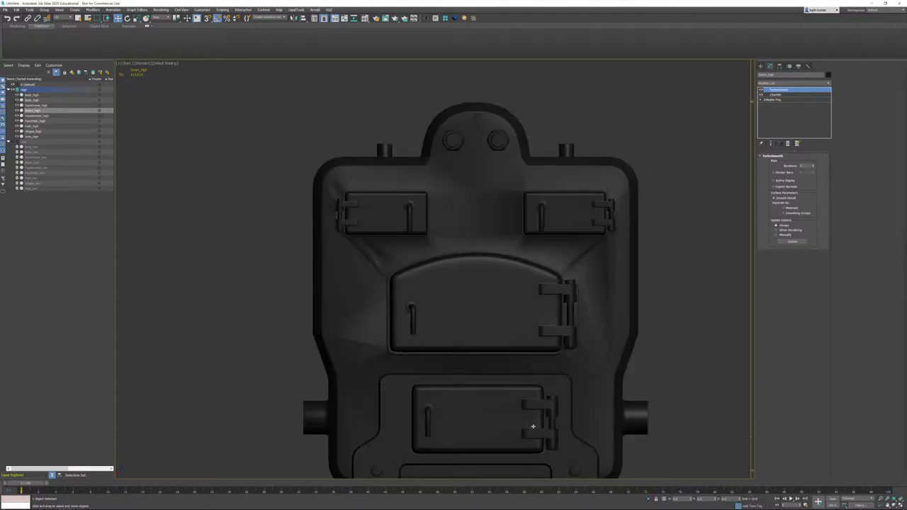
pyautogui.scroll(3, 425, 340)
pyautogui.keyDown('alt'); pyautogui.moveTo(425, 340); pyautogui.dragTo(425, 280, button='middle'); pyautogui.keyUp('alt')
pyautogui.press('F4')
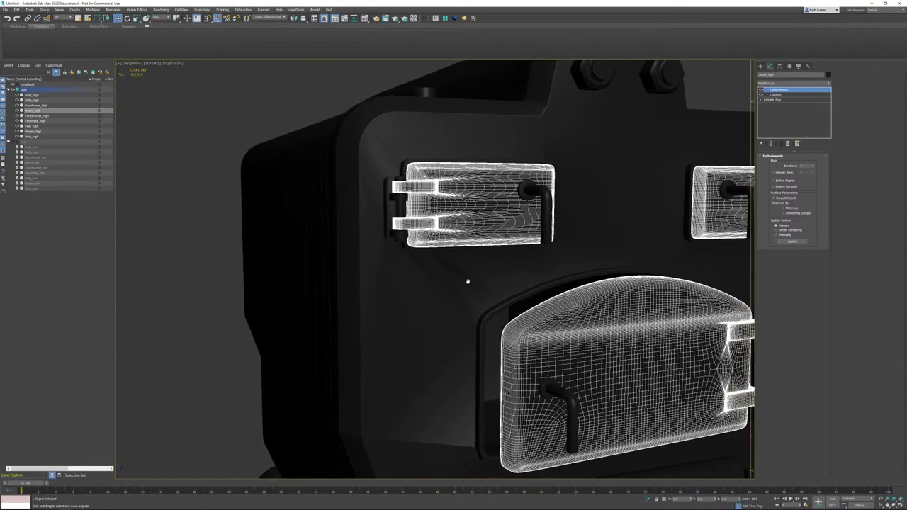
pyautogui.scroll(-4, 467, 281)
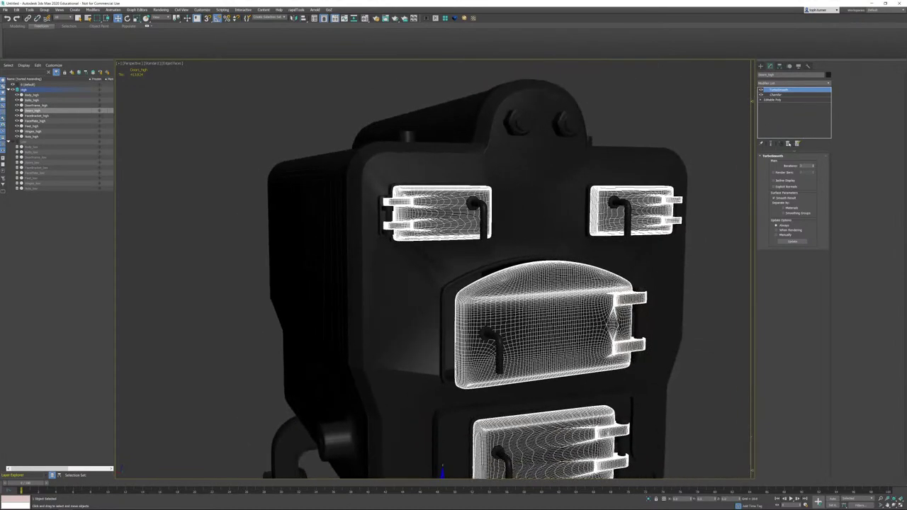
pyautogui.click(788, 143)
# Step: Select the bolts and door handles object, apply TurboSmooth to it, and raise the iterations by two
pyautogui.moveTo(563, 277); pyautogui.dragTo(532, 229, button='middle')
pyautogui.moveTo(461, 170); pyautogui.dragTo(464, 231, button='middle')
pyautogui.scroll(2, 463, 229)
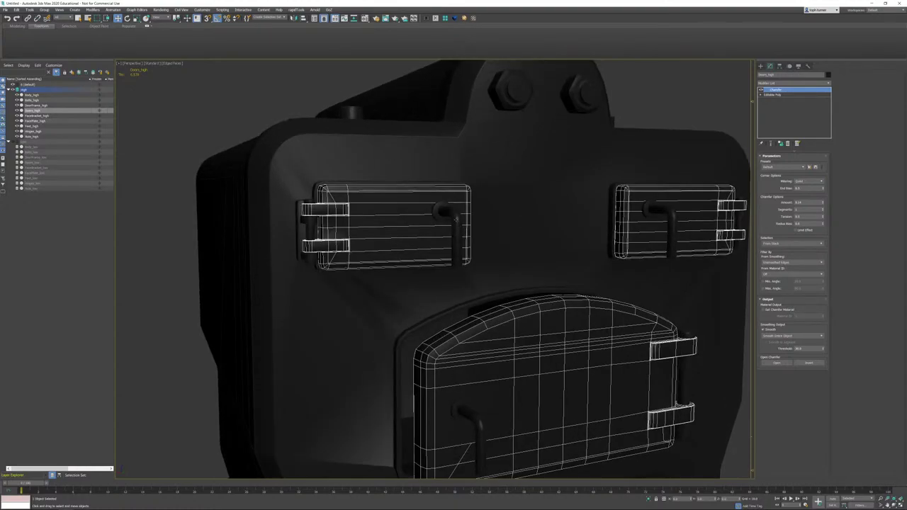
pyautogui.moveTo(778, 95); pyautogui.dragTo(458, 220)
pyautogui.click(459, 220)
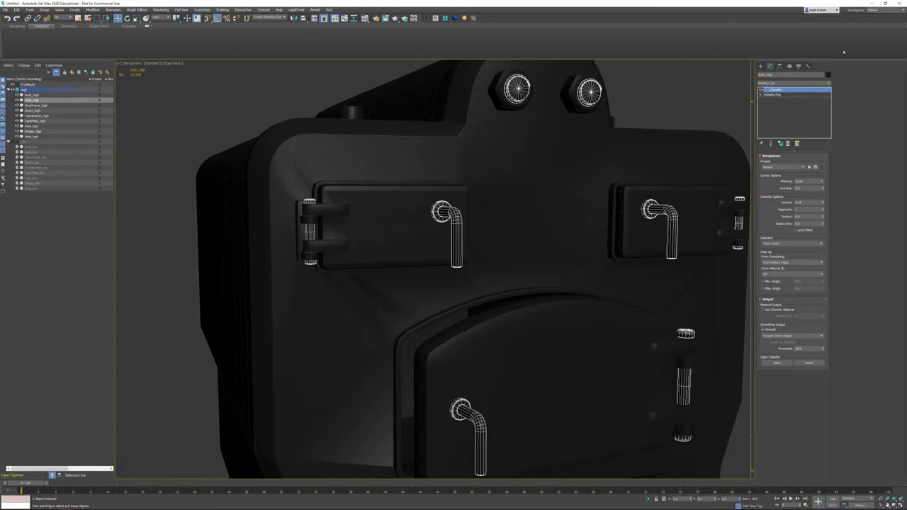
pyautogui.click(465, 17)
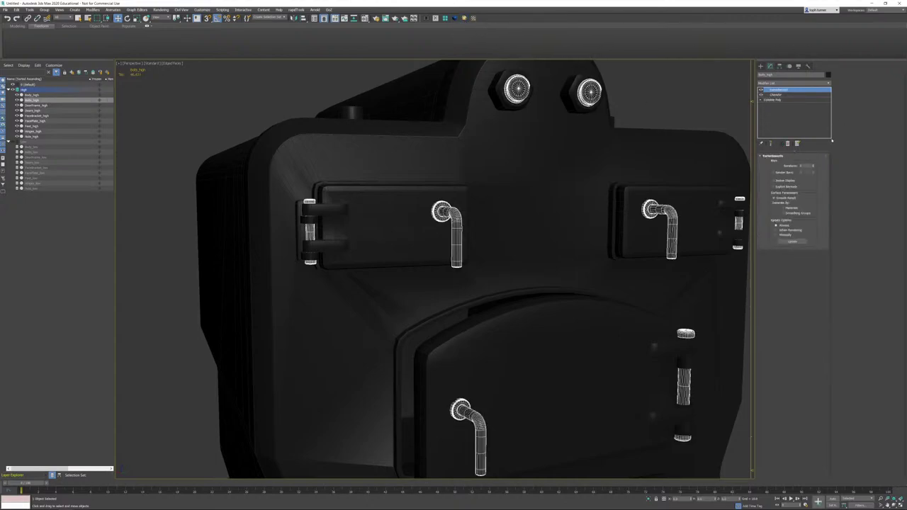
pyautogui.click(813, 165)
pyautogui.click(814, 165)
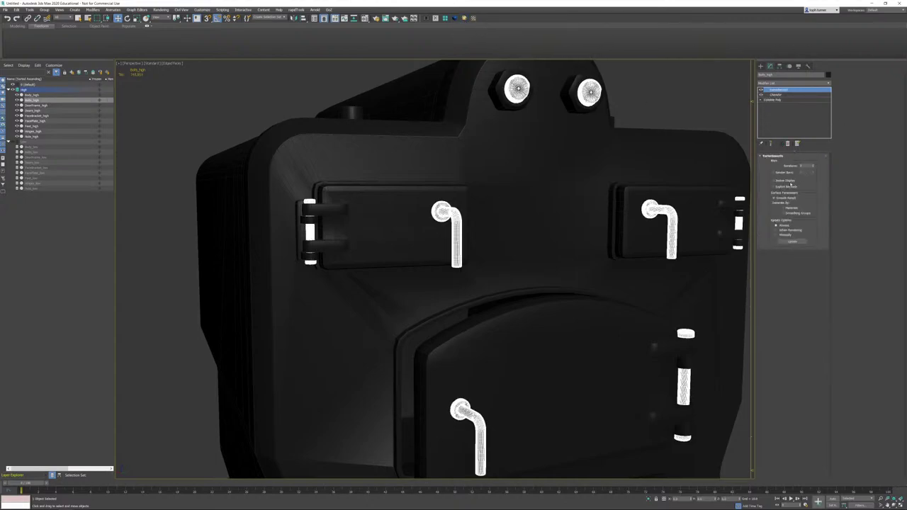
# Step: Isolate the smoothed bolts and handles without edged faces and examine their shading from several sides
pyautogui.press('F4')
pyautogui.scroll(-5, 619, 231)
pyautogui.keyDown('alt'); pyautogui.moveTo(619, 232); pyautogui.dragTo(549, 270, button='middle'); pyautogui.keyUp('alt')
pyautogui.hotkey('alt', 'q')
pyautogui.scroll(5, 540, 264)
pyautogui.scroll(-3, 468, 186)
pyautogui.keyDown('alt'); pyautogui.moveTo(466, 241); pyautogui.dragTo(490, 227, button='middle'); pyautogui.keyUp('alt')
pyautogui.scroll(5, 387, 180)
pyautogui.scroll(-4, 388, 180)
pyautogui.keyDown('alt'); pyautogui.moveTo(405, 190); pyautogui.dragTo(460, 191, button='middle'); pyautogui.keyUp('alt')
pyautogui.scroll(3, 441, 247)
pyautogui.scroll(-4, 482, 220)
pyautogui.moveTo(510, 226); pyautogui.dragTo(516, 181, button='middle')
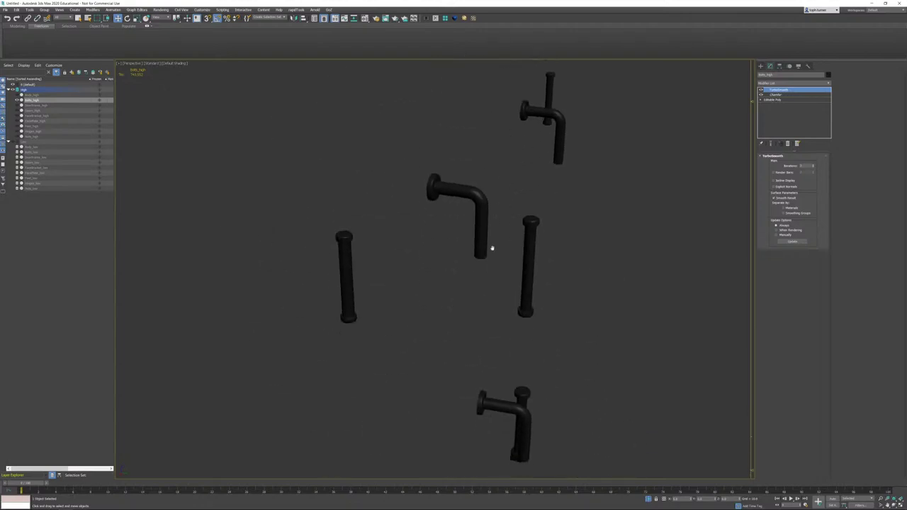
pyautogui.keyDown('alt'); pyautogui.moveTo(492, 247); pyautogui.dragTo(592, 117, button='middle'); pyautogui.keyUp('alt')
pyautogui.moveTo(593, 116); pyautogui.dragTo(525, 272, button='middle')
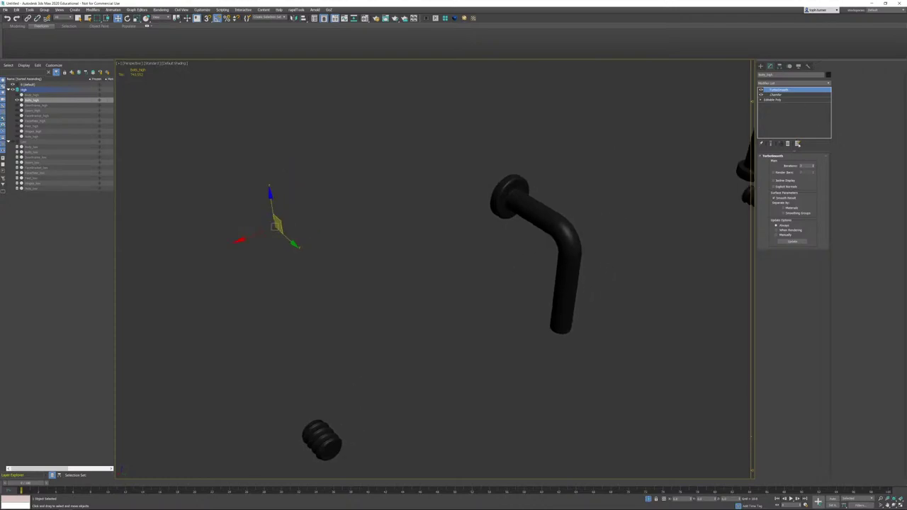
# Step: Exit isolation, remove TurboSmooth from the bolts and handles, and turn edged faces back on
pyautogui.click(648, 498)
pyautogui.click(788, 144)
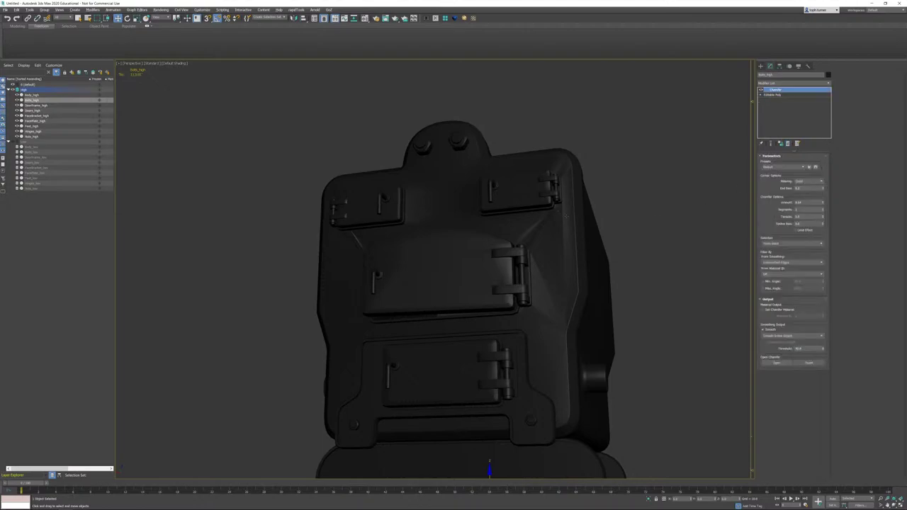
pyautogui.keyDown('alt'); pyautogui.moveTo(387, 128); pyautogui.dragTo(495, 224, button='middle'); pyautogui.keyUp('alt')
pyautogui.press('F4')
# Step: Isolate the hex nuts object, apply TurboSmooth to it, and increase the iterations
pyautogui.scroll(4, 507, 239)
pyautogui.scroll(4, 495, 224)
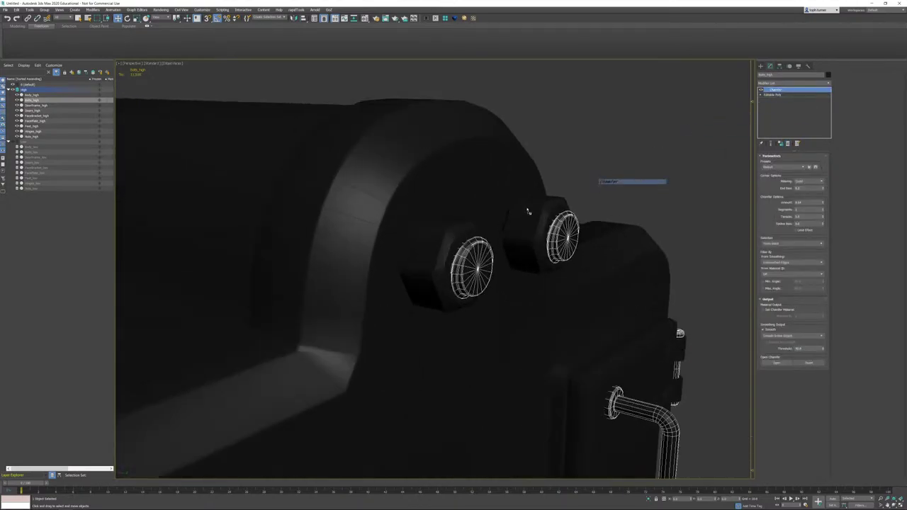
pyautogui.click(441, 245)
pyautogui.hotkey('alt', 'q')
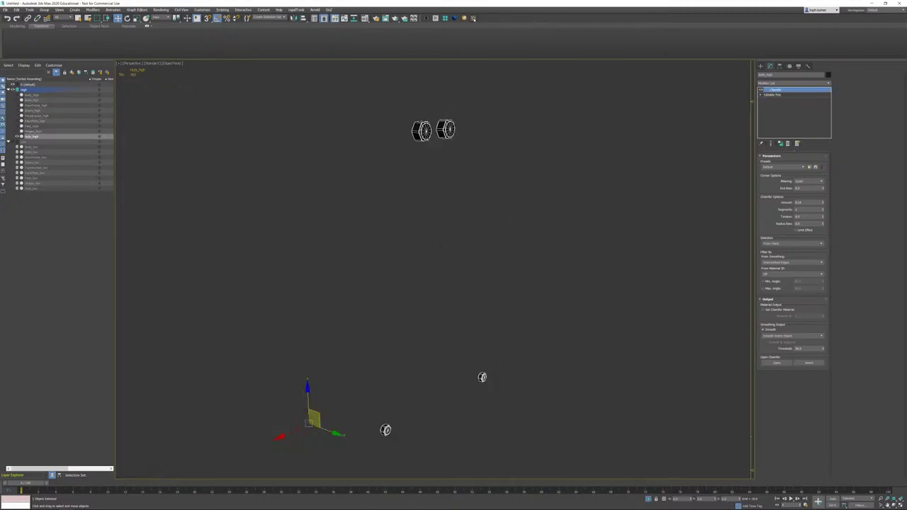
pyautogui.hotkey('ctrl', 't')
pyautogui.moveTo(593, 184); pyautogui.dragTo(621, 266, button='middle')
pyautogui.scroll(8, 473, 191)
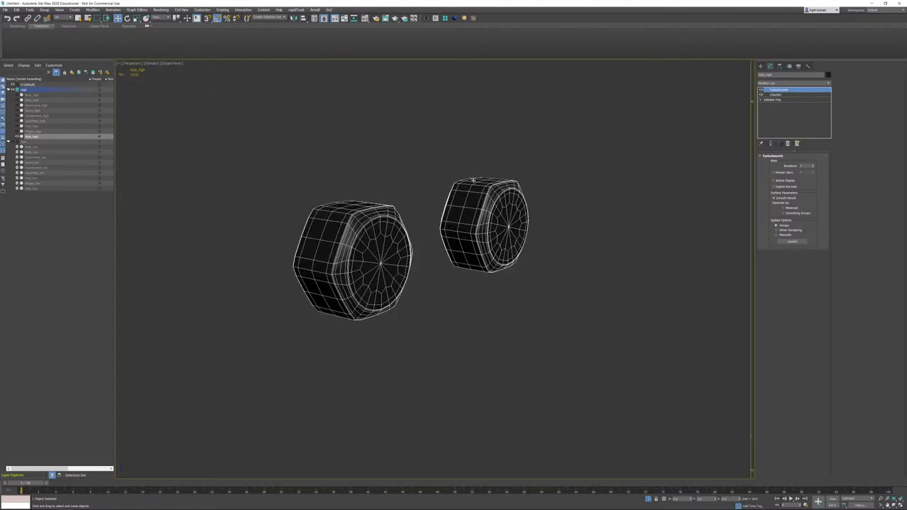
pyautogui.click(813, 166)
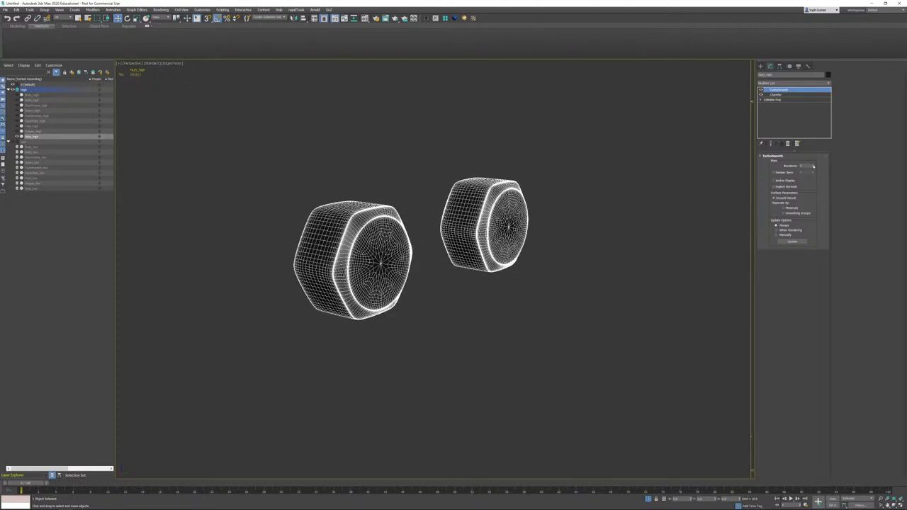
# Step: Check the smoothed nuts without edged faces, exit isolation, and remove their TurboSmooth modifier
pyautogui.moveTo(551, 237)
pyautogui.keyDown('alt'); pyautogui.mouseDown(button='middle')
pyautogui.moveTo(523, 238)
pyautogui.moveTo(515, 208)
pyautogui.moveTo(519, 217)
pyautogui.mouseUp(button='middle'); pyautogui.keyUp('alt')
pyautogui.press('F4')
pyautogui.press('z')
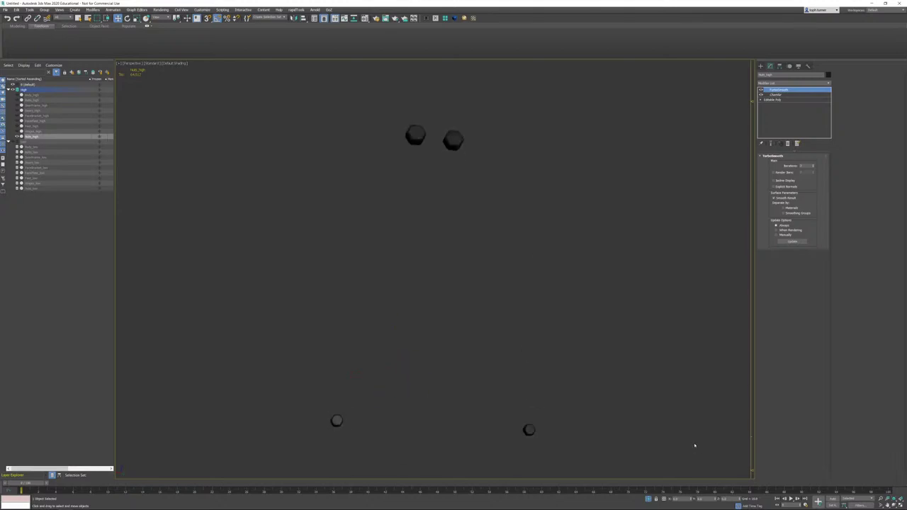
pyautogui.click(648, 500)
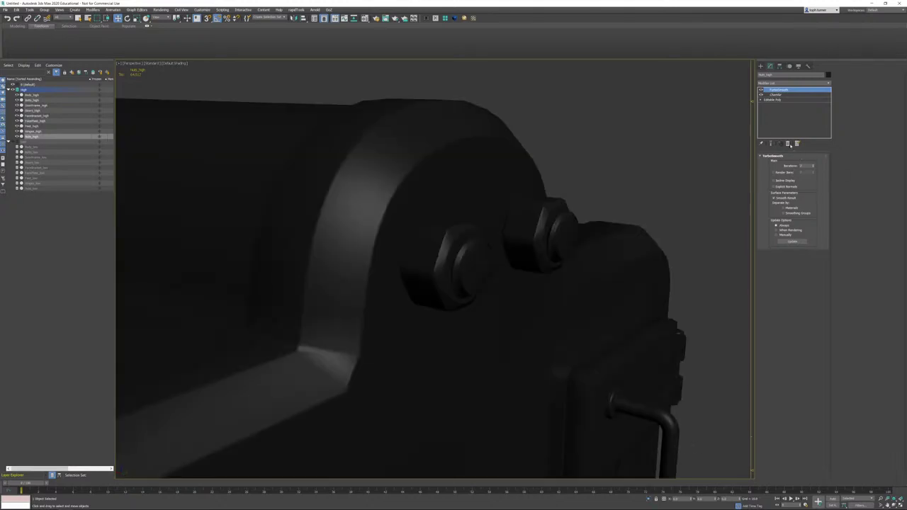
pyautogui.click(788, 144)
# Step: Turn edged faces on, select the face bracket around the lower door, and isolate it
pyautogui.scroll(-5, 560, 259)
pyautogui.moveTo(560, 260); pyautogui.dragTo(574, 213, button='middle')
pyautogui.press('F4')
pyautogui.moveTo(581, 333); pyautogui.dragTo(638, 191, button='middle')
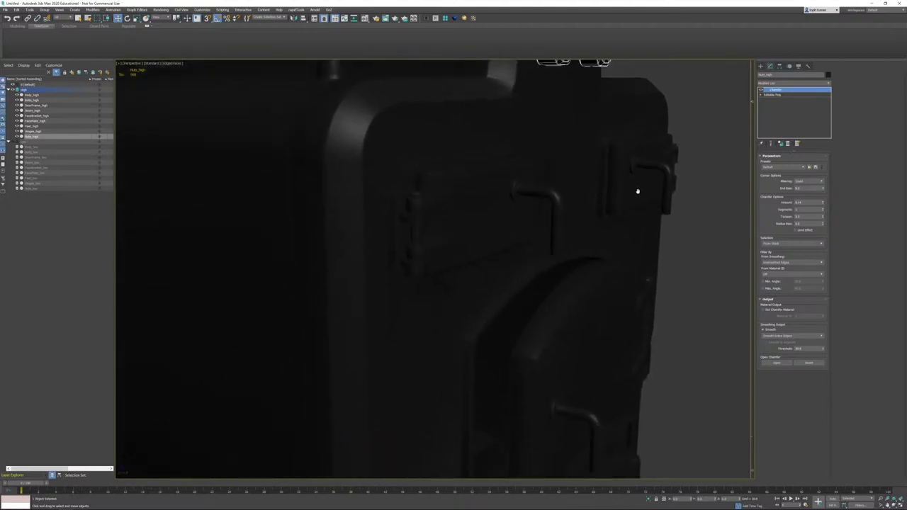
pyautogui.scroll(-5, 638, 191)
pyautogui.keyDown('alt'); pyautogui.moveTo(560, 333); pyautogui.dragTo(482, 256, button='middle'); pyautogui.keyUp('alt')
pyautogui.scroll(3, 482, 255)
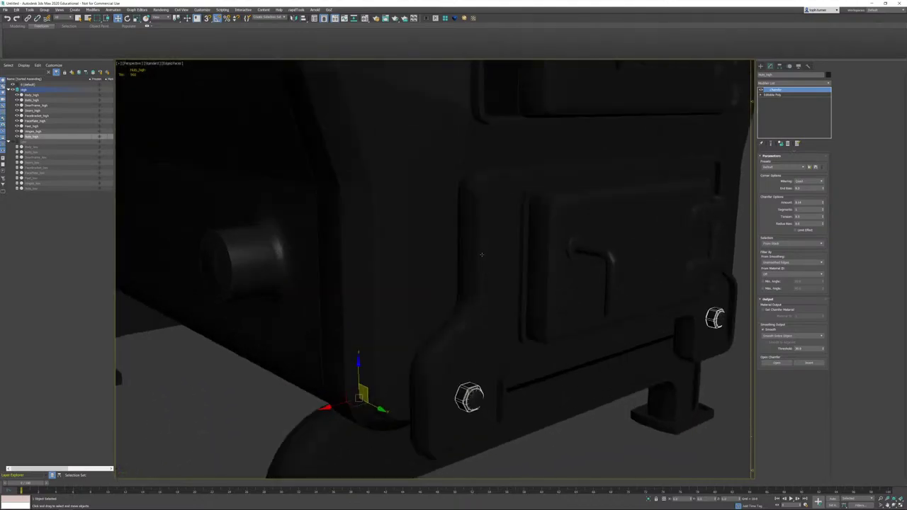
pyautogui.click(487, 254)
pyautogui.click(556, 228)
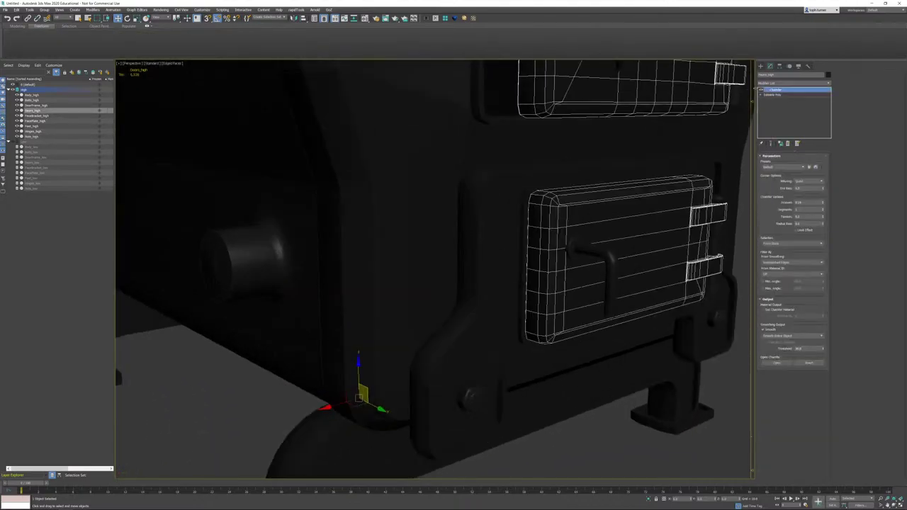
pyautogui.moveTo(777, 91); pyautogui.dragTo(480, 232)
pyautogui.click(481, 232)
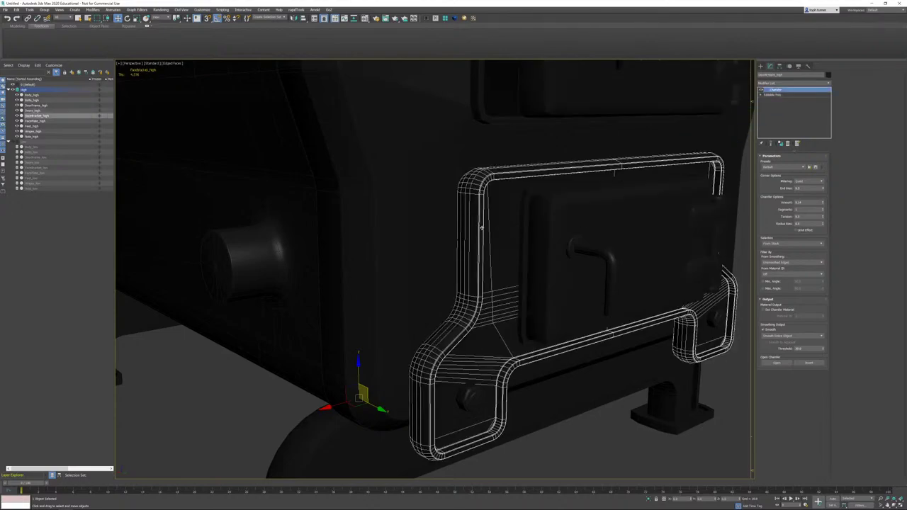
pyautogui.hotkey('alt', 'q')
# Step: Apply TurboSmooth to the face bracket, increase its iterations, and check the shading without edged faces
pyautogui.click(464, 19)
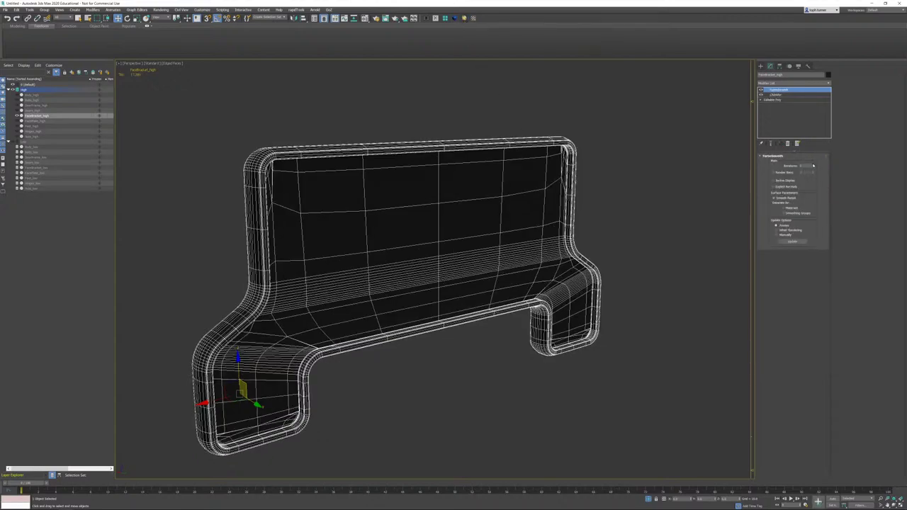
pyautogui.click(814, 165)
pyautogui.press('F4')
pyautogui.moveTo(589, 265)
pyautogui.keyDown('alt'); pyautogui.mouseDown(button='middle')
pyautogui.moveTo(561, 253)
pyautogui.moveTo(529, 263)
pyautogui.moveTo(529, 288)
pyautogui.moveTo(516, 278)
pyautogui.moveTo(566, 252)
pyautogui.moveTo(589, 262)
pyautogui.moveTo(576, 276)
pyautogui.mouseUp(button='middle'); pyautogui.keyUp('alt')
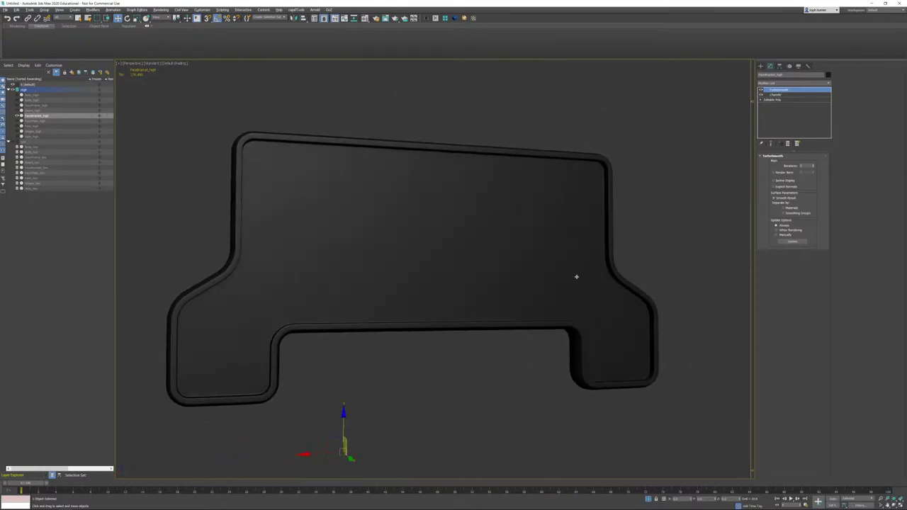
# Step: Exit isolation, remove the face bracket's TurboSmooth modifier, and turn edged faces back on
pyautogui.click(647, 499)
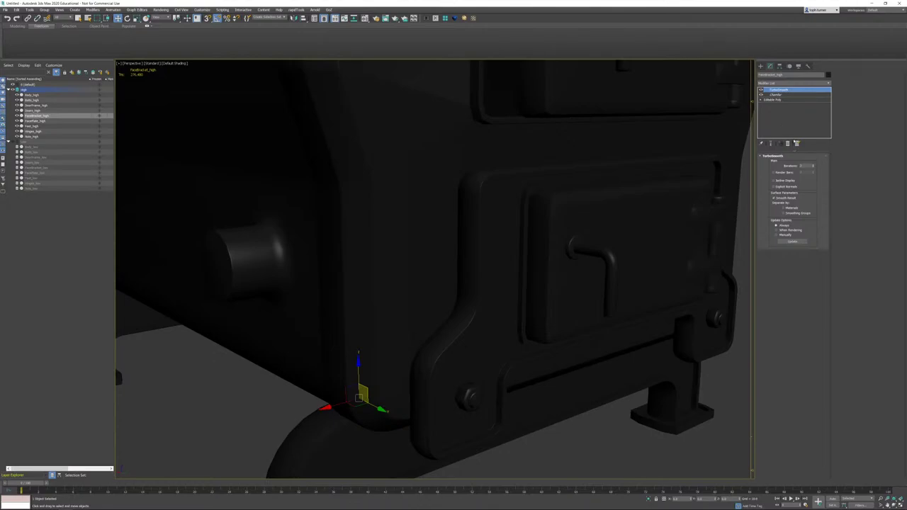
pyautogui.click(787, 144)
pyautogui.press('F4')
pyautogui.keyDown('alt'); pyautogui.moveTo(567, 263); pyautogui.dragTo(483, 292, button='middle'); pyautogui.keyUp('alt')
# Step: Copy the face bracket's Chamfer modifier onto the lower door frame and isolate the frame
pyautogui.click(429, 226)
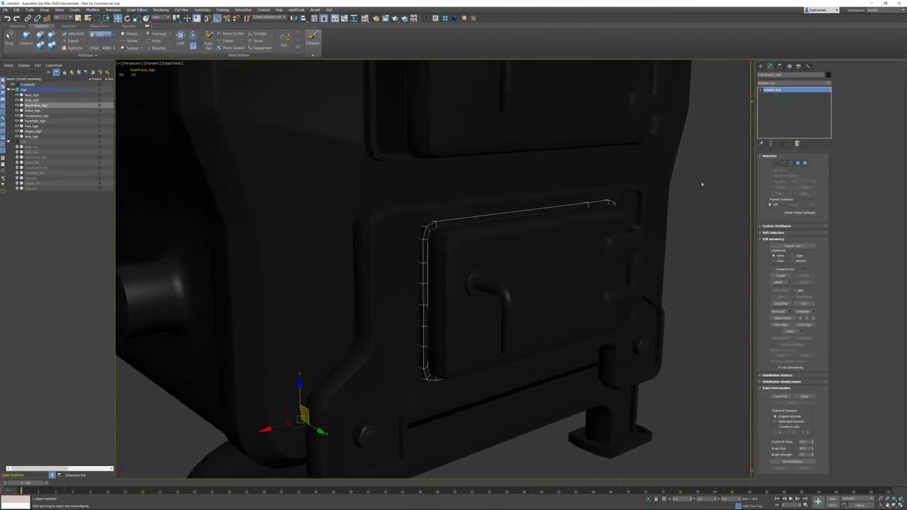
pyautogui.click(614, 189)
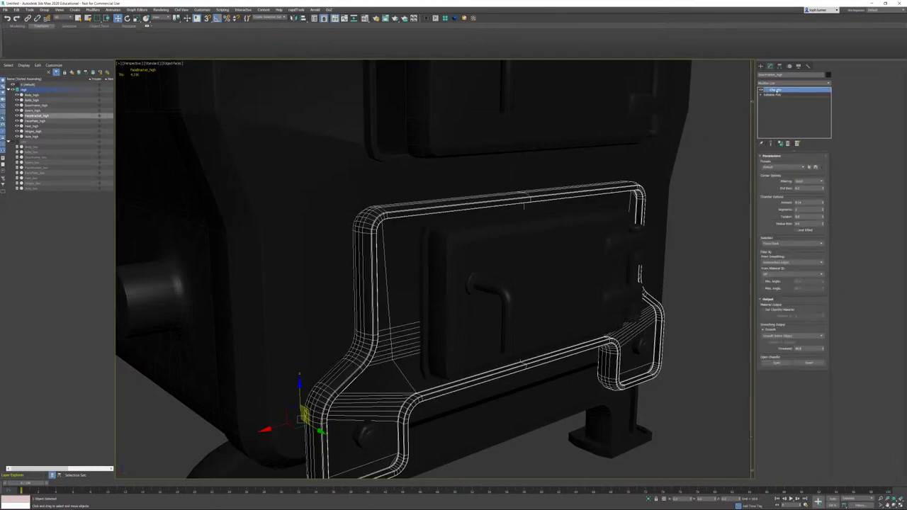
pyautogui.click(427, 238)
pyautogui.hotkey('alt', 'q')
pyautogui.keyDown('alt'); pyautogui.moveTo(581, 208); pyautogui.dragTo(661, 211, button='middle'); pyautogui.keyUp('alt')
# Step: Select the front polygons of the door frame's hinge plate in the base Editable Poly and reassign their smoothing group
pyautogui.click(782, 94)
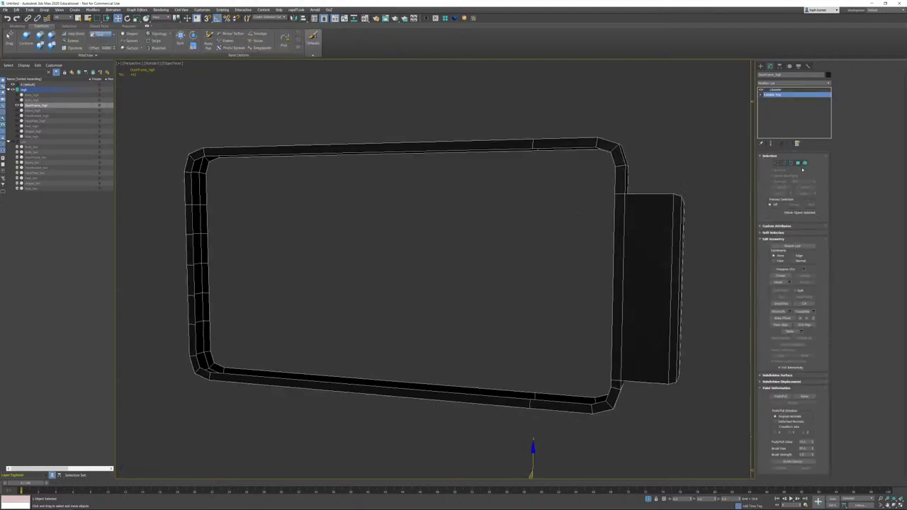
pyautogui.press('4')
pyautogui.scroll(6, 583, 240)
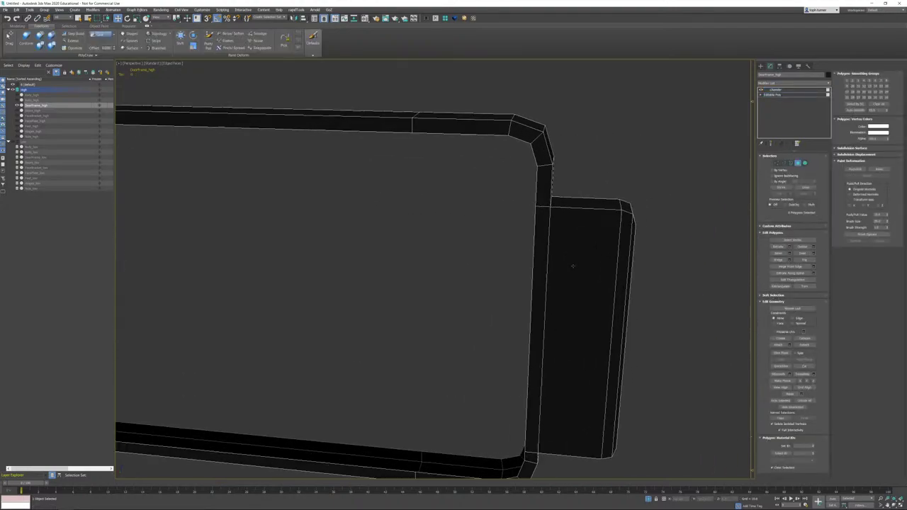
pyautogui.click(581, 238)
pyautogui.keyDown('ctrl'); pyautogui.click(573, 239); pyautogui.keyUp('ctrl')
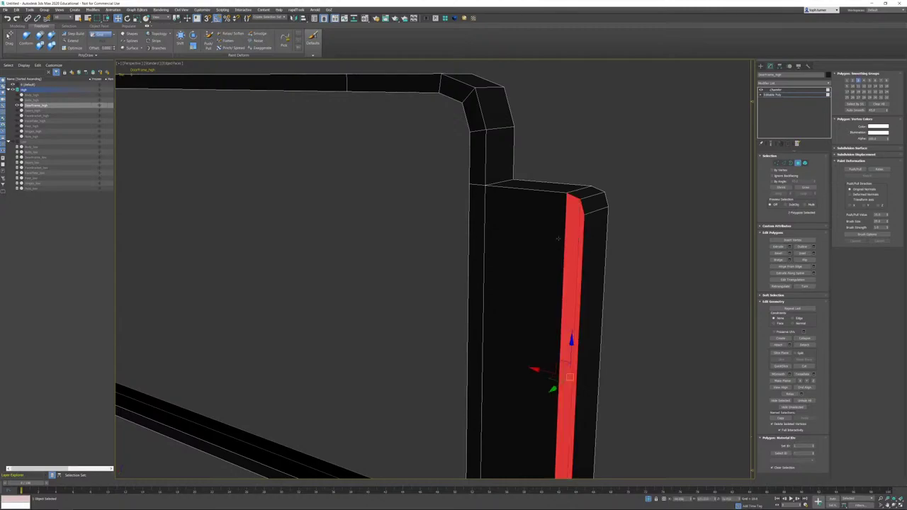
pyautogui.keyDown('ctrl'); pyautogui.click(554, 239); pyautogui.keyUp('ctrl')
pyautogui.click(877, 105)
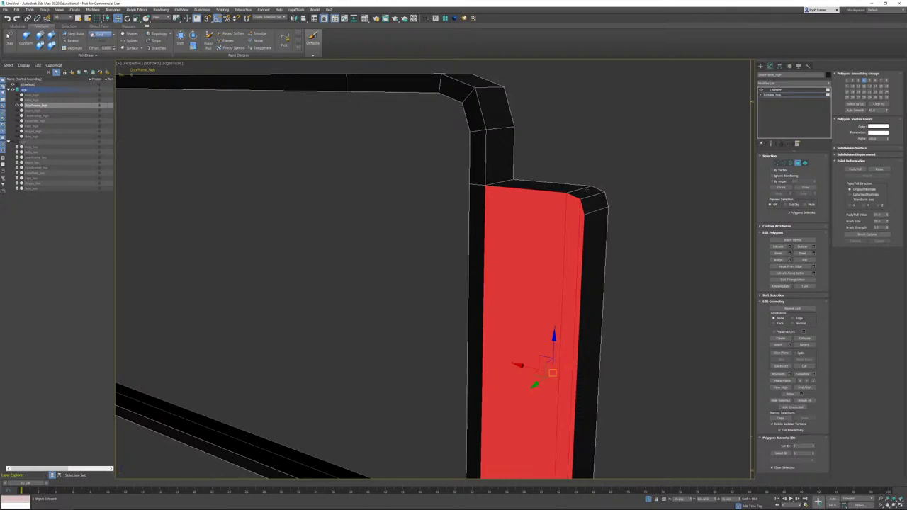
# Step: Select the hinge plate's top, outer side and bottom rim polygons and give them their own smoothing group
pyautogui.click(583, 193)
pyautogui.keyDown('ctrl'); pyautogui.click(595, 202); pyautogui.keyUp('ctrl')
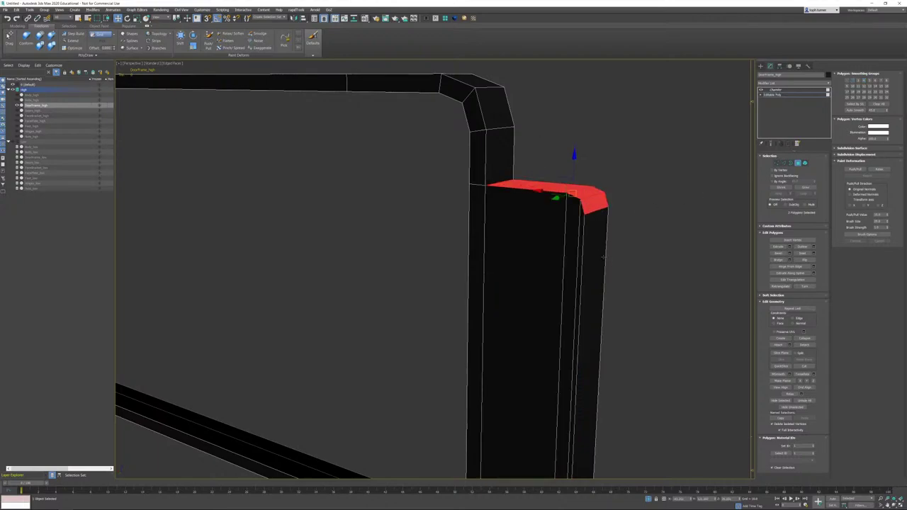
pyautogui.keyDown('ctrl'); pyautogui.click(598, 265); pyautogui.keyUp('ctrl')
pyautogui.keyDown('alt'); pyautogui.moveTo(598, 265); pyautogui.dragTo(574, 277, button='middle'); pyautogui.keyUp('alt')
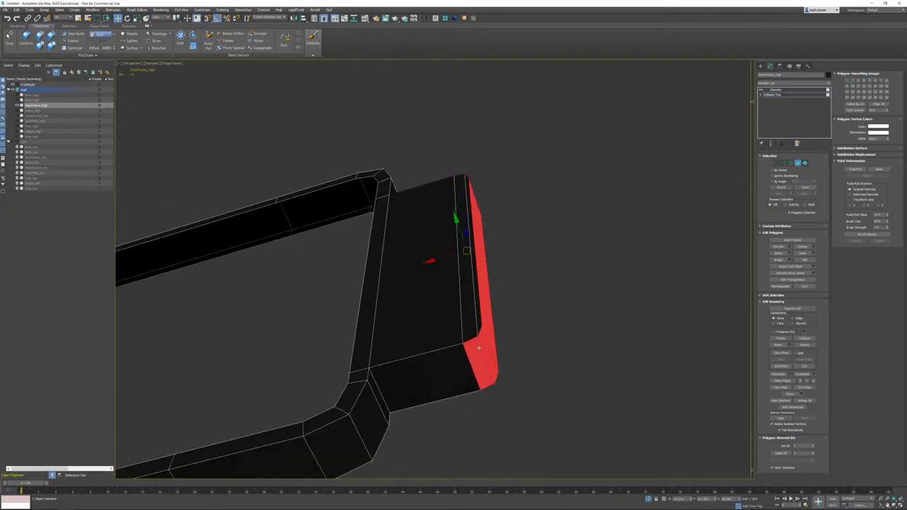
pyautogui.keyDown('ctrl'); pyautogui.click(457, 354); pyautogui.keyUp('ctrl')
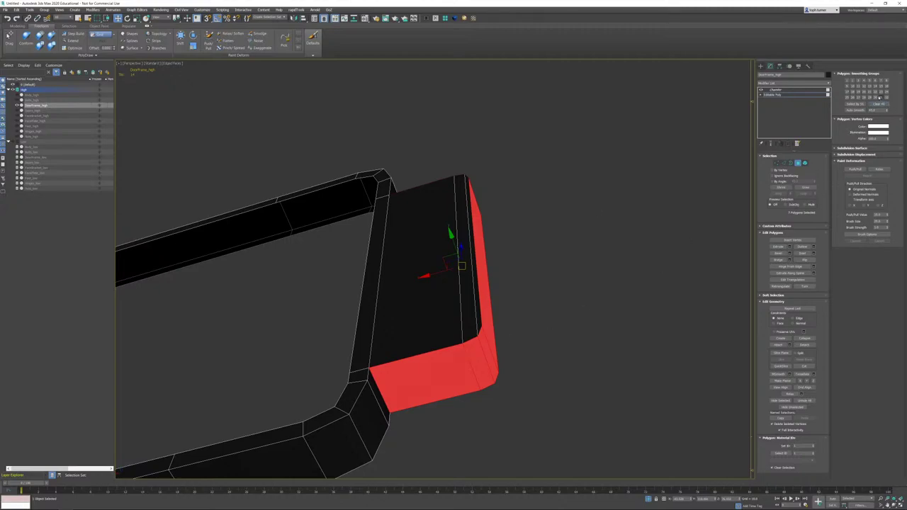
pyautogui.keyDown('alt'); pyautogui.moveTo(533, 222); pyautogui.dragTo(447, 225, button='middle'); pyautogui.keyUp('alt')
# Step: Select the polygon loop around the frame's outer sides, exclude the hinge plate's faces, and reassign the loop's smoothing group
pyautogui.click(426, 192)
pyautogui.keyDown('shift'); pyautogui.click(419, 150); pyautogui.keyUp('shift')
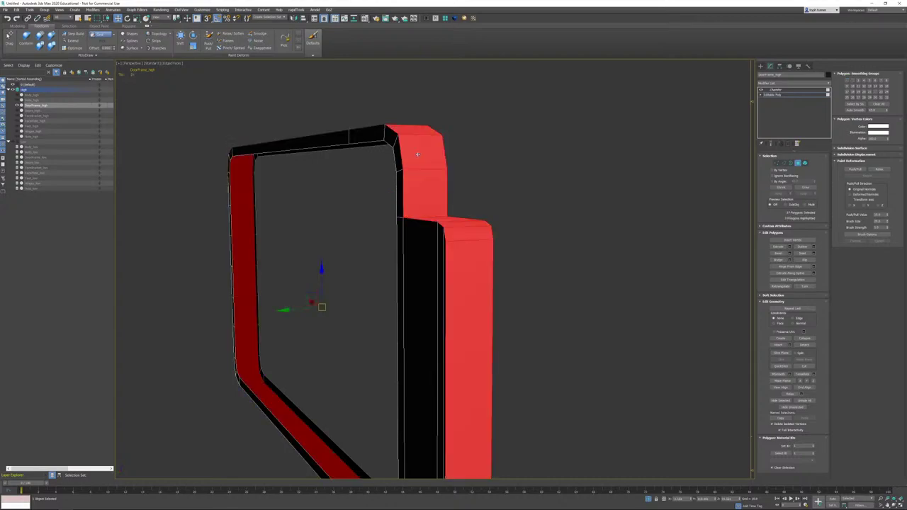
pyautogui.keyDown('alt'); pyautogui.moveTo(419, 150); pyautogui.dragTo(494, 228, button='middle'); pyautogui.keyUp('alt')
pyautogui.keyDown('alt'); pyautogui.moveTo(494, 229); pyautogui.dragTo(455, 259); pyautogui.keyUp('alt')
pyautogui.moveTo(456, 259); pyautogui.dragTo(490, 114, button='middle')
pyautogui.keyDown('alt'); pyautogui.moveTo(551, 288); pyautogui.dragTo(475, 432); pyautogui.keyUp('alt')
pyautogui.click(884, 105)
pyautogui.click(859, 81)
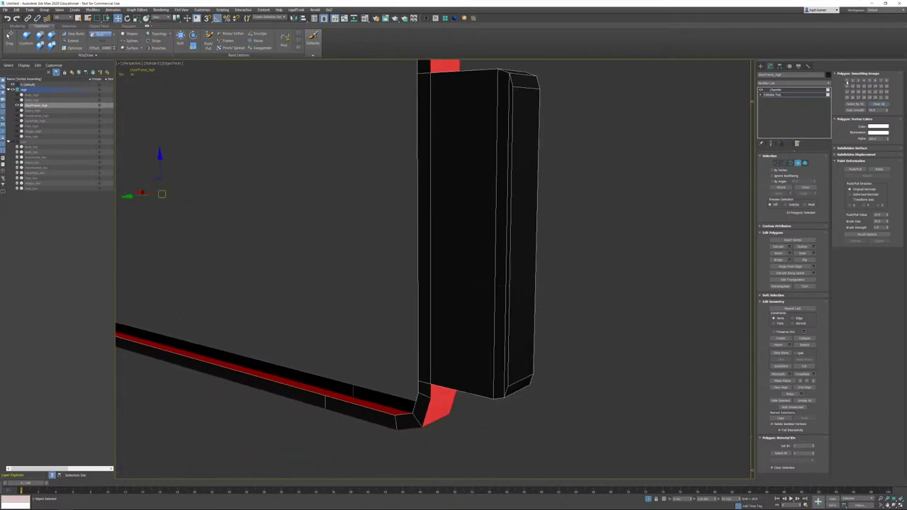
pyautogui.click(559, 215)
pyautogui.moveTo(434, 202); pyautogui.dragTo(614, 319, button='middle')
pyautogui.scroll(-1, 614, 318)
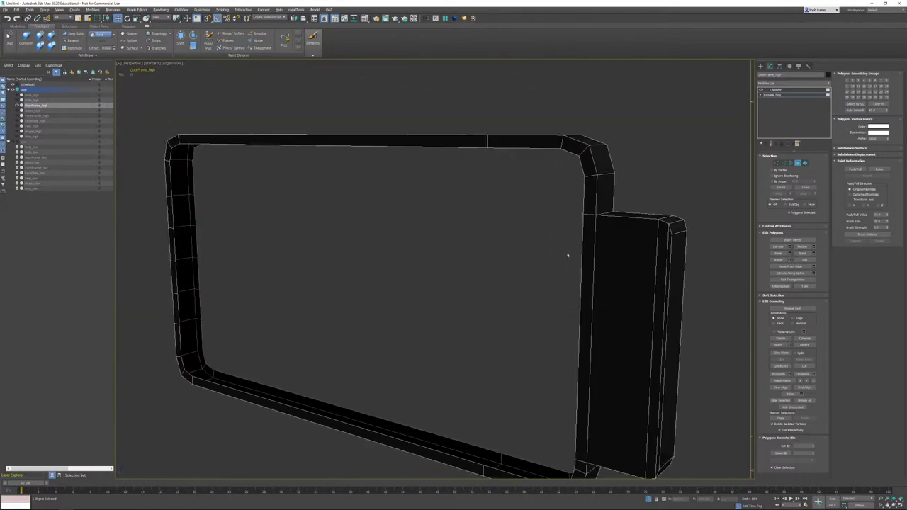
# Step: Apply TurboSmooth above the door frame's Chamfer, increase its iterations, and check the shading without edged faces
pyautogui.keyDown('alt'); pyautogui.moveTo(569, 255); pyautogui.dragTo(704, 230, button='middle'); pyautogui.keyUp('alt')
pyautogui.click(776, 90)
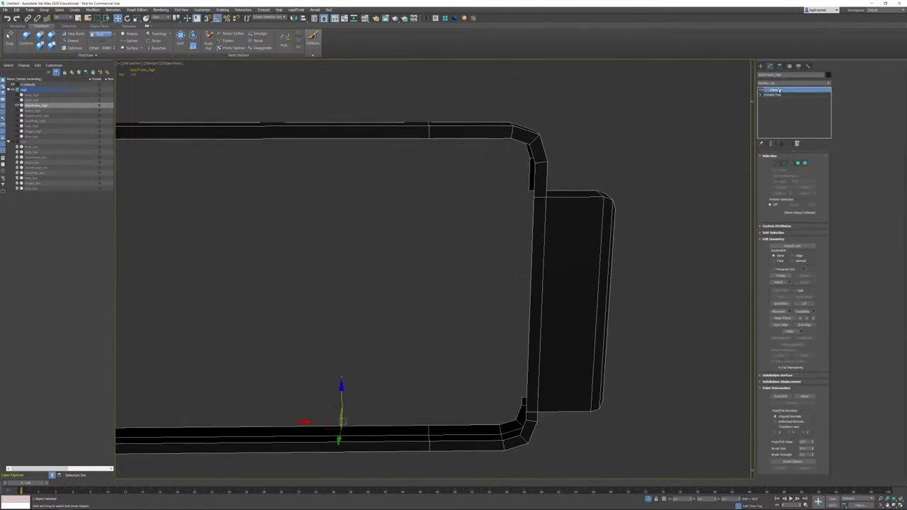
pyautogui.click(466, 18)
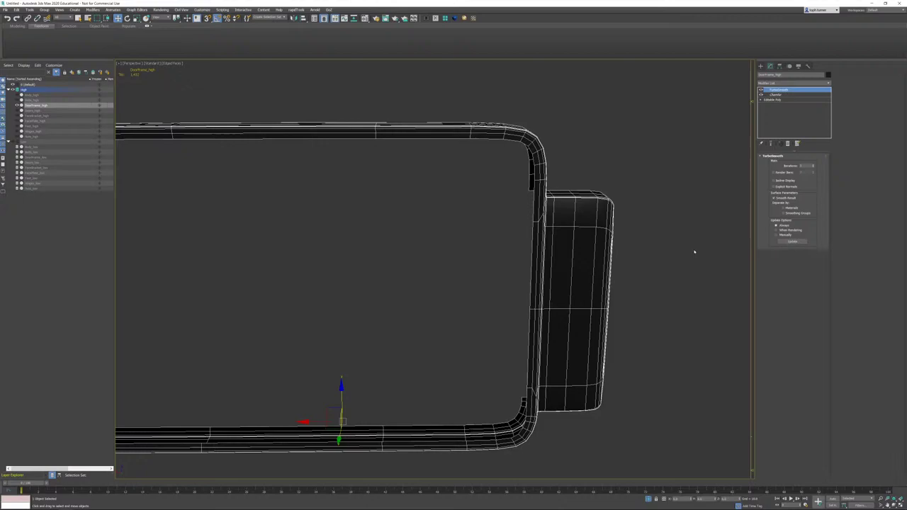
pyautogui.click(813, 165)
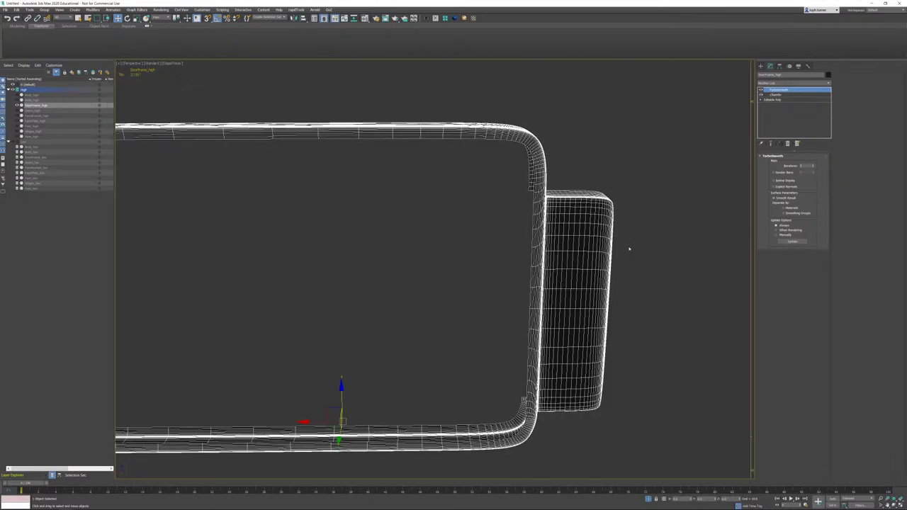
pyautogui.press('F4')
pyautogui.moveTo(558, 233)
pyautogui.mouseDown(button='middle')
pyautogui.moveTo(571, 250)
pyautogui.moveTo(603, 243)
pyautogui.moveTo(512, 249)
pyautogui.moveTo(513, 229)
pyautogui.moveTo(559, 231)
pyautogui.moveTo(545, 235)
pyautogui.moveTo(555, 391)
pyautogui.mouseUp(button='middle')
pyautogui.scroll(-3, 566, 250)
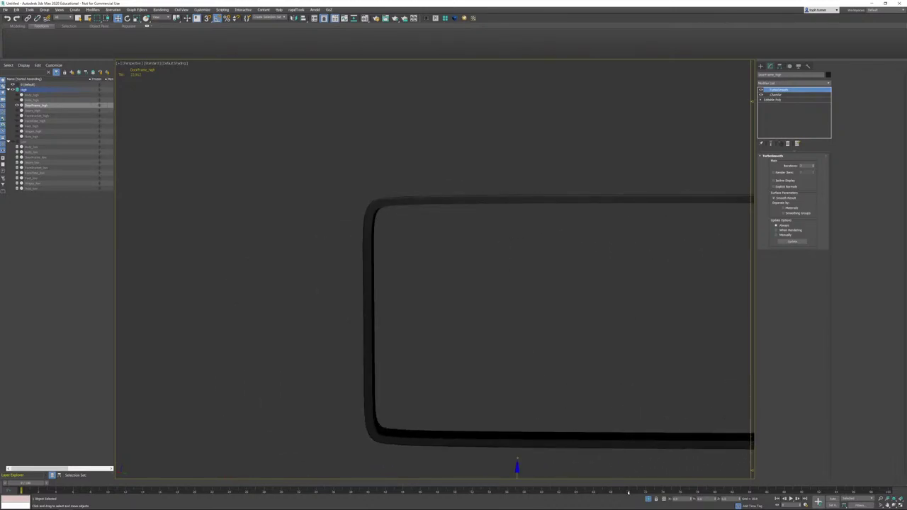
# Step: Exit isolation and examine the smoothed door frame in place around the lower door
pyautogui.click(648, 499)
pyautogui.scroll(3, 500, 237)
pyautogui.keyDown('alt'); pyautogui.moveTo(500, 238); pyautogui.dragTo(441, 224, button='middle'); pyautogui.keyUp('alt')
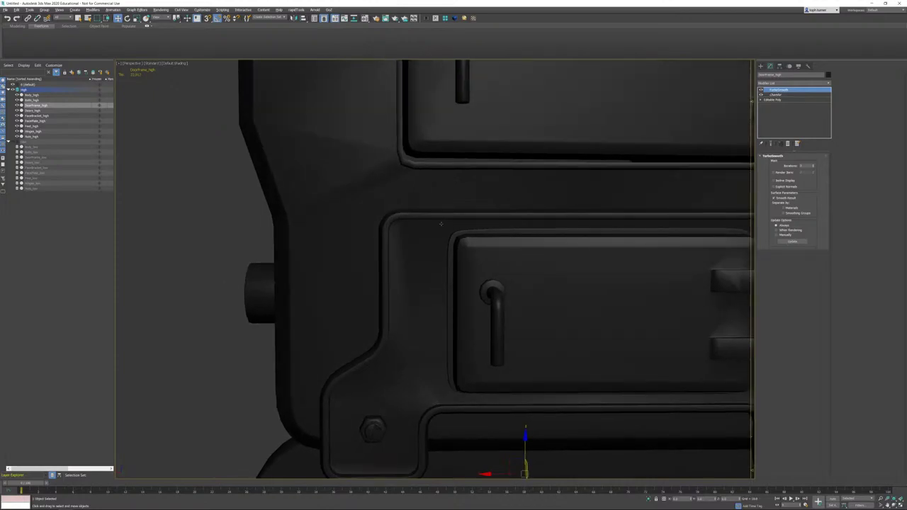
# Step: Isolate the door frame again and connect its long top and bottom edges with evenly spaced cross edges in the Editable Poly
pyautogui.click(779, 101)
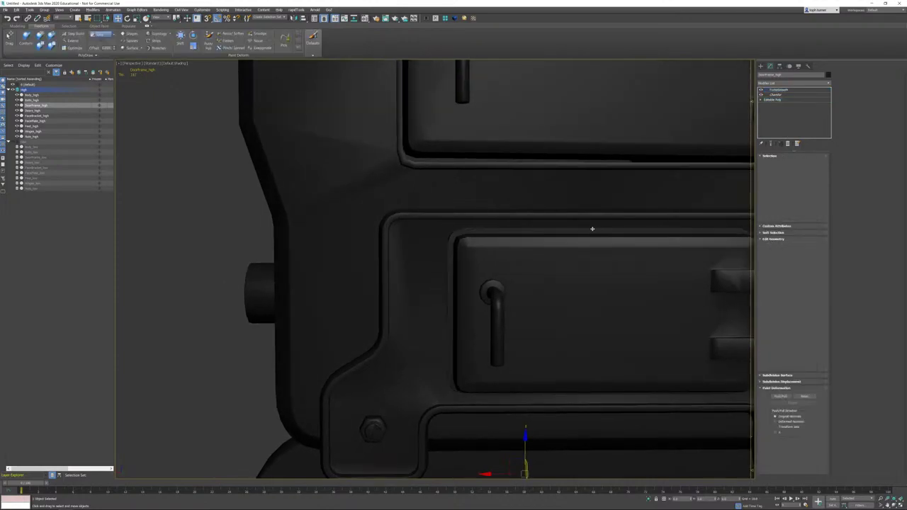
pyautogui.keyDown('alt'); pyautogui.moveTo(591, 228); pyautogui.dragTo(587, 229, button='middle'); pyautogui.keyUp('alt')
pyautogui.press('F4')
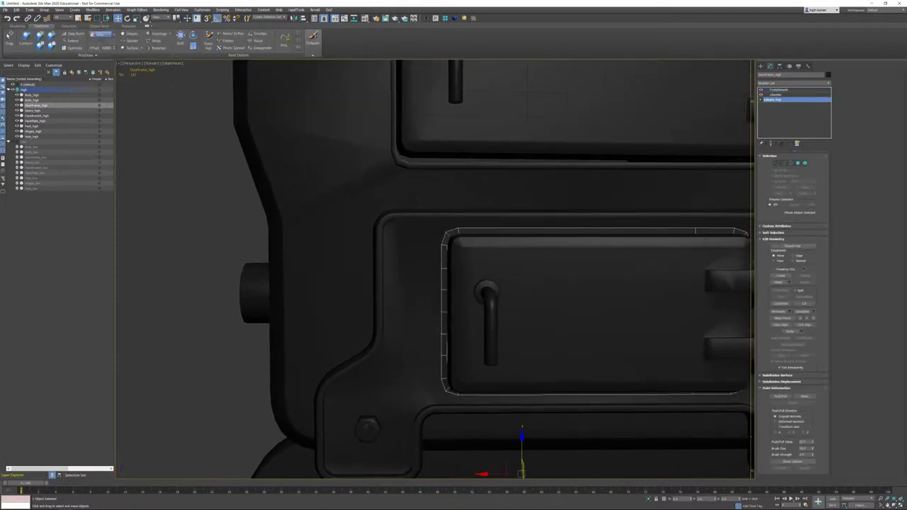
pyautogui.hotkey('alt', 'q')
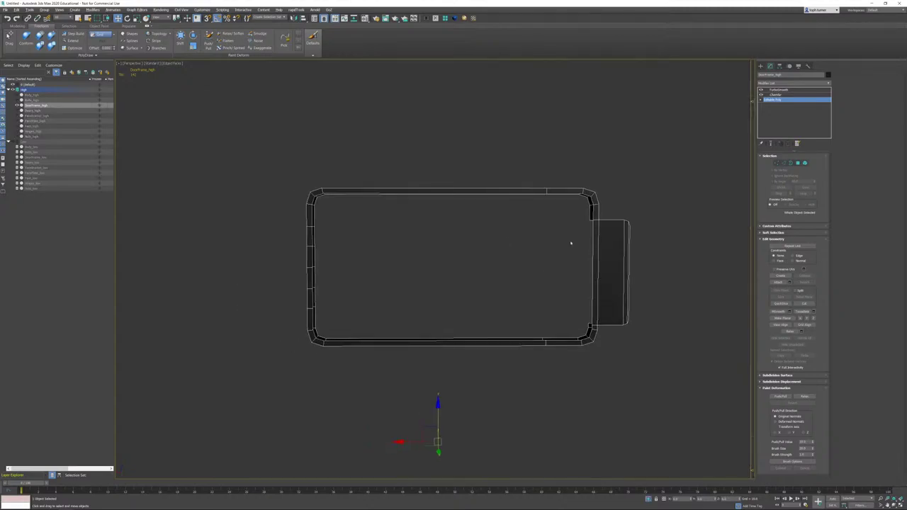
pyautogui.click(784, 162)
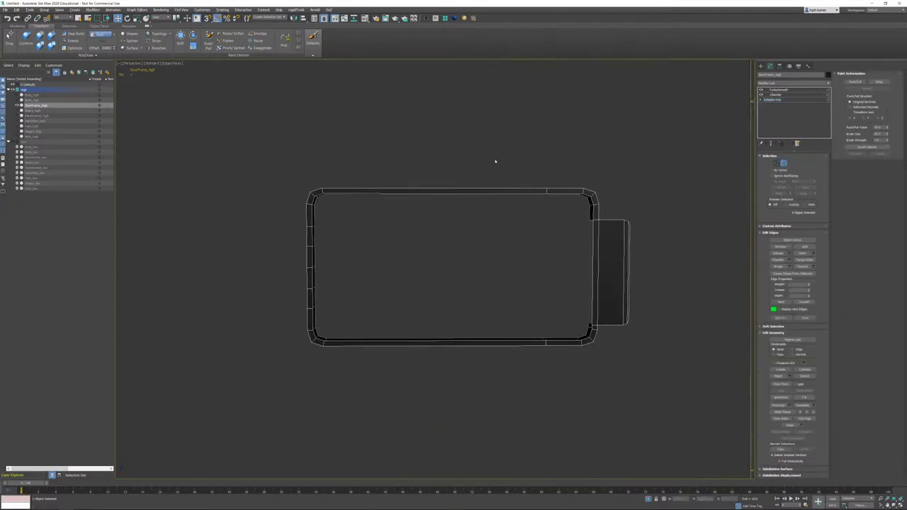
pyautogui.moveTo(496, 163); pyautogui.dragTo(448, 404)
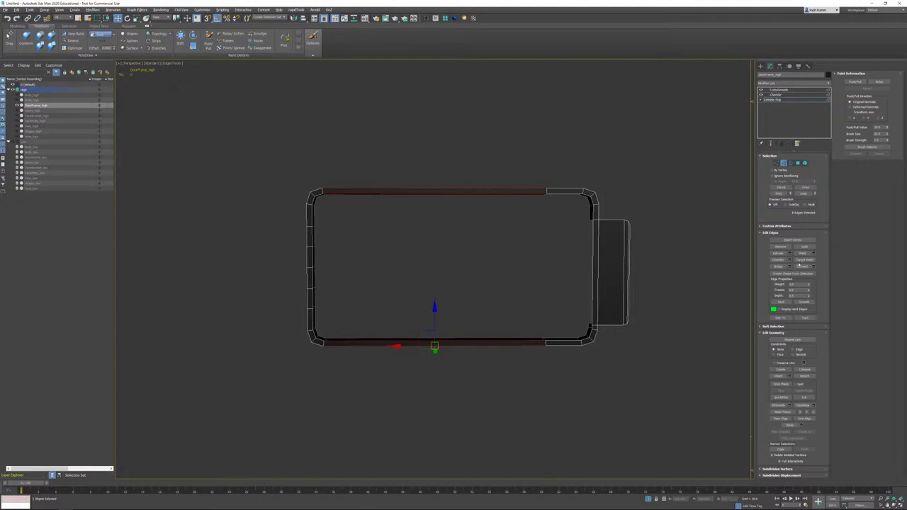
pyautogui.click(813, 266)
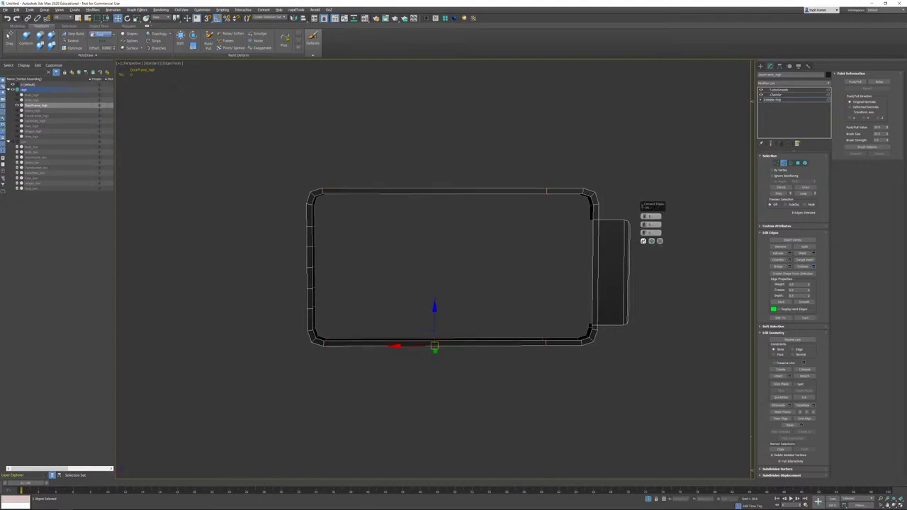
pyautogui.click(643, 241)
pyautogui.click(679, 230)
pyautogui.click(782, 163)
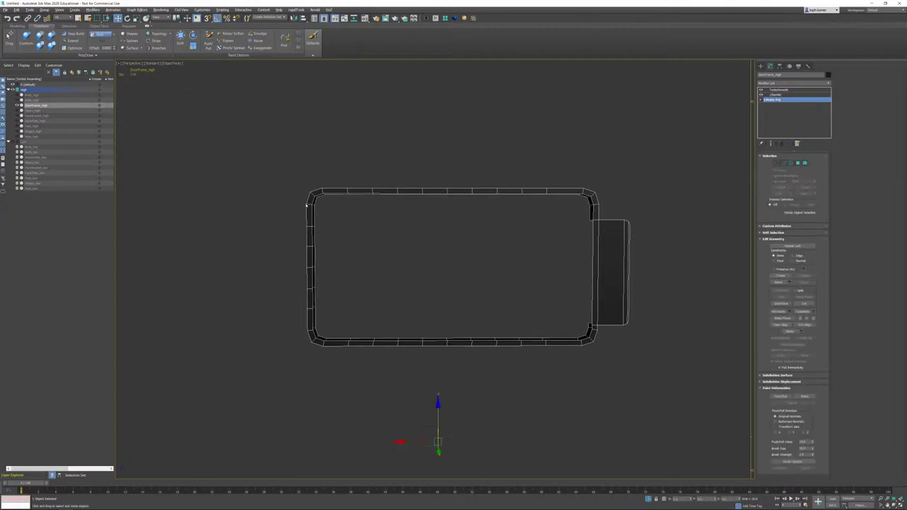
# Step: Check the re-segmented door frame with TurboSmooth and no edged faces, then exit isolation and examine its corners on the furnace
pyautogui.click(779, 89)
pyautogui.press('F4')
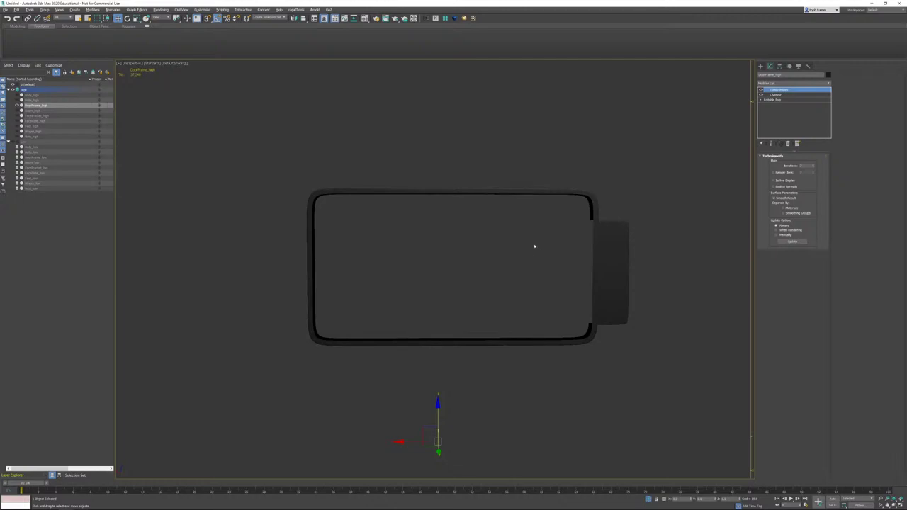
pyautogui.keyDown('alt'); pyautogui.moveTo(535, 246); pyautogui.dragTo(540, 252, button='middle'); pyautogui.keyUp('alt')
pyautogui.click(648, 498)
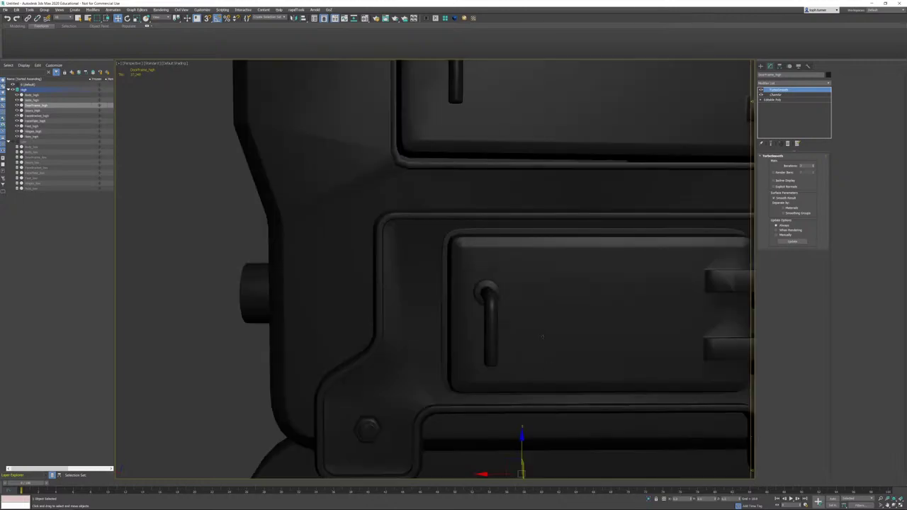
pyautogui.keyDown('alt'); pyautogui.moveTo(536, 323); pyautogui.dragTo(448, 316, button='middle'); pyautogui.keyUp('alt')
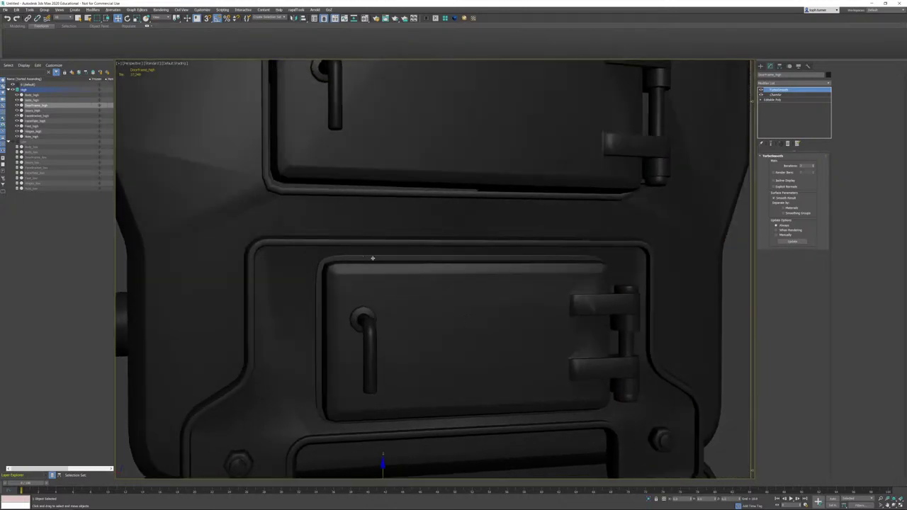
pyautogui.scroll(4, 358, 263)
pyautogui.keyDown('alt'); pyautogui.moveTo(348, 261); pyautogui.dragTo(328, 263, button='middle'); pyautogui.keyUp('alt')
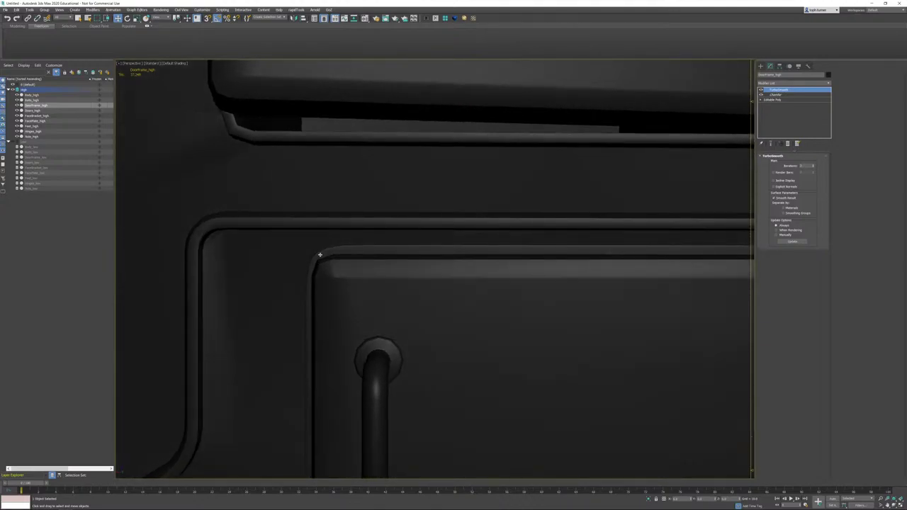
pyautogui.scroll(-8, 469, 285)
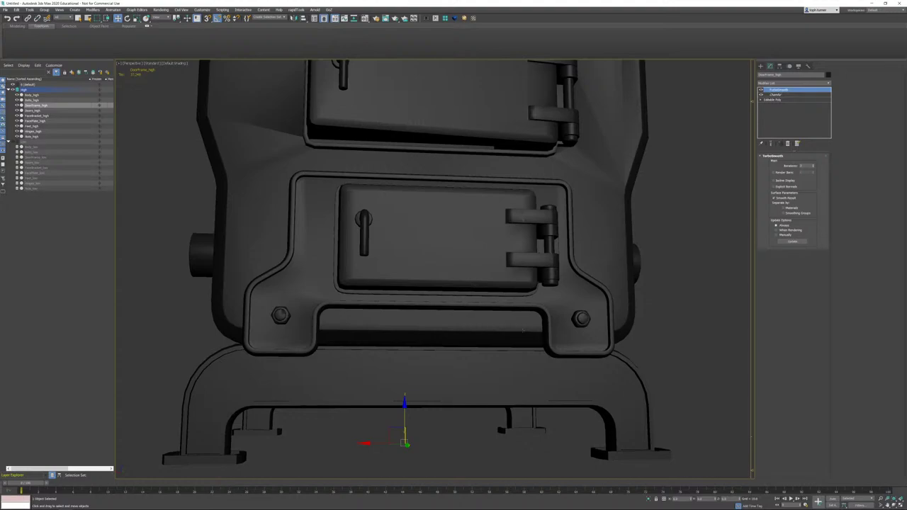
# Step: Turn edged faces on and remove the door frame's TurboSmooth modifier
pyautogui.moveTo(523, 331); pyautogui.dragTo(528, 297, button='middle')
pyautogui.press('F4')
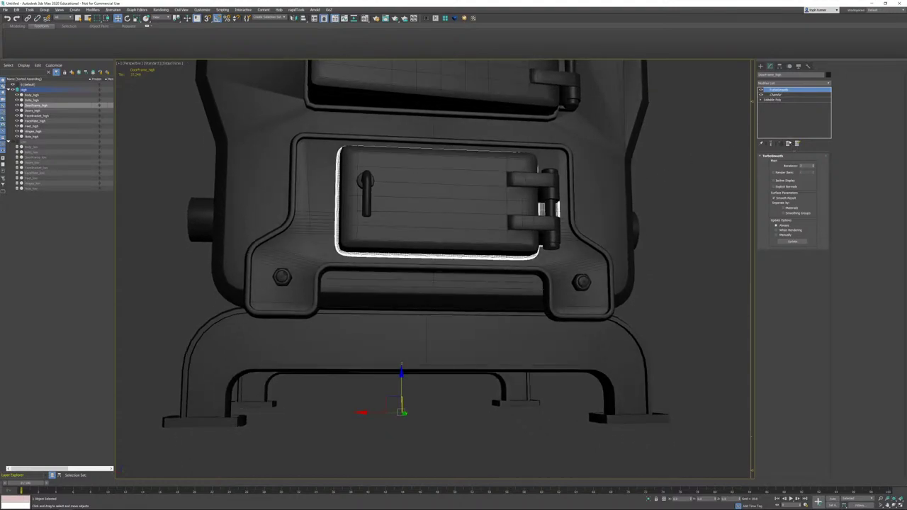
pyautogui.click(789, 143)
pyautogui.keyDown('alt'); pyautogui.moveTo(319, 284); pyautogui.dragTo(471, 253, button='middle'); pyautogui.keyUp('alt')
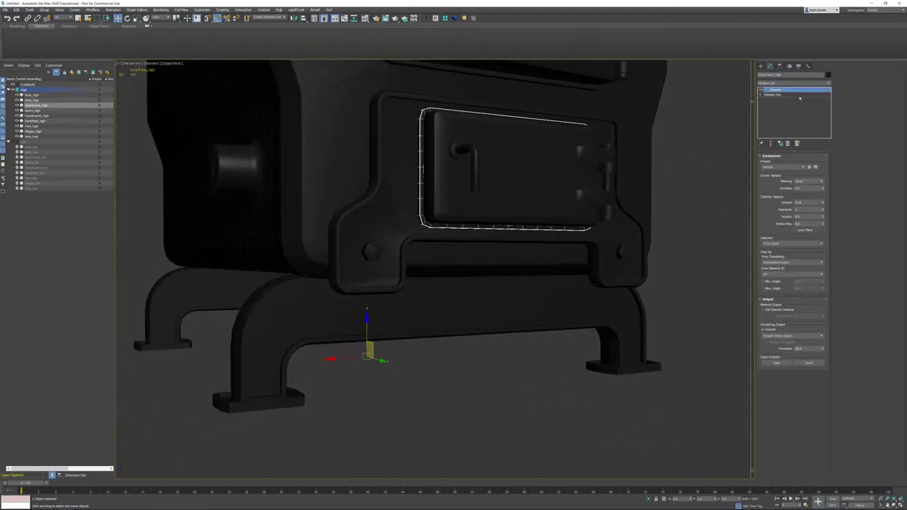
# Step: Select the furnace's feet, apply TurboSmooth to them, and turn edged faces off to check the shading
pyautogui.click(626, 314)
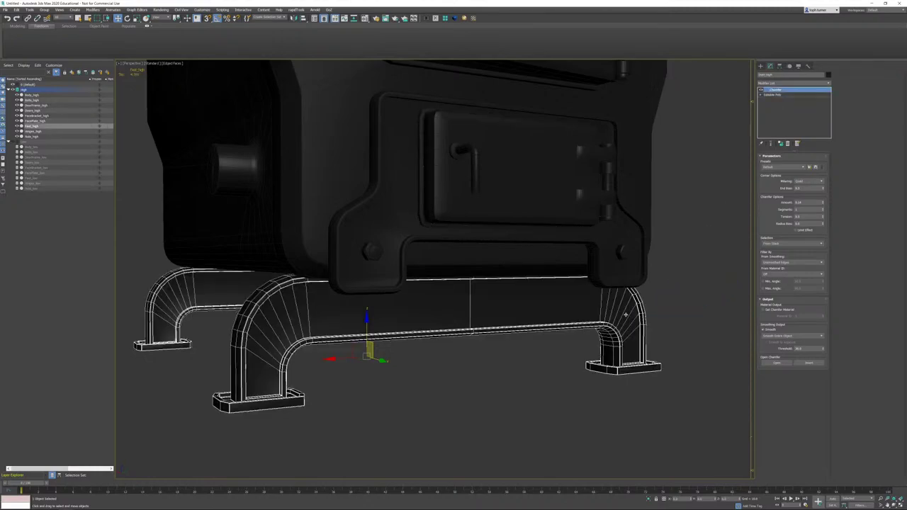
pyautogui.click(464, 18)
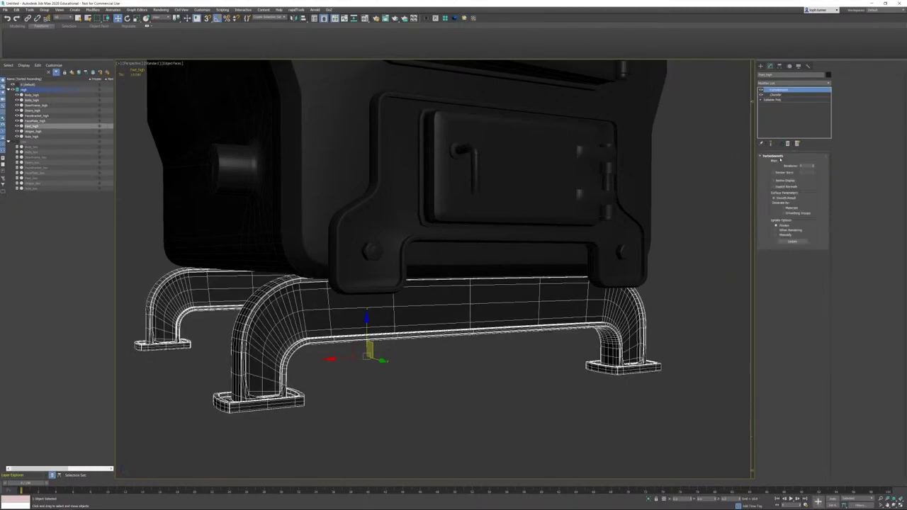
pyautogui.press('F4')
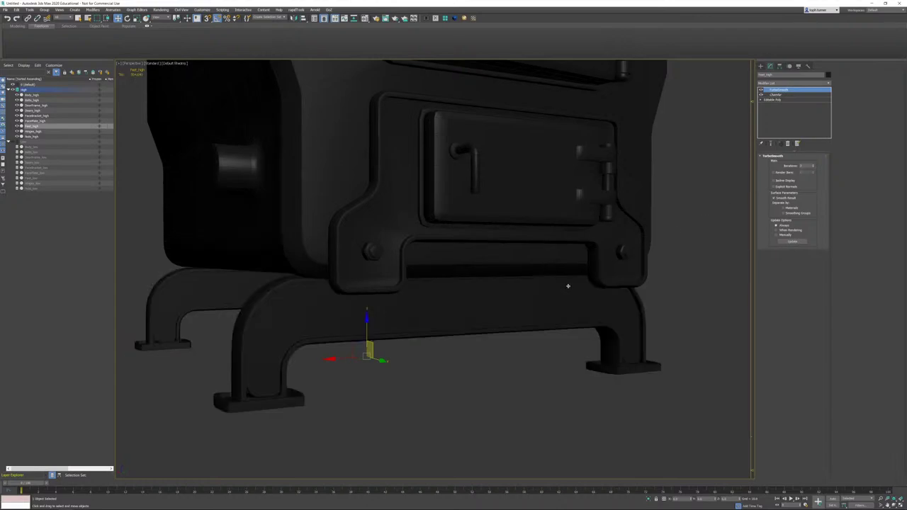
# Step: Isolate the feet and examine the smoothed shading of the recessed panel above a foot's base plate
pyautogui.keyDown('alt'); pyautogui.moveTo(556, 302); pyautogui.dragTo(571, 376, button='middle'); pyautogui.keyUp('alt')
pyautogui.scroll(5, 480, 318)
pyautogui.hotkey('alt', 'q')
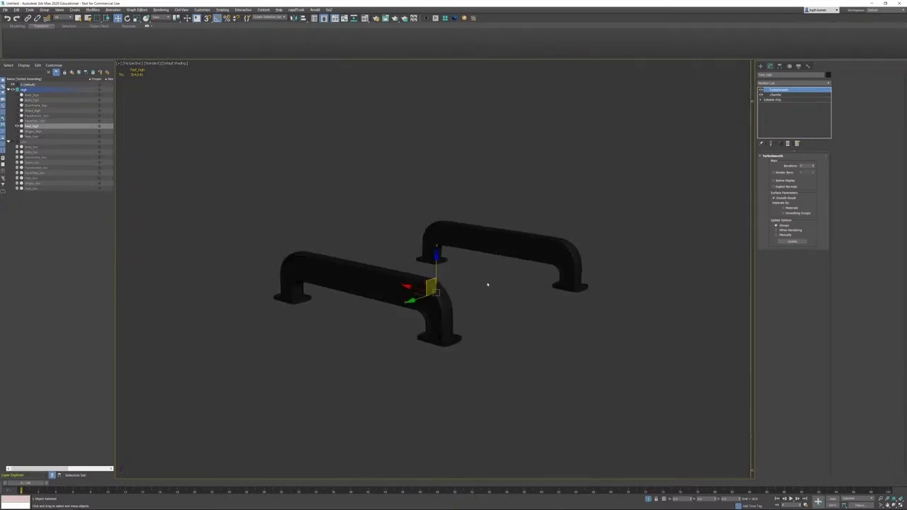
pyautogui.moveTo(486, 283)
pyautogui.keyDown('alt'); pyautogui.mouseDown(button='middle')
pyautogui.moveTo(464, 318)
pyautogui.moveTo(557, 276)
pyautogui.moveTo(536, 297)
pyautogui.moveTo(546, 340)
pyautogui.mouseUp(button='middle'); pyautogui.keyUp('alt')
pyautogui.scroll(4, 557, 276)
pyautogui.scroll(2, 547, 341)
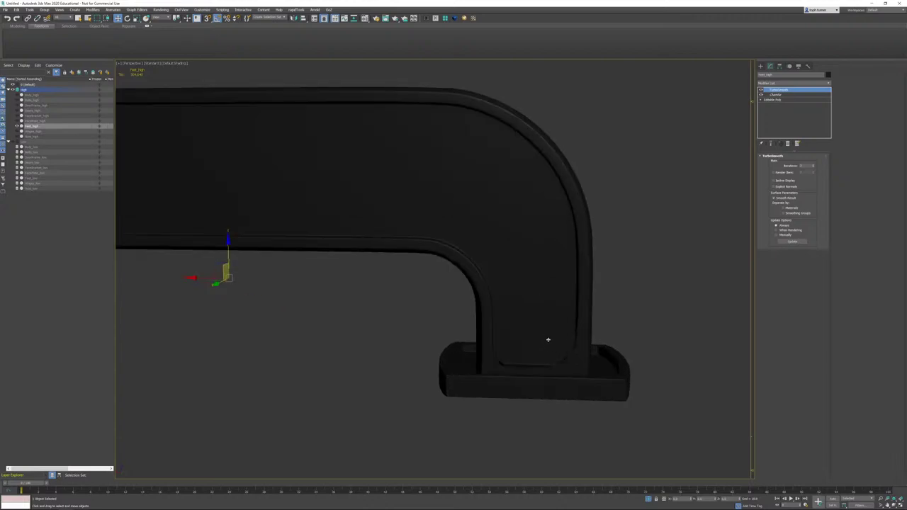
# Step: With edged faces on, select the flat front faces of both feet in the Editable Poly and Auto Smooth them
pyautogui.press('F4')
pyautogui.click(791, 99)
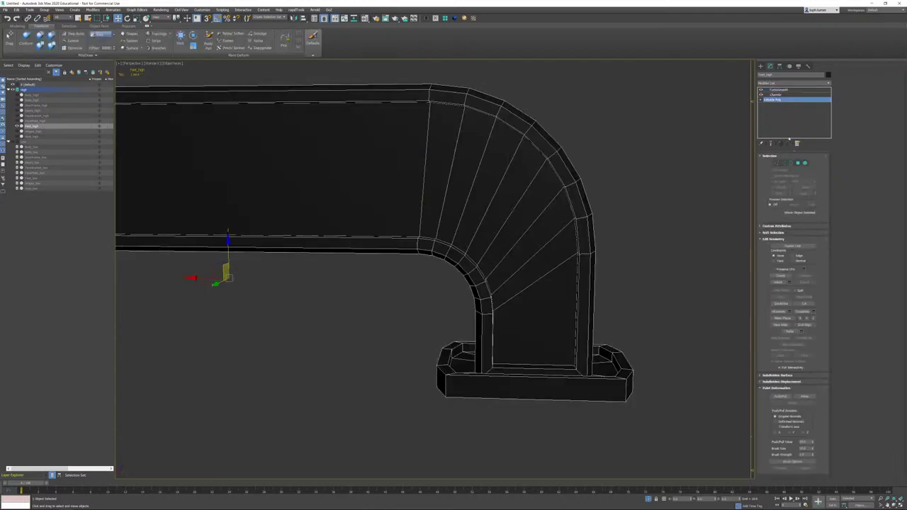
pyautogui.click(797, 164)
pyautogui.keyDown('alt'); pyautogui.moveTo(544, 304); pyautogui.dragTo(549, 357, button='middle'); pyautogui.keyUp('alt')
pyautogui.click(527, 424)
pyautogui.keyDown('shift'); pyautogui.click(522, 420); pyautogui.keyUp('shift')
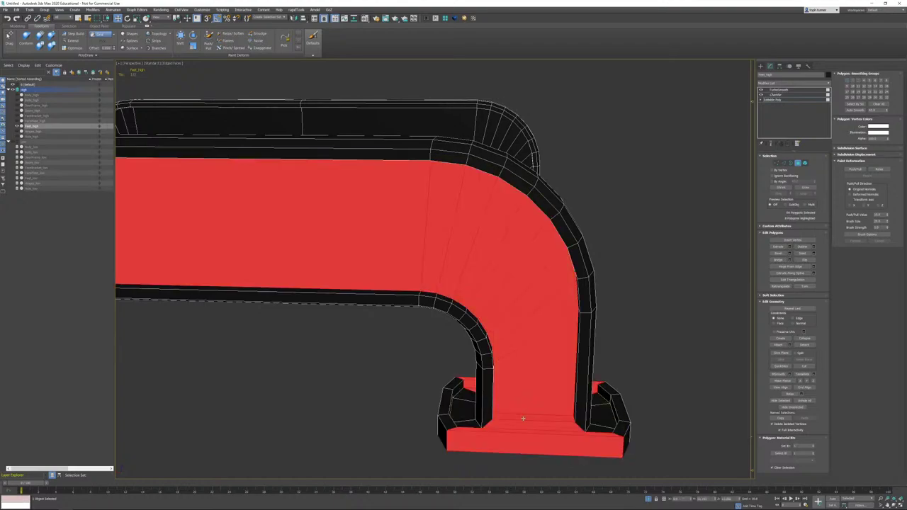
pyautogui.moveTo(527, 255); pyautogui.dragTo(514, 340, button='middle')
pyautogui.keyDown('ctrl'); pyautogui.click(513, 232); pyautogui.keyUp('ctrl')
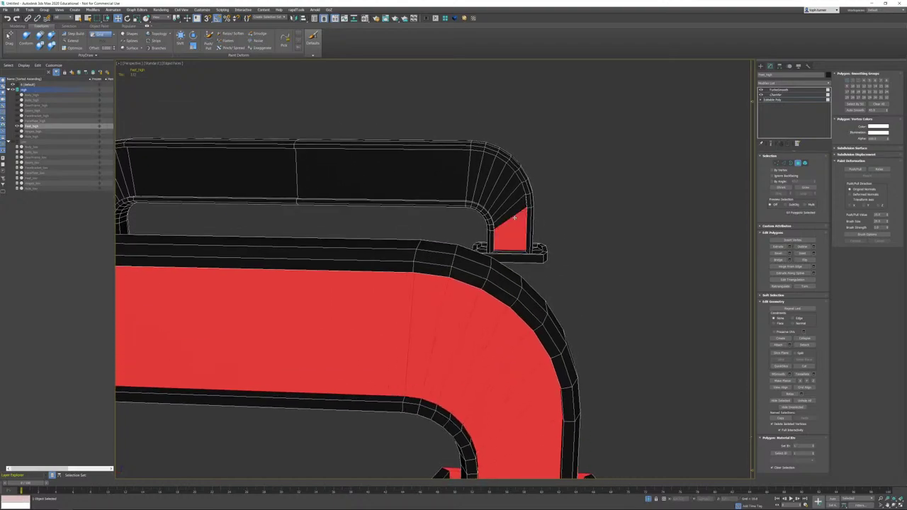
pyautogui.keyDown('shift'); pyautogui.click(517, 212); pyautogui.keyUp('shift')
pyautogui.click(854, 111)
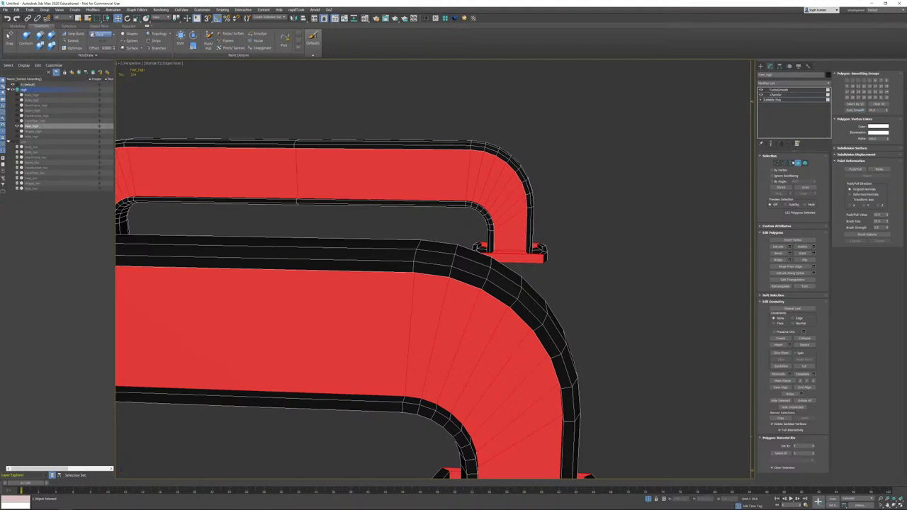
# Step: Return to the feet's TurboSmooth result with edged faces off and examine the curved corners and base plates
pyautogui.click(797, 163)
pyautogui.click(779, 90)
pyautogui.press('F4')
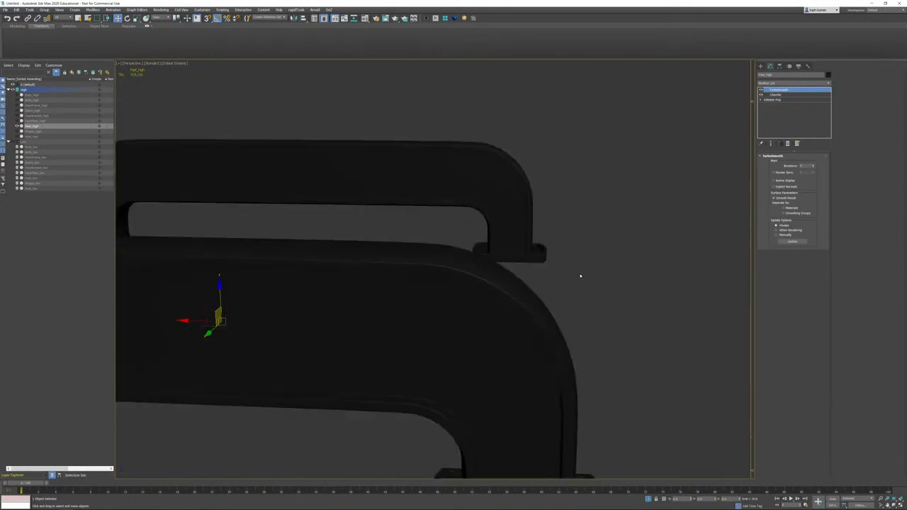
pyautogui.moveTo(580, 276); pyautogui.dragTo(551, 275, button='middle')
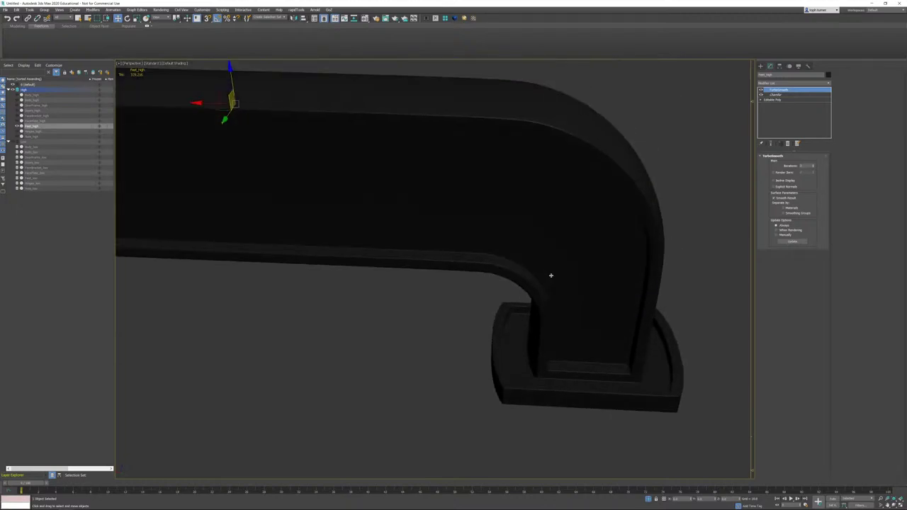
pyautogui.scroll(-6, 551, 276)
pyautogui.keyDown('alt'); pyautogui.moveTo(461, 253); pyautogui.dragTo(482, 251, button='middle'); pyautogui.keyUp('alt')
pyautogui.moveTo(484, 382); pyautogui.dragTo(595, 293, button='middle')
pyautogui.scroll(4, 500, 298)
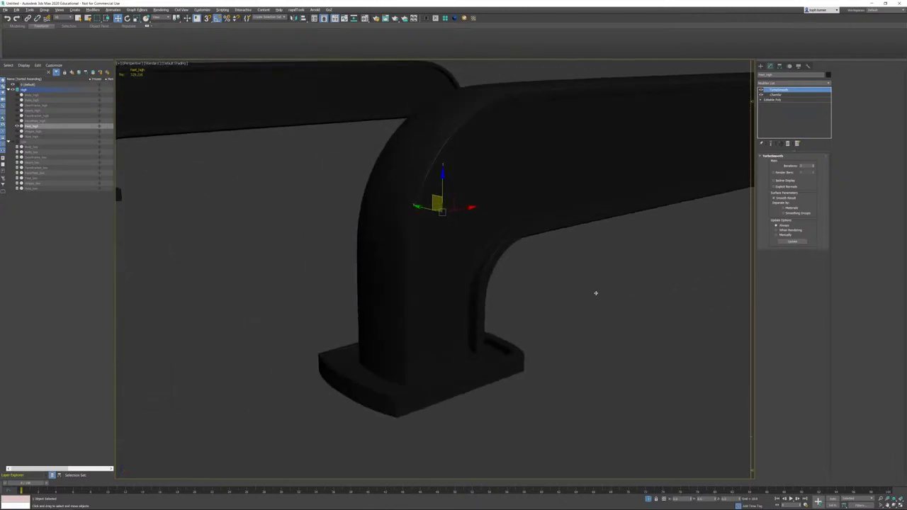
# Step: Exit isolation, check the smoothed feet against the whole furnace, and remove their TurboSmooth modifier
pyautogui.click(649, 500)
pyautogui.scroll(-5, 518, 302)
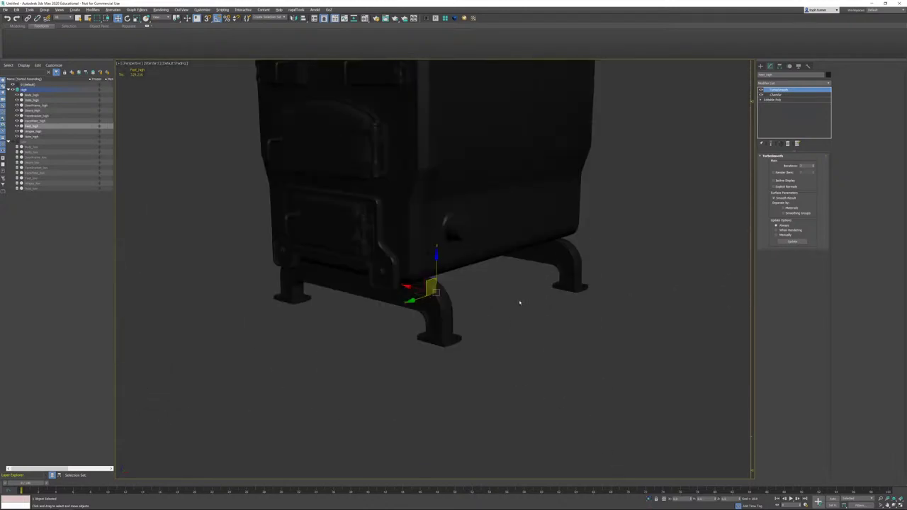
pyautogui.keyDown('alt'); pyautogui.moveTo(518, 302); pyautogui.dragTo(555, 292, button='middle'); pyautogui.keyUp('alt')
pyautogui.moveTo(535, 222); pyautogui.dragTo(565, 336, button='middle')
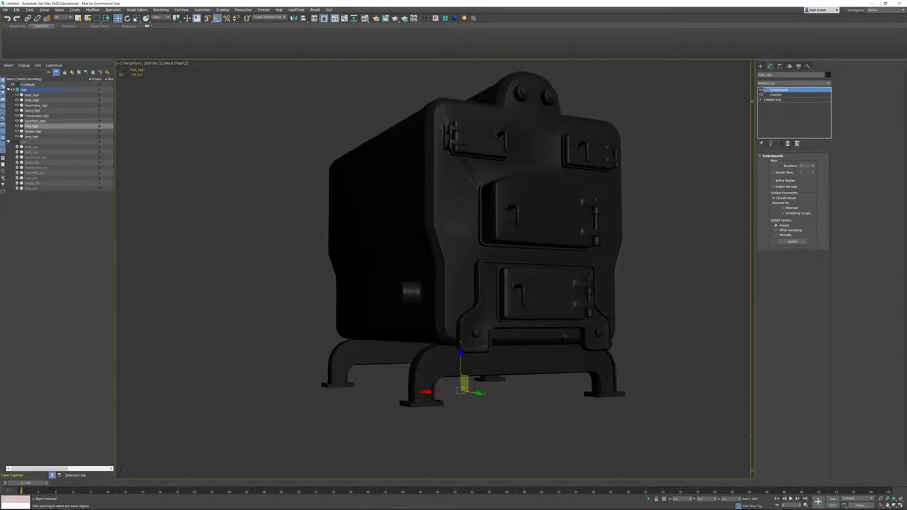
pyautogui.click(788, 143)
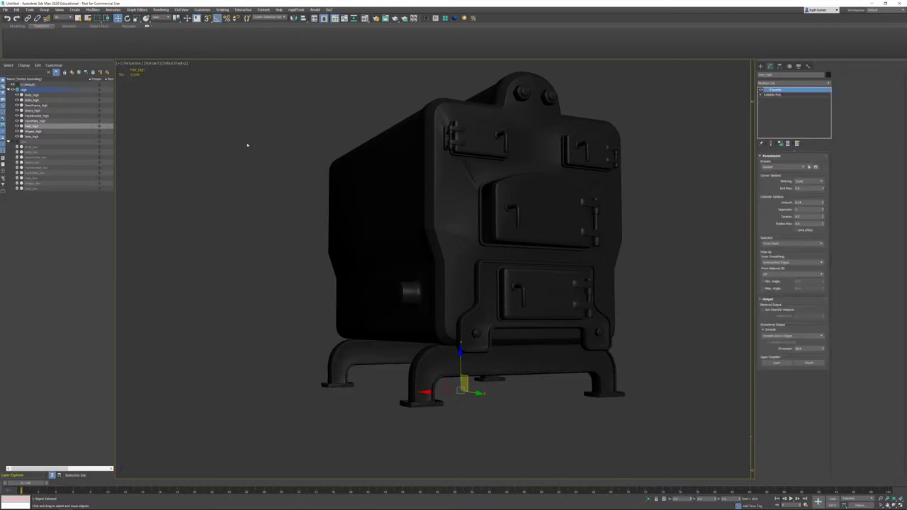
pyautogui.moveTo(396, 205); pyautogui.dragTo(645, 428)
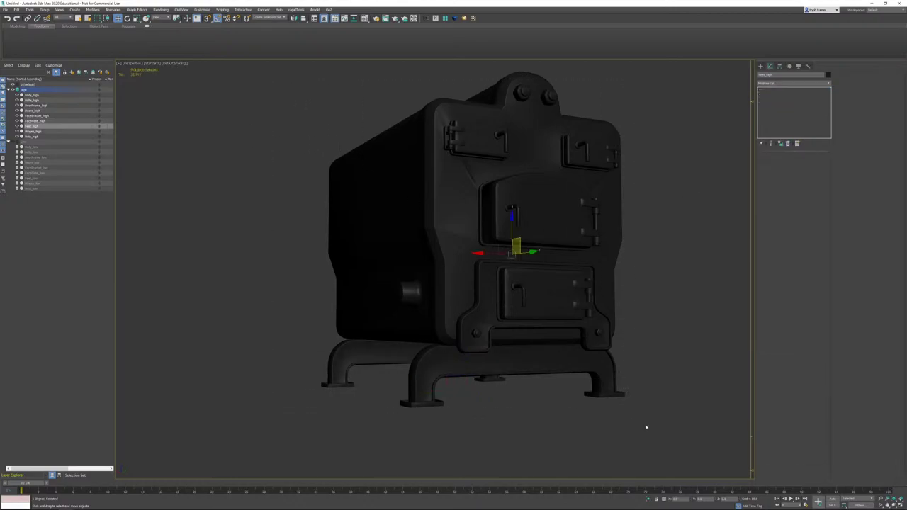
pyautogui.keyDown('alt'); pyautogui.click(399, 191); pyautogui.keyUp('alt')
pyautogui.moveTo(476, 176); pyautogui.dragTo(482, 243, button='middle')
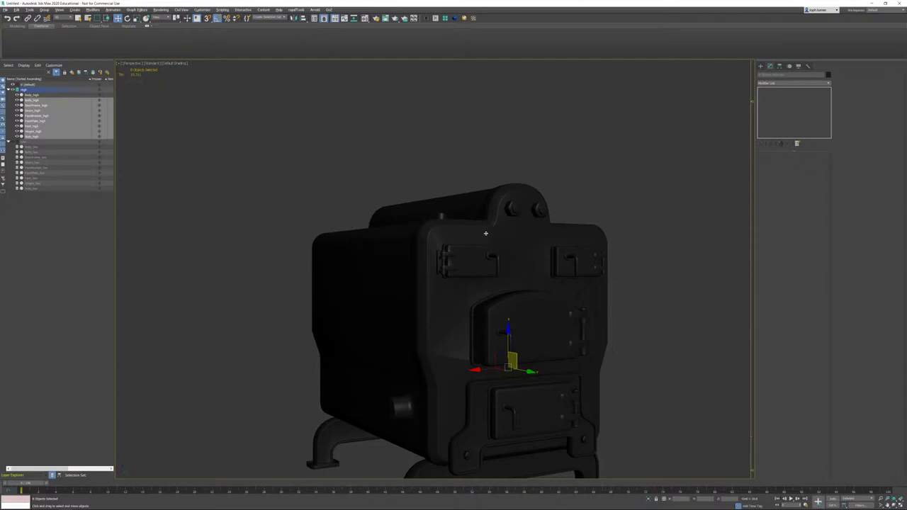
pyautogui.click(641, 199)
pyautogui.keyDown('alt'); pyautogui.moveTo(543, 267); pyautogui.dragTo(496, 241, button='middle'); pyautogui.keyUp('alt')
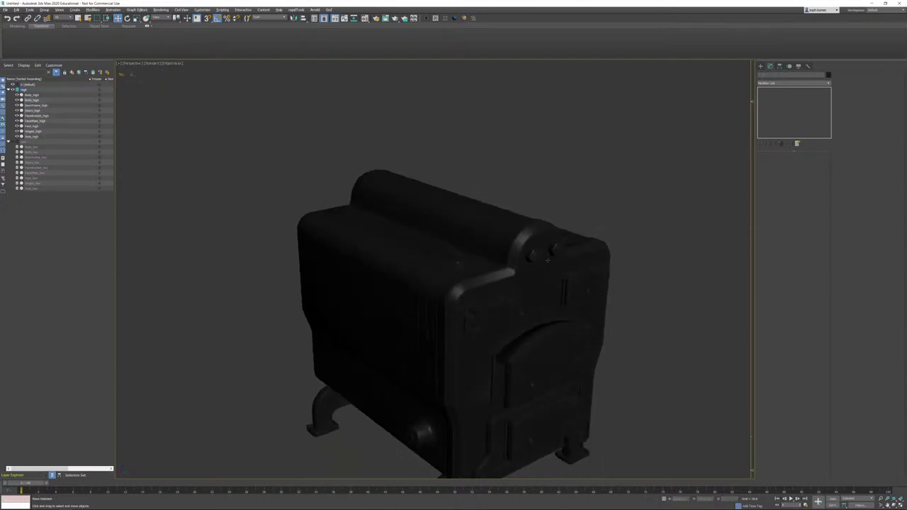
# Step: Select each high-poly part in turn, from the body to the hinges, to check its modifier stack for a Chamfer
pyautogui.click(34, 95)
pyautogui.moveTo(357, 231); pyautogui.dragTo(347, 214, button='middle')
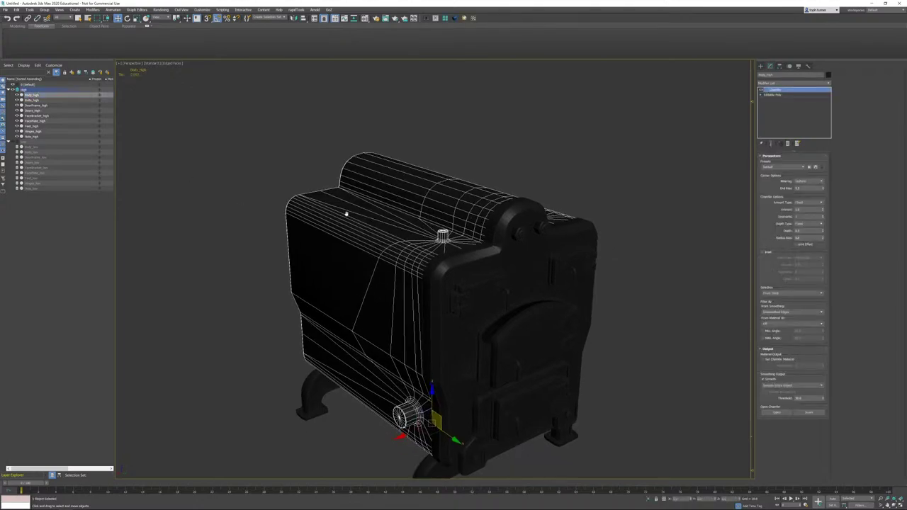
pyautogui.click(33, 100)
pyautogui.click(37, 105)
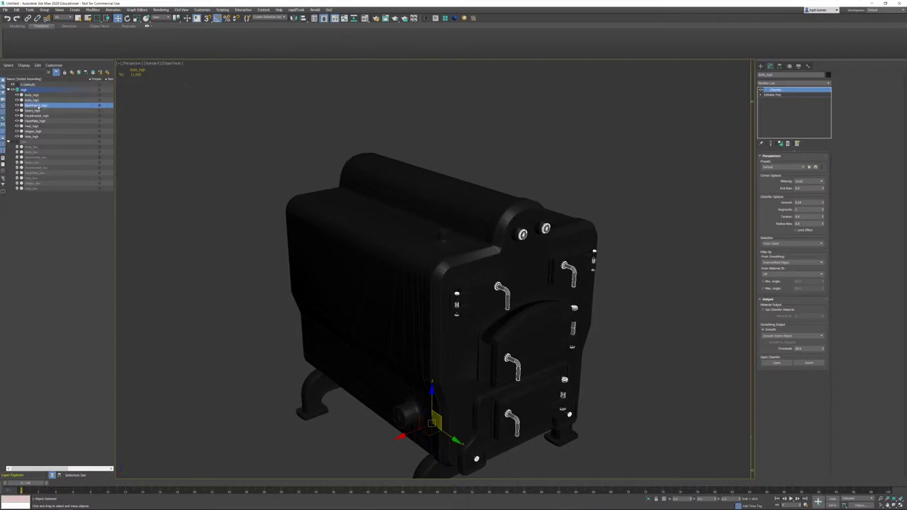
pyautogui.click(41, 110)
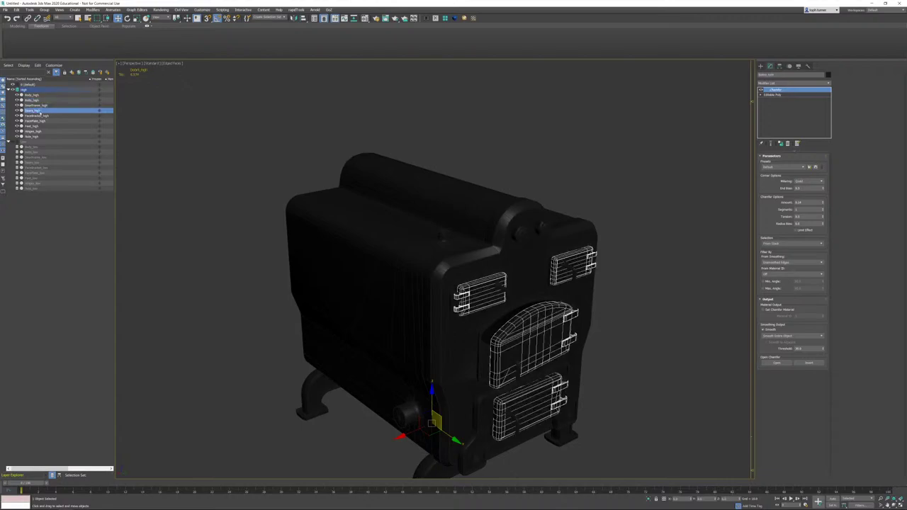
pyautogui.click(37, 115)
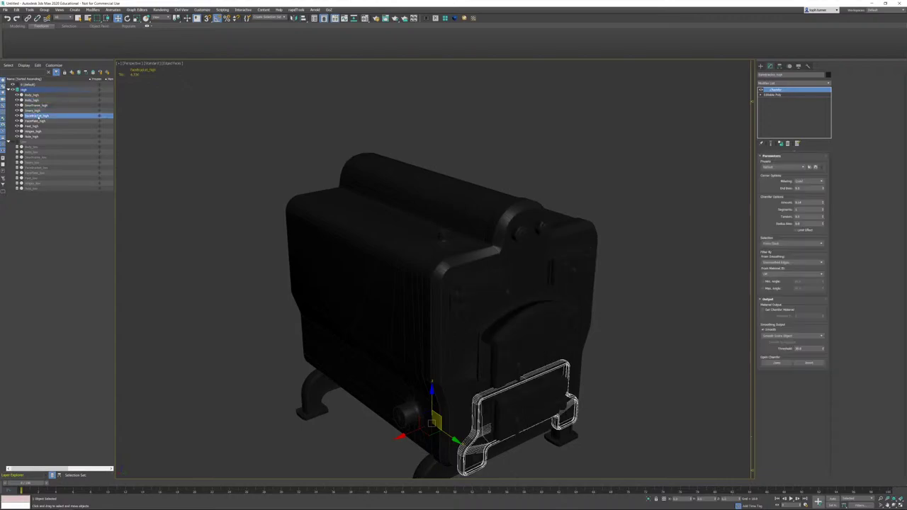
pyautogui.click(40, 121)
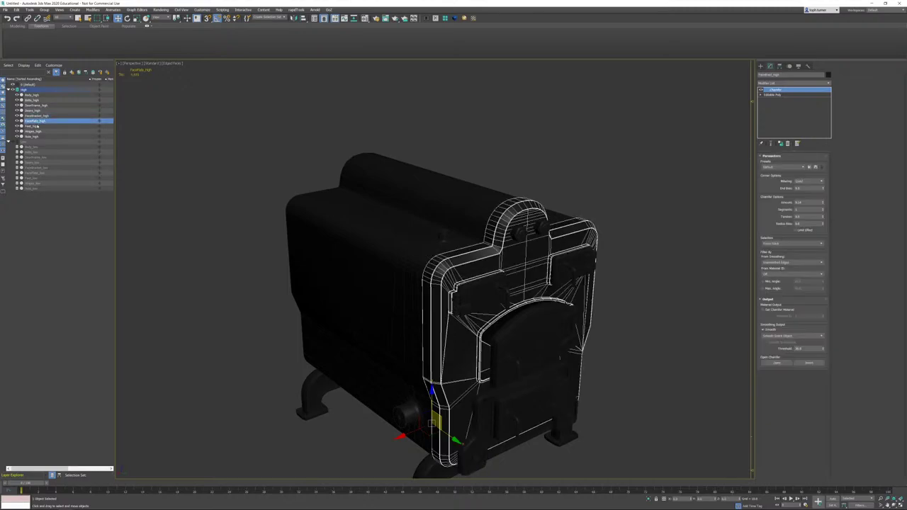
pyautogui.click(36, 126)
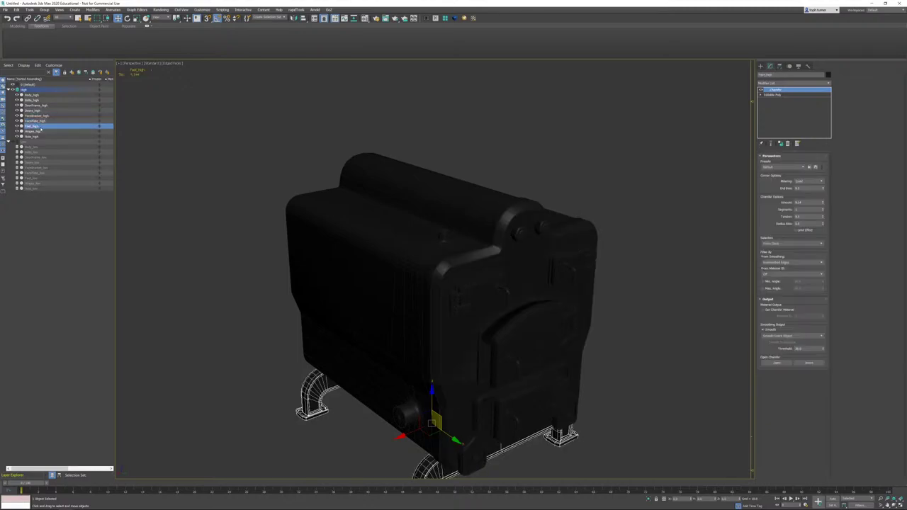
pyautogui.click(37, 131)
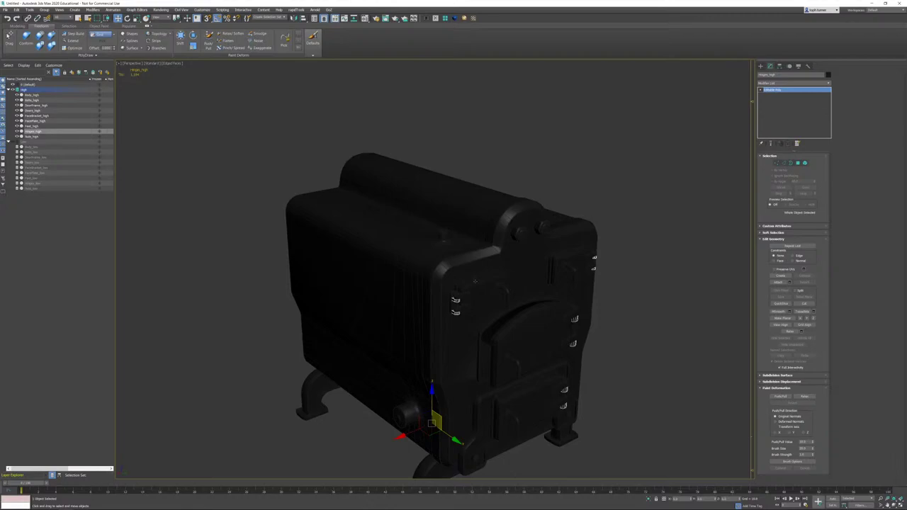
# Step: Copy the Chamfer modifier from the doors onto the hinges
pyautogui.keyDown('alt'); pyautogui.moveTo(475, 281); pyautogui.dragTo(446, 269, button='middle'); pyautogui.keyUp('alt')
pyautogui.scroll(5, 541, 256)
pyautogui.keyDown('alt'); pyautogui.moveTo(542, 255); pyautogui.dragTo(530, 246, button='middle'); pyautogui.keyUp('alt')
pyautogui.scroll(2, 531, 246)
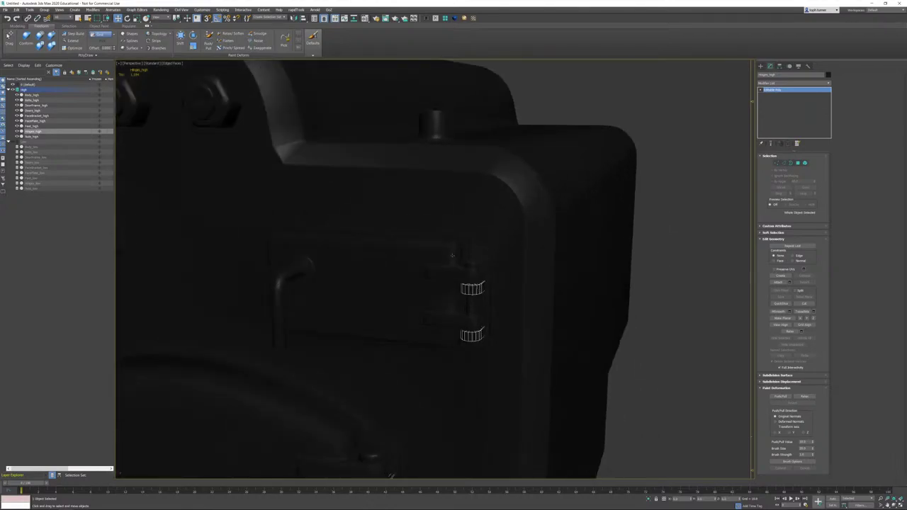
pyautogui.scroll(3, 452, 255)
pyautogui.keyDown('alt'); pyautogui.moveTo(452, 255); pyautogui.dragTo(439, 250, button='middle'); pyautogui.keyUp('alt')
pyautogui.click(425, 249)
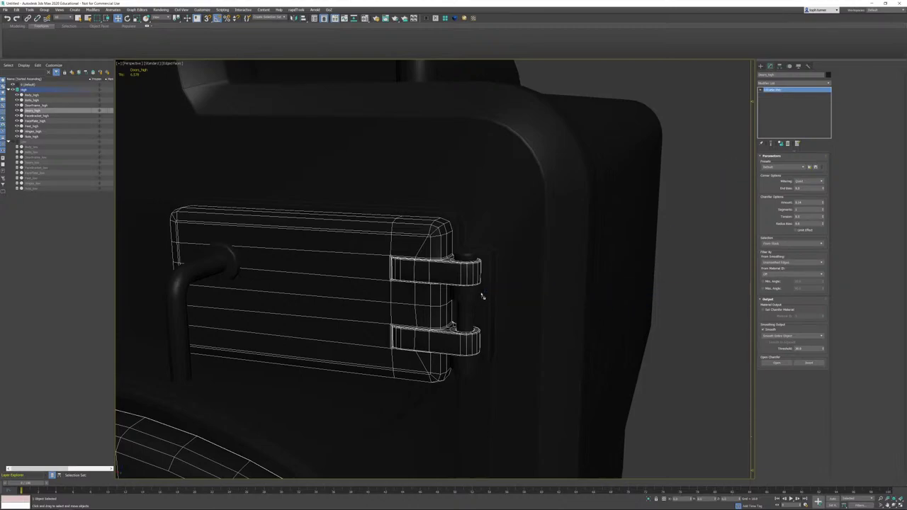
pyautogui.click(480, 297)
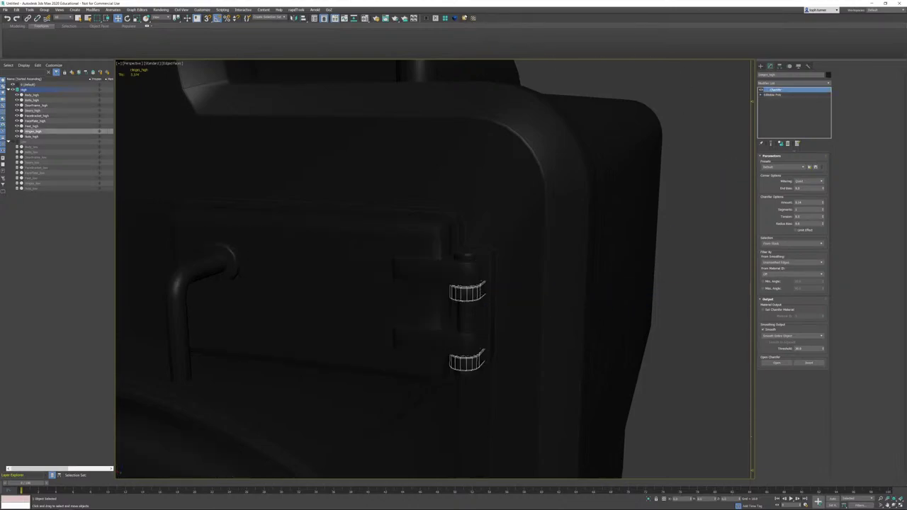
# Step: Test TurboSmooth with raised iterations on the hinges, inspect them without edged faces, and remove the modifier again
pyautogui.click(464, 18)
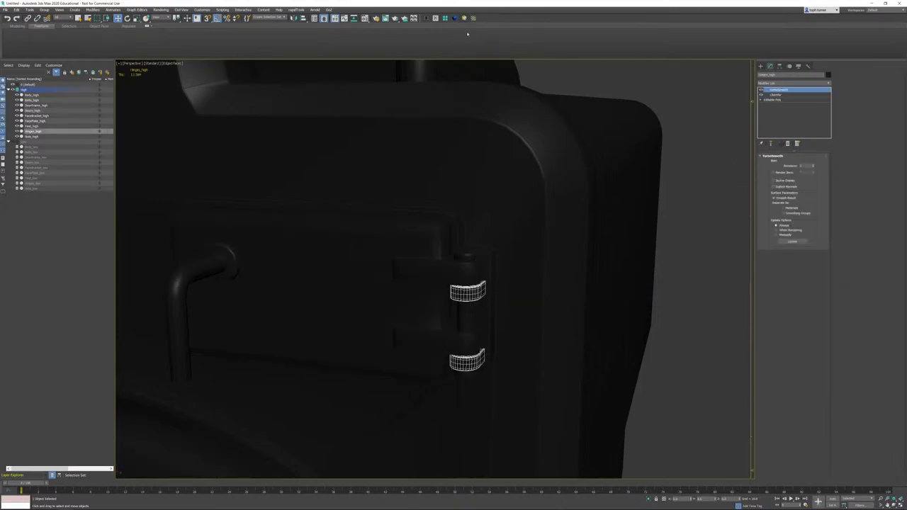
pyautogui.click(813, 165)
pyautogui.press('F4')
pyautogui.scroll(-5, 430, 283)
pyautogui.keyDown('alt'); pyautogui.moveTo(433, 283); pyautogui.dragTo(413, 281, button='middle'); pyautogui.keyUp('alt')
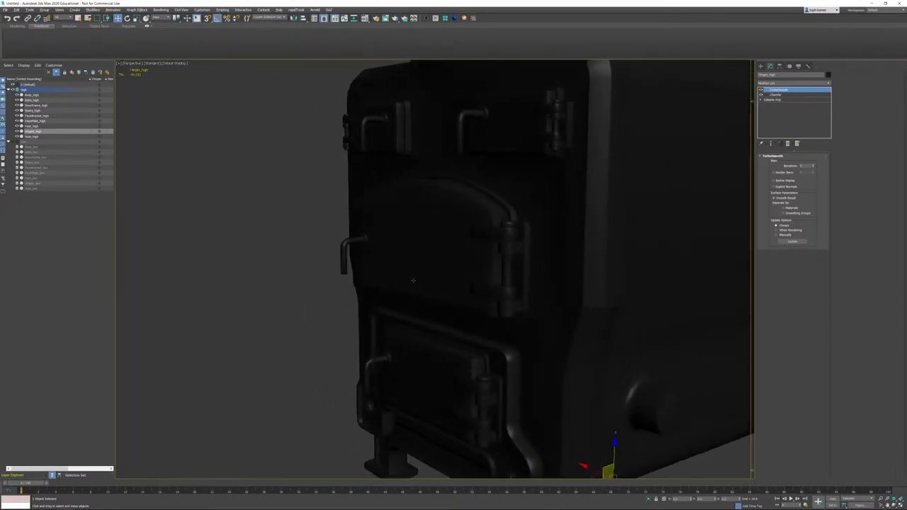
pyautogui.scroll(6, 513, 244)
pyautogui.keyDown('alt'); pyautogui.moveTo(525, 269); pyautogui.dragTo(529, 226, button='middle'); pyautogui.keyUp('alt')
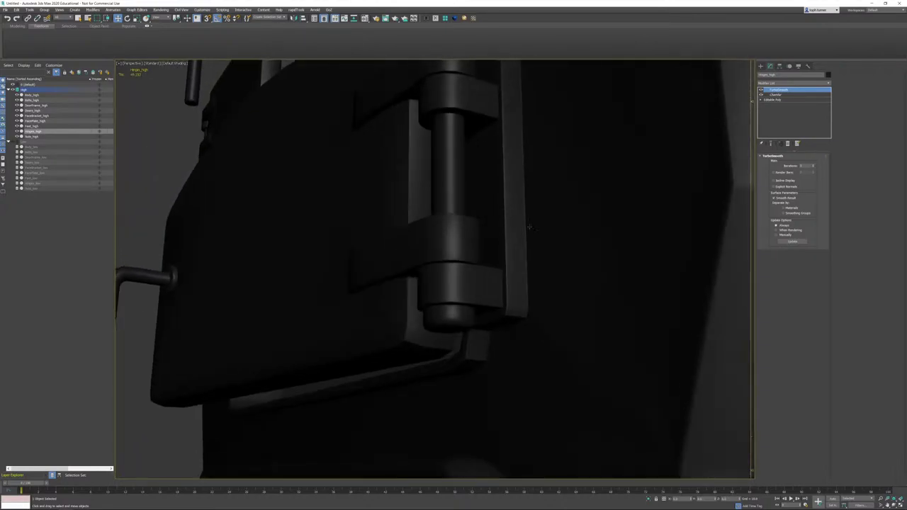
pyautogui.click(787, 143)
# Step: Select the nuts, turn edged faces on, and check their Chamfer and position on the furnace
pyautogui.keyDown('alt'); pyautogui.moveTo(465, 203); pyautogui.dragTo(68, 145, button='middle'); pyautogui.keyUp('alt')
pyautogui.click(32, 137)
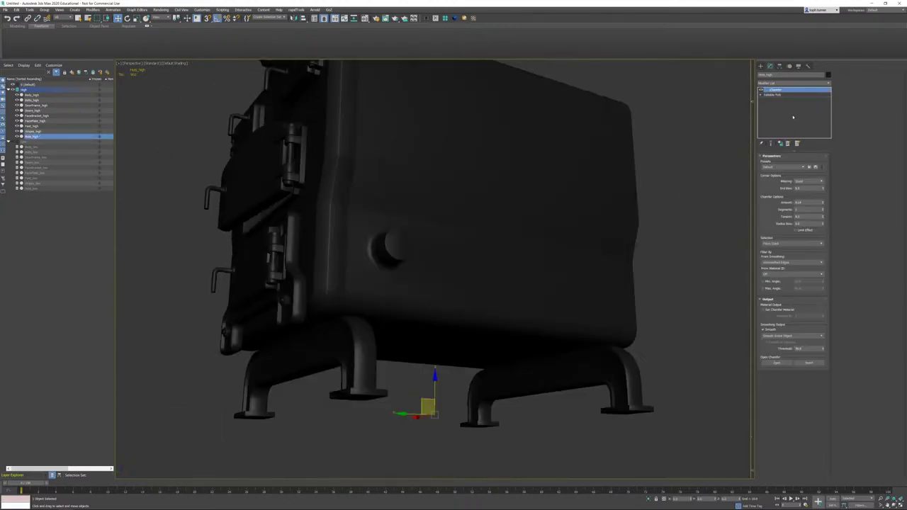
pyautogui.keyDown('alt'); pyautogui.moveTo(376, 195); pyautogui.dragTo(577, 237, button='middle'); pyautogui.keyUp('alt')
pyautogui.scroll(-5, 531, 229)
pyautogui.press('F4')
pyautogui.moveTo(404, 208); pyautogui.dragTo(409, 165, button='middle')
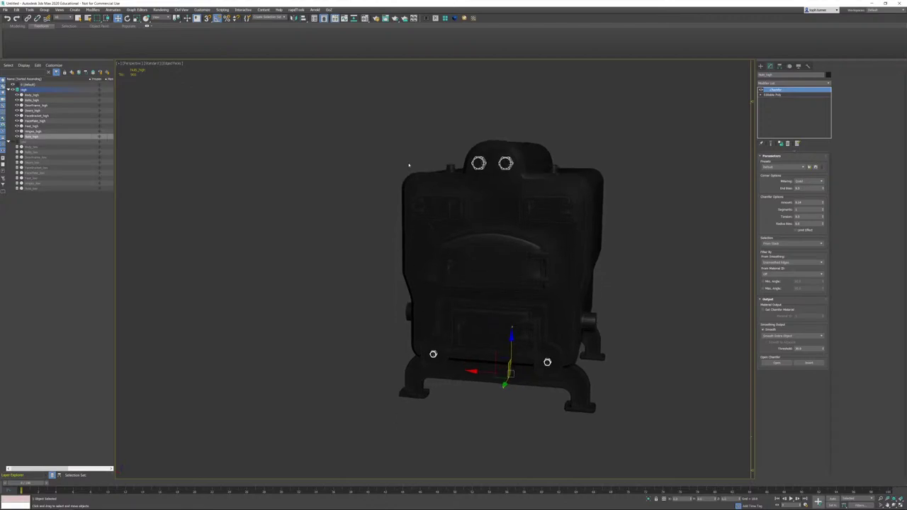
# Step: Select all the high-poly furnace parts and apply one shared TurboSmooth modifier with 4 iterations
pyautogui.moveTo(644, 428); pyautogui.dragTo(645, 428)
pyautogui.keyDown('alt'); pyautogui.moveTo(477, 218); pyautogui.dragTo(583, 240, button='middle'); pyautogui.keyUp('alt')
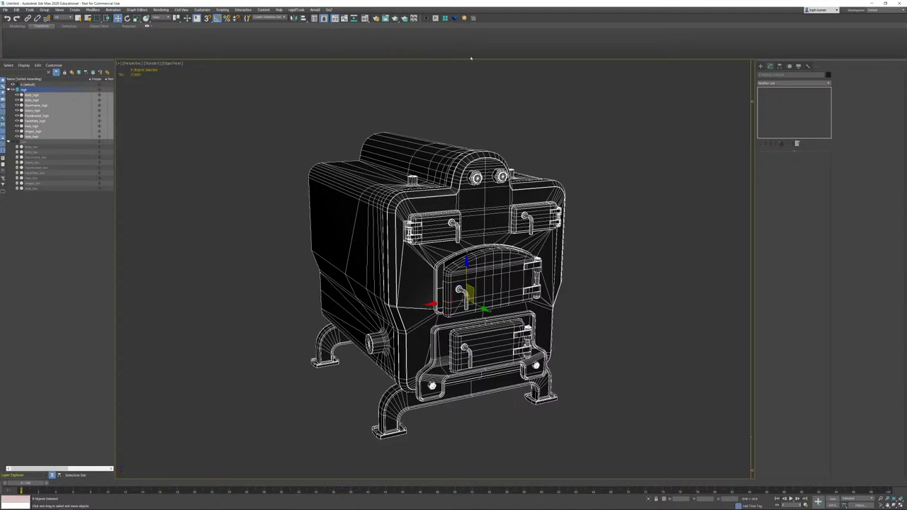
pyautogui.click(466, 21)
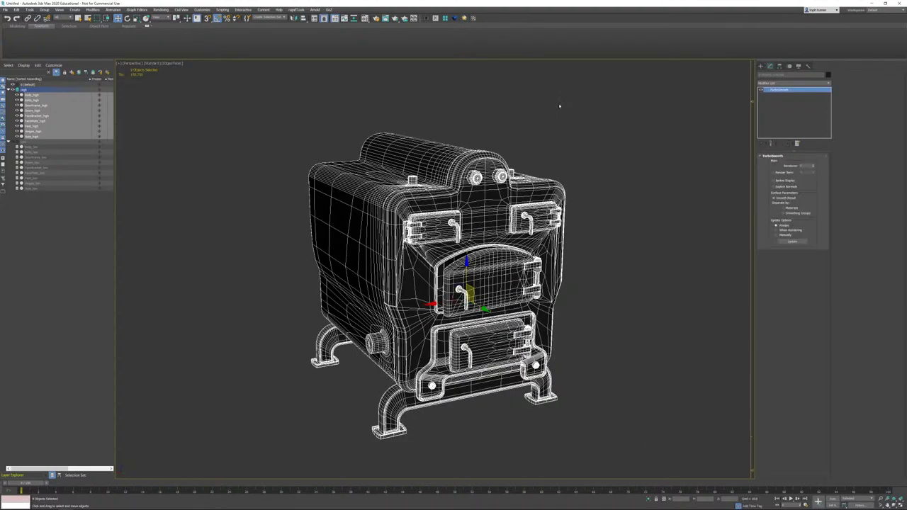
pyautogui.click(812, 165)
pyautogui.rightClick(814, 167)
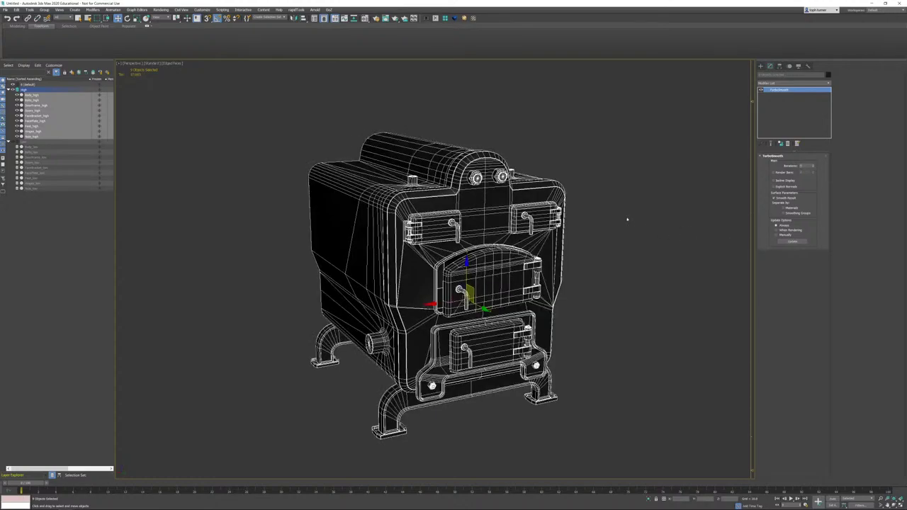
pyautogui.doubleClick(798, 166)
pyautogui.write('4')
pyautogui.press('Return')
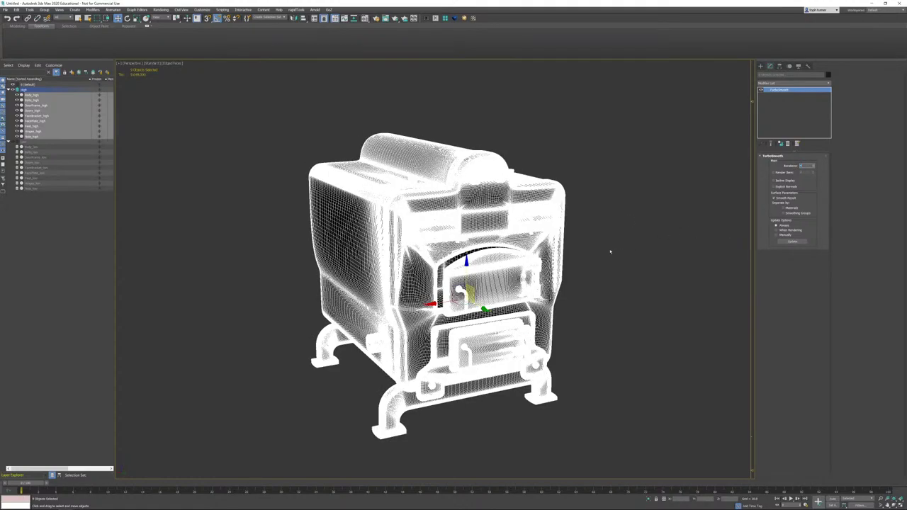
pyautogui.keyDown('alt'); pyautogui.moveTo(610, 252); pyautogui.dragTo(602, 250, button='middle'); pyautogui.keyUp('alt')
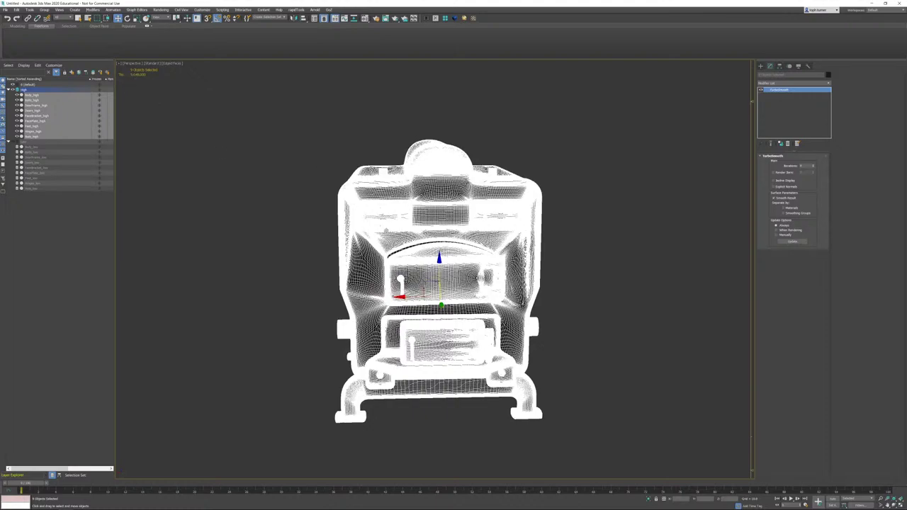
# Step: Turn edged faces off and inspect the smoothed high-poly furnace from its front corner
pyautogui.press('F4')
pyautogui.scroll(1, 599, 223)
pyautogui.moveTo(600, 222)
pyautogui.keyDown('alt'); pyautogui.mouseDown(button='middle')
pyautogui.moveTo(502, 233)
pyautogui.moveTo(497, 195)
pyautogui.moveTo(480, 192)
pyautogui.moveTo(506, 289)
pyautogui.moveTo(524, 284)
pyautogui.moveTo(496, 282)
pyautogui.moveTo(484, 205)
pyautogui.moveTo(480, 228)
pyautogui.moveTo(631, 261)
pyautogui.moveTo(673, 258)
pyautogui.moveTo(614, 224)
pyautogui.moveTo(404, 219)
pyautogui.mouseUp(button='middle'); pyautogui.keyUp('alt')
pyautogui.scroll(7, 498, 194)
pyautogui.scroll(-4, 613, 224)
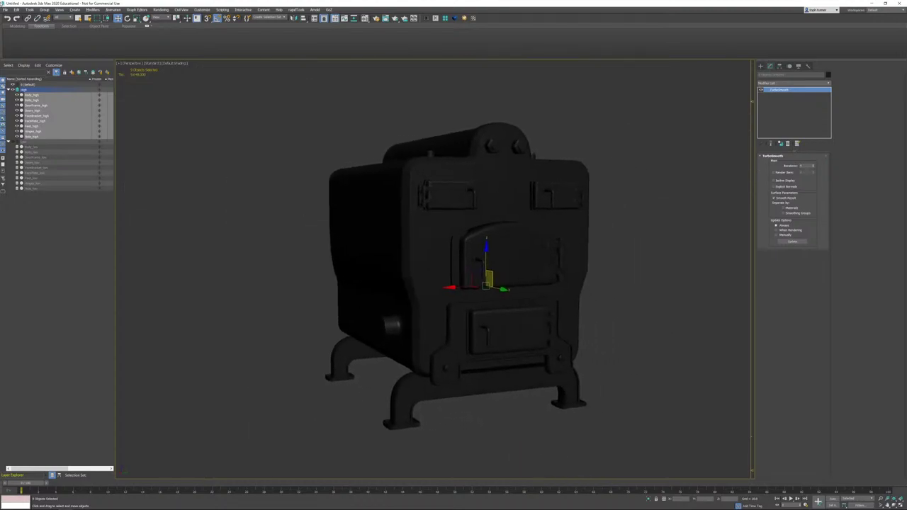
# Step: Export the high-poly furnace in OBJ format as Furnace_high into the project's OBJ folder, keeping the offered export options
pyautogui.click(6, 9)
pyautogui.moveTo(36, 92)
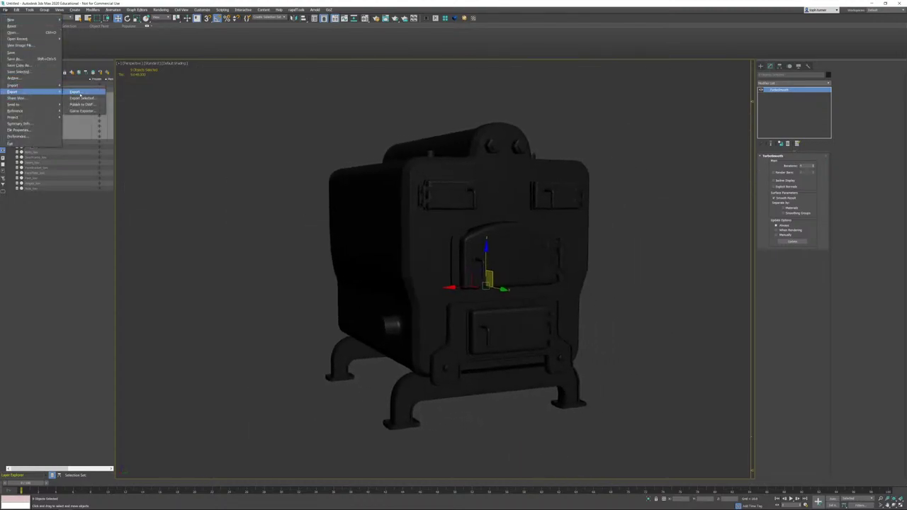
pyautogui.click(80, 93)
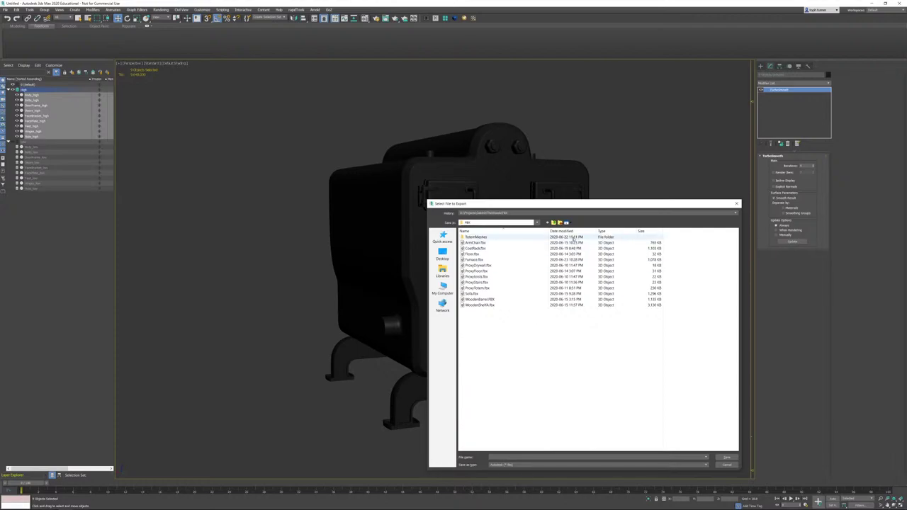
pyautogui.click(554, 223)
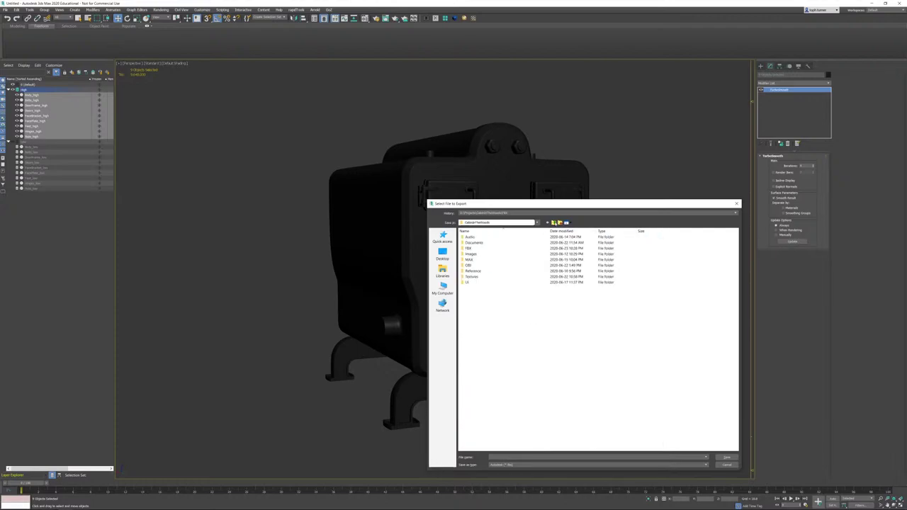
pyautogui.doubleClick(474, 266)
pyautogui.click(500, 466)
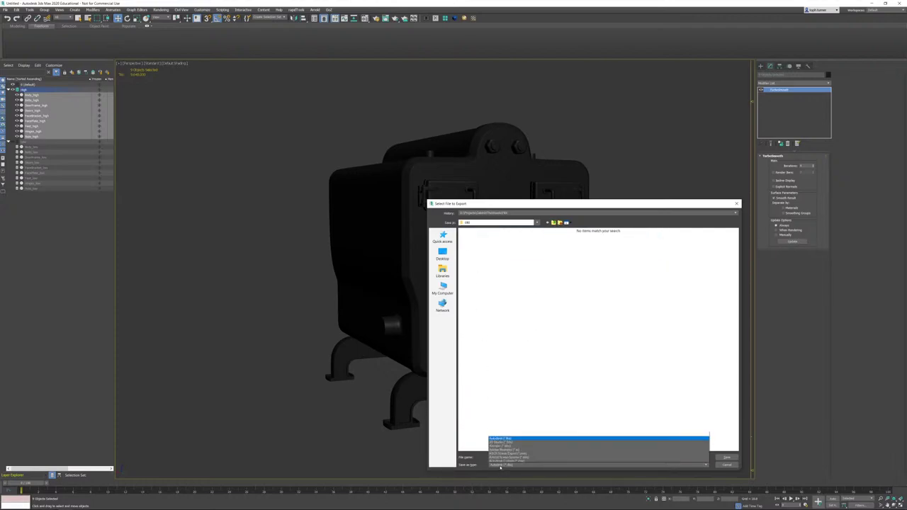
pyautogui.click(521, 444)
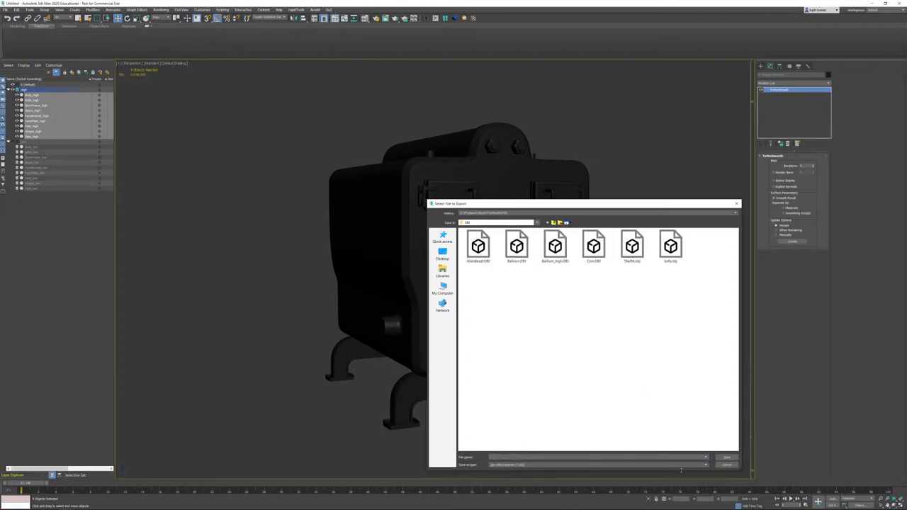
pyautogui.write('Furnace_high')
pyautogui.press('Return')
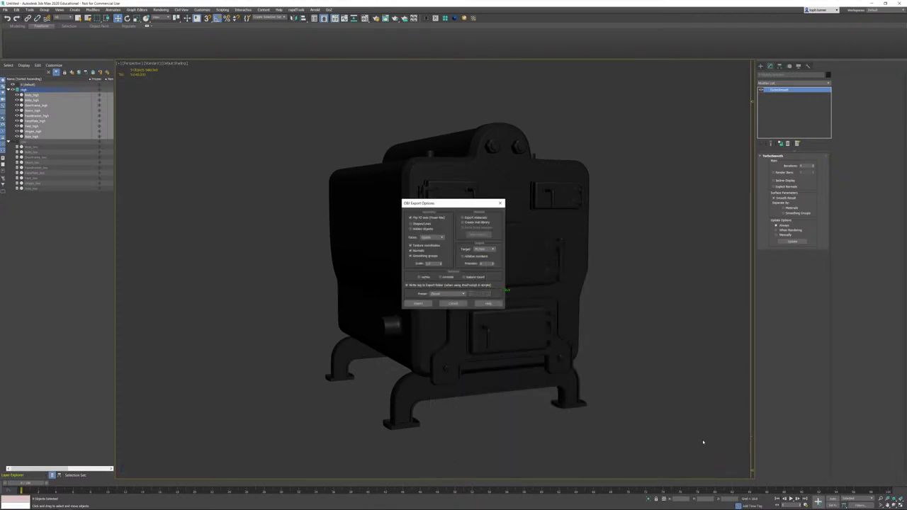
pyautogui.click(418, 303)
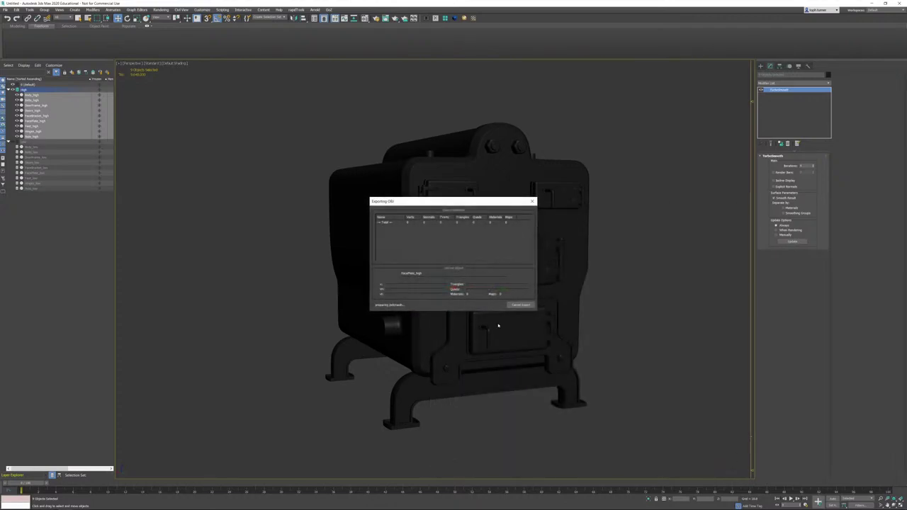
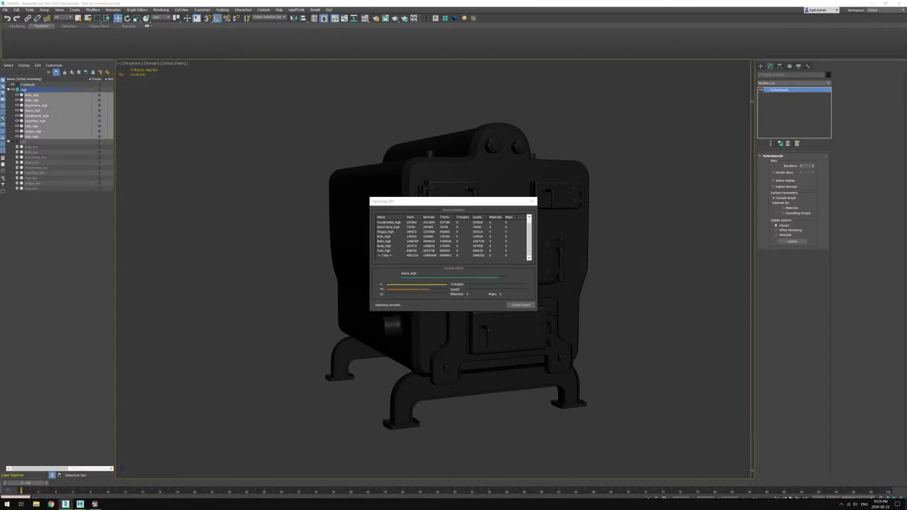
# Step: Launch Substance Painter and close the finished OBJ export report in 3ds Max
pyautogui.press('super')
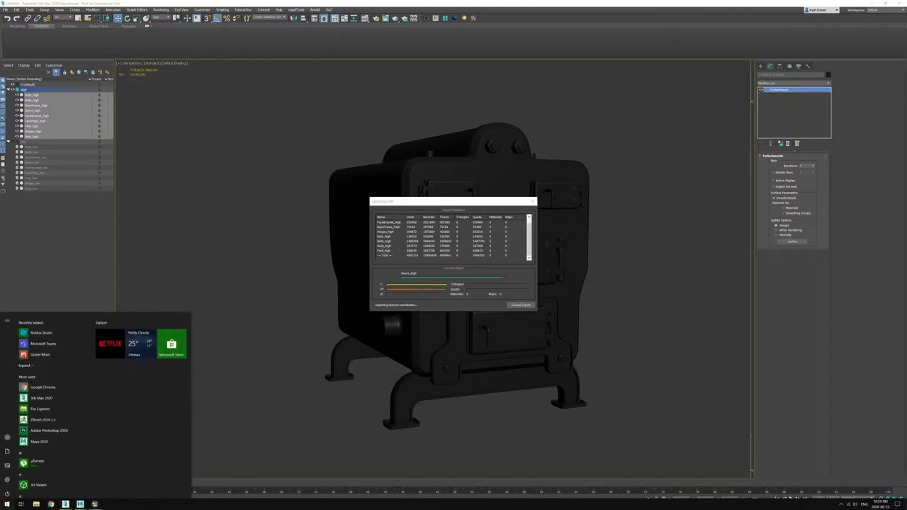
pyautogui.write('painter')
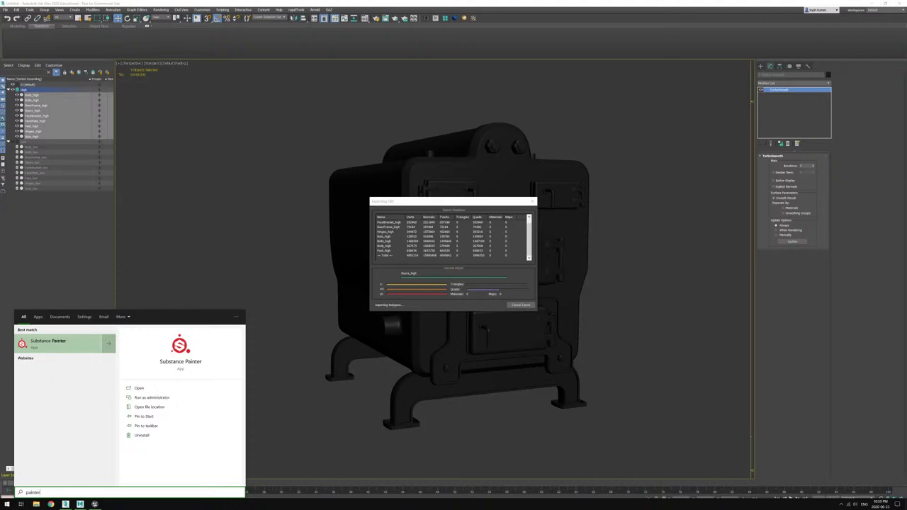
pyautogui.press('Return')
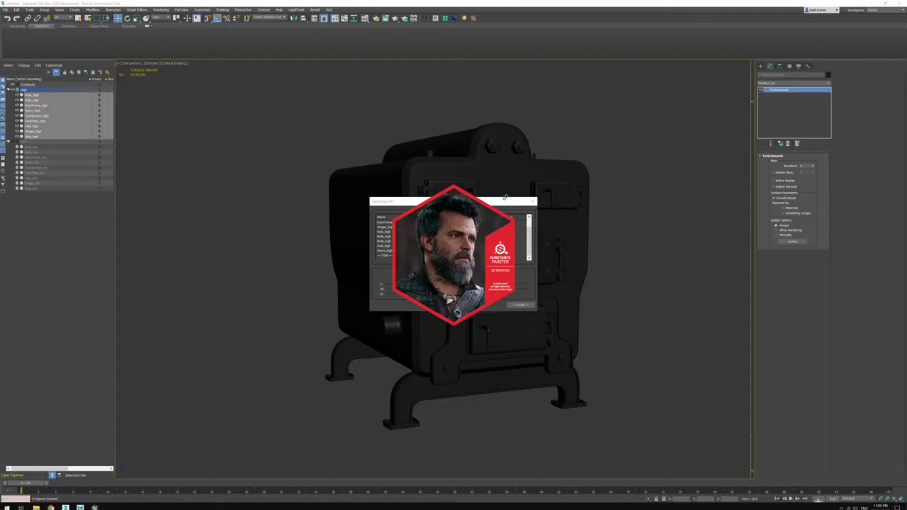
pyautogui.click(520, 304)
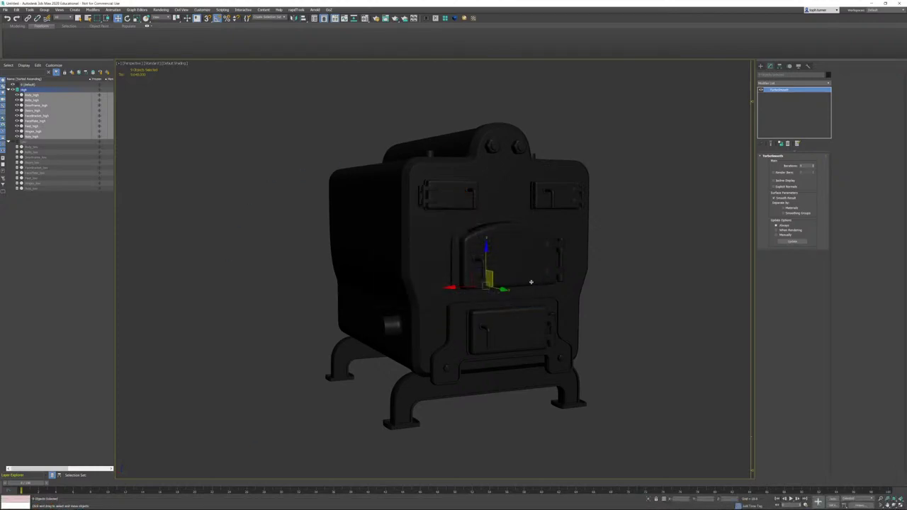
# Step: Remove the shared TurboSmooth from the high-poly parts, then switch to Substance Painter and decline its update offer
pyautogui.click(787, 144)
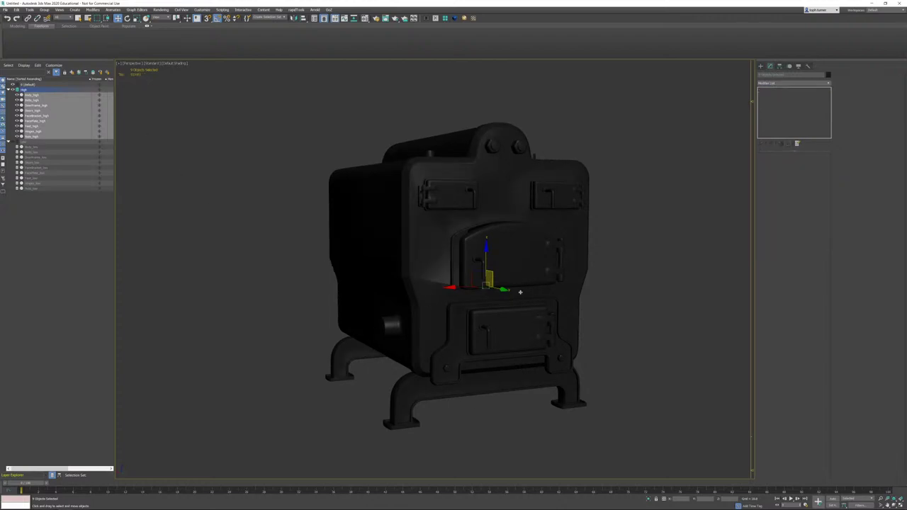
pyautogui.click(871, 5)
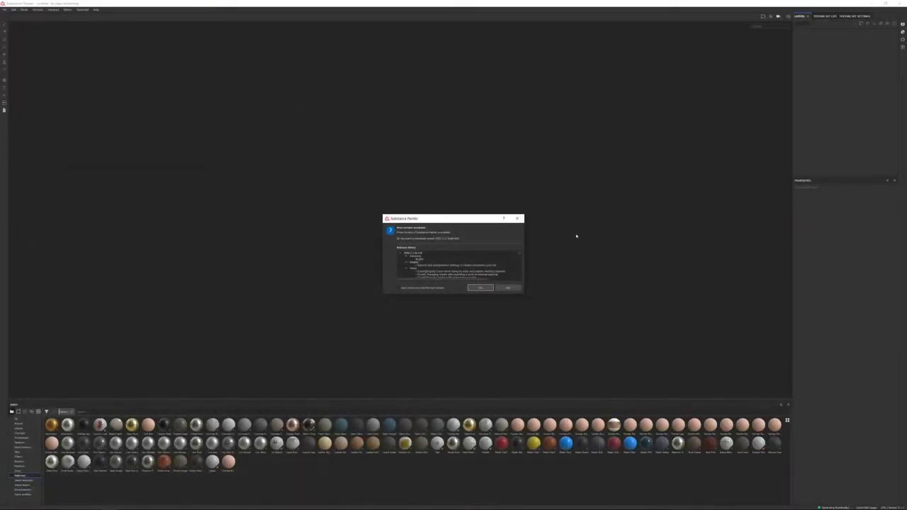
pyautogui.click(509, 288)
# Step: Start a new project and choose Furnace.fbx from the CabinInTheWoods FBX folder as its mesh
pyautogui.click(4, 10)
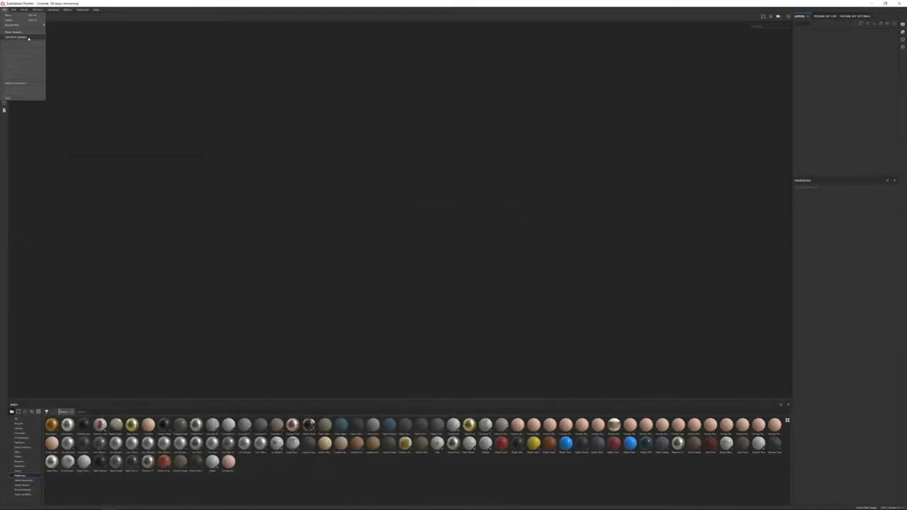
pyautogui.moveTo(32, 26)
pyautogui.click(11, 15)
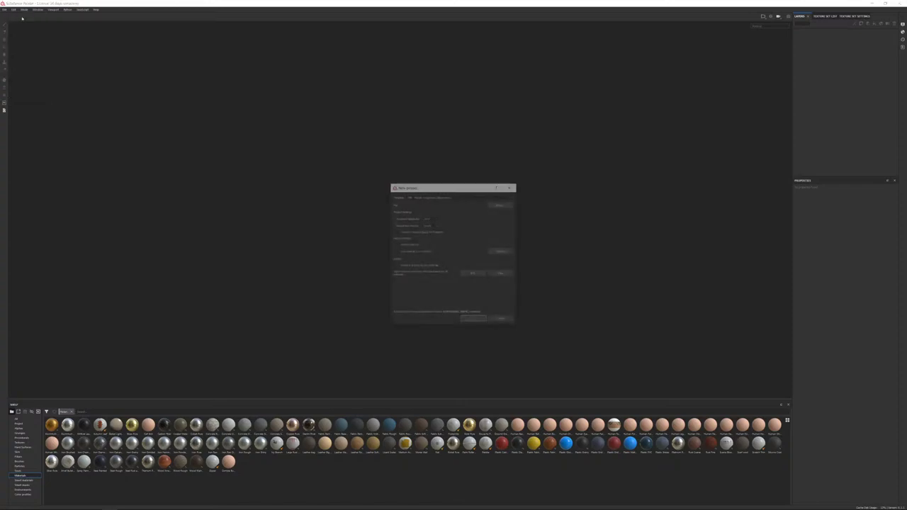
pyautogui.click(501, 204)
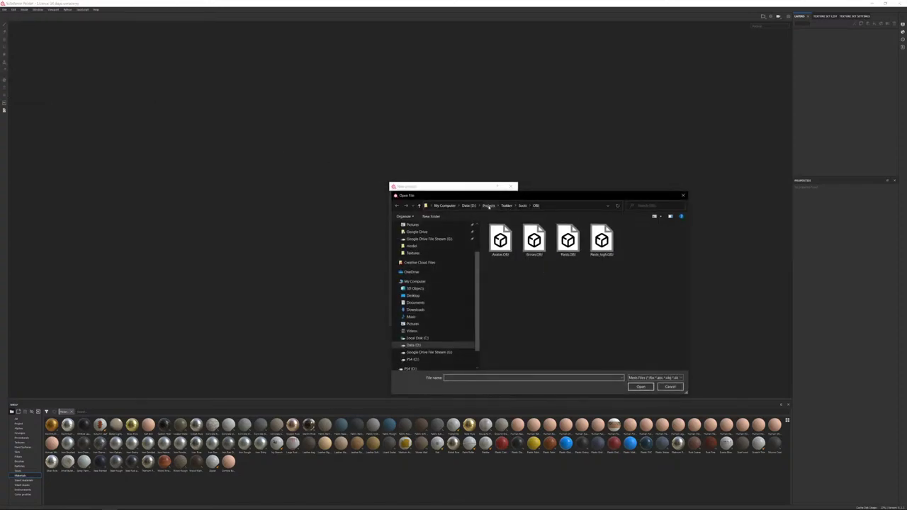
pyautogui.click(488, 206)
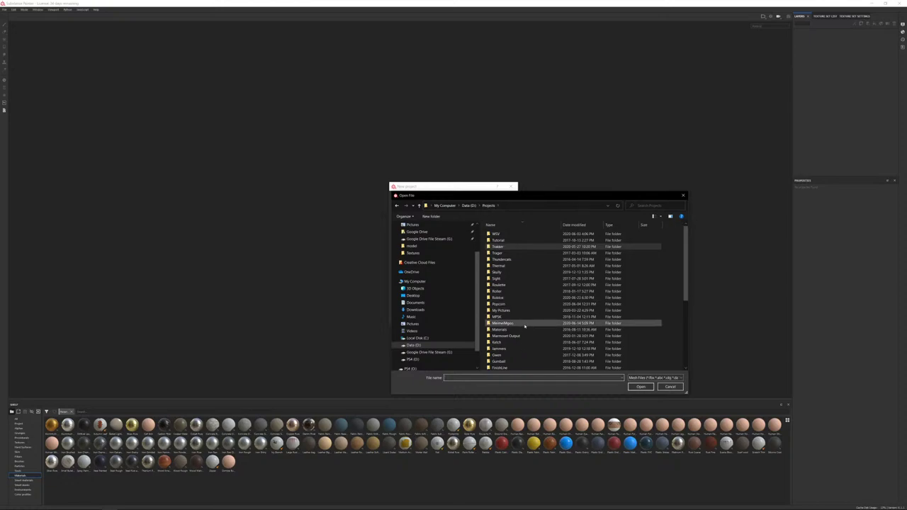
pyautogui.scroll(-5, 525, 326)
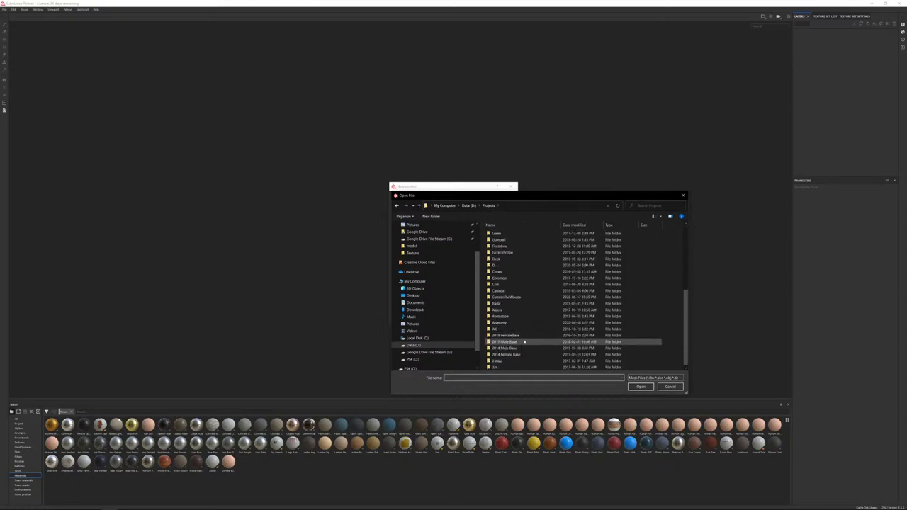
pyautogui.doubleClick(517, 298)
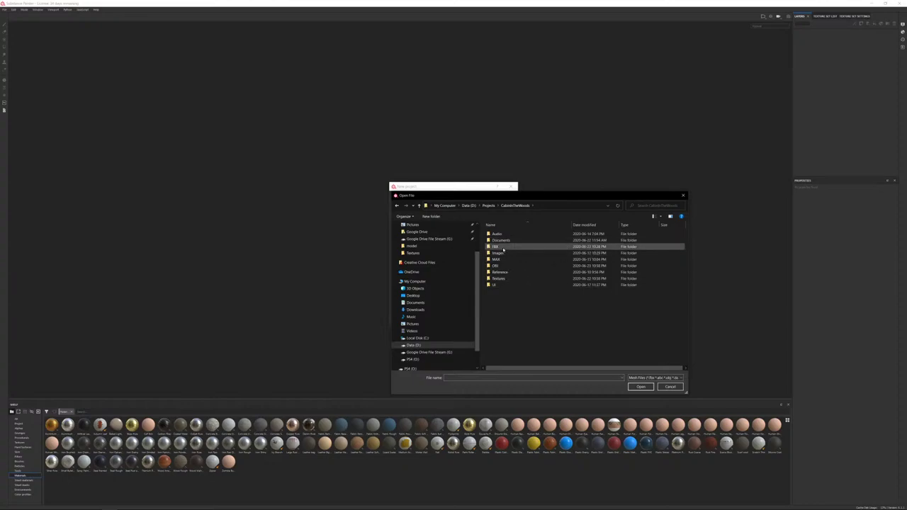
pyautogui.doubleClick(497, 246)
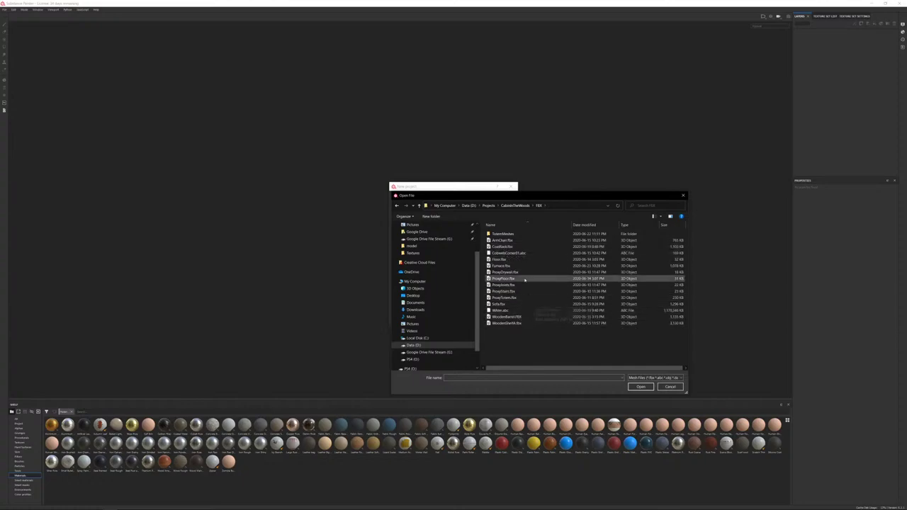
pyautogui.doubleClick(508, 266)
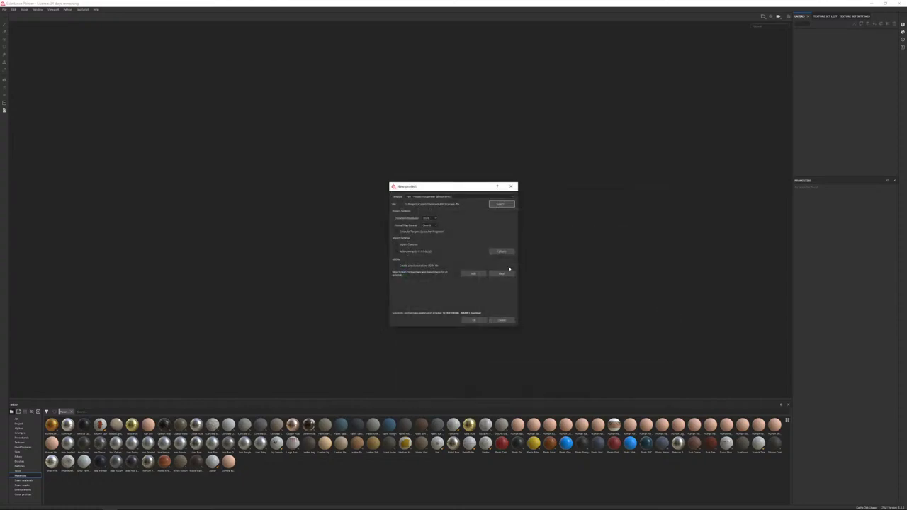
# Step: Choose the document resolution for the furnace project and create it
pyautogui.click(435, 218)
pyautogui.click(432, 238)
pyautogui.click(473, 320)
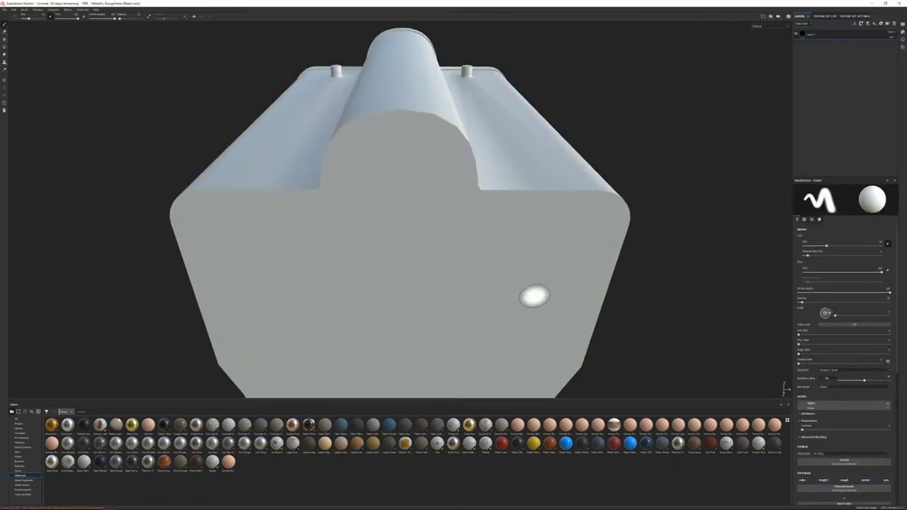
# Step: Examine the imported low-poly furnace's body, doors, hinges and legs from the front and side, both close up and as a whole
pyautogui.keyDown('alt'); pyautogui.moveTo(394, 262); pyautogui.dragTo(531, 259); pyautogui.keyUp('alt')
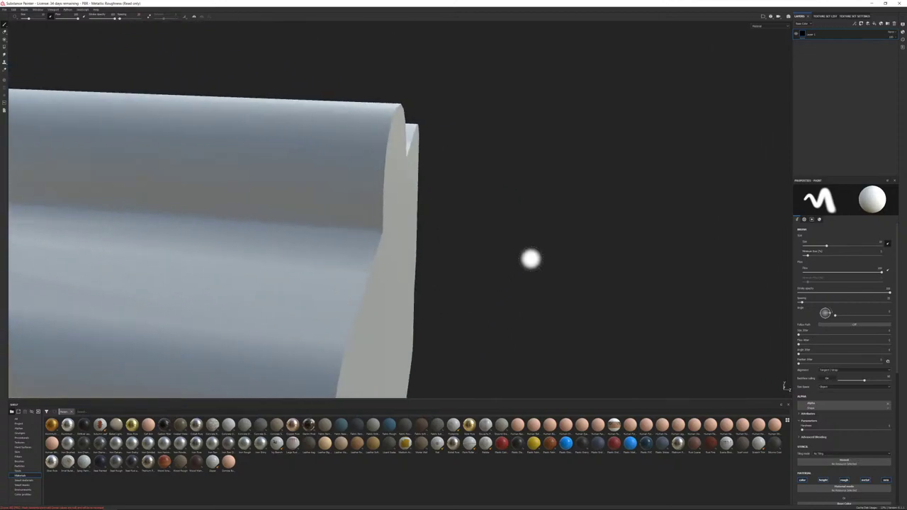
pyautogui.keyDown('alt'); pyautogui.moveTo(531, 259); pyautogui.dragTo(436, 259, button='right'); pyautogui.keyUp('alt')
pyautogui.keyDown('alt'); pyautogui.moveTo(436, 259); pyautogui.dragTo(504, 231); pyautogui.keyUp('alt')
pyautogui.keyDown('alt'); pyautogui.moveTo(504, 231); pyautogui.dragTo(457, 124, button='middle'); pyautogui.keyUp('alt')
pyautogui.keyDown('alt'); pyautogui.moveTo(457, 124); pyautogui.dragTo(537, 174); pyautogui.keyUp('alt')
pyautogui.keyDown('alt'); pyautogui.moveTo(537, 174); pyautogui.dragTo(647, 331, button='right'); pyautogui.keyUp('alt')
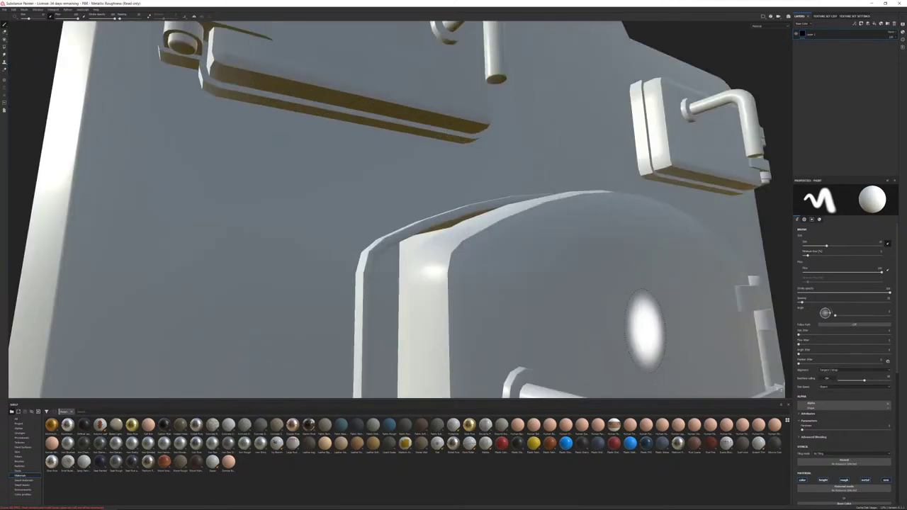
pyautogui.keyDown('alt'); pyautogui.moveTo(647, 330); pyautogui.dragTo(557, 259); pyautogui.keyUp('alt')
pyautogui.keyDown('alt'); pyautogui.moveTo(556, 260); pyautogui.dragTo(602, 206, button='right'); pyautogui.keyUp('alt')
pyautogui.keyDown('alt'); pyautogui.moveTo(603, 206); pyautogui.dragTo(567, 194, button='middle'); pyautogui.keyUp('alt')
pyautogui.keyDown('alt'); pyautogui.moveTo(567, 194); pyautogui.dragTo(519, 176); pyautogui.keyUp('alt')
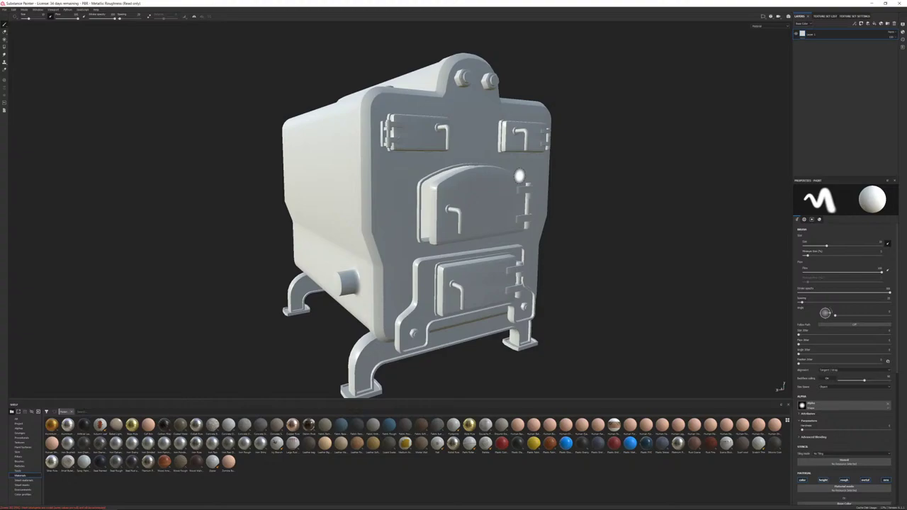
pyautogui.moveTo(612, 223)
pyautogui.keyDown('alt'); pyautogui.mouseDown()
pyautogui.moveTo(547, 219)
pyautogui.moveTo(606, 228)
pyautogui.mouseUp(); pyautogui.keyUp('alt')
pyautogui.scroll(5, 553, 235)
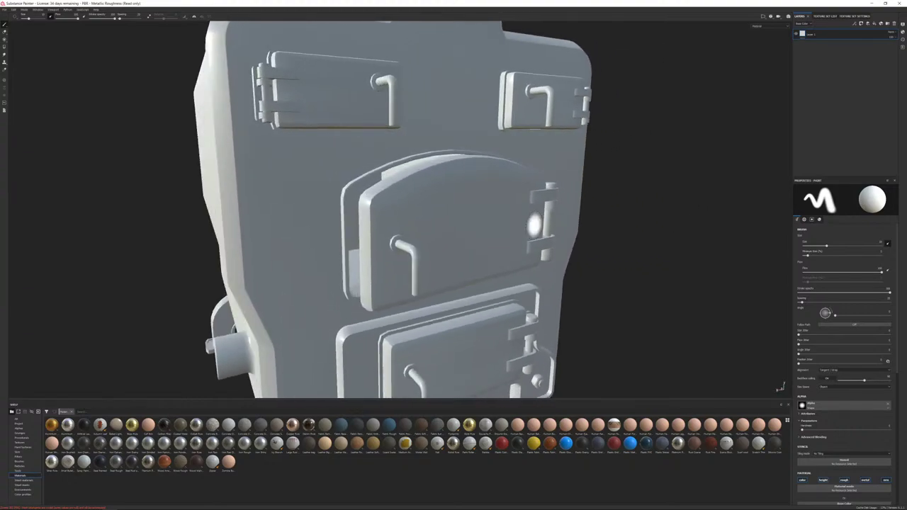
pyautogui.keyDown('alt'); pyautogui.moveTo(535, 225); pyautogui.dragTo(408, 208, button='right'); pyautogui.keyUp('alt')
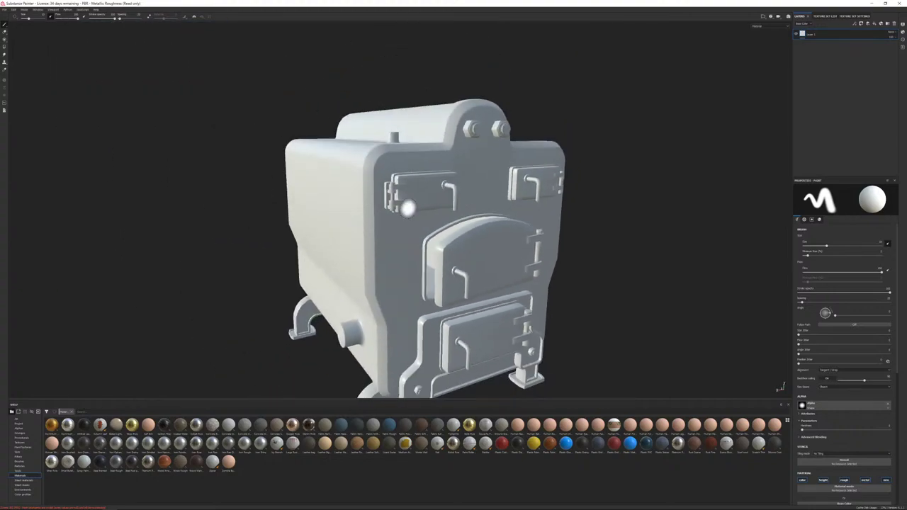
pyautogui.keyDown('alt'); pyautogui.moveTo(407, 208); pyautogui.dragTo(423, 214); pyautogui.keyUp('alt')
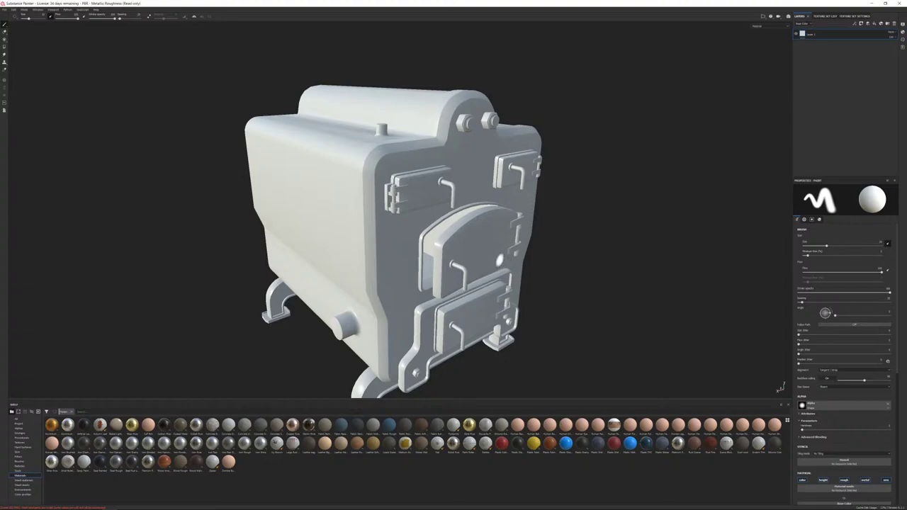
pyautogui.keyDown('alt'); pyautogui.moveTo(574, 269); pyautogui.dragTo(504, 192); pyautogui.keyUp('alt')
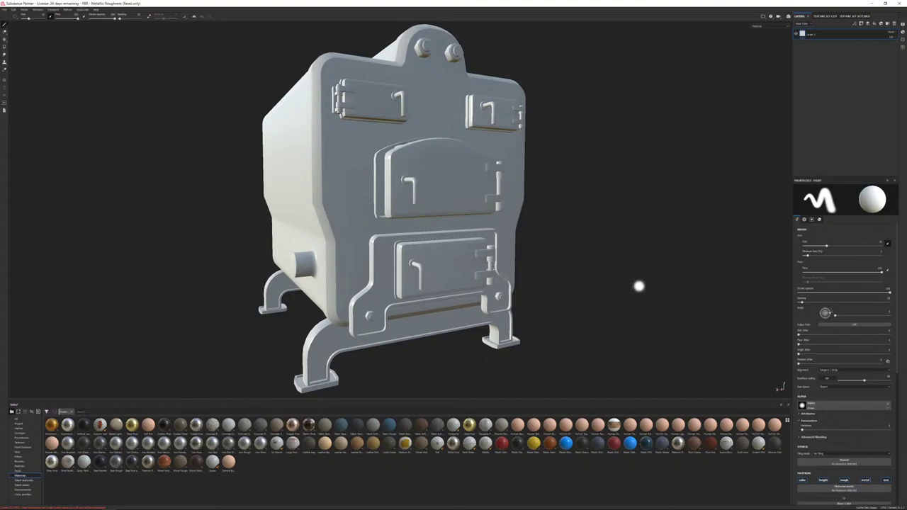
pyautogui.moveTo(523, 224)
pyautogui.keyDown('alt'); pyautogui.mouseDown()
pyautogui.moveTo(284, 234)
pyautogui.moveTo(851, 226)
pyautogui.moveTo(429, 255)
pyautogui.moveTo(524, 229)
pyautogui.mouseUp(); pyautogui.keyUp('alt')
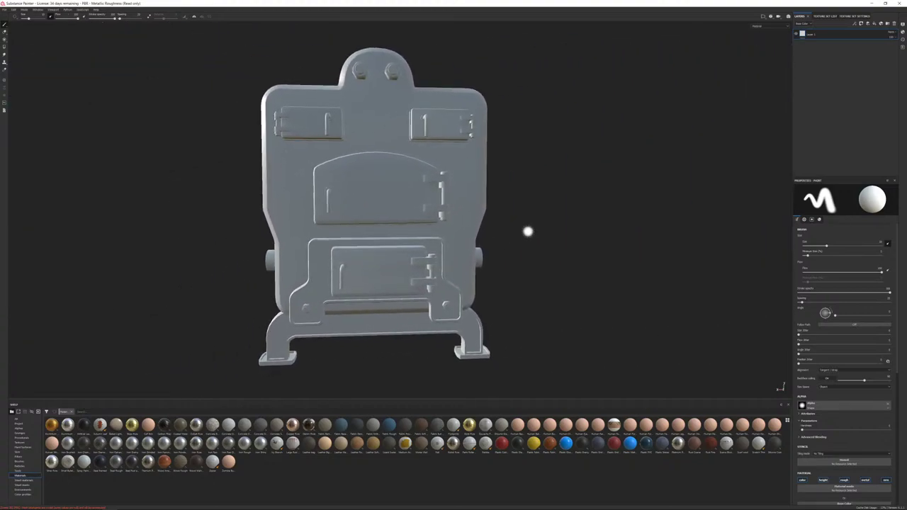
pyautogui.keyDown('alt'); pyautogui.moveTo(528, 231); pyautogui.dragTo(560, 213); pyautogui.keyUp('alt')
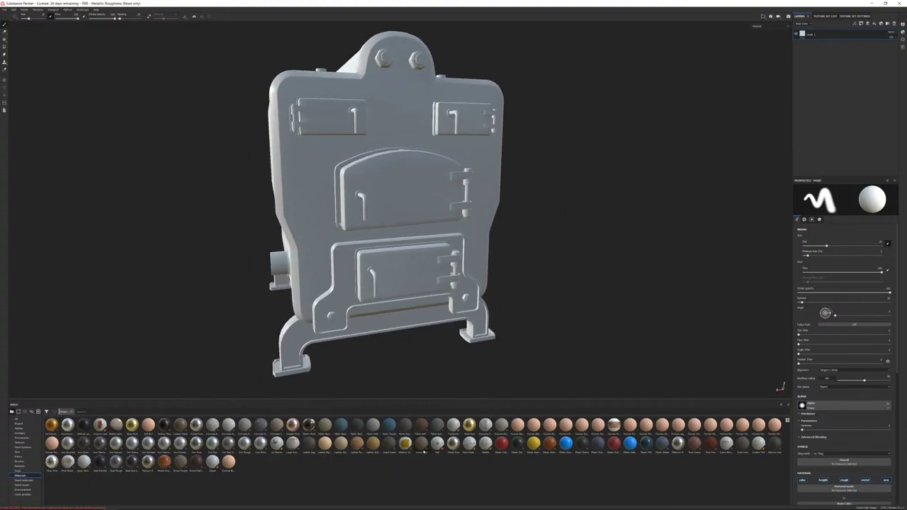
pyautogui.keyDown('alt'); pyautogui.moveTo(473, 254); pyautogui.dragTo(433, 220); pyautogui.keyUp('alt')
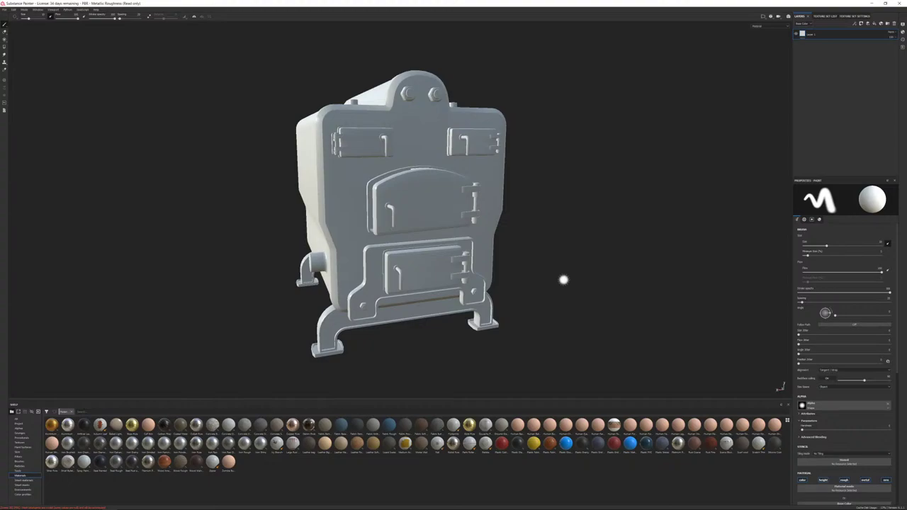
pyautogui.keyDown('alt'); pyautogui.moveTo(601, 199); pyautogui.dragTo(625, 195); pyautogui.keyUp('alt')
pyautogui.keyDown('alt'); pyautogui.moveTo(496, 184); pyautogui.dragTo(520, 146); pyautogui.keyUp('alt')
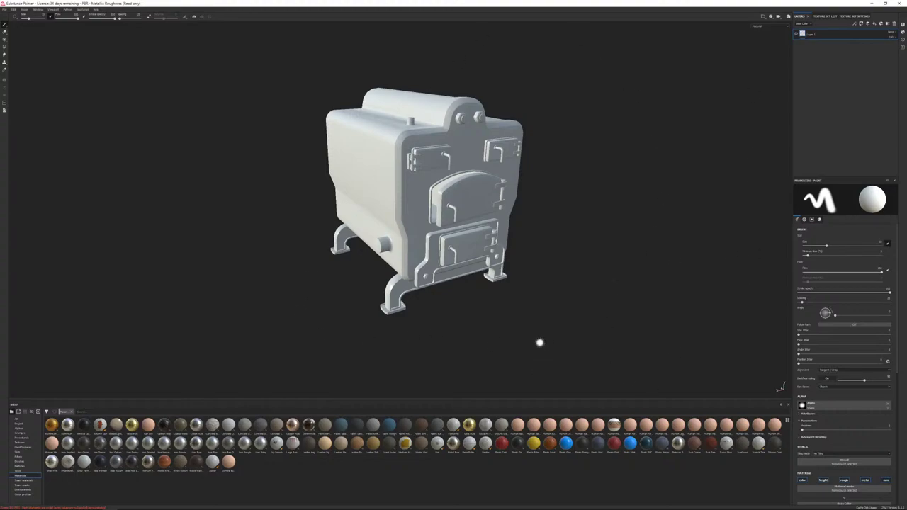
# Step: Open the mesh map bake settings for the furnace and choose the output size and a wider dilation width
pyautogui.keyDown('alt'); pyautogui.moveTo(663, 219); pyautogui.dragTo(624, 204); pyautogui.keyUp('alt')
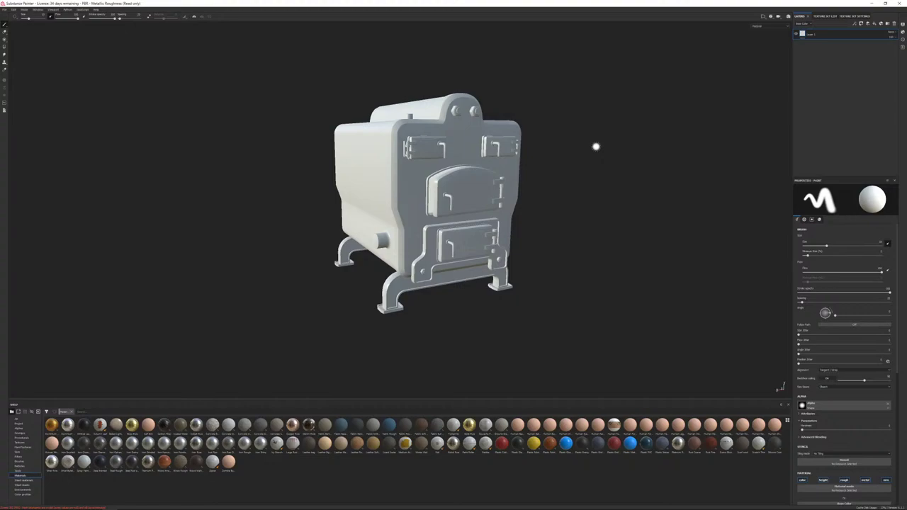
pyautogui.keyDown('alt'); pyautogui.moveTo(596, 147); pyautogui.dragTo(553, 204); pyautogui.keyUp('alt')
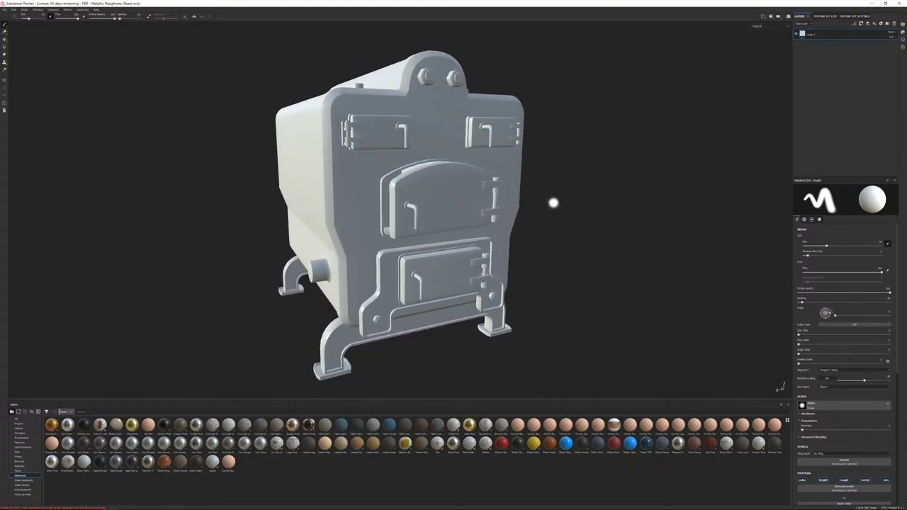
pyautogui.click(859, 16)
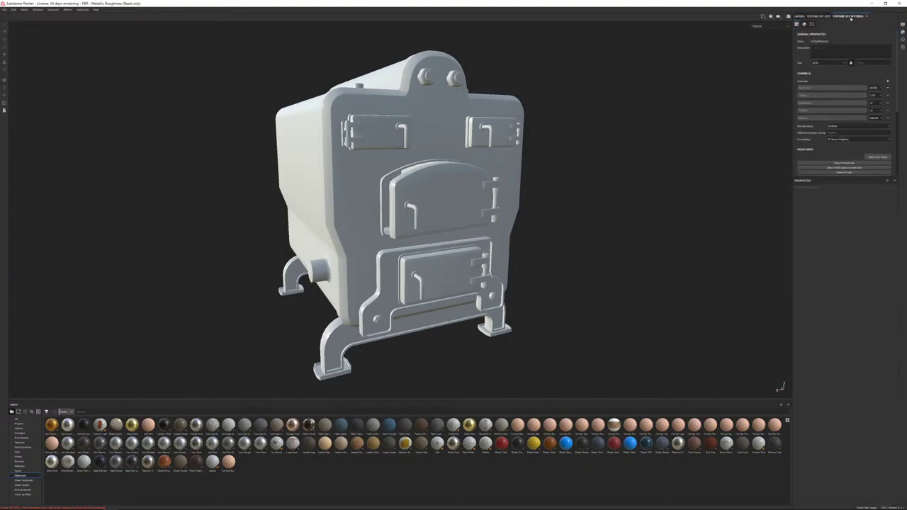
pyautogui.click(877, 156)
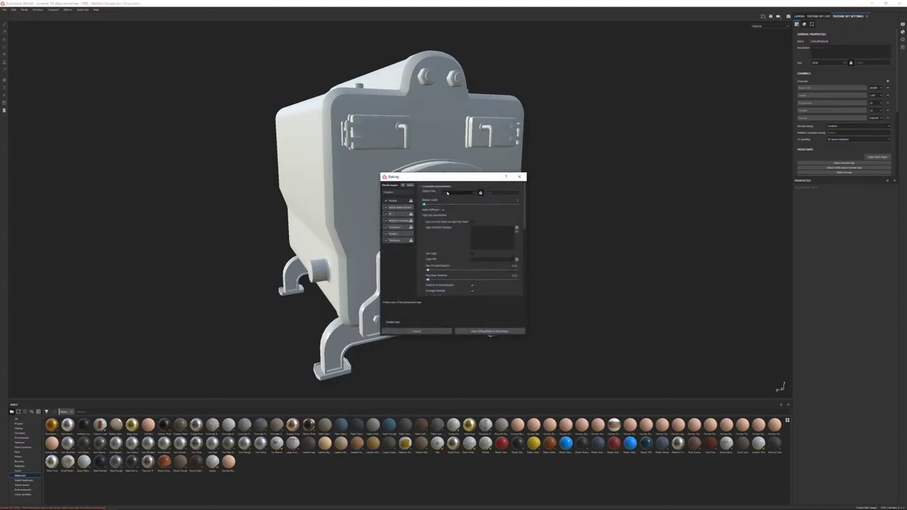
pyautogui.click(458, 193)
pyautogui.click(454, 219)
pyautogui.moveTo(435, 206); pyautogui.dragTo(437, 206)
# Step: Load the high-poly furnace OBJ from the CabinInTheWoods OBJ folder as the bake's high definition mesh
pyautogui.click(516, 228)
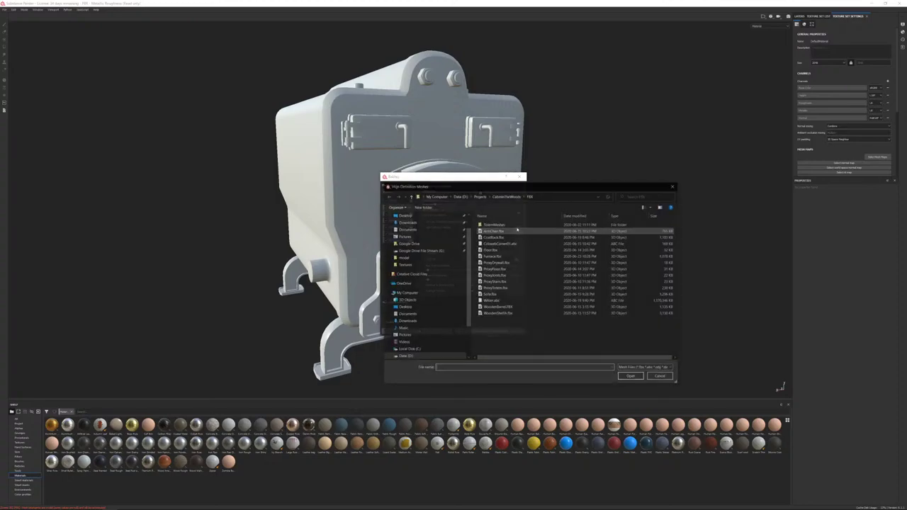
pyautogui.click(506, 196)
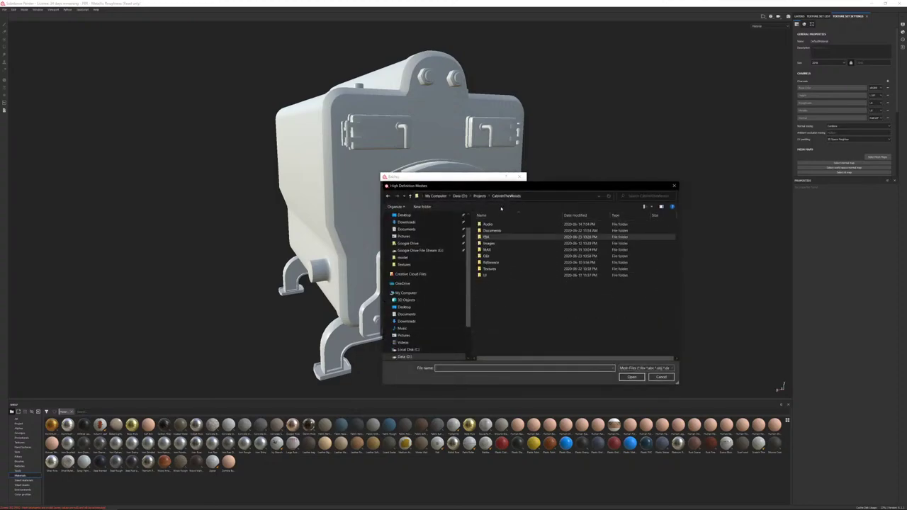
pyautogui.doubleClick(489, 256)
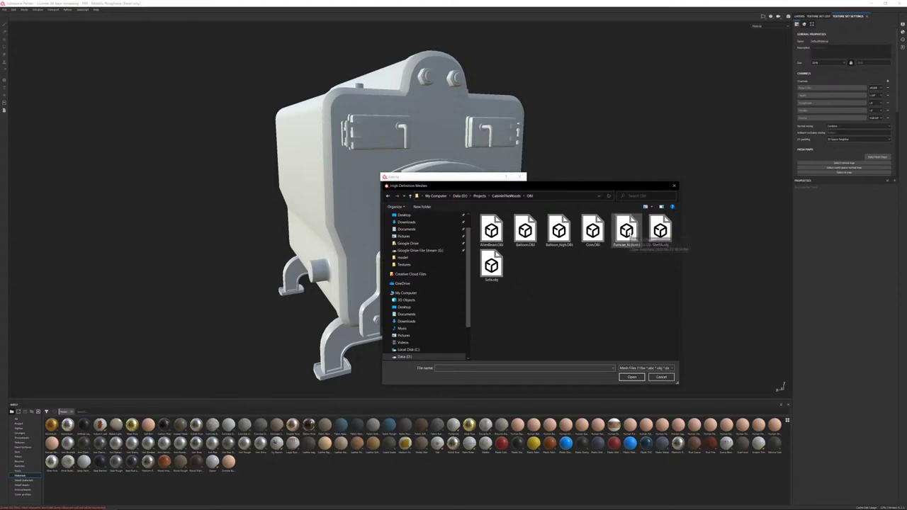
pyautogui.doubleClick(627, 231)
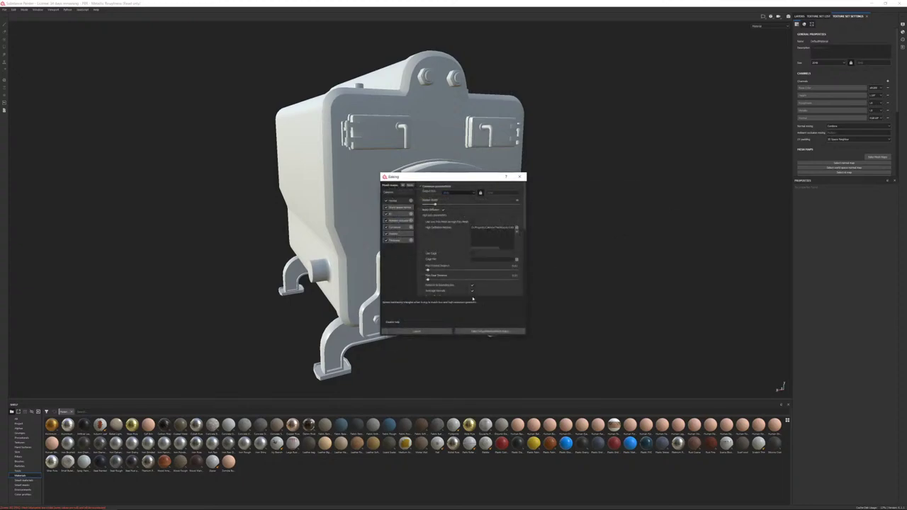
# Step: Set the bake's antialiasing to Subsampling 8x8 and match meshes By Mesh Name
pyautogui.scroll(-3, 427, 241)
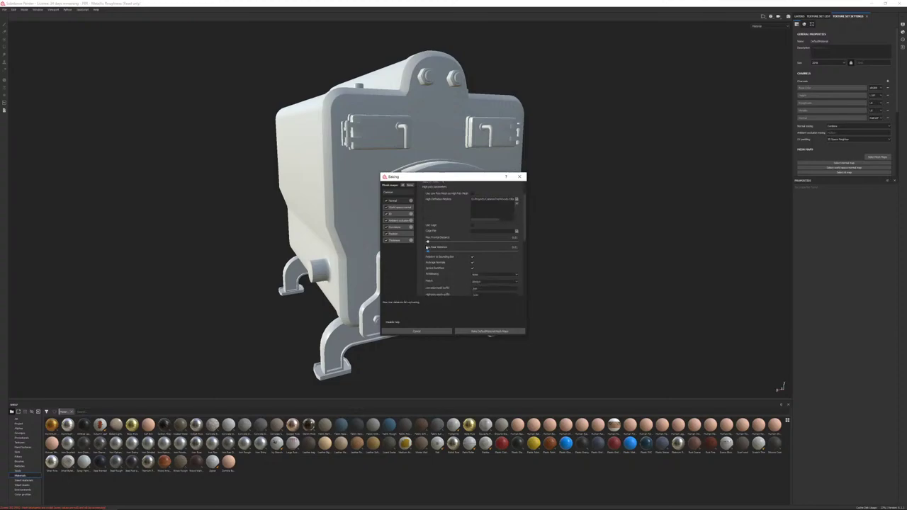
pyautogui.click(480, 247)
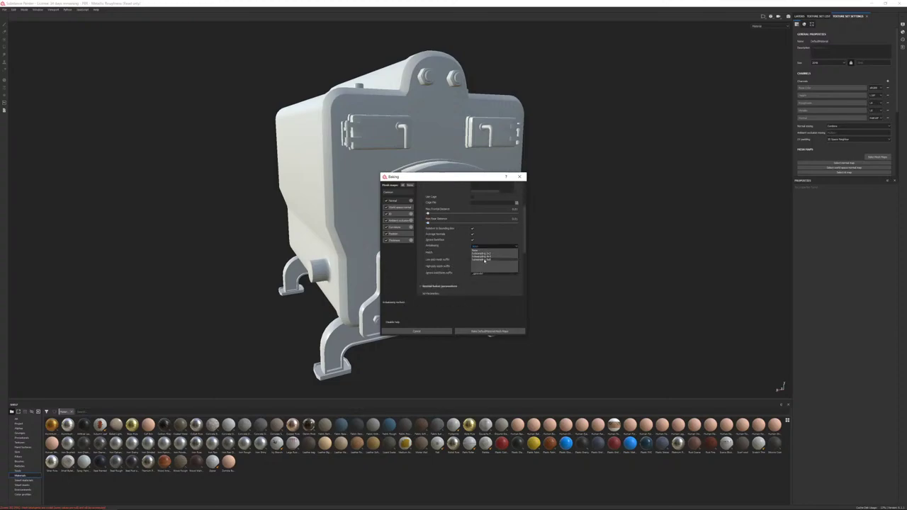
pyautogui.click(480, 259)
pyautogui.click(479, 253)
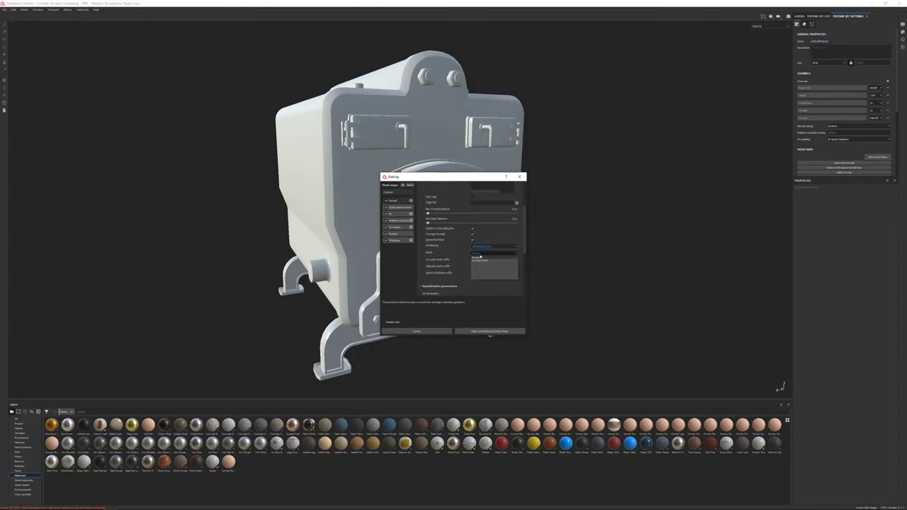
pyautogui.click(485, 260)
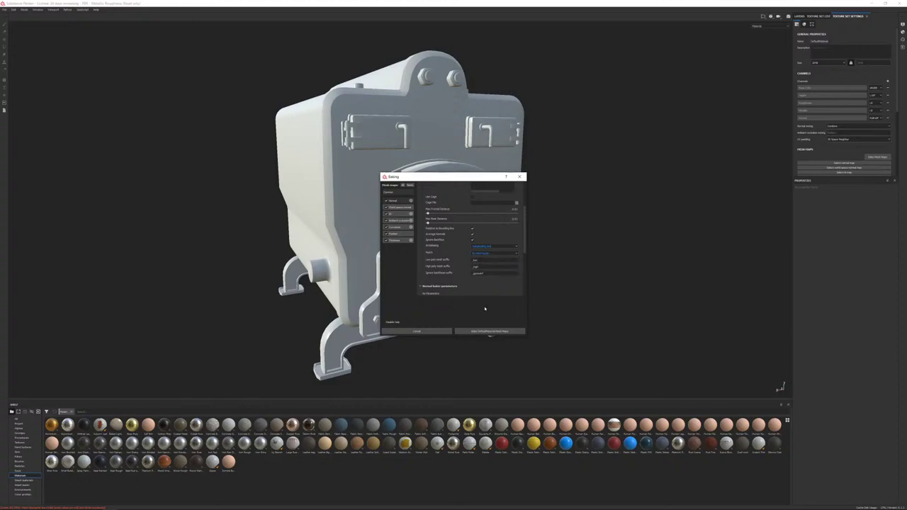
# Step: Set the ID map's color source to Mesh ID / Polygroup
pyautogui.click(394, 213)
pyautogui.click(456, 194)
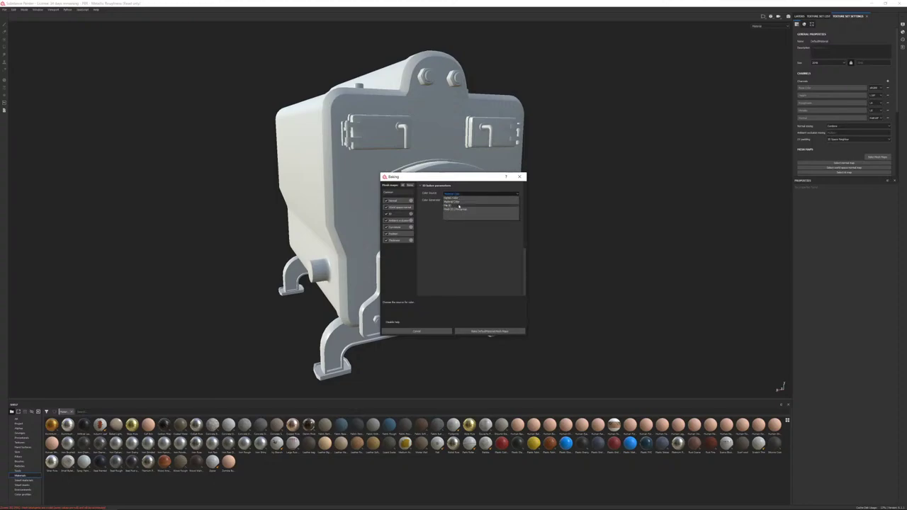
pyautogui.click(456, 210)
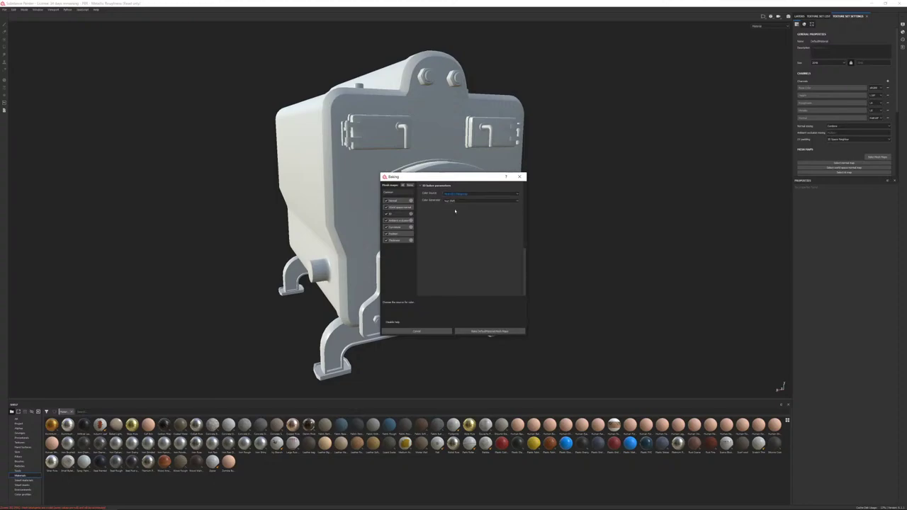
# Step: Limit self occlusion to Only Same Mesh Name for ambient occlusion and thickness, with thickness secondary rays at maximum
pyautogui.click(400, 221)
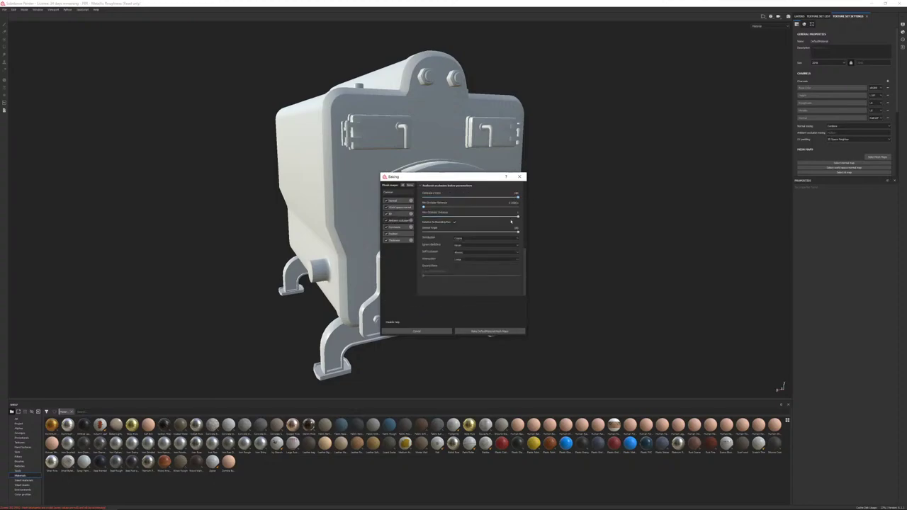
pyautogui.click(472, 252)
pyautogui.click(469, 261)
pyautogui.click(394, 240)
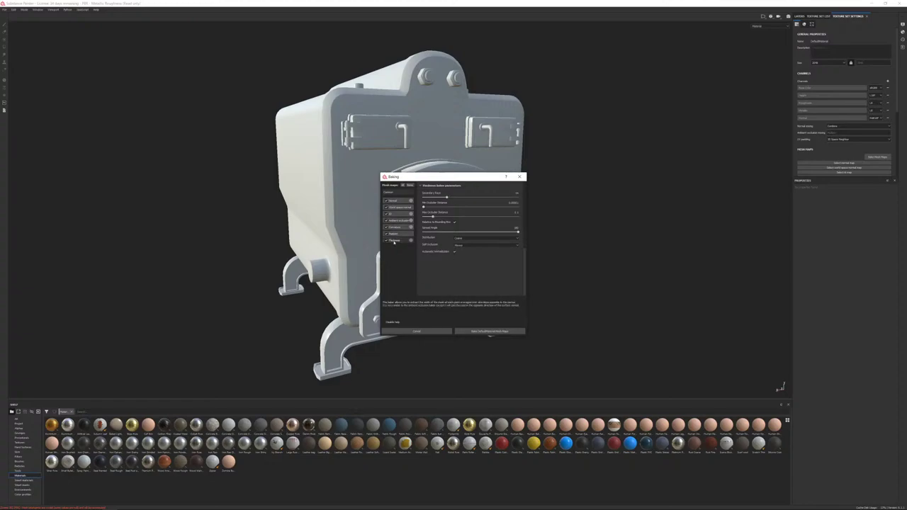
pyautogui.click(464, 247)
pyautogui.click(471, 259)
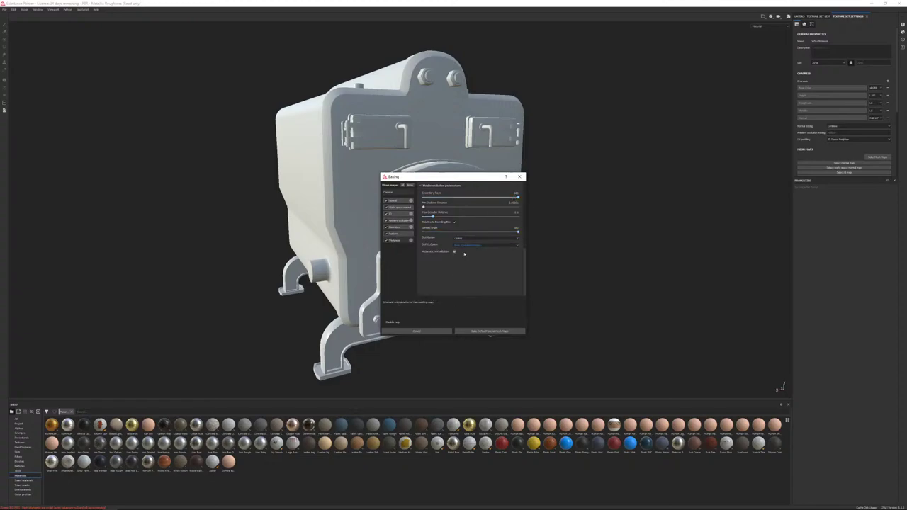
# Step: Bake the furnace's mesh maps, moving the progress window off the model and closing it on completion
pyautogui.click(471, 331)
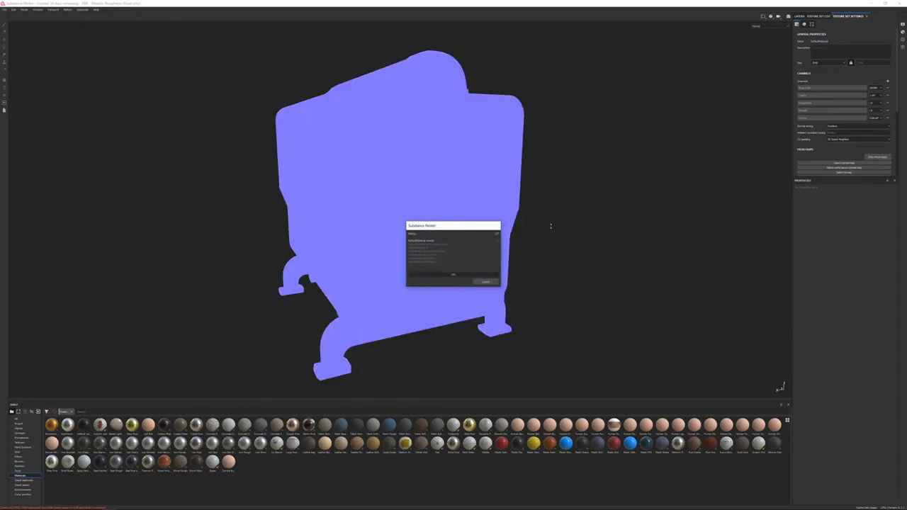
pyautogui.moveTo(434, 230)
pyautogui.mouseDown()
pyautogui.moveTo(587, 114)
pyautogui.moveTo(566, 108)
pyautogui.mouseUp()
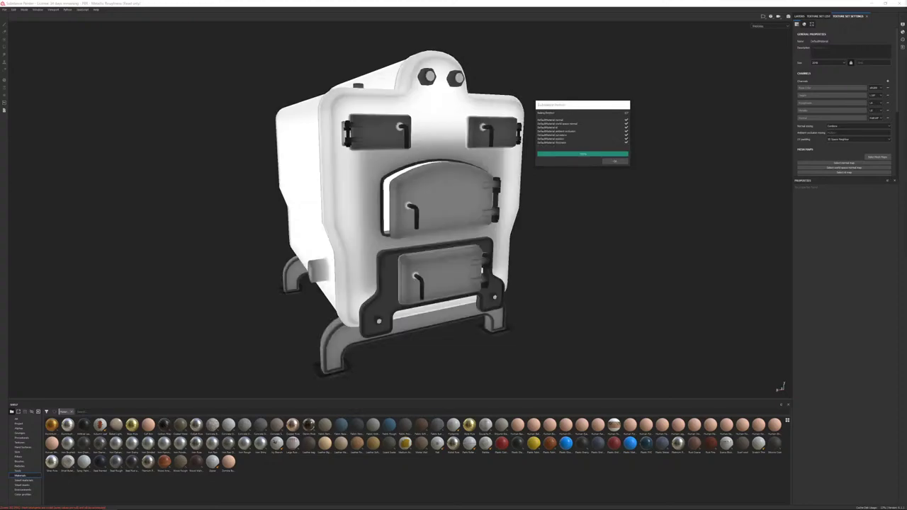
pyautogui.click(614, 161)
# Step: Examine the baked edges of the furnace's doors, frames, hinges and handles close up for artifacts
pyautogui.keyDown('alt'); pyautogui.moveTo(602, 170); pyautogui.dragTo(496, 185); pyautogui.keyUp('alt')
pyautogui.keyDown('alt'); pyautogui.moveTo(496, 184); pyautogui.dragTo(691, 287, button='right'); pyautogui.keyUp('alt')
pyautogui.keyDown('alt'); pyautogui.moveTo(690, 288); pyautogui.dragTo(619, 238); pyautogui.keyUp('alt')
pyautogui.keyDown('alt'); pyautogui.moveTo(619, 238); pyautogui.dragTo(449, 210, button='right'); pyautogui.keyUp('alt')
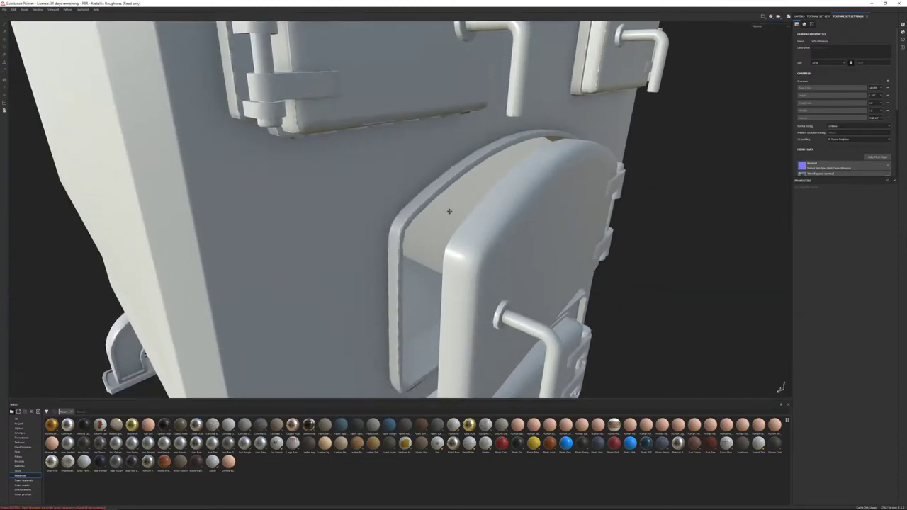
pyautogui.keyDown('alt'); pyautogui.moveTo(449, 210); pyautogui.dragTo(446, 142); pyautogui.keyUp('alt')
pyautogui.keyDown('alt'); pyautogui.moveTo(446, 142); pyautogui.dragTo(376, 163, button='right'); pyautogui.keyUp('alt')
pyautogui.keyDown('alt'); pyautogui.moveTo(376, 163); pyautogui.dragTo(416, 268, button='middle'); pyautogui.keyUp('alt')
pyautogui.keyDown('alt'); pyautogui.moveTo(416, 268); pyautogui.dragTo(575, 230); pyautogui.keyUp('alt')
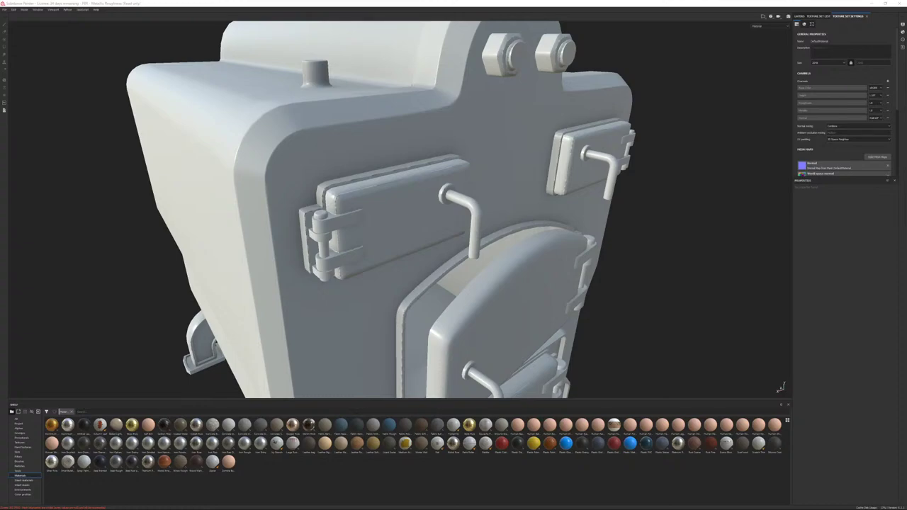
# Step: Examine the whole baked furnace from both sides, rotating the environment lighting to check its shading
pyautogui.keyDown('alt'); pyautogui.moveTo(484, 220); pyautogui.dragTo(546, 284, button='right'); pyautogui.keyUp('alt')
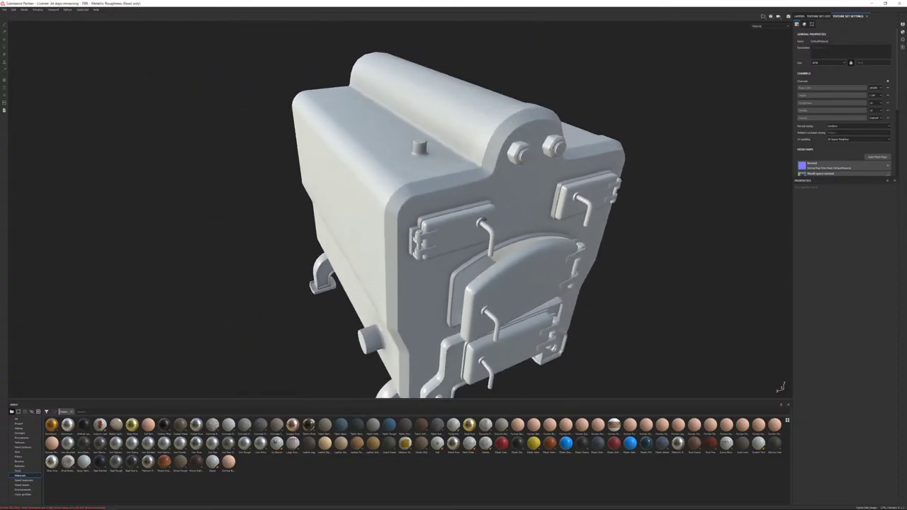
pyautogui.keyDown('alt'); pyautogui.moveTo(574, 284); pyautogui.dragTo(528, 231, button='middle'); pyautogui.keyUp('alt')
pyautogui.keyDown('alt'); pyautogui.moveTo(574, 241); pyautogui.dragTo(511, 198); pyautogui.keyUp('alt')
pyautogui.keyDown('alt'); pyautogui.moveTo(511, 198); pyautogui.dragTo(534, 195, button='right'); pyautogui.keyUp('alt')
pyautogui.keyDown('alt'); pyautogui.moveTo(534, 195); pyautogui.dragTo(471, 230); pyautogui.keyUp('alt')
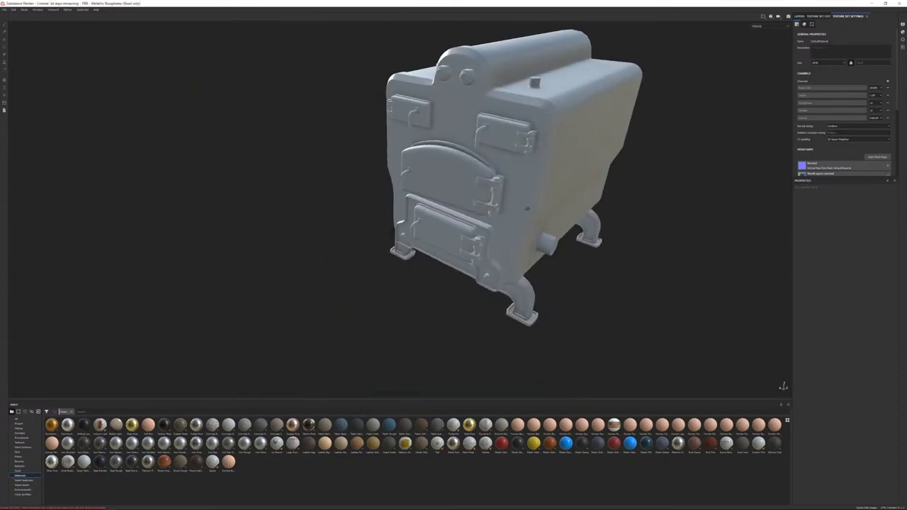
pyautogui.keyDown('alt'); pyautogui.moveTo(471, 234); pyautogui.dragTo(595, 249, button='right'); pyautogui.keyUp('alt')
pyautogui.keyDown('alt'); pyautogui.moveTo(595, 250); pyautogui.dragTo(532, 212, button='middle'); pyautogui.keyUp('alt')
pyautogui.keyDown('shift'); pyautogui.moveTo(531, 212); pyautogui.dragTo(341, 210, button='right'); pyautogui.keyUp('shift')
pyautogui.keyDown('alt'); pyautogui.moveTo(340, 209); pyautogui.dragTo(582, 190); pyautogui.keyUp('alt')
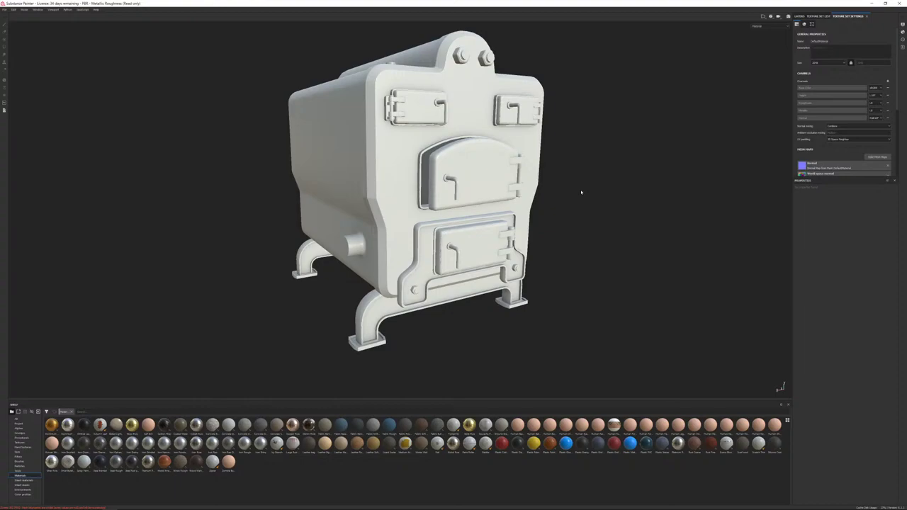
pyautogui.keyDown('alt'); pyautogui.moveTo(516, 245); pyautogui.dragTo(397, 258); pyautogui.keyUp('alt')
pyautogui.keyDown('alt'); pyautogui.moveTo(397, 258); pyautogui.dragTo(485, 258, button='middle'); pyautogui.keyUp('alt')
pyautogui.keyDown('alt'); pyautogui.moveTo(355, 212); pyautogui.dragTo(428, 218); pyautogui.keyUp('alt')
pyautogui.press('super')
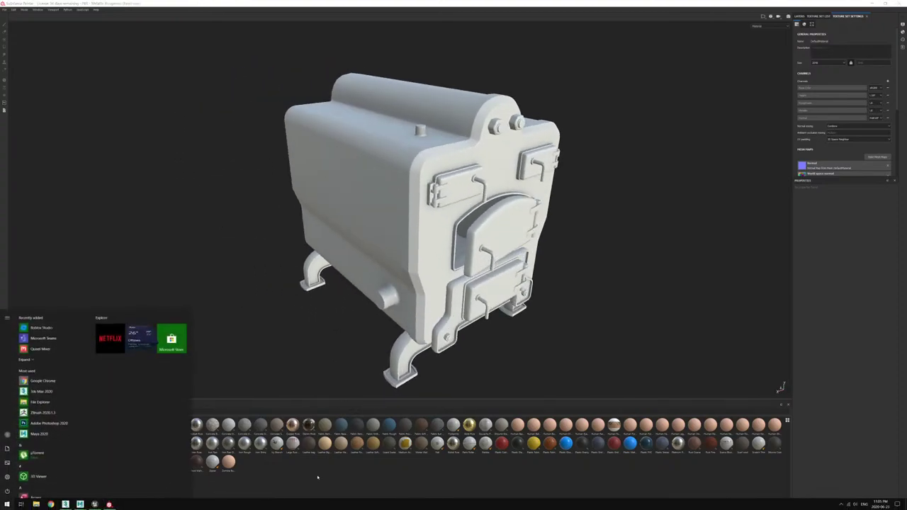
pyautogui.click(333, 477)
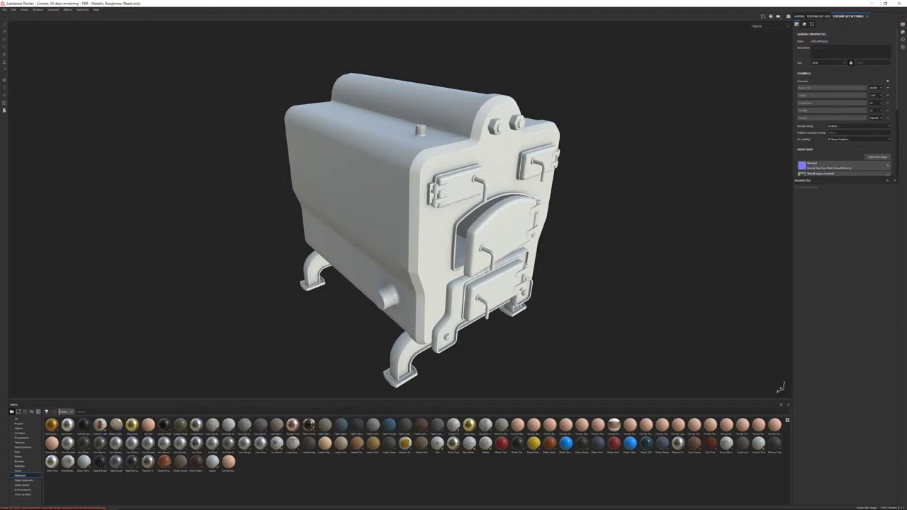
# Step: Examine the furnace's hinged doors, front face and legs from low and frontal angles
pyautogui.keyDown('alt'); pyautogui.moveTo(486, 270); pyautogui.dragTo(344, 221); pyautogui.keyUp('alt')
pyautogui.keyDown('alt'); pyautogui.moveTo(344, 221); pyautogui.dragTo(368, 228, button='right'); pyautogui.keyUp('alt')
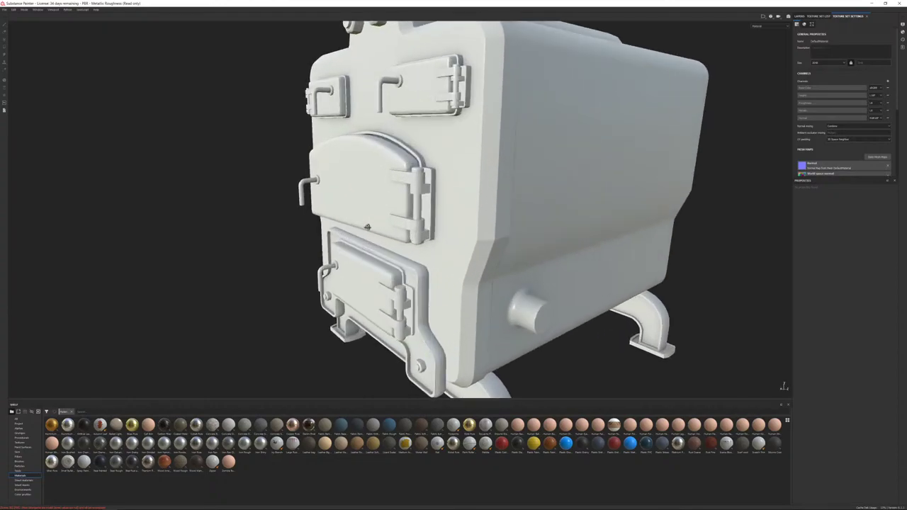
pyautogui.keyDown('alt'); pyautogui.moveTo(368, 227); pyautogui.dragTo(418, 221); pyautogui.keyUp('alt')
pyautogui.keyDown('alt'); pyautogui.moveTo(418, 221); pyautogui.dragTo(384, 204, button='right'); pyautogui.keyUp('alt')
pyautogui.keyDown('alt'); pyautogui.moveTo(509, 198); pyautogui.dragTo(467, 200); pyautogui.keyUp('alt')
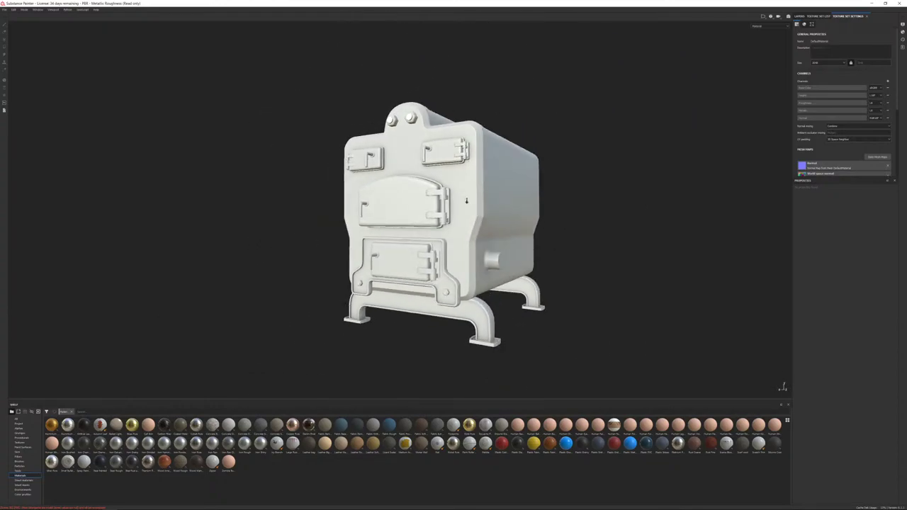
pyautogui.keyDown('alt'); pyautogui.moveTo(466, 201); pyautogui.dragTo(486, 251, button='right'); pyautogui.keyUp('alt')
pyautogui.keyDown('alt'); pyautogui.moveTo(486, 251); pyautogui.dragTo(468, 240, button='middle'); pyautogui.keyUp('alt')
pyautogui.moveTo(468, 239)
pyautogui.keyDown('alt'); pyautogui.mouseDown()
pyautogui.moveTo(350, 239)
pyautogui.moveTo(516, 247)
pyautogui.moveTo(483, 245)
pyautogui.mouseUp(); pyautogui.keyUp('alt')
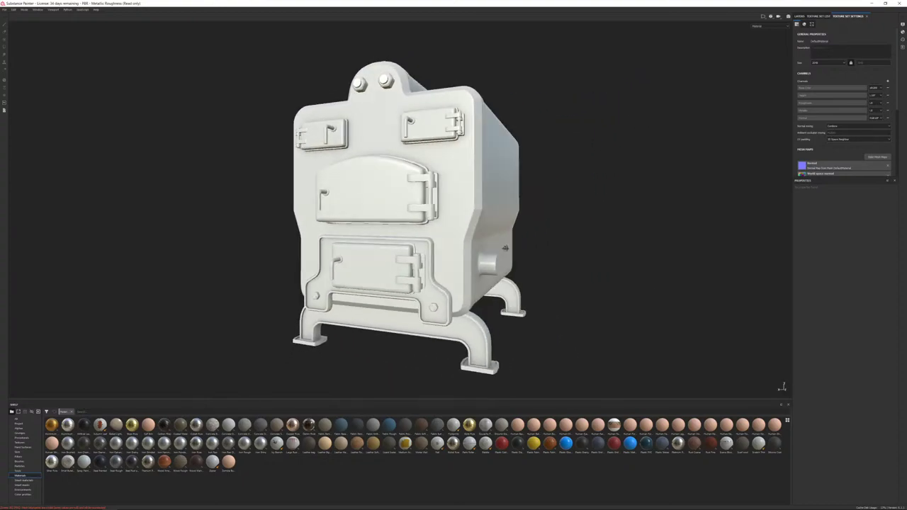
pyautogui.keyDown('alt'); pyautogui.moveTo(483, 245); pyautogui.dragTo(429, 182, button='right'); pyautogui.keyUp('alt')
pyautogui.keyDown('alt'); pyautogui.moveTo(429, 182); pyautogui.dragTo(522, 176); pyautogui.keyUp('alt')
pyautogui.keyDown('alt'); pyautogui.moveTo(522, 176); pyautogui.dragTo(525, 261, button='right'); pyautogui.keyUp('alt')
pyautogui.keyDown('alt'); pyautogui.moveTo(524, 261); pyautogui.dragTo(496, 233); pyautogui.keyUp('alt')
pyautogui.scroll(-5, 576, 251)
pyautogui.scroll(4, 466, 294)
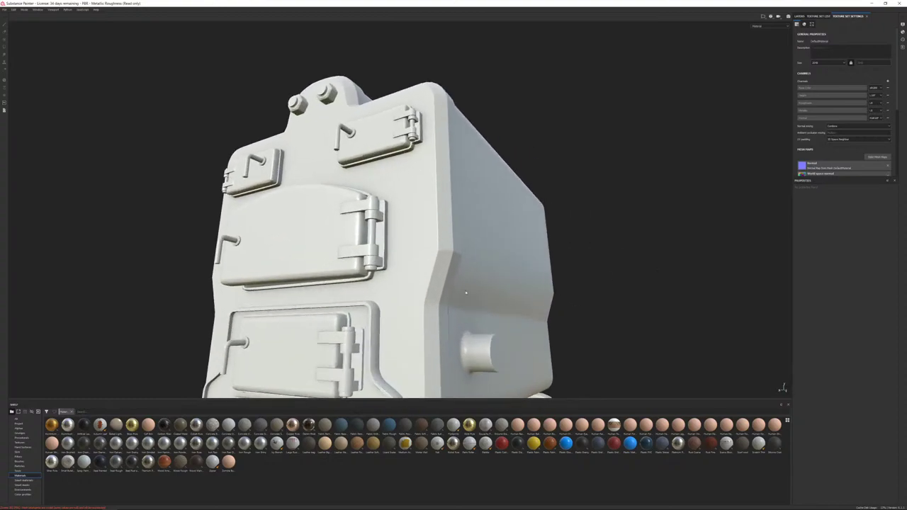
# Step: Examine the furnace's side panel, pipe stub and front corner edge under rotated lighting
pyautogui.keyDown('alt'); pyautogui.moveTo(465, 294); pyautogui.dragTo(350, 234, button='middle'); pyautogui.keyUp('alt')
pyautogui.keyDown('alt'); pyautogui.moveTo(350, 234); pyautogui.dragTo(326, 212); pyautogui.keyUp('alt')
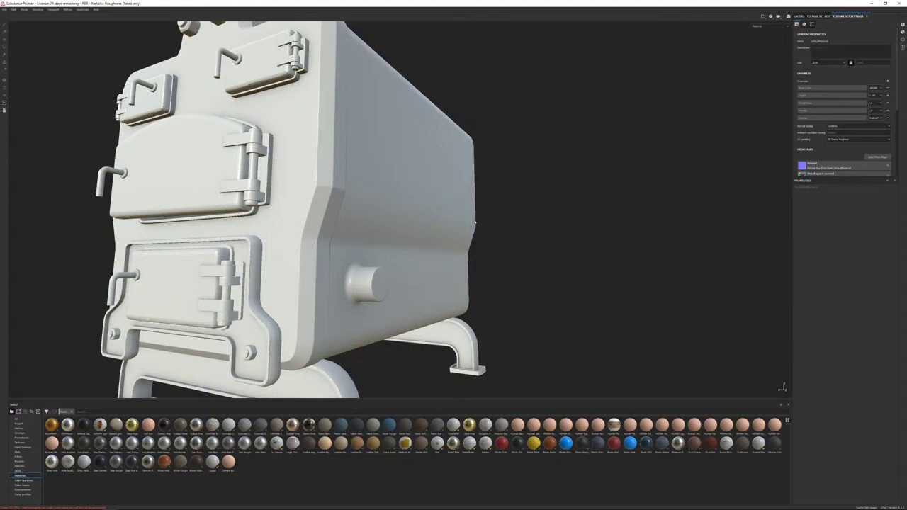
pyautogui.scroll(-5, 494, 229)
pyautogui.keyDown('alt'); pyautogui.moveTo(494, 229); pyautogui.dragTo(522, 228); pyautogui.keyUp('alt')
pyautogui.scroll(6, 522, 229)
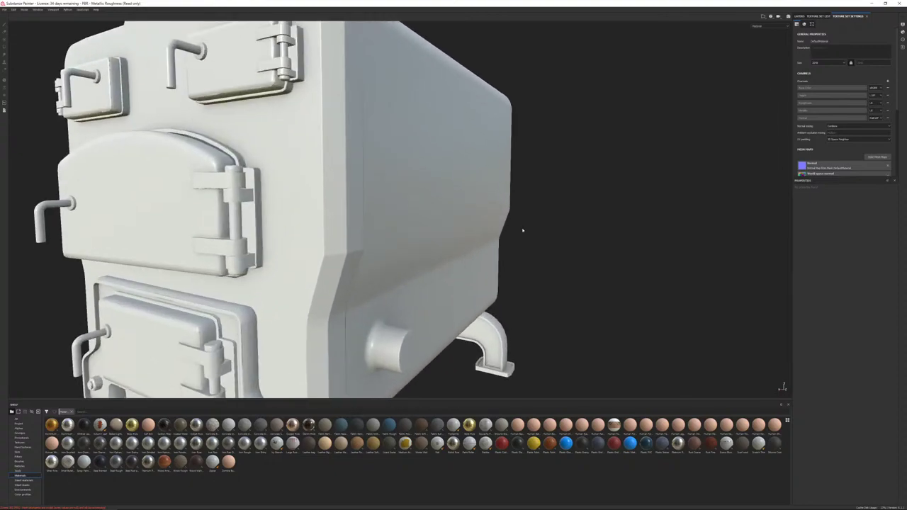
pyautogui.scroll(-6, 525, 228)
pyautogui.keyDown('alt'); pyautogui.moveTo(383, 190); pyautogui.dragTo(506, 204); pyautogui.keyUp('alt')
pyautogui.scroll(3, 420, 200)
pyautogui.scroll(-3, 420, 199)
pyautogui.scroll(-3, 389, 192)
pyautogui.moveTo(388, 192)
pyautogui.keyDown('alt'); pyautogui.mouseDown()
pyautogui.moveTo(429, 216)
pyautogui.moveTo(422, 185)
pyautogui.moveTo(384, 197)
pyautogui.mouseUp(); pyautogui.keyUp('alt')
pyautogui.moveTo(385, 197)
pyautogui.keyDown('shift'); pyautogui.mouseDown(button='right')
pyautogui.moveTo(416, 201)
pyautogui.moveTo(406, 201)
pyautogui.mouseUp(button='right'); pyautogui.keyUp('shift')
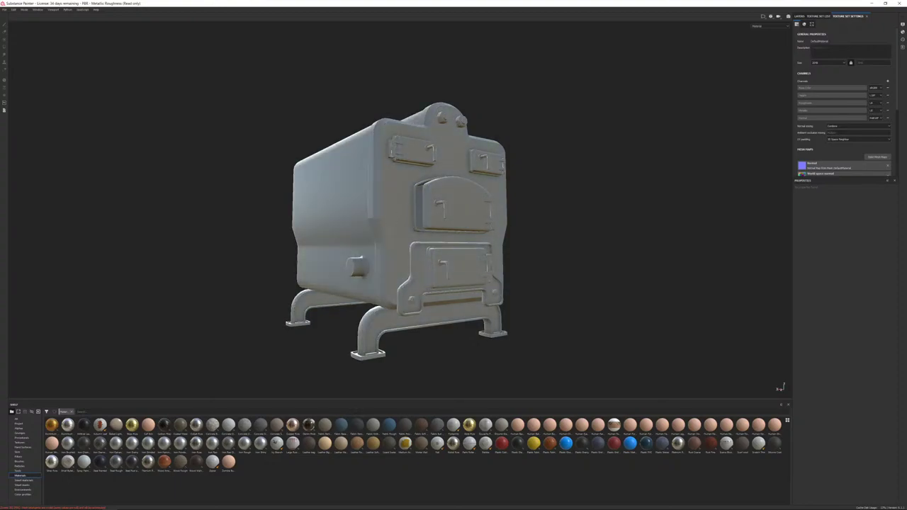
# Step: Switch to the 3ds Max scene containing the high-poly furnace
pyautogui.press('super')
pyautogui.moveTo(80, 504)
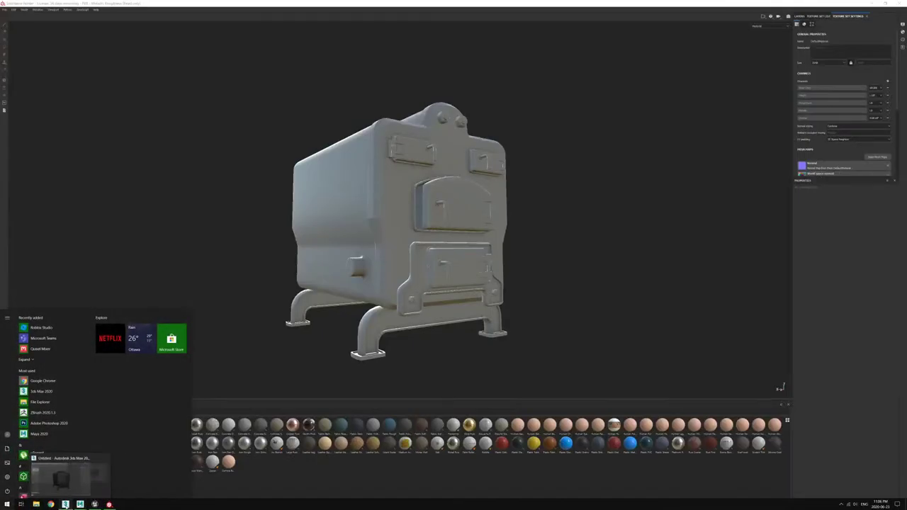
pyautogui.click(94, 505)
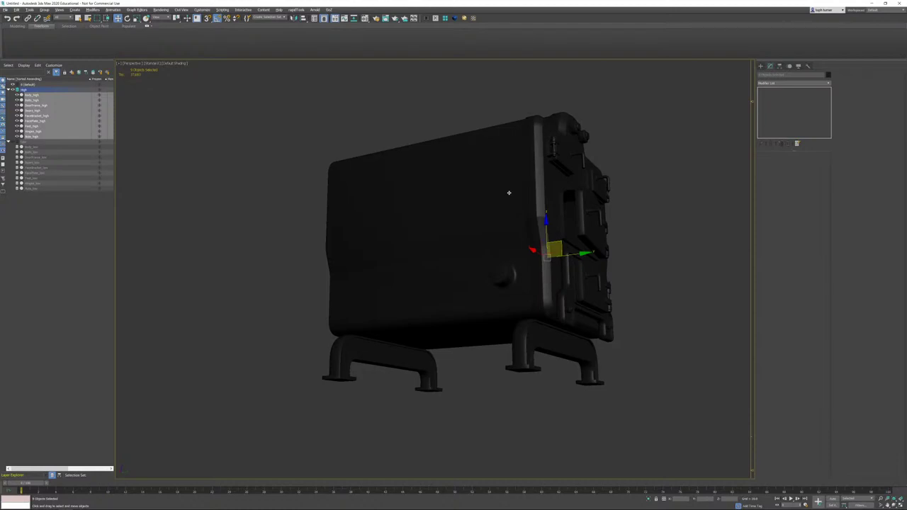
# Step: Select the loop of polygons forming the sloped band across the side of Body_high, working on its Editable Poly level
pyautogui.keyDown('alt'); pyautogui.moveTo(509, 192); pyautogui.dragTo(524, 198, button='middle'); pyautogui.keyUp('alt')
pyautogui.scroll(4, 560, 228)
pyautogui.press('F4')
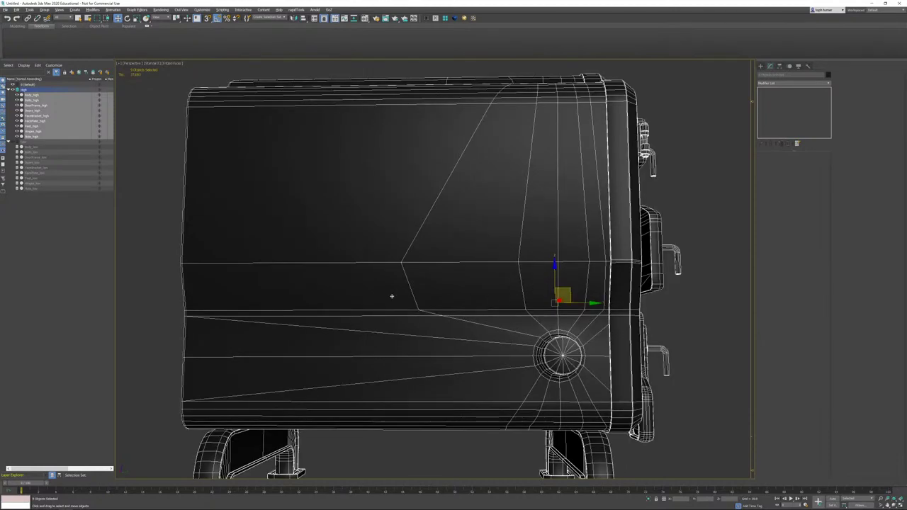
pyautogui.click(491, 194)
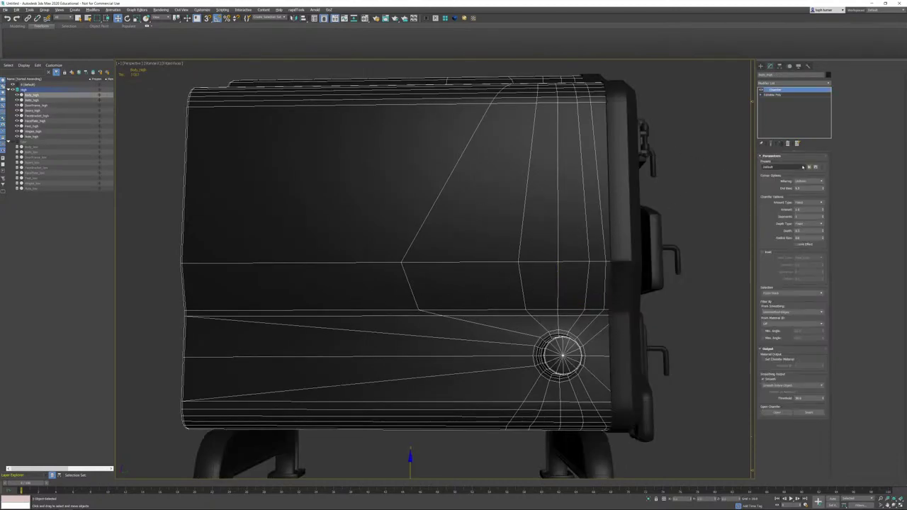
pyautogui.click(780, 95)
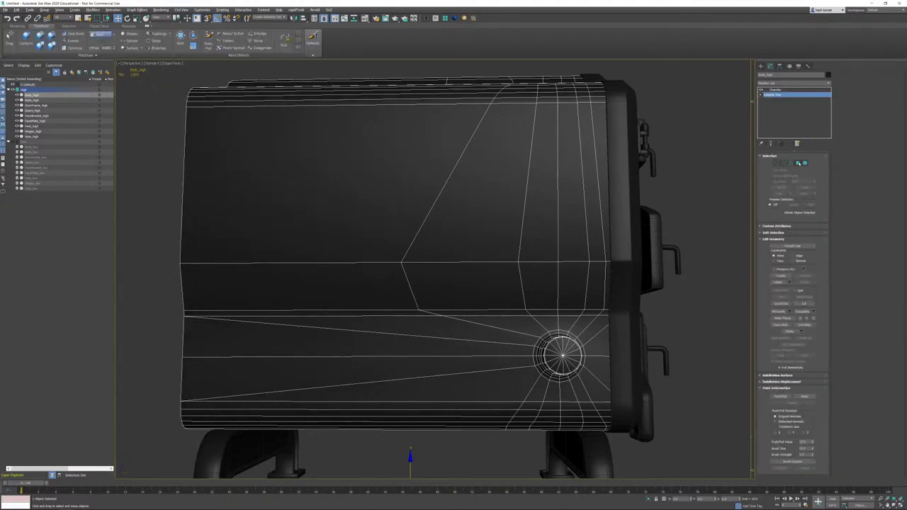
pyautogui.click(799, 164)
pyautogui.click(597, 292)
pyautogui.keyDown('shift'); pyautogui.click(573, 296); pyautogui.keyUp('shift')
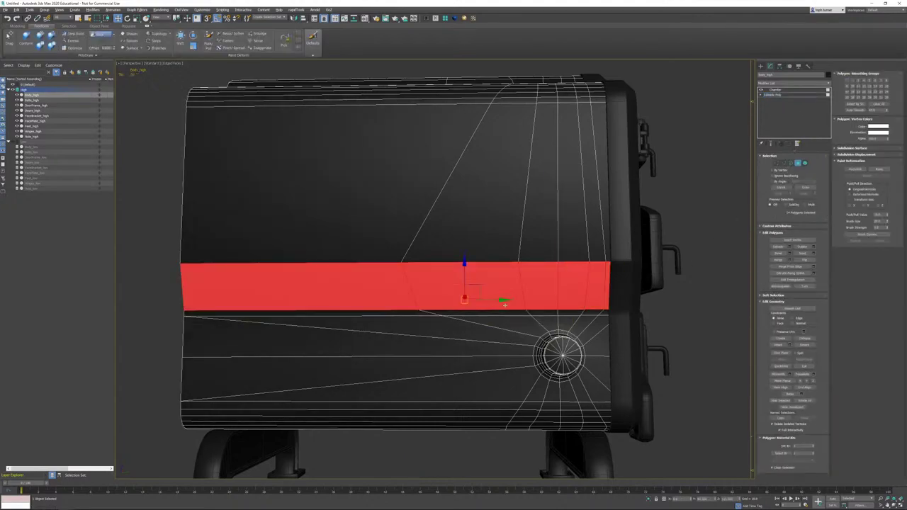
# Step: Auto-smooth the selected band polygons, return to the body's Chamfer modifier and turn off the wireframe overlay
pyautogui.moveTo(505, 305)
pyautogui.keyDown('alt'); pyautogui.mouseDown(button='middle')
pyautogui.moveTo(499, 385)
pyautogui.moveTo(553, 376)
pyautogui.mouseUp(button='middle'); pyautogui.keyUp('alt')
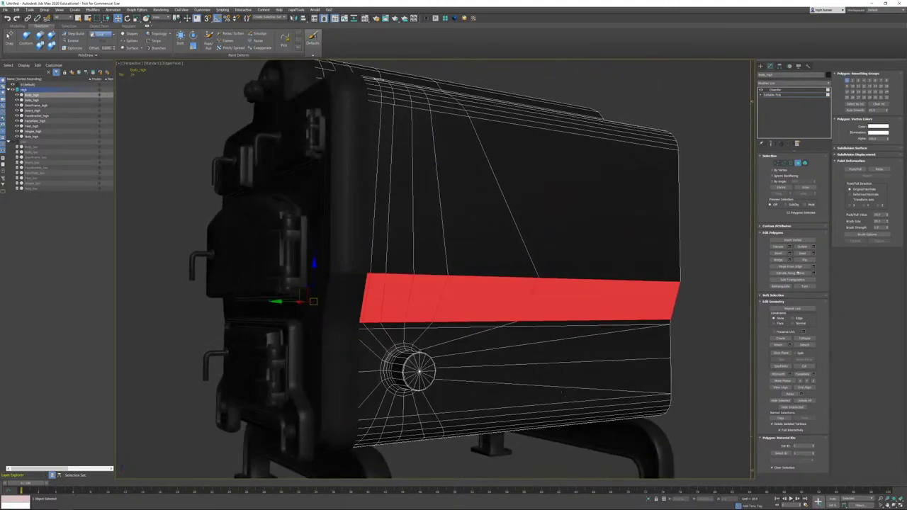
pyautogui.click(857, 111)
pyautogui.click(798, 163)
pyautogui.click(776, 90)
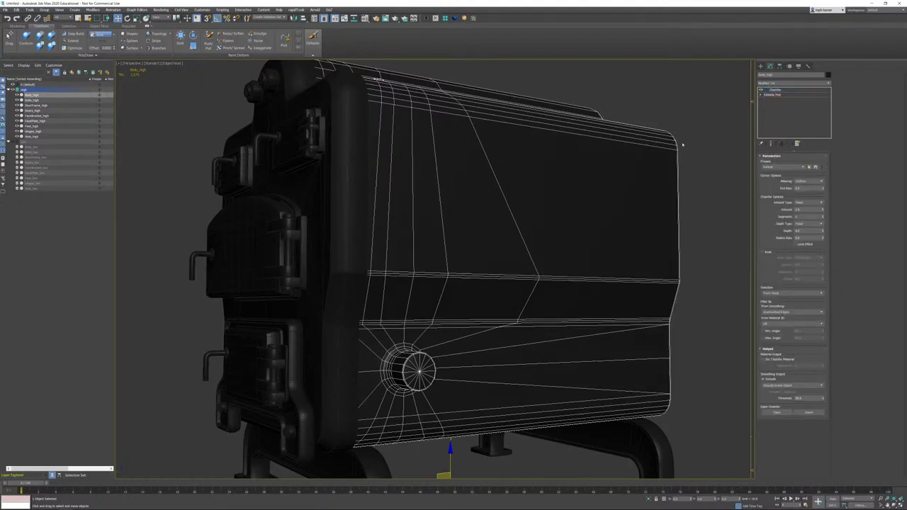
pyautogui.press('F4')
# Step: Apply a shared TurboSmooth modifier to all the high-poly furnace parts, raise its iterations and inspect the smoothed model
pyautogui.scroll(-5, 476, 250)
pyautogui.moveTo(309, 113); pyautogui.dragTo(662, 434)
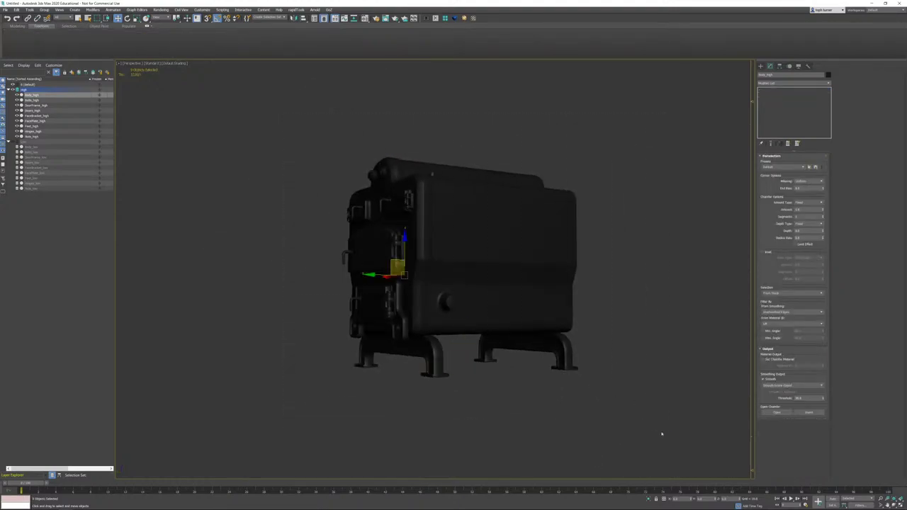
pyautogui.click(464, 18)
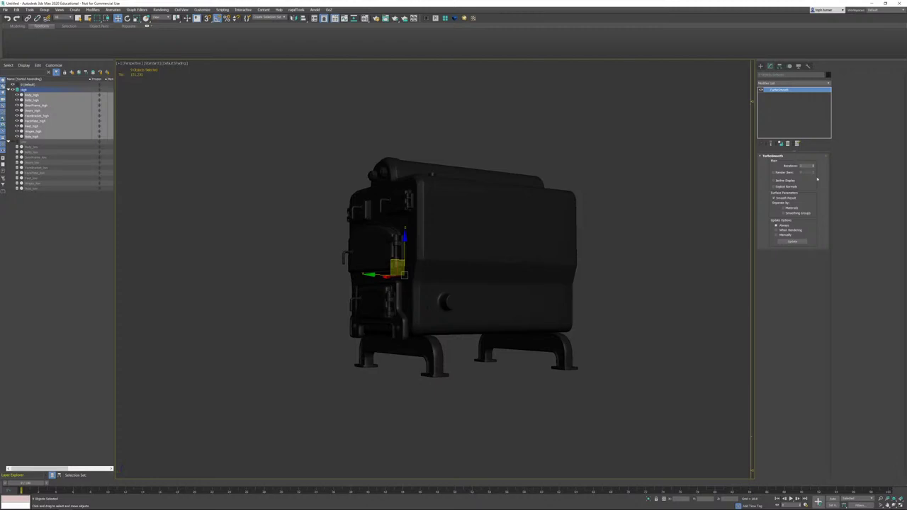
pyautogui.click(808, 165)
pyautogui.scroll(10, 491, 287)
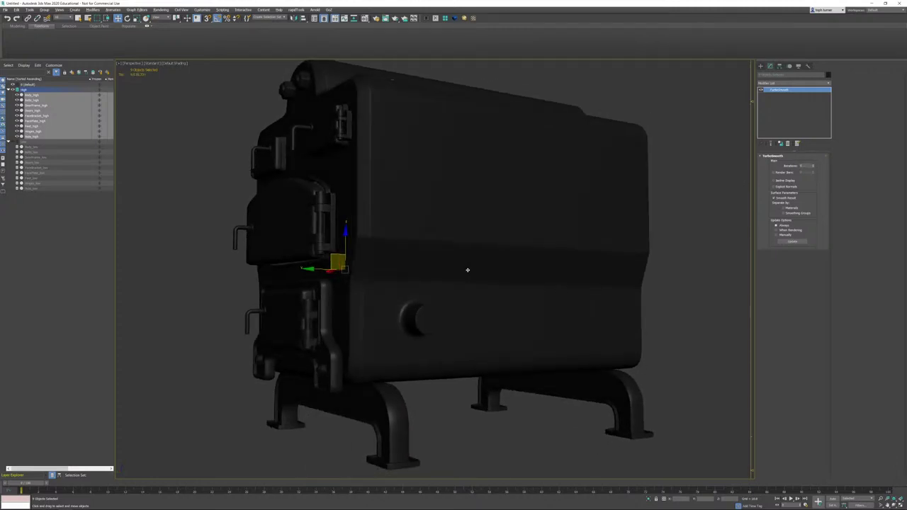
pyautogui.moveTo(484, 245)
pyautogui.keyDown('alt'); pyautogui.mouseDown(button='middle')
pyautogui.moveTo(478, 239)
pyautogui.moveTo(489, 252)
pyautogui.mouseUp(button='middle'); pyautogui.keyUp('alt')
pyautogui.scroll(-10, 487, 252)
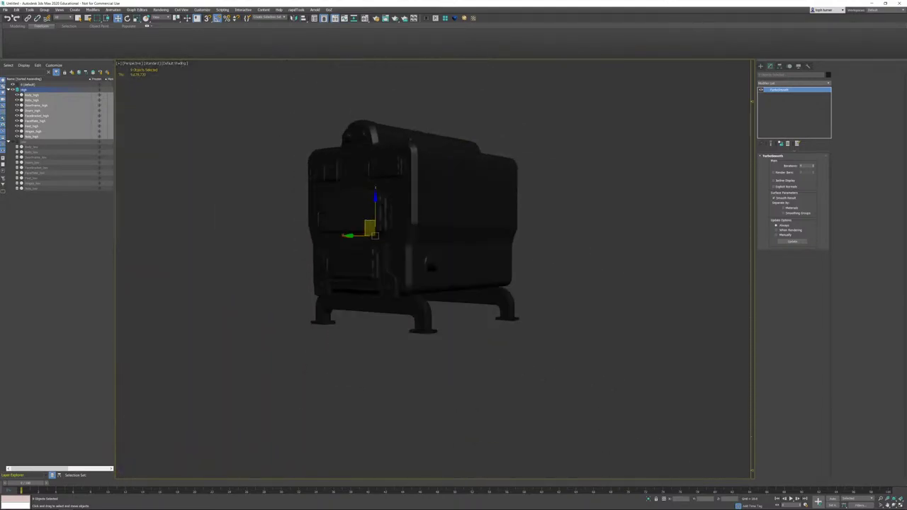
# Step: Export the selected high-poly furnace parts as OBJ, overwriting the existing high-poly furnace file with the current export options
pyautogui.click(6, 9)
pyautogui.moveTo(44, 92)
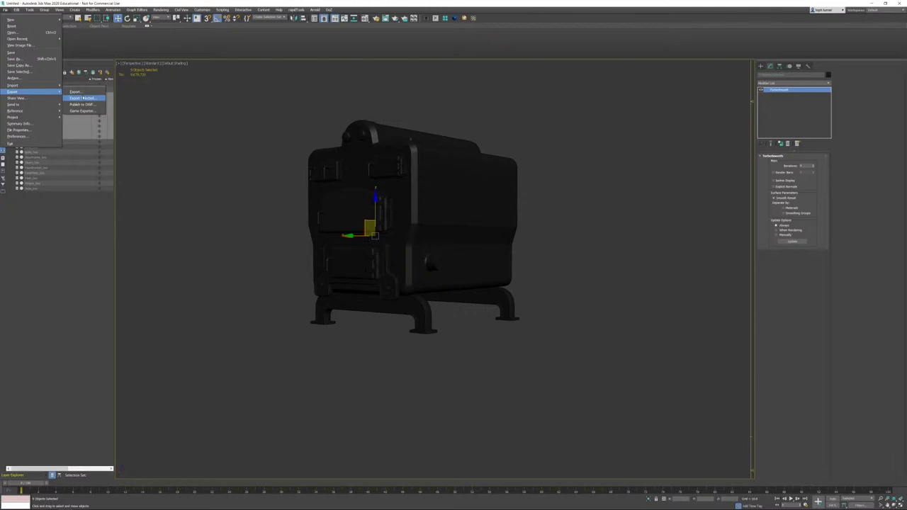
pyautogui.click(87, 97)
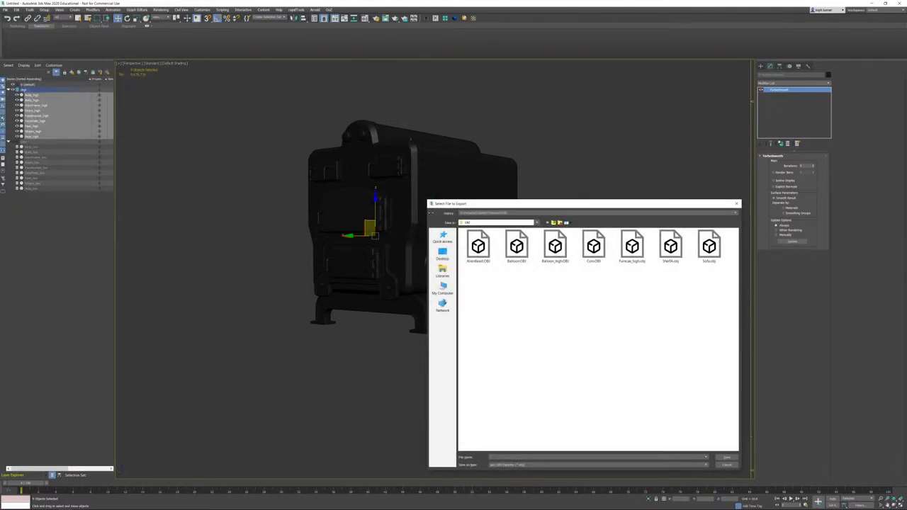
pyautogui.doubleClick(631, 248)
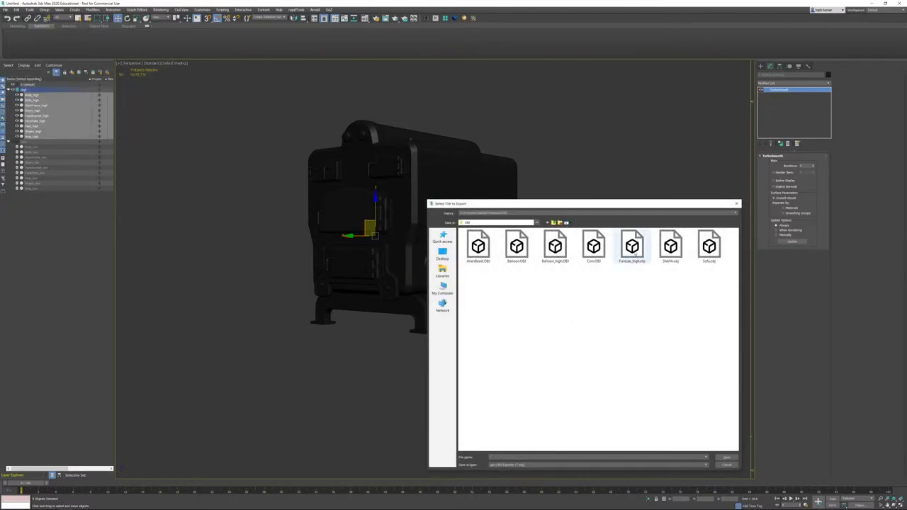
pyautogui.click(471, 266)
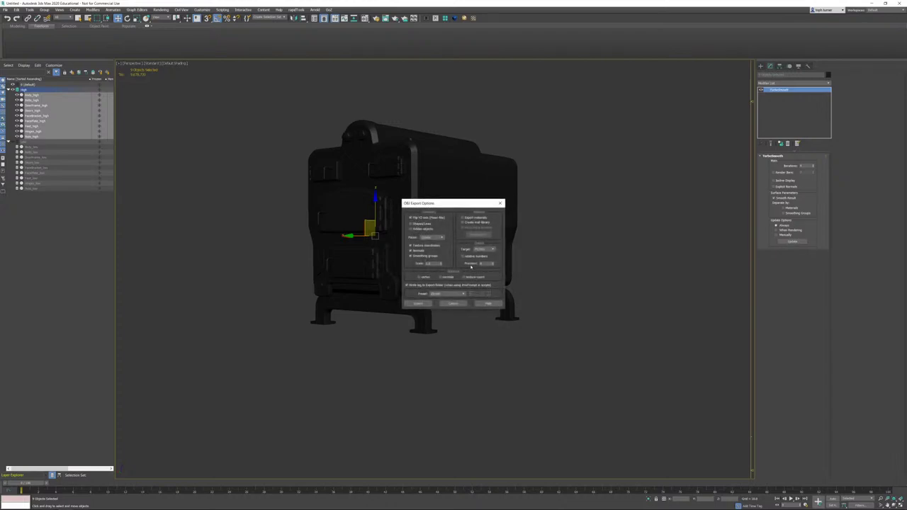
pyautogui.click(423, 303)
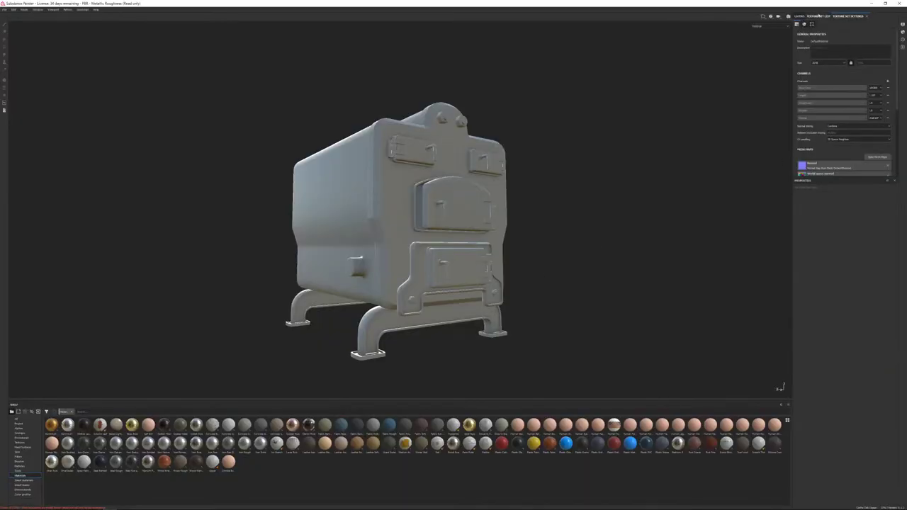
# Step: In Substance Painter, open the mesh map baking settings and remove the old furnace file from the high definition meshes
pyautogui.click(873, 157)
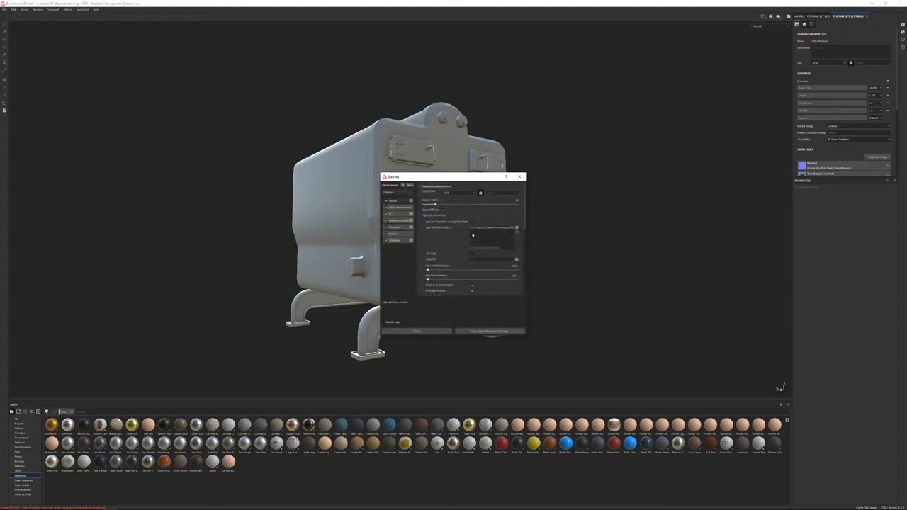
pyautogui.click(495, 228)
pyautogui.click(515, 228)
pyautogui.moveTo(119, 501)
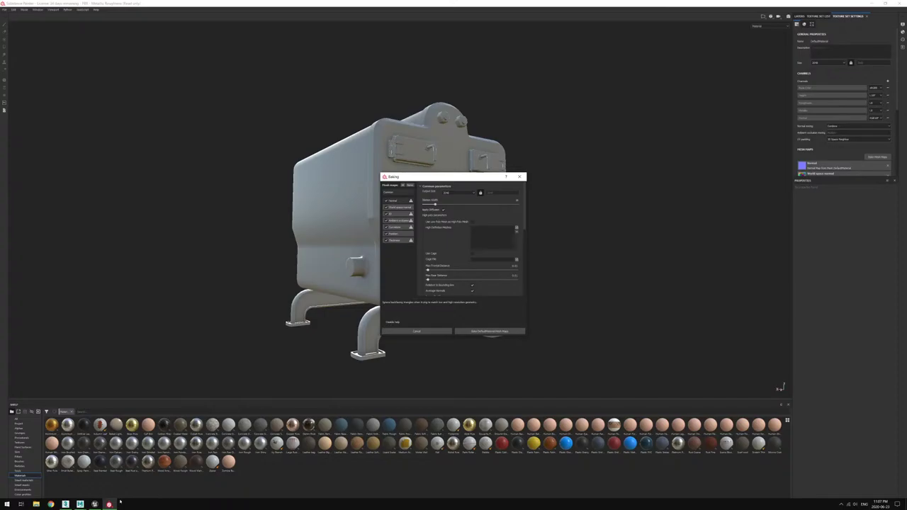
# Step: Close the finished OBJ export in 3ds Max and load the furnace's high-poly OBJ as the high definition mesh in Substance Painter's baking settings
pyautogui.click(65, 504)
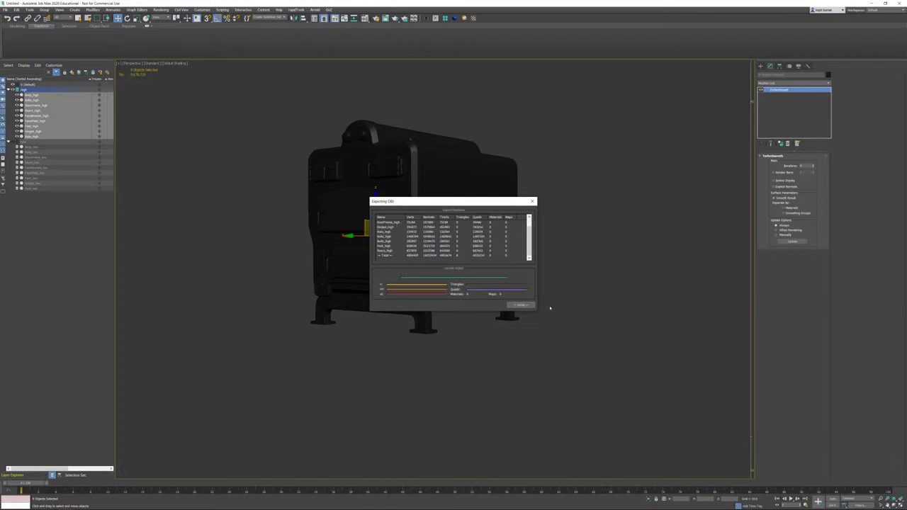
pyautogui.click(520, 305)
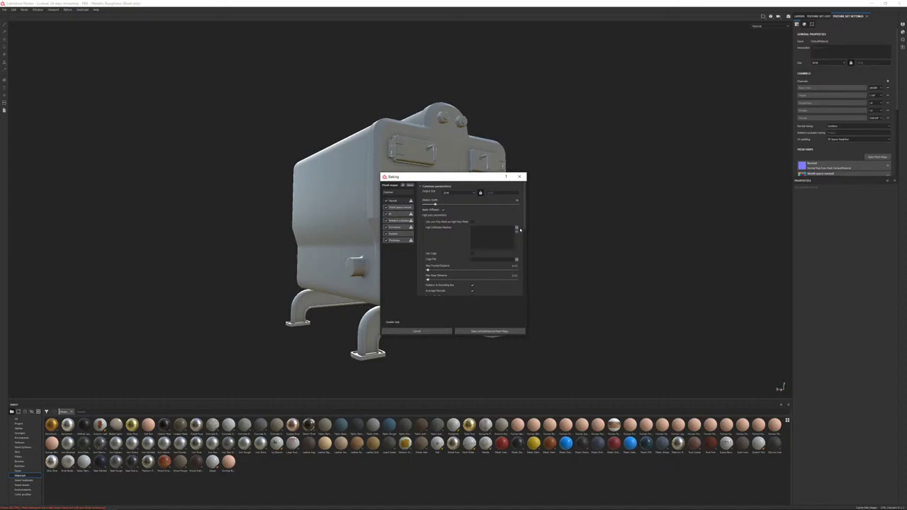
pyautogui.click(517, 228)
pyautogui.click(627, 231)
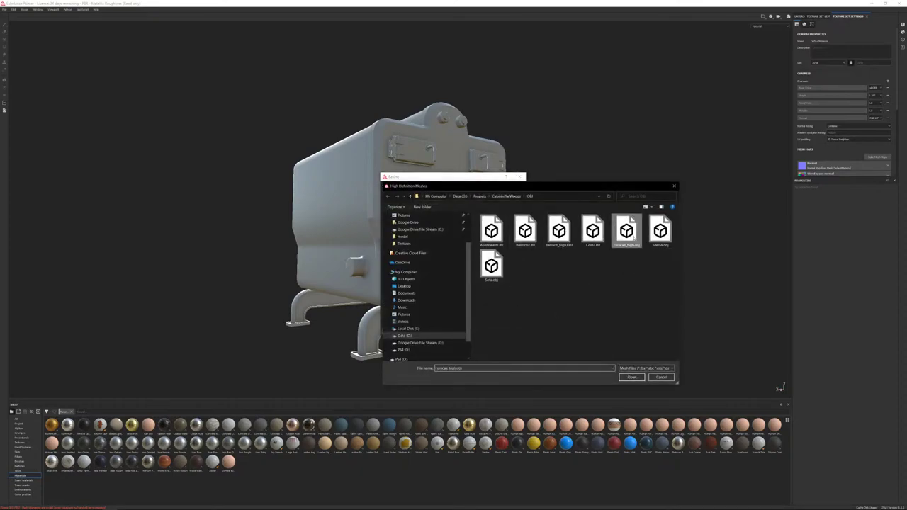
pyautogui.doubleClick(635, 238)
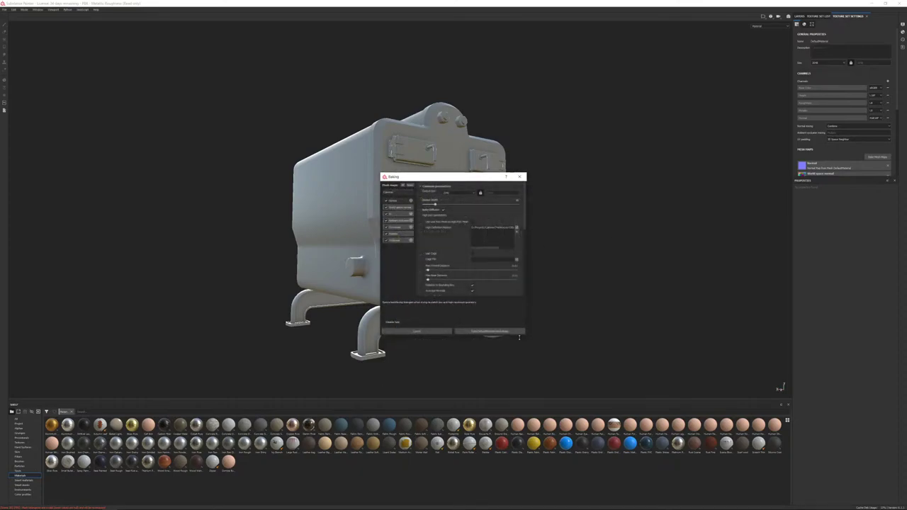
# Step: Bake all DefaultMaterial mesh maps and check the baked furnace from several sides
pyautogui.click(469, 332)
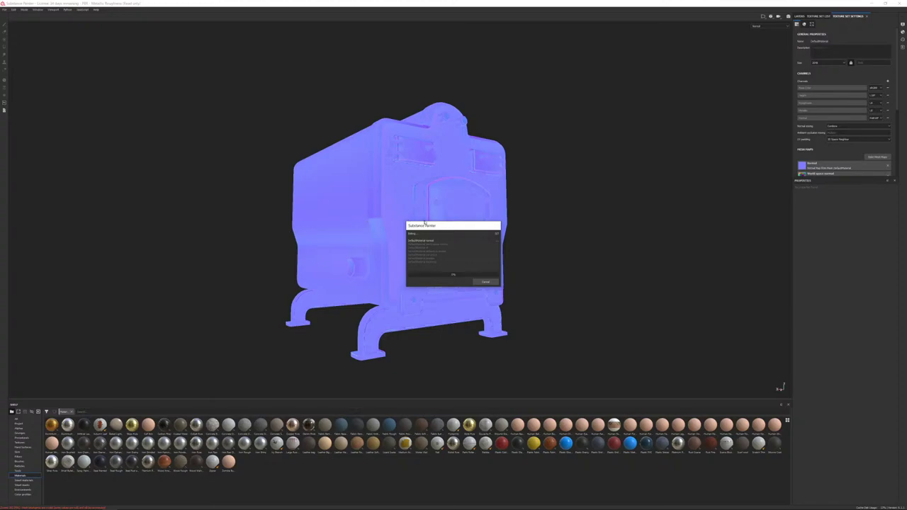
pyautogui.moveTo(444, 228); pyautogui.dragTo(561, 165)
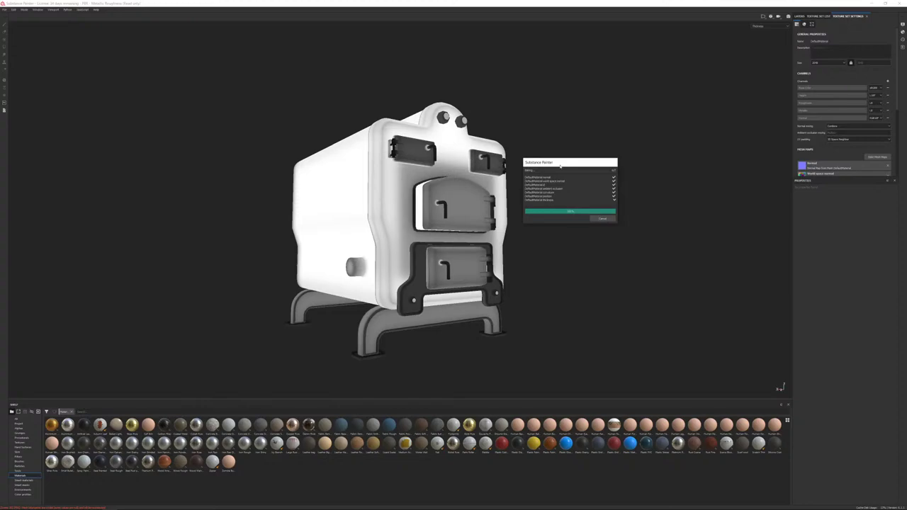
pyautogui.click(602, 218)
pyautogui.keyDown('alt'); pyautogui.moveTo(356, 267); pyautogui.dragTo(273, 177); pyautogui.keyUp('alt')
pyautogui.keyDown('shift'); pyautogui.moveTo(319, 199); pyautogui.dragTo(473, 204, button='right'); pyautogui.keyUp('shift')
pyautogui.keyDown('alt'); pyautogui.moveTo(473, 204); pyautogui.dragTo(349, 244); pyautogui.keyUp('alt')
pyautogui.press('f')
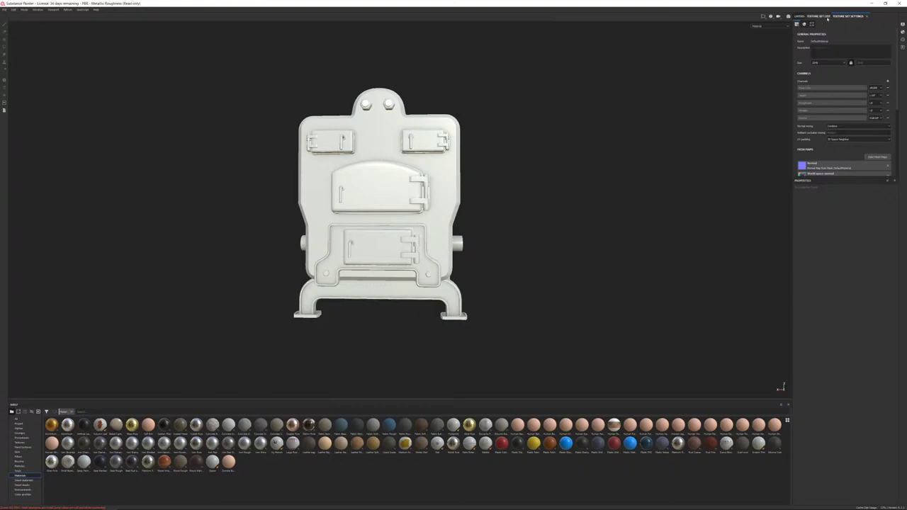
# Step: Show the layer stack and apply the Rust Fine material to the whole furnace
pyautogui.click(822, 16)
pyautogui.click(799, 17)
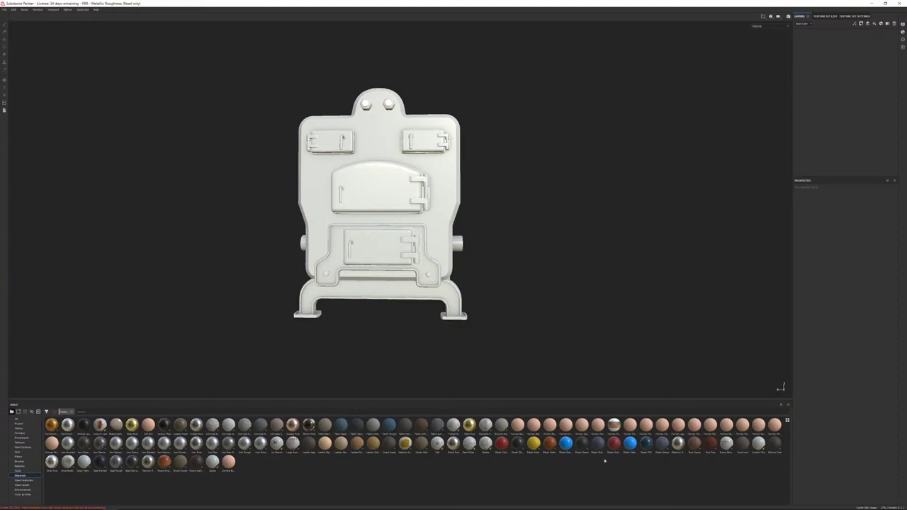
pyautogui.moveTo(710, 443); pyautogui.dragTo(436, 205)
pyautogui.scroll(4, 436, 248)
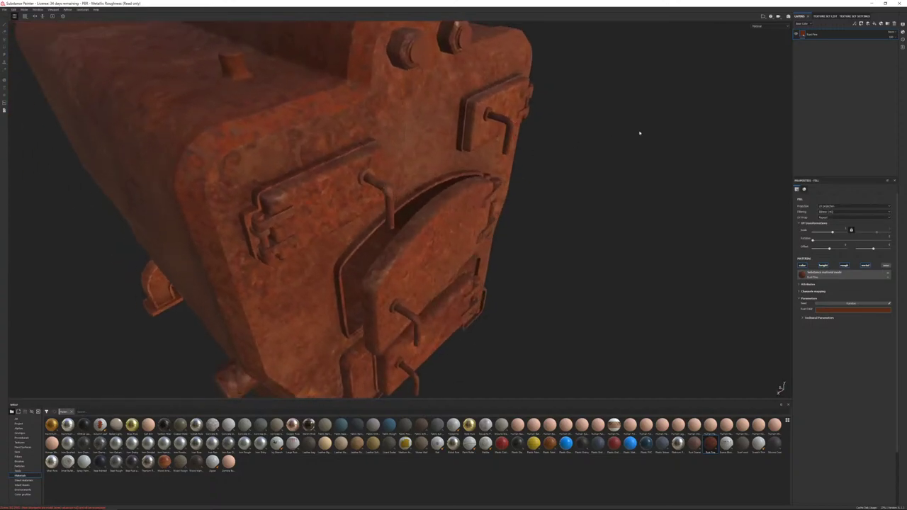
# Step: Set the Rust Fine layer's projection to tri-planar and inspect the rust pattern on the furnace
pyautogui.click(826, 214)
pyautogui.click(826, 216)
pyautogui.keyDown('alt'); pyautogui.moveTo(608, 234); pyautogui.dragTo(500, 190); pyautogui.keyUp('alt')
pyautogui.keyDown('alt'); pyautogui.moveTo(501, 190); pyautogui.dragTo(475, 119, button='middle'); pyautogui.keyUp('alt')
pyautogui.keyDown('alt'); pyautogui.moveTo(475, 118); pyautogui.dragTo(501, 158); pyautogui.keyUp('alt')
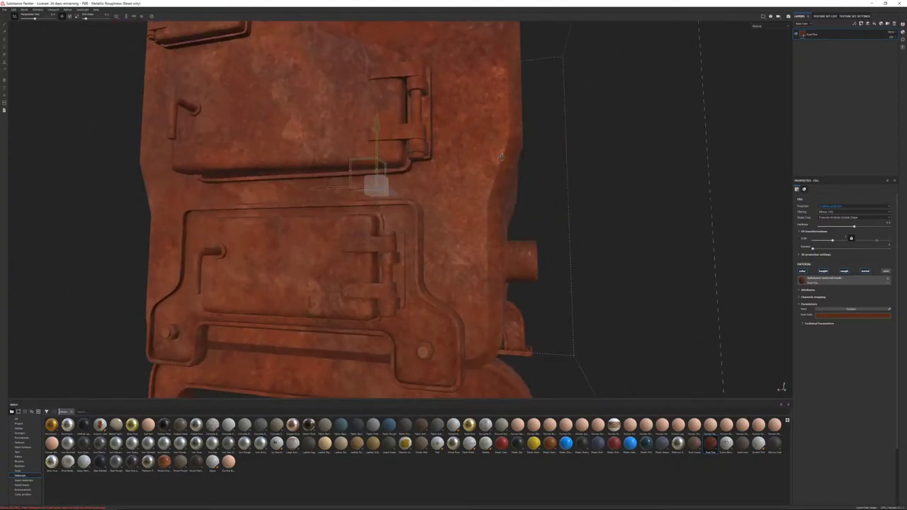
pyautogui.click(602, 222)
pyautogui.keyDown('alt'); pyautogui.moveTo(783, 87); pyautogui.dragTo(472, 122, button='right'); pyautogui.keyUp('alt')
pyautogui.keyDown('alt'); pyautogui.moveTo(472, 122); pyautogui.dragTo(596, 152); pyautogui.keyUp('alt')
pyautogui.keyDown('alt'); pyautogui.moveTo(550, 141); pyautogui.dragTo(546, 167, button='middle'); pyautogui.keyUp('alt')
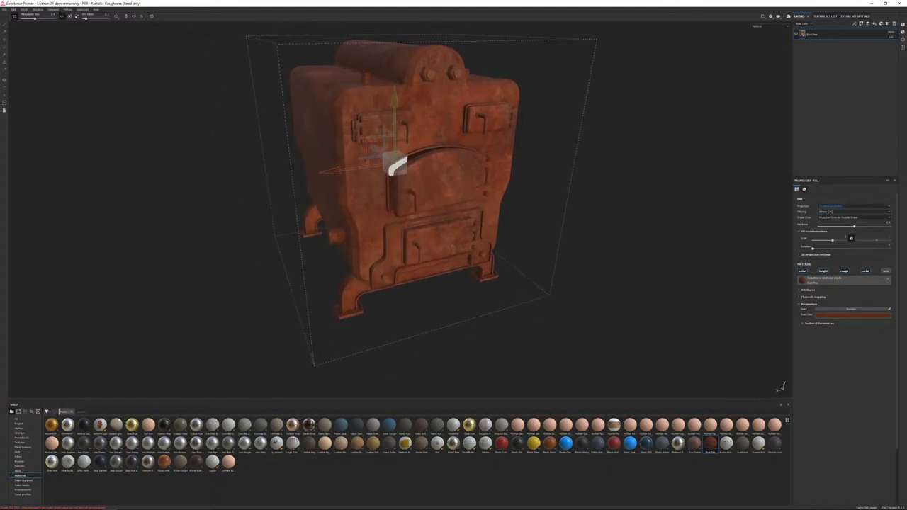
# Step: Switch to Chrome, search Google Images for "coal furnace" and refine the search to "old coal furnace"
pyautogui.moveTo(906, 155); pyautogui.dragTo(369, 1)
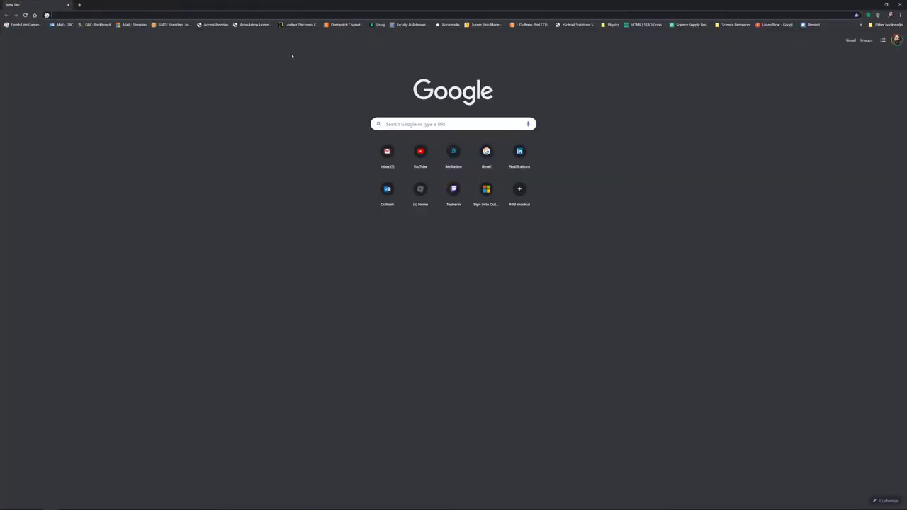
pyautogui.click(456, 14)
pyautogui.write('co')
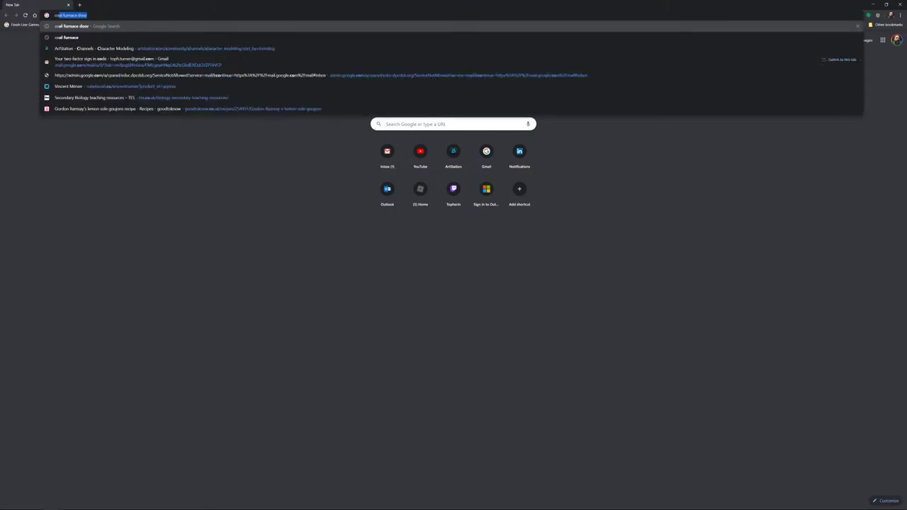
pyautogui.write('al furnace')
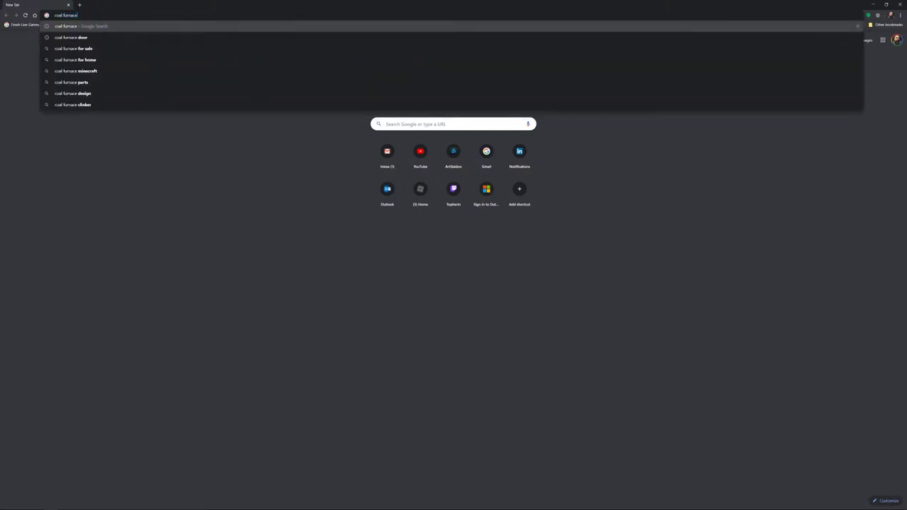
pyautogui.press('Return')
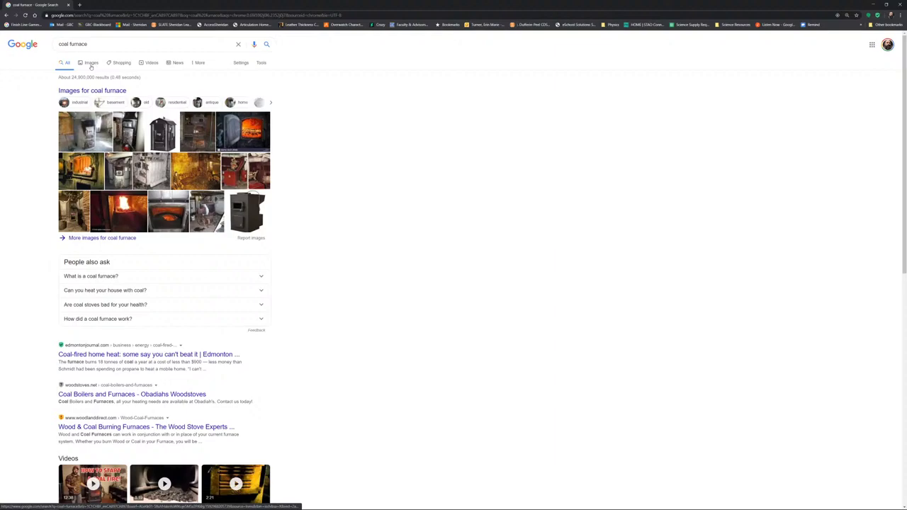
pyautogui.click(91, 62)
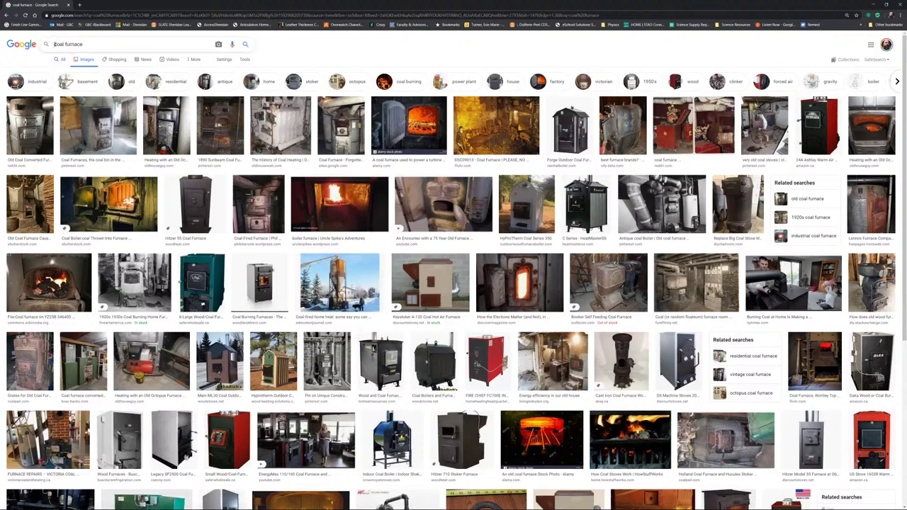
pyautogui.write('old')
pyautogui.press('Return')
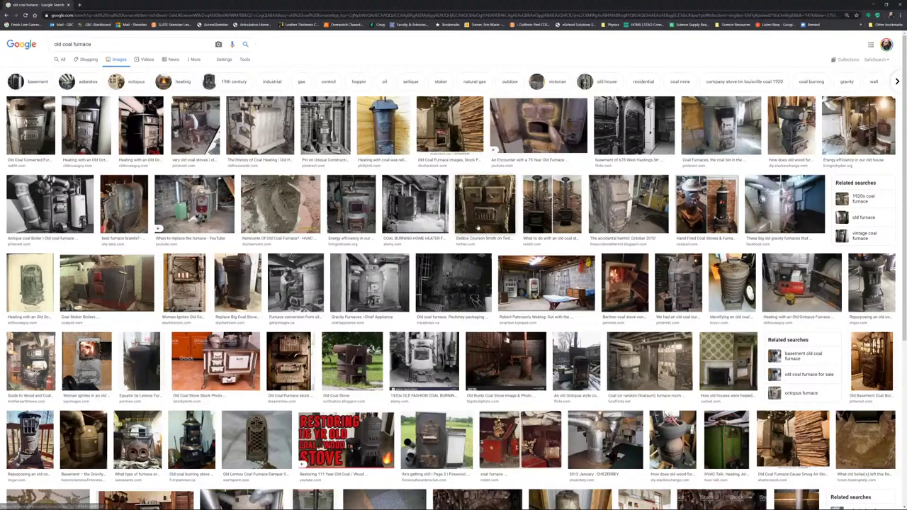
# Step: Open the Old Basement Coal Boilers photo in a new tab and examine the furnace's surface and colour
pyautogui.click(872, 361)
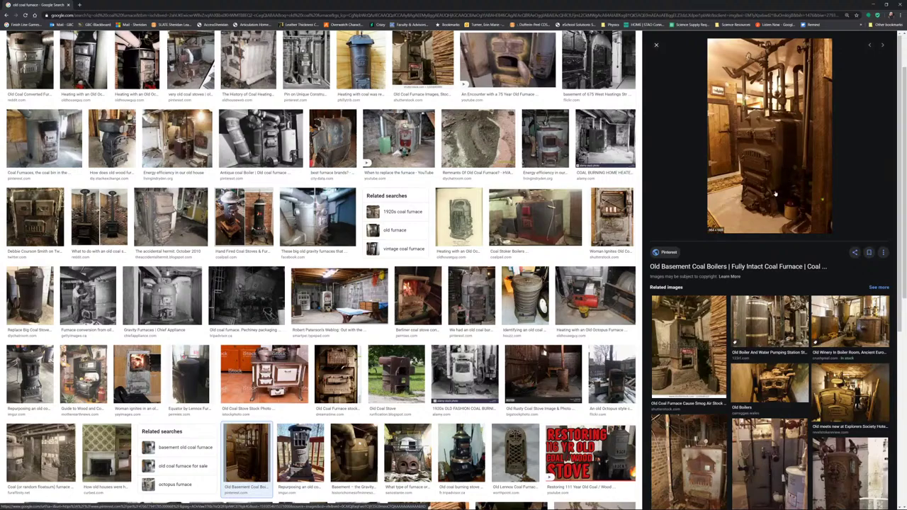
pyautogui.rightClick(749, 145)
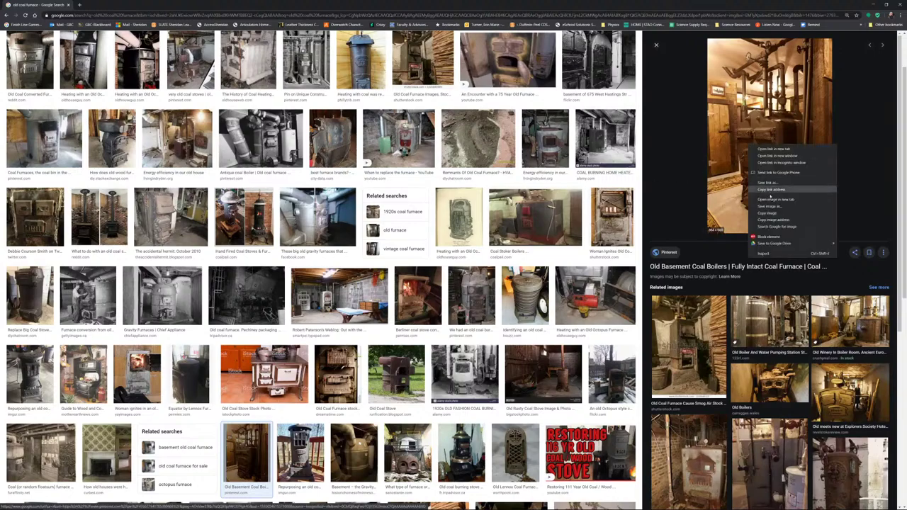
pyautogui.click(773, 199)
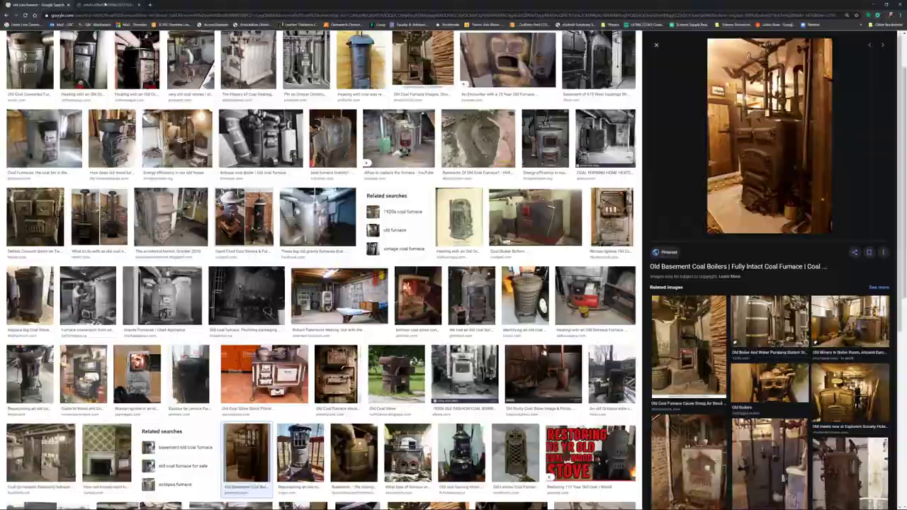
pyautogui.hotkey('ctrl', 'Tab')
pyautogui.scroll(-1, 481, 285)
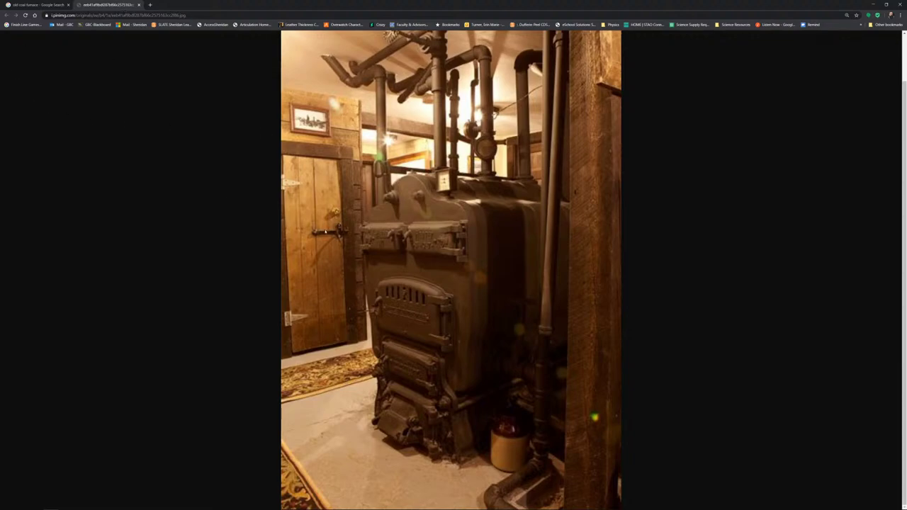
pyautogui.scroll(1, 434, 242)
pyautogui.scroll(-1, 448, 287)
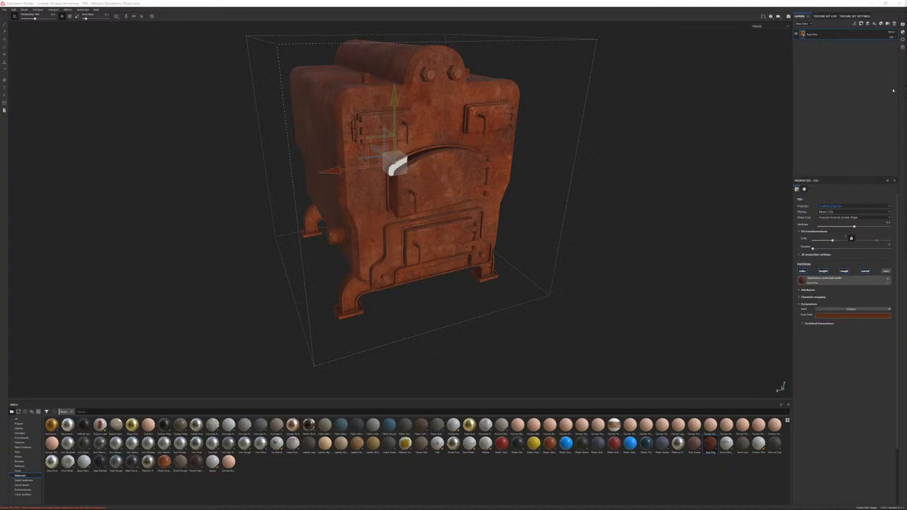
# Step: Switch back to Substance Painter and examine the Rust Fine finish on the furnace's front and side
pyautogui.keyDown('alt'); pyautogui.moveTo(547, 179); pyautogui.dragTo(397, 173); pyautogui.keyUp('alt')
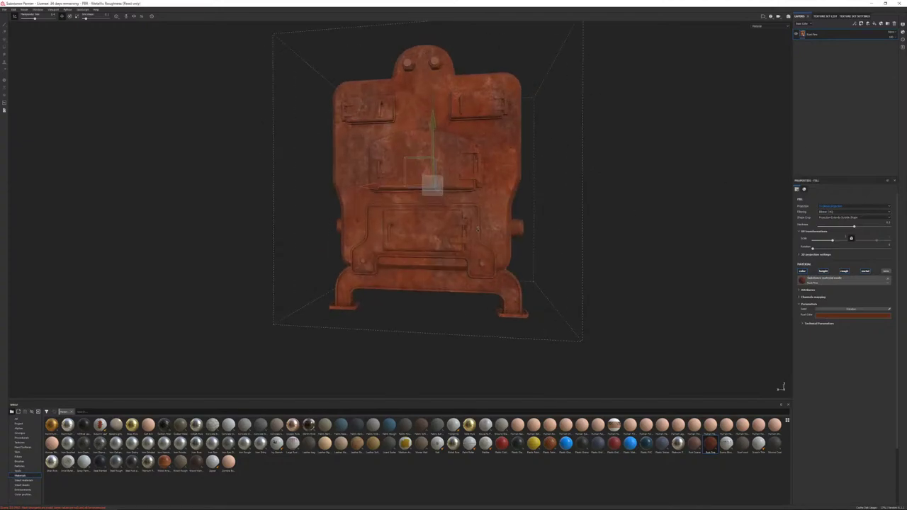
pyautogui.keyDown('alt'); pyautogui.moveTo(397, 174); pyautogui.dragTo(433, 164, button='right'); pyautogui.keyUp('alt')
pyautogui.keyDown('alt'); pyautogui.moveTo(680, 195); pyautogui.dragTo(622, 212); pyautogui.keyUp('alt')
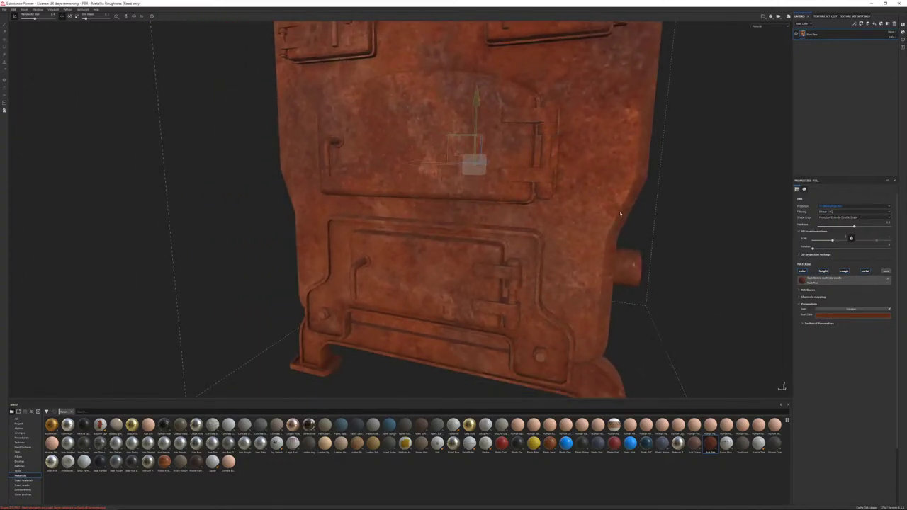
pyautogui.keyDown('alt'); pyautogui.moveTo(622, 212); pyautogui.dragTo(561, 247, button='middle'); pyautogui.keyUp('alt')
pyautogui.keyDown('alt'); pyautogui.moveTo(561, 247); pyautogui.dragTo(460, 196, button='right'); pyautogui.keyUp('alt')
pyautogui.keyDown('alt'); pyautogui.moveTo(680, 241); pyautogui.dragTo(615, 261); pyautogui.keyUp('alt')
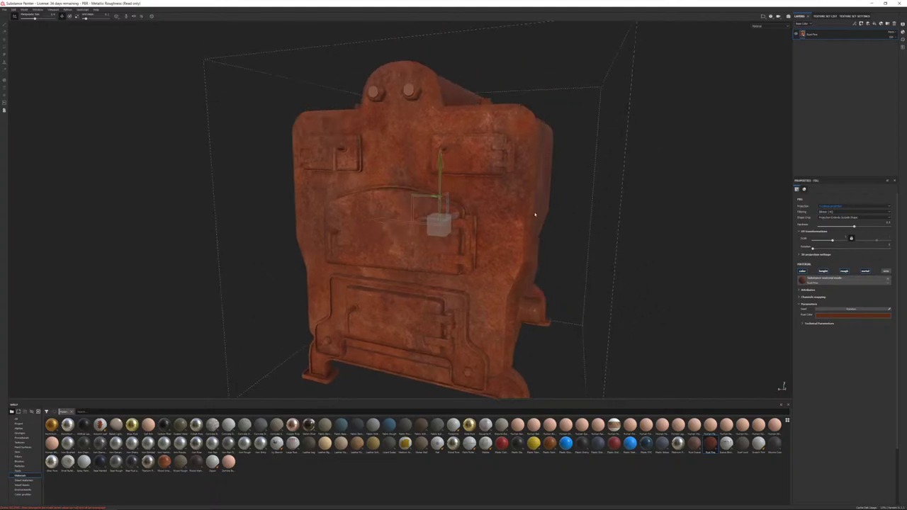
# Step: Add the Rust Coarse material as a layer above Rust Fine and inspect it around the furnace
pyautogui.moveTo(695, 444)
pyautogui.mouseDown()
pyautogui.moveTo(726, 431)
pyautogui.moveTo(843, 45)
pyautogui.moveTo(824, 33)
pyautogui.mouseUp()
pyautogui.scroll(6, 530, 166)
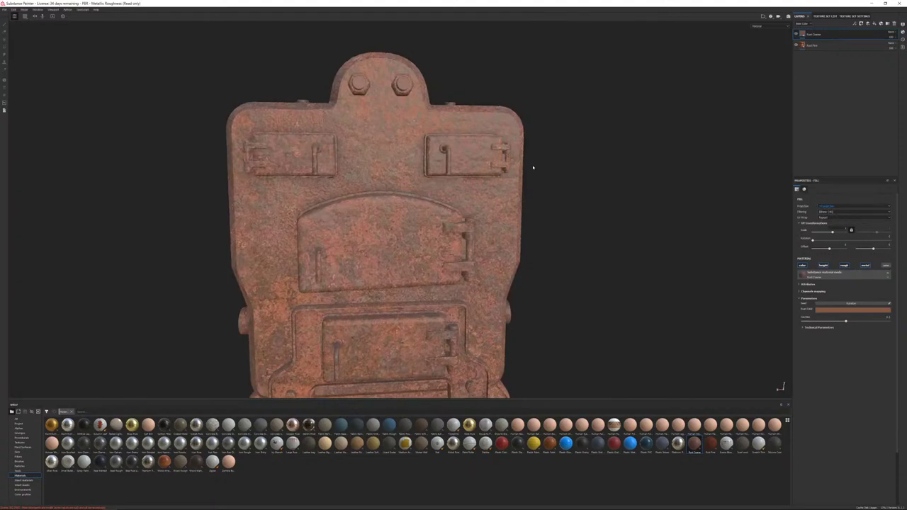
pyautogui.keyDown('alt'); pyautogui.moveTo(369, 235); pyautogui.dragTo(540, 168, button='right'); pyautogui.keyUp('alt')
pyautogui.keyDown('alt'); pyautogui.moveTo(540, 168); pyautogui.dragTo(602, 195); pyautogui.keyUp('alt')
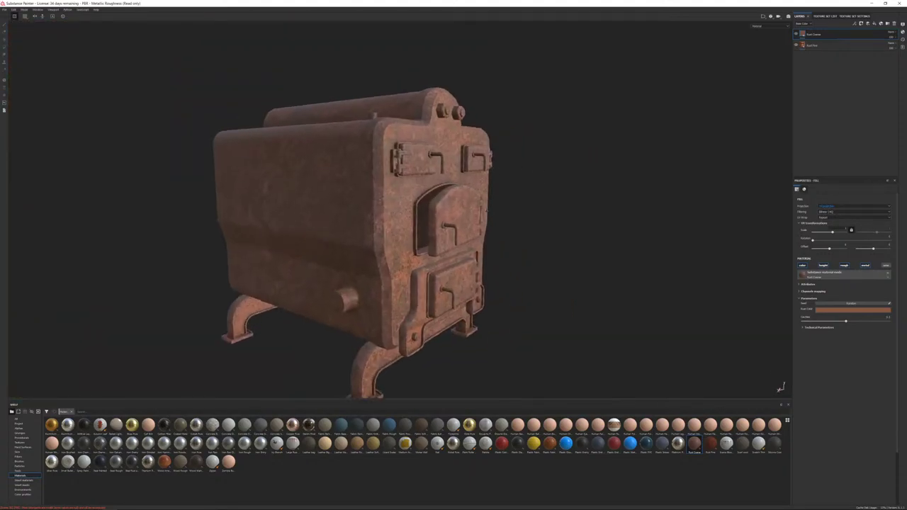
pyautogui.keyDown('alt'); pyautogui.moveTo(494, 219); pyautogui.dragTo(515, 242, button='right'); pyautogui.keyUp('alt')
pyautogui.scroll(-3, 515, 242)
pyautogui.keyDown('alt'); pyautogui.moveTo(515, 241); pyautogui.dragTo(518, 294); pyautogui.keyUp('alt')
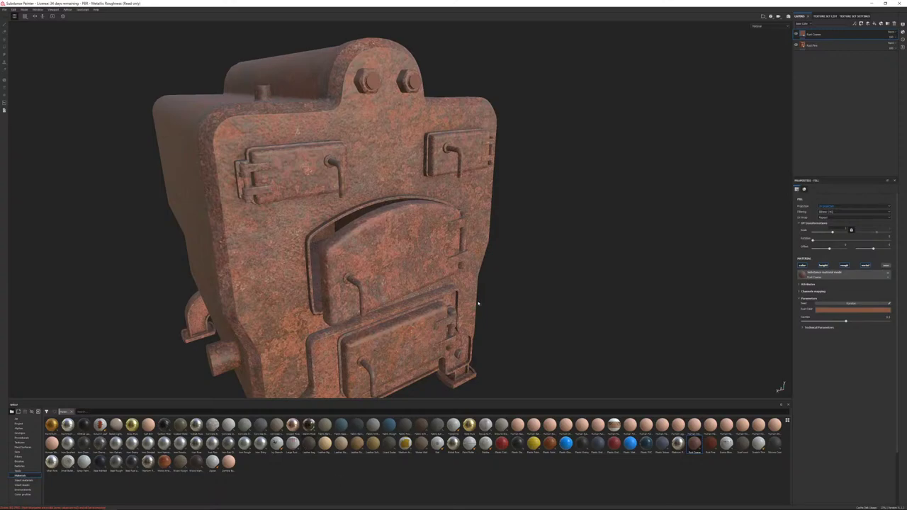
# Step: Delete the Rust Coarse and Rust Fine layers from the layer stack
pyautogui.keyDown('alt'); pyautogui.moveTo(559, 302); pyautogui.dragTo(446, 294); pyautogui.keyUp('alt')
pyautogui.scroll(-2, 516, 291)
pyautogui.click(894, 24)
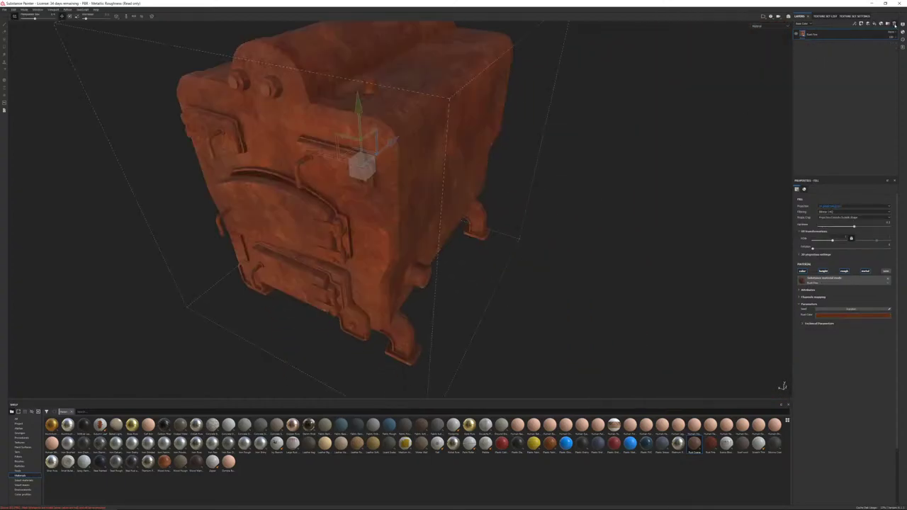
pyautogui.click(894, 24)
# Step: Add the blue Plastic Glossy Pure material as the furnace's base layer
pyautogui.keyDown('alt'); pyautogui.moveTo(386, 230); pyautogui.dragTo(517, 205); pyautogui.keyUp('alt')
pyautogui.scroll(-1, 437, 218)
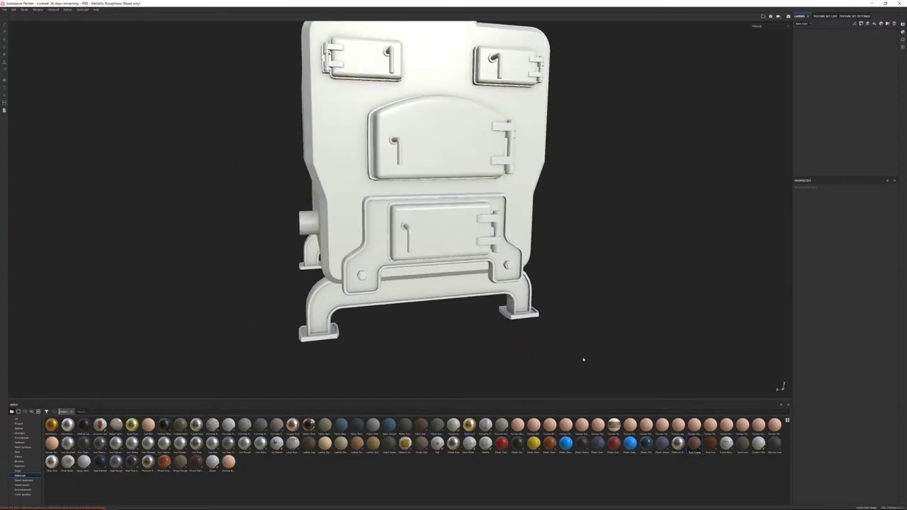
pyautogui.moveTo(566, 443); pyautogui.dragTo(831, 152)
pyautogui.keyDown('alt'); pyautogui.moveTo(593, 235); pyautogui.dragTo(334, 185); pyautogui.keyUp('alt')
pyautogui.scroll(3, 335, 185)
pyautogui.keyDown('alt'); pyautogui.moveTo(413, 243); pyautogui.dragTo(529, 212); pyautogui.keyUp('alt')
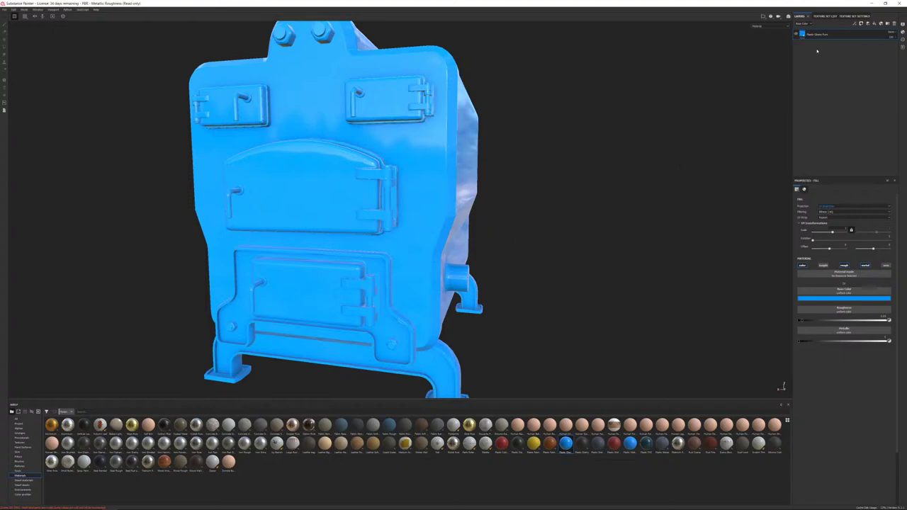
# Step: Change the plastic layer's base color to a dark orange-brown
pyautogui.click(844, 300)
pyautogui.click(882, 343)
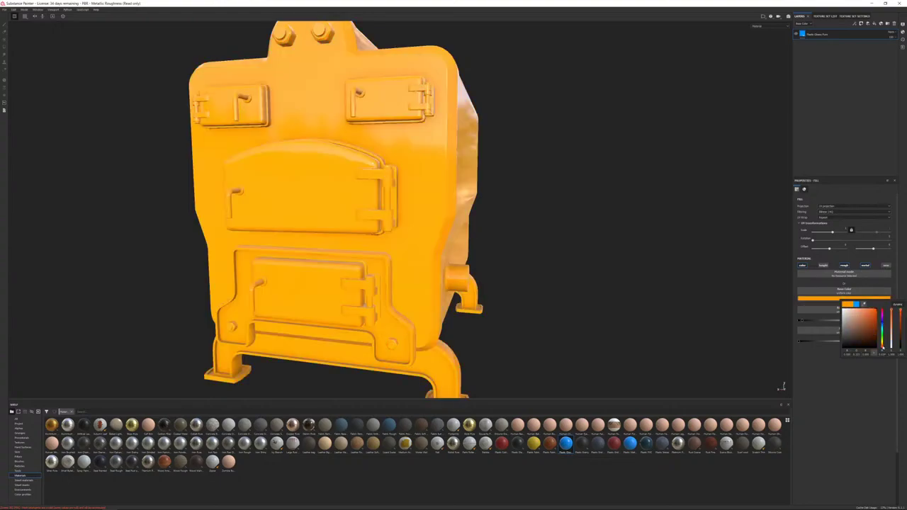
pyautogui.moveTo(870, 339); pyautogui.dragTo(865, 335)
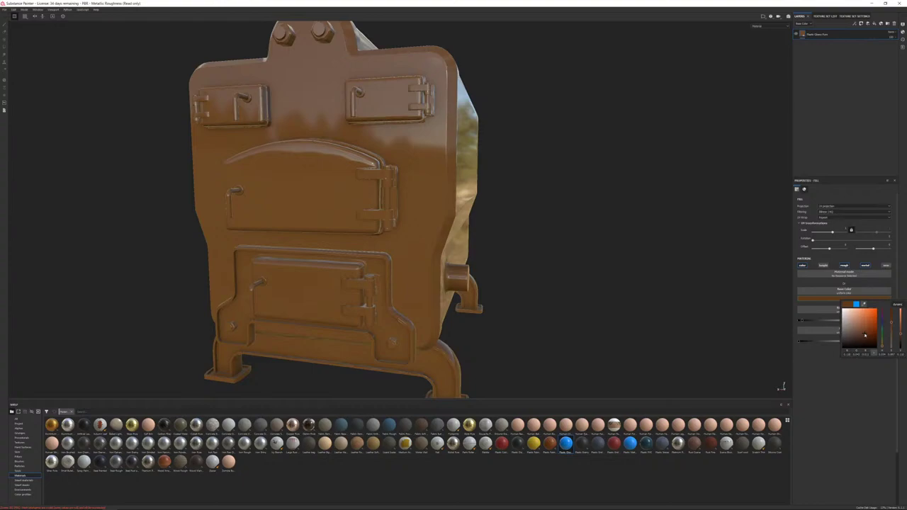
pyautogui.click(825, 378)
# Step: Raise the brown base layer's roughness to about two thirds of its range for a matte surface
pyautogui.keyDown('alt'); pyautogui.moveTo(280, 221); pyautogui.dragTo(313, 215); pyautogui.keyUp('alt')
pyautogui.scroll(3, 417, 237)
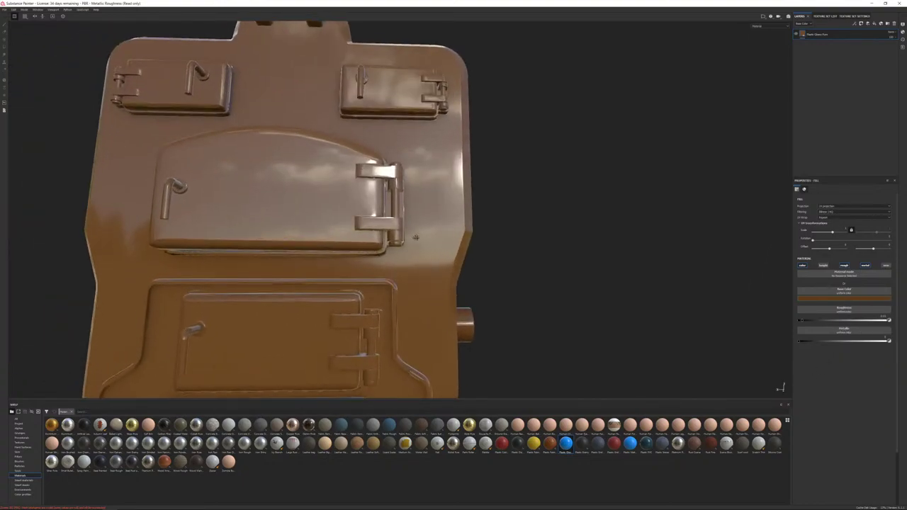
pyautogui.scroll(-1, 412, 233)
pyautogui.moveTo(426, 220)
pyautogui.keyDown('alt'); pyautogui.mouseDown()
pyautogui.moveTo(439, 209)
pyautogui.moveTo(434, 228)
pyautogui.mouseUp(); pyautogui.keyUp('alt')
pyautogui.moveTo(889, 319); pyautogui.dragTo(856, 321)
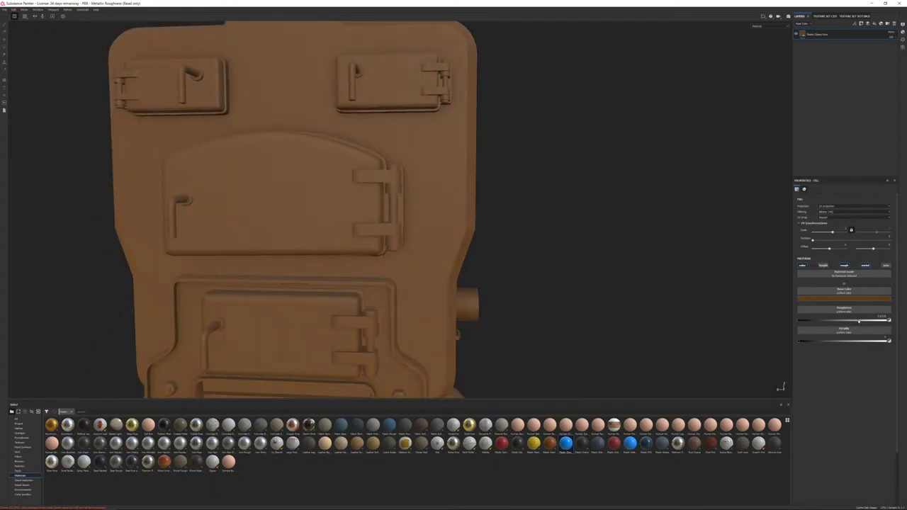
# Step: Lower the brown base layer's roughness to slightly under half of its range
pyautogui.scroll(-4, 559, 246)
pyautogui.keyDown('alt'); pyautogui.moveTo(657, 283); pyautogui.dragTo(511, 234); pyautogui.keyUp('alt')
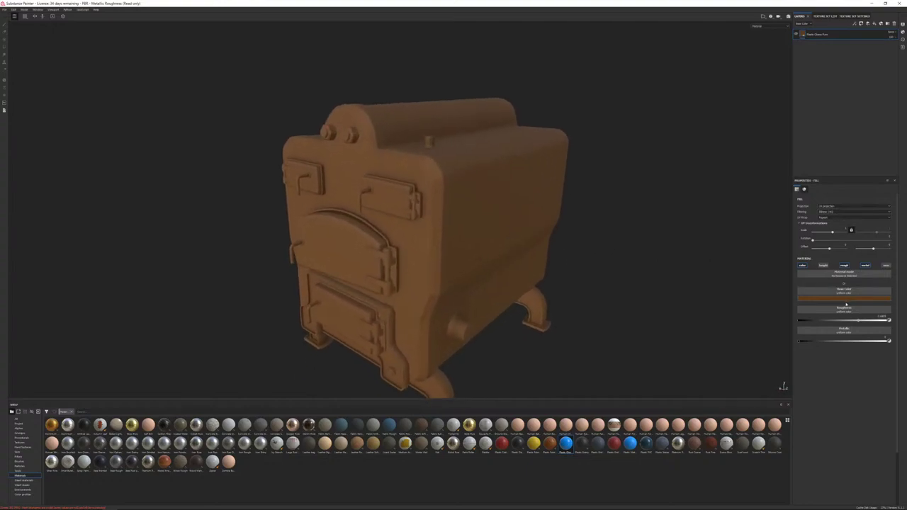
pyautogui.moveTo(844, 322); pyautogui.dragTo(831, 323)
pyautogui.keyDown('alt'); pyautogui.moveTo(694, 261); pyautogui.dragTo(598, 247); pyautogui.keyUp('alt')
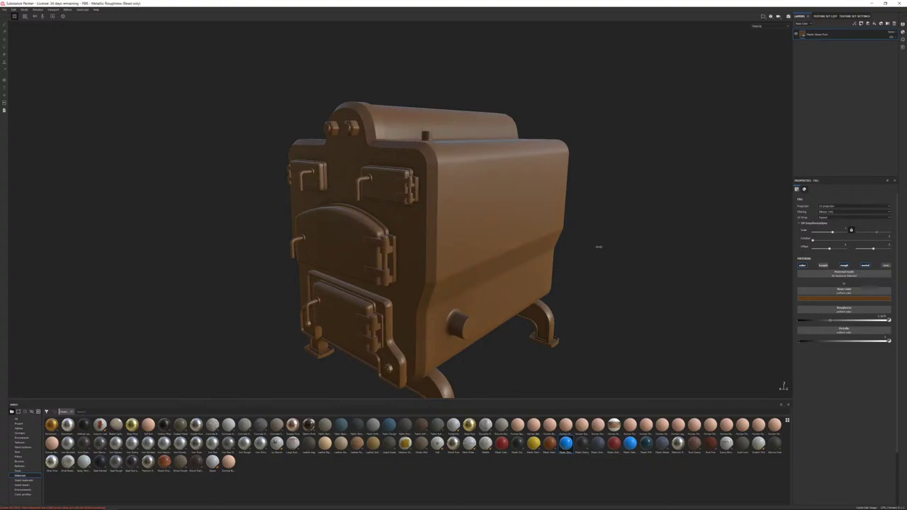
pyautogui.moveTo(836, 321); pyautogui.dragTo(838, 321)
pyautogui.keyDown('shift'); pyautogui.moveTo(654, 243); pyautogui.dragTo(648, 239, button='right'); pyautogui.keyUp('shift')
pyautogui.keyDown('alt'); pyautogui.moveTo(649, 243); pyautogui.dragTo(583, 244); pyautogui.keyUp('alt')
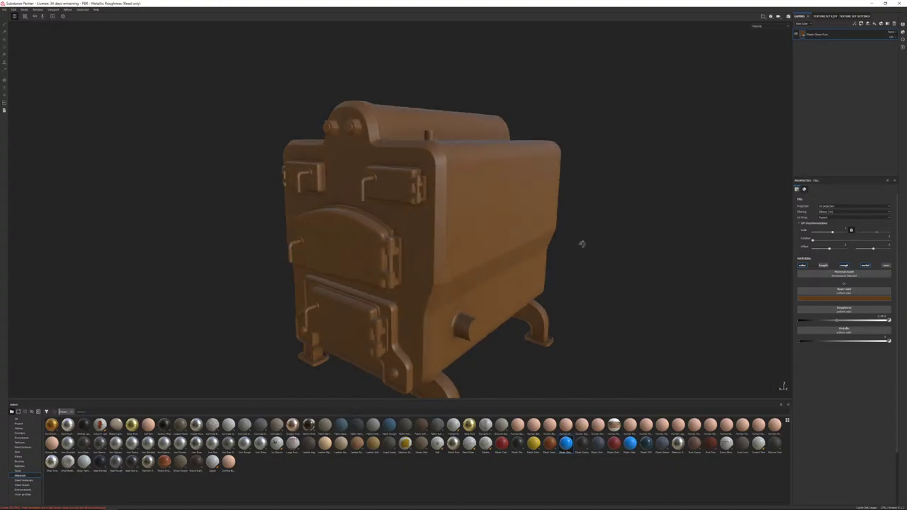
# Step: Enable the height channel on the brown base layer while keeping color, roughness and metallic active
pyautogui.keyDown('alt'); pyautogui.moveTo(583, 245); pyautogui.dragTo(704, 281, button='right'); pyautogui.keyUp('alt')
pyautogui.keyDown('alt'); pyautogui.moveTo(705, 281); pyautogui.dragTo(645, 267); pyautogui.keyUp('alt')
pyautogui.keyDown('shift'); pyautogui.moveTo(645, 267); pyautogui.dragTo(623, 262, button='right'); pyautogui.keyUp('shift')
pyautogui.keyDown('alt'); pyautogui.moveTo(468, 202); pyautogui.dragTo(578, 240); pyautogui.keyUp('alt')
pyautogui.keyDown('alt'); pyautogui.moveTo(578, 240); pyautogui.dragTo(504, 237, button='right'); pyautogui.keyUp('alt')
pyautogui.keyDown('alt'); pyautogui.moveTo(504, 237); pyautogui.dragTo(361, 211); pyautogui.keyUp('alt')
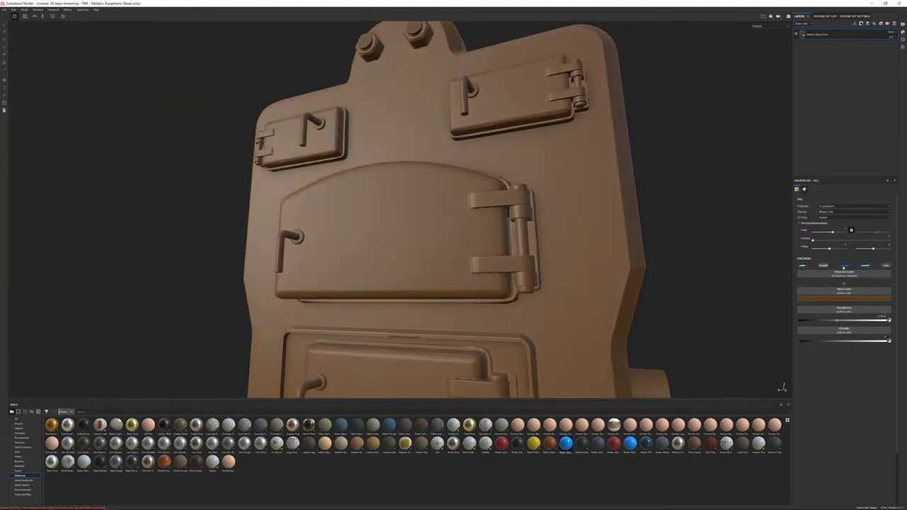
pyautogui.click(843, 266)
pyautogui.click(823, 265)
# Step: Search the height resources for "noise" and assign the BnW Spots 2 texture to the base layer's height channel
pyautogui.click(851, 309)
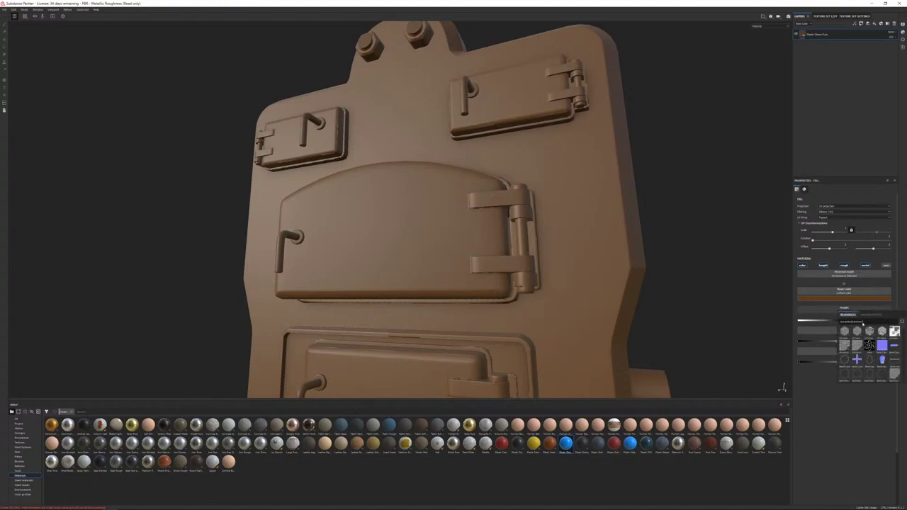
pyautogui.write('noise')
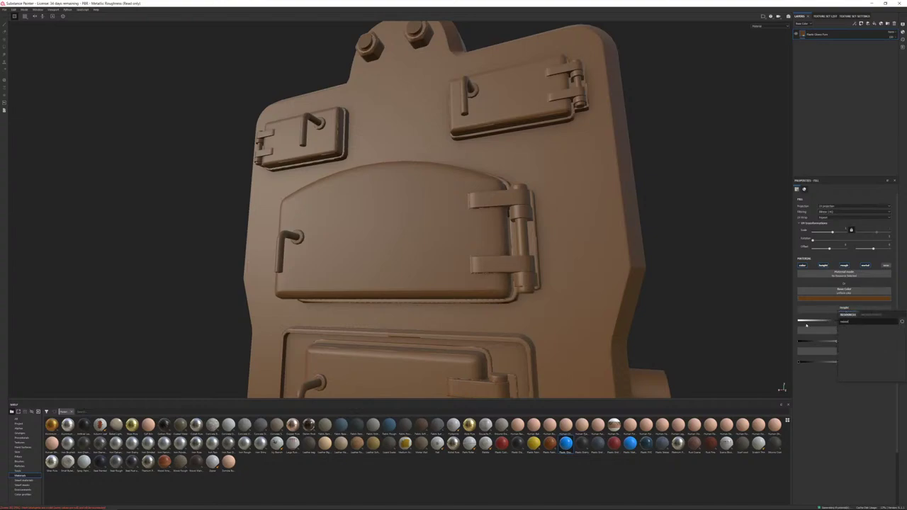
pyautogui.press('BackSpace')
pyautogui.press('BackSpace')
pyautogui.press('BackSpace')
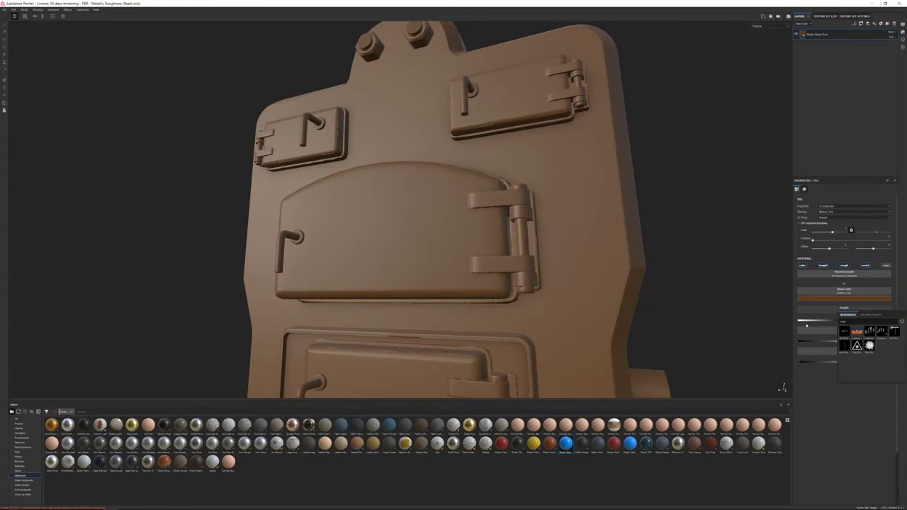
pyautogui.write('ise')
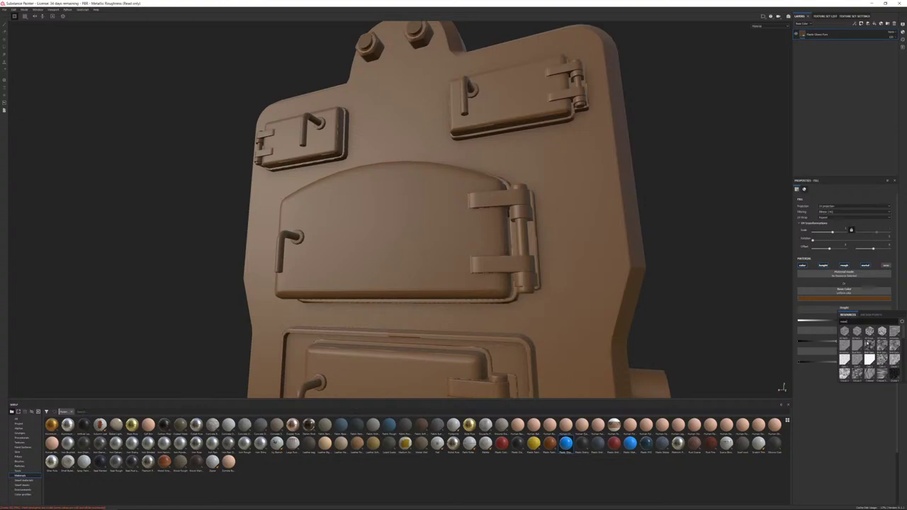
pyautogui.moveTo(868, 344)
pyautogui.moveTo(882, 366)
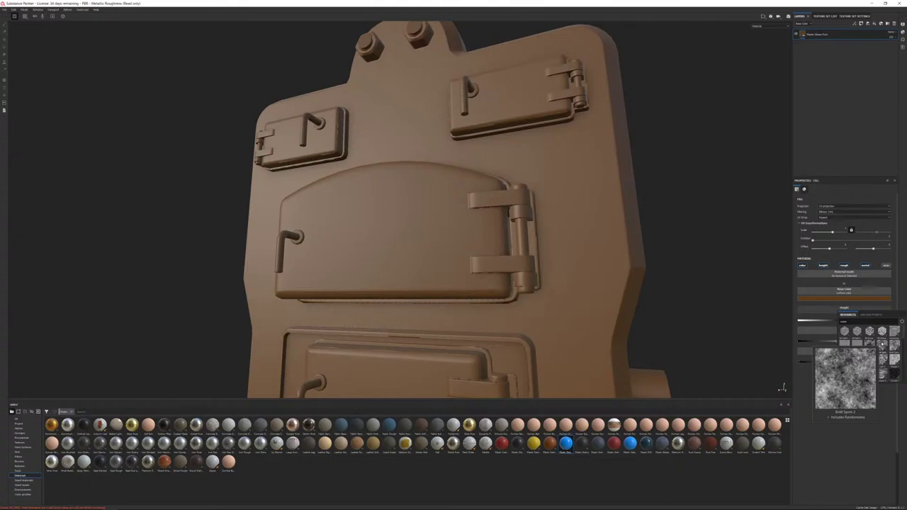
pyautogui.click(881, 344)
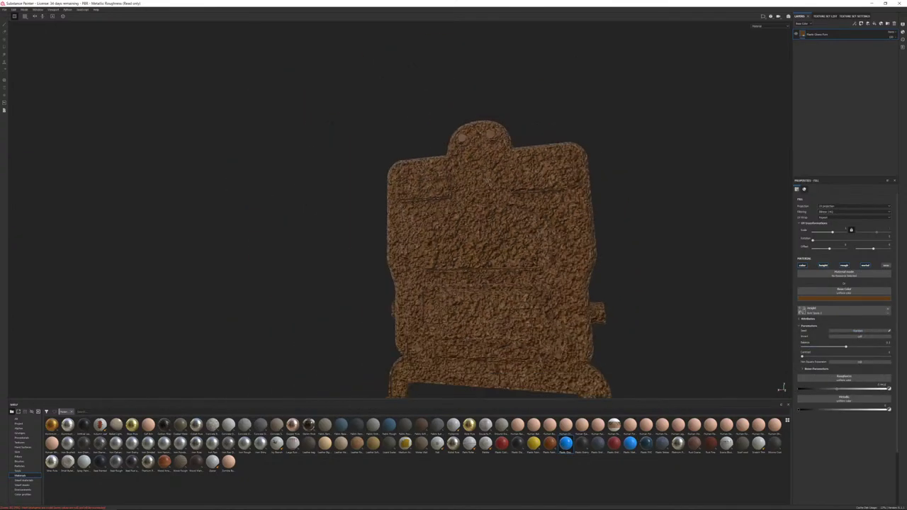
pyautogui.keyDown('alt'); pyautogui.moveTo(638, 195); pyautogui.dragTo(461, 252); pyautogui.keyUp('alt')
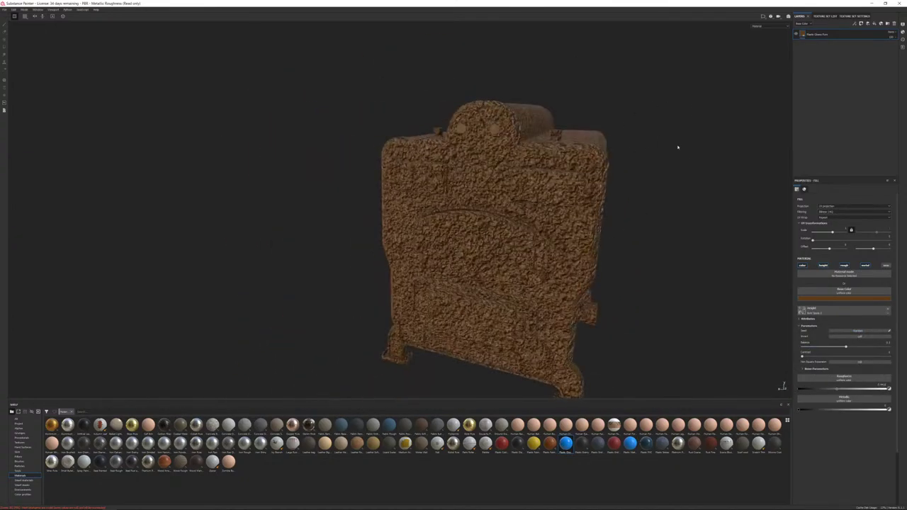
pyautogui.keyDown('alt'); pyautogui.moveTo(608, 260); pyautogui.dragTo(564, 248); pyautogui.keyUp('alt')
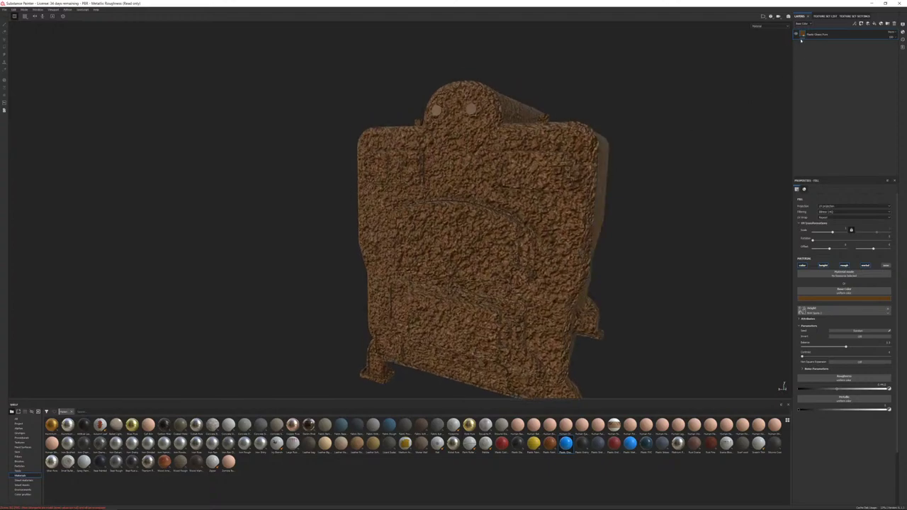
# Step: Add a Levels effect to the base layer and set its affected channel to Height
pyautogui.rightClick(822, 33)
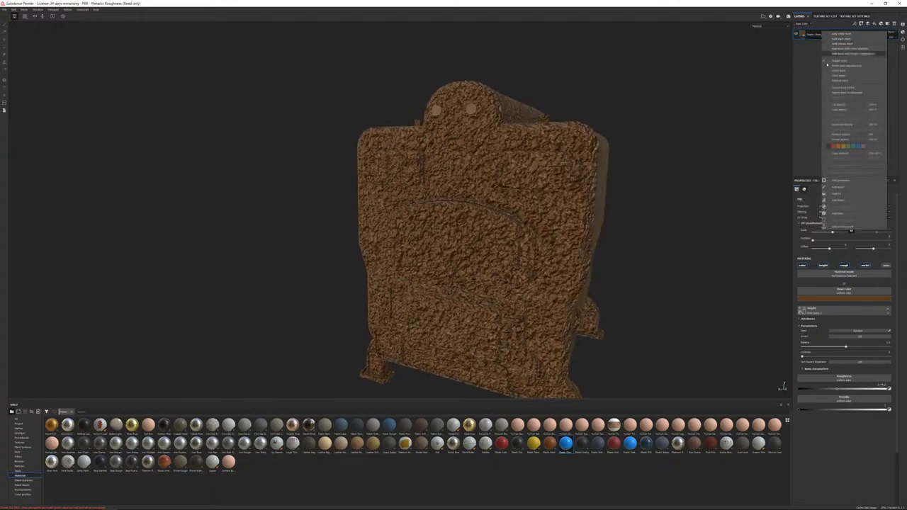
pyautogui.click(847, 199)
pyautogui.click(839, 198)
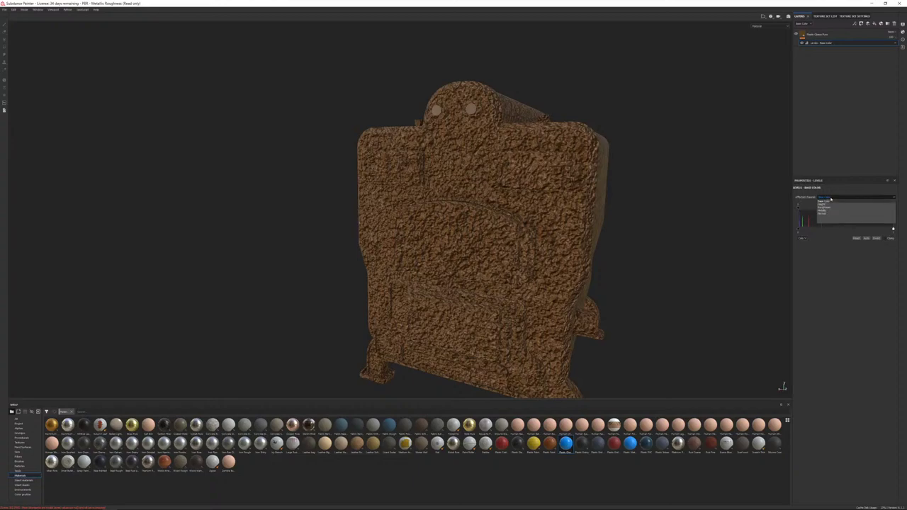
pyautogui.click(841, 225)
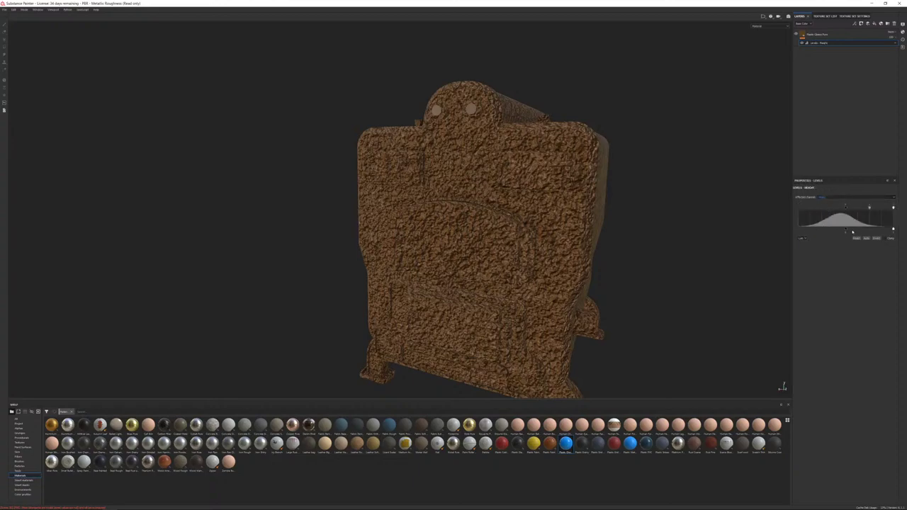
# Step: Move the input and output black points of the height Levels to the lowest end of the range
pyautogui.moveTo(844, 208); pyautogui.dragTo(798, 207)
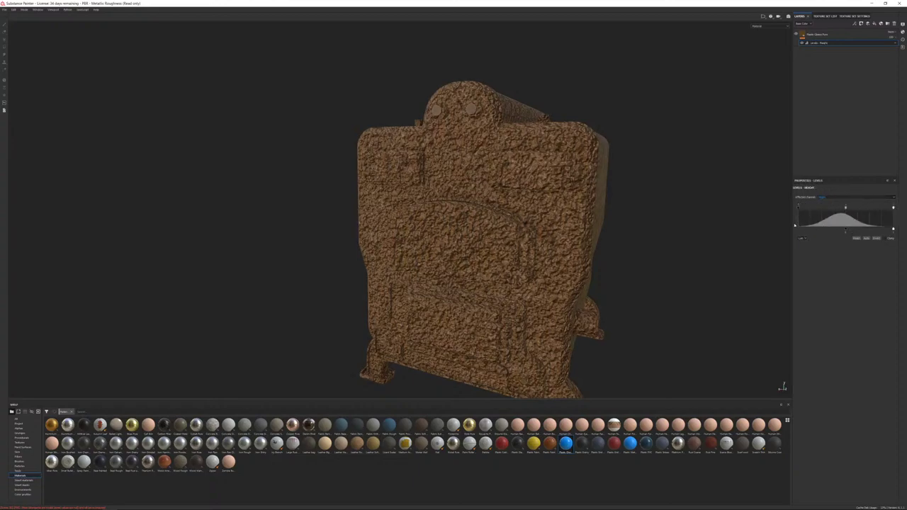
pyautogui.moveTo(846, 231); pyautogui.dragTo(800, 231)
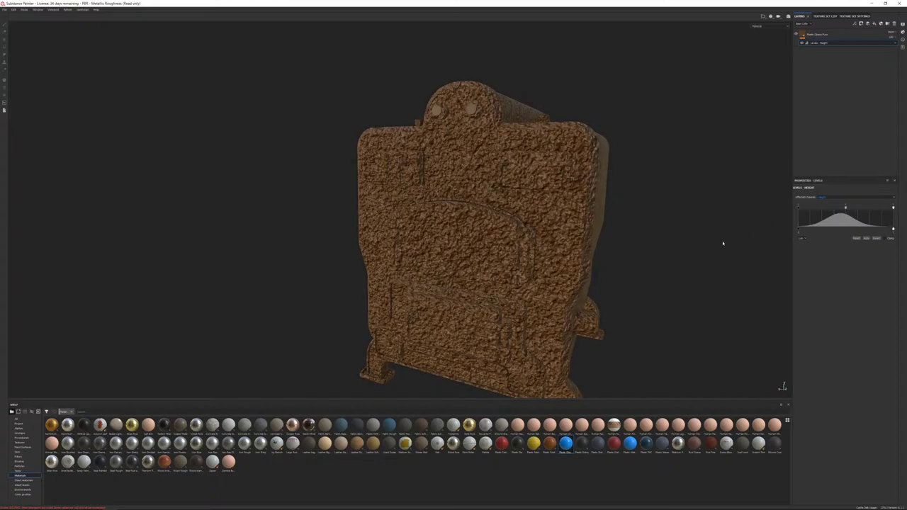
pyautogui.keyDown('alt'); pyautogui.moveTo(723, 243); pyautogui.dragTo(686, 233); pyautogui.keyUp('alt')
pyautogui.keyDown('alt'); pyautogui.moveTo(633, 219); pyautogui.dragTo(672, 242); pyautogui.keyUp('alt')
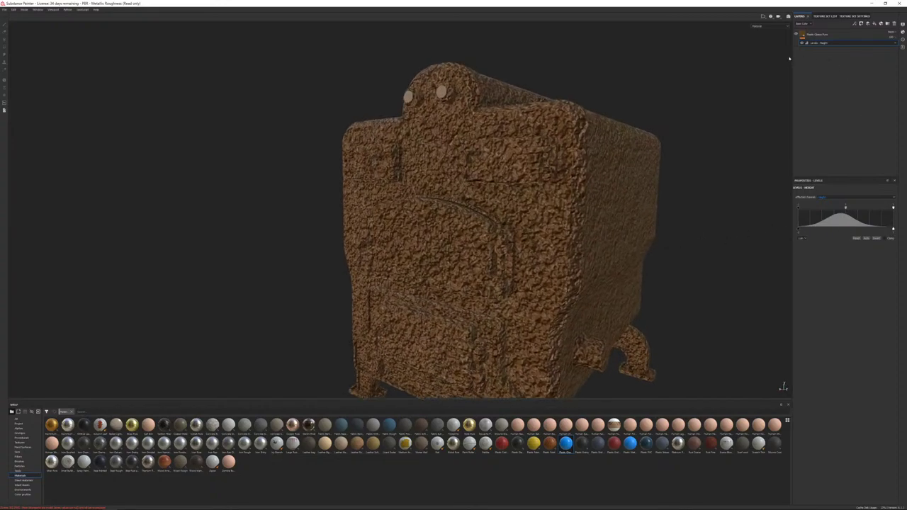
# Step: Show the layer stack by its Height channel and reduce the base layer's height opacity until the bumps are shallow
pyautogui.doubleClick(809, 35)
pyautogui.click(834, 36)
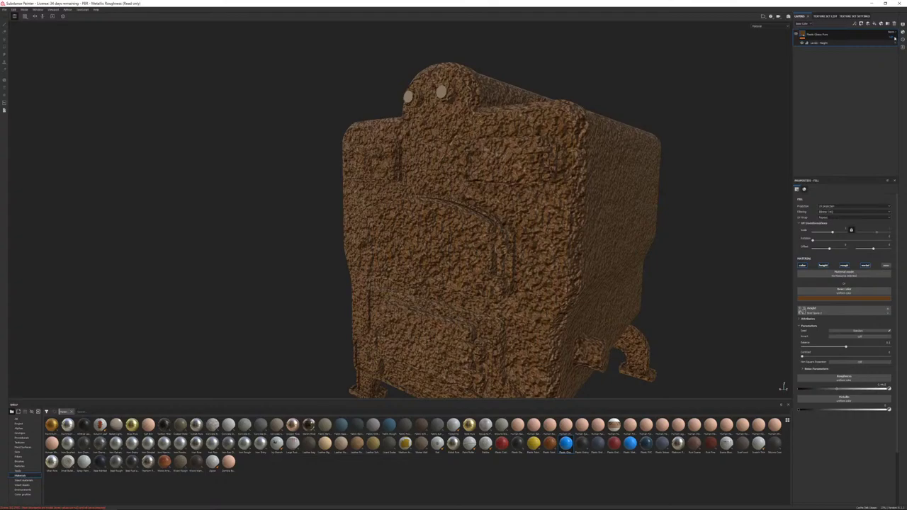
pyautogui.click(805, 24)
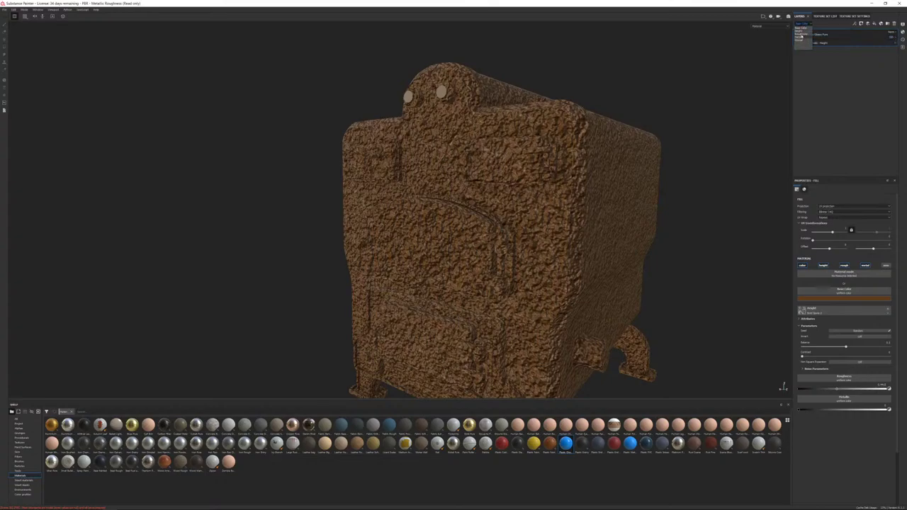
pyautogui.click(802, 31)
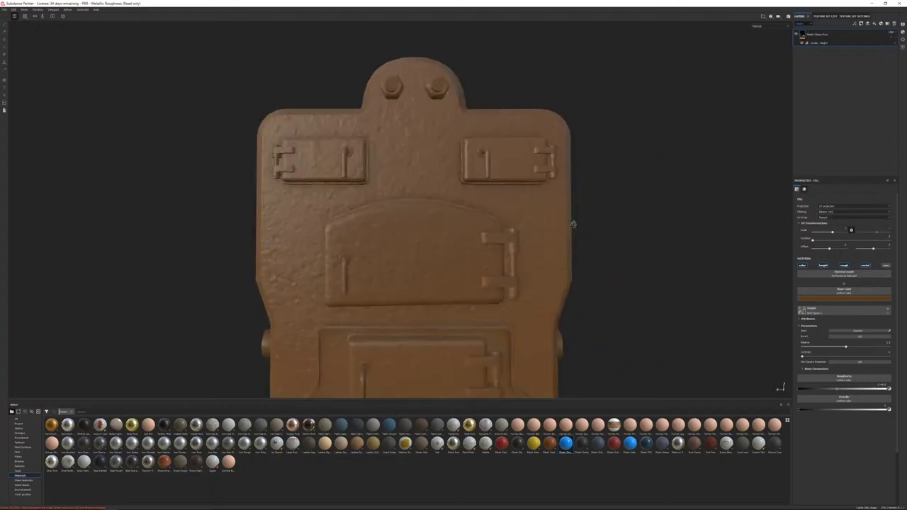
pyautogui.keyDown('alt'); pyautogui.moveTo(573, 224); pyautogui.dragTo(561, 206); pyautogui.keyUp('alt')
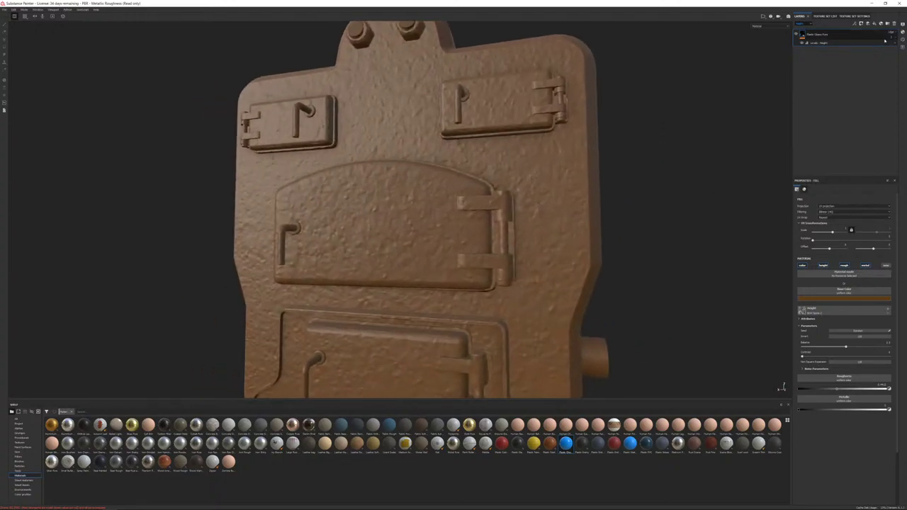
pyautogui.moveTo(887, 49)
pyautogui.mouseDown()
pyautogui.moveTo(894, 49)
pyautogui.moveTo(885, 48)
pyautogui.mouseUp()
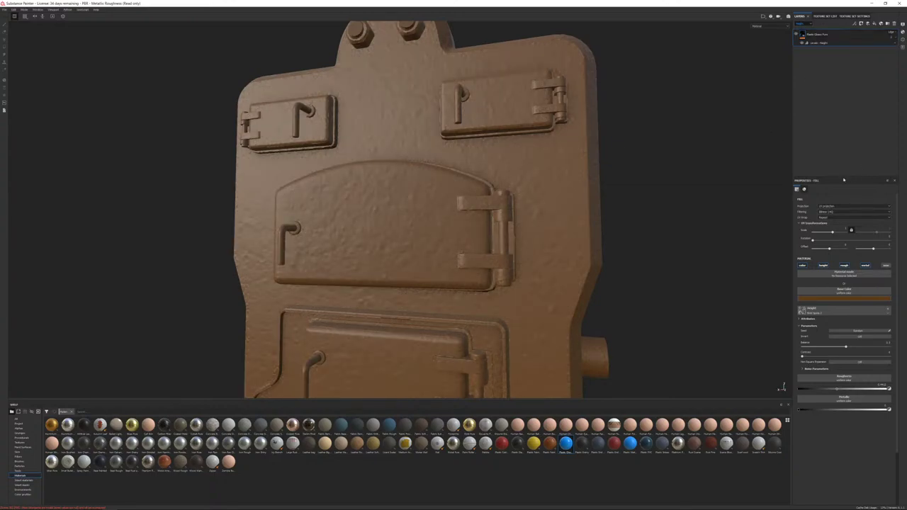
# Step: Adjust the base layer's UV scale for a finer noise pattern and rotate it by about 70 degrees
pyautogui.moveTo(832, 237)
pyautogui.mouseDown()
pyautogui.moveTo(815, 233)
pyautogui.moveTo(839, 233)
pyautogui.moveTo(818, 233)
pyautogui.mouseUp()
pyautogui.keyDown('alt'); pyautogui.moveTo(723, 233); pyautogui.dragTo(705, 219); pyautogui.keyUp('alt')
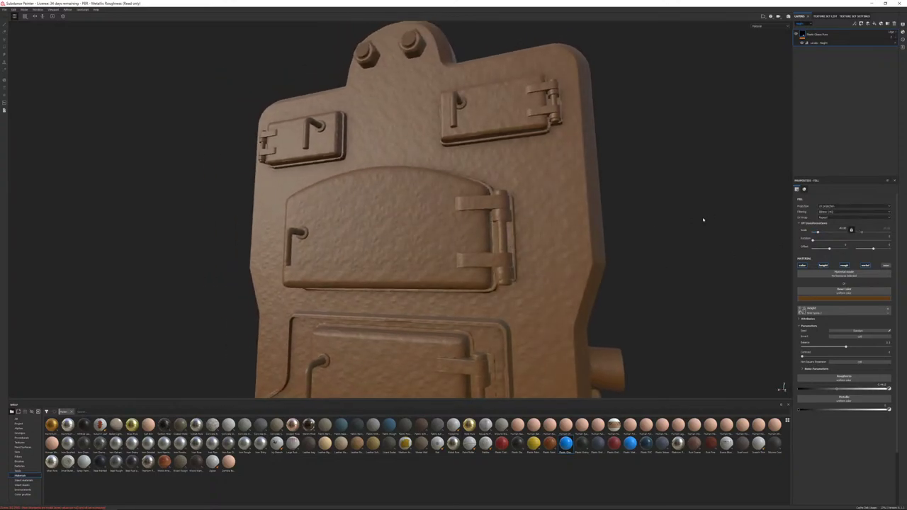
pyautogui.moveTo(822, 242); pyautogui.dragTo(818, 234)
pyautogui.moveTo(372, 188)
pyautogui.keyDown('alt'); pyautogui.mouseDown()
pyautogui.moveTo(486, 224)
pyautogui.moveTo(546, 180)
pyautogui.moveTo(475, 181)
pyautogui.moveTo(406, 161)
pyautogui.moveTo(386, 167)
pyautogui.moveTo(388, 186)
pyautogui.mouseUp(); pyautogui.keyUp('alt')
pyautogui.scroll(-5, 487, 224)
pyautogui.scroll(1, 405, 161)
pyautogui.scroll(4, 390, 195)
pyautogui.keyDown('alt'); pyautogui.moveTo(415, 266); pyautogui.dragTo(377, 245); pyautogui.keyUp('alt')
pyautogui.keyDown('alt'); pyautogui.moveTo(304, 144); pyautogui.dragTo(323, 193); pyautogui.keyUp('alt')
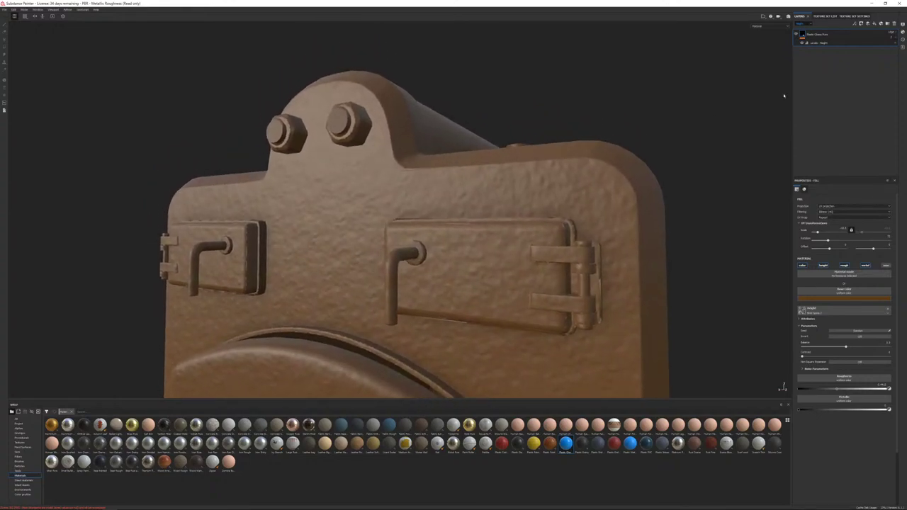
# Step: Reduce the base layer's height opacity further for very subtle bumps across the furnace surface
pyautogui.click(892, 38)
pyautogui.moveTo(888, 48); pyautogui.dragTo(886, 48)
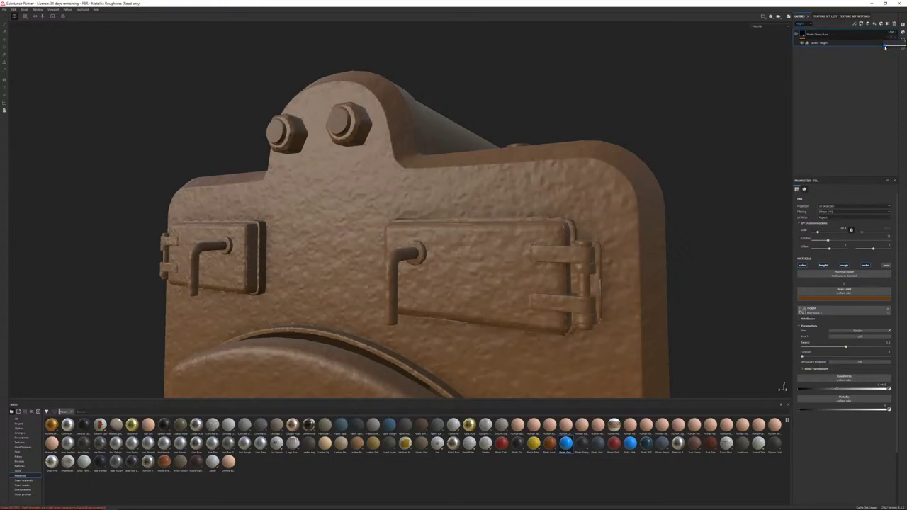
pyautogui.keyDown('alt'); pyautogui.moveTo(523, 242); pyautogui.dragTo(560, 160); pyautogui.keyUp('alt')
pyautogui.scroll(-5, 552, 152)
pyautogui.keyDown('alt'); pyautogui.moveTo(521, 131); pyautogui.dragTo(444, 141); pyautogui.keyUp('alt')
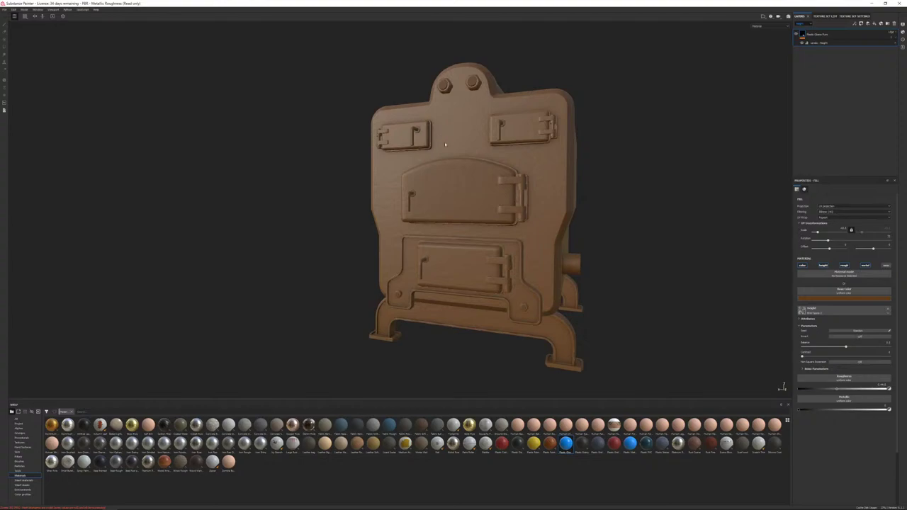
# Step: Inspect the furnace's surface bumps and raise the base layer's roughness to slightly above half of its range
pyautogui.scroll(5, 444, 142)
pyautogui.keyDown('alt'); pyautogui.moveTo(475, 170); pyautogui.dragTo(496, 197); pyautogui.keyUp('alt')
pyautogui.scroll(-3, 523, 187)
pyautogui.keyDown('alt'); pyautogui.moveTo(496, 197); pyautogui.dragTo(522, 247, button='middle'); pyautogui.keyUp('alt')
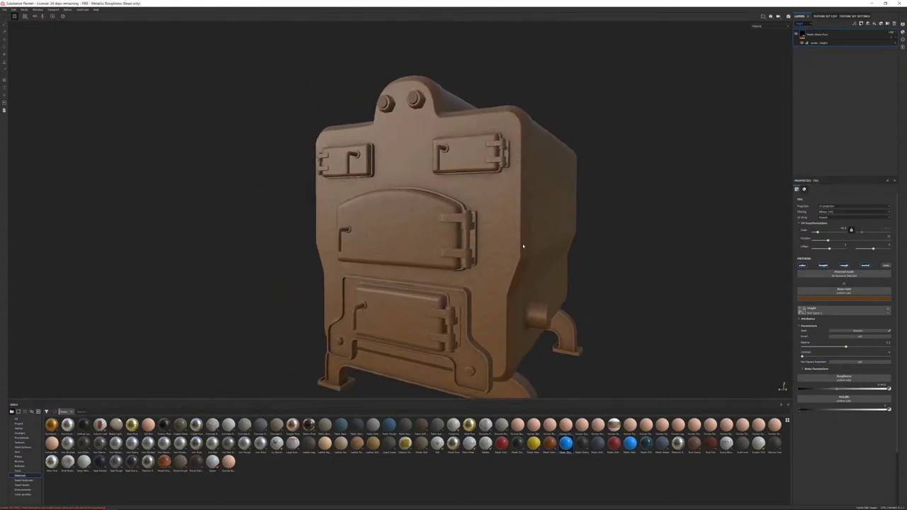
pyautogui.keyDown('alt'); pyautogui.moveTo(522, 247); pyautogui.dragTo(524, 238); pyautogui.keyUp('alt')
pyautogui.keyDown('alt'); pyautogui.moveTo(540, 232); pyautogui.dragTo(518, 206); pyautogui.keyUp('alt')
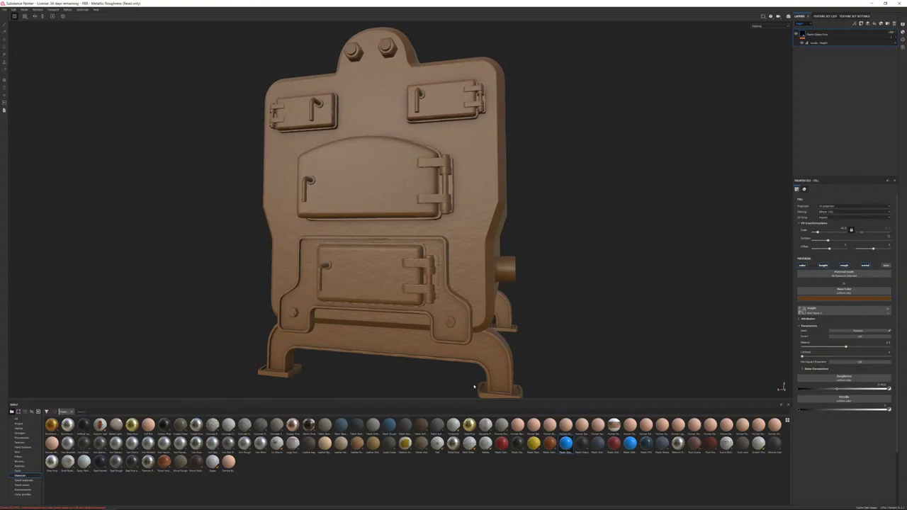
pyautogui.keyDown('alt'); pyautogui.moveTo(550, 313); pyautogui.dragTo(389, 166); pyautogui.keyUp('alt')
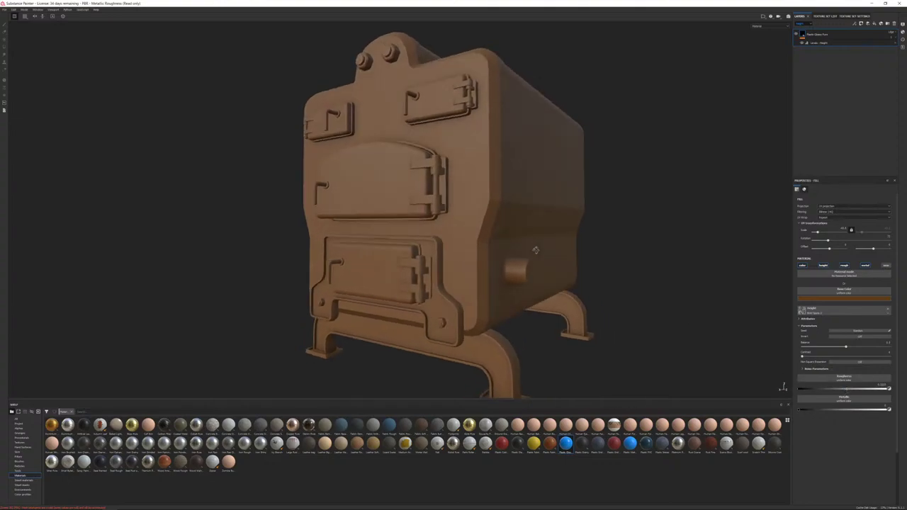
pyautogui.keyDown('alt'); pyautogui.moveTo(534, 248); pyautogui.dragTo(511, 210); pyautogui.keyUp('alt')
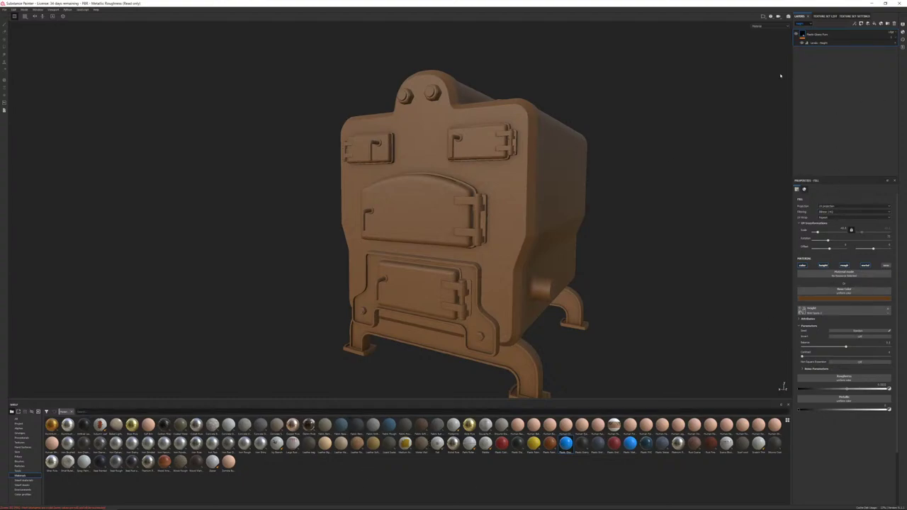
# Step: Return the layer stack to Base Color, add a fill layer above the base, and leave only its color channel enabled
pyautogui.click(803, 24)
pyautogui.click(805, 27)
pyautogui.click(879, 23)
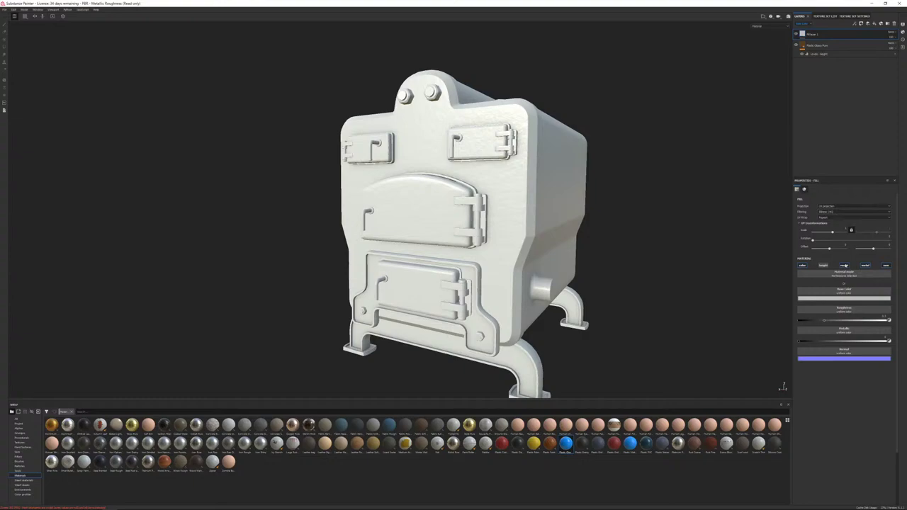
pyautogui.click(844, 265)
pyautogui.click(865, 265)
pyautogui.click(885, 265)
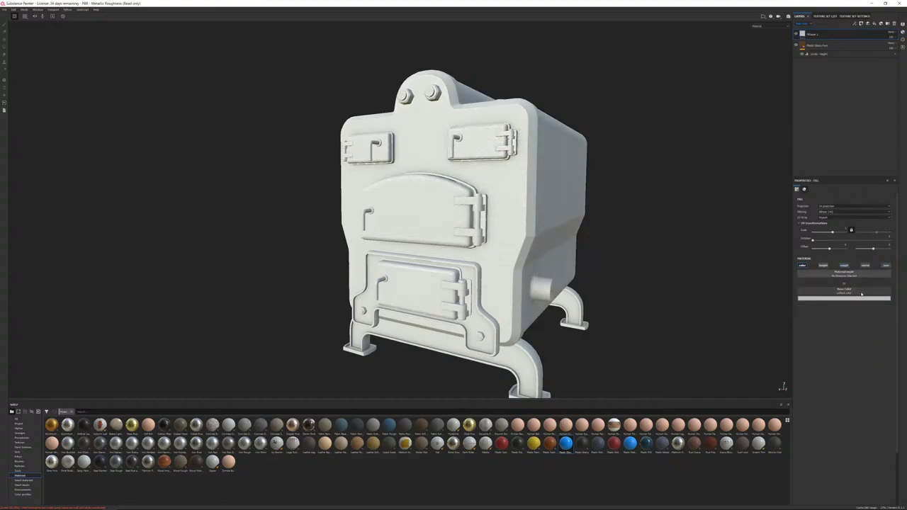
# Step: Search the base color resources for "grunge" and assign a light-and-dark grunge texture to the new fill layer
pyautogui.click(843, 298)
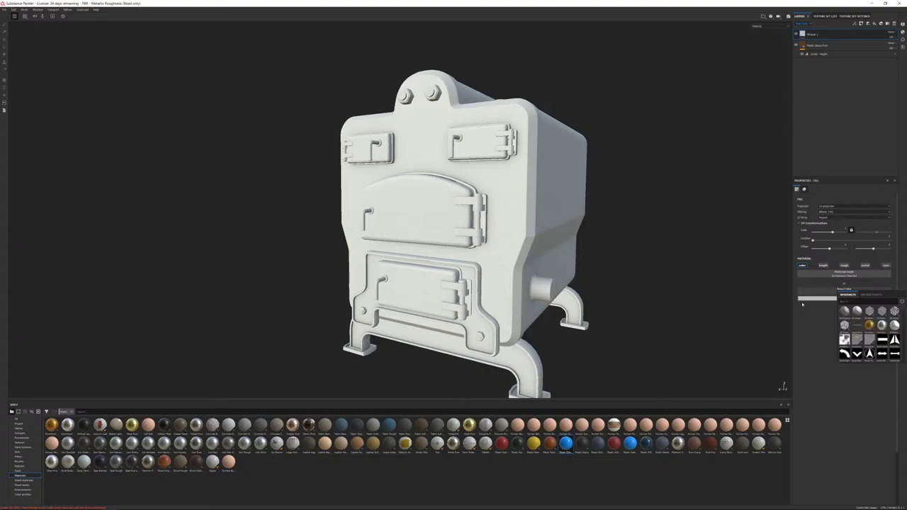
pyautogui.write('grid')
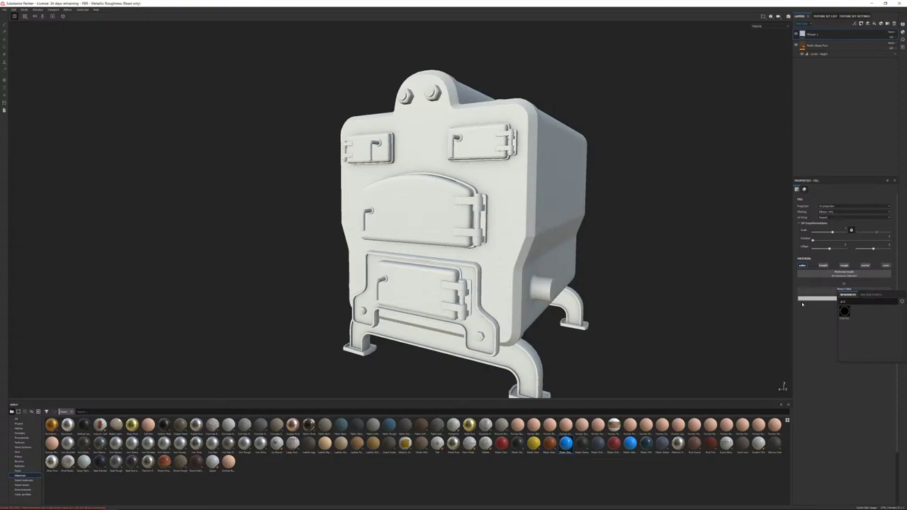
pyautogui.write('d')
pyautogui.press('BackSpace')
pyautogui.press('BackSpace')
pyautogui.press('BackSpace')
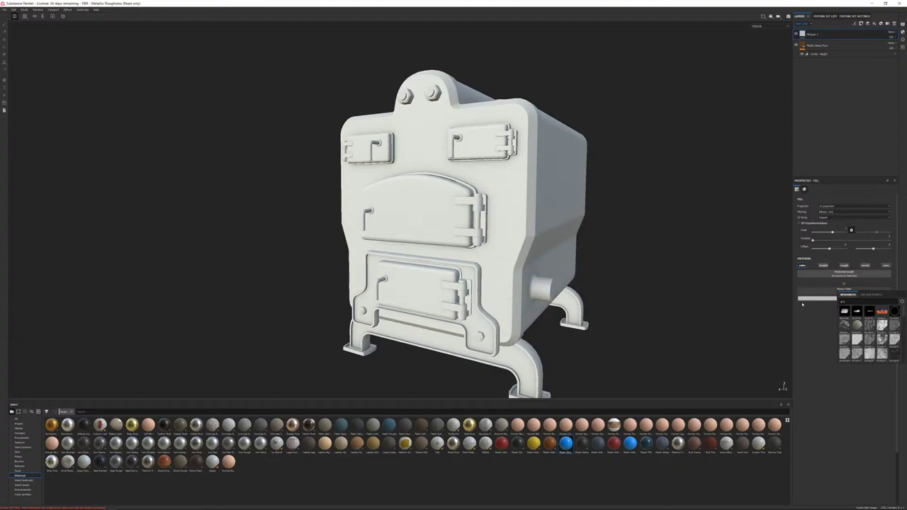
pyautogui.write('runge')
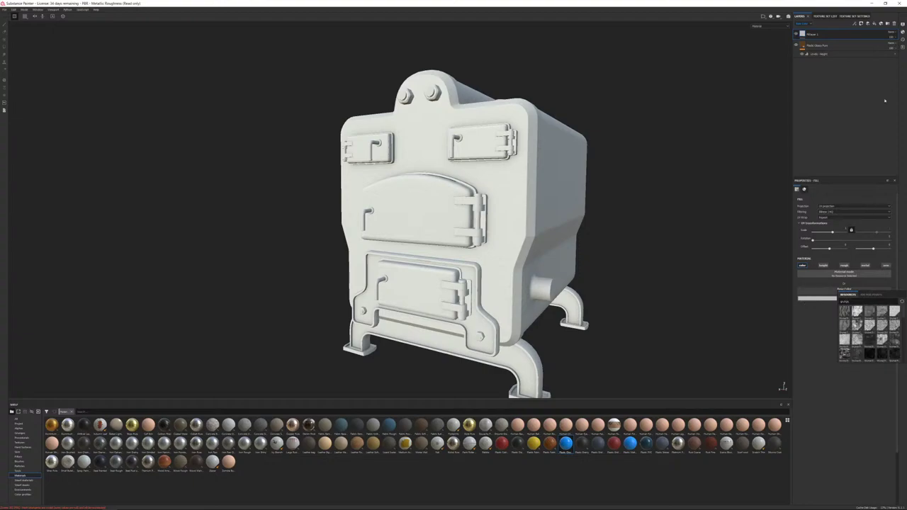
pyautogui.moveTo(844, 326)
pyautogui.click(842, 326)
# Step: Switch the grunge fill layer to tri-planar projection and raise its UV scale for a finer pattern
pyautogui.keyDown('alt'); pyautogui.moveTo(709, 269); pyautogui.dragTo(767, 301); pyautogui.keyUp('alt')
pyautogui.click(854, 206)
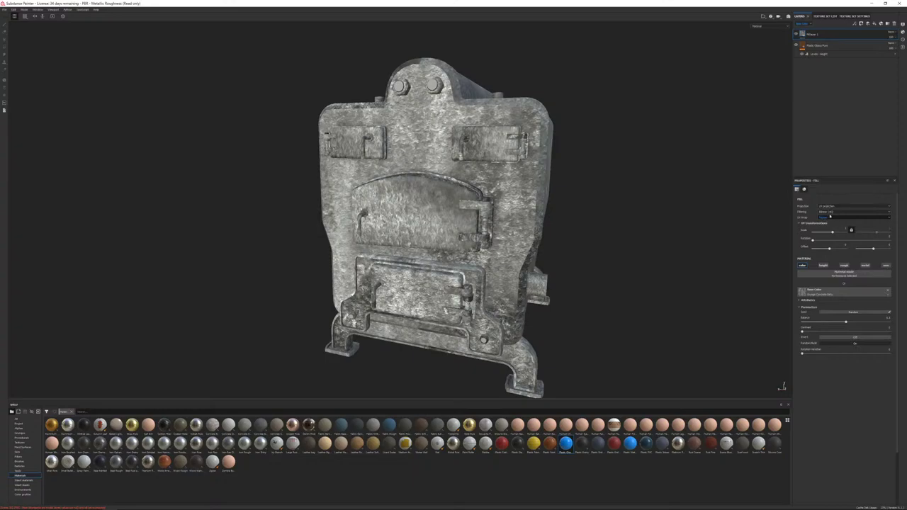
pyautogui.click(854, 212)
pyautogui.keyDown('alt'); pyautogui.moveTo(481, 241); pyautogui.dragTo(503, 230); pyautogui.keyUp('alt')
pyautogui.keyDown('alt'); pyautogui.moveTo(503, 230); pyautogui.dragTo(518, 310, button='right'); pyautogui.keyUp('alt')
pyautogui.scroll(-3, 720, 243)
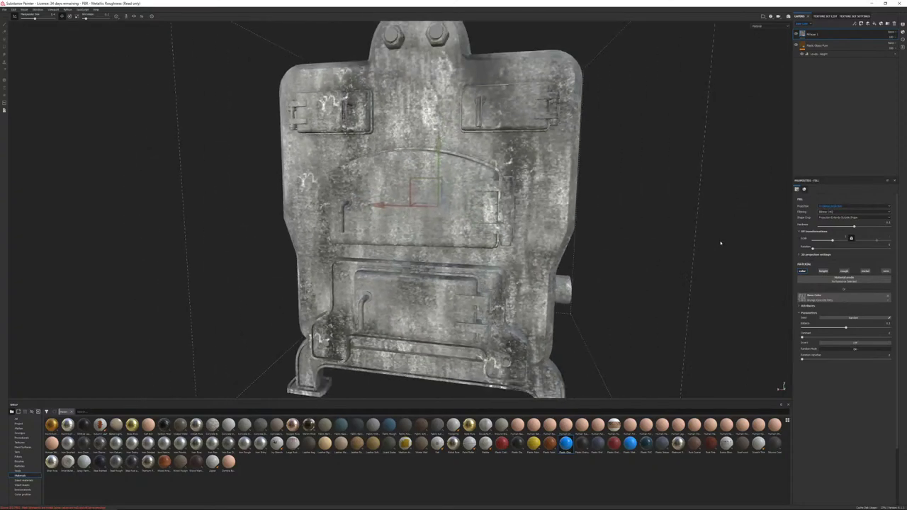
pyautogui.moveTo(833, 240); pyautogui.dragTo(834, 240)
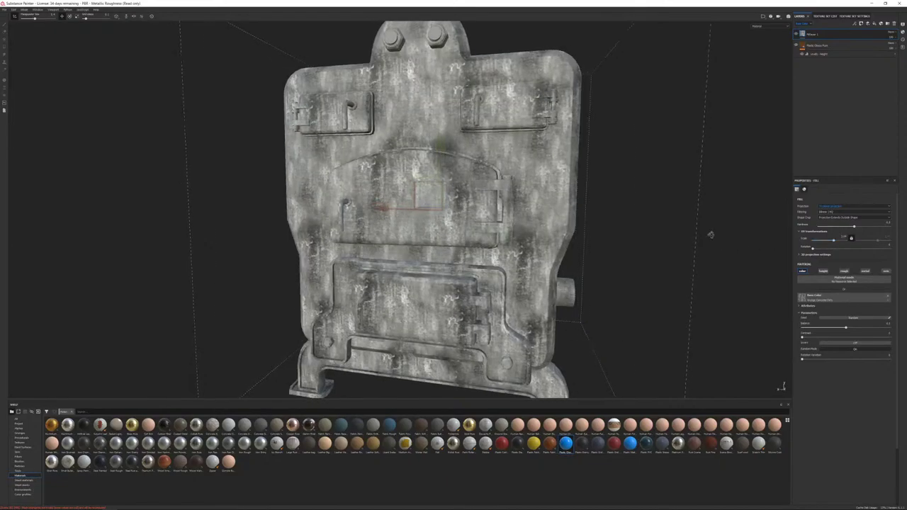
pyautogui.keyDown('alt'); pyautogui.moveTo(711, 233); pyautogui.dragTo(450, 228); pyautogui.keyUp('alt')
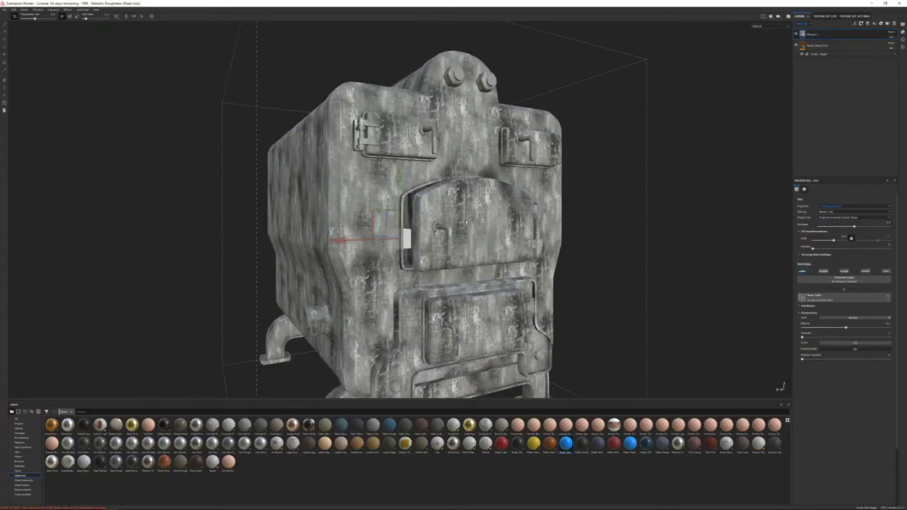
pyautogui.keyDown('alt'); pyautogui.moveTo(474, 265); pyautogui.dragTo(477, 231); pyautogui.keyUp('alt')
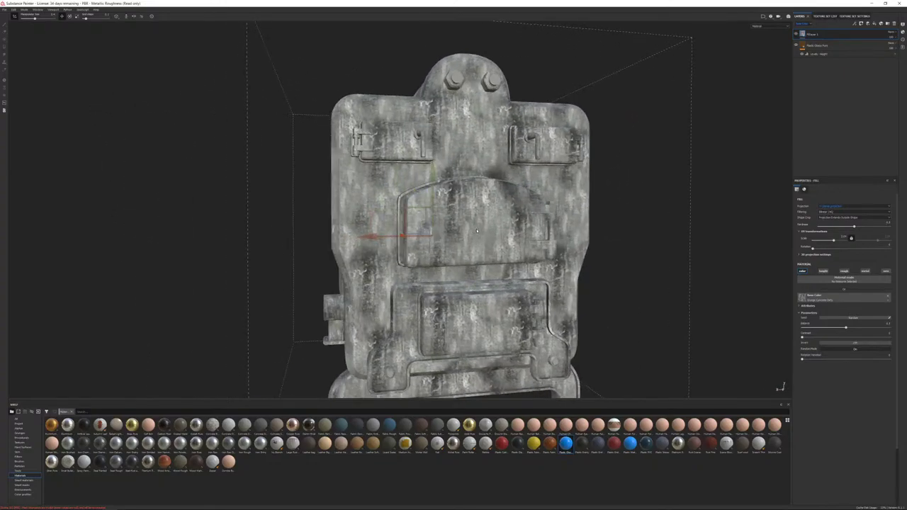
# Step: Set the grunge layer's blending mode to Overlay and lower its opacity for subtle color variation over the brown base
pyautogui.click(891, 33)
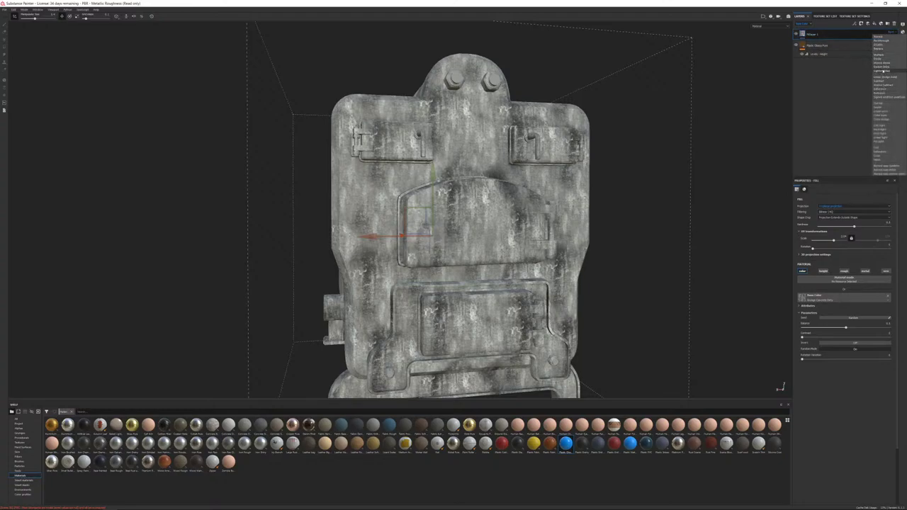
pyautogui.click(877, 104)
pyautogui.keyDown('alt'); pyautogui.moveTo(525, 228); pyautogui.dragTo(494, 214); pyautogui.keyUp('alt')
pyautogui.scroll(3, 494, 214)
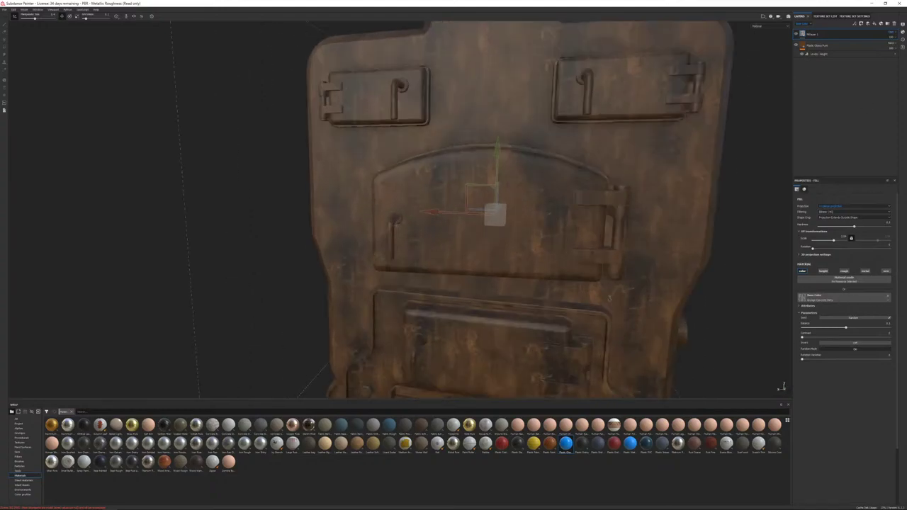
pyautogui.keyDown('alt'); pyautogui.moveTo(494, 214); pyautogui.dragTo(430, 204, button='middle'); pyautogui.keyUp('alt')
pyautogui.keyDown('alt'); pyautogui.moveTo(429, 205); pyautogui.dragTo(412, 193); pyautogui.keyUp('alt')
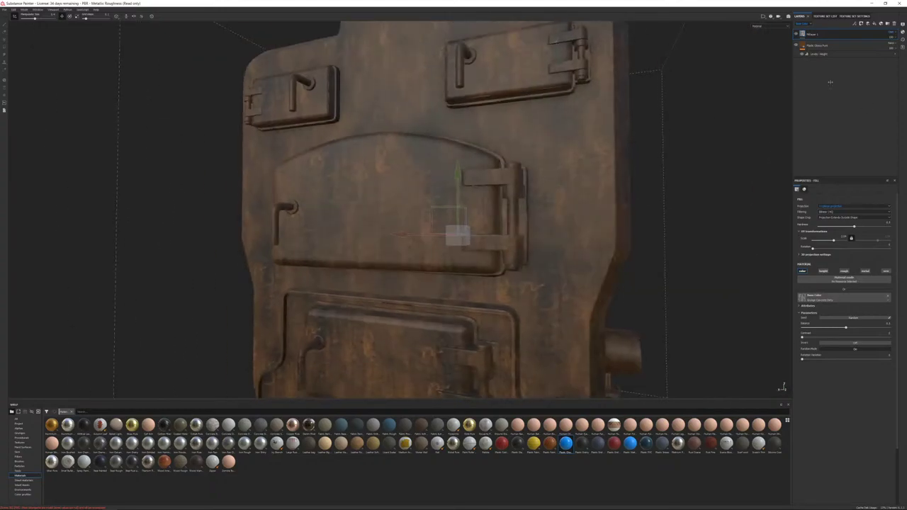
pyautogui.click(895, 39)
pyautogui.click(895, 47)
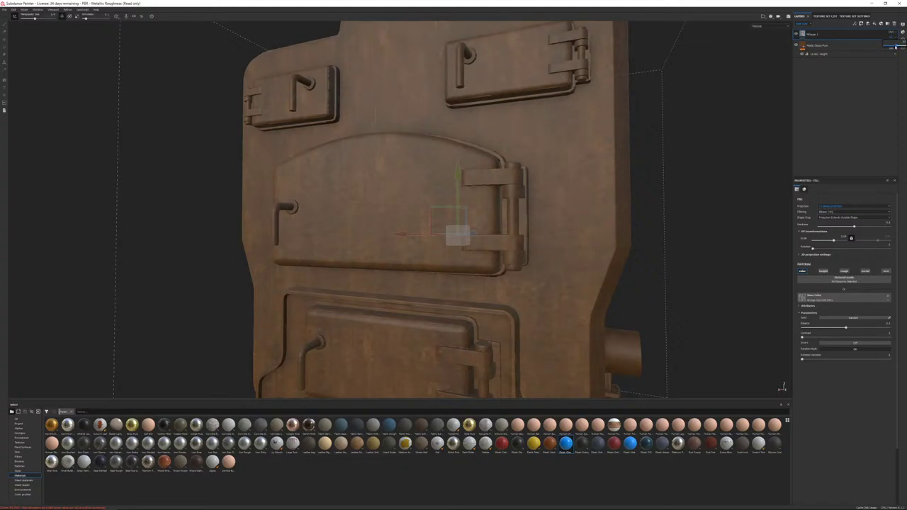
# Step: Examine the color variation on the furnace's front, side and doors from several angles
pyautogui.press('f')
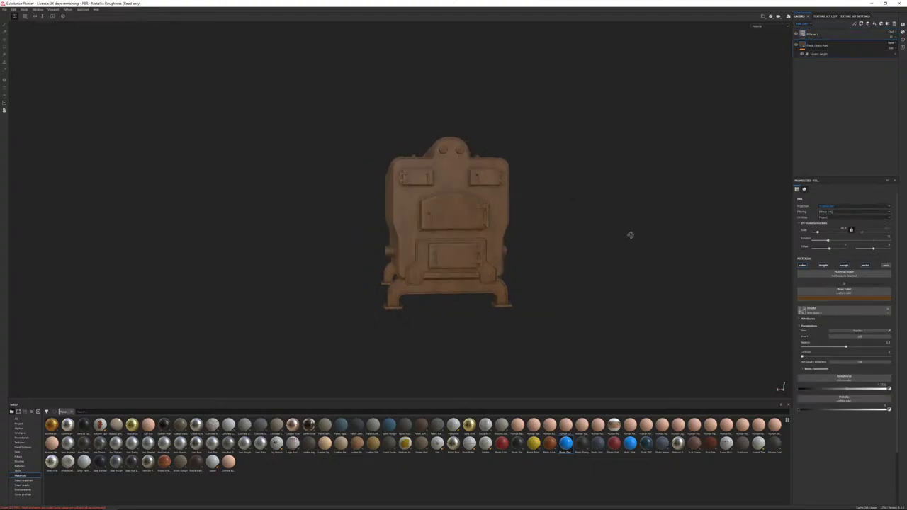
pyautogui.scroll(5, 522, 233)
pyautogui.keyDown('alt'); pyautogui.moveTo(631, 236); pyautogui.dragTo(516, 197); pyautogui.keyUp('alt')
pyautogui.scroll(-2, 491, 174)
pyautogui.scroll(-2, 518, 192)
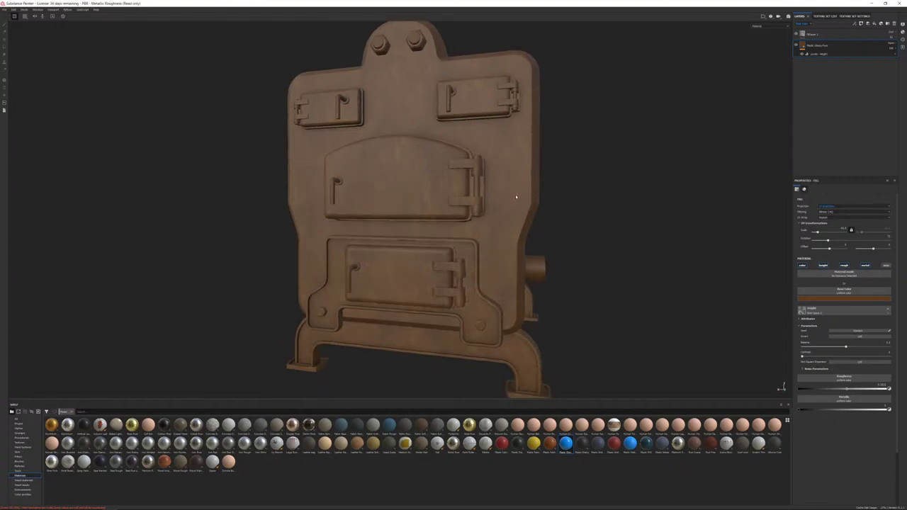
pyautogui.scroll(3, 577, 262)
pyautogui.keyDown('alt'); pyautogui.moveTo(491, 262); pyautogui.dragTo(563, 268); pyautogui.keyUp('alt')
pyautogui.scroll(2, 585, 267)
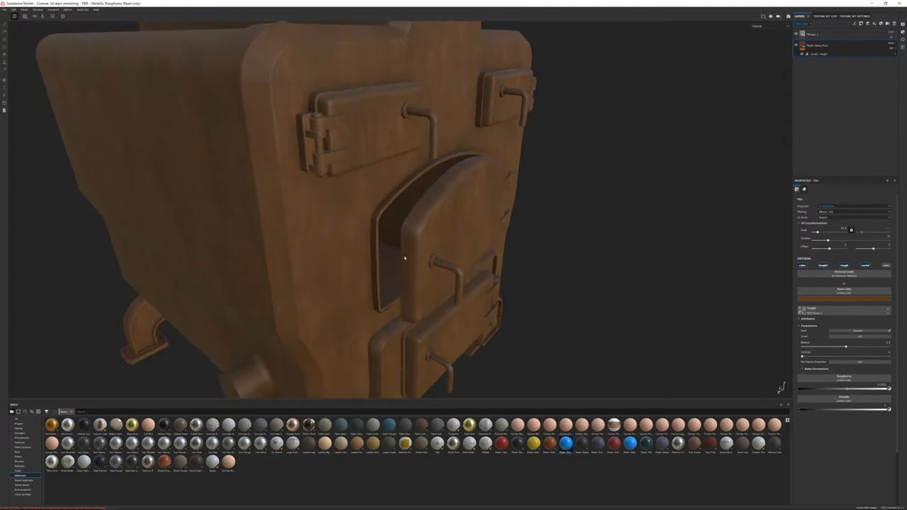
pyautogui.keyDown('alt'); pyautogui.moveTo(385, 243); pyautogui.dragTo(495, 210); pyautogui.keyUp('alt')
pyautogui.scroll(-2, 494, 211)
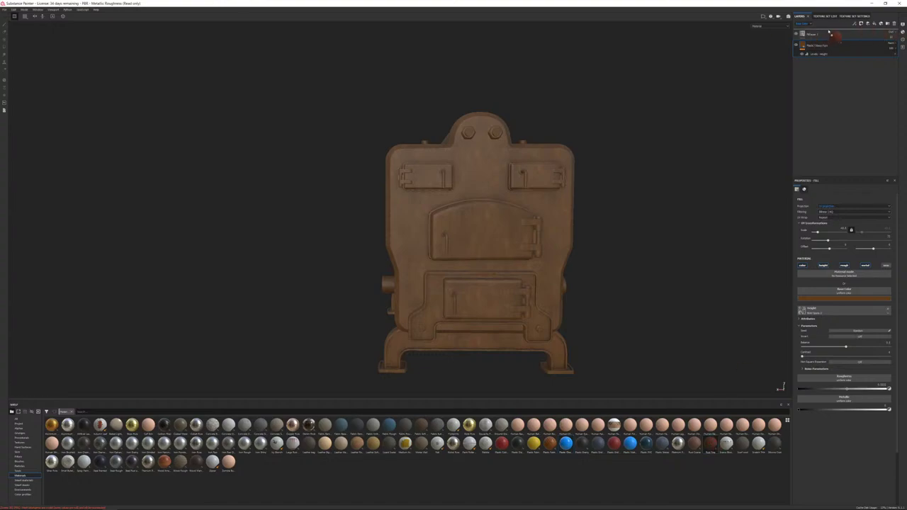
# Step: Add the Rust Fine material as a new layer at the top of the layer stack
pyautogui.moveTo(831, 34); pyautogui.dragTo(829, 31)
pyautogui.keyDown('alt'); pyautogui.moveTo(642, 109); pyautogui.dragTo(638, 167); pyautogui.keyUp('alt')
pyautogui.scroll(3, 638, 167)
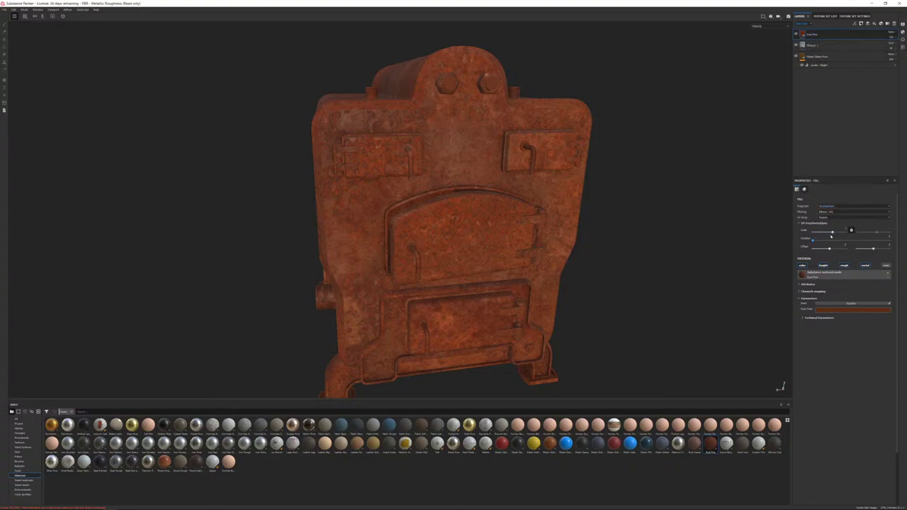
# Step: Adjust the Rust Fine layer's UV scale until the rust grain suits the size of the furnace
pyautogui.moveTo(832, 232); pyautogui.dragTo(821, 235)
pyautogui.keyDown('alt'); pyautogui.moveTo(723, 273); pyautogui.dragTo(620, 271); pyautogui.keyUp('alt')
pyautogui.scroll(4, 630, 269)
pyautogui.moveTo(819, 234); pyautogui.dragTo(823, 234)
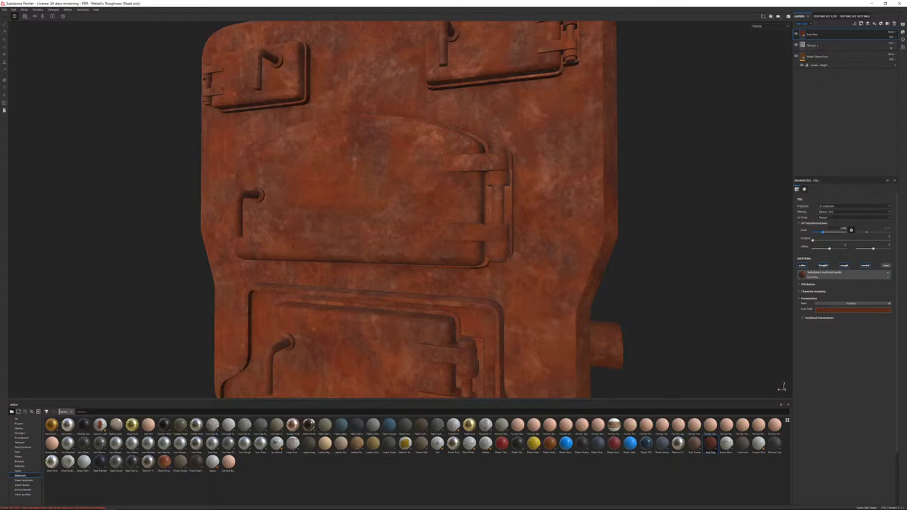
pyautogui.press('Return')
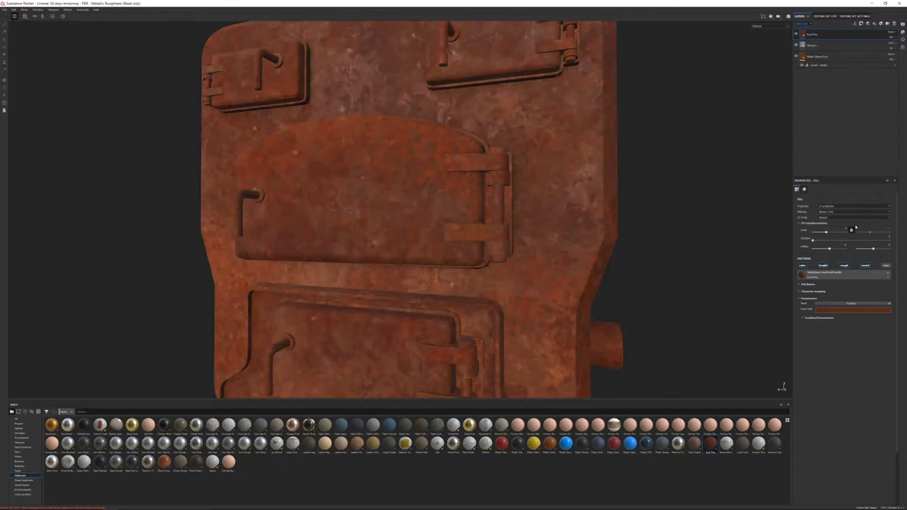
pyautogui.keyDown('alt'); pyautogui.moveTo(333, 164); pyautogui.dragTo(379, 159); pyautogui.keyUp('alt')
pyautogui.keyDown('alt'); pyautogui.moveTo(262, 107); pyautogui.dragTo(354, 161, button='right'); pyautogui.keyUp('alt')
pyautogui.keyDown('alt'); pyautogui.moveTo(354, 161); pyautogui.dragTo(441, 166); pyautogui.keyUp('alt')
pyautogui.keyDown('alt'); pyautogui.moveTo(441, 166); pyautogui.dragTo(340, 146, button='right'); pyautogui.keyUp('alt')
pyautogui.keyDown('alt'); pyautogui.moveTo(340, 146); pyautogui.dragTo(327, 164, button='middle'); pyautogui.keyUp('alt')
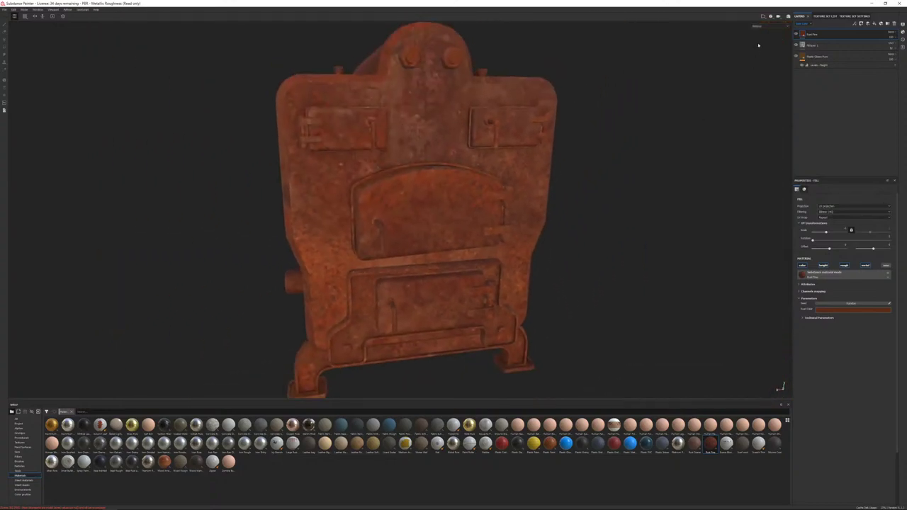
# Step: Add a black mask to the Rust Fine layer and drive it with a Dripping Rust generator
pyautogui.rightClick(814, 35)
pyautogui.click(839, 40)
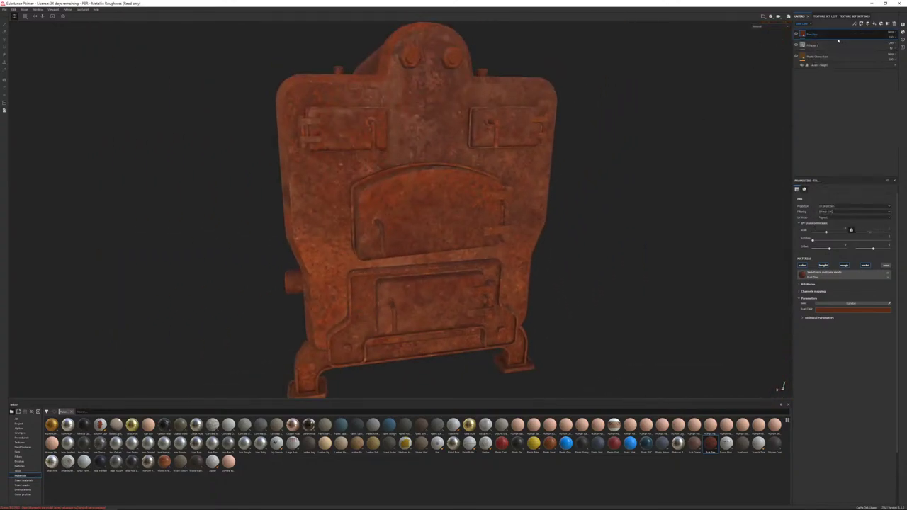
pyautogui.rightClick(810, 34)
pyautogui.click(822, 79)
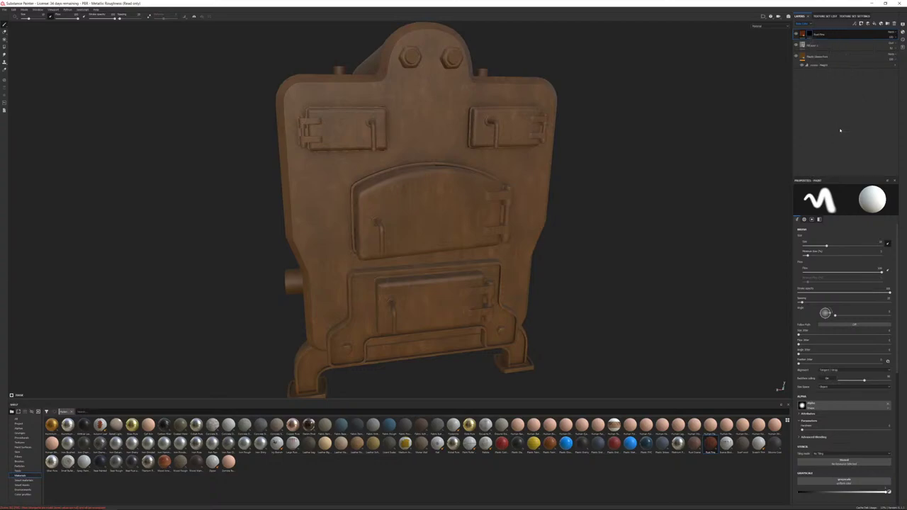
pyautogui.click(846, 198)
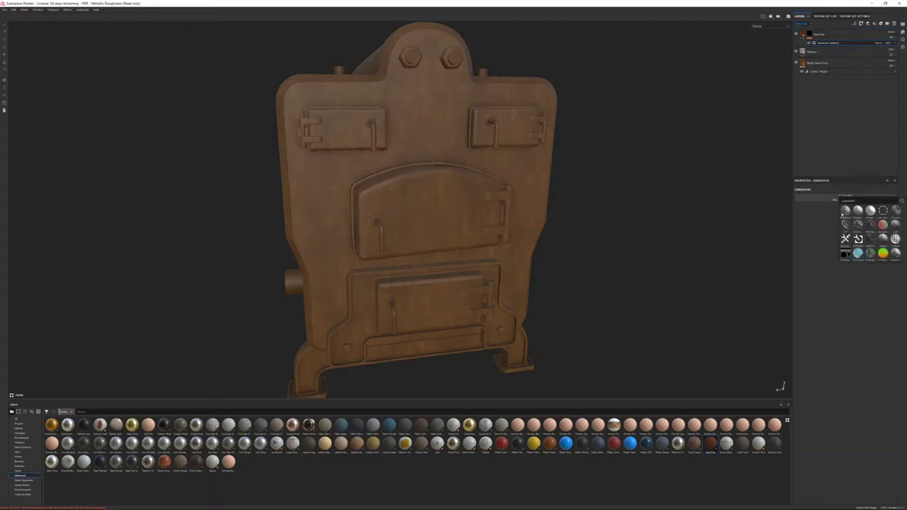
pyautogui.click(856, 228)
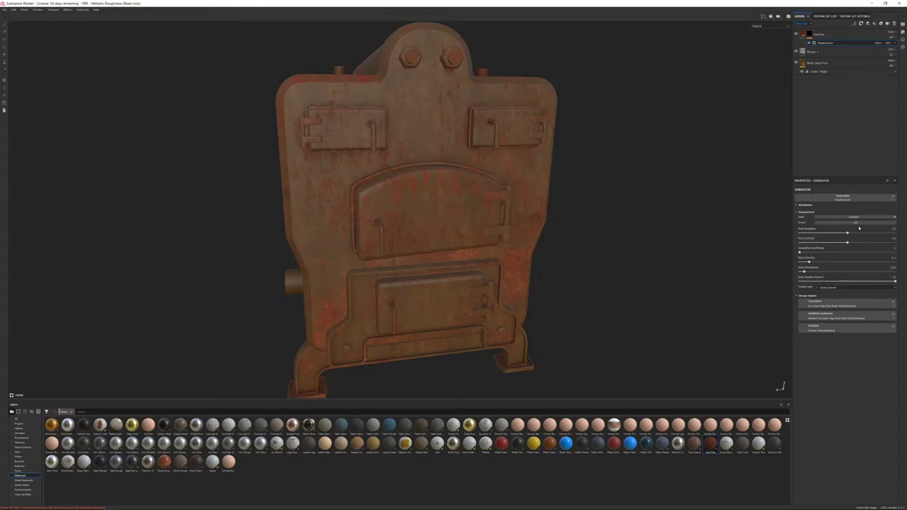
# Step: Examine the generated rust pattern on the furnace's doors, hinges and sides from near and far
pyautogui.keyDown('alt'); pyautogui.moveTo(546, 250); pyautogui.dragTo(356, 160); pyautogui.keyUp('alt')
pyautogui.scroll(3, 458, 237)
pyautogui.scroll(-5, 439, 219)
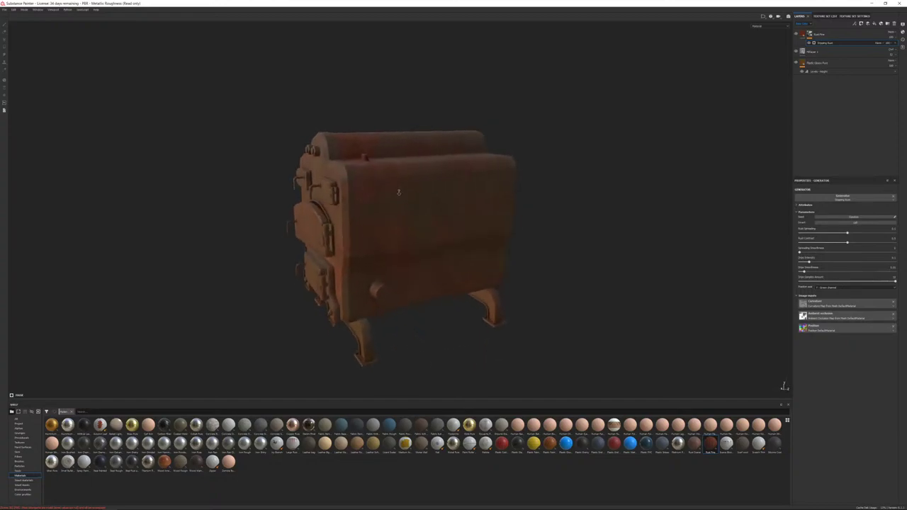
pyautogui.keyDown('alt'); pyautogui.moveTo(399, 192); pyautogui.dragTo(506, 125); pyautogui.keyUp('alt')
pyautogui.scroll(5, 442, 213)
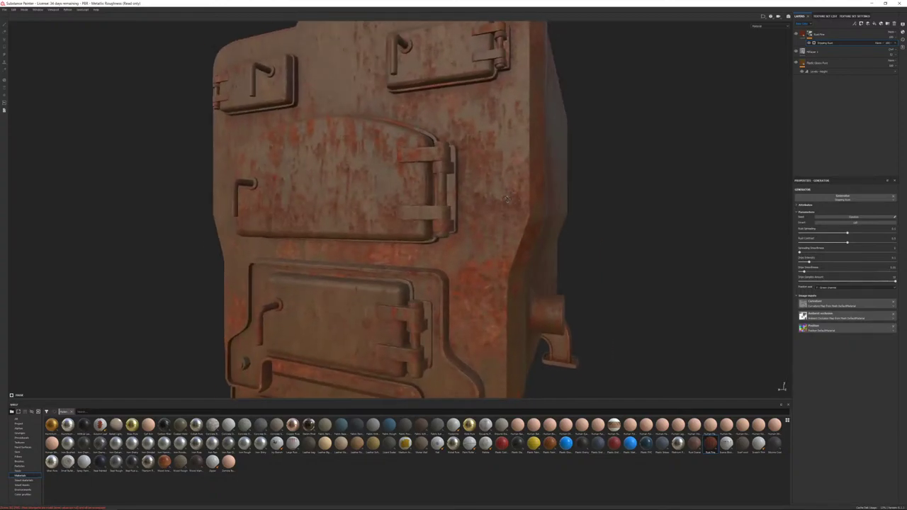
pyautogui.keyDown('alt'); pyautogui.moveTo(507, 199); pyautogui.dragTo(467, 147); pyautogui.keyUp('alt')
pyautogui.scroll(5, 504, 144)
pyautogui.scroll(-3, 461, 181)
pyautogui.keyDown('alt'); pyautogui.moveTo(468, 147); pyautogui.dragTo(297, 144, button='right'); pyautogui.keyUp('alt')
pyautogui.keyDown('alt'); pyautogui.moveTo(297, 144); pyautogui.dragTo(461, 157); pyautogui.keyUp('alt')
pyautogui.keyDown('alt'); pyautogui.moveTo(460, 158); pyautogui.dragTo(515, 198, button='right'); pyautogui.keyUp('alt')
pyautogui.keyDown('alt'); pyautogui.moveTo(514, 199); pyautogui.dragTo(522, 192); pyautogui.keyUp('alt')
pyautogui.keyDown('alt'); pyautogui.moveTo(523, 192); pyautogui.dragTo(703, 236, button='right'); pyautogui.keyUp('alt')
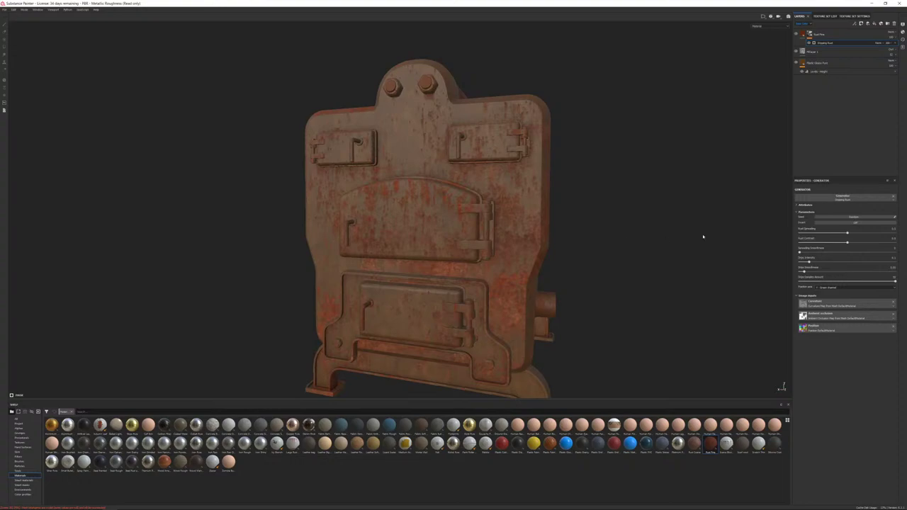
# Step: In the Dripping Rust generator, slightly lower rust spreading, reduce rust contrast to about a quarter, and raise drips intensity just above half
pyautogui.moveTo(847, 232); pyautogui.dragTo(829, 245)
pyautogui.moveTo(822, 263); pyautogui.dragTo(854, 263)
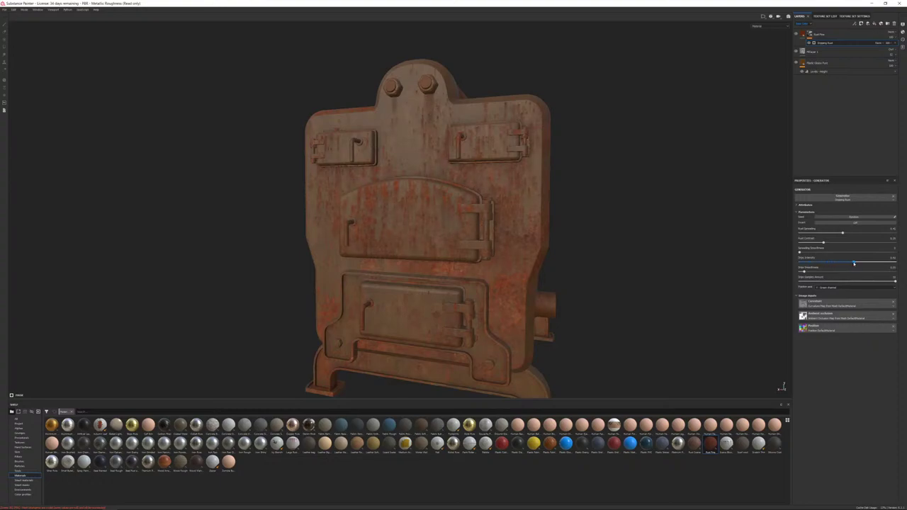
pyautogui.scroll(10, 551, 293)
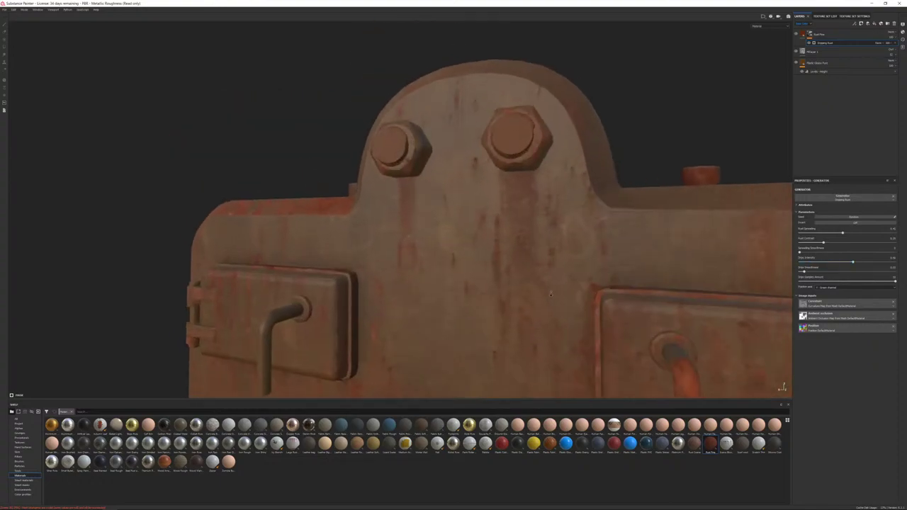
pyautogui.keyDown('alt'); pyautogui.moveTo(551, 294); pyautogui.dragTo(503, 260); pyautogui.keyUp('alt')
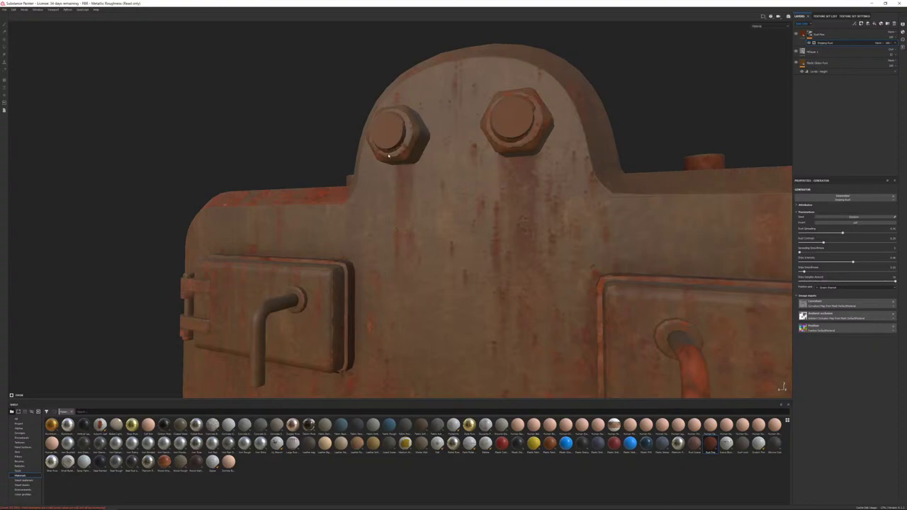
pyautogui.keyDown('alt'); pyautogui.moveTo(388, 155); pyautogui.dragTo(326, 156, button='right'); pyautogui.keyUp('alt')
pyautogui.keyDown('alt'); pyautogui.moveTo(567, 256); pyautogui.dragTo(516, 177, button='middle'); pyautogui.keyUp('alt')
pyautogui.keyDown('alt'); pyautogui.moveTo(516, 177); pyautogui.dragTo(550, 175); pyautogui.keyUp('alt')
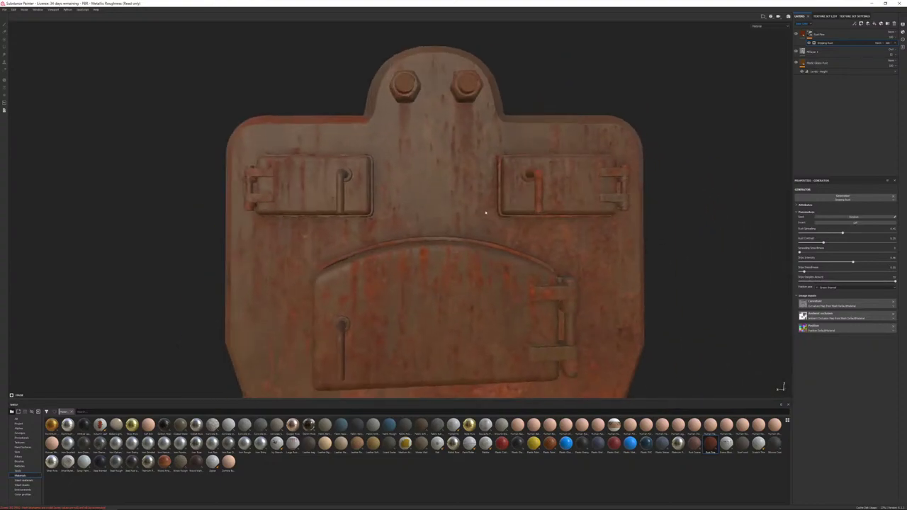
# Step: Inspect the rust drips around the furnace's front doors, side walls, side pipe and legs
pyautogui.keyDown('alt'); pyautogui.moveTo(451, 311); pyautogui.dragTo(501, 198, button='middle'); pyautogui.keyUp('alt')
pyautogui.keyDown('alt'); pyautogui.moveTo(500, 198); pyautogui.dragTo(592, 188); pyautogui.keyUp('alt')
pyautogui.keyDown('alt'); pyautogui.moveTo(591, 189); pyautogui.dragTo(468, 198, button='right'); pyautogui.keyUp('alt')
pyautogui.keyDown('alt'); pyautogui.moveTo(397, 206); pyautogui.dragTo(468, 205, button='right'); pyautogui.keyUp('alt')
pyautogui.keyDown('alt'); pyautogui.moveTo(468, 205); pyautogui.dragTo(328, 204); pyautogui.keyUp('alt')
pyautogui.keyDown('alt'); pyautogui.moveTo(698, 244); pyautogui.dragTo(446, 233, button='middle'); pyautogui.keyUp('alt')
pyautogui.moveTo(447, 233)
pyautogui.keyDown('alt'); pyautogui.mouseDown()
pyautogui.moveTo(281, 229)
pyautogui.moveTo(448, 226)
pyautogui.mouseUp(); pyautogui.keyUp('alt')
pyautogui.keyDown('alt'); pyautogui.moveTo(43, 225); pyautogui.dragTo(177, 224, button='middle'); pyautogui.keyUp('alt')
pyautogui.keyDown('alt'); pyautogui.moveTo(177, 224); pyautogui.dragTo(413, 219); pyautogui.keyUp('alt')
pyautogui.keyDown('alt'); pyautogui.moveTo(431, 214); pyautogui.dragTo(368, 144); pyautogui.keyUp('alt')
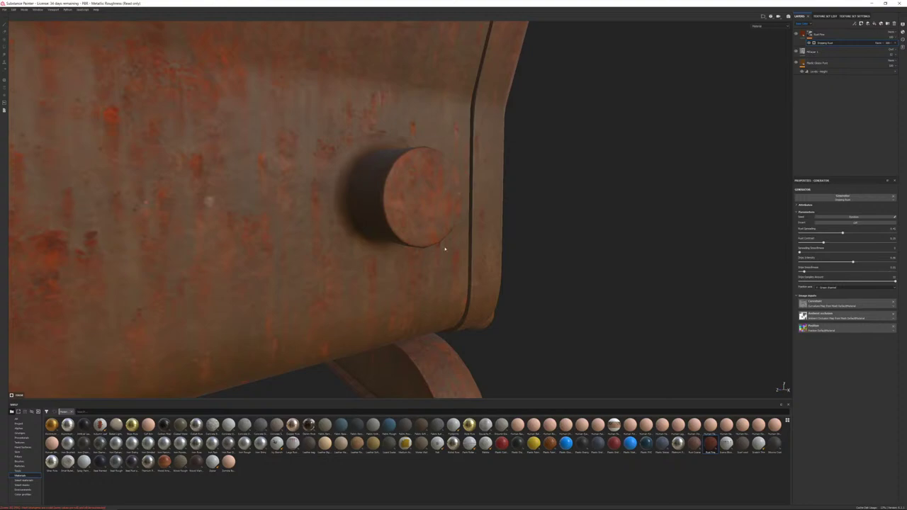
pyautogui.keyDown('alt'); pyautogui.moveTo(445, 249); pyautogui.dragTo(465, 173); pyautogui.keyUp('alt')
pyautogui.keyDown('alt'); pyautogui.moveTo(466, 172); pyautogui.dragTo(432, 82, button='right'); pyautogui.keyUp('alt')
pyautogui.keyDown('alt'); pyautogui.moveTo(433, 82); pyautogui.dragTo(326, 238, button='middle'); pyautogui.keyUp('alt')
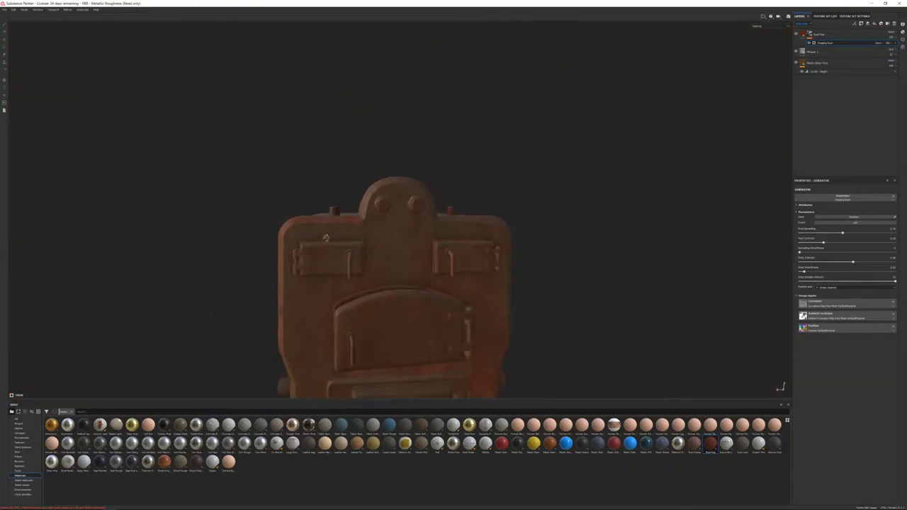
pyautogui.scroll(5, 346, 231)
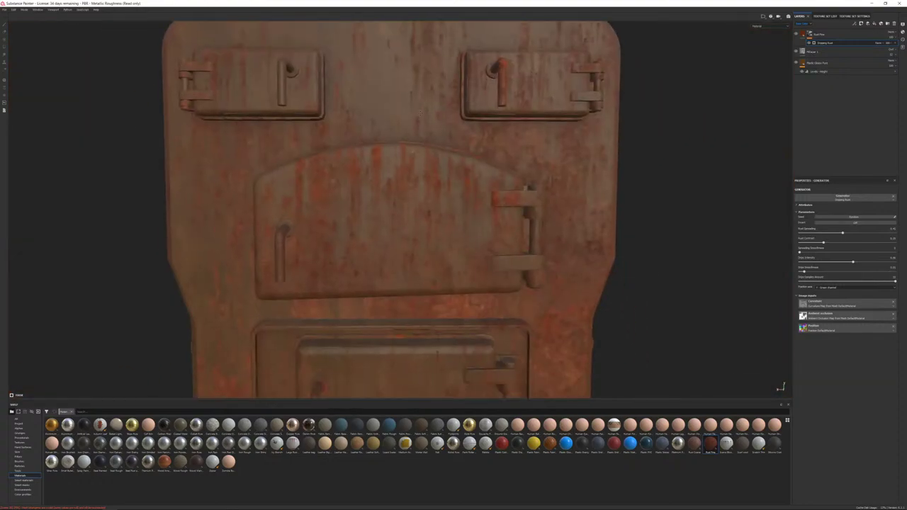
# Step: Switch the Rust Fine fill layer's projection to tri-planar
pyautogui.scroll(-4, 368, 217)
pyautogui.scroll(5, 368, 218)
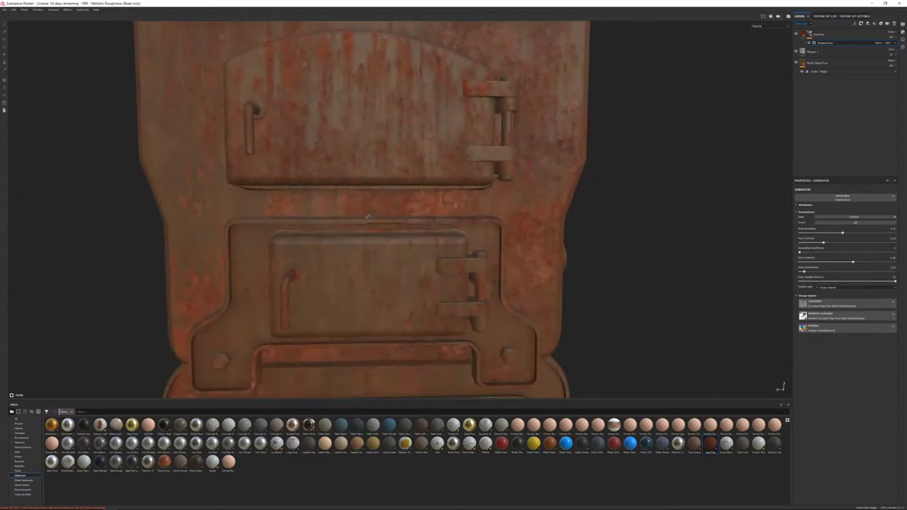
pyautogui.keyDown('alt'); pyautogui.moveTo(369, 218); pyautogui.dragTo(396, 174); pyautogui.keyUp('alt')
pyautogui.keyDown('alt'); pyautogui.moveTo(397, 173); pyautogui.dragTo(542, 382, button='right'); pyautogui.keyUp('alt')
pyautogui.keyDown('alt'); pyautogui.moveTo(304, 212); pyautogui.dragTo(463, 231); pyautogui.keyUp('alt')
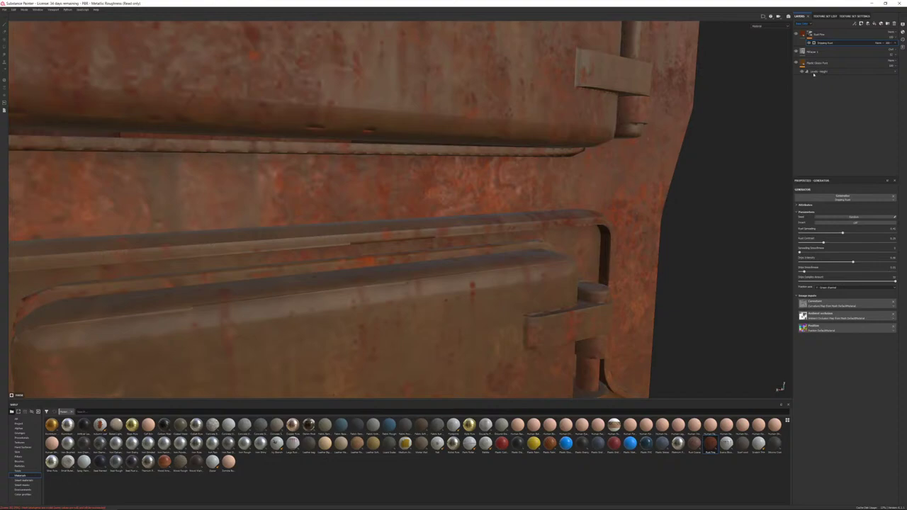
pyautogui.click(808, 34)
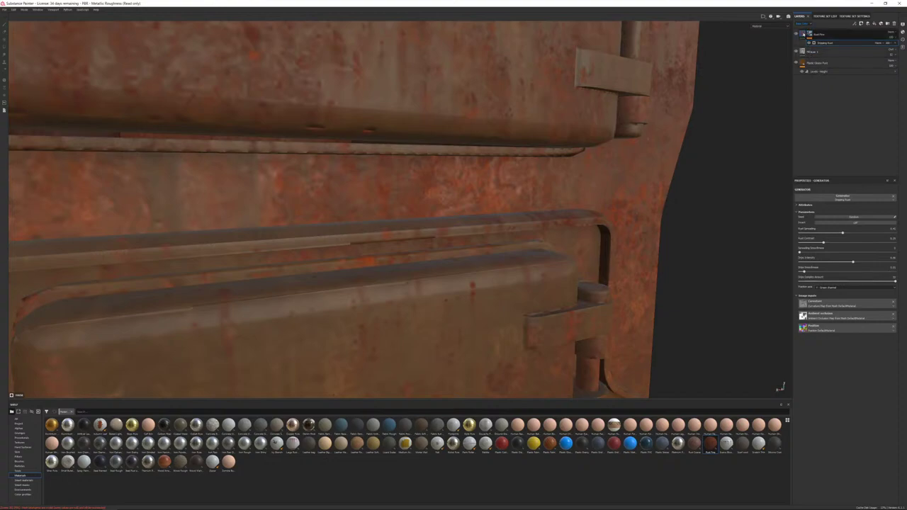
pyautogui.click(827, 207)
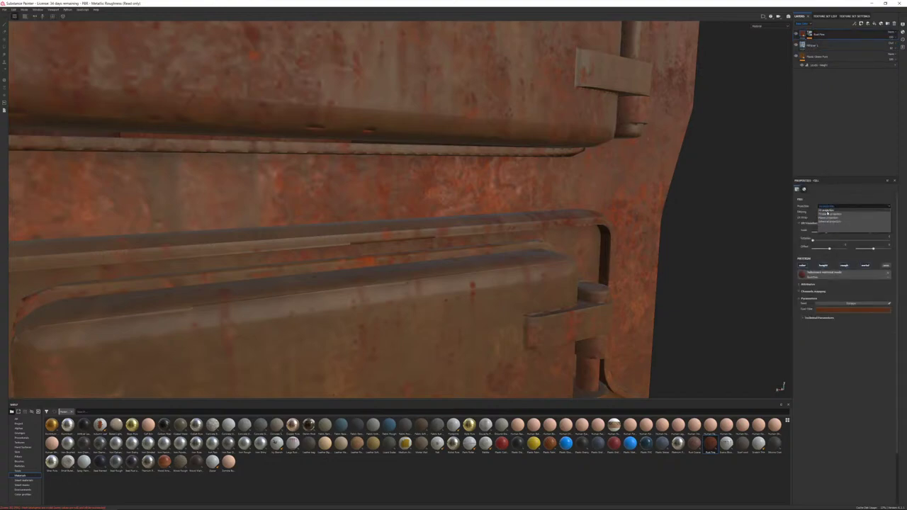
pyautogui.click(830, 212)
pyautogui.scroll(-3, 649, 245)
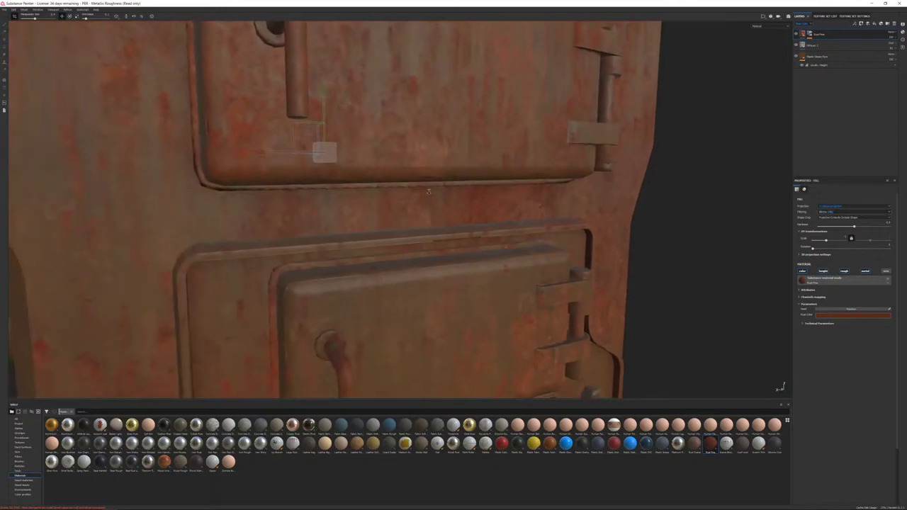
pyautogui.scroll(1, 650, 245)
# Step: Review the Dripping Rust generator's attributes and parameters, and examine the rust on the furnace's doors, handle, bolts and whole front
pyautogui.click(810, 34)
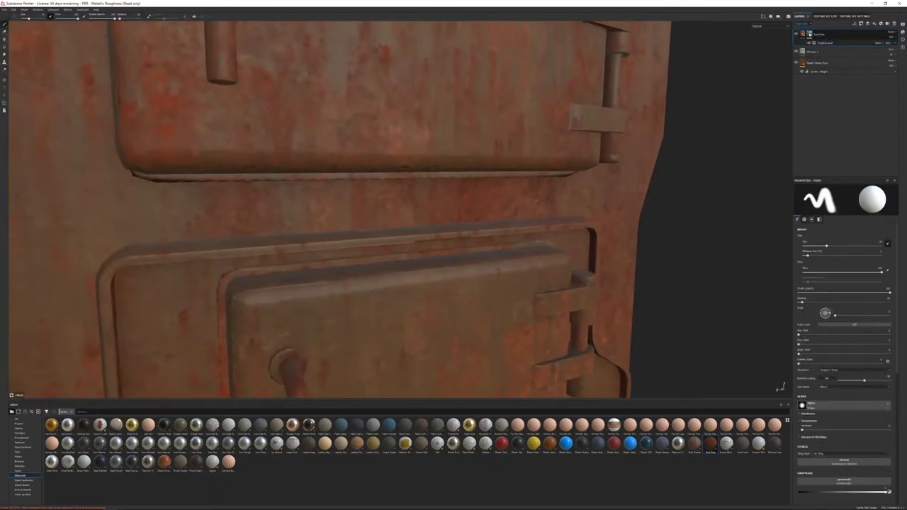
pyautogui.scroll(-5, 806, 315)
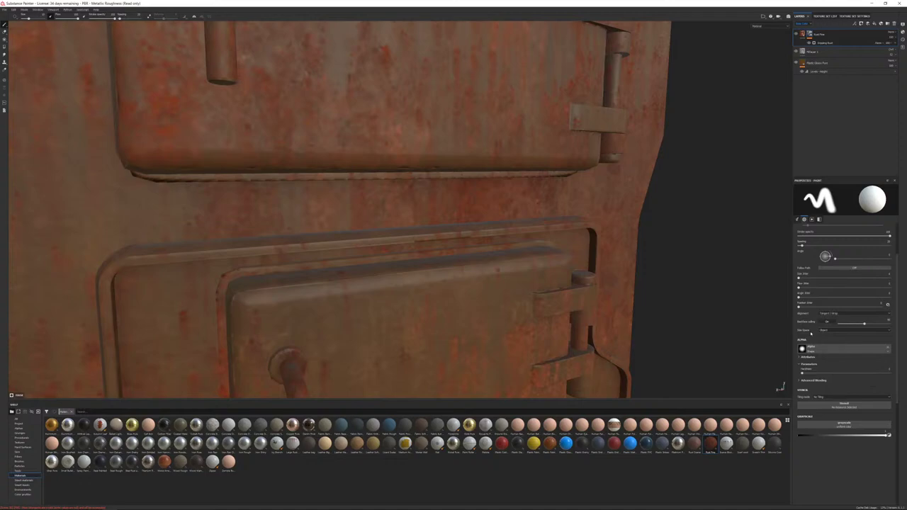
pyautogui.scroll(5, 815, 319)
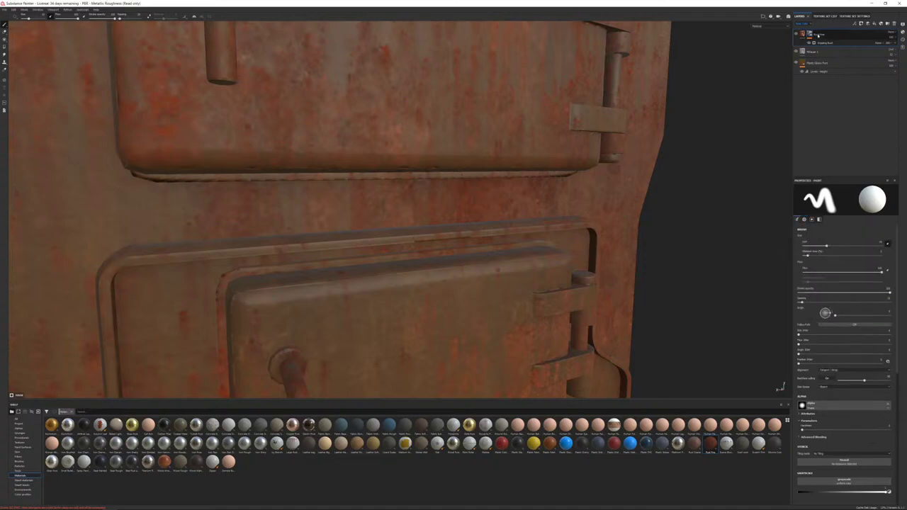
pyautogui.click(826, 43)
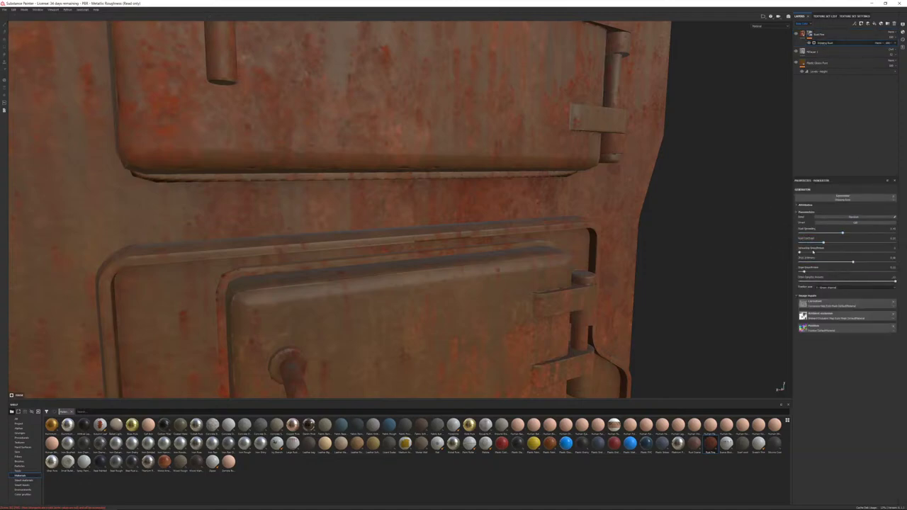
pyautogui.click(804, 205)
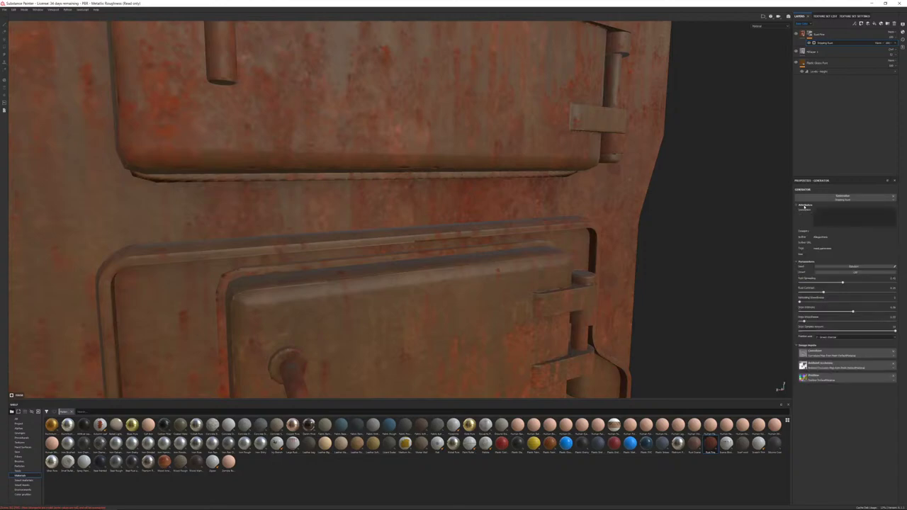
pyautogui.click(804, 206)
pyautogui.keyDown('alt'); pyautogui.moveTo(485, 347); pyautogui.dragTo(427, 296, button='right'); pyautogui.keyUp('alt')
pyautogui.keyDown('alt'); pyautogui.moveTo(428, 296); pyautogui.dragTo(414, 186, button='middle'); pyautogui.keyUp('alt')
pyautogui.keyDown('alt'); pyautogui.moveTo(414, 186); pyautogui.dragTo(432, 296); pyautogui.keyUp('alt')
pyautogui.keyDown('alt'); pyautogui.moveTo(433, 296); pyautogui.dragTo(447, 329, button='right'); pyautogui.keyUp('alt')
pyautogui.keyDown('alt'); pyautogui.moveTo(447, 329); pyautogui.dragTo(452, 319); pyautogui.keyUp('alt')
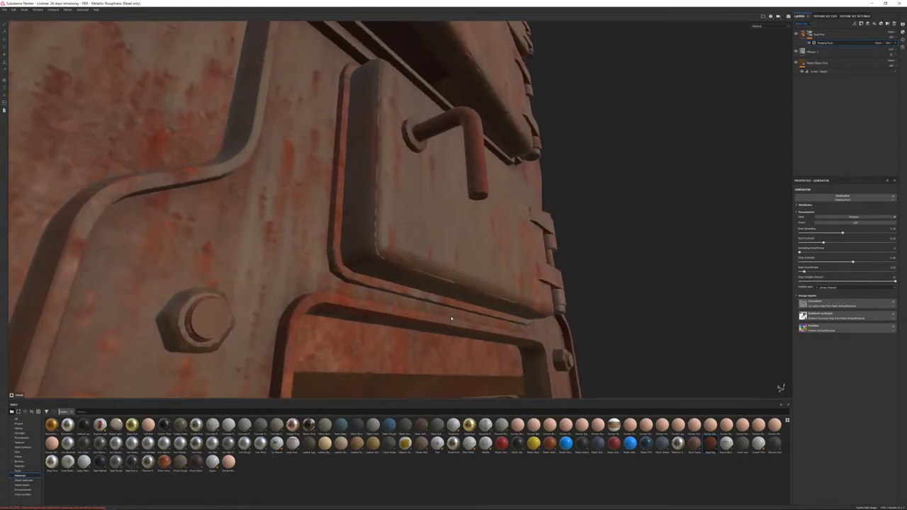
pyautogui.keyDown('alt'); pyautogui.moveTo(554, 289); pyautogui.dragTo(504, 198, button='right'); pyautogui.keyUp('alt')
pyautogui.keyDown('alt'); pyautogui.moveTo(504, 199); pyautogui.dragTo(492, 194); pyautogui.keyUp('alt')
pyautogui.keyDown('alt'); pyautogui.moveTo(491, 194); pyautogui.dragTo(586, 253, button='right'); pyautogui.keyUp('alt')
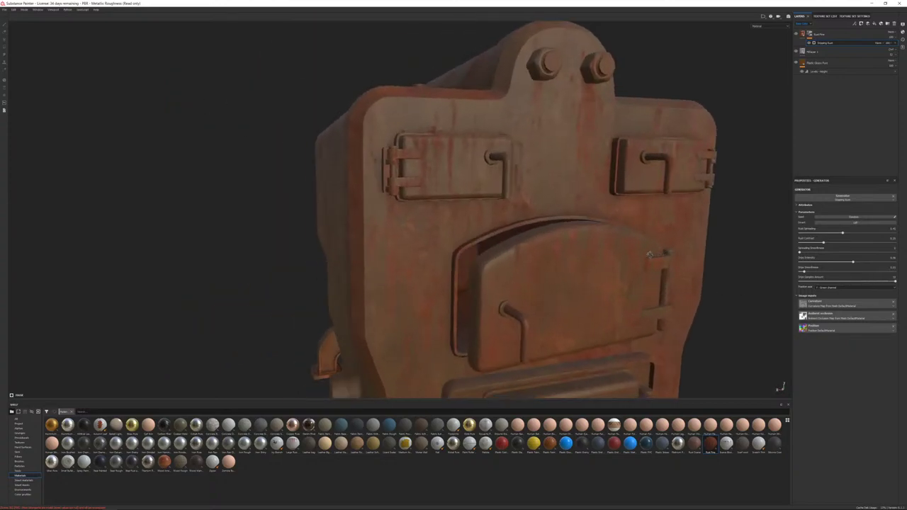
pyautogui.keyDown('alt'); pyautogui.moveTo(587, 254); pyautogui.dragTo(506, 249); pyautogui.keyUp('alt')
pyautogui.keyDown('alt'); pyautogui.moveTo(507, 250); pyautogui.dragTo(512, 228, button='right'); pyautogui.keyUp('alt')
pyautogui.keyDown('alt'); pyautogui.moveTo(511, 228); pyautogui.dragTo(554, 211, button='middle'); pyautogui.keyUp('alt')
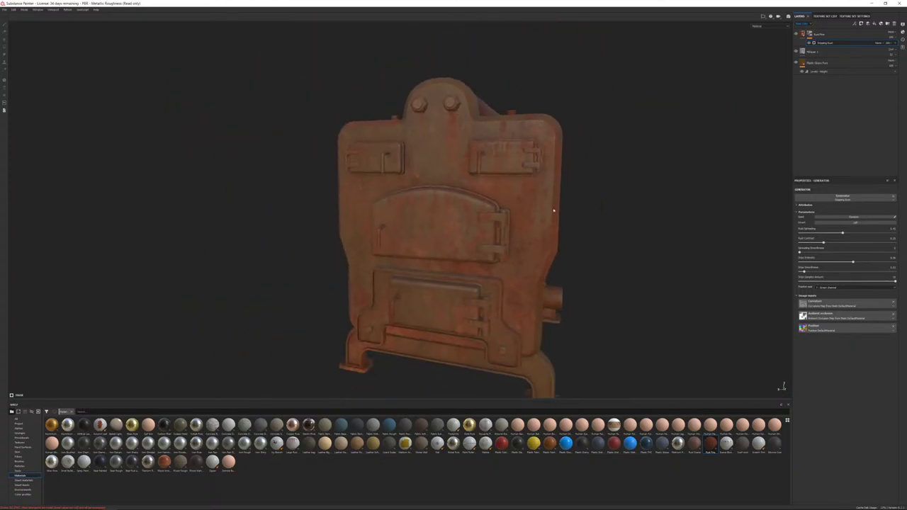
# Step: Add the blue Plastic Glossy Pure material as a new fill layer above the Rust Fine layer
pyautogui.click(844, 36)
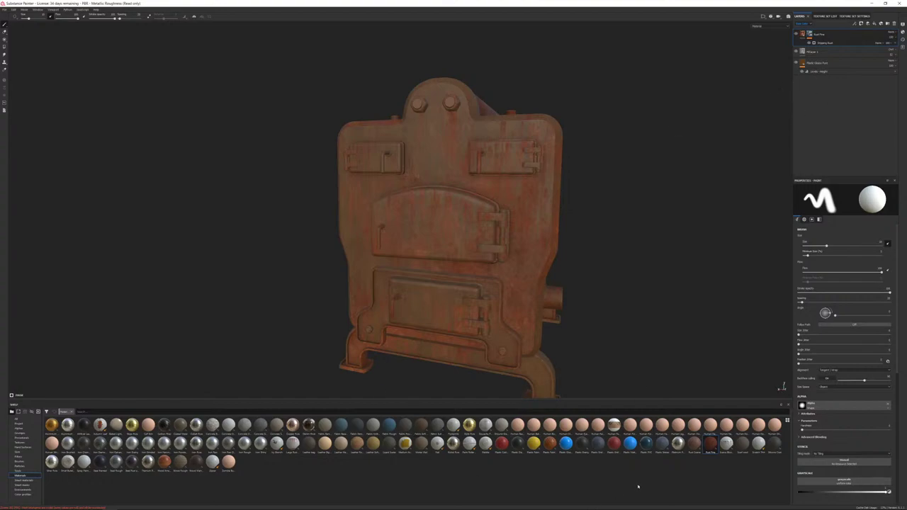
pyautogui.moveTo(565, 447); pyautogui.dragTo(841, 36)
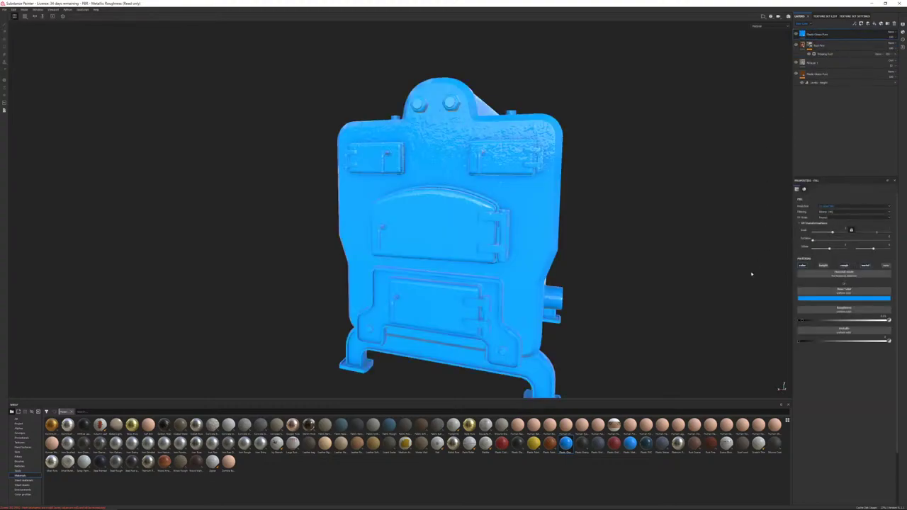
pyautogui.keyDown('alt'); pyautogui.moveTo(562, 312); pyautogui.dragTo(585, 275); pyautogui.keyUp('alt')
pyautogui.keyDown('alt'); pyautogui.moveTo(585, 275); pyautogui.dragTo(596, 247, button='middle'); pyautogui.keyUp('alt')
# Step: Set the new fill layer's base color to a very dark brown and raise its roughness close to the maximum
pyautogui.click(848, 298)
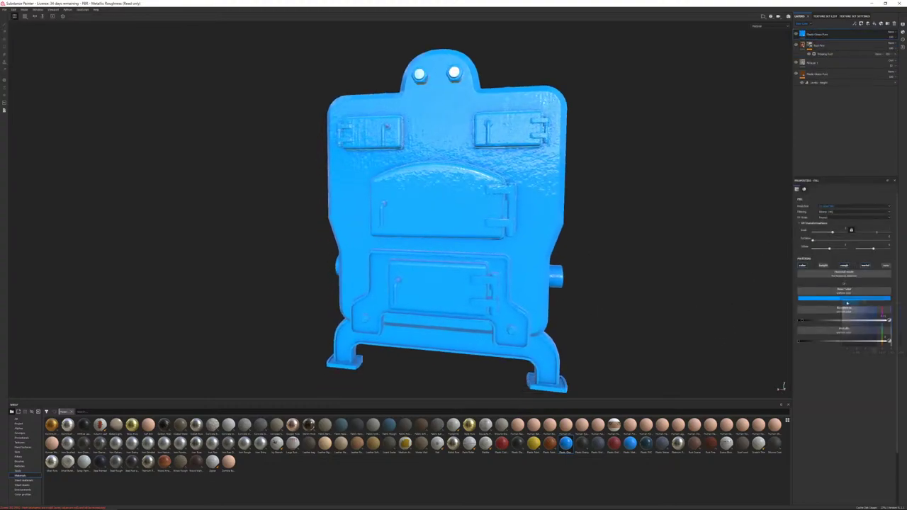
pyautogui.moveTo(882, 338); pyautogui.dragTo(883, 345)
pyautogui.click(870, 343)
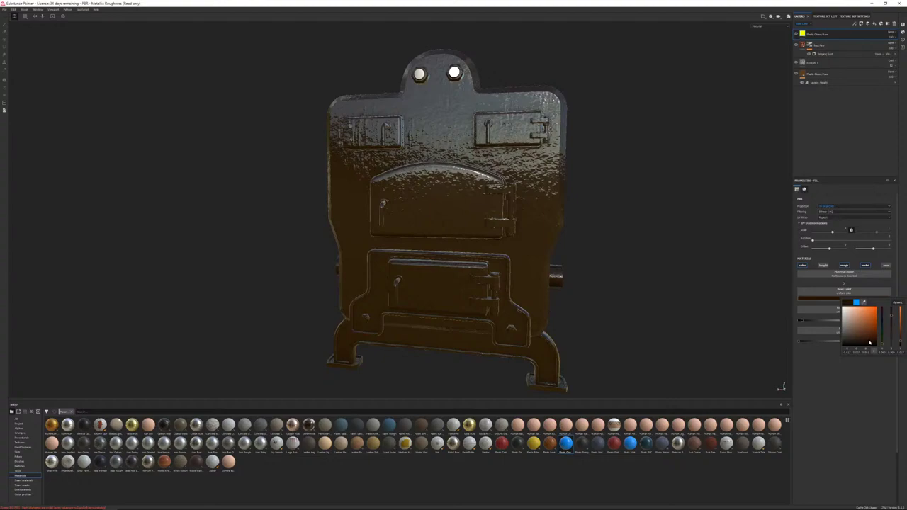
pyautogui.click(864, 384)
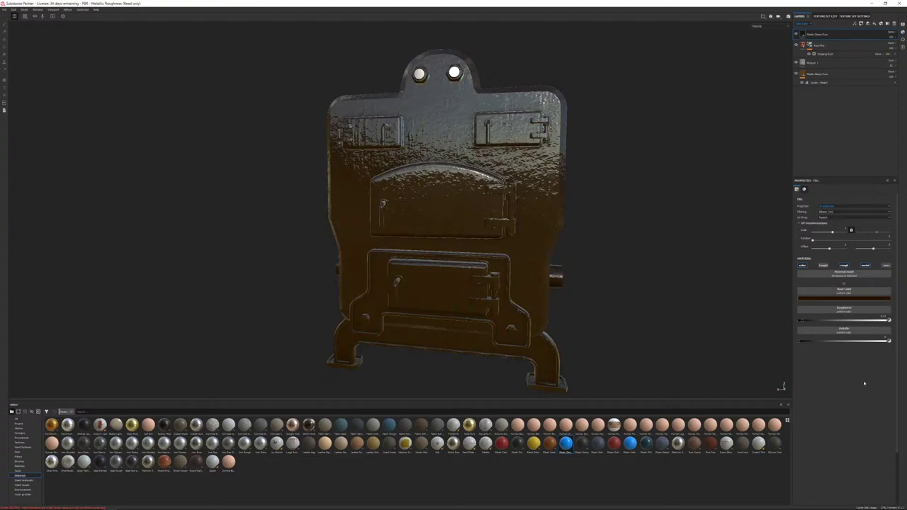
pyautogui.moveTo(888, 320); pyautogui.dragTo(876, 321)
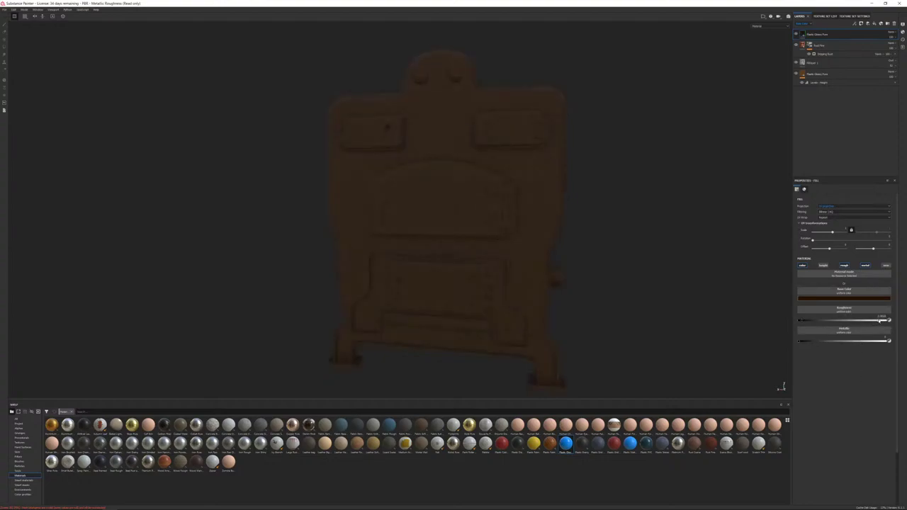
pyautogui.keyDown('alt'); pyautogui.moveTo(776, 351); pyautogui.dragTo(588, 292); pyautogui.keyUp('alt')
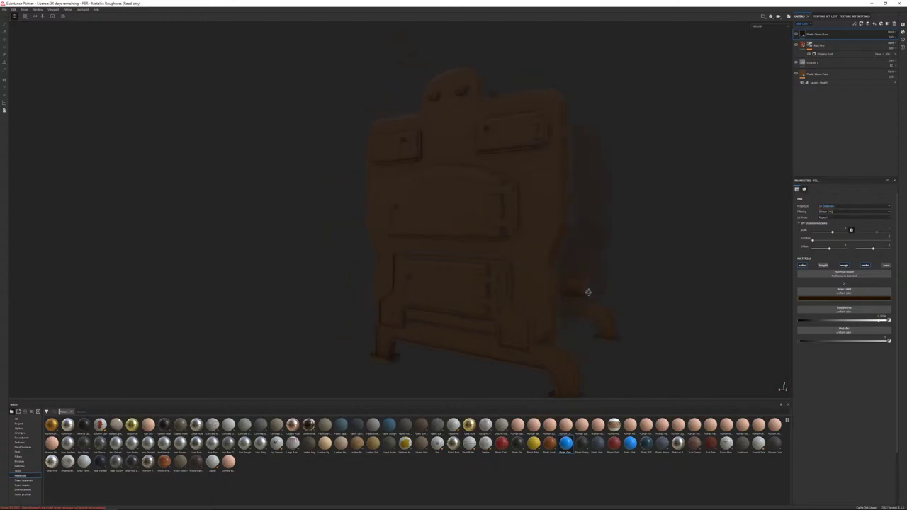
# Step: Darken the fill layer's brown base color further and lower its roughness slightly, checking the furnace's front and side
pyautogui.click(863, 298)
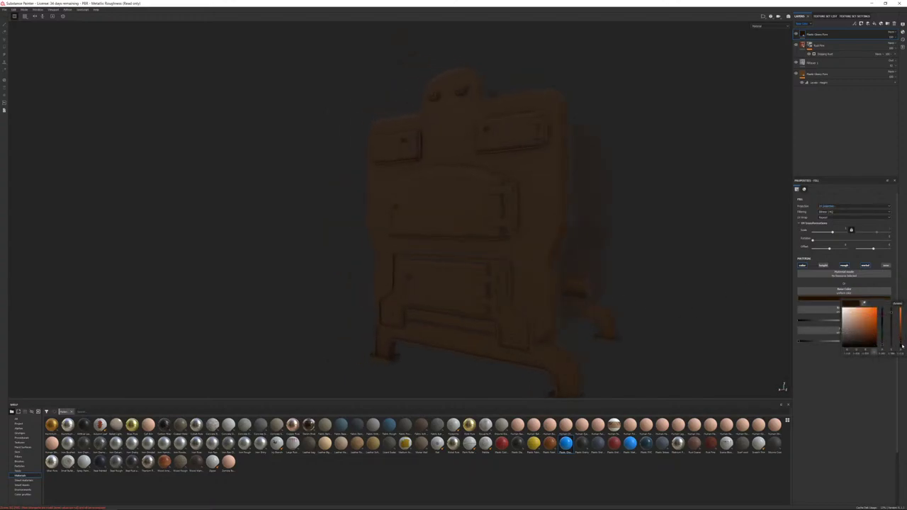
pyautogui.click(616, 361)
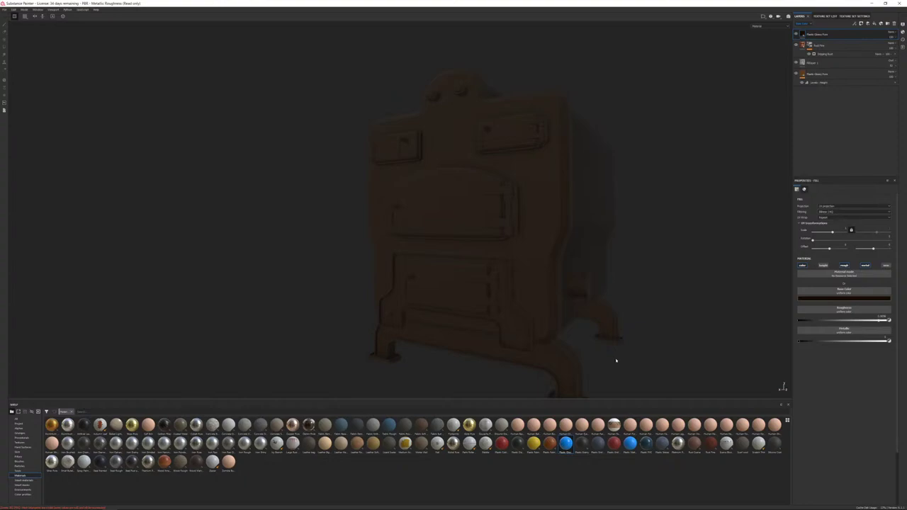
pyautogui.keyDown('alt'); pyautogui.moveTo(594, 333); pyautogui.dragTo(676, 320); pyautogui.keyUp('alt')
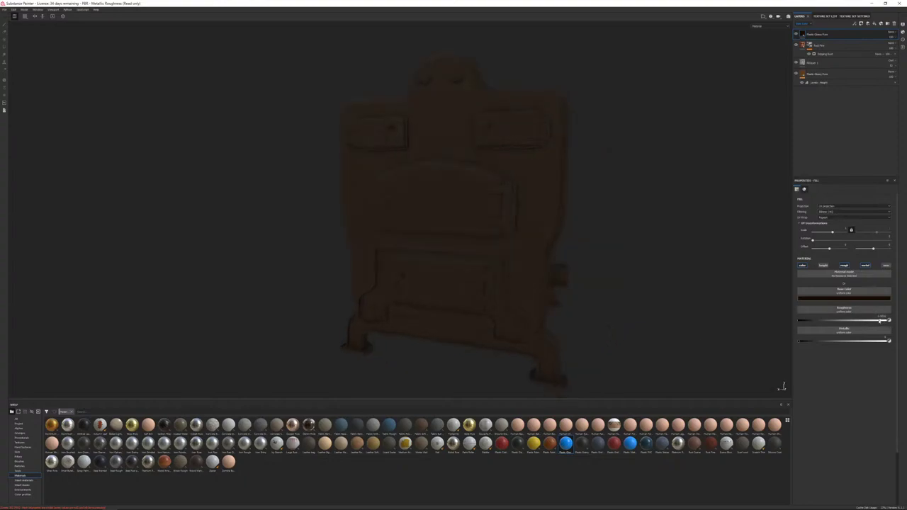
pyautogui.keyDown('alt'); pyautogui.moveTo(520, 297); pyautogui.dragTo(465, 303); pyautogui.keyUp('alt')
pyautogui.keyDown('alt'); pyautogui.moveTo(464, 303); pyautogui.dragTo(530, 342, button='right'); pyautogui.keyUp('alt')
pyautogui.keyDown('alt'); pyautogui.moveTo(530, 343); pyautogui.dragTo(480, 249, button='middle'); pyautogui.keyUp('alt')
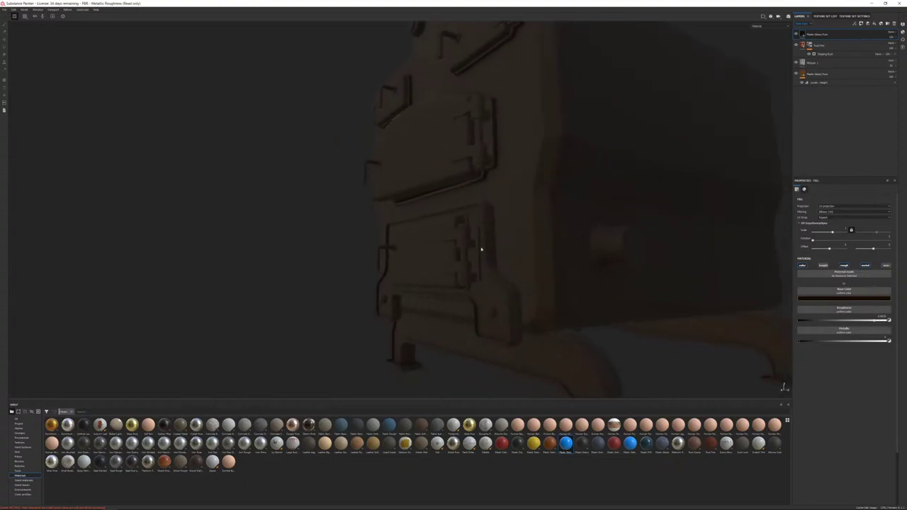
pyautogui.keyDown('alt'); pyautogui.moveTo(480, 249); pyautogui.dragTo(564, 245); pyautogui.keyUp('alt')
# Step: Replace the dark fill layer's default material name with a short custom name
pyautogui.doubleClick(817, 34)
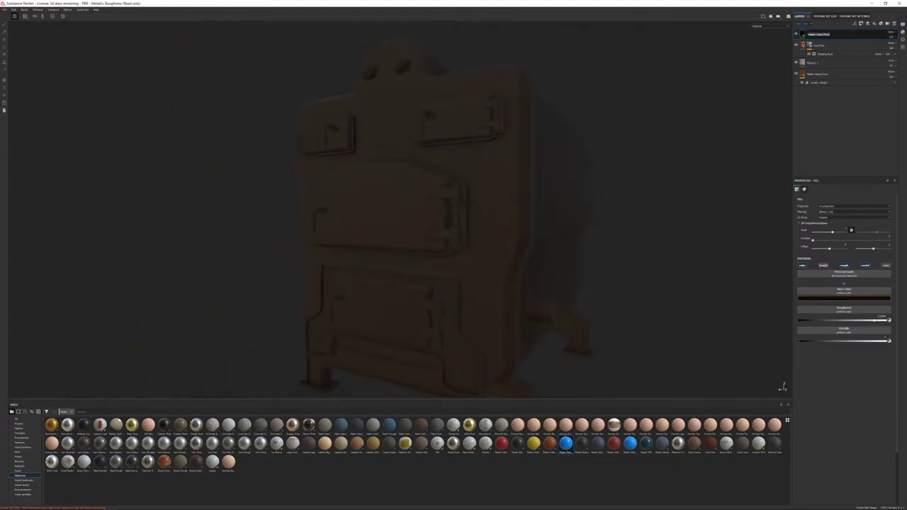
pyautogui.write('S')
pyautogui.press('Return')
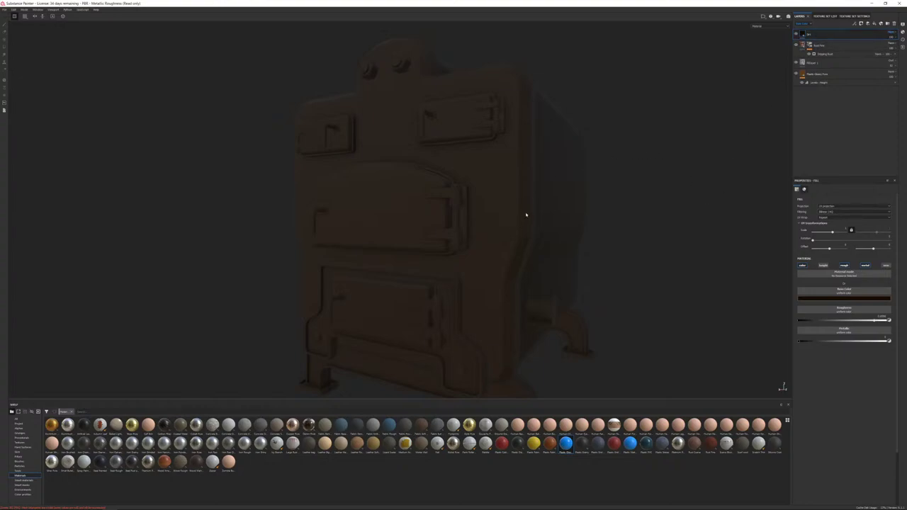
# Step: Add a black mask to the dark fill layer and drive it with a Dirt generator
pyautogui.rightClick(815, 33)
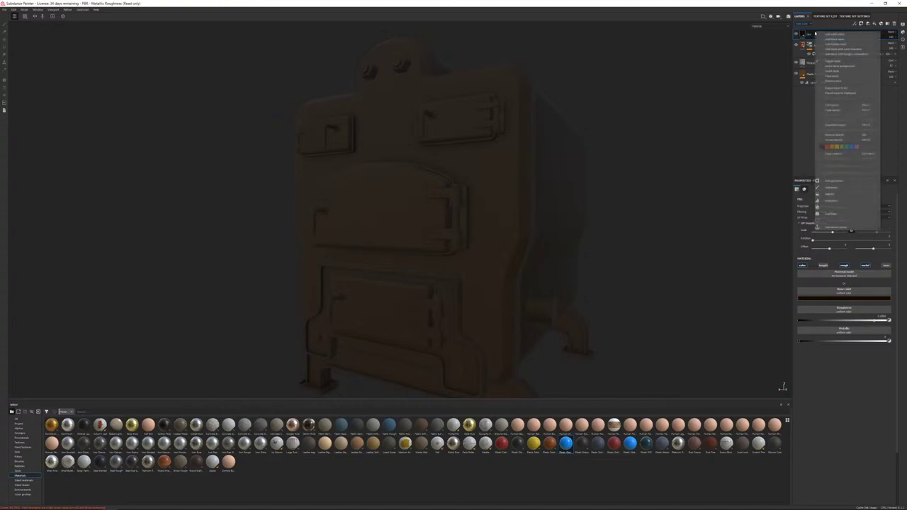
pyautogui.click(819, 34)
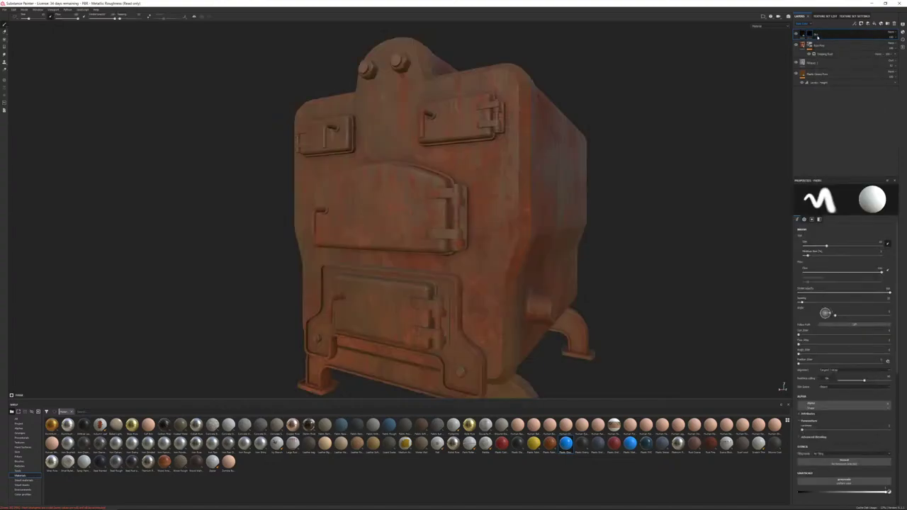
pyautogui.rightClick(810, 34)
pyautogui.click(834, 127)
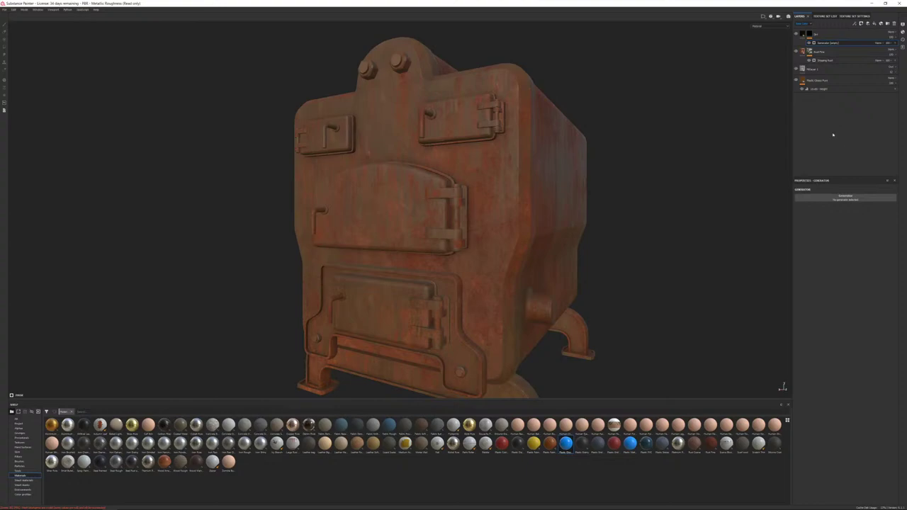
pyautogui.click(840, 199)
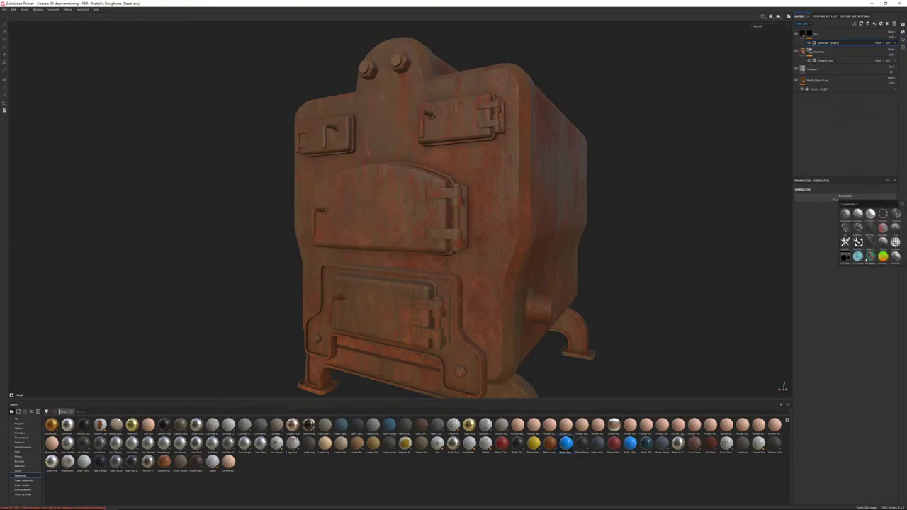
pyautogui.click(845, 227)
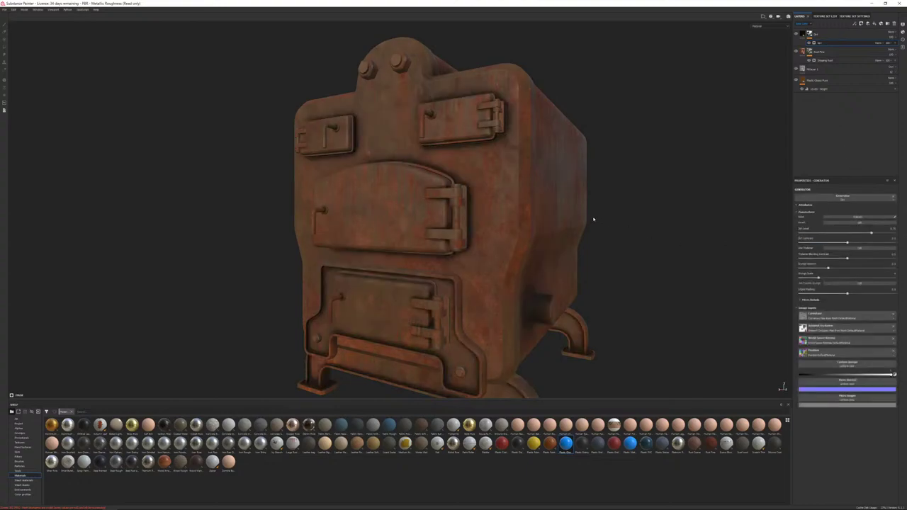
# Step: Inspect the dirt around the furnace's doors and raise the Dirt generator's dirt level slightly above three quarters
pyautogui.keyDown('alt'); pyautogui.moveTo(593, 217); pyautogui.dragTo(567, 205); pyautogui.keyUp('alt')
pyautogui.keyDown('alt'); pyautogui.moveTo(567, 206); pyautogui.dragTo(688, 248, button='right'); pyautogui.keyUp('alt')
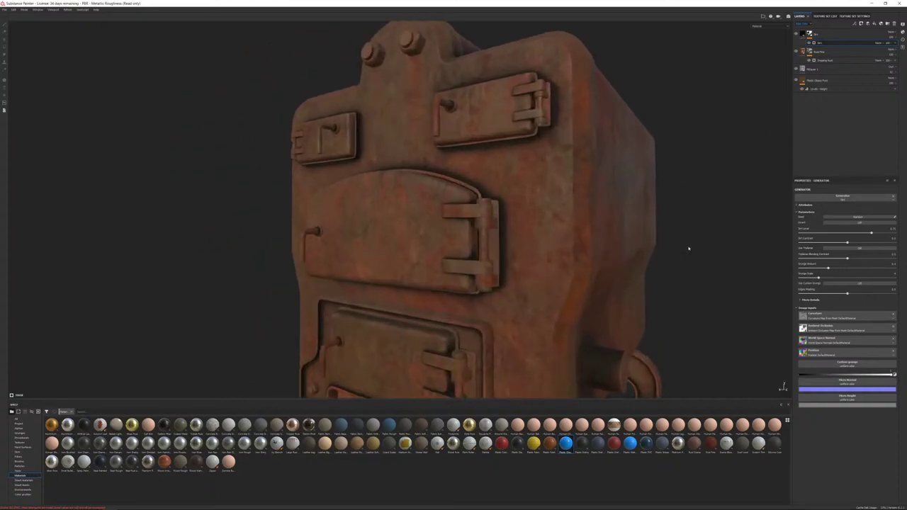
pyautogui.keyDown('alt'); pyautogui.moveTo(688, 247); pyautogui.dragTo(586, 219); pyautogui.keyUp('alt')
pyautogui.scroll(-4, 586, 221)
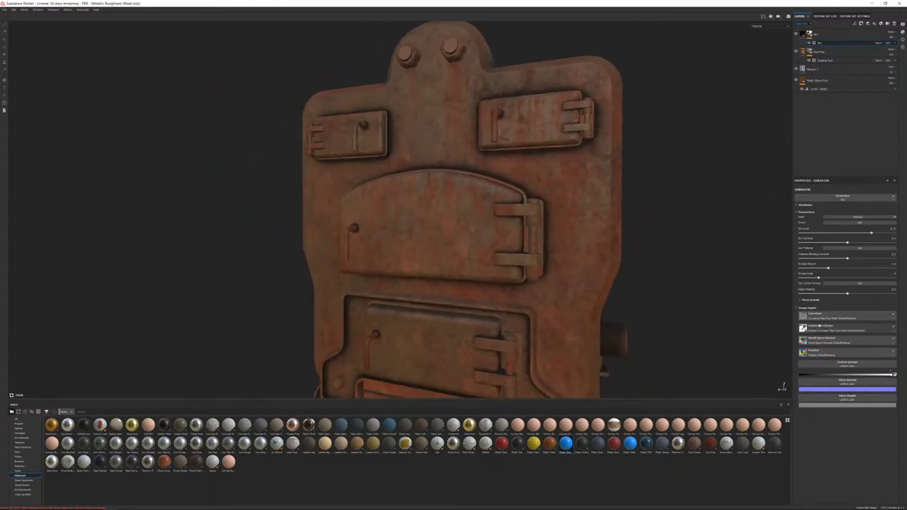
pyautogui.moveTo(872, 232); pyautogui.dragTo(878, 234)
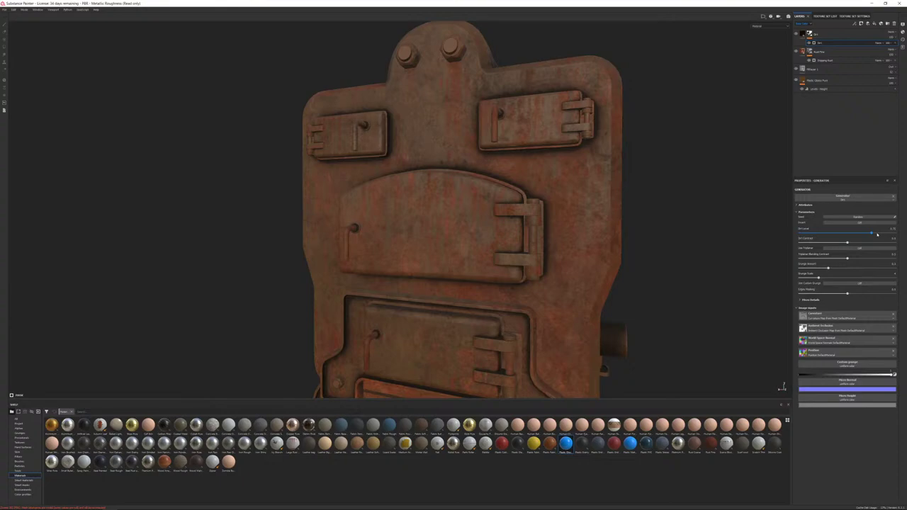
pyautogui.keyDown('alt'); pyautogui.moveTo(507, 237); pyautogui.dragTo(536, 250); pyautogui.keyUp('alt')
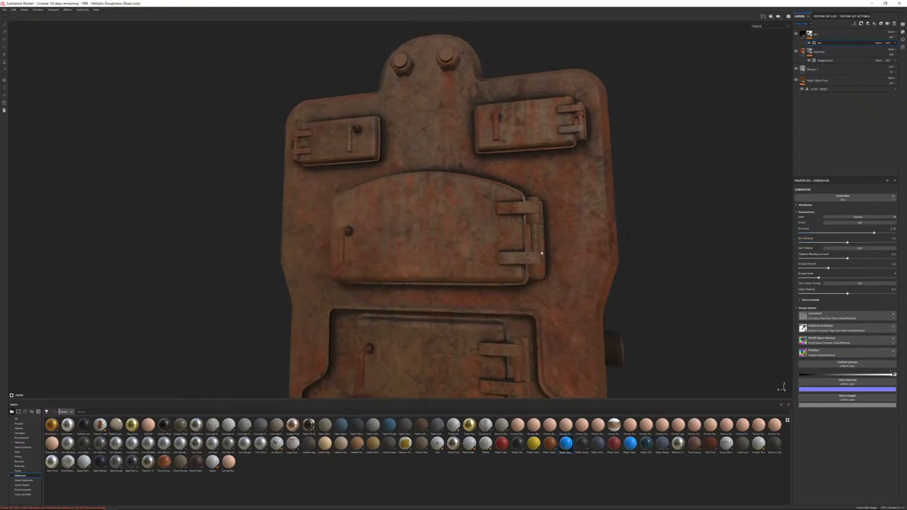
# Step: Turn on triplanar for the Dirt generator and raise its grunge amount slightly, checking the furnace's doors and legs
pyautogui.keyDown('alt'); pyautogui.moveTo(537, 251); pyautogui.dragTo(563, 114, button='middle'); pyautogui.keyUp('alt')
pyautogui.keyDown('alt'); pyautogui.moveTo(563, 114); pyautogui.dragTo(603, 145); pyautogui.keyUp('alt')
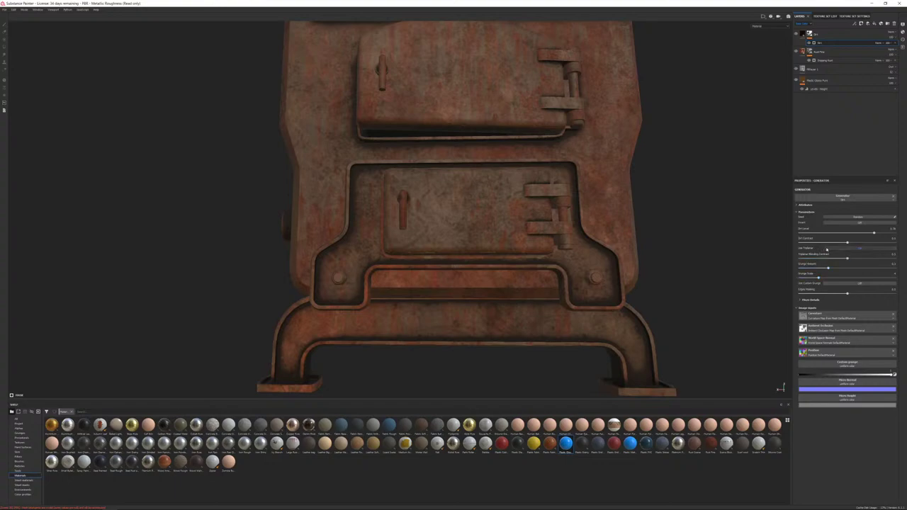
pyautogui.keyDown('alt'); pyautogui.moveTo(685, 300); pyautogui.dragTo(625, 261); pyautogui.keyUp('alt')
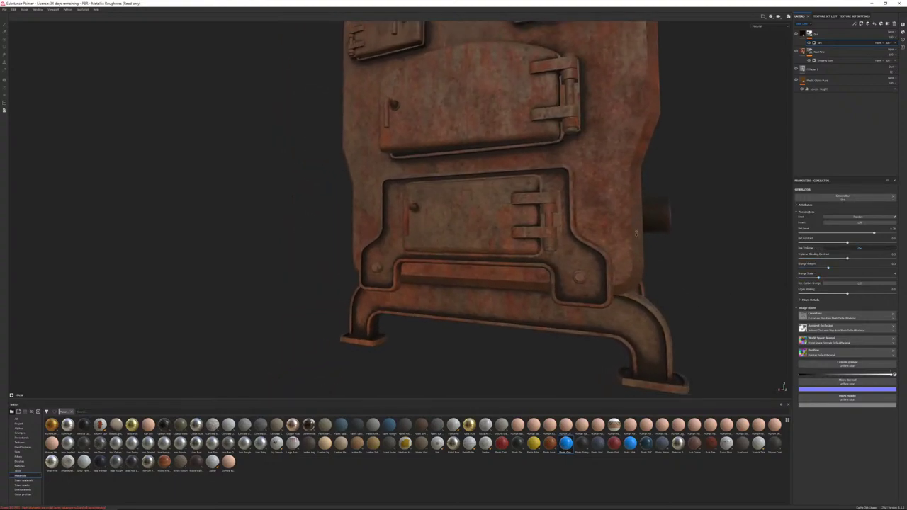
pyautogui.scroll(-2, 625, 261)
pyautogui.keyDown('alt'); pyautogui.moveTo(625, 261); pyautogui.dragTo(633, 303, button='middle'); pyautogui.keyUp('alt')
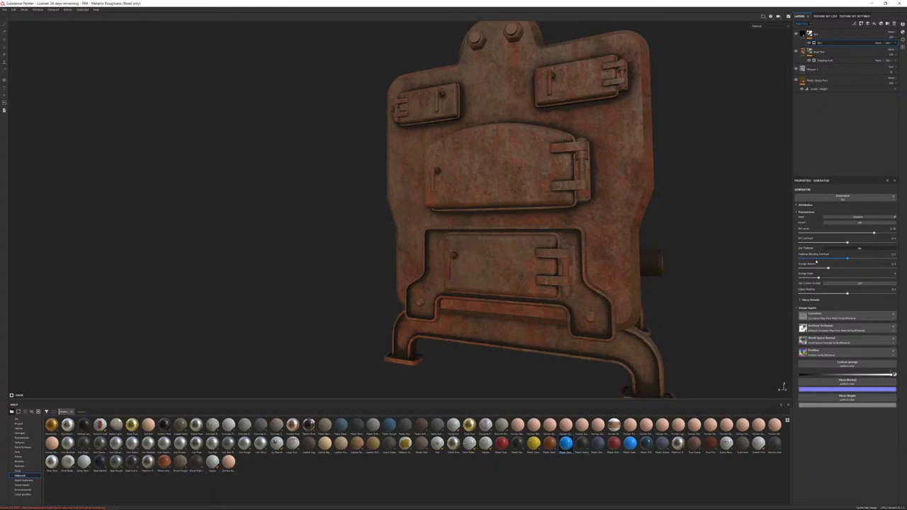
pyautogui.moveTo(828, 267); pyautogui.dragTo(834, 267)
pyautogui.keyDown('alt'); pyautogui.moveTo(777, 300); pyautogui.dragTo(694, 286); pyautogui.keyUp('alt')
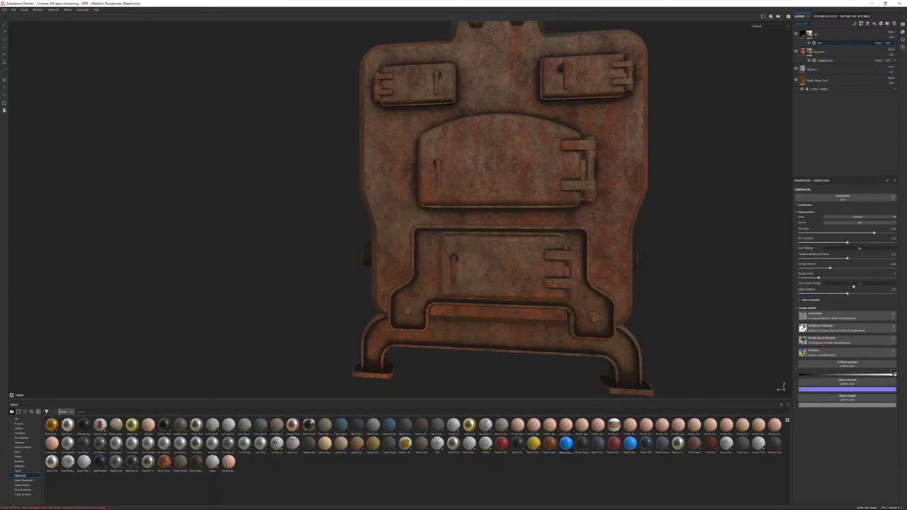
# Step: Enable custom grunge on the Dirt generator and assign a grunge texture to it
pyautogui.click(856, 364)
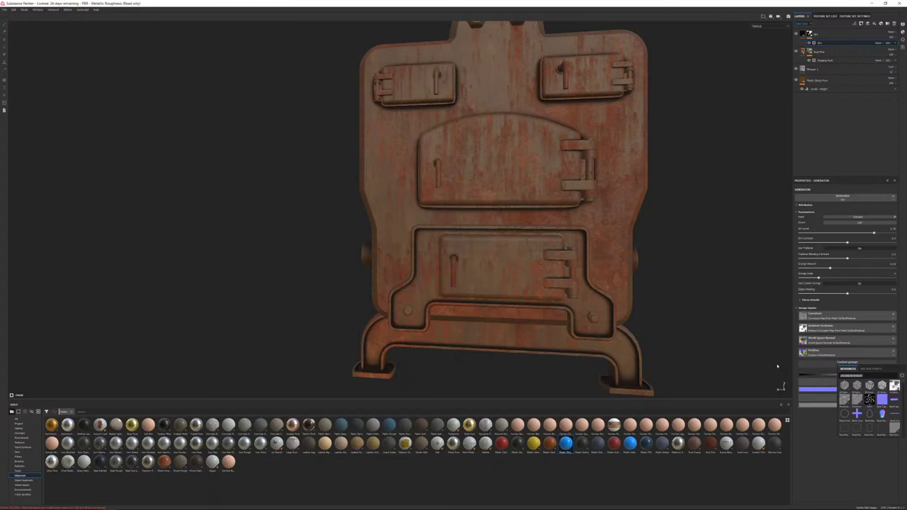
pyautogui.write('grunge')
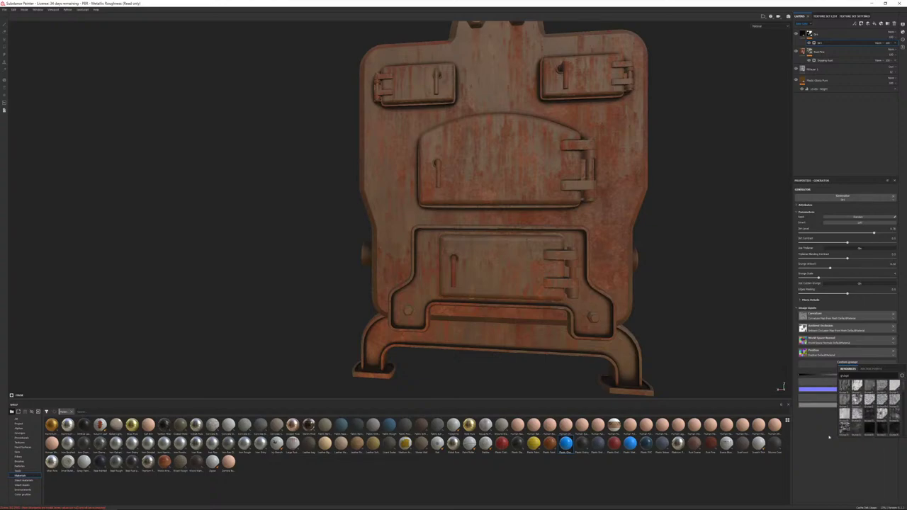
pyautogui.click(873, 420)
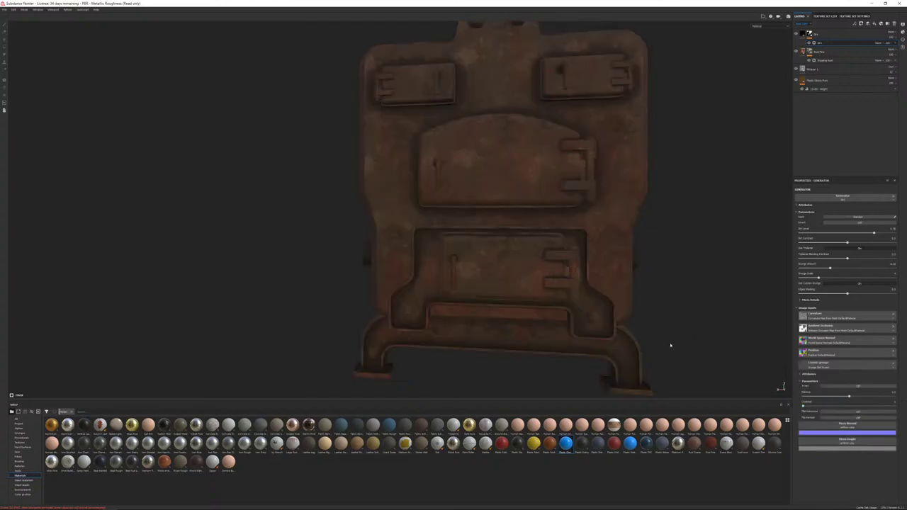
pyautogui.keyDown('alt'); pyautogui.moveTo(630, 271); pyautogui.dragTo(528, 283); pyautogui.keyUp('alt')
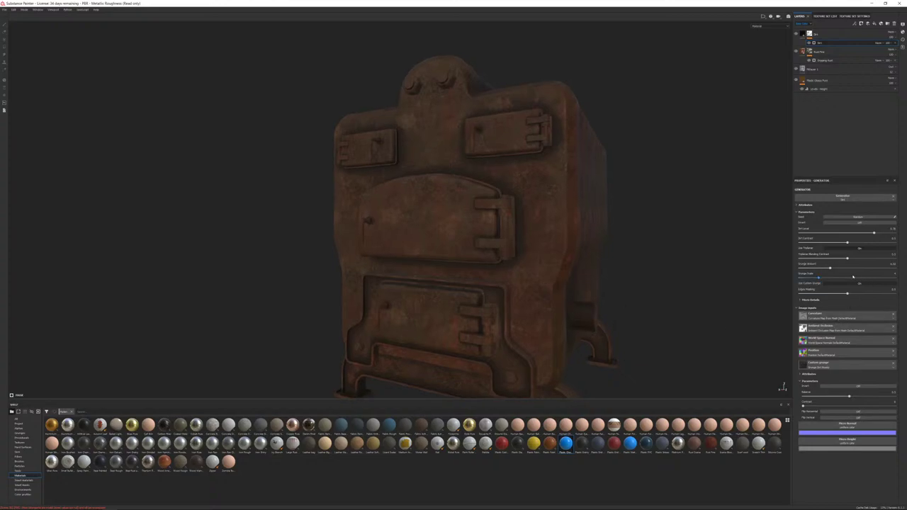
# Step: Lower the Dirt generator's grunge amount, turn custom grunge off and raise the dirt level to about 0.8
pyautogui.moveTo(830, 269); pyautogui.dragTo(822, 270)
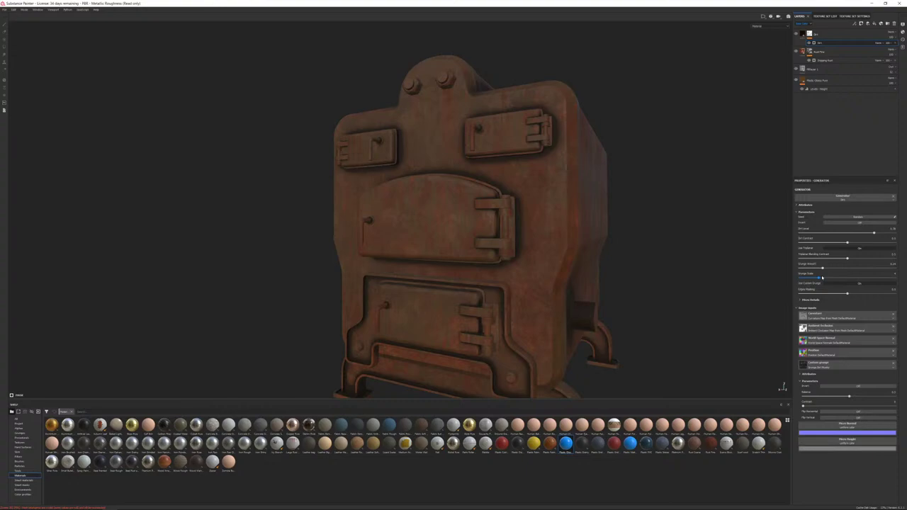
pyautogui.moveTo(842, 276); pyautogui.dragTo(823, 276)
pyautogui.moveTo(861, 260); pyautogui.dragTo(806, 260)
pyautogui.moveTo(860, 244)
pyautogui.mouseDown()
pyautogui.moveTo(884, 244)
pyautogui.moveTo(840, 245)
pyautogui.moveTo(864, 234)
pyautogui.moveTo(872, 245)
pyautogui.mouseUp()
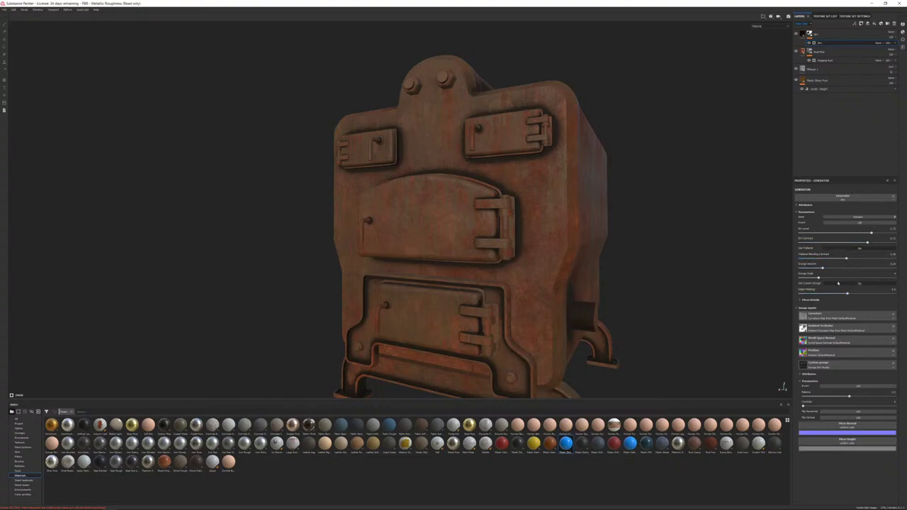
pyautogui.click(838, 284)
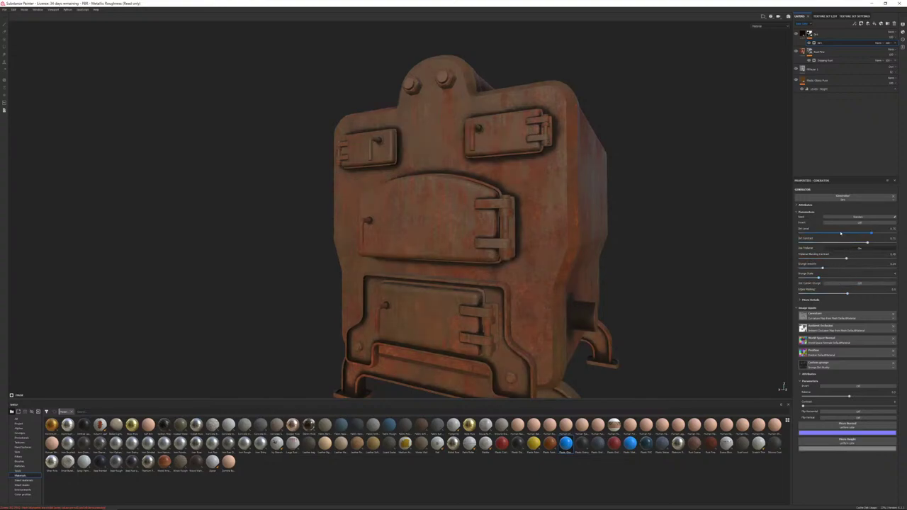
pyautogui.moveTo(871, 234)
pyautogui.mouseDown()
pyautogui.moveTo(881, 235)
pyautogui.moveTo(850, 243)
pyautogui.moveTo(879, 235)
pyautogui.mouseUp()
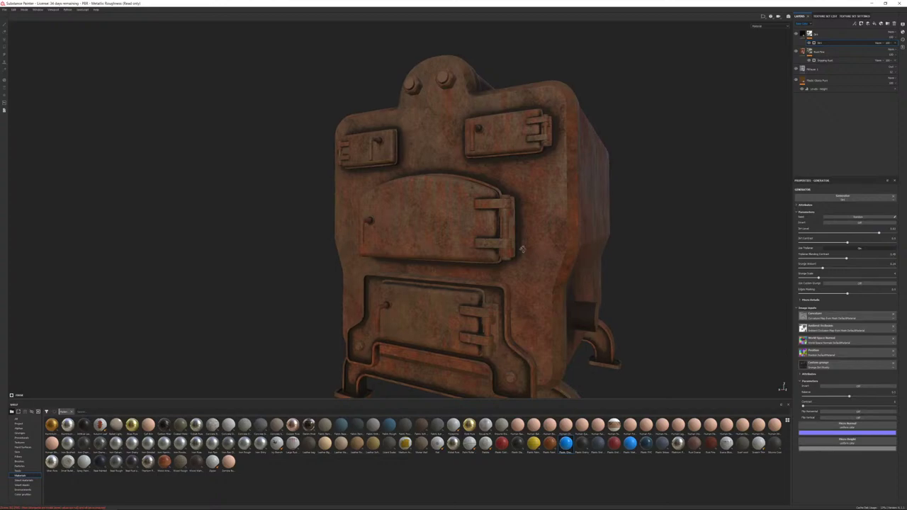
# Step: Inspect the dirt and rust across the furnace's front and on the large middle door up close
pyautogui.keyDown('alt'); pyautogui.moveTo(426, 177); pyautogui.dragTo(539, 170); pyautogui.keyUp('alt')
pyautogui.keyDown('alt'); pyautogui.moveTo(538, 170); pyautogui.dragTo(322, 167, button='right'); pyautogui.keyUp('alt')
pyautogui.keyDown('alt'); pyautogui.moveTo(322, 166); pyautogui.dragTo(457, 166); pyautogui.keyUp('alt')
pyautogui.keyDown('alt'); pyautogui.moveTo(457, 167); pyautogui.dragTo(589, 268, button='right'); pyautogui.keyUp('alt')
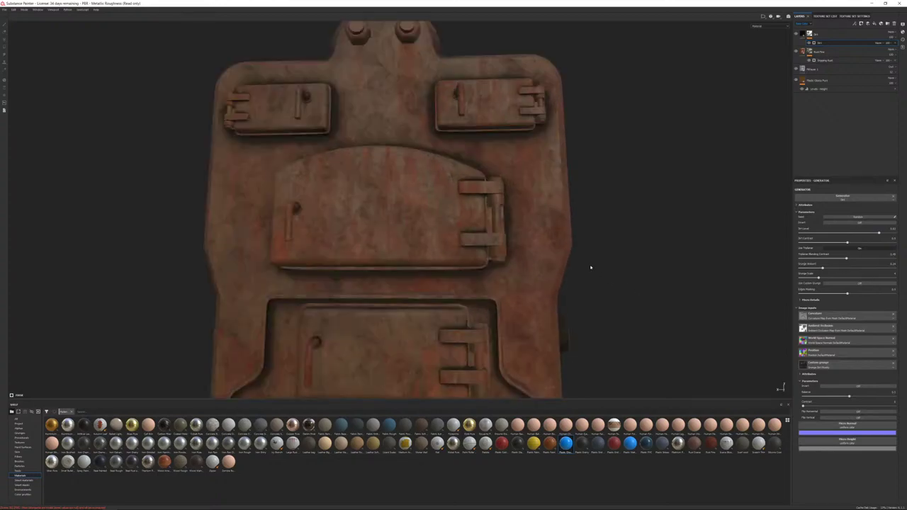
pyautogui.keyDown('alt'); pyautogui.moveTo(589, 267); pyautogui.dragTo(533, 244); pyautogui.keyUp('alt')
pyautogui.keyDown('alt'); pyautogui.moveTo(567, 270); pyautogui.dragTo(451, 240); pyautogui.keyUp('alt')
pyautogui.scroll(3, 538, 245)
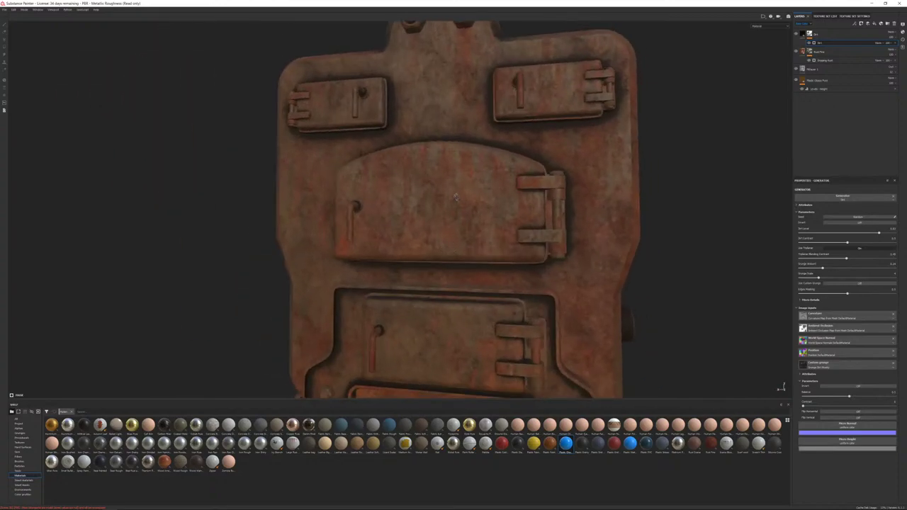
pyautogui.keyDown('alt'); pyautogui.moveTo(455, 198); pyautogui.dragTo(462, 199); pyautogui.keyUp('alt')
pyautogui.keyDown('alt'); pyautogui.moveTo(463, 199); pyautogui.dragTo(550, 300, button='right'); pyautogui.keyUp('alt')
pyautogui.moveTo(551, 300)
pyautogui.keyDown('alt'); pyautogui.mouseDown()
pyautogui.moveTo(477, 232)
pyautogui.moveTo(508, 229)
pyautogui.moveTo(493, 254)
pyautogui.mouseUp(); pyautogui.keyUp('alt')
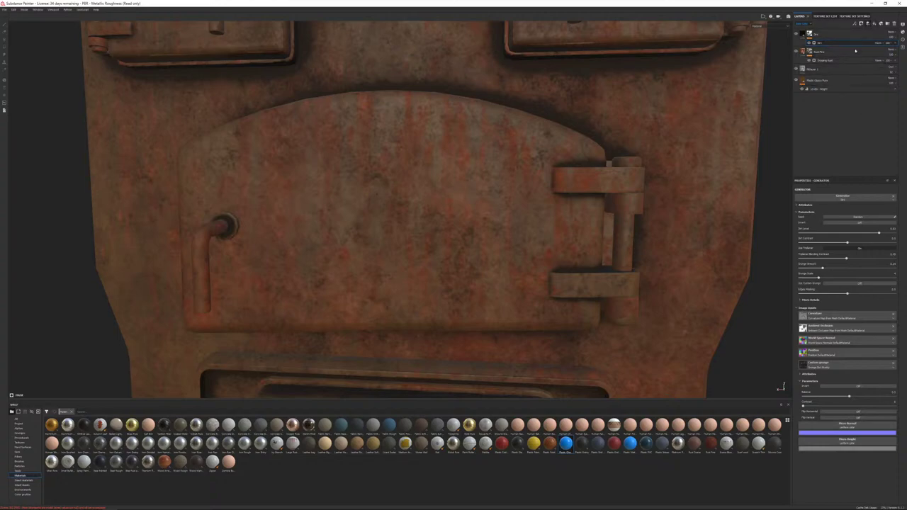
# Step: Add a paint layer at the bottom of the layer stack and load the Font Metamorphous alpha into the brush
pyautogui.click(868, 24)
pyautogui.moveTo(841, 37); pyautogui.dragTo(845, 110)
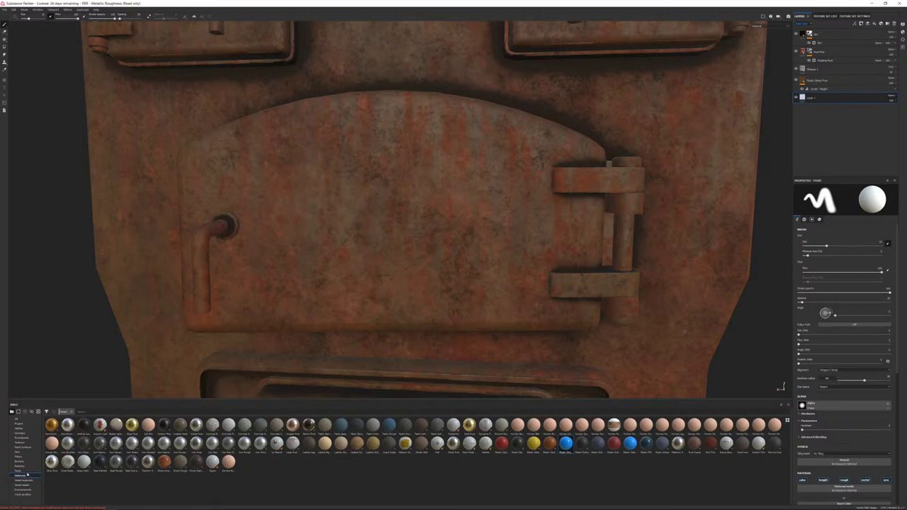
pyautogui.click(19, 428)
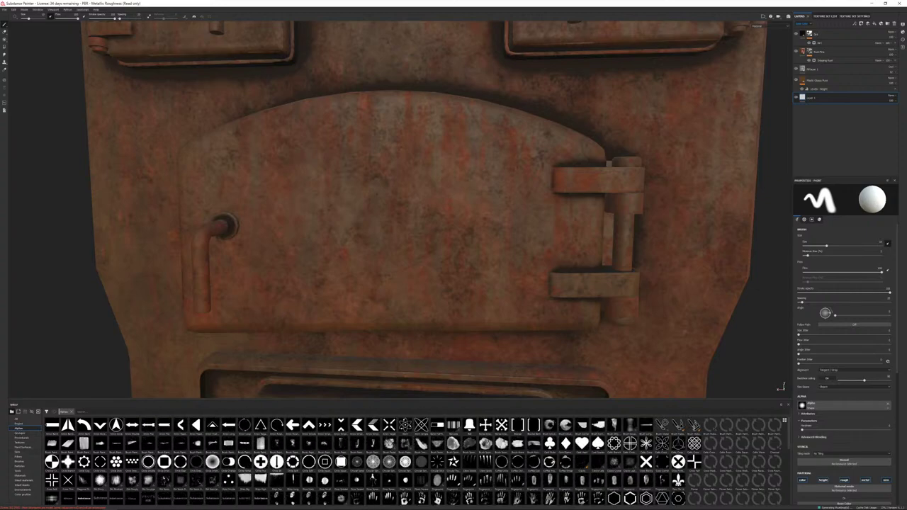
pyautogui.scroll(-5, 319, 460)
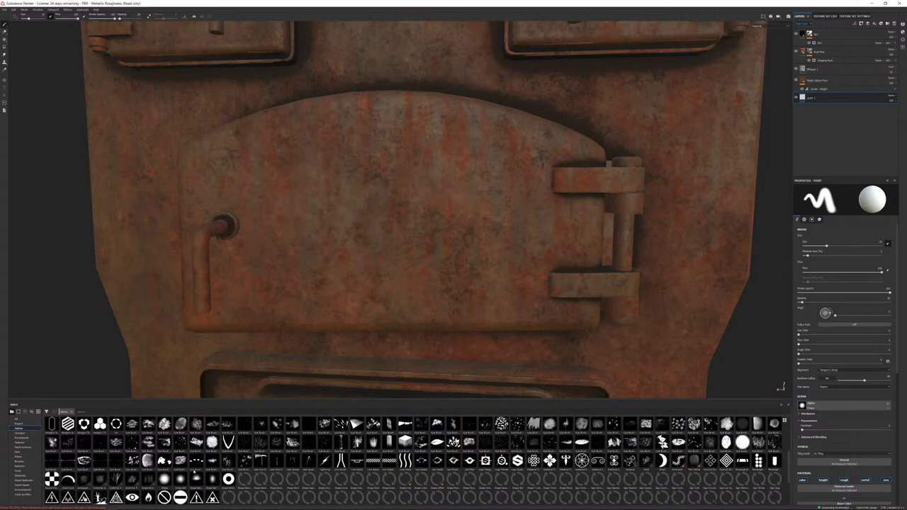
pyautogui.scroll(3, 196, 472)
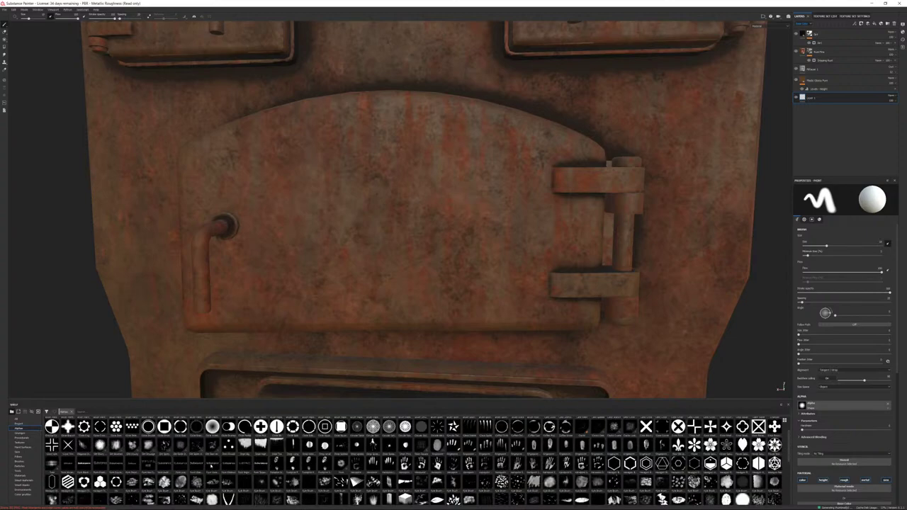
pyautogui.moveTo(210, 465)
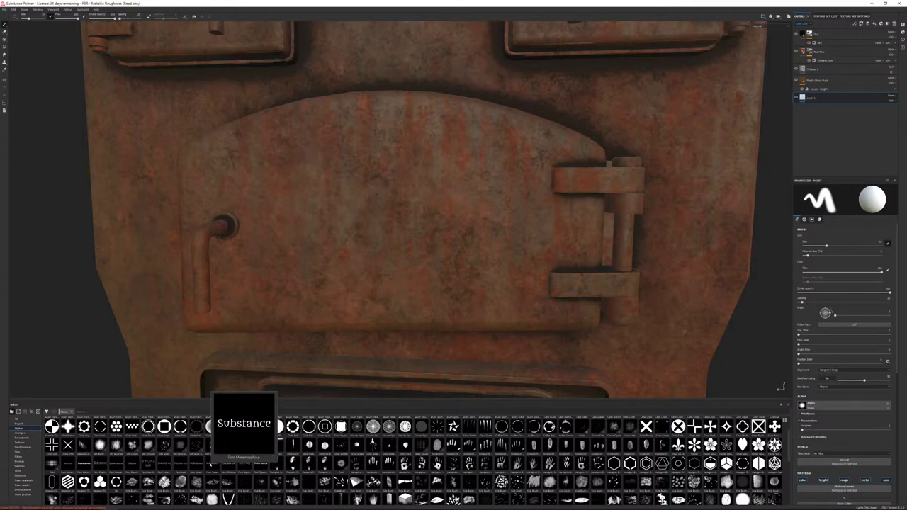
pyautogui.click(210, 466)
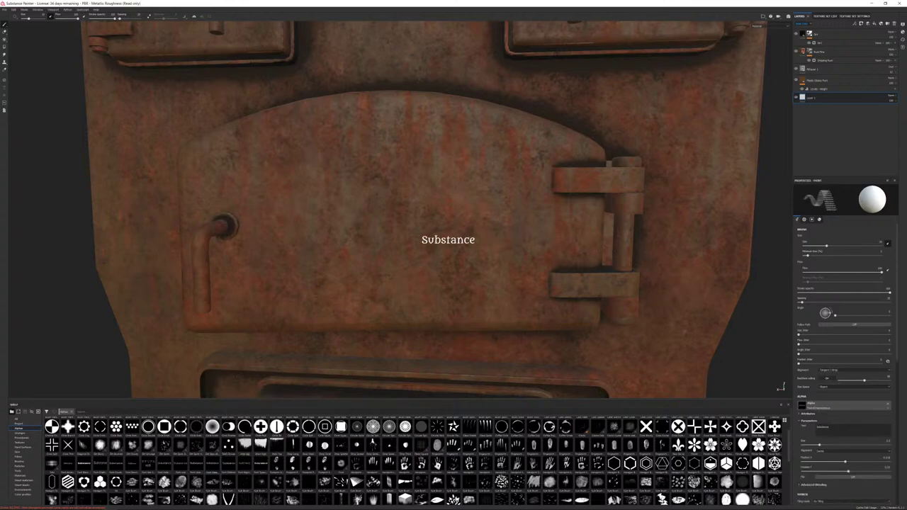
# Step: Set the alpha's text to TURNER MADE and adjust text size and brush size until the full lettering fits the large door
pyautogui.keyDown('ctrl'); pyautogui.moveTo(399, 236); pyautogui.dragTo(489, 236, button='right'); pyautogui.keyUp('ctrl')
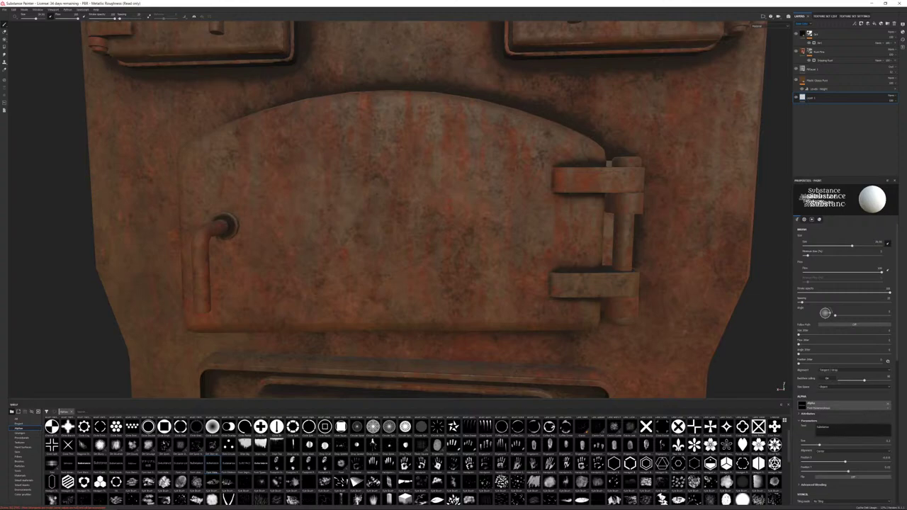
pyautogui.moveTo(779, 430)
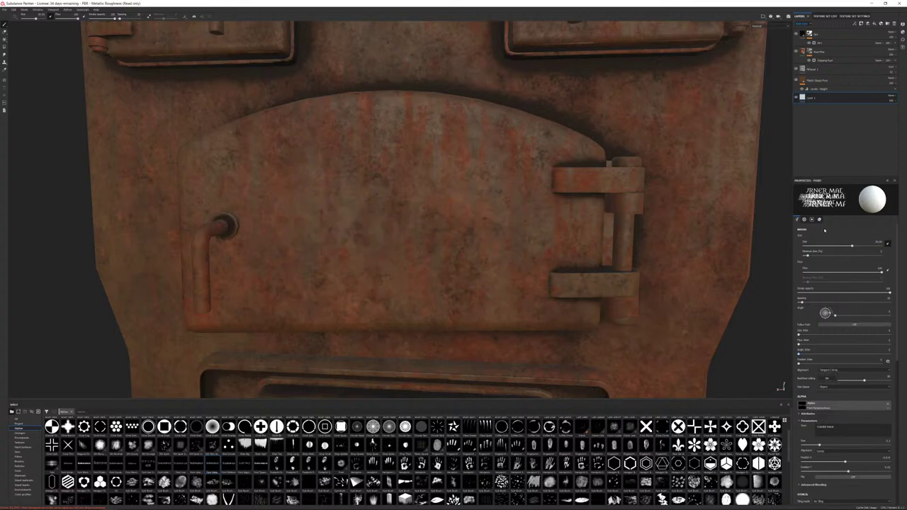
pyautogui.scroll(-5, 826, 312)
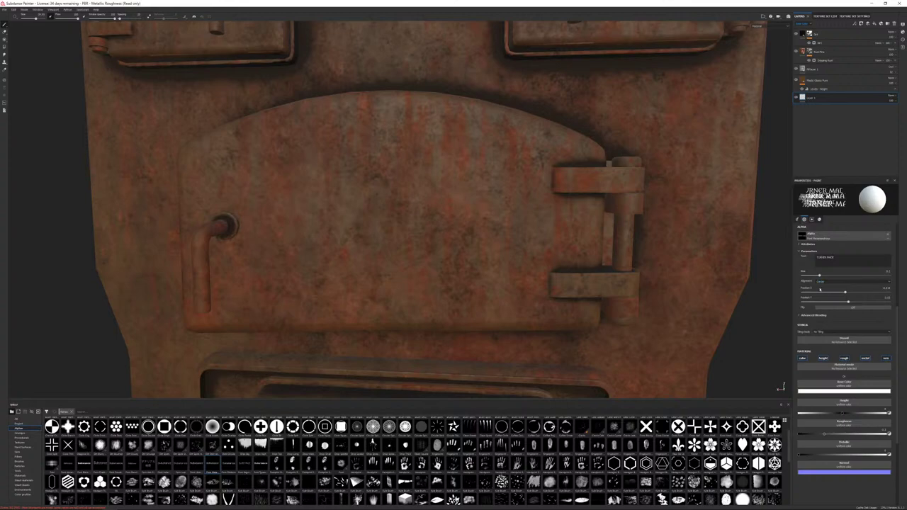
pyautogui.click(820, 219)
pyautogui.click(819, 219)
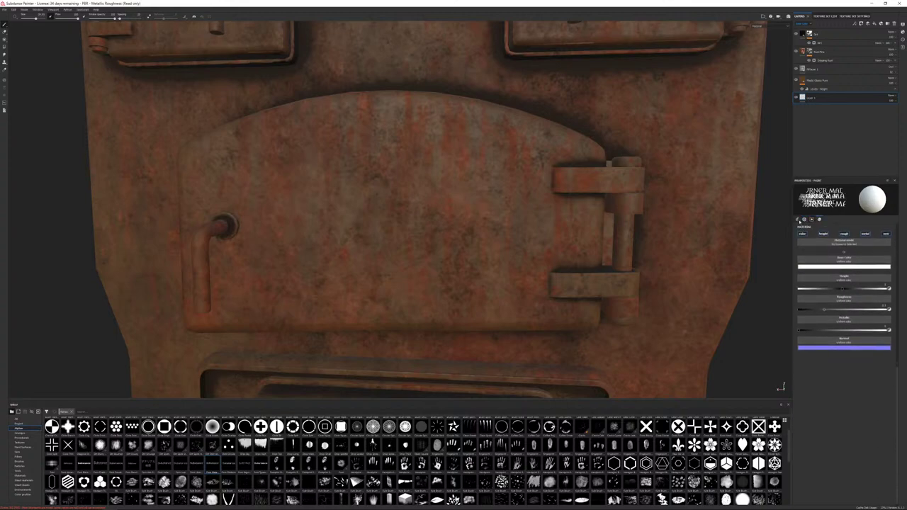
pyautogui.click(798, 220)
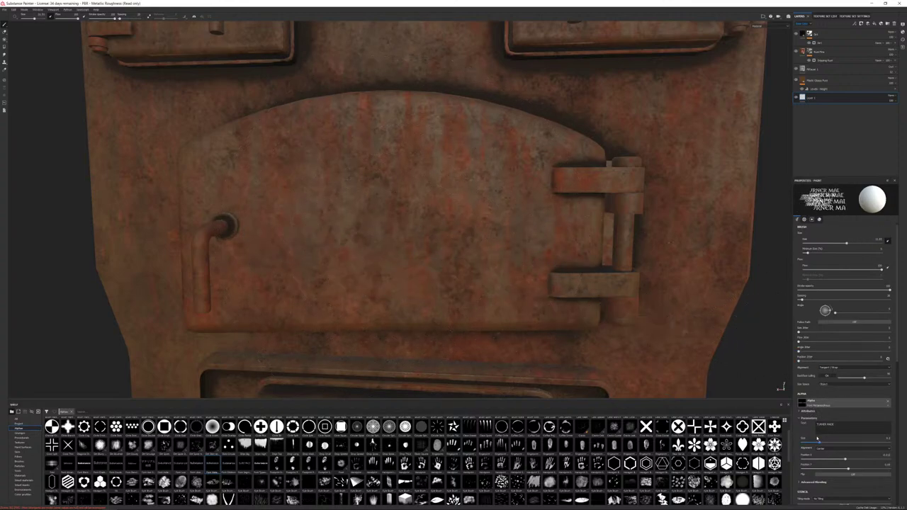
pyautogui.moveTo(817, 439); pyautogui.dragTo(805, 441)
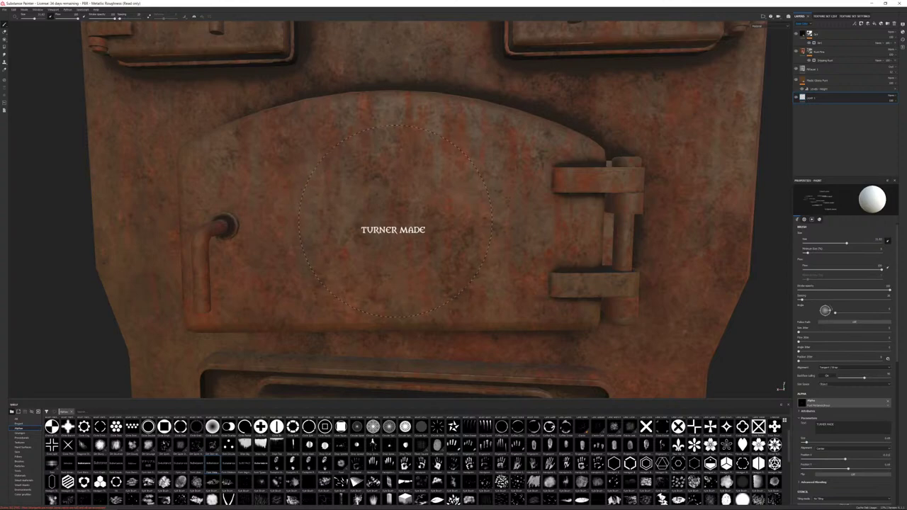
pyautogui.keyDown('ctrl'); pyautogui.moveTo(390, 216); pyautogui.dragTo(489, 216, button='right'); pyautogui.keyUp('ctrl')
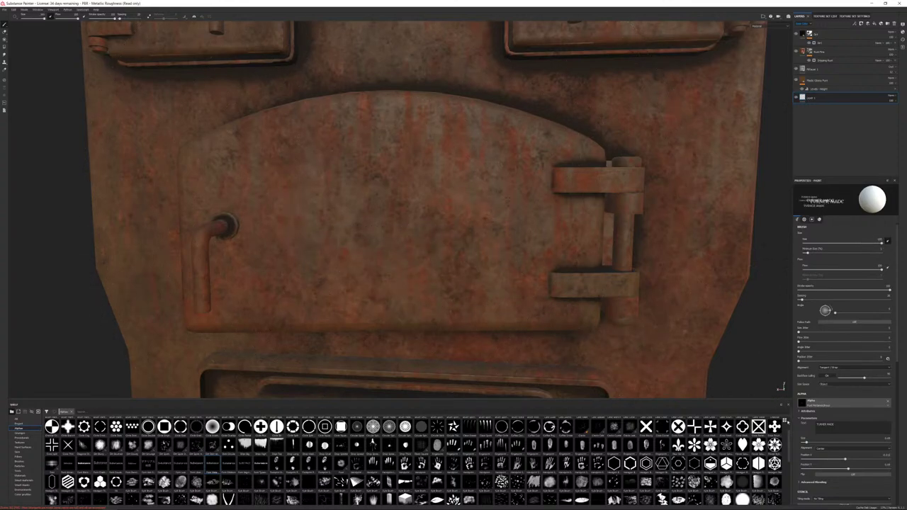
pyautogui.moveTo(805, 442); pyautogui.dragTo(809, 442)
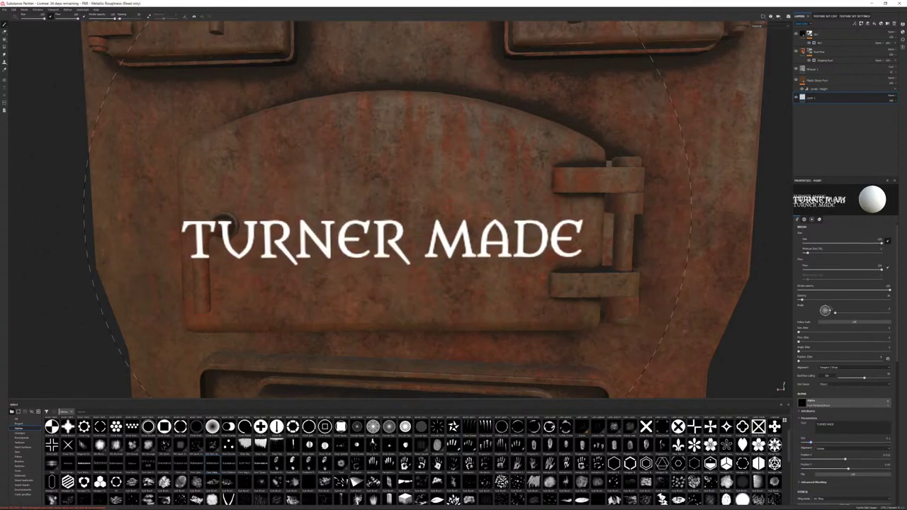
pyautogui.keyDown('ctrl'); pyautogui.moveTo(414, 212); pyautogui.dragTo(385, 211, button='right'); pyautogui.keyUp('ctrl')
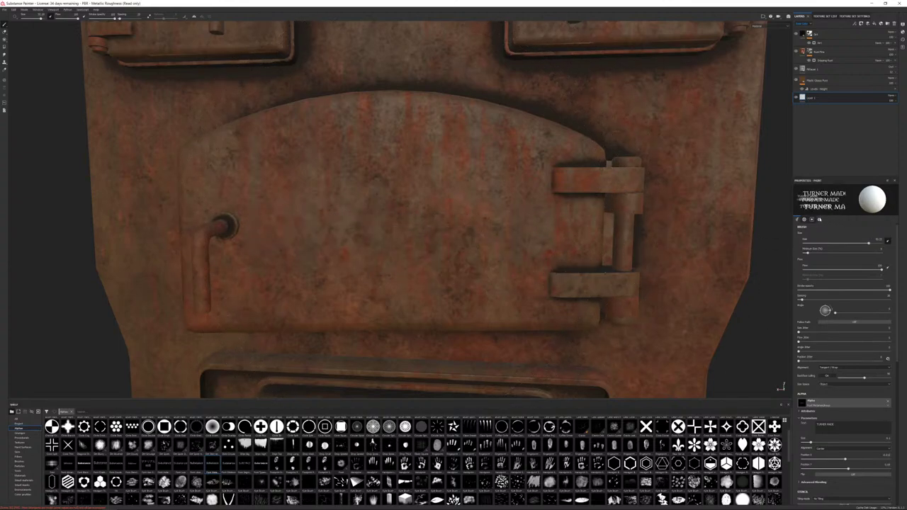
# Step: Limit the brush to the height channel with a strong height value and stamp TURNER MADE across the large door
pyautogui.click(804, 219)
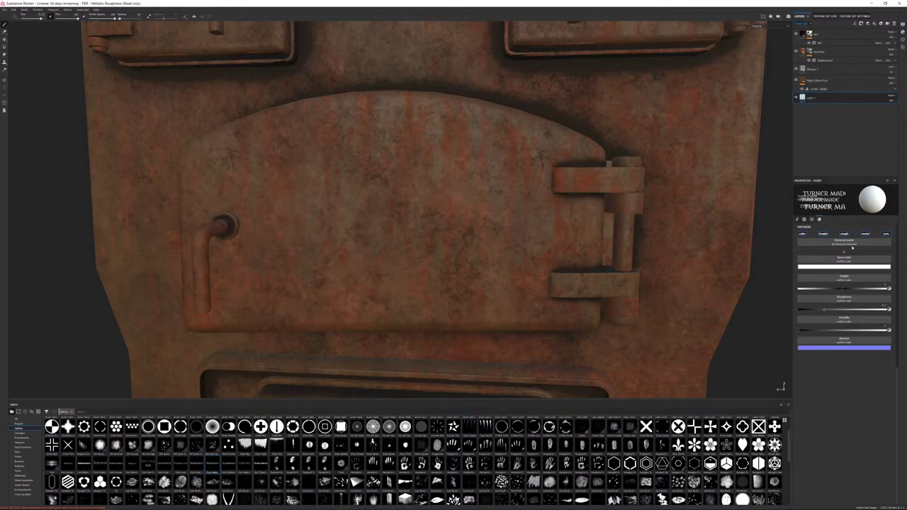
pyautogui.click(825, 234)
pyautogui.click(846, 234)
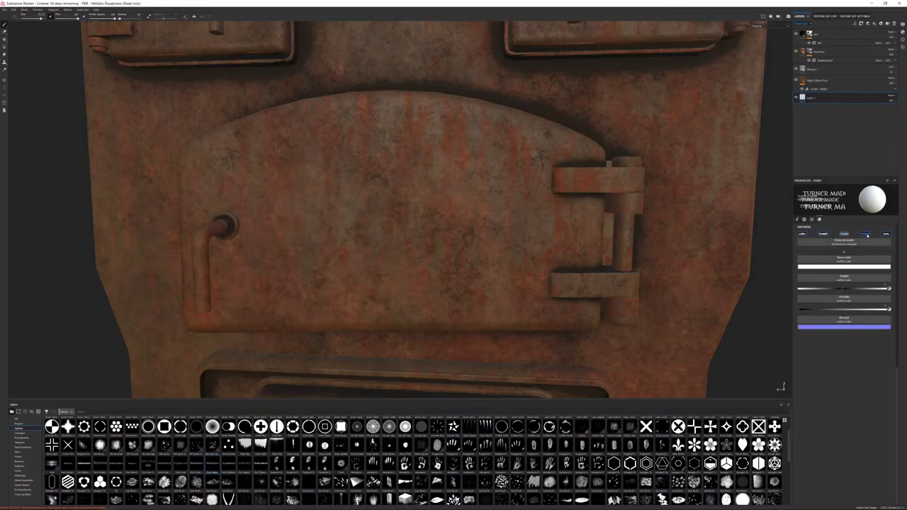
pyautogui.click(866, 235)
pyautogui.click(884, 233)
pyautogui.click(803, 235)
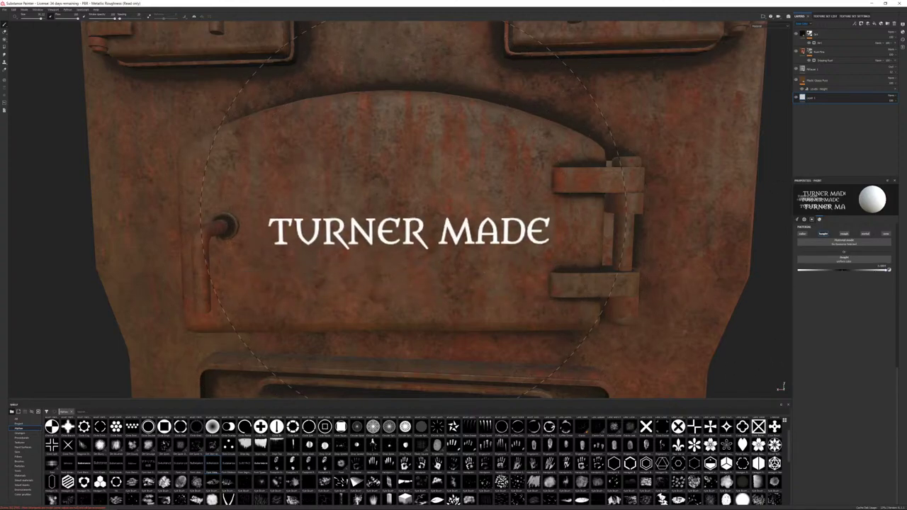
pyautogui.click(412, 213)
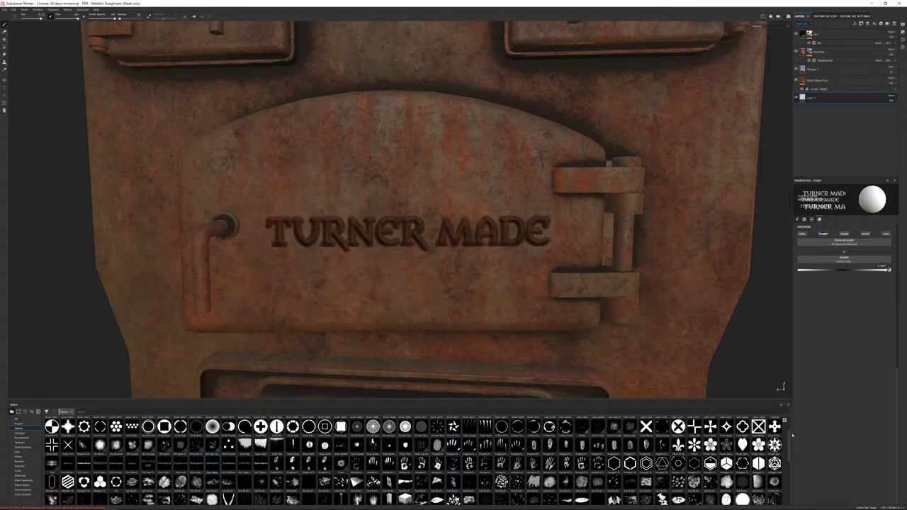
# Step: Examine the stamped lettering from several angles and distances, along with the plain lower door
pyautogui.keyDown('alt'); pyautogui.moveTo(577, 309); pyautogui.dragTo(659, 297); pyautogui.keyUp('alt')
pyautogui.scroll(-5, 659, 298)
pyautogui.keyDown('alt'); pyautogui.moveTo(439, 195); pyautogui.dragTo(448, 214); pyautogui.keyUp('alt')
pyautogui.moveTo(553, 227)
pyautogui.keyDown('alt'); pyautogui.mouseDown()
pyautogui.moveTo(482, 202)
pyautogui.moveTo(588, 237)
pyautogui.moveTo(551, 251)
pyautogui.moveTo(515, 232)
pyautogui.mouseUp(); pyautogui.keyUp('alt')
pyautogui.keyDown('alt'); pyautogui.moveTo(525, 253); pyautogui.dragTo(528, 163, button='middle'); pyautogui.keyUp('alt')
pyautogui.keyDown('alt'); pyautogui.moveTo(528, 220); pyautogui.dragTo(576, 248); pyautogui.keyUp('alt')
pyautogui.scroll(5, 579, 312)
pyautogui.keyDown('alt'); pyautogui.moveTo(579, 326); pyautogui.dragTo(564, 298); pyautogui.keyUp('alt')
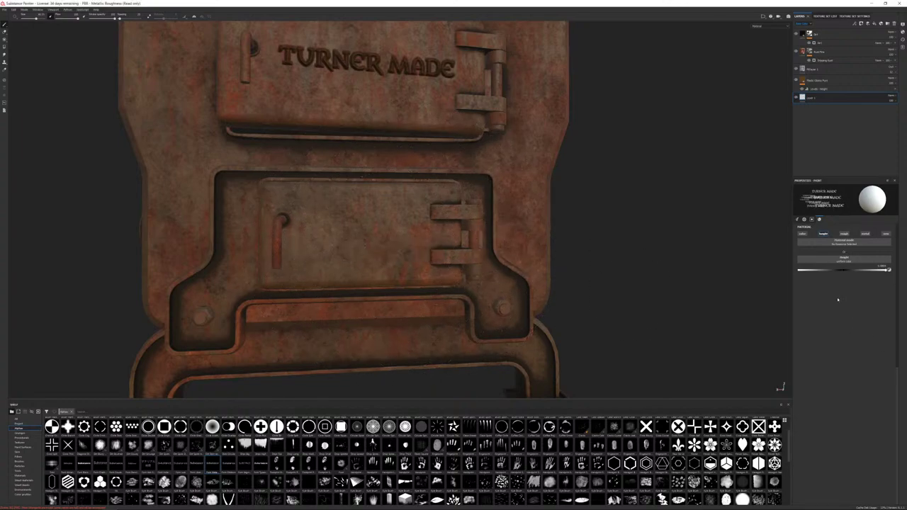
# Step: Replace the lettering text in the brush's font alpha with 1976
pyautogui.click(804, 219)
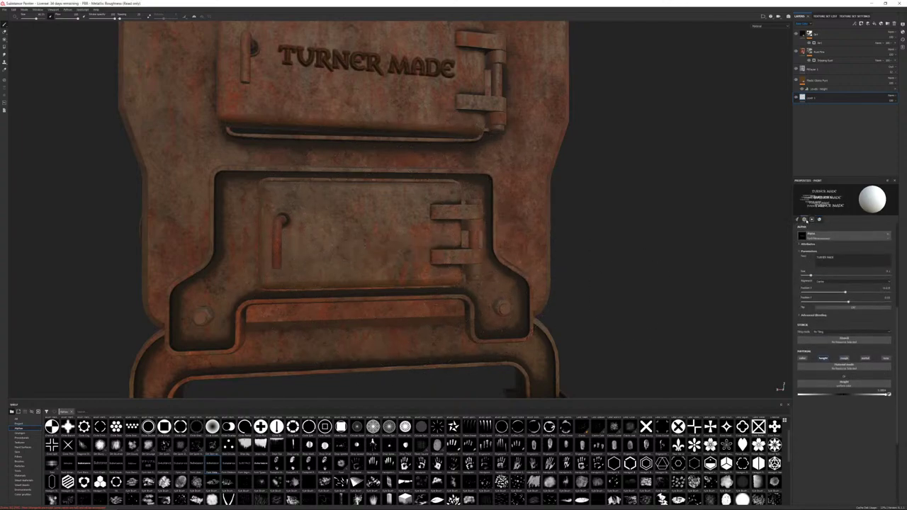
pyautogui.click(836, 259)
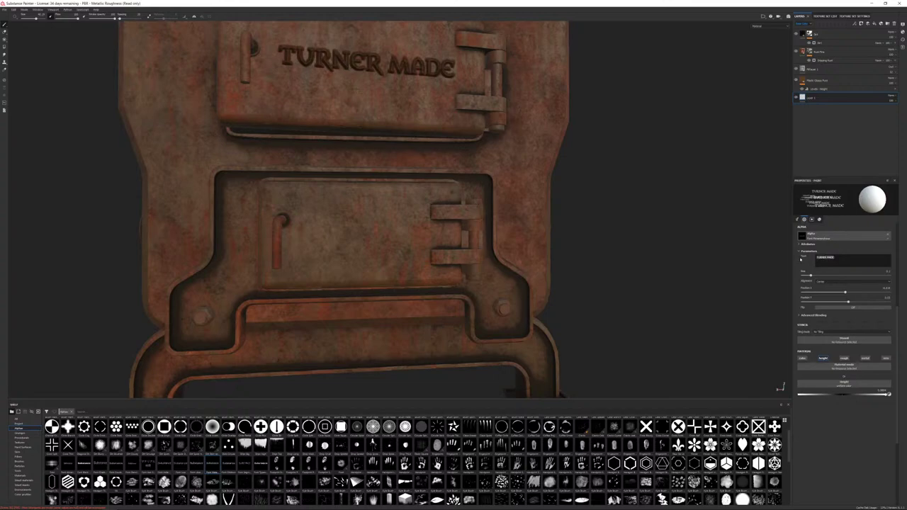
pyautogui.write('1976')
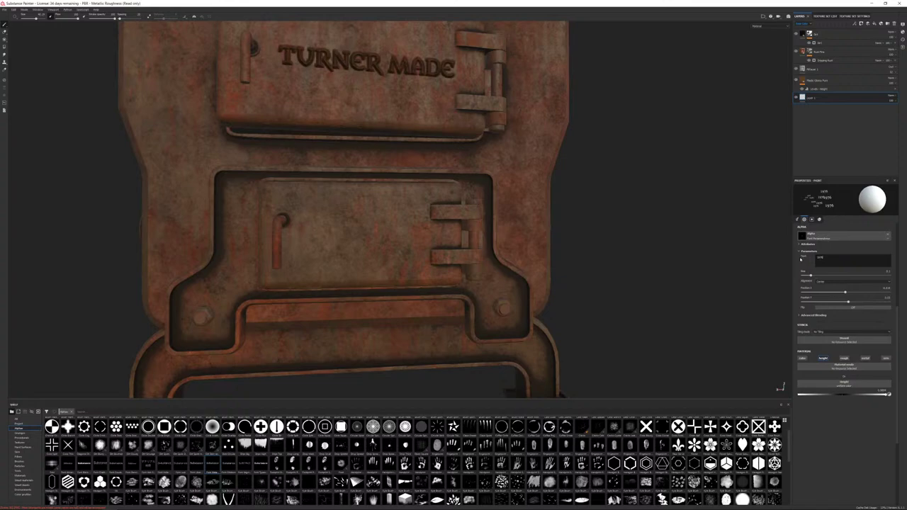
pyautogui.press('Return')
# Step: Enlarge the brush and stamp 1976 as height in the middle of the lower door
pyautogui.press(']')
pyautogui.press(']')
pyautogui.press(']')
pyautogui.press(']')
pyautogui.press(']')
pyautogui.press(']')
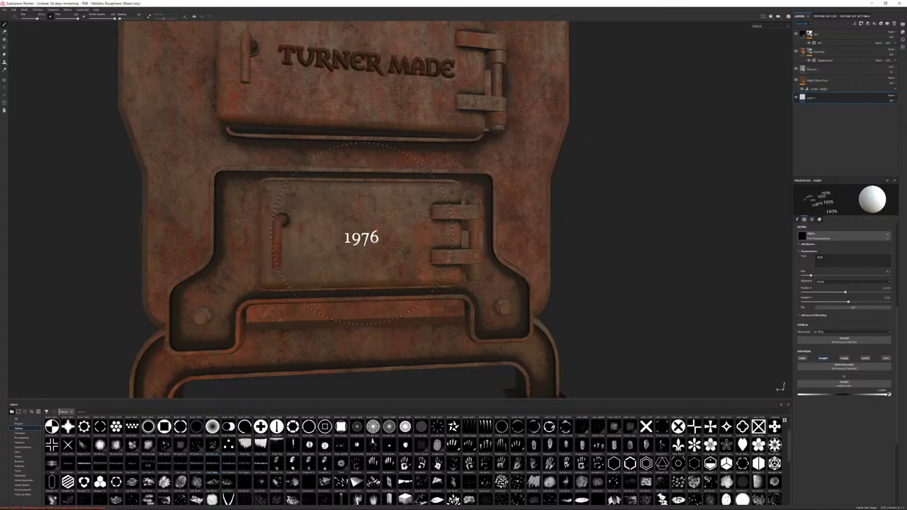
pyautogui.click(363, 234)
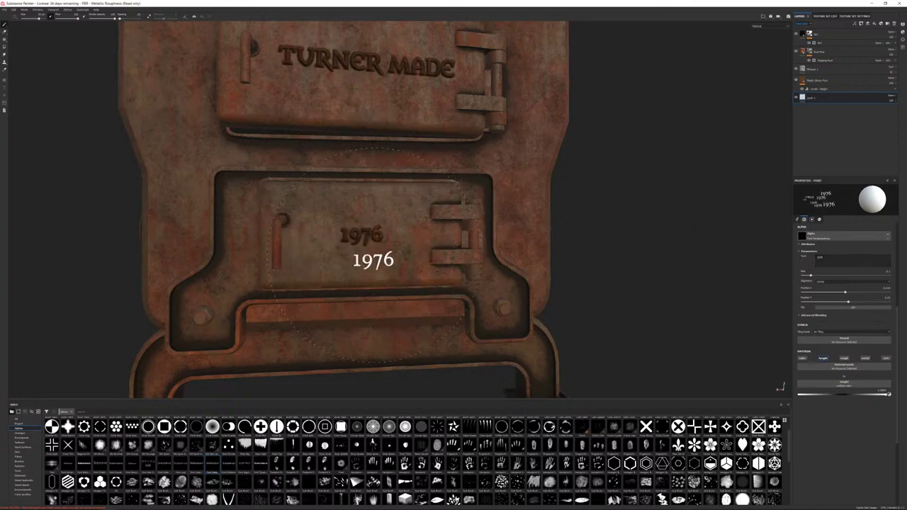
pyautogui.keyDown('alt'); pyautogui.moveTo(419, 206); pyautogui.dragTo(439, 206); pyautogui.keyUp('alt')
pyautogui.scroll(-4, 438, 204)
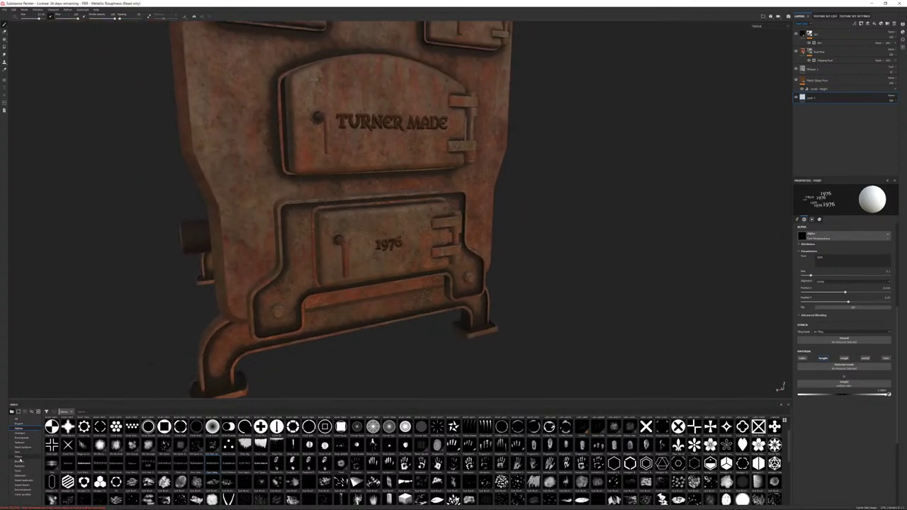
# Step: Switch back to a plain basic brush and lower the lettering layer's opacity in the height channel for a shallower engraving
pyautogui.click(19, 460)
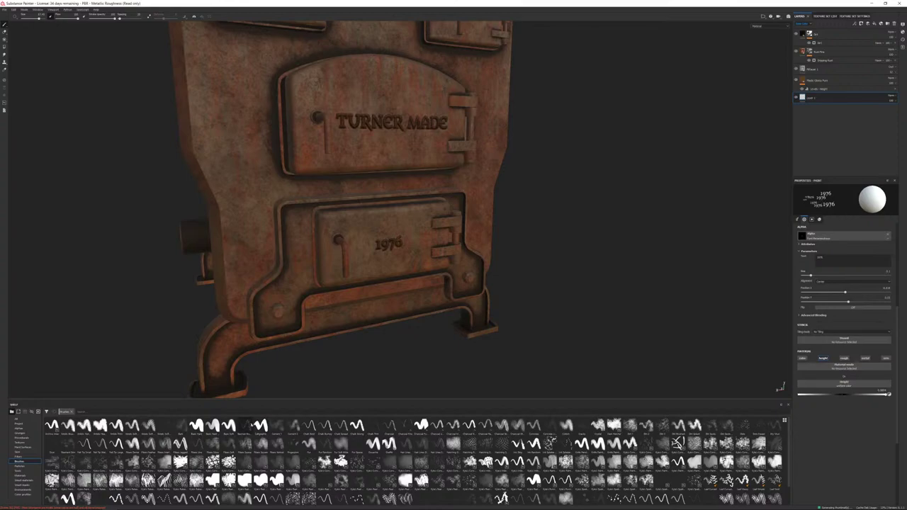
pyautogui.click(212, 426)
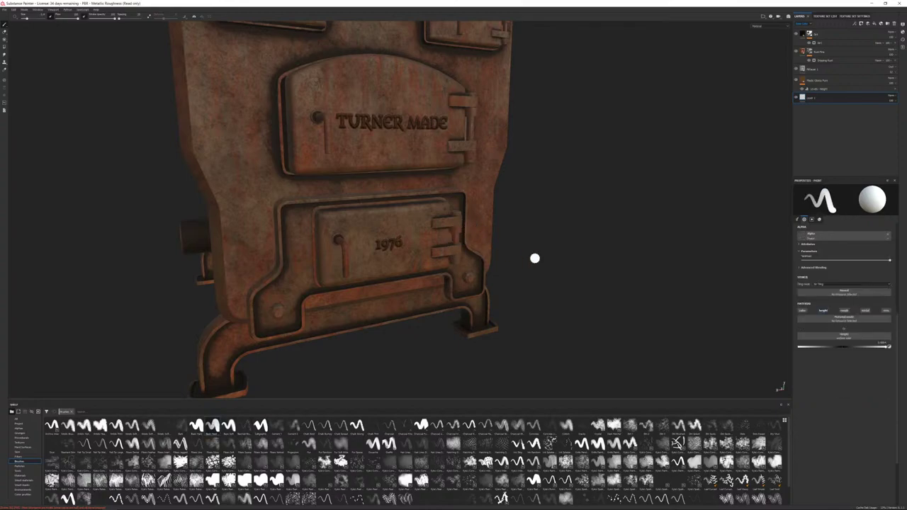
pyautogui.click(803, 24)
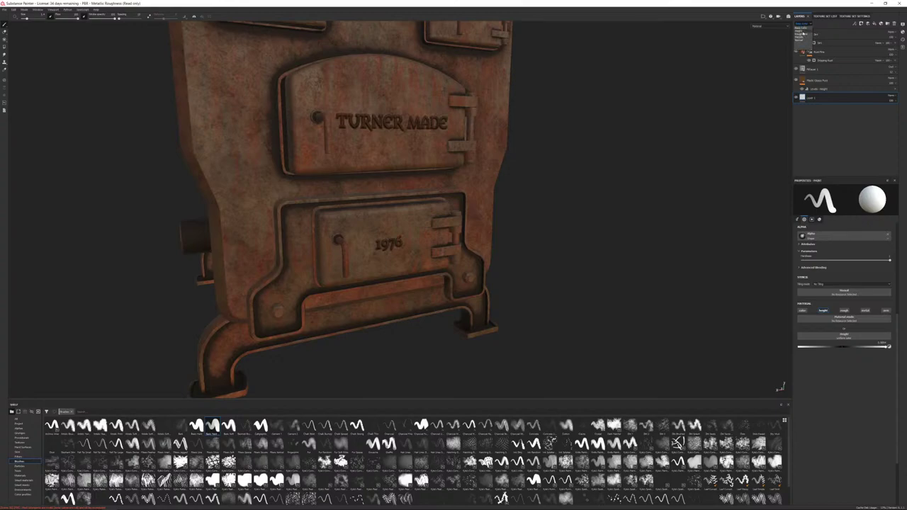
pyautogui.click(804, 33)
pyautogui.click(892, 101)
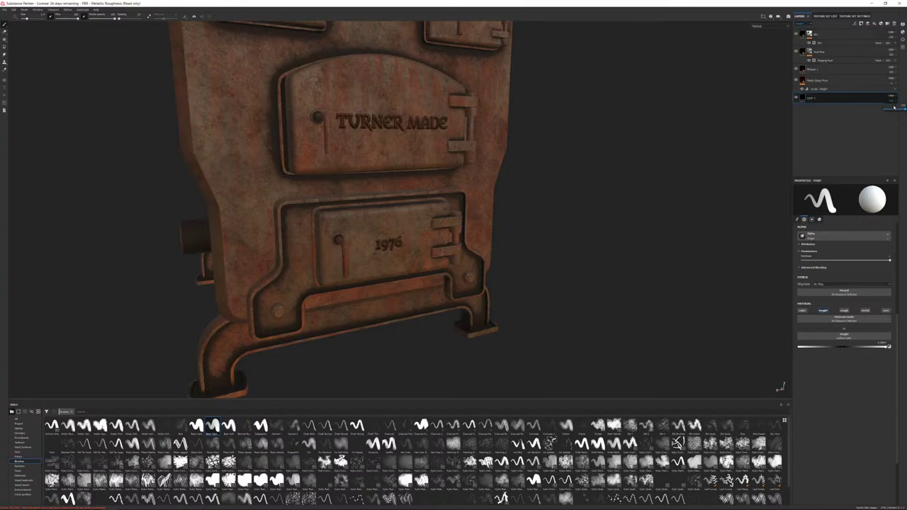
pyautogui.moveTo(889, 110); pyautogui.dragTo(888, 110)
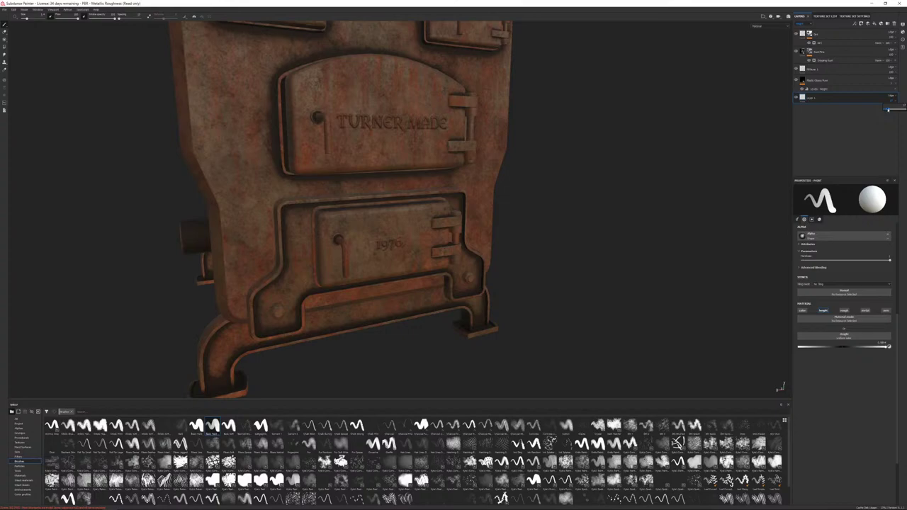
pyautogui.keyDown('alt'); pyautogui.moveTo(567, 170); pyautogui.dragTo(508, 153); pyautogui.keyUp('alt')
pyautogui.scroll(-3, 417, 126)
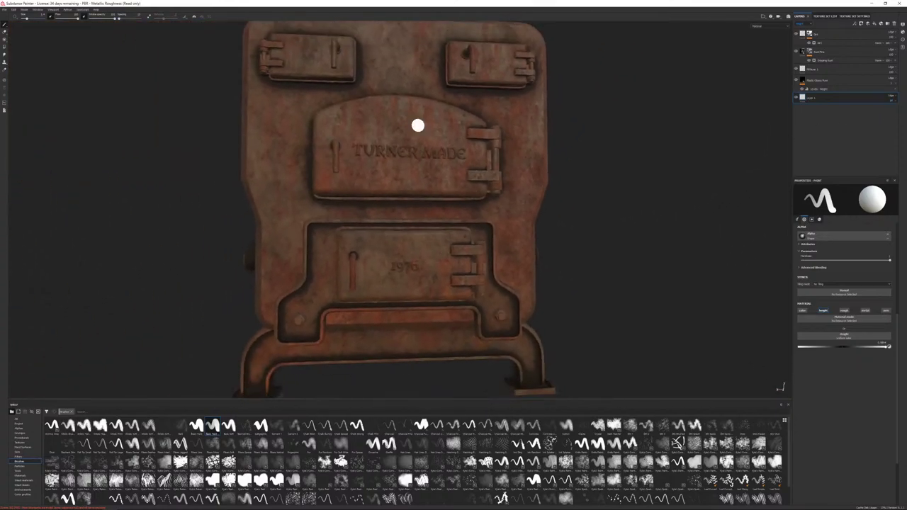
pyautogui.keyDown('alt'); pyautogui.moveTo(417, 126); pyautogui.dragTo(480, 140); pyautogui.keyUp('alt')
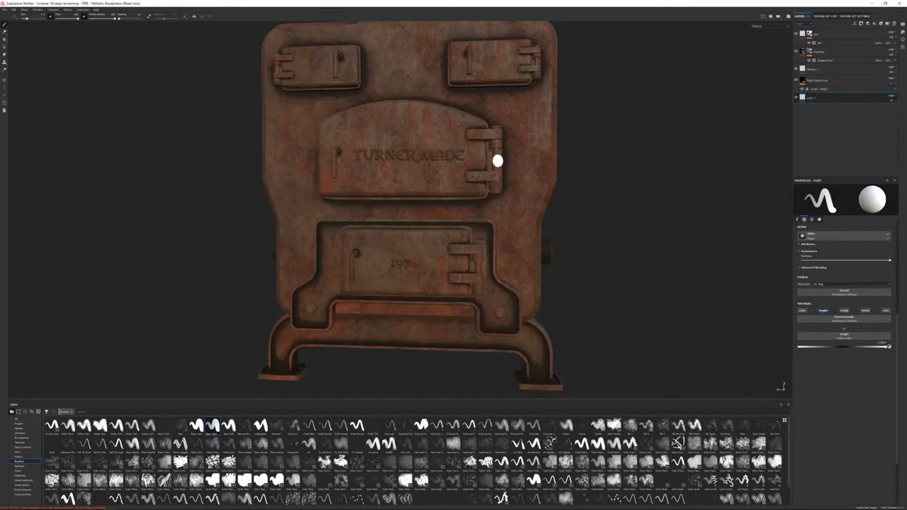
# Step: Add an anchor point to the lettering layer and rename the anchor Layer AdditionalHeight
pyautogui.rightClick(807, 101)
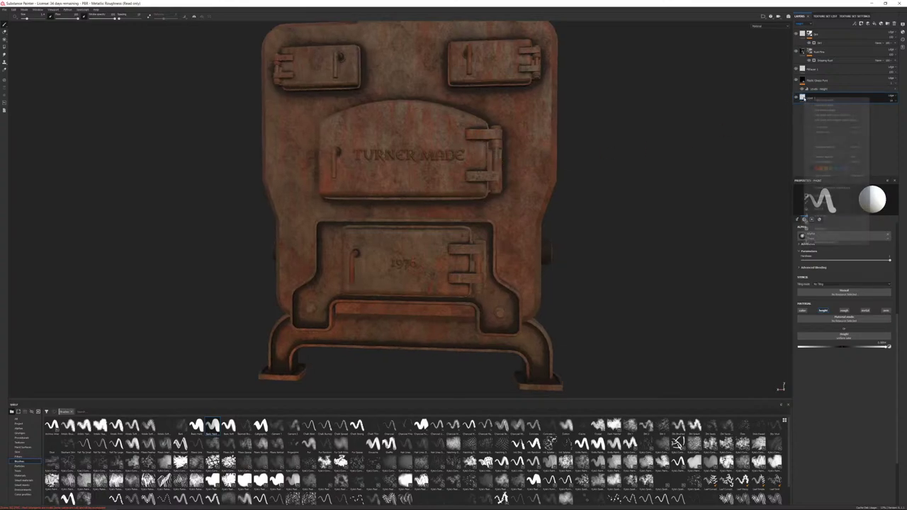
pyautogui.click(824, 242)
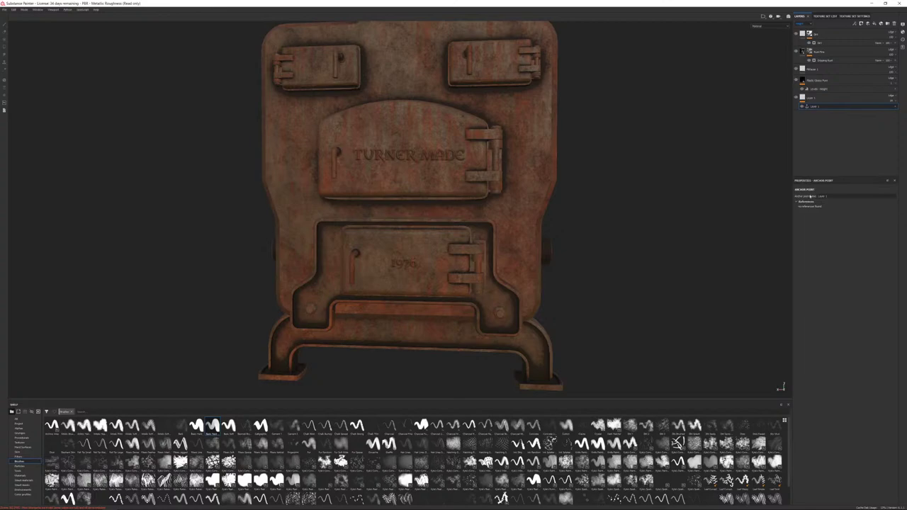
pyautogui.click(831, 196)
# Step: Rename the lettering paint layer AdditionalHeight
pyautogui.scroll(5, 548, 209)
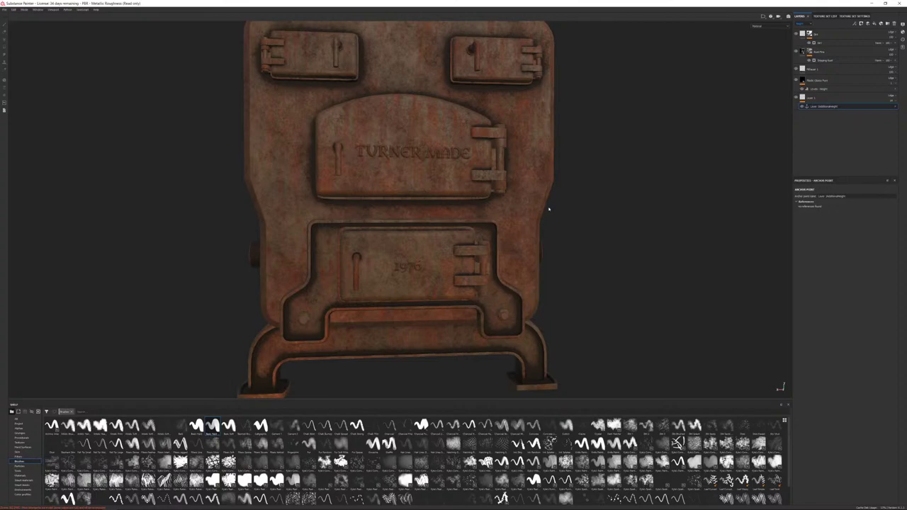
pyautogui.keyDown('alt'); pyautogui.moveTo(336, 138); pyautogui.dragTo(389, 199); pyautogui.keyUp('alt')
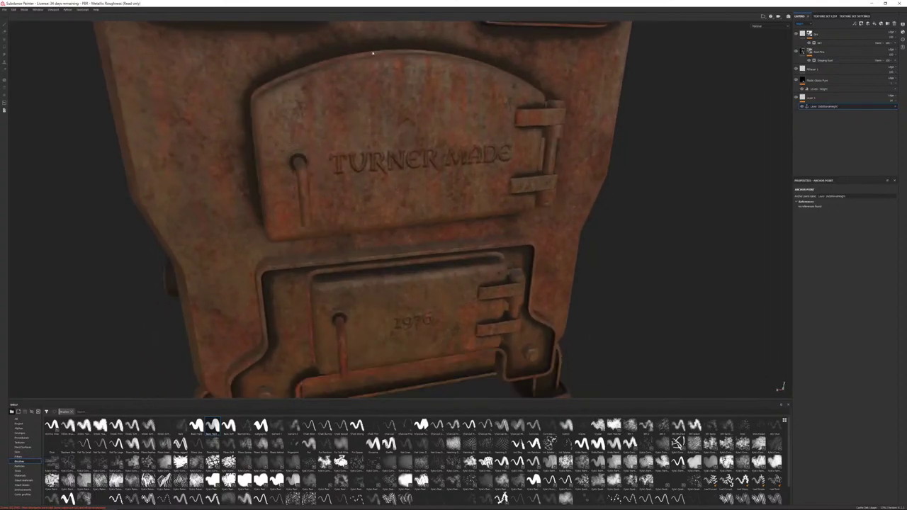
pyautogui.keyDown('alt'); pyautogui.moveTo(434, 131); pyautogui.dragTo(457, 269, button='middle'); pyautogui.keyUp('alt')
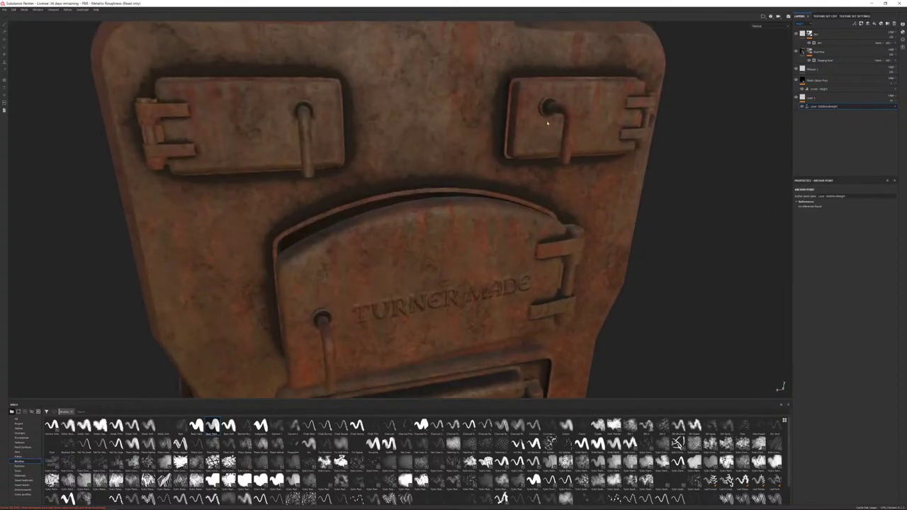
pyautogui.keyDown('alt'); pyautogui.moveTo(561, 249); pyautogui.dragTo(425, 133); pyautogui.keyUp('alt')
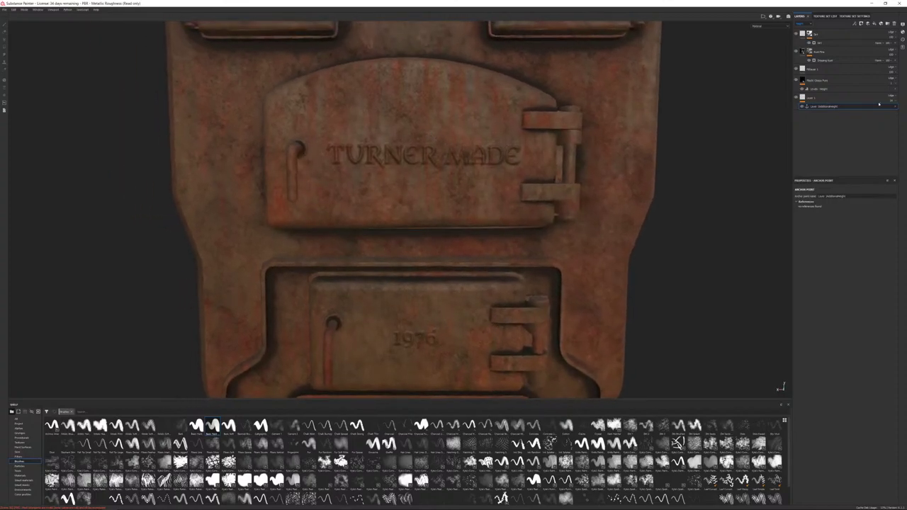
pyautogui.click(814, 98)
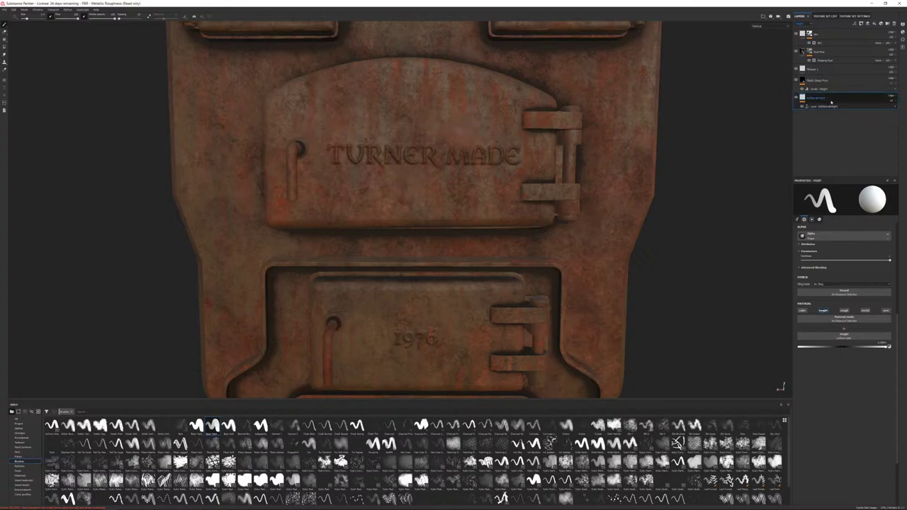
pyautogui.keyDown('alt'); pyautogui.moveTo(541, 194); pyautogui.dragTo(401, 314); pyautogui.keyUp('alt')
pyautogui.keyDown('alt'); pyautogui.moveTo(471, 315); pyautogui.dragTo(536, 257); pyautogui.keyUp('alt')
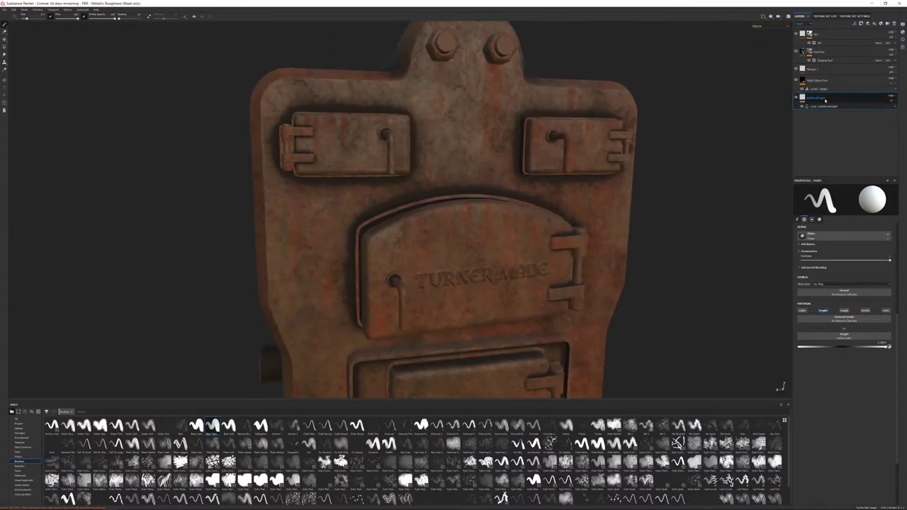
pyautogui.press('Return')
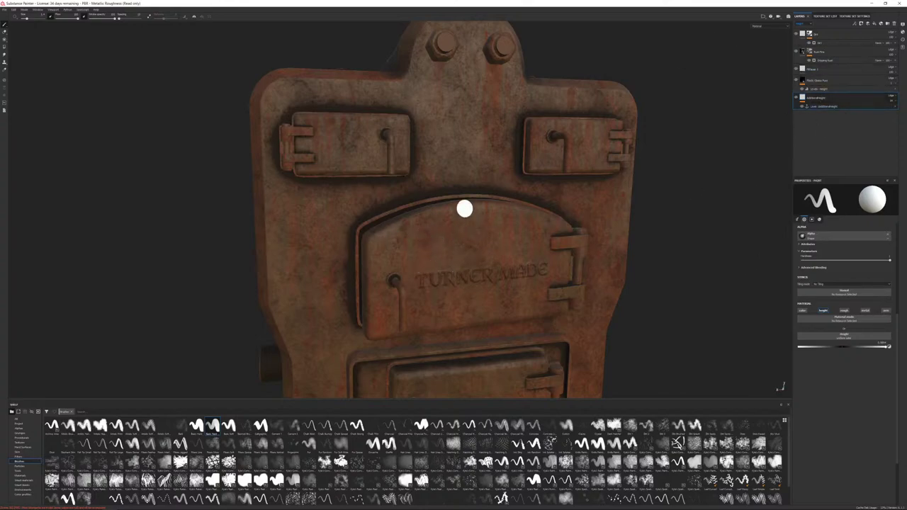
# Step: Assign the AdditionalHeight anchor point to the Micro Height image input of the dirt layer's Dirt generator
pyautogui.click(830, 61)
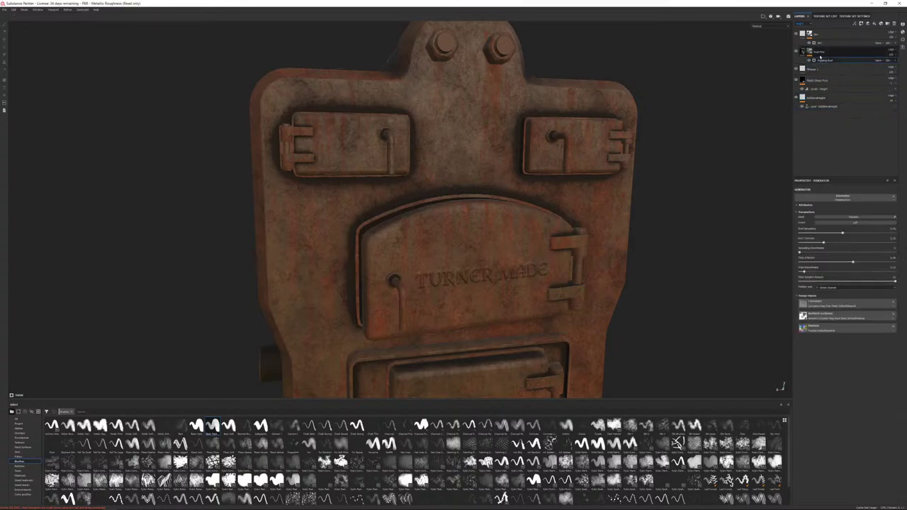
pyautogui.click(809, 51)
pyautogui.click(823, 61)
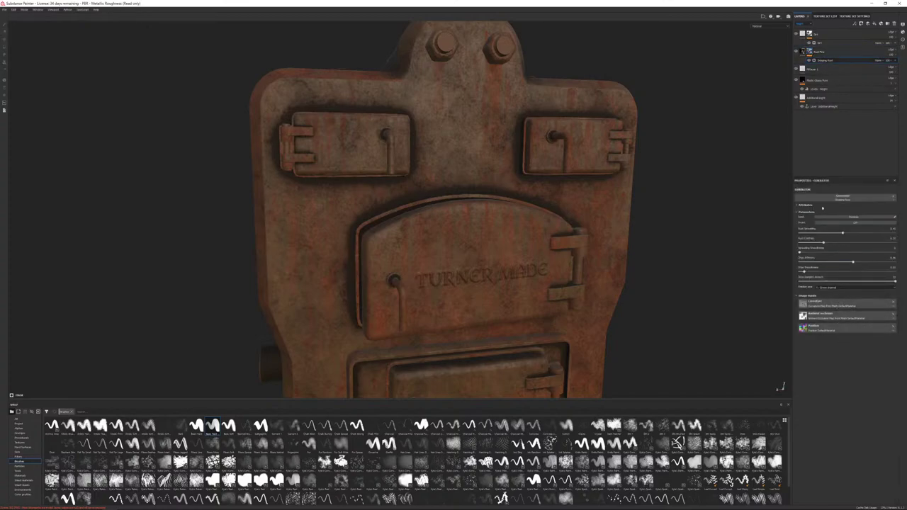
pyautogui.click(822, 44)
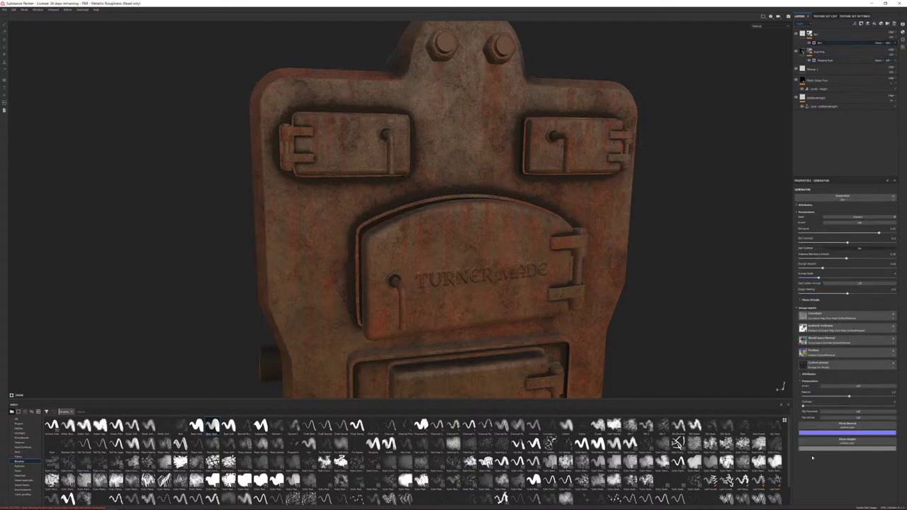
pyautogui.click(847, 440)
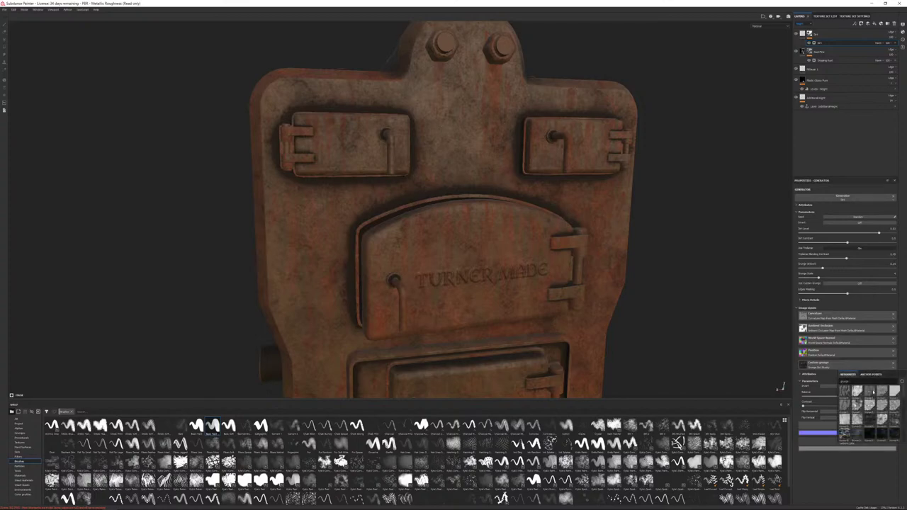
pyautogui.click(874, 376)
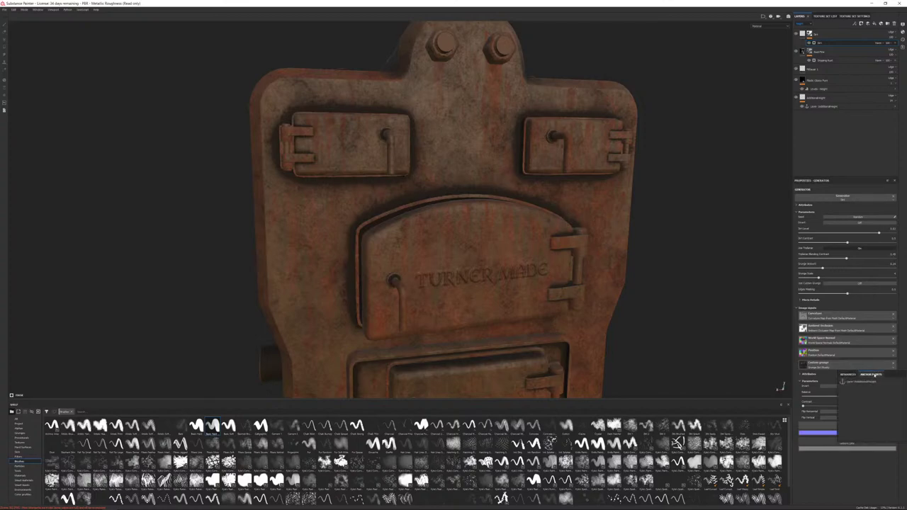
pyautogui.click(858, 383)
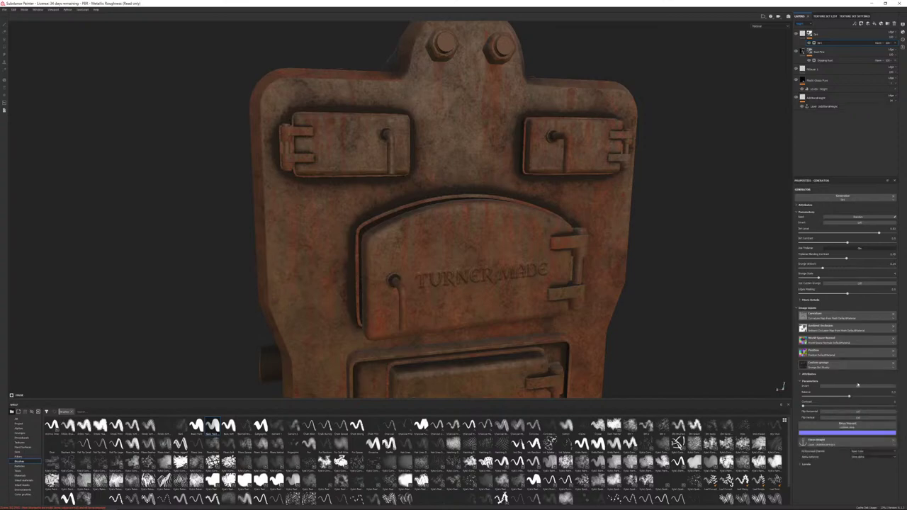
# Step: Set the anchor's referenced channel to Height and turn on Micro Height in the Dirt generator's micro details
pyautogui.click(874, 452)
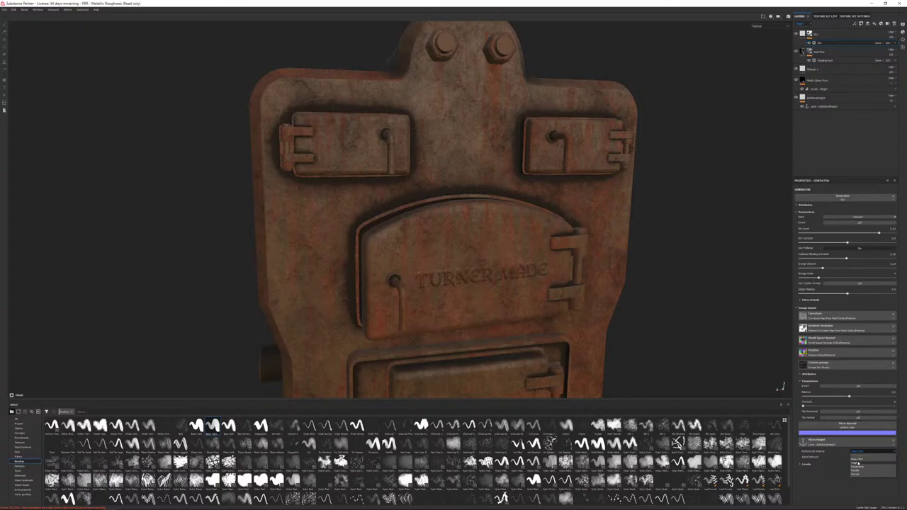
pyautogui.click(858, 463)
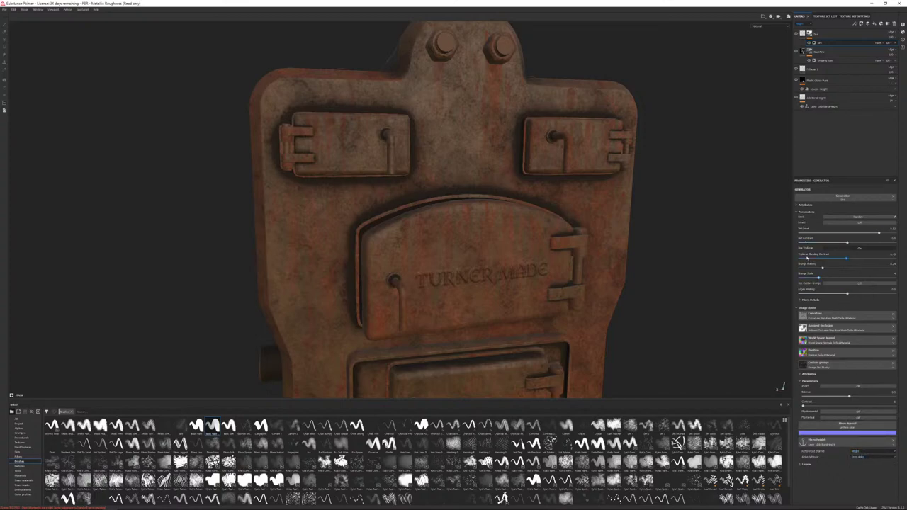
pyautogui.click(808, 301)
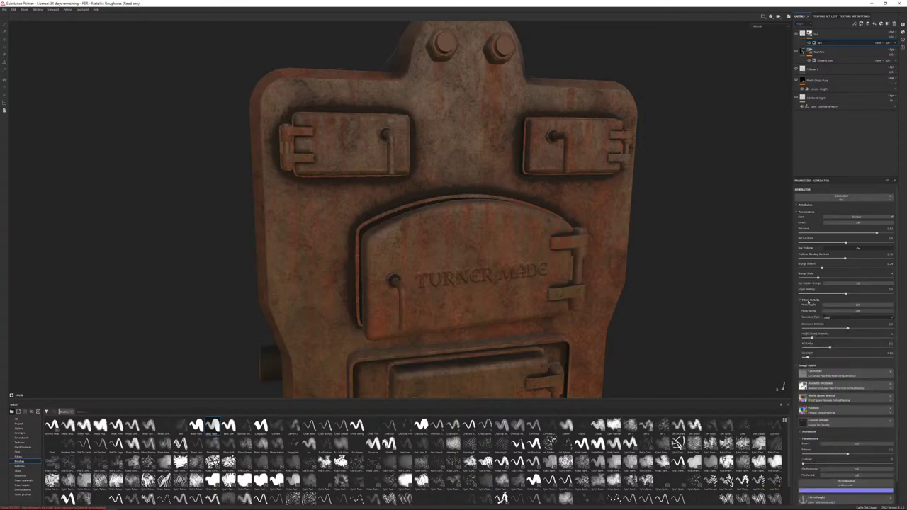
pyautogui.click(840, 305)
# Step: Examine the dirt around the TURNER MADE and 1976 lettering from several angles and distances
pyautogui.keyDown('alt'); pyautogui.moveTo(566, 284); pyautogui.dragTo(523, 254); pyautogui.keyUp('alt')
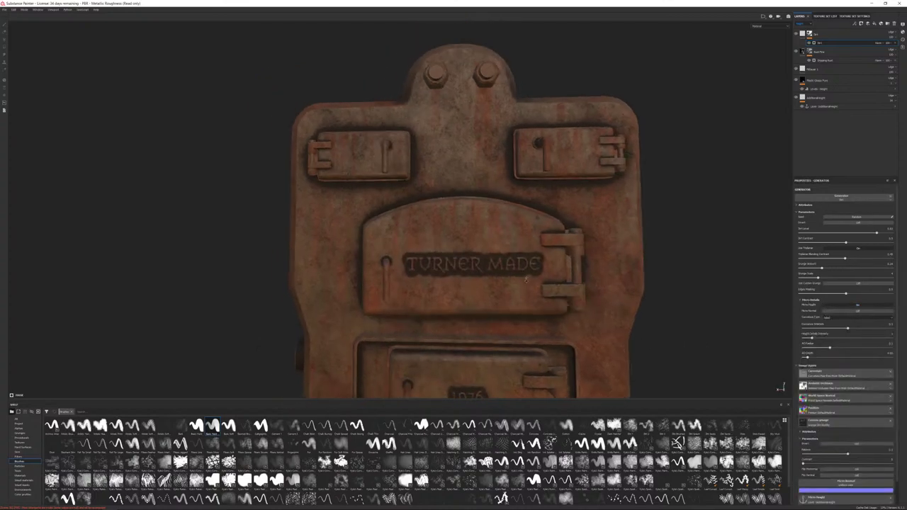
pyautogui.keyDown('alt'); pyautogui.moveTo(523, 254); pyautogui.dragTo(503, 143, button='middle'); pyautogui.keyUp('alt')
pyautogui.keyDown('alt'); pyautogui.moveTo(504, 144); pyautogui.dragTo(518, 248); pyautogui.keyUp('alt')
pyautogui.keyDown('alt'); pyautogui.moveTo(519, 248); pyautogui.dragTo(489, 88, button='right'); pyautogui.keyUp('alt')
pyautogui.keyDown('alt'); pyautogui.moveTo(489, 88); pyautogui.dragTo(519, 189, button='middle'); pyautogui.keyUp('alt')
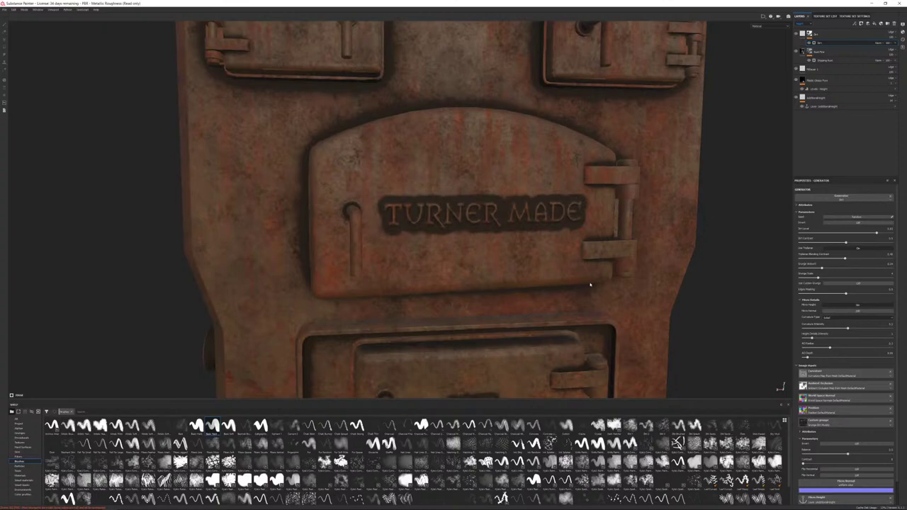
pyautogui.scroll(-5, 591, 286)
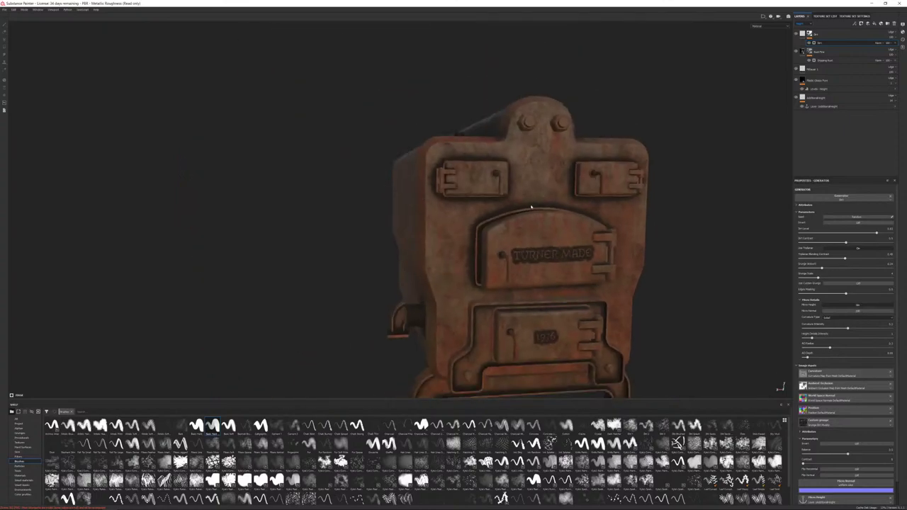
pyautogui.keyDown('alt'); pyautogui.moveTo(591, 286); pyautogui.dragTo(560, 206); pyautogui.keyUp('alt')
pyautogui.keyDown('alt'); pyautogui.moveTo(538, 145); pyautogui.dragTo(630, 276); pyautogui.keyUp('alt')
pyautogui.scroll(3, 638, 278)
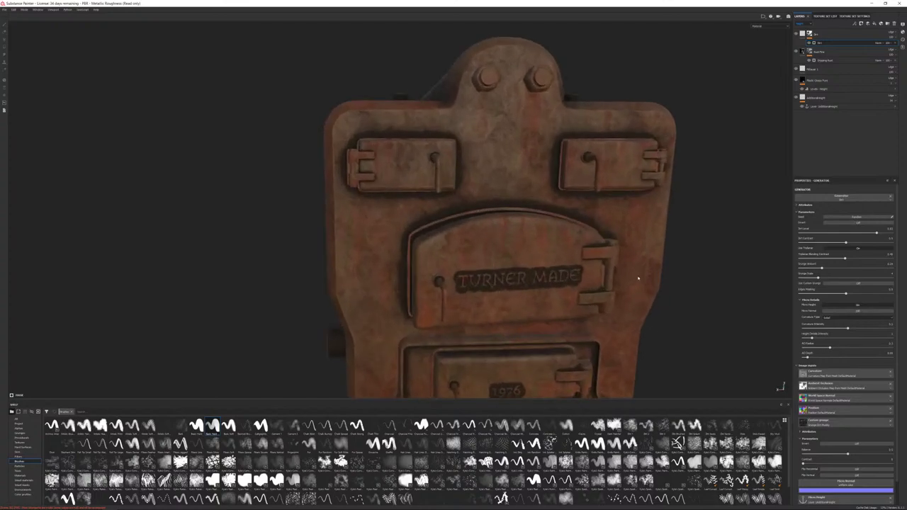
# Step: Slightly reduce the Dirt Level of the dirt layer's Dirt generator and check the dirt on the furnace front
pyautogui.moveTo(863, 228)
pyautogui.mouseDown()
pyautogui.moveTo(830, 242)
pyautogui.moveTo(875, 240)
pyautogui.mouseUp()
pyautogui.moveTo(874, 240); pyautogui.dragTo(873, 240)
pyautogui.scroll(-1, 627, 223)
pyautogui.keyDown('alt'); pyautogui.moveTo(623, 229); pyautogui.dragTo(586, 174, button='middle'); pyautogui.keyUp('alt')
pyautogui.keyDown('alt'); pyautogui.moveTo(585, 174); pyautogui.dragTo(481, 212); pyautogui.keyUp('alt')
pyautogui.scroll(2, 578, 229)
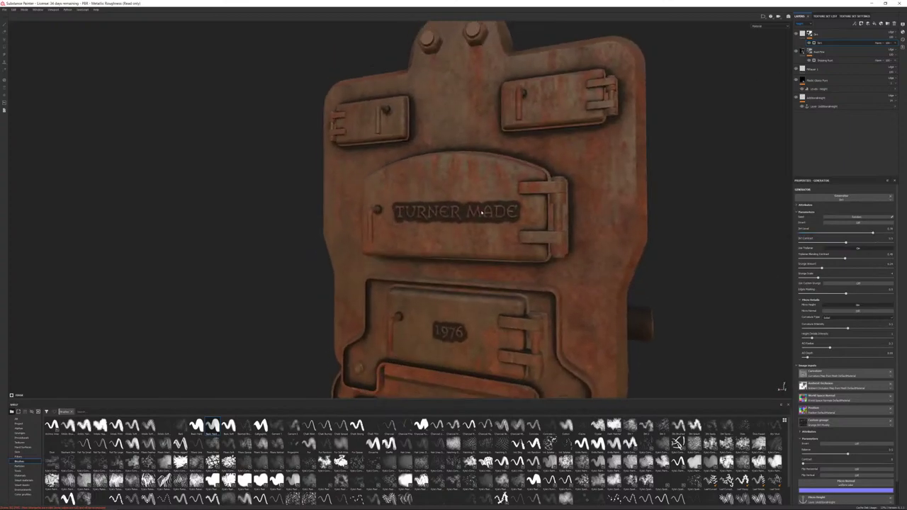
# Step: Add a paint effect to the dirt layer's mask and choose a grainy dirt brush for it
pyautogui.rightClick(823, 43)
pyautogui.click(840, 54)
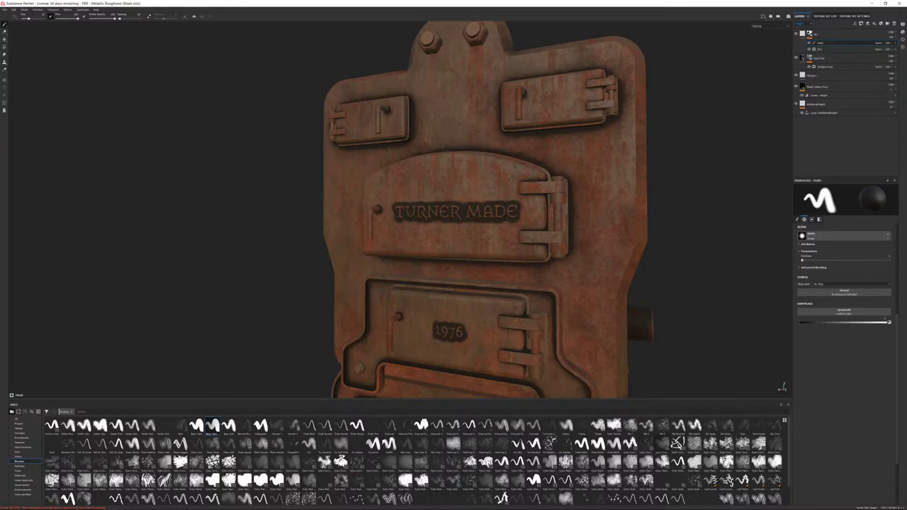
pyautogui.moveTo(677, 443)
pyautogui.click(630, 425)
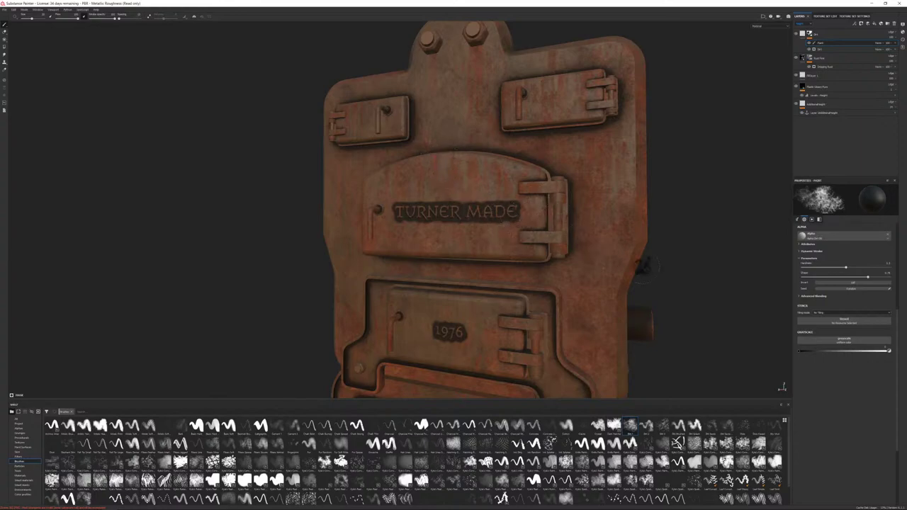
# Step: Paint the mask around the TURNER MADE and 1976 lettering with a smaller brush to break up the dirt's hard outline
pyautogui.moveTo(716, 273)
pyautogui.keyDown('alt'); pyautogui.mouseDown()
pyautogui.moveTo(707, 260)
pyautogui.moveTo(739, 266)
pyautogui.mouseUp(); pyautogui.keyUp('alt')
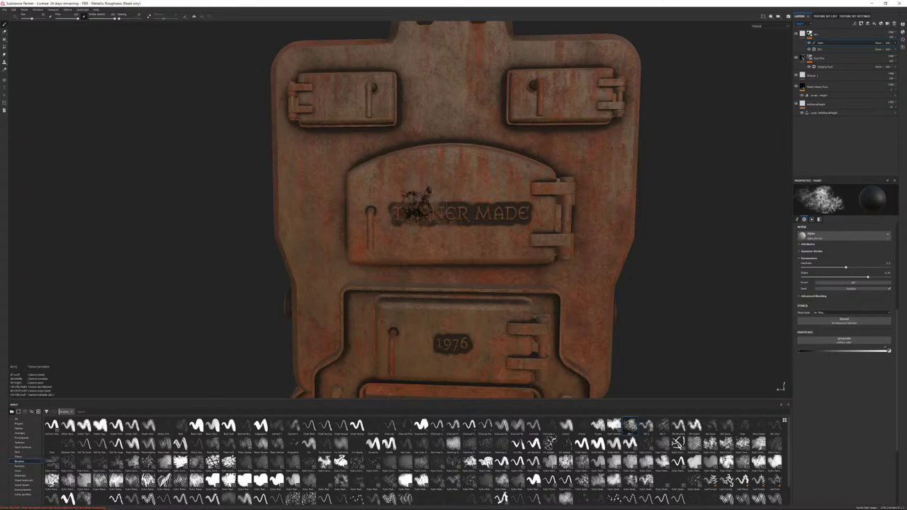
pyautogui.keyDown('alt'); pyautogui.moveTo(444, 194); pyautogui.dragTo(506, 326, button='right'); pyautogui.keyUp('alt')
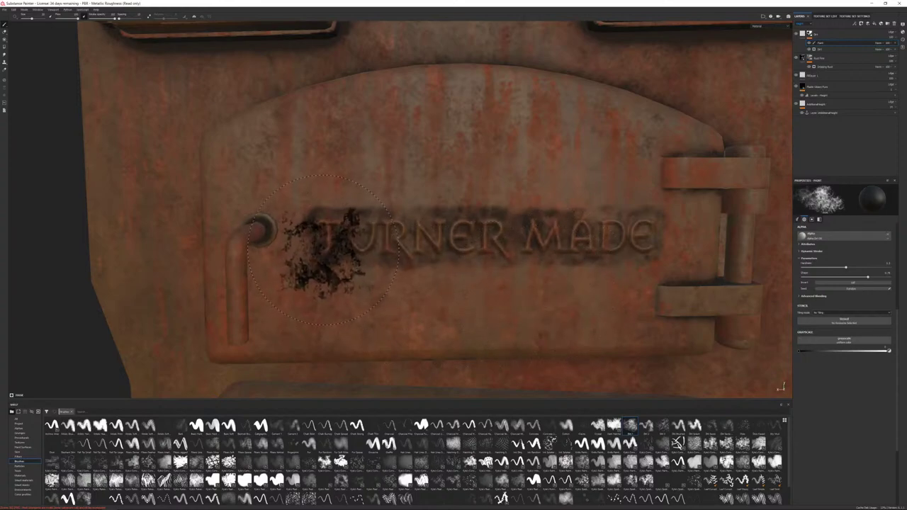
pyautogui.keyDown('ctrl'); pyautogui.moveTo(330, 241); pyautogui.dragTo(298, 246, button='right'); pyautogui.keyUp('ctrl')
pyautogui.moveTo(305, 204); pyautogui.dragTo(426, 195)
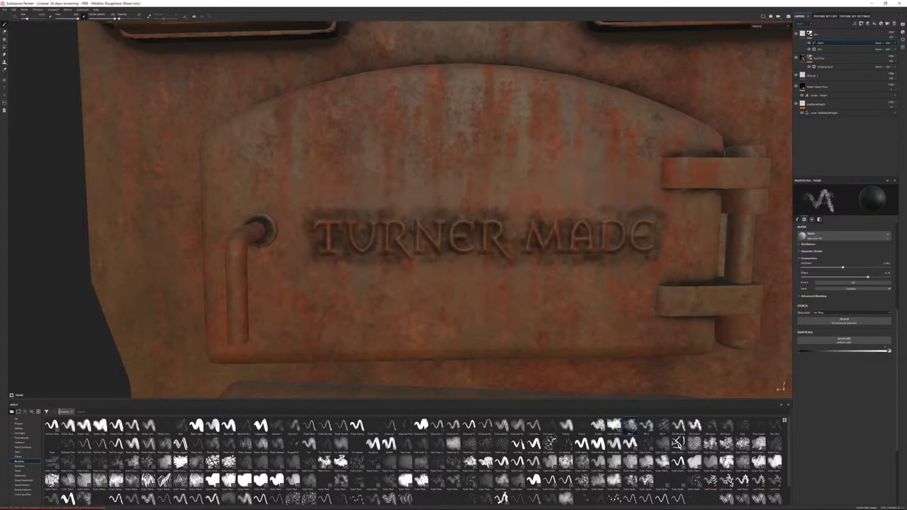
pyautogui.keyDown('alt'); pyautogui.moveTo(542, 345); pyautogui.dragTo(532, 42, button='middle'); pyautogui.keyUp('alt')
pyautogui.moveTo(446, 188)
pyautogui.mouseDown()
pyautogui.moveTo(391, 234)
pyautogui.moveTo(425, 265)
pyautogui.moveTo(507, 256)
pyautogui.moveTo(498, 222)
pyautogui.mouseUp()
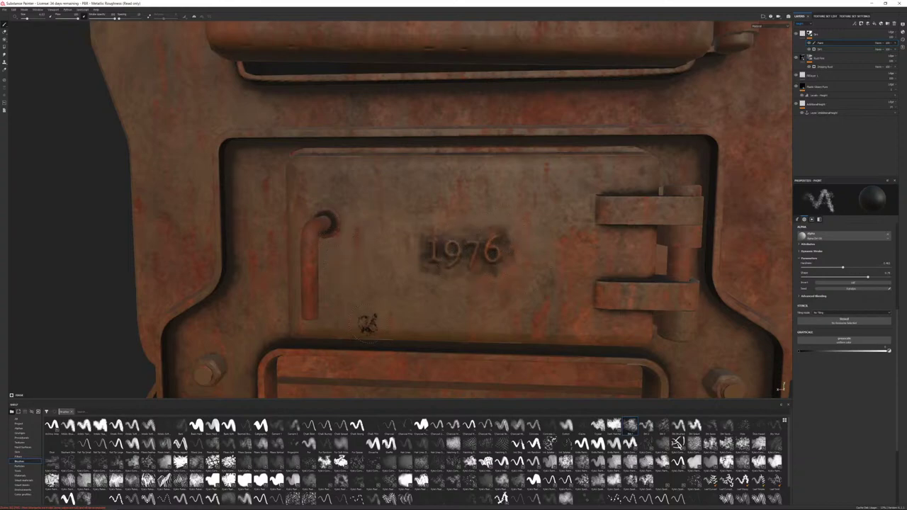
# Step: Examine the rust and dirt on the furnace's front, doors and both sides, close up and from a distance
pyautogui.keyDown('alt'); pyautogui.moveTo(461, 259); pyautogui.dragTo(275, 120, button='right'); pyautogui.keyUp('alt')
pyautogui.keyDown('alt'); pyautogui.moveTo(275, 121); pyautogui.dragTo(482, 238); pyautogui.keyUp('alt')
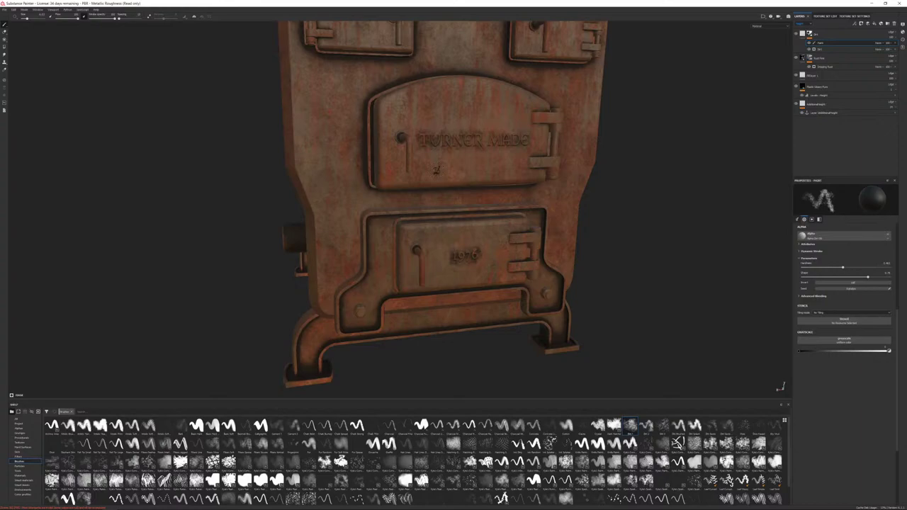
pyautogui.scroll(-4, 526, 295)
pyautogui.moveTo(462, 185)
pyautogui.keyDown('alt'); pyautogui.mouseDown()
pyautogui.moveTo(500, 177)
pyautogui.moveTo(418, 164)
pyautogui.moveTo(469, 187)
pyautogui.moveTo(488, 142)
pyautogui.moveTo(509, 199)
pyautogui.moveTo(540, 238)
pyautogui.moveTo(450, 186)
pyautogui.mouseUp(); pyautogui.keyUp('alt')
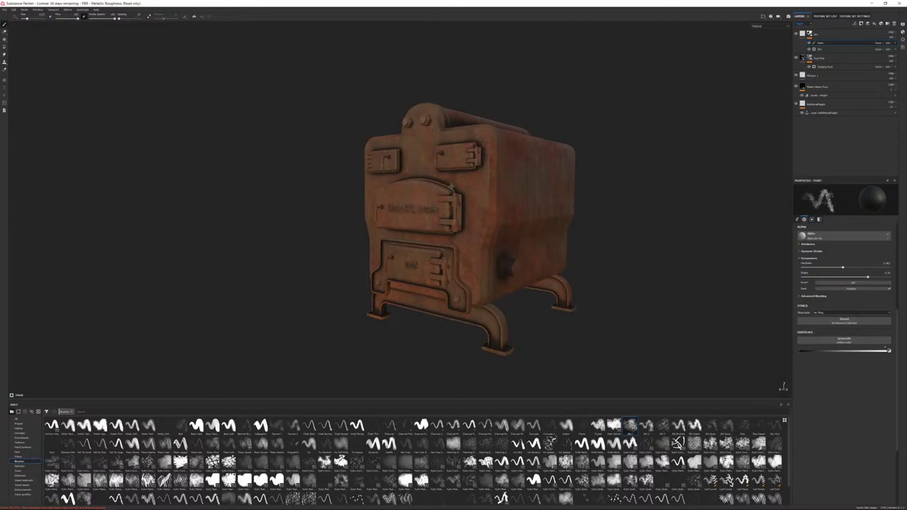
pyautogui.keyDown('alt'); pyautogui.moveTo(451, 186); pyautogui.dragTo(482, 202, button='right'); pyautogui.keyUp('alt')
pyautogui.keyDown('alt'); pyautogui.moveTo(482, 202); pyautogui.dragTo(563, 237); pyautogui.keyUp('alt')
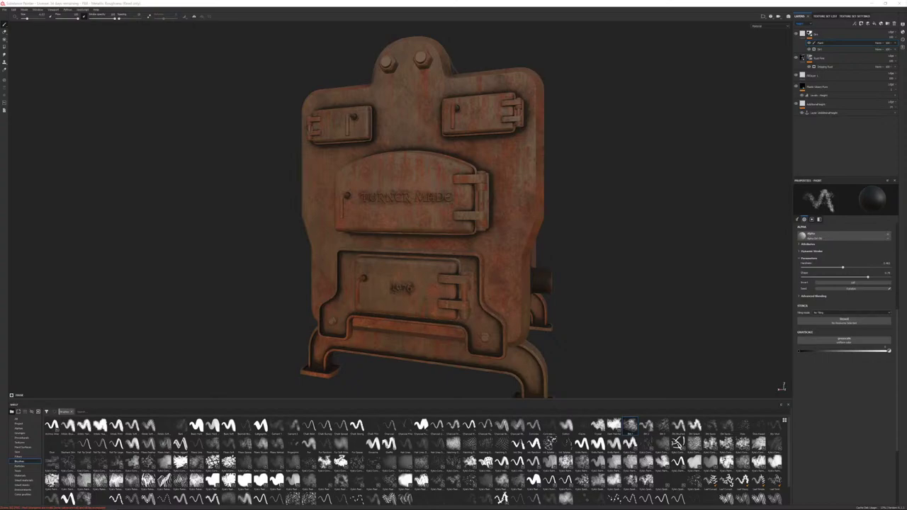
pyautogui.keyDown('alt'); pyautogui.moveTo(583, 170); pyautogui.dragTo(542, 175); pyautogui.keyUp('alt')
pyautogui.click(844, 35)
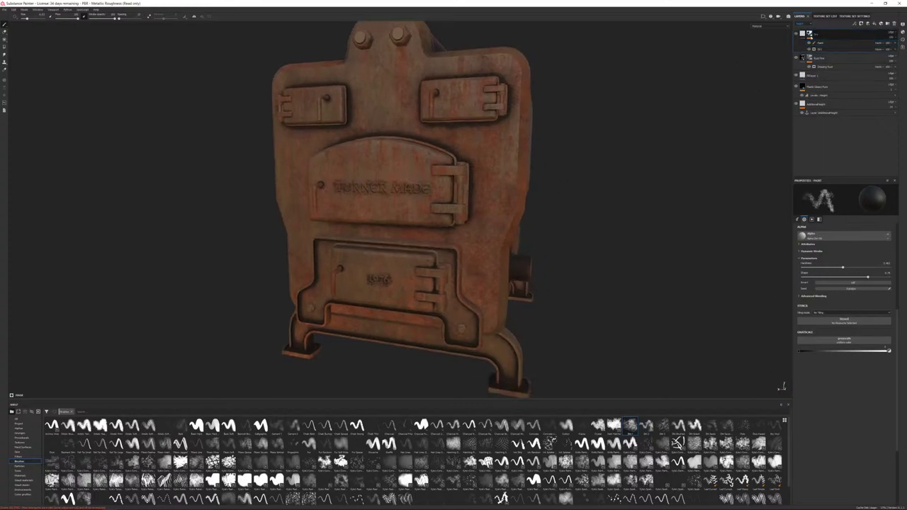
pyautogui.keyDown('alt'); pyautogui.moveTo(473, 231); pyautogui.dragTo(454, 258); pyautogui.keyUp('alt')
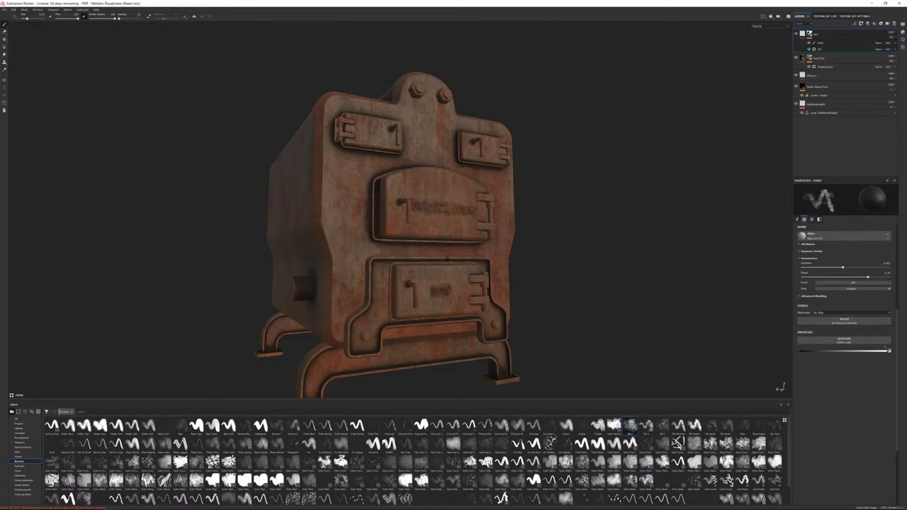
pyautogui.keyDown('alt'); pyautogui.moveTo(454, 258); pyautogui.dragTo(476, 258, button='right'); pyautogui.keyUp('alt')
pyautogui.keyDown('alt'); pyautogui.moveTo(476, 258); pyautogui.dragTo(468, 200, button='middle'); pyautogui.keyUp('alt')
pyautogui.keyDown('alt'); pyautogui.moveTo(469, 201); pyautogui.dragTo(522, 205); pyautogui.keyUp('alt')
pyautogui.keyDown('alt'); pyautogui.moveTo(522, 205); pyautogui.dragTo(542, 261, button='right'); pyautogui.keyUp('alt')
pyautogui.keyDown('alt'); pyautogui.moveTo(542, 262); pyautogui.dragTo(367, 227); pyautogui.keyUp('alt')
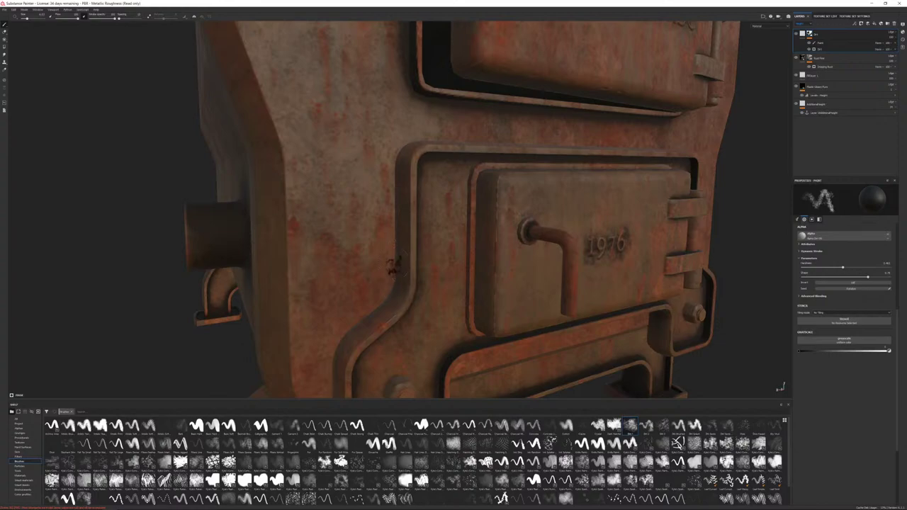
pyautogui.keyDown('alt'); pyautogui.moveTo(418, 258); pyautogui.dragTo(477, 192); pyautogui.keyUp('alt')
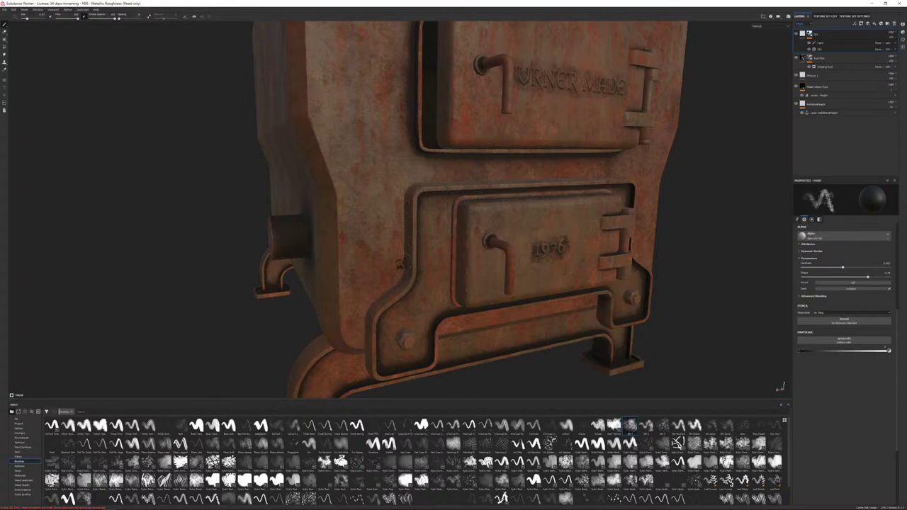
pyautogui.keyDown('alt'); pyautogui.moveTo(410, 249); pyautogui.dragTo(406, 258); pyautogui.keyUp('alt')
pyautogui.scroll(-5, 406, 257)
pyautogui.keyDown('alt'); pyautogui.moveTo(406, 258); pyautogui.dragTo(390, 287, button='middle'); pyautogui.keyUp('alt')
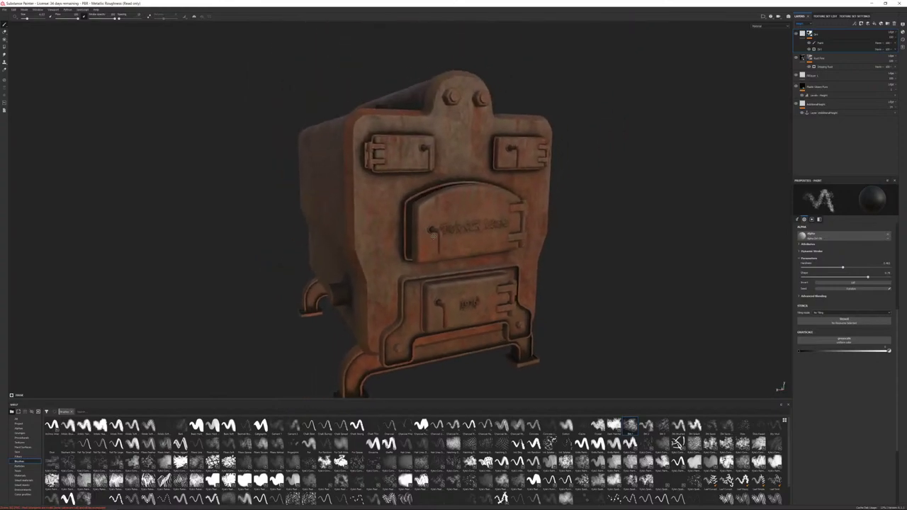
pyautogui.keyDown('alt'); pyautogui.moveTo(460, 244); pyautogui.dragTo(502, 201); pyautogui.keyUp('alt')
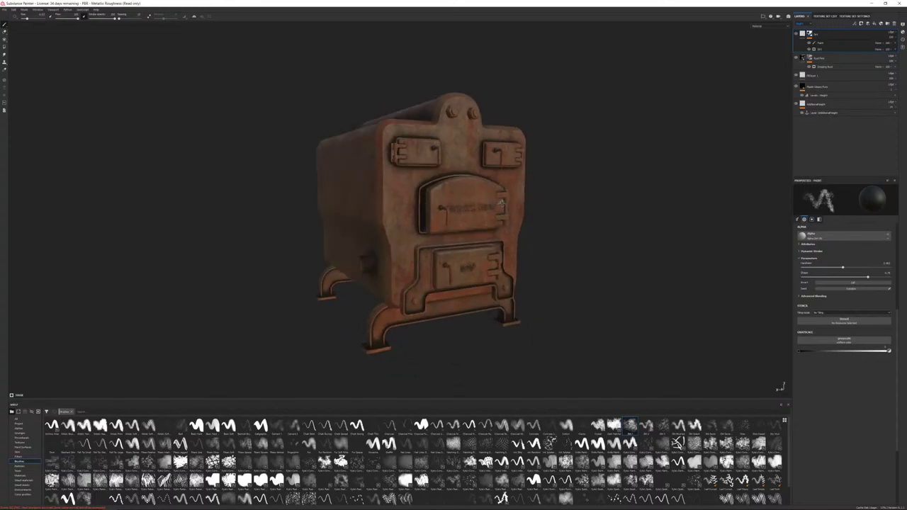
# Step: Switch to 3ds Max and remove the TurboSmooth modifier from the selected high-poly furnace parts
pyautogui.press('super')
pyautogui.click(69, 504)
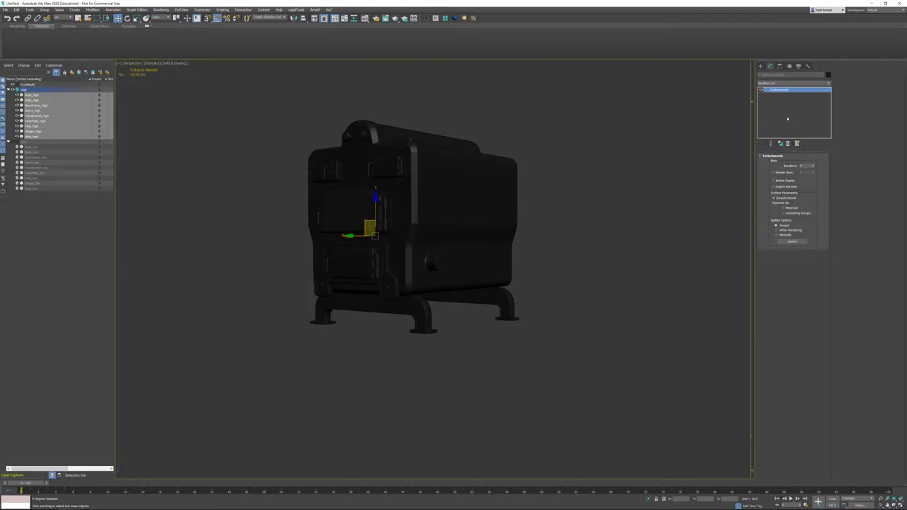
pyautogui.click(789, 143)
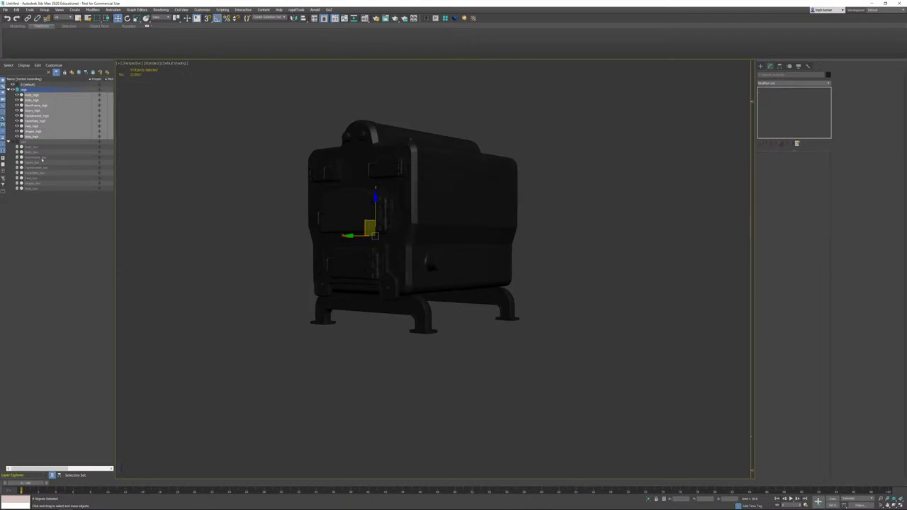
# Step: Show the low layer, hide the high layer, and select all low-poly furnace parts with edged faces displayed
pyautogui.click(13, 143)
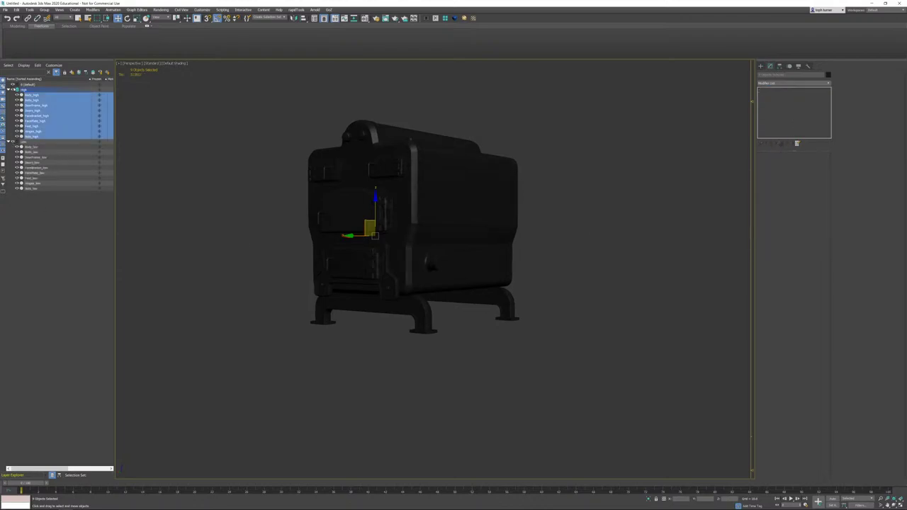
pyautogui.click(12, 89)
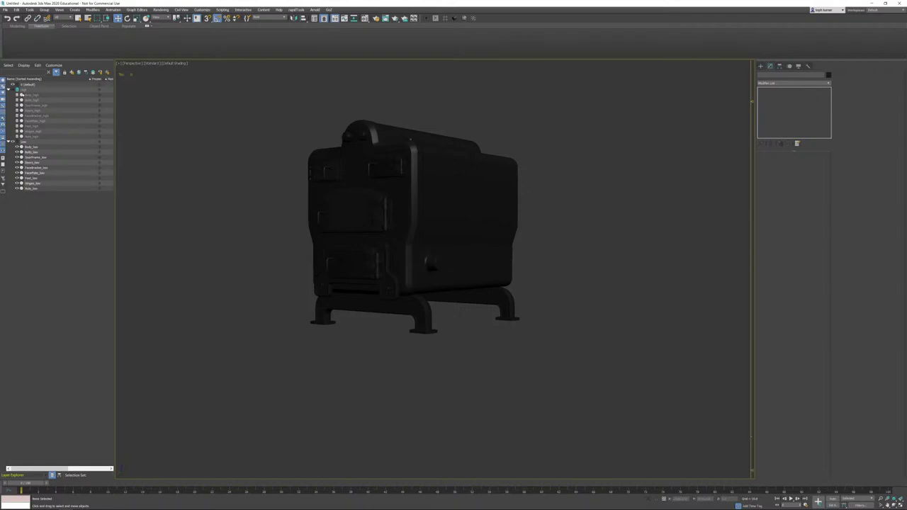
pyautogui.keyDown('alt'); pyautogui.moveTo(311, 227); pyautogui.dragTo(401, 221, button='middle'); pyautogui.keyUp('alt')
pyautogui.moveTo(270, 134); pyautogui.dragTo(549, 364)
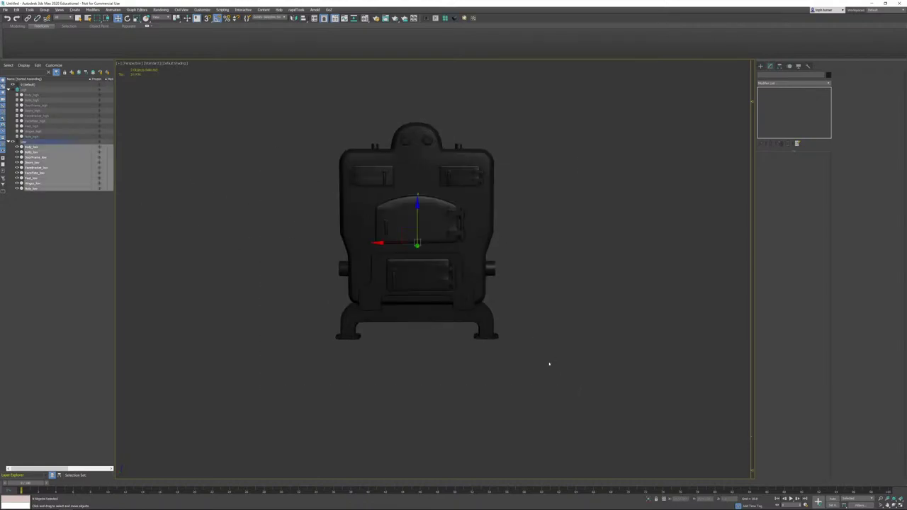
pyautogui.keyDown('alt'); pyautogui.moveTo(475, 354); pyautogui.dragTo(536, 343, button='middle'); pyautogui.keyUp('alt')
pyautogui.press('F4')
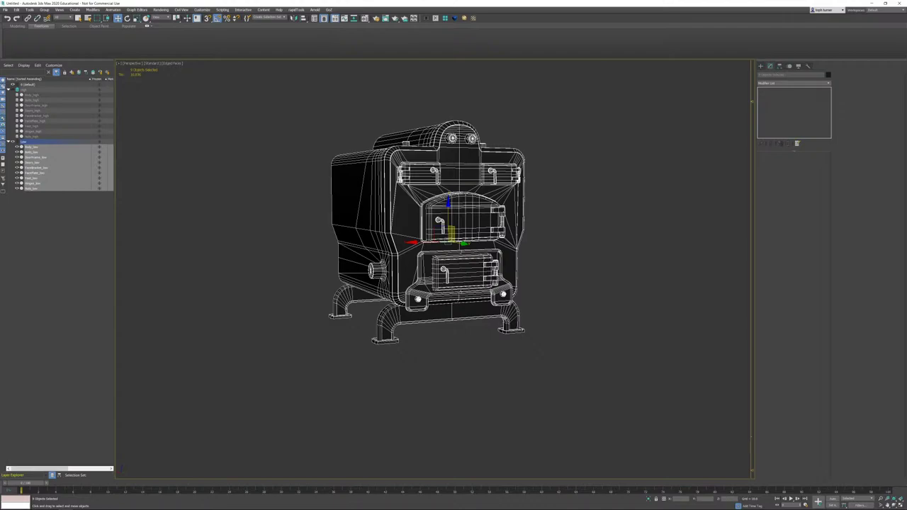
pyautogui.keyDown('alt'); pyautogui.moveTo(544, 207); pyautogui.dragTo(527, 153, button='middle'); pyautogui.keyUp('alt')
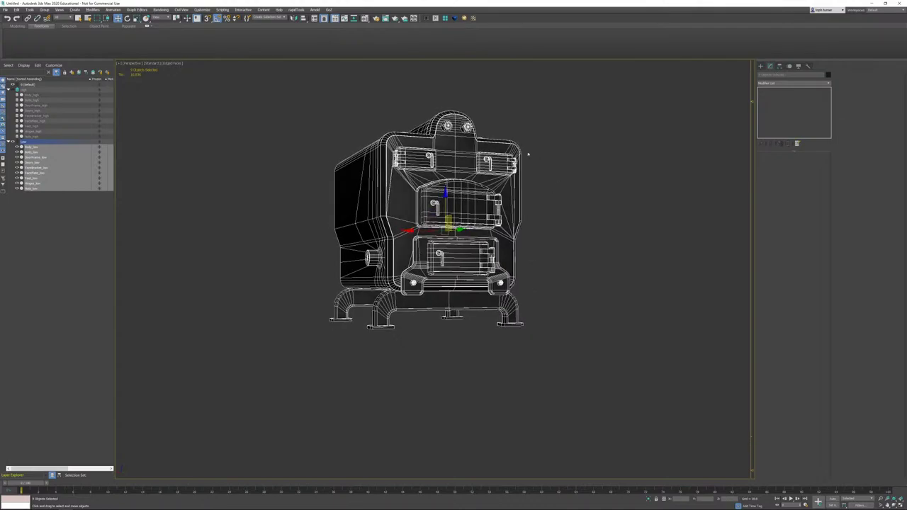
# Step: Save the scene as Furnace.max in the MAX folder of the CabinInTheWoods project
pyautogui.click(6, 10)
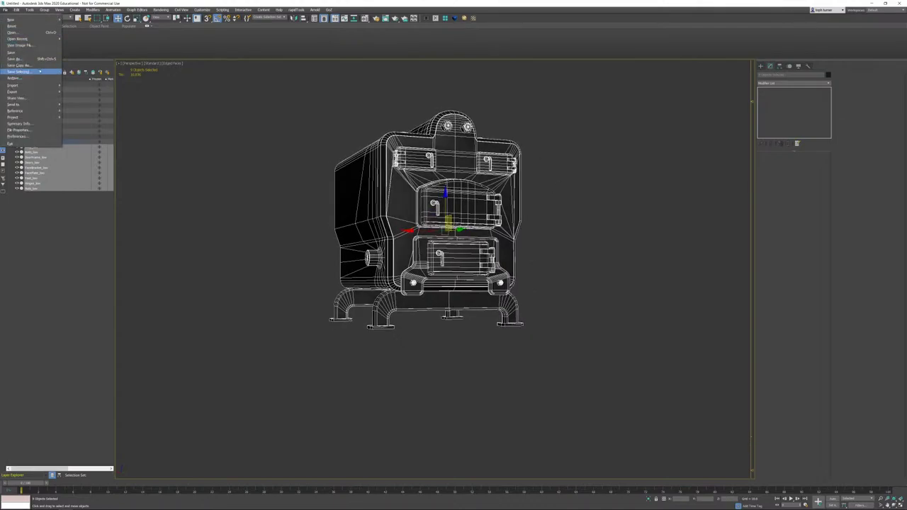
pyautogui.click(34, 64)
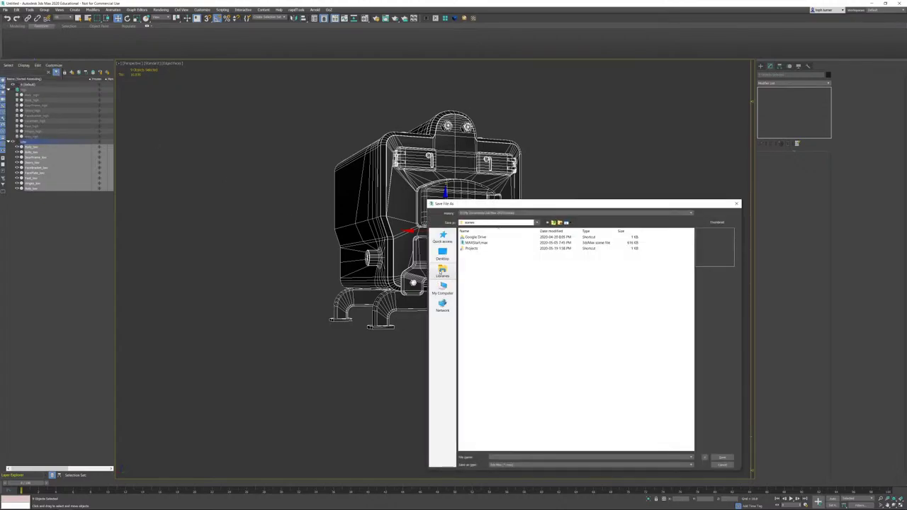
pyautogui.doubleClick(471, 248)
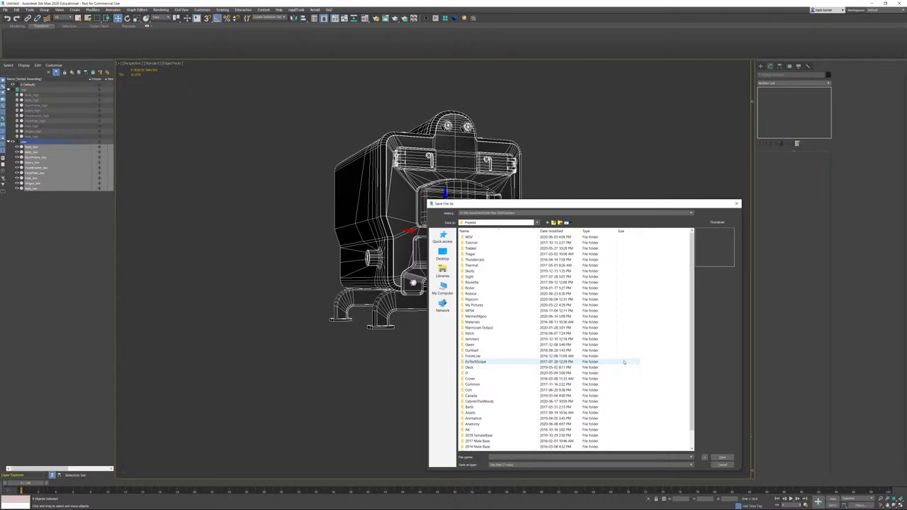
pyautogui.click(489, 401)
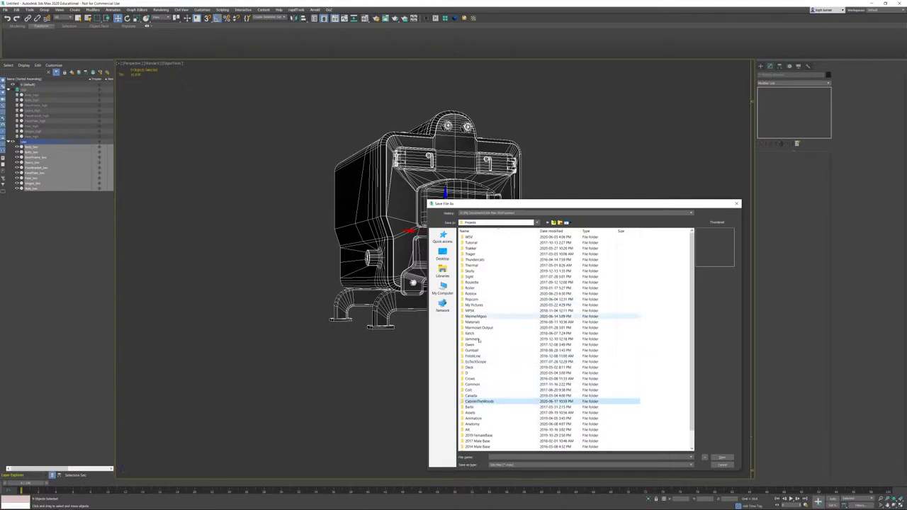
pyautogui.doubleClick(479, 401)
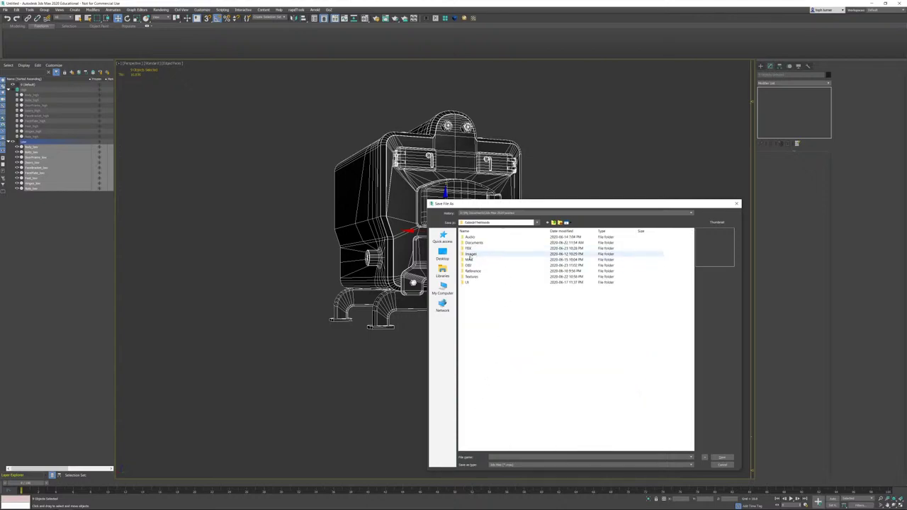
pyautogui.doubleClick(468, 259)
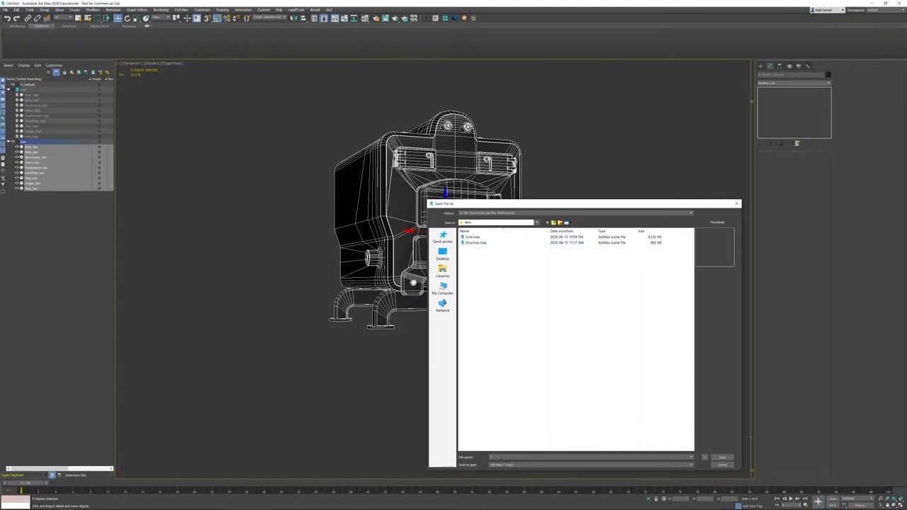
pyautogui.press('Return')
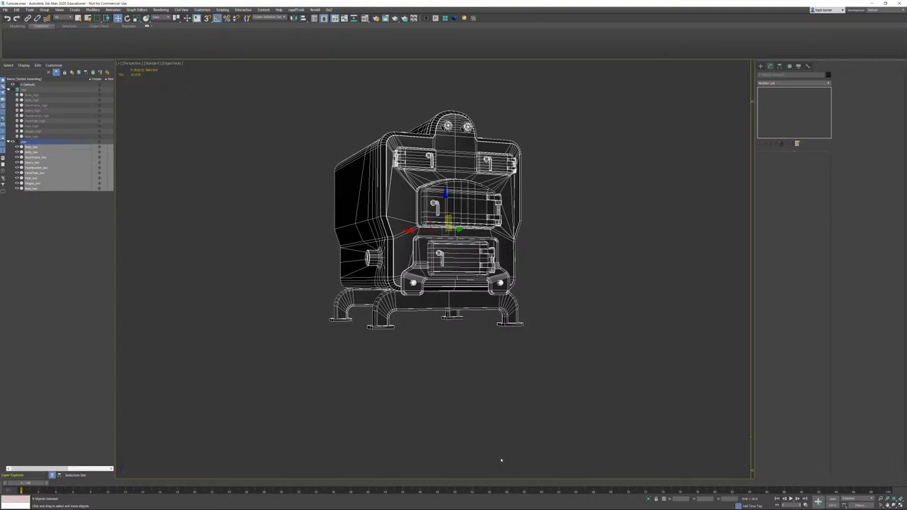
# Step: Attach all the other low-poly furnace parts to the low-poly body so they form one object
pyautogui.click(566, 210)
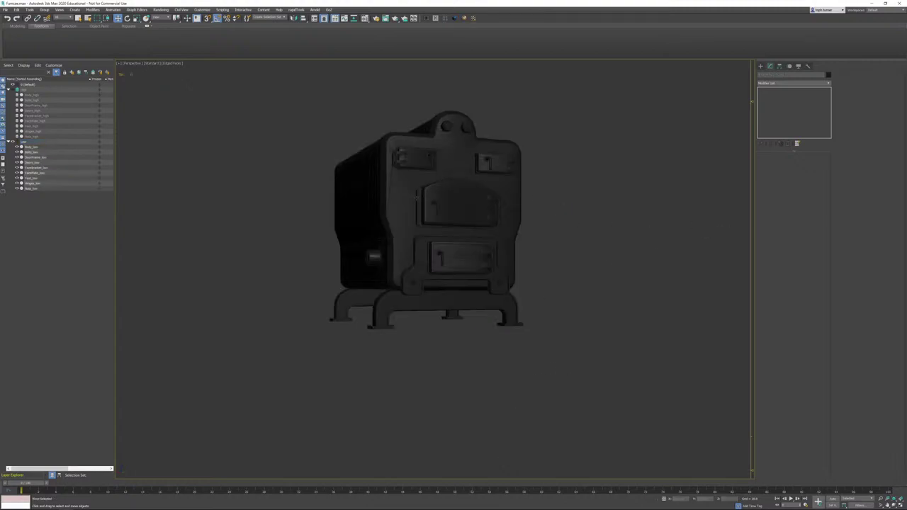
pyautogui.click(364, 201)
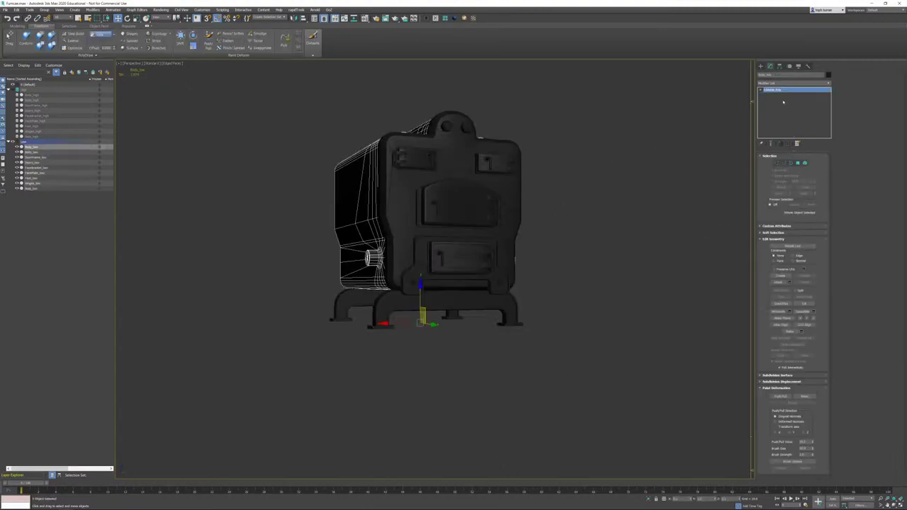
pyautogui.click(788, 282)
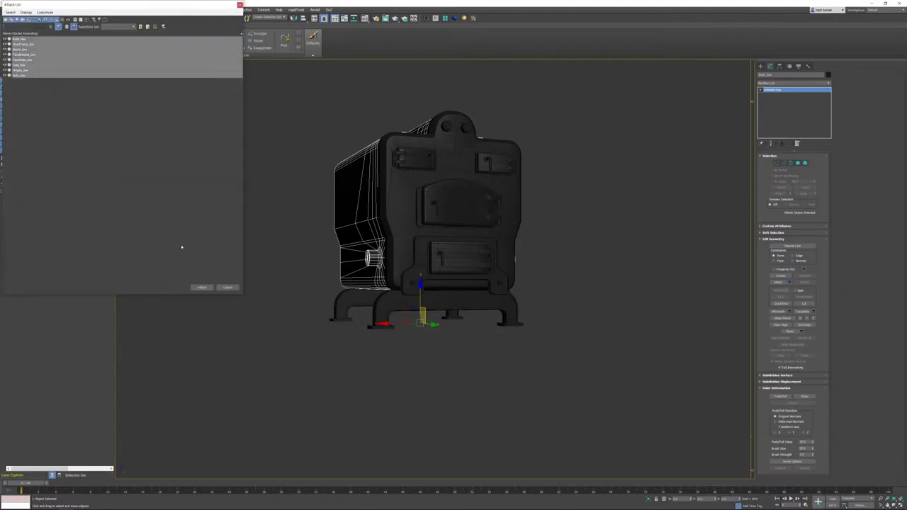
pyautogui.click(202, 288)
# Step: Open Render To Texture for the combined low-poly furnace and show the standard lights available for creation
pyautogui.press('0')
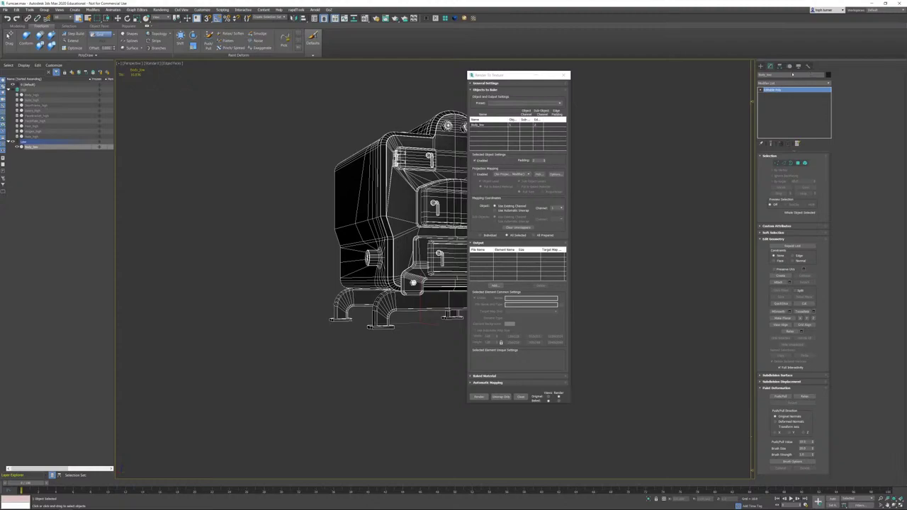
pyautogui.click(761, 67)
pyautogui.click(774, 73)
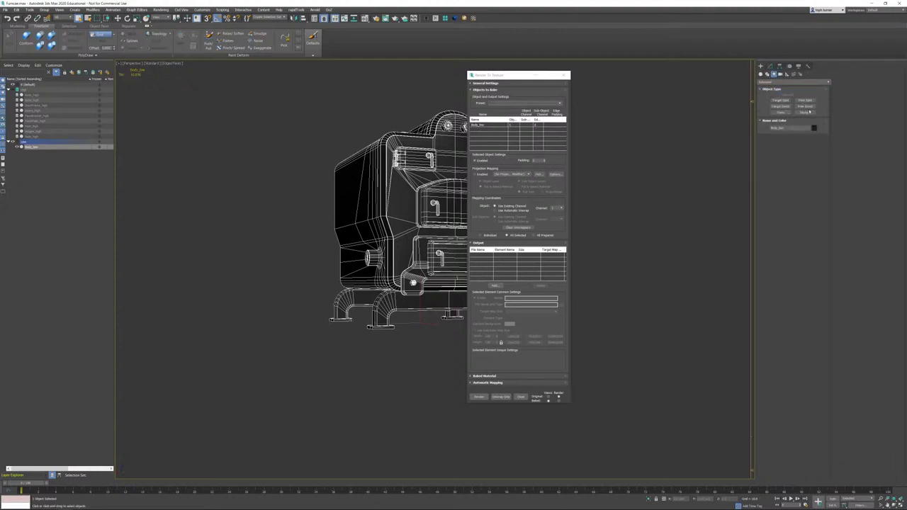
pyautogui.click(808, 112)
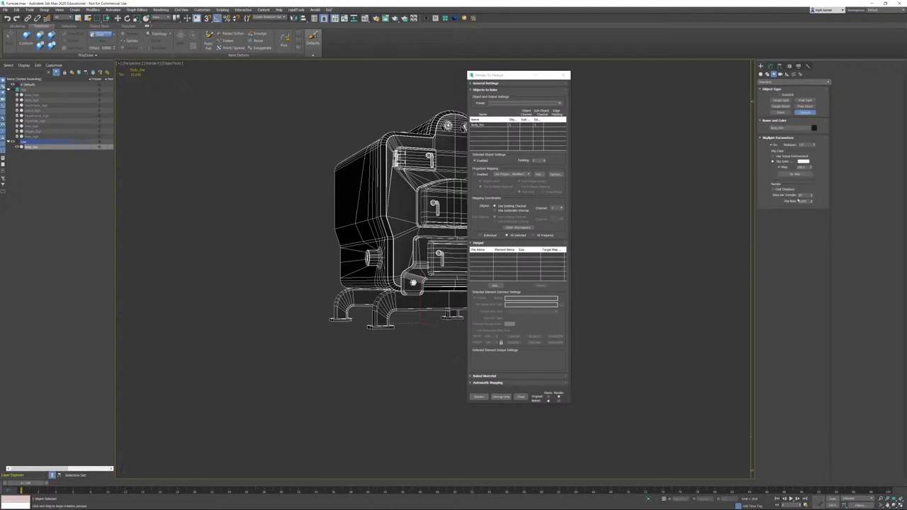
pyautogui.click(651, 316)
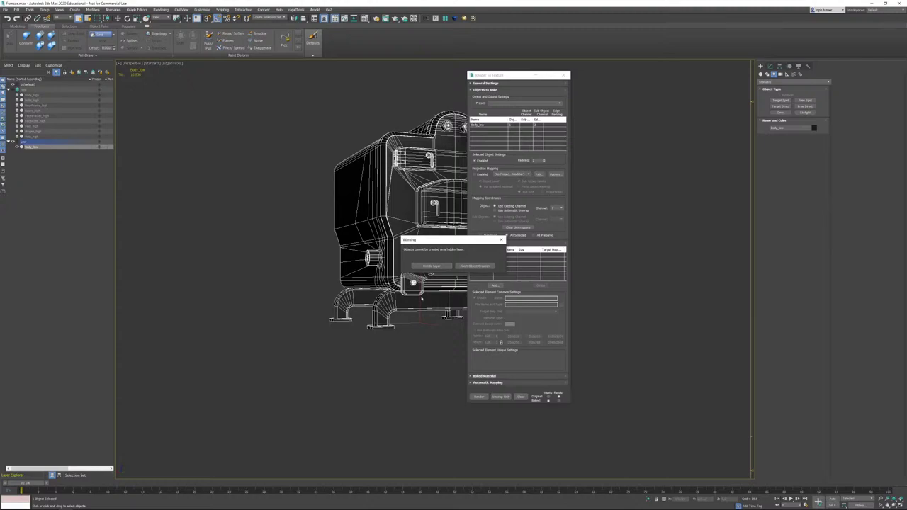
pyautogui.click(471, 267)
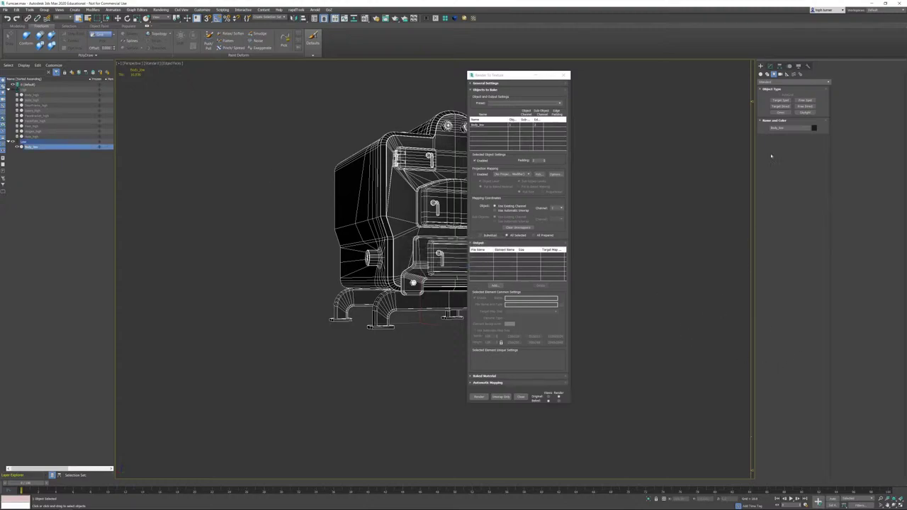
# Step: Place a Skylight in the scene beside the furnace and reselect the low-poly furnace body
pyautogui.click(805, 112)
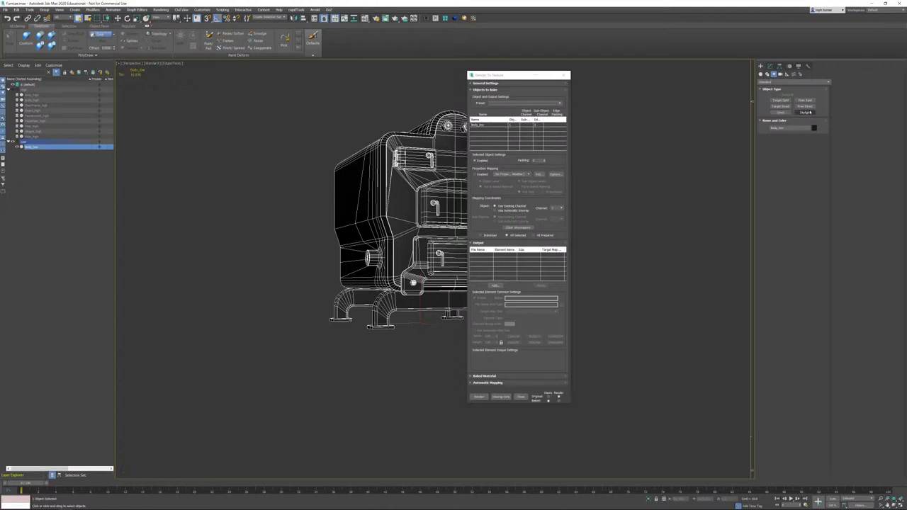
pyautogui.click(639, 342)
pyautogui.click(346, 175)
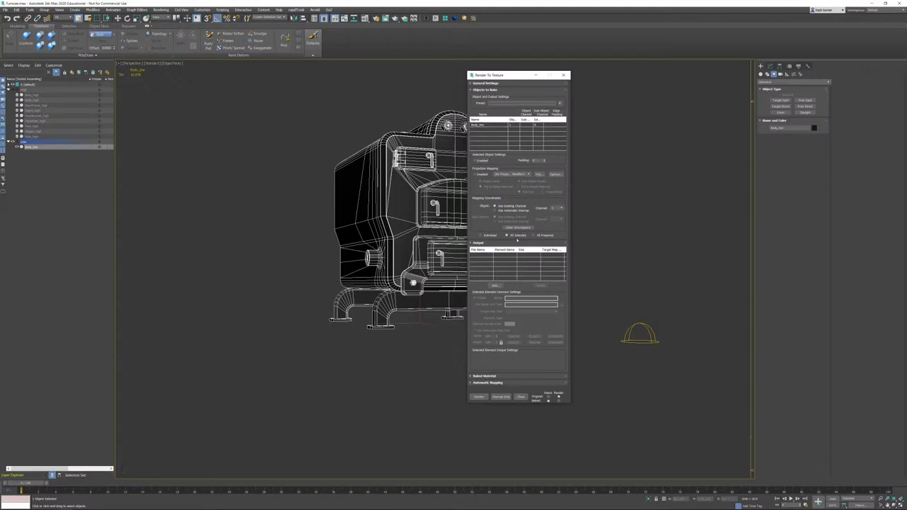
# Step: Add a 2048x2048 ShadowsMap bake element that outputs Body_lowShadowsMap.tga to the OBJ folder of the CabinInTheWoods project
pyautogui.click(495, 285)
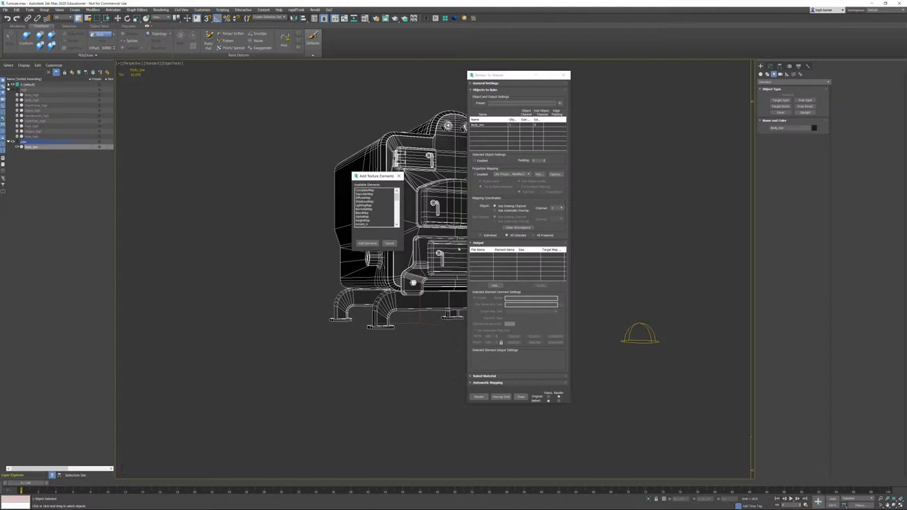
pyautogui.doubleClick(363, 202)
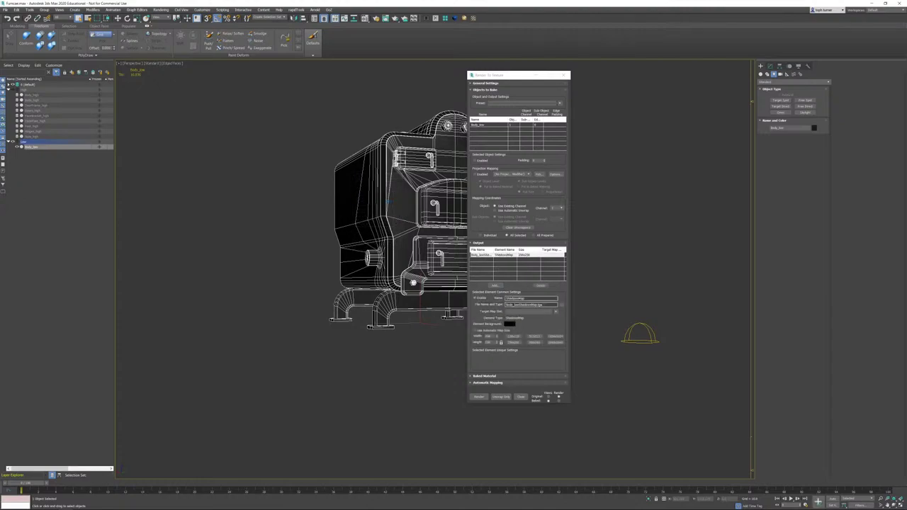
pyautogui.click(562, 306)
pyautogui.click(488, 135)
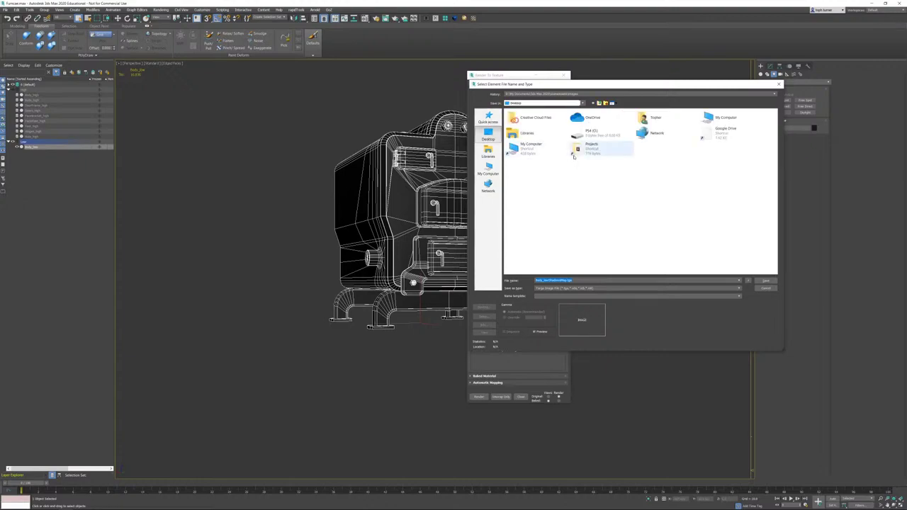
pyautogui.doubleClick(585, 147)
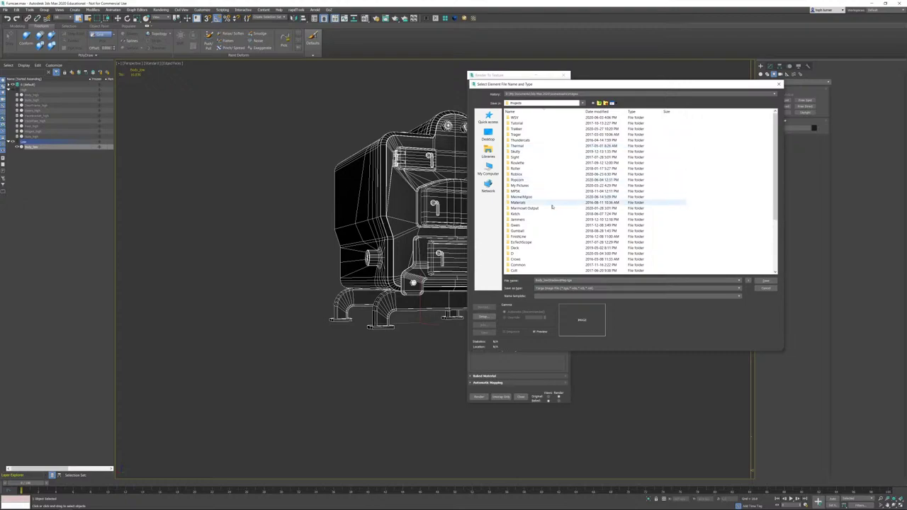
pyautogui.doubleClick(528, 209)
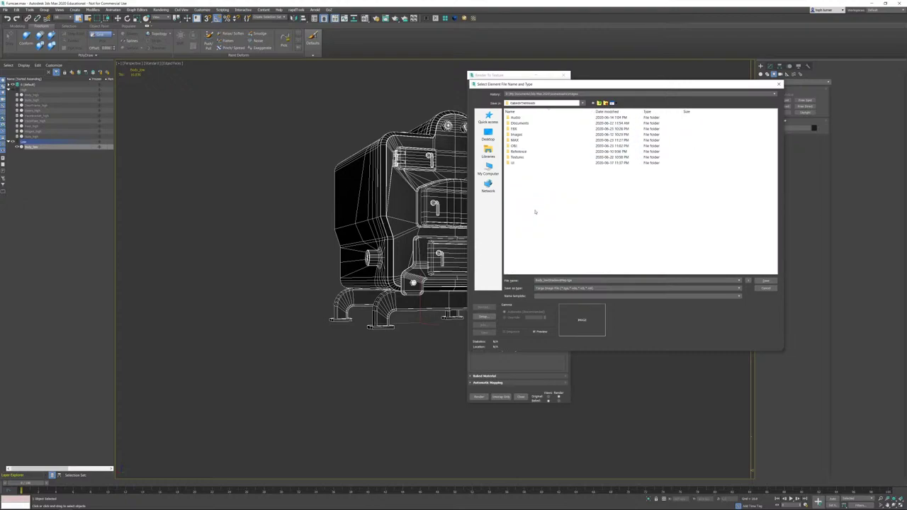
pyautogui.doubleClick(533, 157)
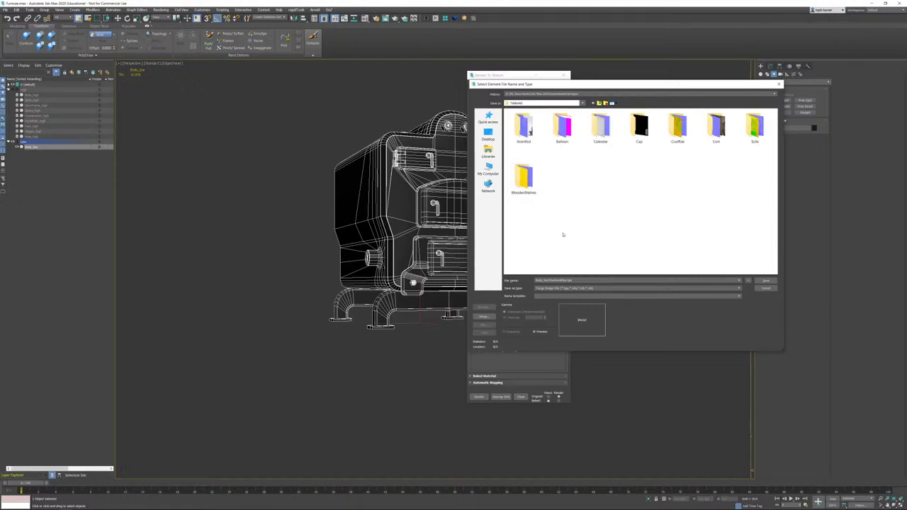
pyautogui.press('BackSpace')
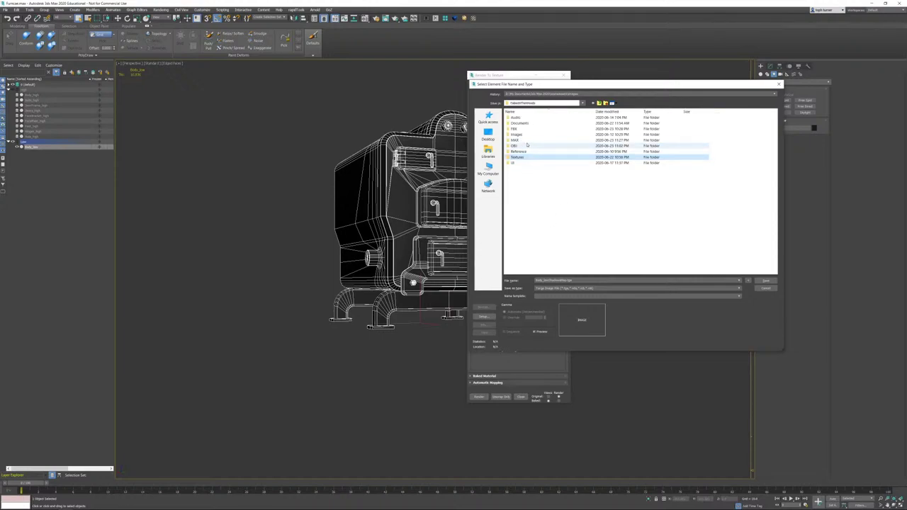
pyautogui.doubleClick(518, 147)
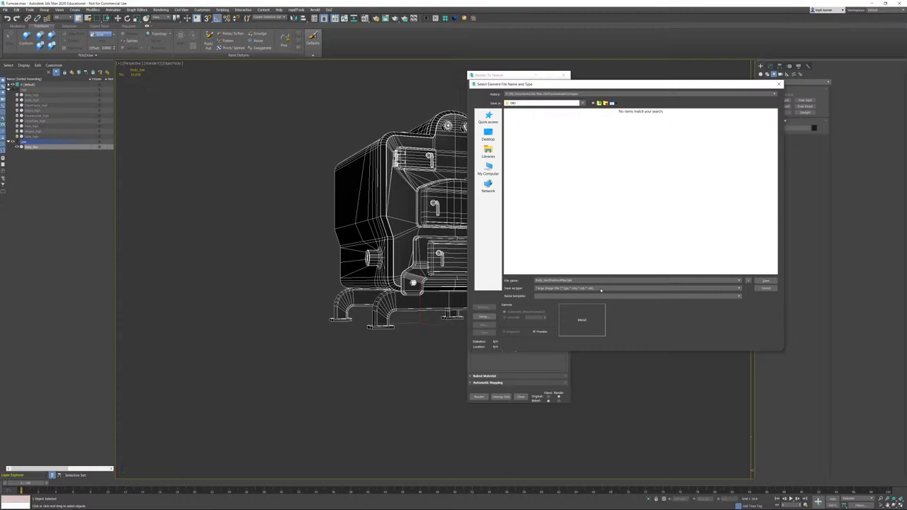
pyautogui.click(764, 280)
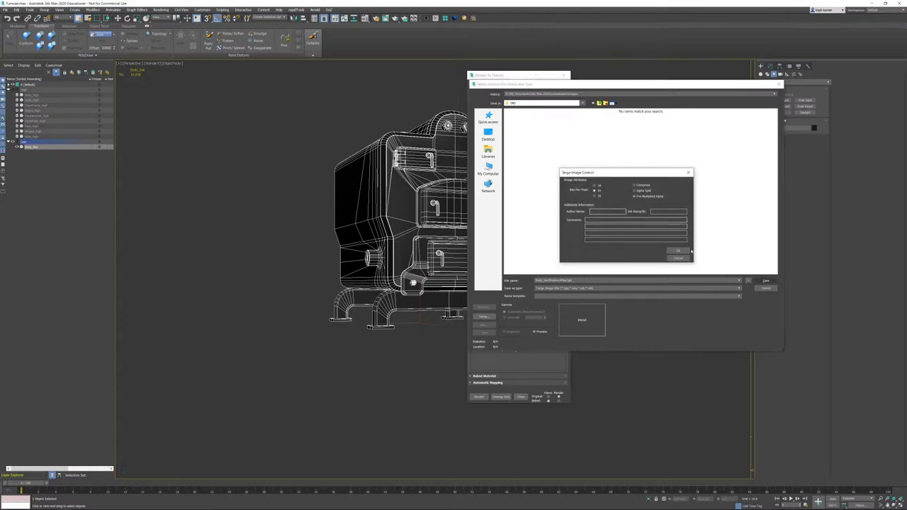
pyautogui.click(677, 250)
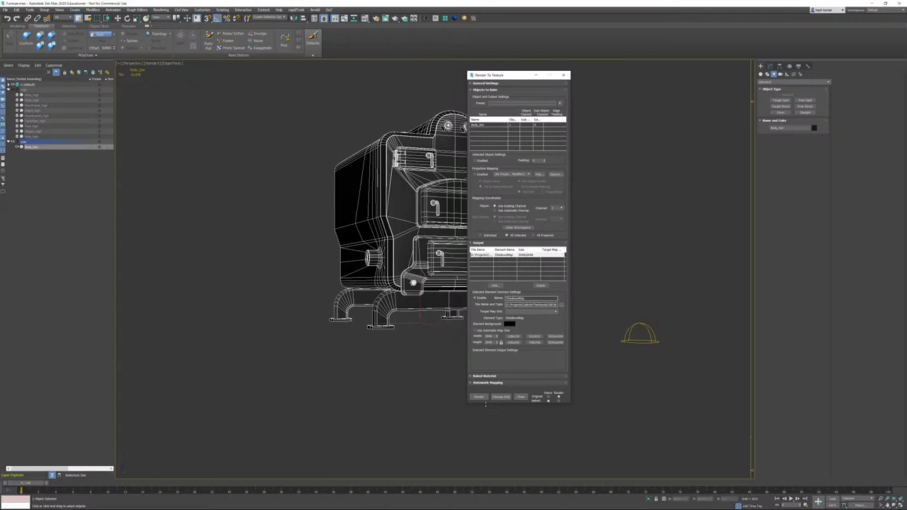
# Step: Set the ShadowsMap element's background color to white
pyautogui.click(510, 324)
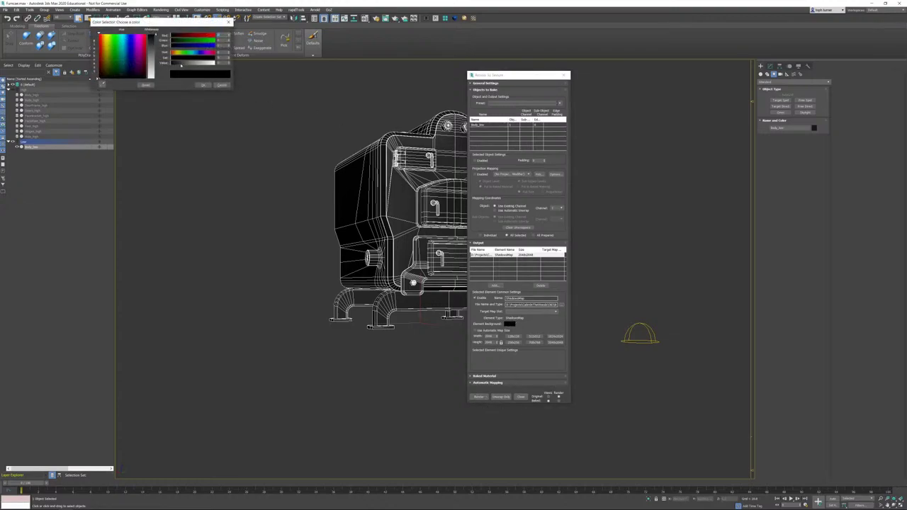
pyautogui.moveTo(155, 81); pyautogui.dragTo(156, 34)
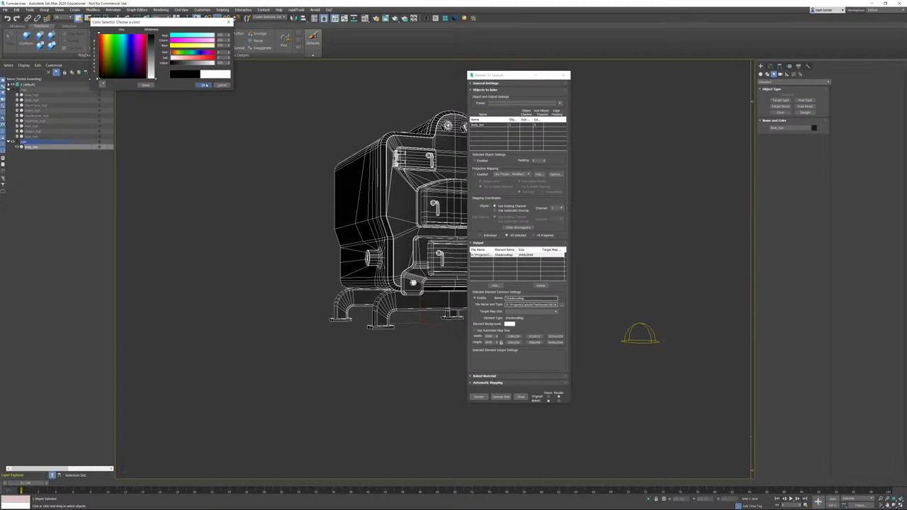
pyautogui.click(203, 85)
# Step: Render the furnace's ShadowsMap bake without a target map slot, and close the rendered frame when it finishes
pyautogui.click(479, 397)
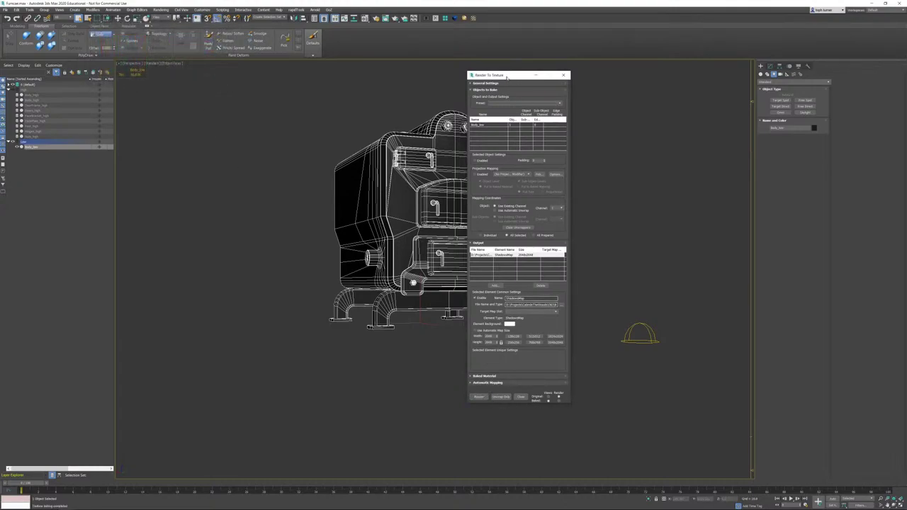
pyautogui.moveTo(506, 78); pyautogui.dragTo(615, 79)
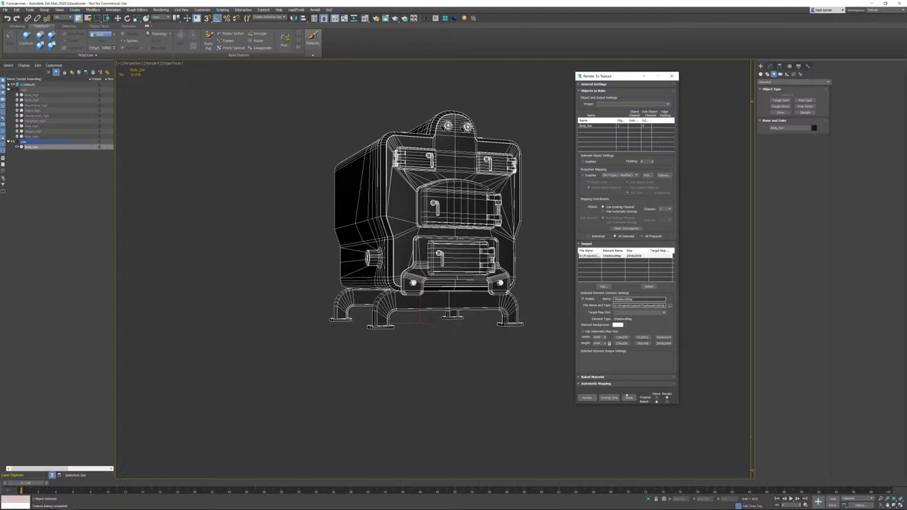
pyautogui.click(589, 399)
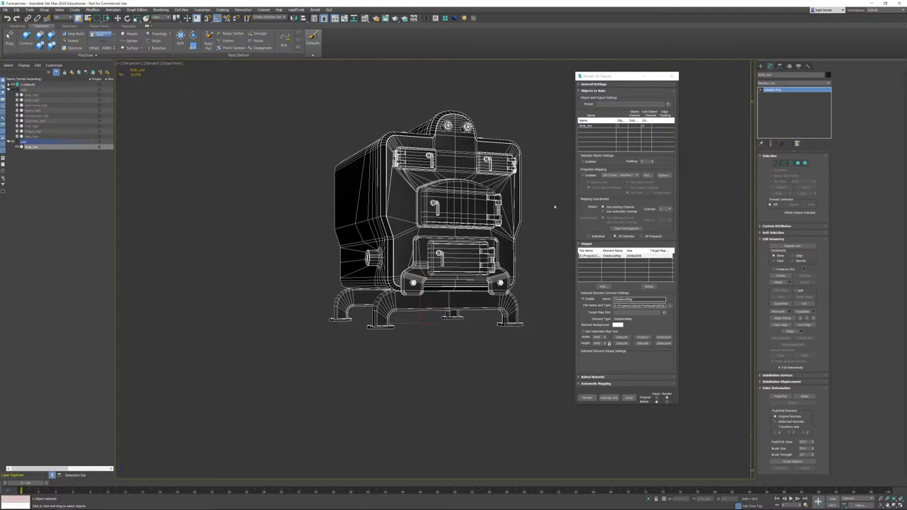
pyautogui.click(588, 398)
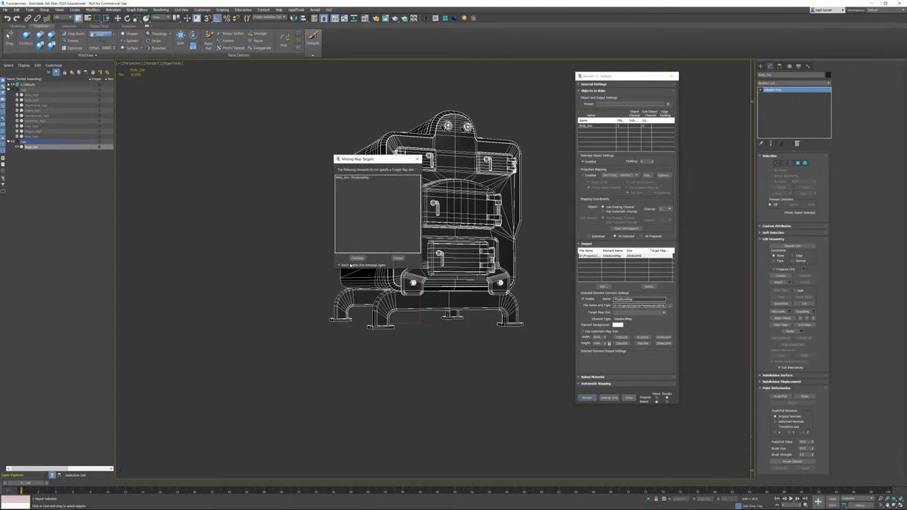
pyautogui.click(357, 259)
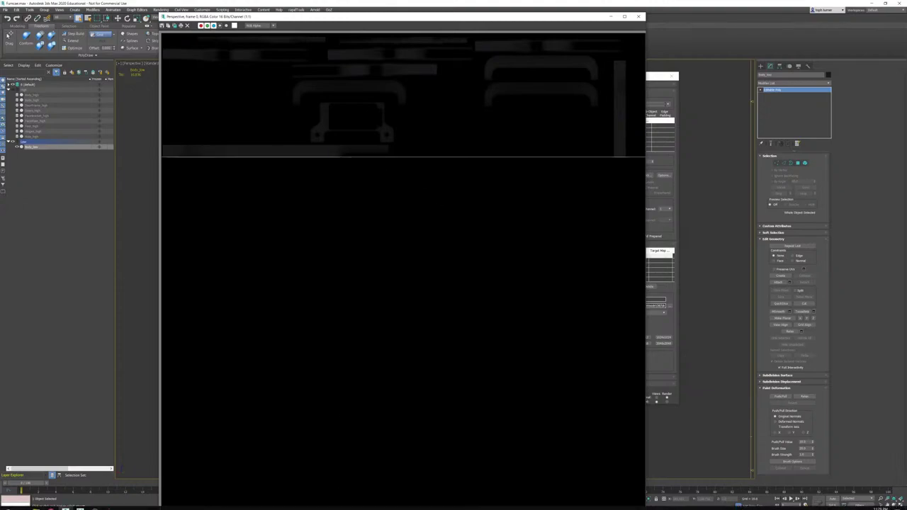
pyautogui.moveTo(109, 504)
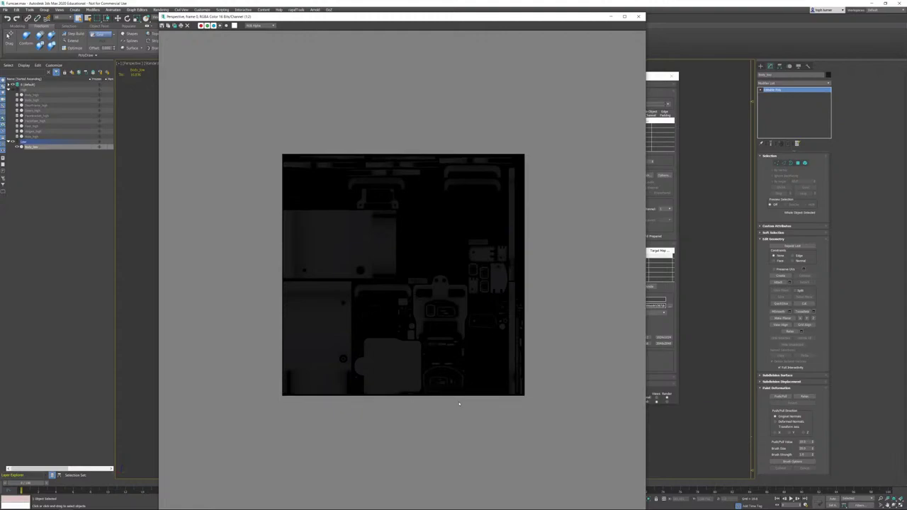
pyautogui.click(640, 16)
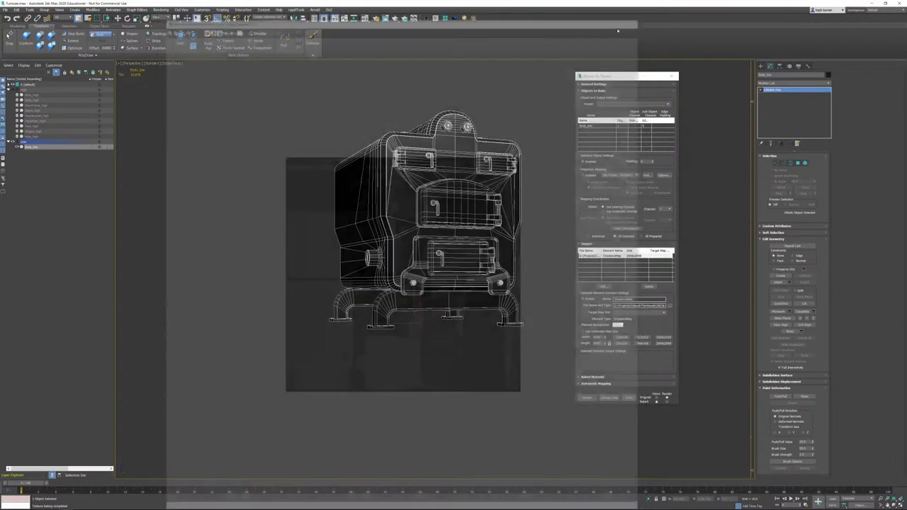
# Step: Switch to Substance Painter and import Body_lowShadowsMap.tga into the shelf as a texture
pyautogui.click(110, 505)
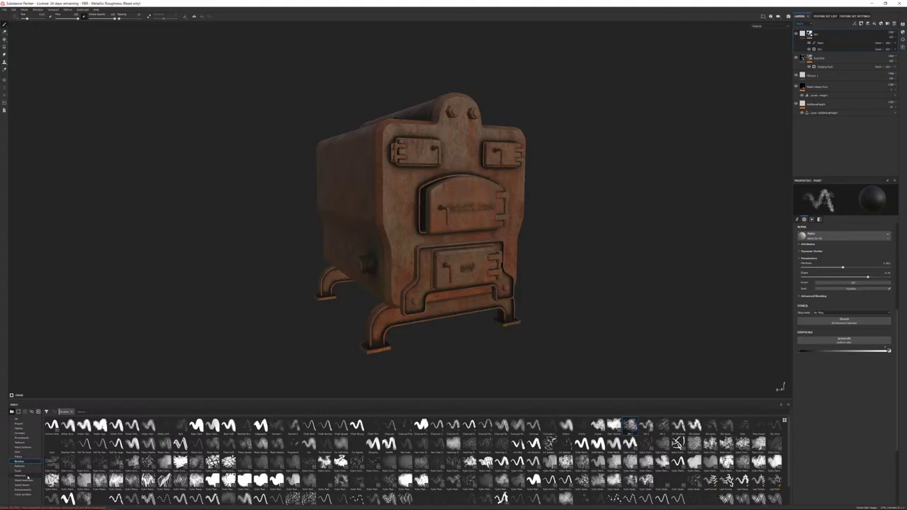
pyautogui.click(24, 443)
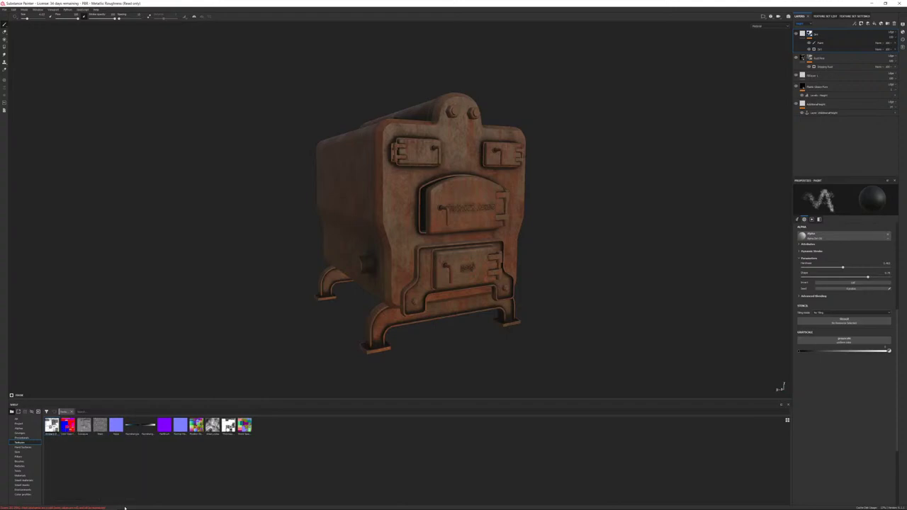
pyautogui.moveTo(52, 426)
pyautogui.moveTo(906, 362); pyautogui.dragTo(371, 465)
pyautogui.click(512, 210)
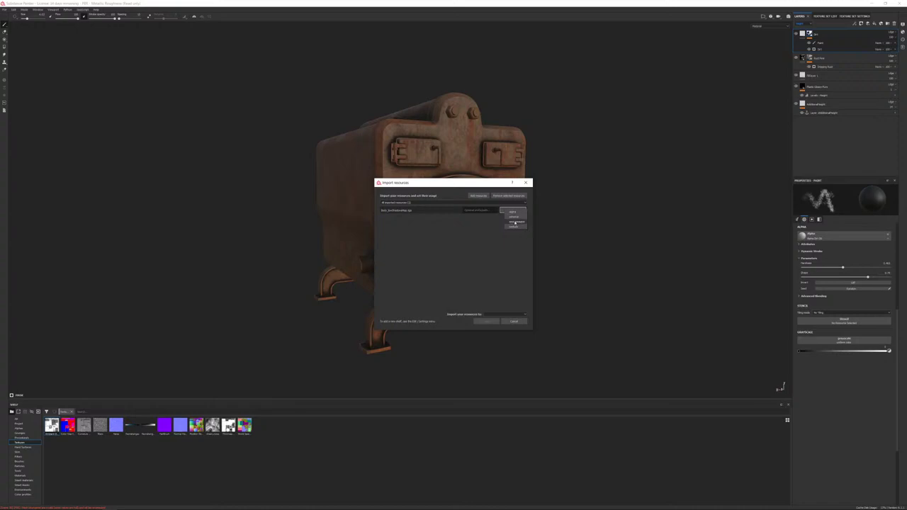
pyautogui.click(514, 227)
pyautogui.click(507, 316)
pyautogui.click(504, 330)
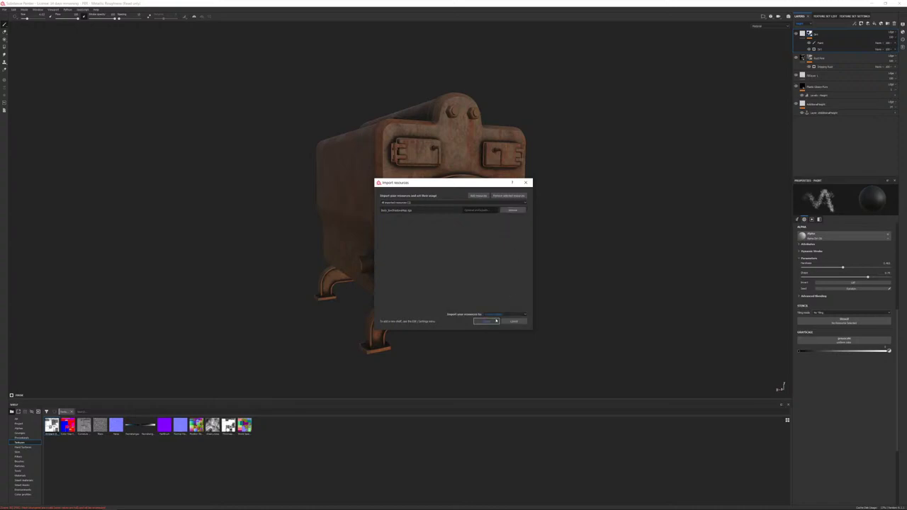
pyautogui.click(486, 321)
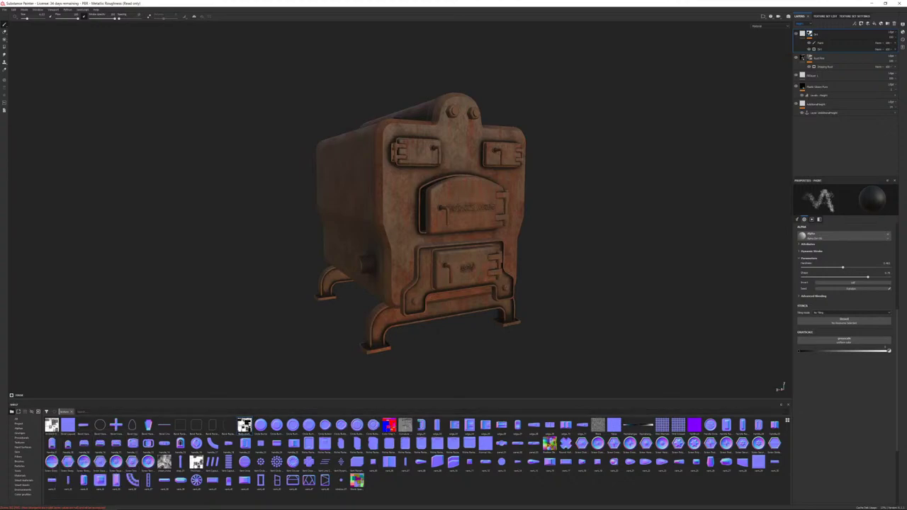
pyautogui.moveTo(244, 425)
# Step: Show the texture set's full list of mesh maps and examine the shading around the furnace's lower doors and legs
pyautogui.click(846, 15)
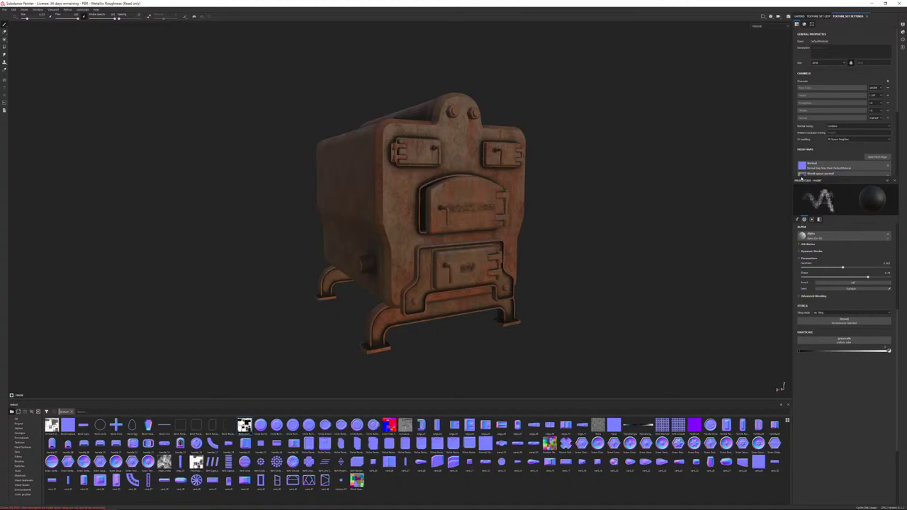
pyautogui.moveTo(801, 177); pyautogui.dragTo(802, 245)
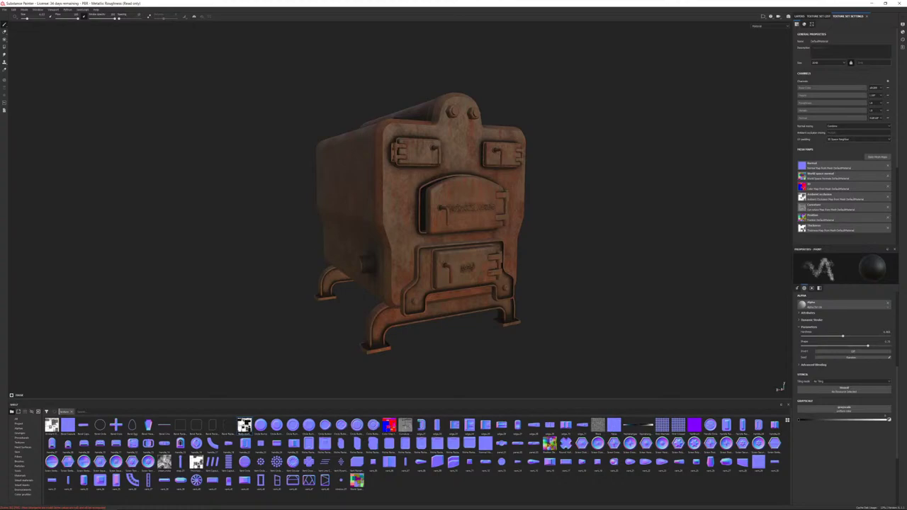
pyautogui.keyDown('alt'); pyautogui.moveTo(454, 213); pyautogui.dragTo(422, 211); pyautogui.keyUp('alt')
pyautogui.scroll(4, 425, 213)
pyautogui.keyDown('alt'); pyautogui.moveTo(425, 212); pyautogui.dragTo(448, 143, button='middle'); pyautogui.keyUp('alt')
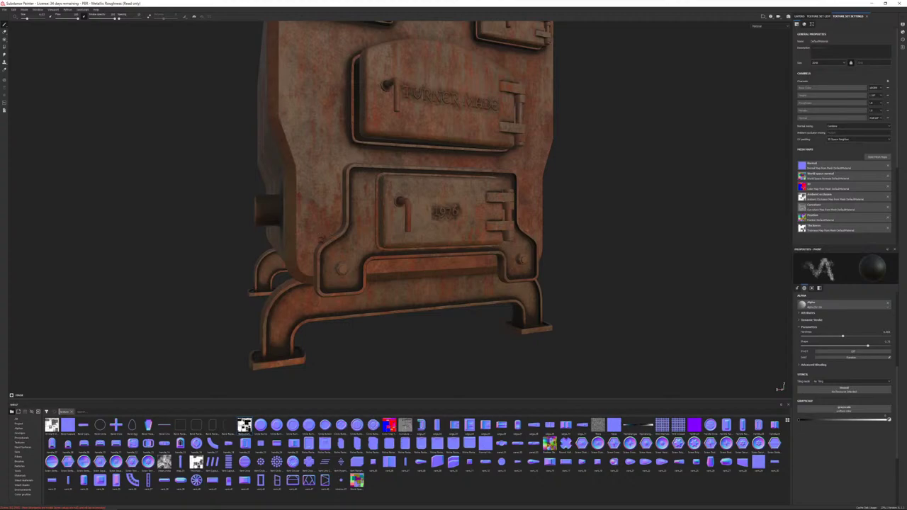
pyautogui.keyDown('alt'); pyautogui.moveTo(488, 278); pyautogui.dragTo(484, 265); pyautogui.keyUp('alt')
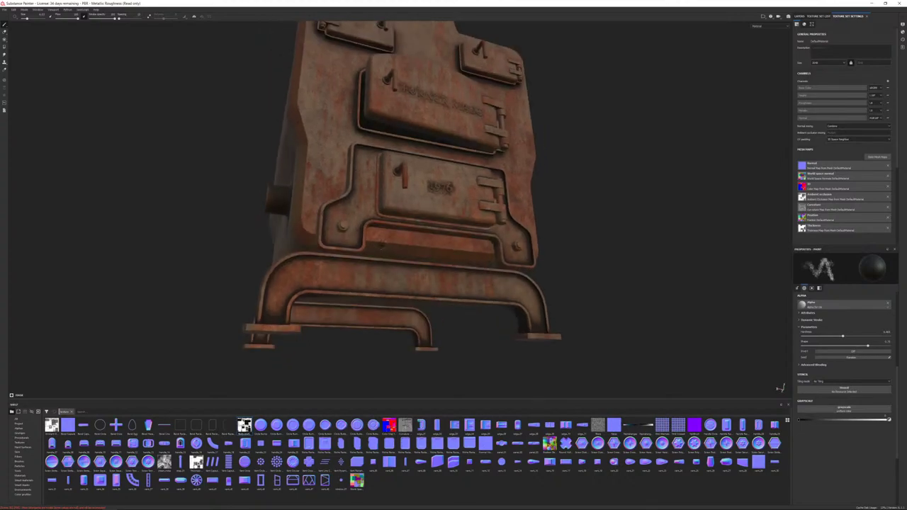
# Step: Replace the texture set's ambient occlusion mesh map with the imported Body_lowShadowsMap texture
pyautogui.keyDown('alt'); pyautogui.moveTo(381, 260); pyautogui.dragTo(368, 241); pyautogui.keyUp('alt')
pyautogui.keyDown('alt'); pyautogui.moveTo(450, 261); pyautogui.dragTo(426, 279); pyautogui.keyUp('alt')
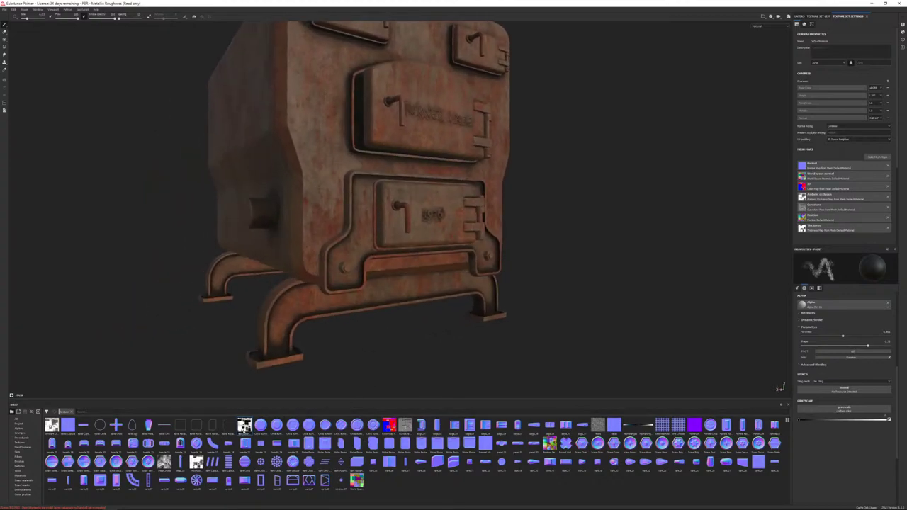
pyautogui.moveTo(244, 425)
pyautogui.mouseDown()
pyautogui.moveTo(653, 316)
pyautogui.moveTo(833, 247)
pyautogui.moveTo(833, 202)
pyautogui.mouseUp()
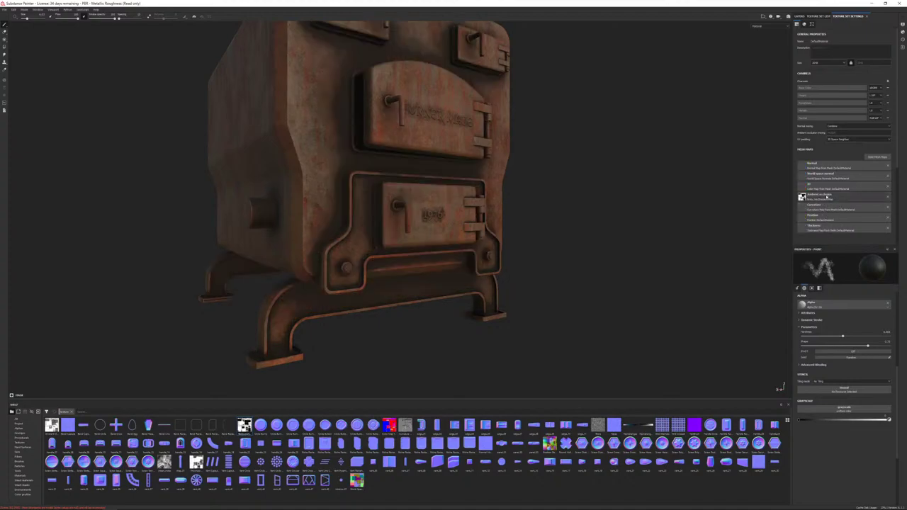
pyautogui.keyDown('alt'); pyautogui.moveTo(569, 246); pyautogui.dragTo(549, 216, button='right'); pyautogui.keyUp('alt')
pyautogui.keyDown('alt'); pyautogui.moveTo(549, 216); pyautogui.dragTo(486, 259); pyautogui.keyUp('alt')
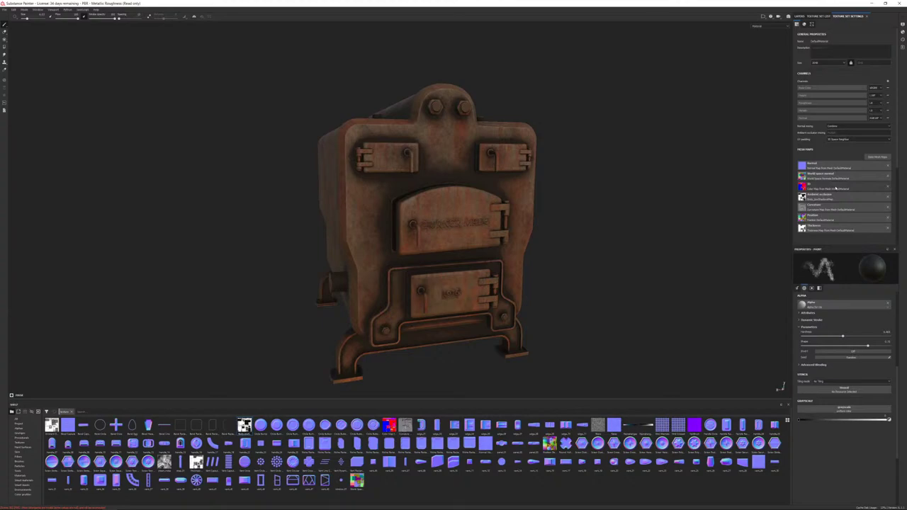
# Step: In the Dirt layer's Dirt generator, lower the dirt level to about 0.53 and raise the grunge amount to about 0.62
pyautogui.click(818, 16)
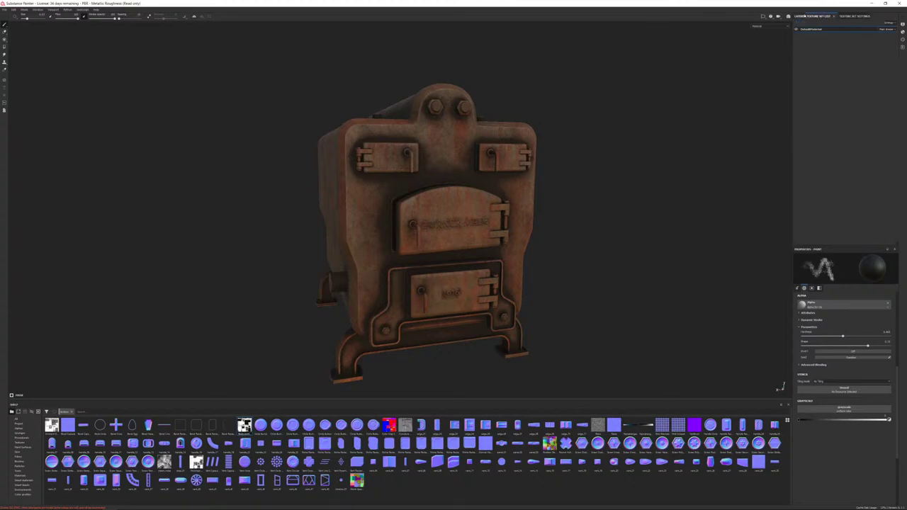
pyautogui.click(800, 15)
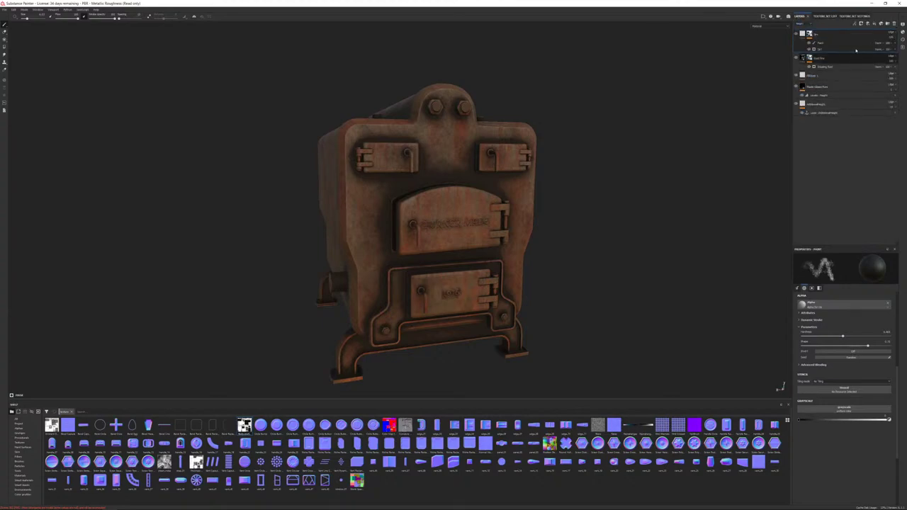
pyautogui.click(824, 49)
pyautogui.click(822, 49)
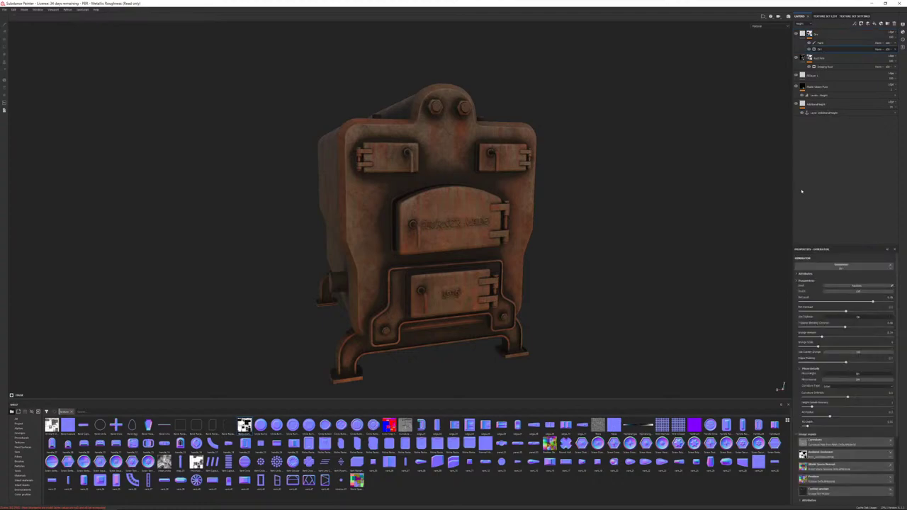
pyautogui.moveTo(855, 305); pyautogui.dragTo(858, 305)
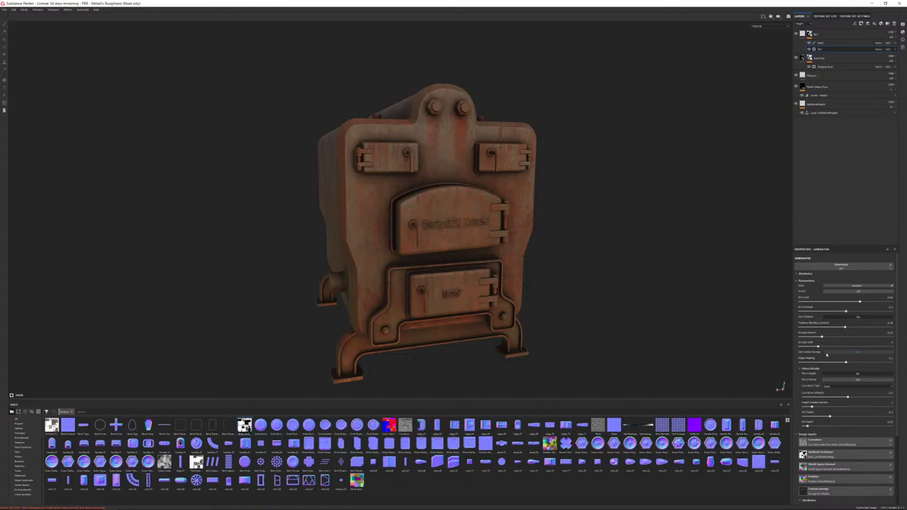
pyautogui.click(844, 338)
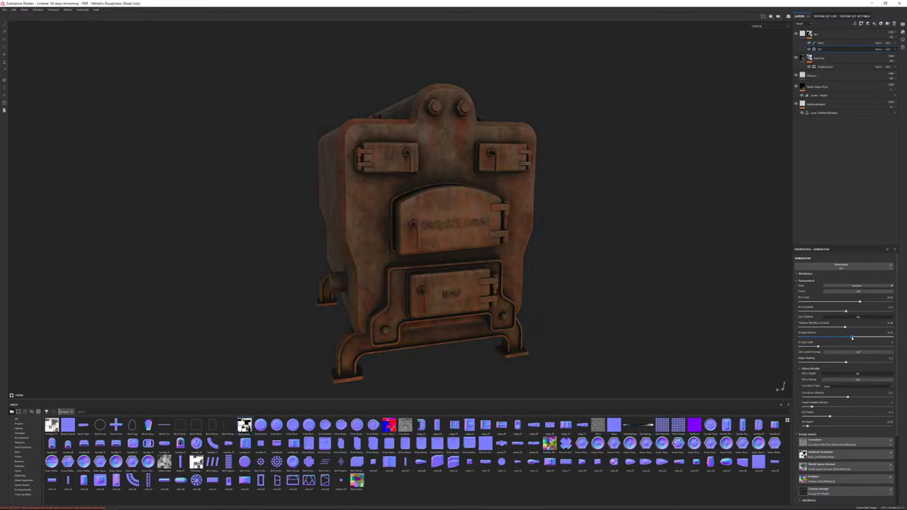
pyautogui.click(850, 302)
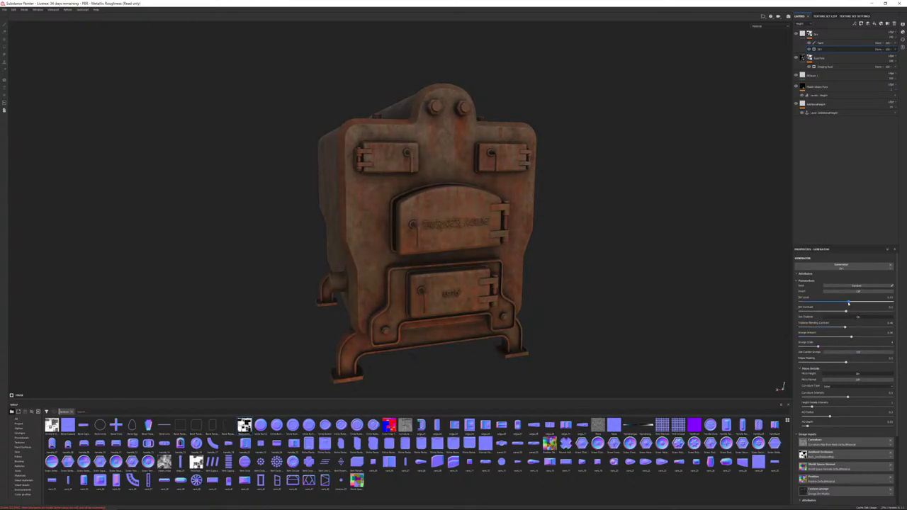
pyautogui.moveTo(853, 337); pyautogui.dragTo(859, 338)
# Step: Examine the dirt and shading around the furnace's lower 1976 door, raised frame and legs
pyautogui.keyDown('alt'); pyautogui.moveTo(585, 331); pyautogui.dragTo(559, 318); pyautogui.keyUp('alt')
pyautogui.keyDown('alt'); pyautogui.moveTo(514, 308); pyautogui.dragTo(355, 267, button='right'); pyautogui.keyUp('alt')
pyautogui.keyDown('alt'); pyautogui.moveTo(354, 268); pyautogui.dragTo(787, 284, button='middle'); pyautogui.keyUp('alt')
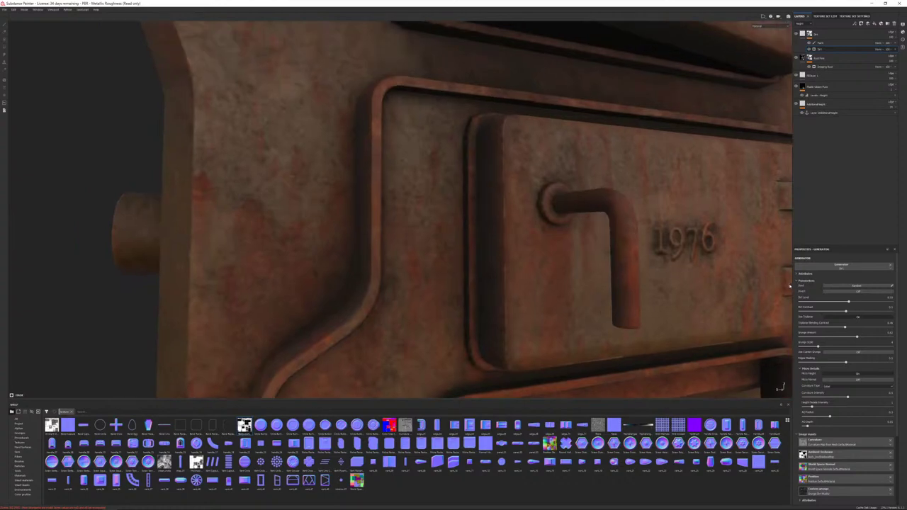
pyautogui.keyDown('alt'); pyautogui.moveTo(481, 184); pyautogui.dragTo(380, 178); pyautogui.keyUp('alt')
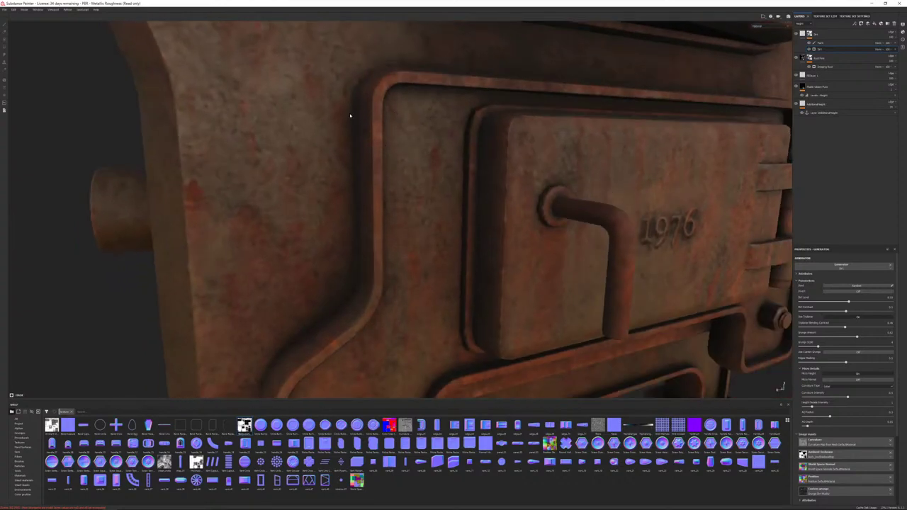
pyautogui.keyDown('alt'); pyautogui.moveTo(276, 345); pyautogui.dragTo(403, 217, button='right'); pyautogui.keyUp('alt')
pyautogui.keyDown('alt'); pyautogui.moveTo(403, 217); pyautogui.dragTo(397, 145, button='middle'); pyautogui.keyUp('alt')
pyautogui.keyDown('alt'); pyautogui.moveTo(407, 191); pyautogui.dragTo(499, 190); pyautogui.keyUp('alt')
pyautogui.keyDown('alt'); pyautogui.moveTo(285, 266); pyautogui.dragTo(334, 255); pyautogui.keyUp('alt')
pyautogui.keyDown('alt'); pyautogui.moveTo(267, 239); pyautogui.dragTo(160, 253); pyautogui.keyUp('alt')
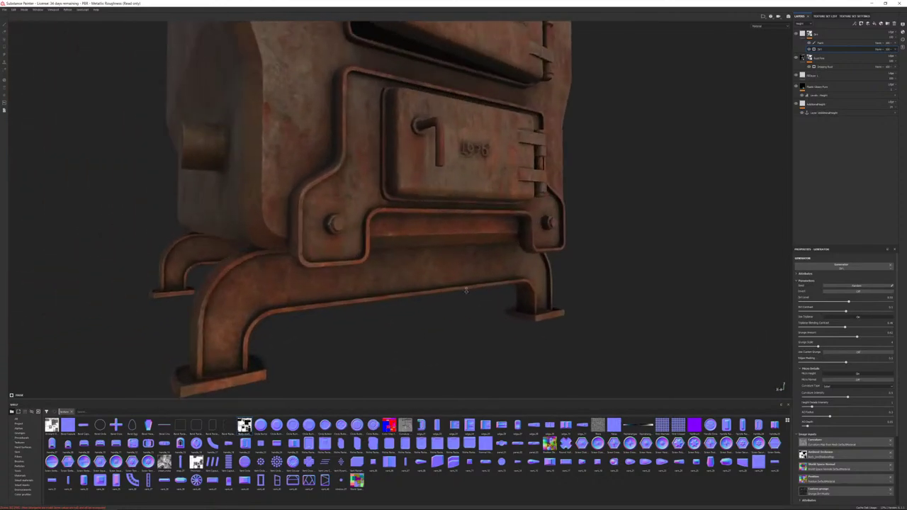
pyautogui.keyDown('alt'); pyautogui.moveTo(466, 290); pyautogui.dragTo(460, 243, button='right'); pyautogui.keyUp('alt')
pyautogui.keyDown('alt'); pyautogui.moveTo(459, 244); pyautogui.dragTo(435, 298, button='middle'); pyautogui.keyUp('alt')
pyautogui.keyDown('alt'); pyautogui.moveTo(435, 297); pyautogui.dragTo(467, 211); pyautogui.keyUp('alt')
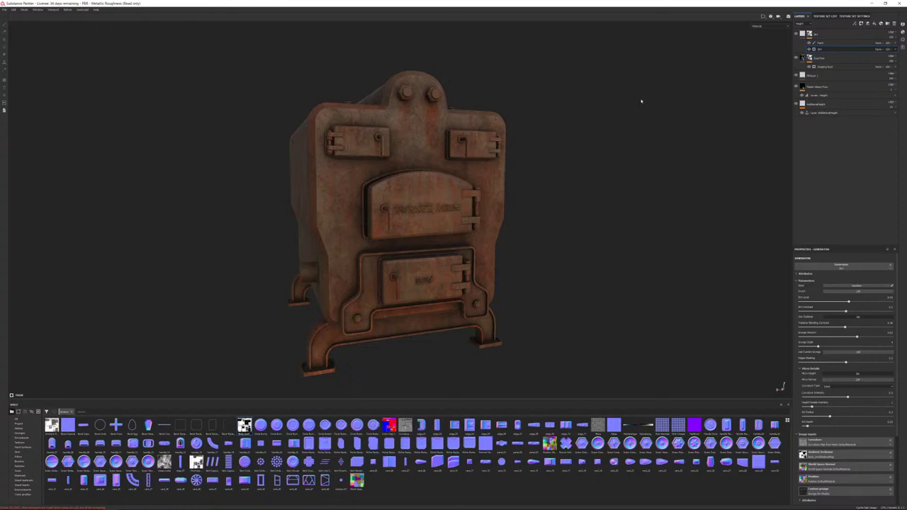
# Step: Inspect the furnace's overall rust and dirt from the front and side, including all the doors
pyautogui.keyDown('alt'); pyautogui.moveTo(612, 152); pyautogui.dragTo(505, 190); pyautogui.keyUp('alt')
pyautogui.keyDown('alt'); pyautogui.moveTo(504, 190); pyautogui.dragTo(543, 204, button='right'); pyautogui.keyUp('alt')
pyautogui.keyDown('alt'); pyautogui.moveTo(543, 204); pyautogui.dragTo(544, 253); pyautogui.keyUp('alt')
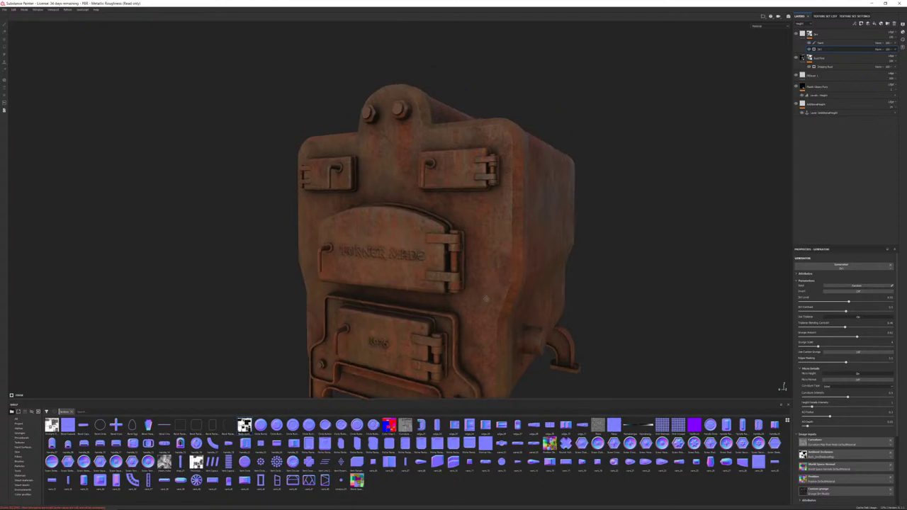
pyautogui.keyDown('alt'); pyautogui.moveTo(544, 253); pyautogui.dragTo(453, 287, button='middle'); pyautogui.keyUp('alt')
pyautogui.keyDown('alt'); pyautogui.moveTo(453, 287); pyautogui.dragTo(560, 334, button='right'); pyautogui.keyUp('alt')
pyautogui.keyDown('alt'); pyautogui.moveTo(559, 334); pyautogui.dragTo(585, 327); pyautogui.keyUp('alt')
pyautogui.keyDown('alt'); pyautogui.moveTo(585, 327); pyautogui.dragTo(457, 219, button='right'); pyautogui.keyUp('alt')
pyautogui.keyDown('alt'); pyautogui.moveTo(458, 219); pyautogui.dragTo(588, 198, button='middle'); pyautogui.keyUp('alt')
pyautogui.keyDown('alt'); pyautogui.moveTo(589, 198); pyautogui.dragTo(454, 136, button='right'); pyautogui.keyUp('alt')
pyautogui.keyDown('alt'); pyautogui.moveTo(454, 136); pyautogui.dragTo(539, 234); pyautogui.keyUp('alt')
pyautogui.scroll(8, 538, 235)
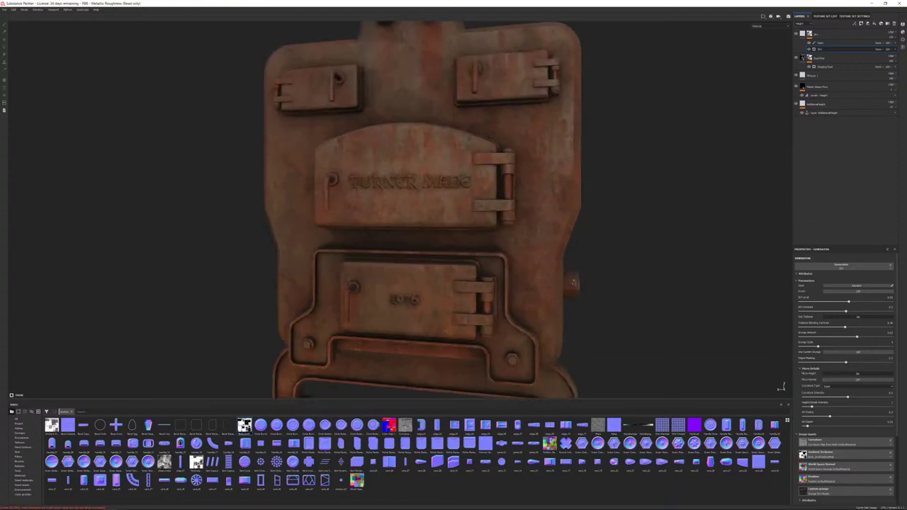
pyautogui.scroll(-8, 539, 235)
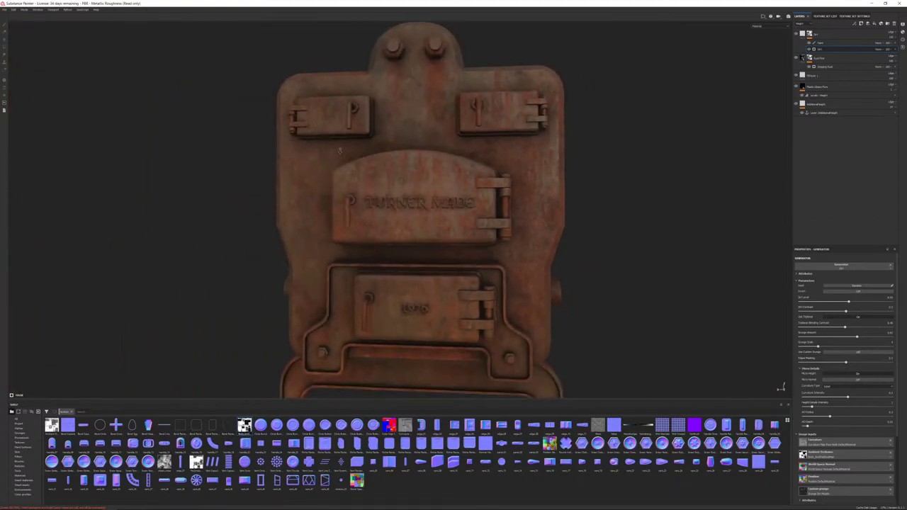
pyautogui.keyDown('alt'); pyautogui.moveTo(539, 235); pyautogui.dragTo(503, 212); pyautogui.keyUp('alt')
pyautogui.scroll(-5, 624, 239)
pyautogui.scroll(5, 517, 245)
pyautogui.keyDown('alt'); pyautogui.moveTo(569, 291); pyautogui.dragTo(538, 280); pyautogui.keyUp('alt')
# Step: Add a new fill layer above the Dirt layer
pyautogui.click(830, 34)
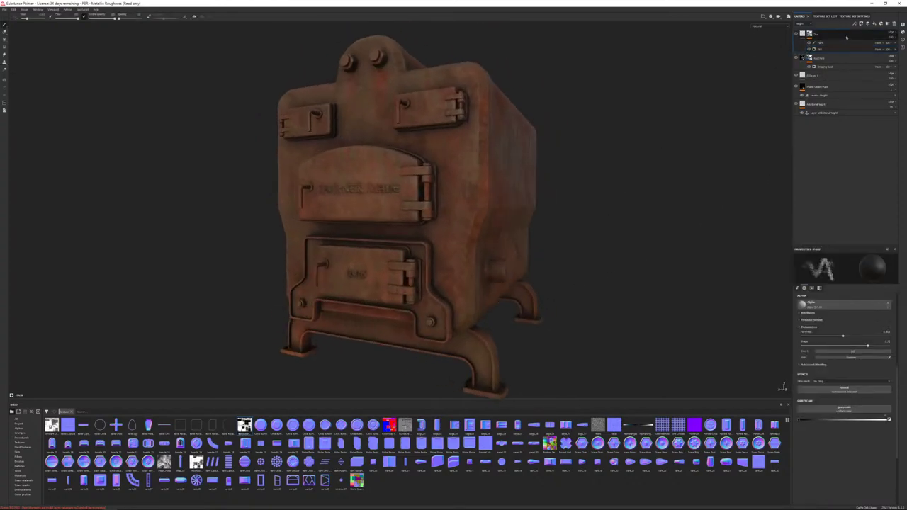
pyautogui.moveTo(476, 265)
pyautogui.keyDown('alt'); pyautogui.mouseDown()
pyautogui.moveTo(543, 267)
pyautogui.moveTo(491, 268)
pyautogui.mouseUp(); pyautogui.keyUp('alt')
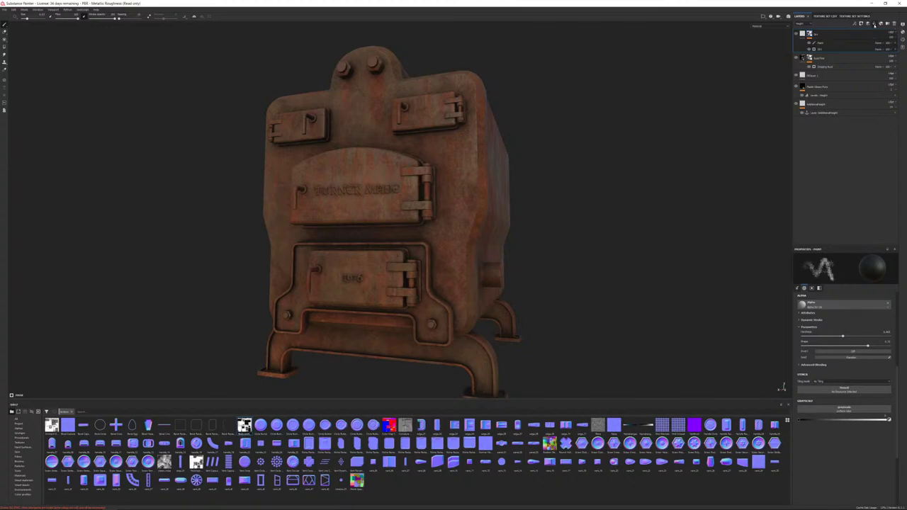
pyautogui.click(874, 25)
pyautogui.keyDown('alt'); pyautogui.moveTo(539, 250); pyautogui.dragTo(522, 302); pyautogui.keyUp('alt')
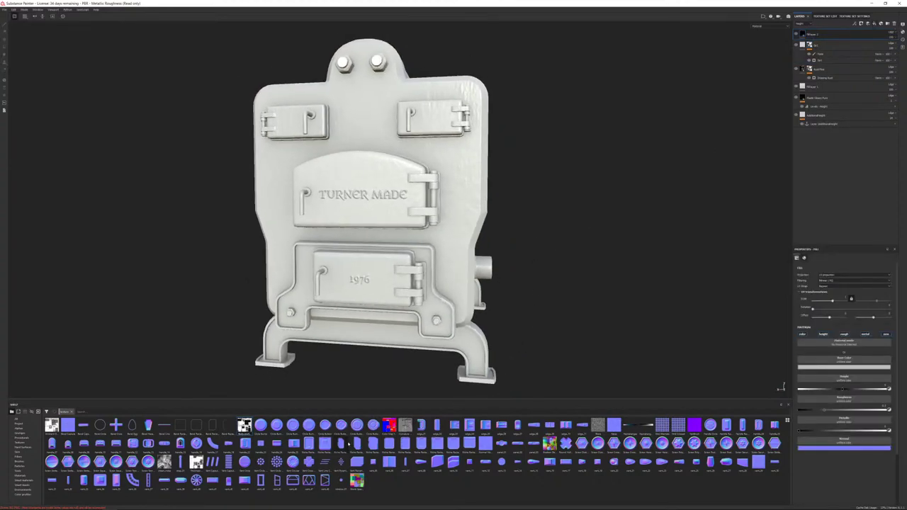
pyautogui.moveTo(373, 443)
# Step: Set the new fill layer's base color to a very dark olive green and its roughness to about 0.7
pyautogui.click(850, 368)
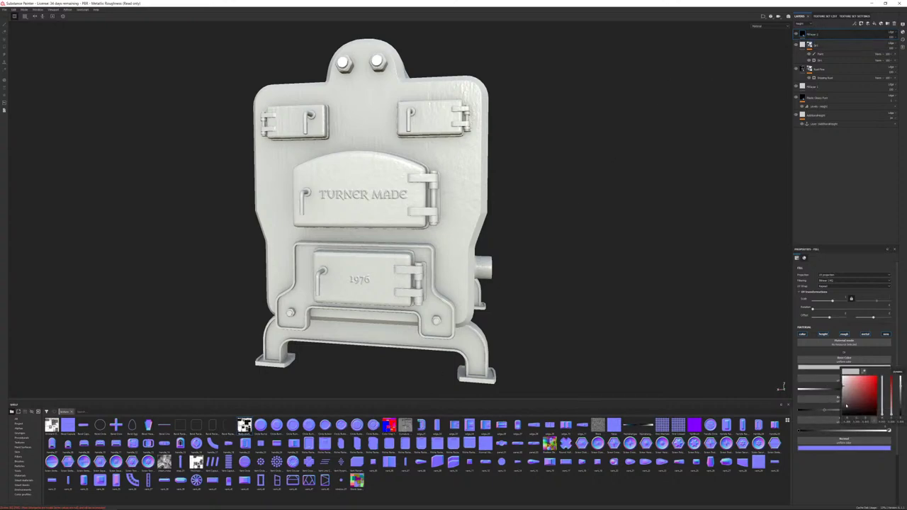
pyautogui.click(843, 406)
pyautogui.moveTo(842, 406); pyautogui.dragTo(856, 412)
pyautogui.click(882, 407)
pyautogui.keyDown('alt'); pyautogui.moveTo(616, 333); pyautogui.dragTo(547, 349); pyautogui.keyUp('alt')
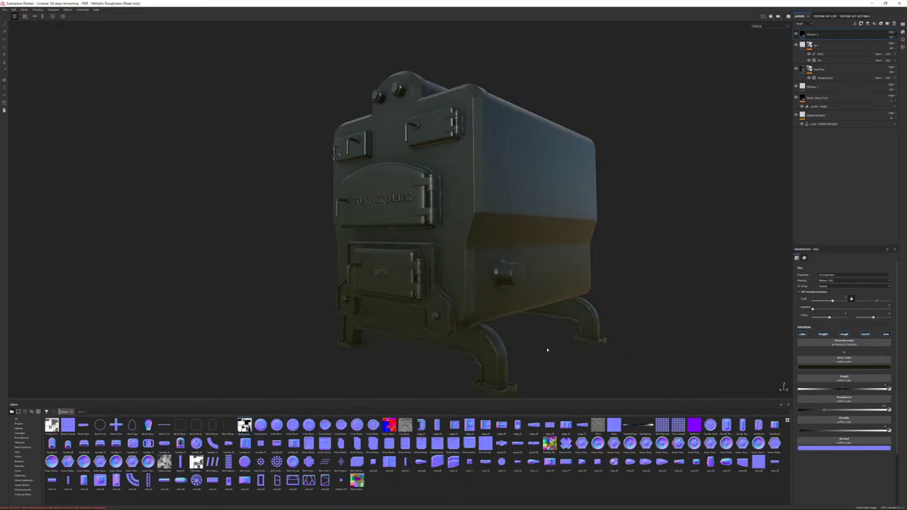
pyautogui.moveTo(857, 414); pyautogui.dragTo(863, 415)
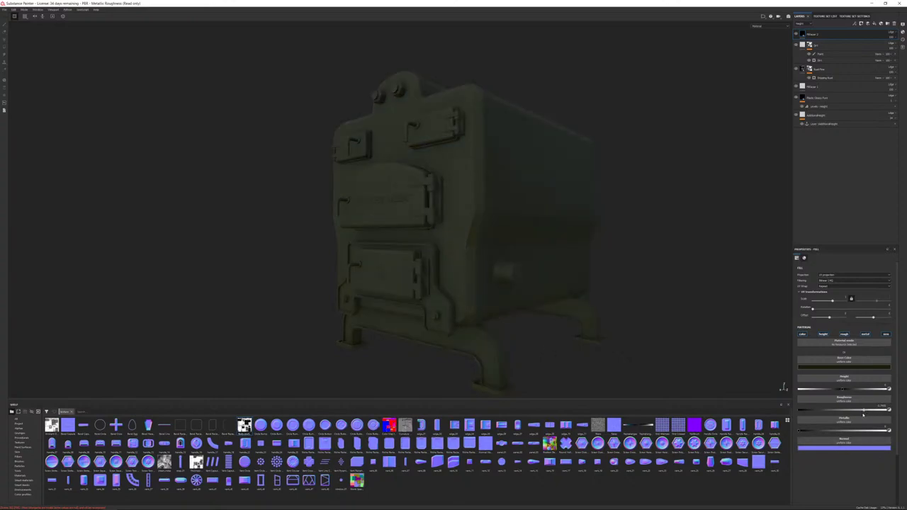
pyautogui.keyDown('alt'); pyautogui.moveTo(540, 316); pyautogui.dragTo(593, 330); pyautogui.keyUp('alt')
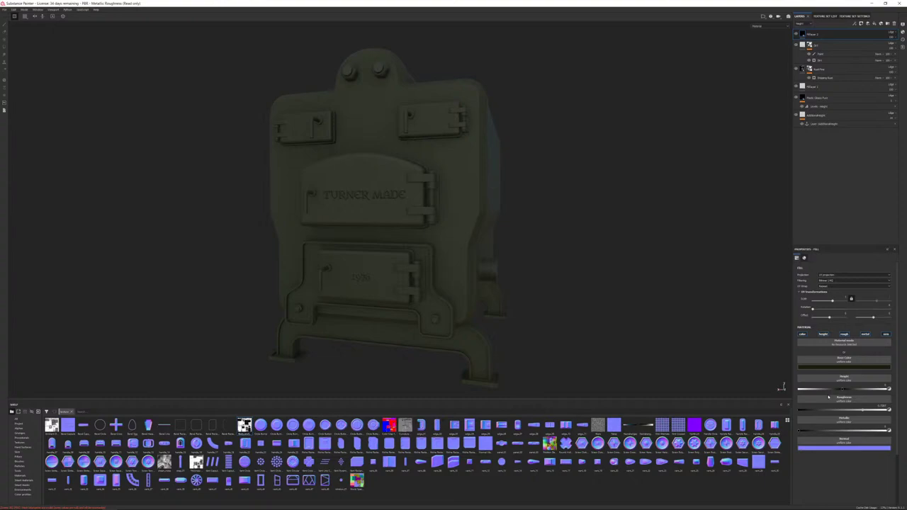
# Step: Turn off the normal, metallic and height channels on the olive fill layer, keeping only color and roughness
pyautogui.click(886, 335)
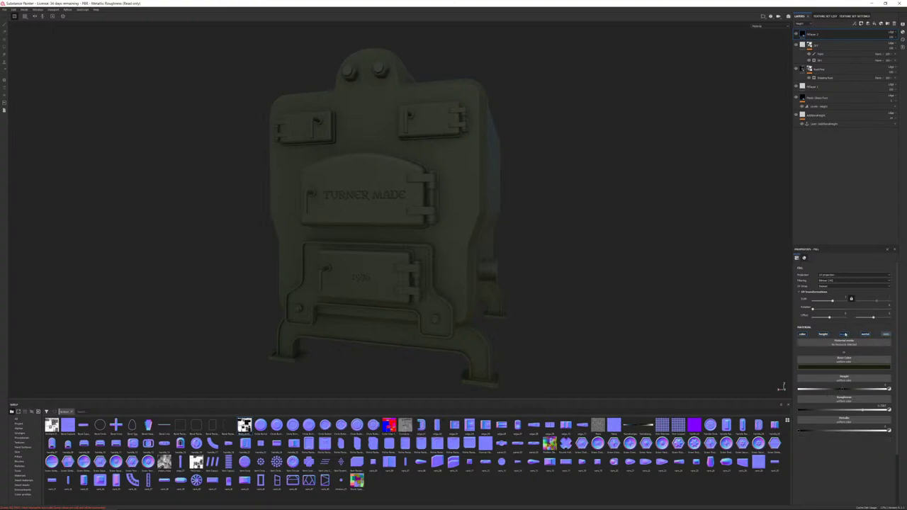
pyautogui.click(866, 335)
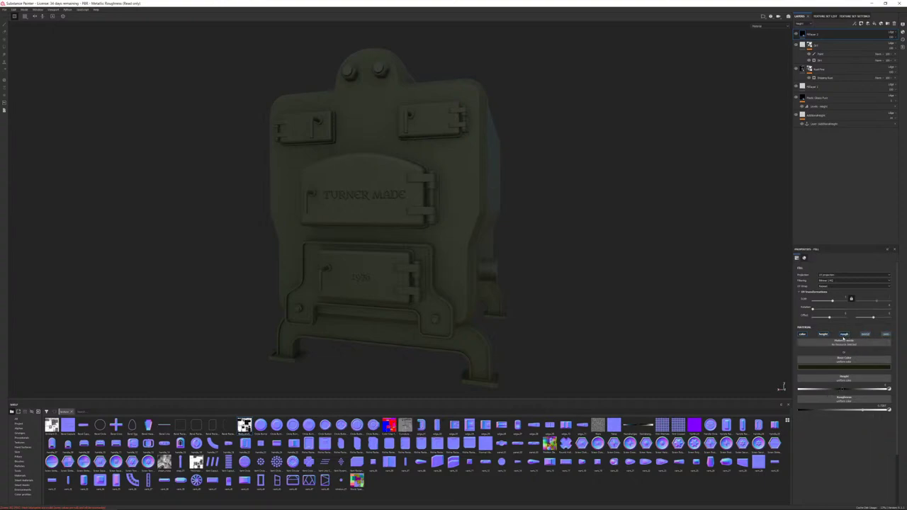
pyautogui.click(822, 335)
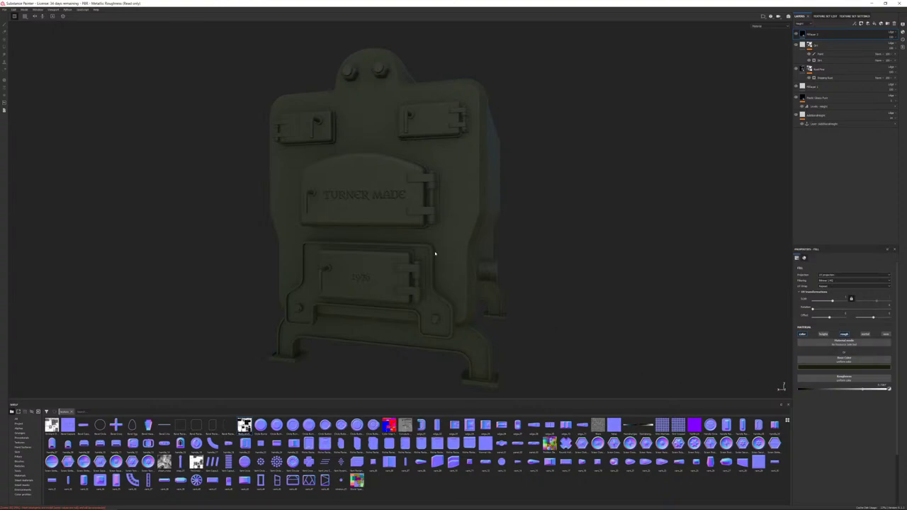
pyautogui.keyDown('alt'); pyautogui.moveTo(436, 253); pyautogui.dragTo(571, 345); pyautogui.keyUp('alt')
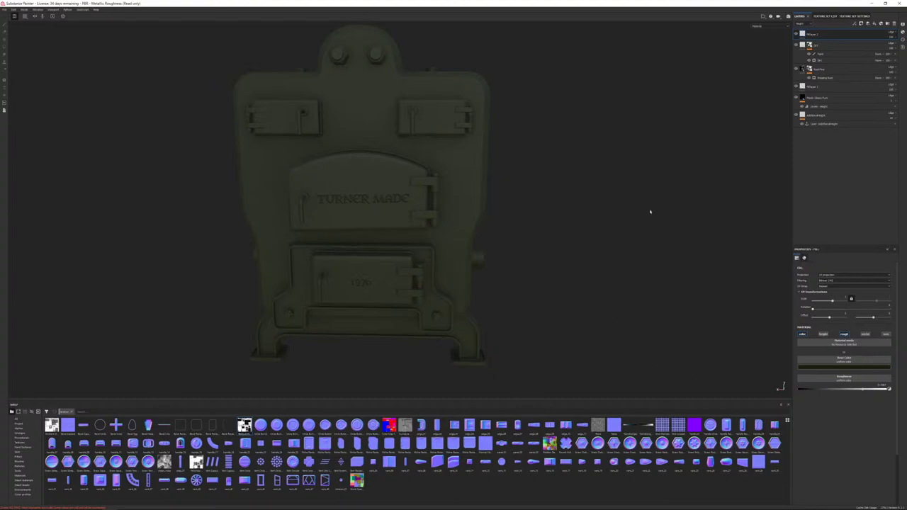
# Step: Give the olive fill layer a black mask driven by a Dripping Rust generator, and check it around the upper doors and bolts
pyautogui.rightClick(815, 34)
pyautogui.click(829, 40)
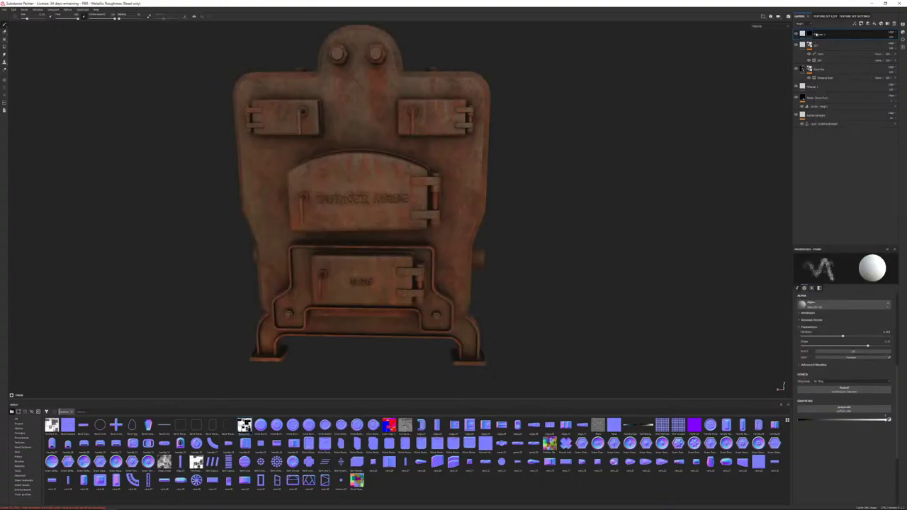
pyautogui.rightClick(812, 33)
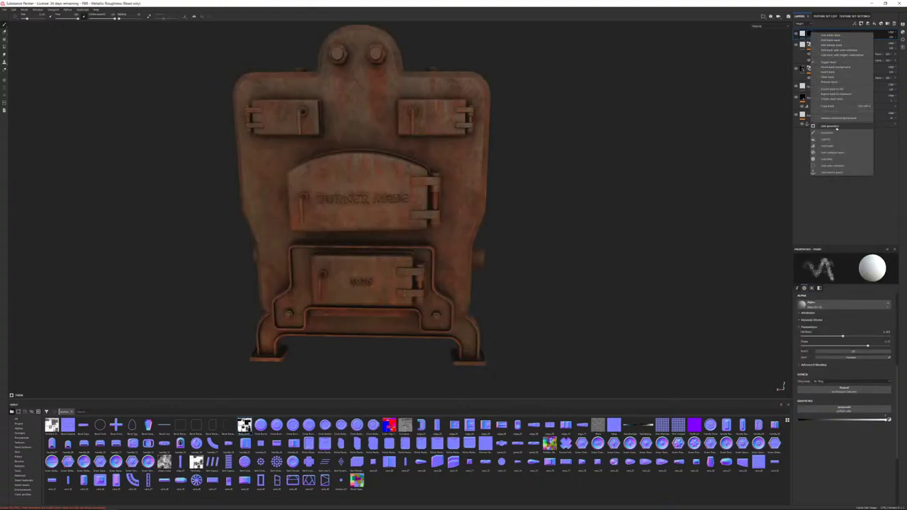
pyautogui.click(842, 126)
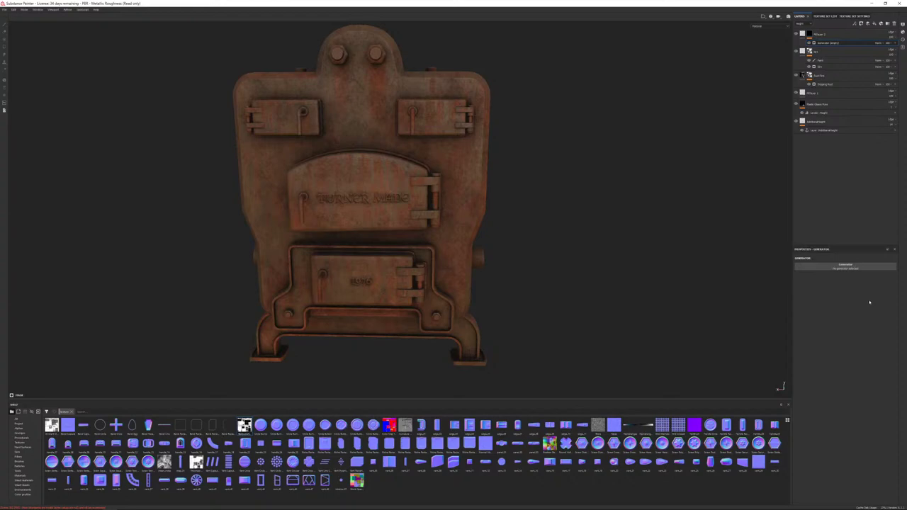
pyautogui.click(854, 268)
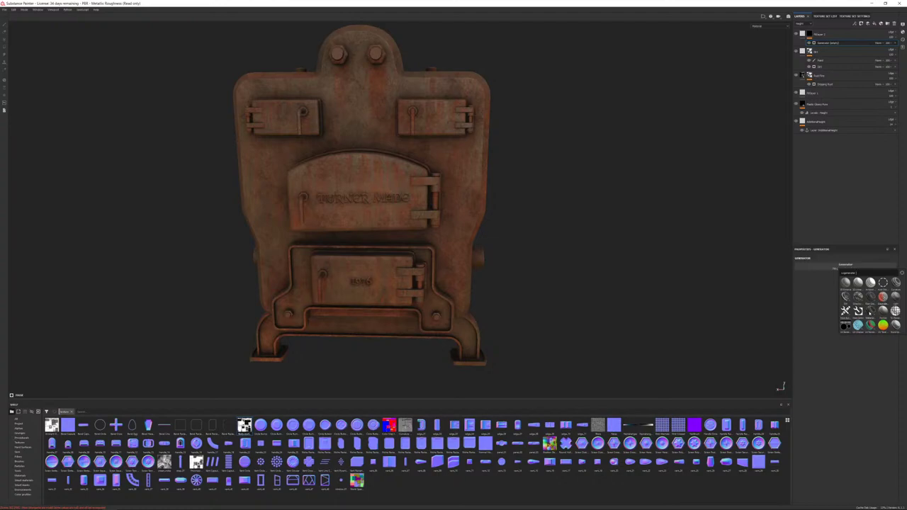
pyautogui.moveTo(870, 310)
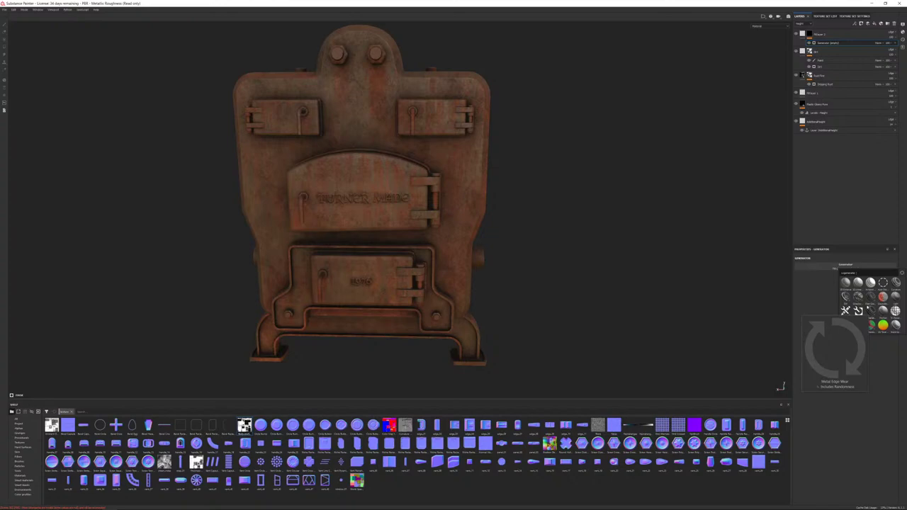
pyautogui.click(858, 297)
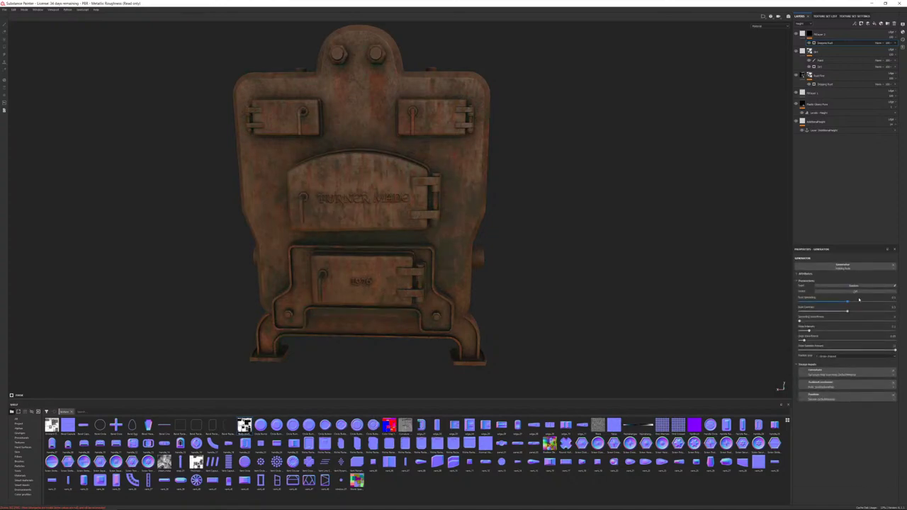
pyautogui.keyDown('alt'); pyautogui.moveTo(632, 225); pyautogui.dragTo(442, 194); pyautogui.keyUp('alt')
pyautogui.scroll(5, 527, 230)
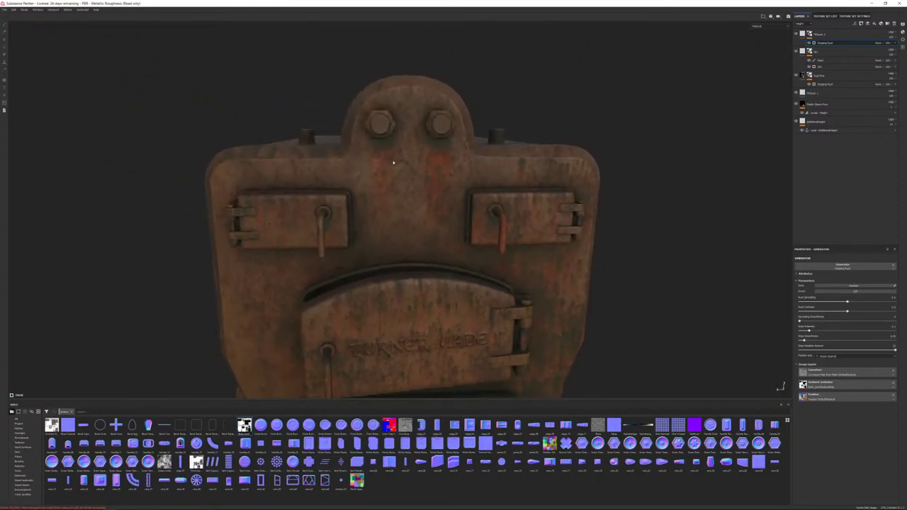
pyautogui.scroll(-3, 439, 175)
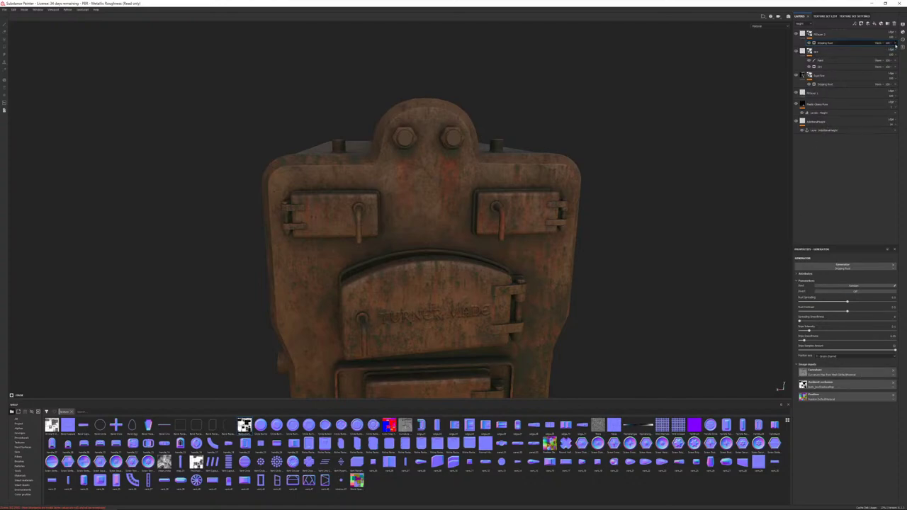
# Step: Look through the alternative generators, then remove the Dripping Rust generator from the olive fill layer's mask
pyautogui.click(841, 267)
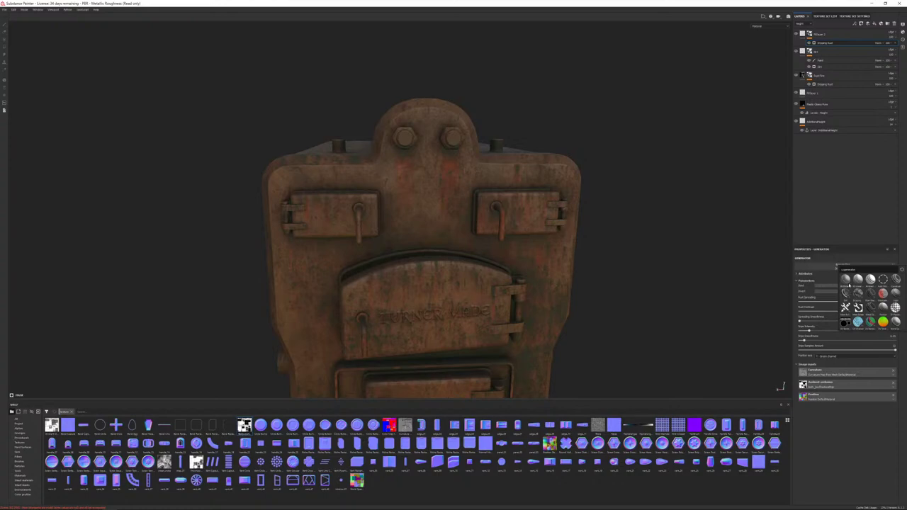
pyautogui.moveTo(848, 306)
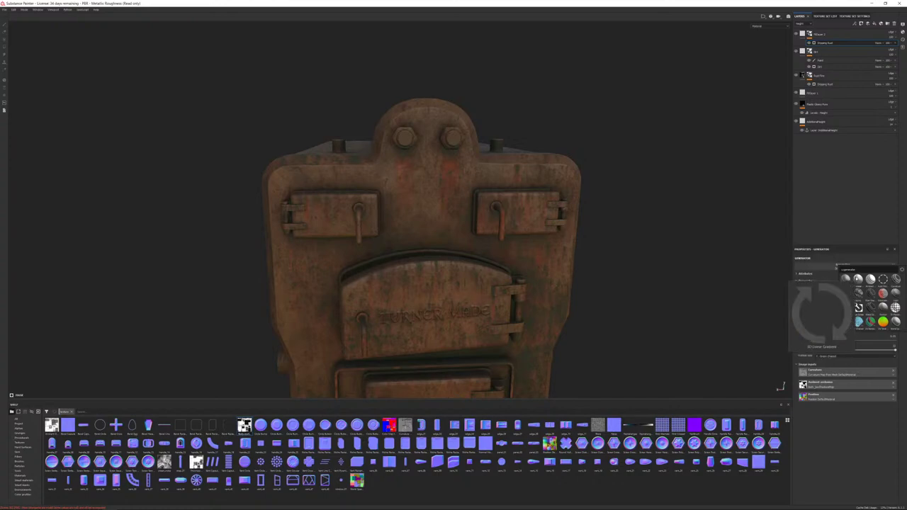
pyautogui.moveTo(883, 279)
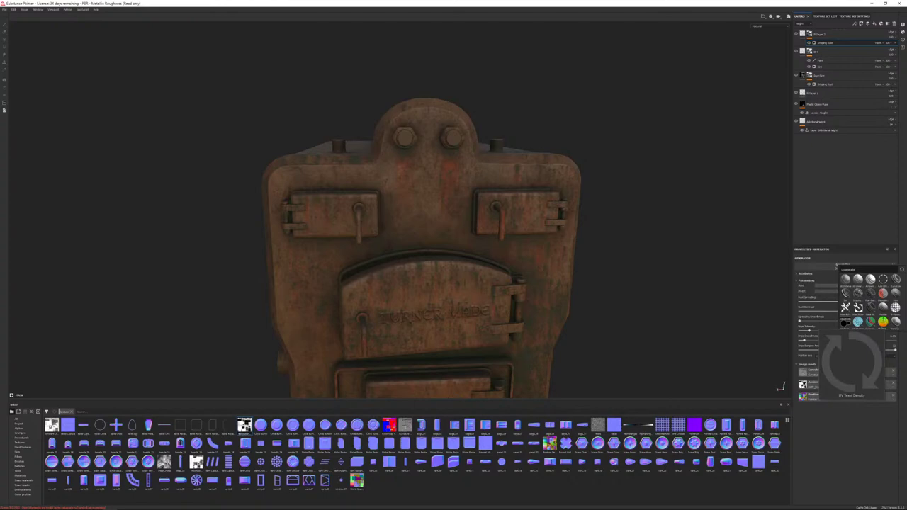
pyautogui.moveTo(871, 293)
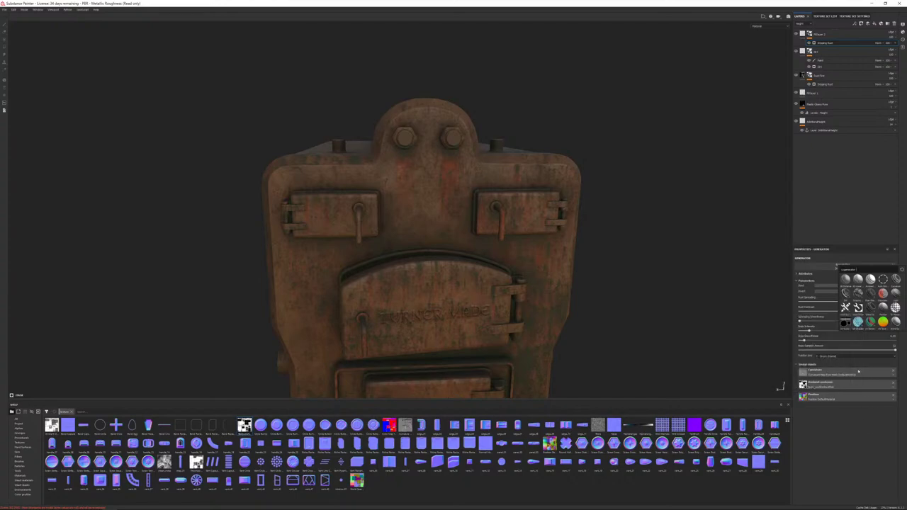
pyautogui.click(894, 43)
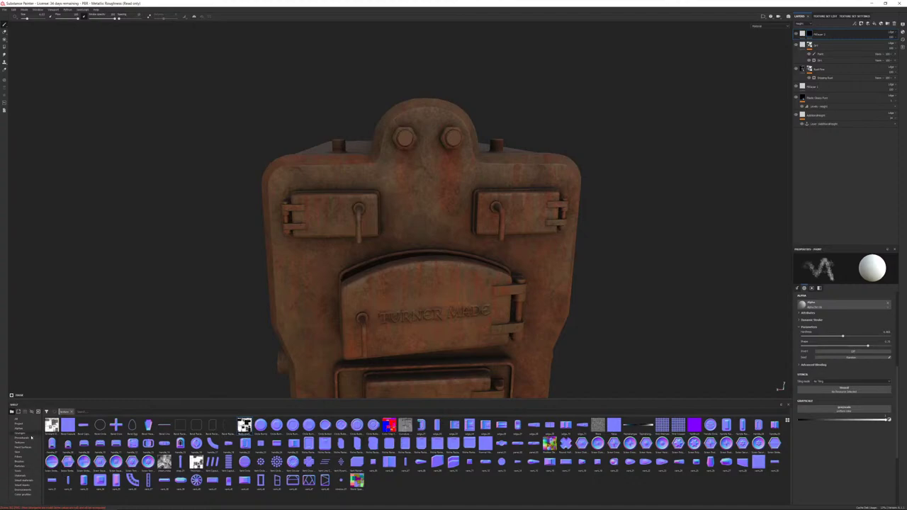
# Step: Try the Water Drips smart mask on the olive fill layer and open its Mask Builder settings
pyautogui.click(28, 486)
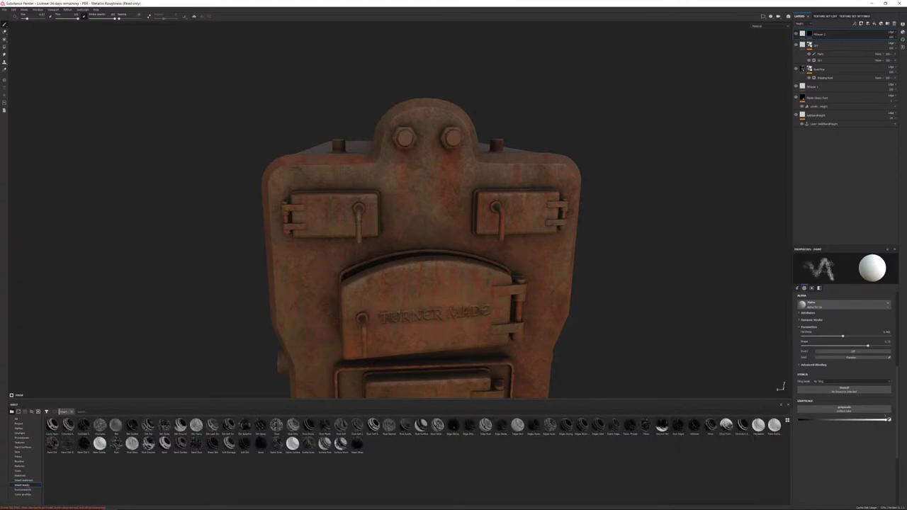
pyautogui.moveTo(358, 444)
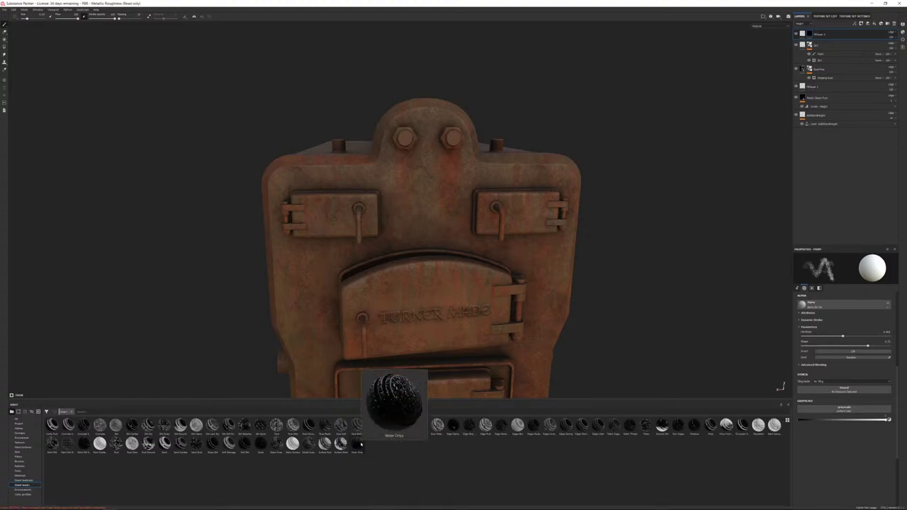
pyautogui.moveTo(360, 444); pyautogui.dragTo(810, 34)
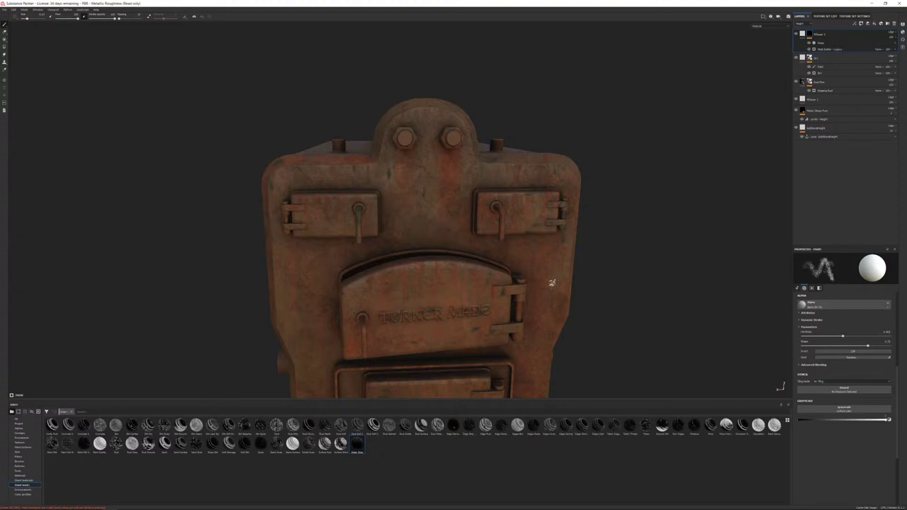
pyautogui.keyDown('alt'); pyautogui.moveTo(550, 284); pyautogui.dragTo(461, 195); pyautogui.keyUp('alt')
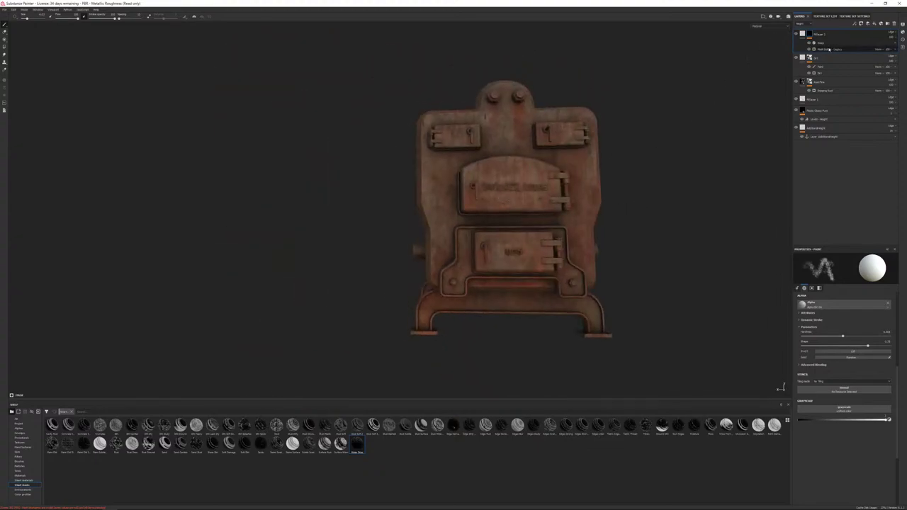
pyautogui.click(829, 49)
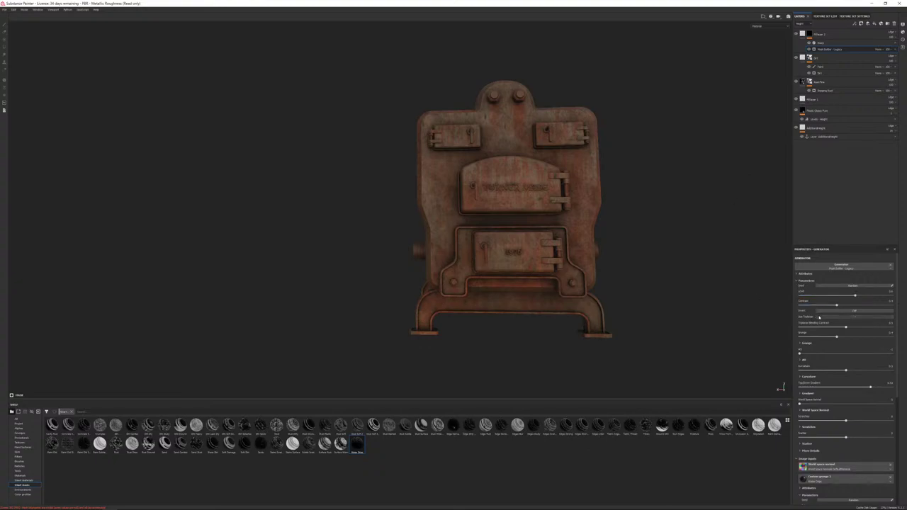
# Step: Inspect the drips on the furnace's front, side and legs, and remove both Water Drips effects from the mask
pyautogui.keyDown('alt'); pyautogui.moveTo(523, 249); pyautogui.dragTo(571, 258); pyautogui.keyUp('alt')
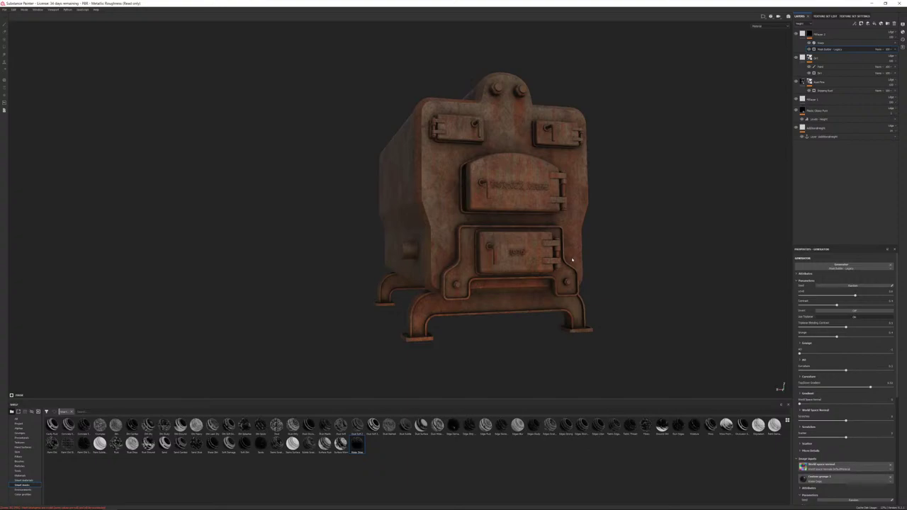
pyautogui.keyDown('alt'); pyautogui.moveTo(571, 258); pyautogui.dragTo(598, 269, button='right'); pyautogui.keyUp('alt')
pyautogui.keyDown('alt'); pyautogui.moveTo(597, 269); pyautogui.dragTo(577, 313); pyautogui.keyUp('alt')
pyautogui.keyDown('alt'); pyautogui.moveTo(576, 314); pyautogui.dragTo(591, 369, button='middle'); pyautogui.keyUp('alt')
pyautogui.keyDown('alt'); pyautogui.moveTo(591, 369); pyautogui.dragTo(575, 331); pyautogui.keyUp('alt')
pyautogui.keyDown('alt'); pyautogui.moveTo(575, 330); pyautogui.dragTo(606, 337, button='right'); pyautogui.keyUp('alt')
pyautogui.keyDown('alt'); pyautogui.moveTo(434, 198); pyautogui.dragTo(471, 131, button='middle'); pyautogui.keyUp('alt')
pyautogui.scroll(-8, 477, 315)
pyautogui.keyDown('alt'); pyautogui.moveTo(471, 132); pyautogui.dragTo(472, 156); pyautogui.keyUp('alt')
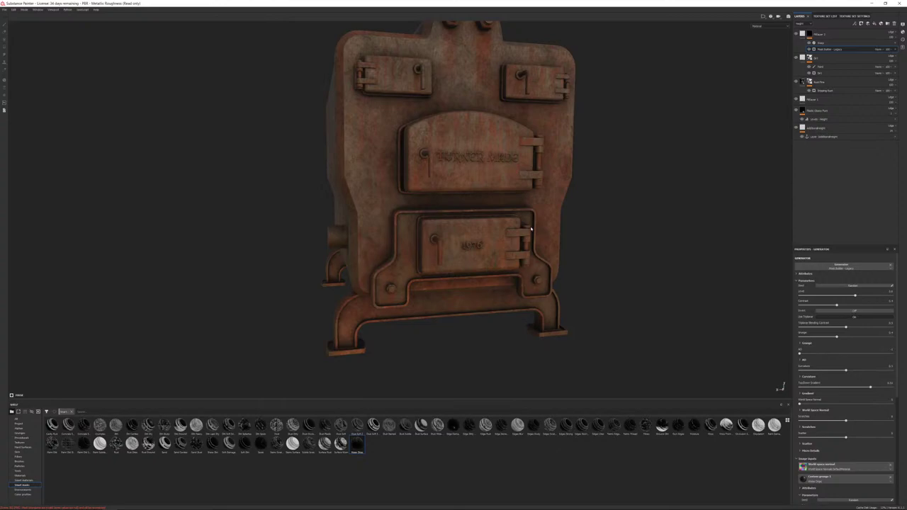
pyautogui.click(895, 44)
pyautogui.click(895, 45)
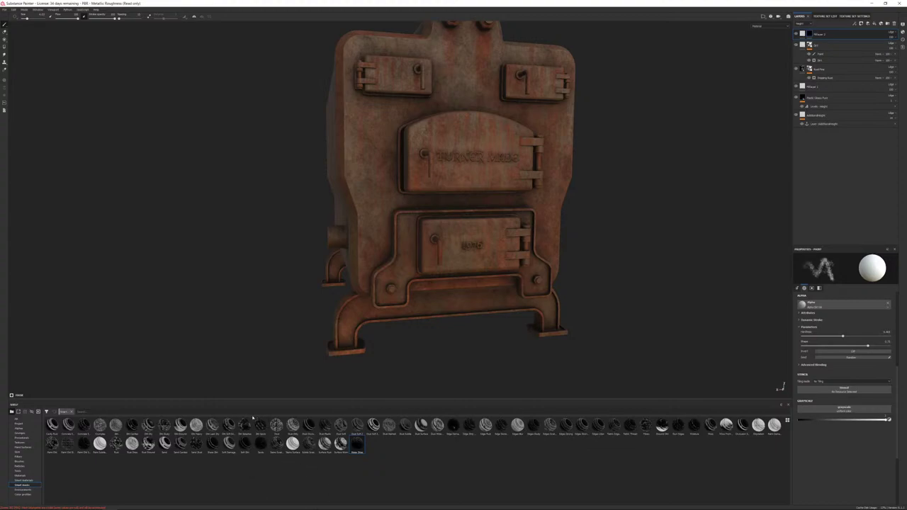
# Step: Apply the dirt smart mask listed just before Dirt Spots to the olive fill layer and check its patches on the furnace
pyautogui.moveTo(247, 423)
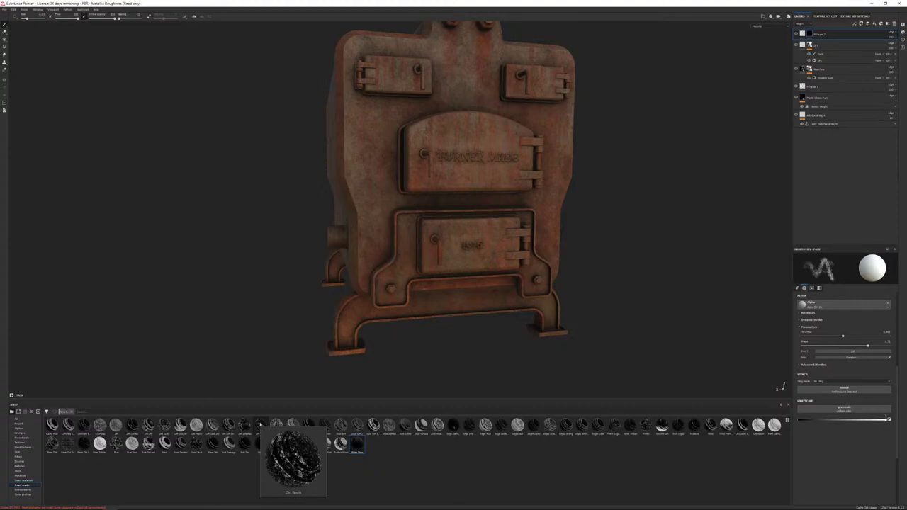
pyautogui.moveTo(260, 423); pyautogui.dragTo(814, 40)
pyautogui.keyDown('alt'); pyautogui.moveTo(445, 182); pyautogui.dragTo(408, 158); pyautogui.keyUp('alt')
pyautogui.keyDown('alt'); pyautogui.moveTo(407, 157); pyautogui.dragTo(464, 202, button='right'); pyautogui.keyUp('alt')
pyautogui.keyDown('alt'); pyautogui.moveTo(464, 202); pyautogui.dragTo(401, 267); pyautogui.keyUp('alt')
pyautogui.keyDown('alt'); pyautogui.moveTo(401, 267); pyautogui.dragTo(395, 249, button='right'); pyautogui.keyUp('alt')
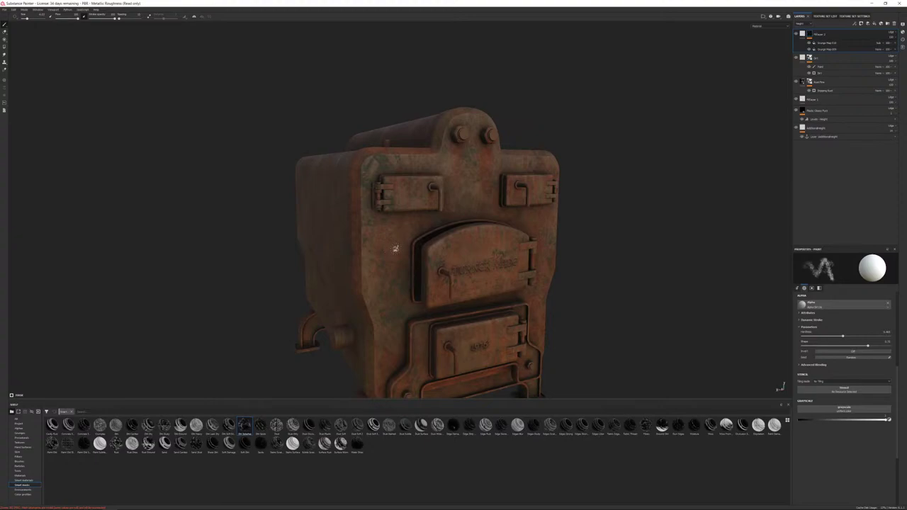
pyautogui.keyDown('alt'); pyautogui.moveTo(395, 249); pyautogui.dragTo(401, 244, button='middle'); pyautogui.keyUp('alt')
pyautogui.keyDown('alt'); pyautogui.moveTo(400, 245); pyautogui.dragTo(379, 238); pyautogui.keyUp('alt')
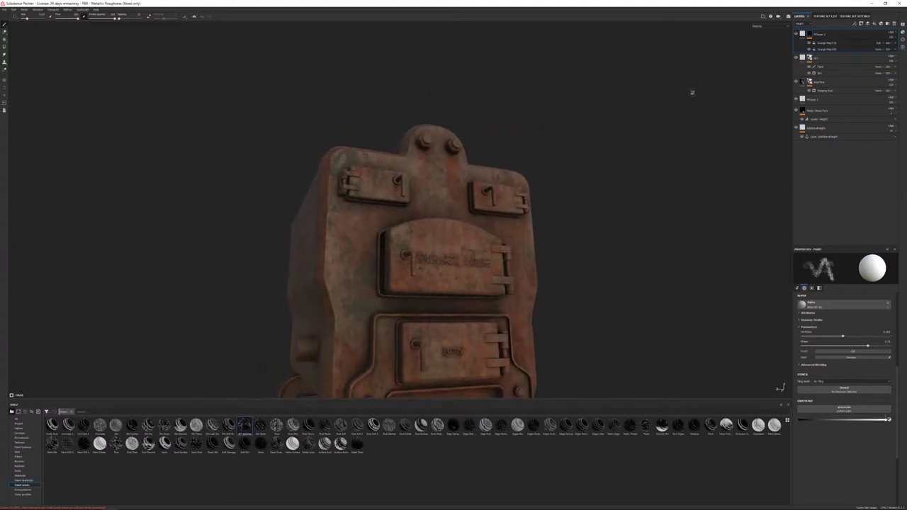
# Step: Switch the layer stack to the base color channel, lower the olive fill layer's opacity, and check the front doors up close
pyautogui.click(803, 29)
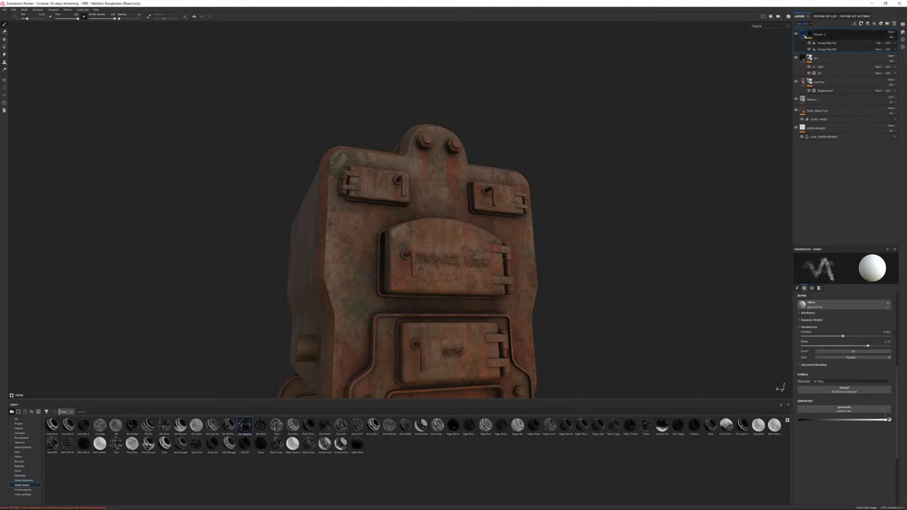
pyautogui.click(890, 46)
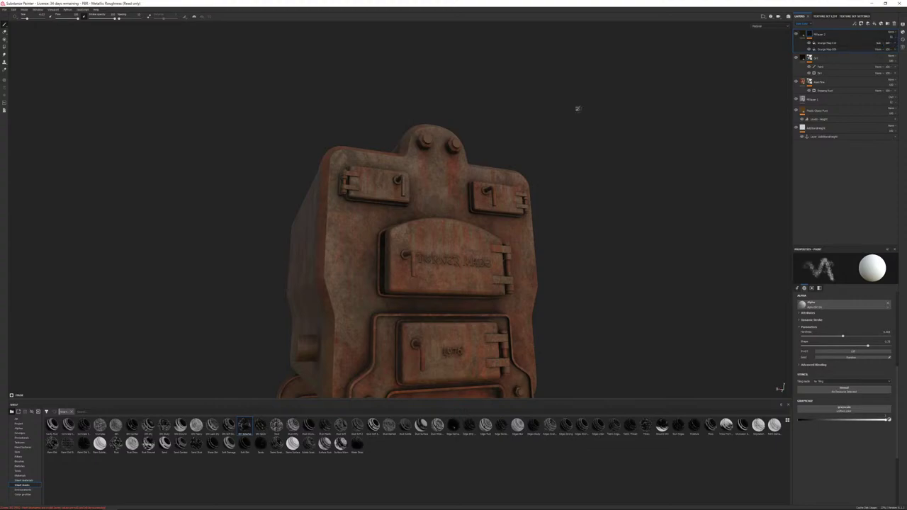
pyautogui.keyDown('alt'); pyautogui.moveTo(578, 108); pyautogui.dragTo(467, 133); pyautogui.keyUp('alt')
pyautogui.keyDown('alt'); pyautogui.moveTo(494, 182); pyautogui.dragTo(565, 230, button='right'); pyautogui.keyUp('alt')
pyautogui.keyDown('alt'); pyautogui.moveTo(566, 230); pyautogui.dragTo(549, 186, button='middle'); pyautogui.keyUp('alt')
pyautogui.keyDown('alt'); pyautogui.moveTo(550, 187); pyautogui.dragTo(475, 144); pyautogui.keyUp('alt')
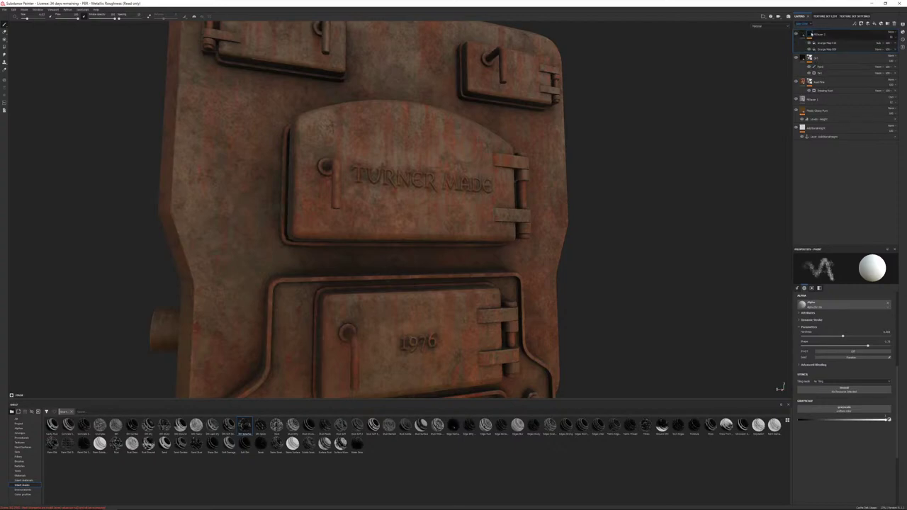
# Step: Lower the olive fill layer's roughness to about 0.4 and check the shinier patches around the doors and sides
pyautogui.click(814, 34)
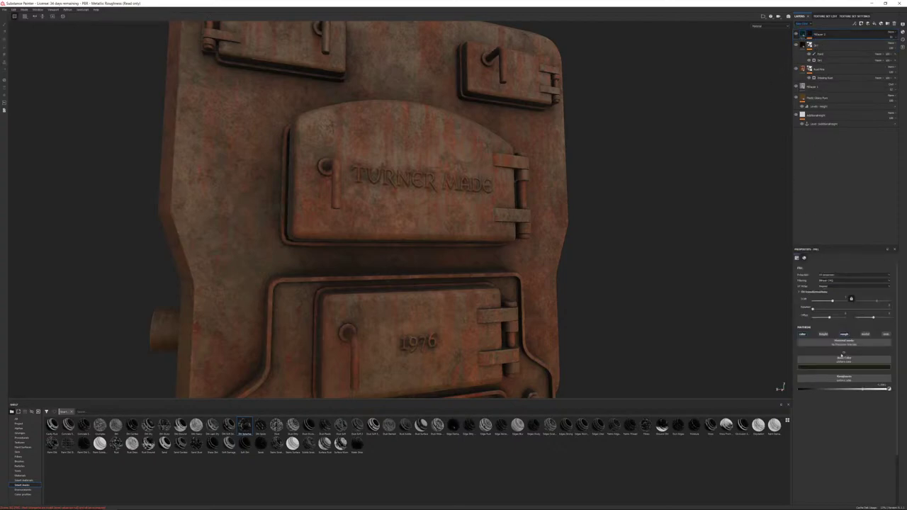
pyautogui.moveTo(843, 390); pyautogui.dragTo(834, 390)
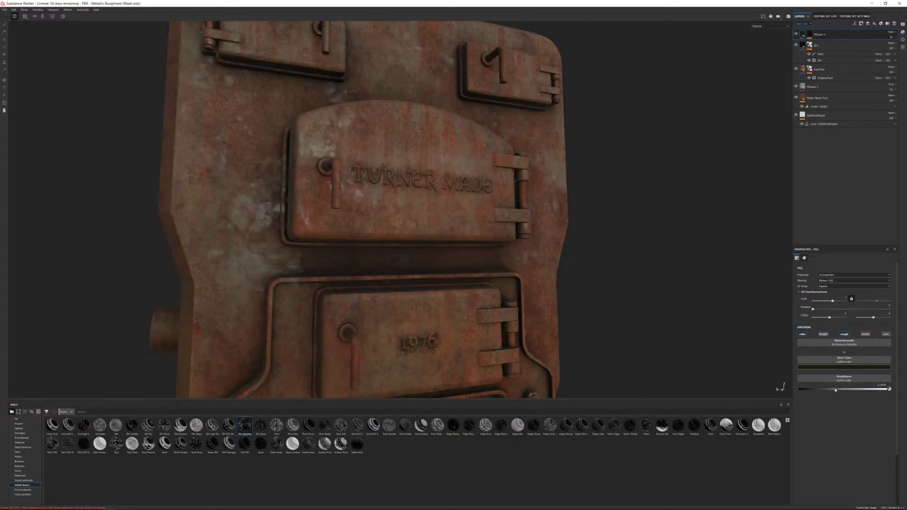
pyautogui.moveTo(613, 308)
pyautogui.keyDown('alt'); pyautogui.mouseDown()
pyautogui.moveTo(503, 294)
pyautogui.moveTo(602, 297)
pyautogui.mouseUp(); pyautogui.keyUp('alt')
pyautogui.keyDown('alt'); pyautogui.moveTo(603, 297); pyautogui.dragTo(376, 182, button='right'); pyautogui.keyUp('alt')
pyautogui.keyDown('alt'); pyautogui.moveTo(377, 182); pyautogui.dragTo(465, 228); pyautogui.keyUp('alt')
pyautogui.keyDown('alt'); pyautogui.moveTo(464, 228); pyautogui.dragTo(510, 256, button='right'); pyautogui.keyUp('alt')
pyautogui.keyDown('alt'); pyautogui.moveTo(510, 257); pyautogui.dragTo(660, 316); pyautogui.keyUp('alt')
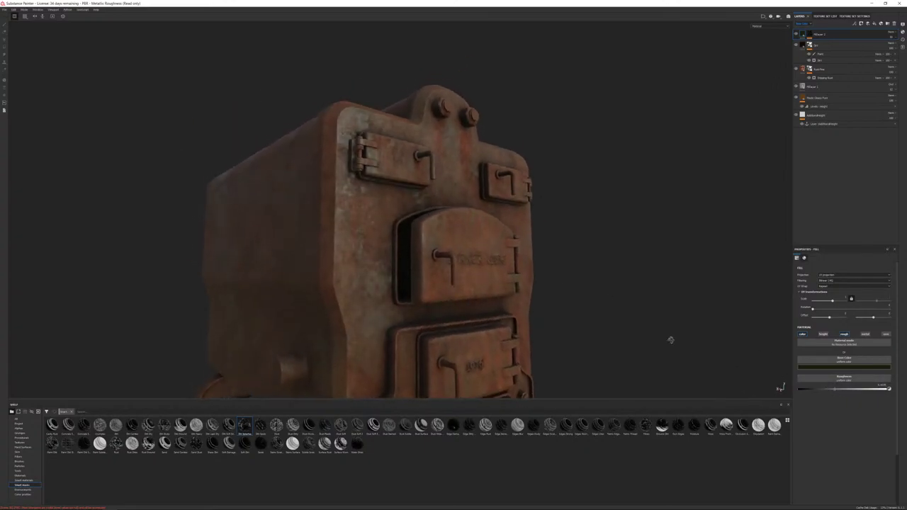
pyautogui.keyDown('alt'); pyautogui.moveTo(670, 340); pyautogui.dragTo(628, 330); pyautogui.keyUp('alt')
pyautogui.scroll(2, 658, 371)
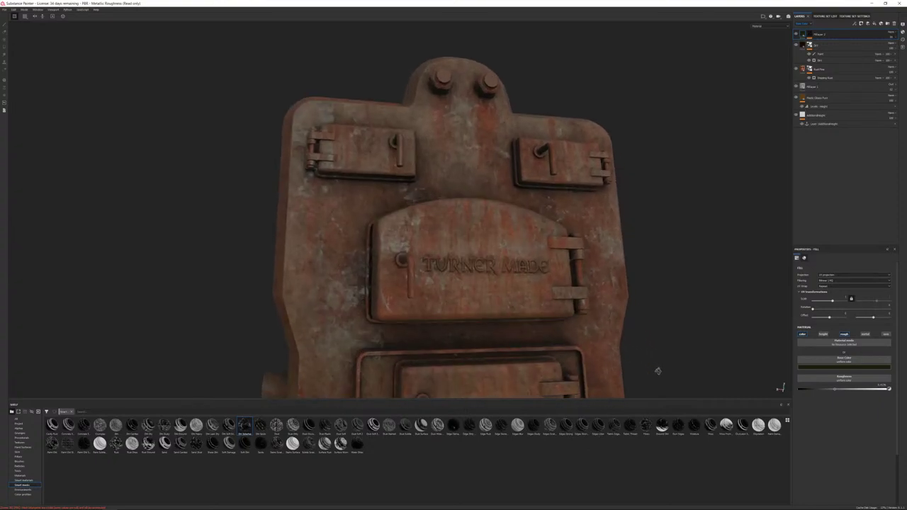
pyautogui.keyDown('alt'); pyautogui.moveTo(658, 371); pyautogui.dragTo(650, 369); pyautogui.keyUp('alt')
# Step: Move the olive fill layer directly below the Dirt layer and check the whole furnace
pyautogui.click(822, 44)
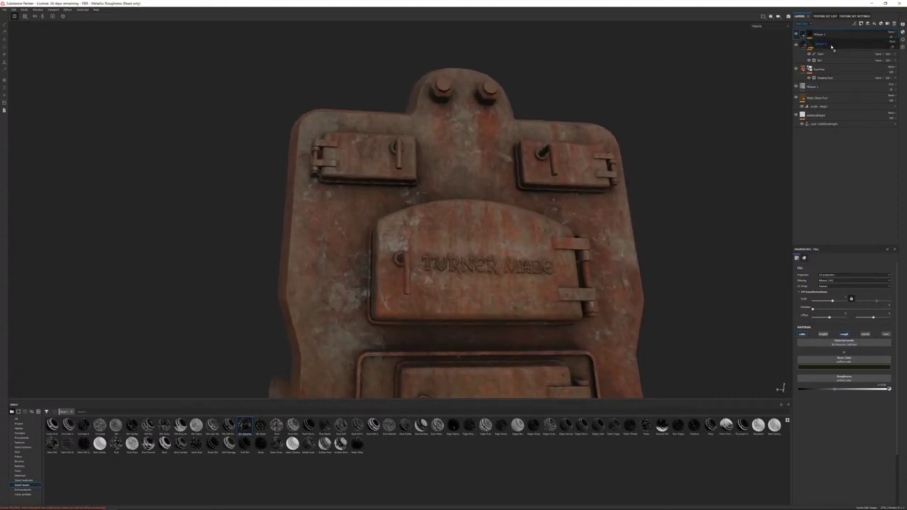
pyautogui.moveTo(833, 47); pyautogui.dragTo(834, 63)
pyautogui.moveTo(533, 211)
pyautogui.keyDown('alt'); pyautogui.mouseDown()
pyautogui.moveTo(581, 223)
pyautogui.moveTo(537, 212)
pyautogui.moveTo(482, 237)
pyautogui.moveTo(521, 224)
pyautogui.moveTo(413, 219)
pyautogui.moveTo(504, 200)
pyautogui.moveTo(494, 199)
pyautogui.moveTo(528, 203)
pyautogui.mouseUp(); pyautogui.keyUp('alt')
pyautogui.scroll(5, 537, 212)
pyautogui.scroll(-5, 454, 212)
pyautogui.keyDown('alt'); pyautogui.moveTo(528, 203); pyautogui.dragTo(340, 112, button='right'); pyautogui.keyUp('alt')
pyautogui.keyDown('alt'); pyautogui.moveTo(521, 200); pyautogui.dragTo(431, 254); pyautogui.keyUp('alt')
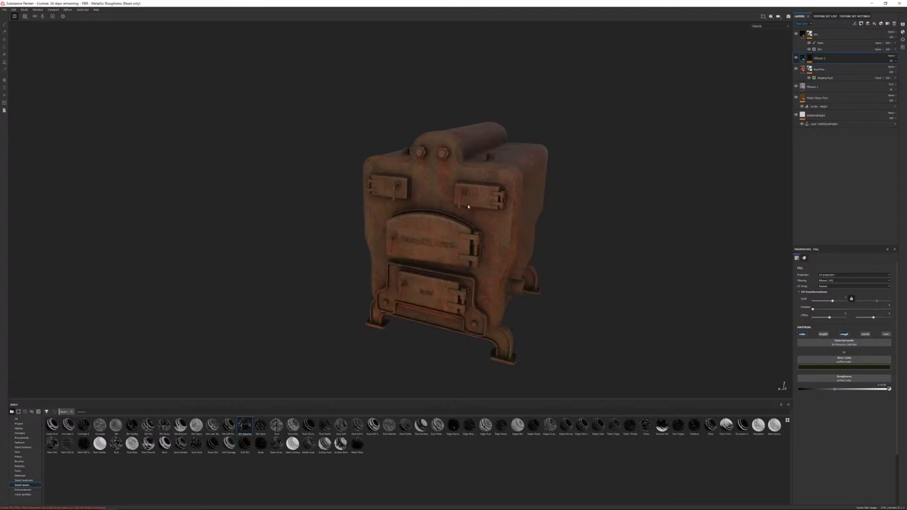
# Step: Start a texture export and browse for its output directory to the CabinInTheWoods project's Textures folder
pyautogui.click(5, 9)
pyautogui.click(29, 93)
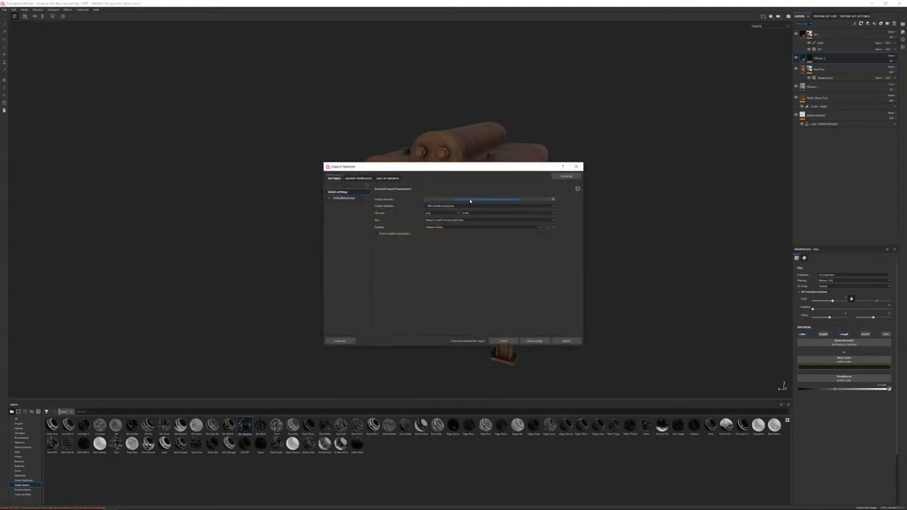
pyautogui.click(468, 200)
pyautogui.click(351, 212)
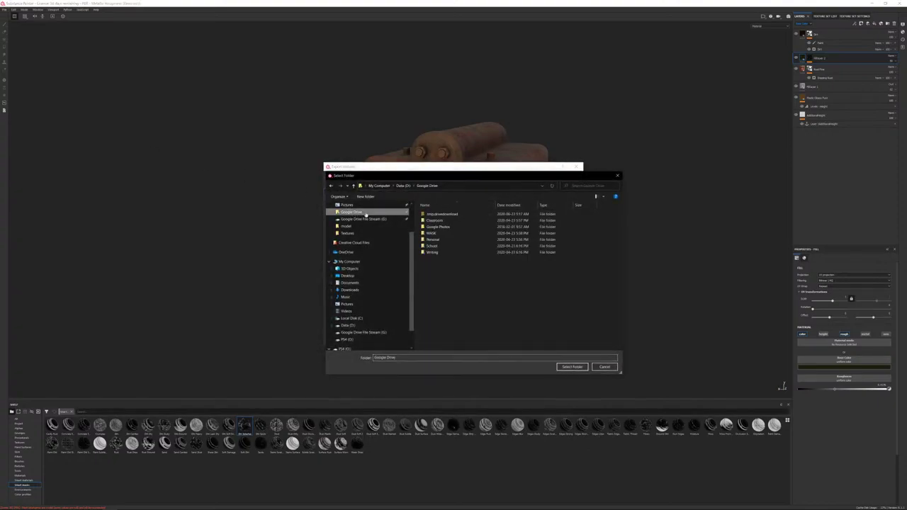
pyautogui.scroll(1, 396, 256)
pyautogui.click(347, 216)
pyautogui.scroll(-5, 451, 297)
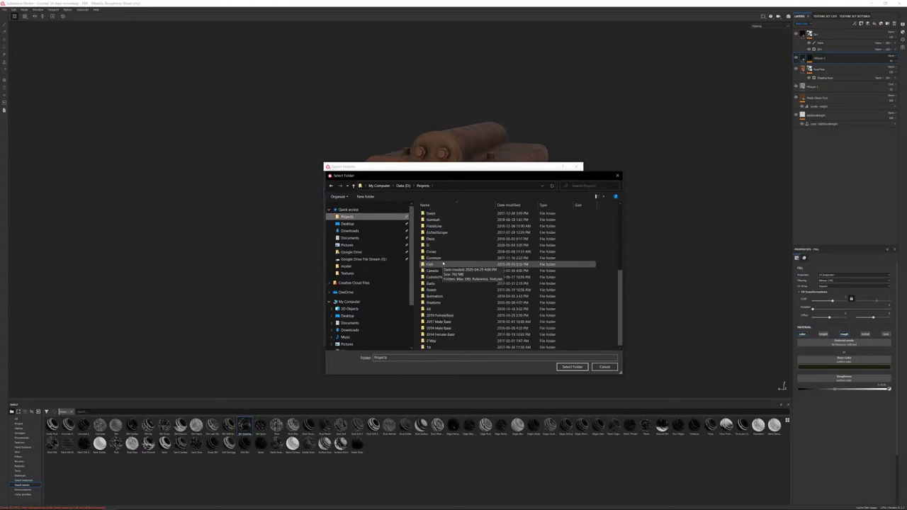
pyautogui.doubleClick(447, 277)
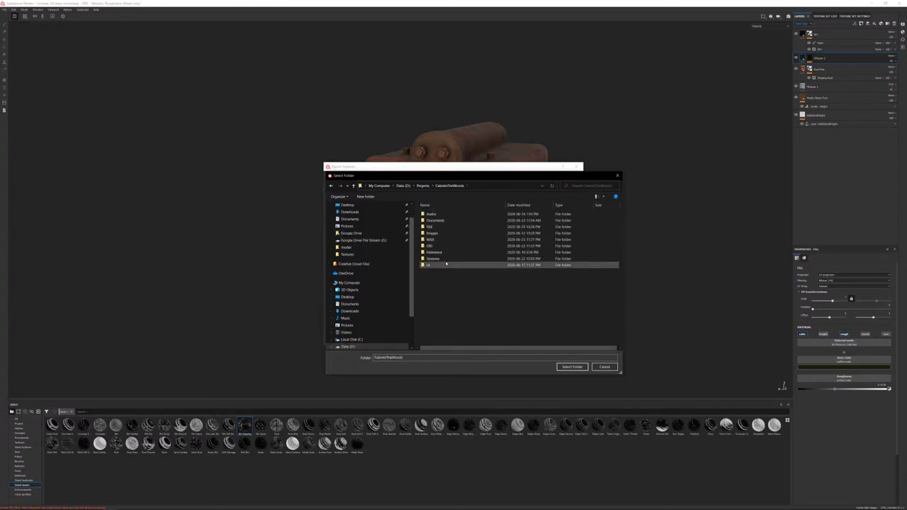
pyautogui.doubleClick(443, 262)
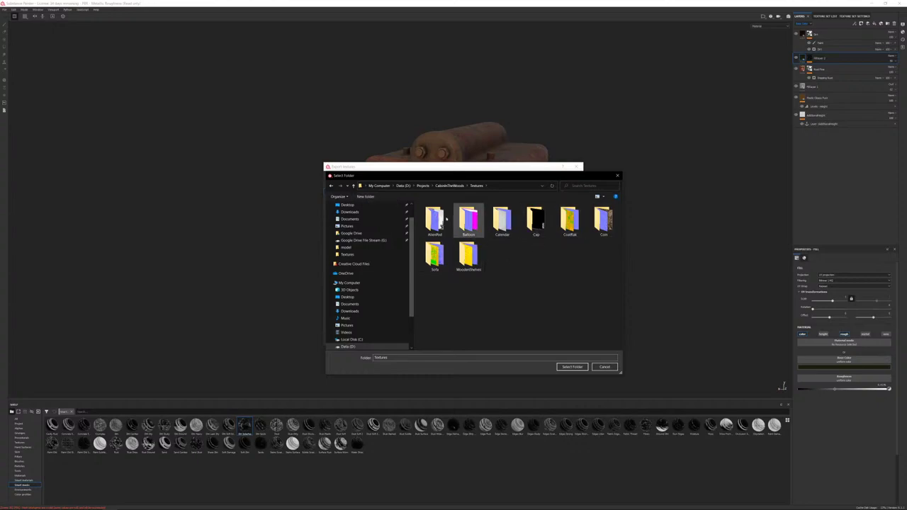
# Step: Create a folder named Furnace inside Textures and choose it as the export's output directory
pyautogui.click(366, 197)
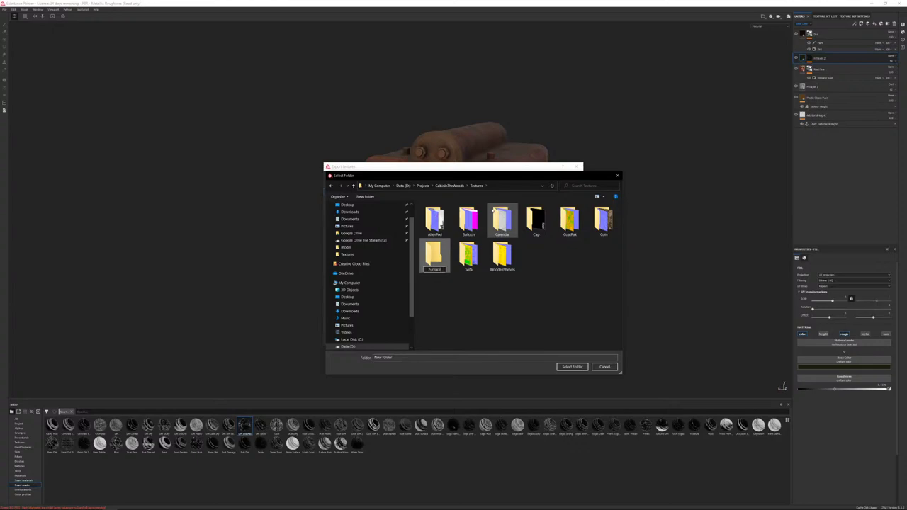
pyautogui.write('Furnace')
pyautogui.press('Return')
pyautogui.press('Return')
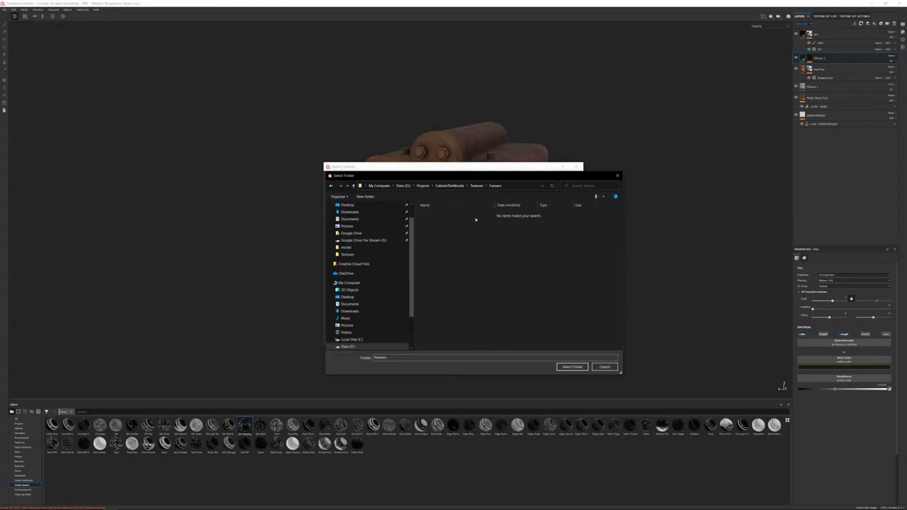
pyautogui.click(572, 366)
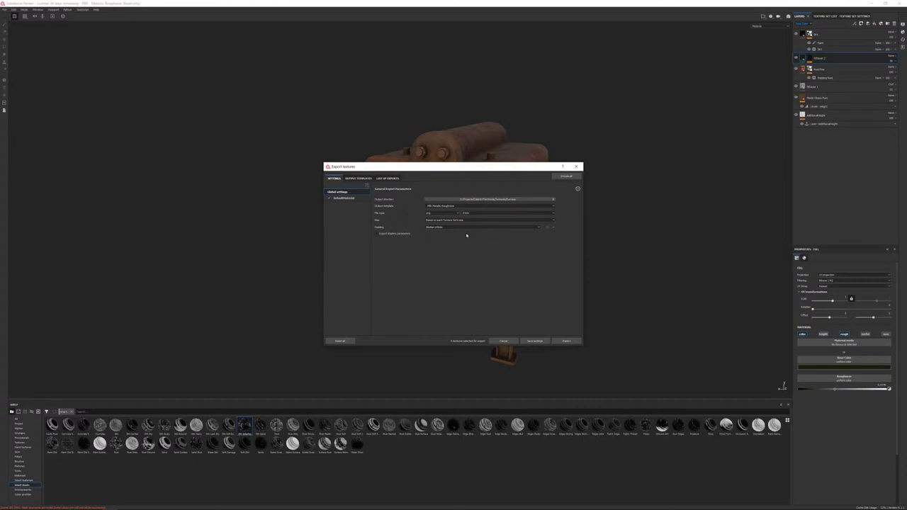
# Step: Set the export's output template to Unreal Engine 4 (Packed)
pyautogui.click(442, 207)
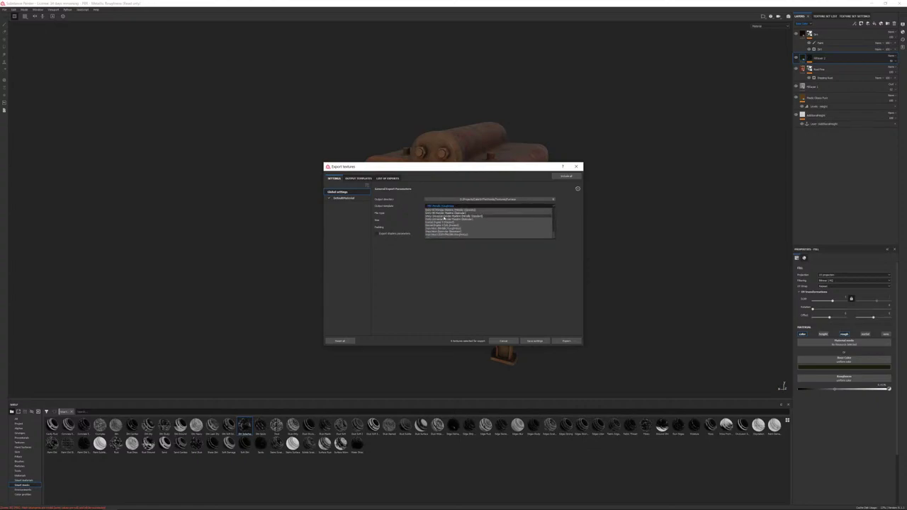
pyautogui.click(440, 224)
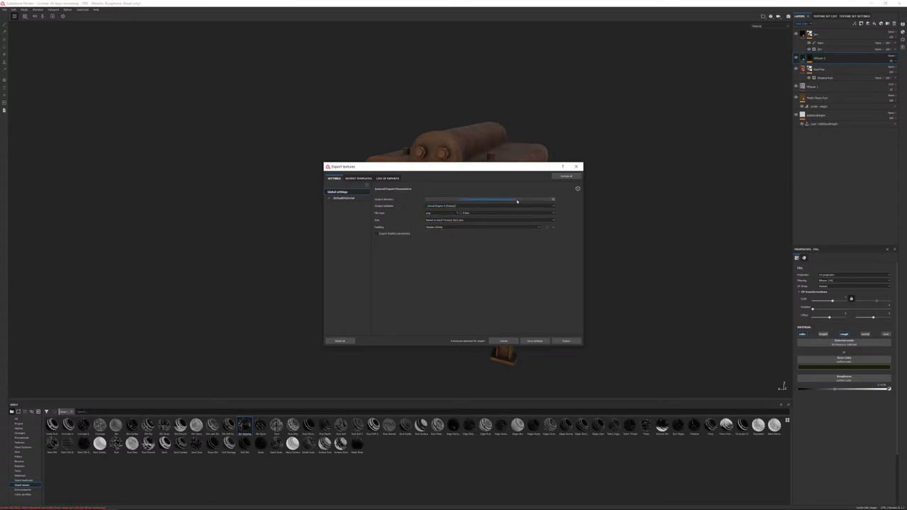
# Step: Run the export of the furnace textures with the current settings
pyautogui.click(568, 341)
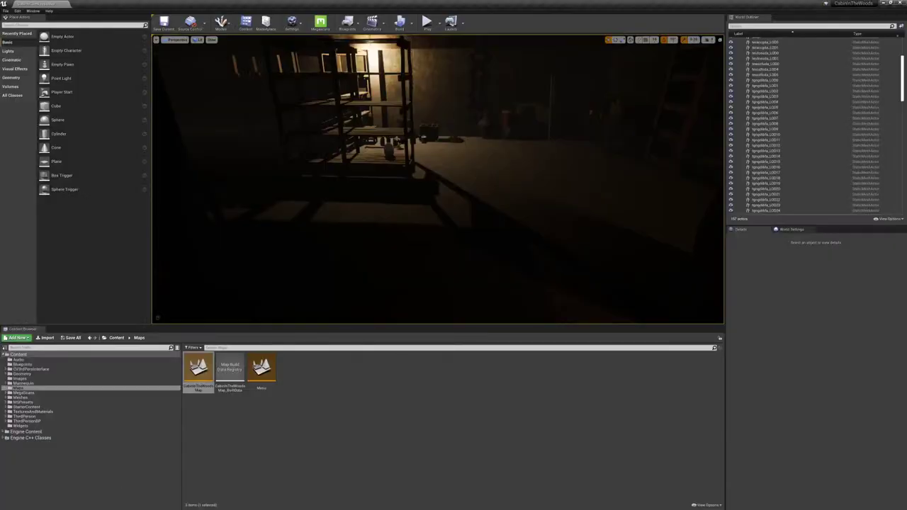
# Step: Switch to the Unreal Editor, find the furnace placed in the level and reimport its Furnace static mesh
pyautogui.moveTo(438, 180); pyautogui.dragTo(312, 152, button='right')
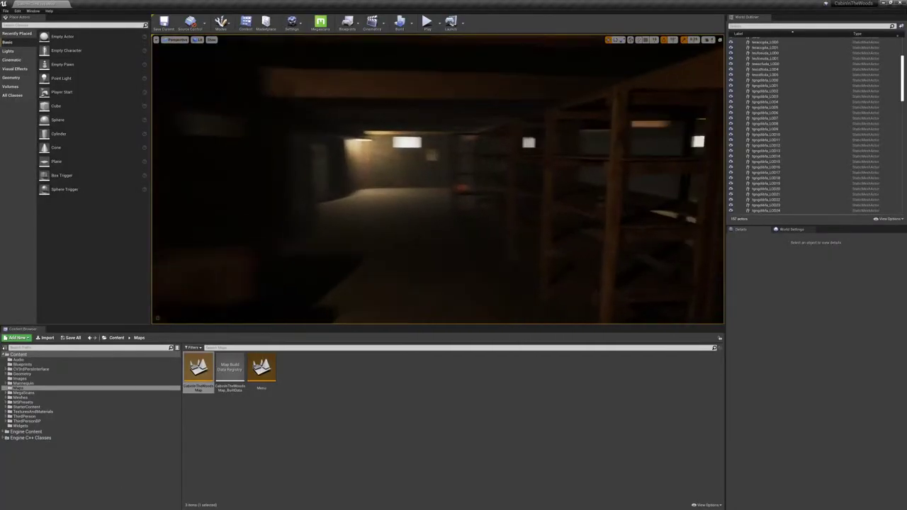
pyautogui.moveTo(404, 241); pyautogui.dragTo(439, 237, button='right')
pyautogui.click(404, 241)
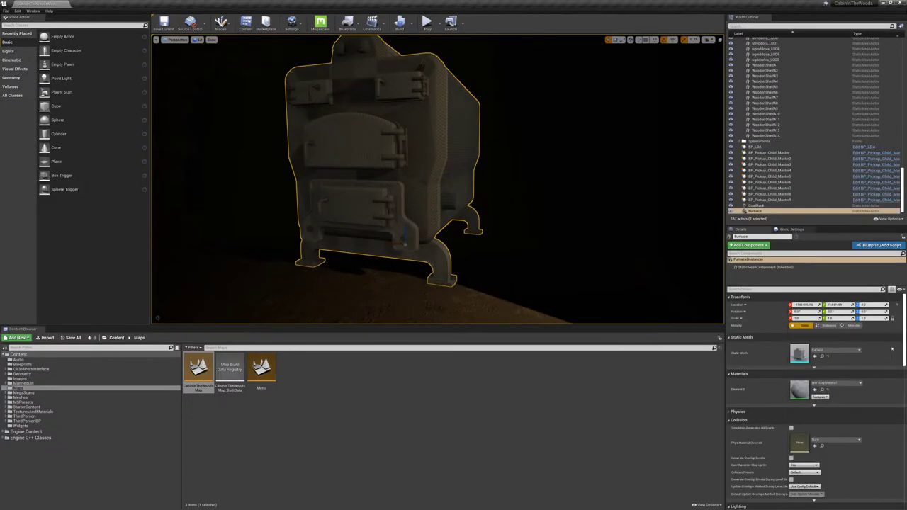
pyautogui.click(822, 356)
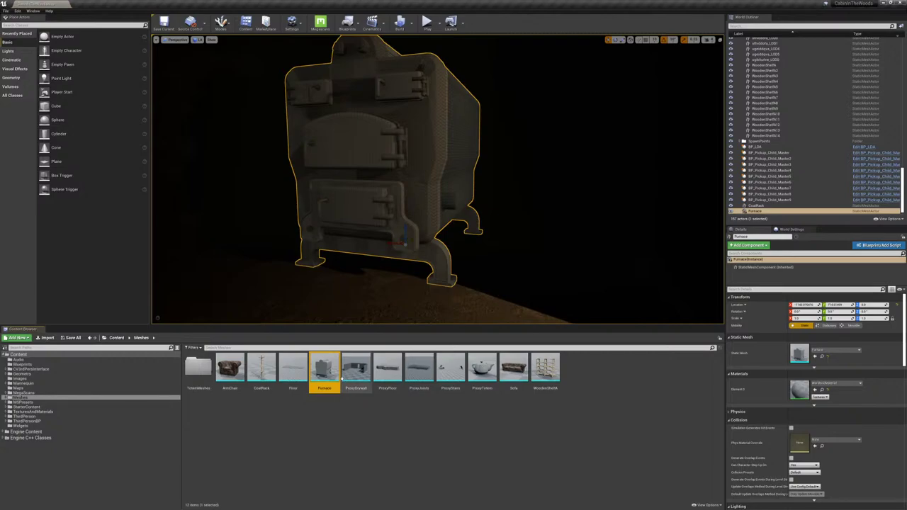
pyautogui.rightClick(335, 367)
pyautogui.click(353, 201)
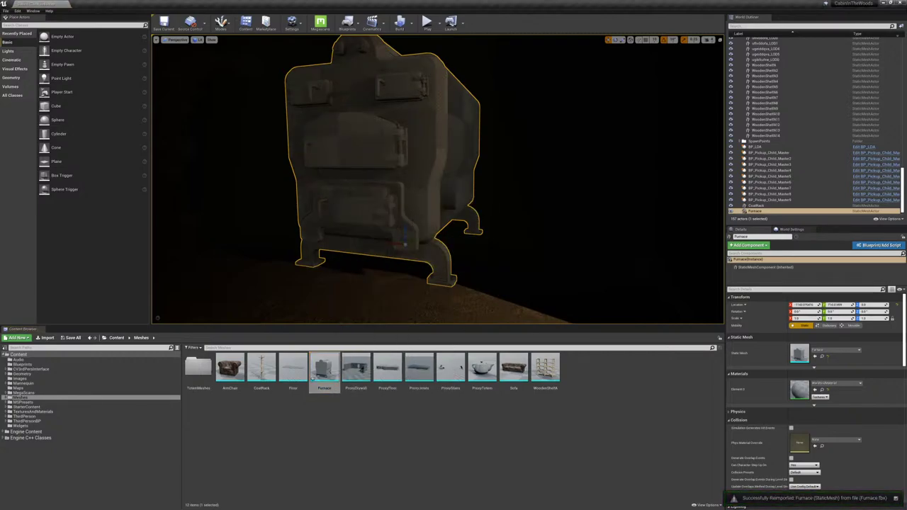
pyautogui.moveTo(378, 205); pyautogui.dragTo(386, 228, button='right')
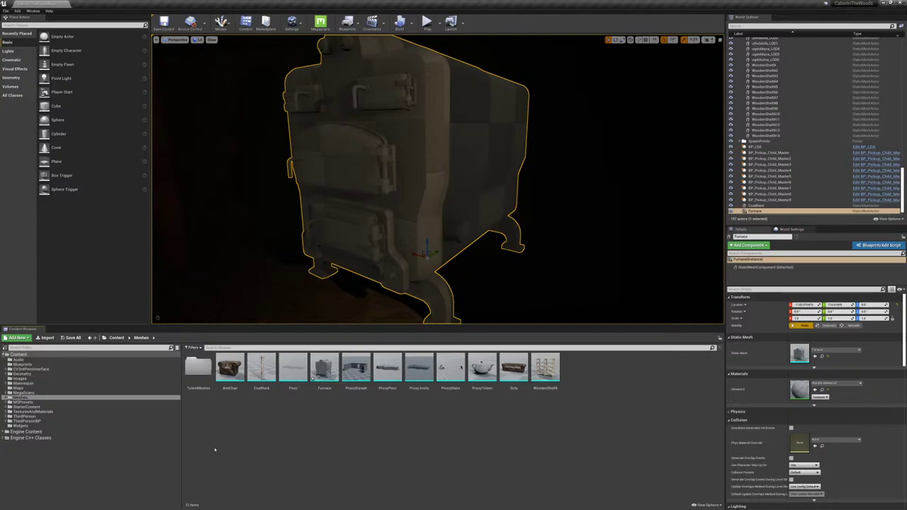
# Step: Create a folder named Furnace inside TexturesAndMaterials and open it
pyautogui.click(34, 412)
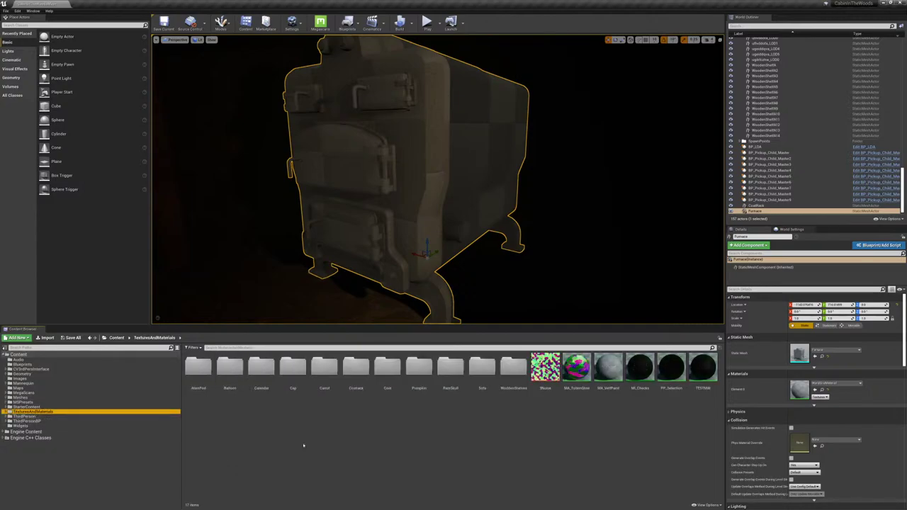
pyautogui.click(348, 443)
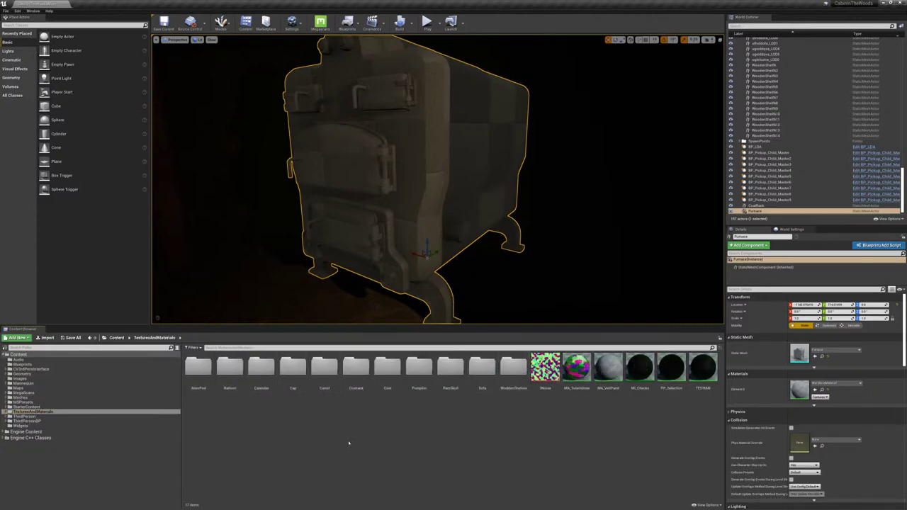
pyautogui.rightClick(349, 442)
pyautogui.click(375, 244)
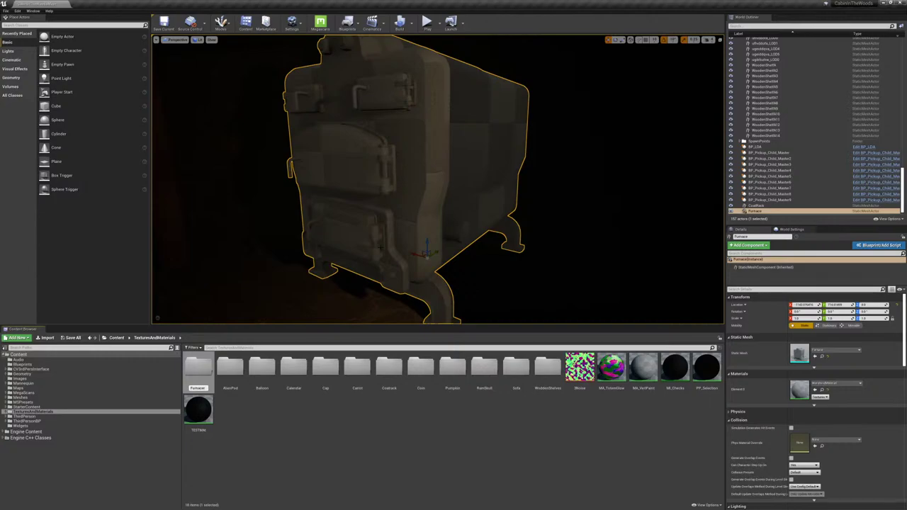
pyautogui.press('Return')
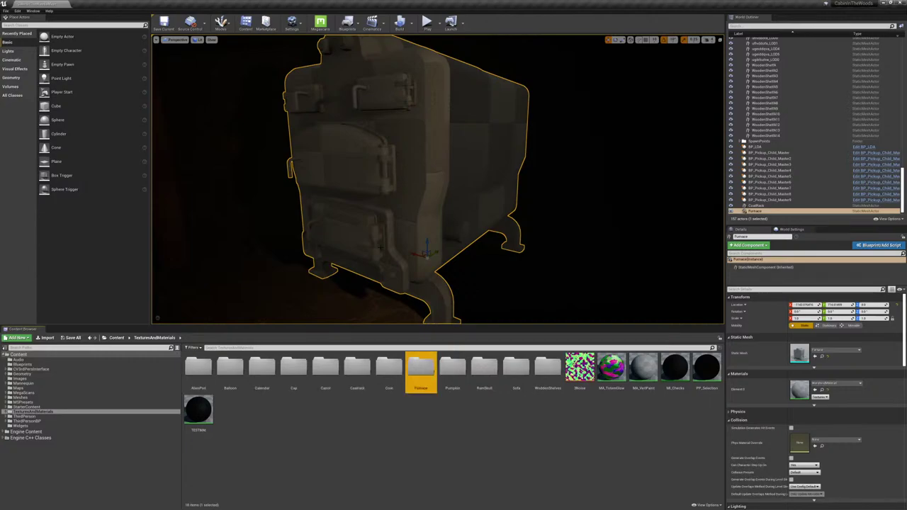
pyautogui.doubleClick(424, 370)
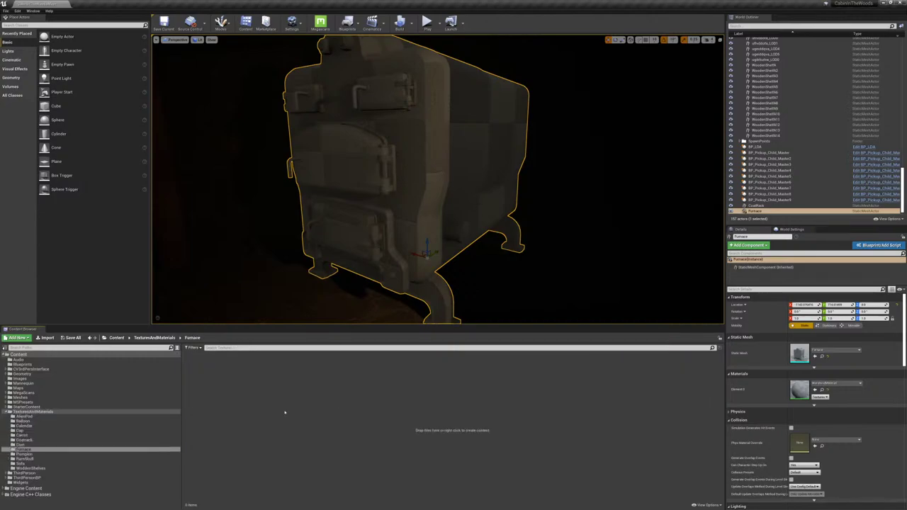
# Step: Start an import and select the furnace's BaseColor, Normal and OcclusionRoughnessMetallic PNGs from the CabinInTheWoods project's Textures/Furnace folder
pyautogui.click(46, 337)
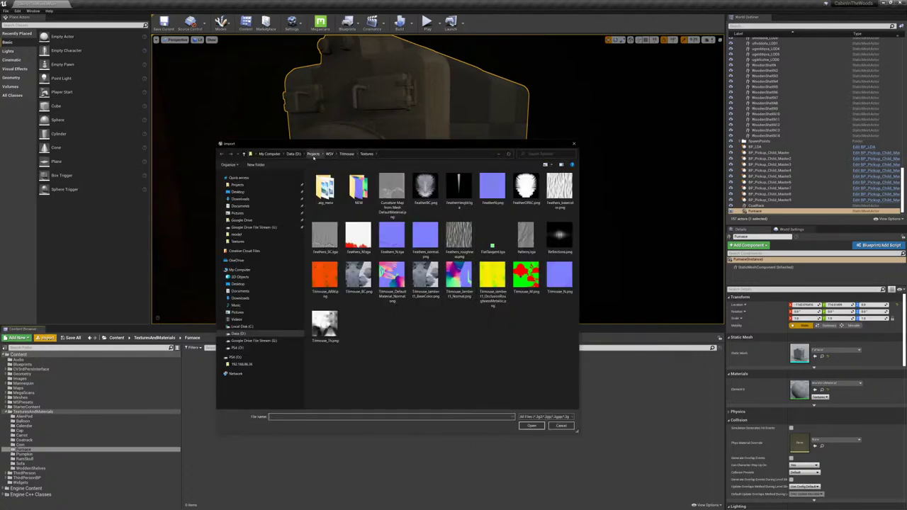
pyautogui.click(312, 154)
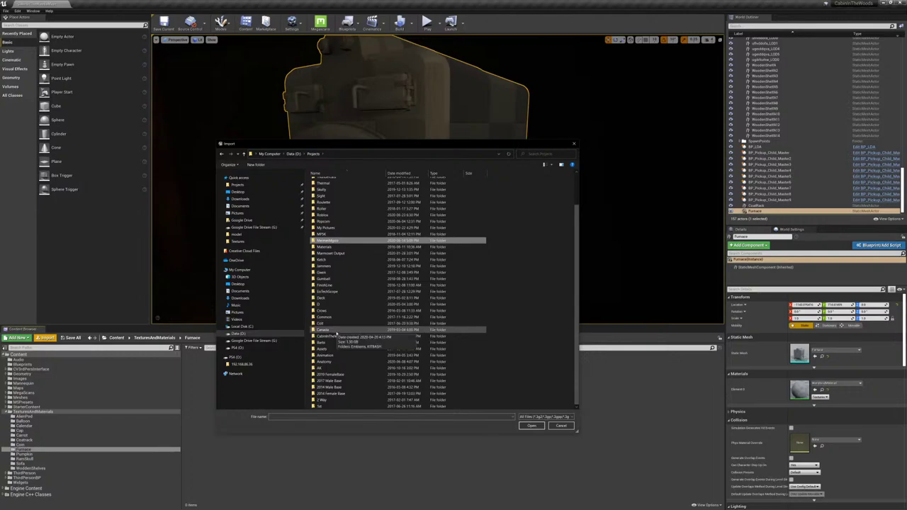
pyautogui.doubleClick(336, 336)
pyautogui.doubleClick(328, 227)
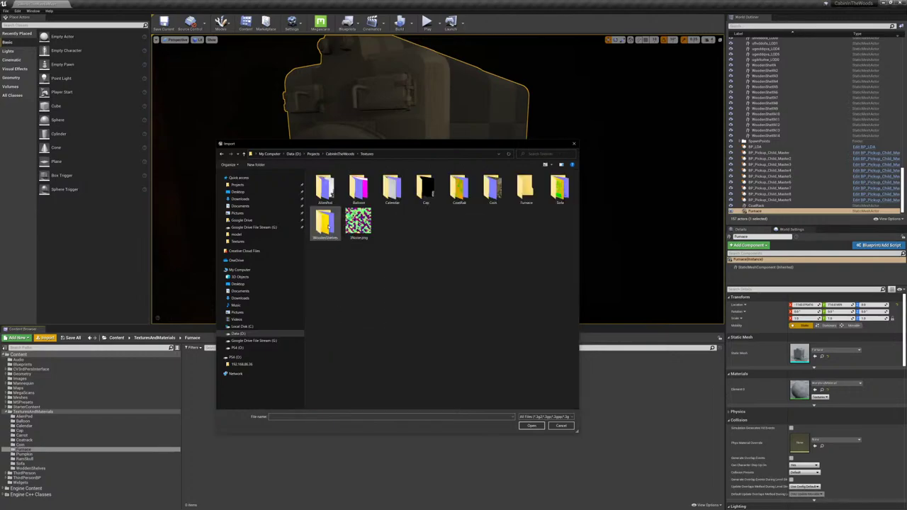
pyautogui.doubleClick(526, 188)
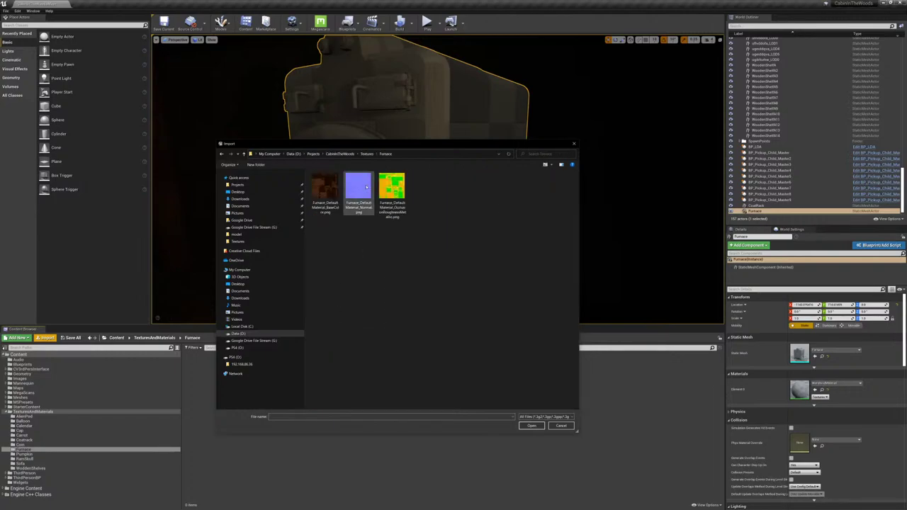
pyautogui.click(394, 190)
pyautogui.keyDown('ctrl'); pyautogui.click(360, 192); pyautogui.keyUp('ctrl')
pyautogui.keyDown('ctrl'); pyautogui.click(325, 195); pyautogui.keyUp('ctrl')
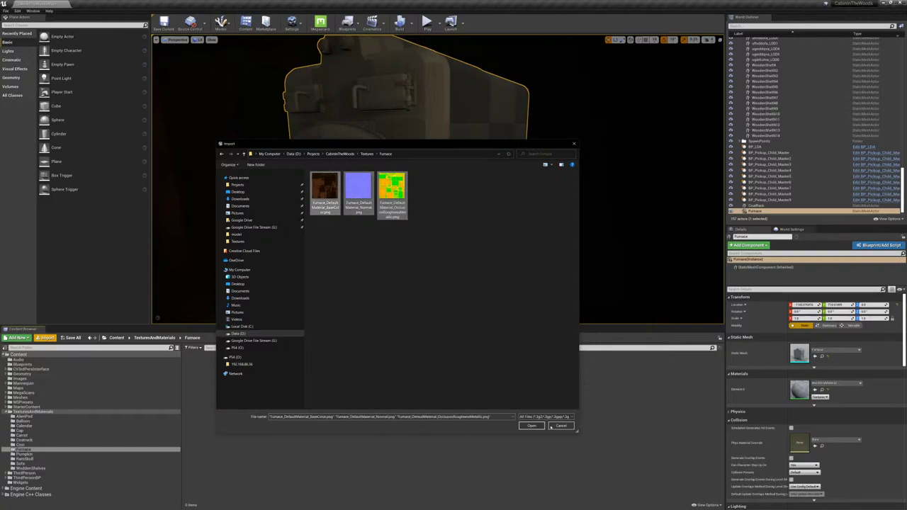
# Step: Import the three furnace textures into the Furnace folder and create a material named MA_Furnace from the base color texture
pyautogui.click(531, 426)
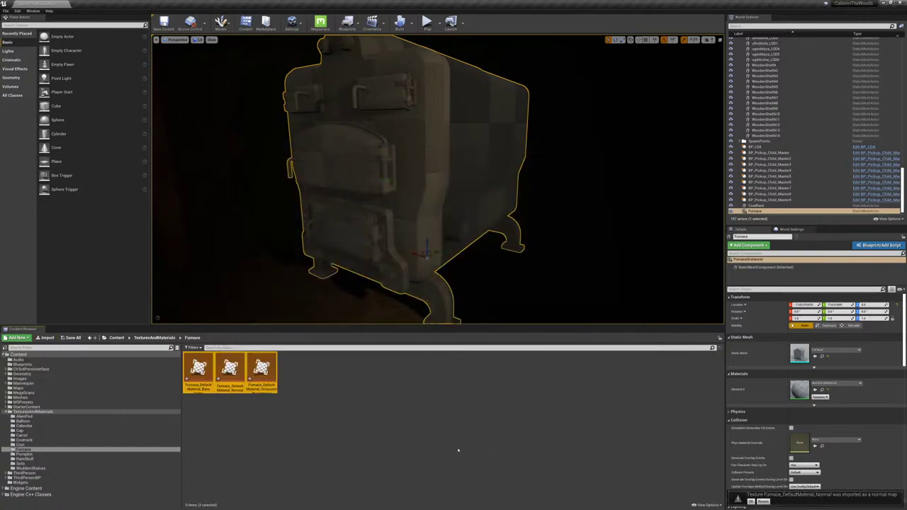
pyautogui.click(293, 419)
pyautogui.click(205, 373)
pyautogui.rightClick(206, 372)
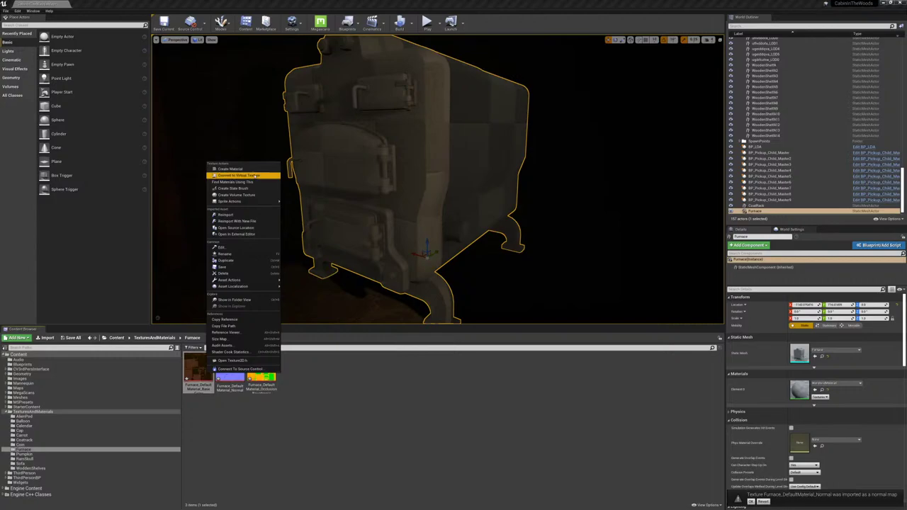
pyautogui.click(241, 176)
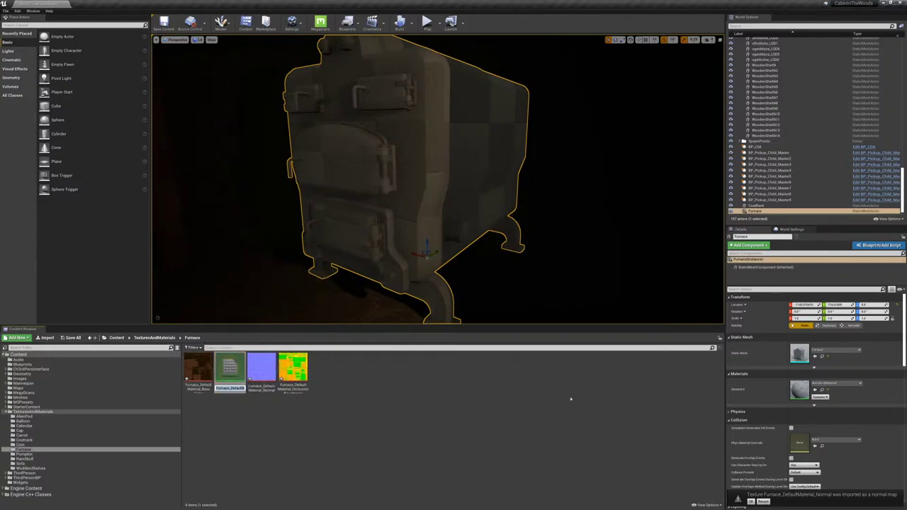
pyautogui.write('MA_Furna')
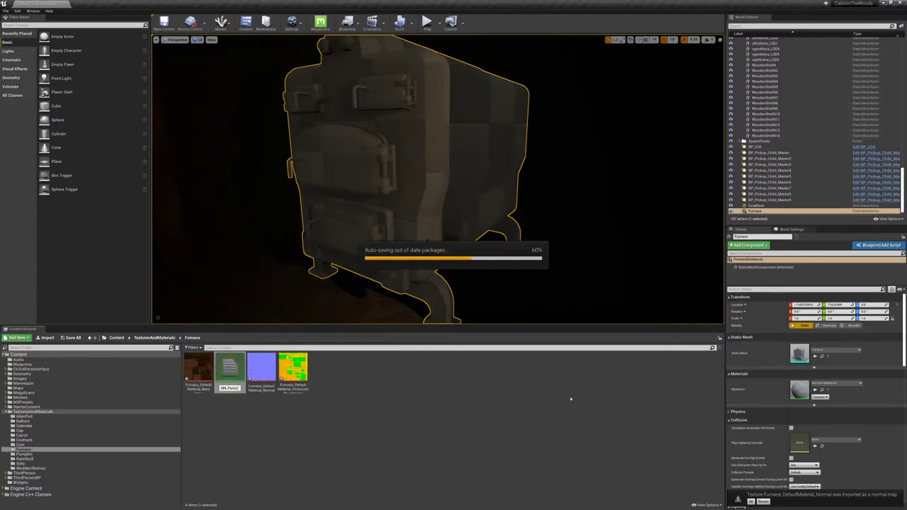
pyautogui.press('Return')
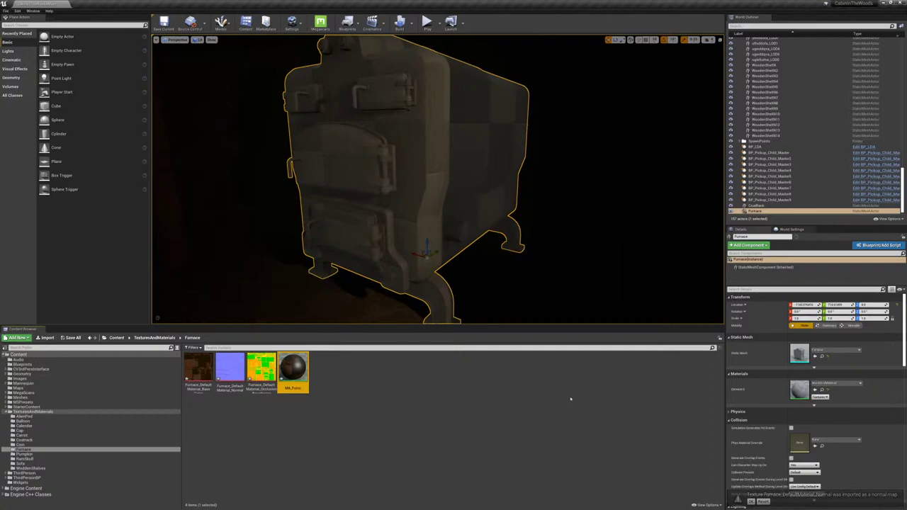
pyautogui.press('F2')
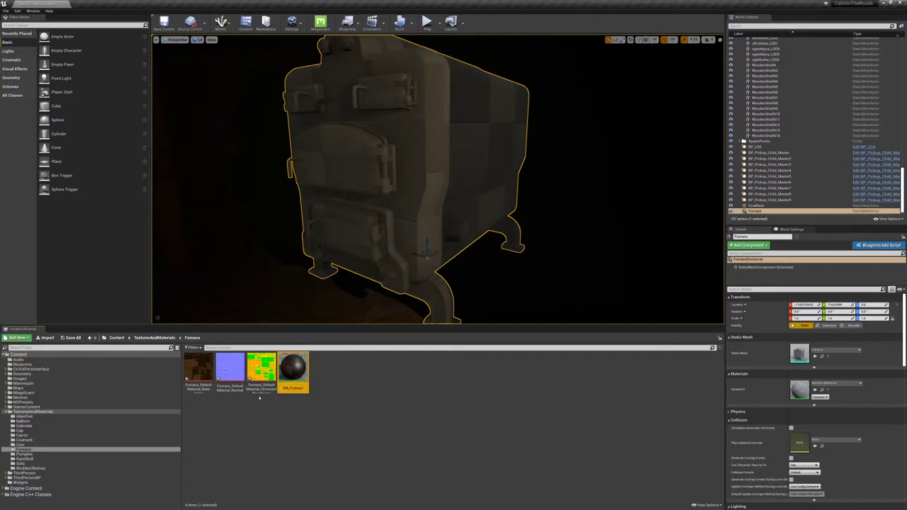
# Step: Open the MA_Furnace material and disable sRGB on the furnace's occlusion-roughness-metallic texture
pyautogui.doubleClick(294, 371)
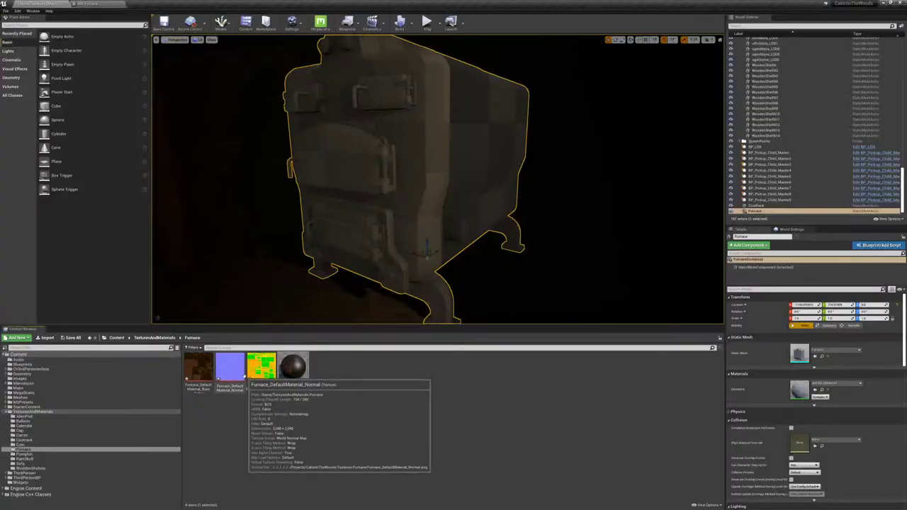
pyautogui.doubleClick(262, 365)
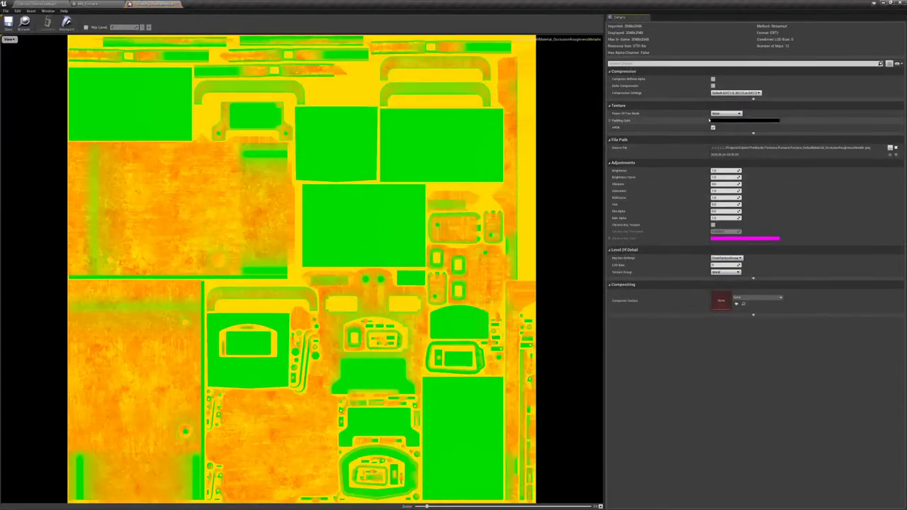
pyautogui.click(713, 128)
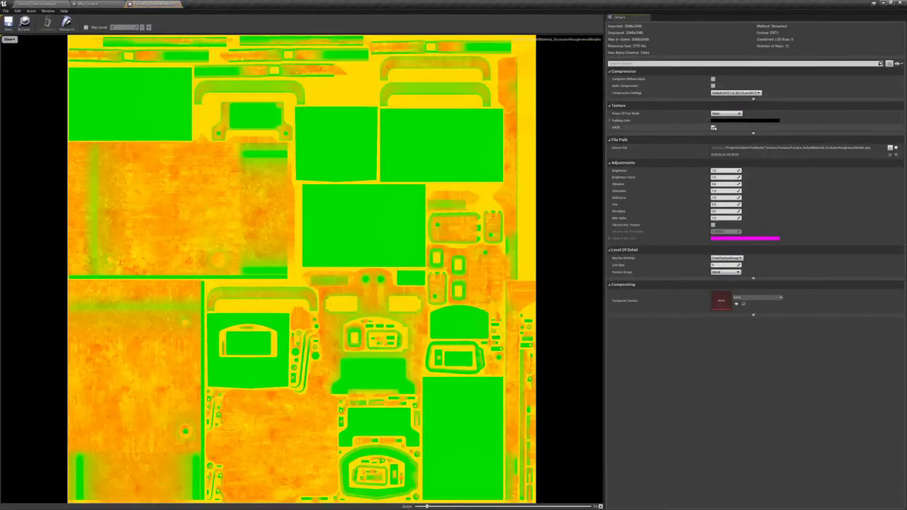
pyautogui.click(178, 4)
pyautogui.click(38, 5)
# Step: Add the furnace's normal and occlusion-roughness-metallic textures to the MA_Furnace graph and connect the normal texture's RGB output to Normal
pyautogui.keyDown('ctrl'); pyautogui.click(224, 365); pyautogui.keyUp('ctrl')
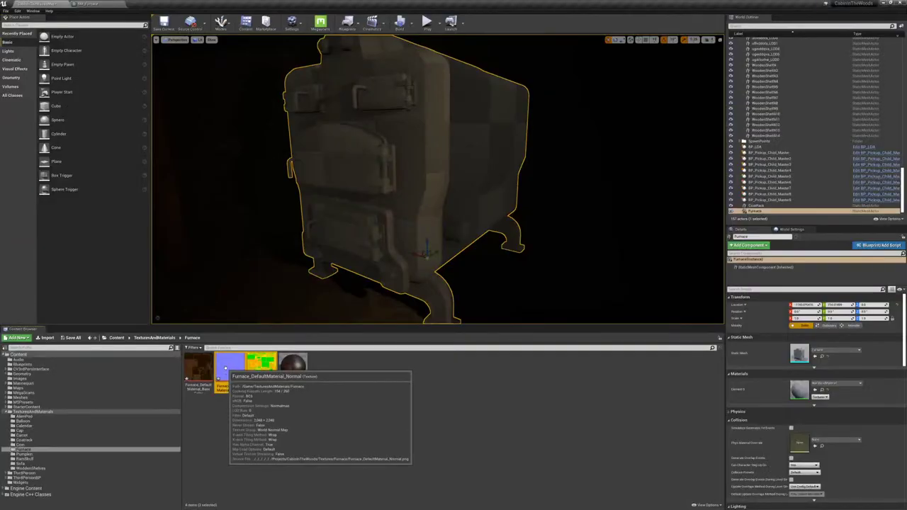
pyautogui.moveTo(257, 368); pyautogui.dragTo(448, 227)
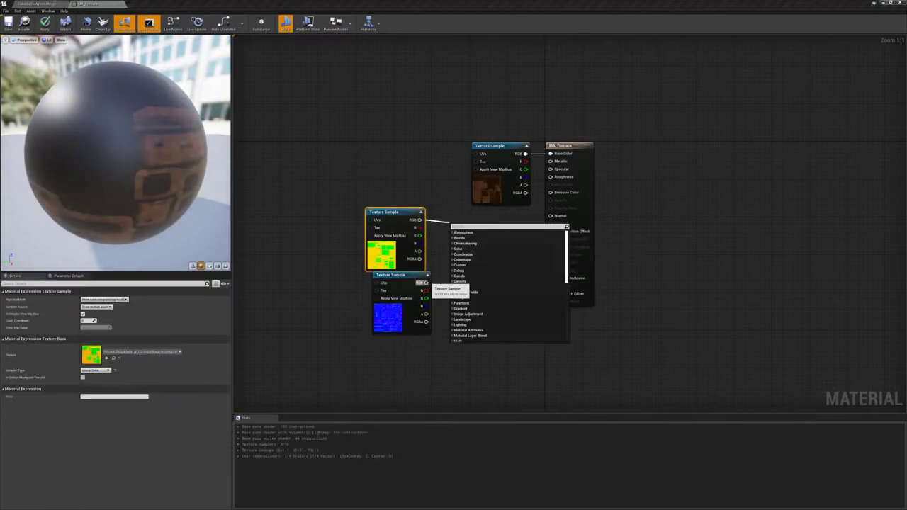
pyautogui.moveTo(425, 283); pyautogui.dragTo(560, 218)
# Step: Wire the packed texture's red channel to Ambient Occlusion, green to Roughness and blue to Metallic
pyautogui.moveTo(419, 220); pyautogui.dragTo(561, 281)
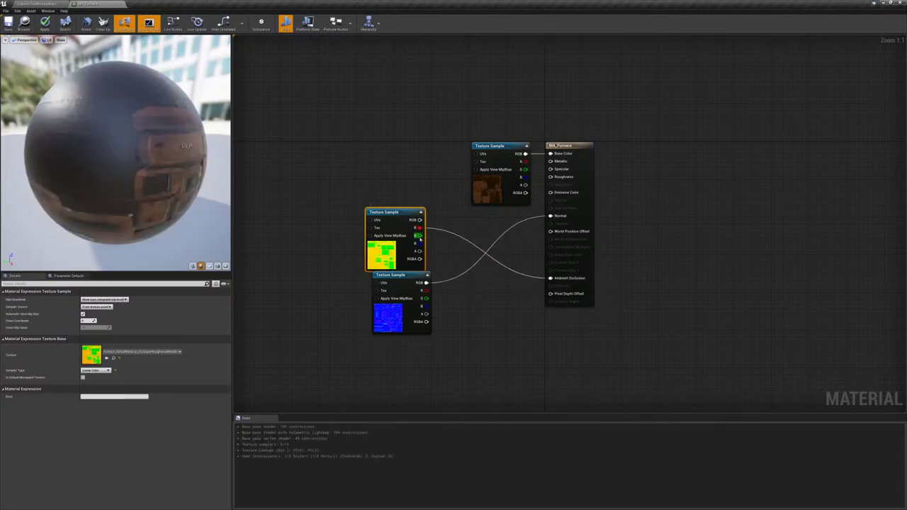
pyautogui.moveTo(419, 235); pyautogui.dragTo(551, 177)
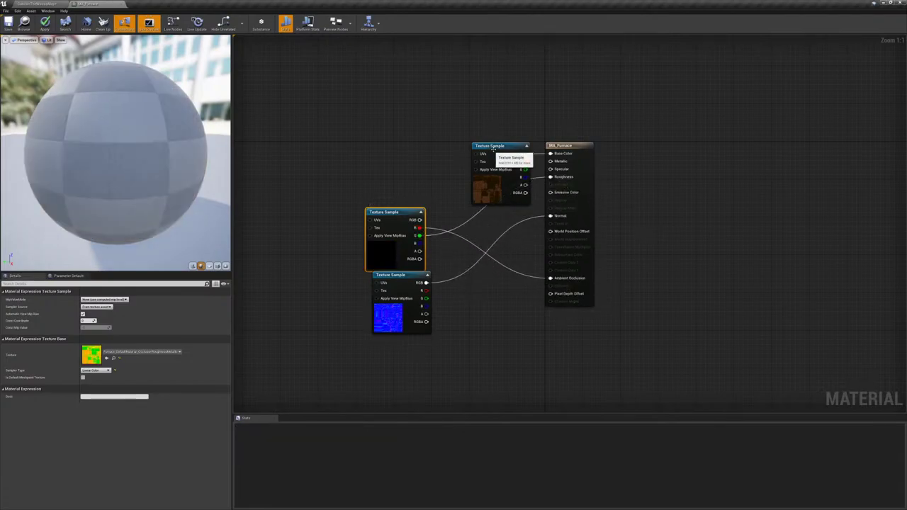
pyautogui.moveTo(496, 146); pyautogui.dragTo(370, 137)
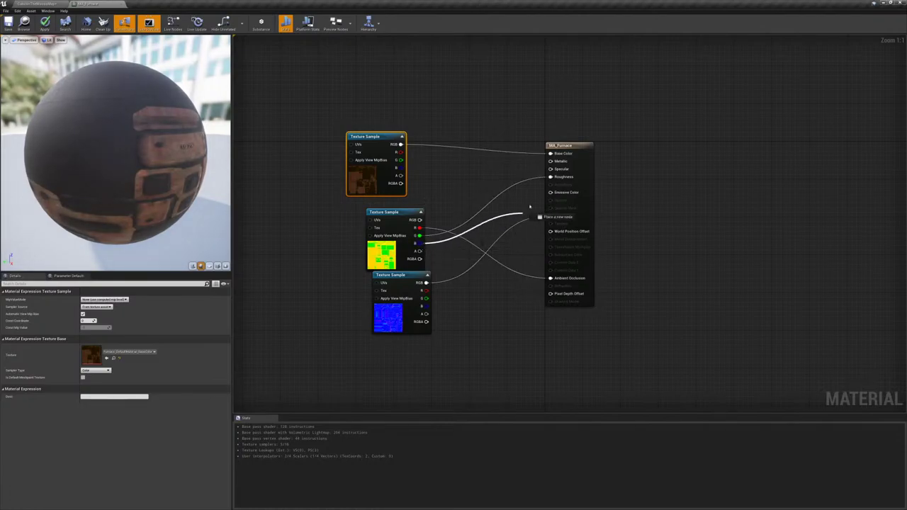
pyautogui.moveTo(553, 163); pyautogui.dragTo(552, 162)
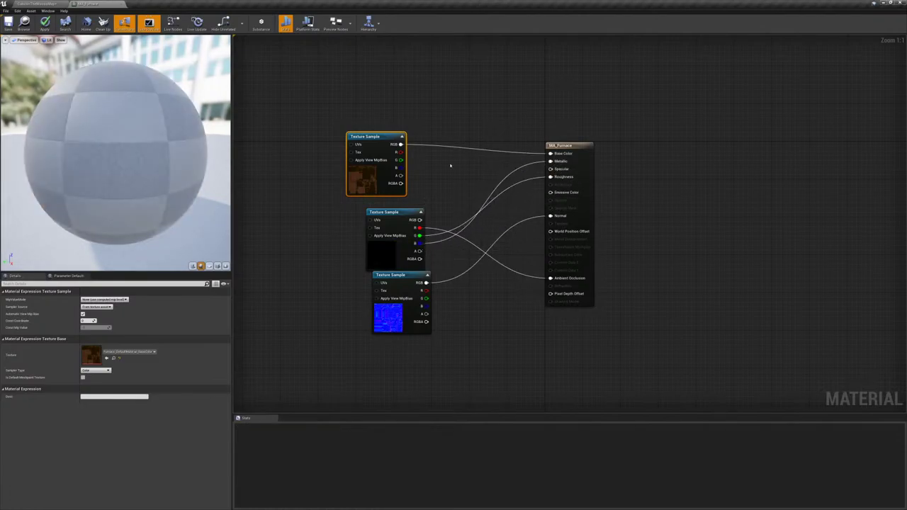
# Step: Align the three texture samples in a column and apply the MA_Furnace material
pyautogui.moveTo(382, 138); pyautogui.dragTo(395, 143)
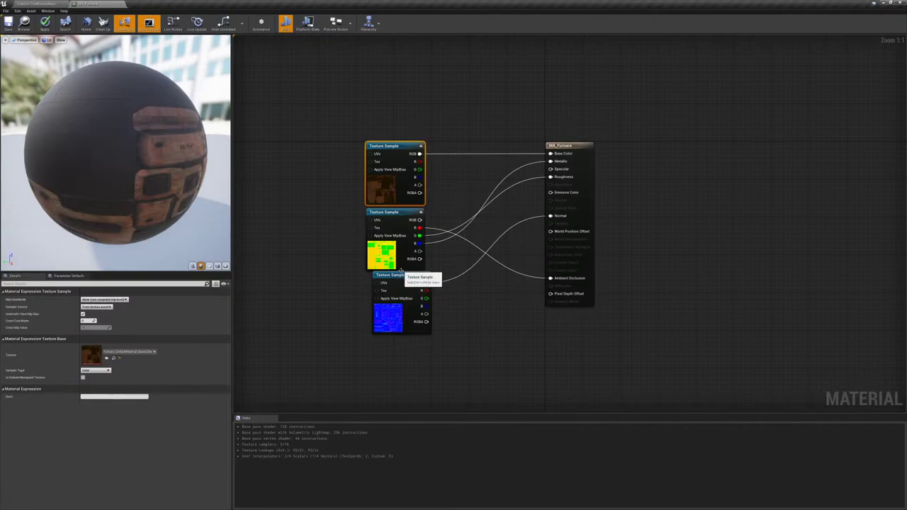
pyautogui.moveTo(129, 74)
pyautogui.mouseDown()
pyautogui.moveTo(78, 80)
pyautogui.moveTo(130, 74)
pyautogui.mouseUp()
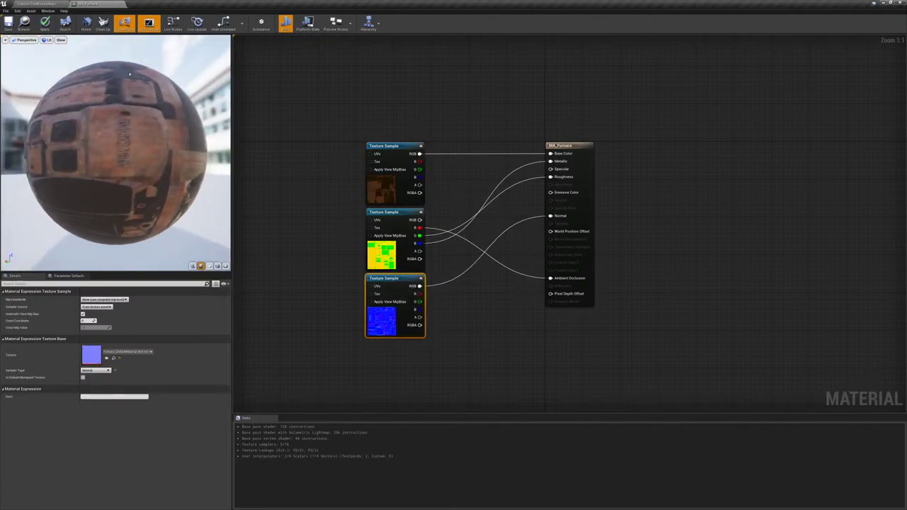
pyautogui.click(45, 25)
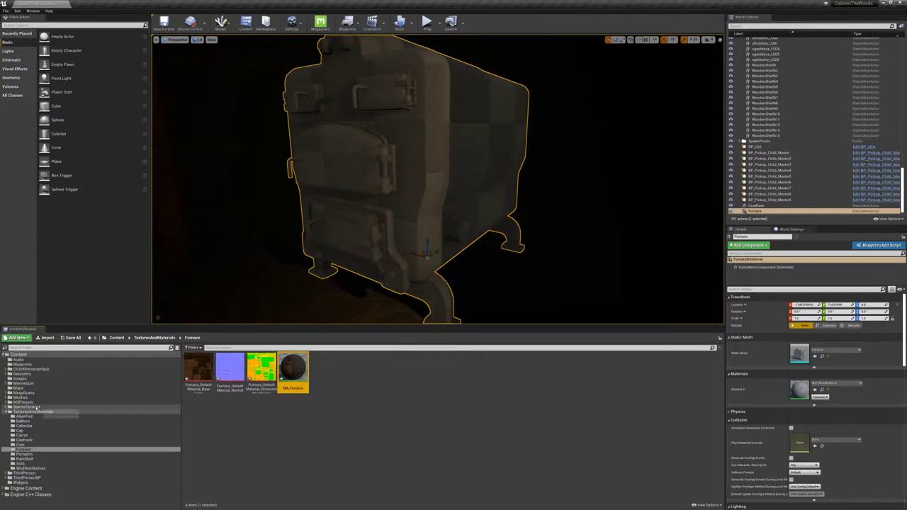
# Step: Assign MA_Furnace to the Furnace static mesh's material slot, check the model from the front and close its editor
pyautogui.click(23, 398)
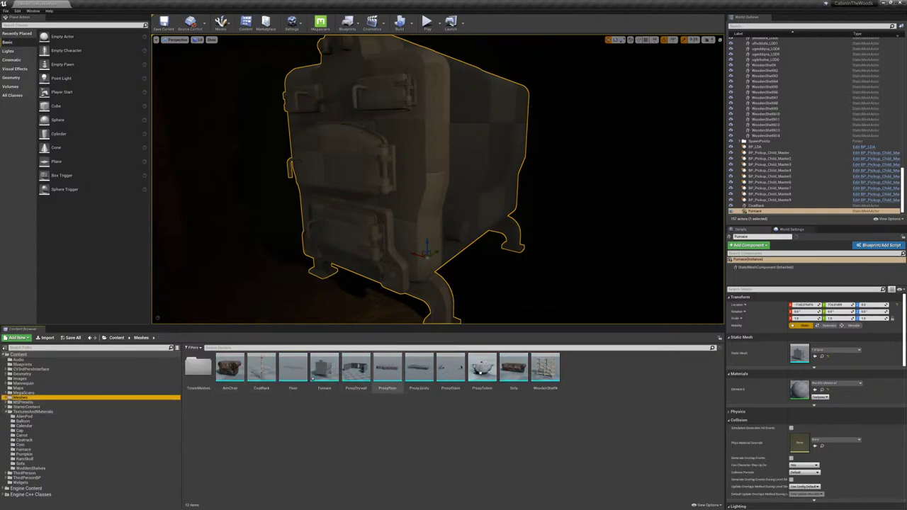
pyautogui.doubleClick(324, 368)
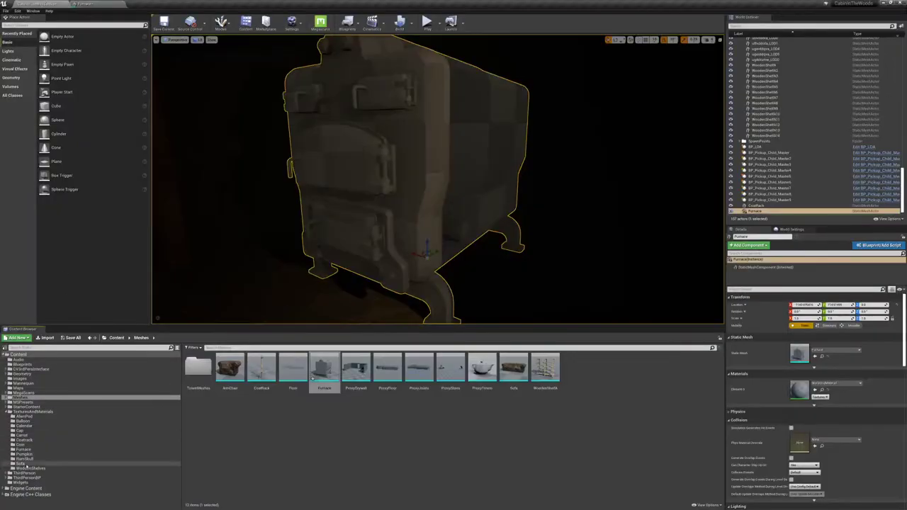
pyautogui.click(25, 450)
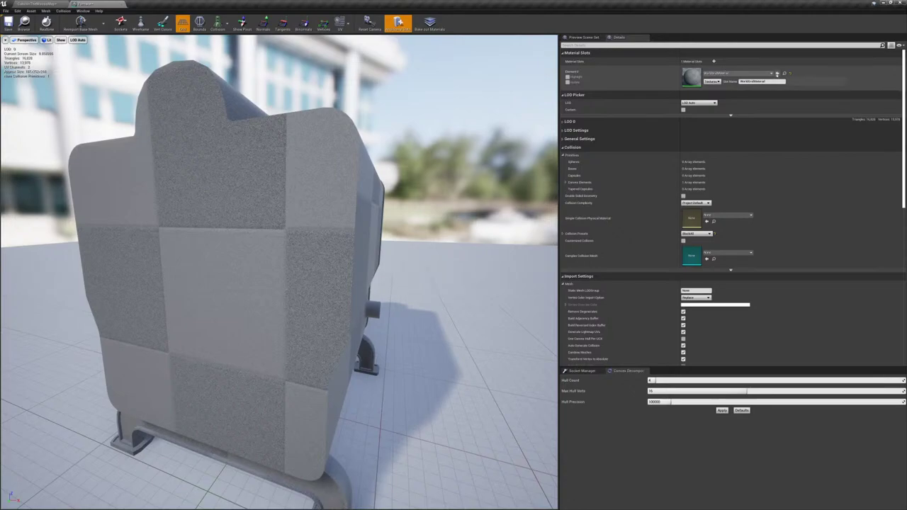
pyautogui.click(777, 74)
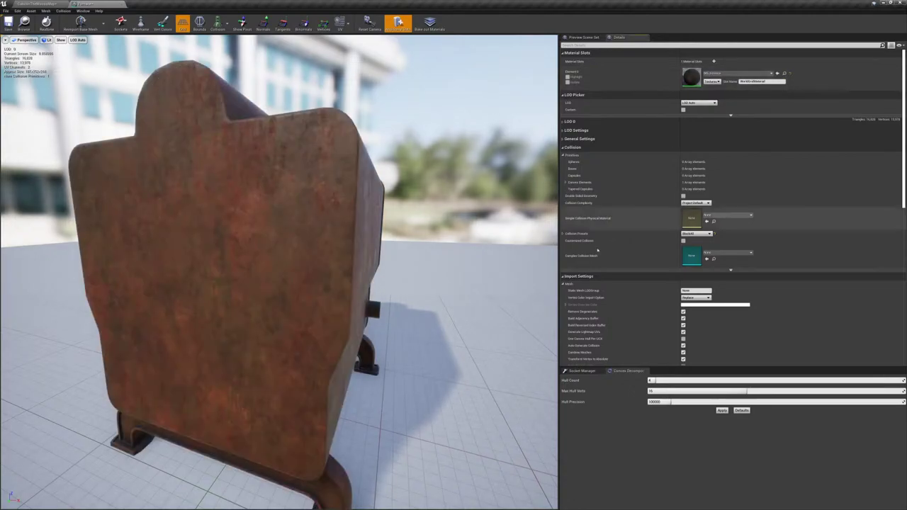
pyautogui.moveTo(425, 263); pyautogui.dragTo(510, 262, button='right')
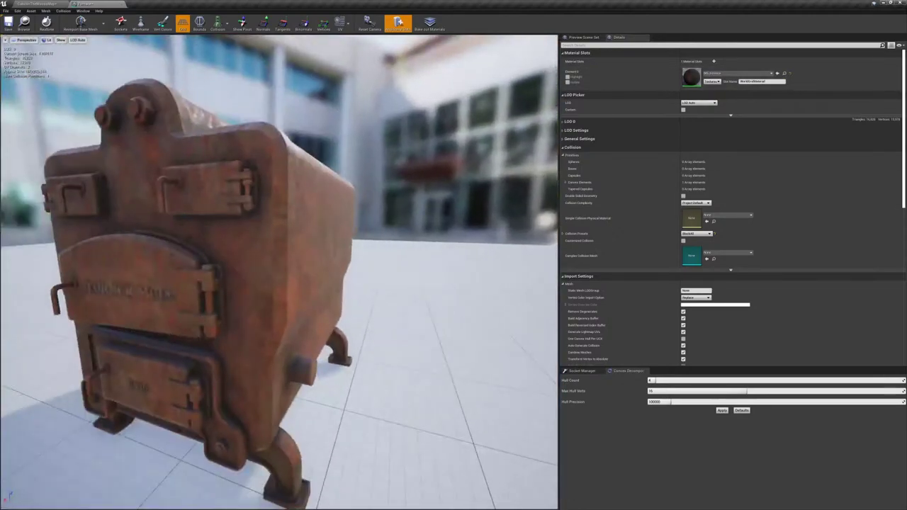
pyautogui.click(121, 5)
# Step: Examine the textured furnace in its dark basement corner of the level
pyautogui.moveTo(363, 155); pyautogui.dragTo(556, 126, button='right')
pyautogui.press('s')
pyautogui.press('Escape')
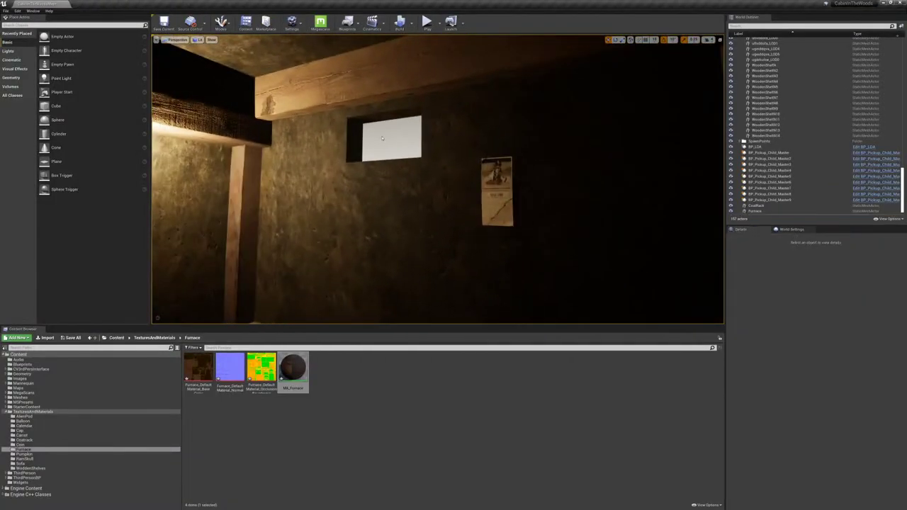
pyautogui.moveTo(397, 156); pyautogui.dragTo(227, 170, button='right')
pyautogui.press('w')
pyautogui.press('a')
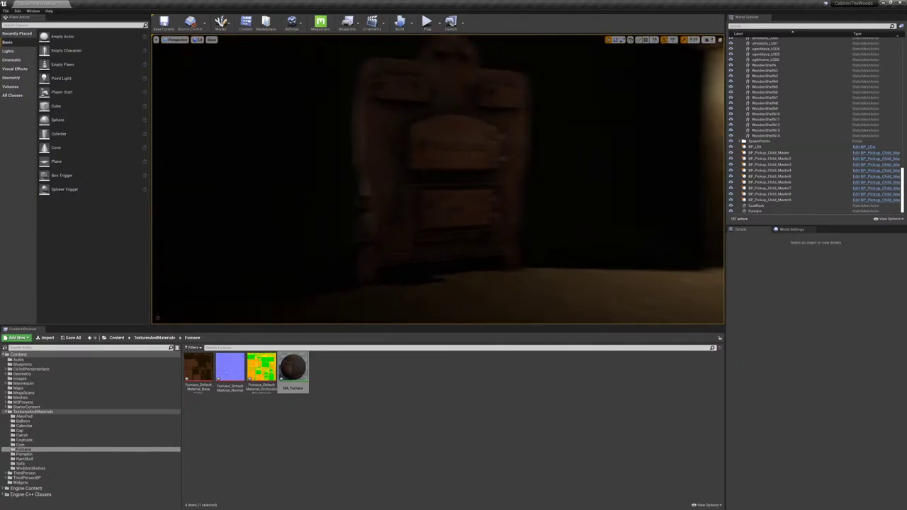
pyautogui.press('a')
pyautogui.moveTo(390, 139); pyautogui.dragTo(425, 136, button='right')
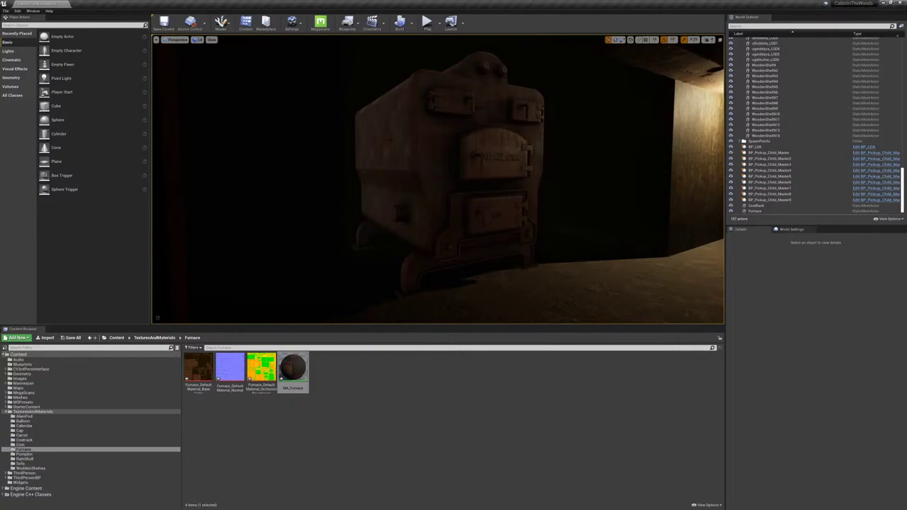
# Step: Build only the level's lighting and close the lighting results log
pyautogui.click(411, 23)
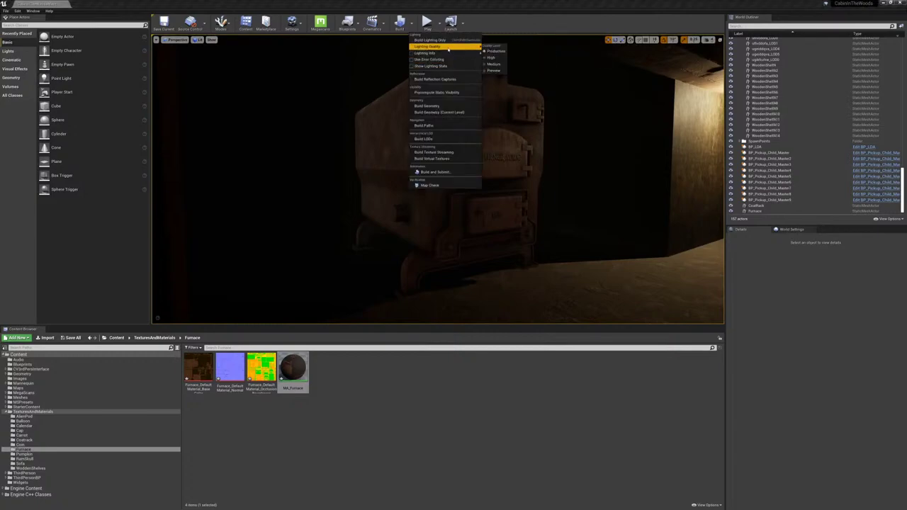
pyautogui.click(433, 40)
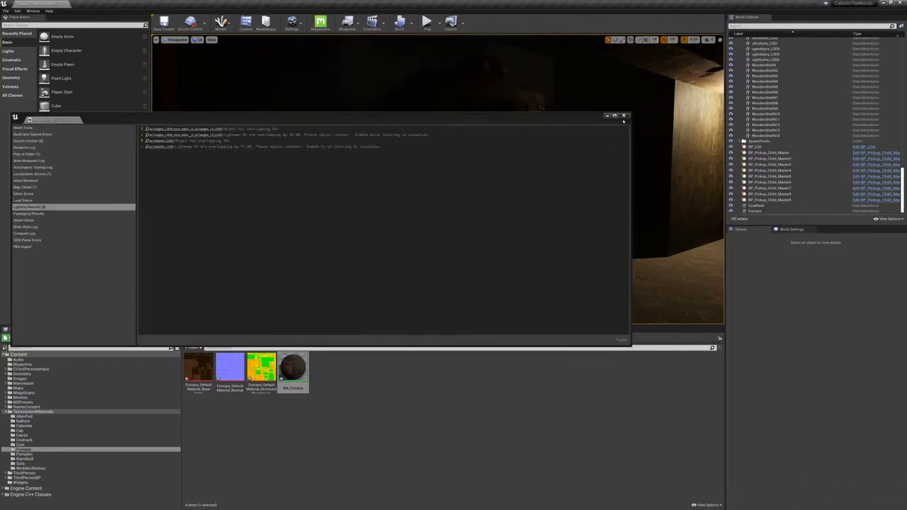
pyautogui.click(624, 115)
# Step: Inspect the rebuilt lighting around the furnace and basement in a full-screen viewport
pyautogui.moveTo(438, 179); pyautogui.dragTo(284, 180, button='right')
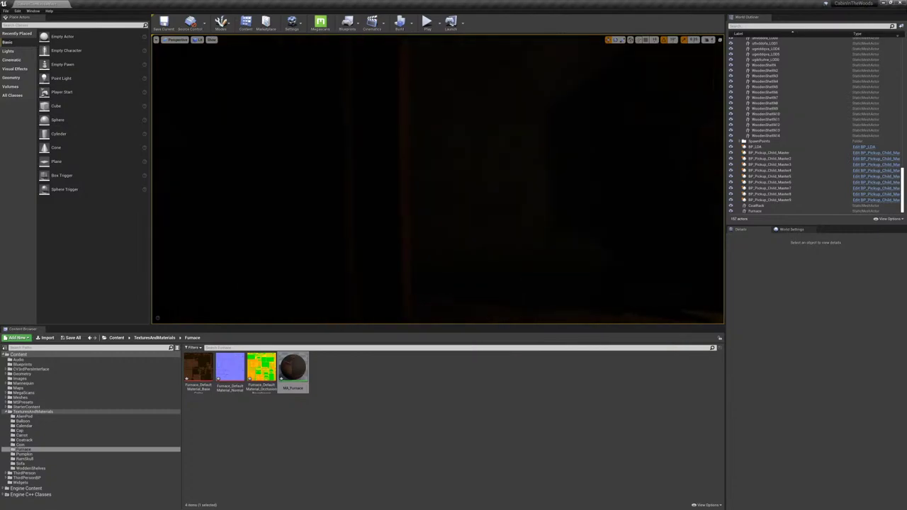
pyautogui.moveTo(438, 180)
pyautogui.mouseDown(button='right')
pyautogui.moveTo(566, 180)
pyautogui.moveTo(376, 179)
pyautogui.moveTo(468, 179)
pyautogui.moveTo(454, 180)
pyautogui.mouseUp(button='right')
pyautogui.moveTo(517, 122); pyautogui.dragTo(489, 123, button='right')
pyautogui.moveTo(438, 180); pyautogui.dragTo(510, 149, button='right')
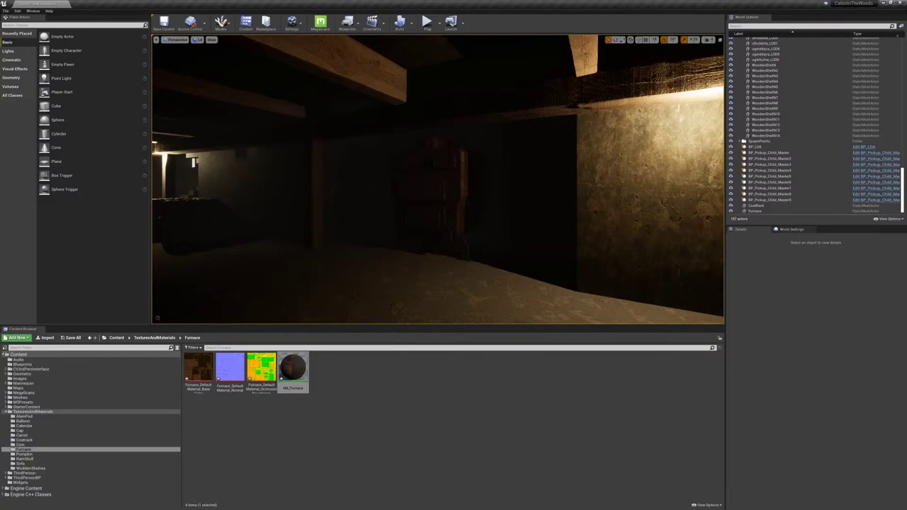
pyautogui.press('F11')
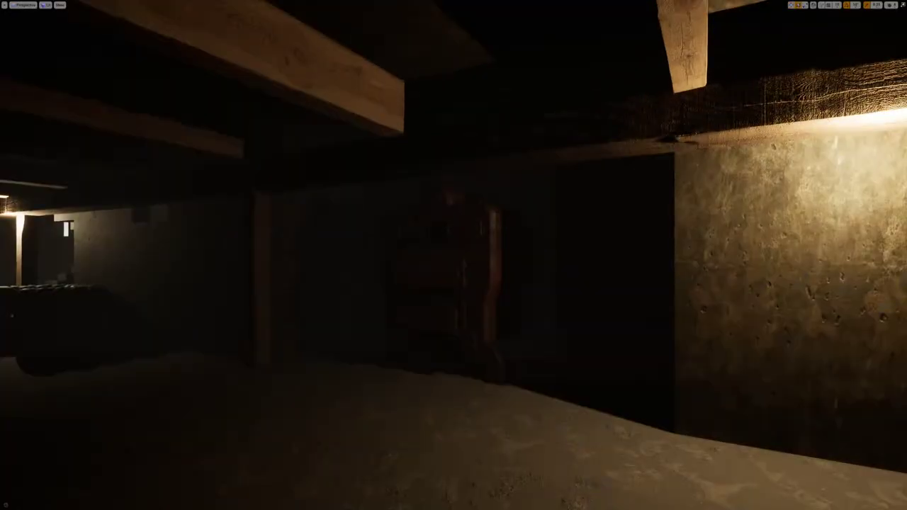
# Step: Start a playtest in the basement, examine the coin near the barrel and put it back
pyautogui.hotkey('alt', 'p')
pyautogui.press('w')
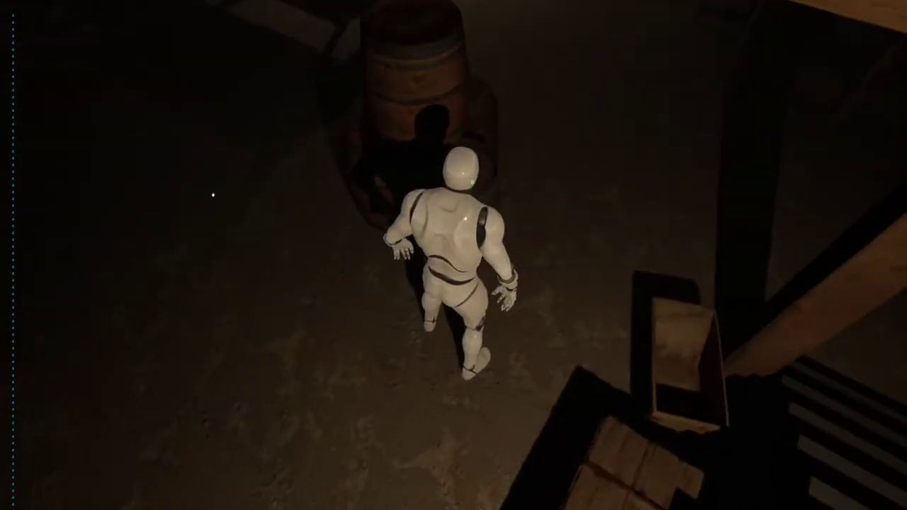
pyautogui.press('e')
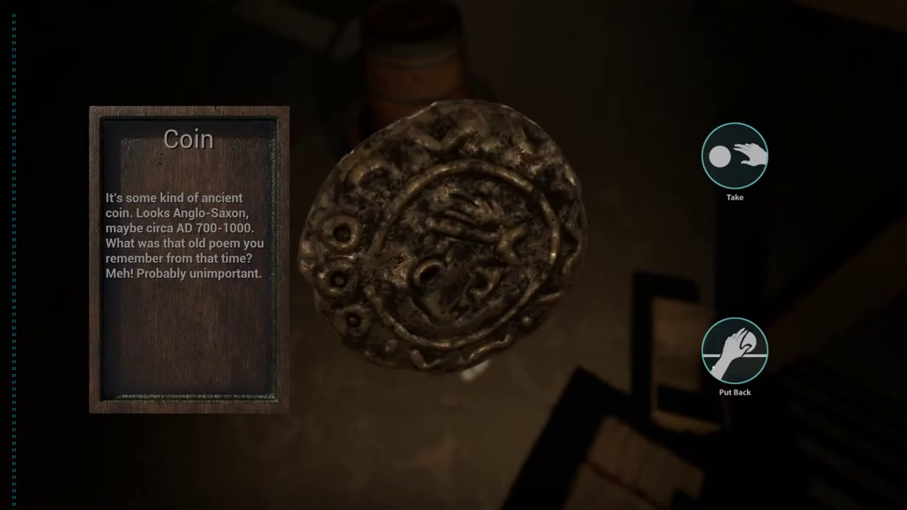
pyautogui.click(735, 351)
# Step: Walk the character through the basement past the staircase and leather armchair to the furnace area
pyautogui.press('w')
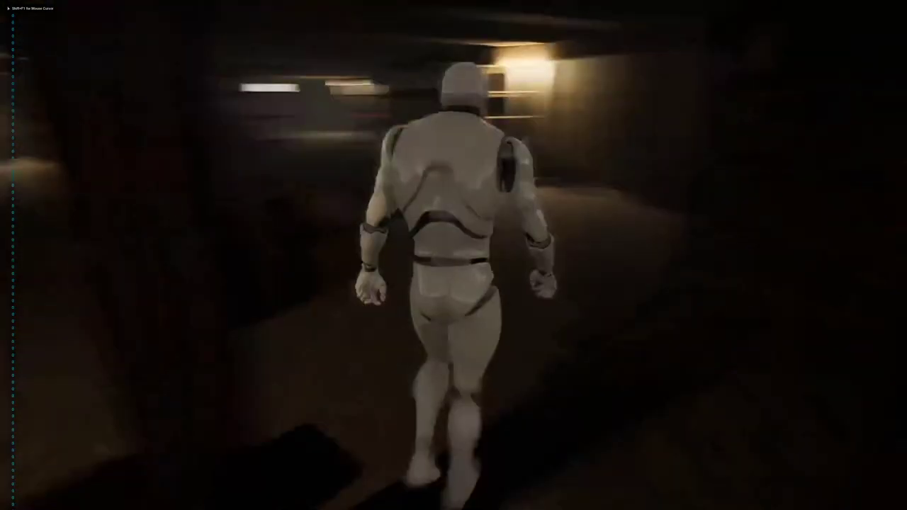
pyautogui.press('a')
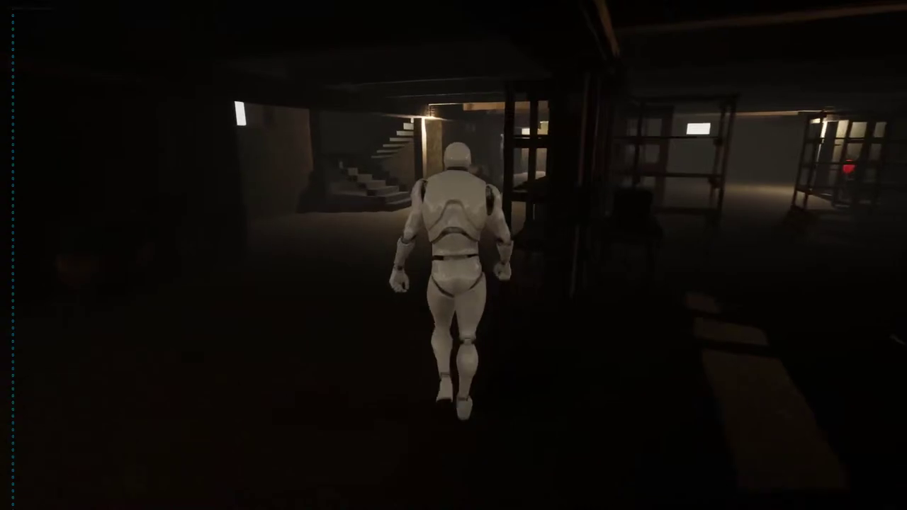
pyautogui.press('w')
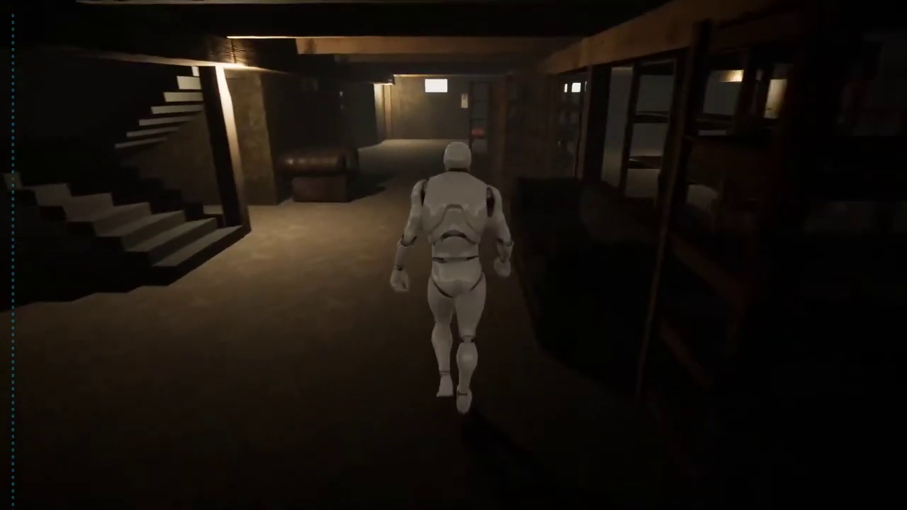
pyautogui.press('w')
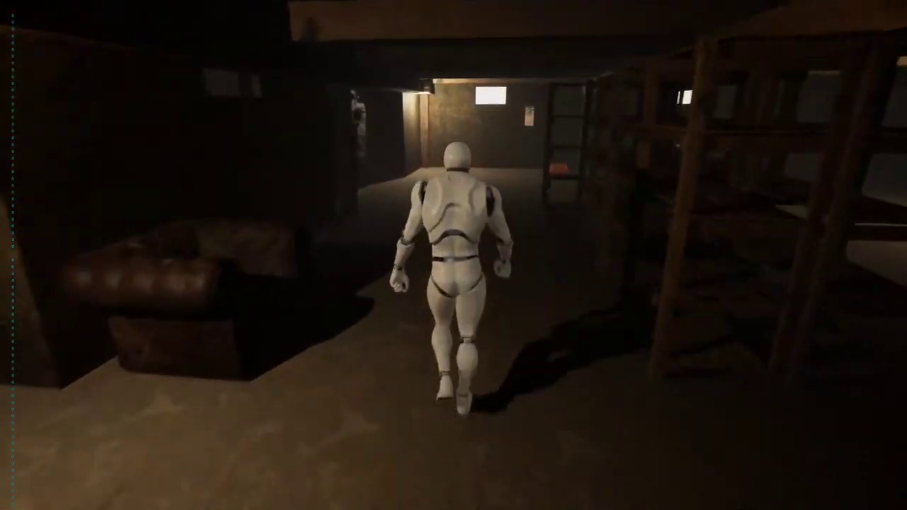
pyautogui.press('w')
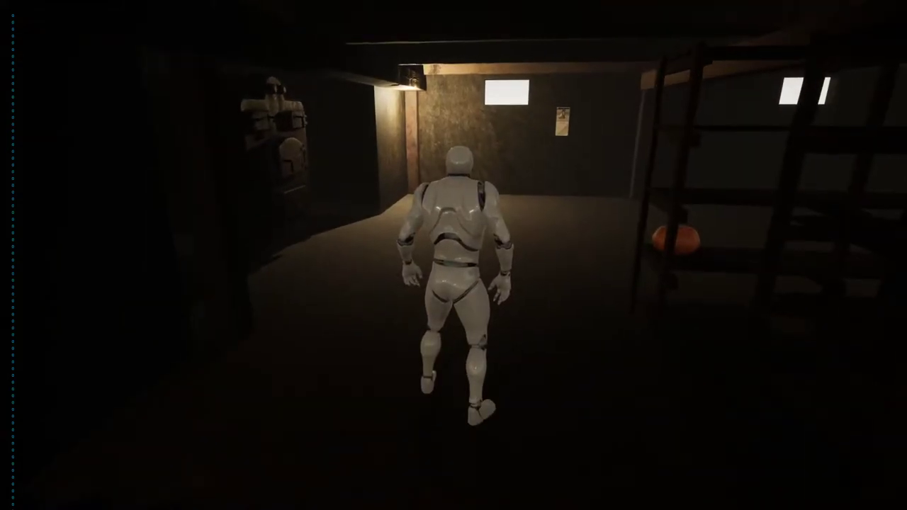
pyautogui.press('w')
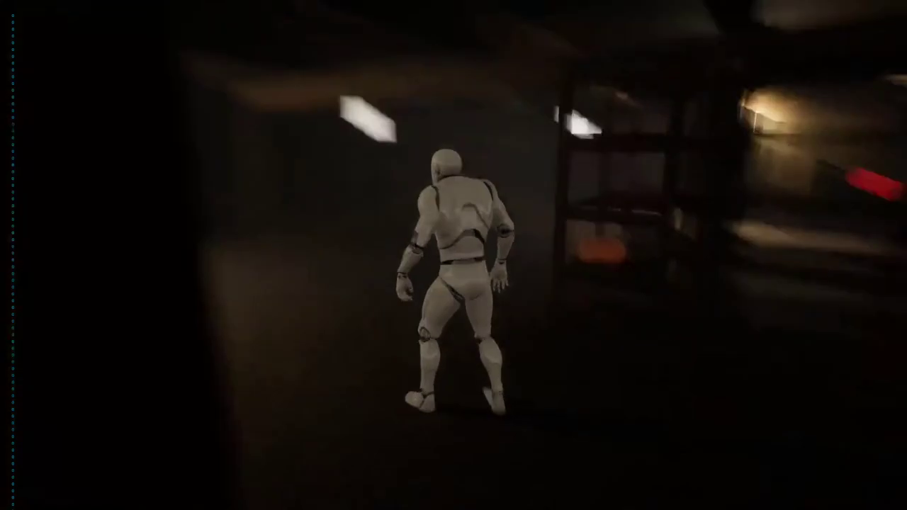
# Step: Check the lighting around the furnace corner and walk back past the shelves and armchair to the staircase
pyautogui.press('w')
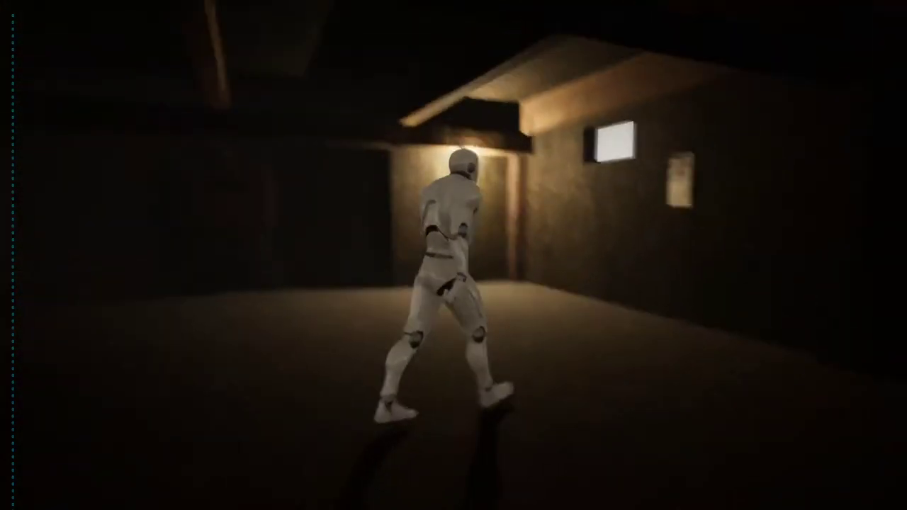
pyautogui.press('w')
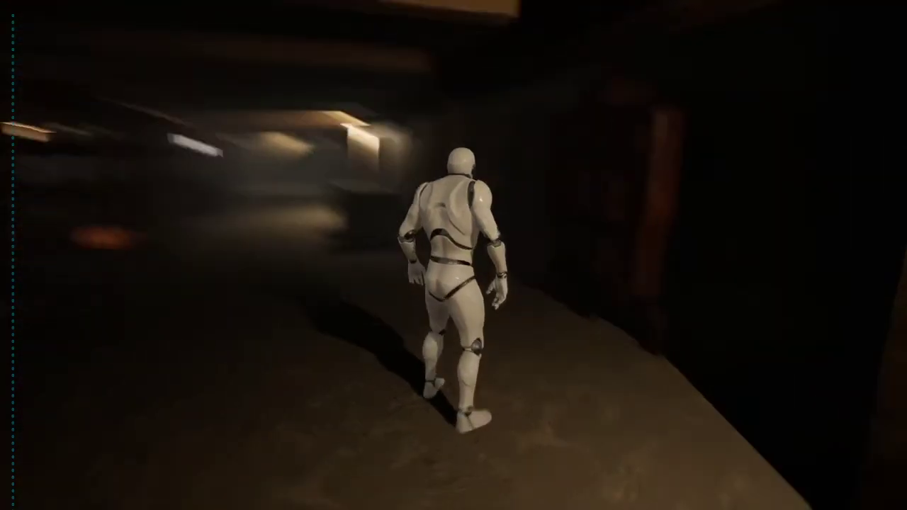
pyautogui.press('w')
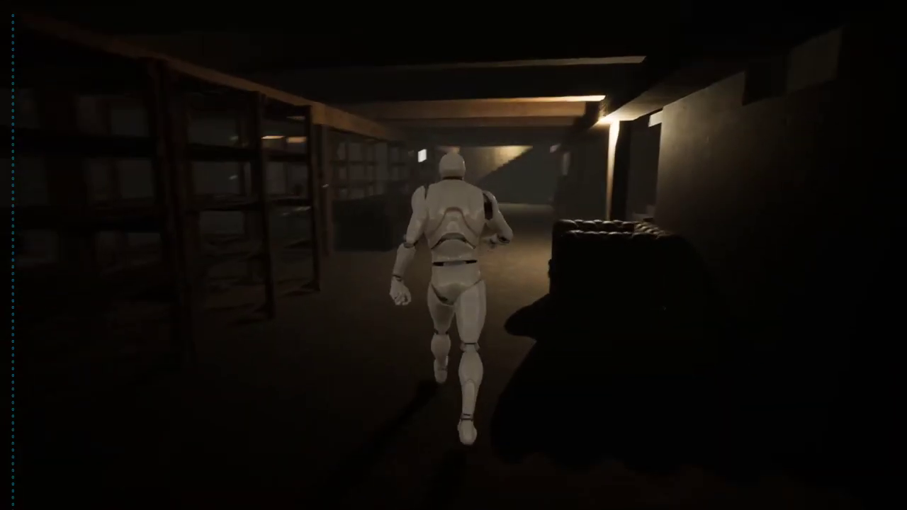
pyautogui.press('w')
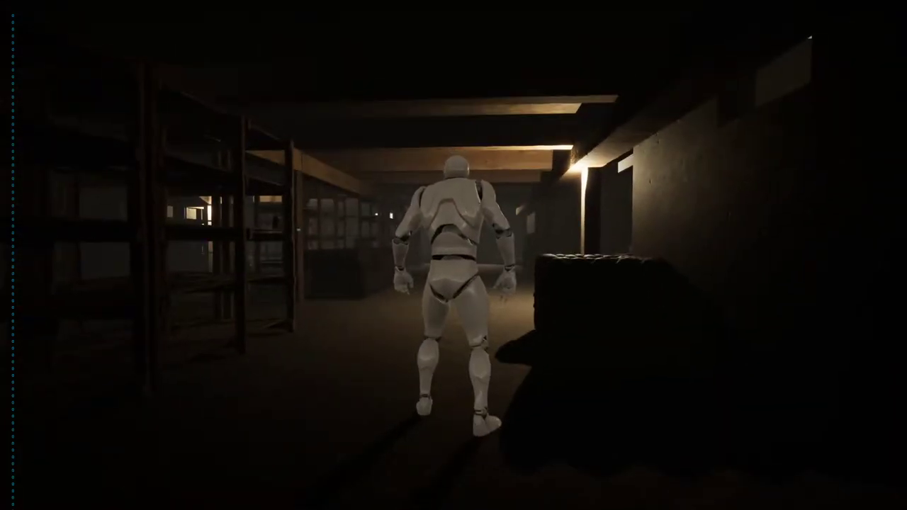
pyautogui.press('w')
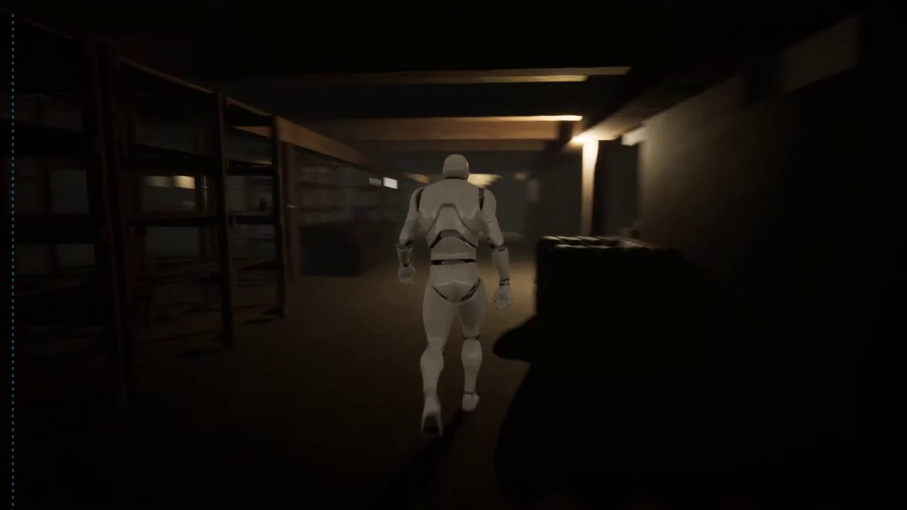
pyautogui.press('w')
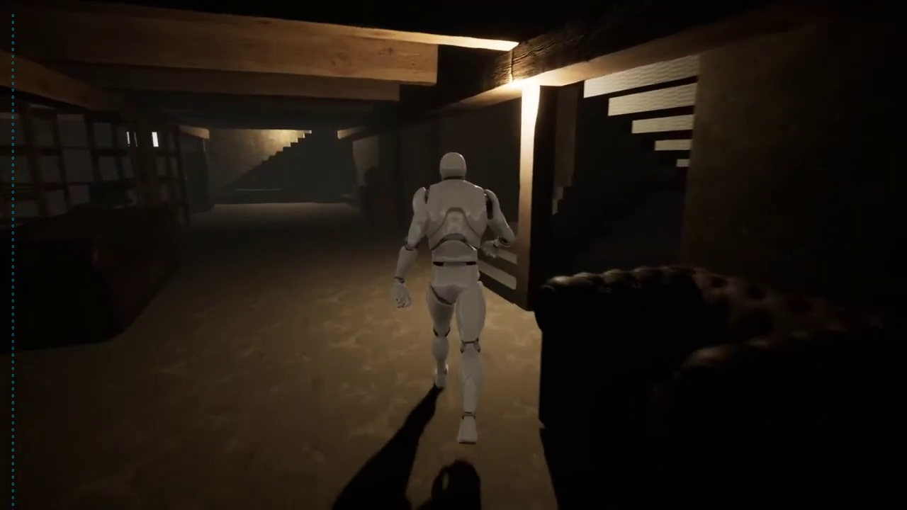
# Step: Examine the character and the surrounding shelves from low camera angles in the open area near the staircase
pyautogui.press('s')
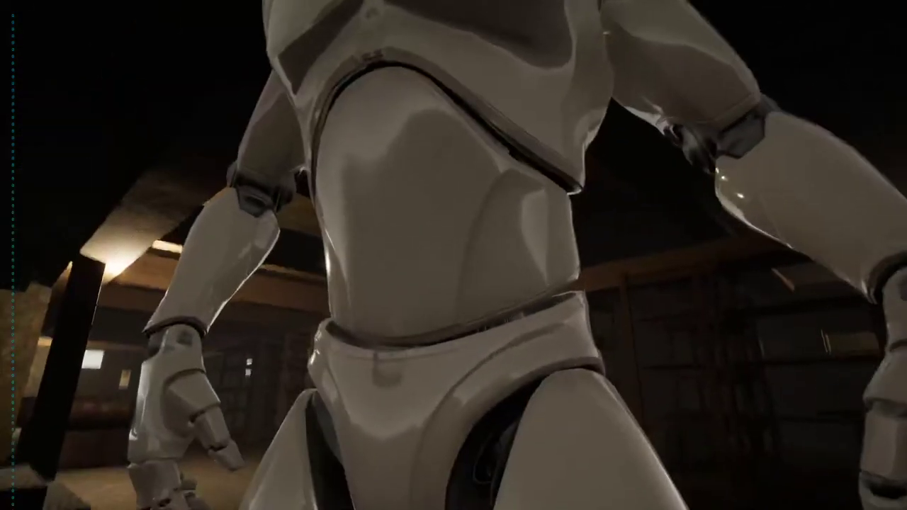
pyautogui.press('w')
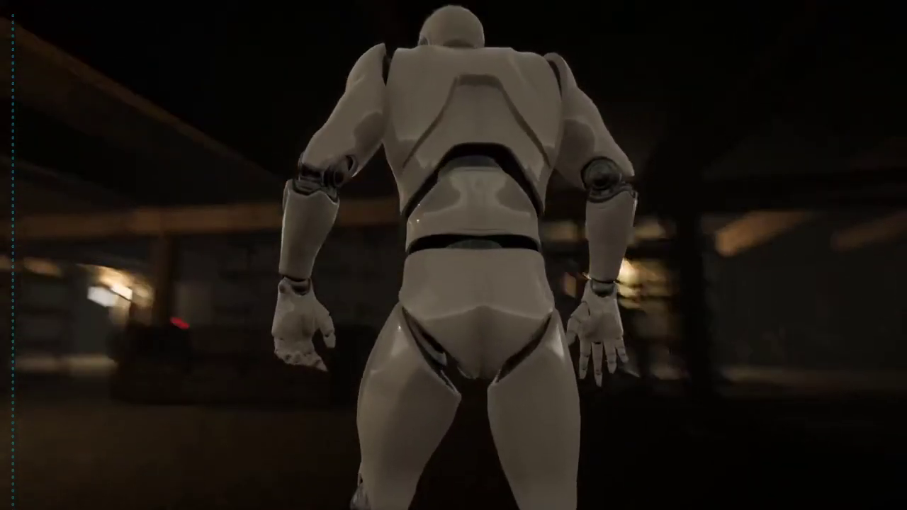
pyautogui.press('s')
pyautogui.press('w')
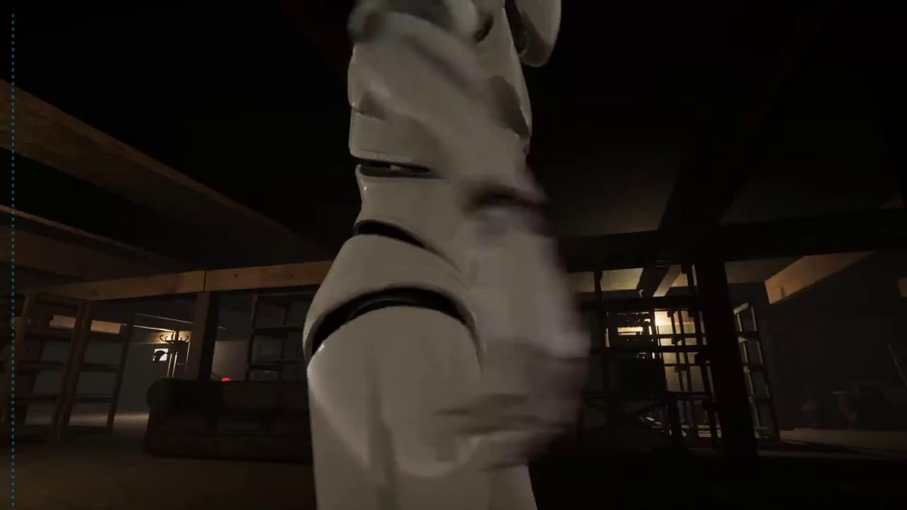
pyautogui.press('w')
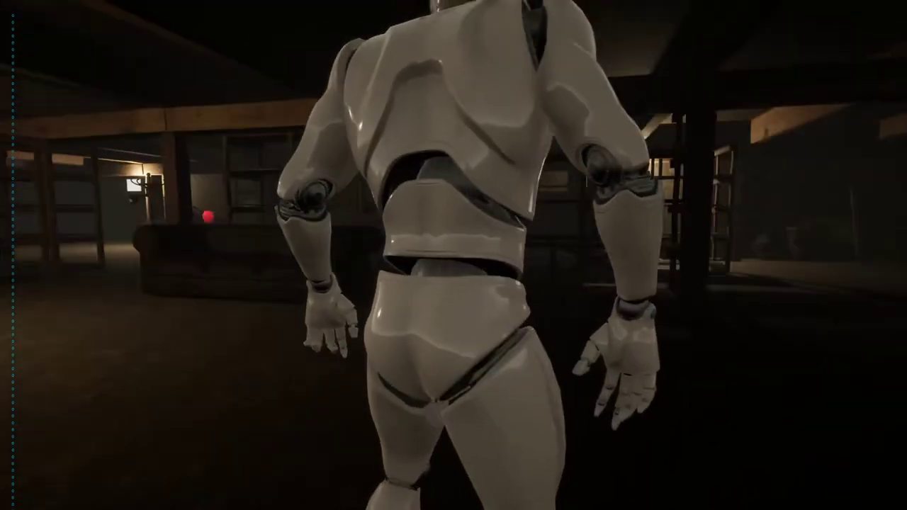
pyautogui.press('w')
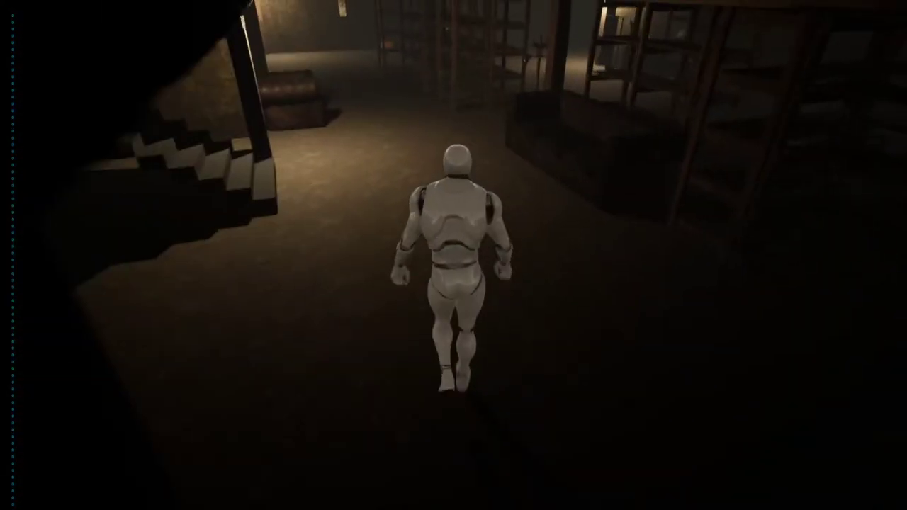
# Step: Walk the character past the armchair to the furnace again, look around its corner and end the playtest
pyautogui.press('w')
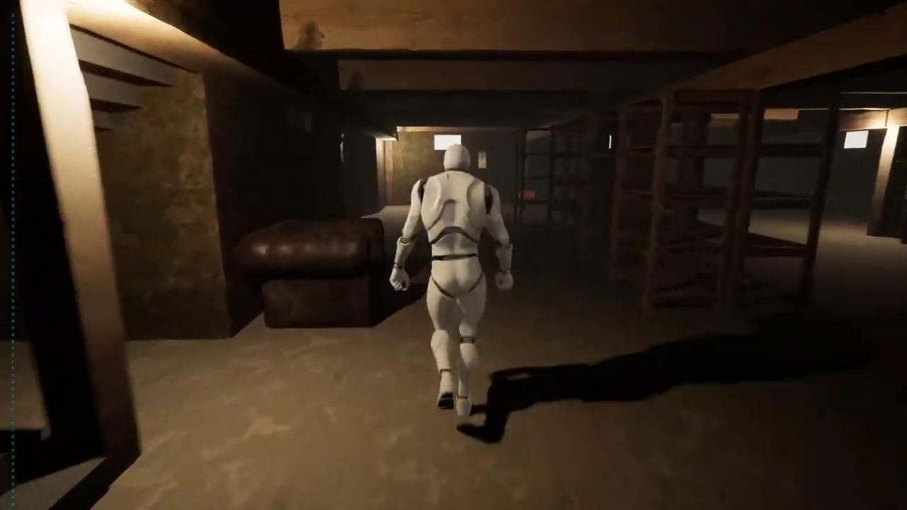
pyautogui.press('w')
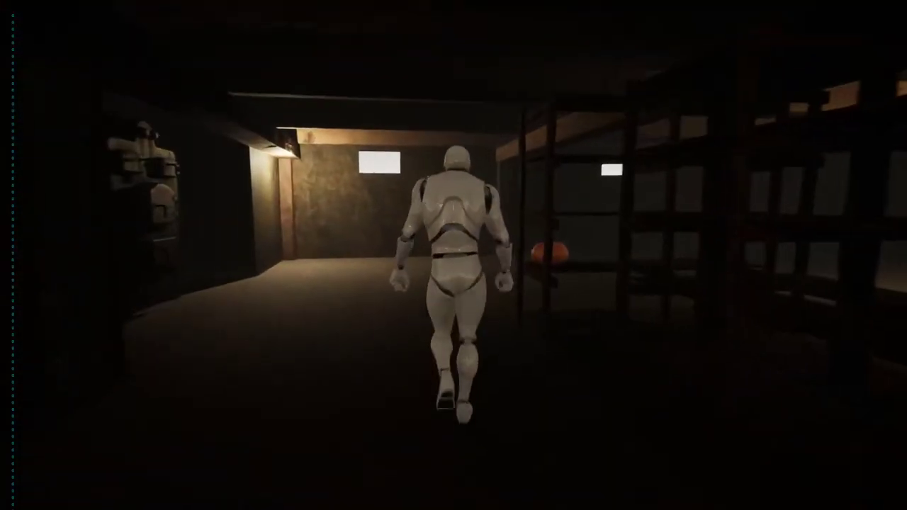
pyautogui.press('w')
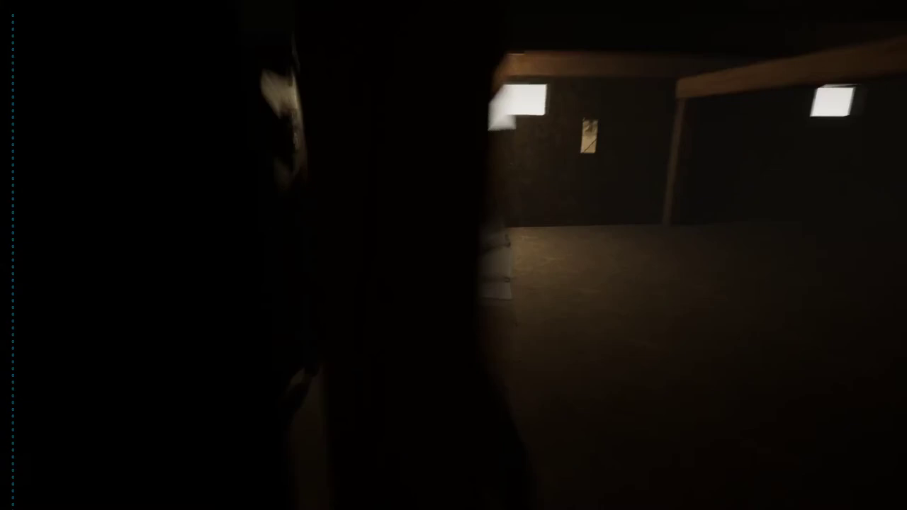
pyautogui.press('w')
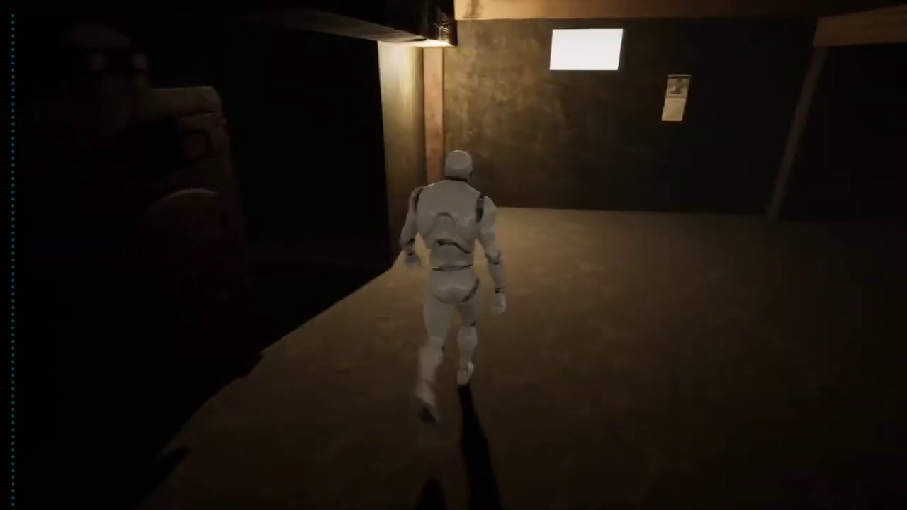
pyautogui.press('d')
pyautogui.press('a')
pyautogui.press('w')
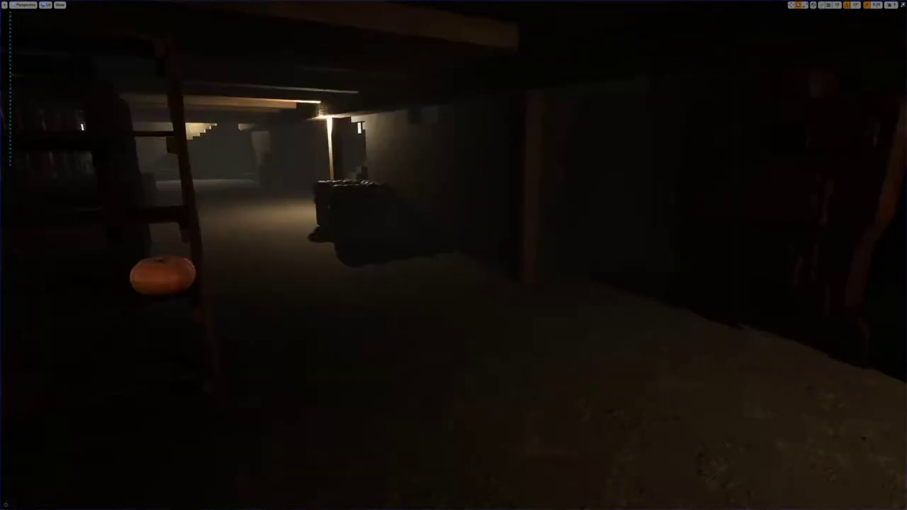
# Step: Inspect the furnace, the pumpkin shelf and the surrounding basement lighting in the editor viewport
pyautogui.moveTo(454, 255); pyautogui.dragTo(704, 241, button='right')
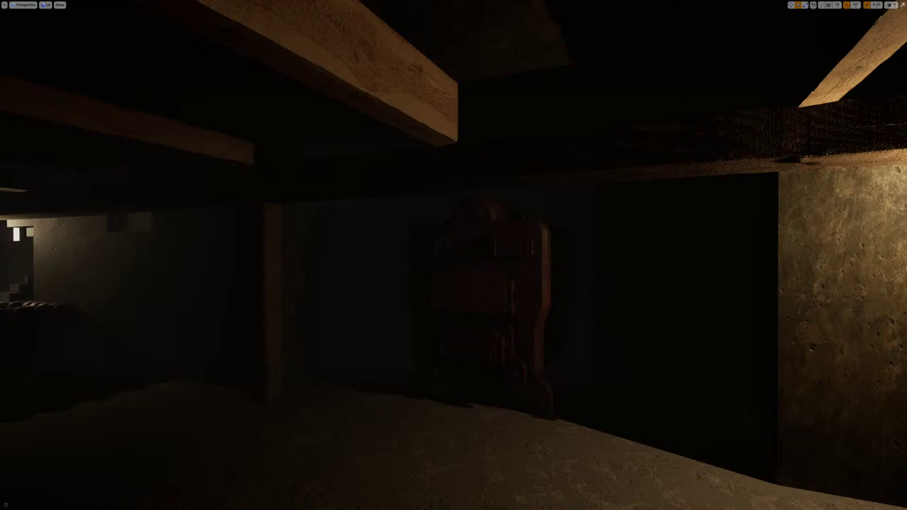
pyautogui.moveTo(454, 255); pyautogui.dragTo(187, 255, button='right')
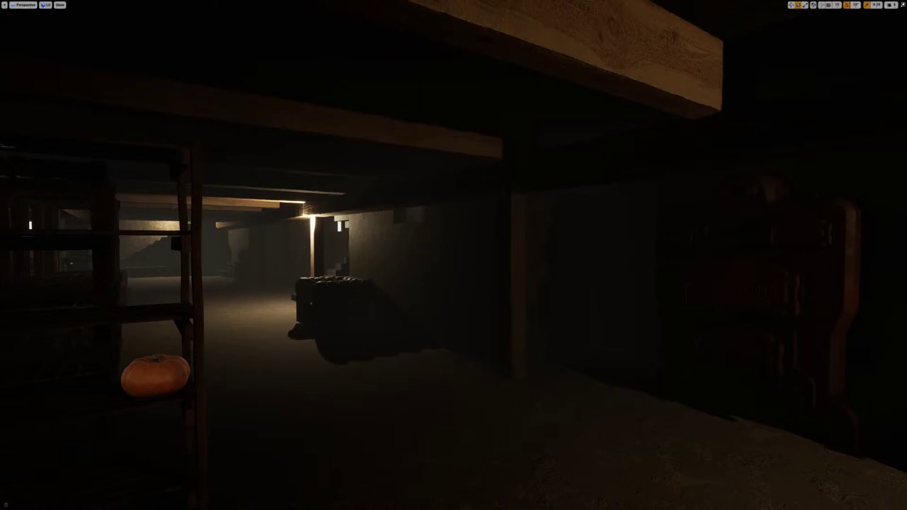
pyautogui.moveTo(453, 255); pyautogui.dragTo(234, 255, button='right')
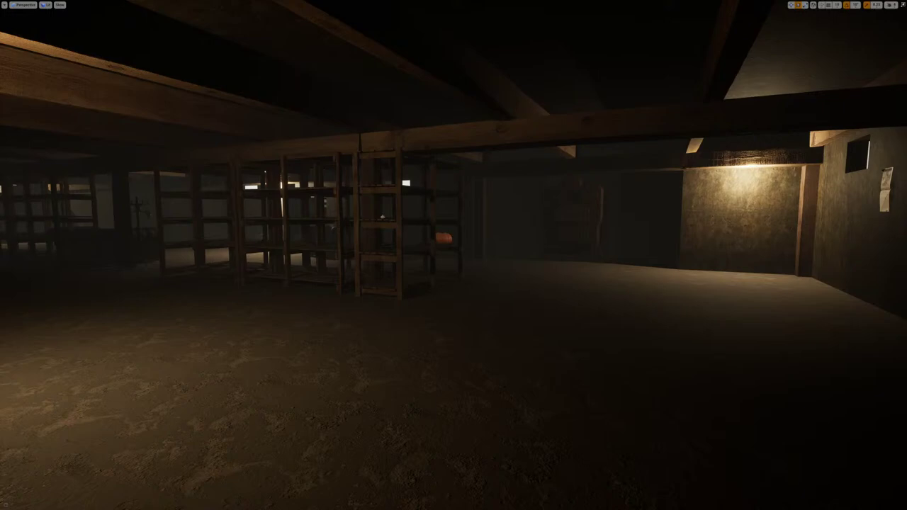
# Step: Start another playtest and walk from the wall poster past the furnace to the dark storage corner
pyautogui.hotkey('alt', 'p')
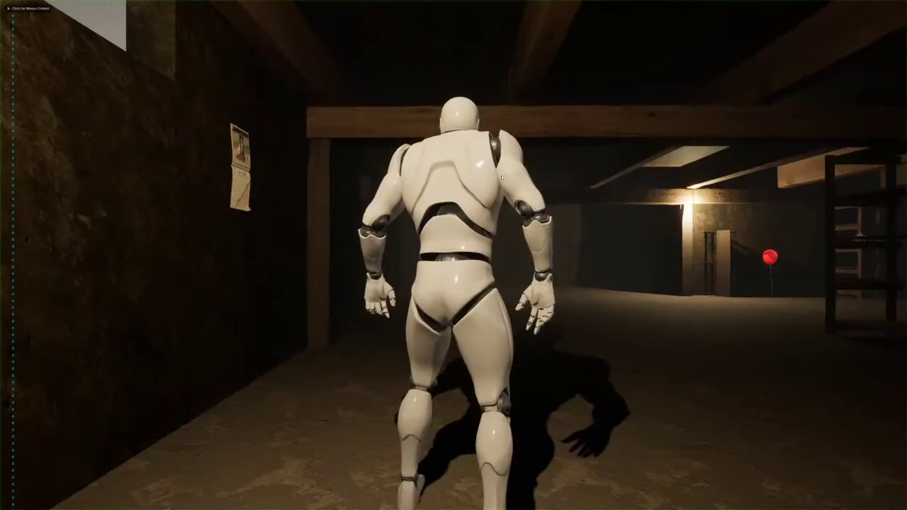
pyautogui.press('w')
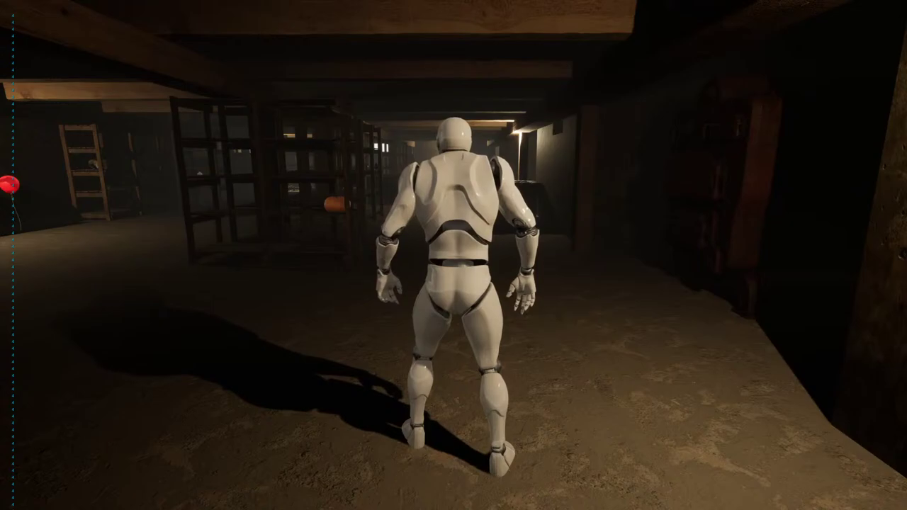
pyautogui.press('w')
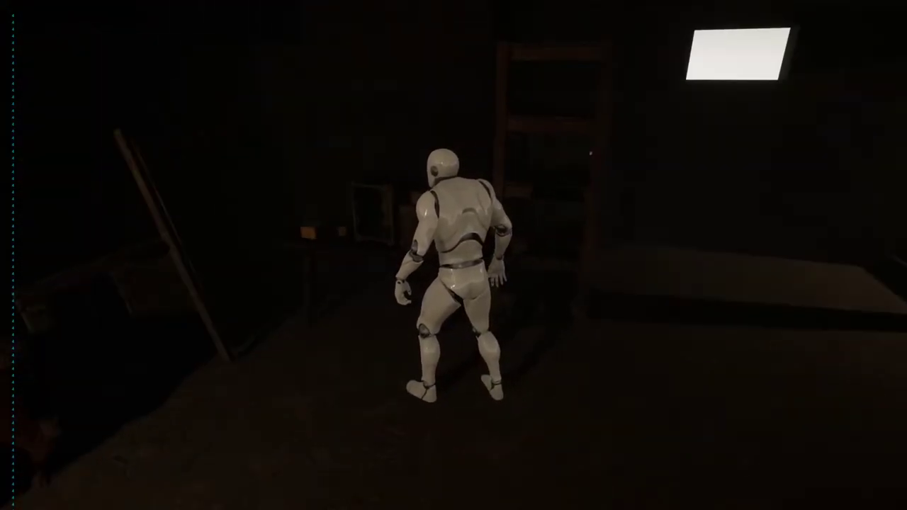
pyautogui.press('w')
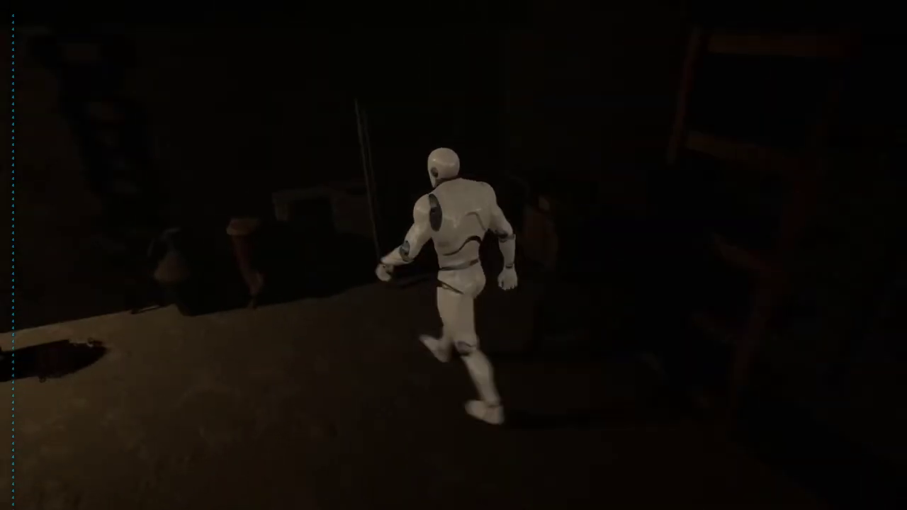
# Step: Walk to the cap beside the sofa and examine it, rotating it until its Waynes World logo faces forward
pyautogui.press('a')
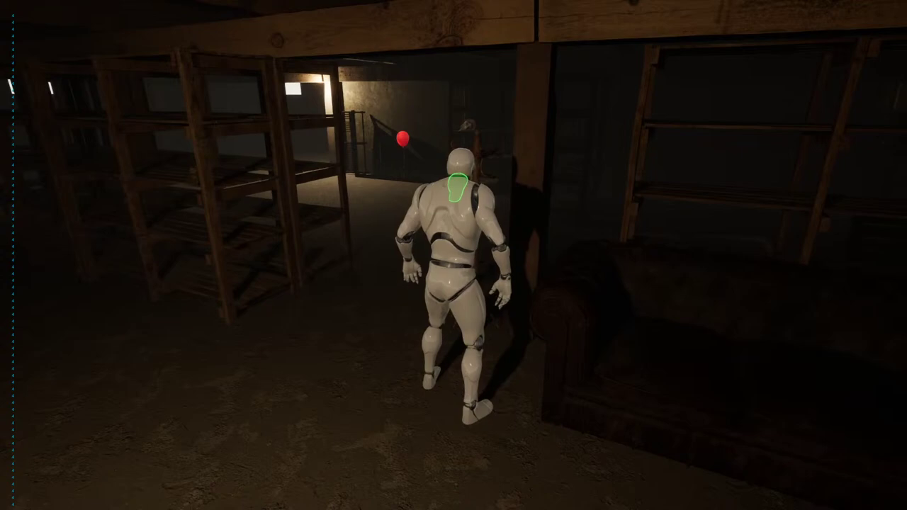
pyautogui.press('e')
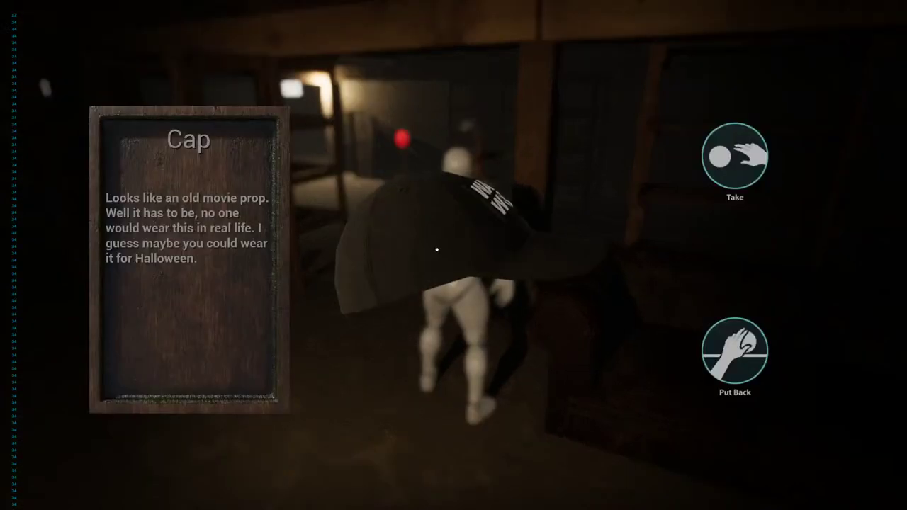
pyautogui.moveTo(437, 250); pyautogui.dragTo(406, 281)
pyautogui.moveTo(462, 190); pyautogui.dragTo(416, 177)
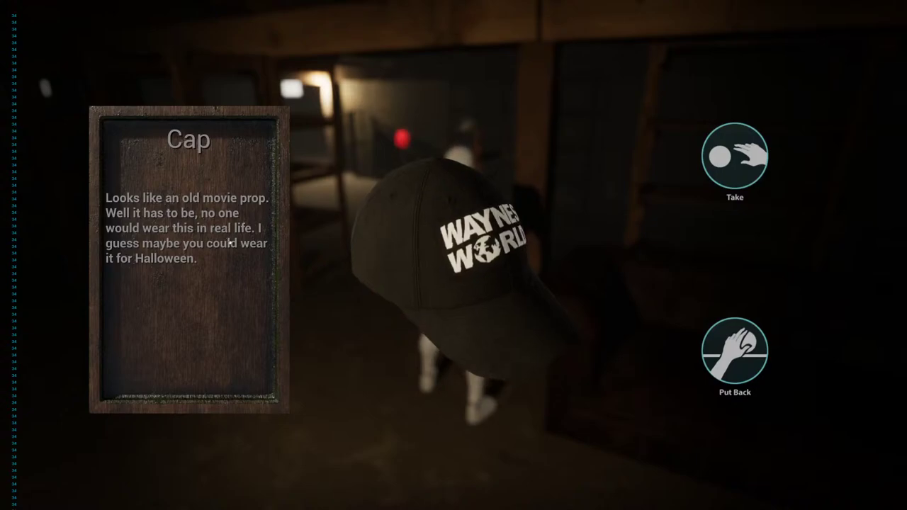
pyautogui.moveTo(443, 298); pyautogui.dragTo(387, 282)
pyautogui.moveTo(453, 214); pyautogui.dragTo(468, 248)
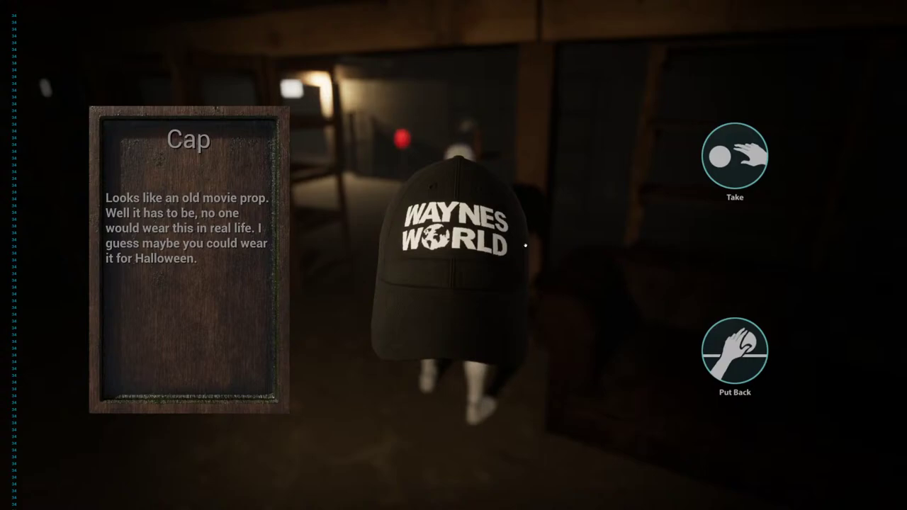
# Step: Rotate the Waynes World cap to look at its front and side, and put it back
pyautogui.click(735, 350)
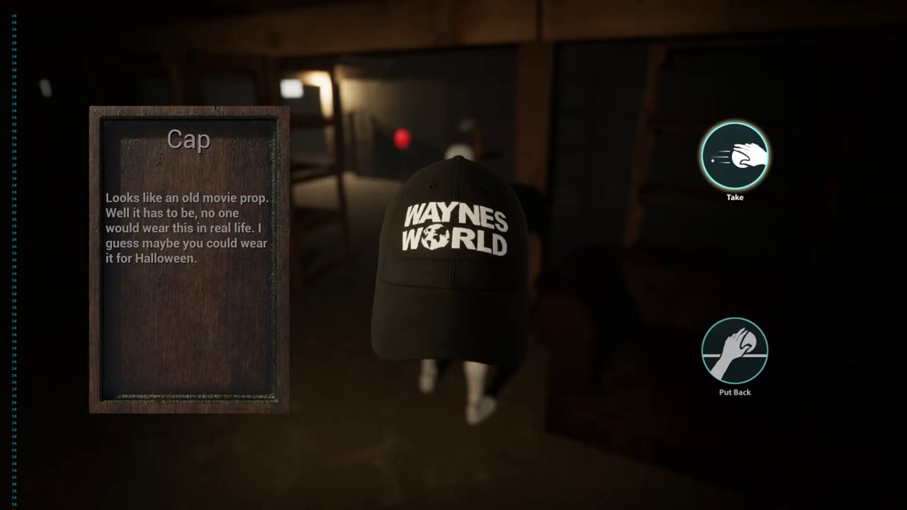
pyautogui.moveTo(525, 279); pyautogui.dragTo(509, 216)
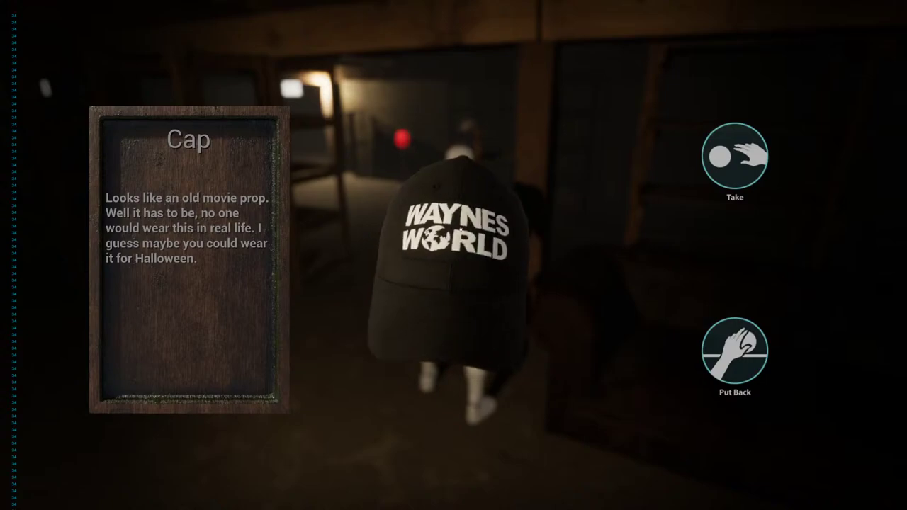
pyautogui.moveTo(496, 249); pyautogui.dragTo(134, 214)
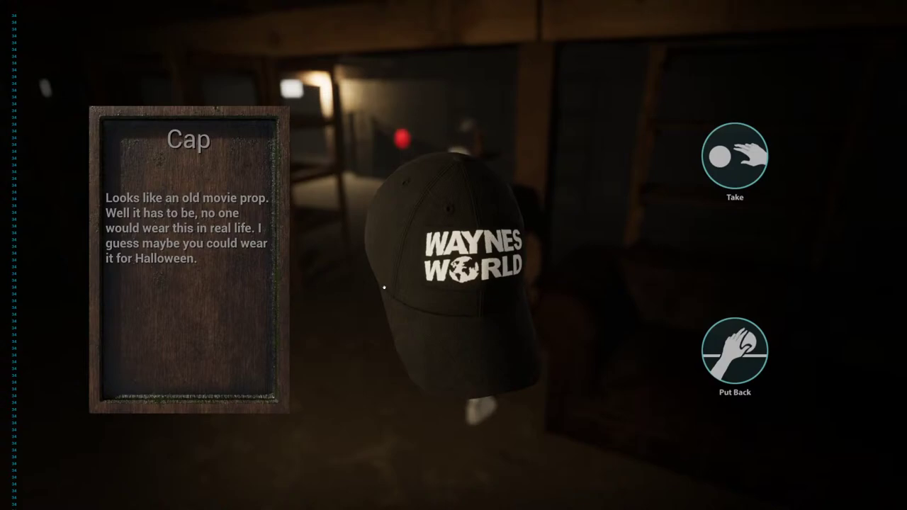
pyautogui.moveTo(423, 290); pyautogui.dragTo(441, 280)
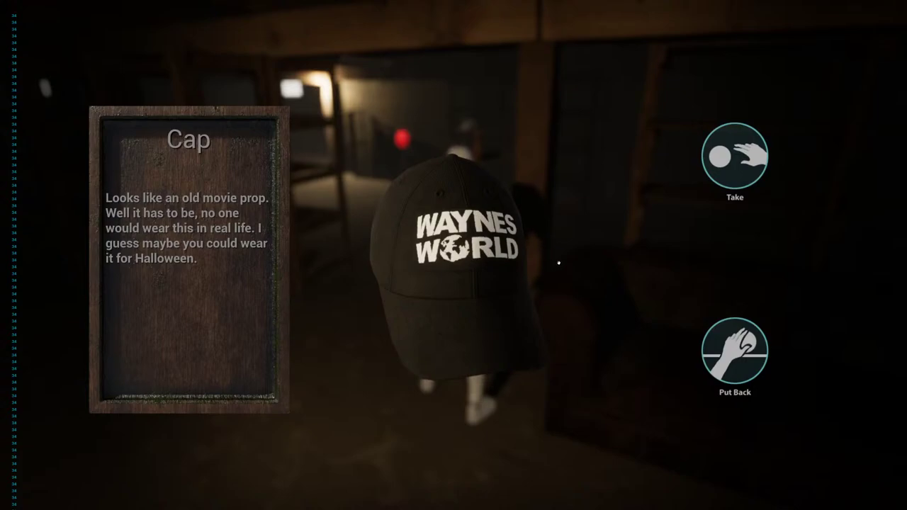
pyautogui.click(732, 349)
# Step: Walk the character across the basement to the red balloon, examine it and put it back
pyautogui.press('w')
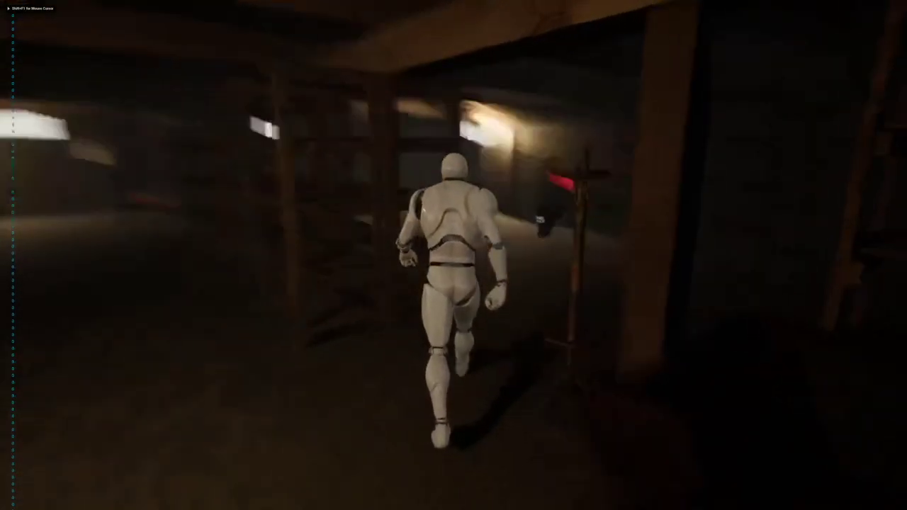
pyautogui.press('a')
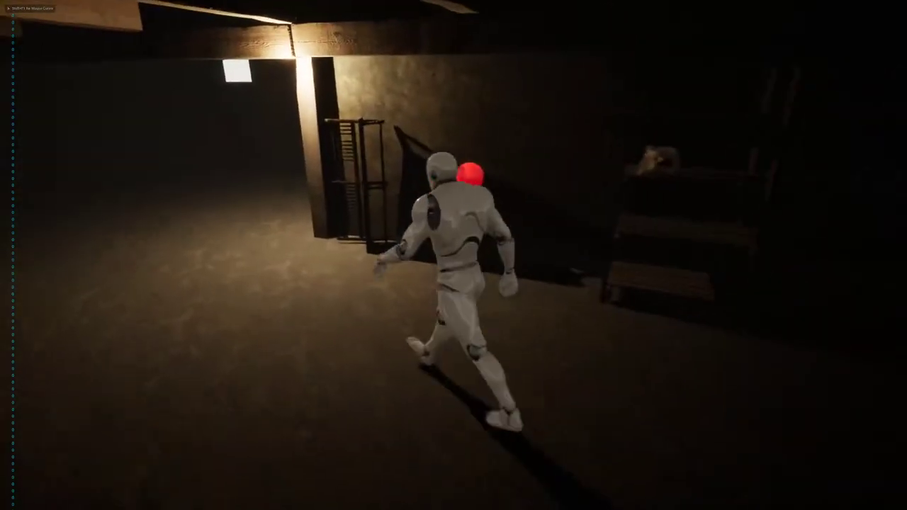
pyautogui.press('e')
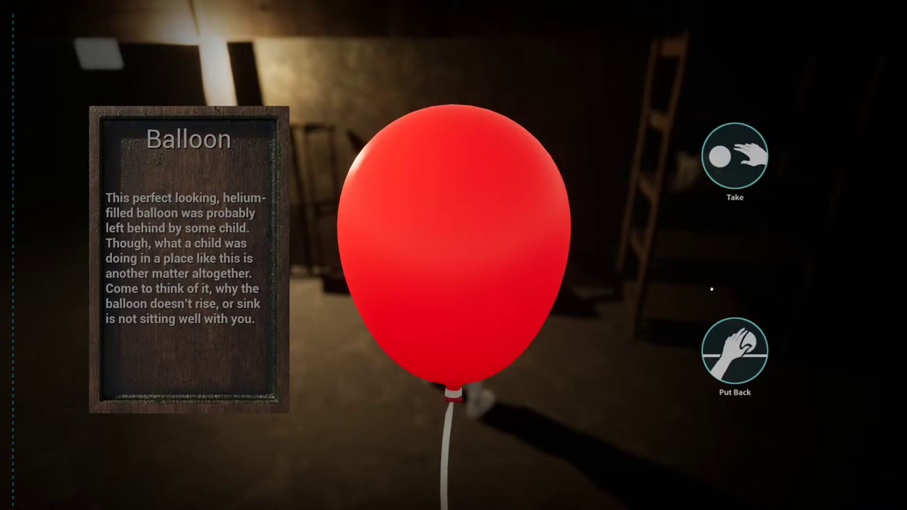
pyautogui.click(735, 350)
# Step: Examine the ram's skull on the shelf twice, rotating it to view its face and horns, and put it back
pyautogui.press('e')
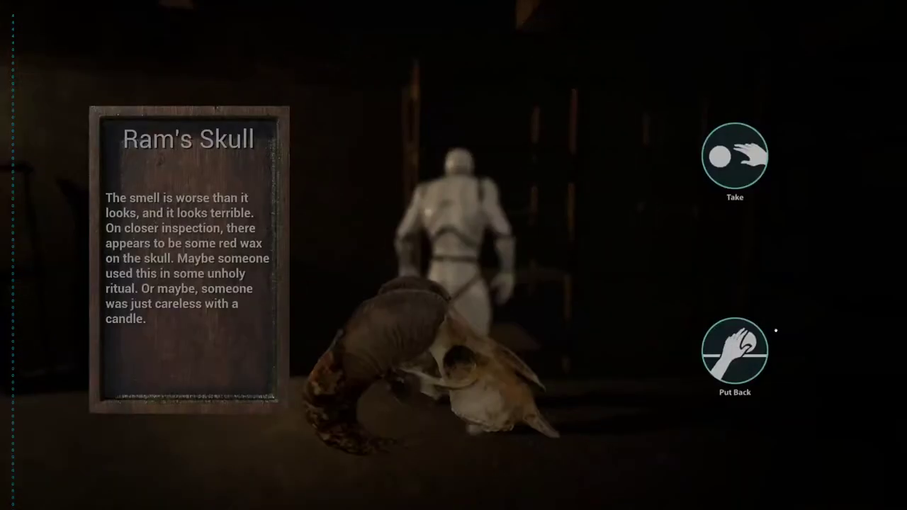
pyautogui.moveTo(664, 357); pyautogui.dragTo(491, 403)
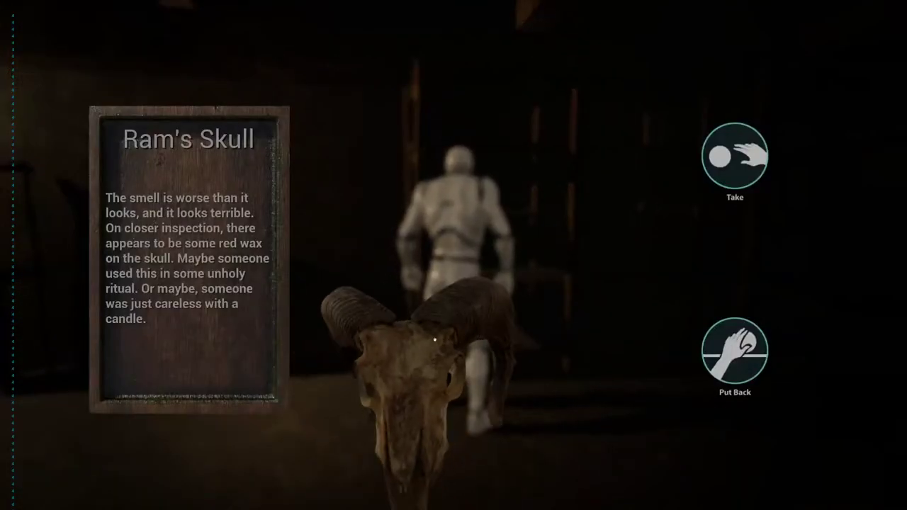
pyautogui.click(735, 351)
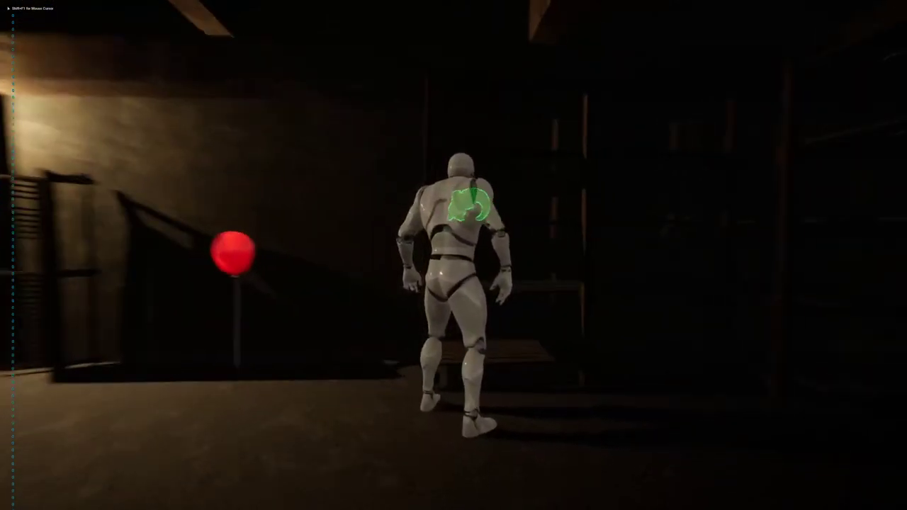
pyautogui.press('e')
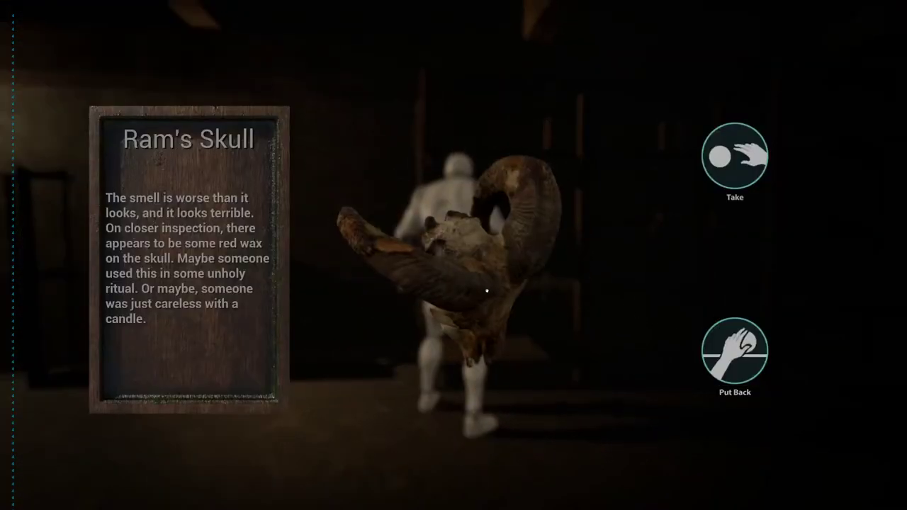
pyautogui.moveTo(487, 290); pyautogui.dragTo(511, 250)
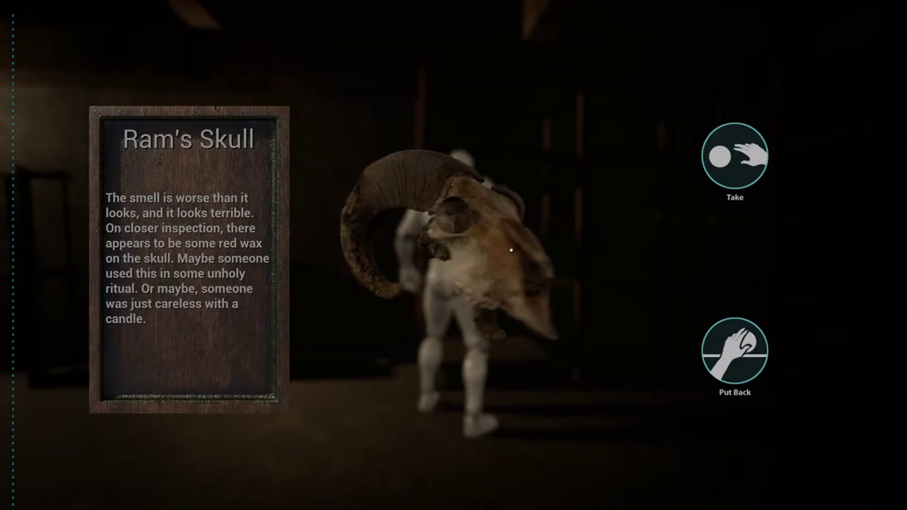
pyautogui.click(735, 351)
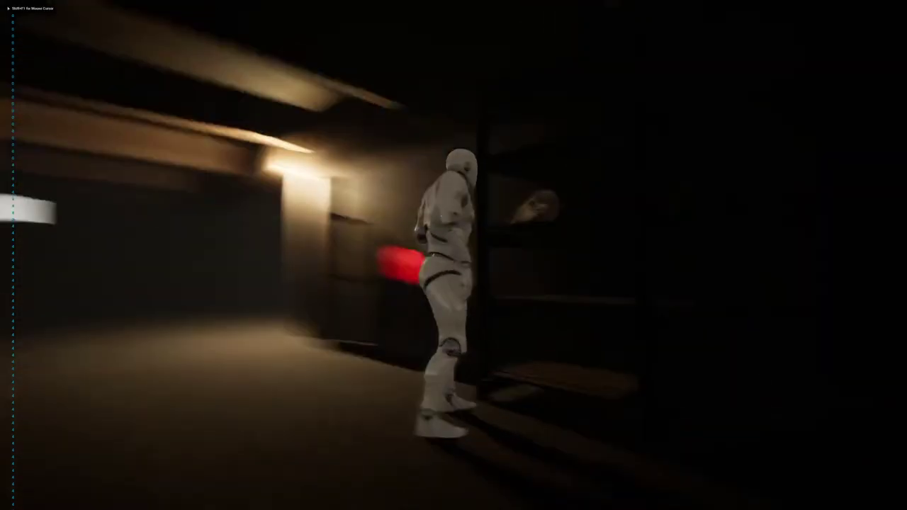
# Step: Walk along the storage shelves to the garlic, examine it with a rotation and put it back
pyautogui.press('w')
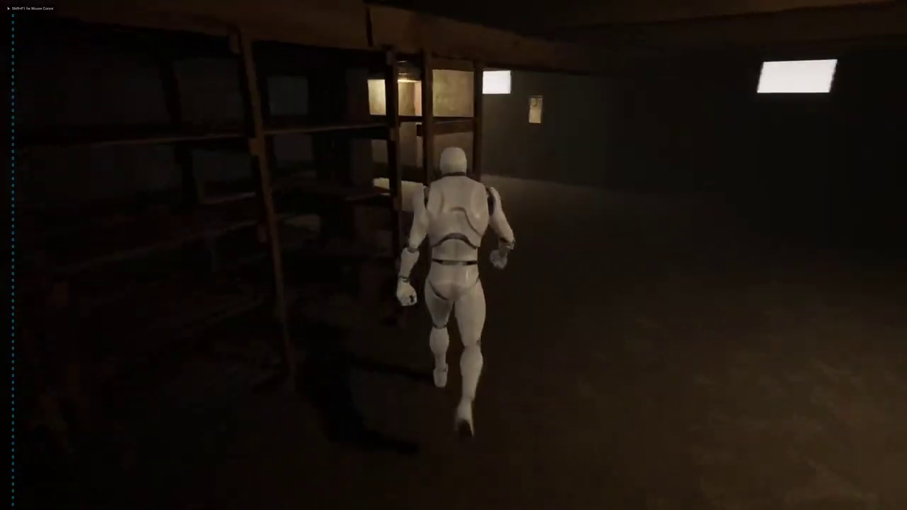
pyautogui.press('e')
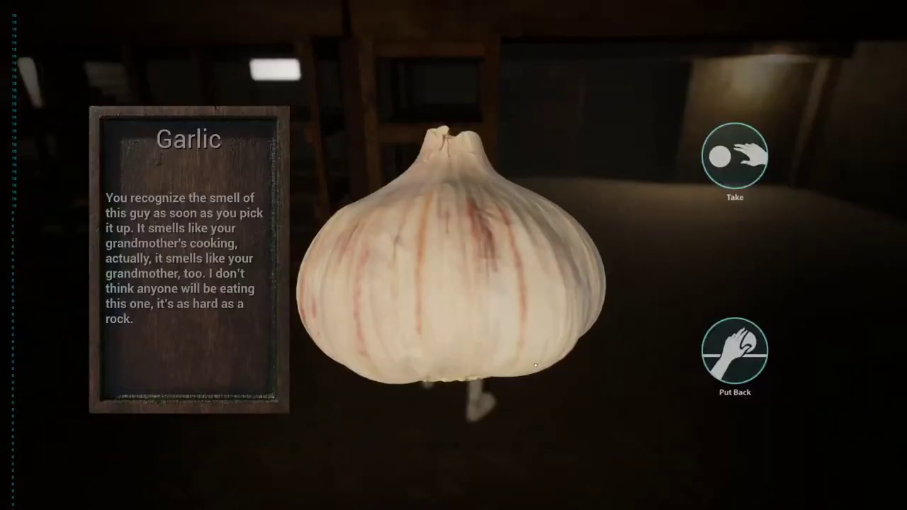
pyautogui.moveTo(535, 365); pyautogui.dragTo(446, 315)
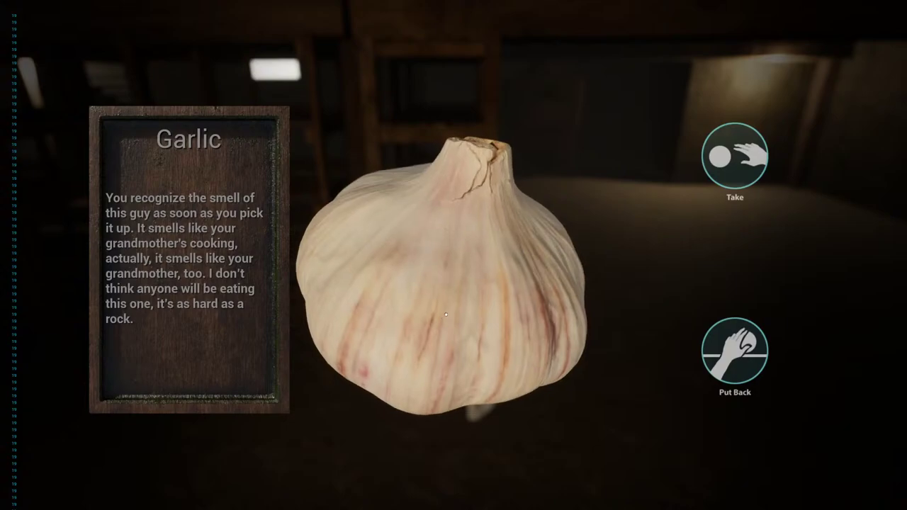
pyautogui.click(733, 352)
# Step: Walk to the pumpkin on the dark shelf, examine it from several angles and put it back
pyautogui.press('w')
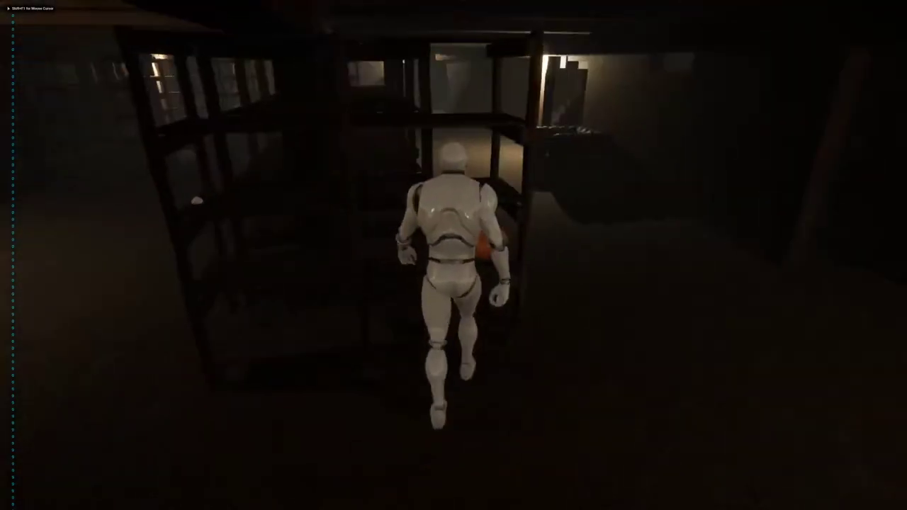
pyautogui.press('e')
pyautogui.moveTo(512, 300); pyautogui.dragTo(537, 232)
pyautogui.press('q')
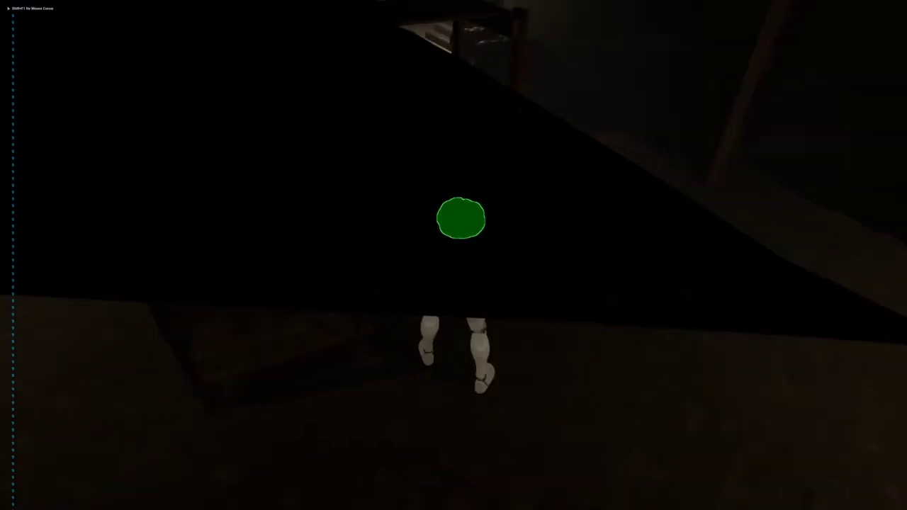
pyautogui.press('w')
pyautogui.press('w')
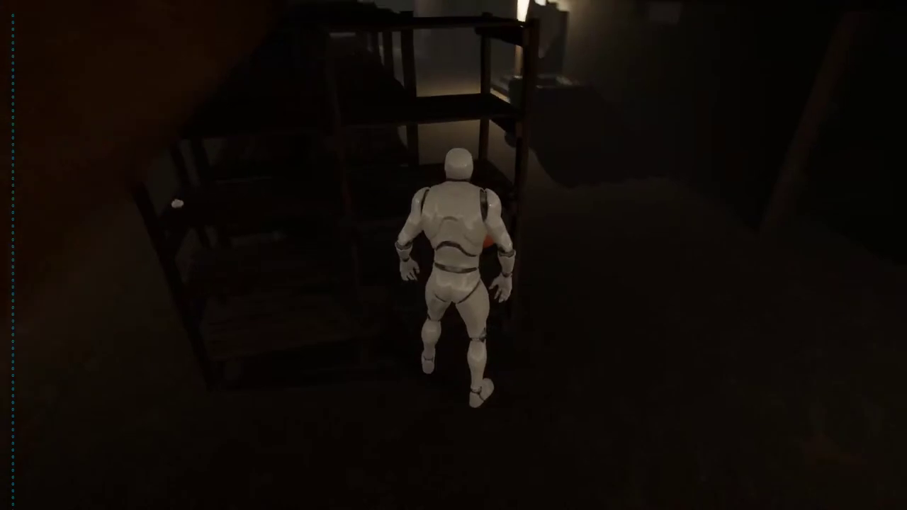
pyautogui.press('s')
pyautogui.press('e')
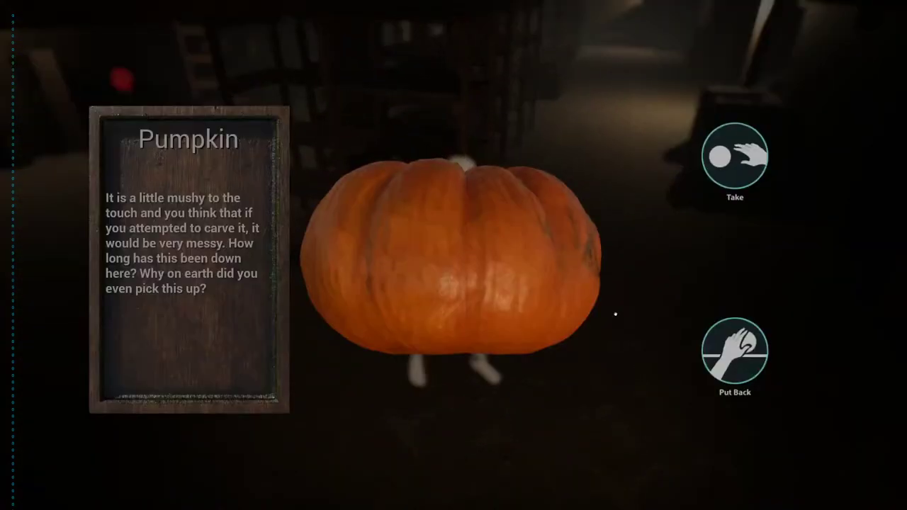
pyautogui.moveTo(615, 314); pyautogui.dragTo(518, 202)
pyautogui.moveTo(478, 253); pyautogui.dragTo(489, 267)
pyautogui.click(711, 342)
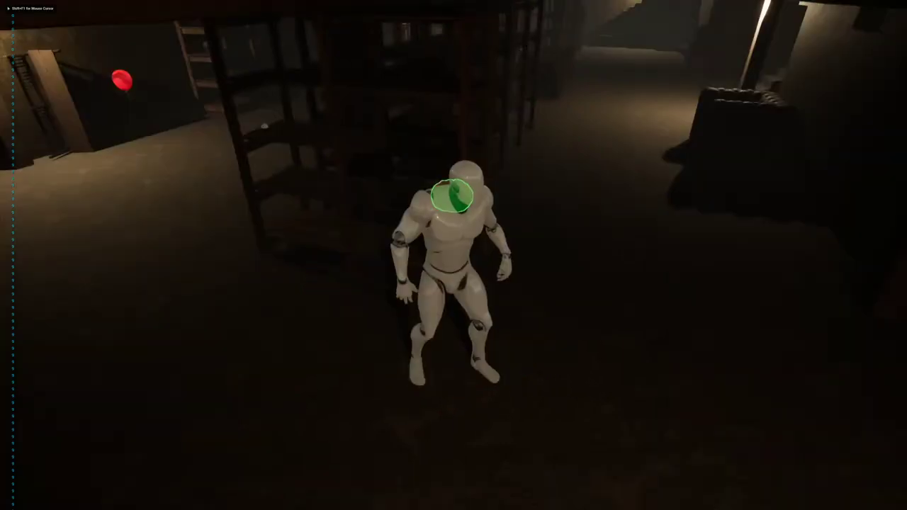
# Step: Walk past the storage racks to the alien pod on the low shelf, rotate it in the examine view and put it back
pyautogui.press('w')
pyautogui.press('w')
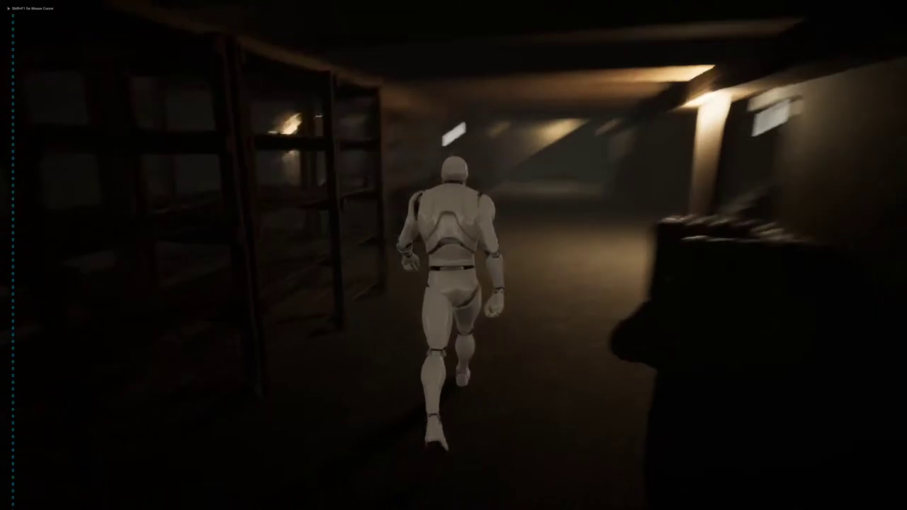
pyautogui.press('w')
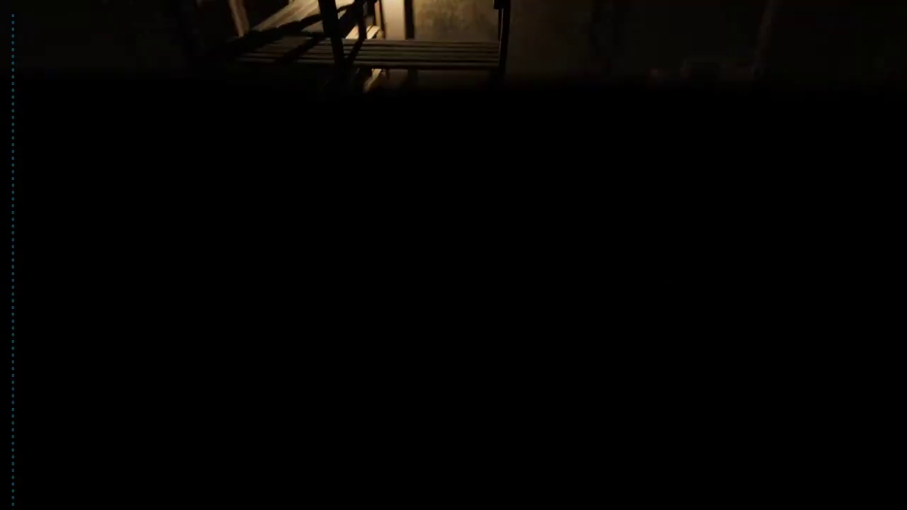
pyautogui.press('e')
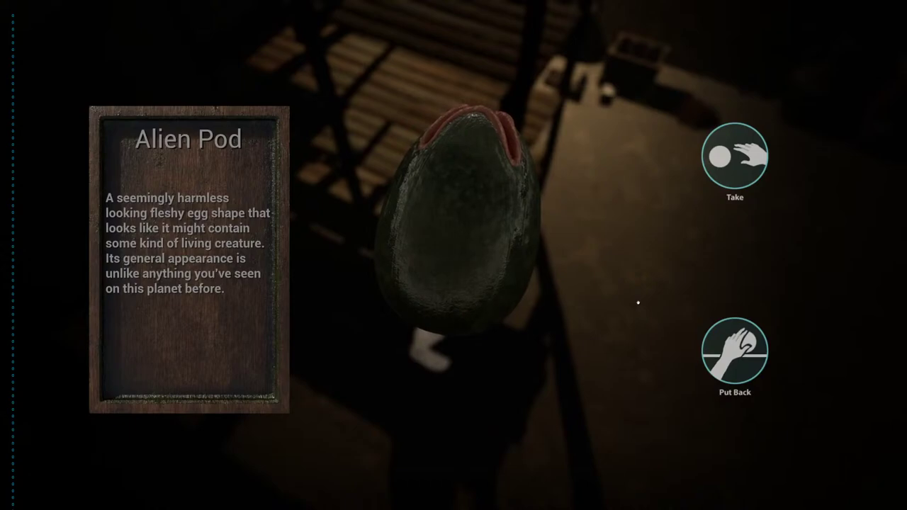
pyautogui.moveTo(570, 213); pyautogui.dragTo(518, 220)
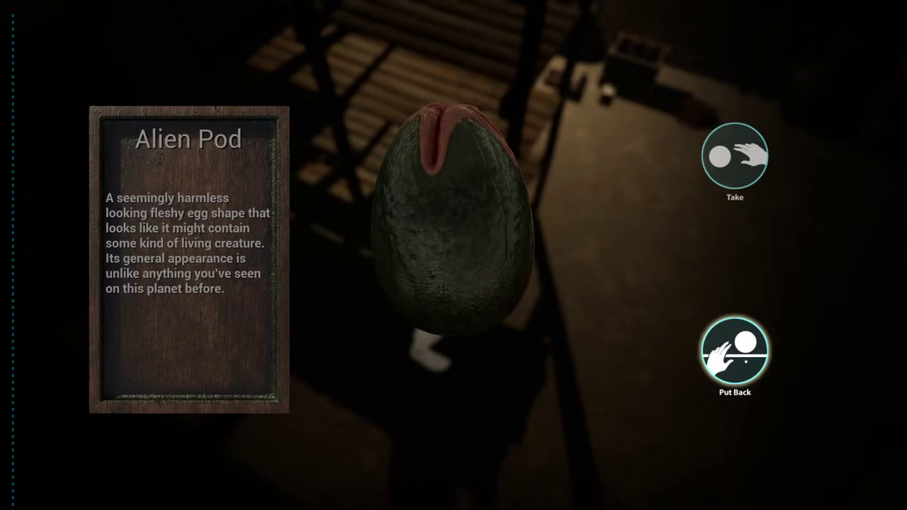
pyautogui.click(734, 350)
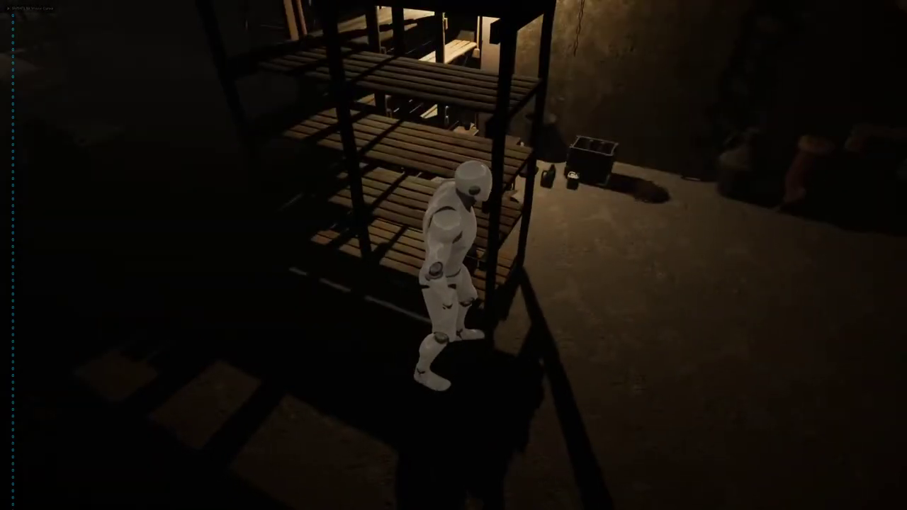
# Step: Walk around the dark corner with the jugs and ladders and check how the lamp lights the slatted shelves
pyautogui.press('w')
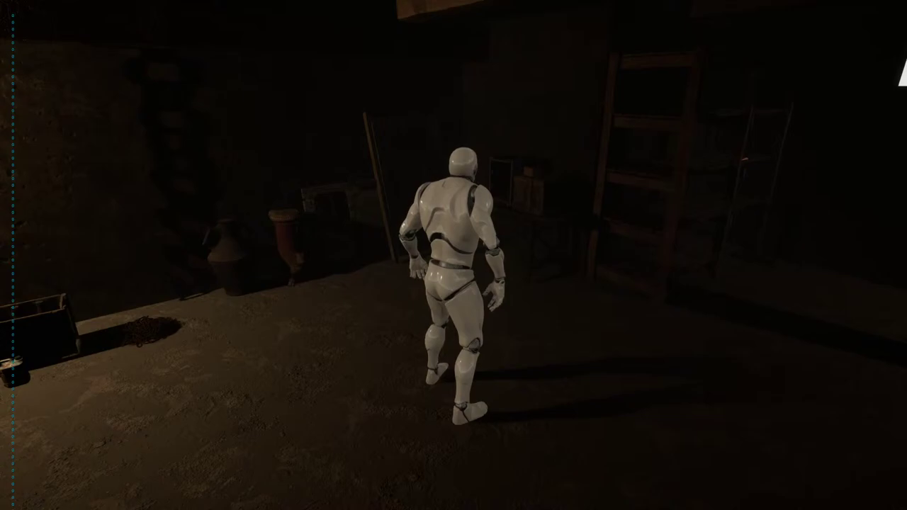
pyautogui.press('w')
pyautogui.press('w')
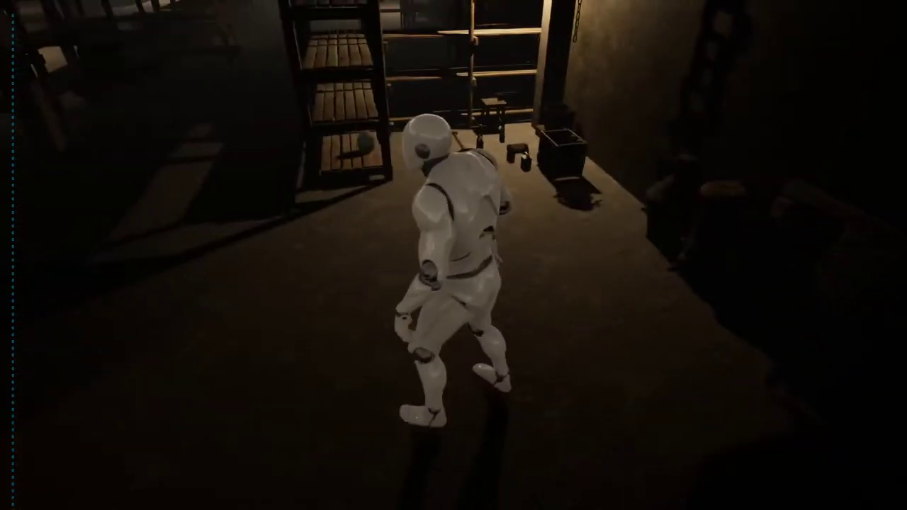
pyautogui.press('w')
pyautogui.press('a')
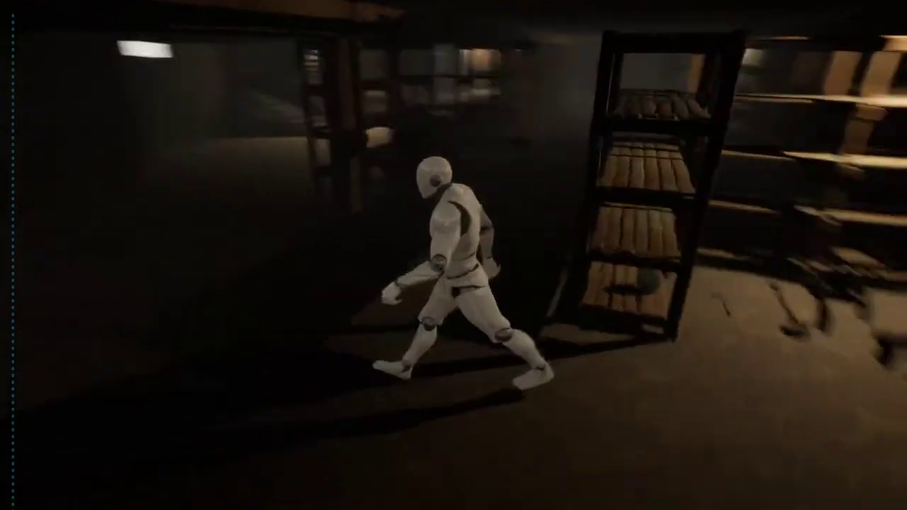
pyautogui.press('w')
pyautogui.press('d')
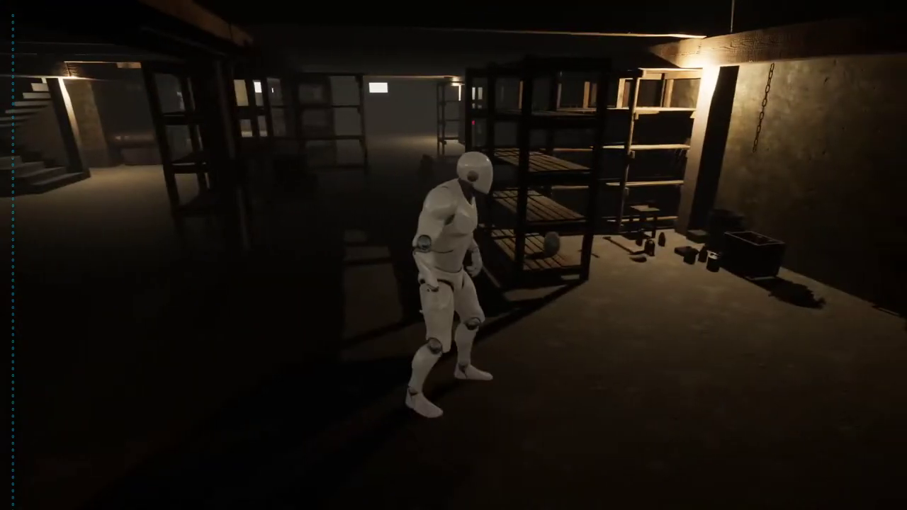
# Step: Walk around the alien pod's shelf, look towards the staircase, and head down the dark aisle towards the balloon
pyautogui.press('w')
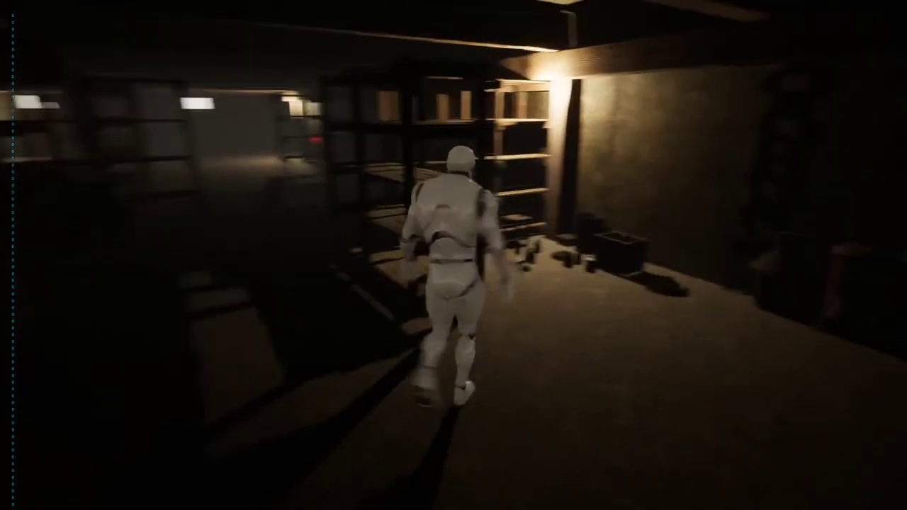
pyautogui.press('a')
pyautogui.press('w')
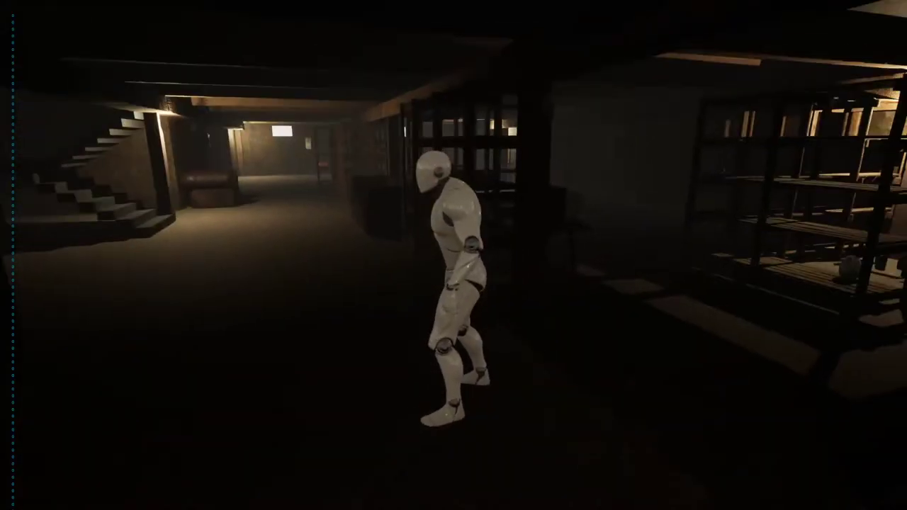
pyautogui.press('w')
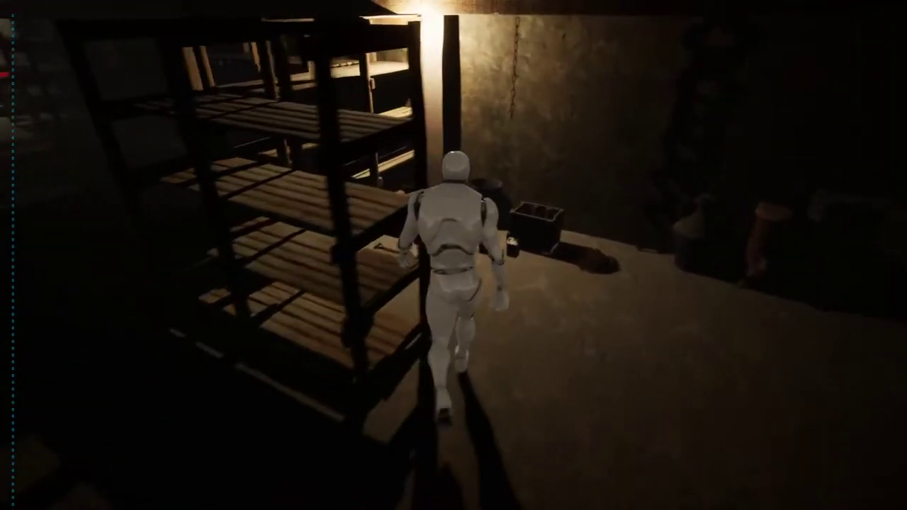
pyautogui.press('d')
pyautogui.press('a')
pyautogui.press('w')
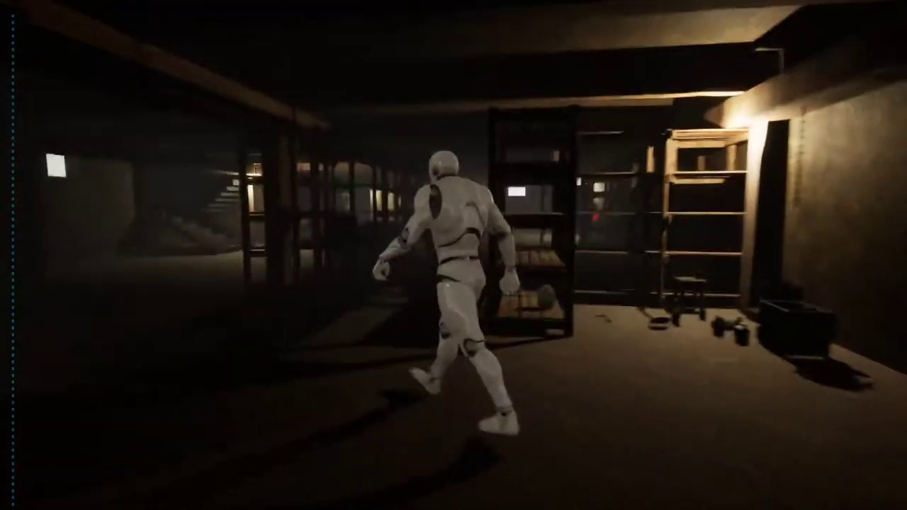
pyautogui.press('w')
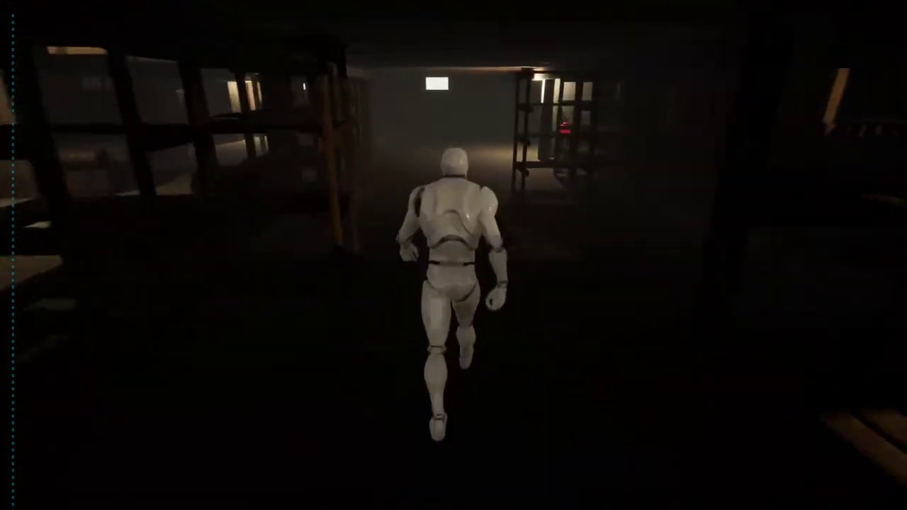
# Step: Walk past the storage racks and staircase, end the playtest, and look over the sofa area in the restored editor
pyautogui.press('w')
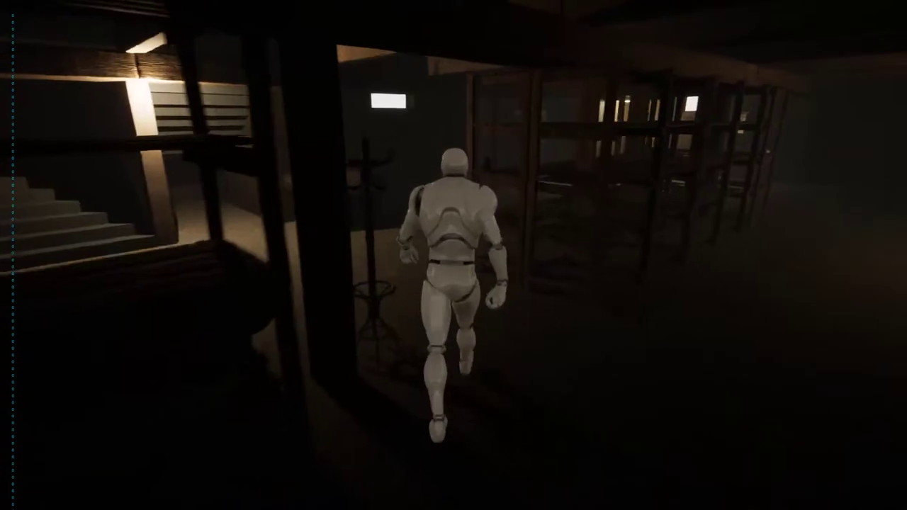
pyautogui.press('Escape')
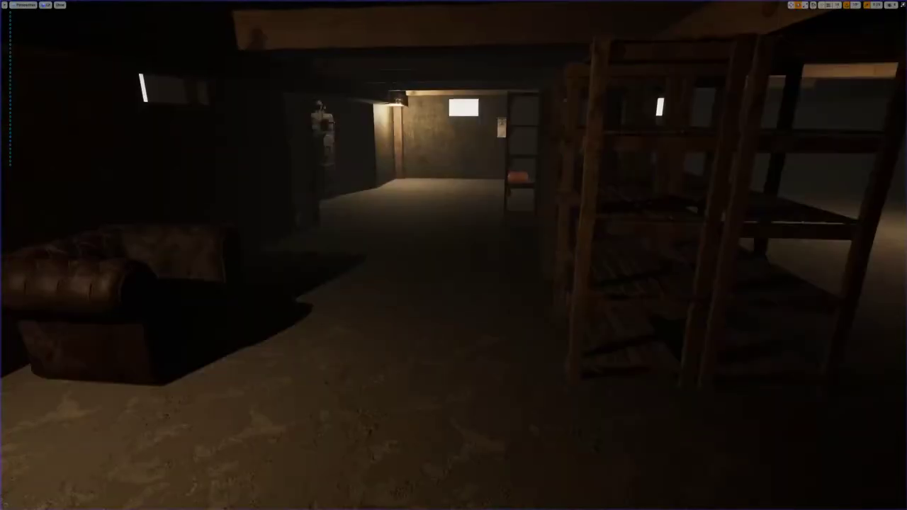
pyautogui.moveTo(453, 255); pyautogui.dragTo(365, 157, button='right')
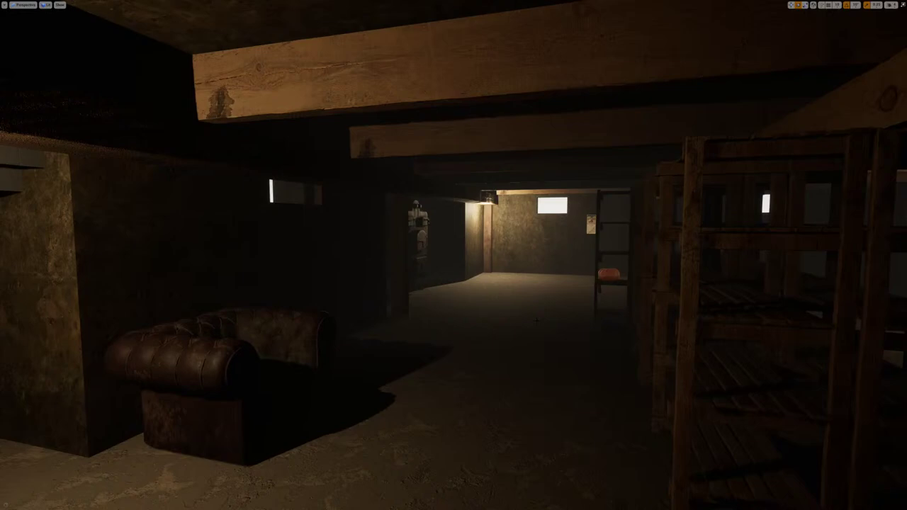
pyautogui.press('F11')
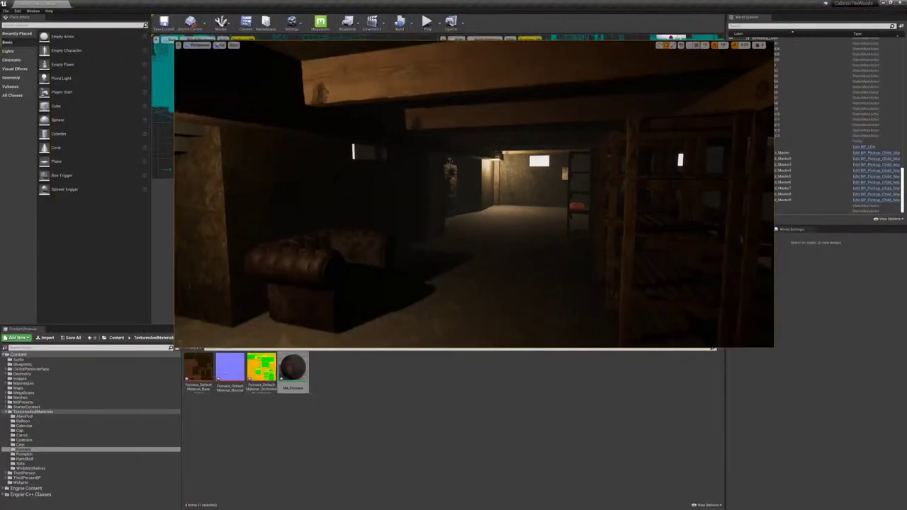
pyautogui.moveTo(437, 179); pyautogui.dragTo(401, 173, button='right')
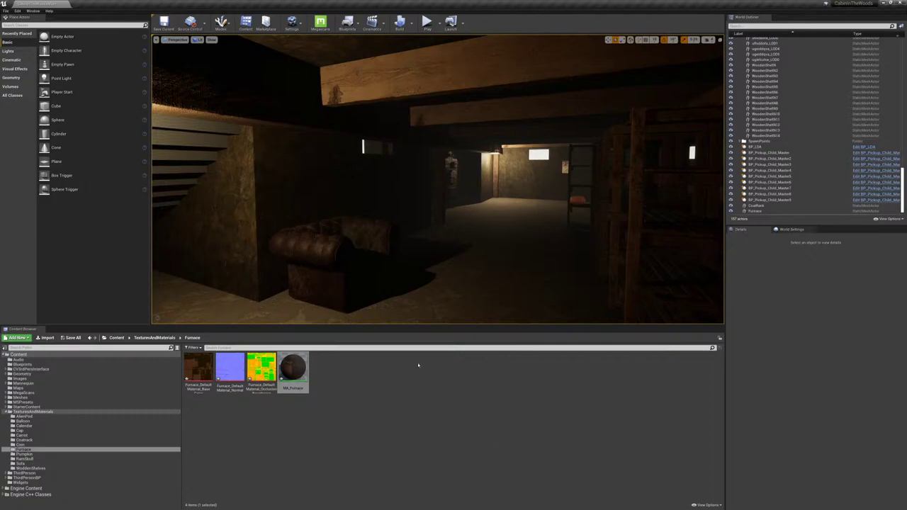
# Step: Open the Maps content folder and save all modified content, including the level, its build data and the furnace assets
pyautogui.click(31, 389)
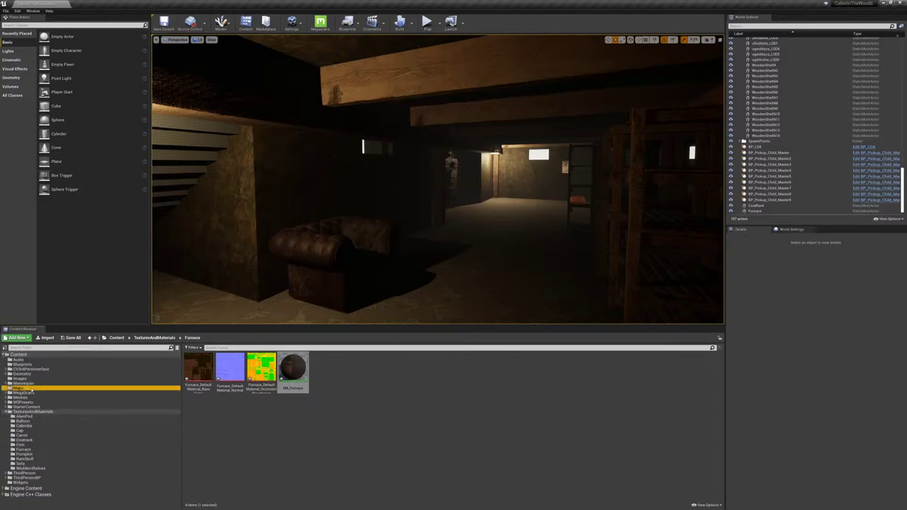
pyautogui.click(340, 437)
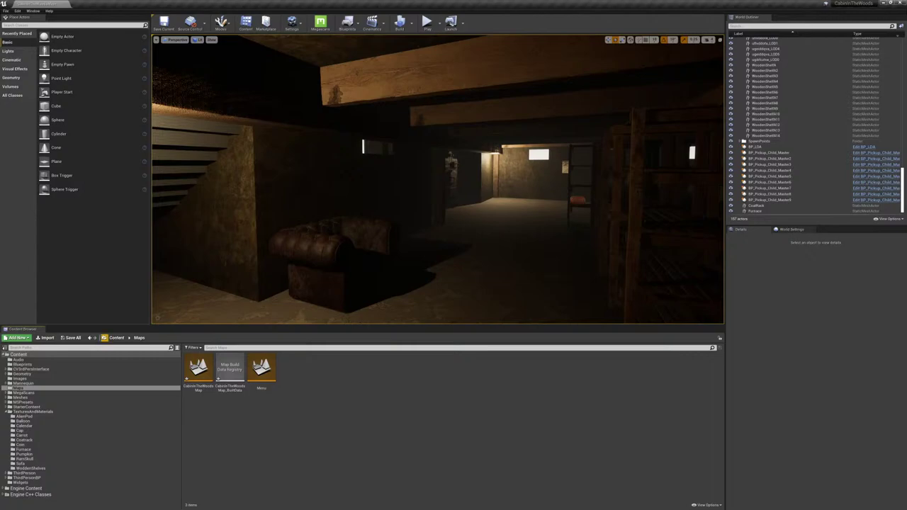
pyautogui.click(71, 337)
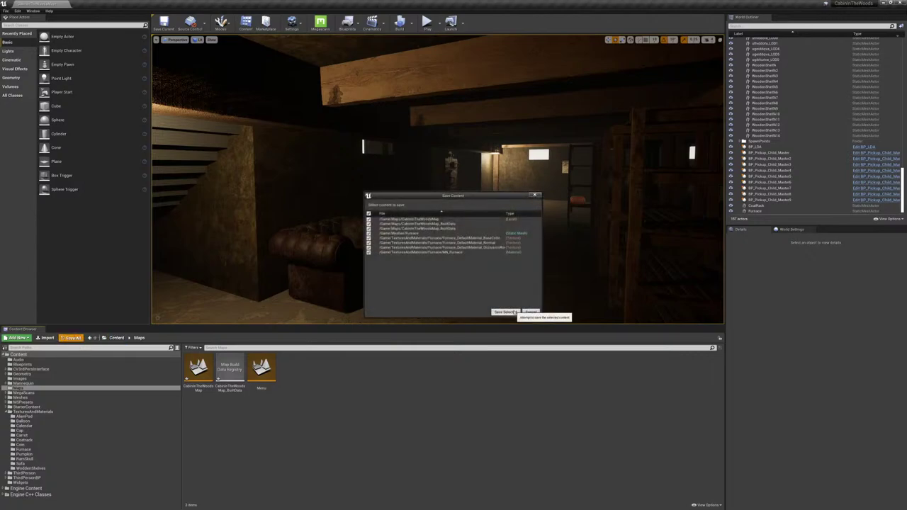
pyautogui.click(509, 312)
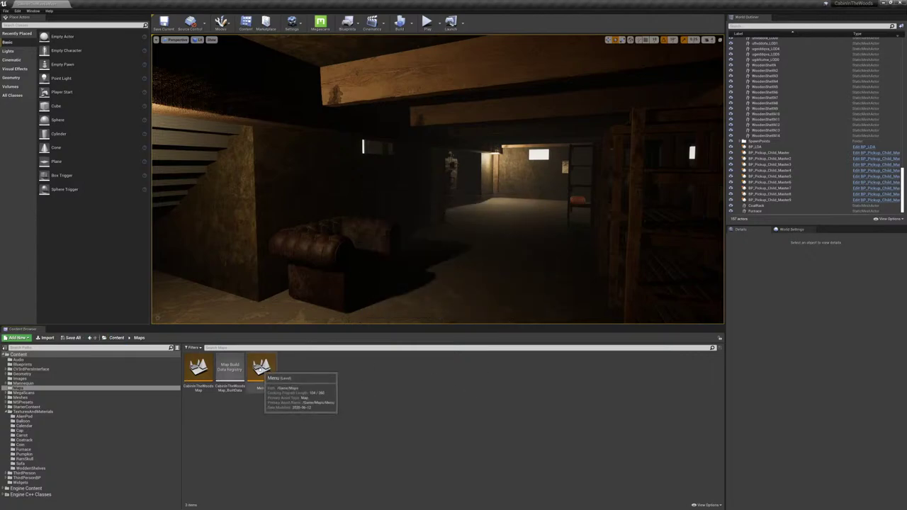
# Step: Open the Menu level and playtest it in full screen
pyautogui.doubleClick(262, 368)
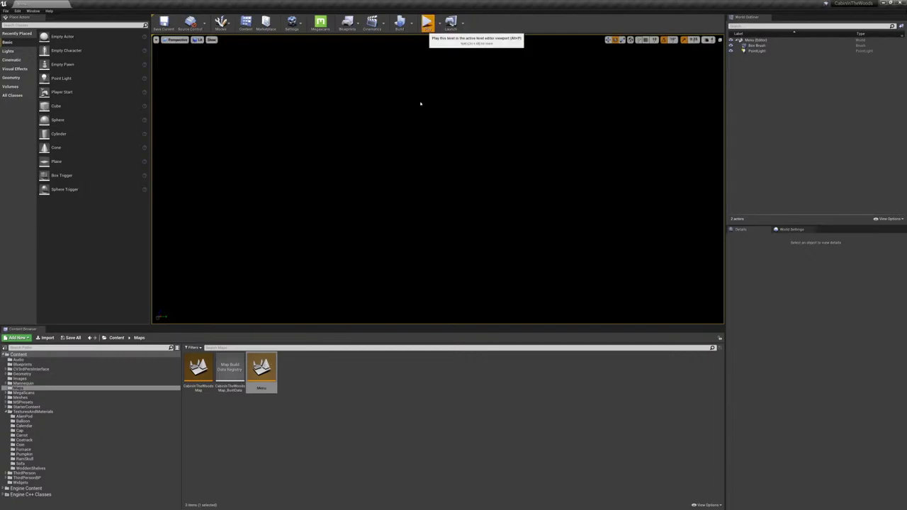
pyautogui.click(426, 22)
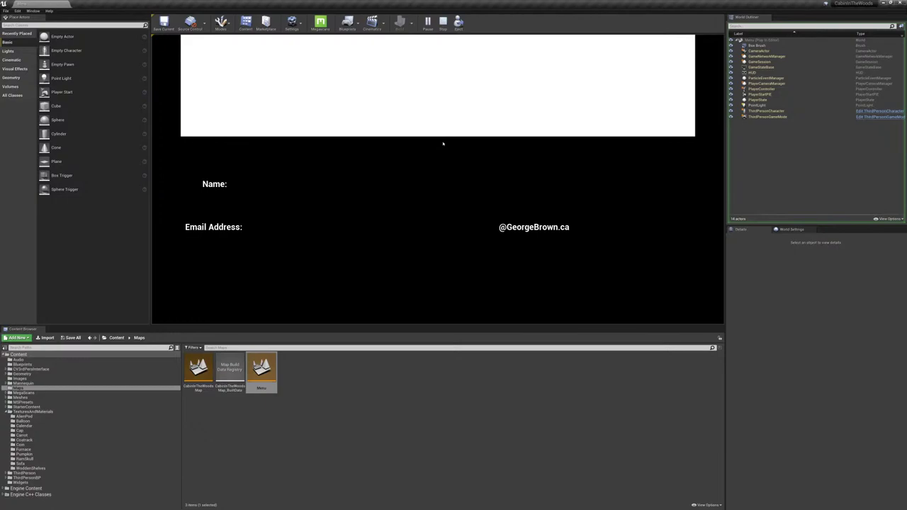
pyautogui.press('F11')
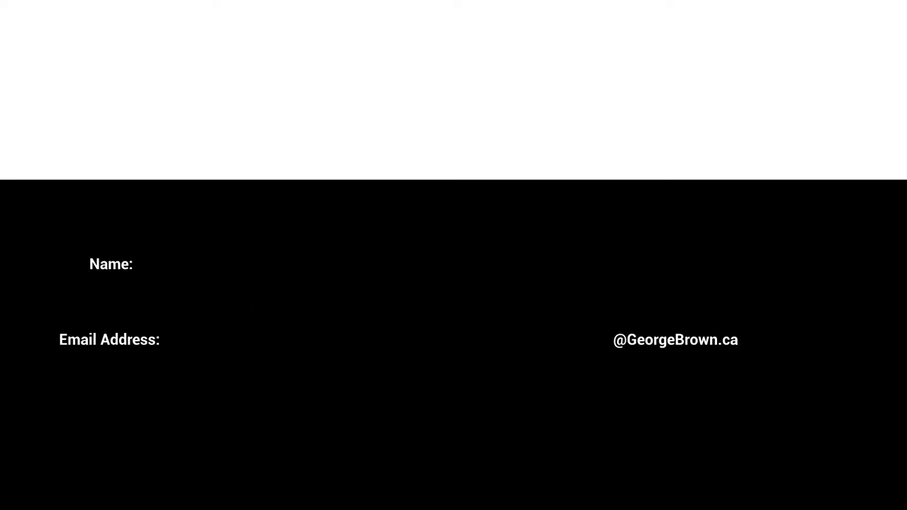
# Step: Fill in the player's name and e-mail address on the start menu and begin the game
pyautogui.write('Topher')
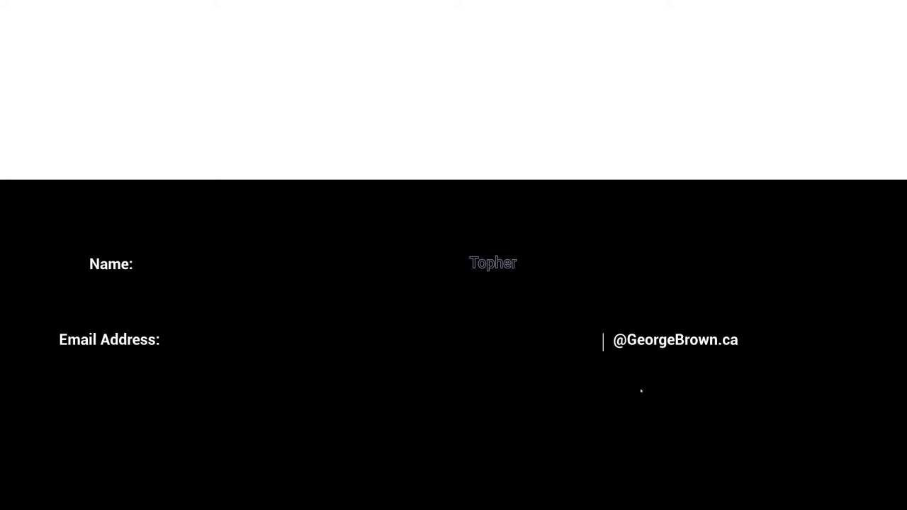
pyautogui.write('Me')
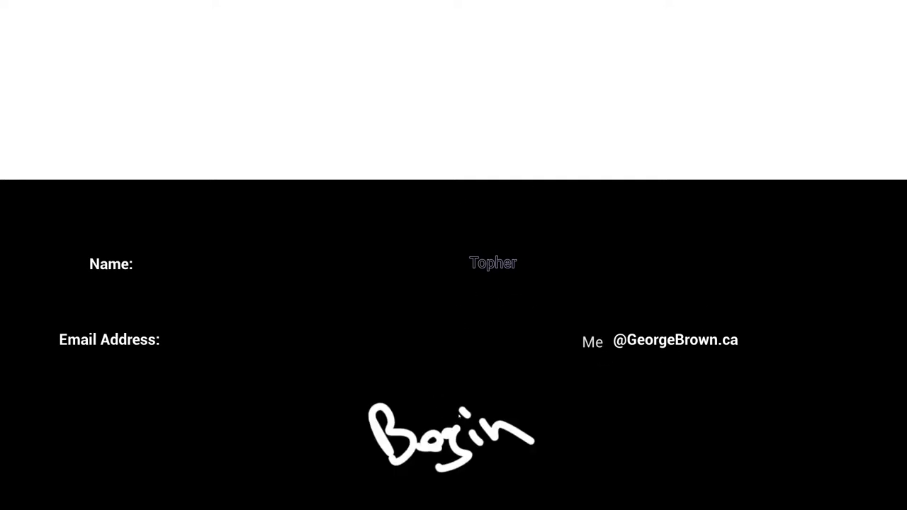
pyautogui.click(453, 432)
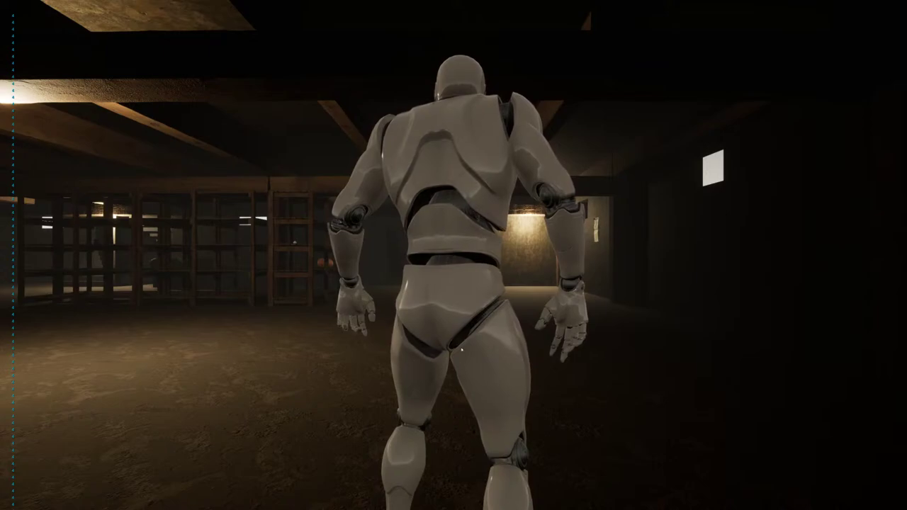
# Step: Walk through the basement past the shelves and the red balloon to the ram's skull on the wooden rack
pyautogui.press('d')
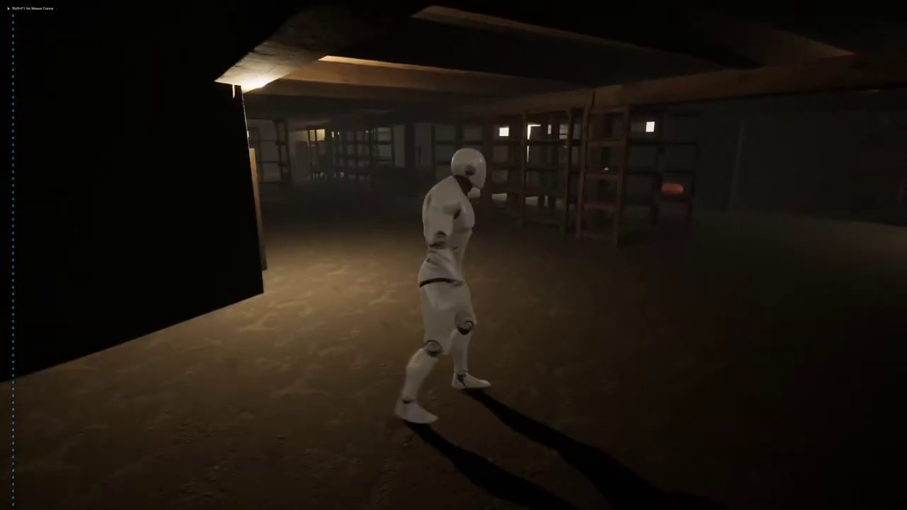
pyautogui.press('w')
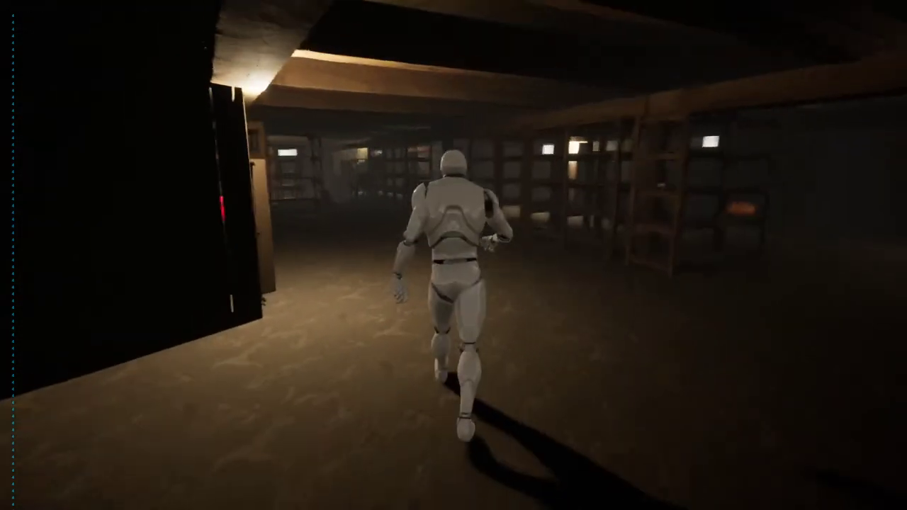
pyautogui.press('w')
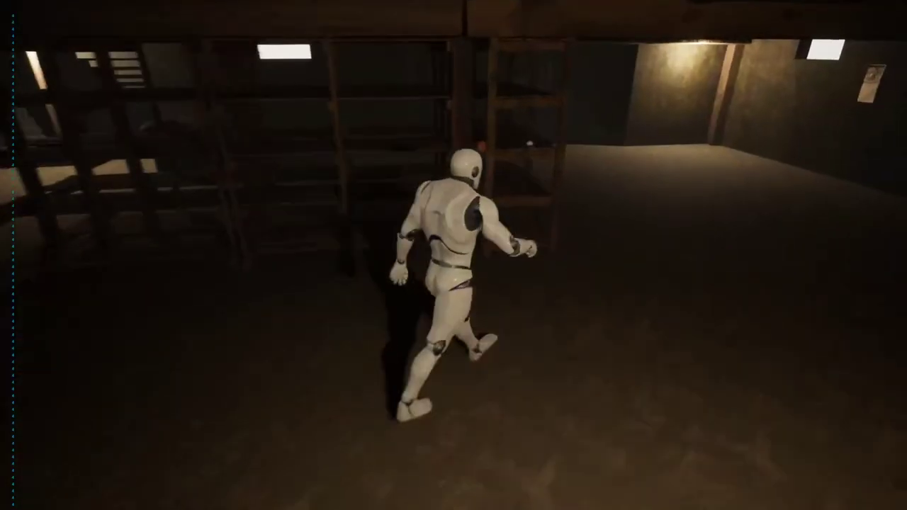
pyautogui.press('w')
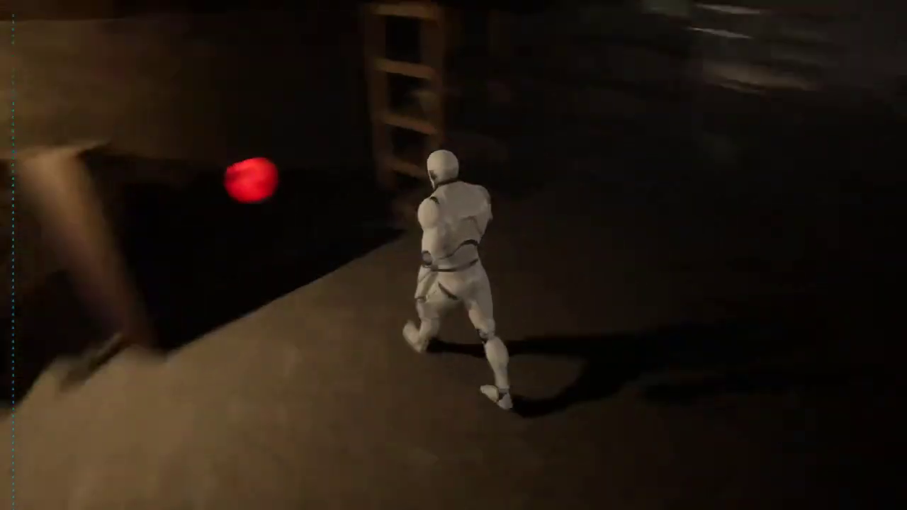
pyautogui.press('d')
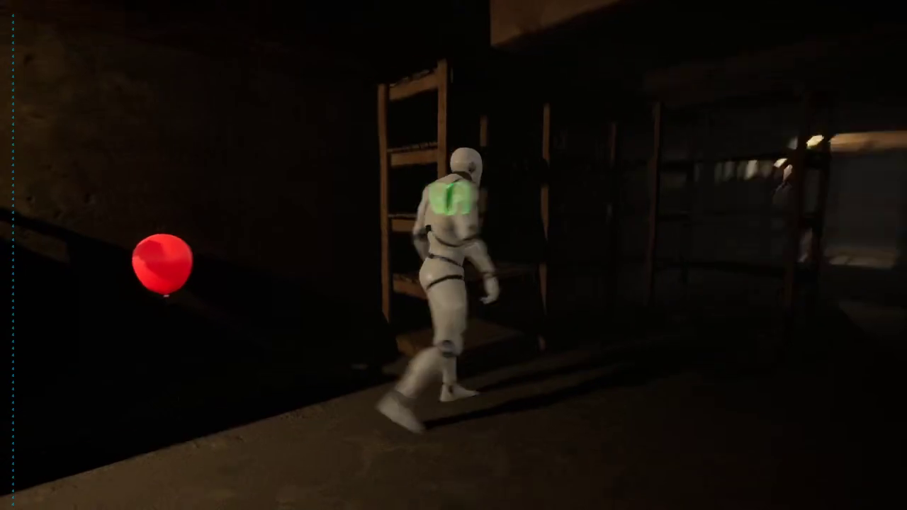
# Step: Examine the Ram's Skull, rotate it to see its front and side, and put it back
pyautogui.press('e')
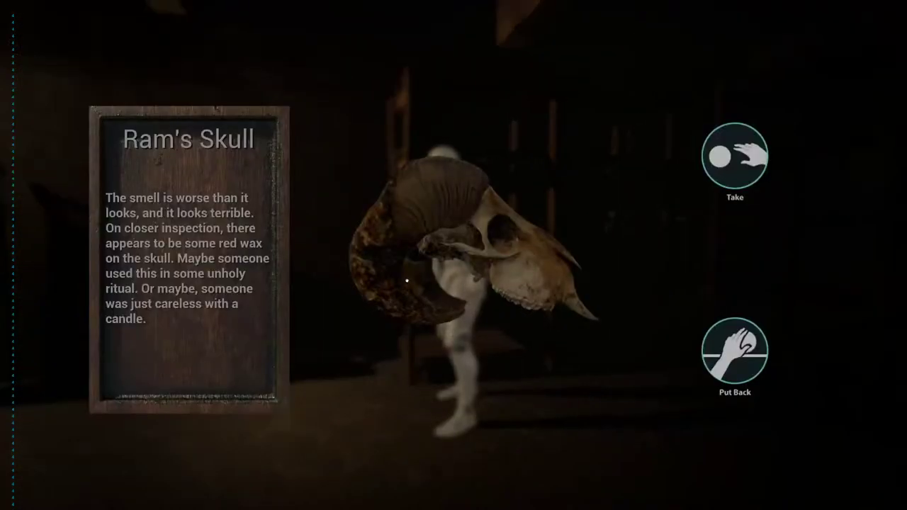
pyautogui.moveTo(406, 281); pyautogui.dragTo(376, 312)
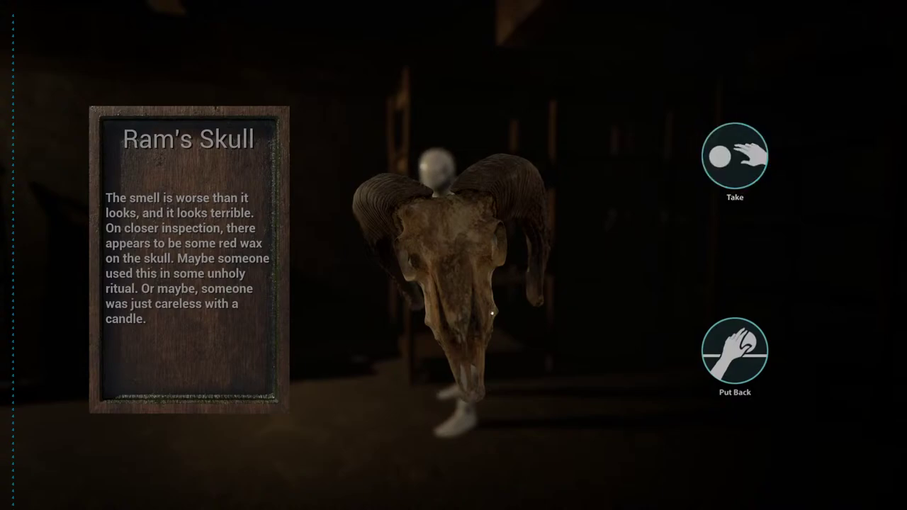
pyautogui.moveTo(491, 312); pyautogui.dragTo(424, 224)
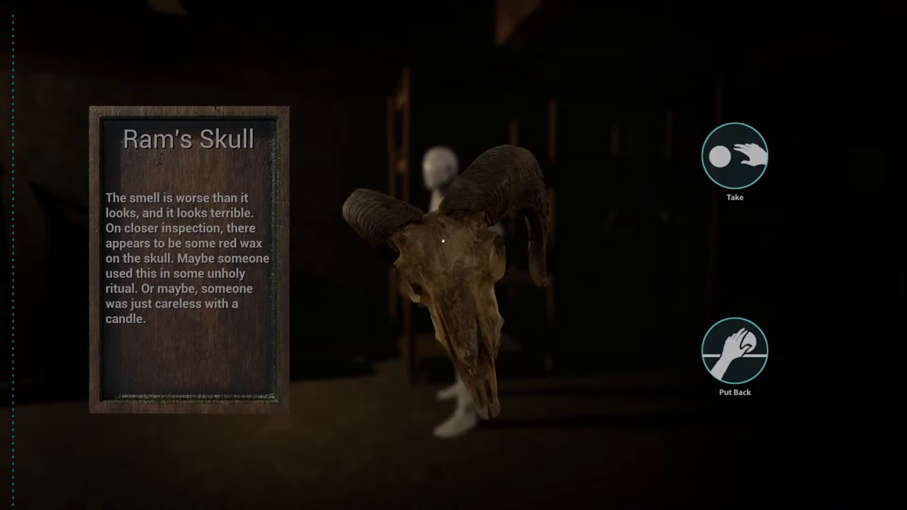
pyautogui.moveTo(444, 241); pyautogui.dragTo(473, 265)
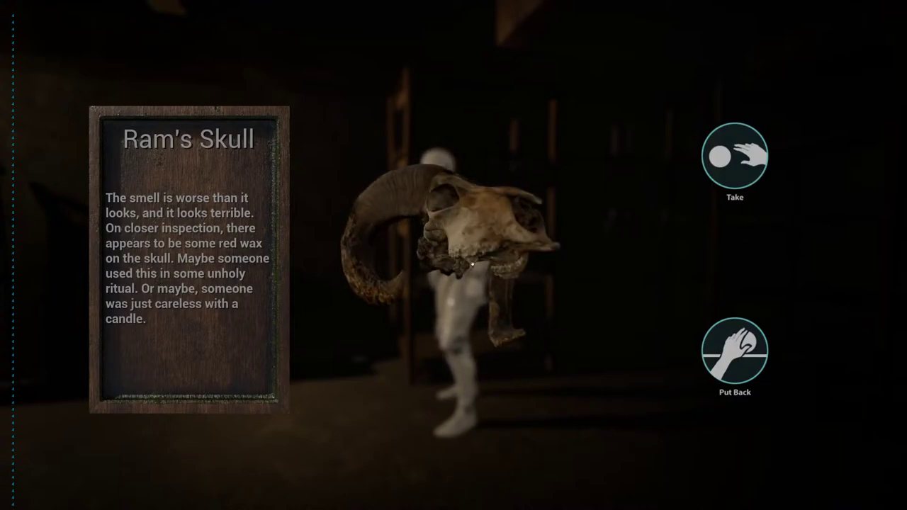
pyautogui.click(730, 350)
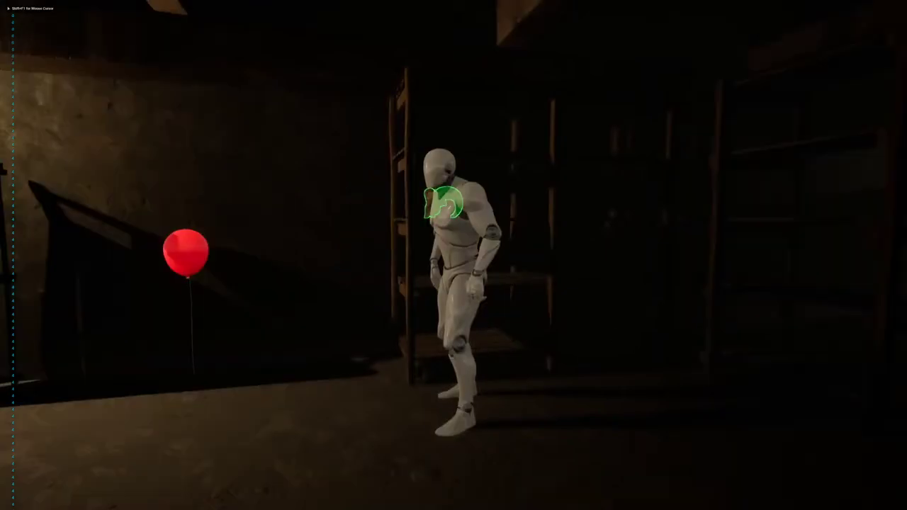
# Step: End the playtest, check the pickup mesh physics warning in the message log, close the log and leave full screen
pyautogui.press('Escape')
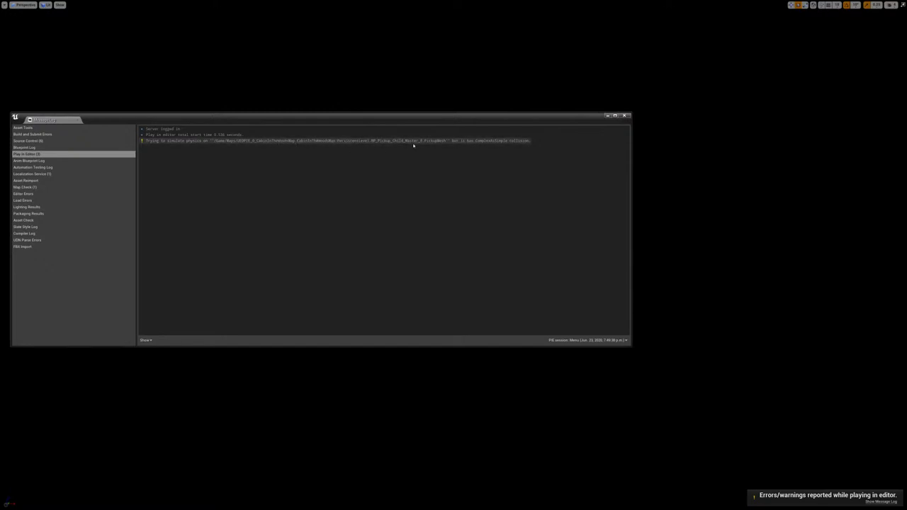
pyautogui.click(430, 141)
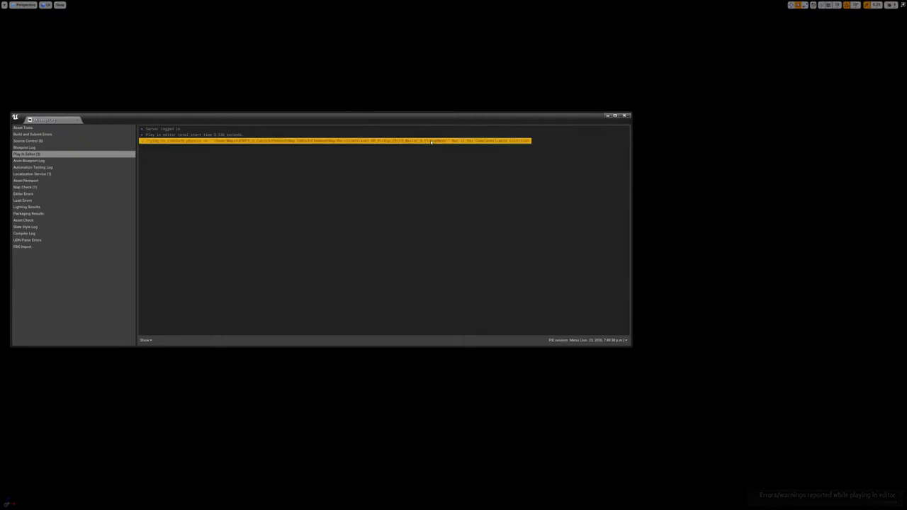
pyautogui.click(625, 115)
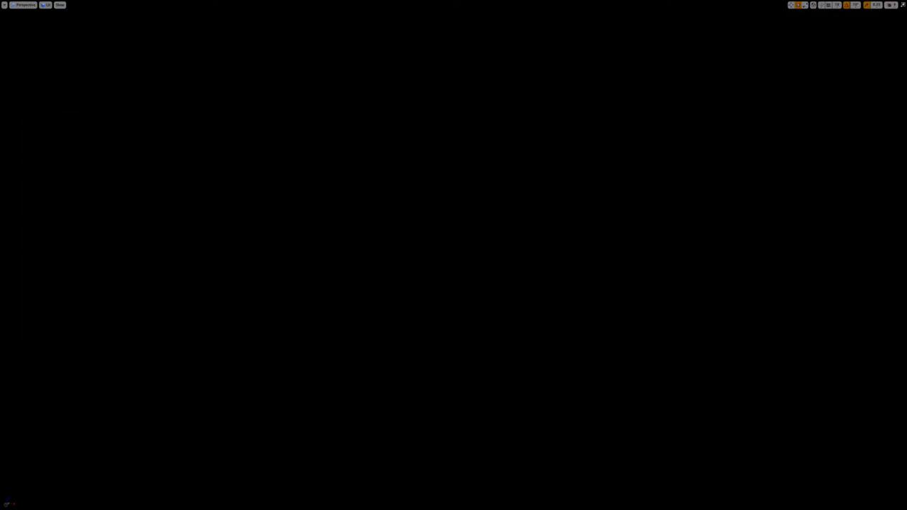
pyautogui.press('F11')
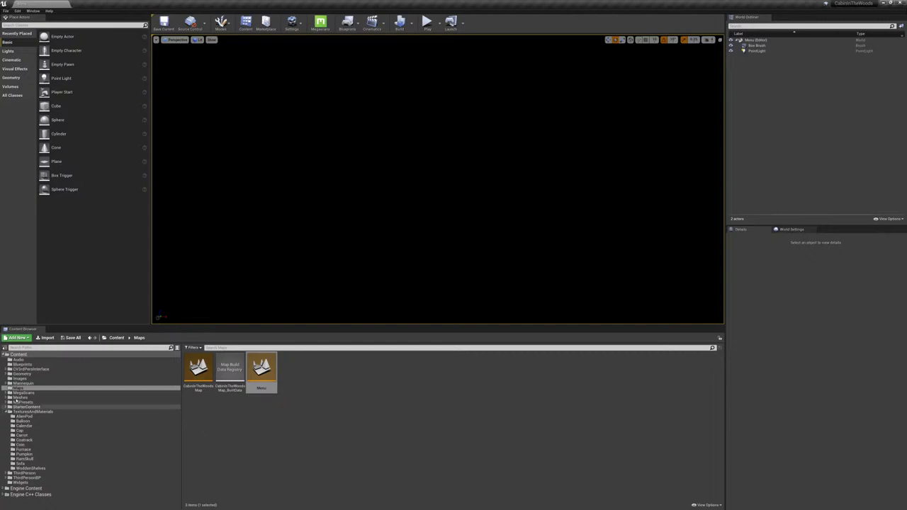
# Step: Reopen the CabinInTheWoodsMap level, hide the editor icons and bring the dark furnace corner into view
pyautogui.doubleClick(198, 369)
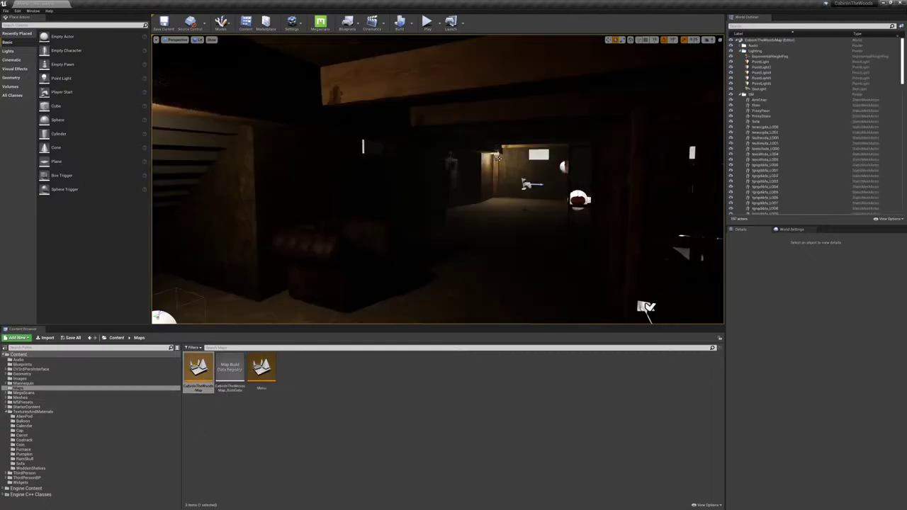
pyautogui.moveTo(438, 179)
pyautogui.mouseDown(button='right')
pyautogui.moveTo(397, 172)
pyautogui.moveTo(468, 173)
pyautogui.moveTo(415, 173)
pyautogui.moveTo(453, 179)
pyautogui.mouseUp(button='right')
pyautogui.press('g')
pyautogui.press('w')
pyautogui.press('s')
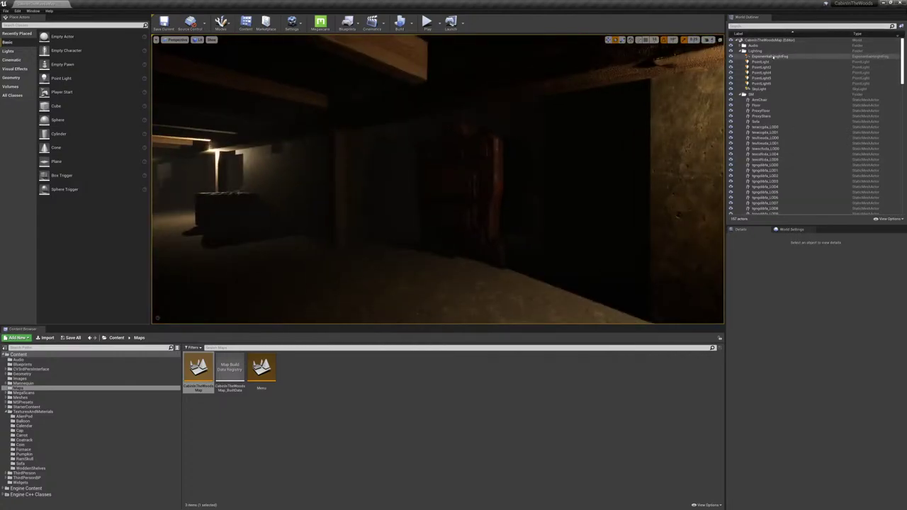
# Step: Raise the SkyLight's Indirect Lighting Intensity and check the basement around the furnace
pyautogui.click(758, 89)
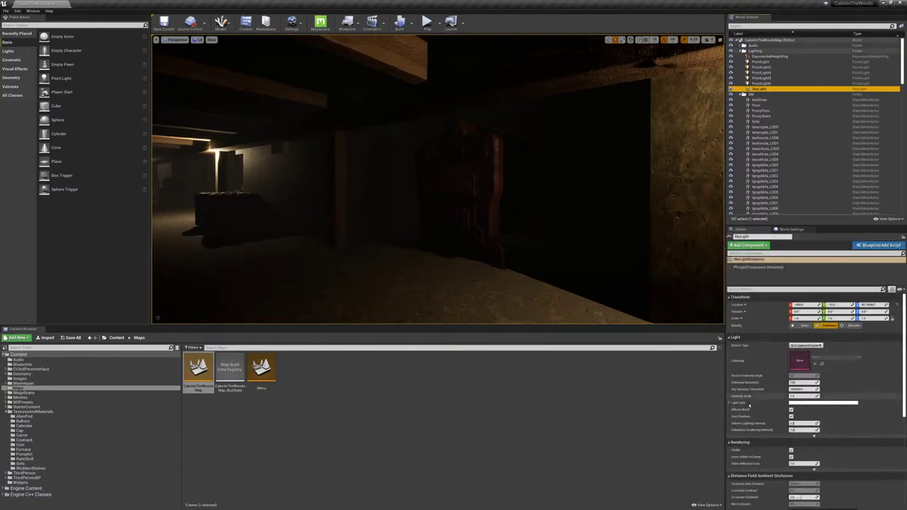
pyautogui.scroll(-1, 757, 415)
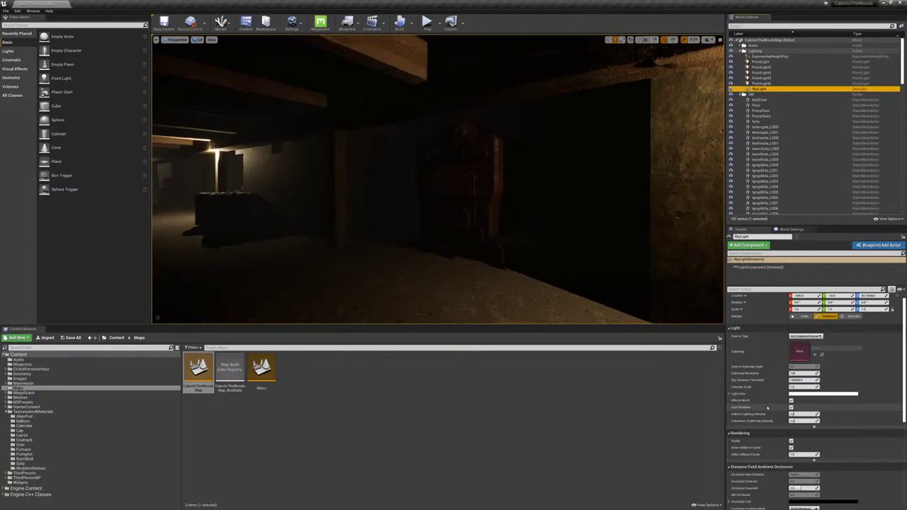
pyautogui.moveTo(798, 415); pyautogui.dragTo(804, 414)
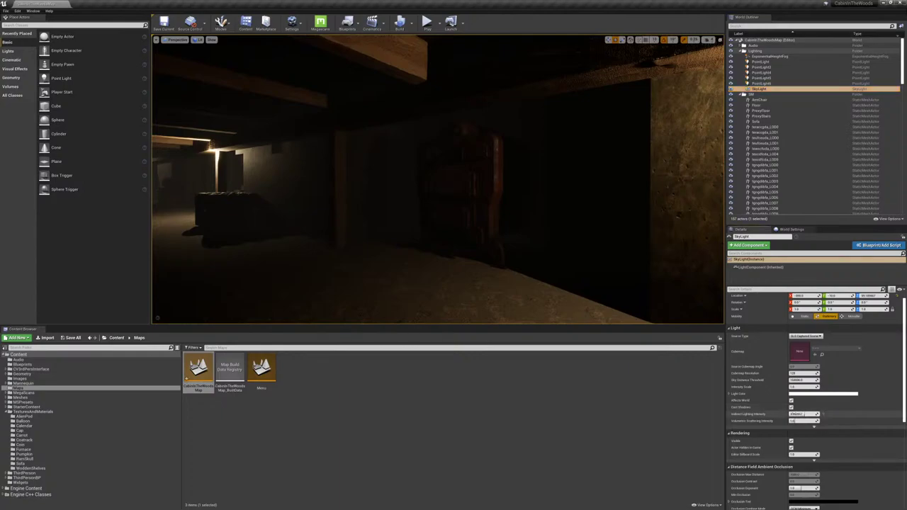
pyautogui.moveTo(623, 317); pyautogui.dragTo(575, 316, button='right')
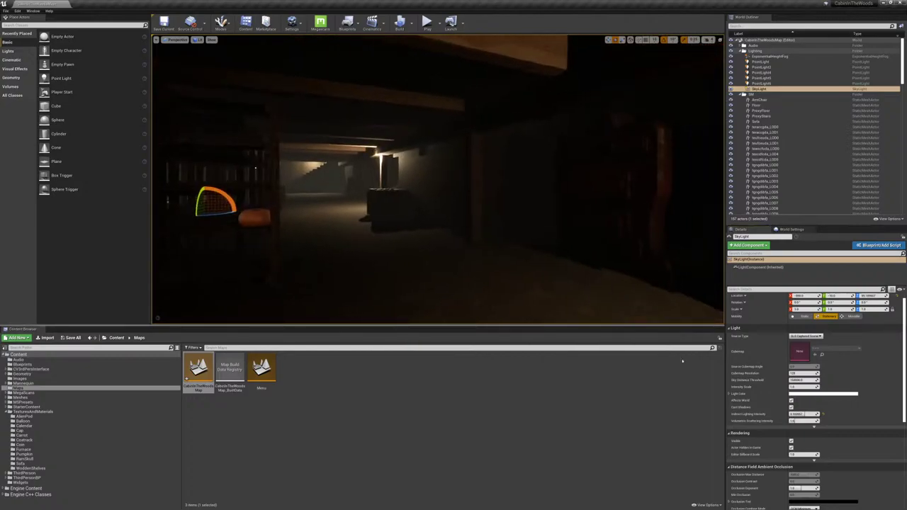
# Step: Adjust the SkyLight's Volumetric Scattering Intensity and toggle the light's visibility to compare the basement with and without it
pyautogui.moveTo(802, 421); pyautogui.dragTo(805, 421)
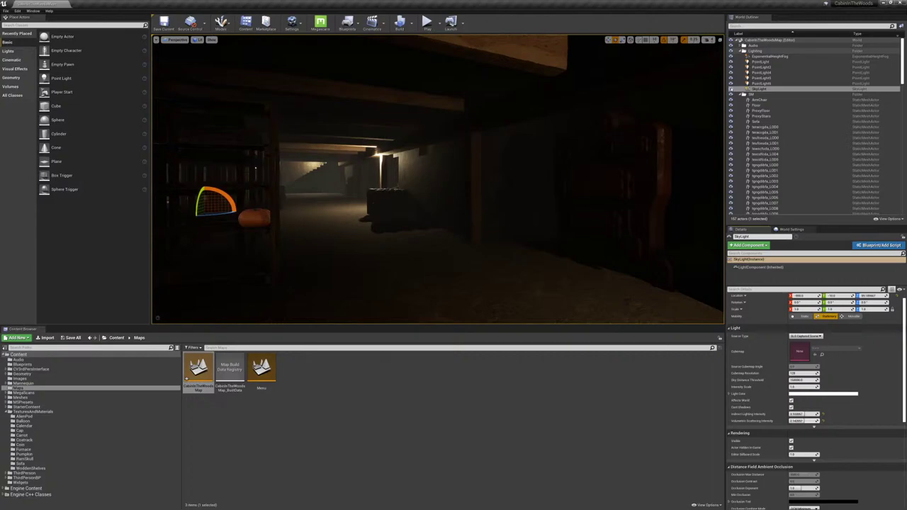
pyautogui.click(734, 89)
pyautogui.moveTo(681, 121); pyautogui.dragTo(605, 131, button='right')
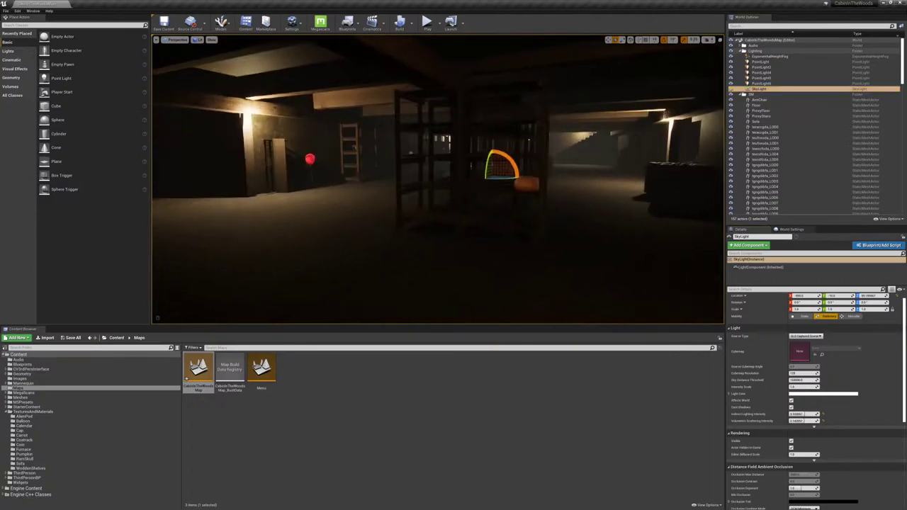
pyautogui.click(731, 90)
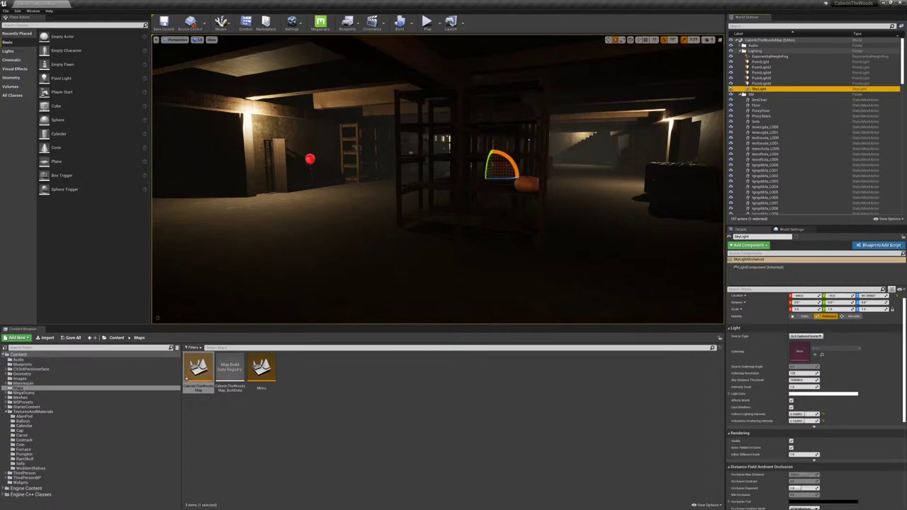
pyautogui.click(521, 416)
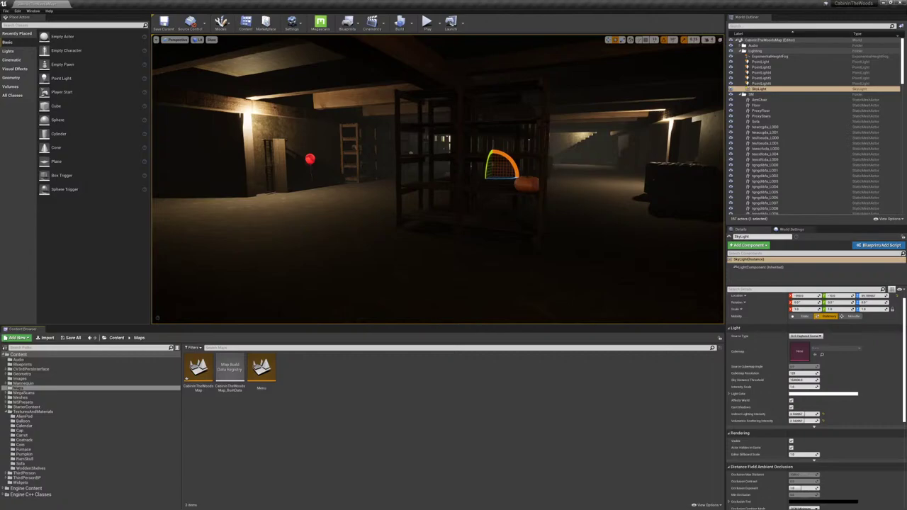
pyautogui.press('w')
pyautogui.moveTo(438, 179)
pyautogui.mouseDown(button='right')
pyautogui.moveTo(383, 178)
pyautogui.moveTo(453, 180)
pyautogui.mouseUp(button='right')
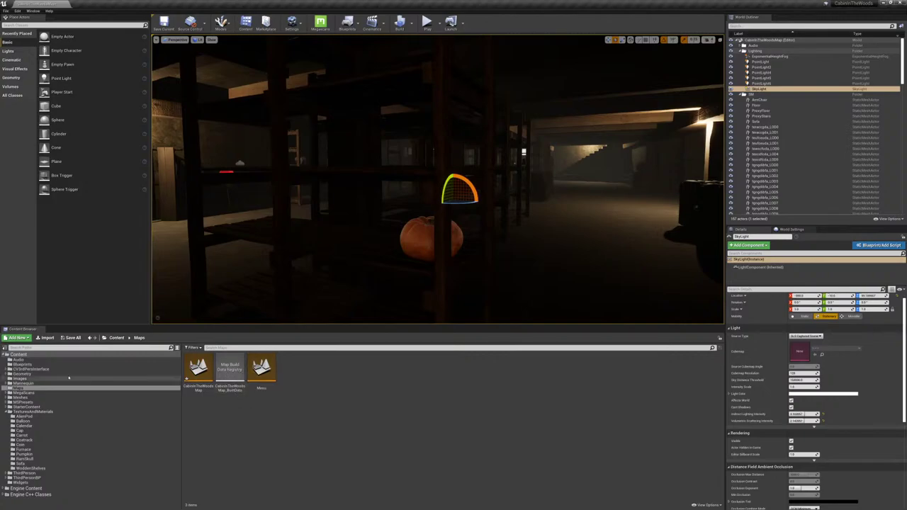
# Step: Open the BP_Pickup_Child_Master blueprint from CV3rdPersInterface > Blueprints > BaseBPs
pyautogui.click(21, 369)
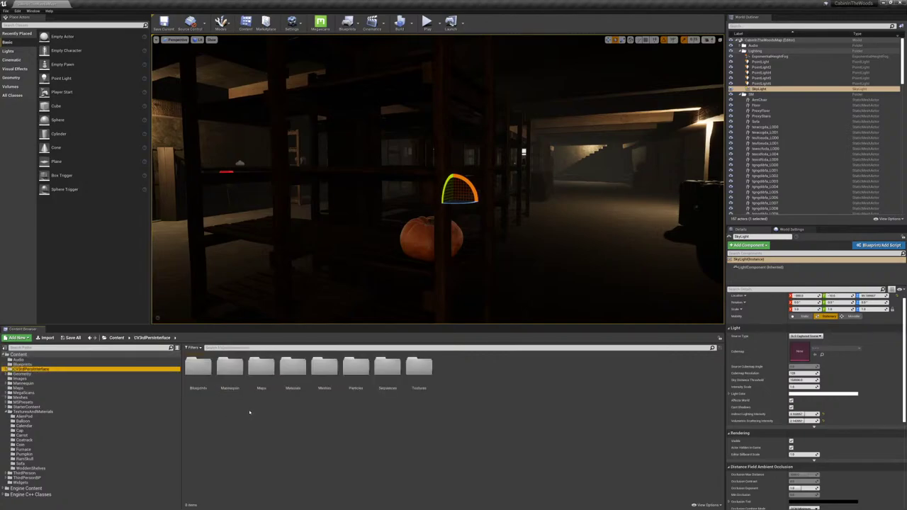
pyautogui.doubleClick(202, 370)
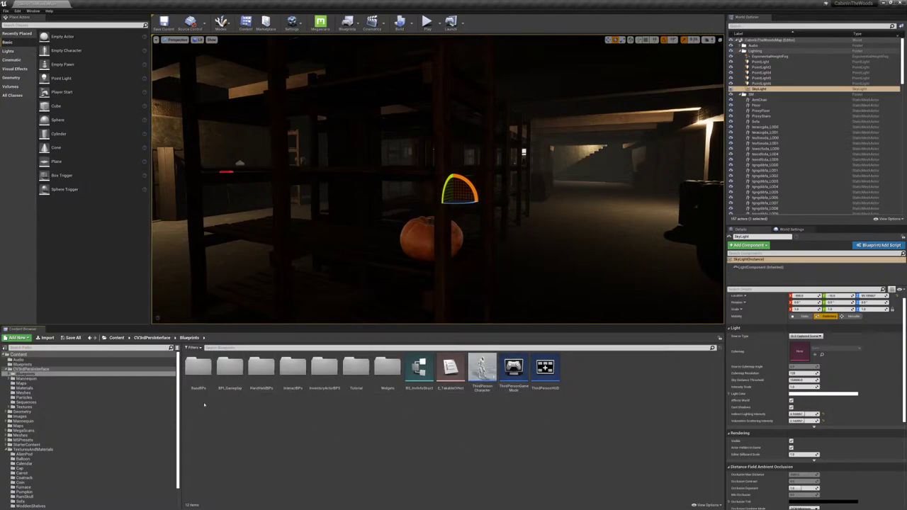
pyautogui.doubleClick(198, 366)
pyautogui.click(263, 374)
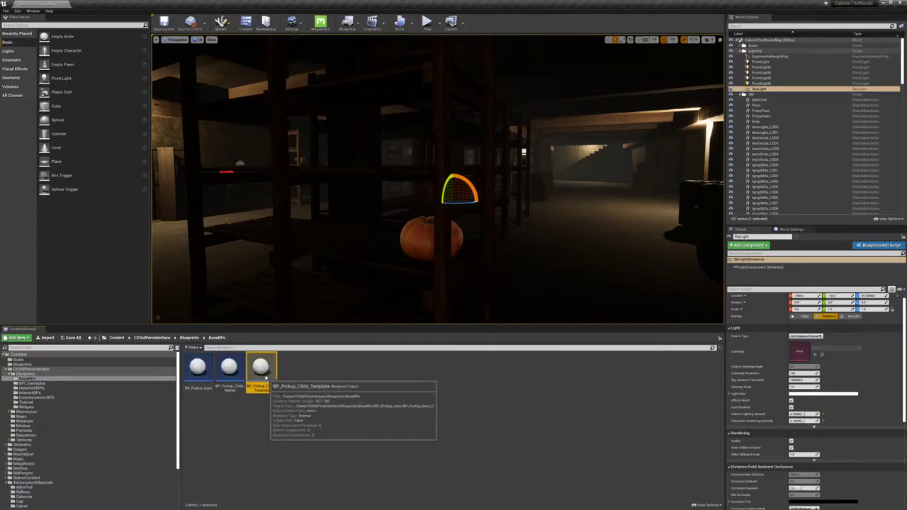
pyautogui.click(231, 374)
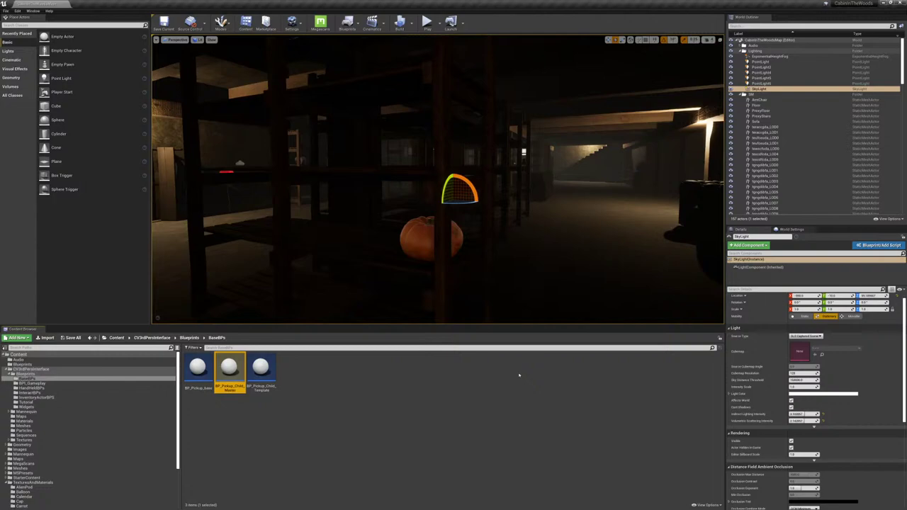
pyautogui.doubleClick(235, 370)
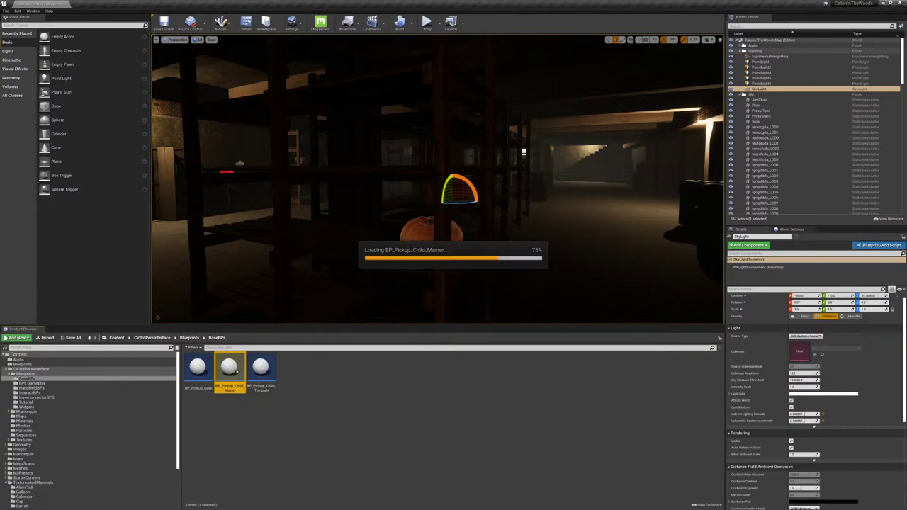
# Step: Examine the node network of the Assign Mesh function and close the blueprint
pyautogui.scroll(-8, 409, 126)
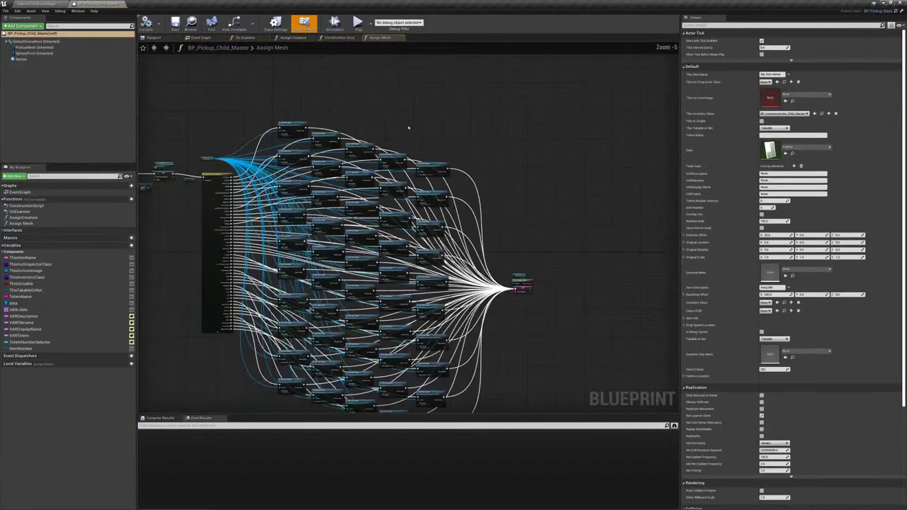
pyautogui.scroll(5, 453, 208)
pyautogui.scroll(-2, 399, 200)
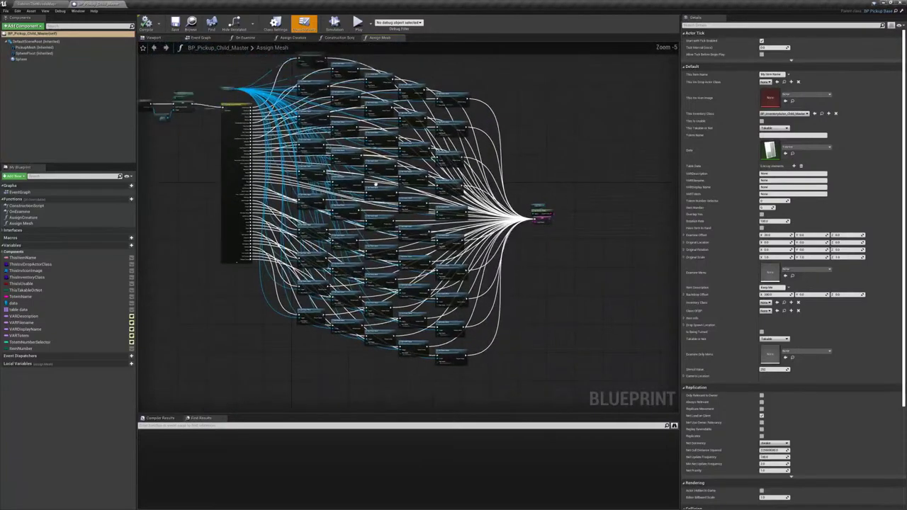
pyautogui.moveTo(374, 185); pyautogui.dragTo(379, 236, button='right')
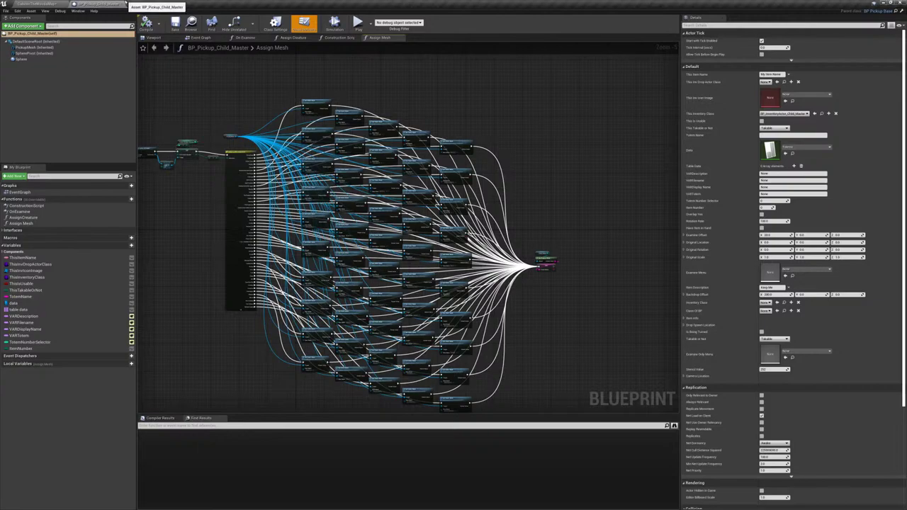
pyautogui.click(122, 4)
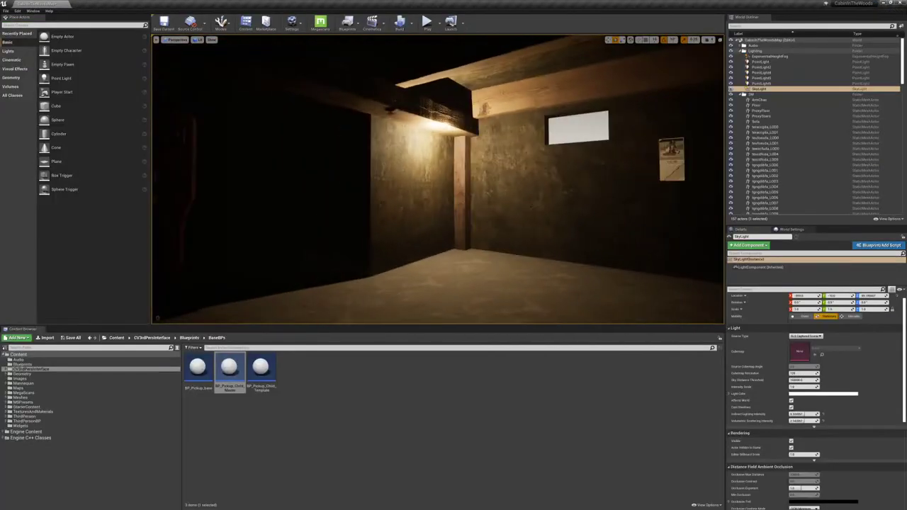
# Step: Try the balloon token on the wall calendar pickup through its Token Number Selector and set the selector back to 10
pyautogui.press('w')
pyautogui.moveTo(437, 179); pyautogui.dragTo(567, 156, button='right')
pyautogui.click(416, 161)
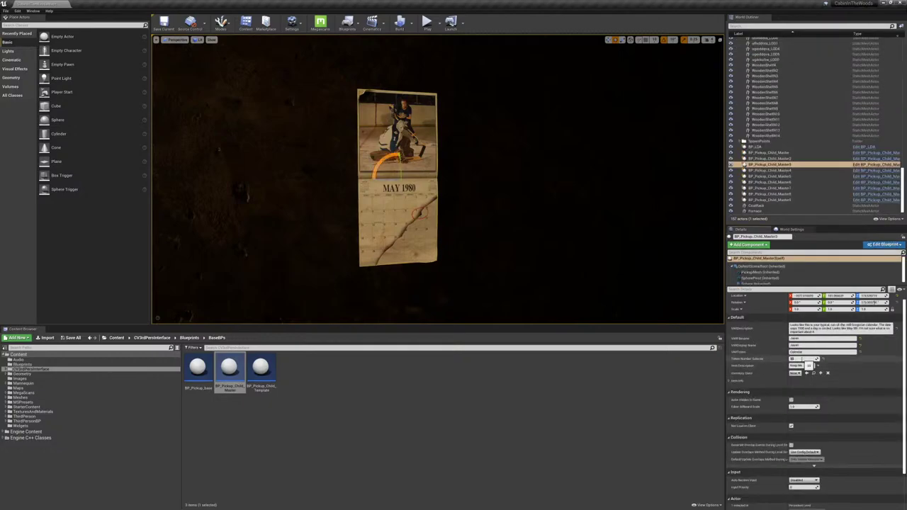
pyautogui.write('2')
pyautogui.press('Return')
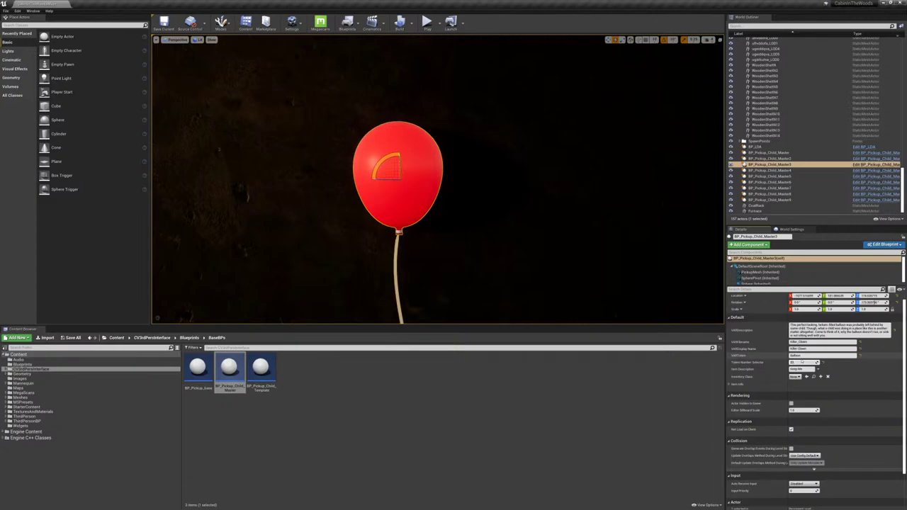
pyautogui.write('10')
pyautogui.press('Return')
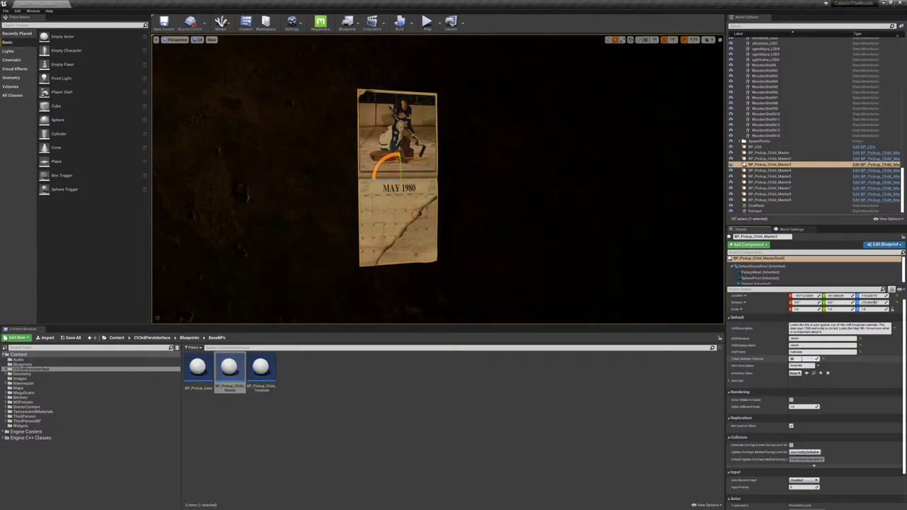
# Step: Deselect the calendar and inspect the basement lighting around the shelves, the red balloon, the ram's skull and the furnace corner
pyautogui.moveTo(454, 198); pyautogui.dragTo(659, 200, button='right')
pyautogui.moveTo(432, 180); pyautogui.dragTo(480, 179, button='right')
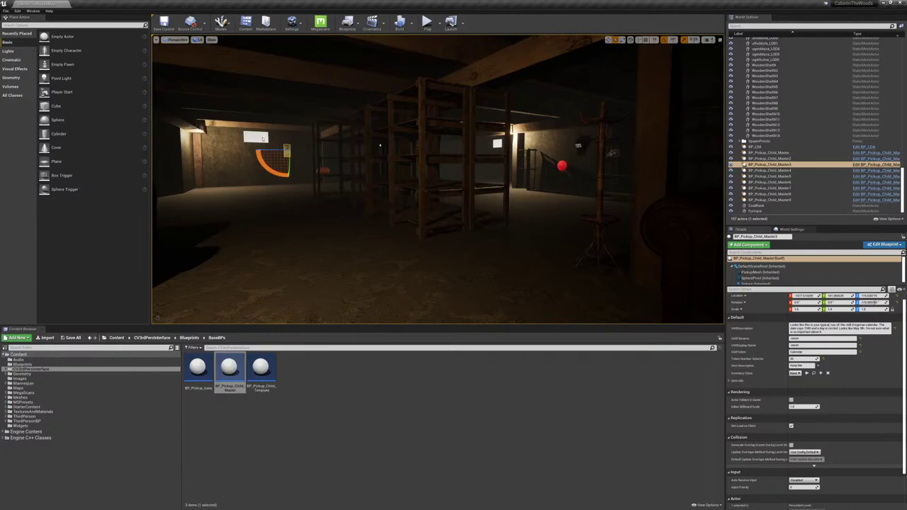
pyautogui.click(263, 139)
pyautogui.moveTo(263, 139); pyautogui.dragTo(303, 126, button='right')
pyautogui.press('w')
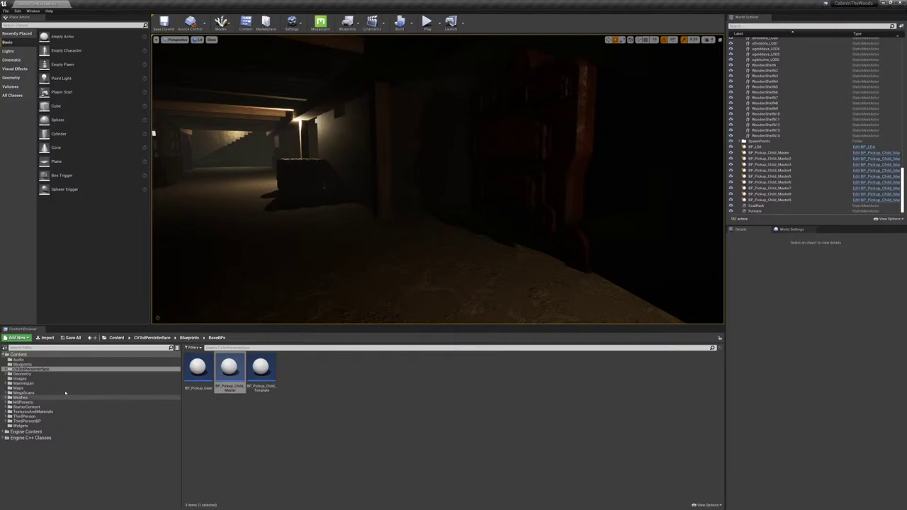
pyautogui.scroll(2, 796, 156)
pyautogui.scroll(10, 794, 141)
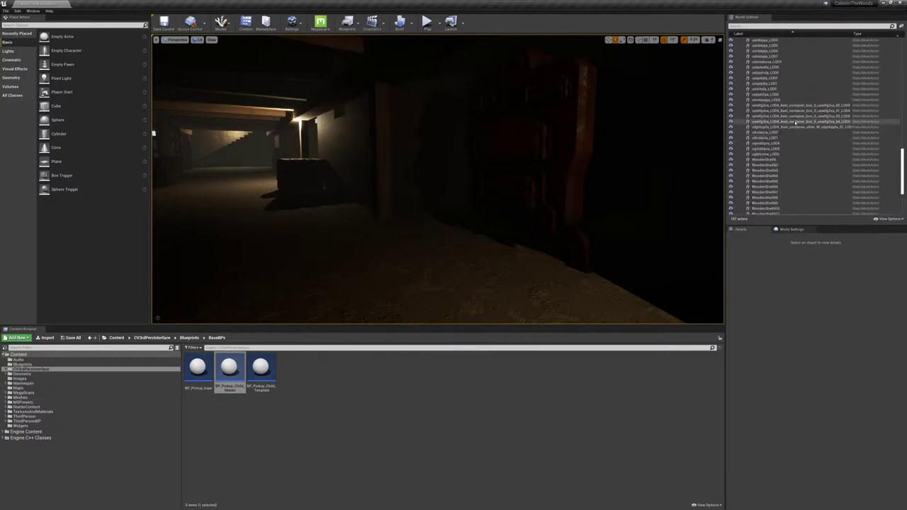
pyautogui.scroll(10, 790, 122)
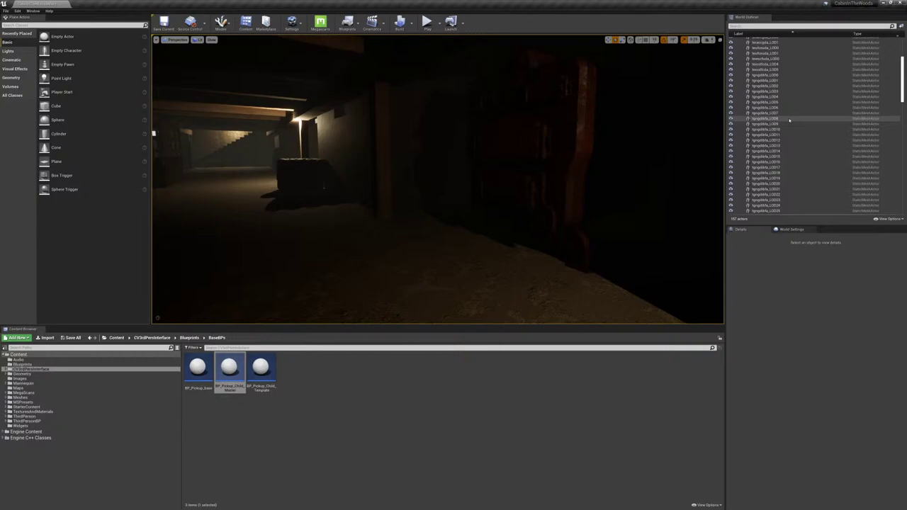
pyautogui.moveTo(539, 170); pyautogui.dragTo(326, 177, button='right')
pyautogui.press('w')
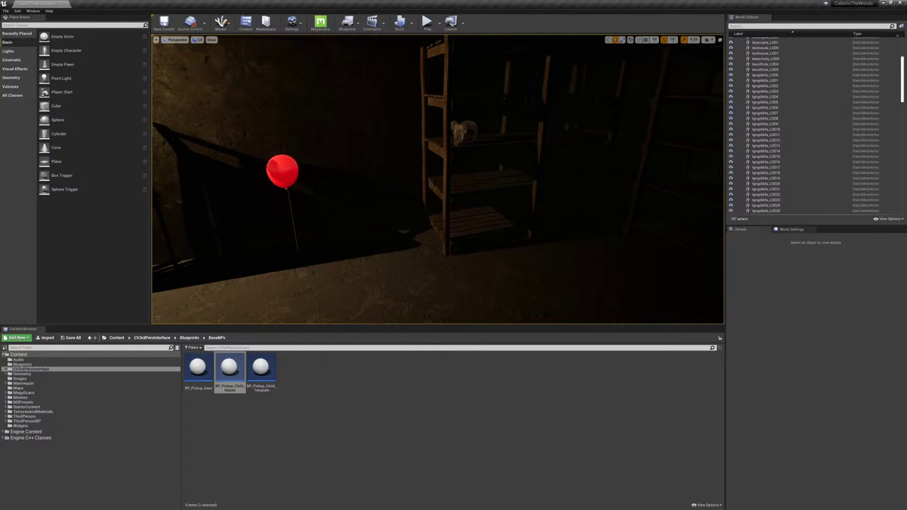
pyautogui.moveTo(396, 177); pyautogui.dragTo(489, 169, button='right')
pyautogui.moveTo(326, 170); pyautogui.dragTo(298, 170, button='right')
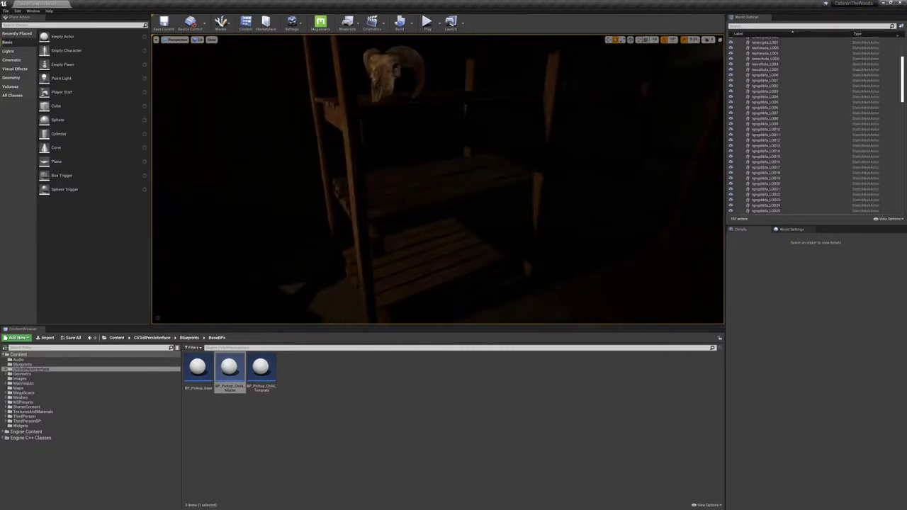
pyautogui.moveTo(298, 170); pyautogui.dragTo(339, 171, button='right')
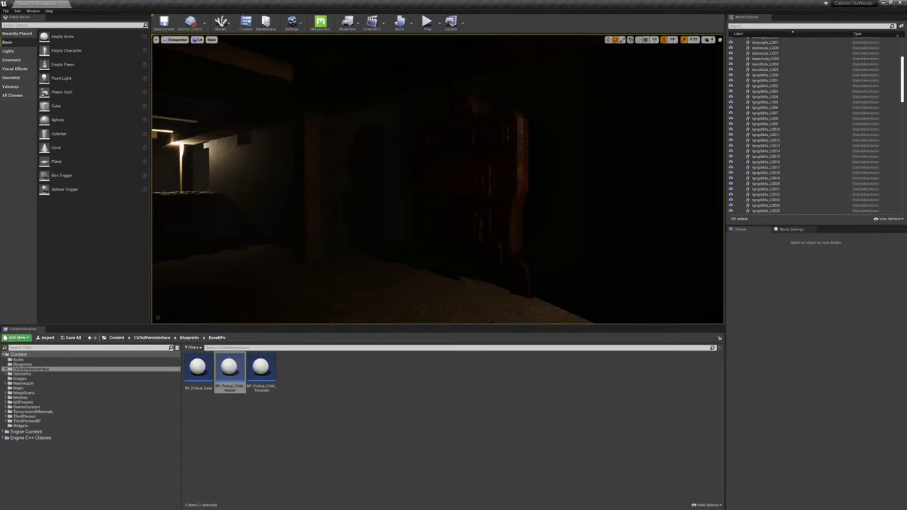
pyautogui.moveTo(438, 179); pyautogui.dragTo(549, 179, button='right')
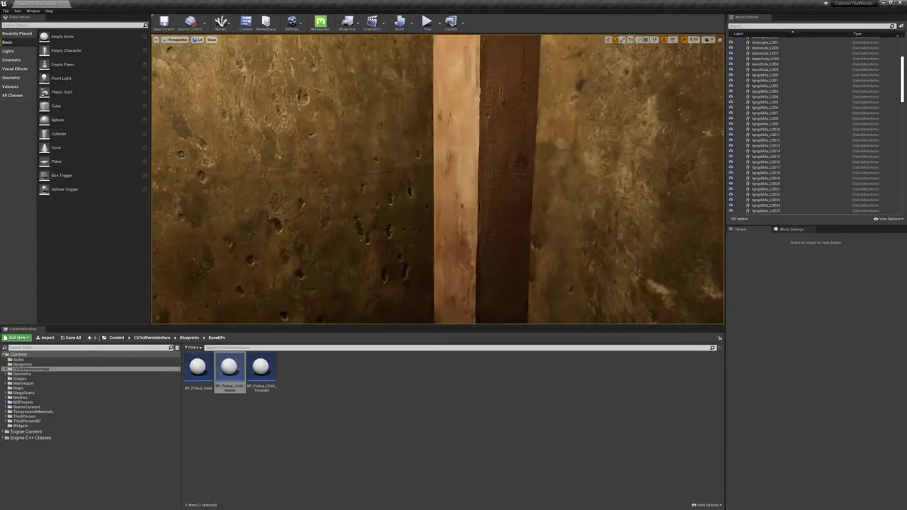
pyautogui.moveTo(374, 170); pyautogui.dragTo(311, 161, button='right')
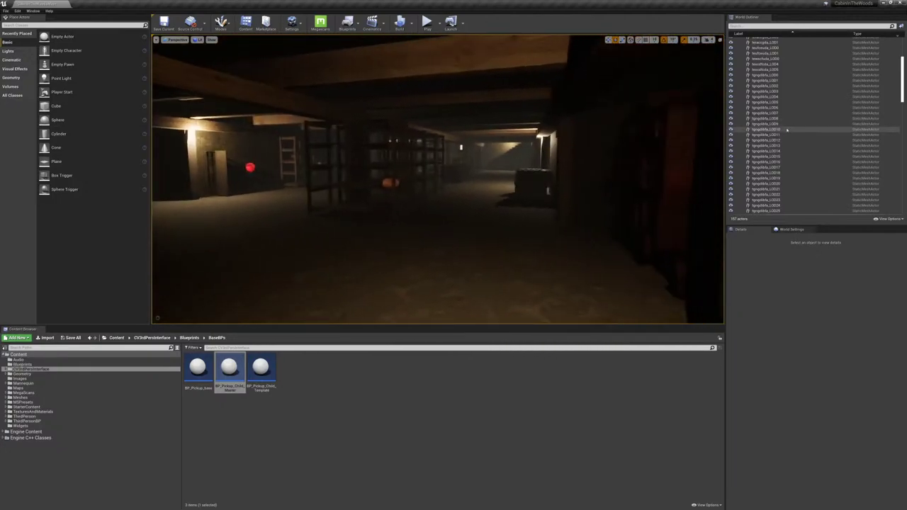
# Step: Collapse the SM folder in the World Outliner and create a new actor folder named BPs
pyautogui.scroll(10, 780, 121)
pyautogui.click(741, 94)
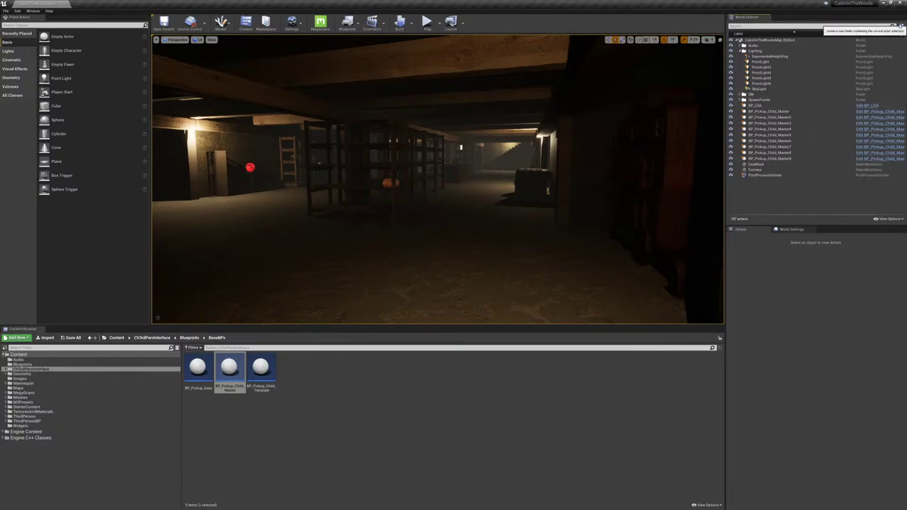
pyautogui.click(901, 26)
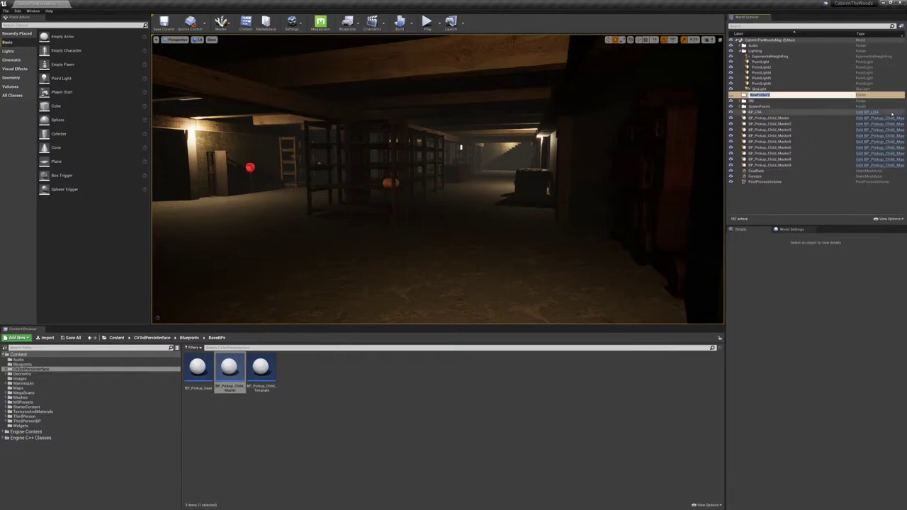
pyautogui.write('BPs')
pyautogui.press('Return')
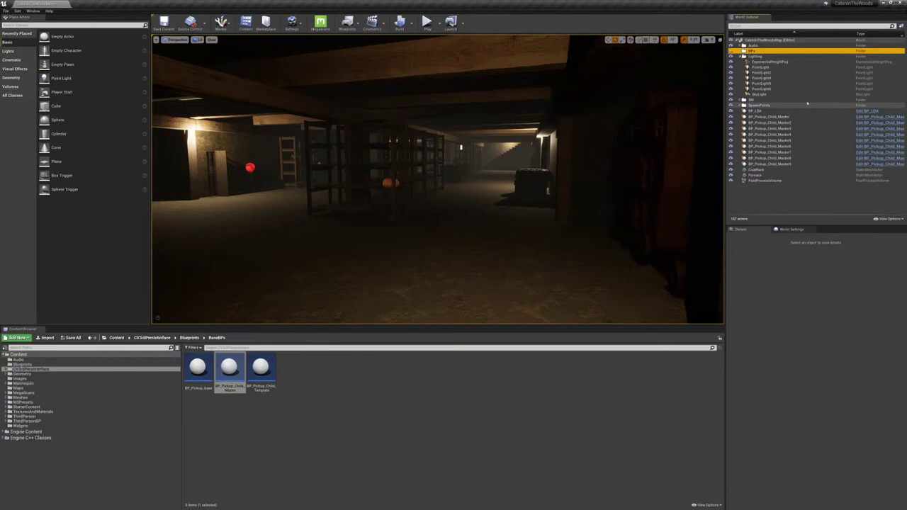
# Step: Move BP_LDA and all the BP_Pickup_Child_Master actors into the BPs folder and collapse it
pyautogui.click(758, 111)
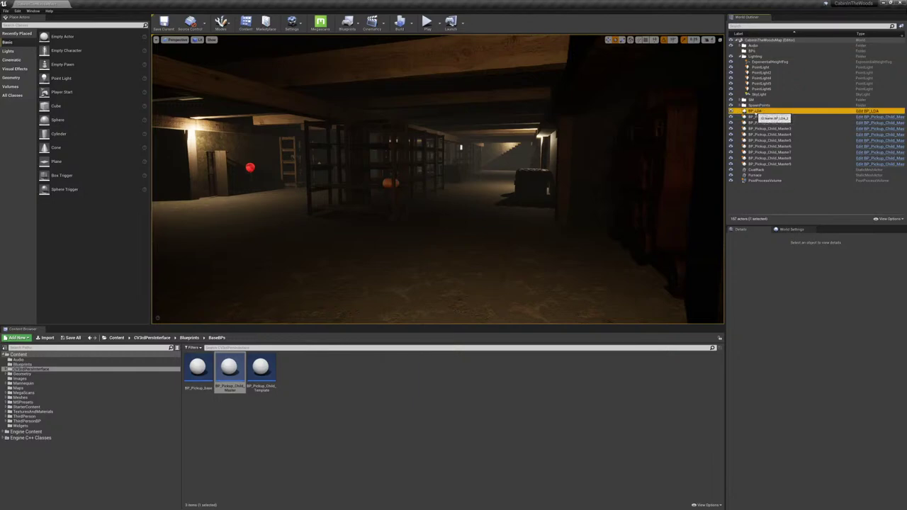
pyautogui.keyDown('shift'); pyautogui.click(789, 163); pyautogui.keyUp('shift')
pyautogui.moveTo(756, 115); pyautogui.dragTo(750, 53)
pyautogui.moveTo(753, 54); pyautogui.dragTo(753, 53)
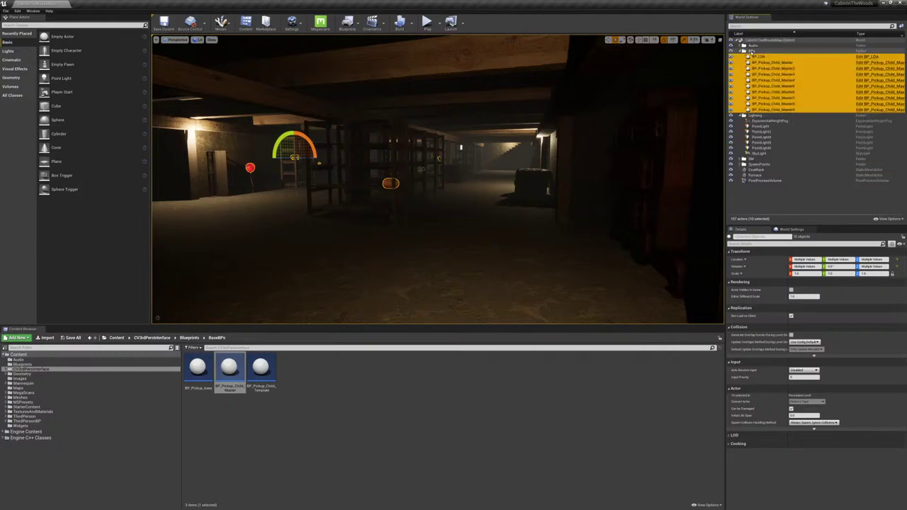
pyautogui.click(739, 51)
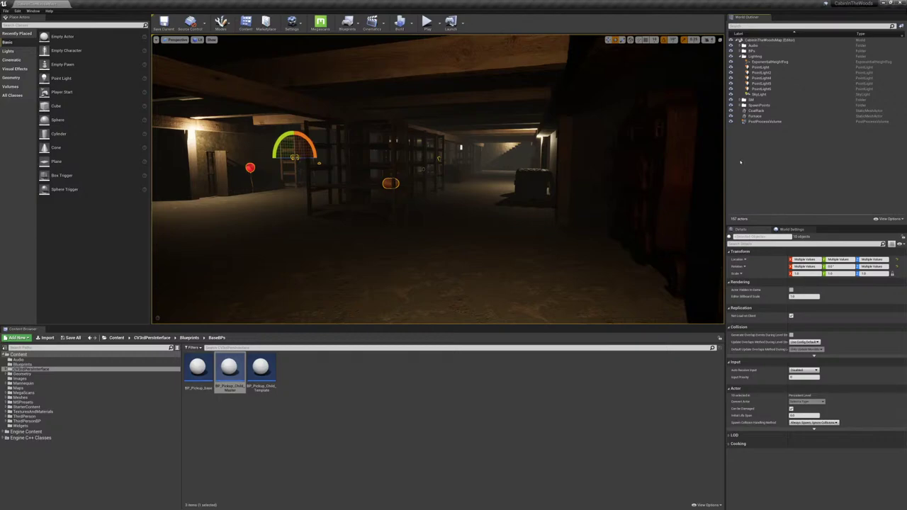
# Step: Playtest the level by walking to the basement shelves, inspecting and rotating the cap pickup, and stop the simulation
pyautogui.moveTo(438, 179); pyautogui.dragTo(214, 166, button='right')
pyautogui.click(426, 95)
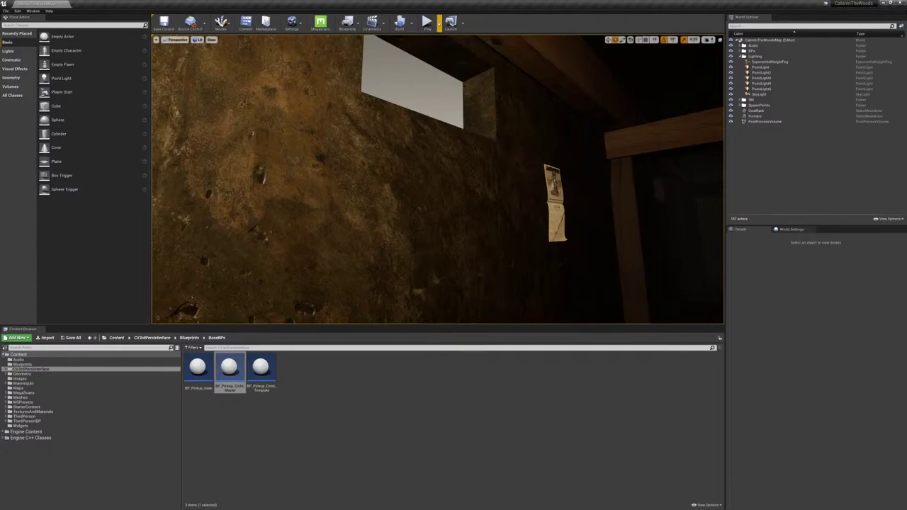
pyautogui.click(460, 279)
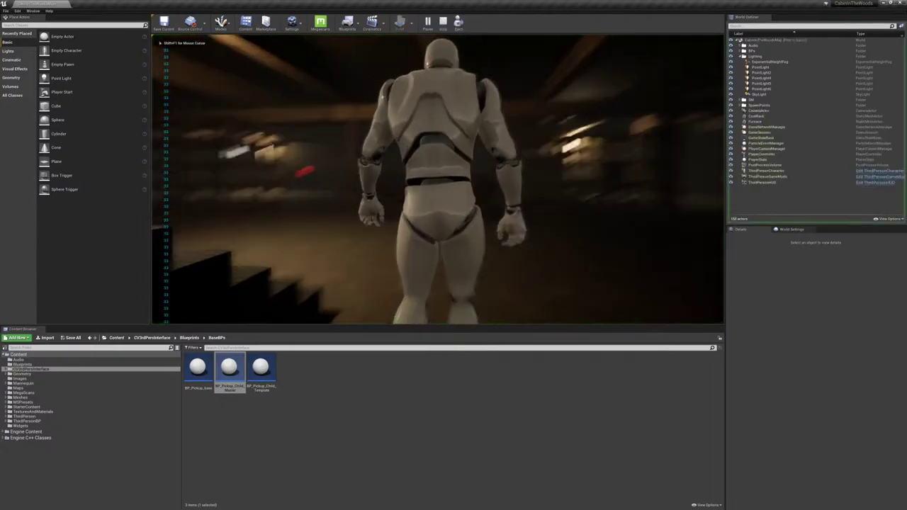
pyautogui.press('w')
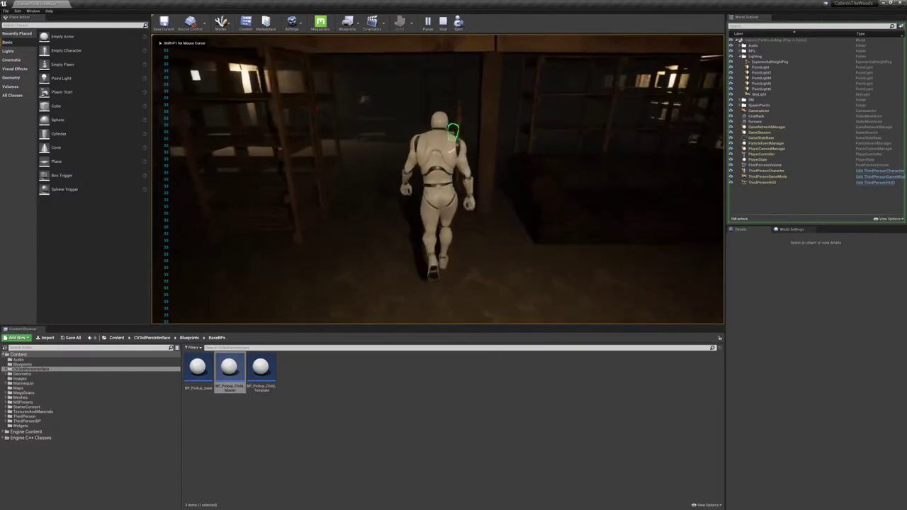
pyautogui.press('e')
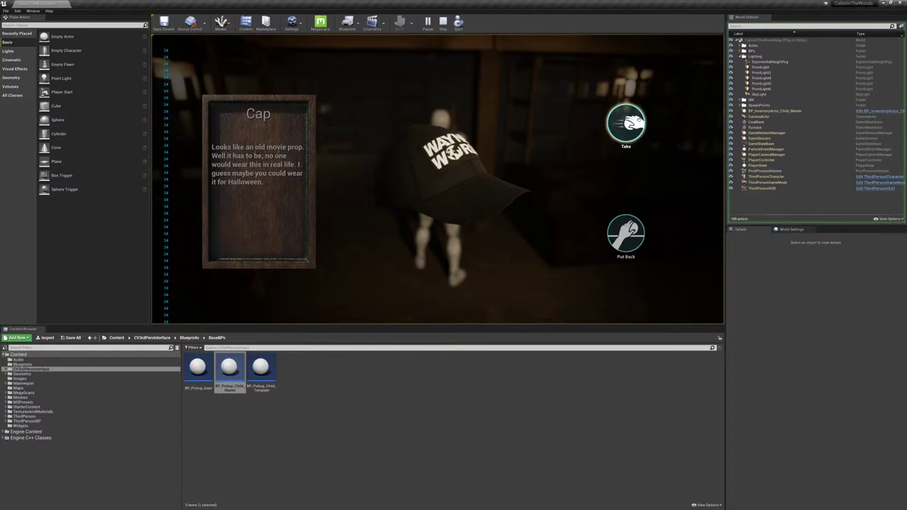
pyautogui.moveTo(445, 180); pyautogui.dragTo(422, 178)
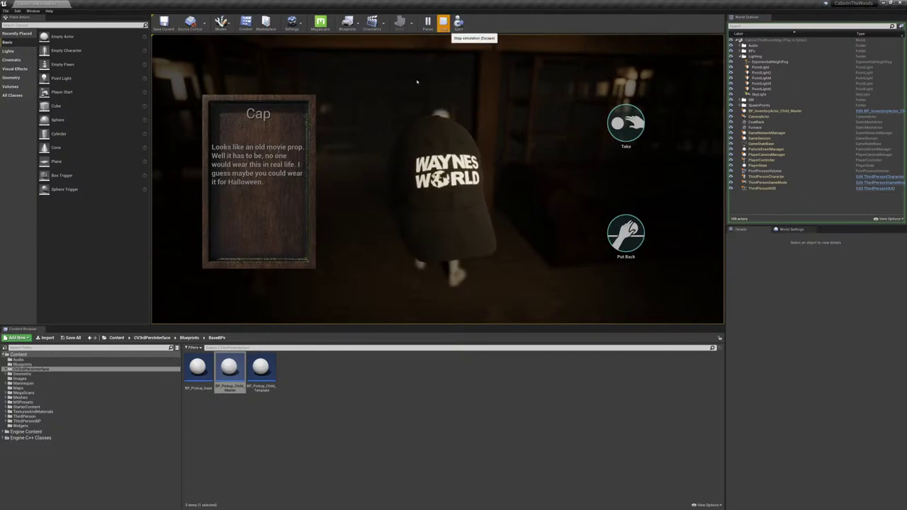
pyautogui.click(443, 22)
# Step: Inspect the dark furnace corner and the shelves around the pumpkin, and check the SkyLight's settings
pyautogui.moveTo(439, 178)
pyautogui.mouseDown(button='right')
pyautogui.moveTo(386, 134)
pyautogui.moveTo(422, 139)
pyautogui.moveTo(390, 139)
pyautogui.moveTo(429, 182)
pyautogui.moveTo(440, 181)
pyautogui.moveTo(393, 183)
pyautogui.moveTo(439, 182)
pyautogui.moveTo(417, 182)
pyautogui.moveTo(427, 182)
pyautogui.mouseUp(button='right')
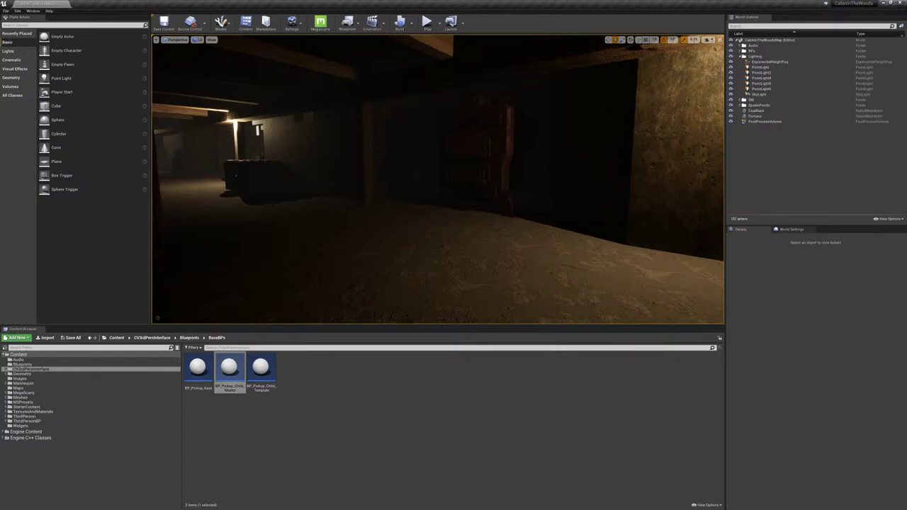
pyautogui.moveTo(438, 179); pyautogui.dragTo(448, 150, button='right')
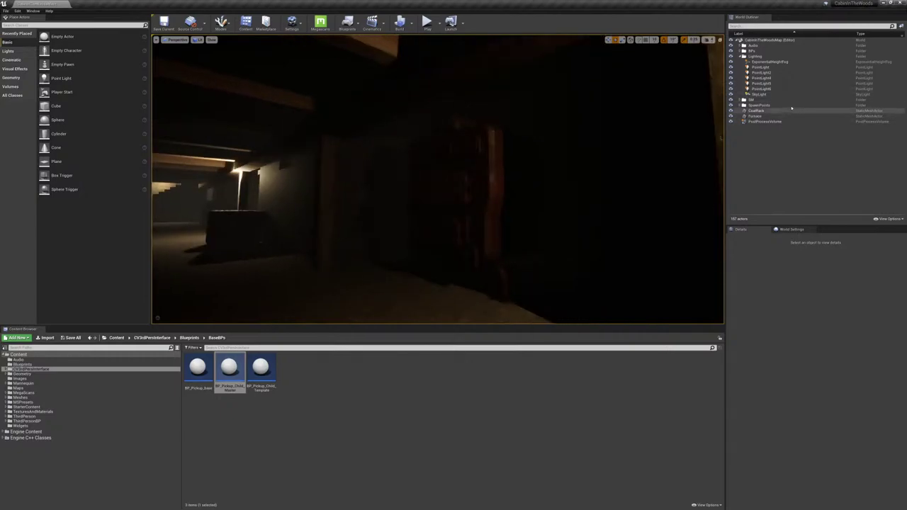
pyautogui.click(760, 94)
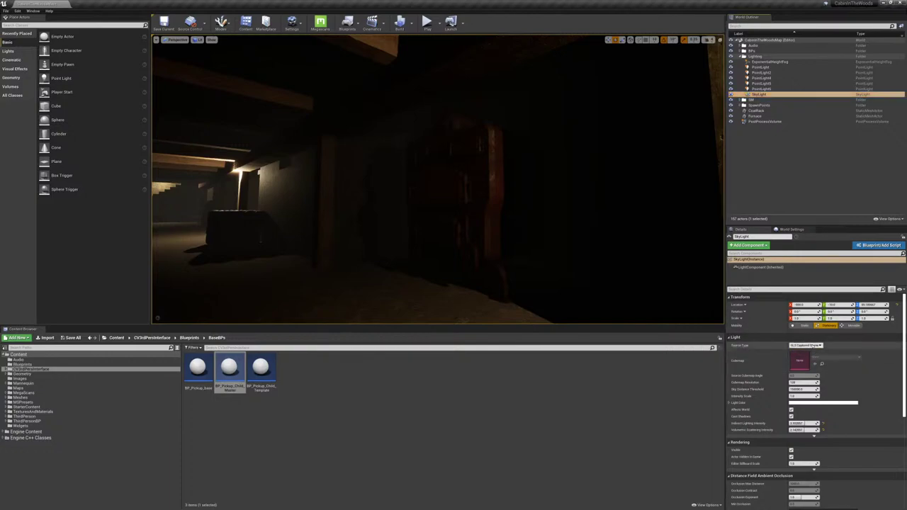
pyautogui.moveTo(524, 241); pyautogui.dragTo(397, 242, button='right')
pyautogui.moveTo(445, 180); pyautogui.dragTo(538, 181, button='right')
pyautogui.click(308, 172)
pyautogui.moveTo(333, 170); pyautogui.dragTo(379, 172, button='right')
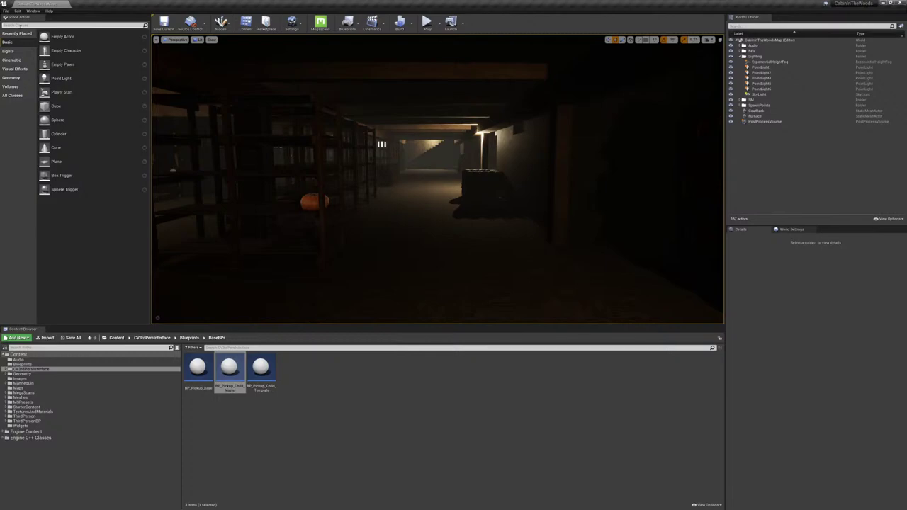
# Step: Search the placeable actors for "ref", place a Sphere Reflection Capture on the basement floor, and show the editor icons
pyautogui.click(21, 25)
pyautogui.write('ref')
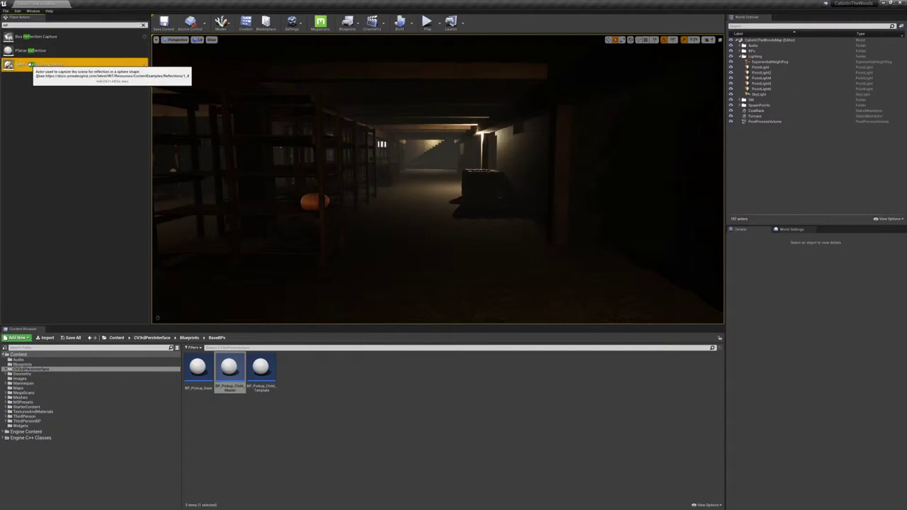
pyautogui.moveTo(39, 64); pyautogui.dragTo(475, 271)
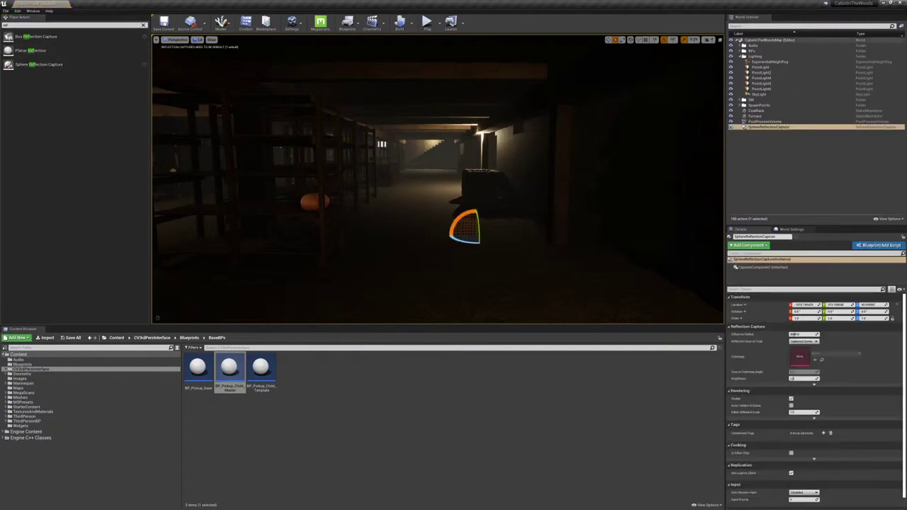
pyautogui.press('g')
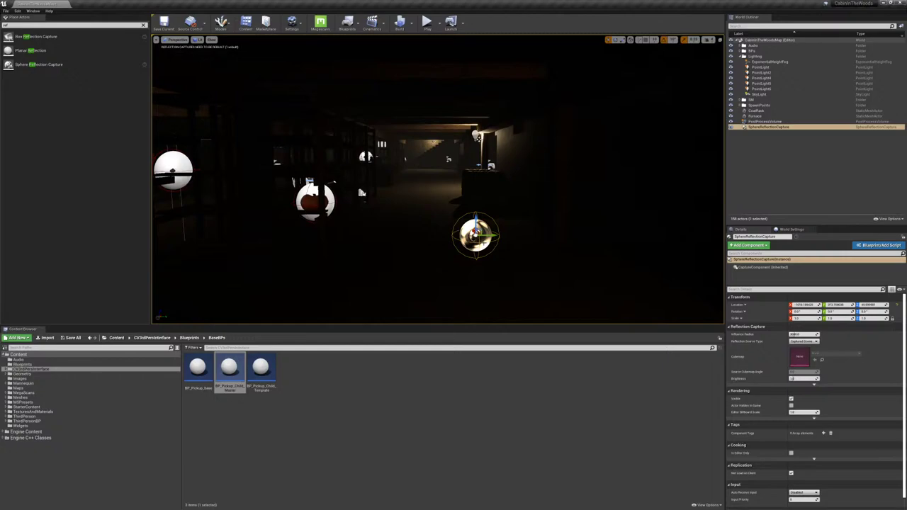
# Step: Switch to the Top wireframe view and move the reflection capture toward the middle of the basement's left end section
pyautogui.moveTo(475, 272); pyautogui.dragTo(581, 312, button='right')
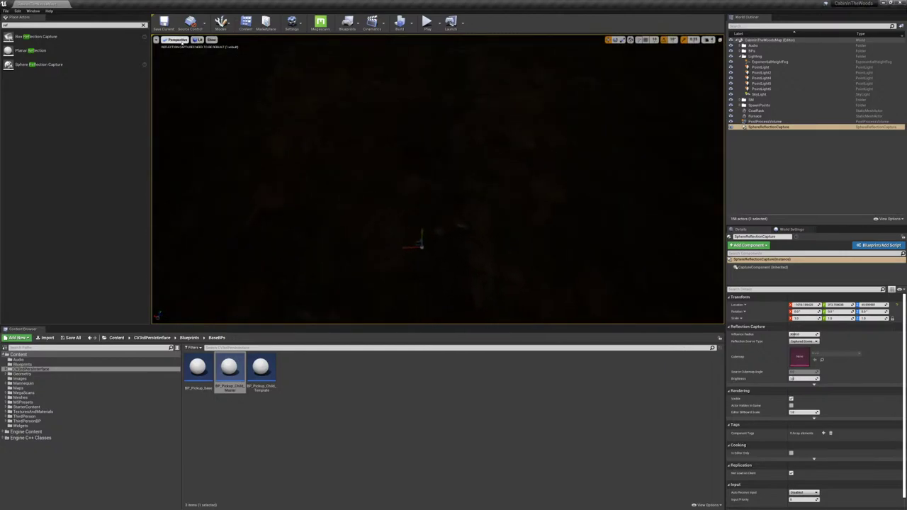
pyautogui.click(177, 39)
pyautogui.click(184, 60)
pyautogui.moveTo(411, 177); pyautogui.dragTo(465, 279, button='right')
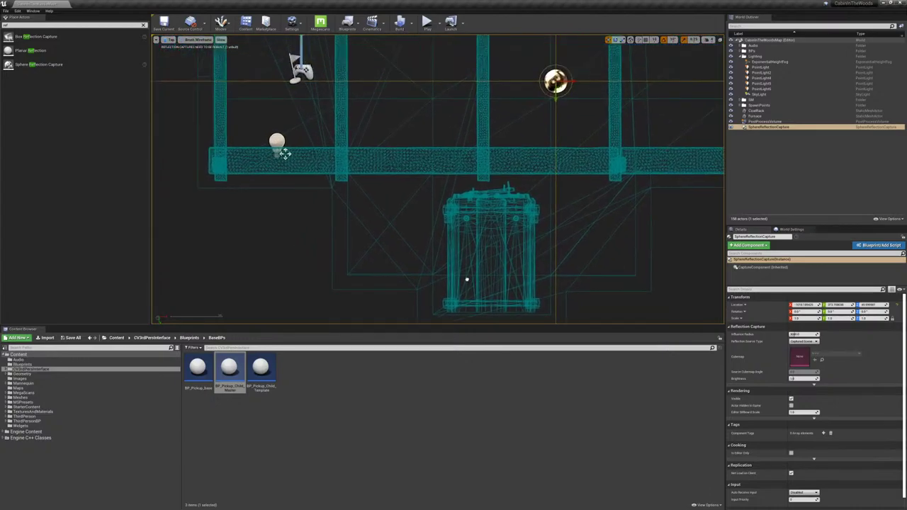
pyautogui.moveTo(248, 139); pyautogui.dragTo(296, 223, button='right')
pyautogui.scroll(-3, 296, 221)
pyautogui.moveTo(317, 190); pyautogui.dragTo(251, 238, button='right')
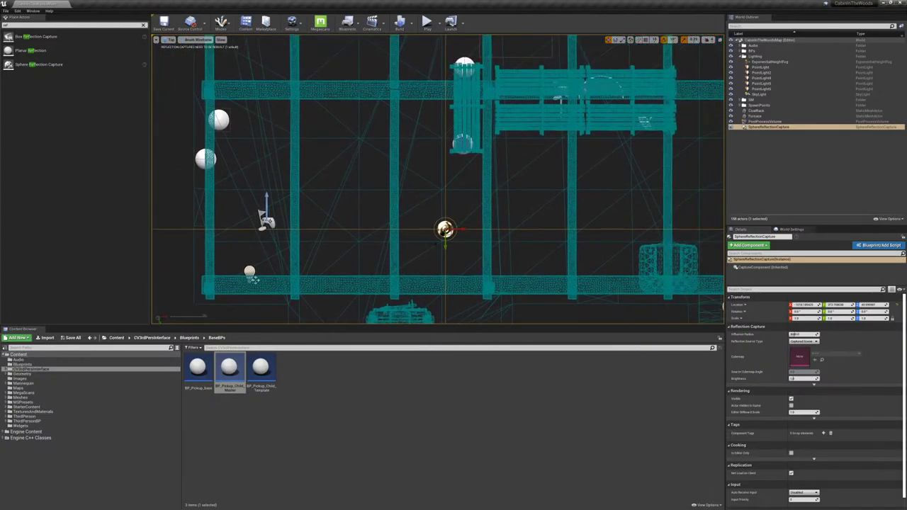
pyautogui.scroll(-5, 445, 231)
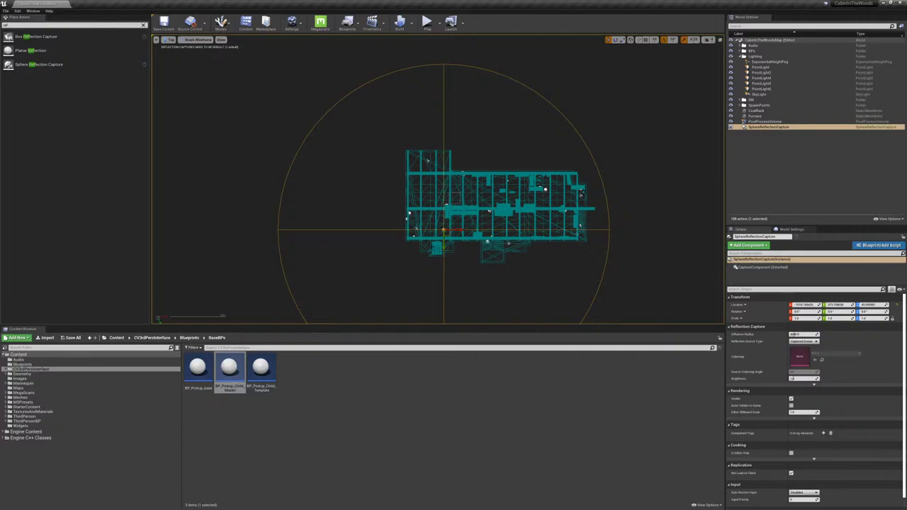
pyautogui.scroll(5, 445, 230)
pyautogui.moveTo(467, 172); pyautogui.dragTo(405, 136)
pyautogui.moveTo(471, 153); pyautogui.dragTo(443, 304, button='right')
pyautogui.scroll(-3, 430, 250)
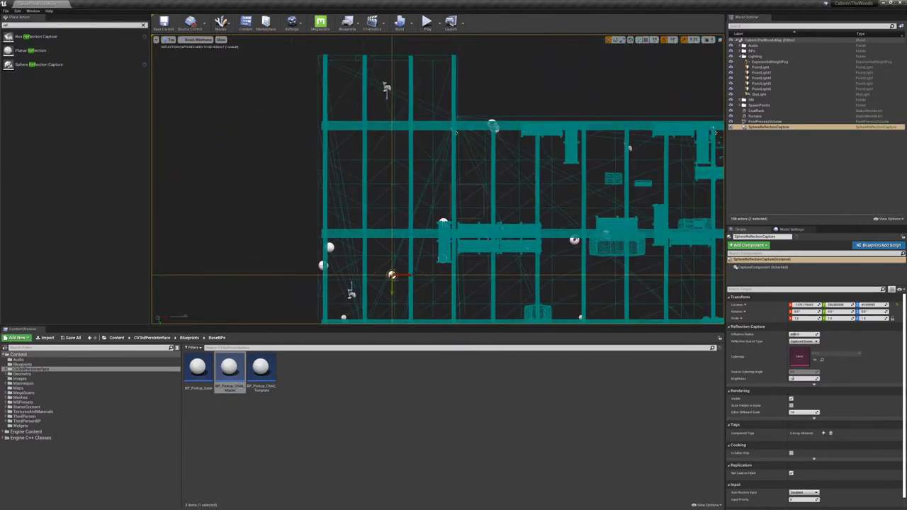
# Step: Duplicate the reflection capture across the room, then copy the pair twice along the basement to make six captures
pyautogui.keyDown('alt'); pyautogui.moveTo(392, 275); pyautogui.dragTo(392, 177); pyautogui.keyUp('alt')
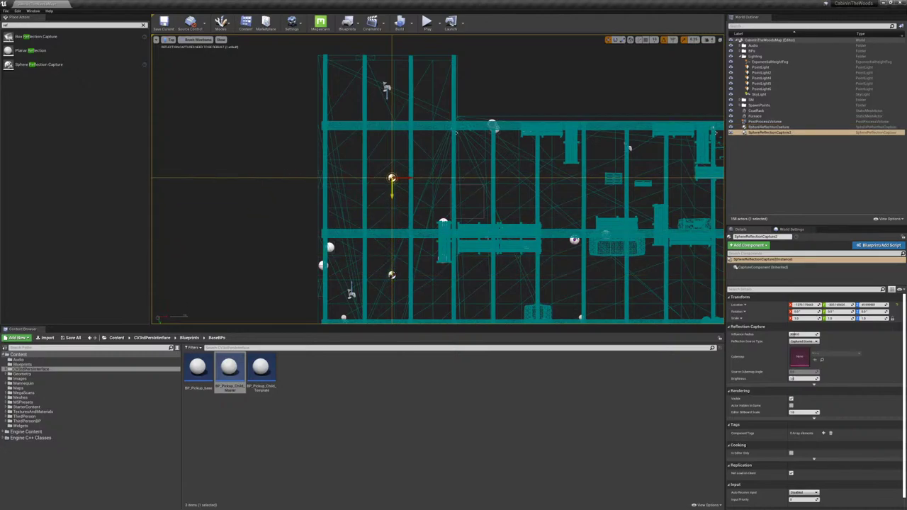
pyautogui.keyDown('ctrl'); pyautogui.click(392, 275); pyautogui.keyUp('ctrl')
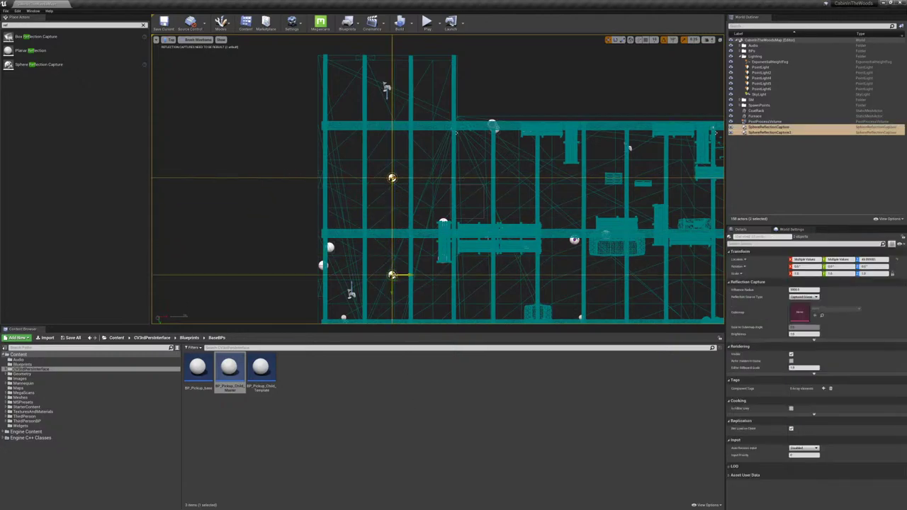
pyautogui.keyDown('alt'); pyautogui.moveTo(392, 275); pyautogui.dragTo(584, 275); pyautogui.keyUp('alt')
pyautogui.moveTo(610, 205); pyautogui.dragTo(306, 199, button='right')
pyautogui.keyDown('alt'); pyautogui.moveTo(297, 171); pyautogui.dragTo(481, 171); pyautogui.keyUp('alt')
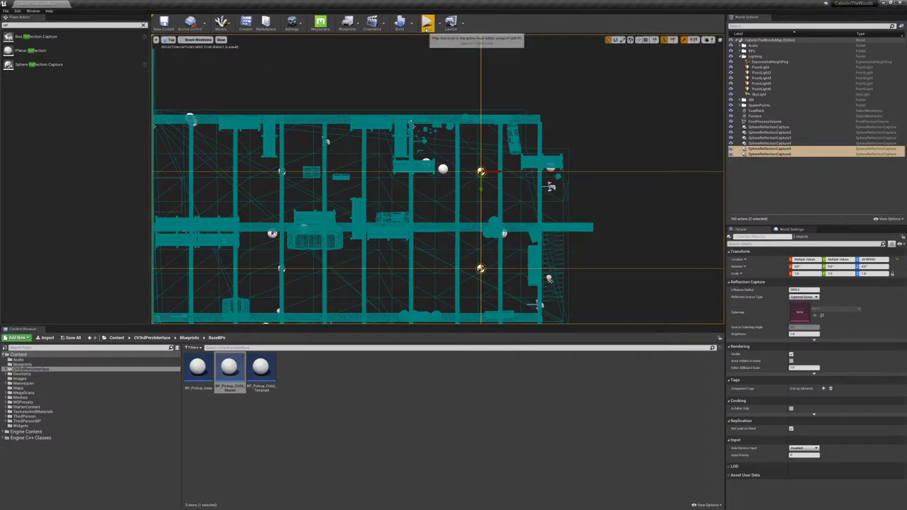
# Step: Return to the perspective view of the basement, deselect the reflection captures and hide the editor icons
pyautogui.click(172, 40)
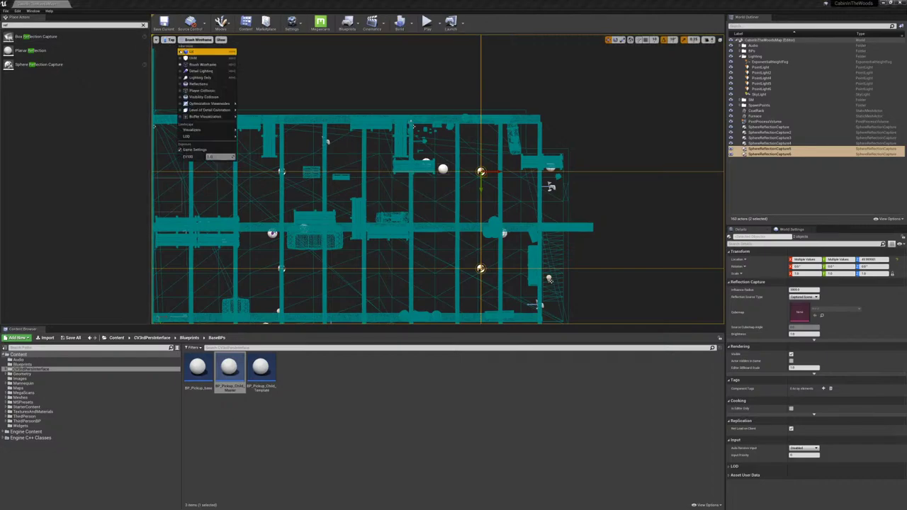
pyautogui.click(180, 48)
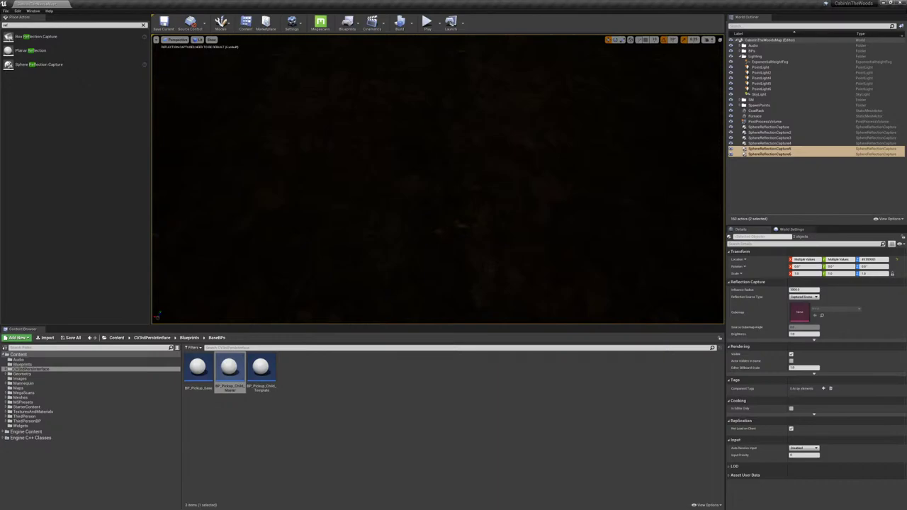
pyautogui.press('w')
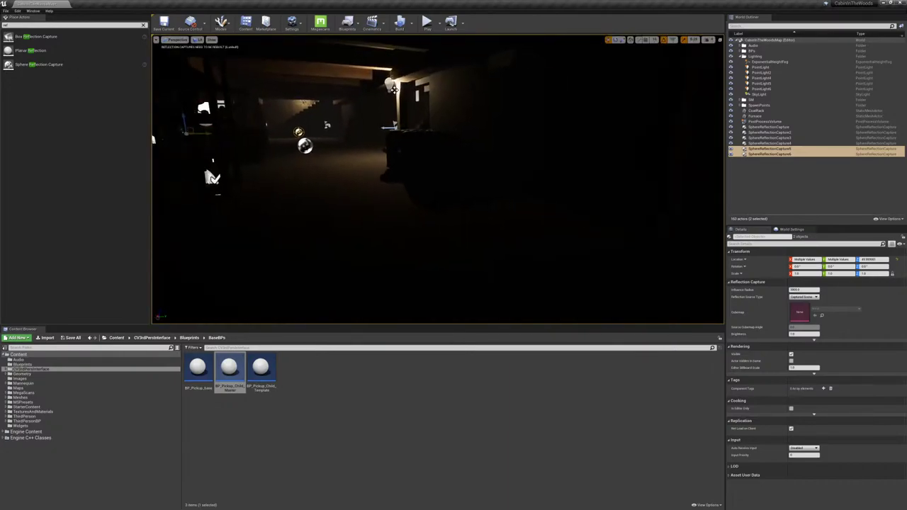
pyautogui.moveTo(438, 179); pyautogui.dragTo(585, 168, button='right')
pyautogui.press('Escape')
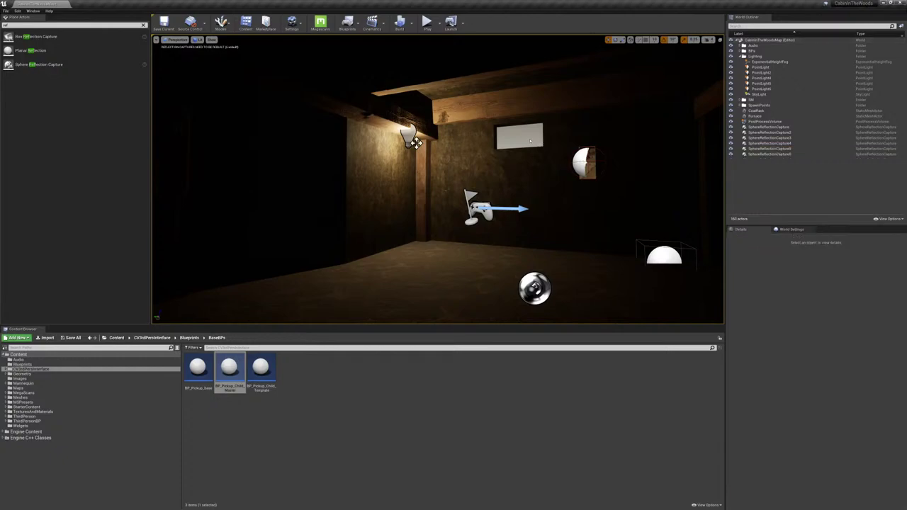
pyautogui.press('g')
# Step: Examine the lighting around the furnace corner with the reflection captures in place
pyautogui.moveTo(530, 140)
pyautogui.mouseDown(button='right')
pyautogui.moveTo(709, 140)
pyautogui.moveTo(525, 142)
pyautogui.mouseUp(button='right')
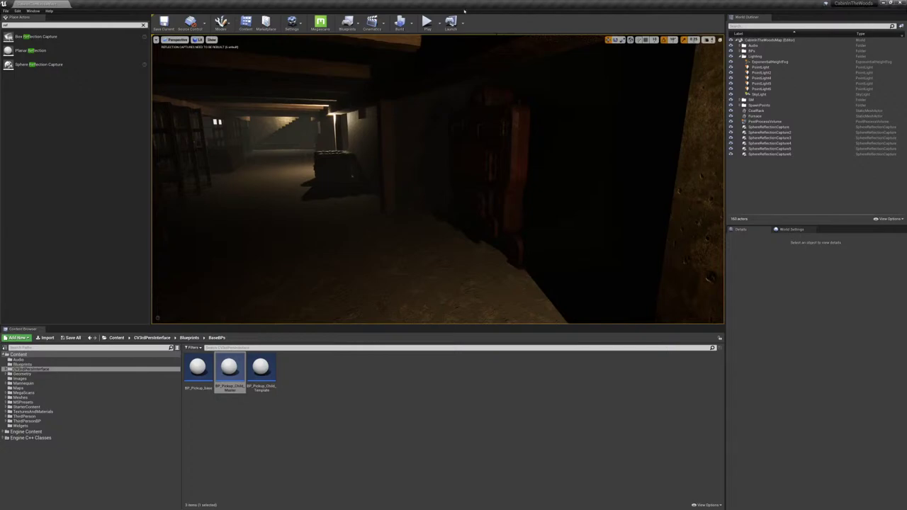
pyautogui.moveTo(467, 141); pyautogui.dragTo(489, 146, button='right')
pyautogui.press('w')
pyautogui.press('s')
pyautogui.moveTo(396, 187); pyautogui.dragTo(418, 188, button='right')
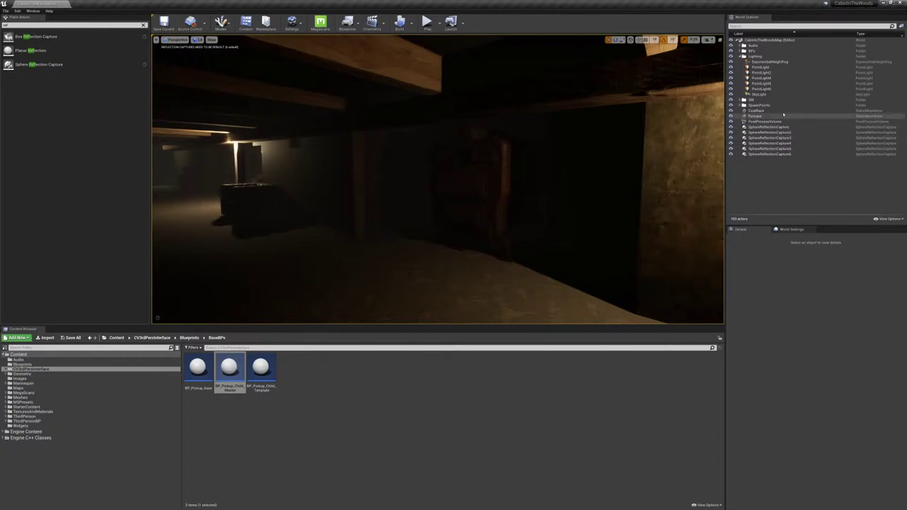
# Step: Check the ExponentialHeightFog settings and select the SkyLight in the Lighting folder
pyautogui.click(774, 62)
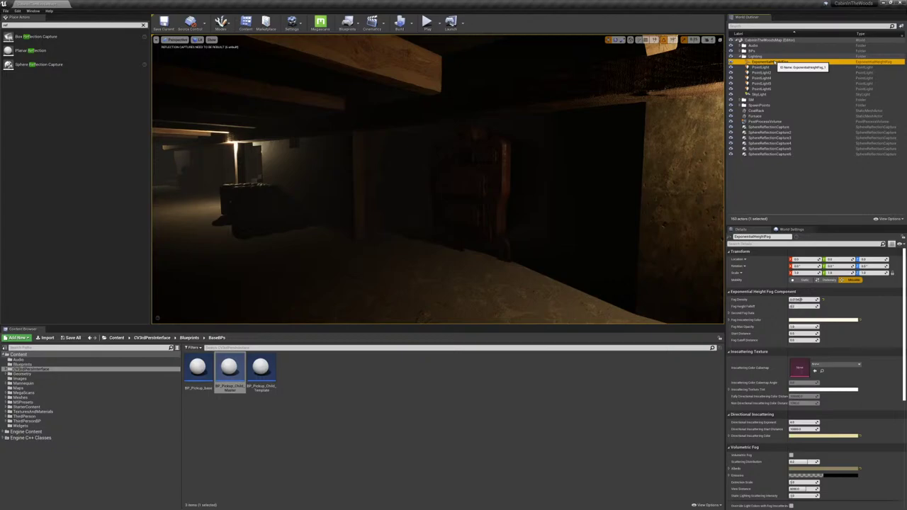
pyautogui.click(759, 94)
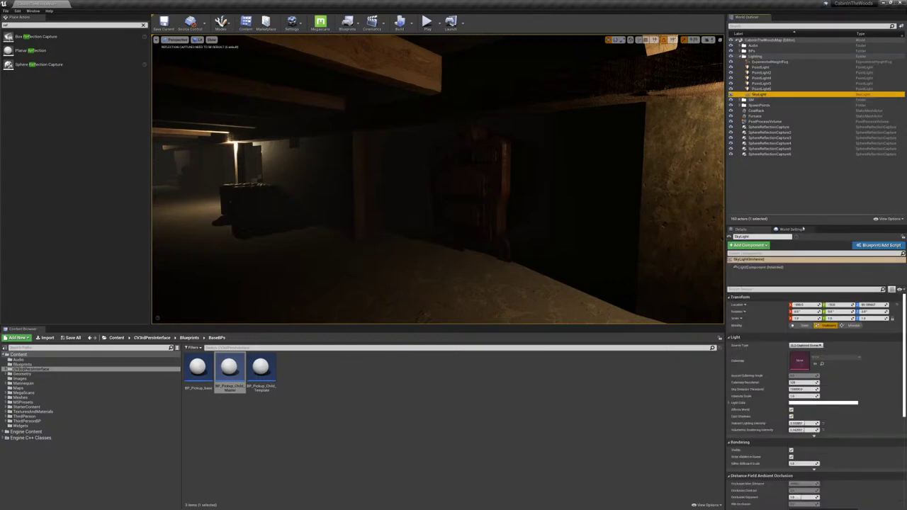
pyautogui.click(751, 253)
pyautogui.write('reca')
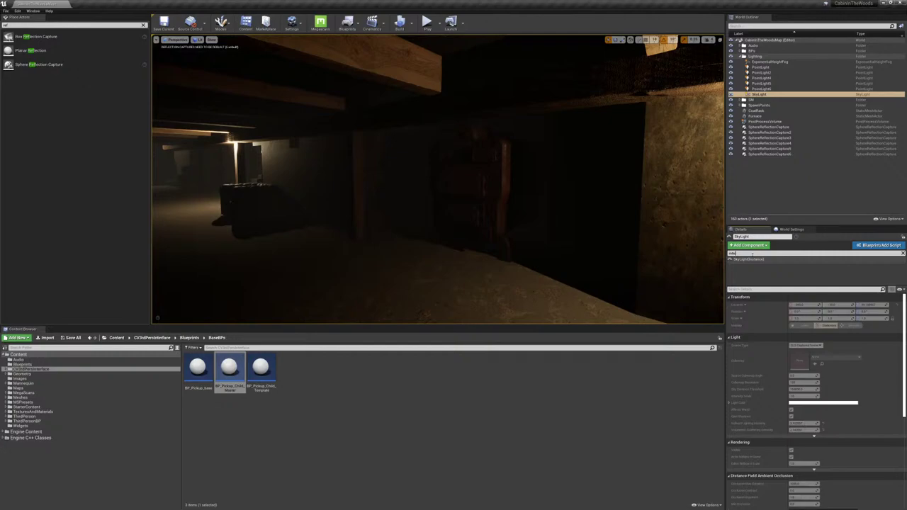
pyautogui.press('BackSpace')
pyautogui.press('BackSpace')
pyautogui.press('BackSpace')
pyautogui.press('BackSpace')
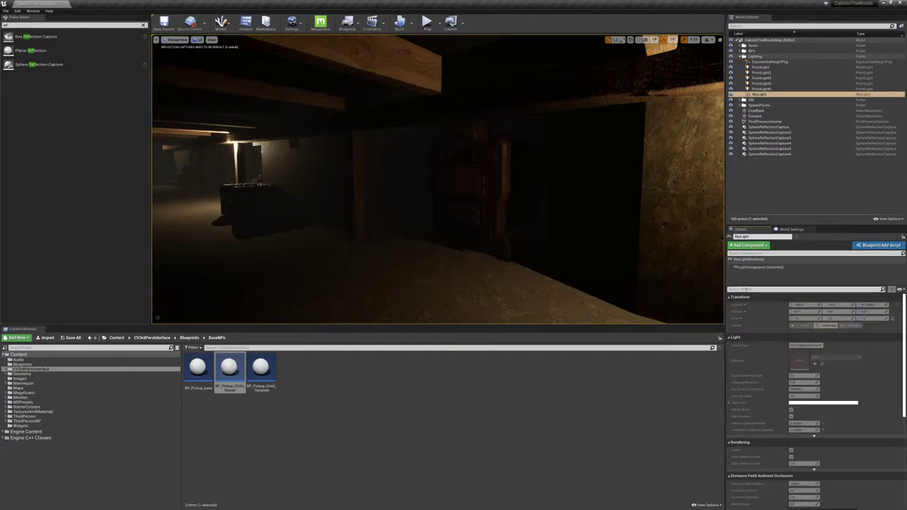
pyautogui.click(746, 290)
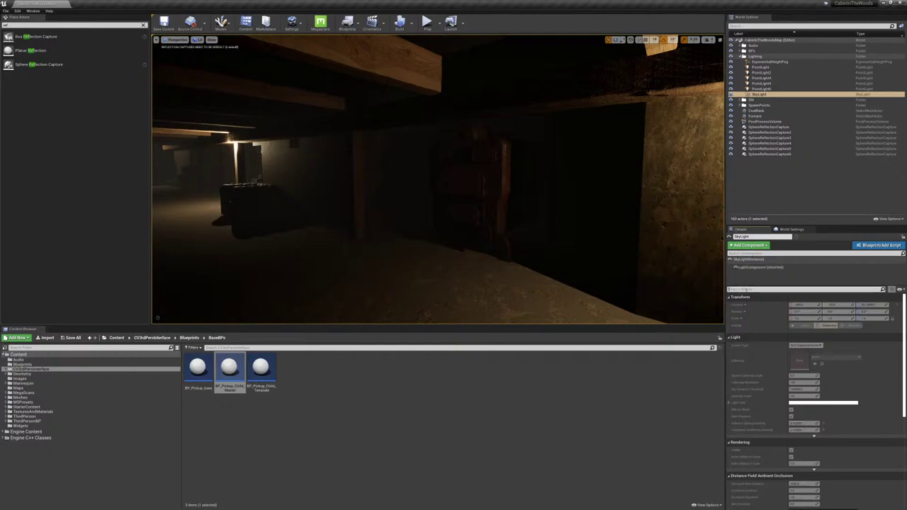
pyautogui.click(748, 260)
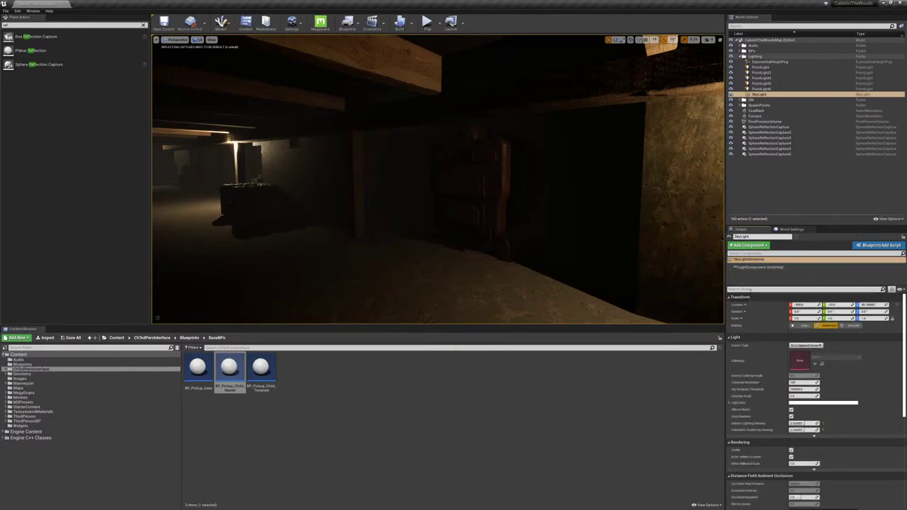
# Step: Try a far higher Intensity Scale on the SkyLight, then bring the value down to 3
pyautogui.click(750, 289)
pyautogui.write('inten')
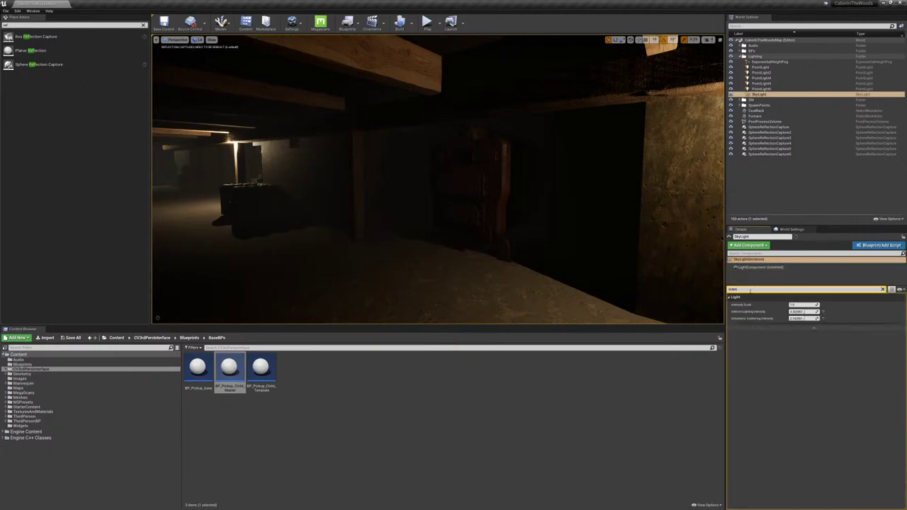
pyautogui.moveTo(795, 305)
pyautogui.mouseDown()
pyautogui.moveTo(816, 305)
pyautogui.moveTo(808, 305)
pyautogui.mouseUp()
pyautogui.moveTo(496, 206); pyautogui.dragTo(355, 181, button='right')
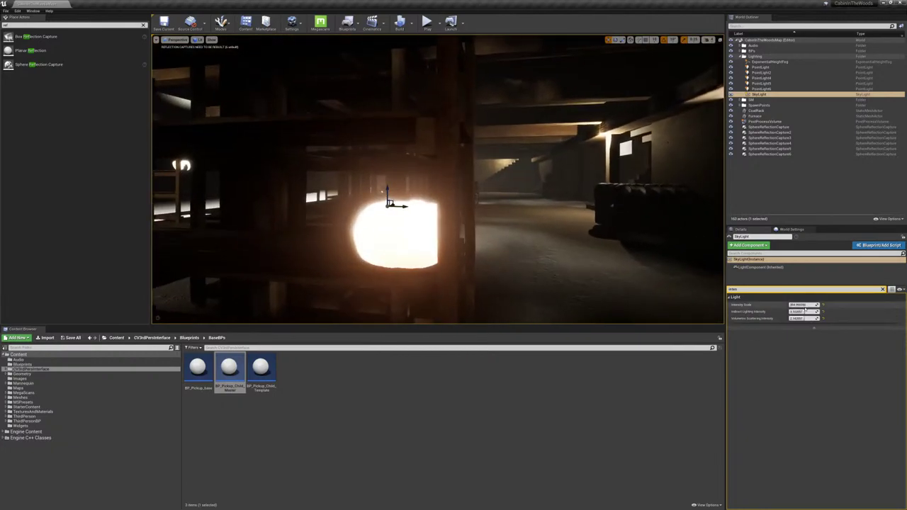
pyautogui.moveTo(792, 305); pyautogui.dragTo(790, 305)
pyautogui.click(808, 305)
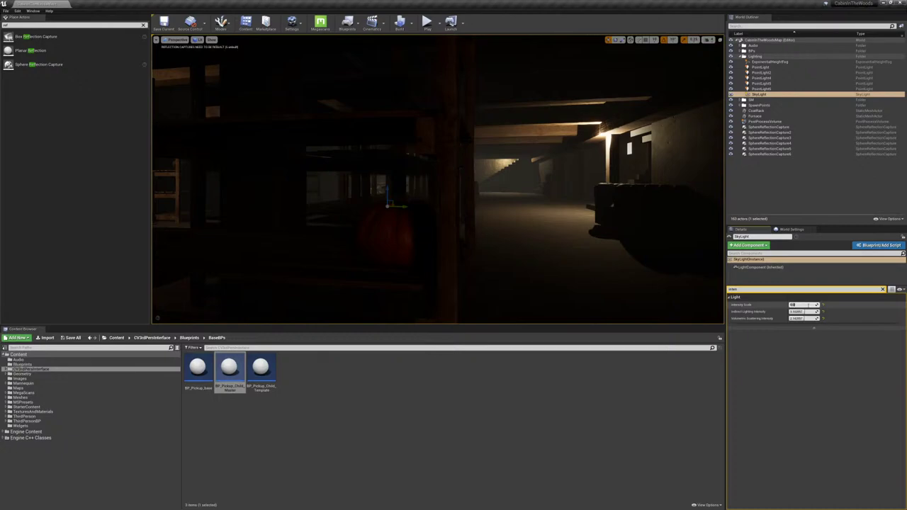
pyautogui.write('3')
pyautogui.press('Return')
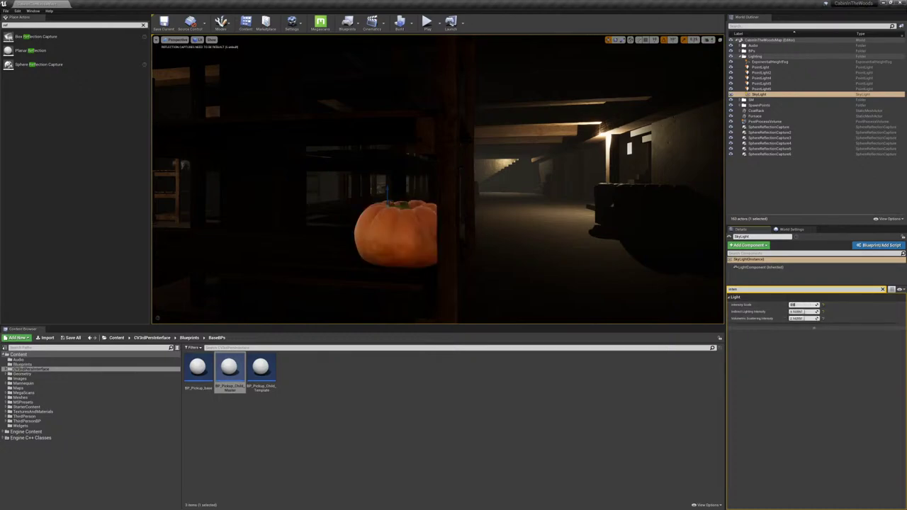
# Step: Inspect the lighting on the basement's pickup props and shelves, then set the SkyLight's mobility to Movable
pyautogui.moveTo(538, 206); pyautogui.dragTo(496, 227, button='right')
pyautogui.moveTo(511, 183); pyautogui.dragTo(538, 182, button='right')
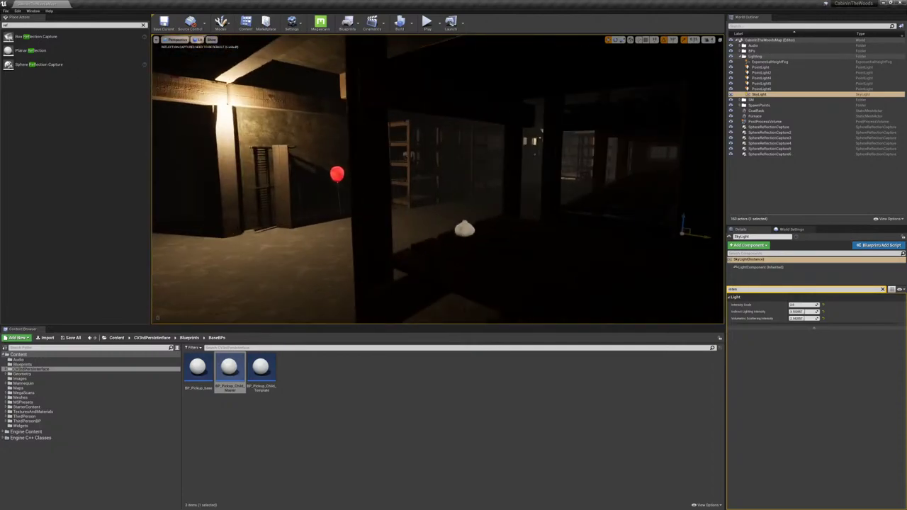
pyautogui.moveTo(471, 229)
pyautogui.mouseDown(button='right')
pyautogui.moveTo(521, 230)
pyautogui.moveTo(471, 228)
pyautogui.mouseUp(button='right')
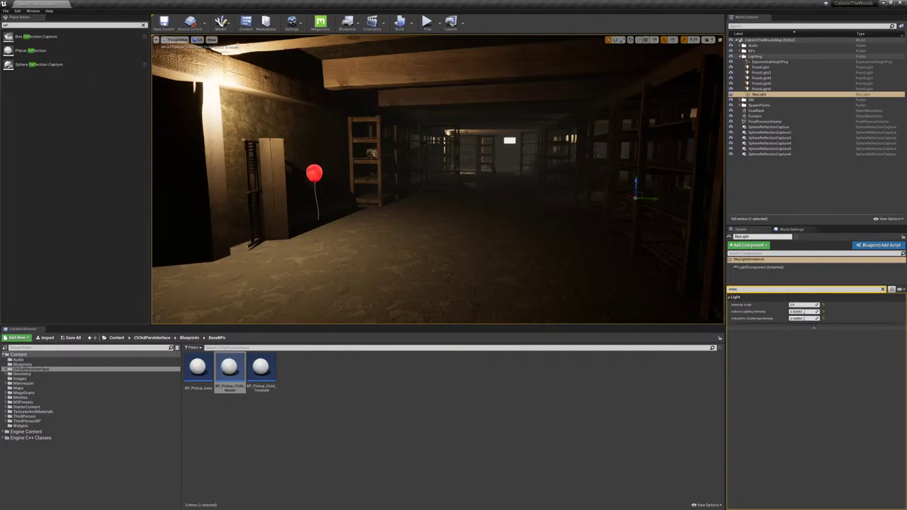
pyautogui.moveTo(508, 183); pyautogui.dragTo(528, 183, button='right')
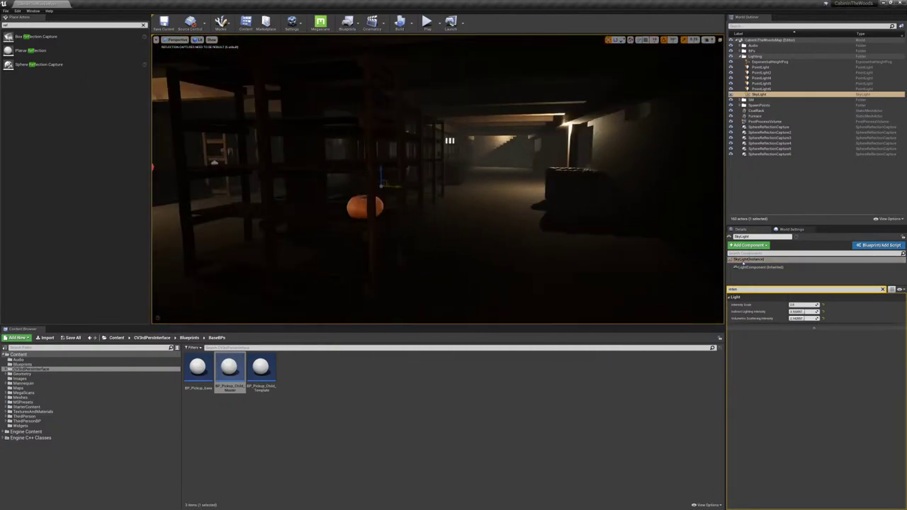
pyautogui.click(882, 289)
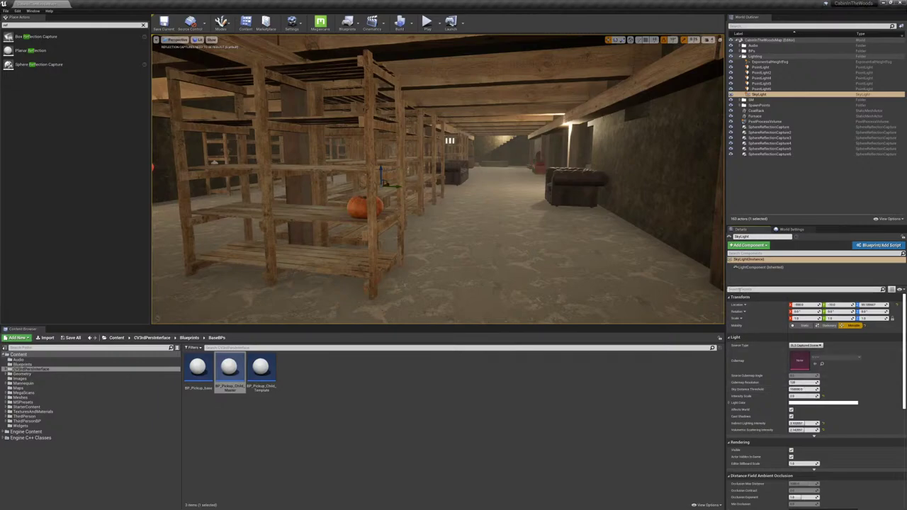
# Step: Reset the SkyLight's Indirect Lighting Intensity, Volumetric Scattering Intensity and Intensity Scale to their defaults
pyautogui.write('int')
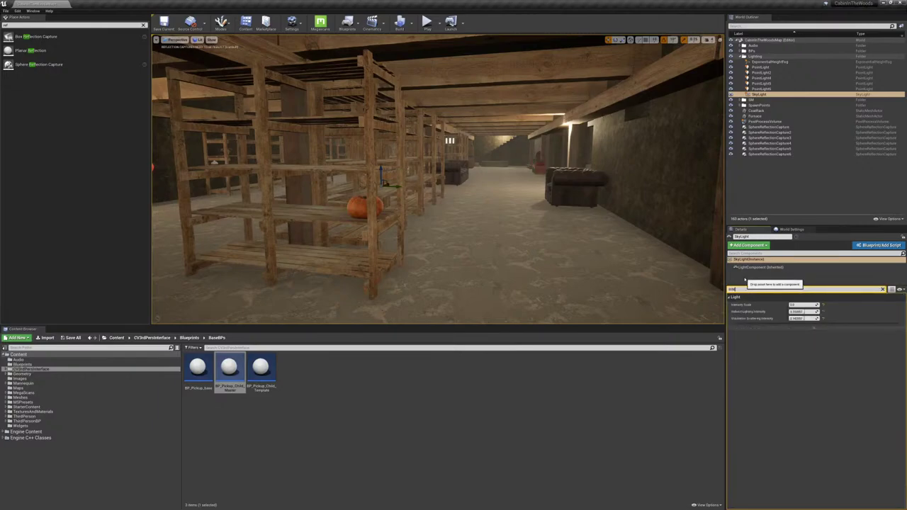
pyautogui.click(823, 311)
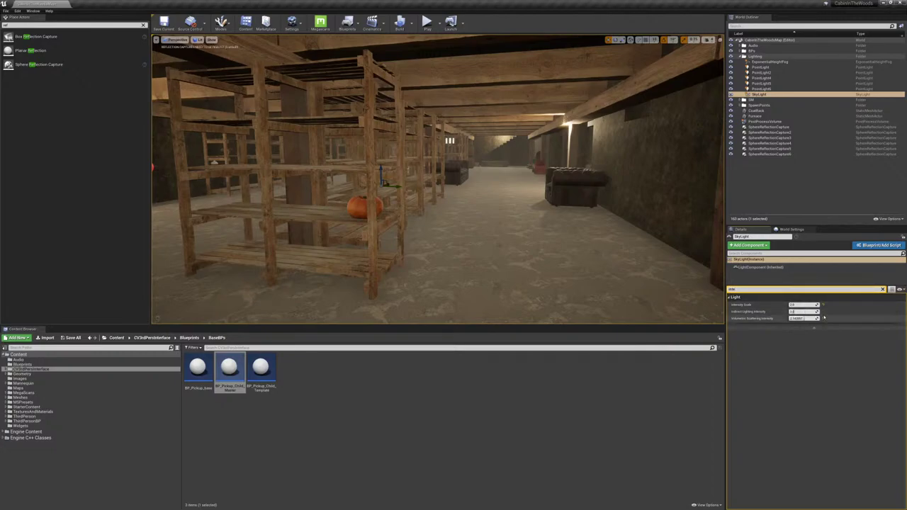
pyautogui.click(823, 318)
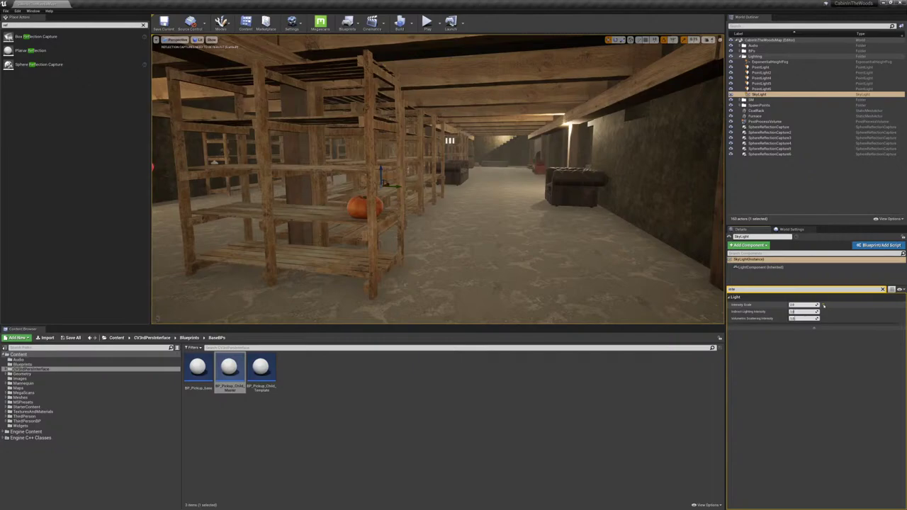
pyautogui.click(823, 304)
# Step: Check the brightened basement around the shelves and build the level's lighting only
pyautogui.moveTo(517, 186); pyautogui.dragTo(350, 172, button='right')
pyautogui.moveTo(284, 181); pyautogui.dragTo(369, 182, button='right')
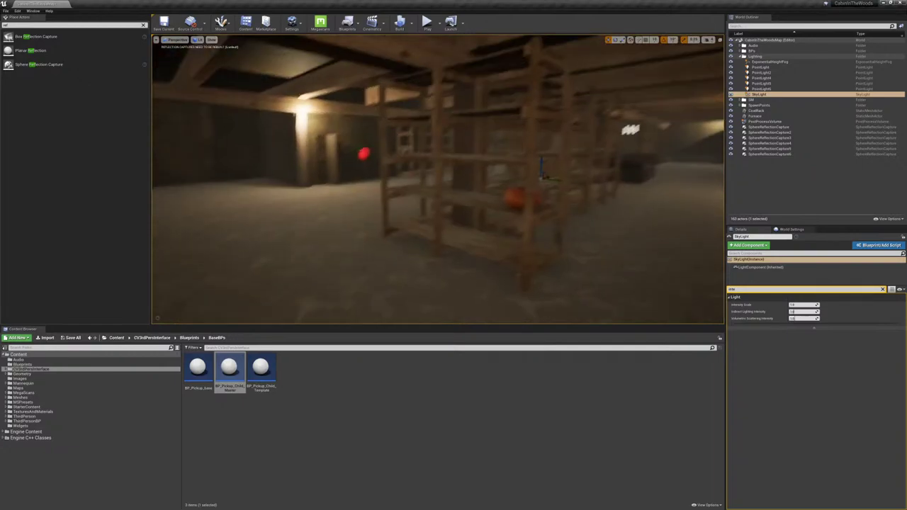
pyautogui.moveTo(445, 205); pyautogui.dragTo(497, 195, button='right')
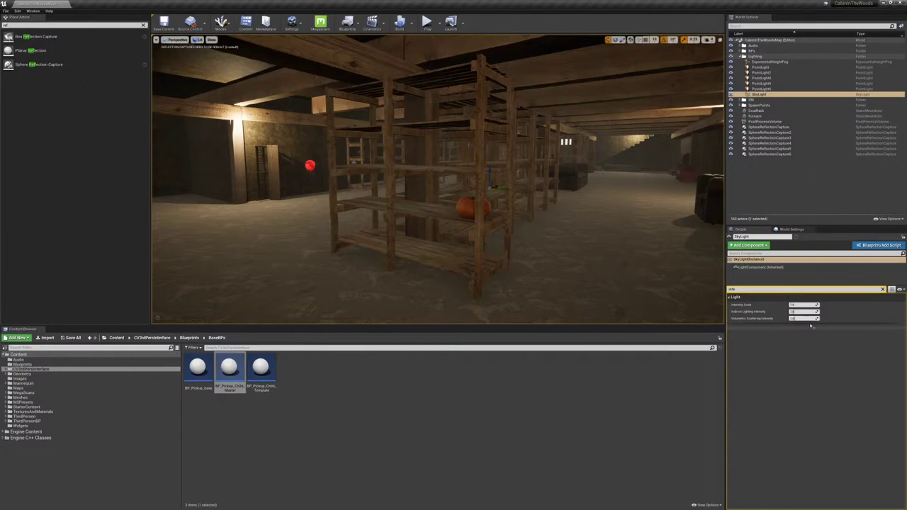
pyautogui.click(409, 22)
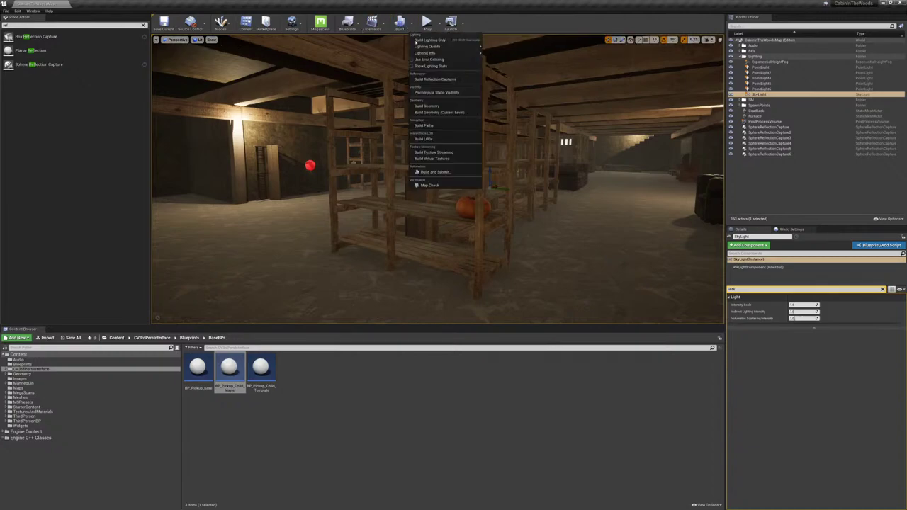
pyautogui.click(425, 40)
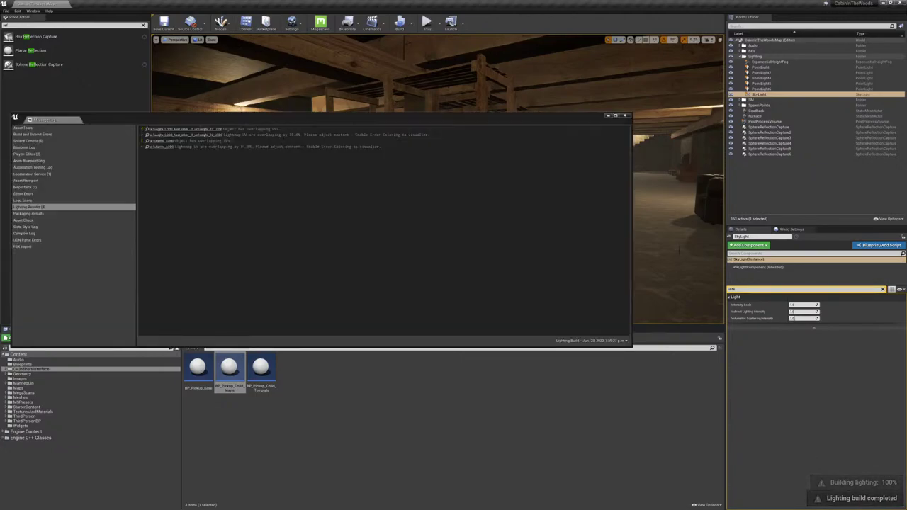
# Step: Inspect the basement after the lighting build and lower the SkyLight's Intensity Scale to 0.1
pyautogui.moveTo(438, 180); pyautogui.dragTo(518, 184, button='right')
pyautogui.moveTo(238, 204); pyautogui.dragTo(330, 219, button='right')
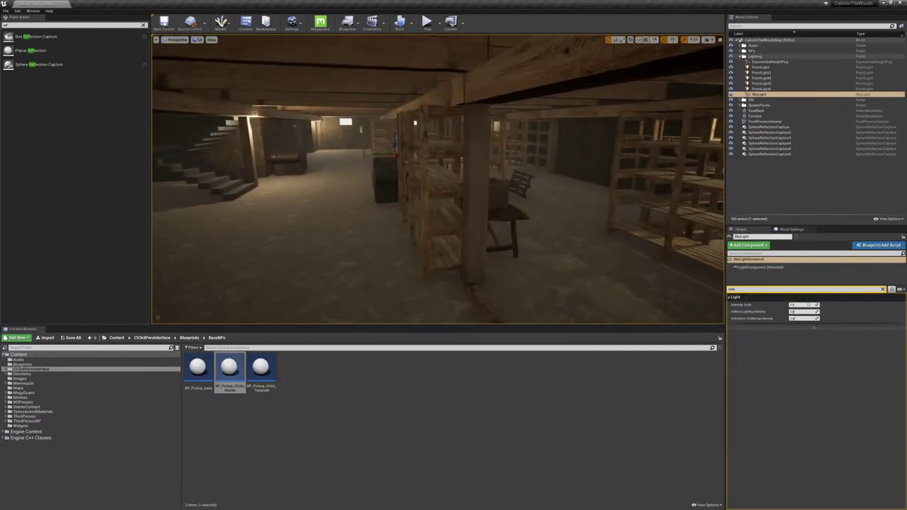
pyautogui.click(805, 305)
pyautogui.write('0')
pyautogui.press('Return')
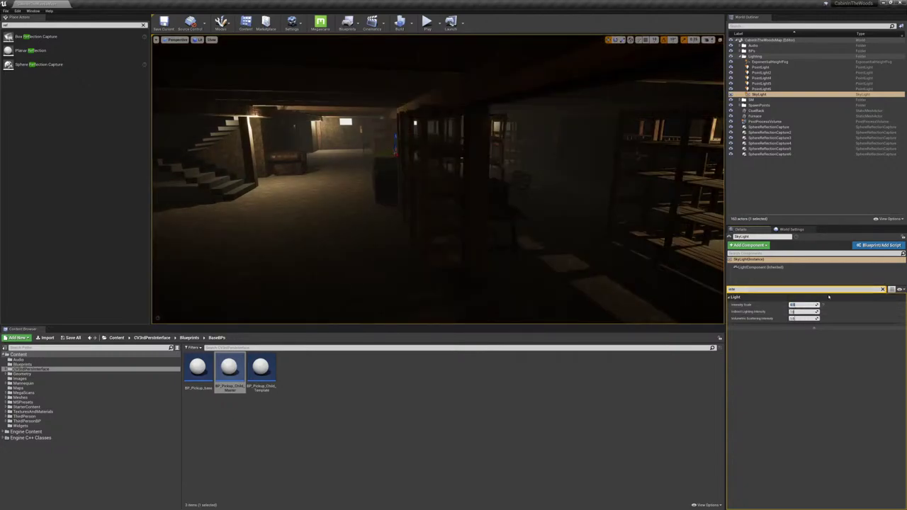
# Step: Set the SkyLight's Intensity Scale to 0.2 and check the lighting on the furnace corner
pyautogui.moveTo(438, 184); pyautogui.dragTo(482, 181, button='right')
pyautogui.moveTo(297, 247)
pyautogui.mouseDown(button='right')
pyautogui.moveTo(284, 248)
pyautogui.moveTo(316, 248)
pyautogui.mouseUp(button='right')
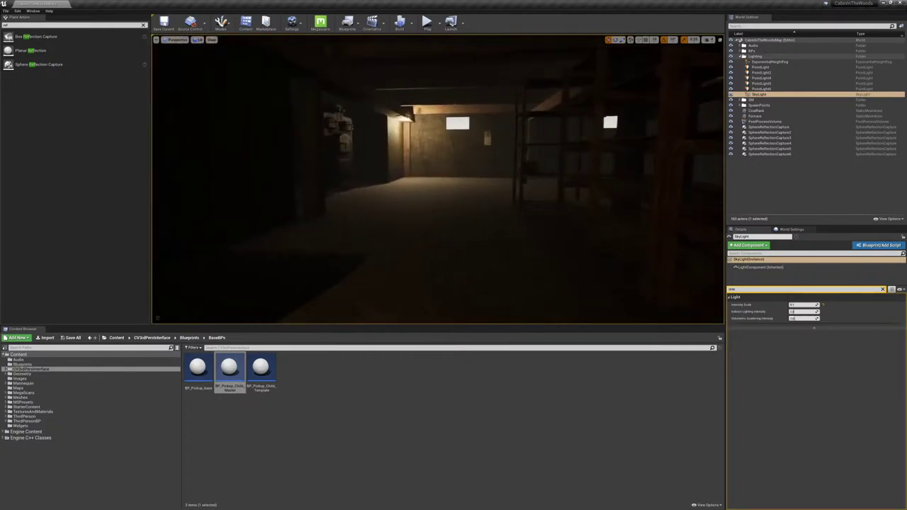
pyautogui.click(803, 306)
pyautogui.write('.')
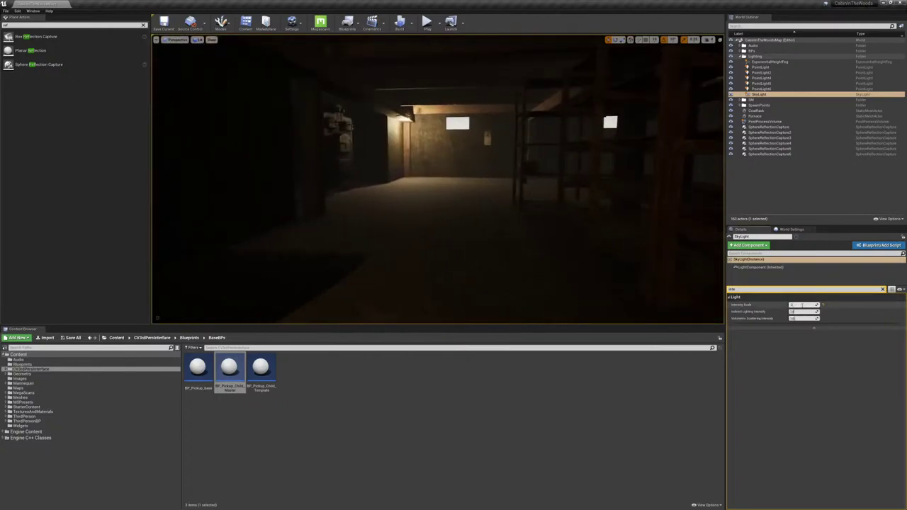
pyautogui.press('Return')
pyautogui.moveTo(567, 212); pyautogui.dragTo(489, 212, button='right')
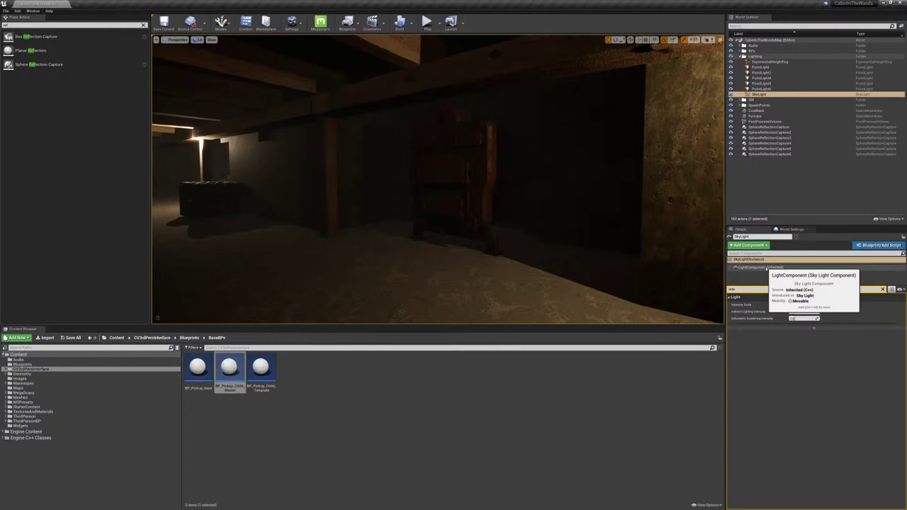
# Step: Change the SkyLight's Source Type to SLS Specified Cubemap
pyautogui.click(882, 289)
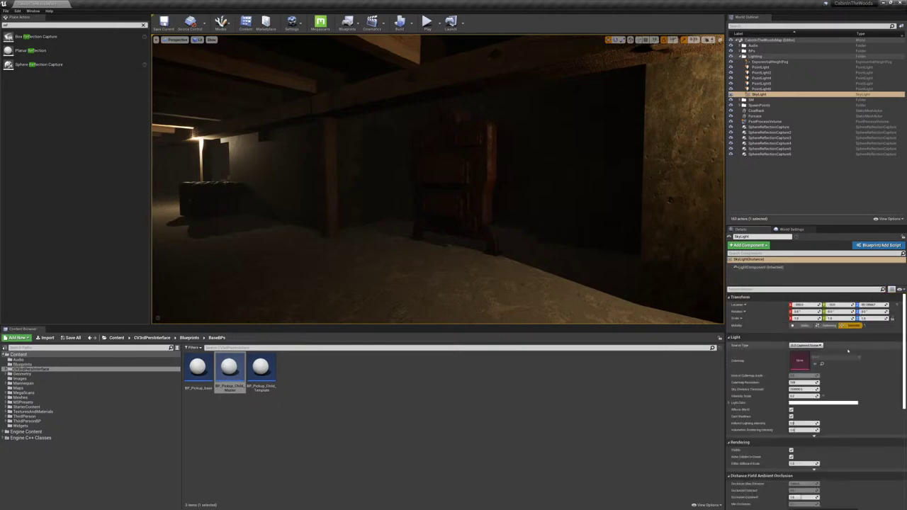
pyautogui.click(806, 345)
pyautogui.click(801, 353)
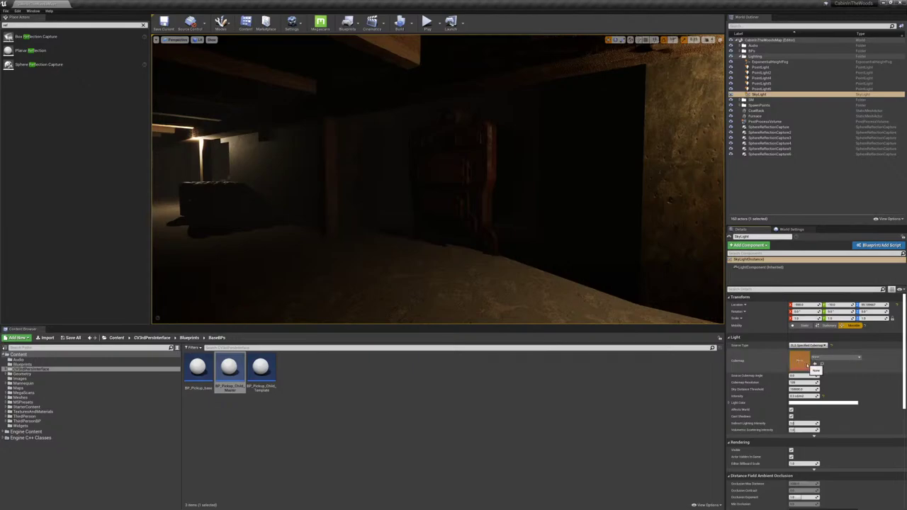
# Step: Inspect the shelves with the pumpkin under the specified cubemap source, then save all modified content
pyautogui.moveTo(496, 205); pyautogui.dragTo(333, 216, button='right')
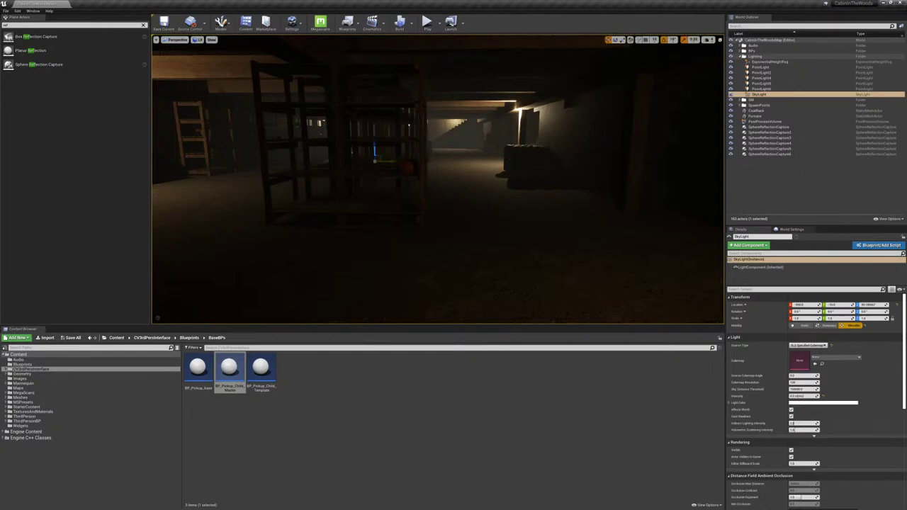
pyautogui.press('w')
pyautogui.moveTo(438, 179); pyautogui.dragTo(361, 177, button='right')
pyautogui.press('w')
pyautogui.press('w')
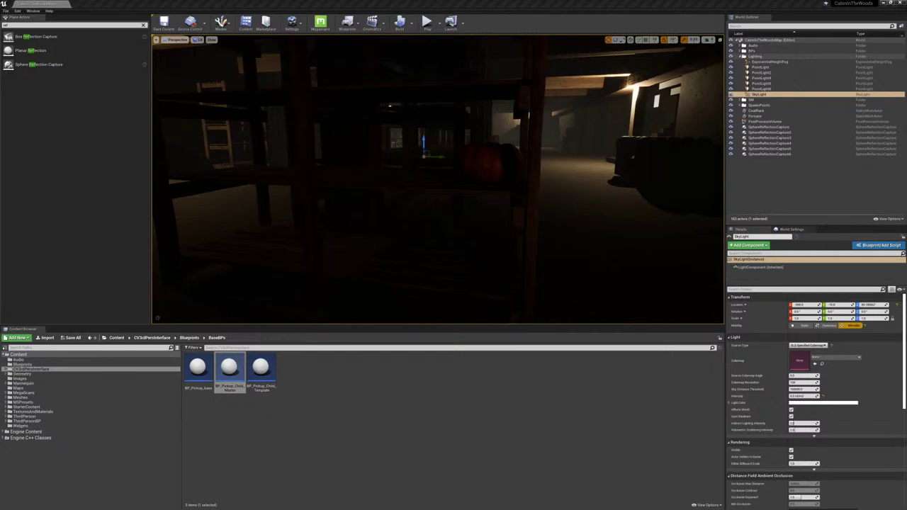
pyautogui.click(73, 338)
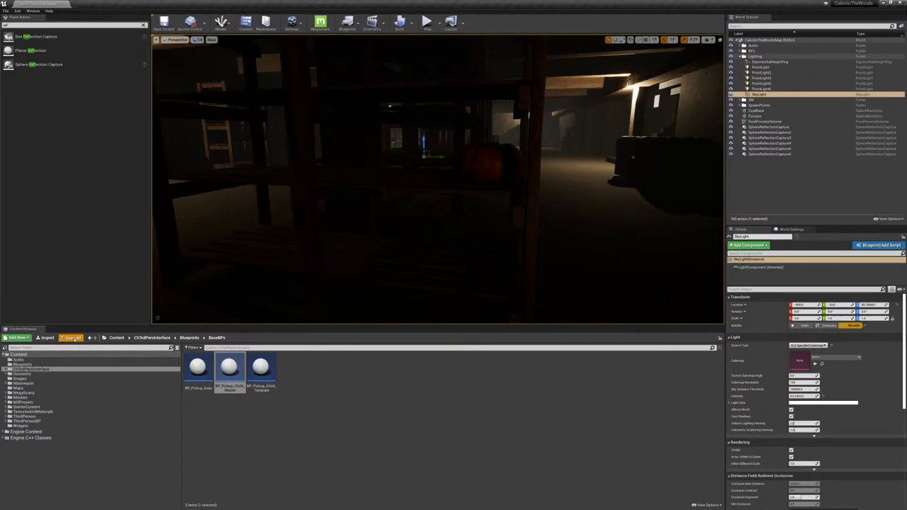
pyautogui.click(502, 314)
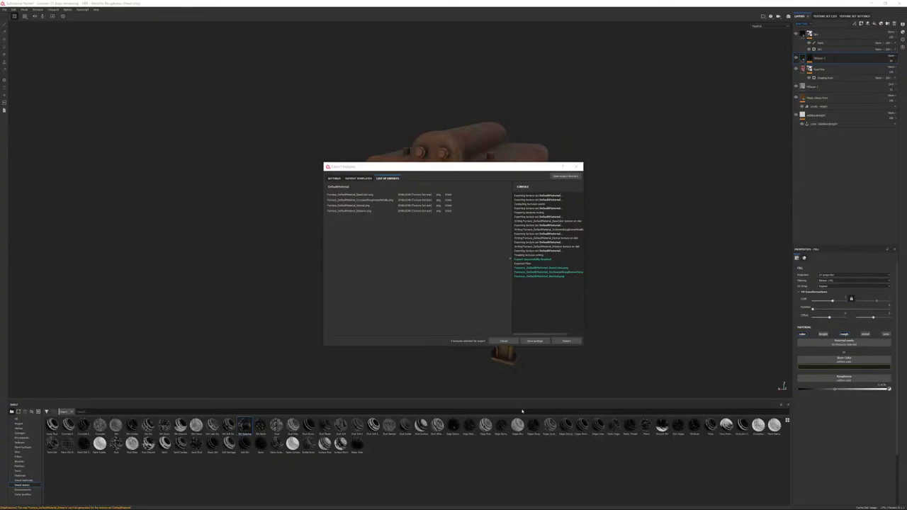
# Step: Switch to Substance Painter, dismiss the texture export dialog and close the program, discarding the furnace project's changes
pyautogui.click(505, 343)
pyautogui.click(901, 3)
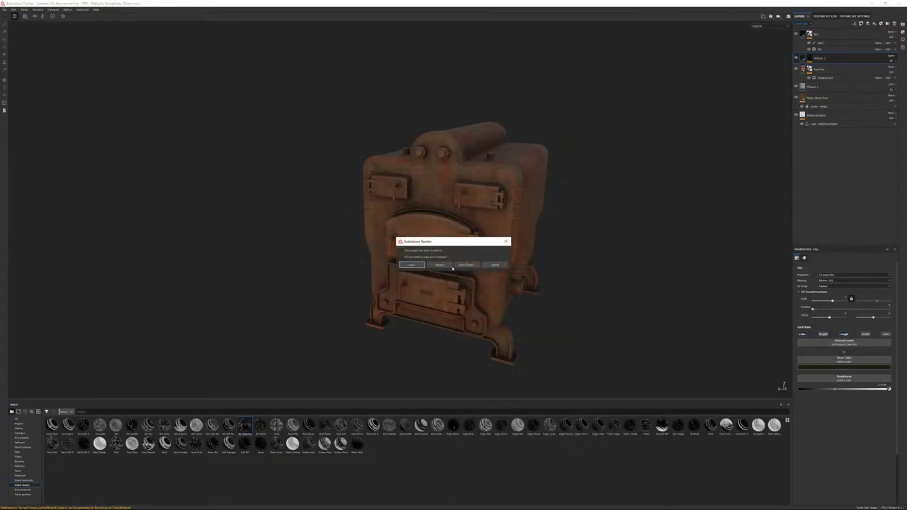
pyautogui.click(441, 266)
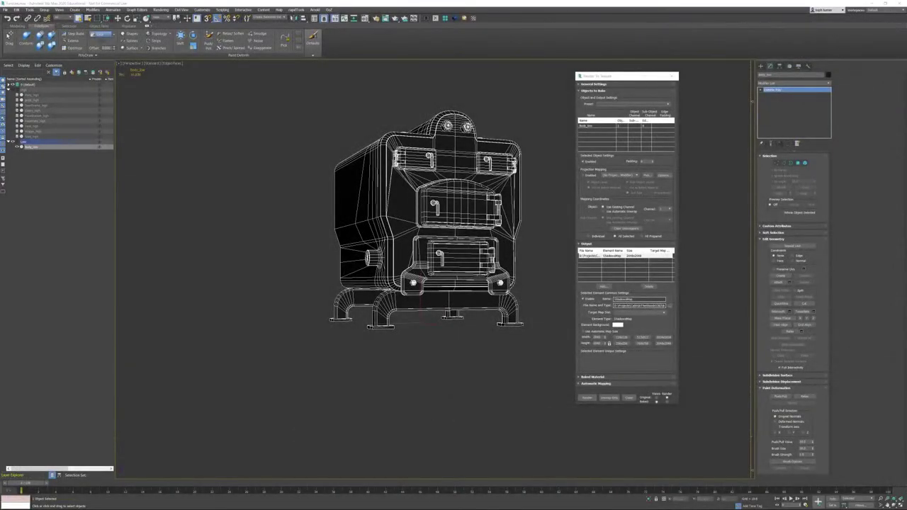
# Step: Open a File Explorer window and browse to the Program Files folder on Local Disk (C:)
pyautogui.moveTo(104, 499)
pyautogui.moveTo(906, 133); pyautogui.dragTo(509, 158)
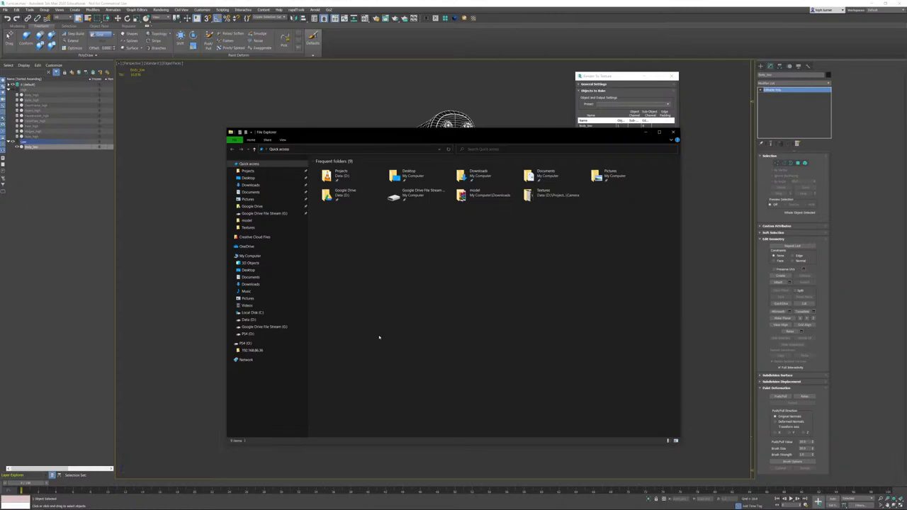
pyautogui.click(258, 314)
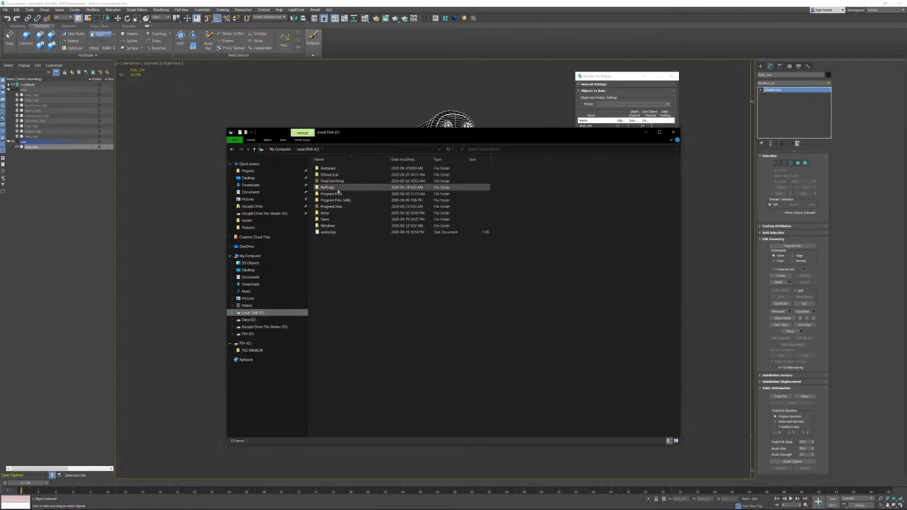
pyautogui.click(335, 194)
pyautogui.doubleClick(335, 194)
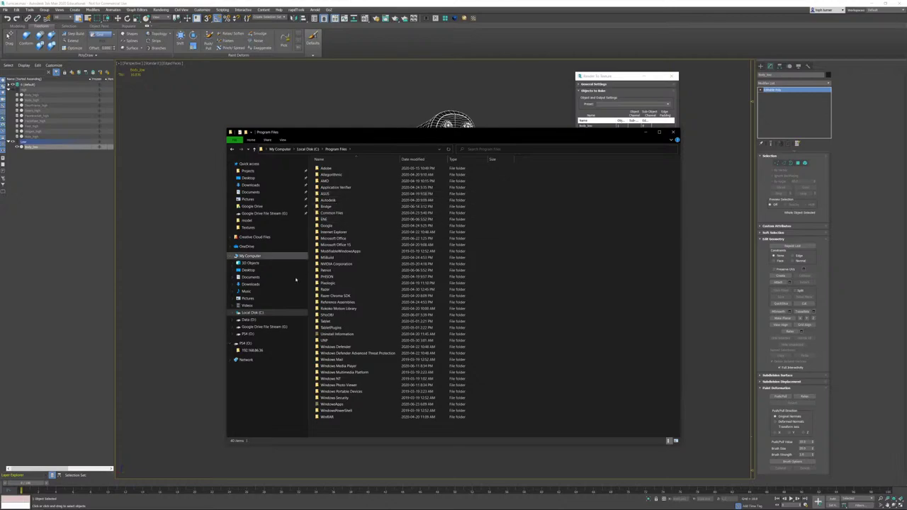
# Step: Browse from the Data (D:) drive through Program Files, Epic Games, UE_4.25 and Engine to the Config folder
pyautogui.click(264, 320)
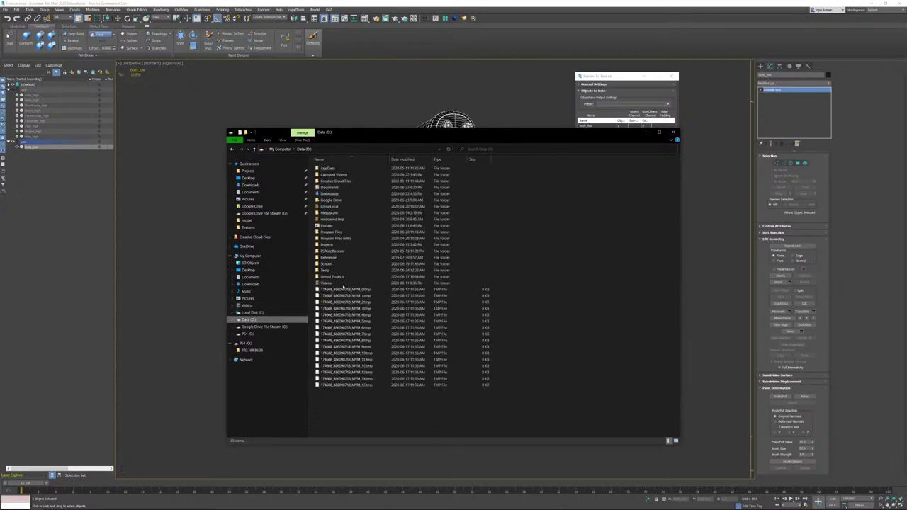
pyautogui.doubleClick(344, 233)
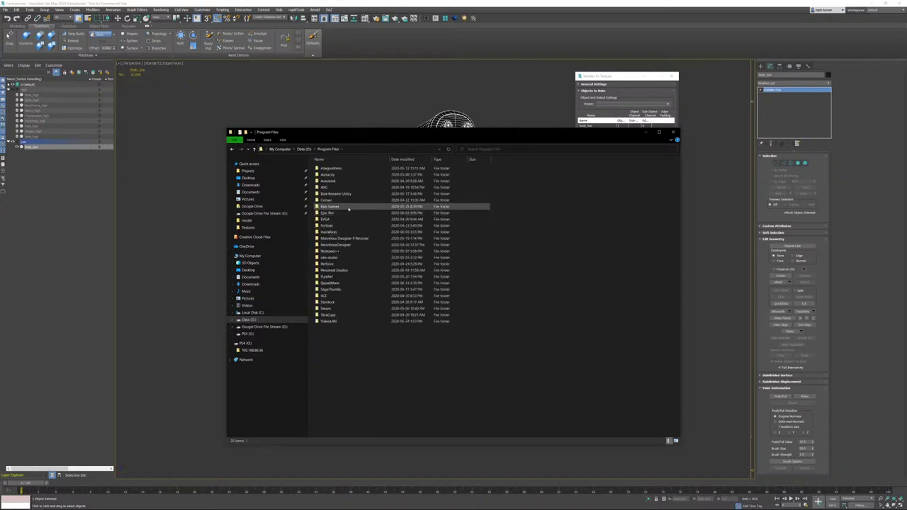
pyautogui.doubleClick(348, 207)
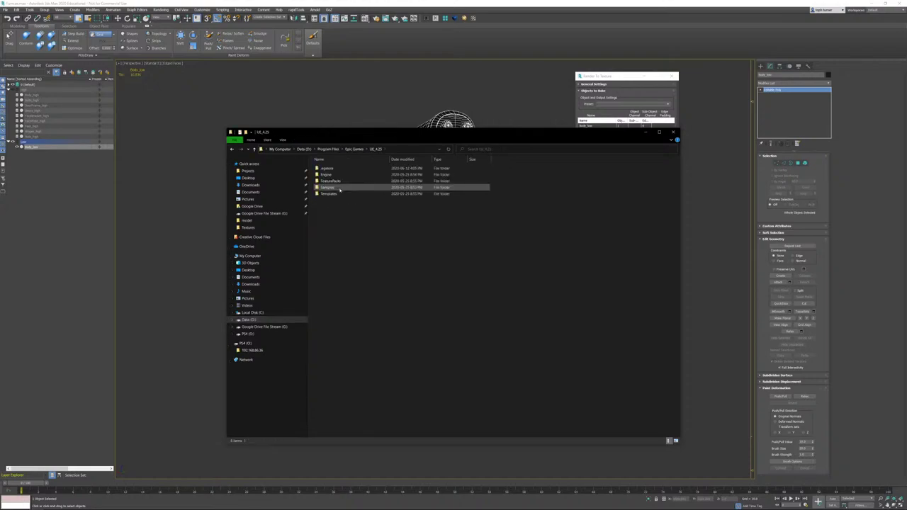
pyautogui.doubleClick(340, 188)
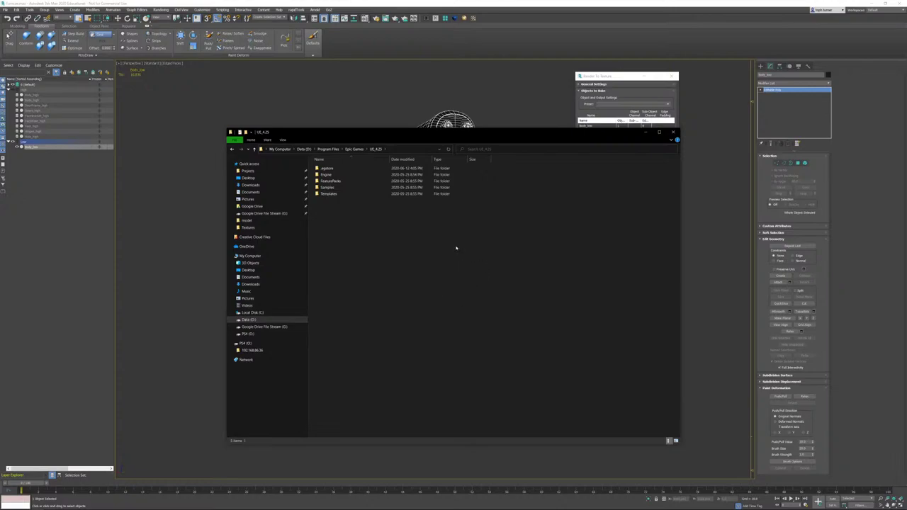
pyautogui.doubleClick(327, 174)
pyautogui.doubleClick(335, 181)
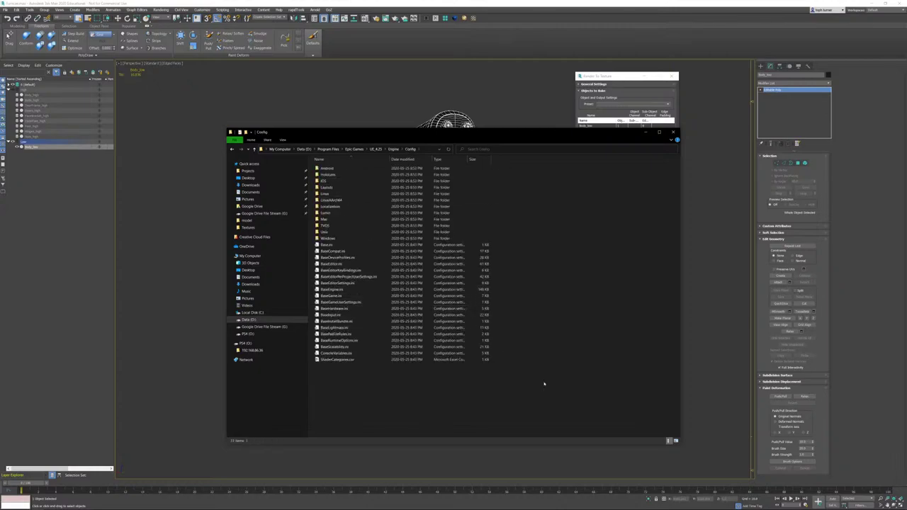
# Step: Rename BaseLightmass.ini to BAKBaseLightmass.ini to keep it as a backup
pyautogui.click(345, 328)
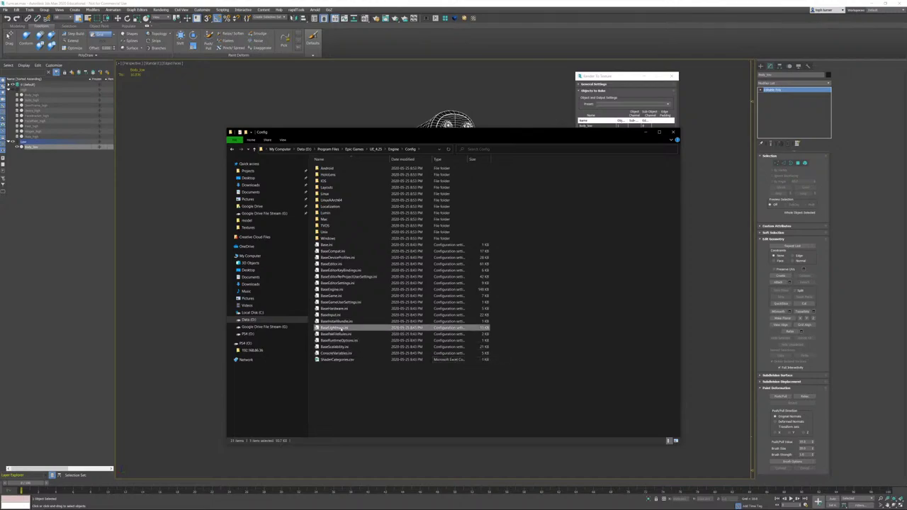
pyautogui.click(342, 329)
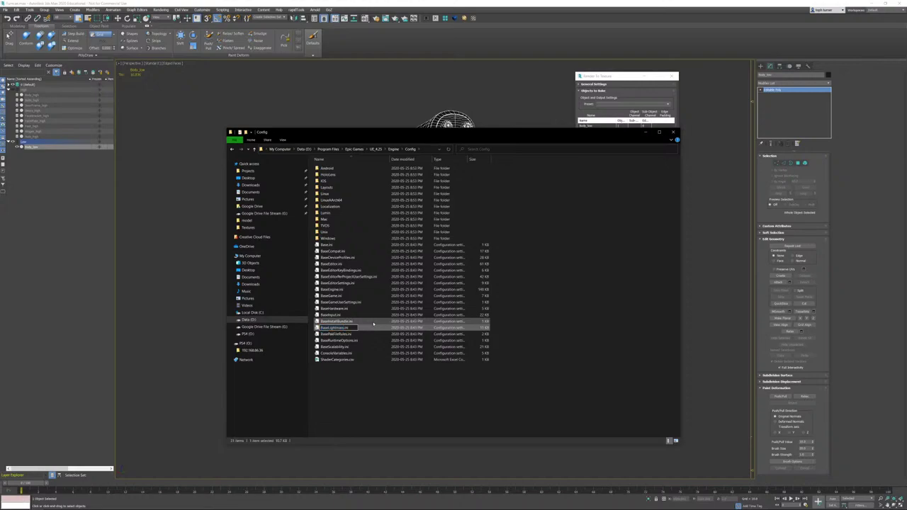
pyautogui.press('Home')
pyautogui.write('XX')
pyautogui.press('Return')
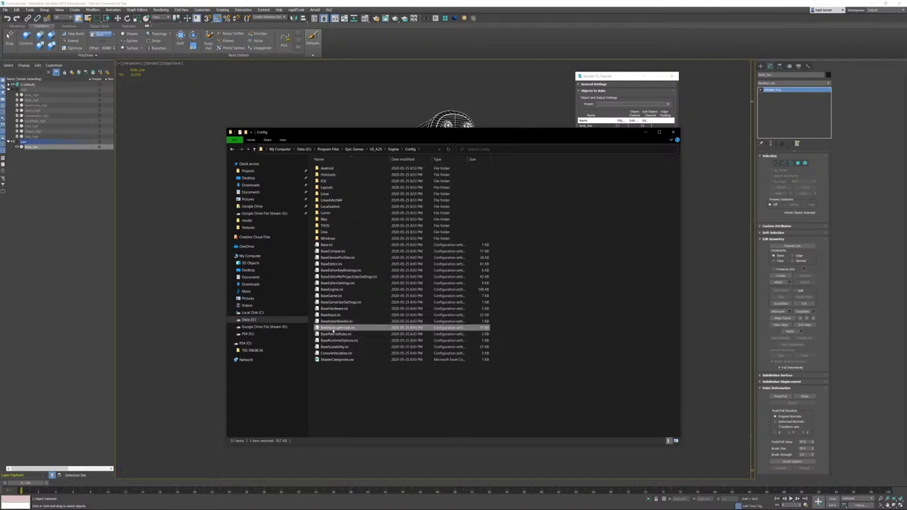
# Step: Duplicate BAKBaseLightmass.ini within the Config folder
pyautogui.rightClick(334, 329)
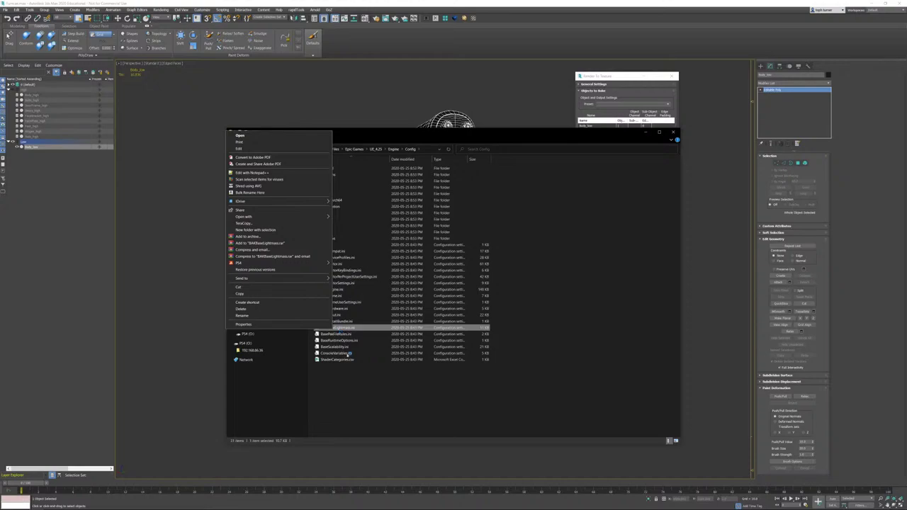
pyautogui.click(419, 435)
pyautogui.click(373, 383)
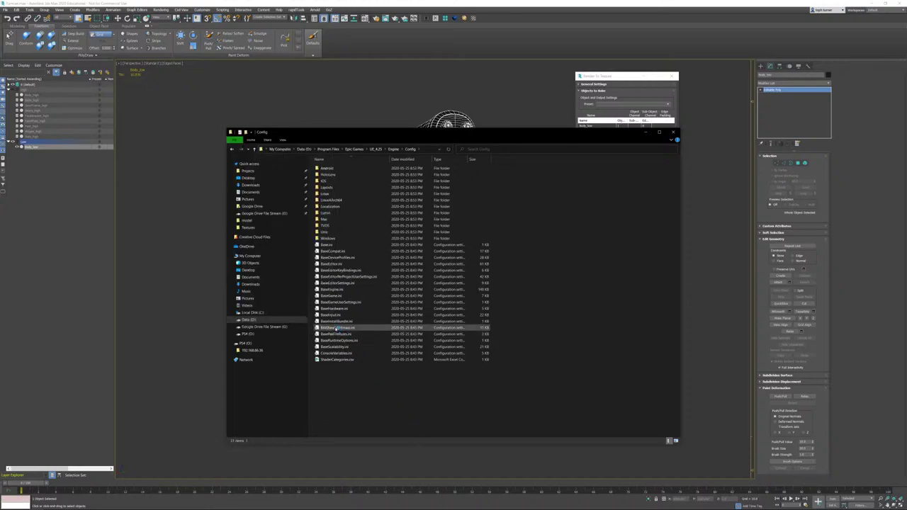
pyautogui.click(339, 329)
pyautogui.hotkey('ctrl', 'c')
pyautogui.hotkey('ctrl', 'v')
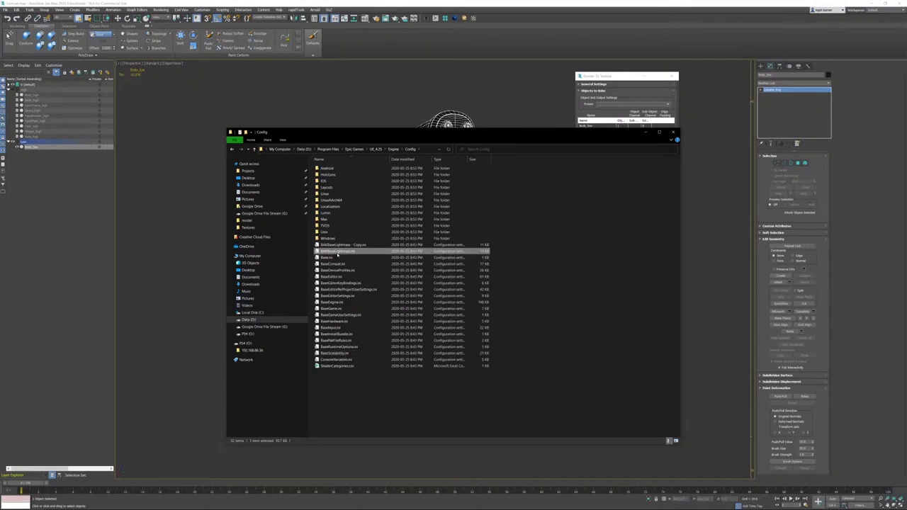
# Step: Rename the duplicated backup file to BaseLightmass.ini
pyautogui.press('F2')
pyautogui.click(347, 245)
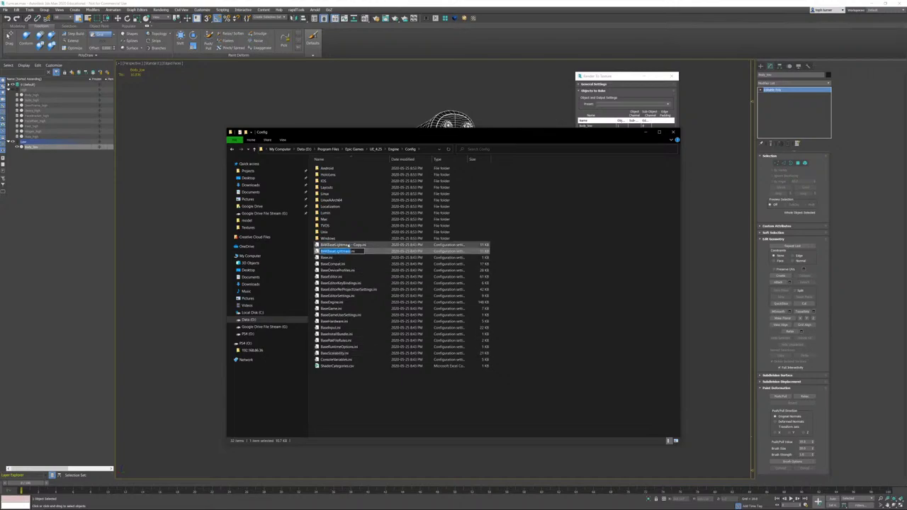
pyautogui.press('F2')
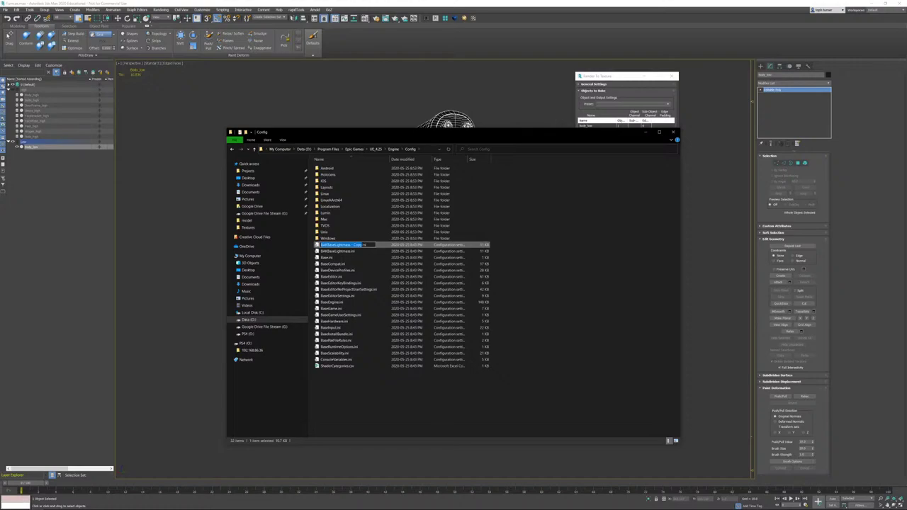
pyautogui.click(363, 245)
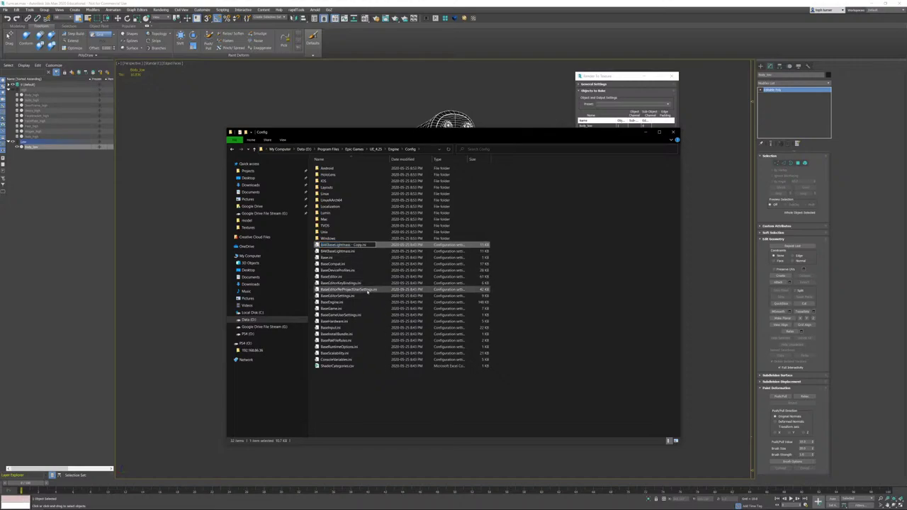
pyautogui.press('BackSpace')
pyautogui.press('BackSpace')
pyautogui.press('BackSpace')
pyautogui.press('BackSpace')
pyautogui.press('BackSpace')
pyautogui.press('BackSpace')
pyautogui.press('BackSpace')
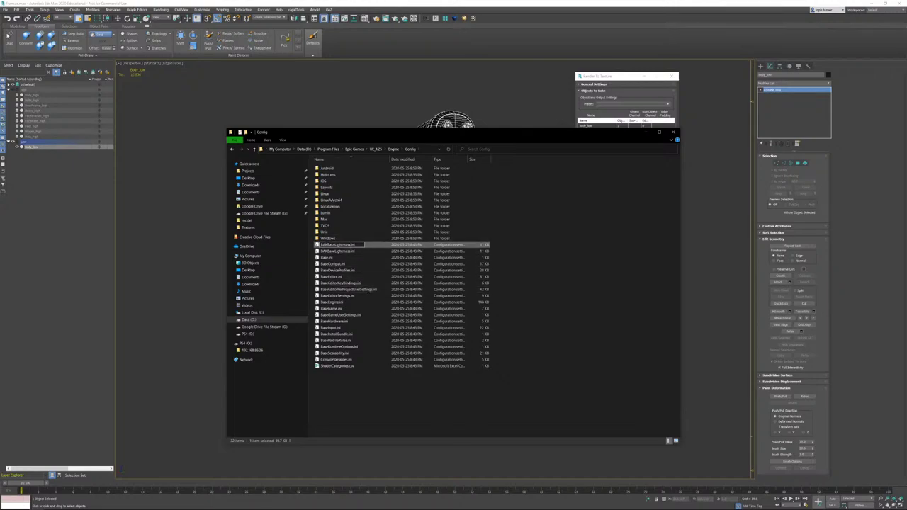
pyautogui.click(329, 245)
pyautogui.press('BackSpace')
pyautogui.press('BackSpace')
pyautogui.press('BackSpace')
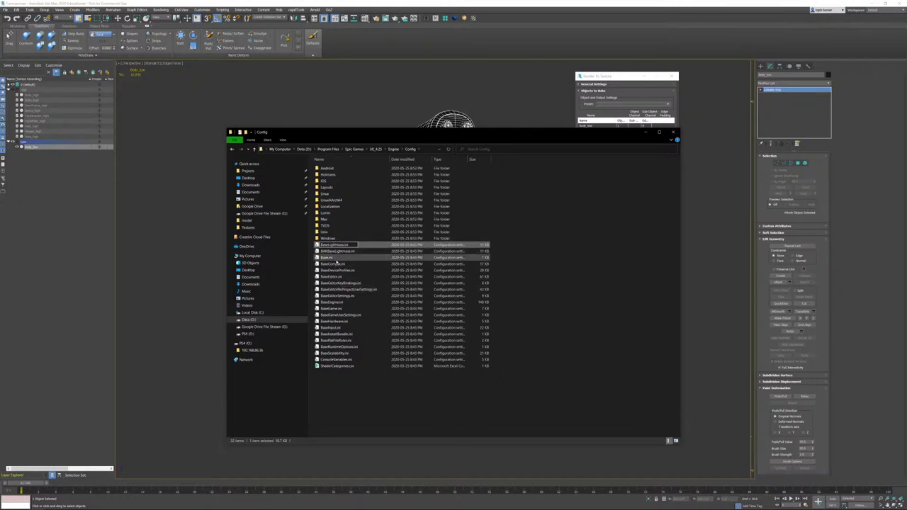
pyautogui.press('Return')
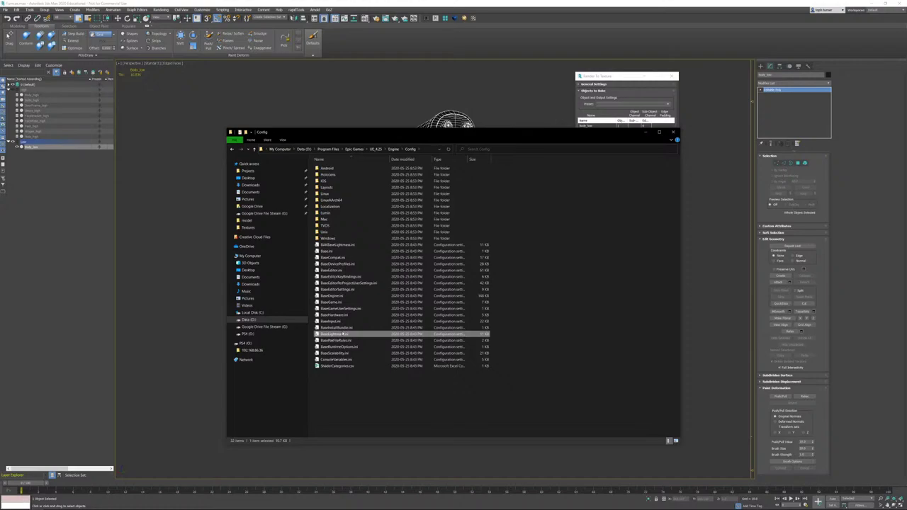
# Step: Open BaseLightmass.ini in Notepad, enlarge its window over the folder view and magnify the text
pyautogui.doubleClick(336, 336)
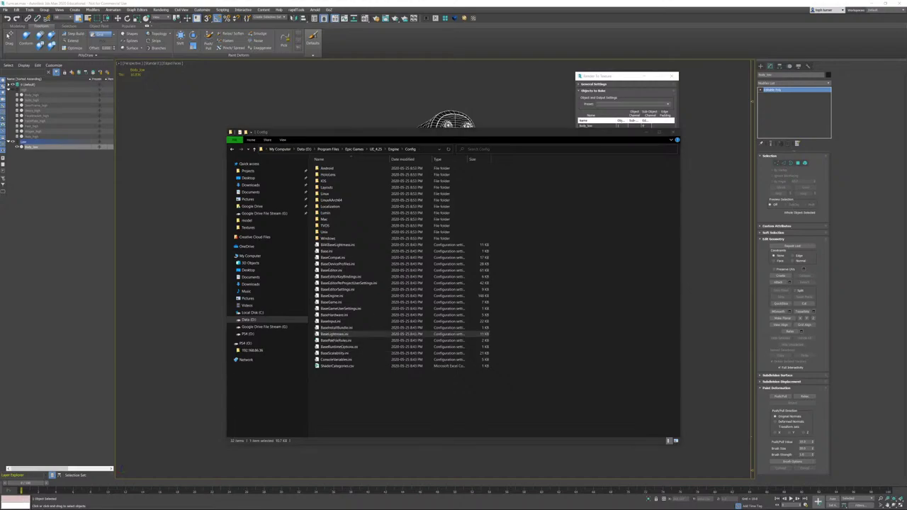
pyautogui.moveTo(906, 154); pyautogui.dragTo(425, 61)
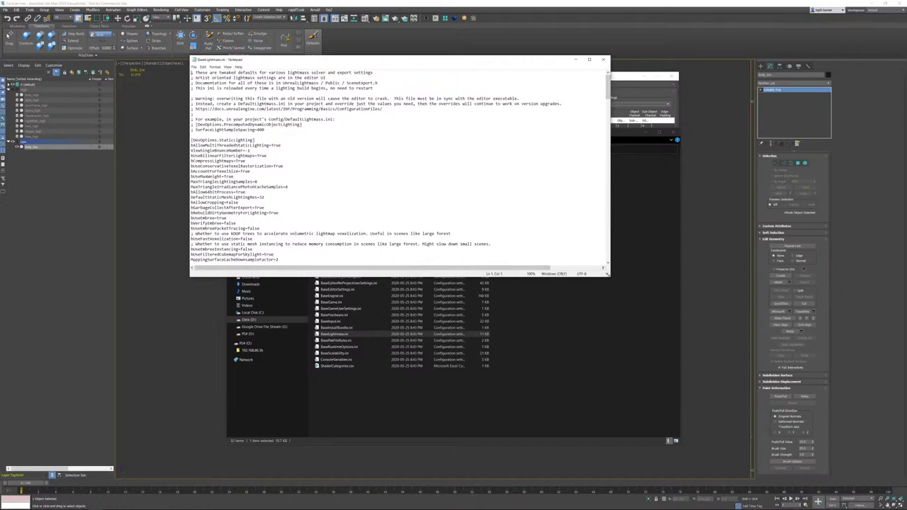
pyautogui.moveTo(608, 275); pyautogui.dragTo(680, 447)
pyautogui.scroll(-20, 476, 250)
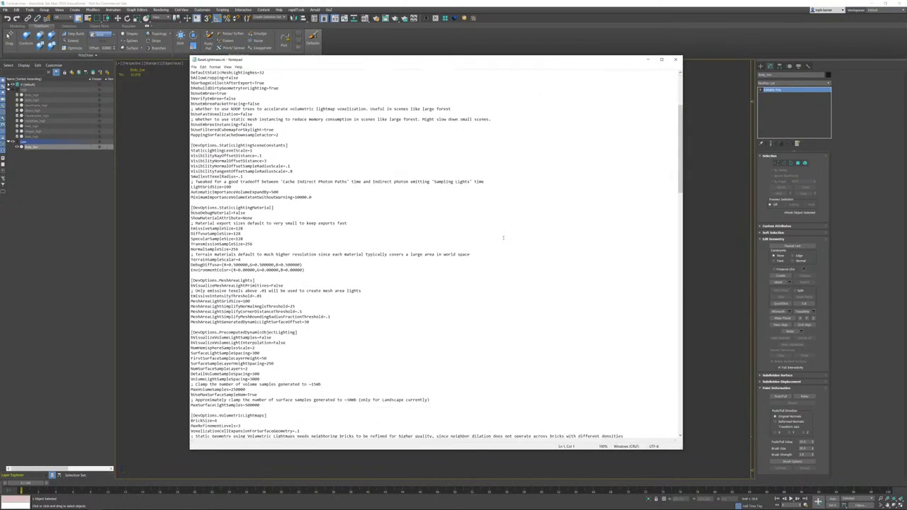
pyautogui.keyDown('ctrl'); pyautogui.scroll(3, 488, 253); pyautogui.keyUp('ctrl')
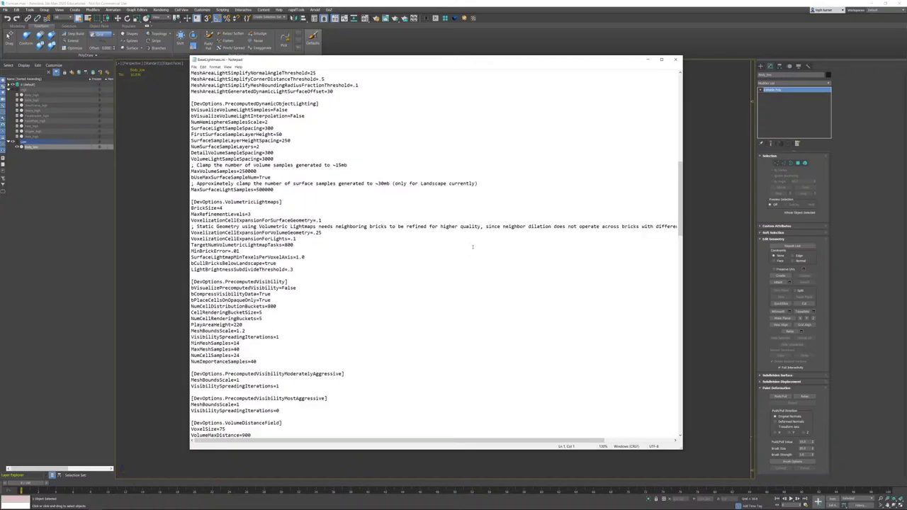
# Step: Review the StaticShadows and ImportanceTracing sections, then the StaticLighting Medium, High and Production Quality sections of the file
pyautogui.scroll(-15, 475, 246)
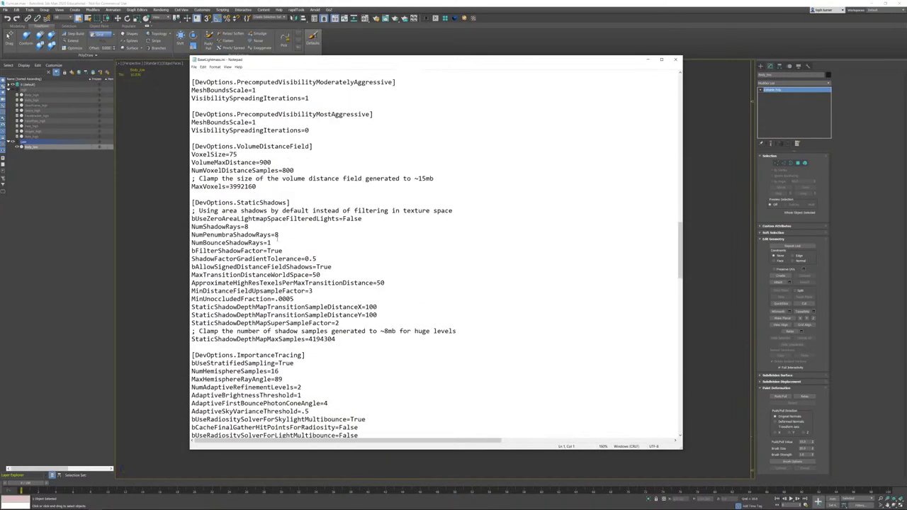
pyautogui.click(239, 203)
pyautogui.moveTo(241, 203); pyautogui.dragTo(272, 203)
pyautogui.scroll(-5, 272, 203)
pyautogui.moveTo(259, 234); pyautogui.dragTo(294, 234)
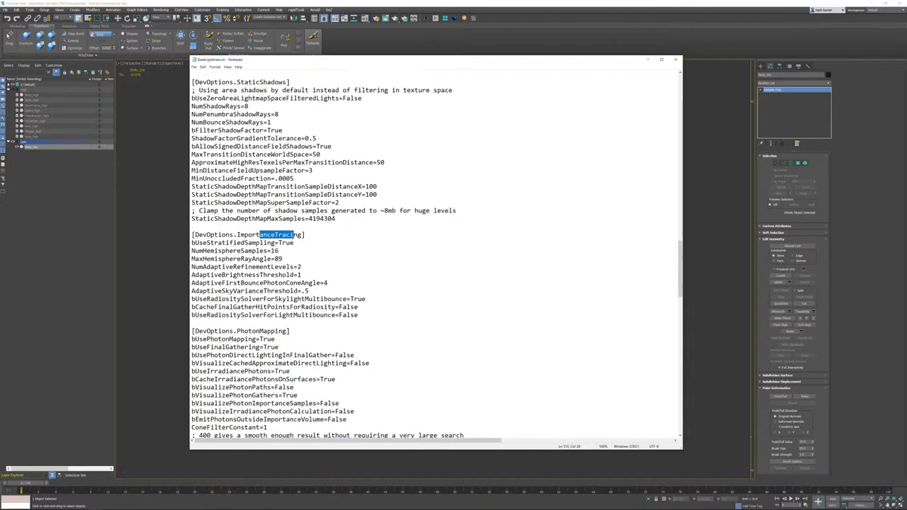
pyautogui.scroll(-5, 294, 234)
pyautogui.scroll(-20, 367, 248)
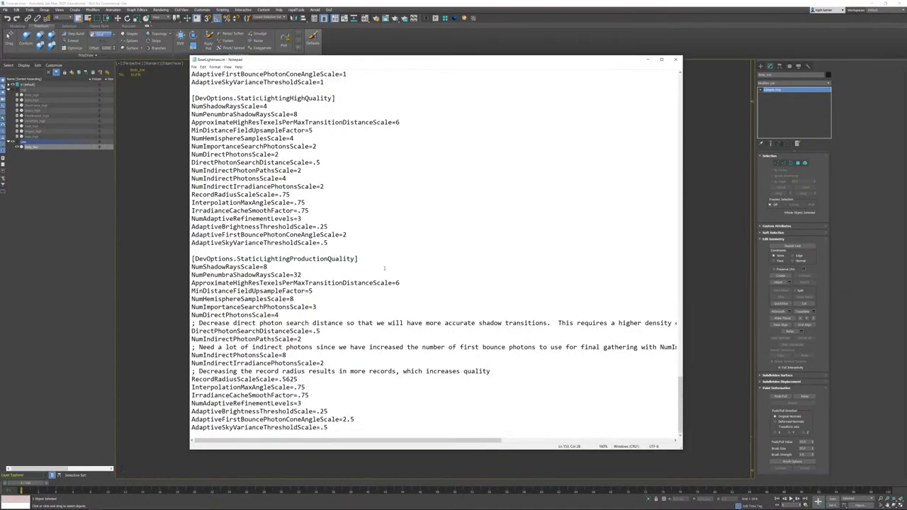
pyautogui.scroll(4, 436, 259)
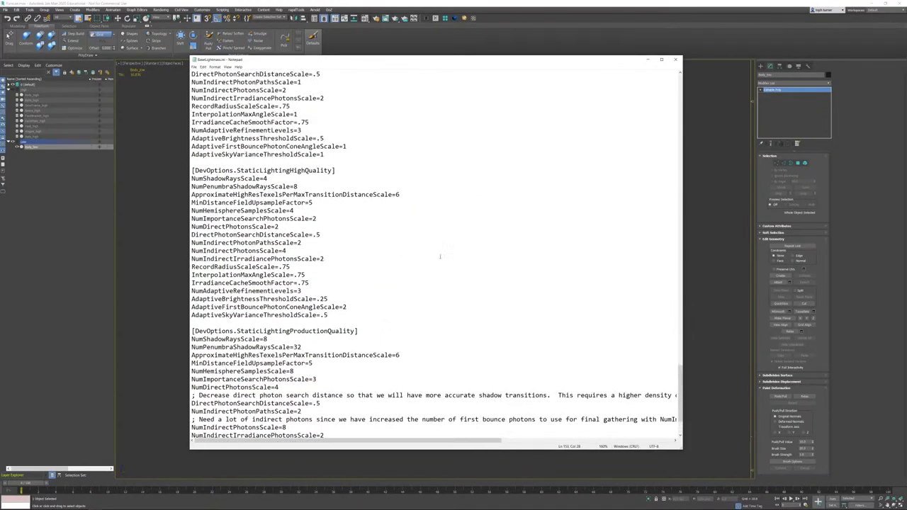
pyautogui.scroll(5, 434, 213)
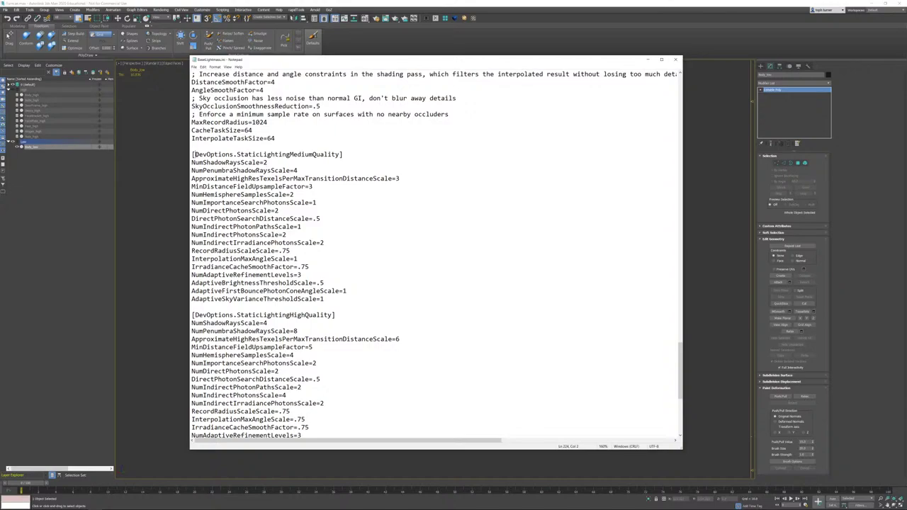
pyautogui.moveTo(195, 154); pyautogui.dragTo(374, 296)
pyautogui.scroll(-9, 391, 274)
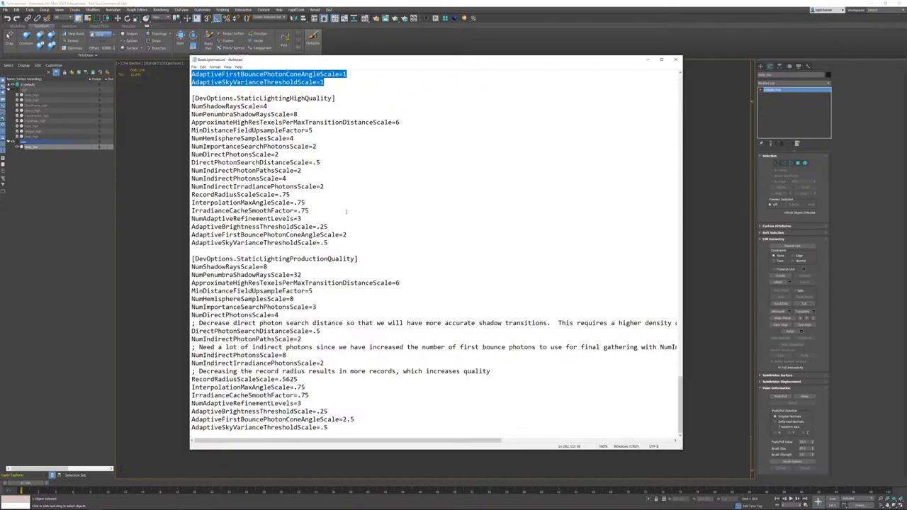
pyautogui.moveTo(194, 258); pyautogui.dragTo(380, 428)
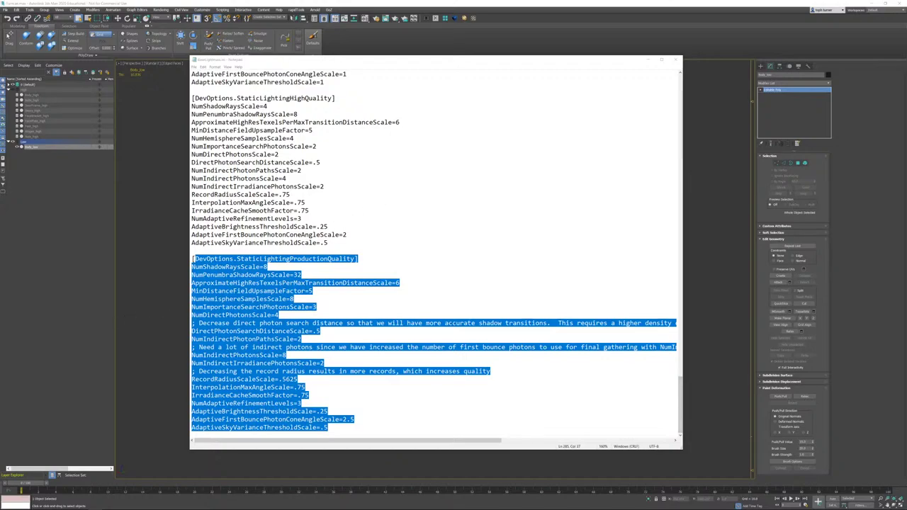
pyautogui.click(267, 331)
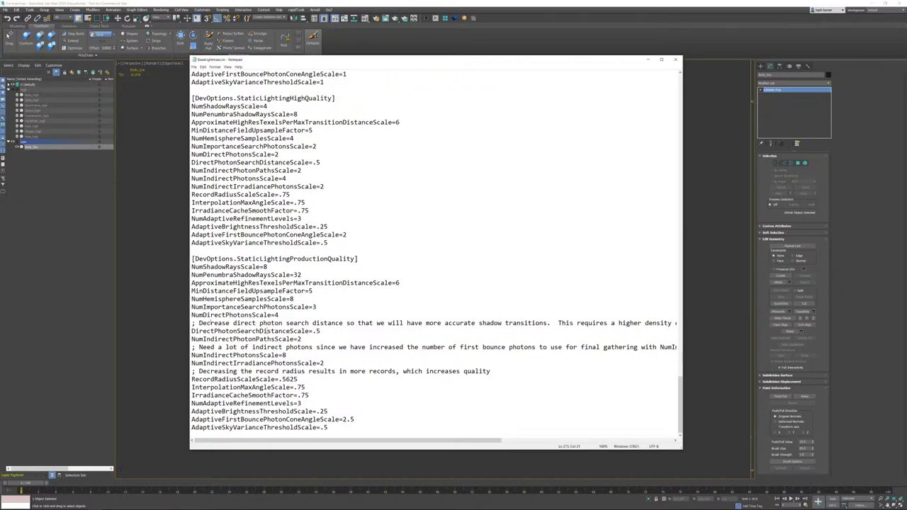
# Step: Set NumDirectPhotonsScale to 100 in the StaticLightingProductionQuality section and review the comment on direct photon search distance
pyautogui.doubleClick(276, 314)
pyautogui.moveTo(282, 314); pyautogui.dragTo(276, 315)
pyautogui.write('100')
pyautogui.moveTo(199, 323); pyautogui.dragTo(525, 328)
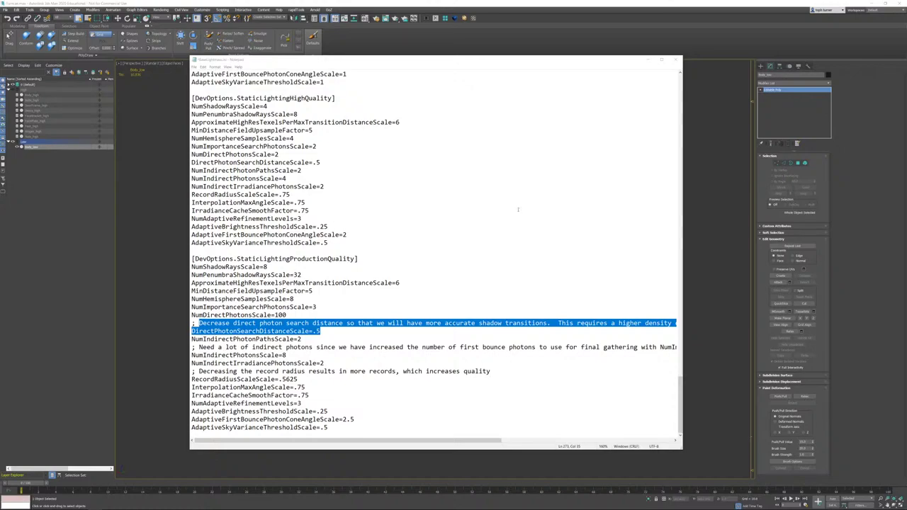
pyautogui.click(341, 386)
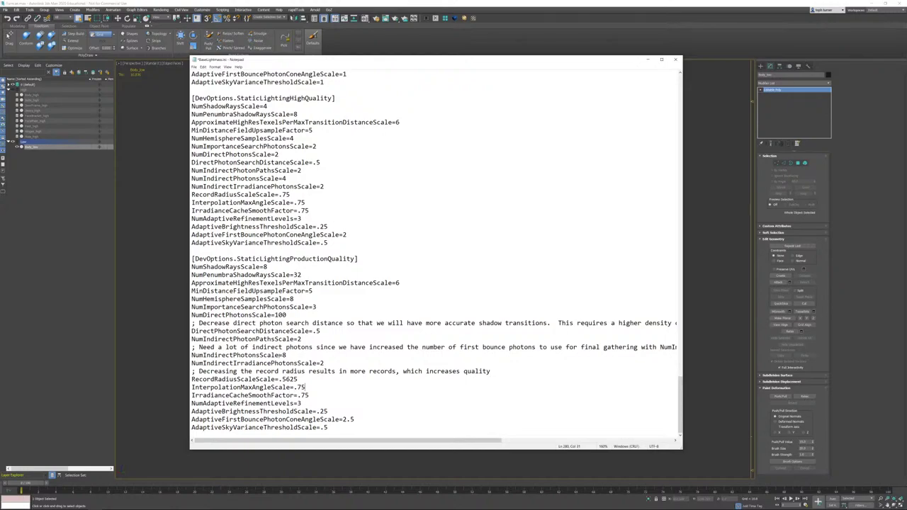
# Step: Set NumIndirectPhotonsScale to 64 in the StaticLightingProductionQuality section and save BaseLightmass.ini
pyautogui.doubleClick(284, 355)
pyautogui.write('64')
pyautogui.moveTo(222, 419); pyautogui.dragTo(301, 419)
pyautogui.click(270, 427)
pyautogui.hotkey('ctrl', 's')
# Step: Return to Unreal Editor by minimizing Notepad, 3ds Max, Maya and the Config folder window
pyautogui.hotkey('alt', 'Tab')
pyautogui.click(647, 58)
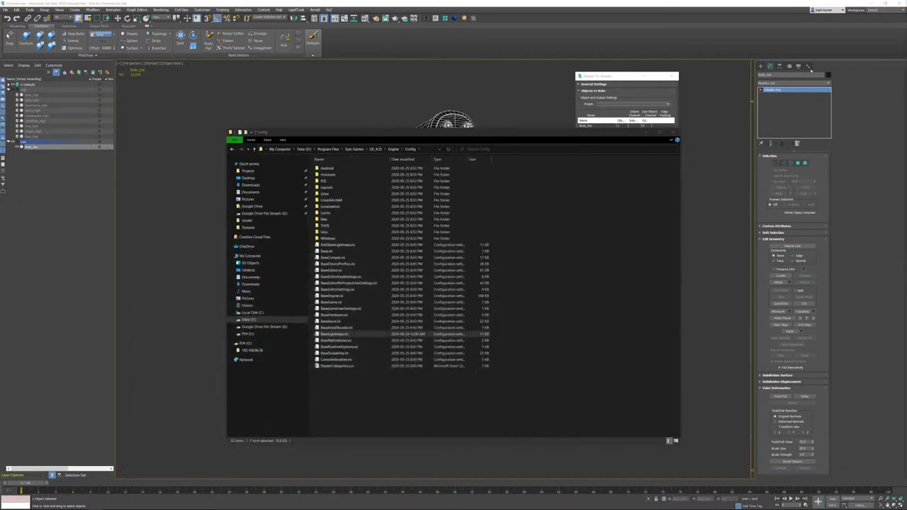
pyautogui.click(873, 4)
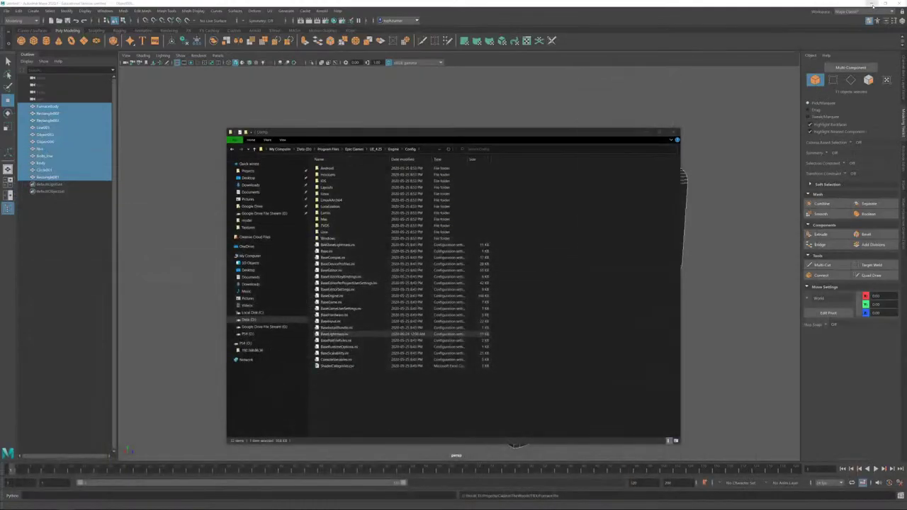
pyautogui.click(873, 4)
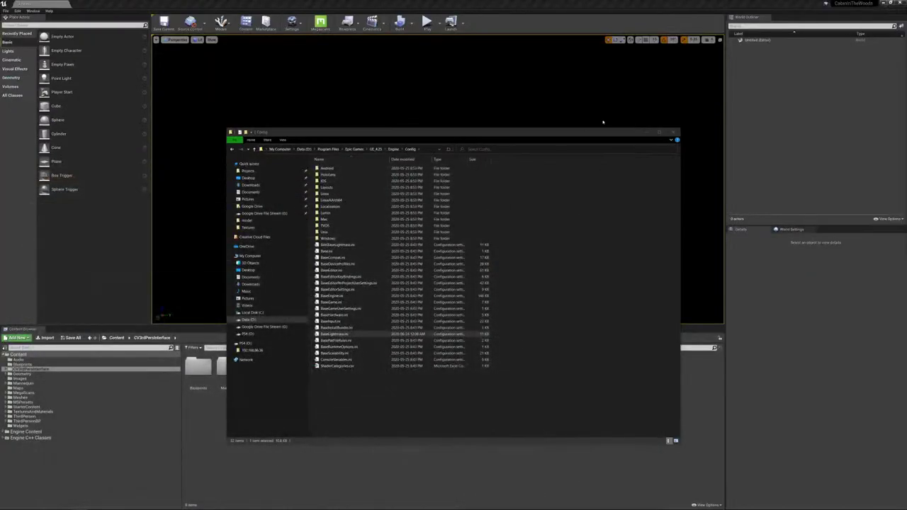
pyautogui.click(643, 132)
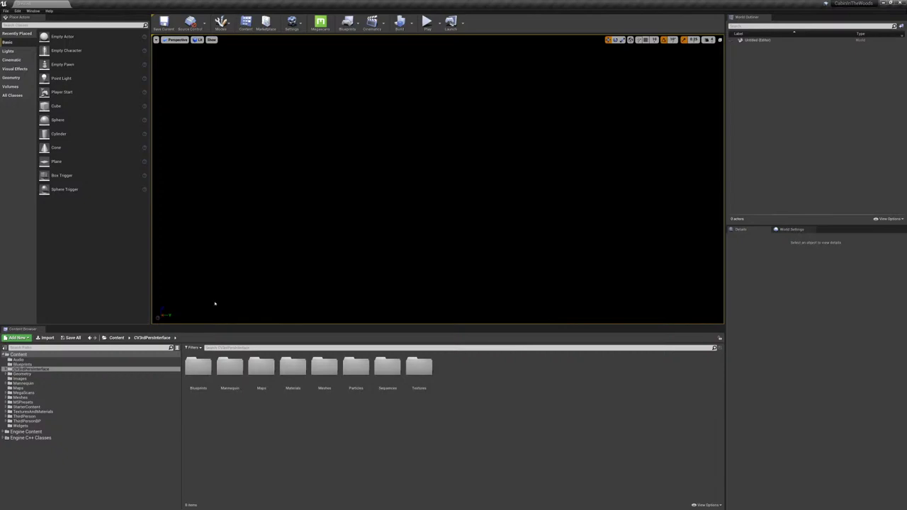
# Step: Open the CabinInTheWoodsMap level from the Maps folder and turn on game view to hide the editor icons
pyautogui.click(18, 388)
pyautogui.doubleClick(198, 369)
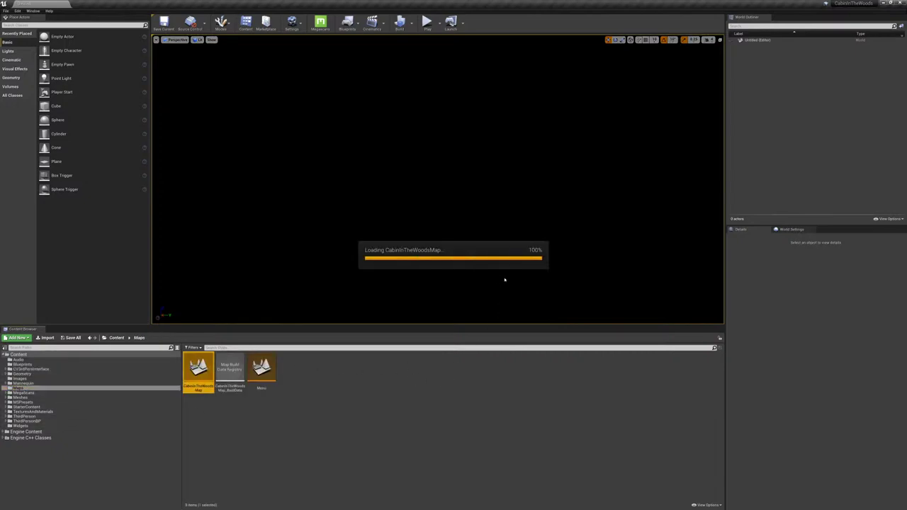
pyautogui.moveTo(635, 106); pyautogui.dragTo(680, 106, button='right')
pyautogui.press('g')
pyautogui.moveTo(414, 176); pyautogui.dragTo(424, 176, button='right')
# Step: Build only the lighting for the cabin level and close the lighting results log
pyautogui.click(410, 22)
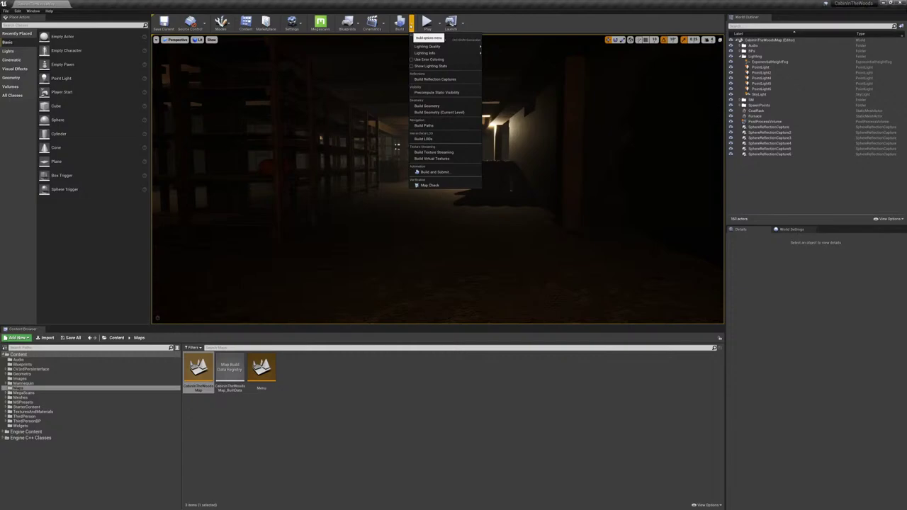
pyautogui.moveTo(443, 46)
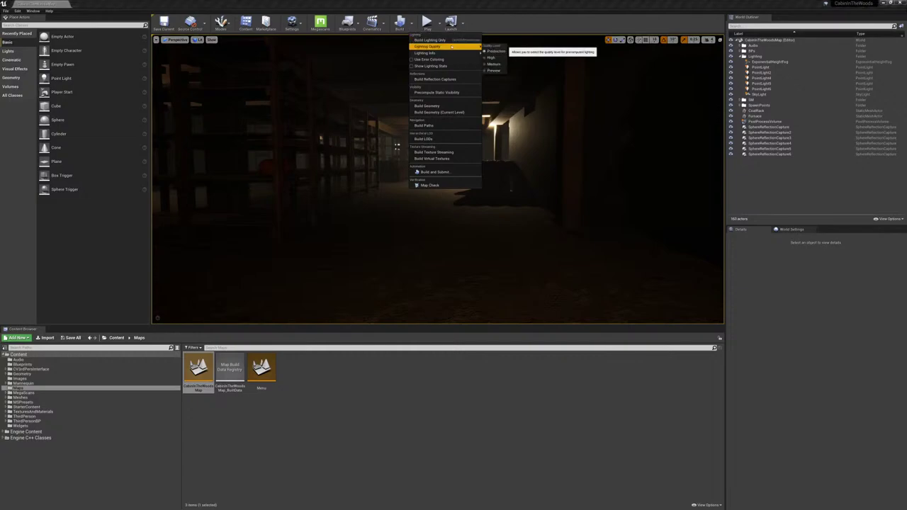
pyautogui.click(446, 41)
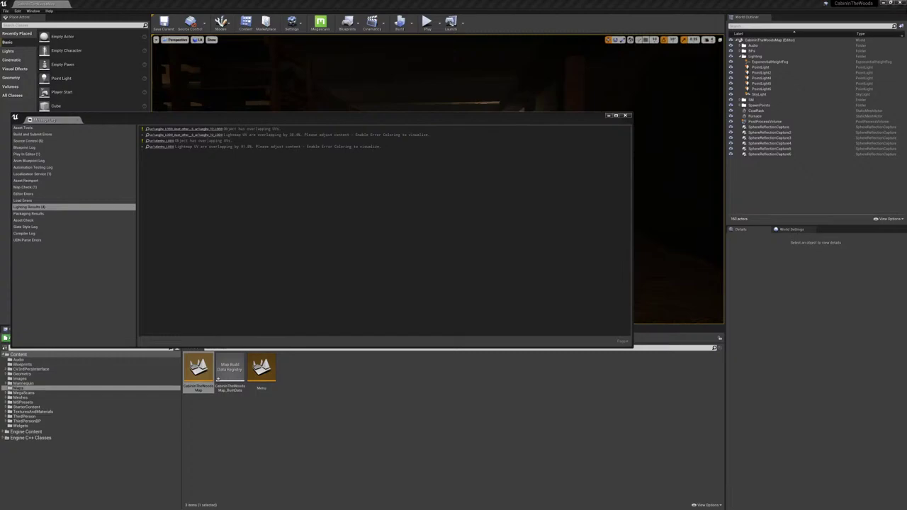
pyautogui.click(626, 115)
# Step: Place a Lightmass Importance Volume in the basement and turn off game view to show its bounds
pyautogui.moveTo(524, 170); pyautogui.dragTo(284, 221, button='right')
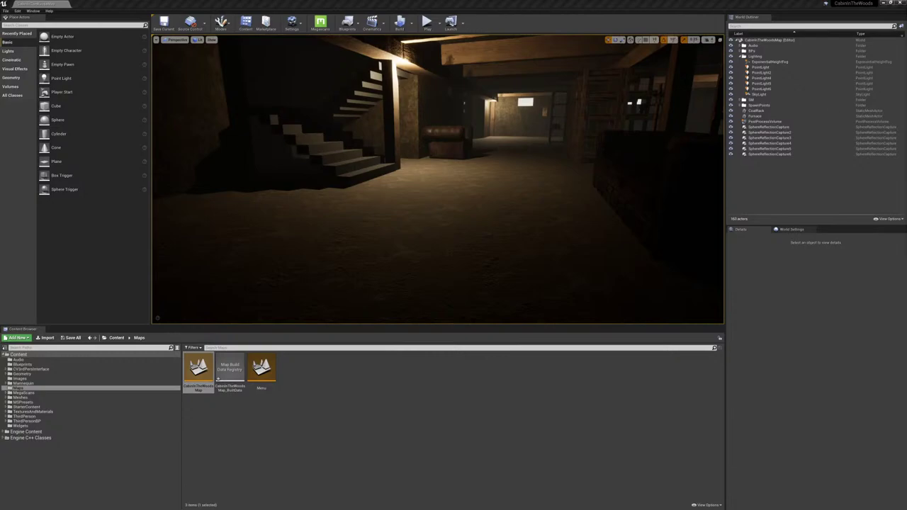
pyautogui.moveTo(438, 179); pyautogui.dragTo(380, 181, button='right')
pyautogui.press('w')
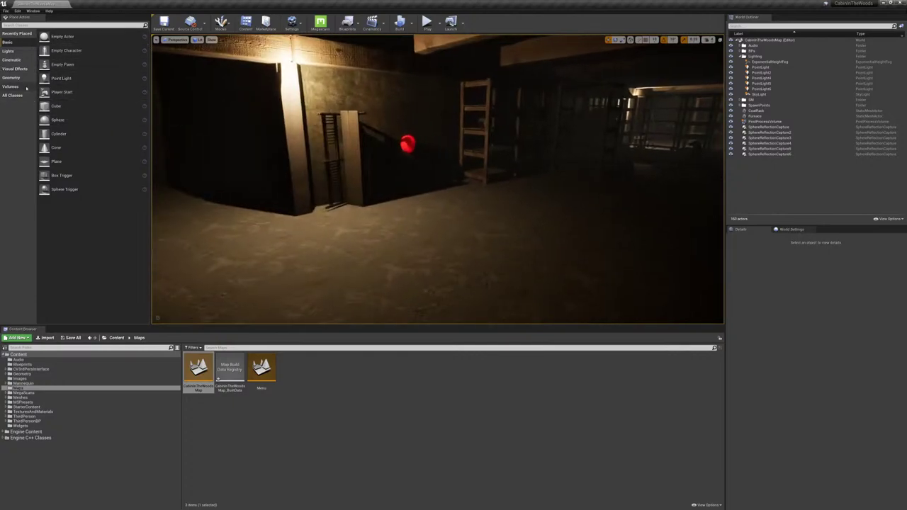
pyautogui.click(14, 87)
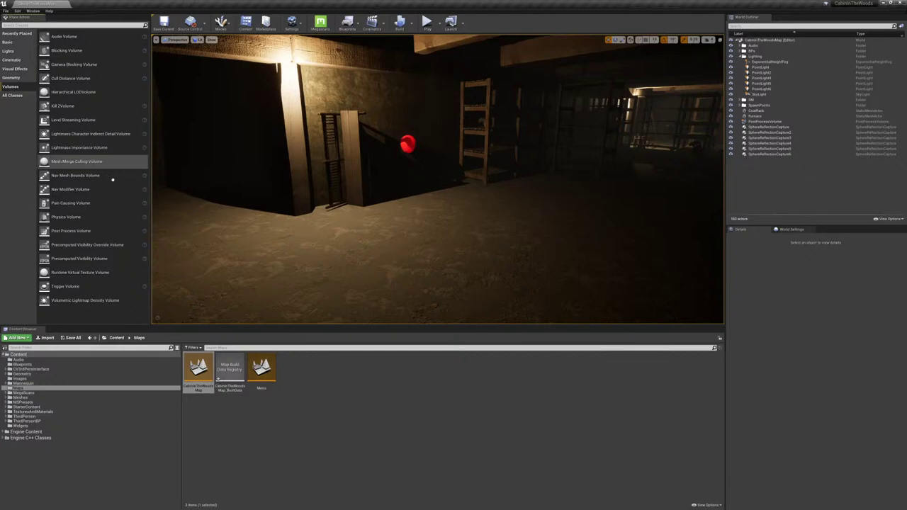
pyautogui.moveTo(107, 149); pyautogui.dragTo(376, 244)
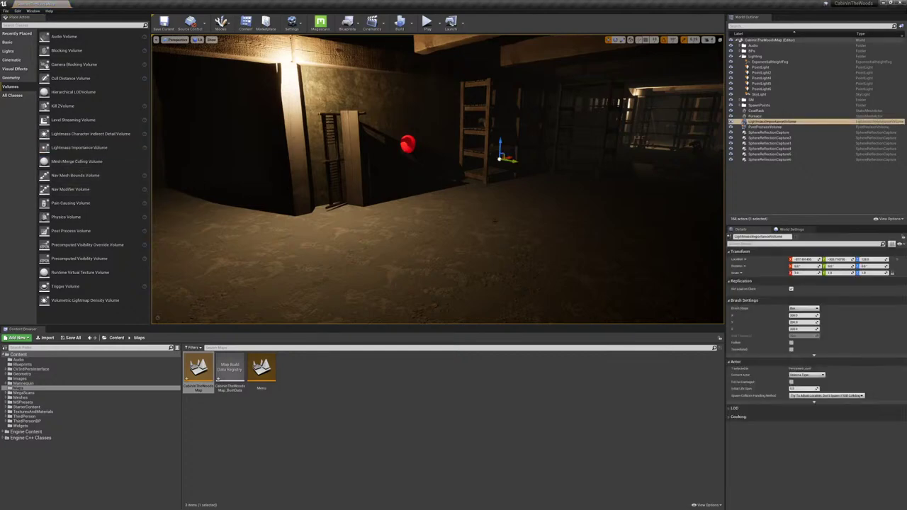
pyautogui.press('g')
pyautogui.moveTo(508, 218); pyautogui.dragTo(609, 190, button='right')
pyautogui.press('s')
pyautogui.press('w')
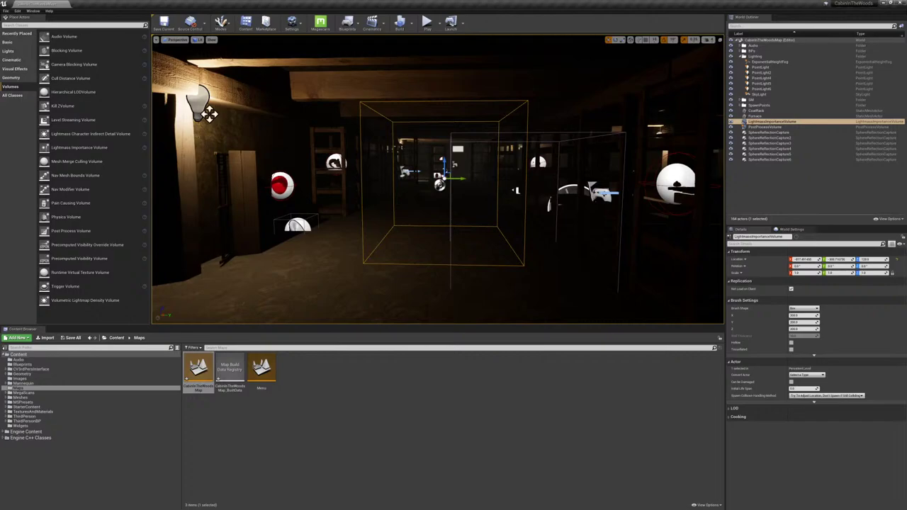
# Step: Show the level from the top and reset the Lightmass Importance Volume's location to the origin
pyautogui.click(178, 40)
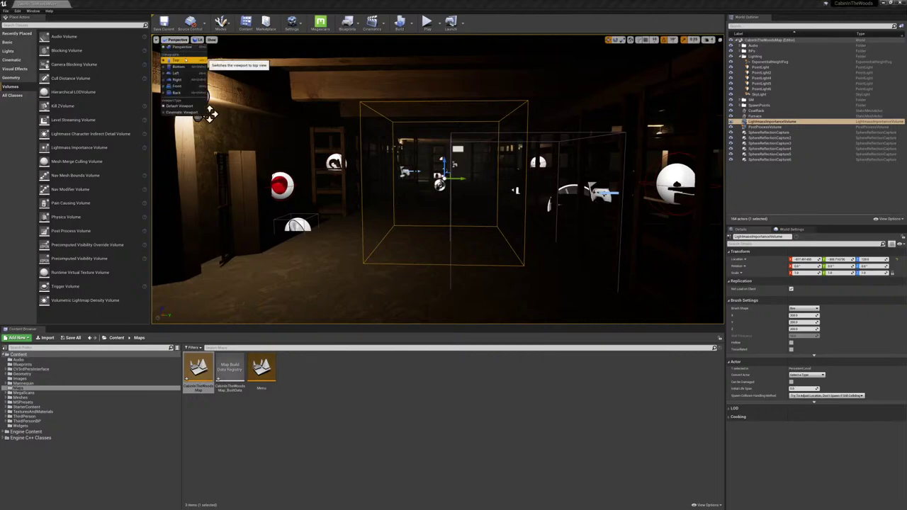
pyautogui.click(188, 60)
pyautogui.scroll(-5, 484, 268)
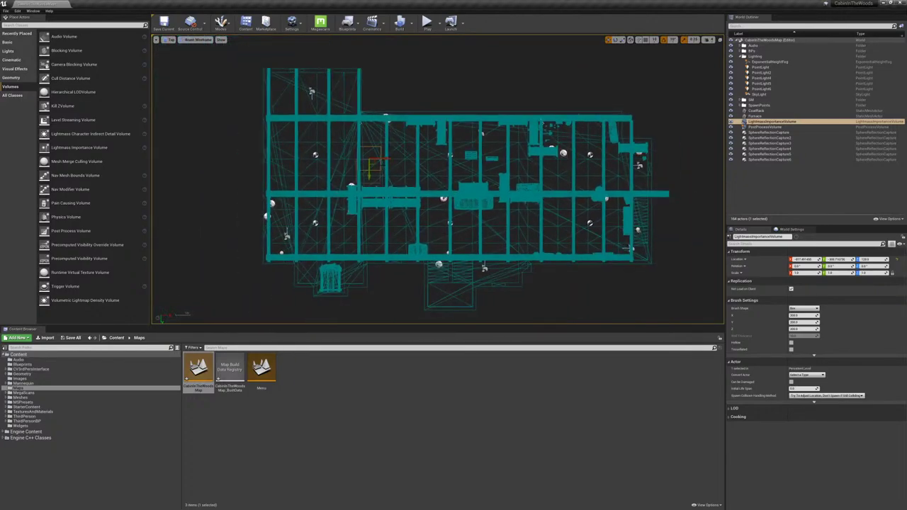
pyautogui.moveTo(376, 167); pyautogui.dragTo(447, 190)
pyautogui.click(896, 260)
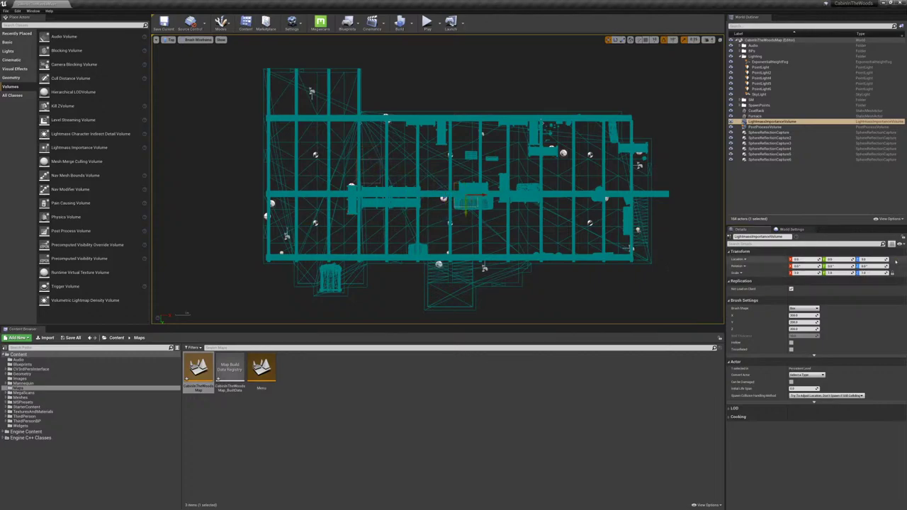
# Step: Scale the Lightmass Importance Volume to 17 in X and shift it along X to span the building's length
pyautogui.press('w')
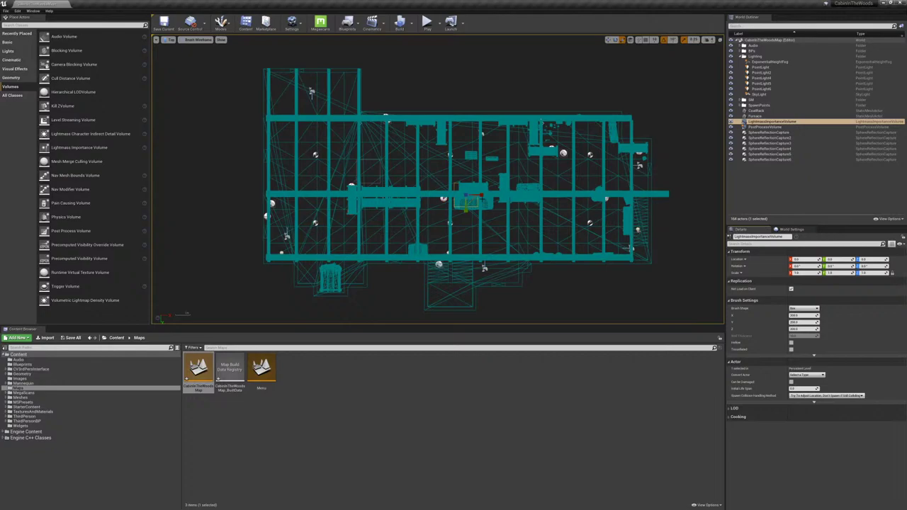
pyautogui.moveTo(482, 196); pyautogui.dragTo(652, 196)
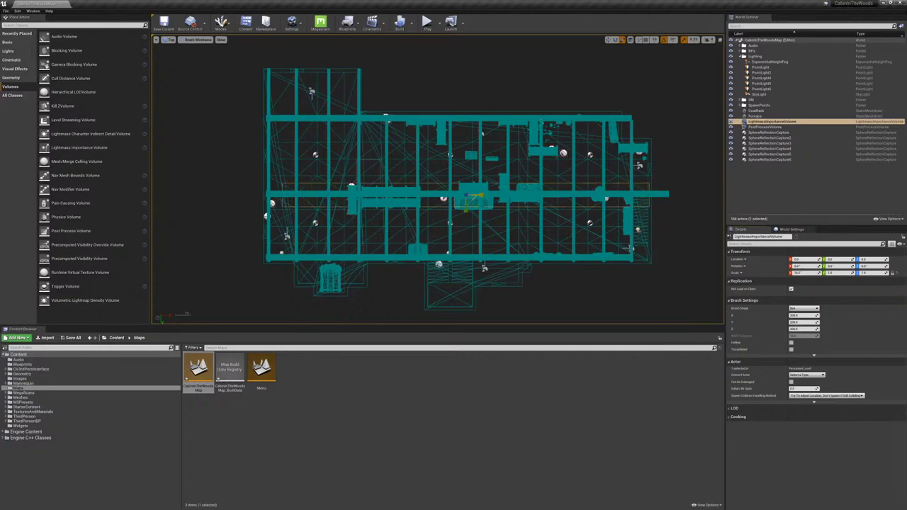
pyautogui.moveTo(854, 272); pyautogui.dragTo(868, 272)
pyautogui.moveTo(482, 195); pyautogui.dragTo(479, 195)
pyautogui.press('w')
pyautogui.moveTo(797, 259); pyautogui.dragTo(790, 259)
# Step: Scale and shift the Lightmass Importance Volume in Y until it encloses the whole floor plan
pyautogui.press('r')
pyautogui.moveTo(457, 209); pyautogui.dragTo(457, 287)
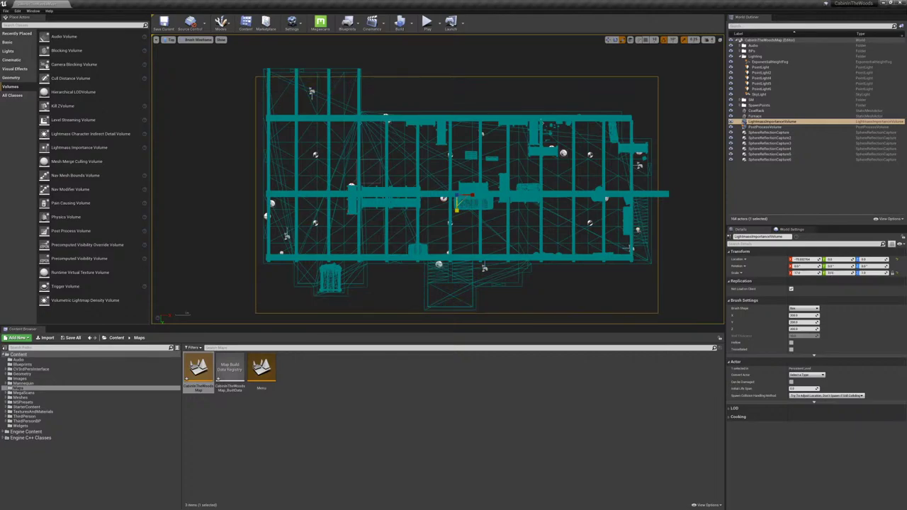
pyautogui.moveTo(458, 243); pyautogui.dragTo(458, 245)
pyautogui.press('w')
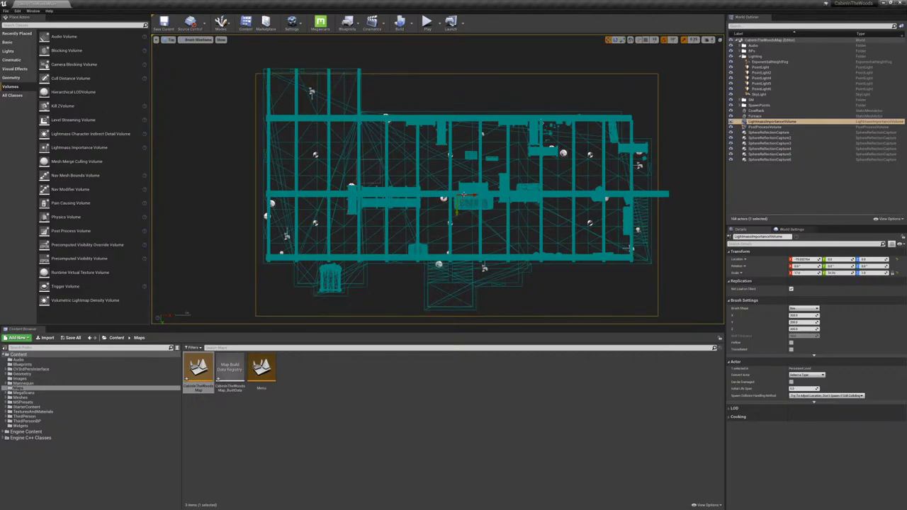
pyautogui.moveTo(457, 210); pyautogui.dragTo(458, 206)
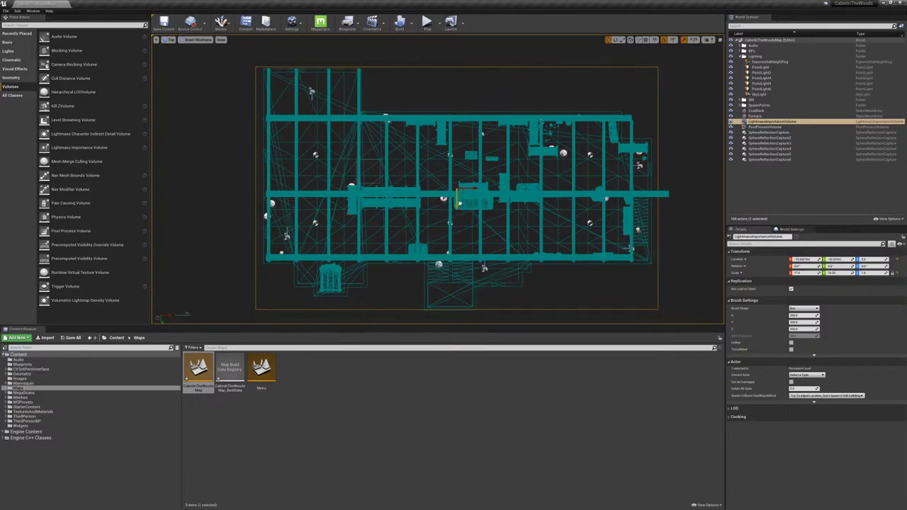
pyautogui.moveTo(460, 203); pyautogui.dragTo(458, 205)
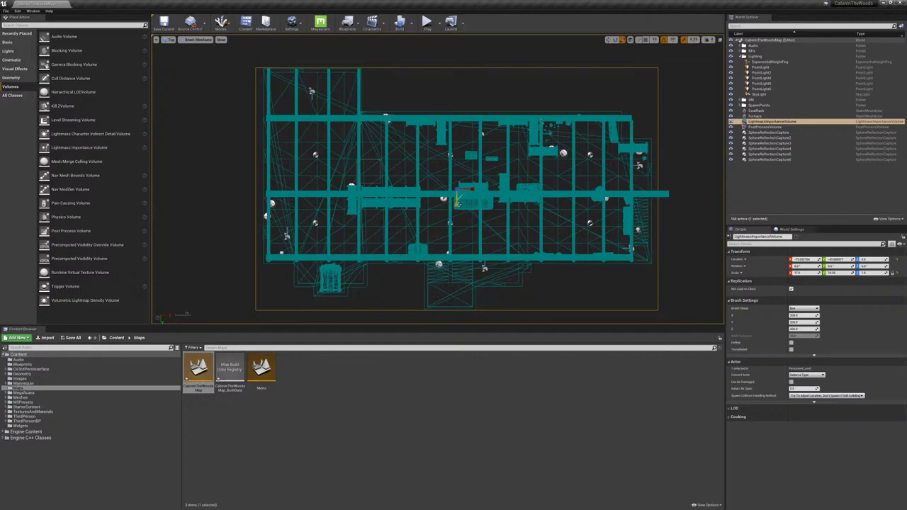
pyautogui.moveTo(457, 203); pyautogui.dragTo(457, 207)
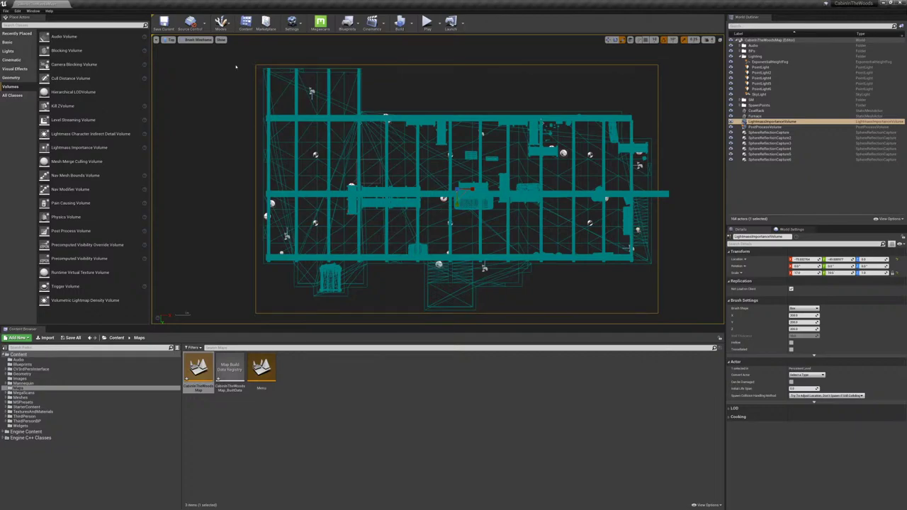
# Step: In the left view, raise and heighten the Lightmass Importance Volume to enclose the basement from floor to ceiling
pyautogui.click(170, 40)
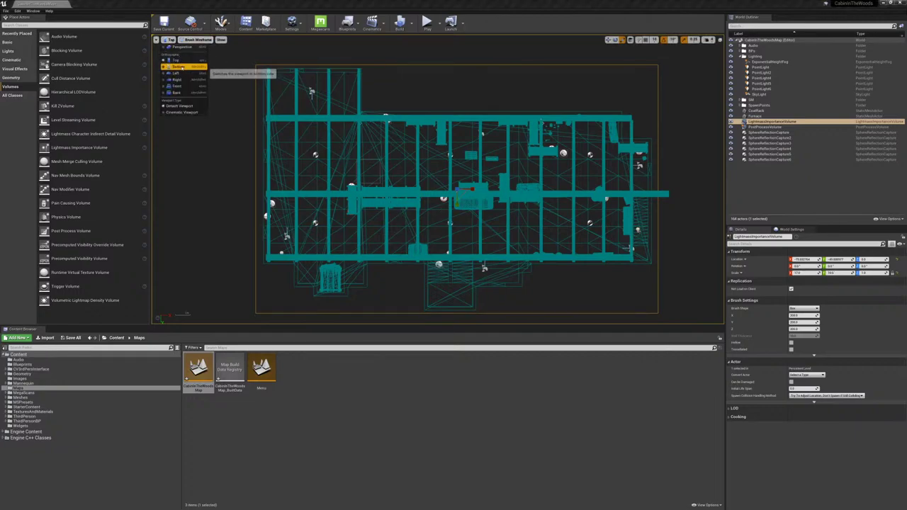
pyautogui.click(175, 73)
pyautogui.scroll(2, 418, 164)
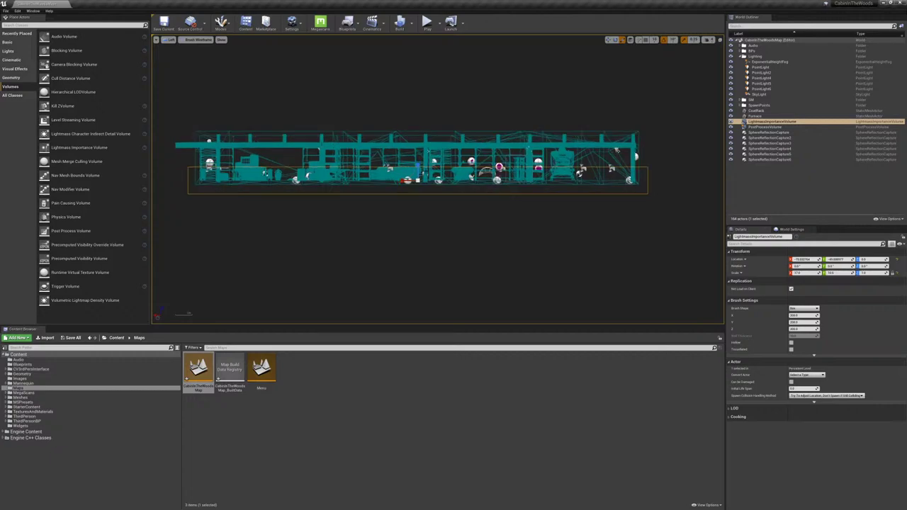
pyautogui.moveTo(417, 170); pyautogui.dragTo(417, 145)
pyautogui.moveTo(417, 150); pyautogui.dragTo(405, 135, button='right')
# Step: Return to the perspective view, rebuild only the lighting with the importance volume, and close the results log
pyautogui.click(170, 39)
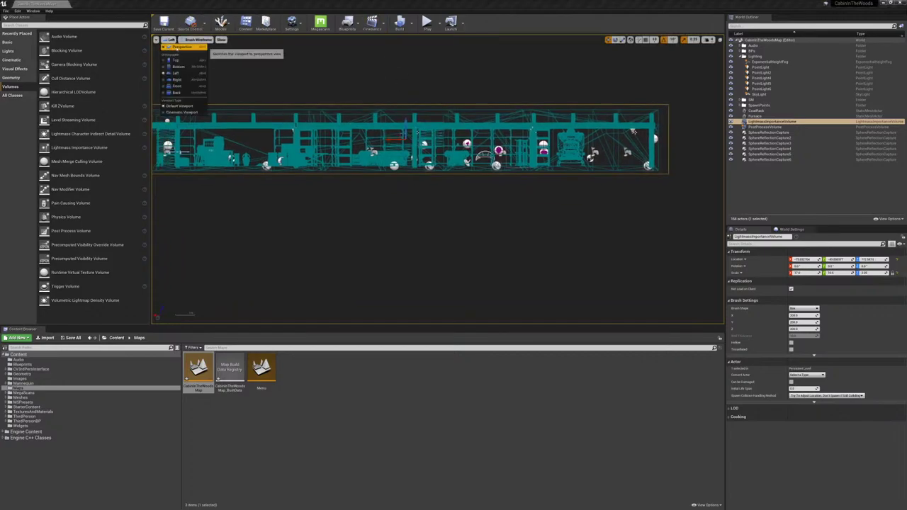
pyautogui.click(180, 47)
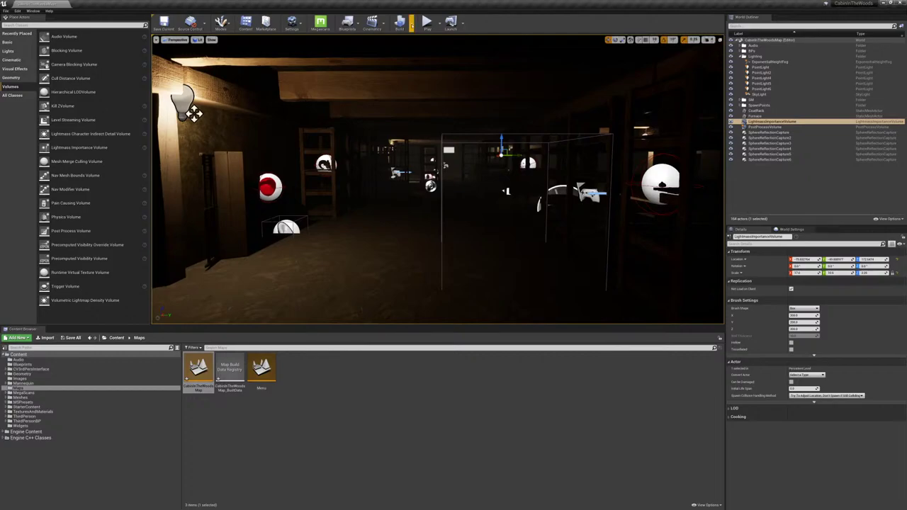
pyautogui.click(411, 25)
pyautogui.click(435, 44)
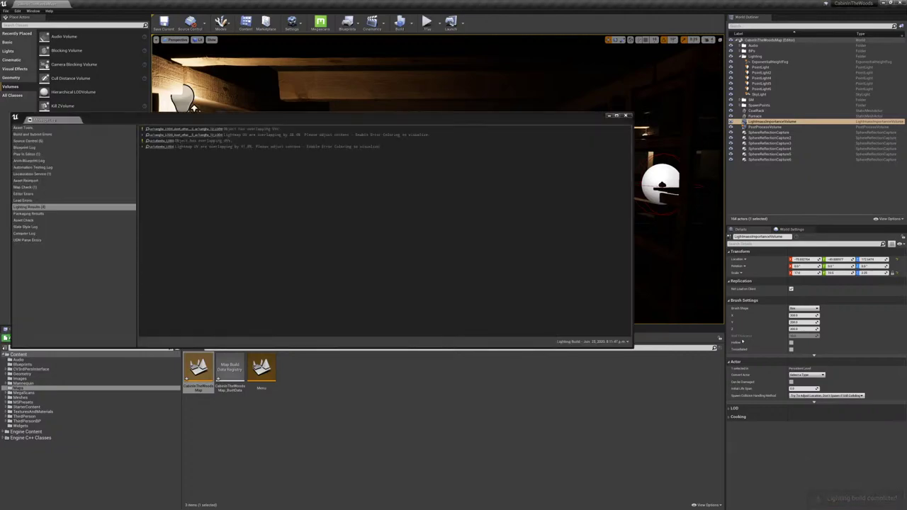
pyautogui.click(627, 117)
# Step: Hide the editor icons and inspect the rebuilt lighting around the basement and staircase
pyautogui.moveTo(574, 159); pyautogui.dragTo(546, 160, button='right')
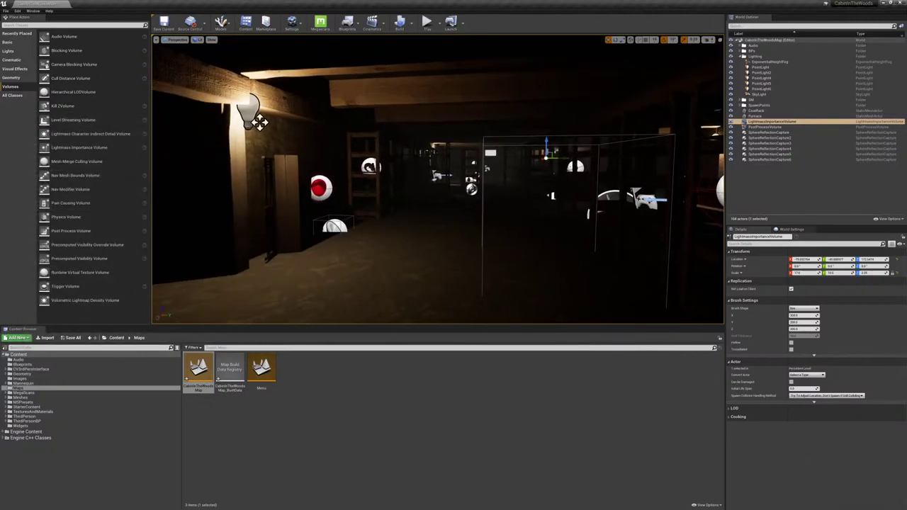
pyautogui.press('g')
pyautogui.moveTo(438, 179); pyautogui.dragTo(510, 180, button='right')
pyautogui.press('w')
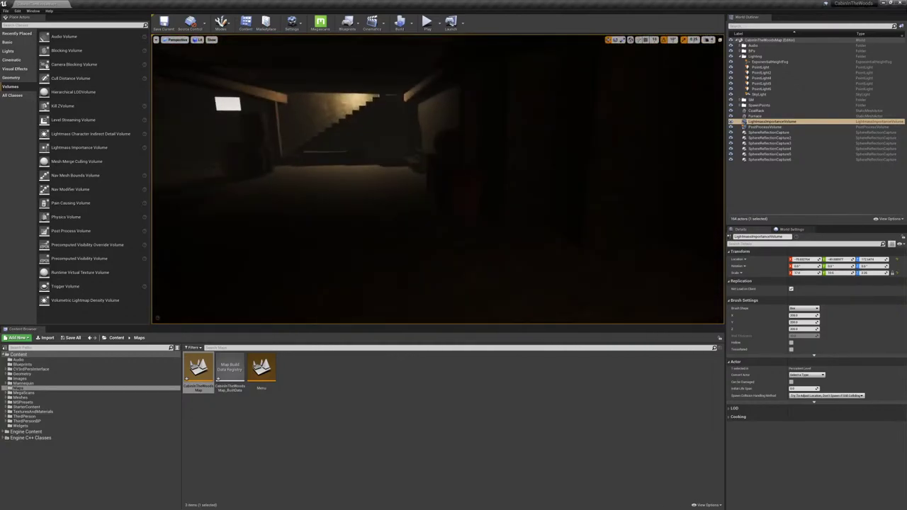
pyautogui.moveTo(438, 180); pyautogui.dragTo(461, 179, button='right')
pyautogui.press('w')
pyautogui.moveTo(340, 121); pyautogui.dragTo(440, 119, button='right')
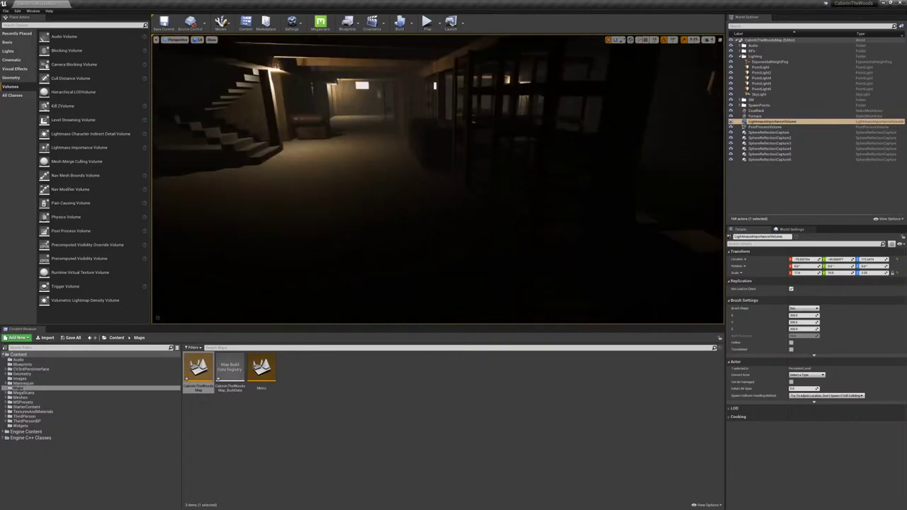
# Step: Examine the shared settings of all the point lights, and the SkyLight's own settings
pyautogui.click(763, 68)
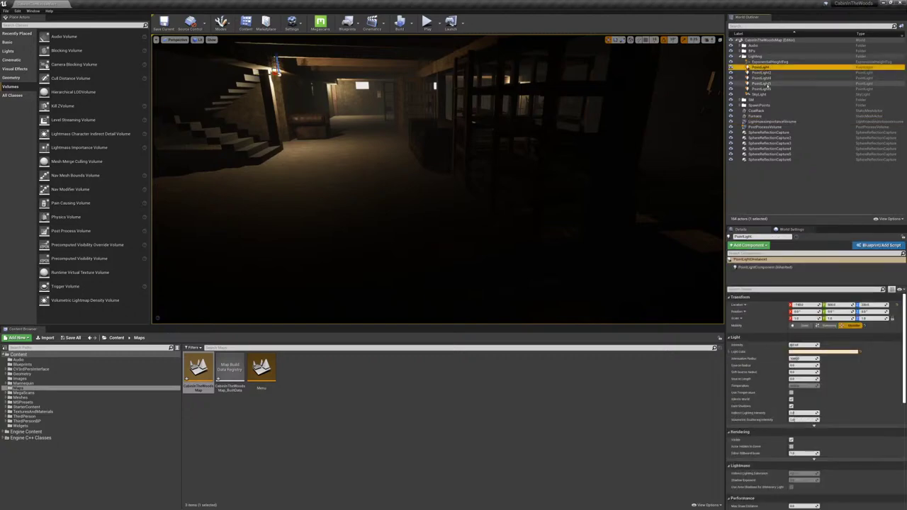
pyautogui.keyDown('shift'); pyautogui.click(765, 89); pyautogui.keyUp('shift')
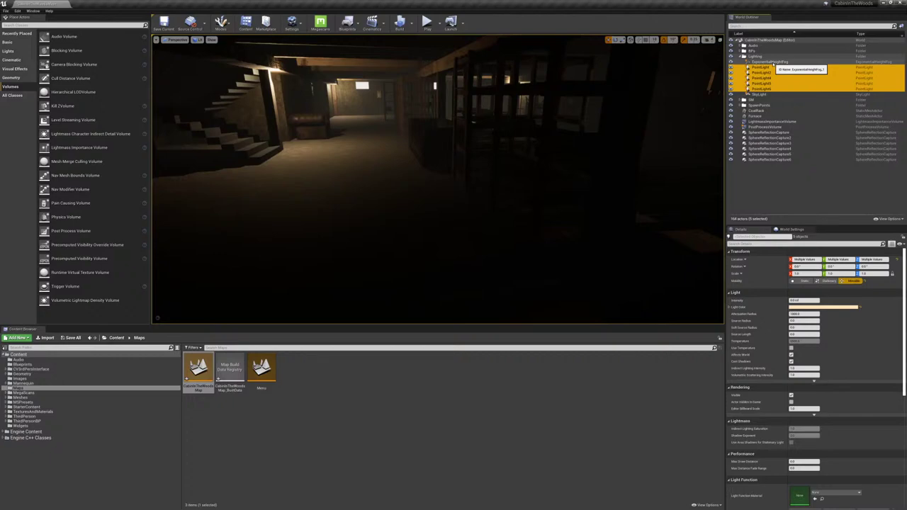
pyautogui.keyDown('ctrl'); pyautogui.click(760, 93); pyautogui.keyUp('ctrl')
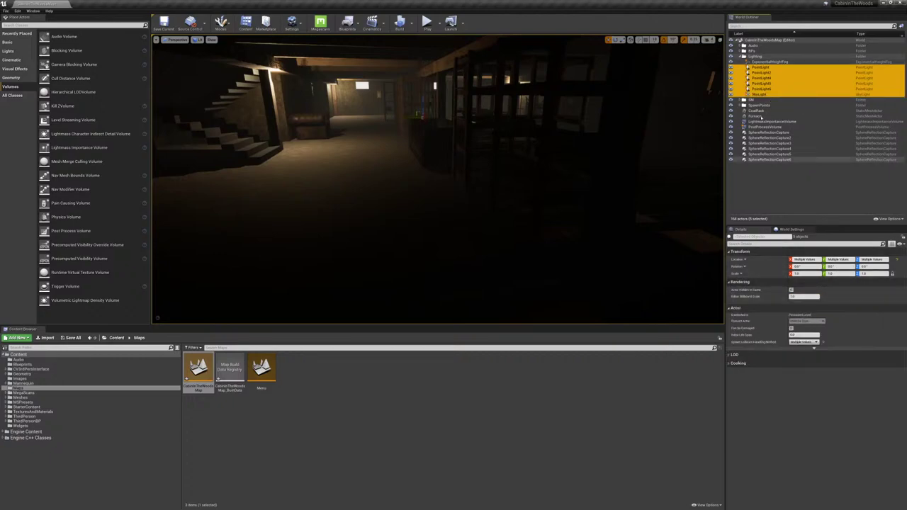
pyautogui.click(760, 93)
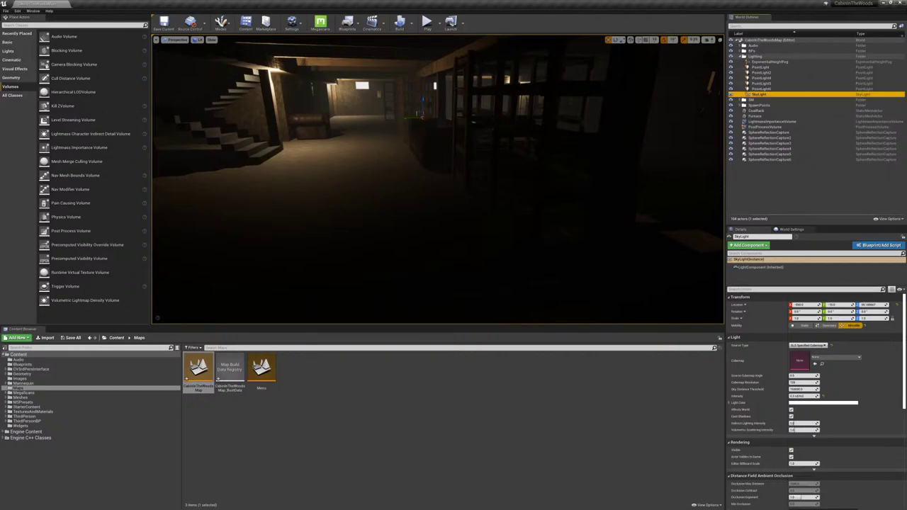
# Step: Inspect the light and shadows around the leather armchair, shelves and staircase
pyautogui.moveTo(438, 178); pyautogui.dragTo(350, 295, button='right')
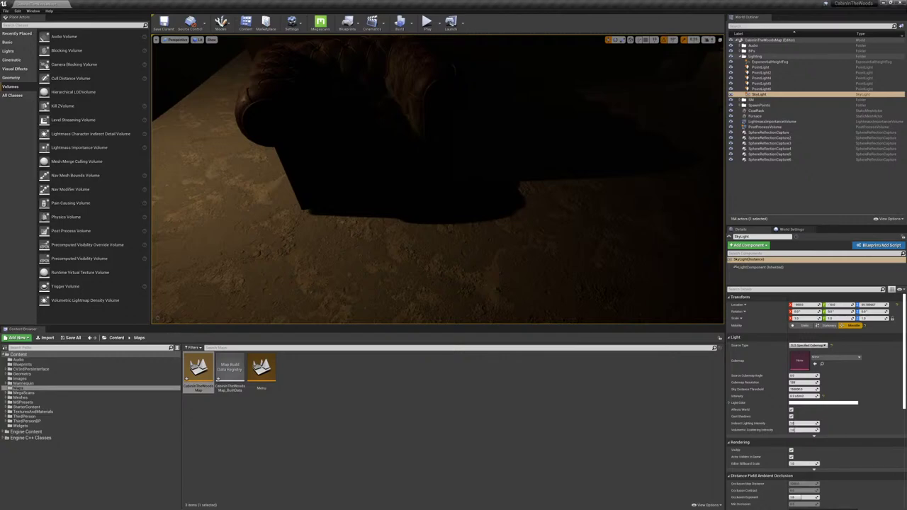
pyautogui.moveTo(400, 250); pyautogui.dragTo(390, 225, button='right')
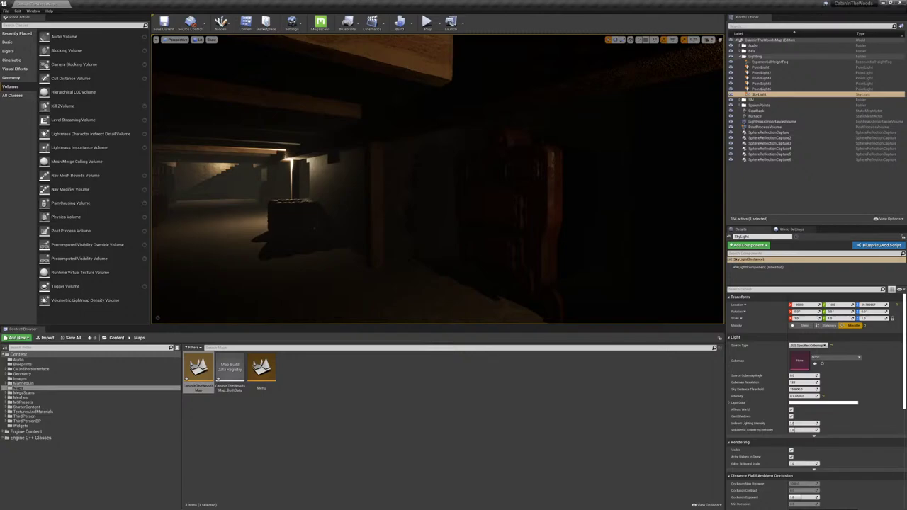
pyautogui.moveTo(397, 237); pyautogui.dragTo(370, 226, button='right')
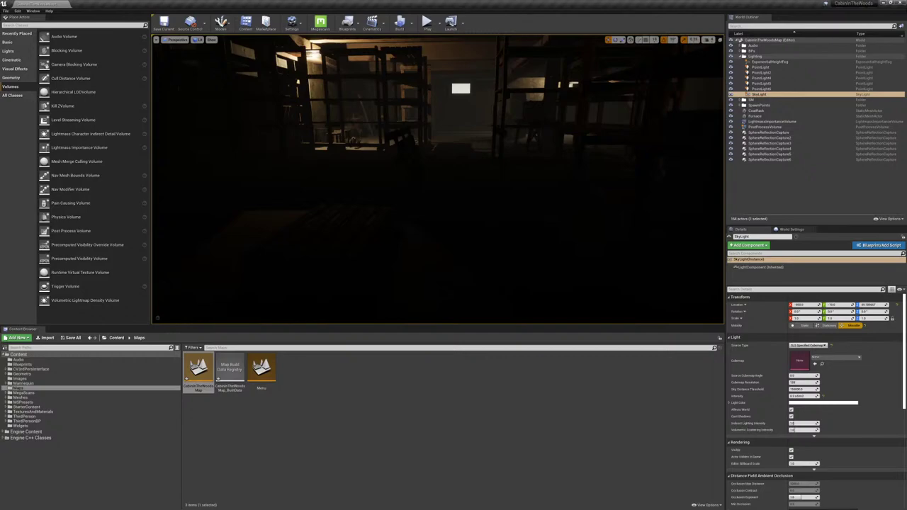
pyautogui.moveTo(370, 226)
pyautogui.mouseDown(button='right')
pyautogui.moveTo(445, 230)
pyautogui.moveTo(363, 225)
pyautogui.mouseUp(button='right')
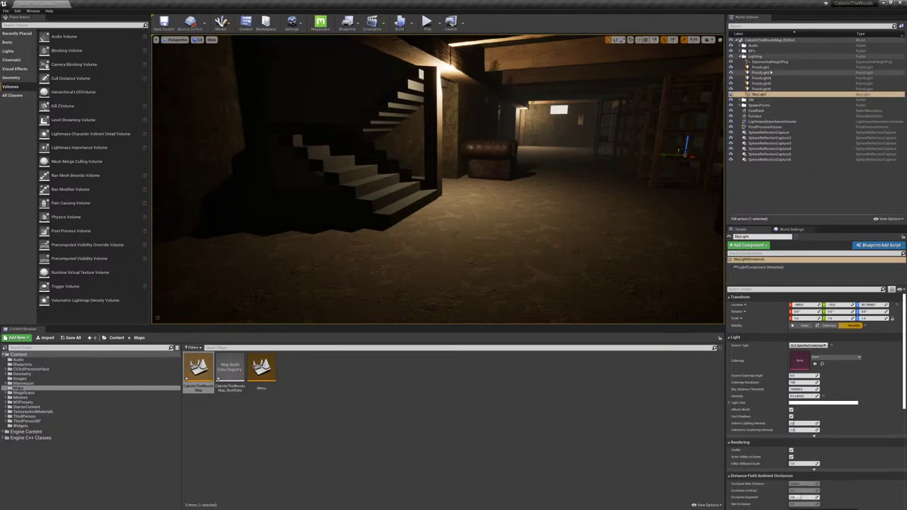
# Step: Examine the ExponentialHeightFog and SkyLight settings and inspect the basement lighting around the coat rack and shelves
pyautogui.click(768, 62)
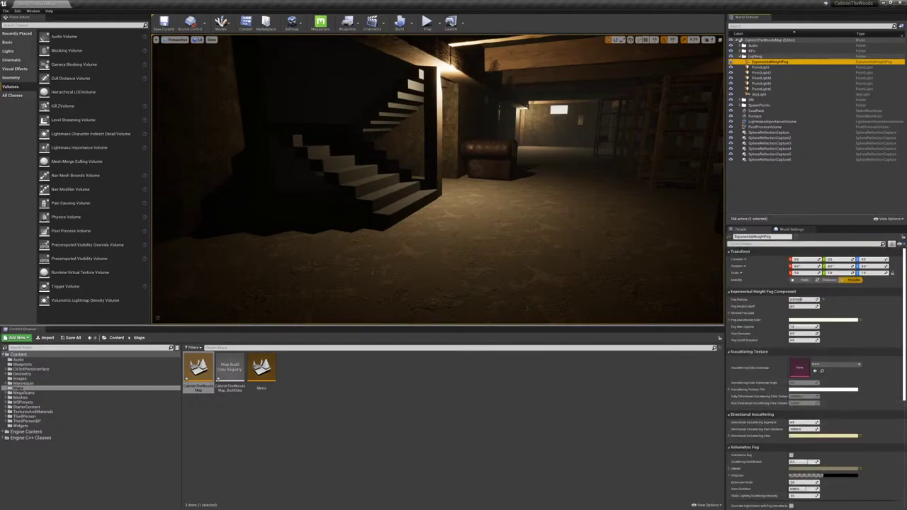
pyautogui.click(764, 94)
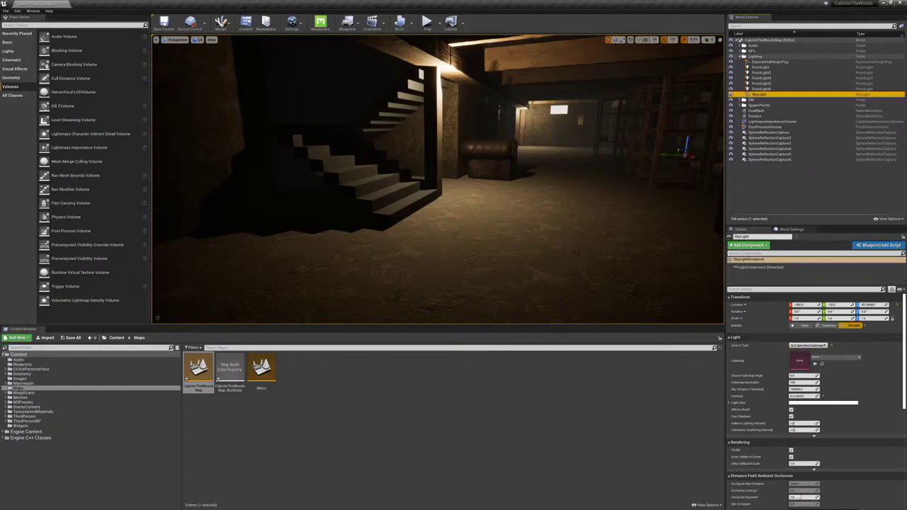
pyautogui.moveTo(438, 180); pyautogui.dragTo(591, 187, button='right')
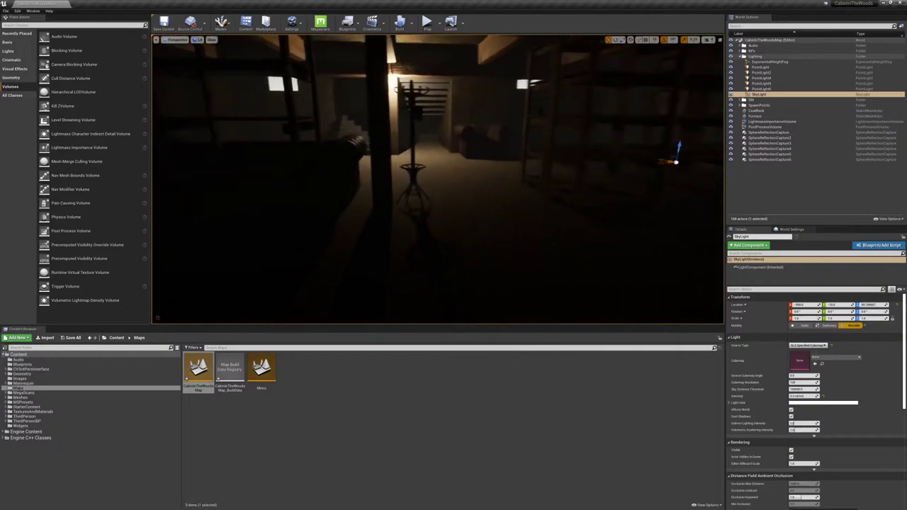
pyautogui.moveTo(503, 179); pyautogui.dragTo(524, 178, button='right')
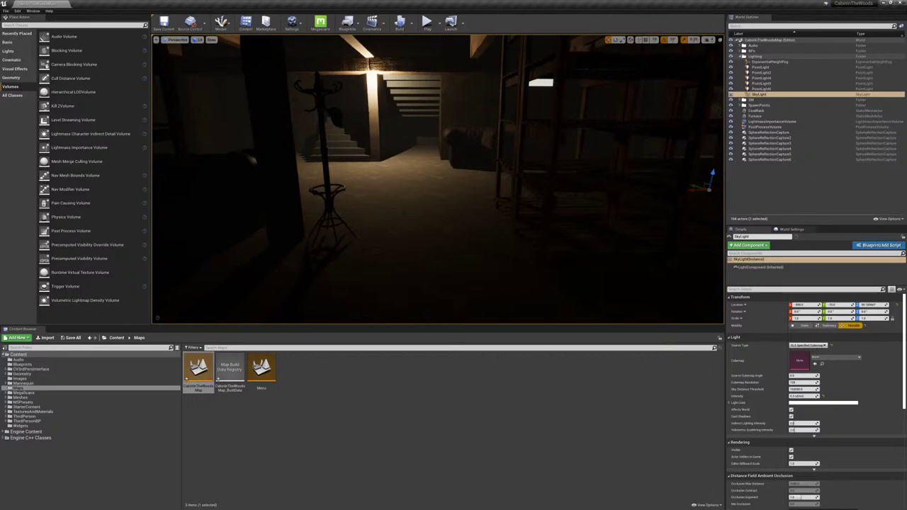
pyautogui.moveTo(437, 180); pyautogui.dragTo(411, 180, button='right')
pyautogui.moveTo(560, 180); pyautogui.dragTo(440, 214, button='right')
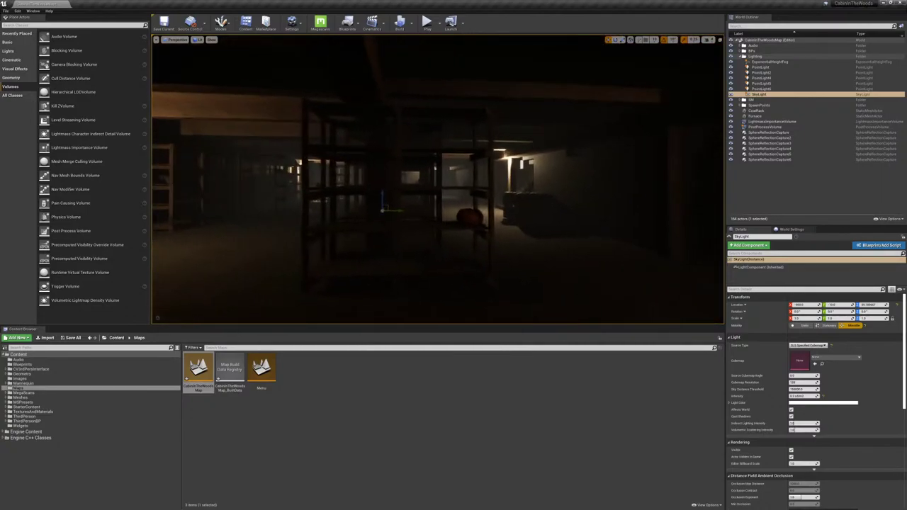
# Step: Adjust the shared light intensity of all five point lights together
pyautogui.click(761, 66)
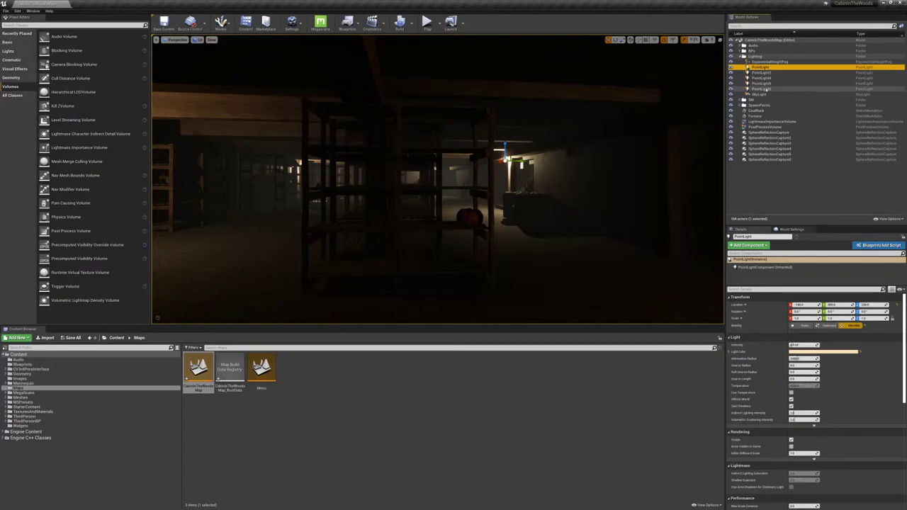
pyautogui.keyDown('shift'); pyautogui.click(762, 89); pyautogui.keyUp('shift')
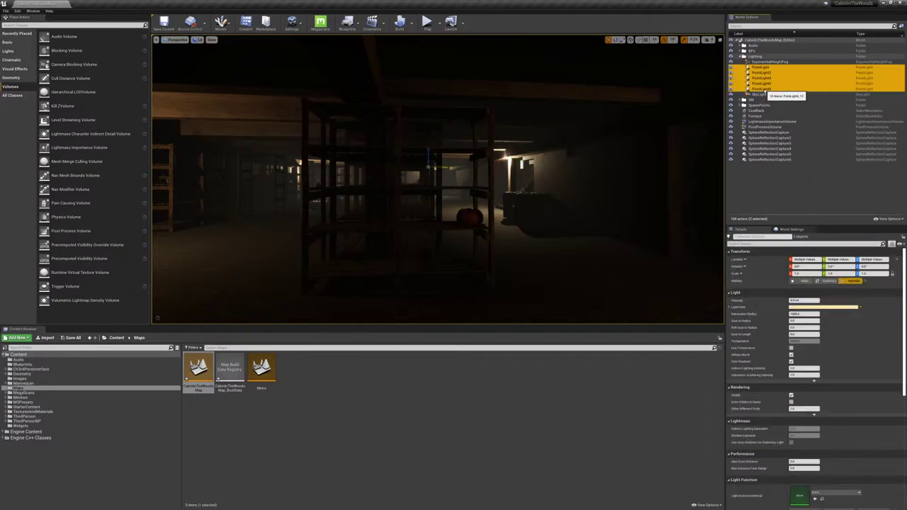
pyautogui.click(798, 301)
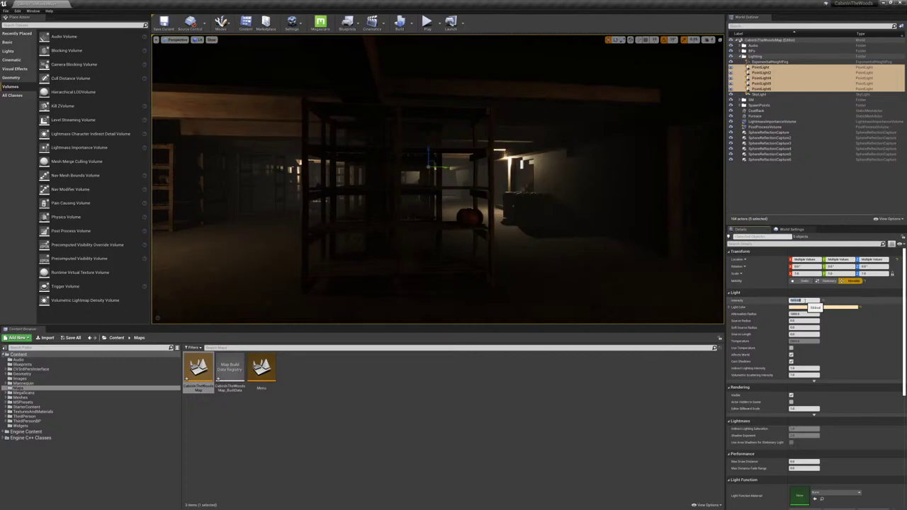
# Step: Inspect how the adjusted point lights illuminate the basement, the staircase and the leather armchair
pyautogui.moveTo(539, 170); pyautogui.dragTo(669, 177, button='right')
pyautogui.press('w')
pyautogui.press('s')
pyautogui.moveTo(372, 178); pyautogui.dragTo(315, 179, button='right')
pyautogui.press('w')
pyautogui.moveTo(558, 120); pyautogui.dragTo(531, 120, button='right')
pyautogui.moveTo(305, 178); pyautogui.dragTo(361, 178, button='right')
pyautogui.moveTo(262, 178); pyautogui.dragTo(216, 179, button='right')
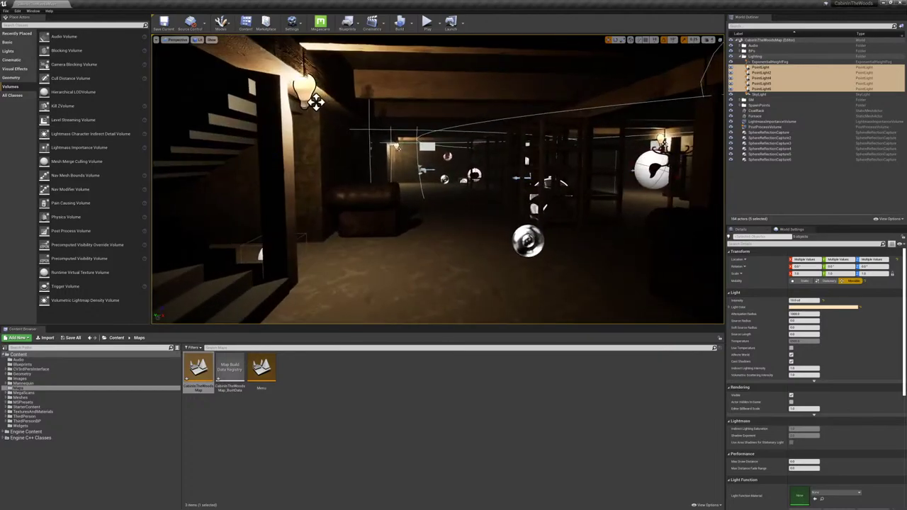
# Step: Examine the individual point lights at the staircase, the wooden post and the far shelves, along with the light around them
pyautogui.click(316, 103)
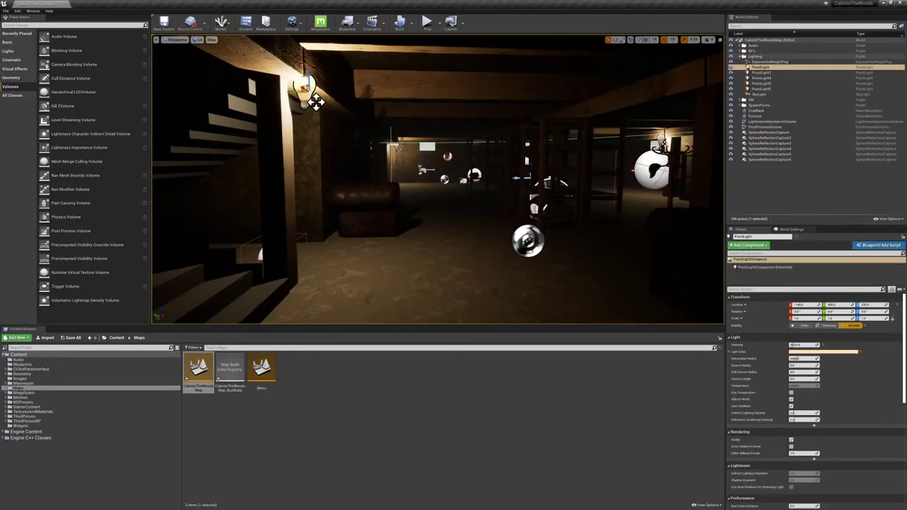
pyautogui.moveTo(316, 103); pyautogui.dragTo(385, 104, button='right')
pyautogui.moveTo(283, 142); pyautogui.dragTo(287, 143, button='right')
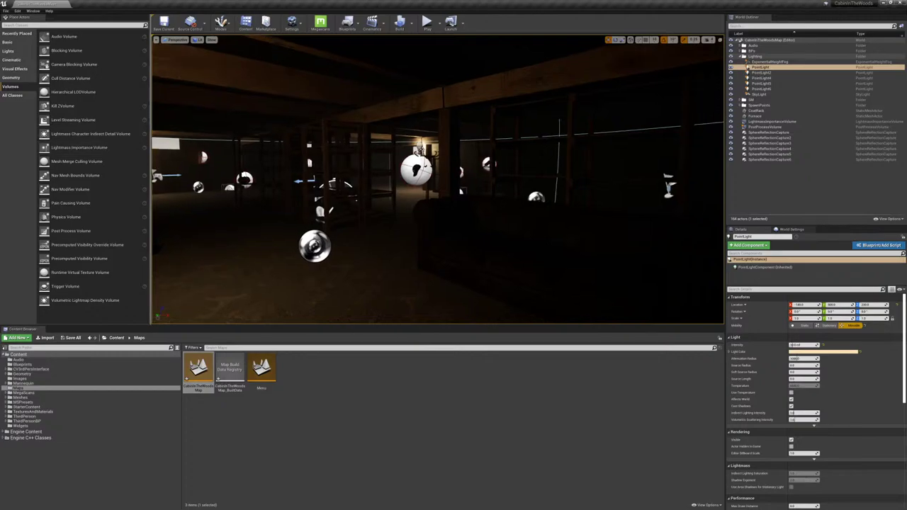
pyautogui.moveTo(310, 107); pyautogui.dragTo(312, 108, button='right')
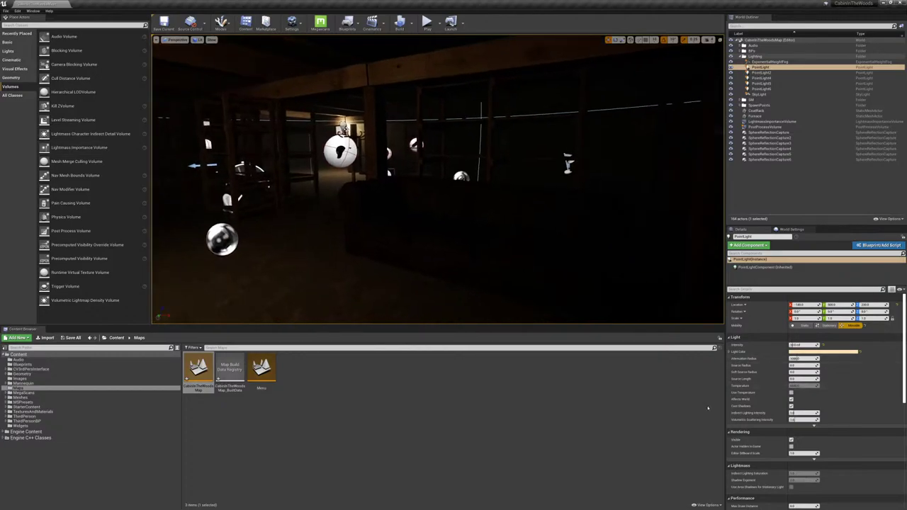
pyautogui.moveTo(438, 180)
pyautogui.mouseDown(button='right')
pyautogui.moveTo(312, 182)
pyautogui.moveTo(453, 178)
pyautogui.mouseUp(button='right')
pyautogui.moveTo(418, 258); pyautogui.dragTo(417, 259, button='right')
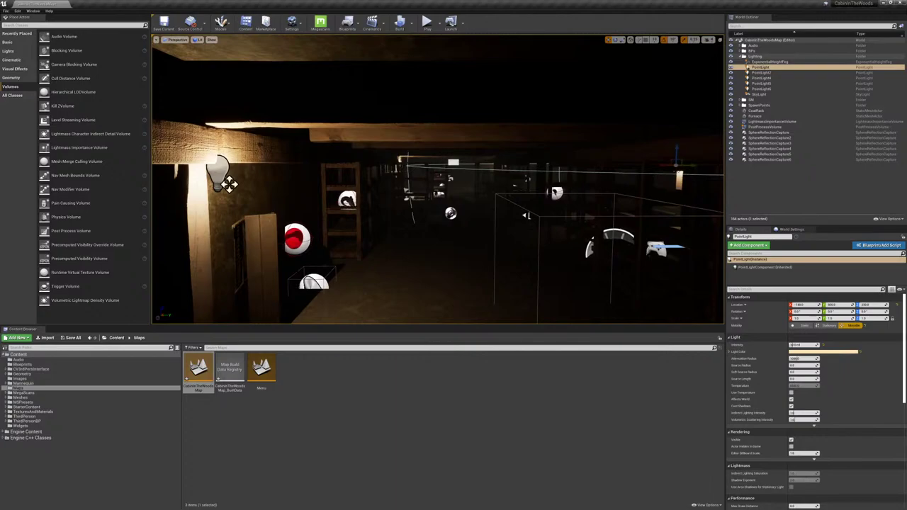
pyautogui.click(228, 184)
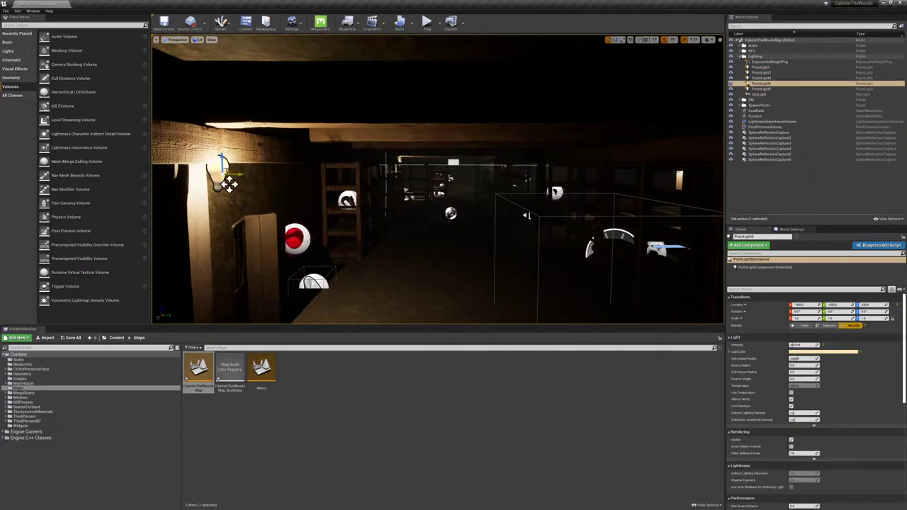
pyautogui.moveTo(229, 184); pyautogui.dragTo(229, 184, button='right')
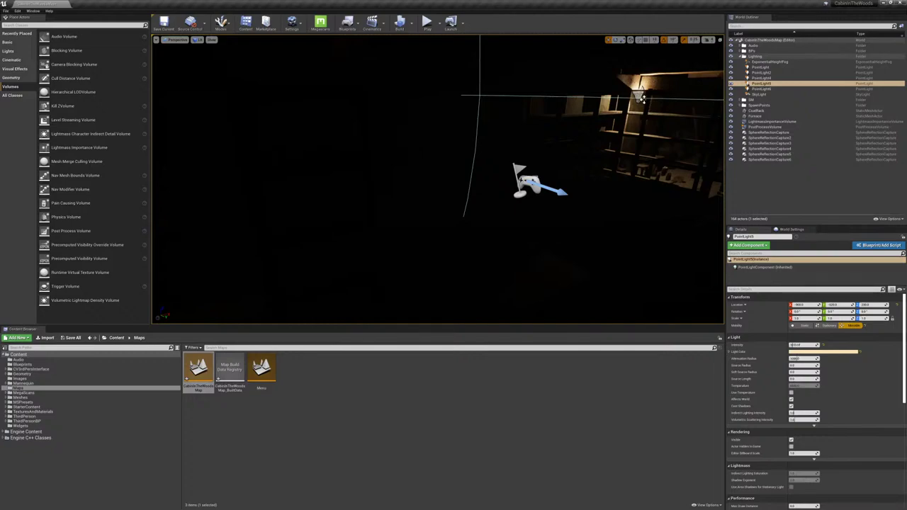
pyautogui.click(640, 97)
pyautogui.moveTo(640, 97); pyautogui.dragTo(206, 92, button='right')
pyautogui.moveTo(438, 181); pyautogui.dragTo(437, 180, button='right')
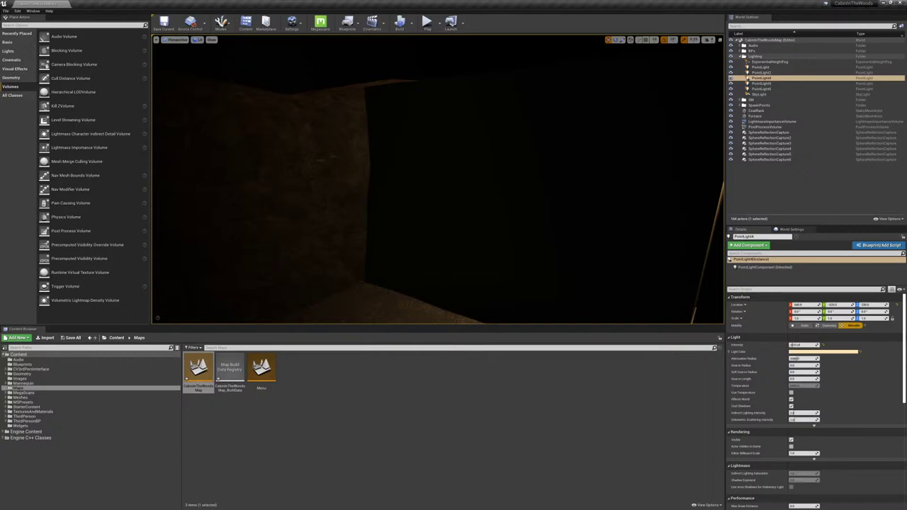
pyautogui.moveTo(437, 181); pyautogui.dragTo(437, 181, button='right')
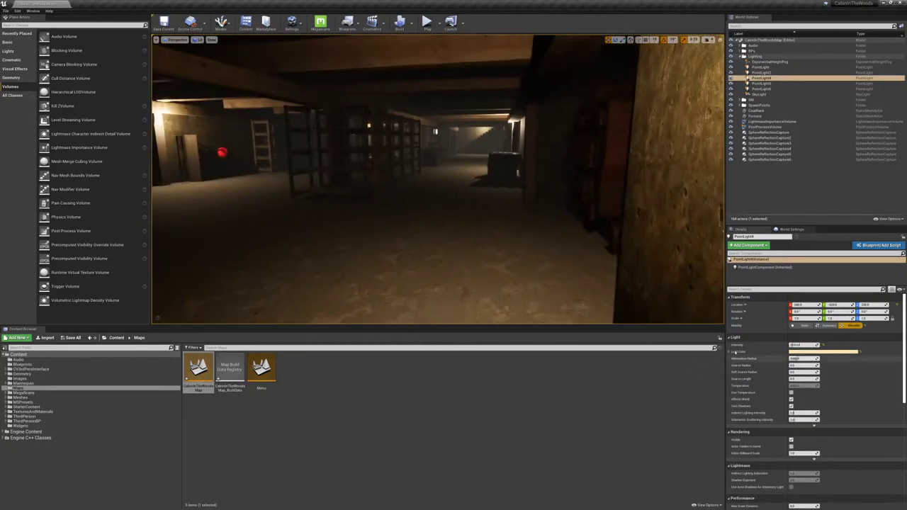
# Step: Filter the SkyLight's properties by "inte" and open its Intensity value for editing
pyautogui.click(760, 94)
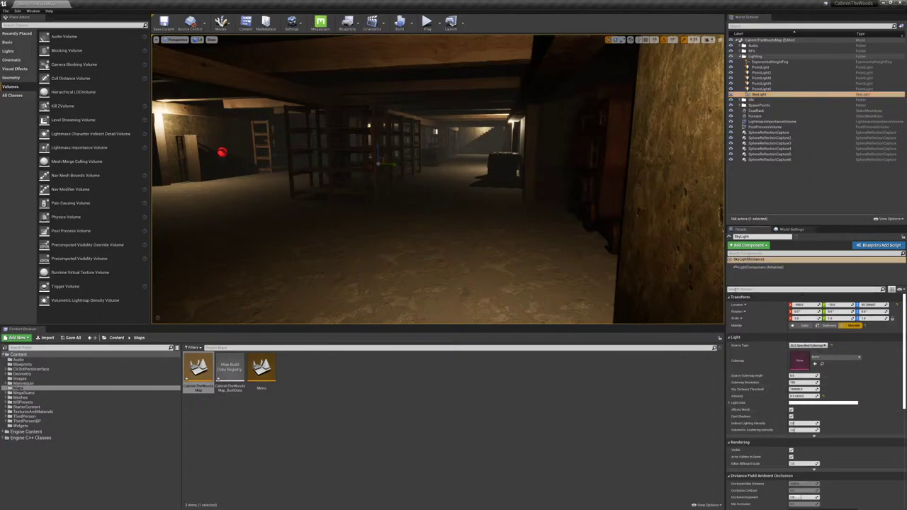
pyautogui.click(733, 289)
pyautogui.write('inte')
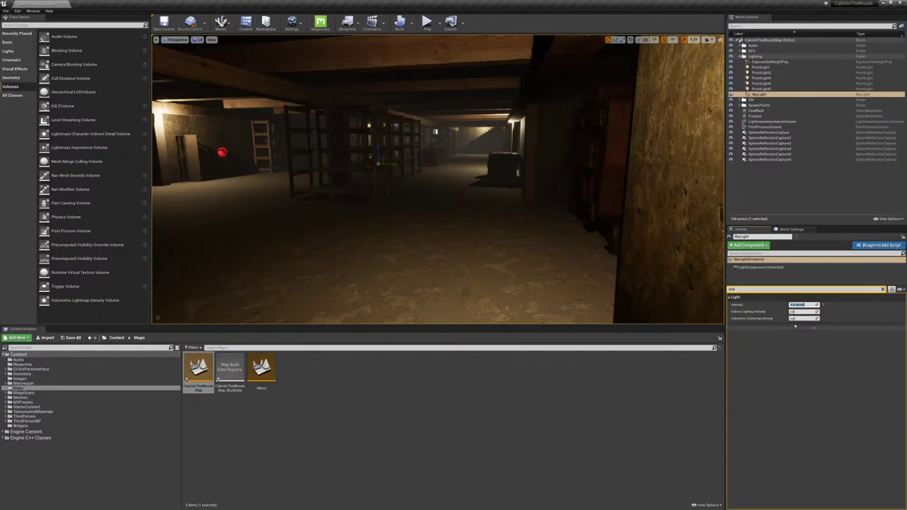
# Step: Clear the property filter, adjust the ExponentialHeightFog's fog density, and check the basement floor towards the staircase
pyautogui.click(769, 61)
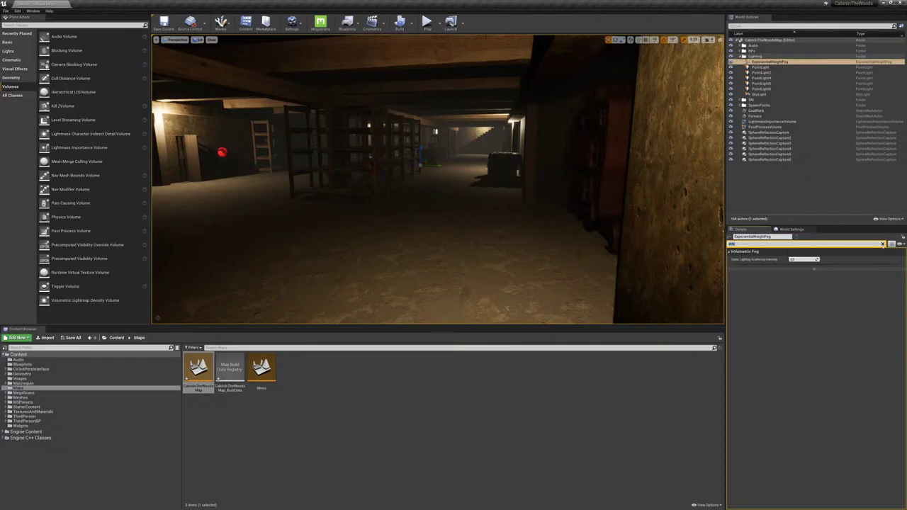
pyautogui.click(882, 245)
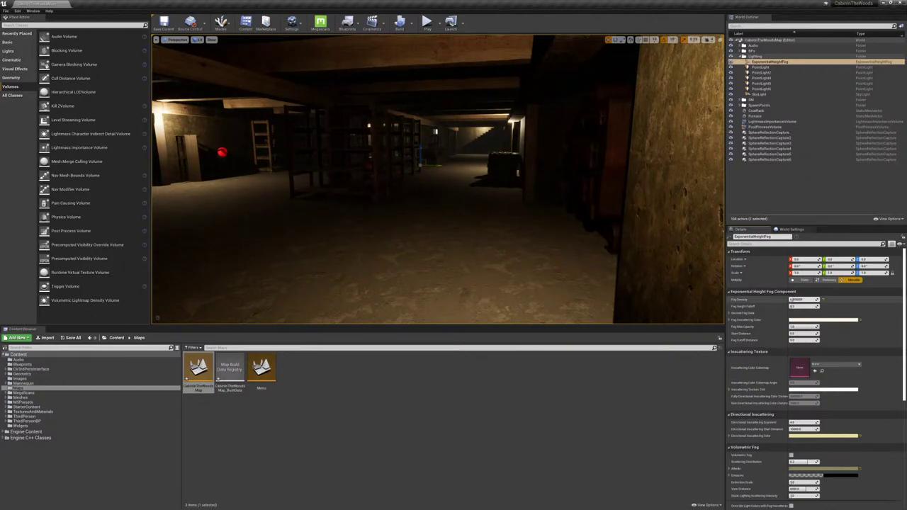
pyautogui.moveTo(510, 199); pyautogui.dragTo(511, 176, button='right')
pyautogui.press('w')
pyautogui.press('w')
pyautogui.press('w')
pyautogui.moveTo(425, 178)
pyautogui.mouseDown(button='right')
pyautogui.moveTo(400, 179)
pyautogui.moveTo(421, 179)
pyautogui.mouseUp(button='right')
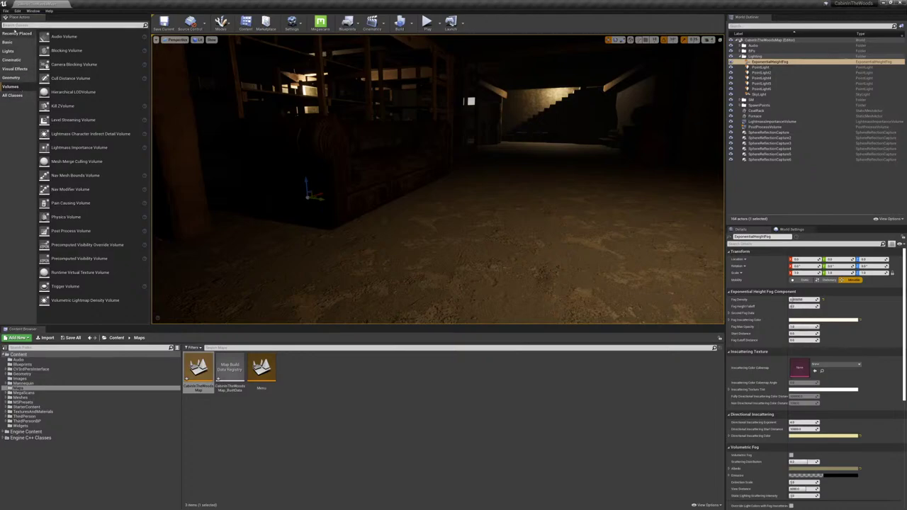
# Step: Place a Scene Capture Cube on the open basement floor and raise it above the ground
pyautogui.click(15, 25)
pyautogui.write('cube')
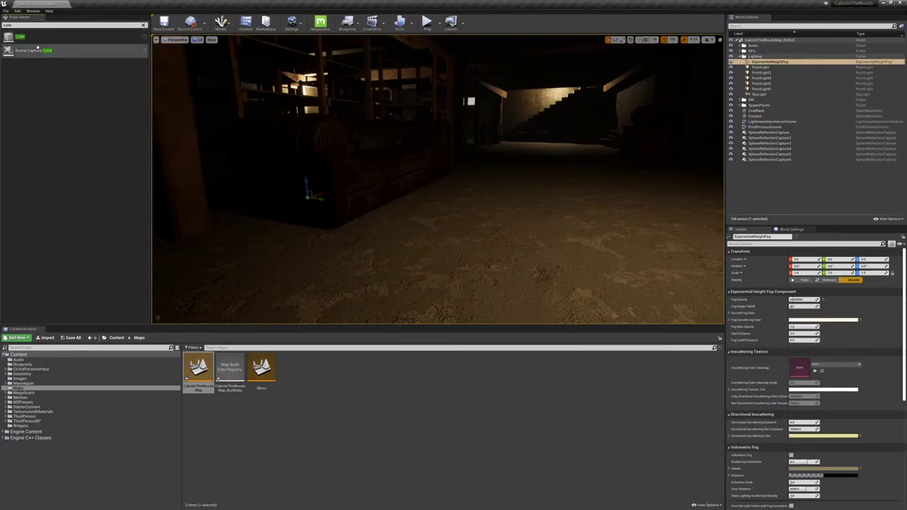
pyautogui.moveTo(28, 50); pyautogui.dragTo(501, 248)
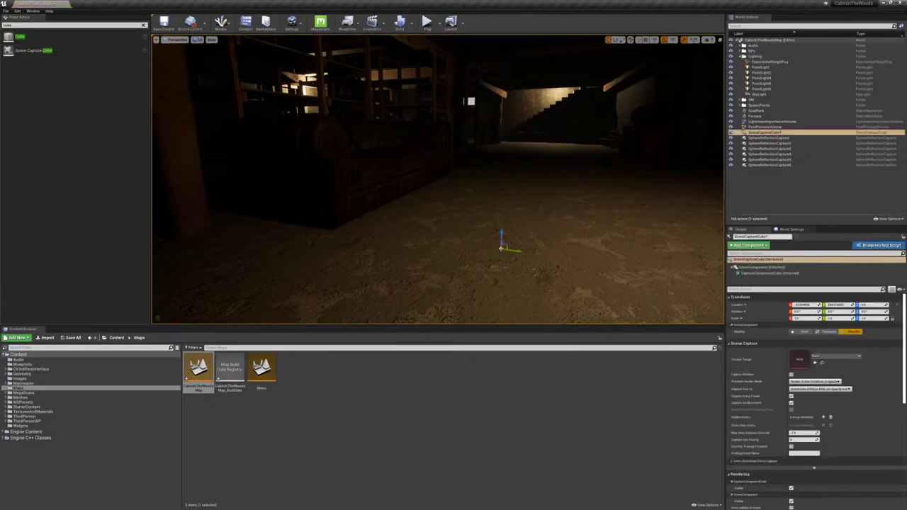
pyautogui.press('g')
pyautogui.moveTo(501, 236); pyautogui.dragTo(506, 190)
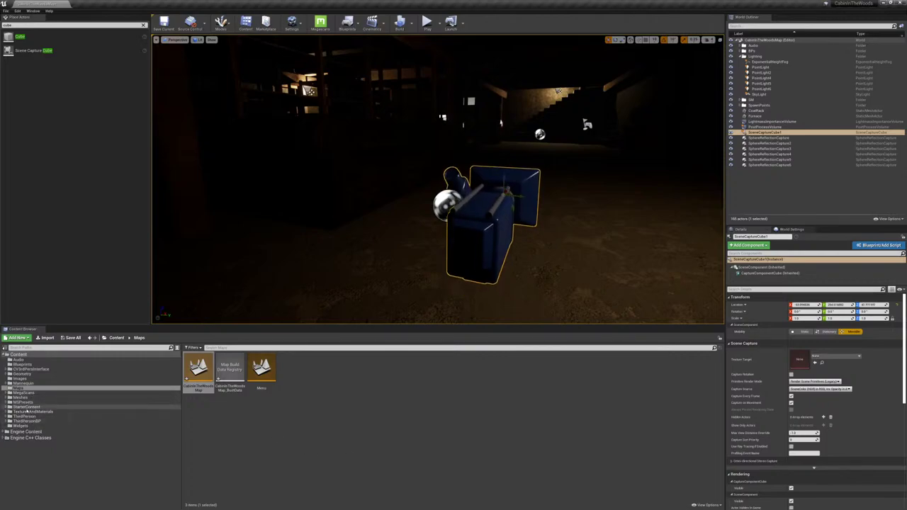
# Step: Create a cube render target in the TexturesAndMaterials folder and assign it as the scene capture's Texture Target
pyautogui.click(27, 412)
pyautogui.rightClick(299, 443)
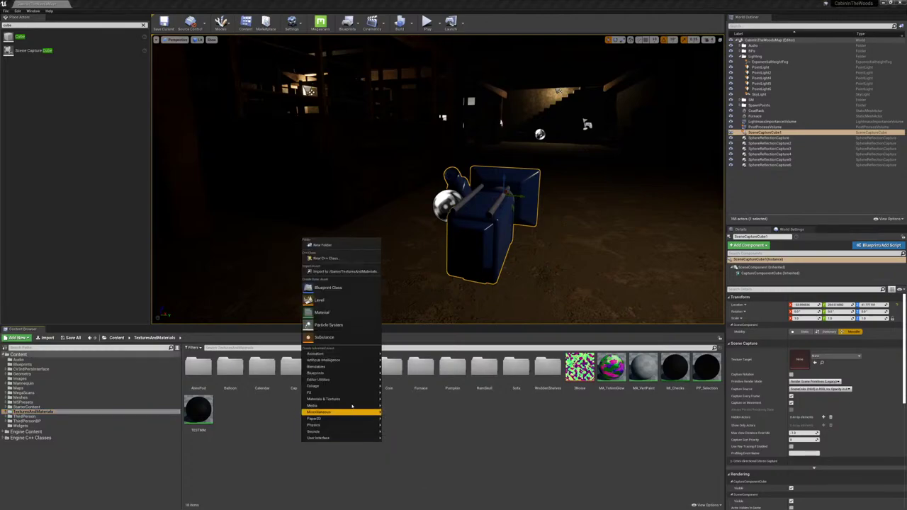
pyautogui.moveTo(350, 400)
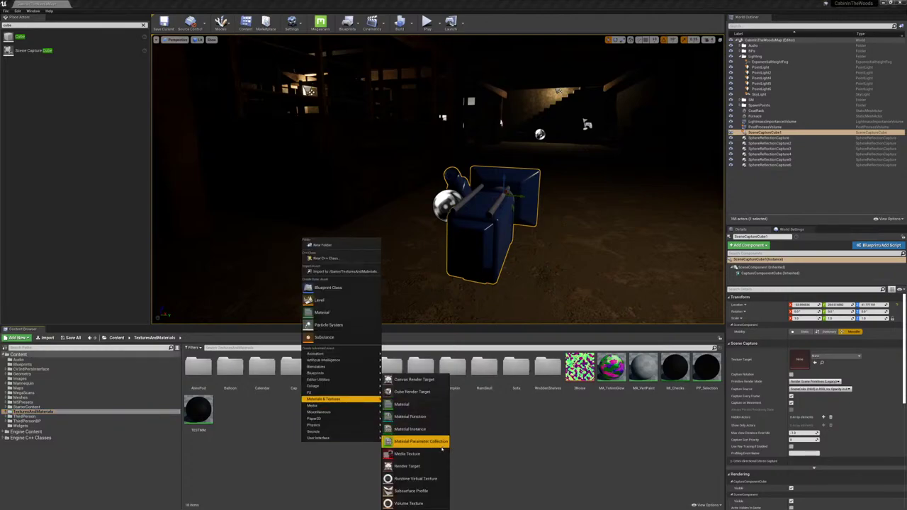
pyautogui.click(403, 404)
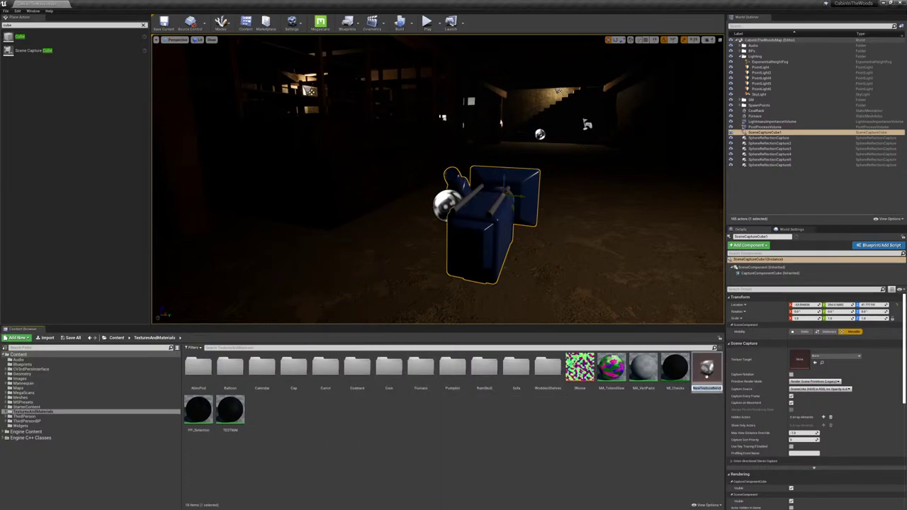
pyautogui.moveTo(706, 367); pyautogui.dragTo(798, 360)
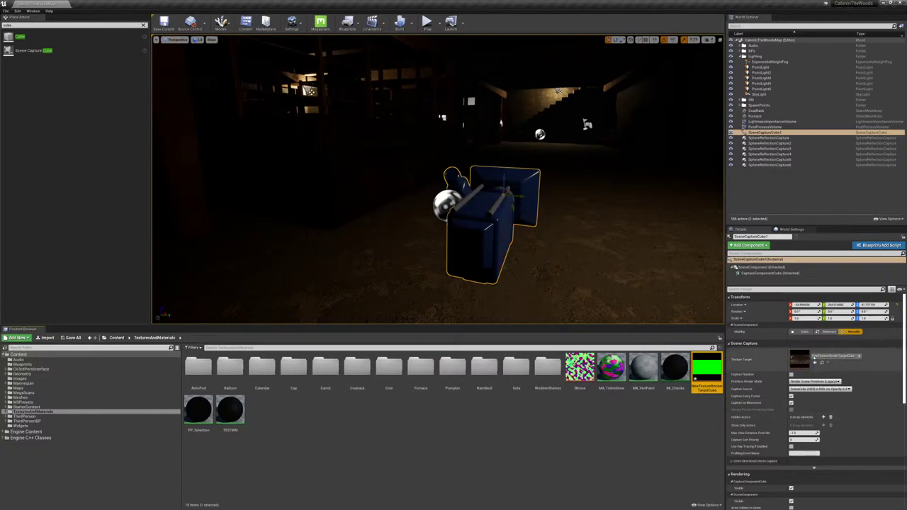
# Step: Check the captured panorama in the cube render target and raise the scene capture cube to ceiling-beam height
pyautogui.doubleClick(706, 369)
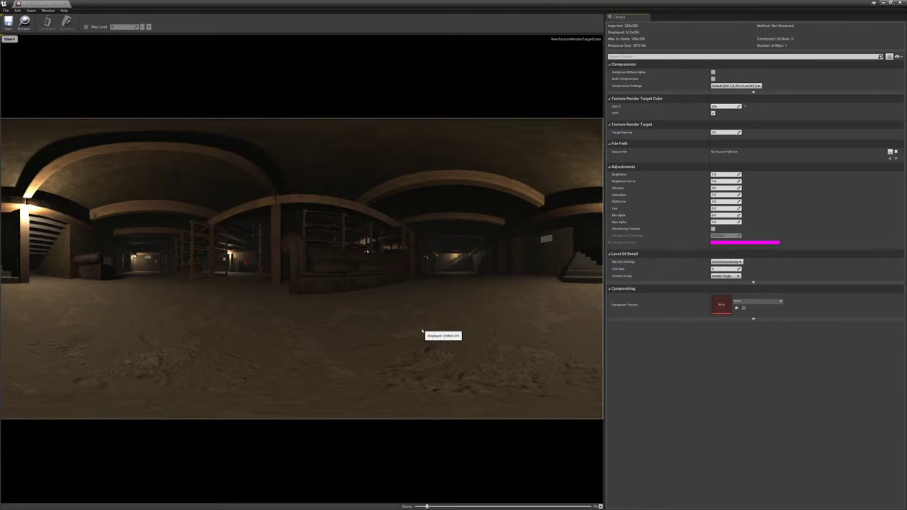
pyautogui.click(66, 4)
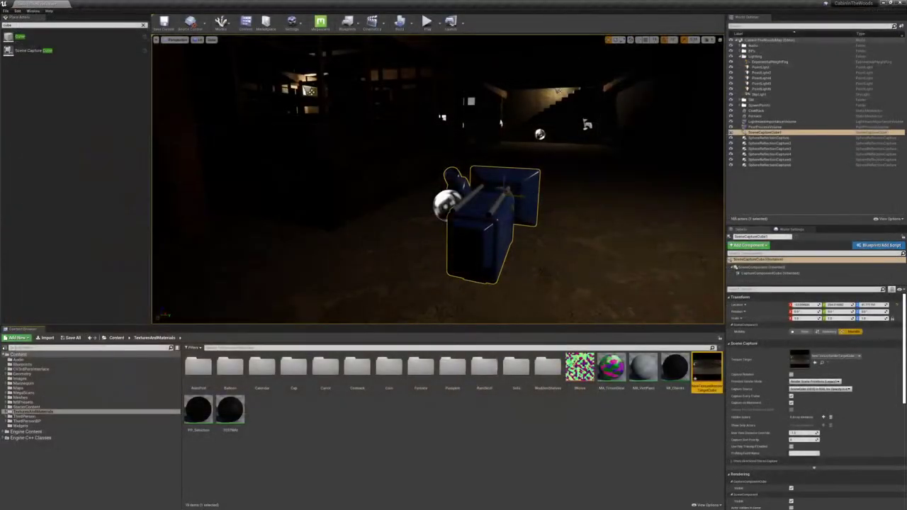
pyautogui.moveTo(520, 197); pyautogui.dragTo(390, 197, button='right')
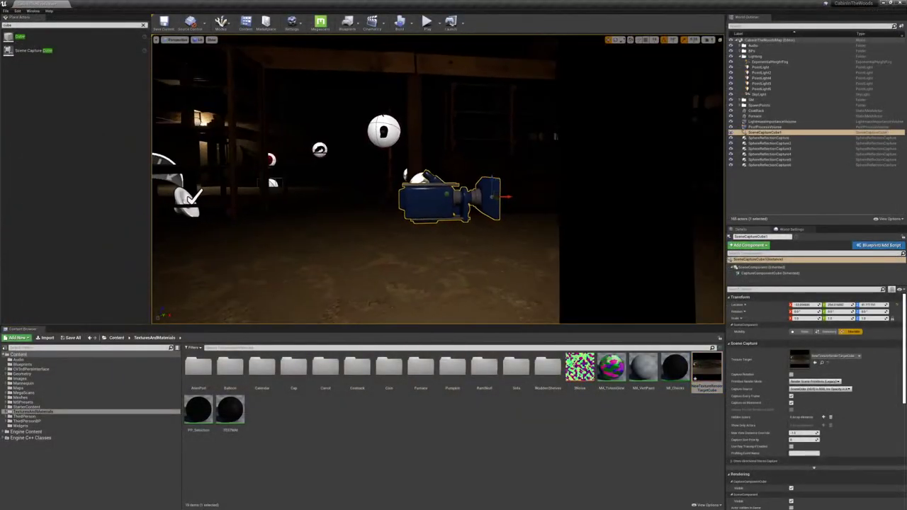
pyautogui.moveTo(491, 178); pyautogui.dragTo(488, 62)
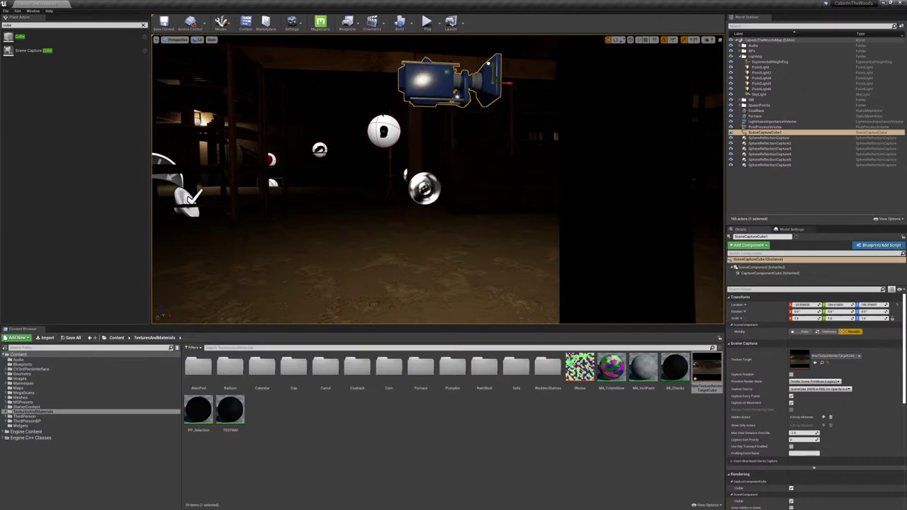
# Step: Try to assign the cube render target as the ExponentialHeightFog's Inscattering Color Cubemap
pyautogui.moveTo(468, 142); pyautogui.dragTo(691, 141, button='right')
pyautogui.press('g')
pyautogui.moveTo(479, 214); pyautogui.dragTo(503, 214, button='right')
pyautogui.click(769, 62)
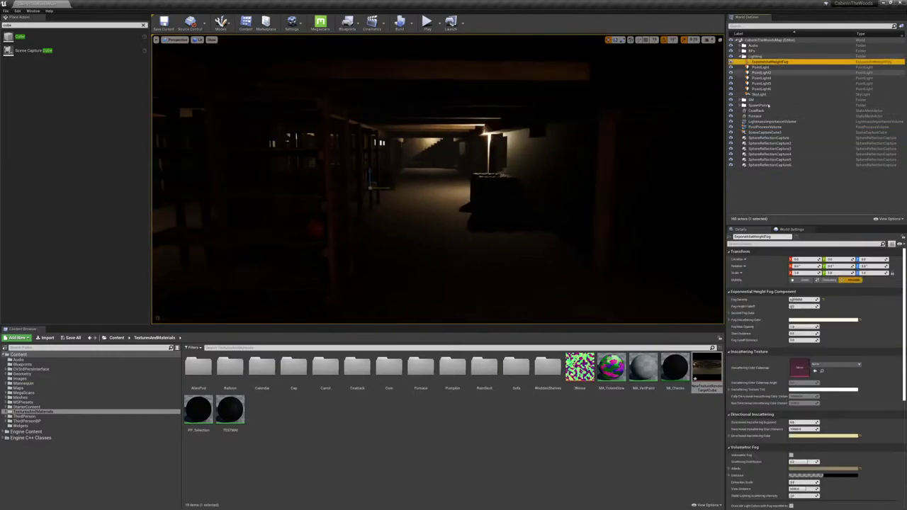
pyautogui.moveTo(707, 367); pyautogui.dragTo(795, 367)
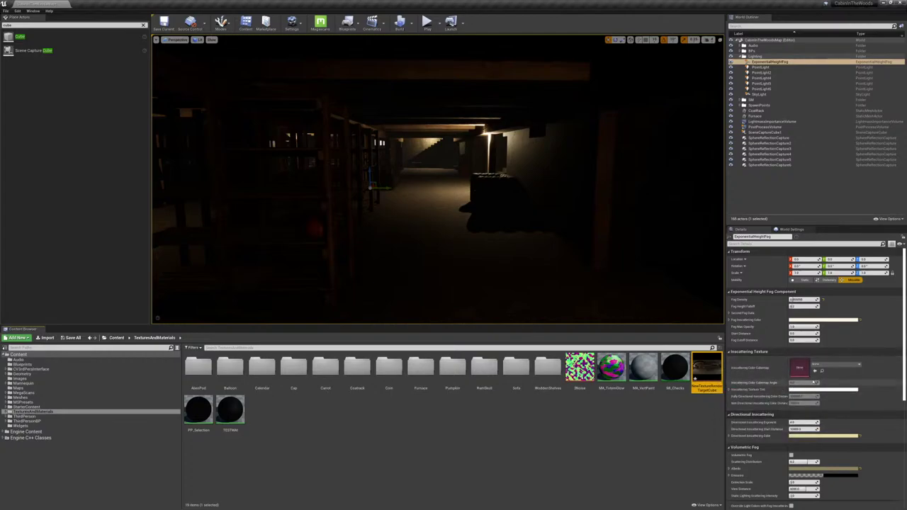
# Step: Try to assign the cube render target as the SkyLight's Cubemap
pyautogui.click(760, 94)
pyautogui.moveTo(707, 367); pyautogui.dragTo(803, 364)
pyautogui.click(818, 360)
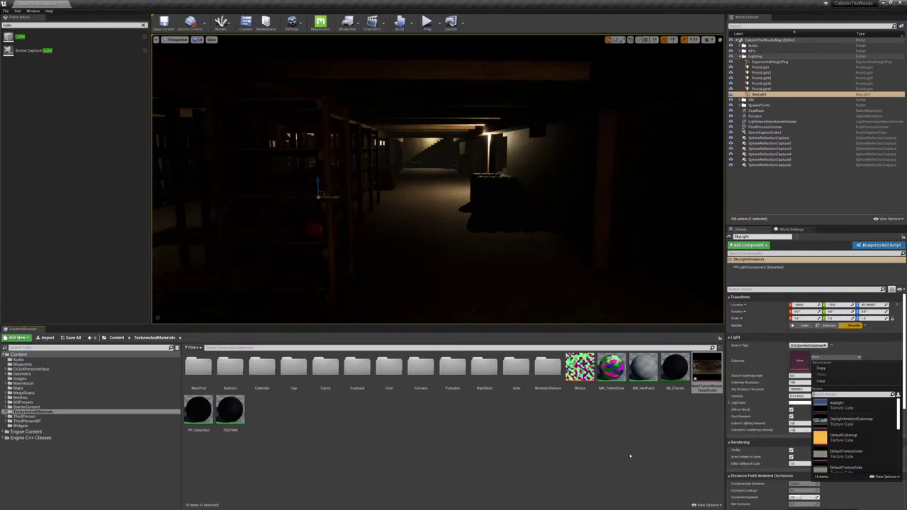
# Step: Create a static texture from the cube render target and assign it as the cubemap of both the SkyLight and the ExponentialHeightFog
pyautogui.click(707, 369)
pyautogui.rightClick(705, 372)
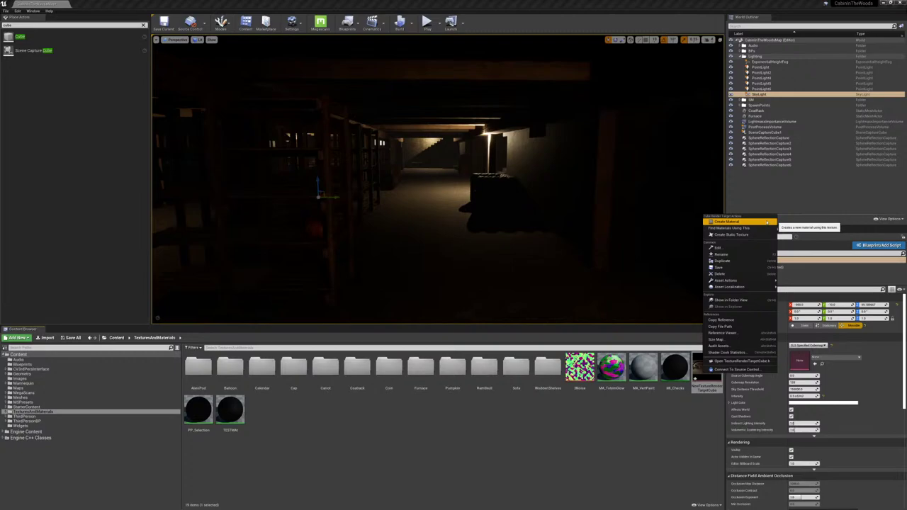
pyautogui.click(737, 234)
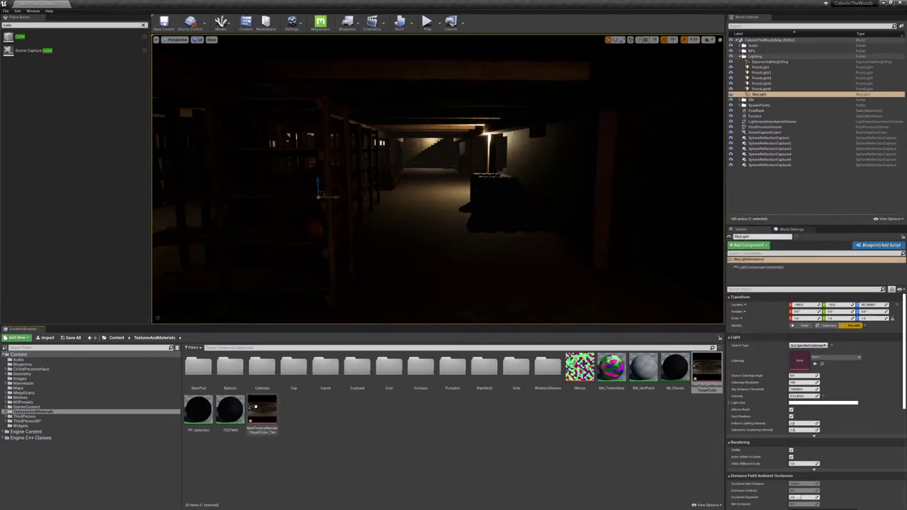
pyautogui.moveTo(262, 411); pyautogui.dragTo(803, 358)
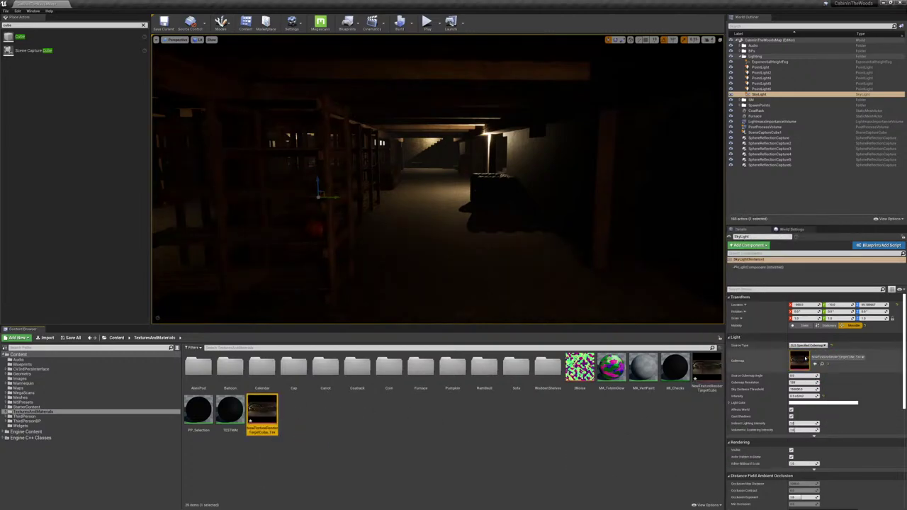
pyautogui.click(768, 63)
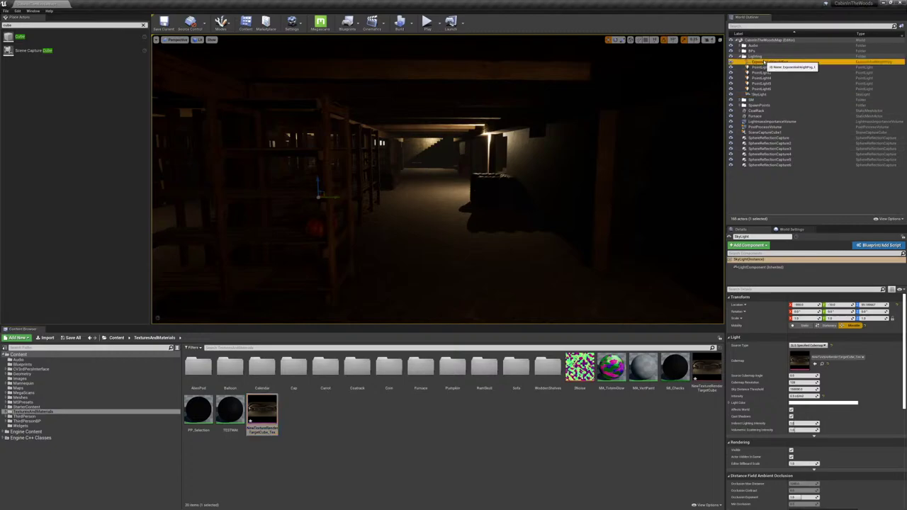
pyautogui.moveTo(262, 411); pyautogui.dragTo(796, 367)
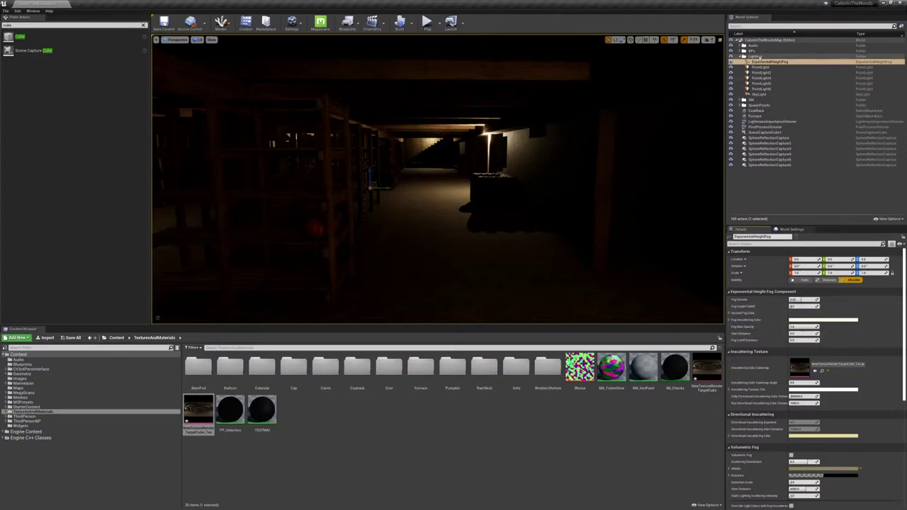
# Step: Reset the SkyLight's Intensity to its default and check the effect around the basement shelves
pyautogui.click(758, 94)
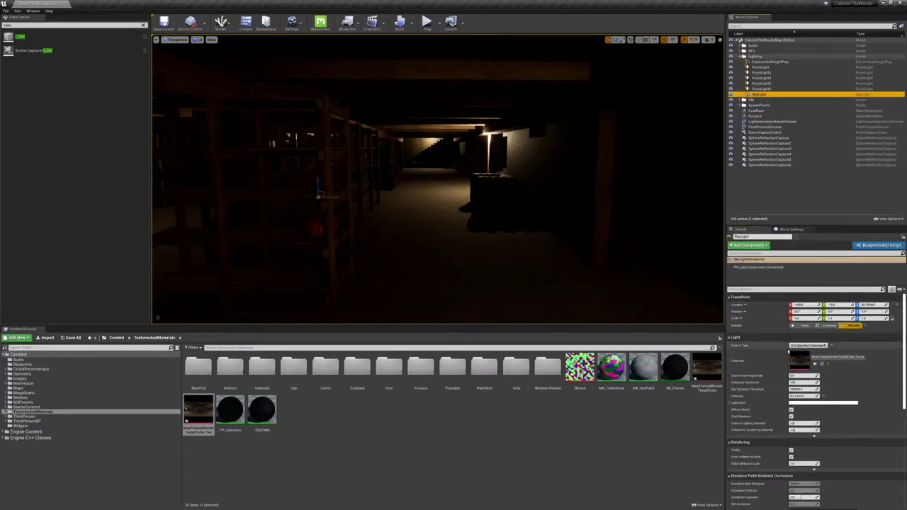
pyautogui.click(824, 397)
pyautogui.moveTo(496, 205); pyautogui.dragTo(396, 185, button='right')
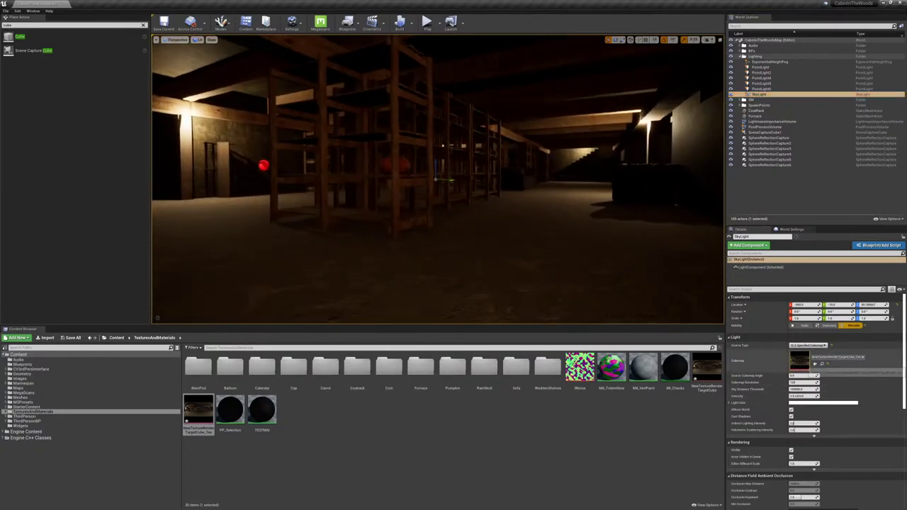
pyautogui.moveTo(496, 206); pyautogui.dragTo(294, 188, button='right')
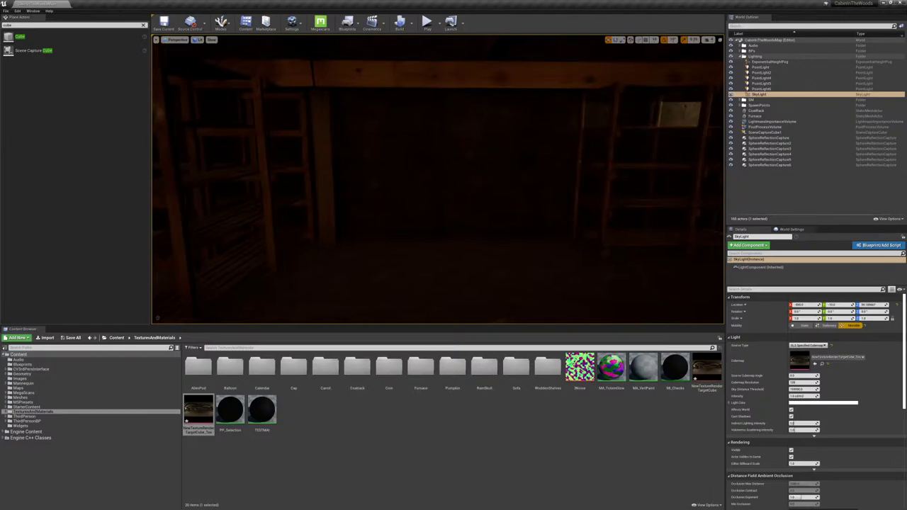
# Step: Examine the basement's ambient light and dark areas in a fullscreen viewport, looking around the shelves, beams and far walls
pyautogui.press('F11')
pyautogui.moveTo(453, 255); pyautogui.dragTo(411, 248, button='right')
pyautogui.moveTo(280, 185); pyautogui.dragTo(195, 143, button='right')
pyautogui.press('s')
pyautogui.moveTo(57, 167); pyautogui.dragTo(11, 157, button='right')
pyautogui.moveTo(453, 255); pyautogui.dragTo(267, 256, button='right')
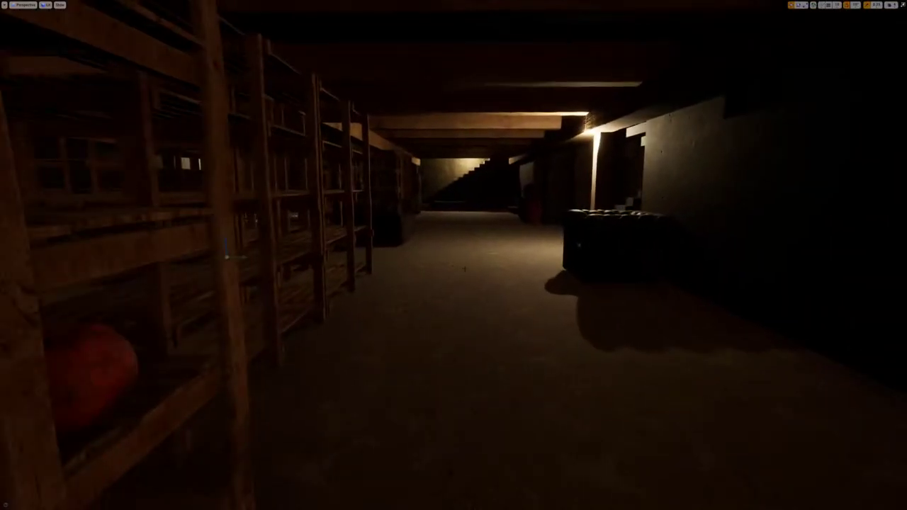
pyautogui.moveTo(28, 160); pyautogui.dragTo(13, 149, button='right')
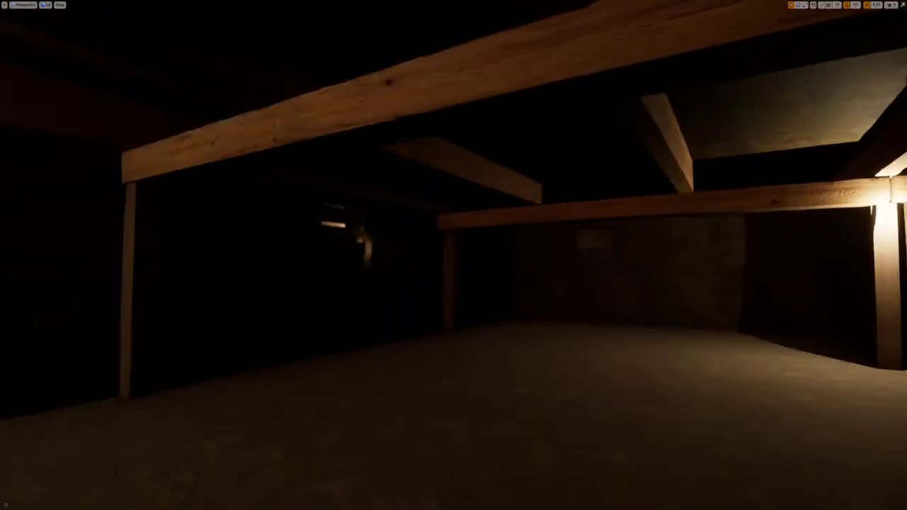
pyautogui.moveTo(454, 256); pyautogui.dragTo(185, 243, button='right')
pyautogui.moveTo(454, 255); pyautogui.dragTo(435, 258, button='right')
pyautogui.press('s')
pyautogui.press('e')
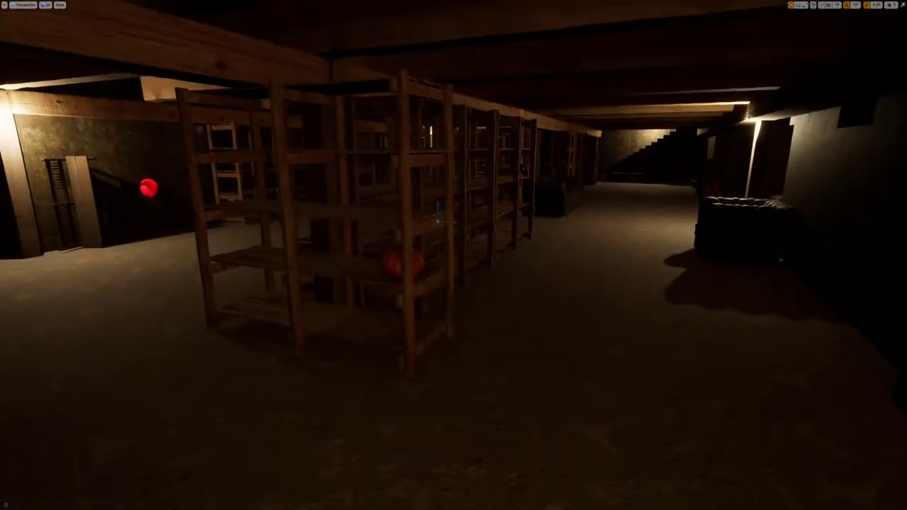
pyautogui.press('F11')
# Step: Build the level's lighting and close the lighting results log
pyautogui.click(410, 24)
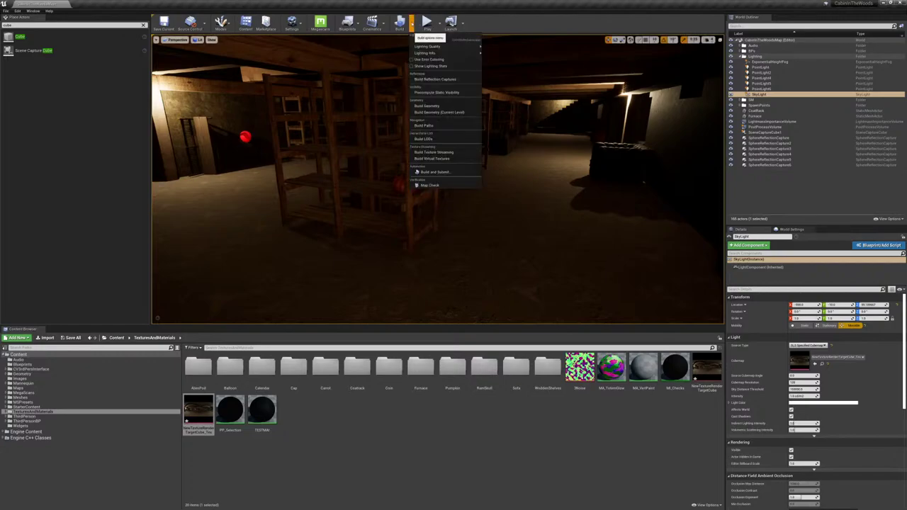
pyautogui.click(439, 40)
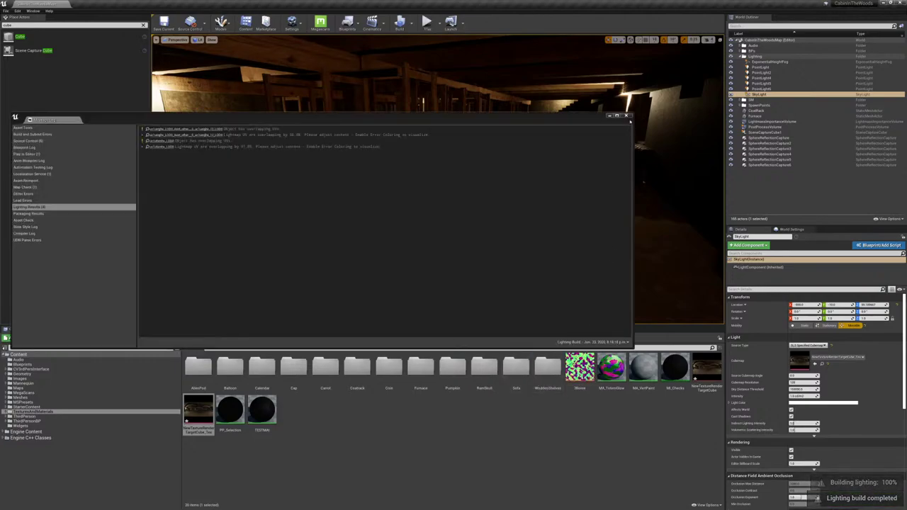
pyautogui.click(626, 116)
# Step: Review the rebuilt lighting in fullscreen and playtest the level, walking the character past the basement's shelves, dark corners and lit walls
pyautogui.press('F11')
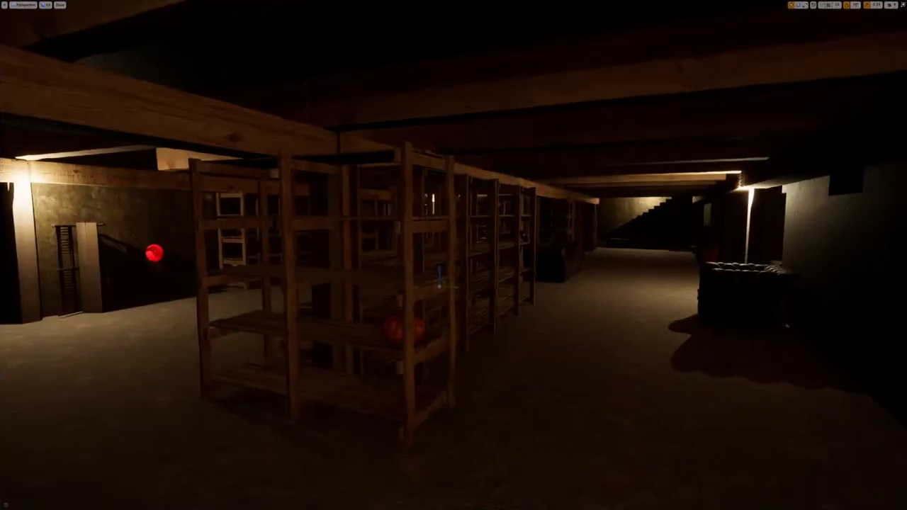
pyautogui.moveTo(454, 255); pyautogui.dragTo(403, 243, button='right')
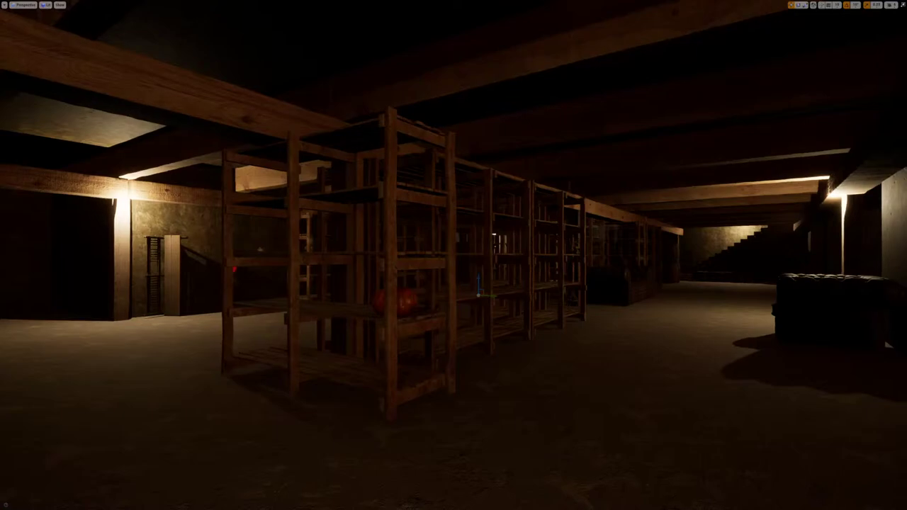
pyautogui.hotkey('alt', 'p')
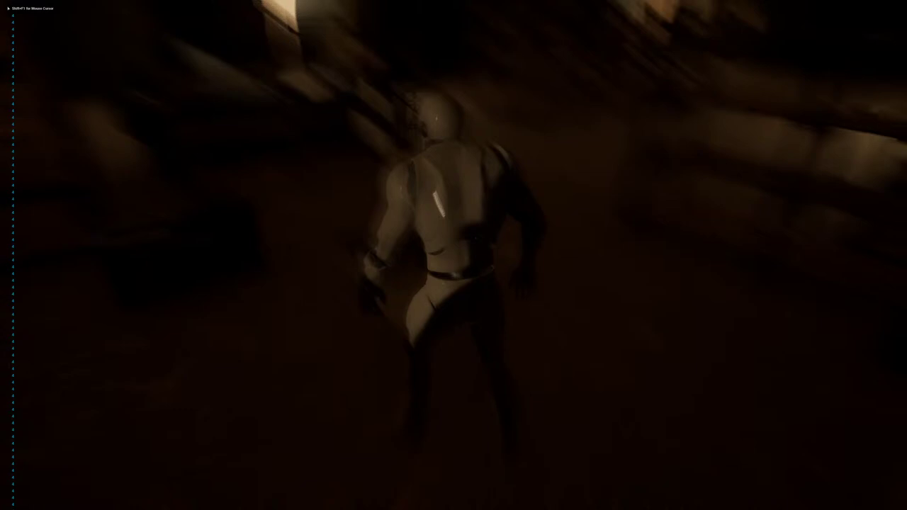
pyautogui.press('w')
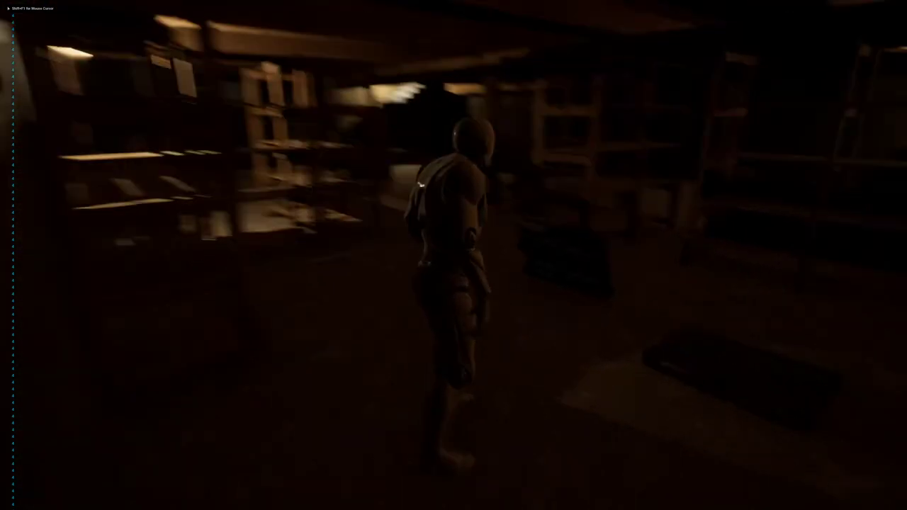
pyautogui.press('w')
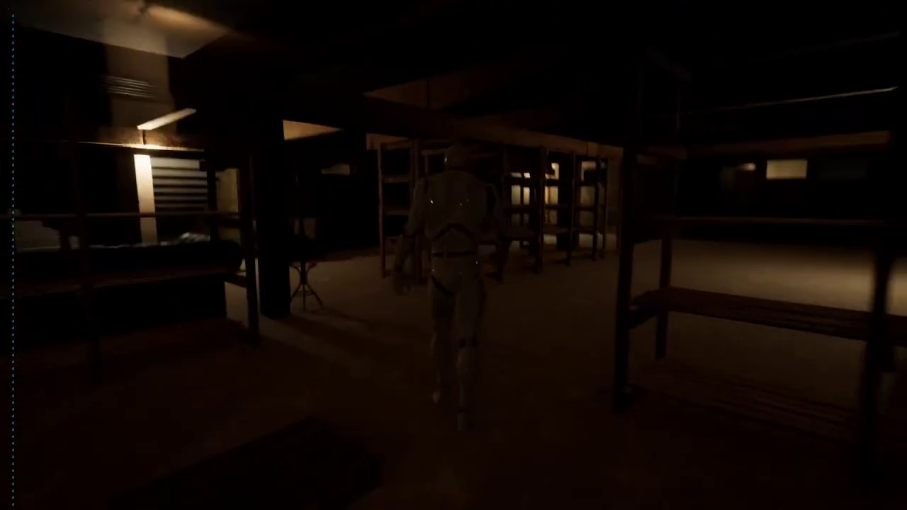
pyautogui.press('w')
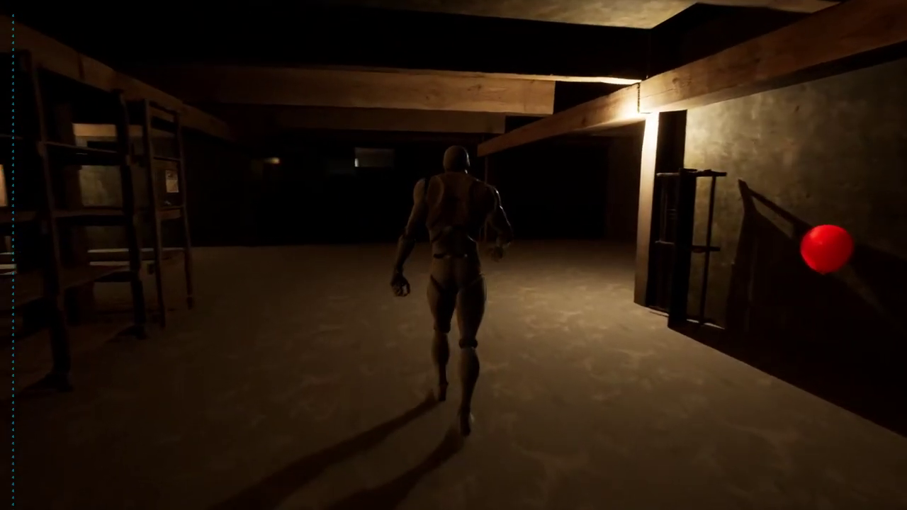
pyautogui.press('w')
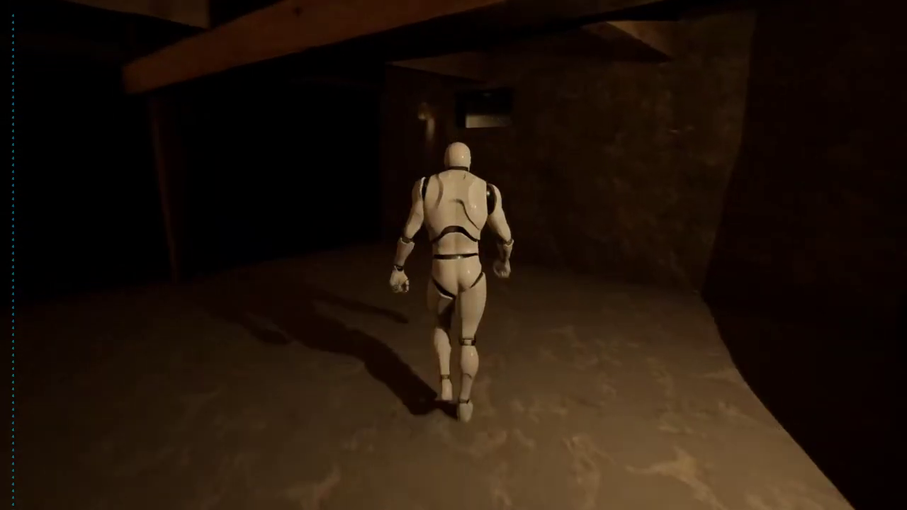
pyautogui.press('w')
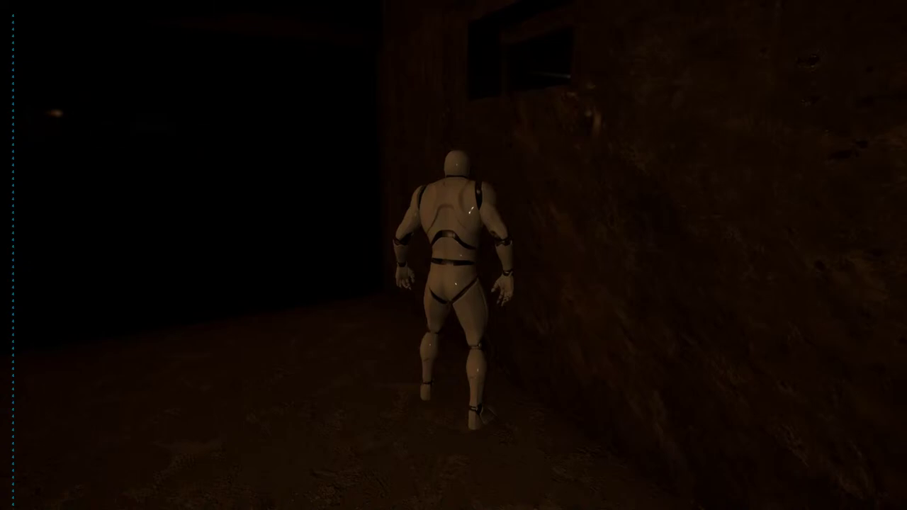
pyautogui.press('w')
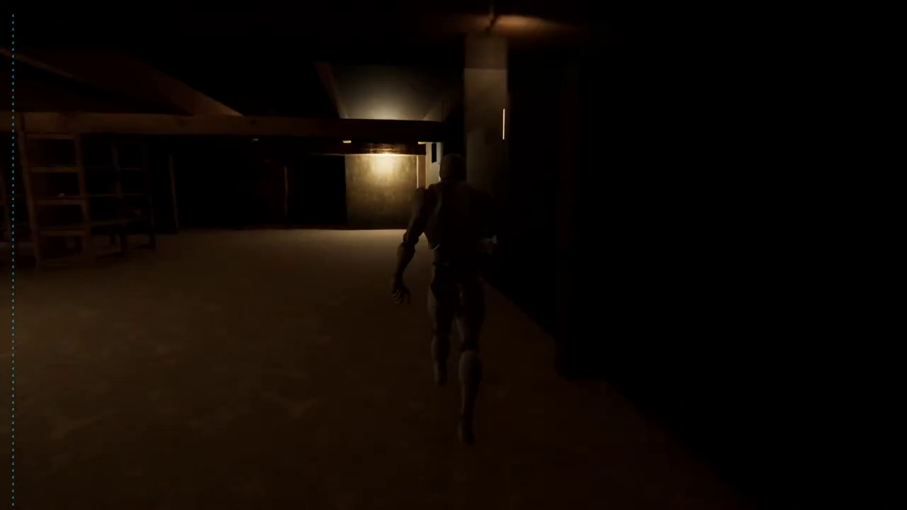
pyautogui.press('w')
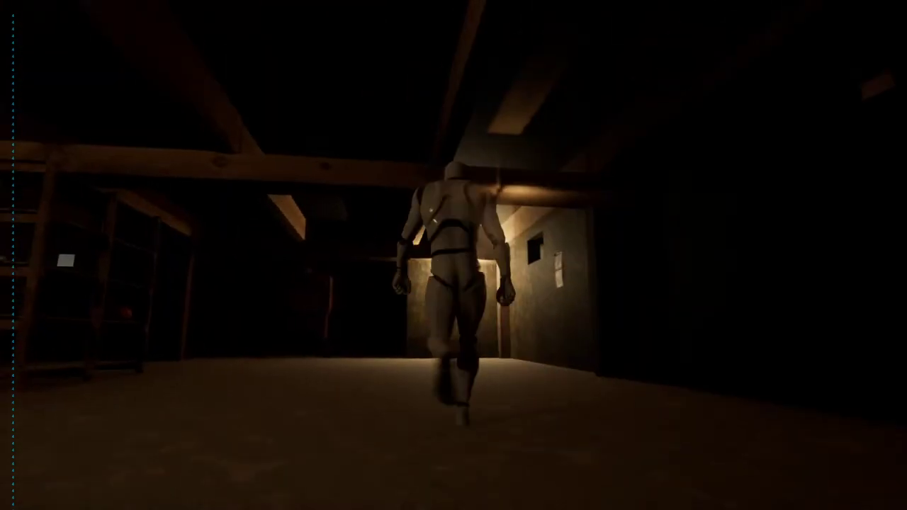
pyautogui.press('w')
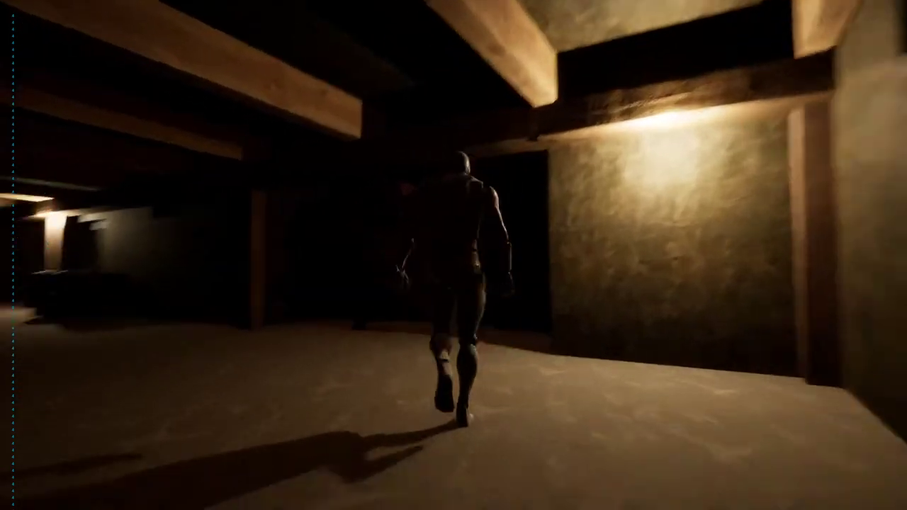
pyautogui.press('w')
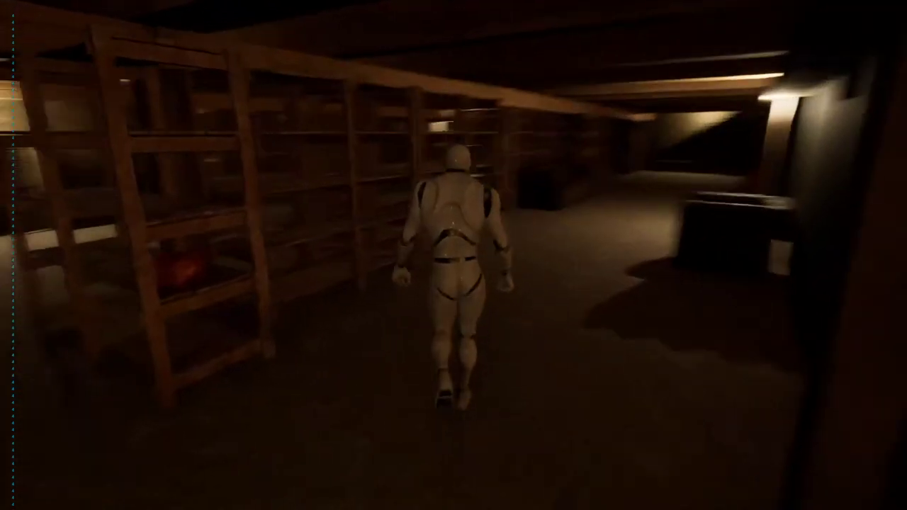